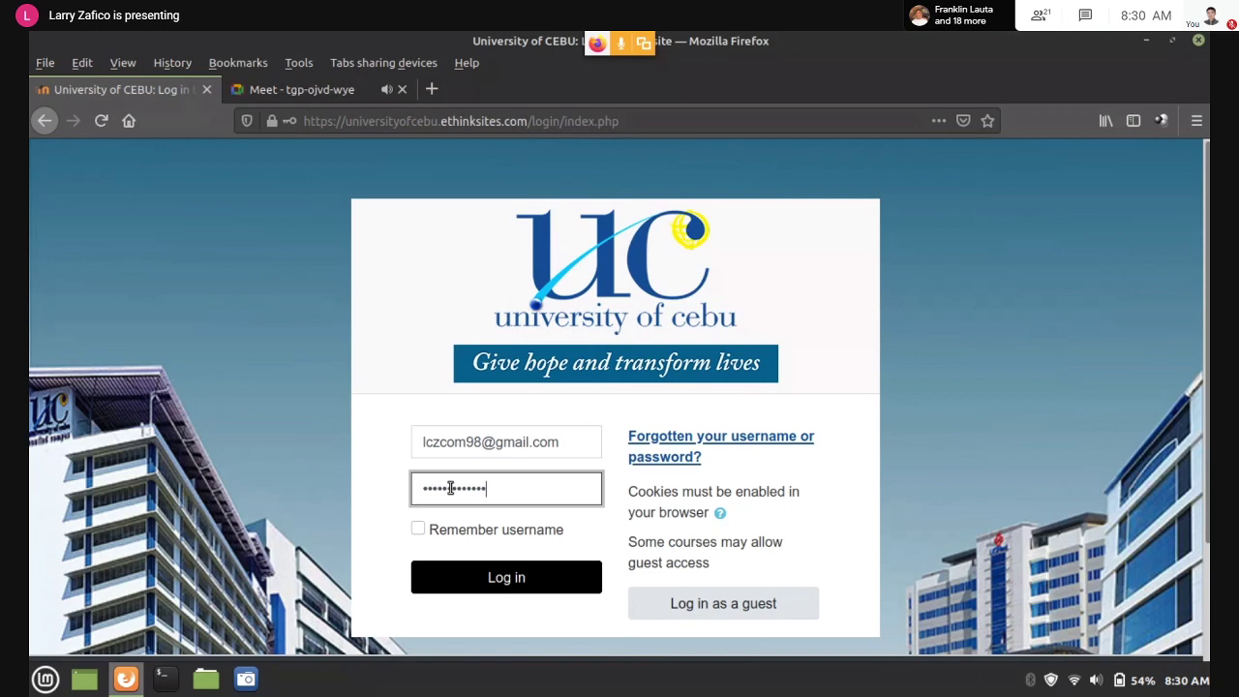
Step: Sign in to the University of Cebu Moodle site and open the Course801 course
click(546, 573)
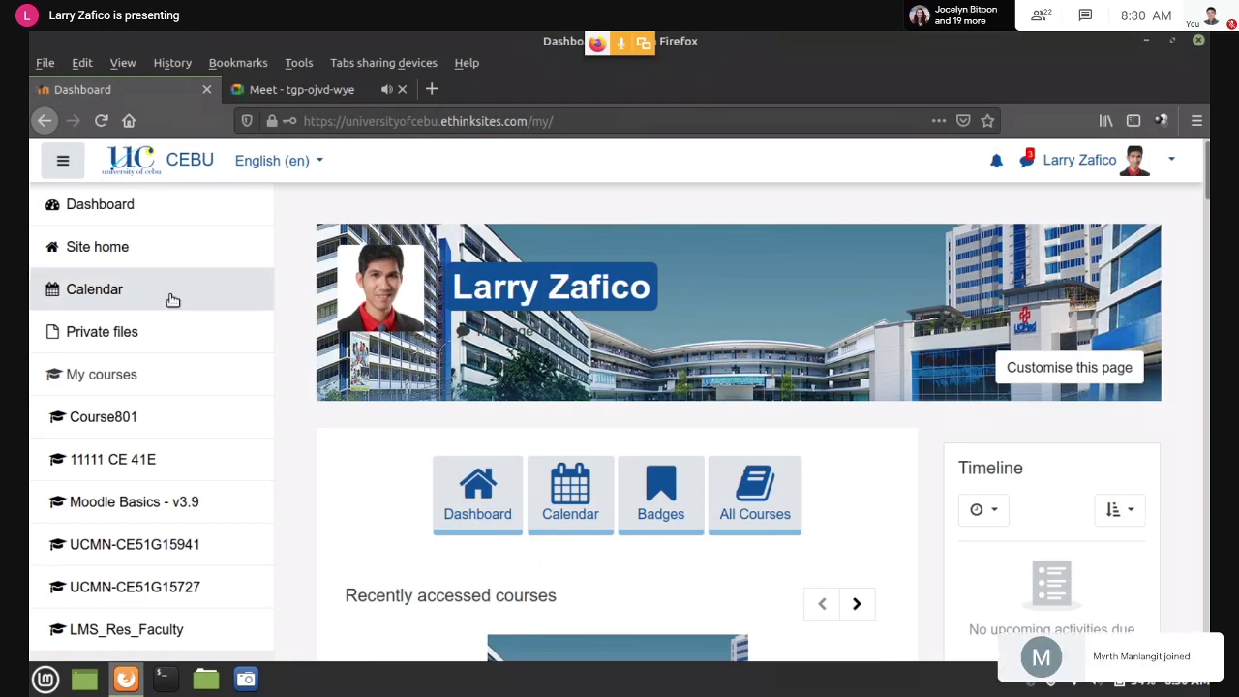
scroll(266, 509, down, 2)
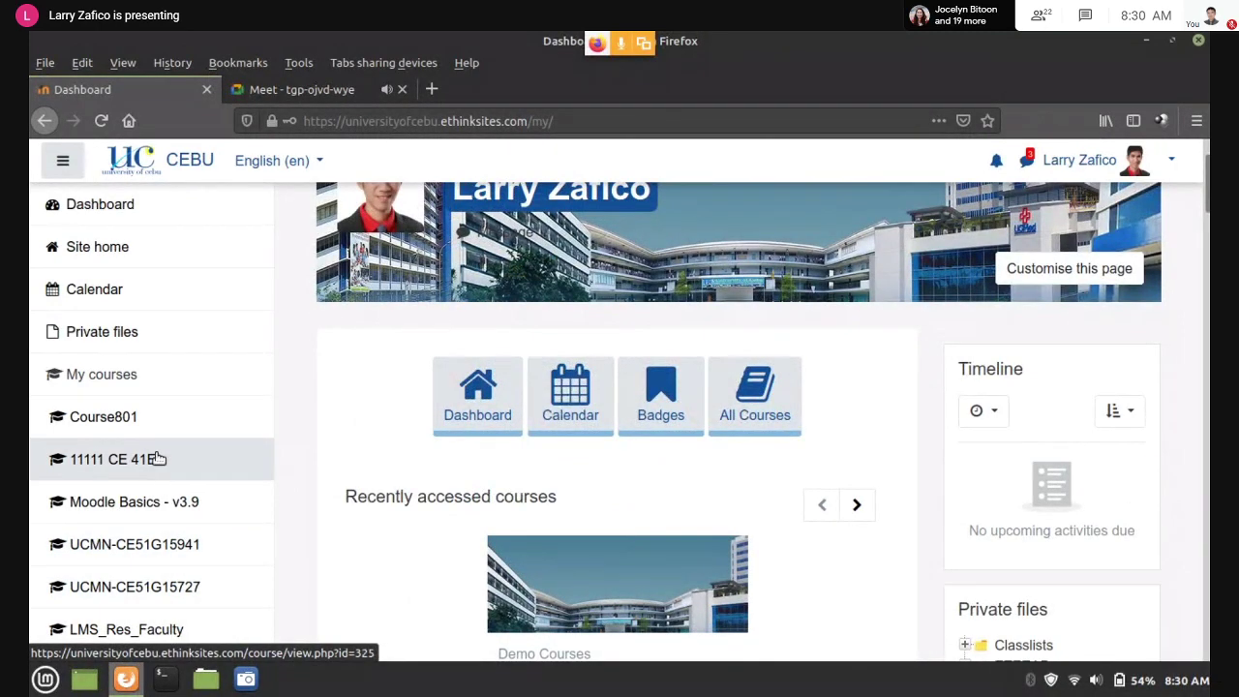
click(144, 424)
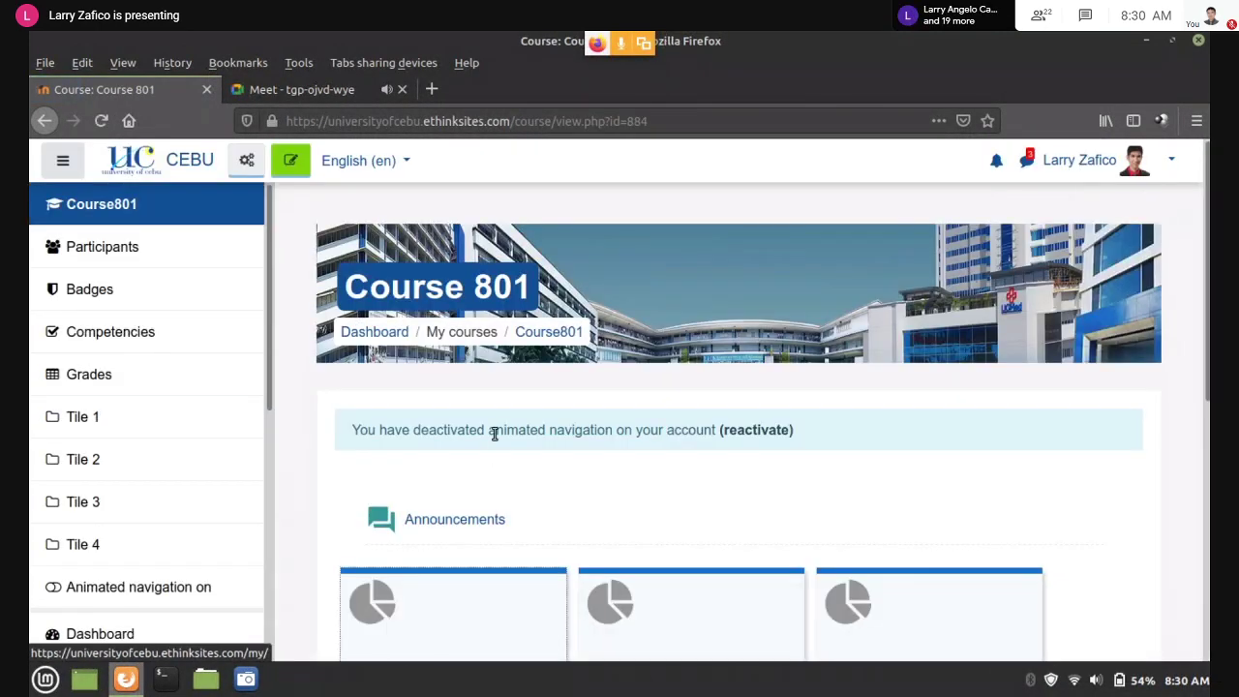
Step: Open and browse the question categories of Course 801
click(247, 162)
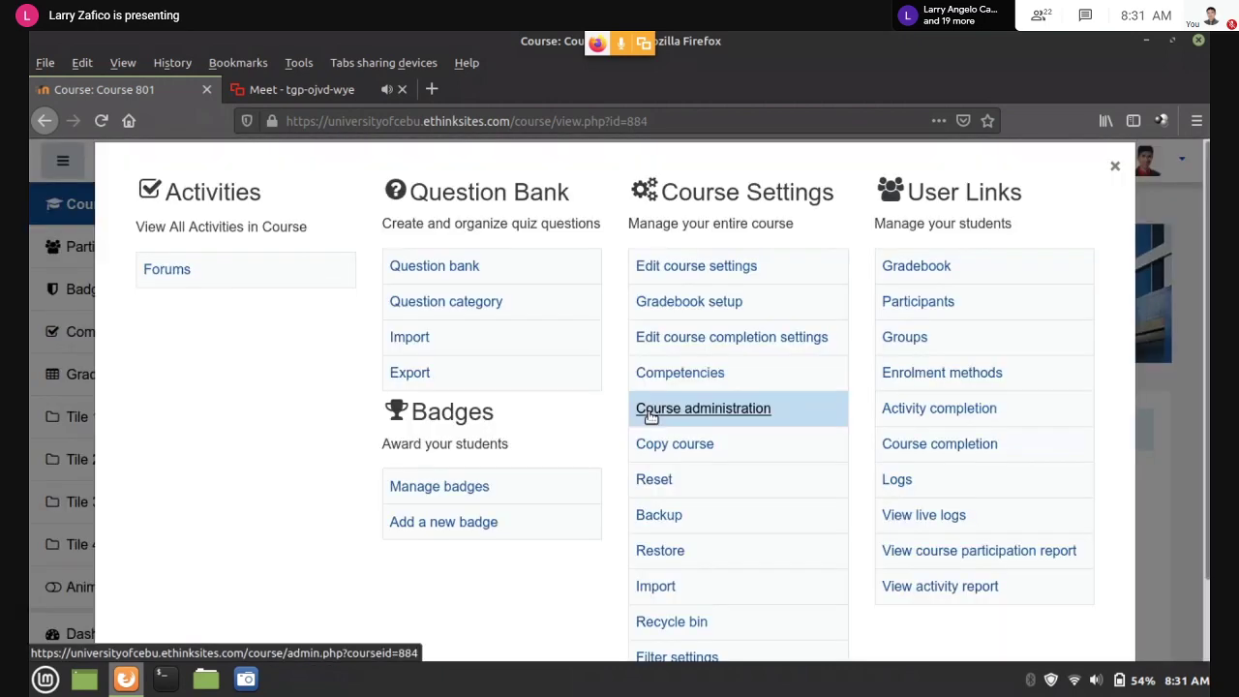
click(462, 309)
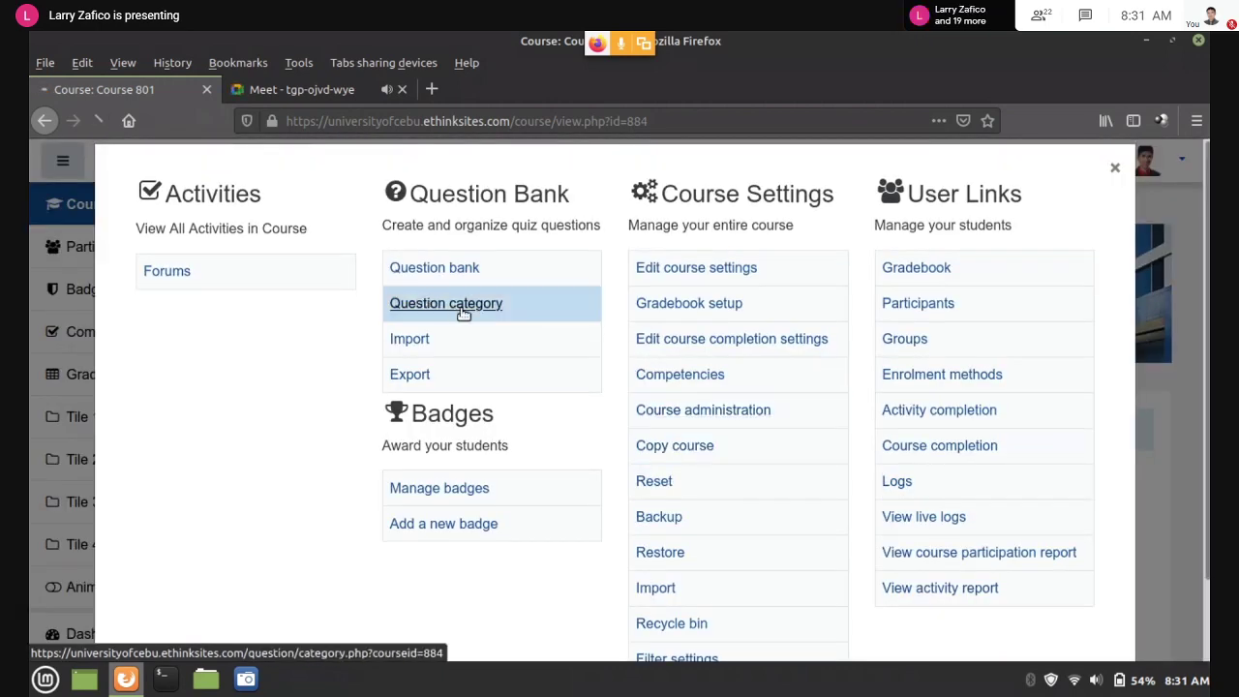
scroll(557, 435, down, 3)
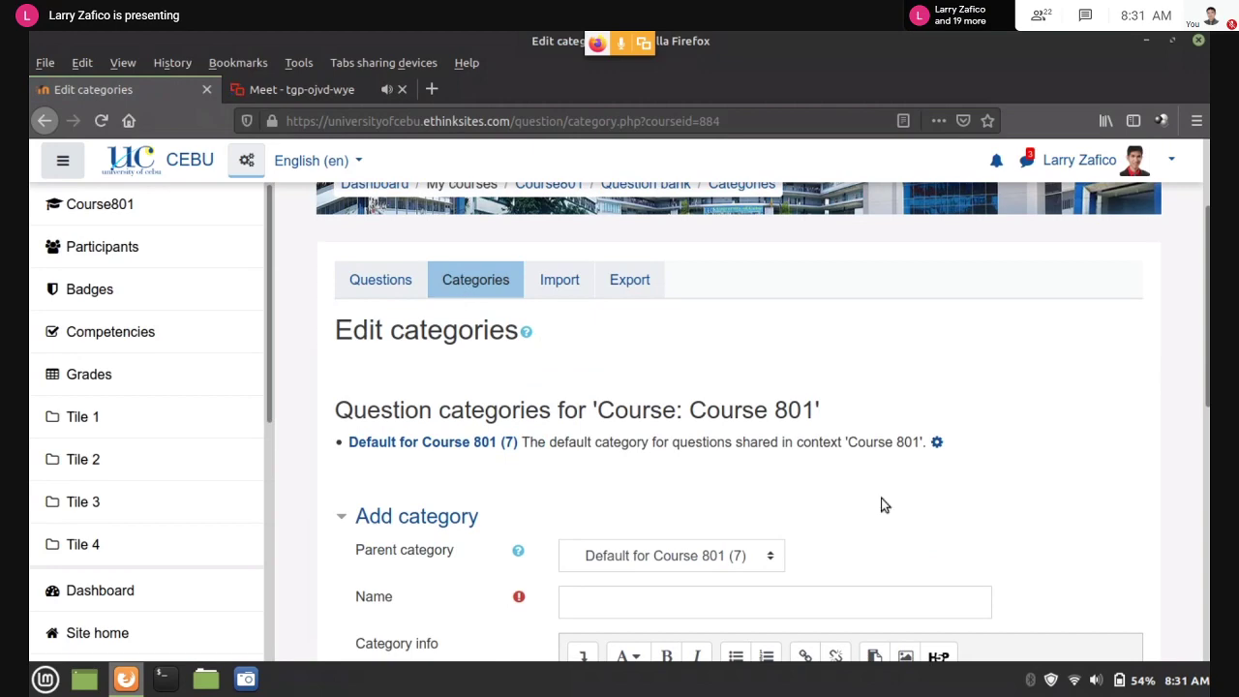
scroll(852, 504, down, 3)
scroll(813, 506, up, 2)
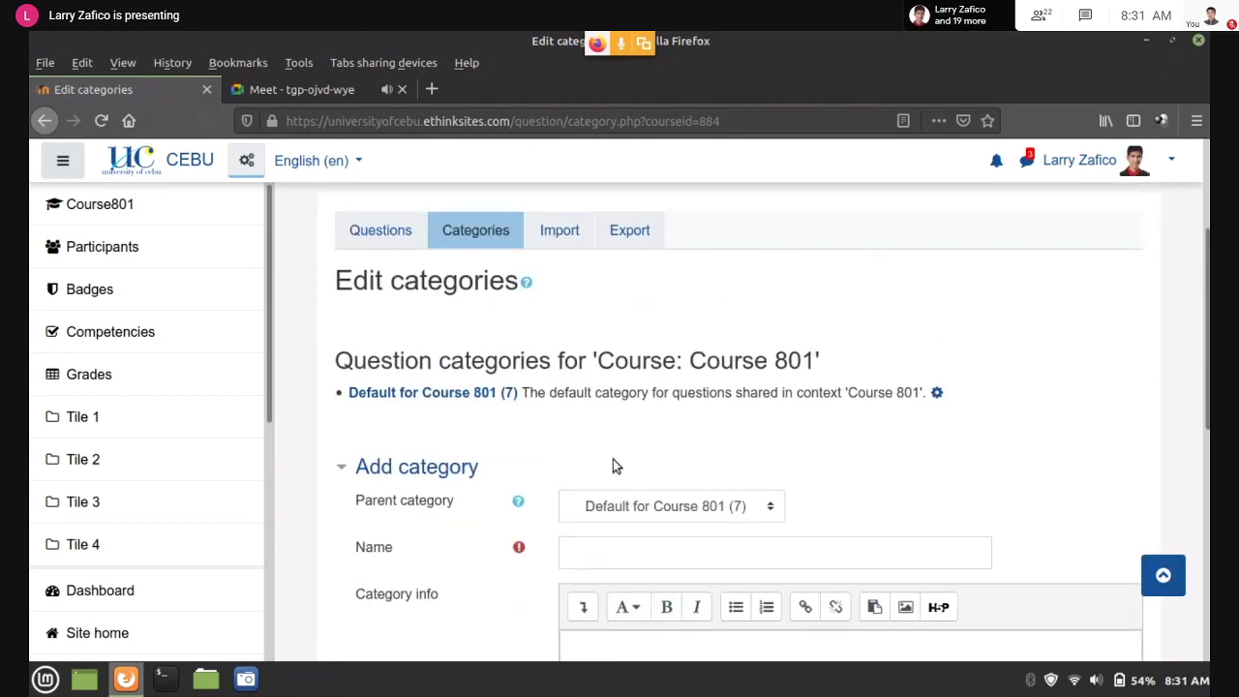
scroll(605, 463, up, 3)
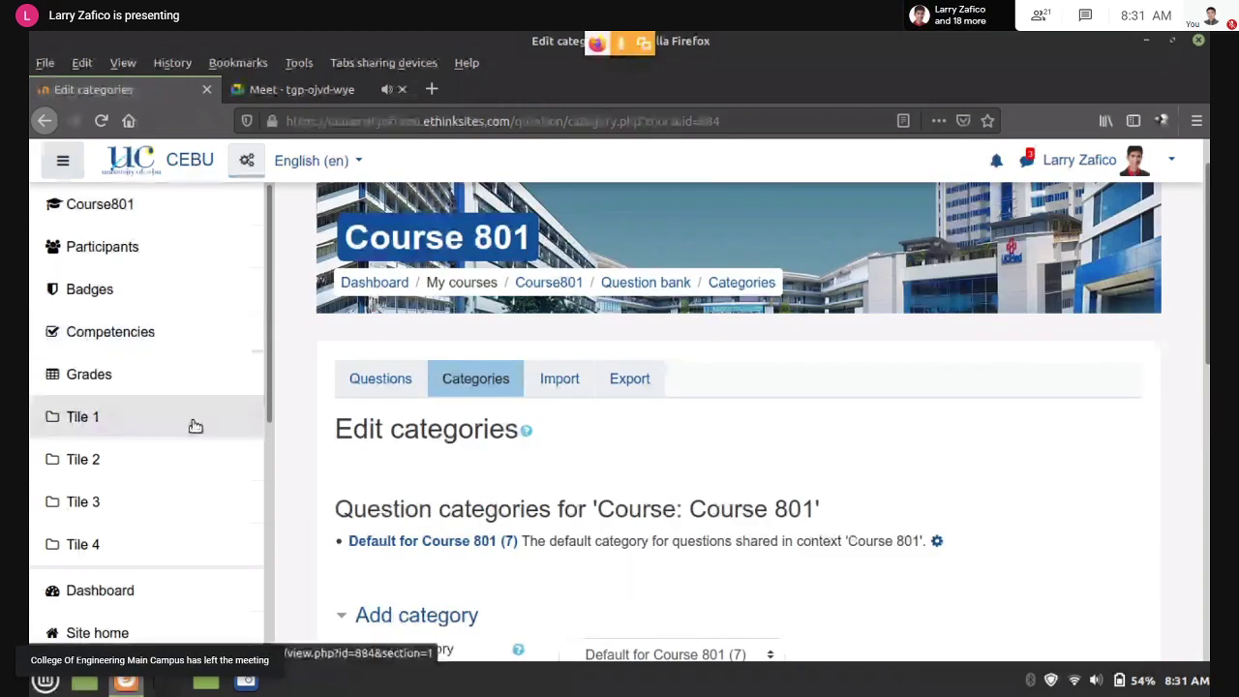
scroll(196, 426, down, 5)
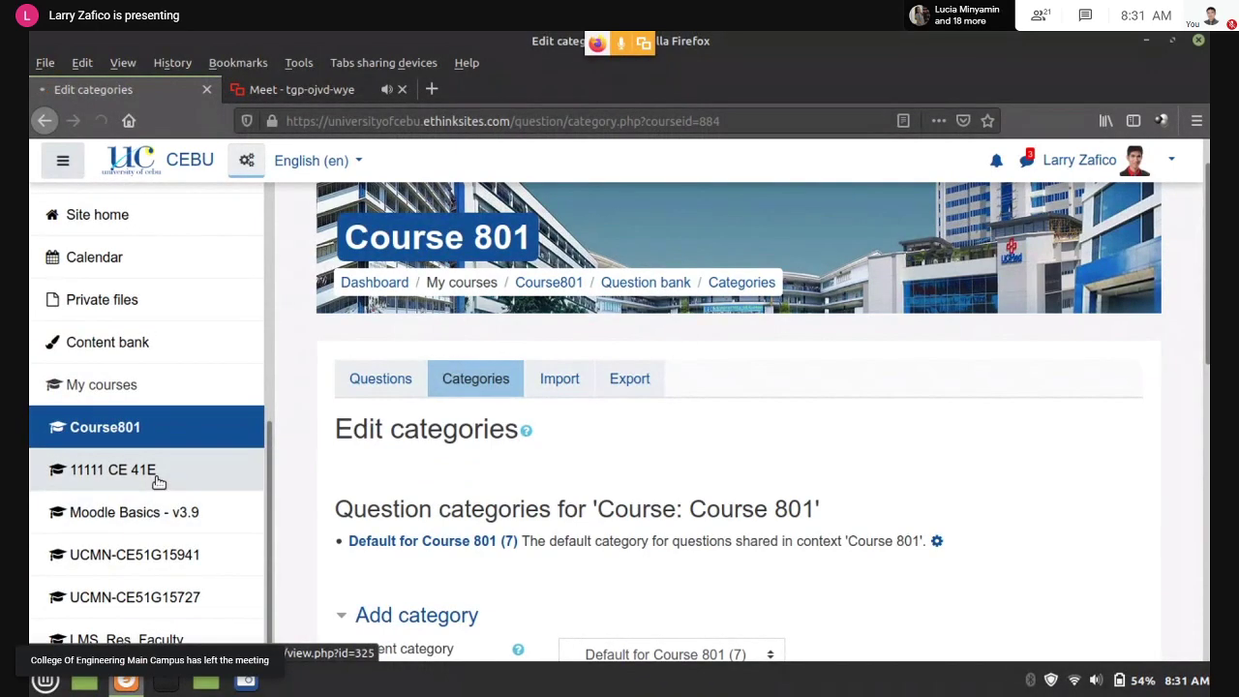
Step: Open the 11111 CE 41E question bank and show the Batch2 (8) category
click(156, 475)
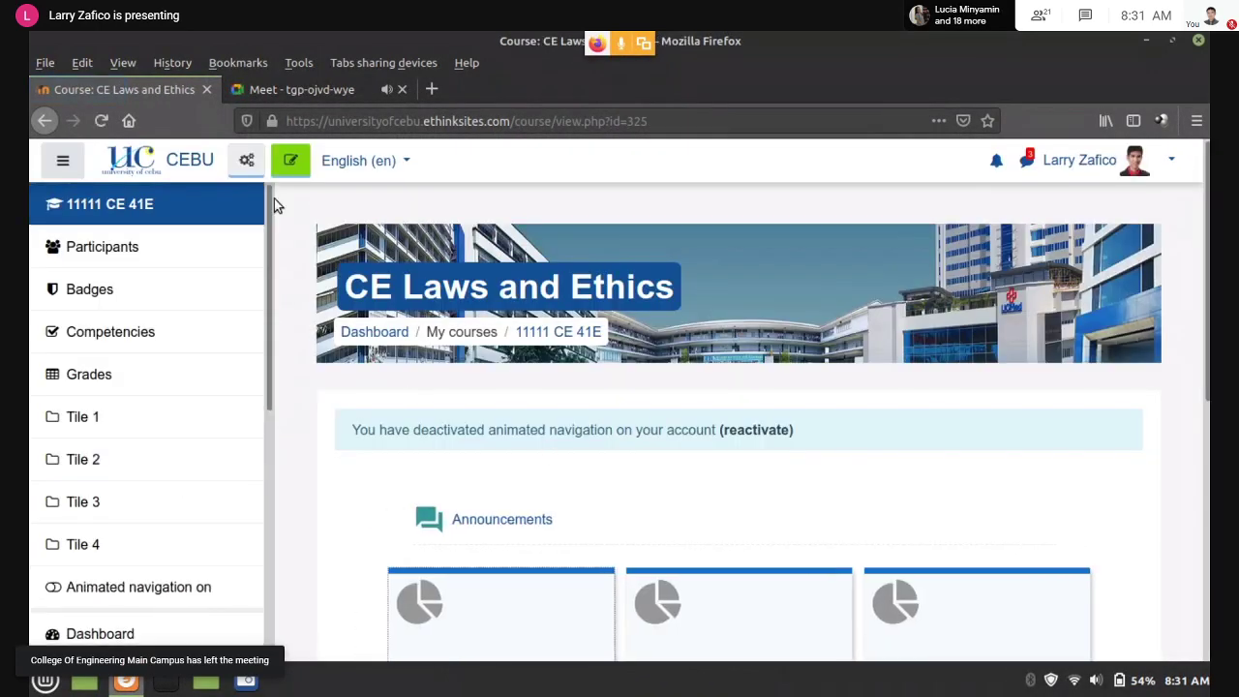
click(247, 162)
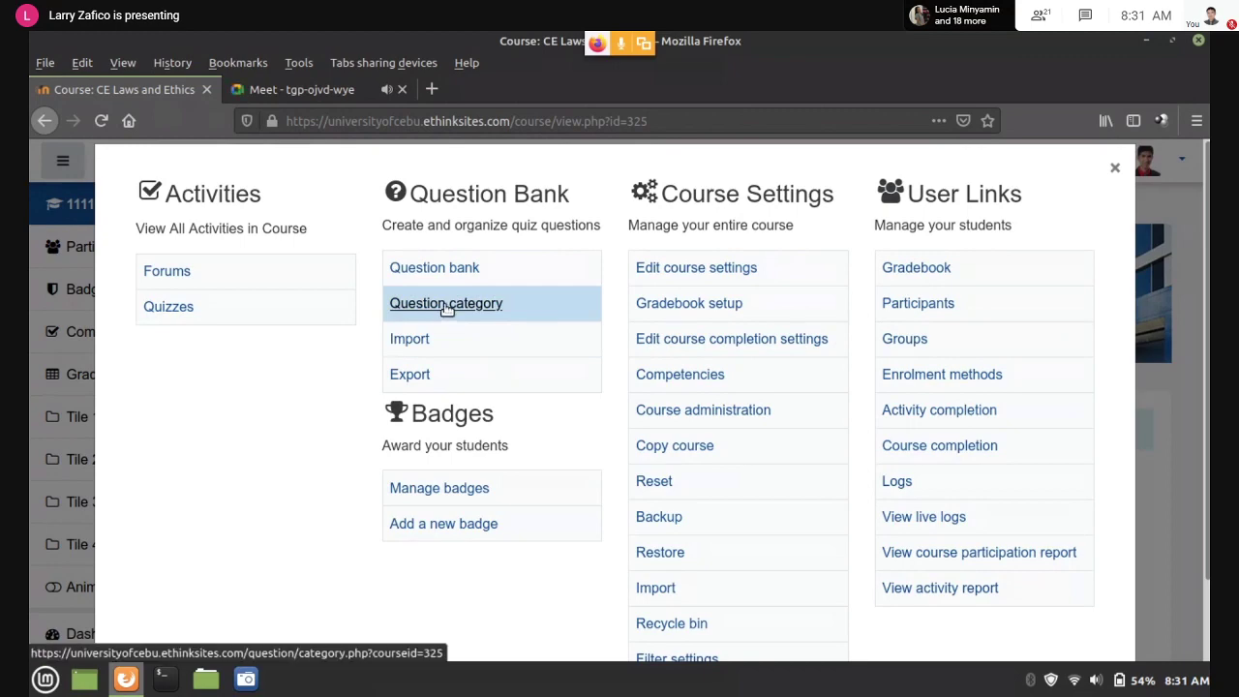
click(445, 306)
scroll(691, 439, down, 3)
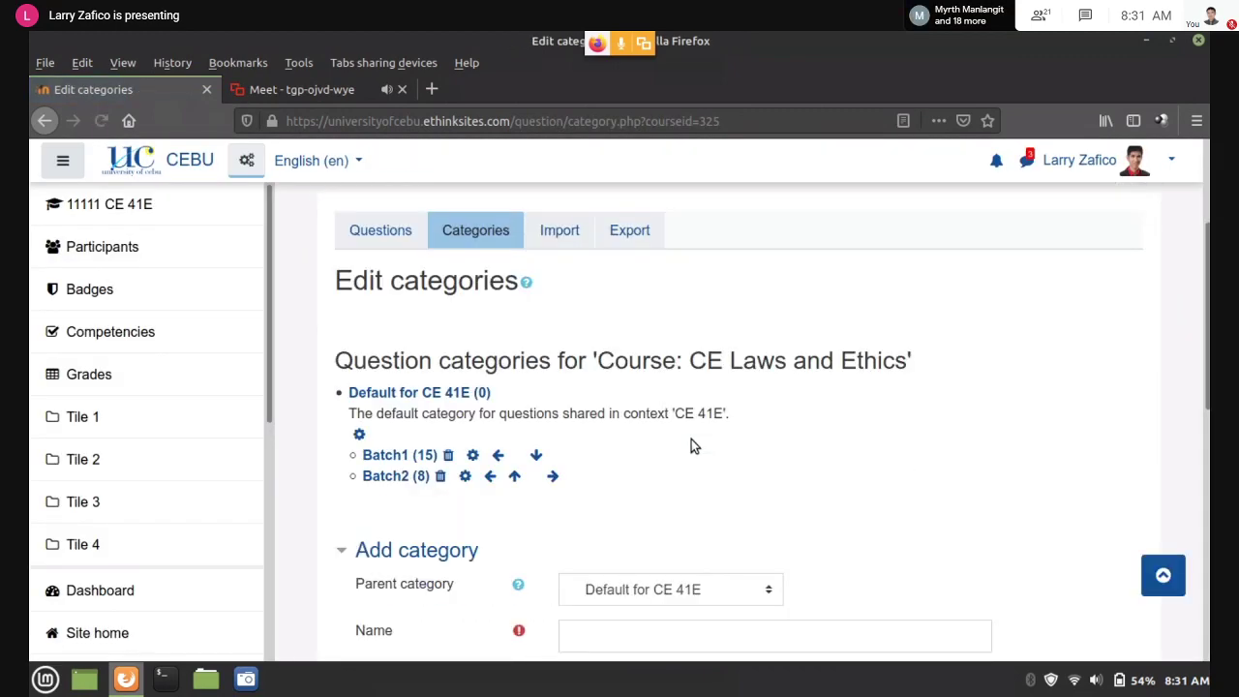
click(387, 476)
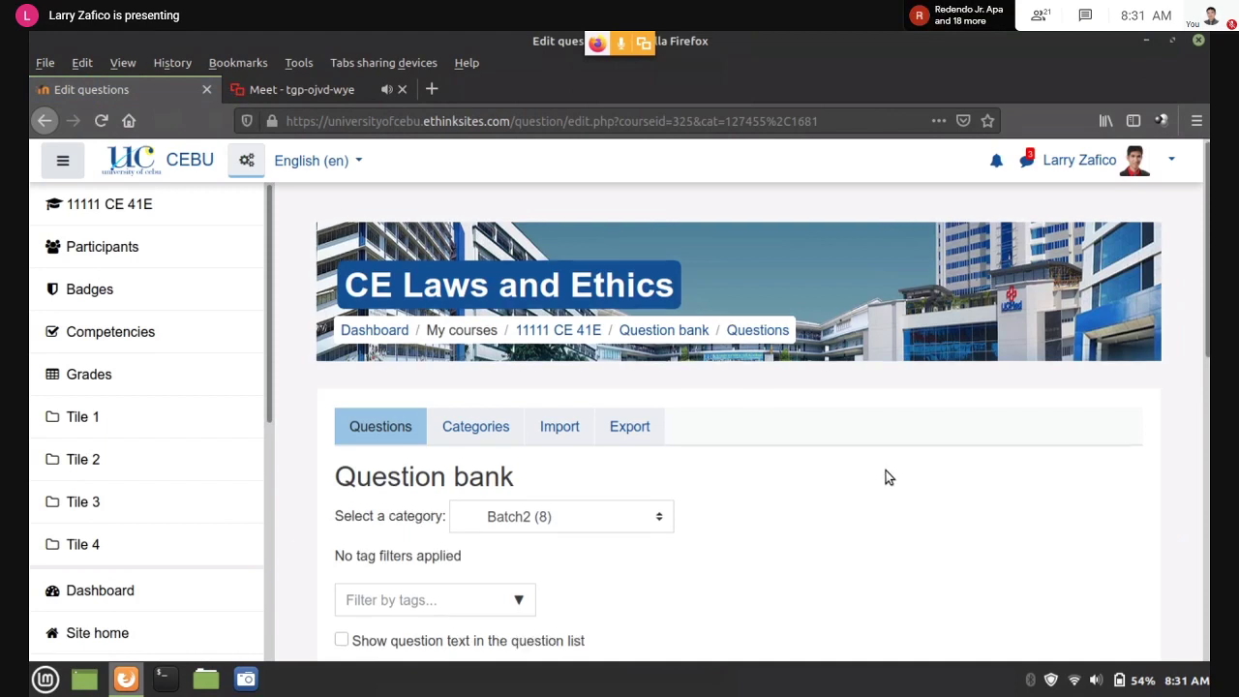
Step: Hide the side navigation and sort Batch2 by question name, 1-Quadratic to 8-Maximum Moment
scroll(886, 477, down, 2)
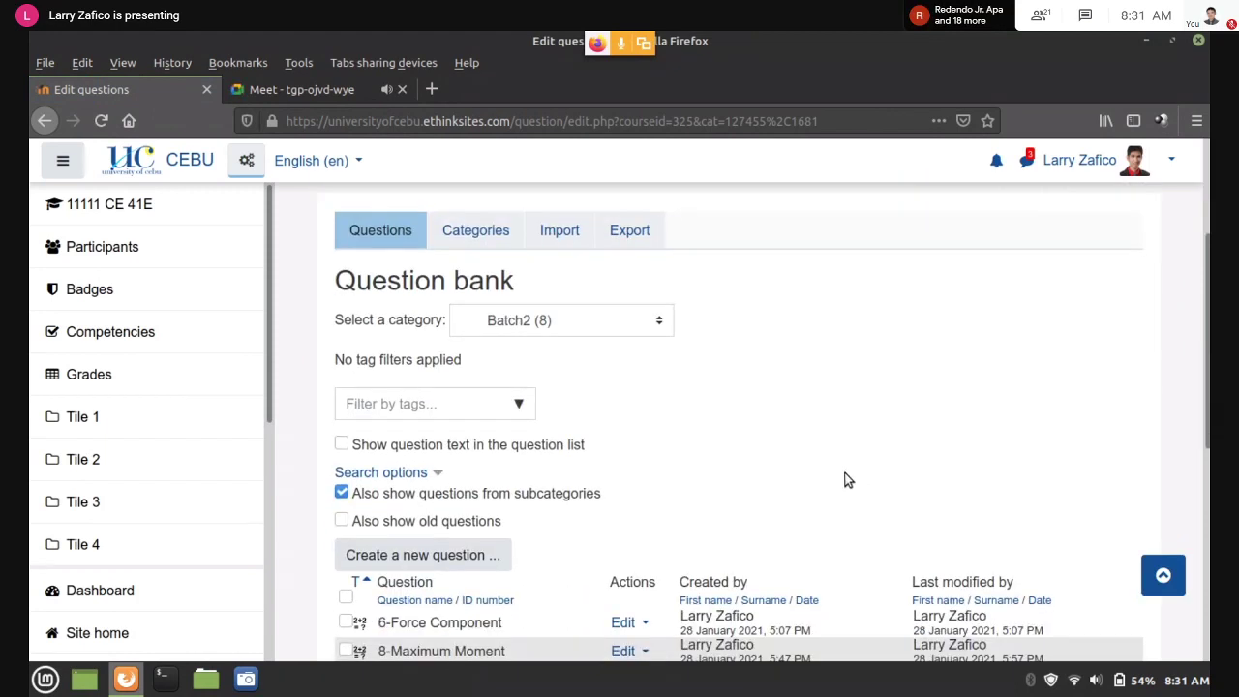
scroll(846, 478, down, 1)
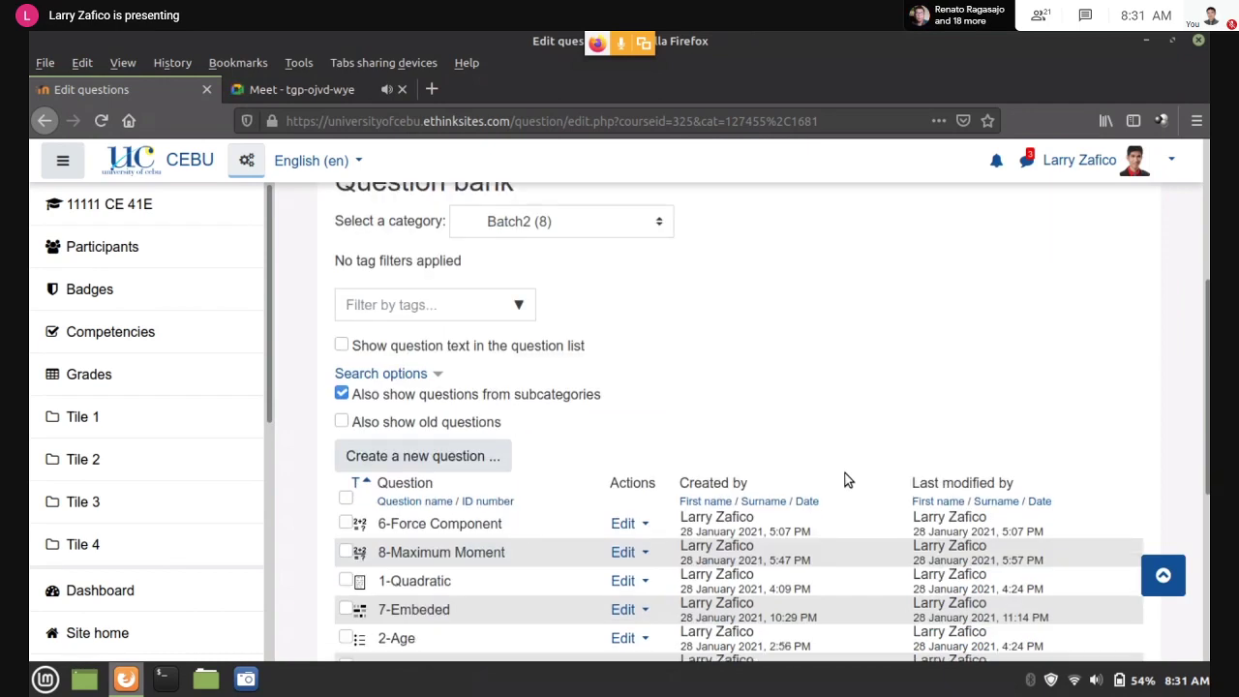
click(62, 160)
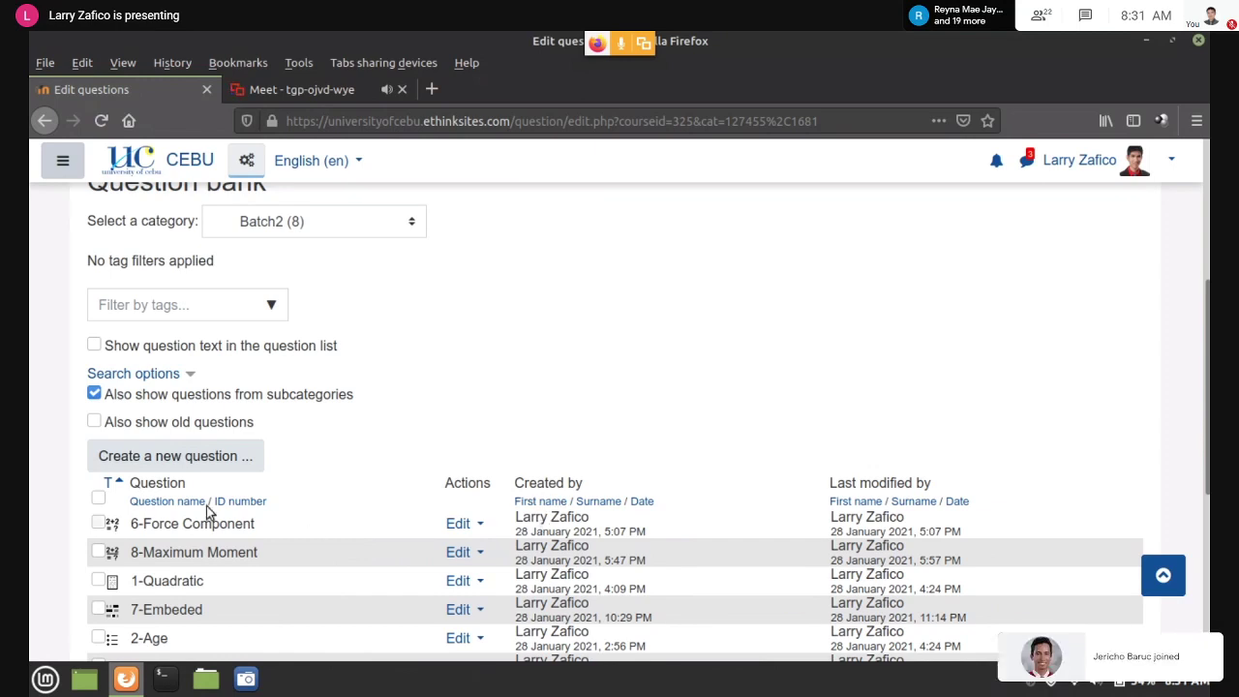
click(174, 497)
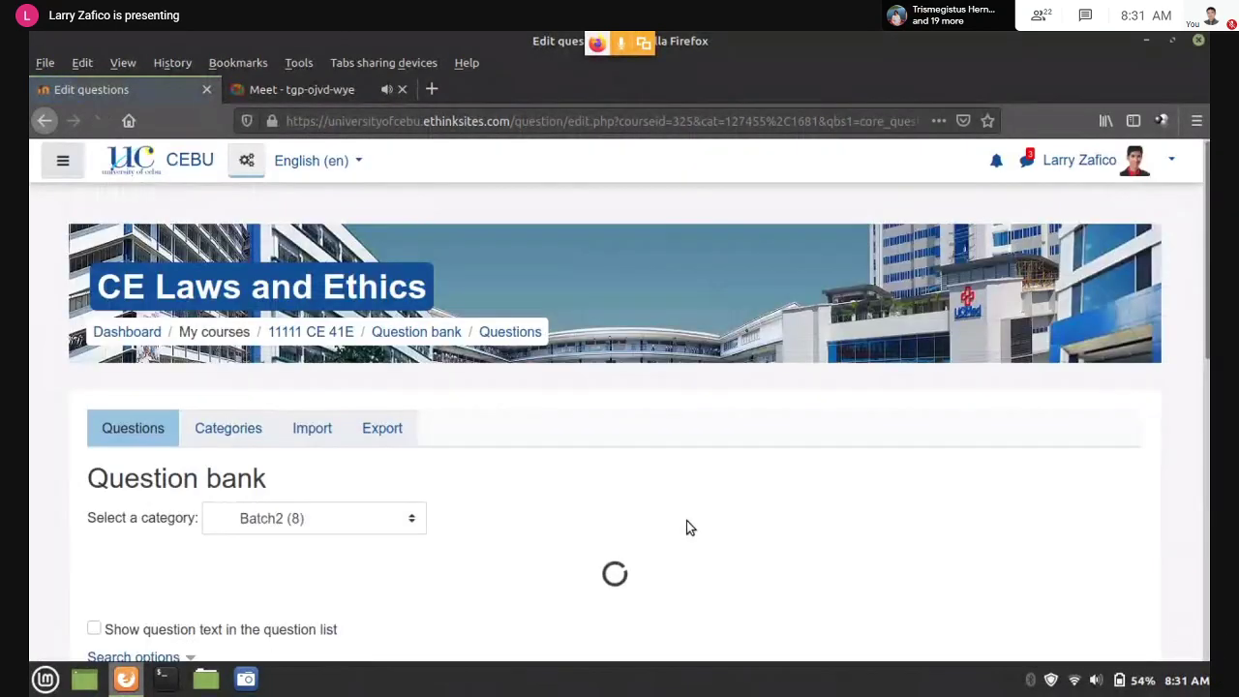
scroll(690, 528, down, 4)
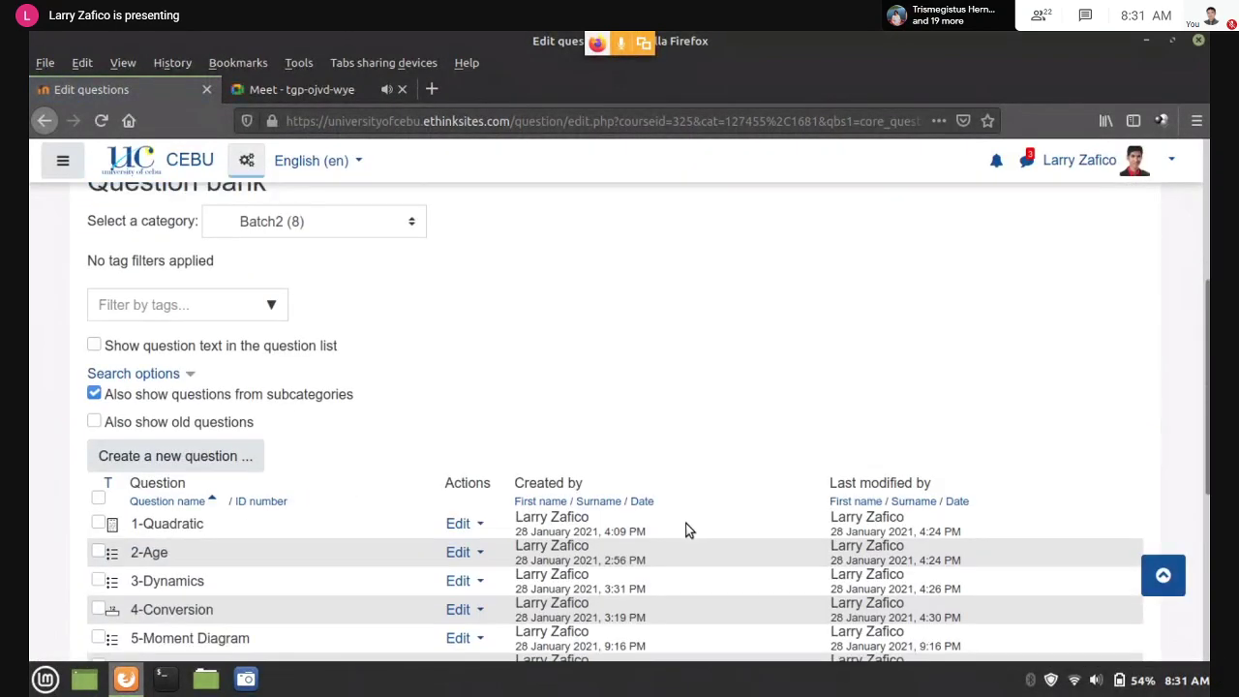
scroll(685, 530, down, 3)
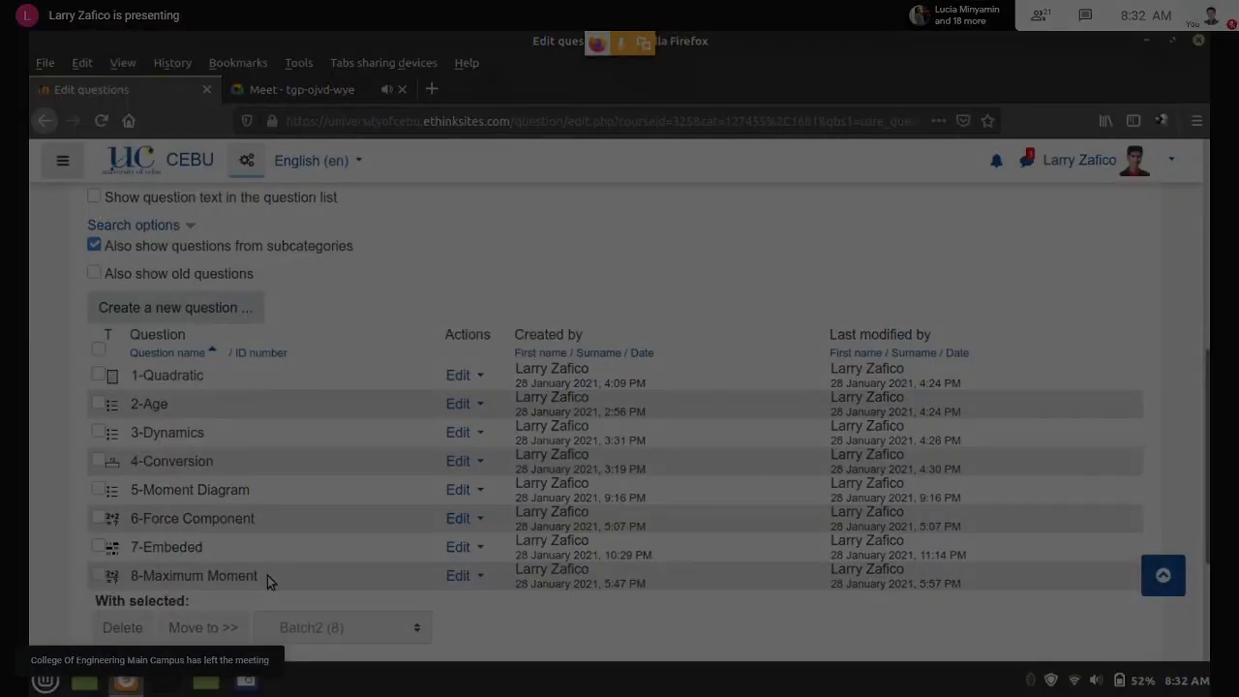
Step: Go back to the Dashboard and reopen Course801 from the side navigation
scroll(267, 575, up, 7)
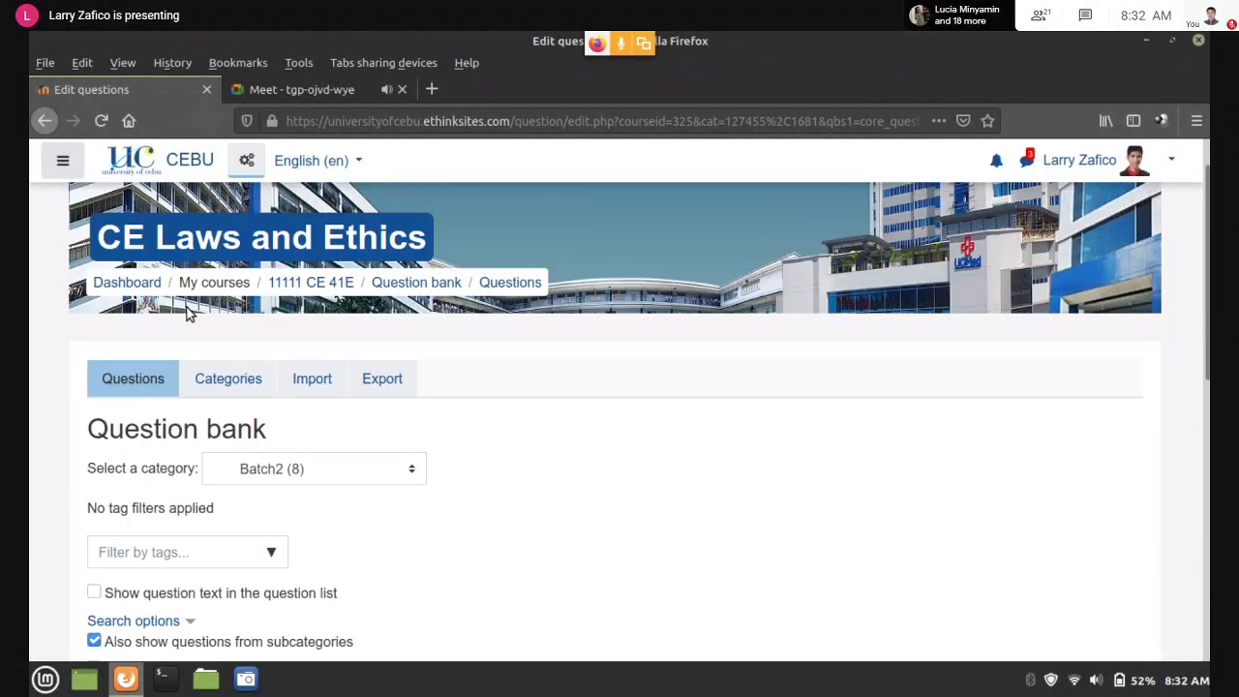
click(145, 286)
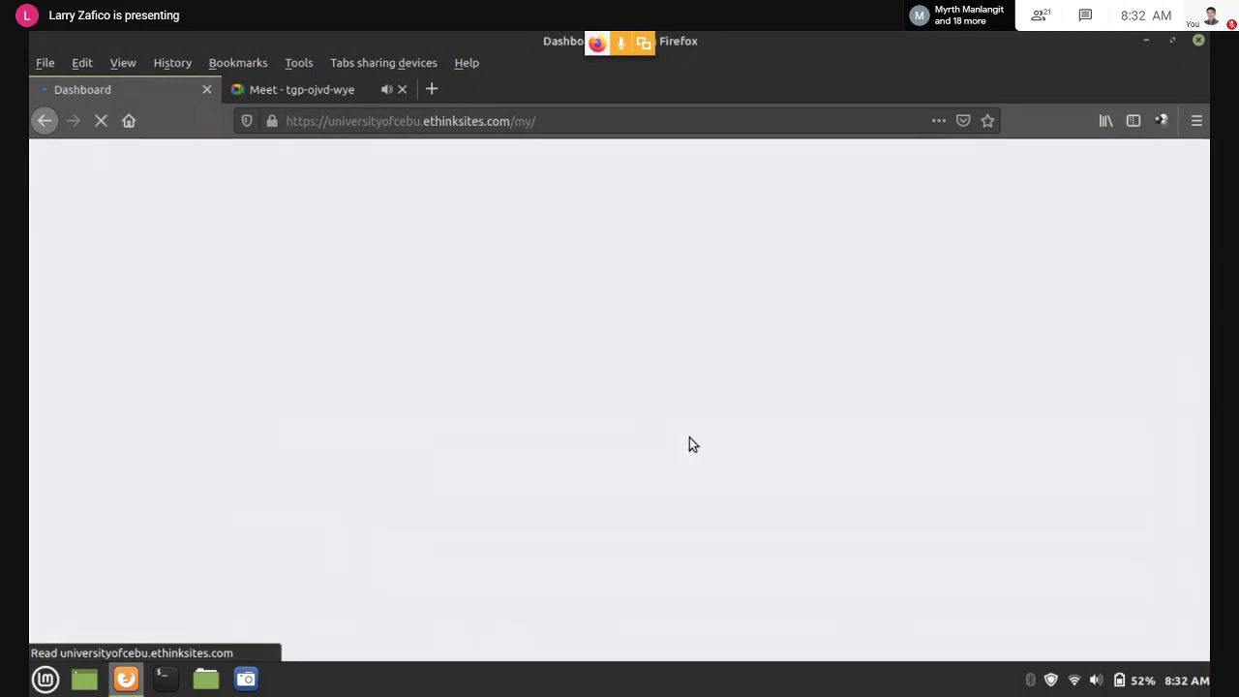
scroll(697, 465, down, 4)
scroll(693, 468, down, 5)
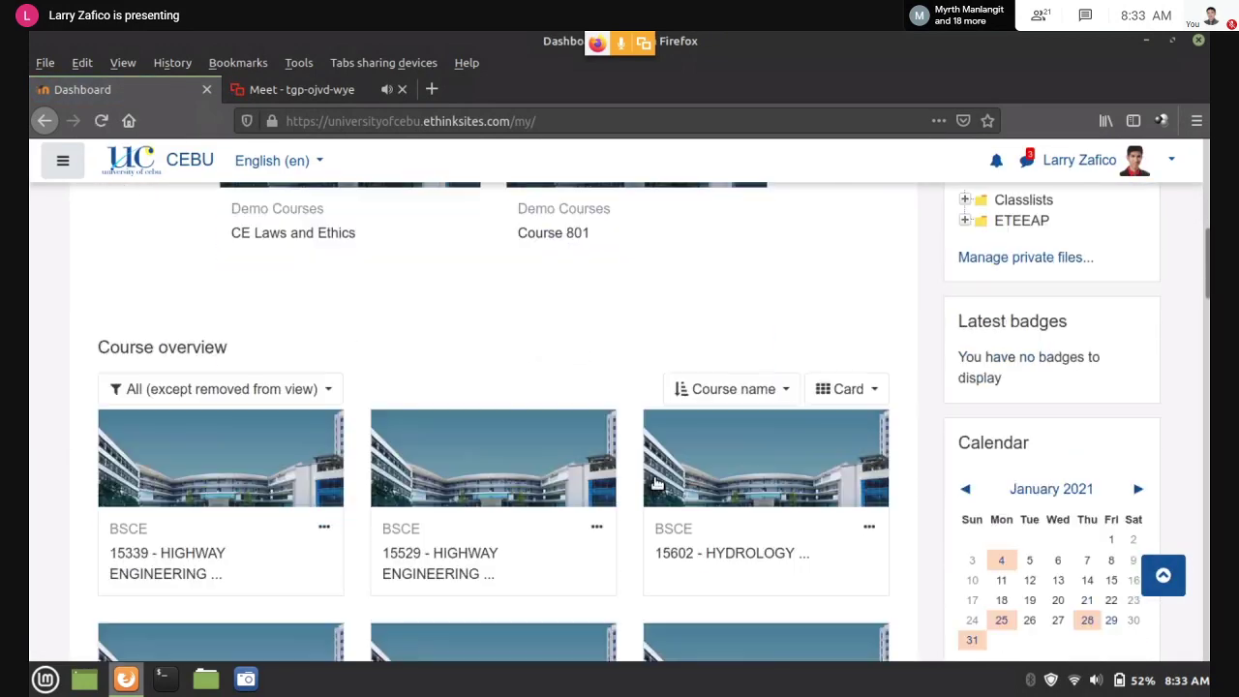
scroll(490, 525, up, 5)
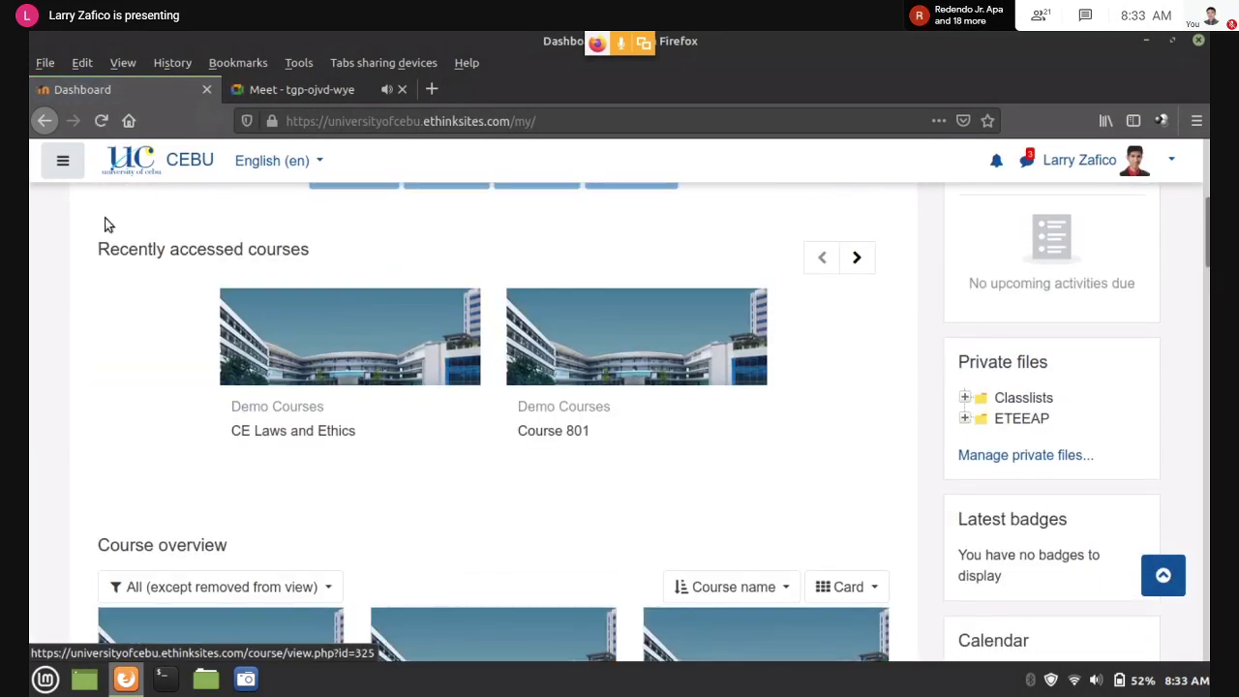
click(62, 159)
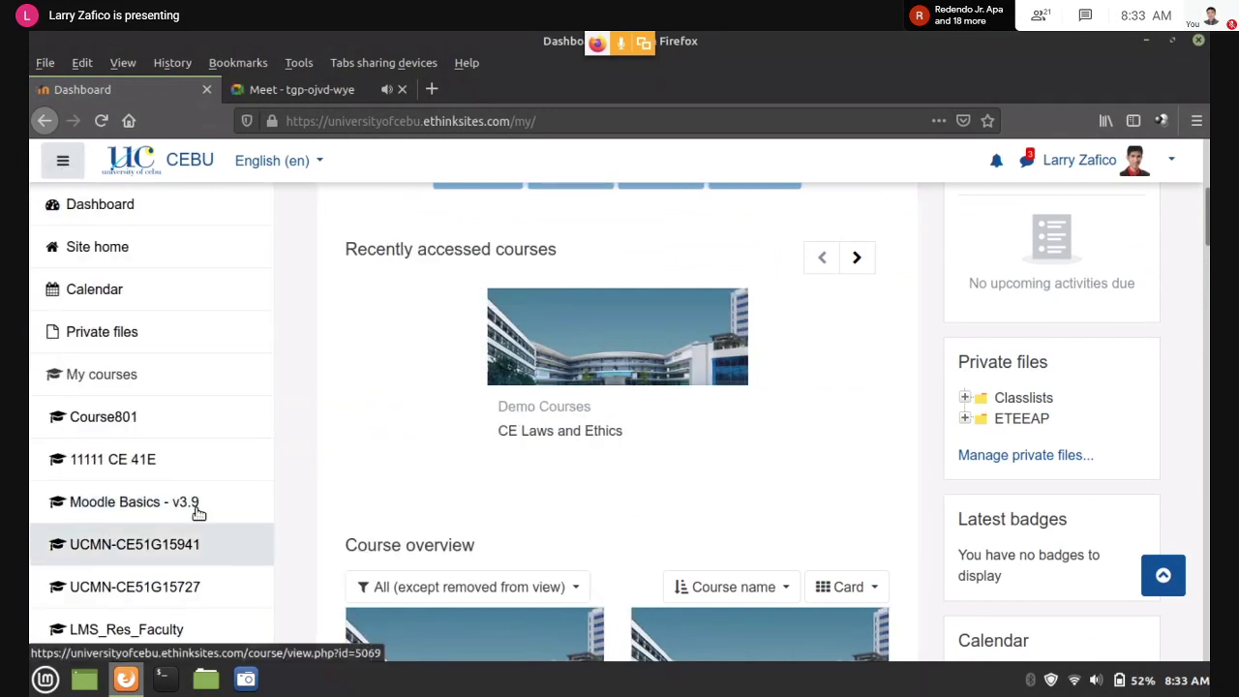
click(134, 416)
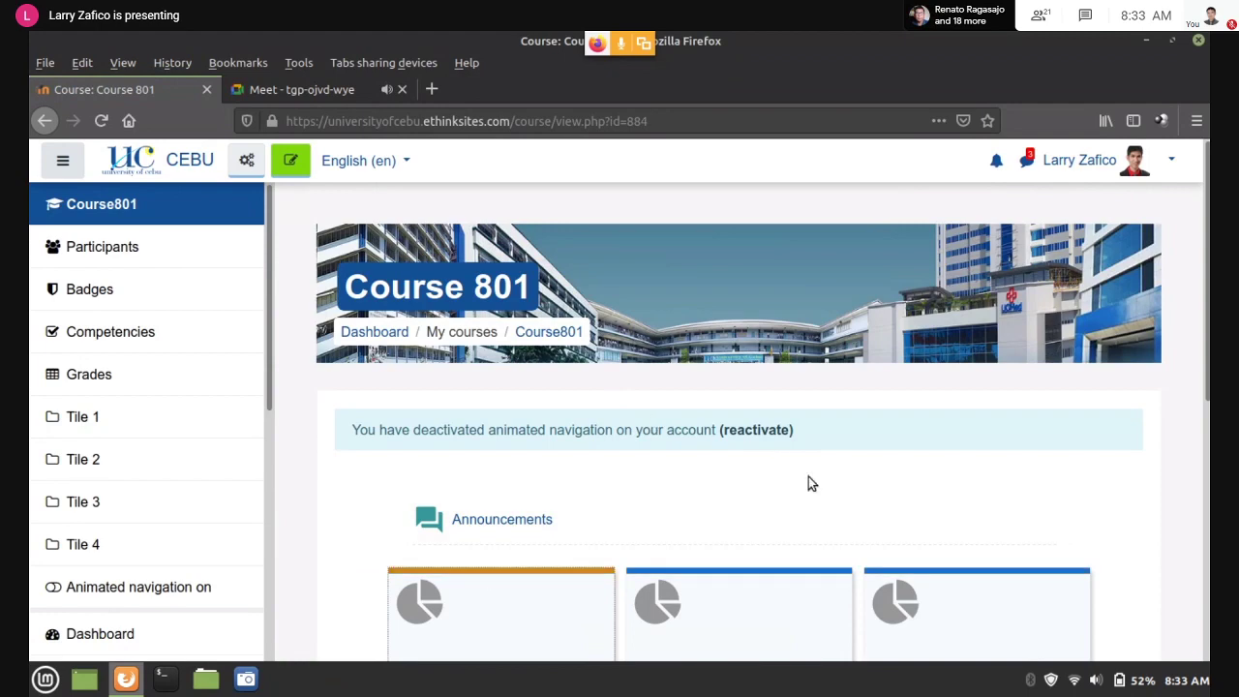
scroll(456, 510, down, 3)
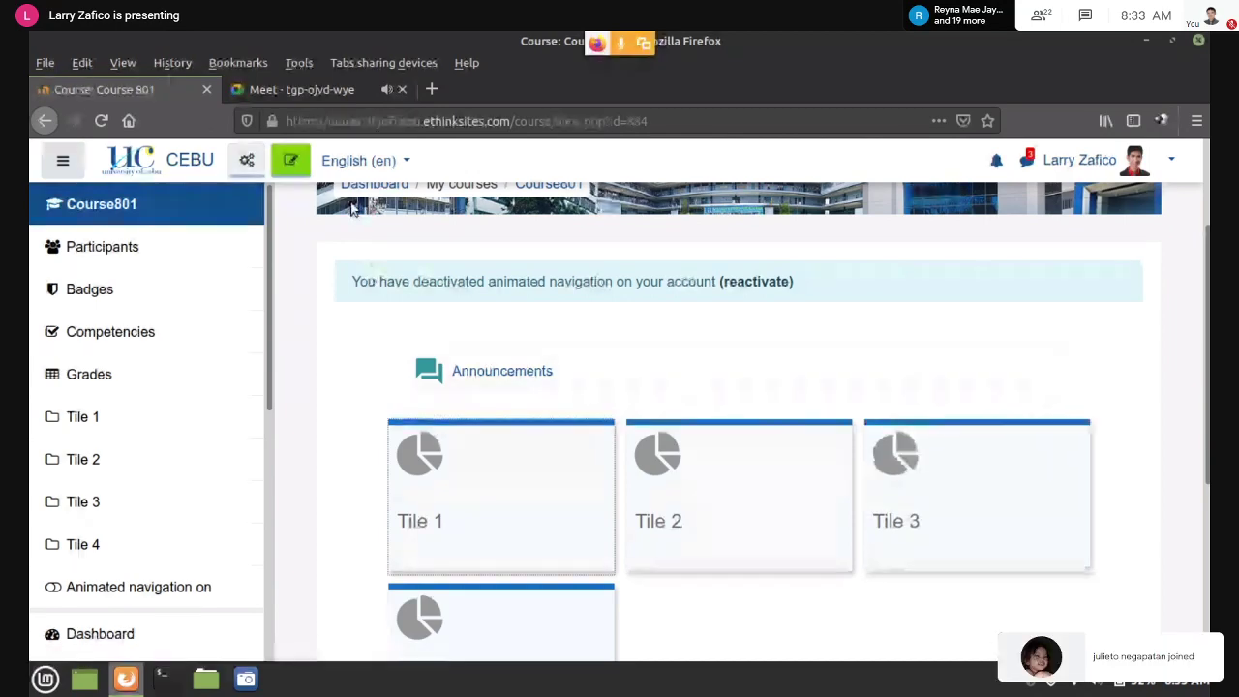
click(248, 163)
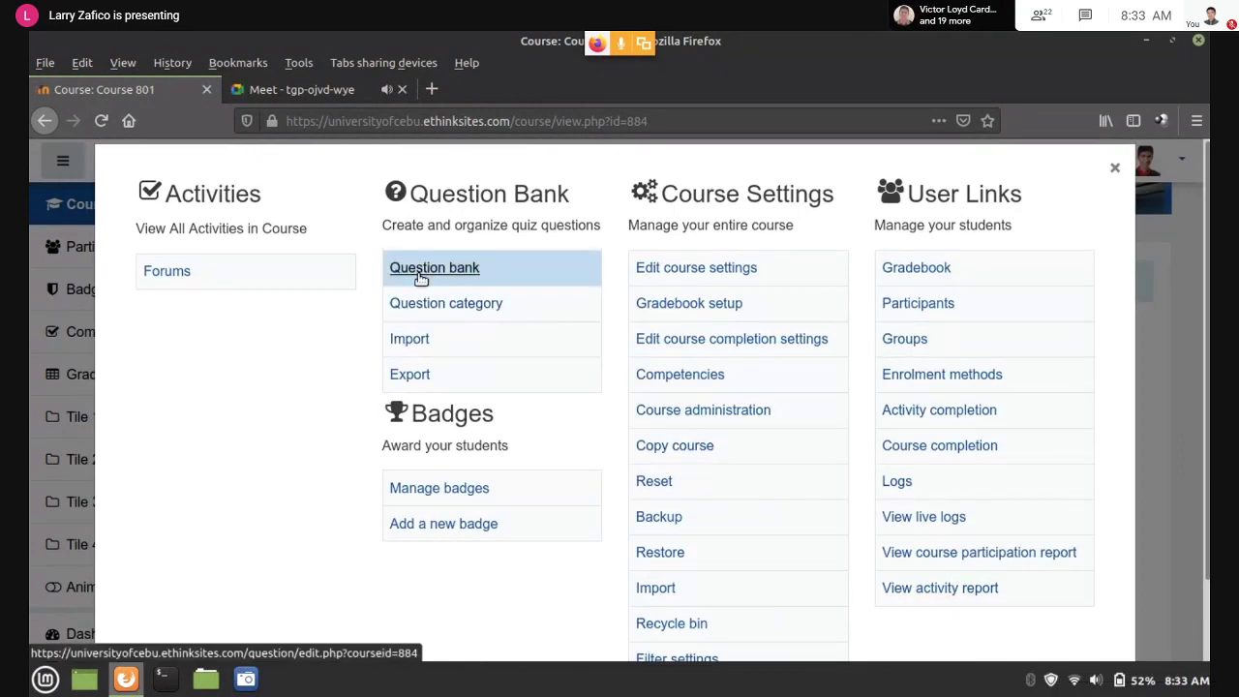
click(1113, 171)
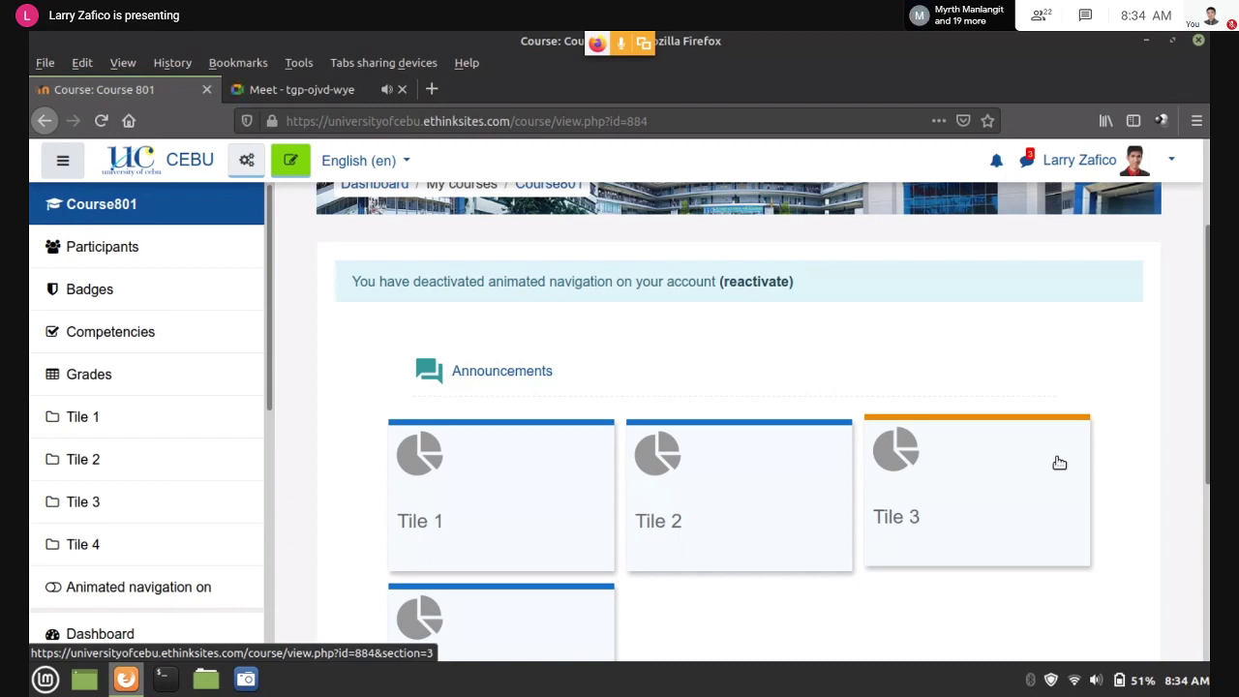
scroll(1081, 493, down, 2)
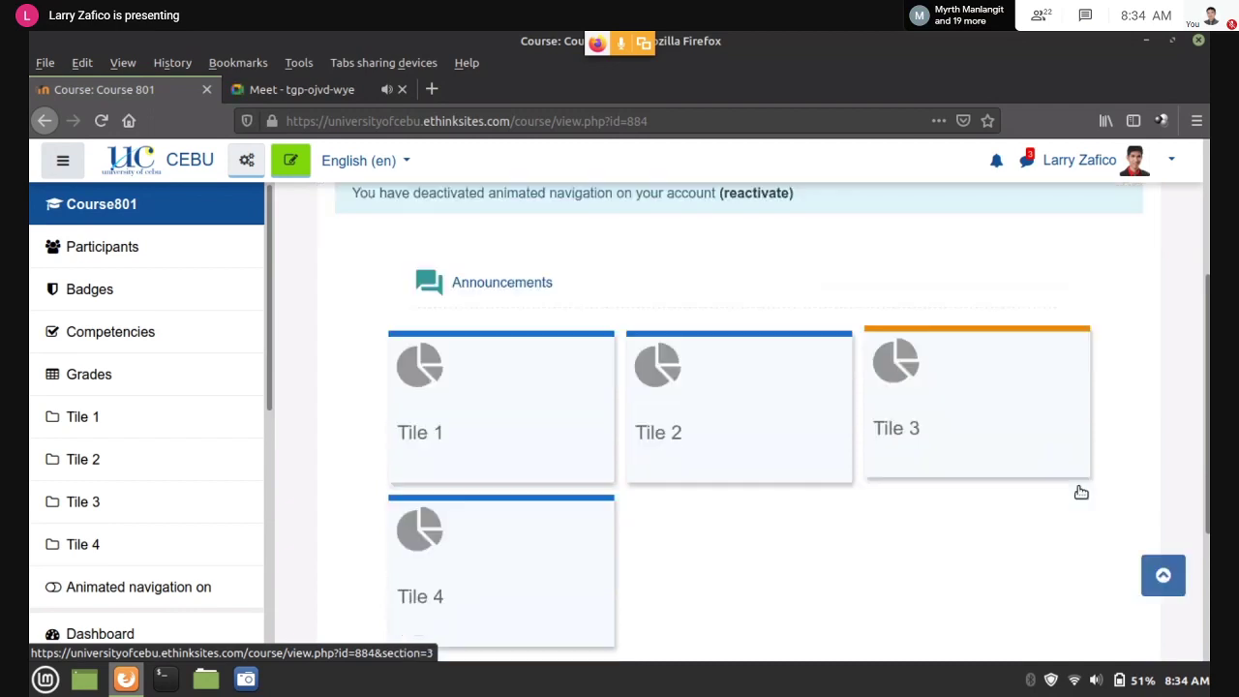
scroll(1080, 493, down, 1)
scroll(1078, 492, up, 2)
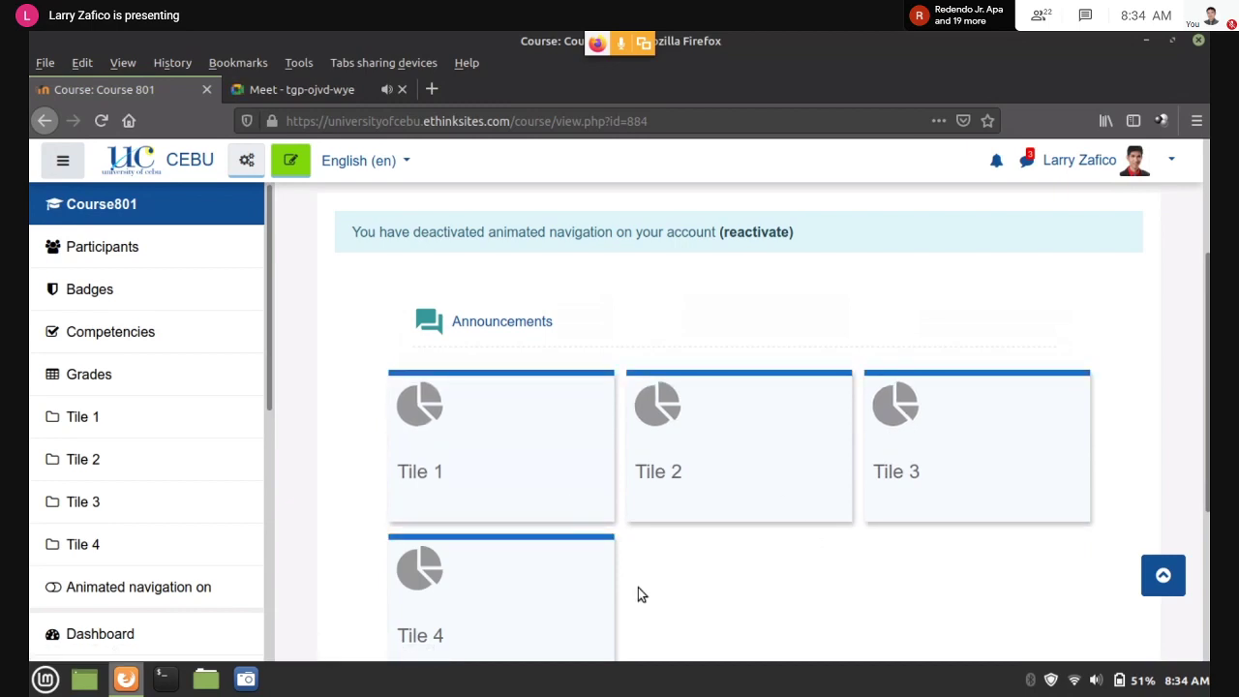
scroll(871, 599, down, 2)
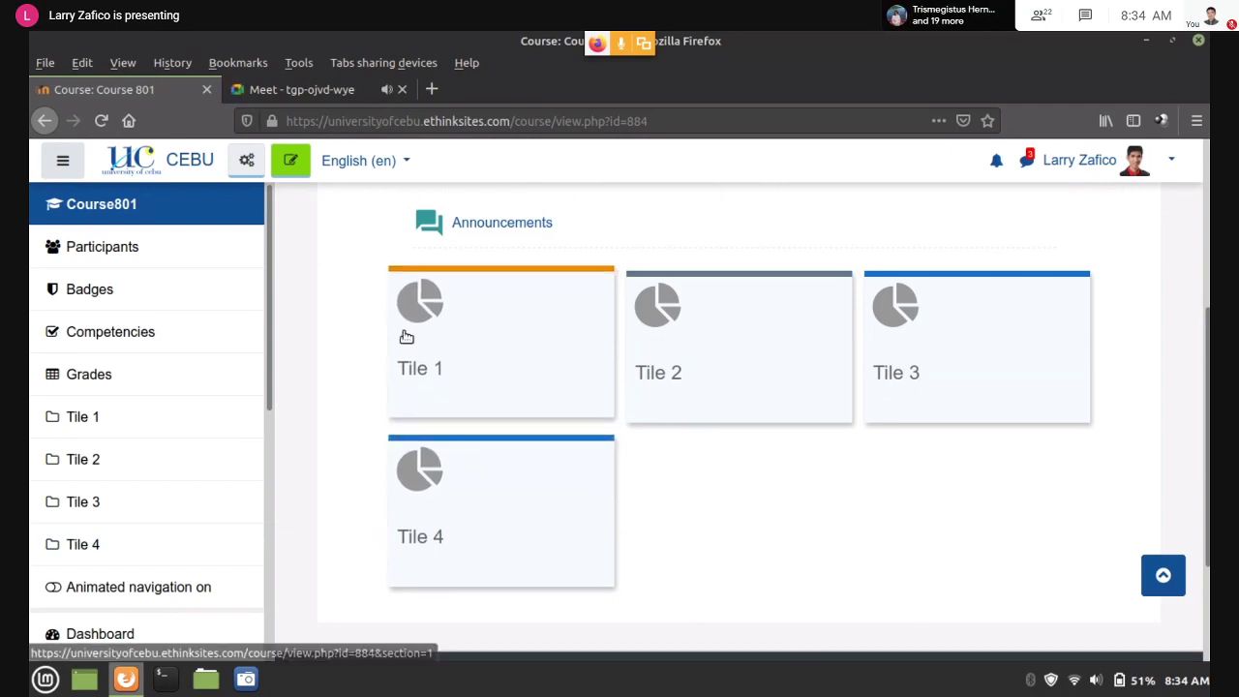
click(293, 167)
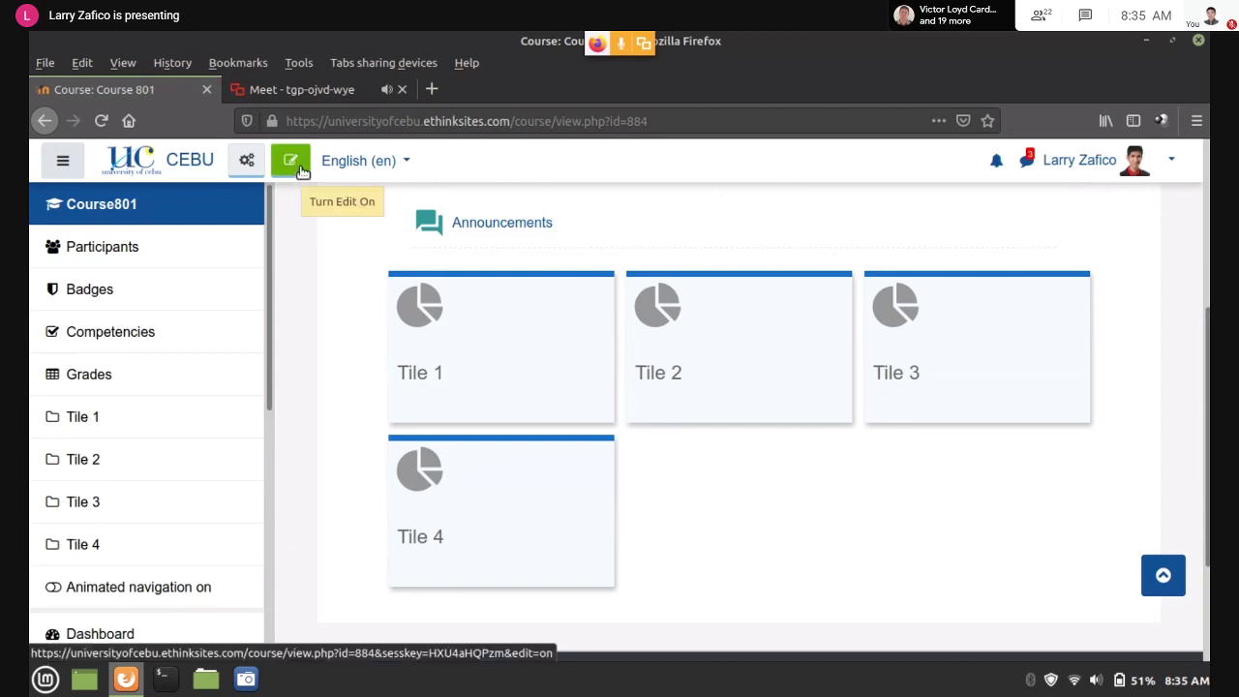
Step: Turn editing on and start adding a Quiz activity to Tile 1
click(297, 167)
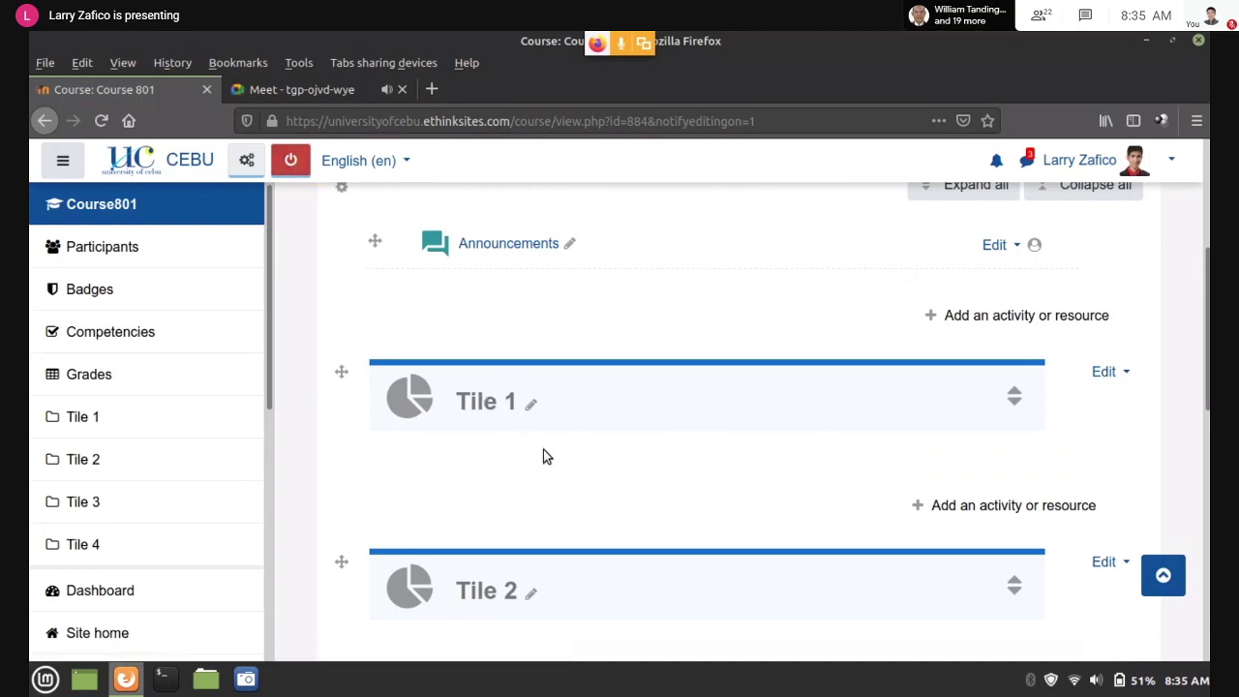
scroll(840, 489, down, 1)
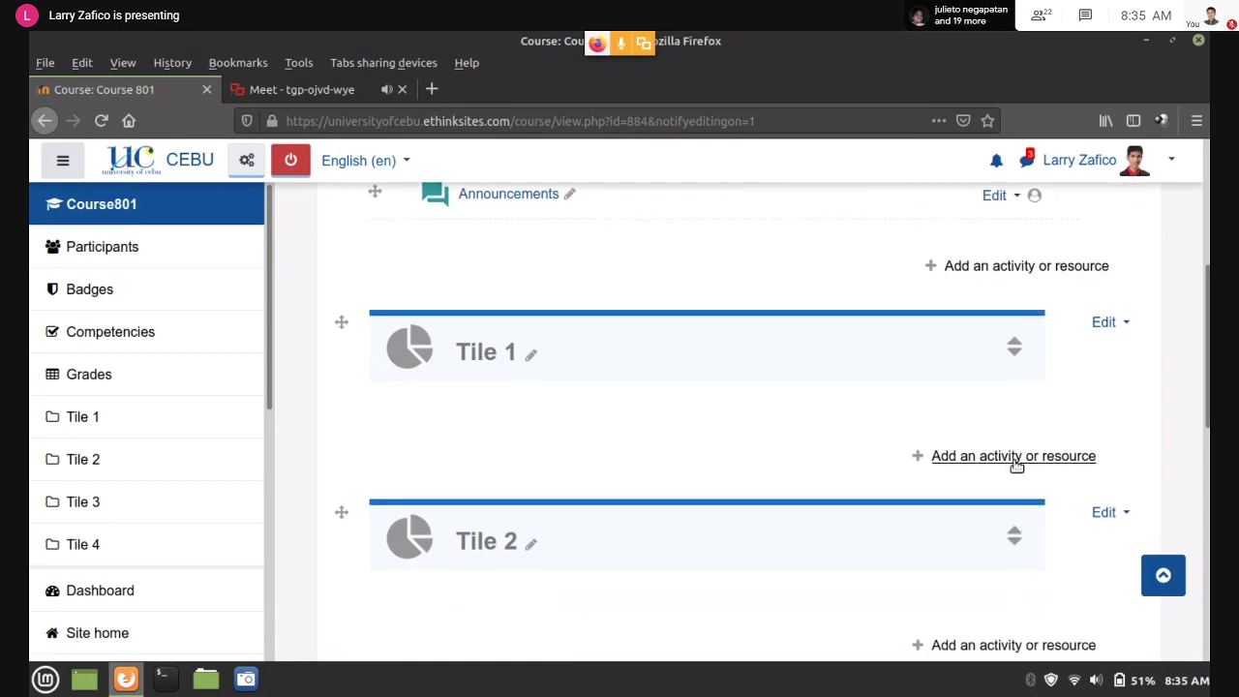
click(1014, 457)
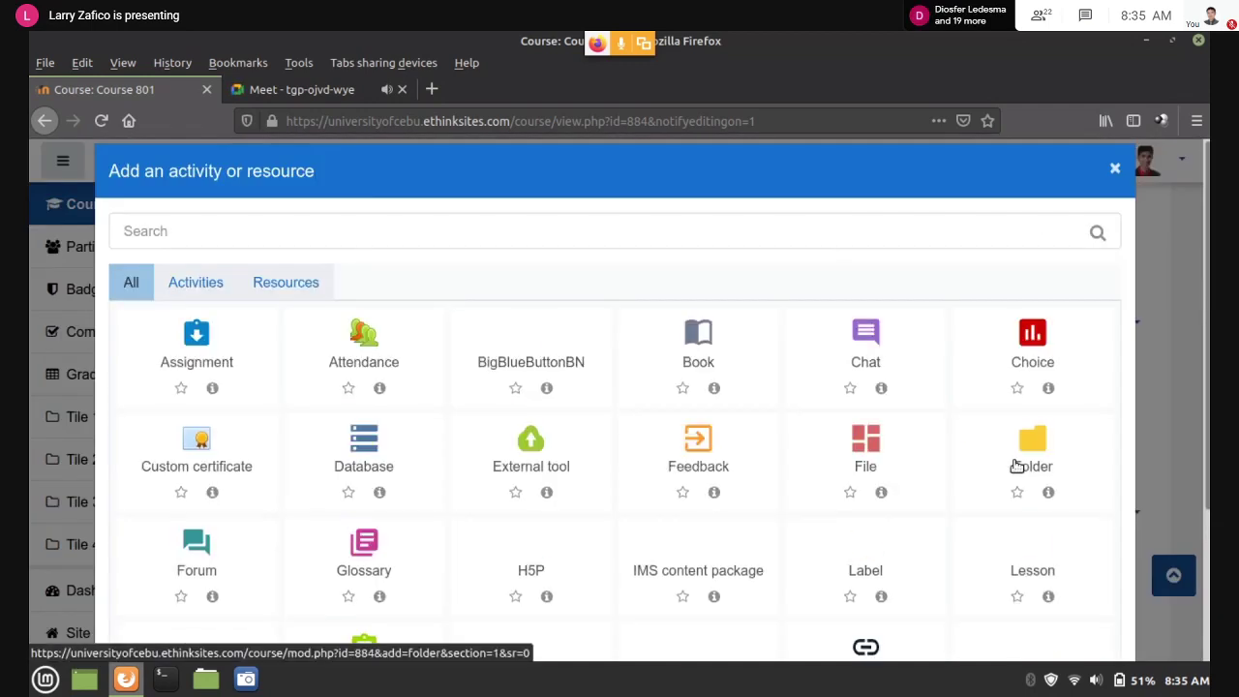
scroll(803, 380, down, 3)
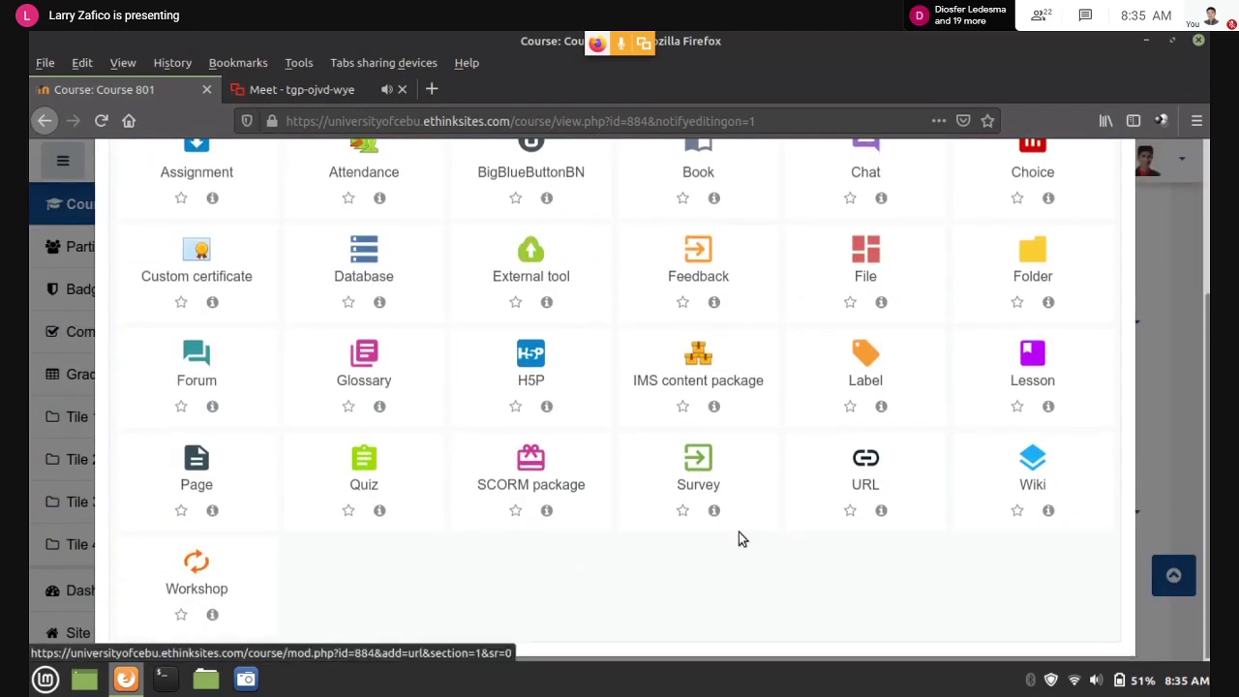
click(371, 470)
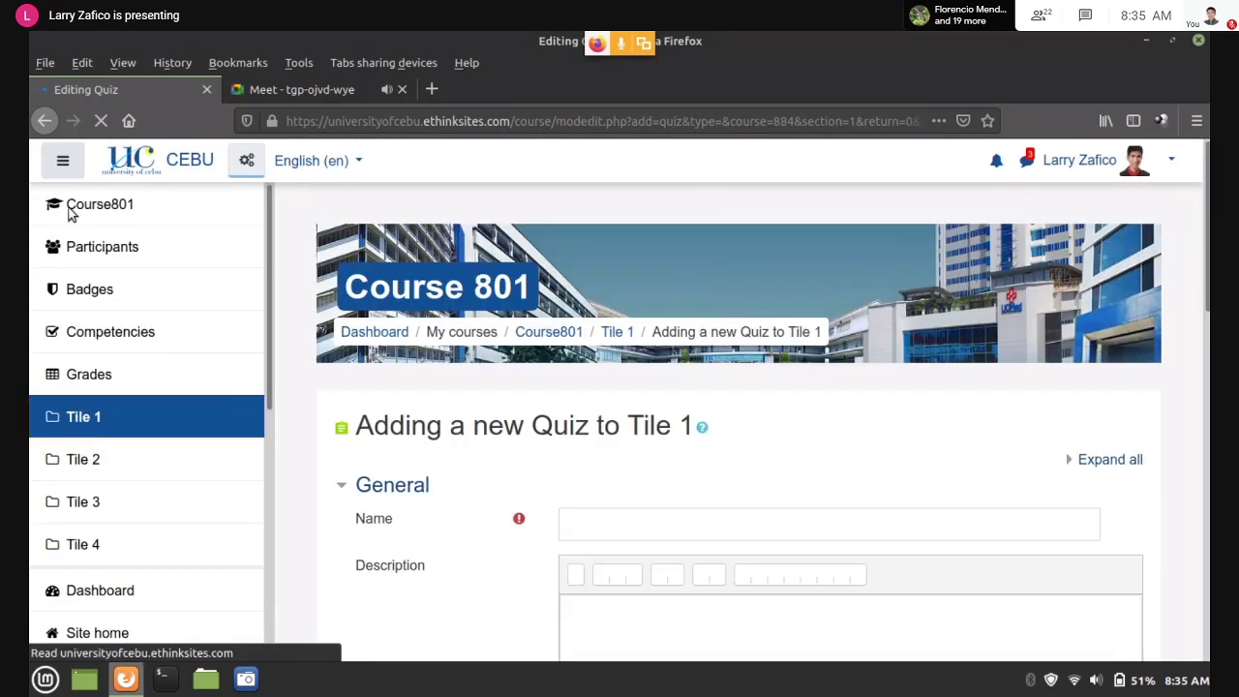
Step: Hide the navigation drawer and name the new quiz 'Sample Quiz 1'
click(63, 161)
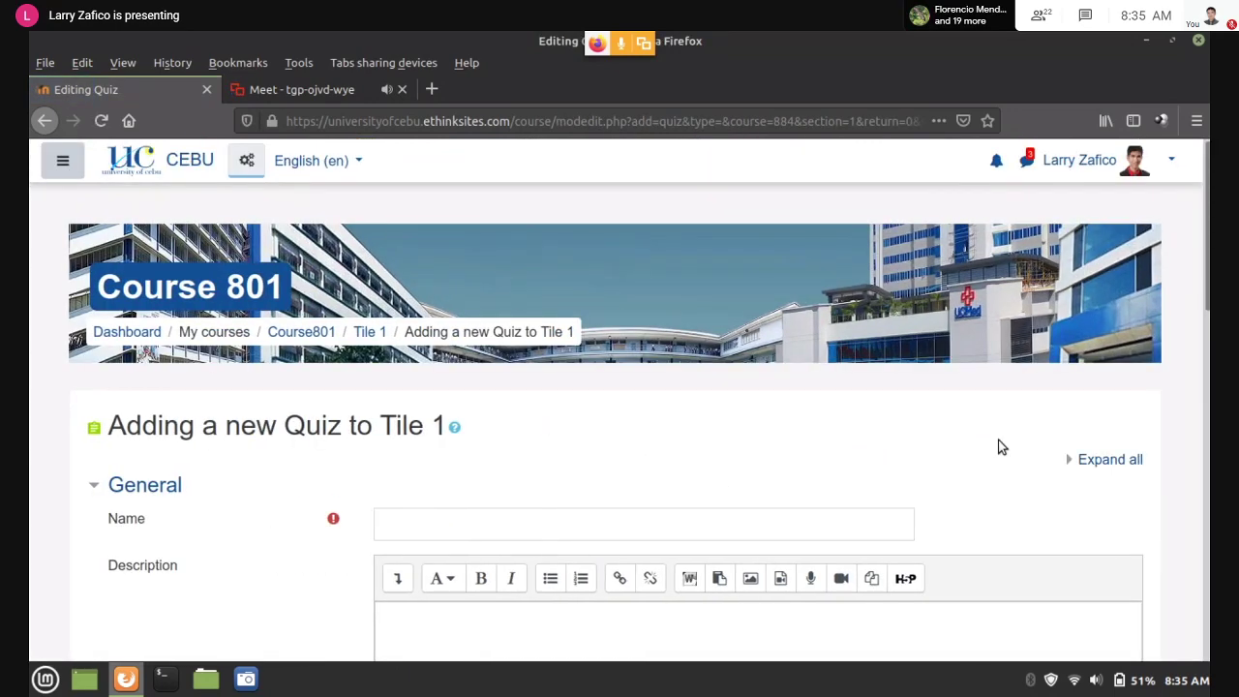
scroll(1043, 499, down, 4)
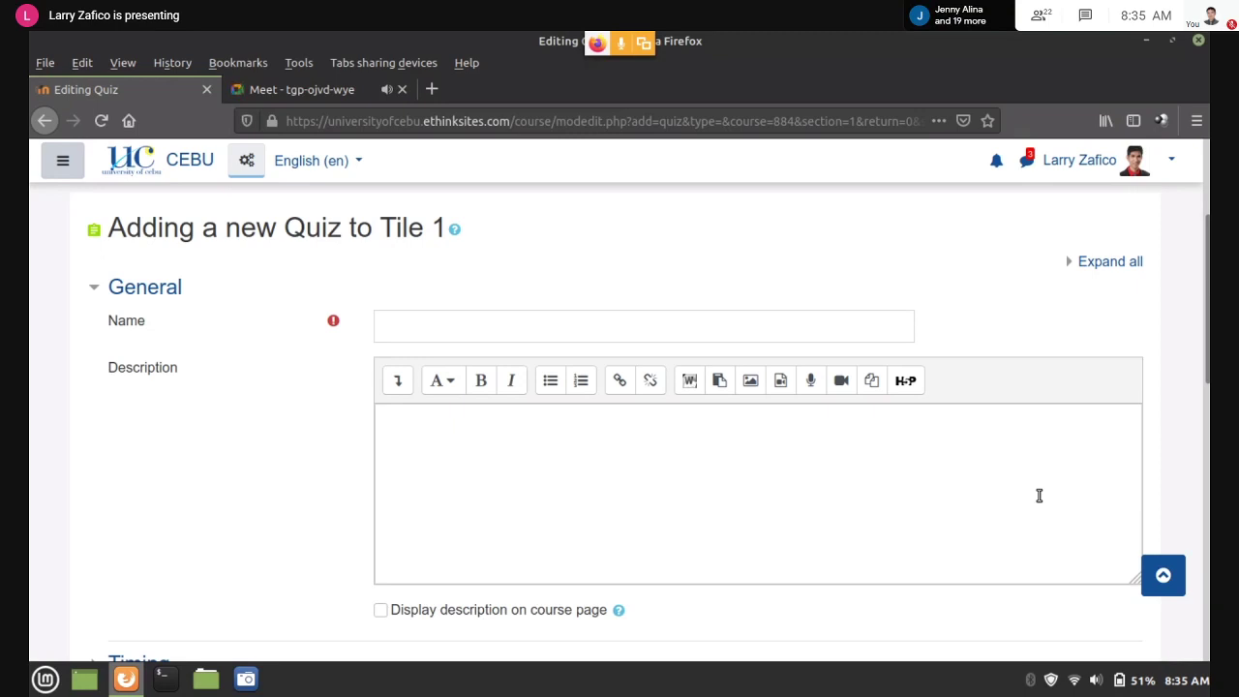
click(475, 316)
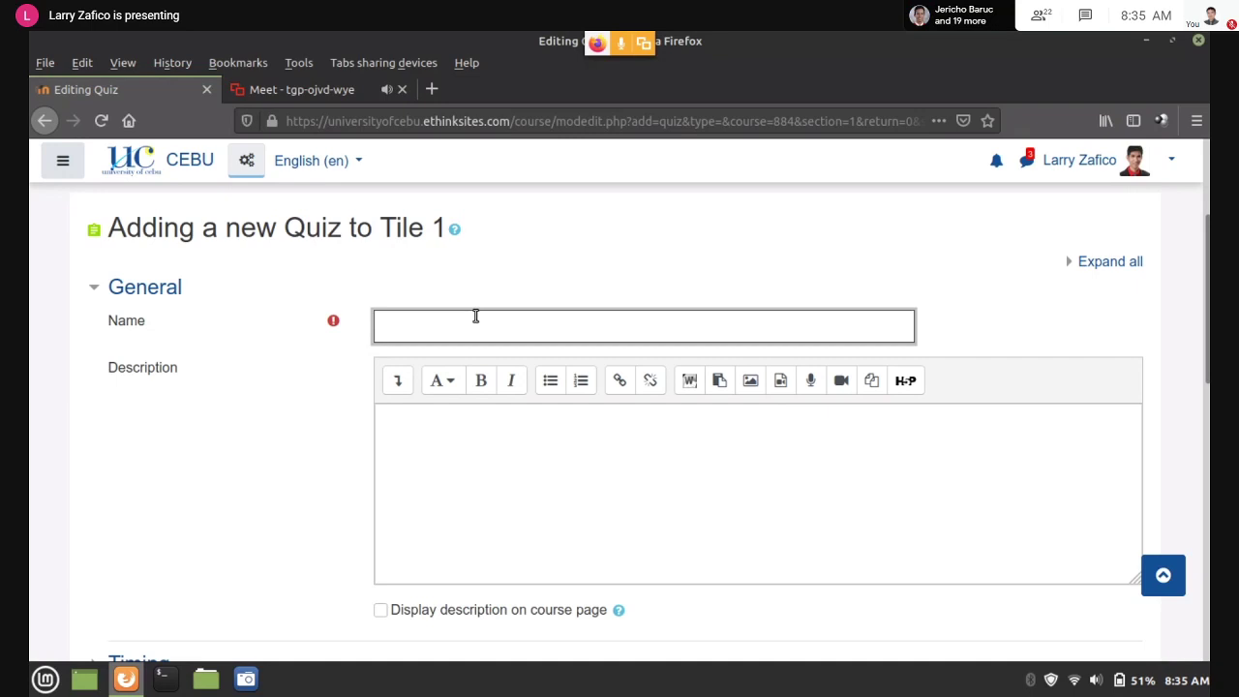
text(Sample)
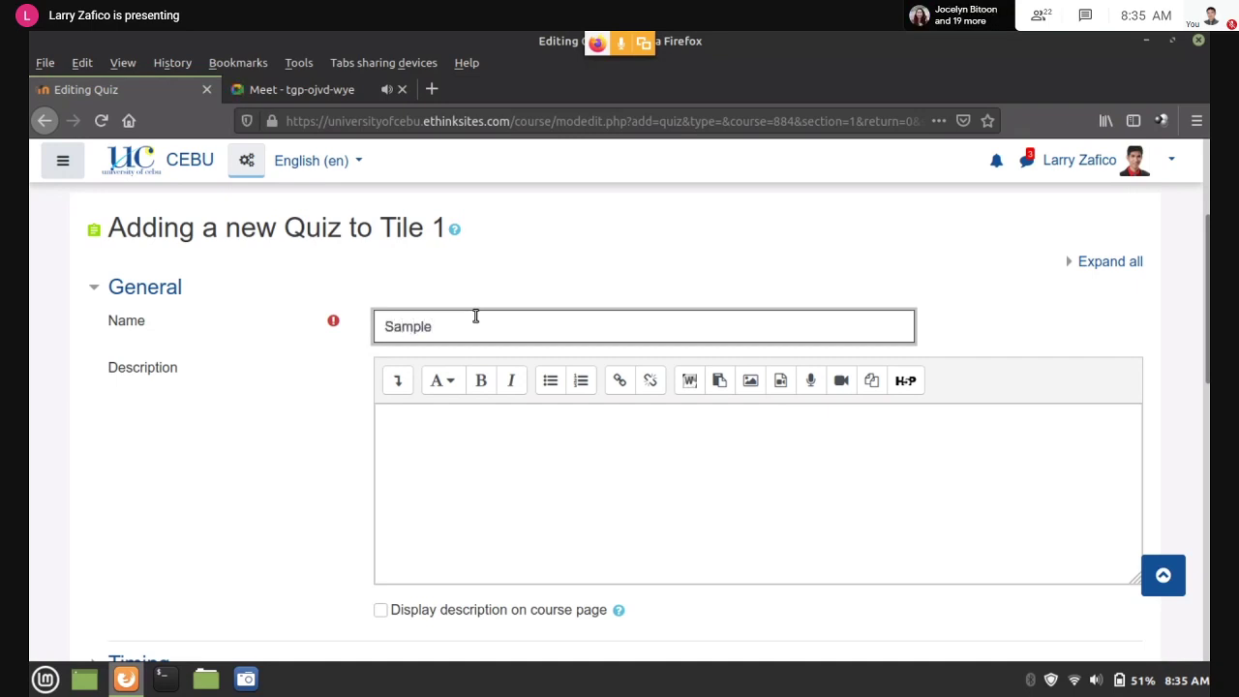
text( Quiz 1)
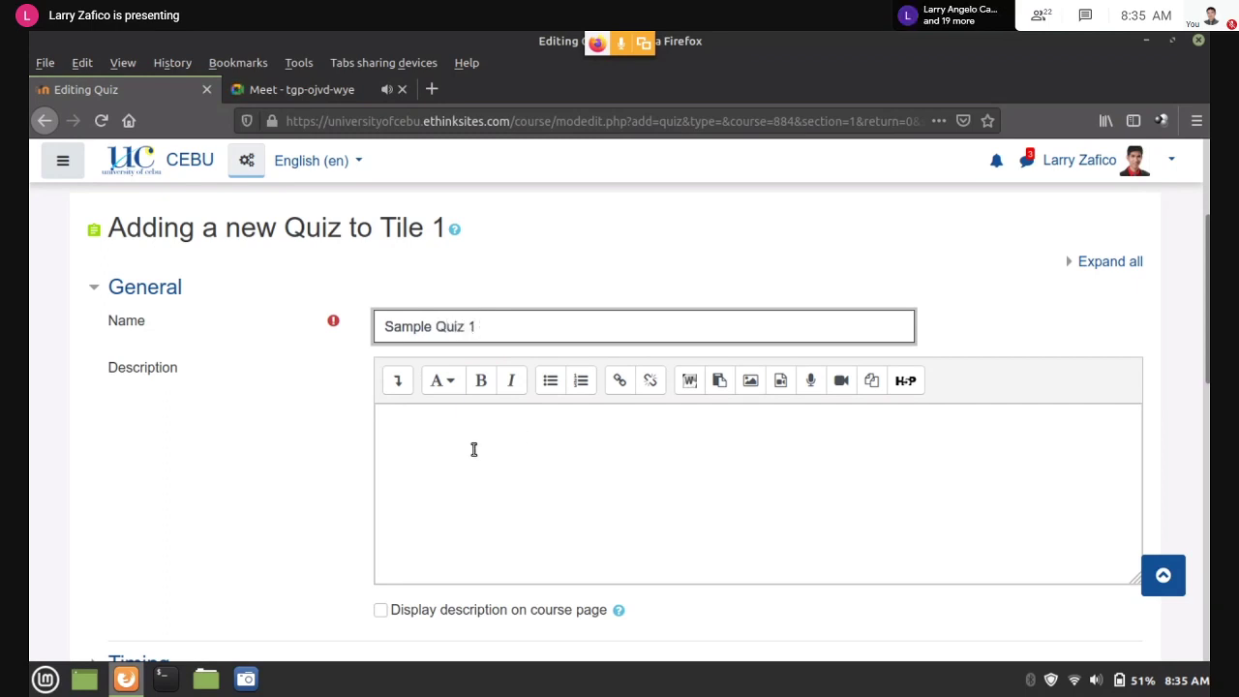
click(473, 448)
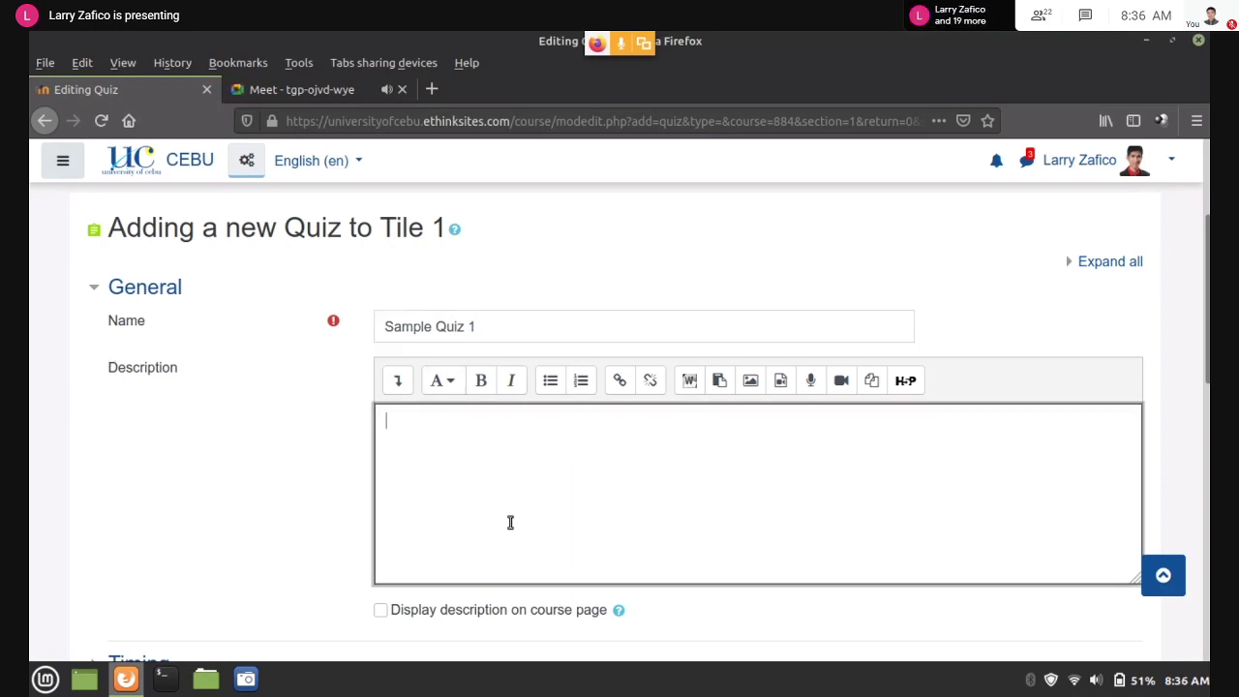
Step: Enable the quiz opening date, 29 January 2021 at 11:00
scroll(959, 572, down, 5)
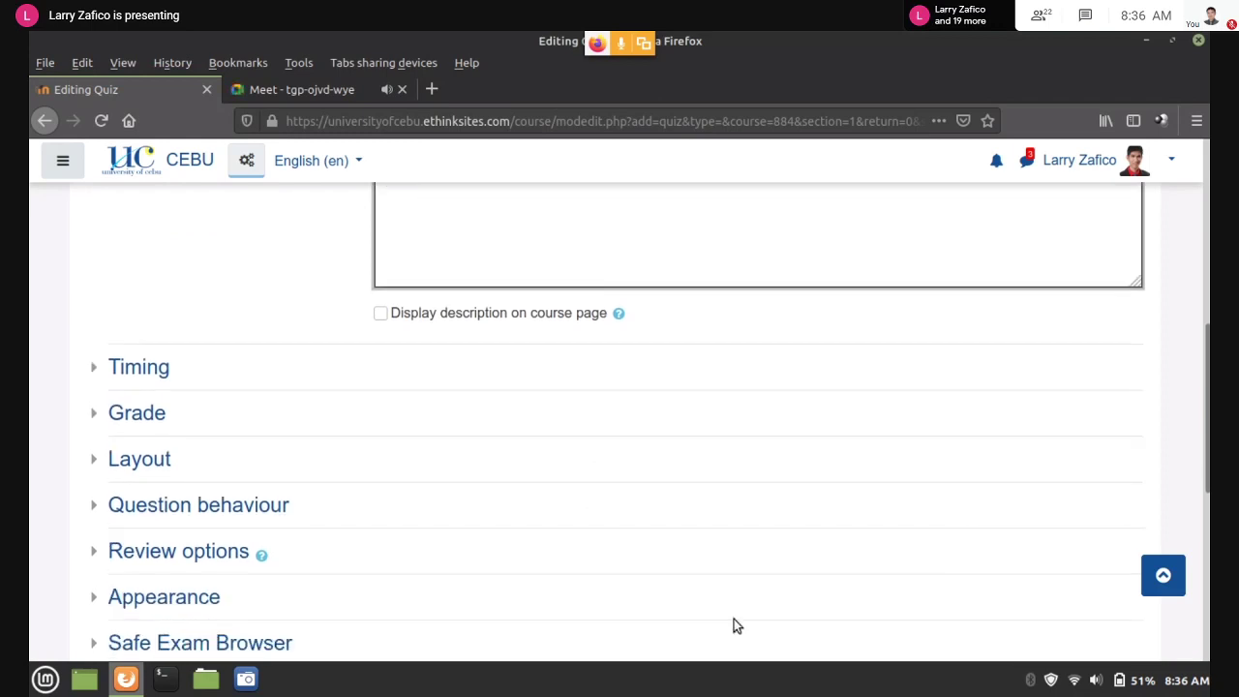
click(165, 376)
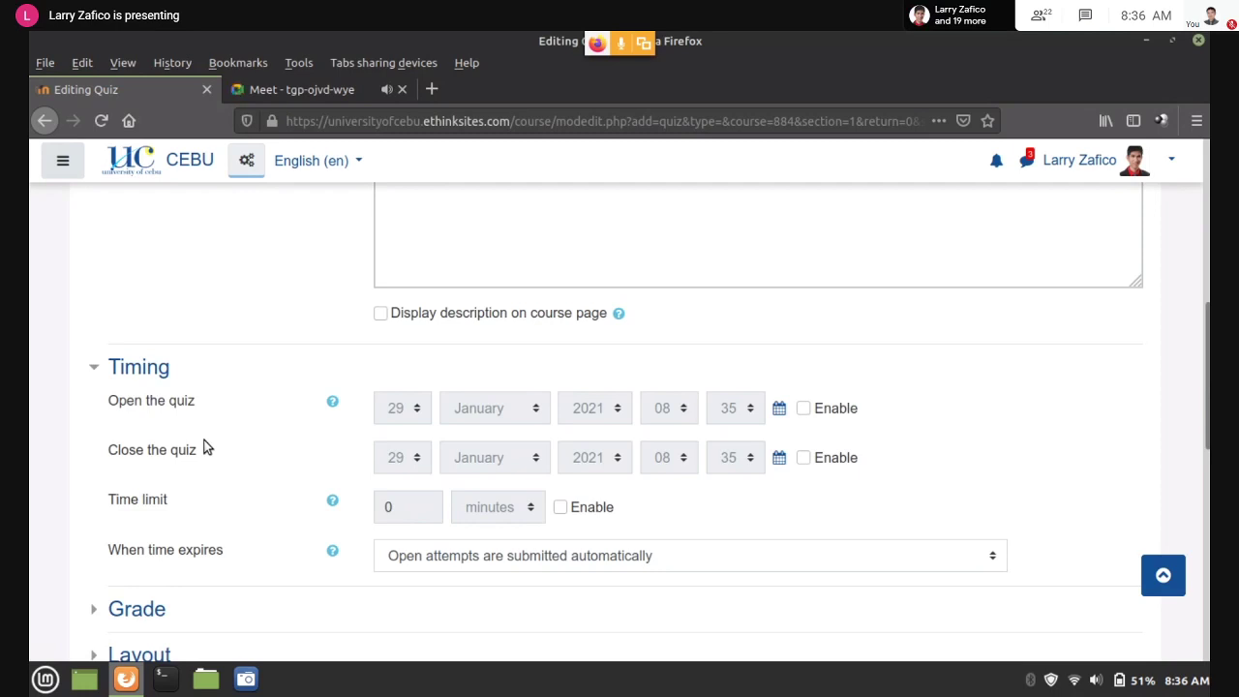
click(803, 412)
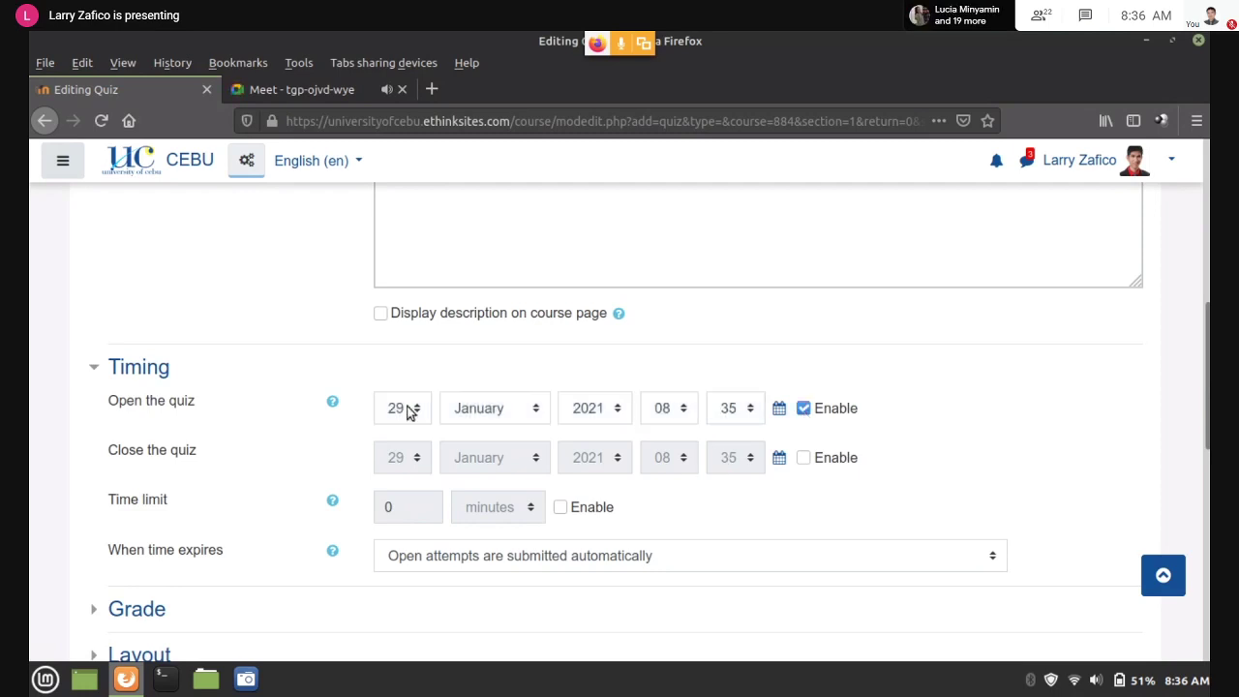
click(683, 411)
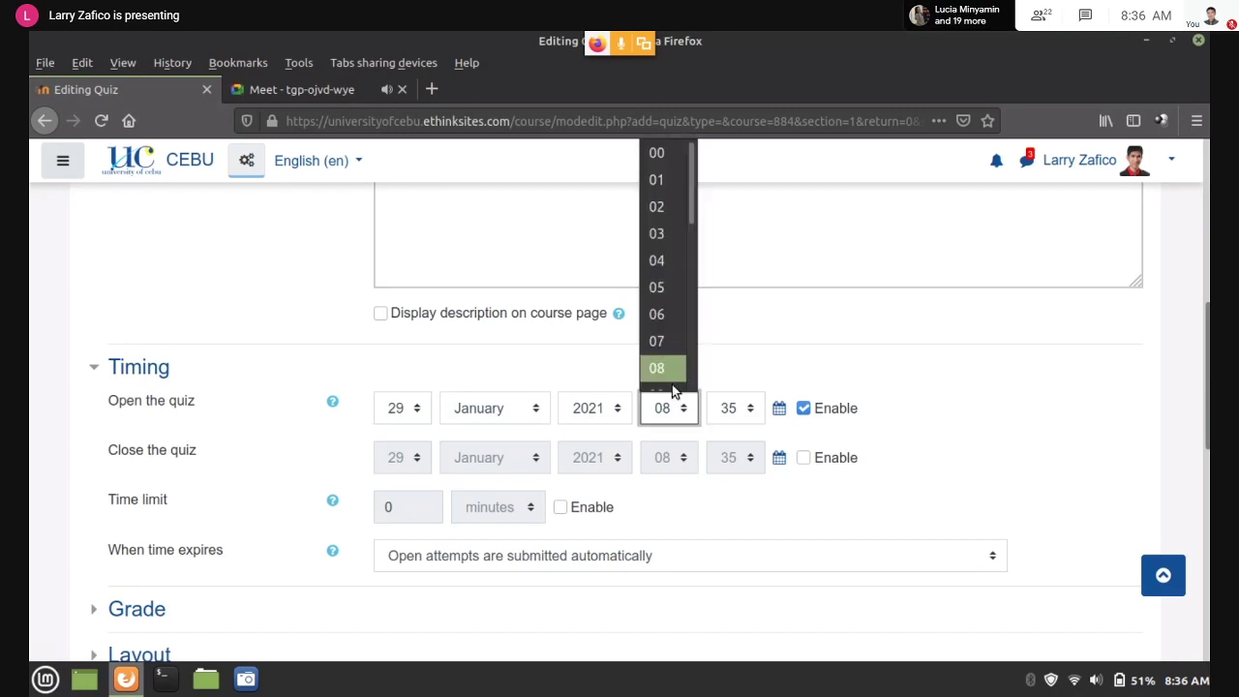
scroll(663, 349, down, 3)
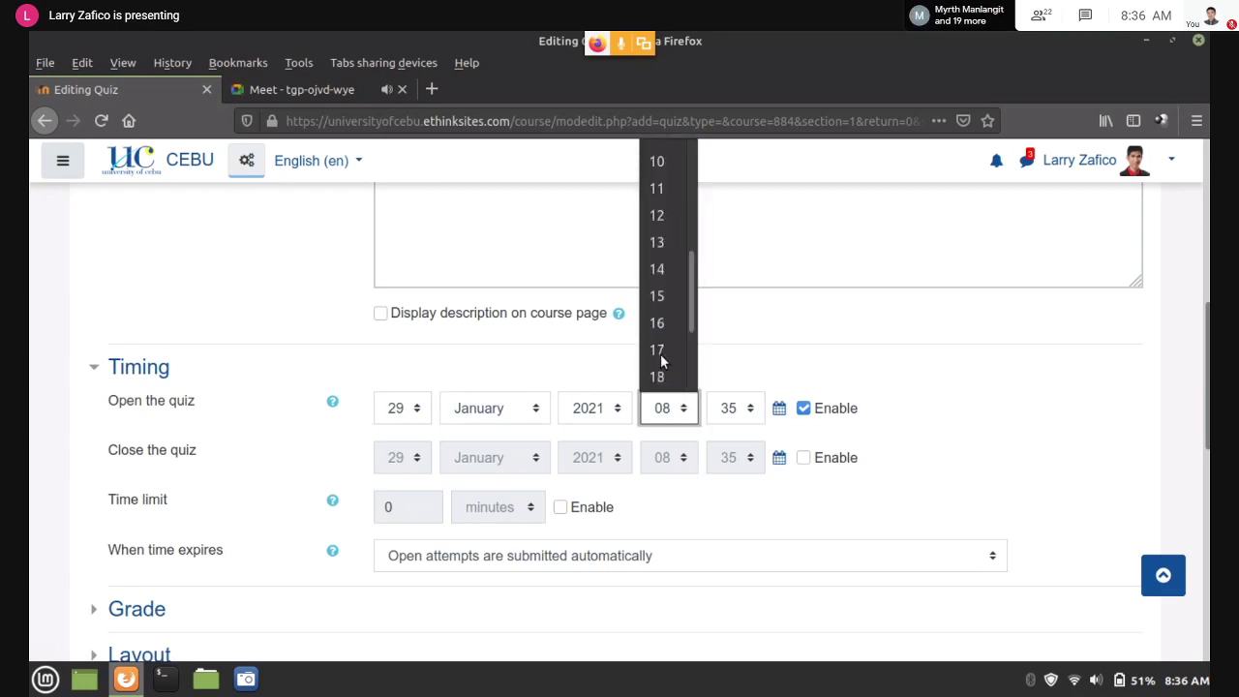
click(667, 191)
click(750, 411)
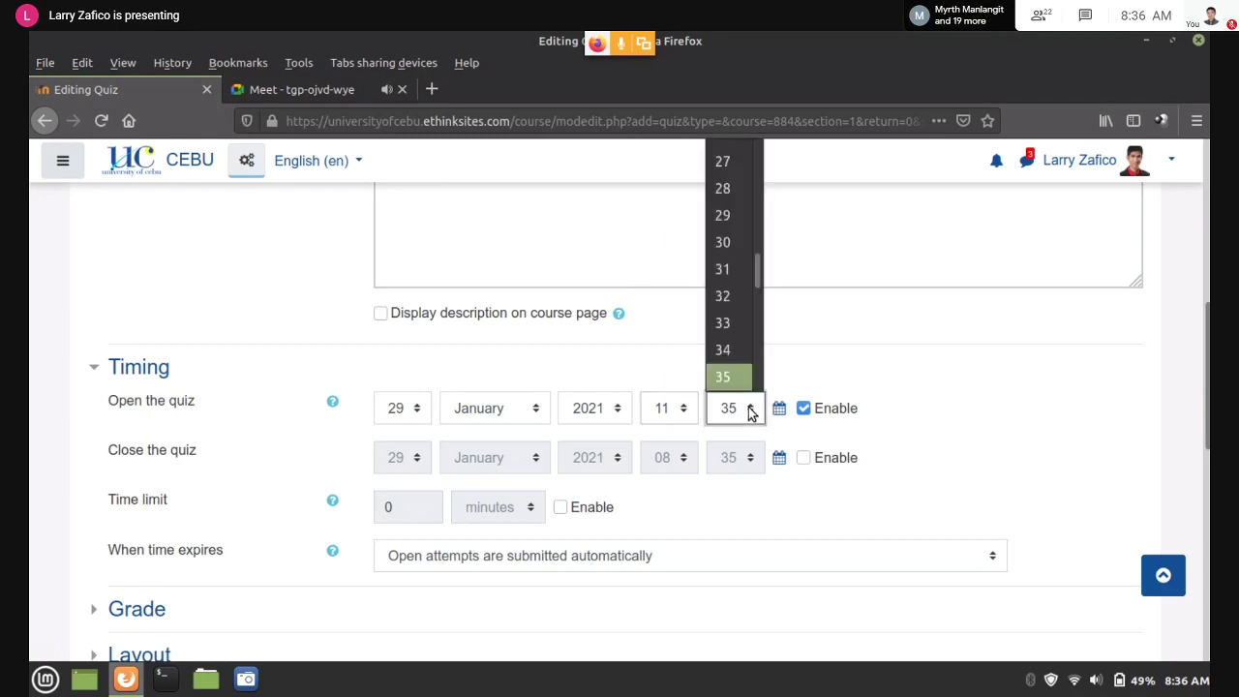
scroll(736, 281, up, 9)
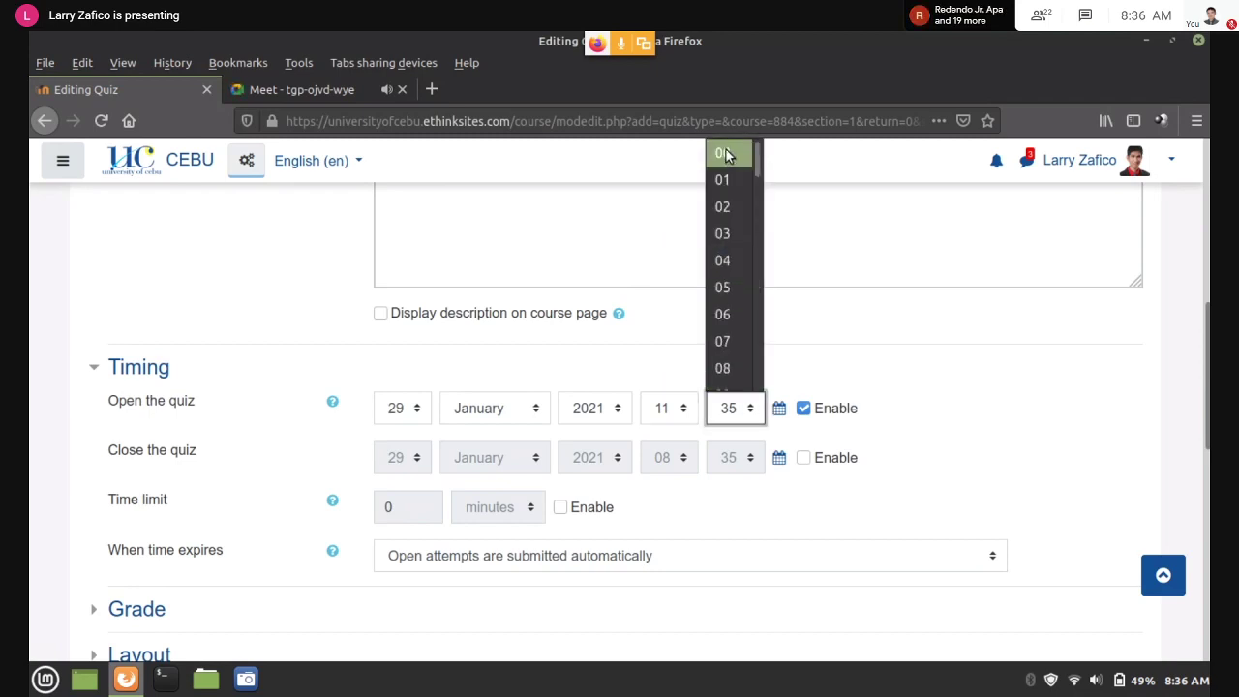
click(731, 155)
Step: Enable the quiz closing time at 13:00
click(804, 459)
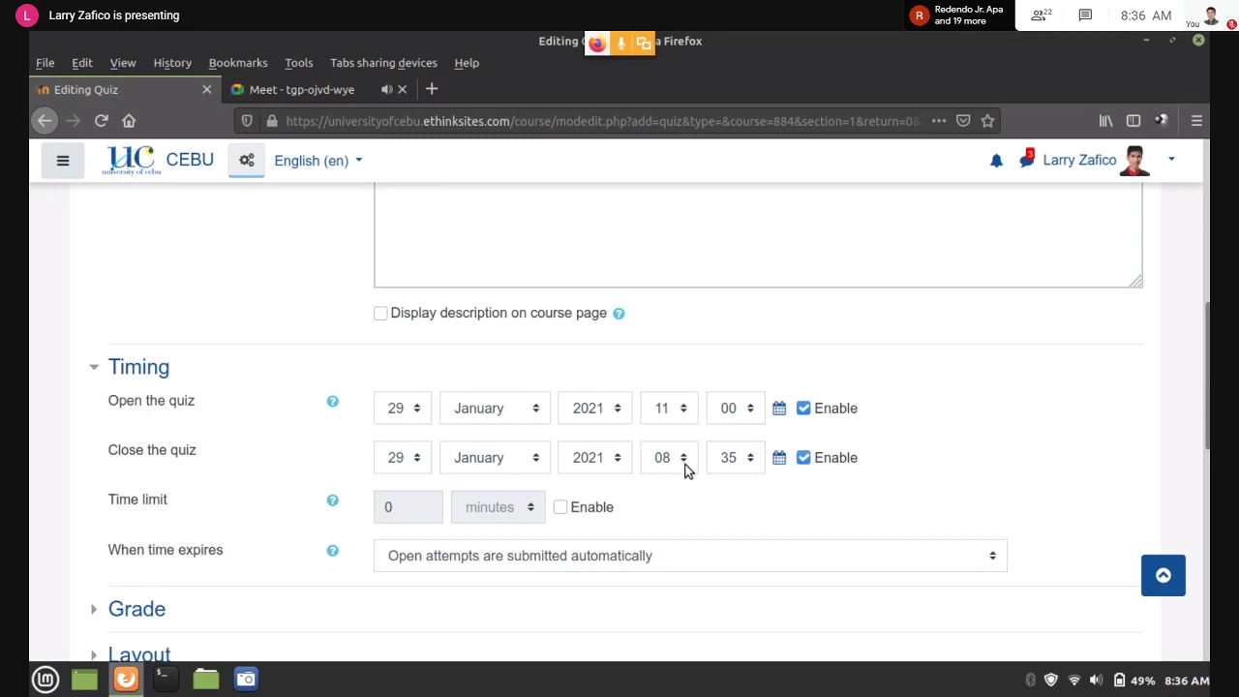
click(685, 469)
scroll(678, 396, down, 3)
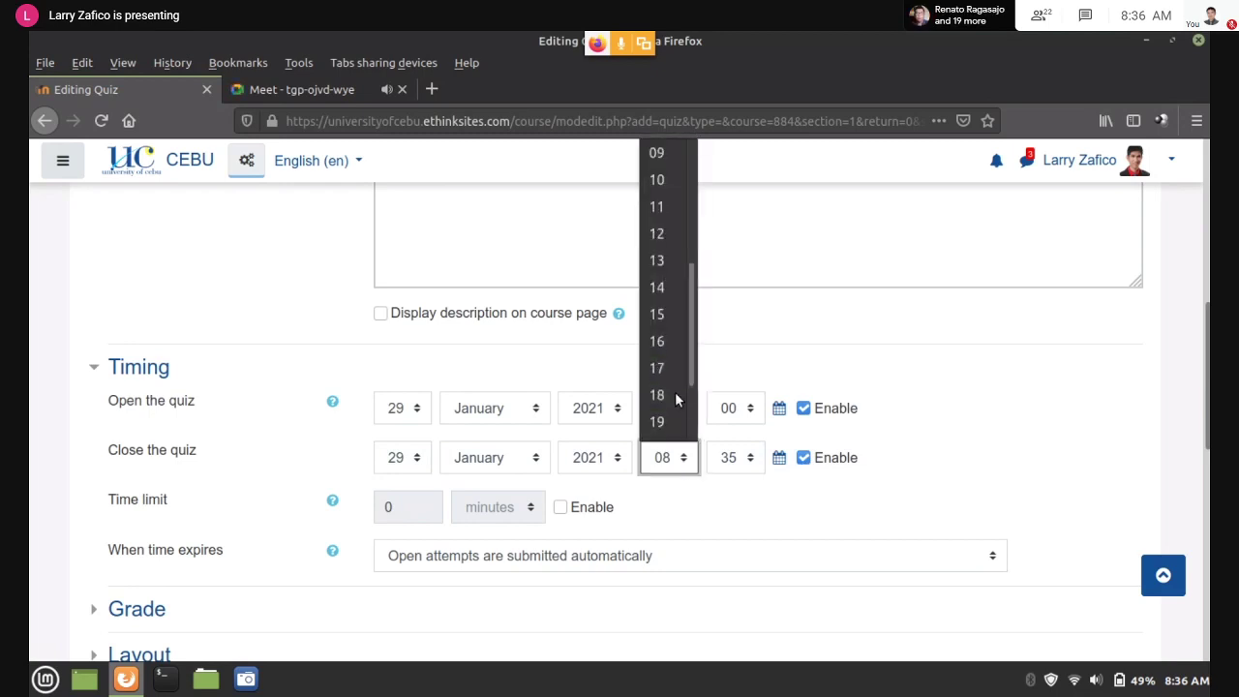
click(672, 261)
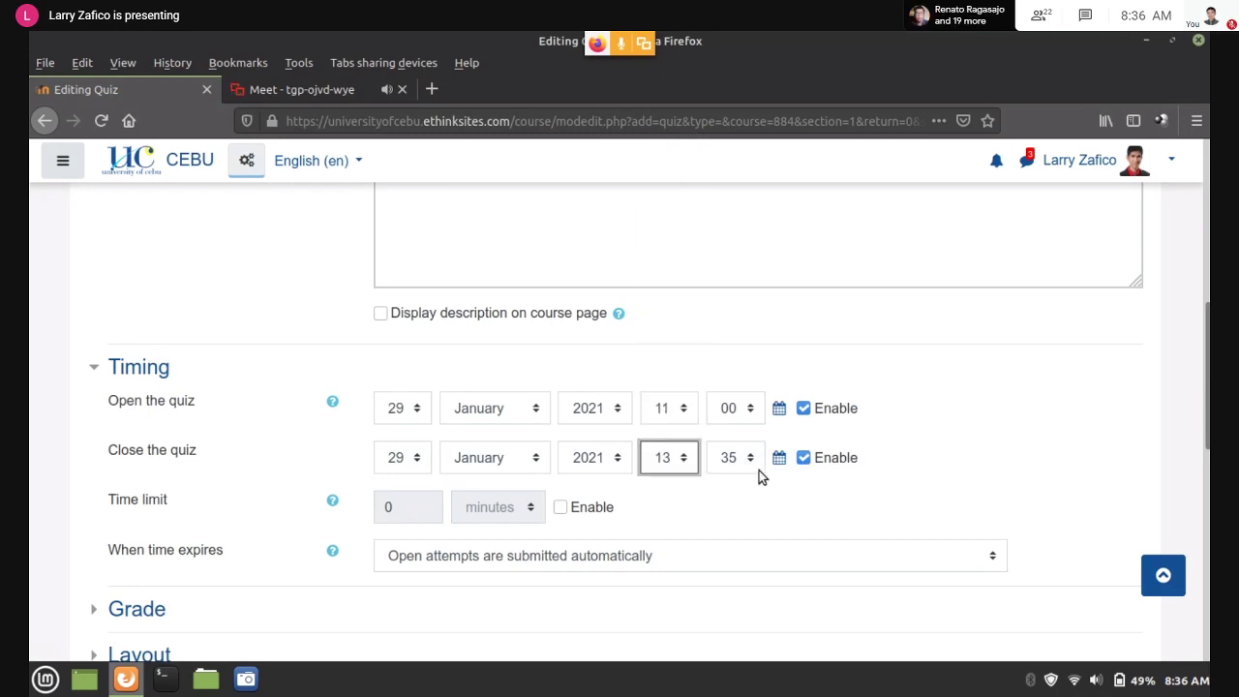
click(751, 461)
scroll(721, 259, up, 8)
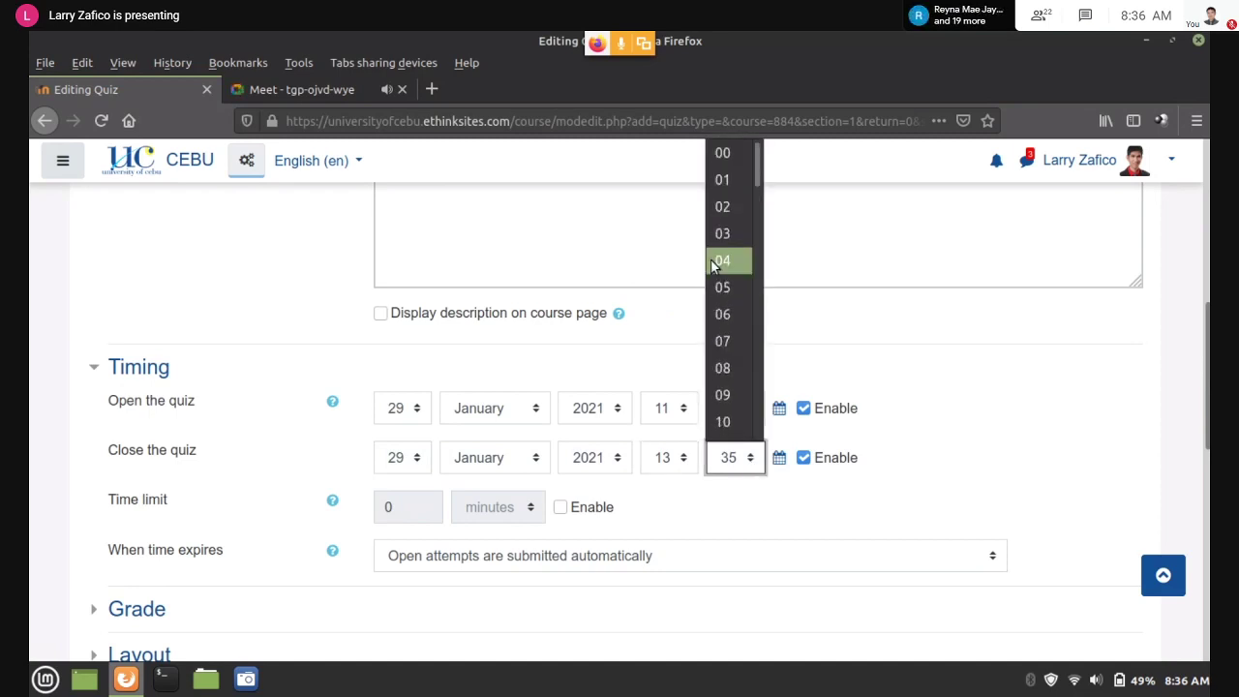
click(722, 153)
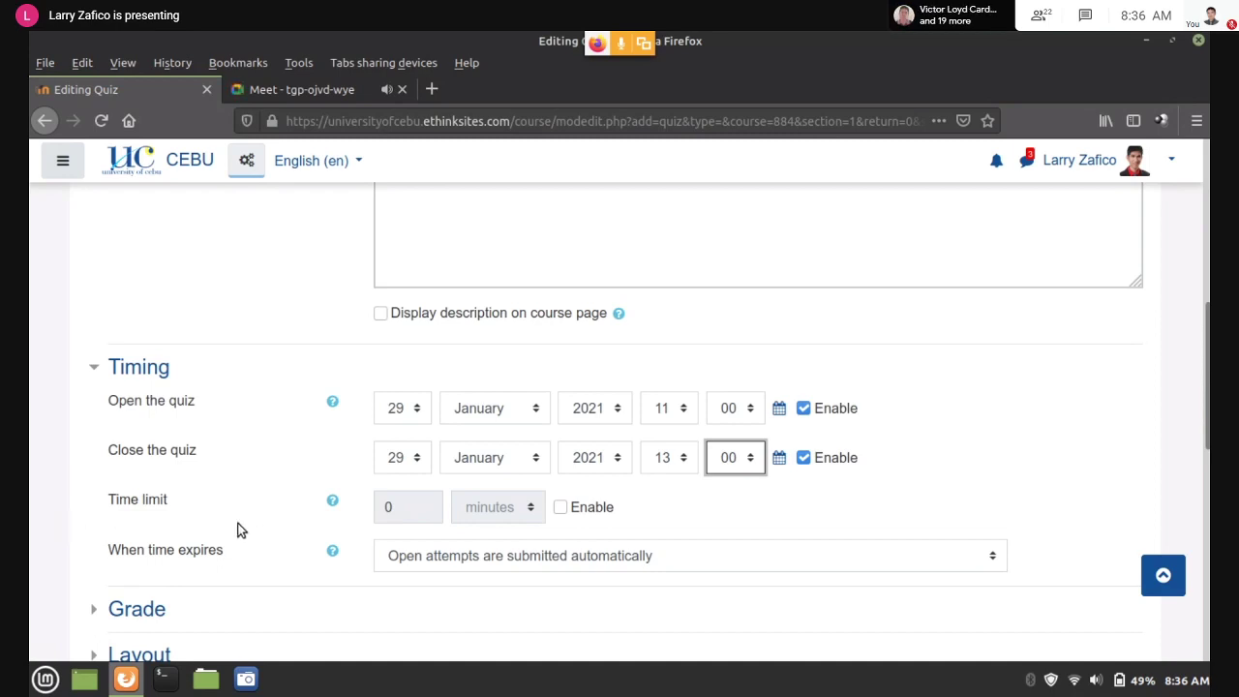
Step: Set a time limit of 1 hour
click(562, 508)
click(530, 509)
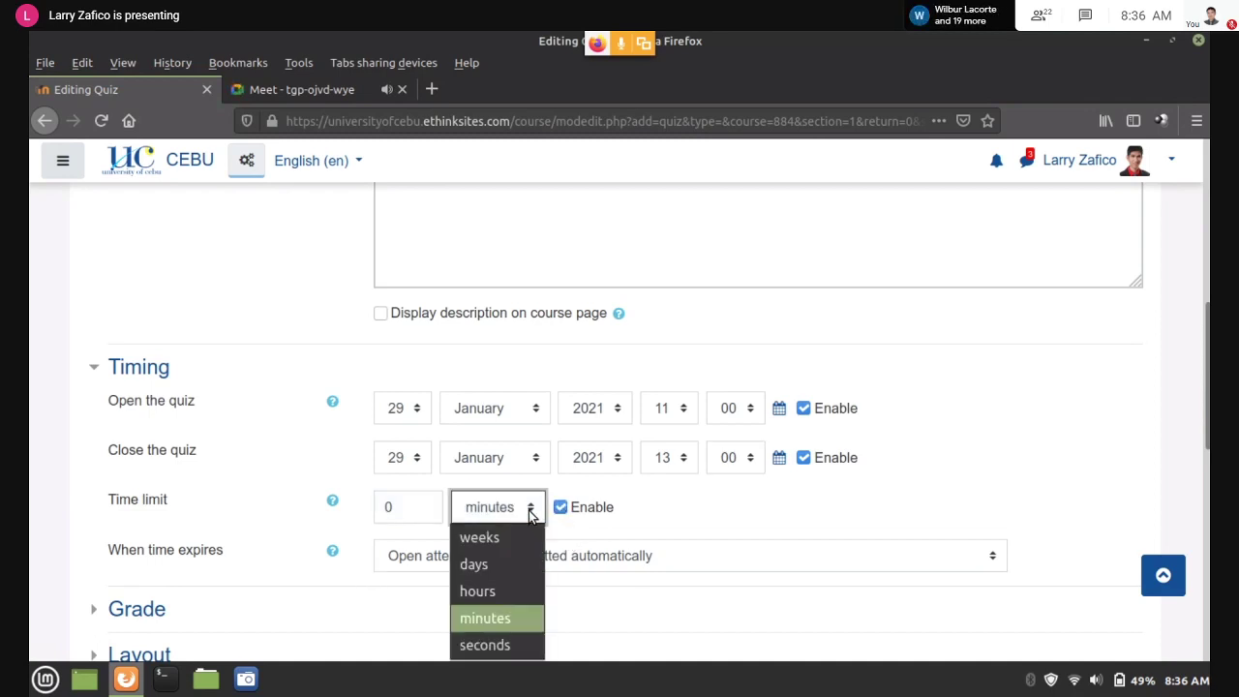
click(484, 591)
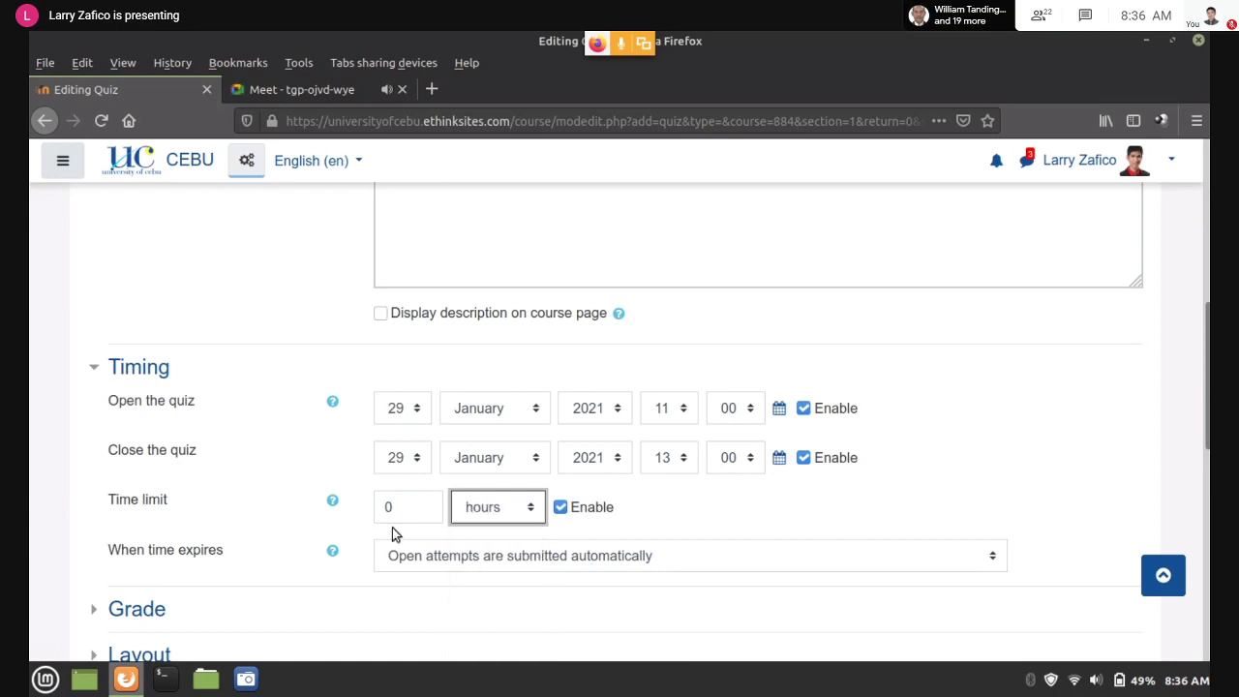
double_click(384, 506)
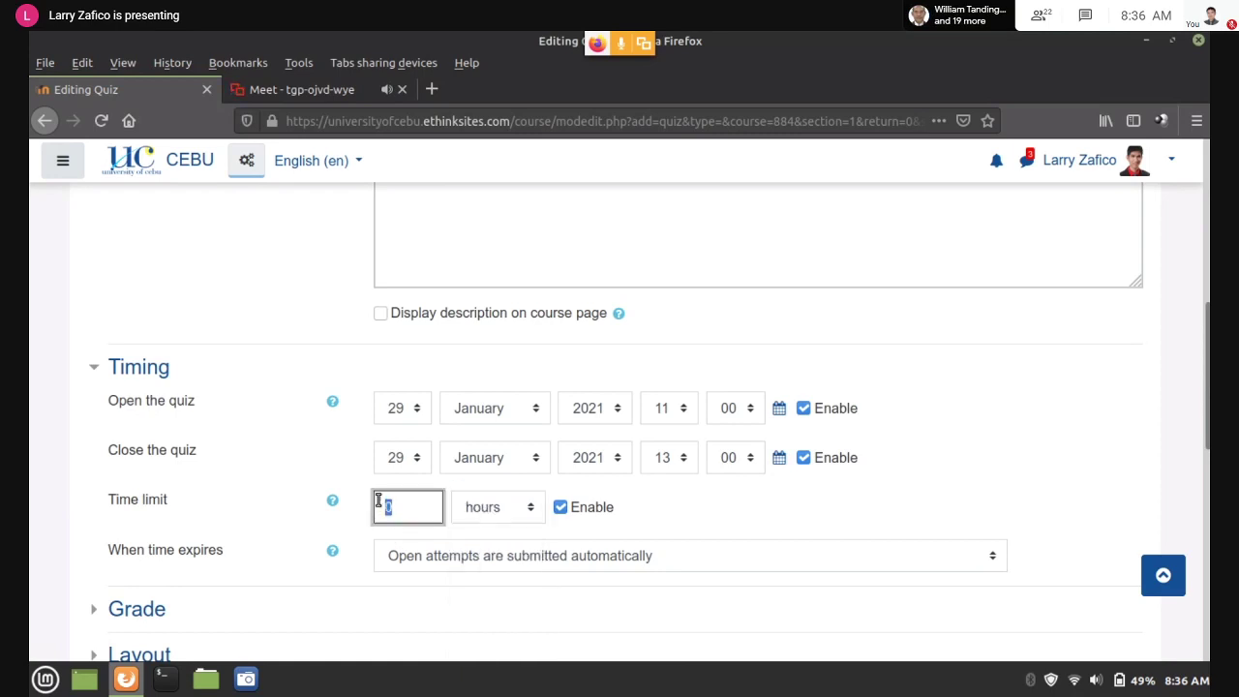
text(1)
scroll(731, 597, down, 5)
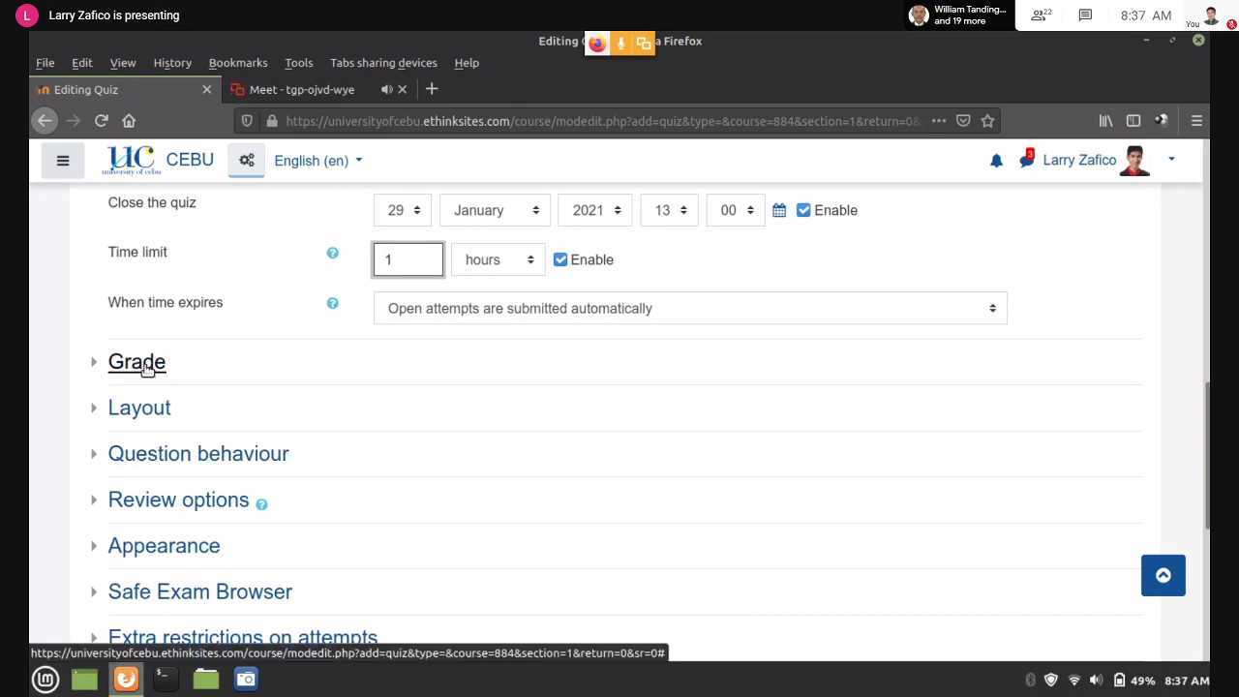
Step: Expand the Grade settings and set Attempts allowed to 1
click(148, 370)
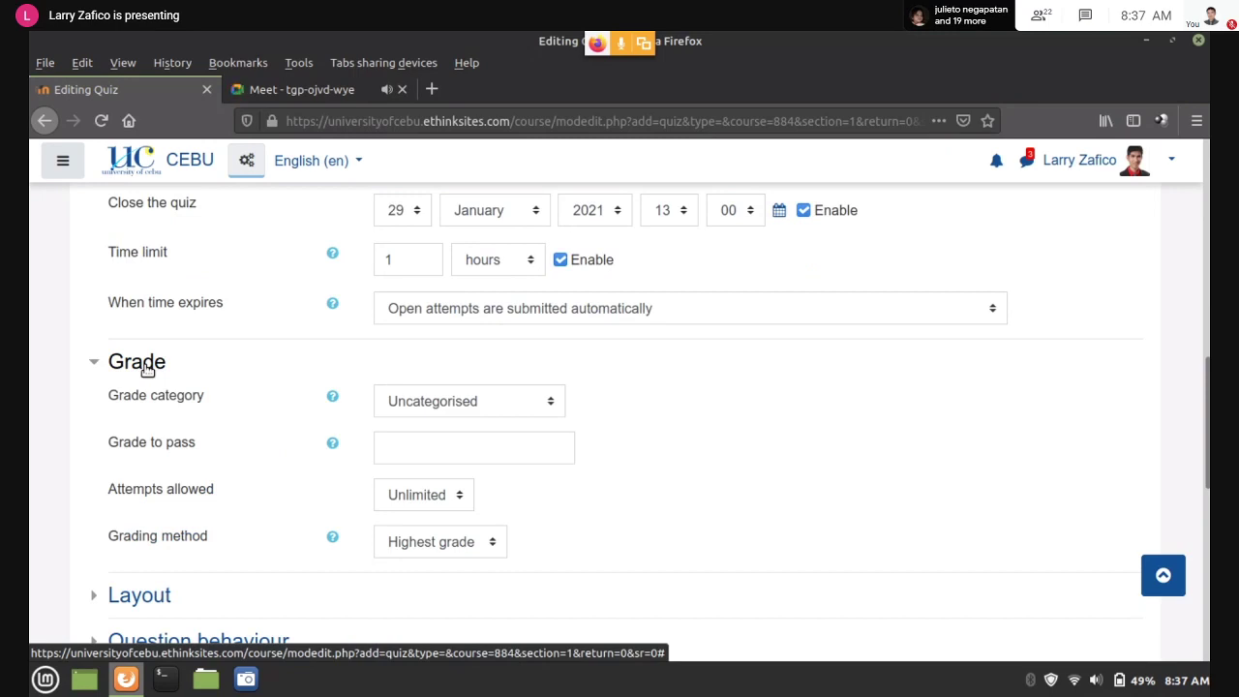
click(460, 497)
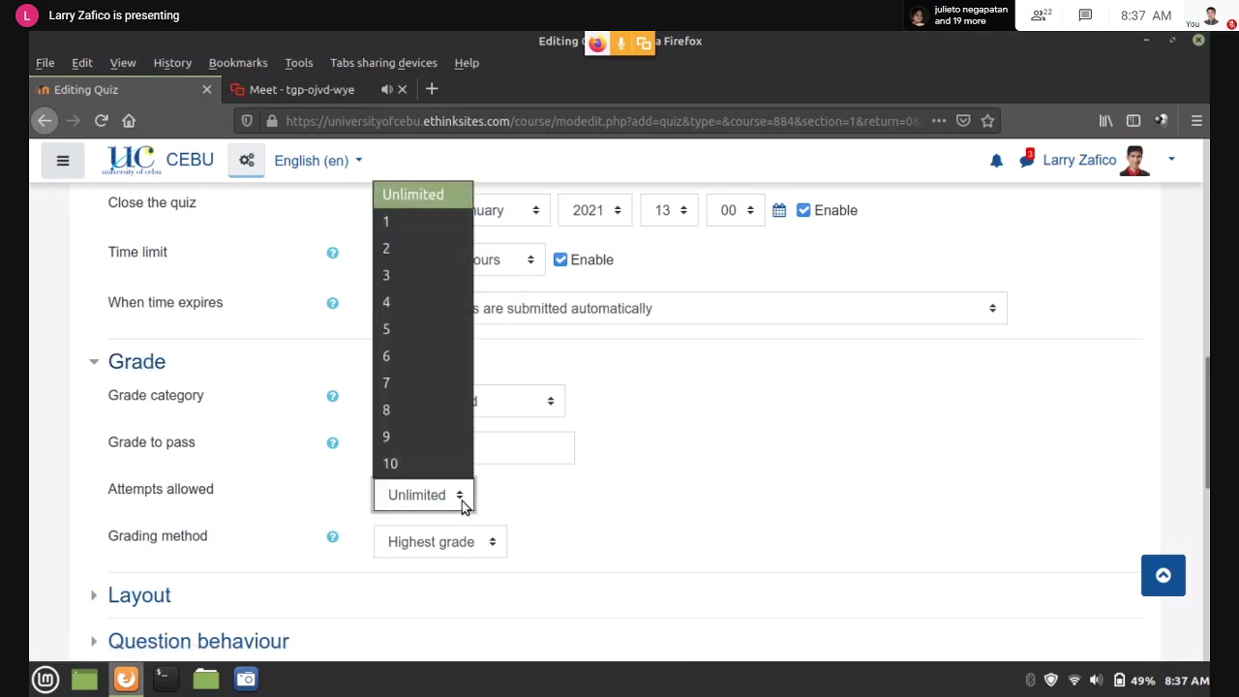
click(414, 224)
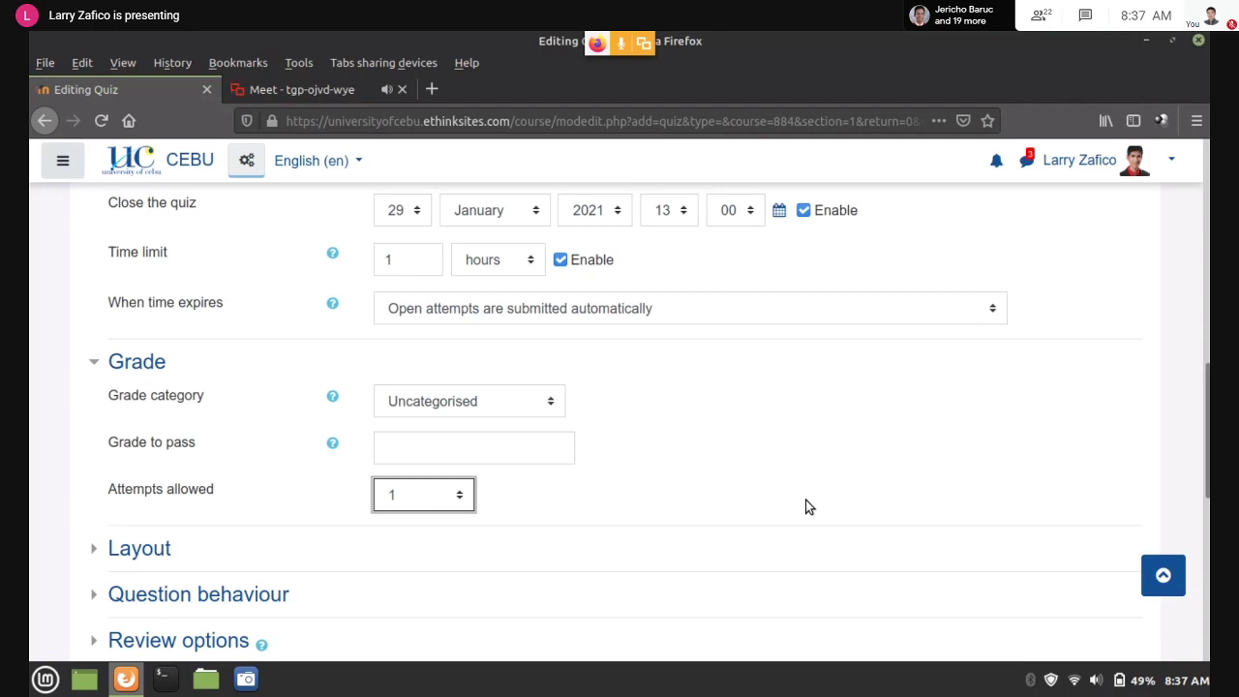
click(458, 502)
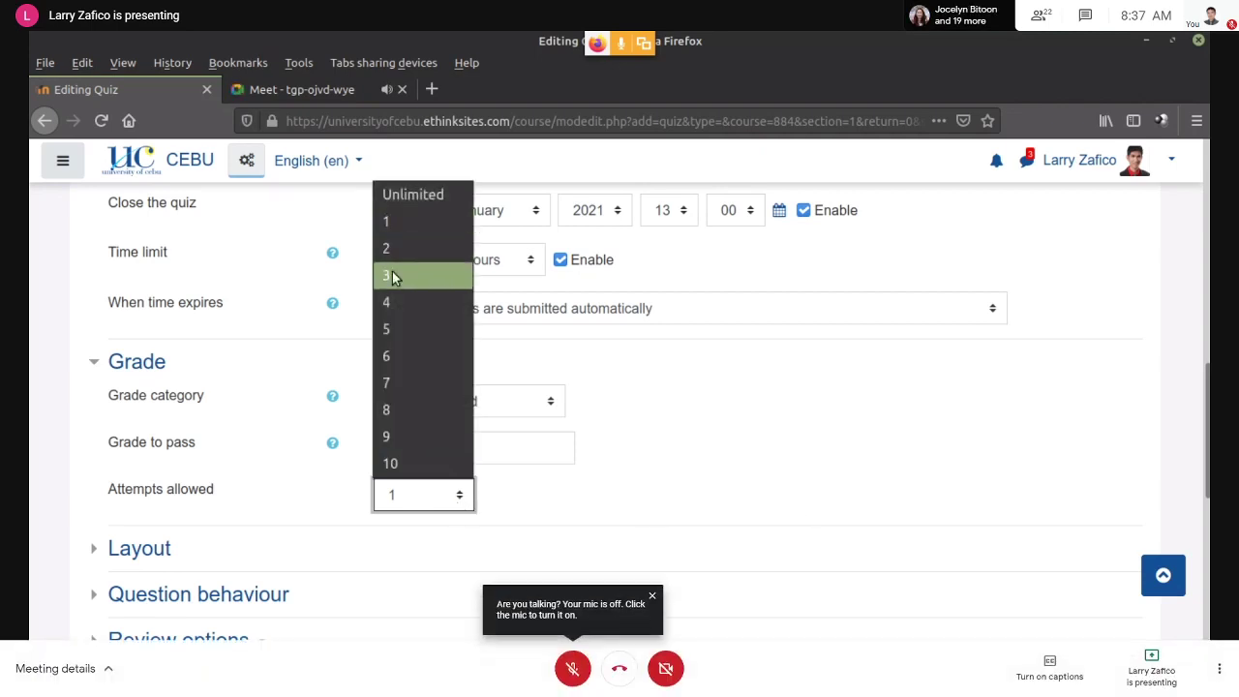
click(405, 221)
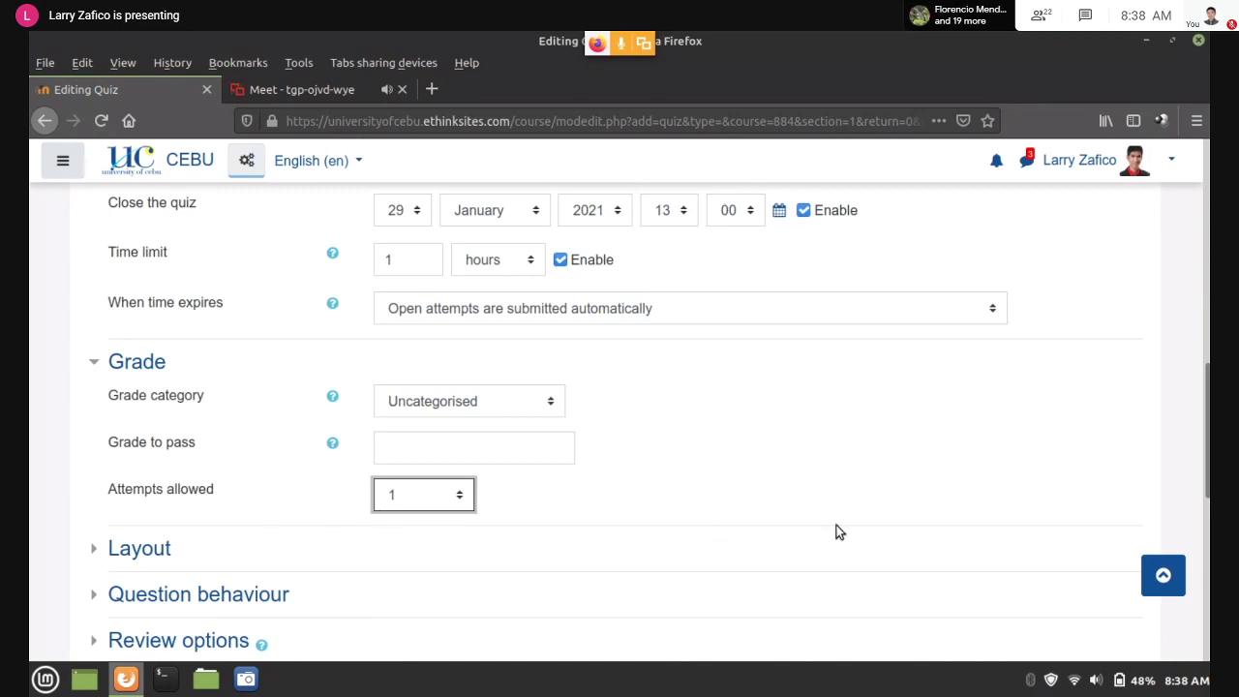
Step: Keep Layout at a new page per question with Free navigation, and expand Question behaviour
scroll(837, 529, down, 3)
click(175, 350)
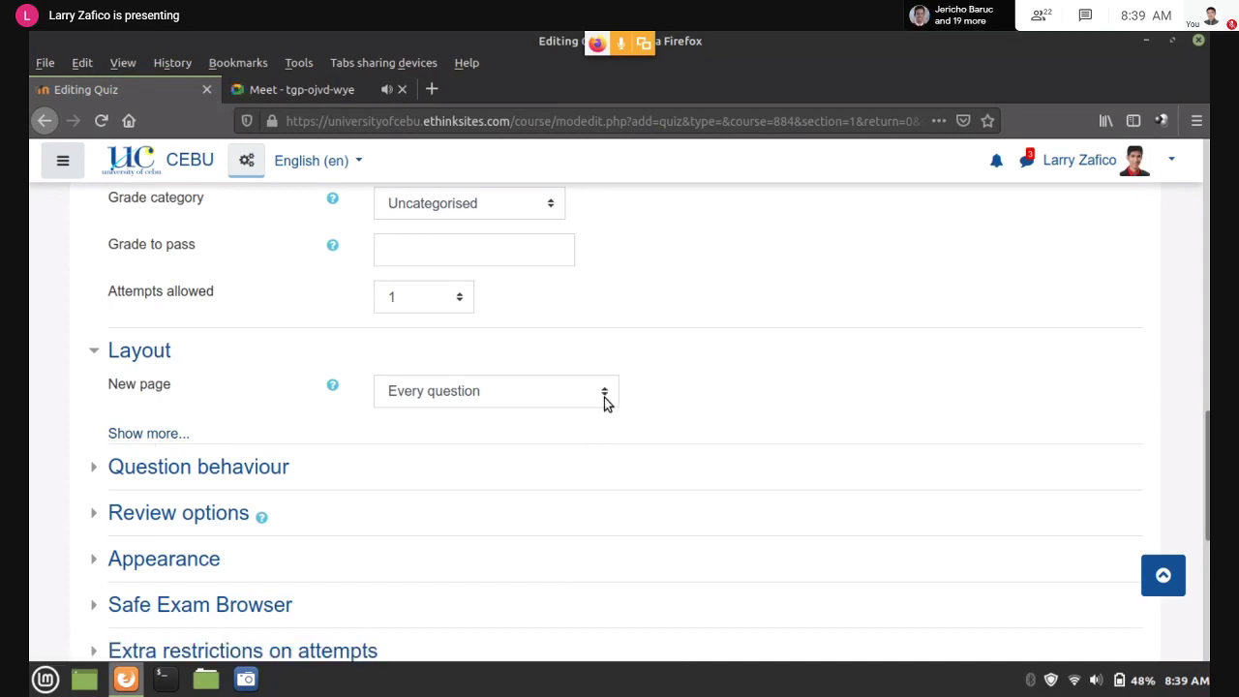
click(603, 397)
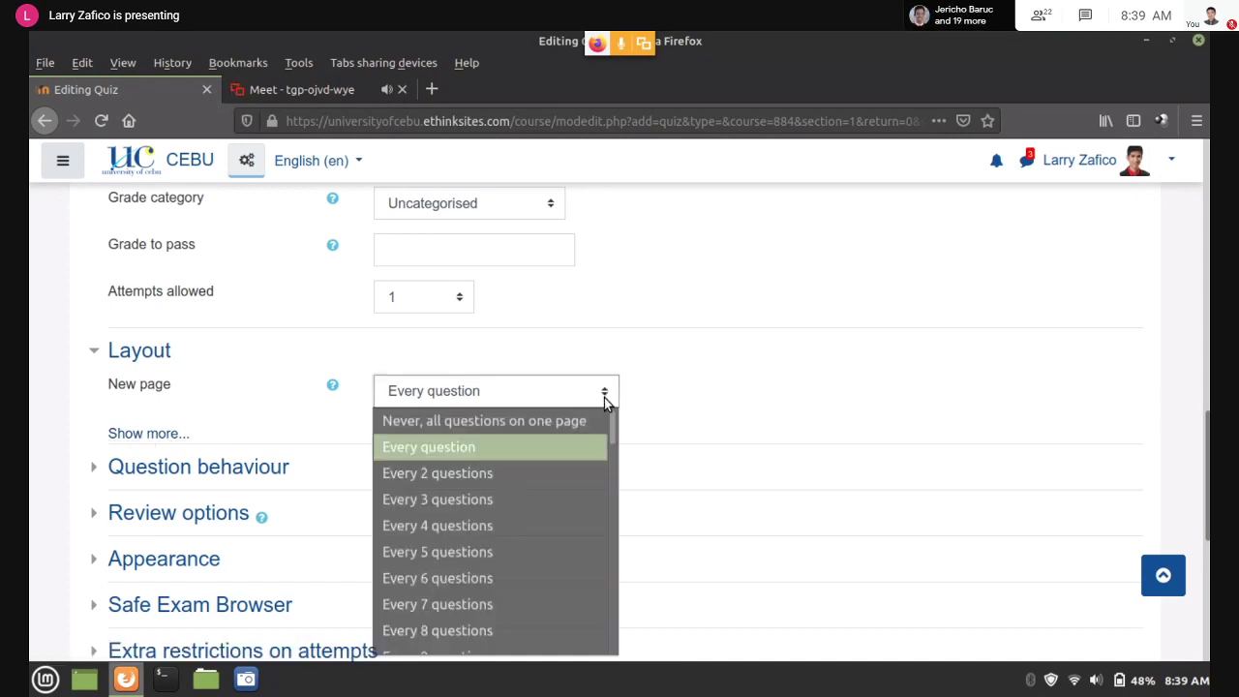
click(528, 448)
scroll(740, 476, down, 2)
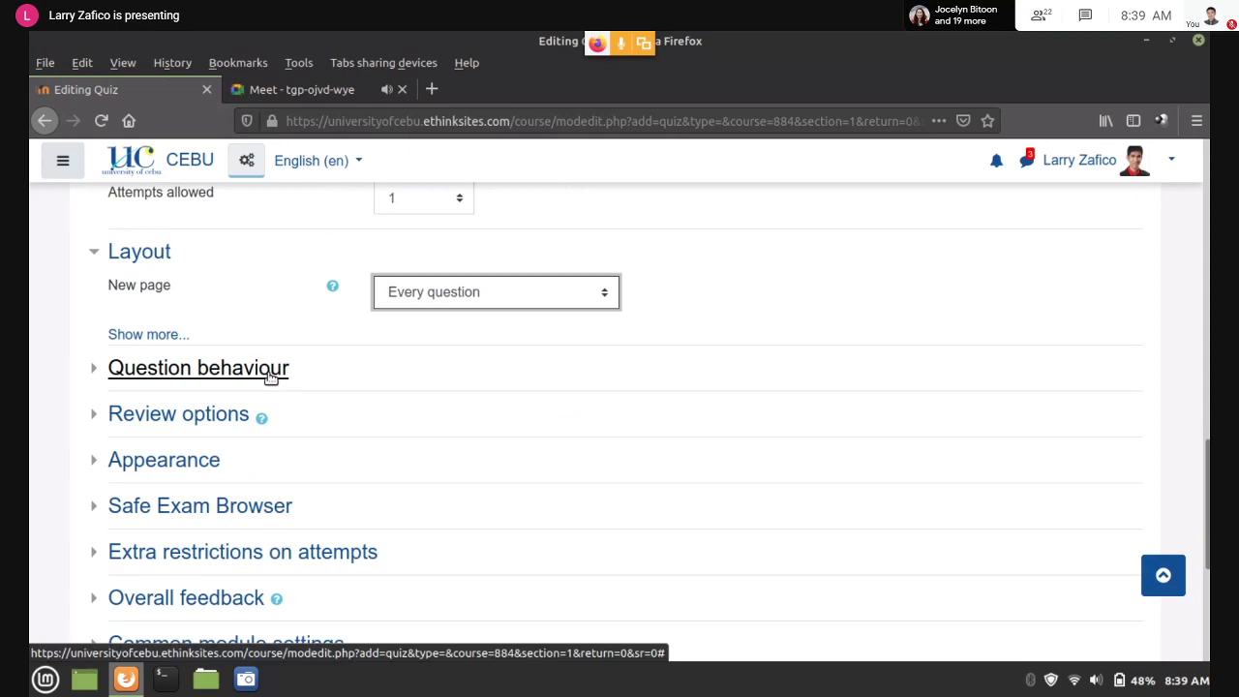
click(157, 336)
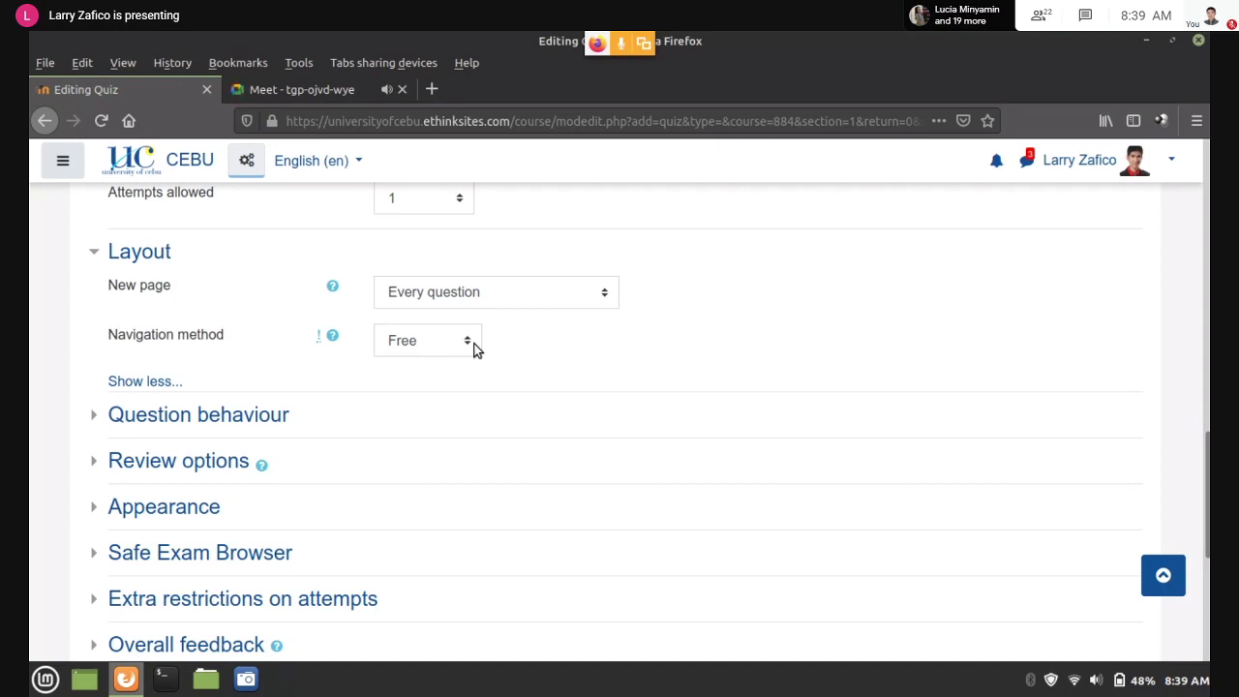
click(472, 343)
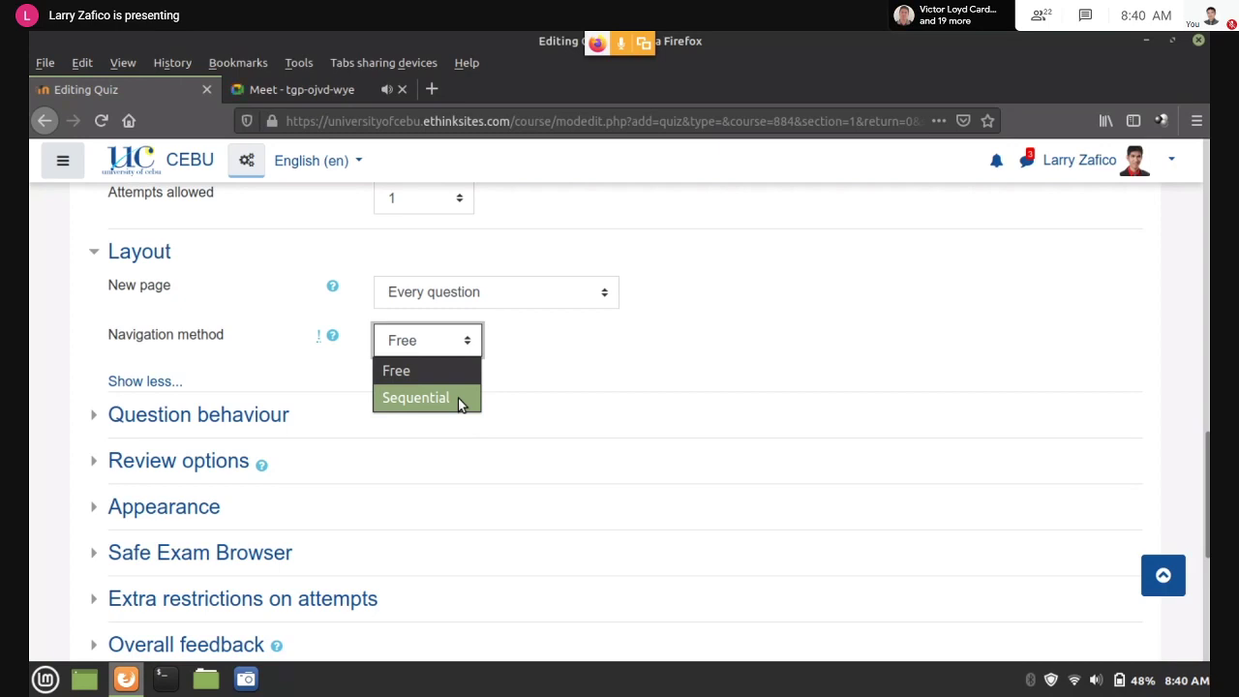
click(463, 370)
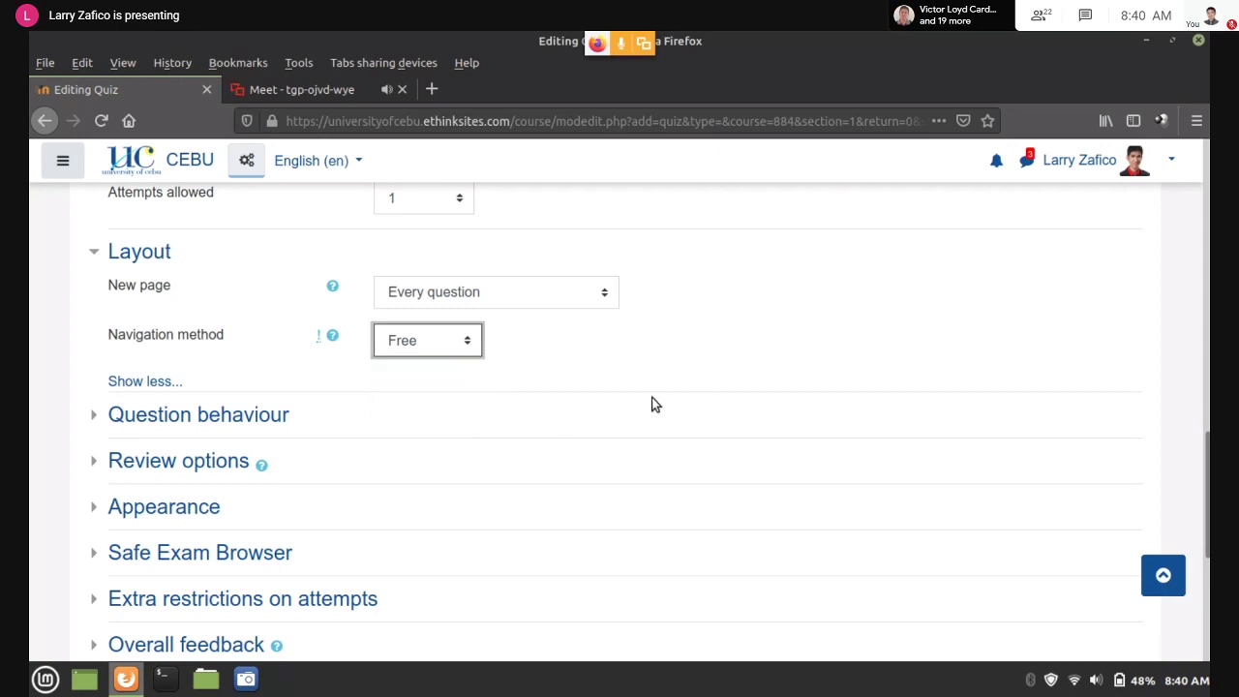
scroll(285, 387, down, 2)
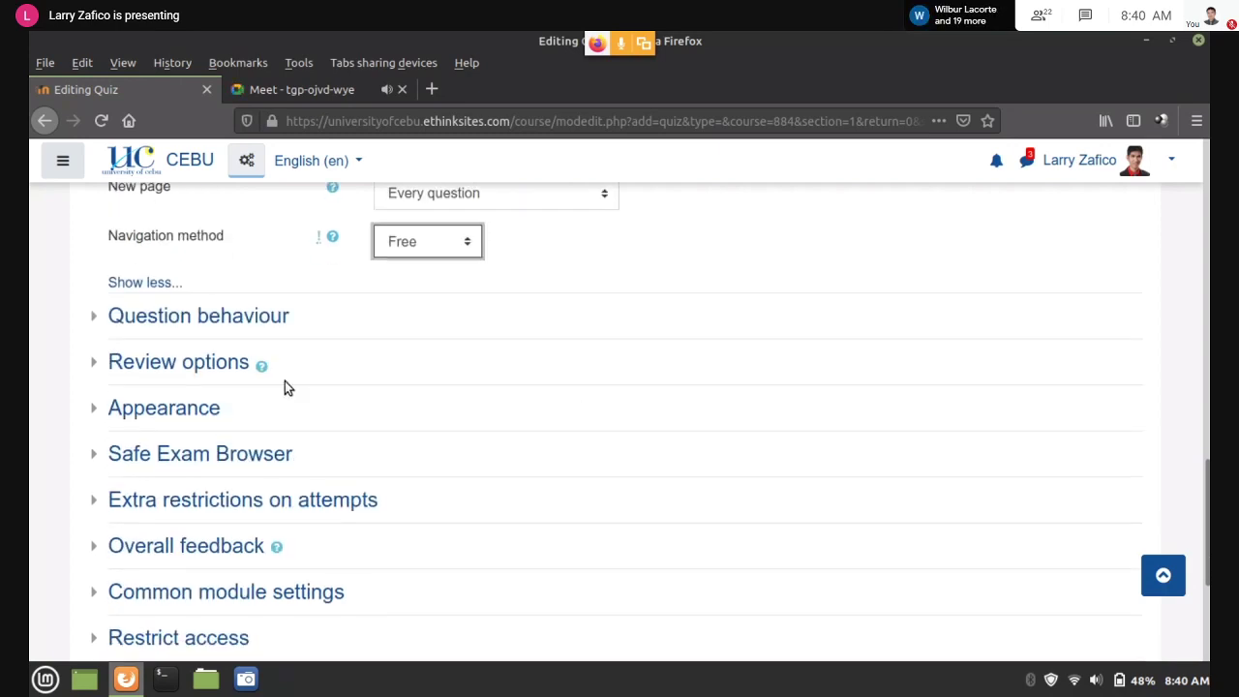
click(203, 321)
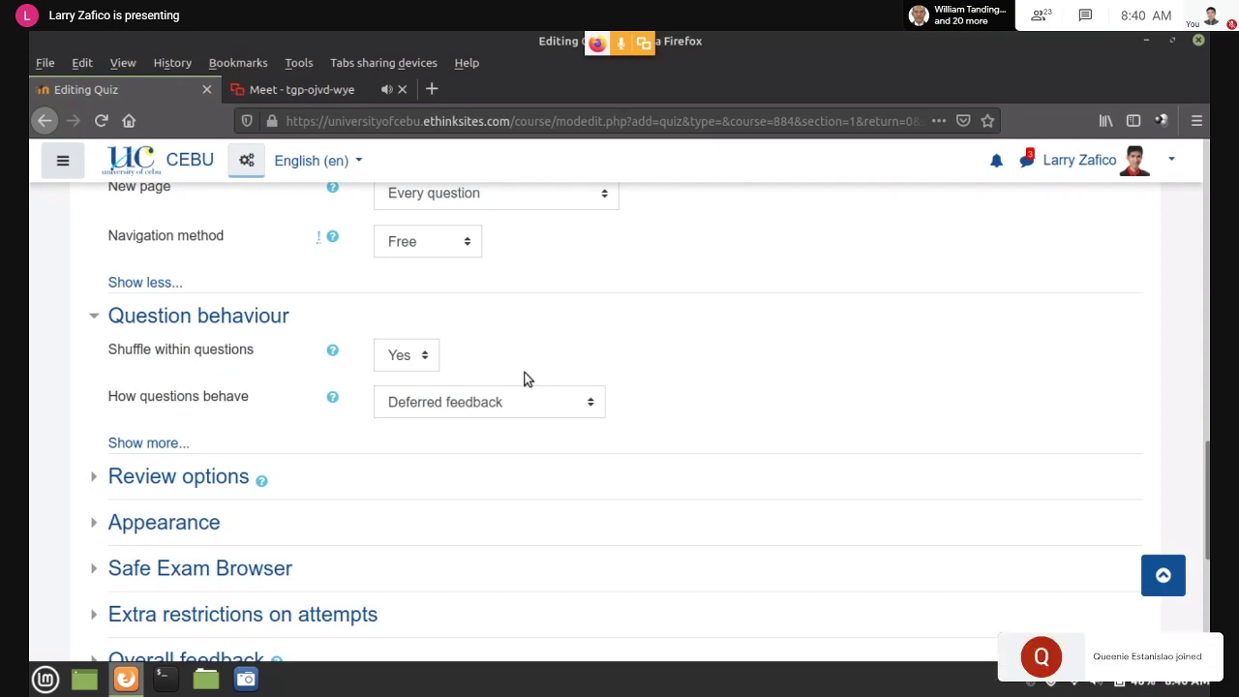
Step: Uncheck every review option in the 'Immediately after the attempt' column
click(119, 442)
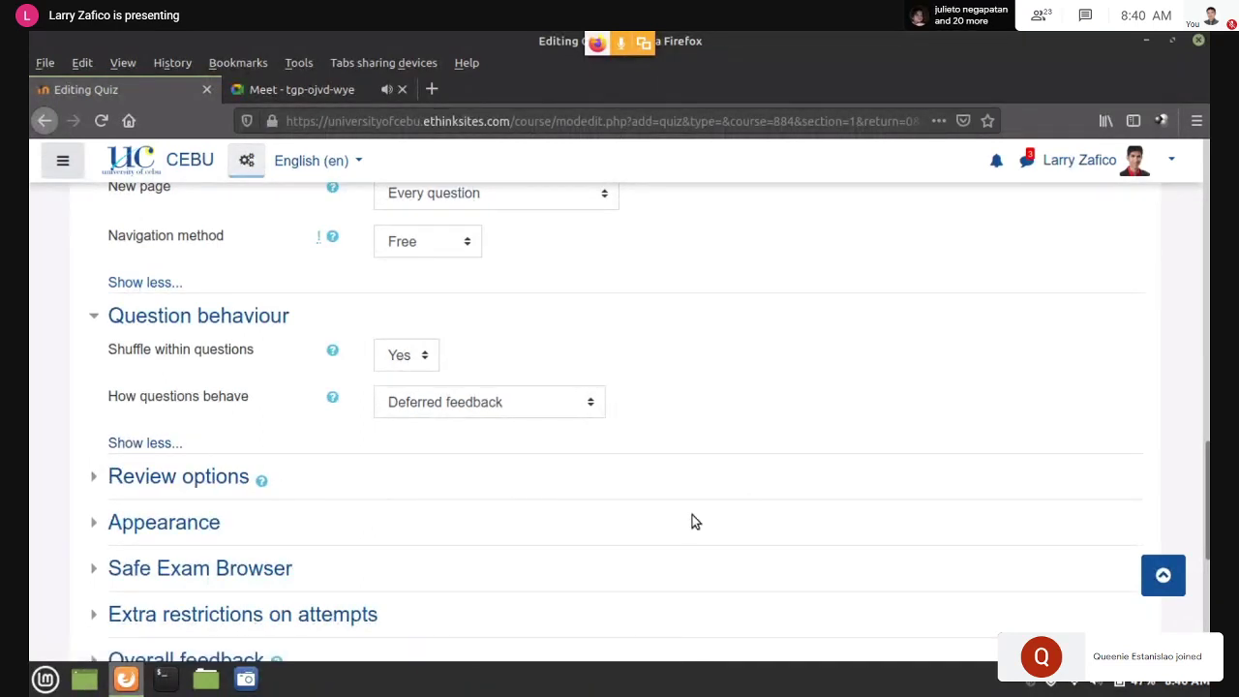
scroll(180, 445, down, 1)
click(179, 427)
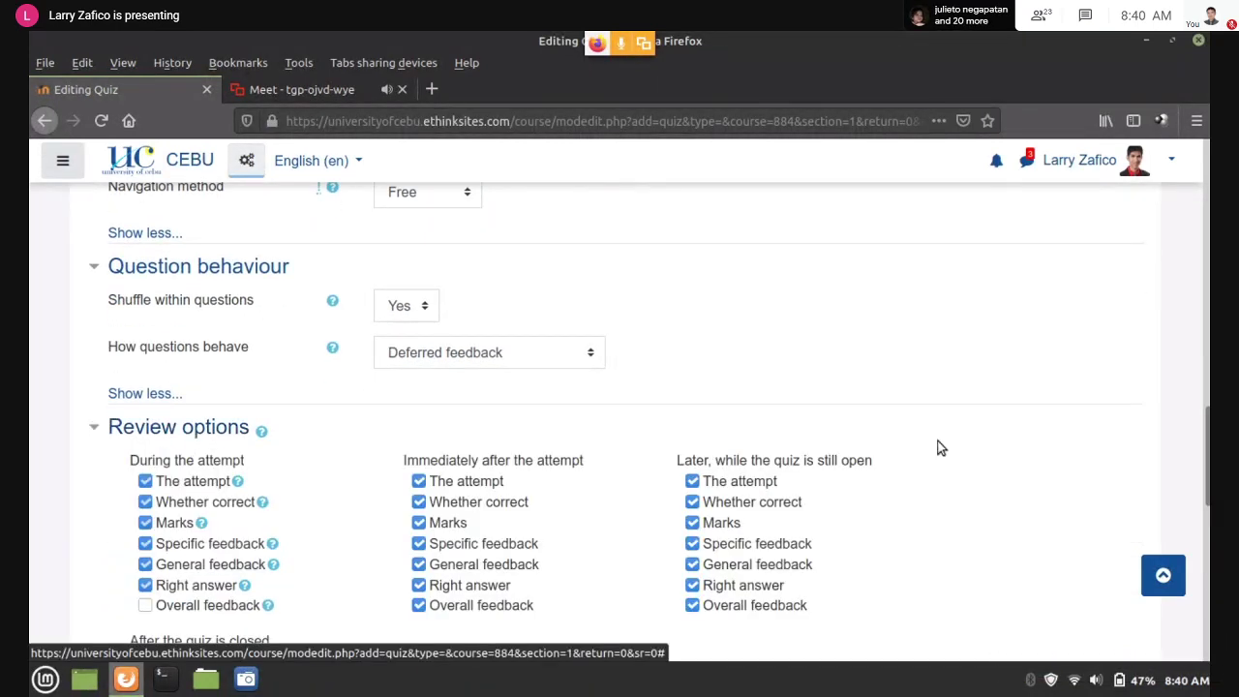
scroll(938, 445, down, 2)
scroll(936, 441, down, 2)
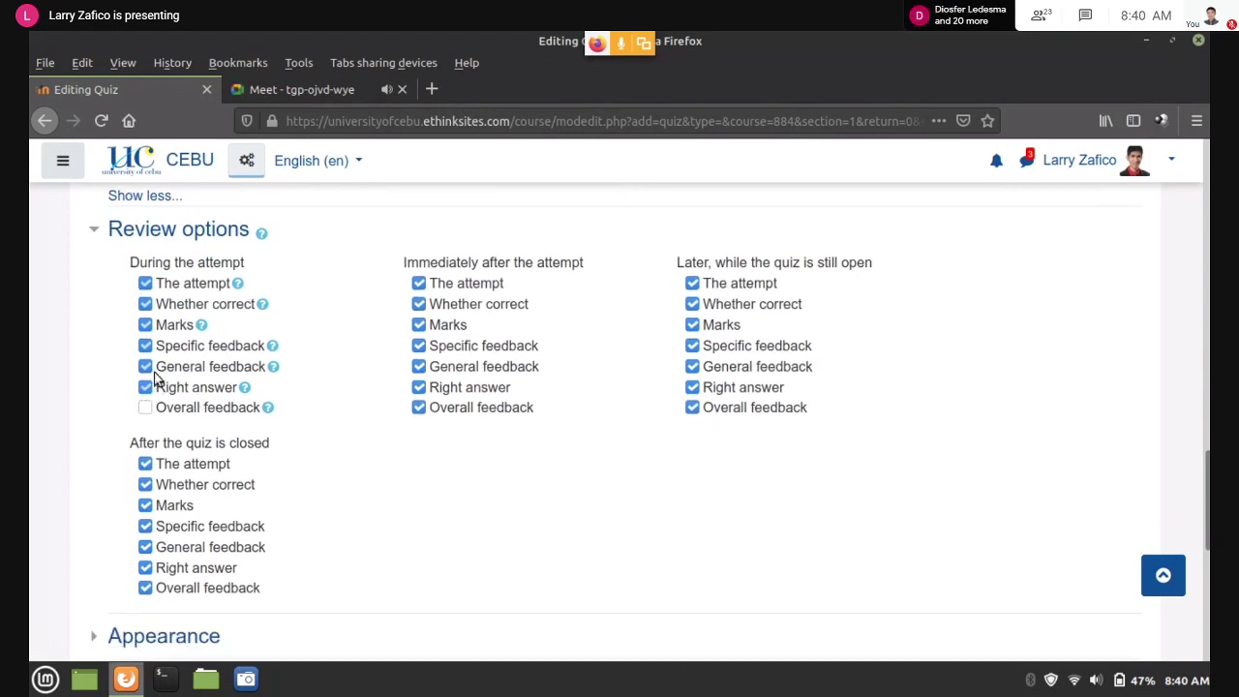
click(419, 408)
click(420, 387)
click(420, 366)
click(420, 345)
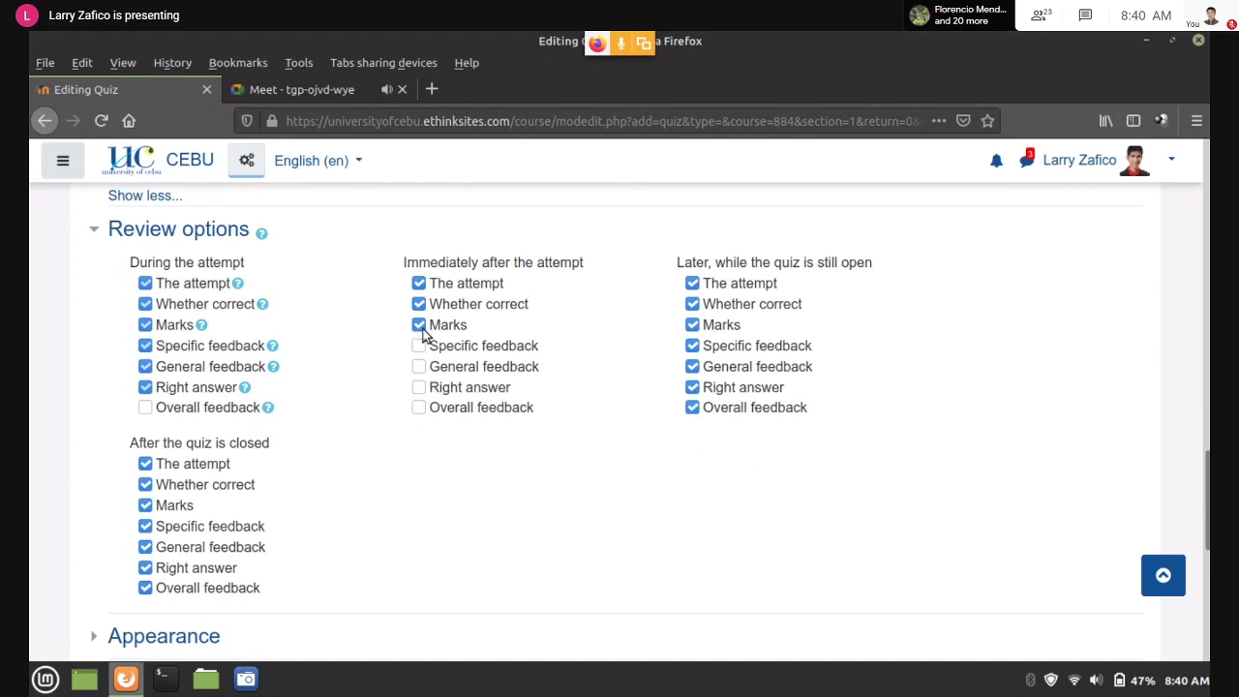
click(420, 325)
click(419, 304)
click(419, 283)
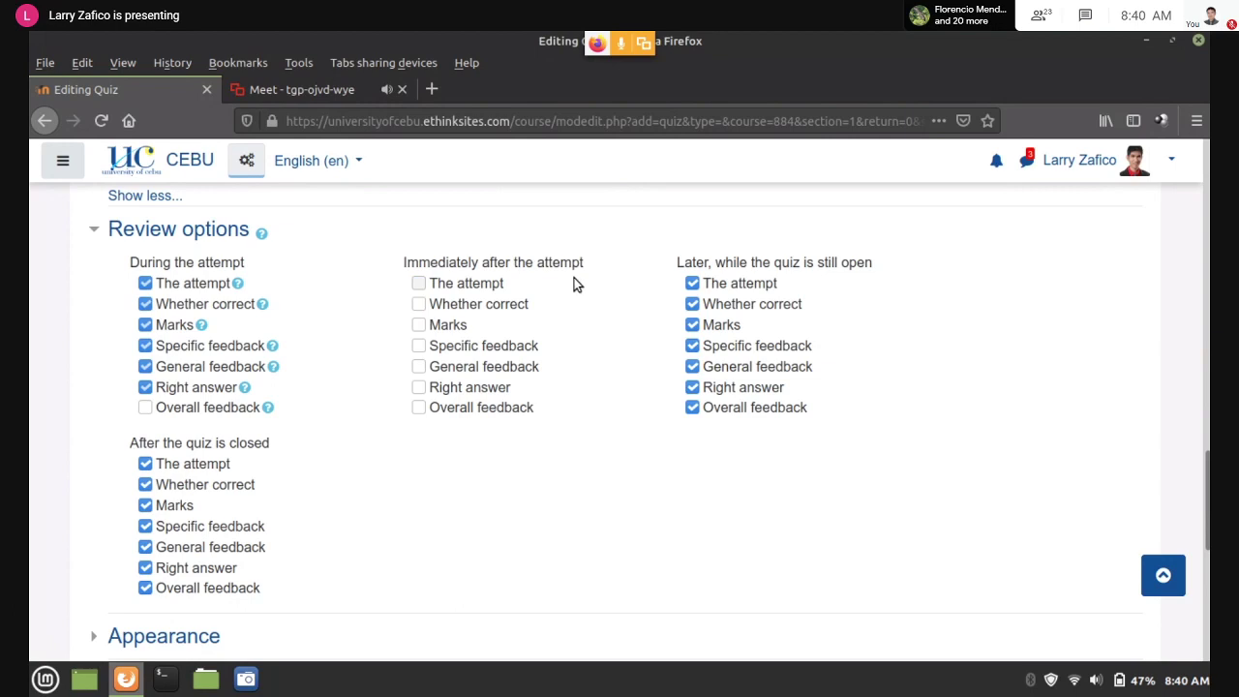
Step: Uncheck every review option in the 'Later, while the quiz is still open' column
click(692, 407)
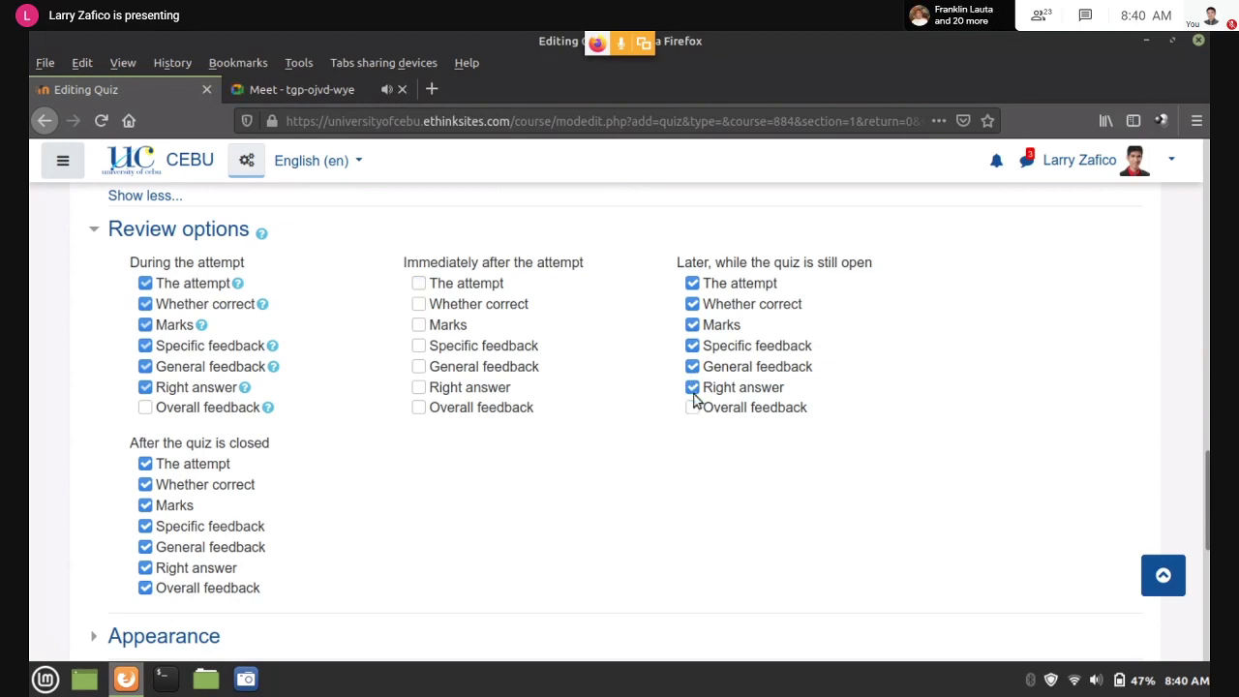
click(692, 387)
click(692, 366)
click(692, 345)
click(692, 325)
click(692, 304)
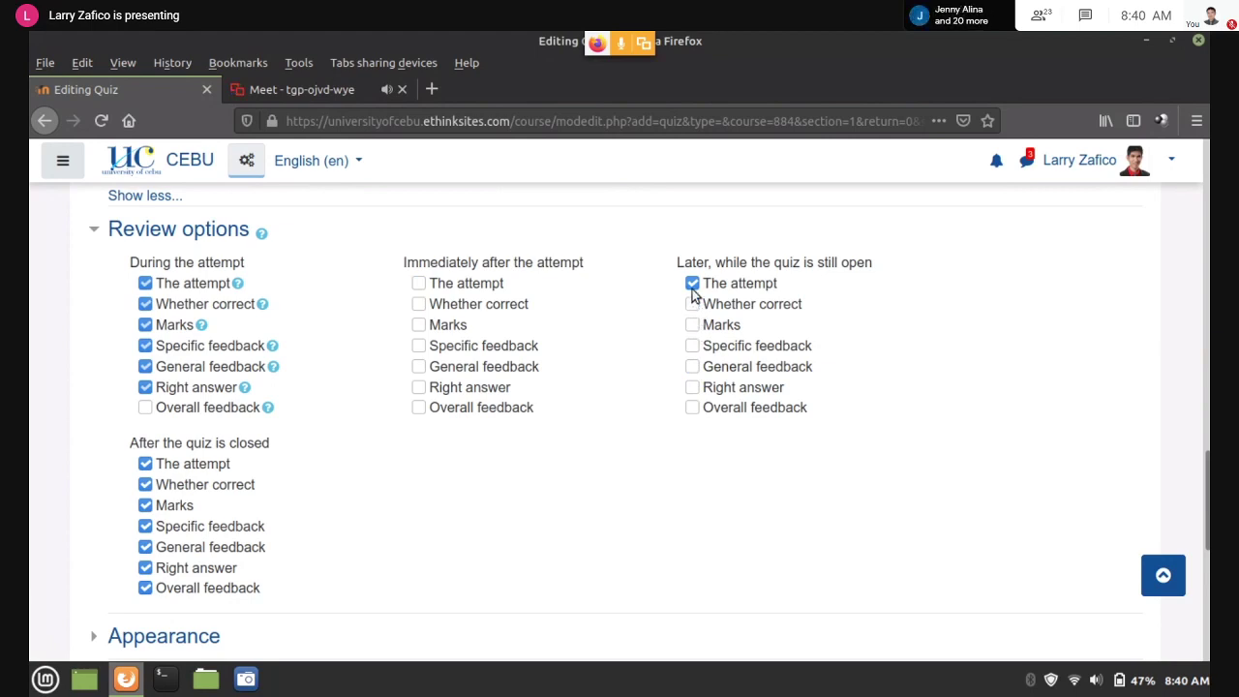
click(692, 283)
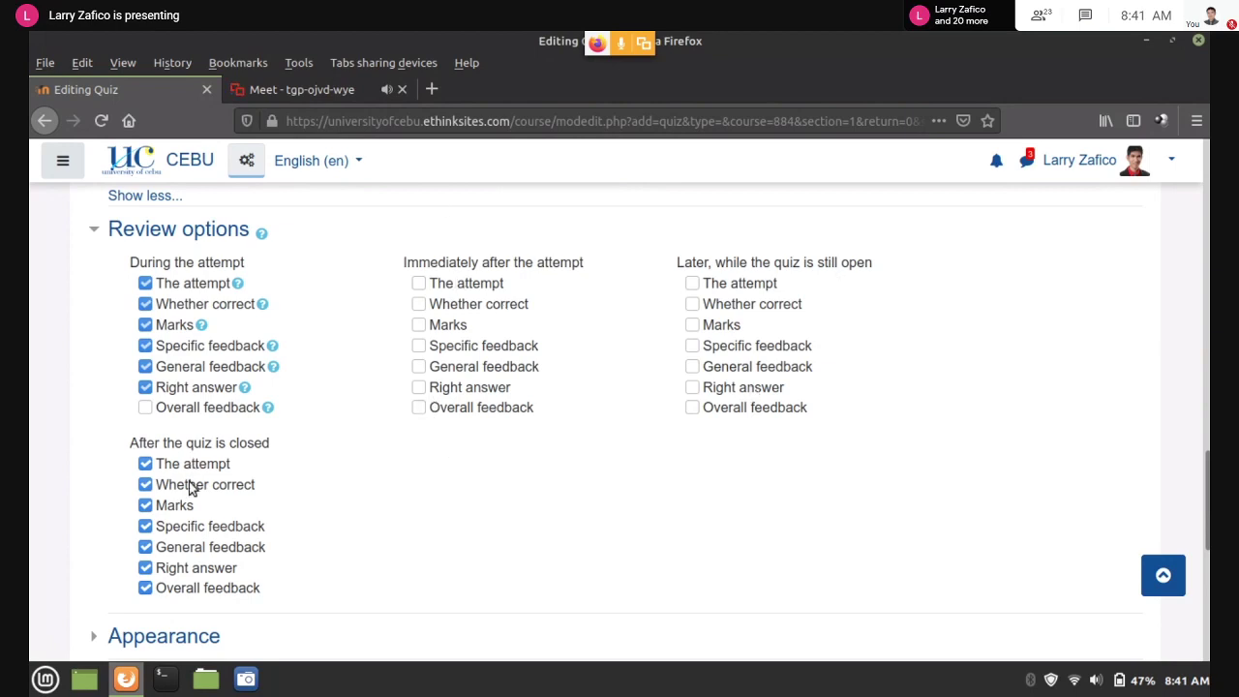
scroll(189, 522, down, 1)
scroll(189, 532, down, 1)
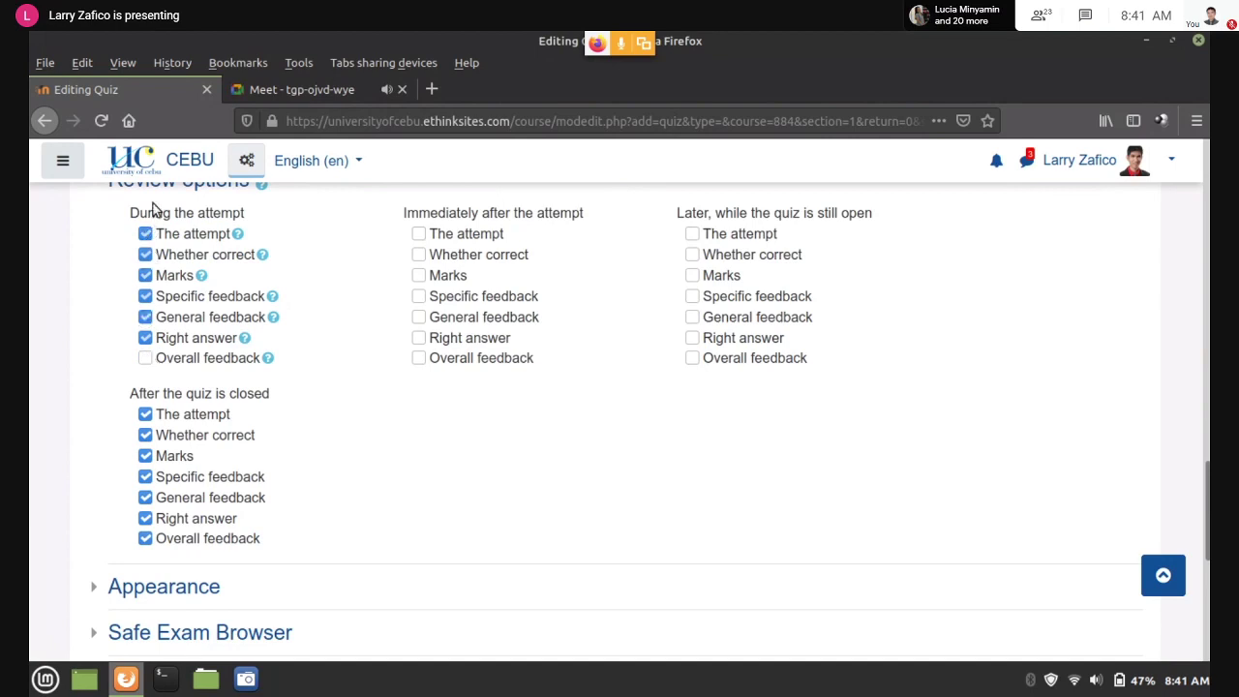
scroll(346, 464, down, 2)
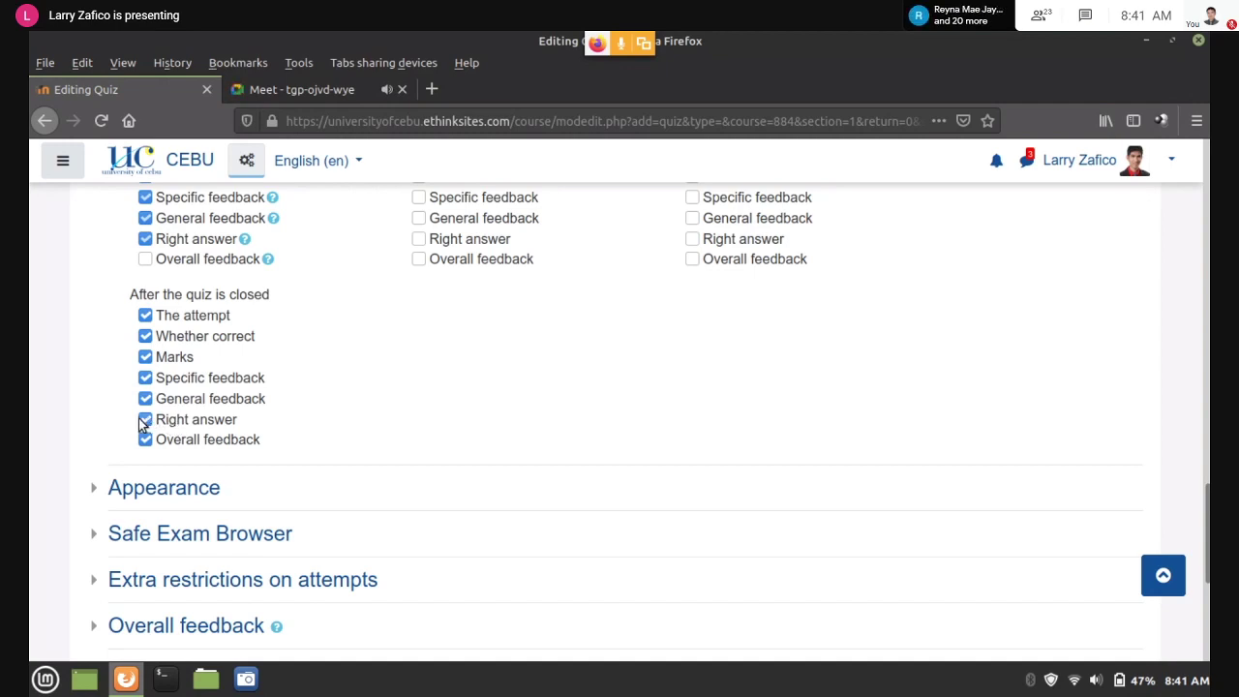
click(145, 422)
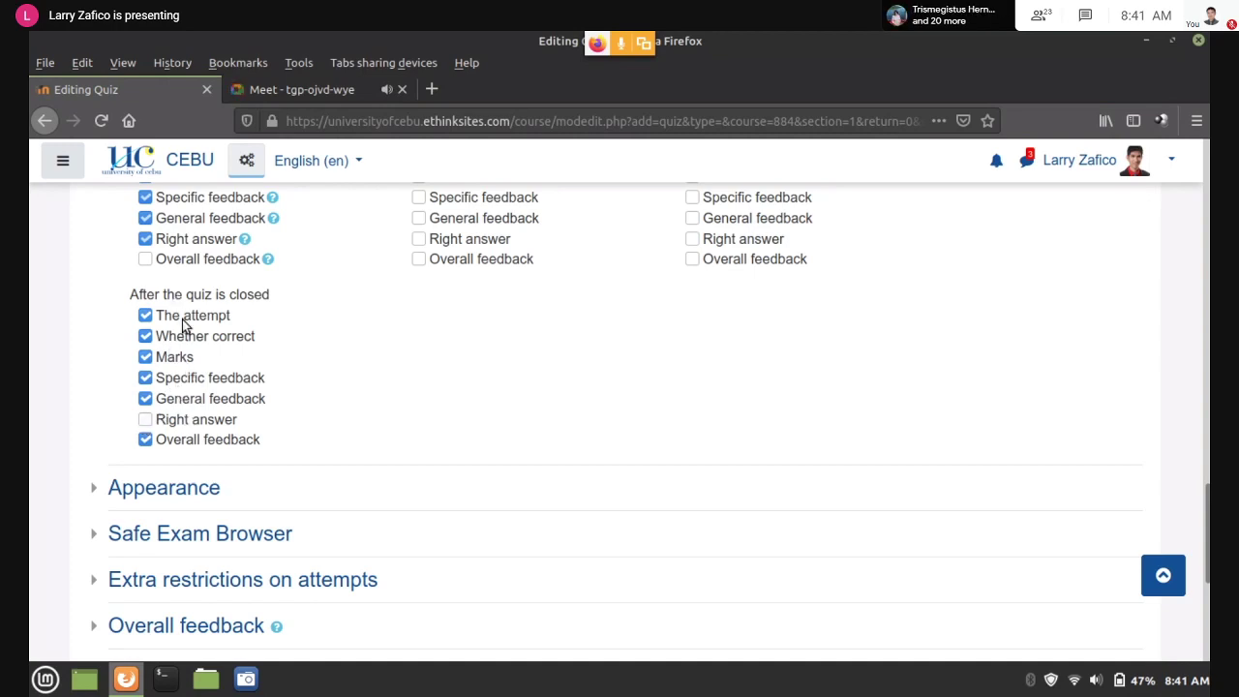
click(147, 422)
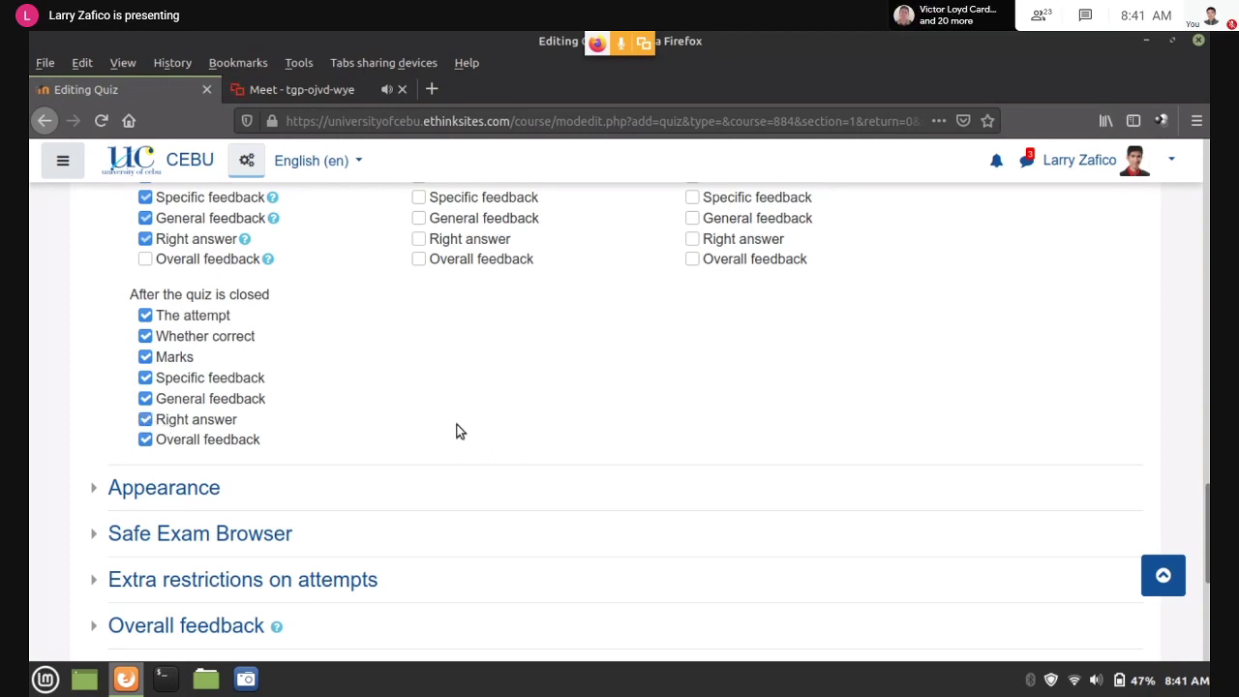
scroll(620, 475, down, 2)
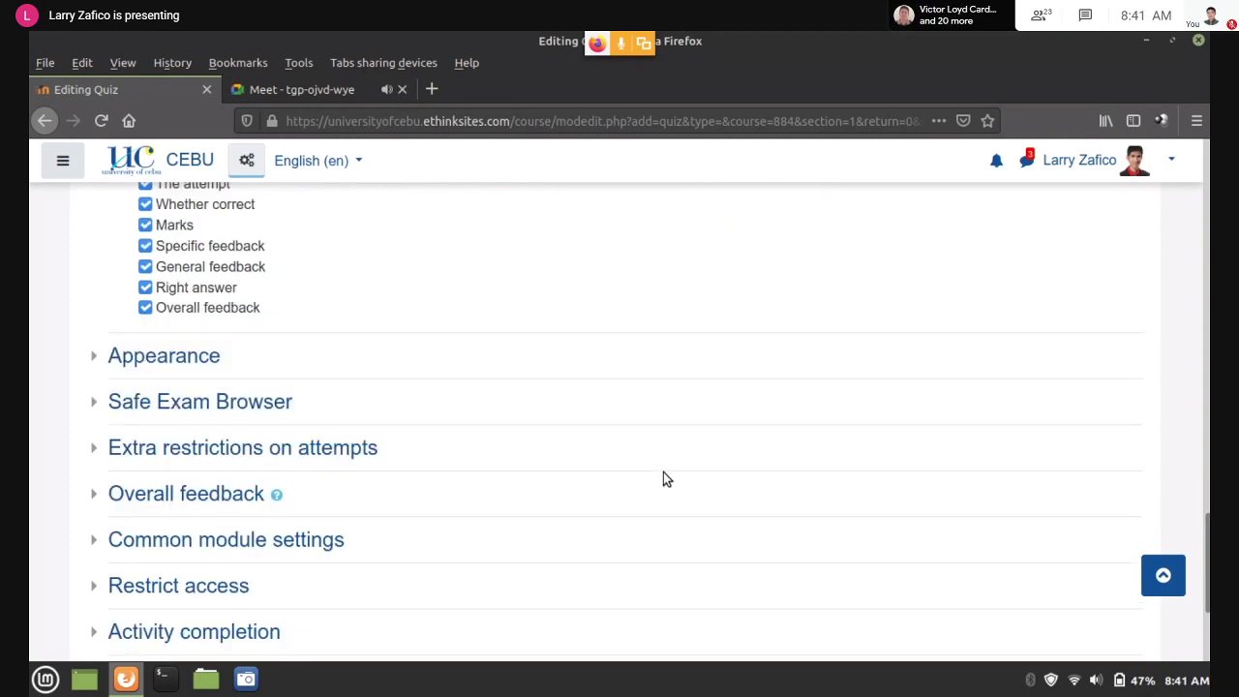
Step: Under Appearance, set the user's picture to Small image and grades to 0 decimal places
click(189, 341)
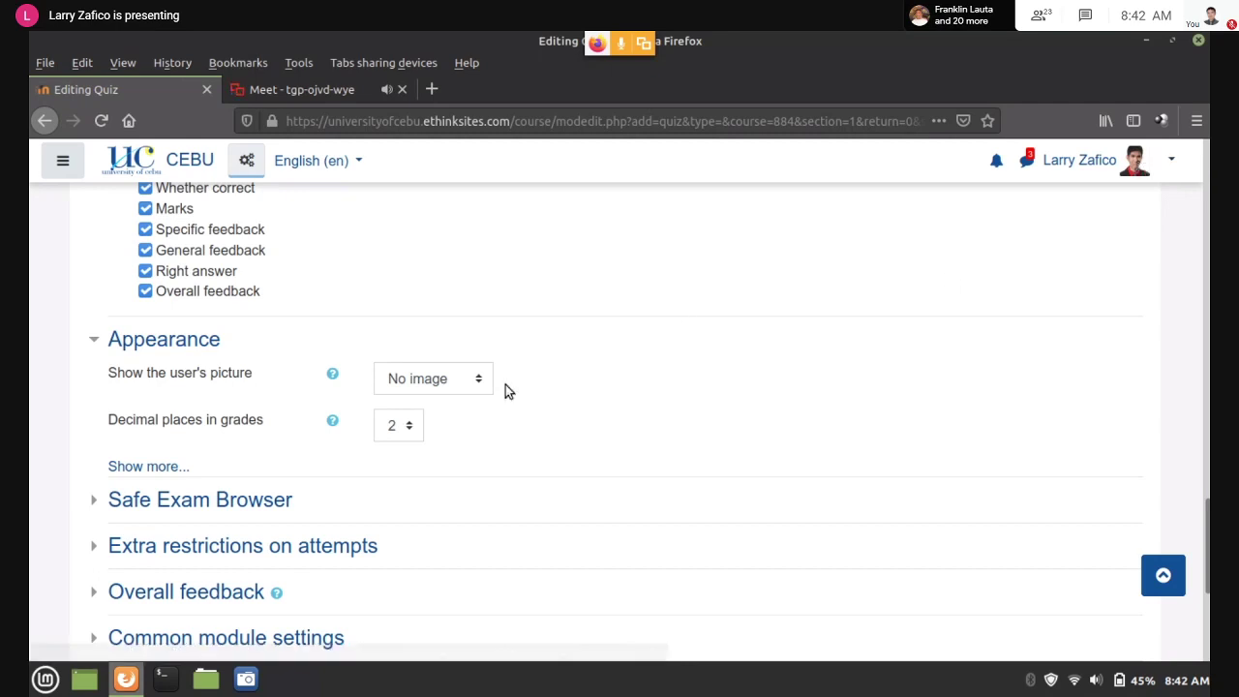
click(481, 380)
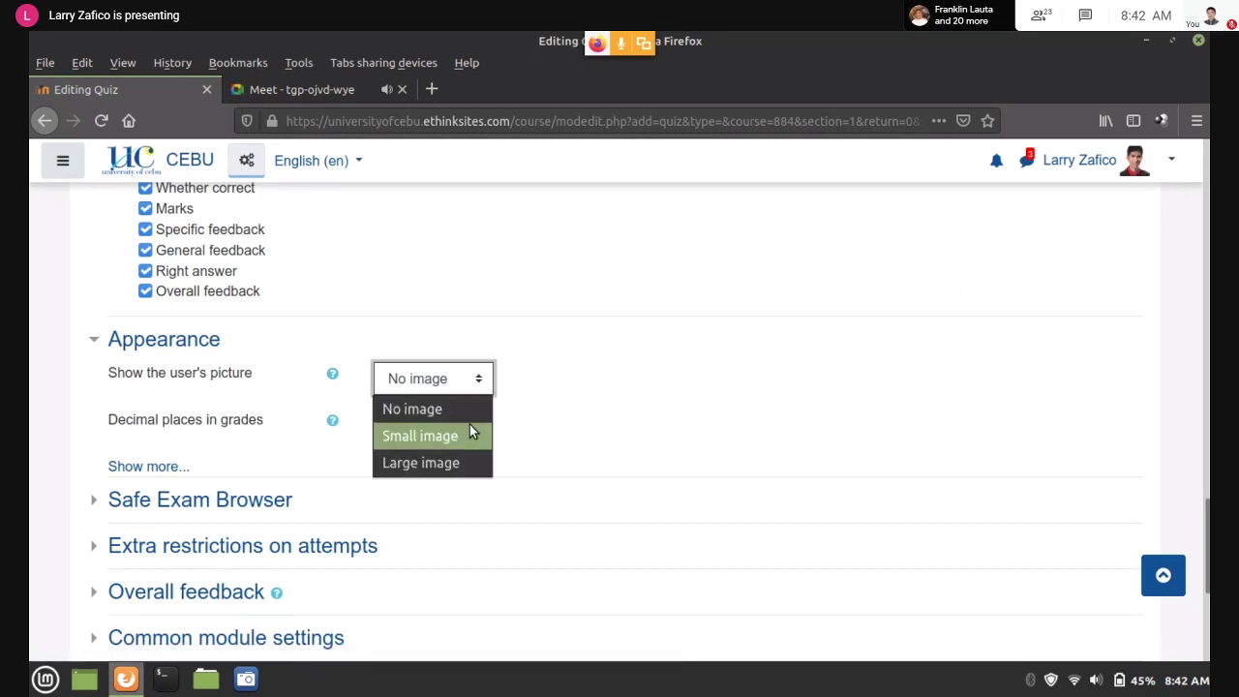
click(469, 425)
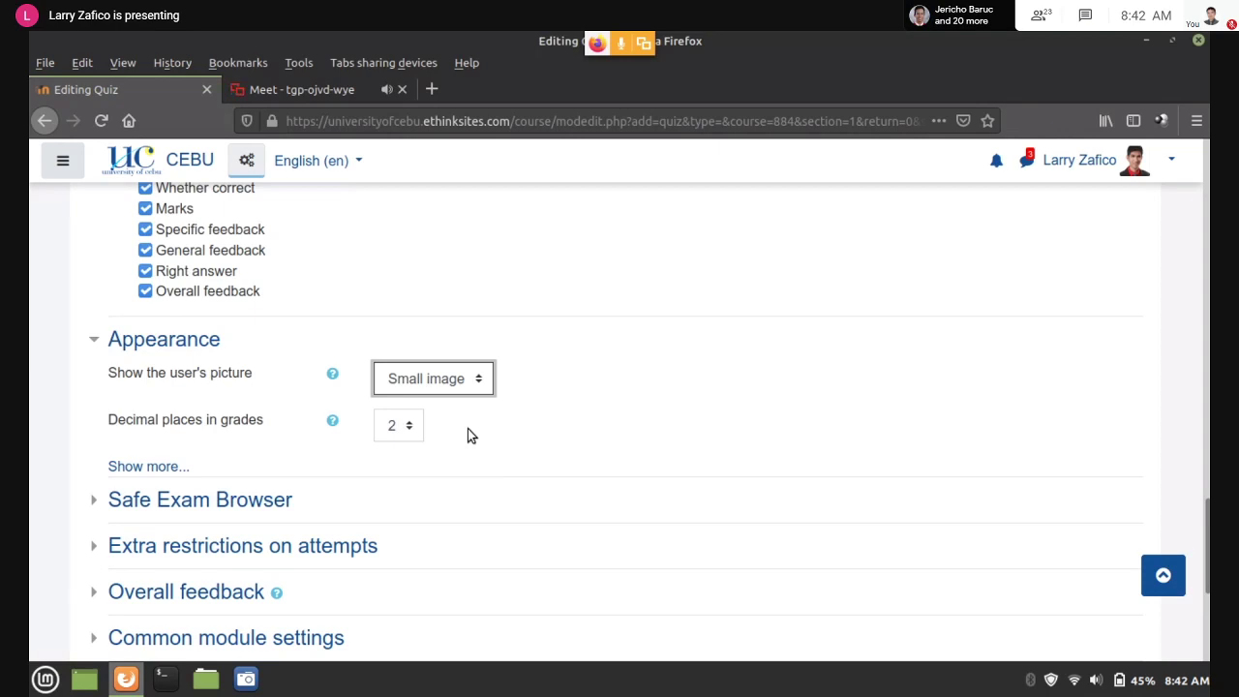
click(411, 432)
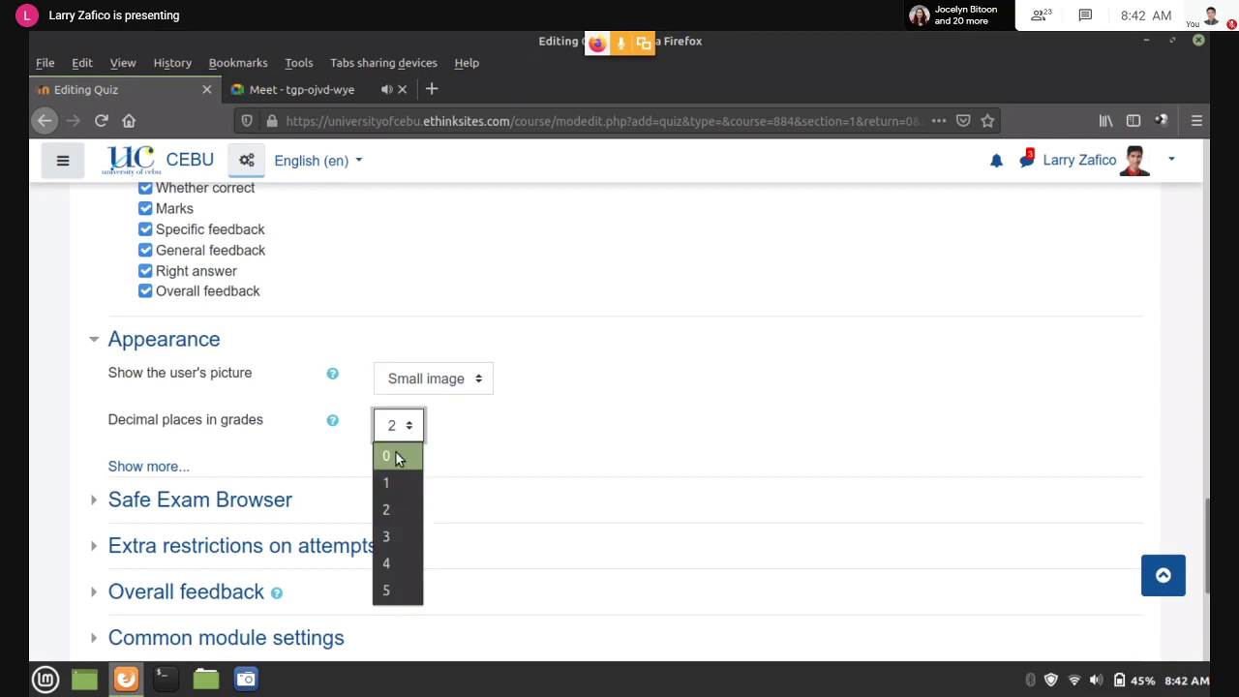
click(396, 456)
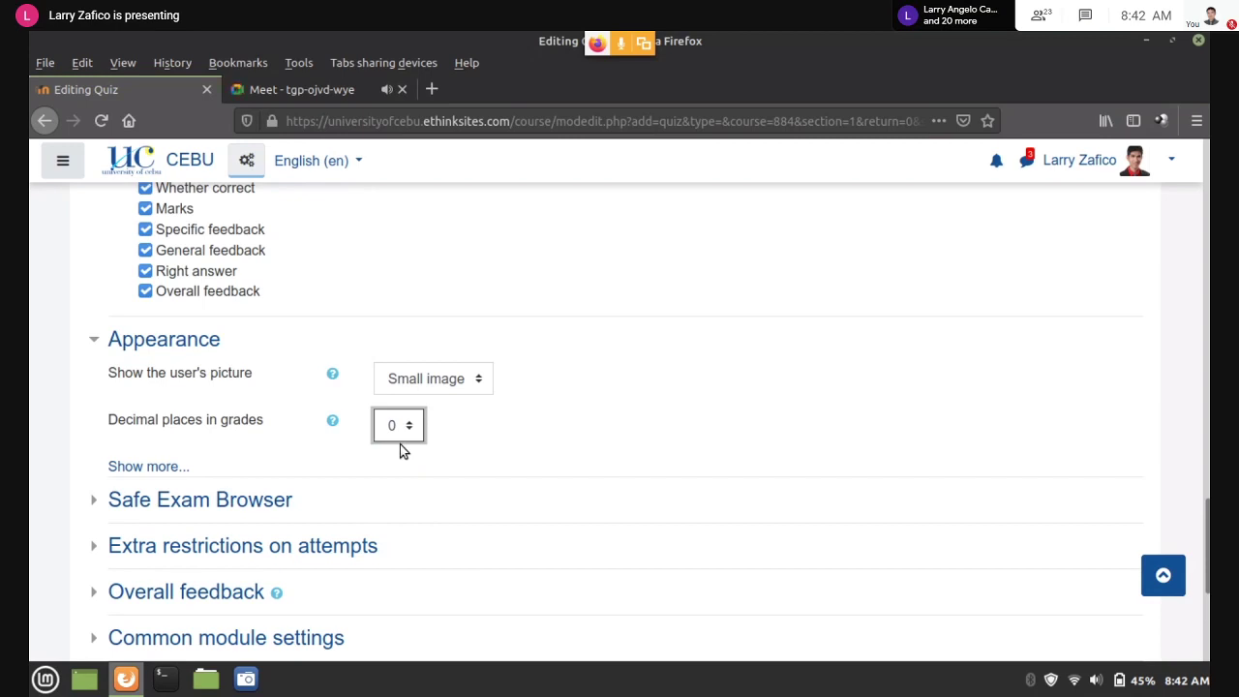
click(145, 466)
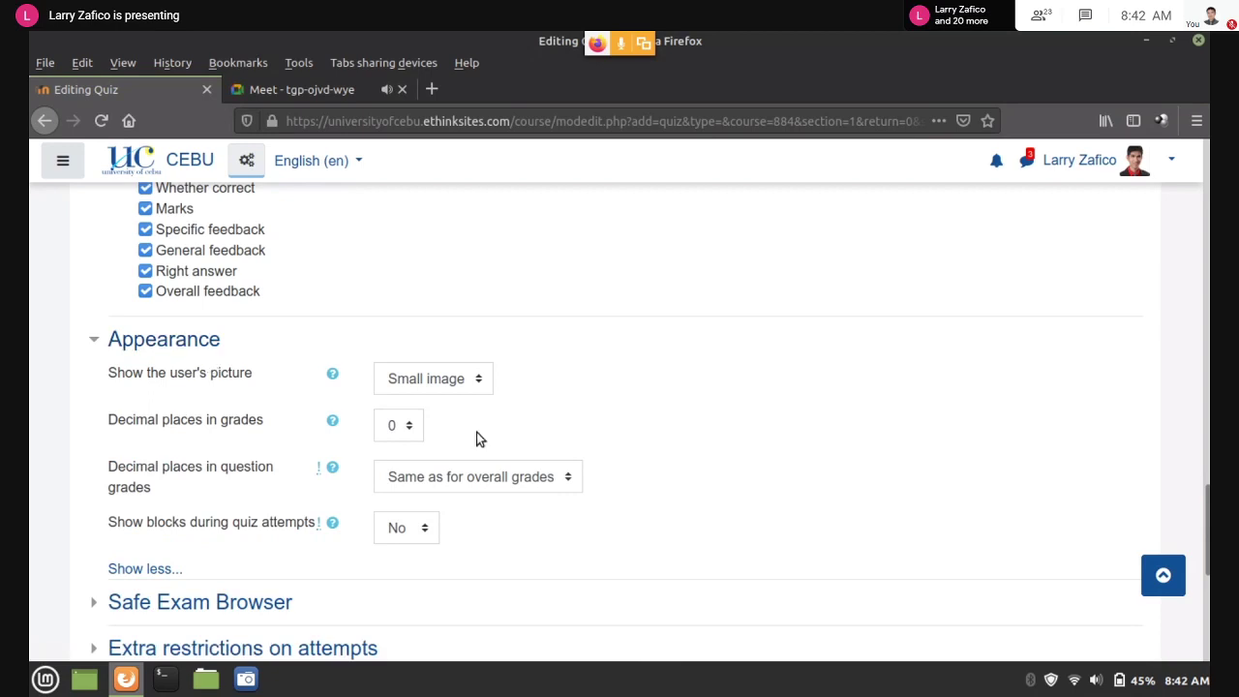
scroll(718, 477, down, 3)
scroll(718, 477, down, 1)
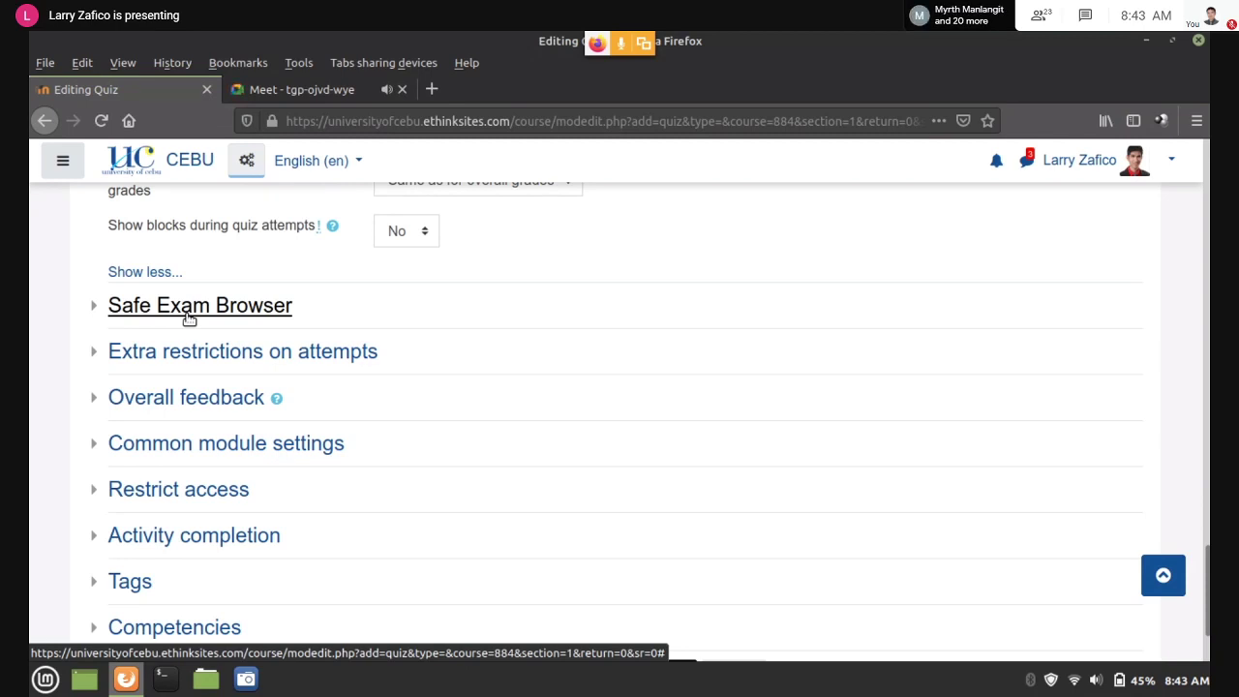
Step: Replace the quiz's Require password value with a new seven-character password
click(208, 356)
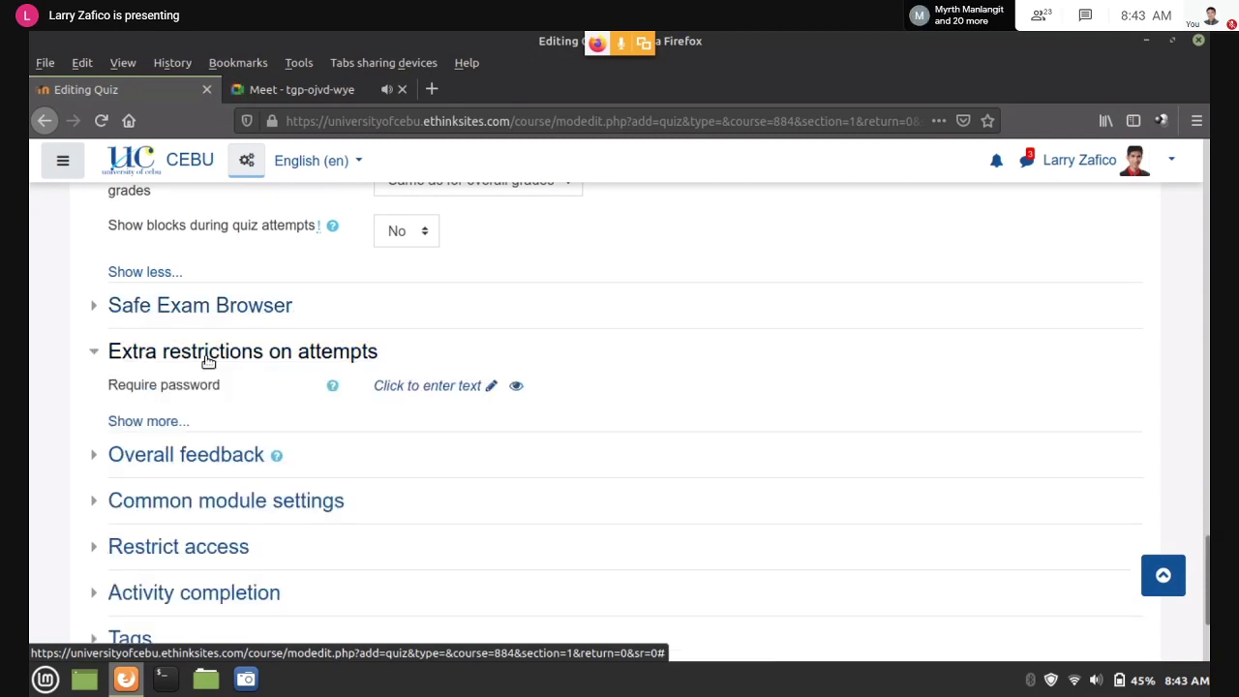
click(155, 420)
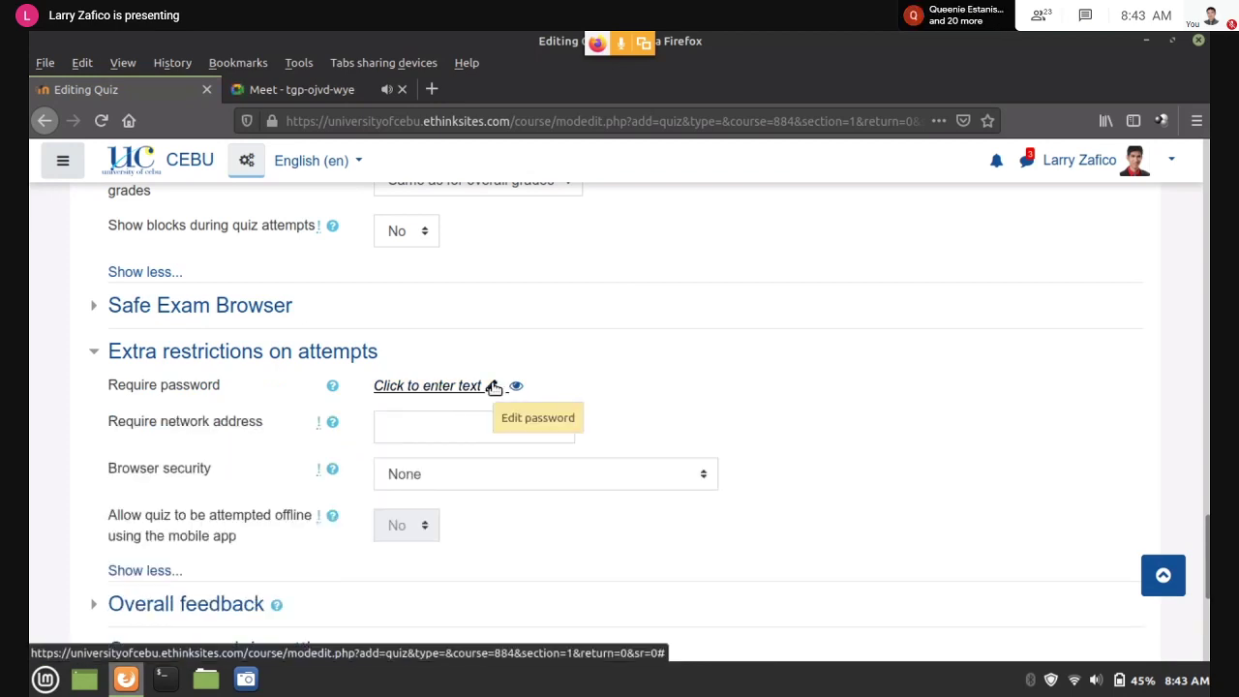
click(494, 387)
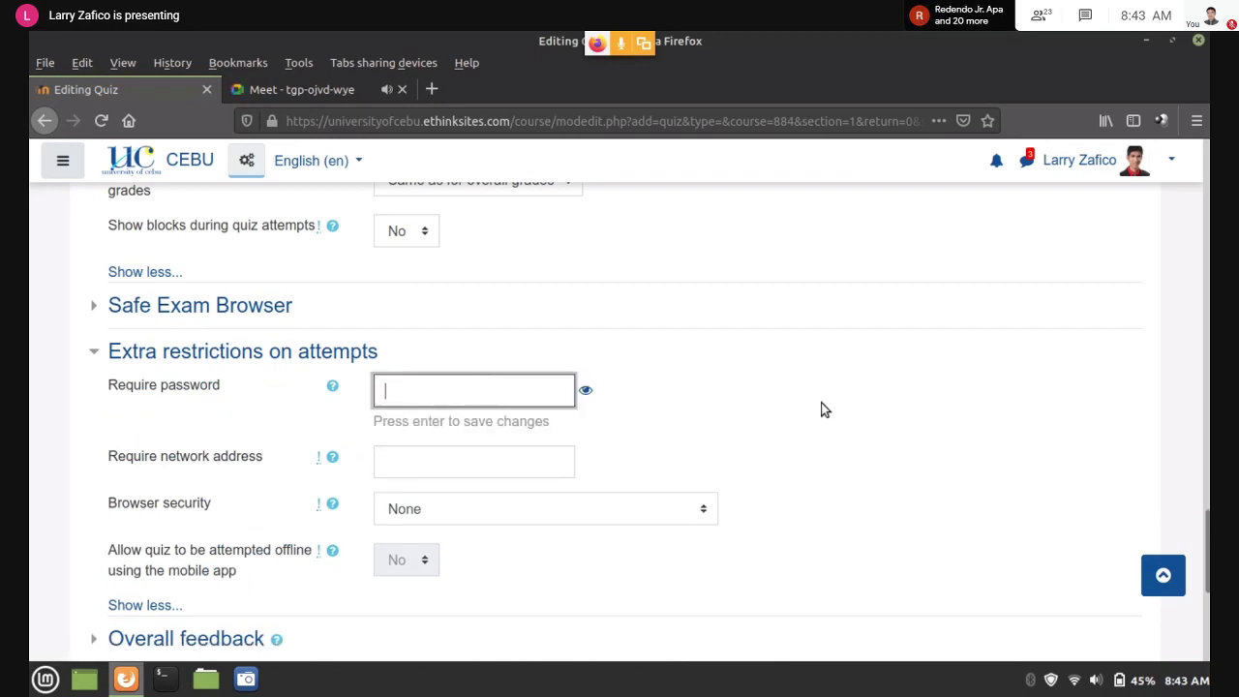
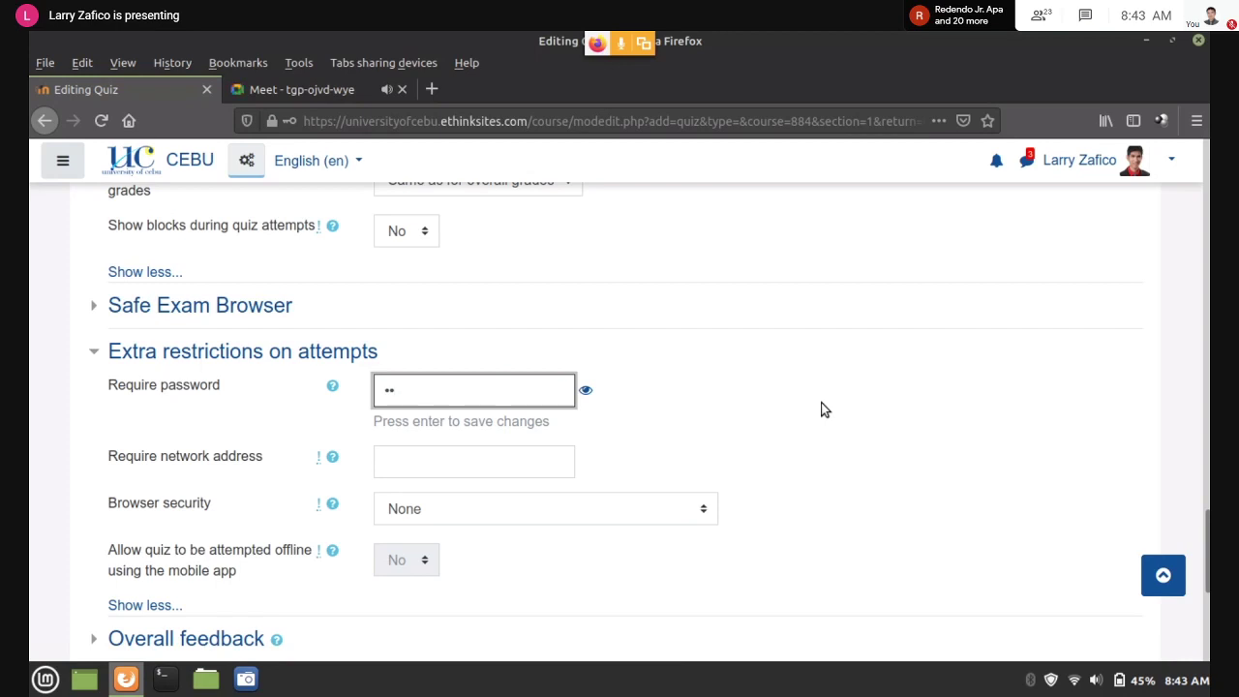
key(BackSpace)
key(BackSpace)
key(BackSpace)
key(BackSpace)
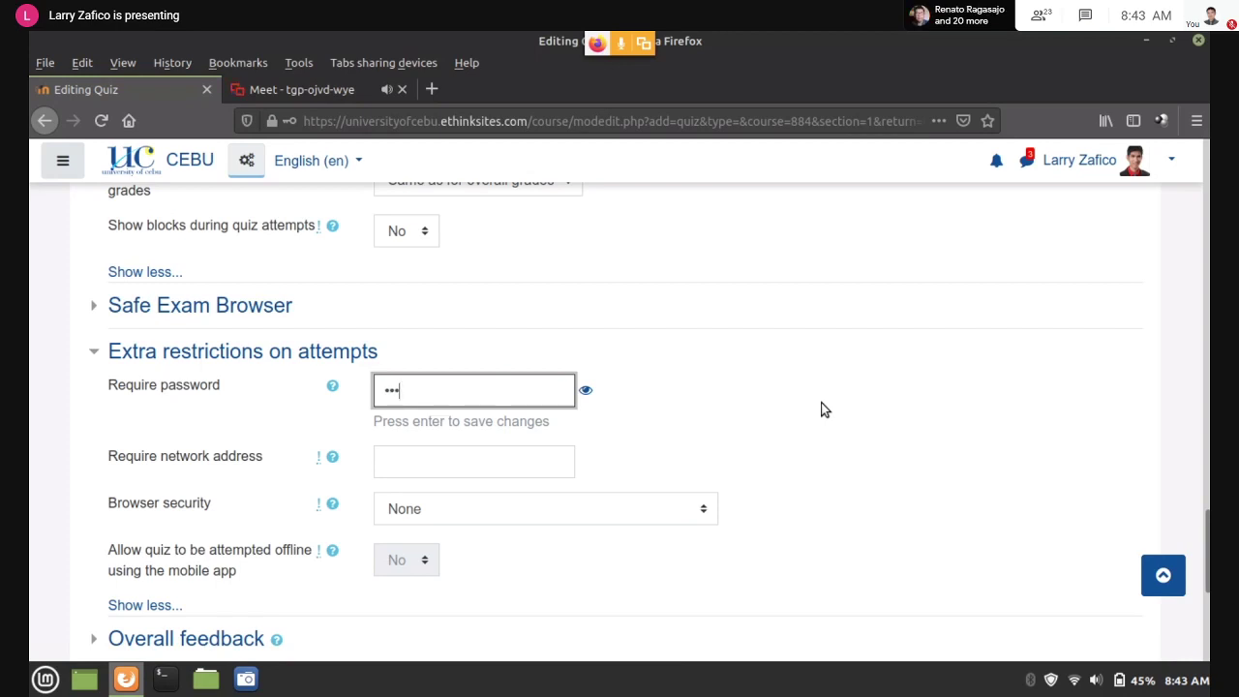
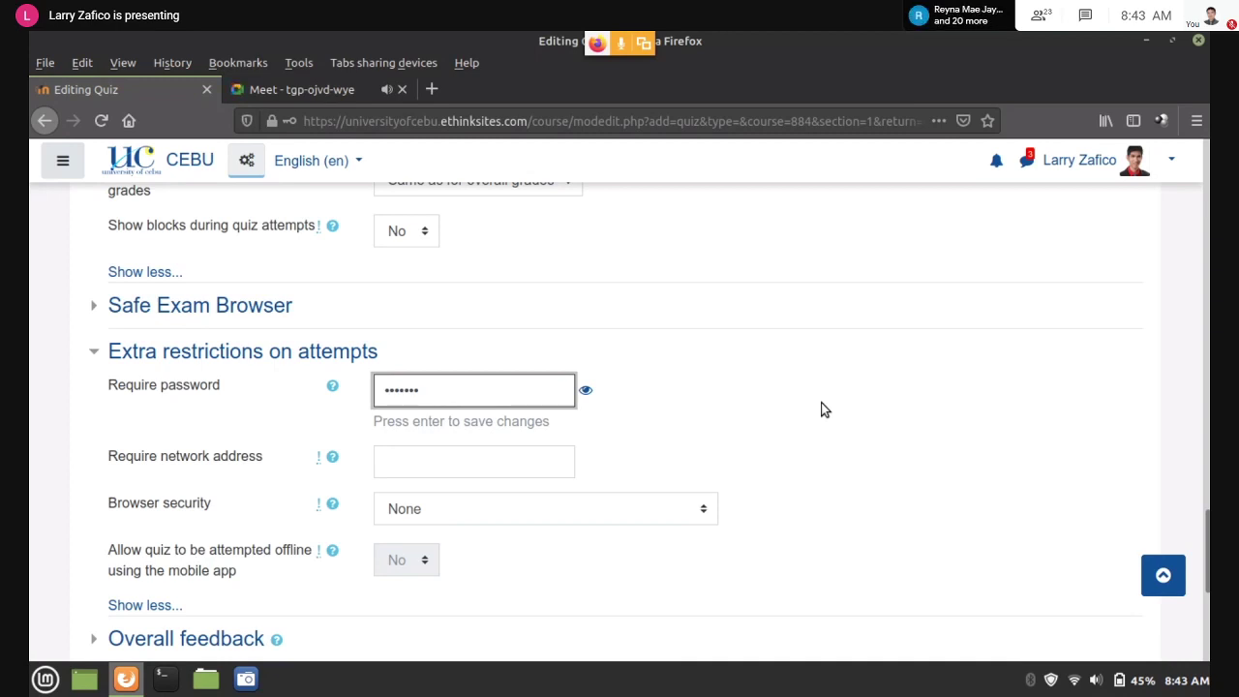
scroll(841, 511, down, 1)
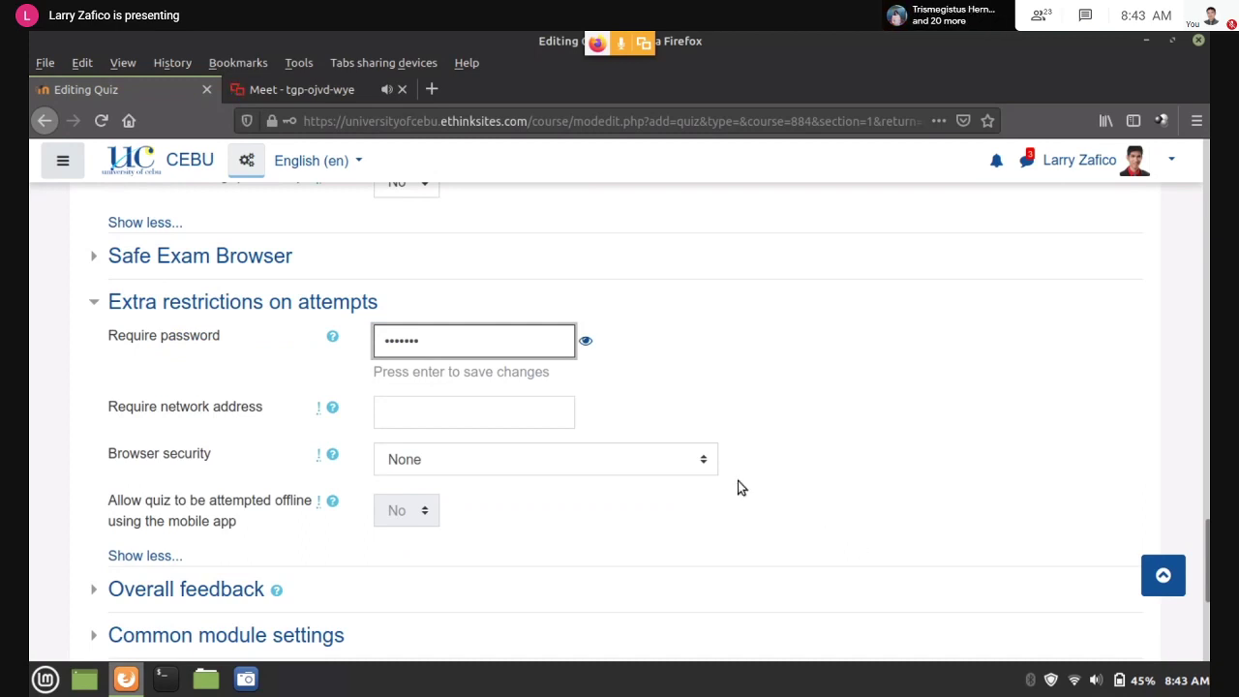
click(474, 411)
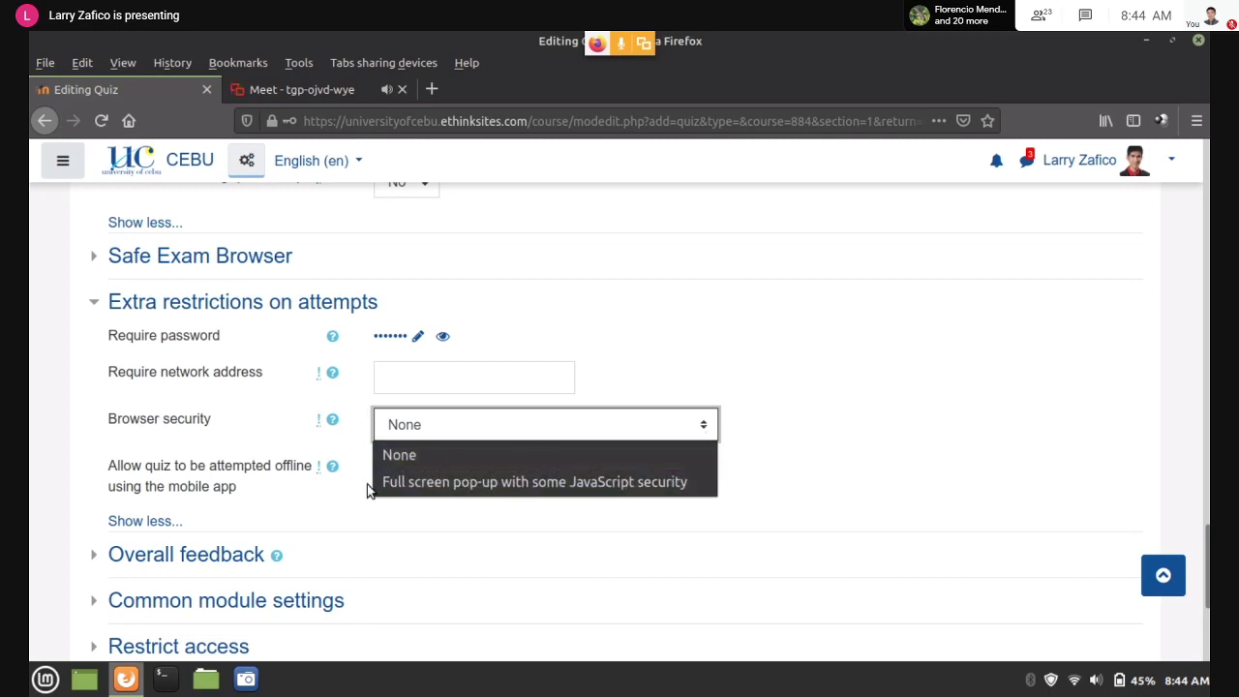
Step: Set Browser security to 'Full screen pop-up with some JavaScript security'
click(523, 489)
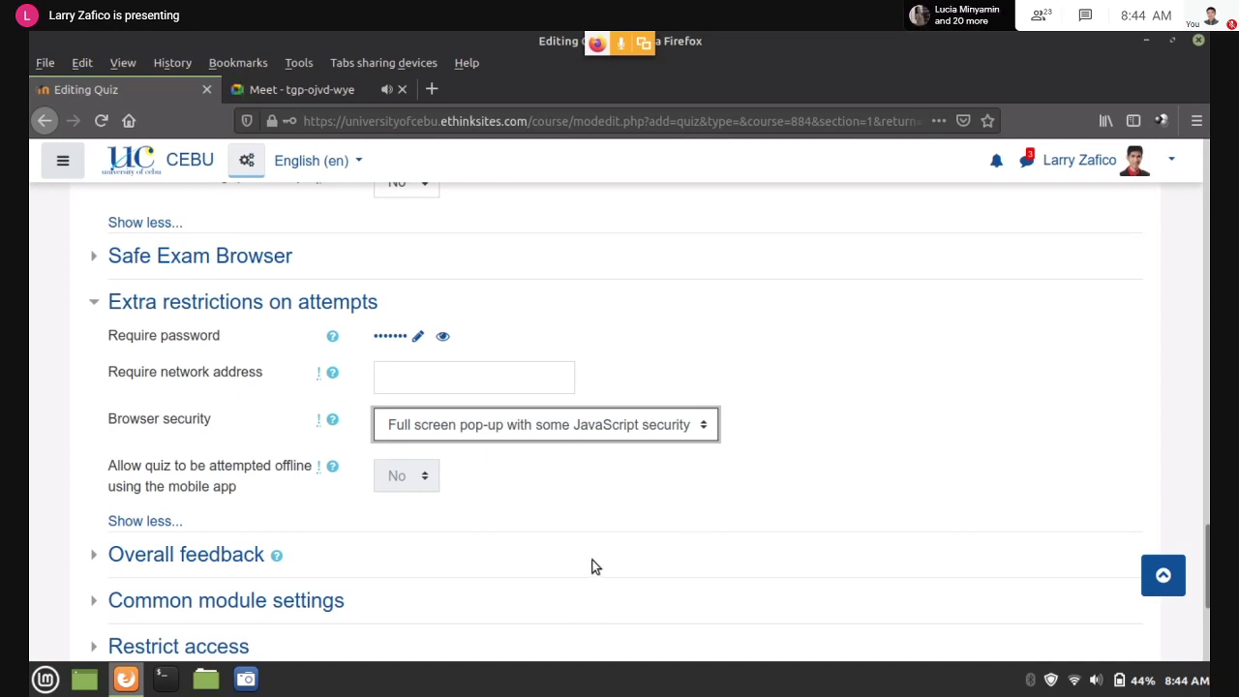
scroll(593, 567, down, 1)
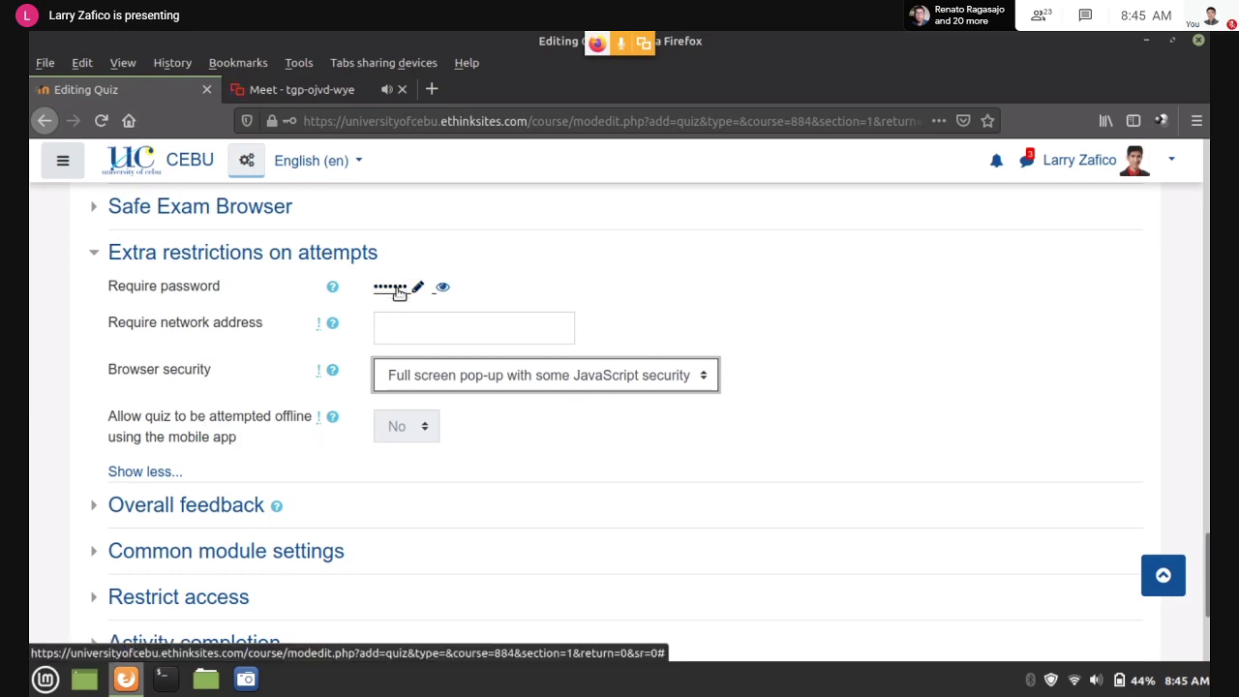
scroll(506, 481, down, 3)
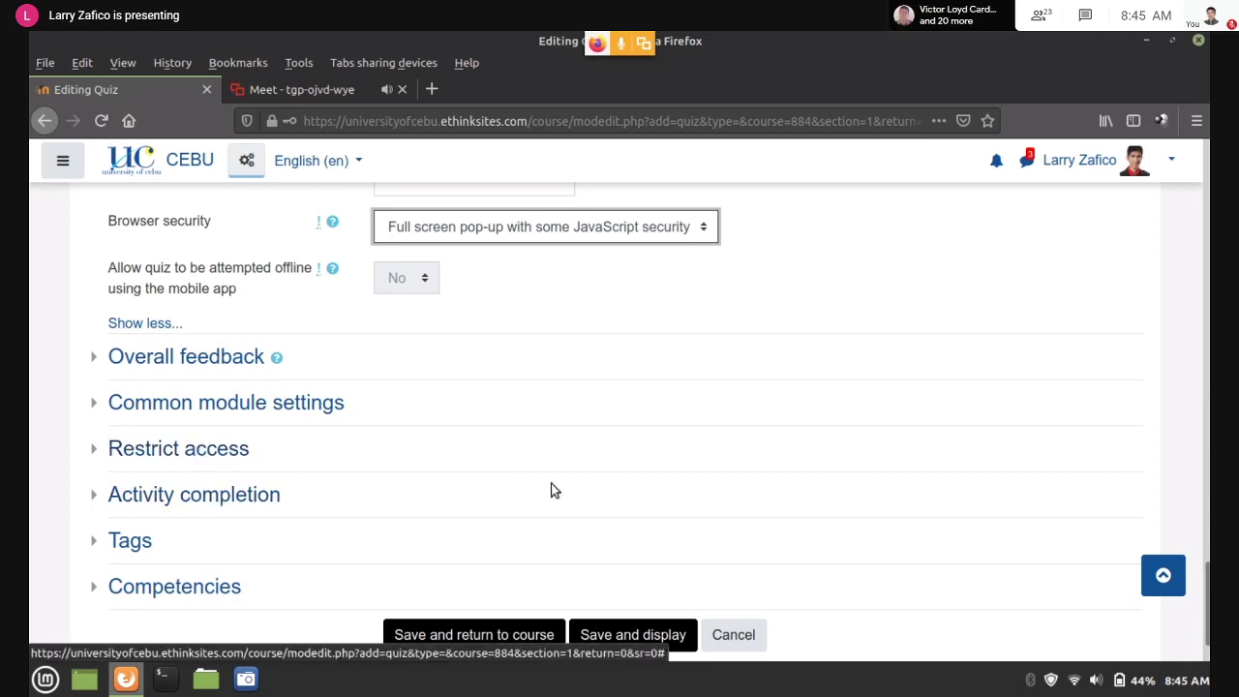
scroll(568, 465, up, 1)
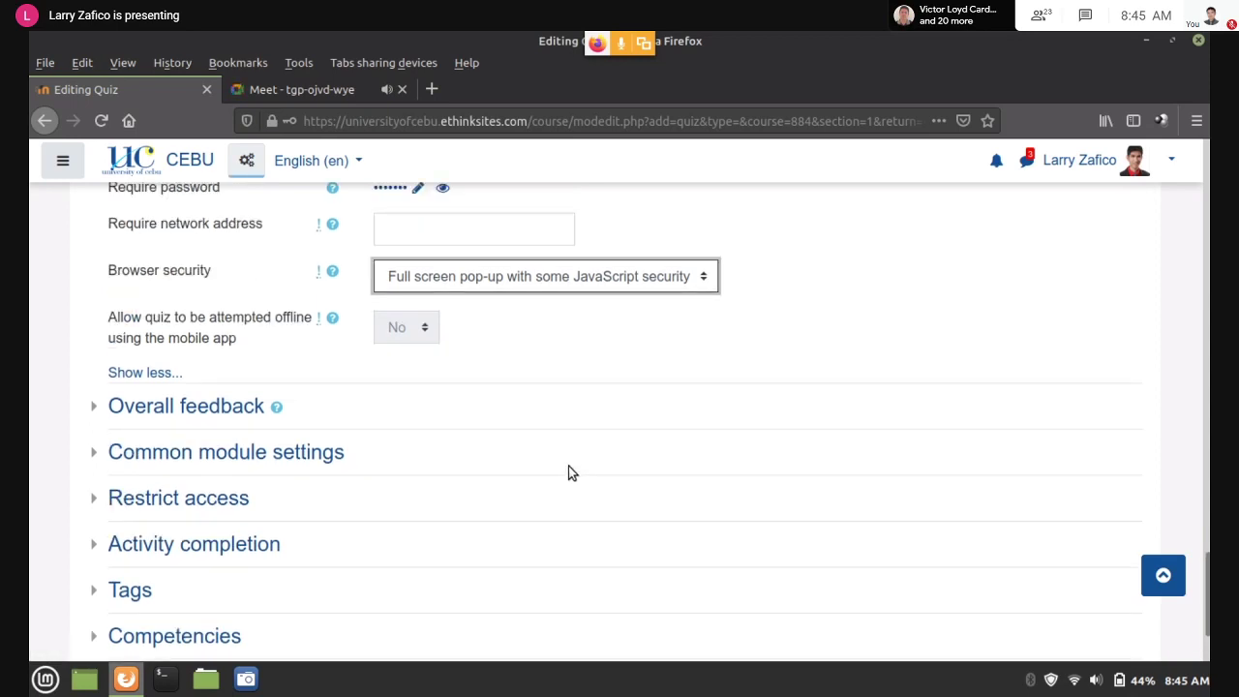
scroll(568, 473, up, 5)
scroll(568, 472, down, 7)
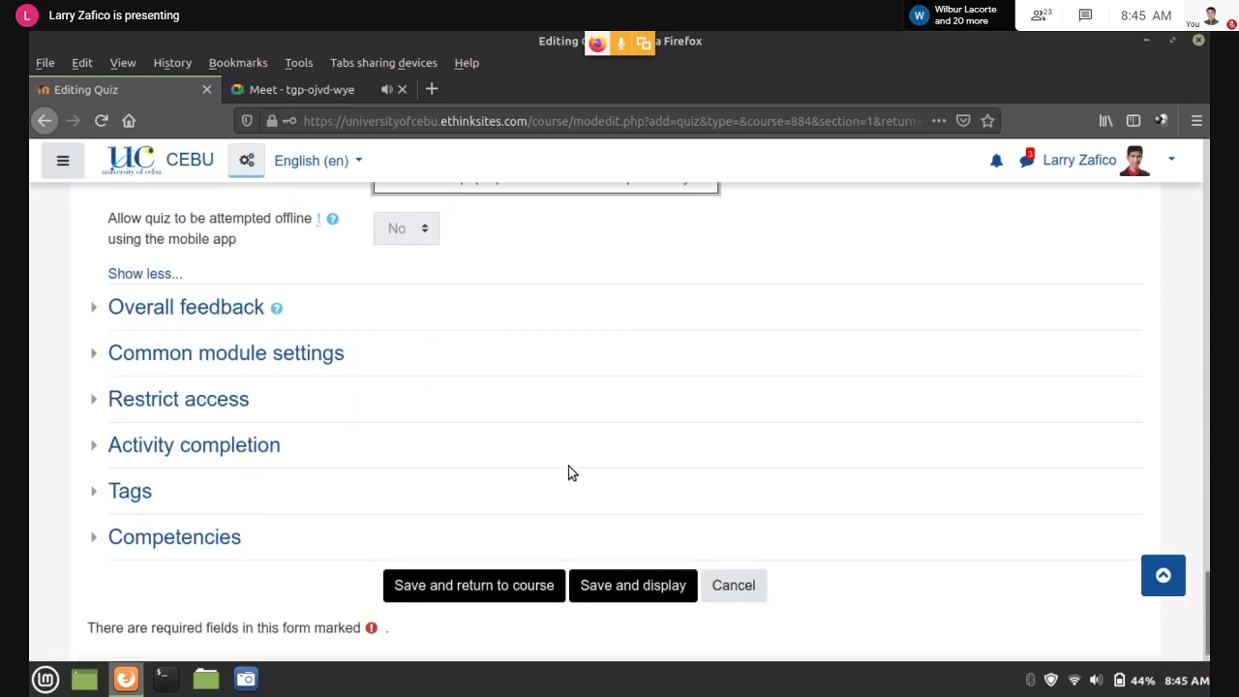
scroll(571, 473, down, 1)
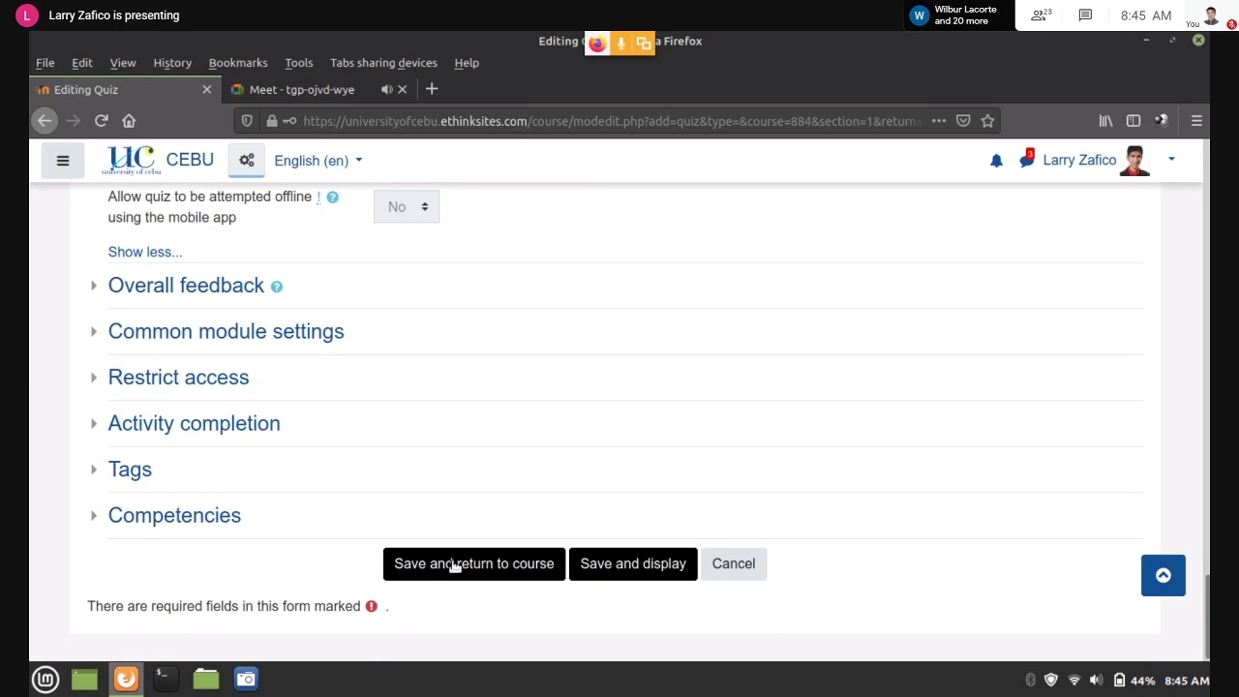
Step: Save the quiz settings, then open Sample Quiz 1 from Tile 1 to review its dates and password
click(455, 566)
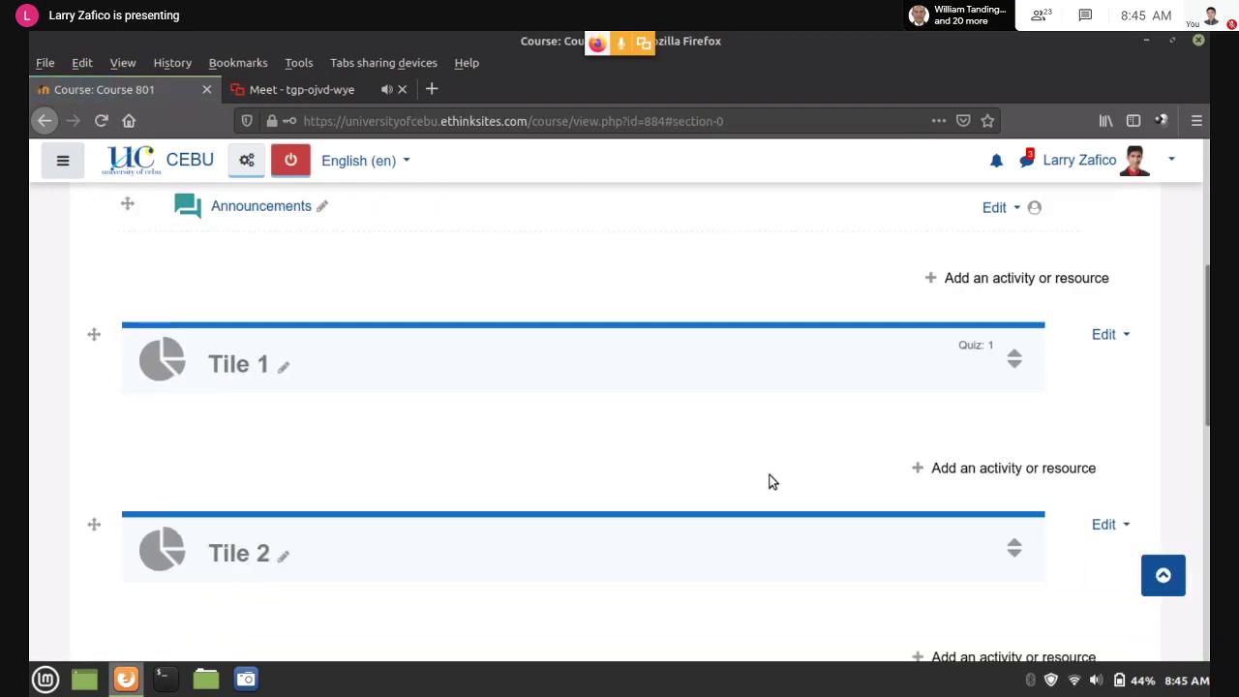
scroll(761, 490, down, 4)
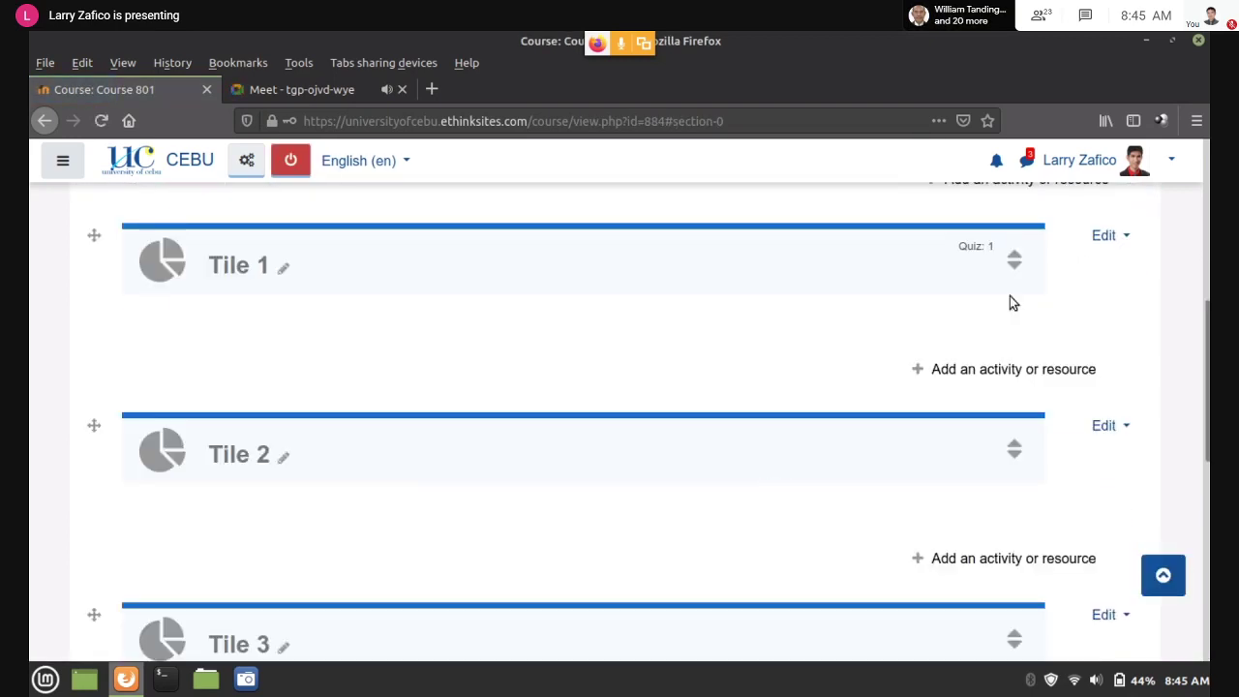
click(1014, 259)
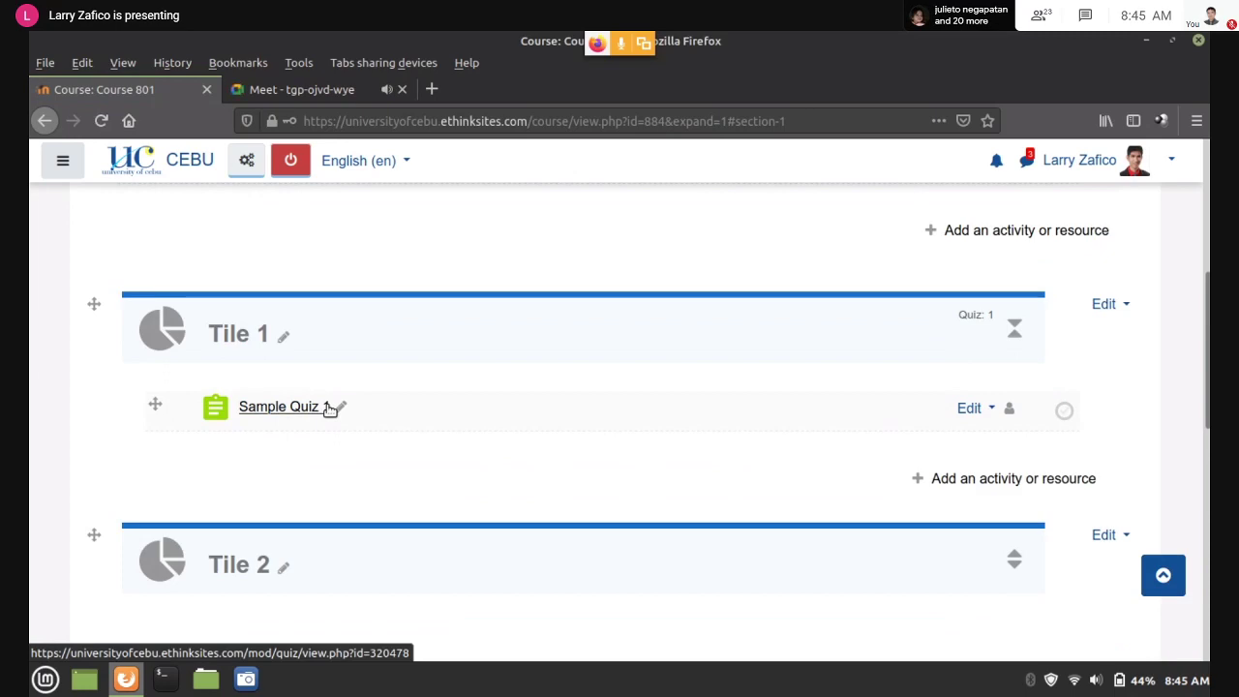
click(307, 414)
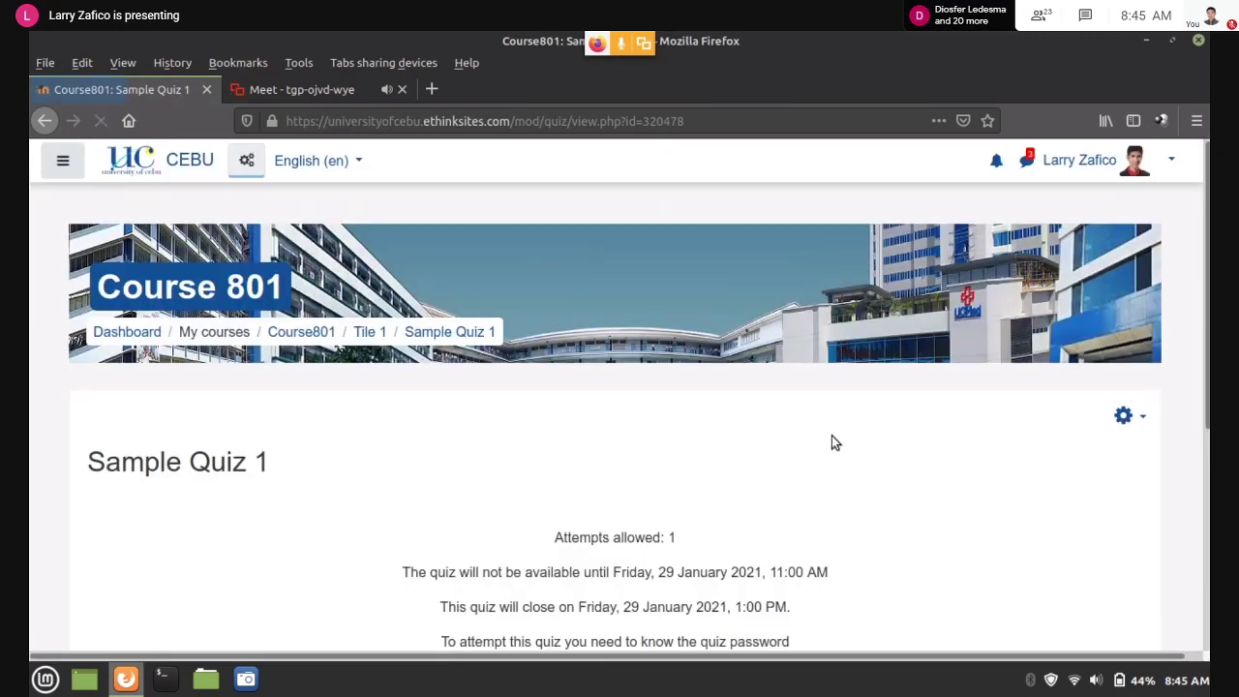
scroll(851, 465, down, 3)
scroll(783, 463, down, 3)
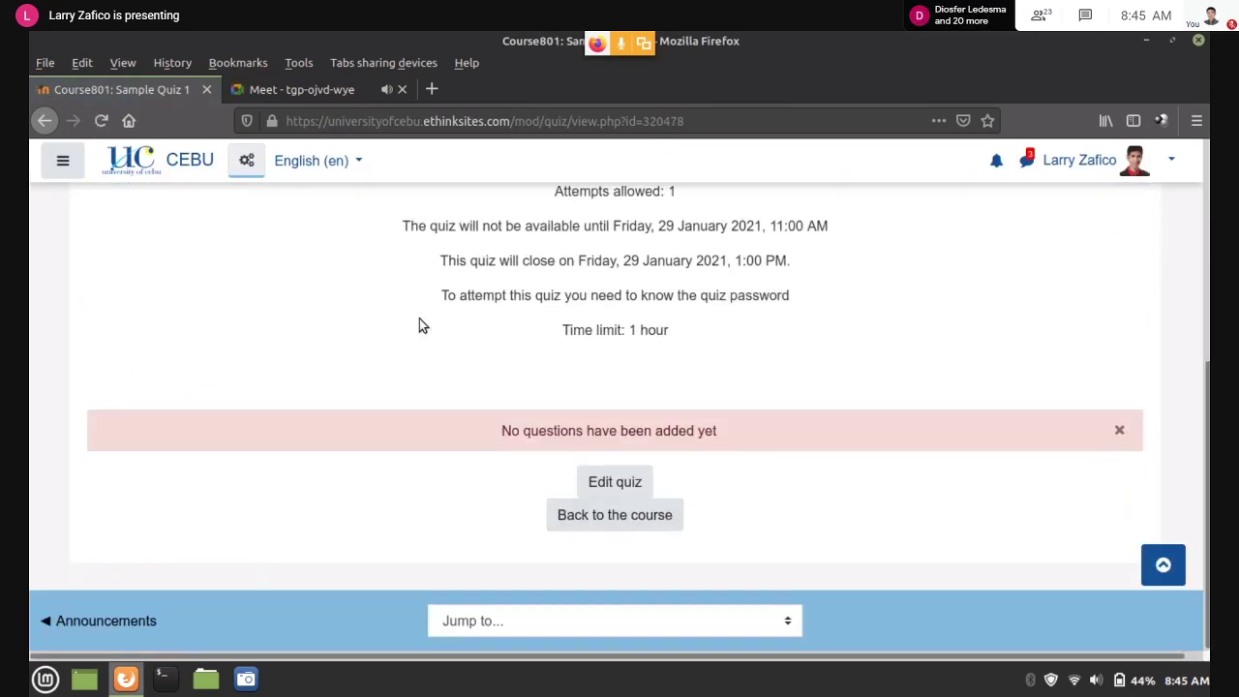
scroll(793, 462, up, 2)
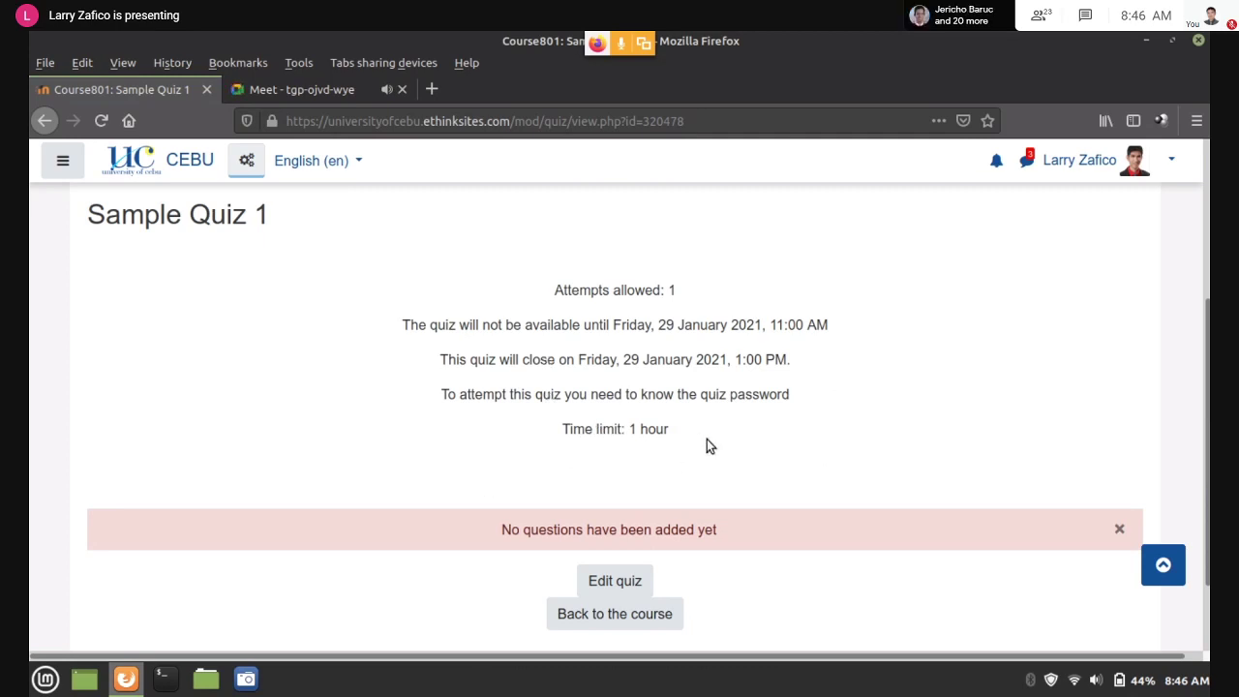
scroll(707, 445, up, 3)
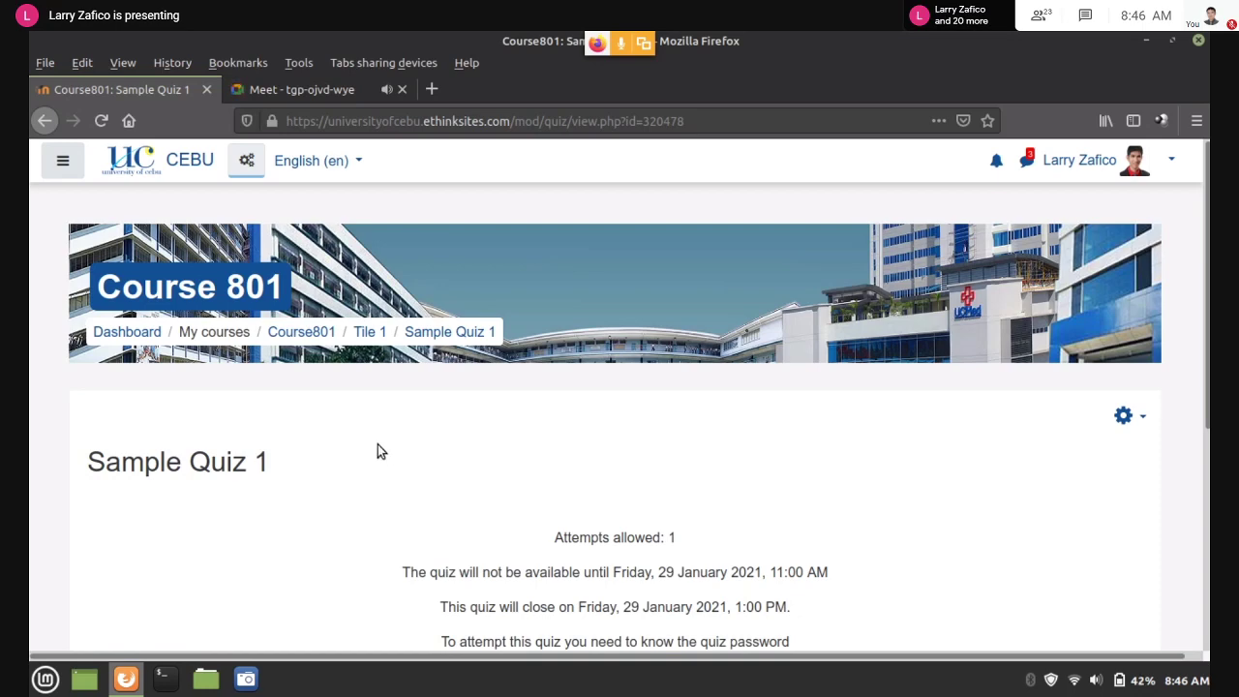
Step: Open Course 801's question bank and review its seven questions, Question1 to MCQ3
click(249, 169)
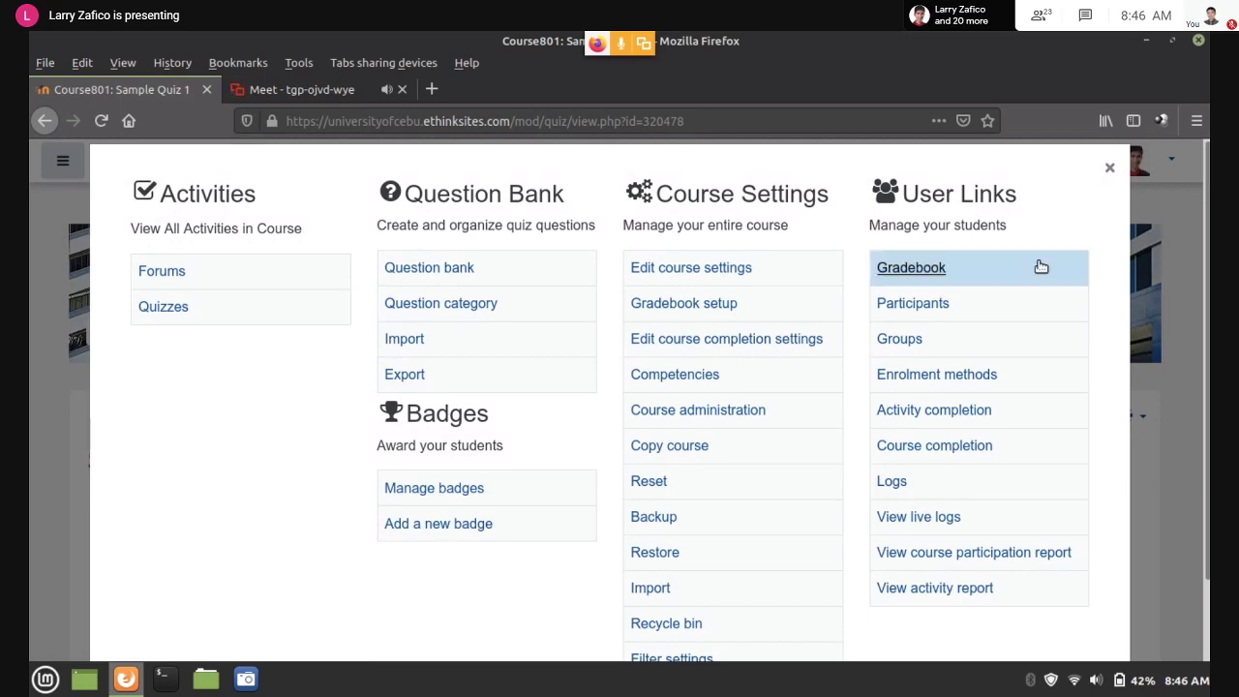
click(1109, 168)
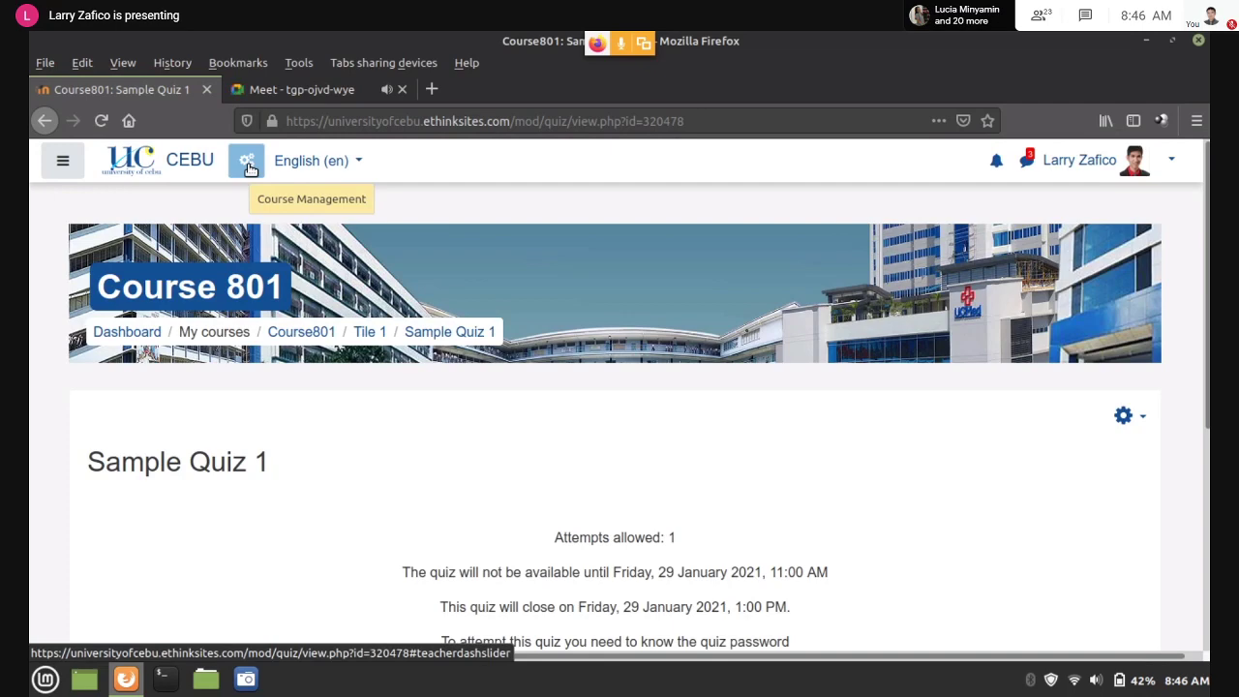
click(248, 164)
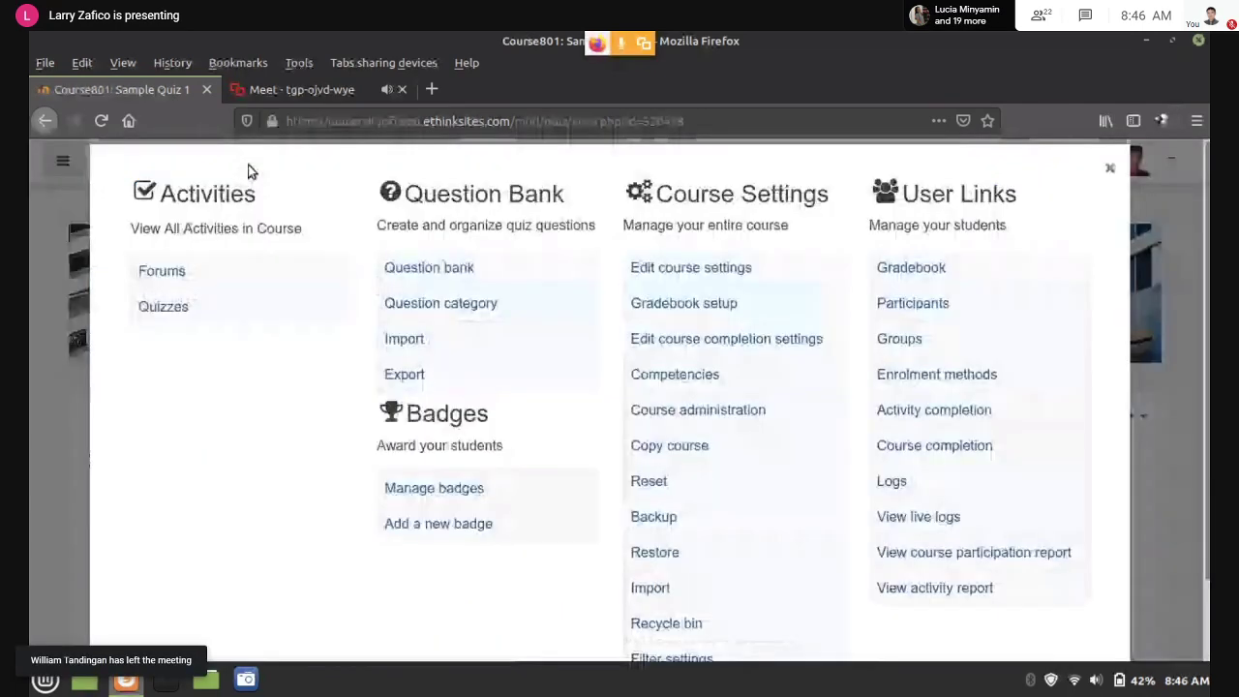
click(424, 268)
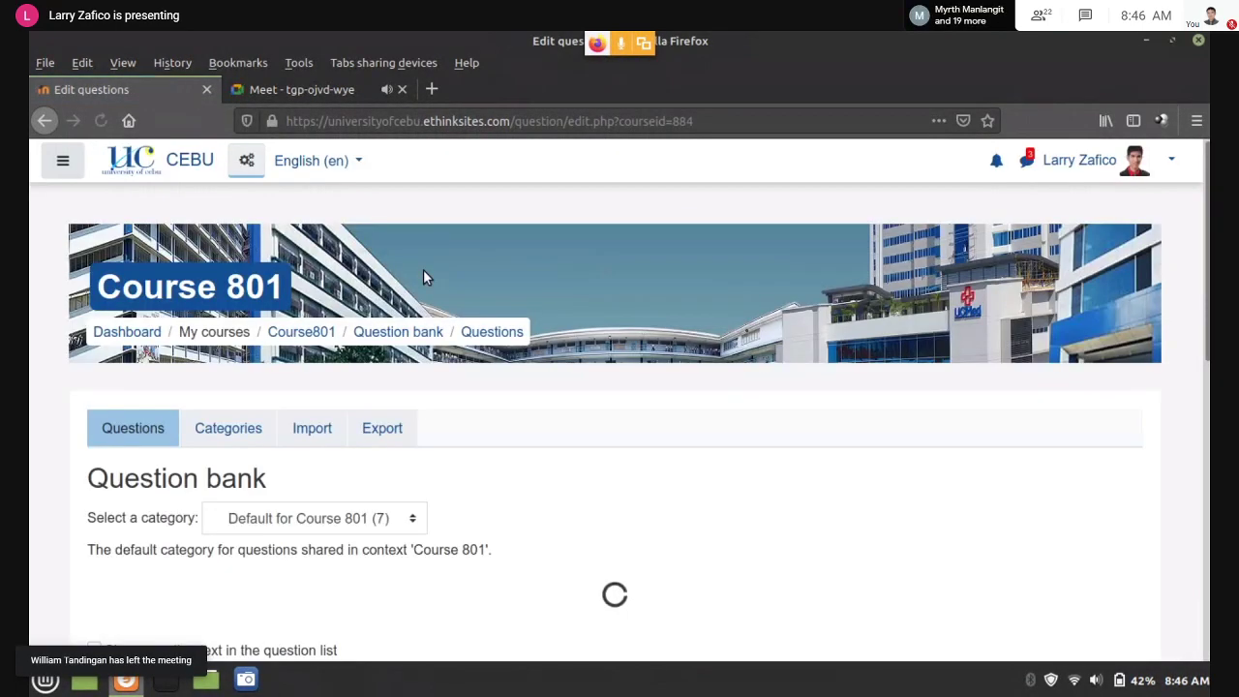
scroll(771, 409, down, 3)
scroll(771, 410, down, 2)
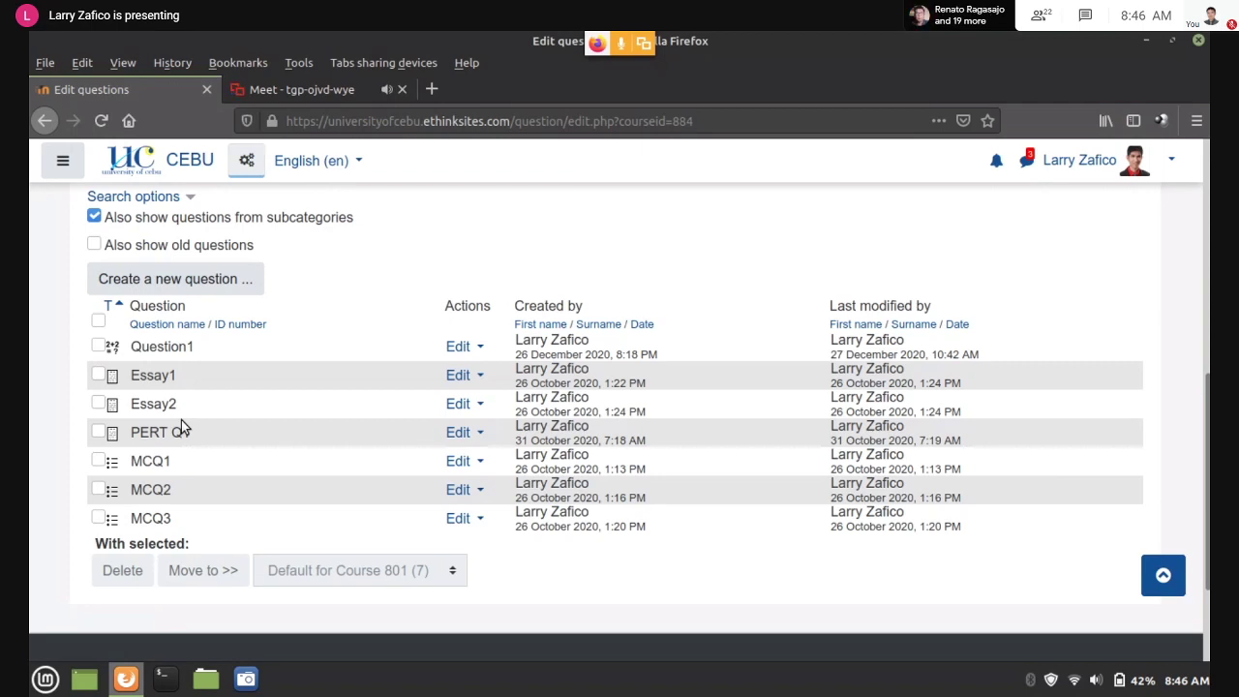
scroll(346, 393, up, 2)
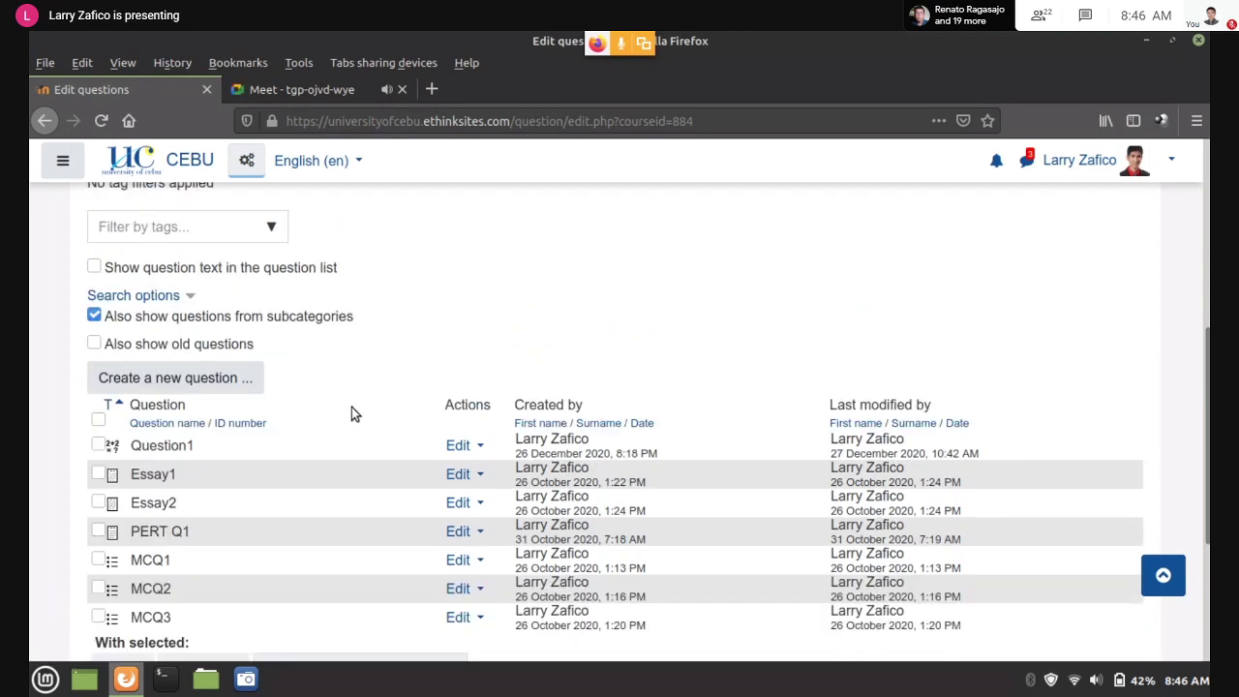
scroll(353, 434, down, 2)
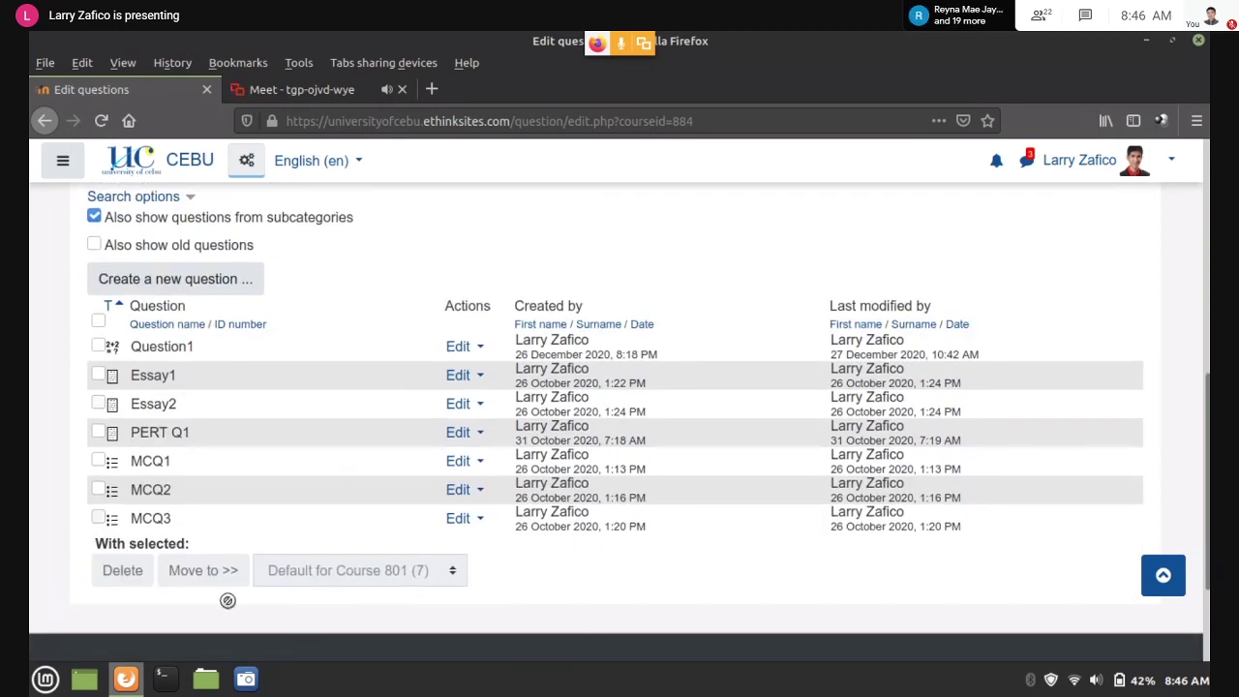
scroll(509, 476, up, 3)
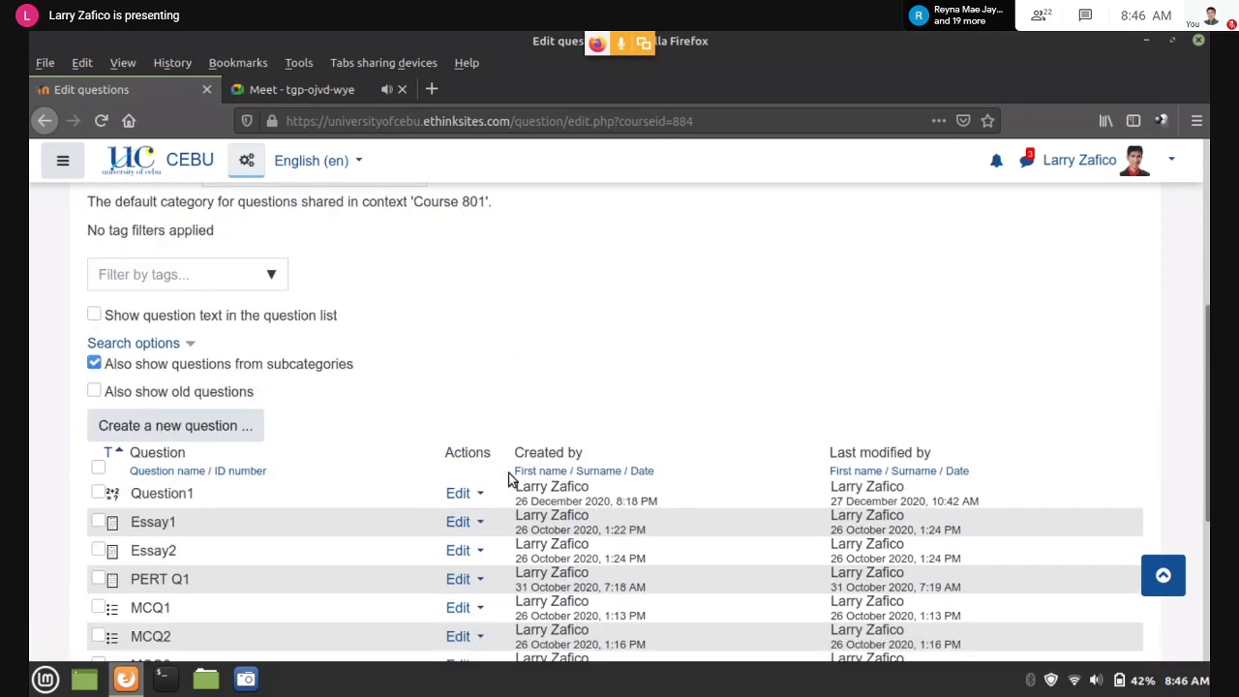
scroll(508, 477, up, 3)
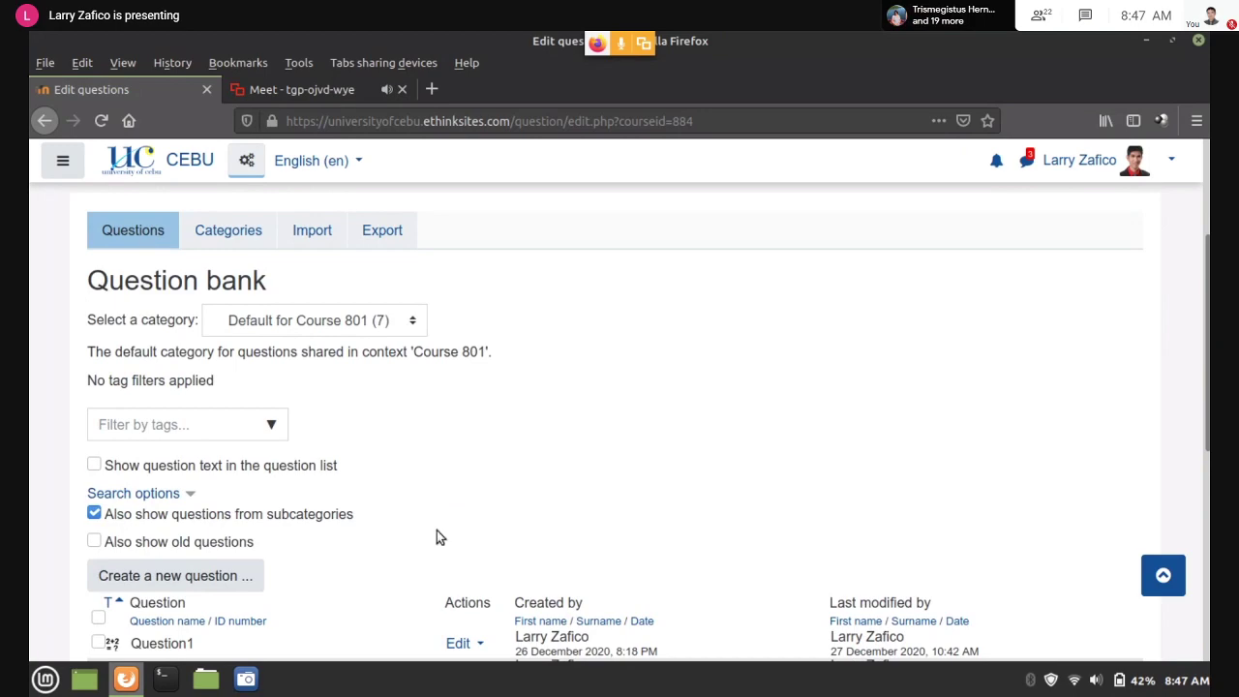
scroll(417, 554, down, 3)
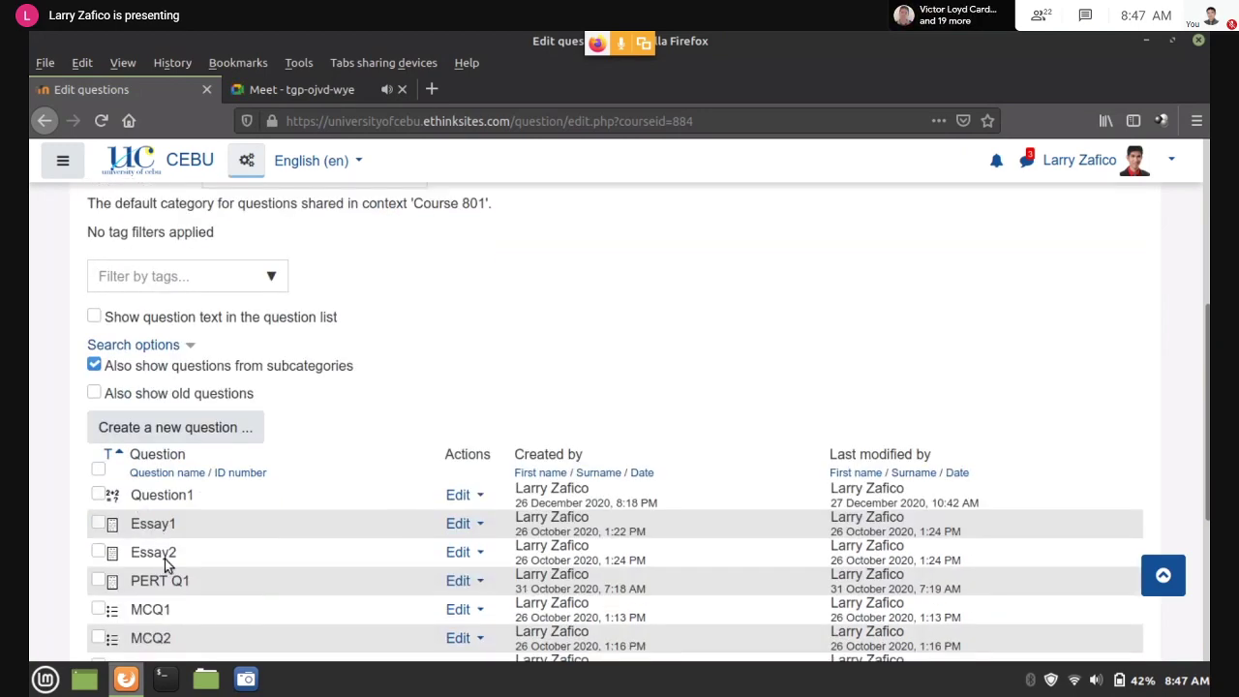
scroll(329, 567, up, 4)
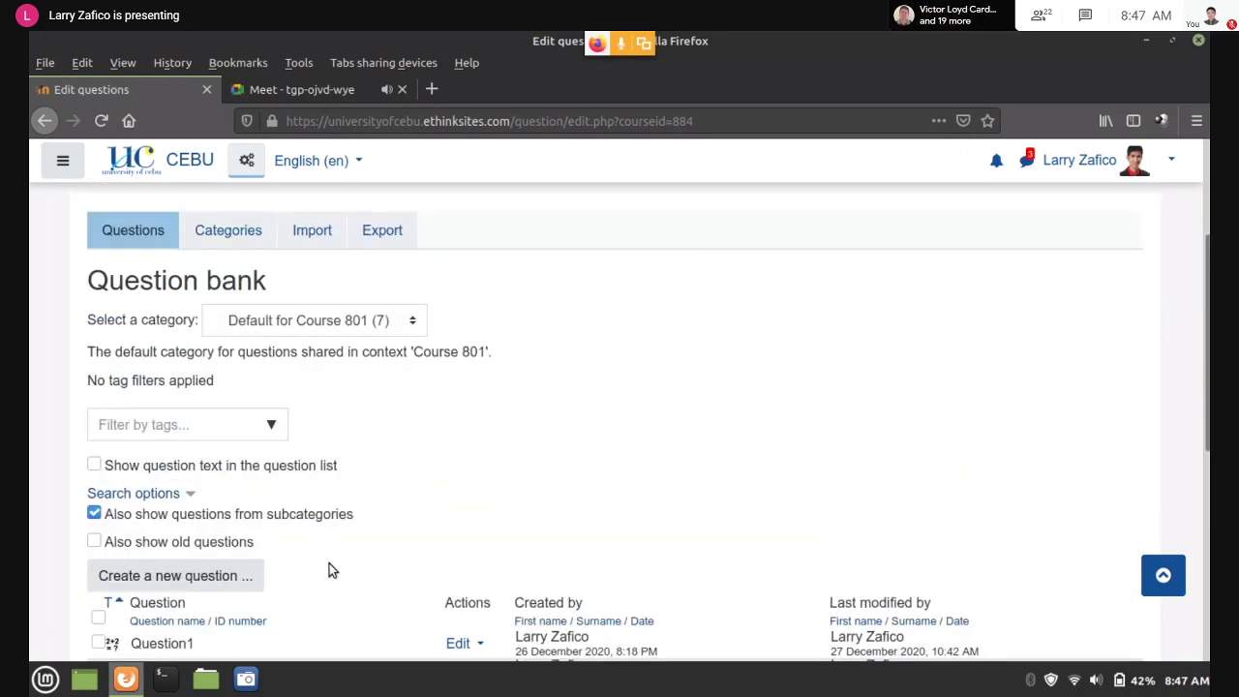
Step: Add a question category named 'Quiz 1' under Course 801's default category
click(230, 280)
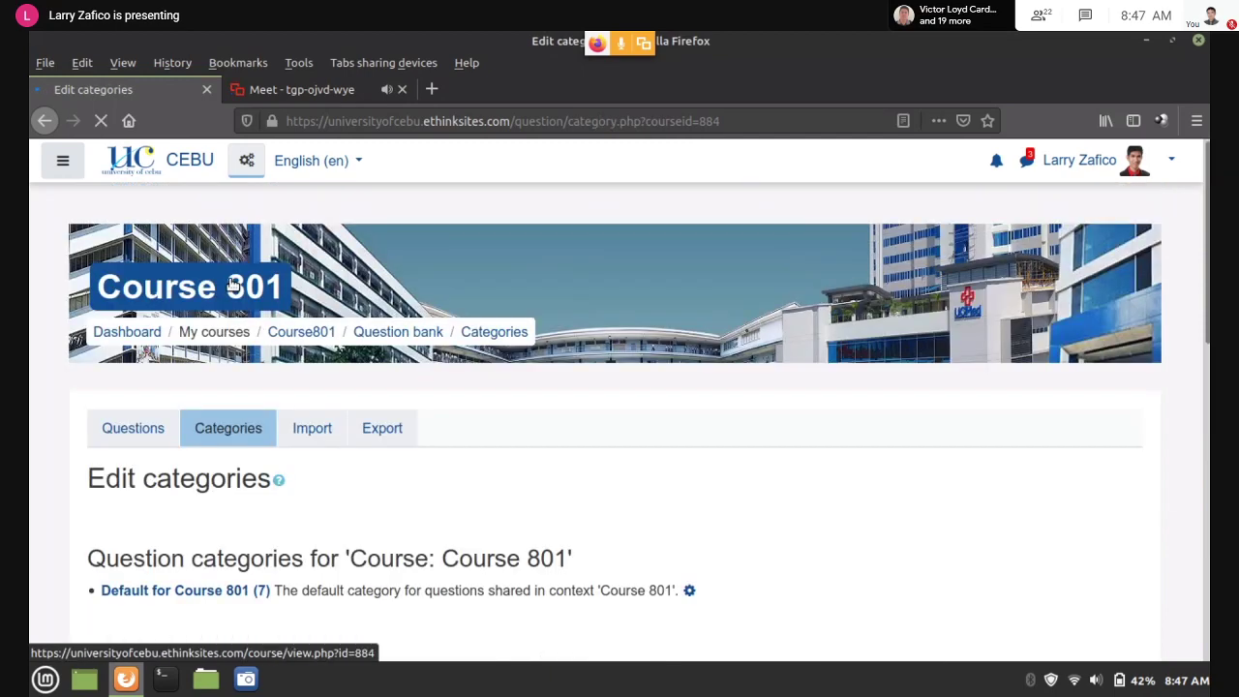
scroll(793, 407, down, 4)
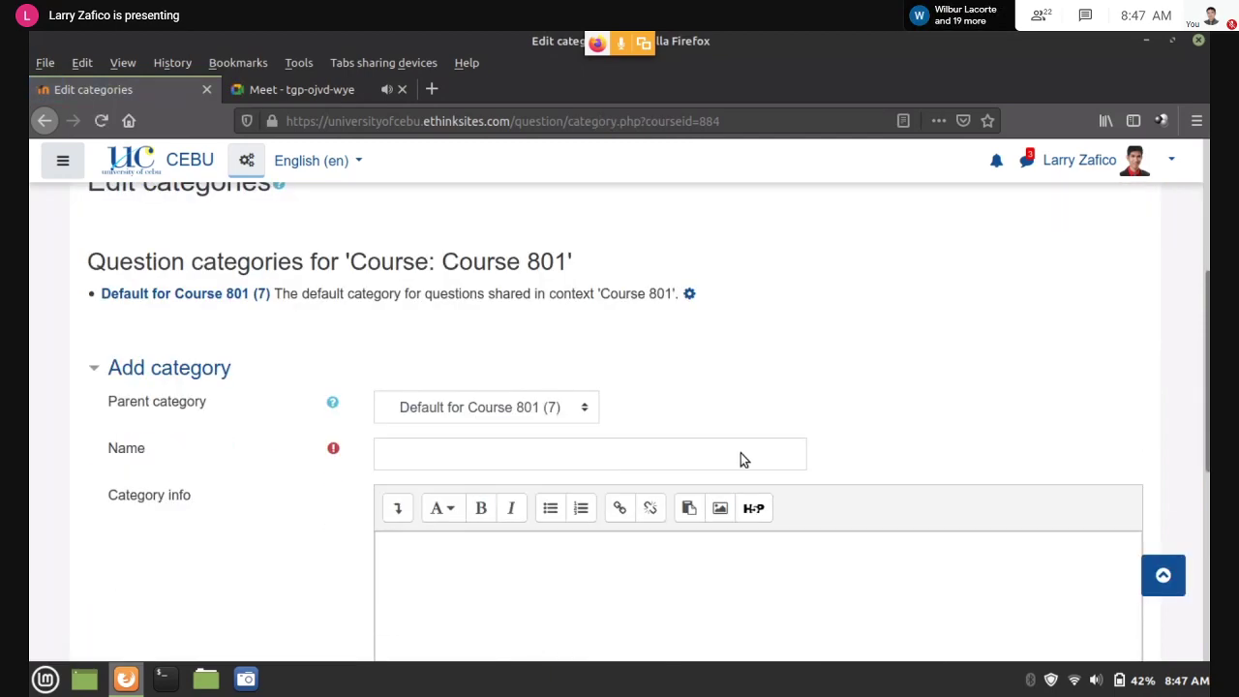
click(482, 458)
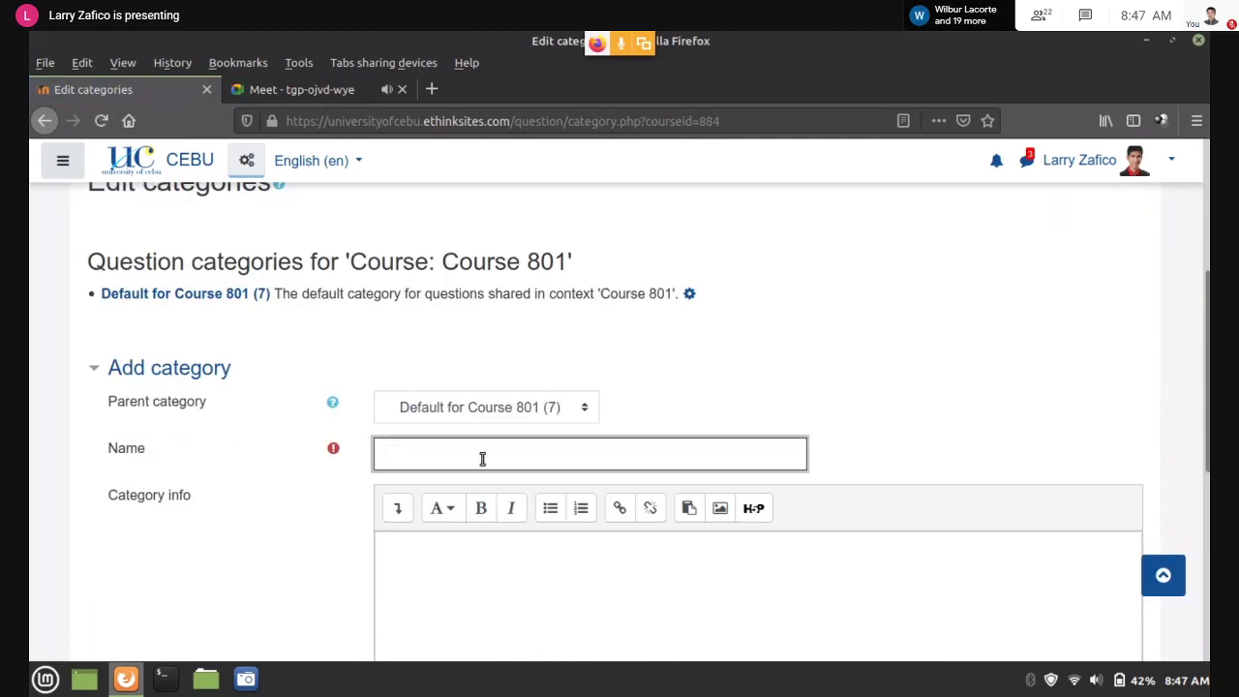
scroll(354, 352, up, 3)
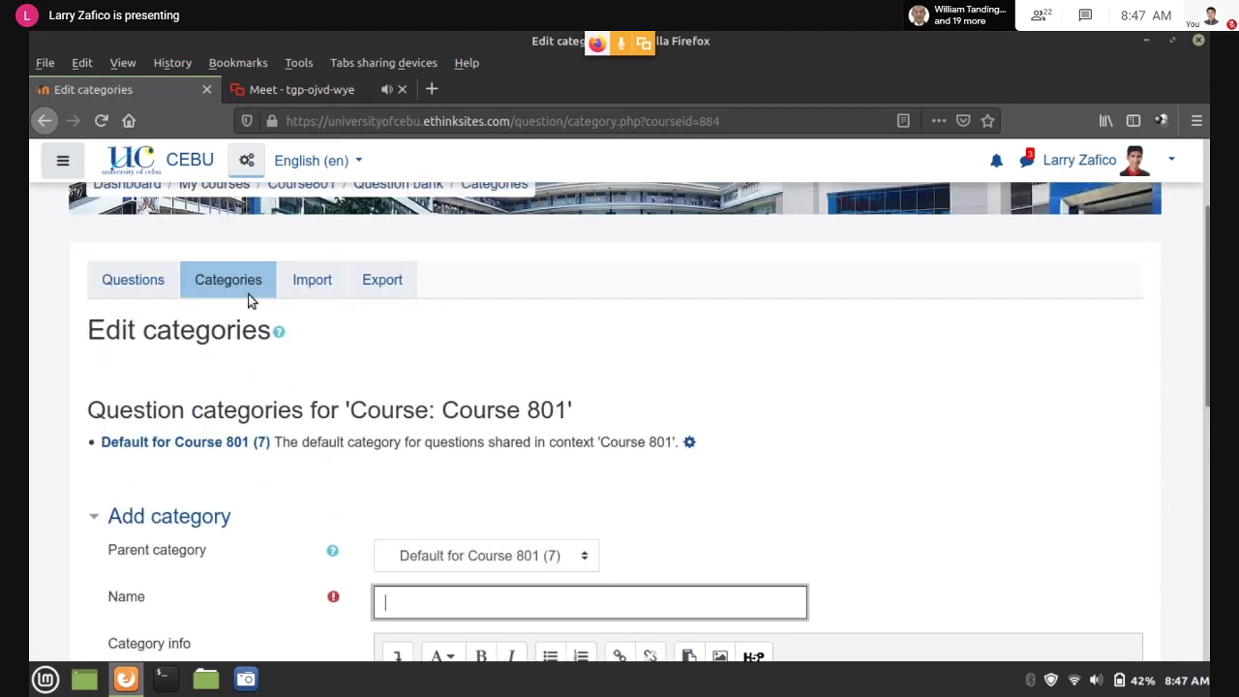
scroll(505, 602, down, 2)
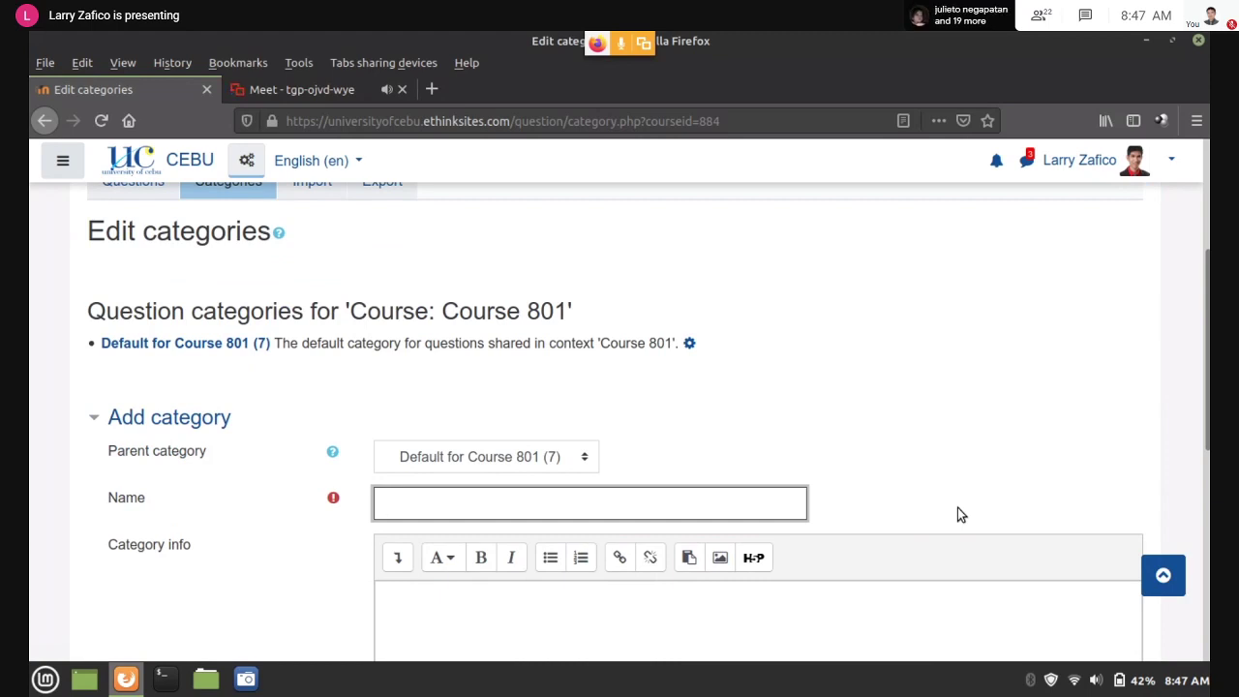
text(Quiz 1)
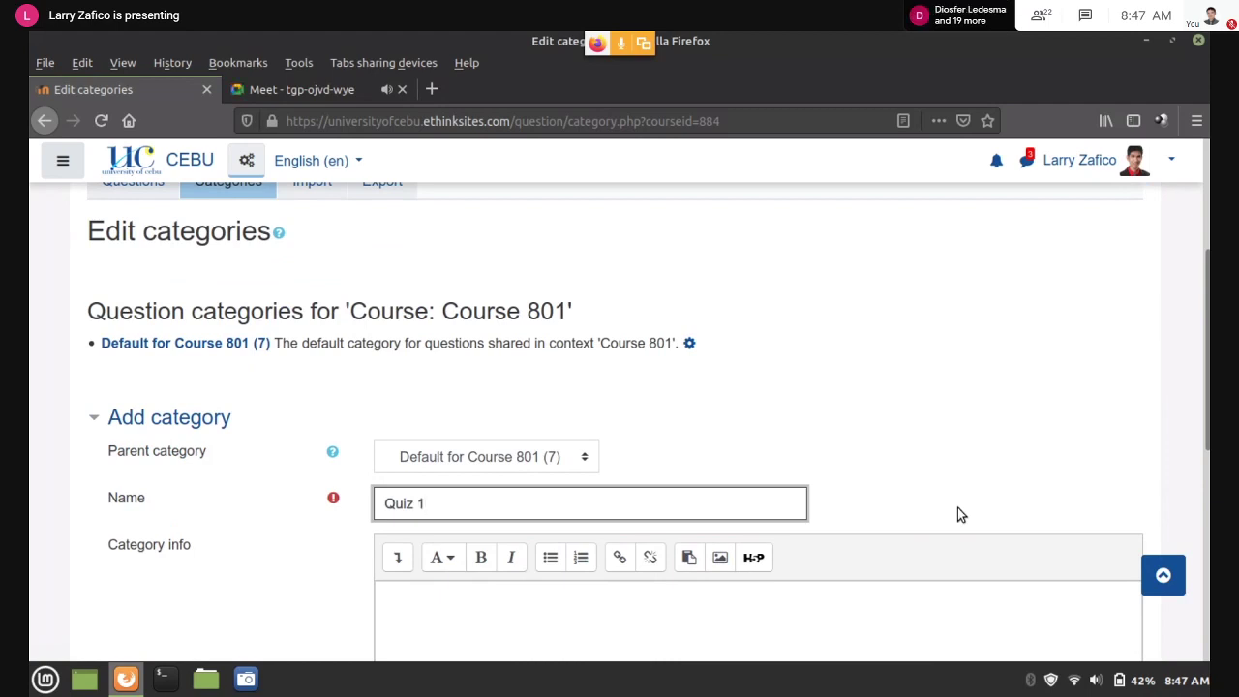
scroll(994, 480, down, 4)
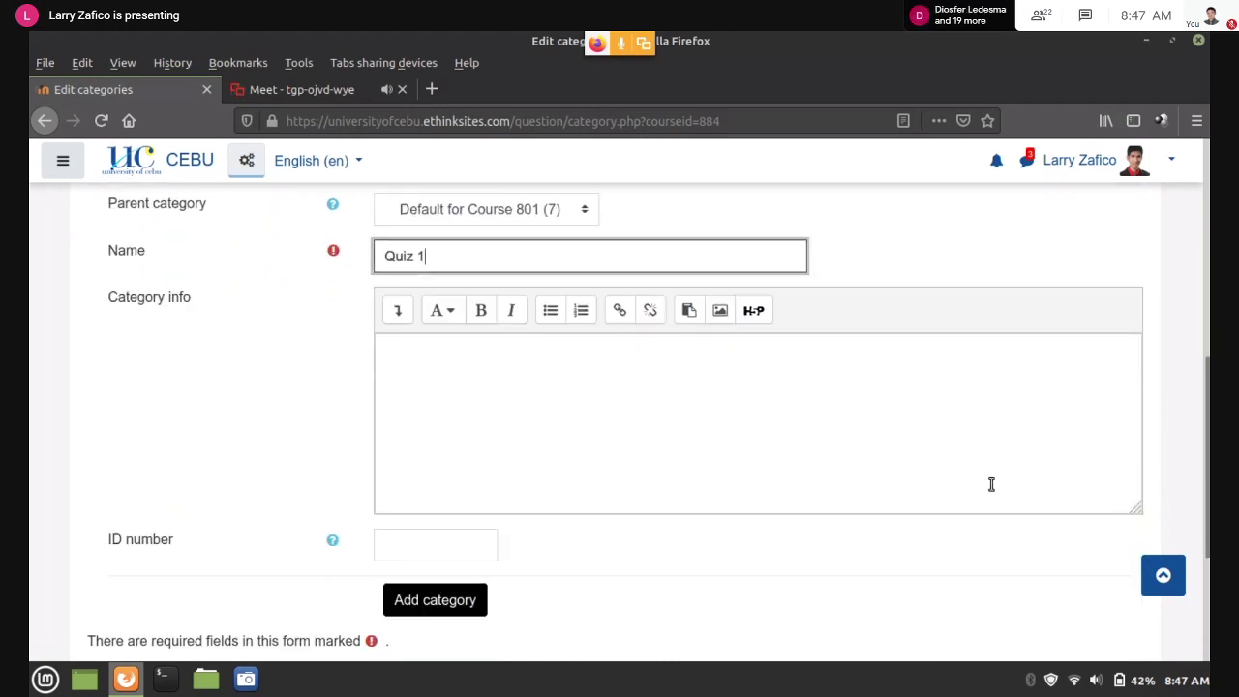
scroll(903, 539, down, 2)
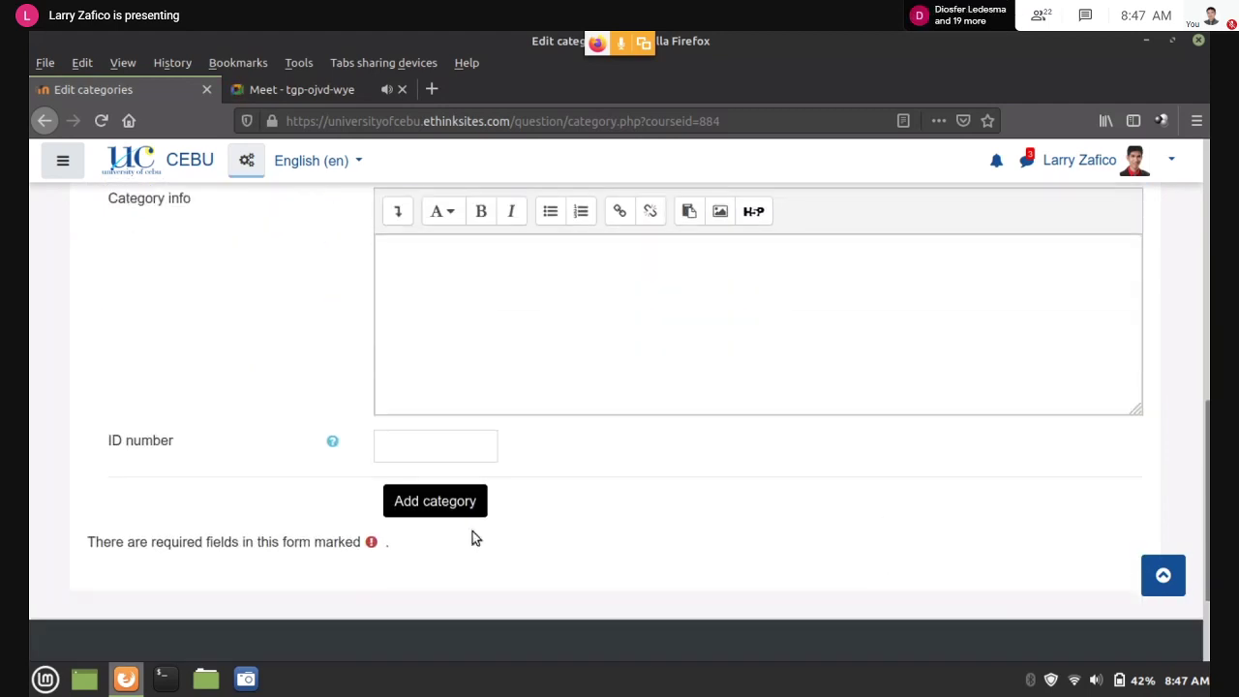
click(451, 506)
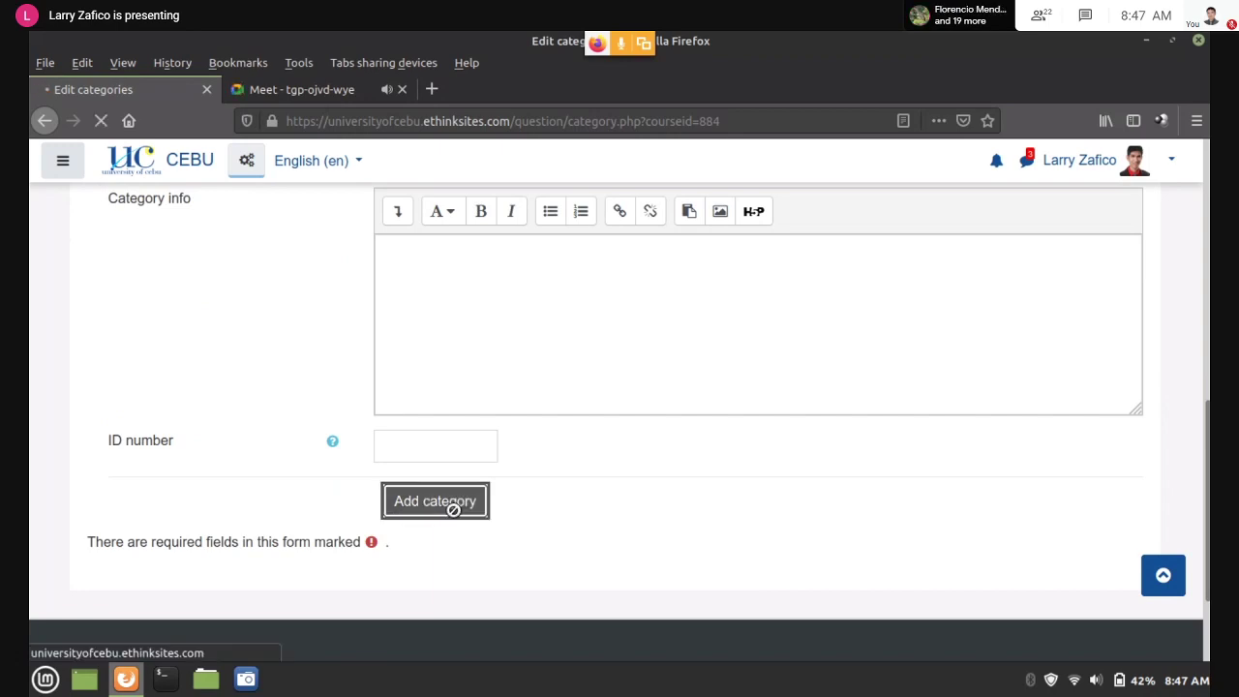
scroll(864, 515, down, 2)
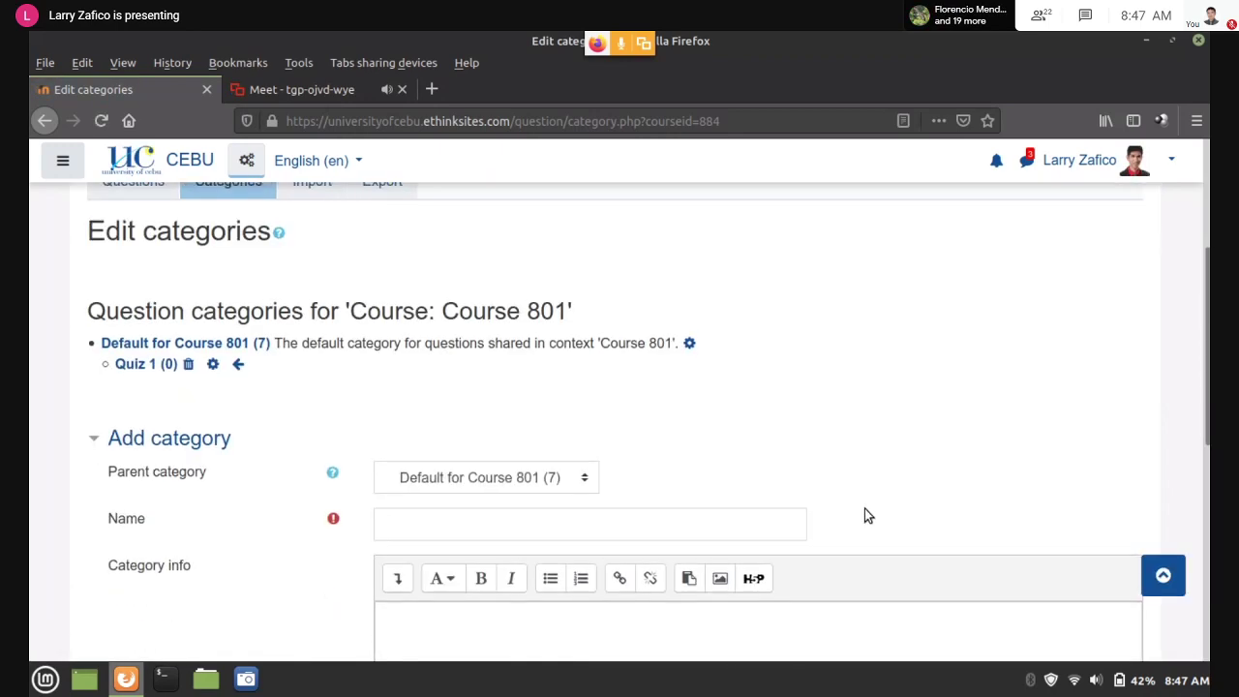
scroll(803, 438, down, 5)
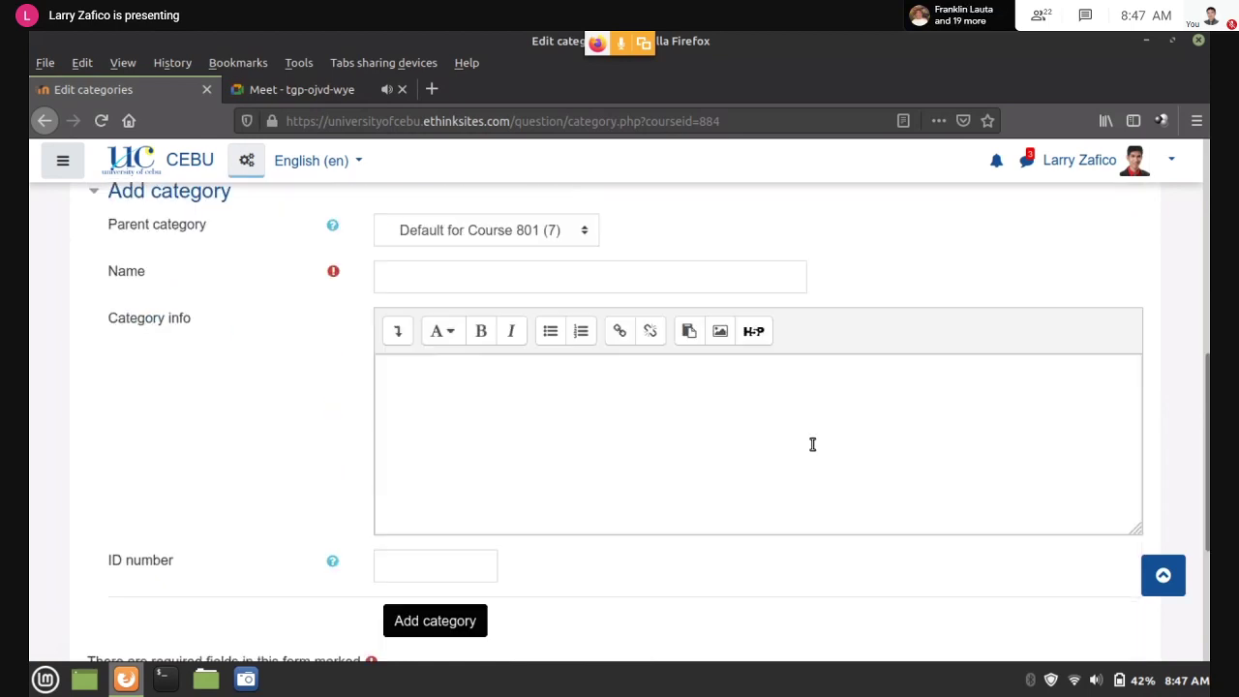
scroll(774, 532, up, 2)
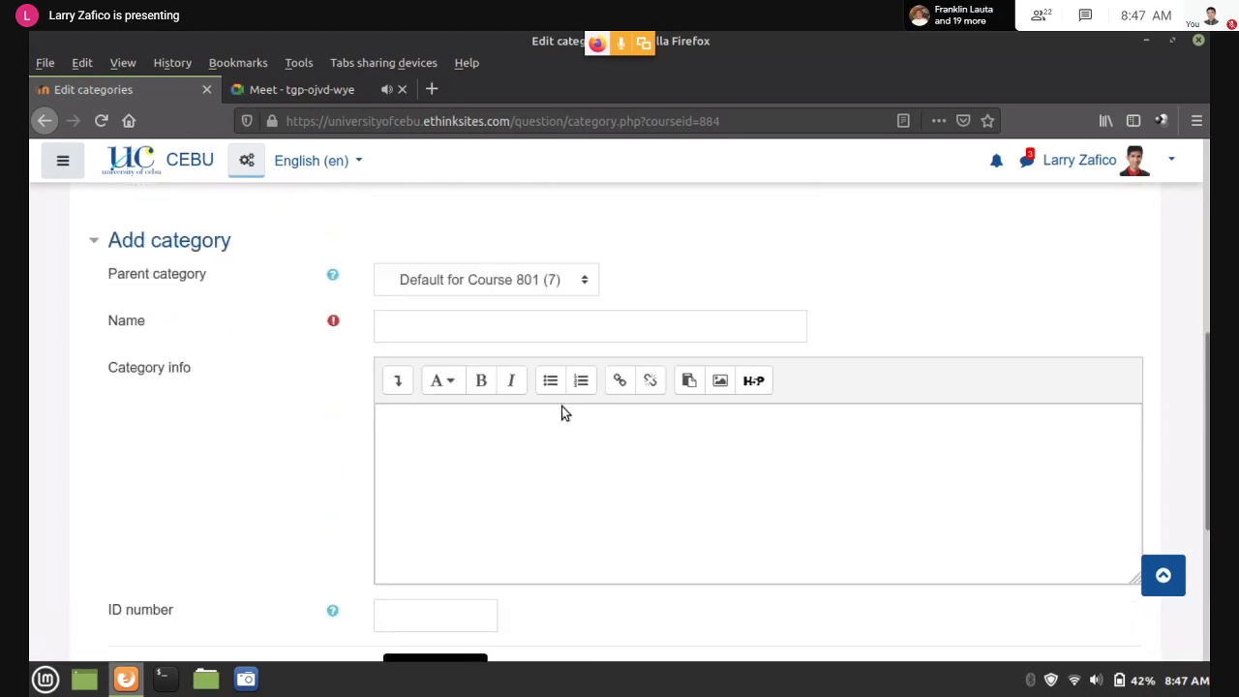
scroll(562, 407, up, 5)
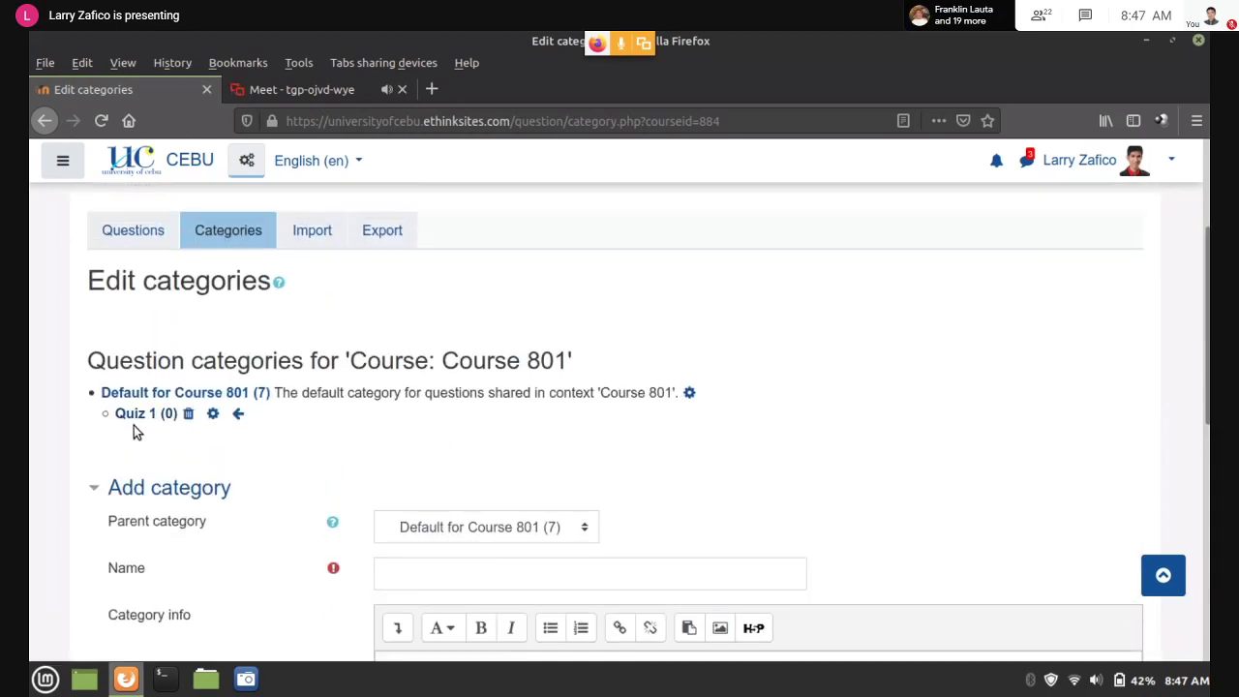
Step: Open the empty Quiz 1 (0) category in the question bank
click(156, 415)
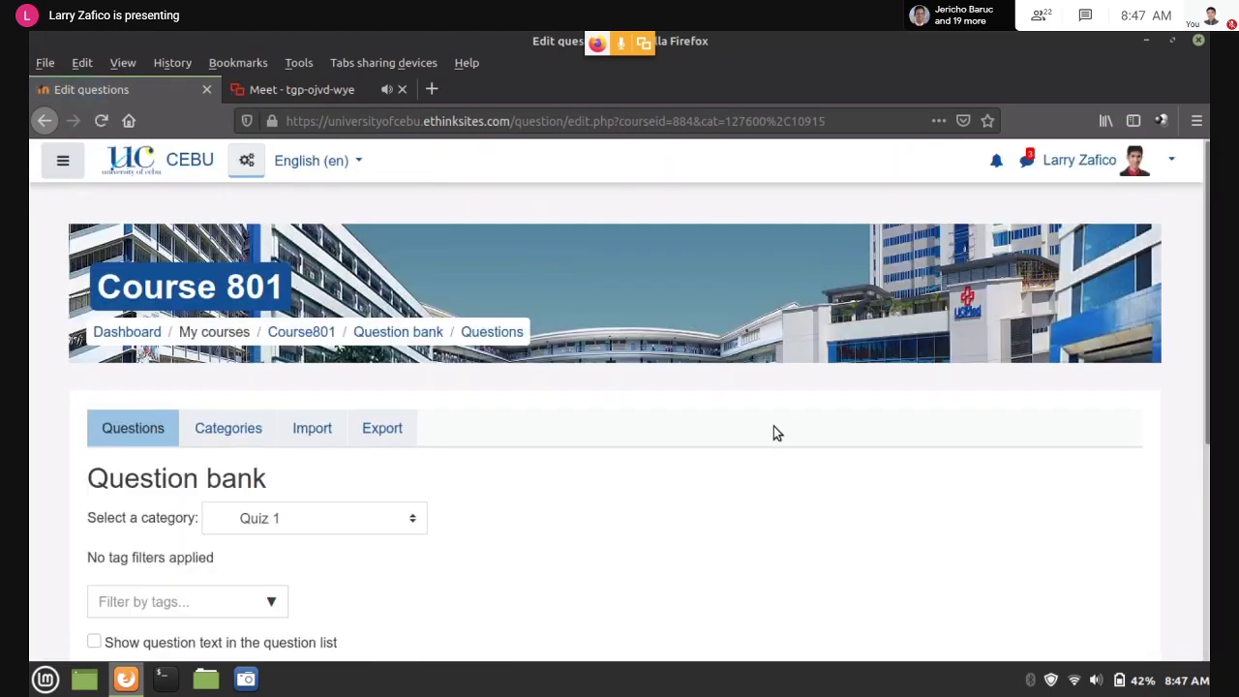
scroll(773, 432, down, 3)
scroll(645, 484, down, 1)
scroll(639, 484, up, 1)
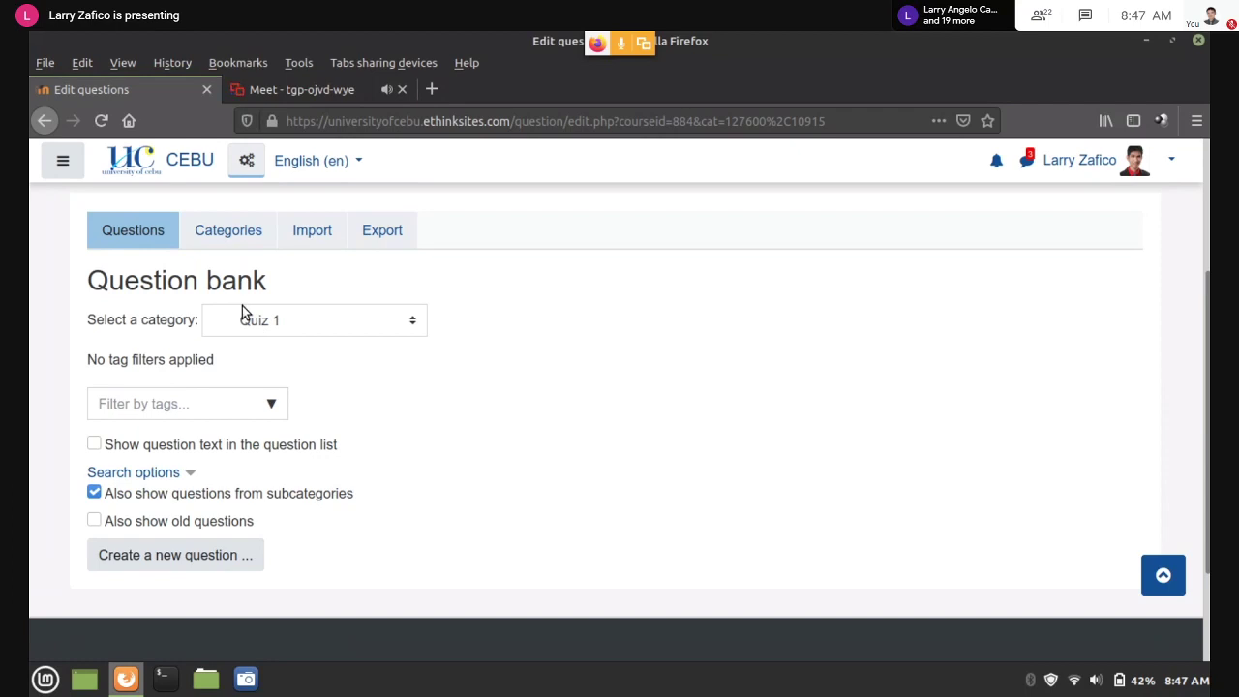
click(209, 561)
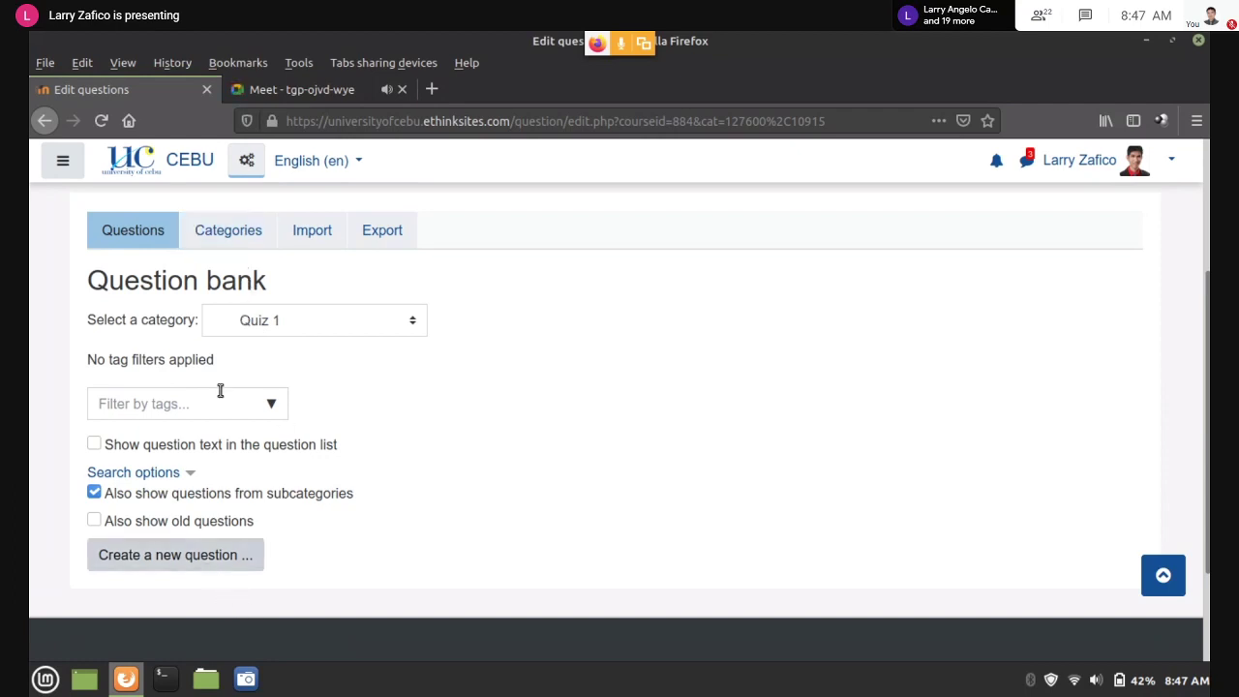
scroll(378, 484, down, 1)
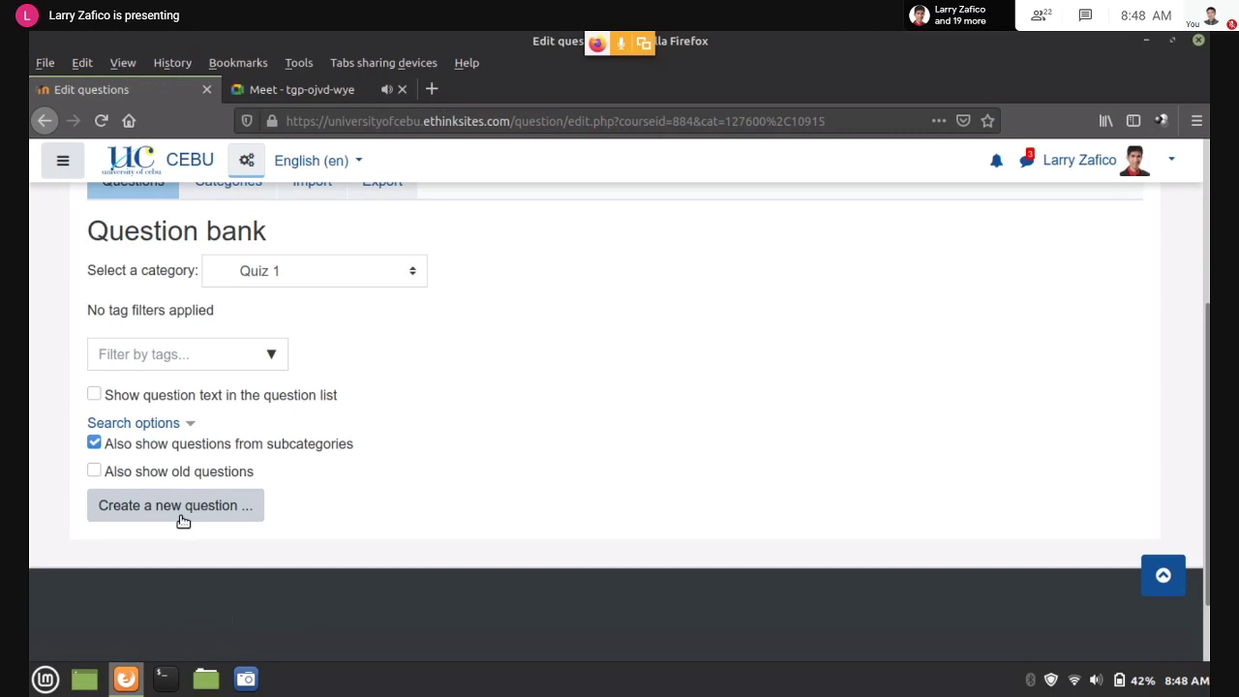
scroll(344, 523, down, 1)
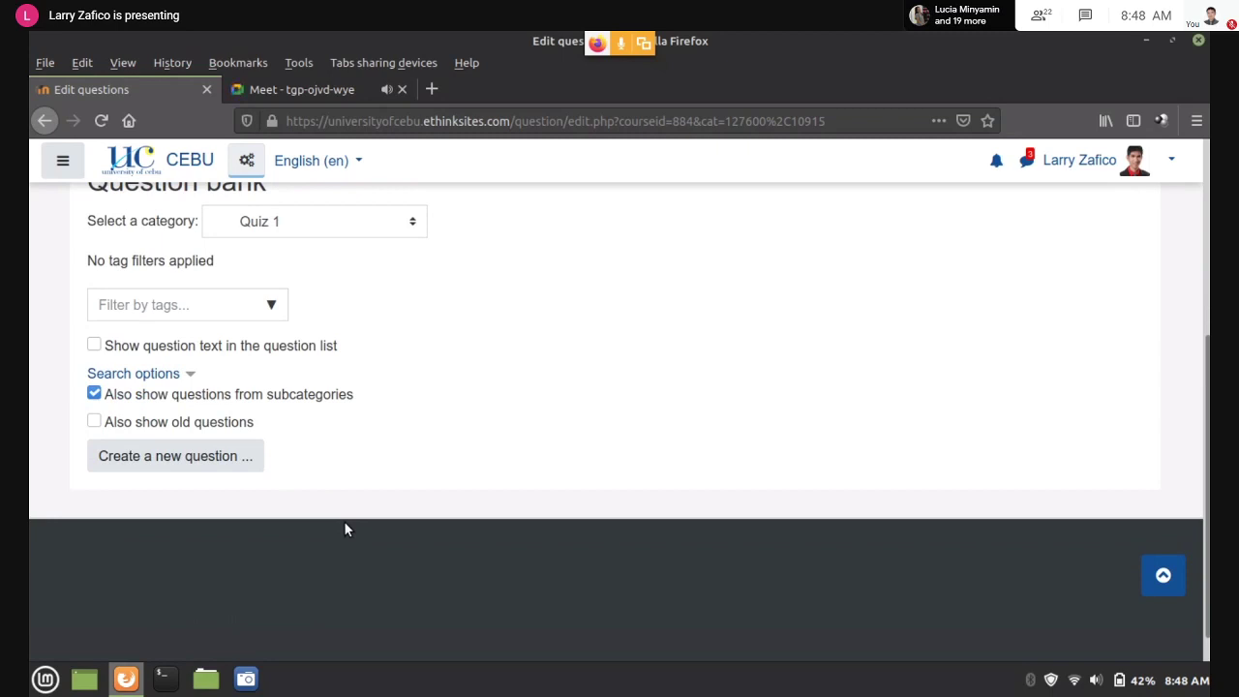
Step: Start a new Essay question in the Quiz 1 category
click(221, 467)
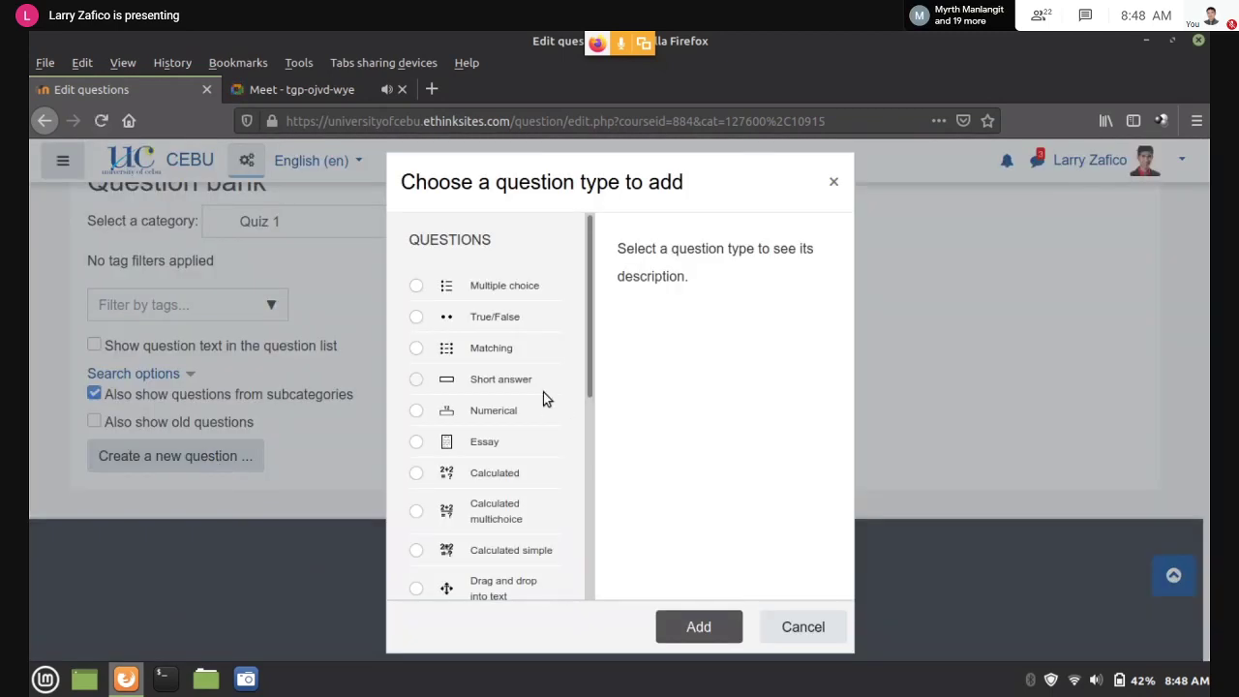
scroll(543, 392, down, 4)
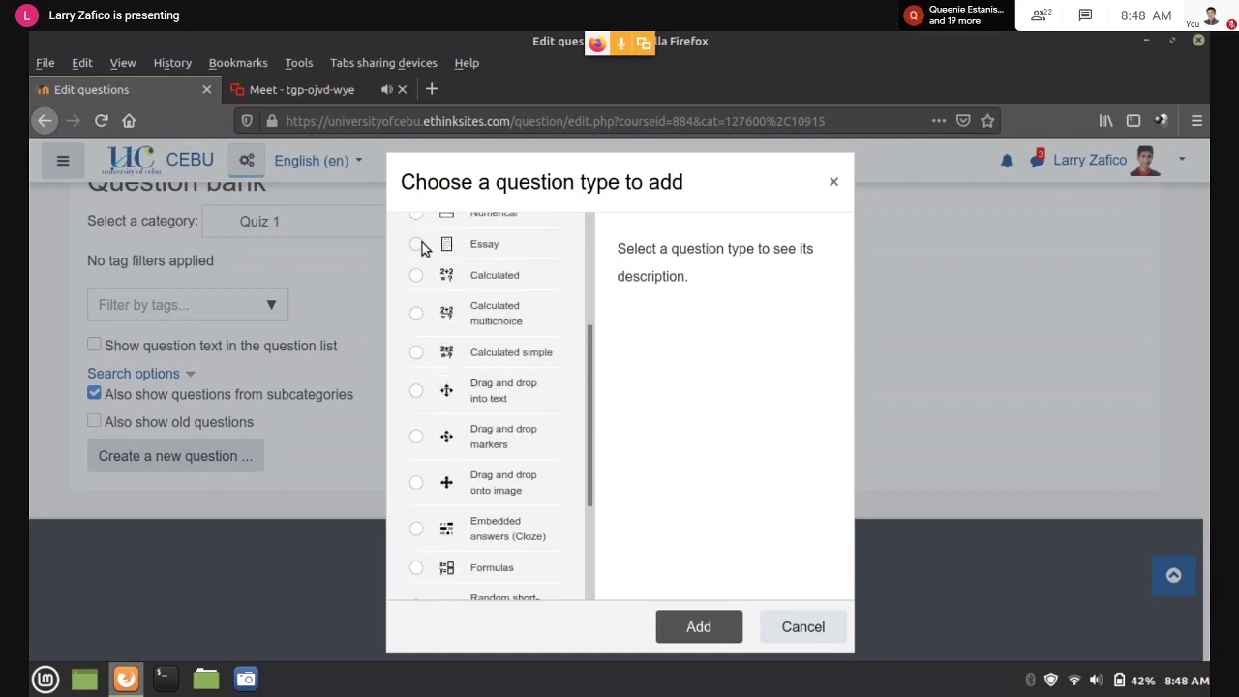
click(419, 245)
click(724, 634)
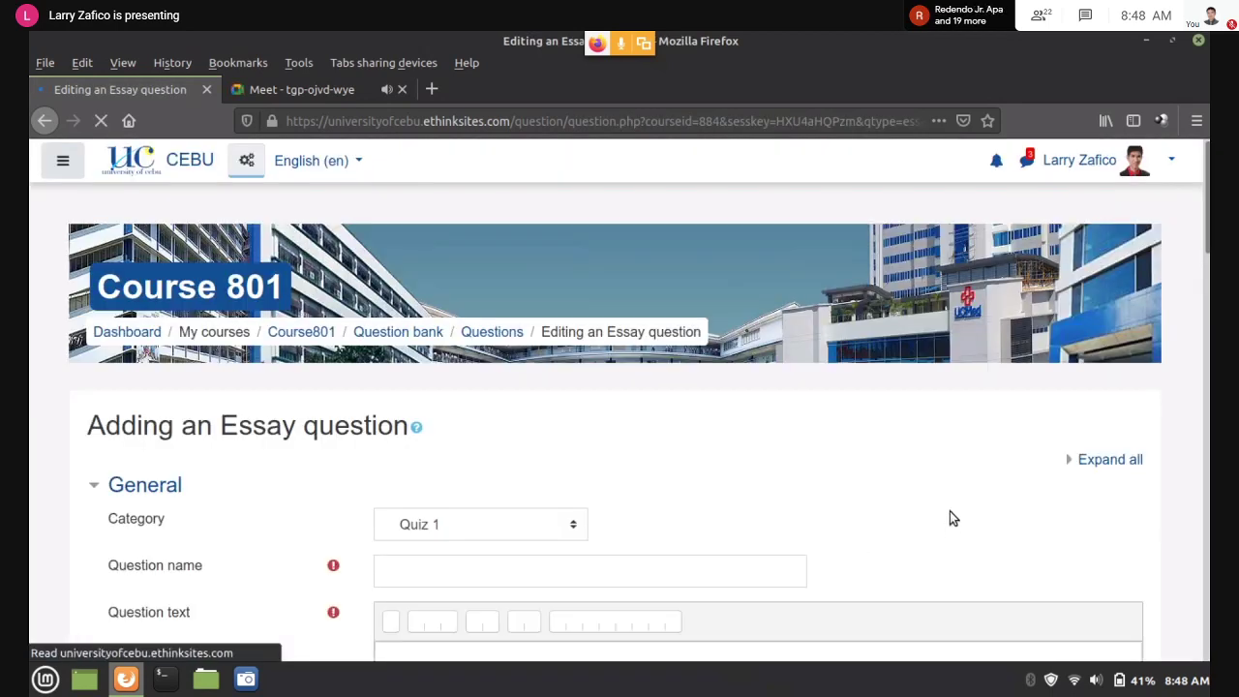
scroll(949, 511, down, 1)
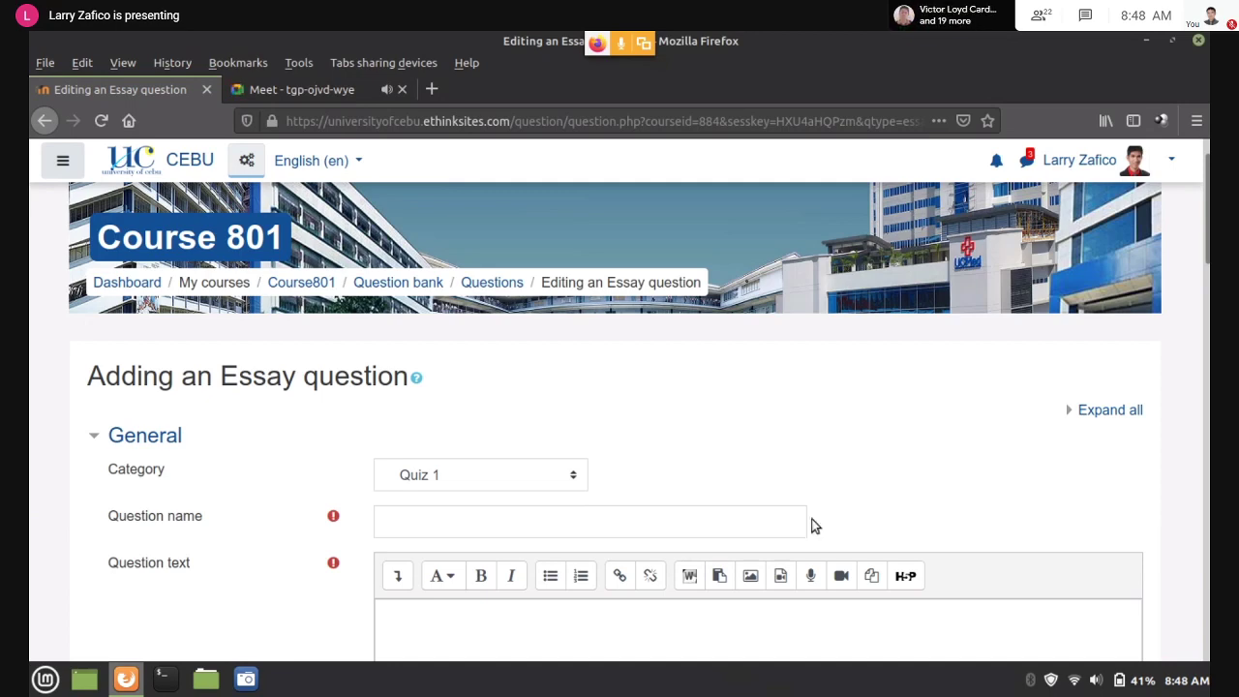
Step: Name the Essay question 'Q1-01' and minimize the browser to reach the desktop
click(697, 535)
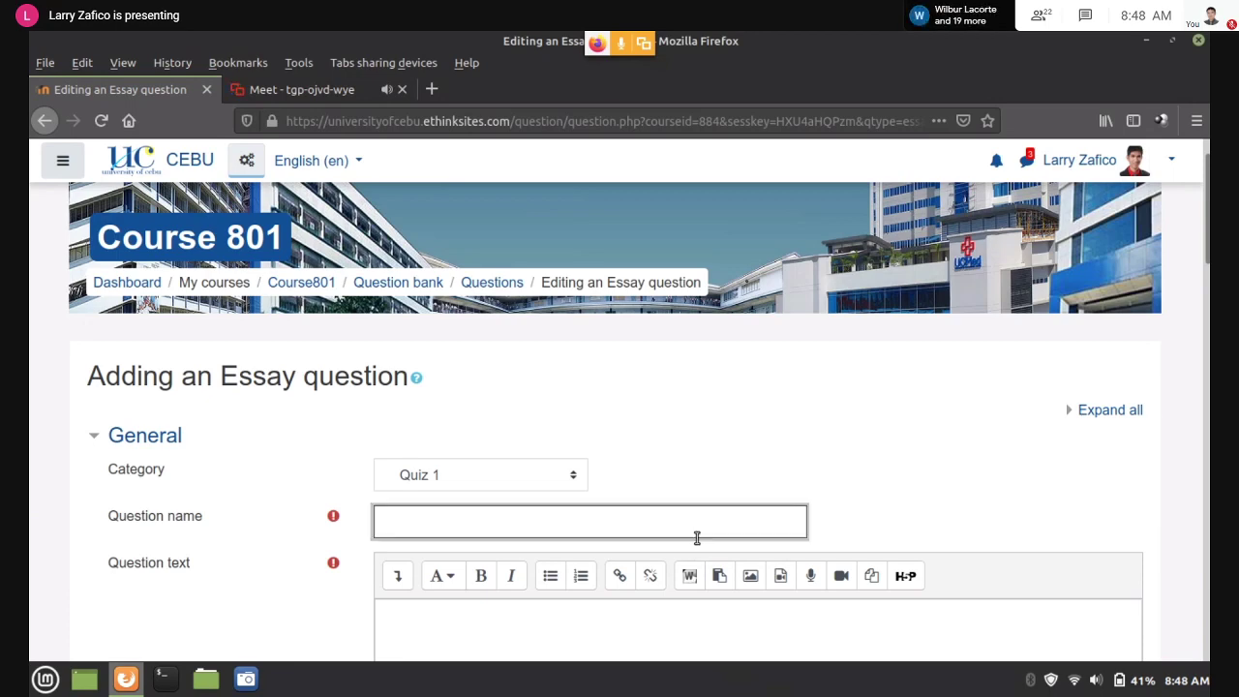
text(Q1-01)
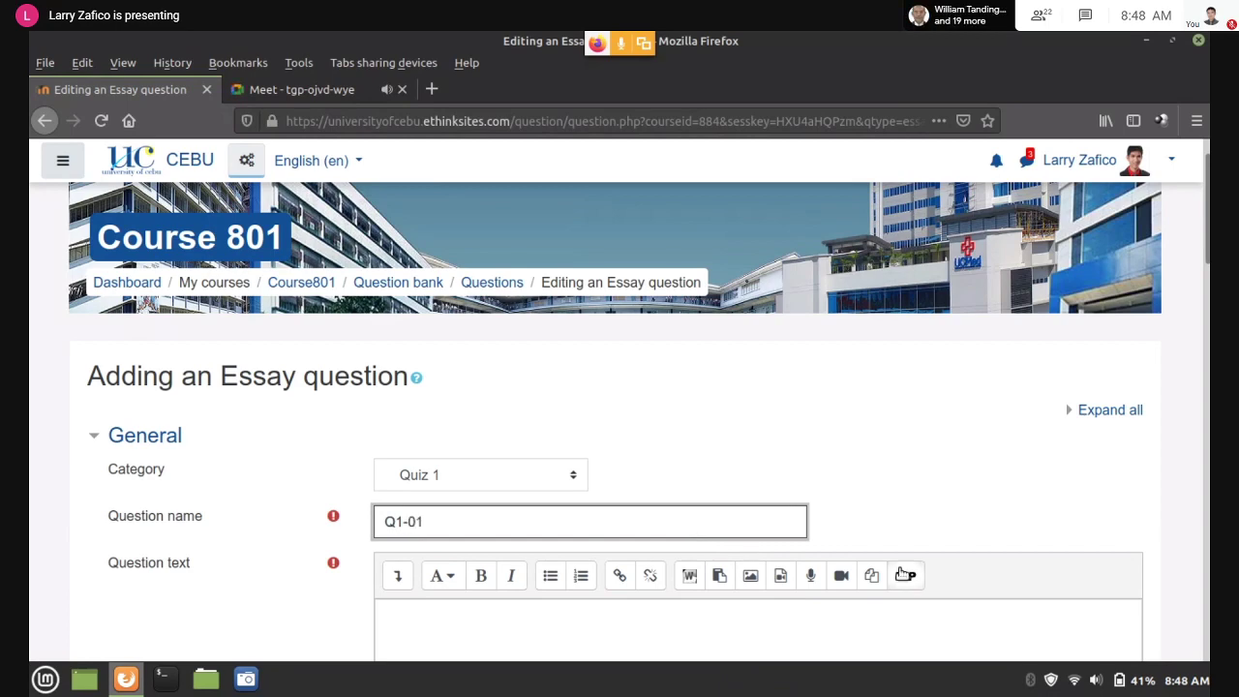
scroll(901, 573, down, 1)
scroll(901, 573, down, 3)
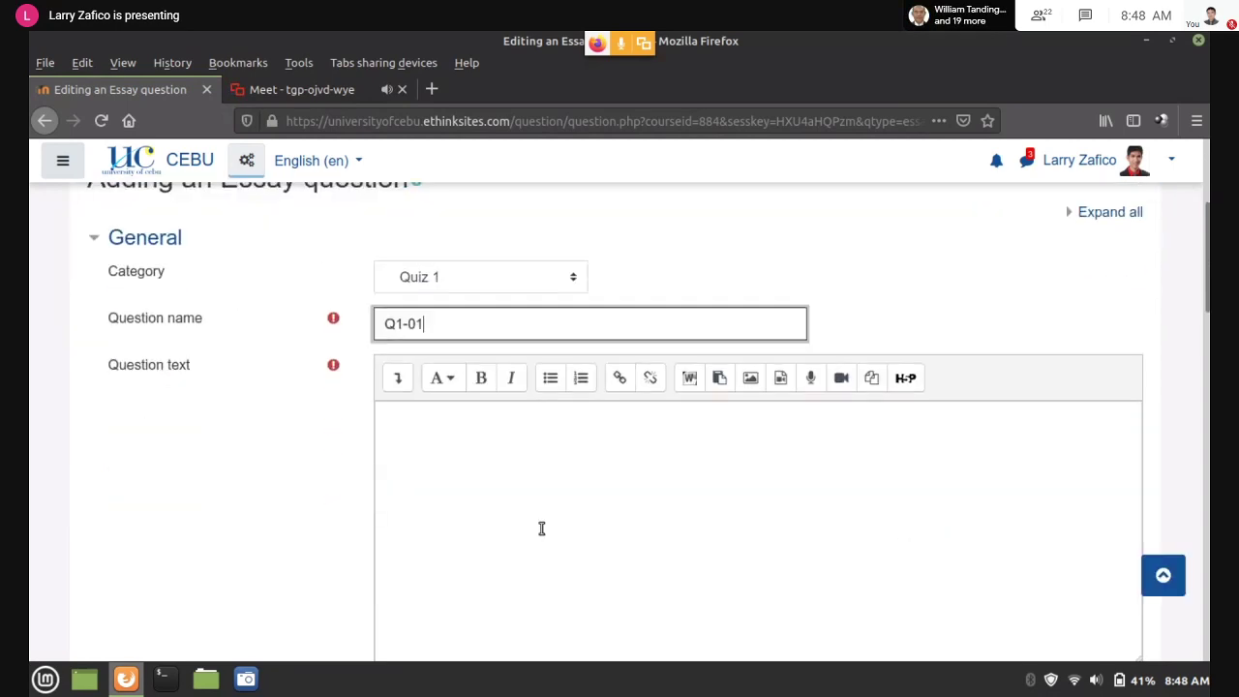
click(417, 440)
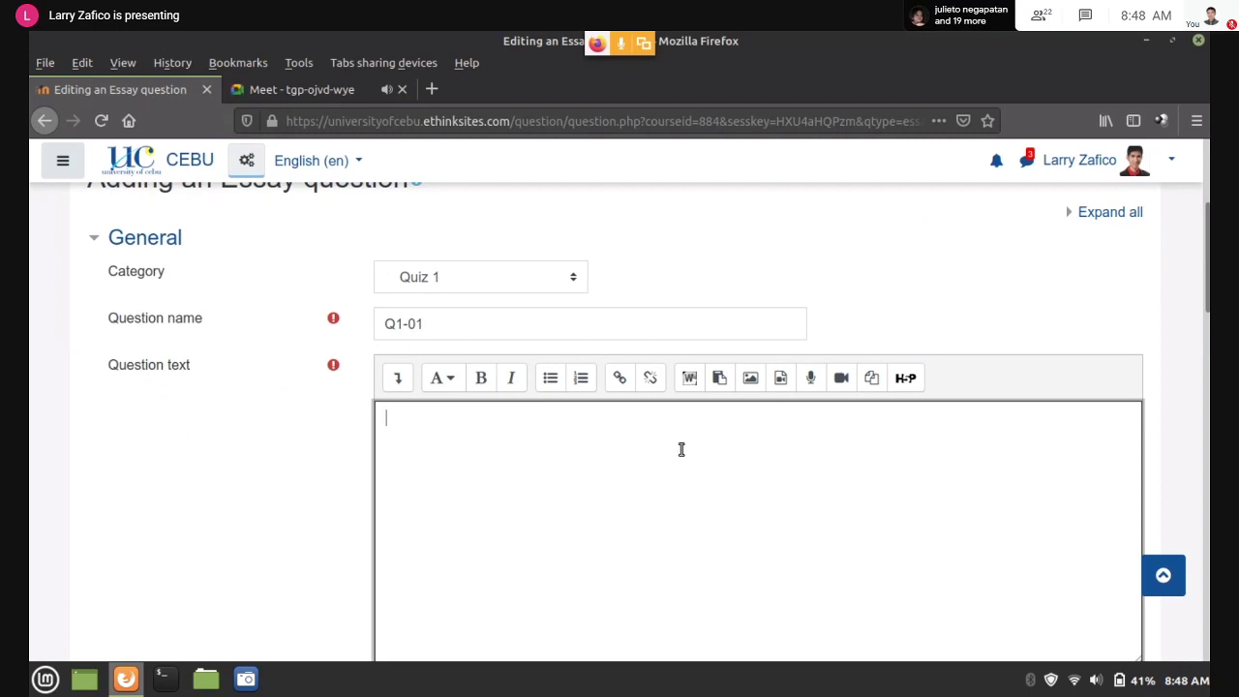
click(1147, 42)
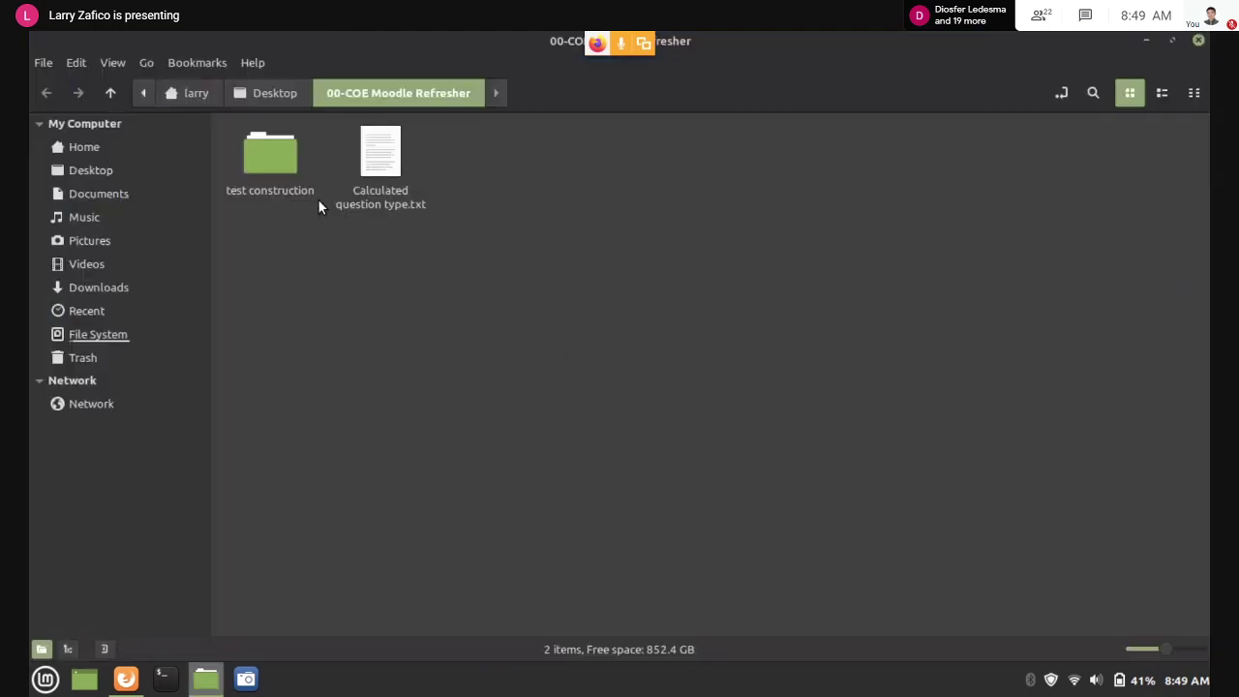
Step: Open Calculated question type.txt in Xed and select the Q1-Essay question sentence
double_click(364, 203)
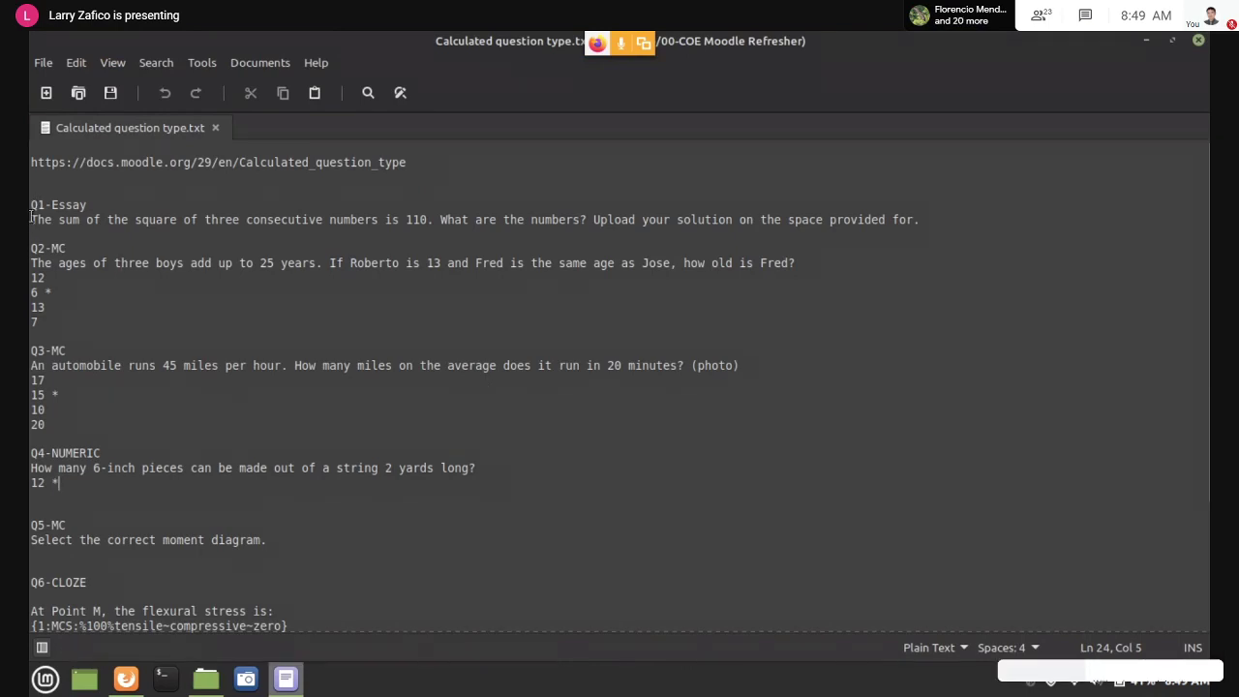
drag(30, 219, 929, 227)
key(ctrl+c)
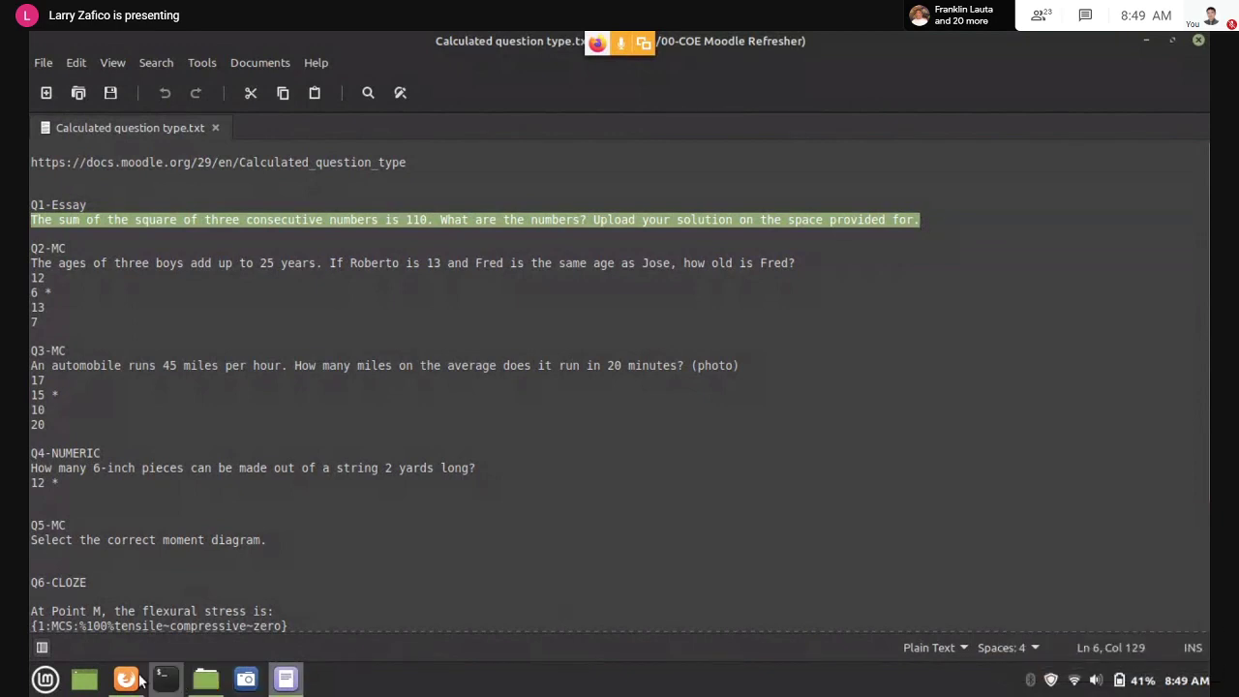
Step: Paste the three-consecutive-numbers problem into Question text, with the Upload instruction on its own line
click(126, 678)
right_click(460, 450)
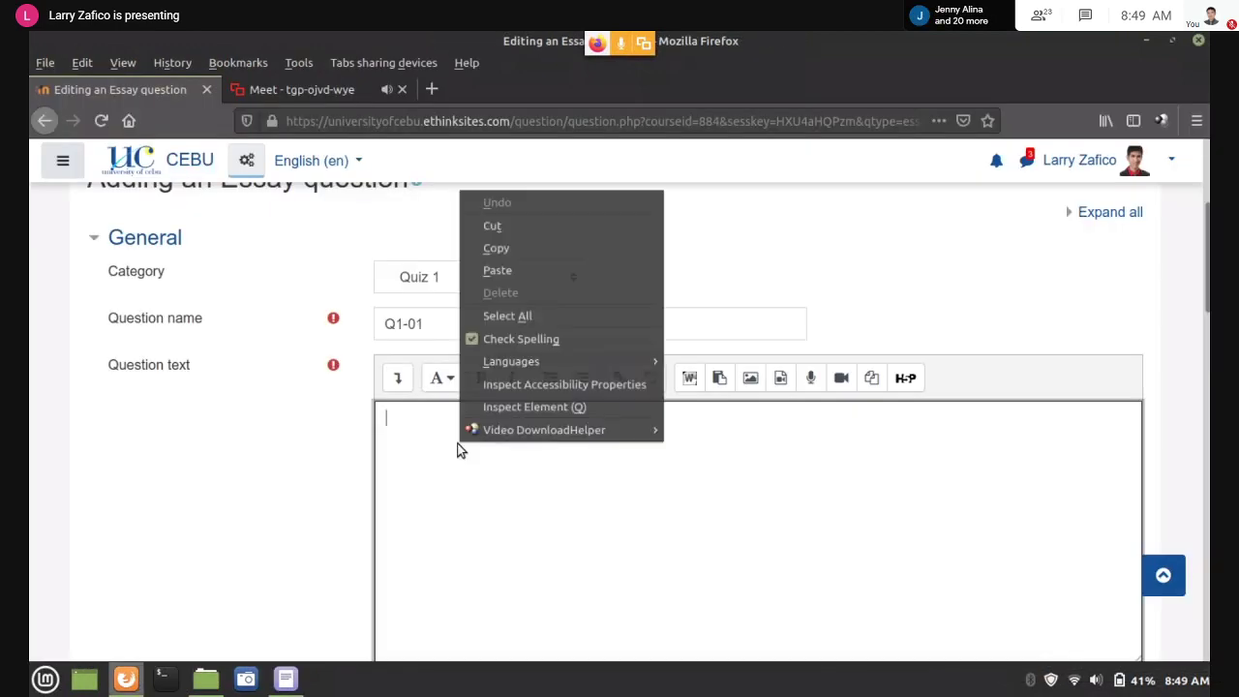
click(522, 271)
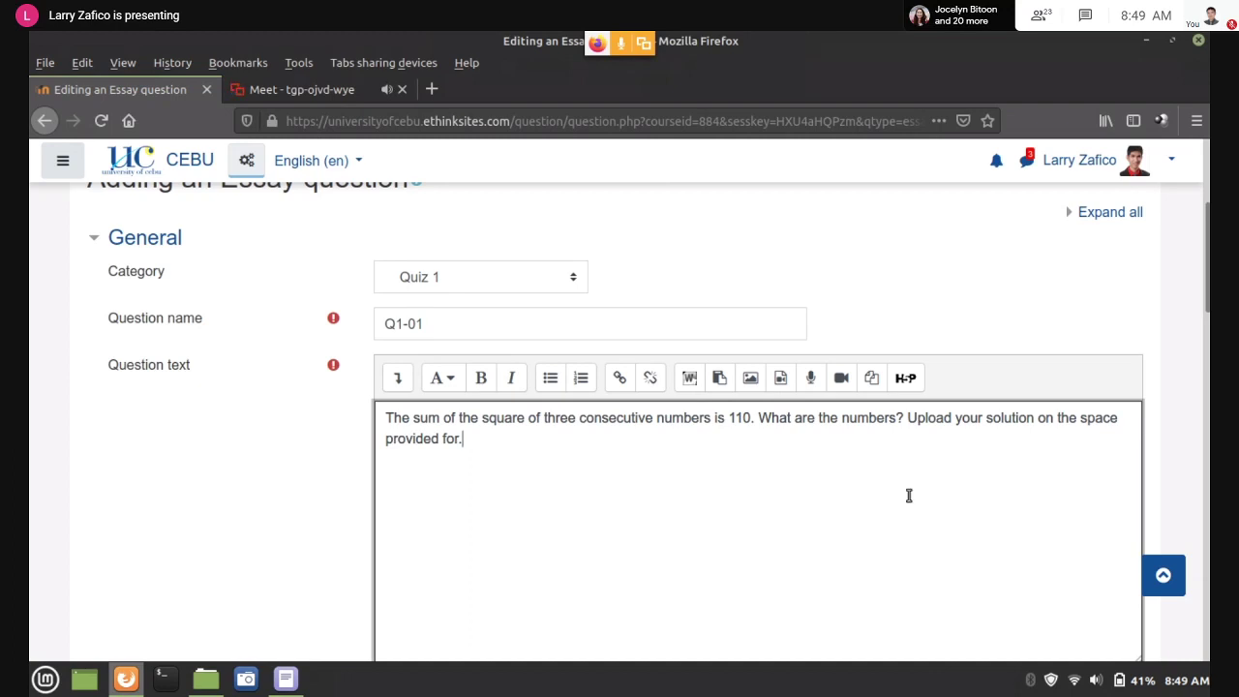
click(908, 418)
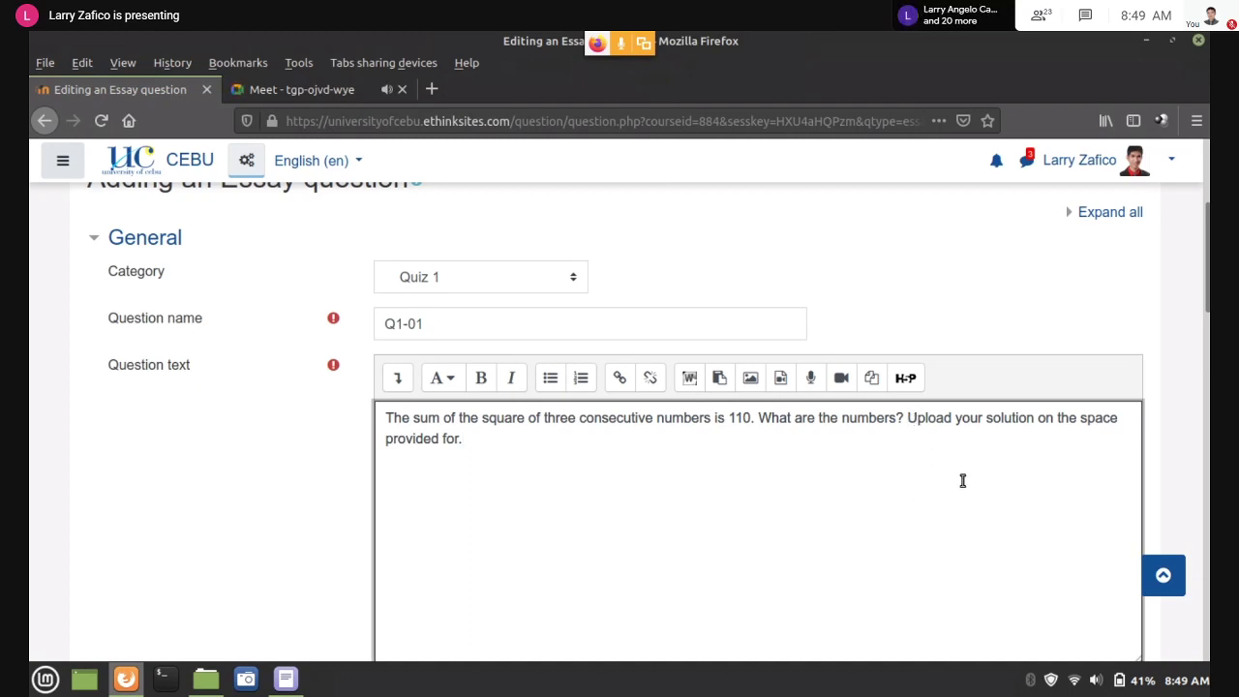
key(Return)
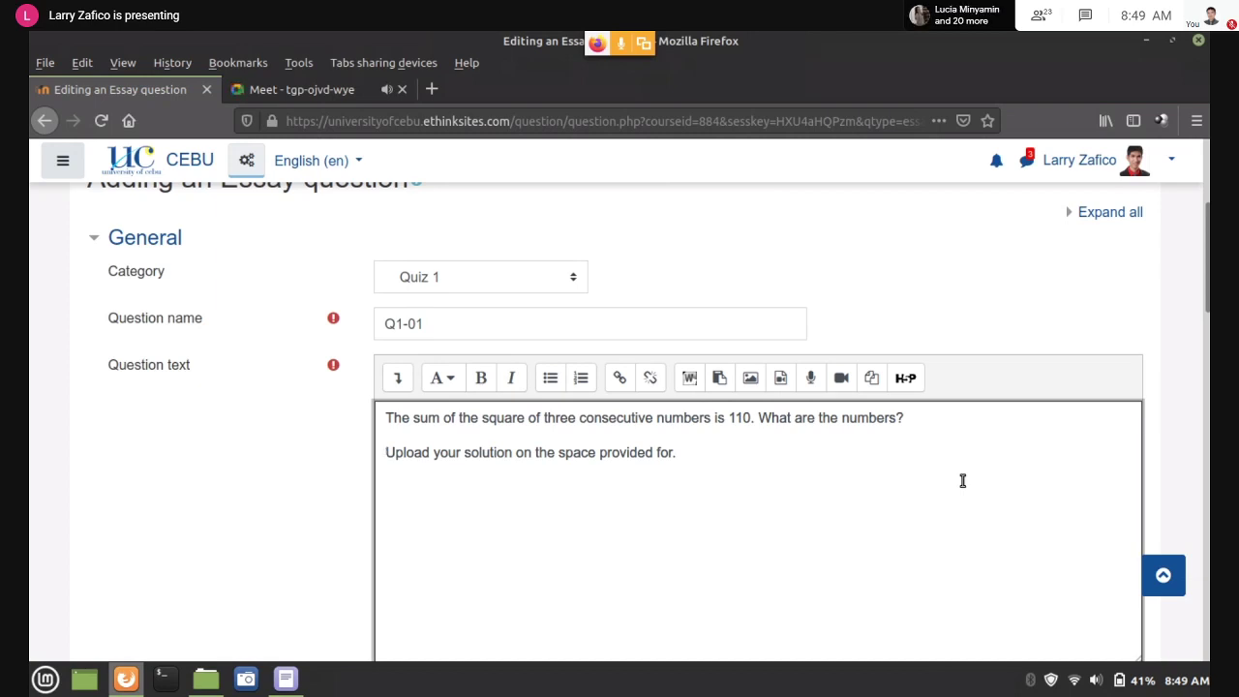
Step: Change the question's default mark from 1 to 3
scroll(948, 480, down, 5)
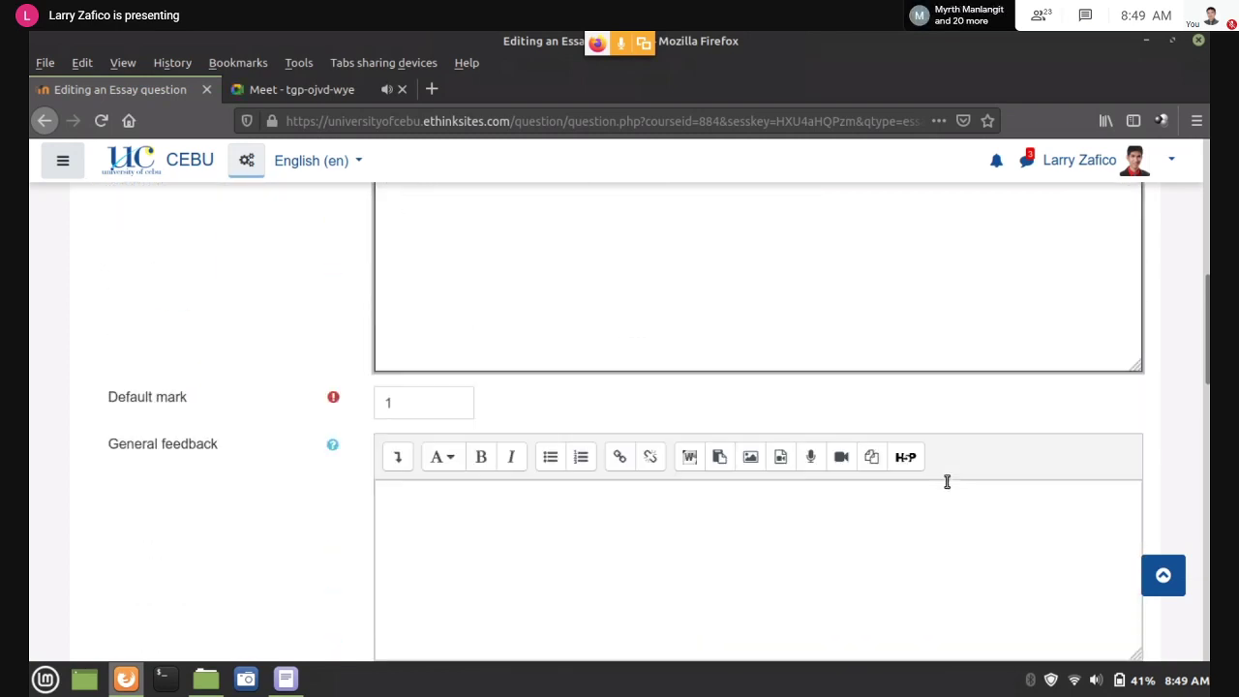
scroll(947, 481, down, 2)
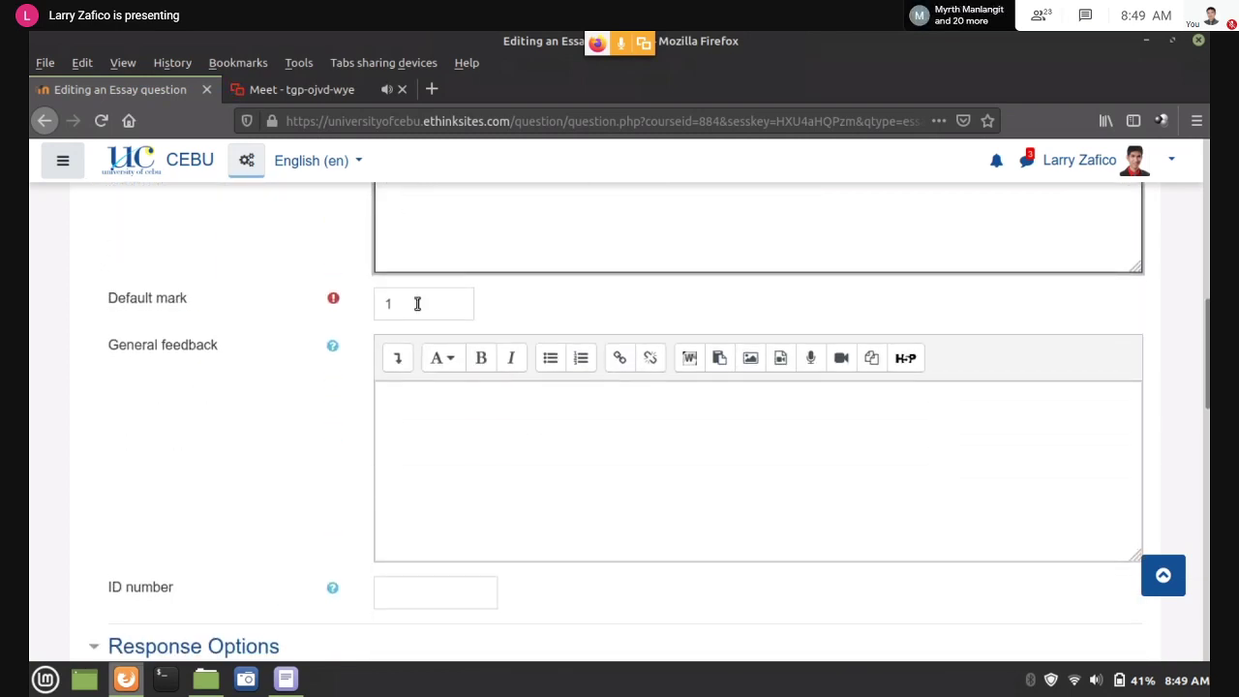
click(418, 303)
key(BackSpace)
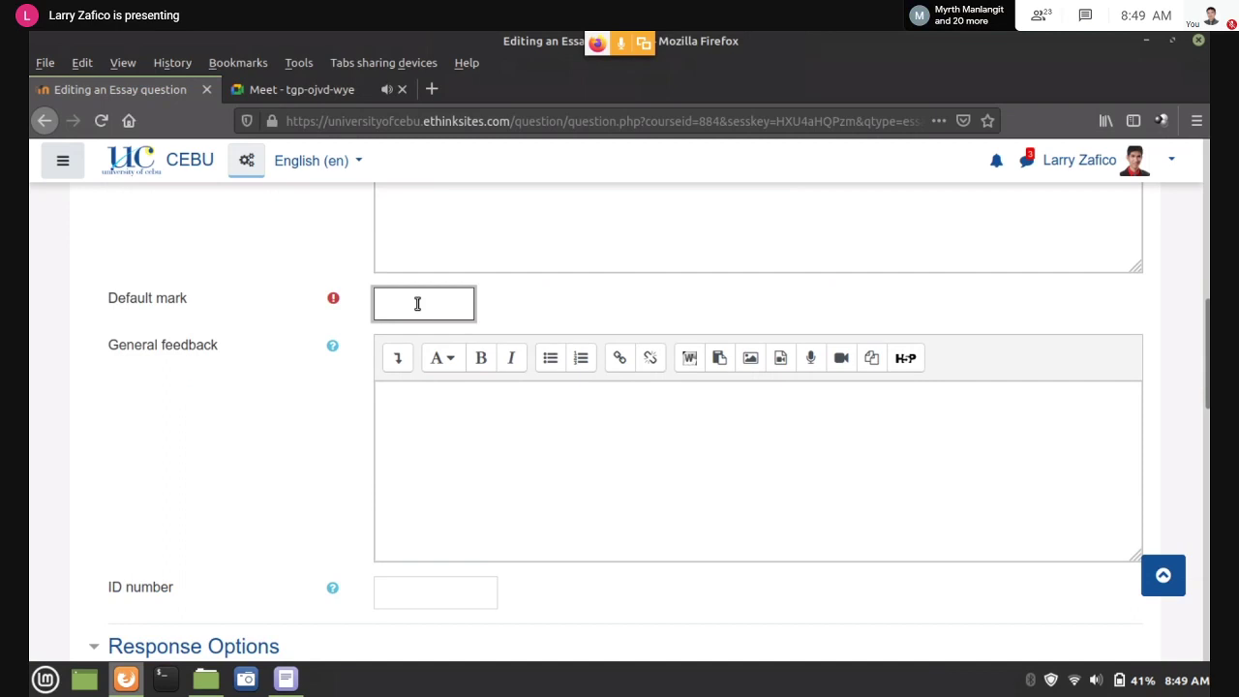
text(3)
scroll(757, 365, up, 3)
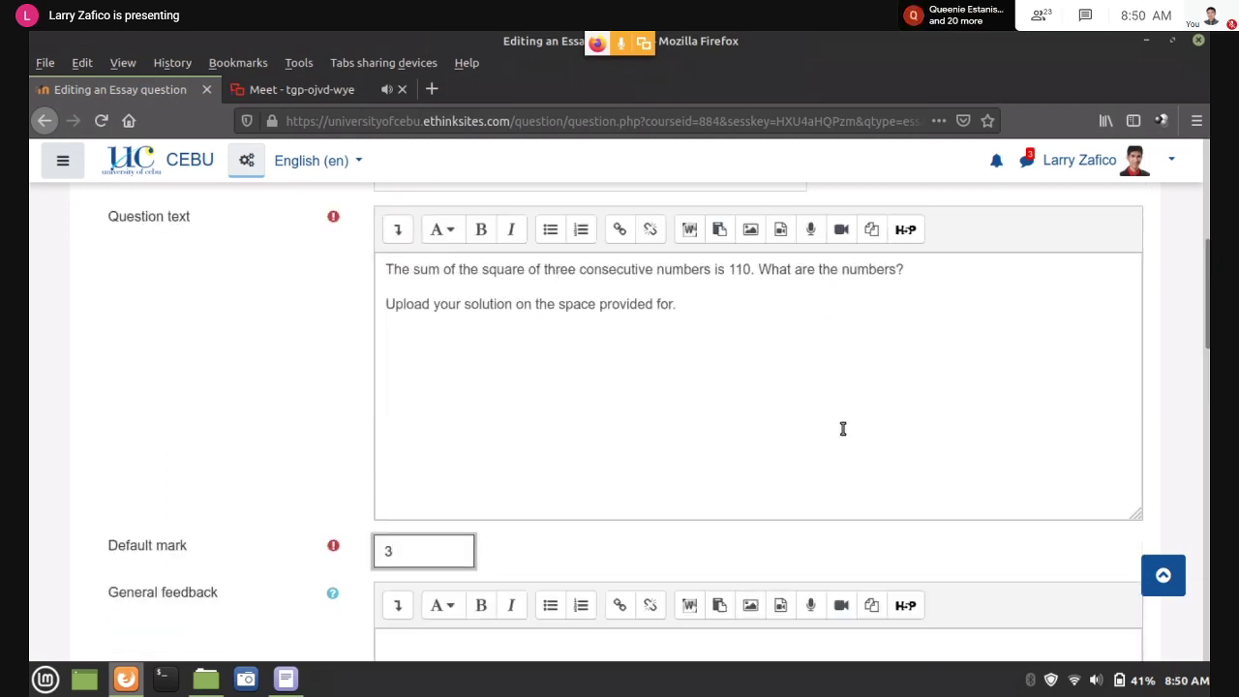
Step: Set Response format to HTML editor with file picker and make typed text optional
scroll(840, 426, down, 5)
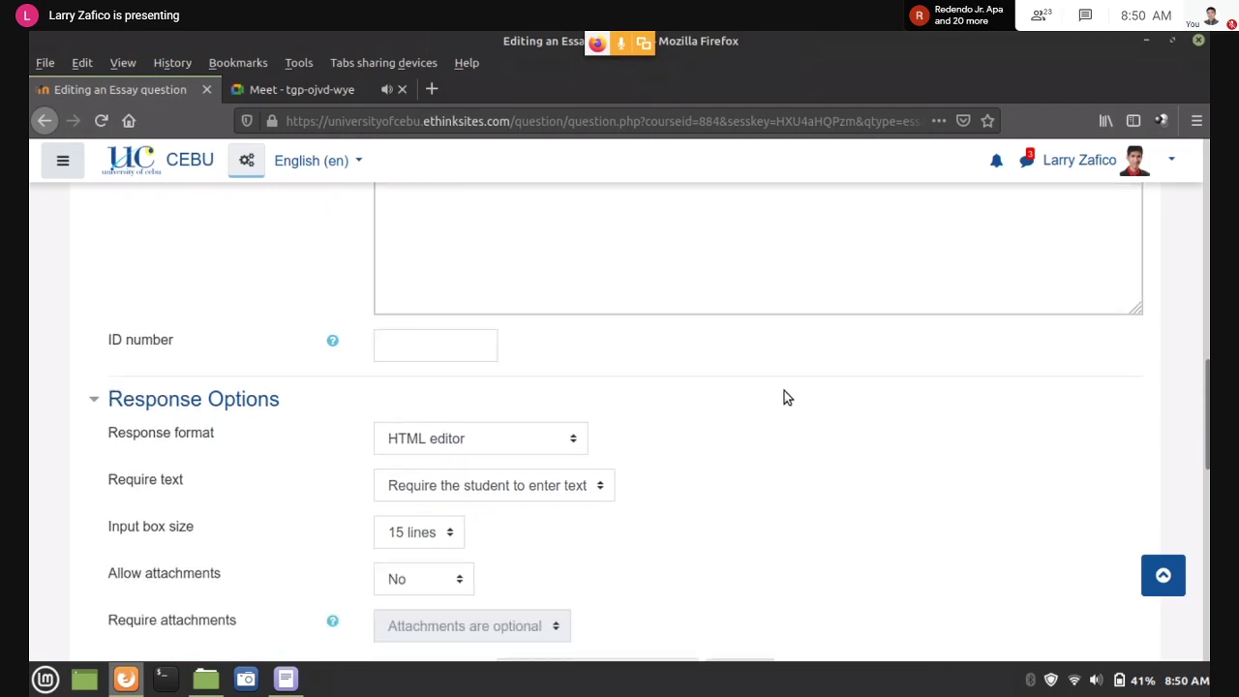
scroll(786, 397, down, 3)
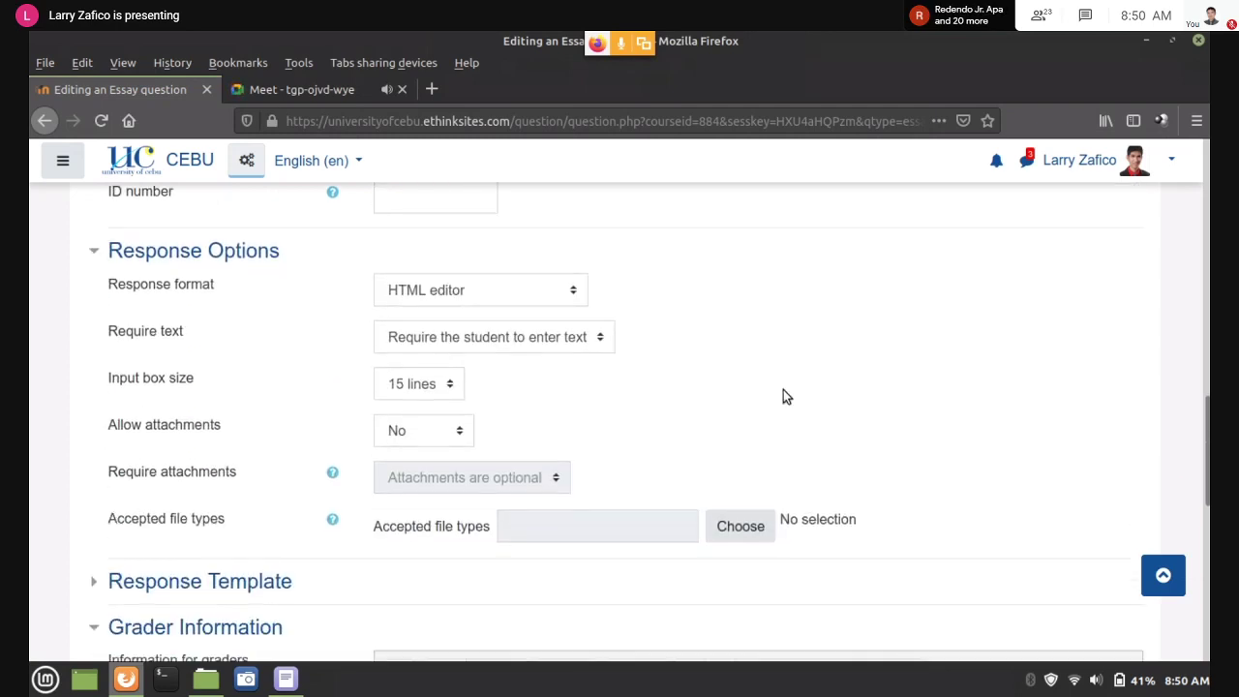
click(575, 299)
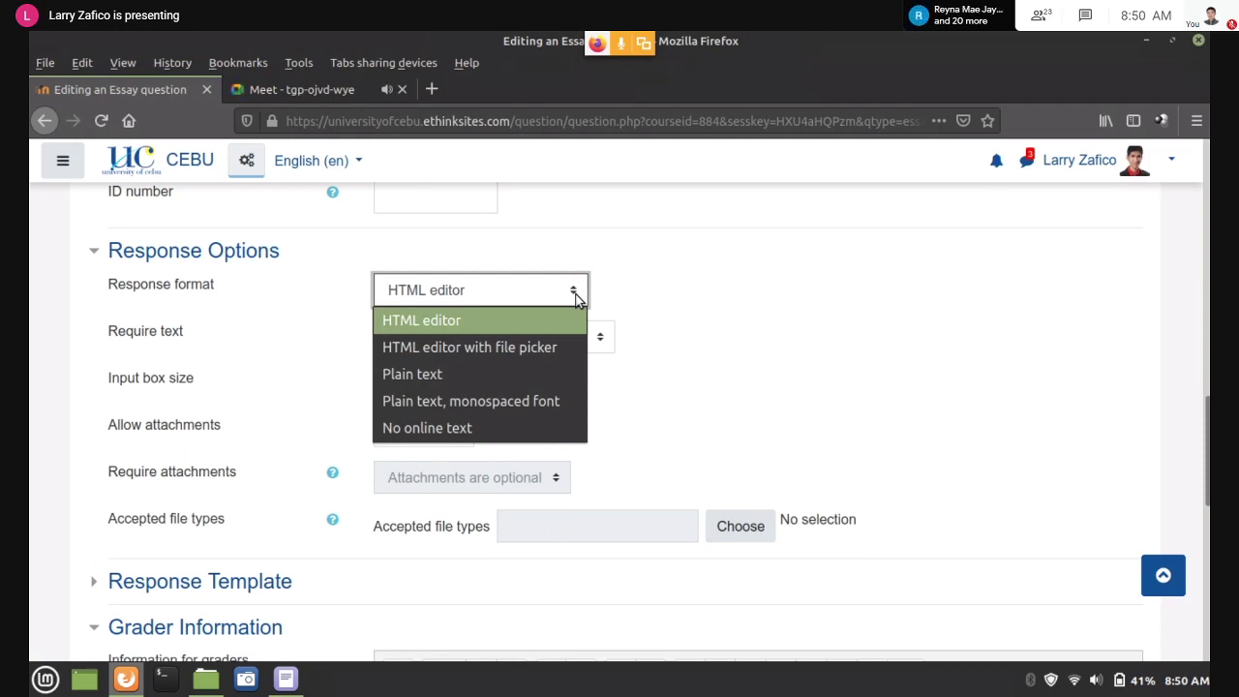
click(545, 346)
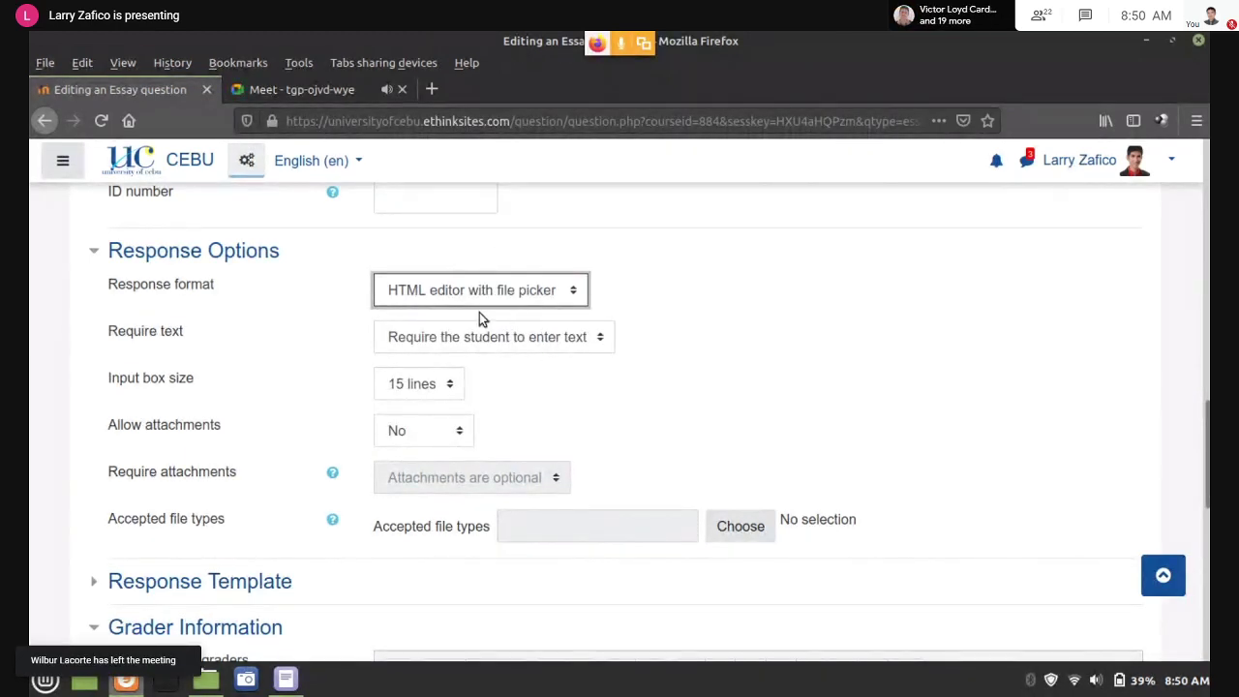
click(600, 347)
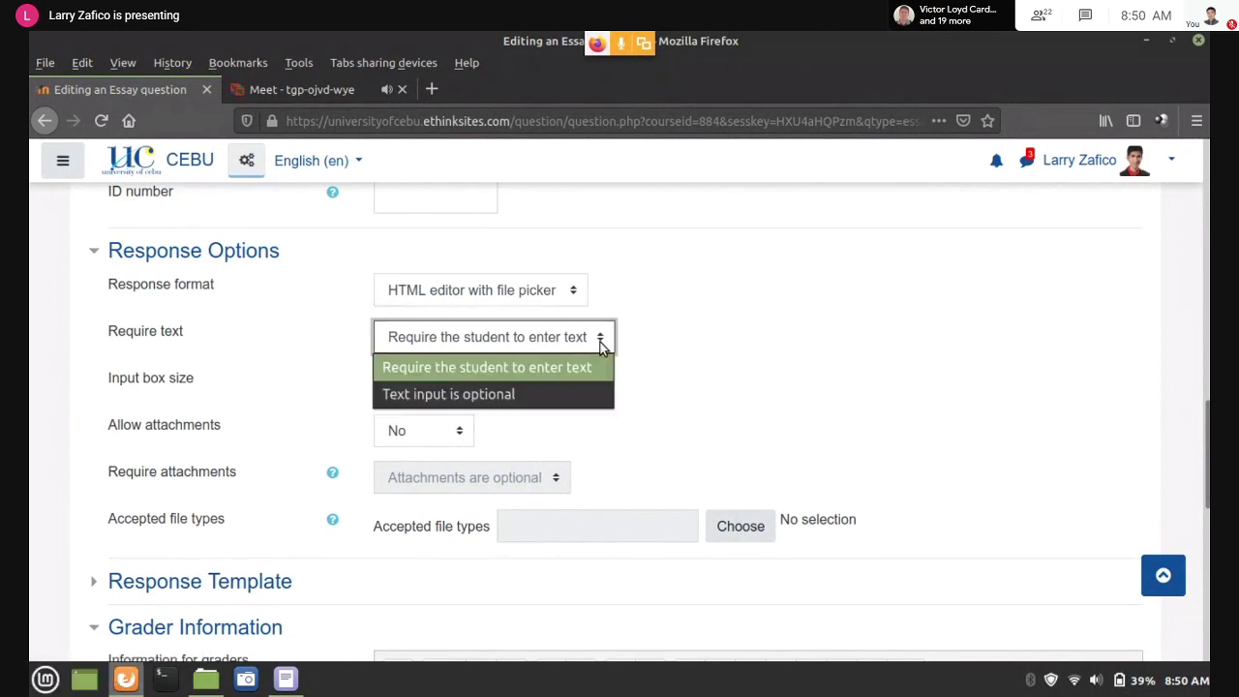
click(555, 395)
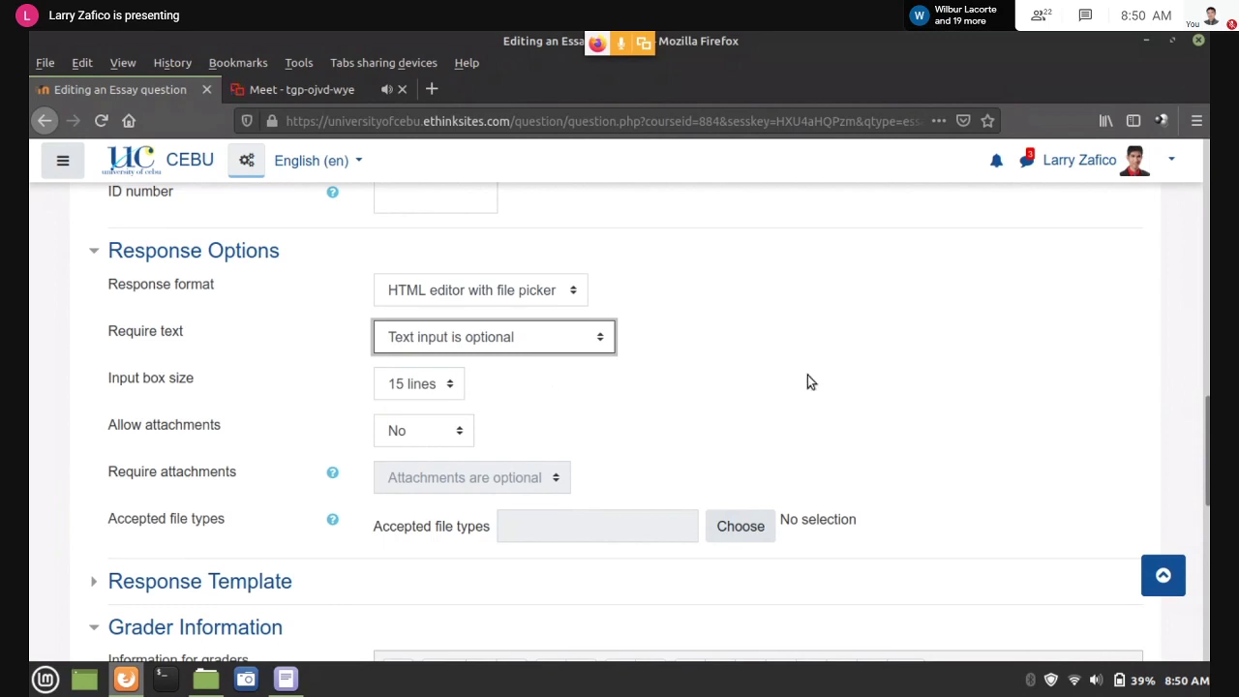
Step: Set the answer input box size to 5 lines
scroll(807, 375, up, 4)
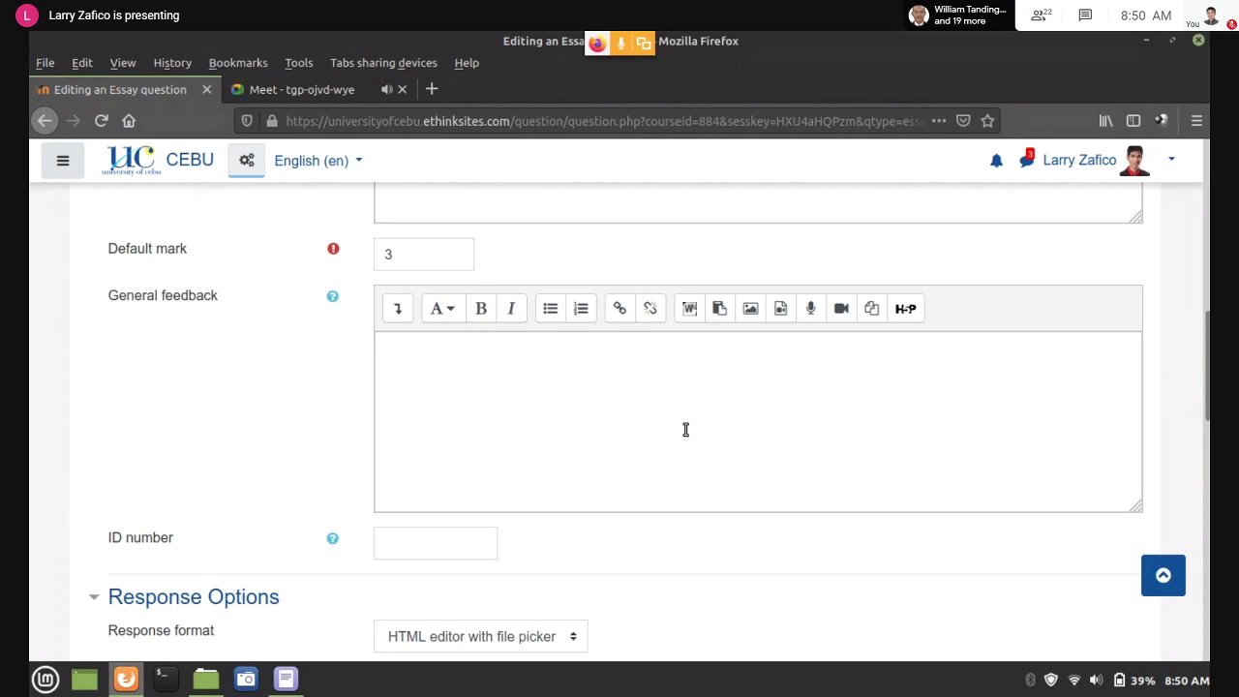
scroll(864, 506, down, 2)
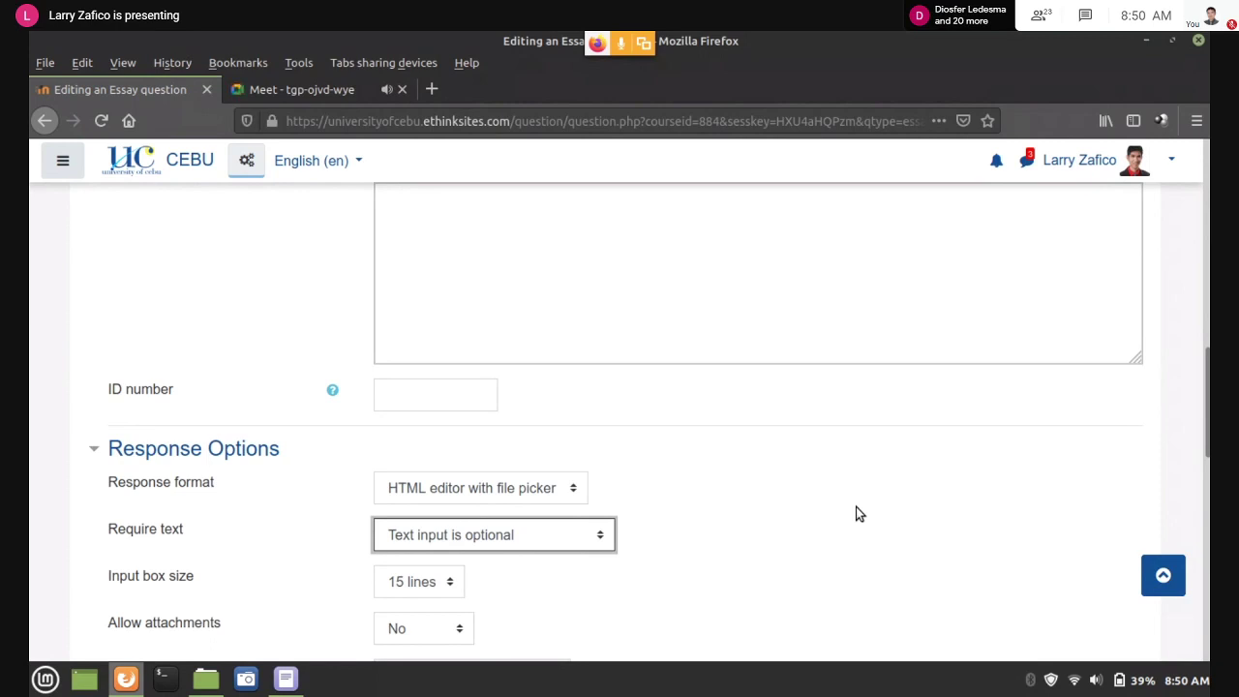
scroll(835, 496, down, 2)
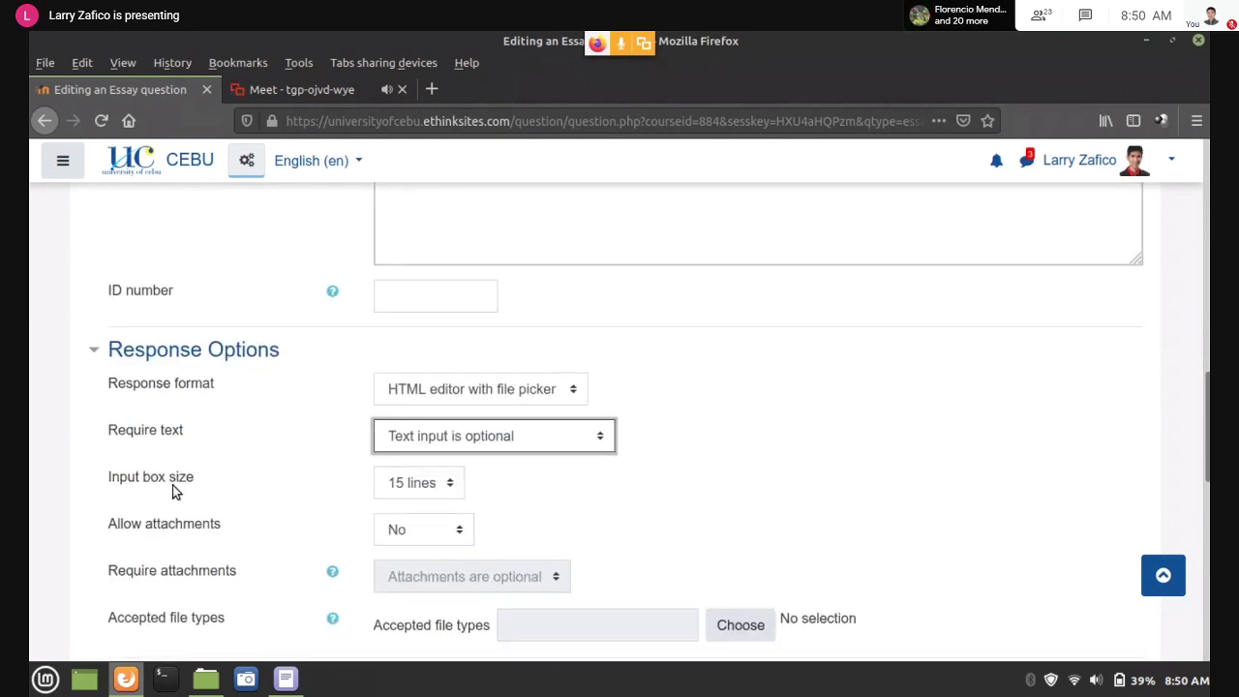
click(459, 494)
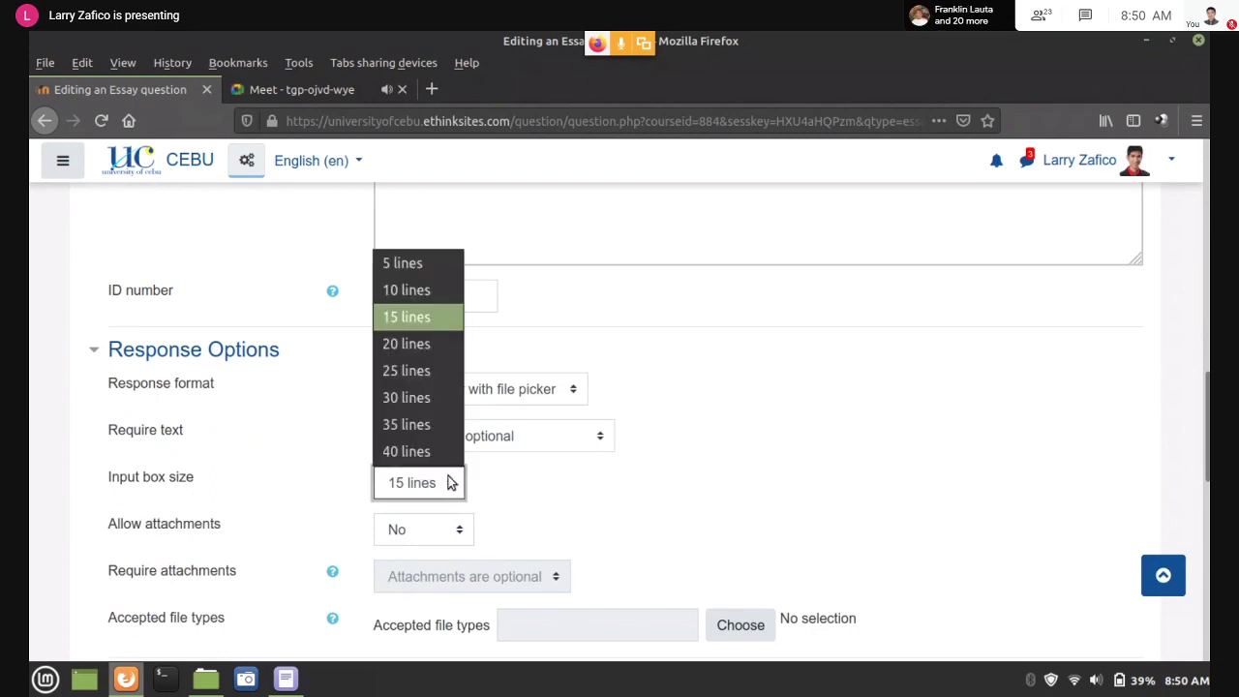
click(439, 266)
Step: Allow 1 attachment and require 1 attachment with each answer
scroll(881, 429, down, 2)
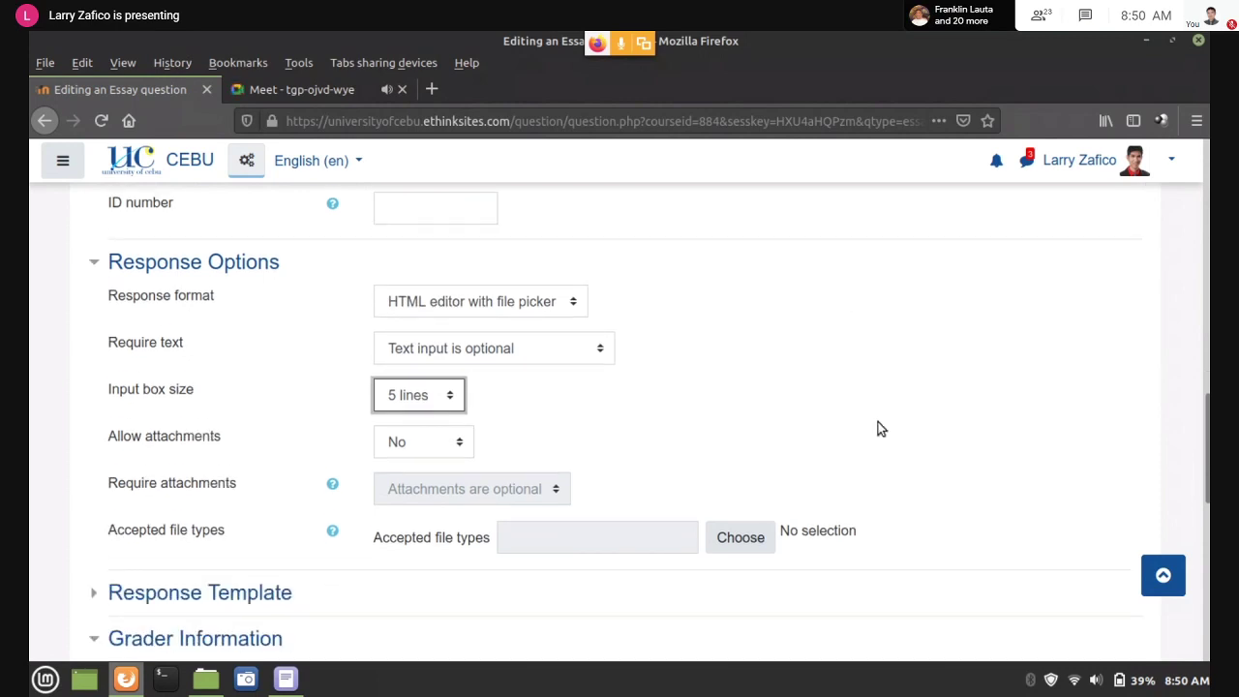
click(461, 436)
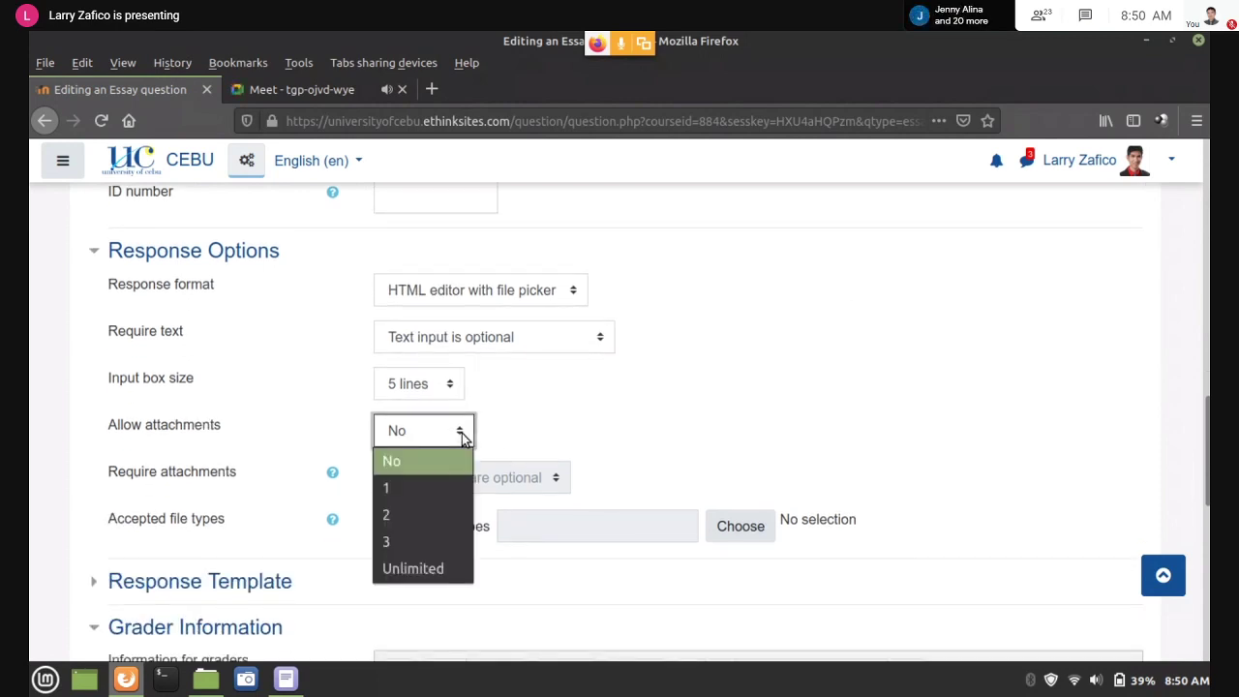
click(440, 499)
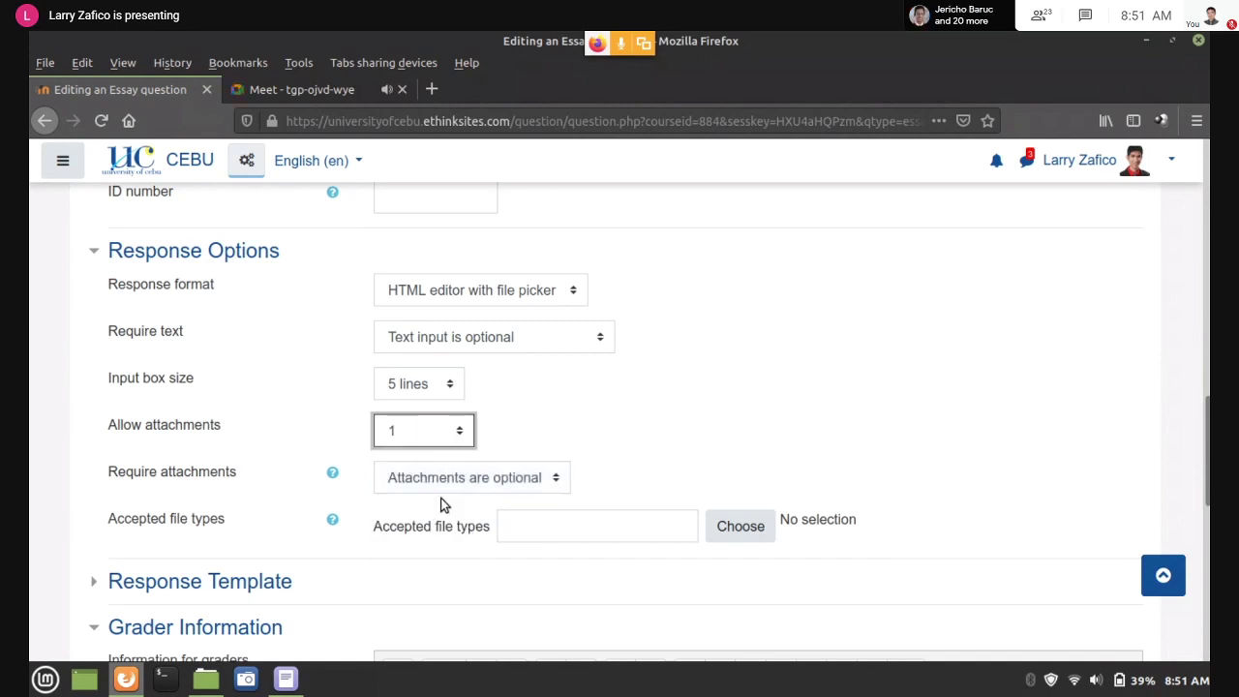
click(557, 480)
click(522, 535)
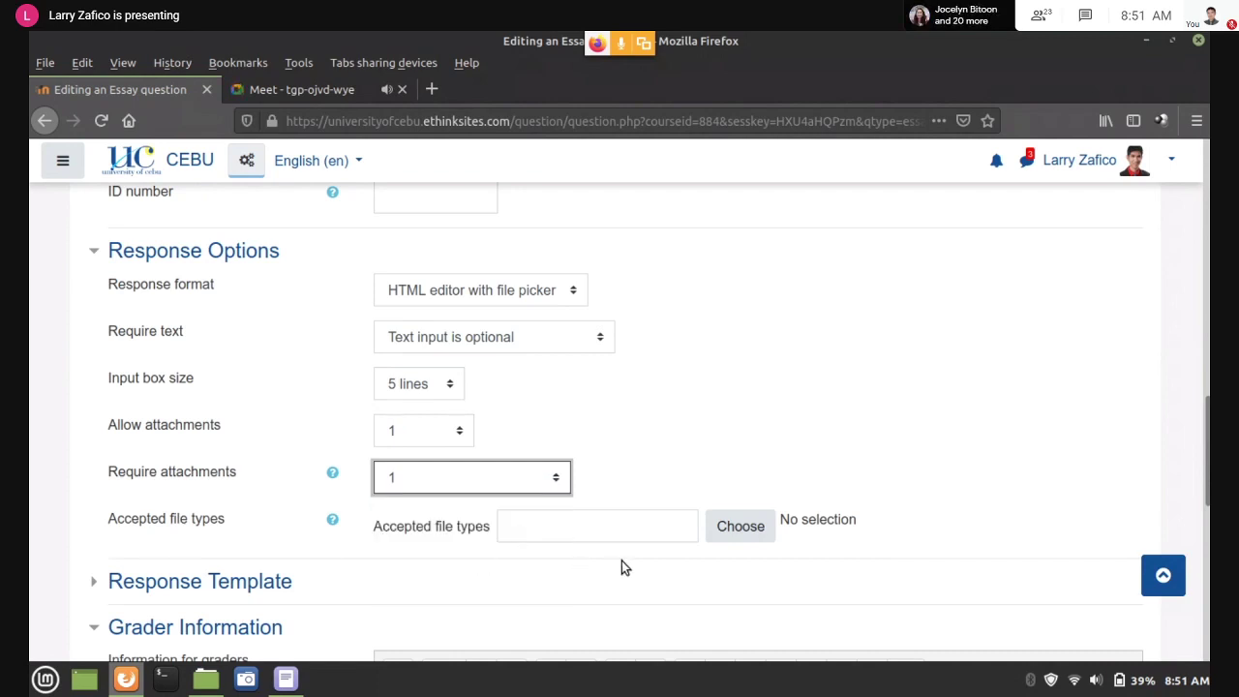
scroll(630, 567, down, 2)
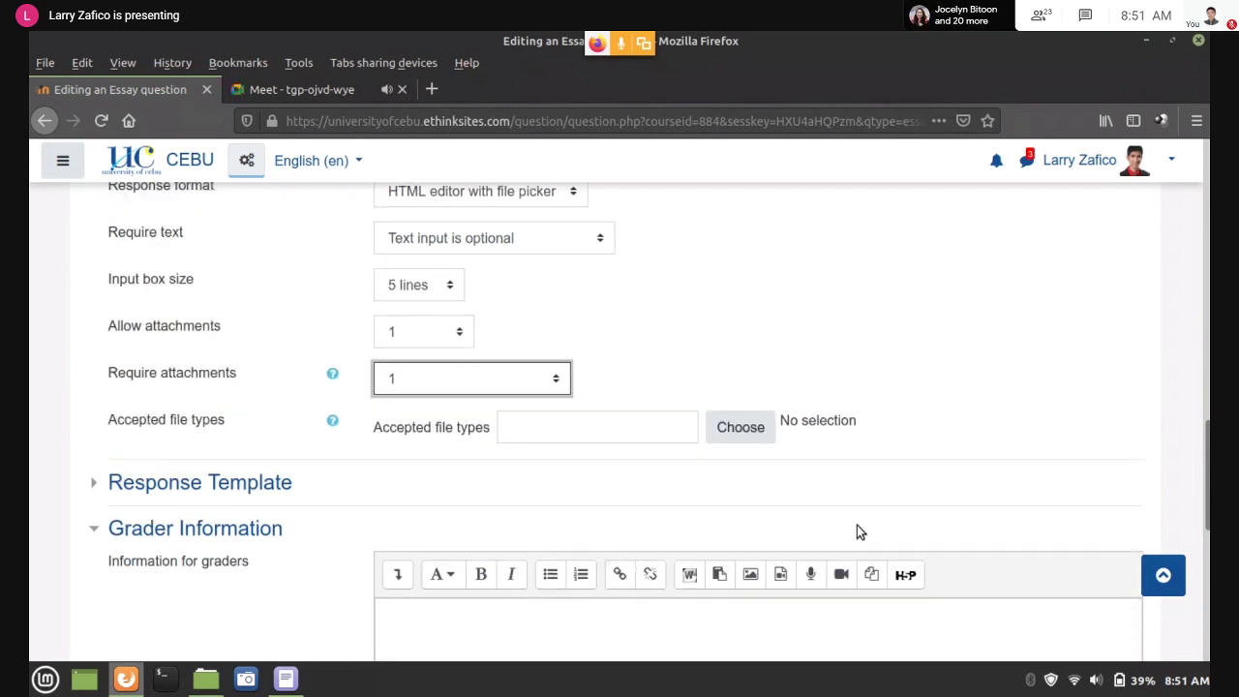
Step: Under accepted file types, tick Document files with PDF and OpenDocument Text
click(748, 431)
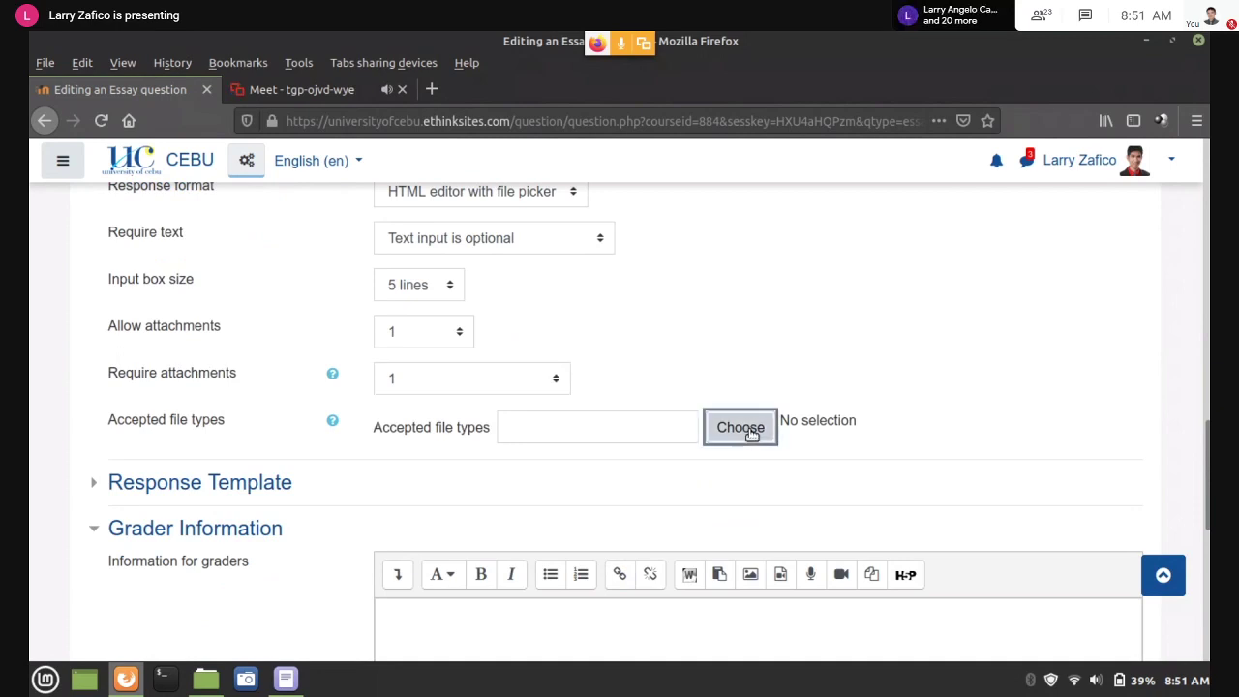
scroll(751, 433, down, 4)
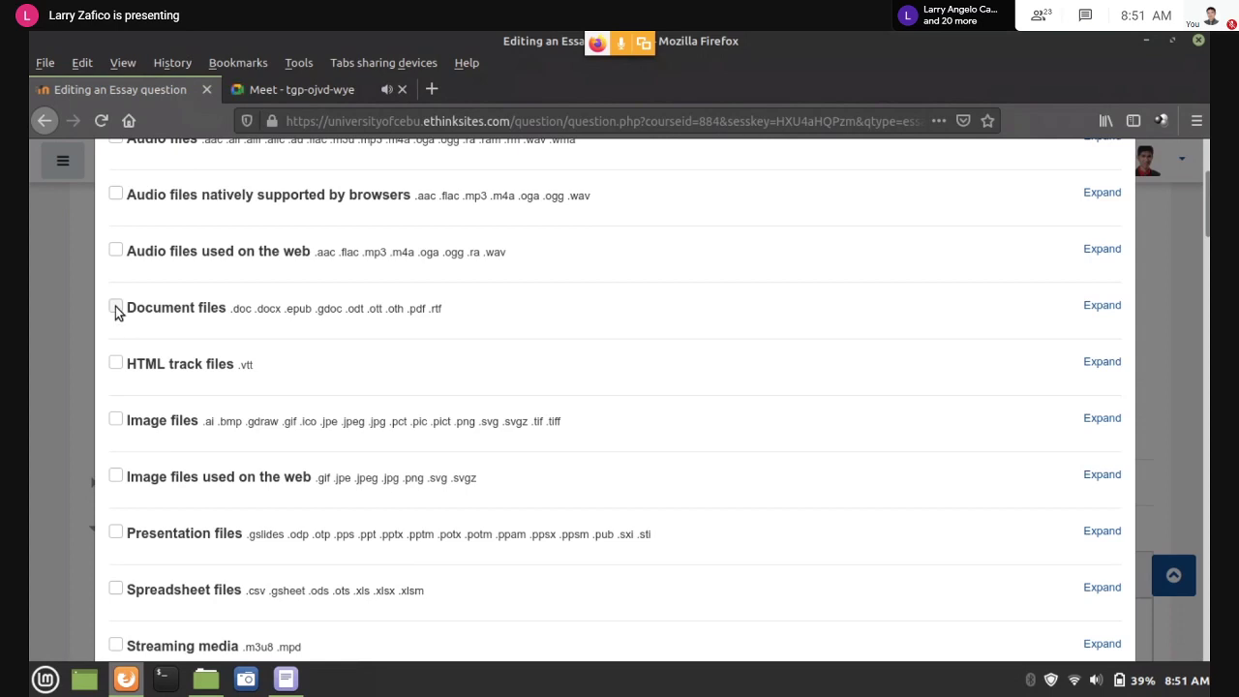
click(115, 306)
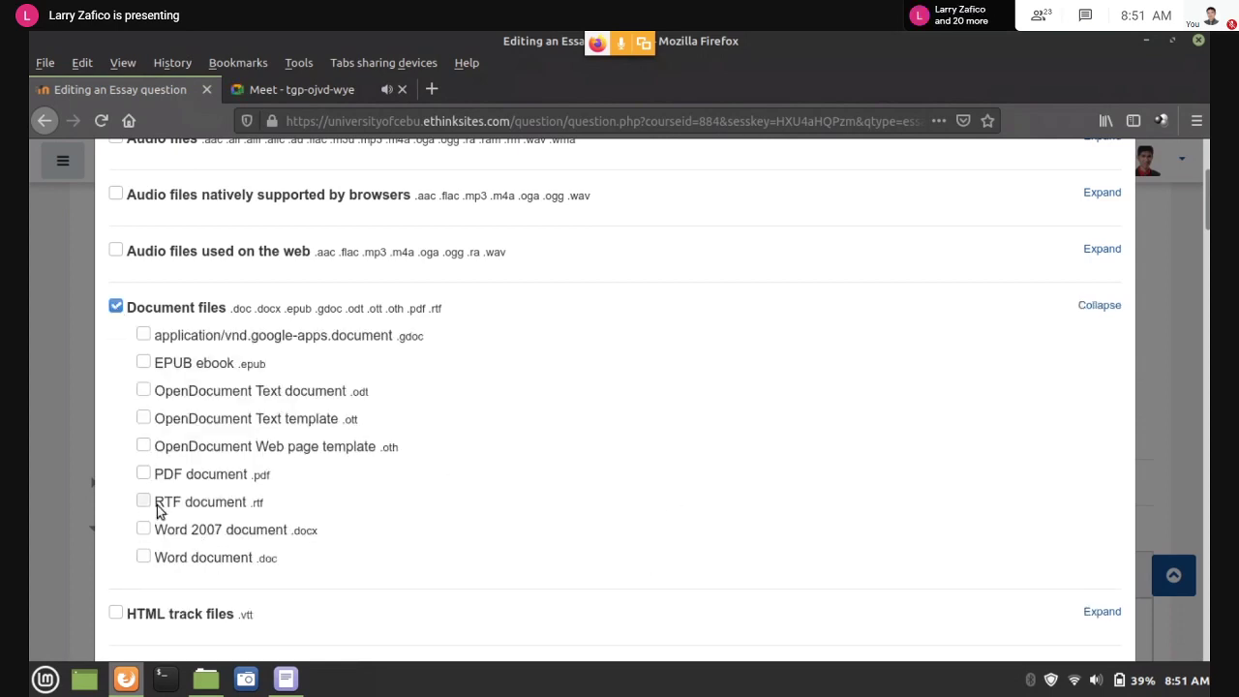
click(143, 474)
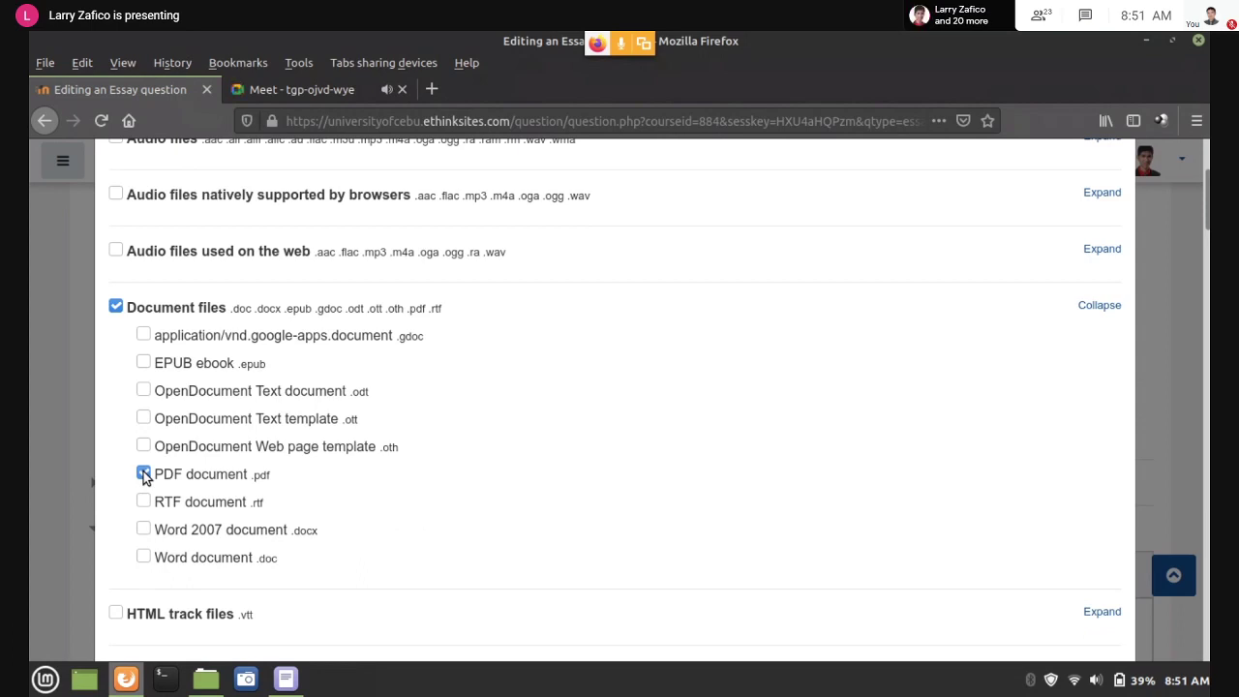
click(144, 391)
Step: Add Word 2007 (.docx) and Word (.doc) and save the file type selection
scroll(484, 566, down, 2)
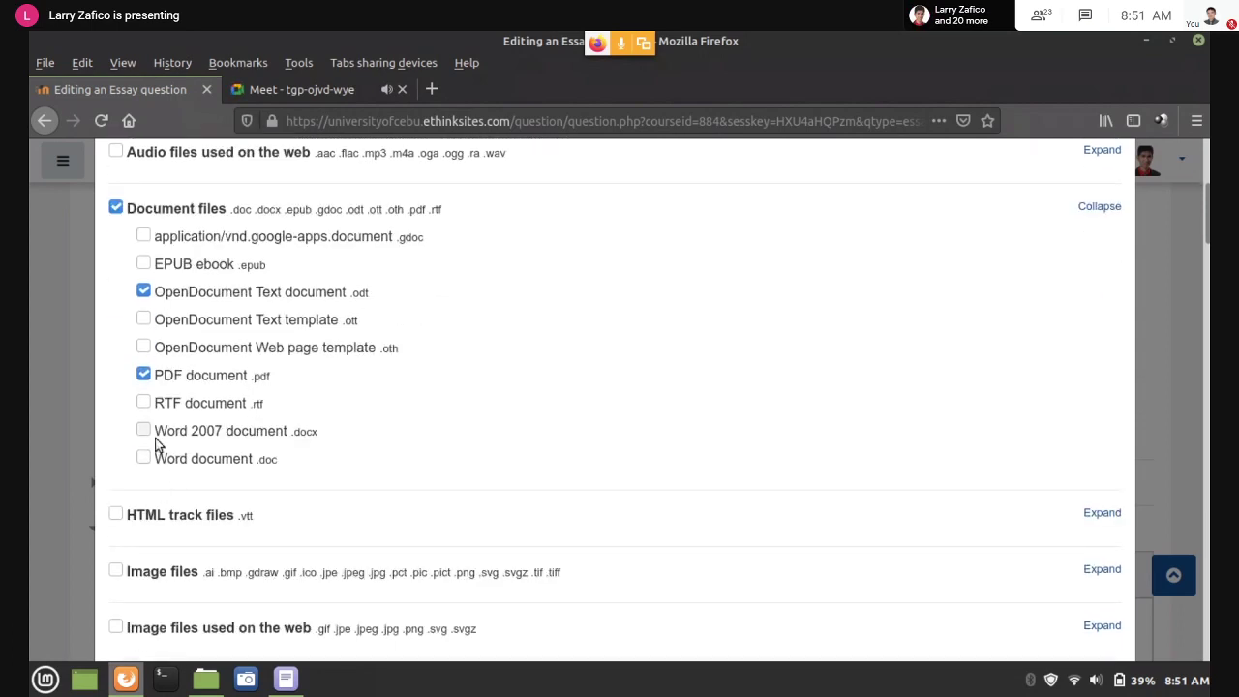
click(142, 430)
click(143, 461)
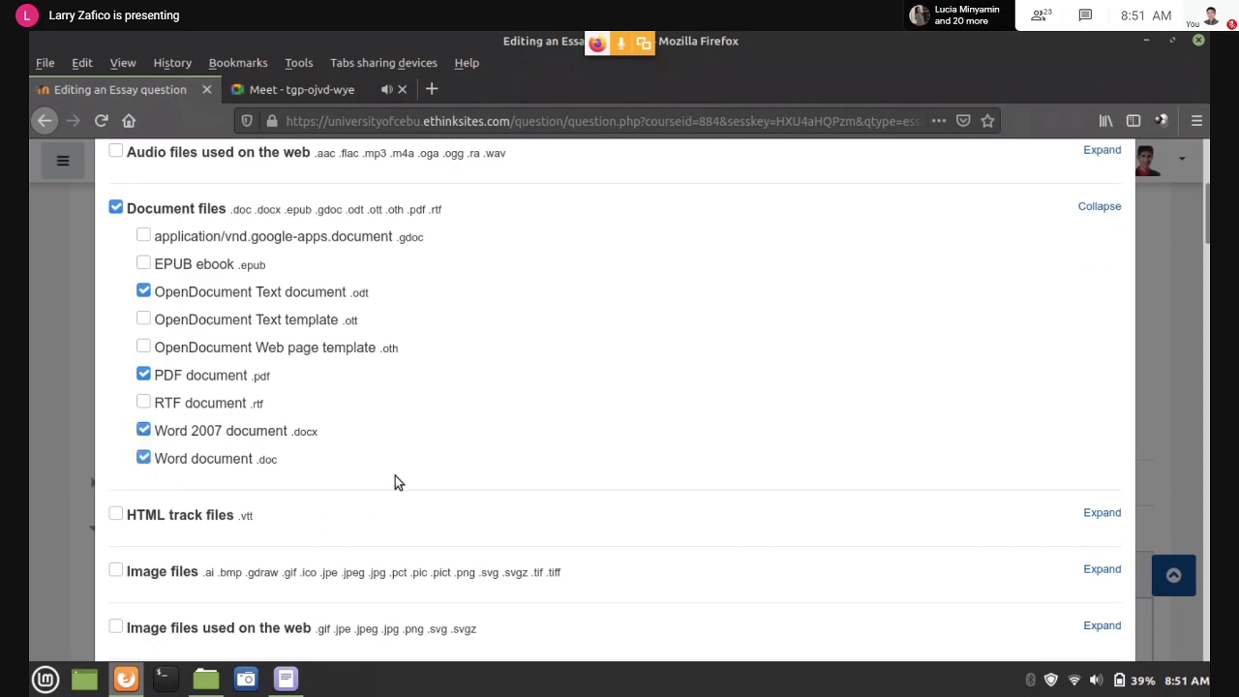
scroll(604, 503, down, 2)
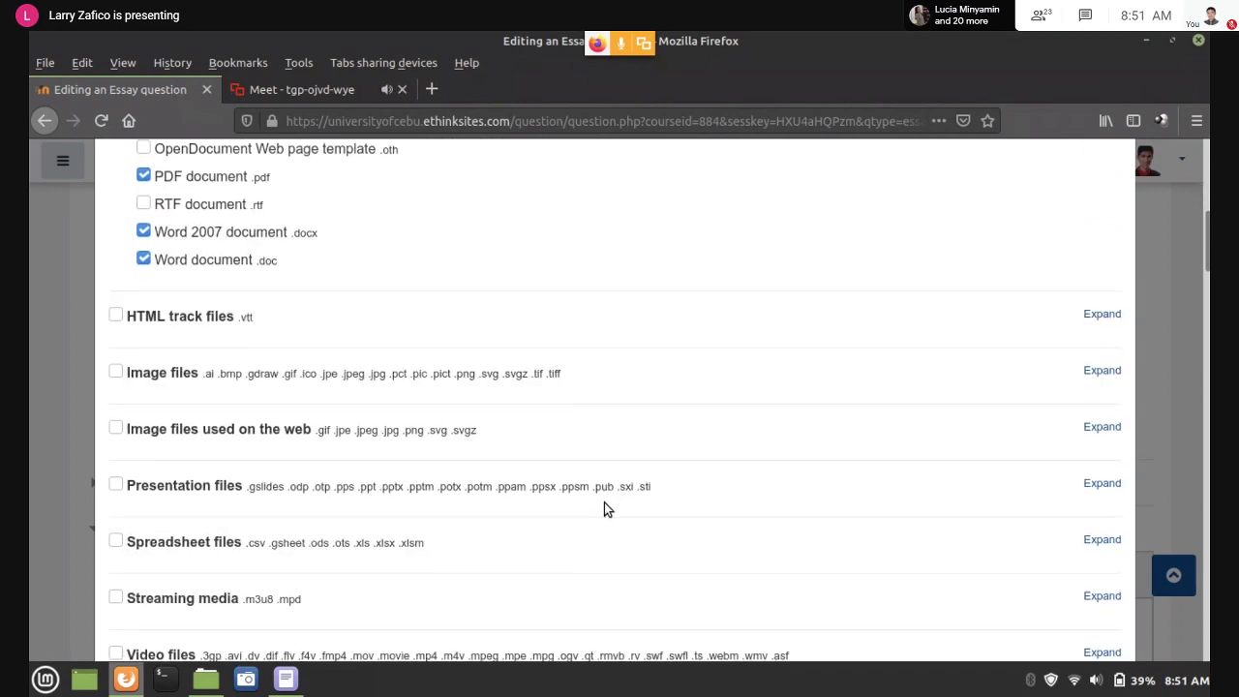
scroll(604, 502, down, 2)
scroll(604, 502, down, 10)
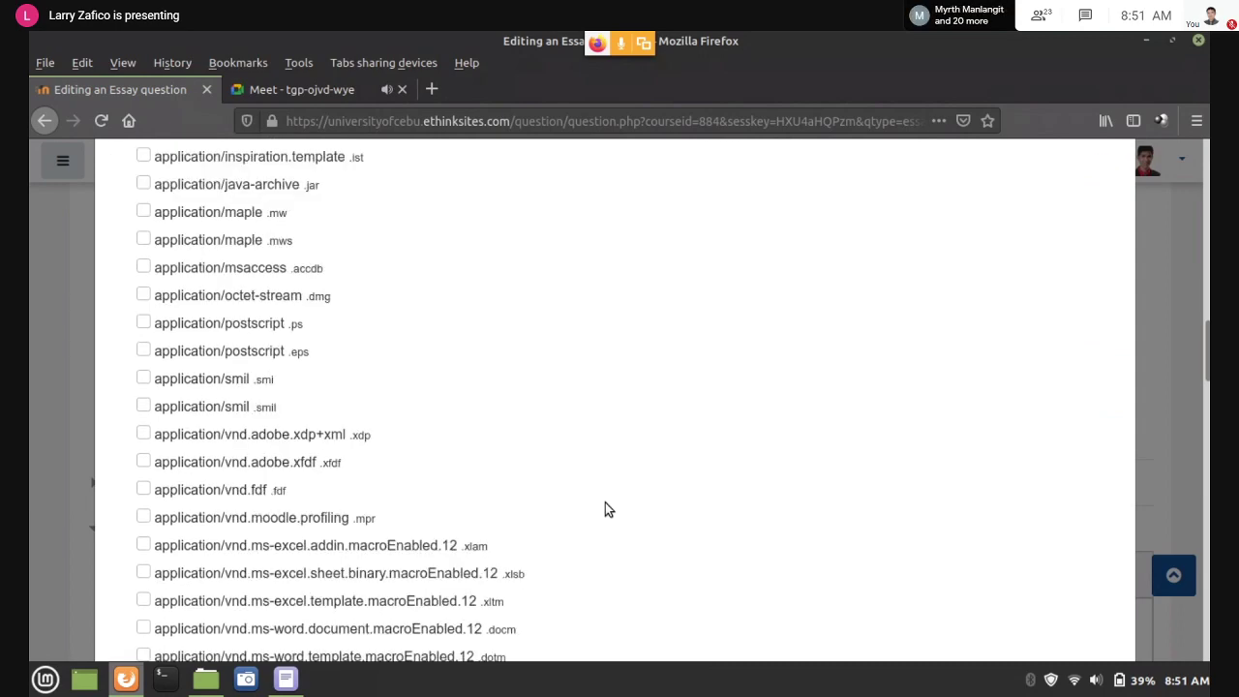
scroll(605, 509, down, 8)
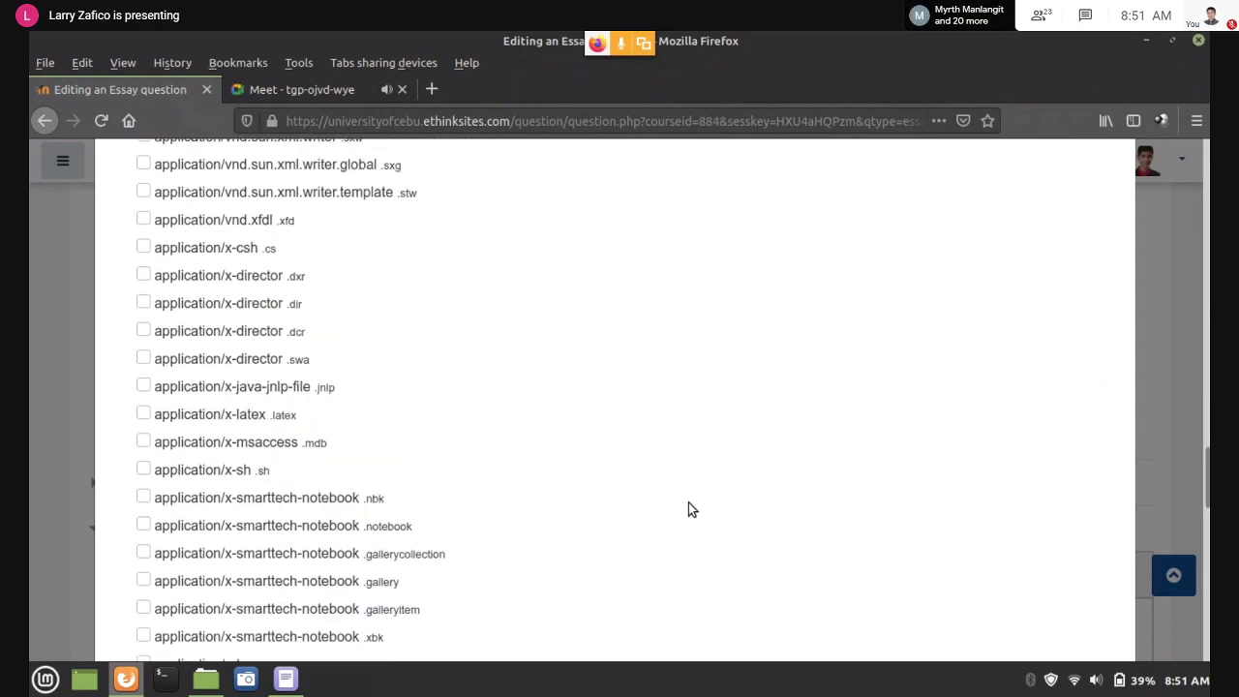
scroll(687, 501, down, 9)
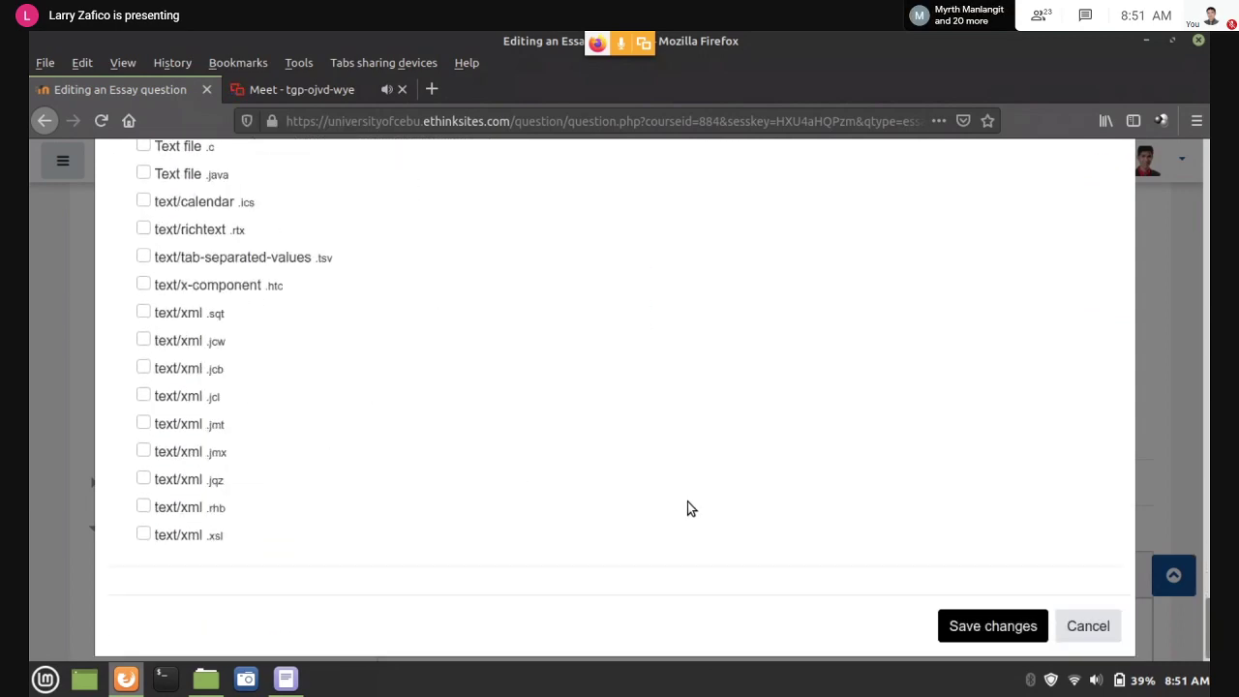
click(969, 627)
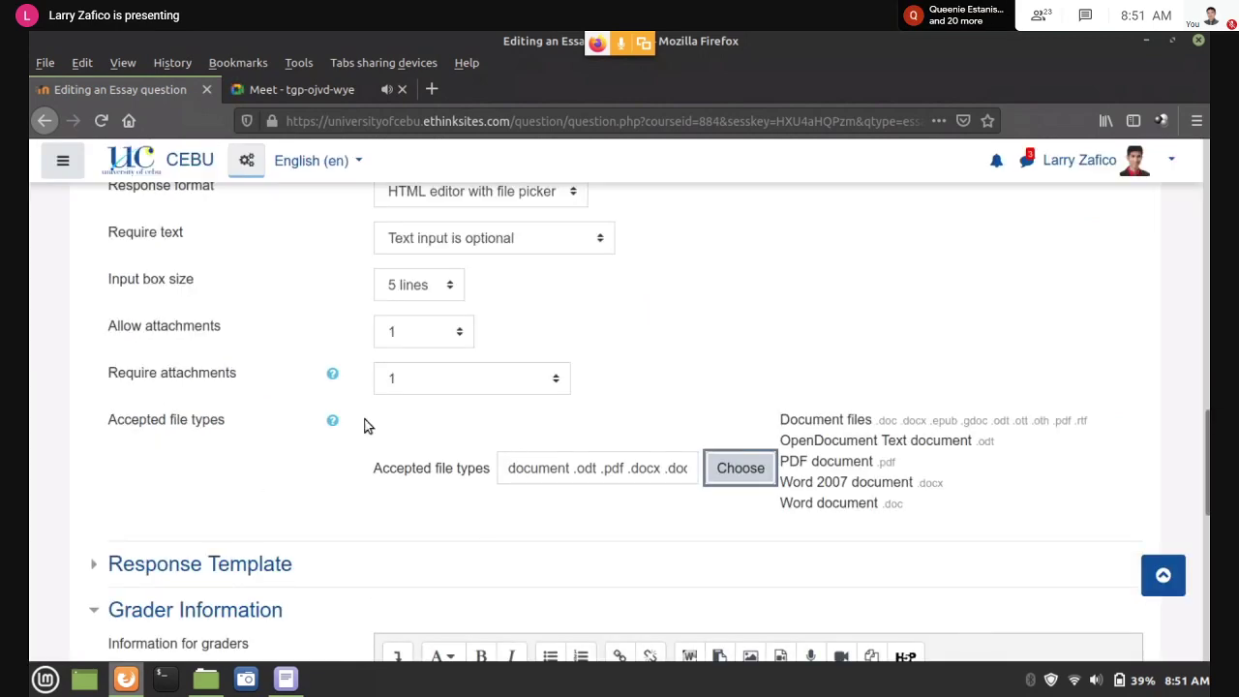
Step: Type 'INSTRUCTION' before 'Upload' in the question text
scroll(860, 454, down, 5)
scroll(861, 456, down, 4)
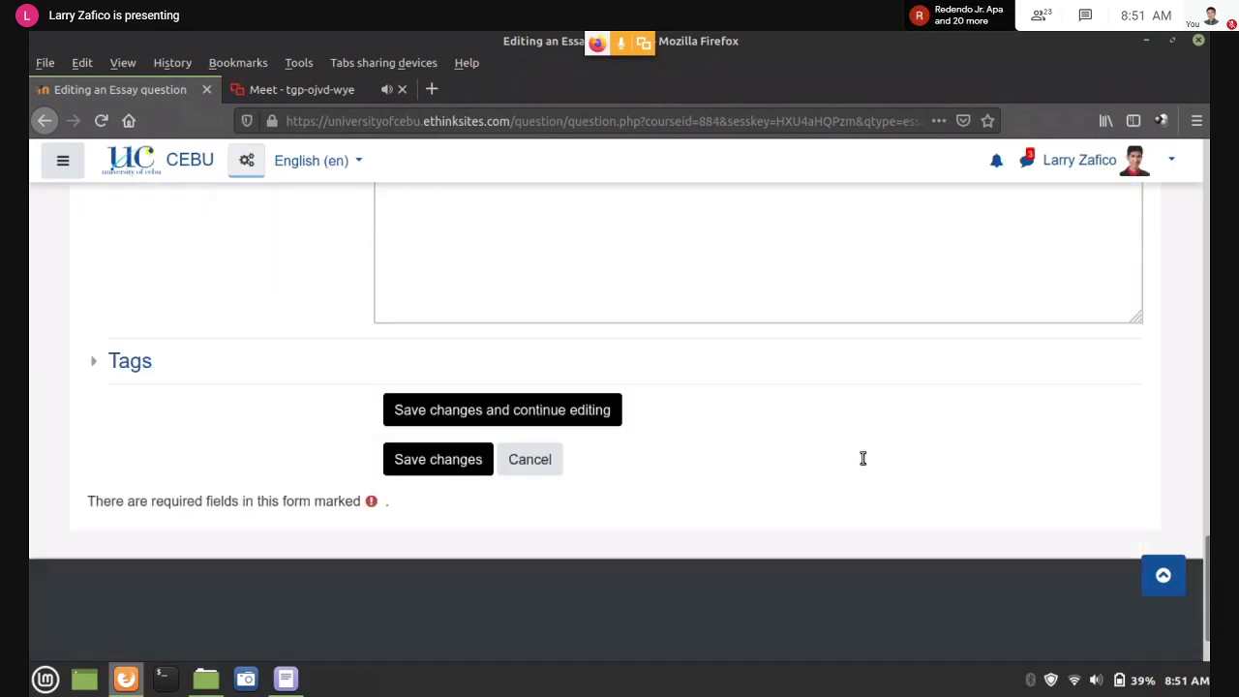
scroll(860, 456, up, 3)
scroll(860, 456, down, 3)
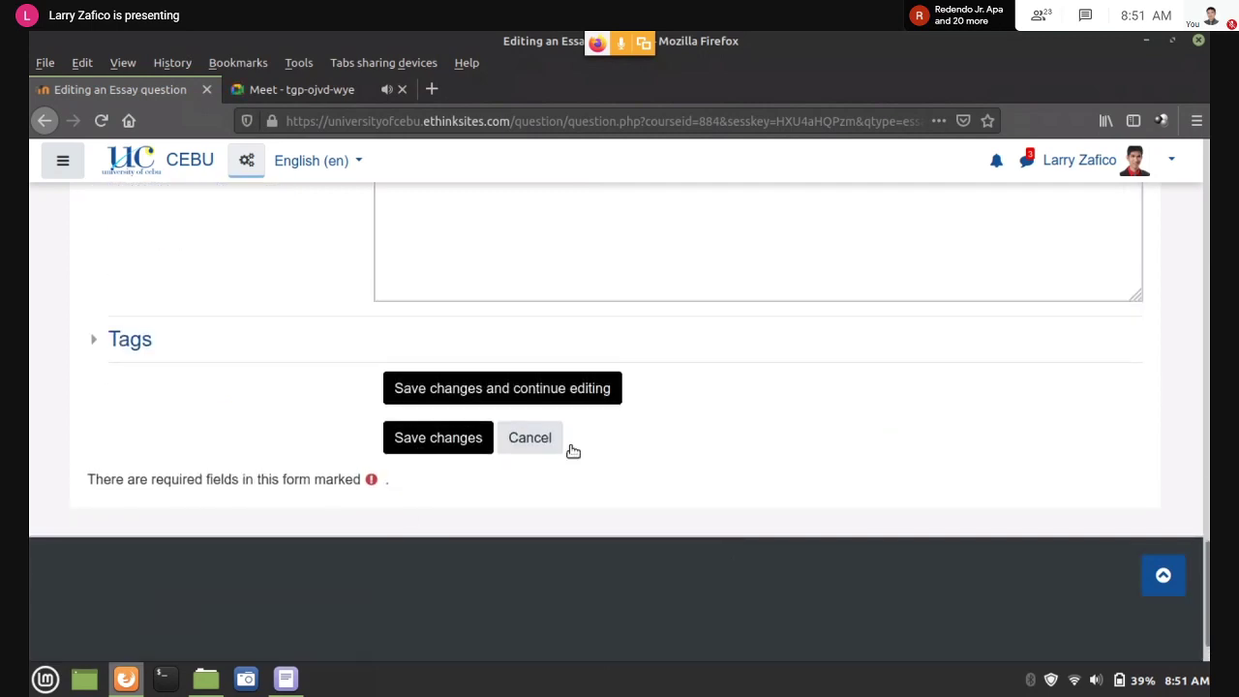
scroll(946, 423, up, 10)
scroll(693, 470, up, 8)
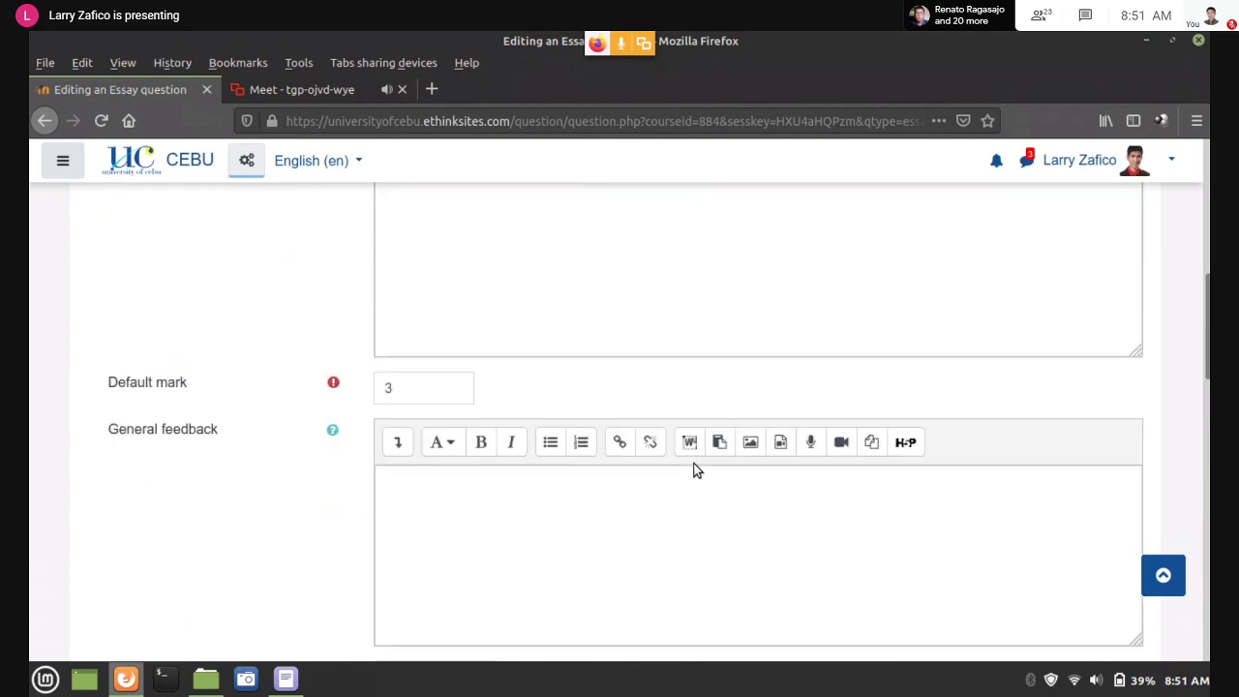
scroll(692, 470, up, 3)
scroll(693, 470, down, 3)
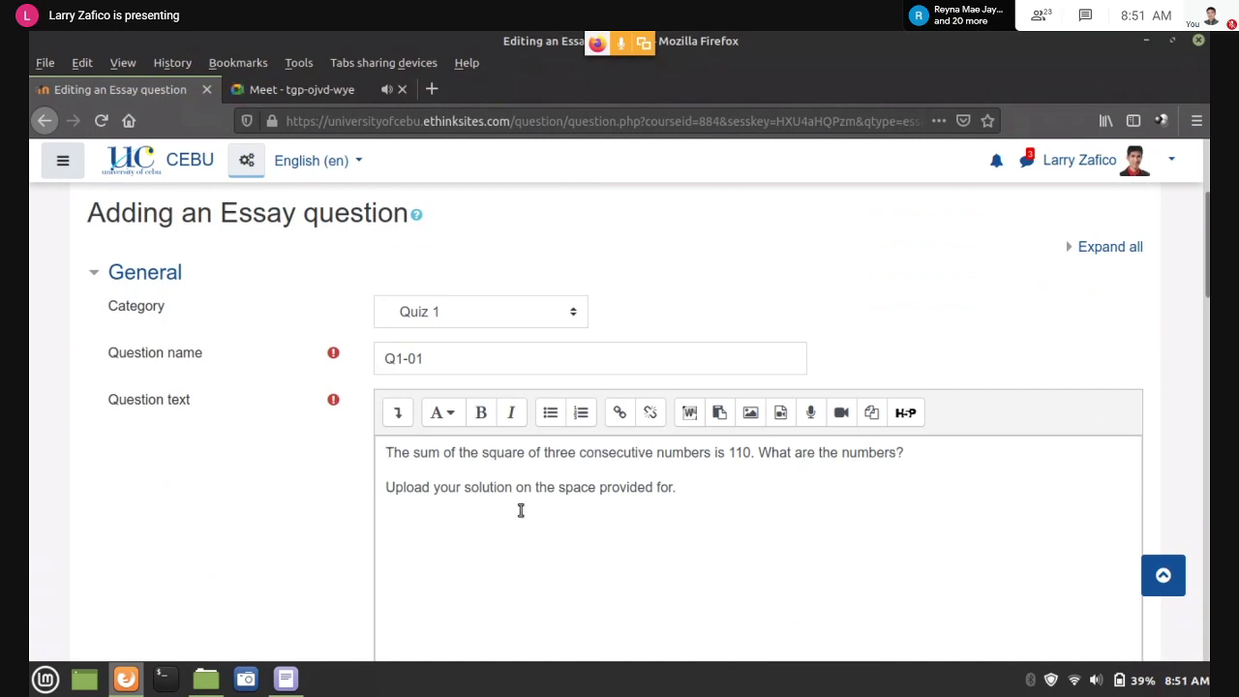
click(384, 487)
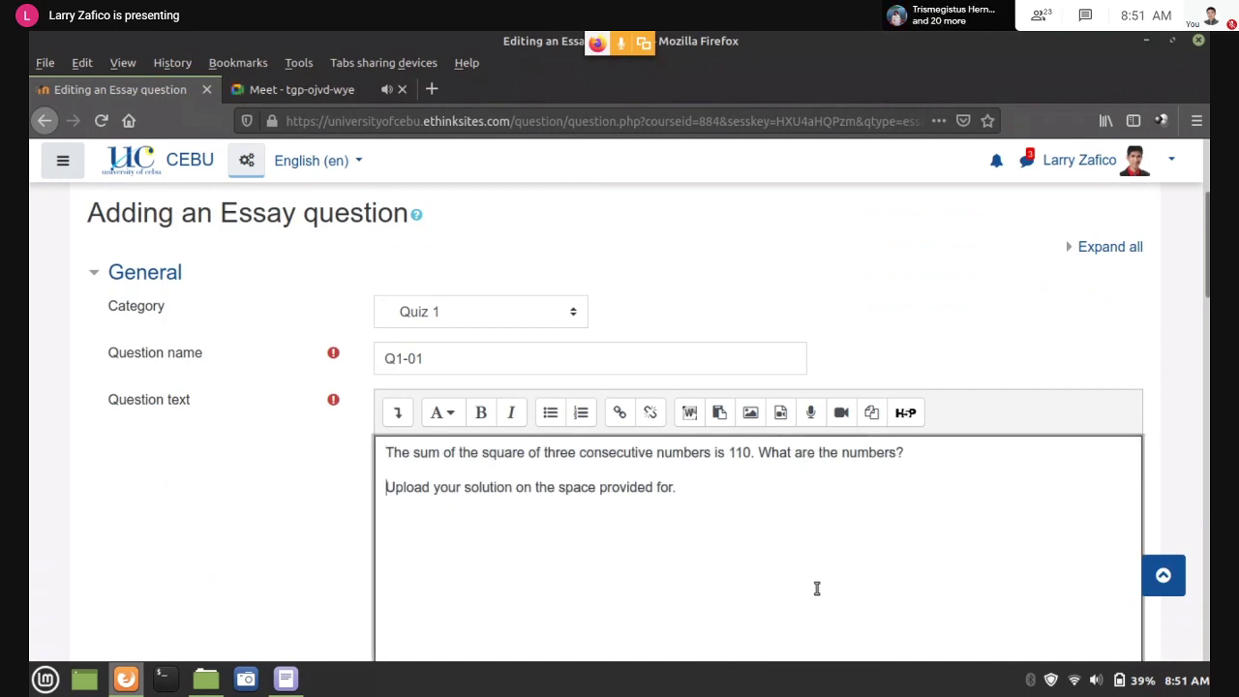
text(iNSTRUCTION)
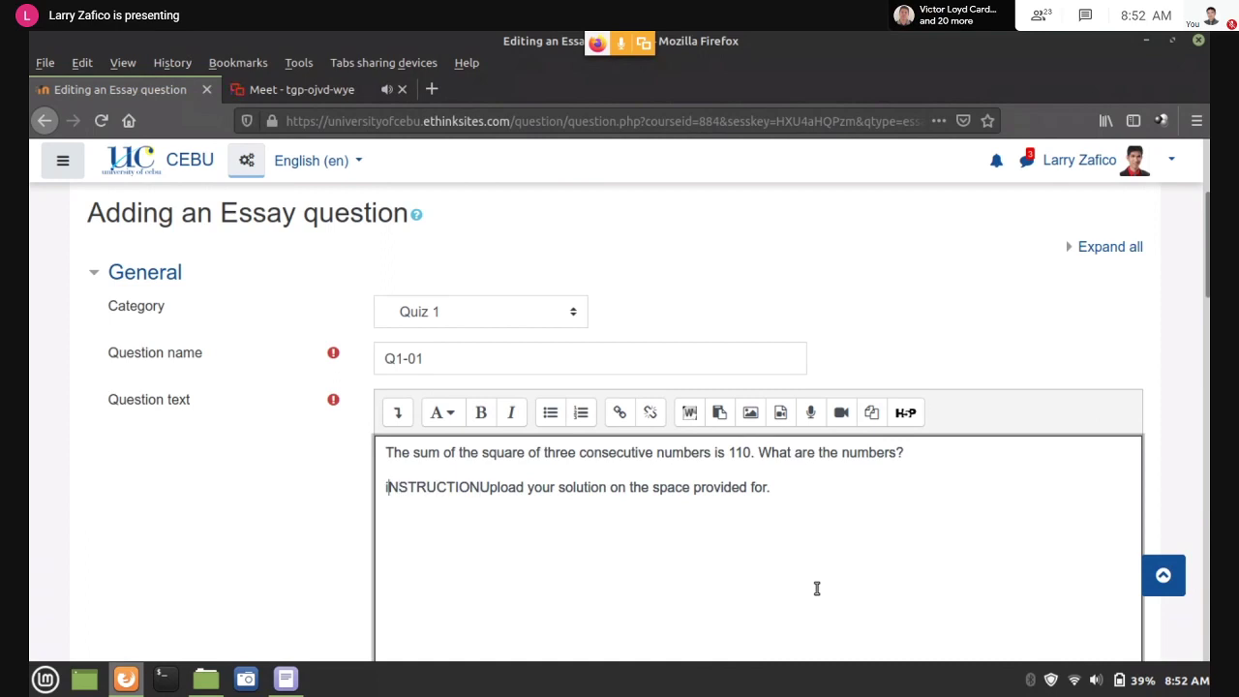
Step: Correct the capital I of INSTRUCTION and add a colon after it
key(BackSpace)
text(I)
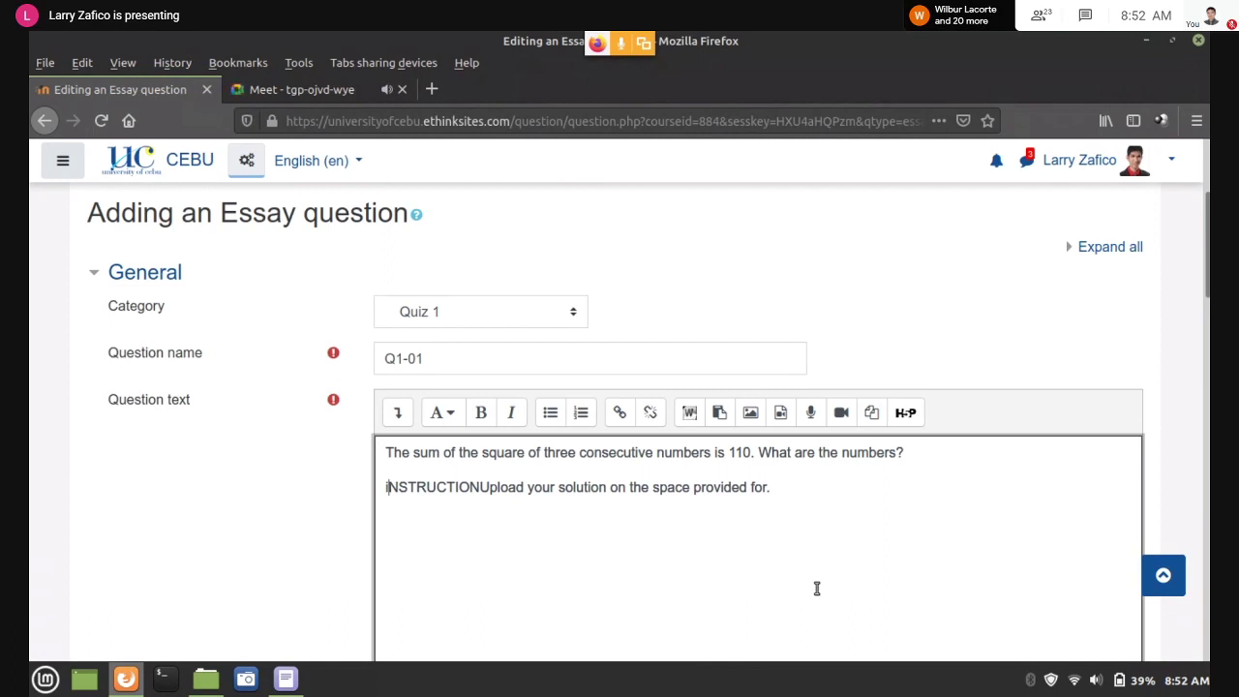
key(BackSpace)
text(I)
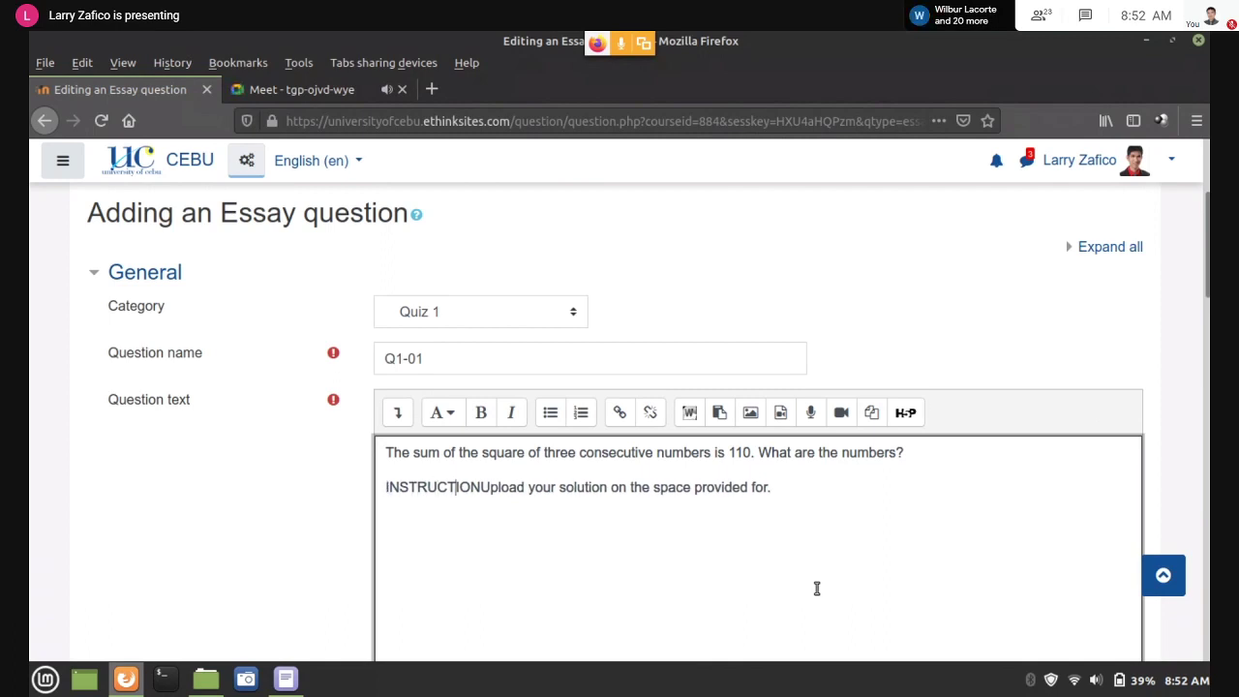
key(Right)
key(Right)
key(Right)
text(:)
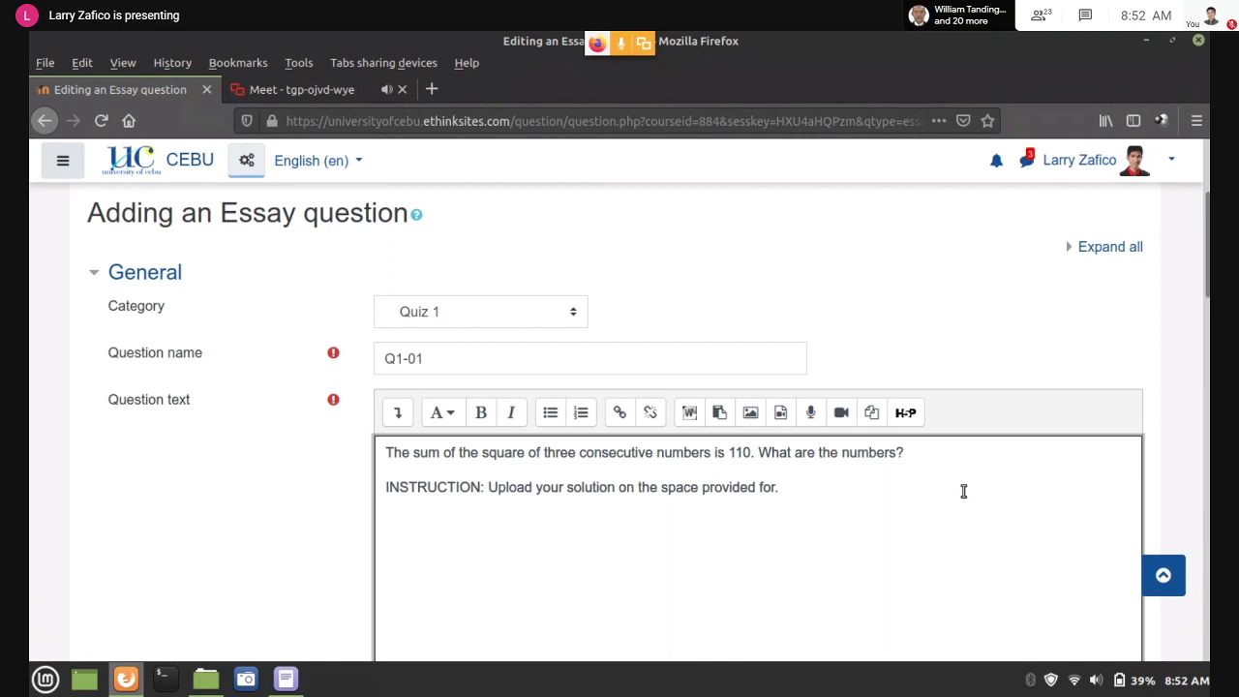
scroll(948, 507, down, 1)
scroll(949, 508, down, 10)
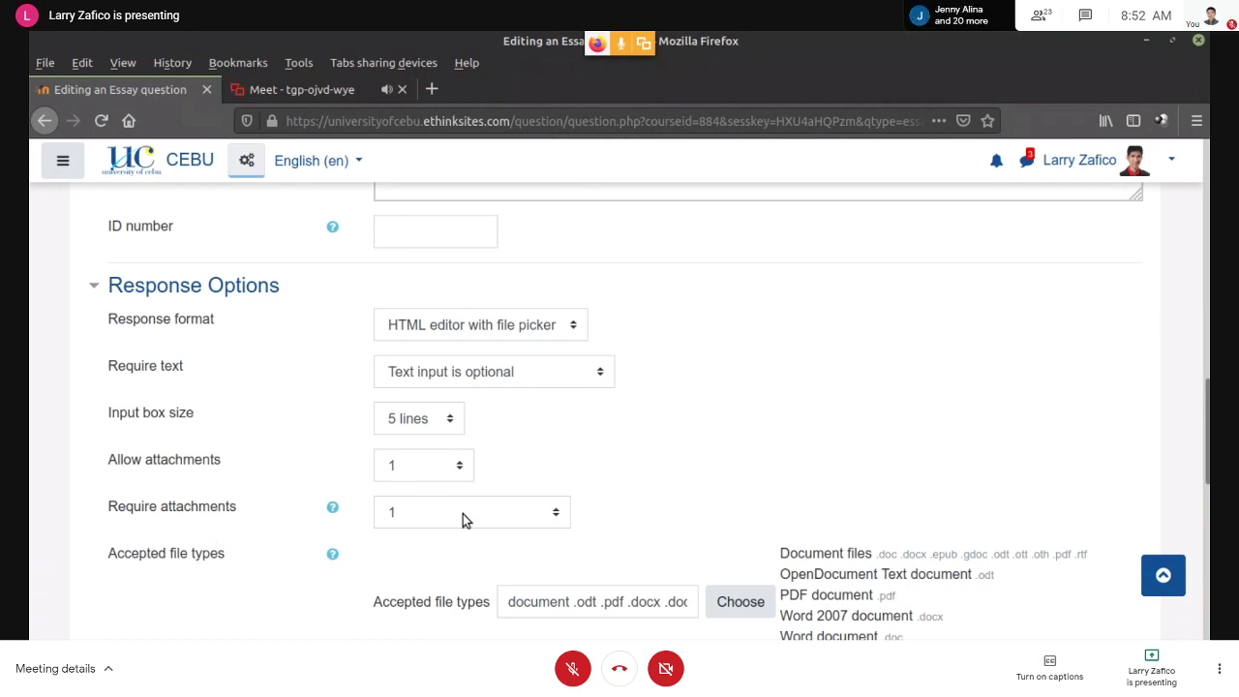
Step: Save essay question Q1-01 from the bottom of the form
scroll(733, 519, down, 2)
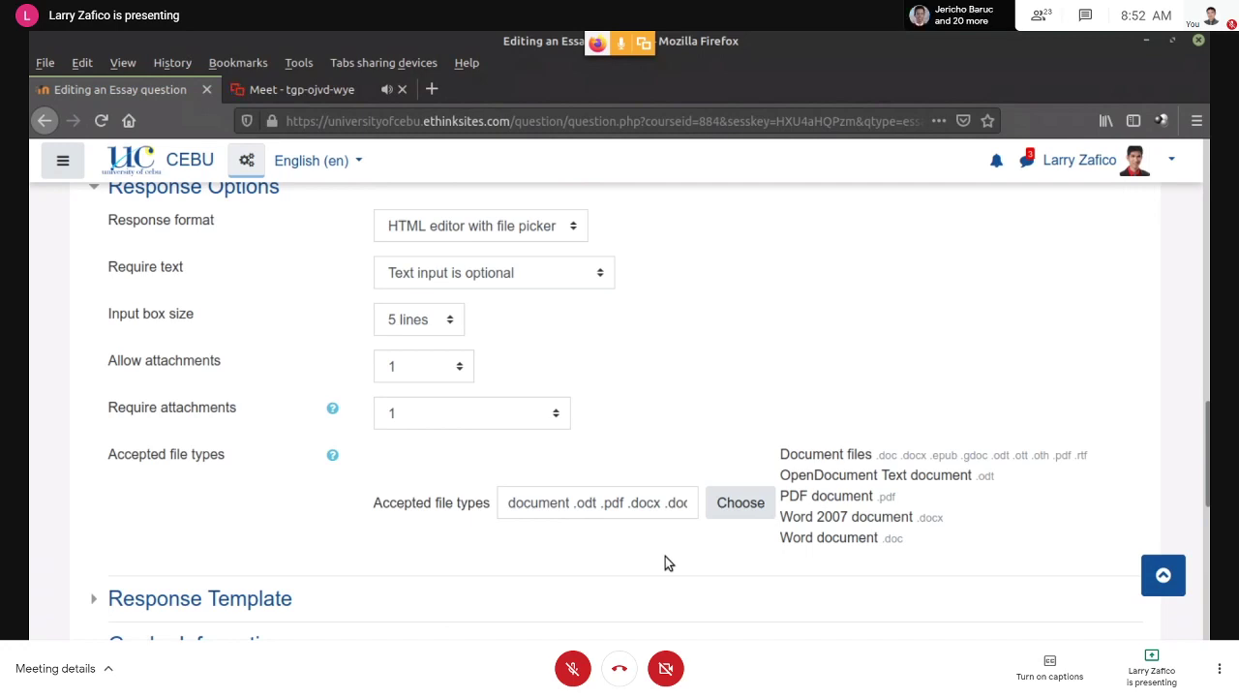
scroll(694, 557, down, 10)
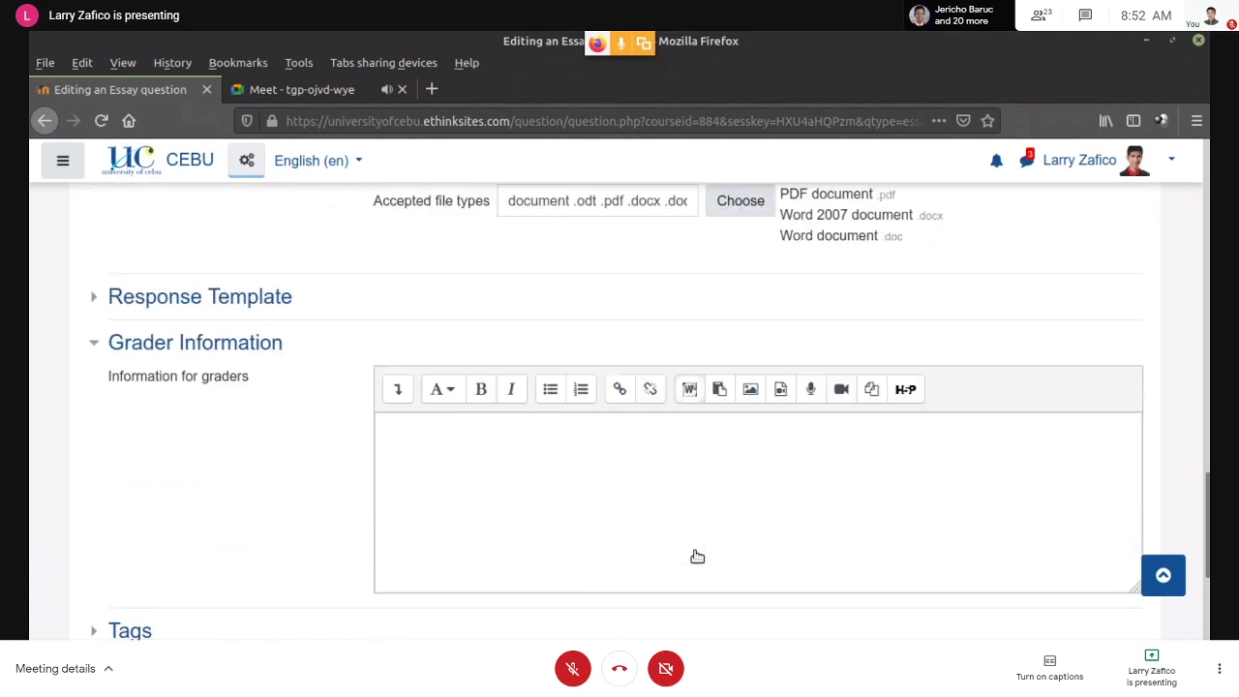
click(457, 397)
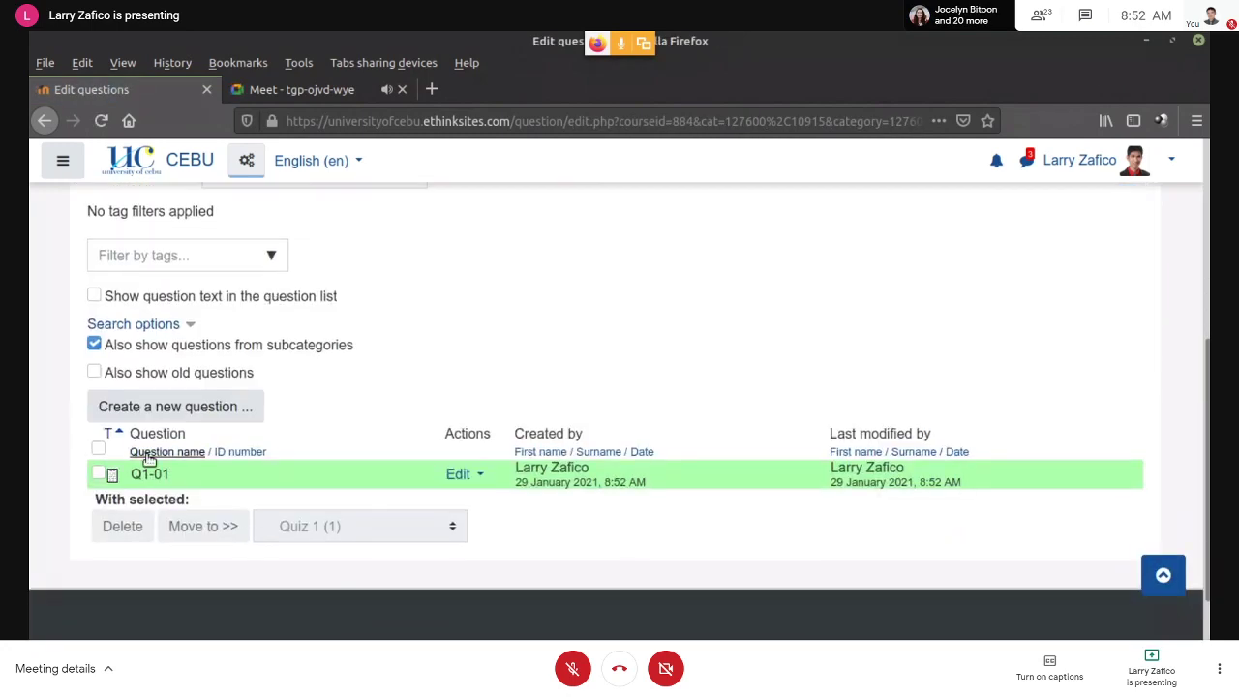
Step: Locate Q1-01 in the Quiz 1 question list and open its actions menu
scroll(489, 505, up, 2)
scroll(436, 479, up, 1)
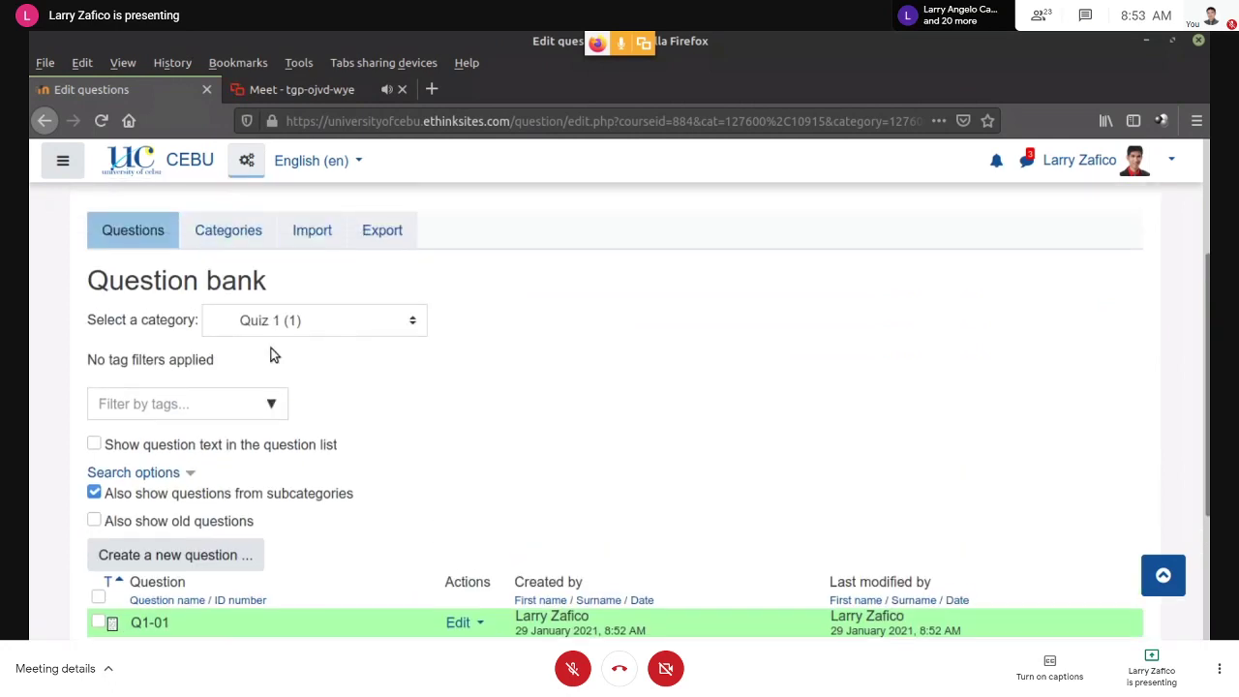
scroll(538, 483, down, 1)
scroll(537, 482, down, 2)
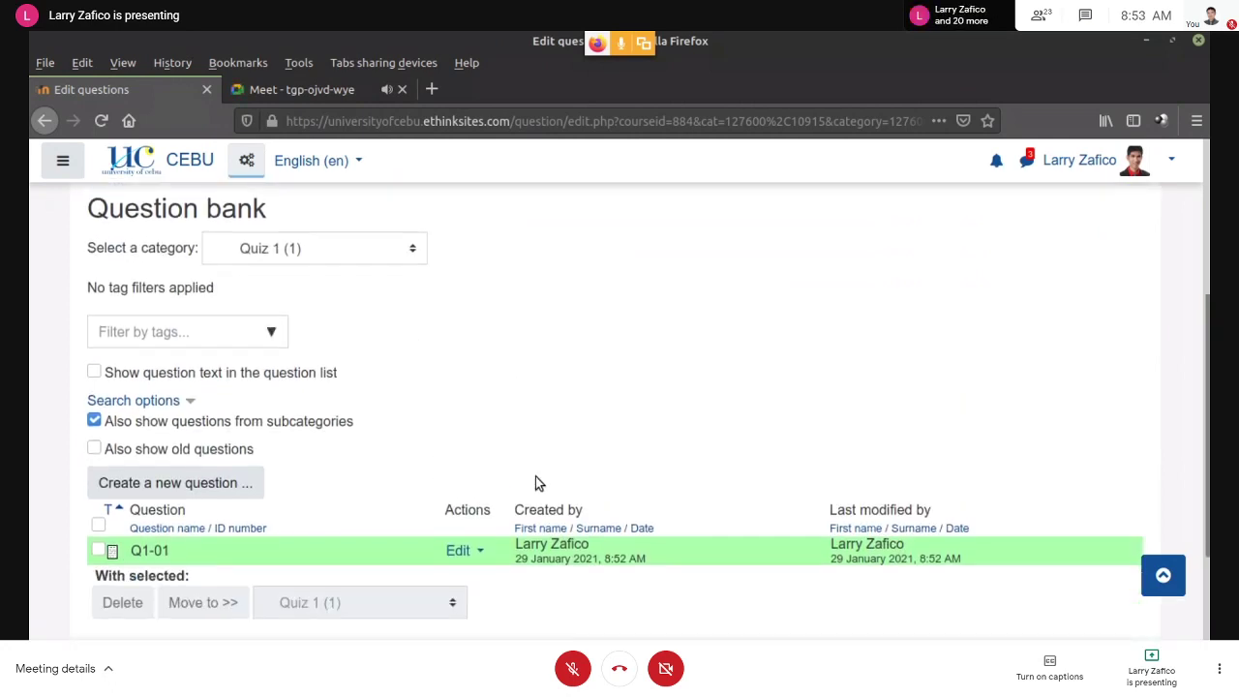
scroll(515, 577, down, 1)
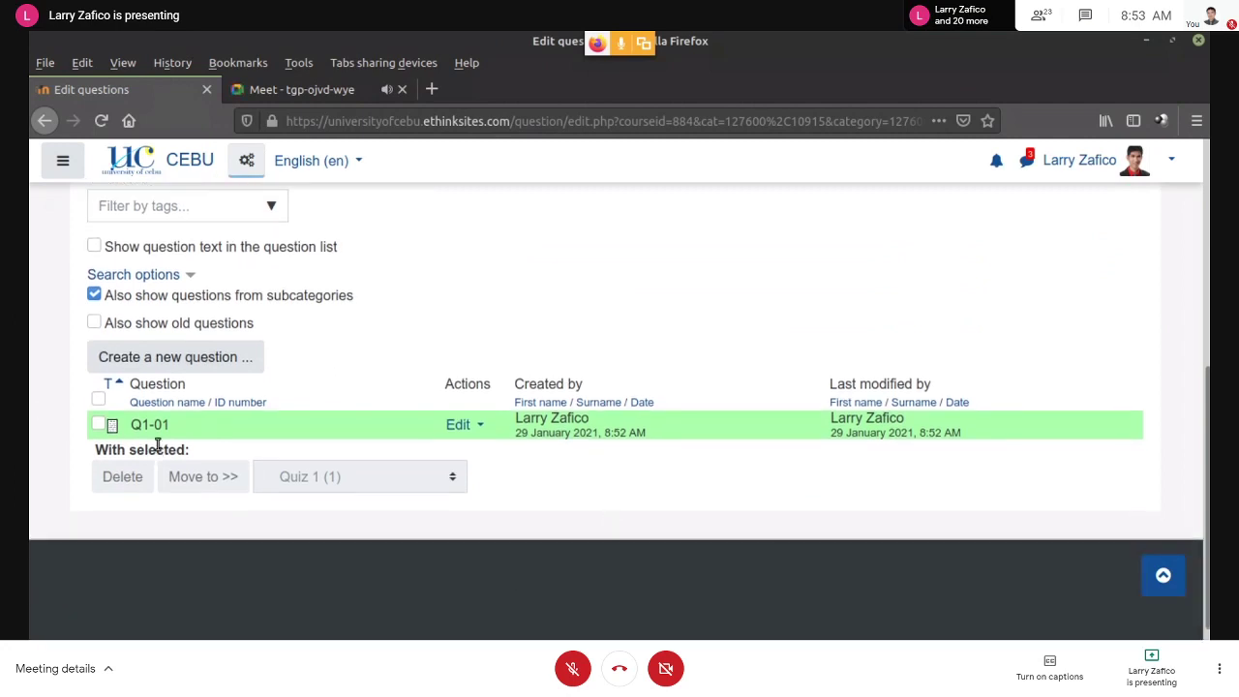
click(484, 431)
click(442, 439)
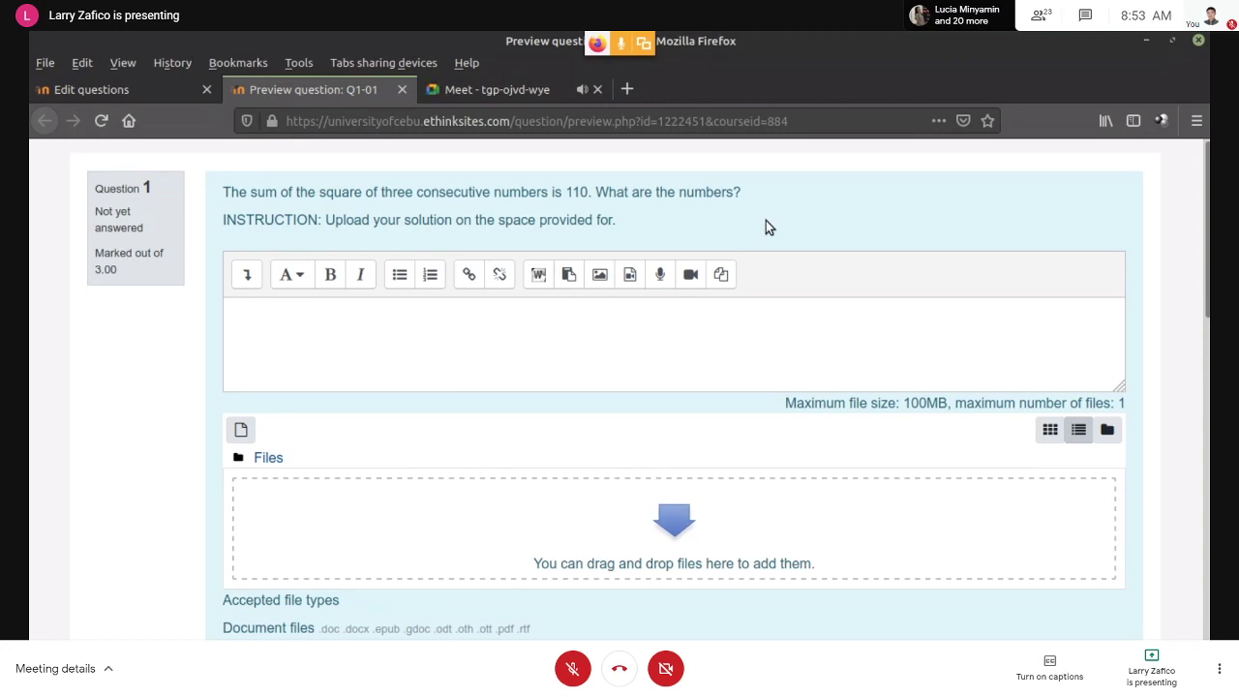
click(491, 334)
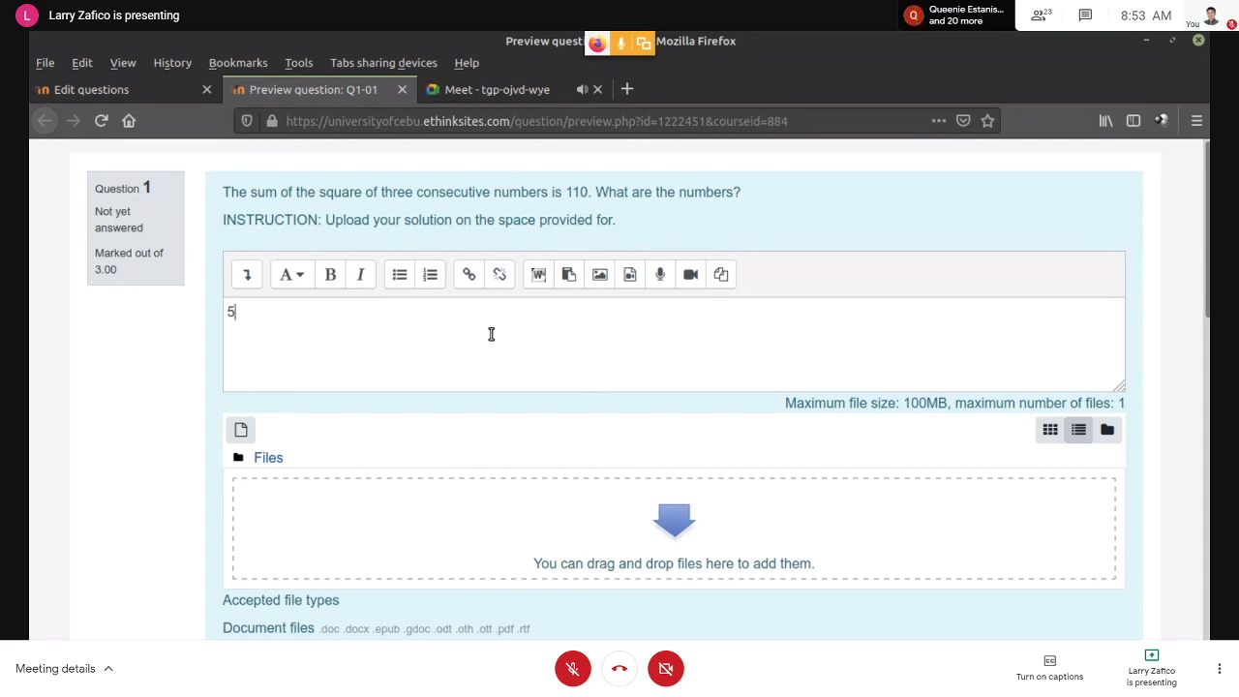
text(5, 6, 7)
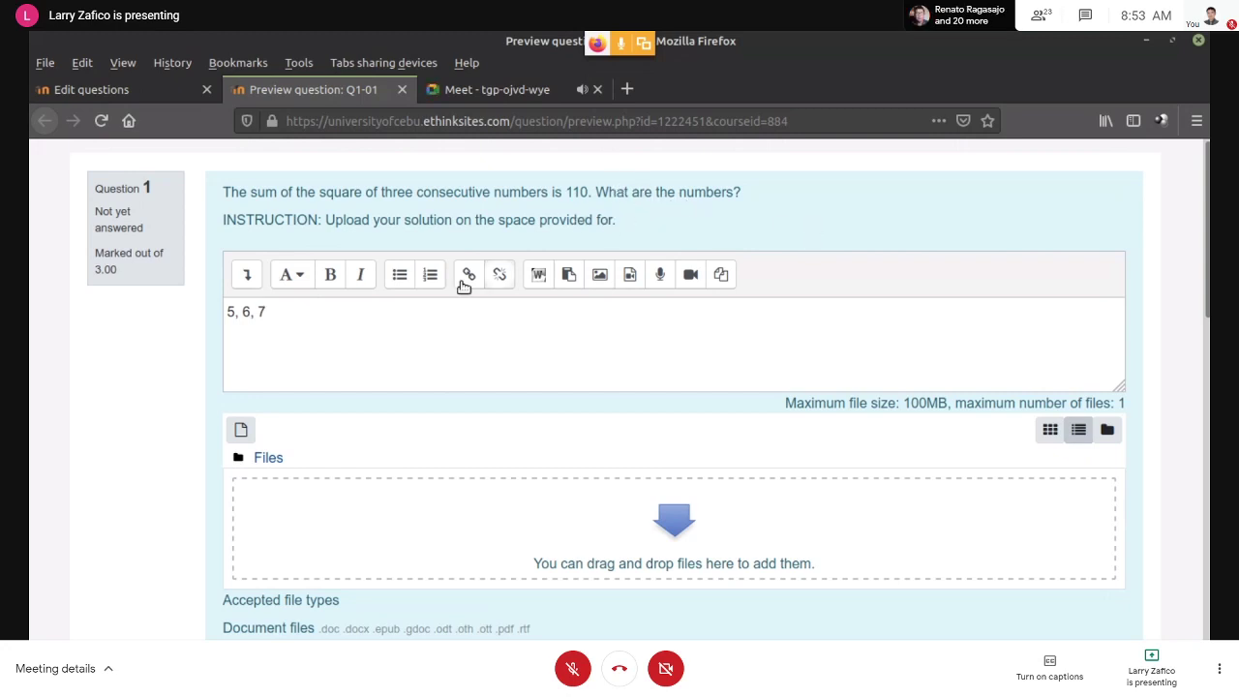
scroll(423, 484, down, 3)
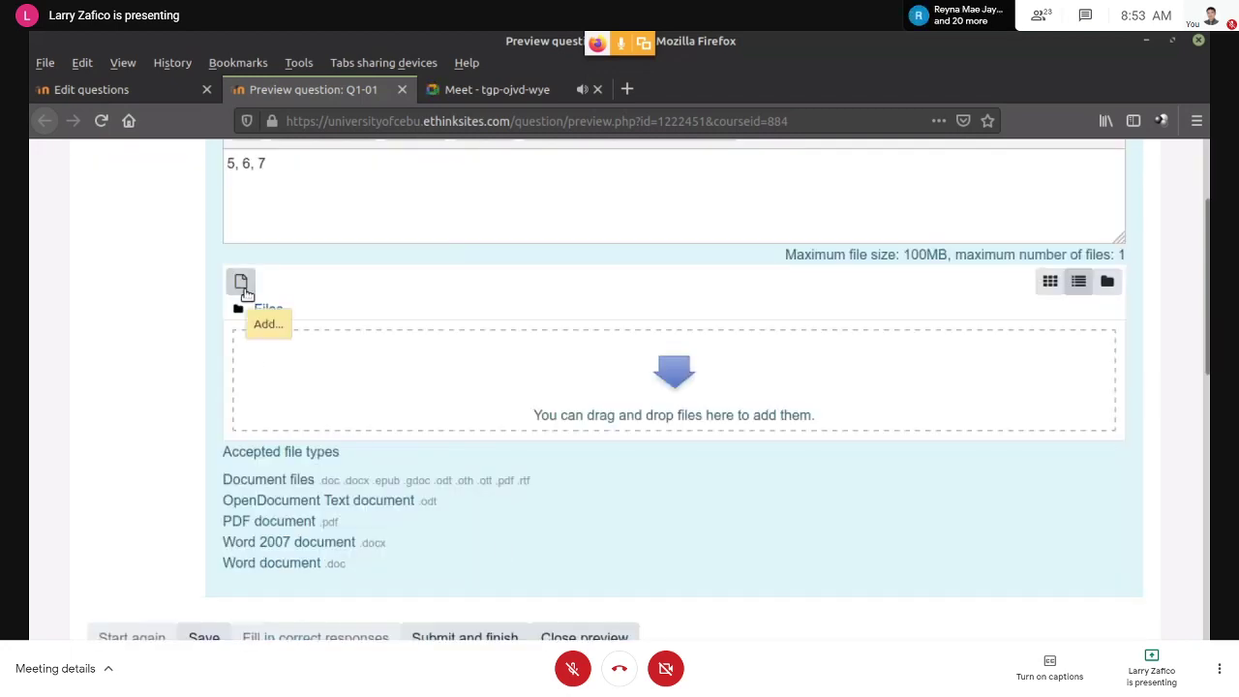
click(242, 284)
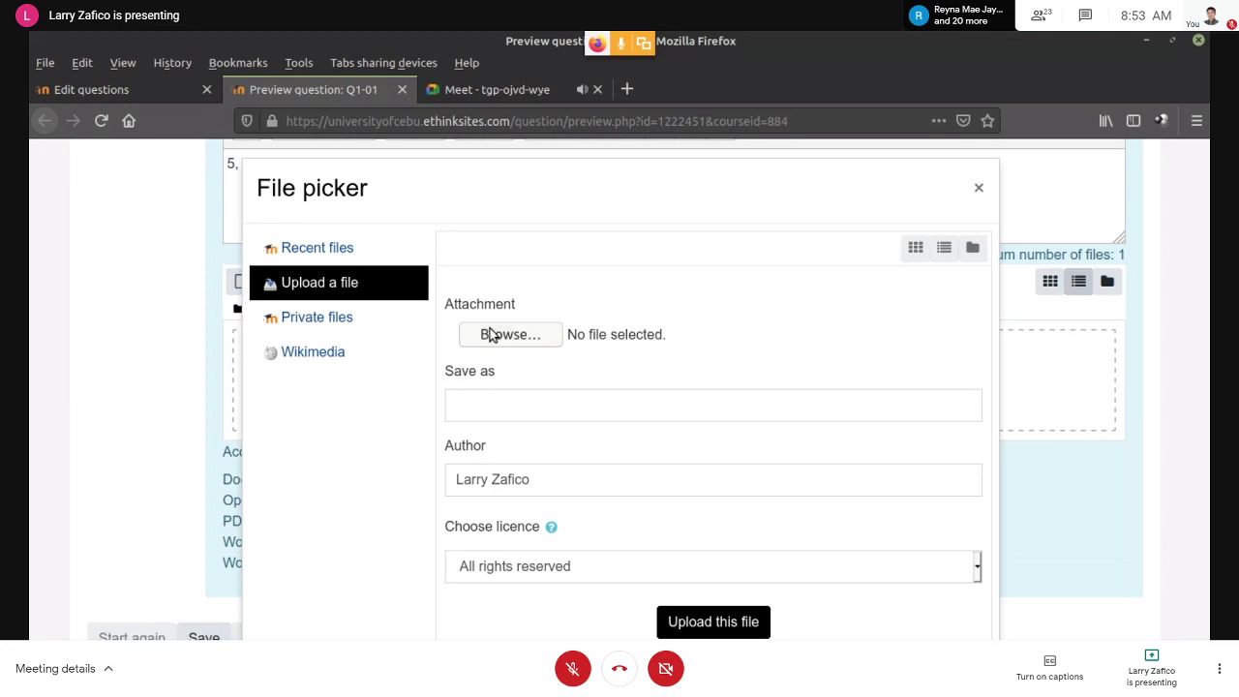
click(507, 335)
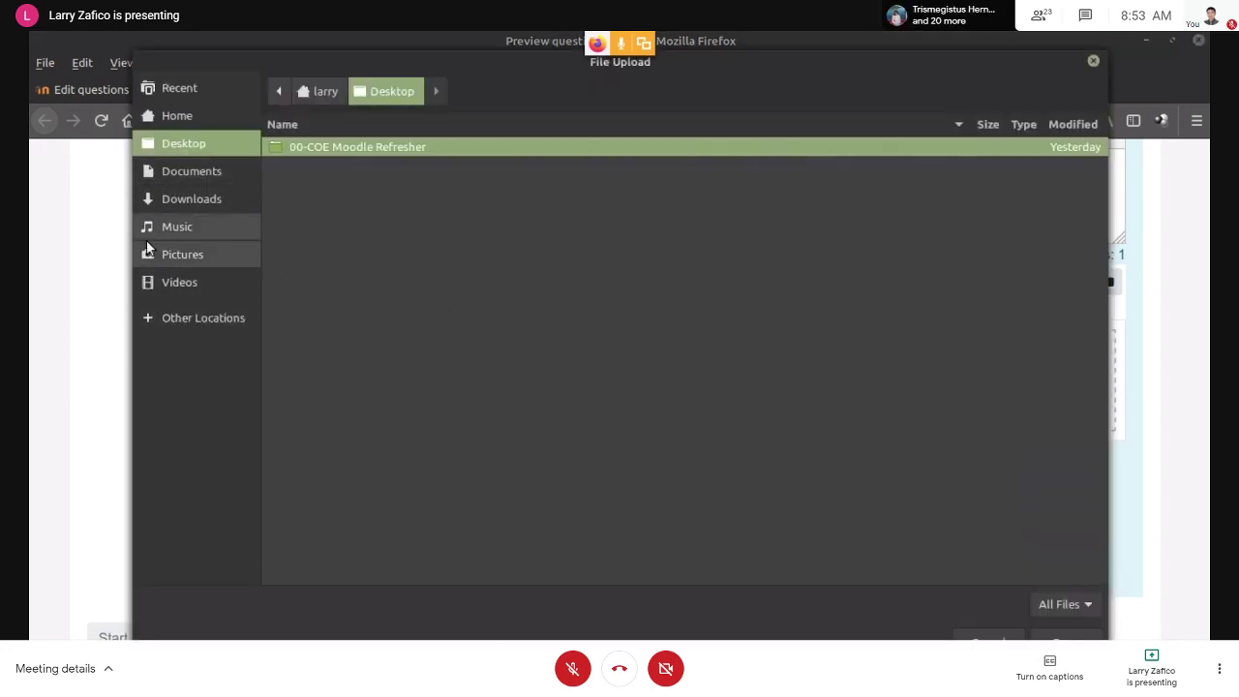
click(987, 640)
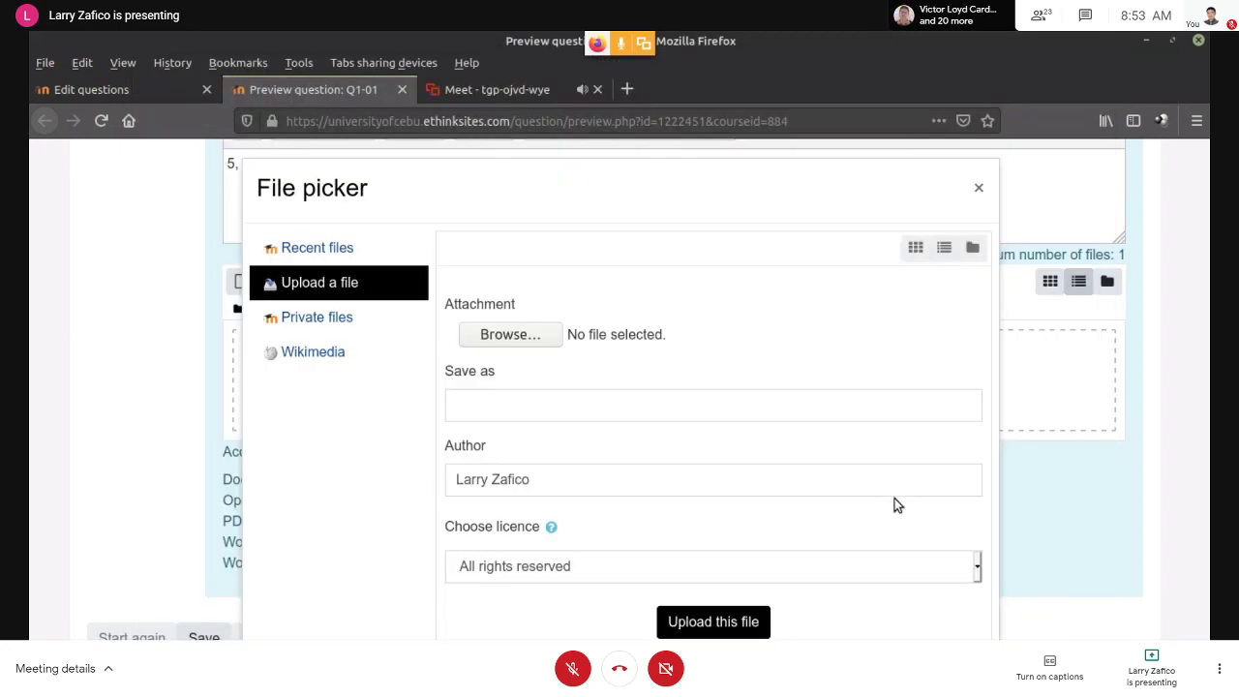
click(977, 189)
scroll(829, 580, down, 3)
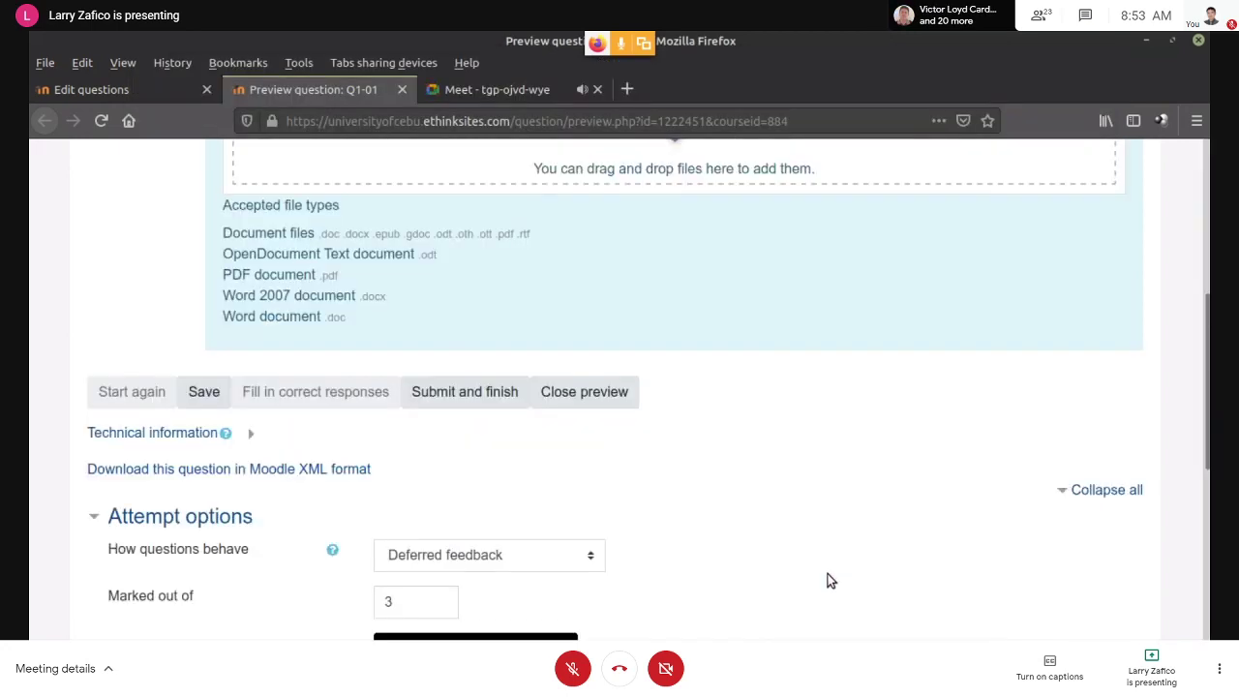
scroll(825, 571, up, 4)
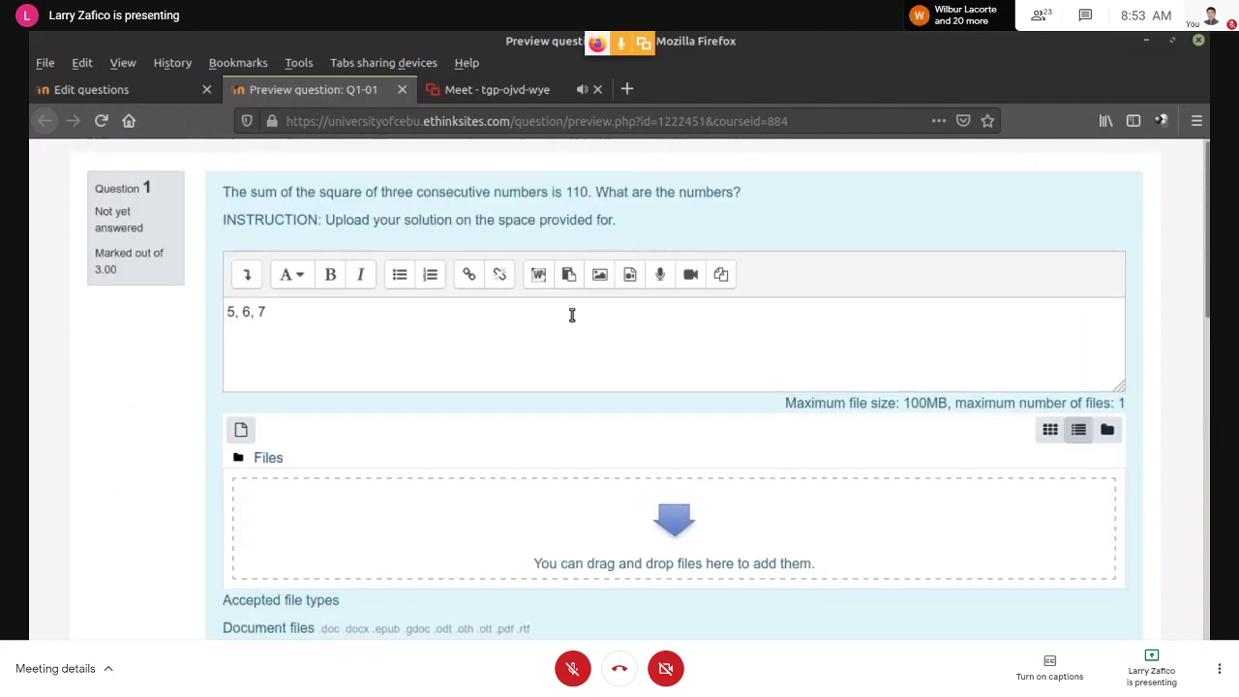
click(403, 89)
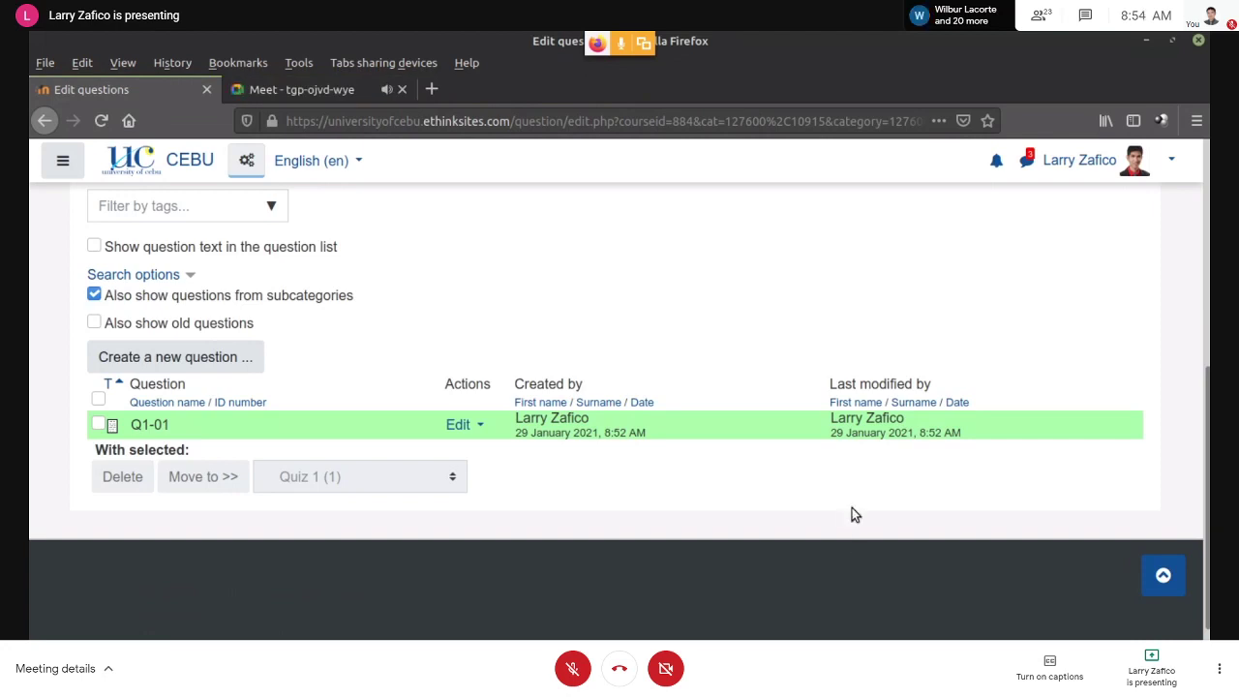
Step: Preview question Q1-01 from its Edit menu
click(462, 425)
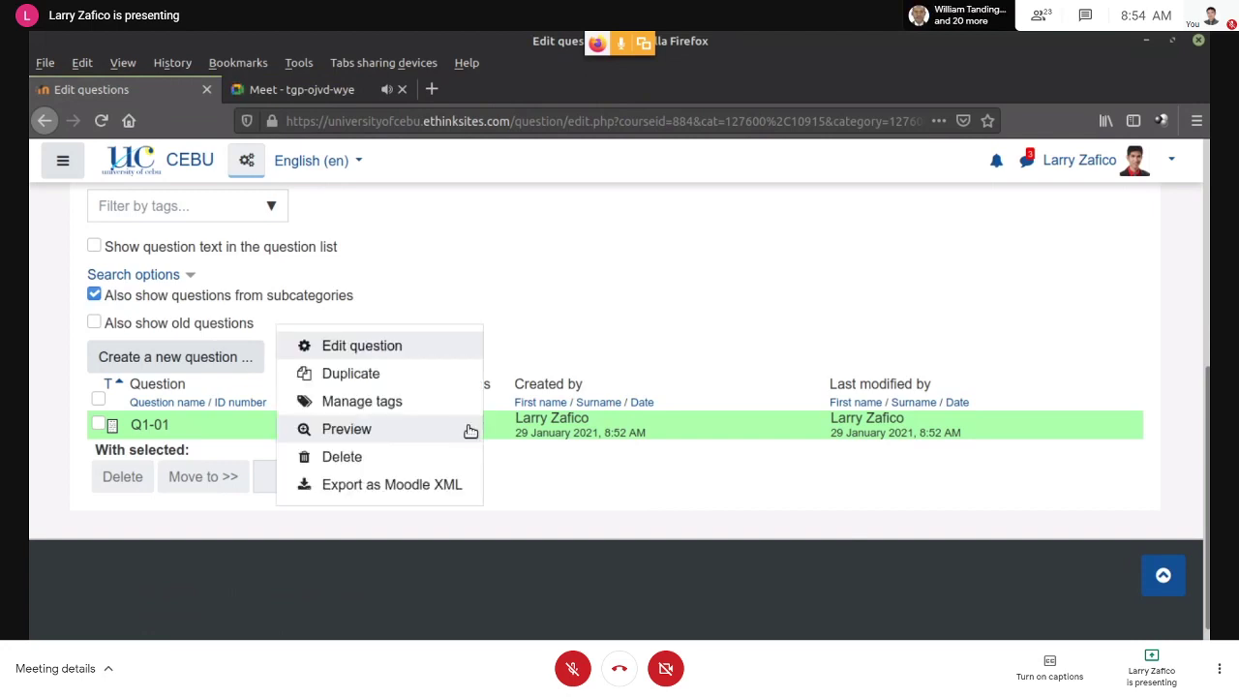
click(469, 430)
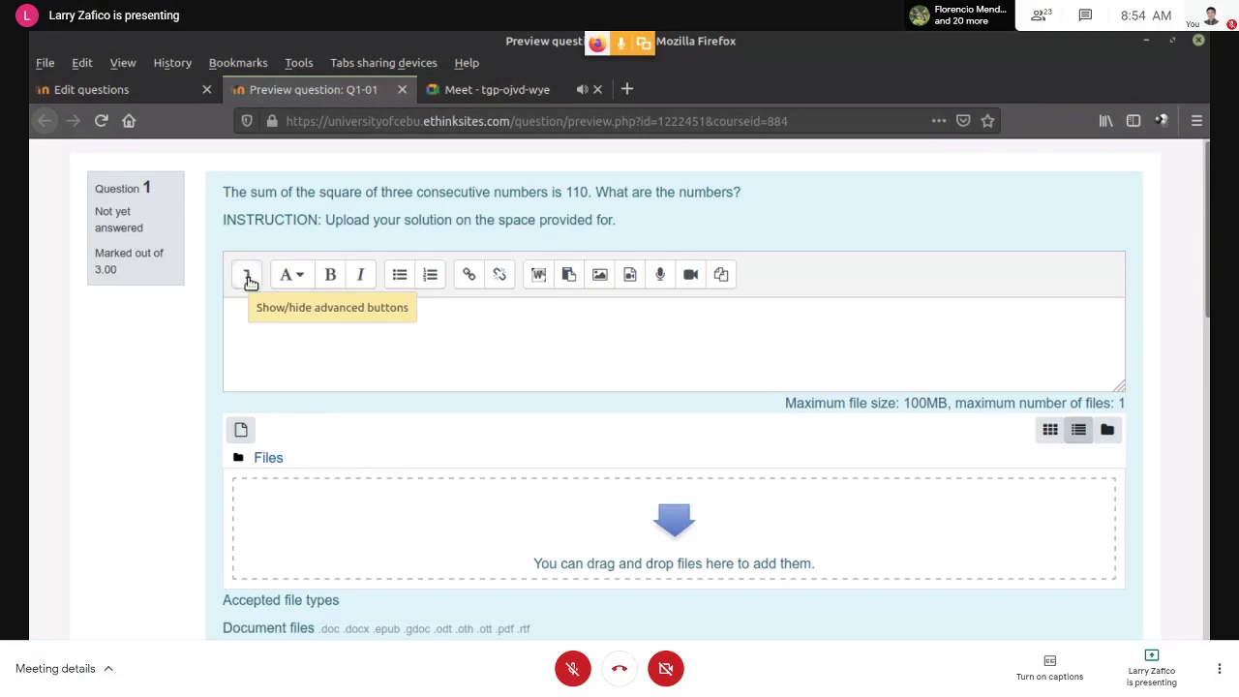
Step: Show the answer editor's advanced buttons, then open and close the MathType editor
click(248, 278)
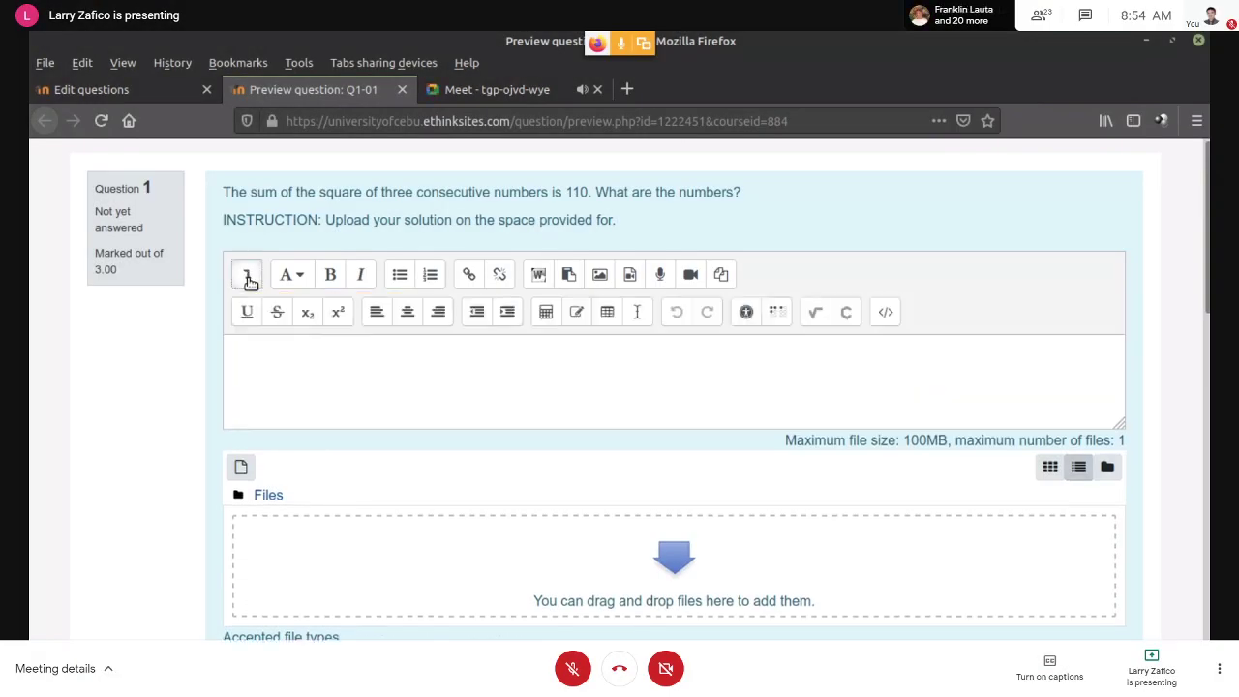
click(817, 314)
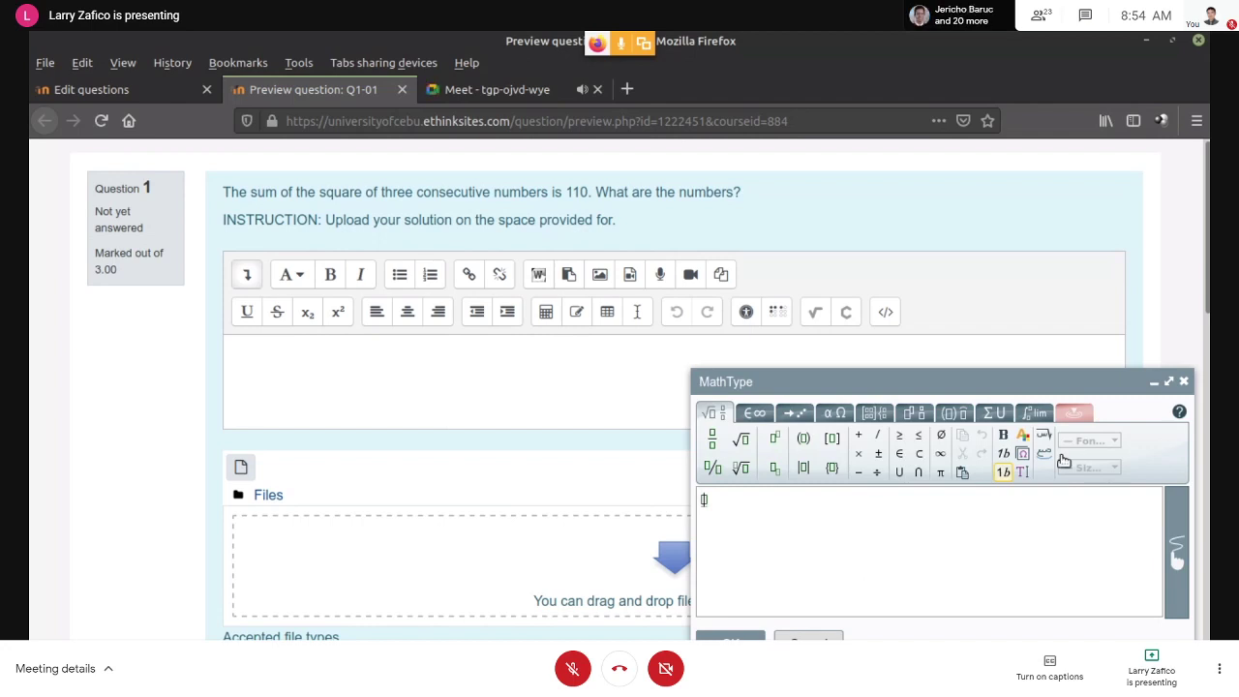
click(1183, 381)
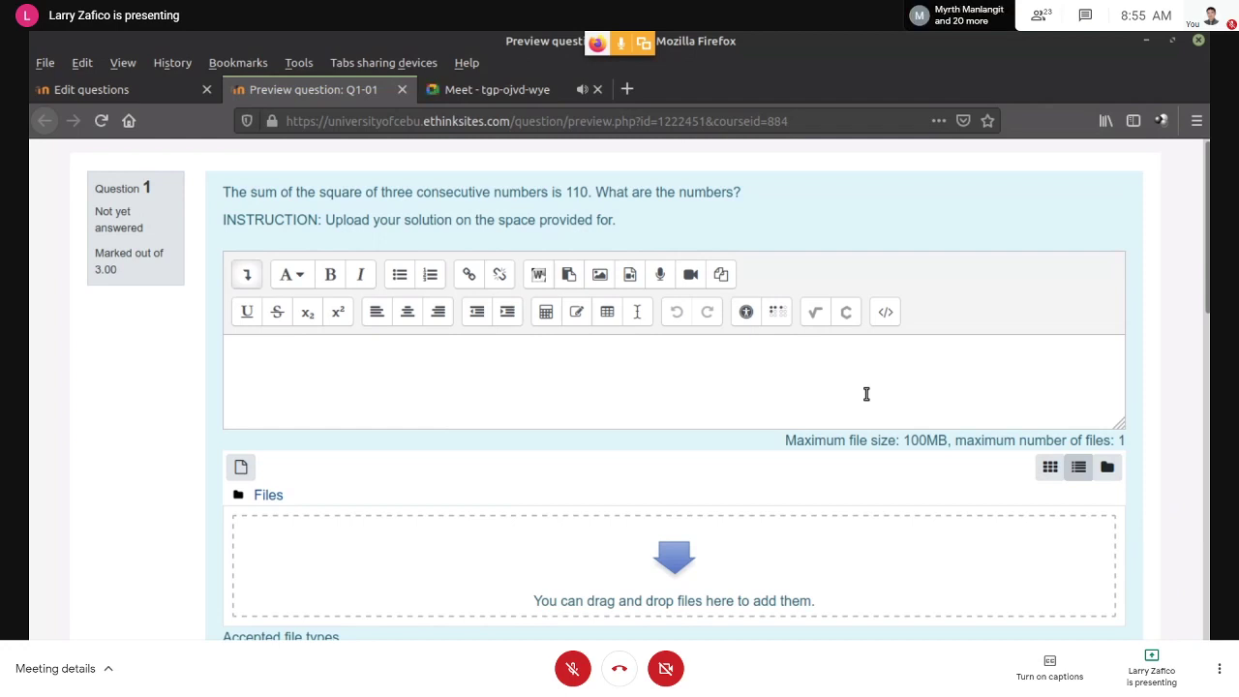
Step: Close the Q1-01 preview and minimize Firefox to show the question notes file
click(400, 89)
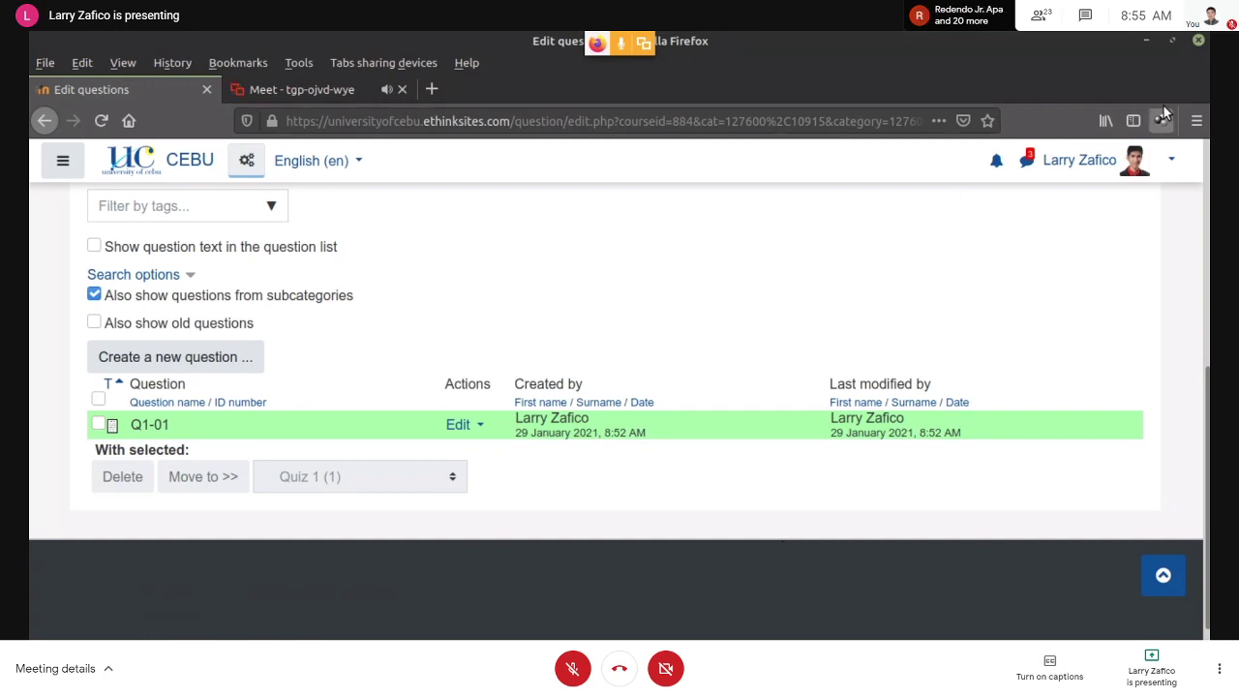
click(1147, 41)
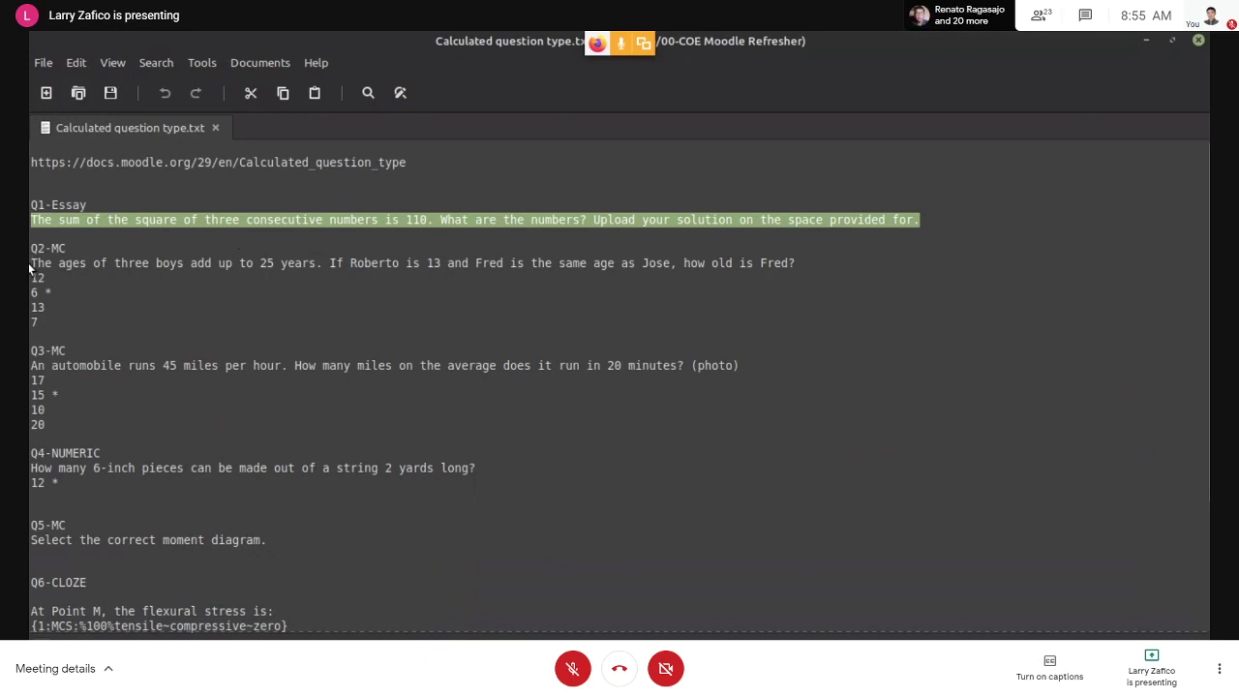
Step: Copy the Q2-MC ages question sentence from the notes and return to Moodle
drag(32, 261, 809, 263)
key(ctrl+c)
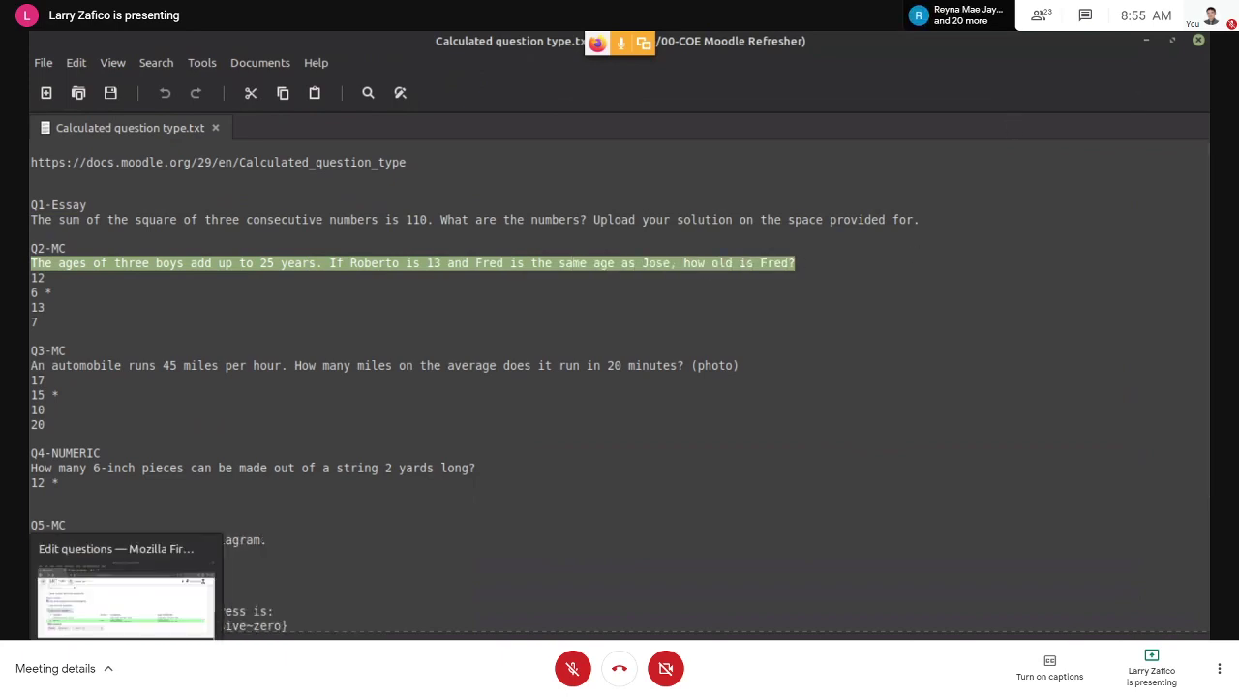
click(127, 637)
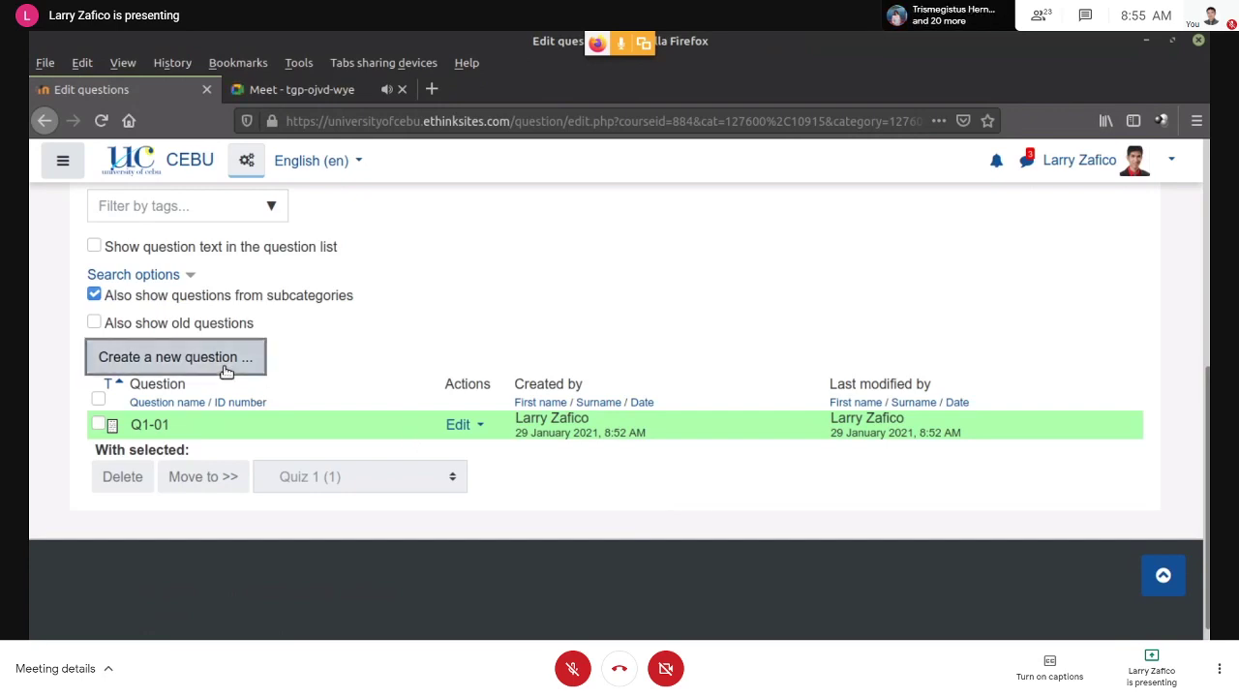
Step: Add a new multiple choice question in Quiz 1 named Q1-02
click(223, 367)
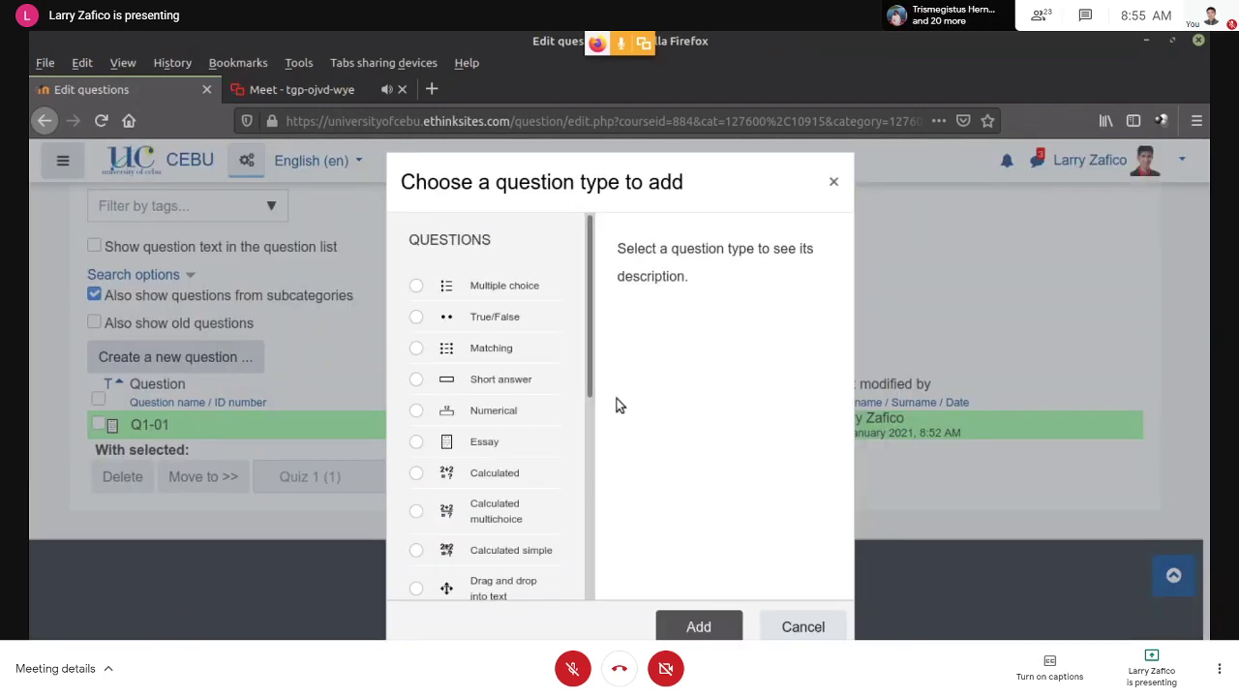
click(416, 286)
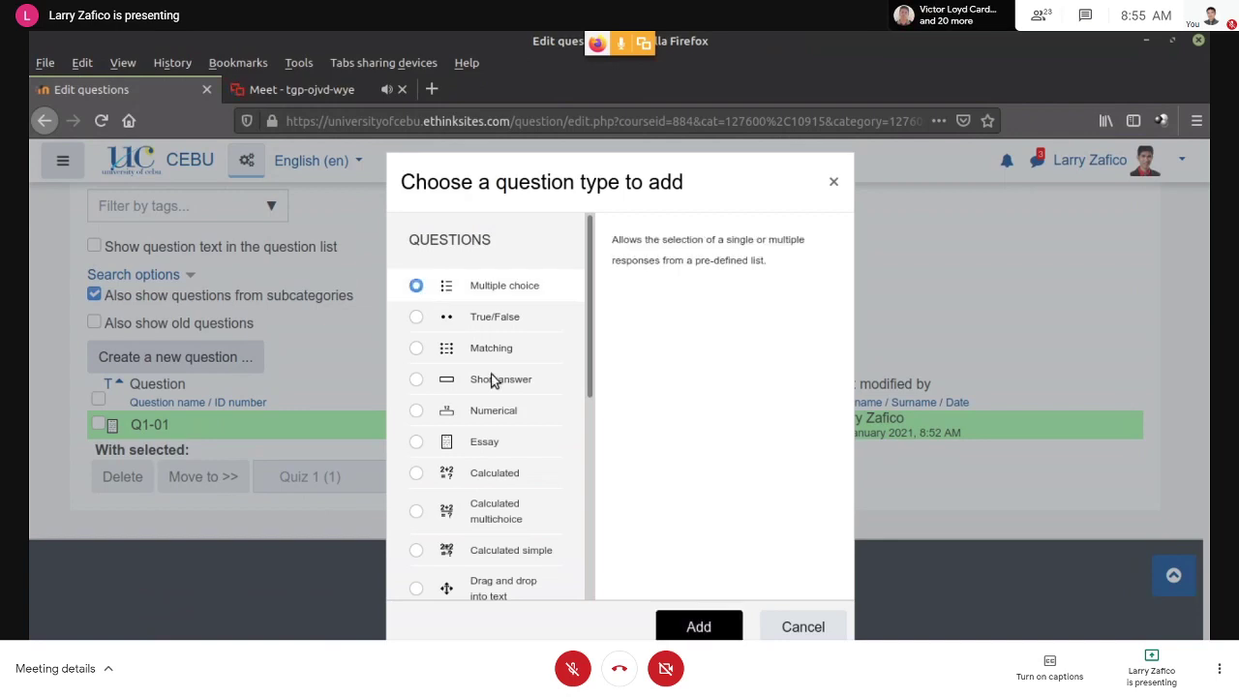
click(698, 627)
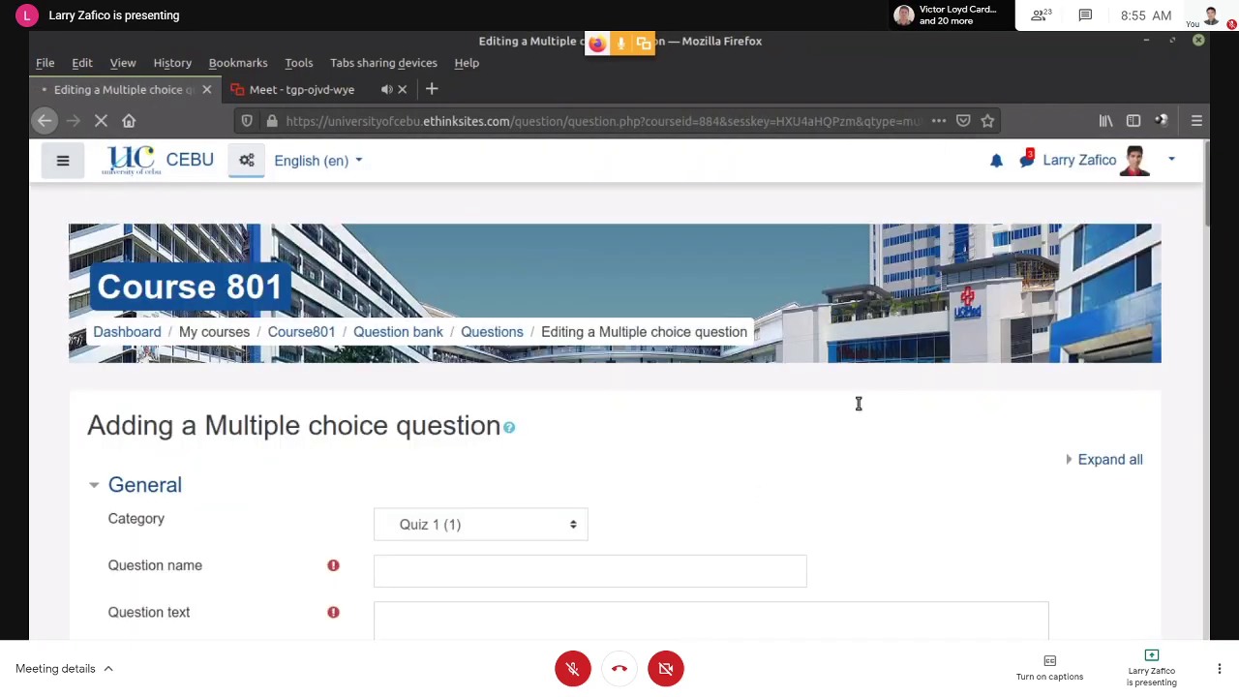
scroll(858, 404, down, 2)
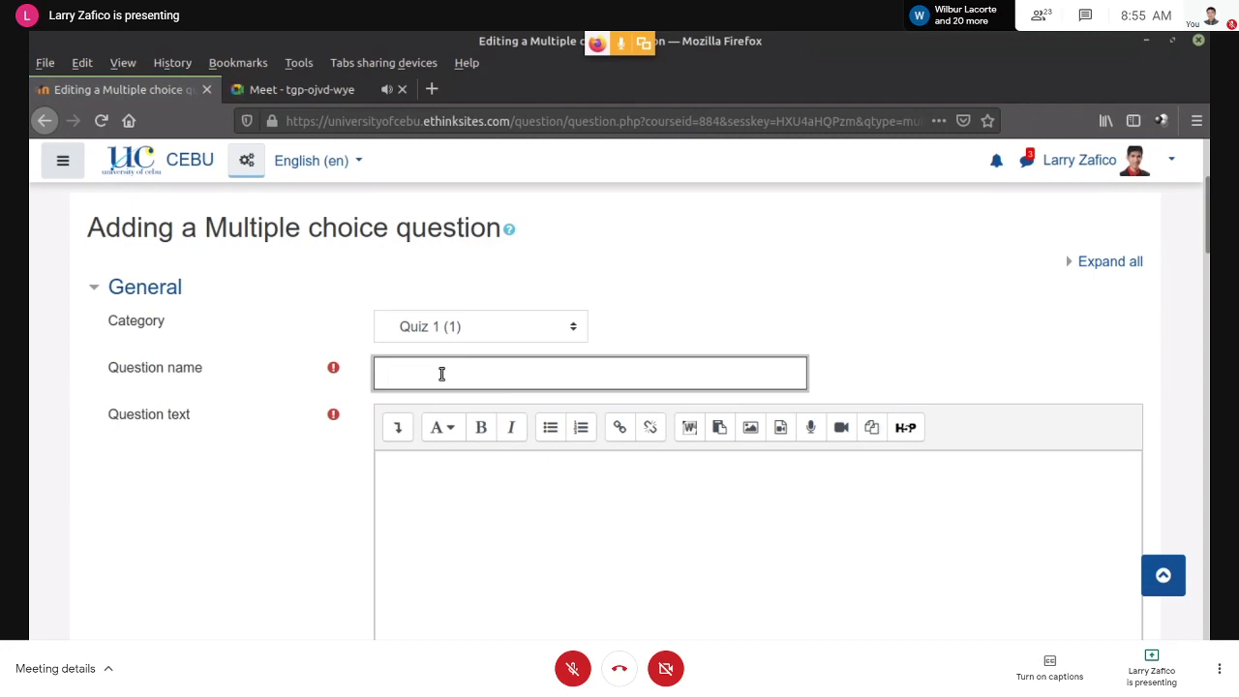
text(Q1)
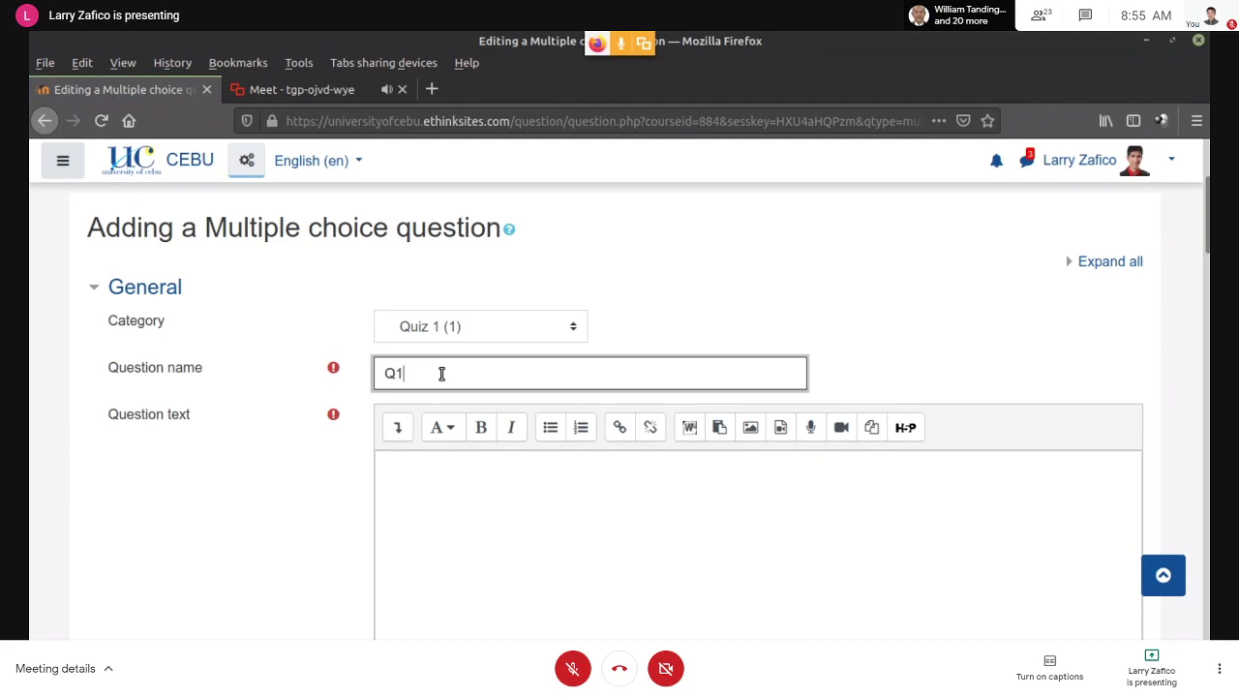
text(-02)
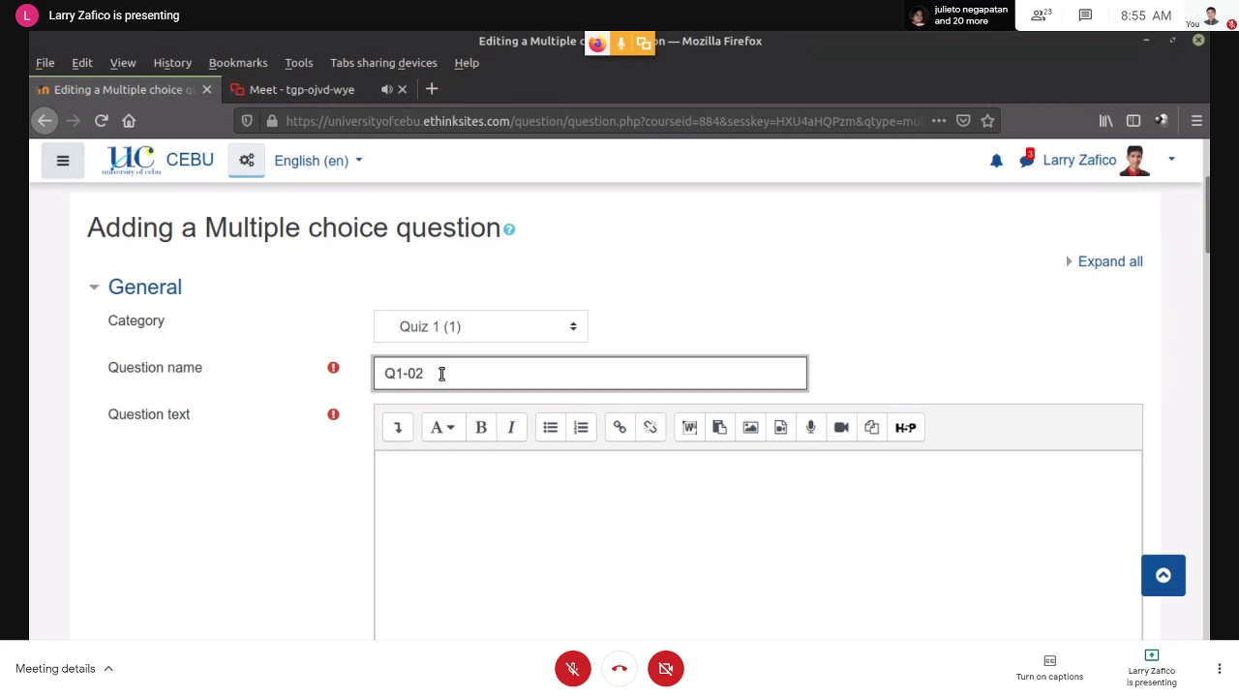
scroll(620, 503, down, 2)
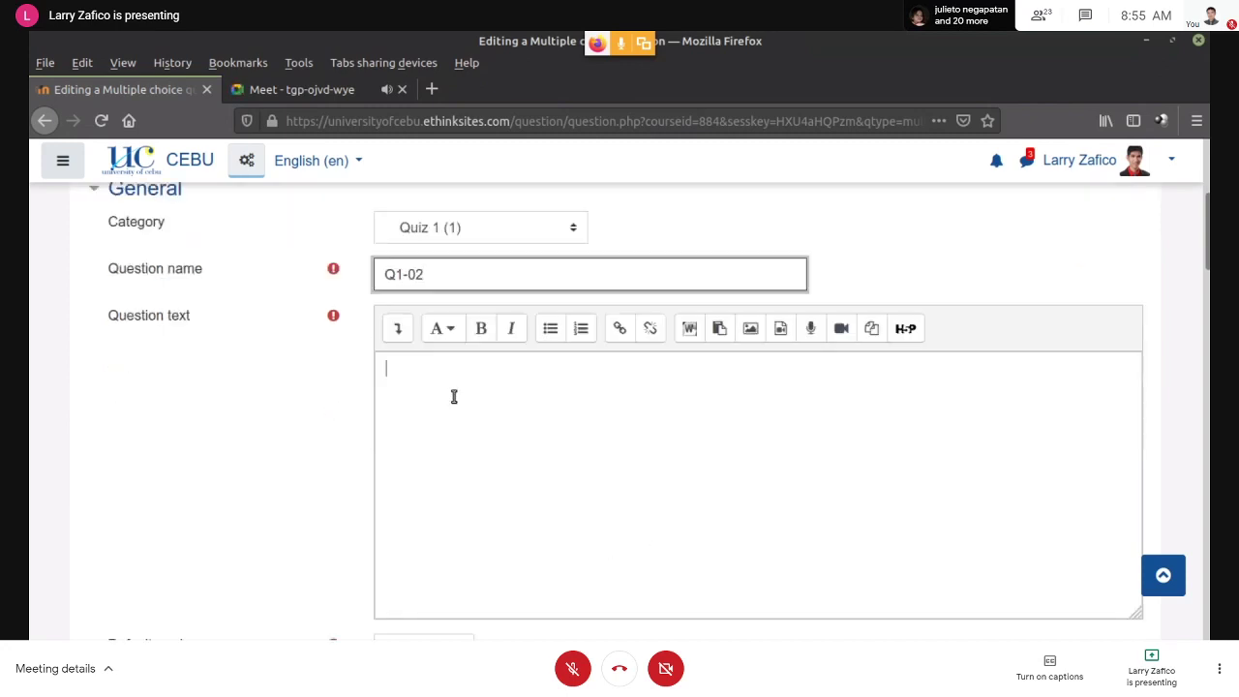
Step: Paste the three boys' ages sentence into Q1-02's question text
click(454, 397)
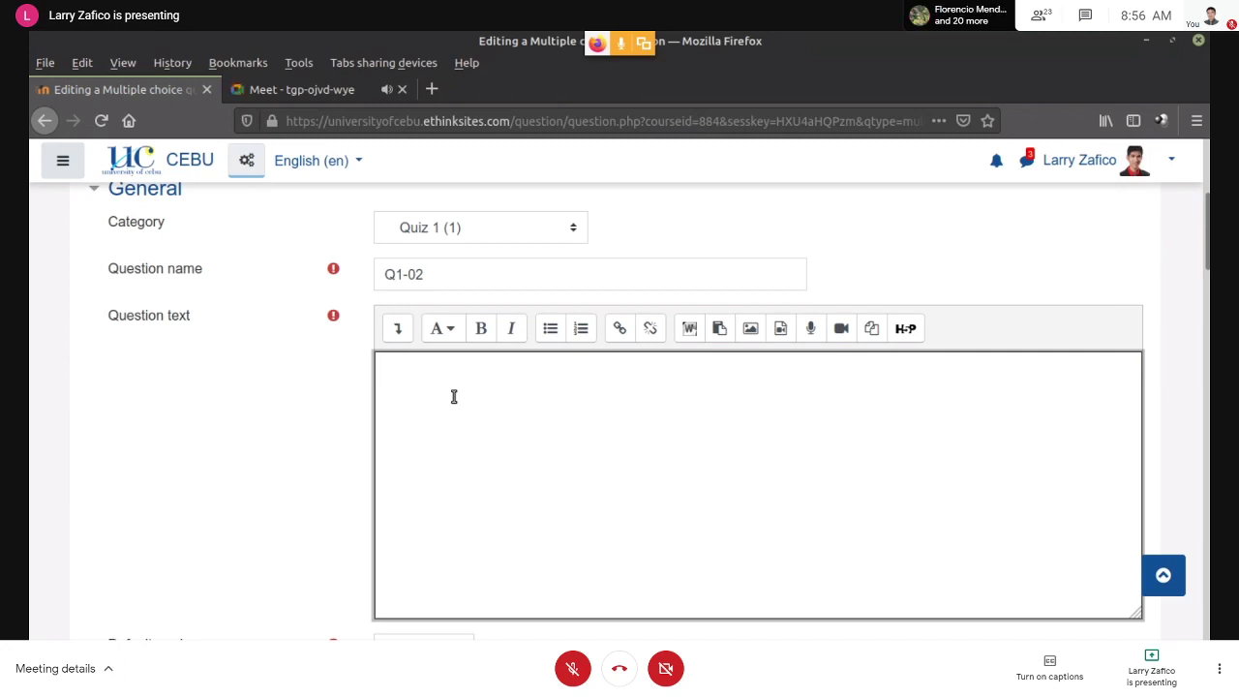
key(ctrl+v)
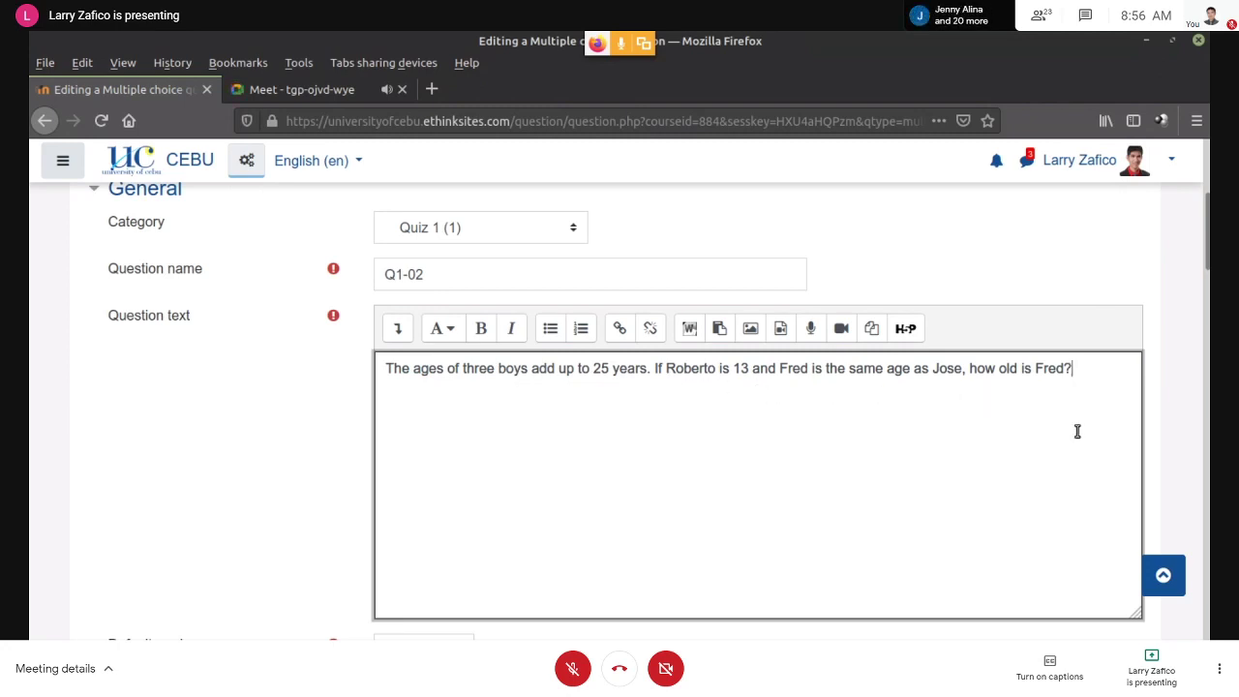
scroll(976, 522, down, 1)
scroll(973, 522, down, 2)
scroll(971, 519, up, 1)
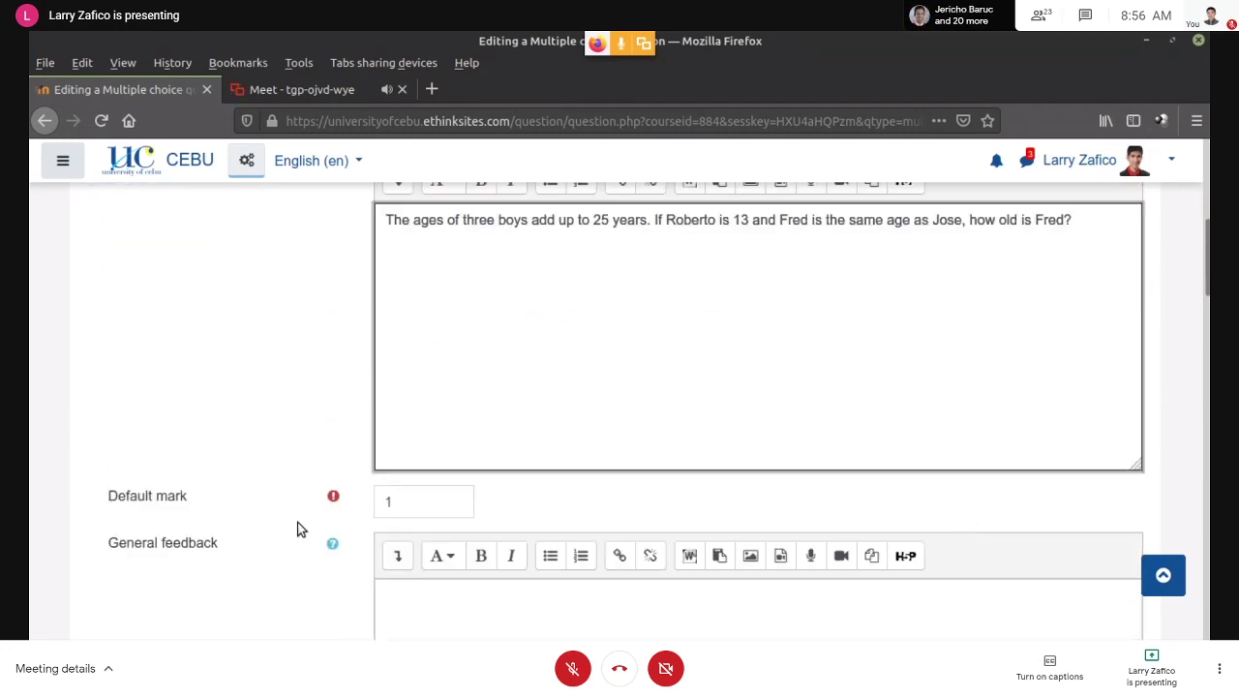
scroll(780, 516, down, 3)
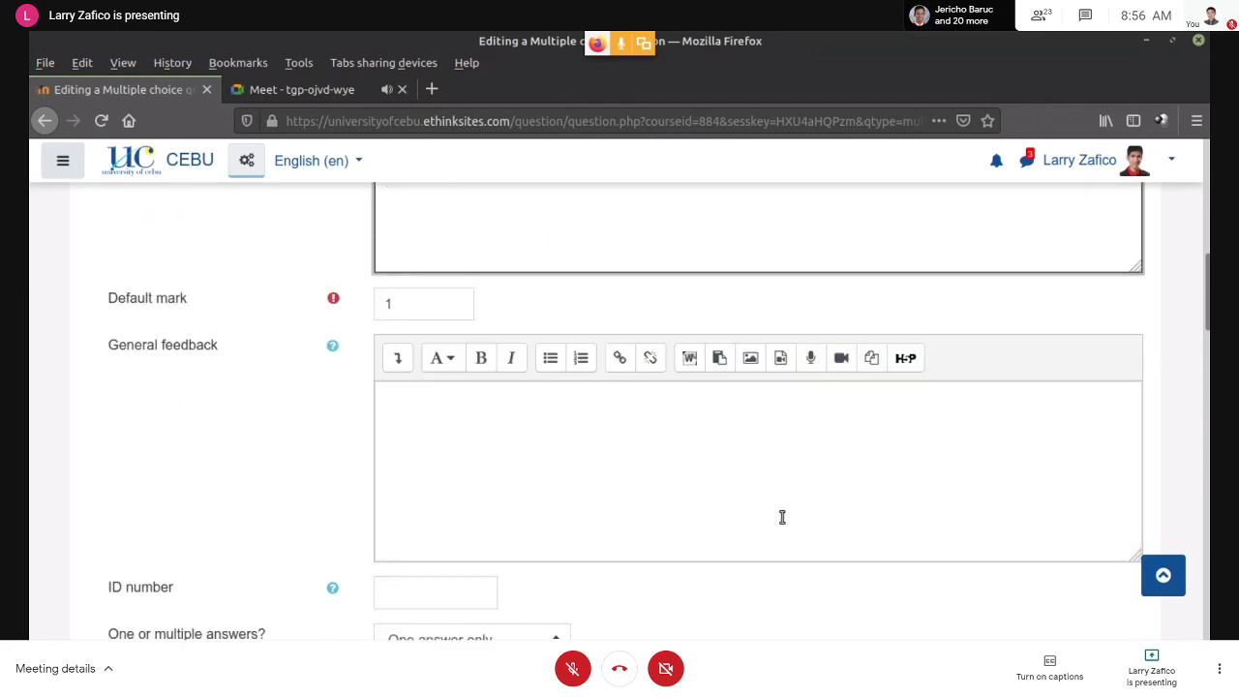
scroll(824, 492, down, 2)
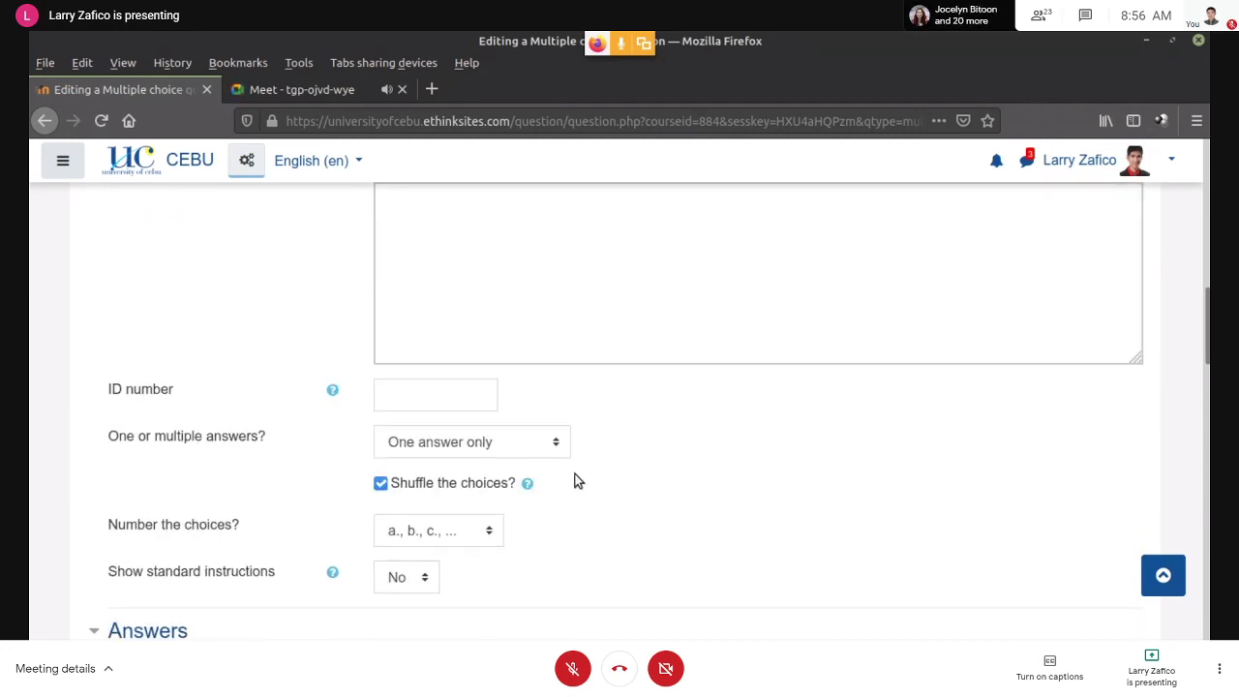
scroll(656, 521, down, 2)
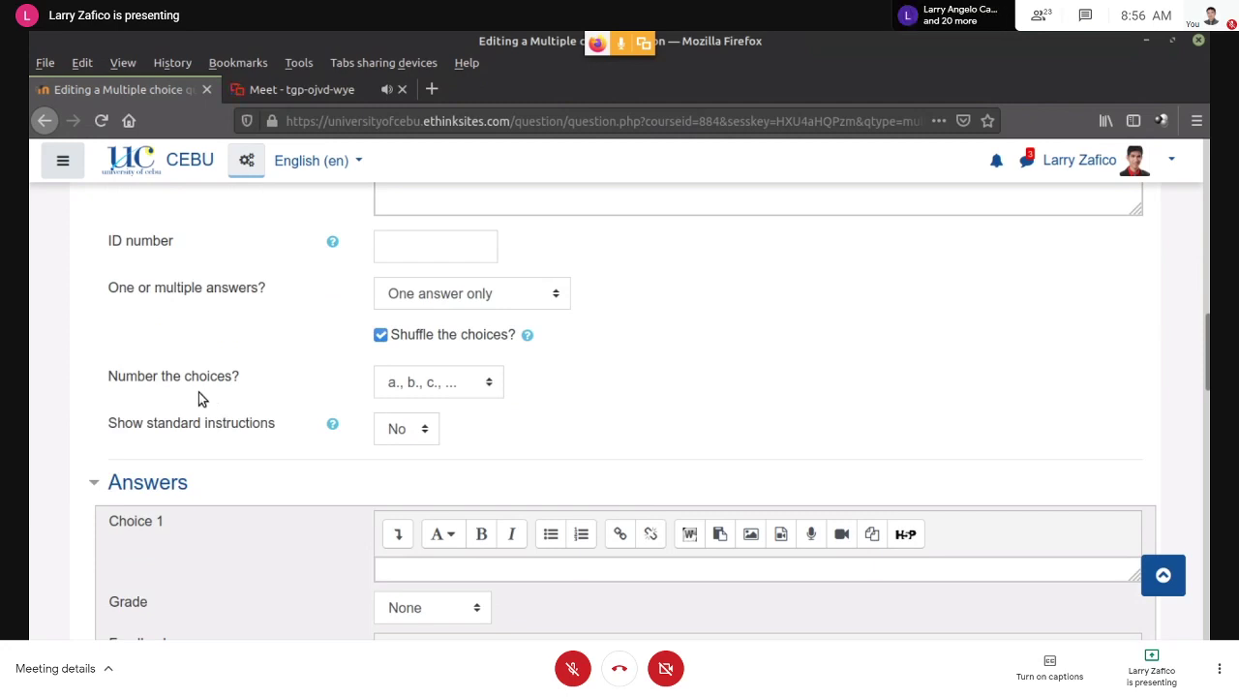
Step: Set the choice numbering to No numbering, then minimize Firefox to view the notes
click(495, 385)
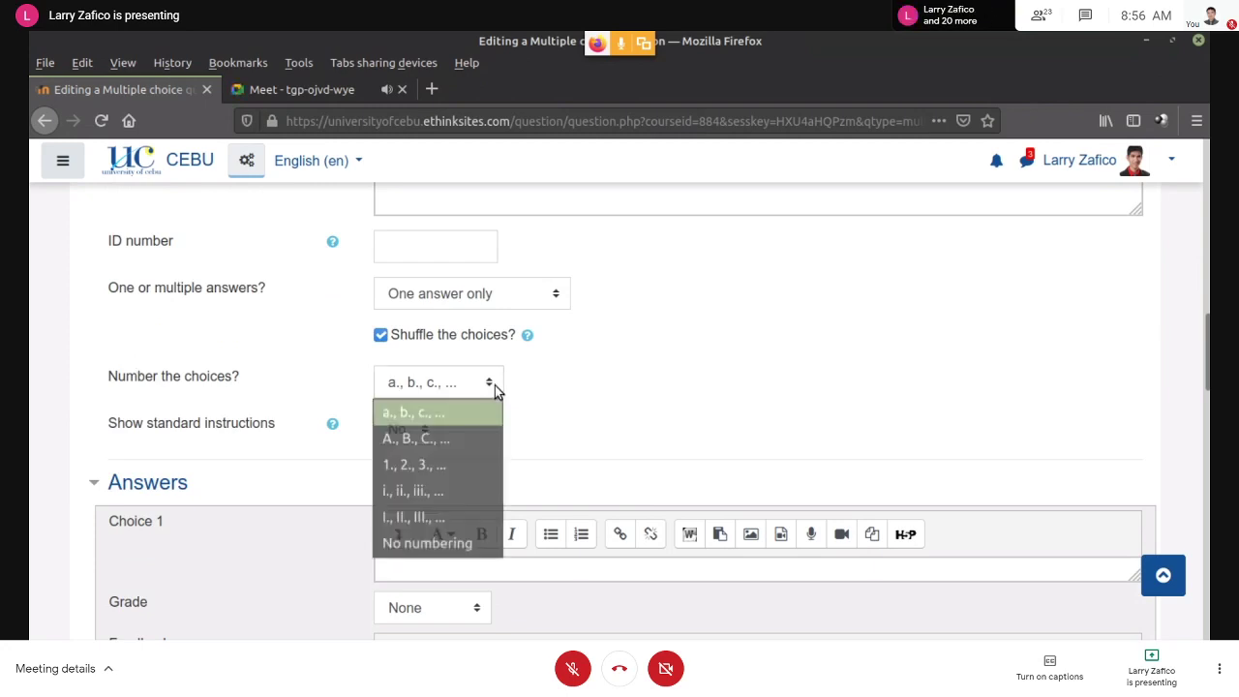
click(470, 547)
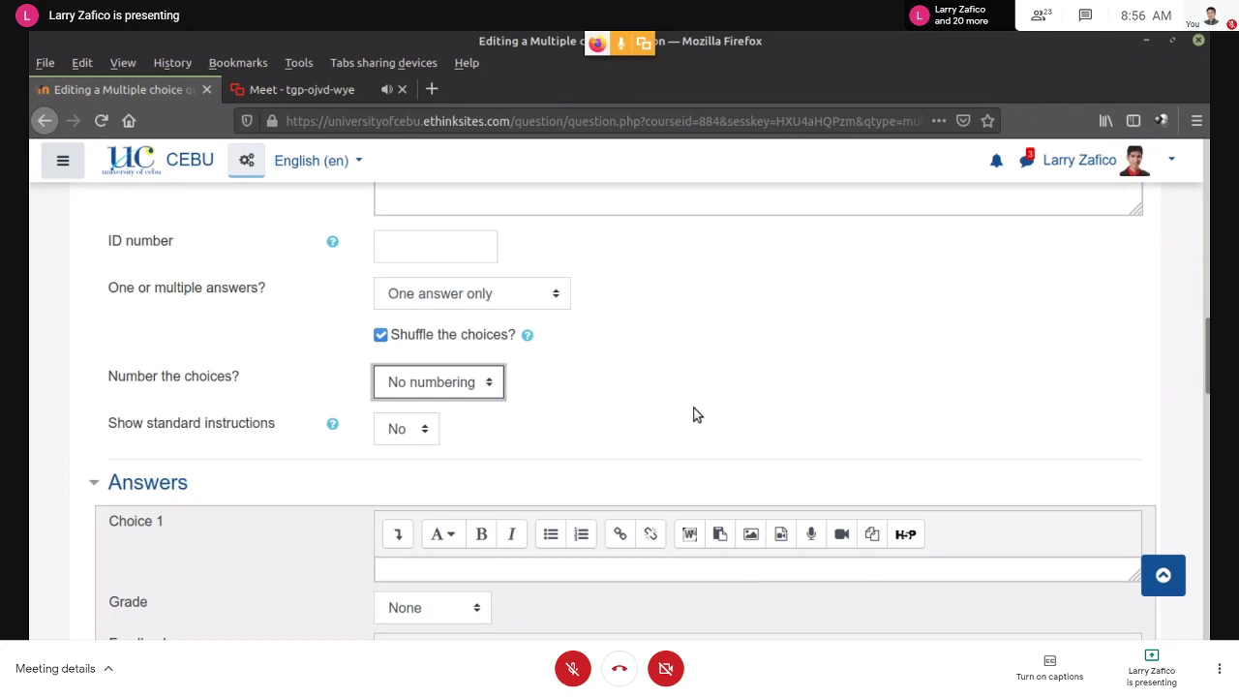
scroll(633, 435, up, 1)
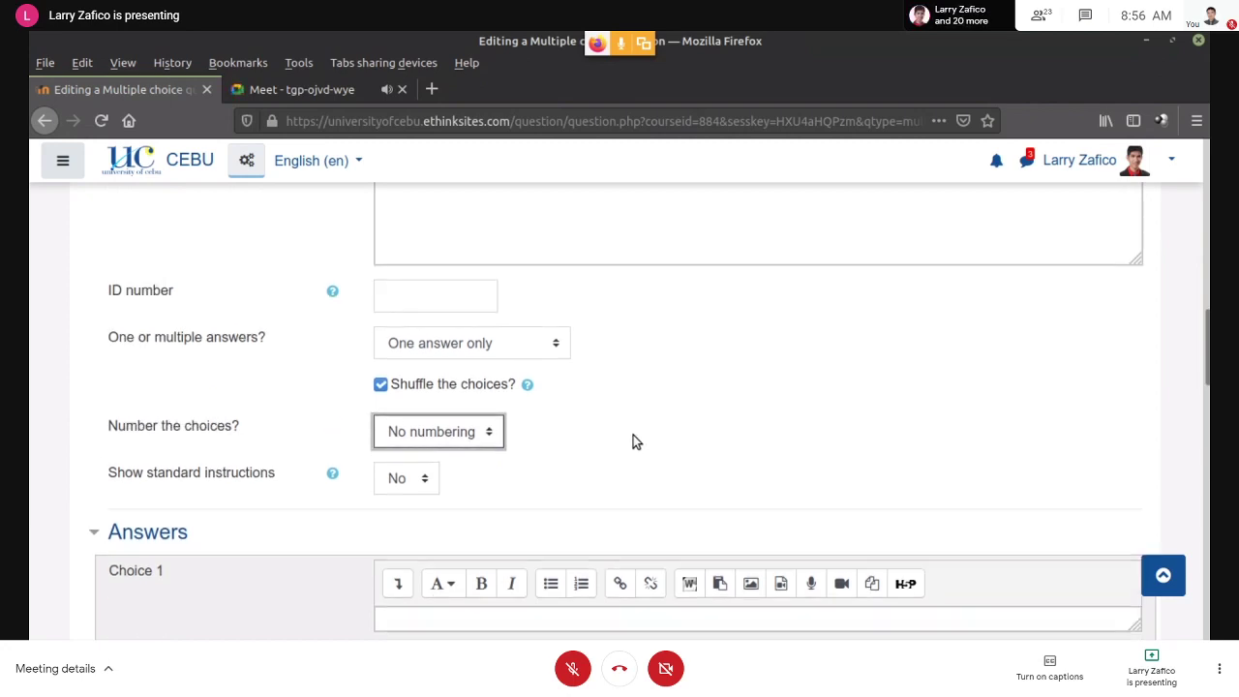
scroll(633, 435, down, 3)
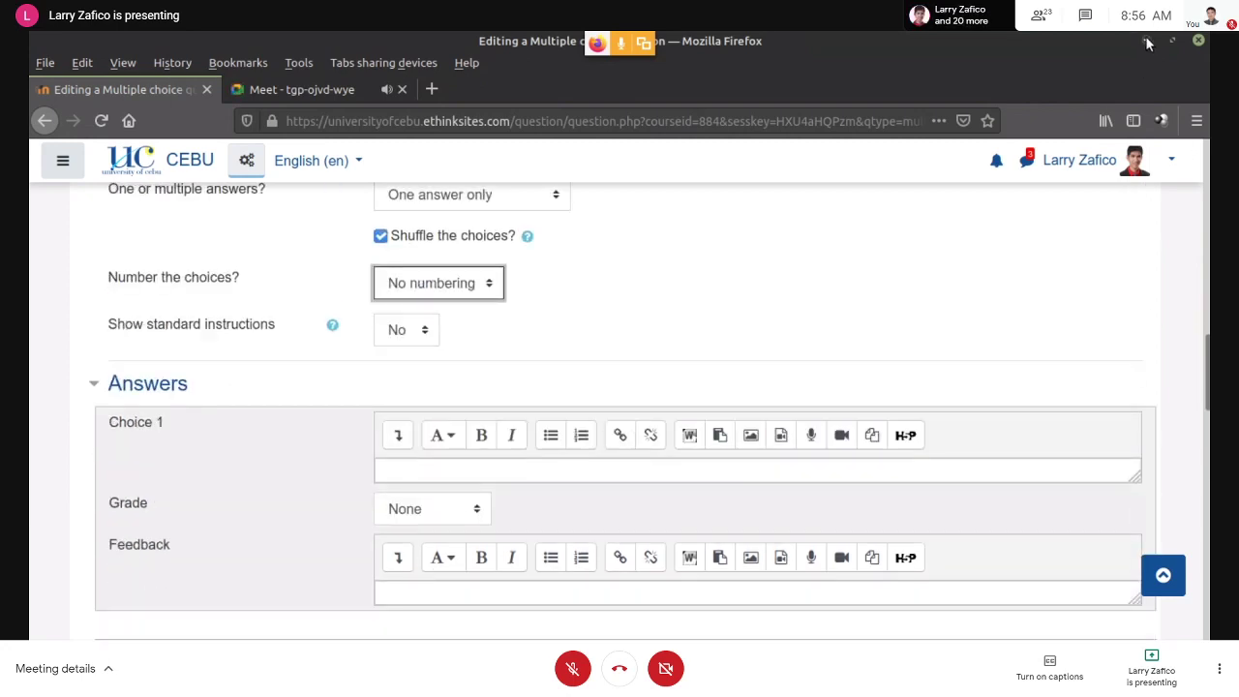
click(1145, 39)
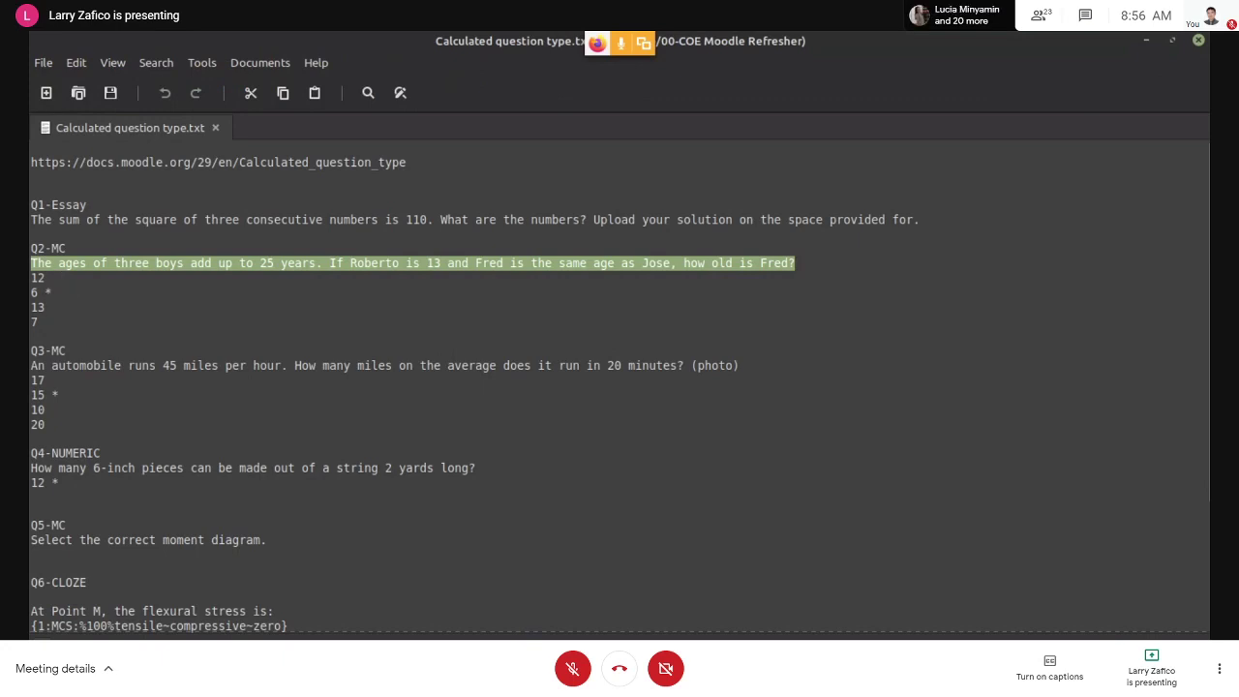
Step: Enter answer choices 12, 6 and 13 in the Q1-02 form
click(126, 647)
scroll(1065, 510, down, 3)
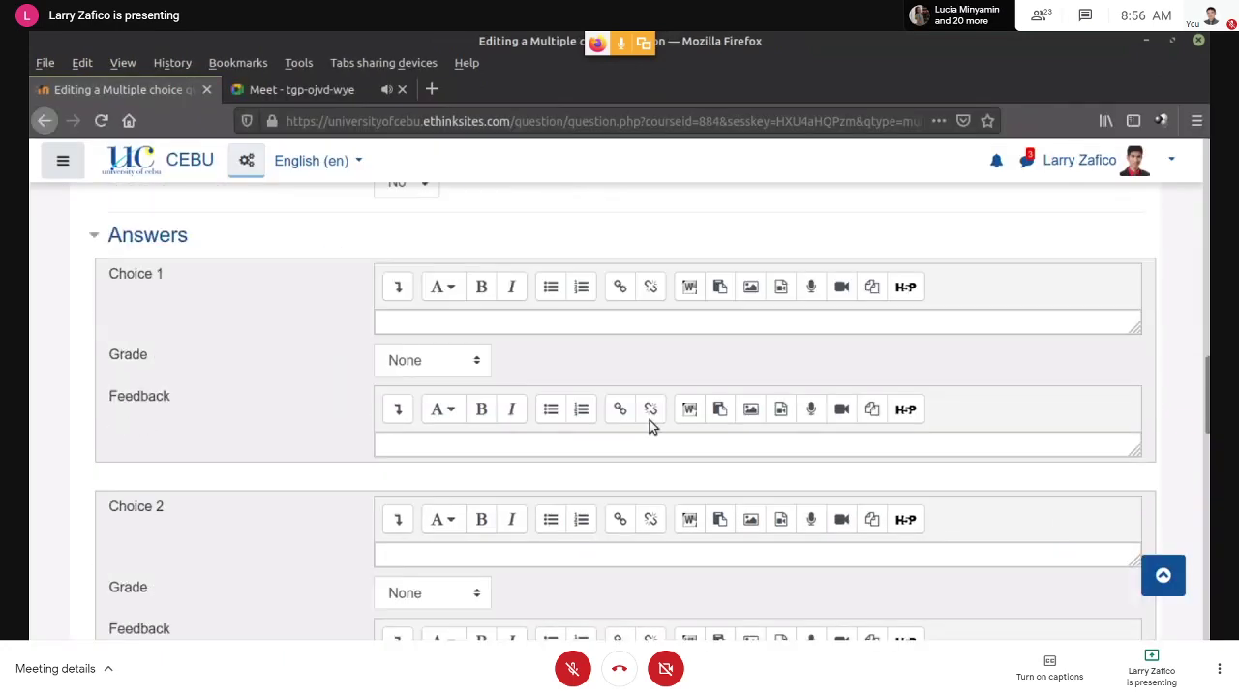
click(542, 328)
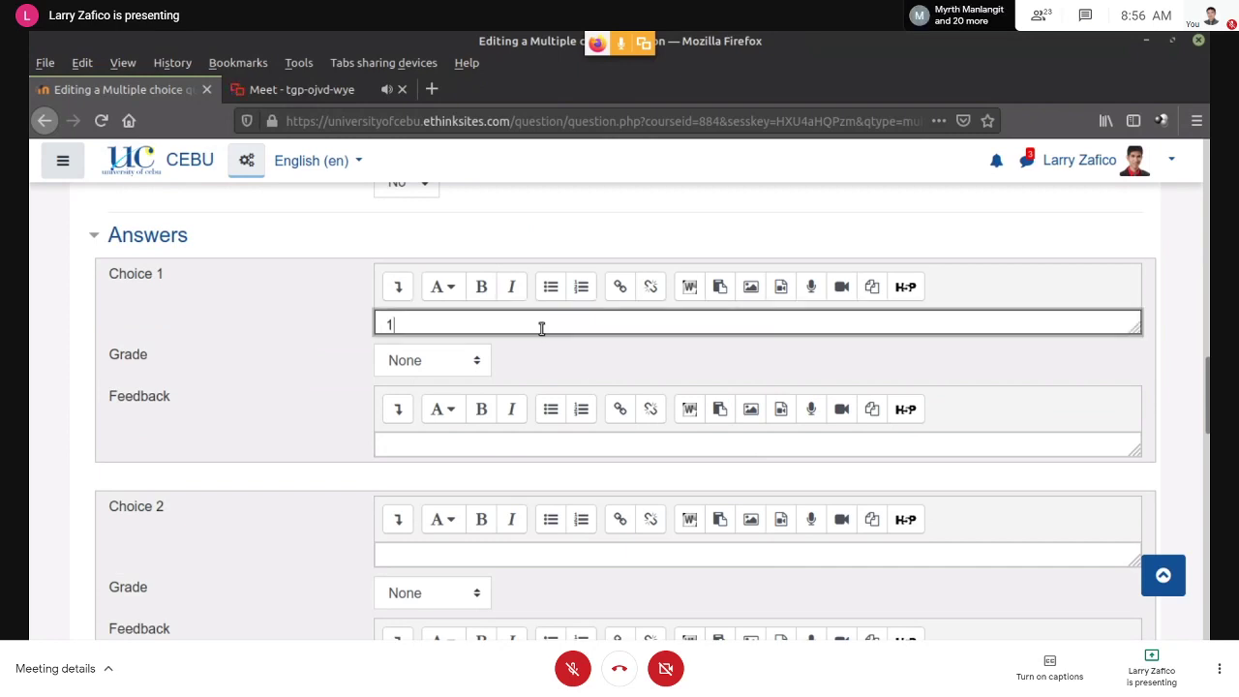
text(12)
scroll(549, 528, down, 3)
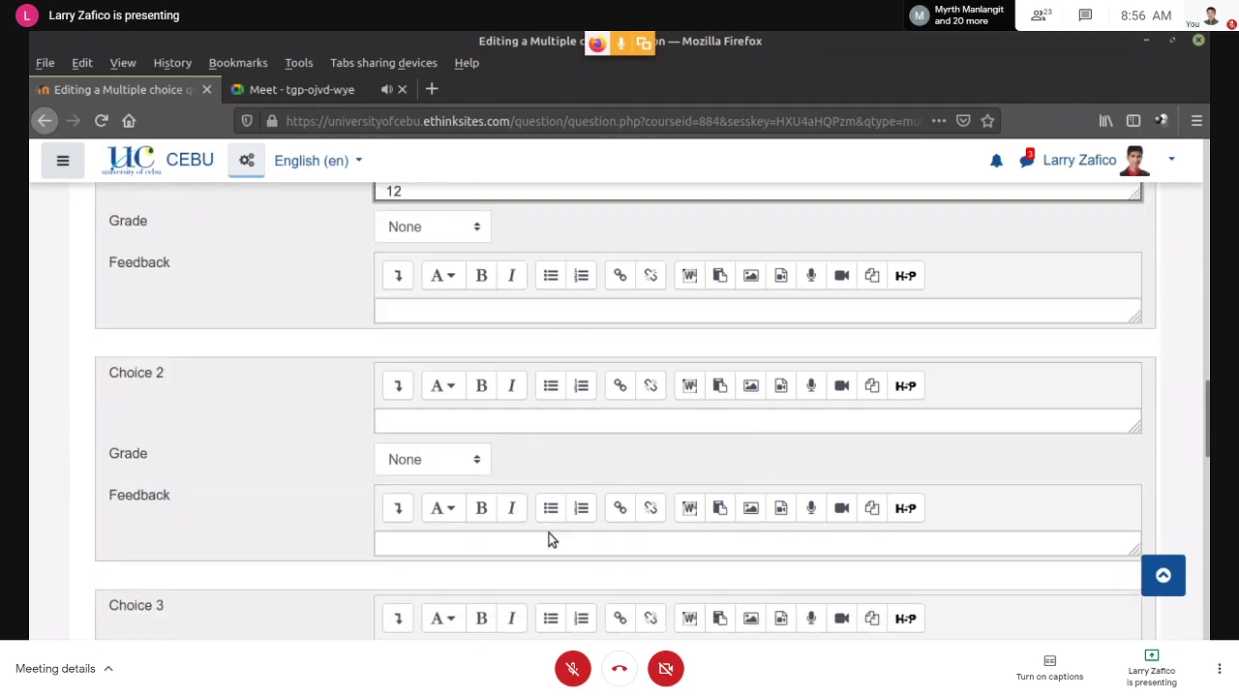
click(427, 408)
text(6)
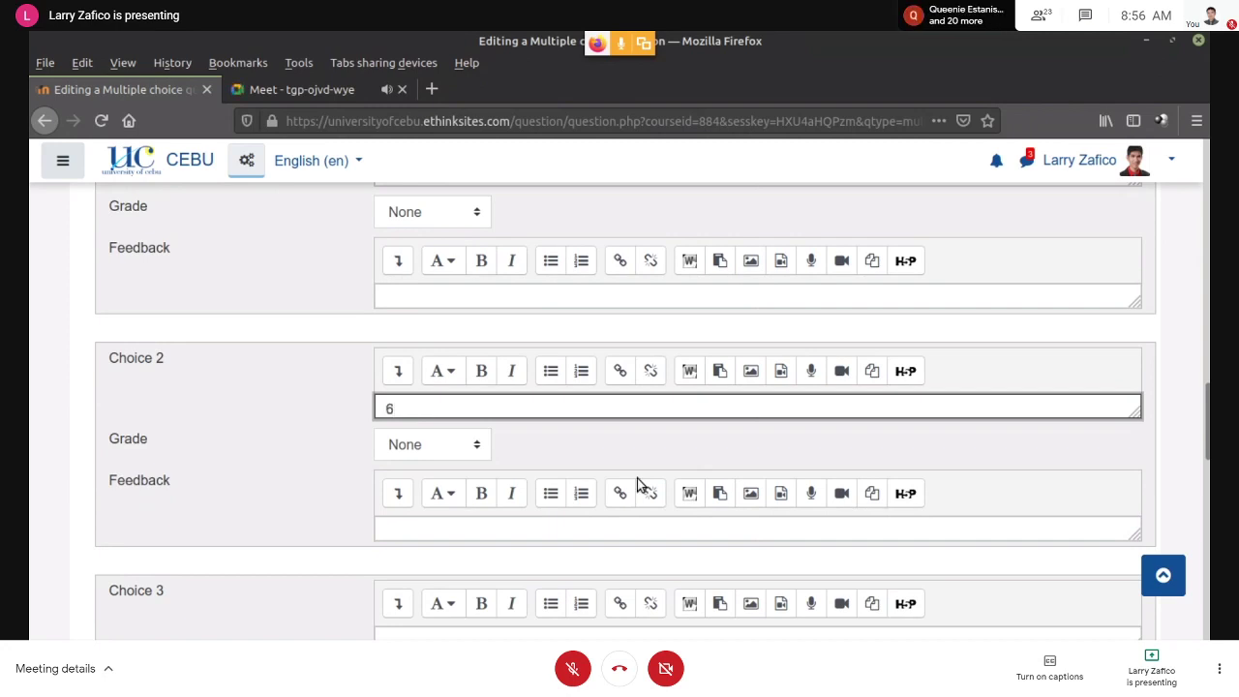
scroll(635, 484, down, 3)
click(457, 493)
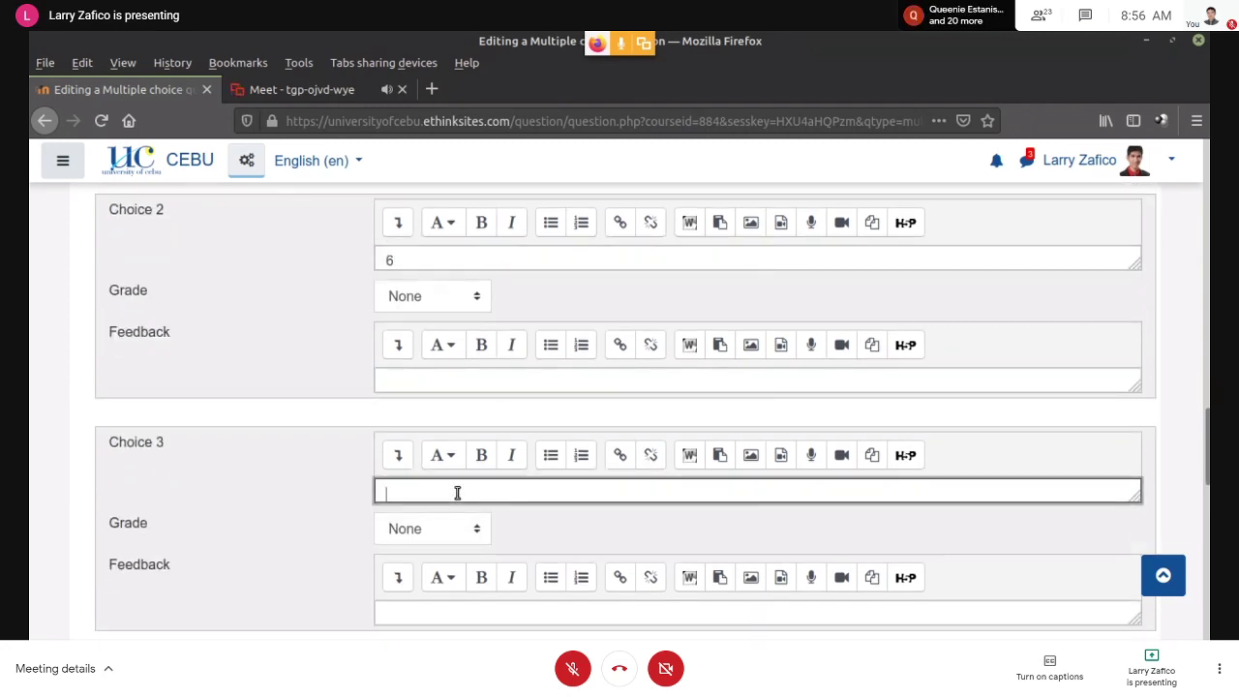
text(13)
scroll(650, 537, down, 5)
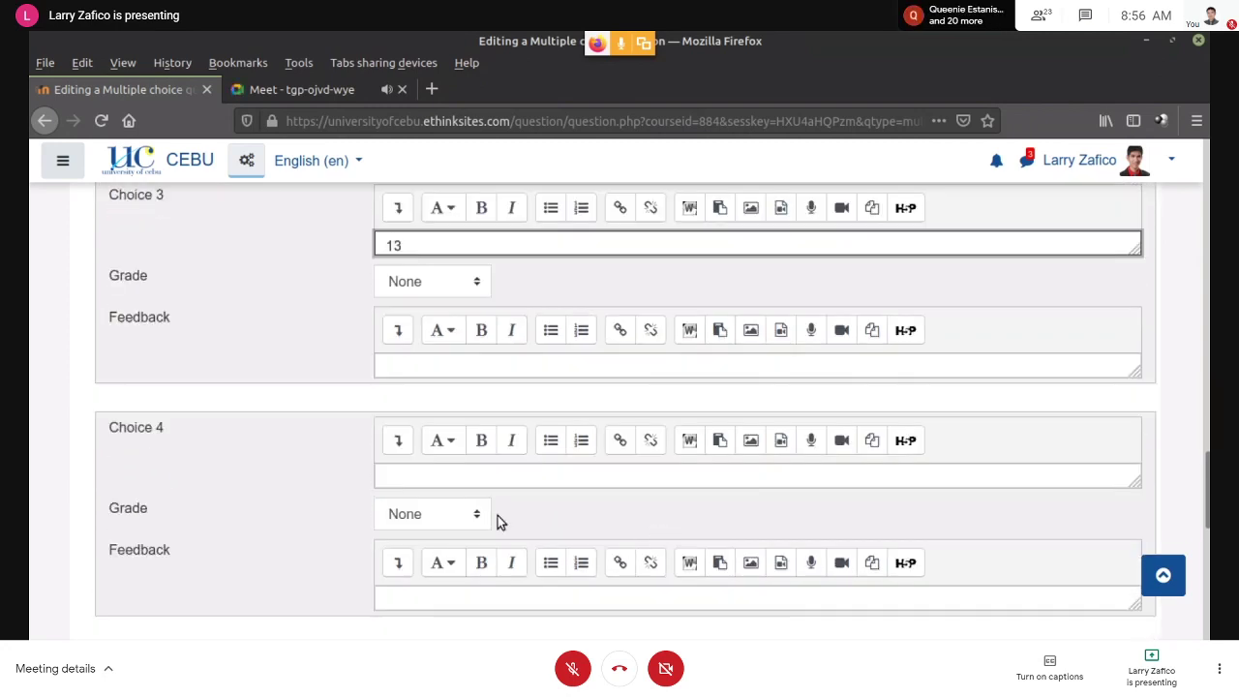
click(481, 481)
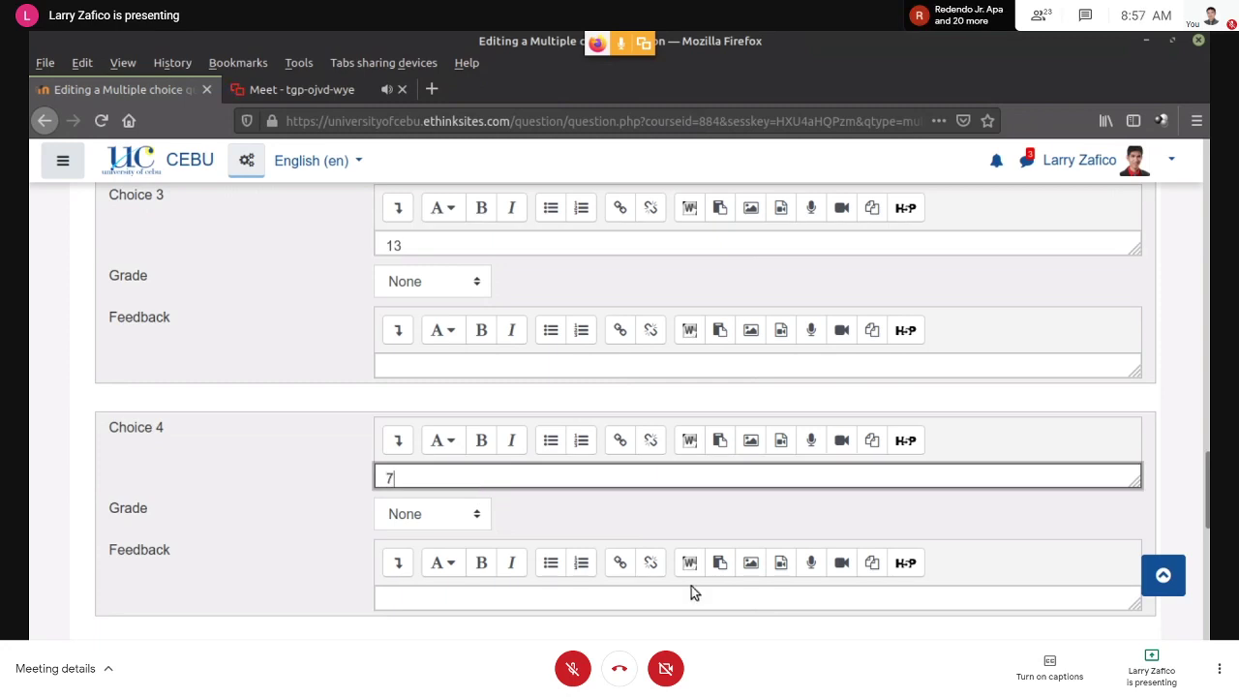
Step: Grade answer choice 6 at 100%, leaving the others at None
scroll(691, 587, up, 3)
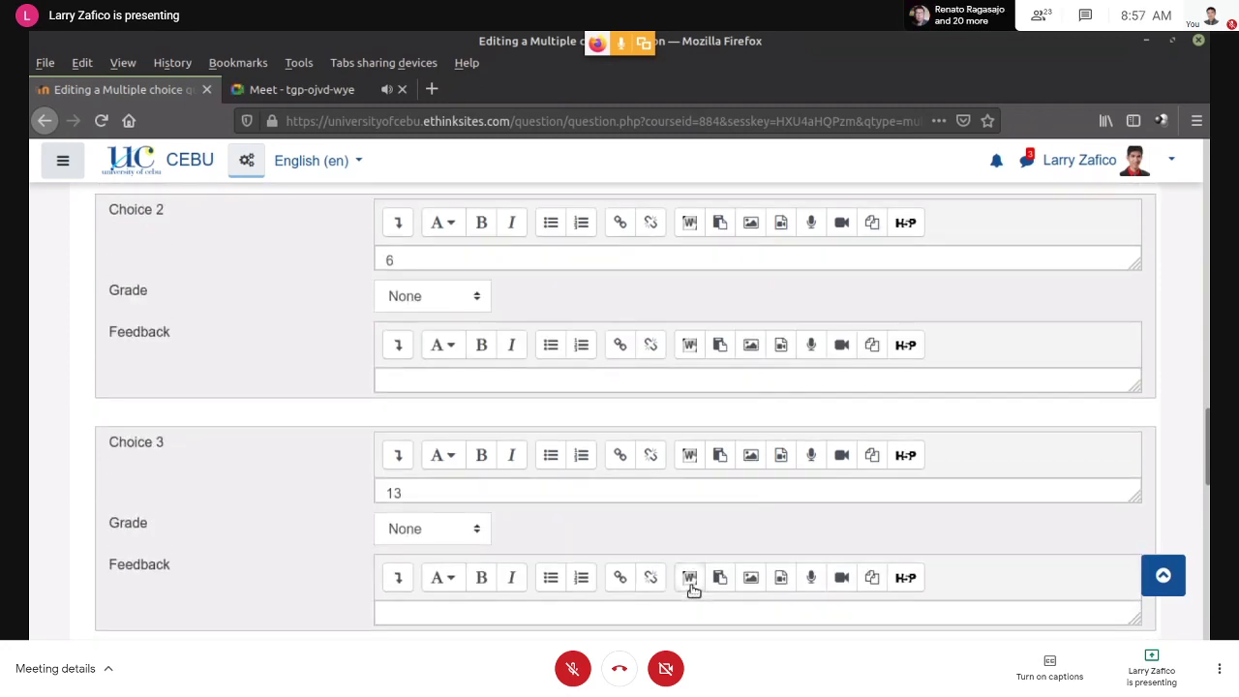
scroll(691, 585, up, 1)
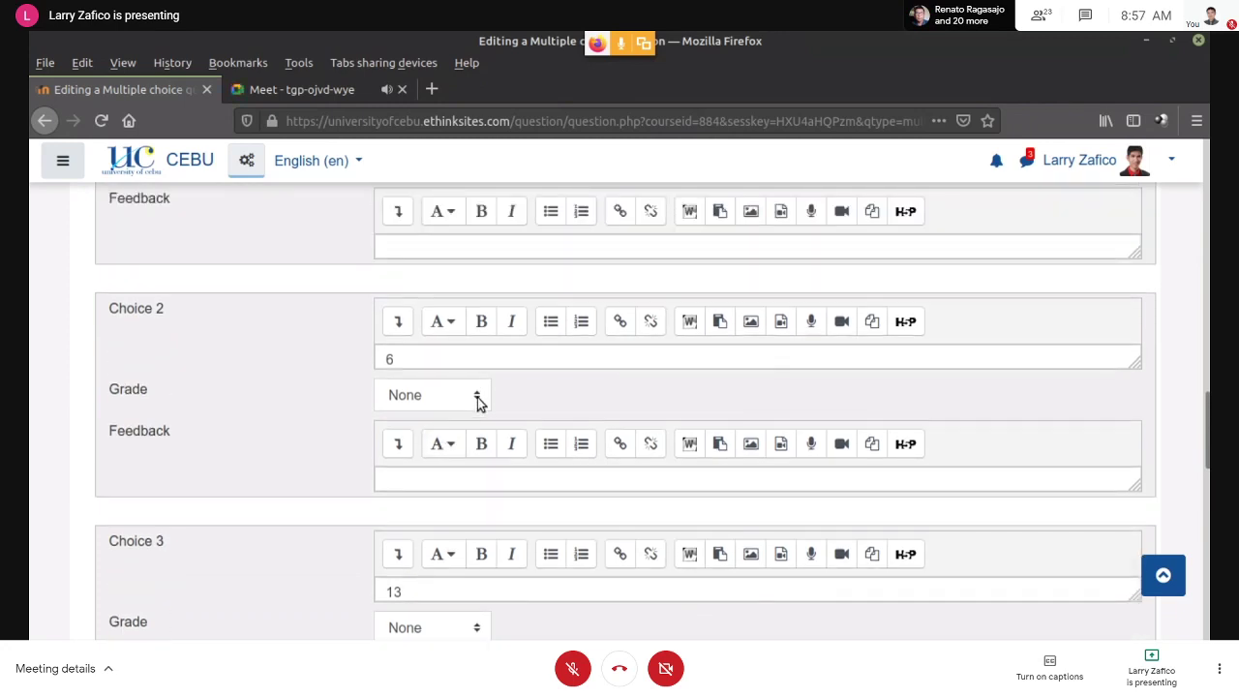
click(477, 396)
click(438, 452)
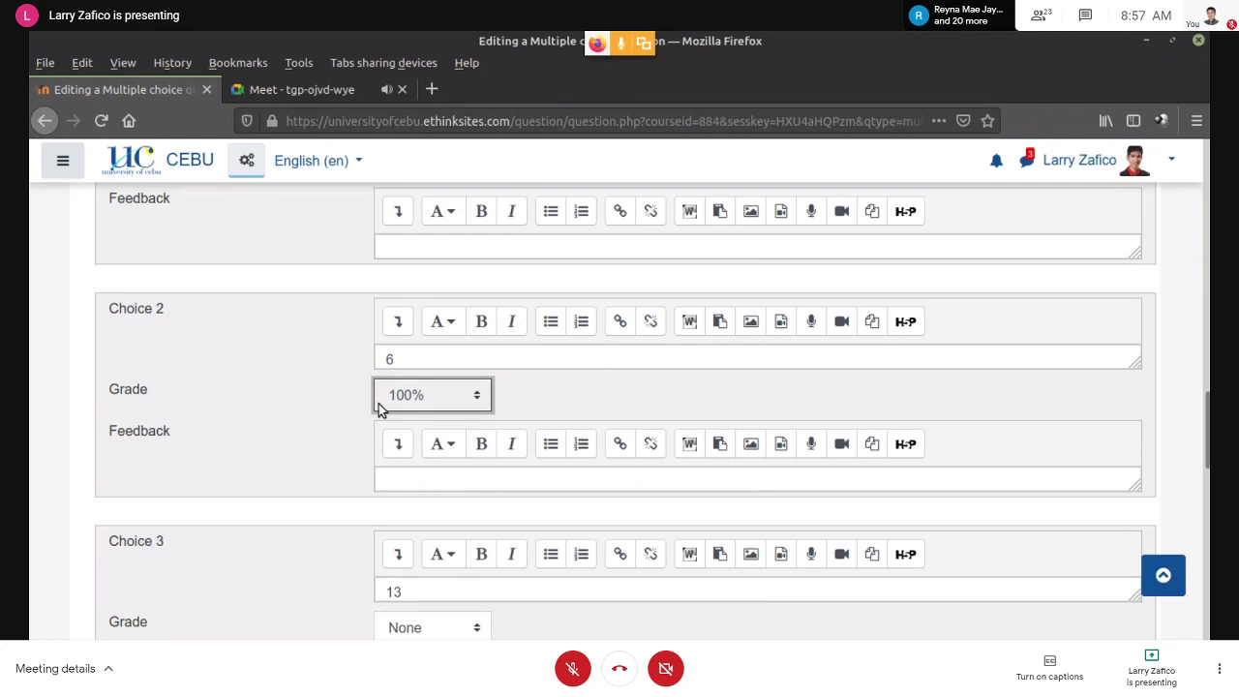
scroll(926, 507, down, 4)
scroll(927, 507, down, 10)
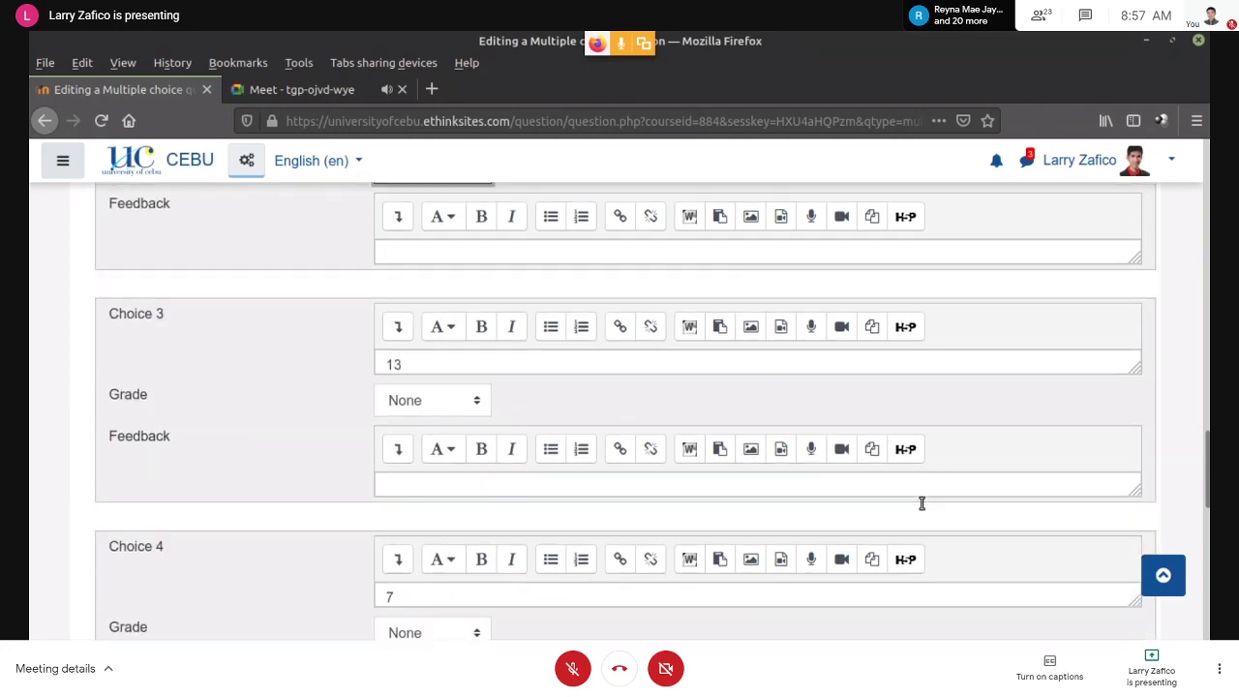
scroll(916, 578, down, 2)
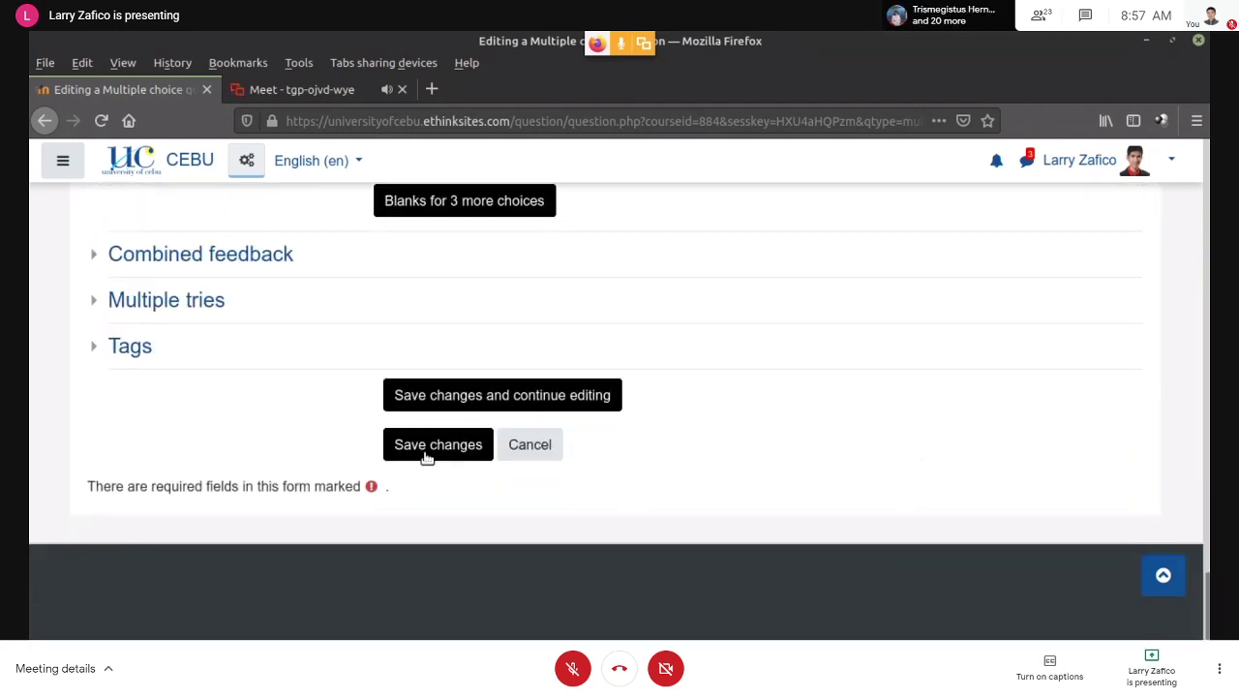
Step: Save Q1-02 and preview it from its Edit menu
click(424, 449)
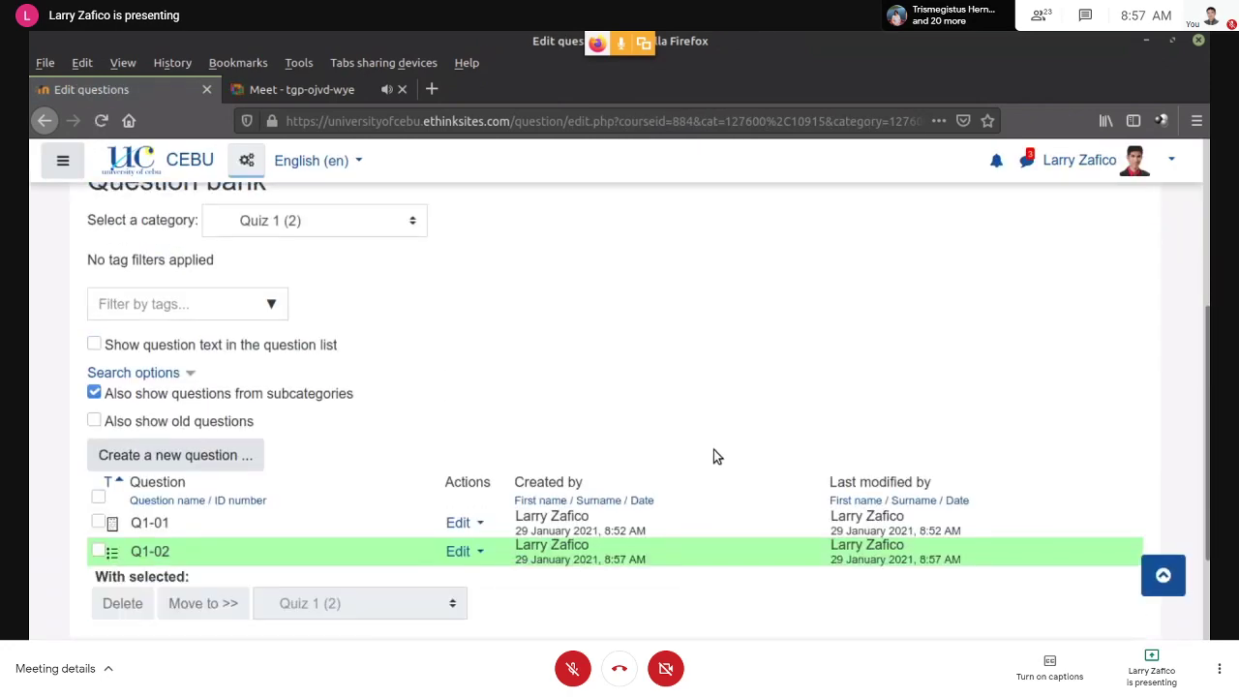
click(462, 455)
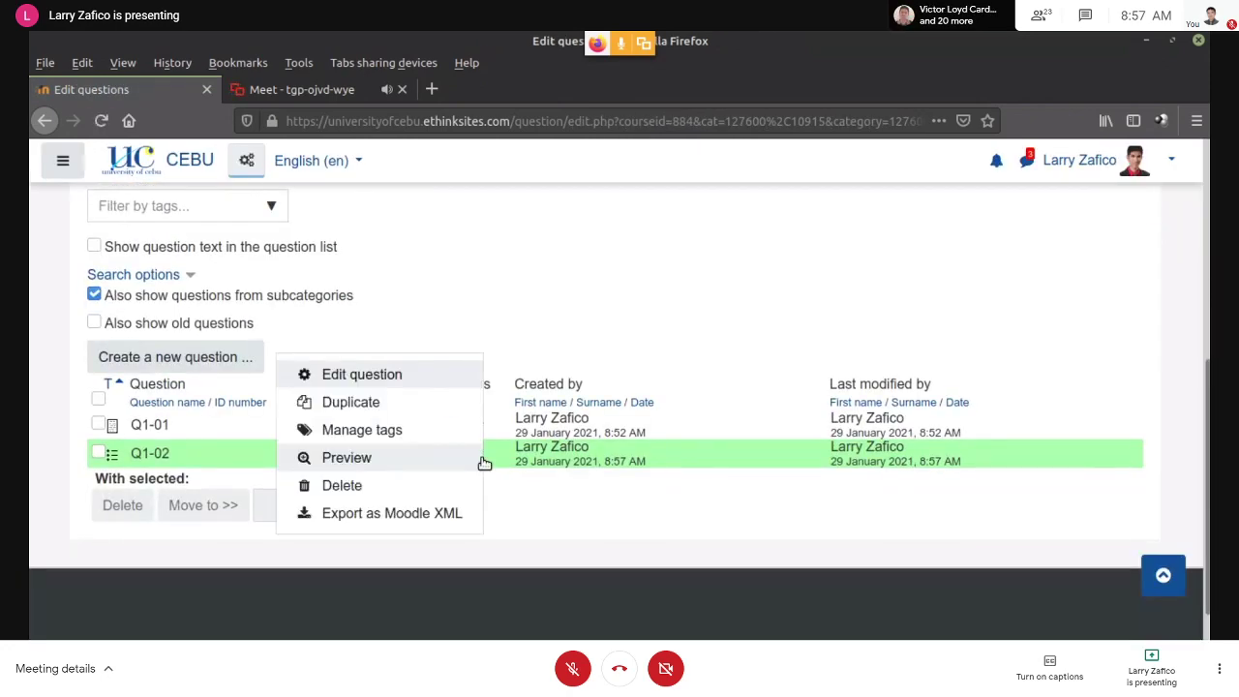
click(348, 458)
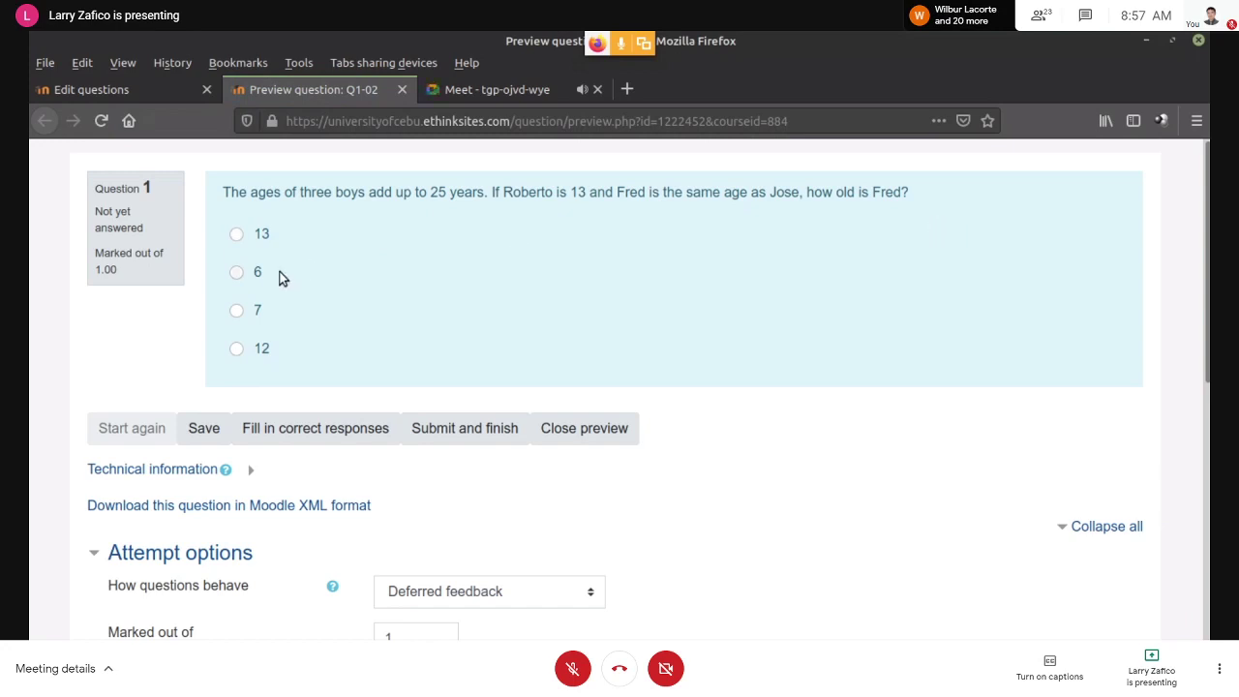
Step: Answer Q1-02 with 6, submit it for 1.00 out of 1.00, and close the preview
click(238, 275)
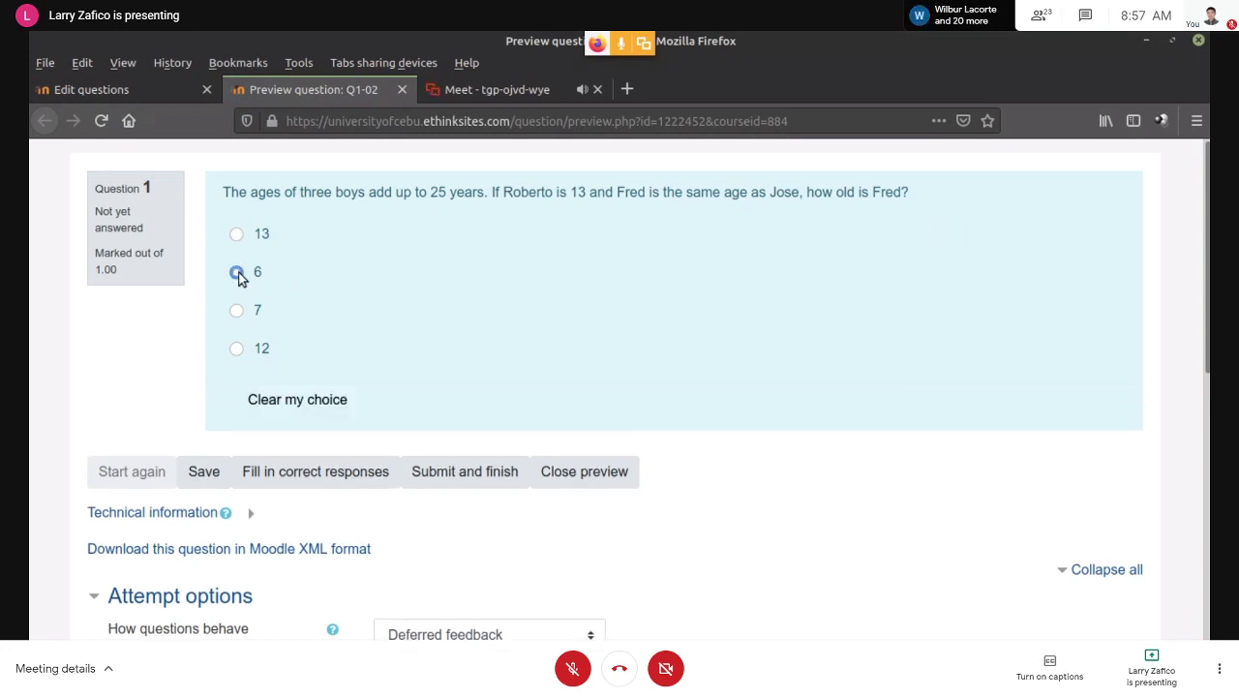
click(494, 472)
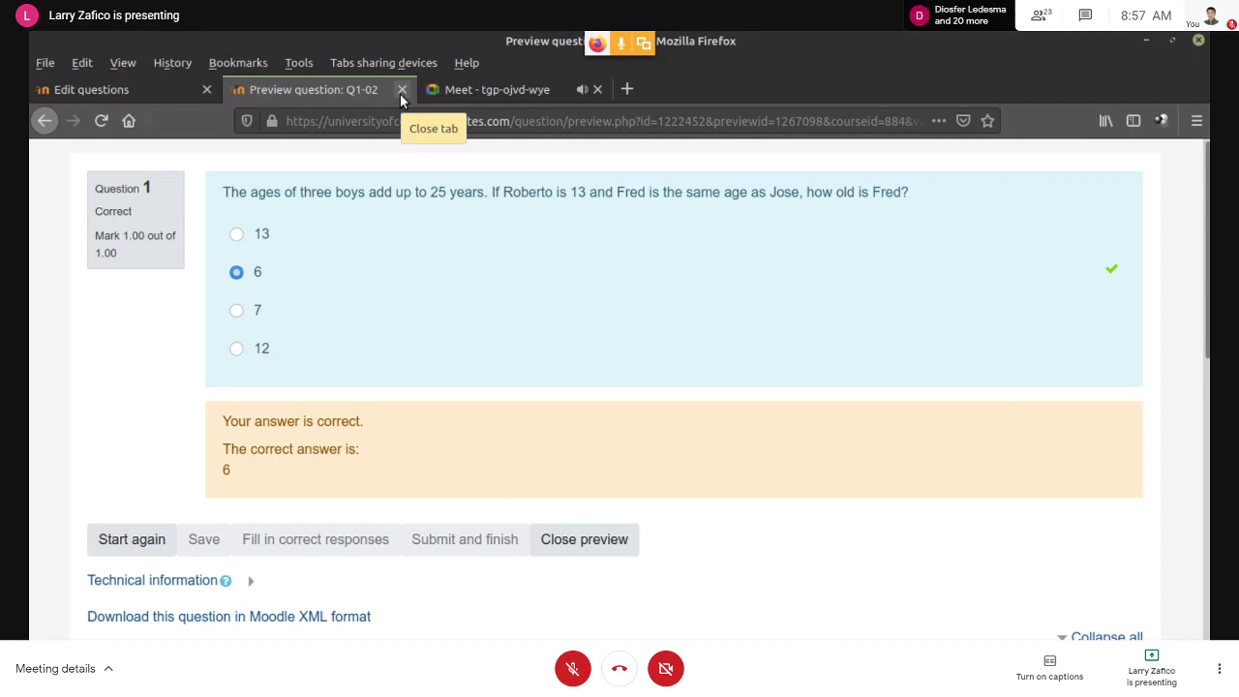
click(402, 89)
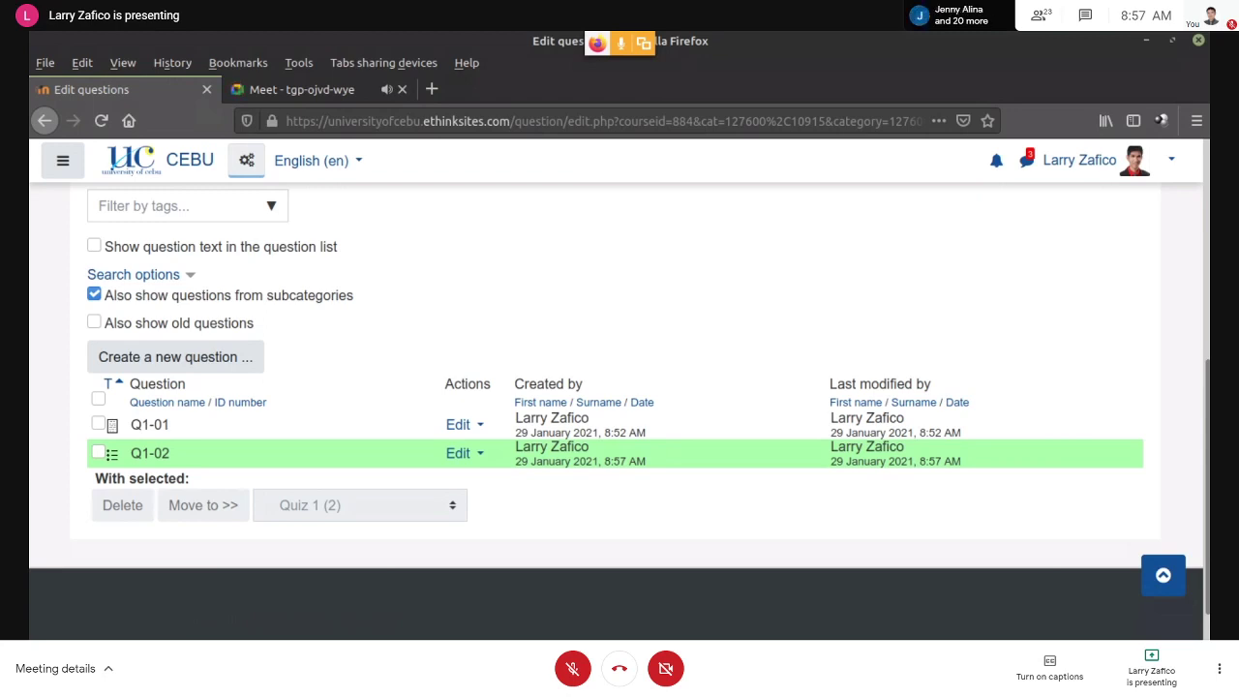
Step: Start a new multiple choice question in the Quiz 1 category
click(229, 363)
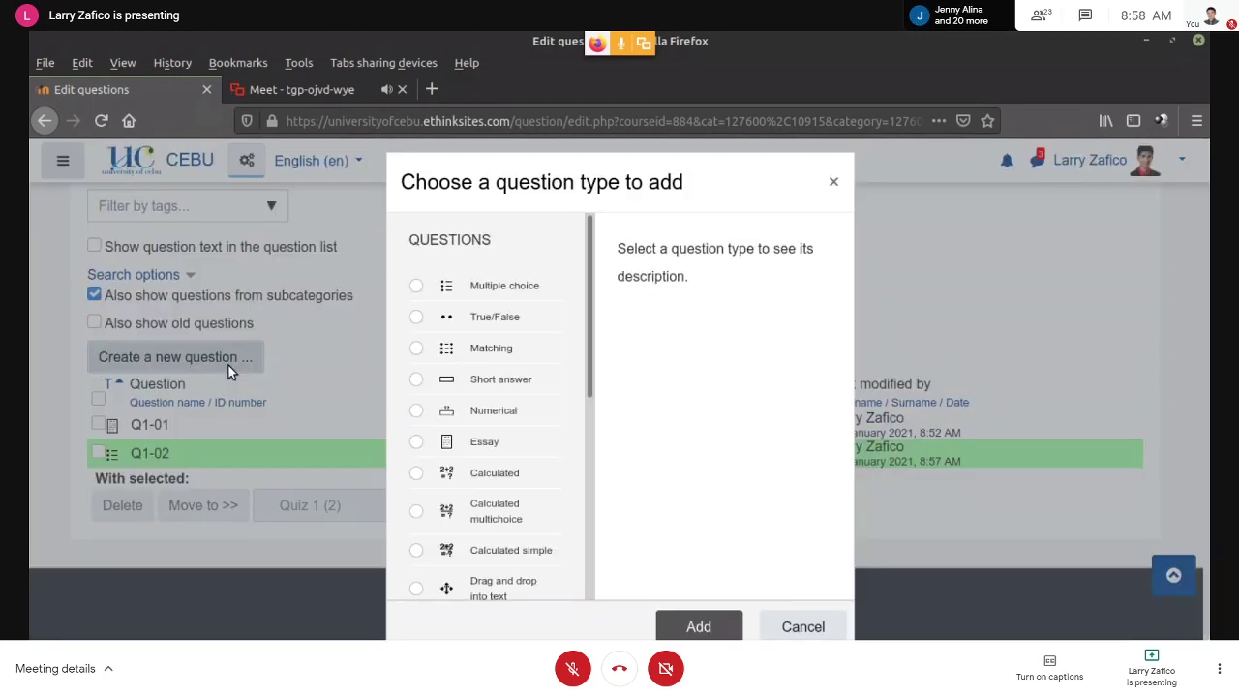
click(416, 285)
click(698, 627)
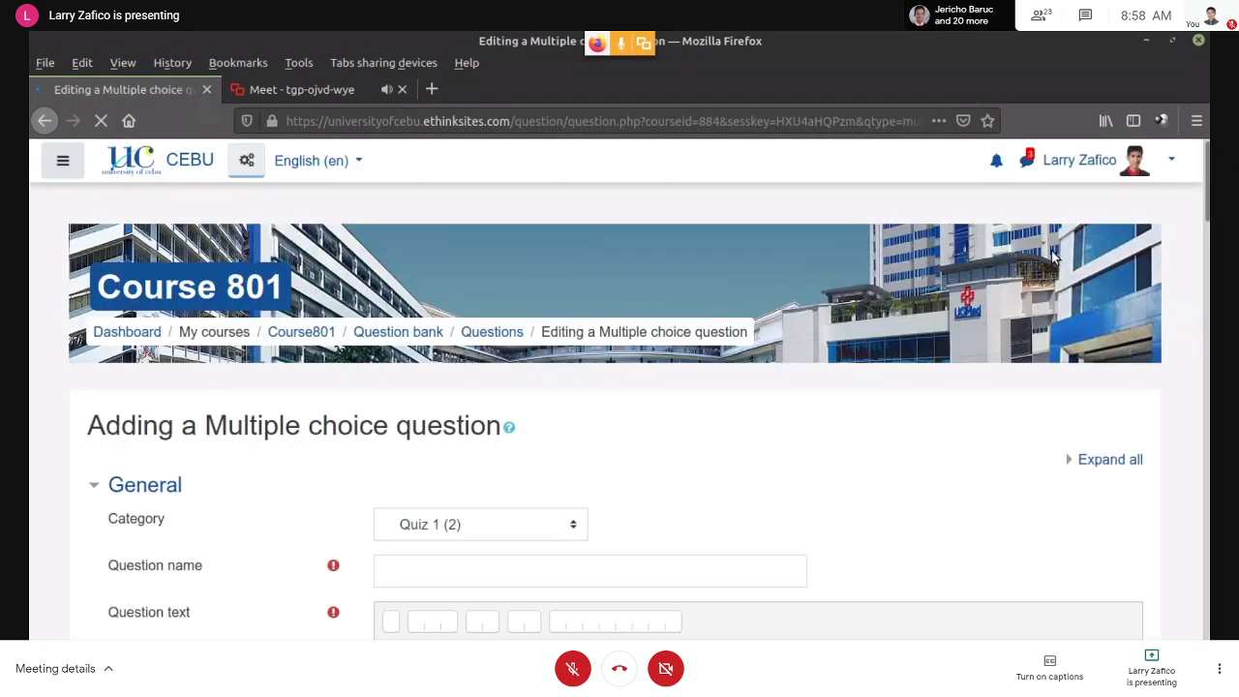
Step: Select the Q3 automobile question sentence in the notes and switch back to Moodle
click(1145, 39)
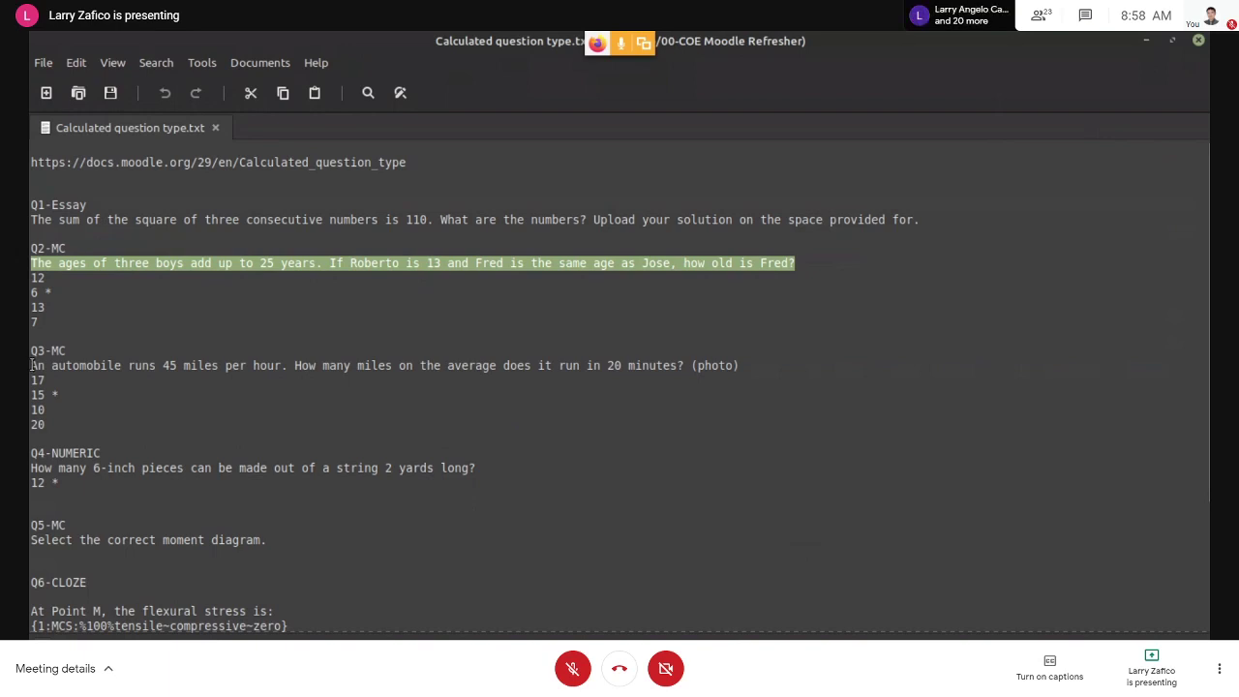
drag(30, 364, 689, 365)
key(ctrl+c)
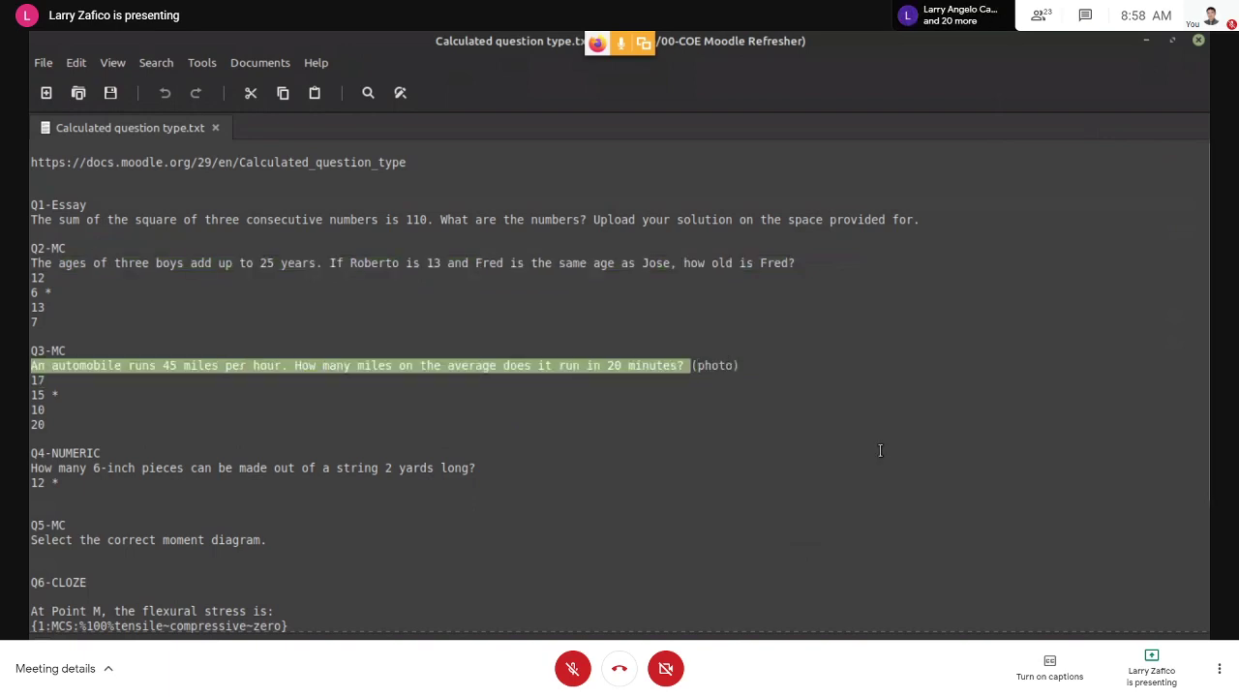
key(alt+Tab)
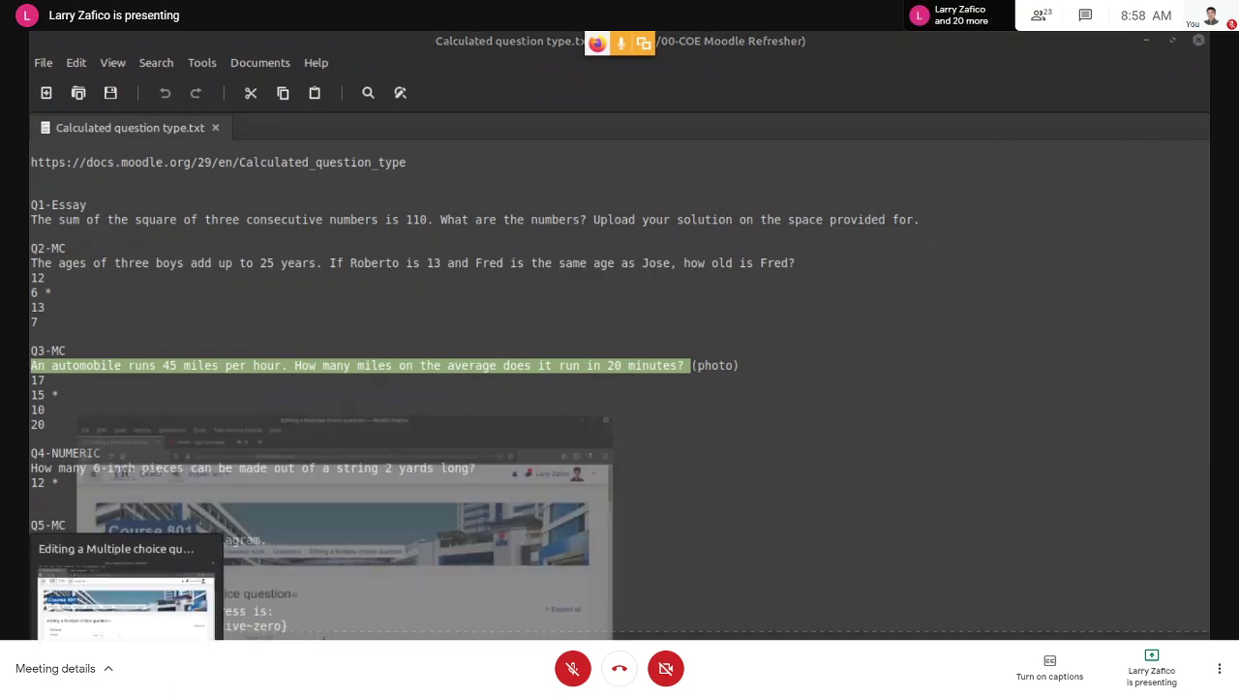
scroll(731, 496, down, 3)
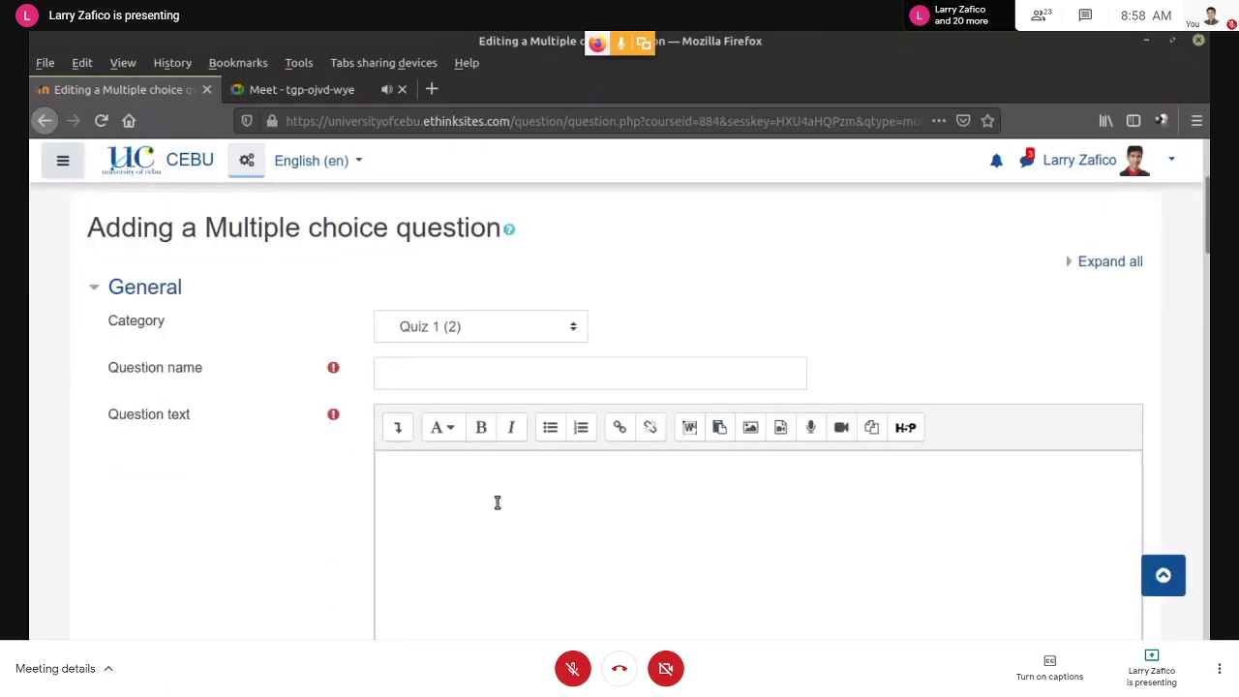
Step: Name the question Q1-03 and paste the automobile 45 mph, 20-minute question as its text
click(441, 380)
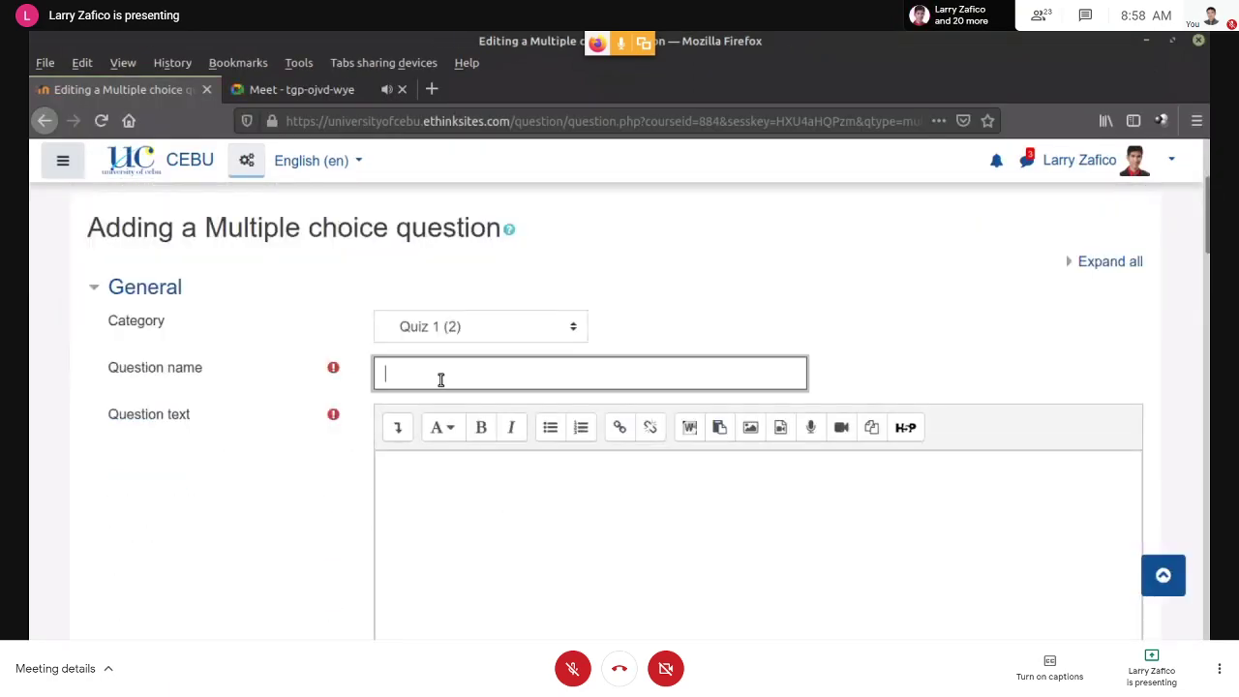
text(Q1-03)
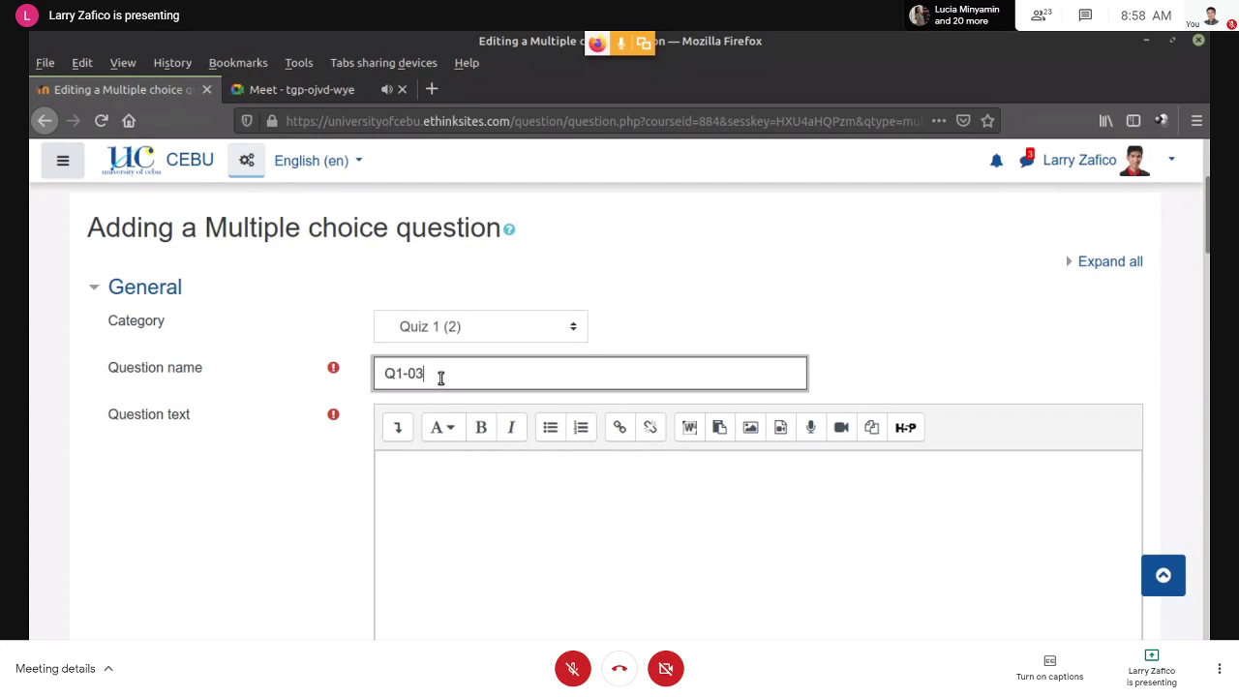
click(447, 487)
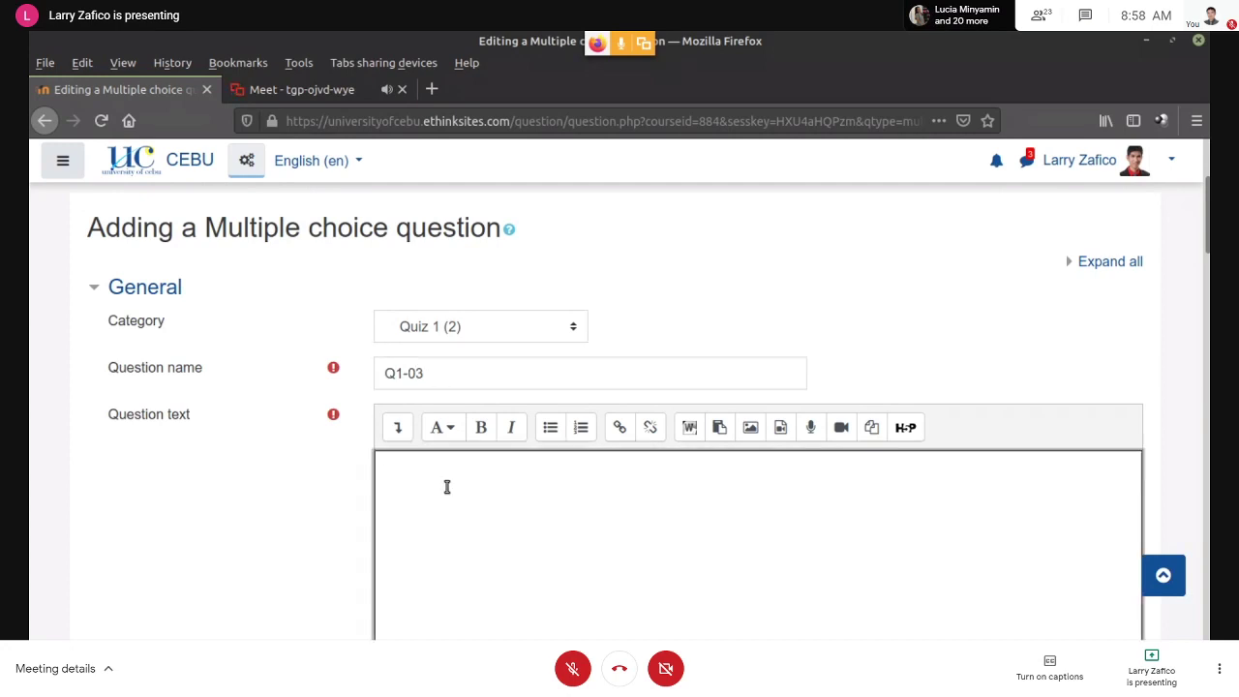
key(ctrl+v)
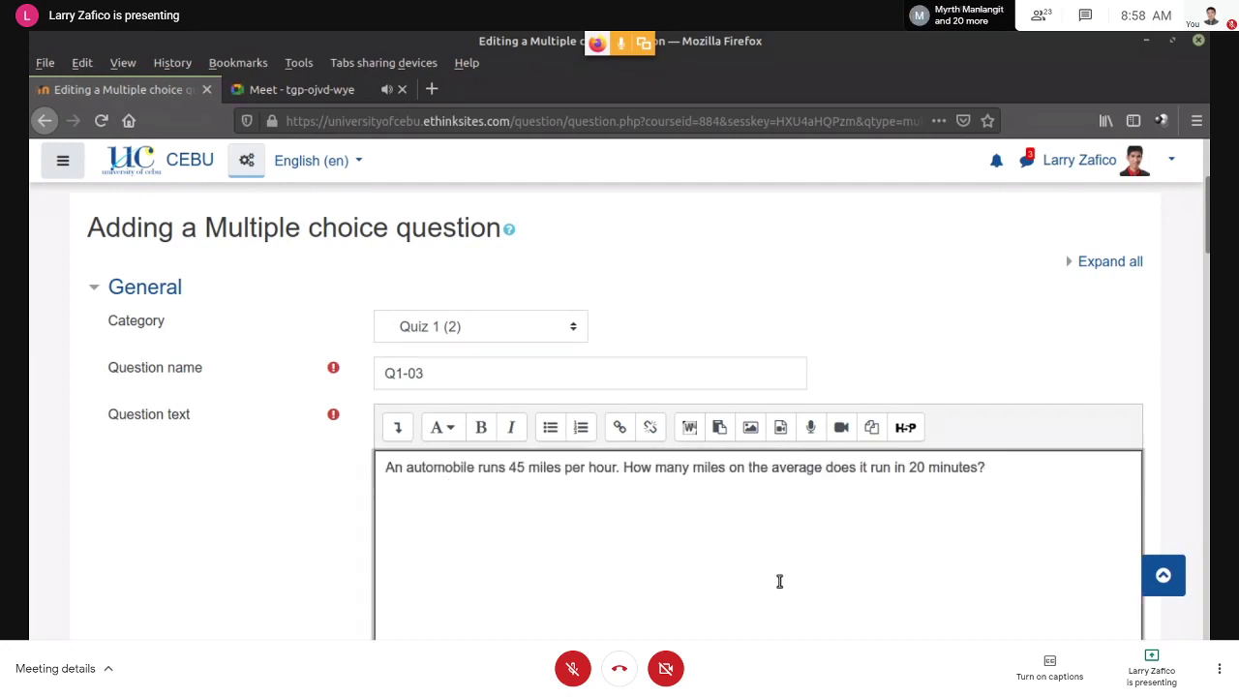
scroll(975, 366, down, 3)
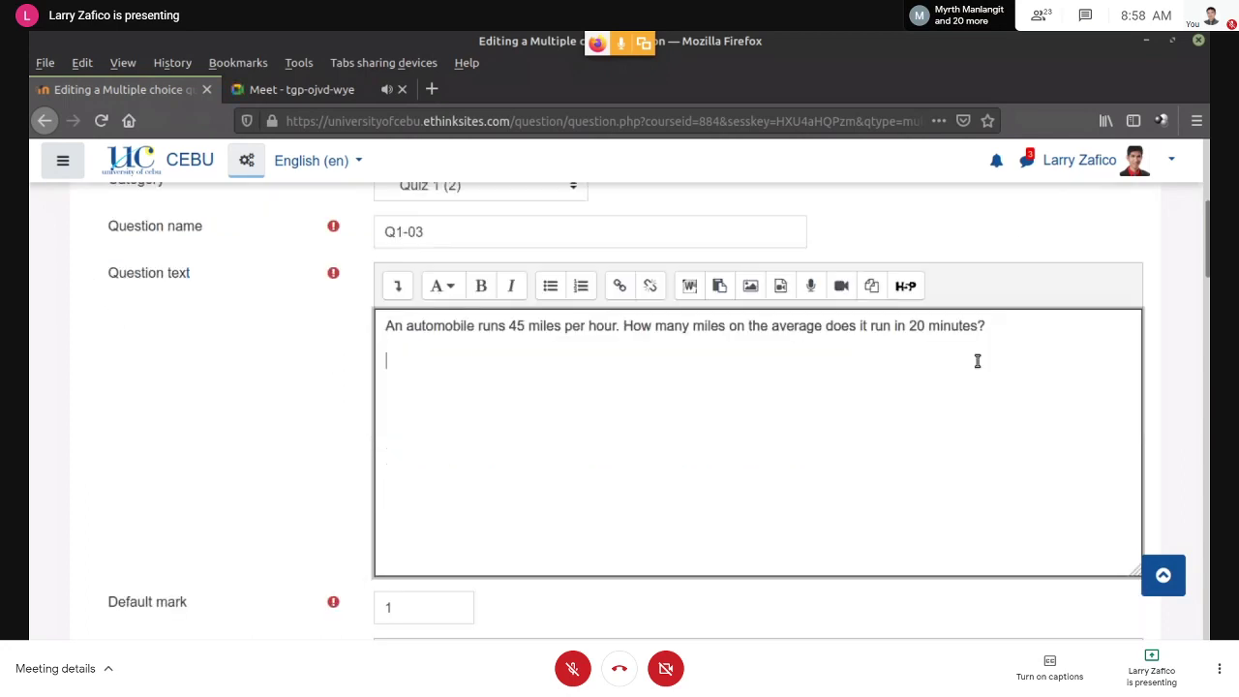
Step: Upload automobile.jpg from the test construction folder as an image for Q1-03's question text
click(753, 280)
click(745, 297)
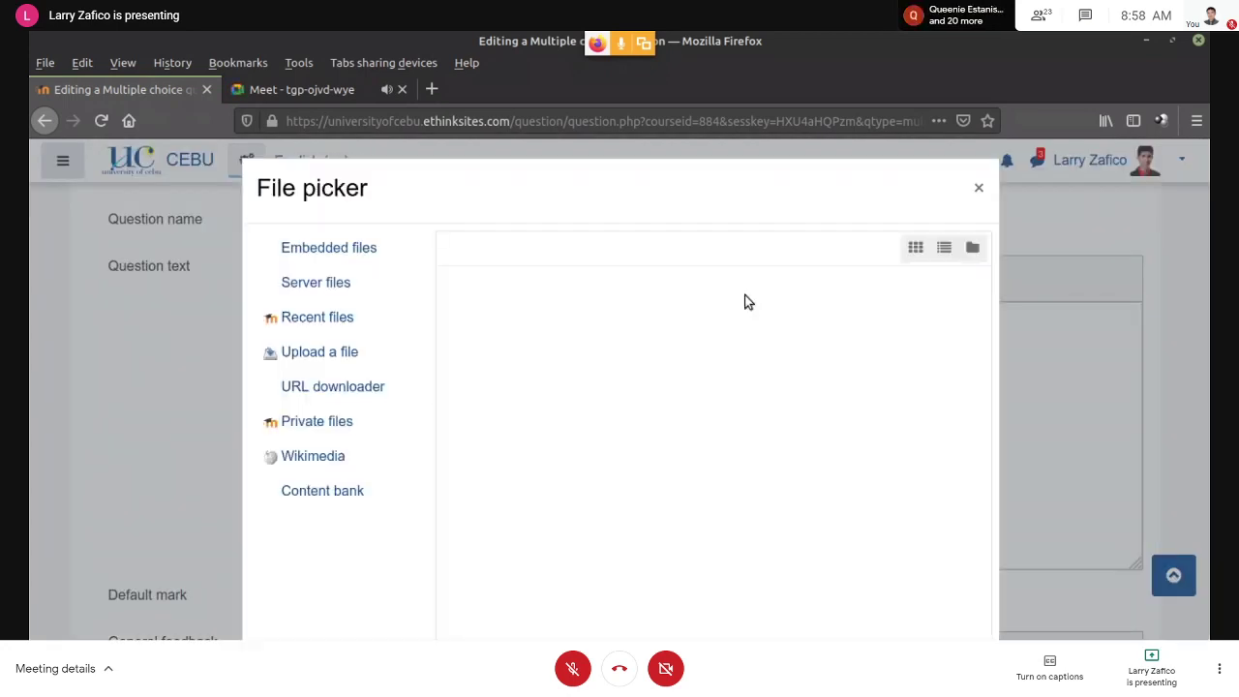
click(548, 336)
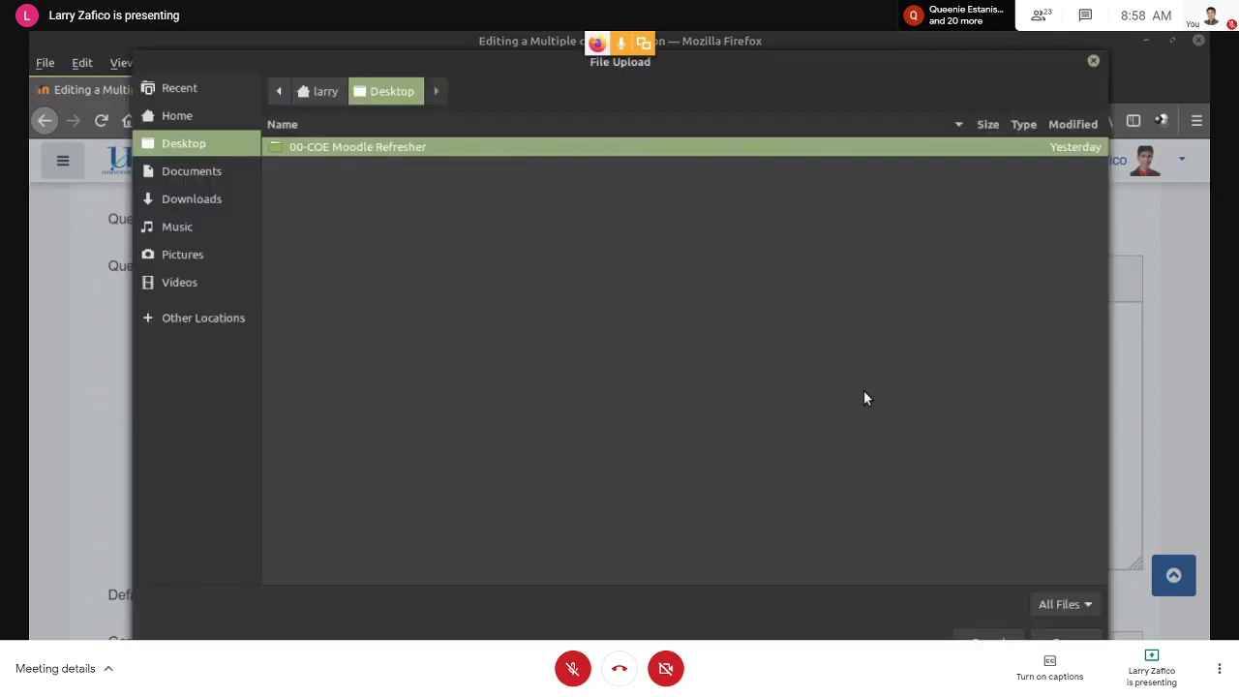
double_click(368, 150)
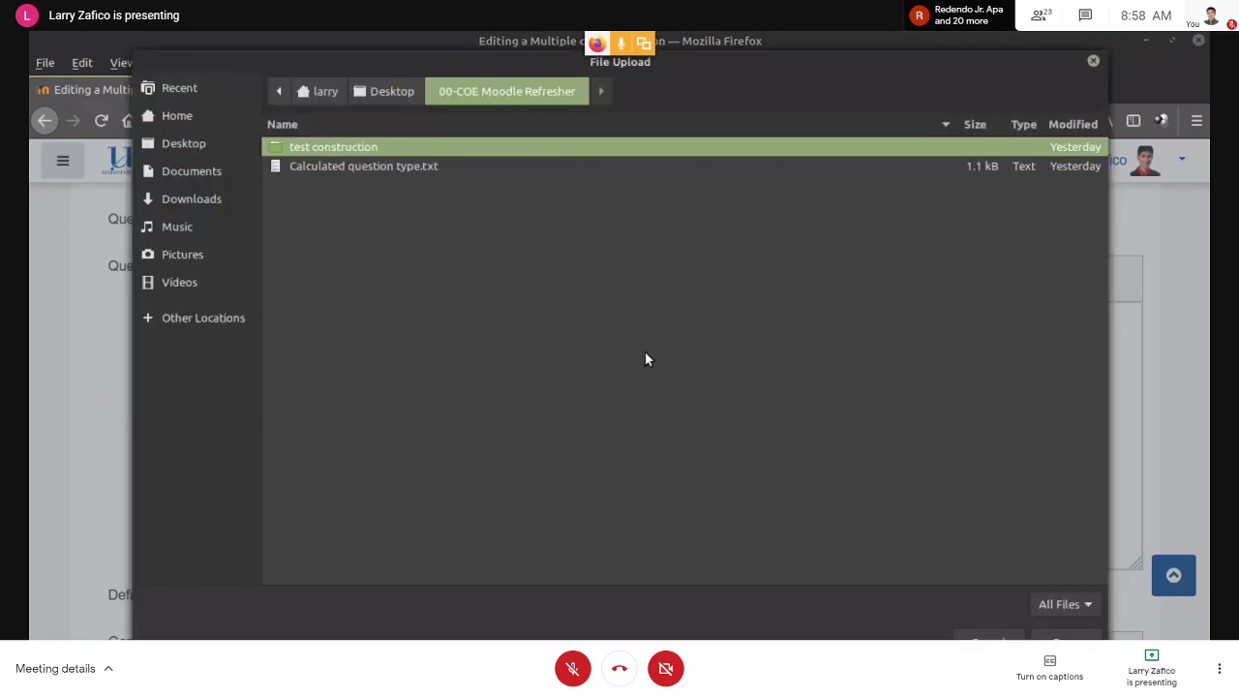
double_click(328, 149)
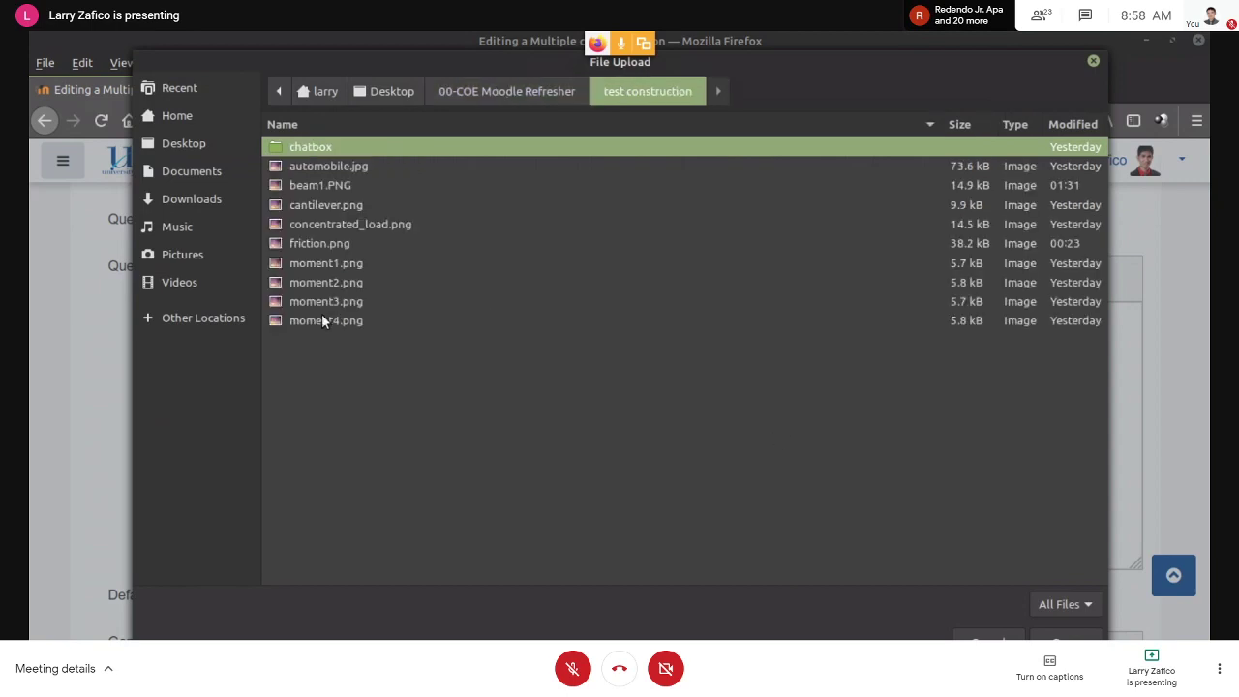
click(329, 168)
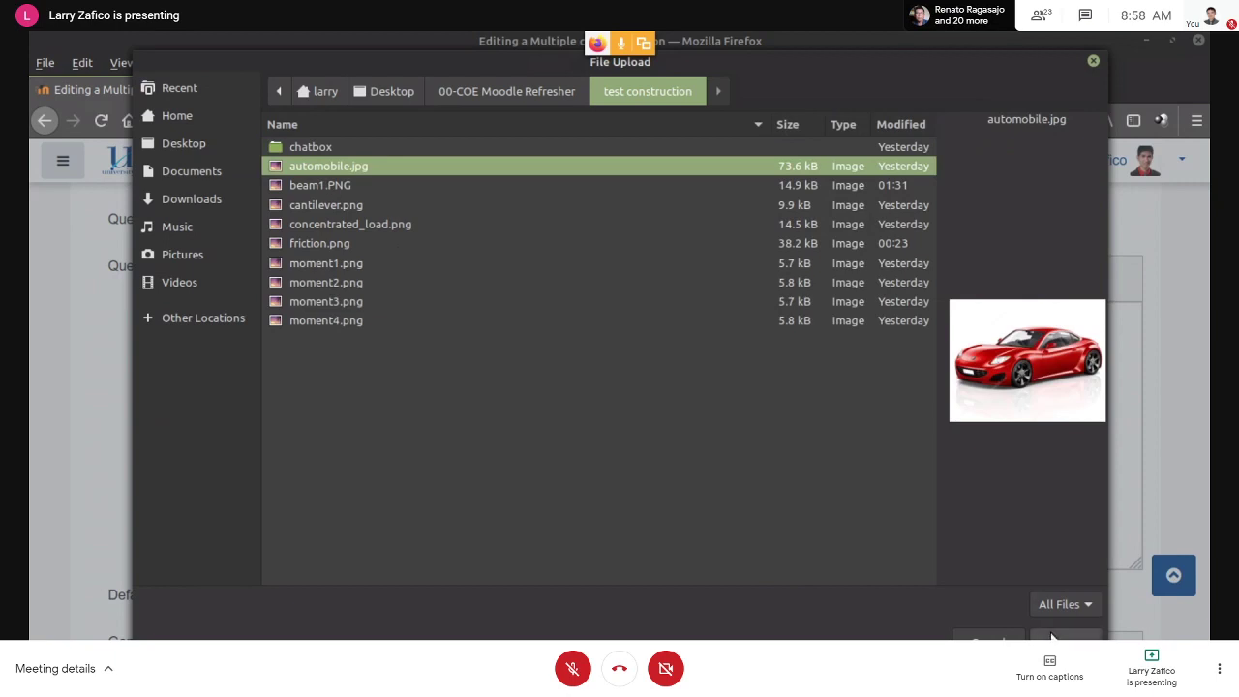
click(1055, 639)
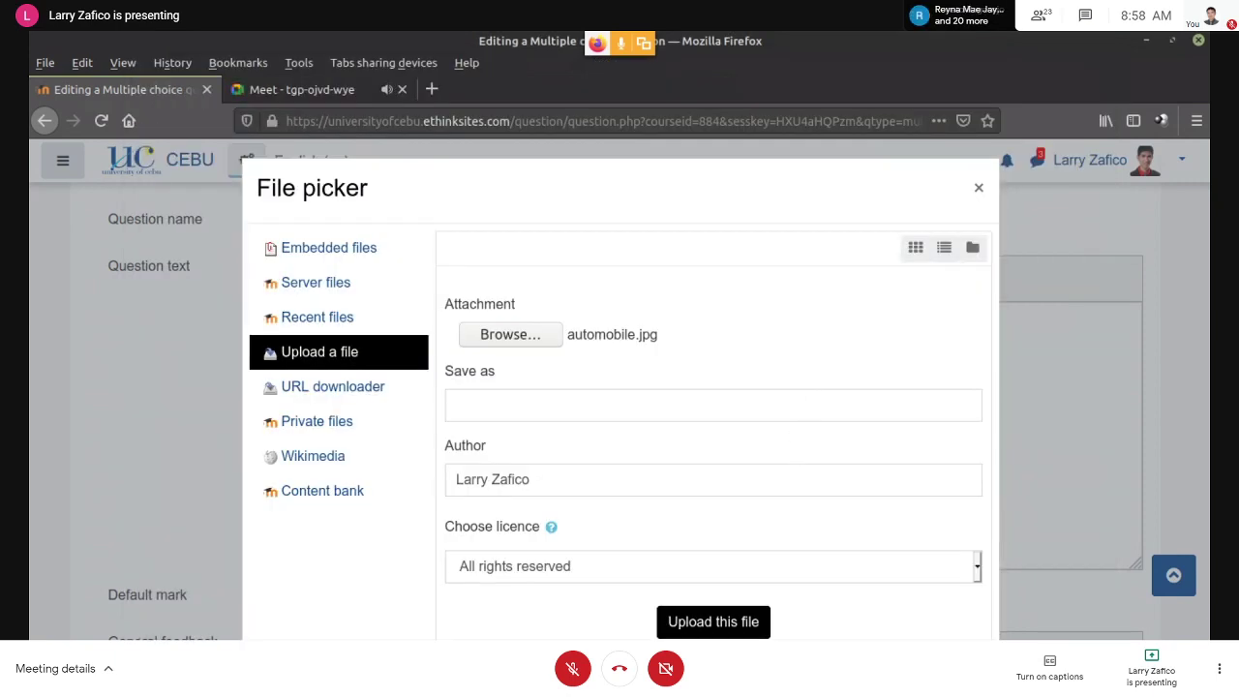
click(740, 627)
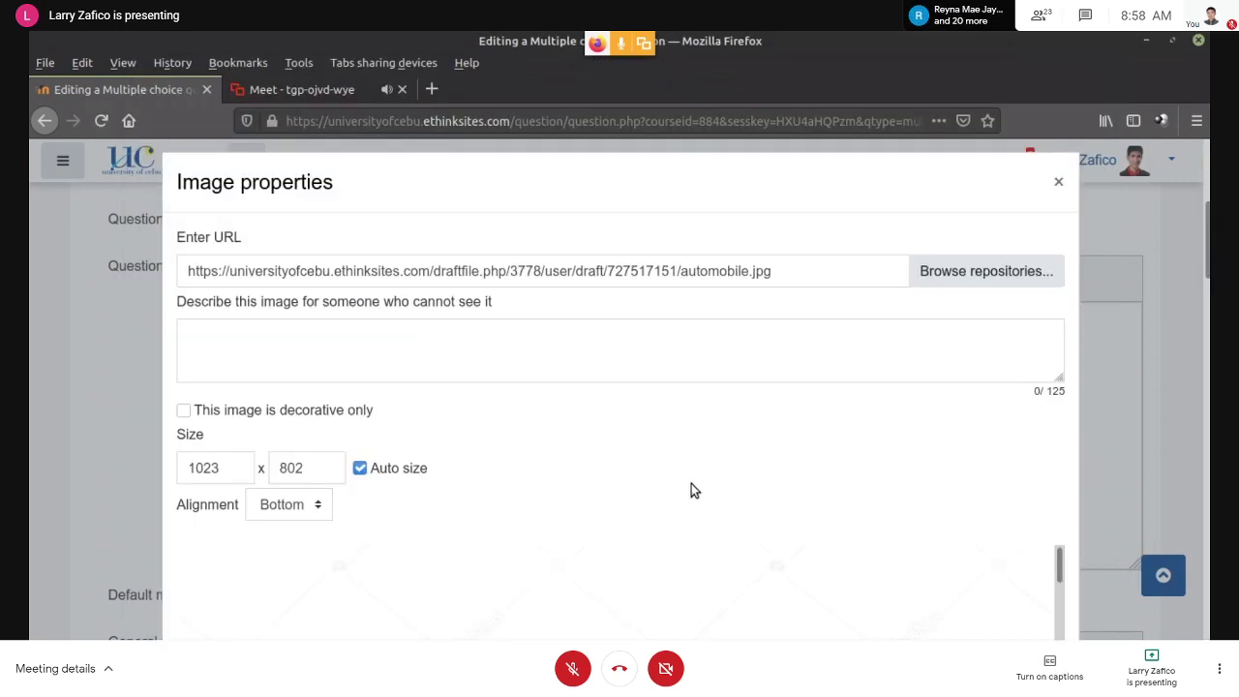
Step: Mark the red car image decorative, resize it to width 400 (auto height 314) and save it
click(228, 471)
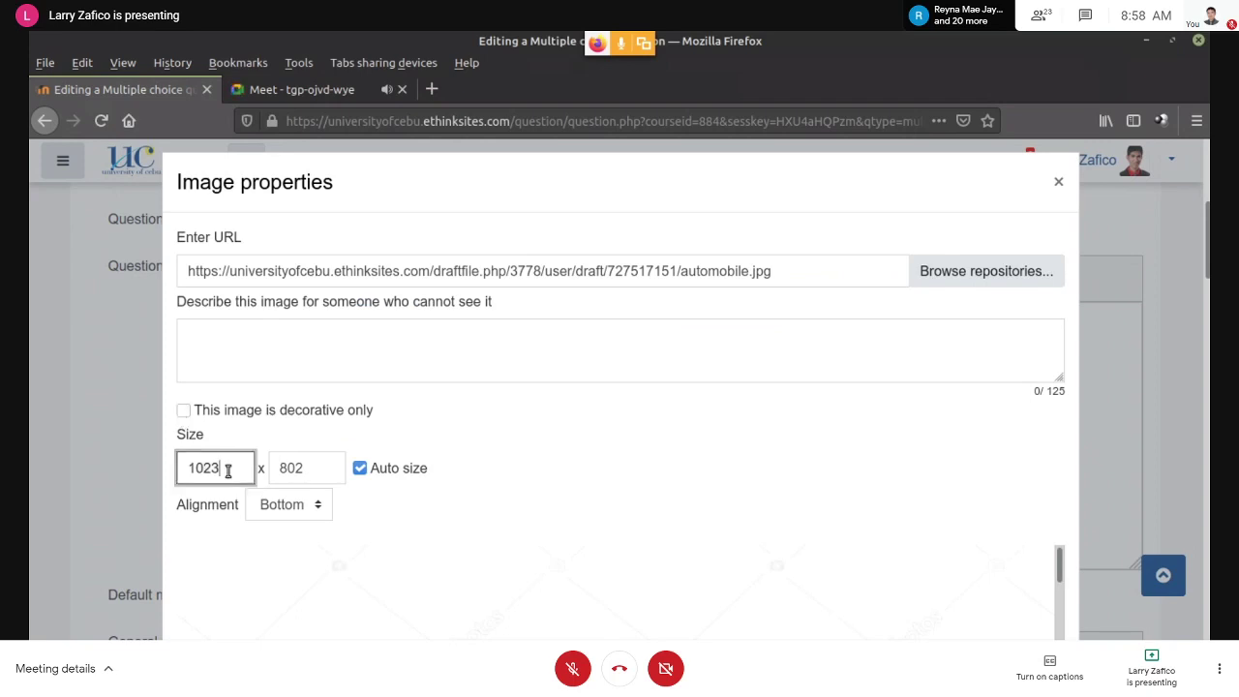
click(186, 415)
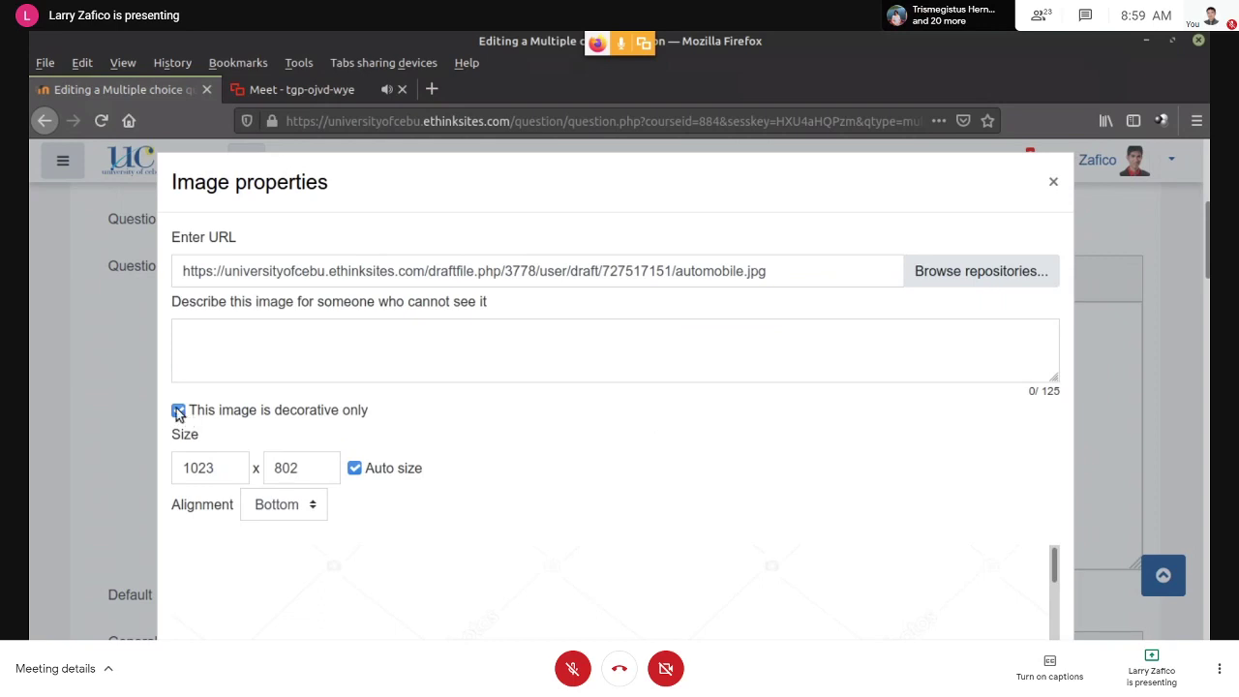
scroll(619, 478, down, 2)
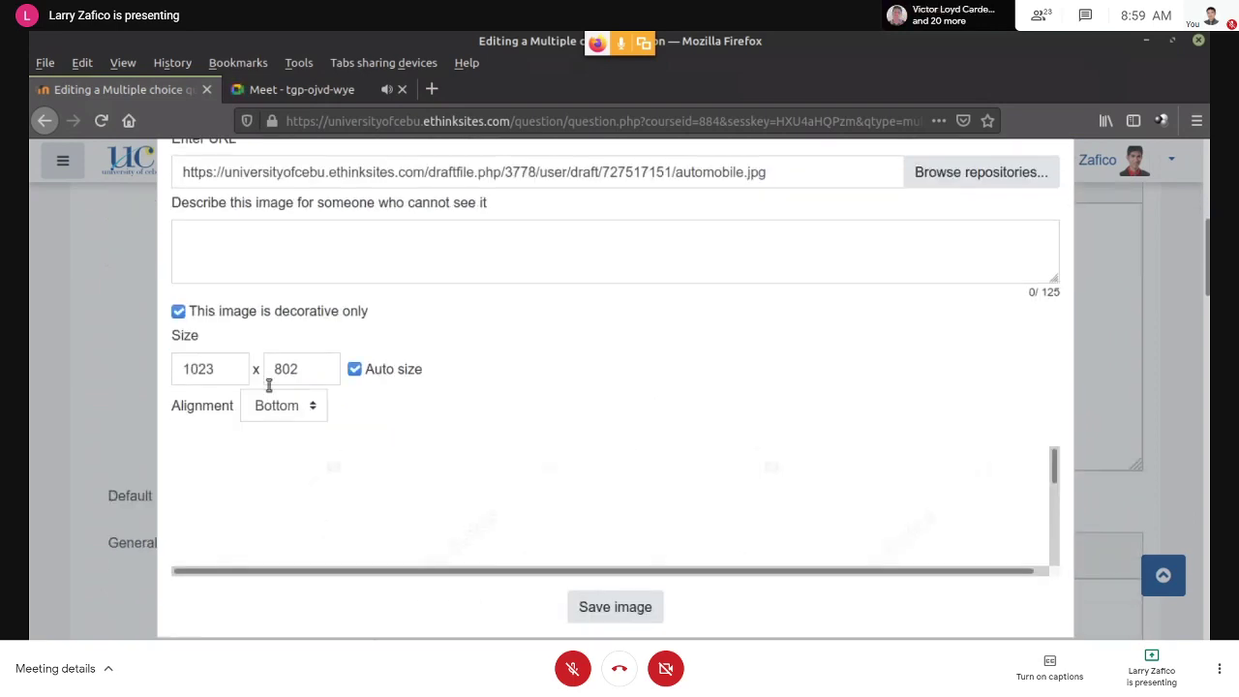
click(232, 373)
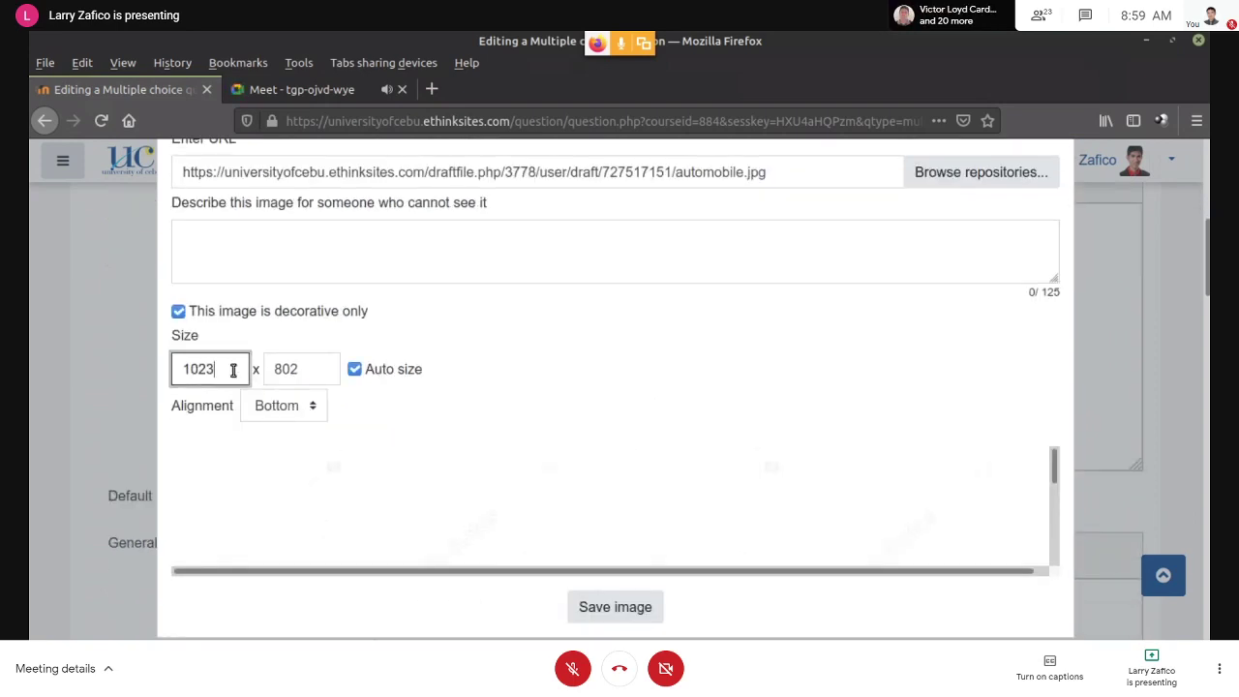
key(BackSpace)
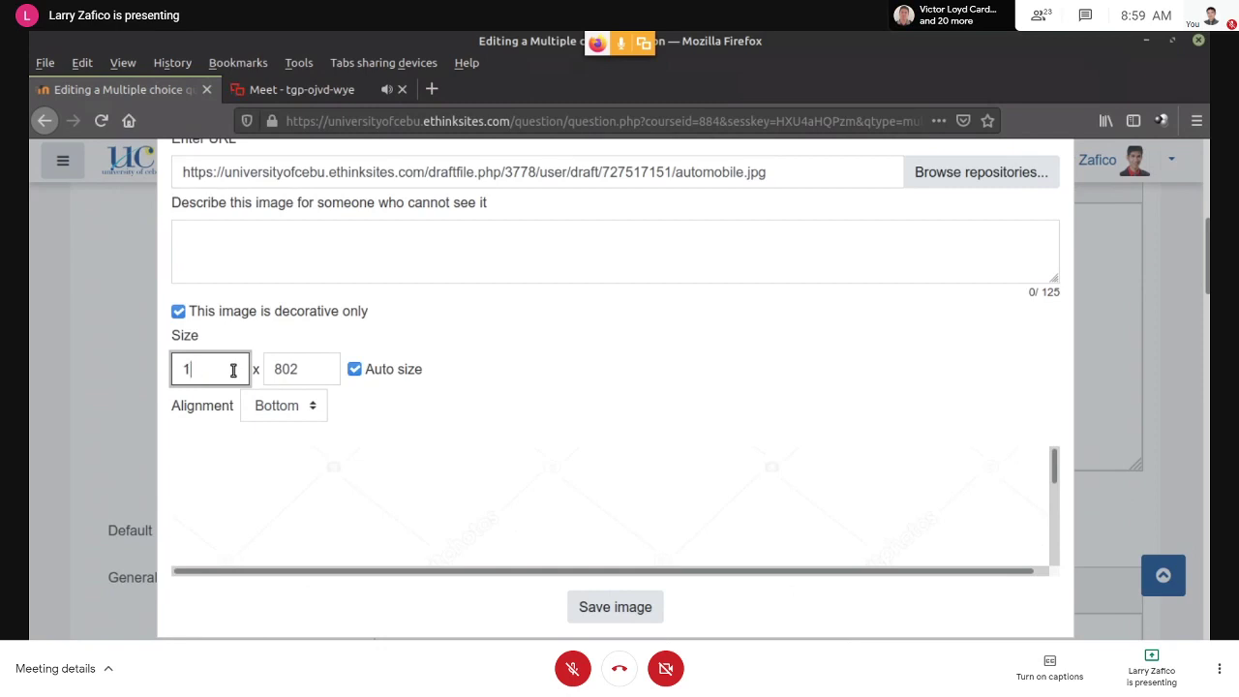
text(400)
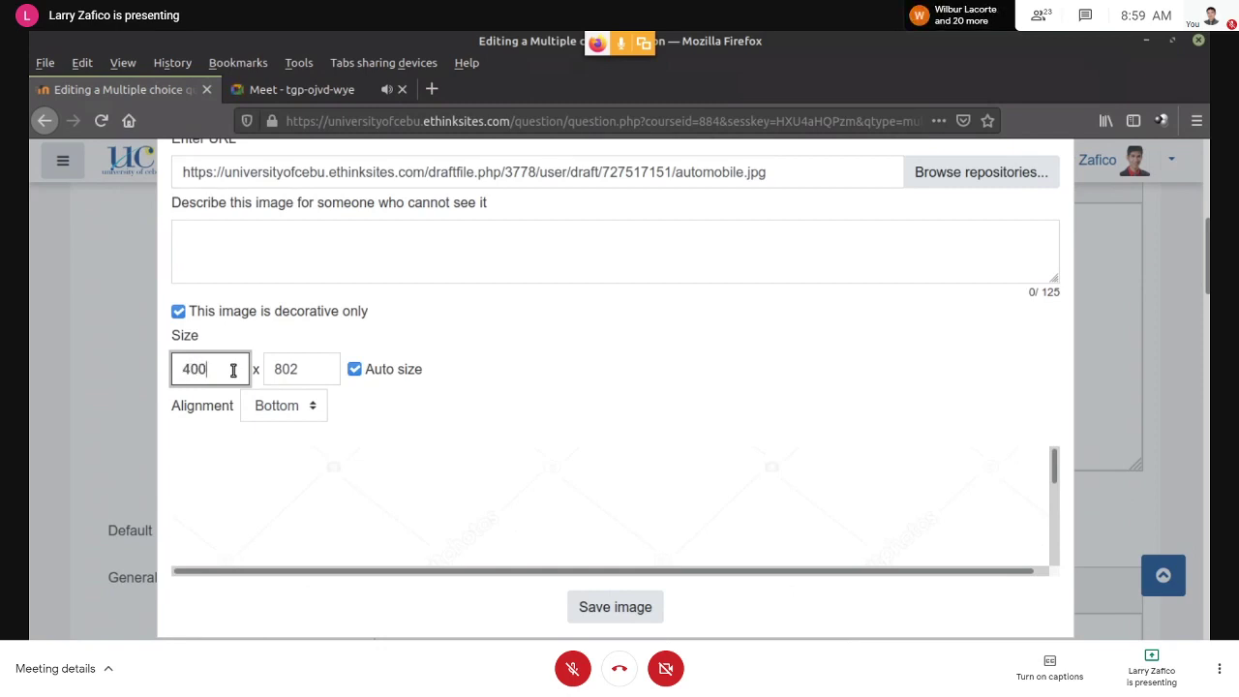
click(306, 372)
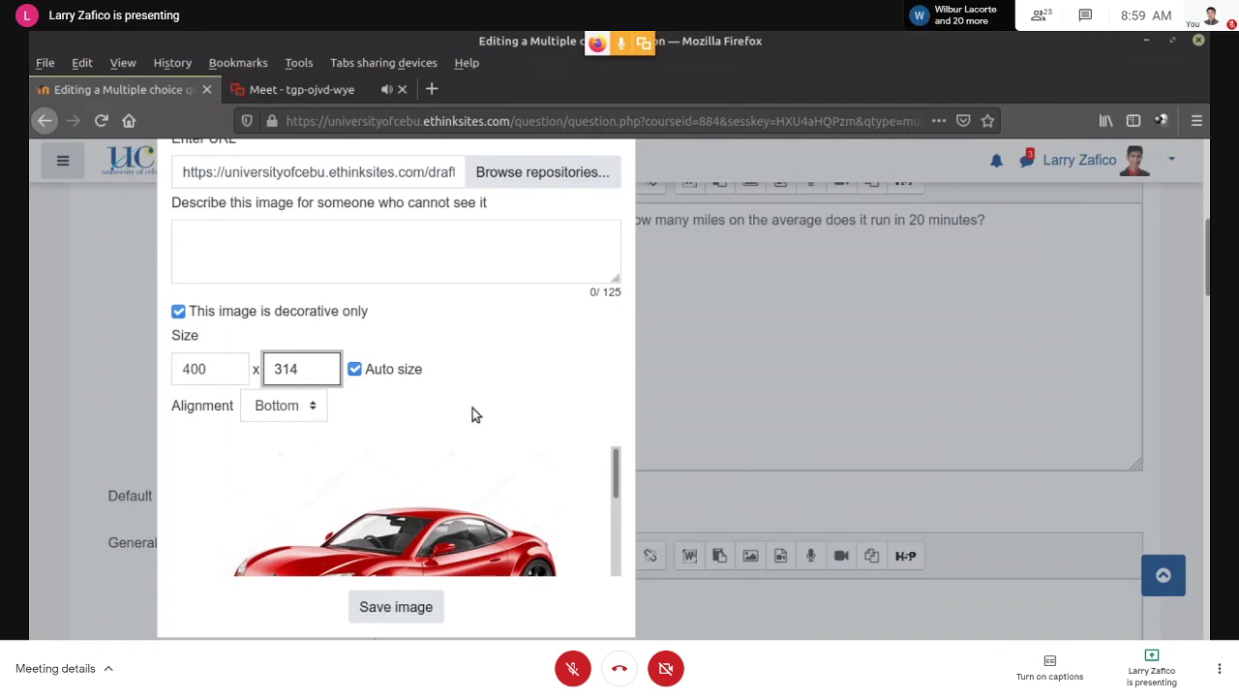
scroll(542, 582, down, 1)
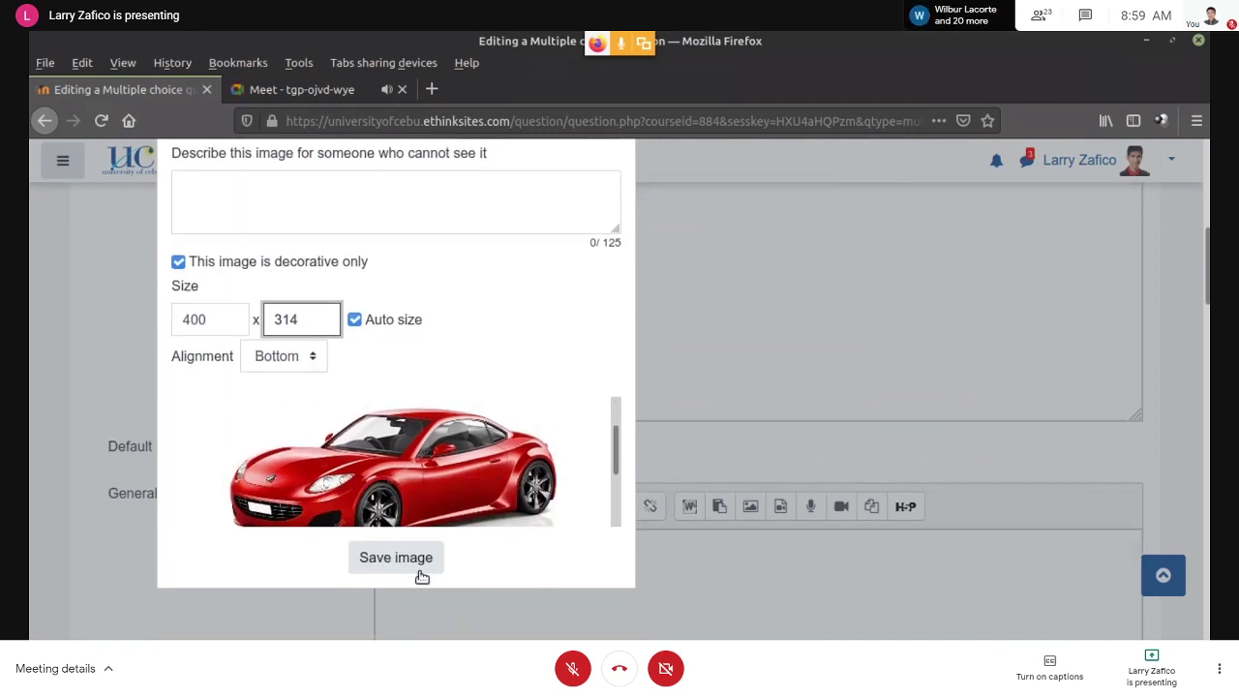
click(396, 559)
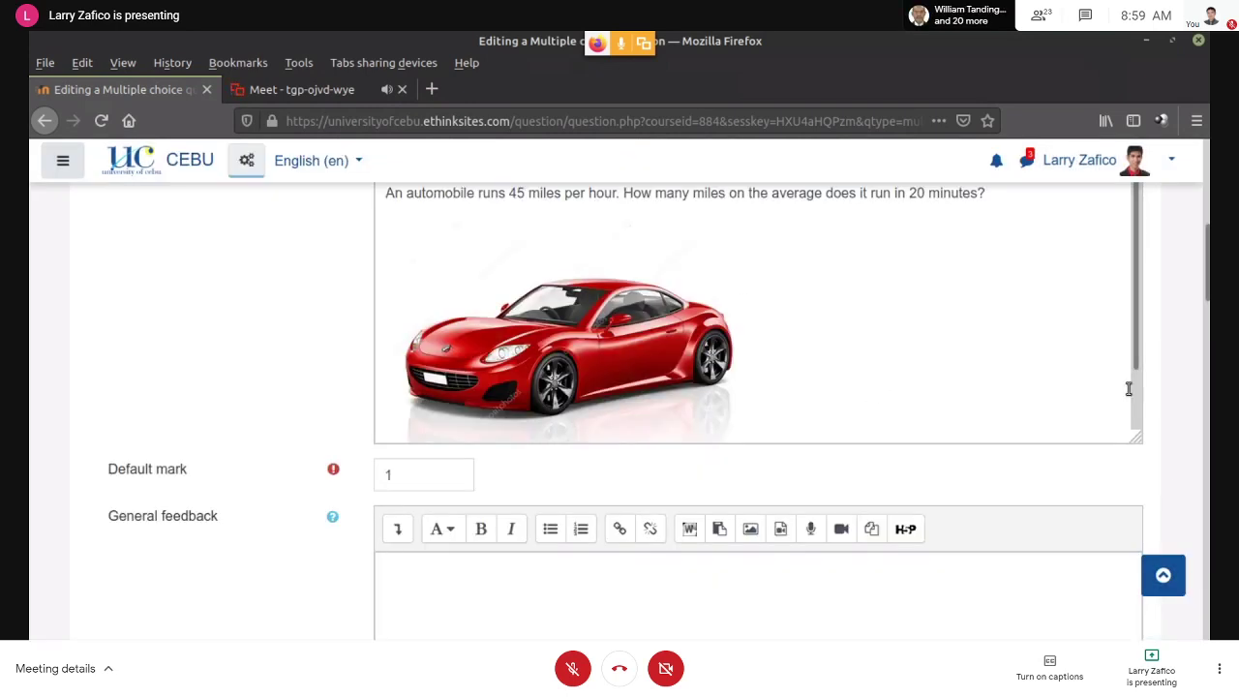
Step: Set 'Number the choices?' to No numbering, then bring up the question notes file
scroll(1182, 410, down, 5)
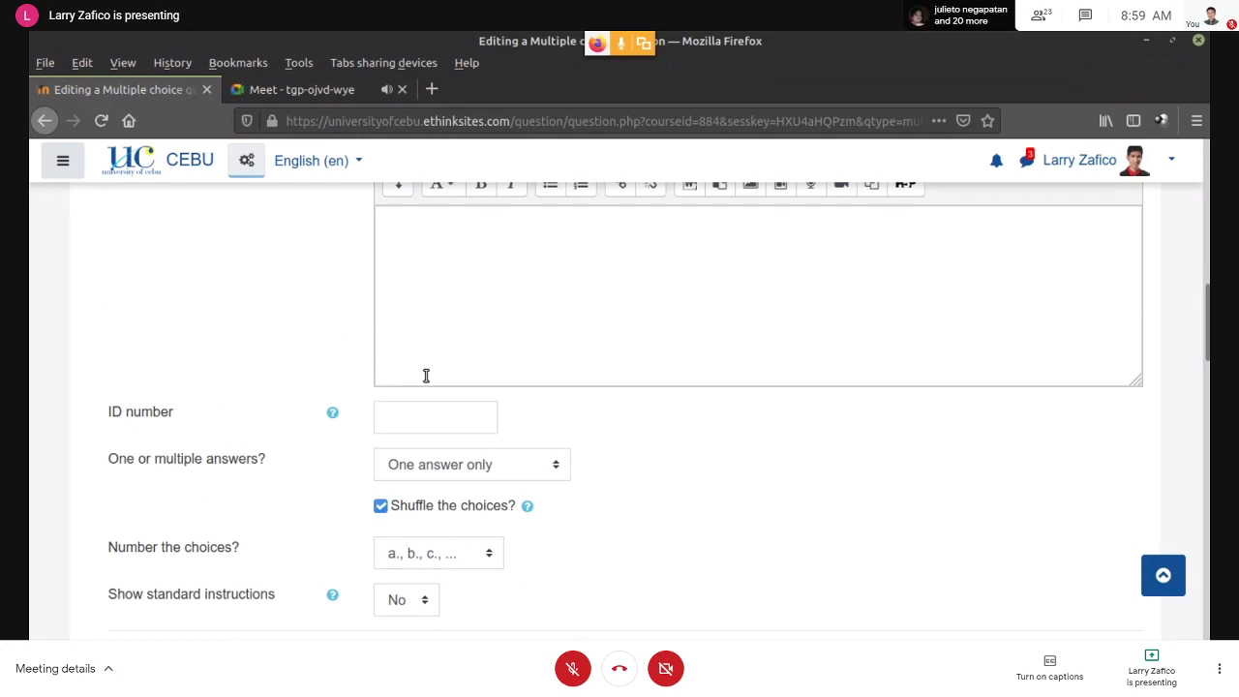
scroll(284, 432, up, 3)
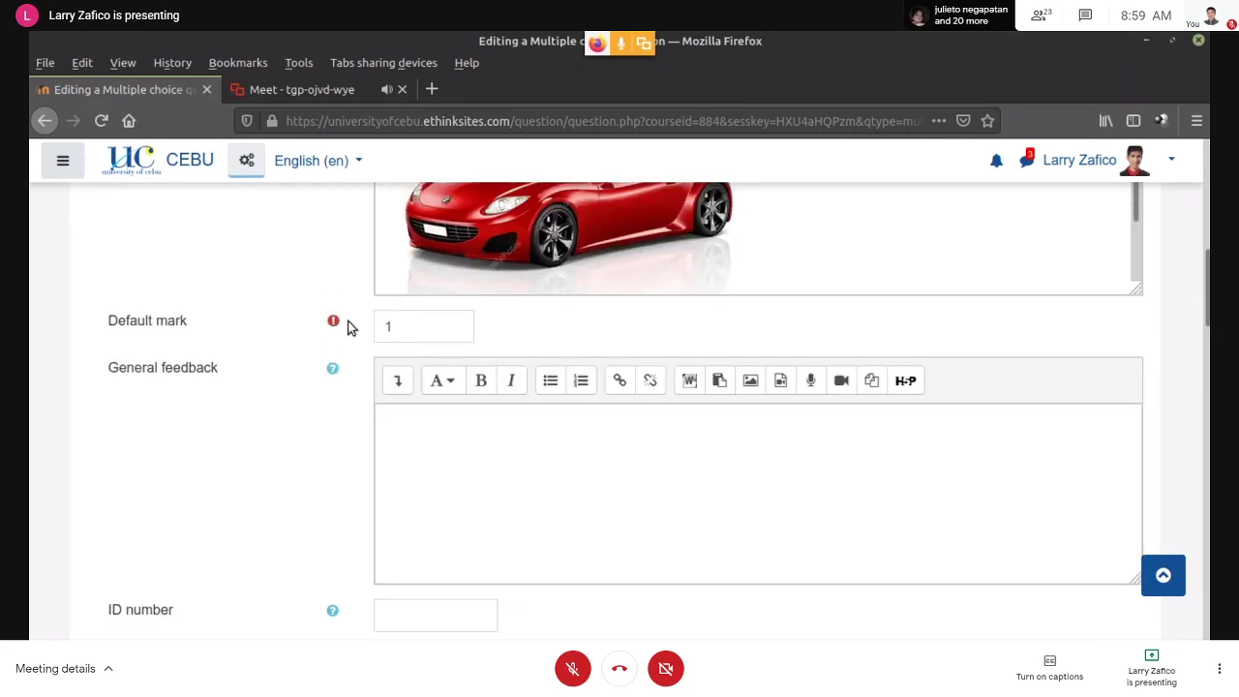
scroll(672, 506, down, 4)
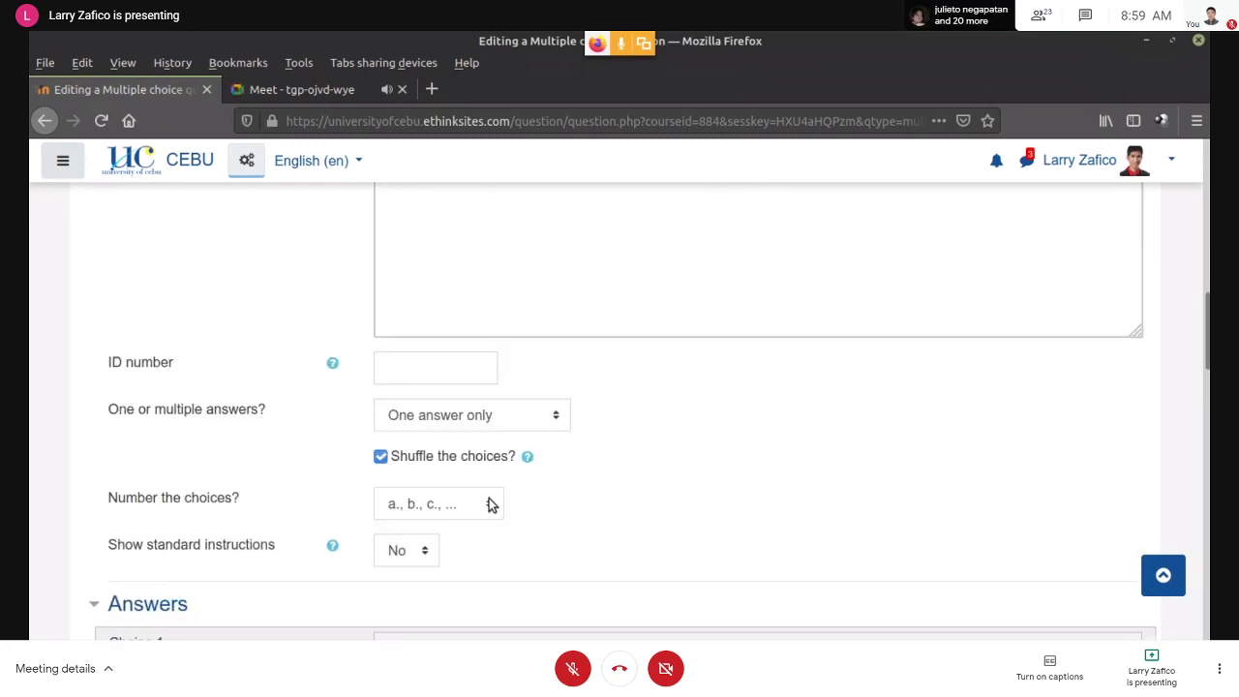
click(491, 505)
click(470, 472)
scroll(674, 520, down, 1)
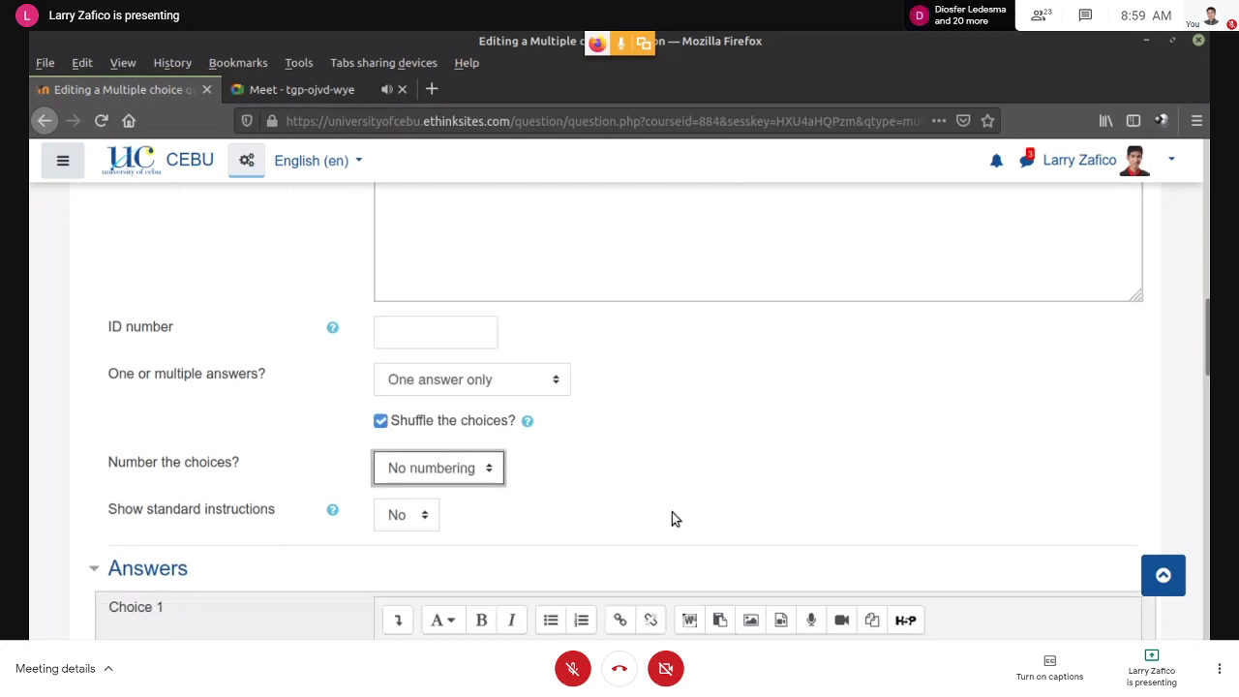
scroll(675, 520, down, 4)
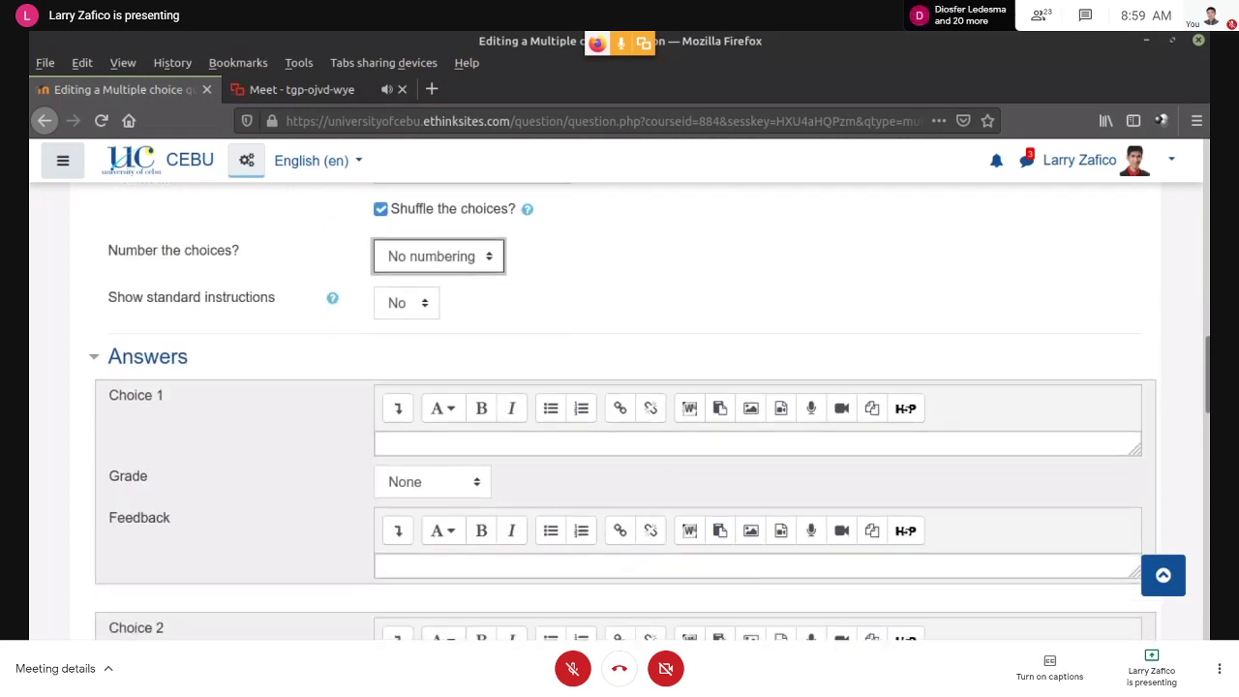
key(alt+Tab)
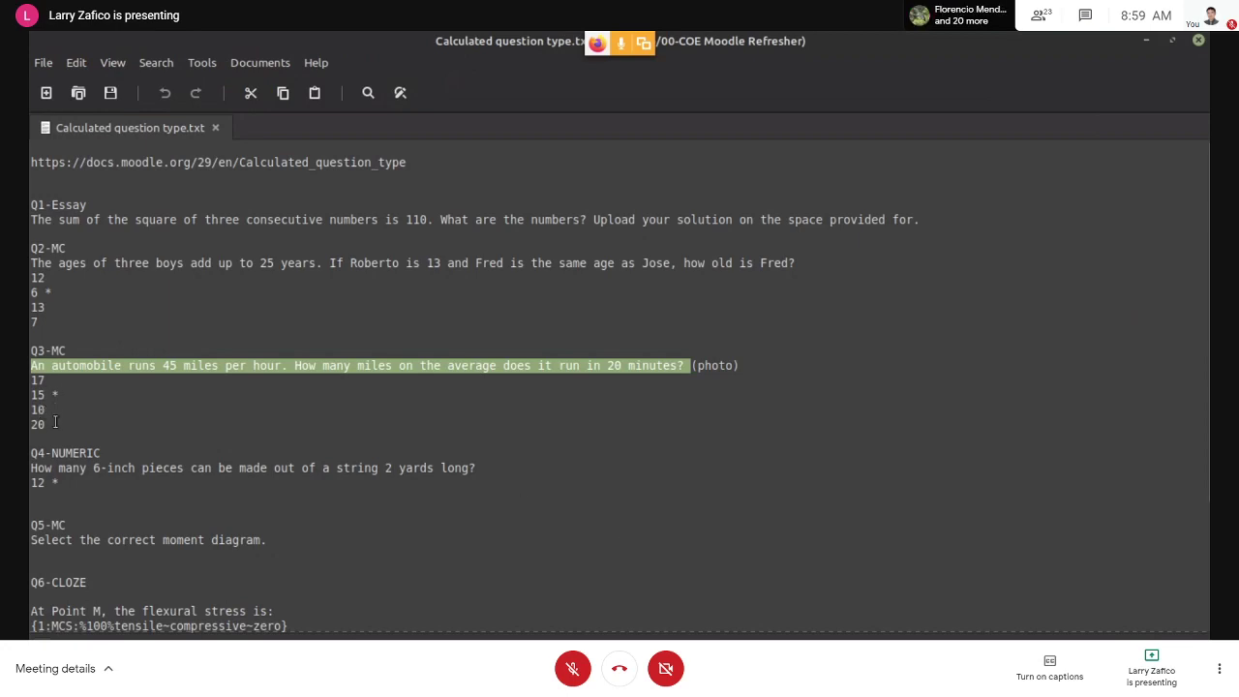
Step: Enter 17 as Choice 1 and, after checking the notes, correct Choice 2 to 15
key(alt+Tab)
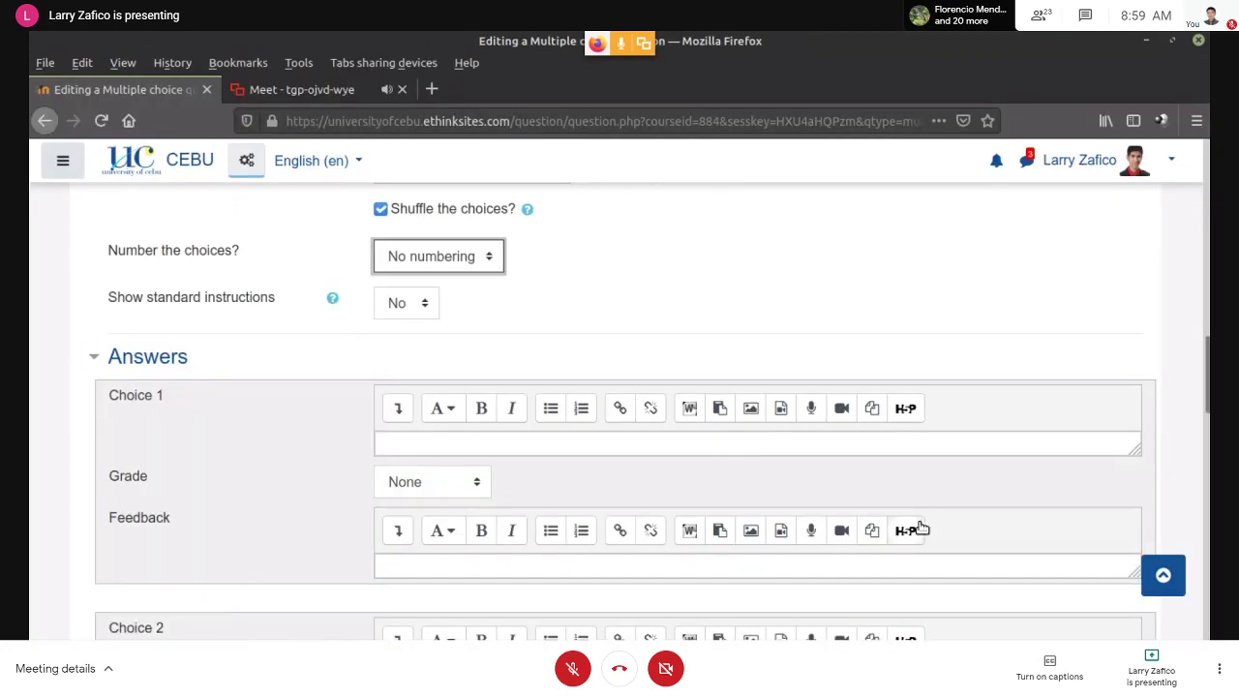
click(512, 454)
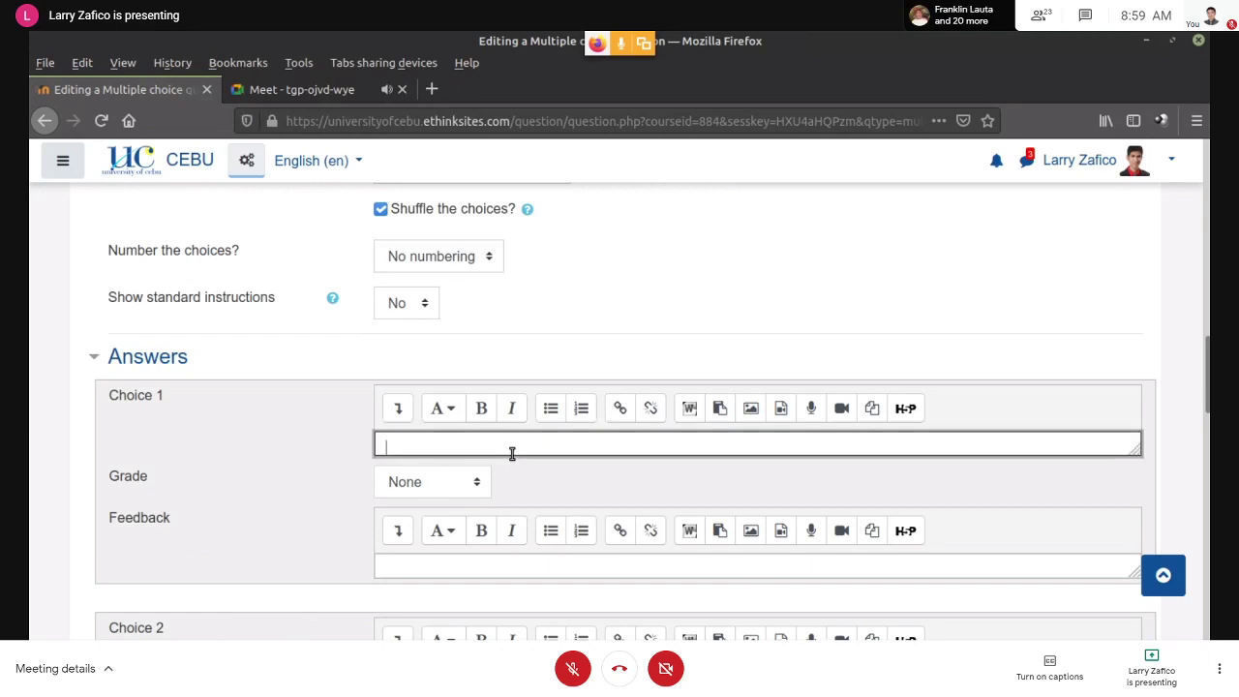
text(17)
scroll(802, 503, down, 3)
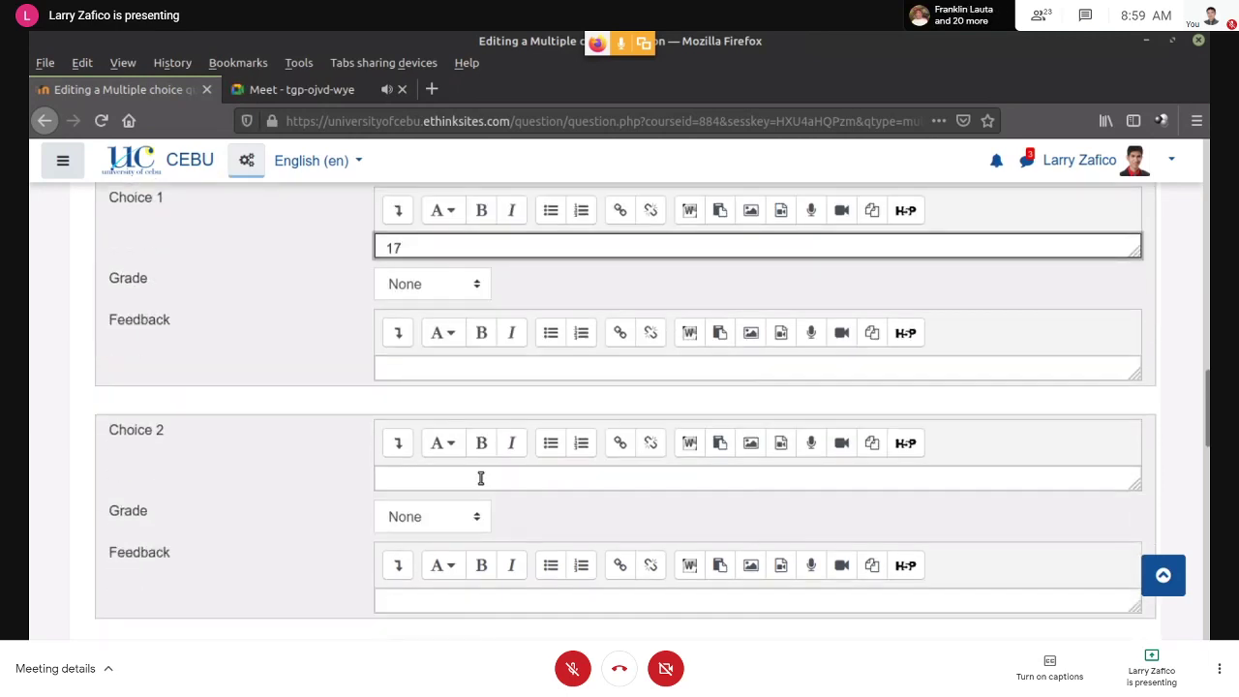
click(480, 478)
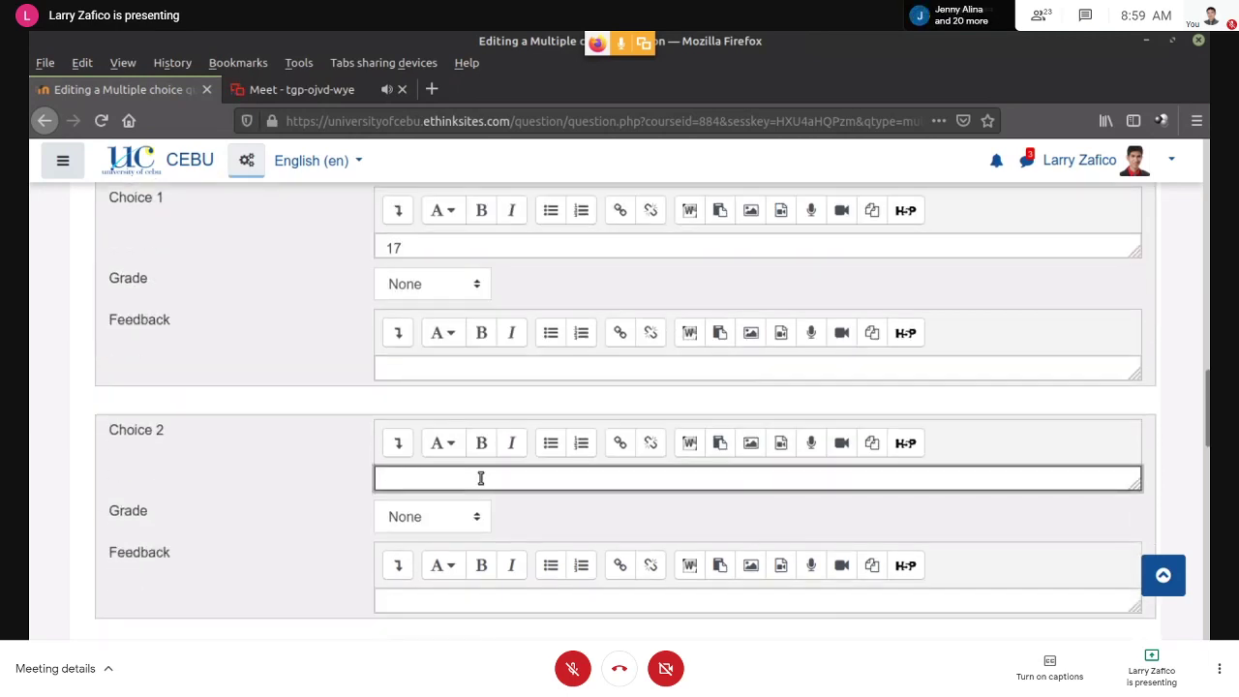
text(25)
scroll(650, 575, down, 3)
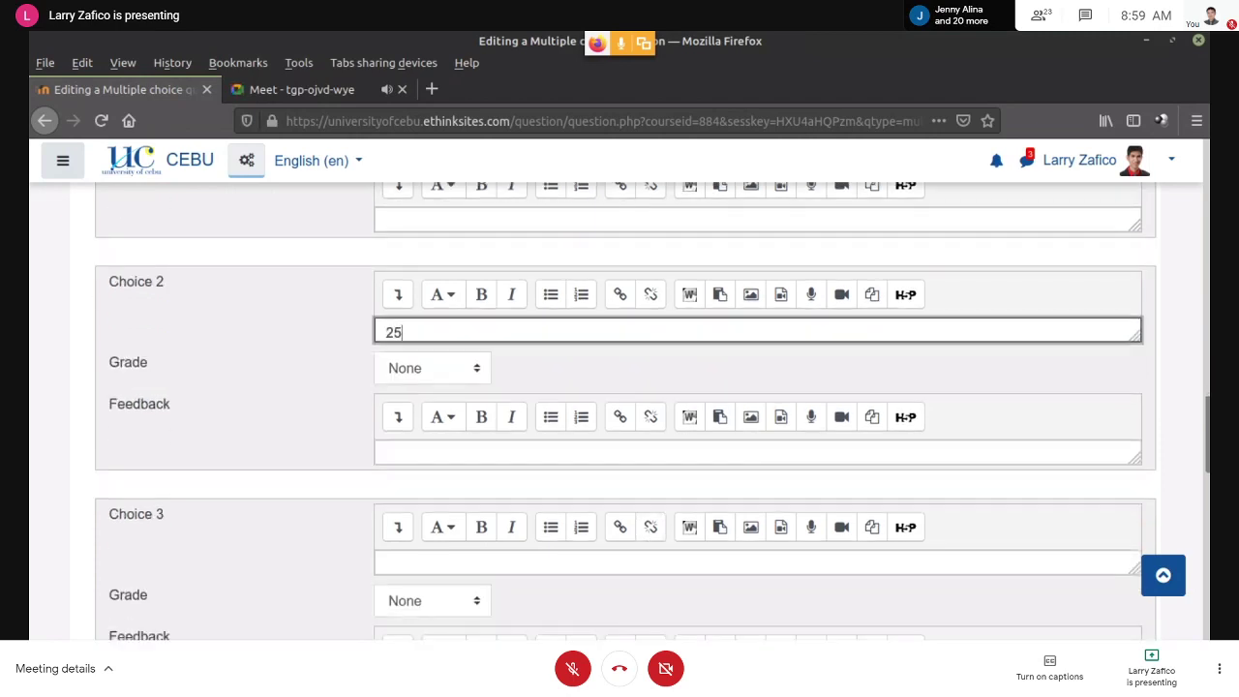
key(alt+Tab)
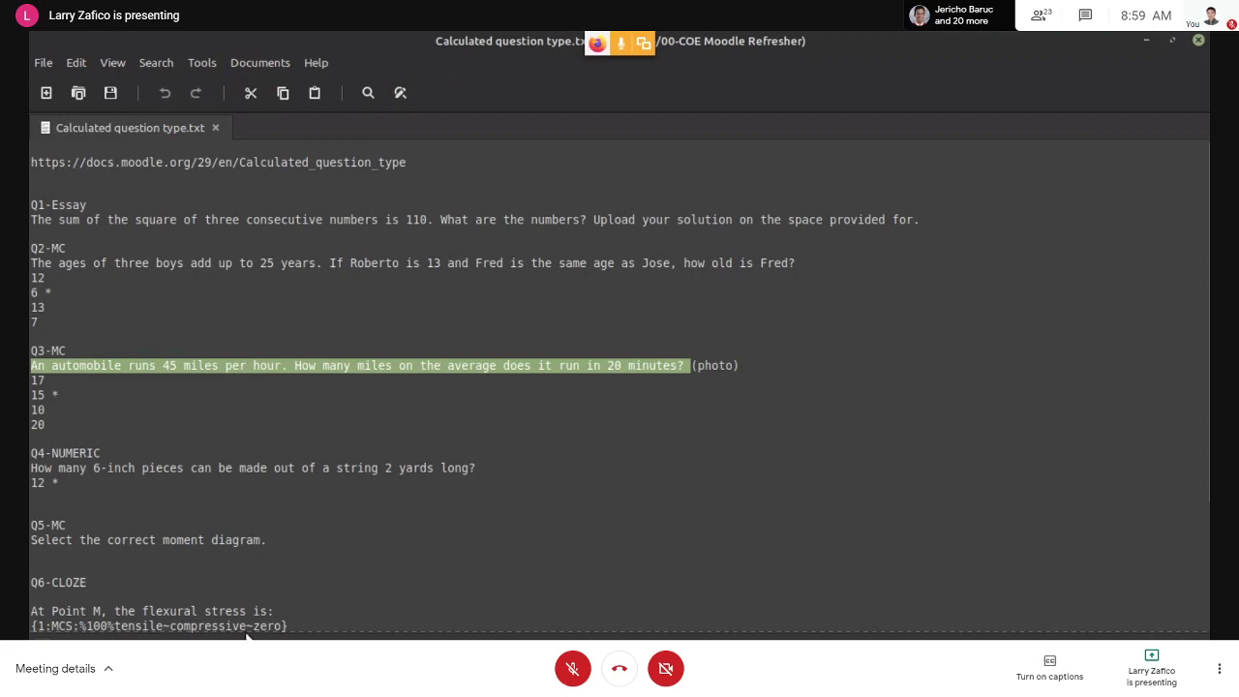
key(alt+Tab)
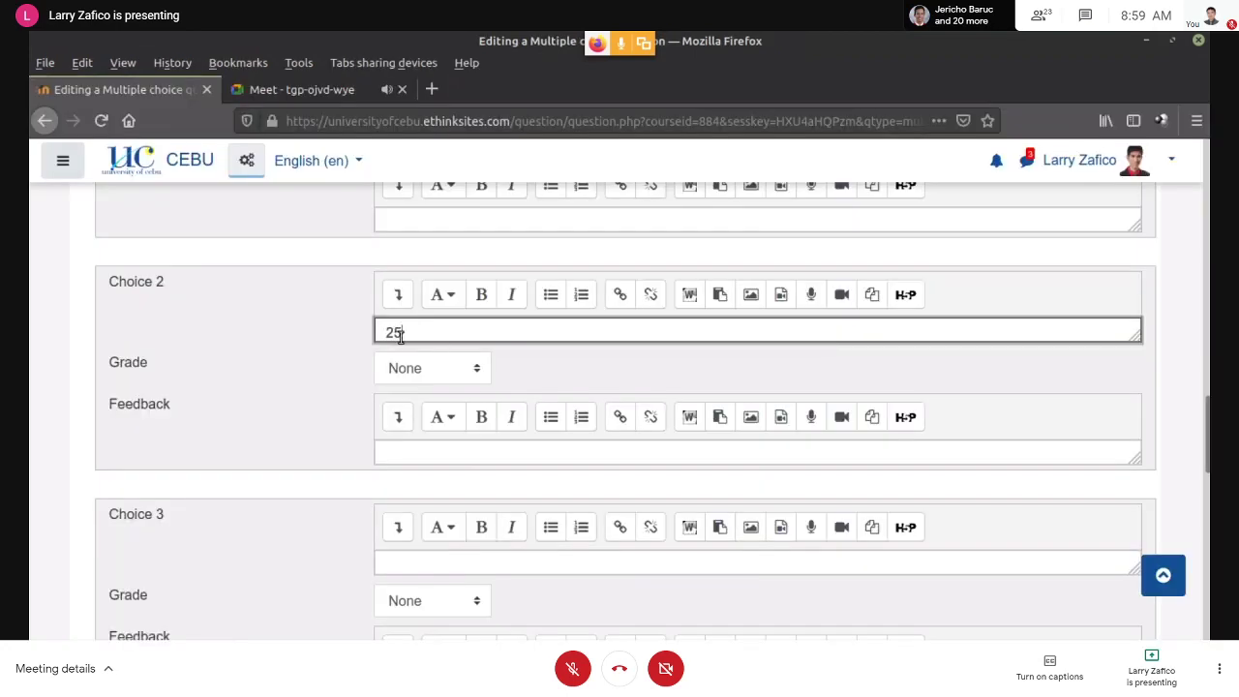
key(BackSpace)
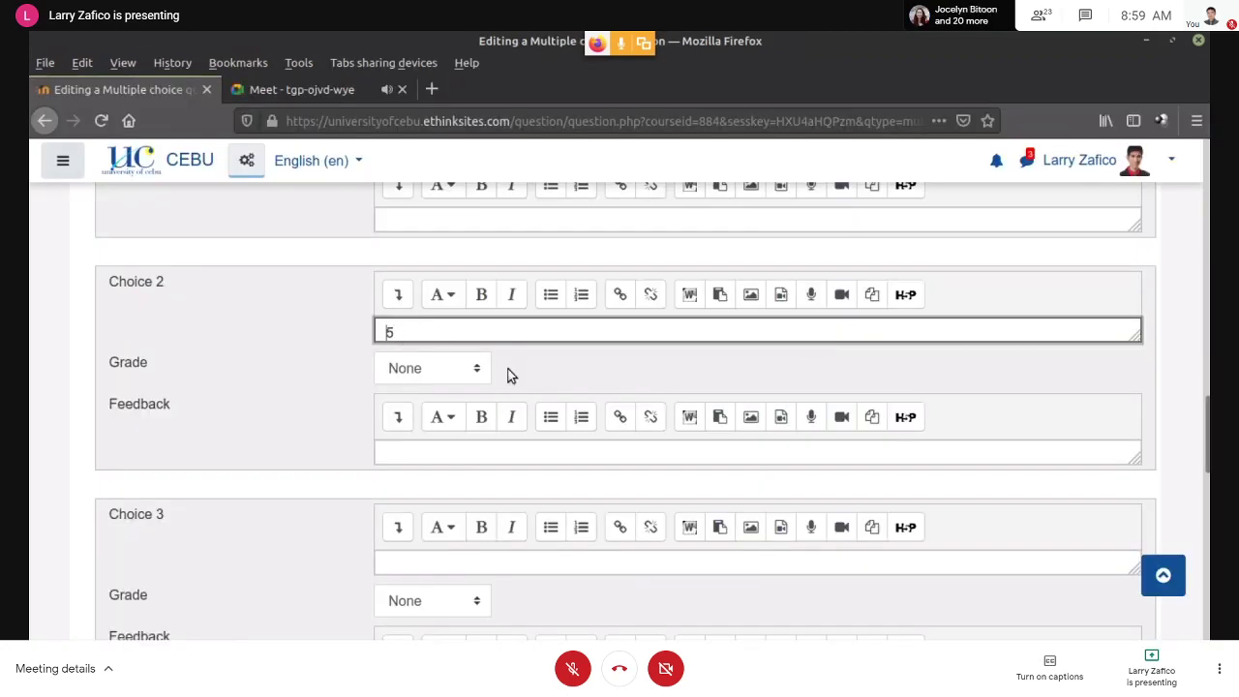
text(1)
scroll(614, 407, down, 3)
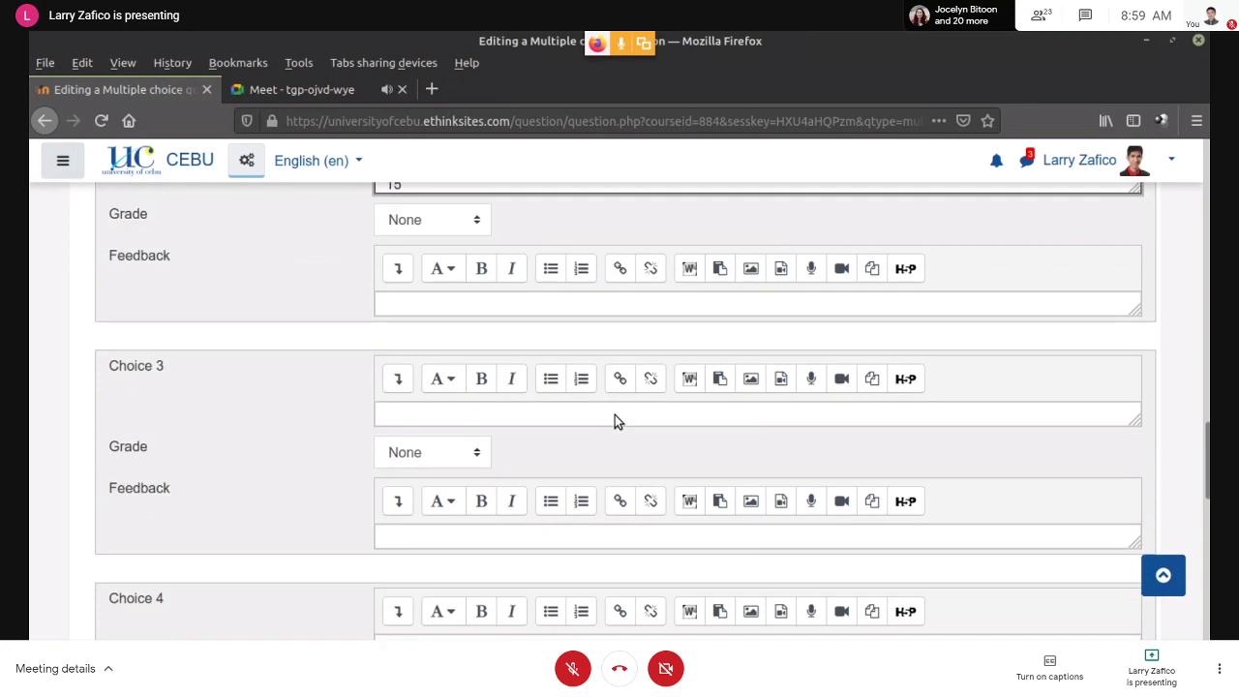
Step: Enter 10 and 20 as Choices 3 and 4
click(495, 422)
text(10)
scroll(520, 581, down, 3)
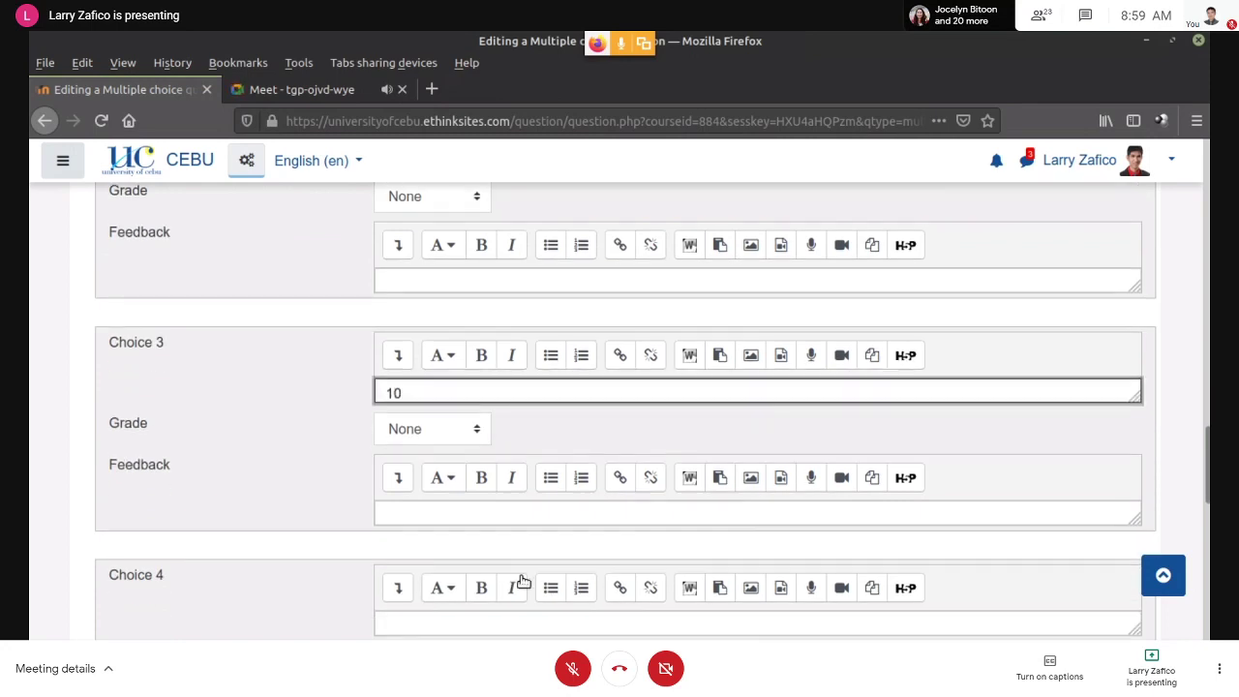
click(461, 507)
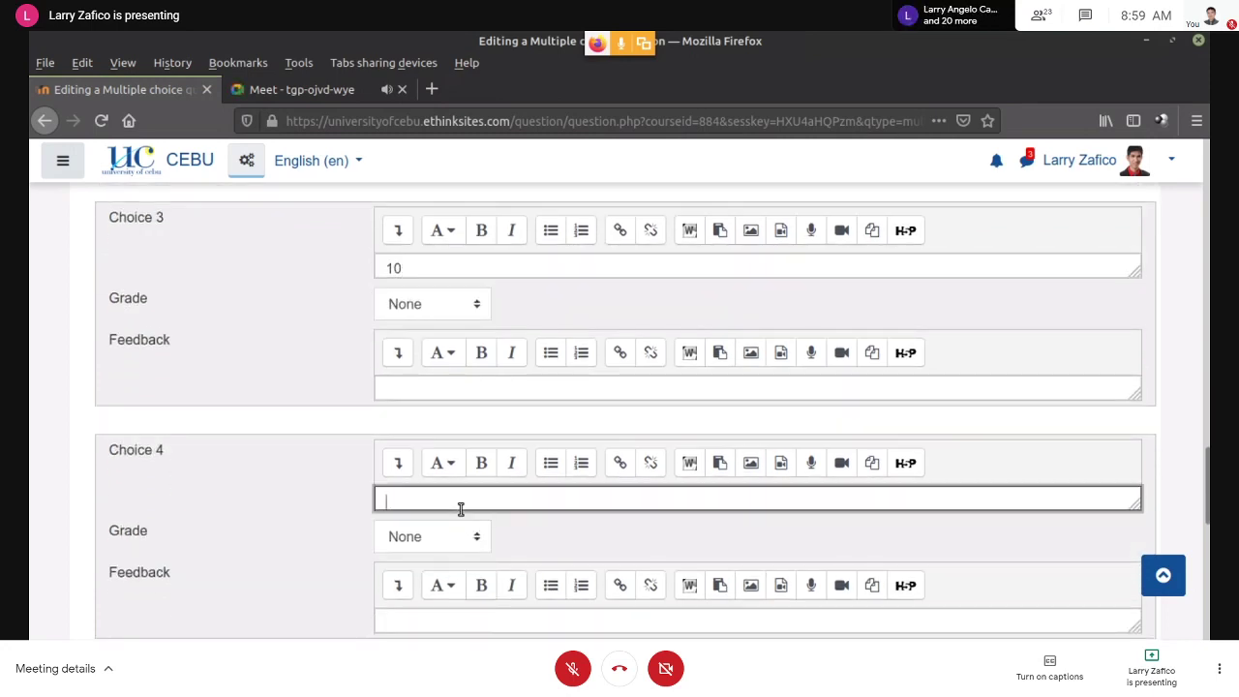
text(20)
scroll(699, 459, up, 10)
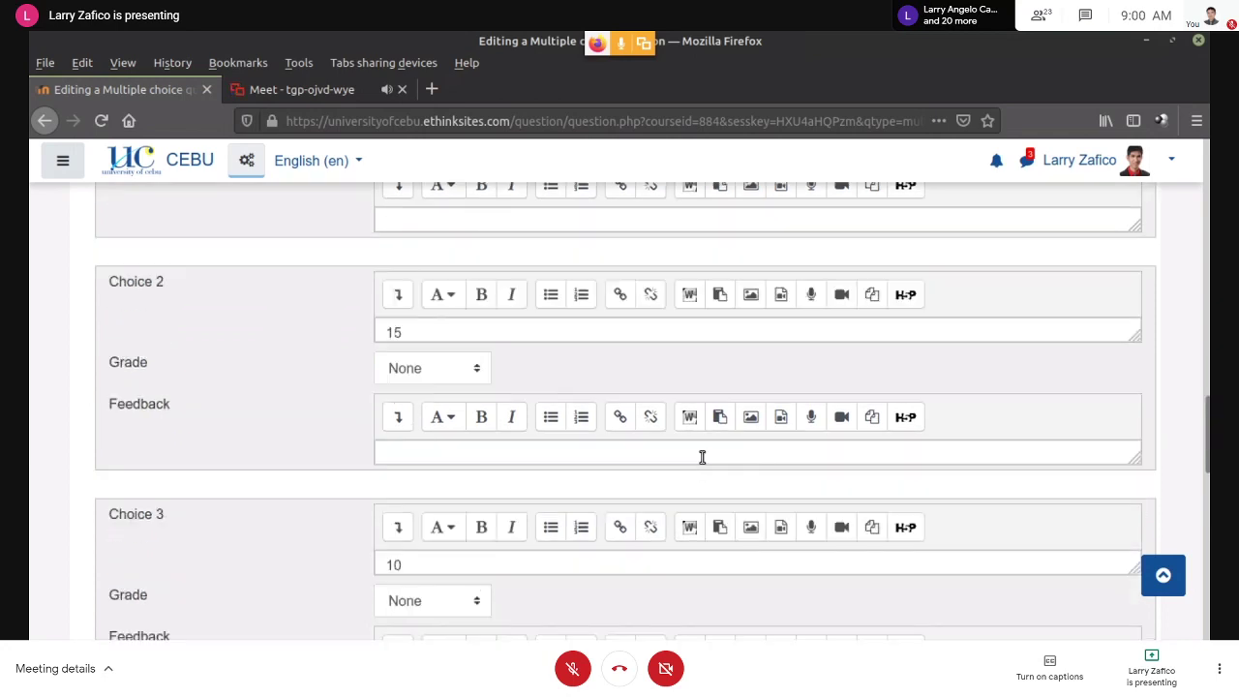
scroll(700, 463, up, 2)
scroll(699, 464, down, 9)
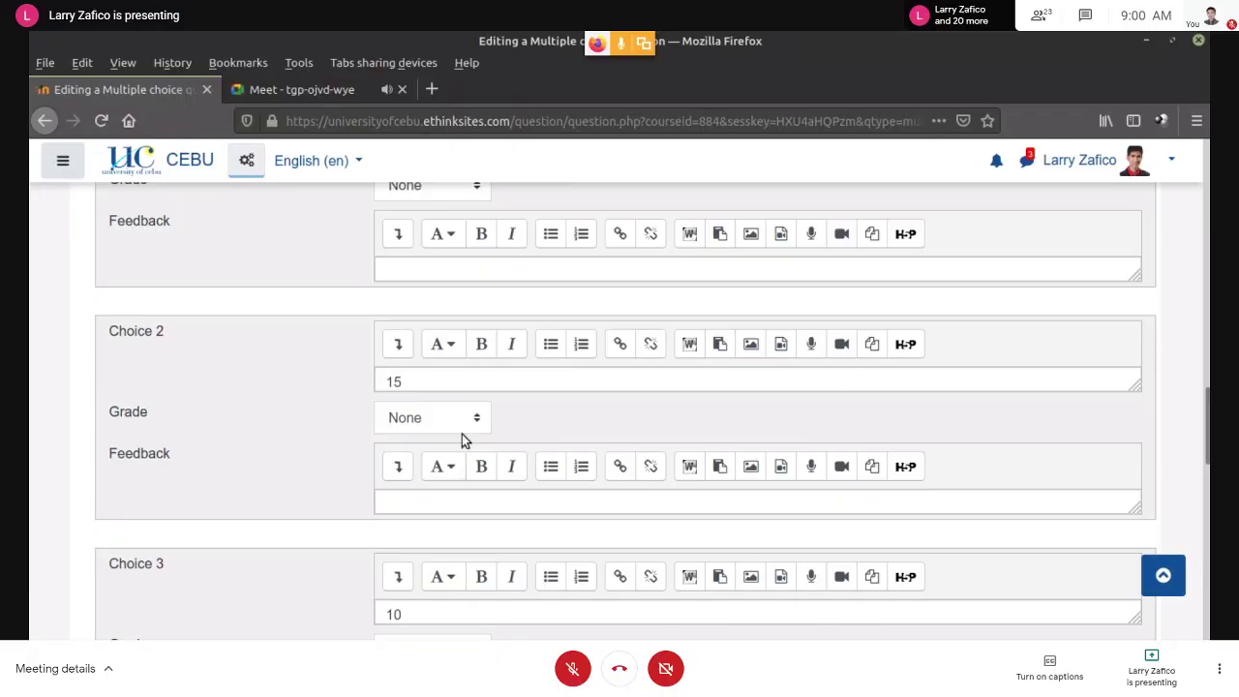
Step: Grade choice 15 at 100% and save the question
click(475, 428)
click(425, 174)
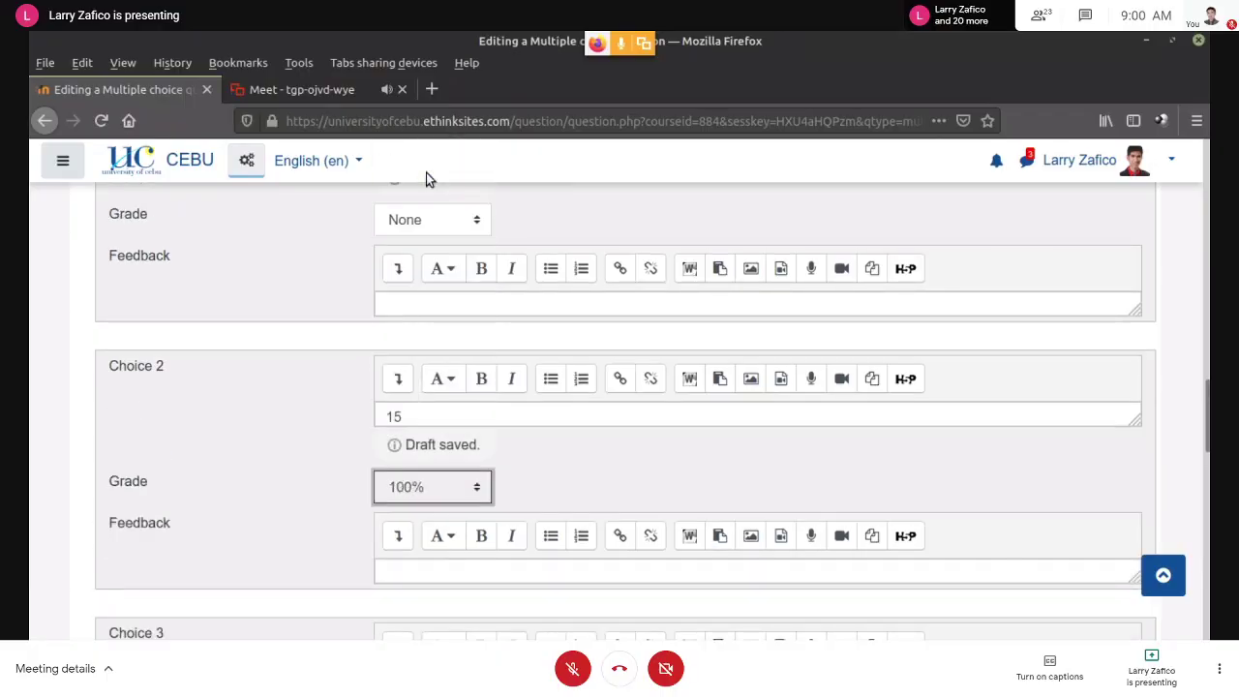
scroll(798, 471, down, 4)
scroll(799, 472, down, 10)
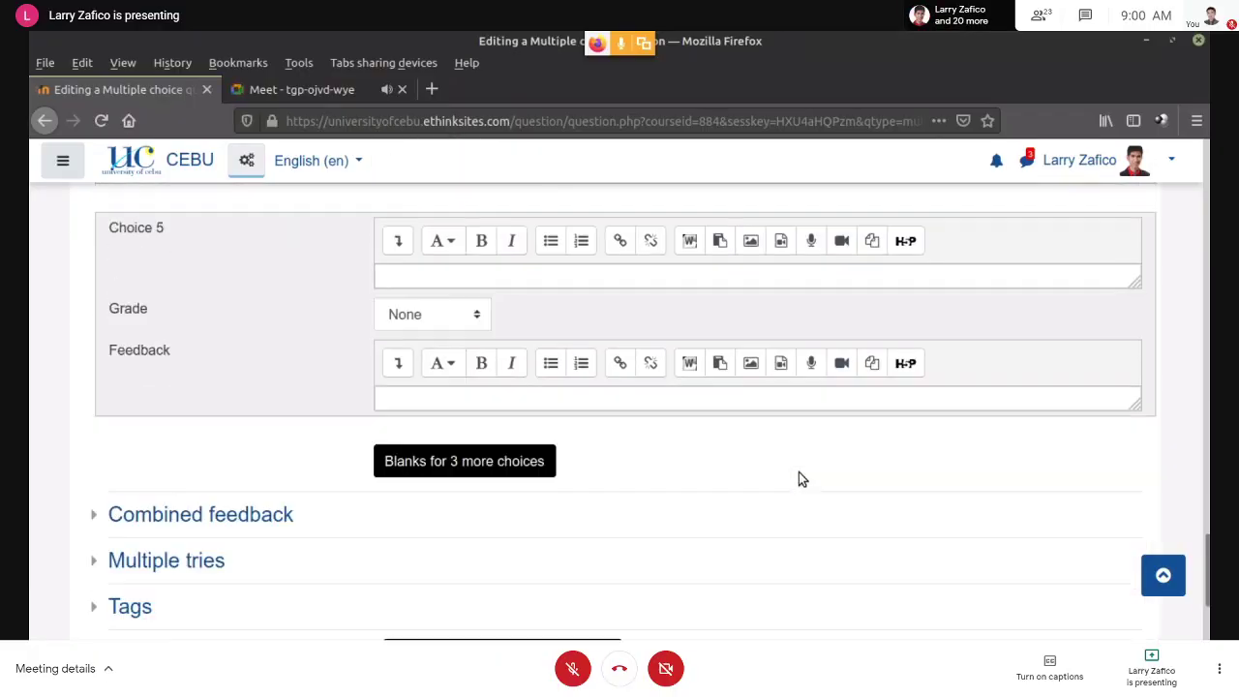
click(472, 463)
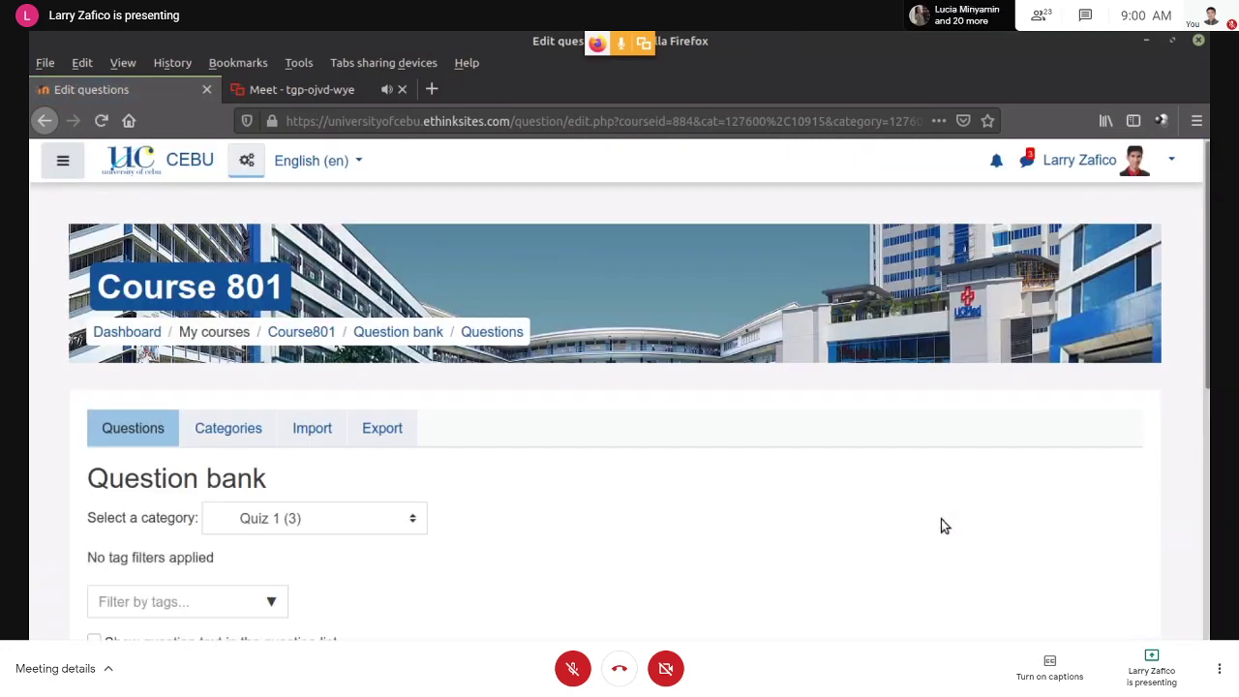
Step: Preview Q1-03 from its Edit menu in the question bank
scroll(940, 520, down, 3)
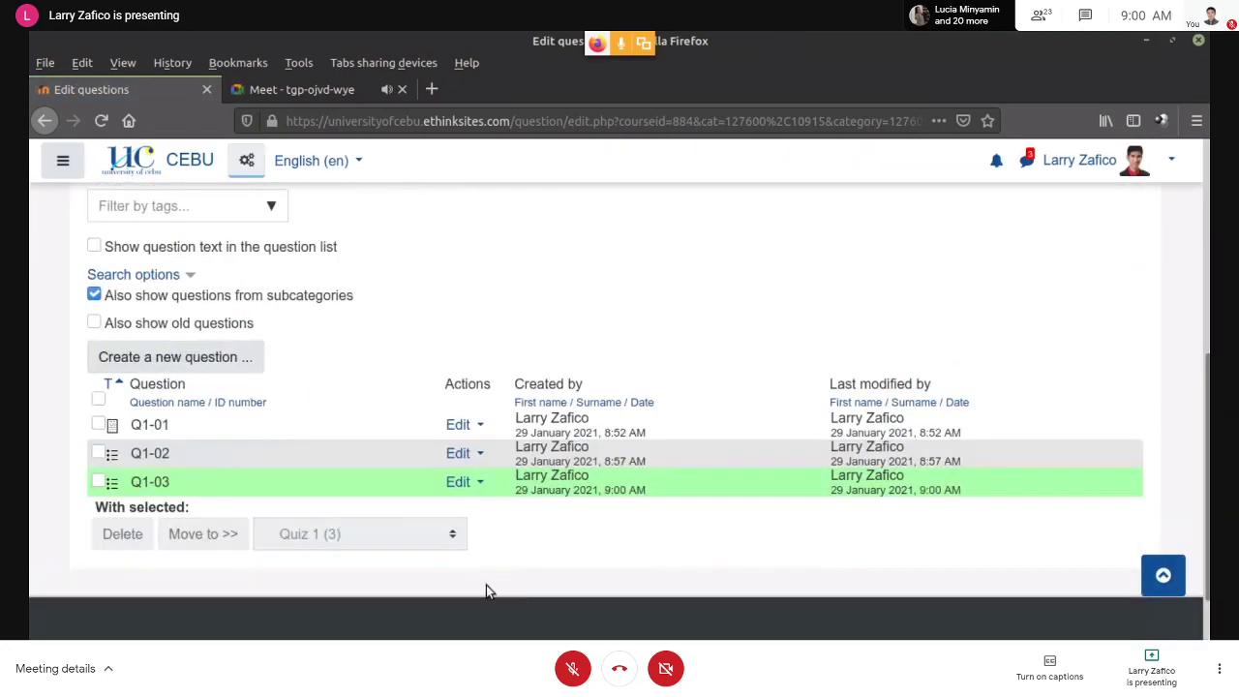
click(479, 481)
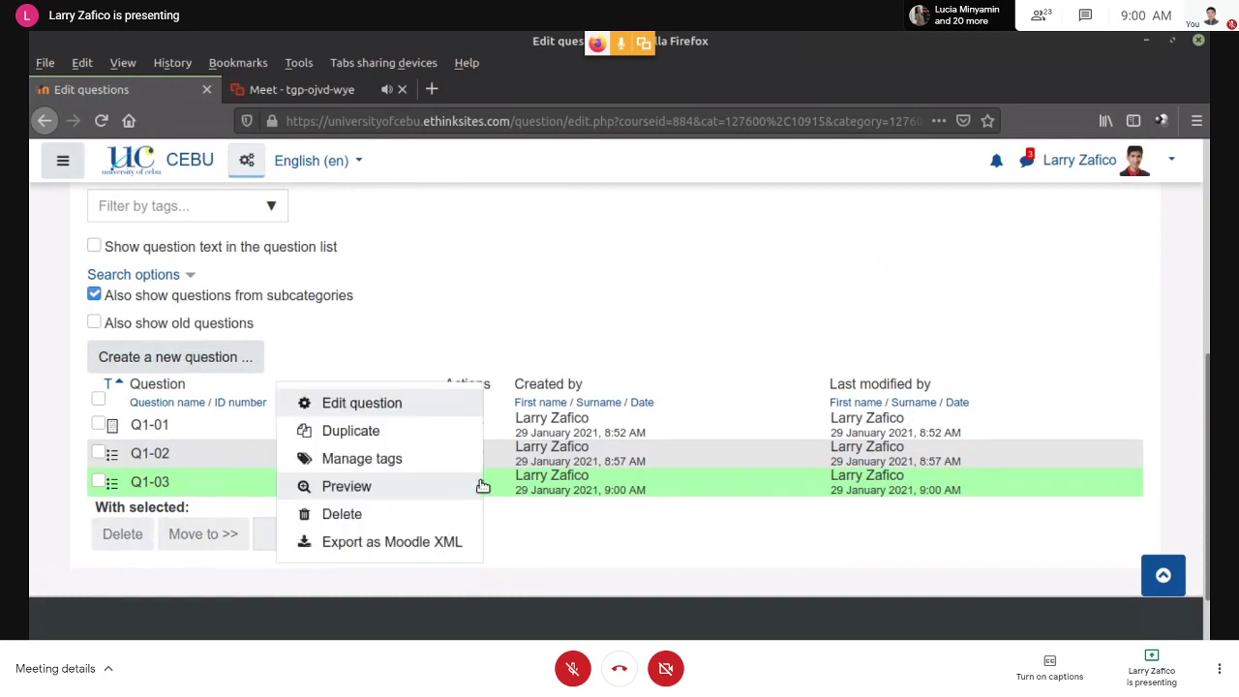
click(385, 491)
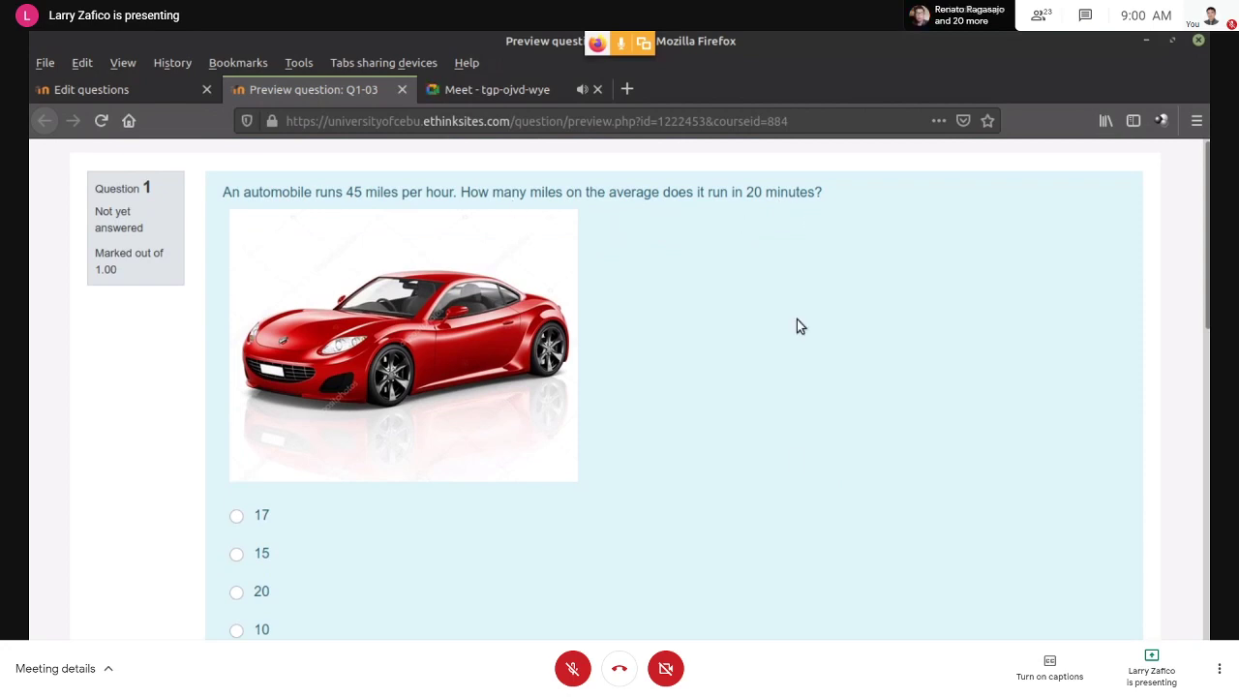
Step: Answer 15 in the Q1-03 preview and submit it, scoring Correct, 1.00 out of 1.00
scroll(676, 513, down, 2)
click(236, 457)
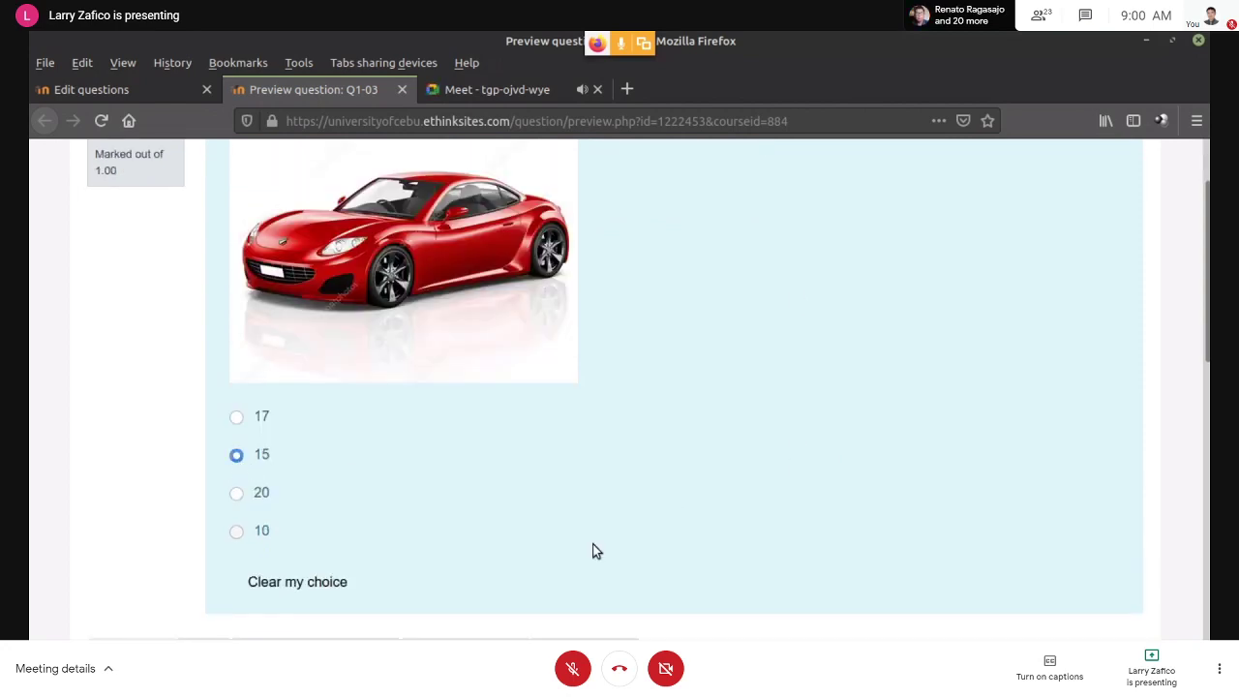
scroll(719, 547, down, 2)
click(484, 555)
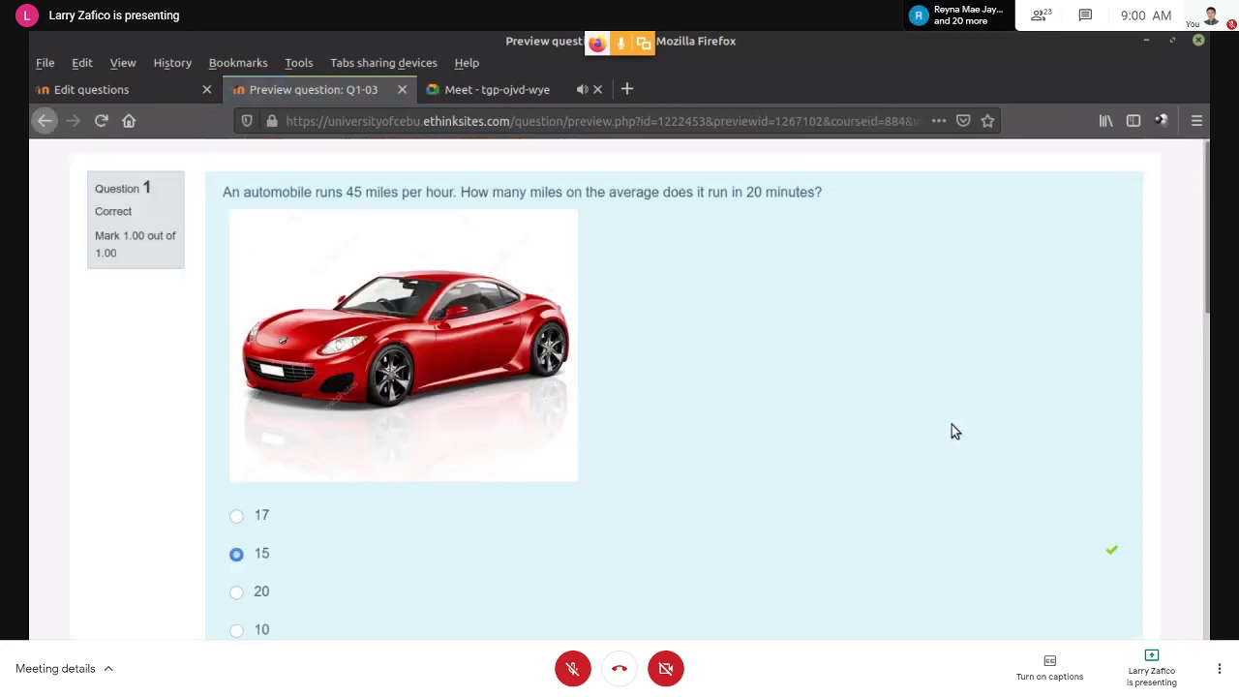
scroll(951, 424, down, 8)
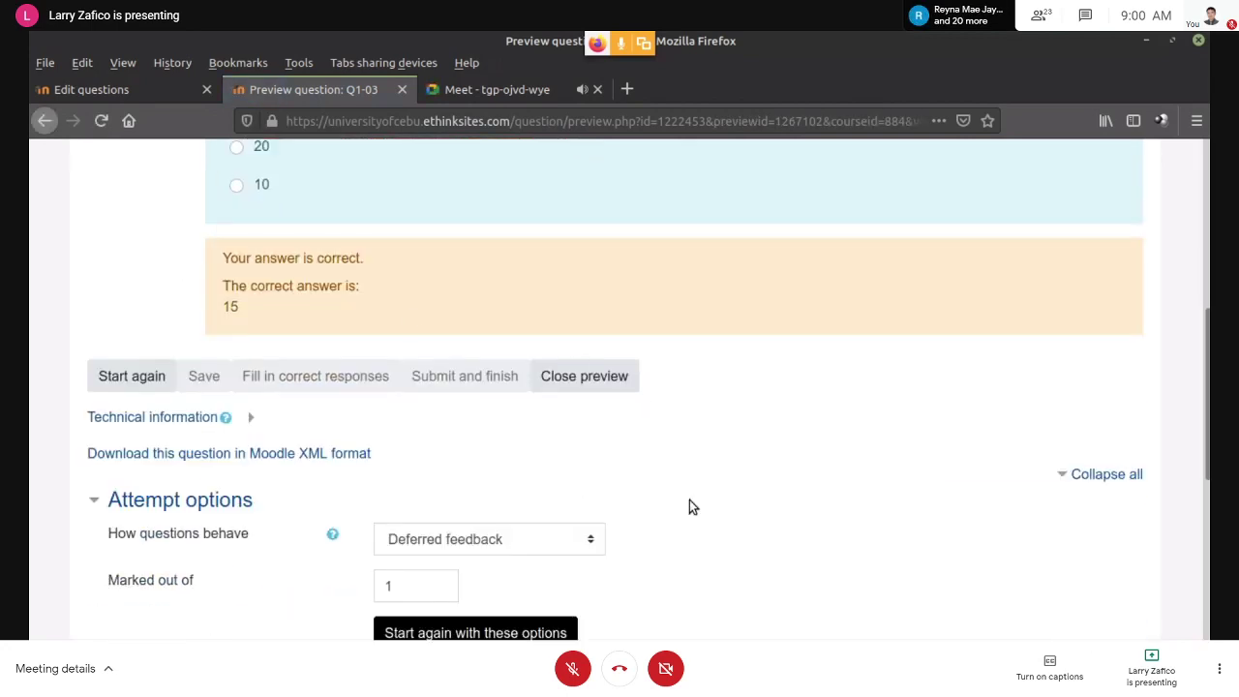
scroll(689, 500, down, 3)
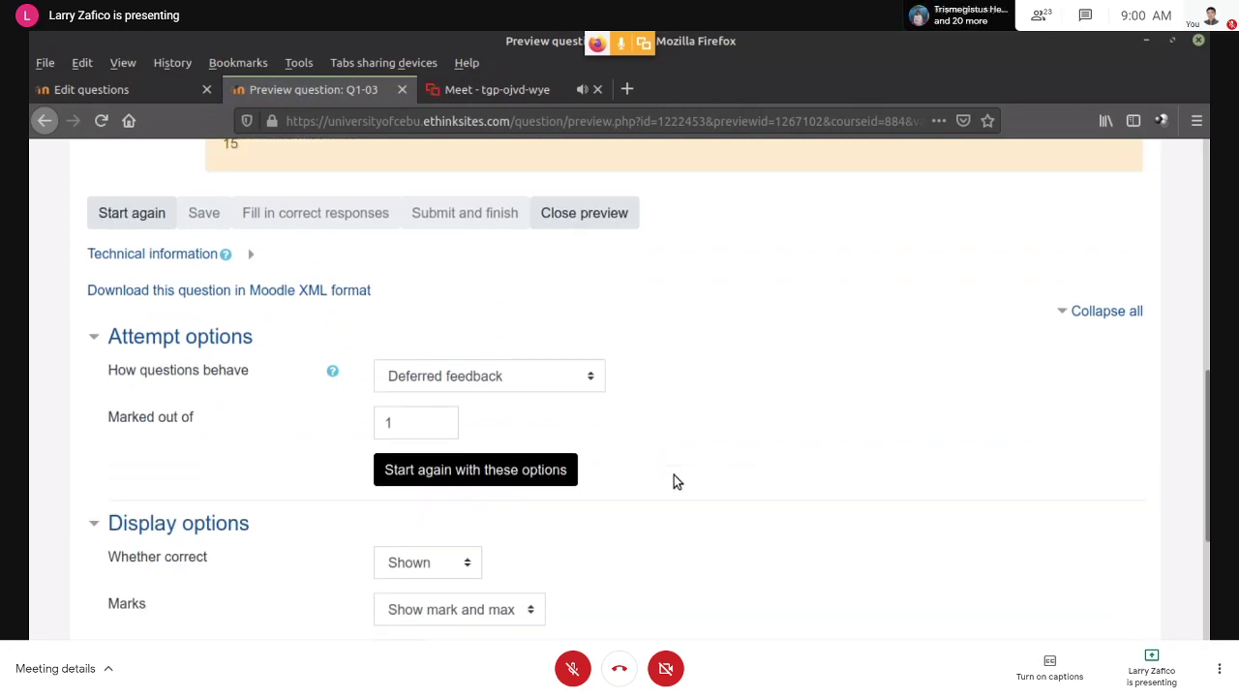
scroll(706, 493, up, 3)
scroll(733, 513, down, 4)
scroll(730, 513, up, 10)
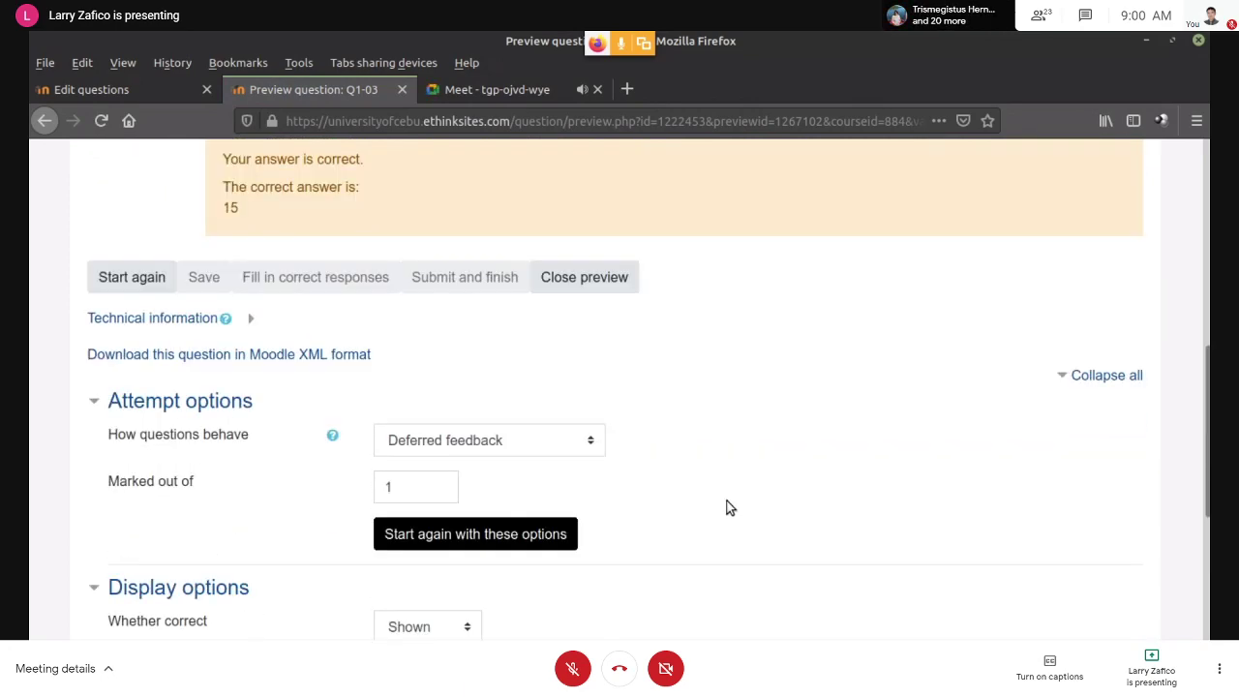
Step: Close the preview and copy the Q5 sentence 'Select the correct moment diagram.' from the notes
click(403, 90)
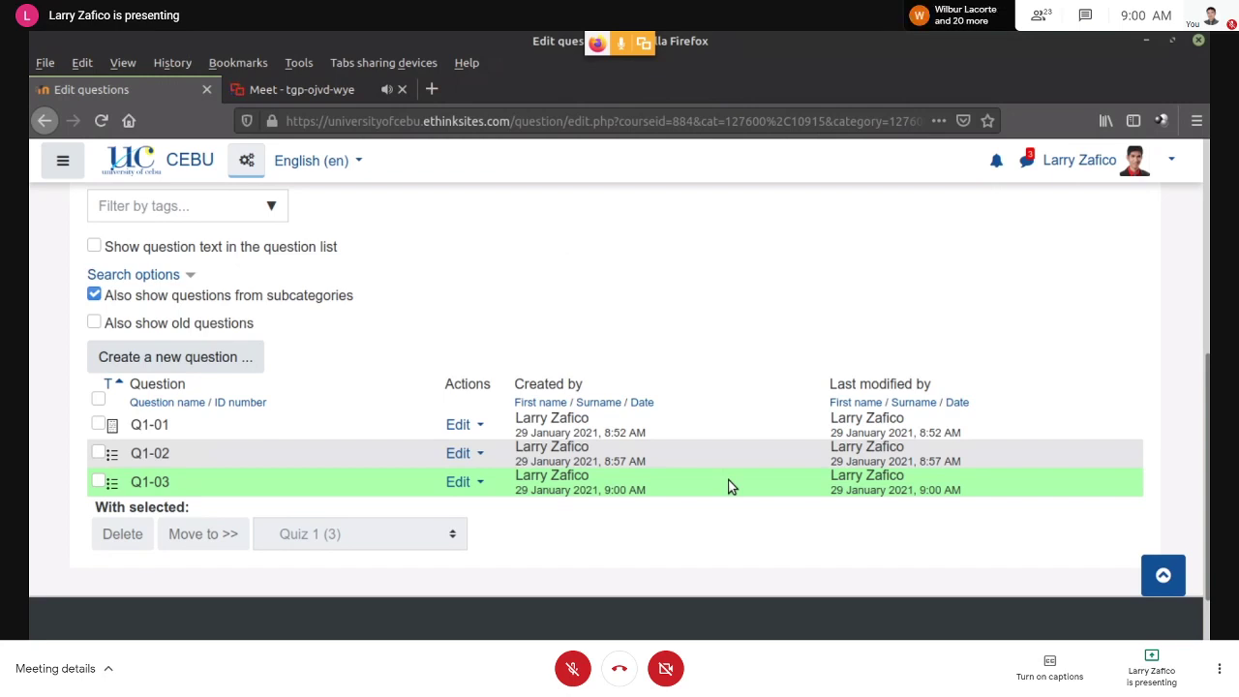
key(alt+Tab)
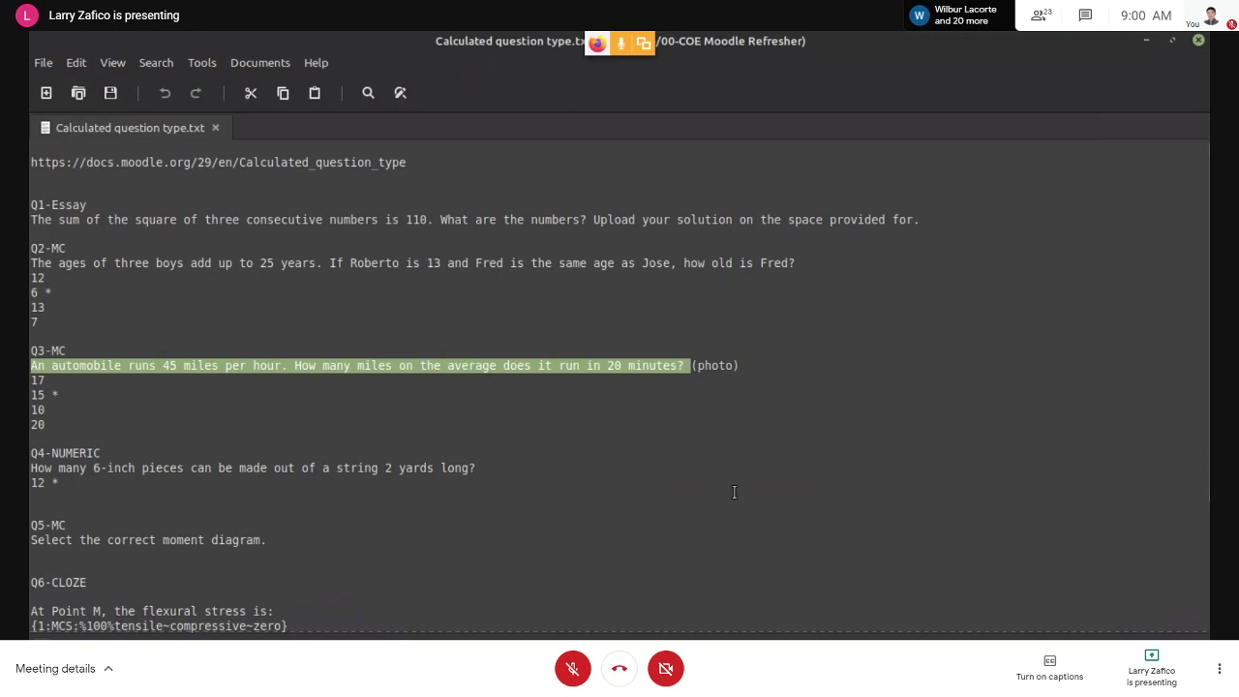
scroll(734, 492, down, 3)
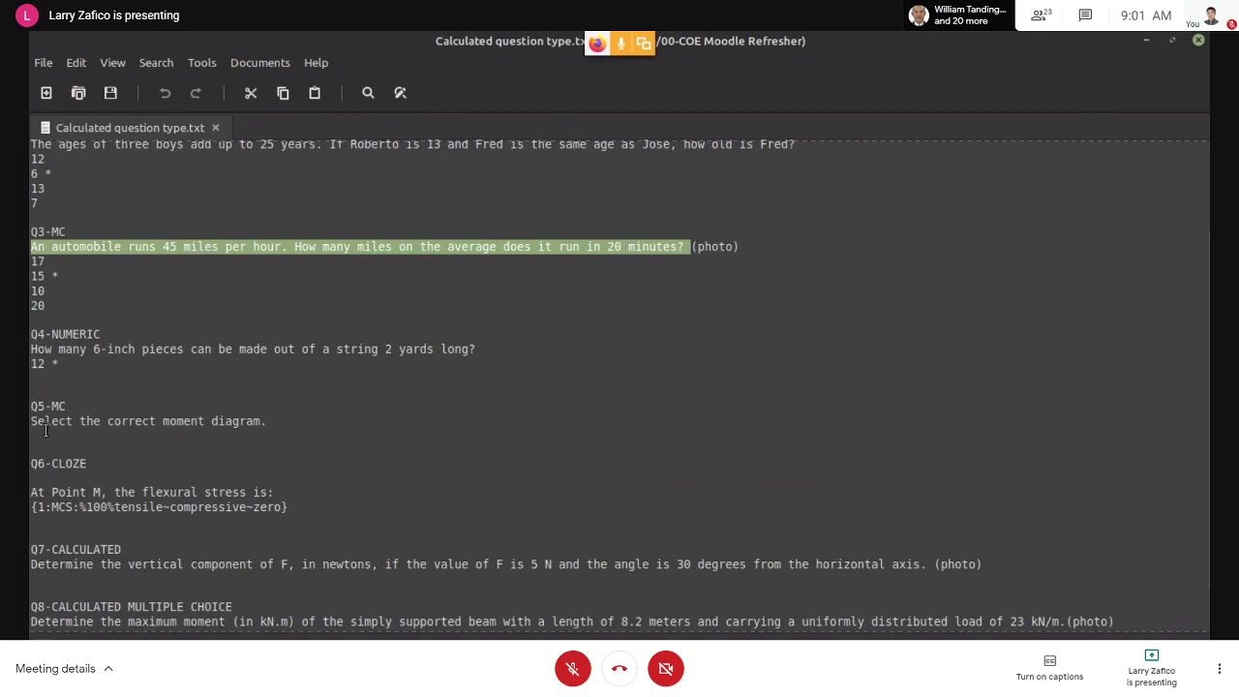
drag(32, 423, 271, 423)
key(ctrl+c)
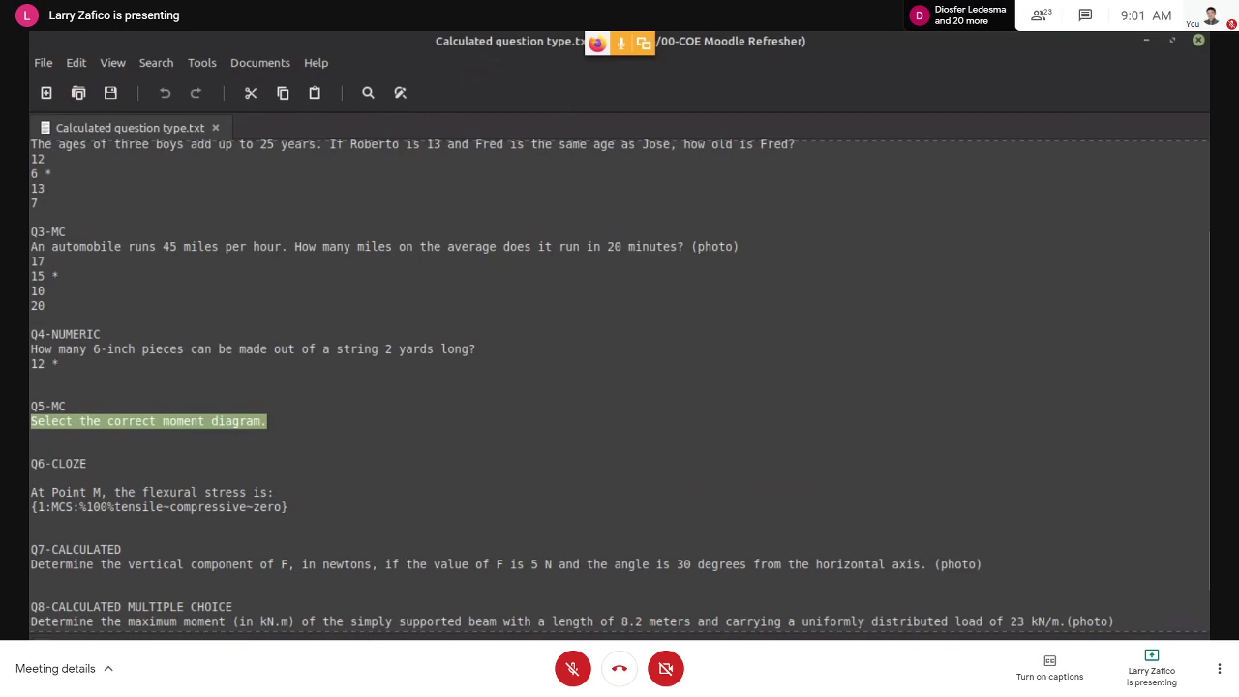
key(alt+Tab)
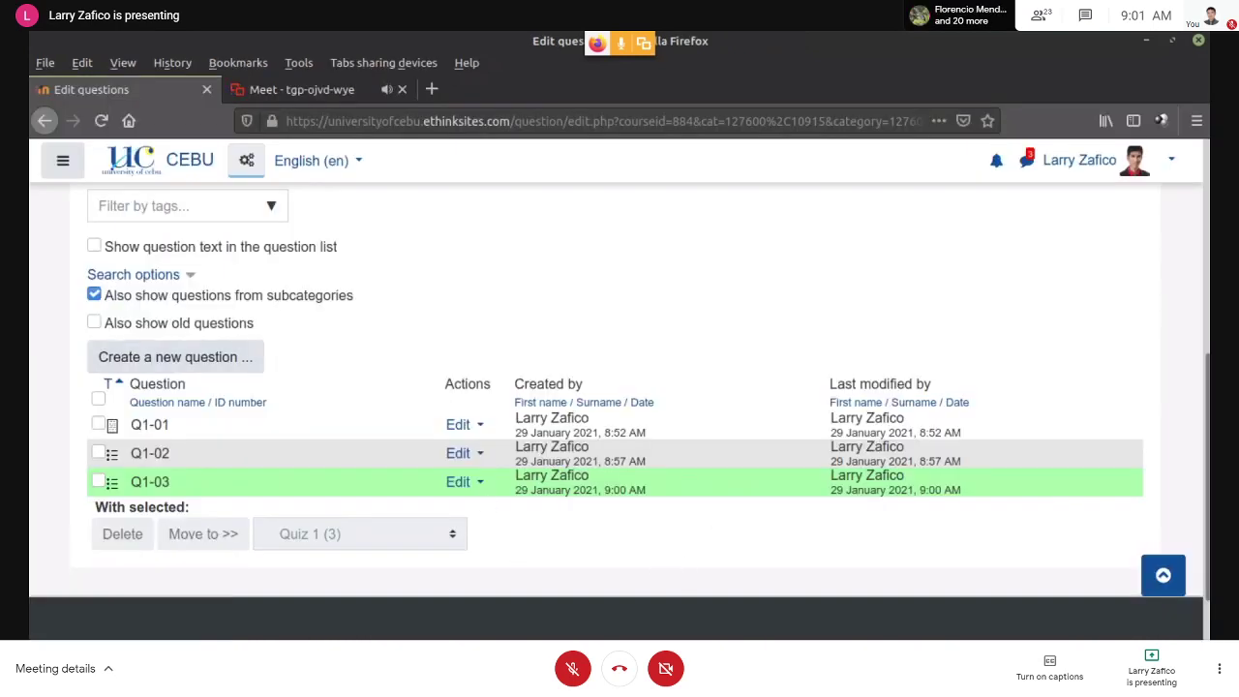
click(1146, 40)
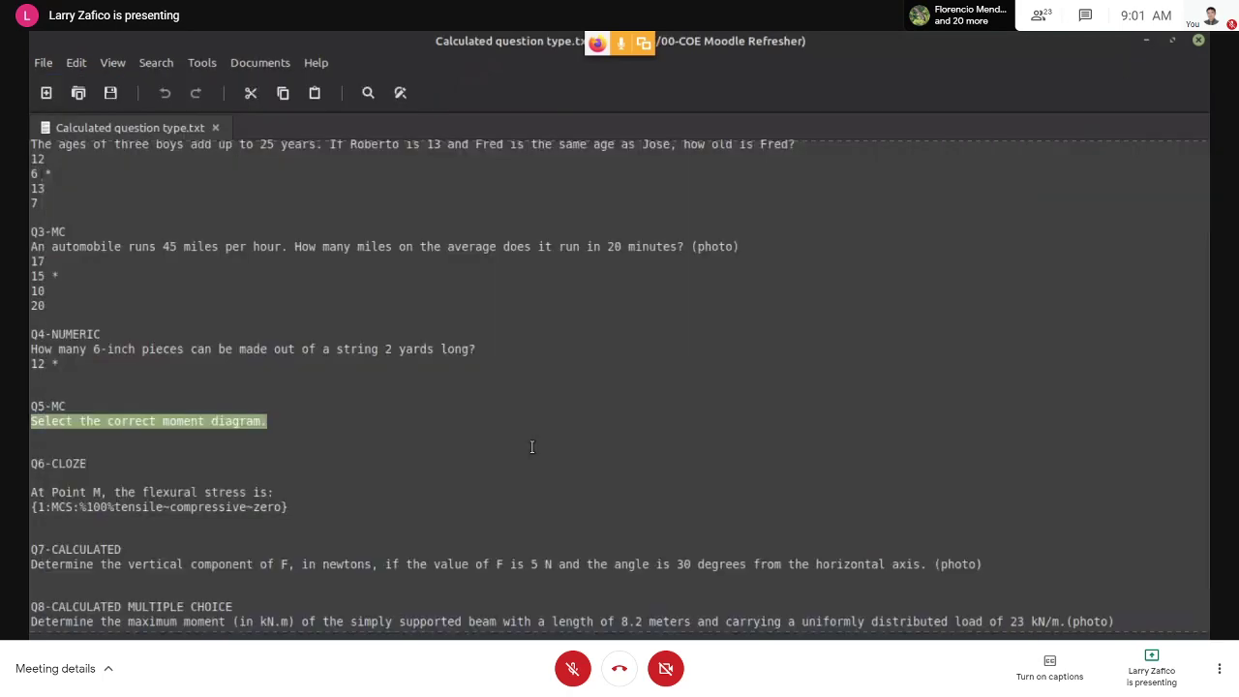
click(1146, 40)
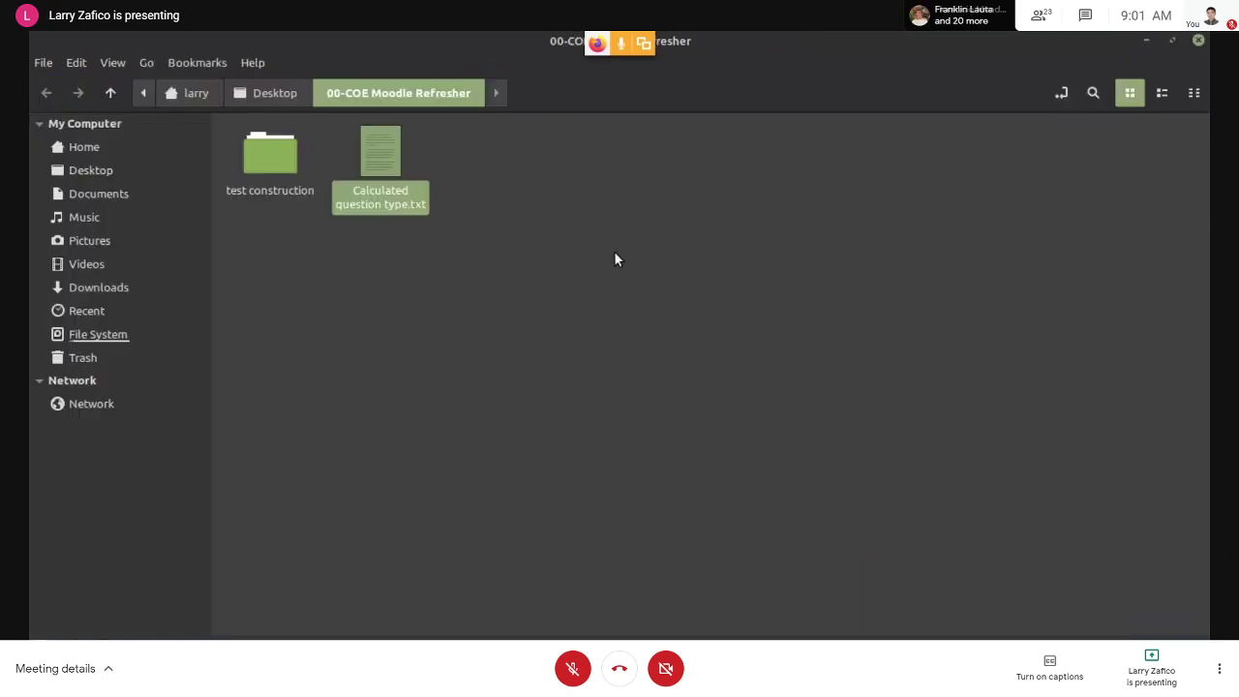
double_click(268, 150)
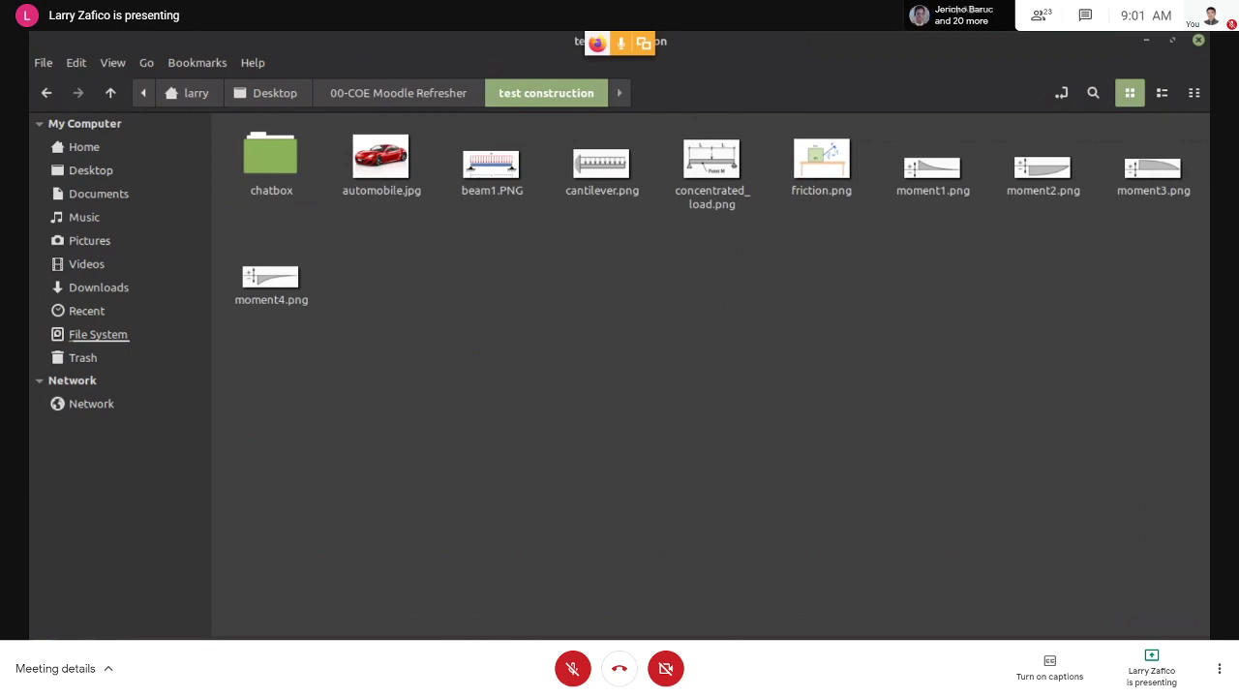
click(126, 648)
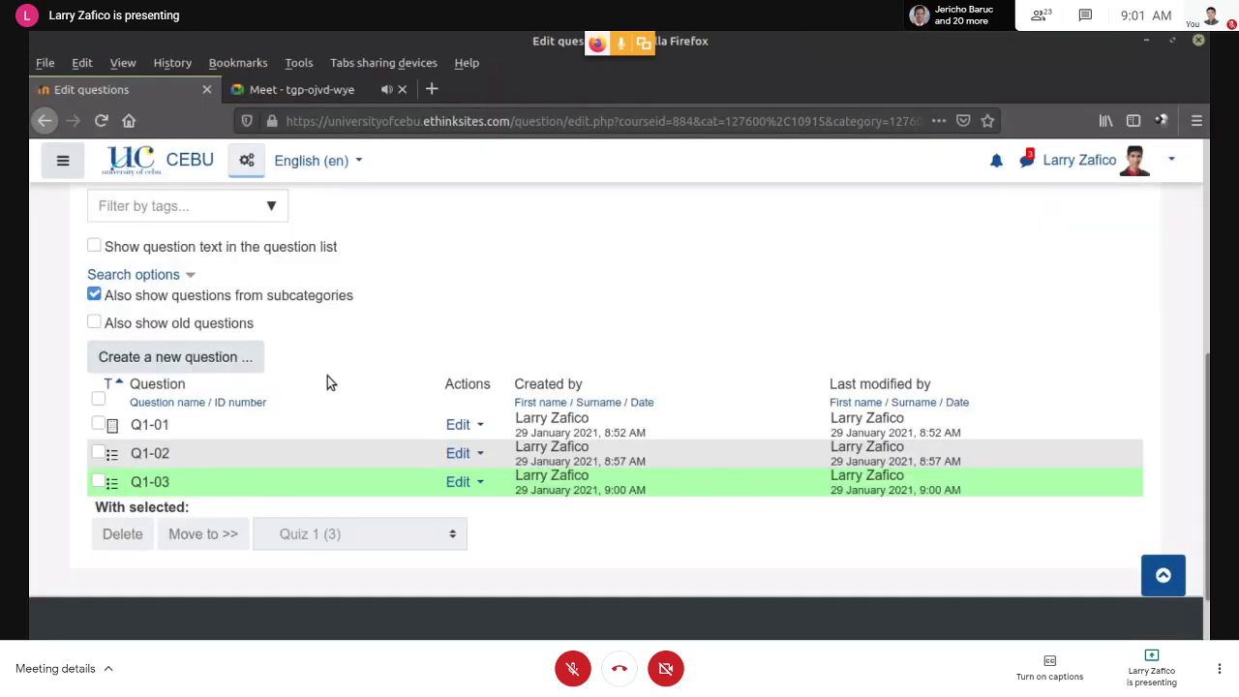
Step: Create a new Multiple choice question in Quiz 1
click(217, 370)
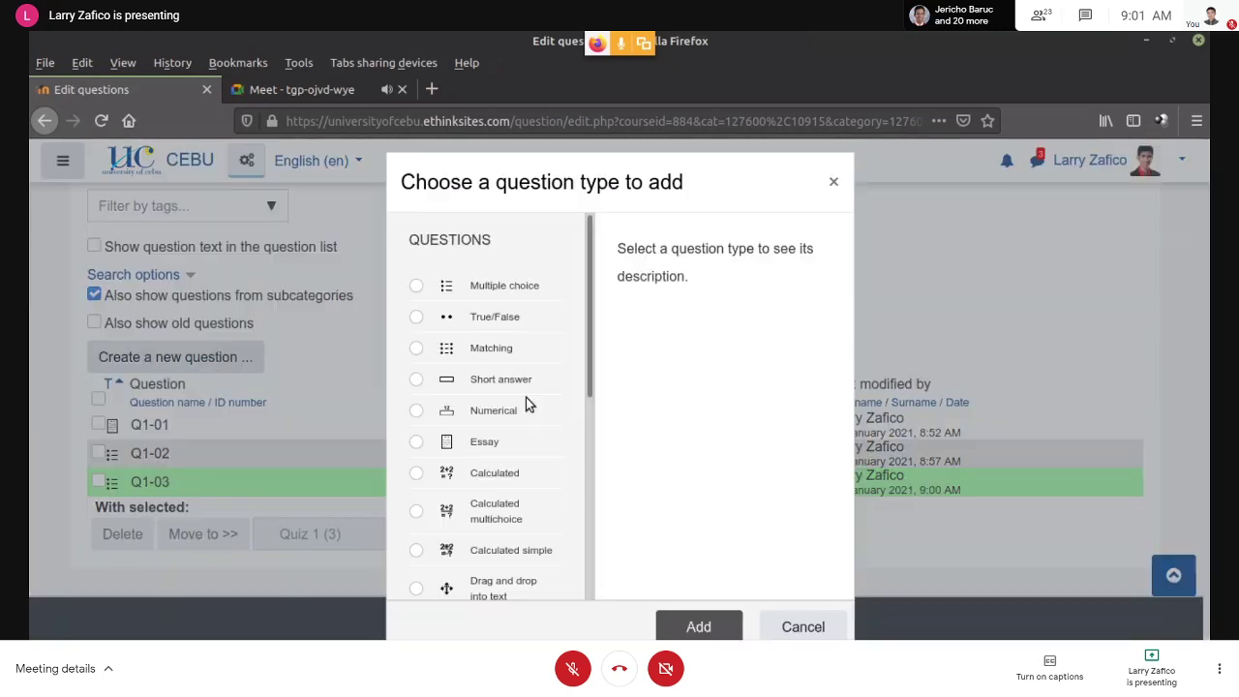
click(417, 286)
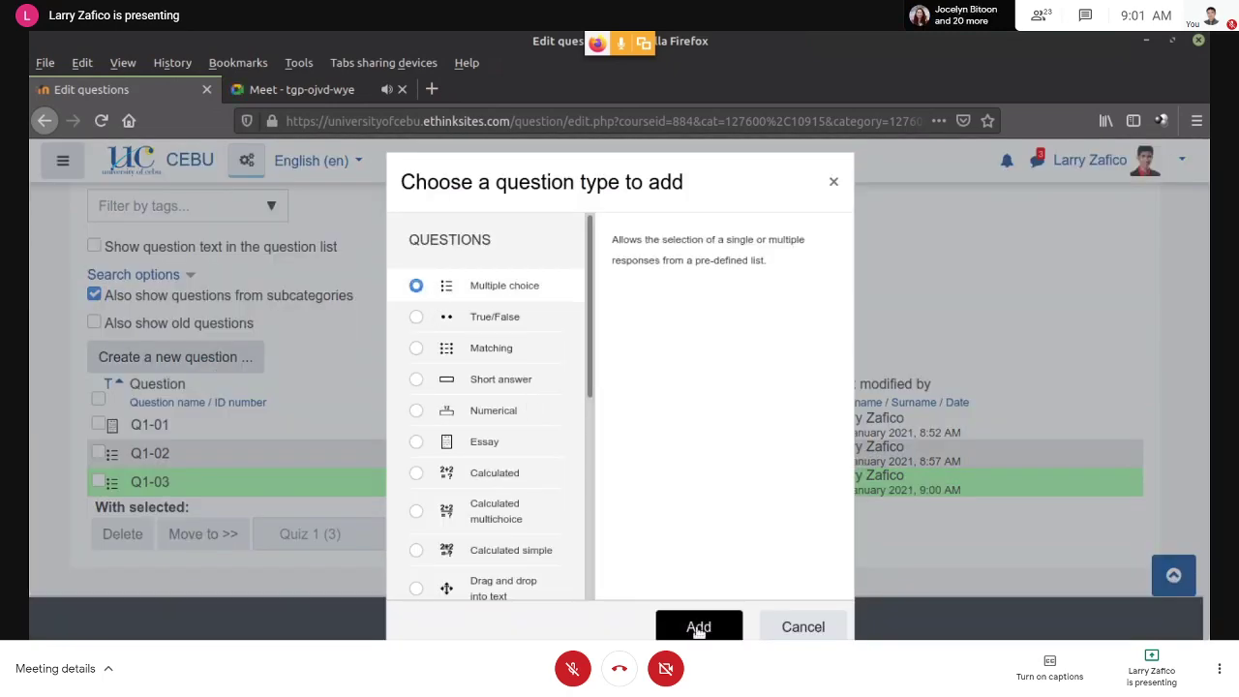
click(698, 627)
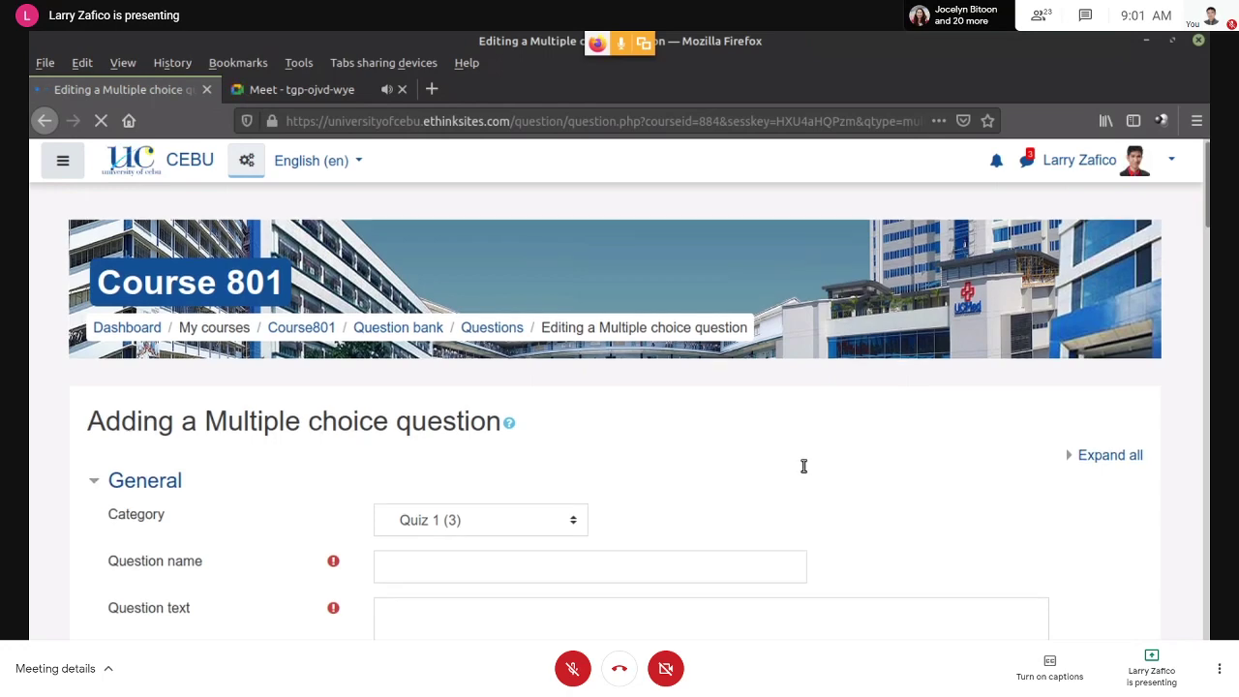
scroll(803, 469, down, 3)
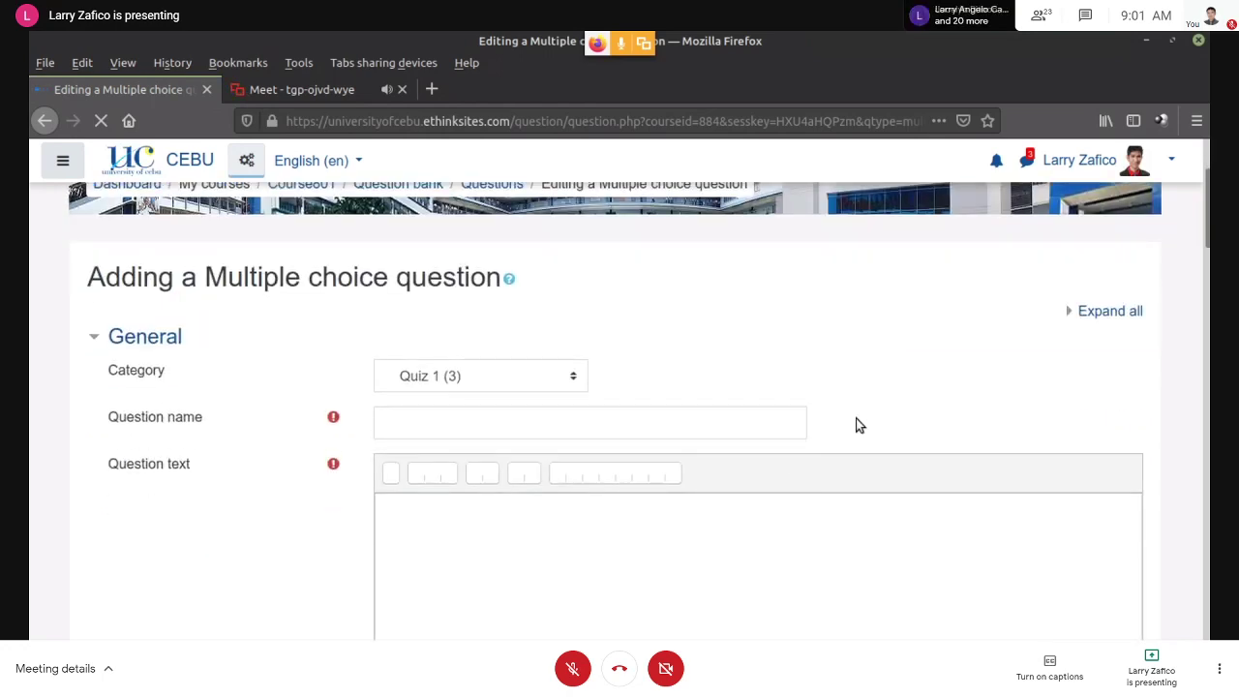
scroll(547, 338, down, 2)
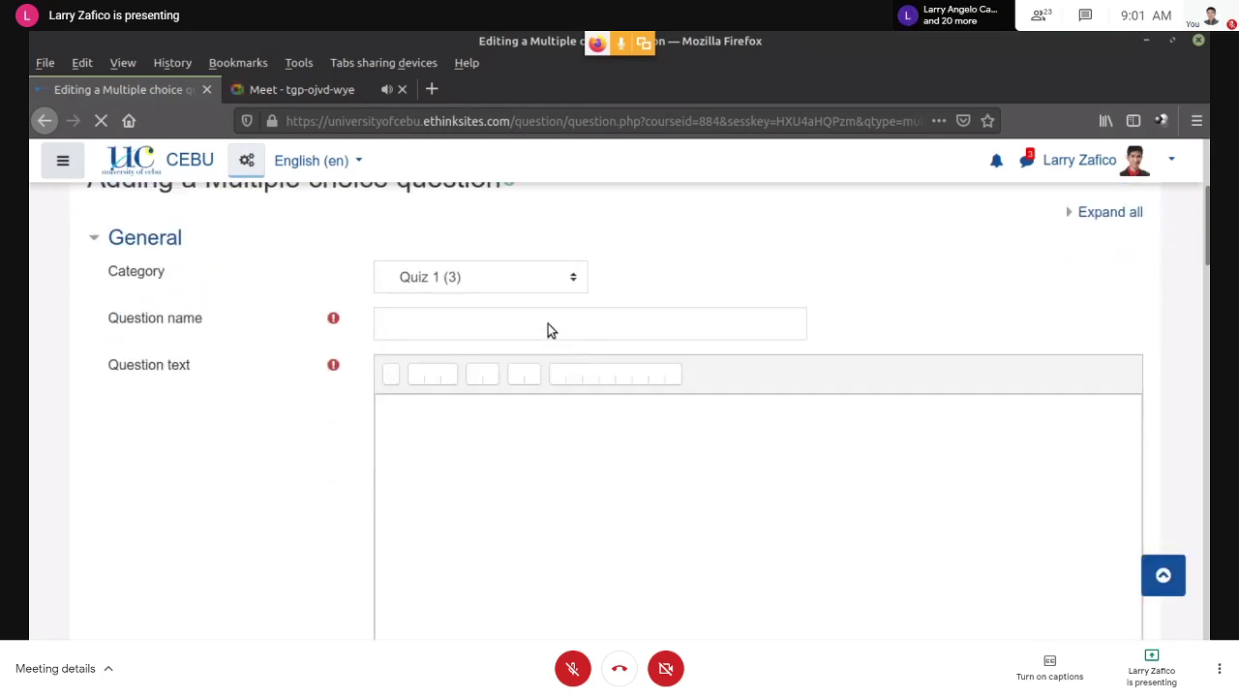
Step: Name it Q1-04 and paste 'Select the correct moment diagram.' as the question text
click(520, 327)
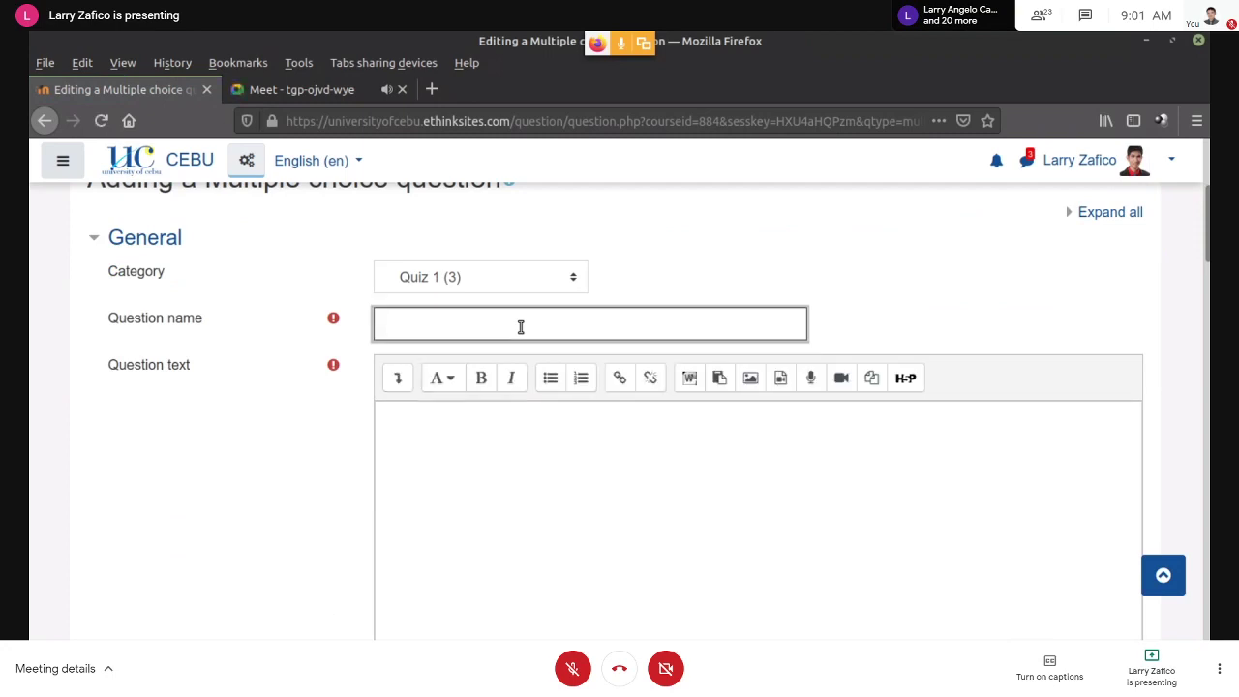
text(Q)
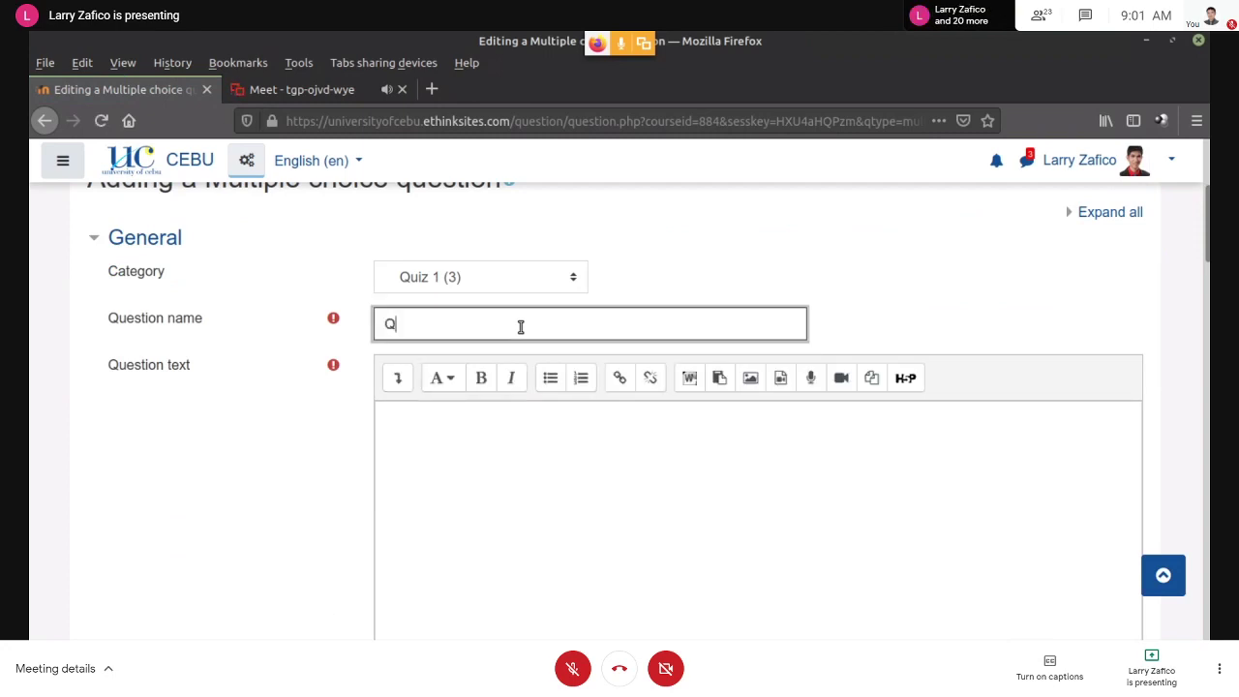
text(1-04)
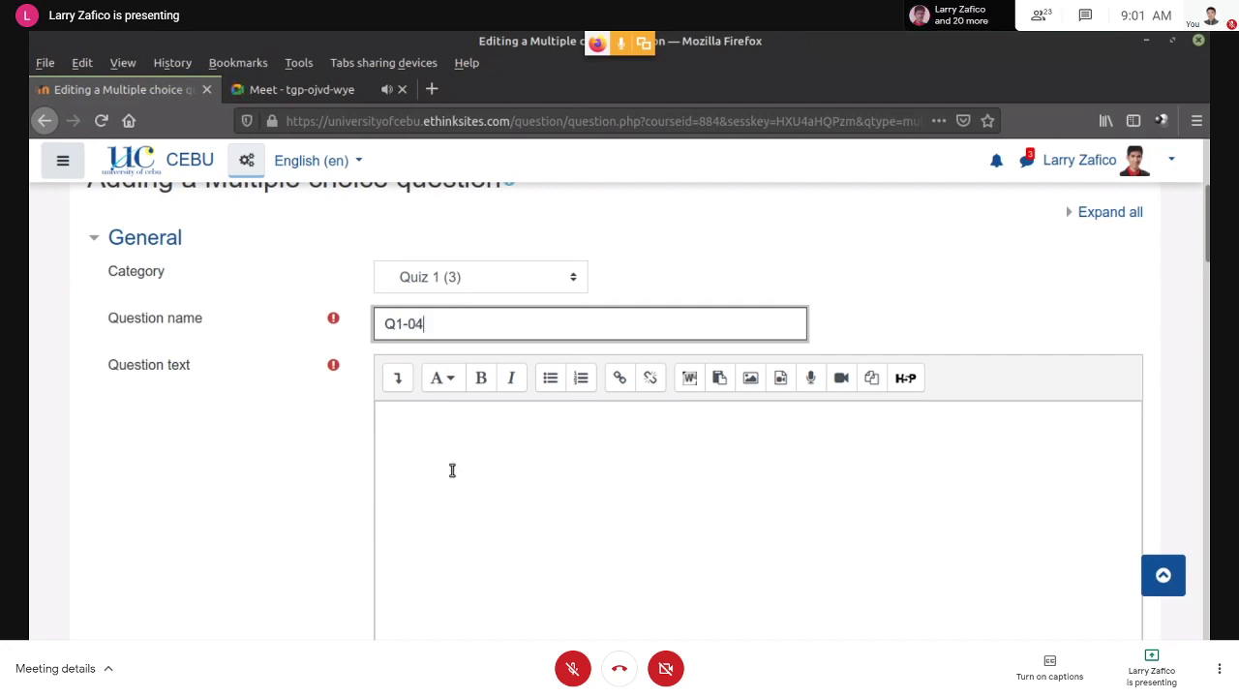
click(466, 435)
key(ctrl+v)
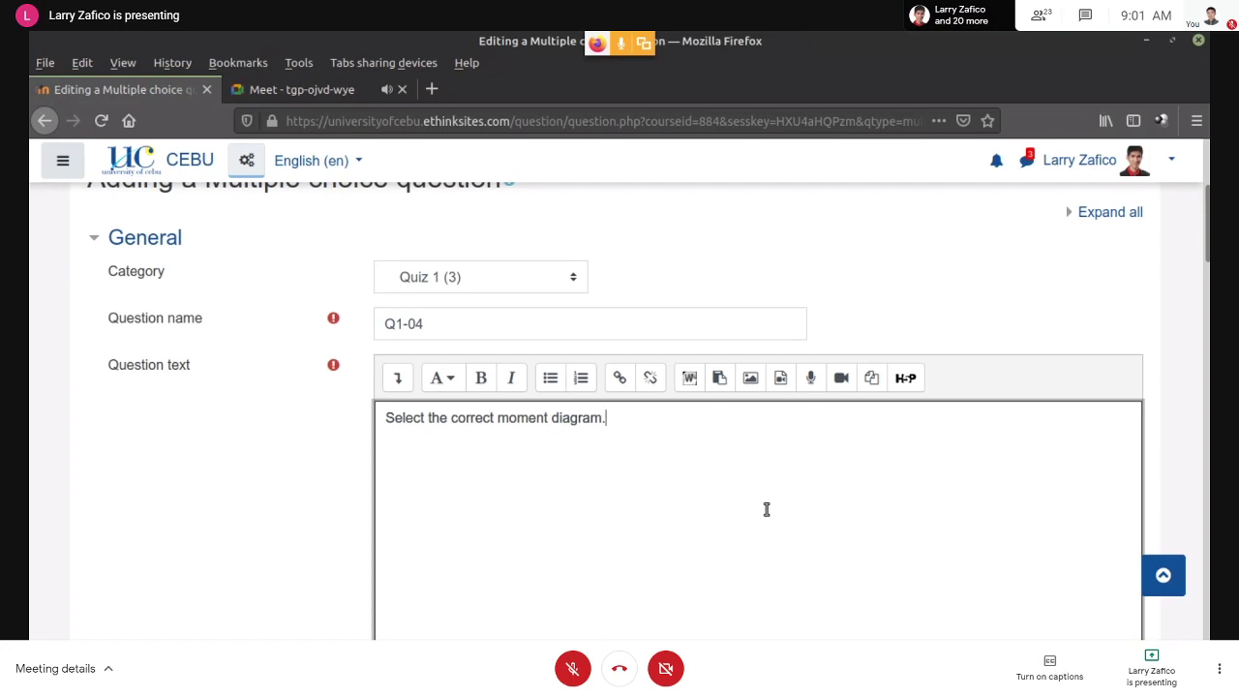
key(Return)
Step: Upload cantilever.png and insert it, marked decorative, below the Q1-04 question sentence
click(750, 378)
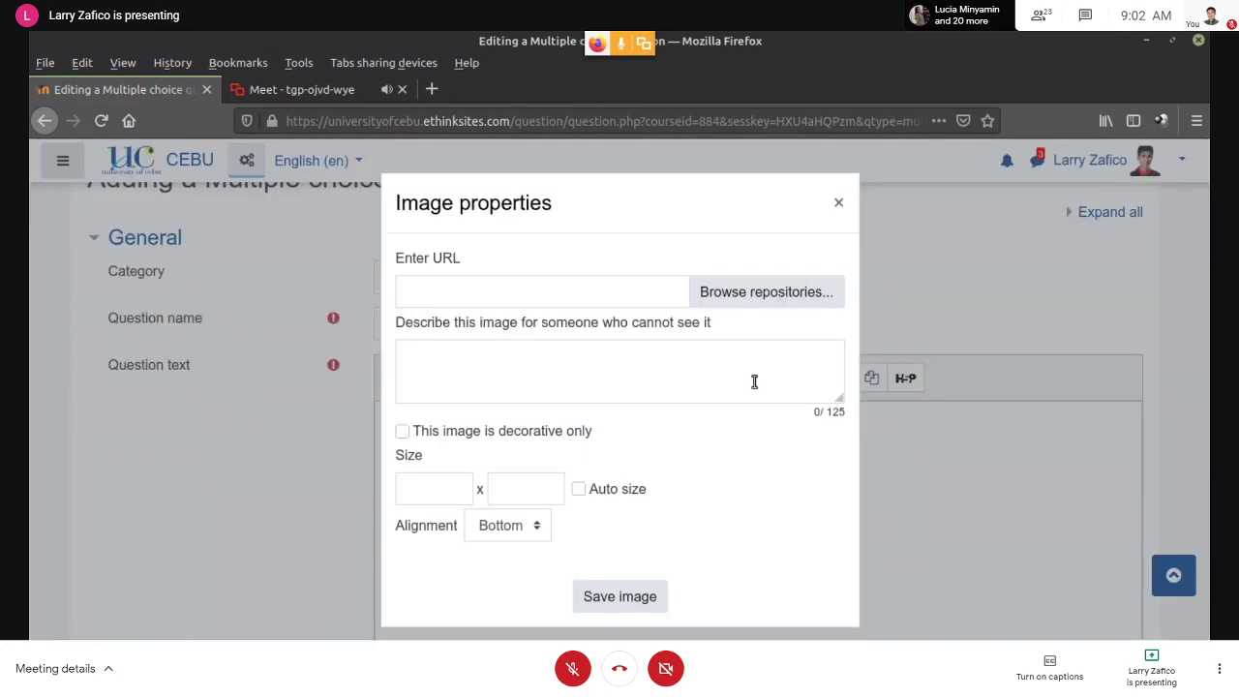
click(748, 295)
click(549, 334)
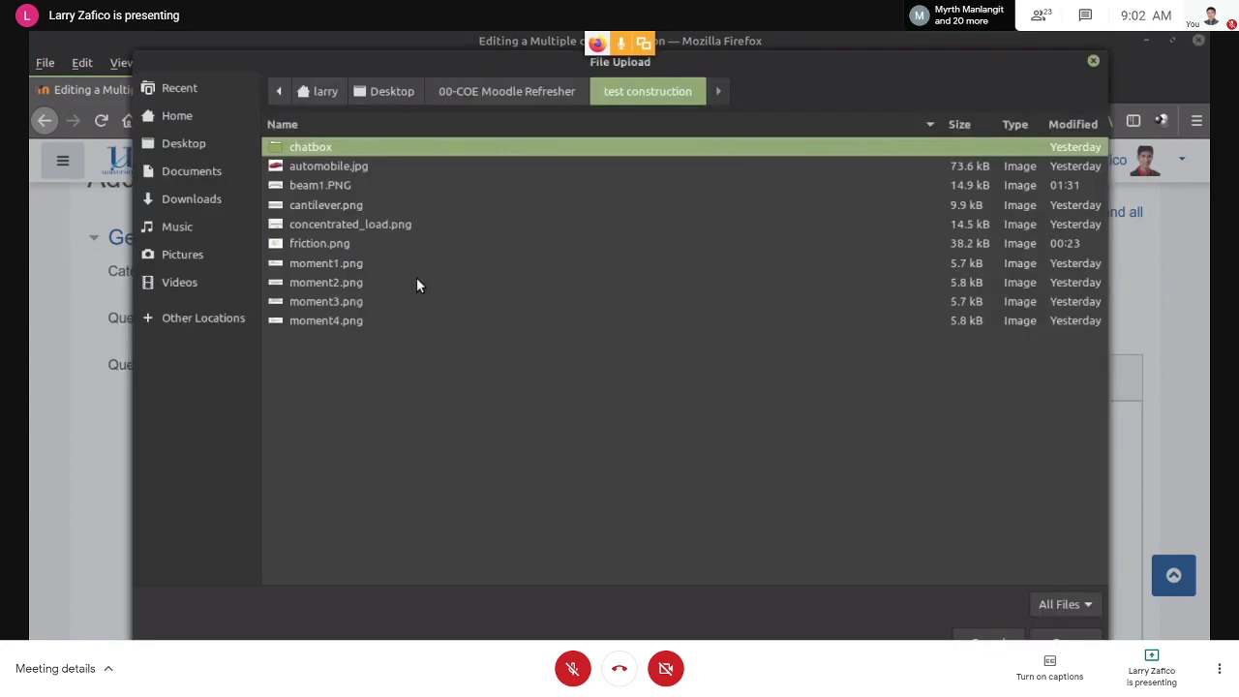
click(353, 205)
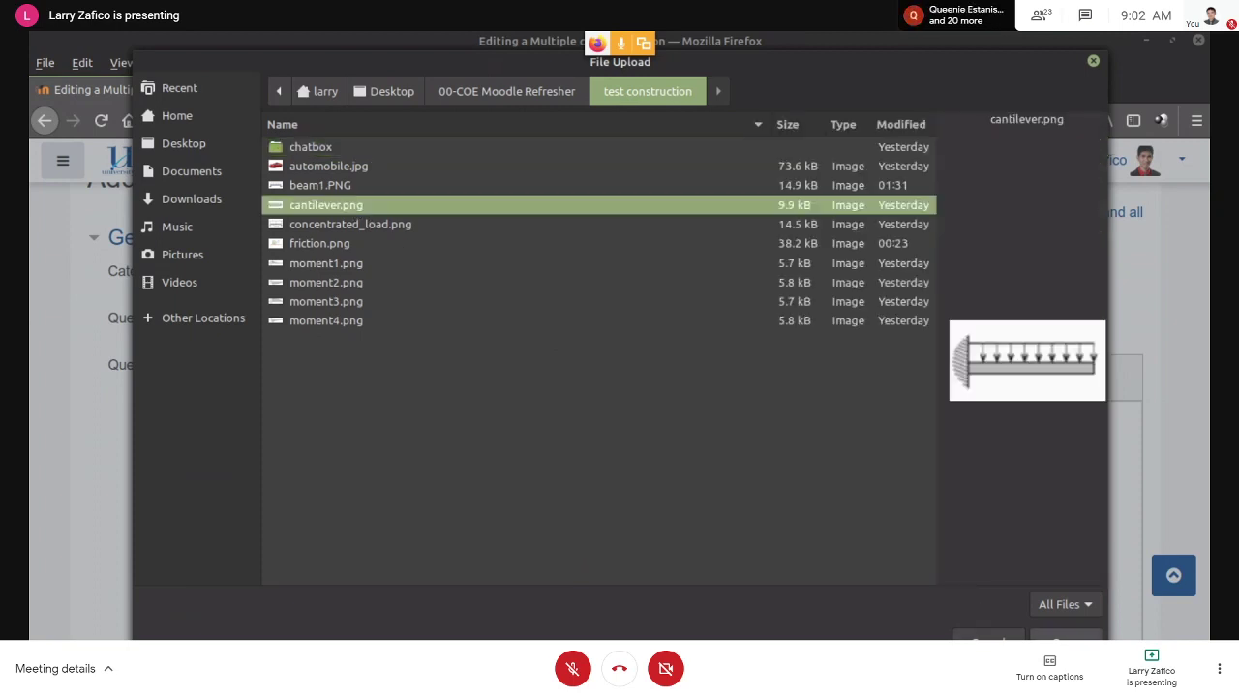
key(Return)
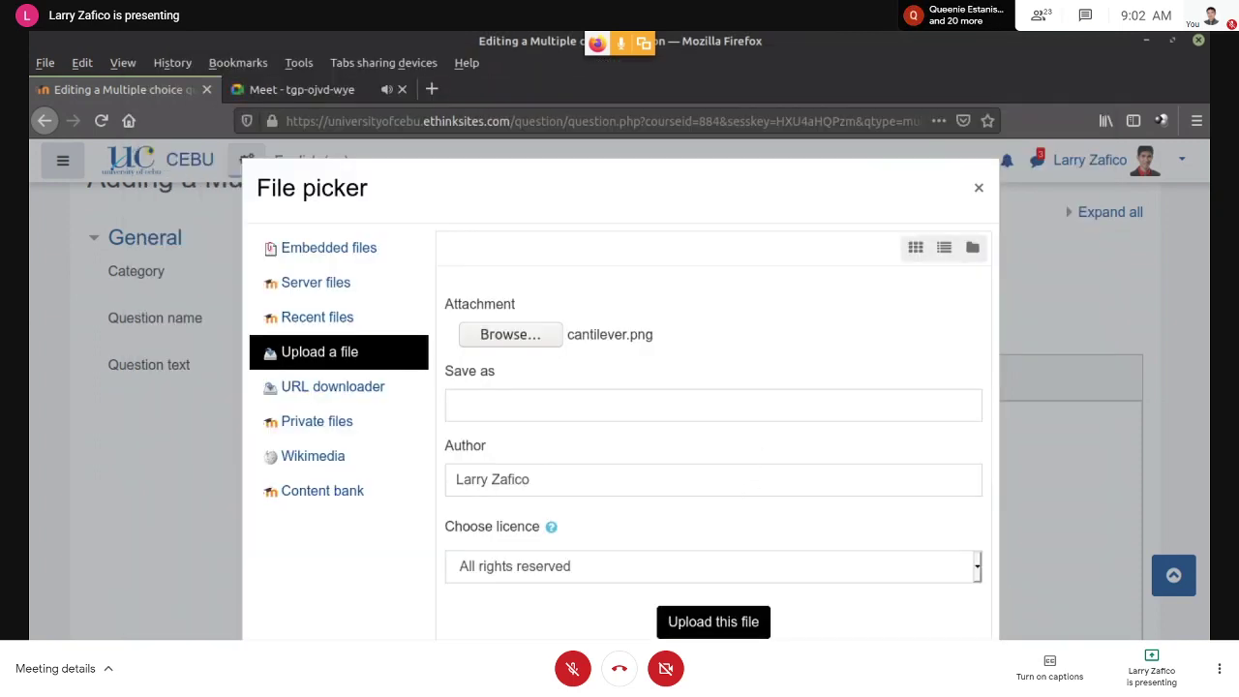
click(738, 631)
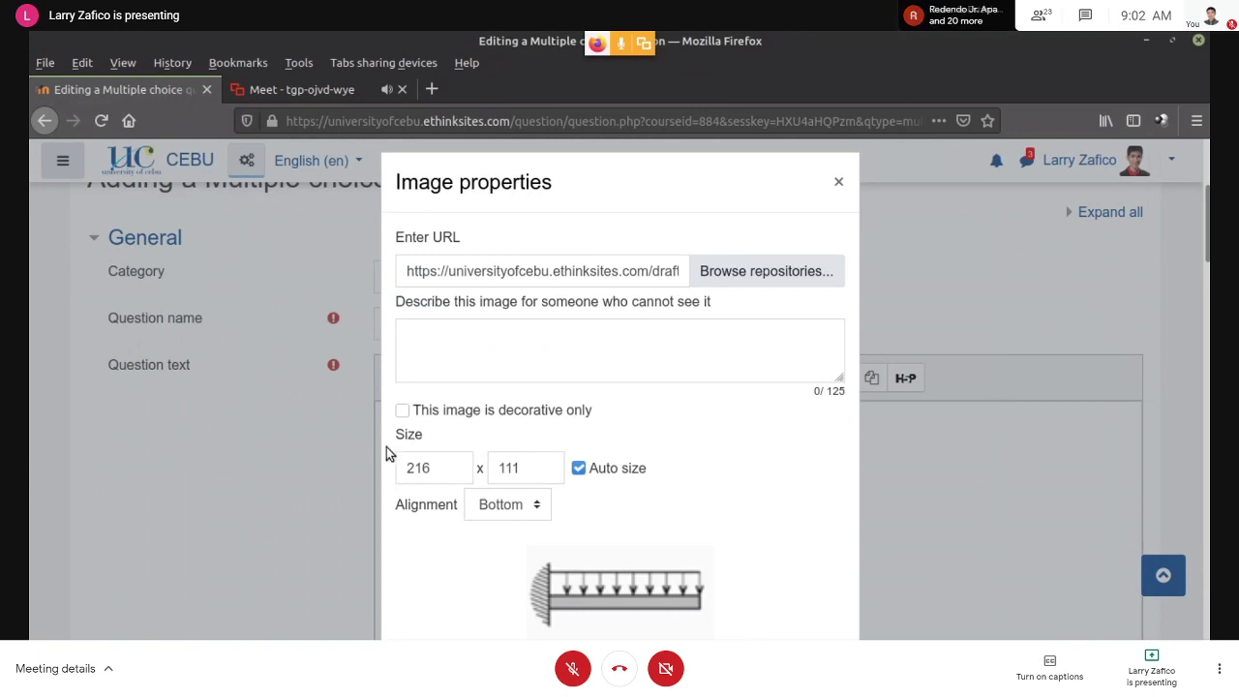
click(397, 410)
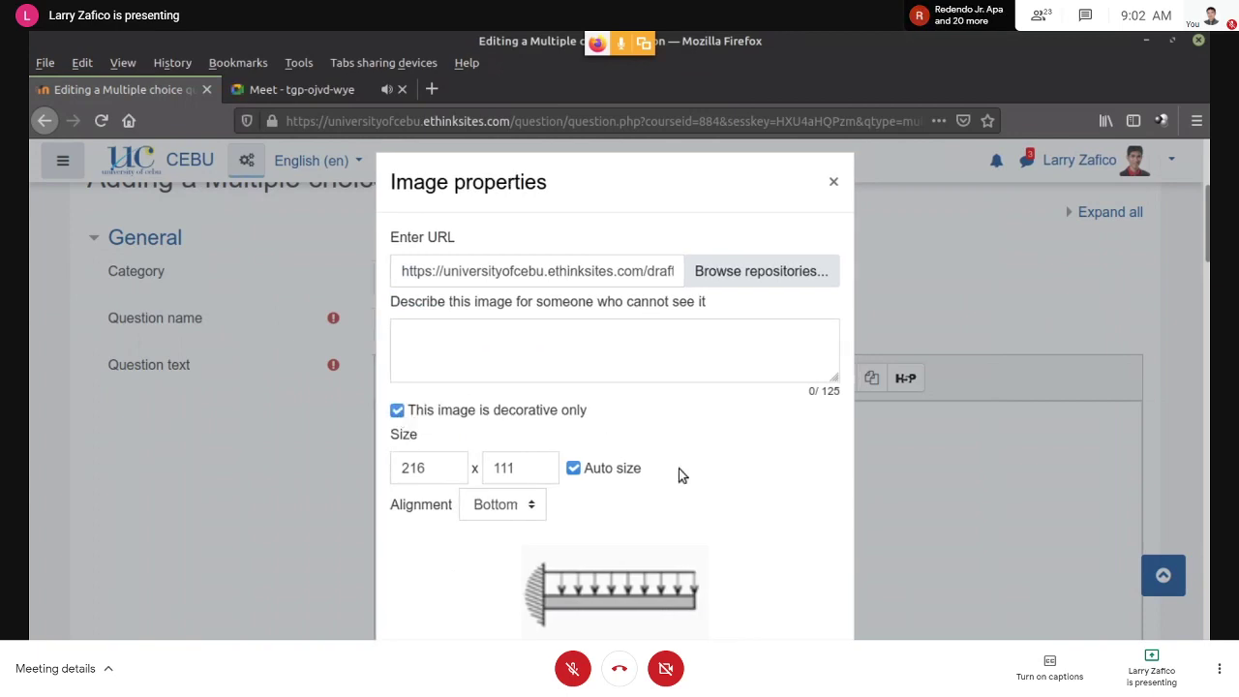
scroll(813, 552, down, 5)
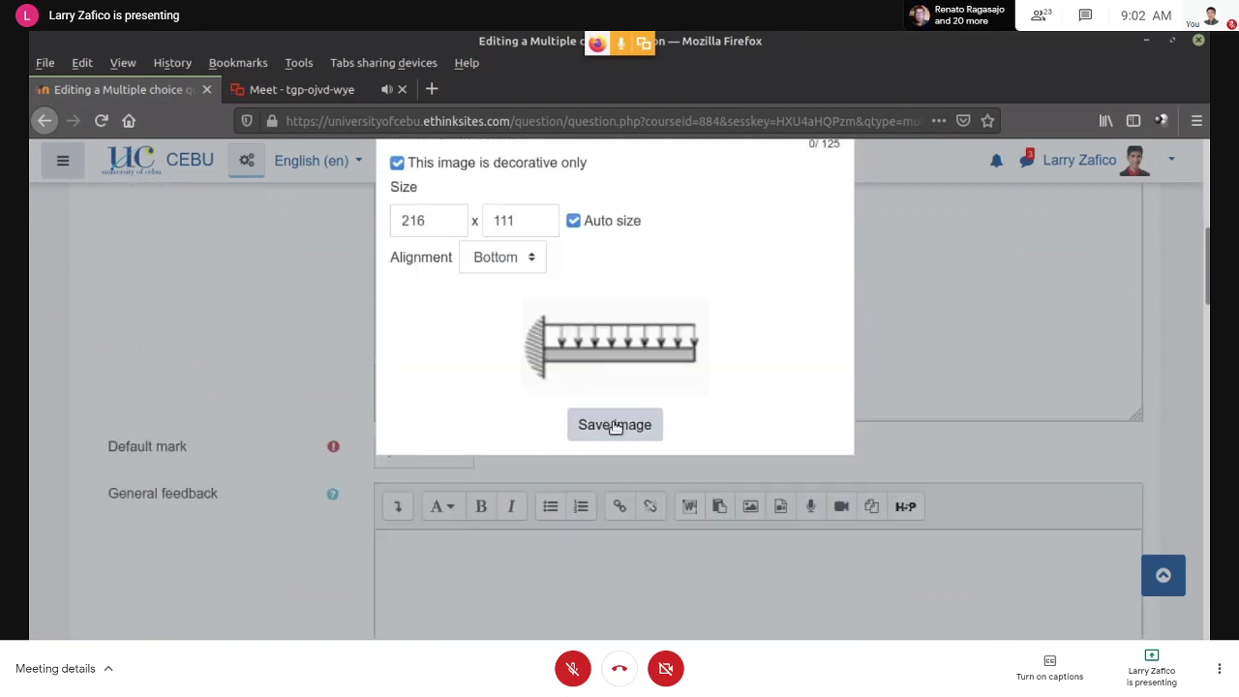
click(615, 424)
scroll(863, 410, up, 2)
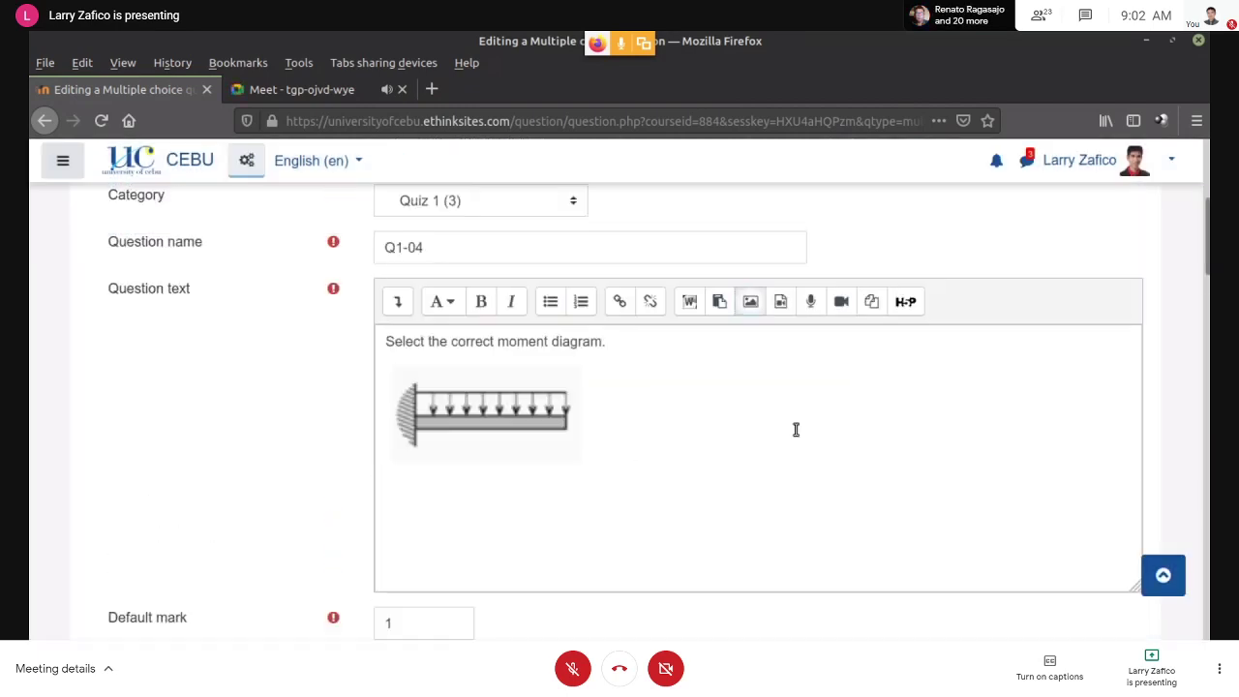
Step: Choose No numbering for Q1-04's choices and put the cursor in Choice 1
scroll(797, 429, down, 2)
scroll(805, 428, down, 9)
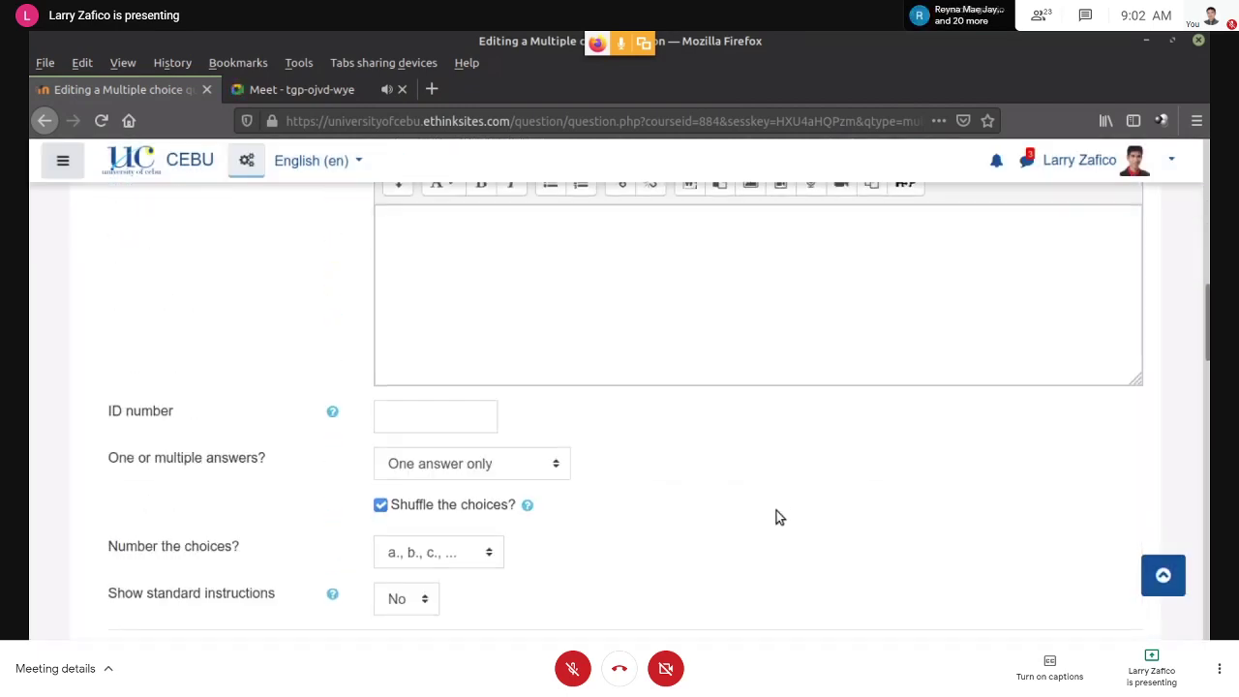
scroll(760, 507, down, 1)
click(490, 360)
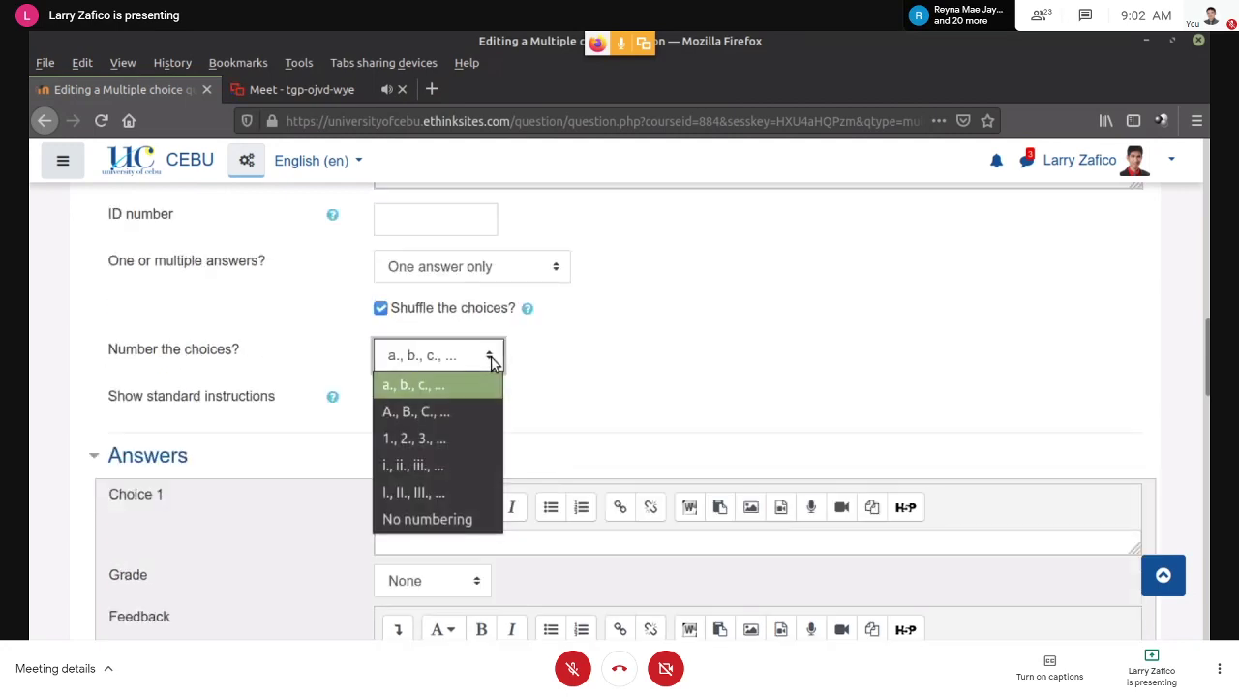
click(466, 518)
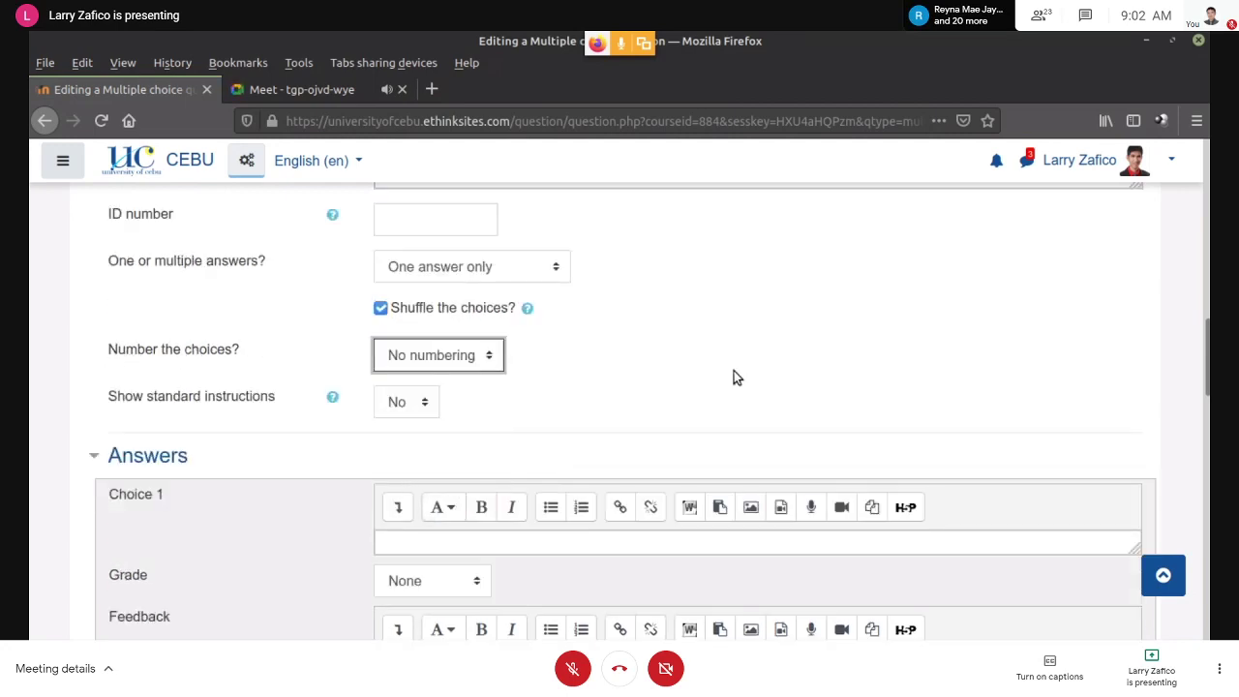
scroll(728, 406, down, 2)
click(453, 394)
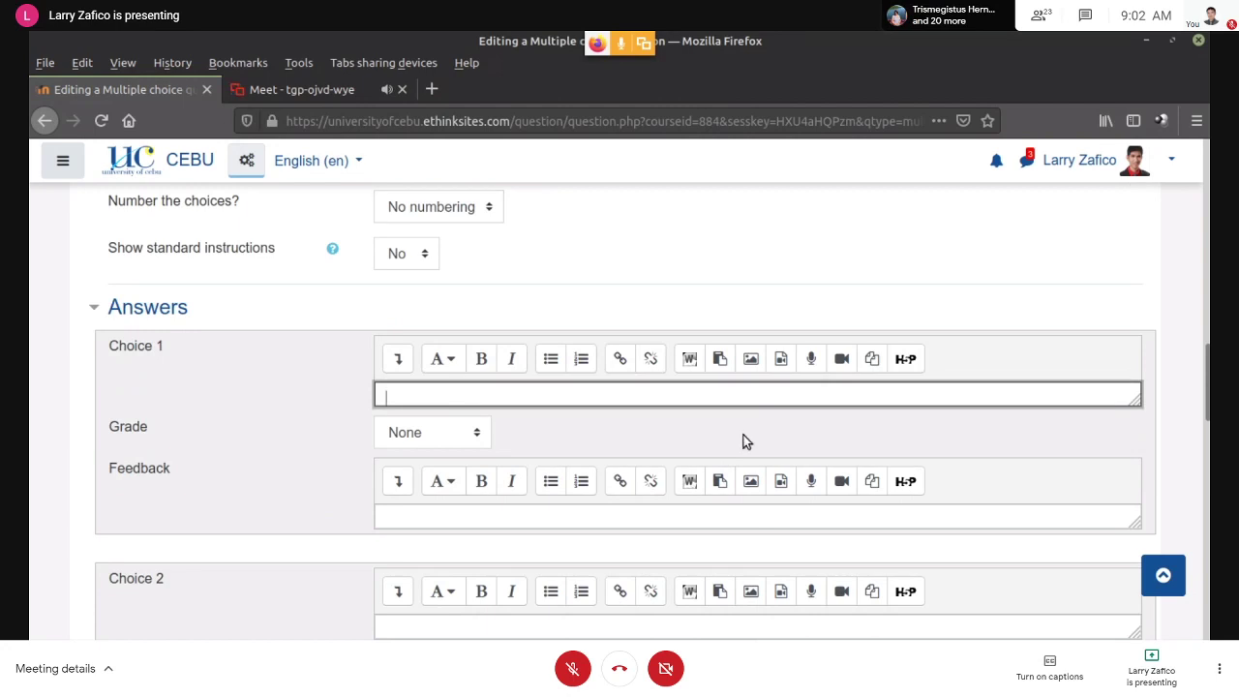
Step: Upload moment1.png and insert it, marked decorative, as the Choice 1 answer
click(752, 360)
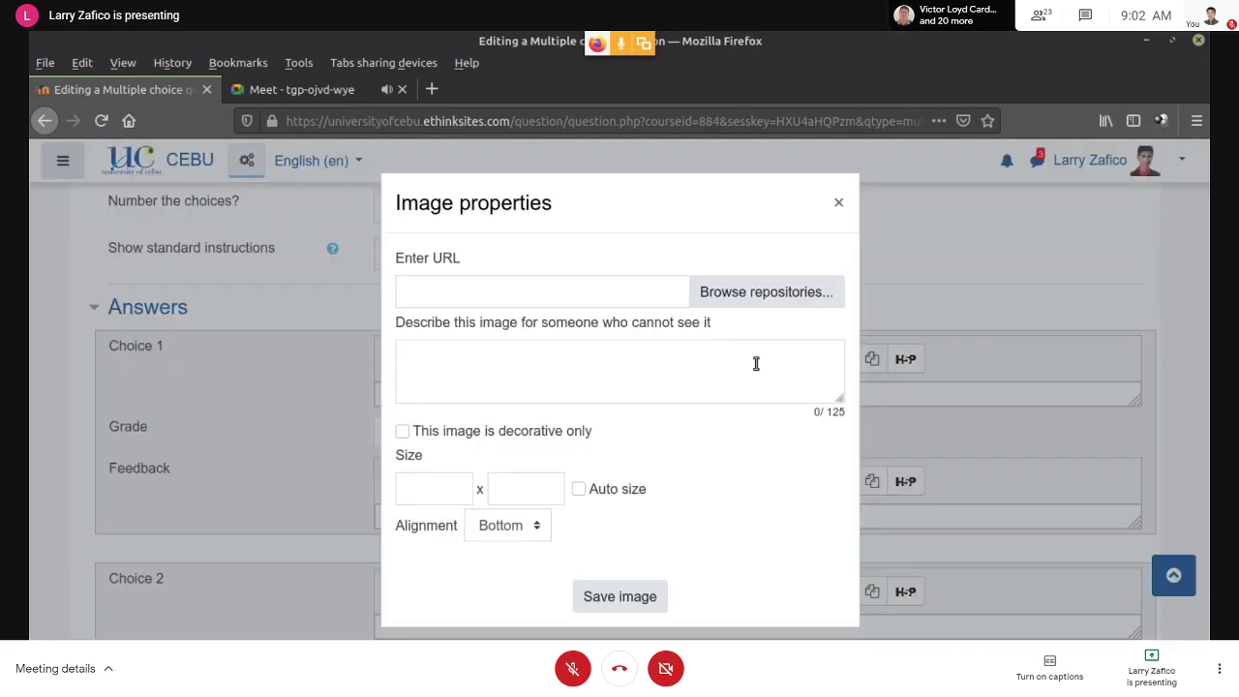
click(746, 299)
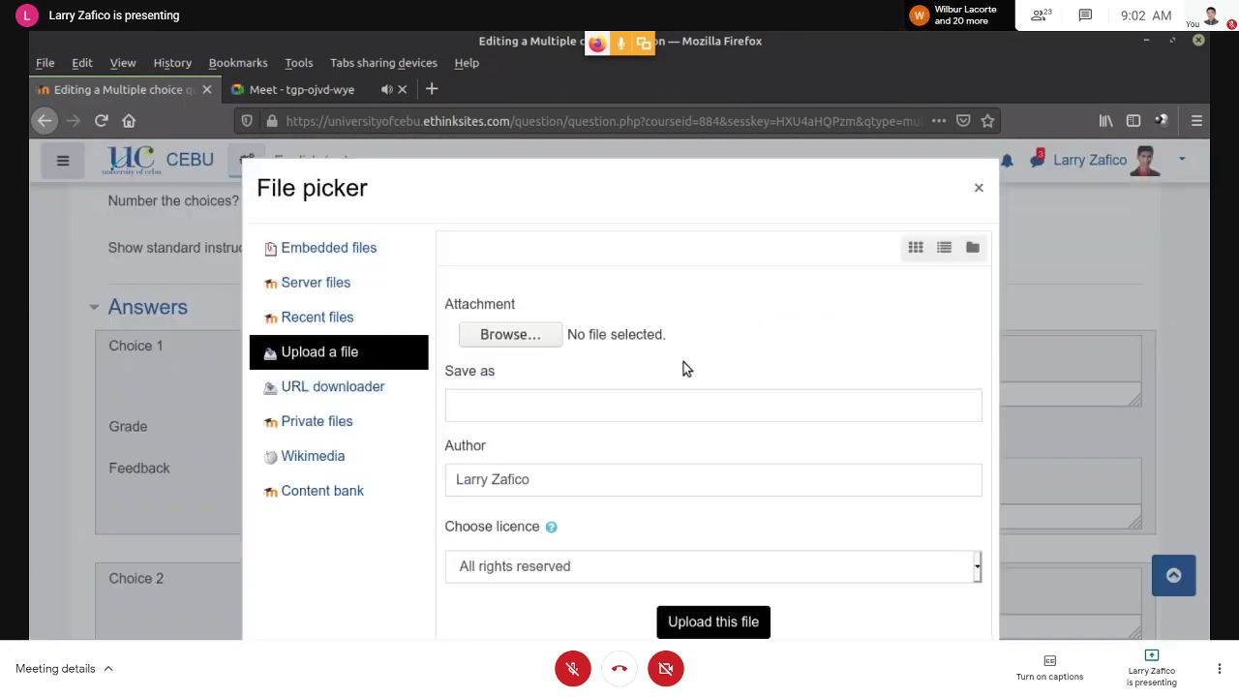
click(542, 337)
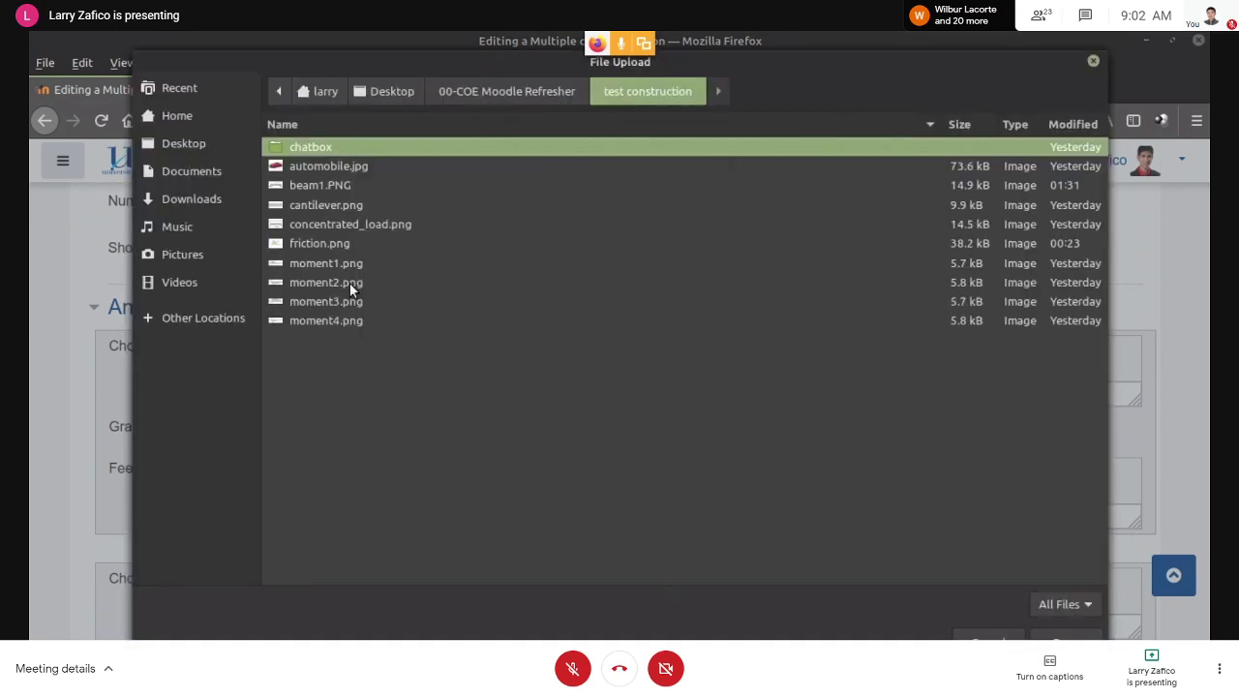
click(335, 280)
click(323, 267)
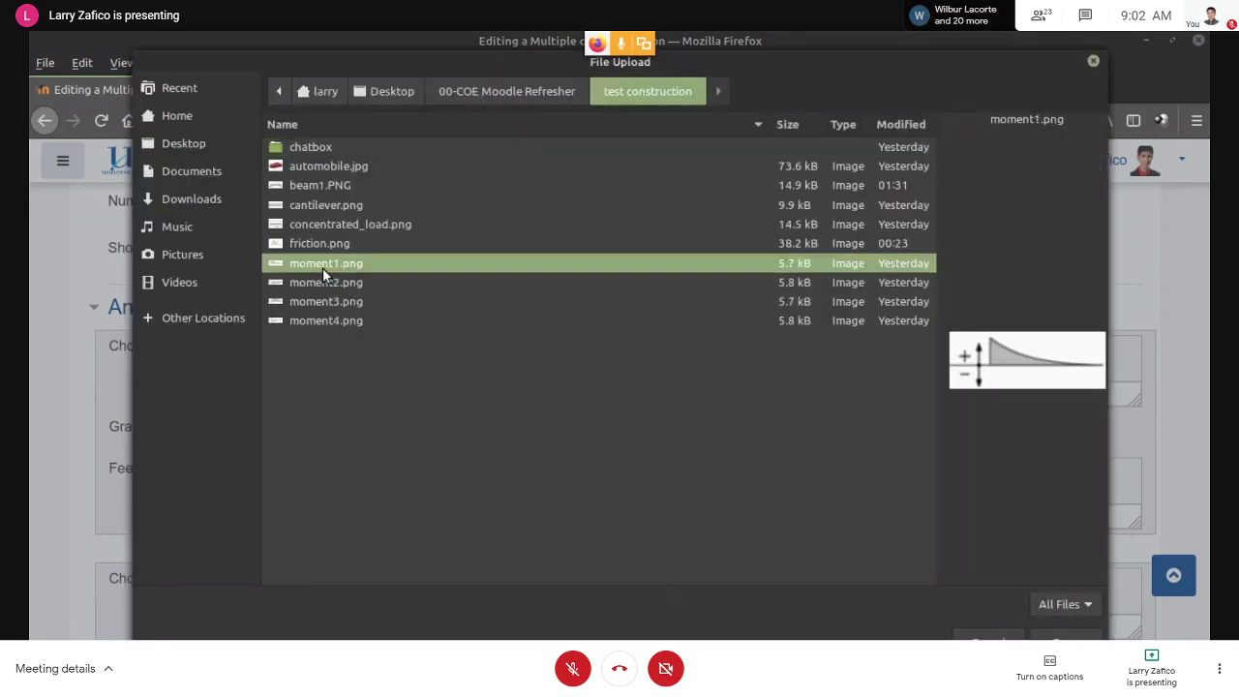
click(1064, 636)
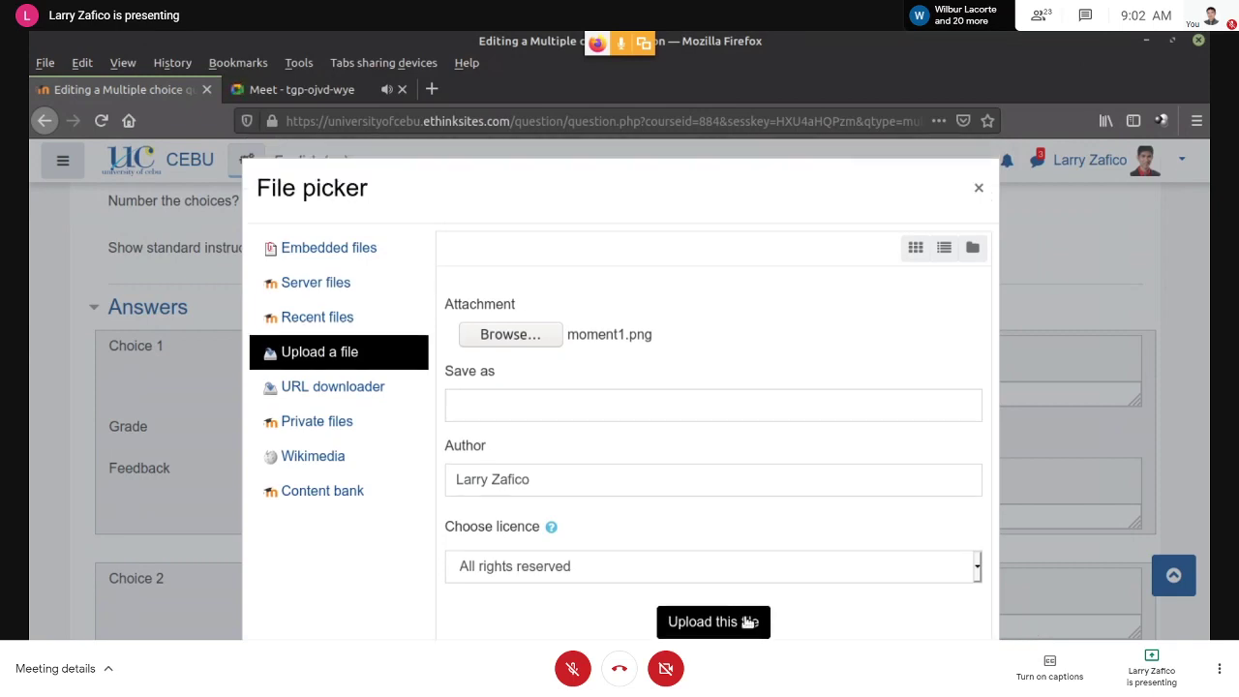
click(747, 618)
click(397, 410)
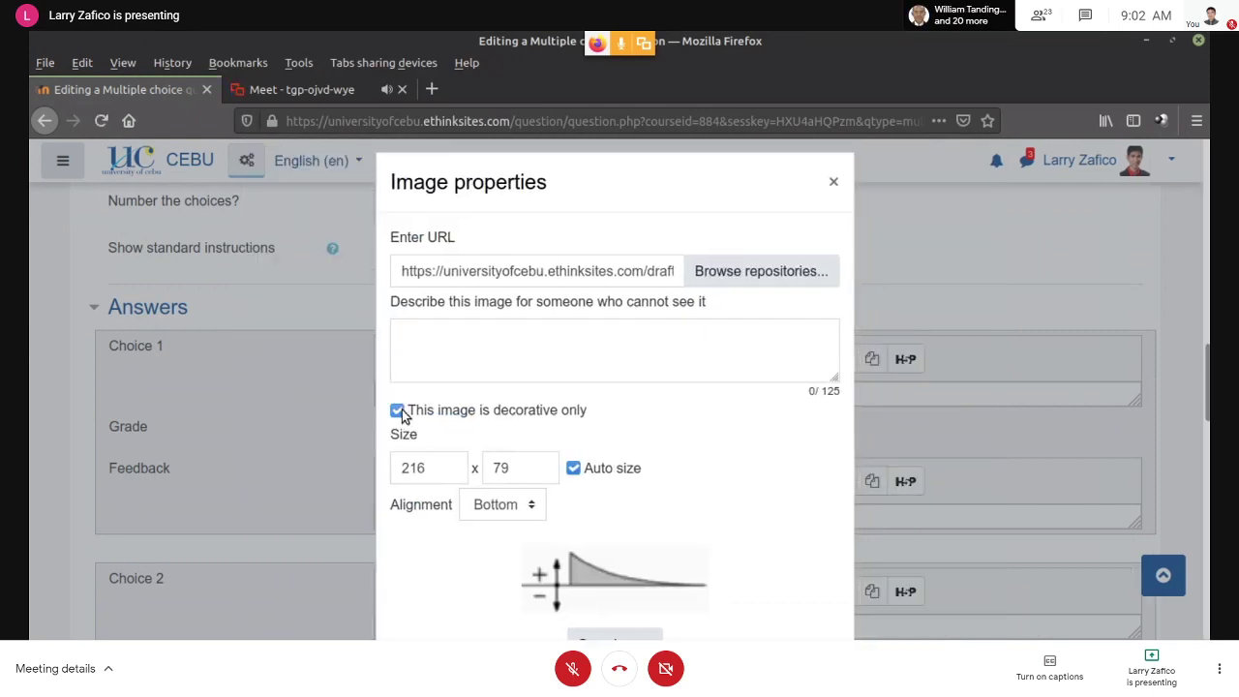
scroll(736, 456, down, 5)
scroll(741, 465, up, 1)
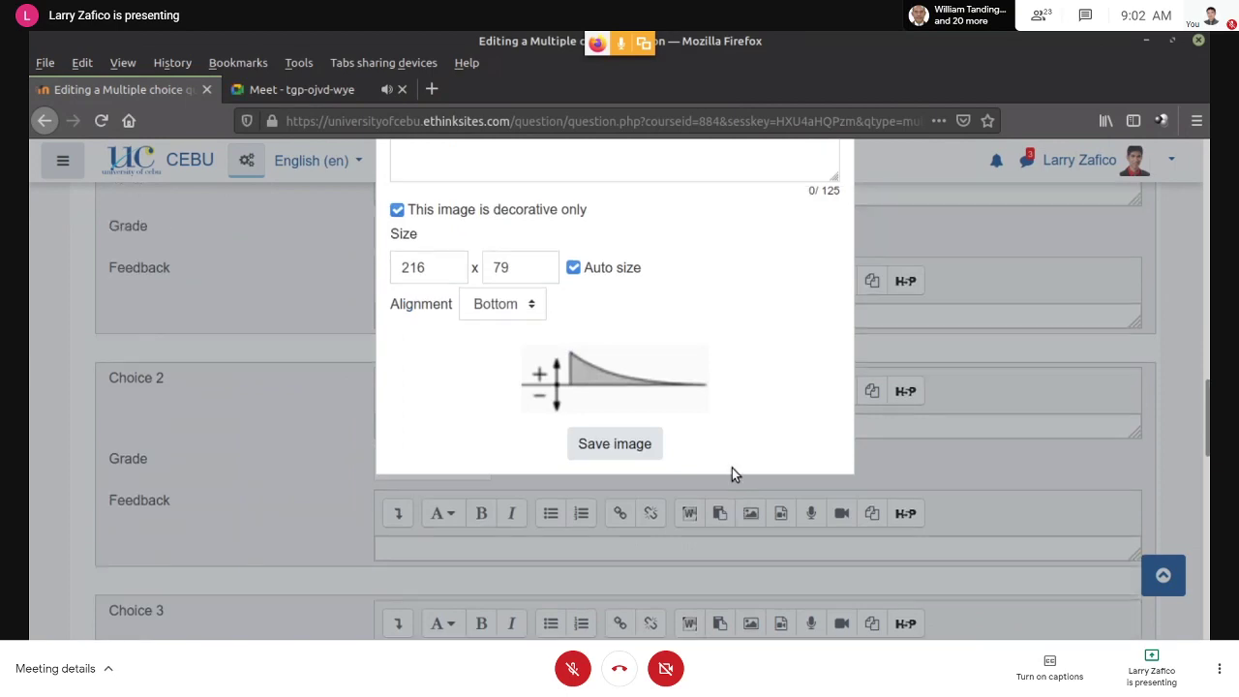
click(615, 447)
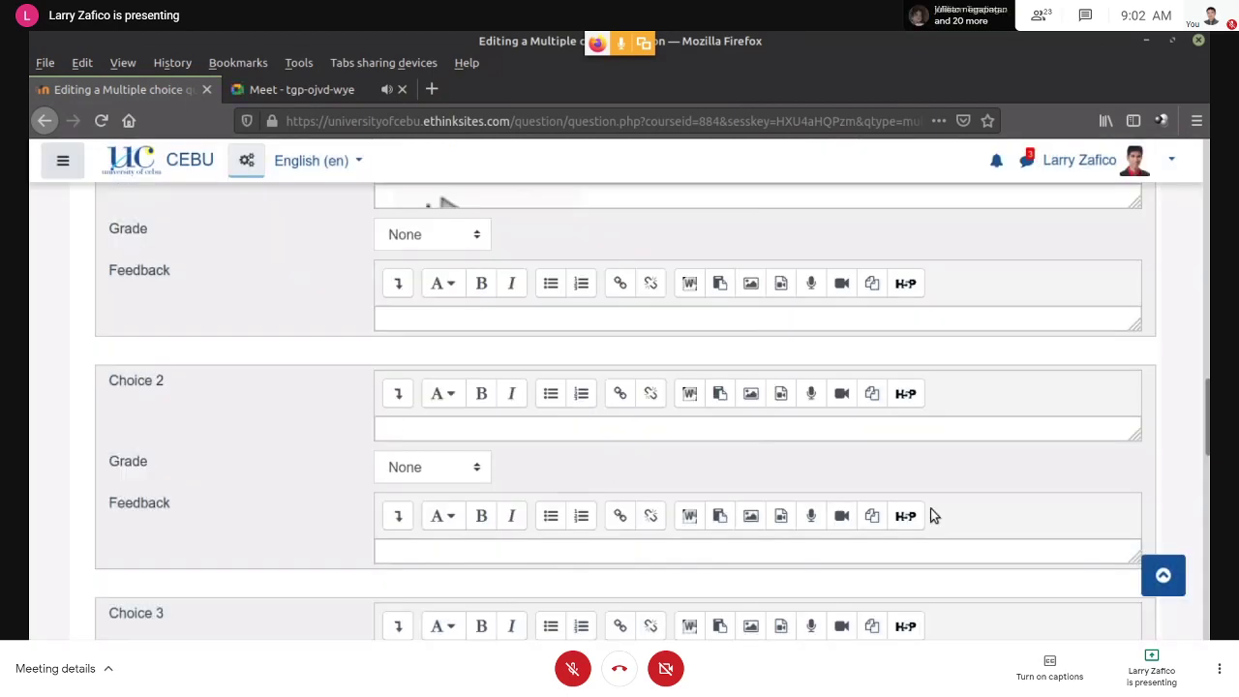
scroll(644, 405, up, 3)
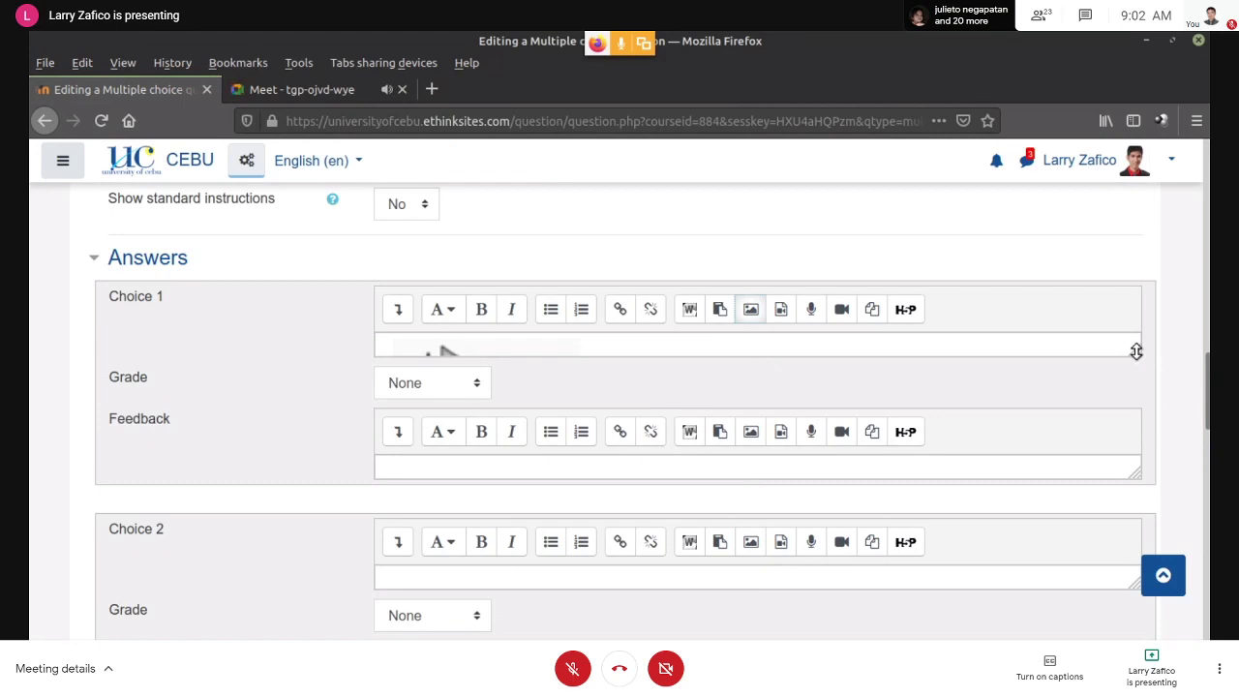
Step: Make the Choice 1 editor taller so the whole diagram shows
drag(1133, 349, 1130, 411)
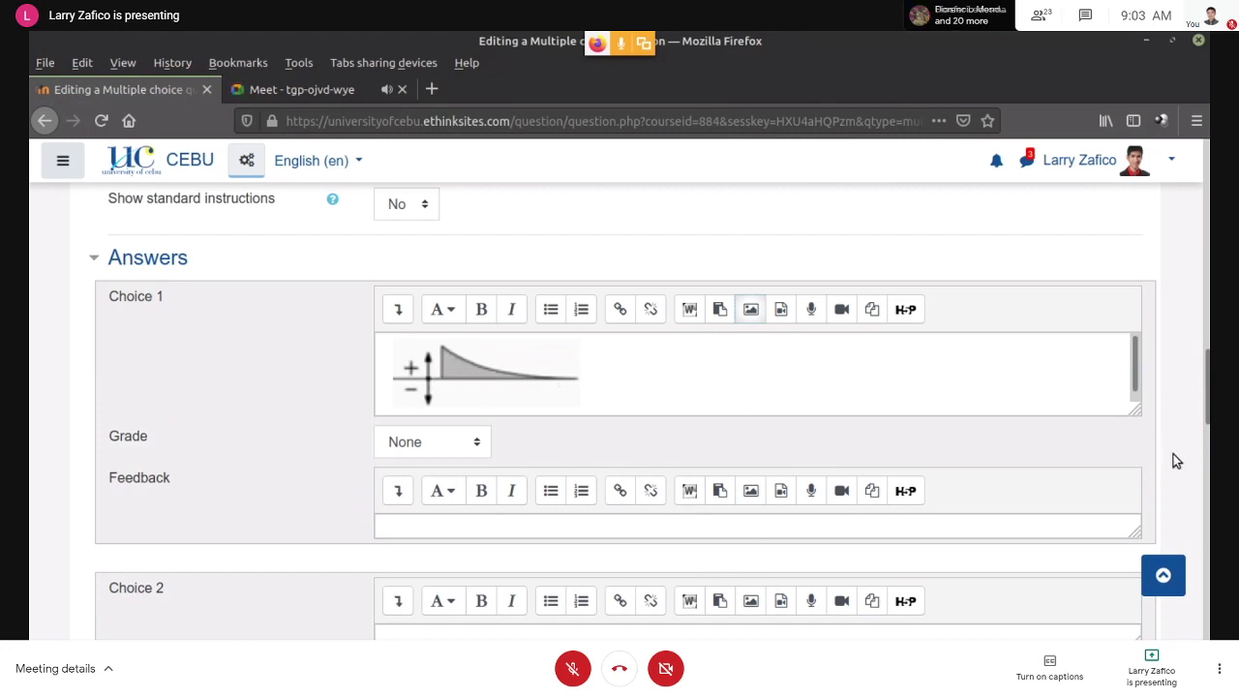
scroll(1175, 461, down, 1)
scroll(1173, 461, down, 2)
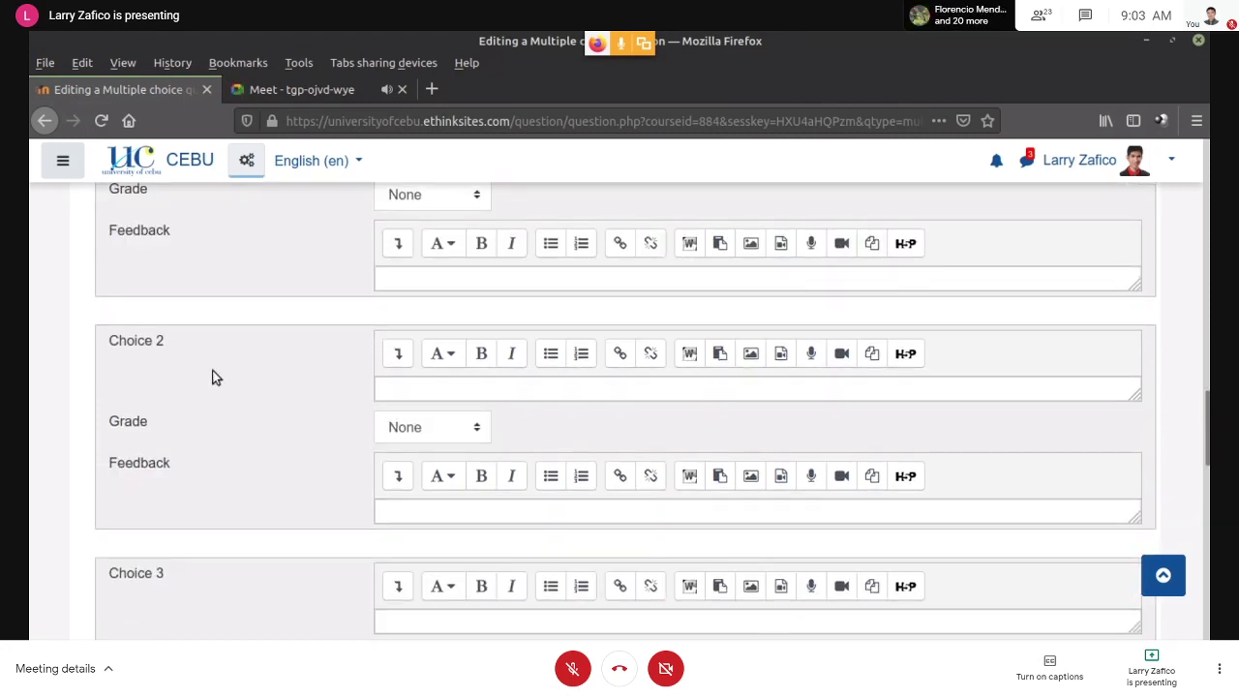
Step: Upload moment2.png and insert it into Choice 2 as a decorative image
click(754, 357)
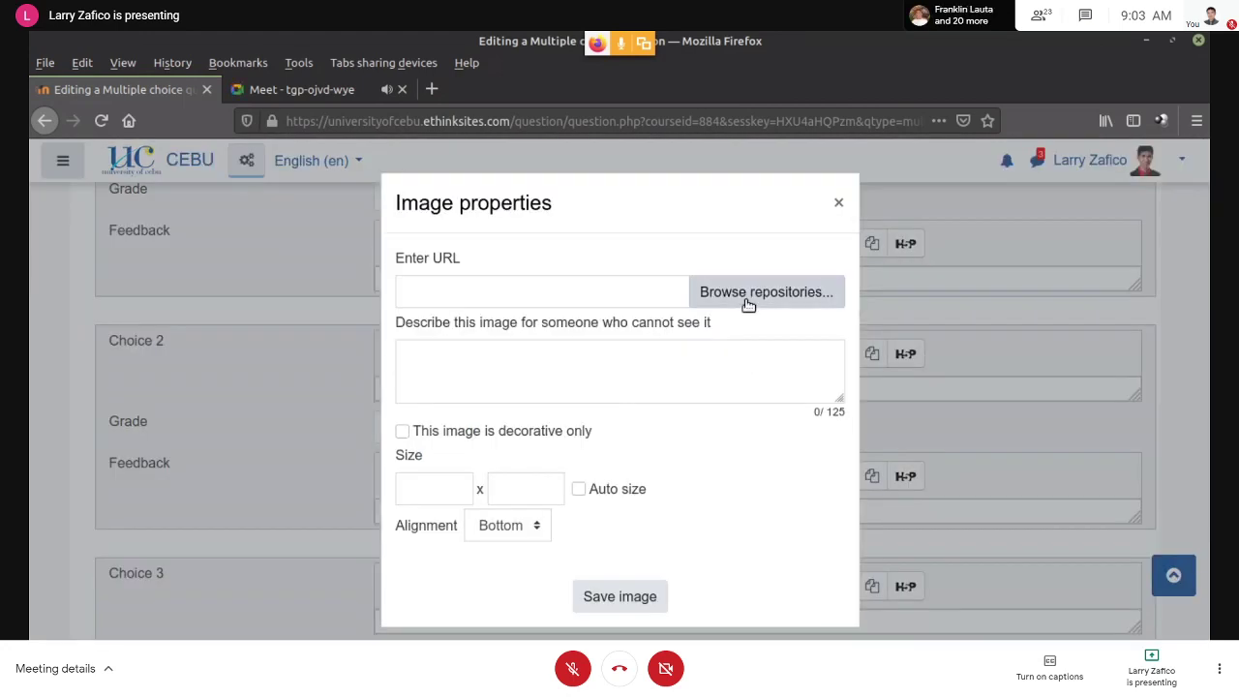
click(745, 304)
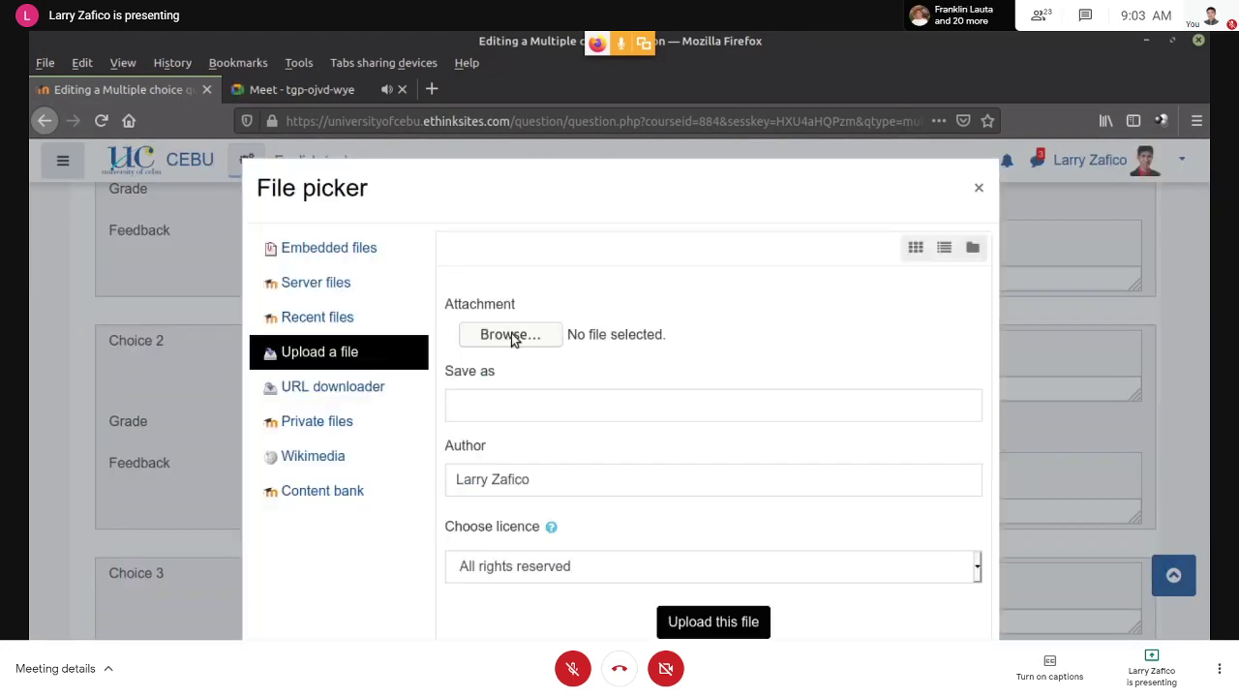
click(511, 334)
click(348, 284)
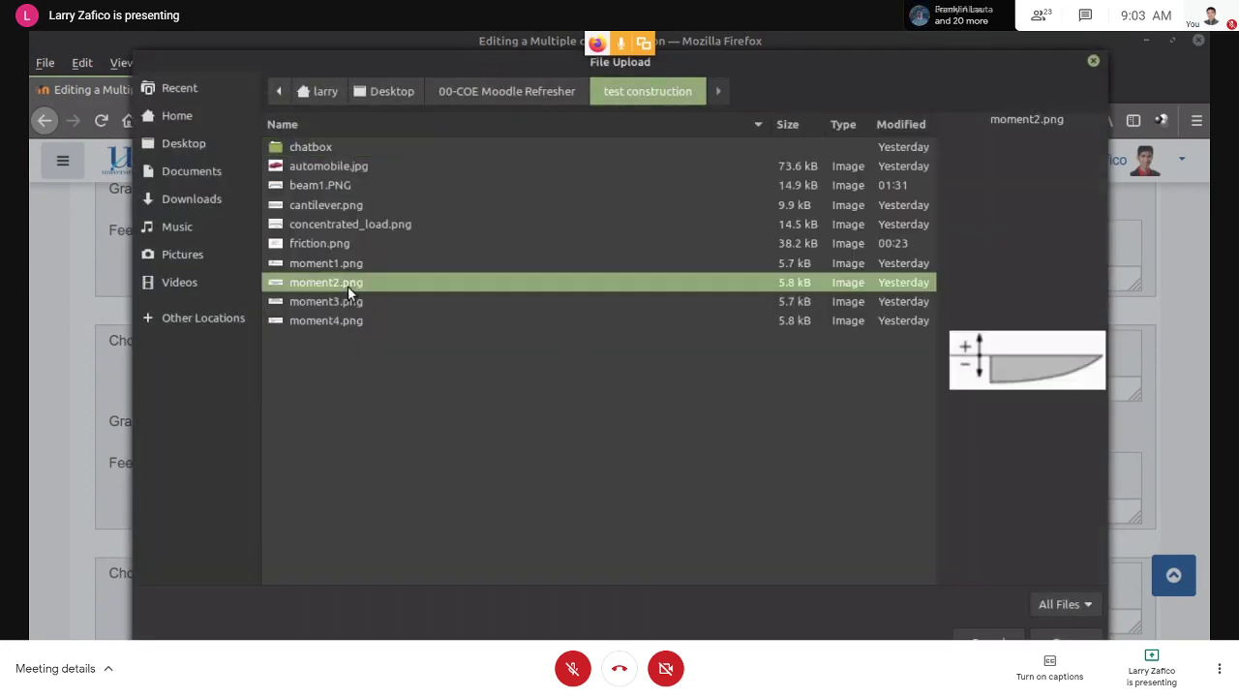
key(Return)
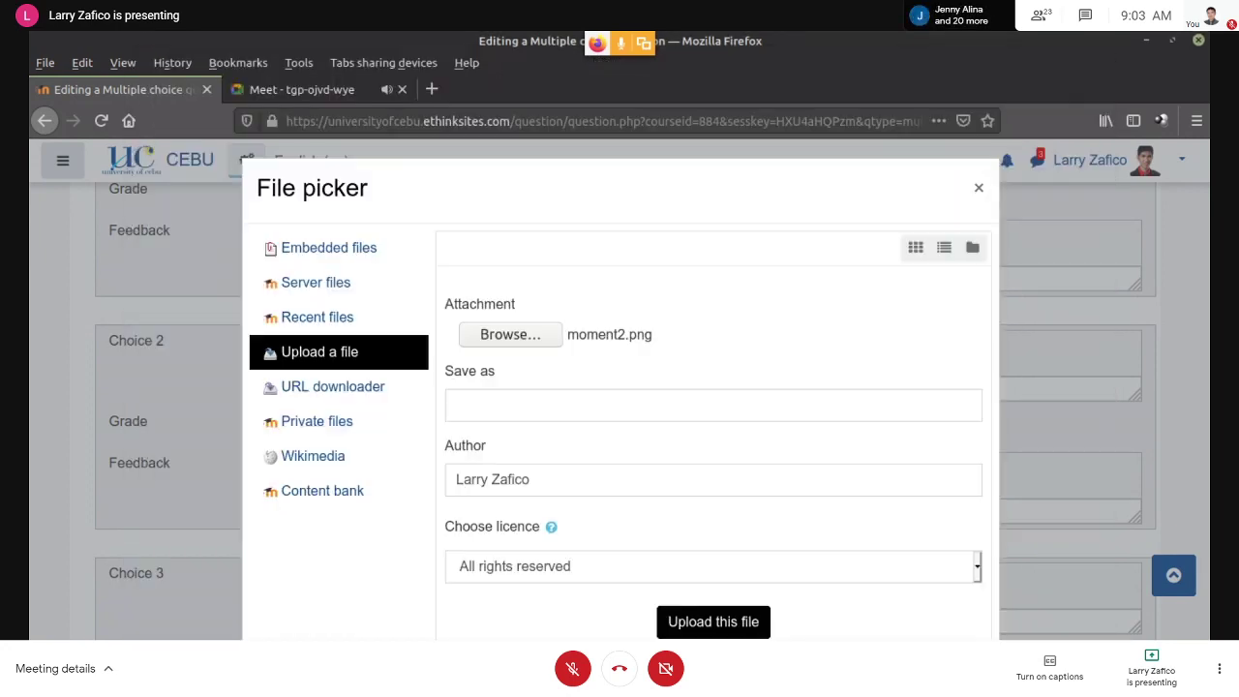
click(697, 625)
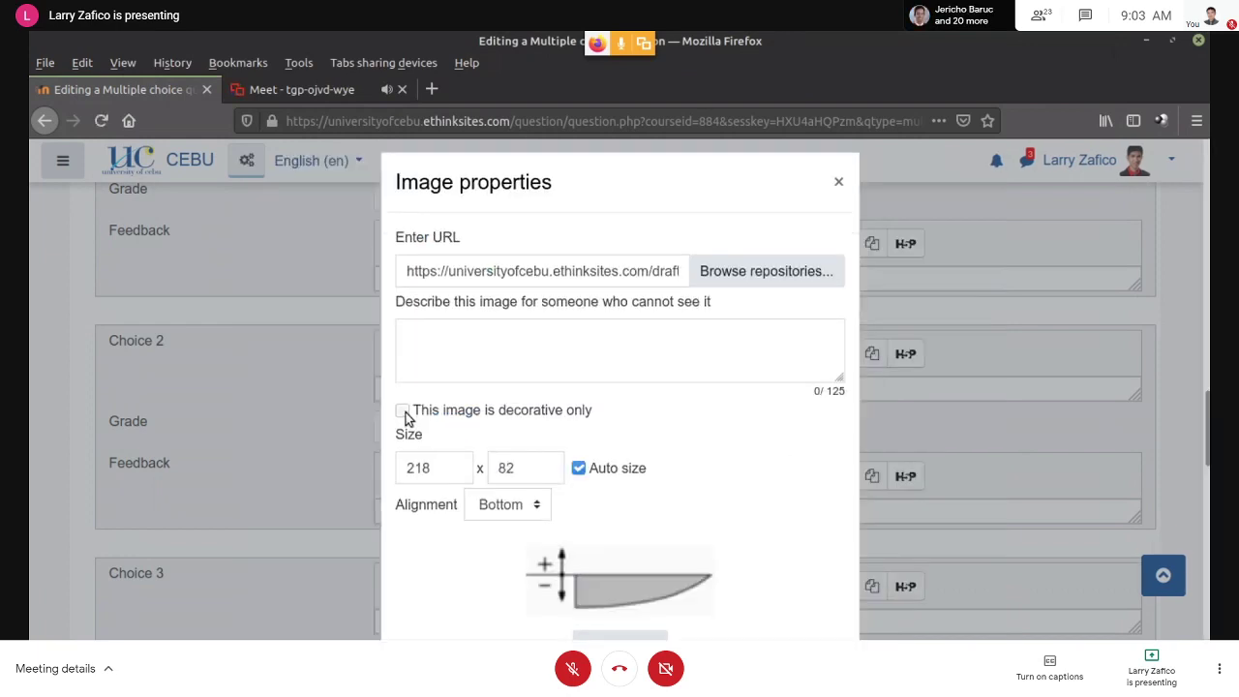
click(402, 410)
scroll(717, 436, down, 2)
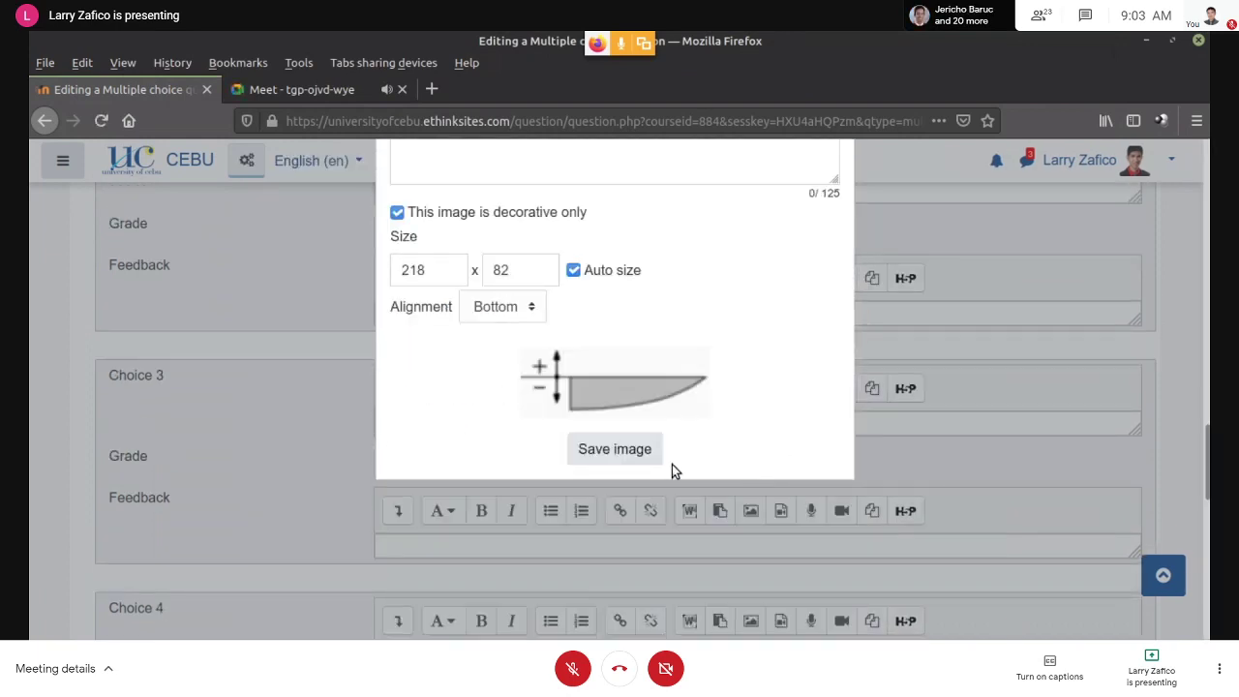
click(642, 455)
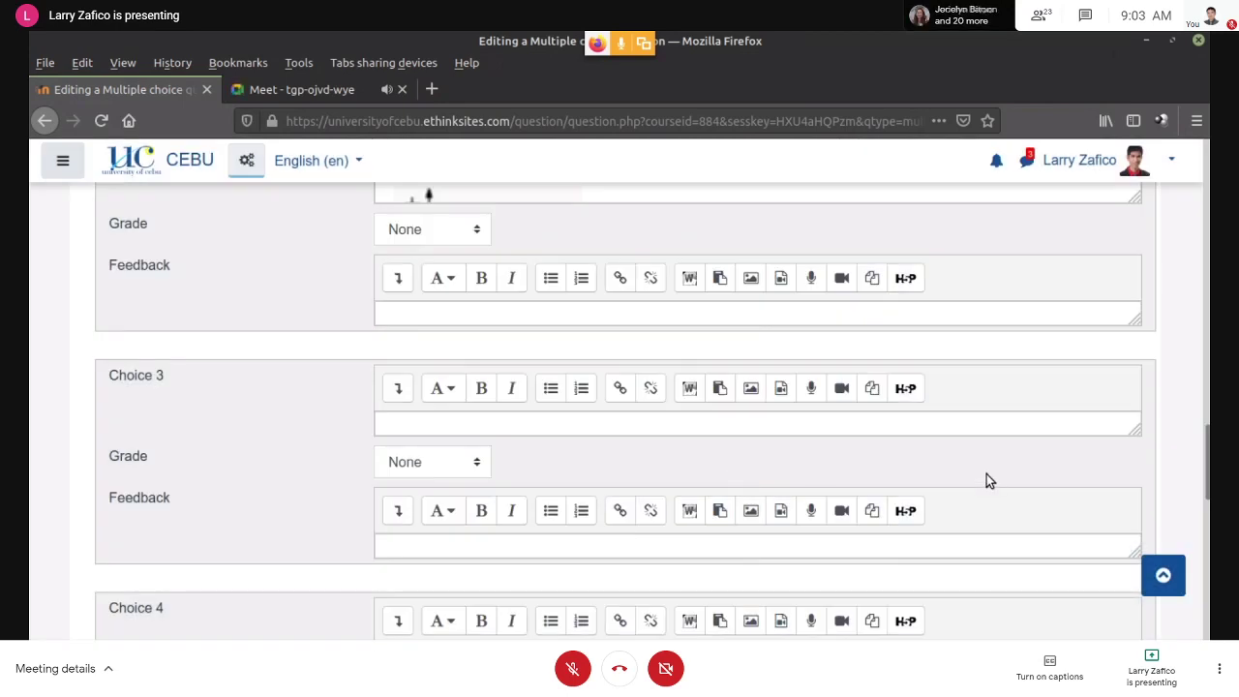
scroll(1012, 498, up, 3)
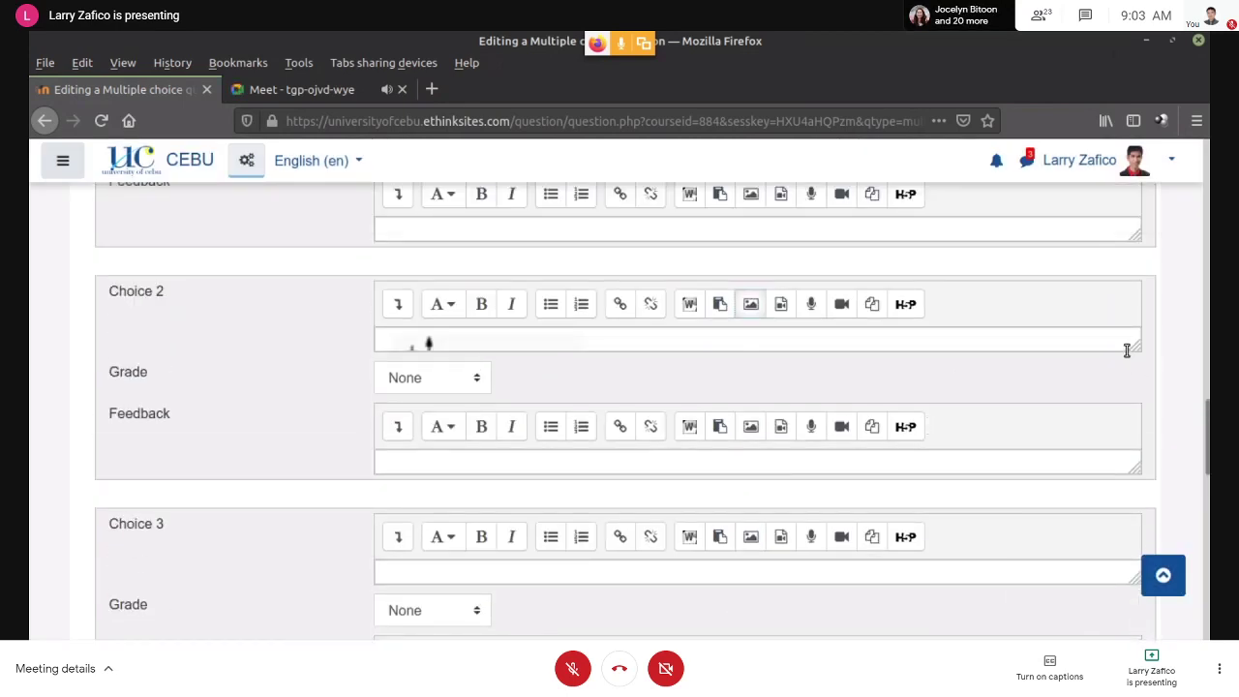
Step: Enlarge the Choice 2 answer editor so the whole diagram shows
click(1126, 351)
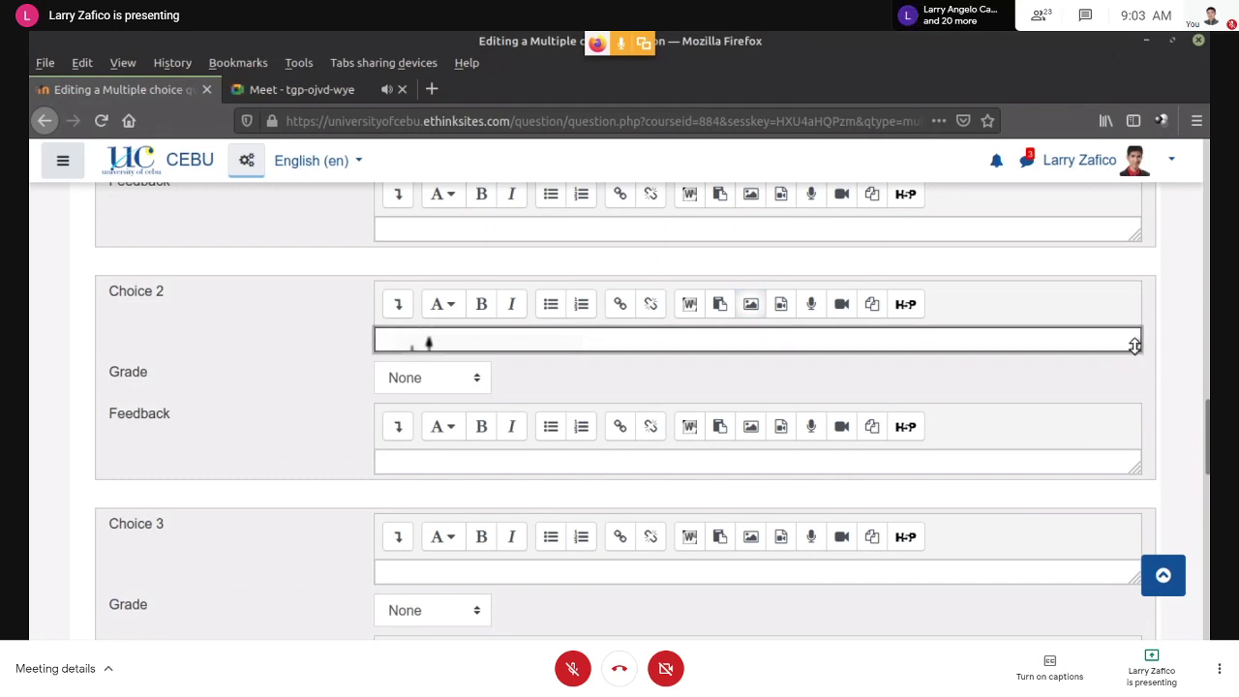
drag(1134, 345, 1132, 417)
scroll(1181, 448, down, 2)
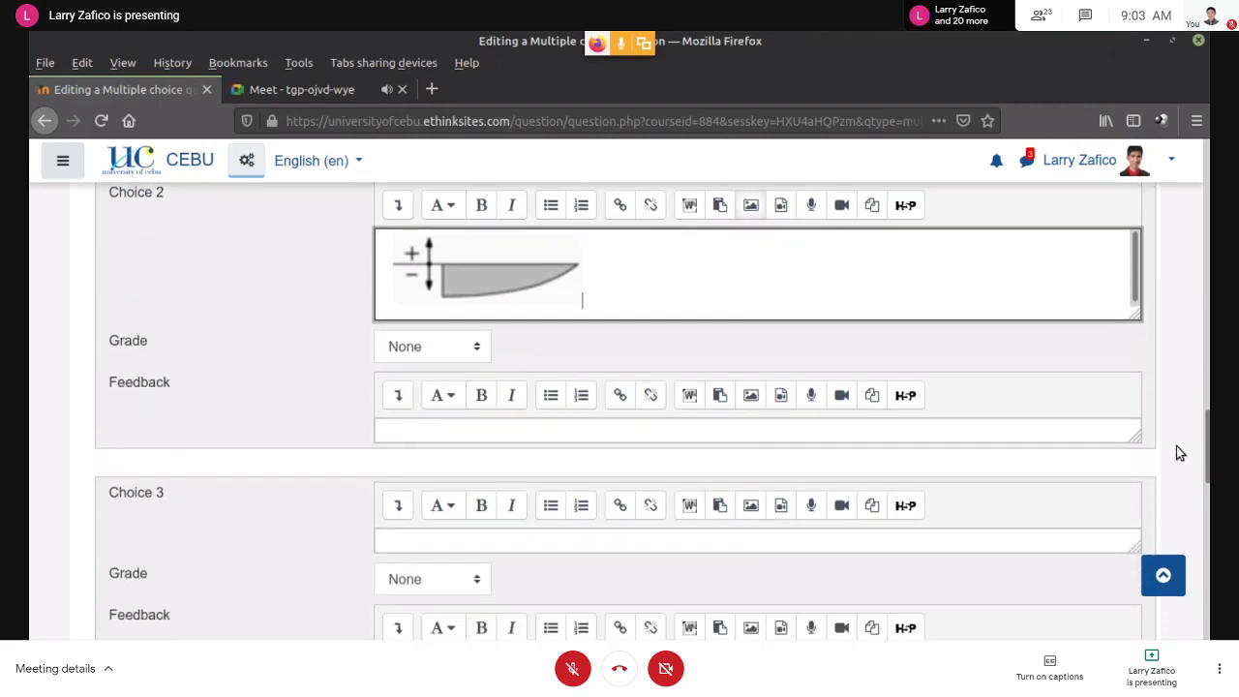
scroll(1179, 452, down, 1)
scroll(1177, 450, down, 3)
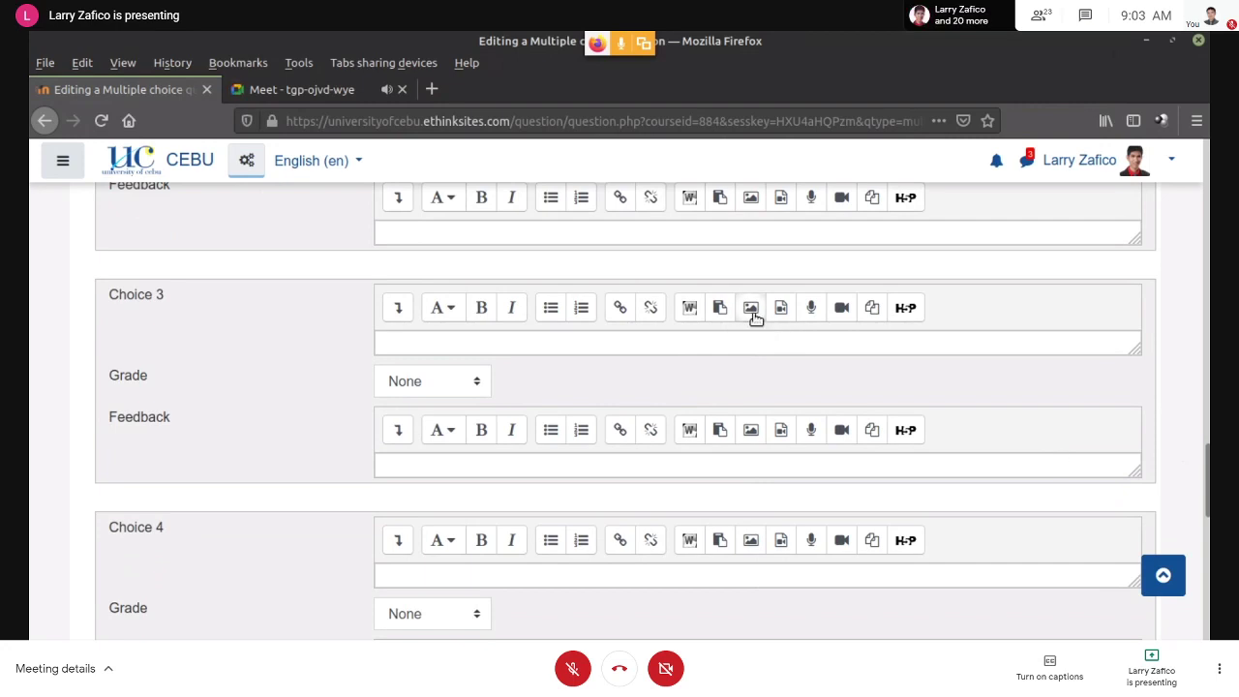
Step: Begin uploading moment3.png for Choice 3, then close the file picker back to image properties
click(753, 314)
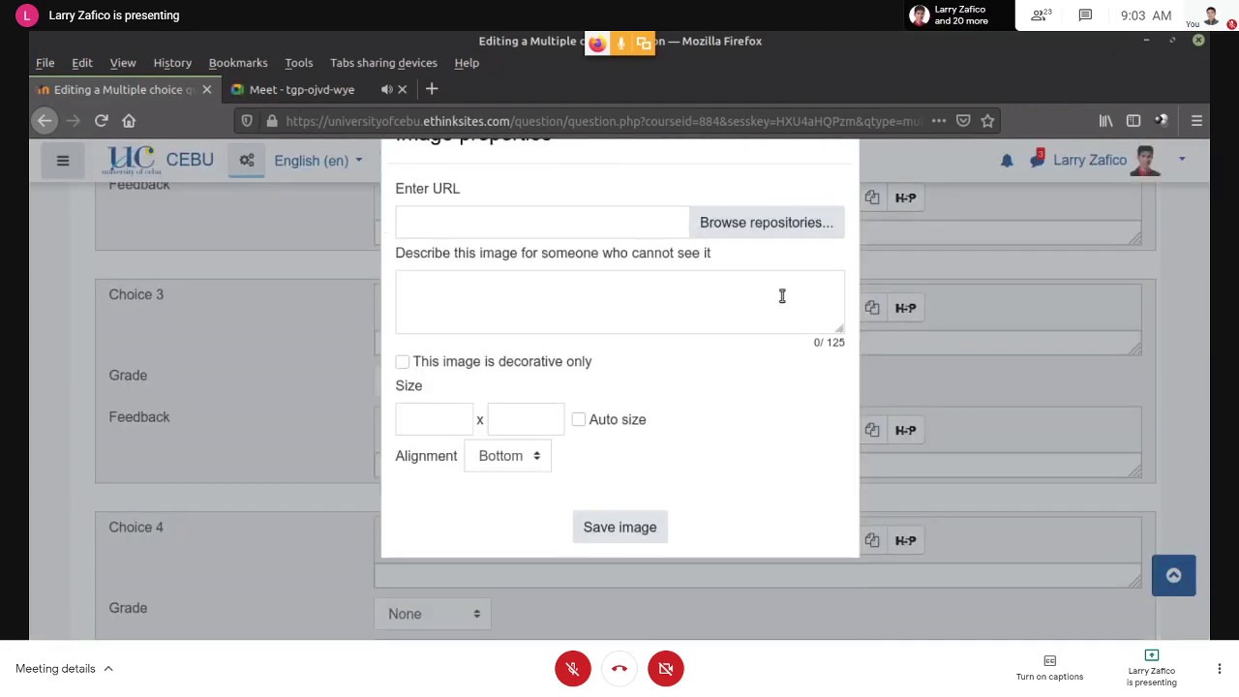
click(782, 236)
click(319, 352)
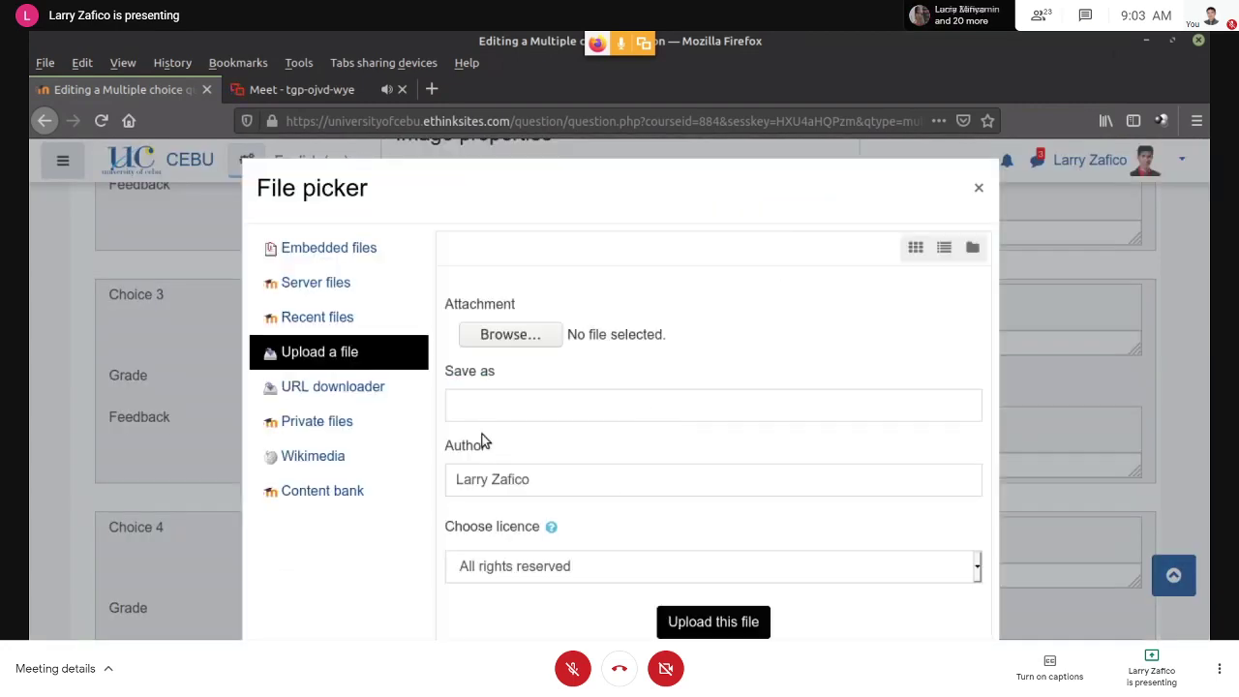
click(539, 337)
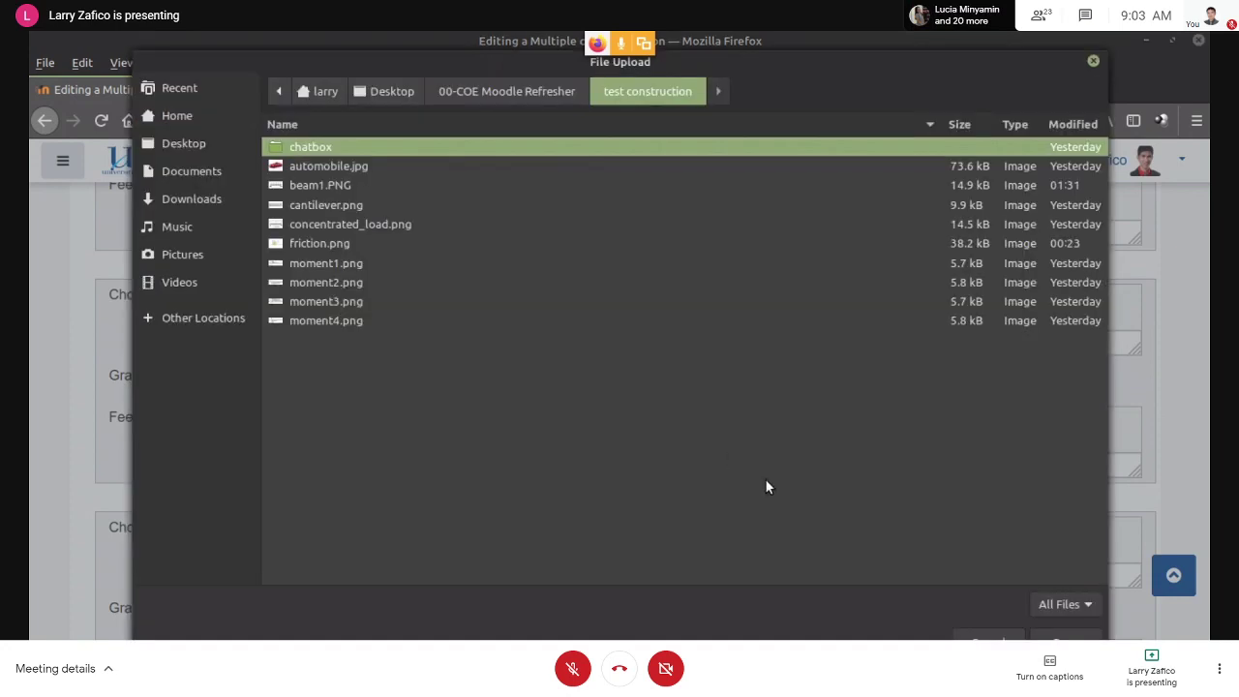
click(360, 302)
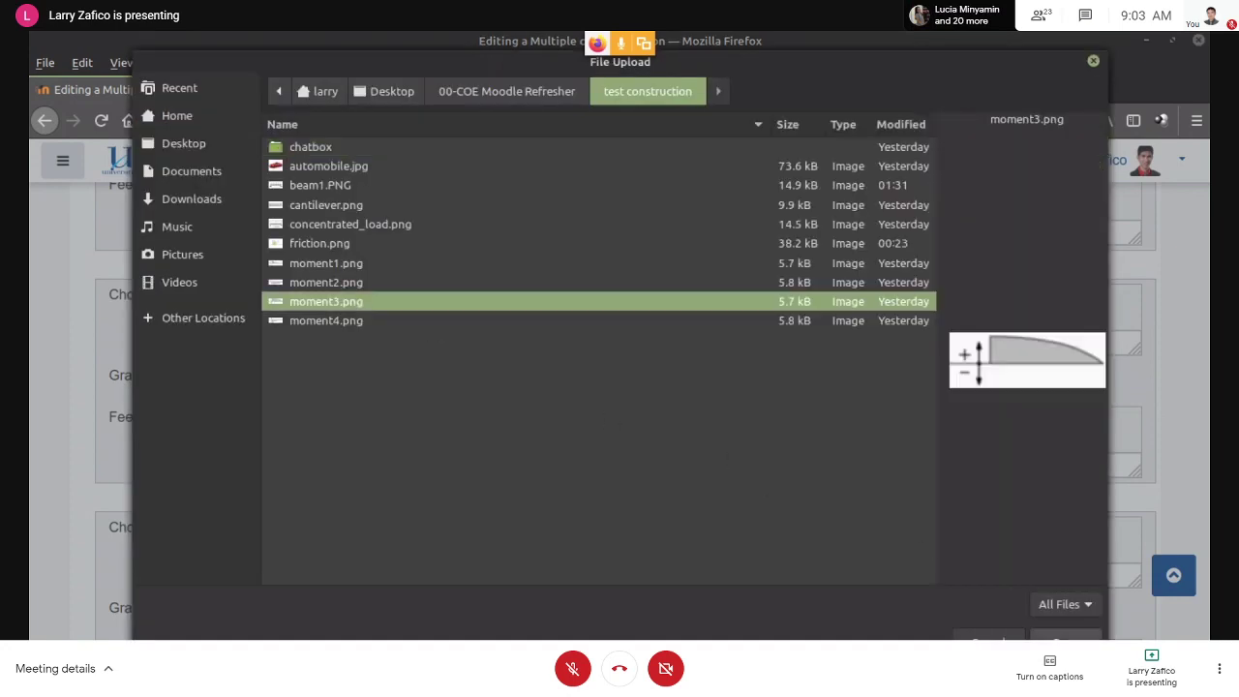
click(1064, 639)
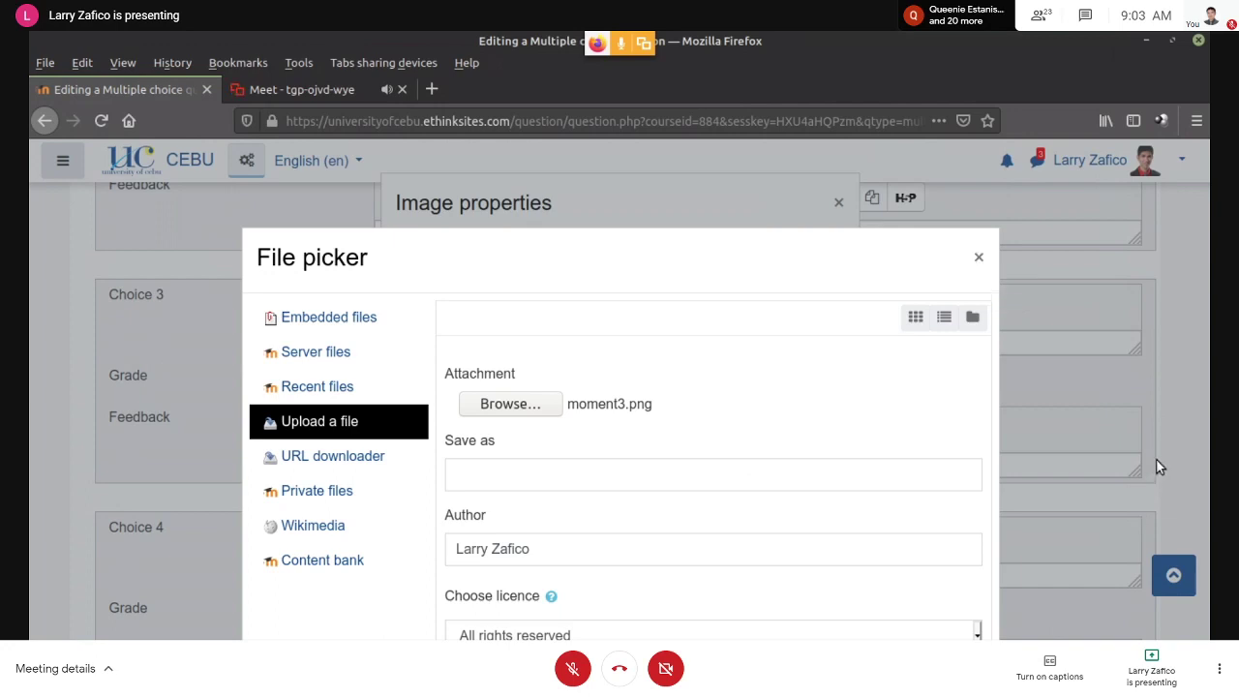
click(979, 259)
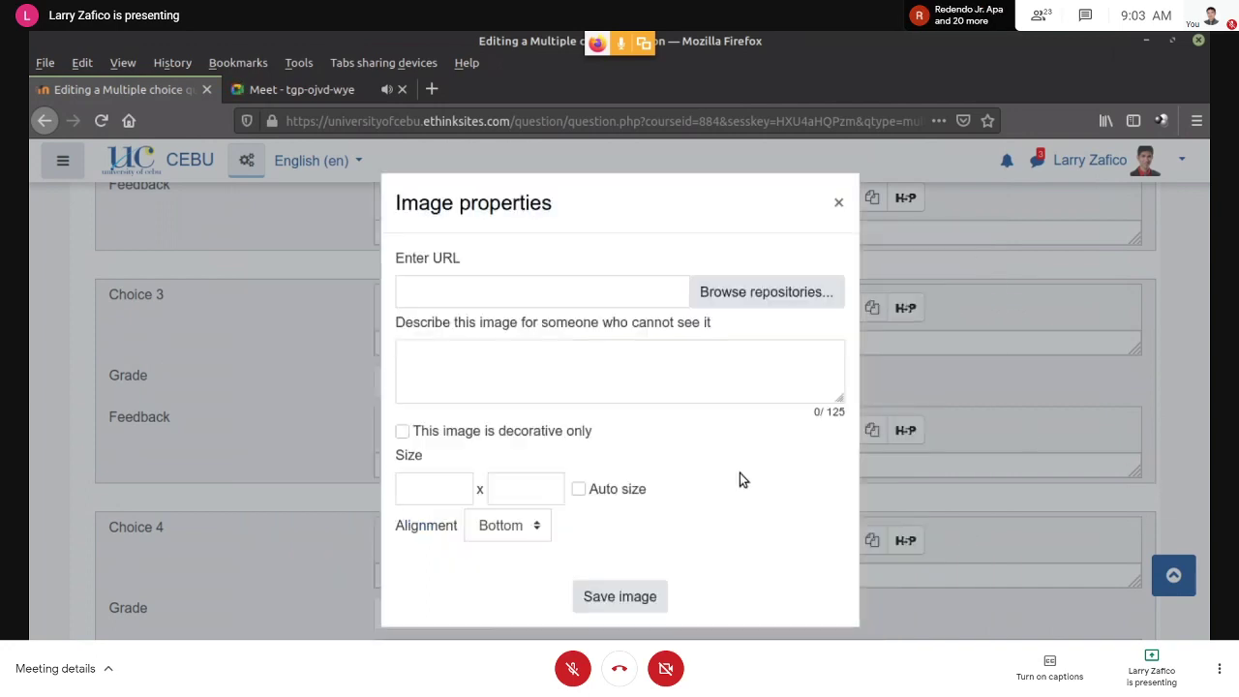
Step: Upload moment3.png, mark it decorative, and insert it into Choice 3
click(772, 302)
click(505, 334)
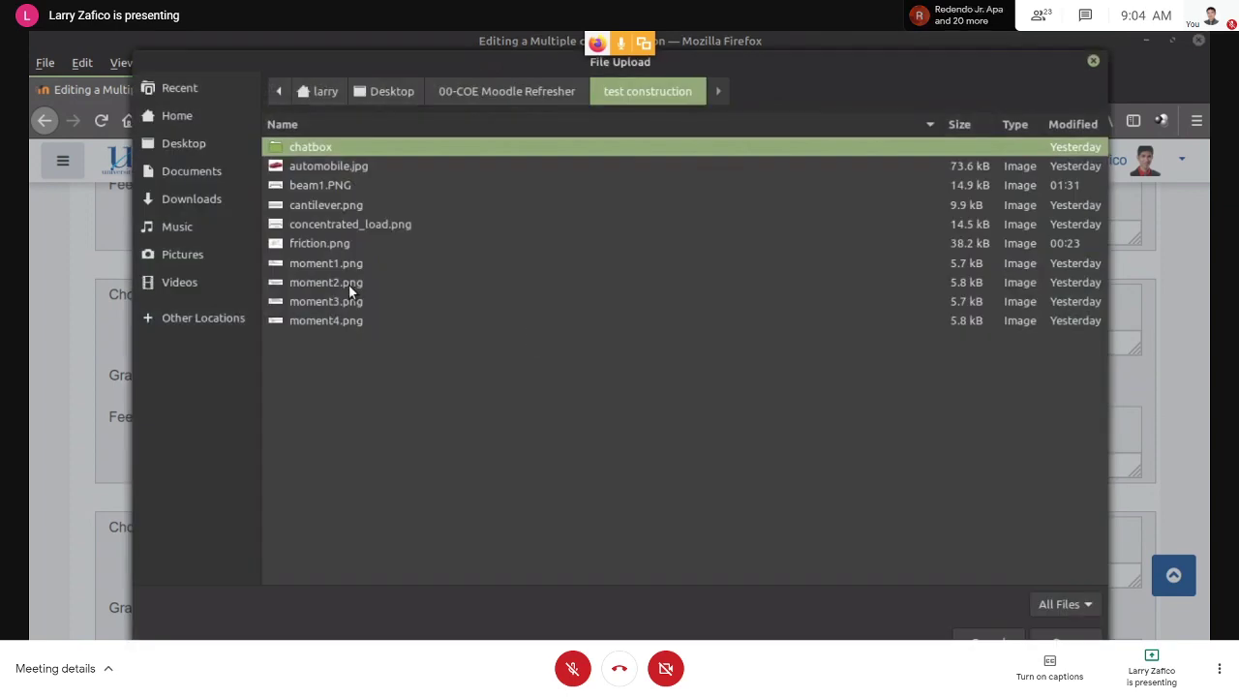
click(345, 302)
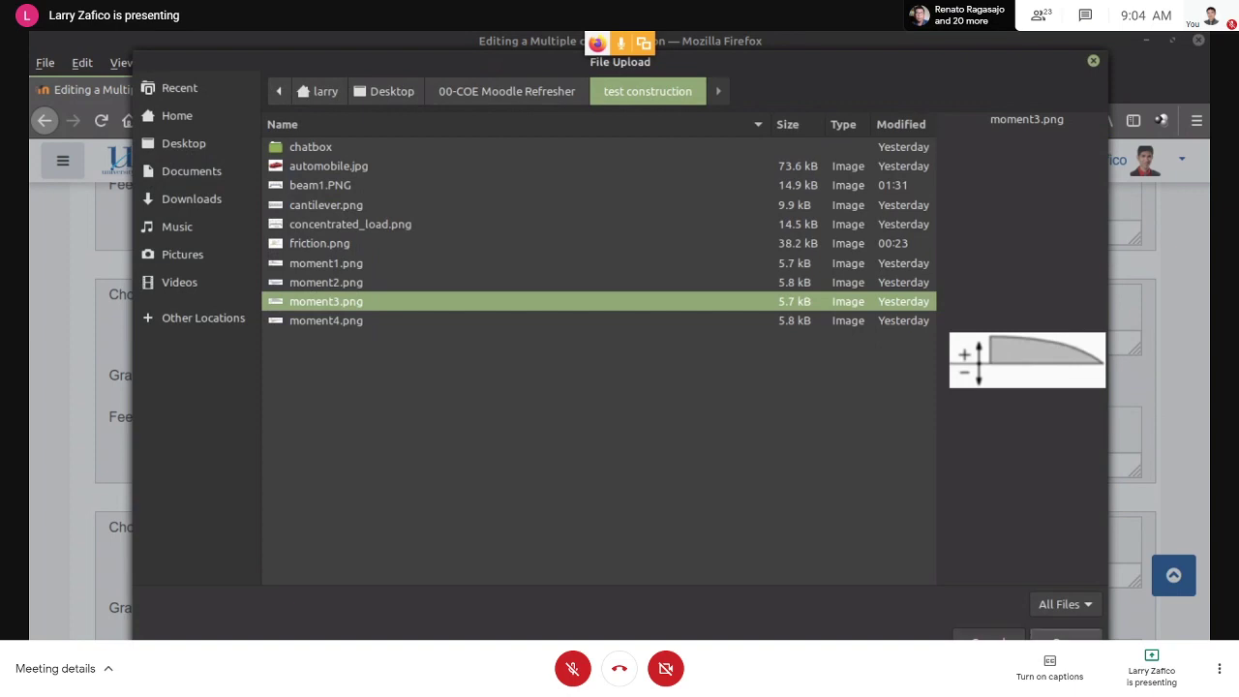
click(1038, 641)
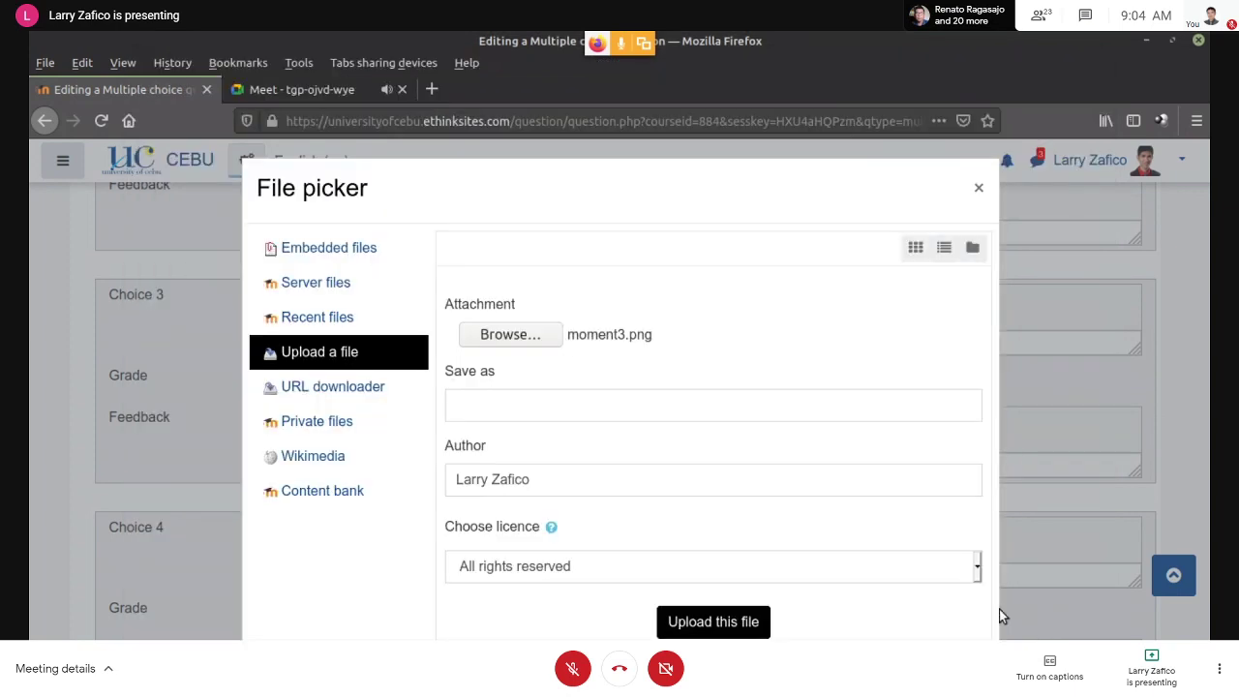
click(727, 620)
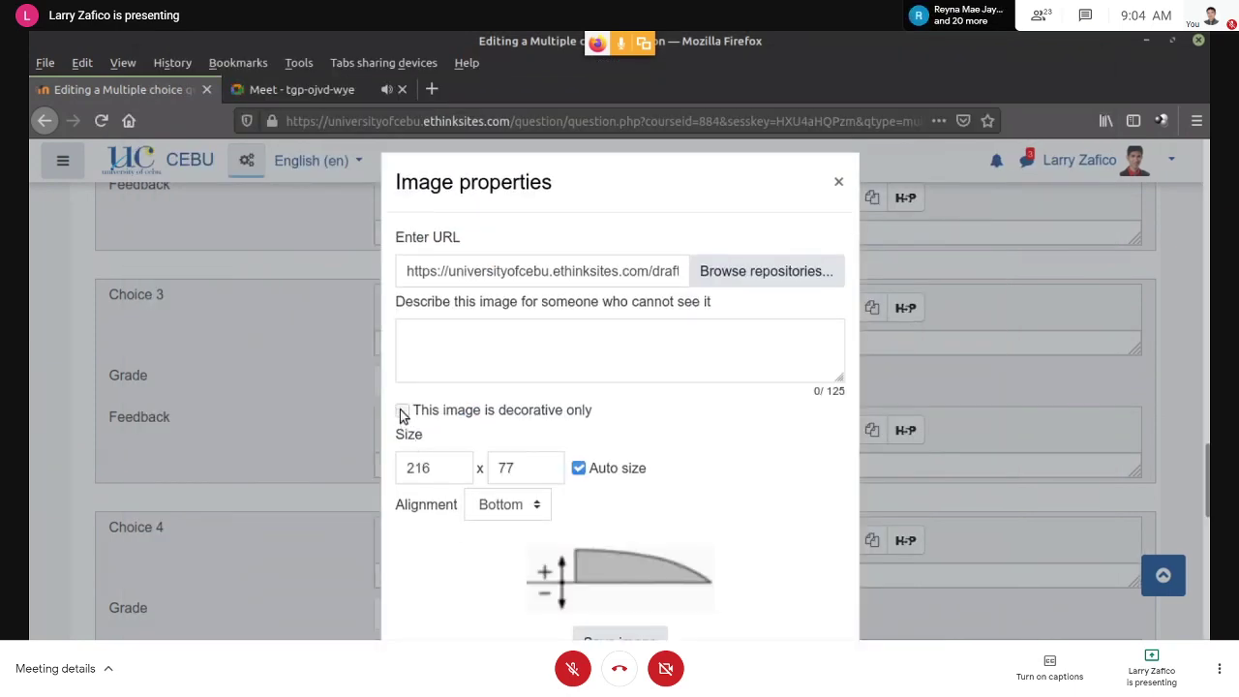
click(403, 412)
scroll(733, 491, down, 5)
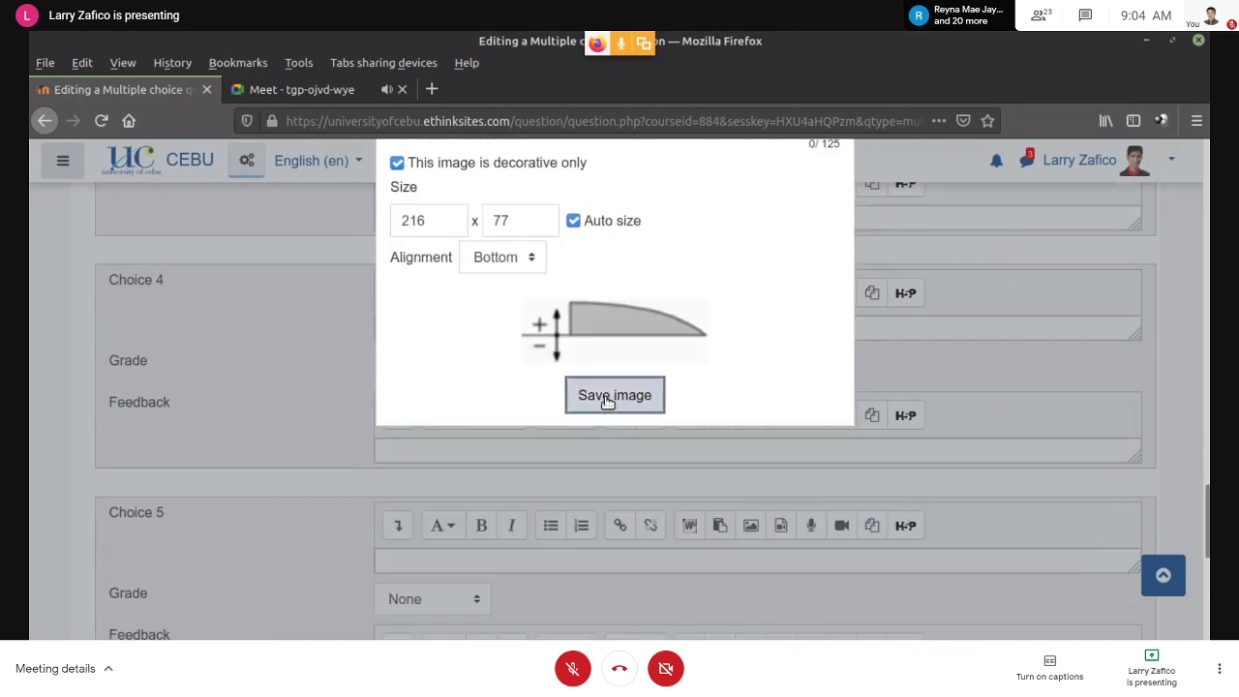
click(609, 396)
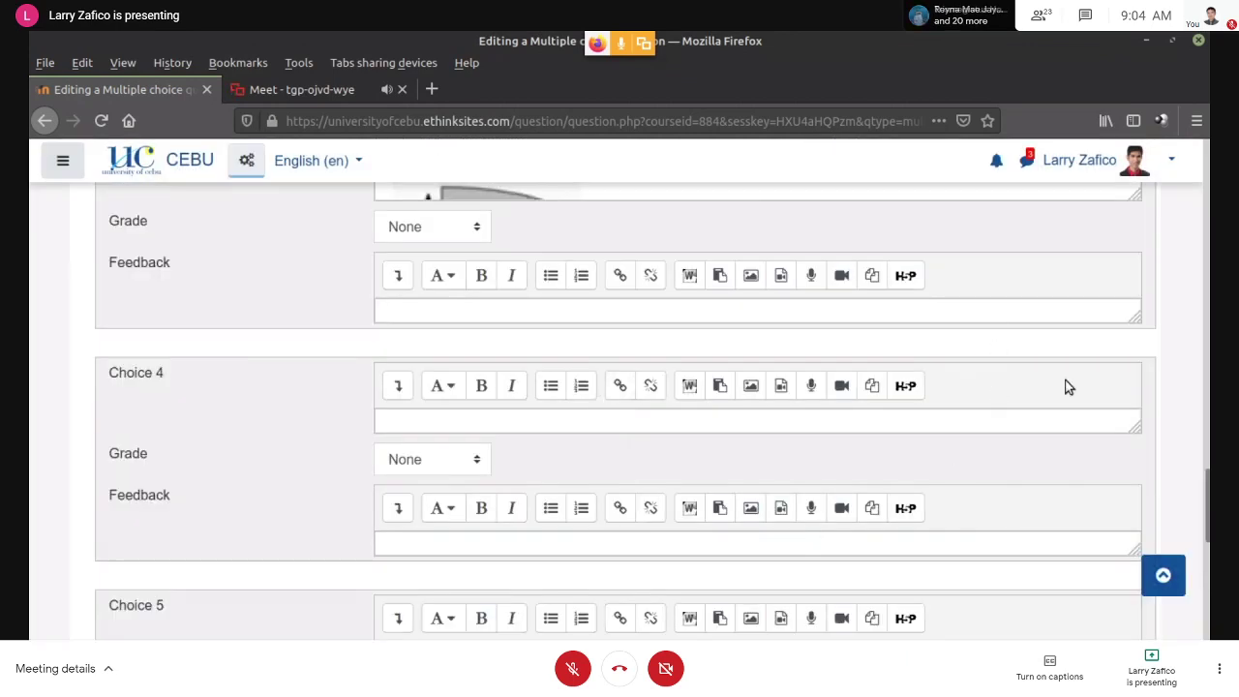
scroll(1056, 420, up, 3)
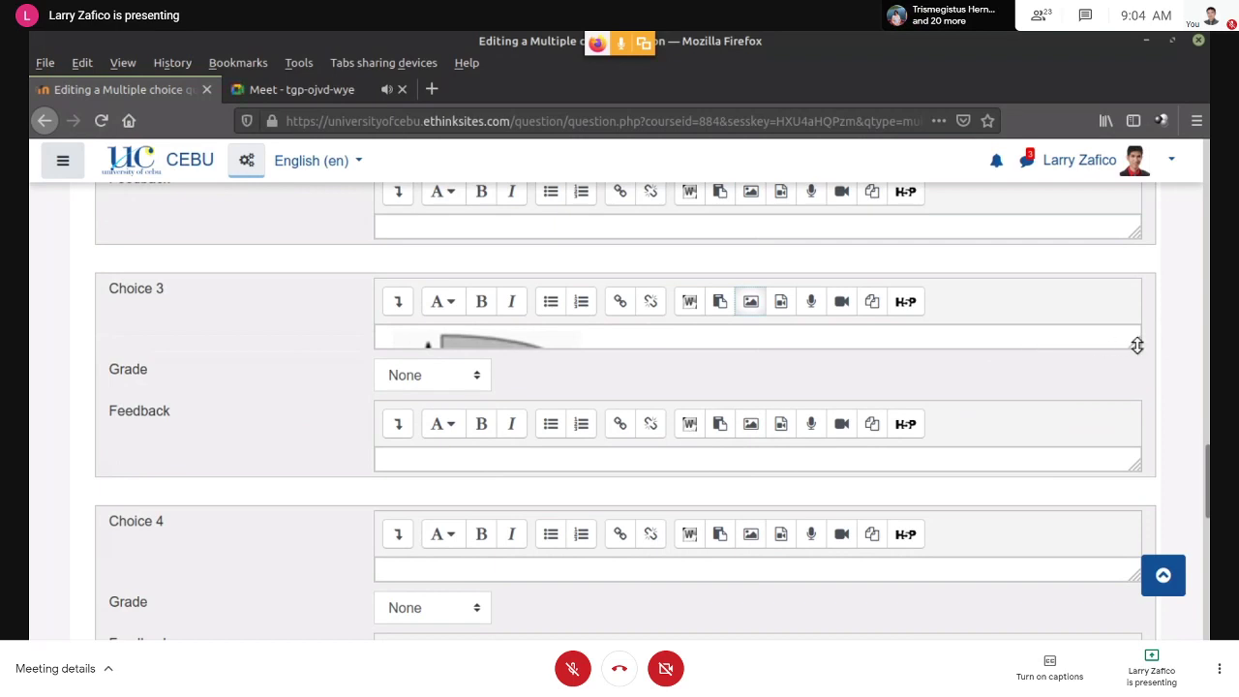
Step: Enlarge the Choice 3 answer box to show the whole diagram
drag(1134, 344, 1200, 414)
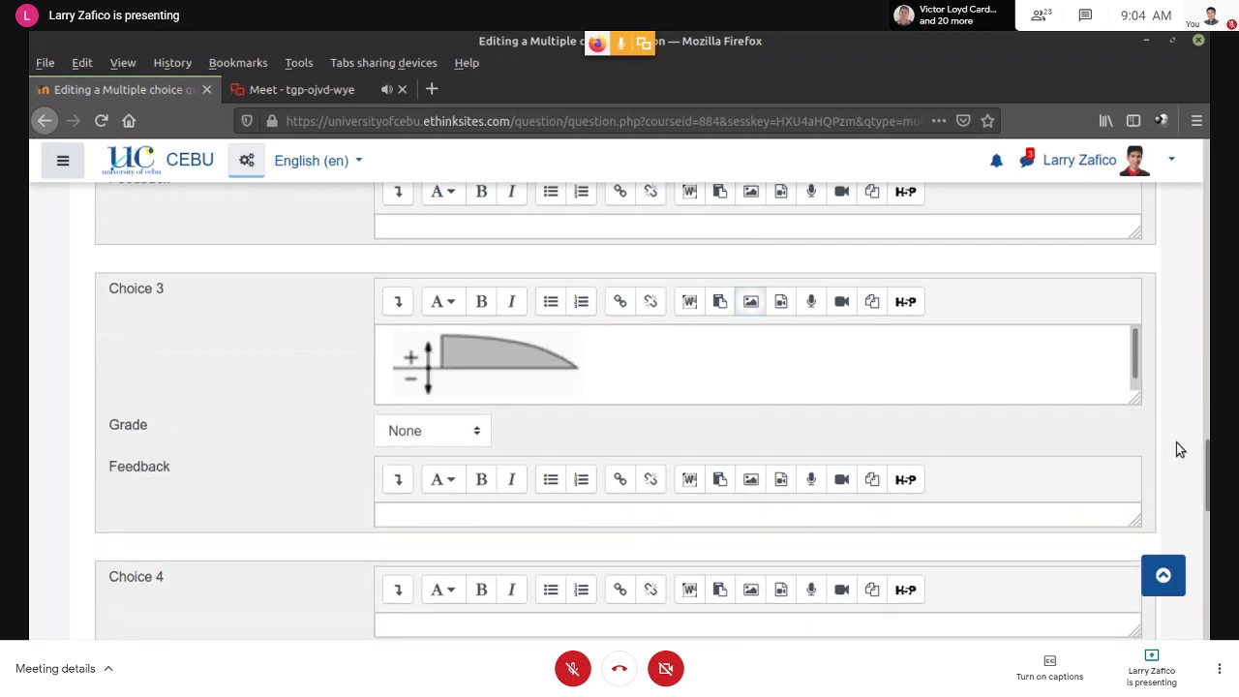
scroll(1176, 442, down, 2)
scroll(1178, 449, down, 1)
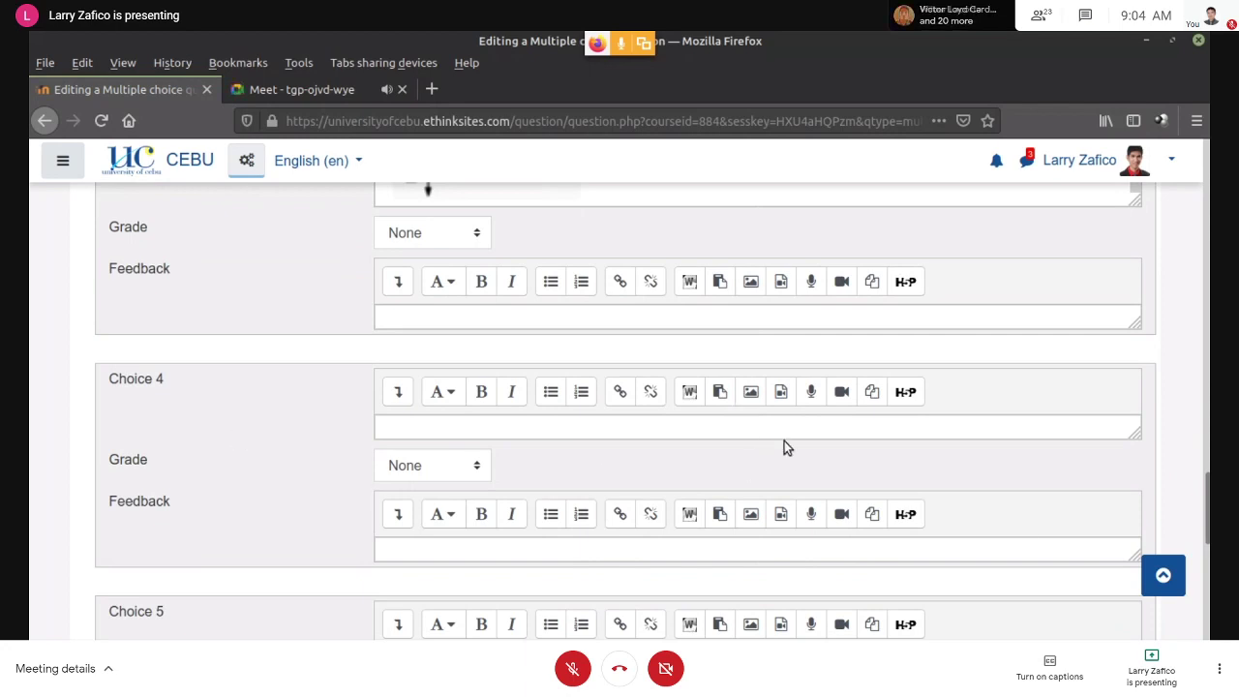
Step: Upload moment4.png and insert it into Choice 4 as a decorative image
click(750, 391)
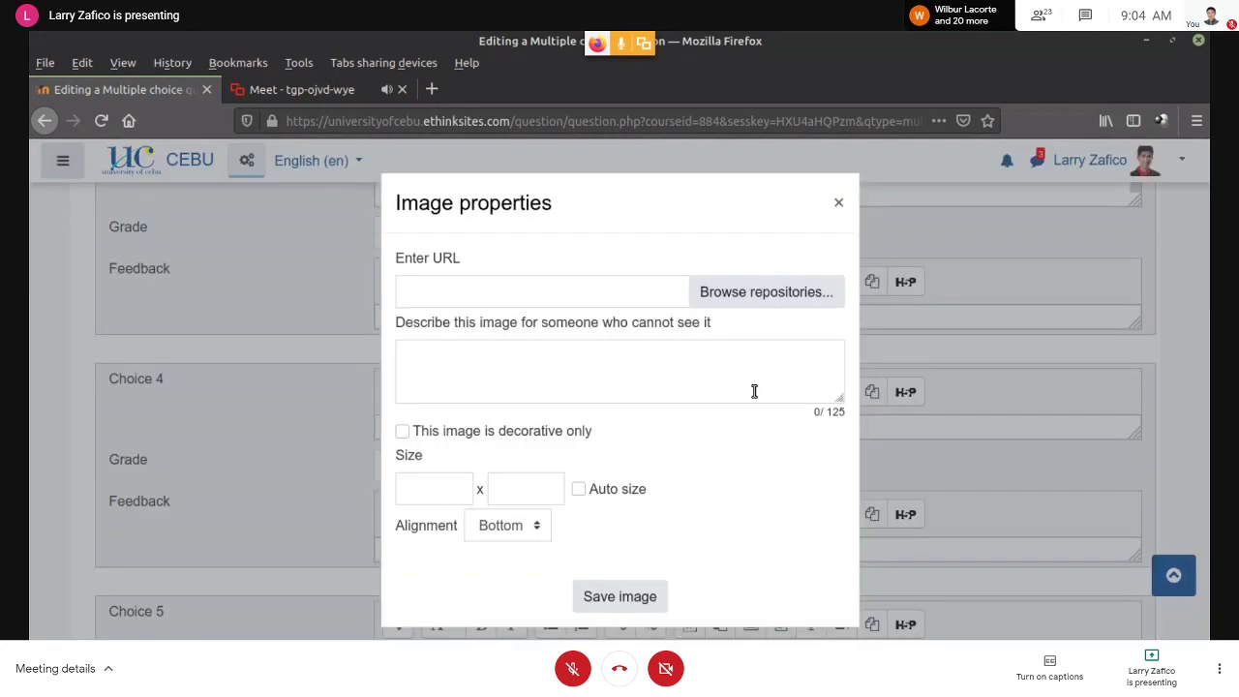
click(760, 301)
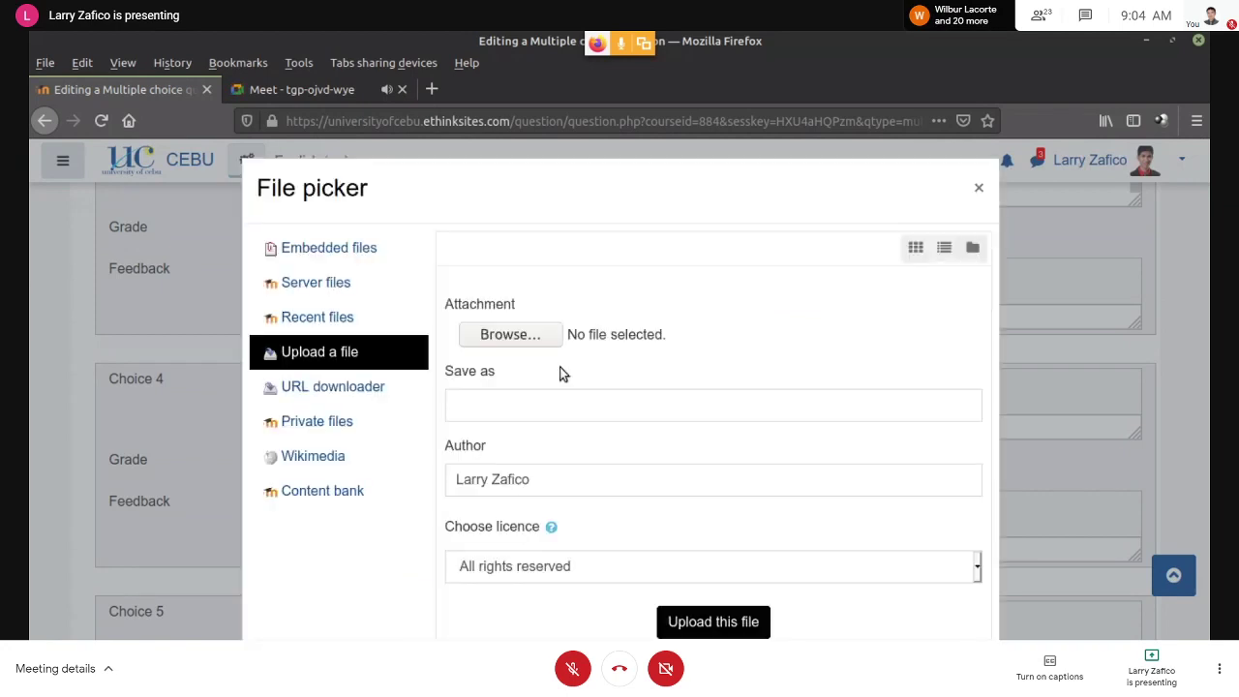
click(522, 340)
click(330, 319)
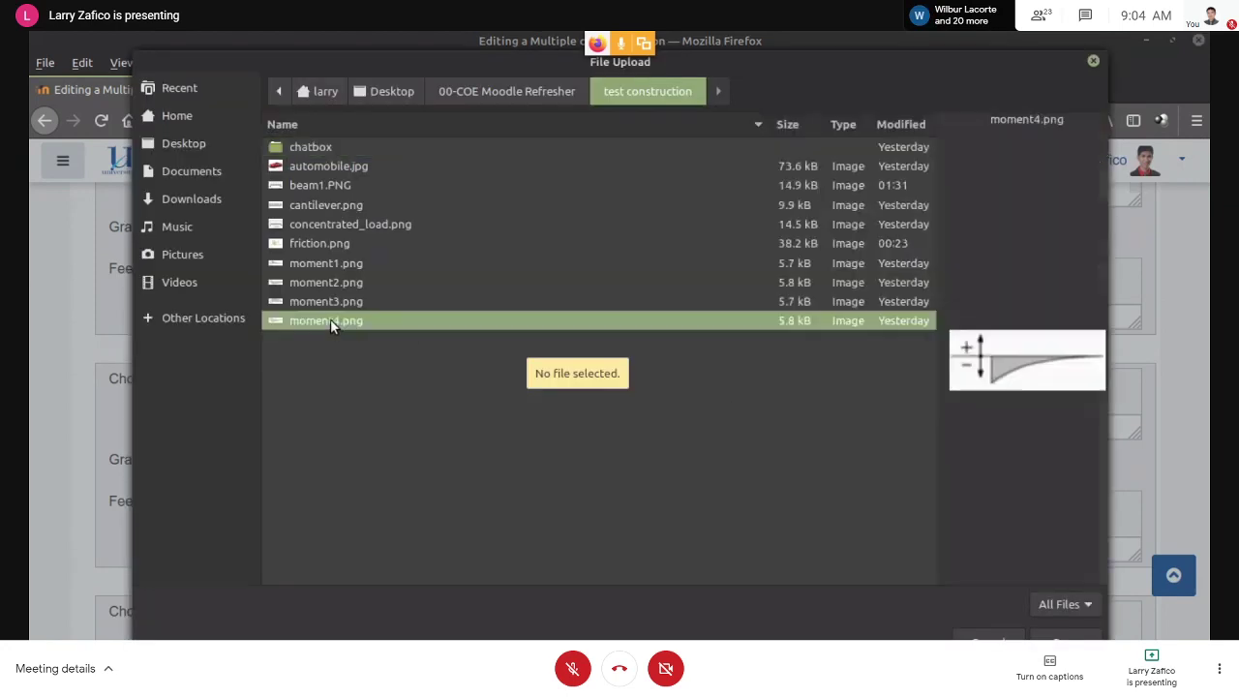
key(Return)
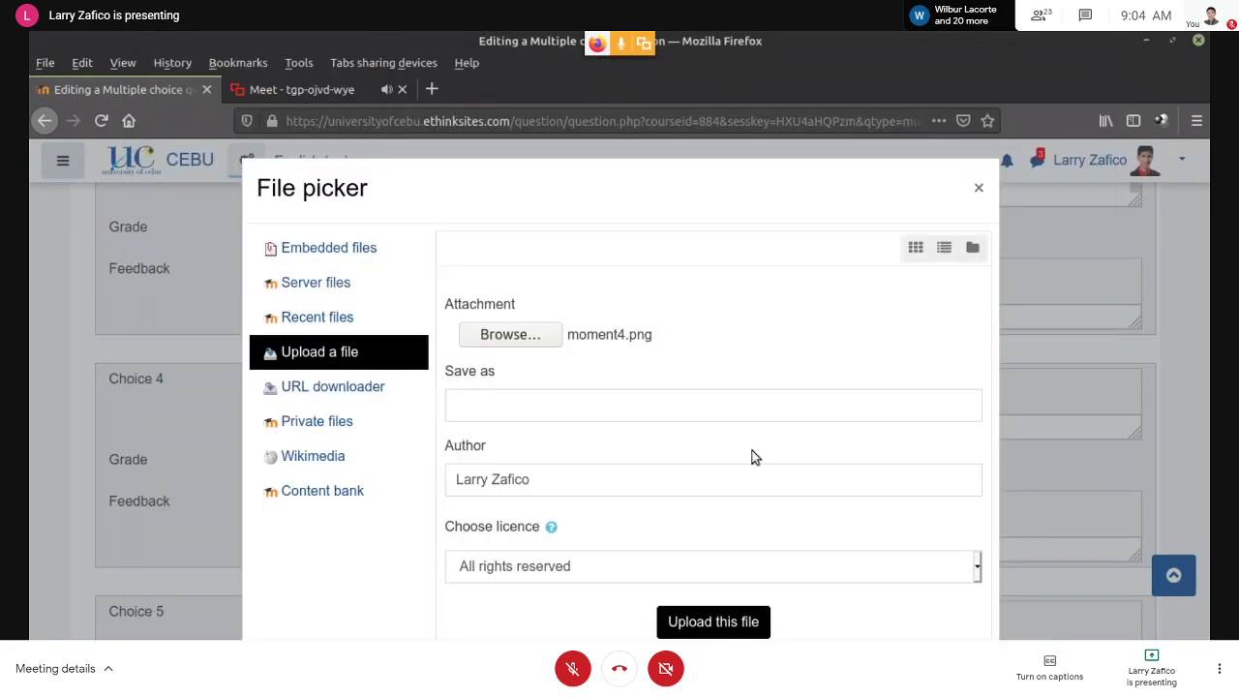
click(748, 619)
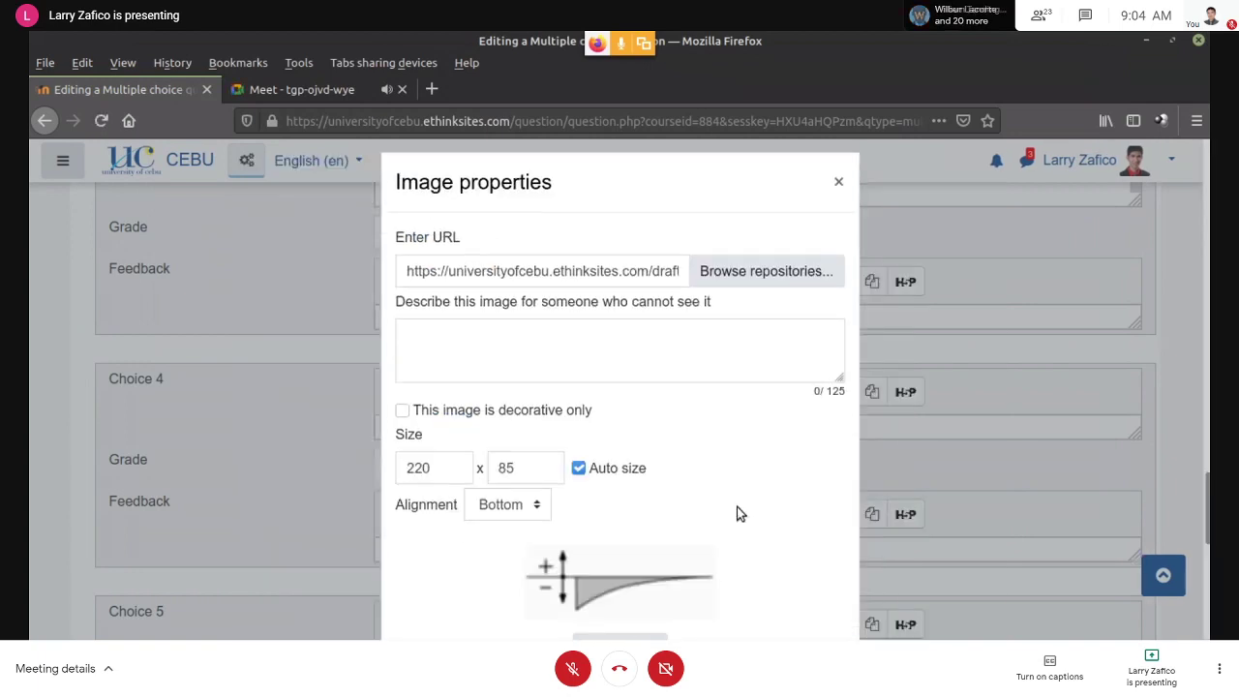
click(402, 410)
scroll(799, 501, down, 3)
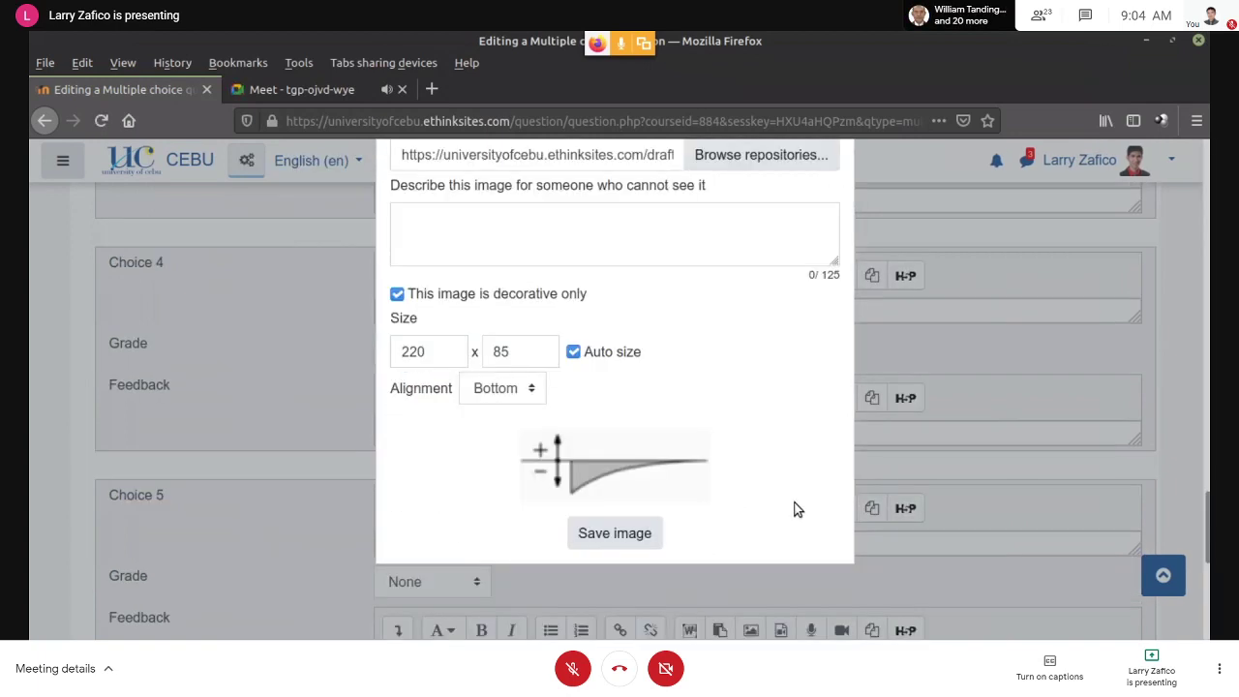
click(638, 503)
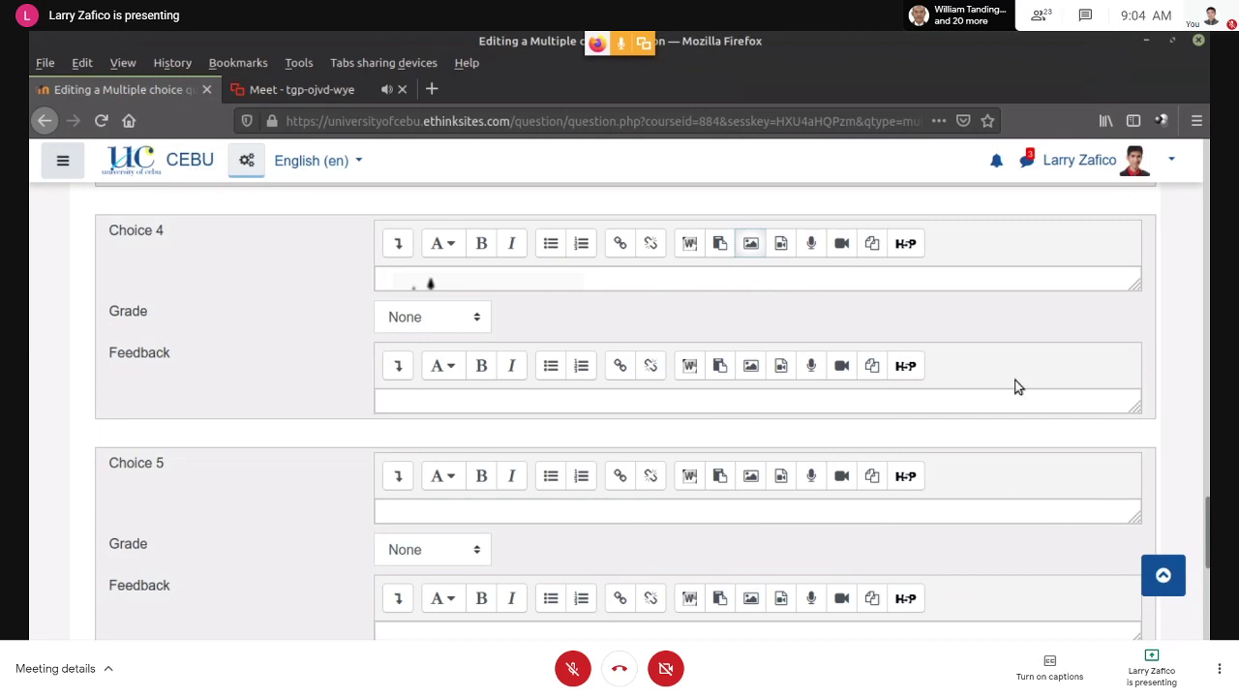
scroll(993, 551, down, 10)
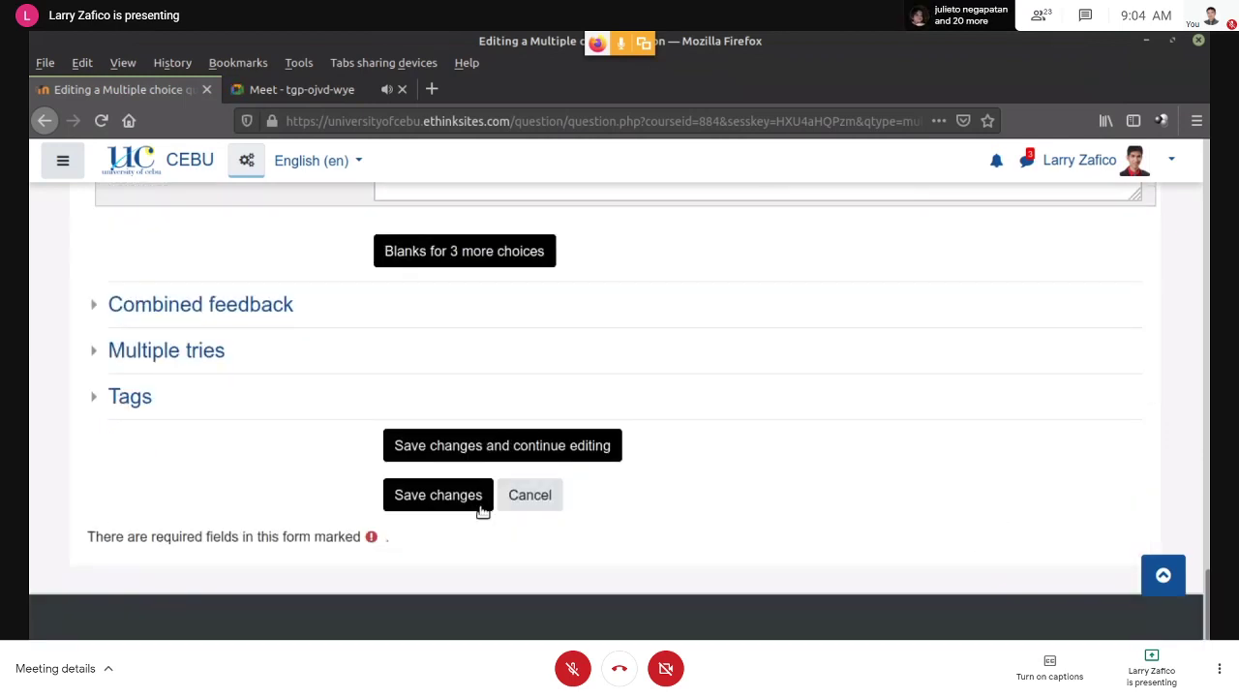
Step: Try saving Q1-04, which Moodle rejects because no choice is graded 100%
click(481, 508)
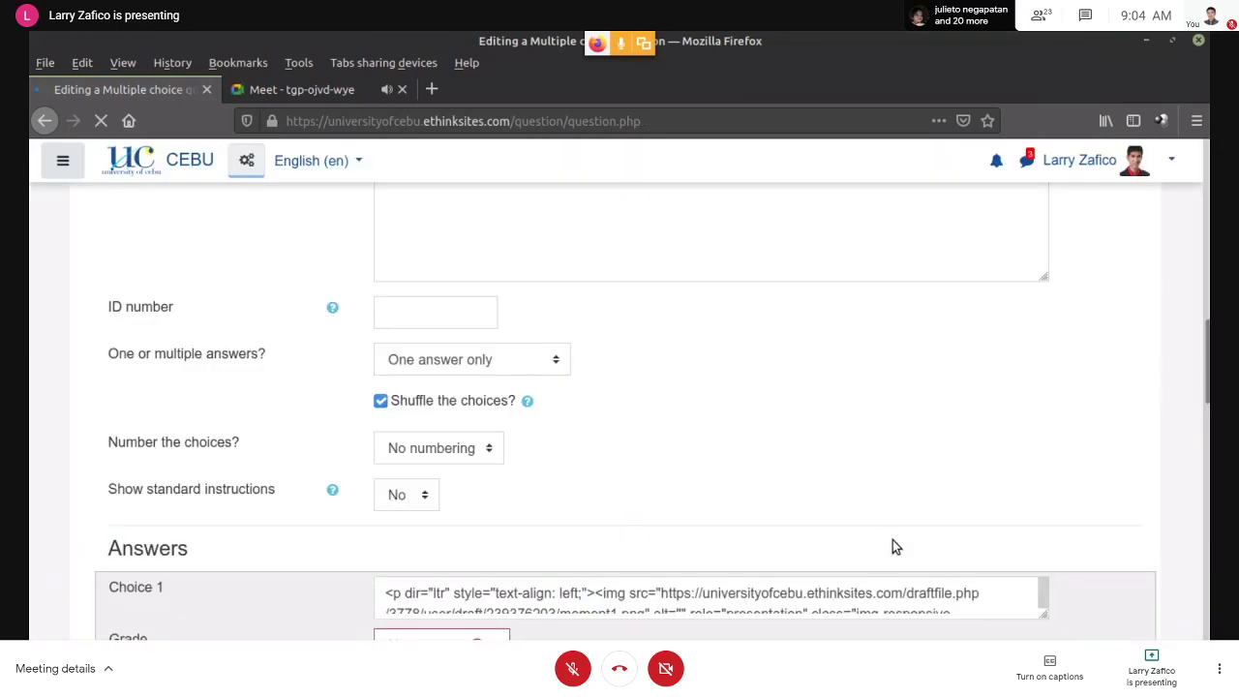
scroll(886, 492, down, 4)
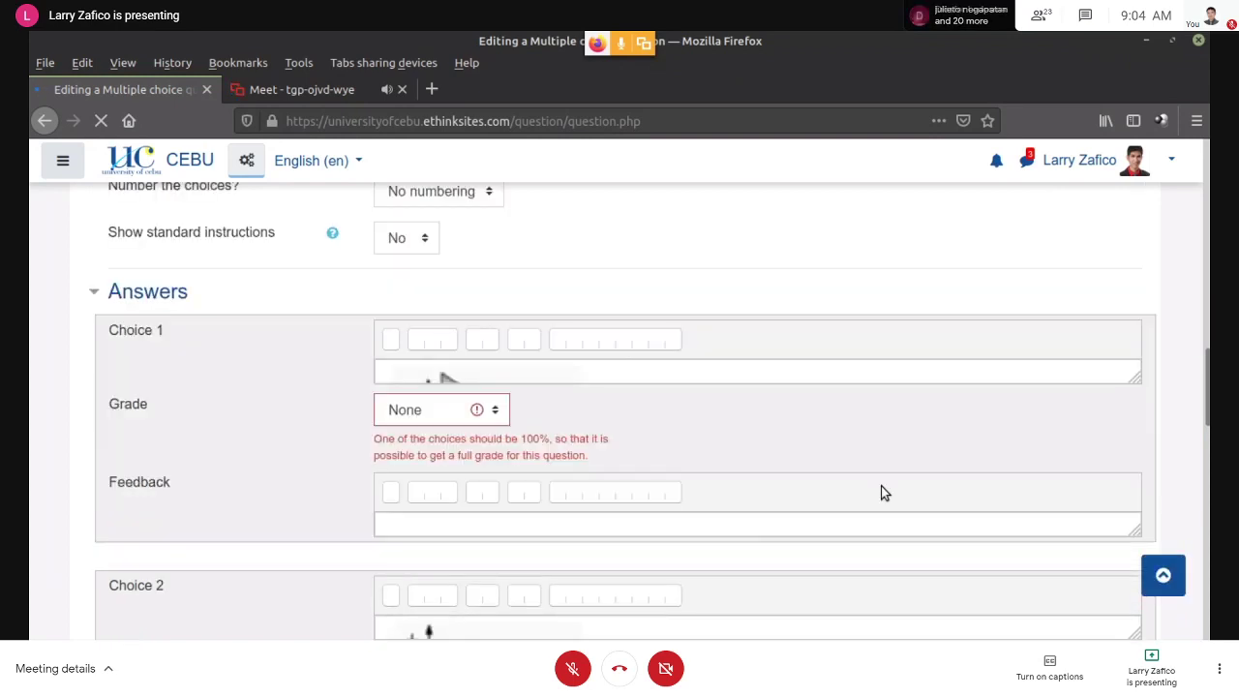
scroll(875, 490, down, 5)
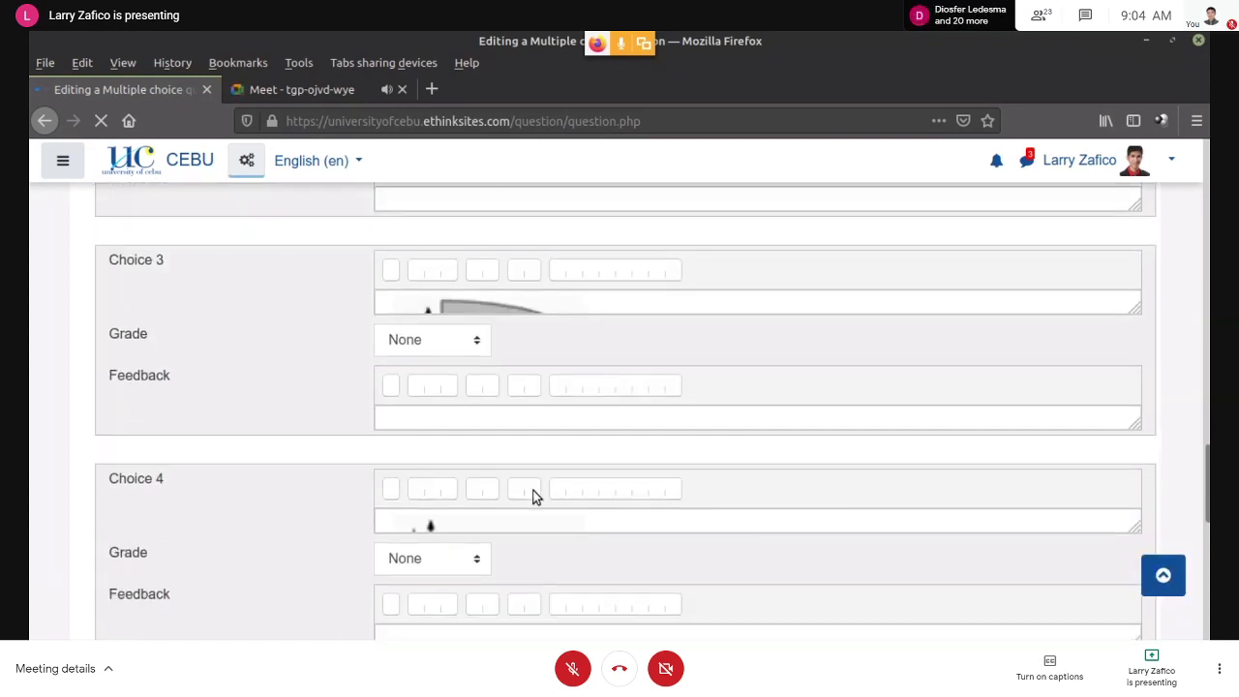
scroll(533, 513, down, 1)
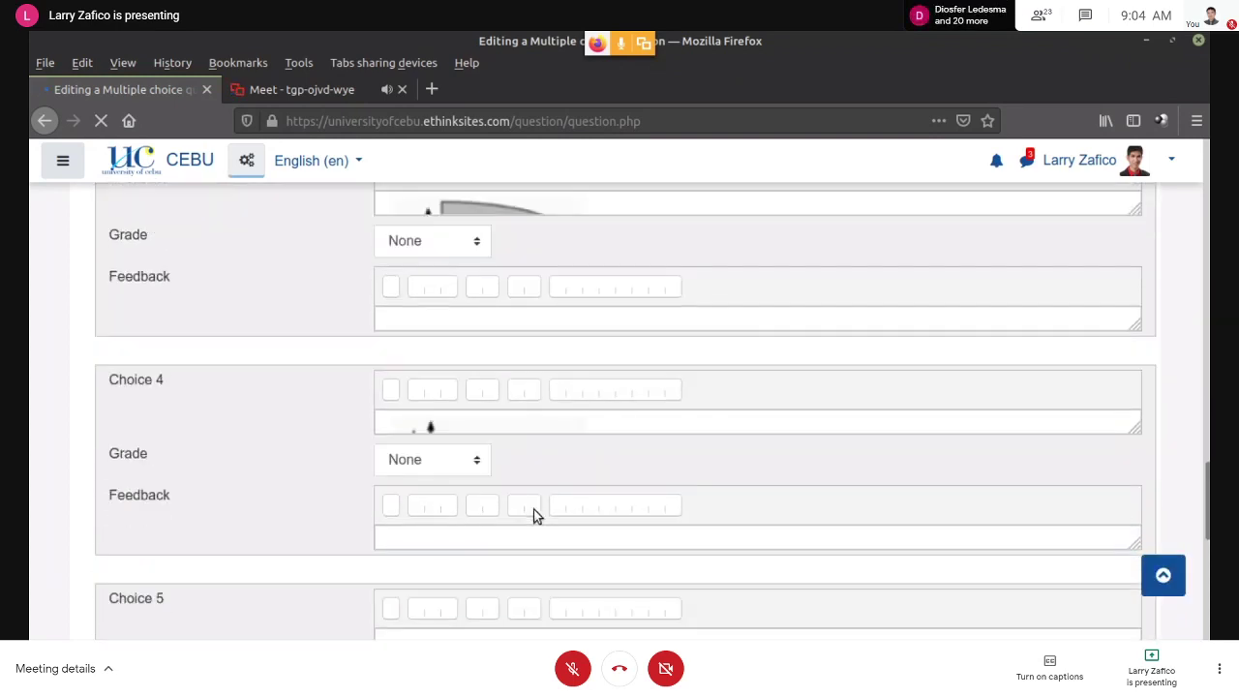
Step: Grade Choice 4 at 100% and save the question again
click(476, 461)
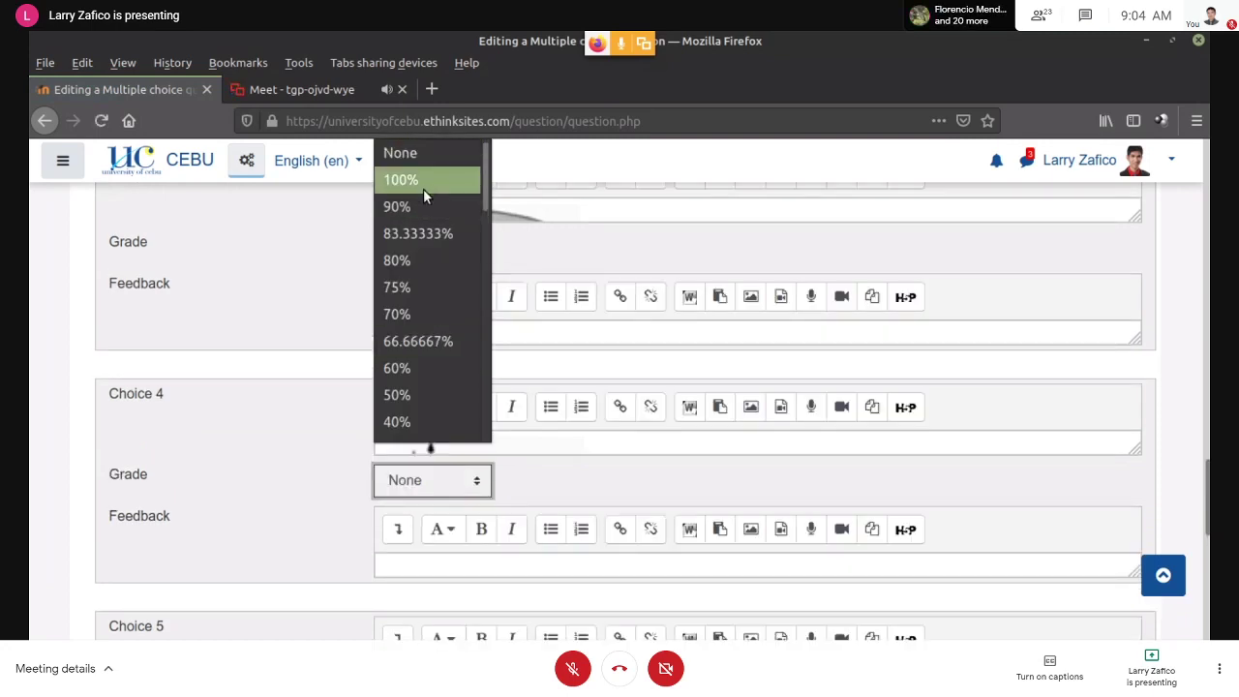
click(423, 186)
scroll(982, 471, down, 5)
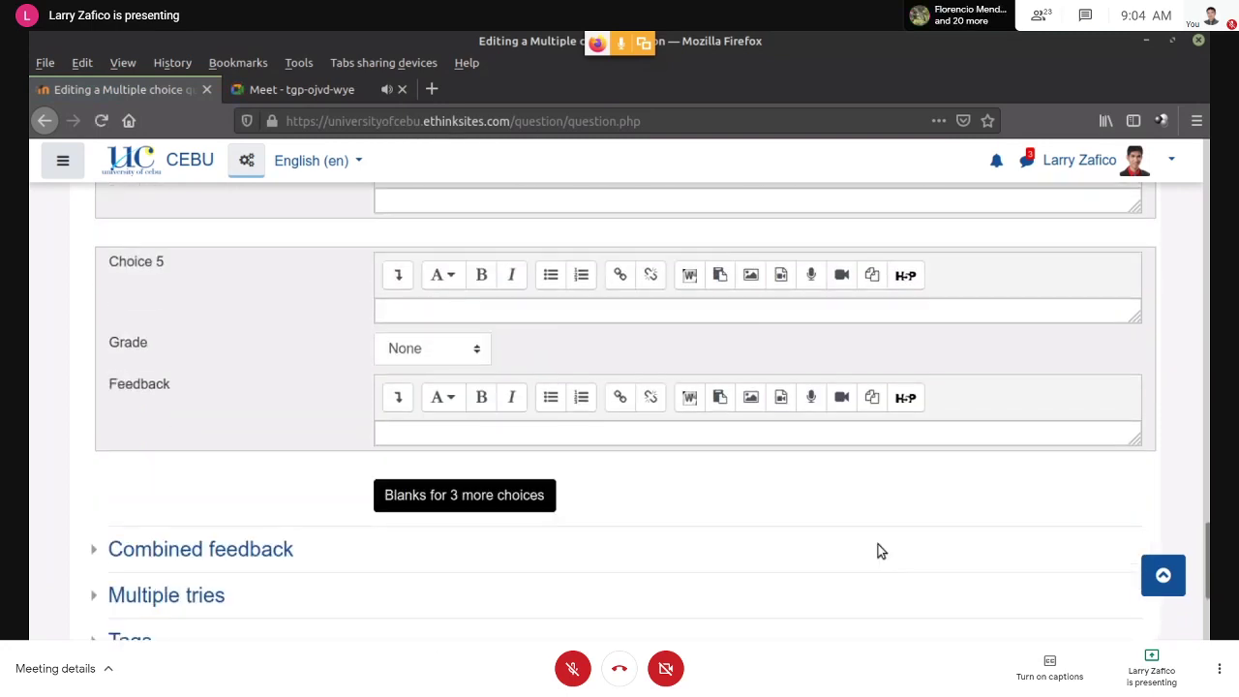
scroll(762, 591, down, 3)
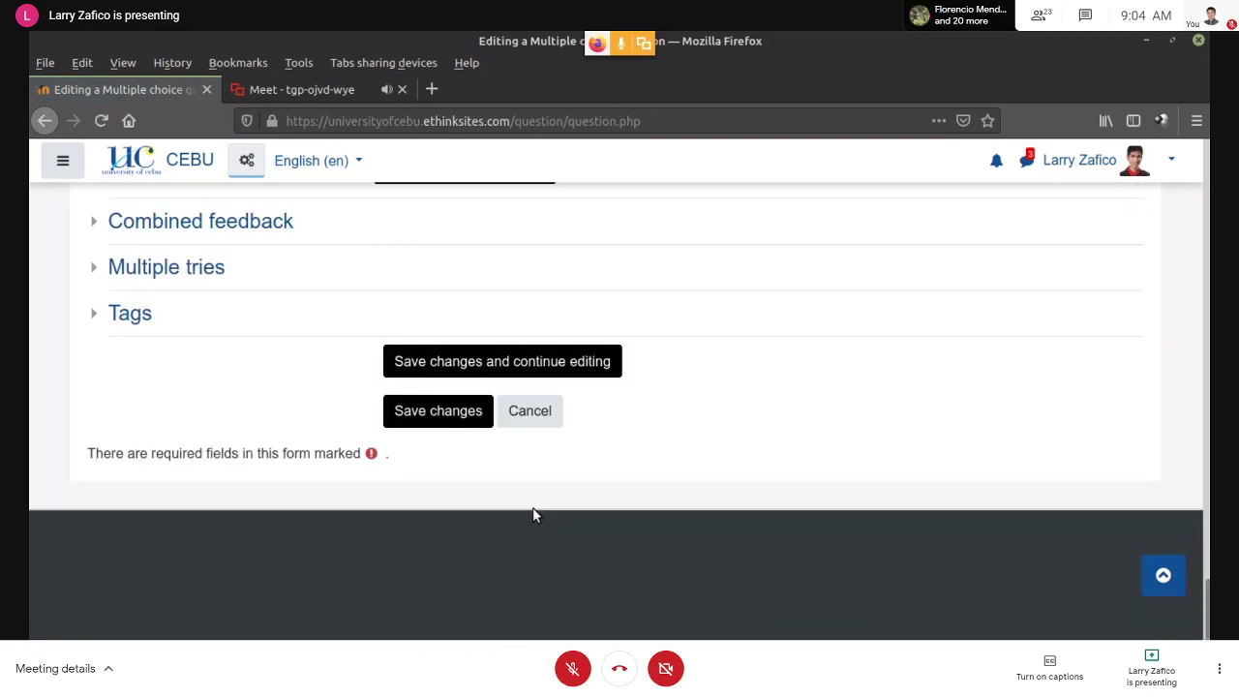
click(455, 416)
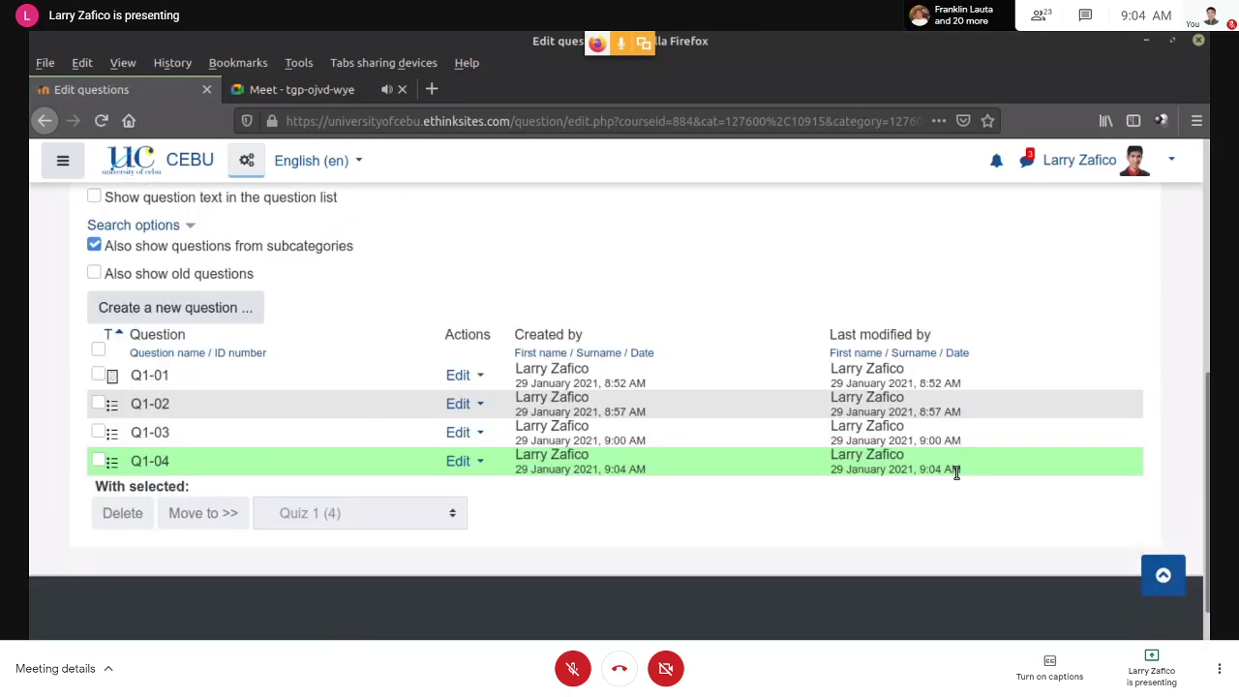
Step: Preview question Q1-04 and look over its four diagram choices
click(479, 373)
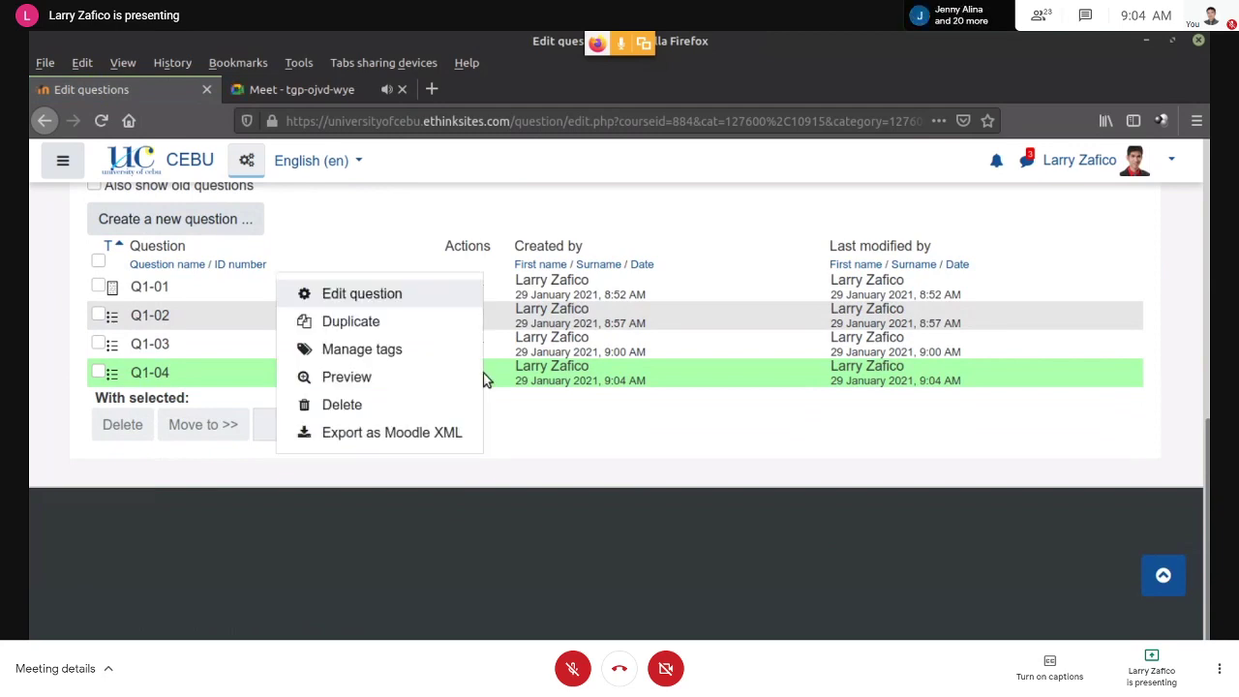
click(409, 379)
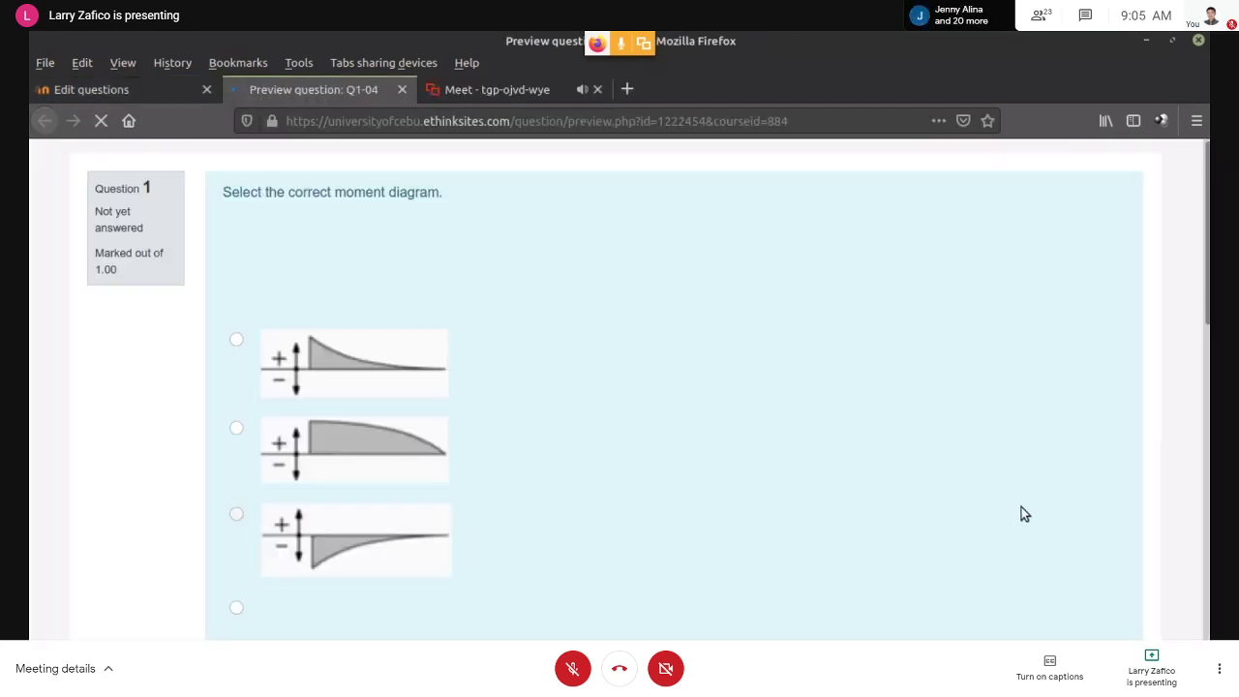
scroll(1013, 495, down, 1)
scroll(1006, 494, up, 1)
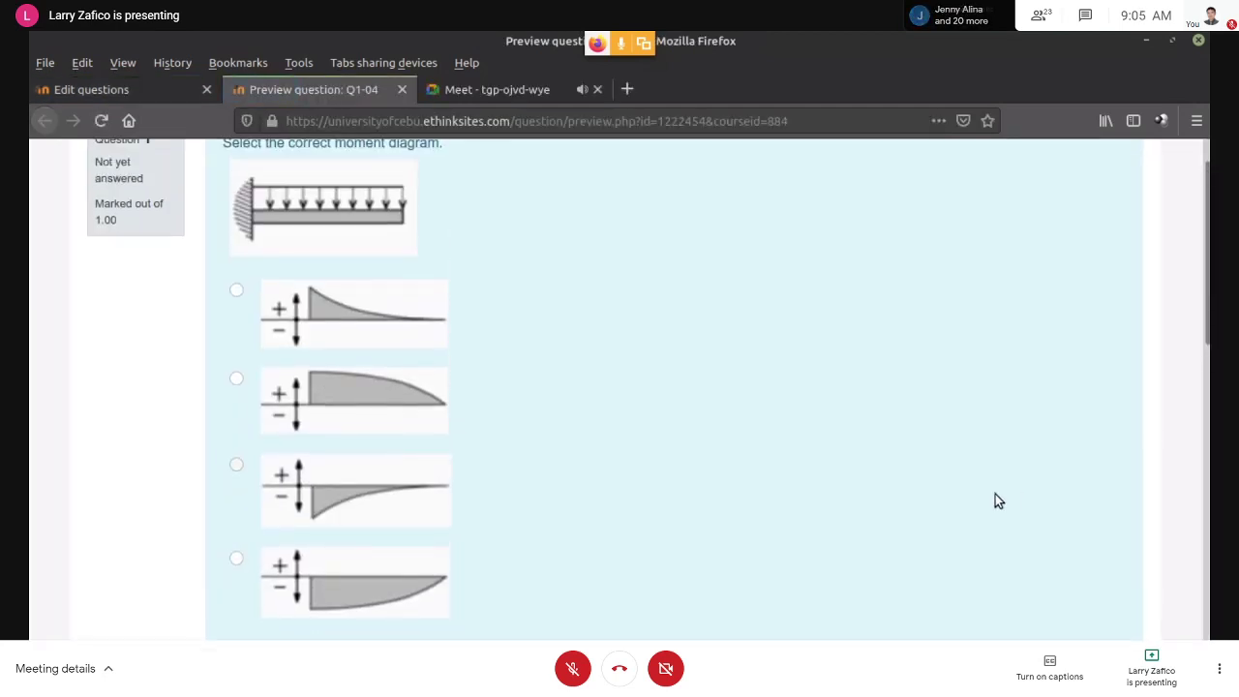
scroll(828, 497, up, 1)
scroll(829, 497, up, 1)
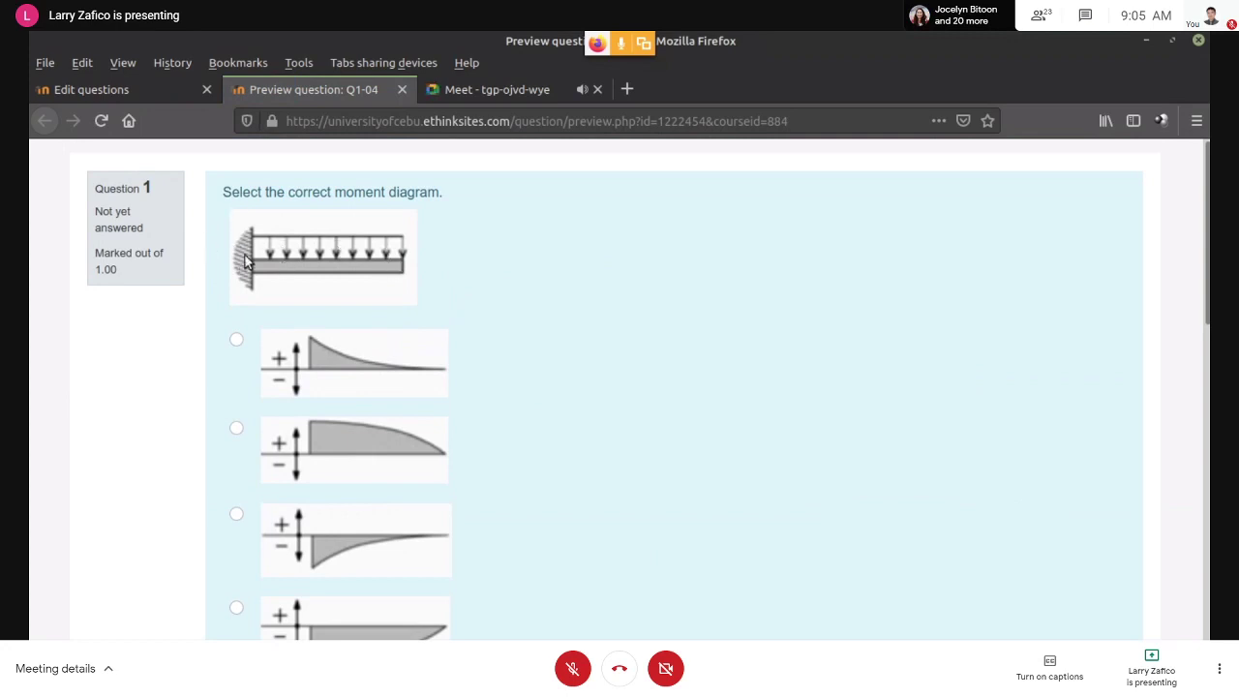
scroll(658, 334, down, 2)
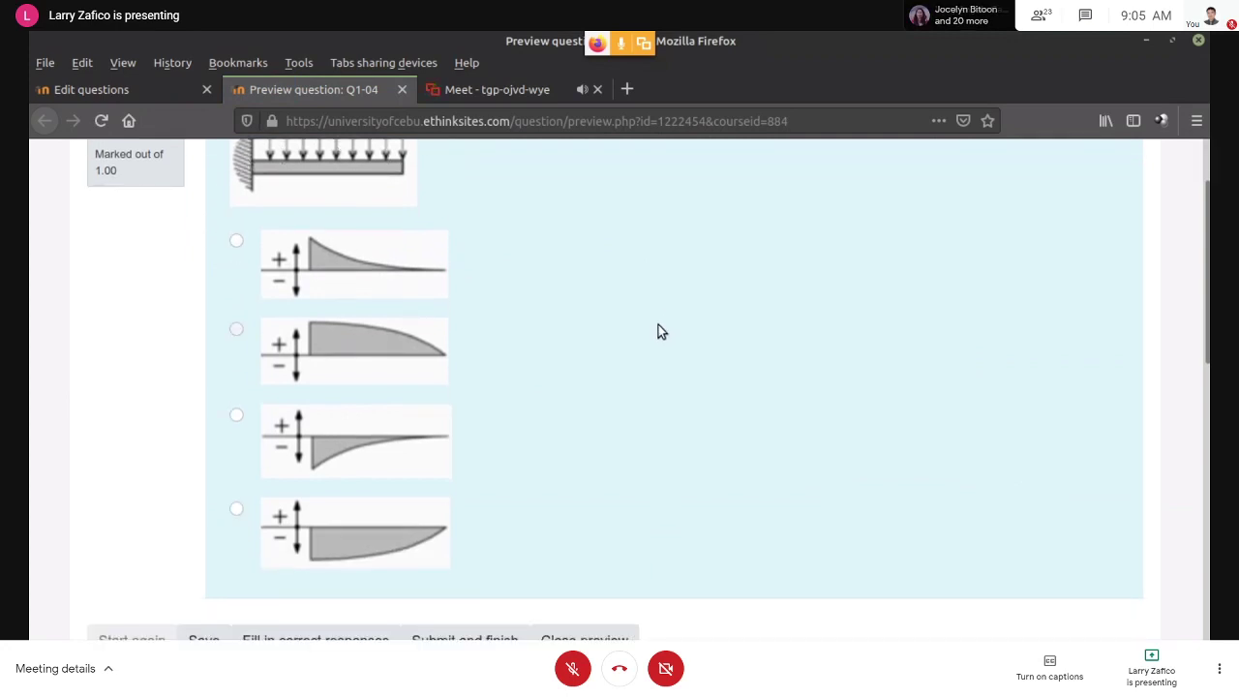
scroll(656, 329, up, 1)
scroll(655, 328, down, 1)
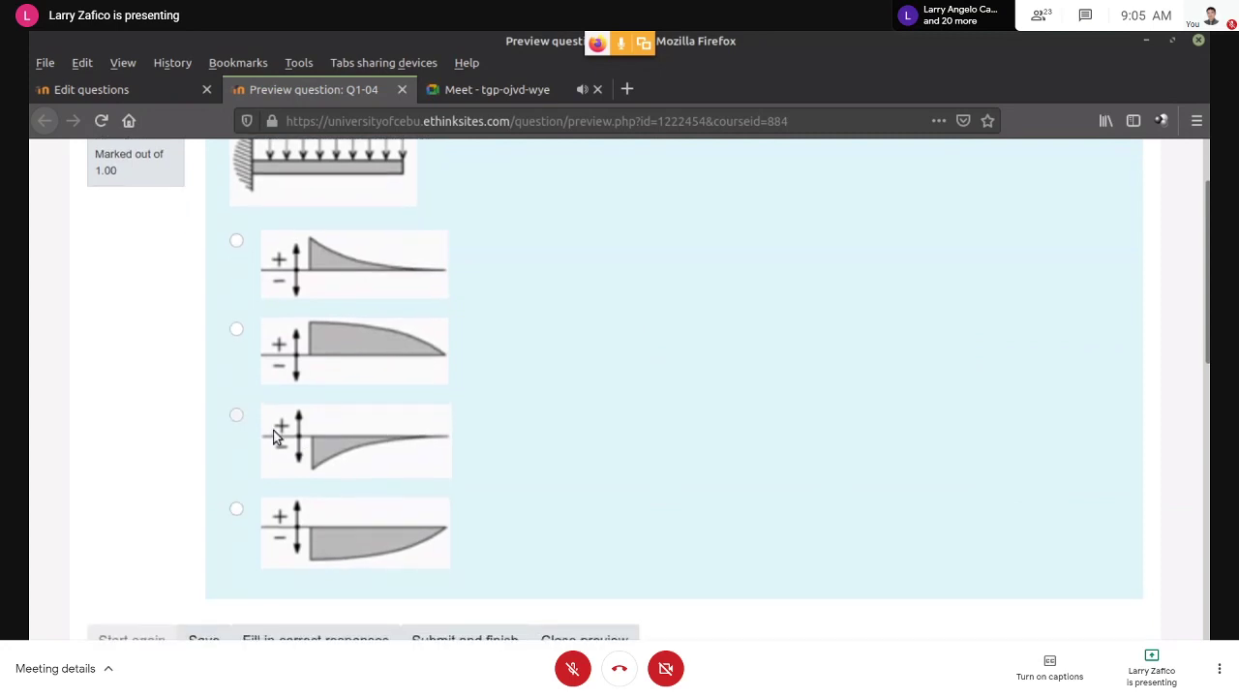
Step: Answer with the third moment diagram, submit and finish, then close the preview
click(236, 417)
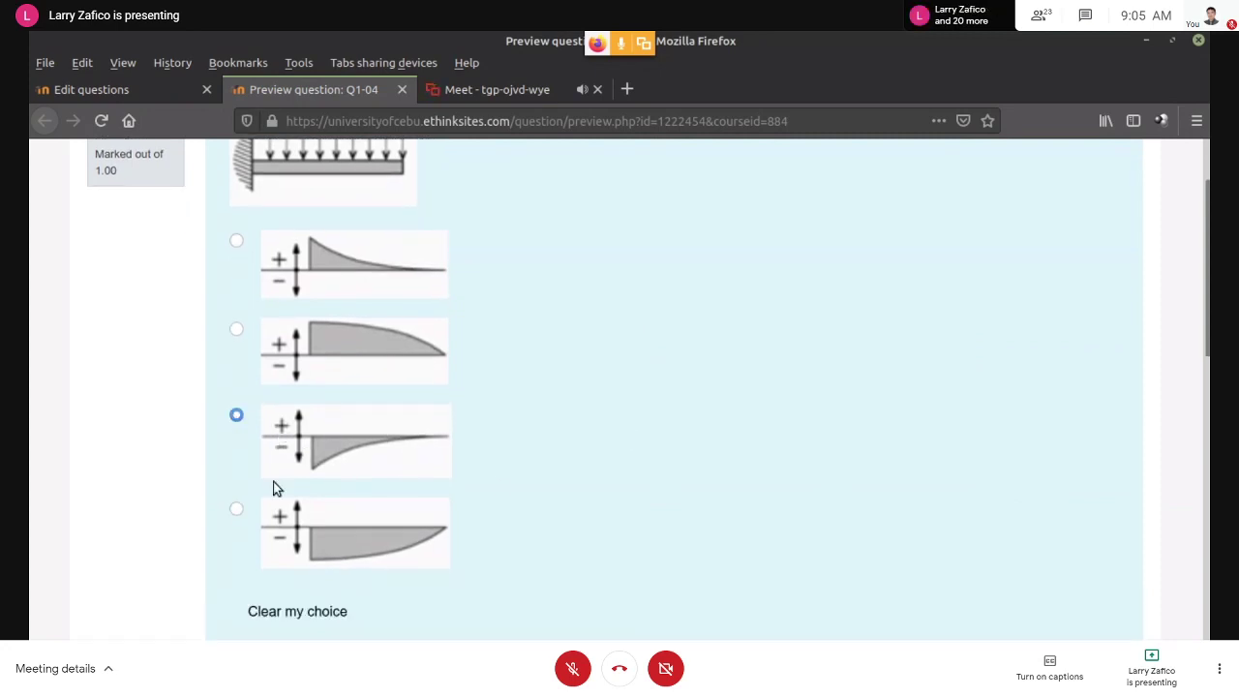
scroll(850, 436, down, 8)
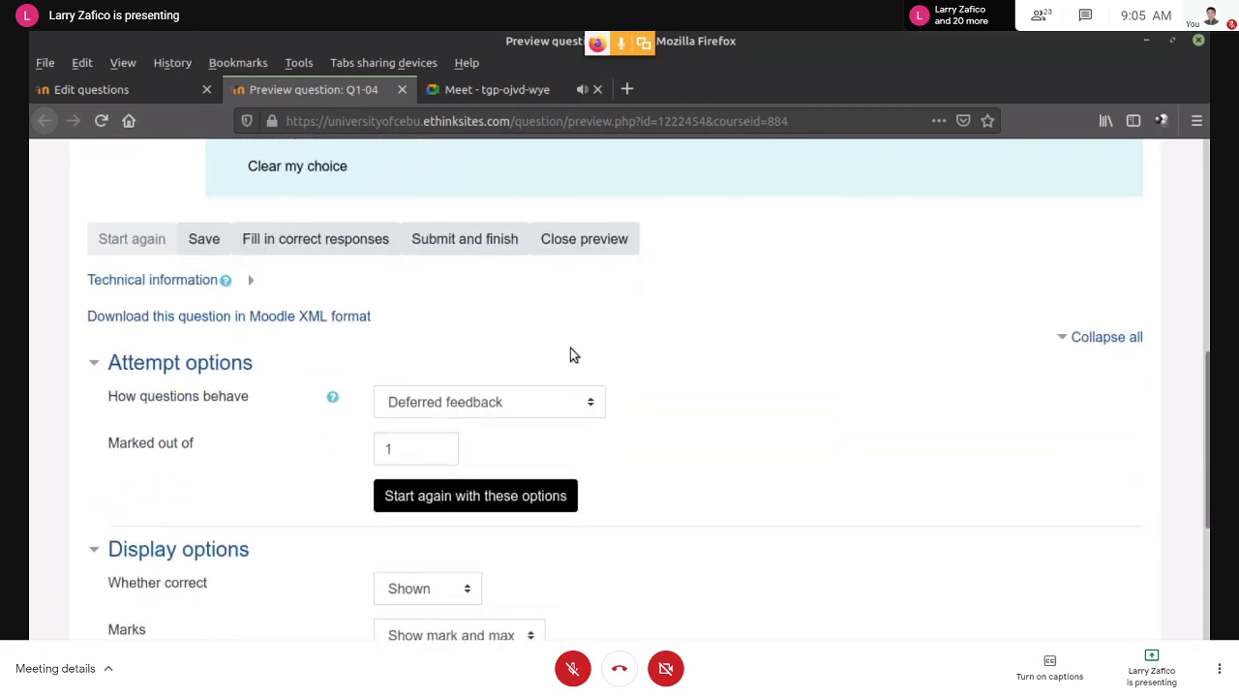
click(500, 243)
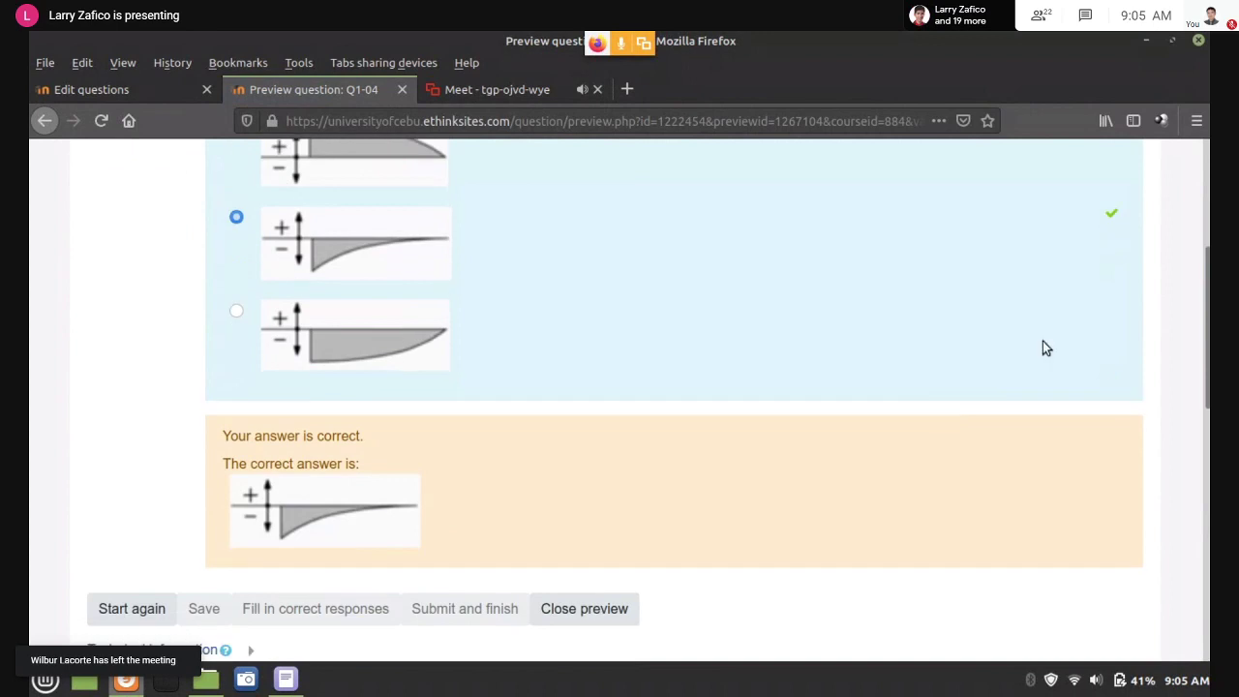
scroll(835, 492, down, 12)
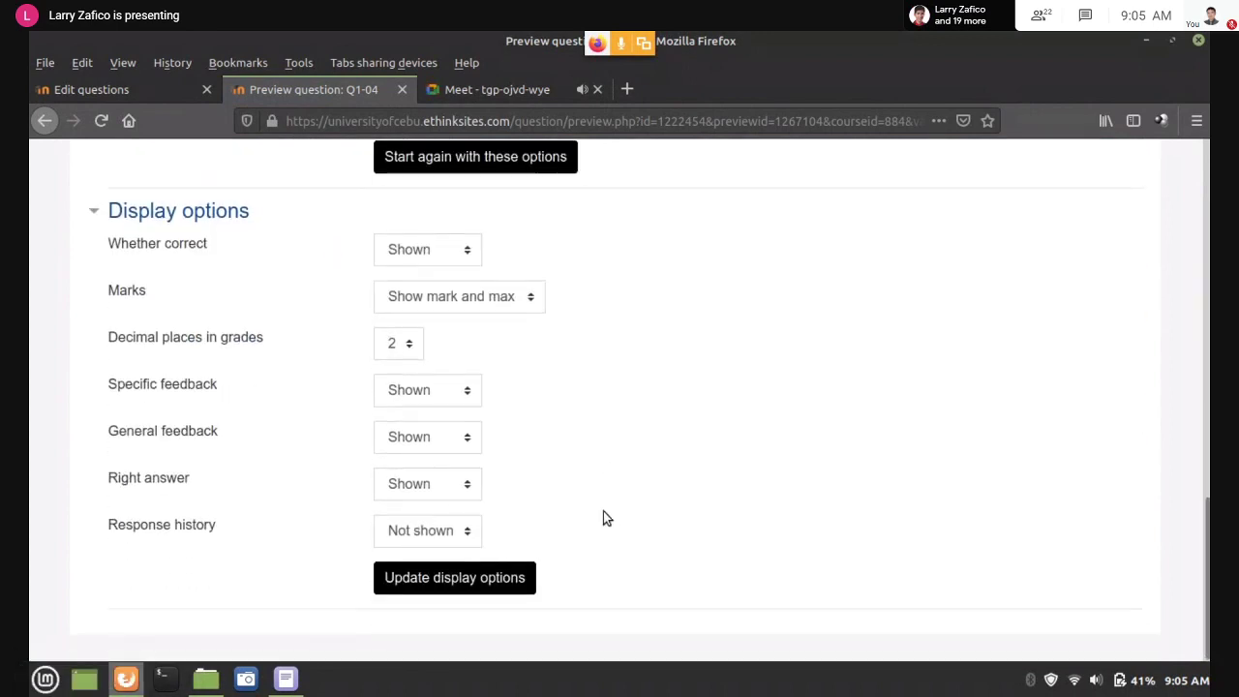
click(402, 90)
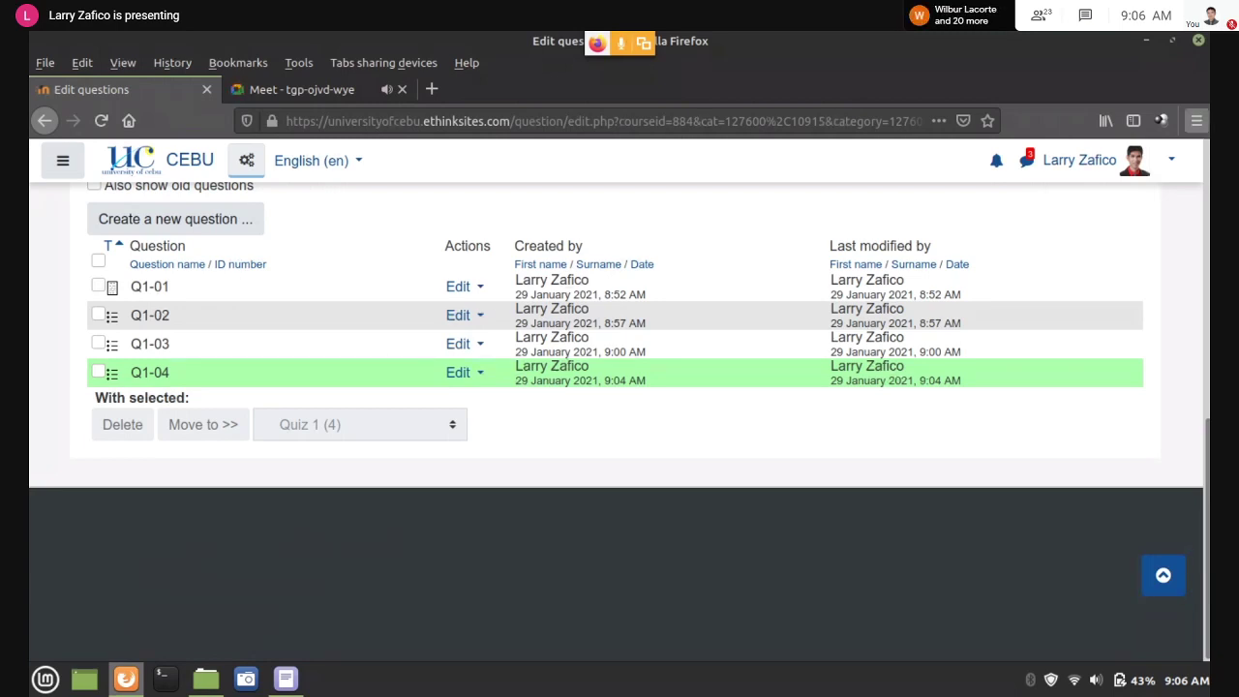
Step: Copy the Q4 sentence about 6-inch pieces from a 2-yard string, then return to Firefox
click(1144, 42)
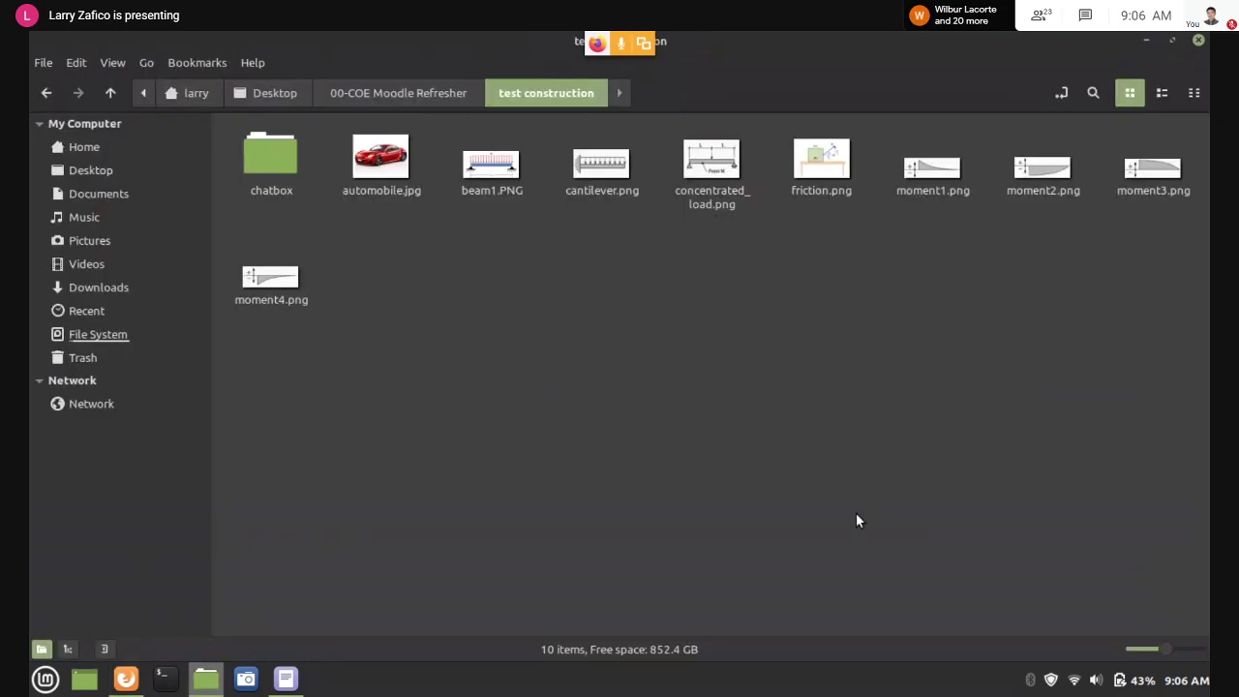
click(286, 678)
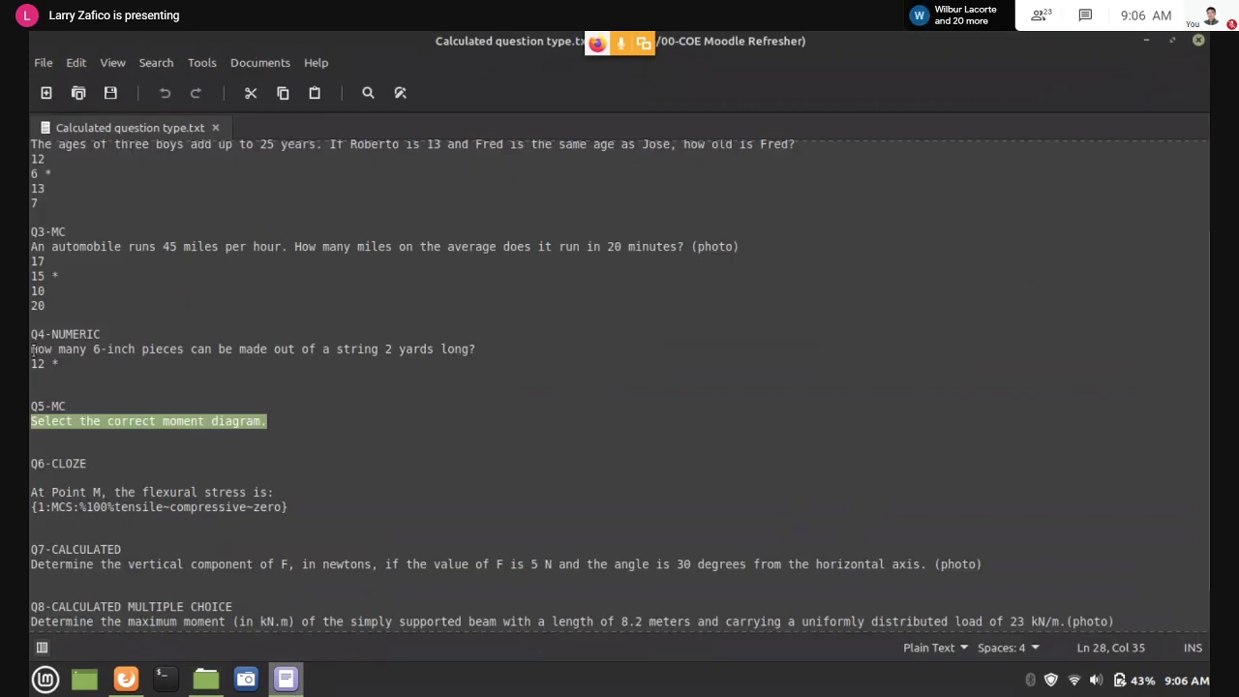
drag(31, 350, 494, 355)
key(ctrl+c)
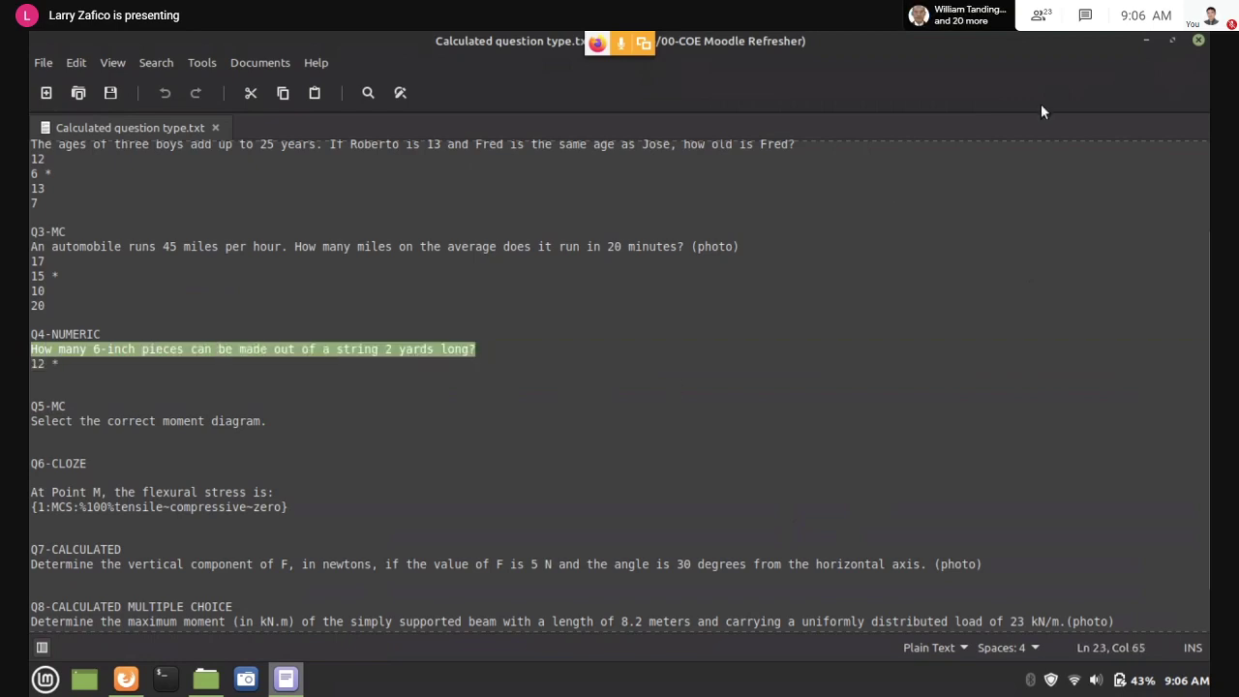
click(1143, 41)
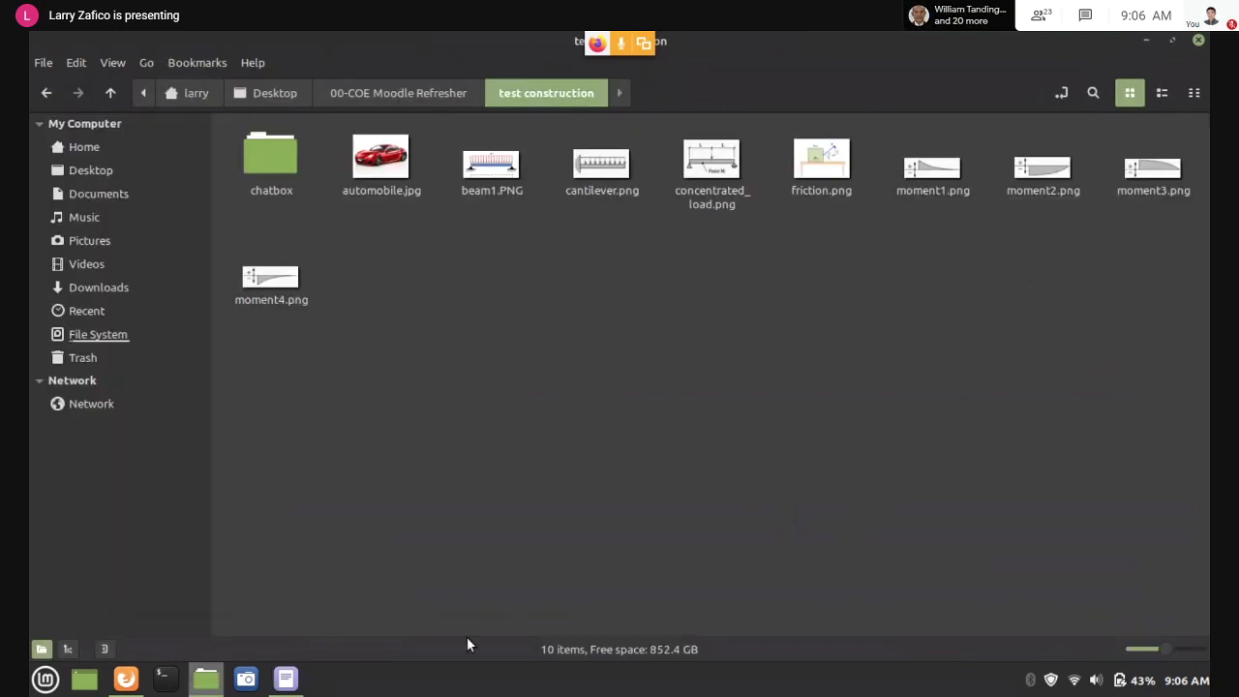
click(137, 683)
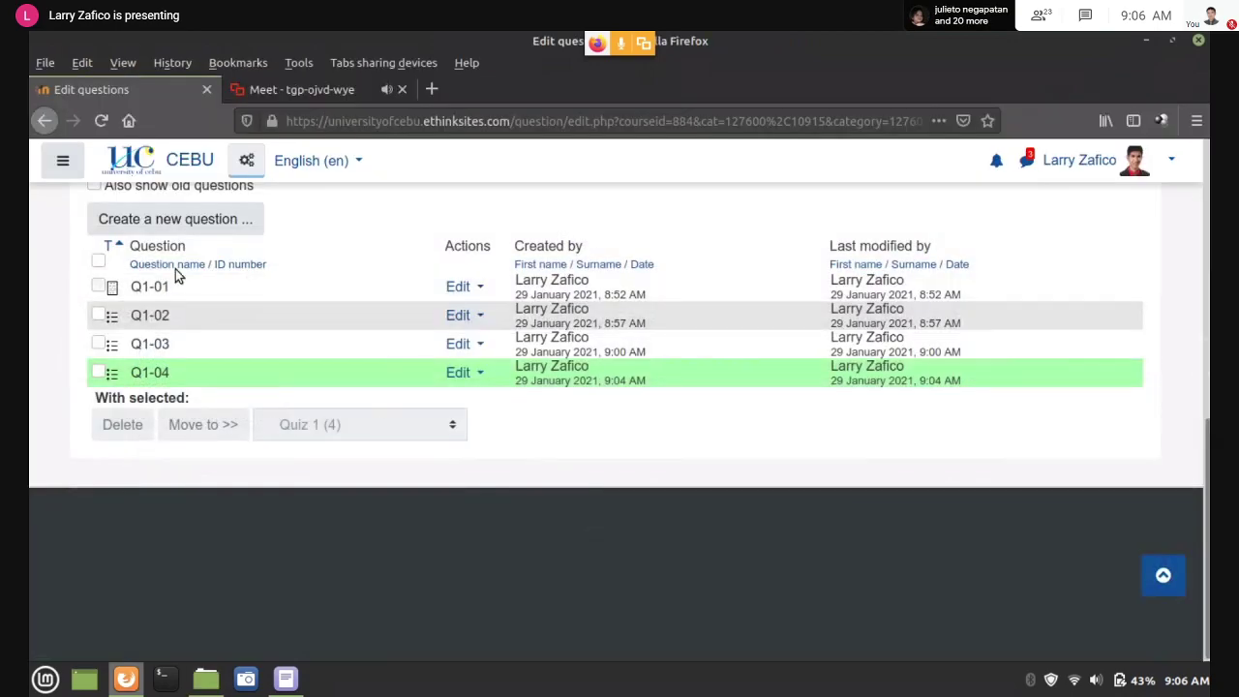
Step: Create a new question of type Numerical in the Quiz 1 question bank
scroll(510, 390, up, 2)
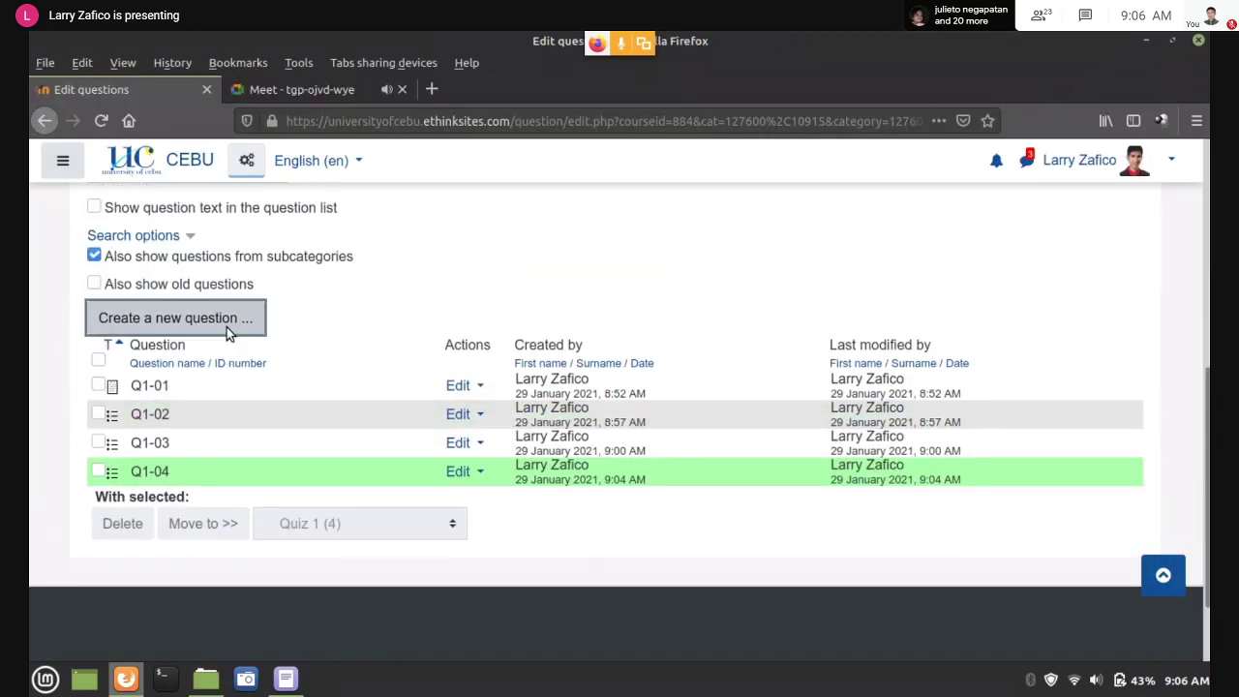
click(227, 326)
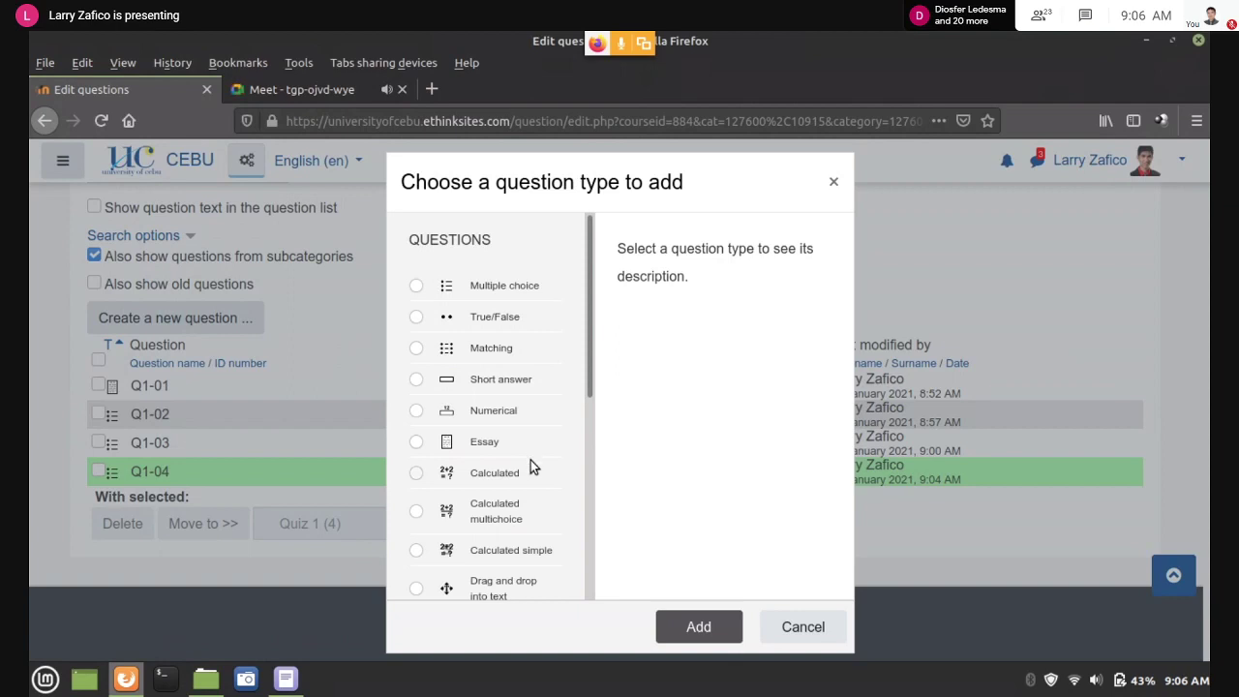
click(415, 411)
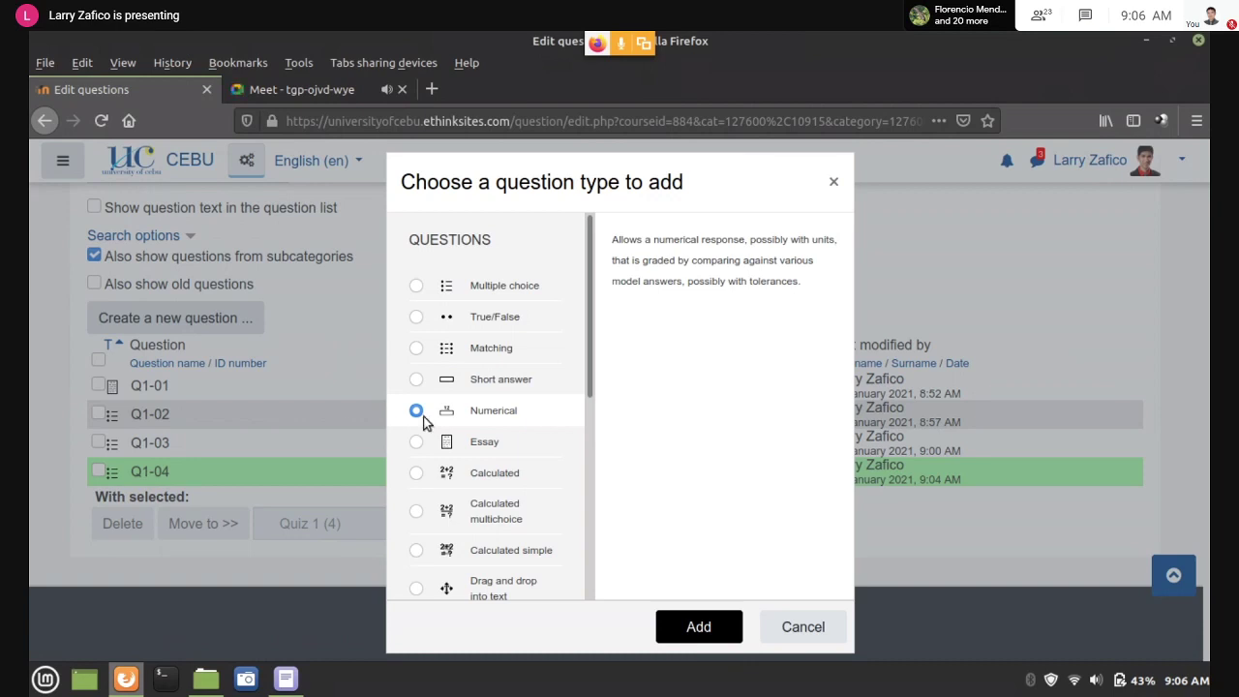
click(707, 631)
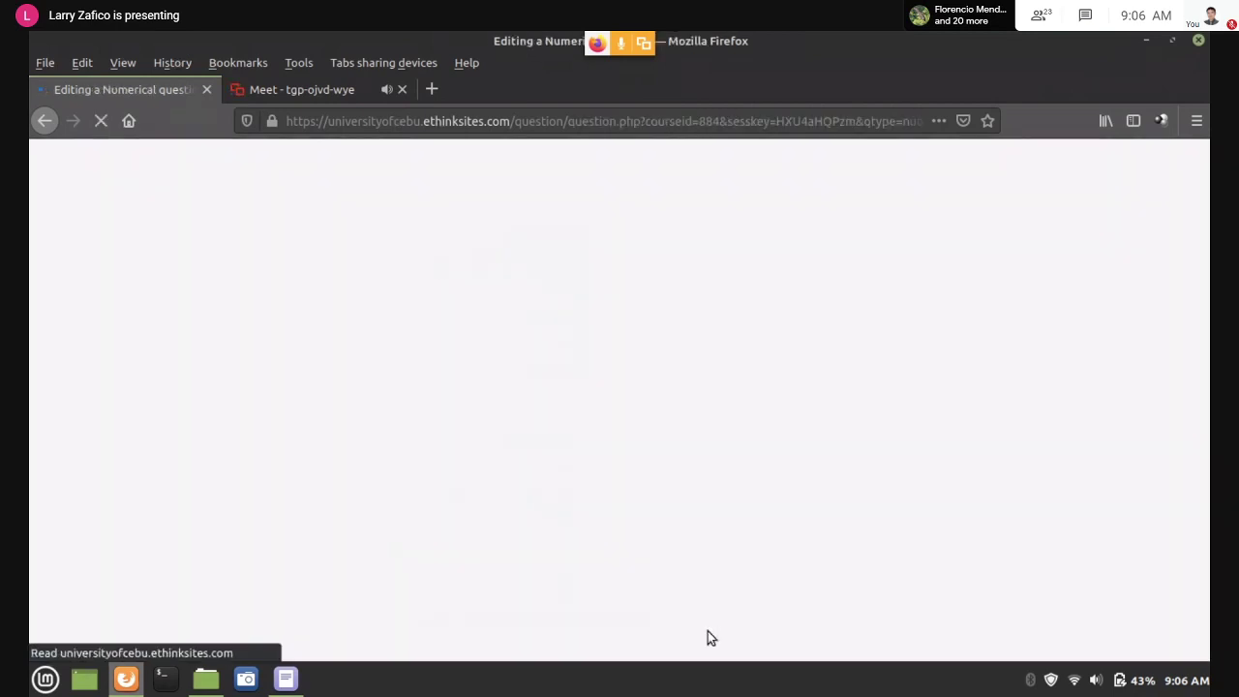
Step: Name the question Q1-05 and paste the copied string sentence as its text
scroll(546, 458, down, 3)
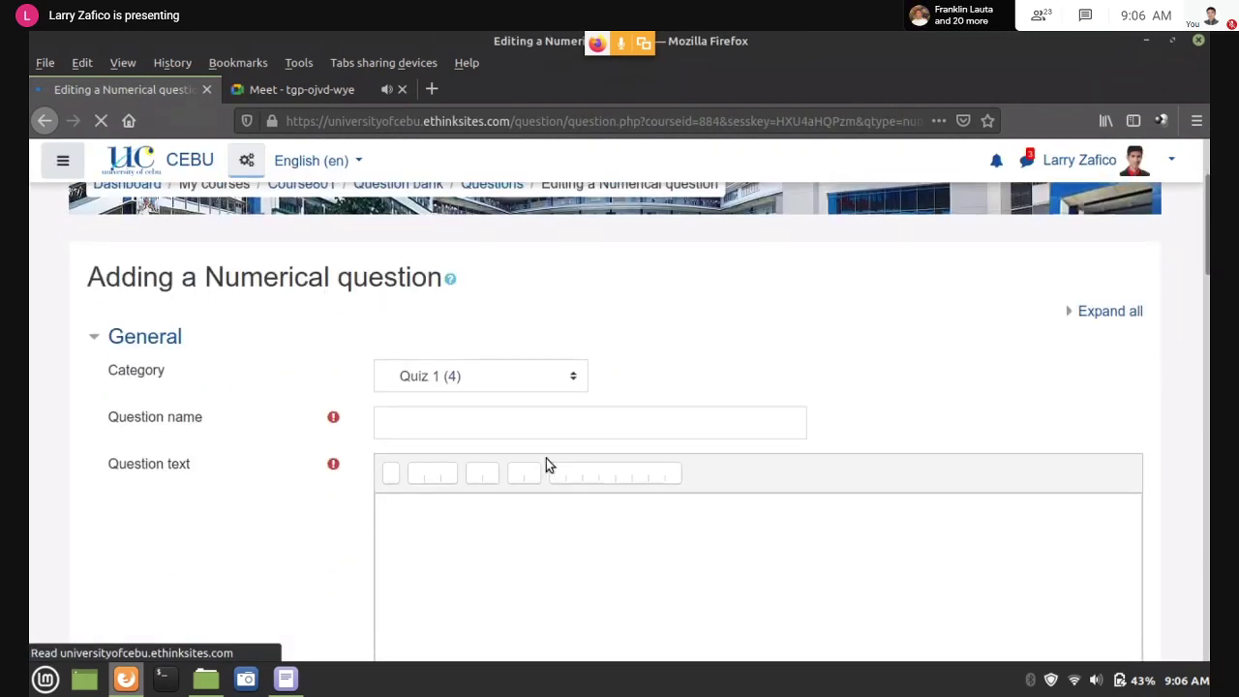
click(438, 419)
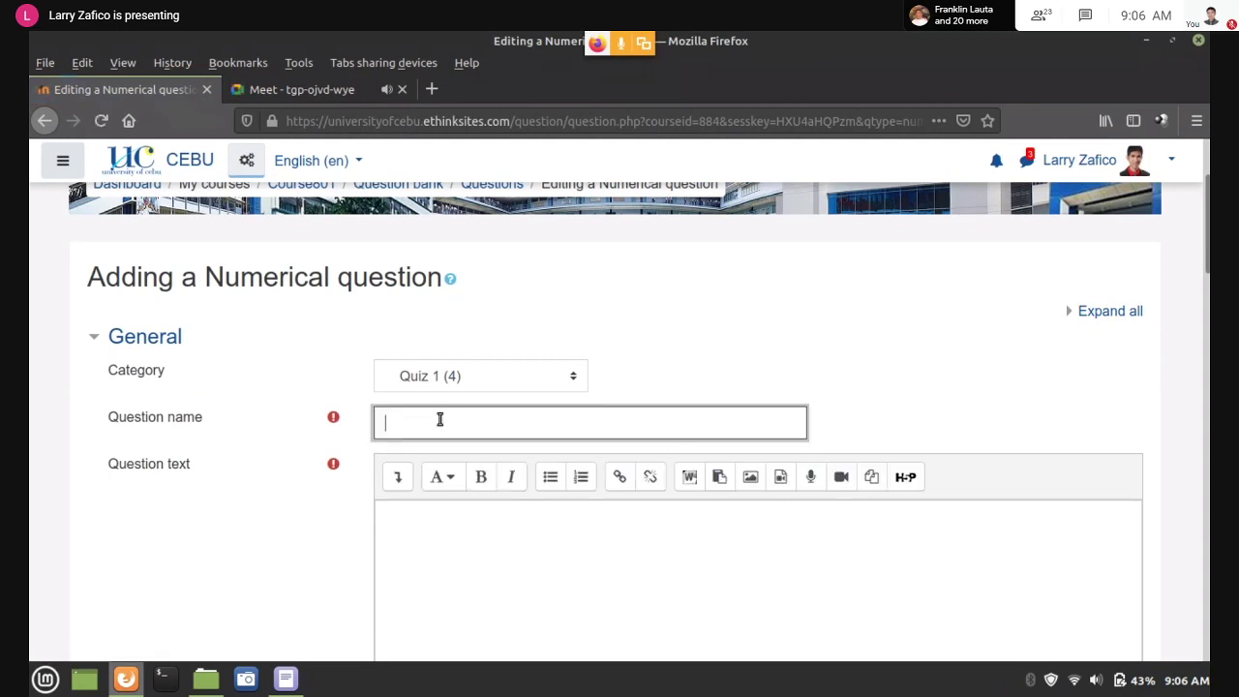
text(q)
key(BackSpace)
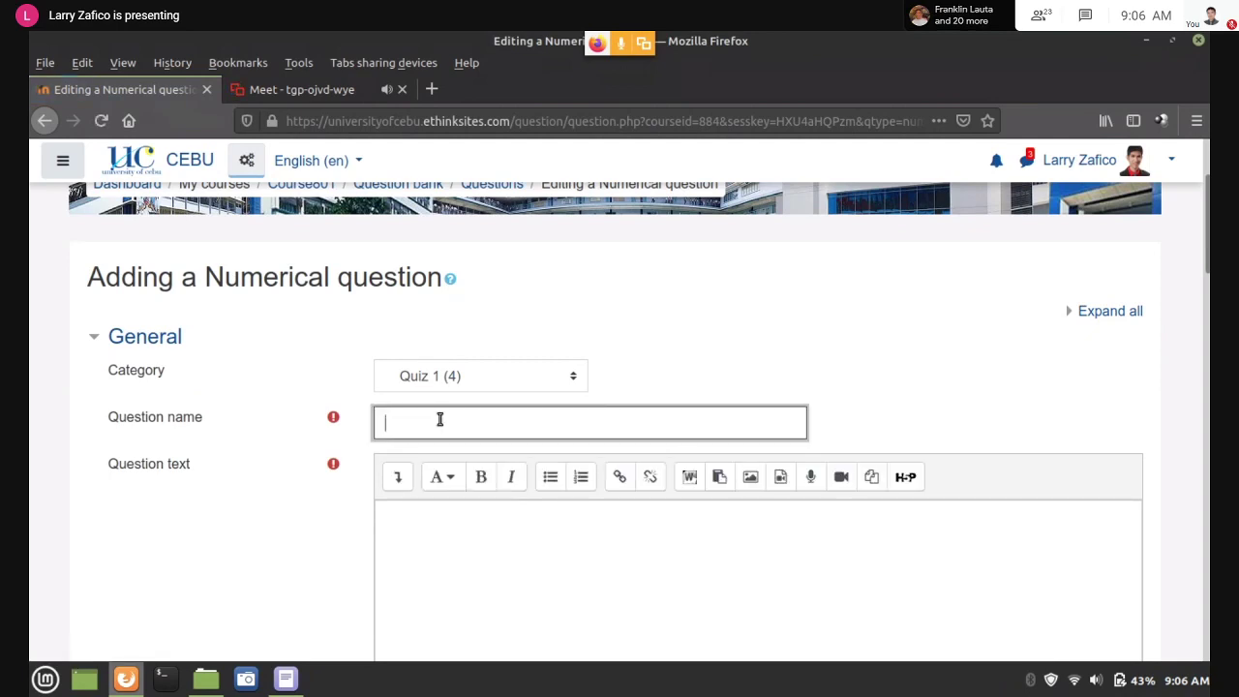
text(Q1)
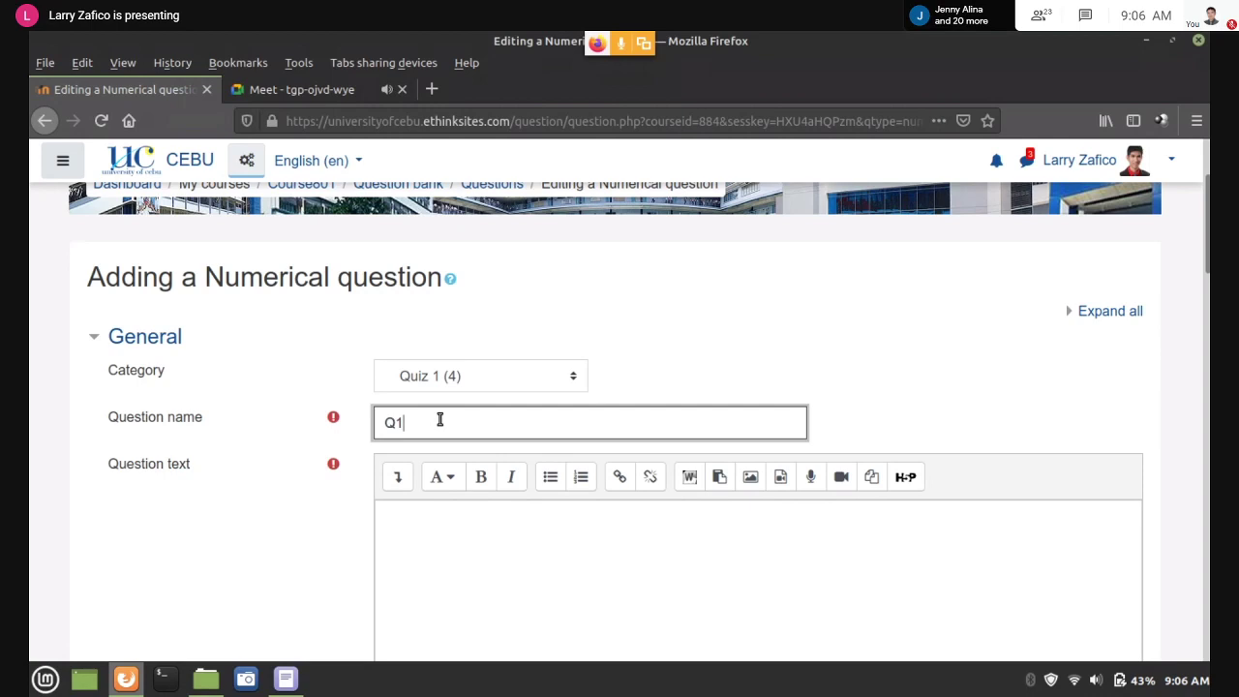
text(-05)
click(412, 540)
key(ctrl+v)
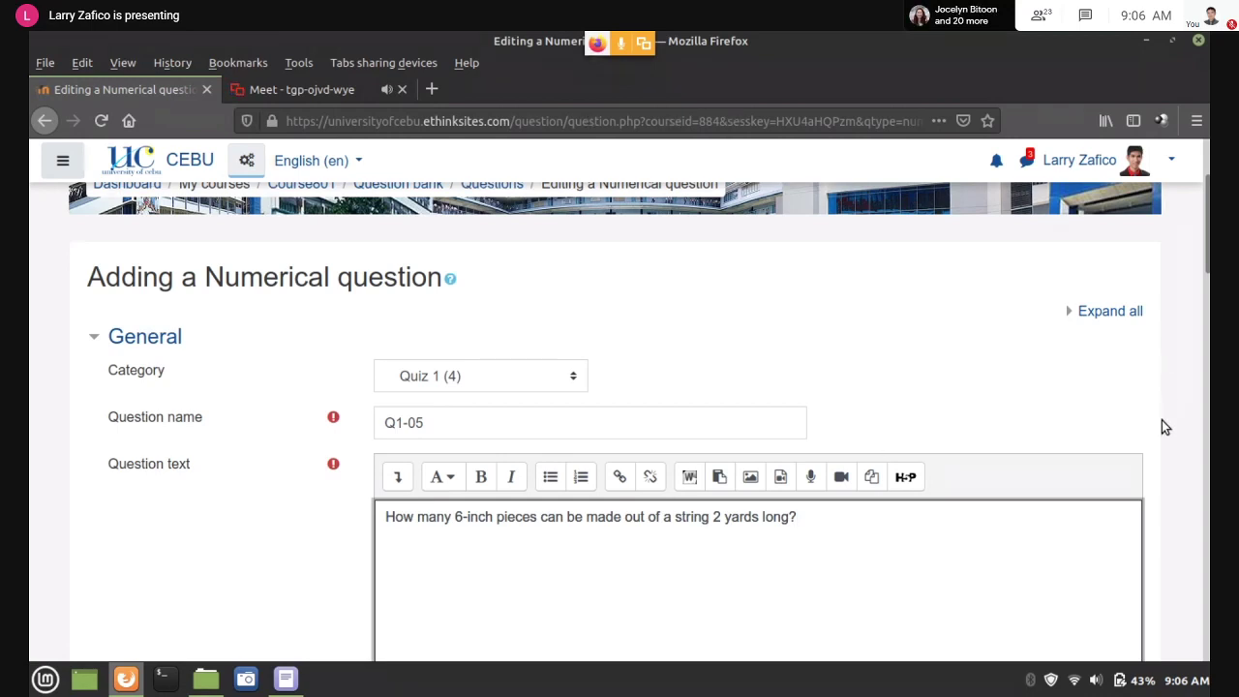
scroll(1162, 426, down, 5)
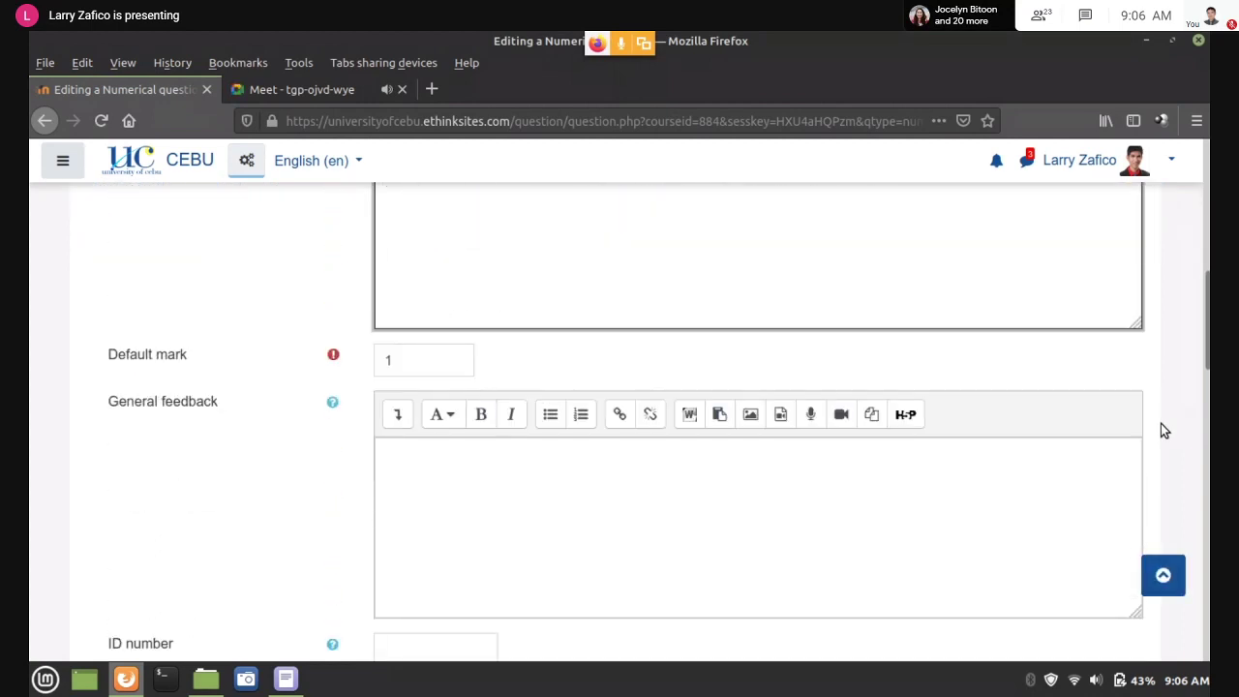
Step: Set default mark 5 and Answer 1 to 12 with a 100% grade
click(441, 357)
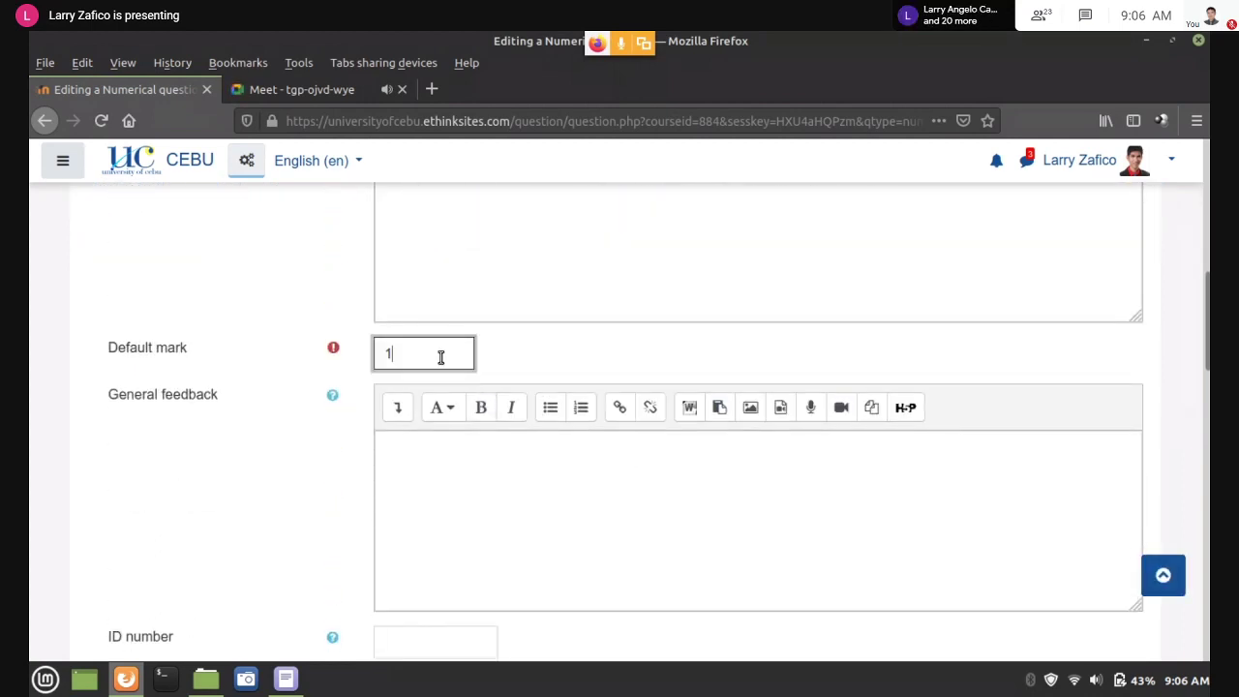
key(BackSpace)
text(5)
scroll(558, 435, down, 3)
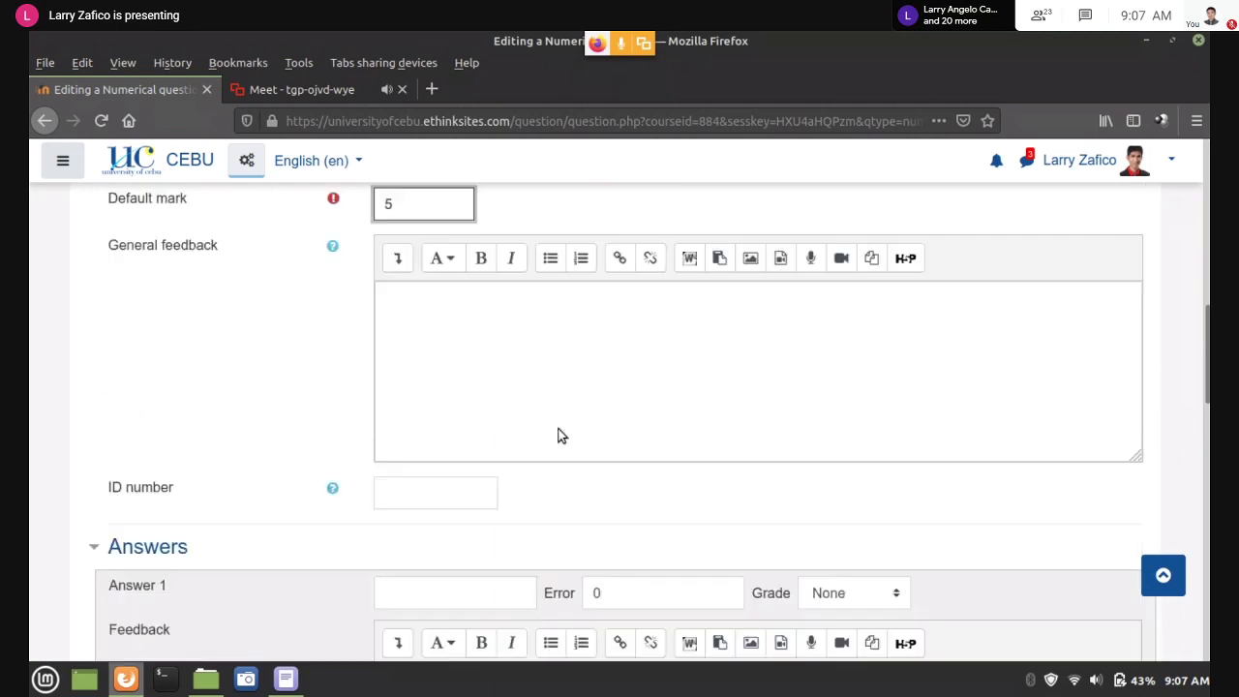
click(473, 445)
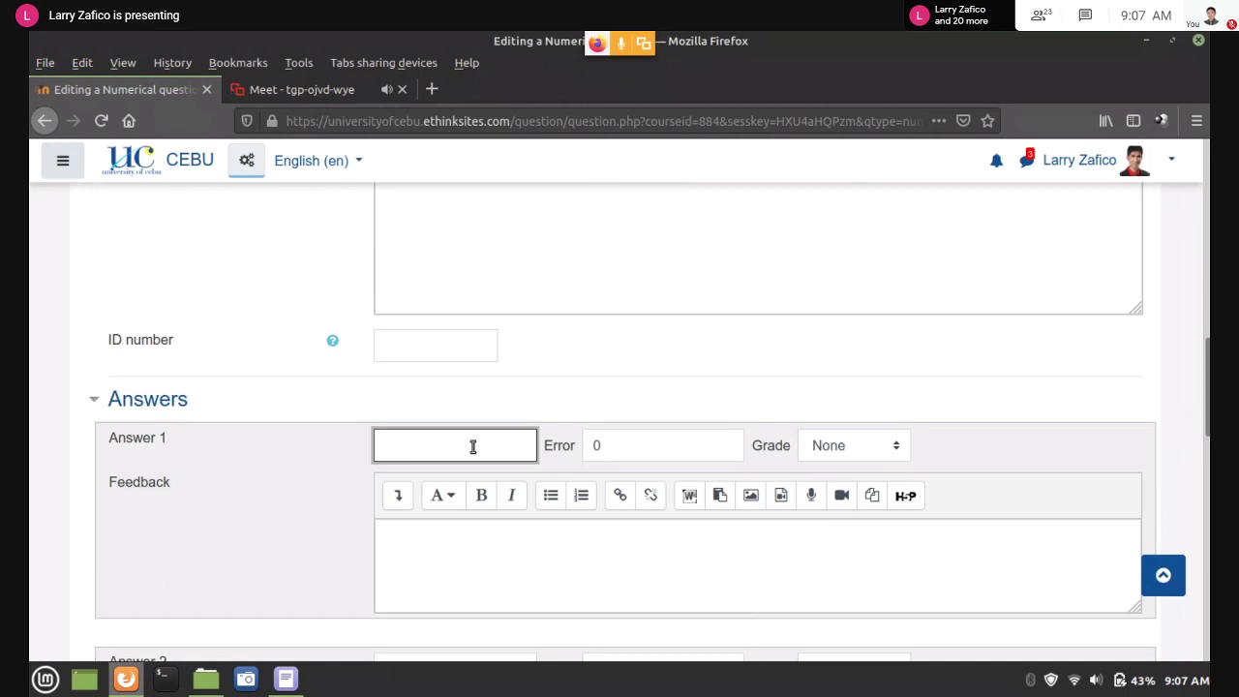
text(12)
click(896, 448)
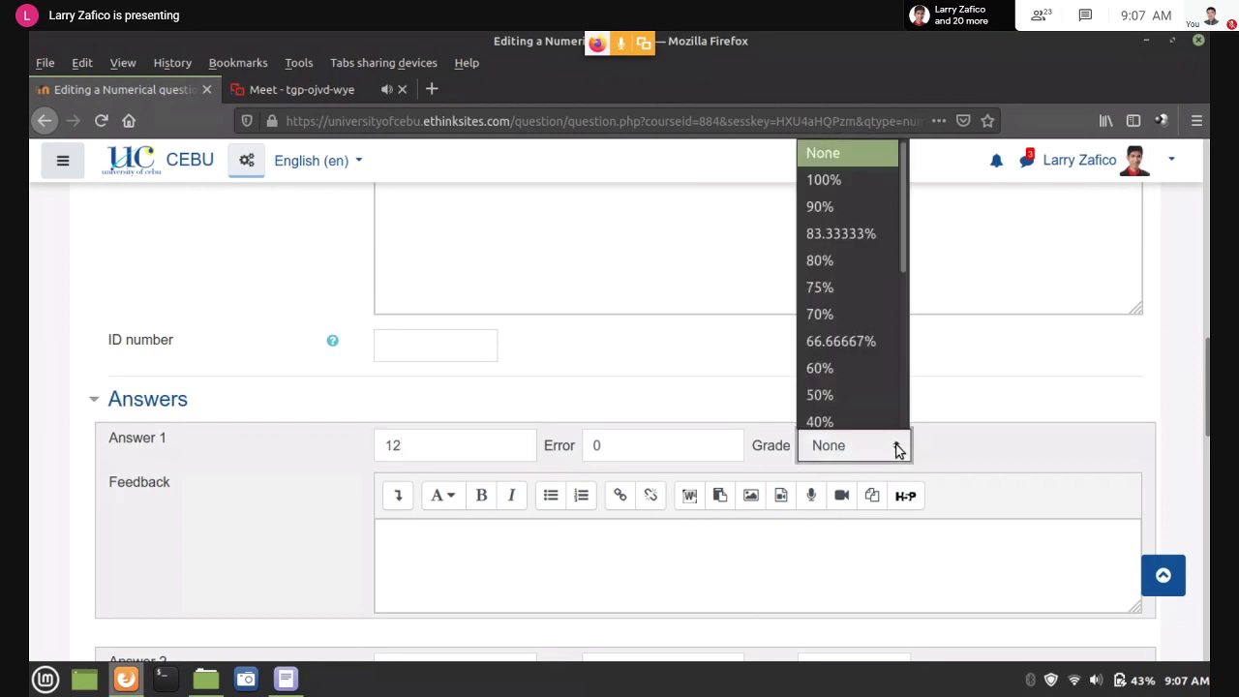
click(857, 182)
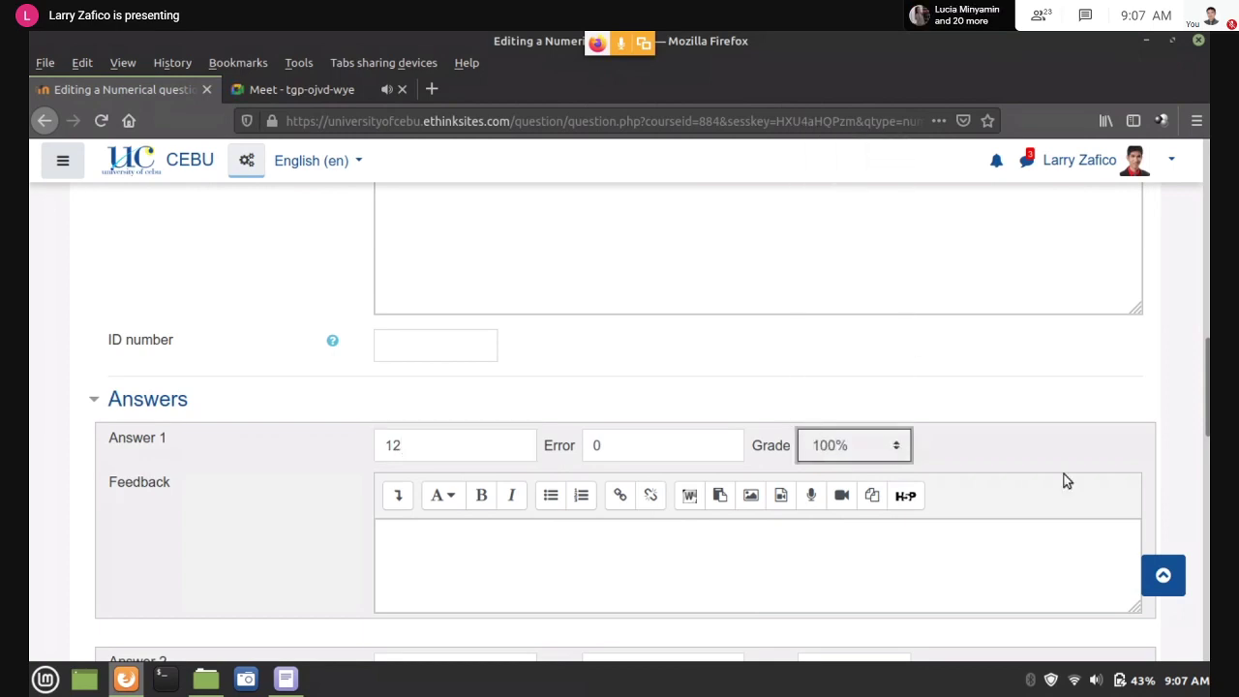
Step: Save the new Numerical question Q1-05
scroll(1064, 484, down, 5)
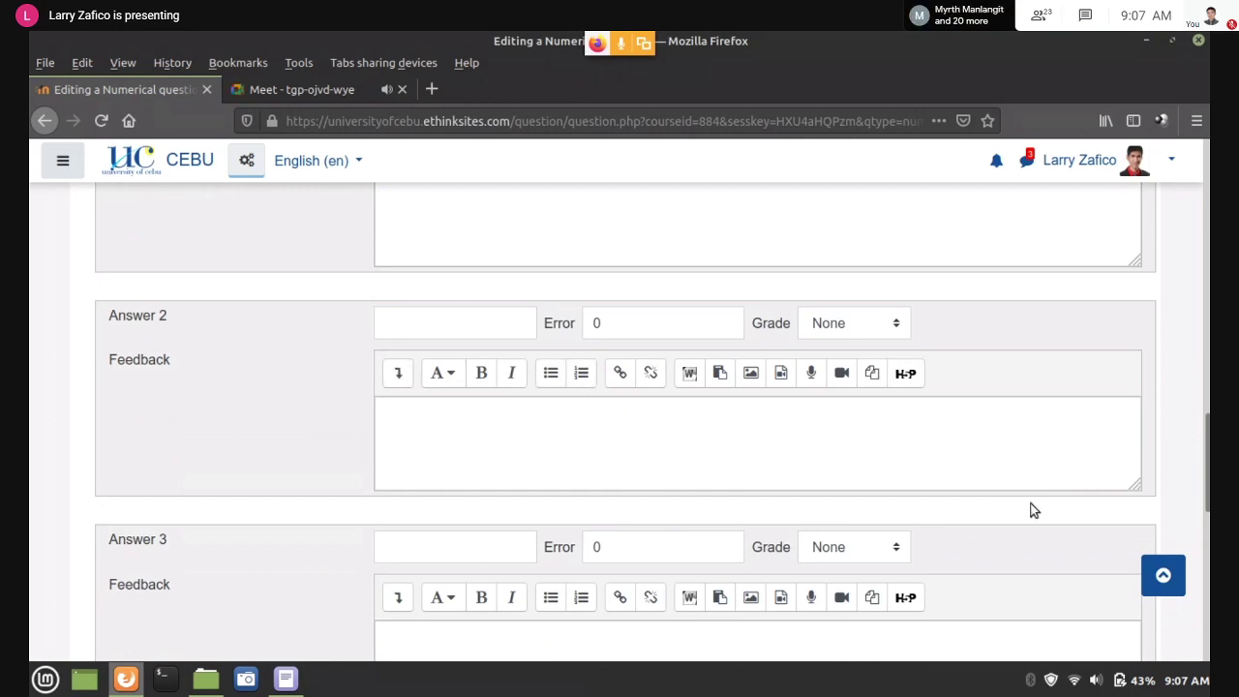
scroll(1034, 510, up, 15)
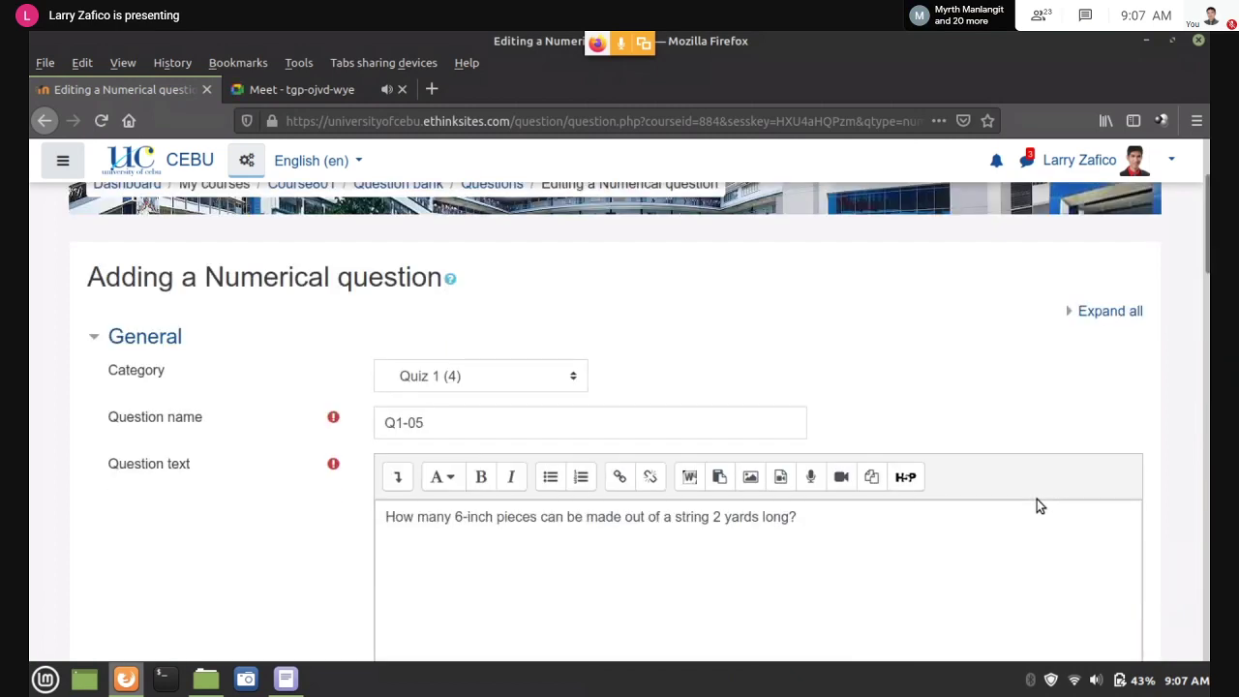
scroll(1037, 499, down, 3)
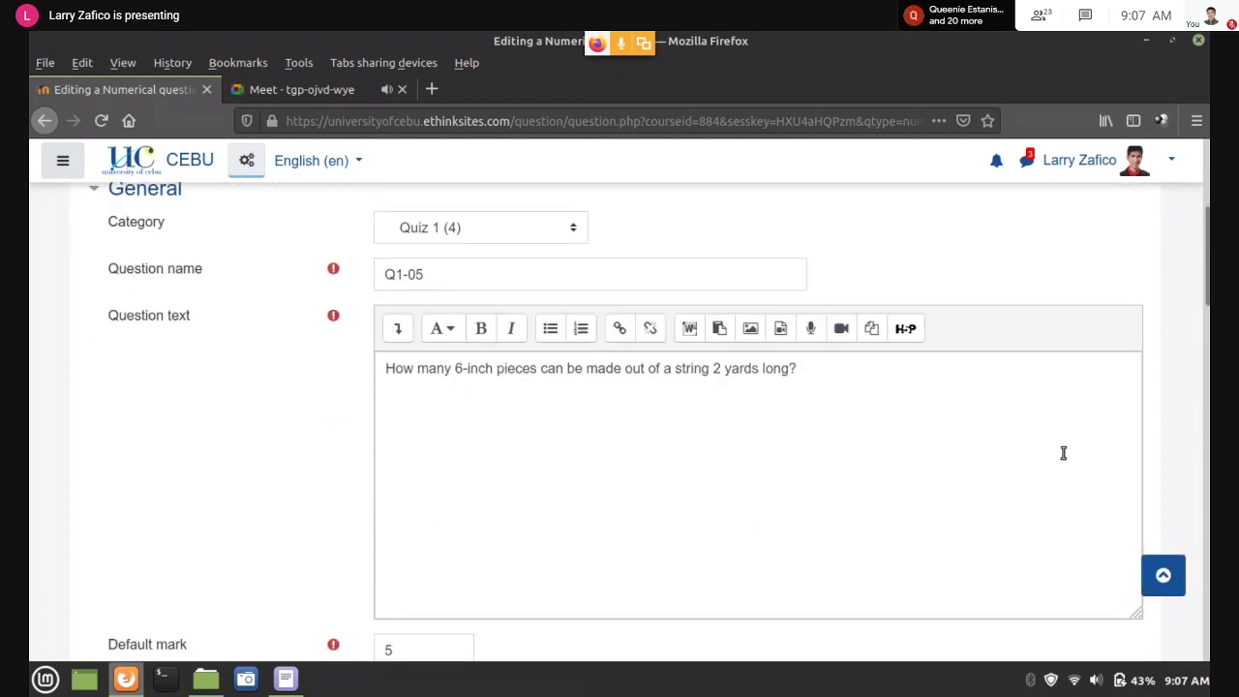
scroll(1062, 451, down, 6)
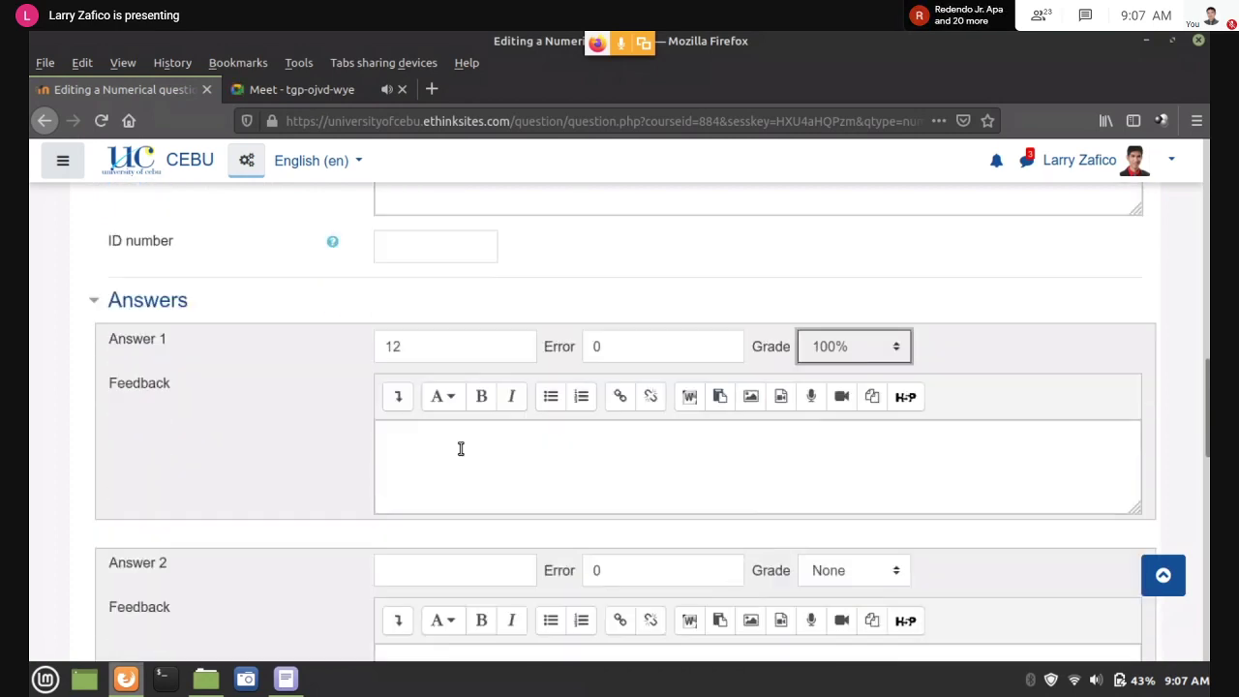
scroll(1081, 572, down, 6)
scroll(1079, 569, down, 3)
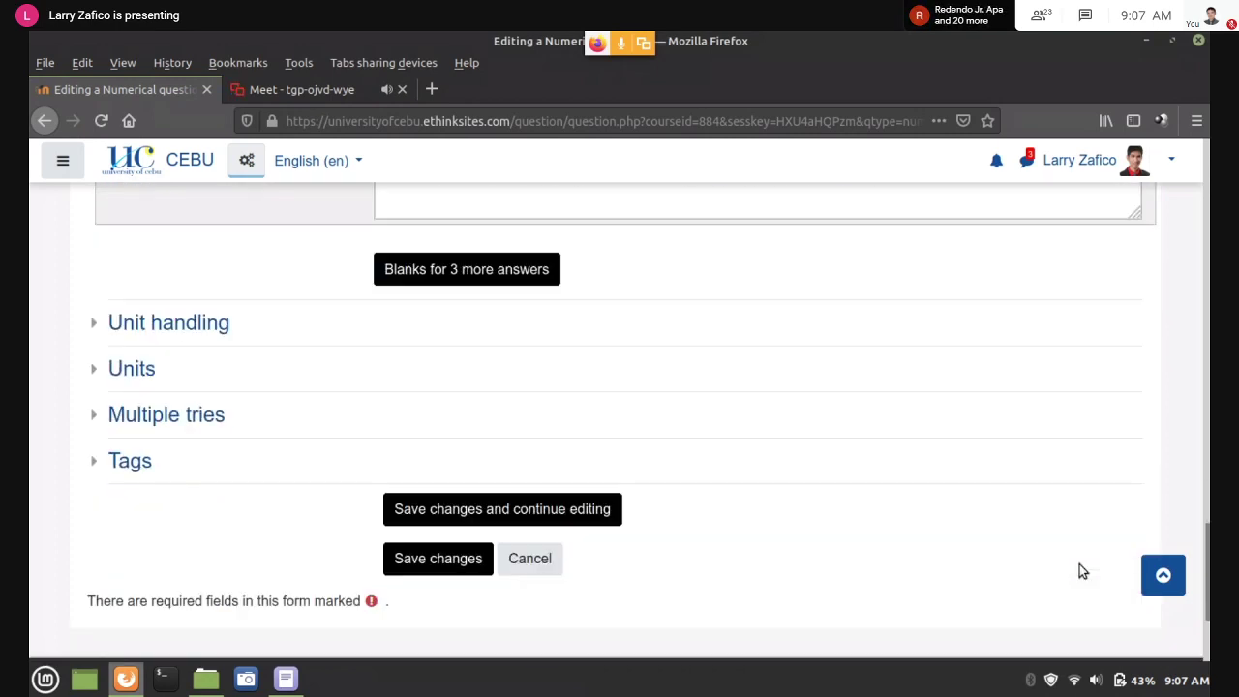
click(464, 464)
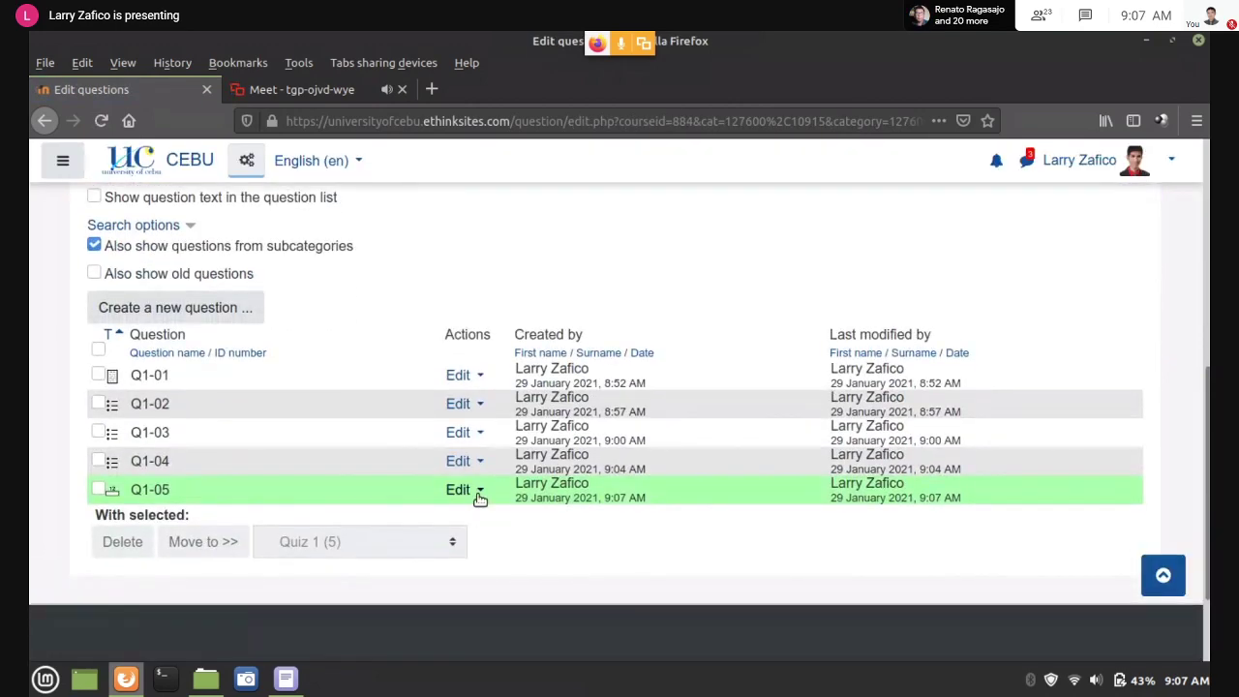
click(474, 490)
click(413, 507)
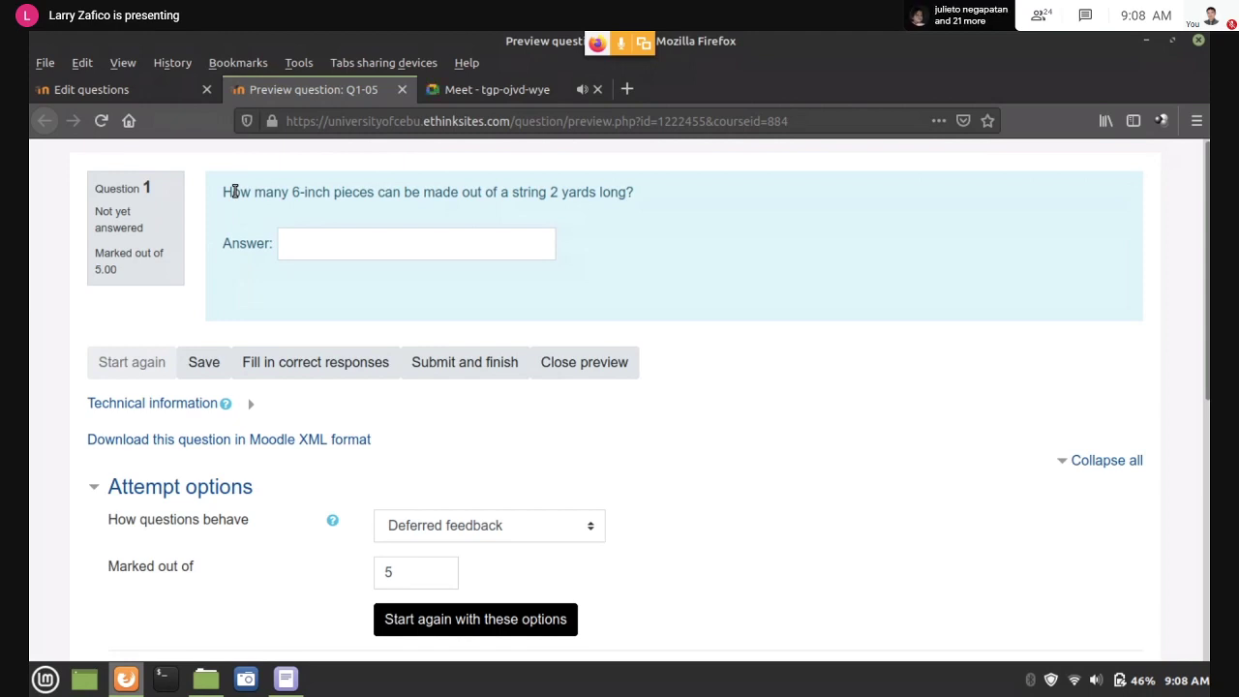
click(446, 244)
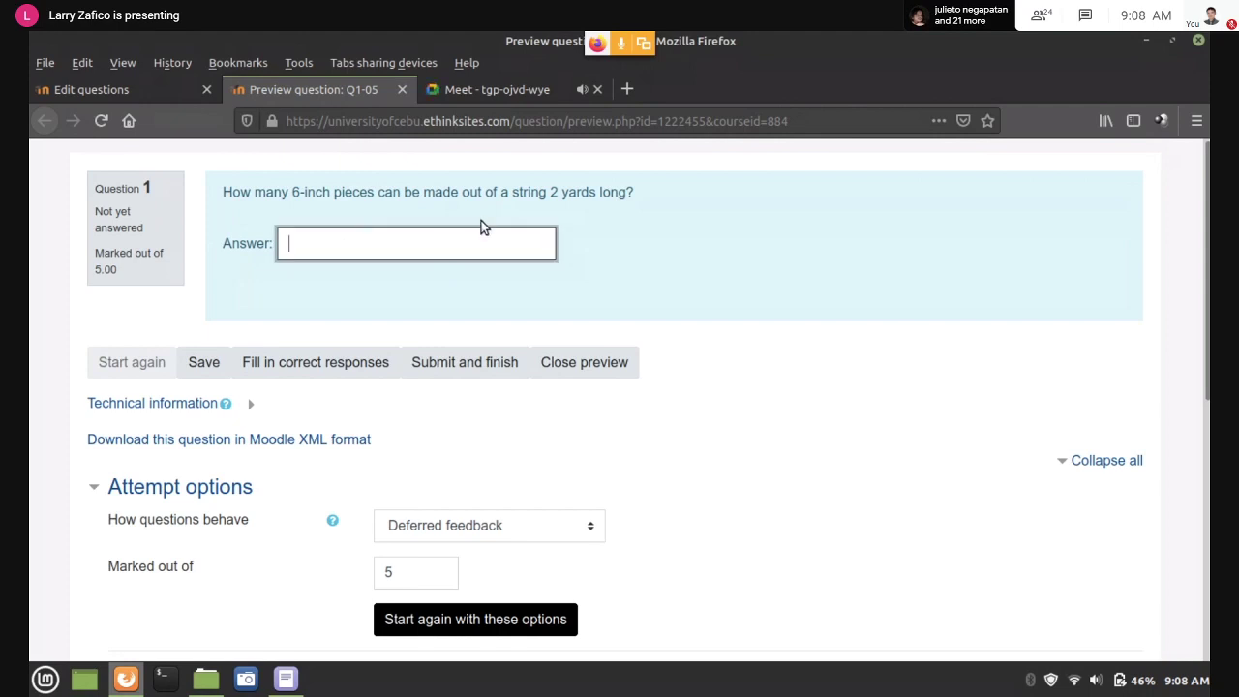
click(403, 89)
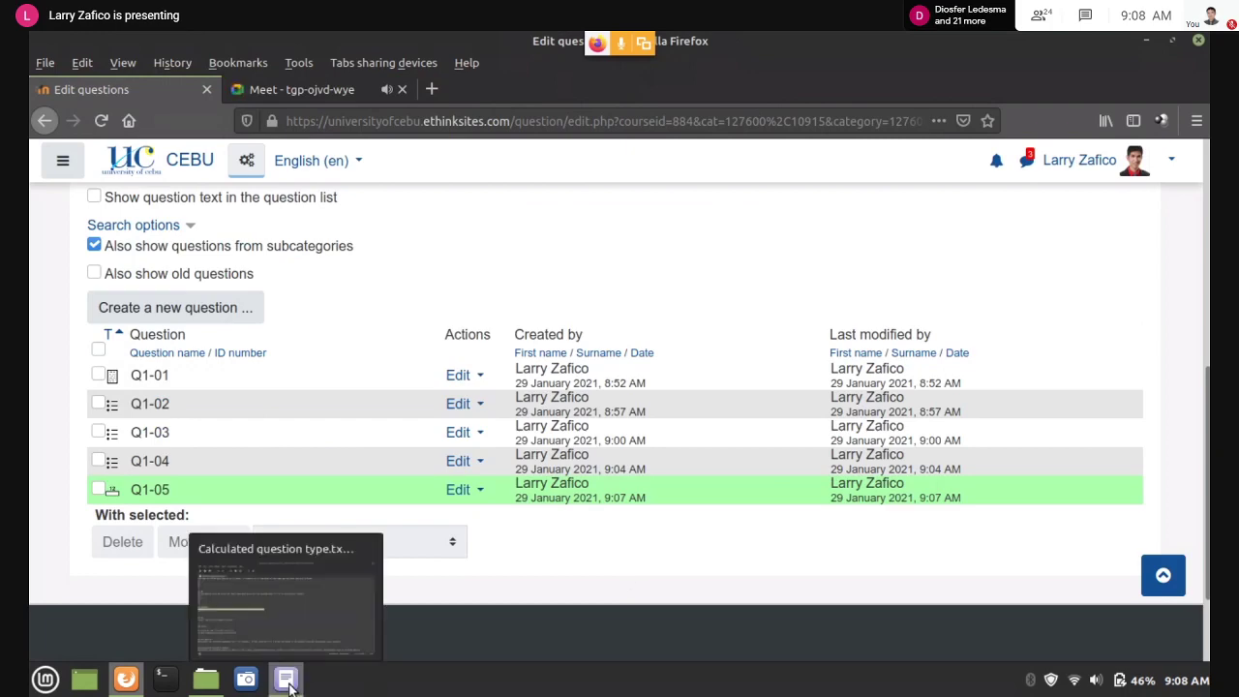
Step: Review the Q5-MC moment-diagram prompt in the notes, then minimize the text editor and Firefox
click(288, 683)
scroll(397, 435, up, 2)
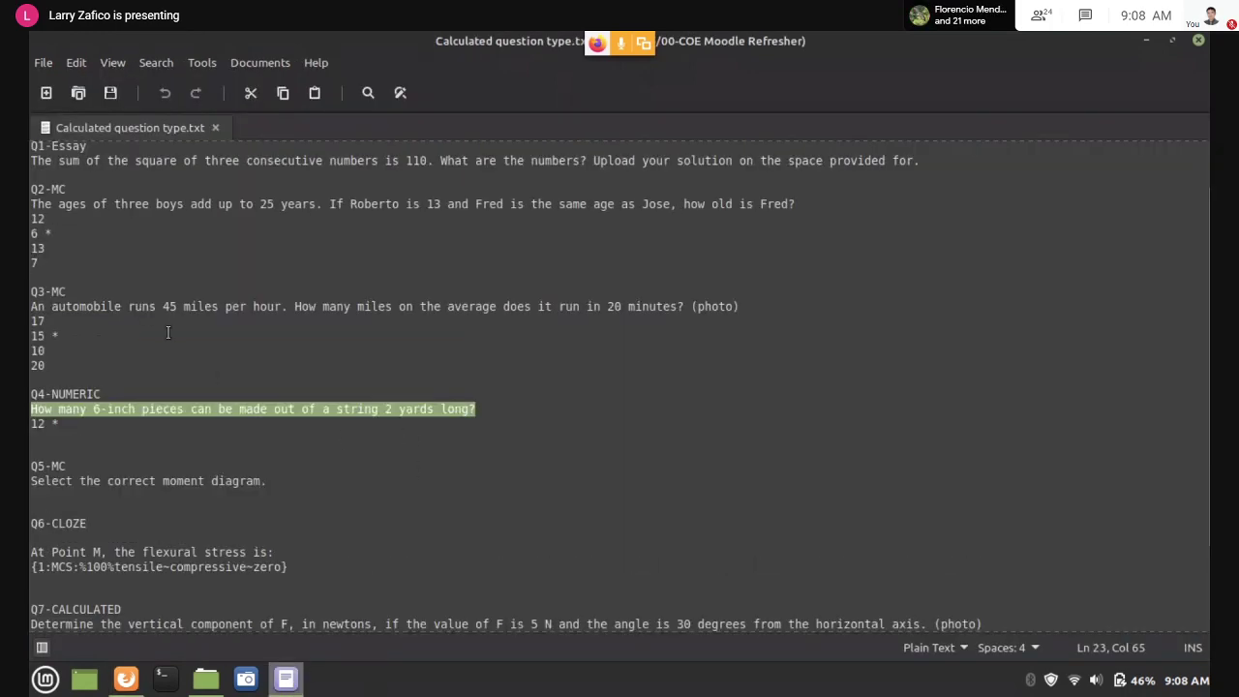
scroll(159, 341, up, 2)
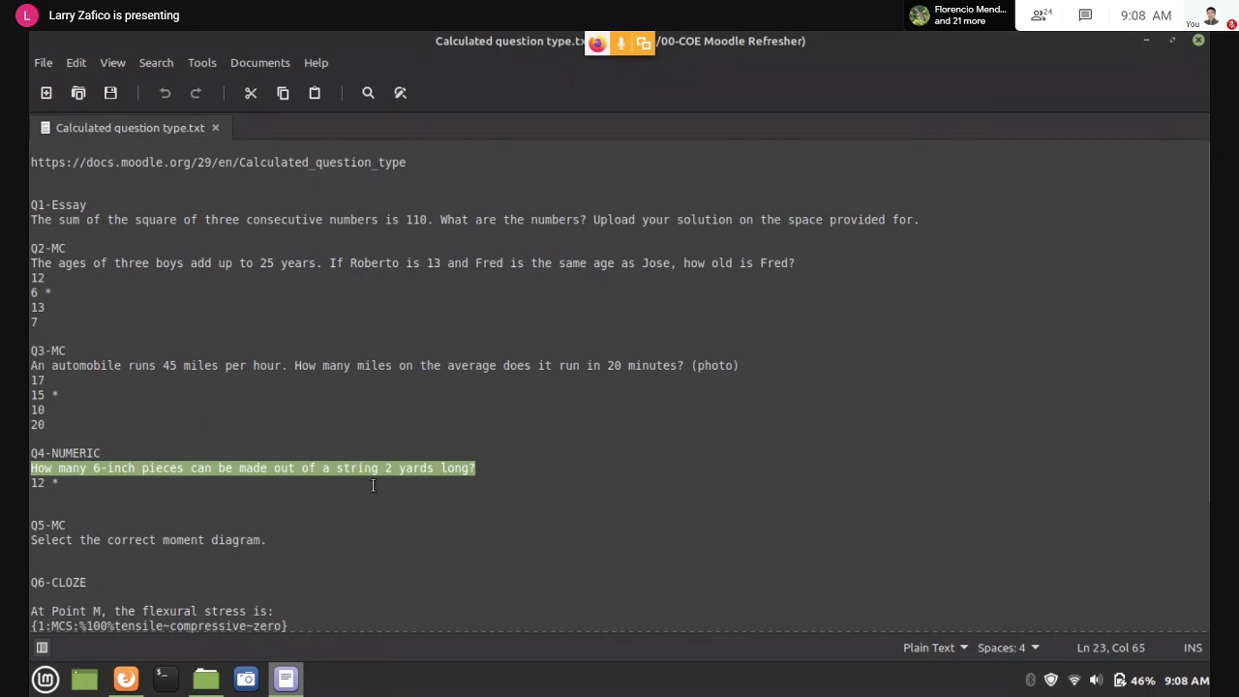
scroll(371, 487, down, 2)
scroll(372, 488, down, 2)
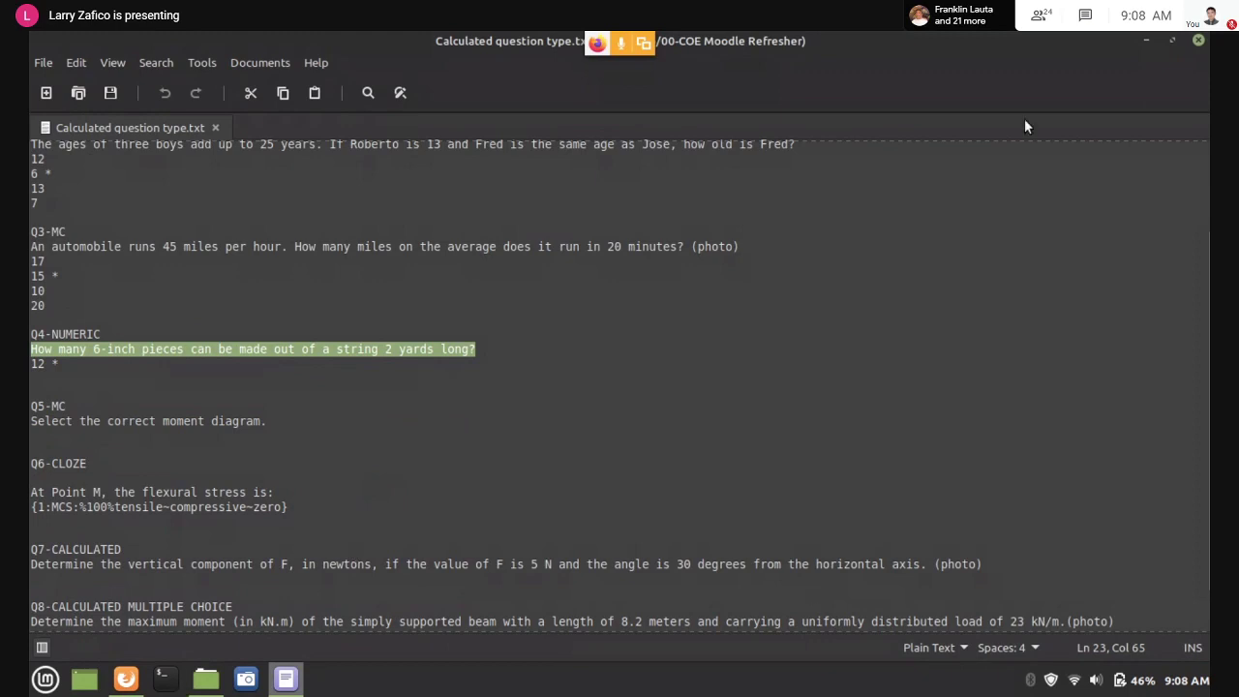
click(1145, 42)
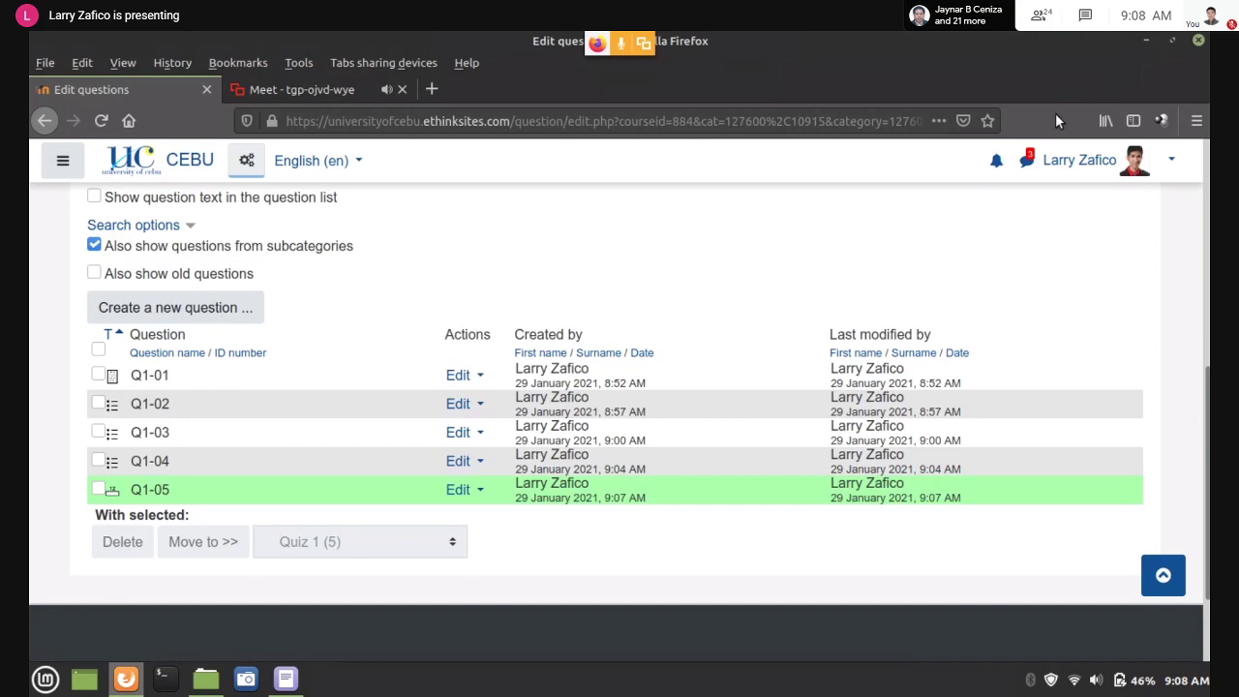
click(1146, 41)
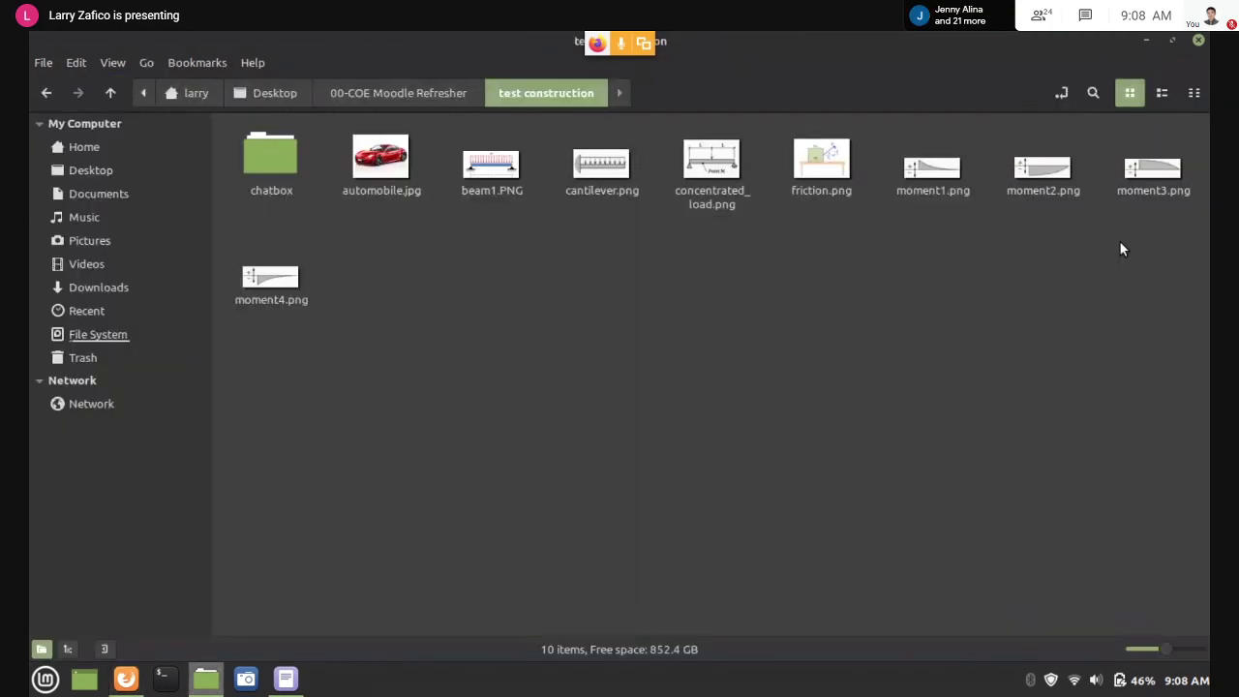
Step: Minimize the file manager and launch LibreOffice Writer from the Mint Menu's Office category
click(1144, 40)
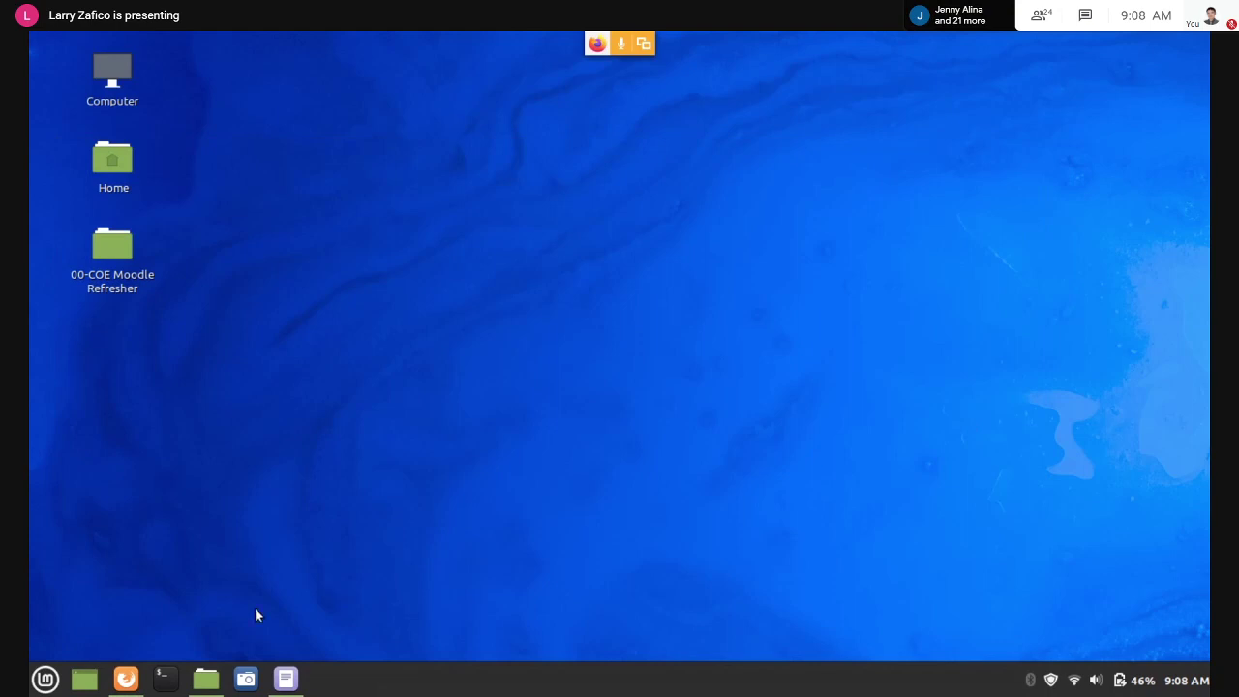
click(45, 680)
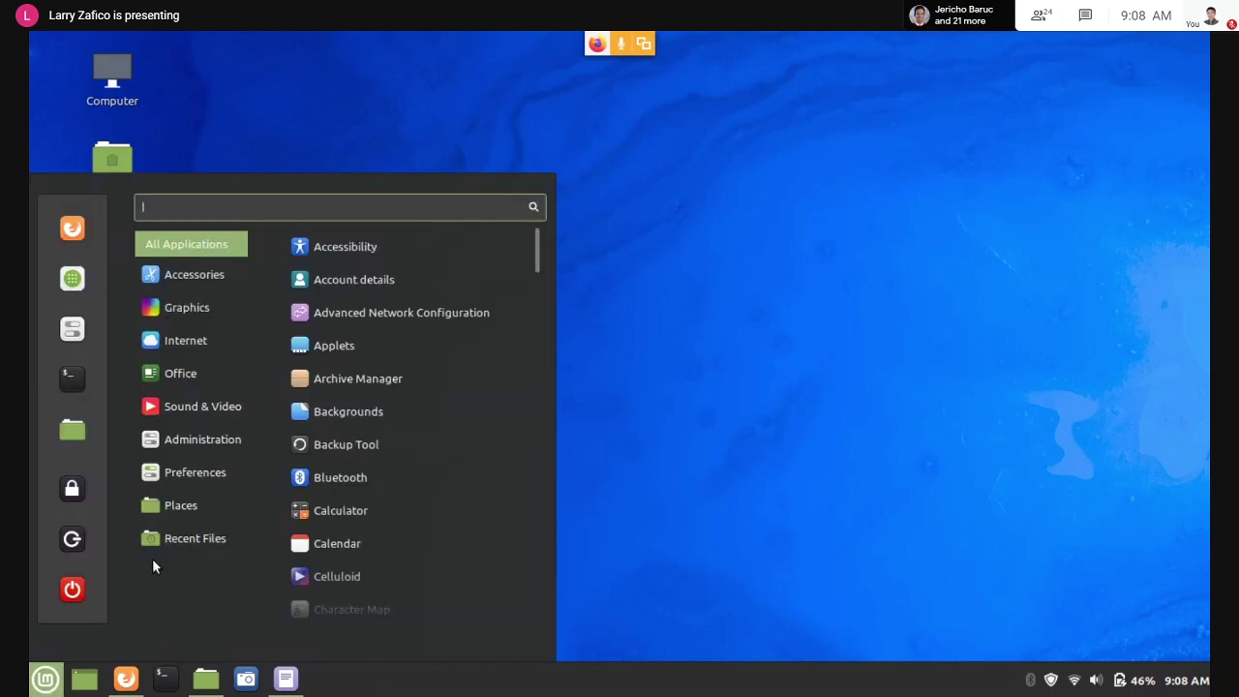
mouse_move(218, 356)
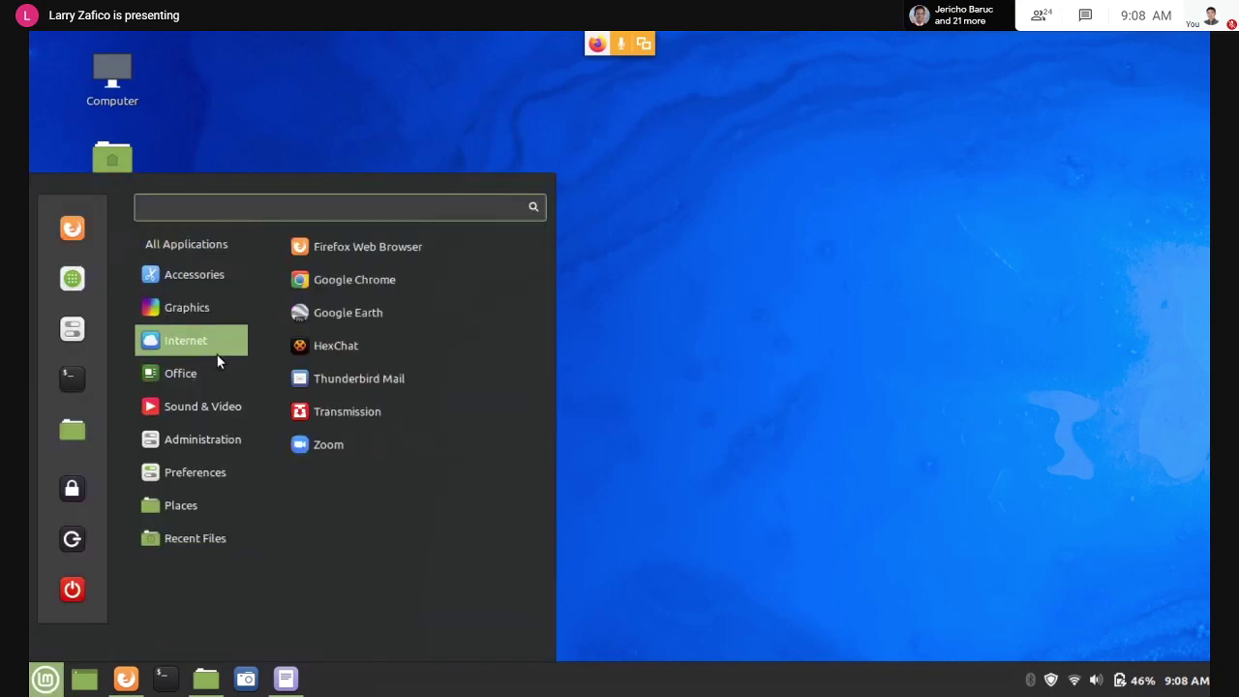
mouse_move(216, 391)
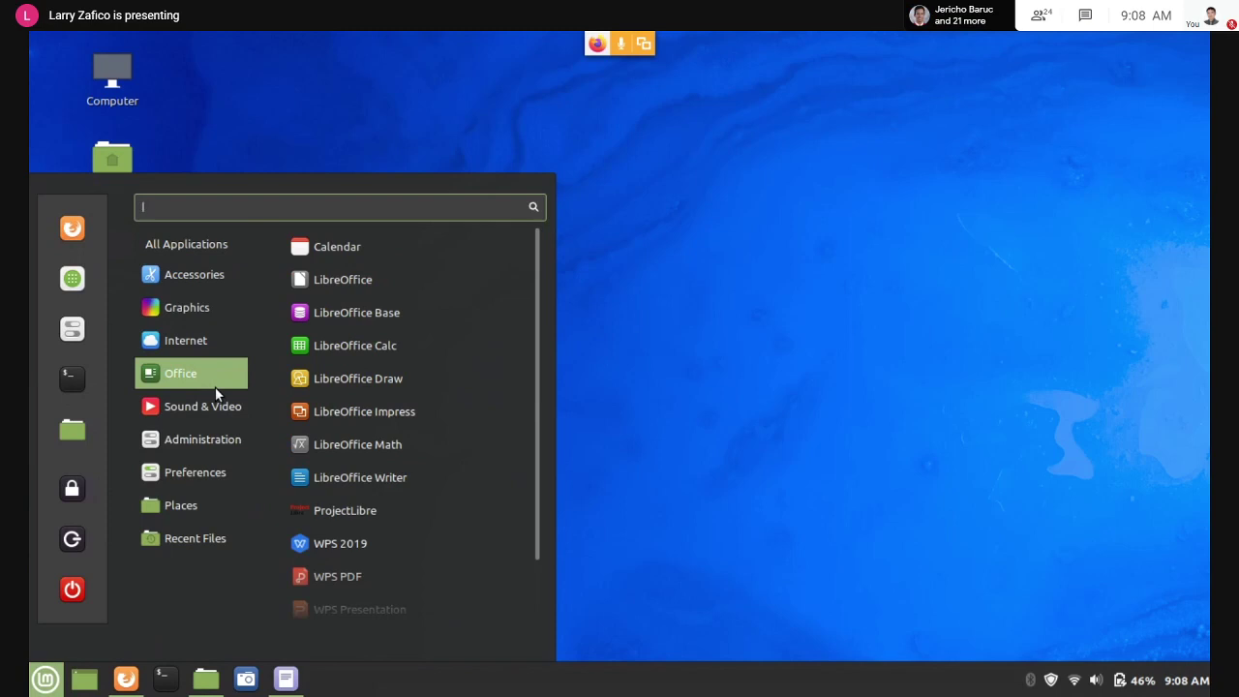
click(375, 476)
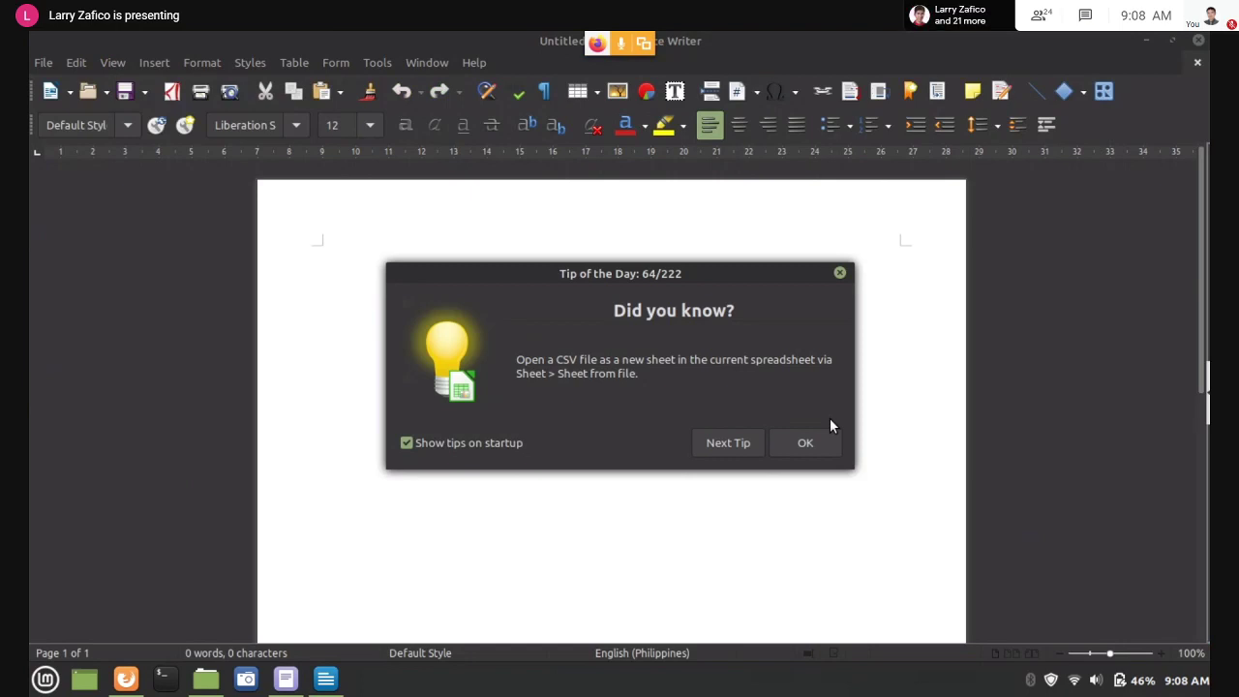
Step: Start the new Writer document with the heading CLOZE set to 15 pt
click(802, 444)
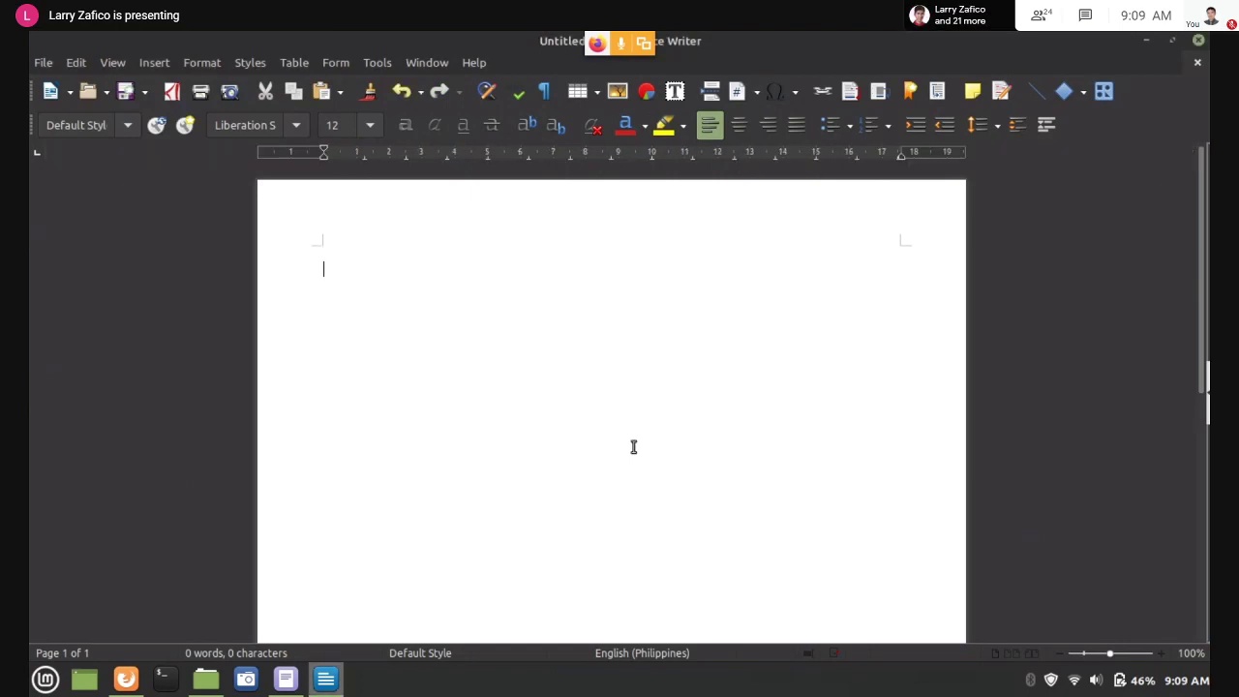
text(CLOZE)
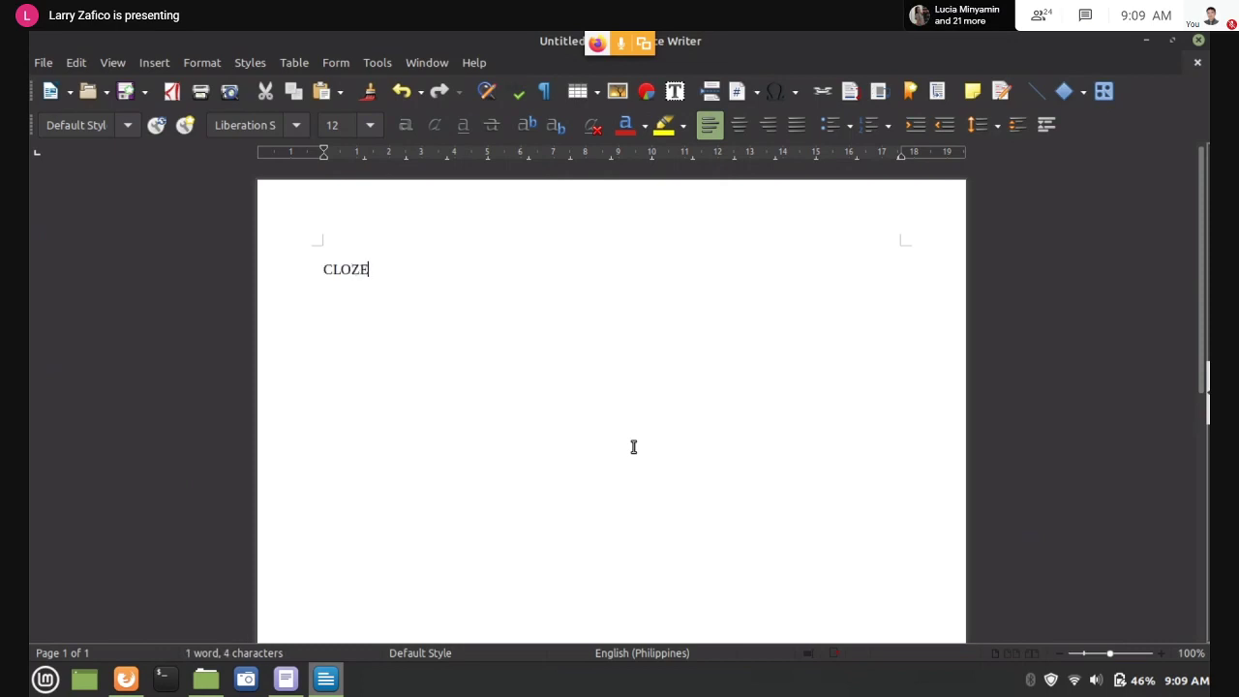
key(Return)
drag(322, 268, 403, 265)
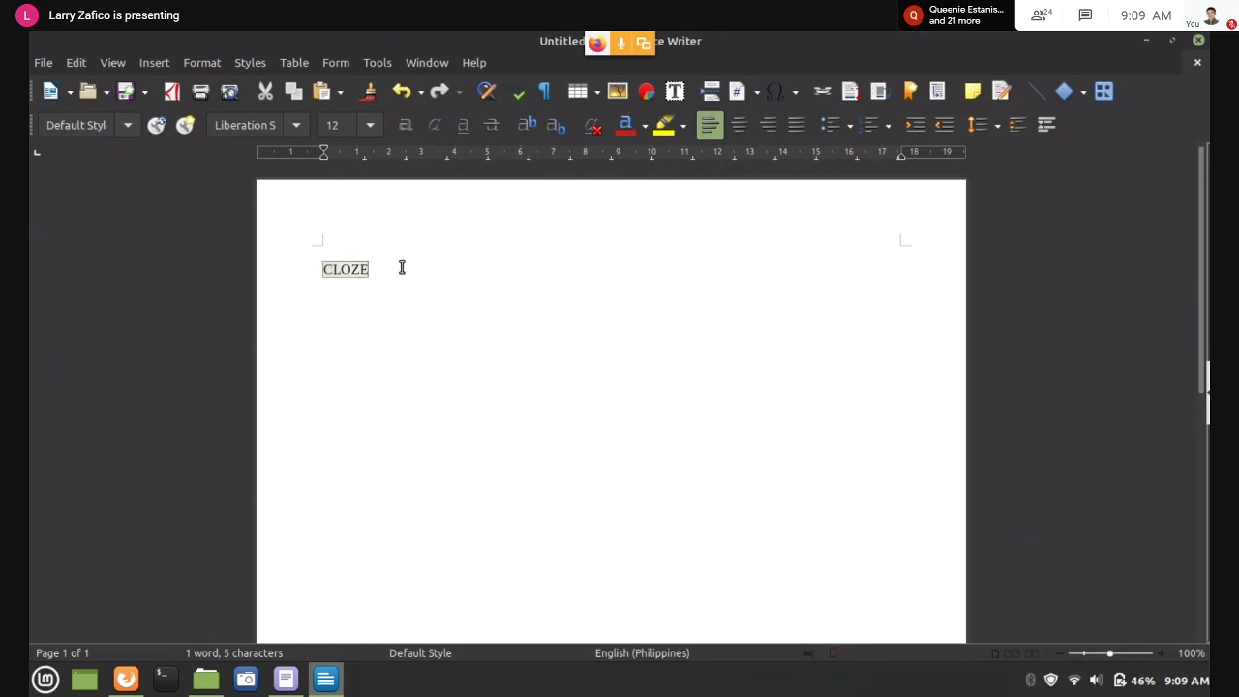
click(369, 123)
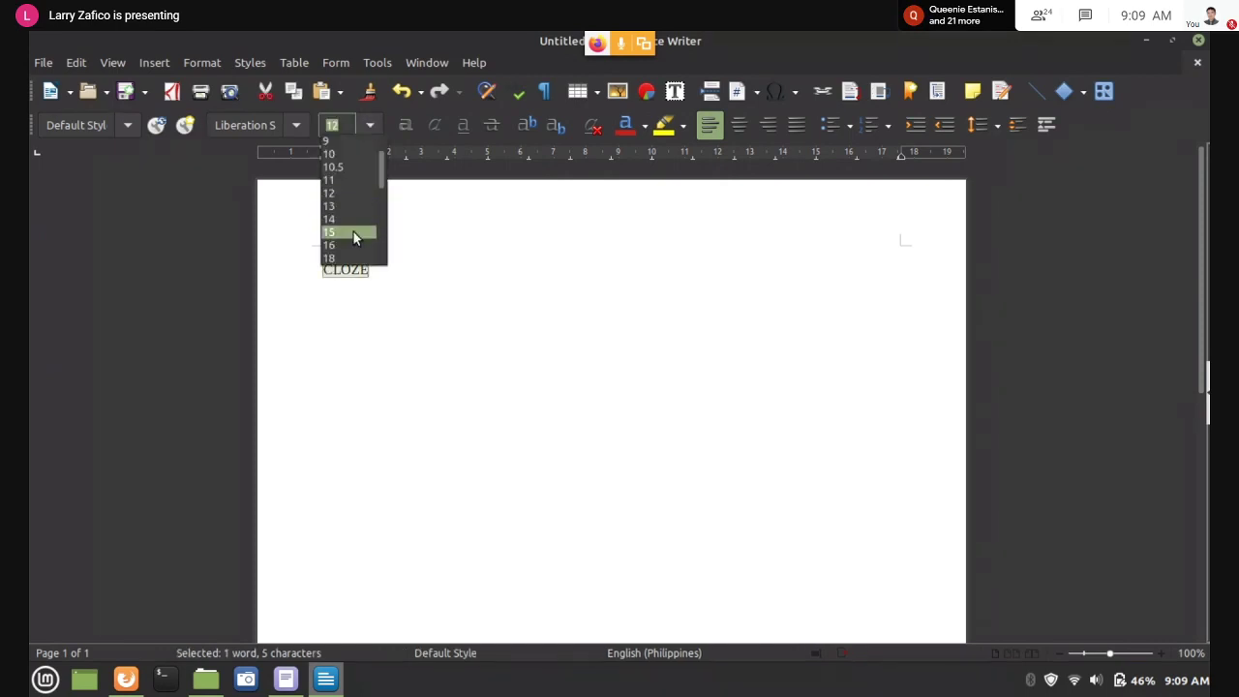
click(353, 232)
Step: Begin a second line below the CLOZE heading, correcting the mistyped start
click(600, 450)
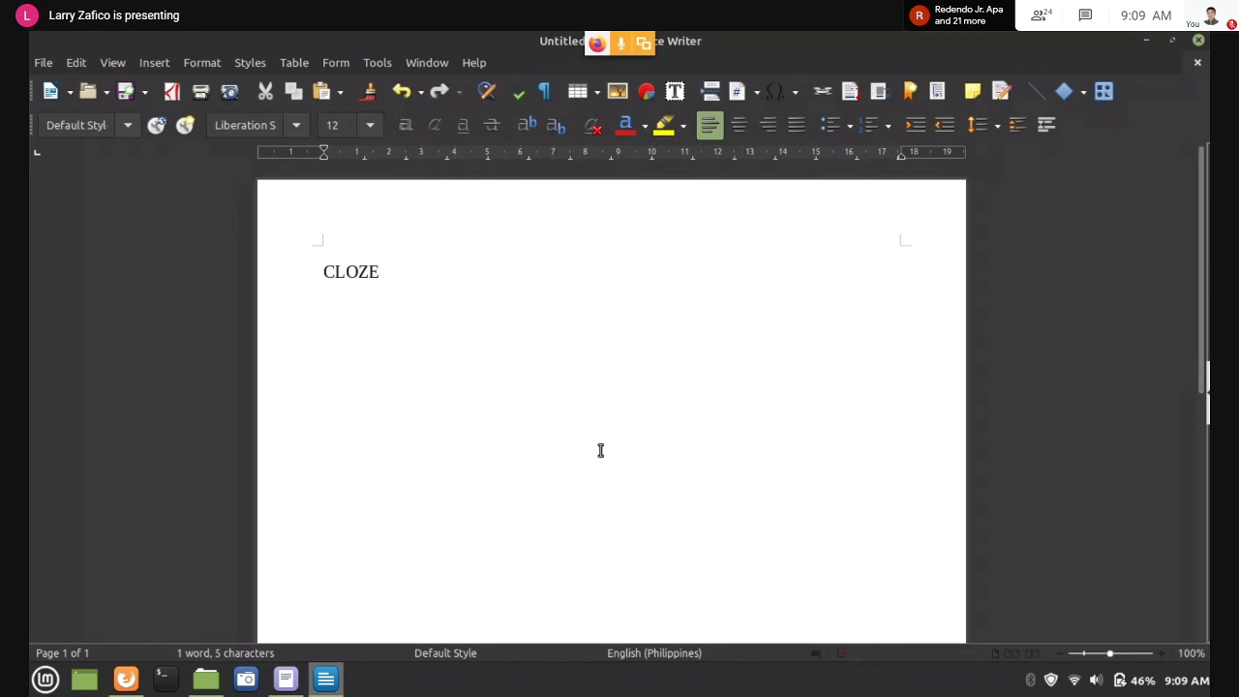
key(Return)
text(eMBE)
key(BackSpace)
key(BackSpace)
key(BackSpace)
key(BackSpace)
Step: Write 'Embed Answer' on the second line, then return to the question notes text file
text(Em)
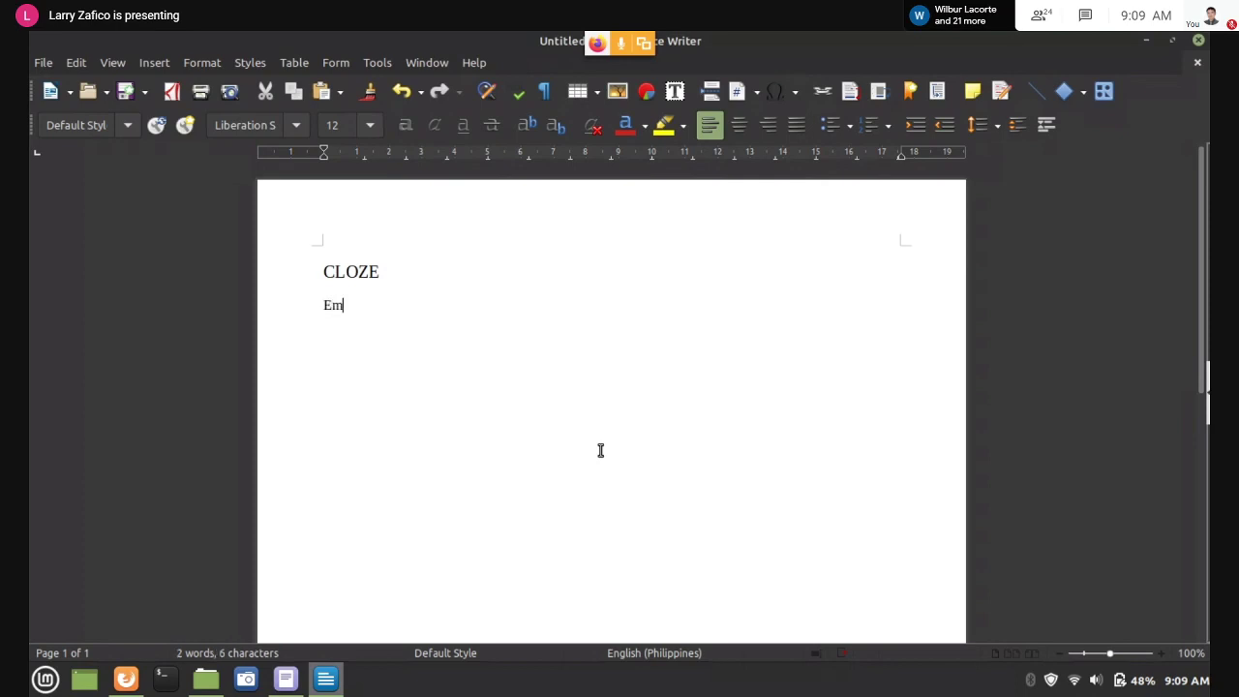
text(bed)
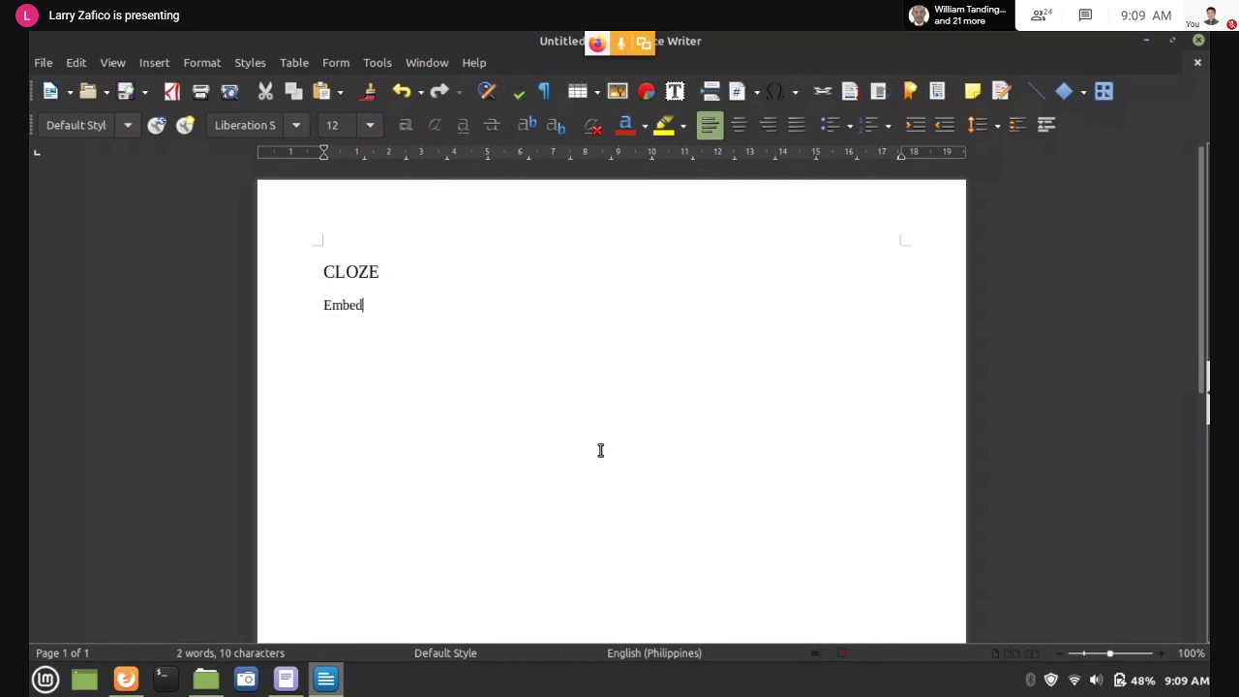
text( Answer)
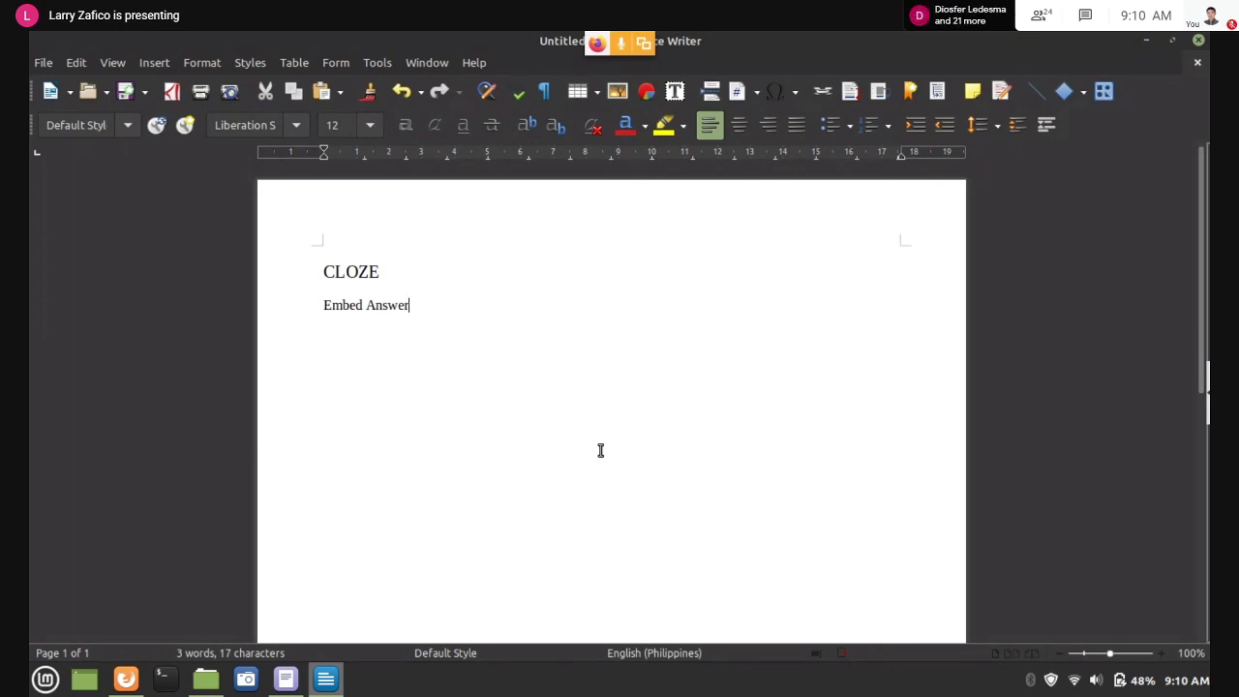
mouse_move(128, 680)
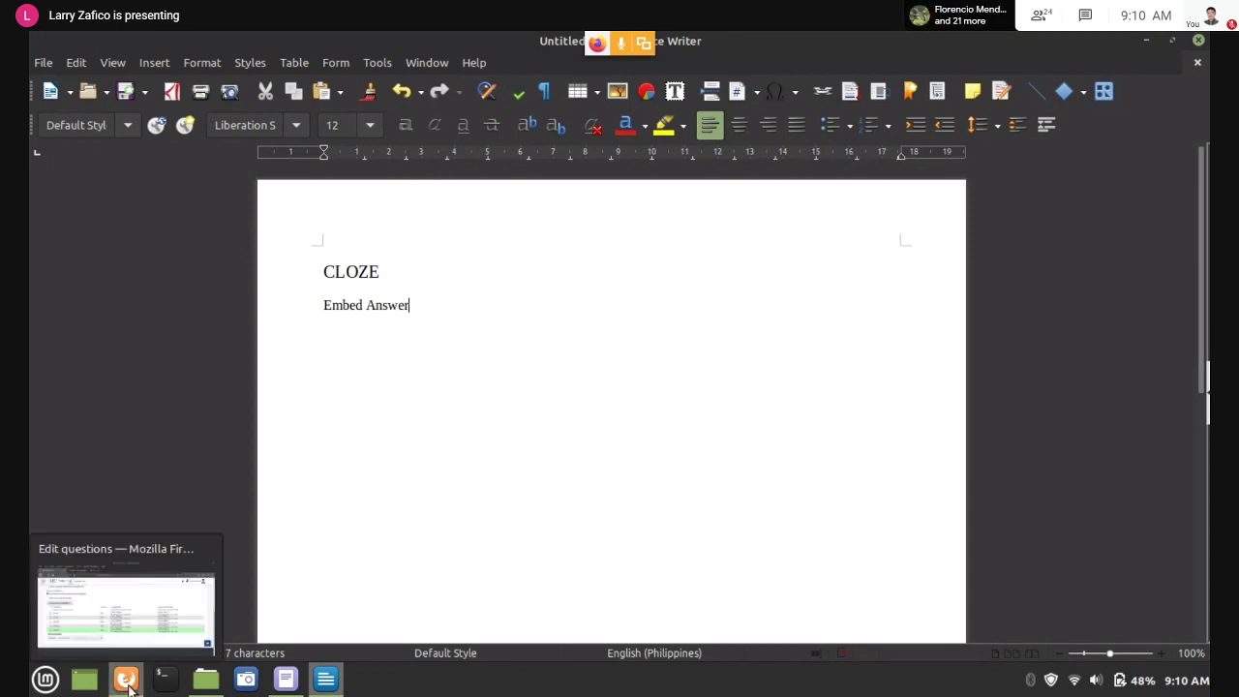
click(290, 683)
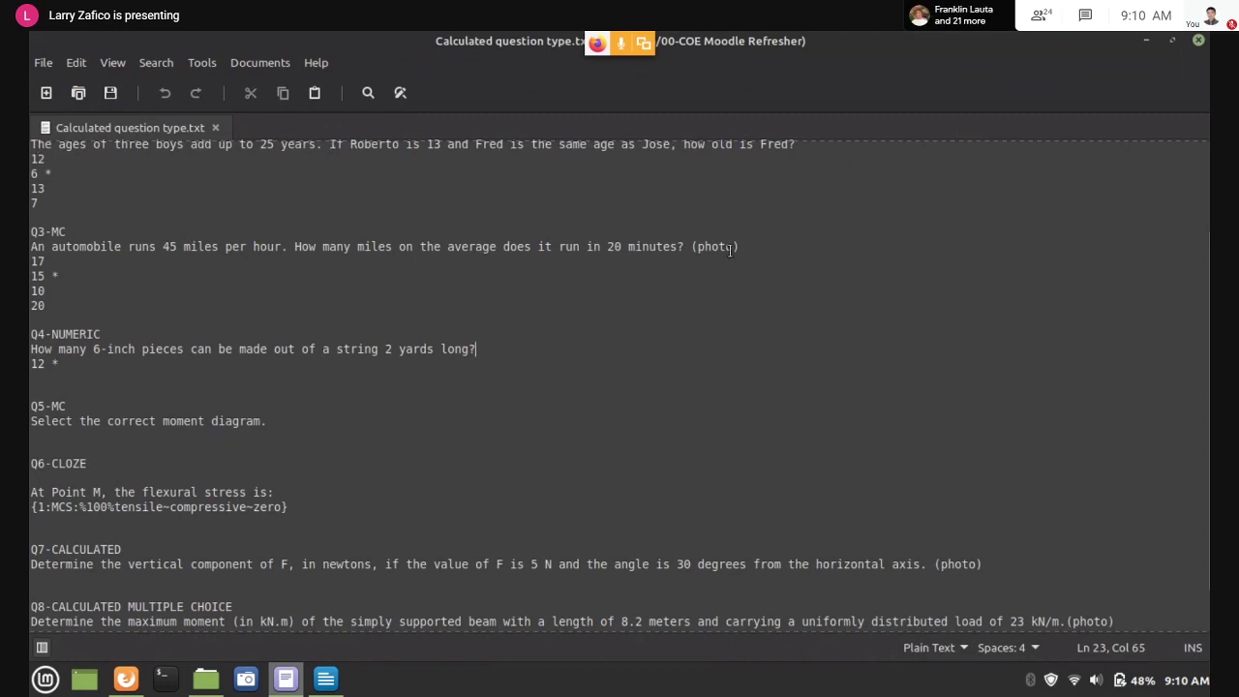
Step: Copy the Q1 sum-of-squares essay sentence from the notes into Writer below Embed Answer
scroll(727, 258, up, 3)
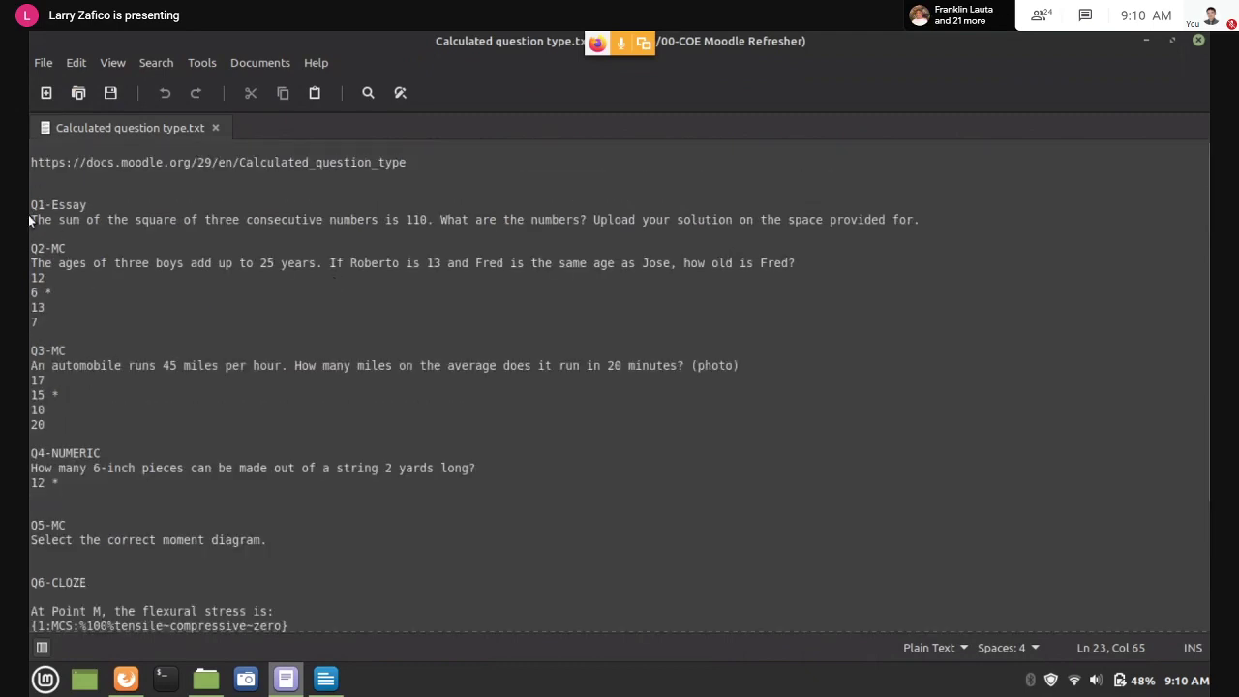
drag(31, 219, 928, 225)
key(ctrl+c)
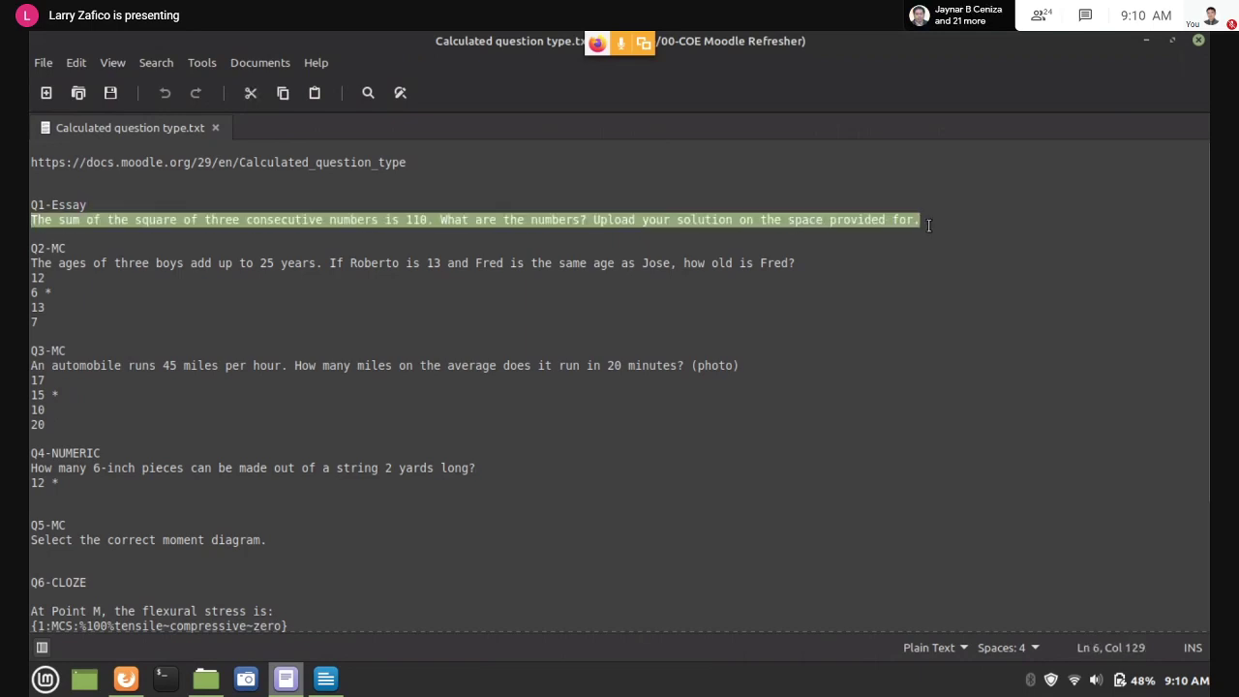
mouse_move(326, 683)
click(326, 678)
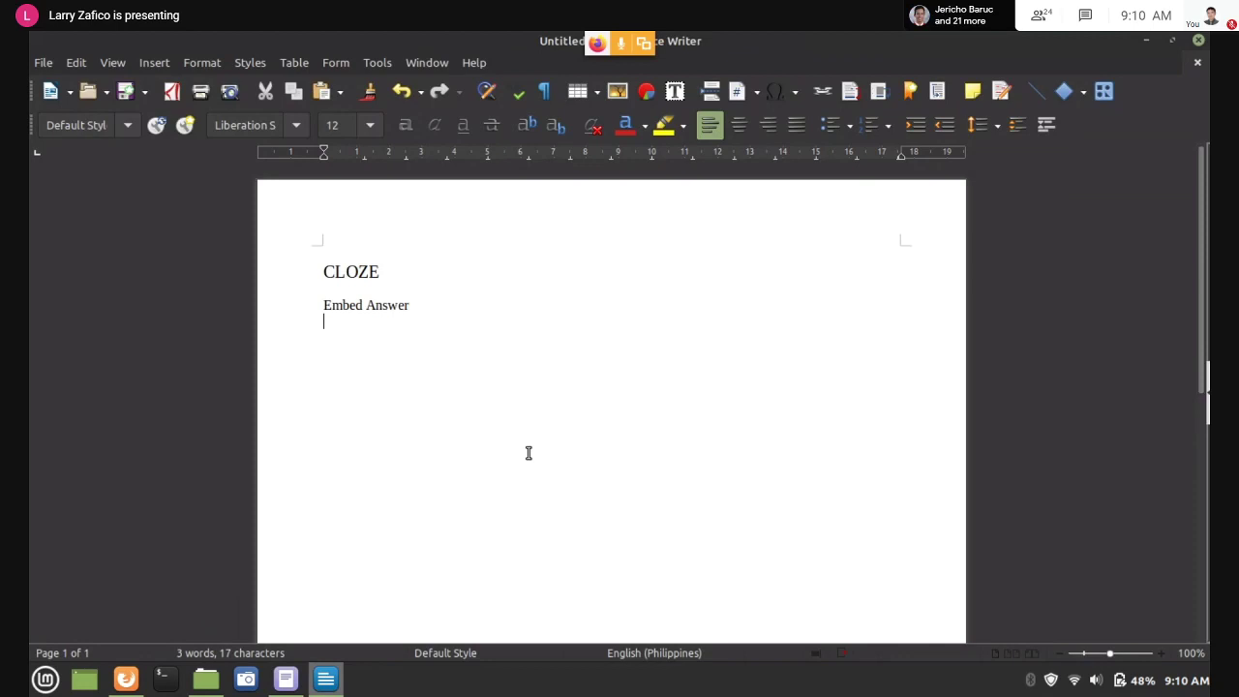
key(Return)
key(Return)
key(ctrl+v)
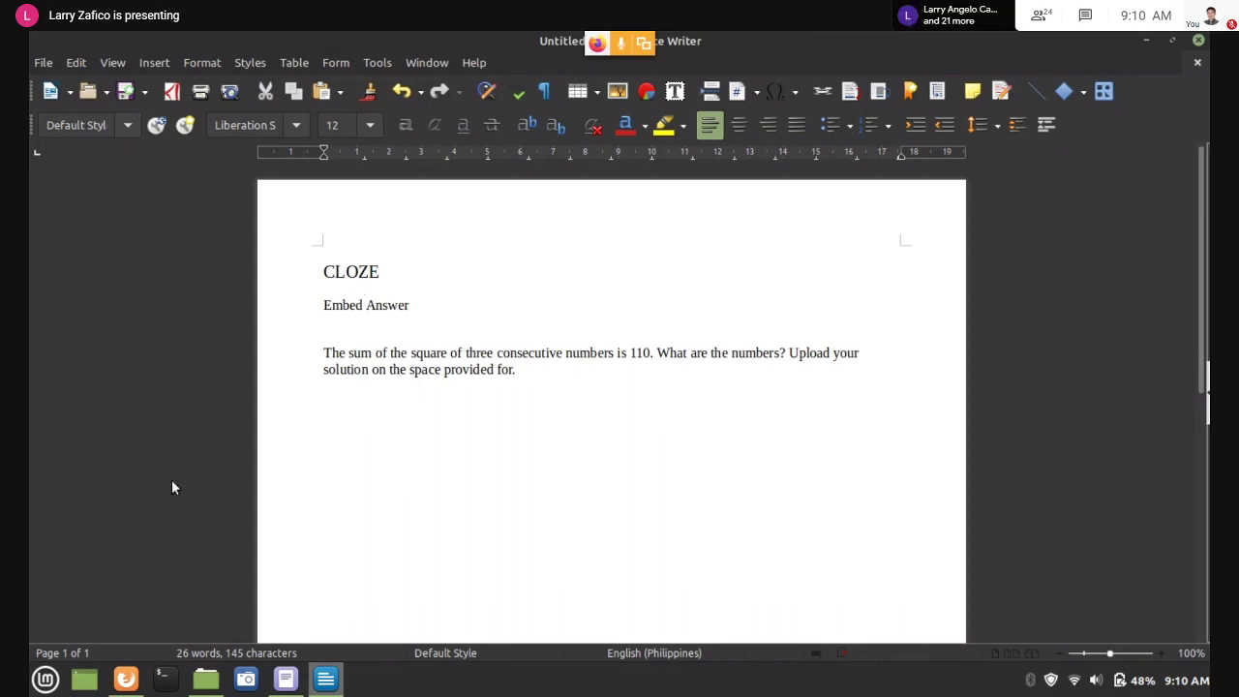
click(136, 685)
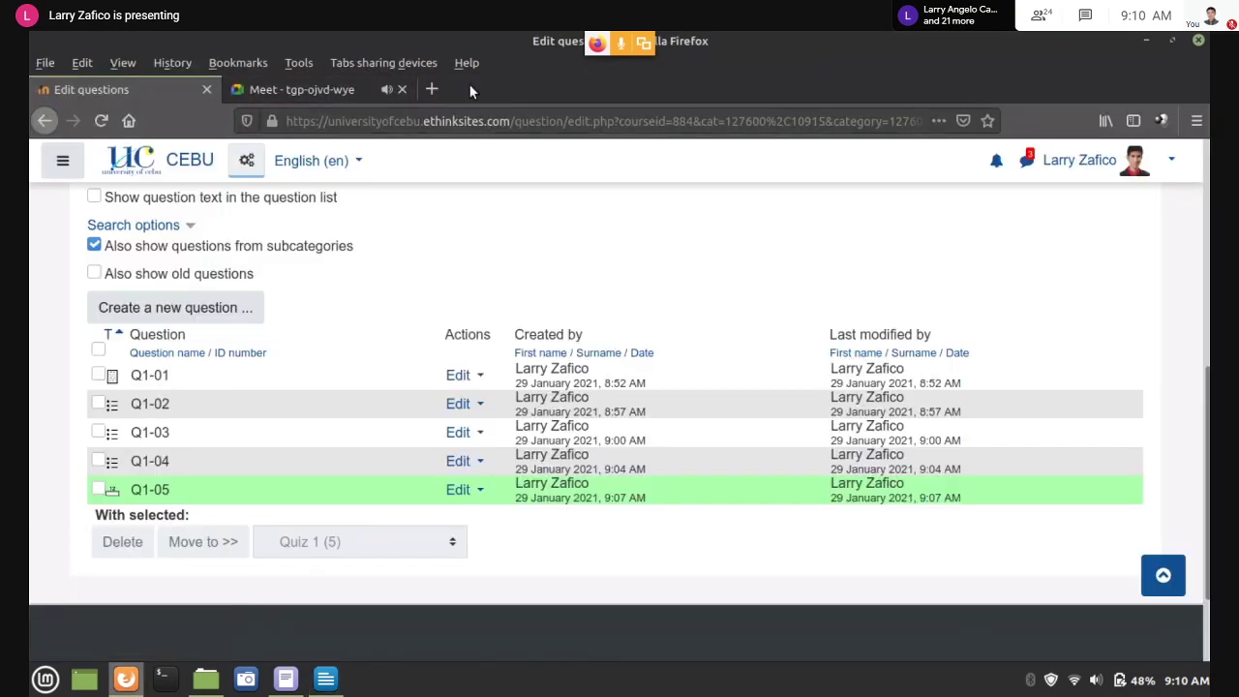
click(433, 88)
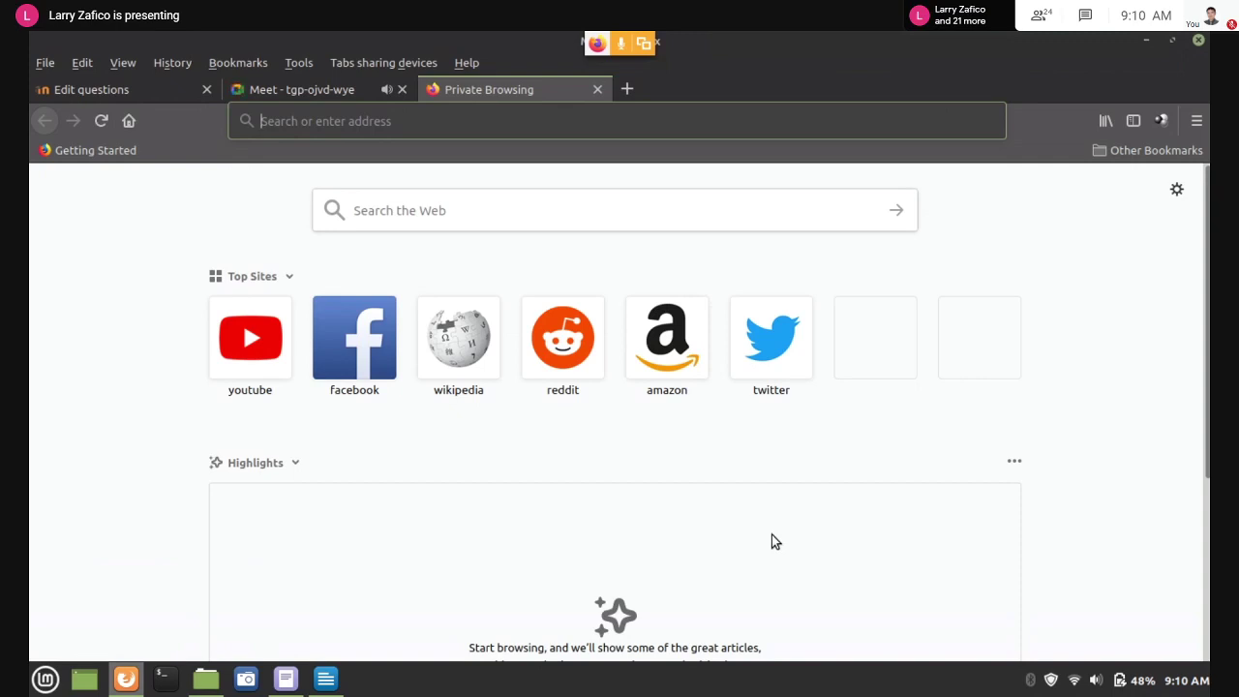
text(ww)
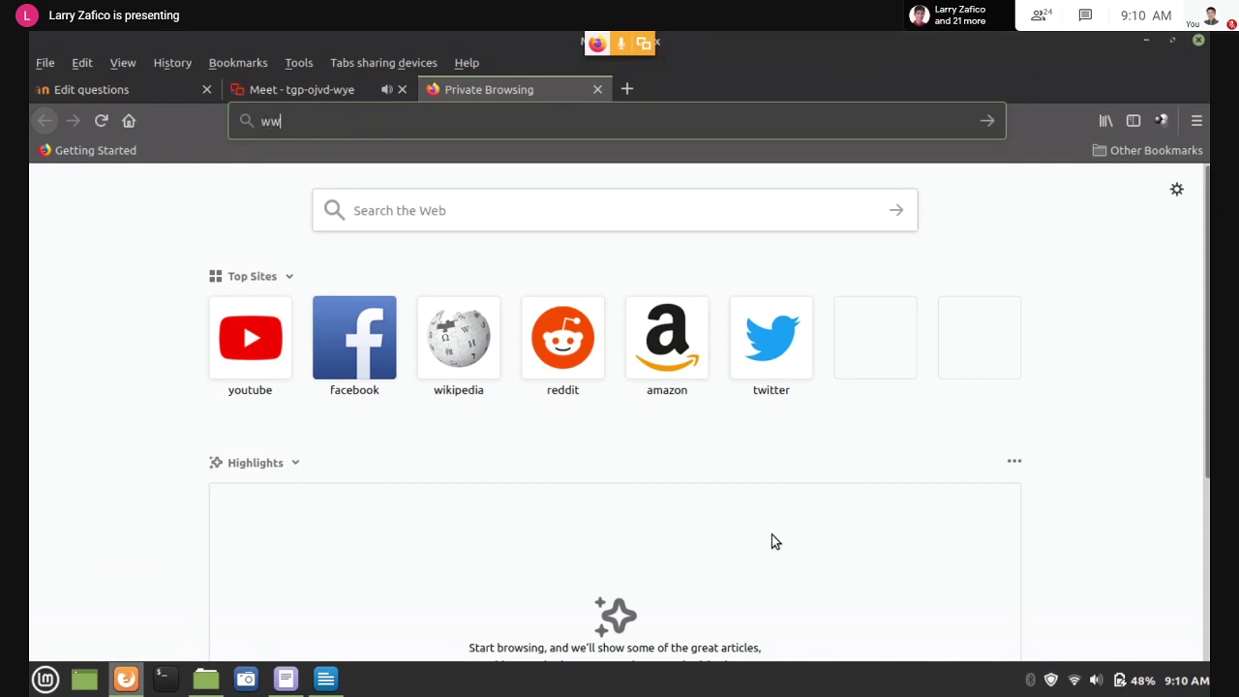
text(w.moodle.org)
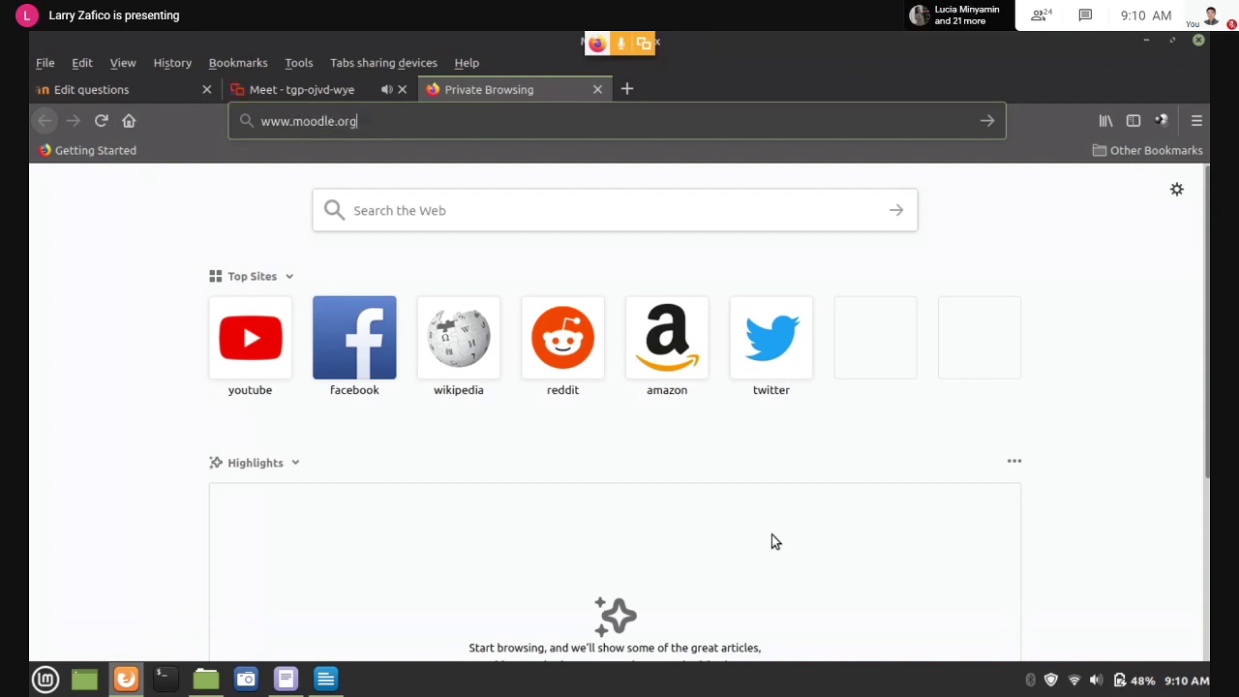
key(Return)
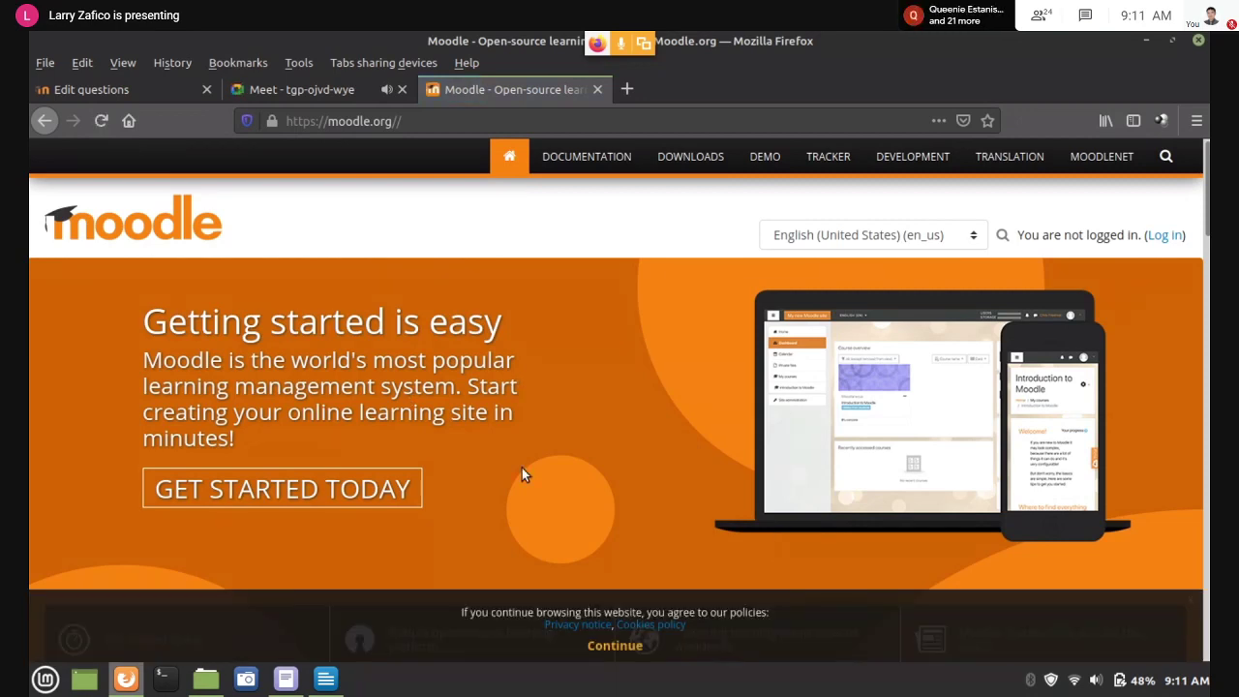
scroll(539, 503, down, 2)
scroll(542, 527, down, 6)
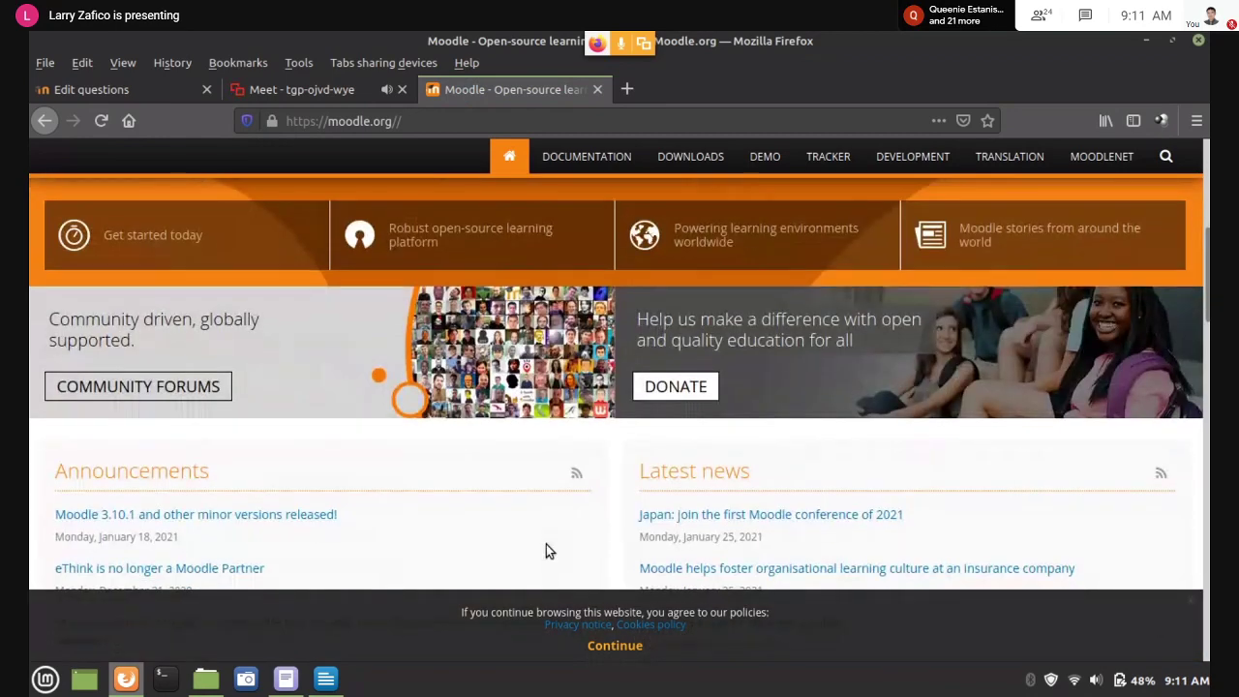
scroll(546, 548, down, 2)
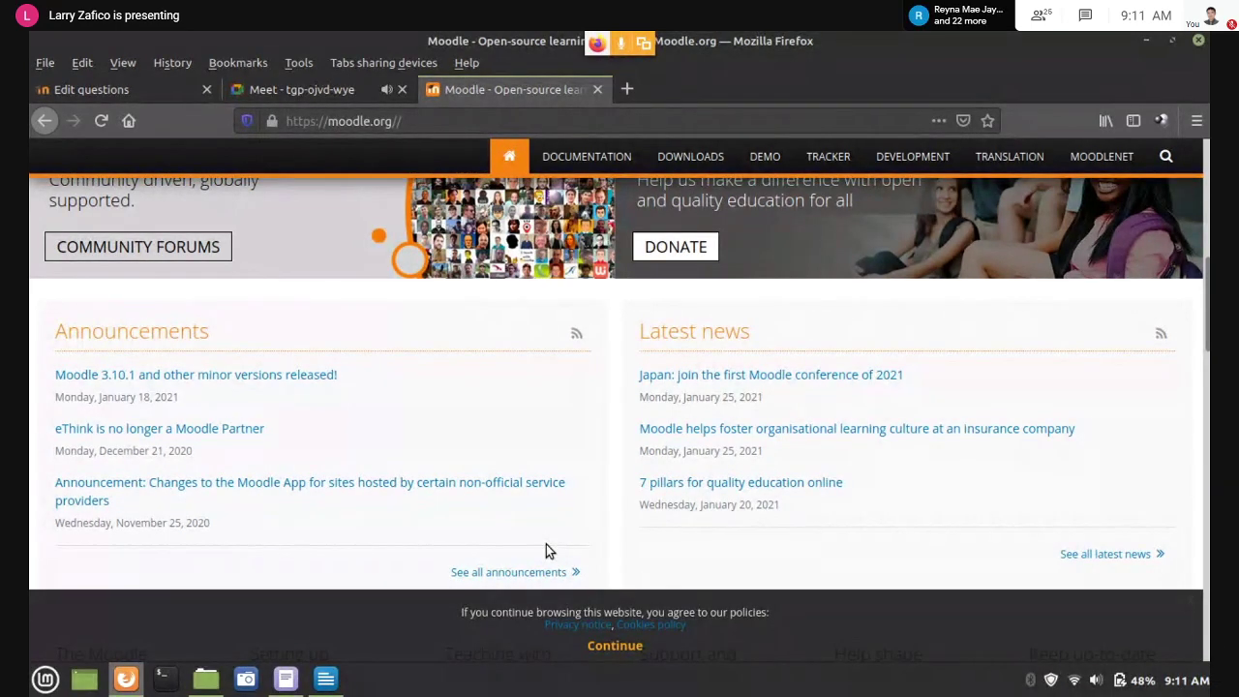
scroll(546, 550, up, 4)
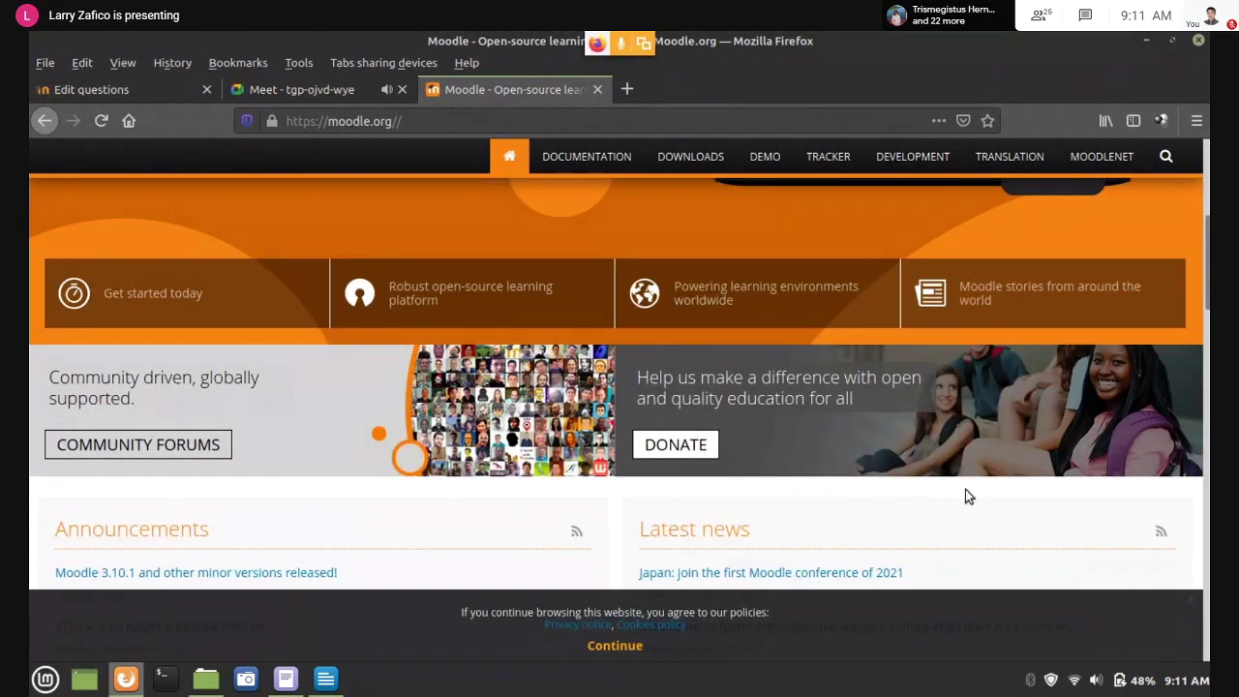
scroll(965, 488, up, 2)
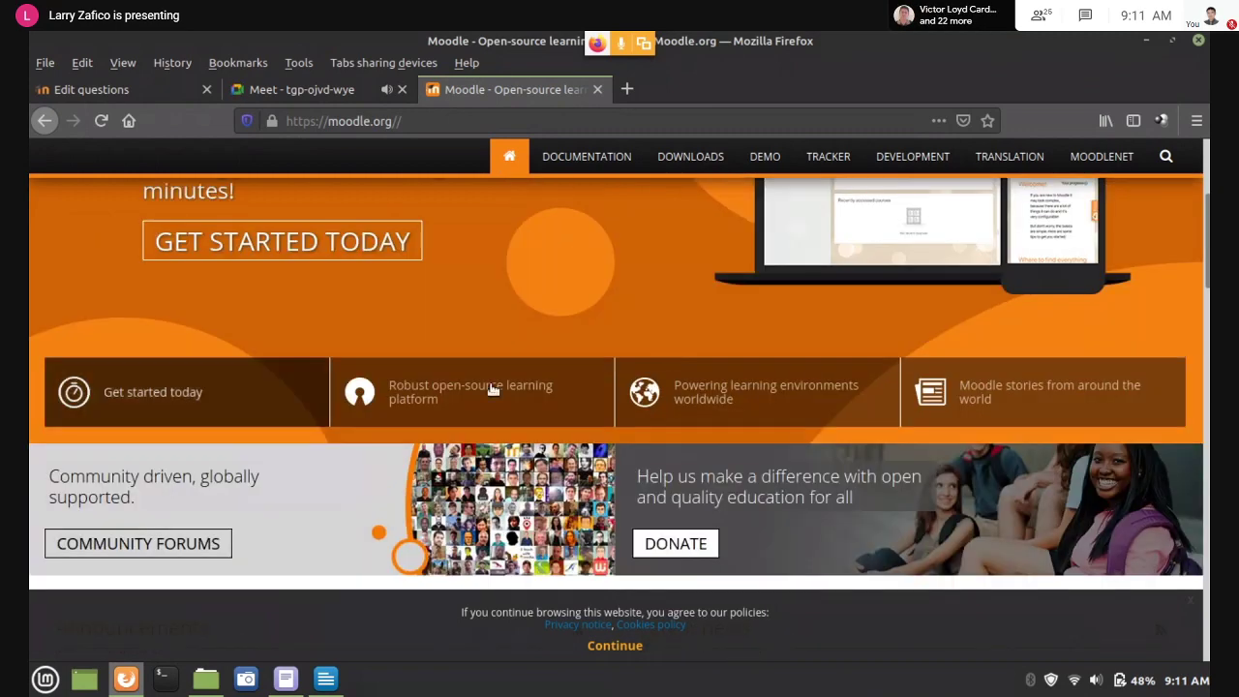
scroll(1028, 475, up, 3)
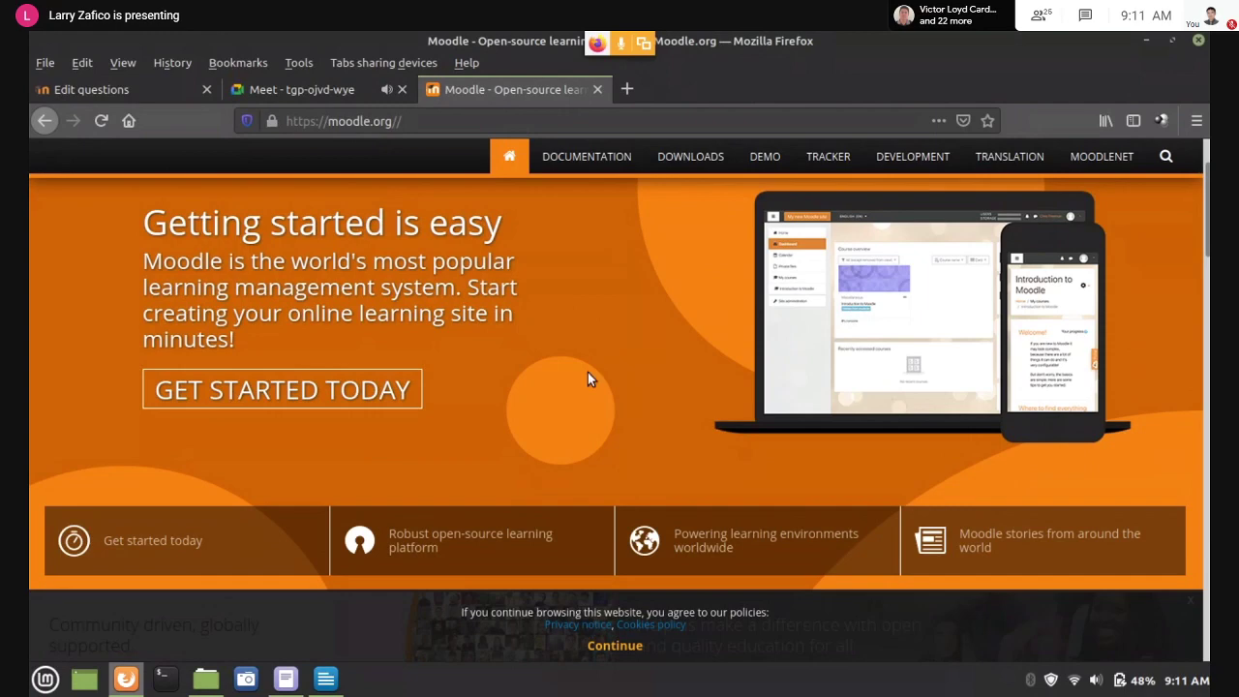
scroll(577, 374, up, 1)
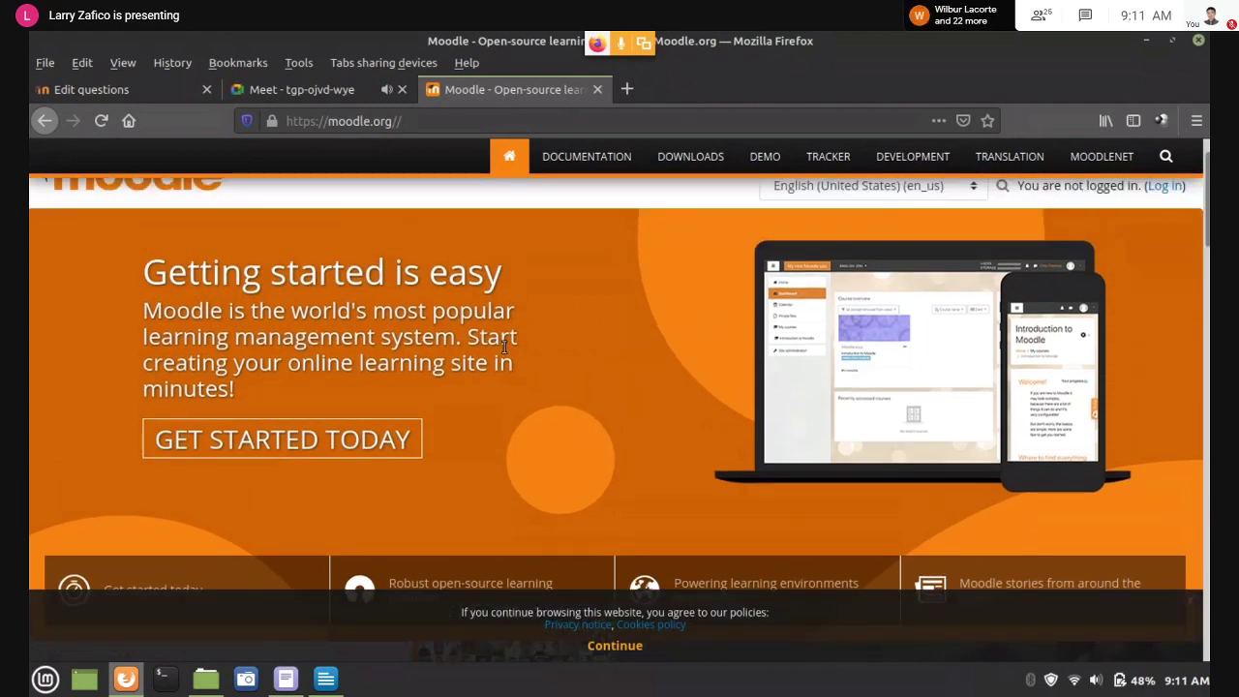
scroll(504, 347, up, 1)
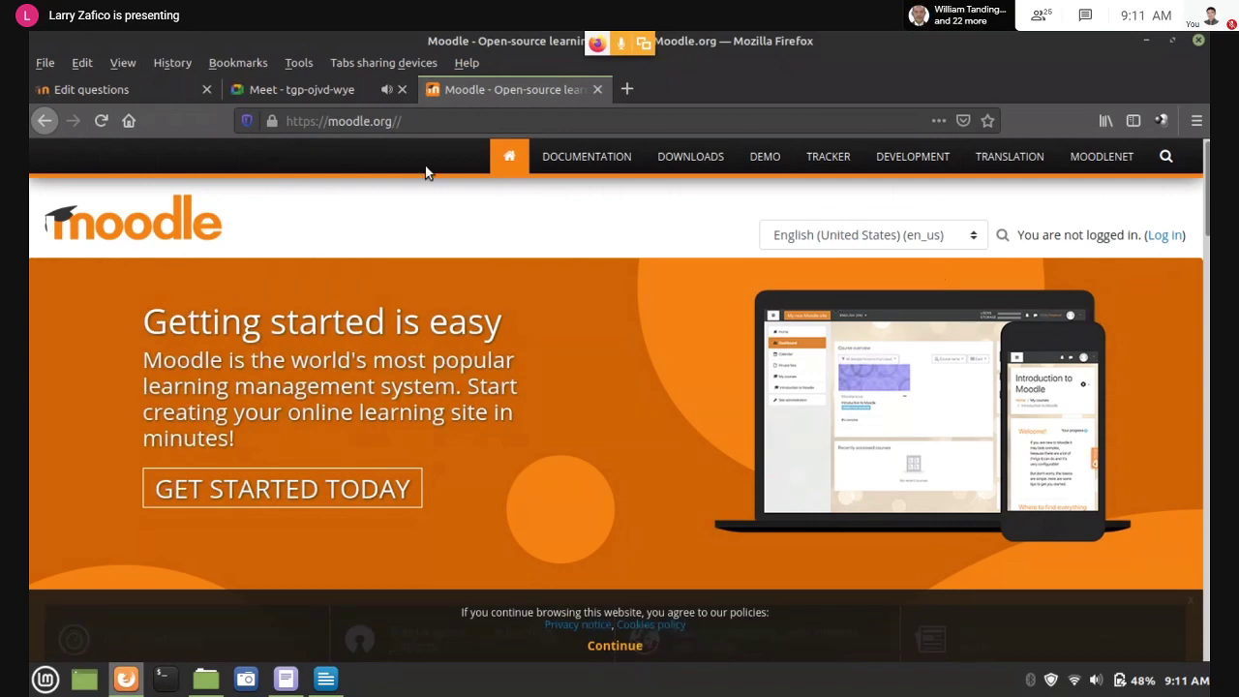
Step: Search moodle.org for 'cloze' and open the Embedded Answers (Cloze) documentation result
click(1167, 159)
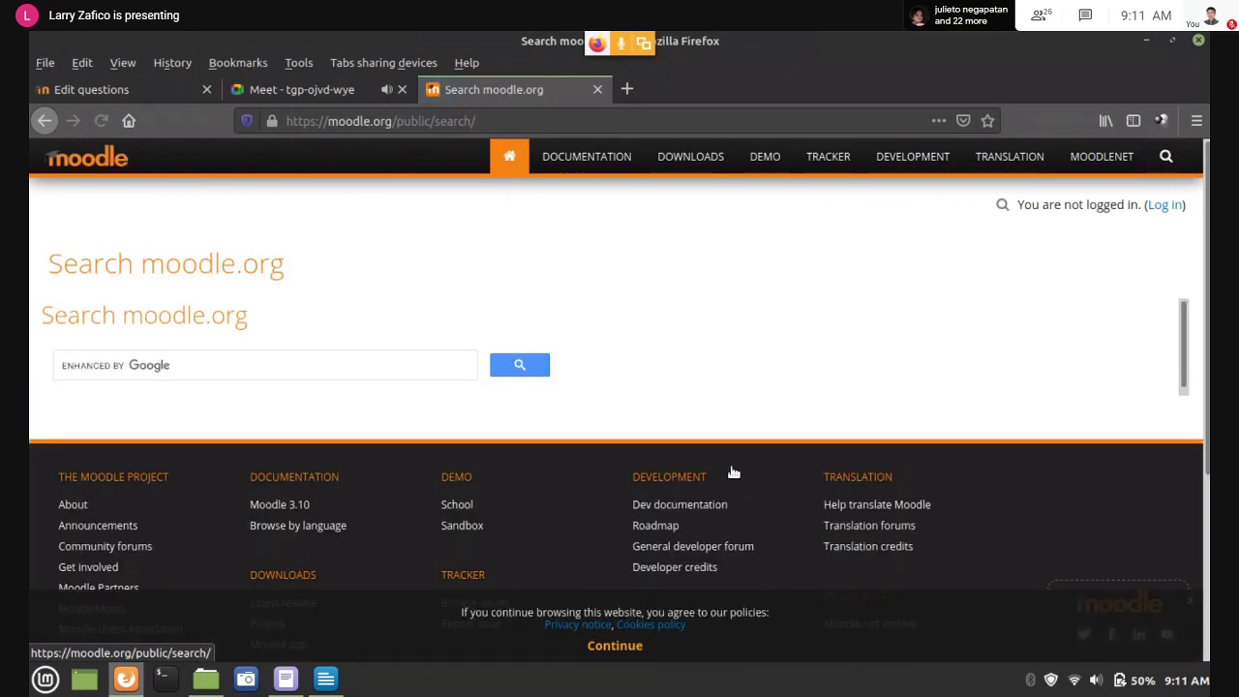
click(224, 364)
text(colz)
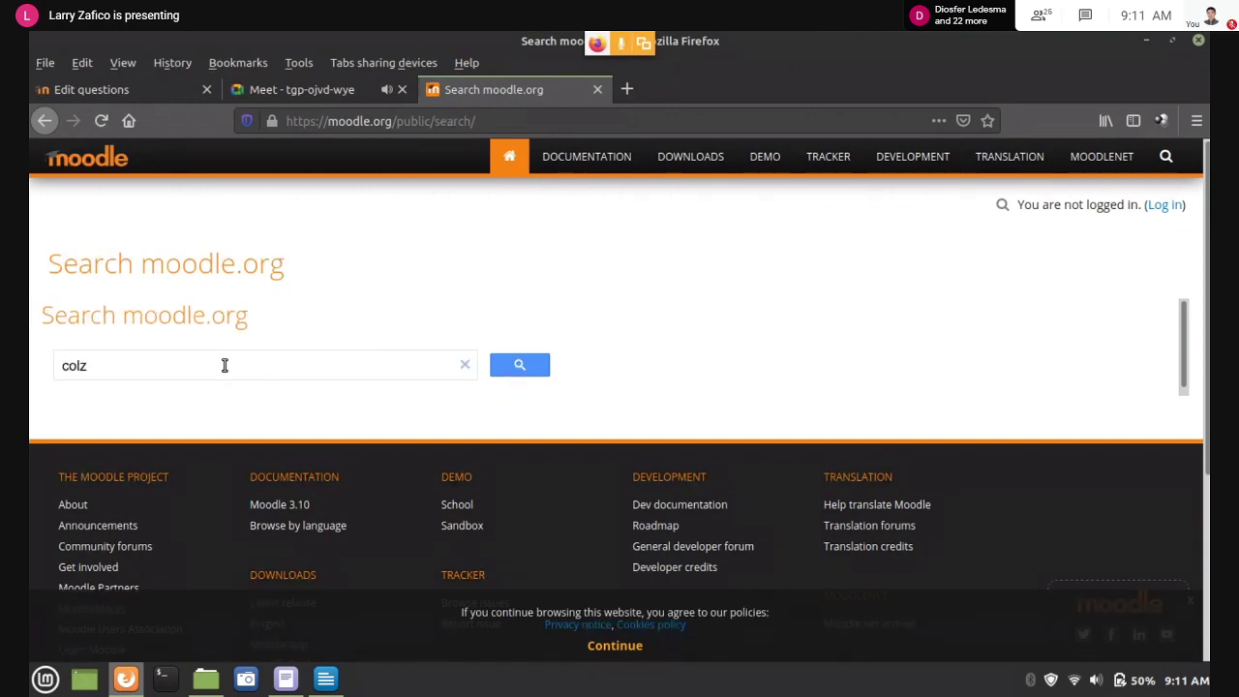
key(BackSpace)
key(BackSpace)
key(BackSpace)
text(loze)
key(Return)
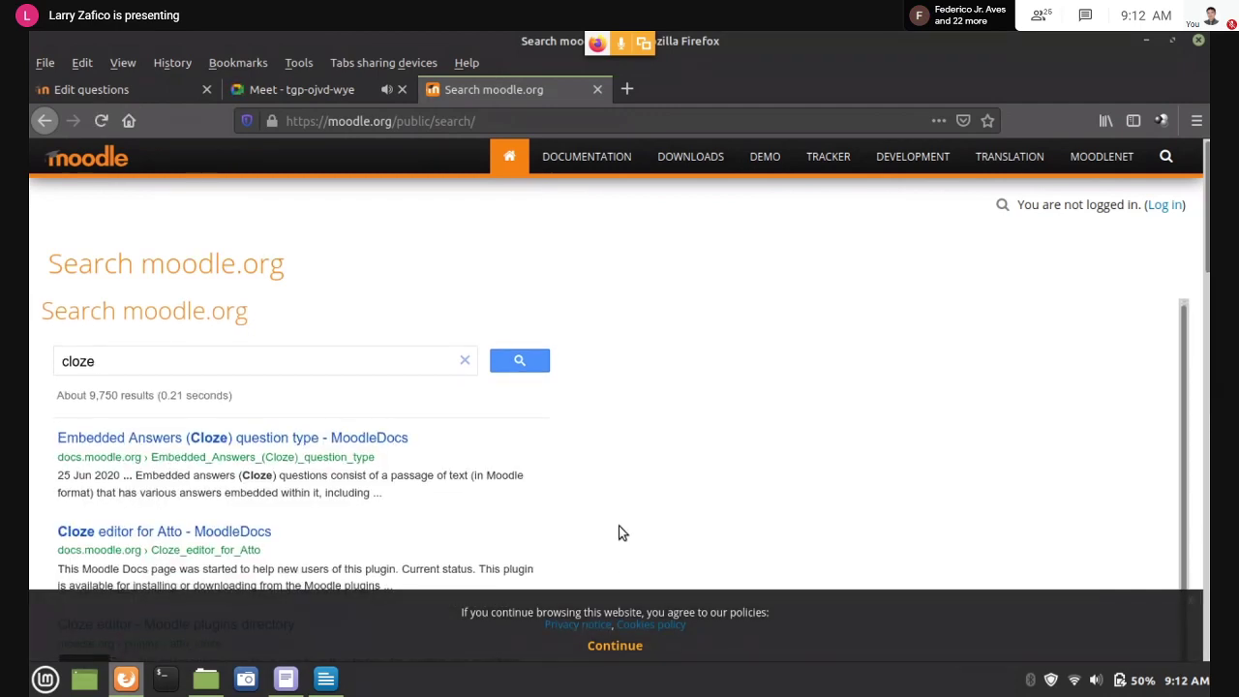
click(307, 438)
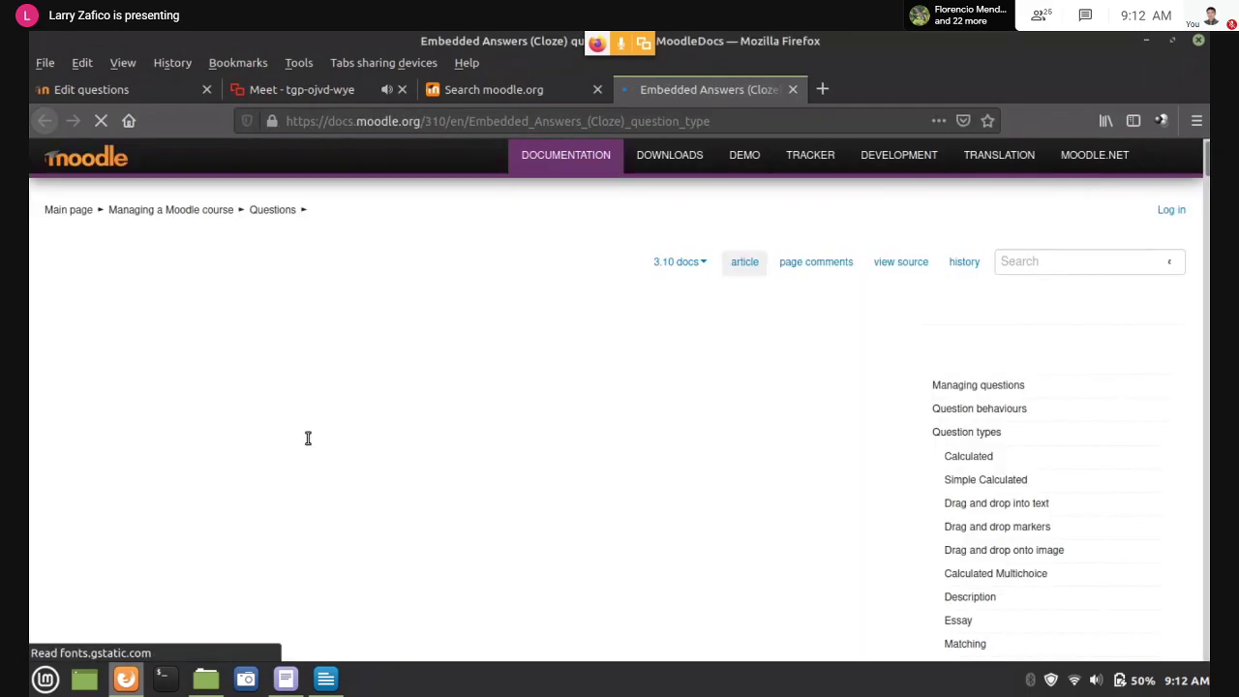
Step: Read through the Cloze syntax down to Example 2's MULTICHOICE, SHORTANSWER and NUMERICAL codes, then return to Writer
scroll(694, 445, down, 10)
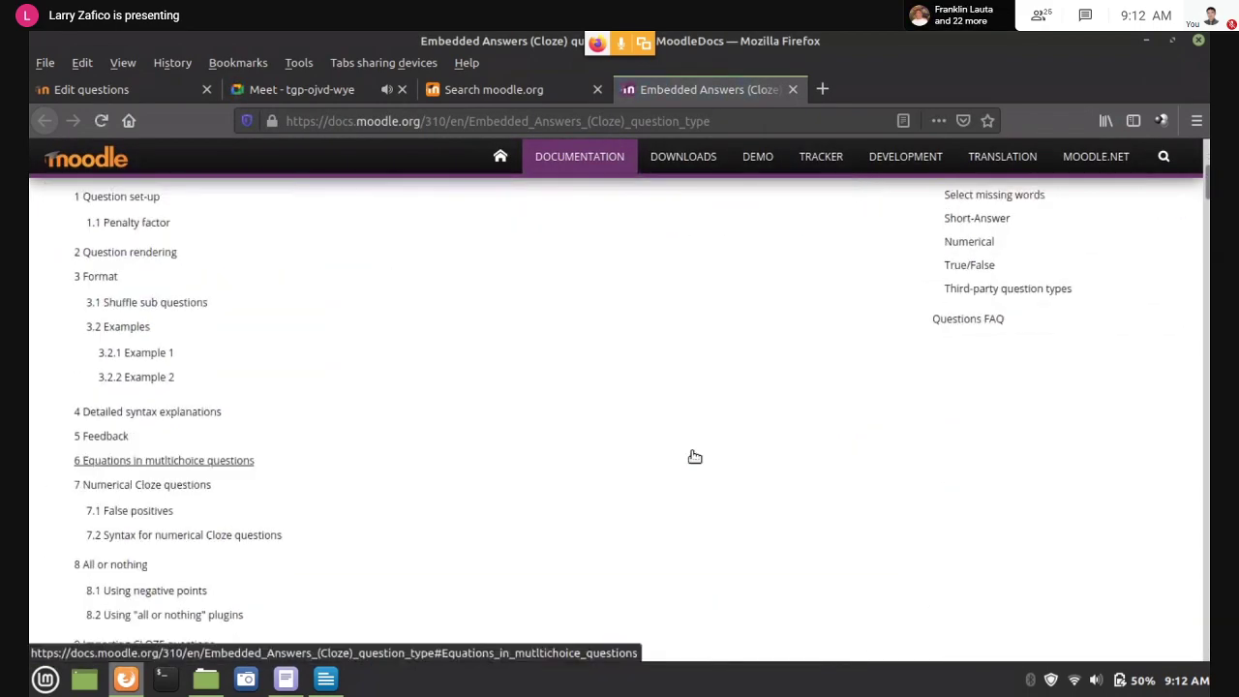
scroll(694, 456, down, 10)
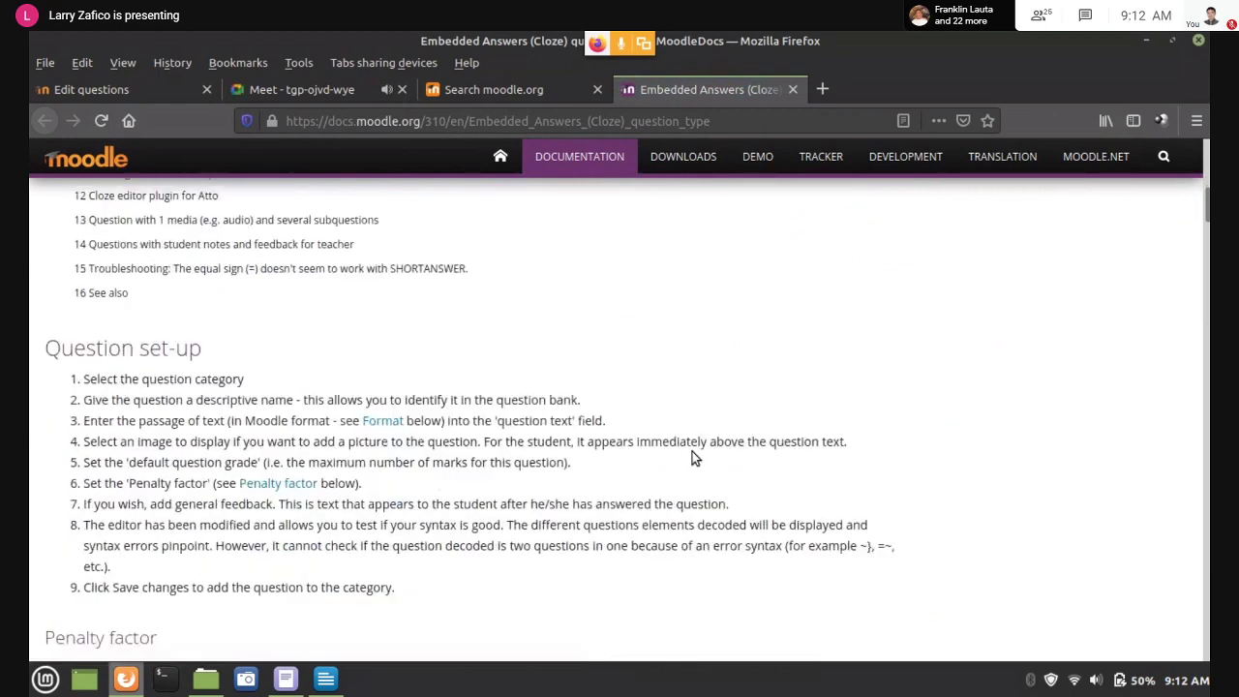
scroll(694, 457, up, 1)
scroll(692, 454, down, 9)
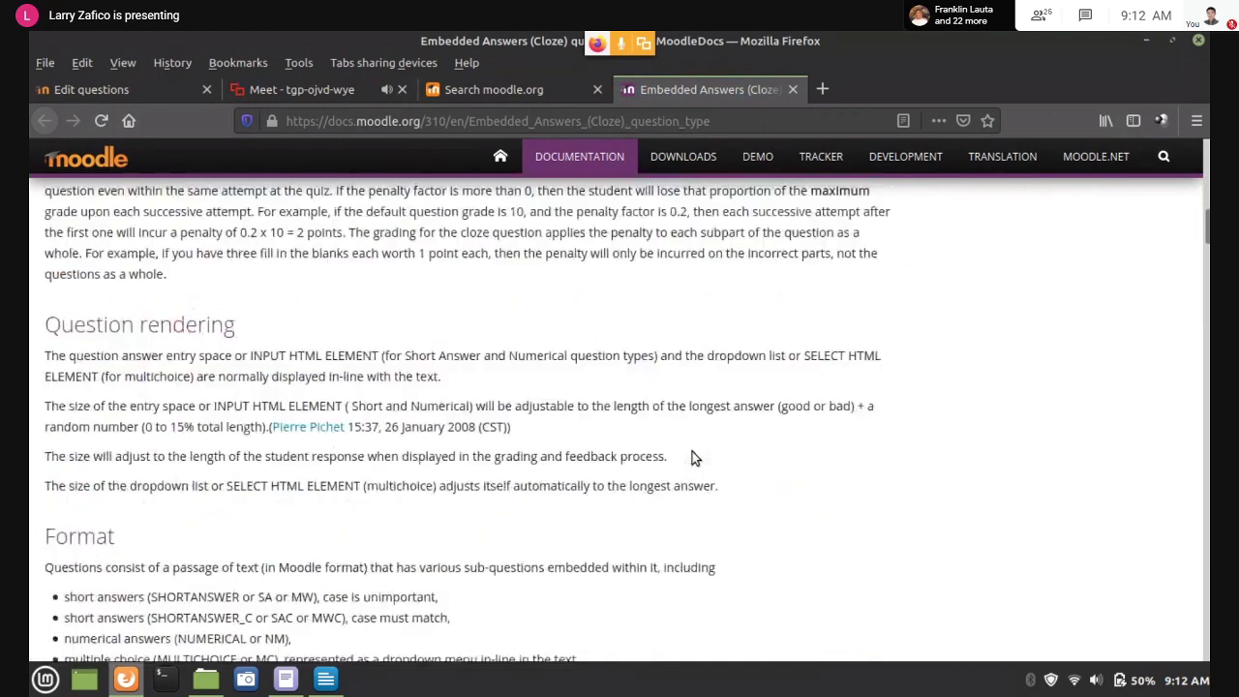
scroll(692, 455, down, 1)
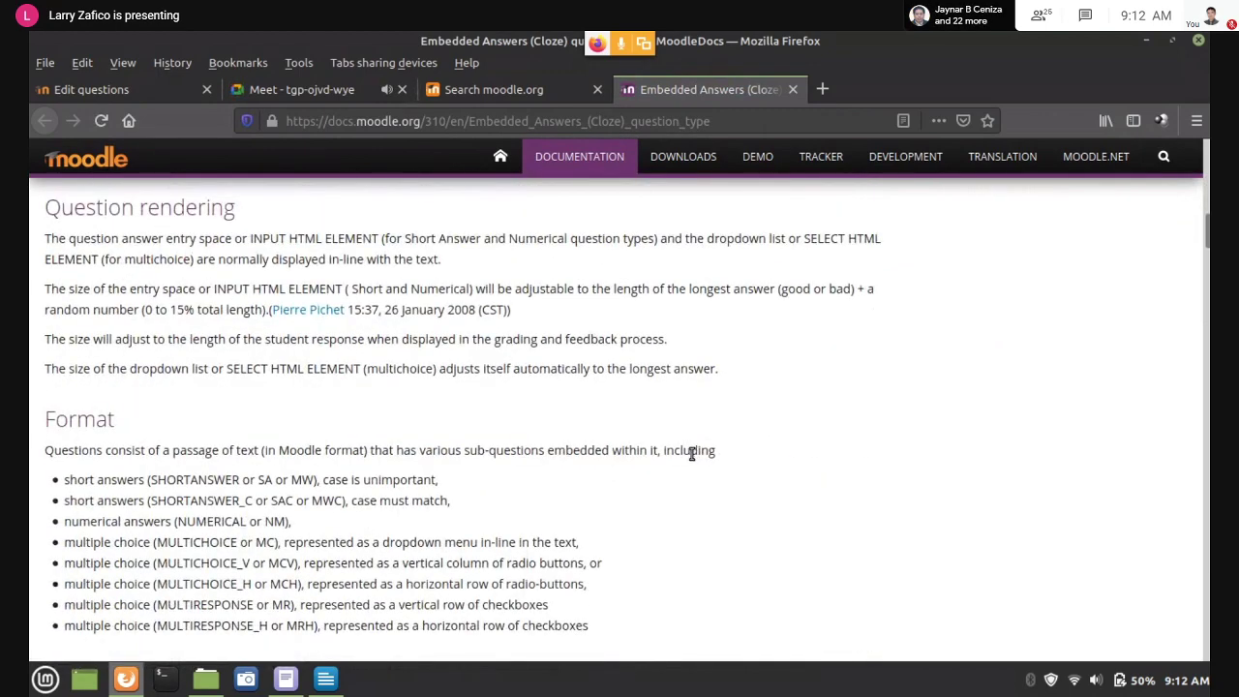
scroll(687, 469, down, 3)
scroll(685, 471, down, 4)
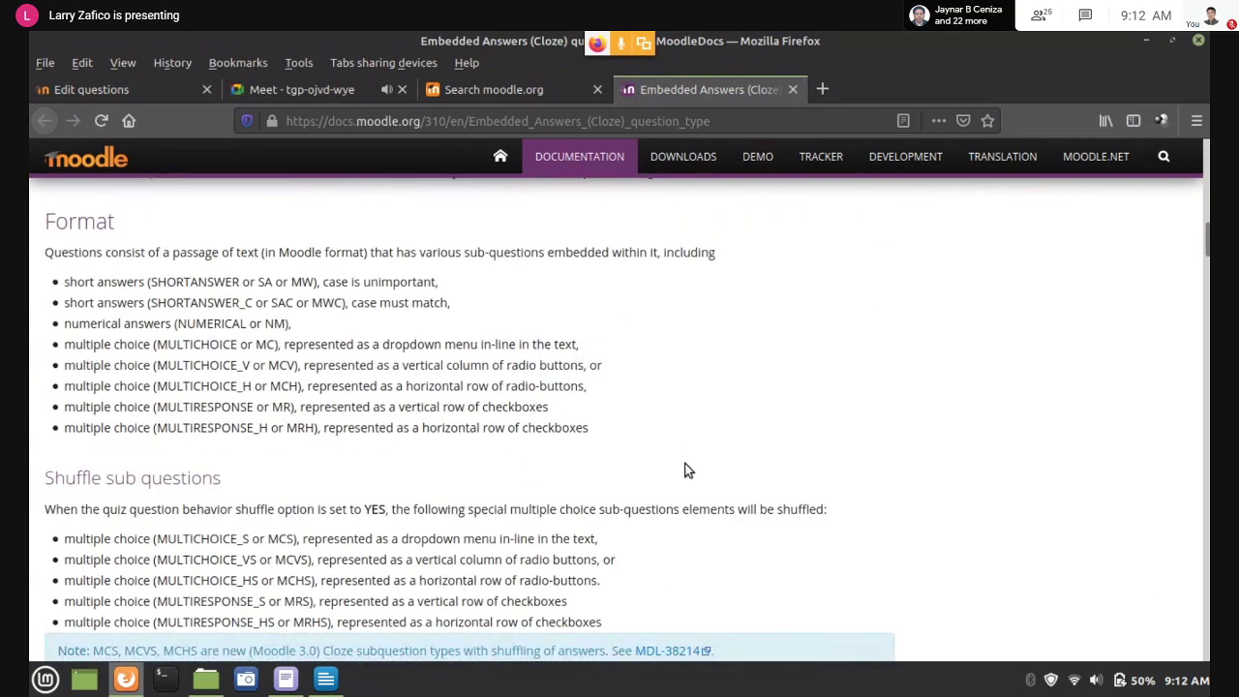
scroll(684, 471, down, 2)
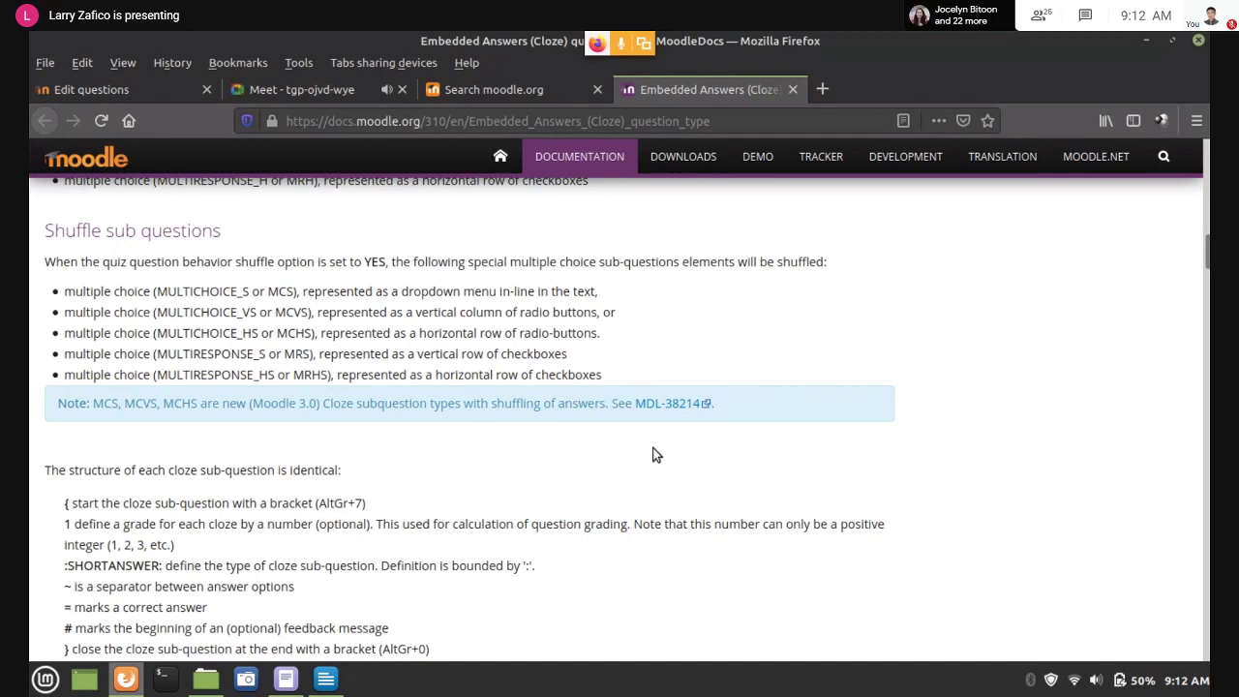
scroll(650, 455, down, 2)
scroll(651, 479, down, 10)
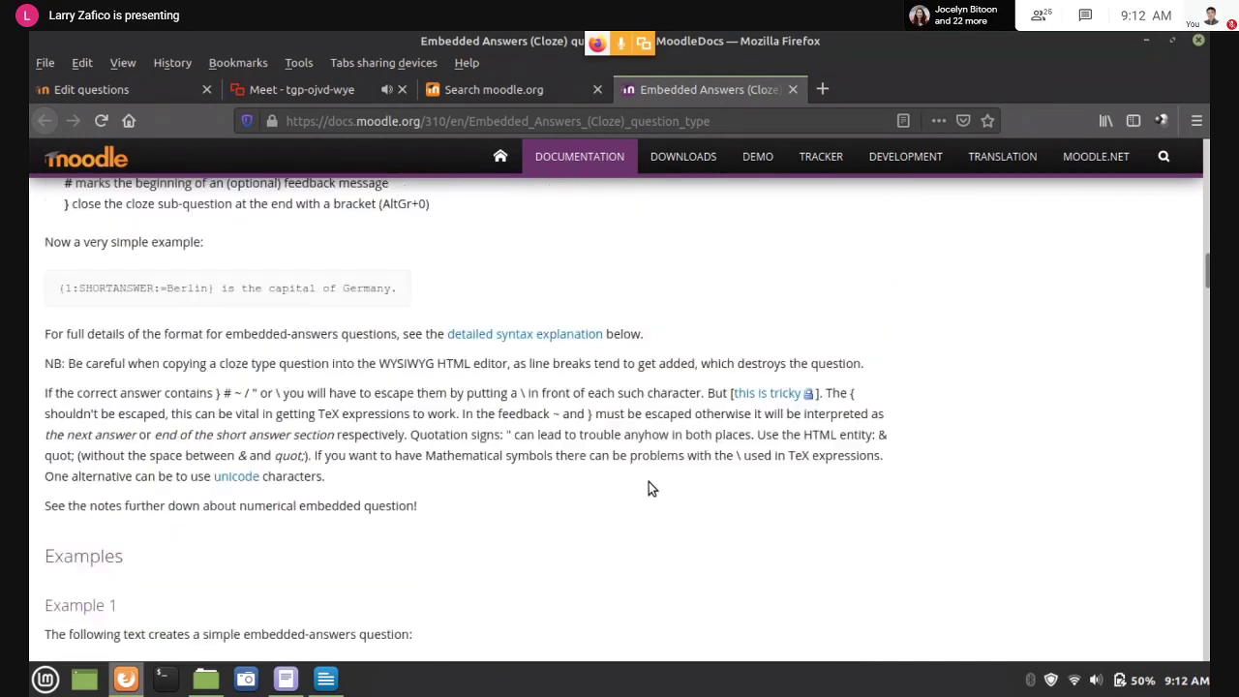
scroll(649, 481, down, 2)
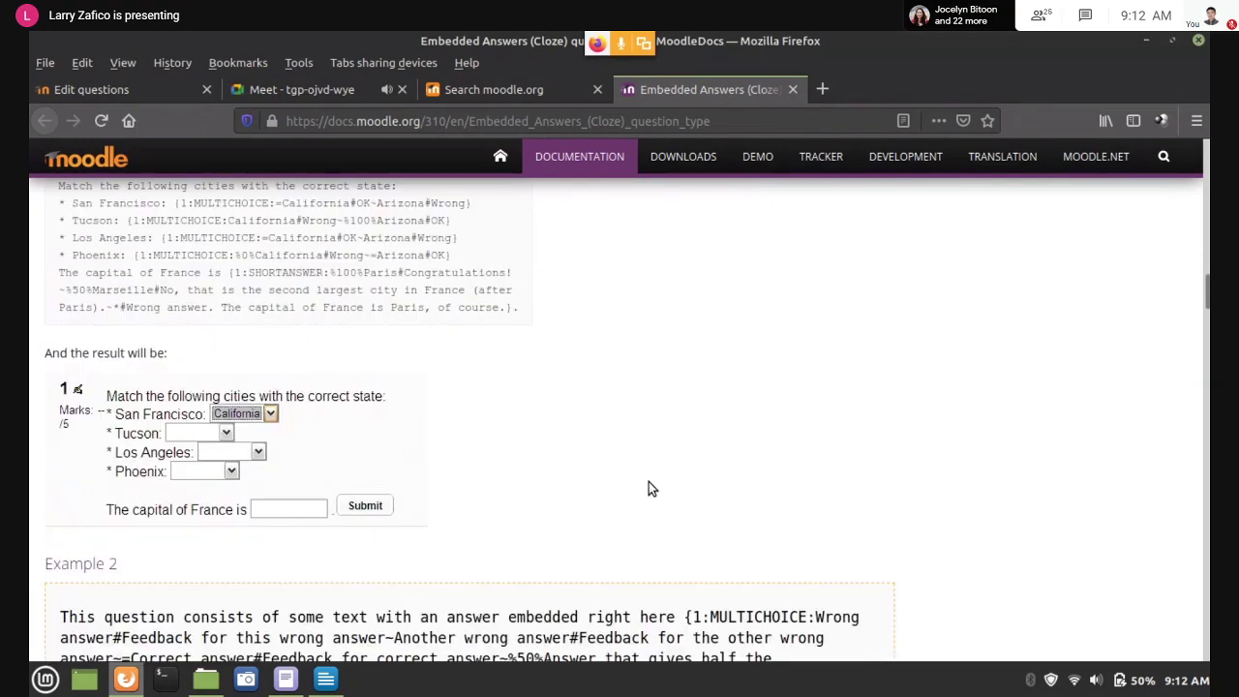
scroll(648, 481, up, 3)
scroll(644, 481, down, 10)
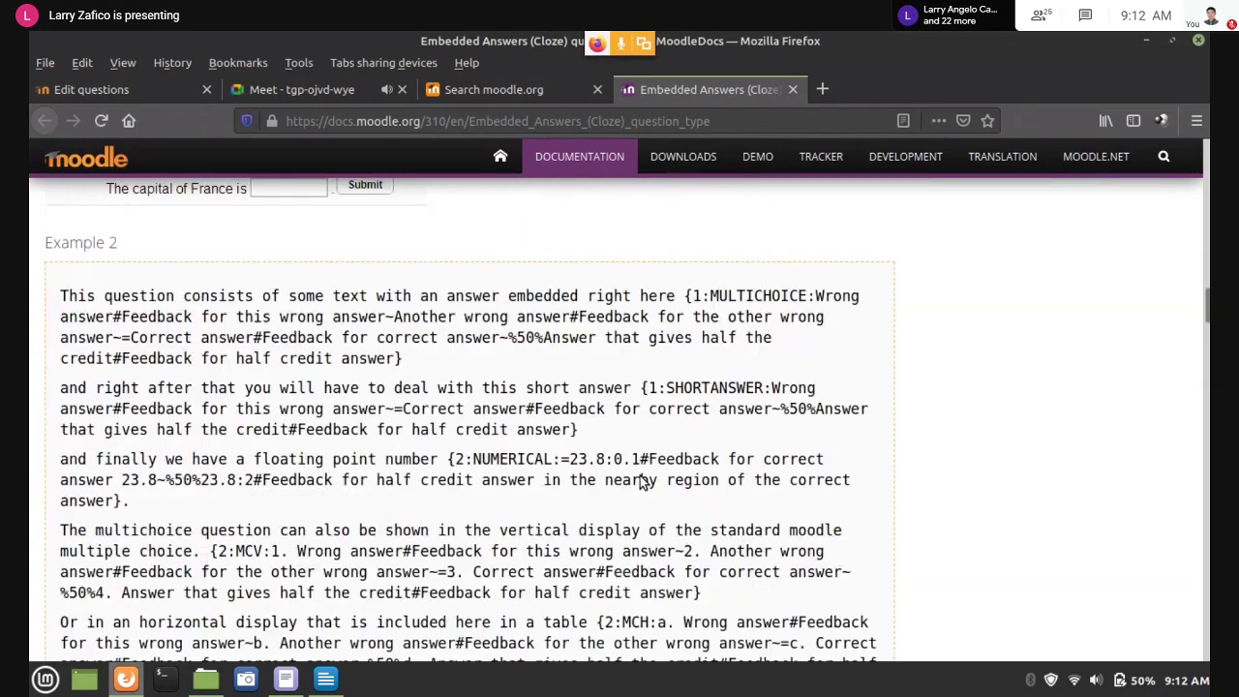
scroll(643, 481, down, 3)
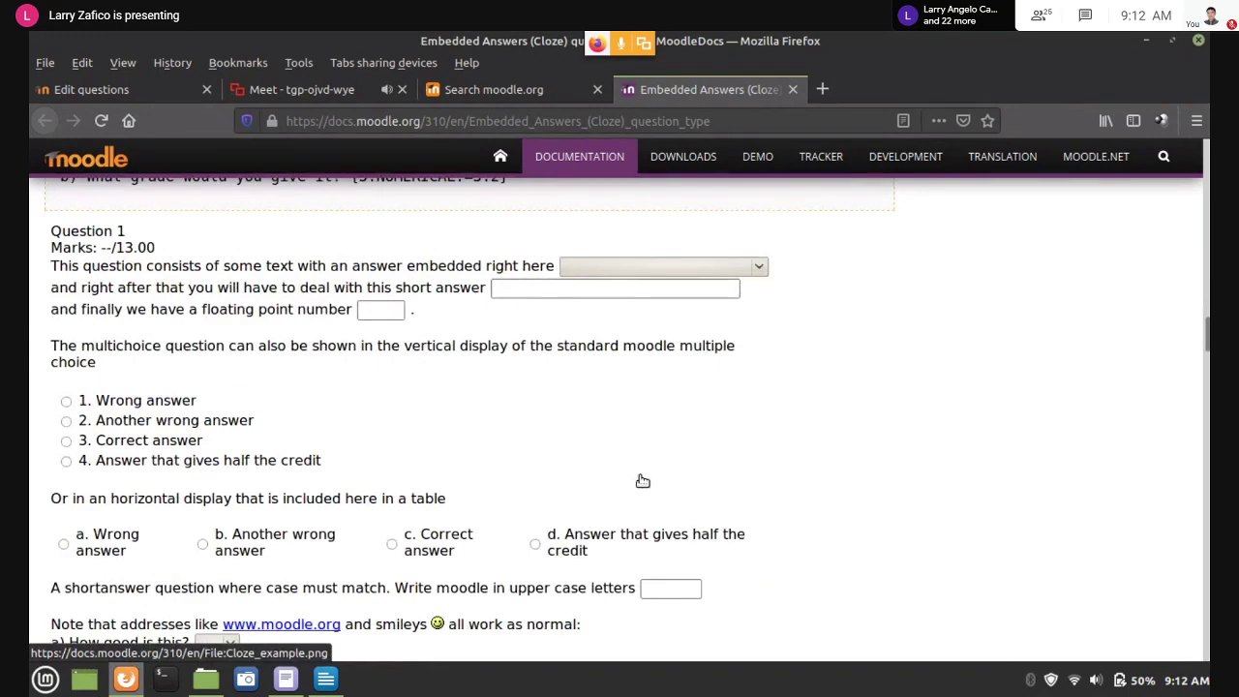
scroll(642, 481, up, 12)
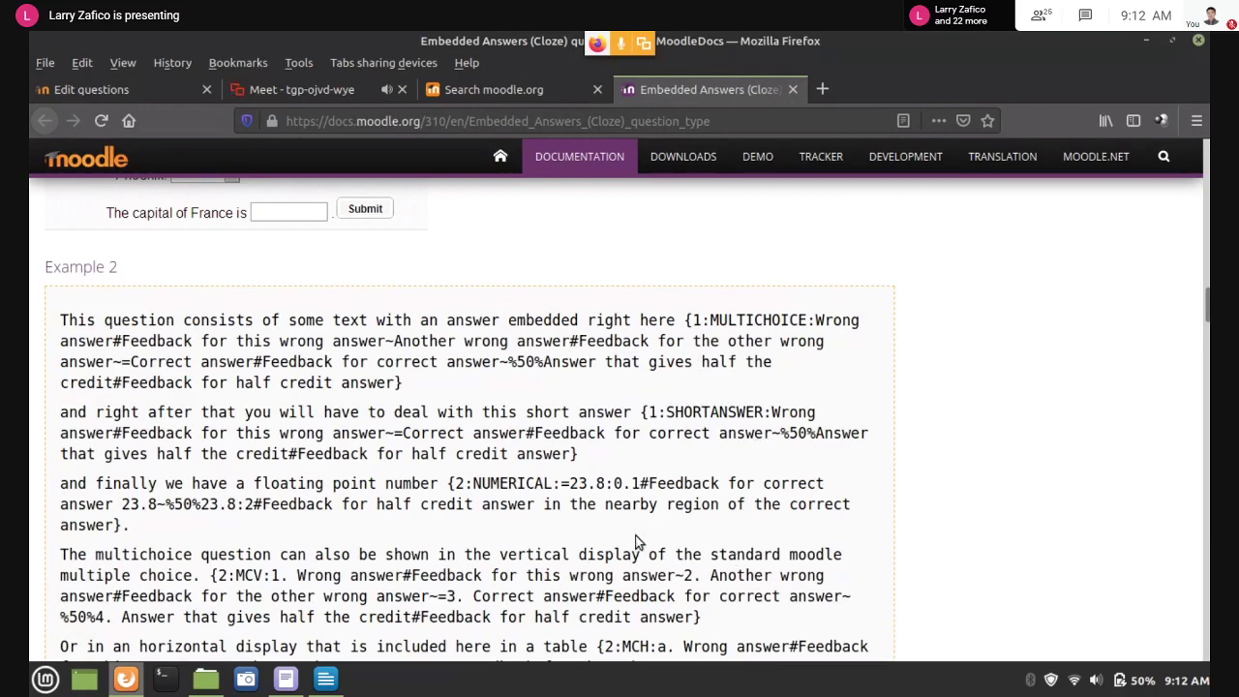
scroll(636, 542, up, 5)
scroll(636, 541, down, 3)
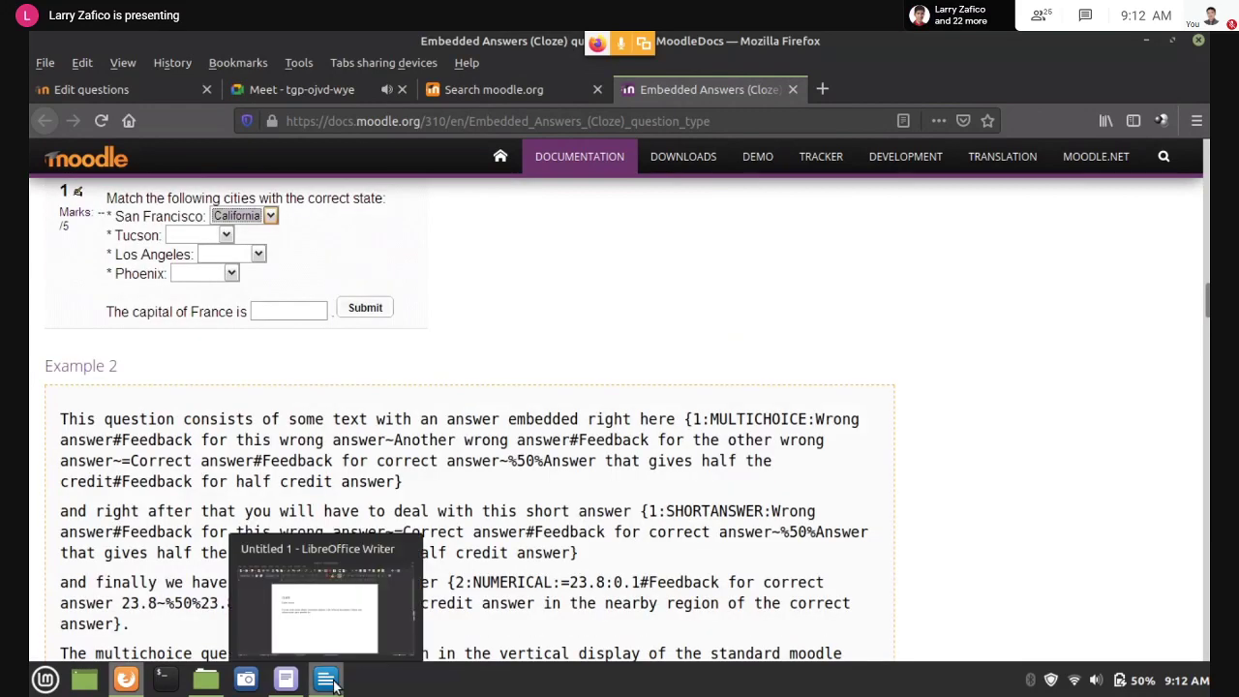
click(329, 683)
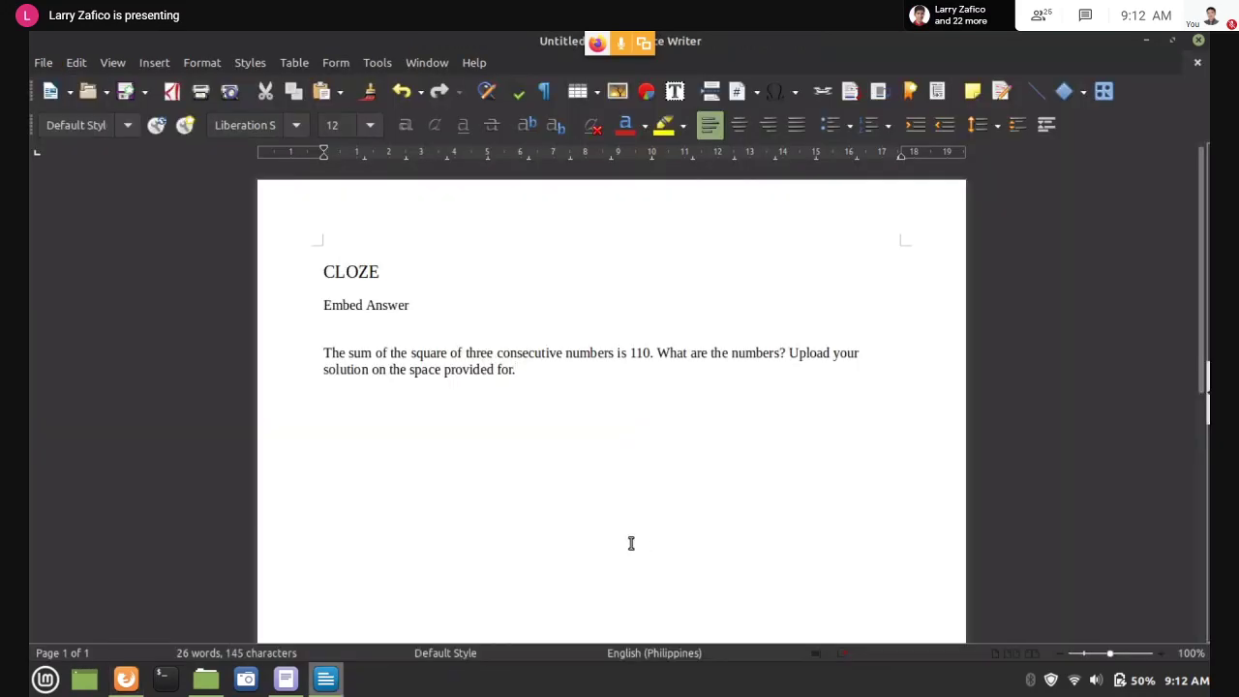
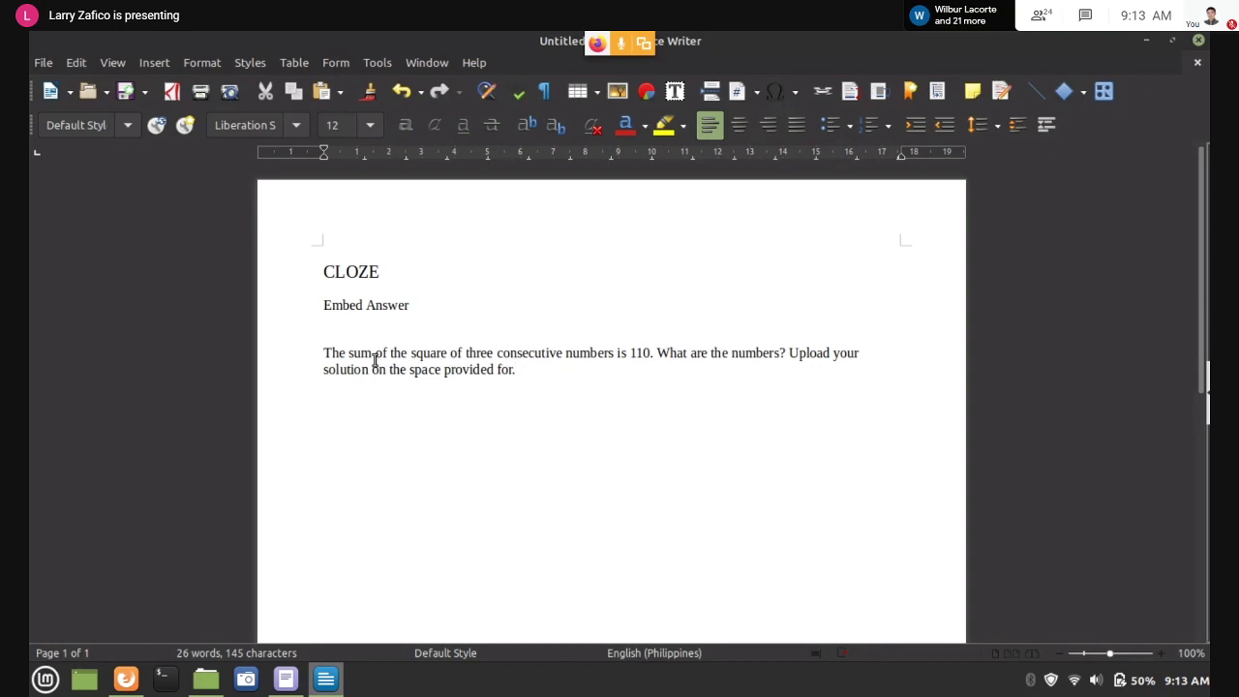
Step: Review the saved question notes, then start a new question from the Moodle question bank
click(284, 679)
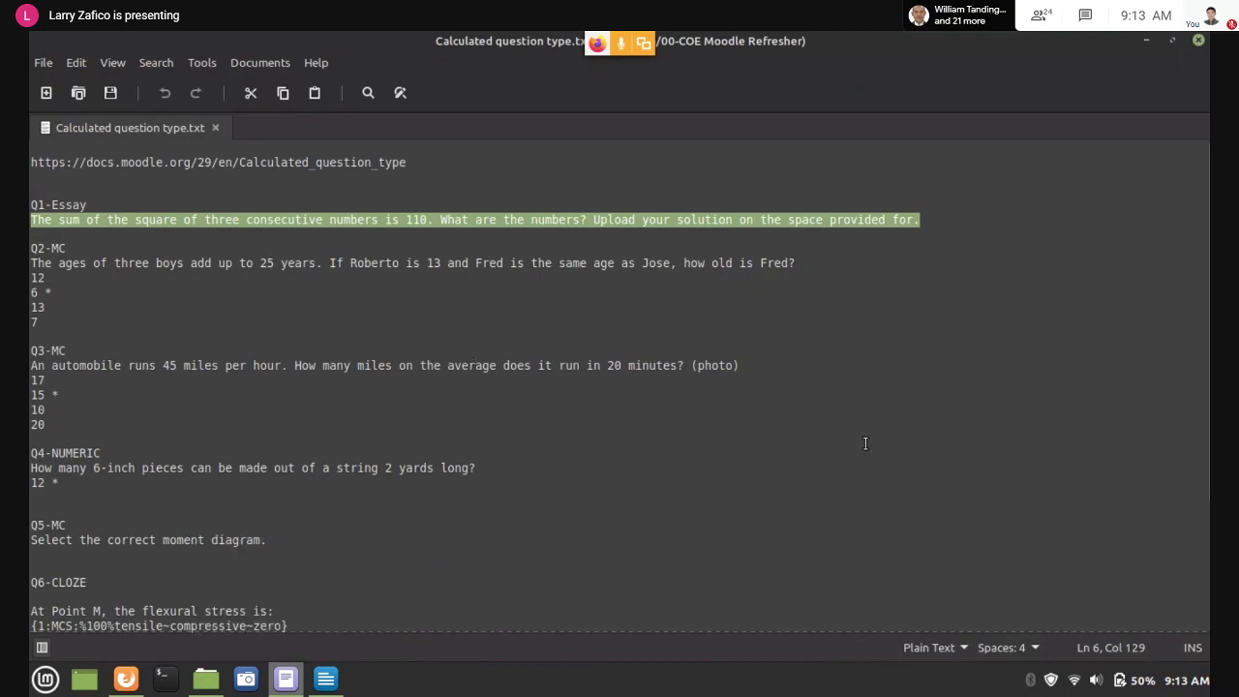
click(126, 680)
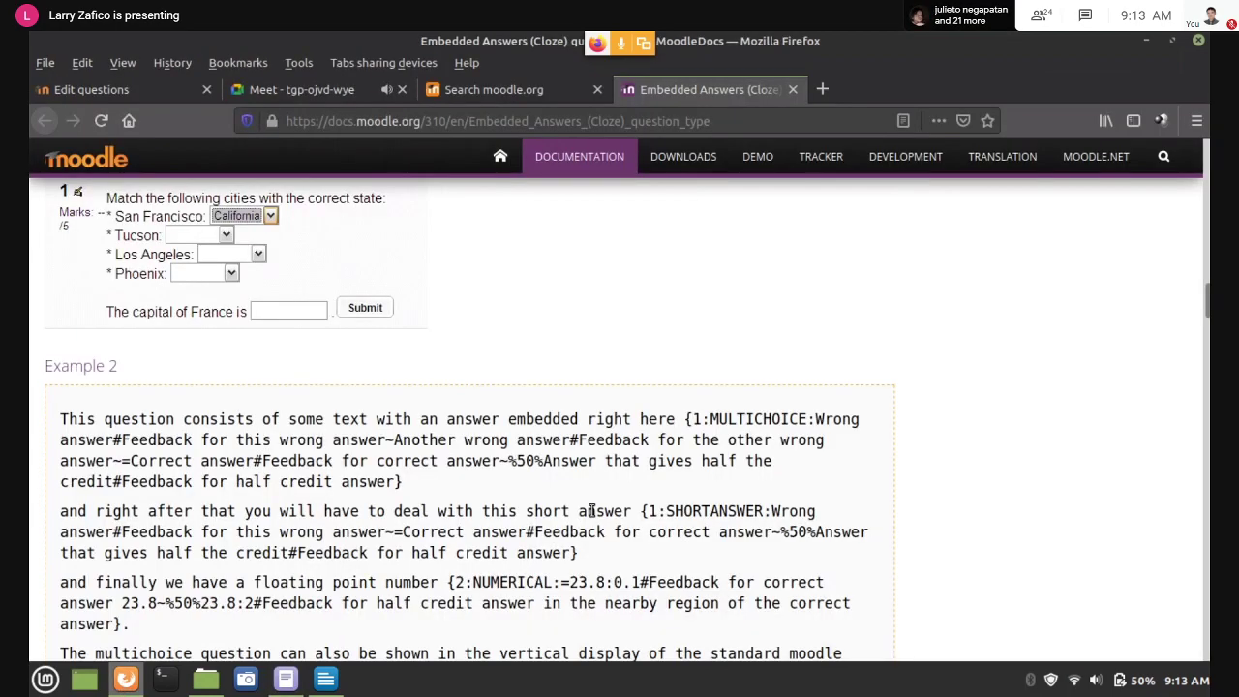
click(157, 92)
click(193, 310)
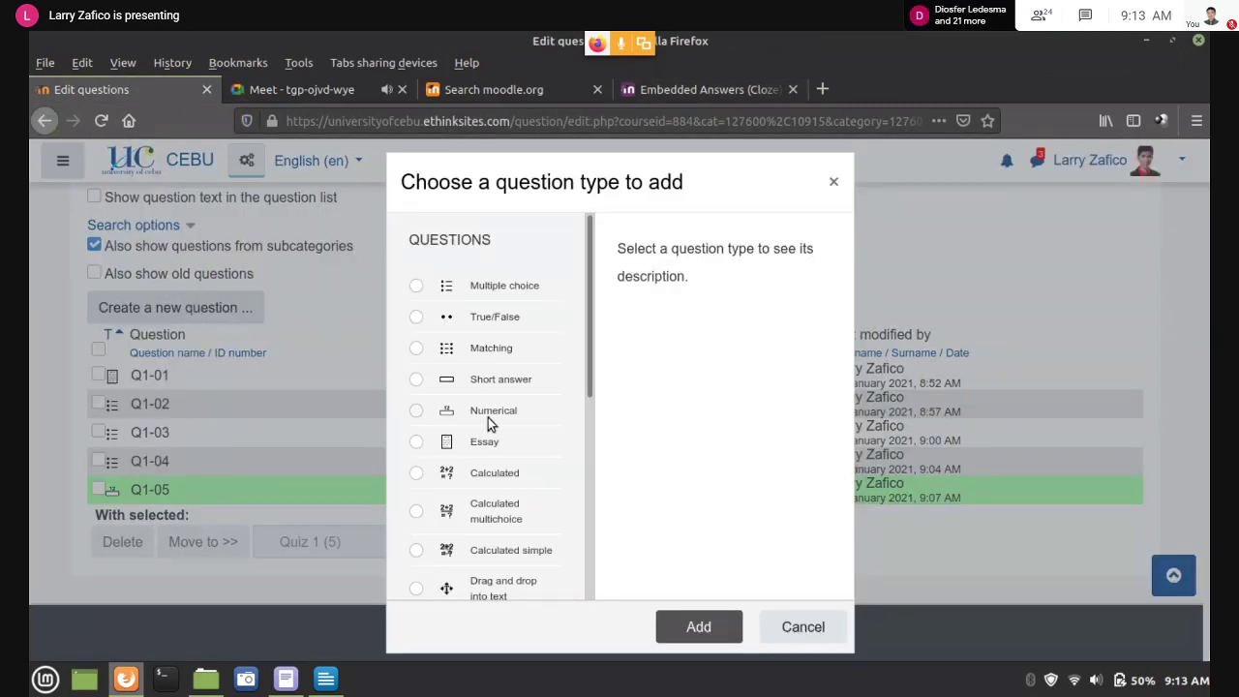
Step: Choose Embedded answers (Cloze) as the new question type and add it
scroll(523, 484, down, 7)
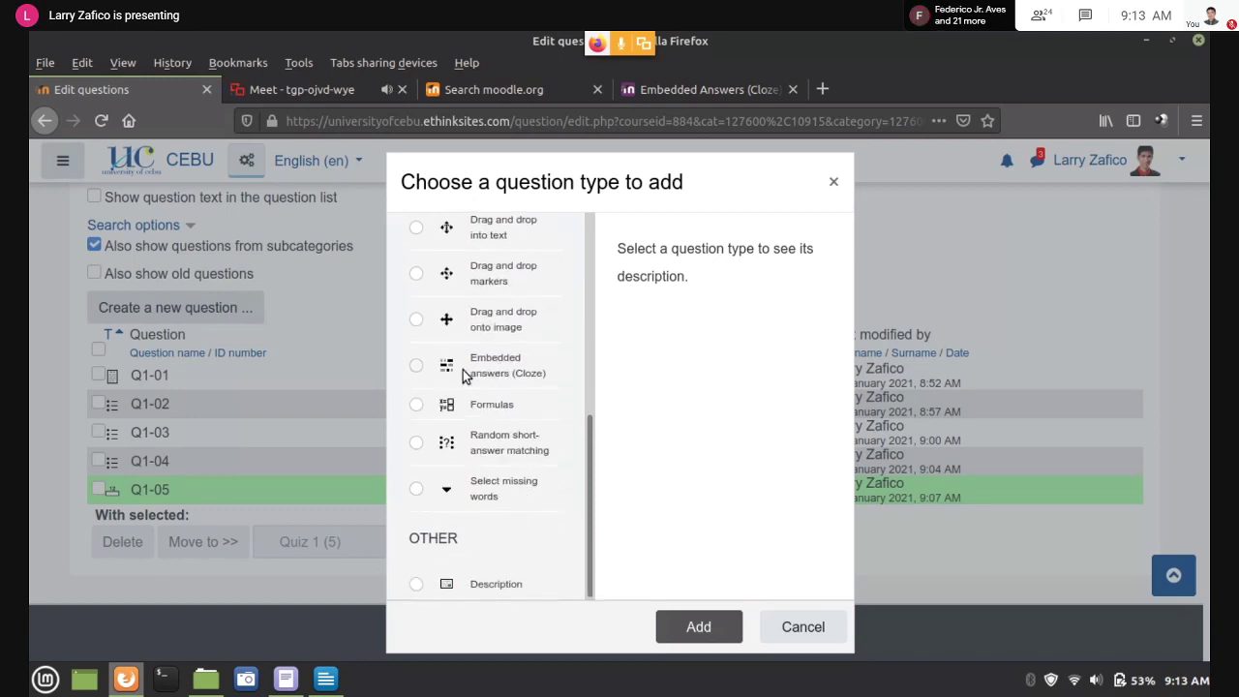
click(418, 366)
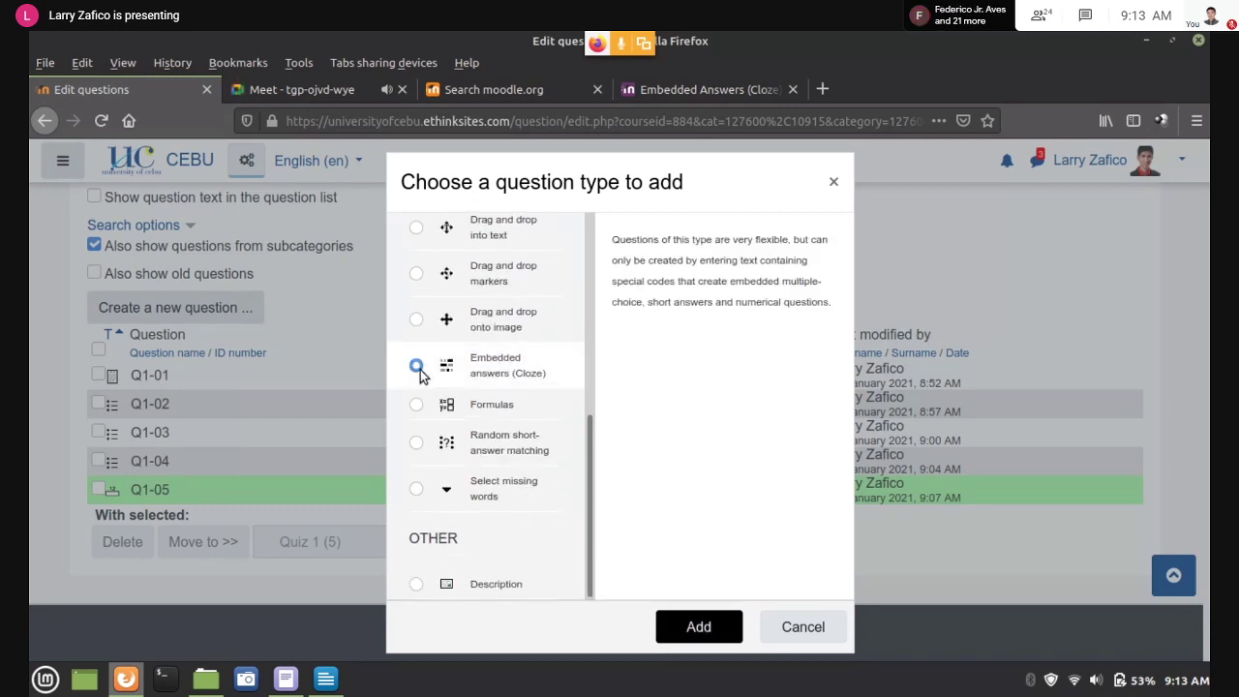
click(678, 626)
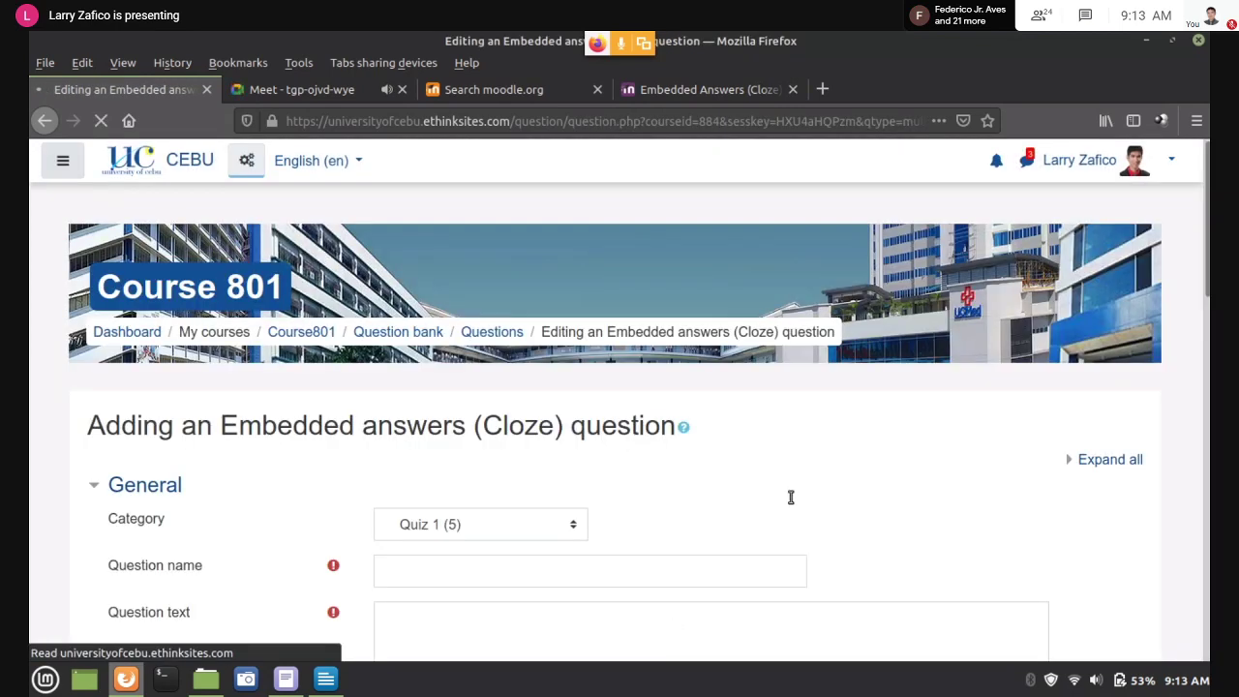
Step: Name the question Q1-06 and paste the problem statement into Question text
scroll(735, 509, down, 3)
click(476, 422)
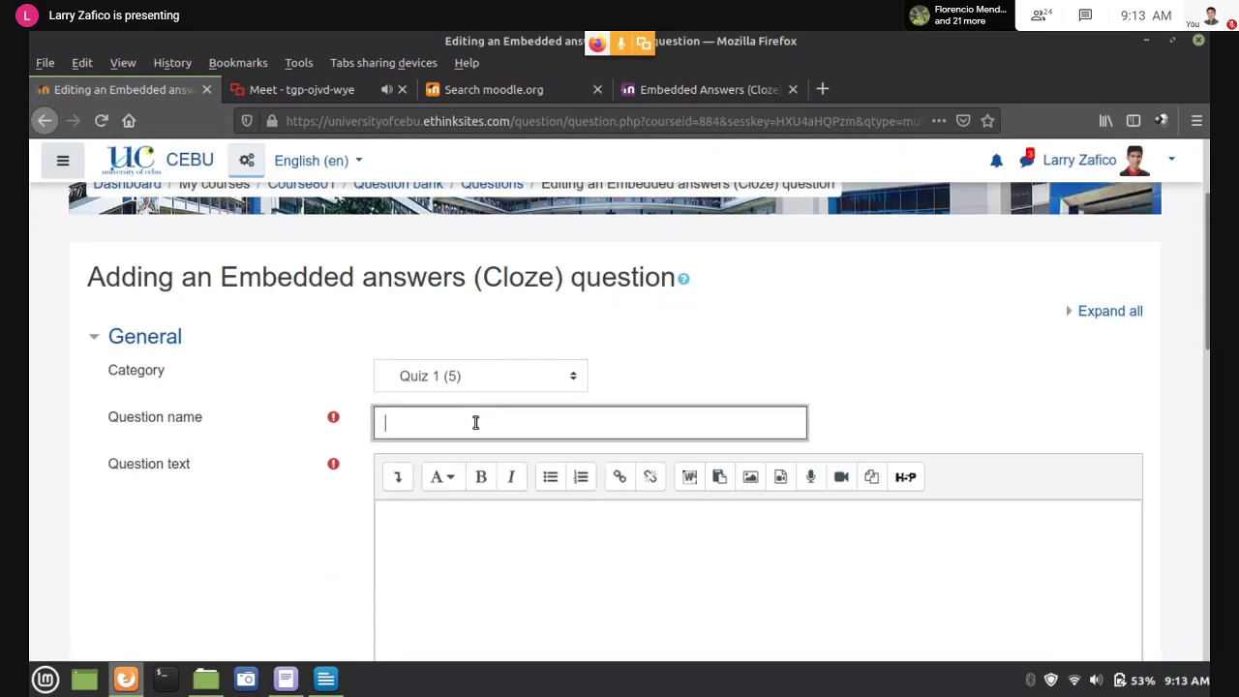
text(Q1-06)
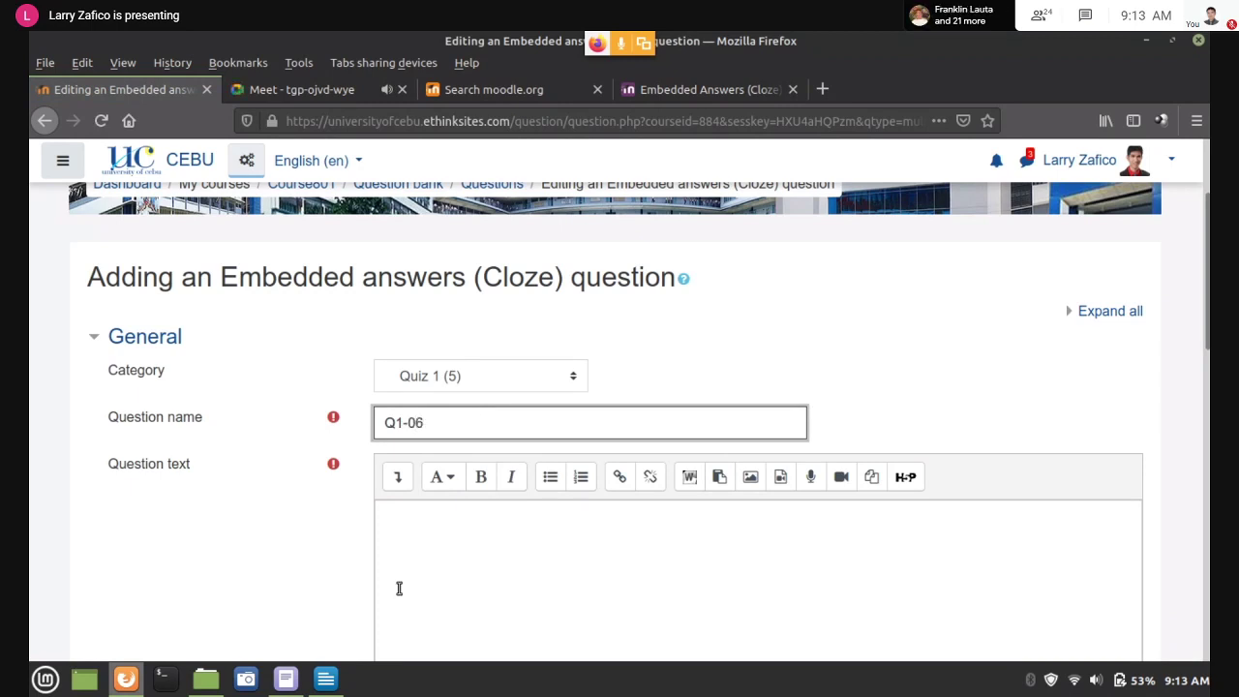
click(427, 550)
text(The sum of the square of three consecutive numbers is 110. What are the numbers? Upload your solution on the space provided for.)
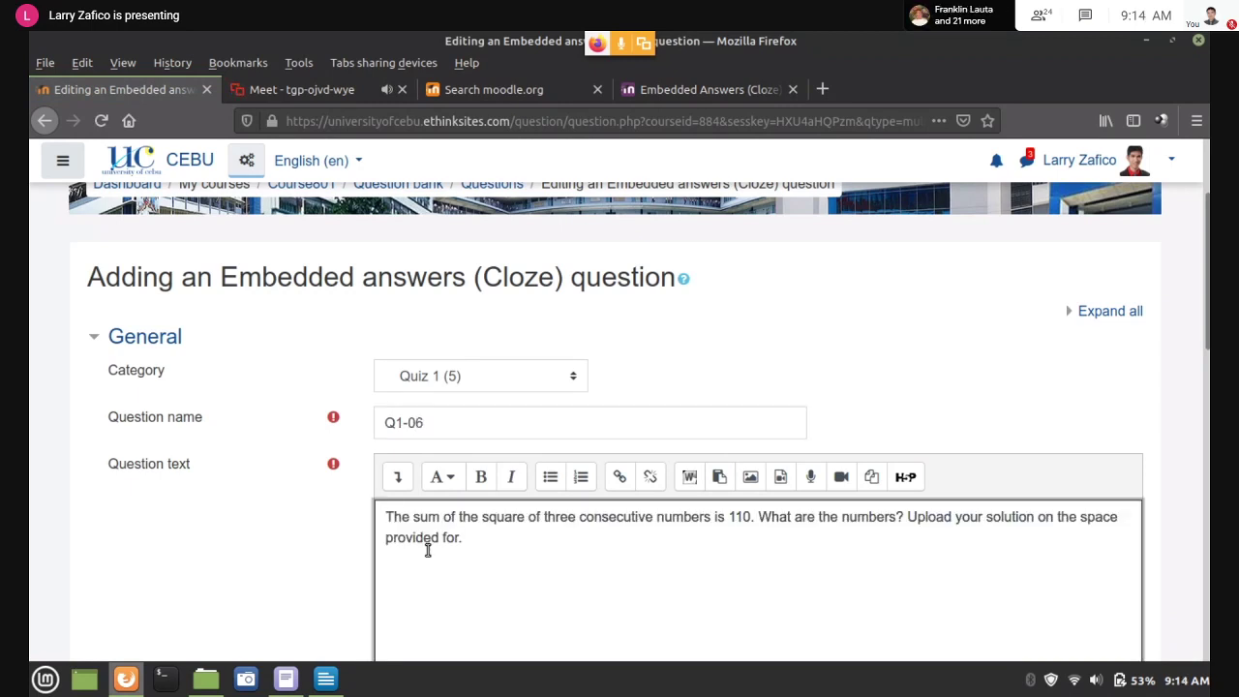
Step: Add the 1st Number, 2nd Number: and 3rd Number: lines below the problem text
scroll(750, 588, down, 2)
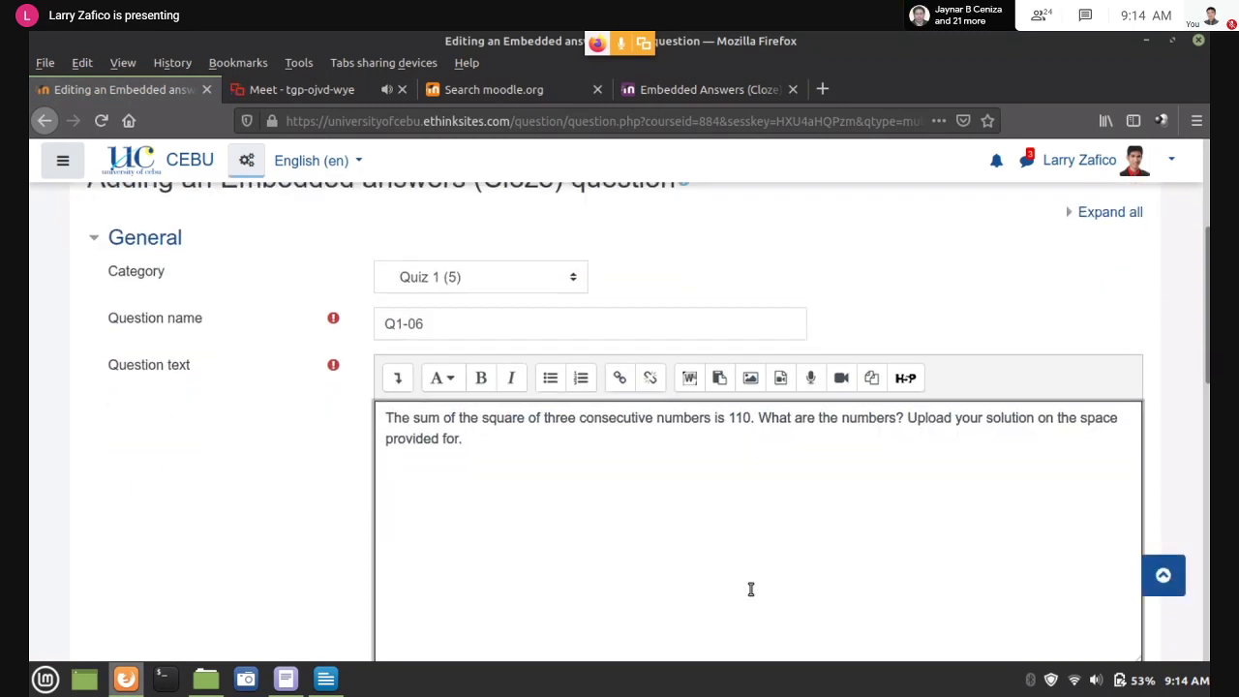
text(Fir)
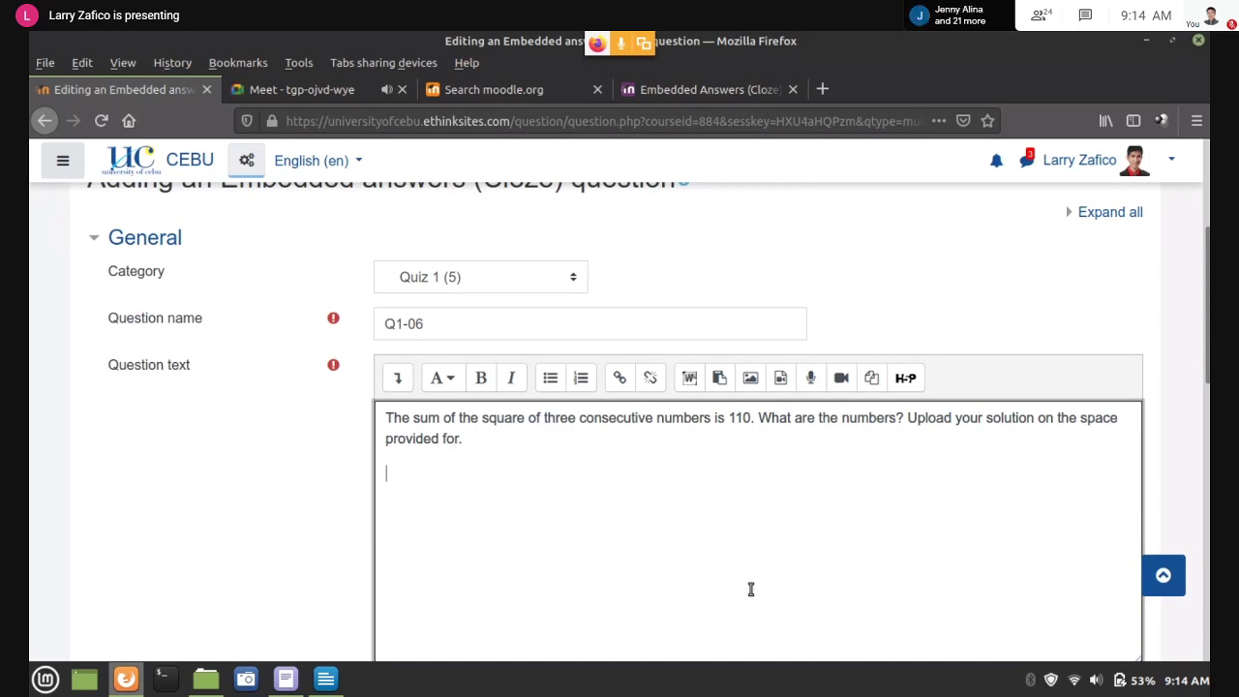
text( Number:)
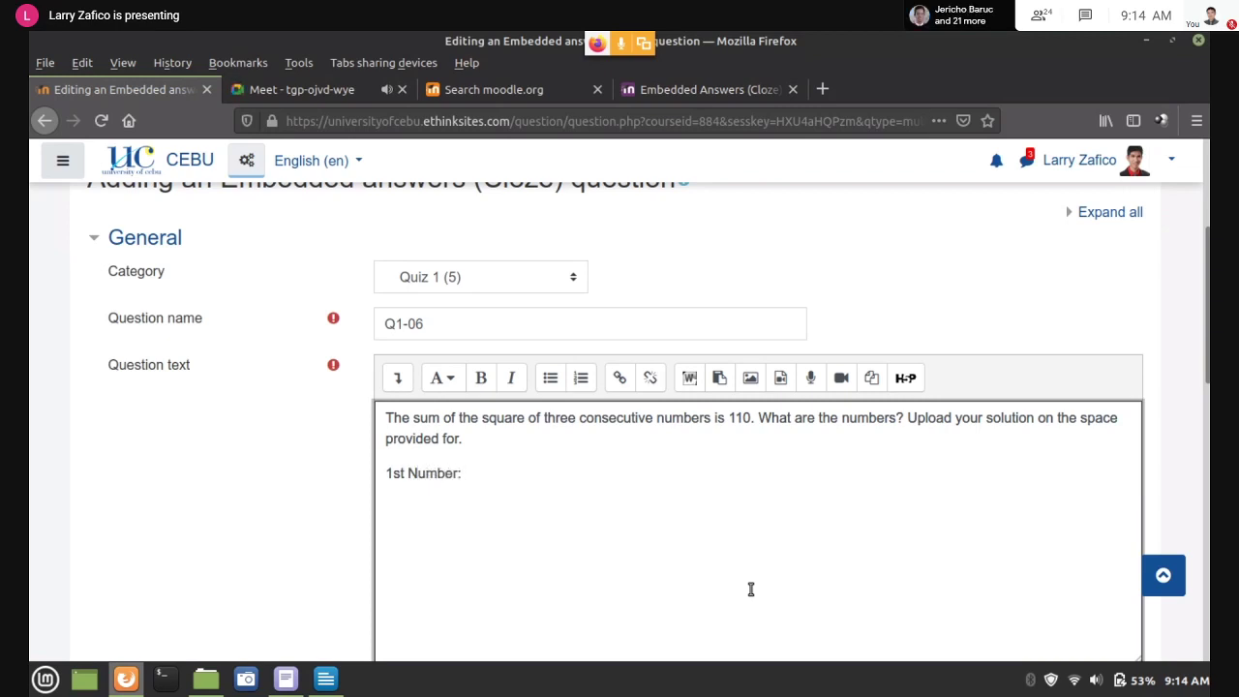
text(2nd Nu)
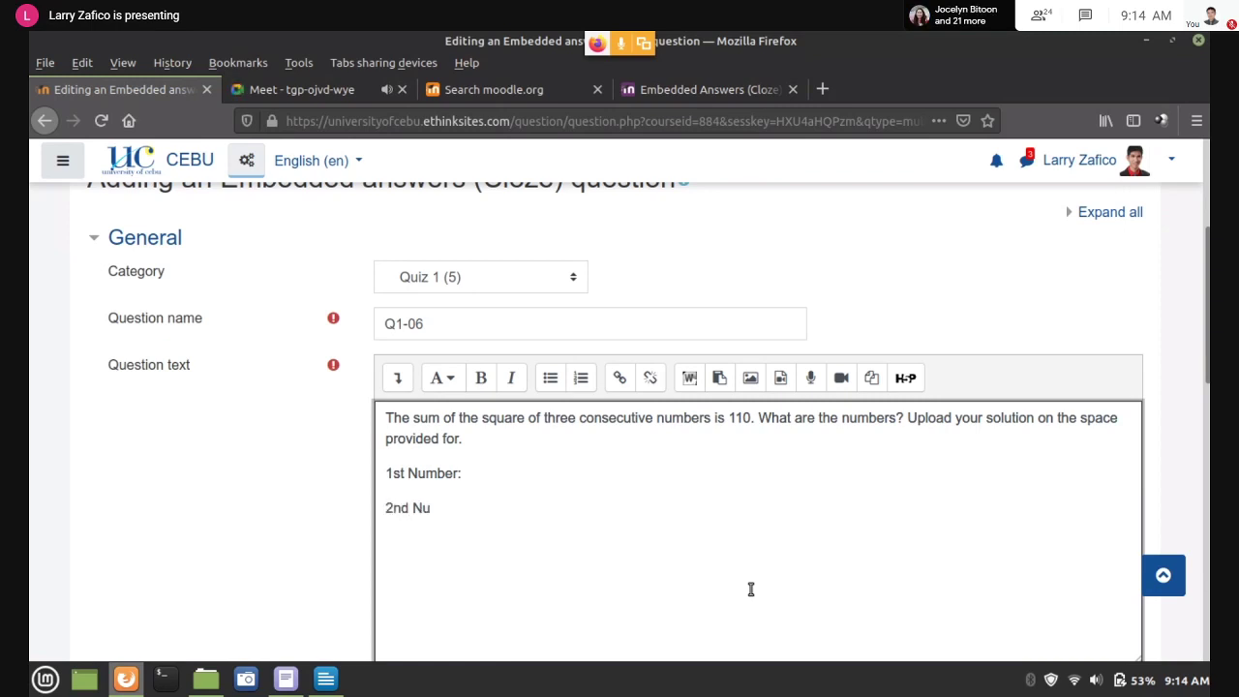
text(mber)
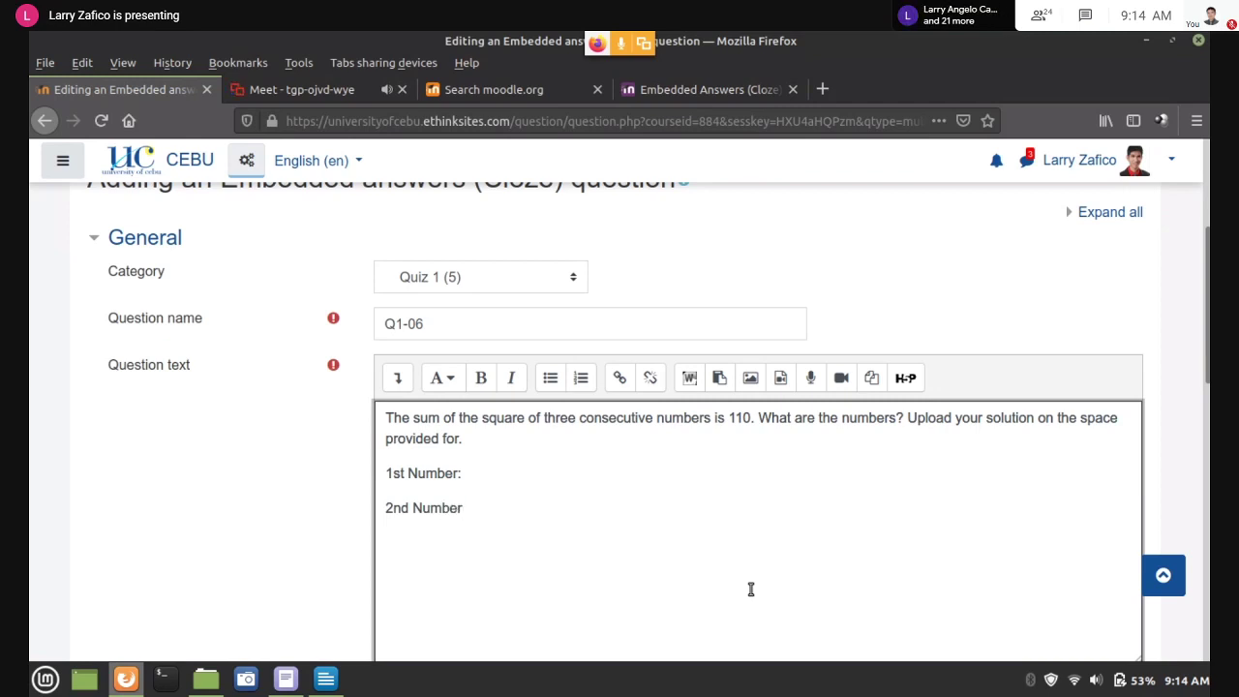
text(:)
key(Return)
text(3rd Number:)
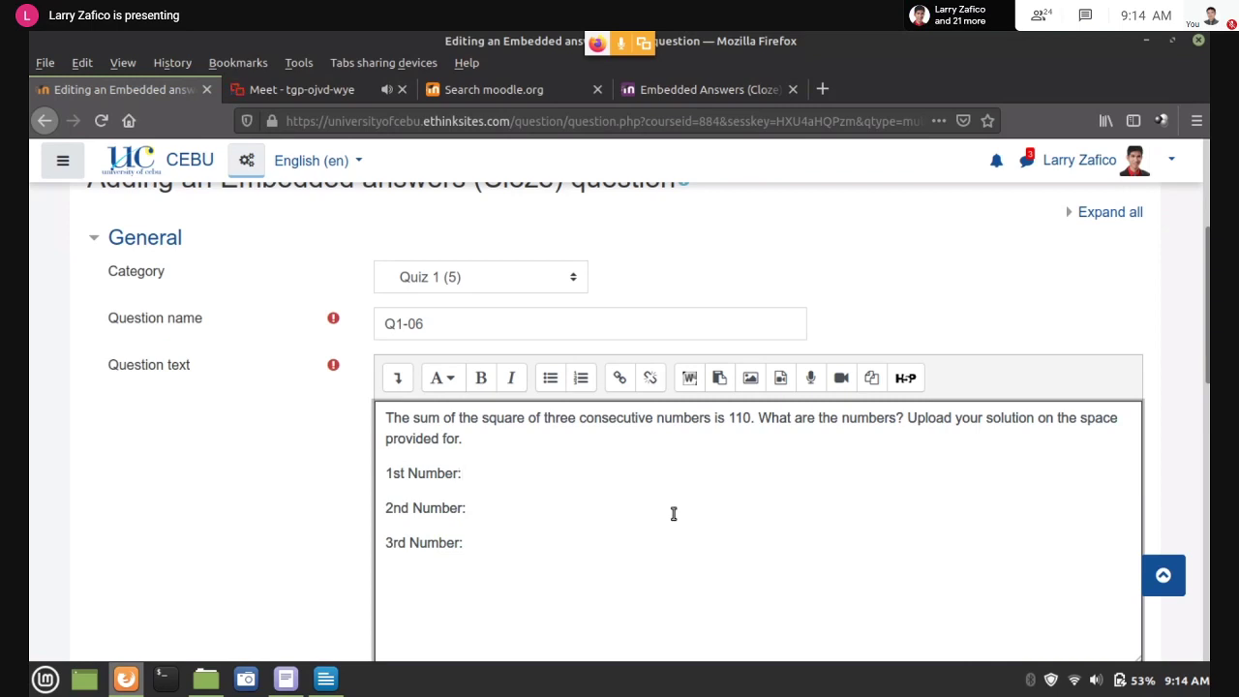
click(325, 680)
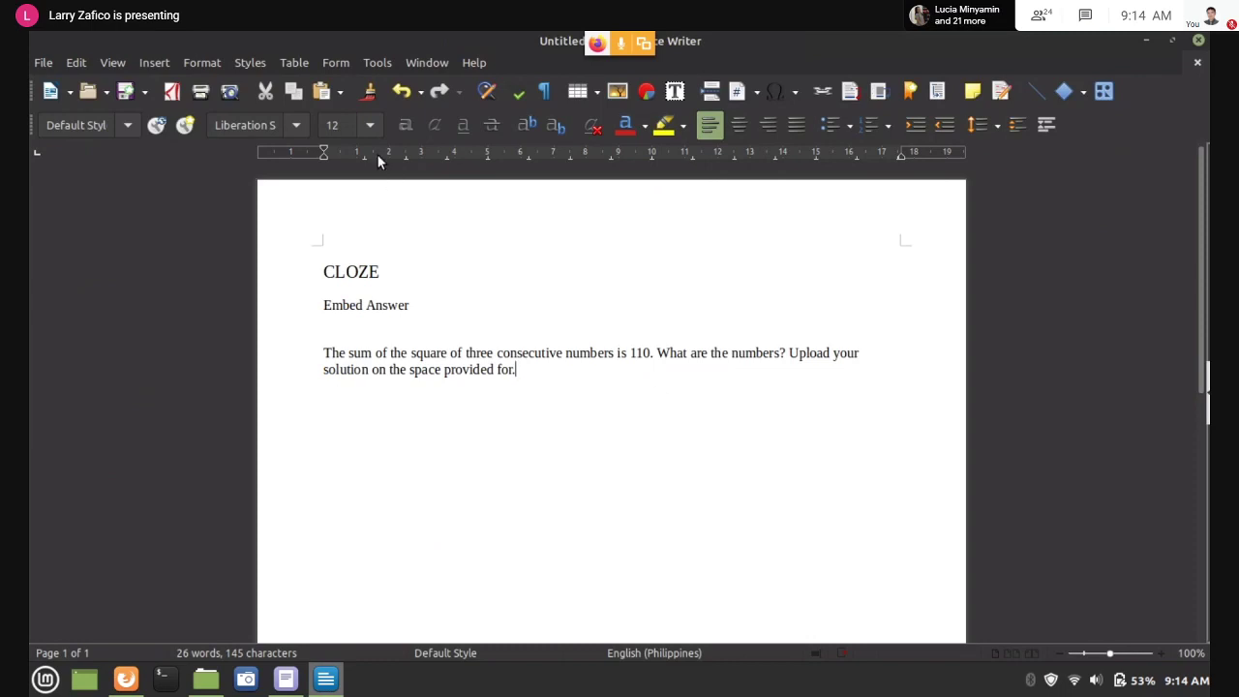
Step: Zoom the Writer draft and list the answers 5, 6 and 7 on separate lines
click(1130, 653)
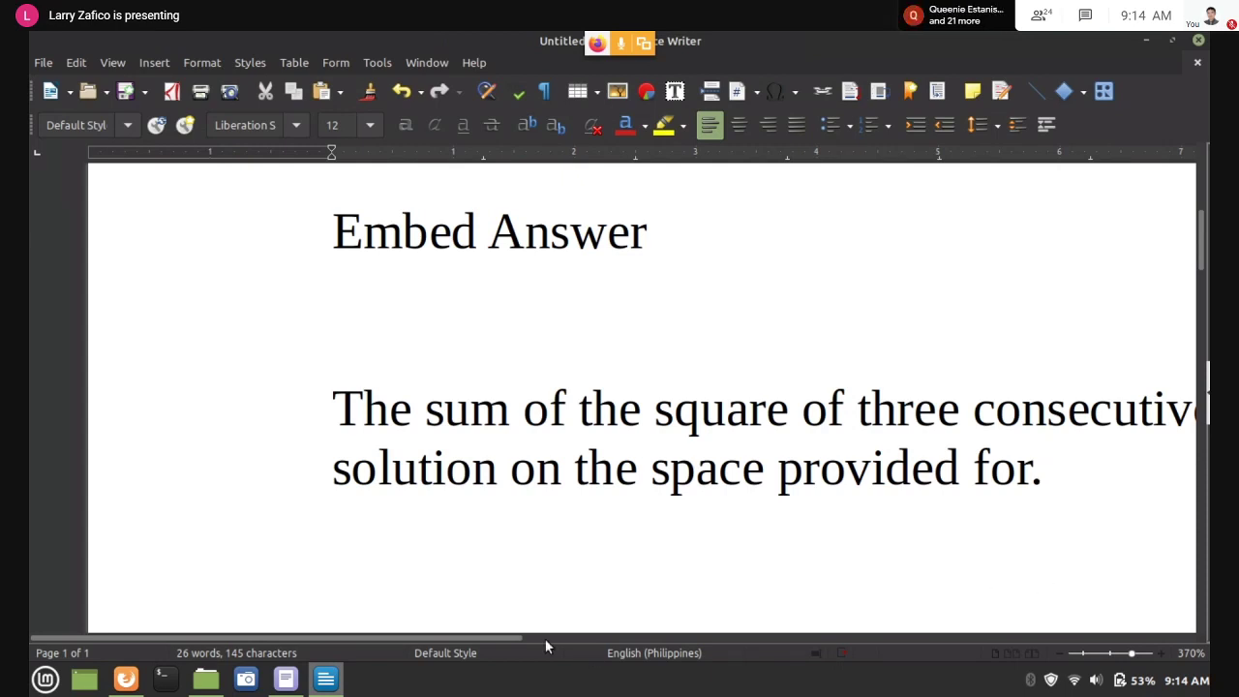
drag(518, 637, 622, 651)
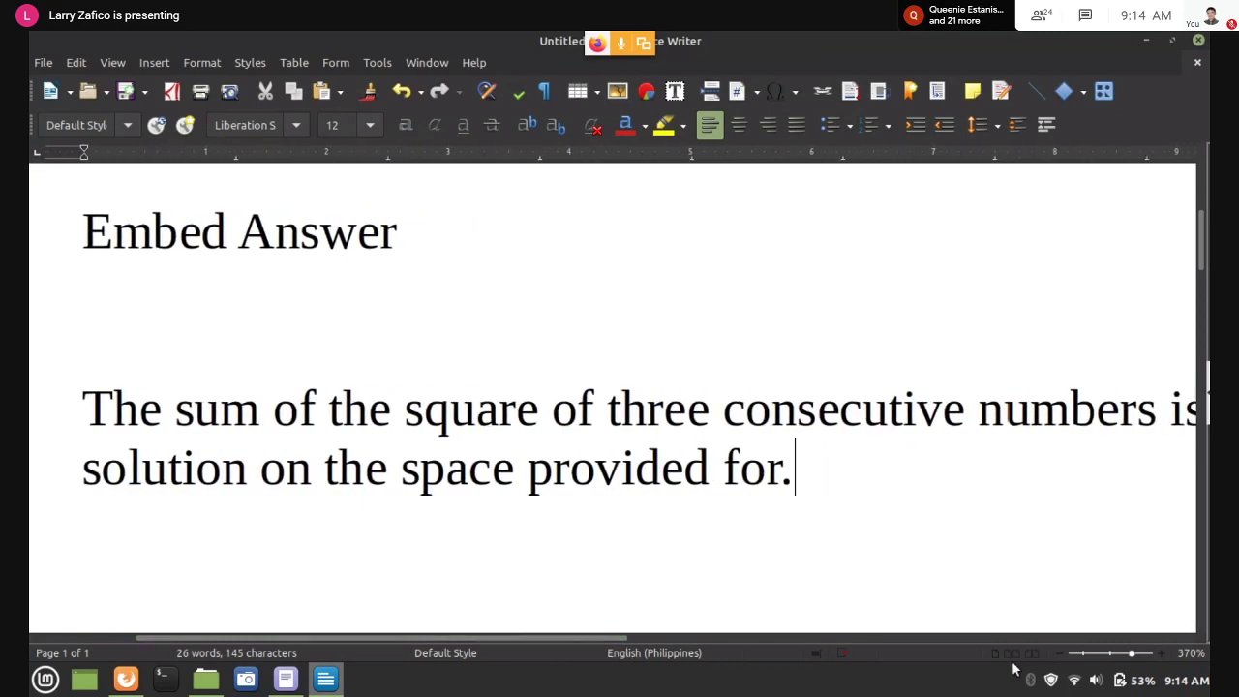
click(1062, 658)
click(1061, 658)
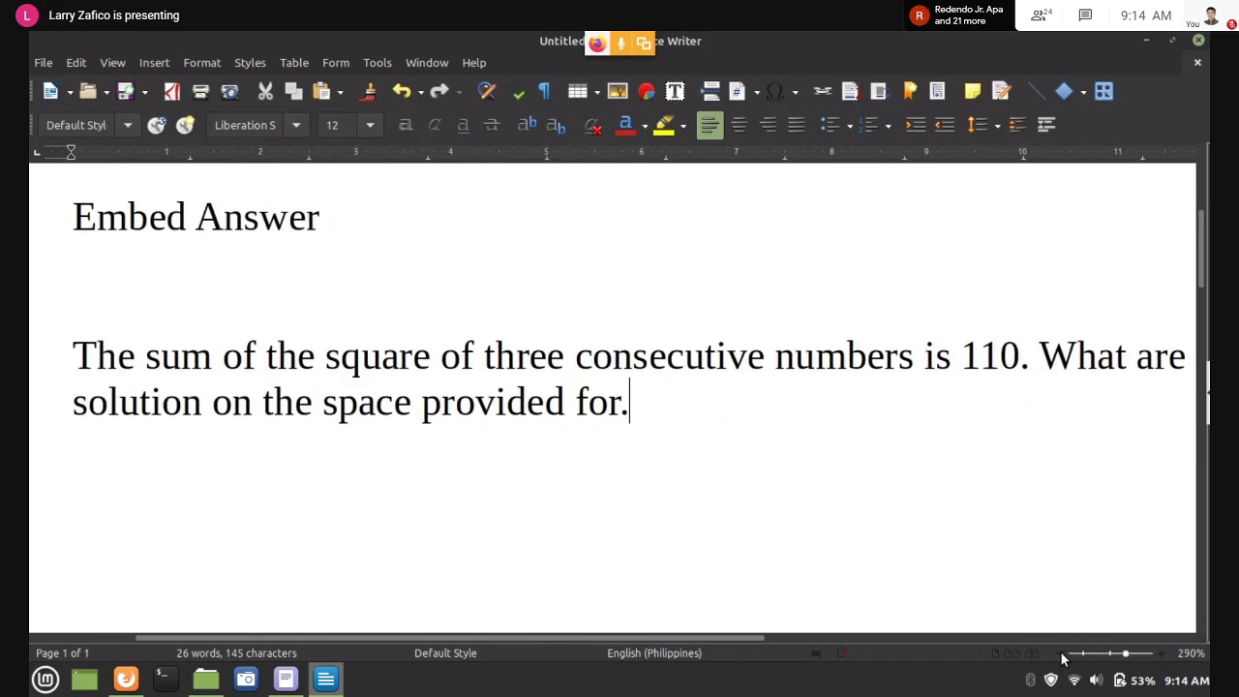
click(1062, 658)
click(1062, 658)
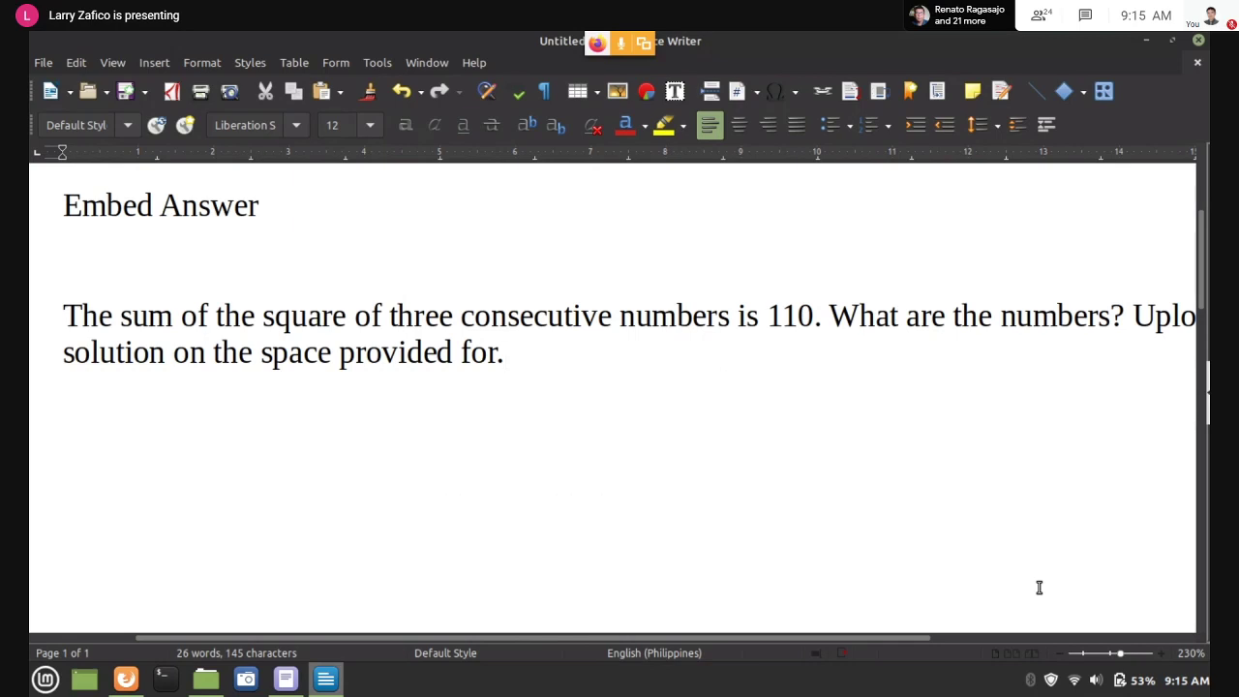
key(Return)
text(5)
key(Return)
text(6)
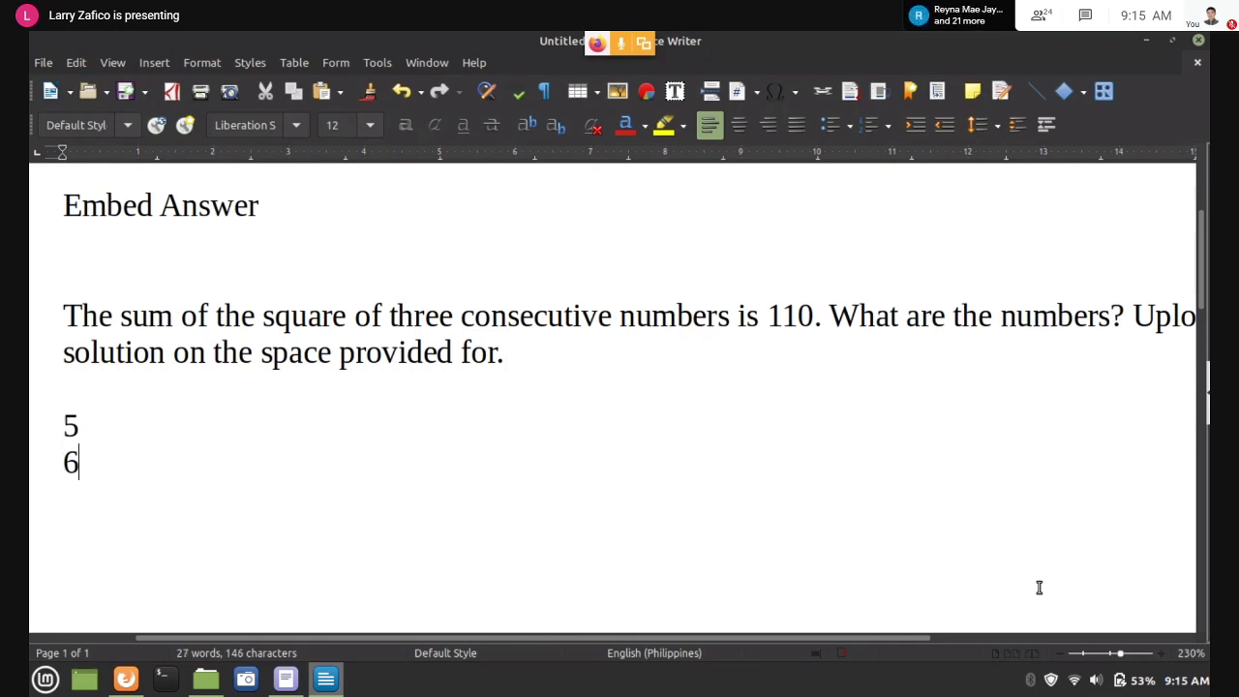
key(Return)
text(7)
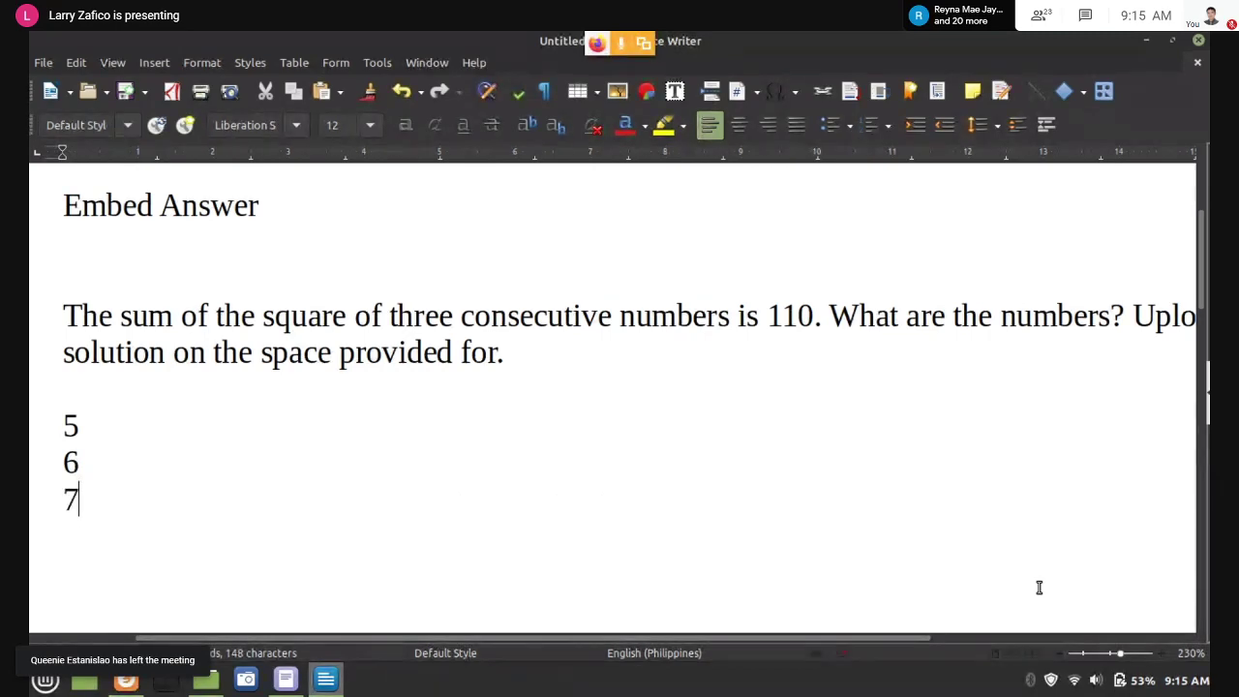
click(130, 682)
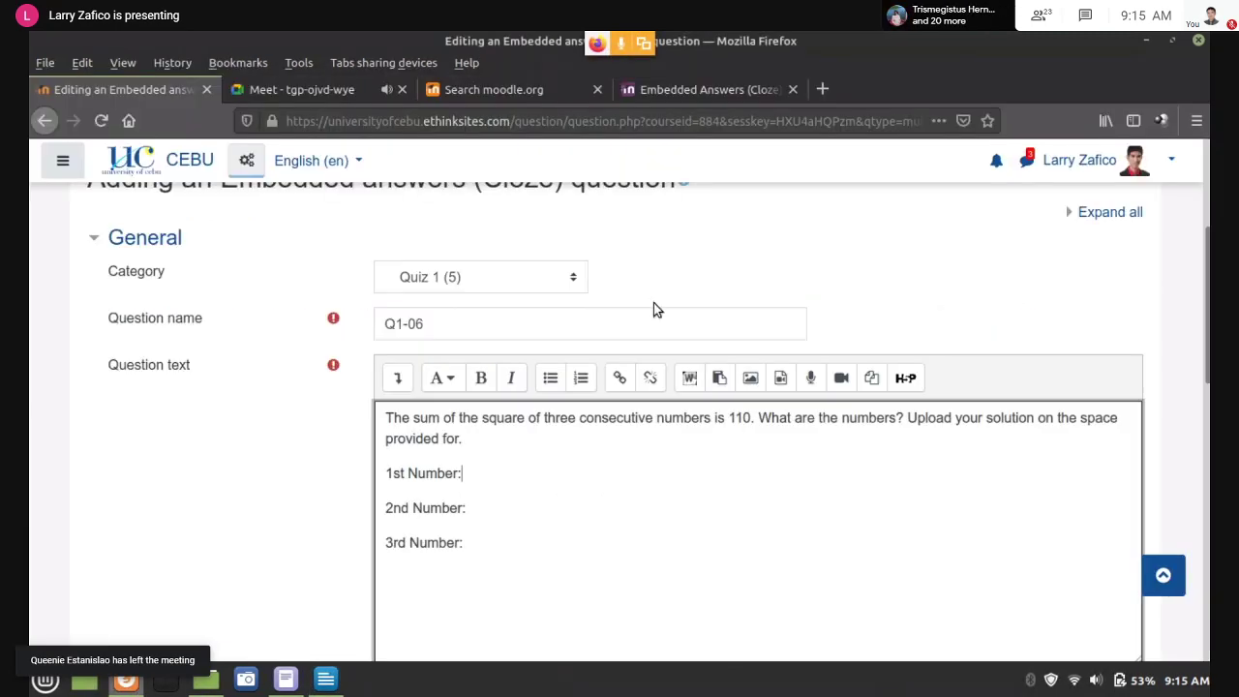
Step: Find the Cloze documentation's Format section and highlight NM for numerical answers
click(693, 88)
scroll(925, 494, down, 5)
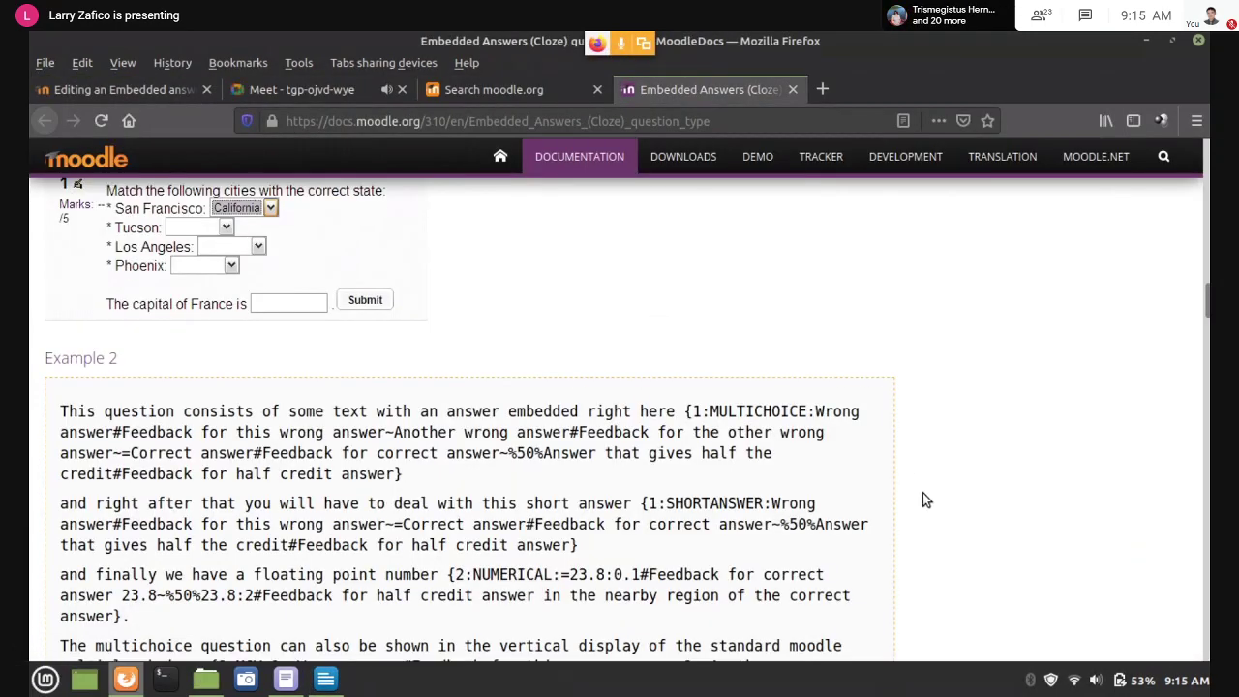
scroll(846, 530, up, 15)
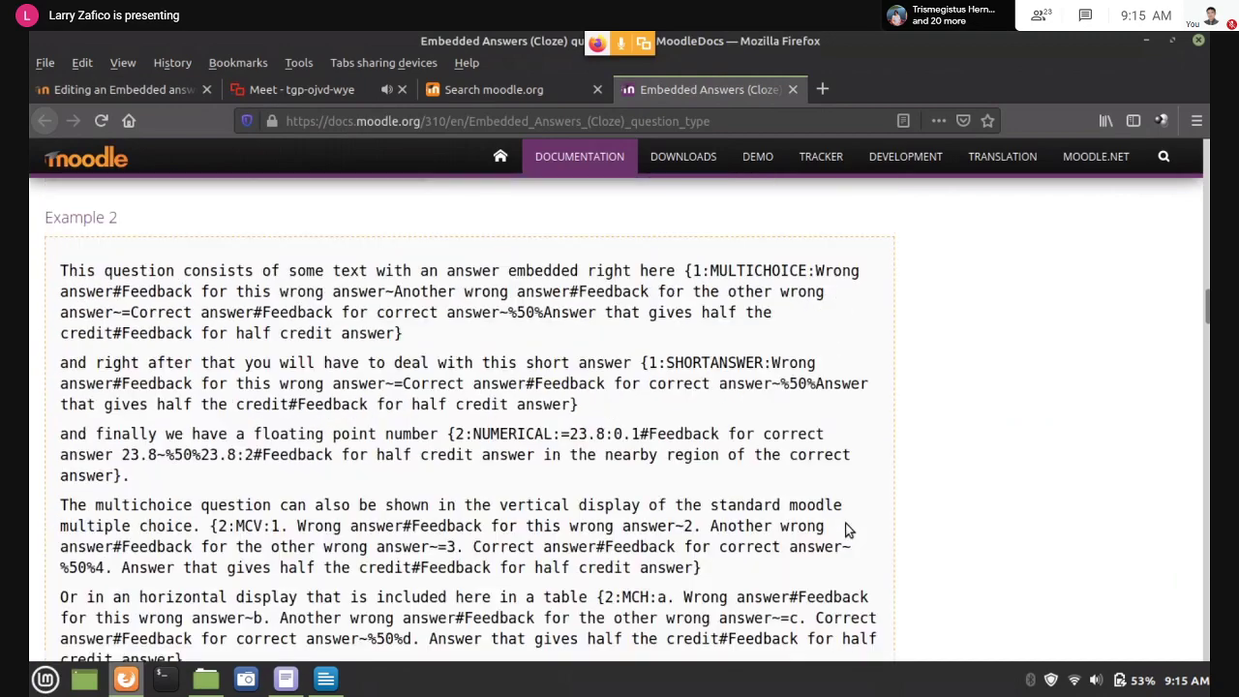
scroll(847, 528, up, 4)
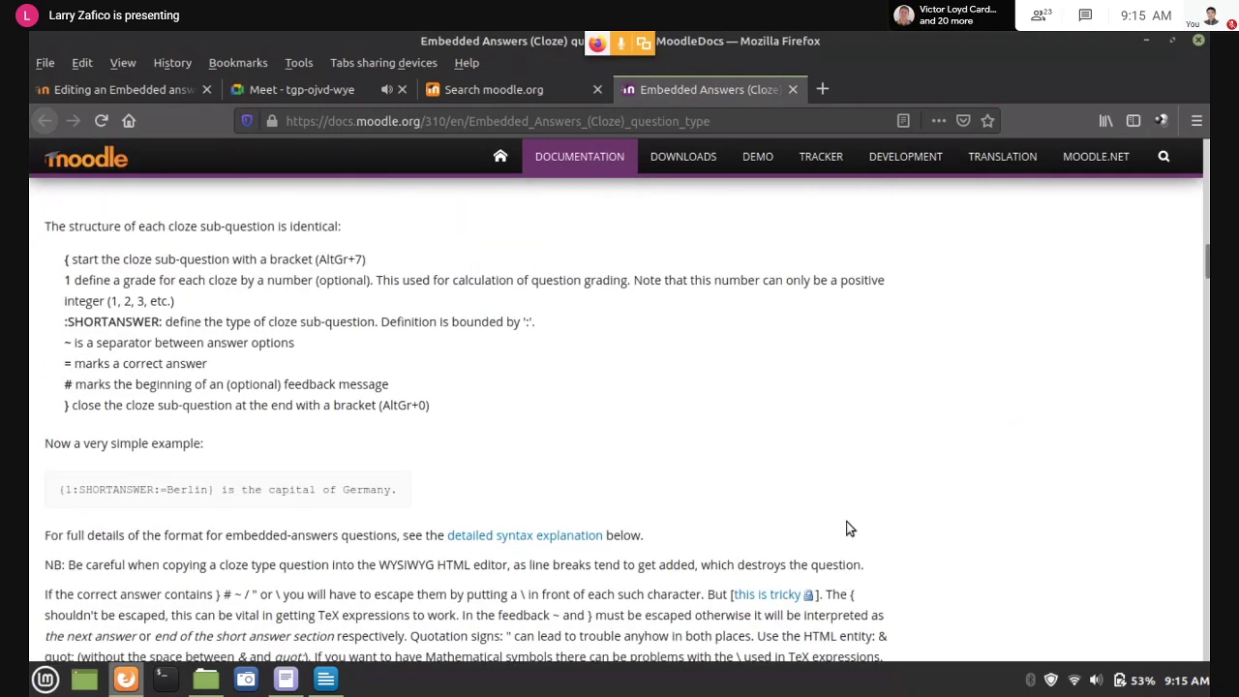
scroll(847, 529, up, 2)
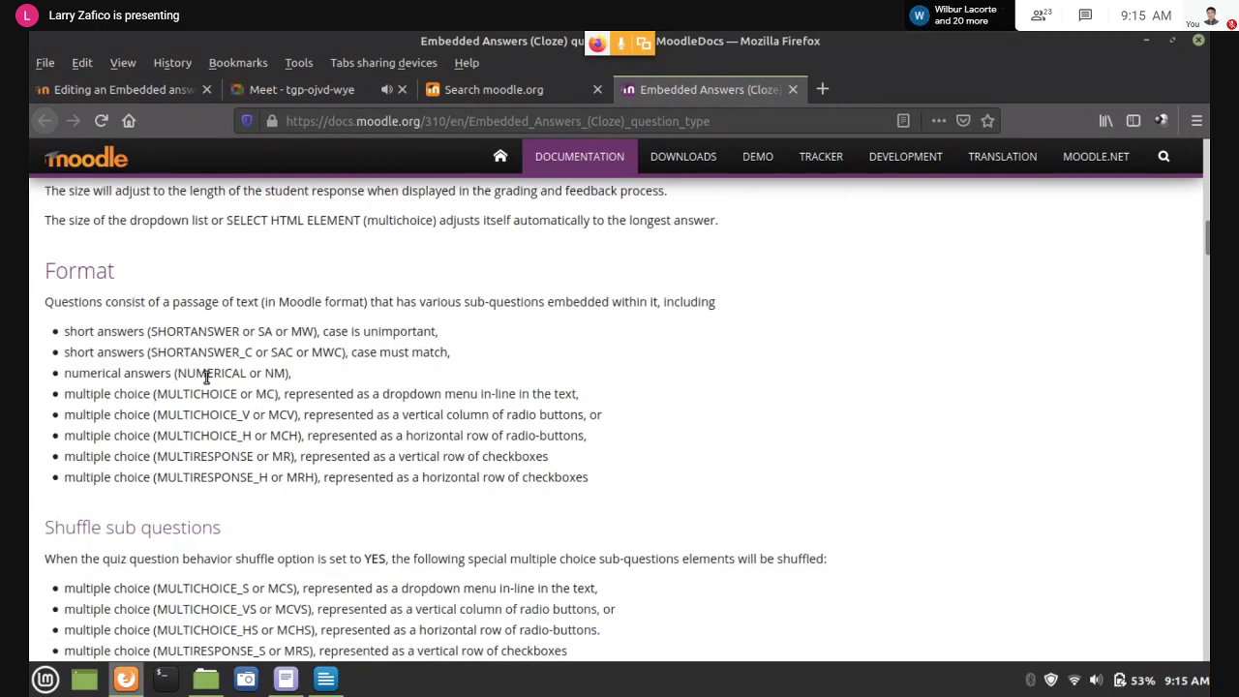
drag(265, 373, 291, 373)
click(327, 678)
Step: Wrap the first answer in curly braces so the line reads {5}
click(124, 425)
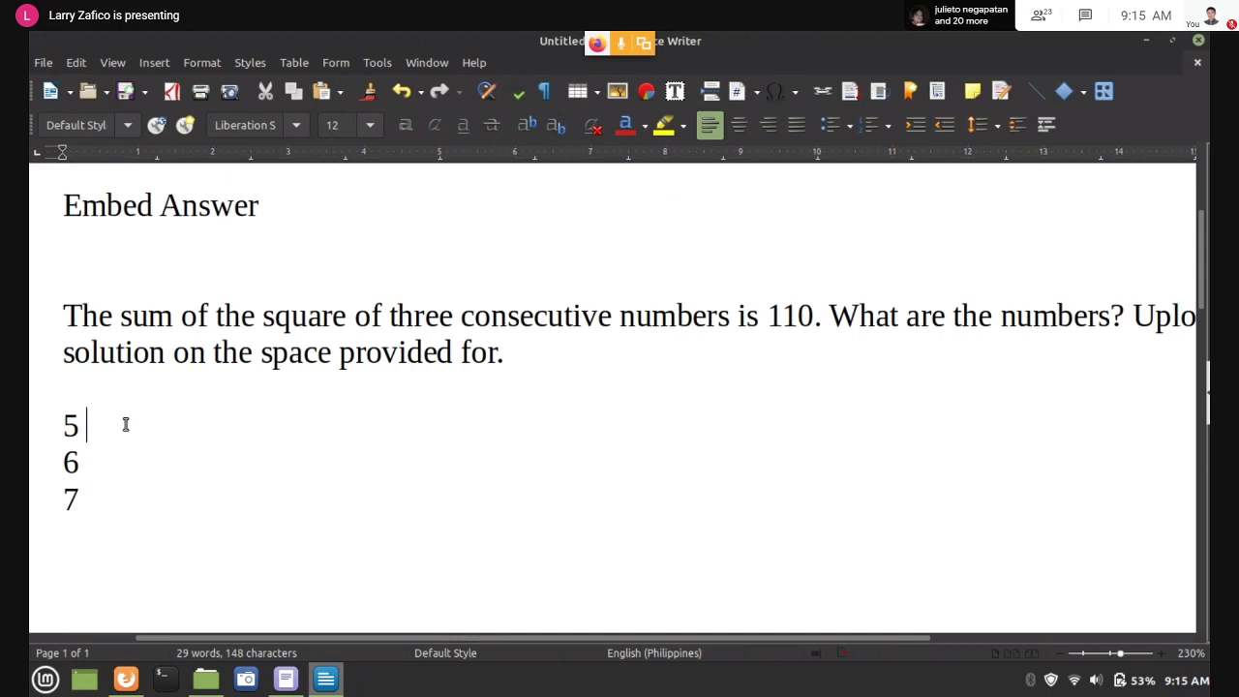
key(Left)
key(Left)
text({)
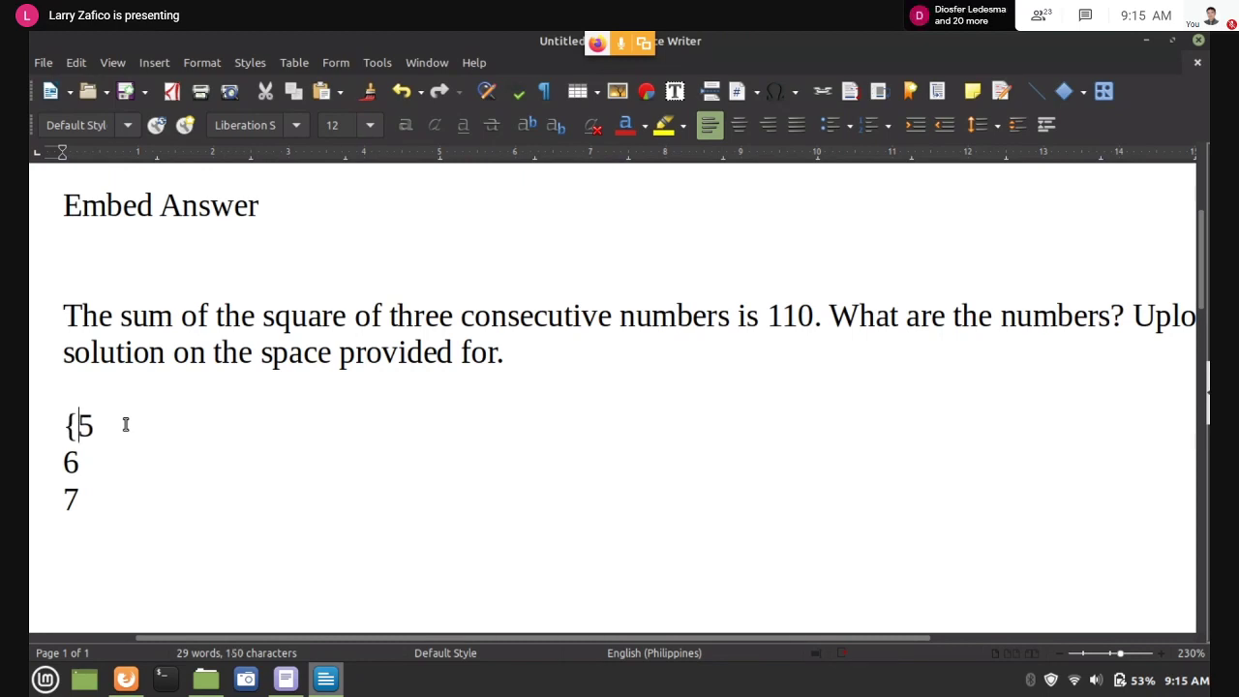
key(End)
text(})
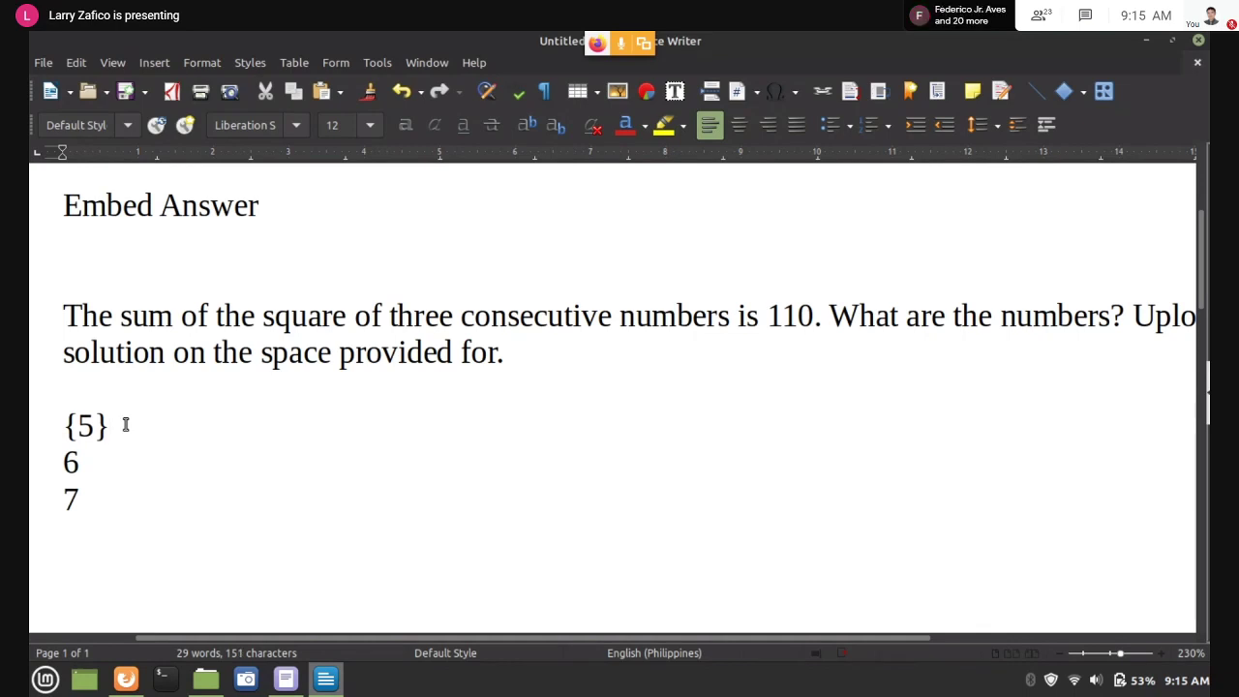
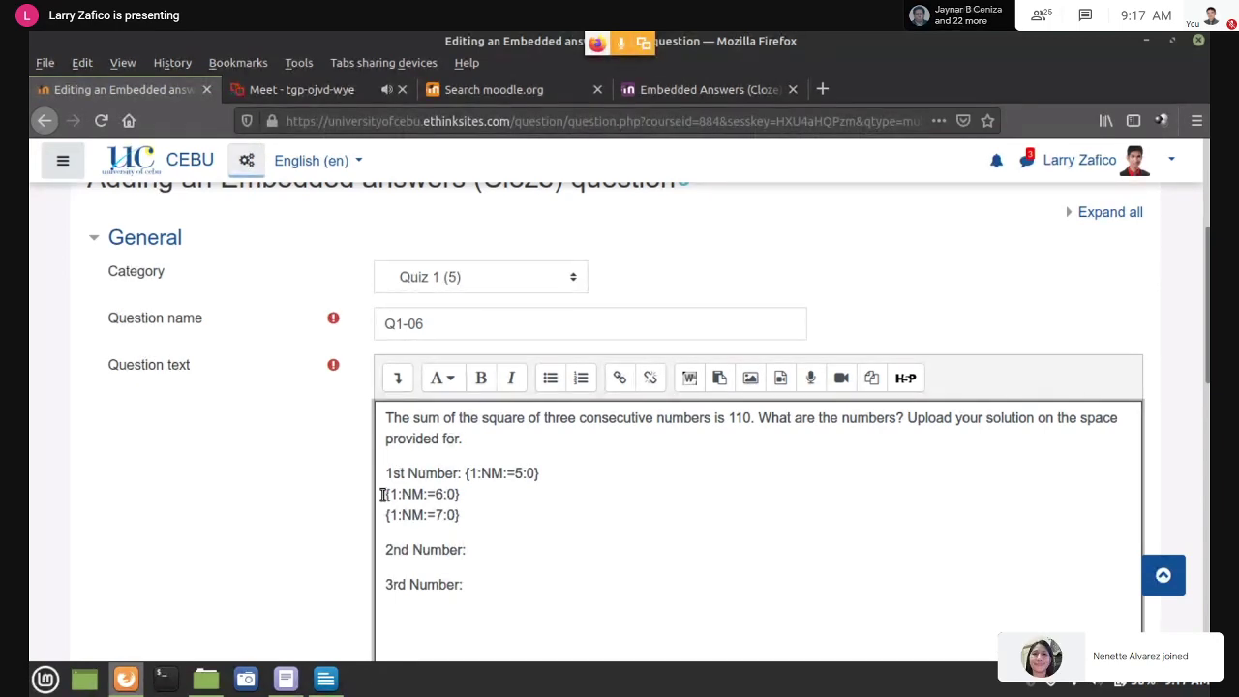
Step: Move the {1:NM:=6:0} and {1:NM:=7:0} blanks after the 2nd Number: and 3rd Number: labels
drag(384, 494, 476, 494)
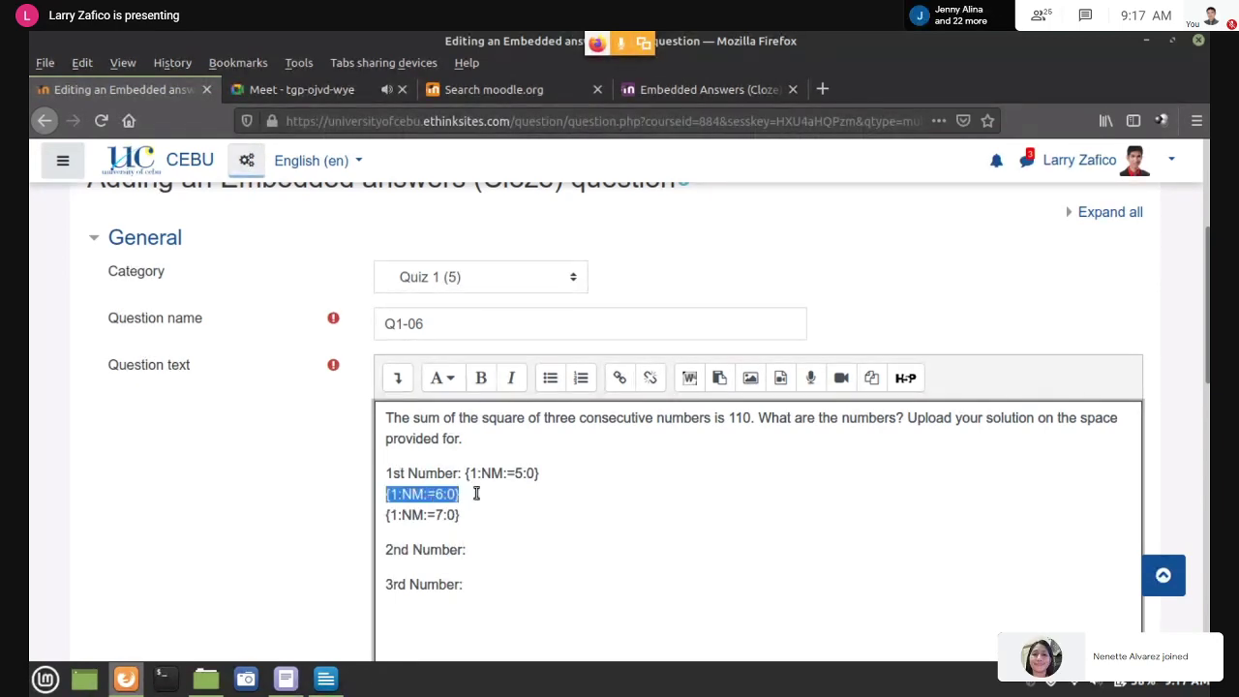
key(ctrl+x)
click(490, 549)
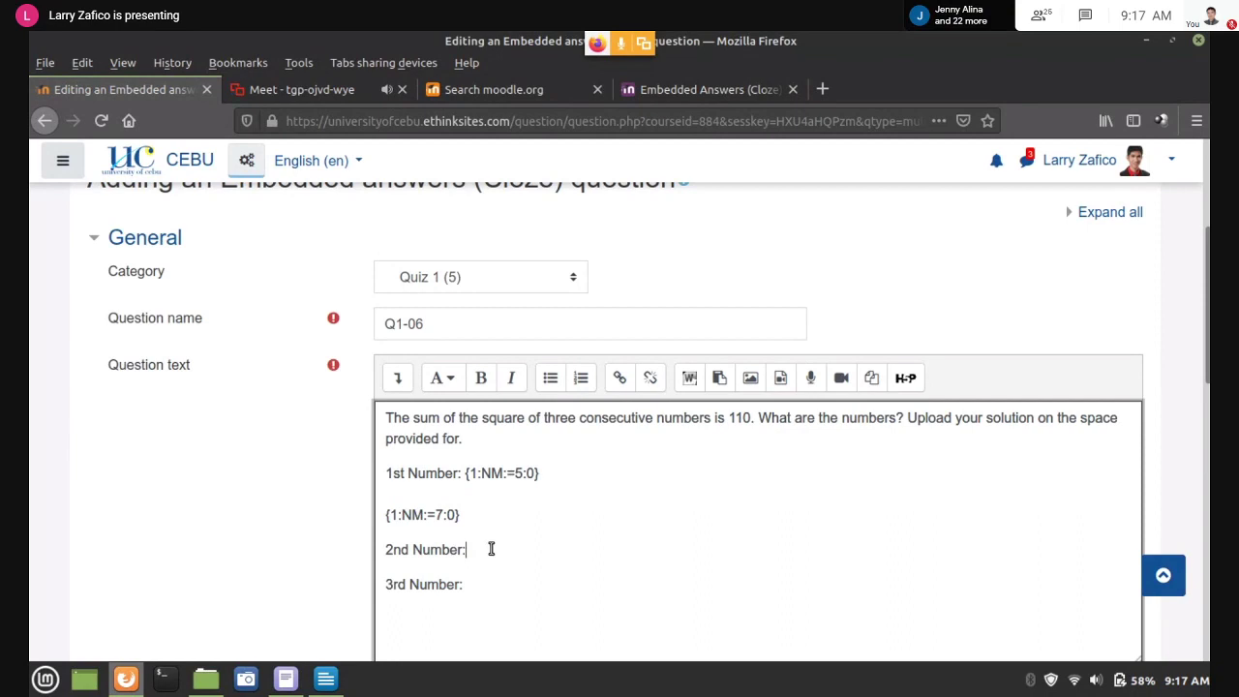
key(ctrl+v)
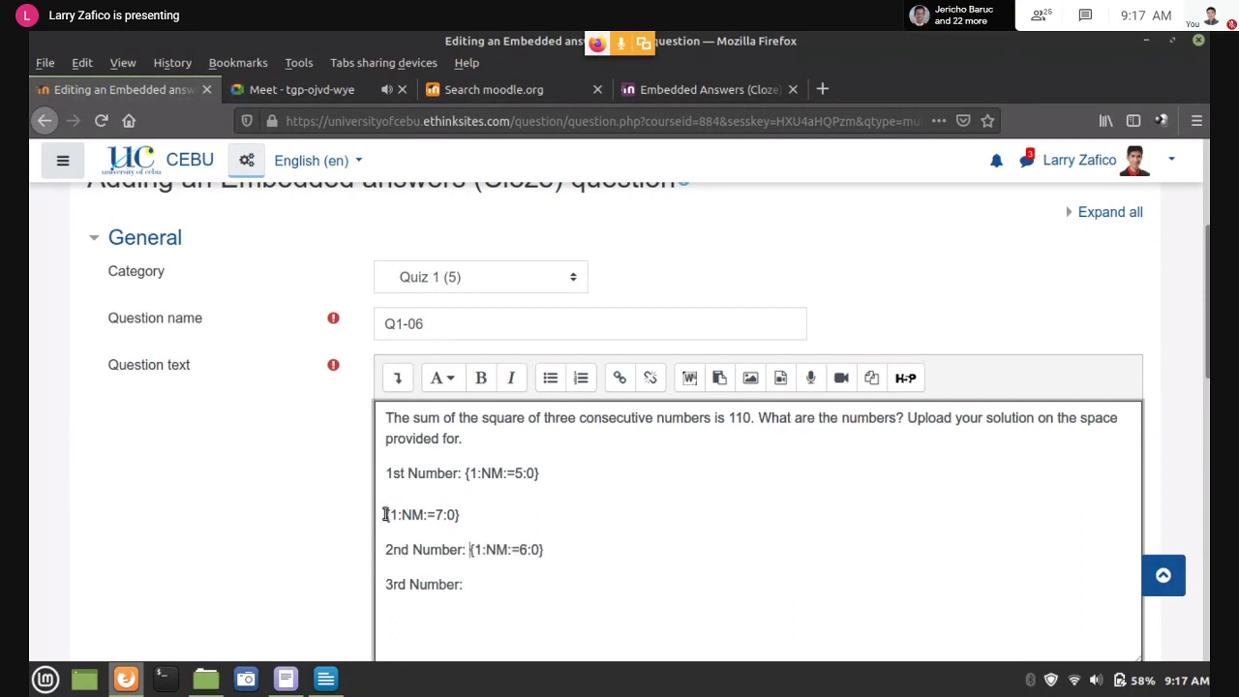
drag(387, 516, 471, 520)
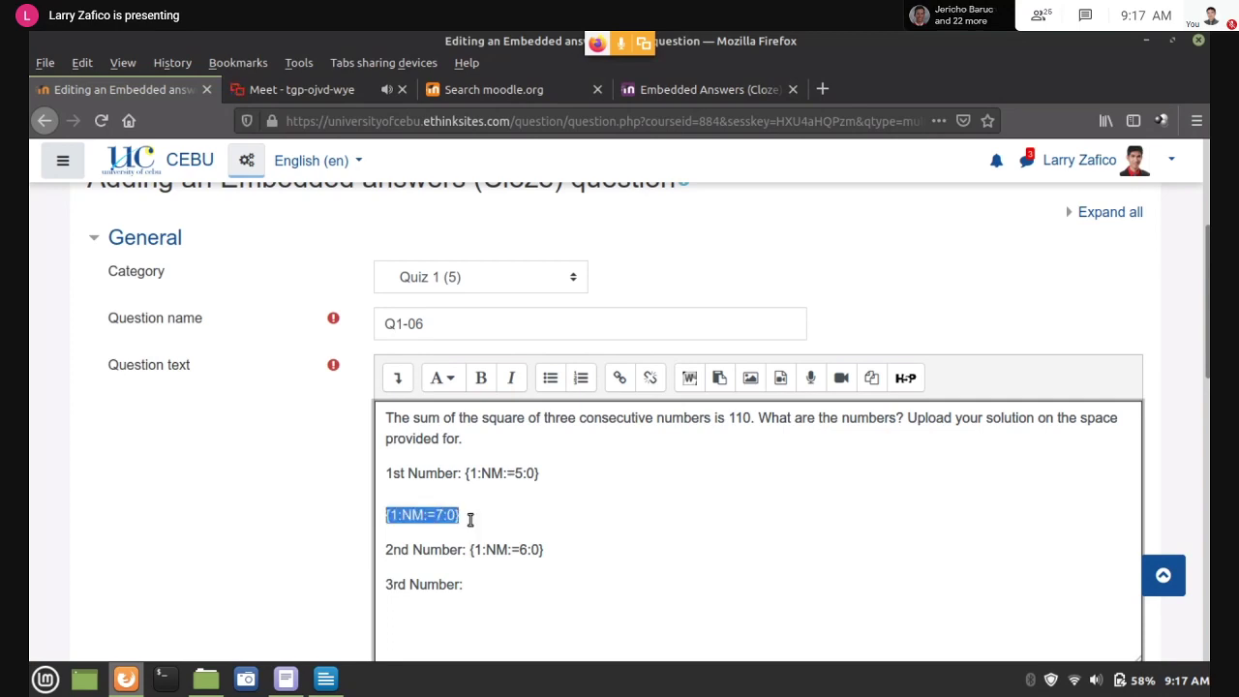
key(ctrl+x)
click(478, 586)
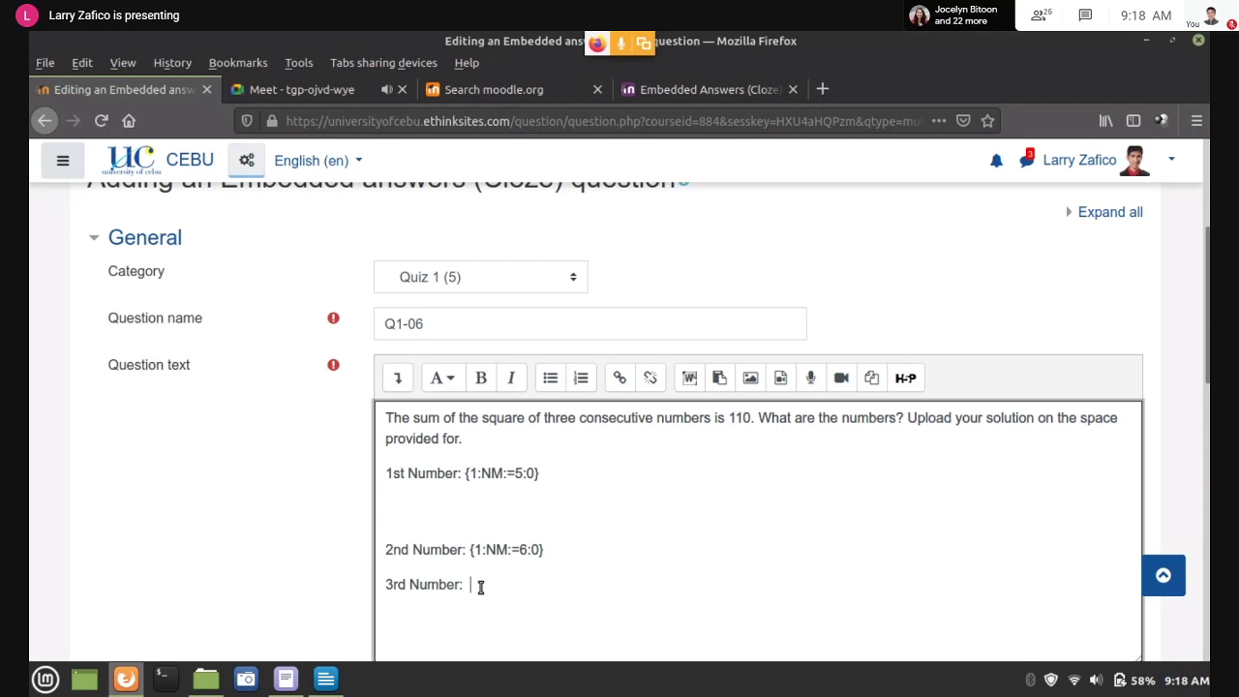
key(ctrl+v)
Step: Remove the empty lines and space the blanks so each Number label sits on its own line
click(426, 528)
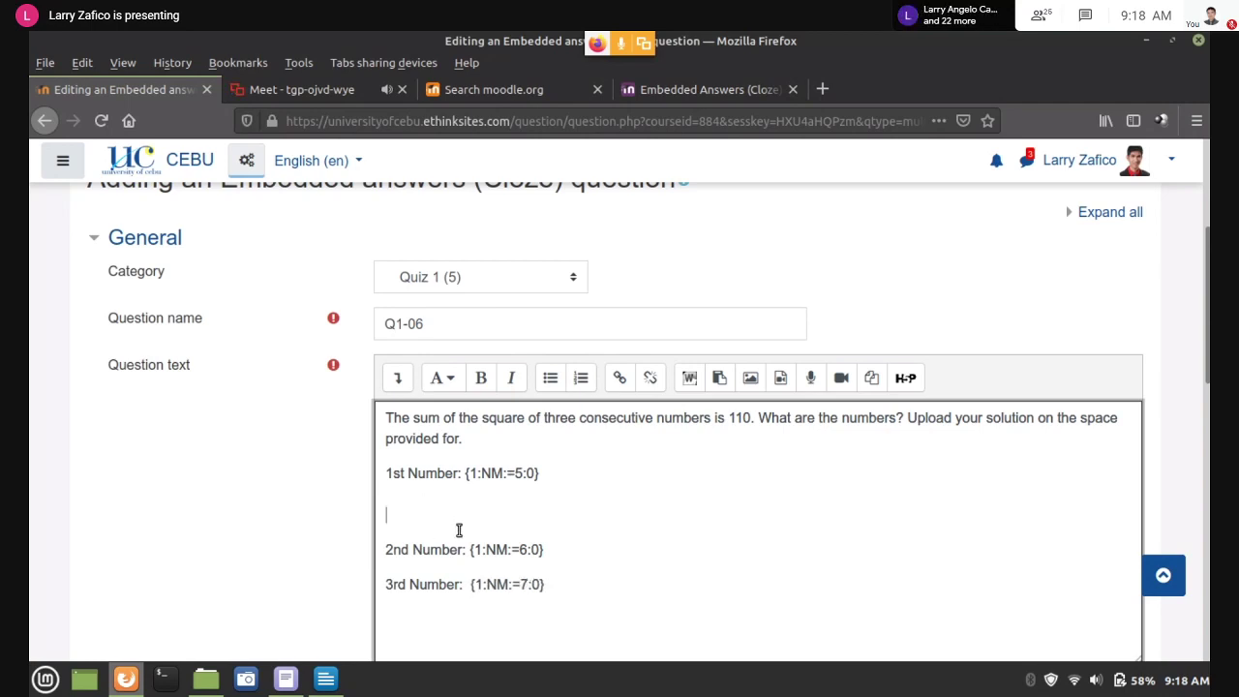
key(Down)
key(Delete)
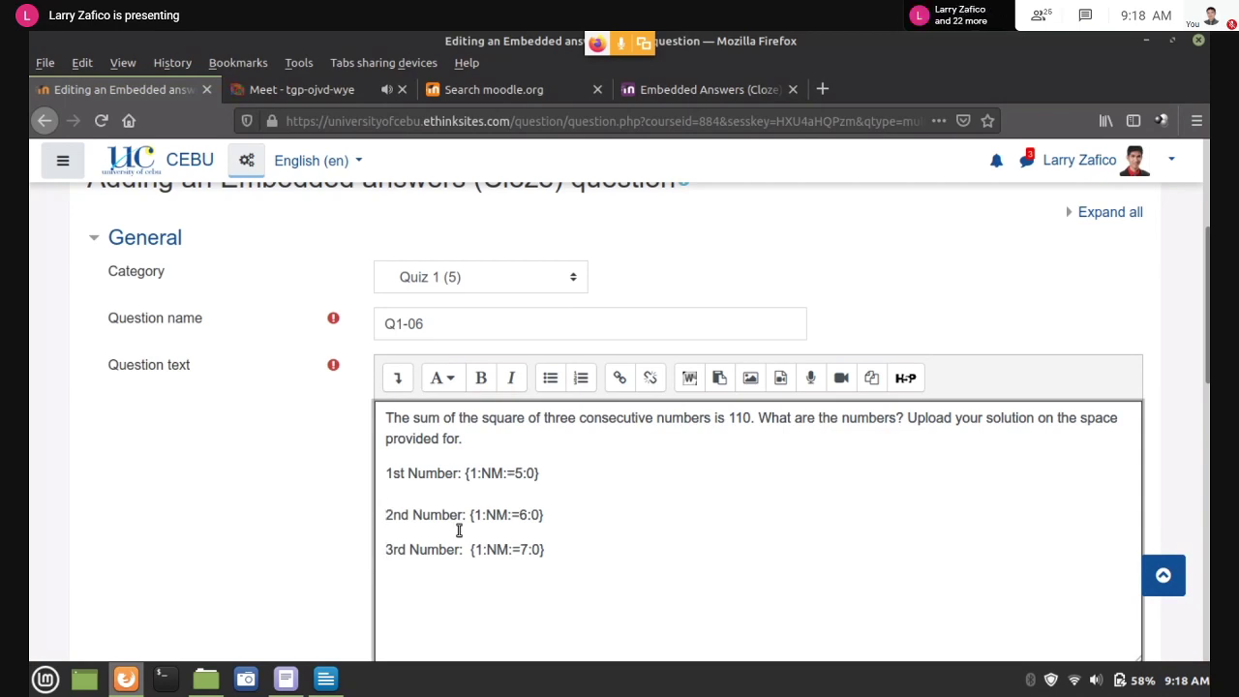
key(Delete)
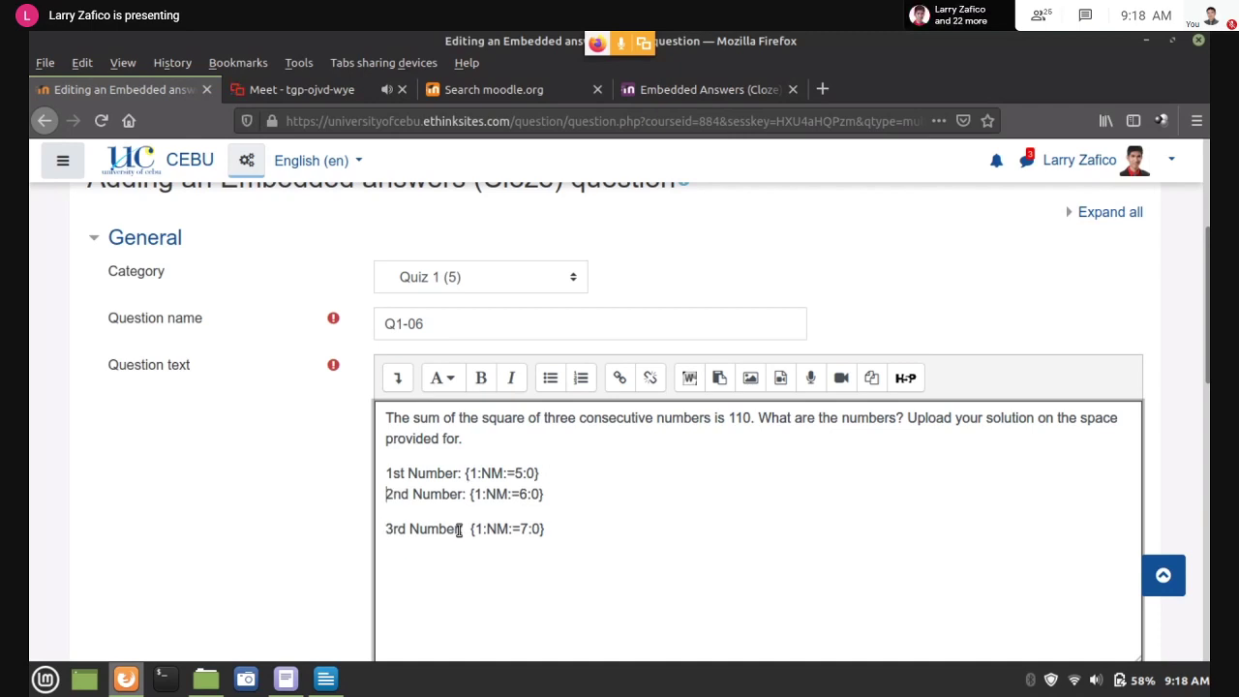
key(Down)
key(Down)
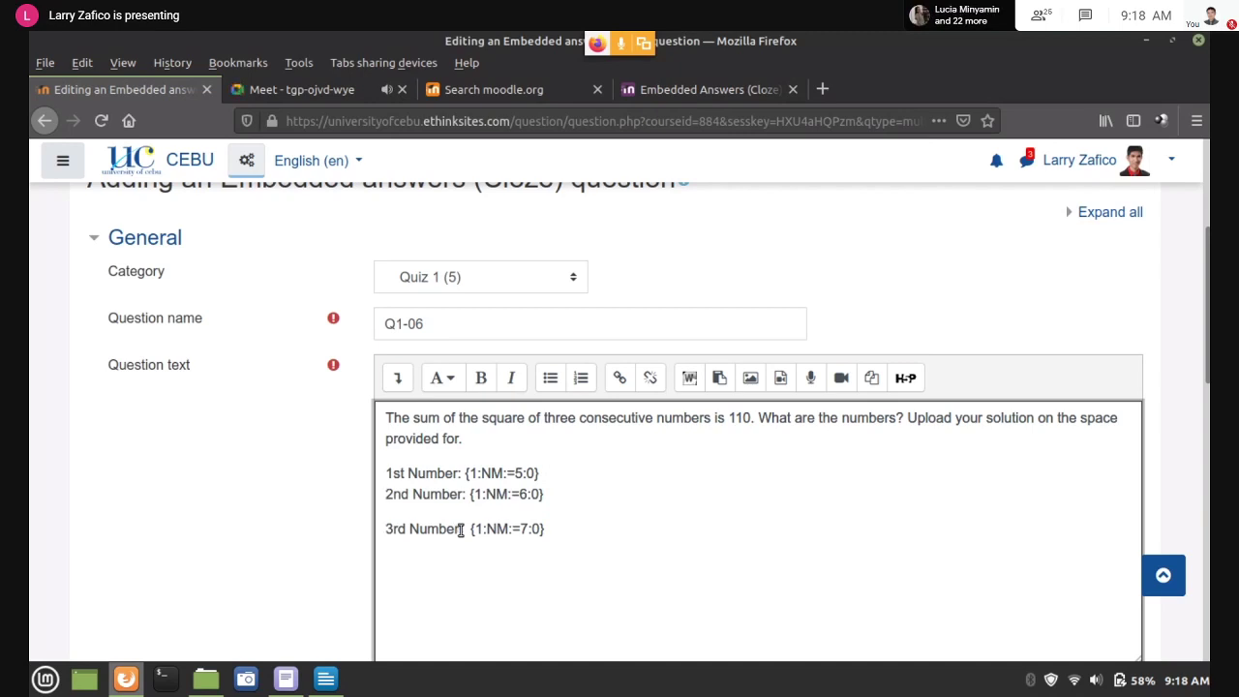
key(Up)
click(583, 474)
key(Return)
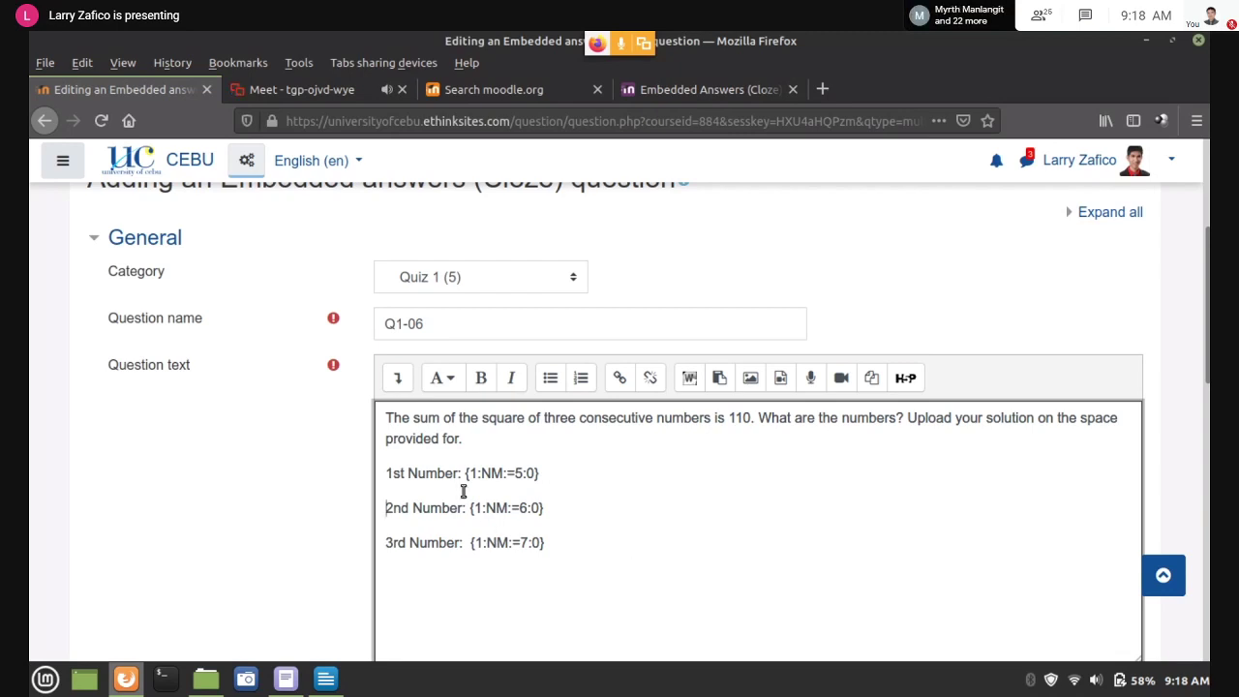
click(465, 473)
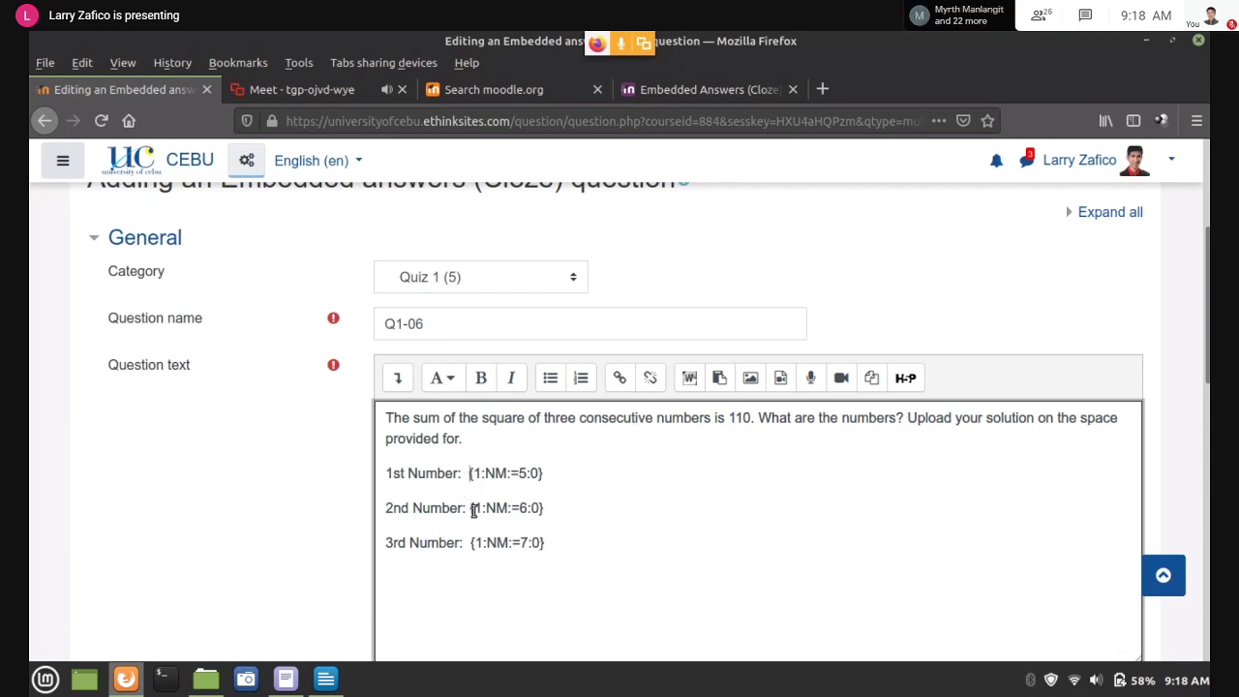
click(470, 510)
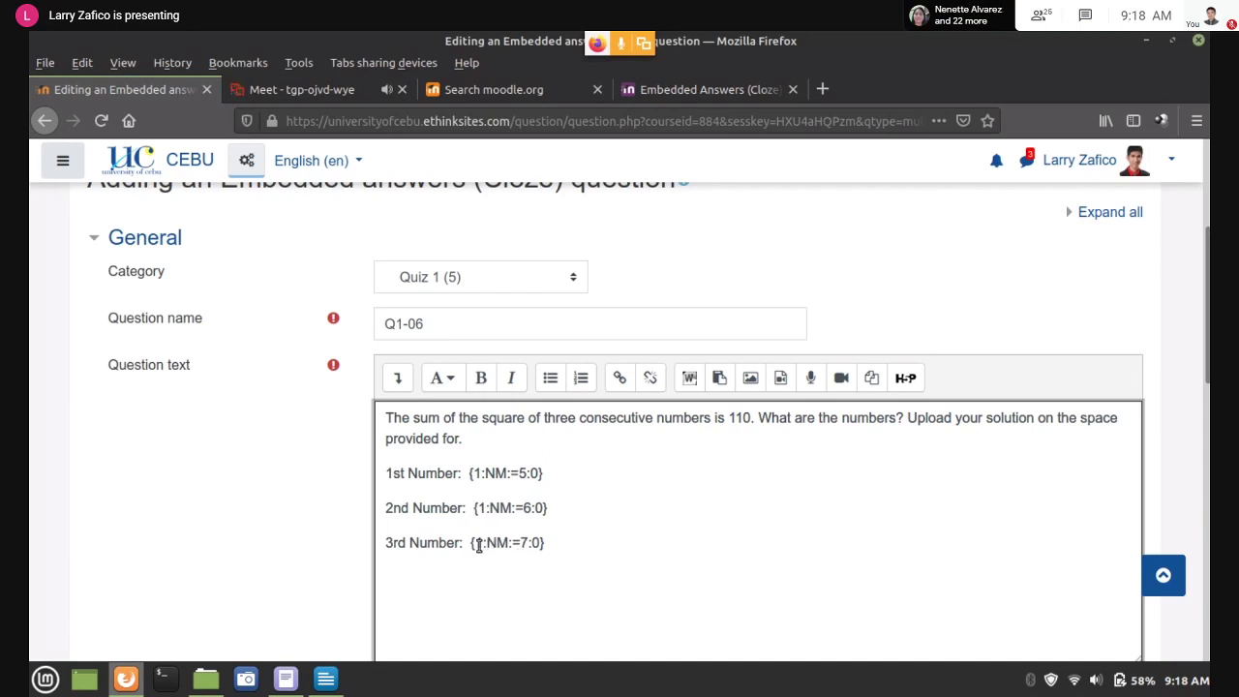
click(466, 474)
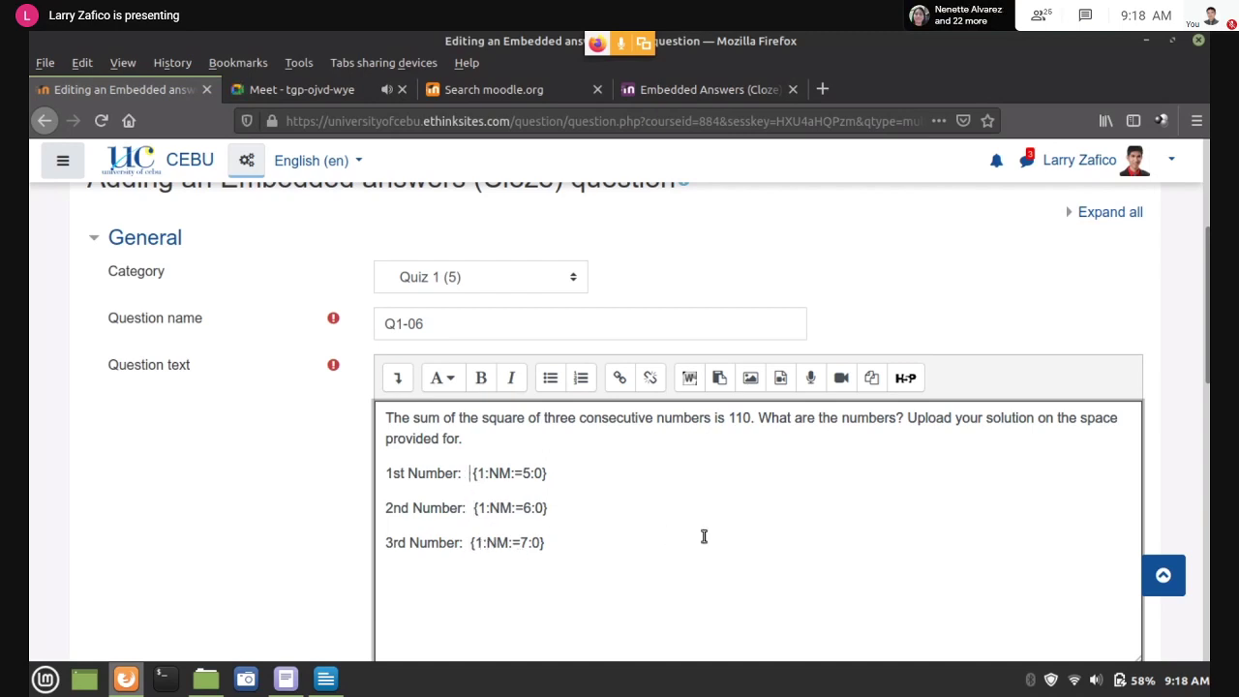
click(471, 510)
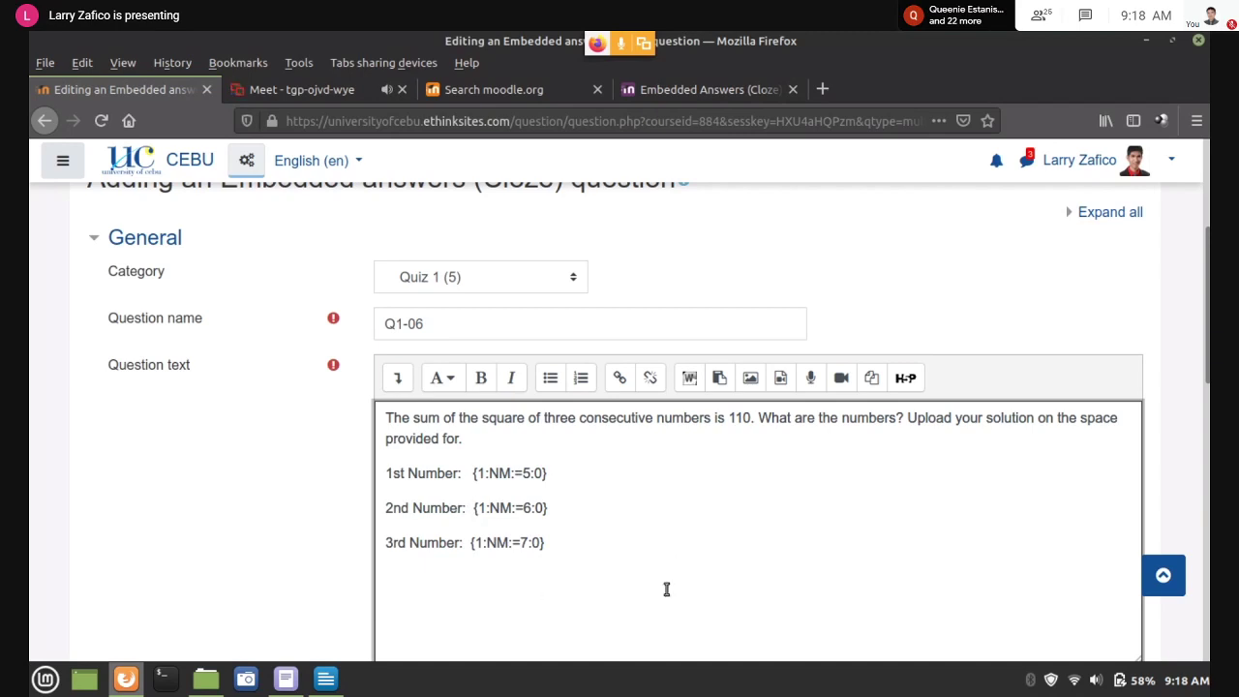
scroll(674, 591, down, 2)
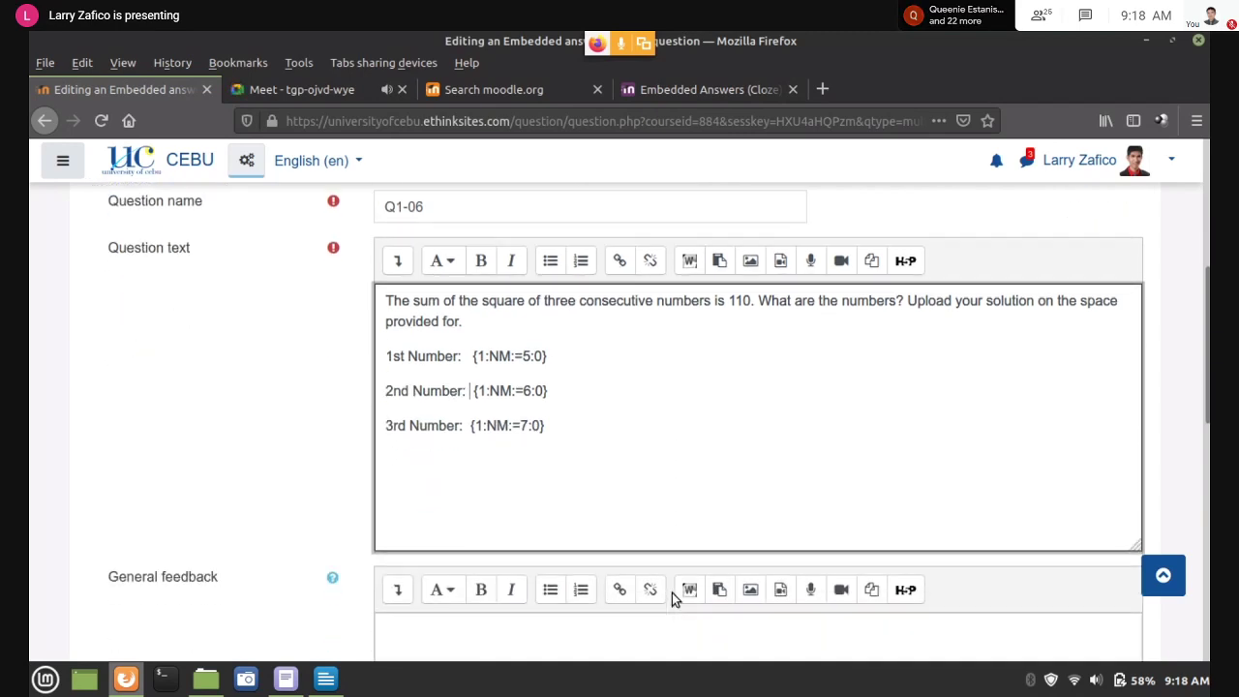
scroll(672, 591, down, 1)
scroll(707, 446, down, 2)
scroll(710, 447, down, 1)
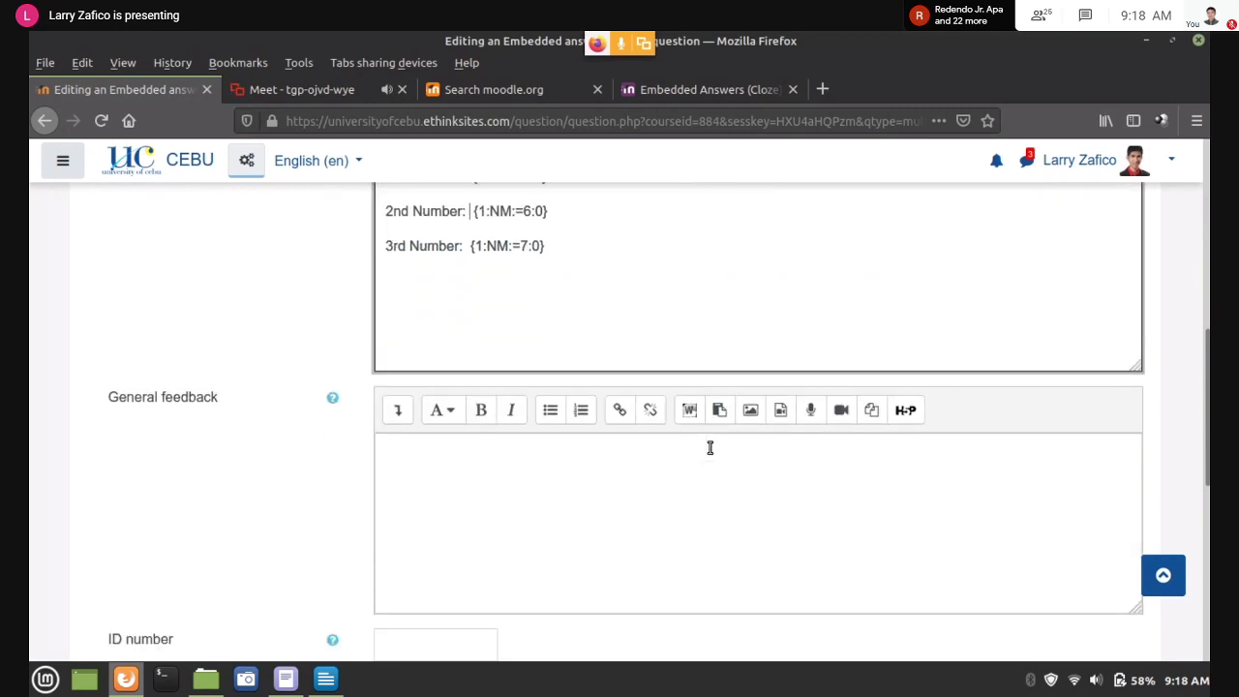
scroll(630, 376, up, 2)
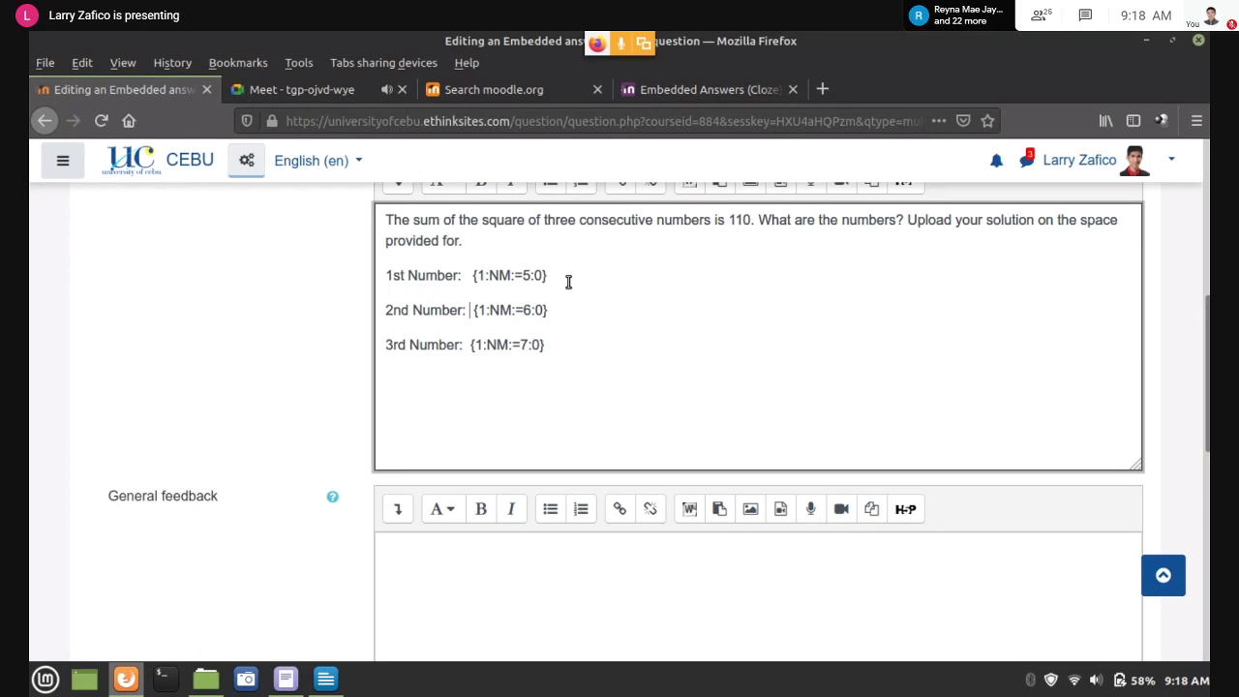
scroll(655, 343, down, 3)
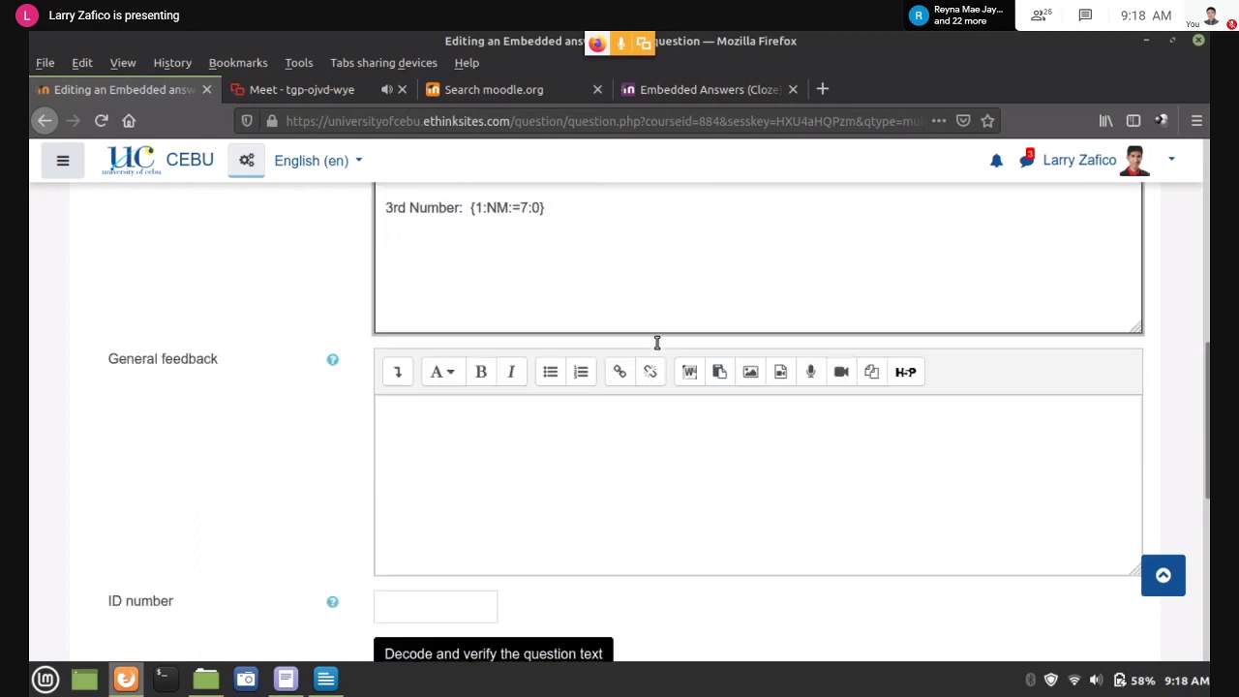
scroll(686, 465, down, 1)
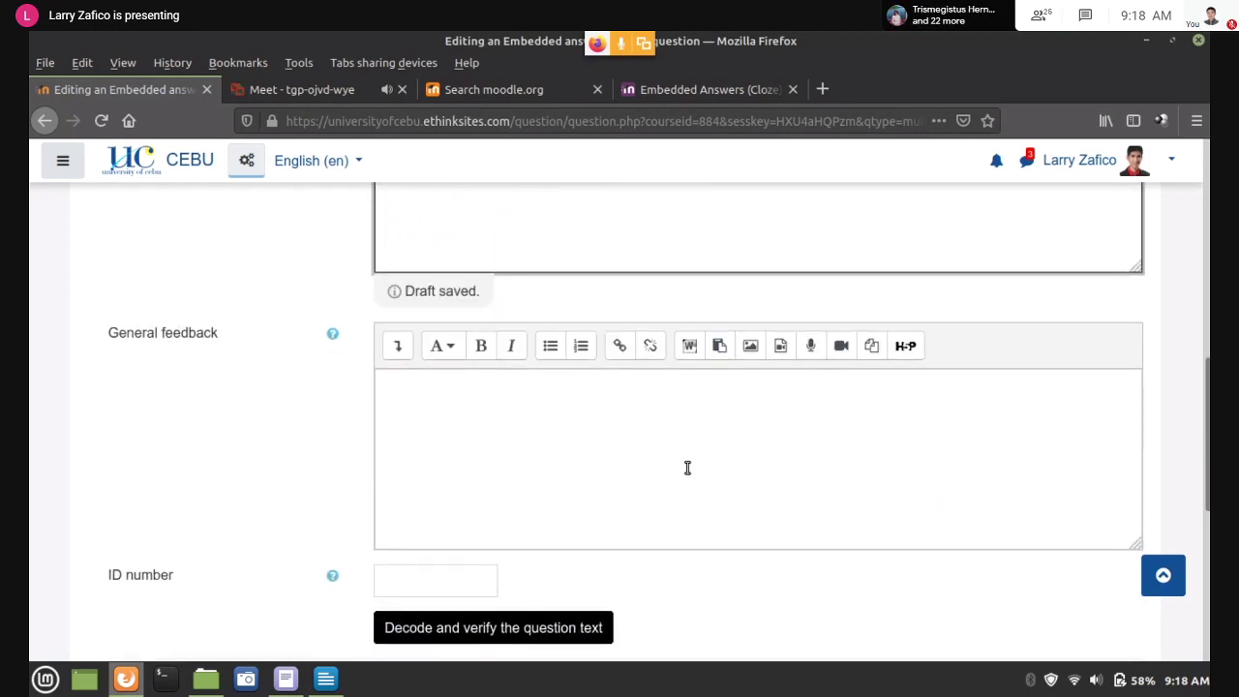
scroll(688, 467, down, 1)
scroll(687, 467, down, 1)
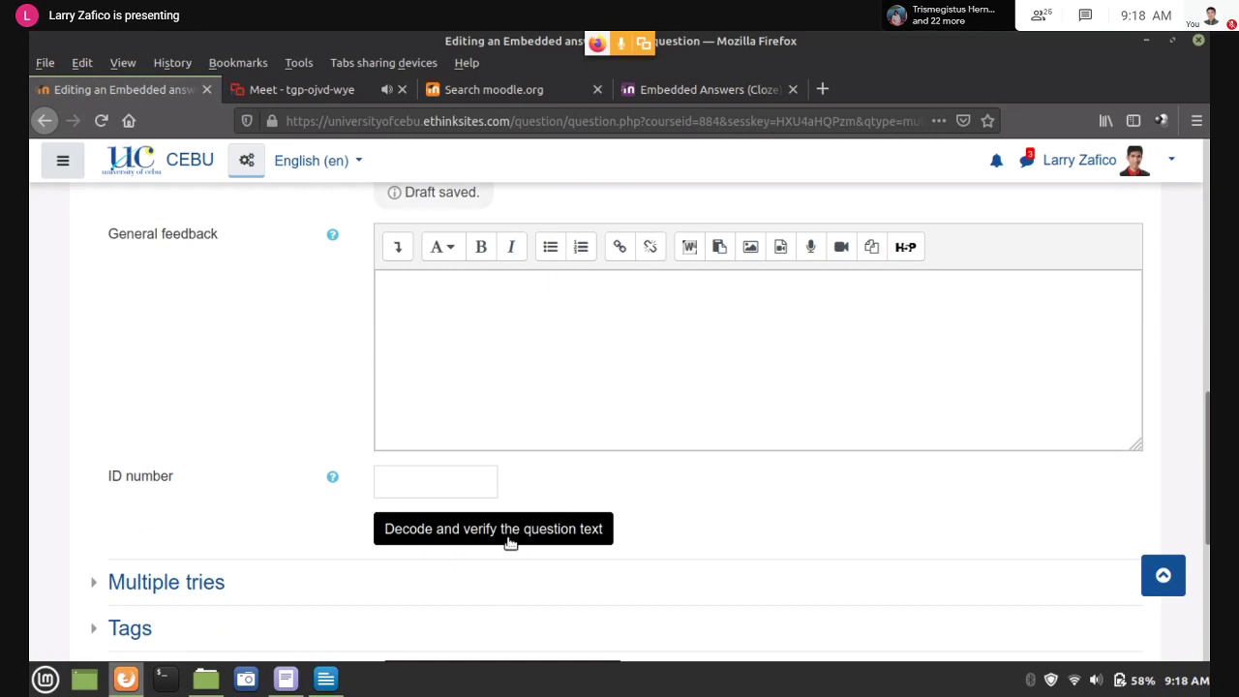
scroll(511, 544, down, 1)
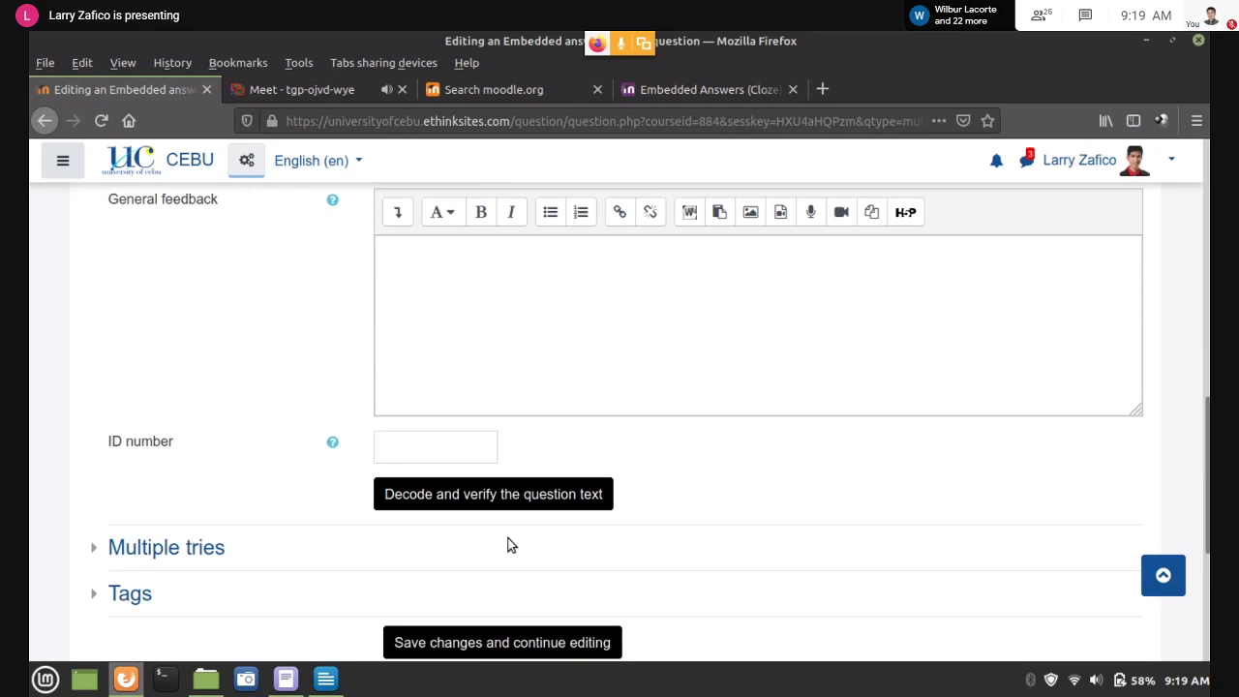
click(482, 92)
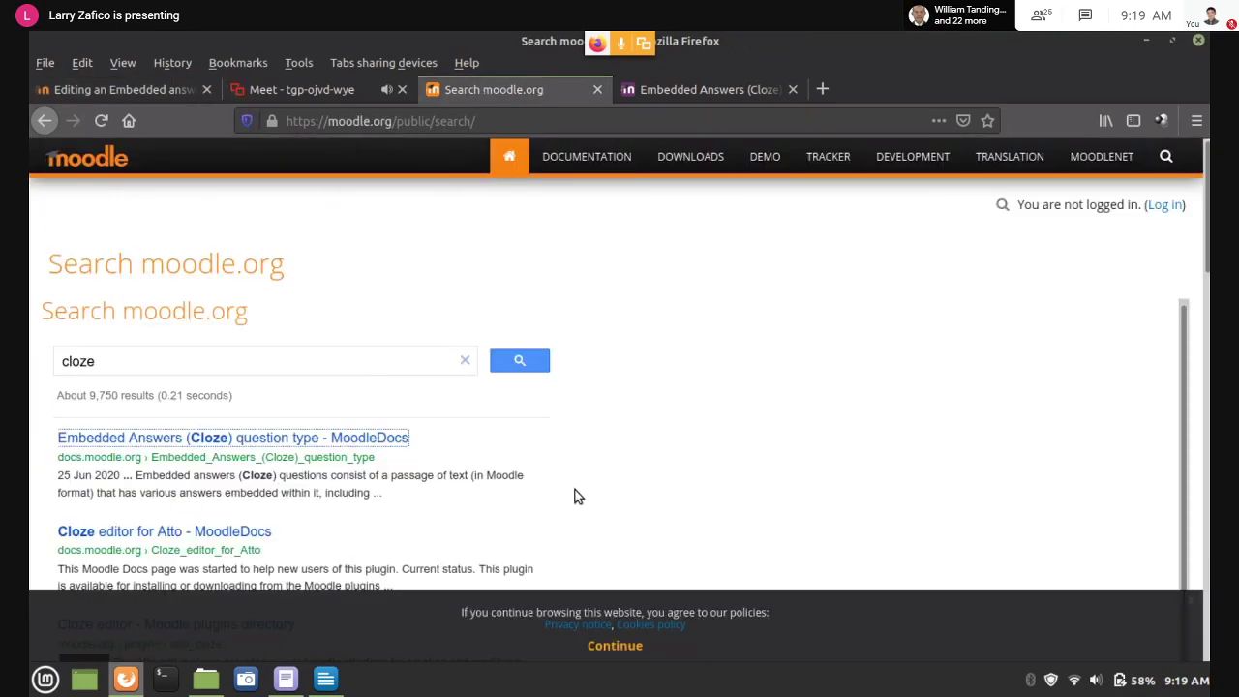
click(688, 89)
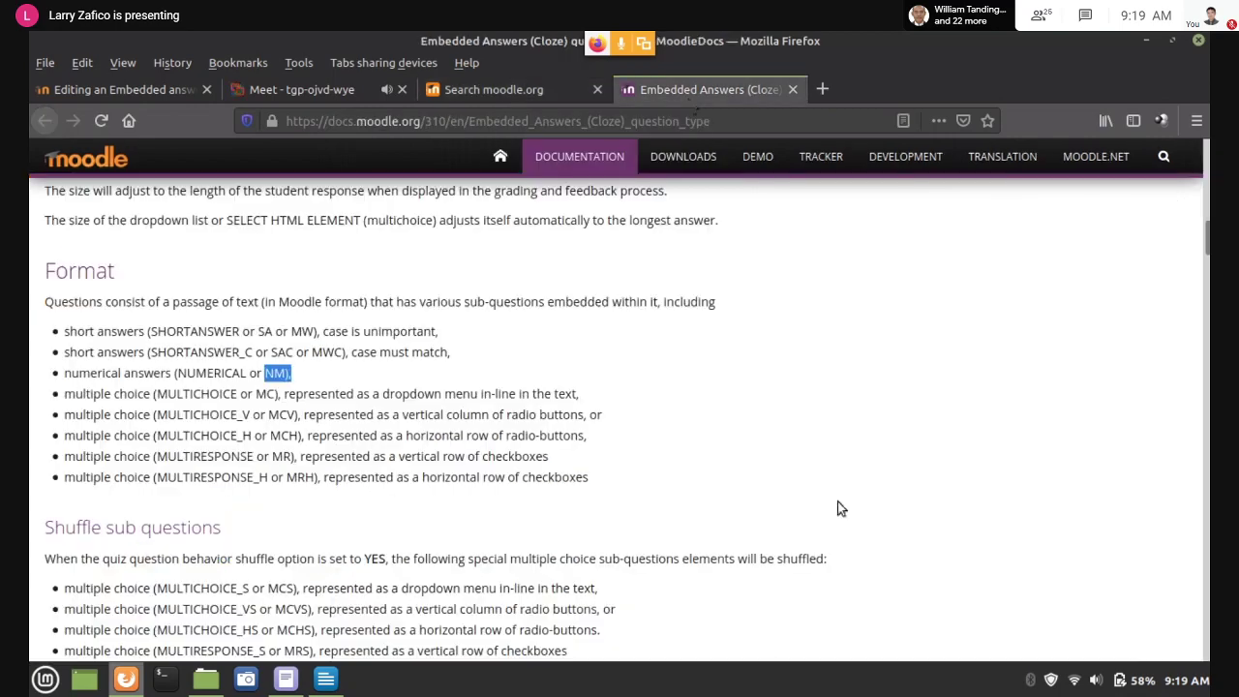
scroll(604, 596, down, 6)
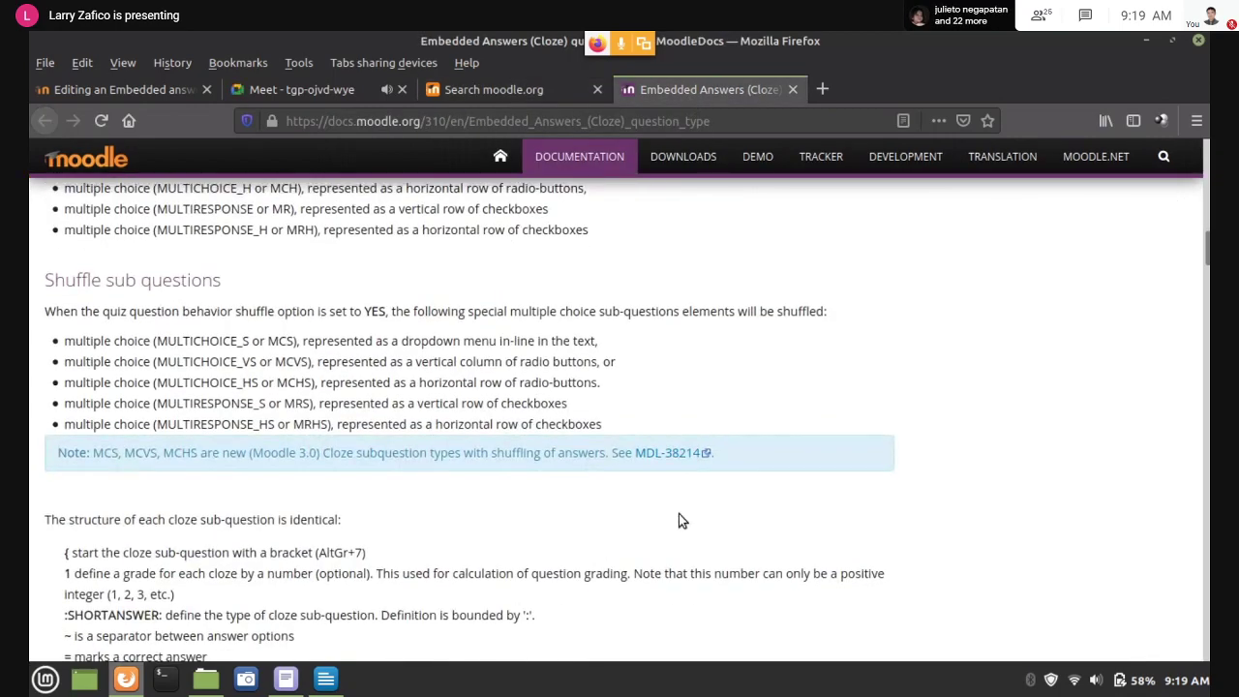
scroll(697, 530, down, 2)
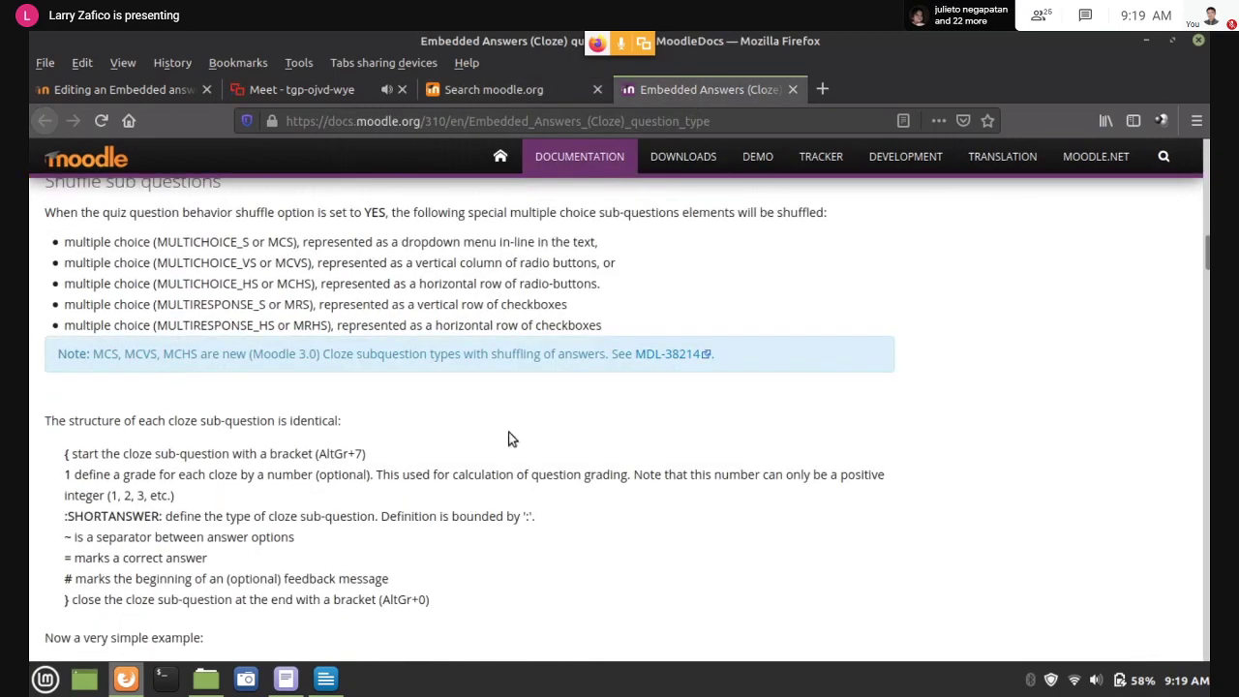
click(145, 89)
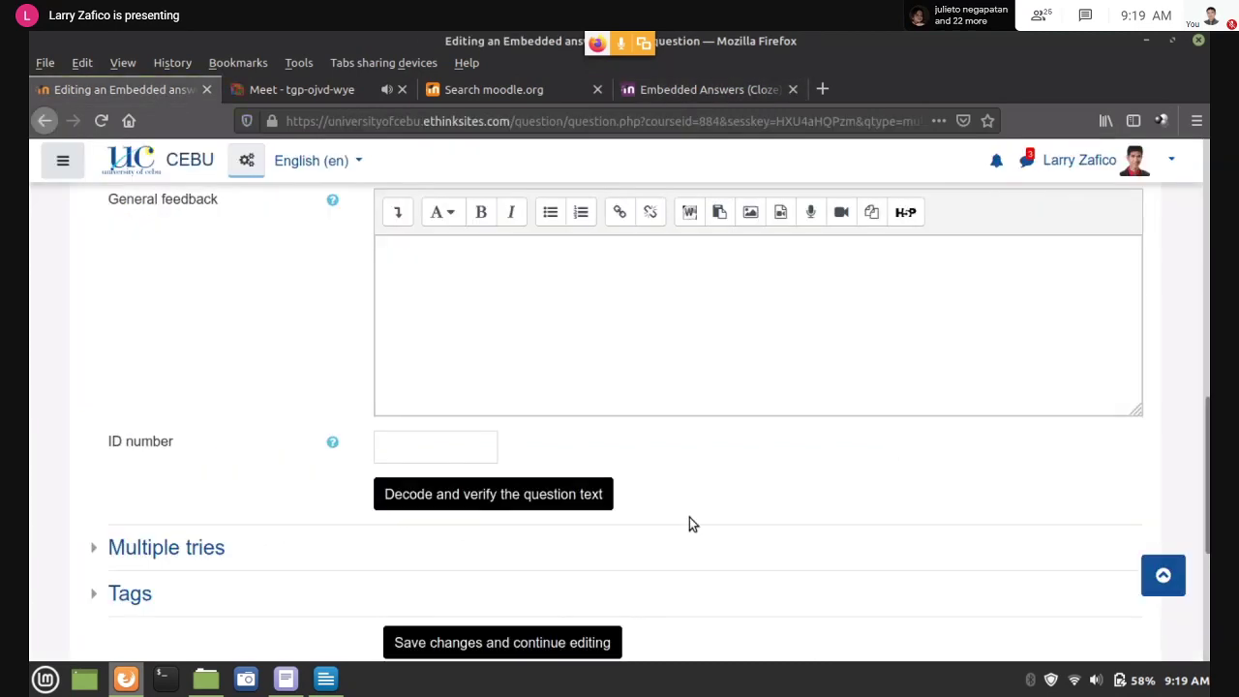
Step: Run the cloze syntax check on the Q1-06 question text
scroll(659, 503, down, 1)
click(559, 448)
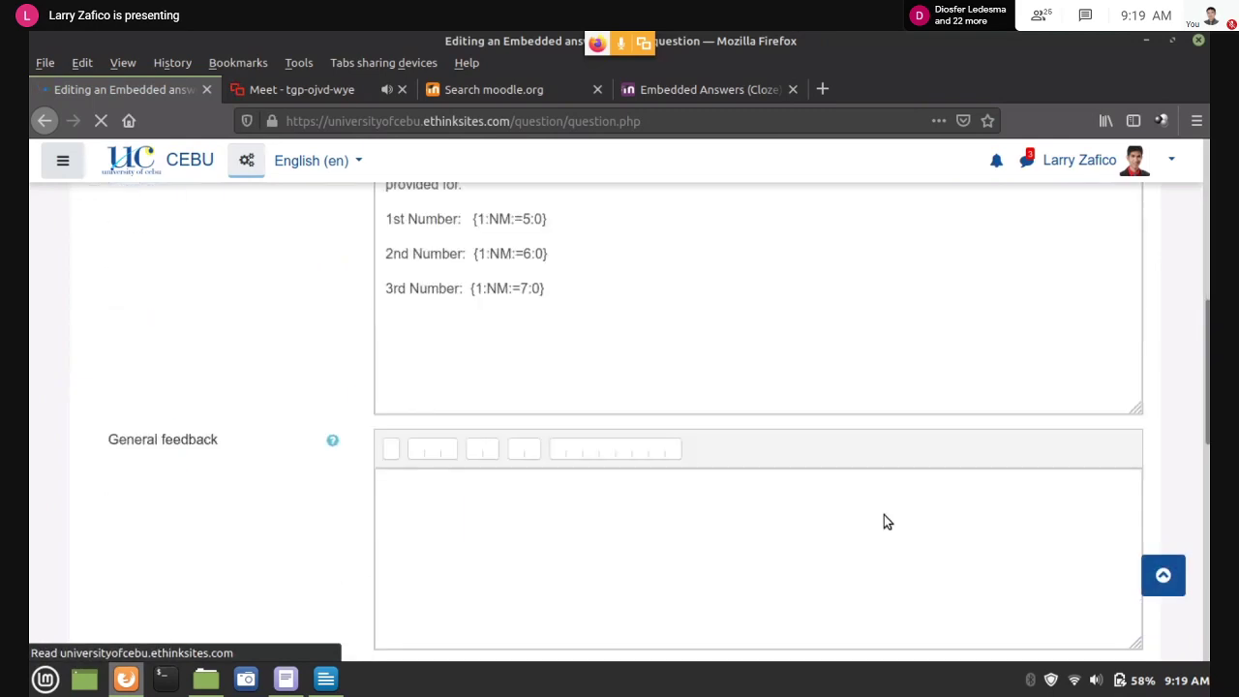
scroll(883, 523, down, 3)
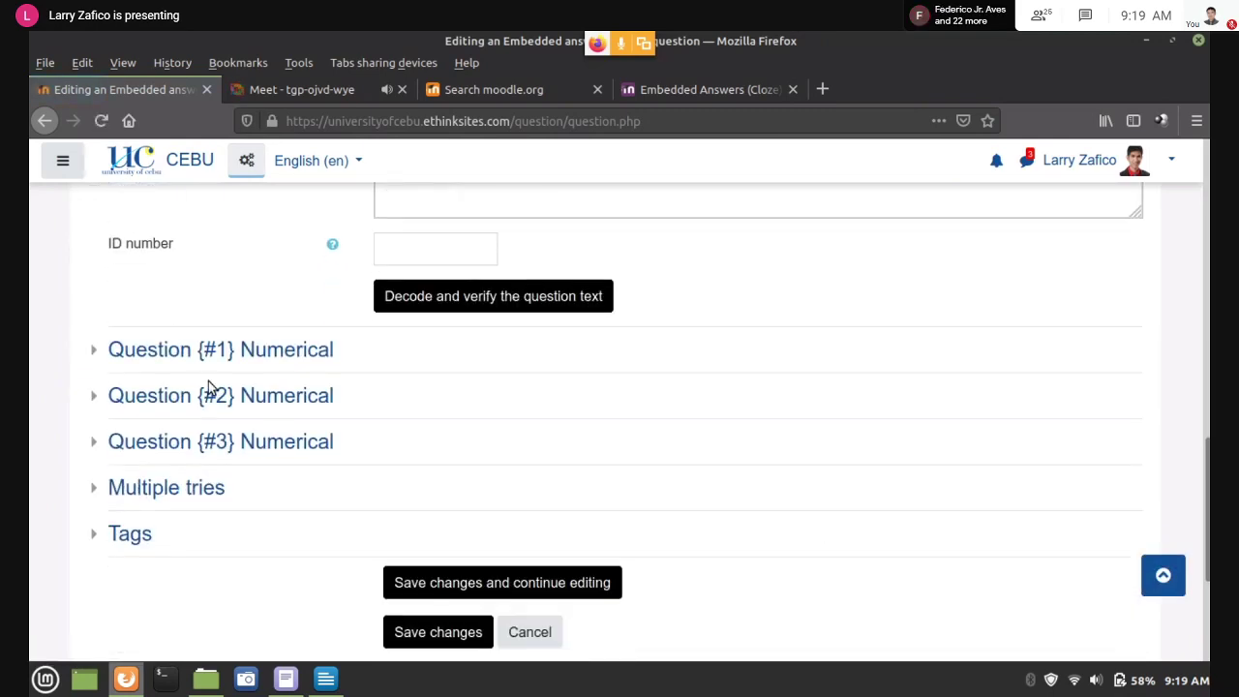
scroll(747, 457, up, 6)
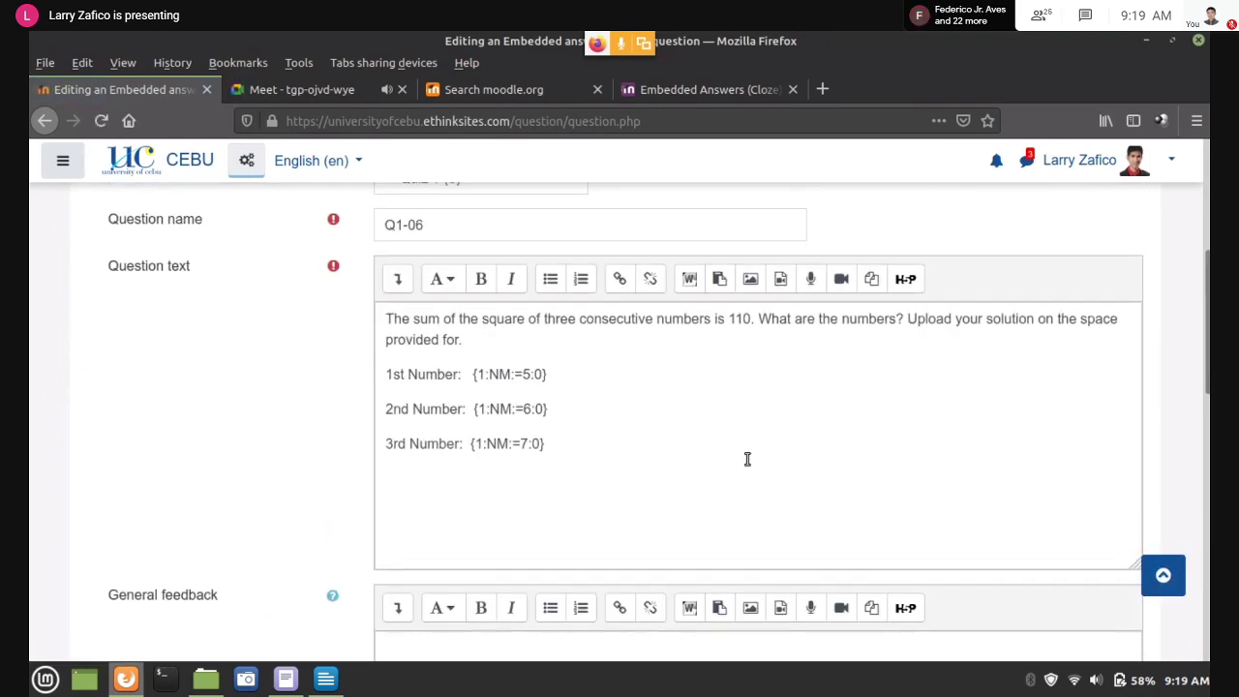
scroll(959, 581, down, 5)
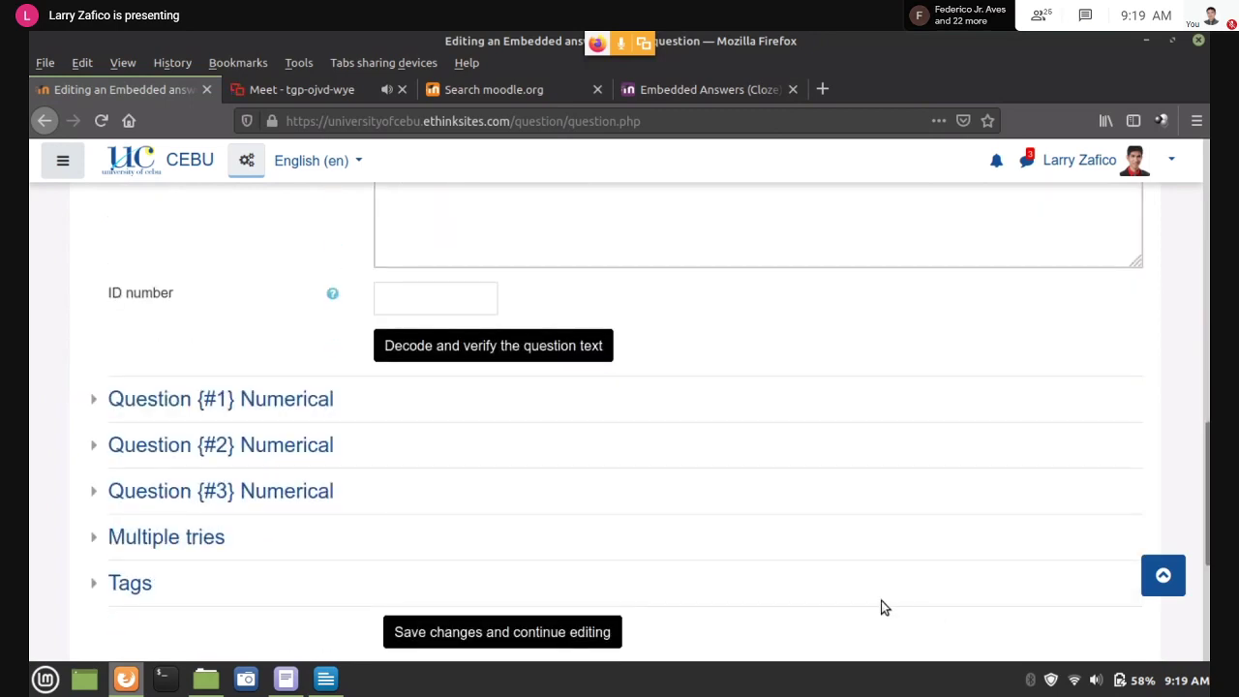
Step: Expand Questions {#1}, {#2} and {#3} and confirm answers 5, 6 and 7 with 0 error
click(300, 401)
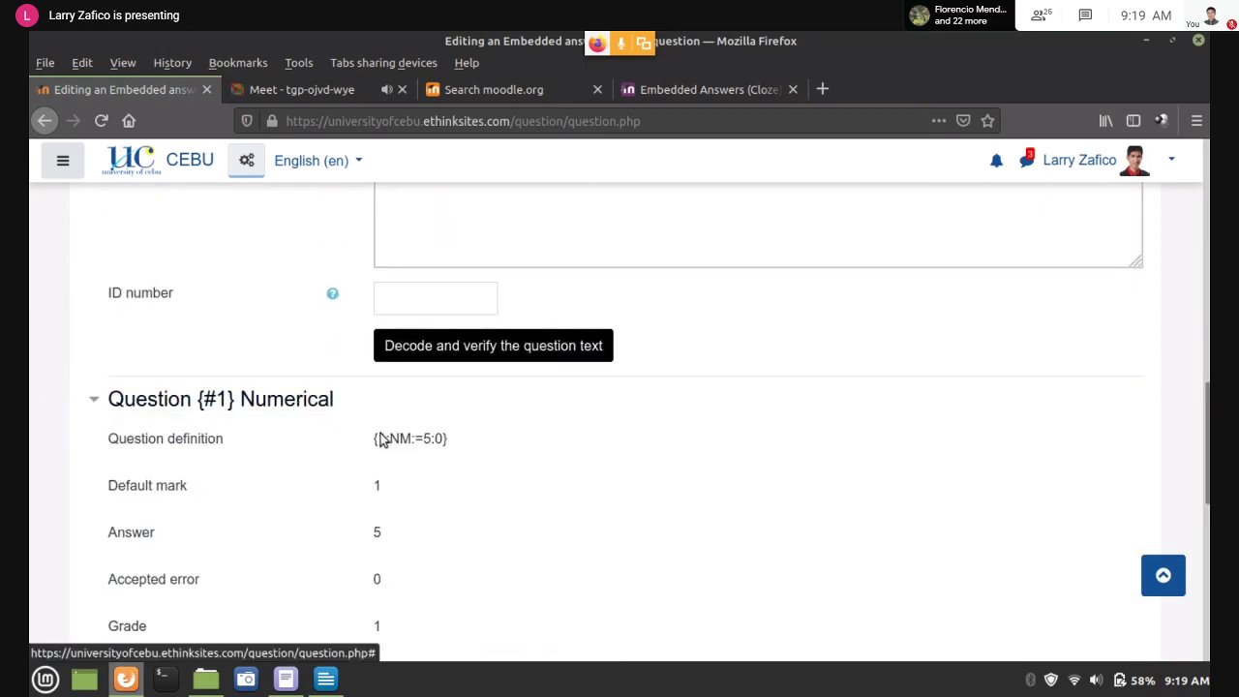
scroll(790, 489, down, 2)
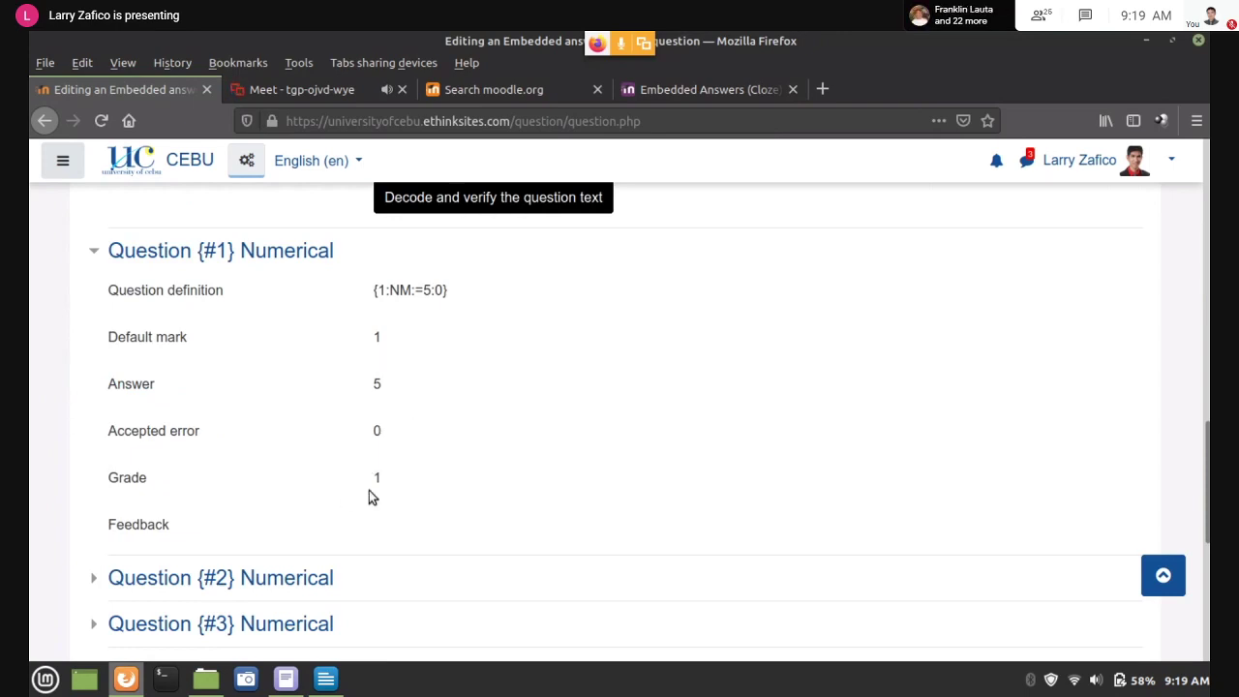
scroll(674, 554, down, 3)
click(302, 430)
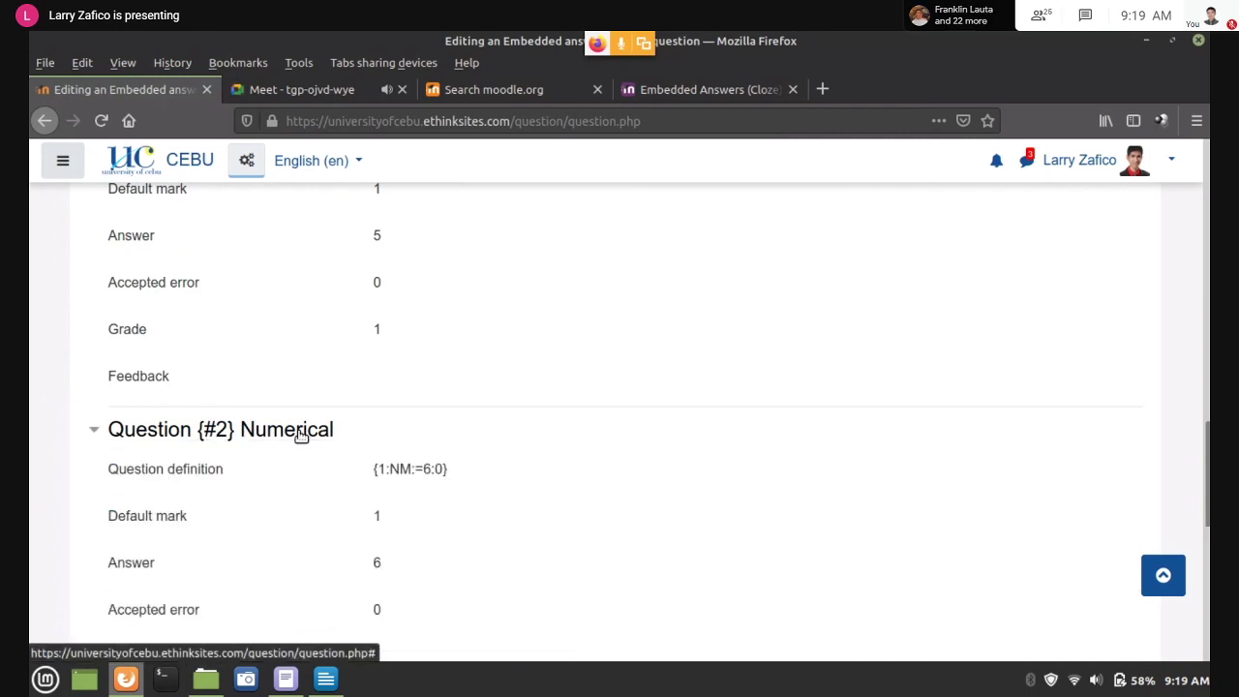
scroll(686, 462, down, 4)
scroll(566, 431, down, 3)
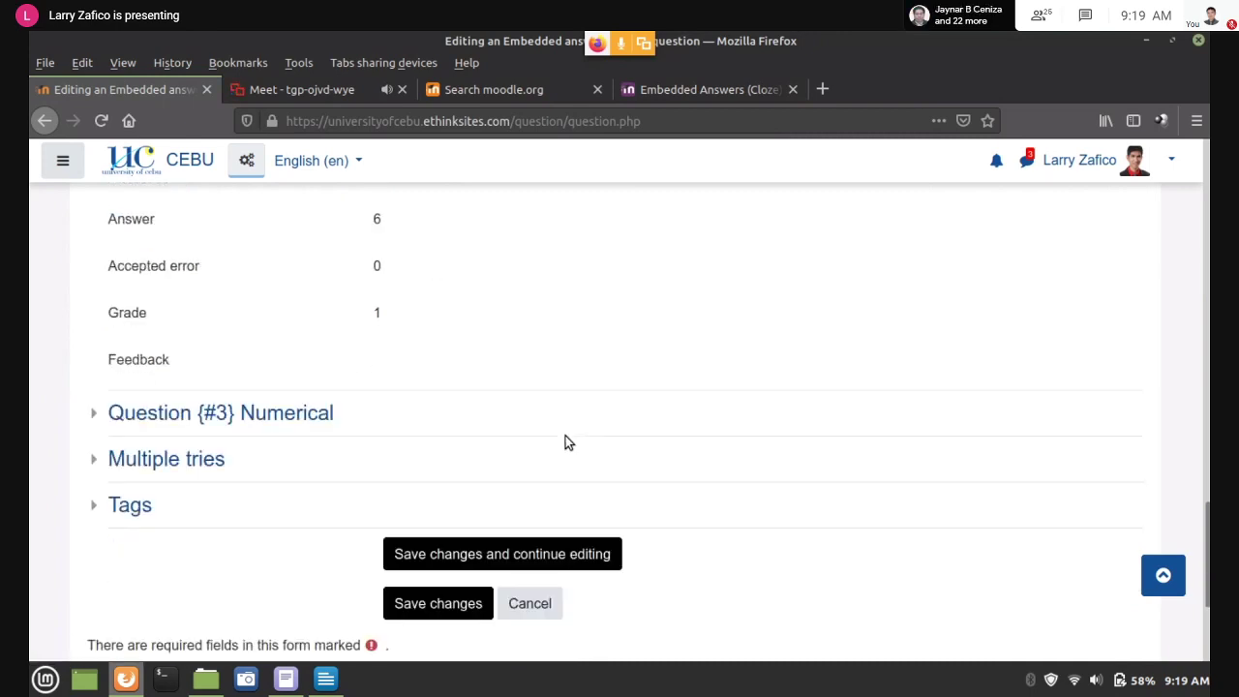
click(329, 414)
scroll(623, 415, down, 5)
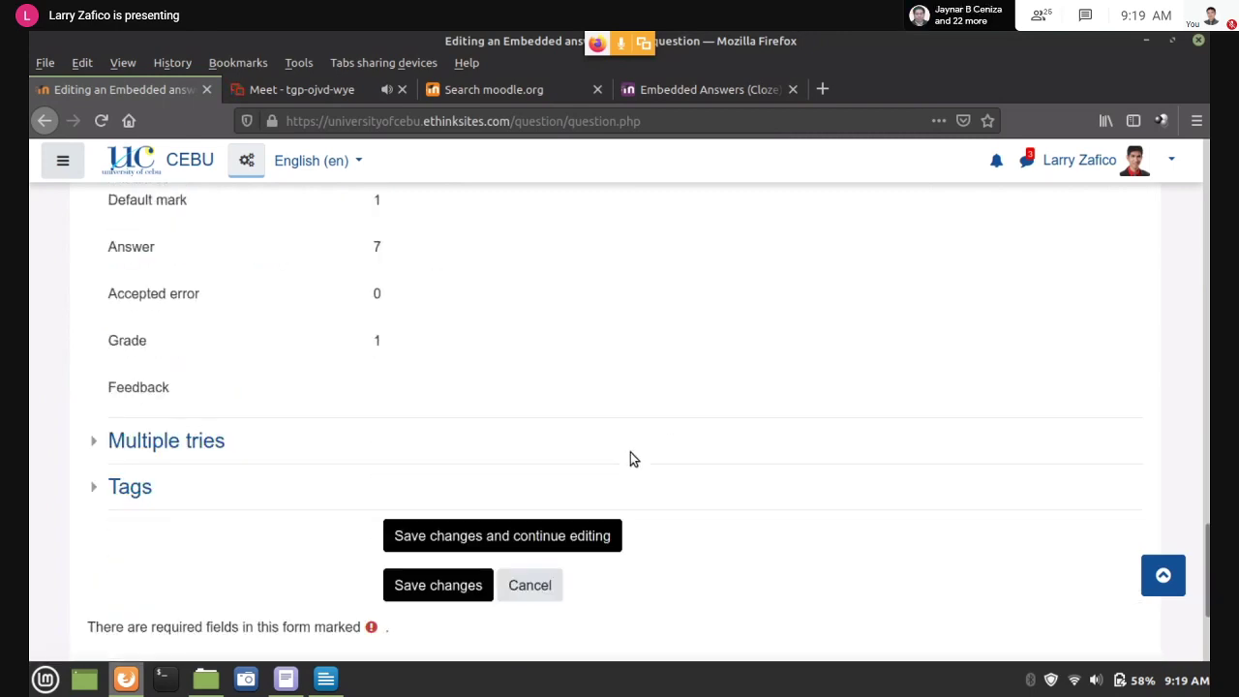
scroll(806, 560, down, 1)
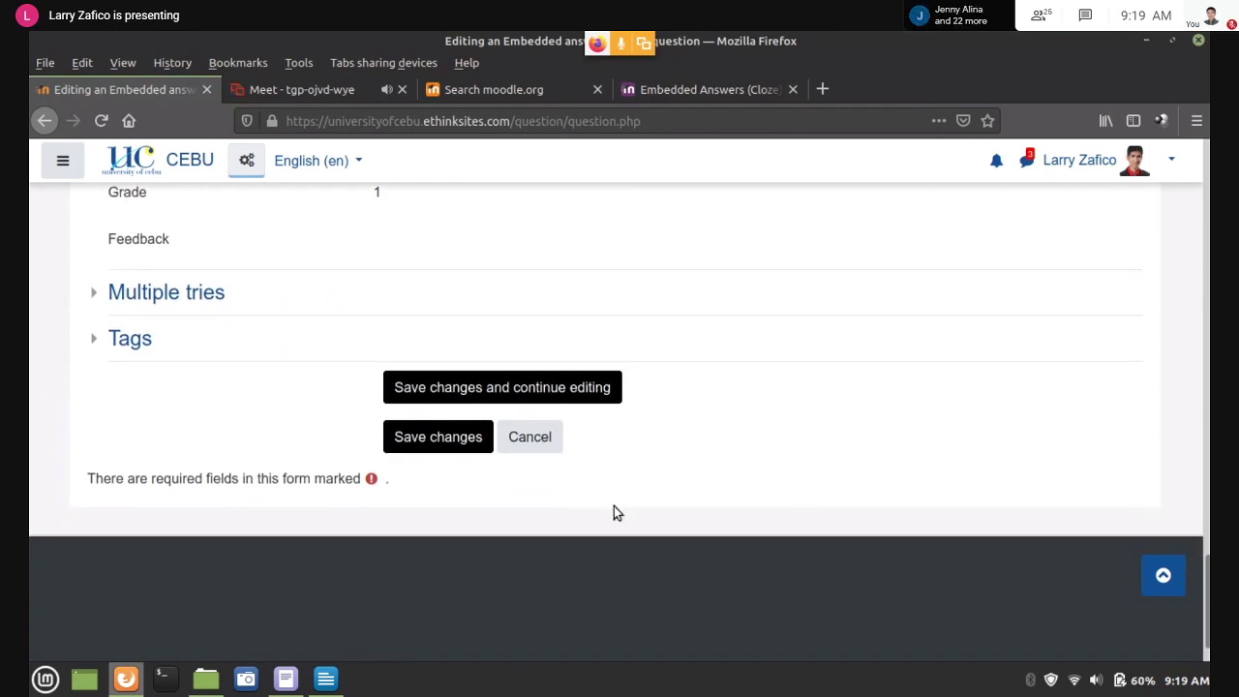
Step: Save Q1-06, sort the question bank by Question name, and preview Q1-06 from its Edit menu
click(465, 444)
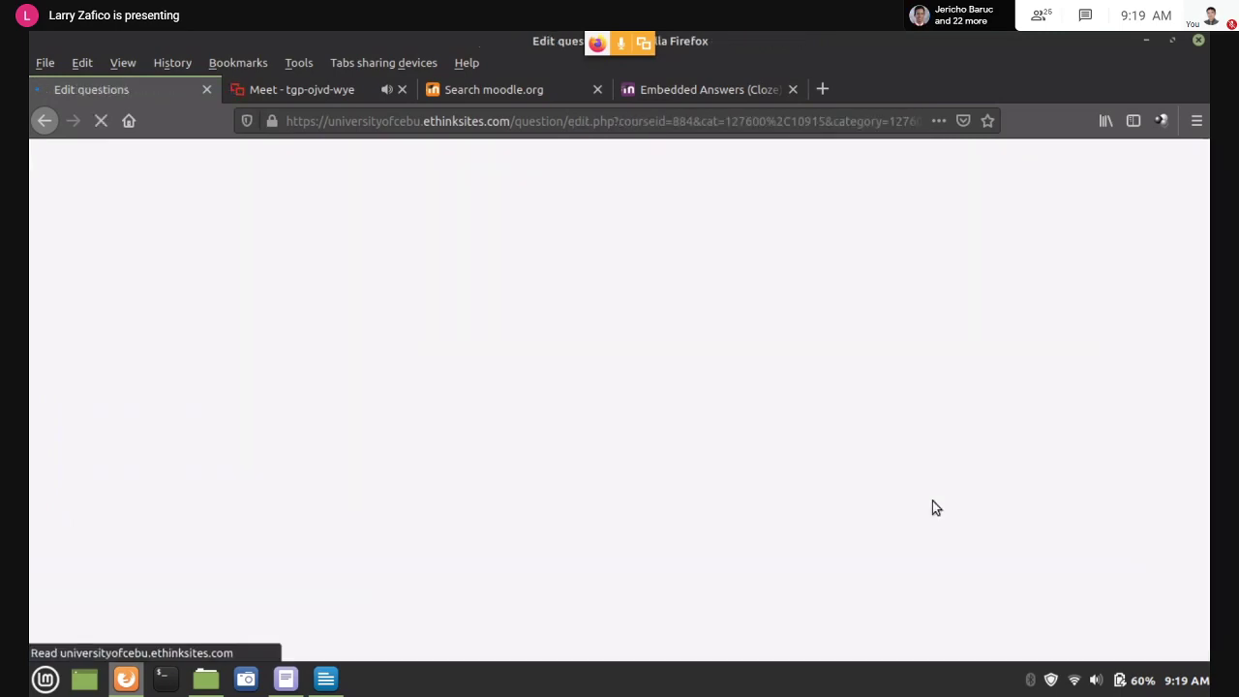
scroll(932, 508, down, 5)
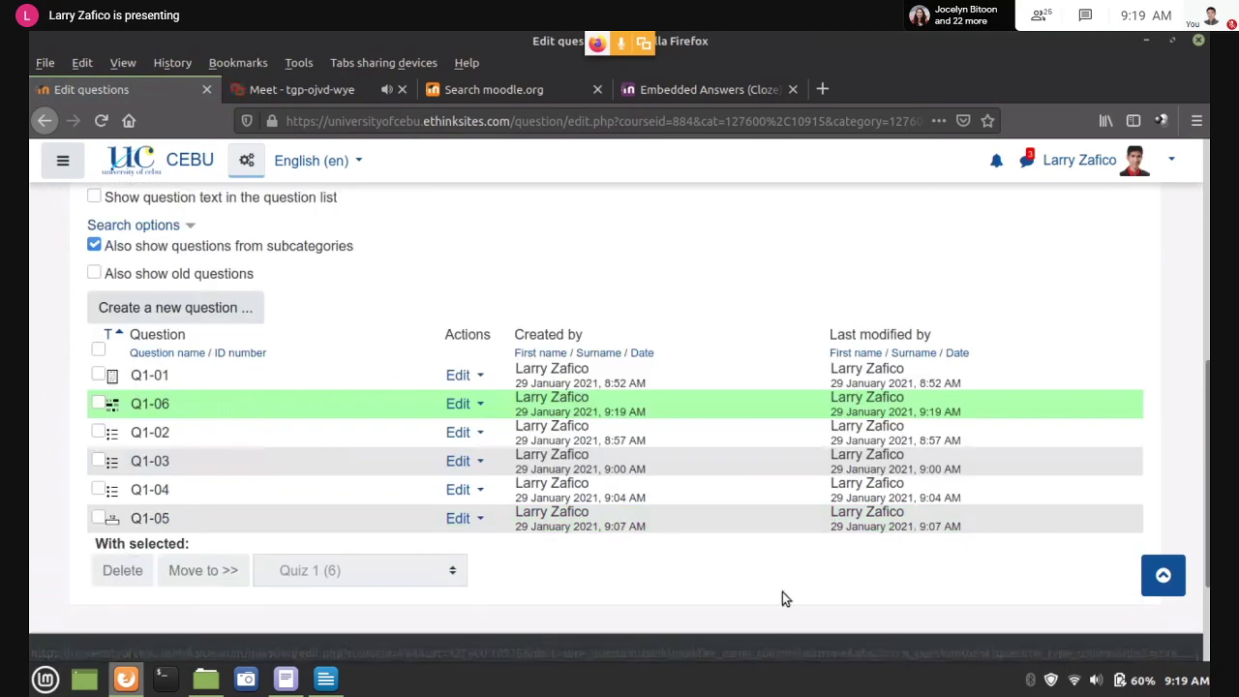
click(186, 353)
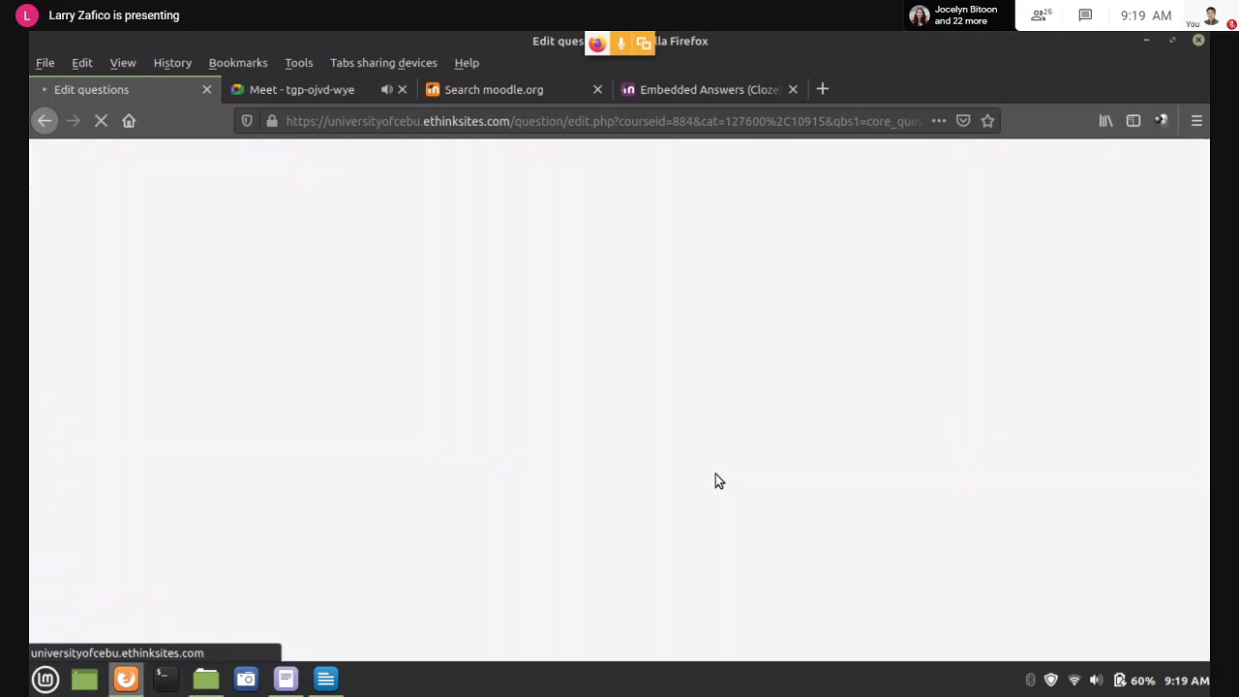
scroll(473, 436, down, 3)
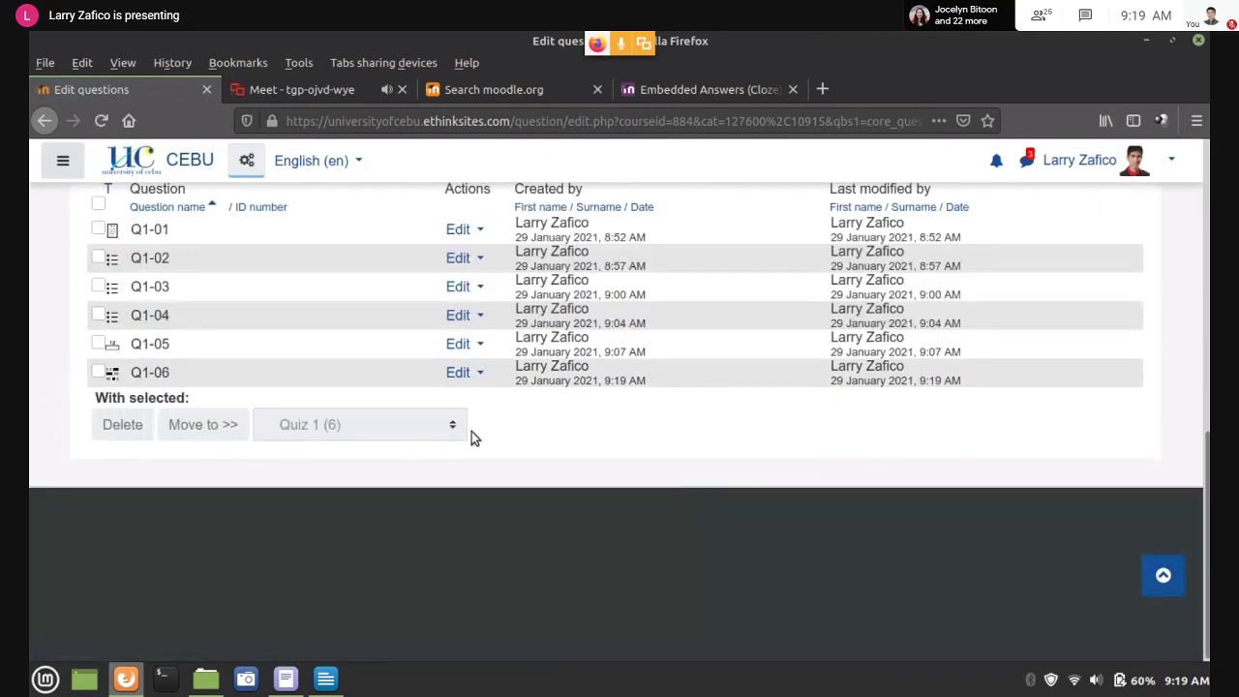
click(477, 374)
click(411, 384)
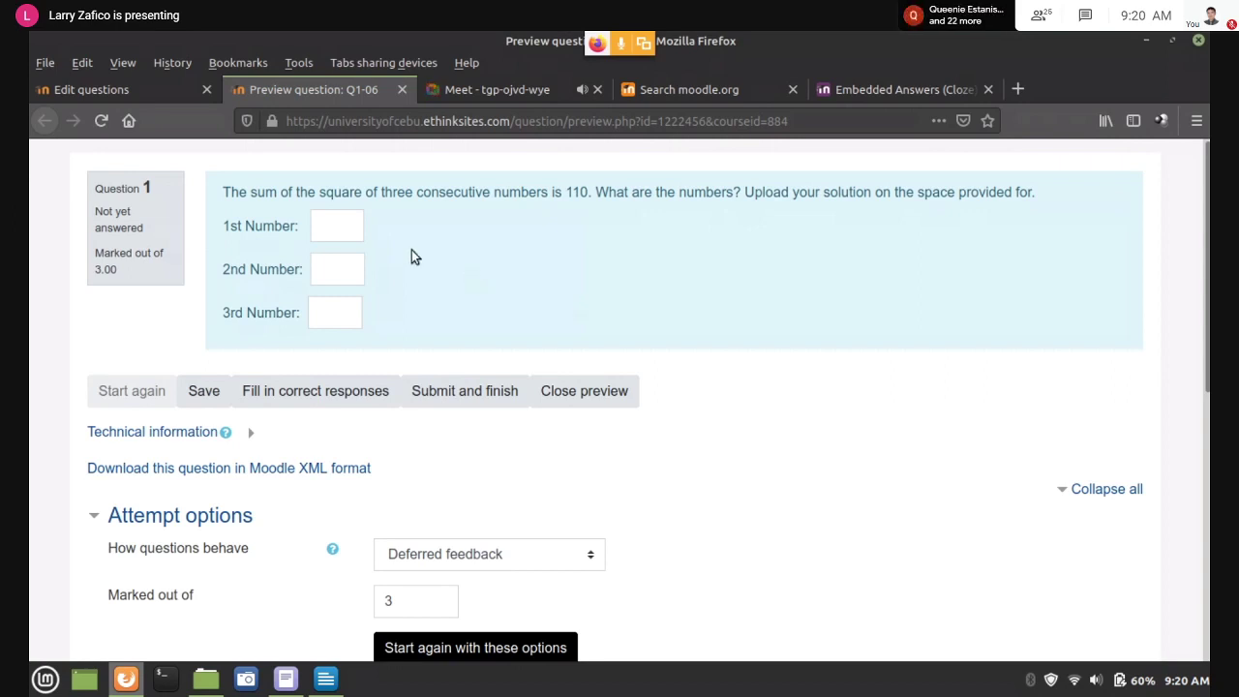
Step: Enter 5, 6 and 7 in the three Number boxes and submit the preview for grading
click(340, 229)
text(5)
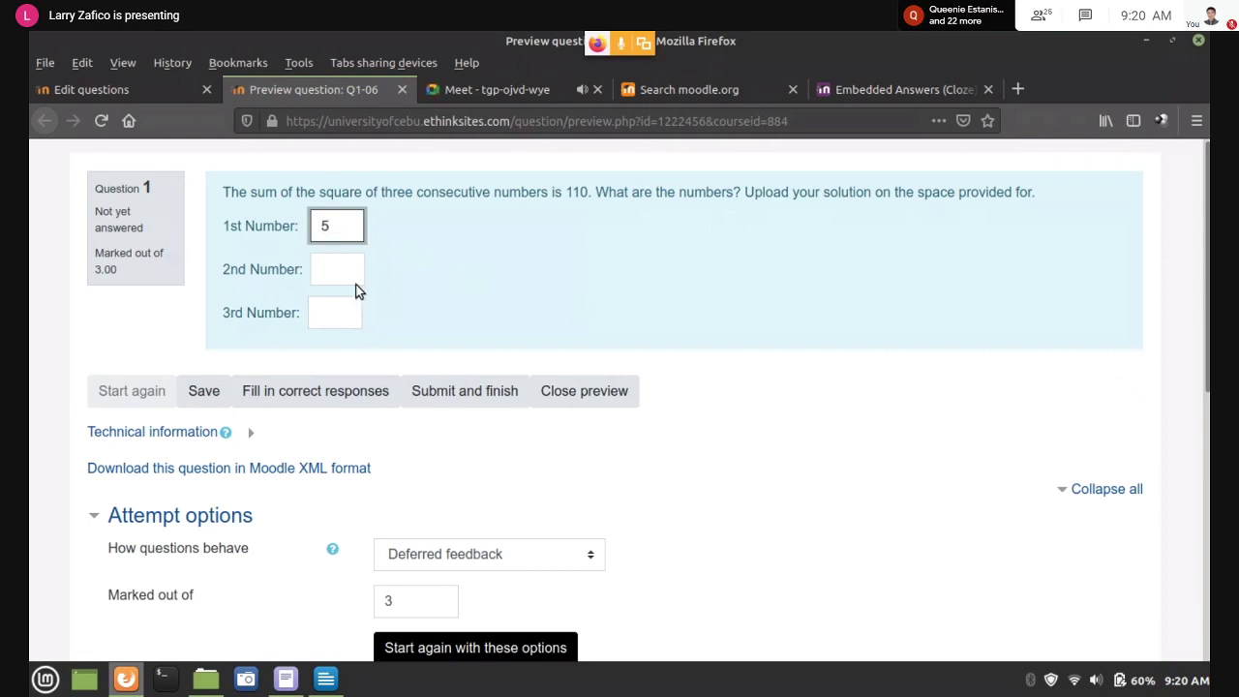
click(338, 270)
text(6)
click(338, 316)
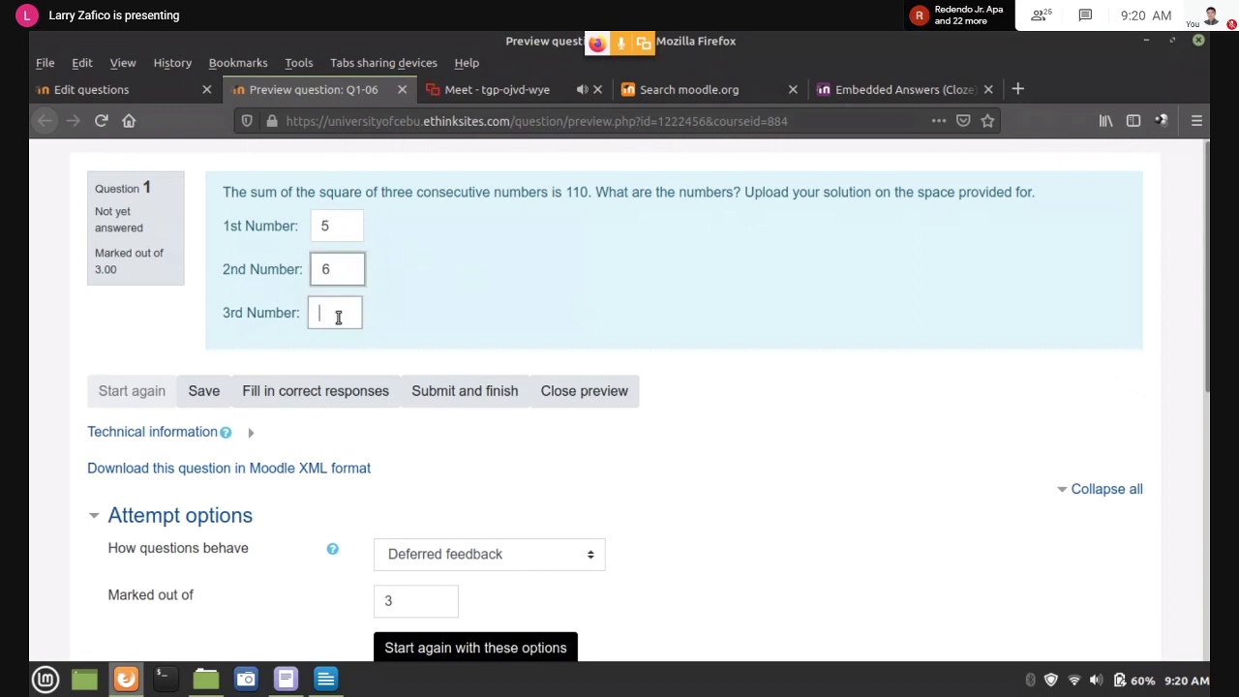
text(7)
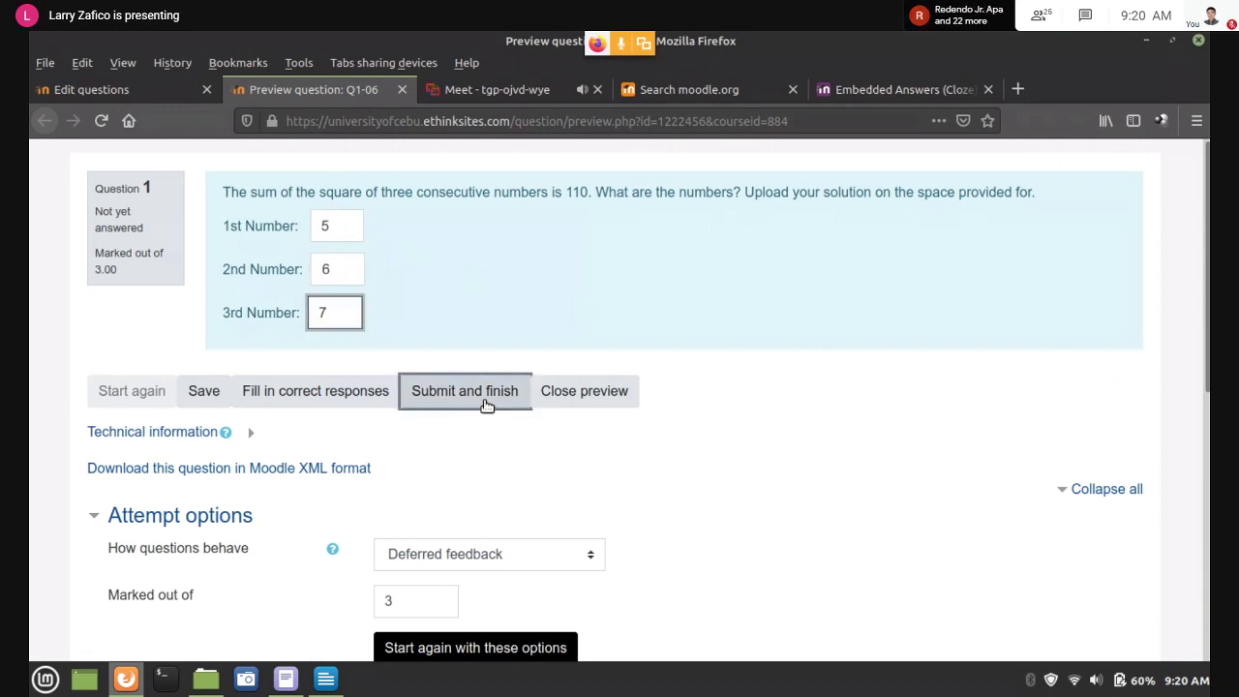
click(484, 399)
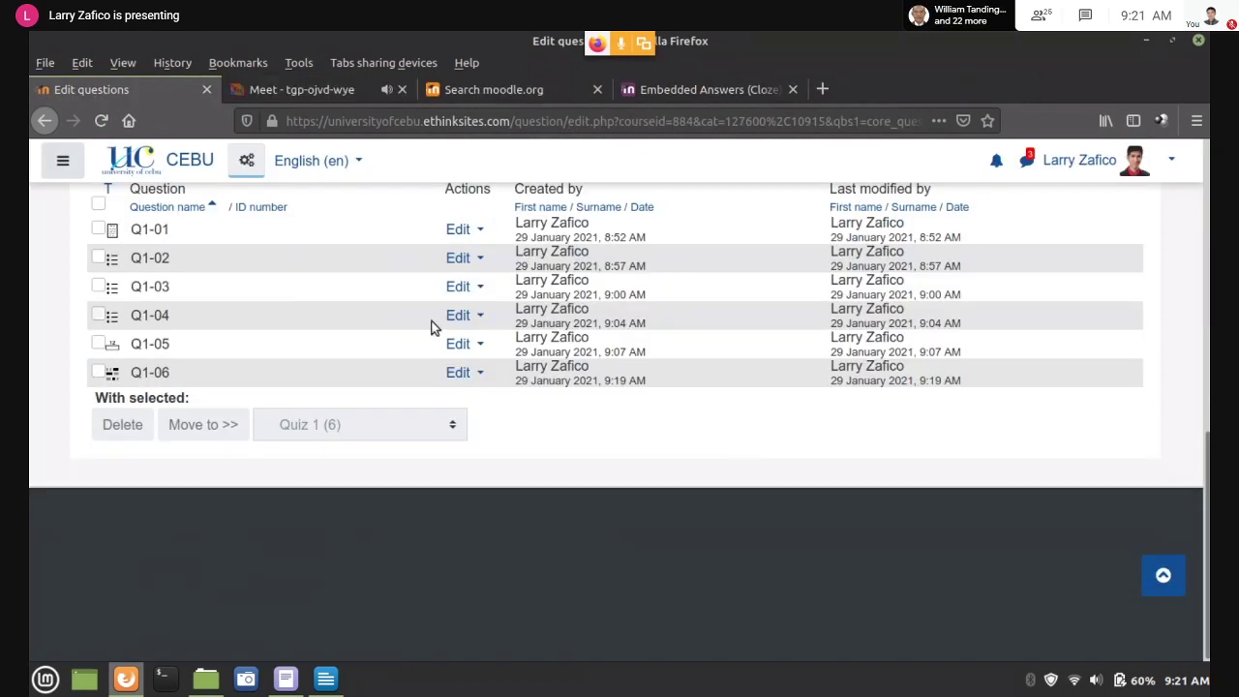
Step: Reopen Q1-06 in the question editing form
click(464, 373)
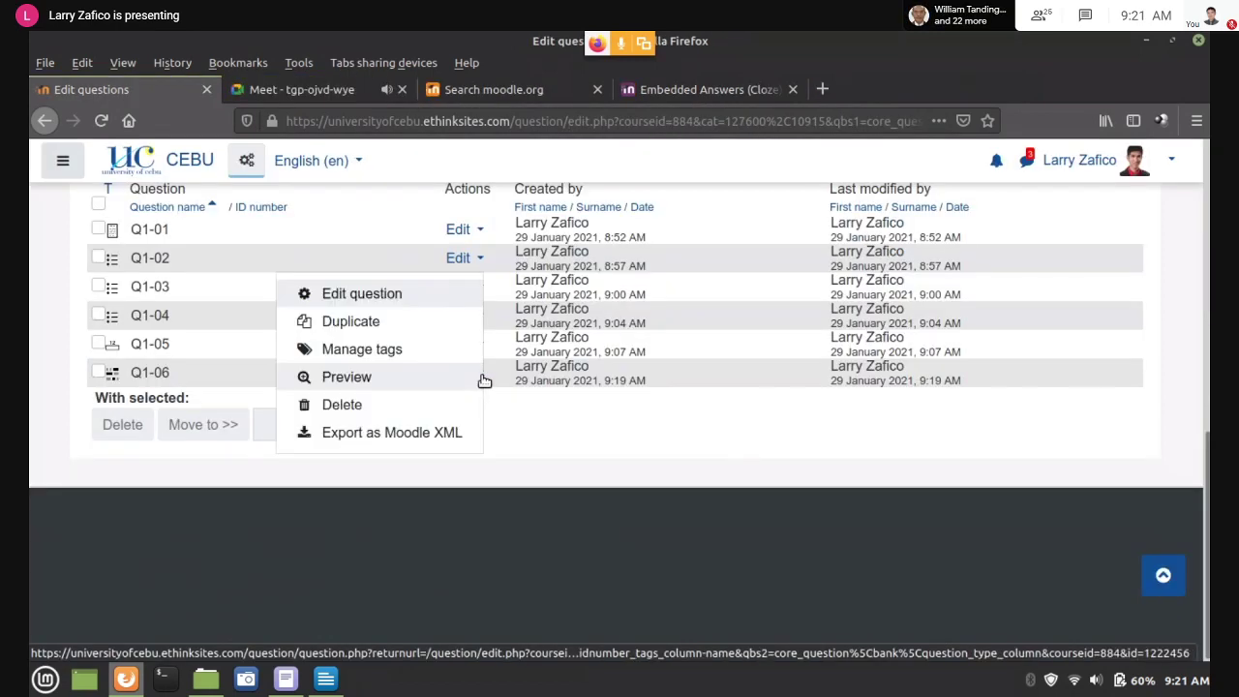
click(413, 301)
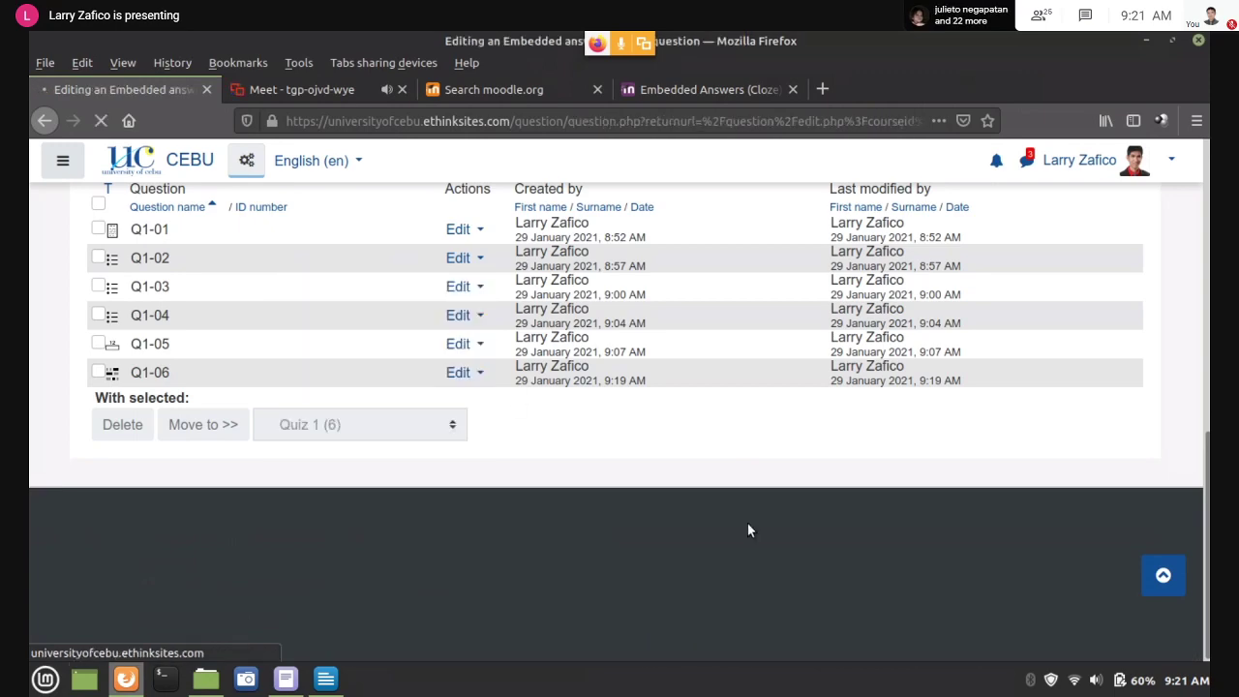
scroll(695, 506, down, 2)
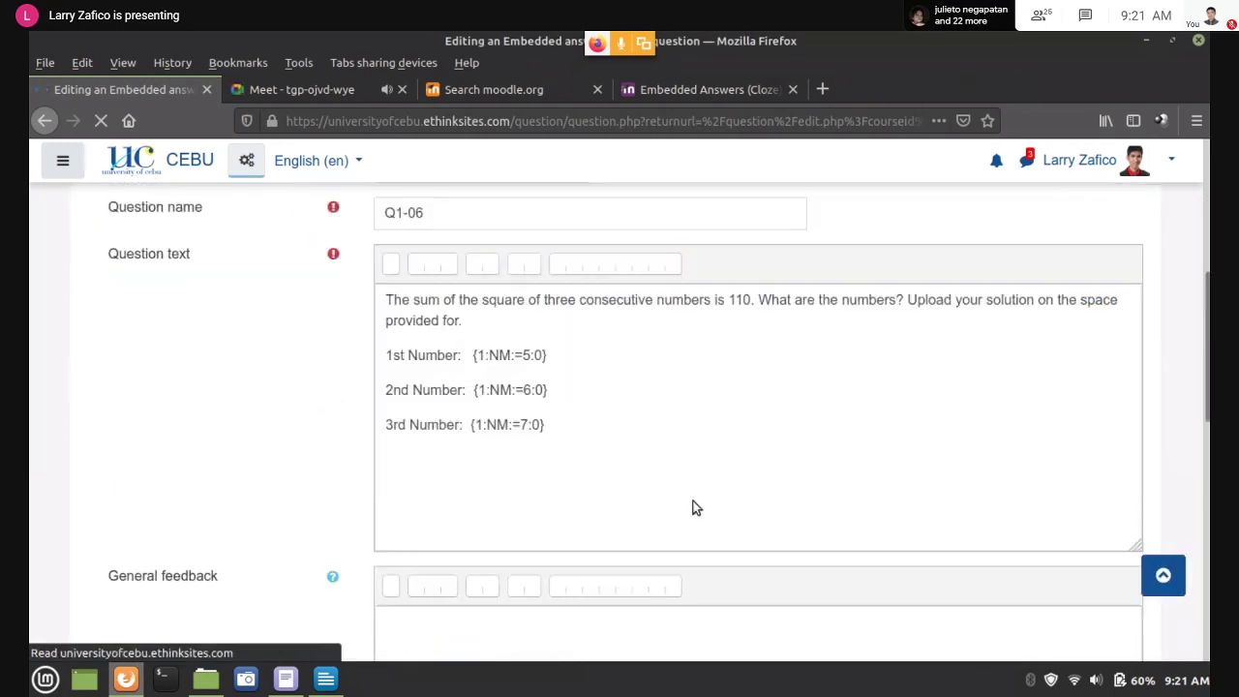
Step: Prefix the question text with (A) and add a (B) line below the 3rd Number blank
click(387, 301)
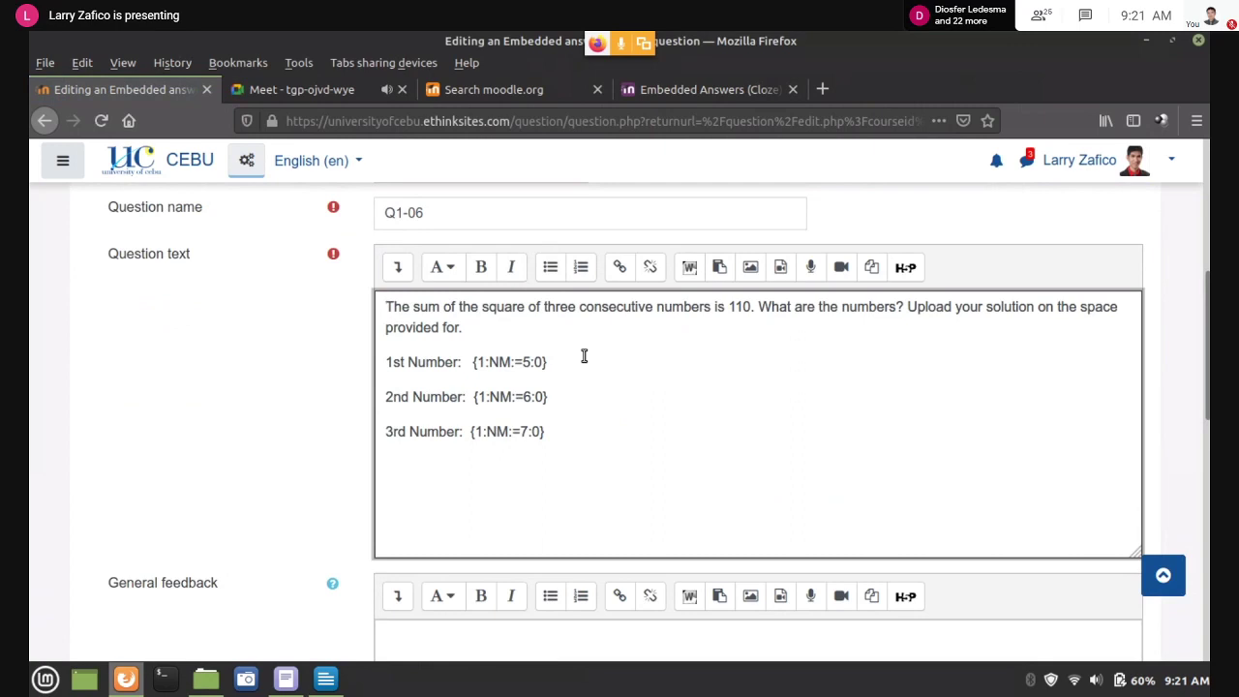
text(()
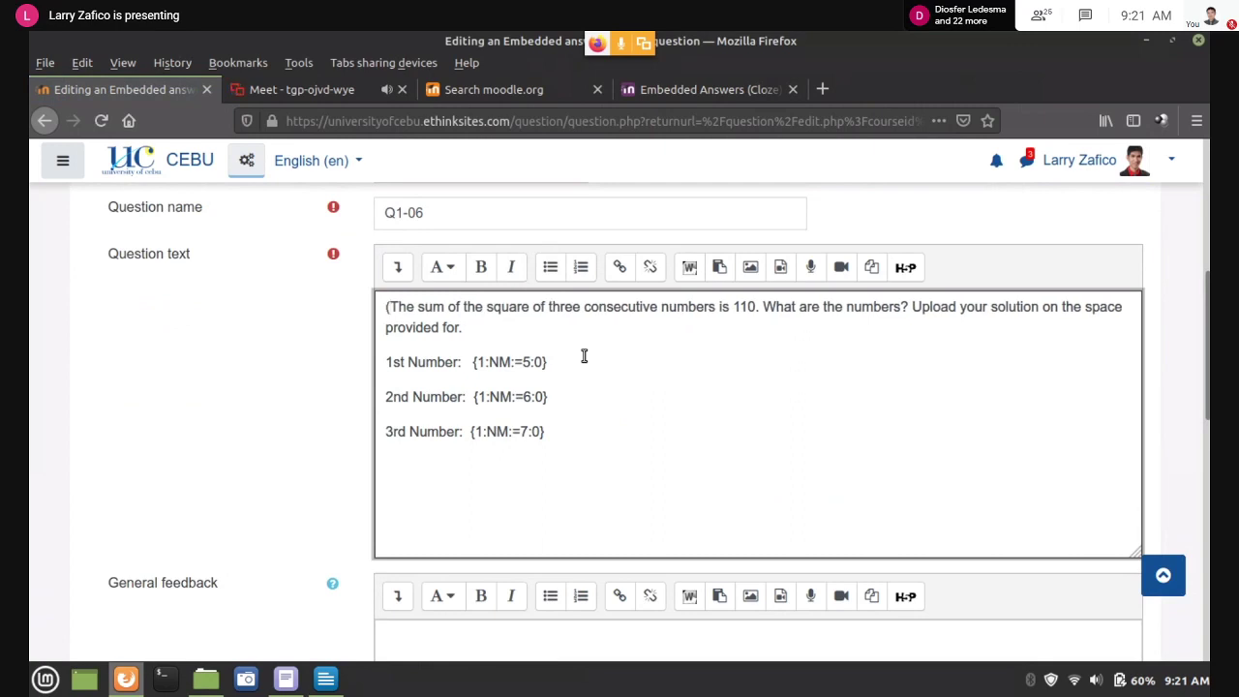
text(A))
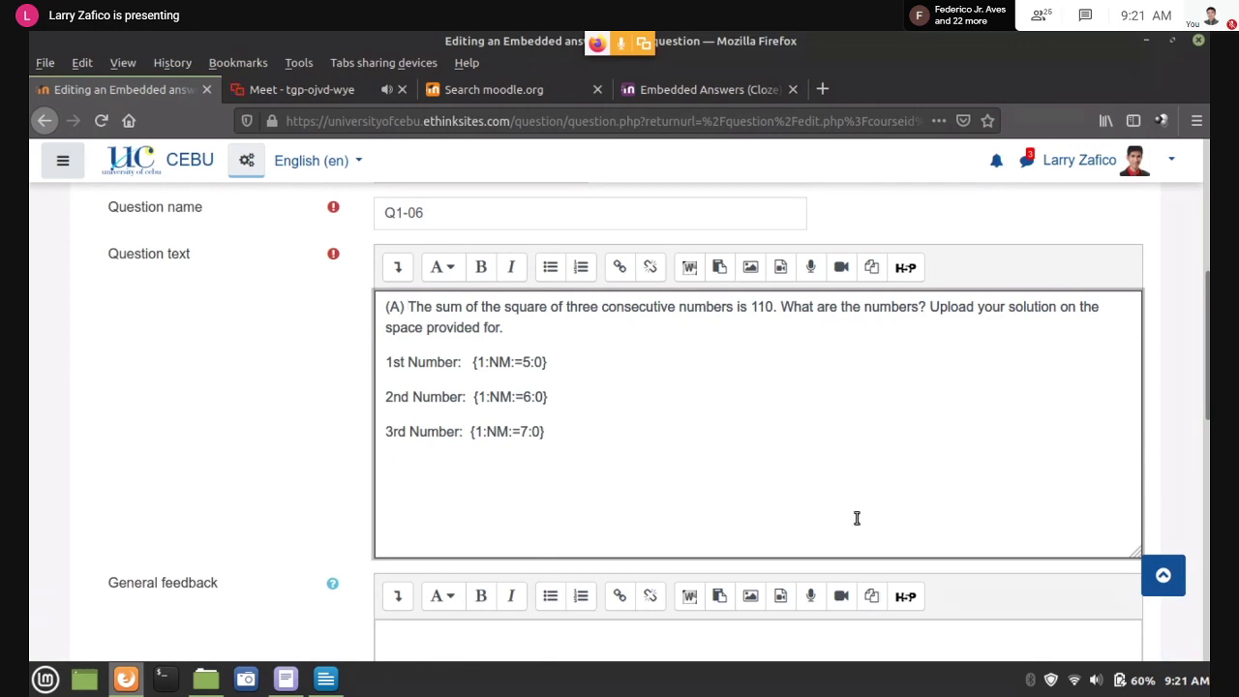
key(Return)
text((b)
key(BackSpace)
text(b)
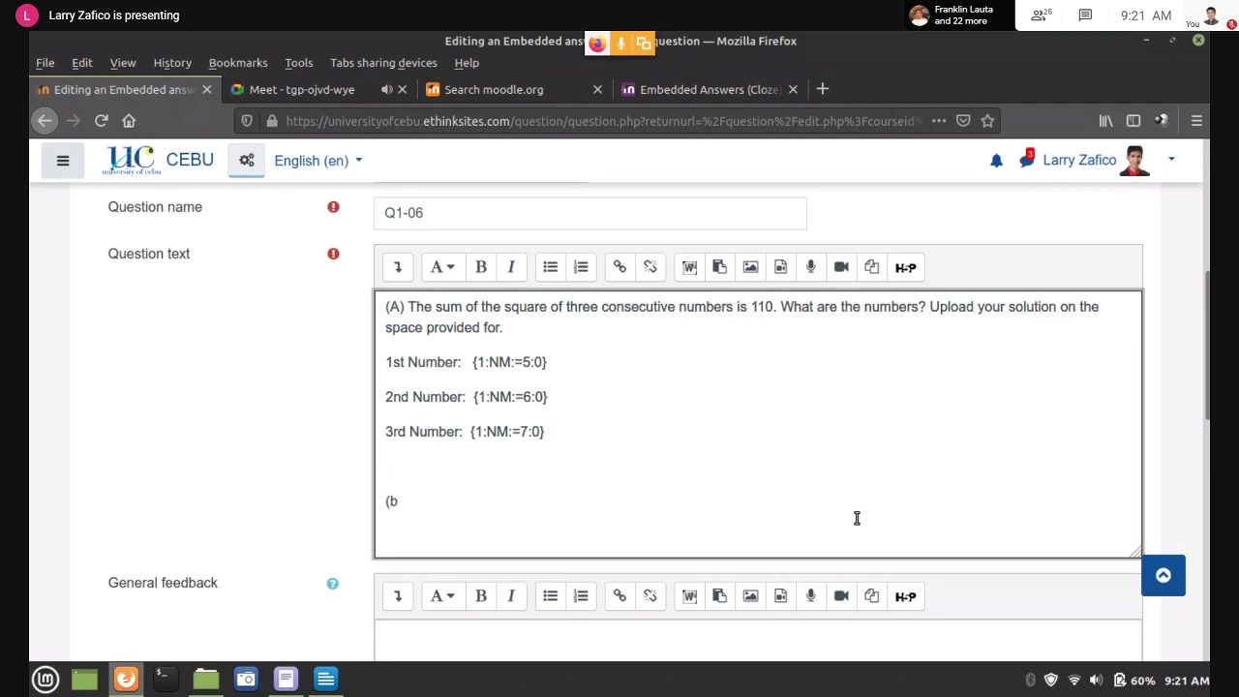
key(BackSpace)
text(B)
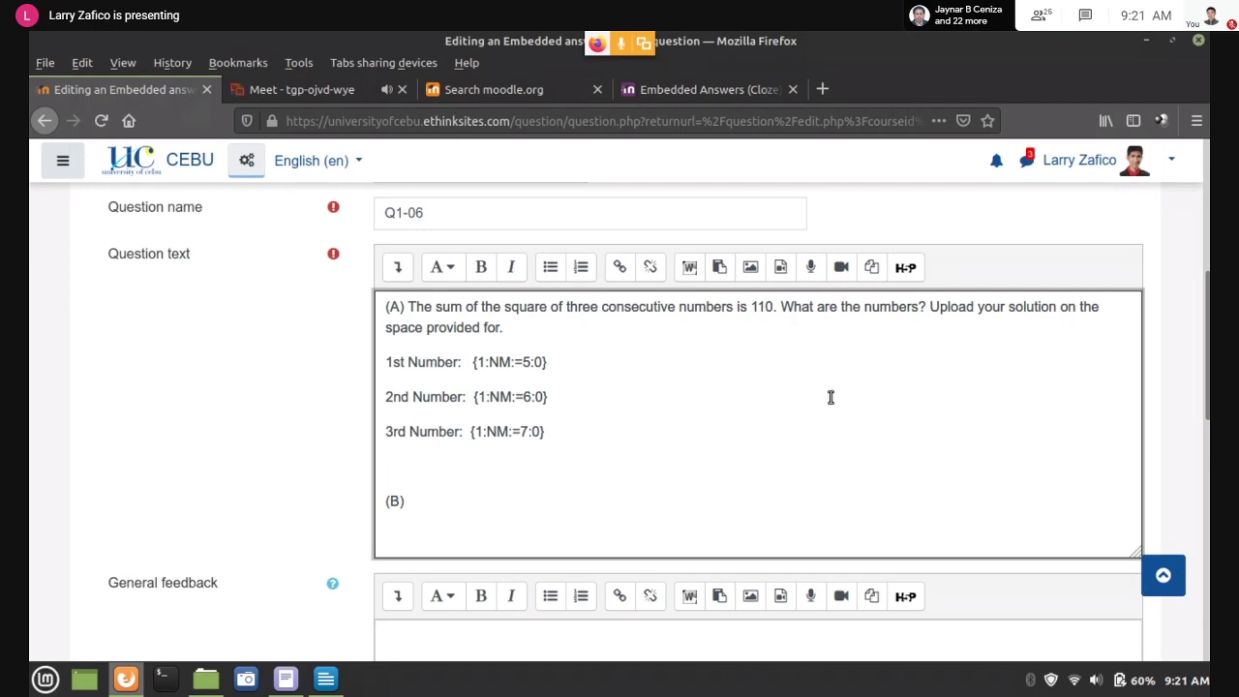
mouse_move(290, 683)
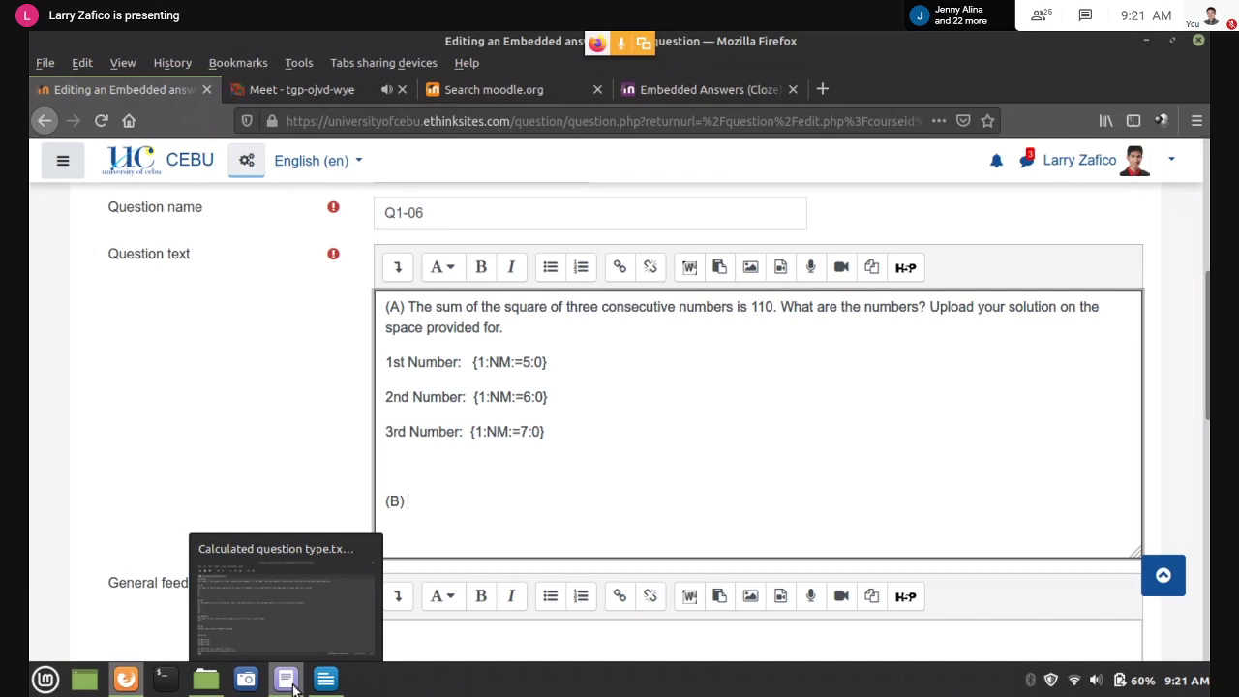
Step: Copy "At Point M, the flexural stress is:" from the Xed notes and return to Moodle
click(293, 685)
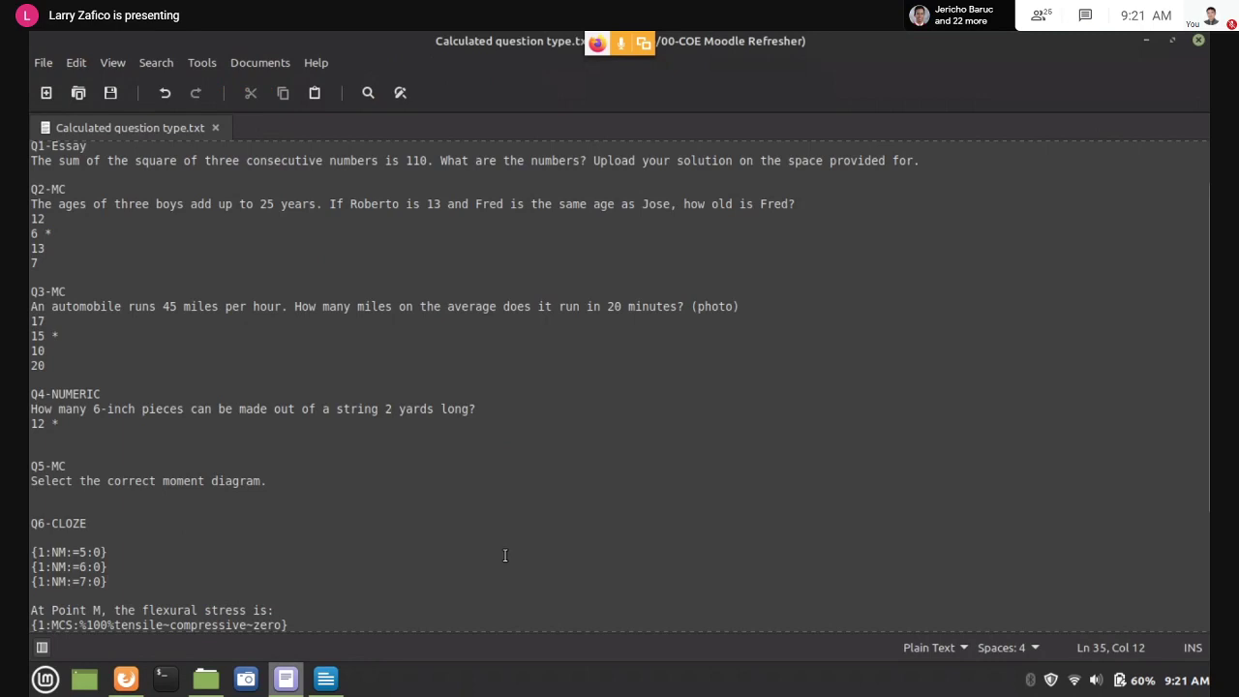
scroll(503, 554, down, 2)
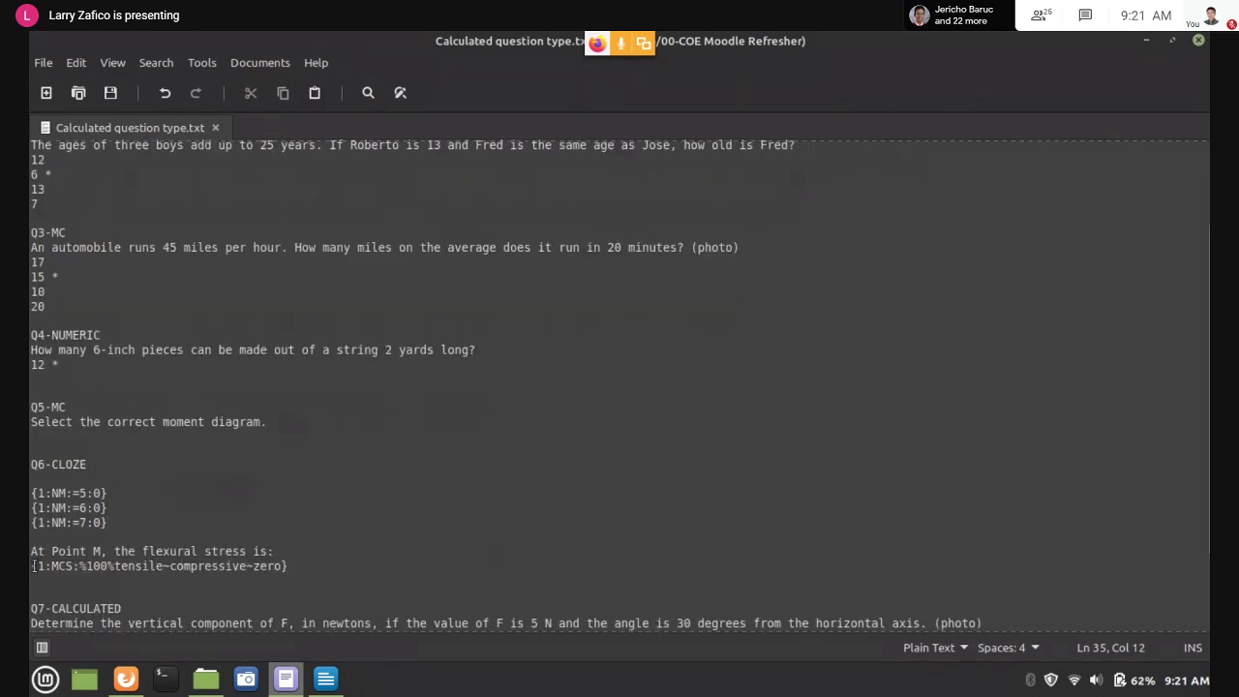
drag(30, 552, 287, 551)
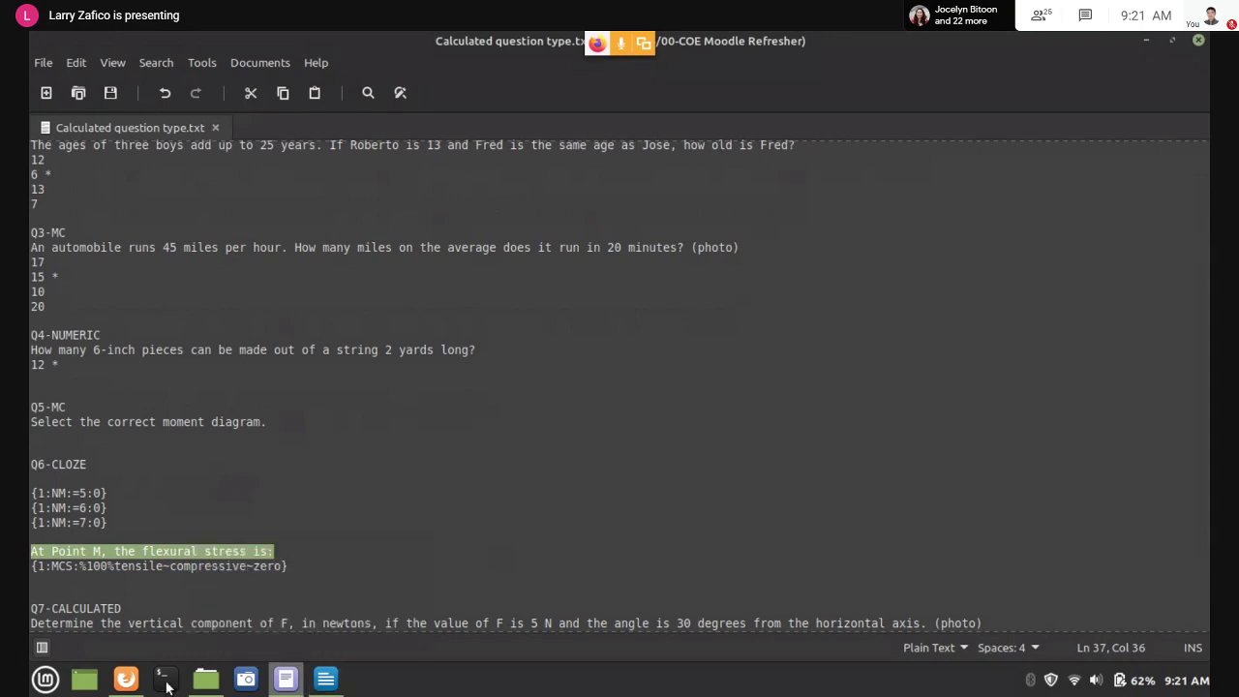
click(126, 681)
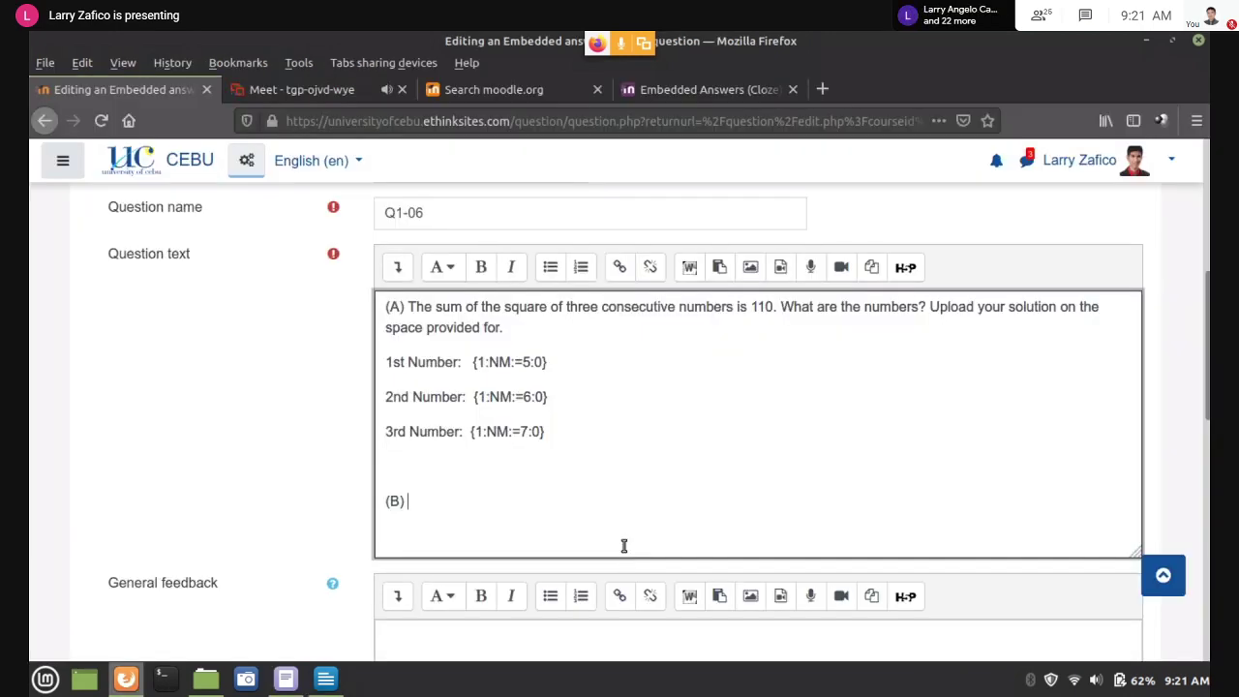
Step: Paste "At Point M, the flexural stress is:" after (B) and start a new line
text(At Point M, the flexural stress is:)
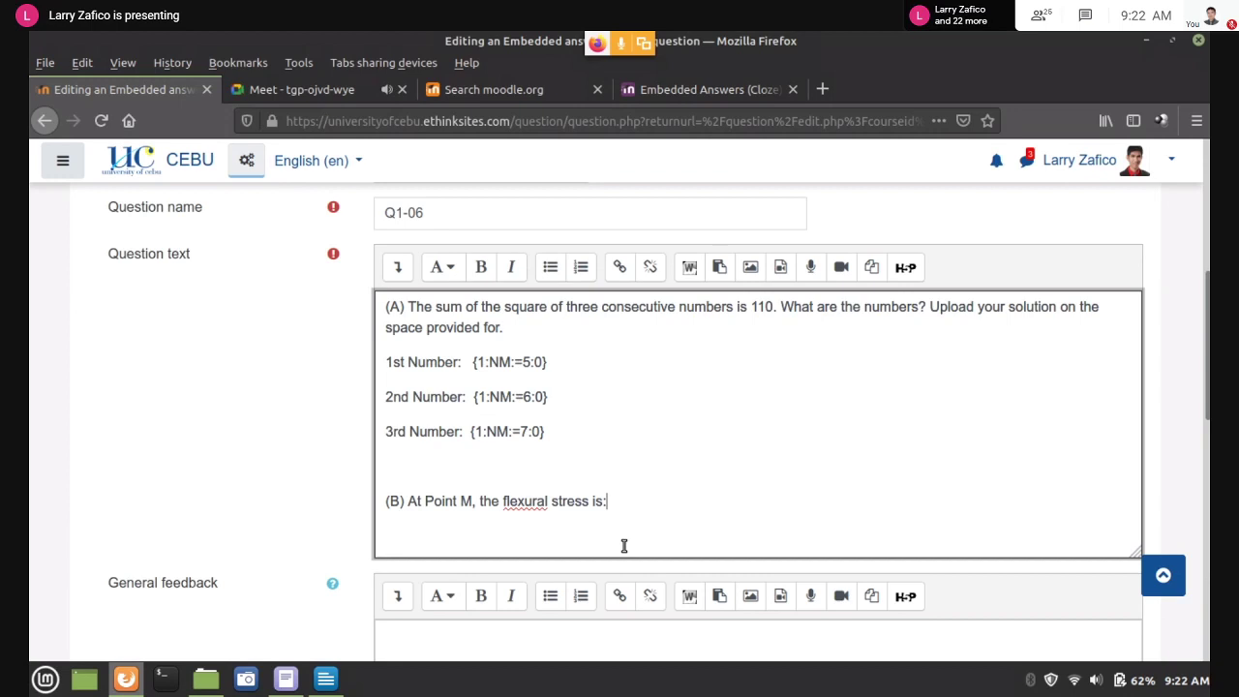
key(Return)
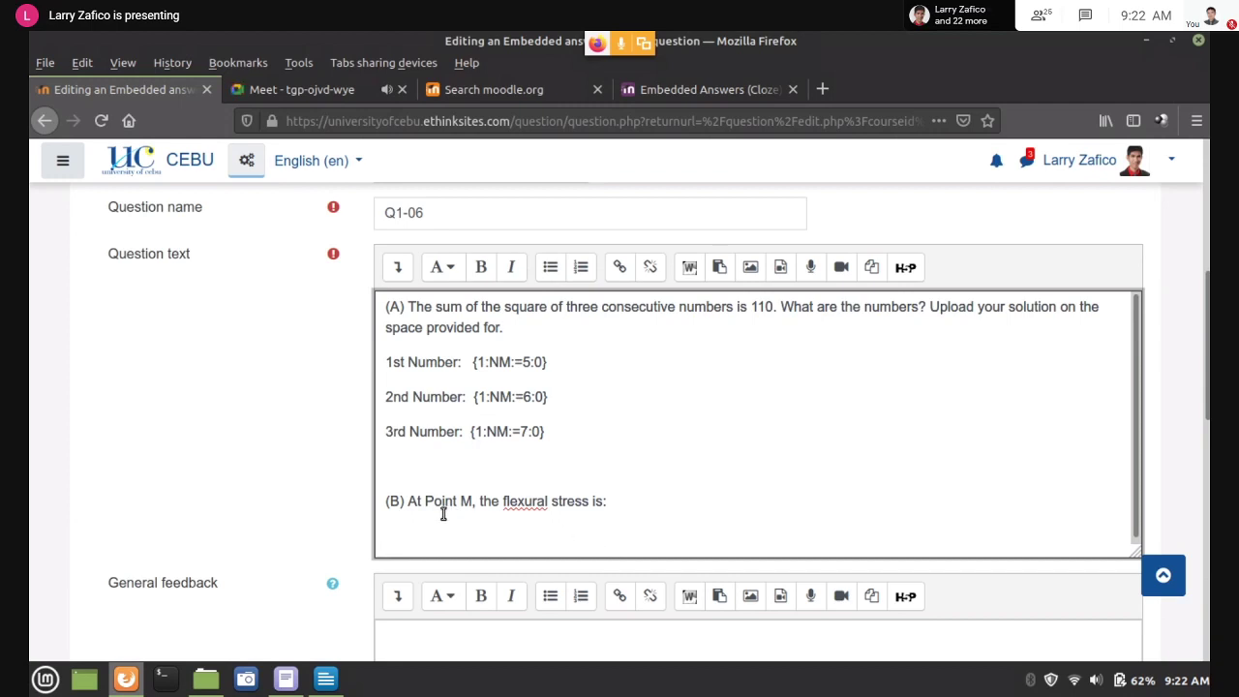
Step: Upload concentrated_load.png into the question text and mark it decorative only
click(751, 269)
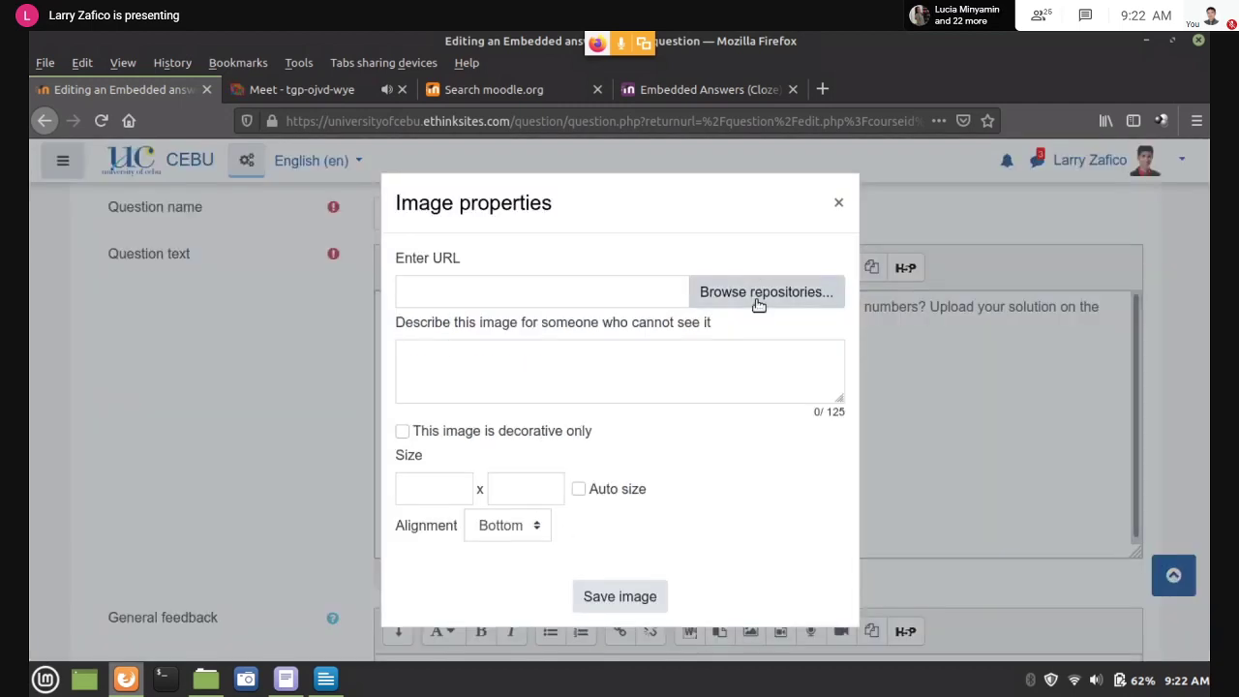
click(759, 293)
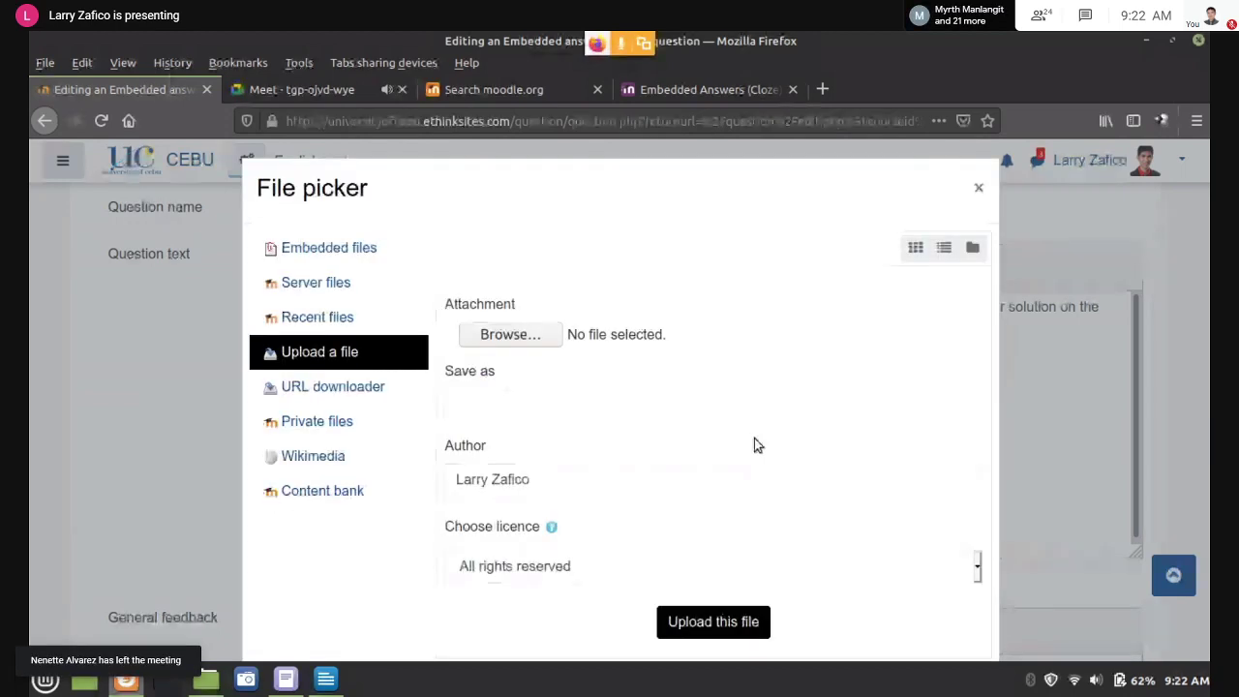
click(503, 335)
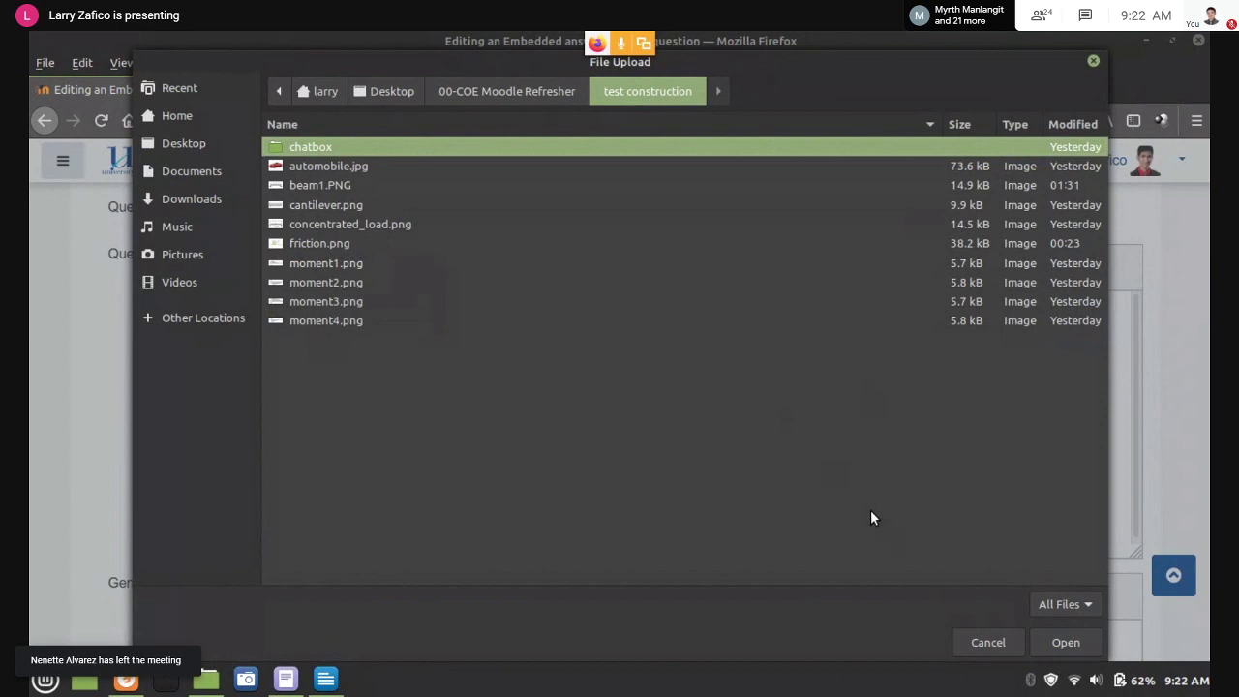
click(368, 223)
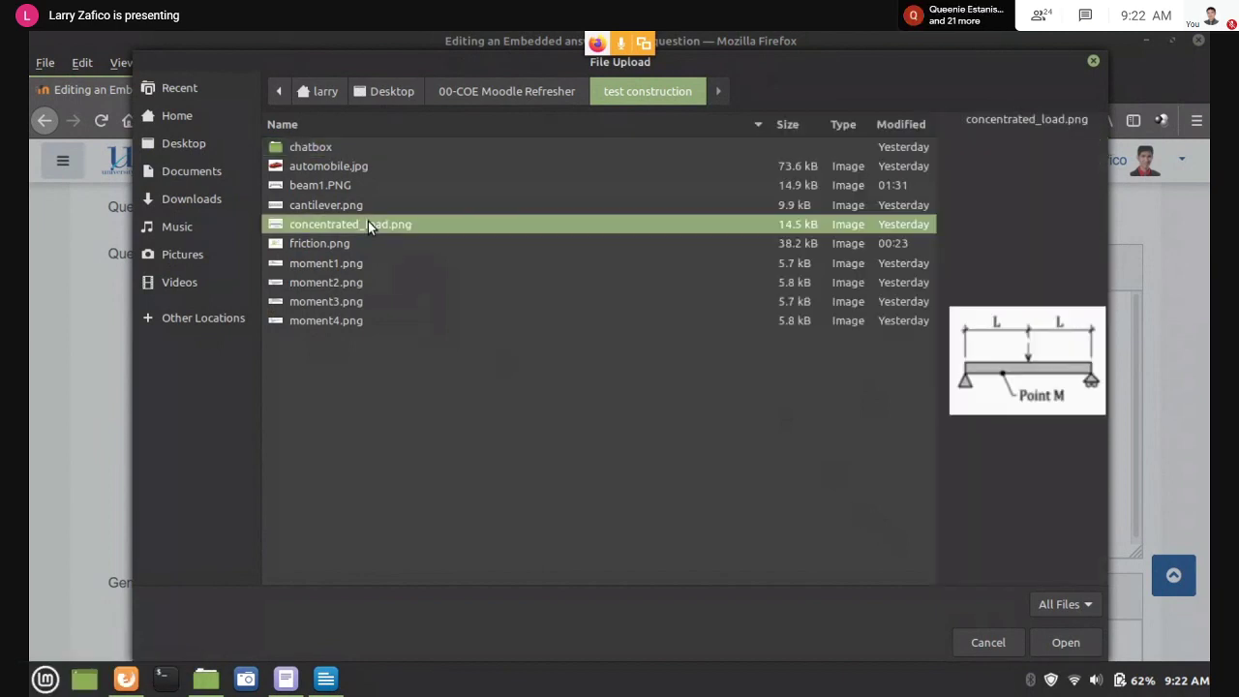
click(1081, 650)
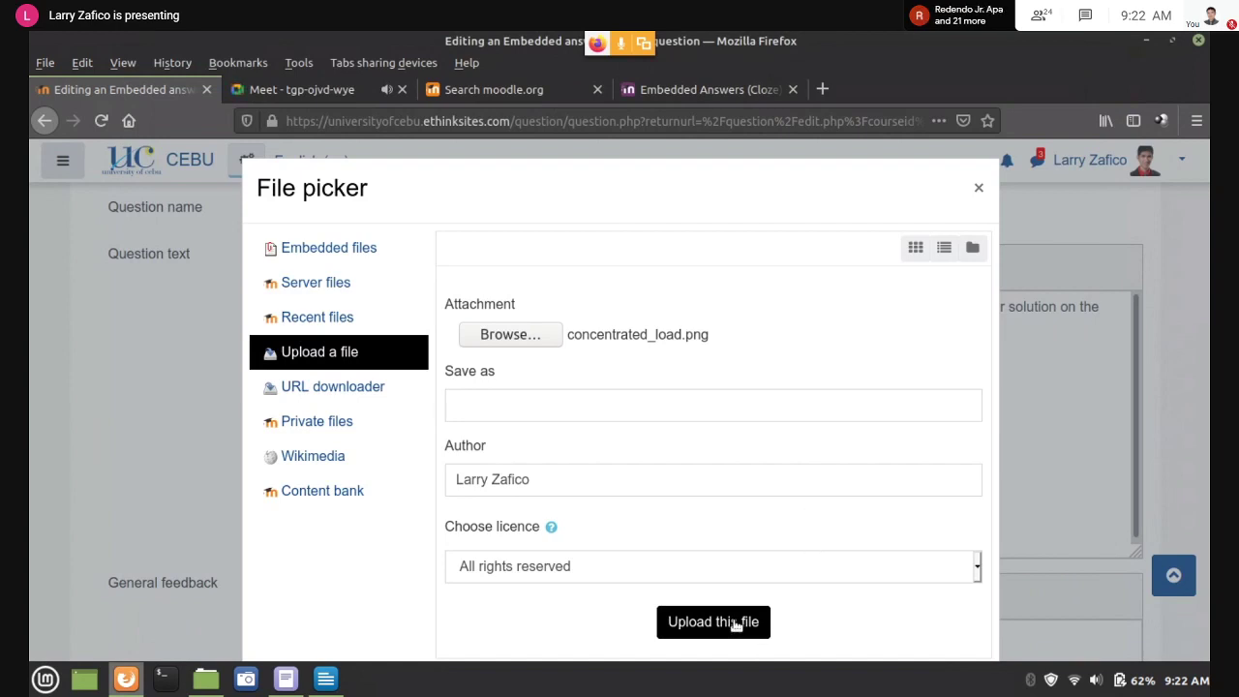
click(735, 622)
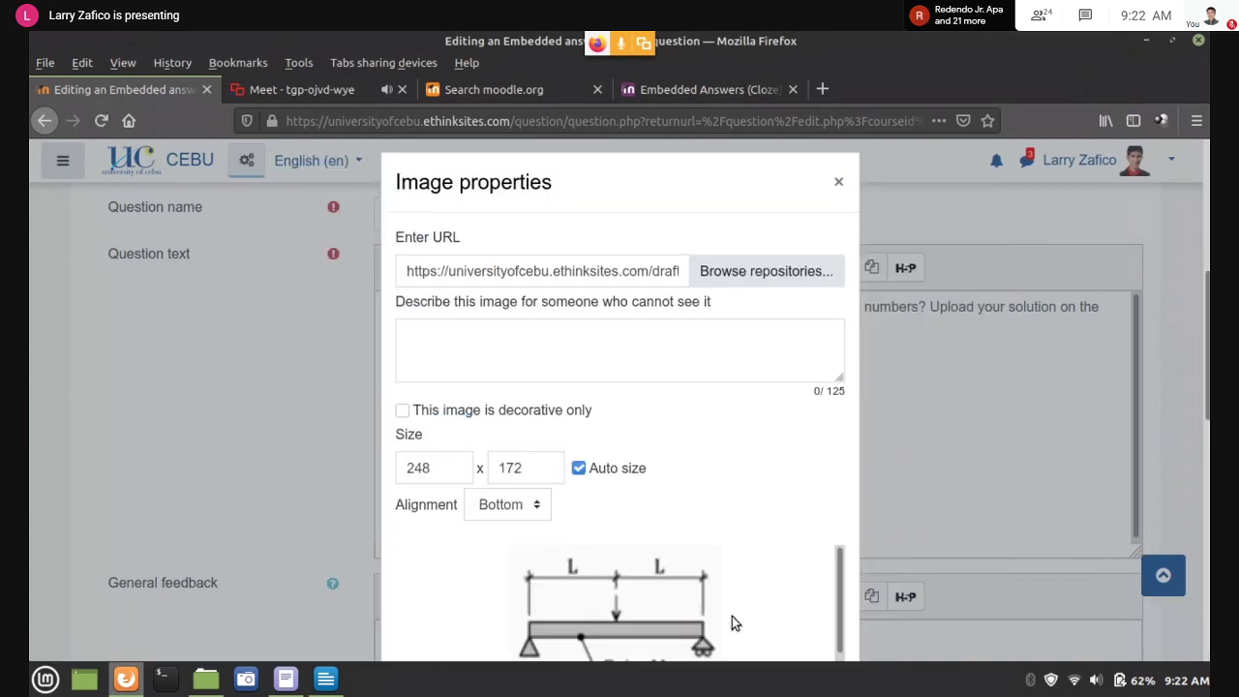
click(402, 410)
scroll(765, 491, down, 5)
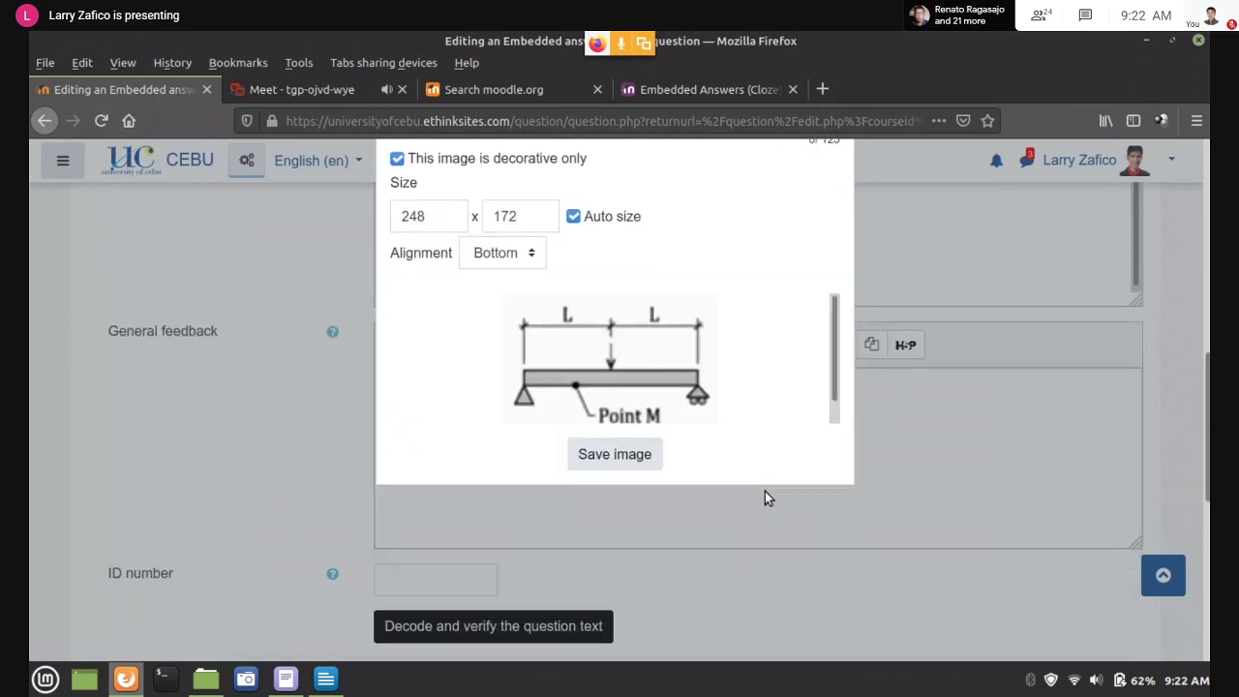
click(619, 315)
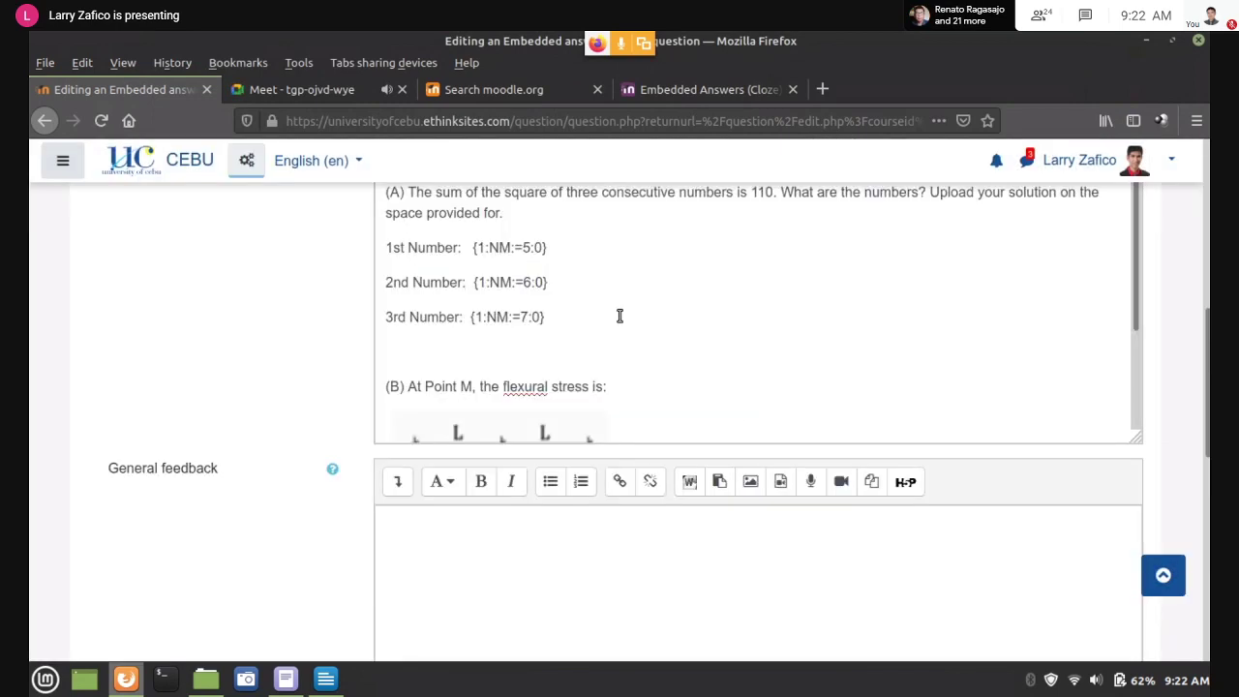
scroll(968, 365, down, 4)
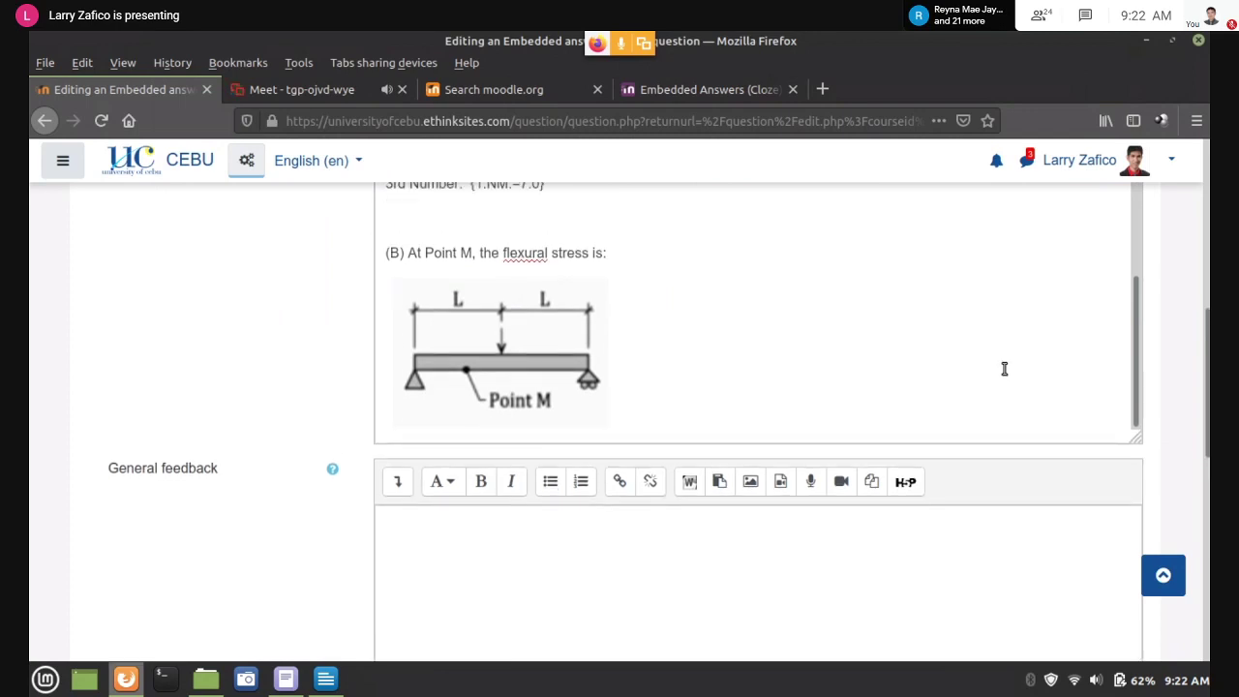
scroll(997, 375, up, 1)
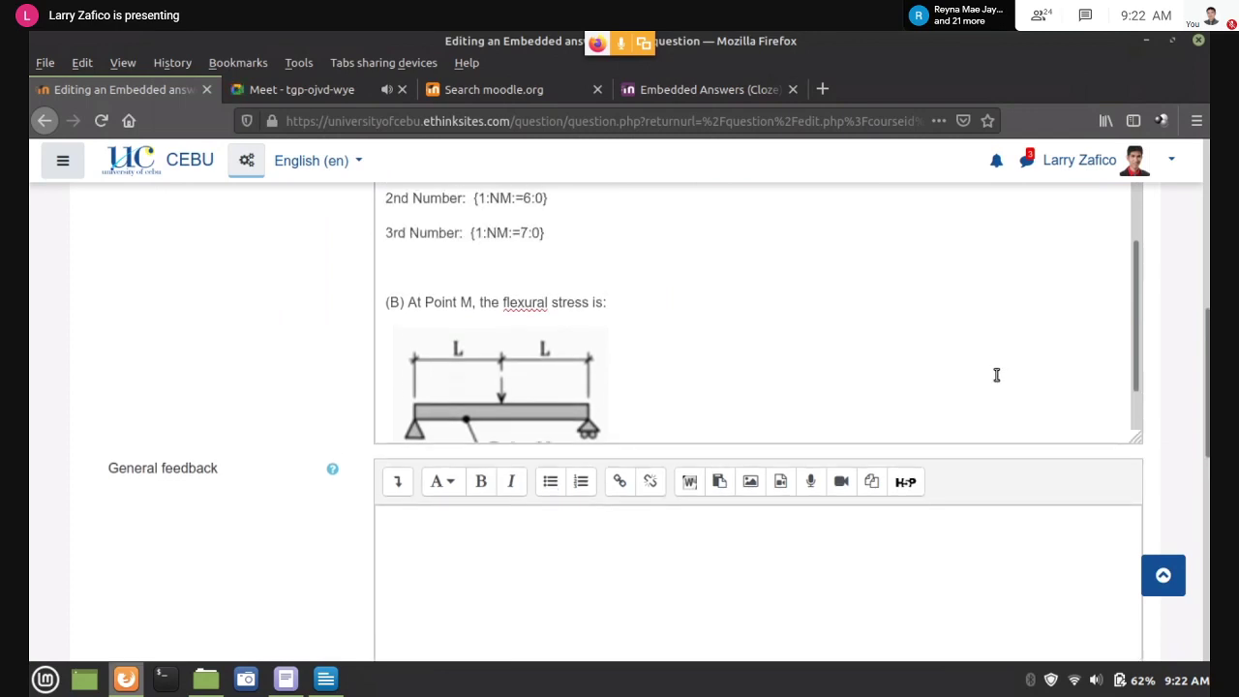
scroll(997, 375, down, 1)
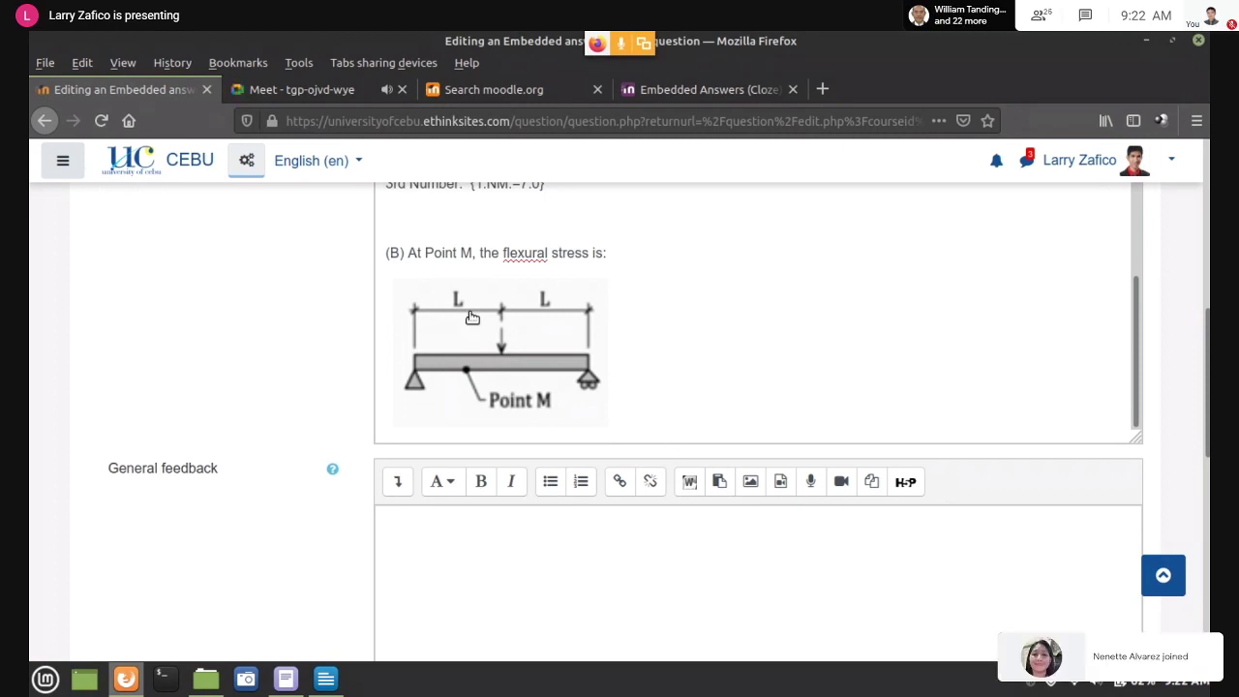
Step: Paste {1:MCS:%100%tensile~compressive~zero} from Xed onto a new line below {1:NM:=7:0} in Writer
click(286, 679)
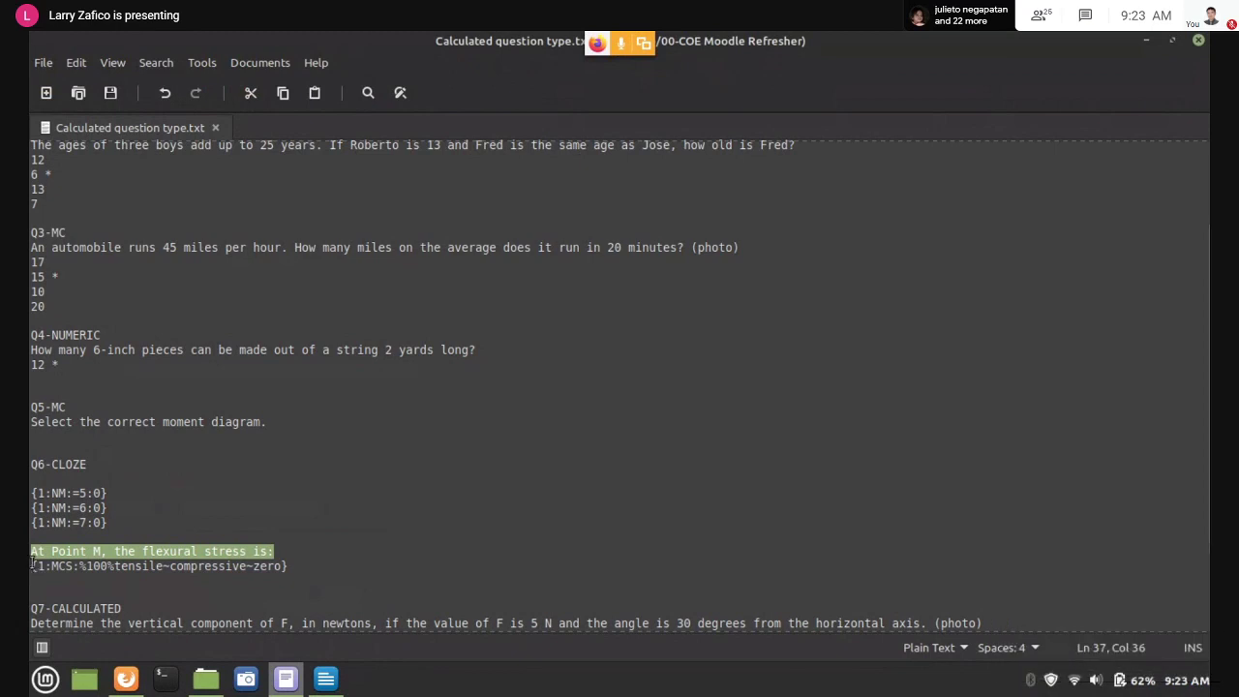
drag(32, 565, 297, 571)
key(ctrl+c)
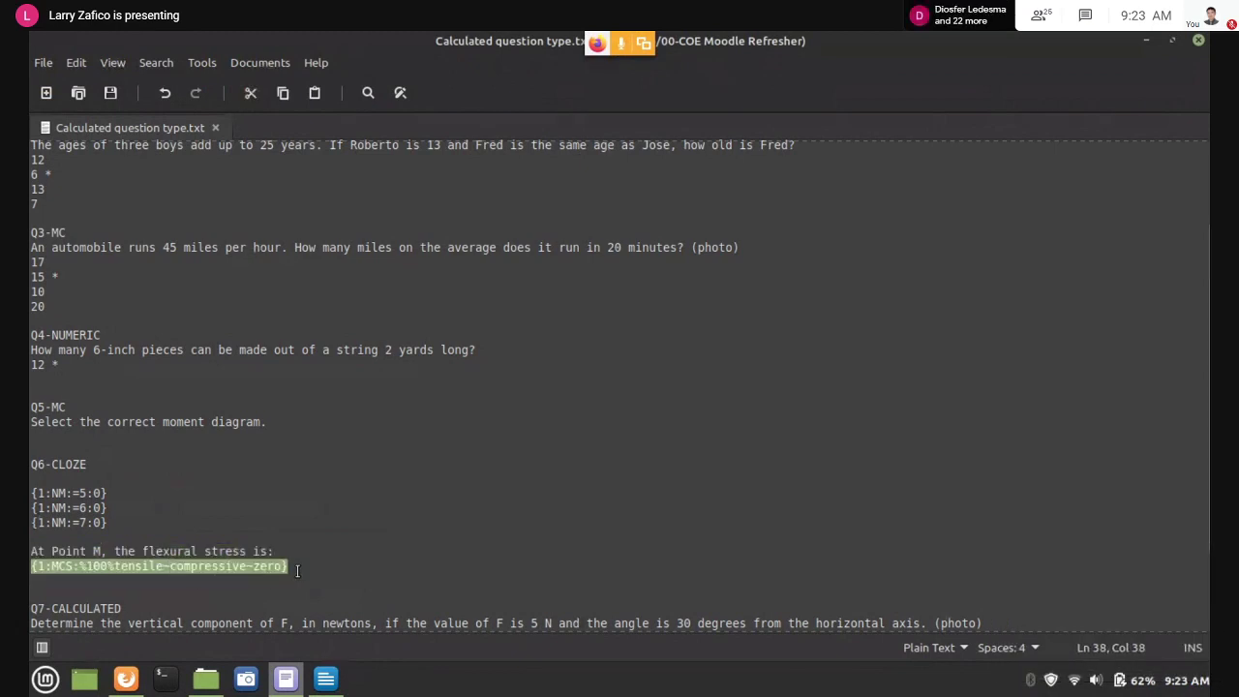
click(325, 679)
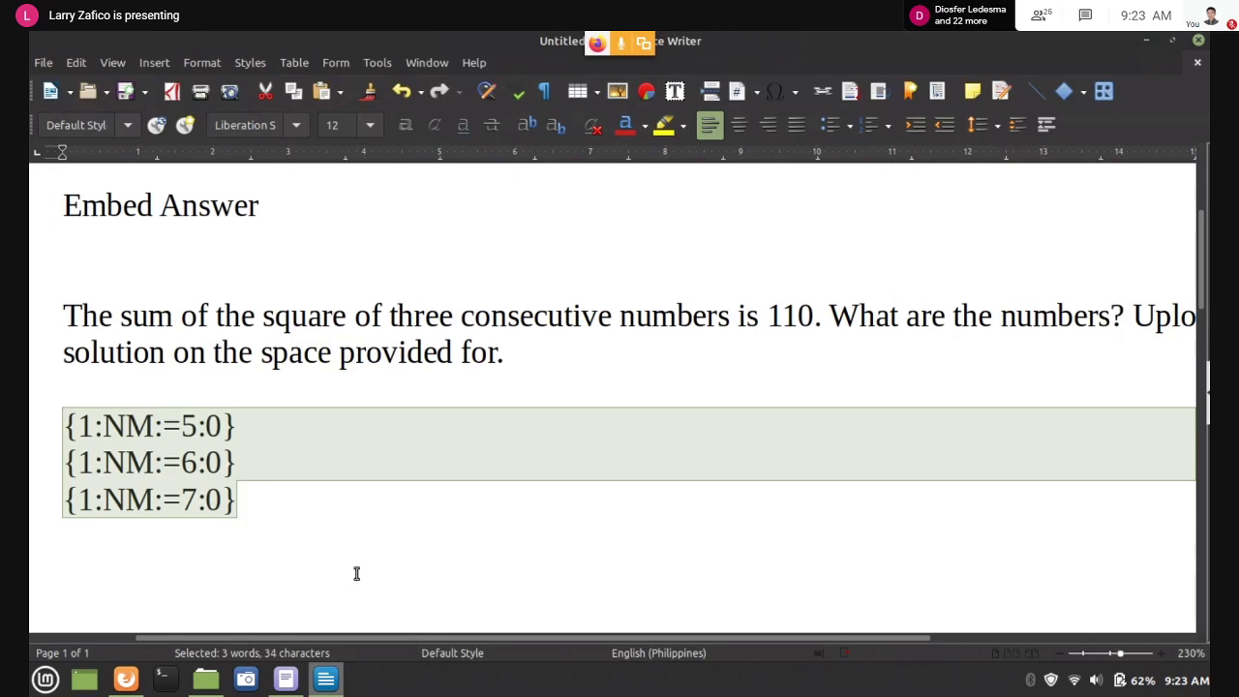
click(301, 510)
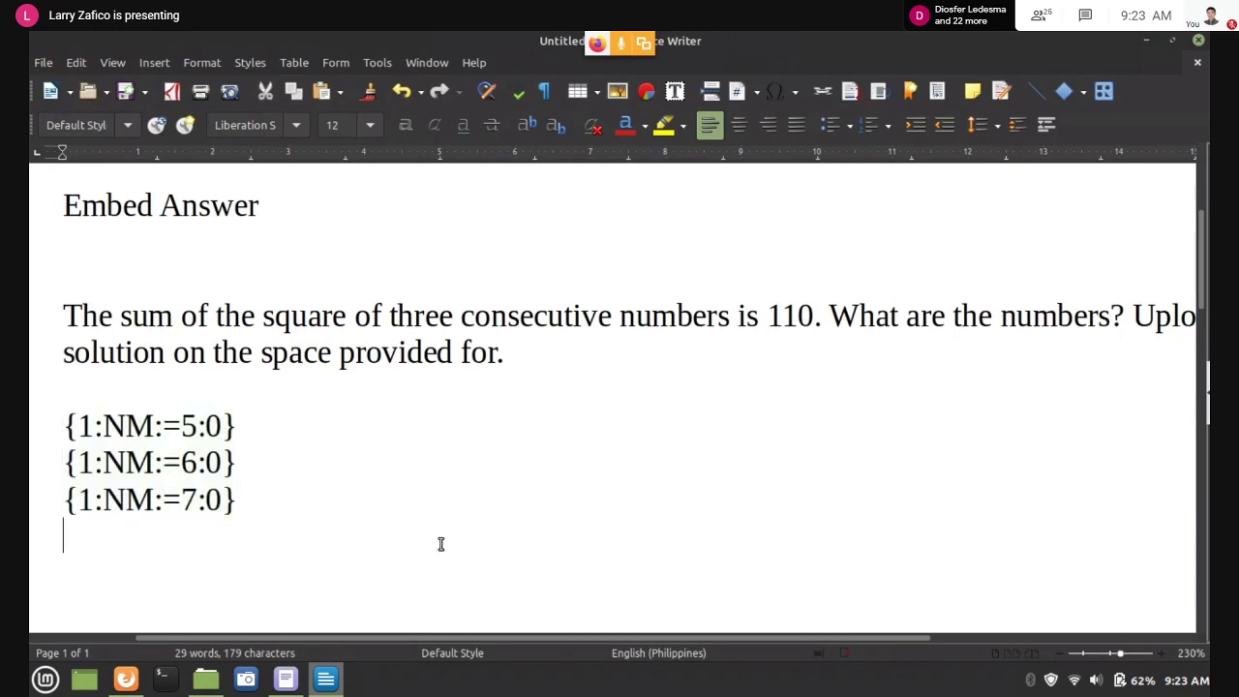
key(Return)
key(ctrl+v)
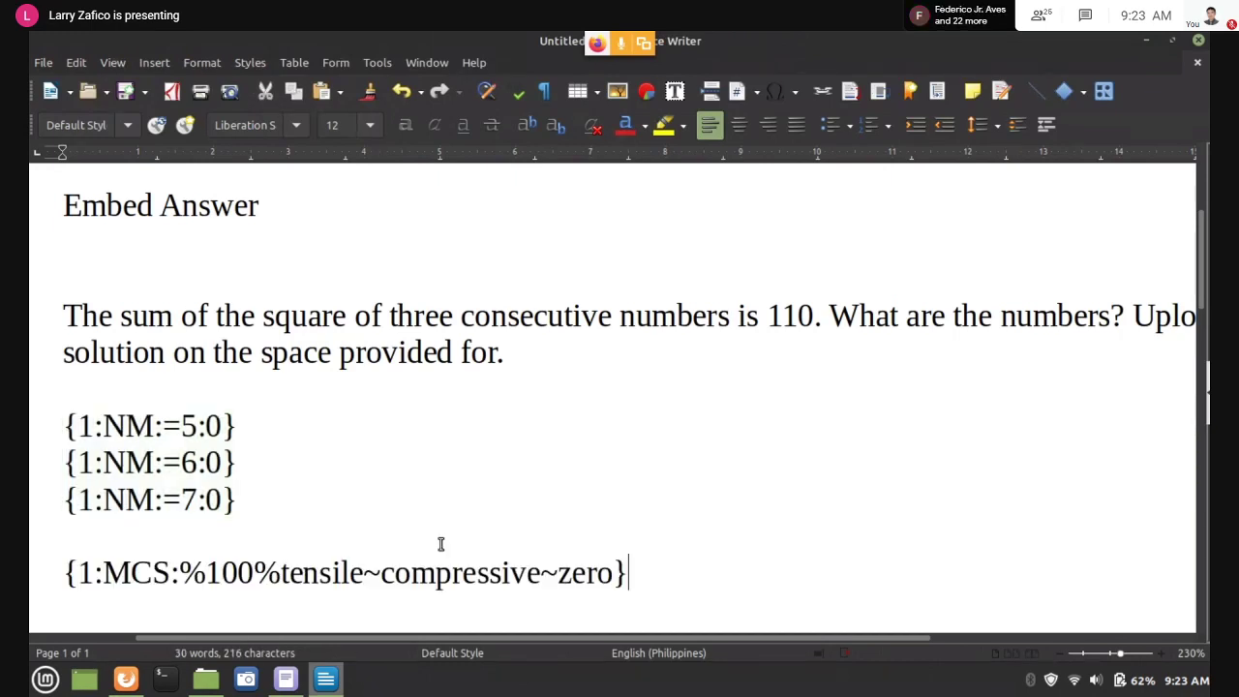
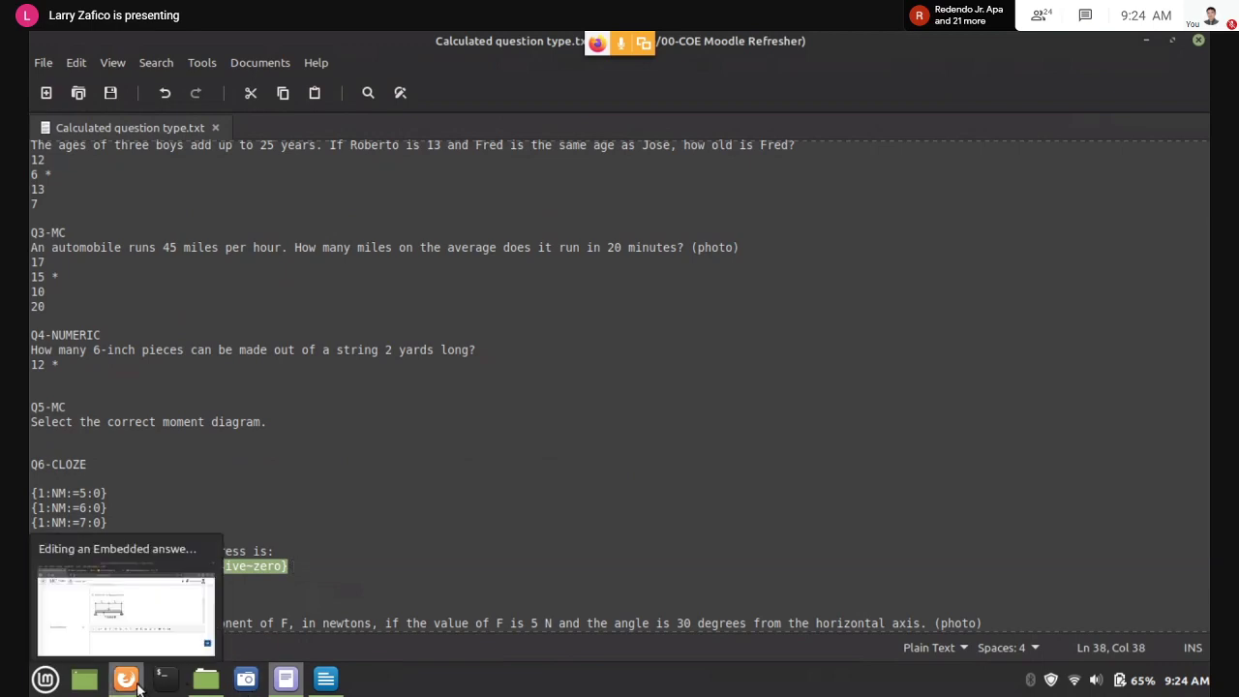
Step: Switch back to the Moodle Embedded answers question editing page in Firefox
click(126, 678)
Step: Paste {1:MCS:%100%tensile~compressive~zero} on a new line below the Point M figure
click(639, 409)
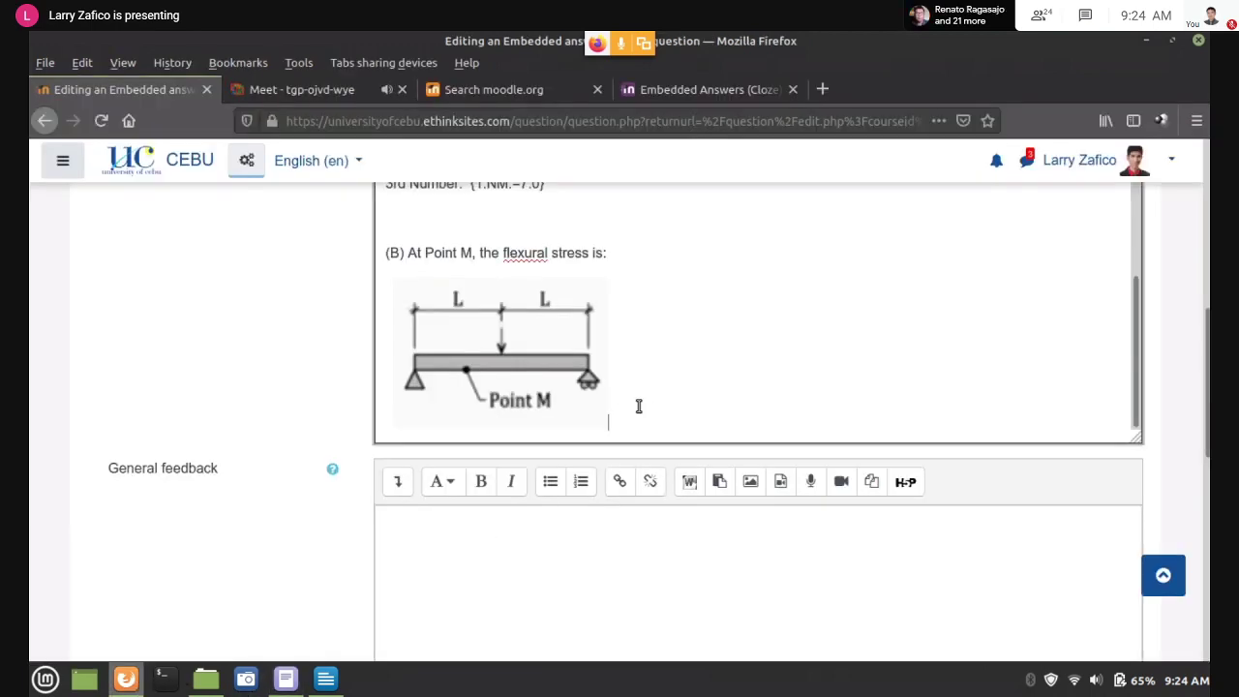
key(Return)
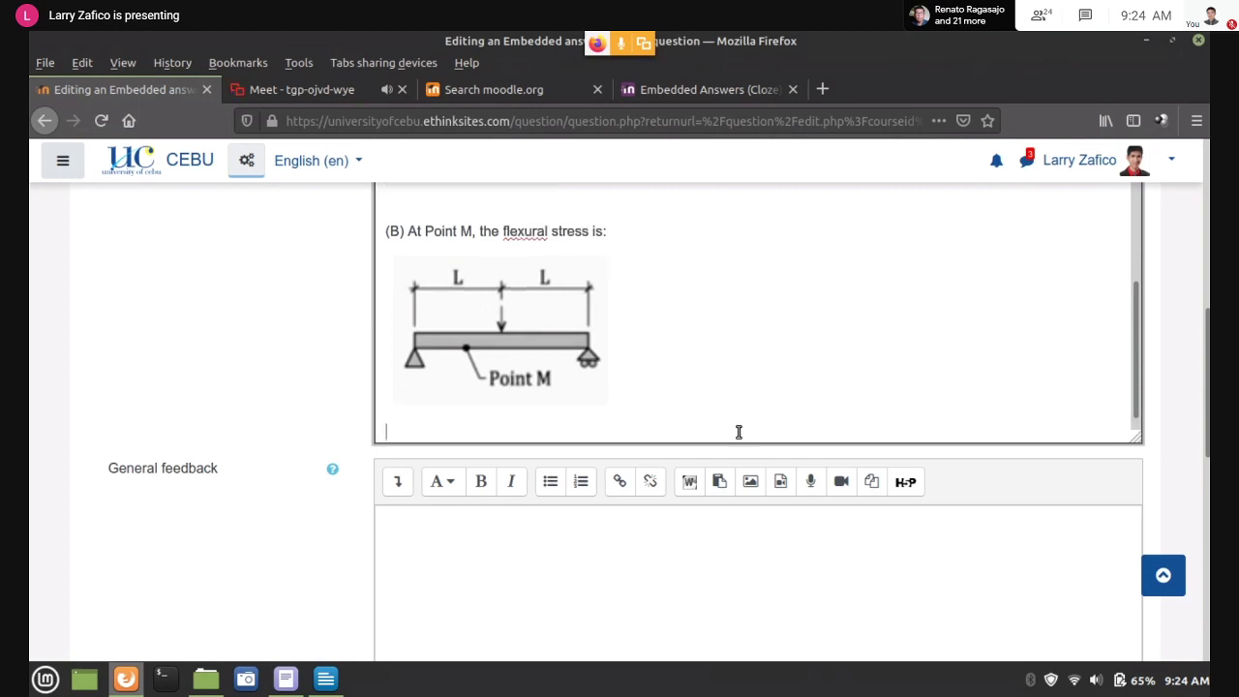
text({1:MCS:%100%tensile~compressive~zero})
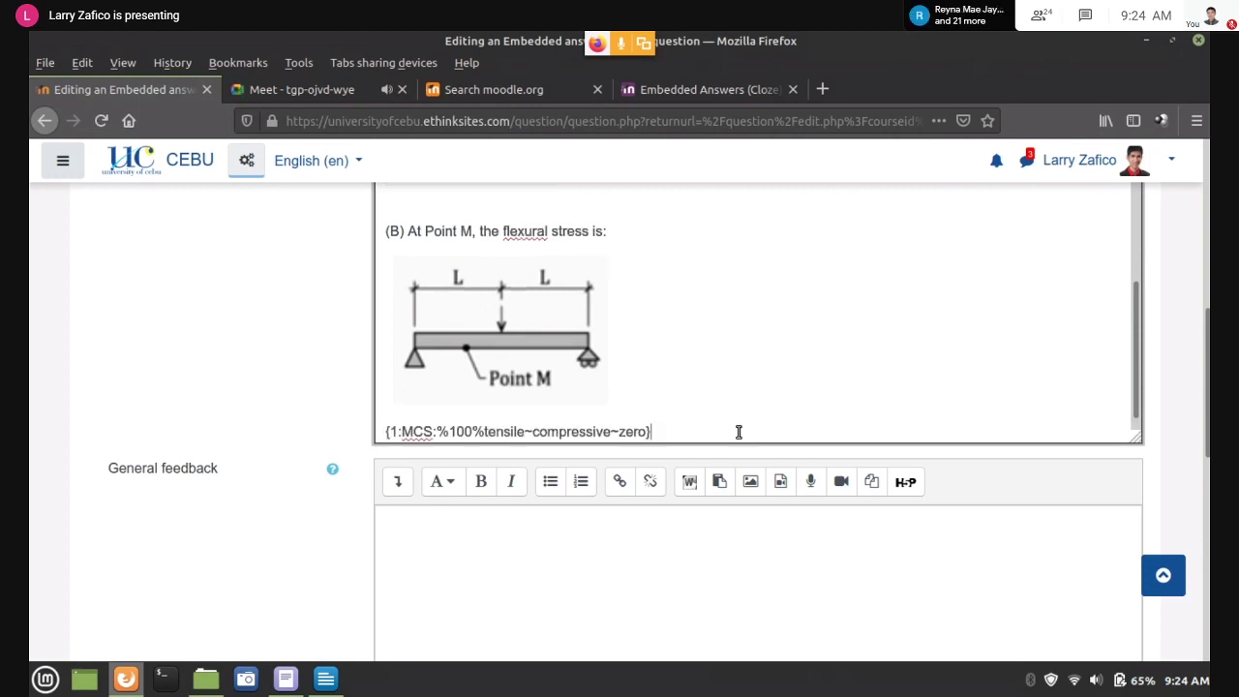
scroll(1065, 460, down, 7)
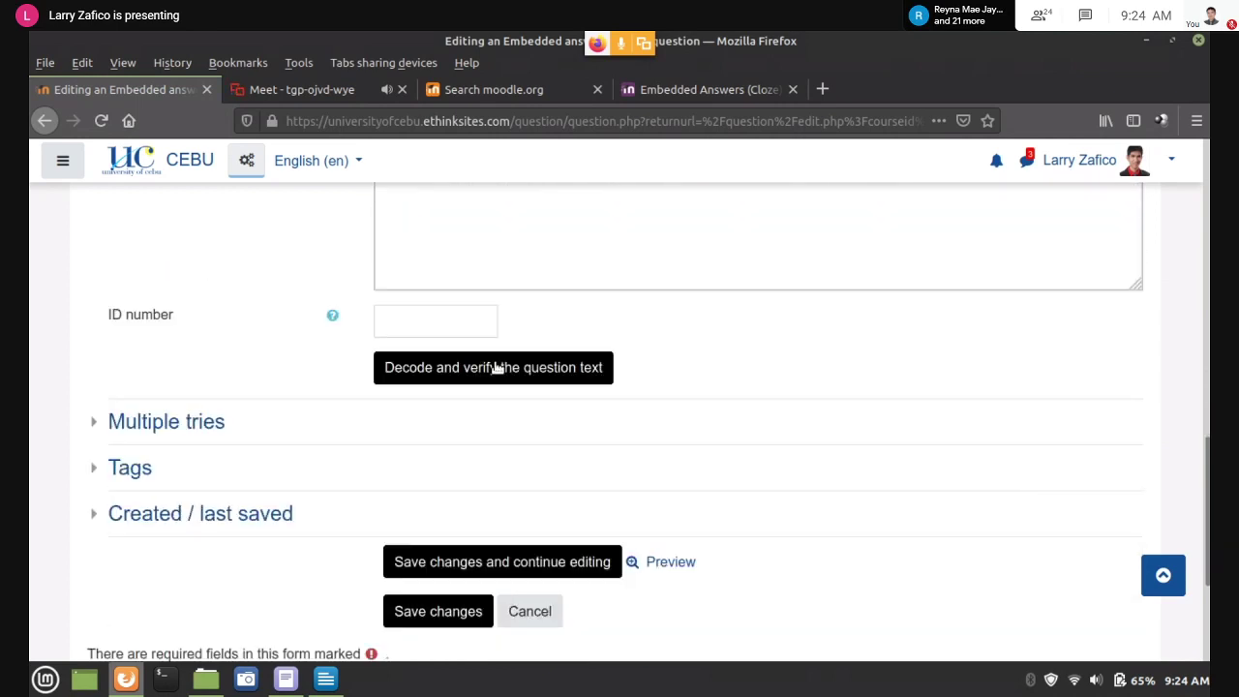
Step: Decode and verify the question text, inspect Question {#4}'s details, and save changes
click(496, 367)
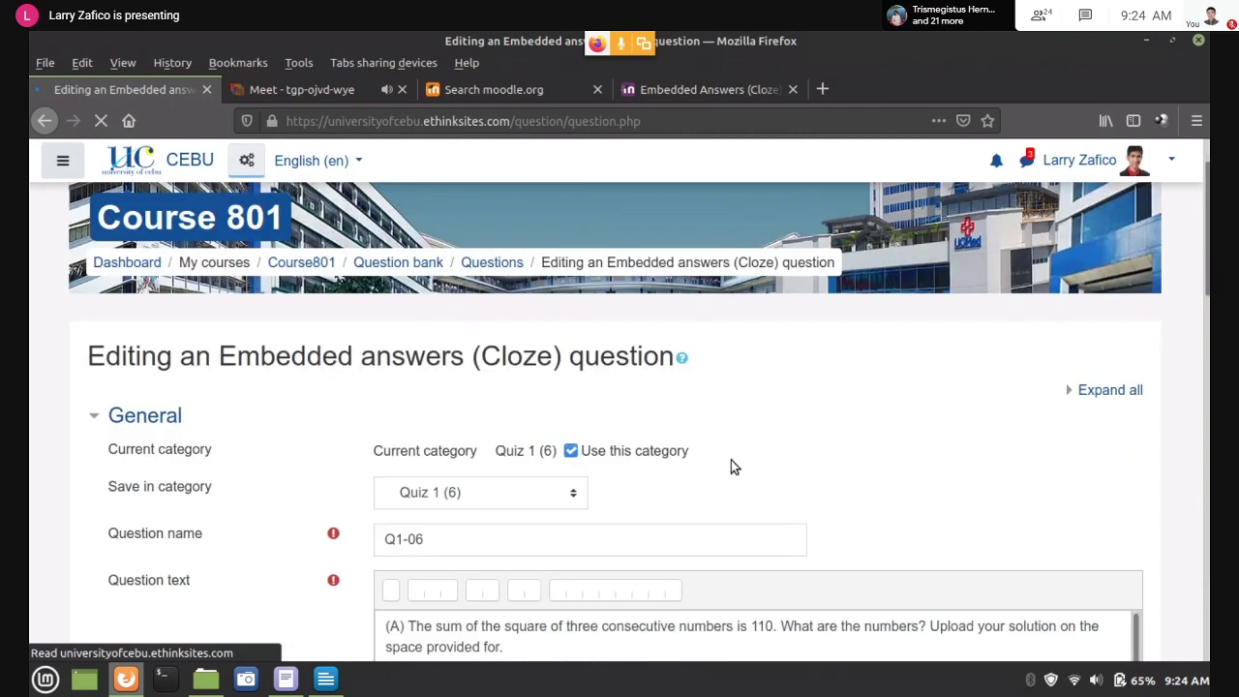
scroll(731, 462, down, 5)
scroll(1052, 510, down, 10)
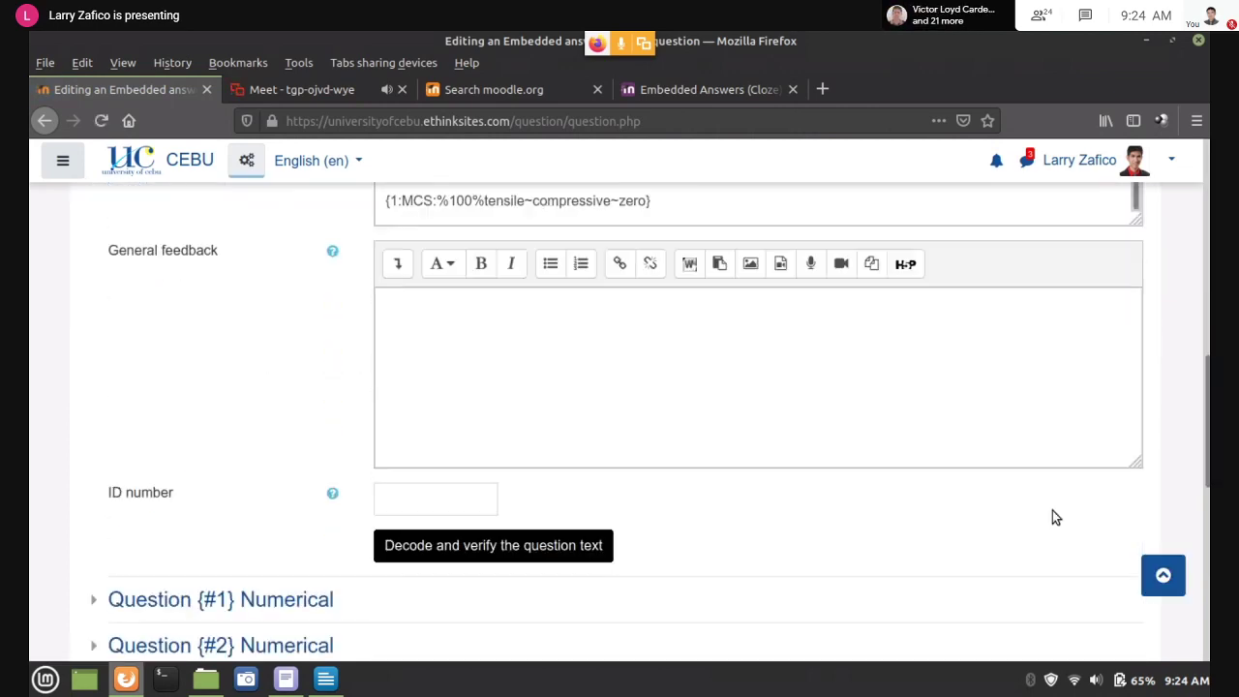
click(287, 380)
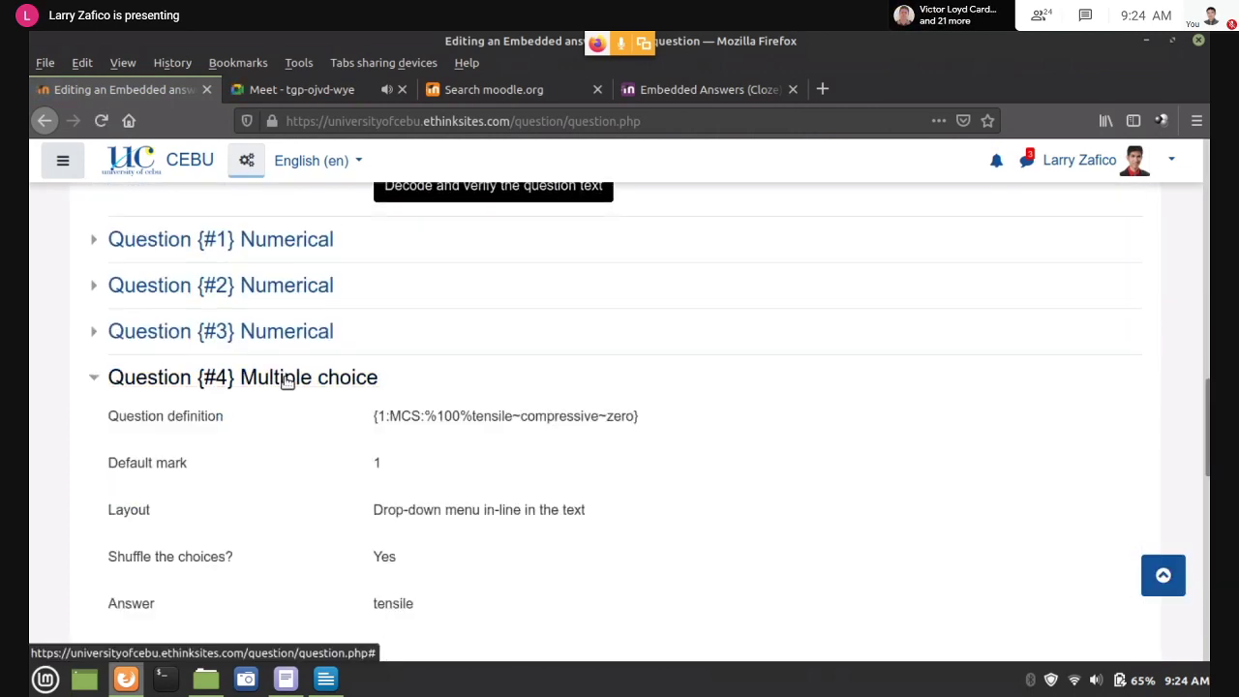
scroll(804, 455, down, 2)
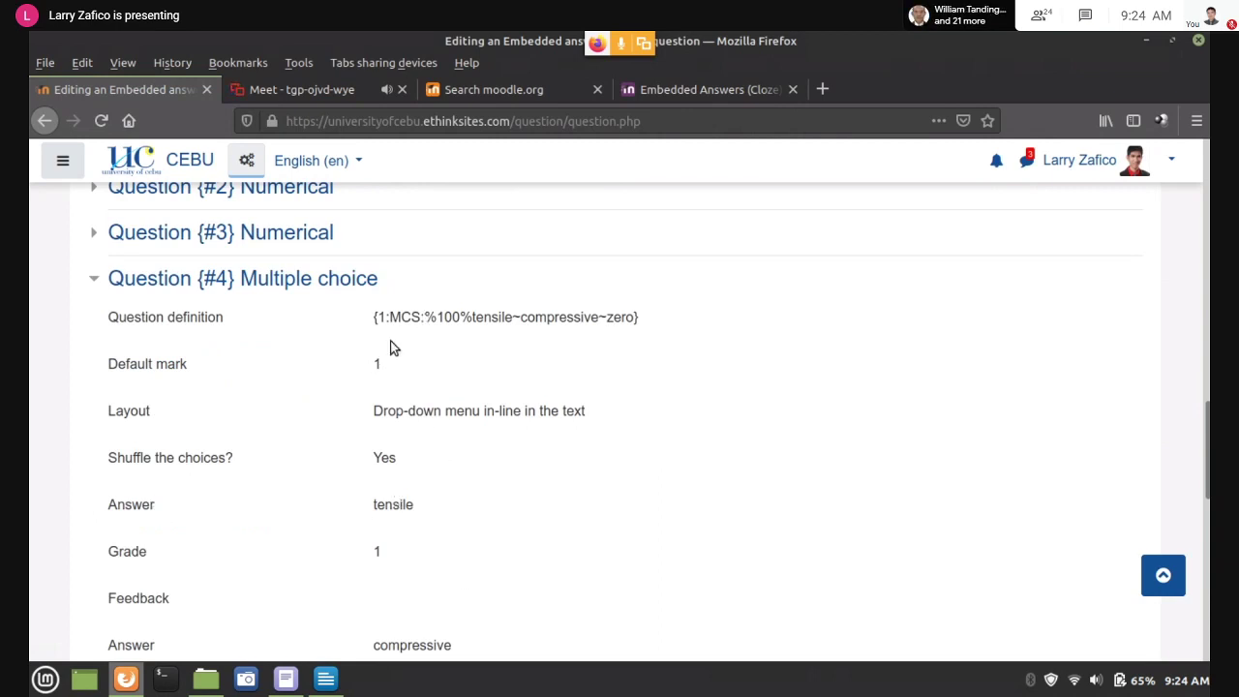
scroll(725, 513, down, 5)
scroll(724, 506, down, 3)
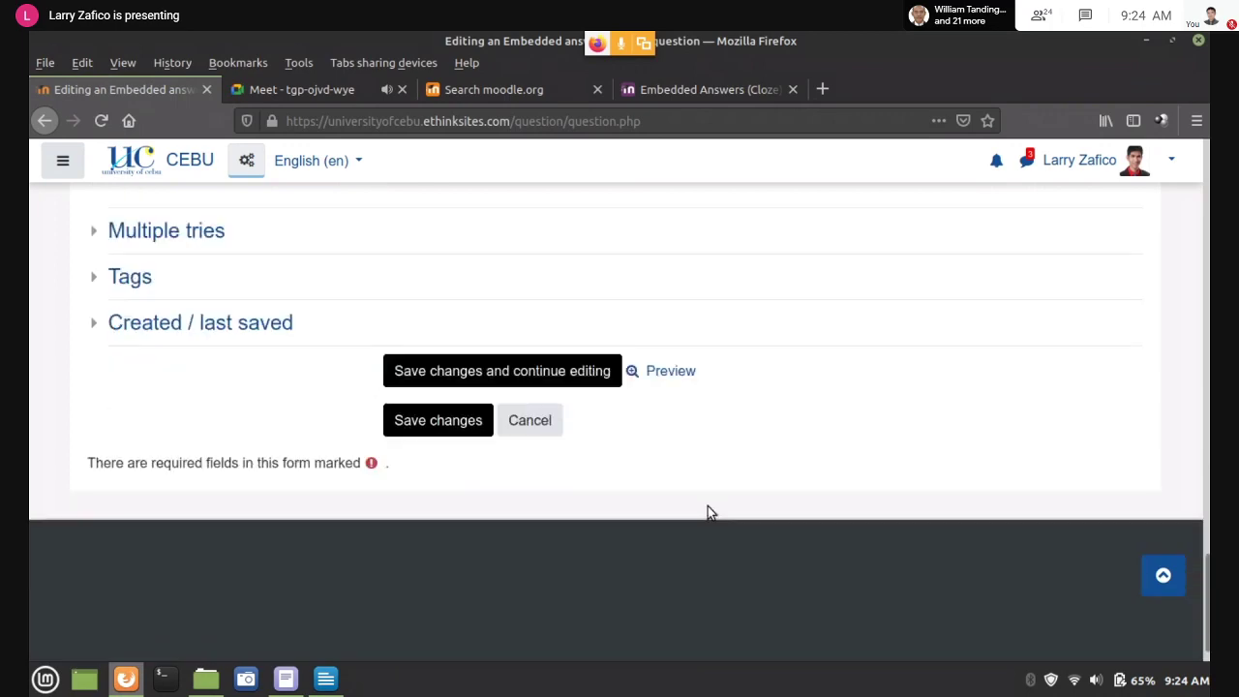
click(462, 389)
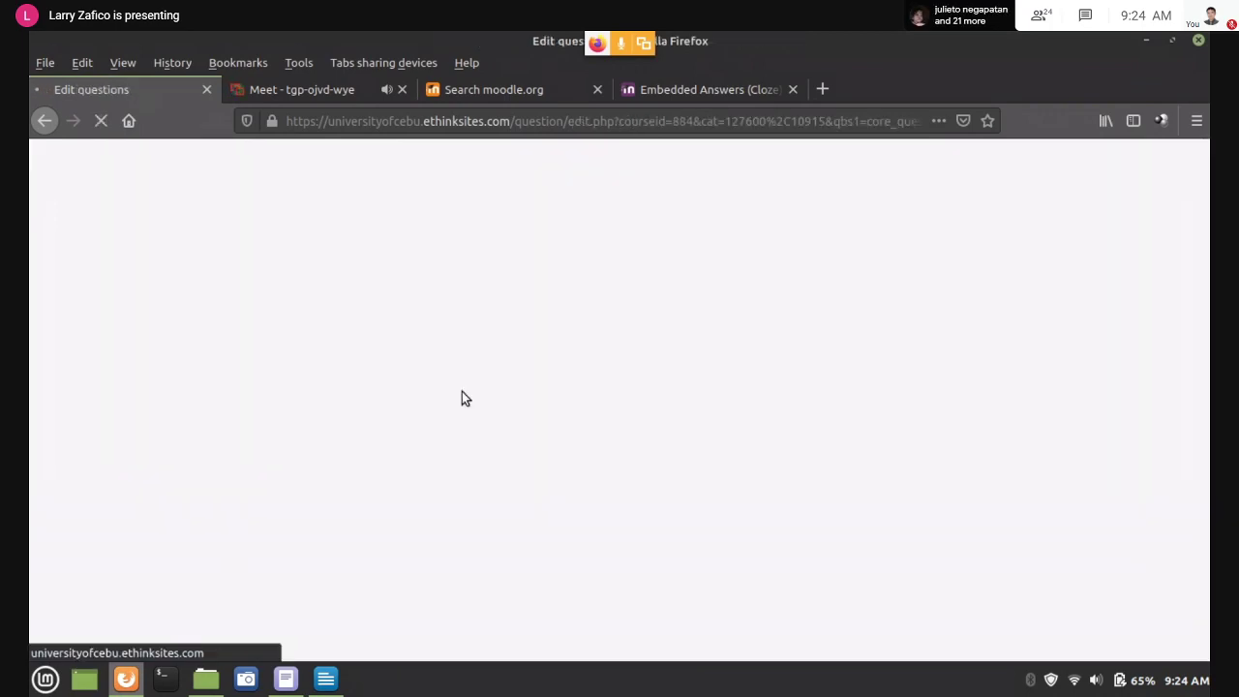
Step: Open the preview of question Q1-06 from its Edit menu
scroll(636, 434, down, 7)
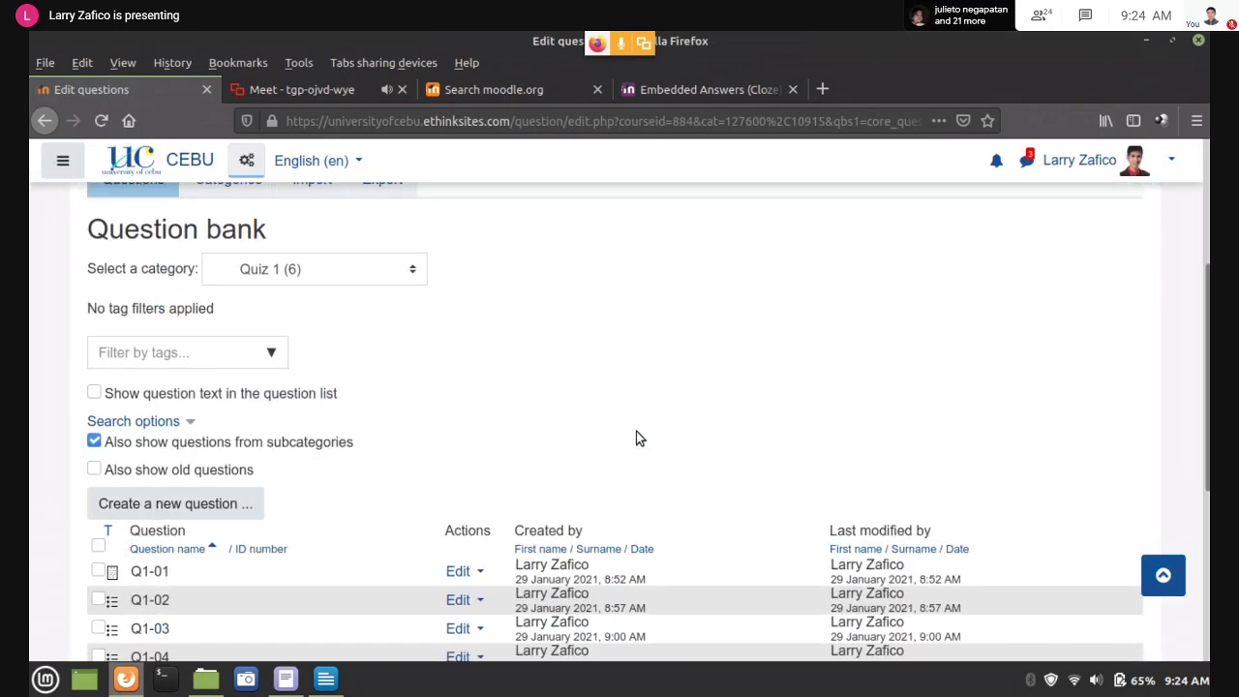
click(480, 375)
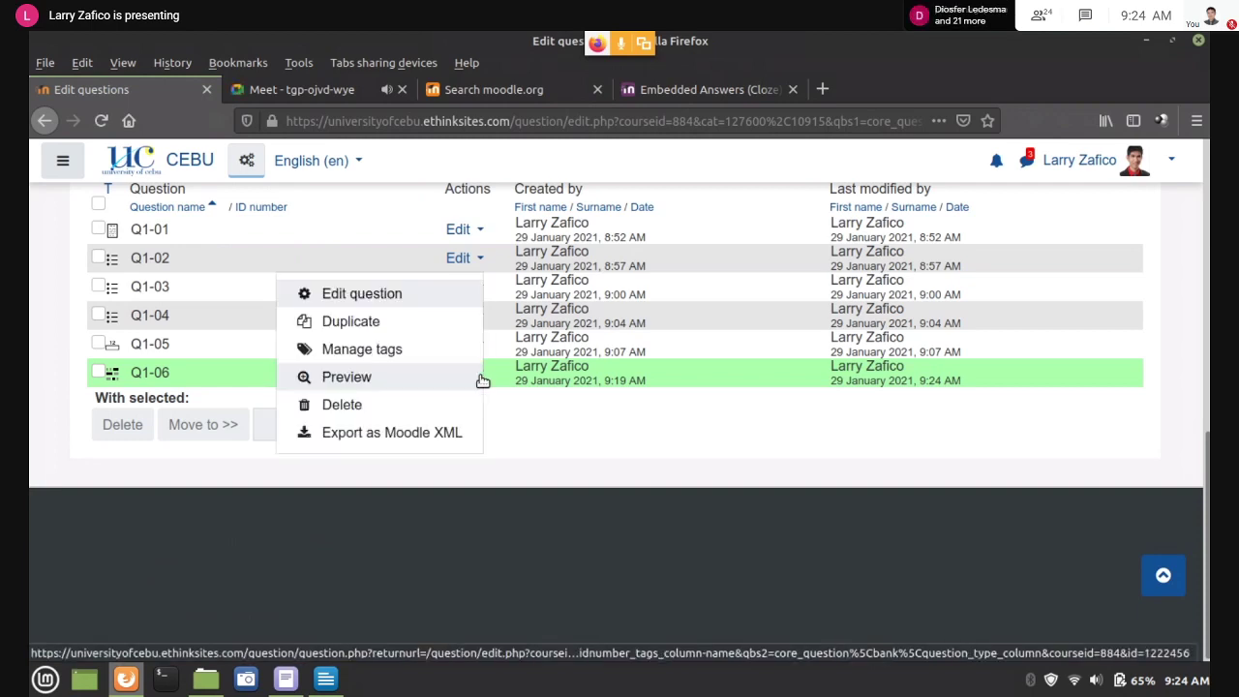
click(376, 387)
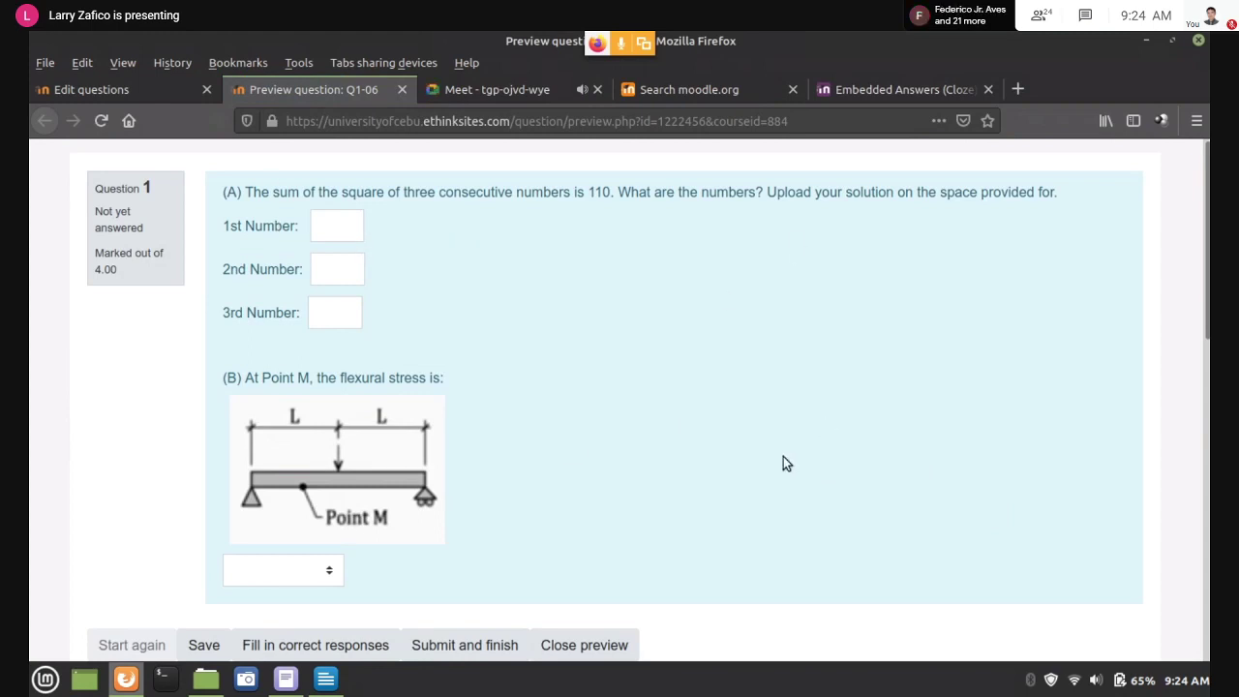
scroll(782, 463, down, 2)
scroll(682, 478, up, 1)
scroll(682, 478, down, 1)
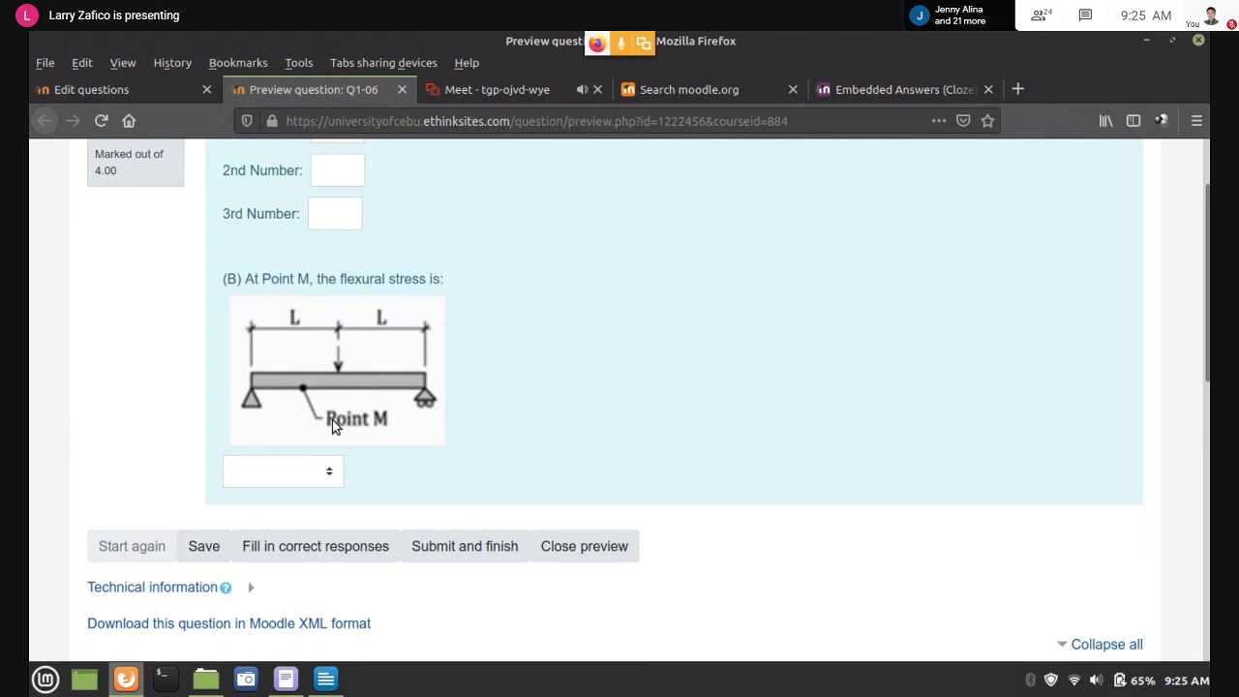
Step: Answer tensile for Point M and 5, 6, 7 in the number fields, then submit
click(329, 475)
click(305, 532)
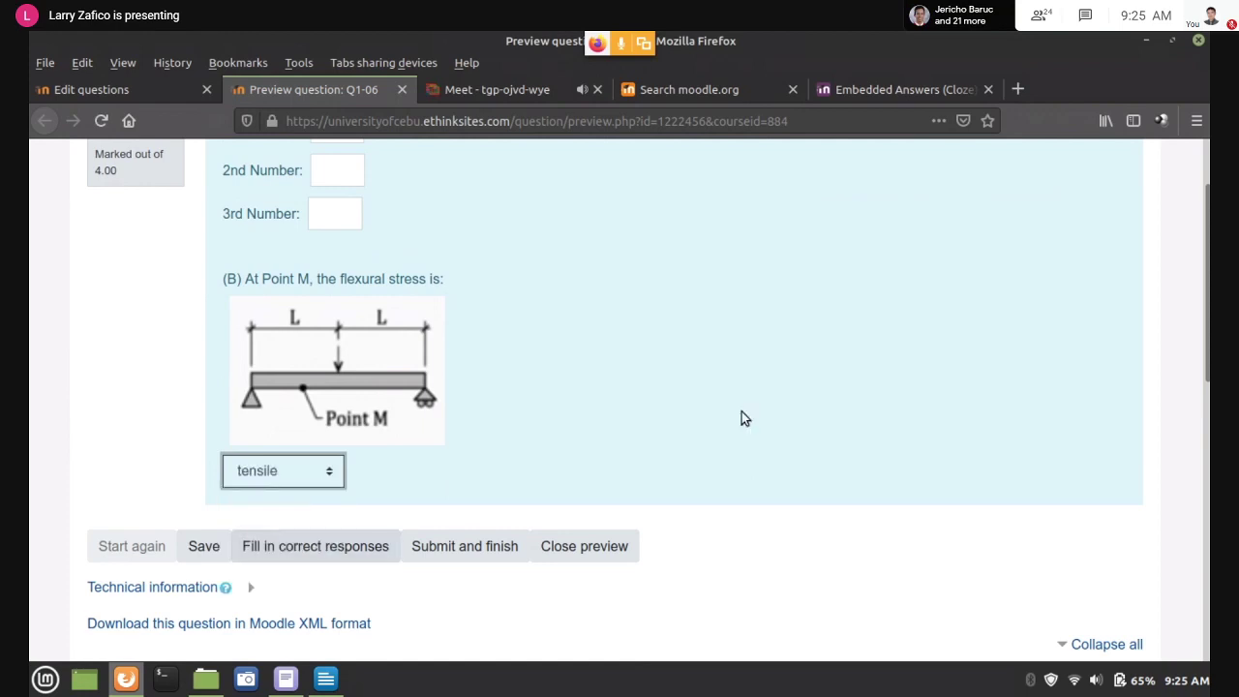
scroll(556, 466, up, 2)
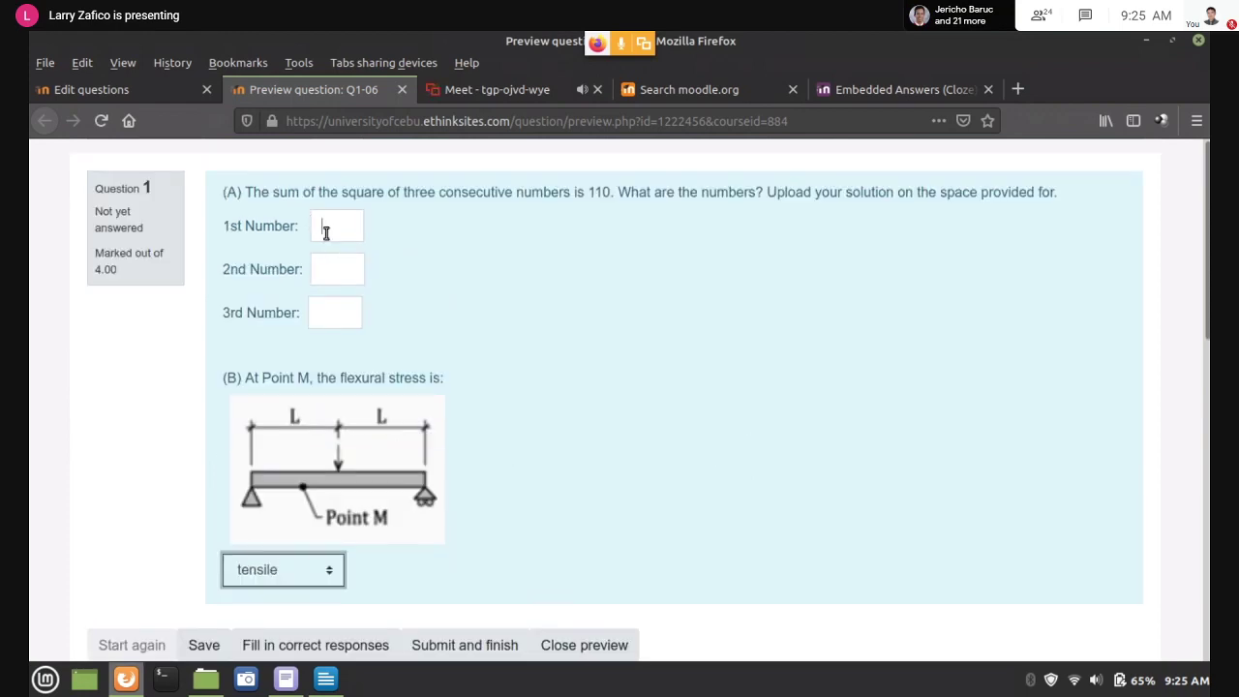
click(328, 230)
text(5)
click(332, 268)
text(6)
click(342, 323)
text(7)
scroll(599, 348, down, 4)
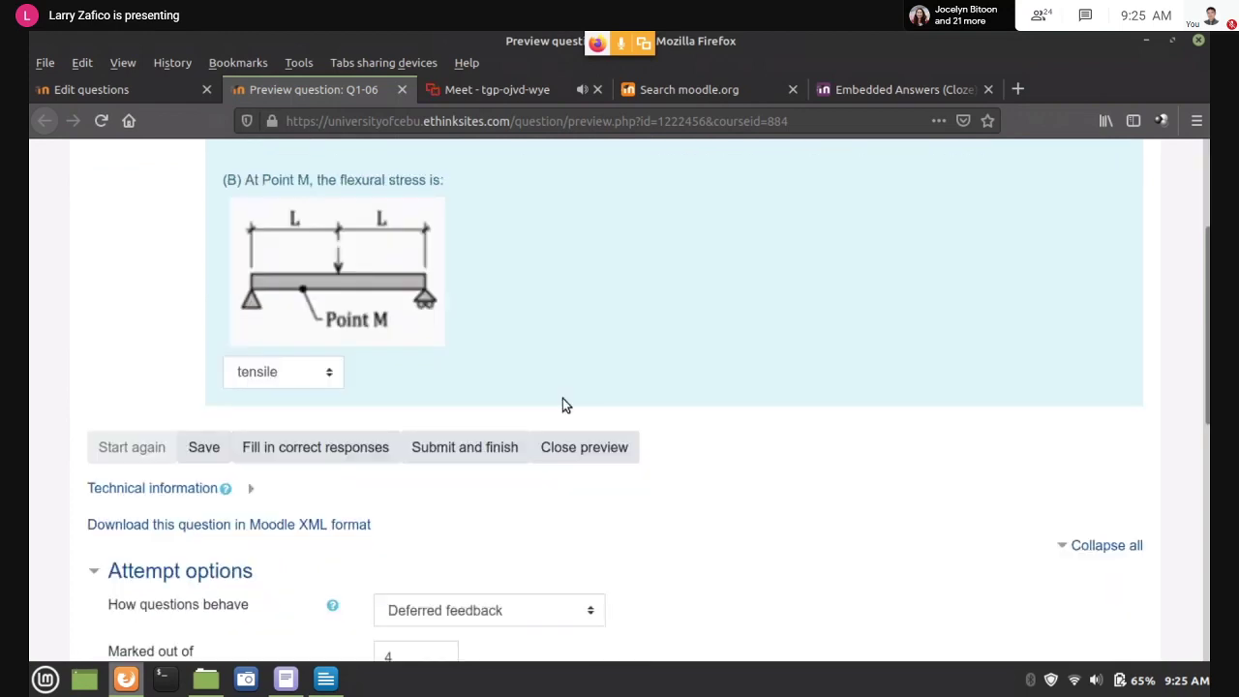
click(509, 446)
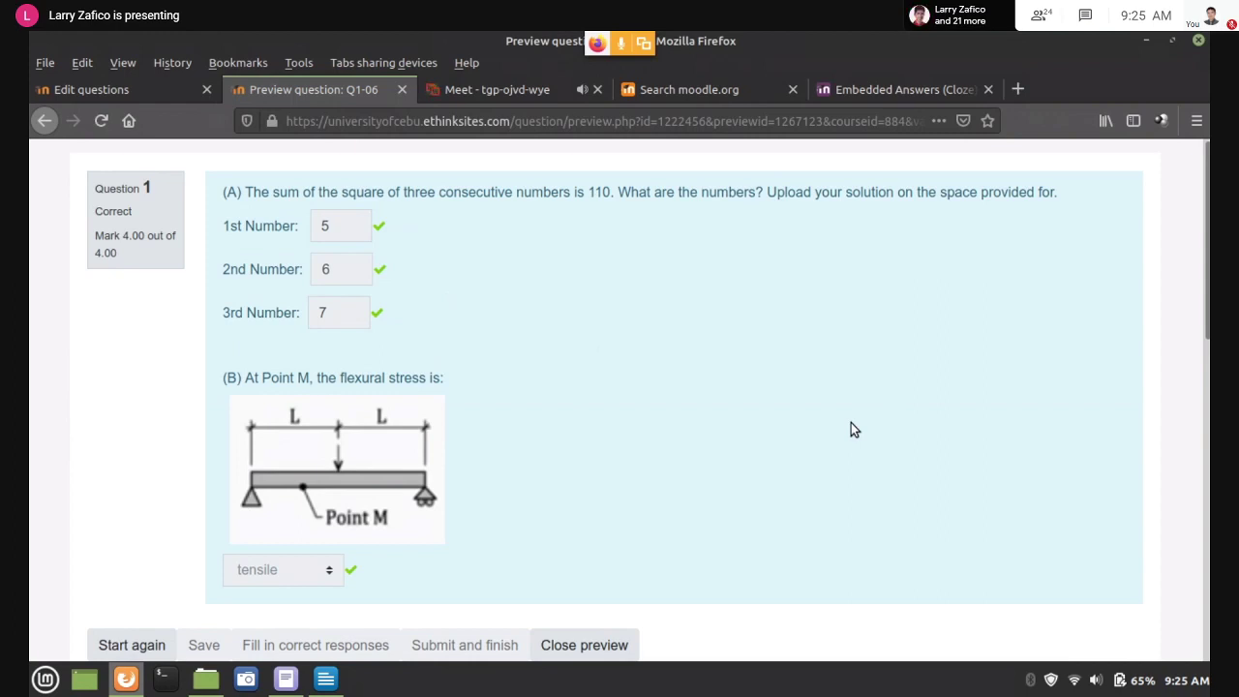
Step: Read the Embedded Answers (Cloze) docs through Format, Shuffle sub questions and Examples to Example 2
click(920, 89)
scroll(711, 460, up, 10)
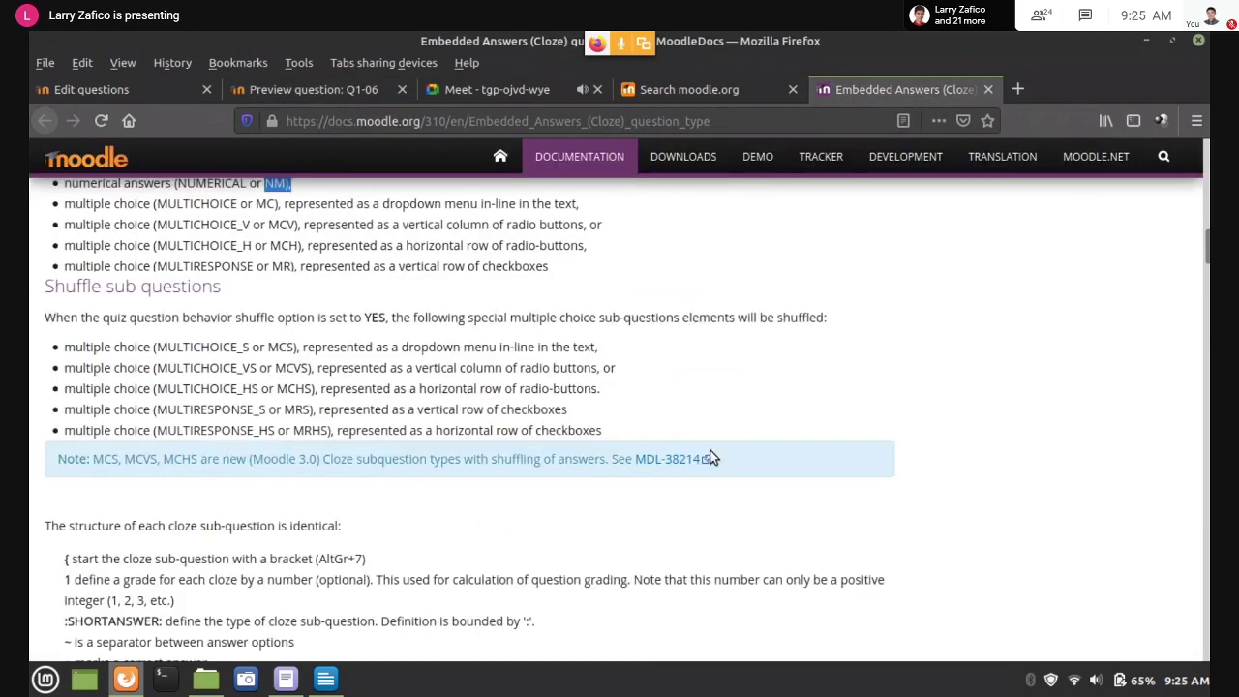
scroll(414, 406, down, 5)
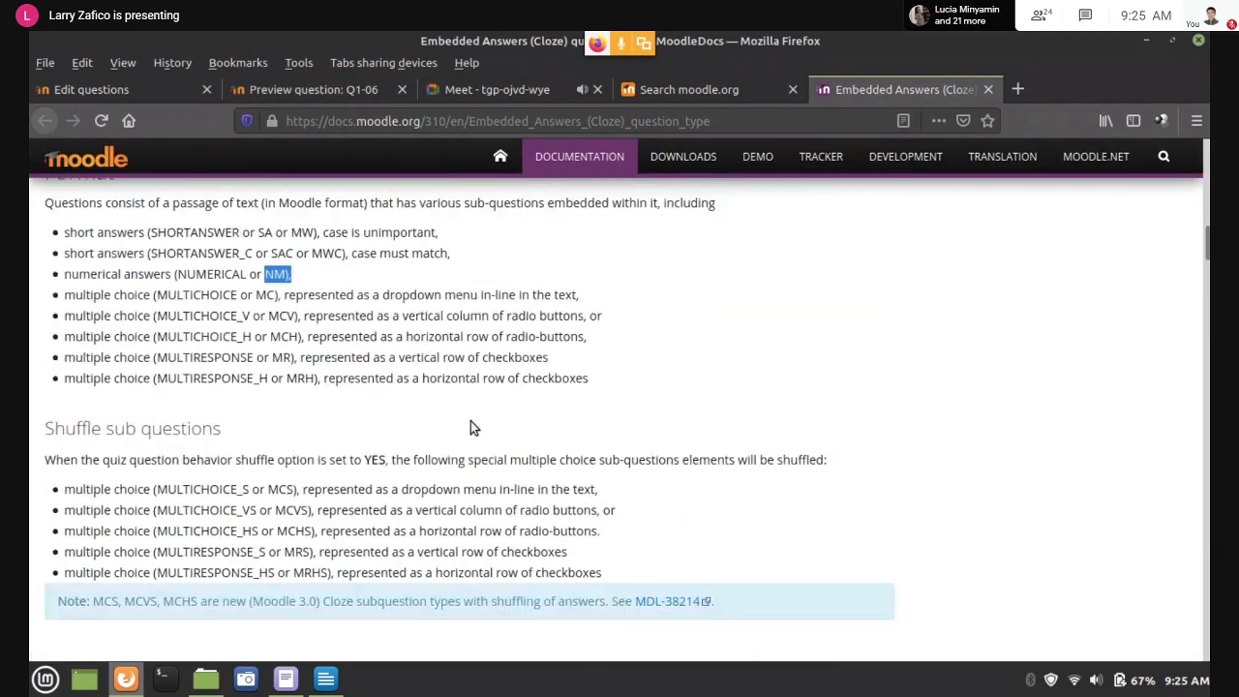
scroll(898, 465, down, 6)
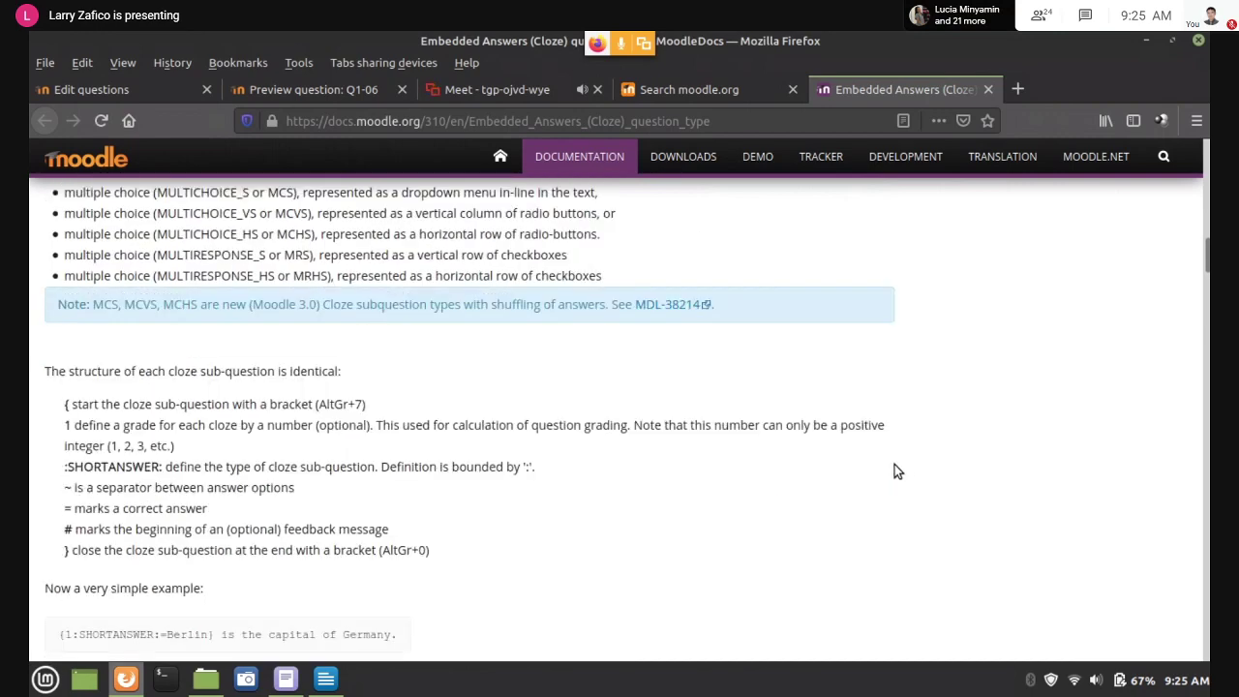
scroll(893, 464, down, 4)
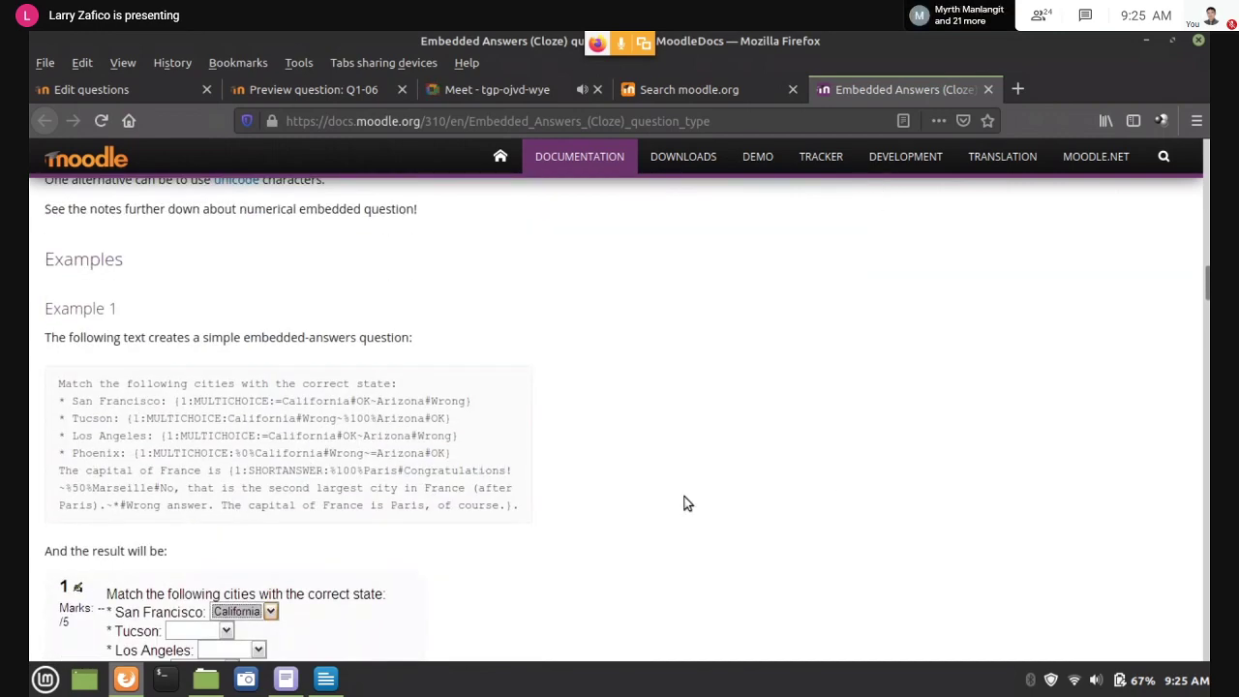
scroll(685, 503, down, 2)
scroll(478, 481, down, 2)
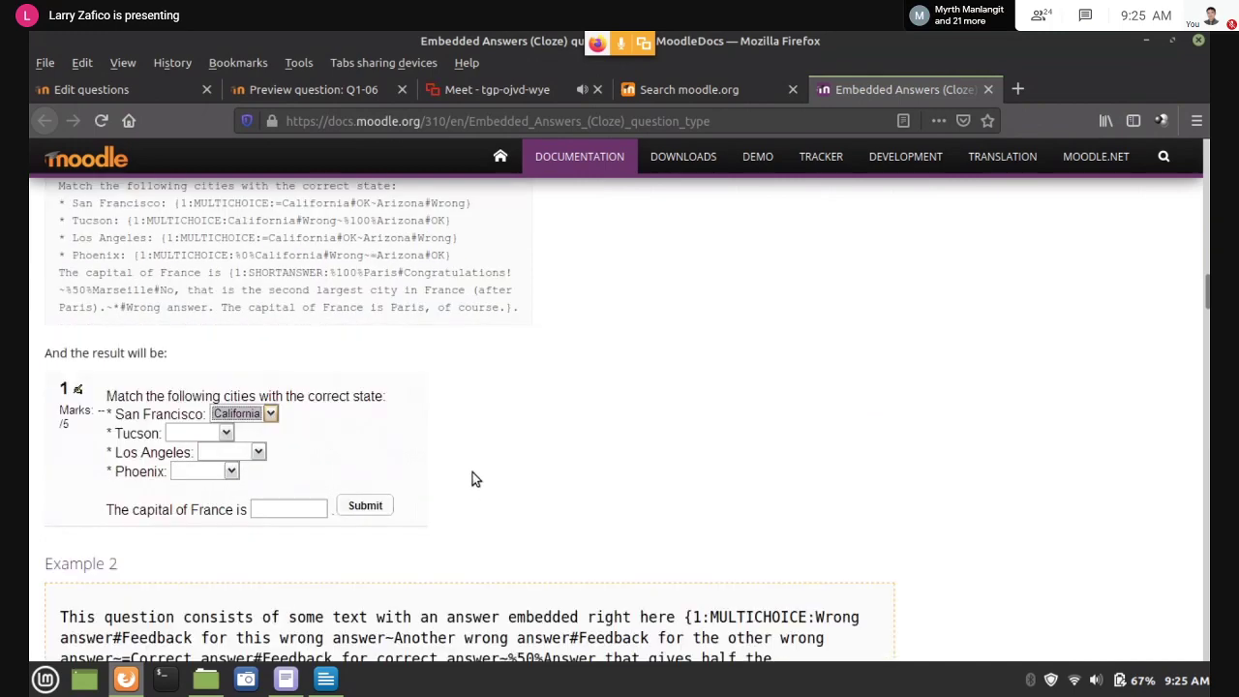
scroll(560, 496, down, 4)
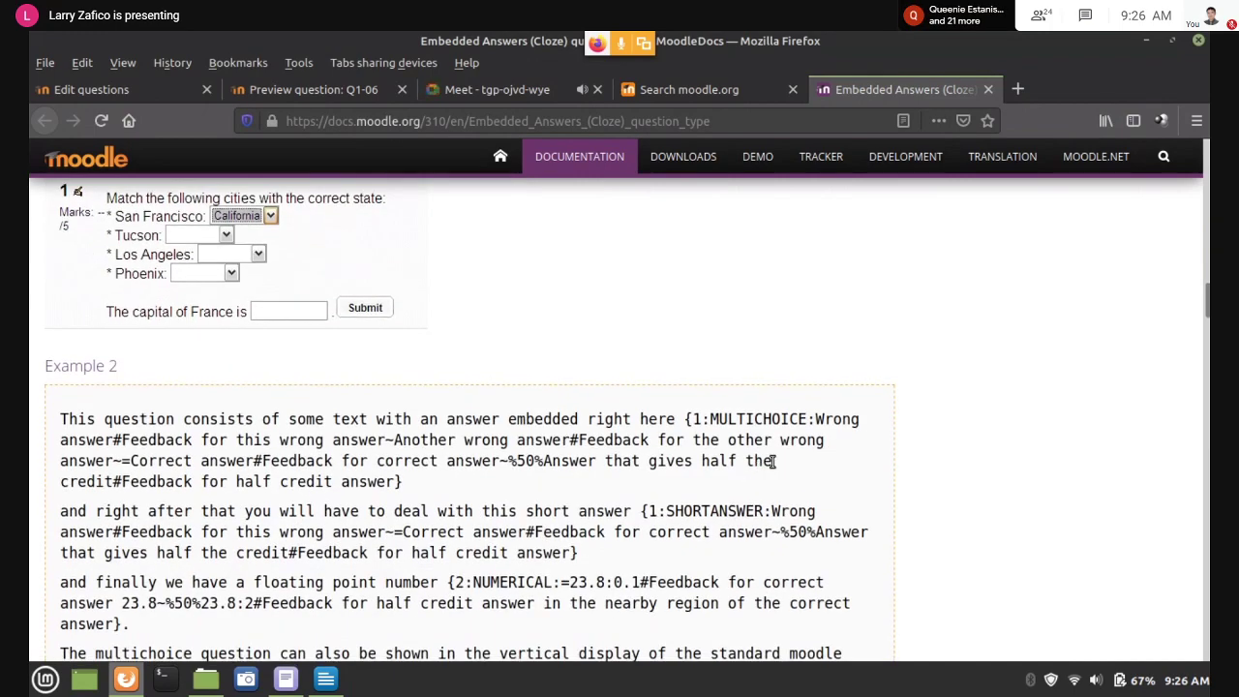
scroll(774, 462, down, 1)
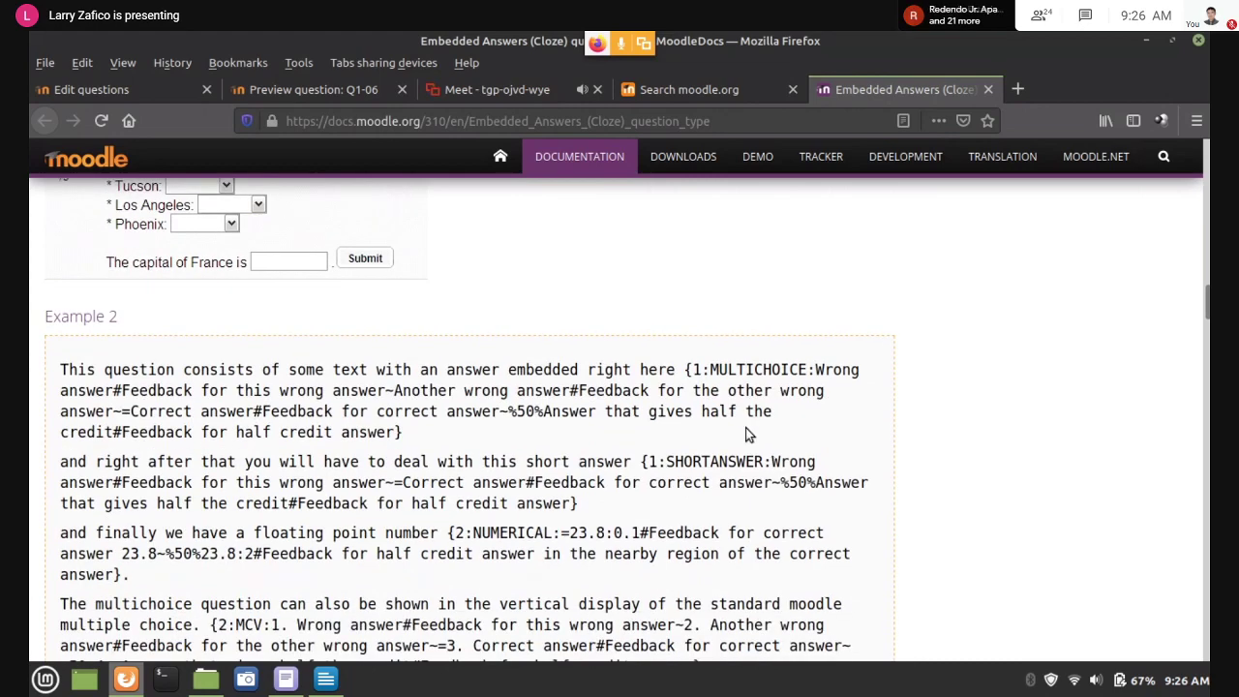
scroll(658, 538, down, 1)
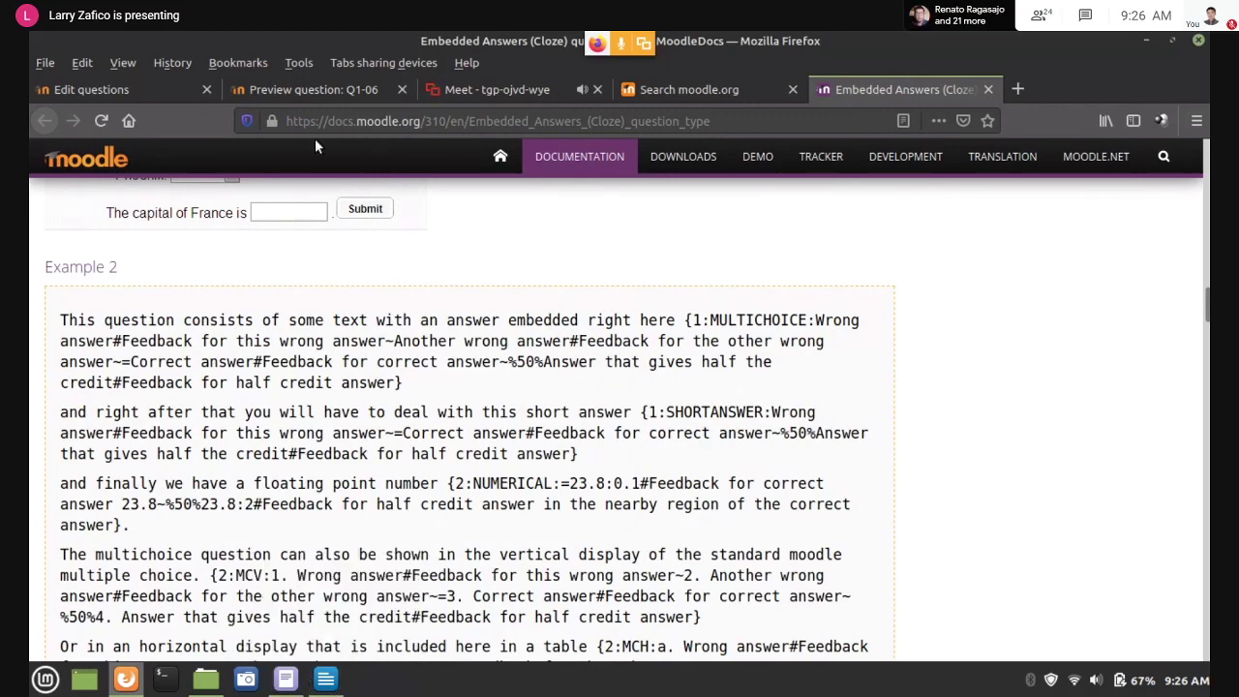
Step: In the Writer notes, change the Q6 code from MCS to MCVS
click(326, 678)
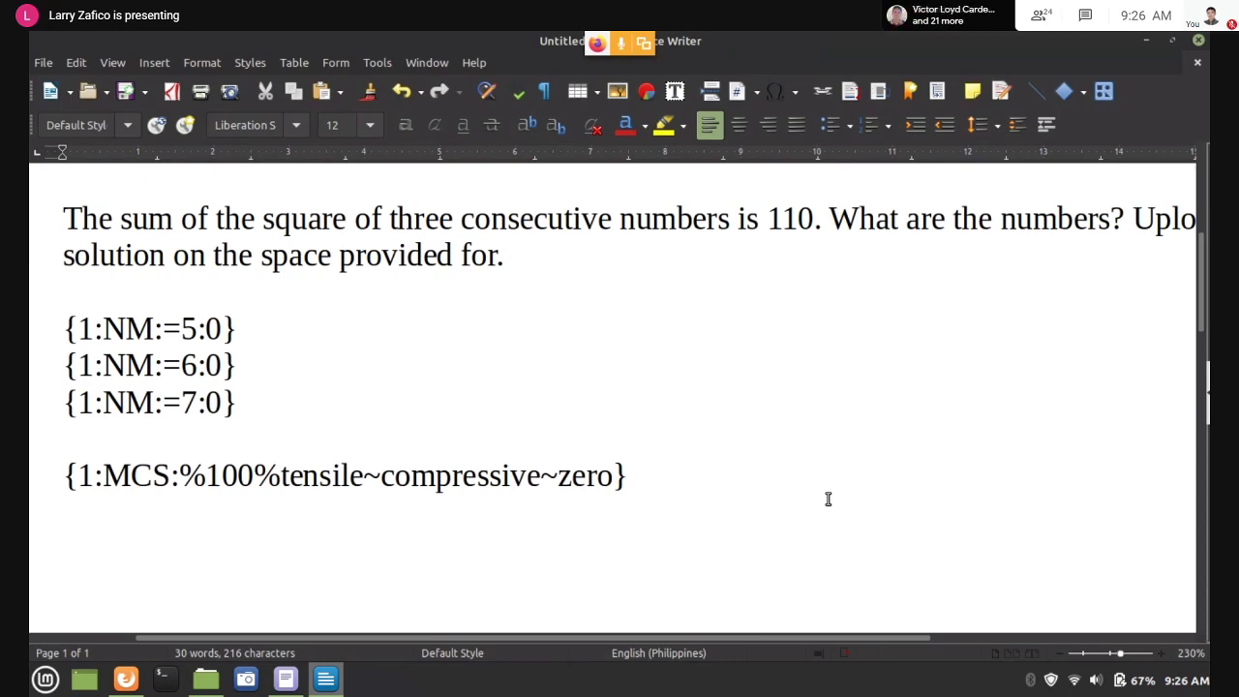
click(150, 470)
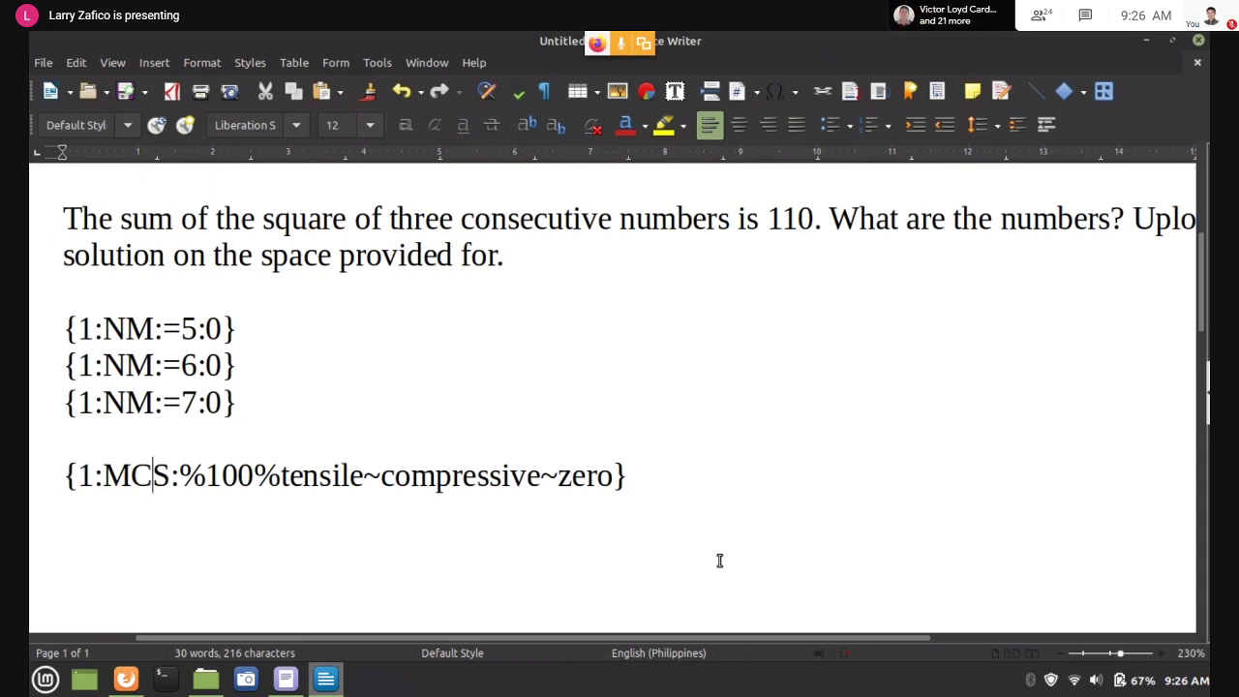
text(v)
key(BackSpace)
text(V)
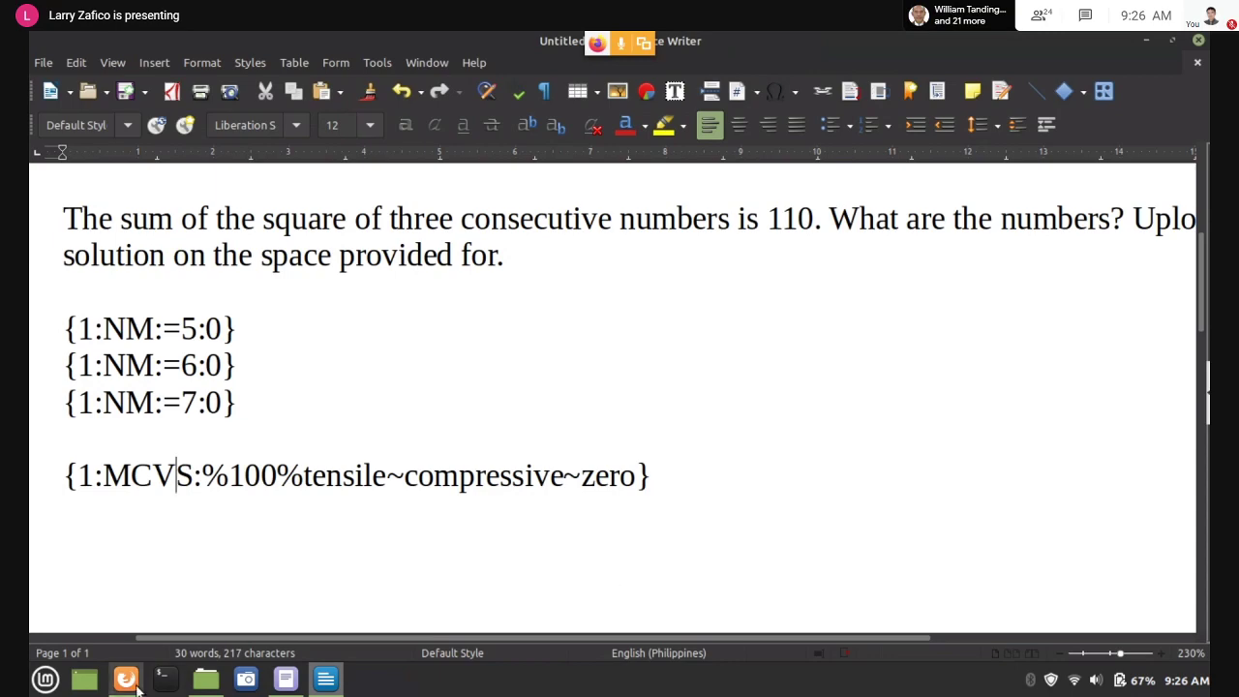
Step: Close the Q1-06 preview and return to the Edit questions list in Firefox
click(126, 679)
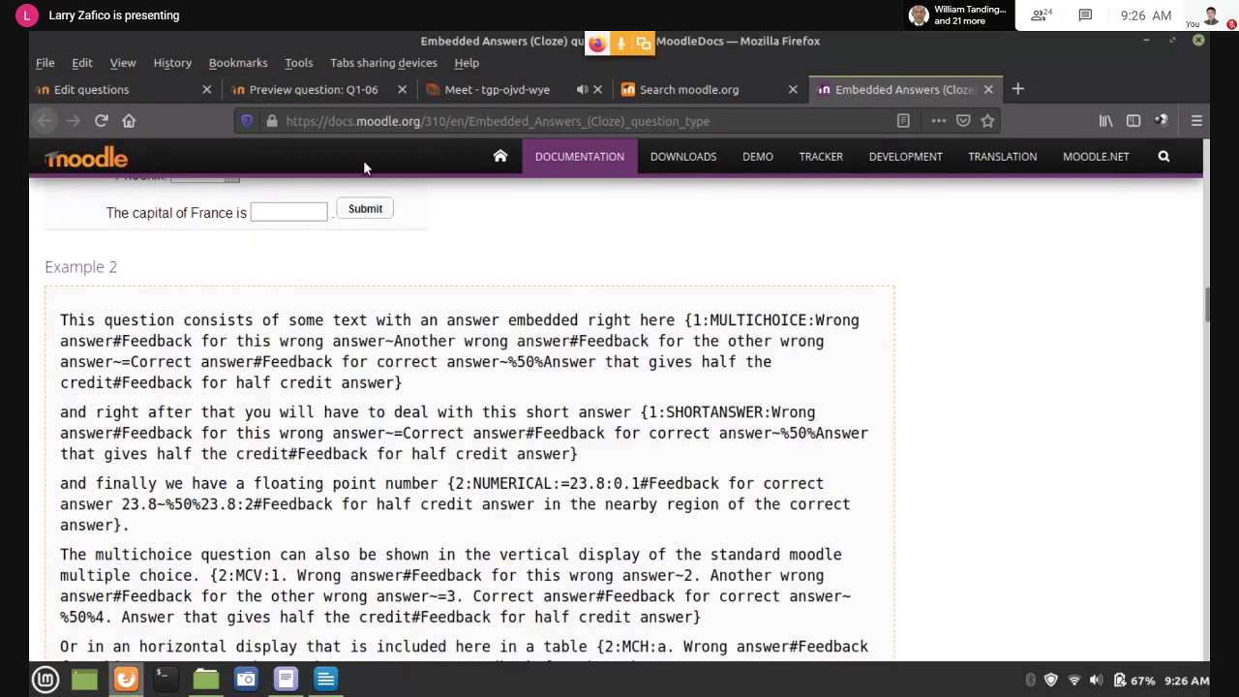
click(403, 89)
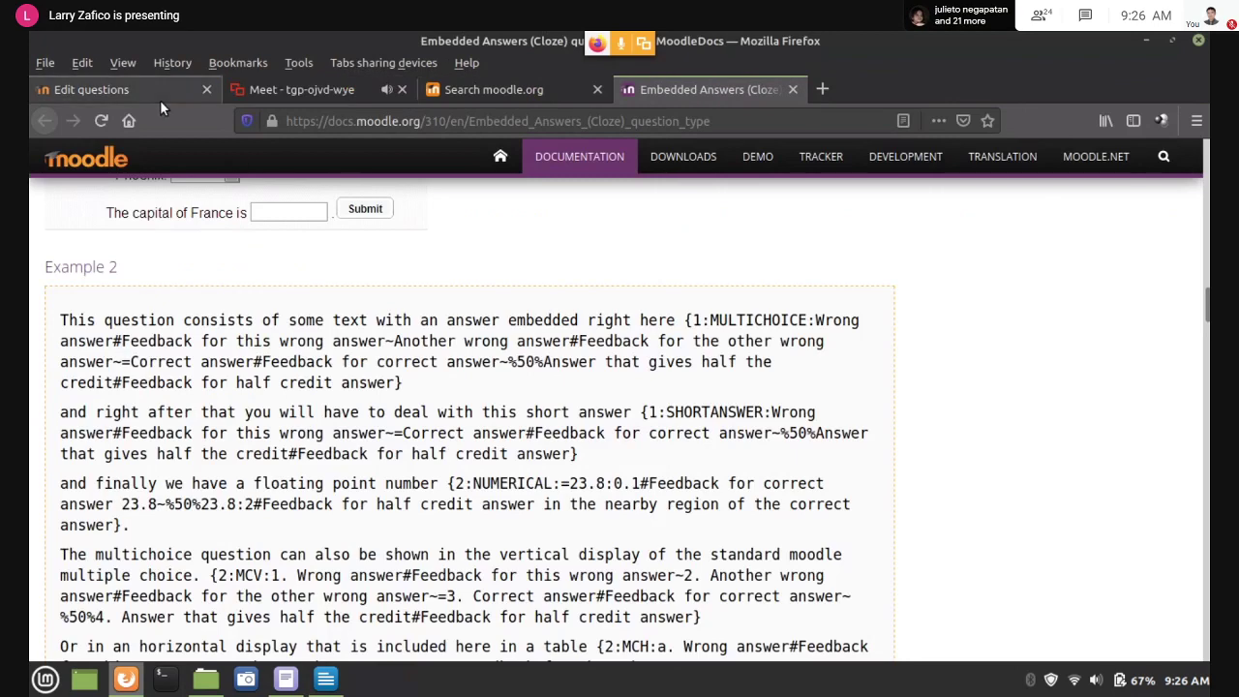
click(154, 94)
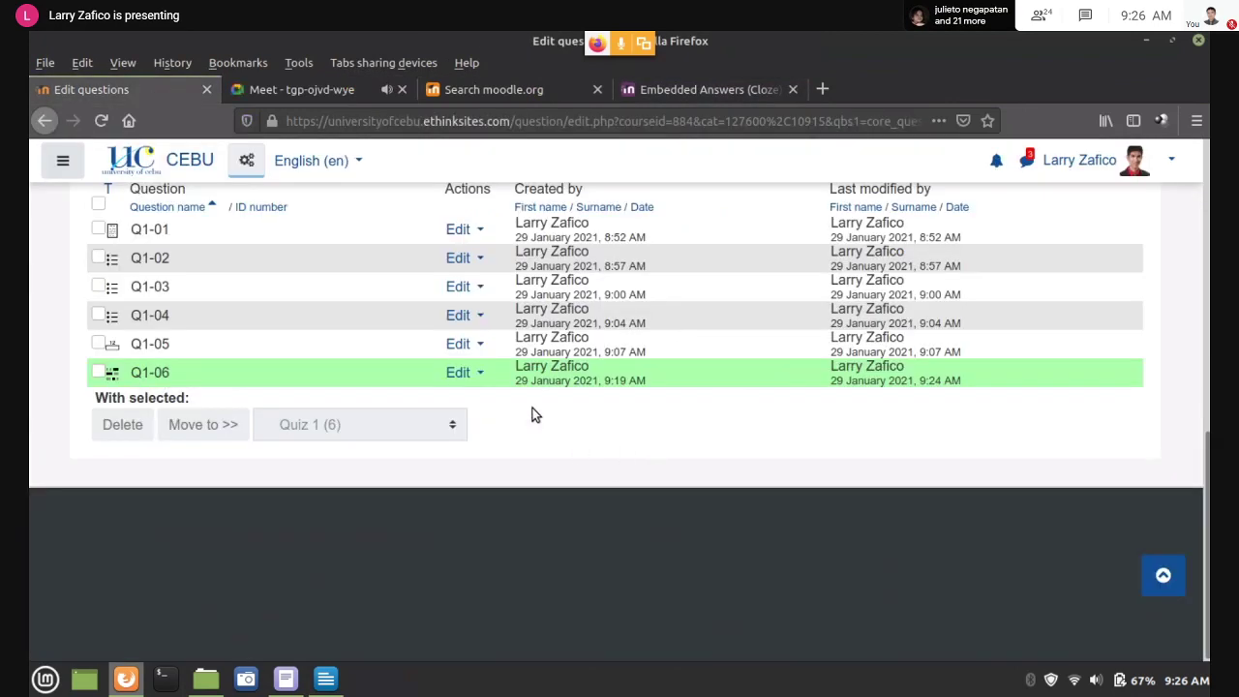
Step: Edit Q1-06 and change {1:MCS: to {1:MCVS: in the question text
click(472, 373)
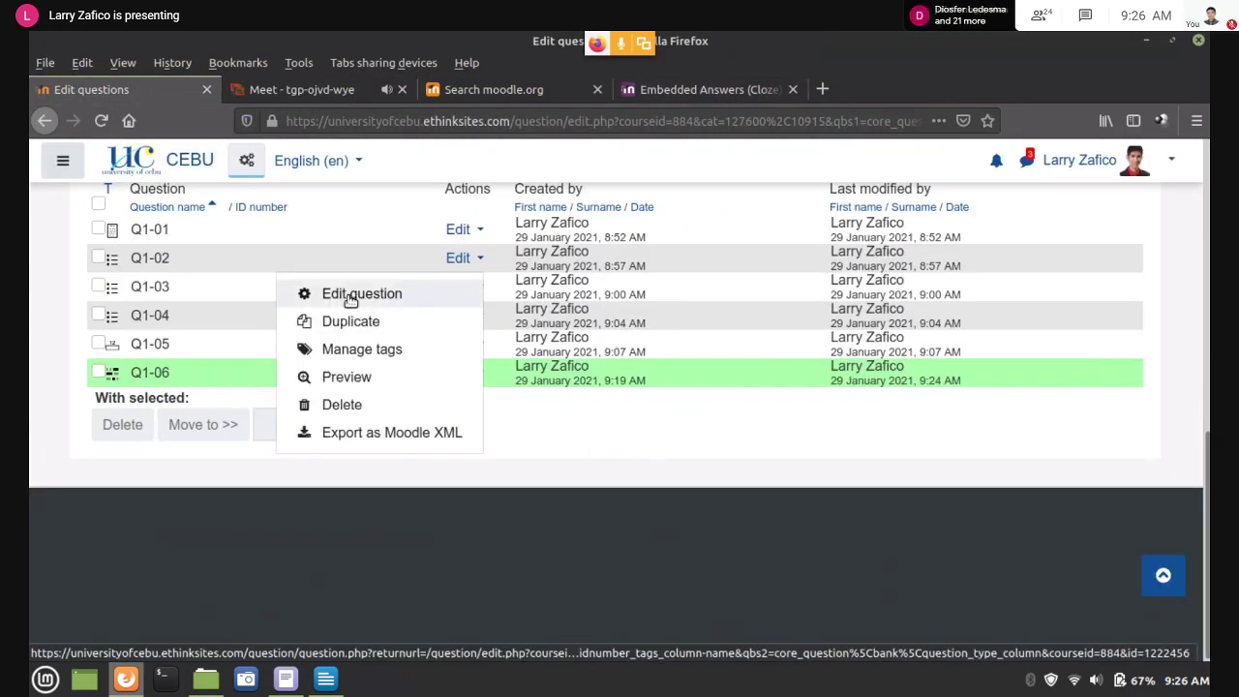
click(350, 295)
scroll(835, 509, down, 3)
scroll(835, 509, down, 10)
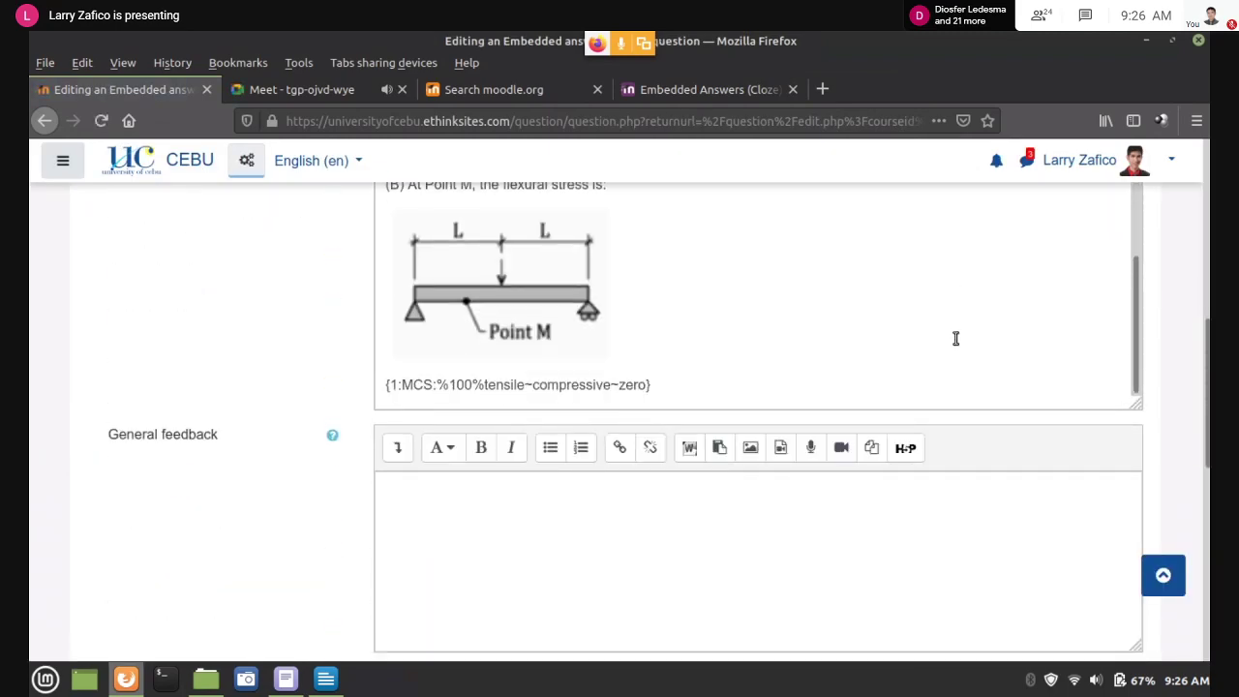
click(422, 384)
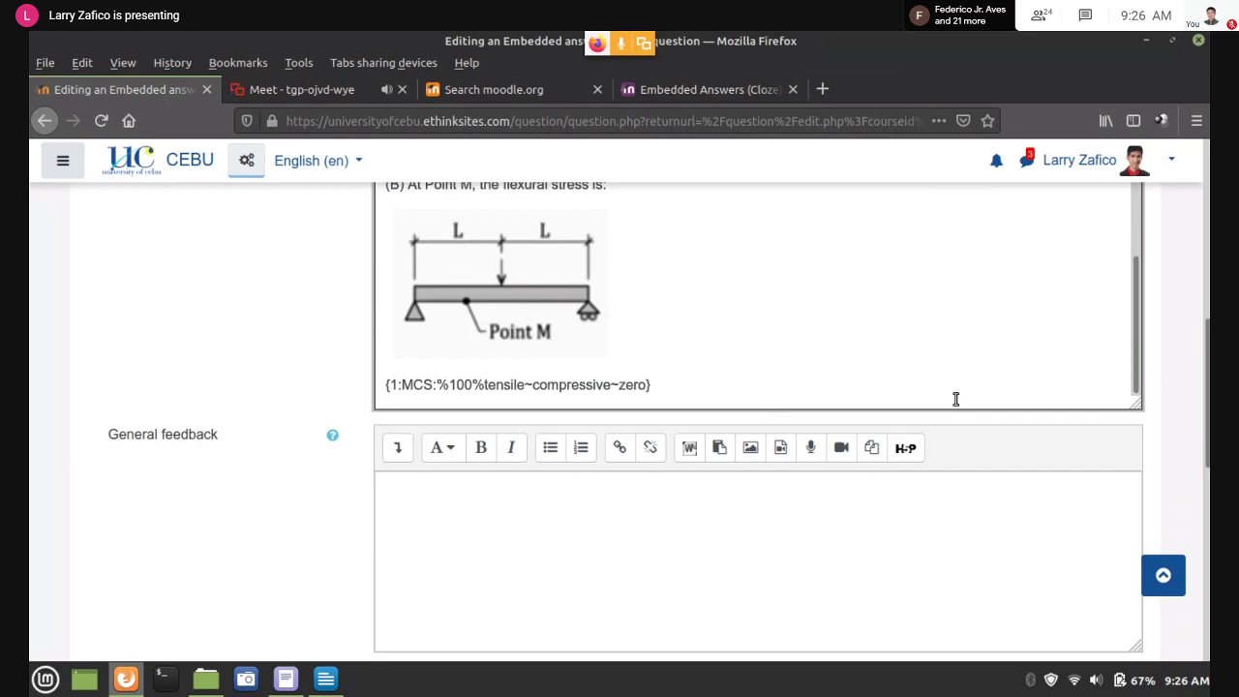
text(v)
key(BackSpace)
text(V)
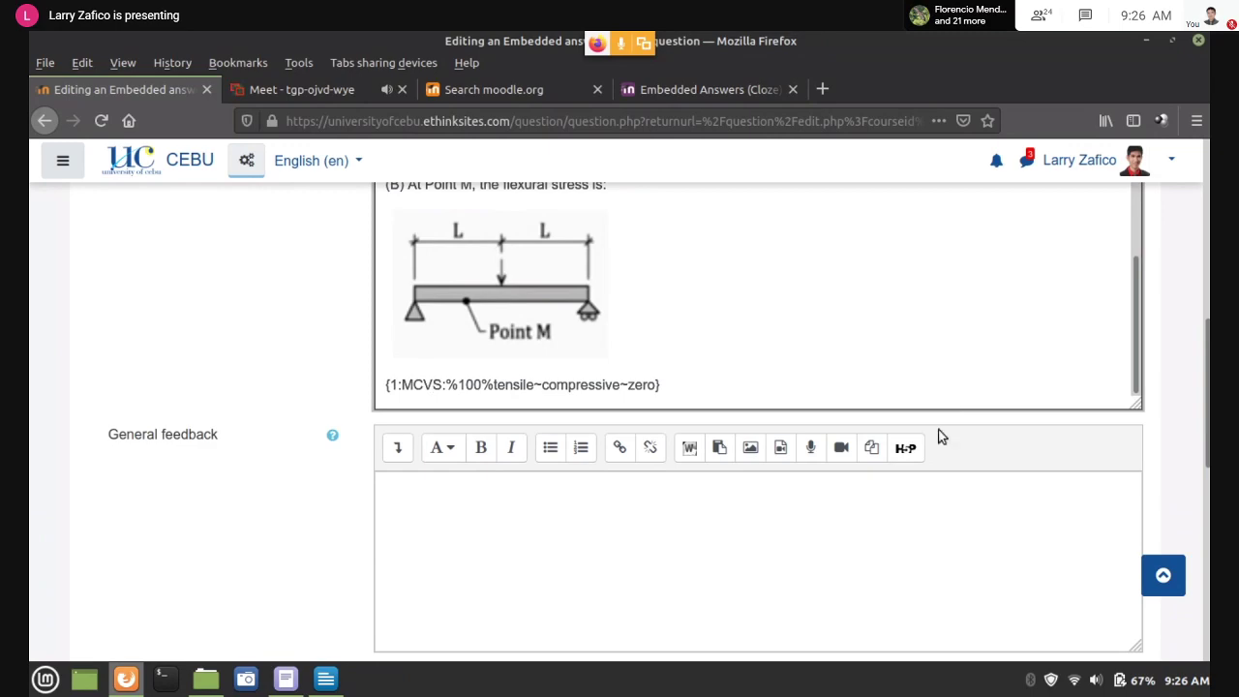
Step: Decode and verify, confirm Question {#4}'s vertical layout, and save changes
scroll(937, 434, down, 5)
click(484, 339)
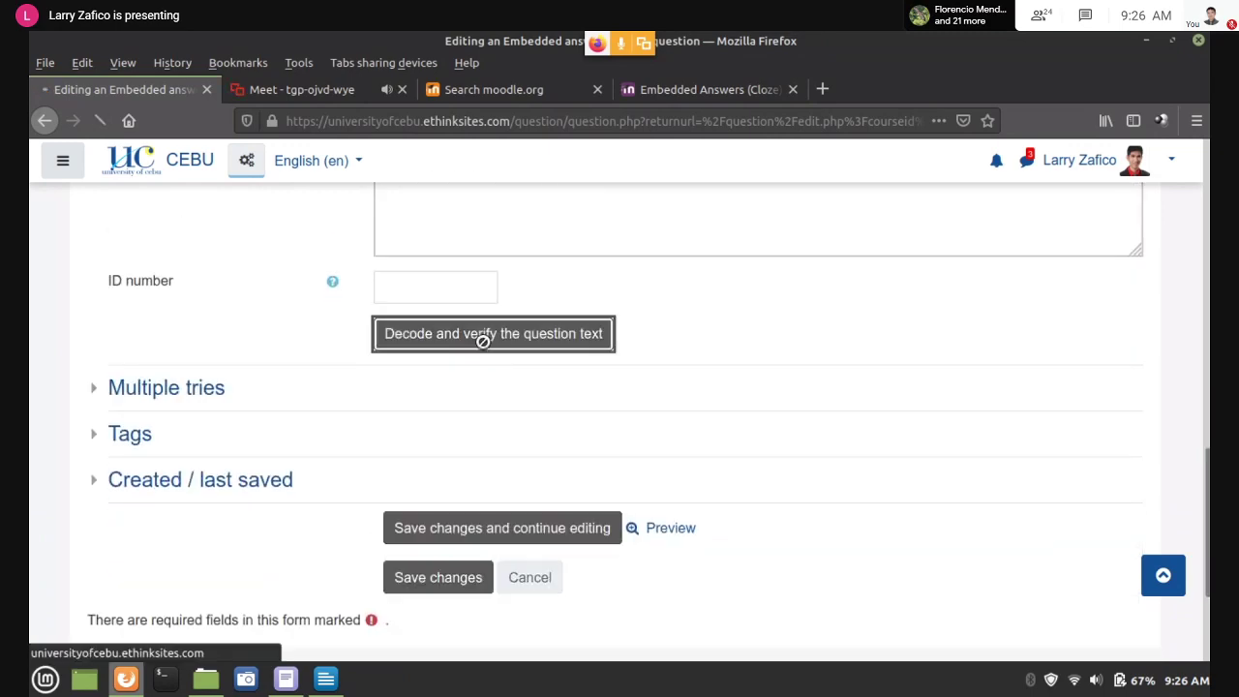
scroll(818, 510, down, 10)
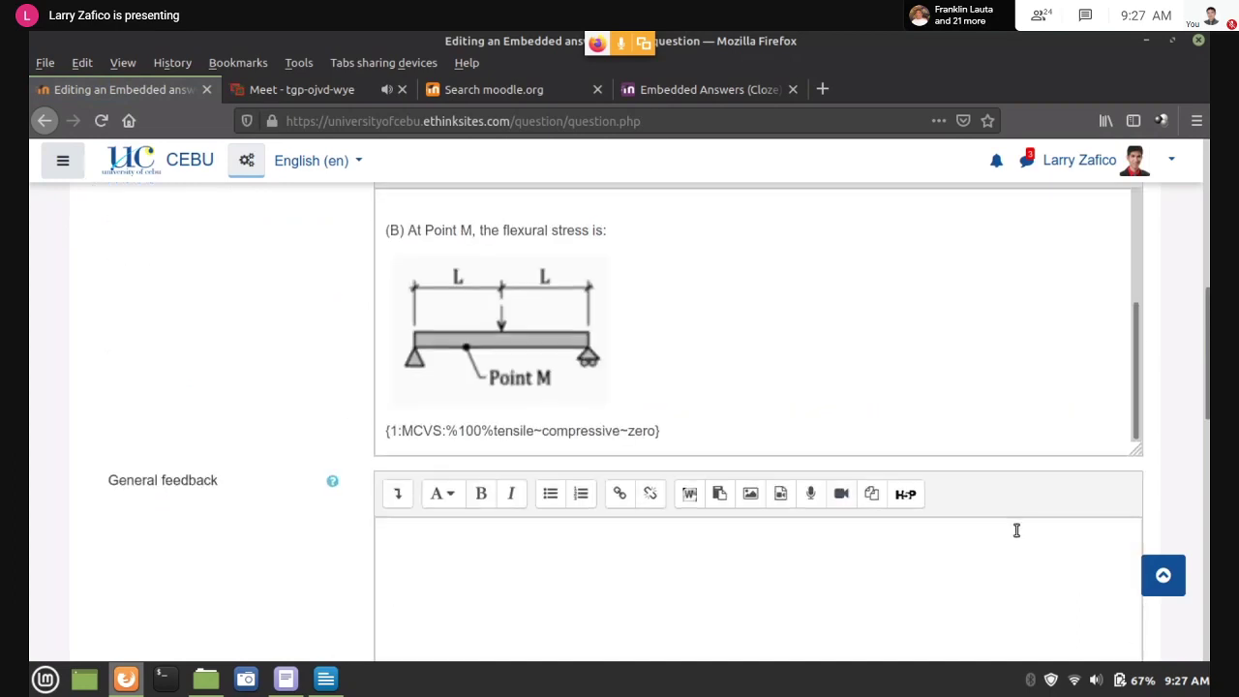
scroll(1016, 531, down, 8)
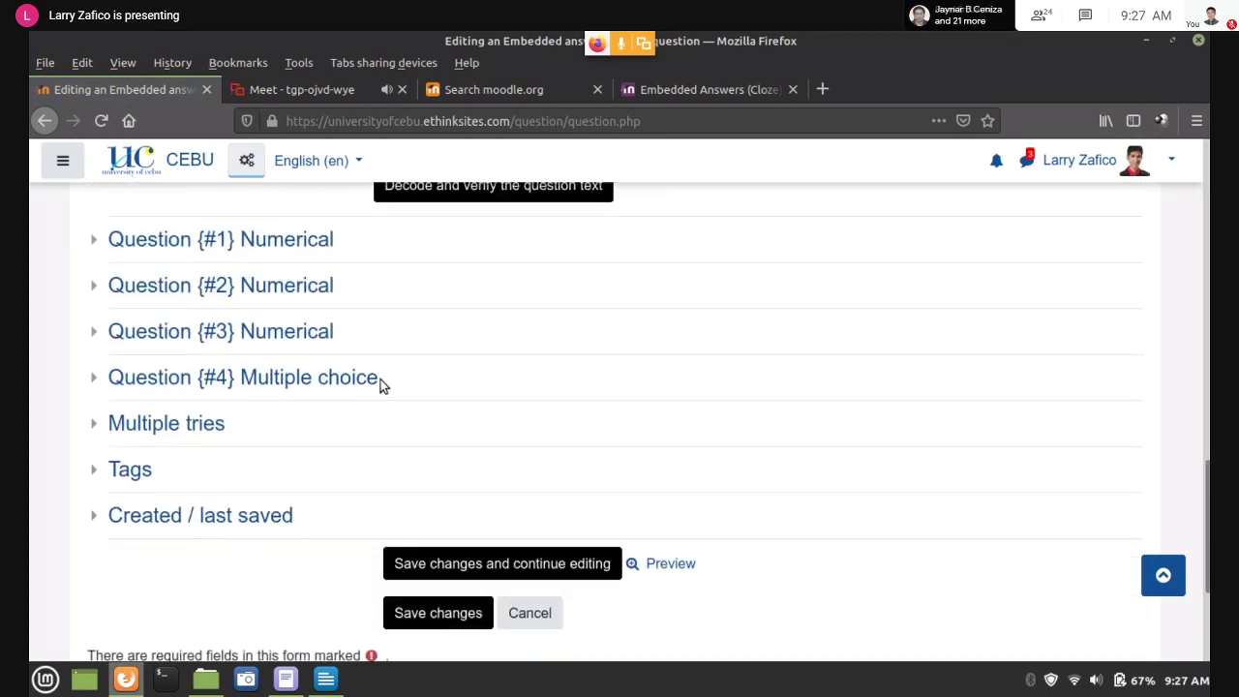
click(377, 379)
scroll(1035, 475, down, 2)
scroll(1032, 474, down, 1)
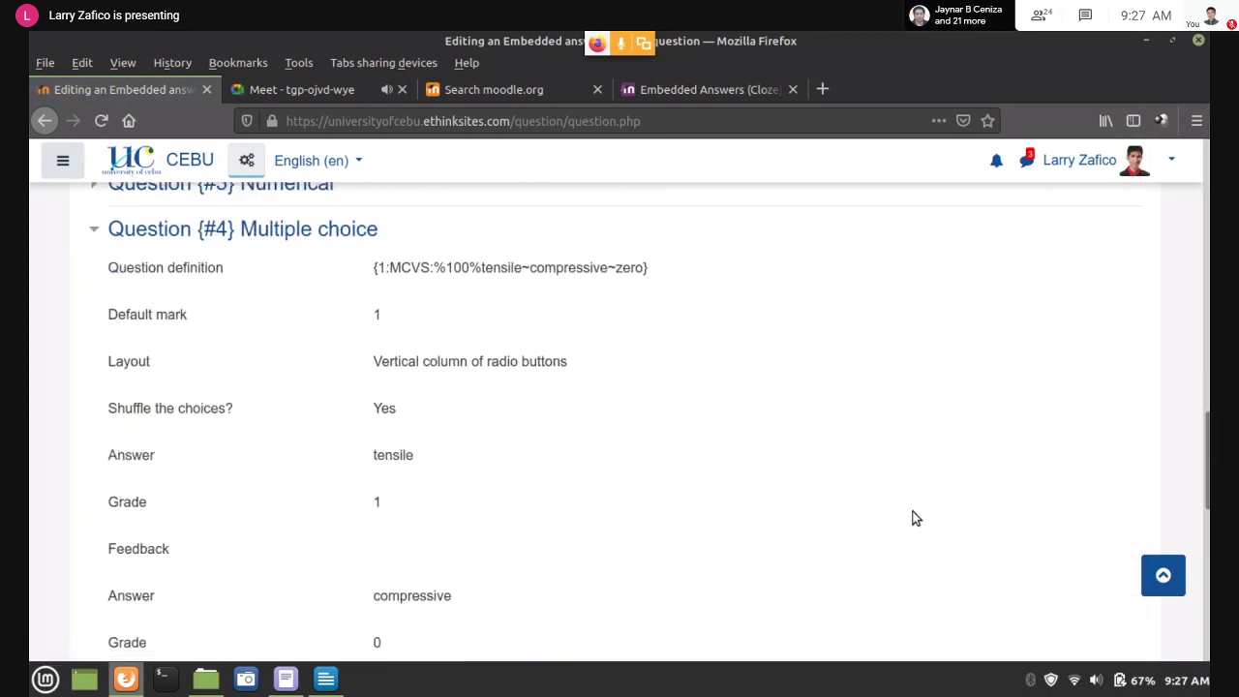
drag(374, 361, 572, 369)
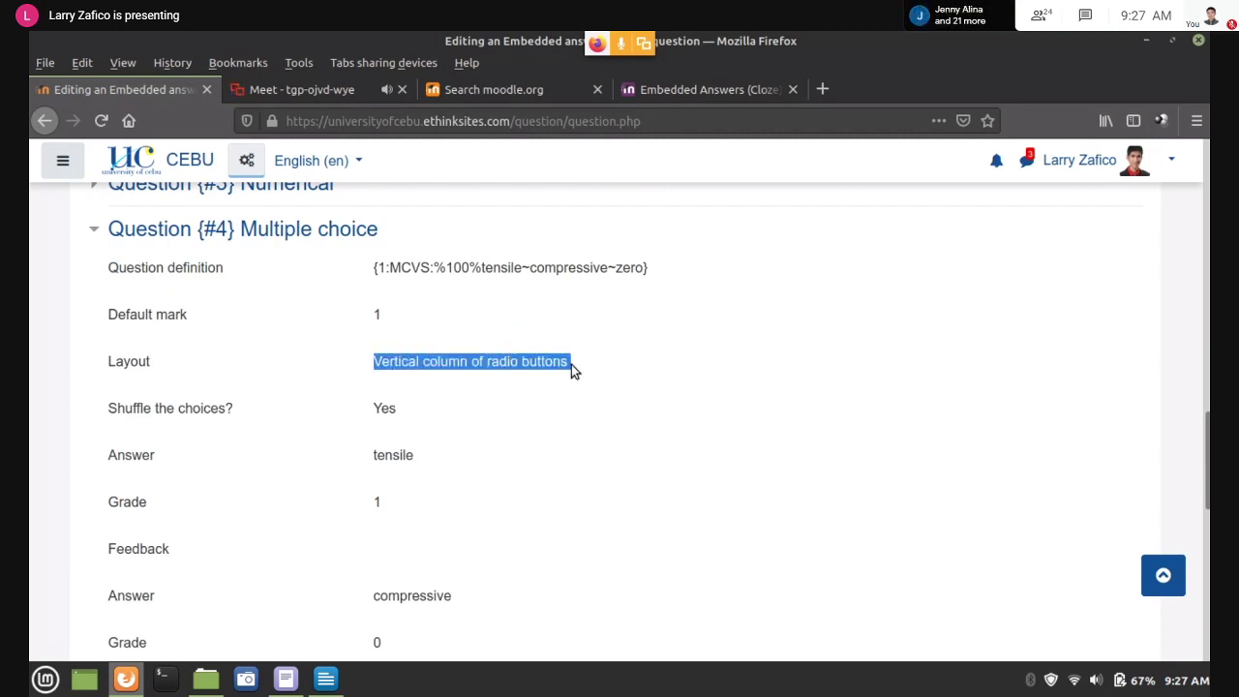
scroll(639, 433, down, 8)
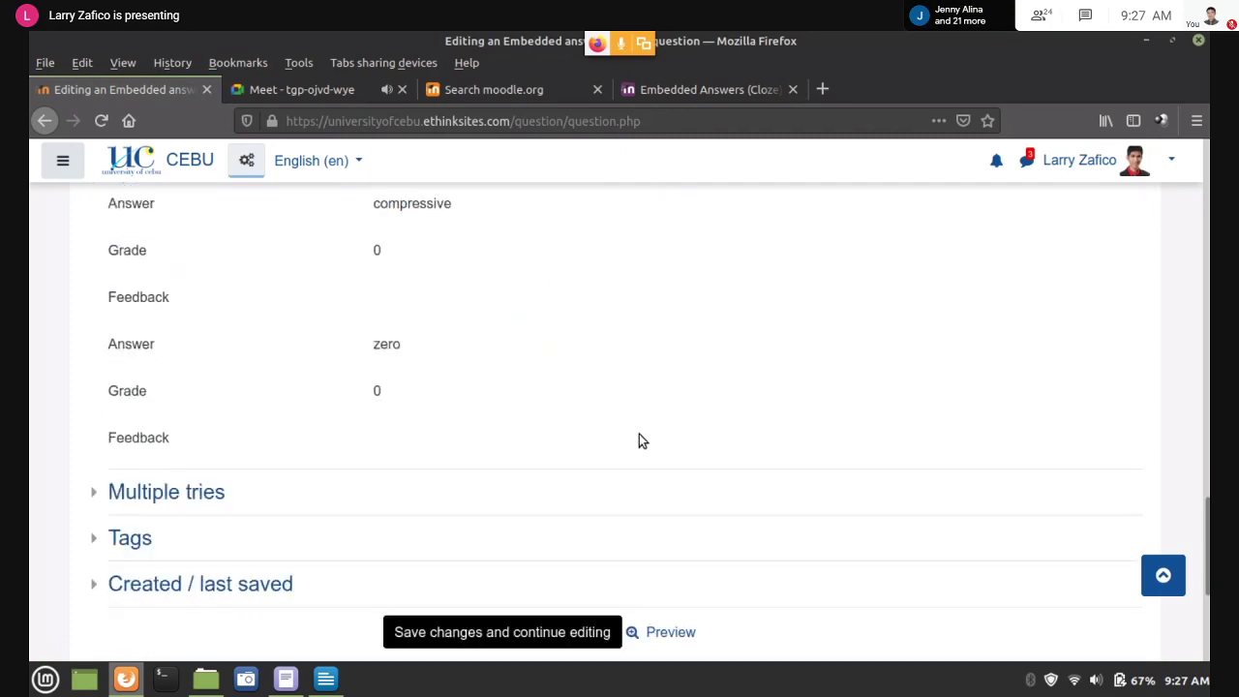
click(426, 441)
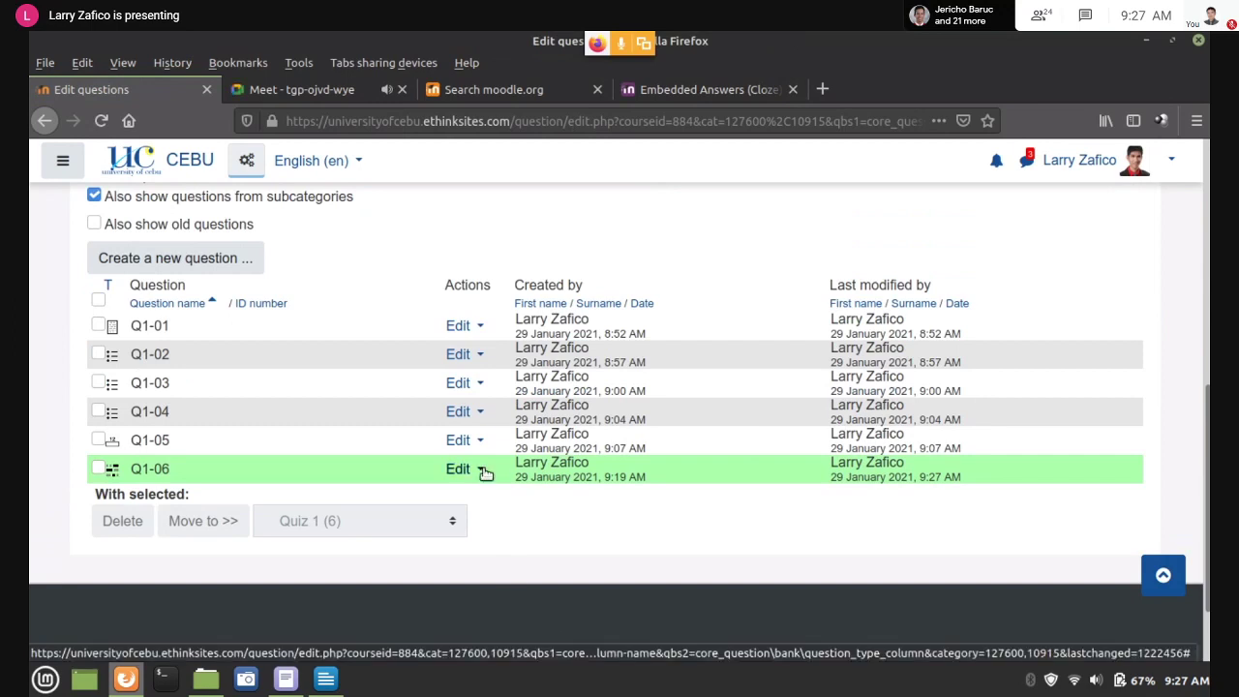
Step: Open the preview of question Q1-06 from its Edit menu
click(477, 470)
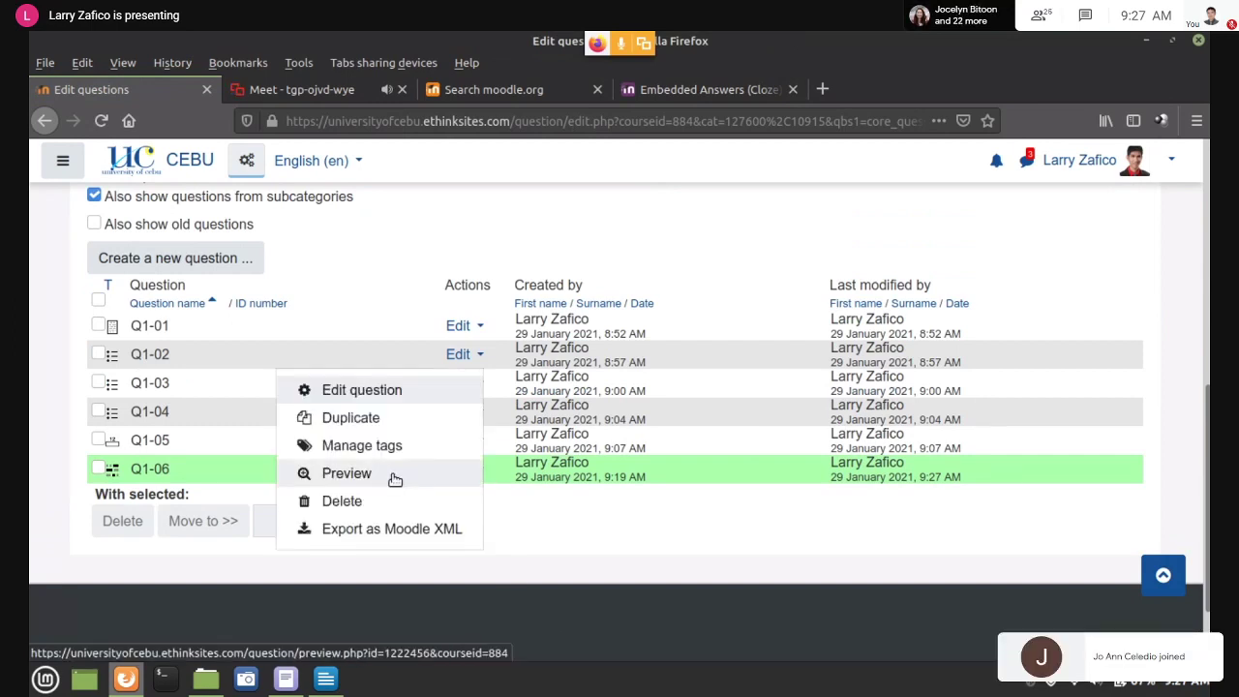
click(395, 477)
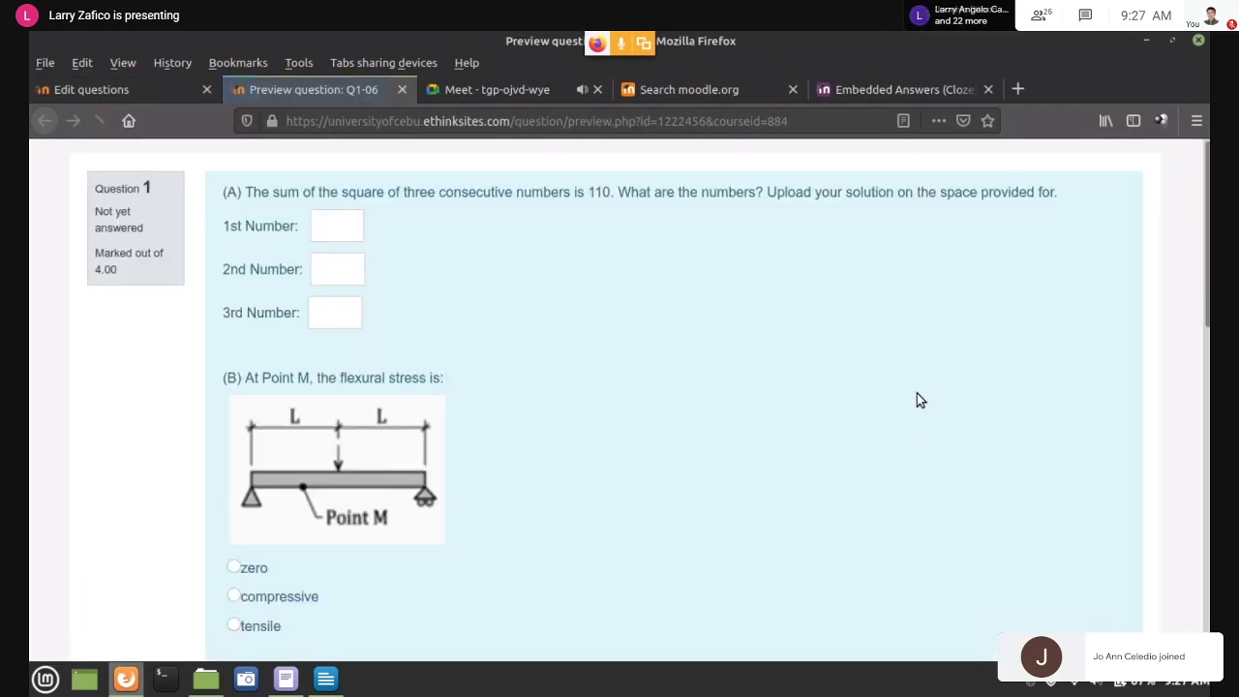
scroll(915, 397, down, 3)
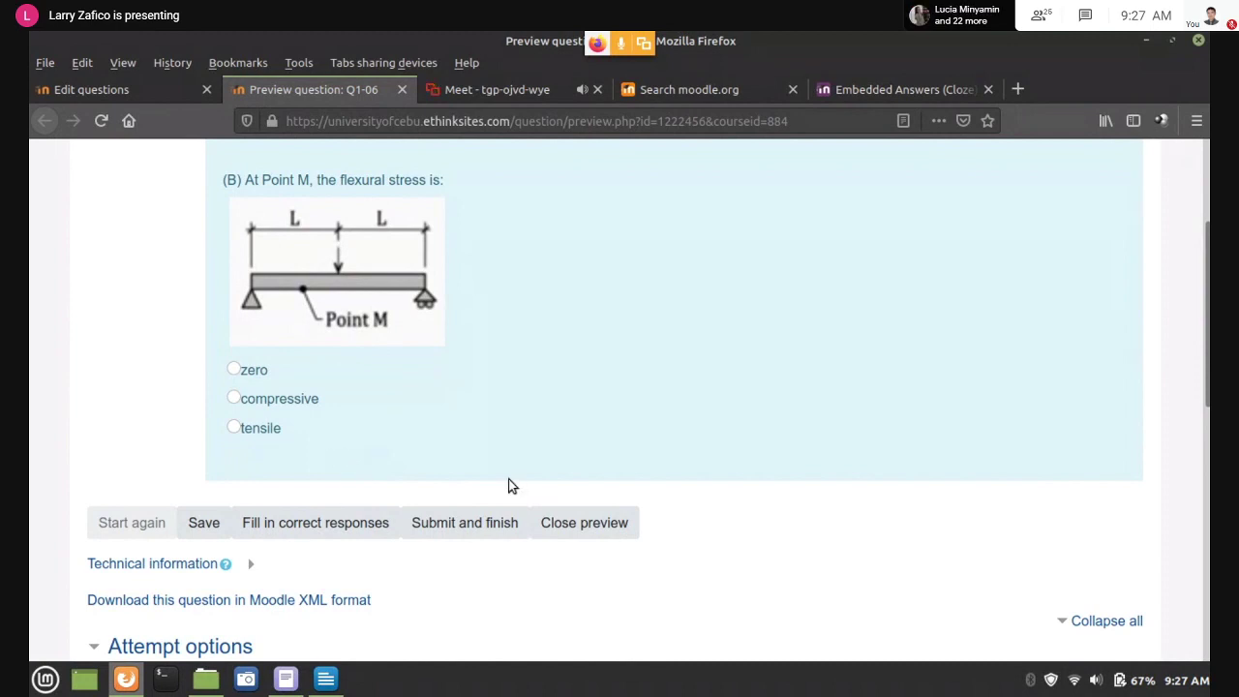
scroll(509, 484, up, 2)
scroll(512, 486, up, 1)
Step: Enter 5, 6, 7 in the number fields, choose the tensile radio button, and submit
click(334, 175)
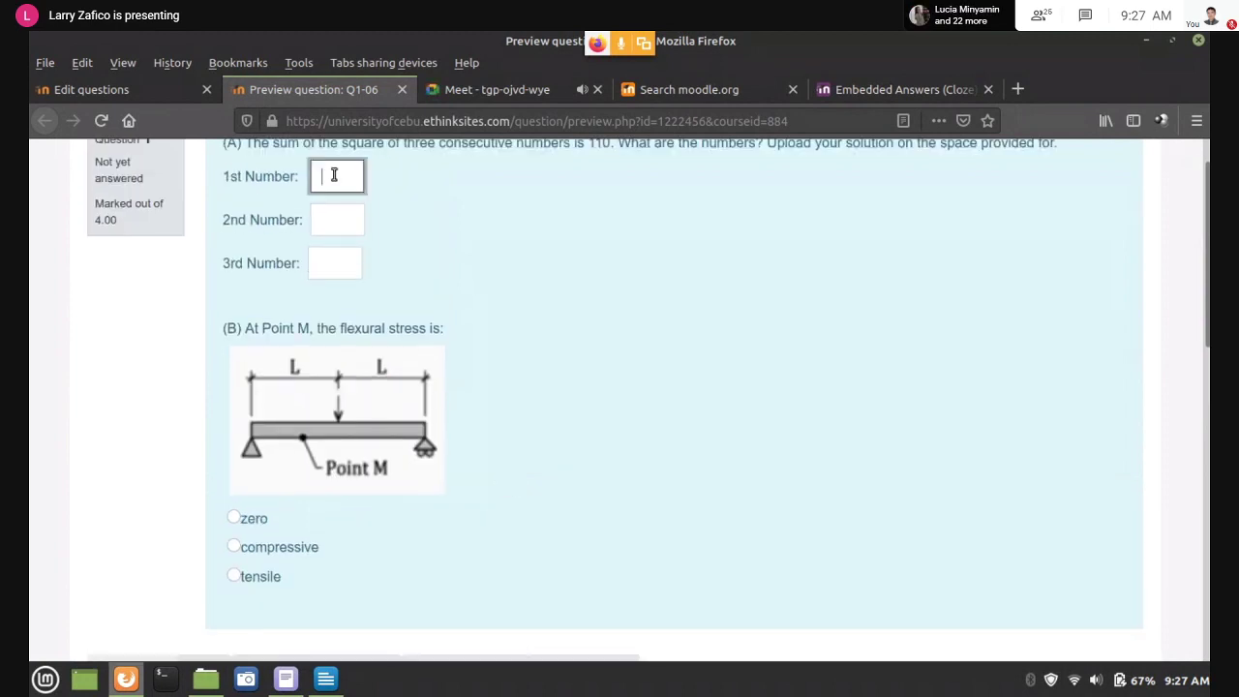
text(5)
click(327, 221)
text(6)
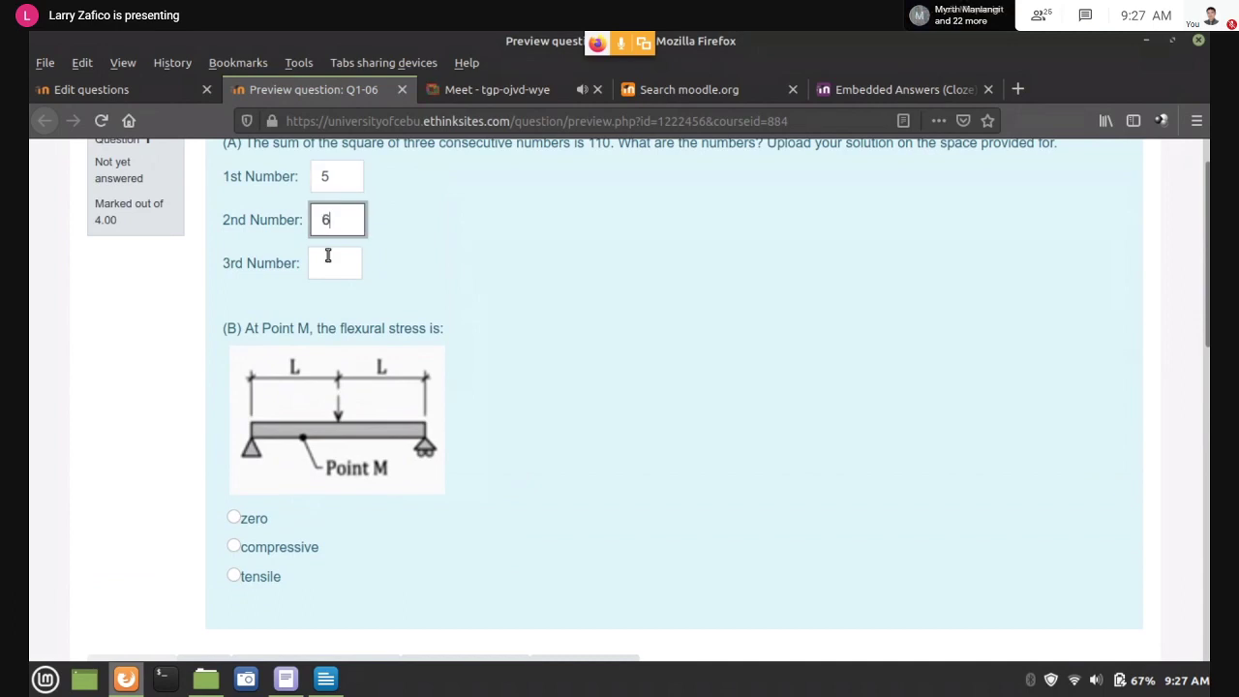
click(329, 271)
text(7)
scroll(596, 358, down, 4)
click(234, 426)
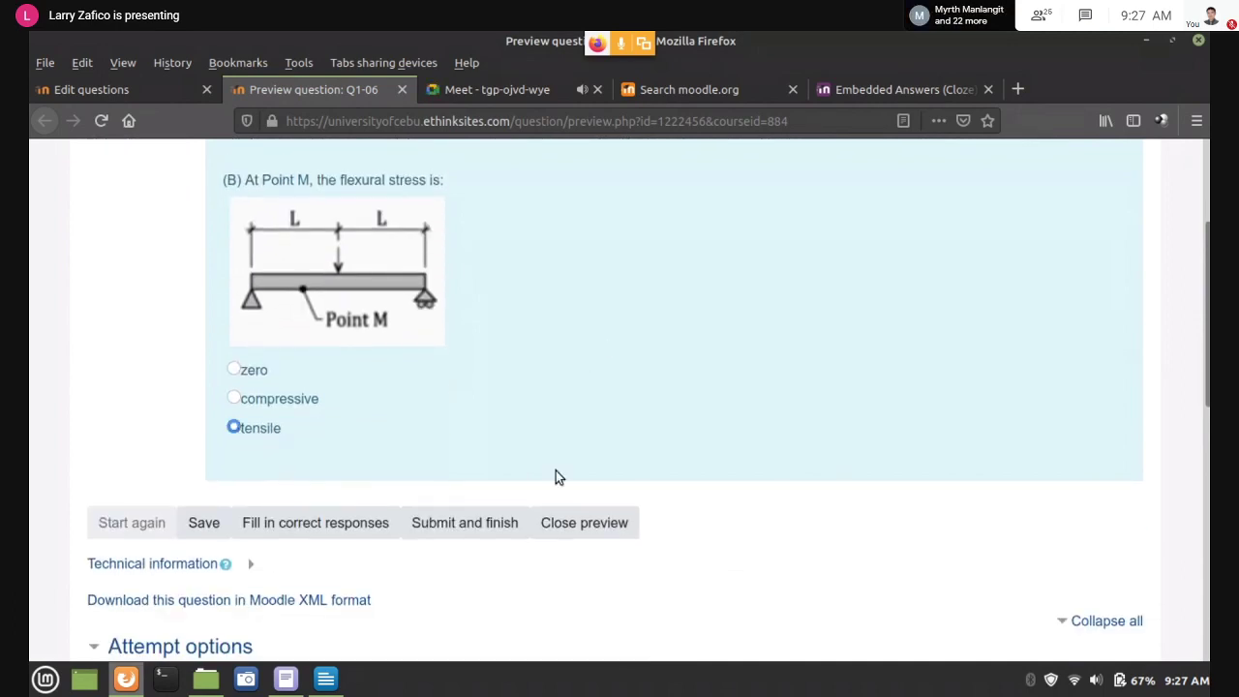
click(470, 523)
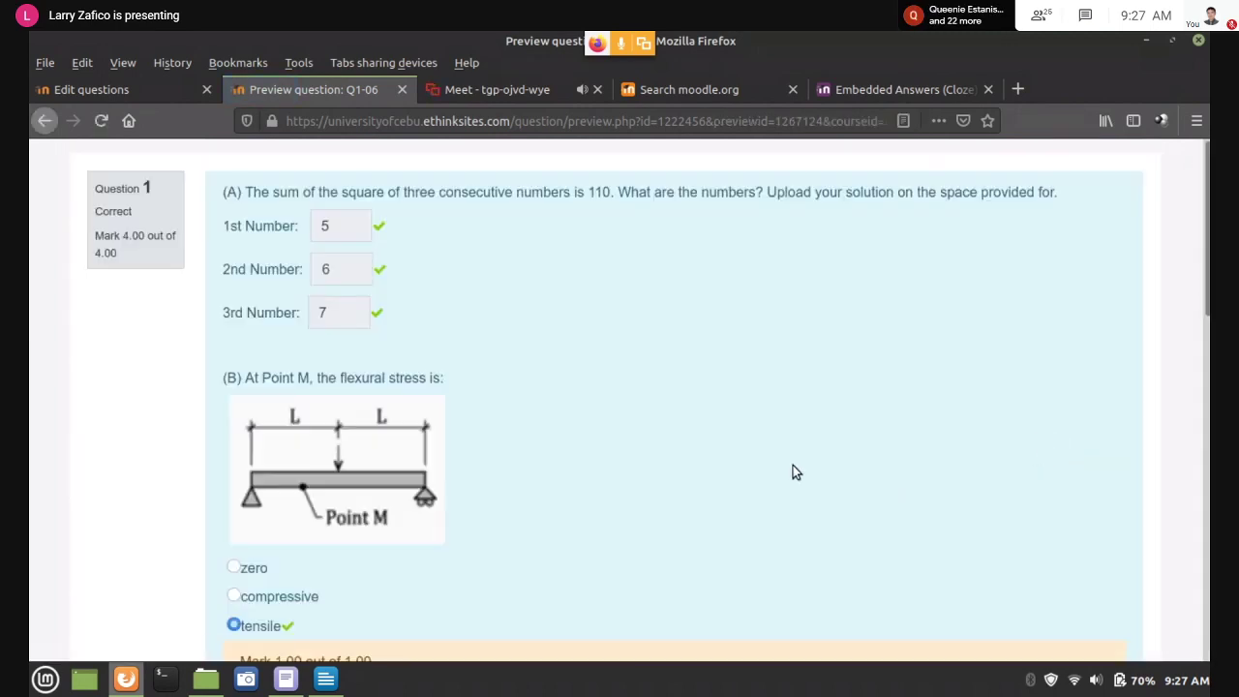
Step: Review the Correct 4.00 out of 4.00 result and close the preview
scroll(620, 429, down, 7)
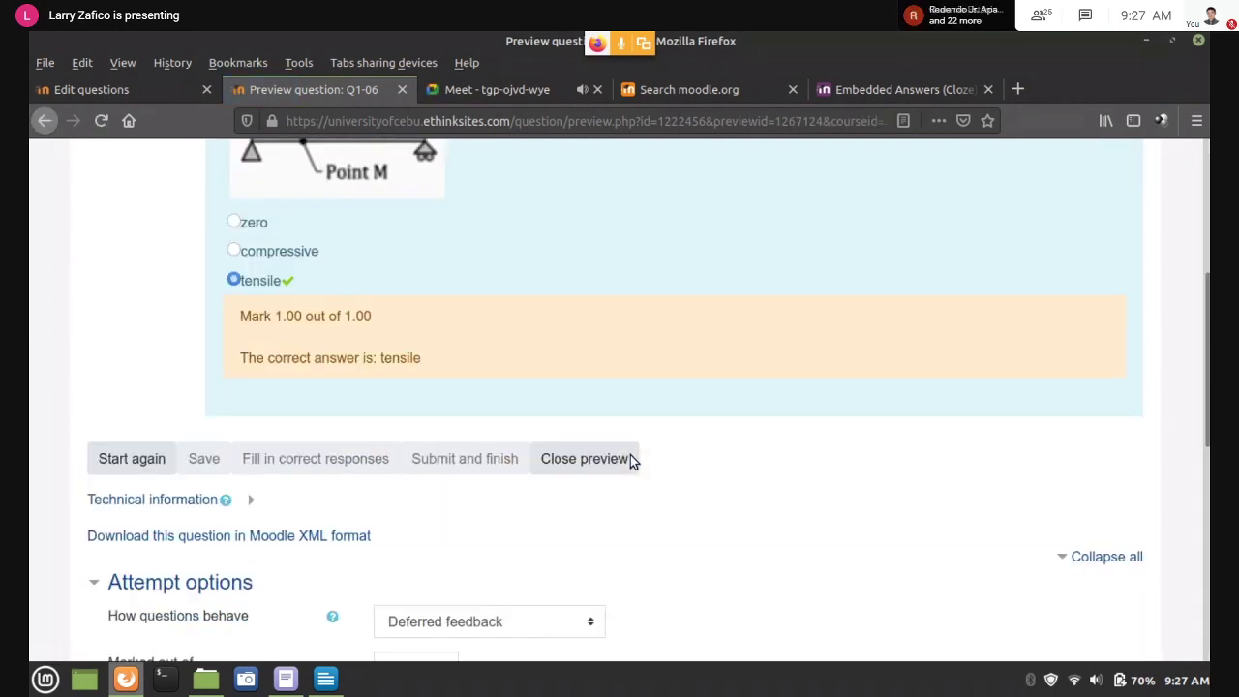
scroll(632, 457, up, 4)
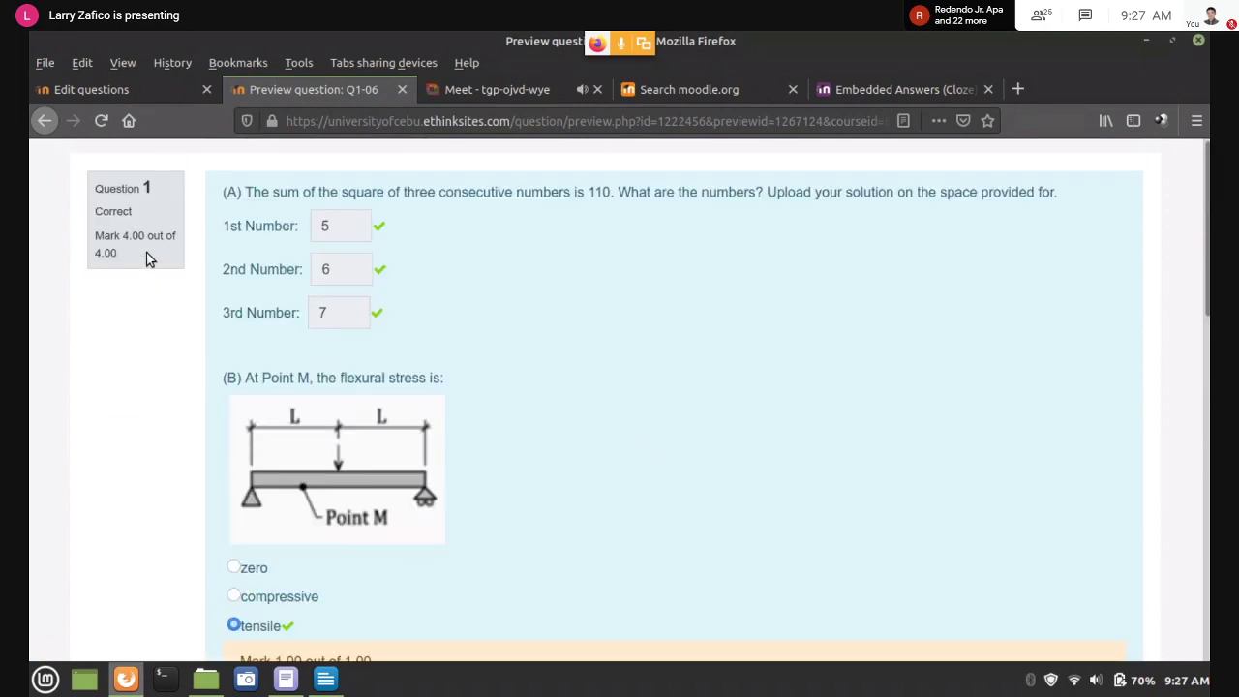
scroll(766, 425, down, 6)
scroll(766, 420, up, 2)
scroll(766, 419, down, 3)
scroll(766, 418, up, 3)
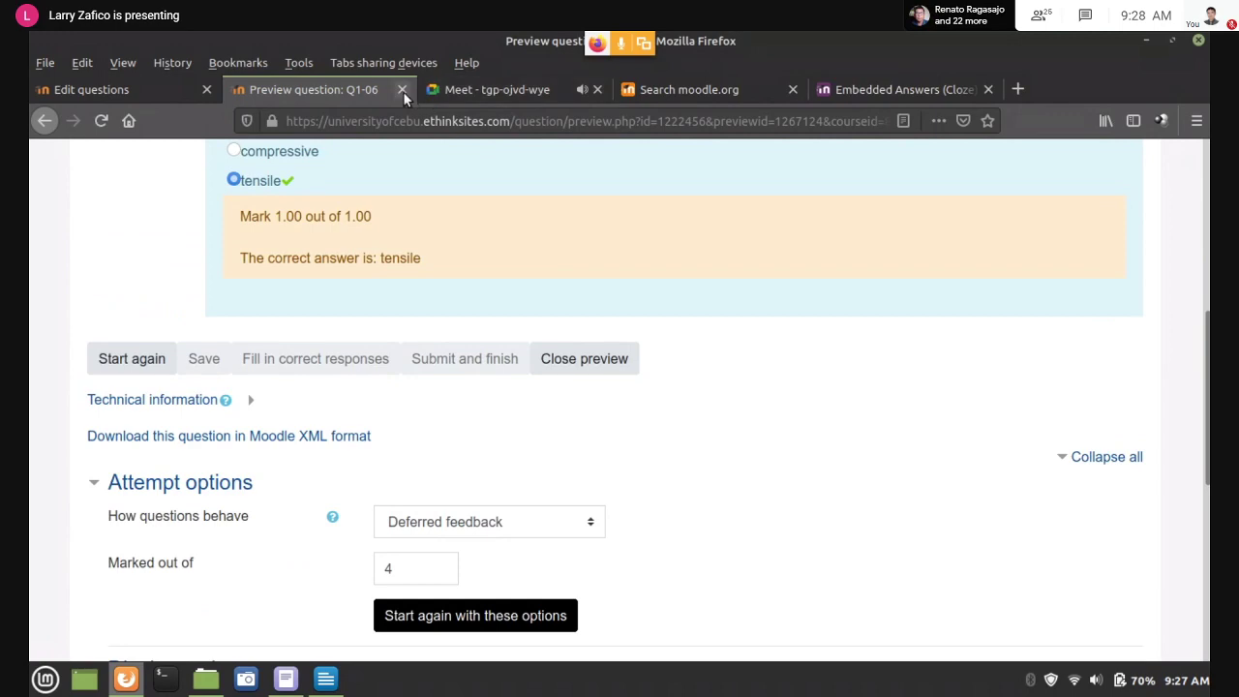
click(402, 89)
Step: In the Writer notes, change the code to {1:MCHS:%100%tensile~compressive~zero}
click(330, 689)
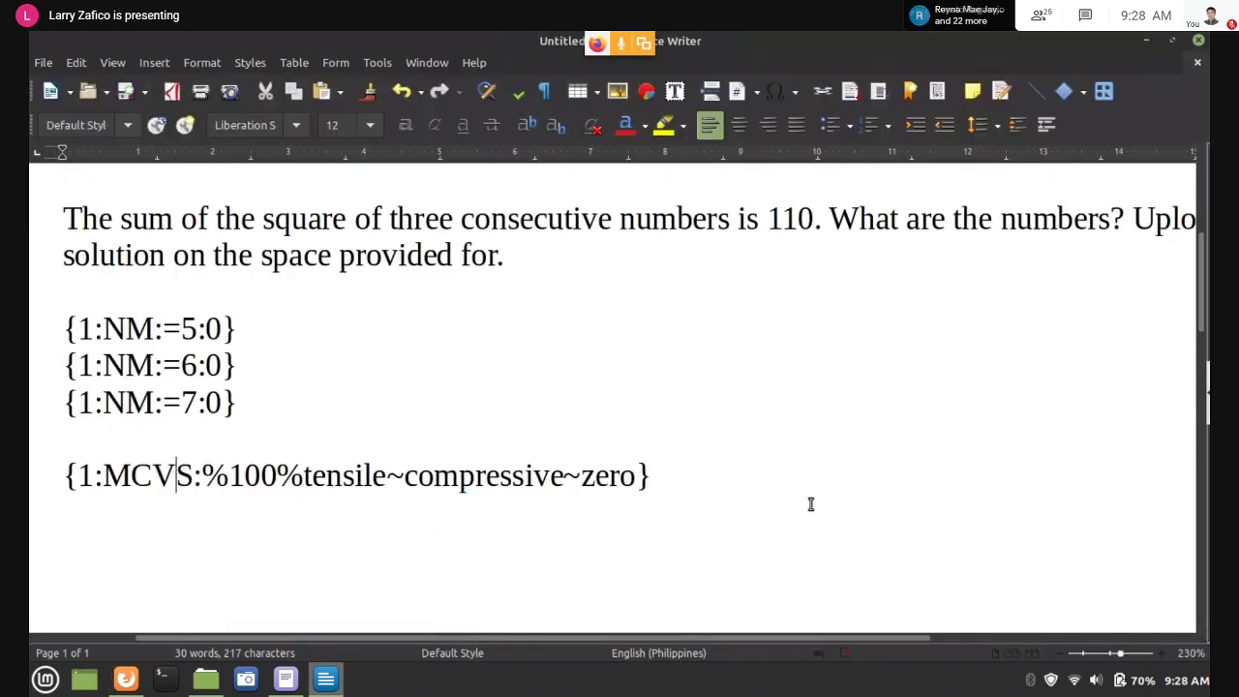
key(BackSpace)
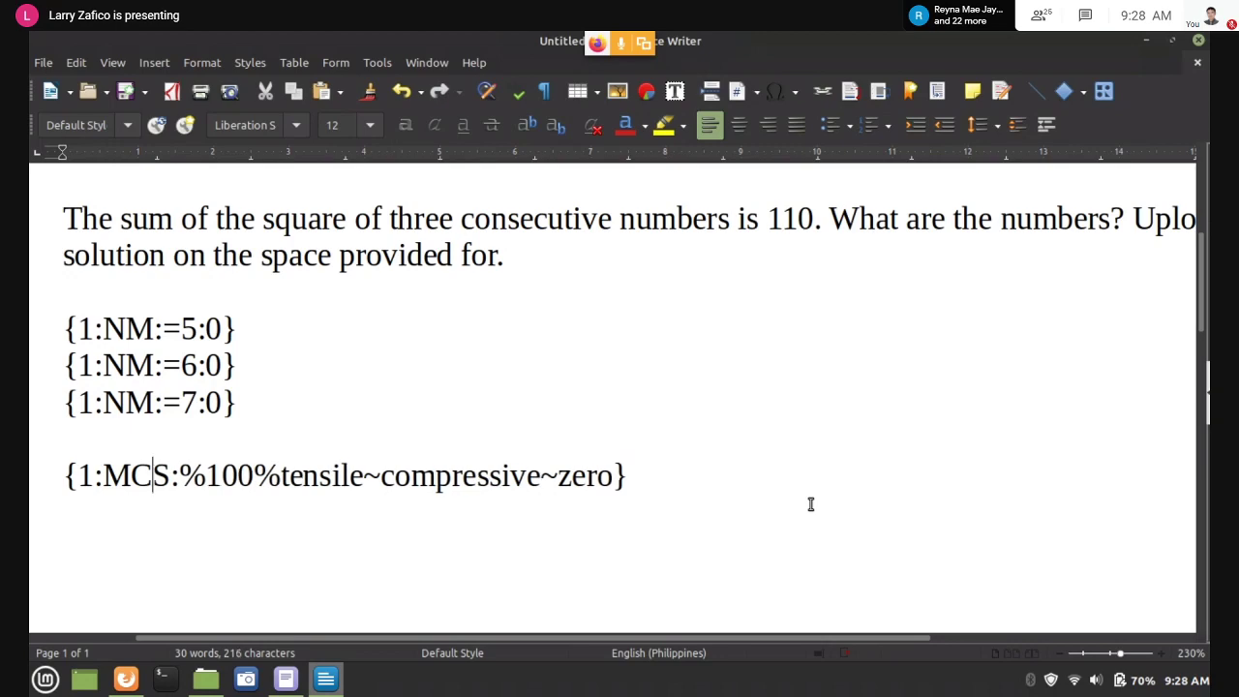
text(h)
key(BackSpace)
text(H)
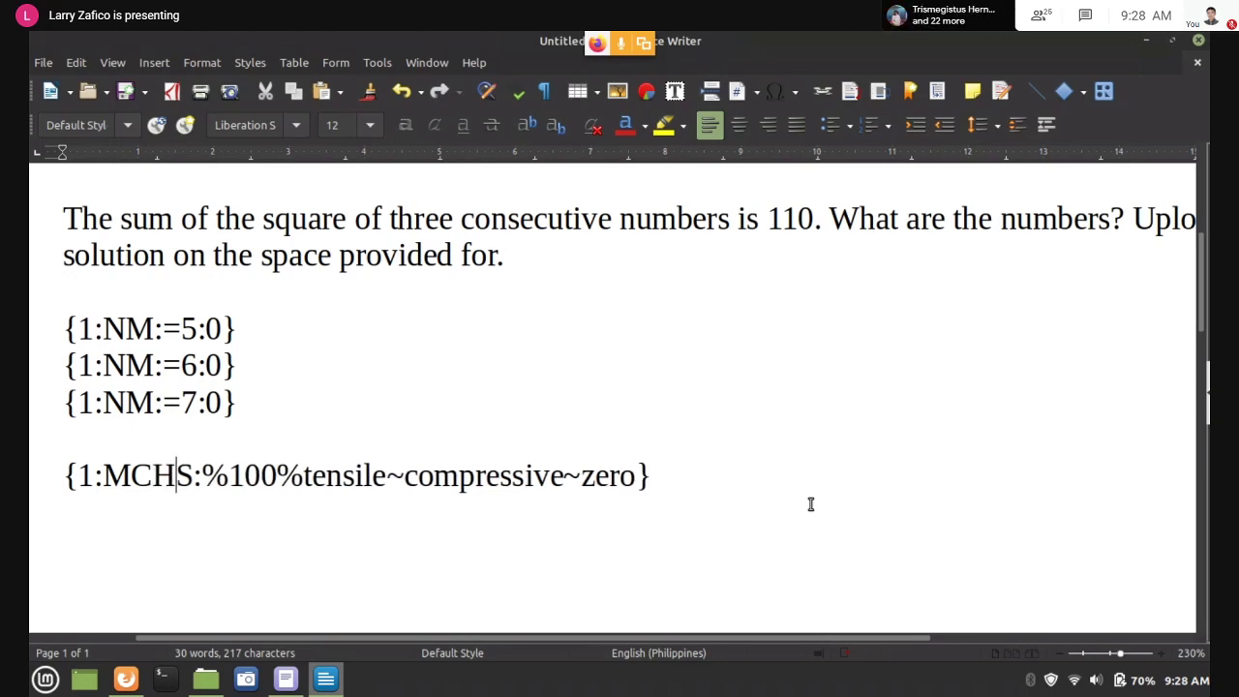
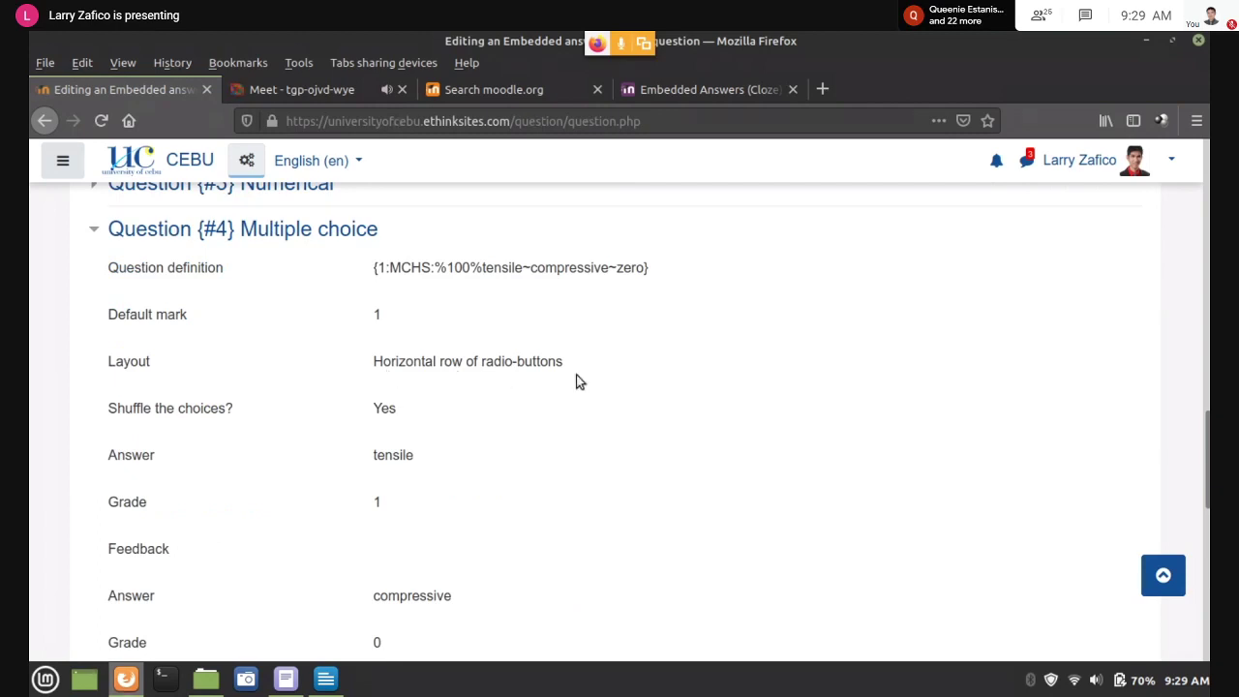
Step: Save question Q1-06 and open its preview from the question bank
scroll(816, 407, down, 7)
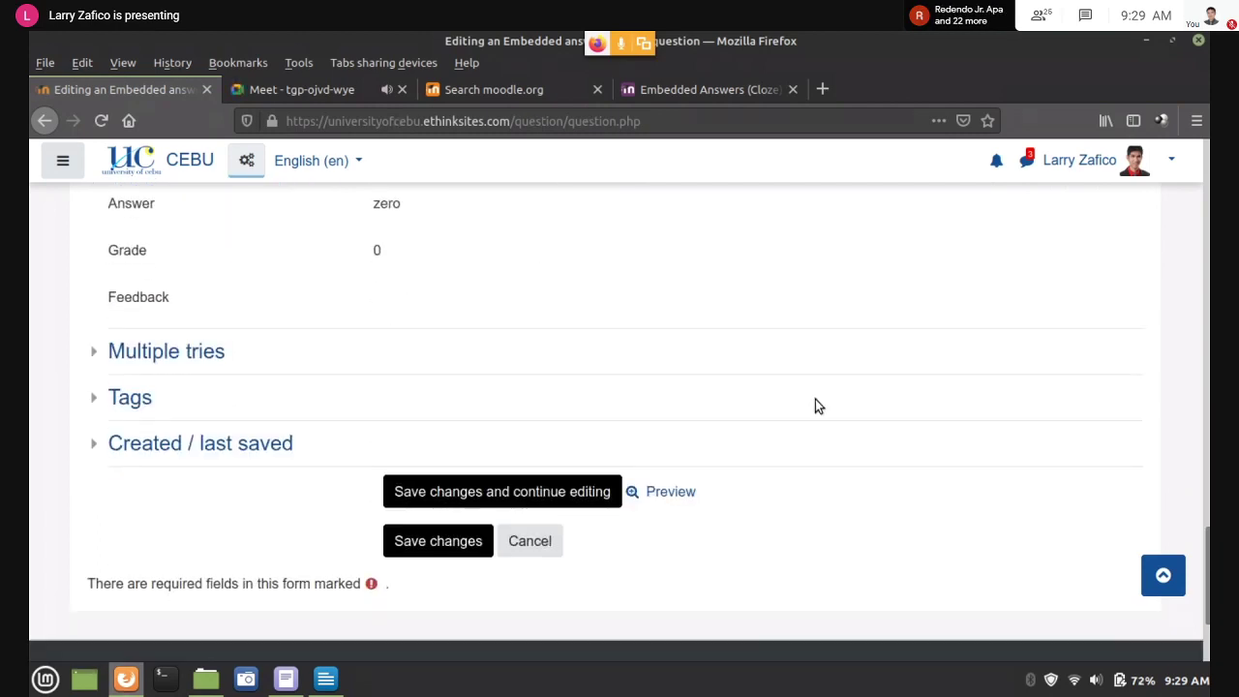
click(432, 399)
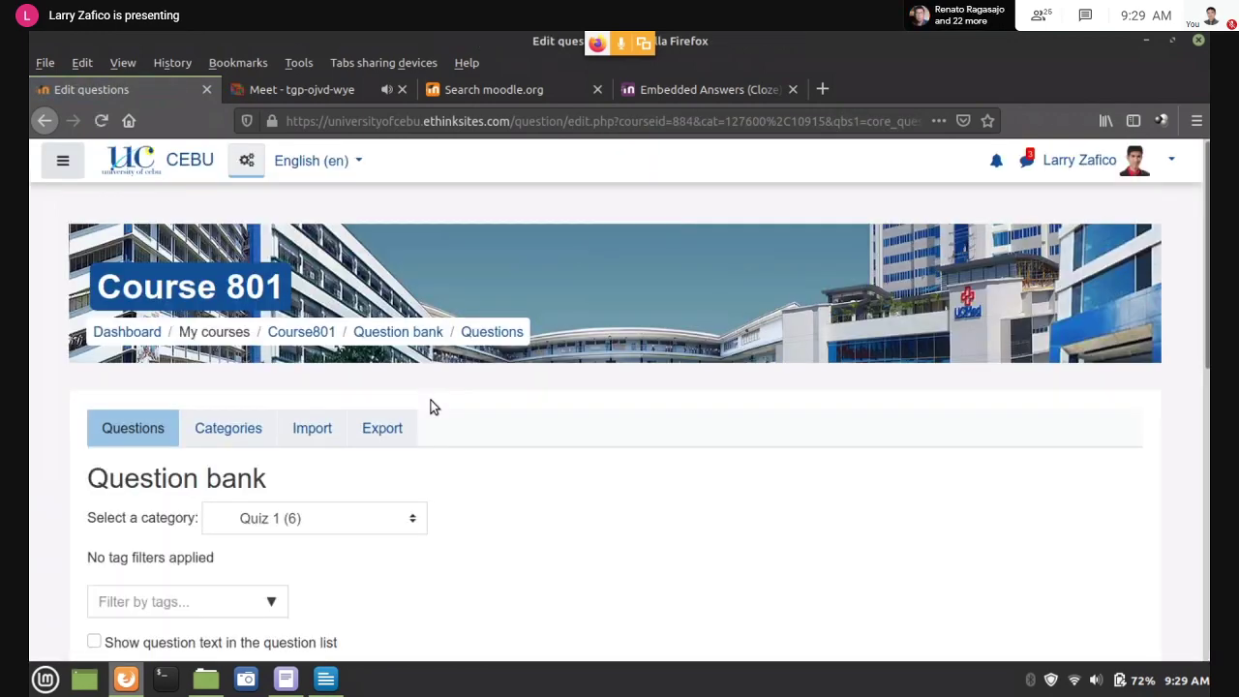
scroll(439, 400, down, 1)
scroll(763, 445, down, 5)
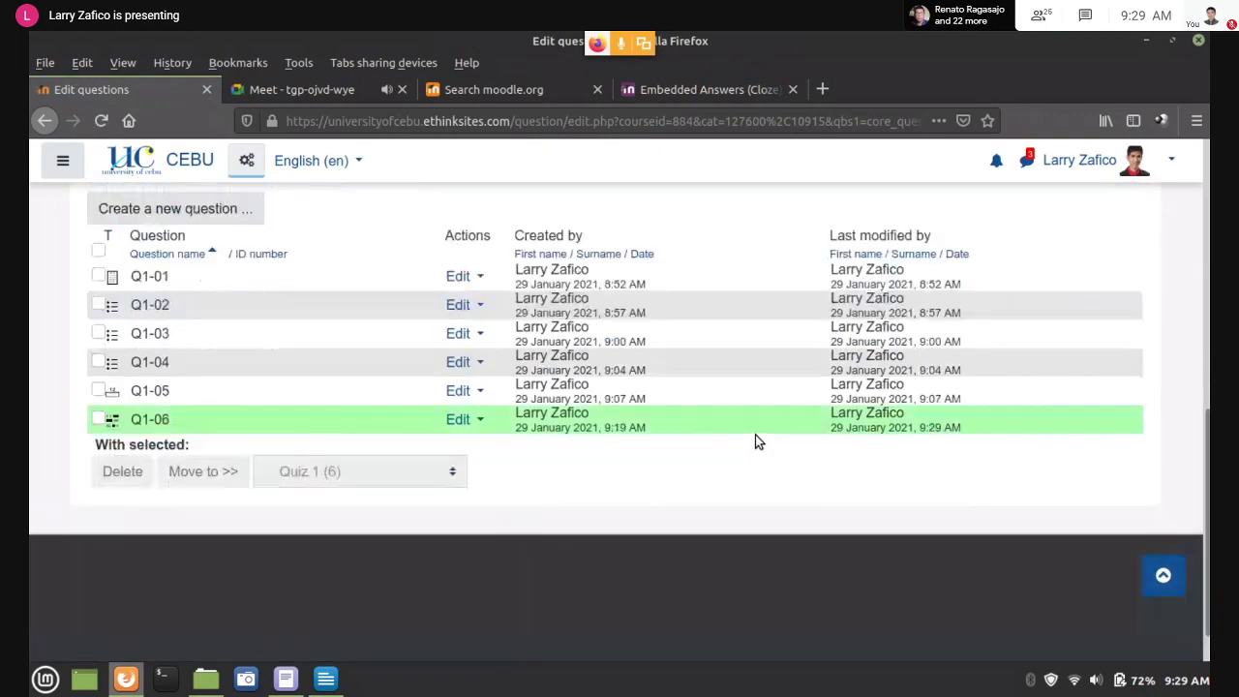
click(481, 420)
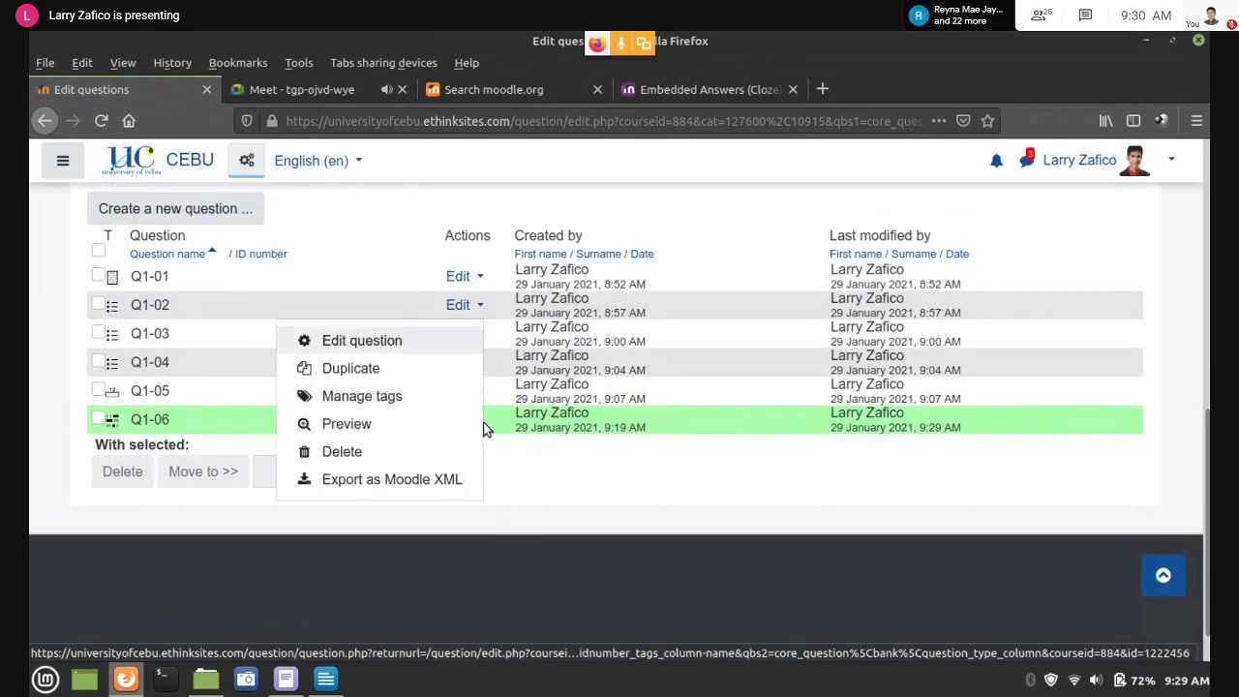
click(389, 429)
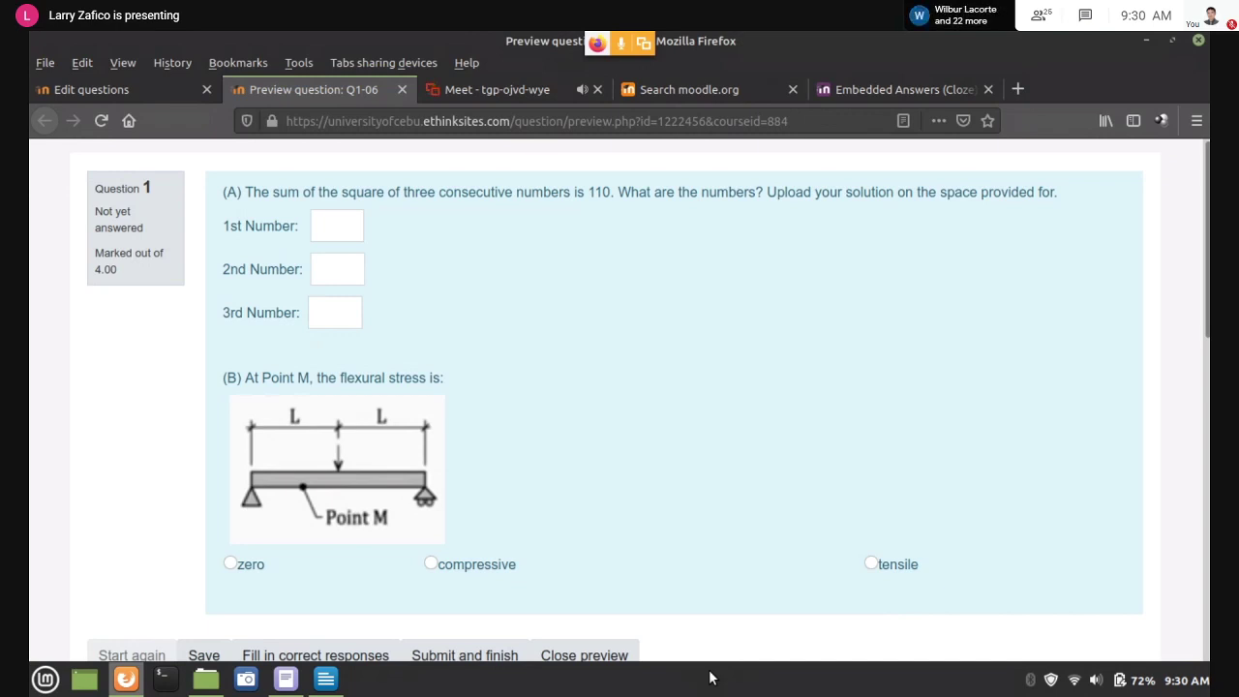
Step: Answer the Q1-06 preview with 5, 6, 7 and tensile, submit it, then close the preview
click(340, 236)
text(5)
click(338, 262)
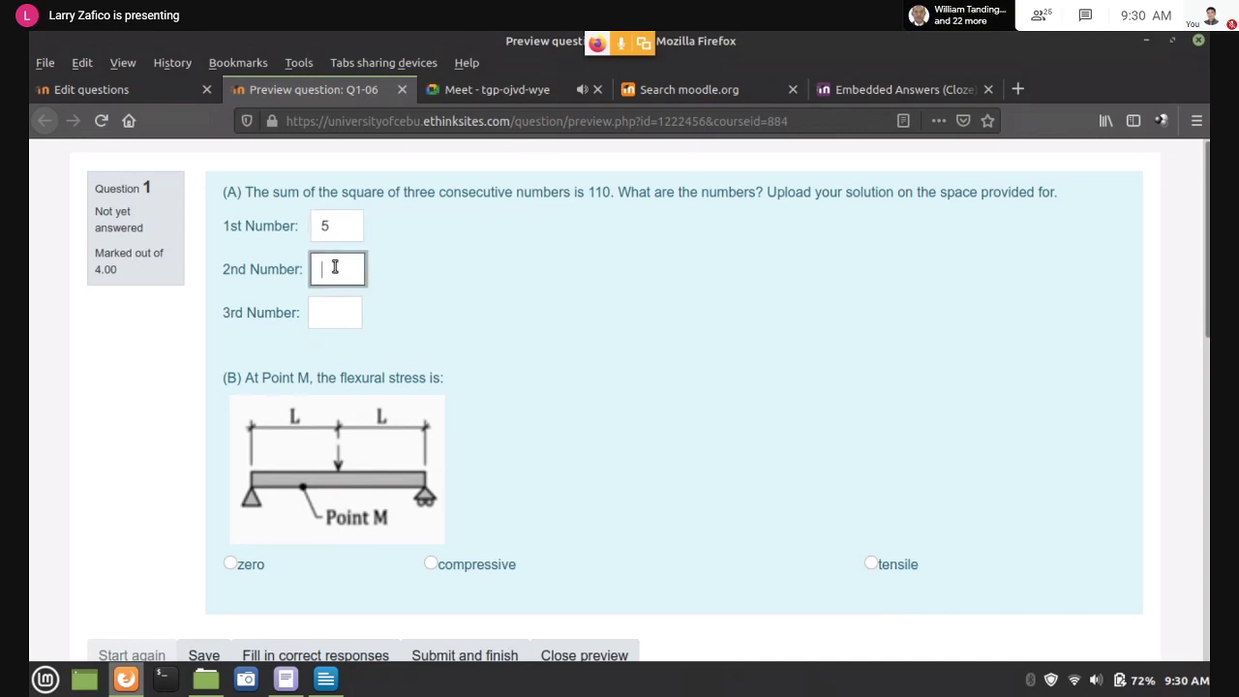
text(6)
click(334, 313)
text(7)
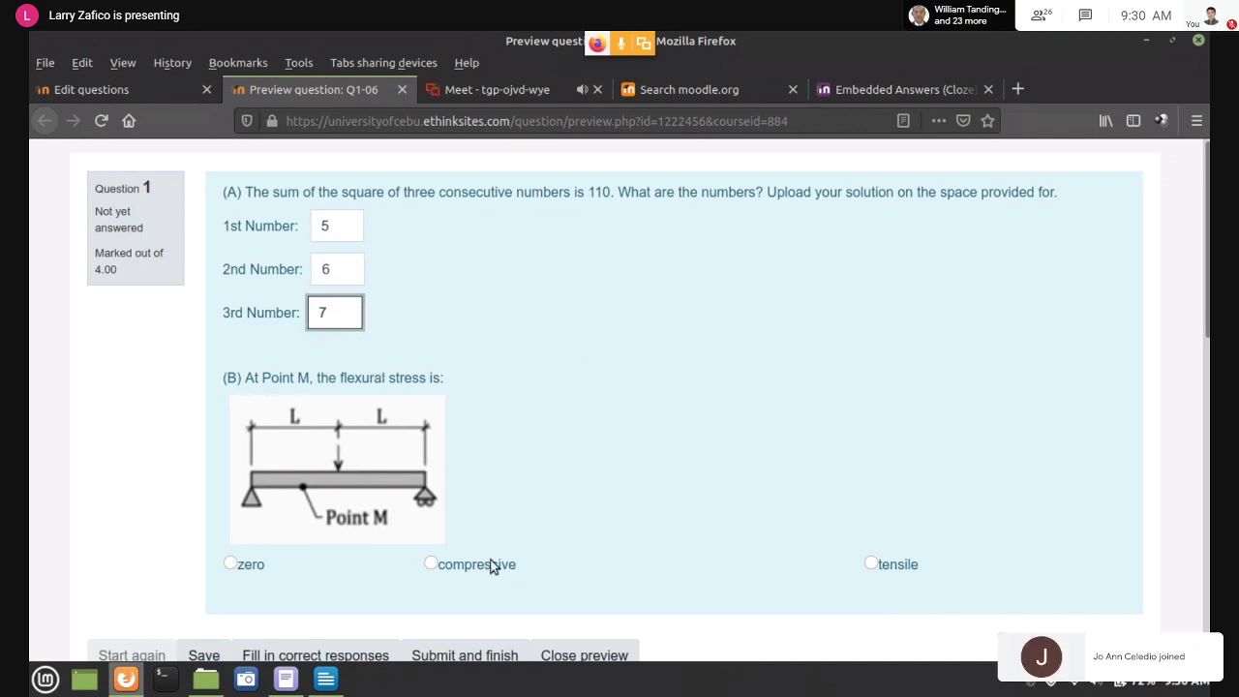
click(872, 565)
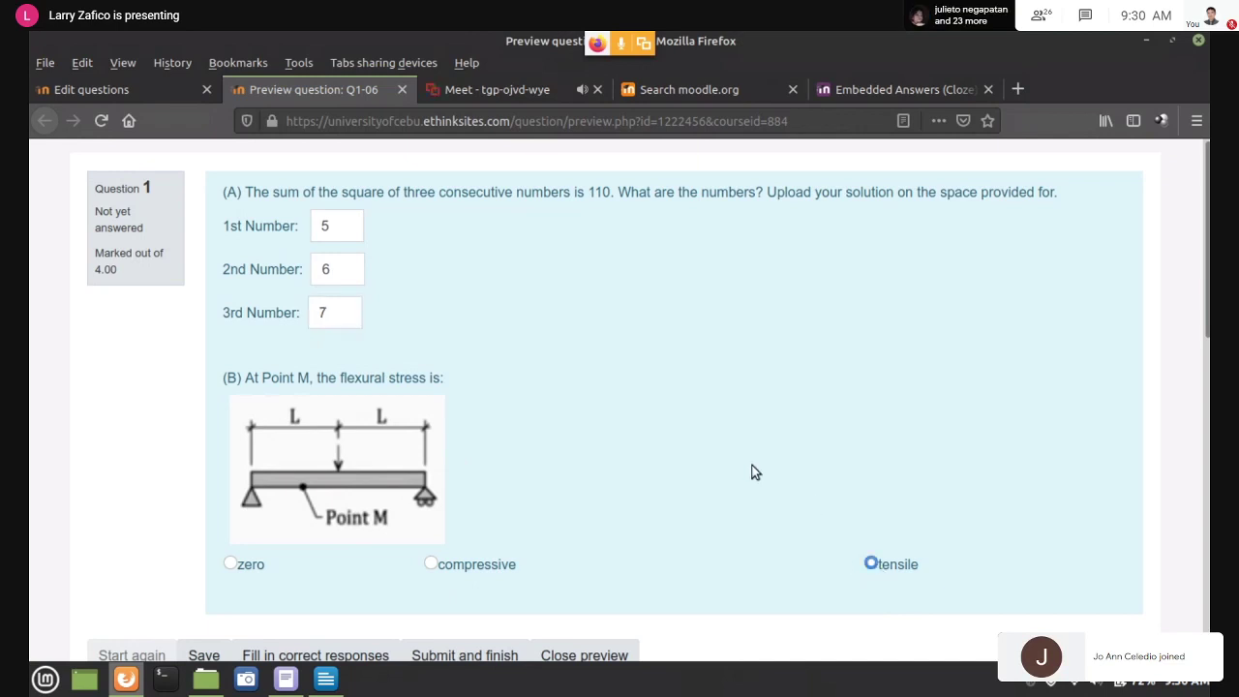
scroll(752, 471, down, 3)
click(494, 506)
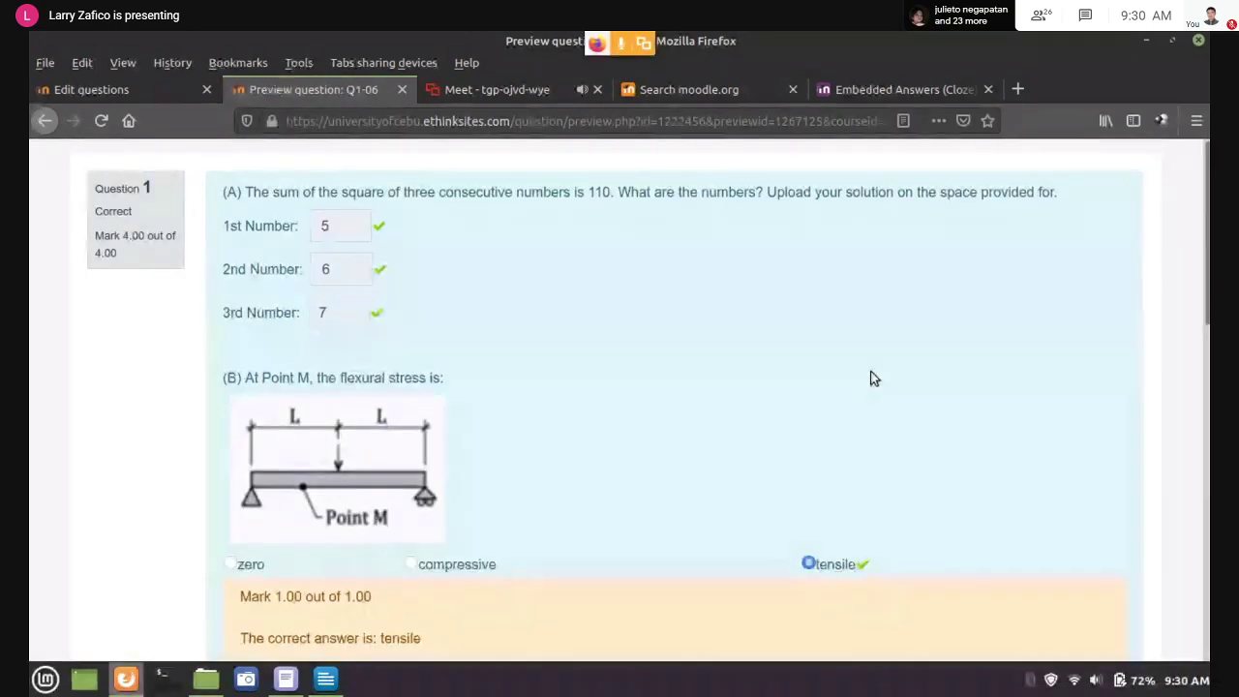
click(401, 89)
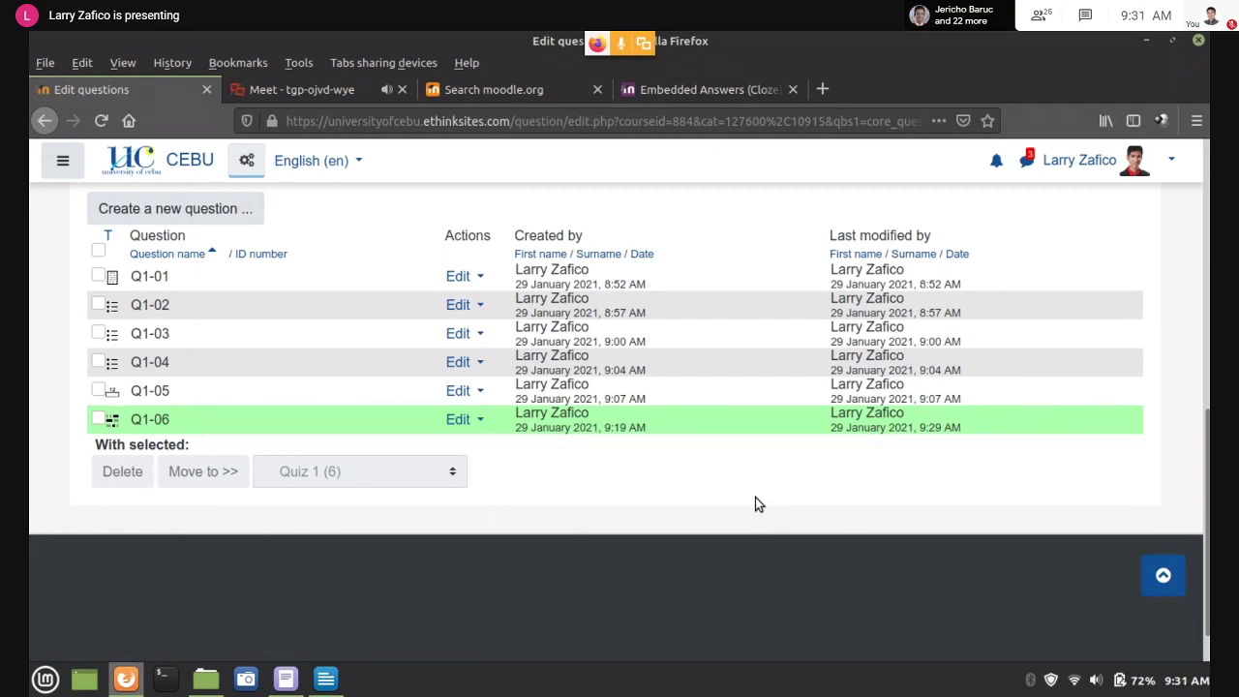
click(480, 278)
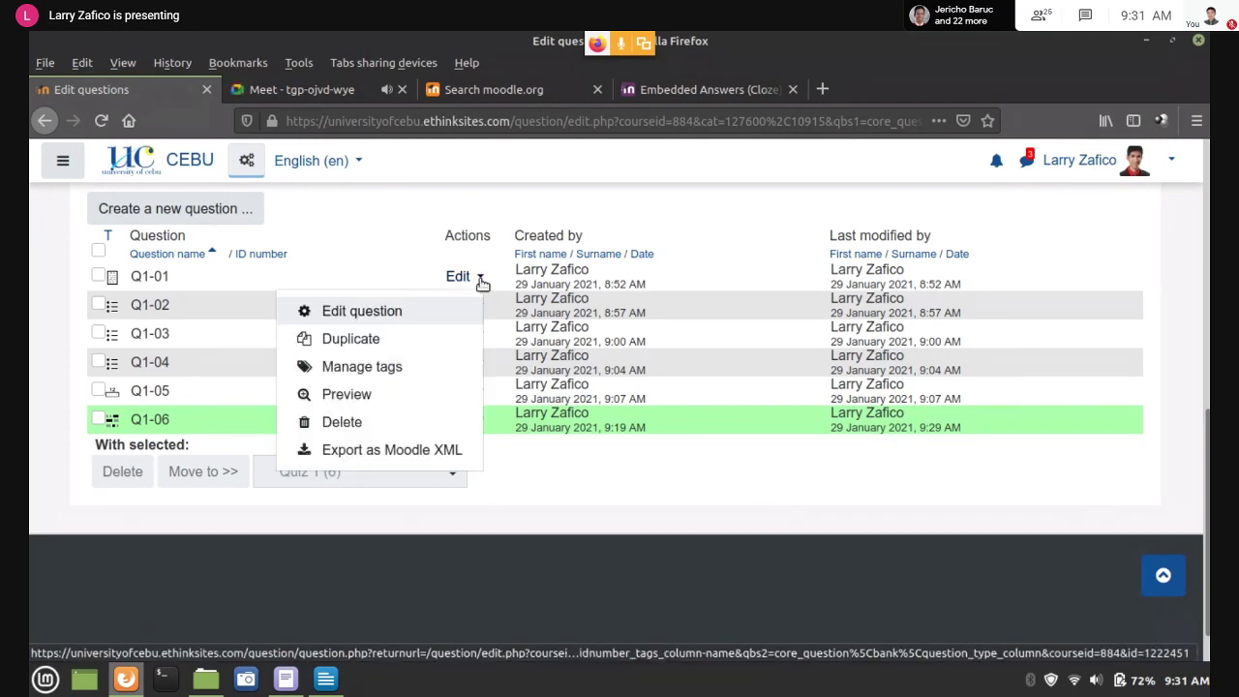
click(390, 411)
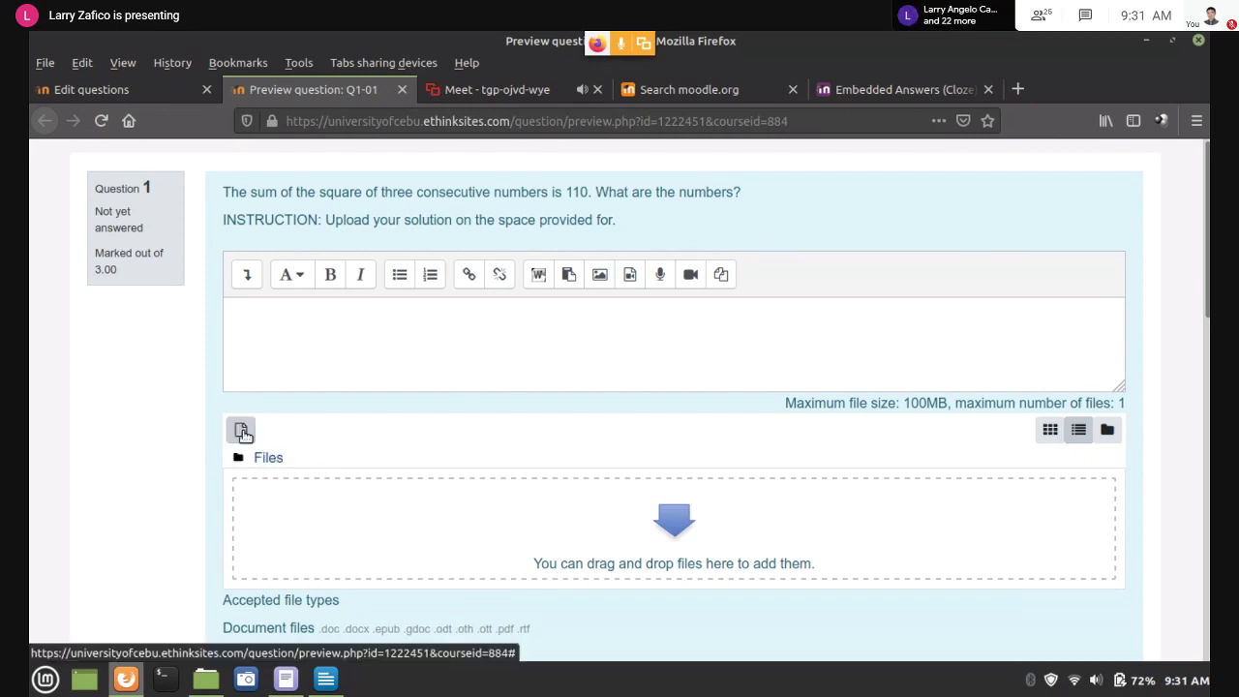
click(242, 432)
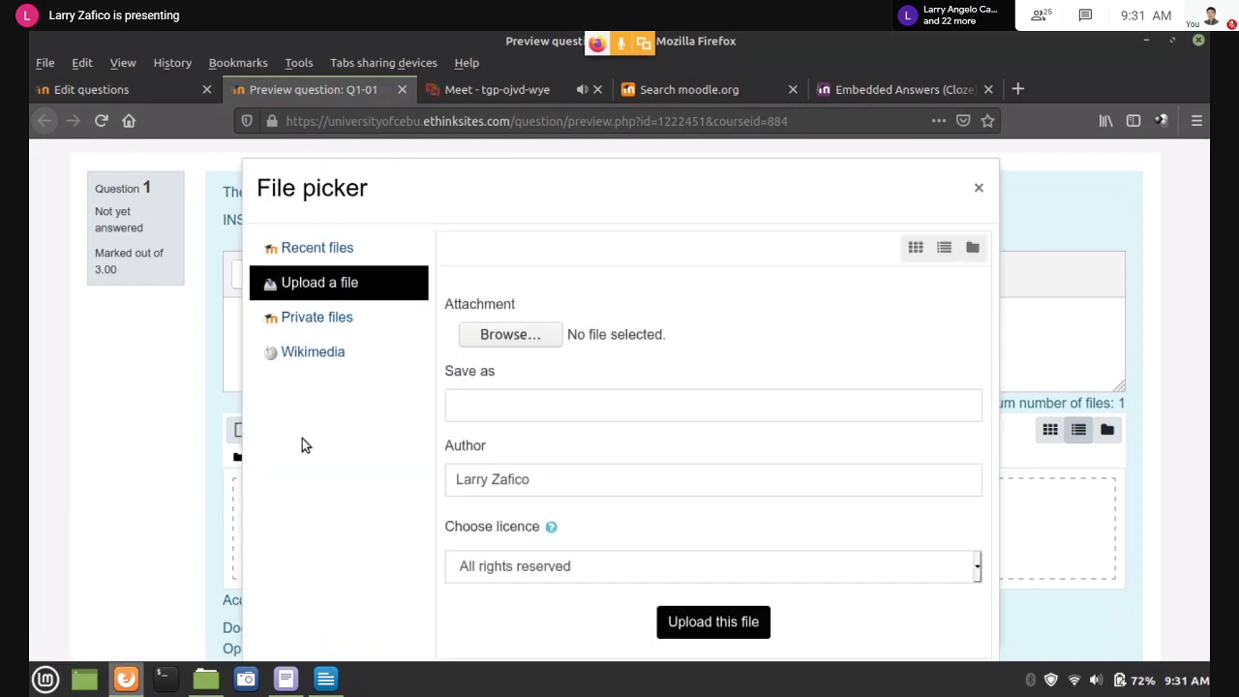
click(979, 190)
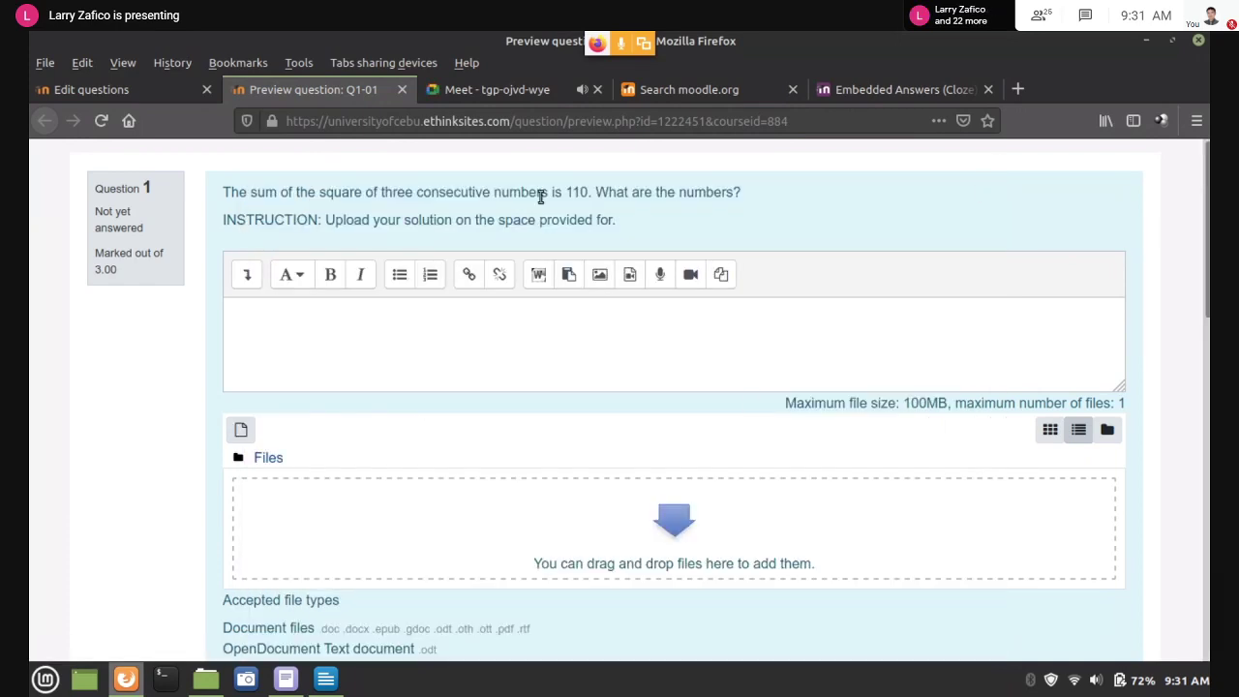
click(400, 89)
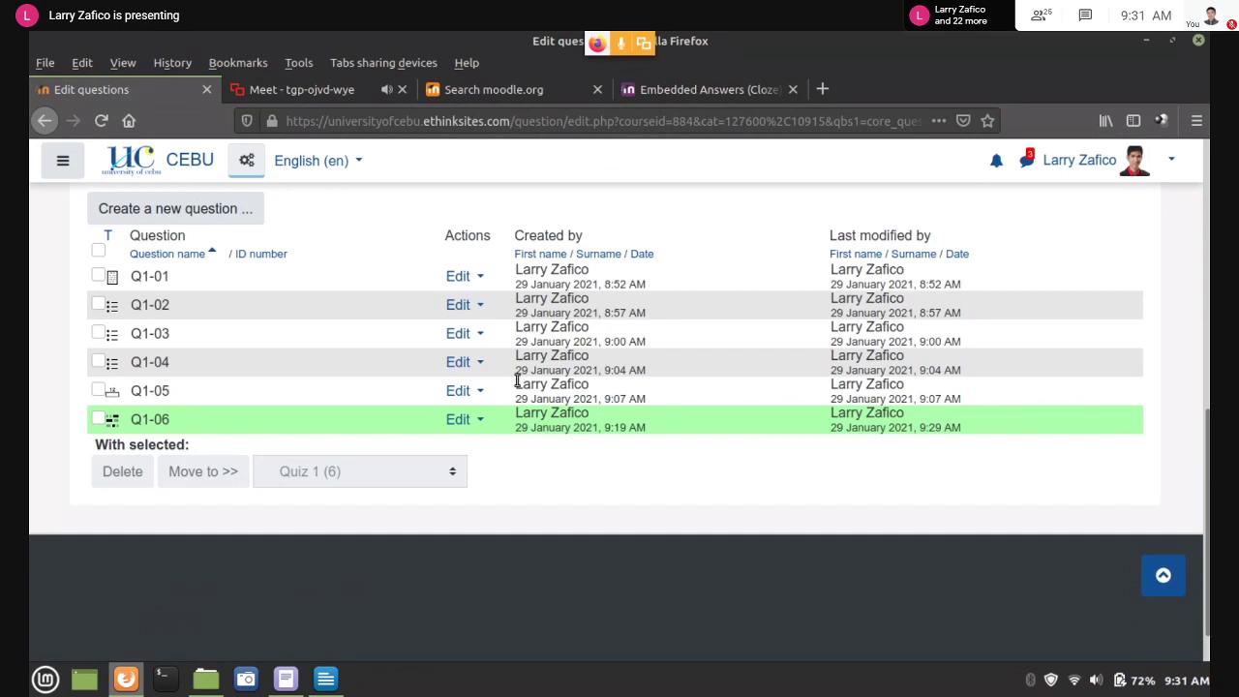
click(481, 309)
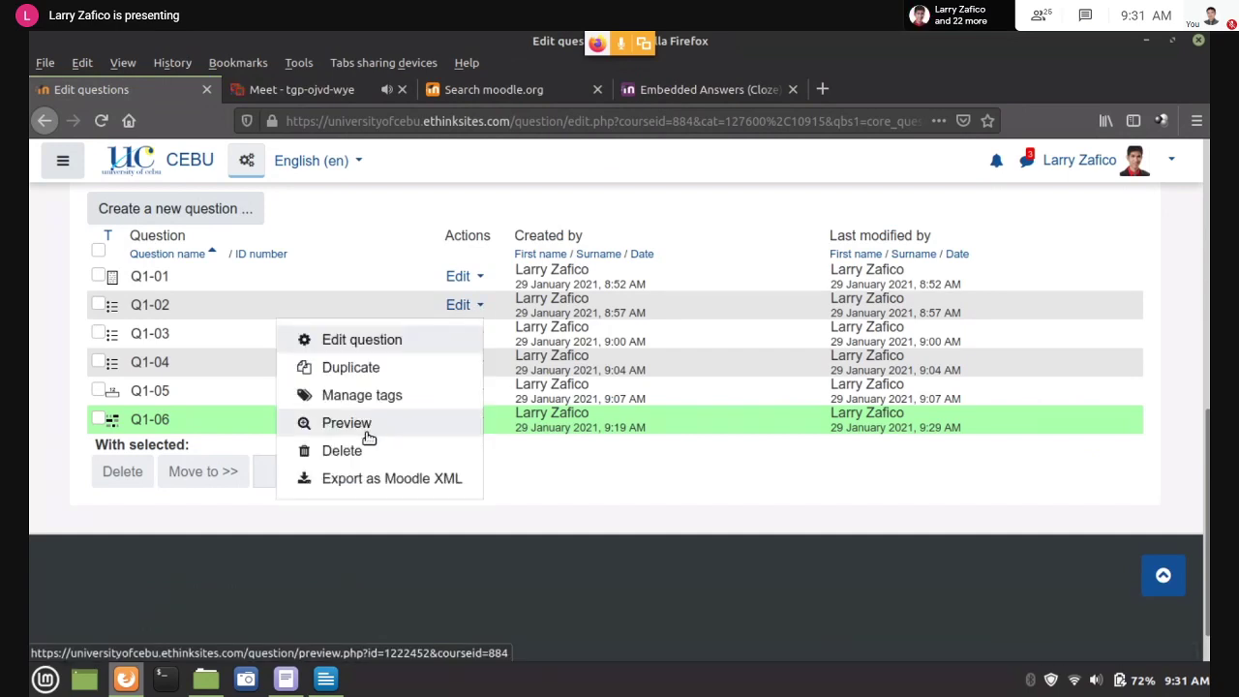
click(367, 425)
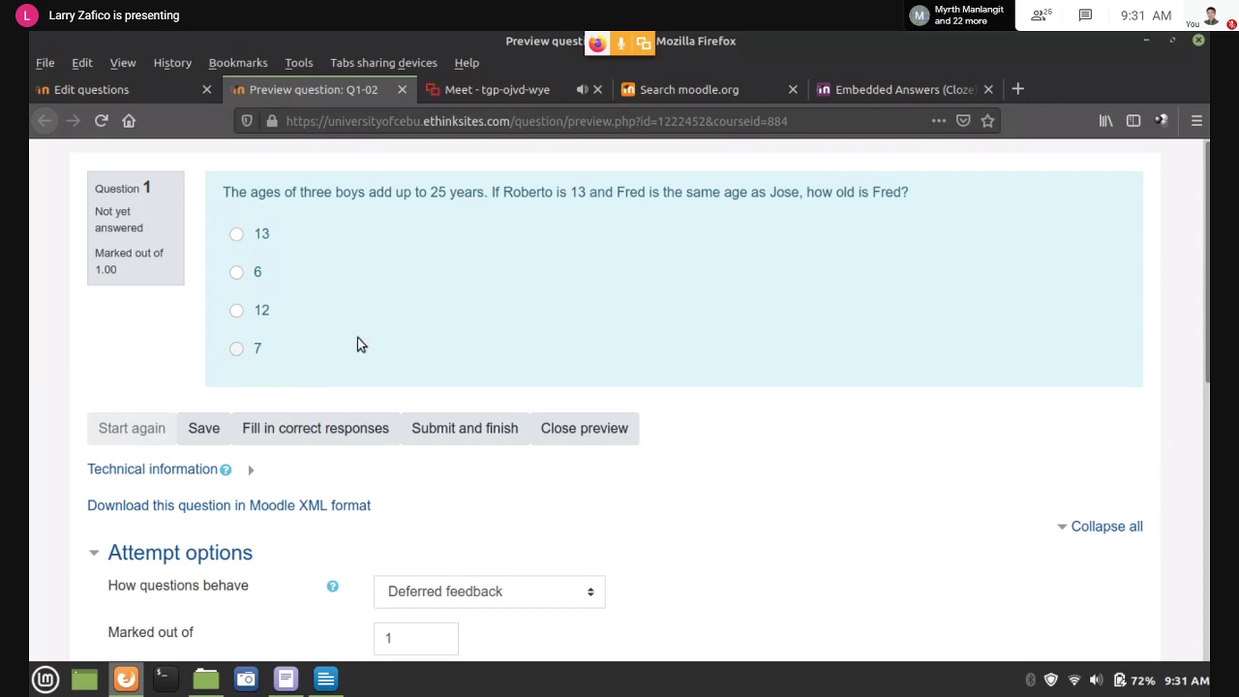
click(401, 90)
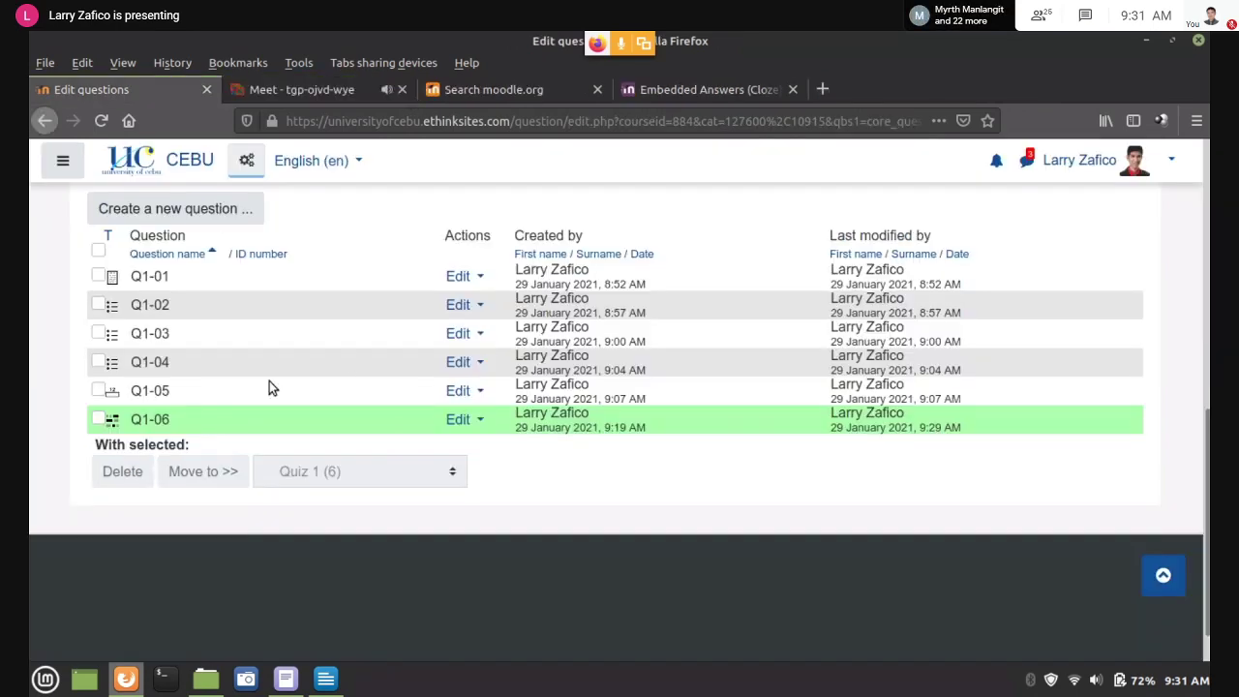
click(479, 334)
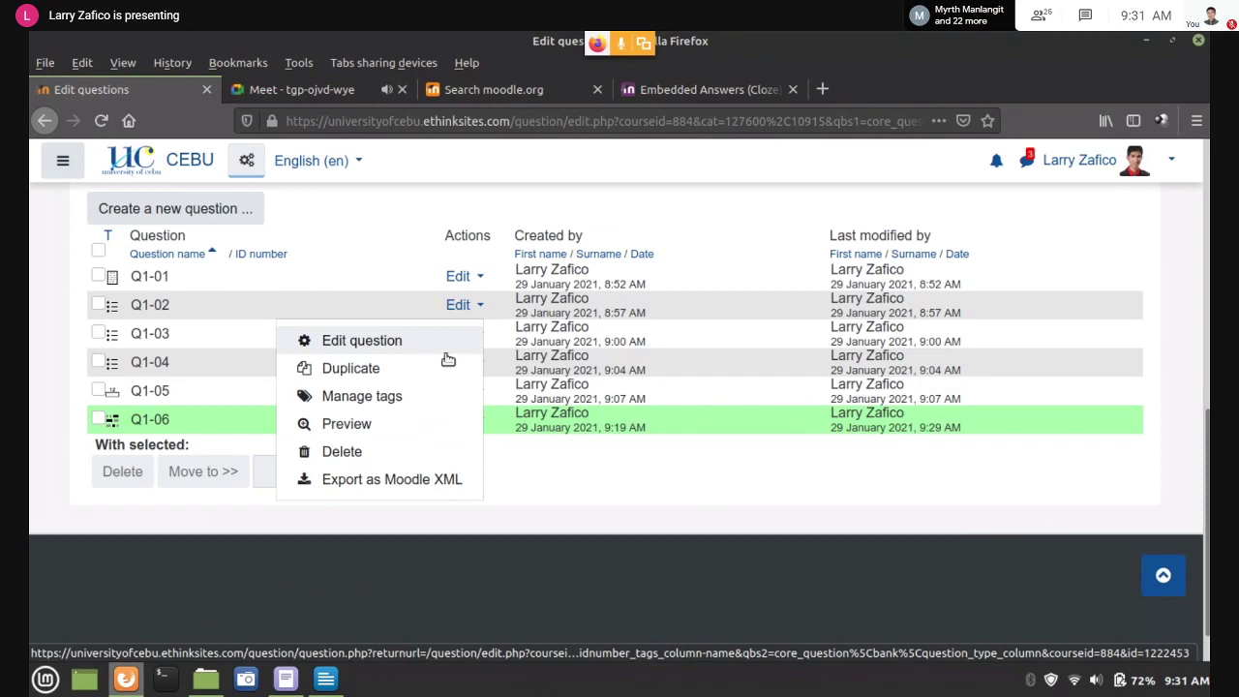
click(347, 424)
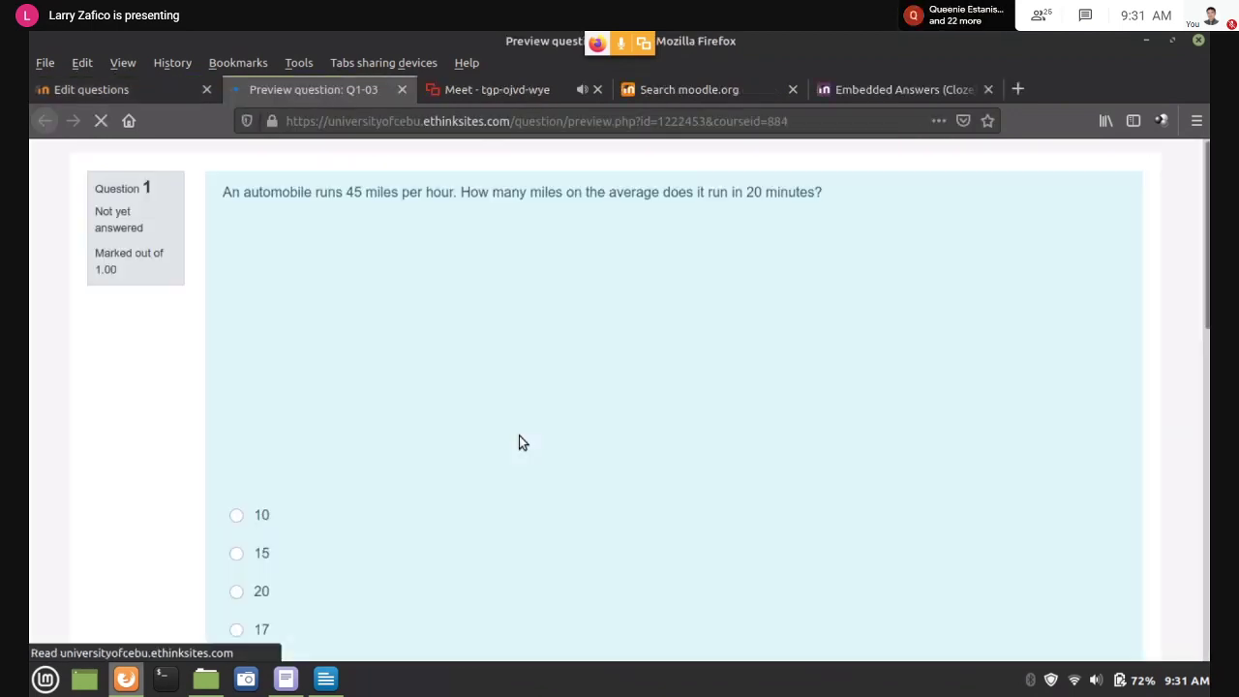
scroll(830, 471, down, 2)
scroll(777, 476, up, 2)
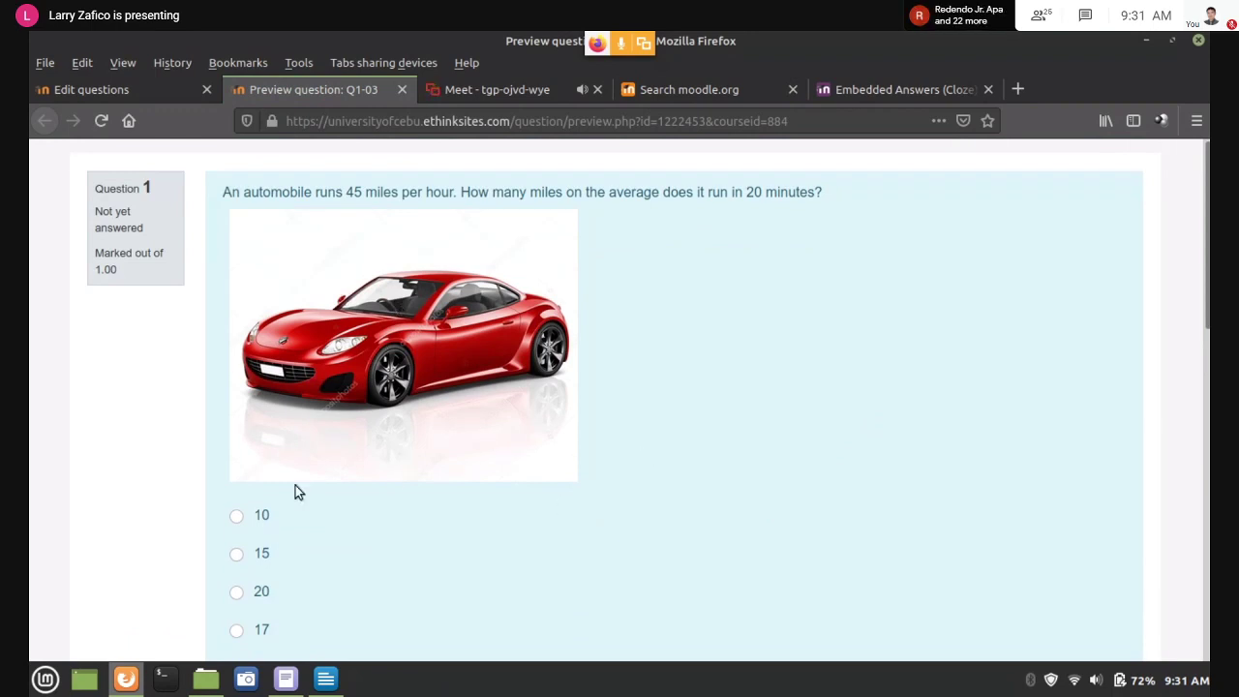
click(402, 89)
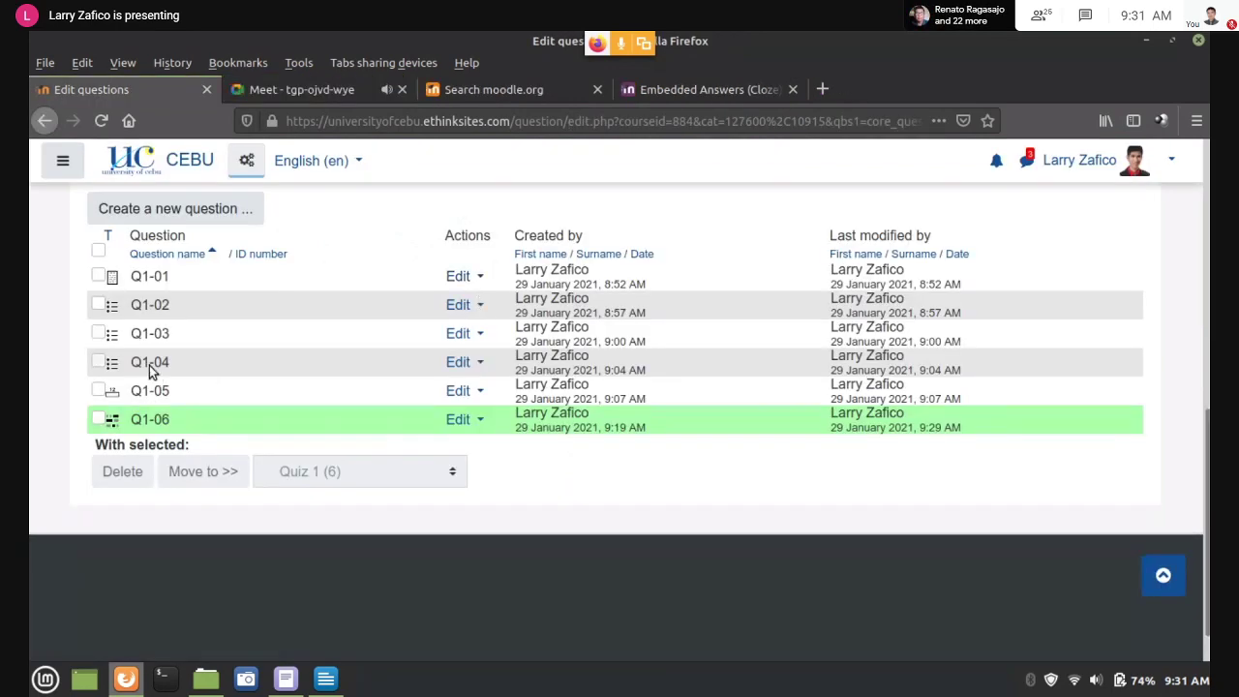
Step: Preview question Q1-04, look over its moment-diagram choices, then close the preview
click(475, 362)
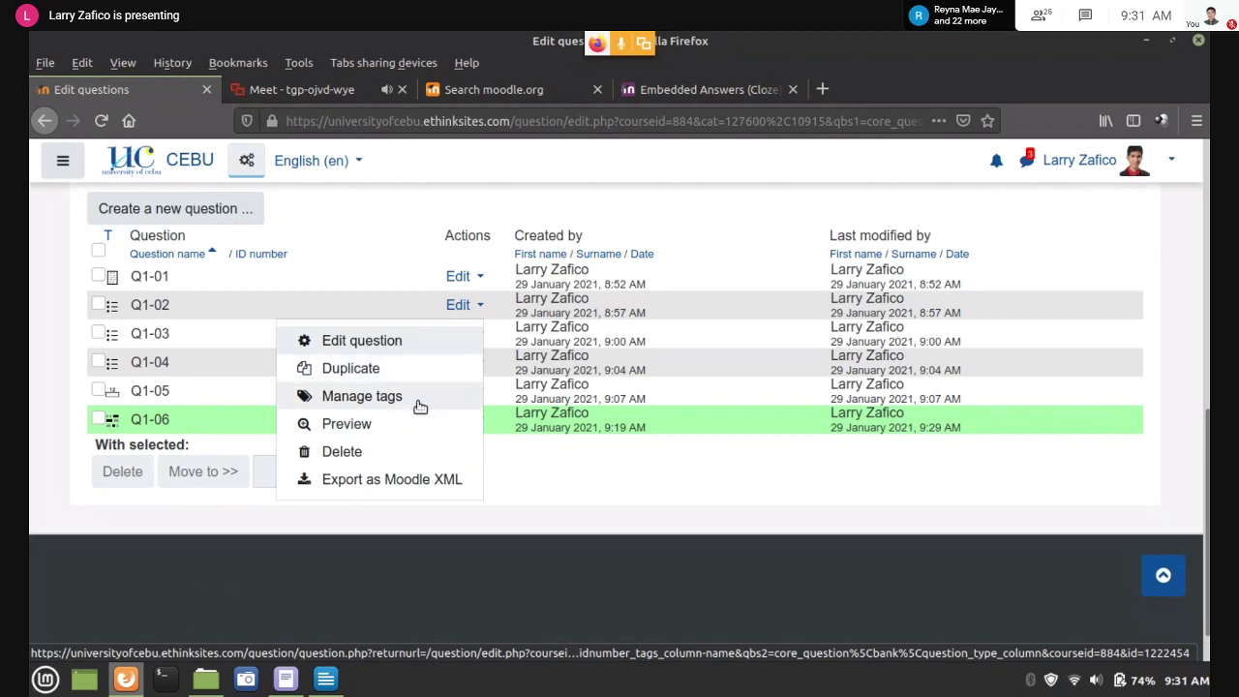
click(404, 423)
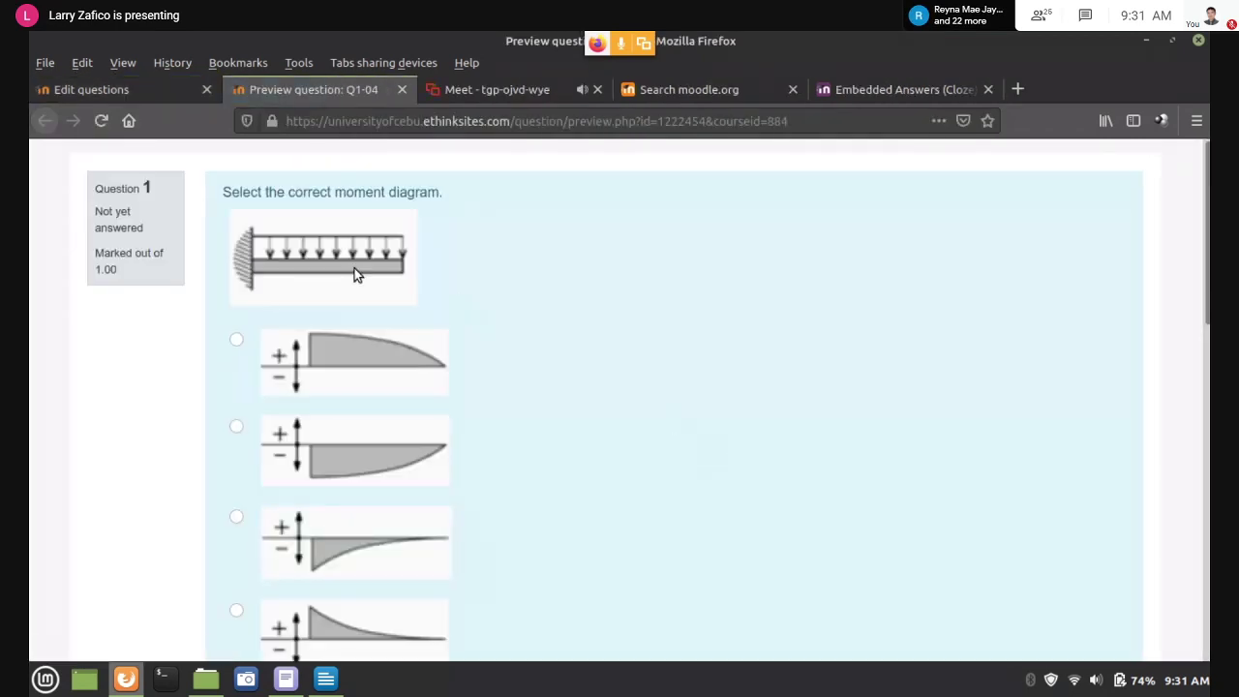
scroll(553, 455, down, 2)
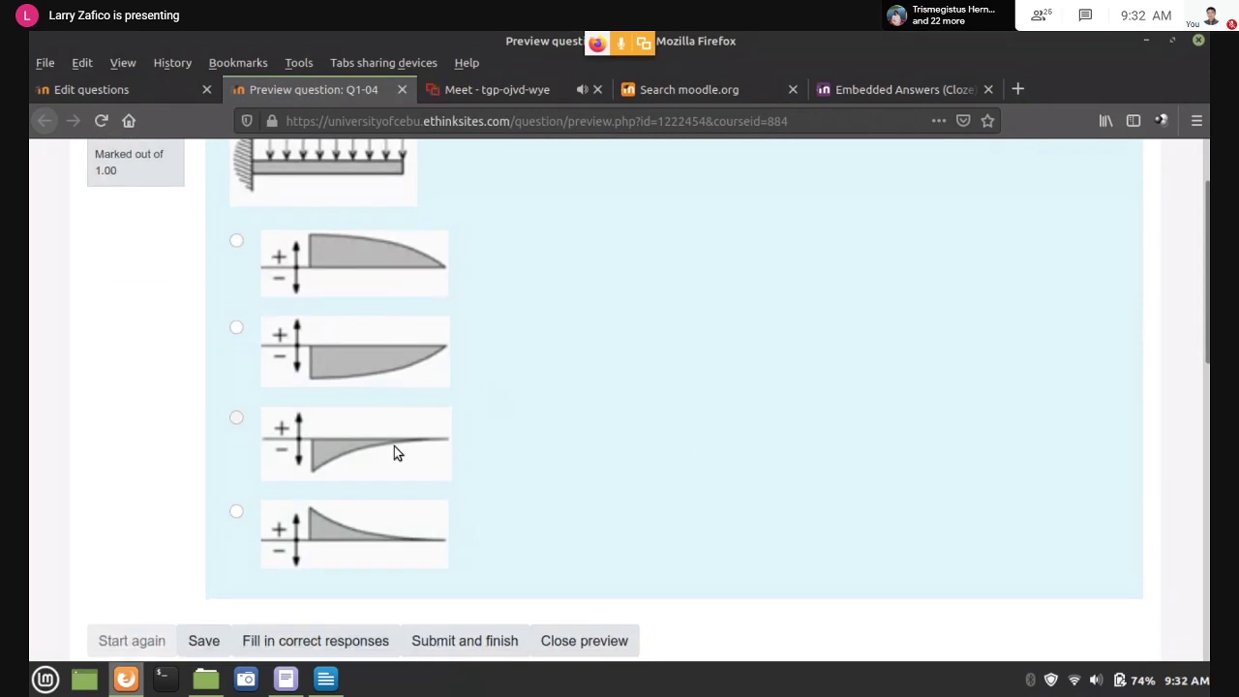
scroll(615, 480, up, 2)
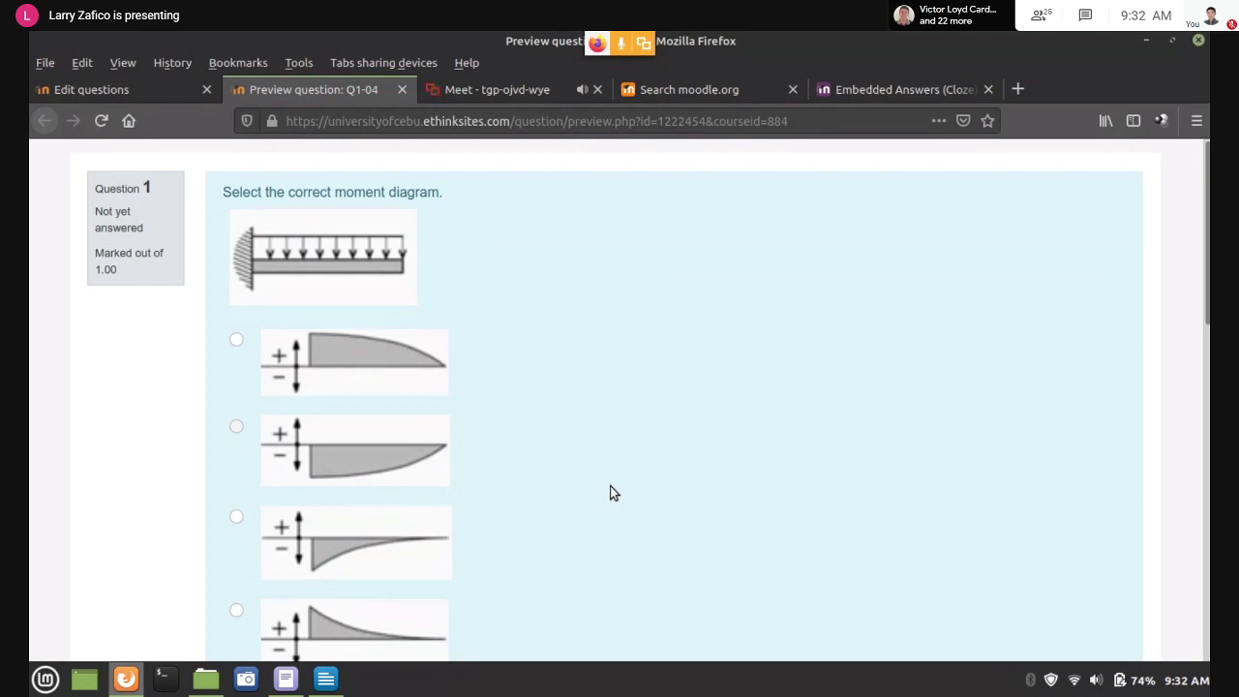
scroll(609, 493, down, 2)
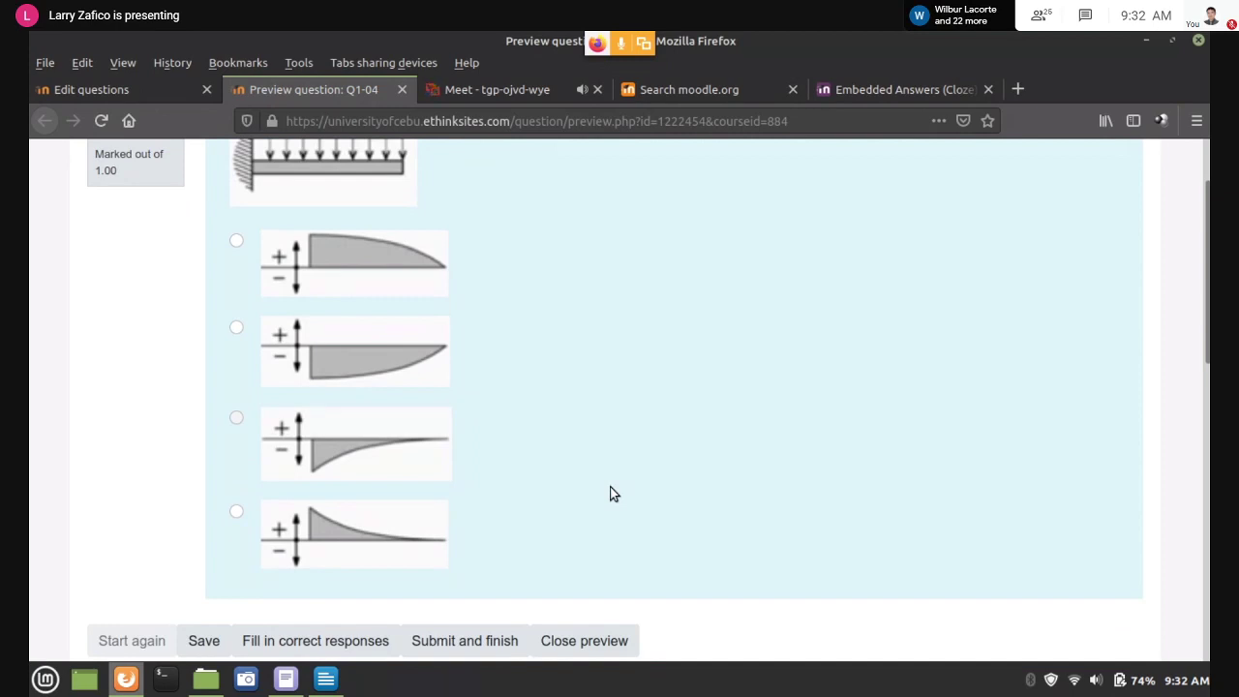
scroll(610, 494, up, 2)
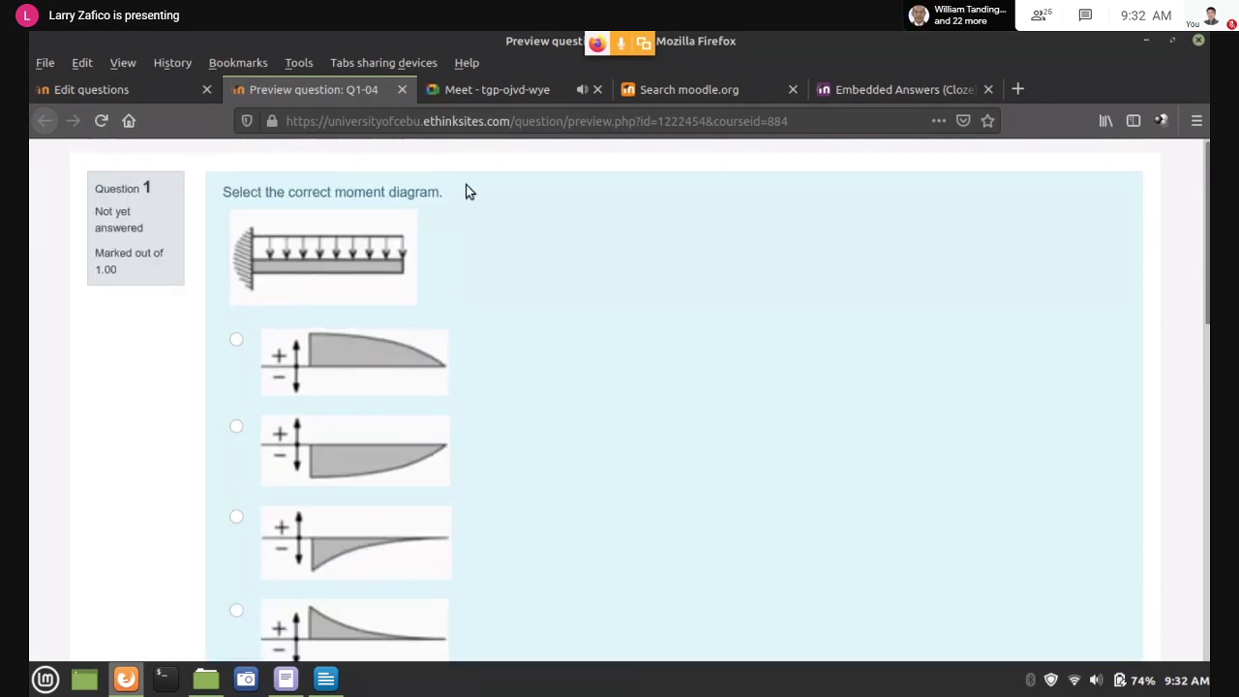
click(403, 90)
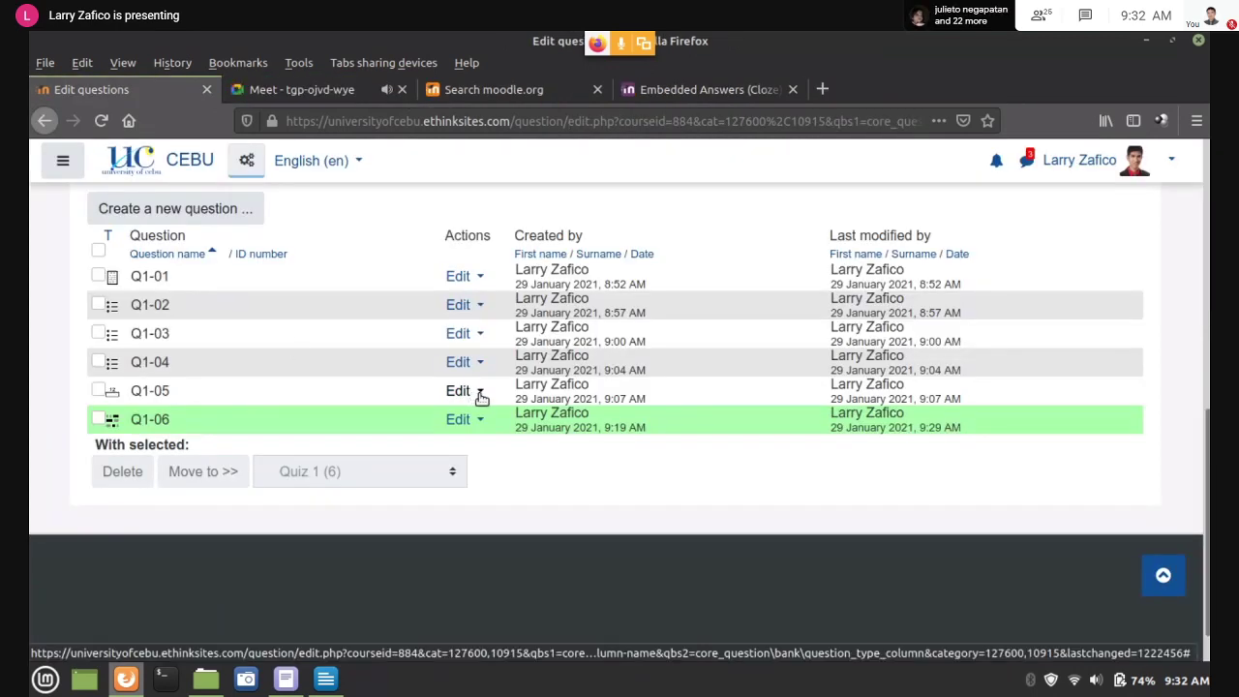
click(481, 397)
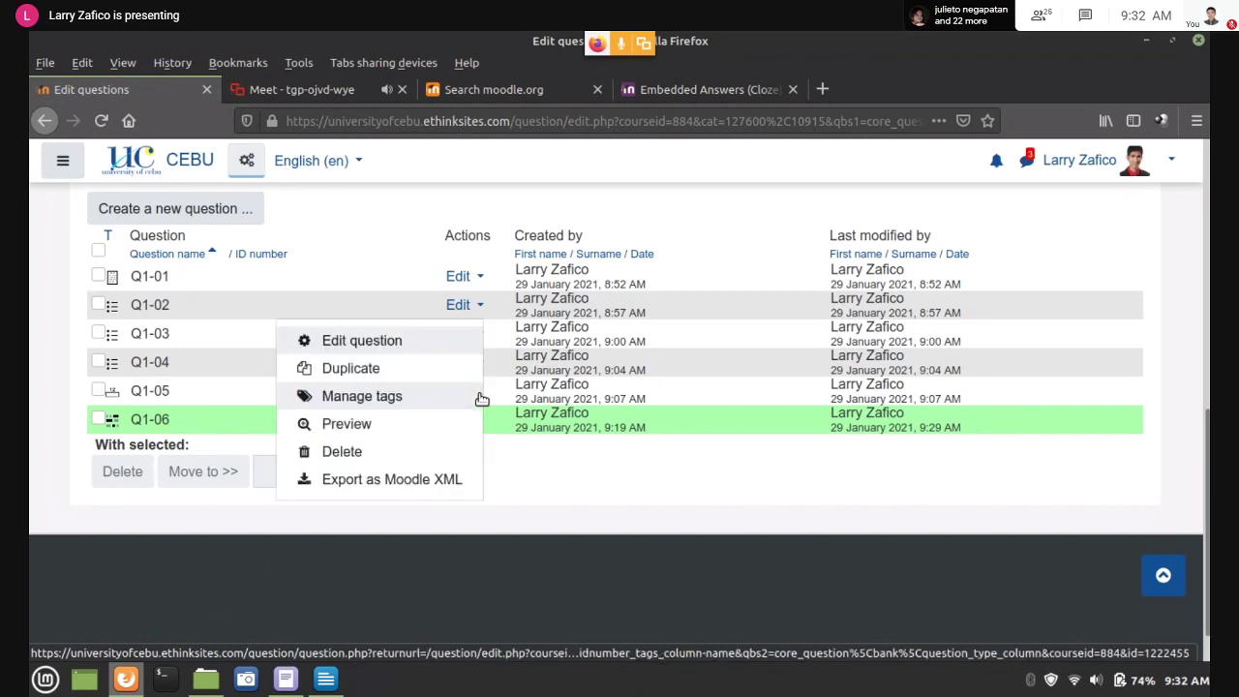
click(396, 427)
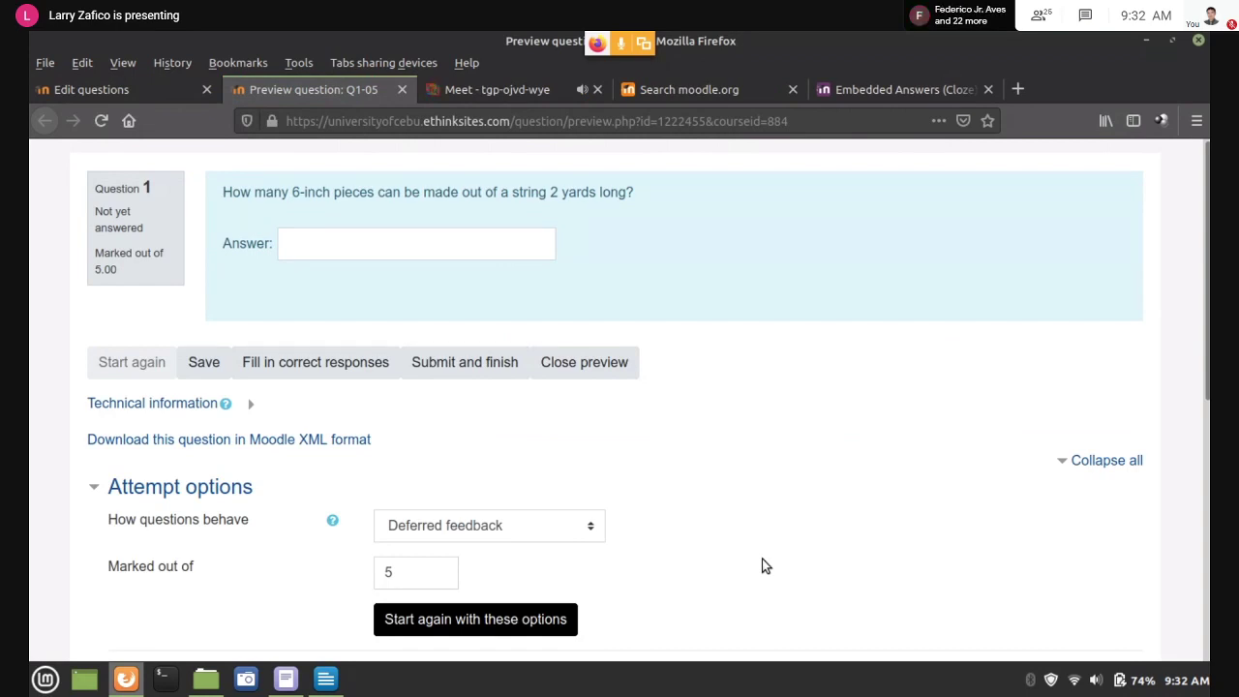
click(400, 89)
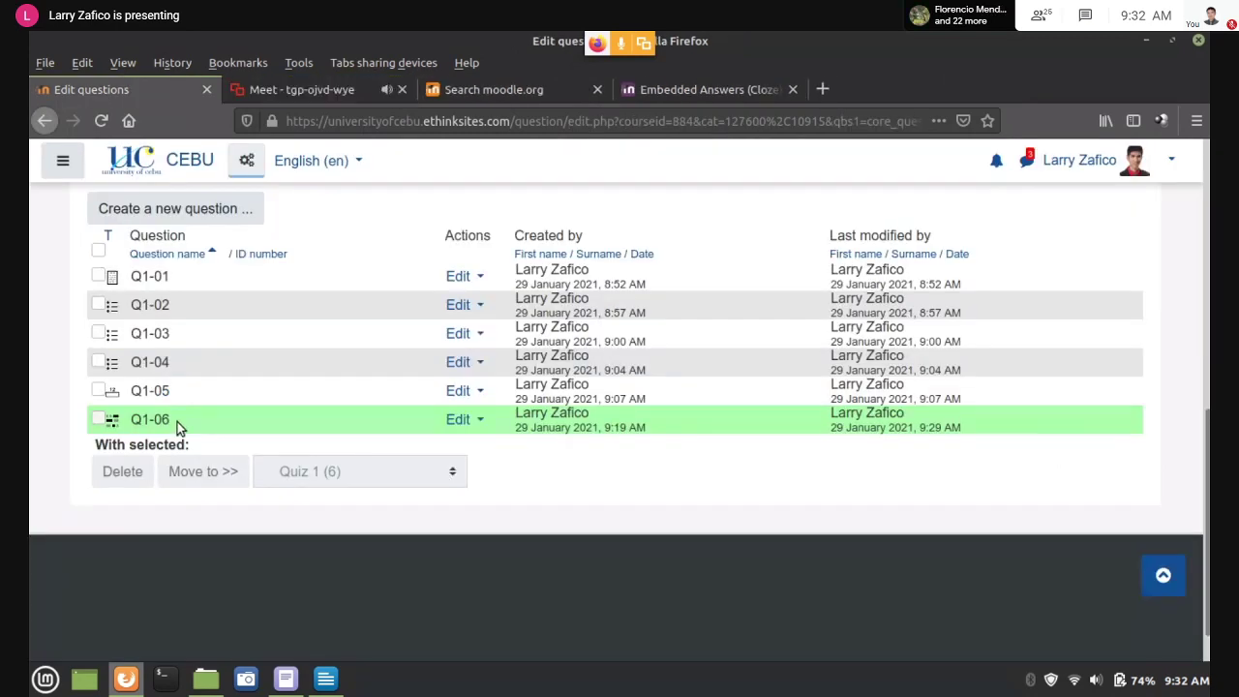
click(475, 422)
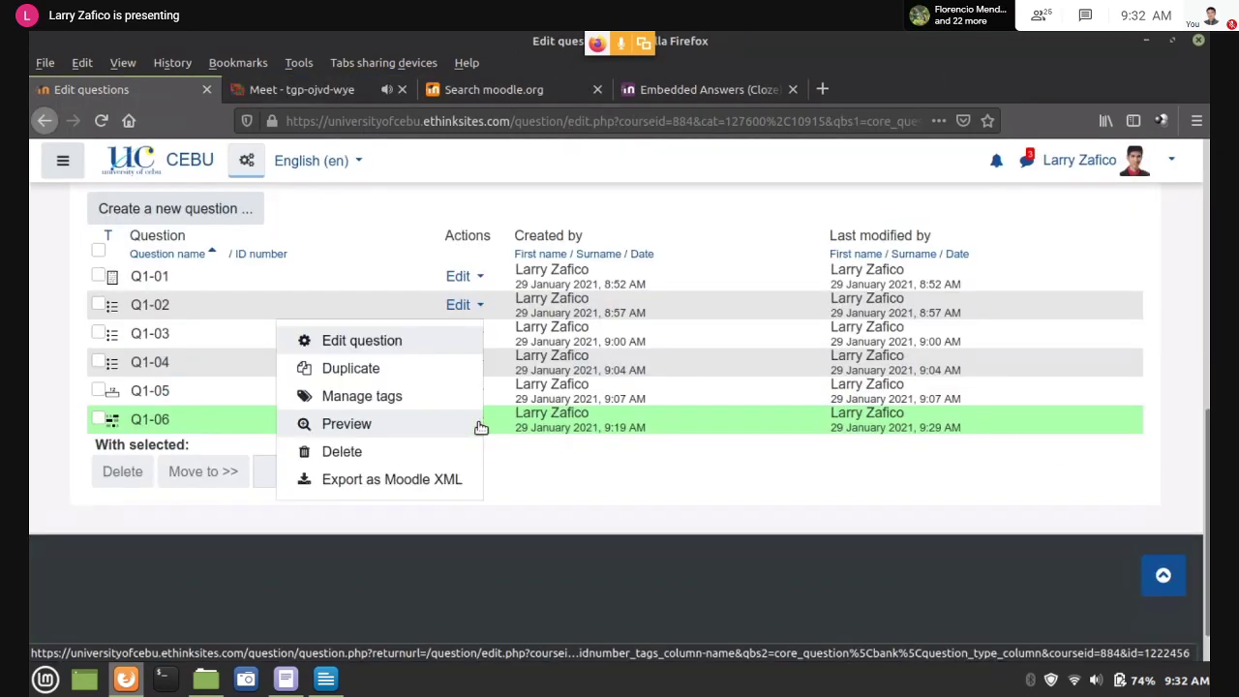
click(465, 426)
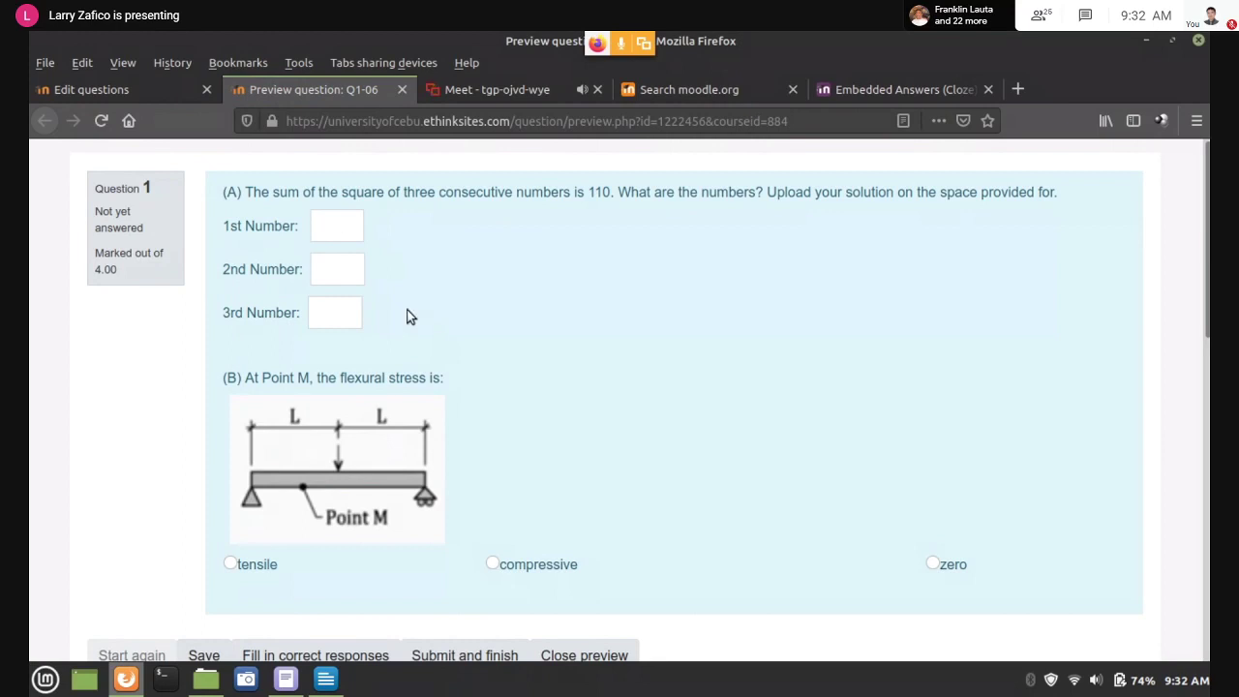
scroll(688, 452, down, 2)
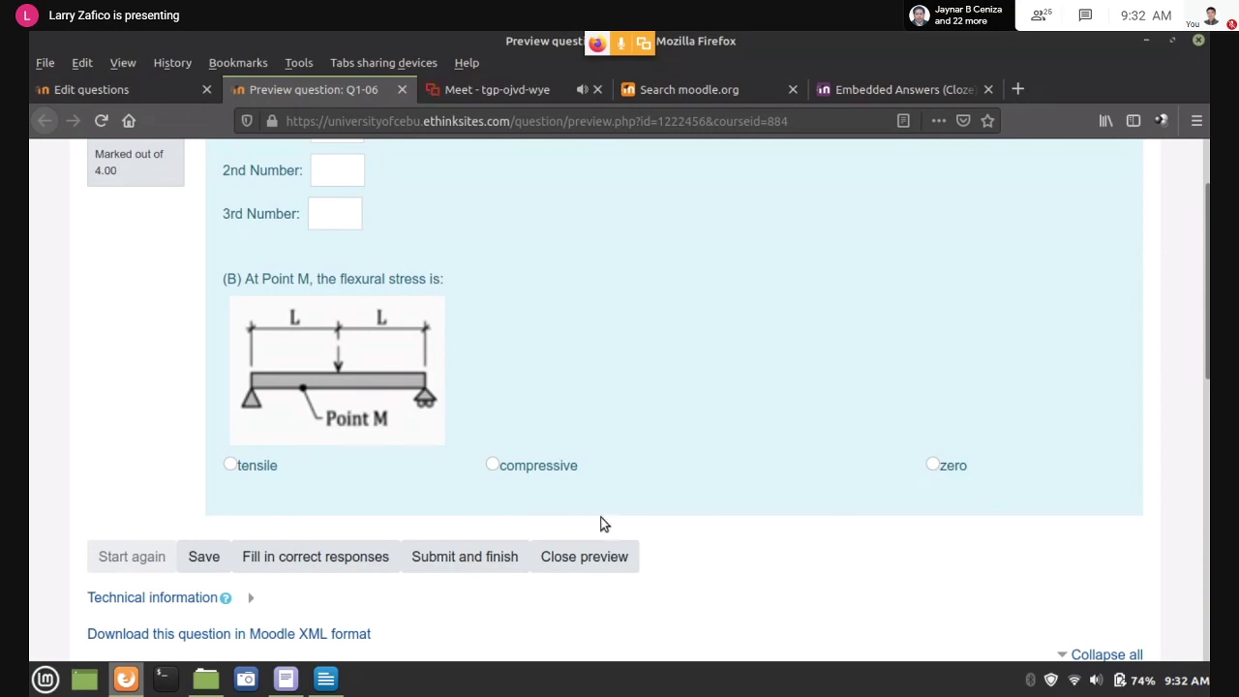
scroll(601, 518, up, 2)
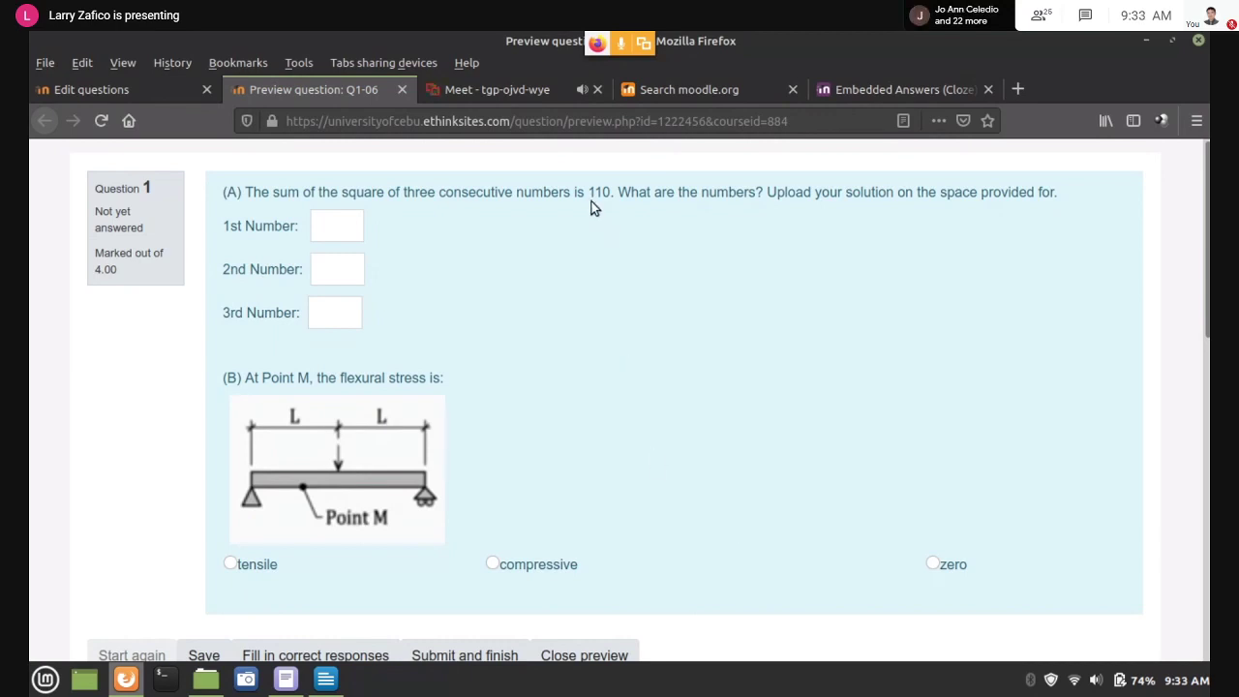
drag(587, 193, 610, 192)
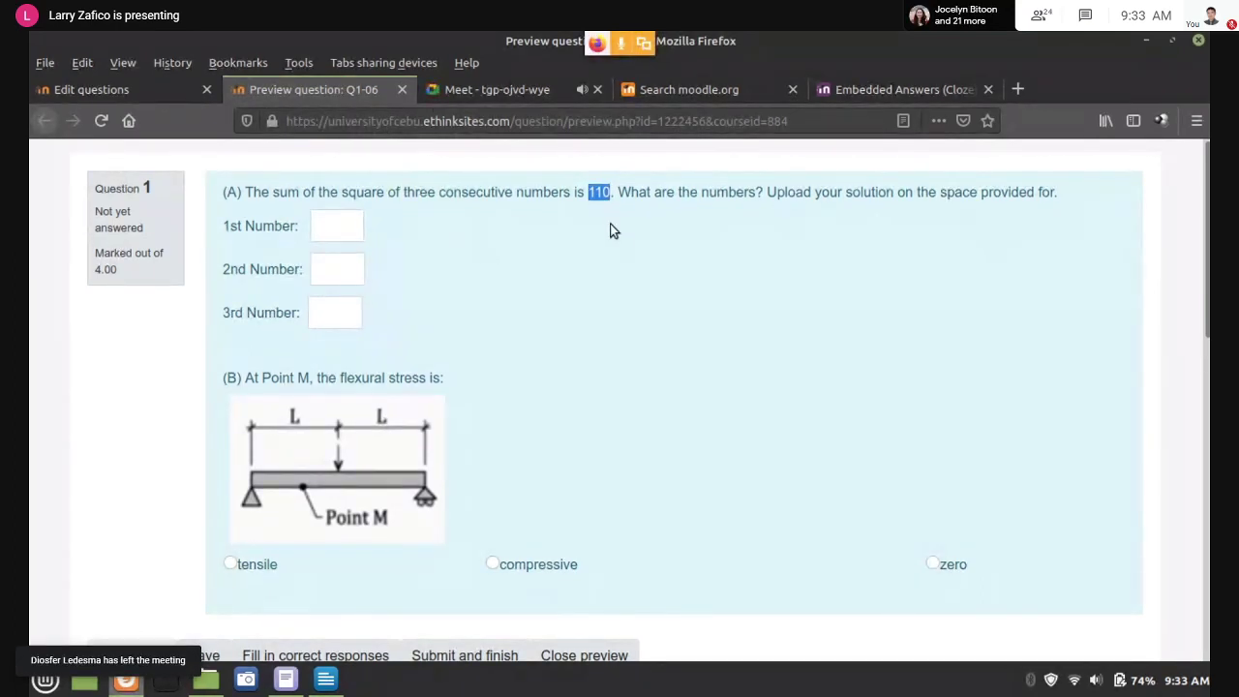
click(402, 89)
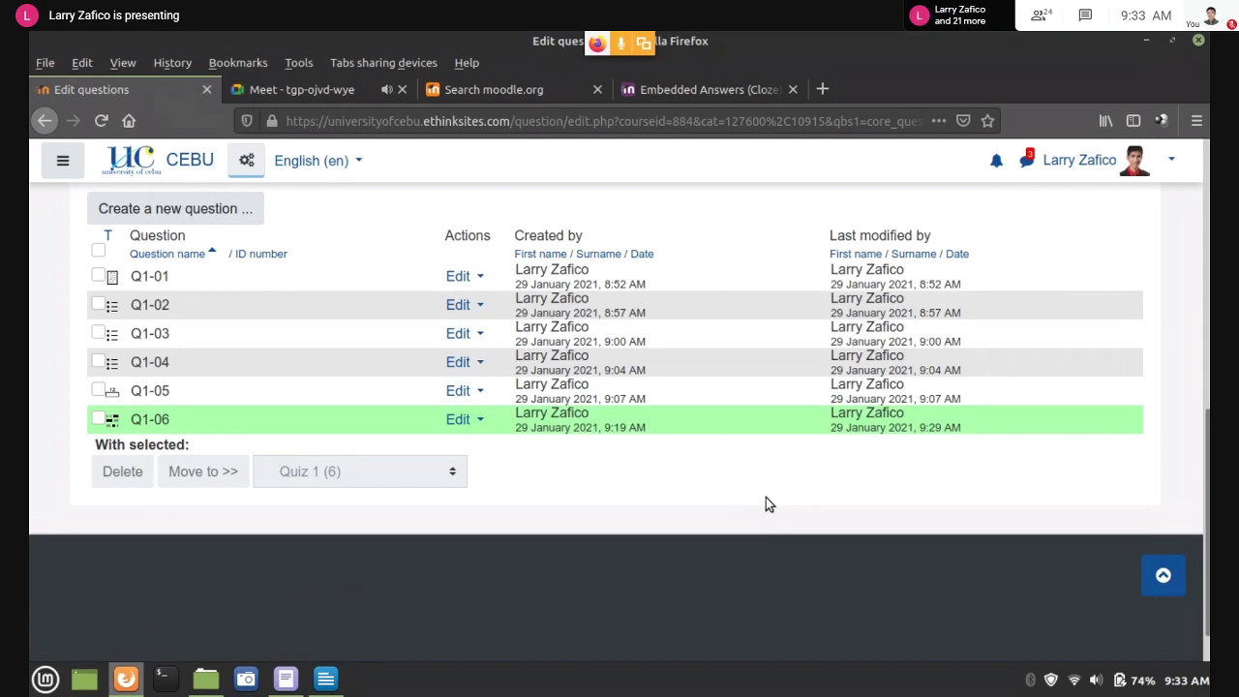
click(285, 679)
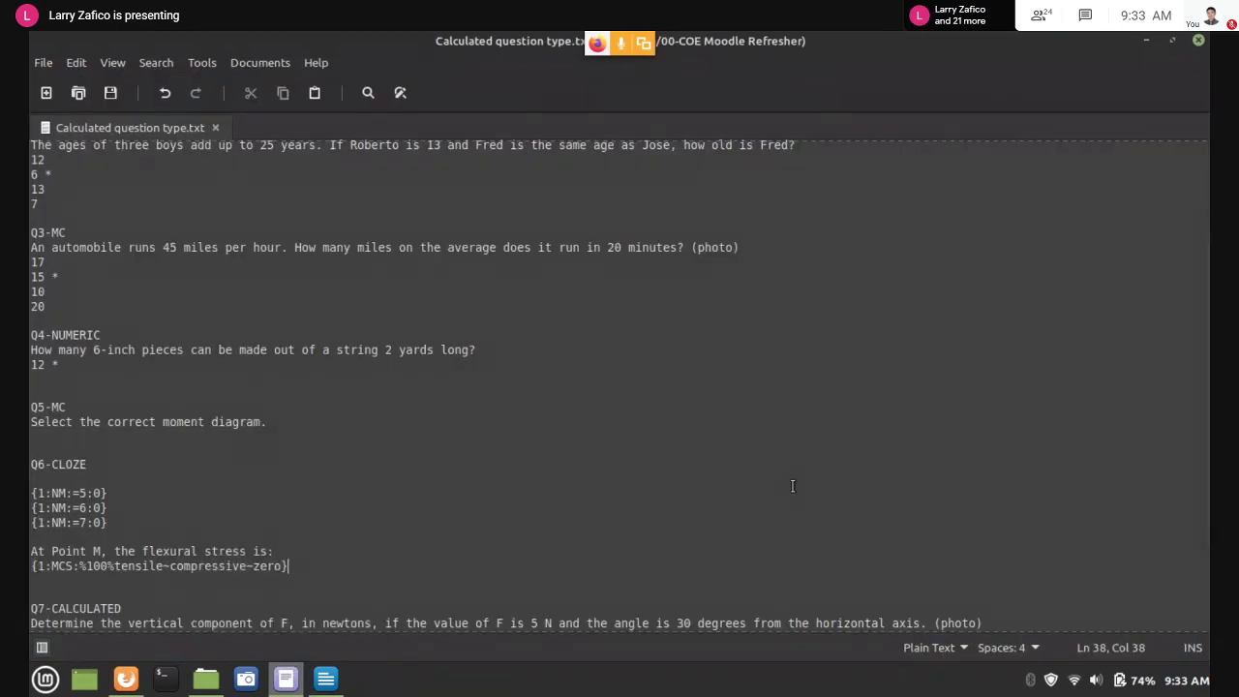
scroll(791, 486, down, 1)
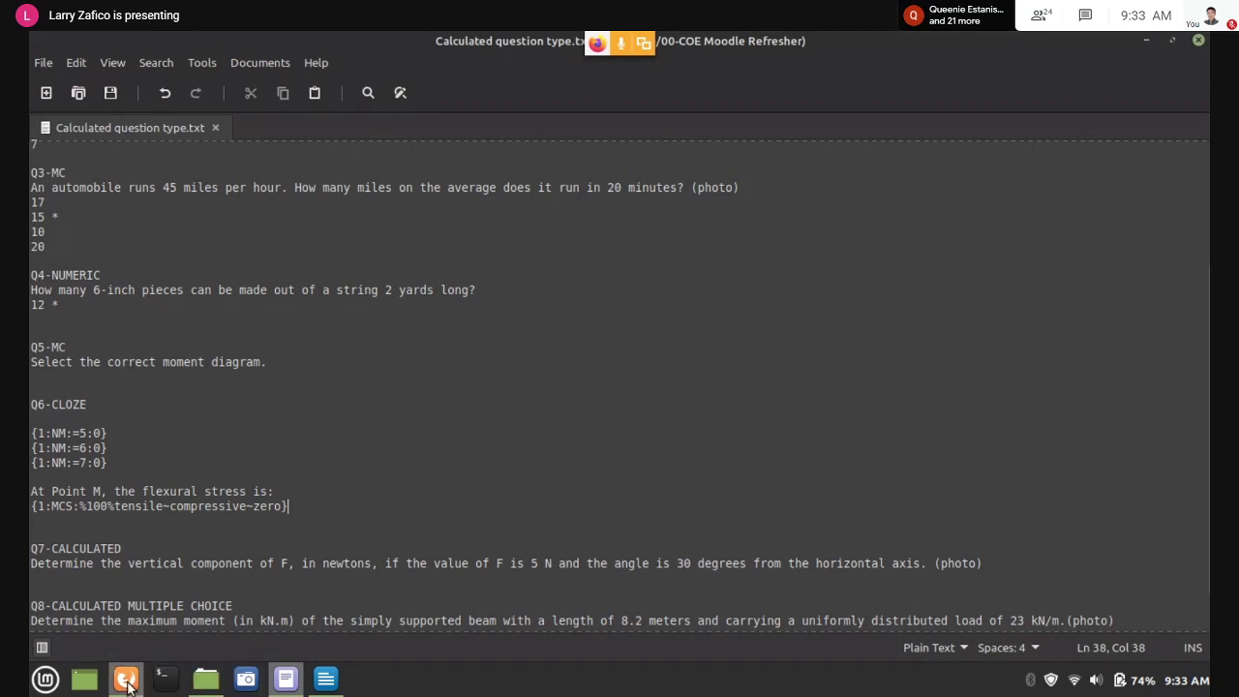
click(127, 681)
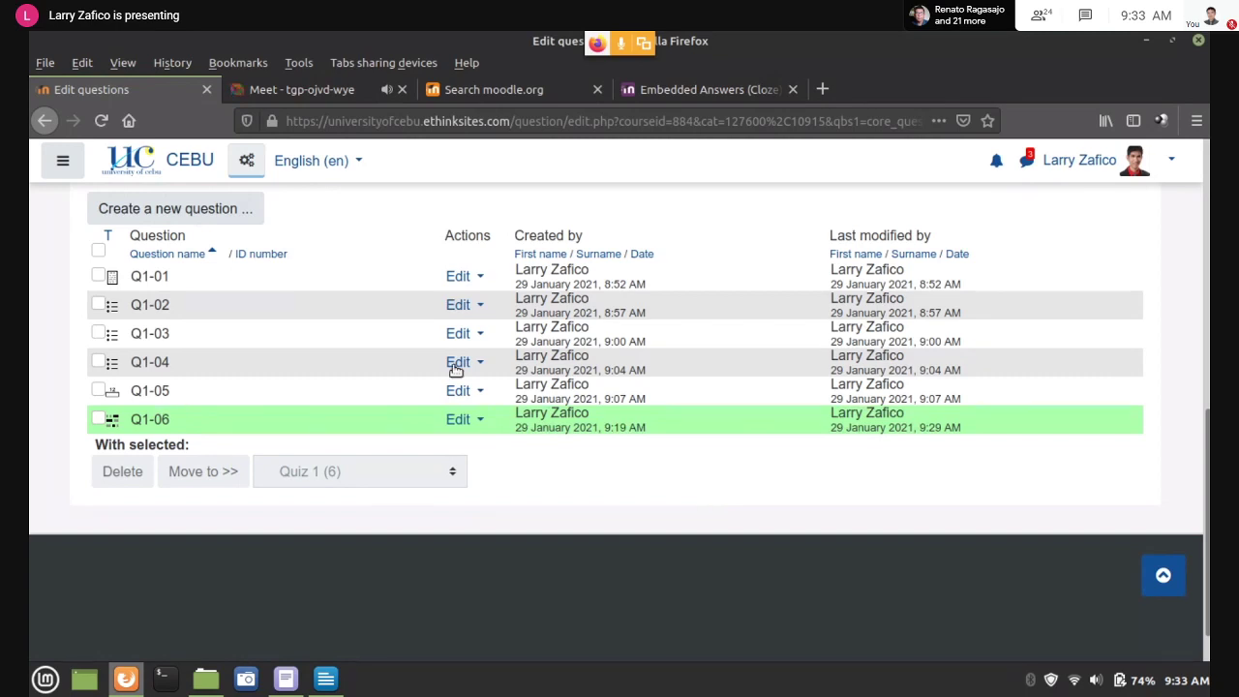
Step: Start a new question of the Calculated type
click(253, 217)
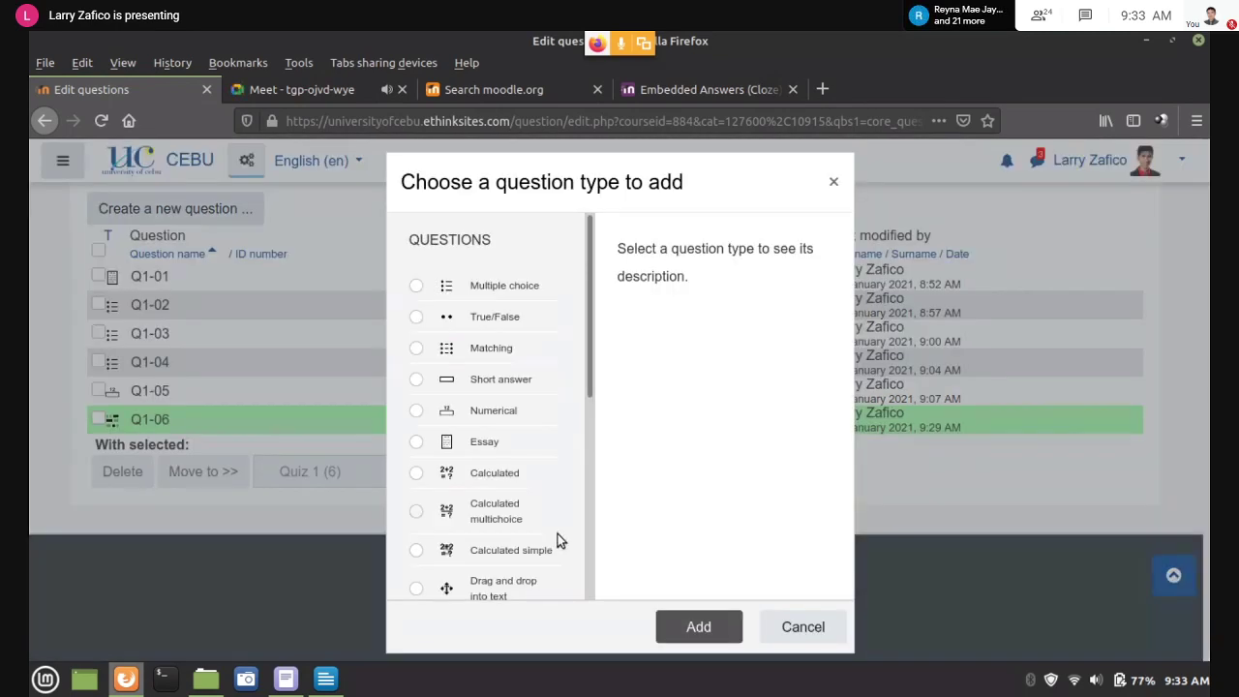
scroll(479, 414, down, 2)
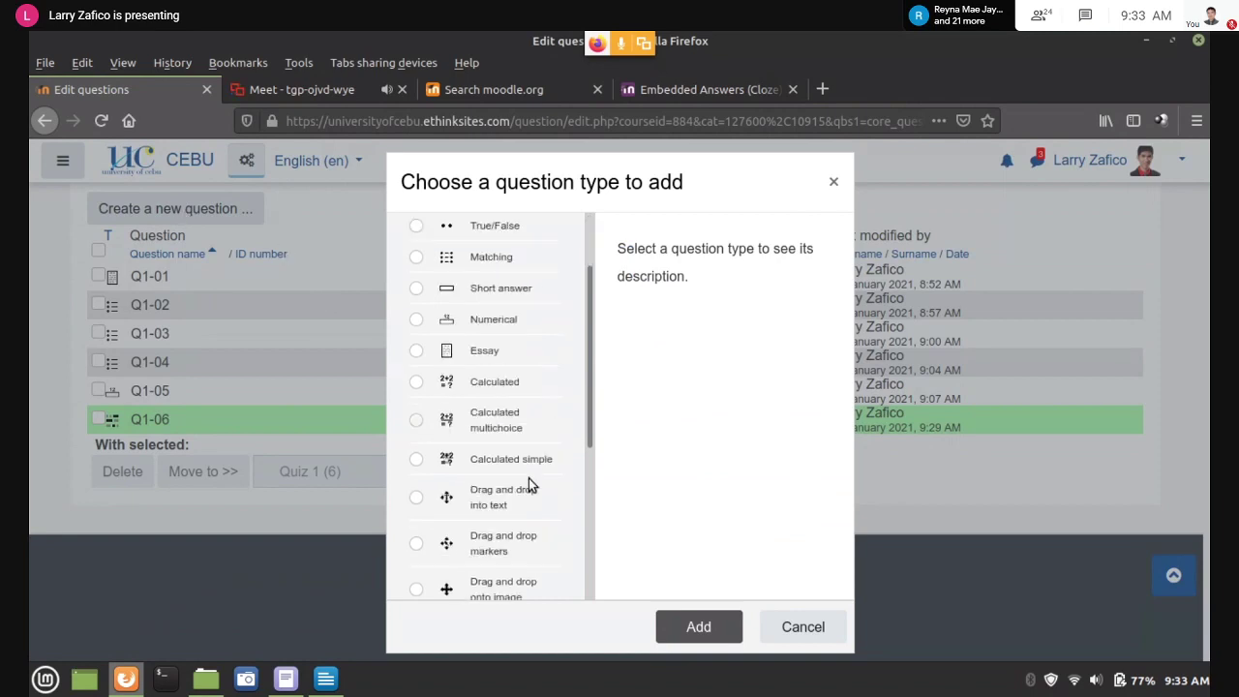
click(416, 374)
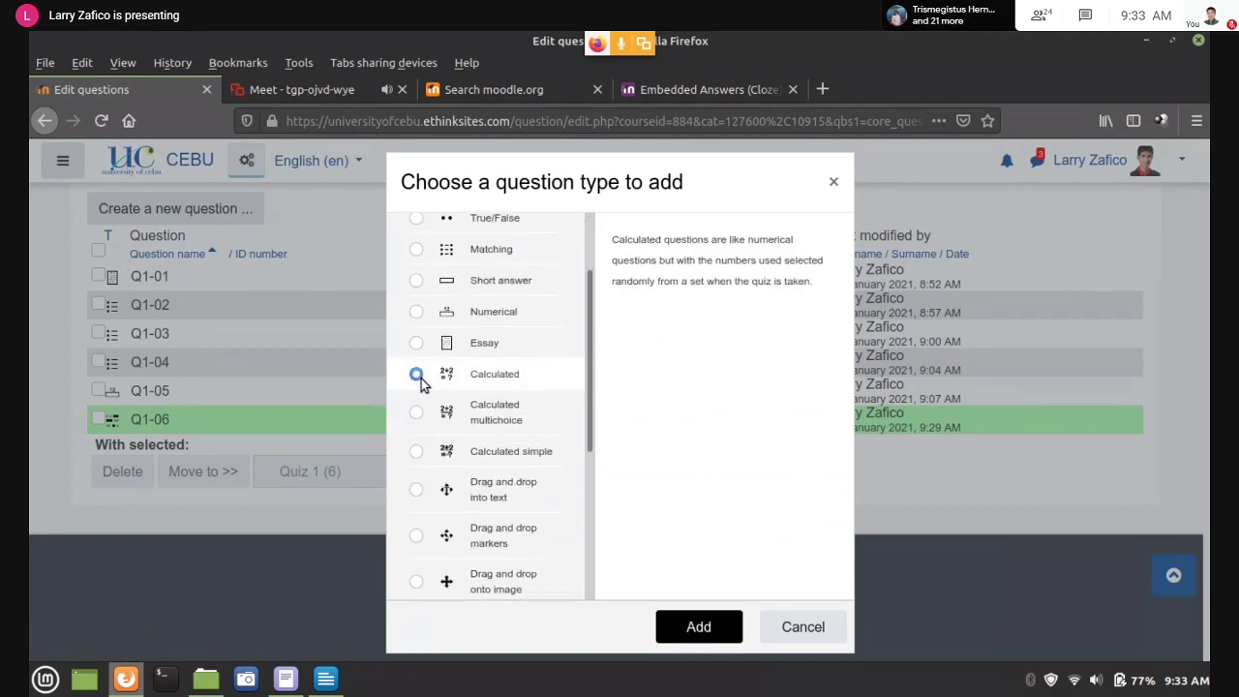
click(701, 627)
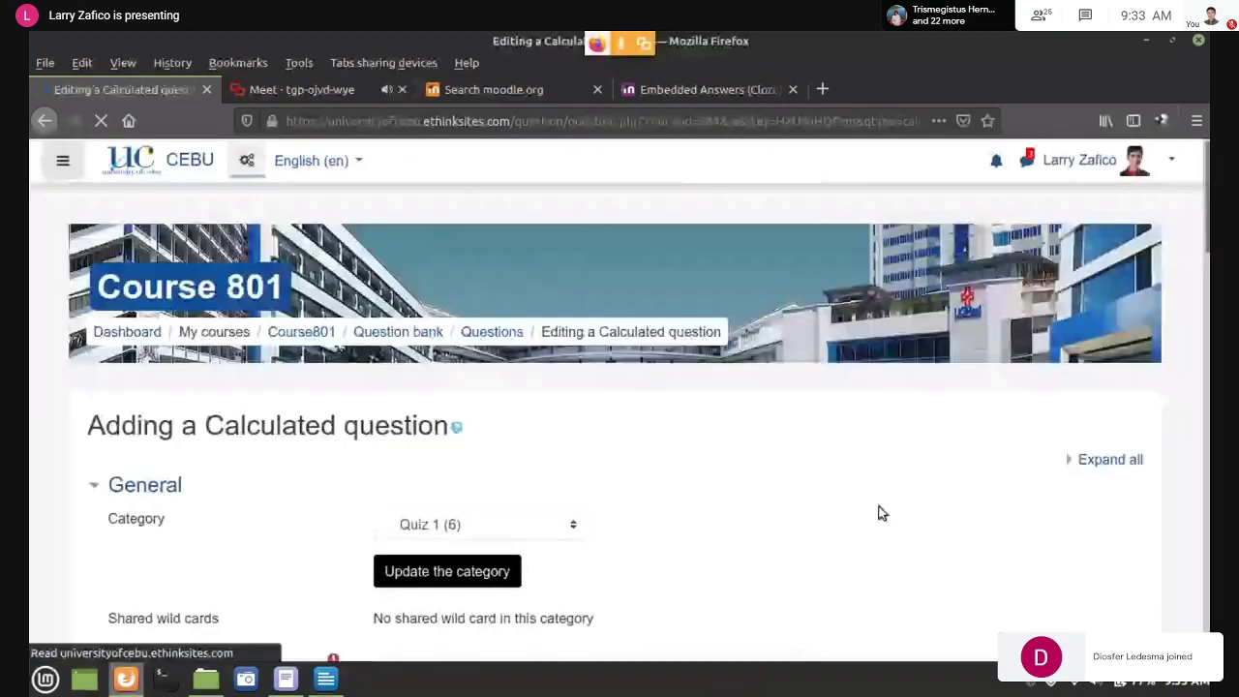
scroll(879, 513, down, 2)
scroll(879, 513, down, 2)
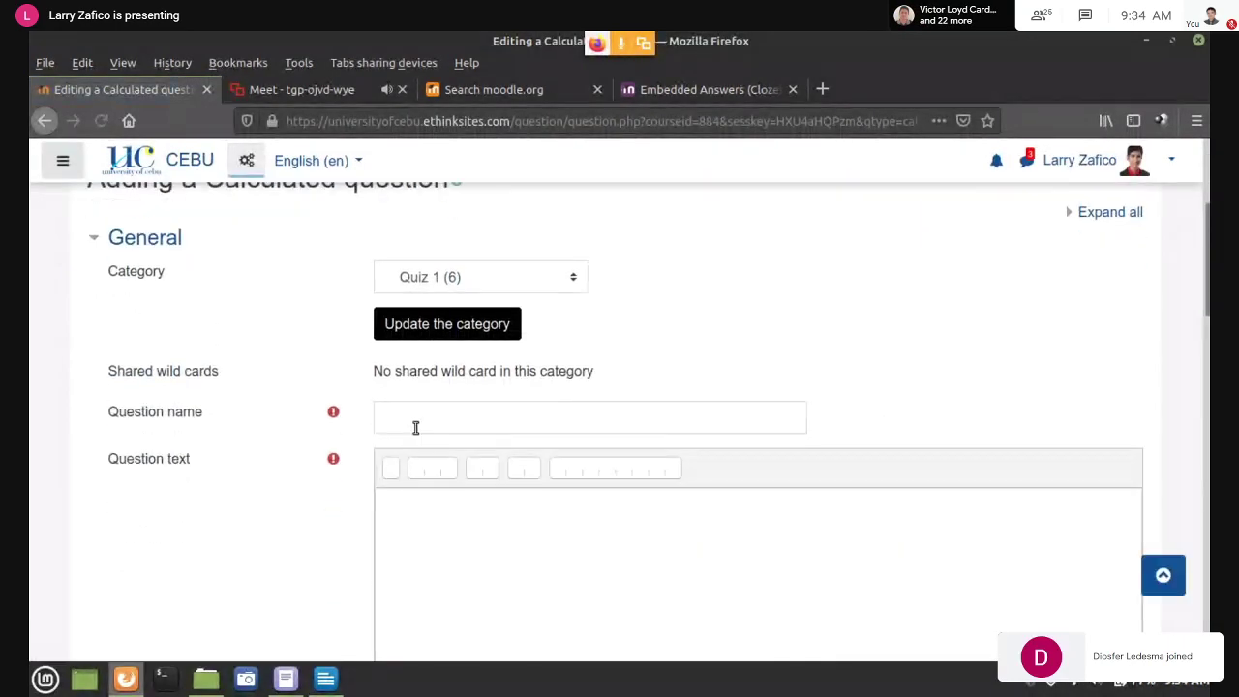
Step: Name the new Calculated question 'Q1-07'
click(415, 427)
key(Tab)
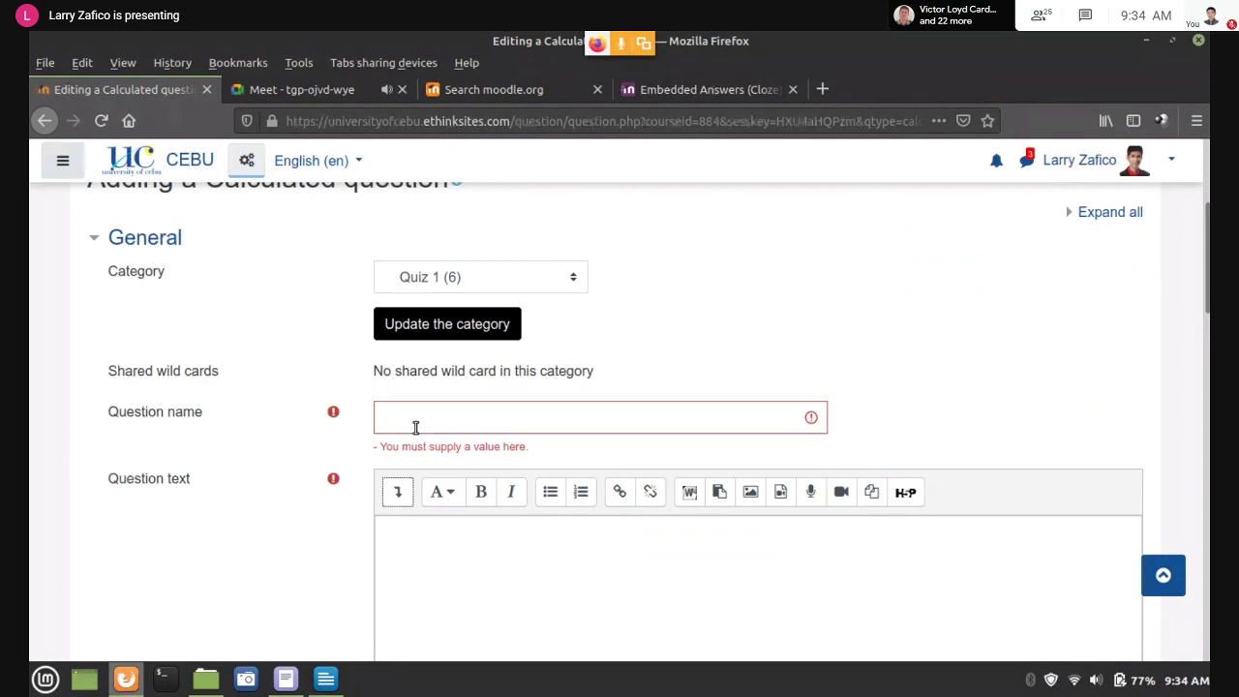
click(416, 426)
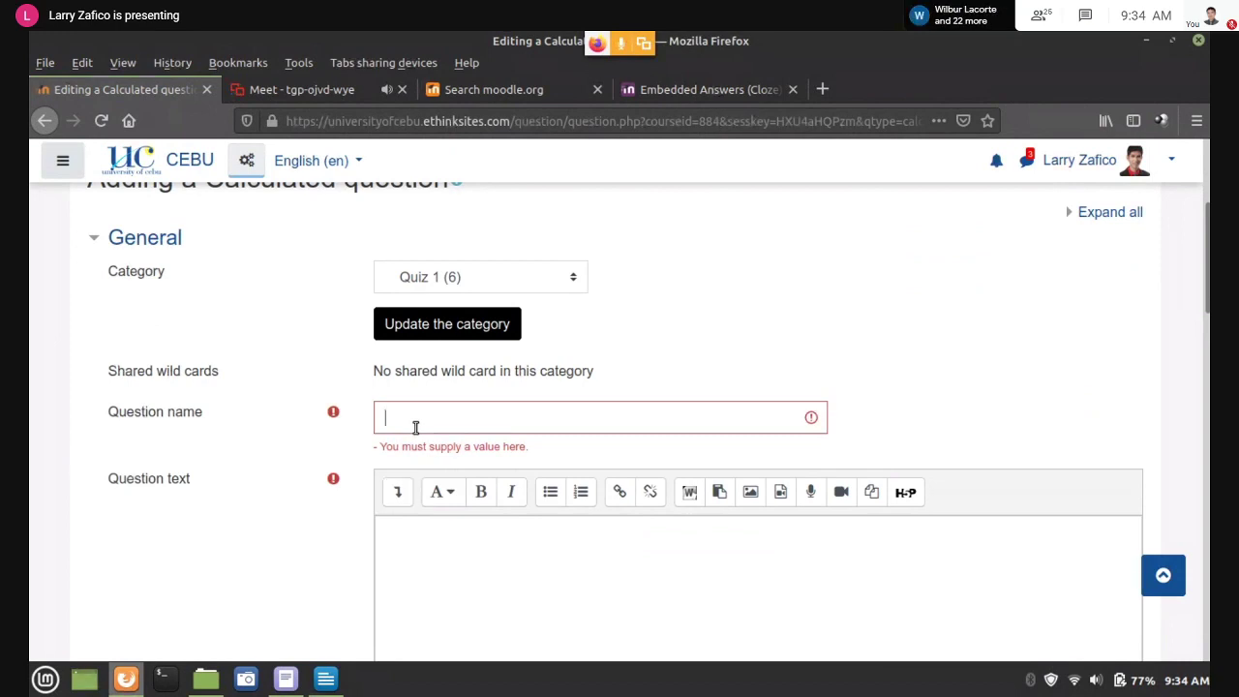
text(q1)
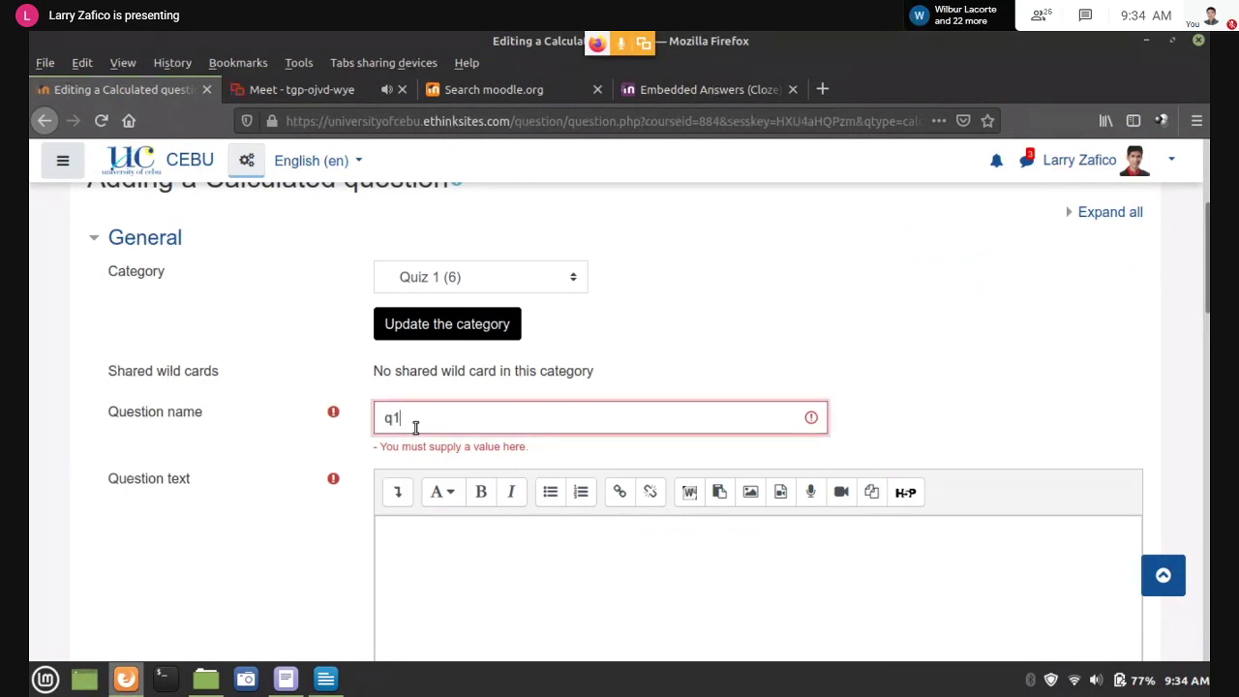
key(BackSpace)
key(BackSpace)
text(Q1-0)
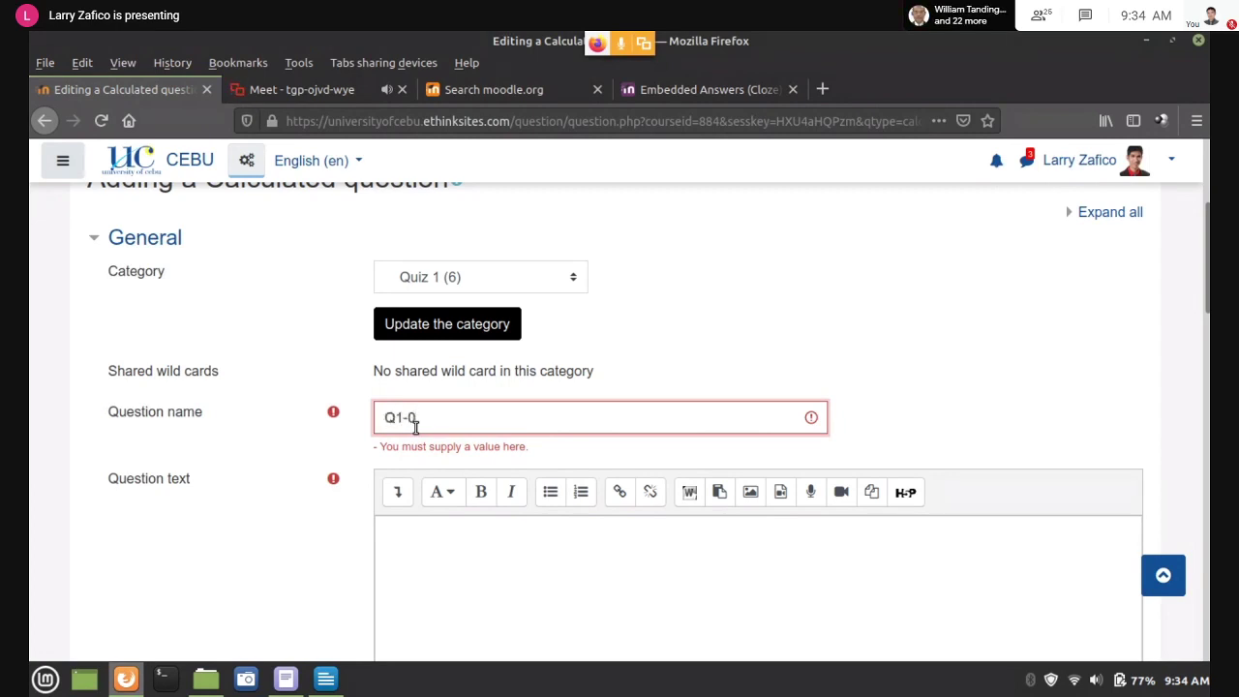
text(7)
Step: Clear the wrongly pasted text out of the Question text box
scroll(589, 572, down, 1)
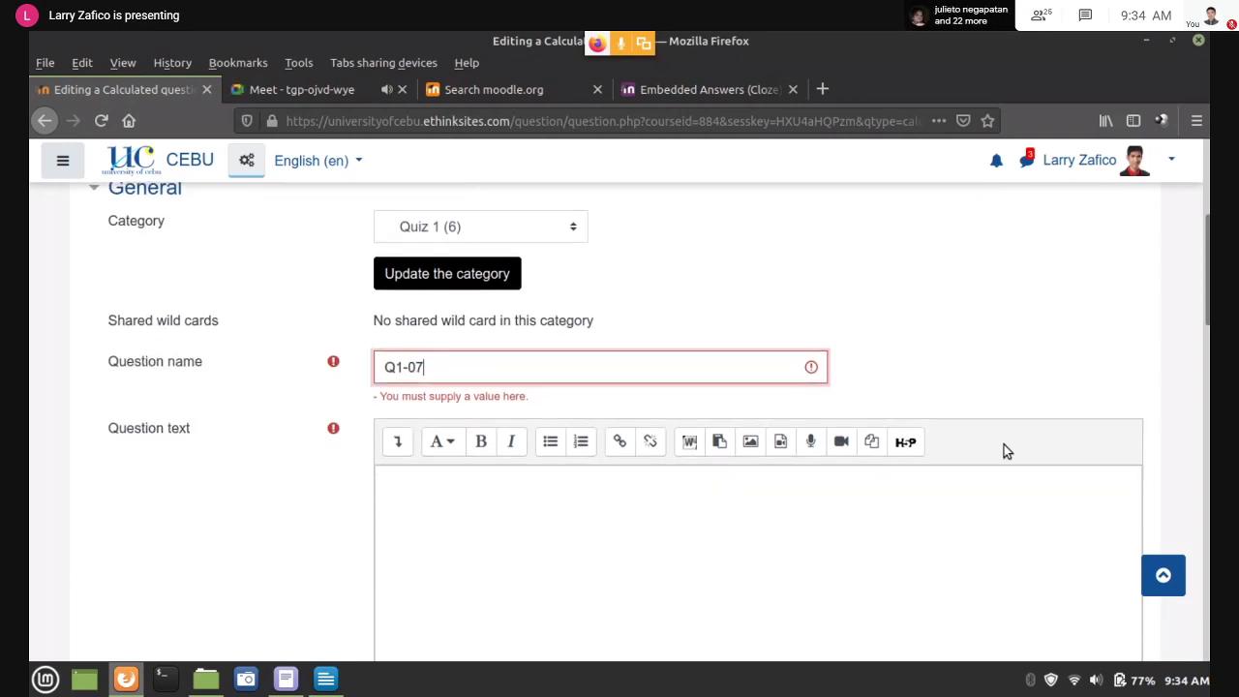
scroll(442, 473, down, 1)
click(442, 472)
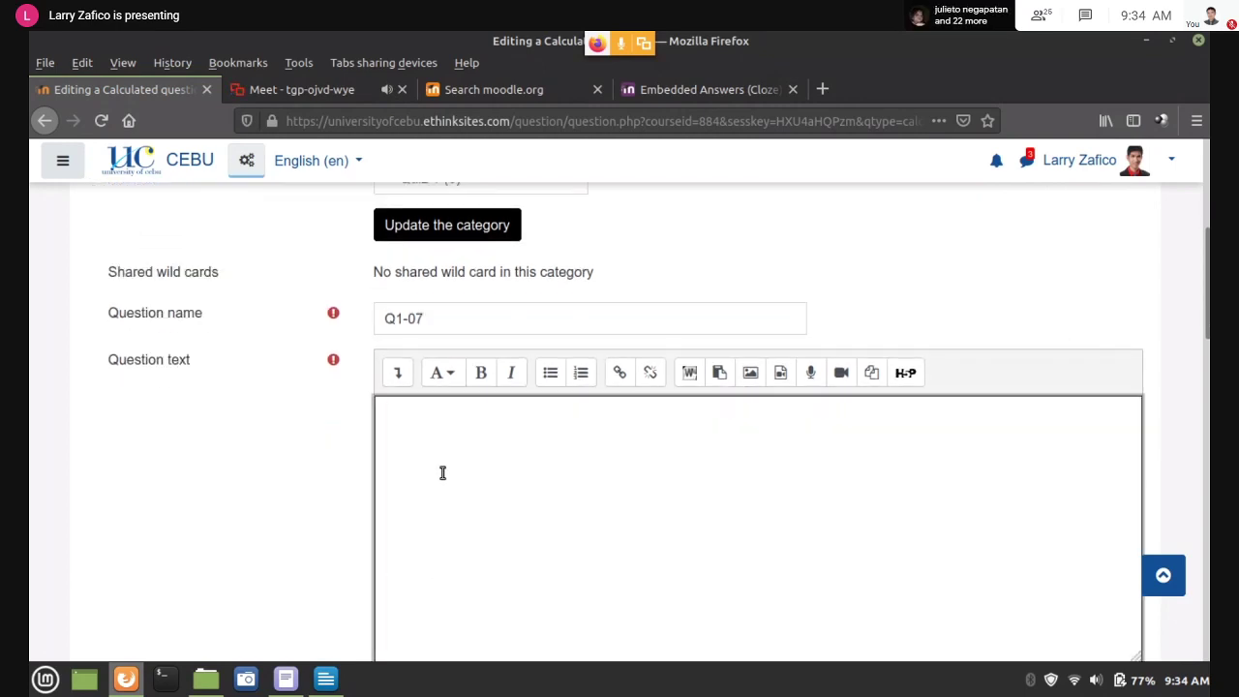
text({1:MCS:%100%tensile~compressive~zero)
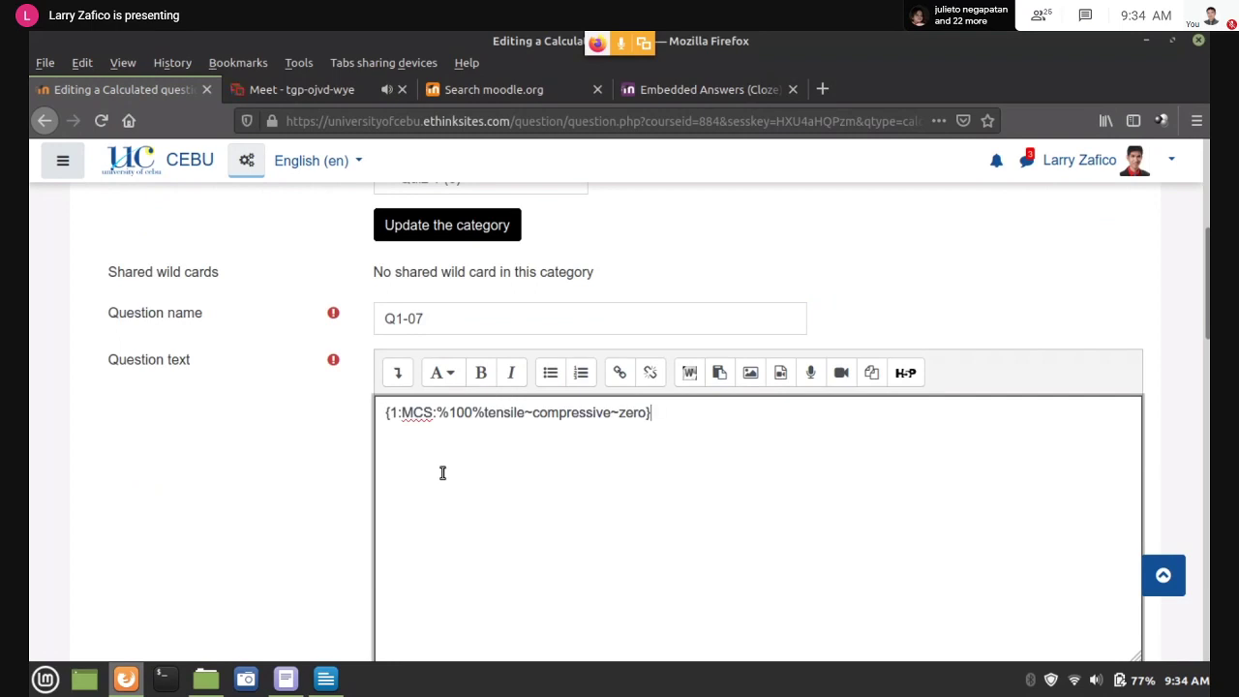
key(BackSpace)
key(BackSpace)
key(BackSpace)
key(BackSpace)
key(BackSpace)
key(BackSpace)
key(BackSpace)
key(BackSpace)
key(BackSpace)
key(BackSpace)
key(BackSpace)
key(BackSpace)
key(BackSpace)
key(BackSpace)
key(BackSpace)
key(BackSpace)
key(BackSpace)
key(BackSpace)
key(BackSpace)
key(BackSpace)
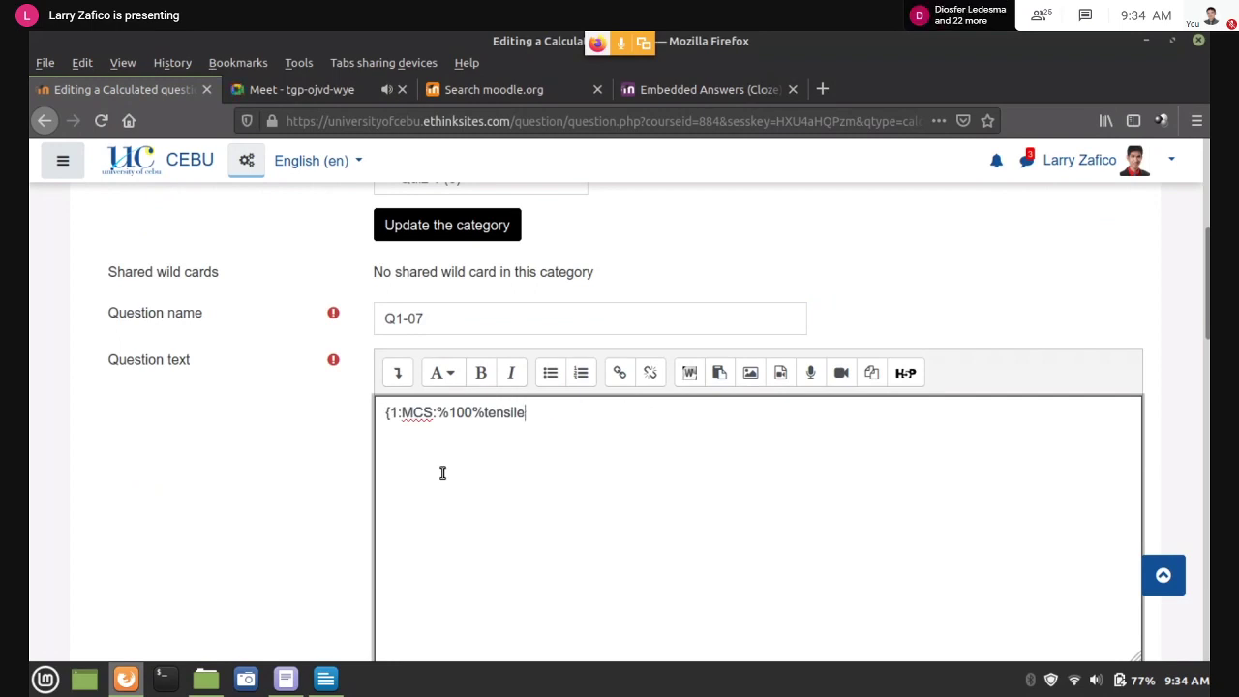
key(BackSpace)
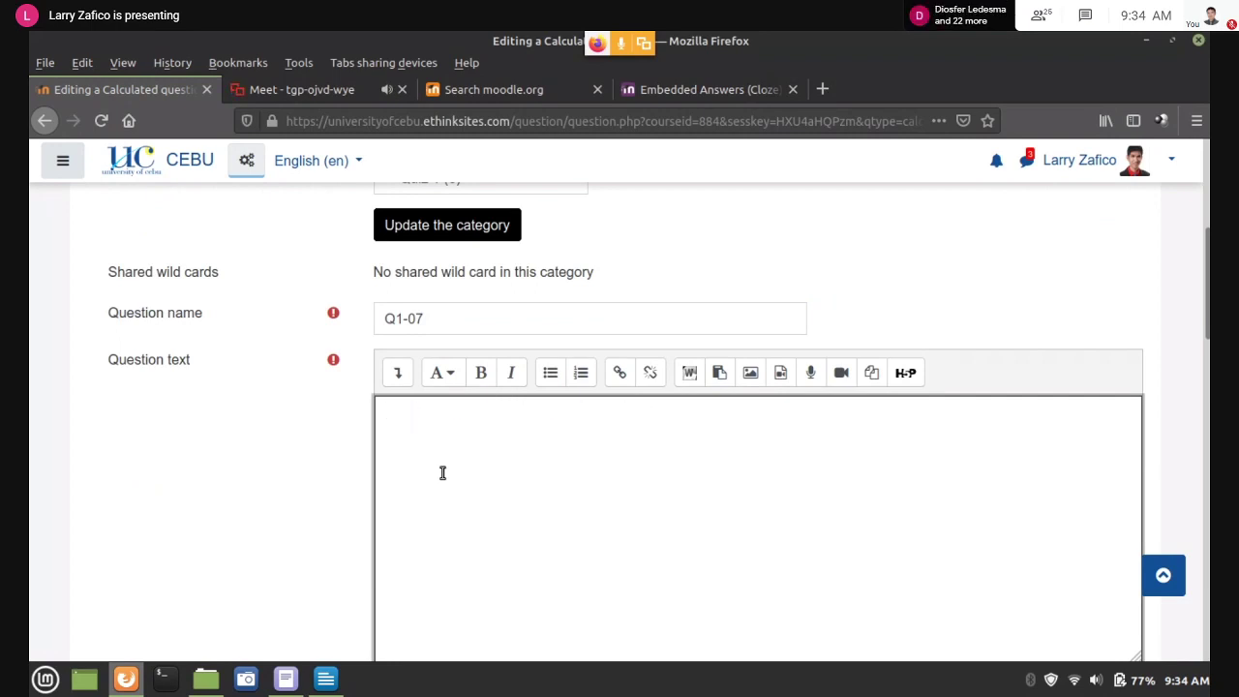
click(375, 616)
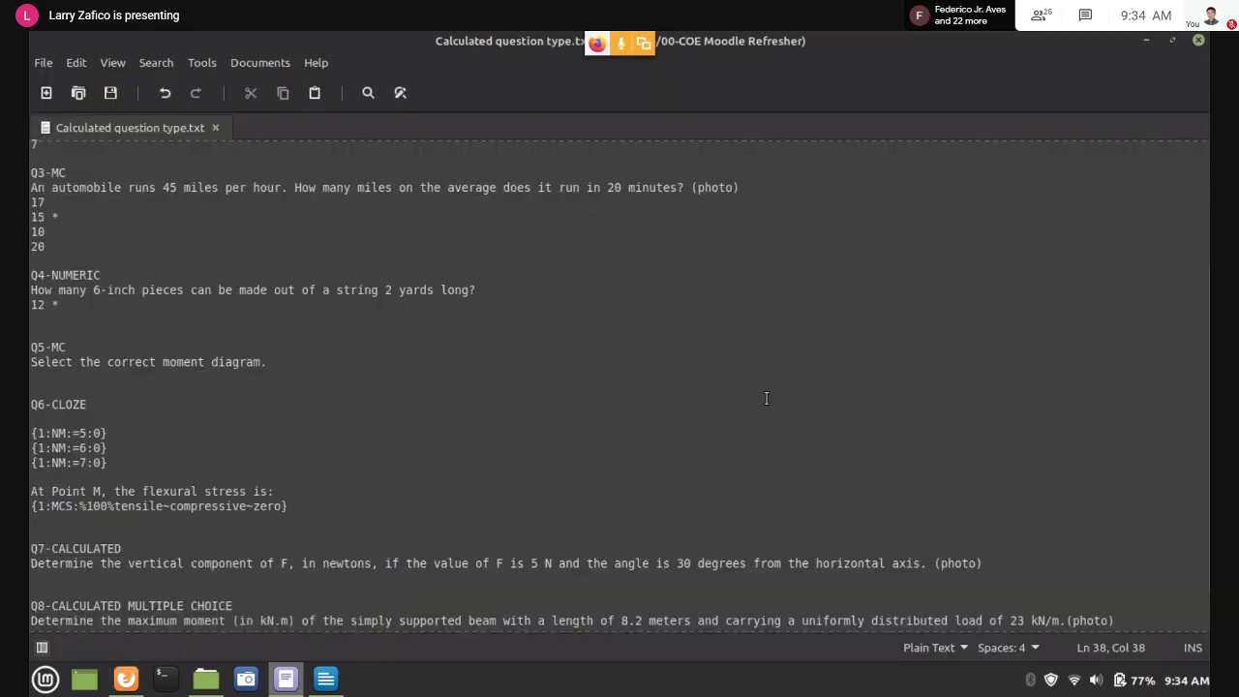
Step: Select the Q7 question sentence in the Calculated question type.txt notes
scroll(767, 396, down, 1)
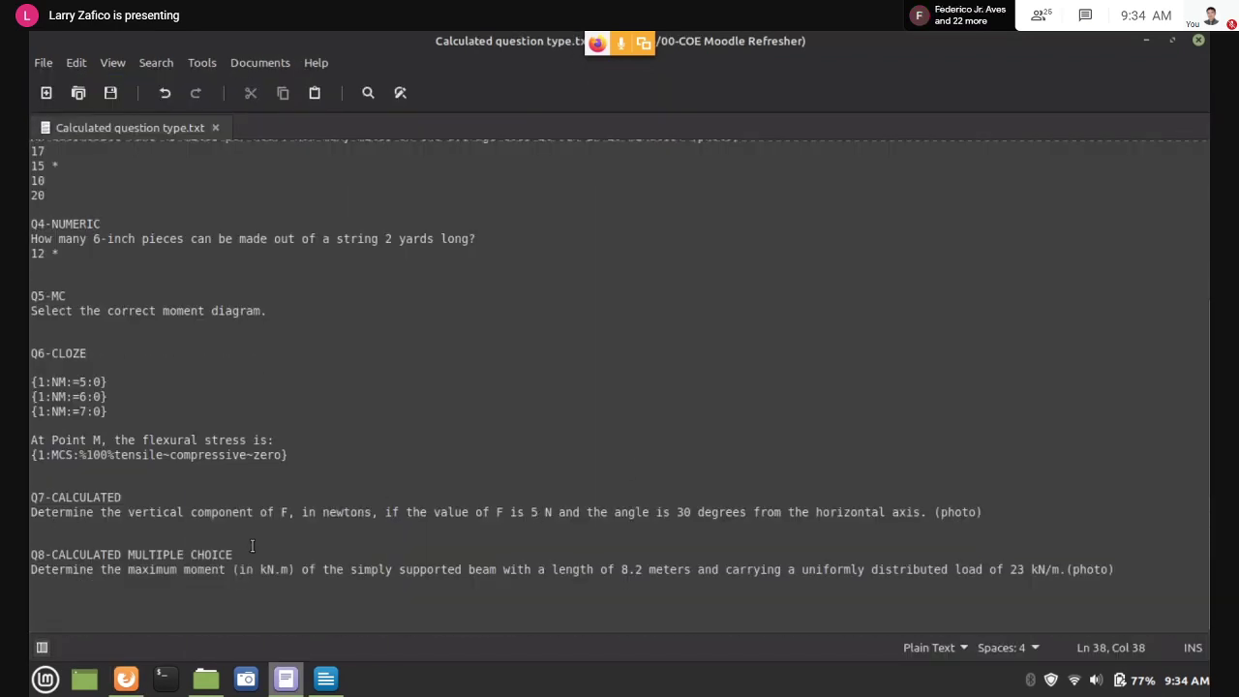
drag(30, 512, 927, 511)
key(ctrl+c)
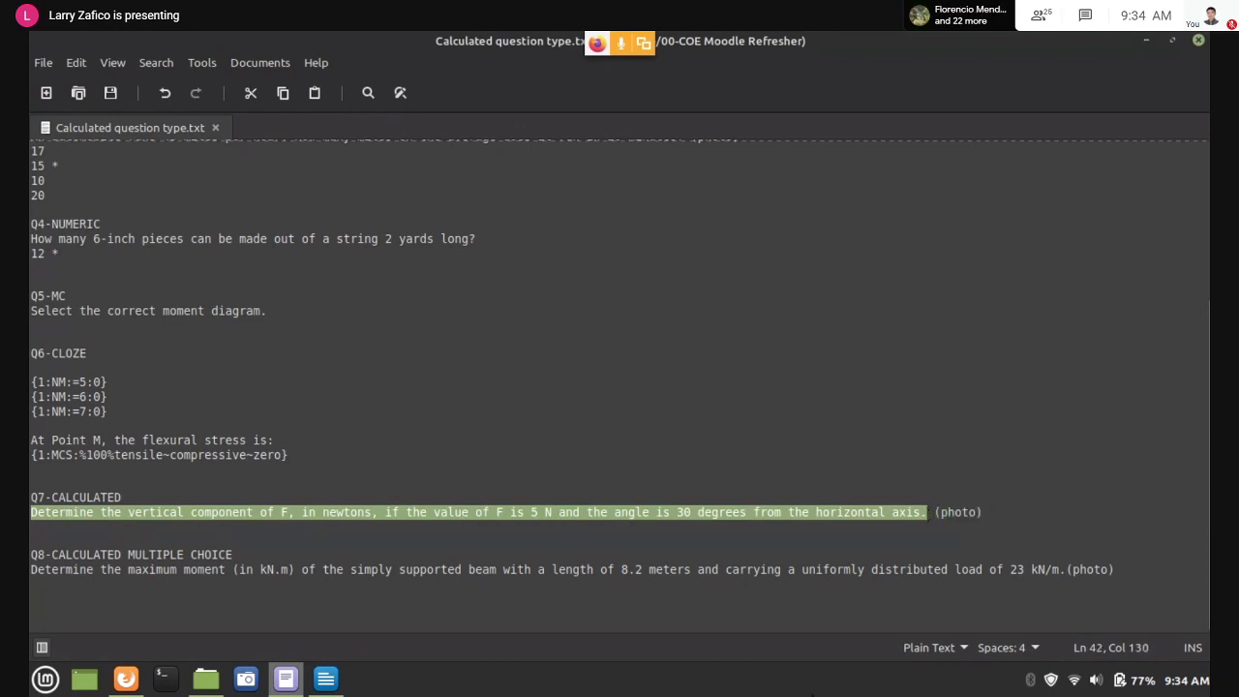
Step: Paste the Q7 sentence (F of 5 N at 30 degrees) into the question text and start a new line
mouse_move(126, 680)
click(124, 619)
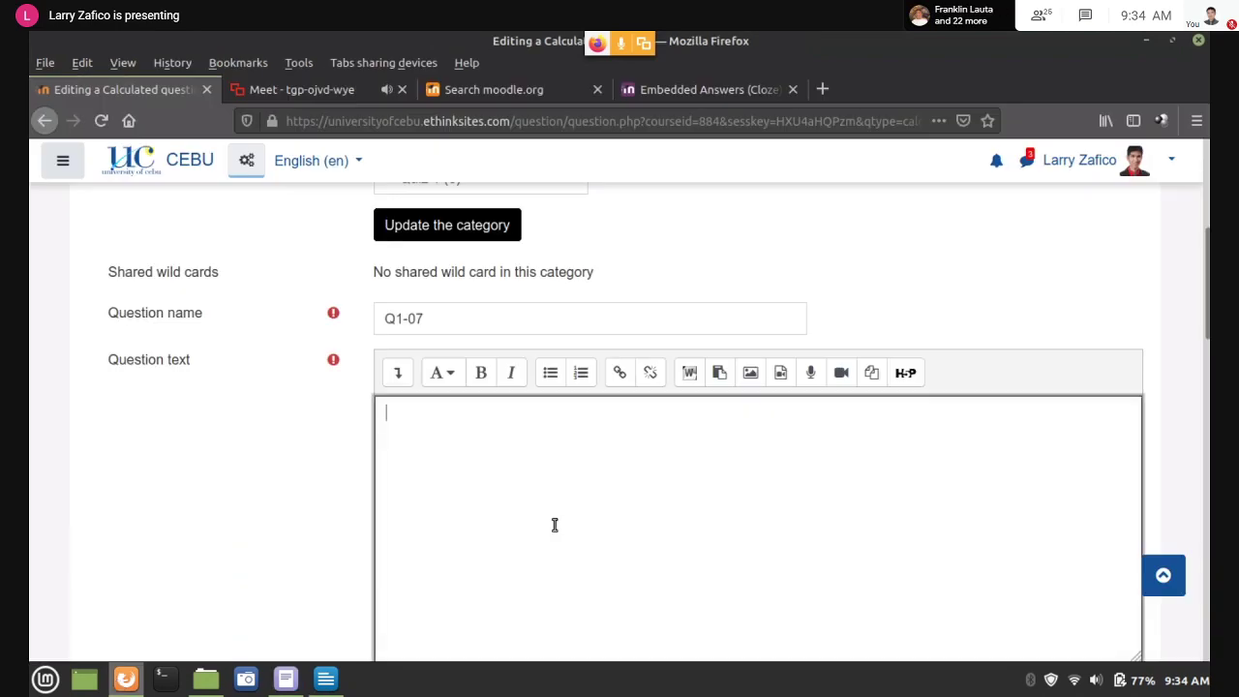
key(ctrl+v)
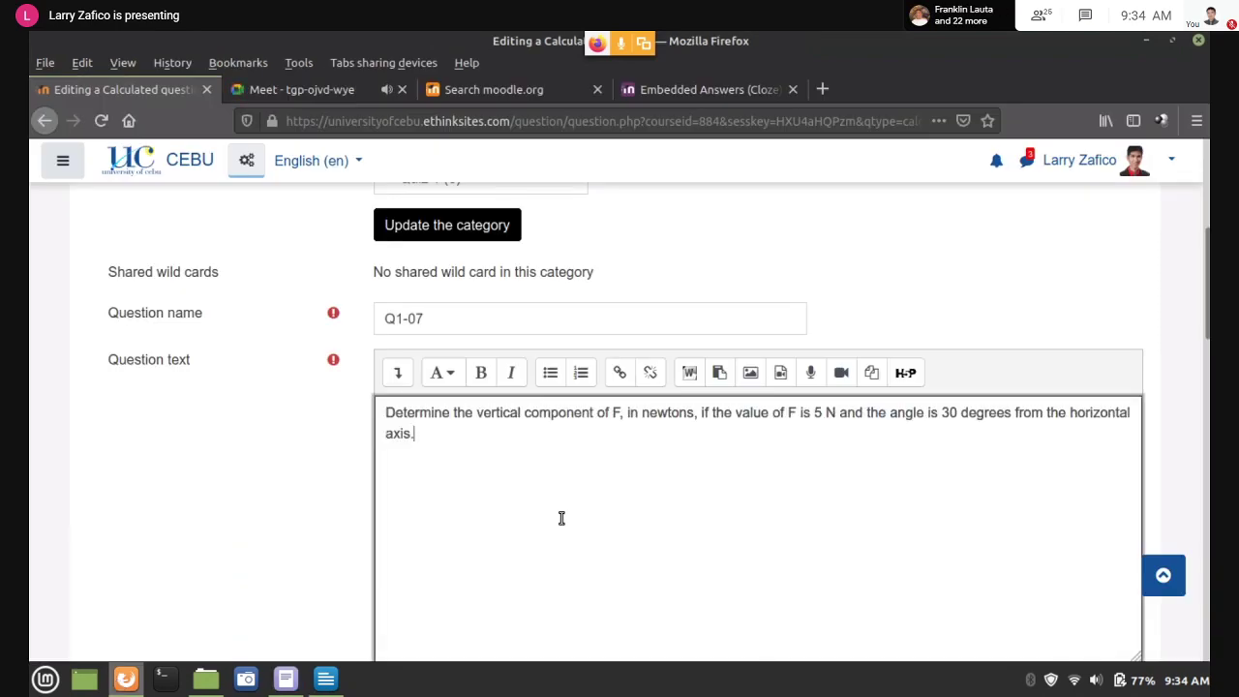
key(Return)
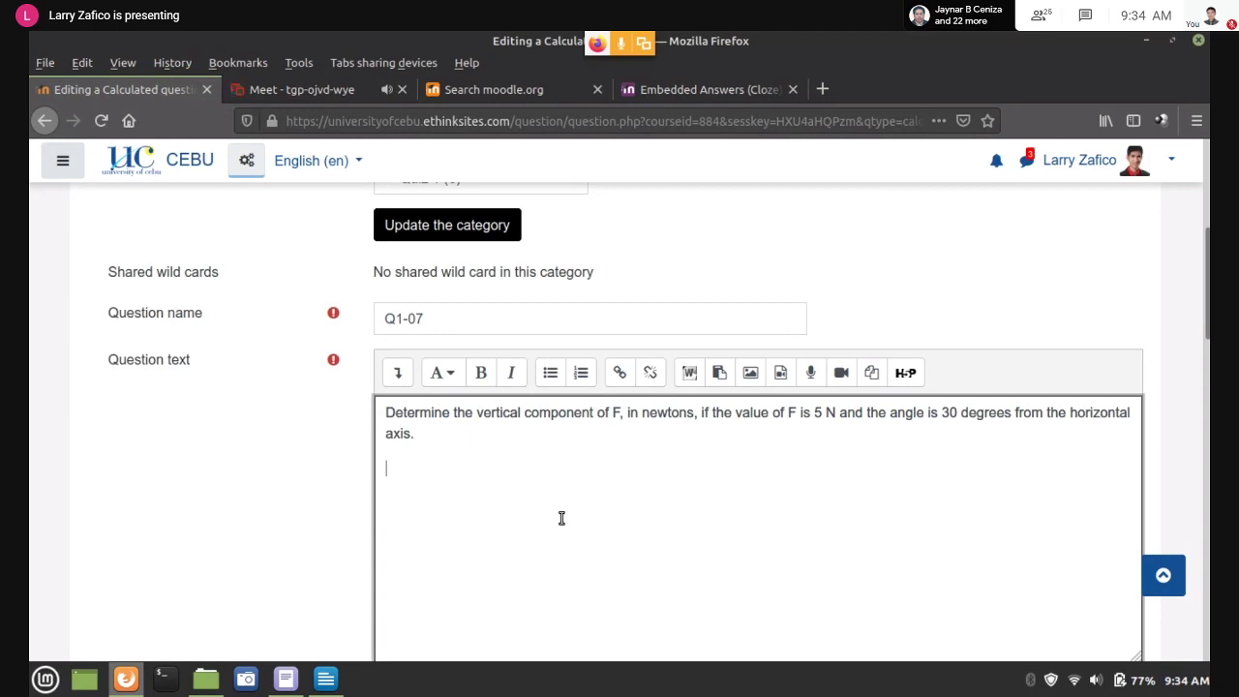
Step: Upload friction.png from the computer in the image dialog
click(747, 374)
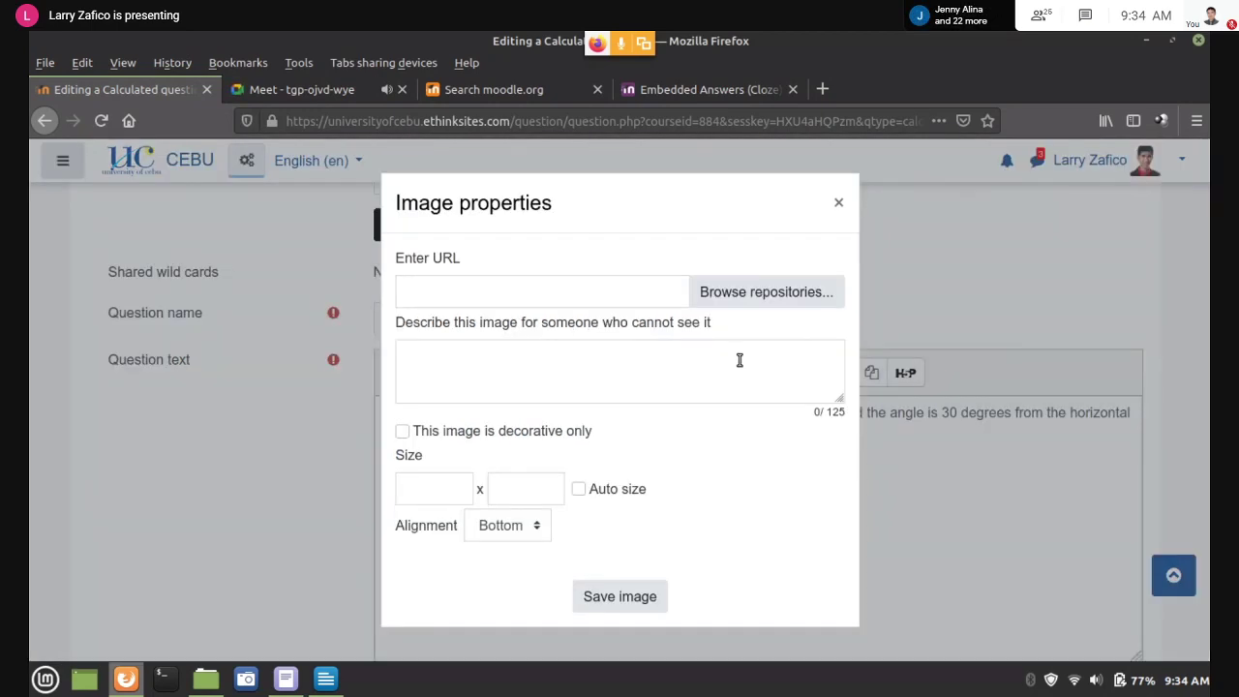
click(741, 293)
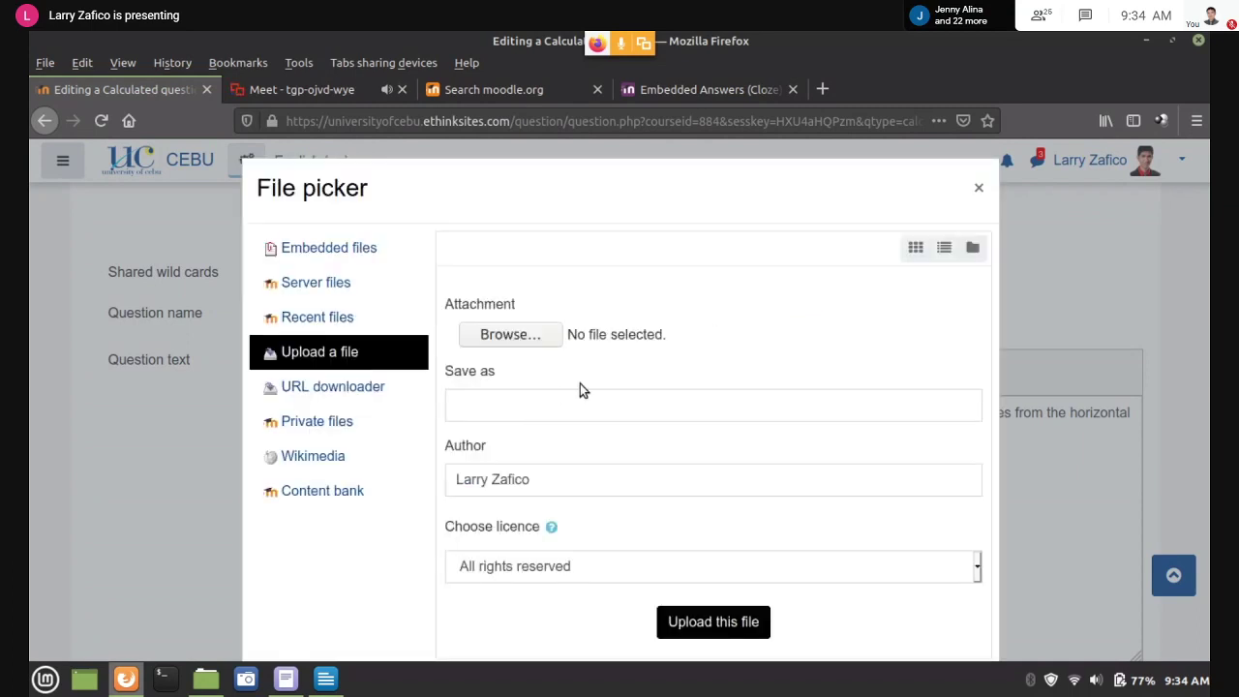
click(522, 336)
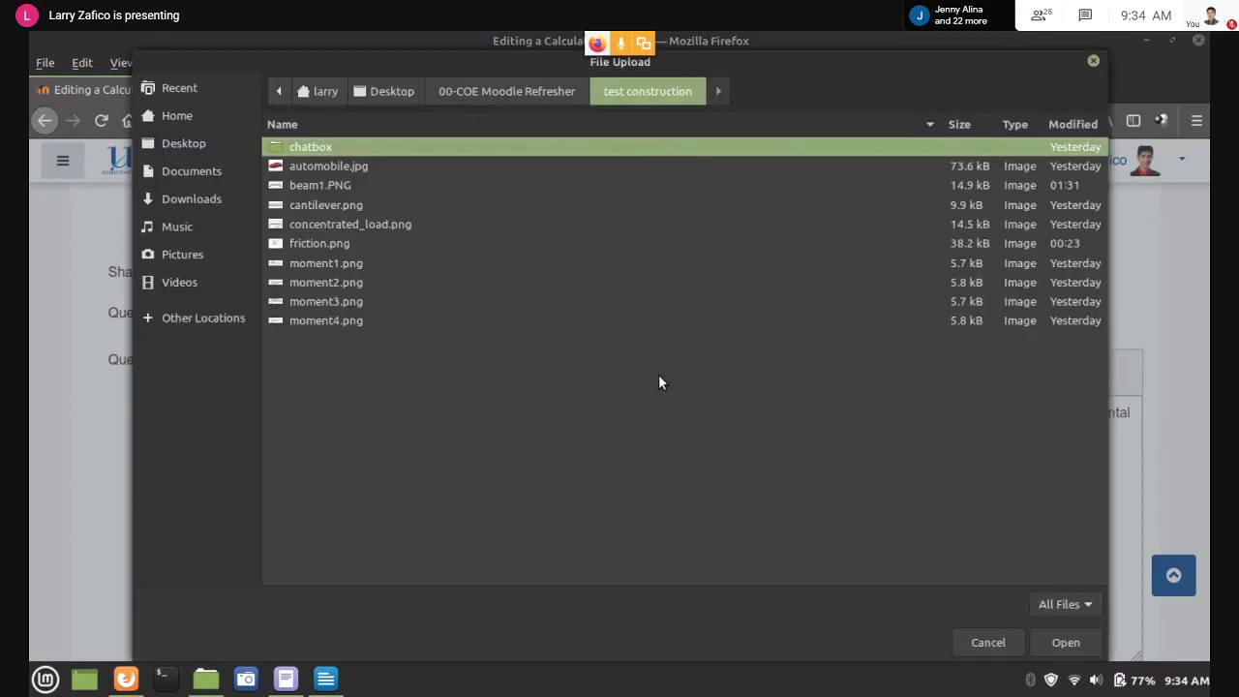
click(340, 248)
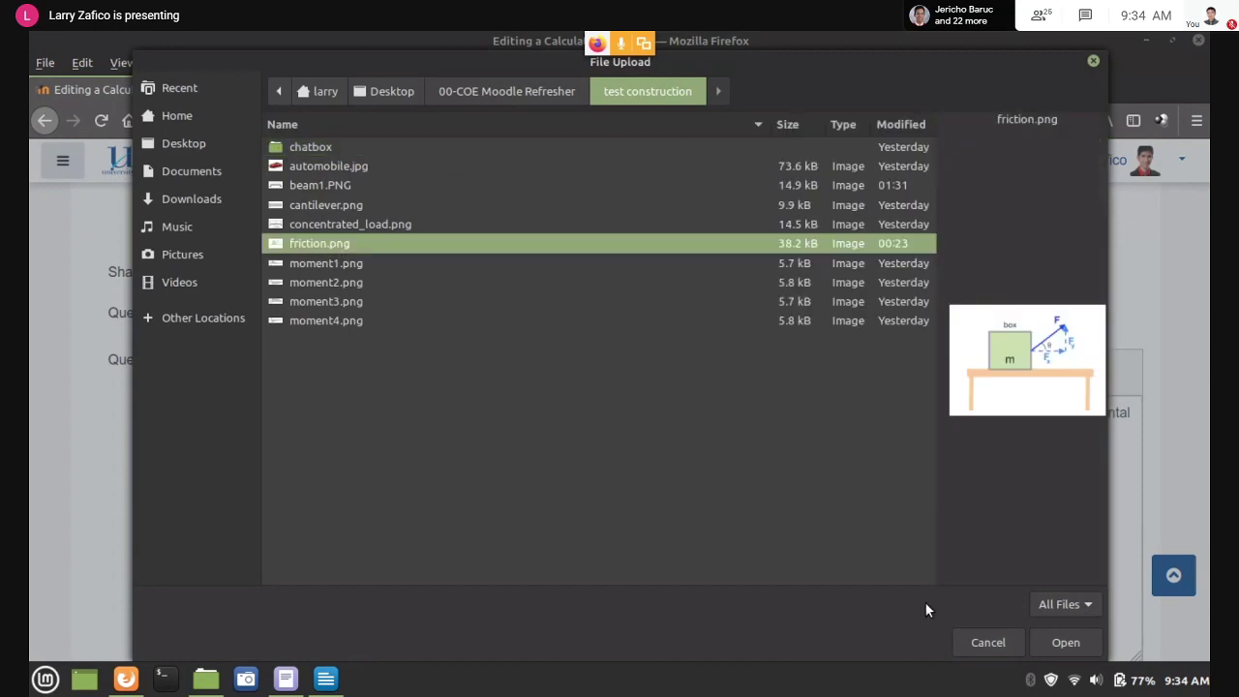
click(1045, 641)
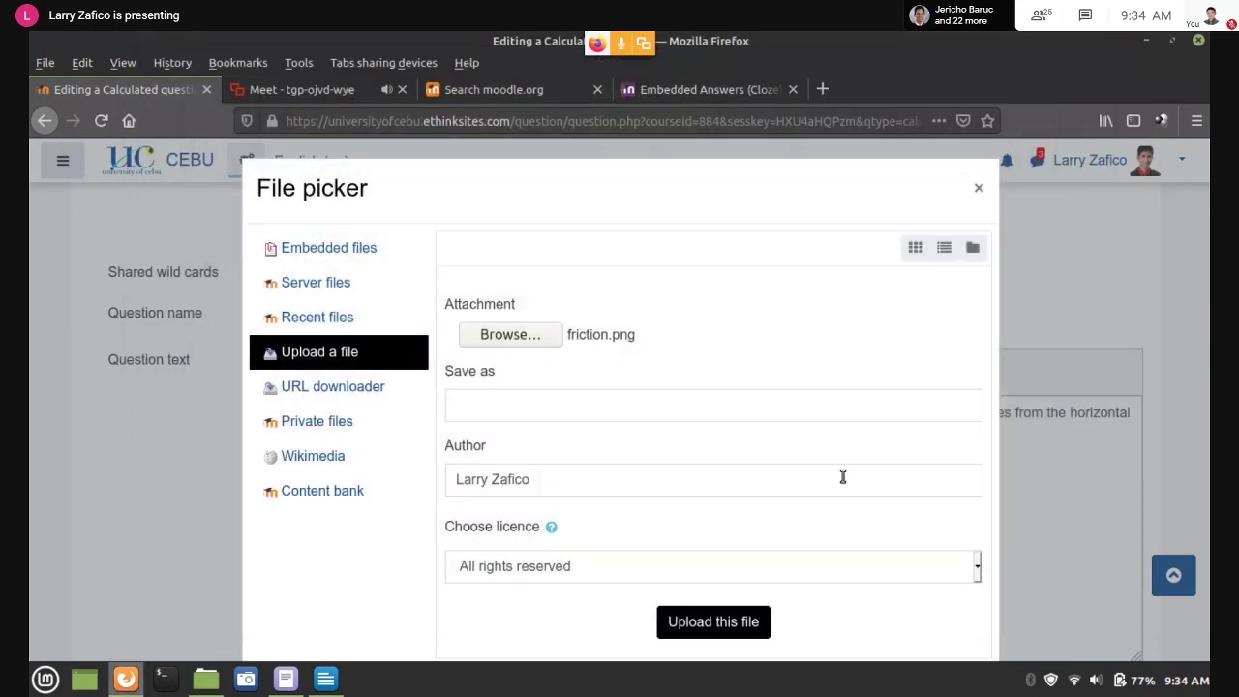
click(735, 624)
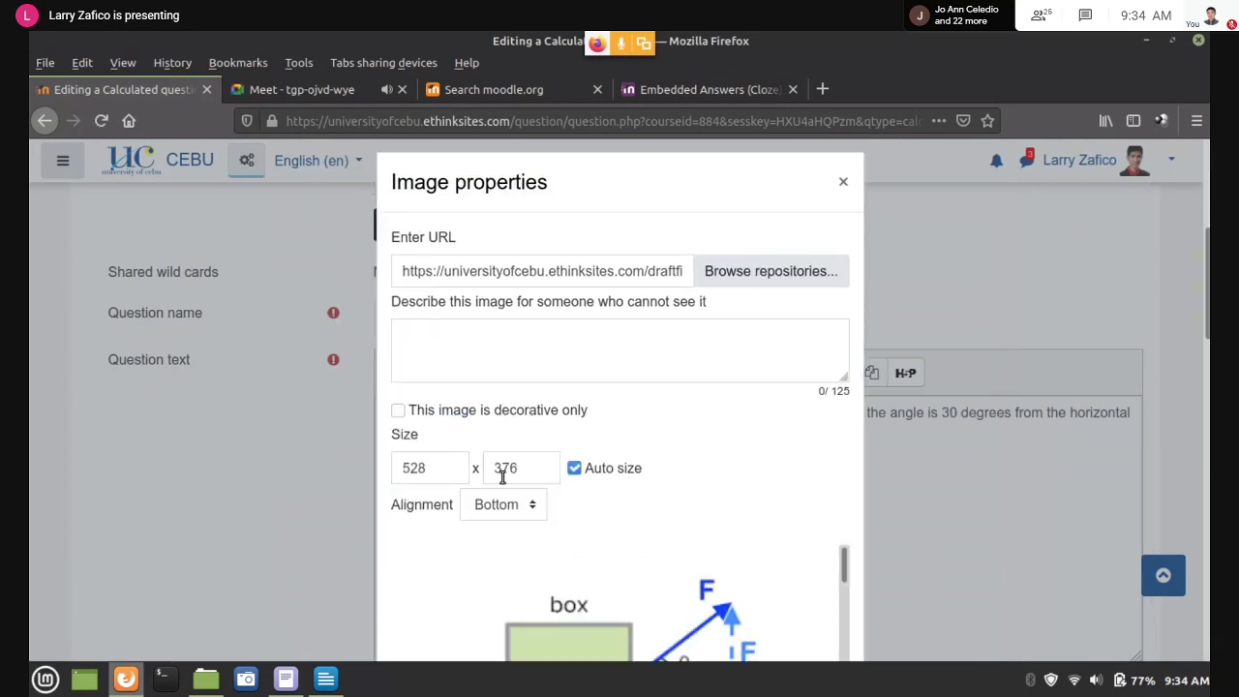
Step: Mark the friction.png diagram decorative only and insert it below the sentence
click(394, 411)
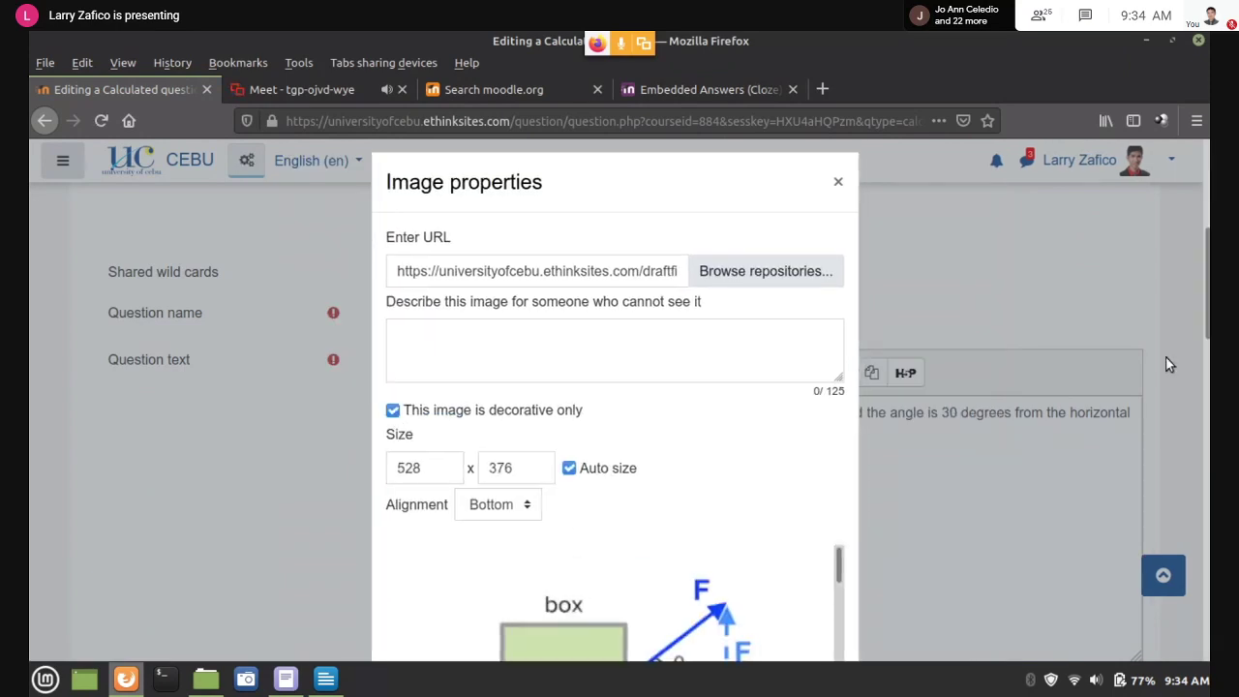
scroll(1065, 360, down, 3)
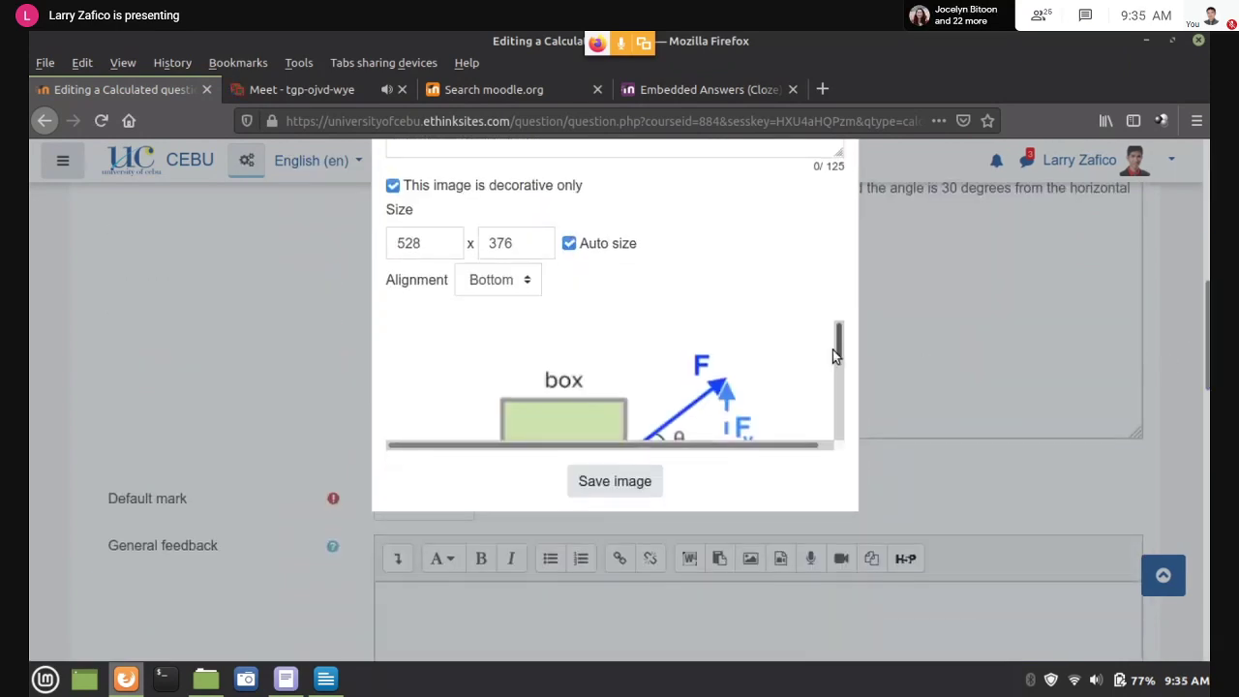
mouse_move(835, 350)
mouse_down()
mouse_move(832, 440)
mouse_move(851, 356)
mouse_up()
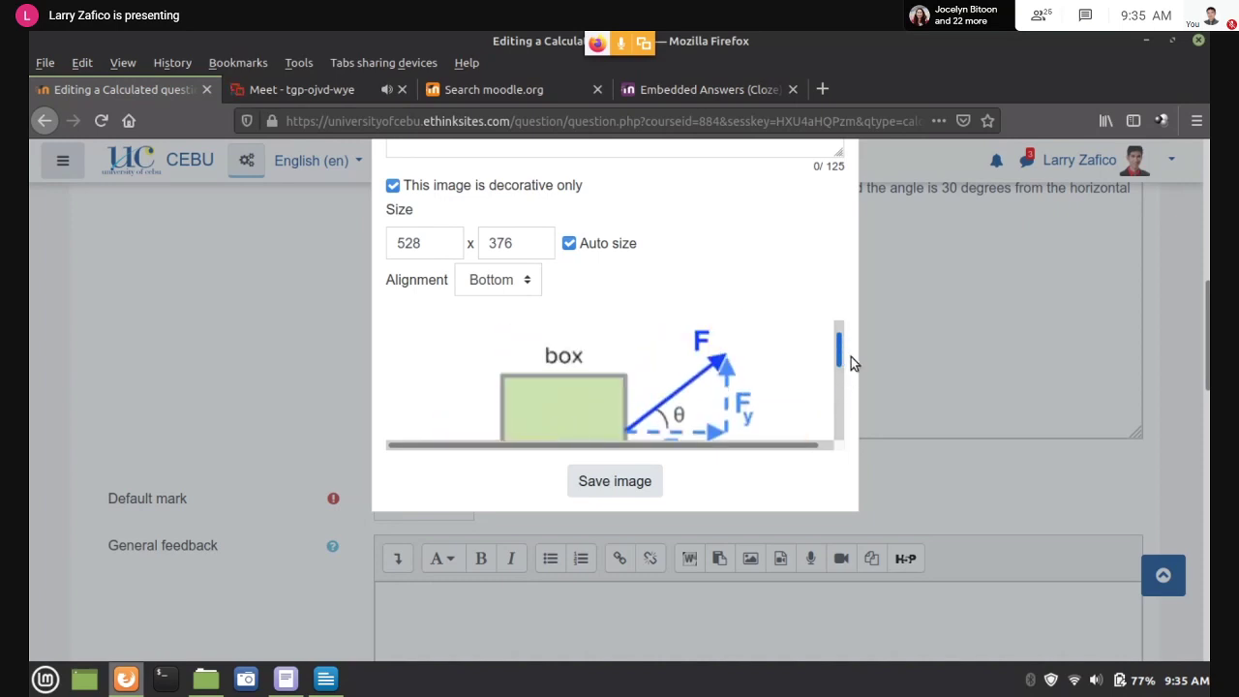
click(638, 483)
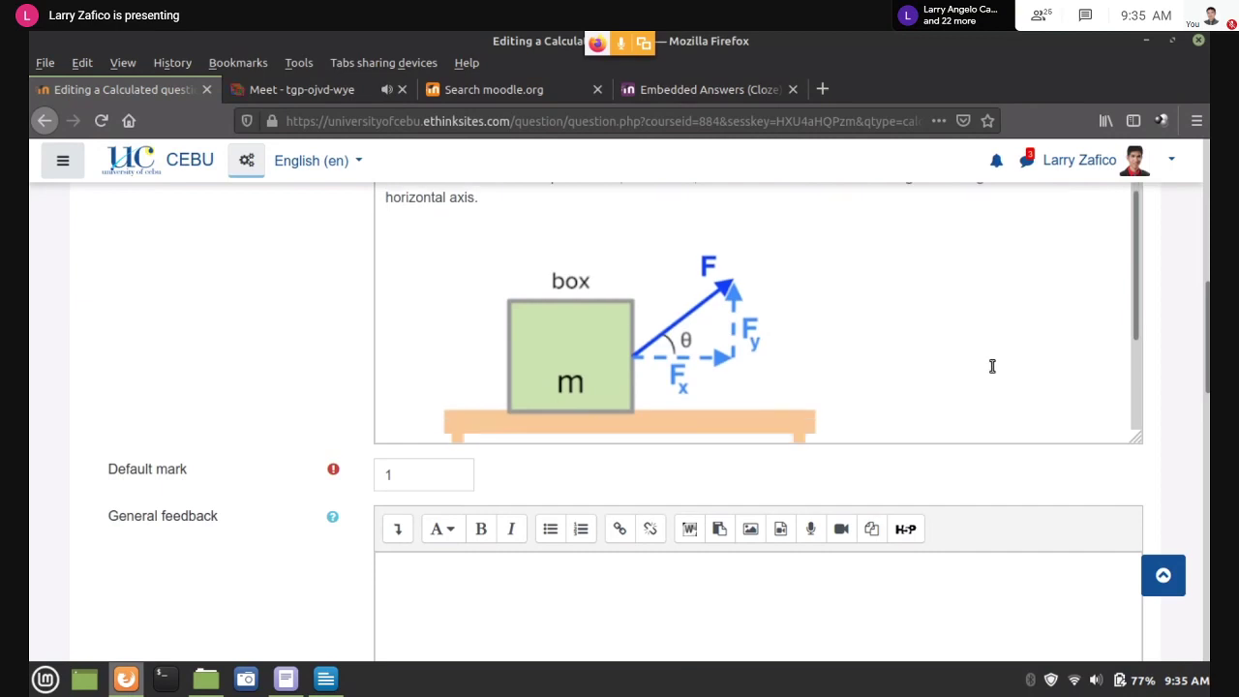
scroll(992, 366, down, 2)
scroll(992, 366, up, 3)
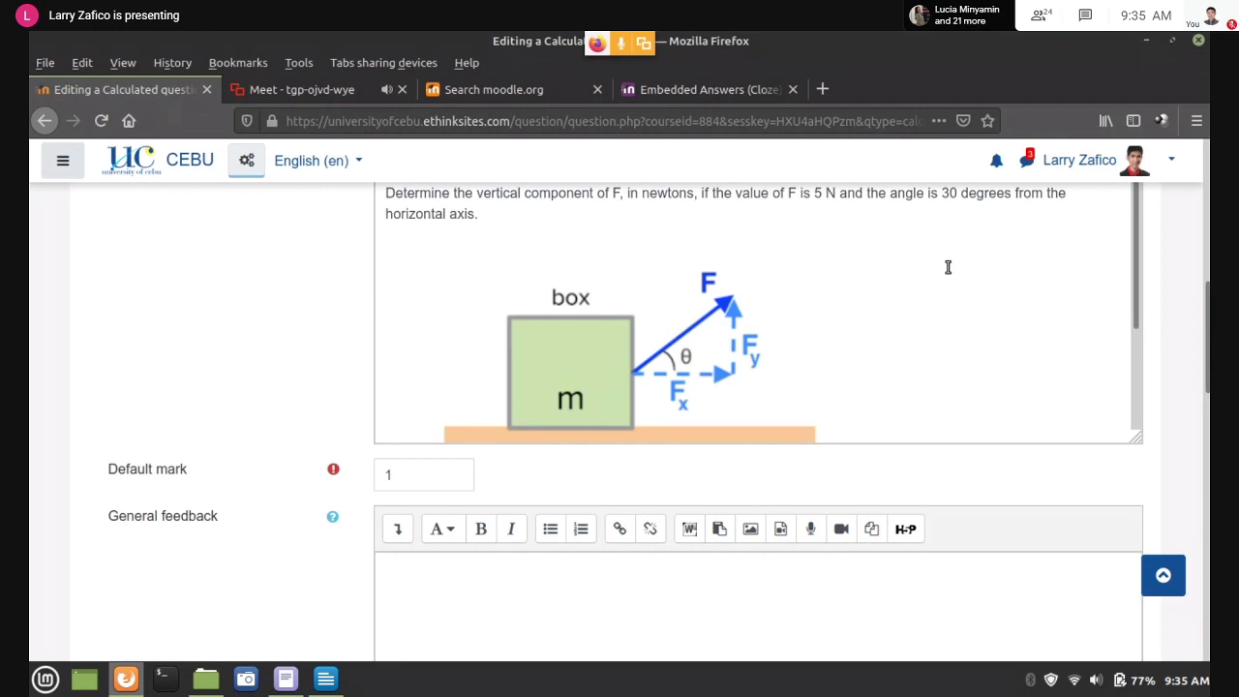
scroll(620, 416, up, 3)
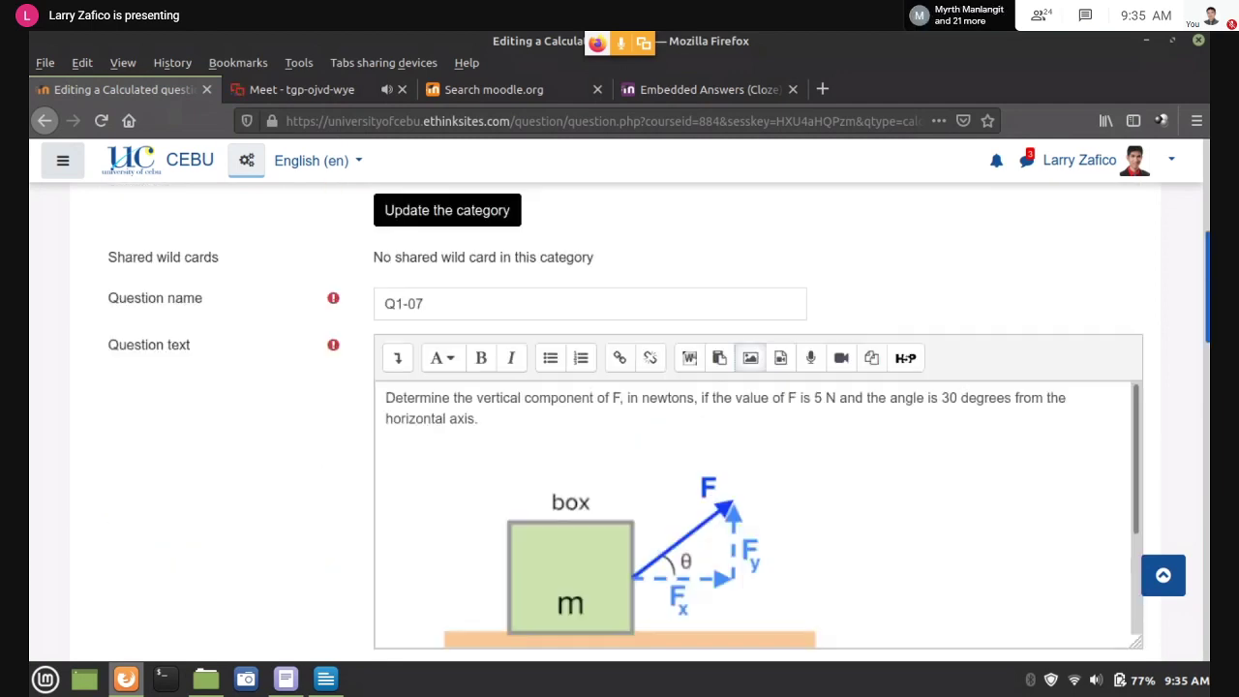
scroll(619, 417, down, 1)
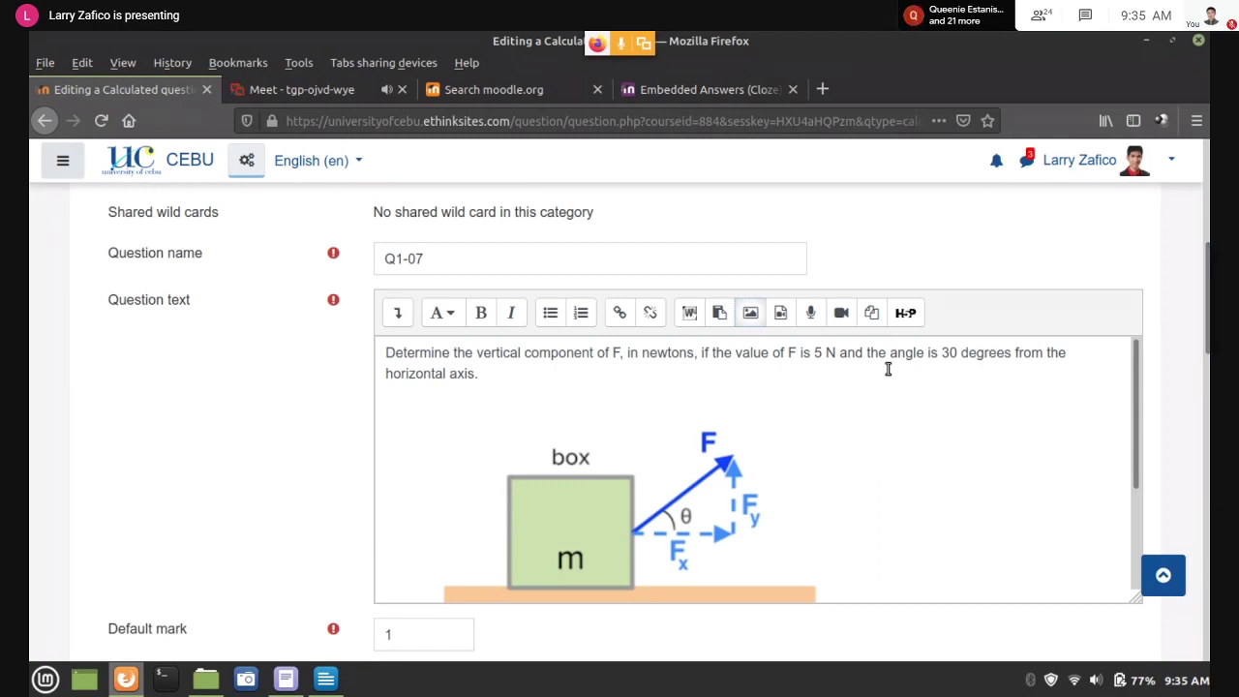
Step: Replace the fixed 5 N force with {force} and the 30-degree angle with {angle} in the question text
click(822, 352)
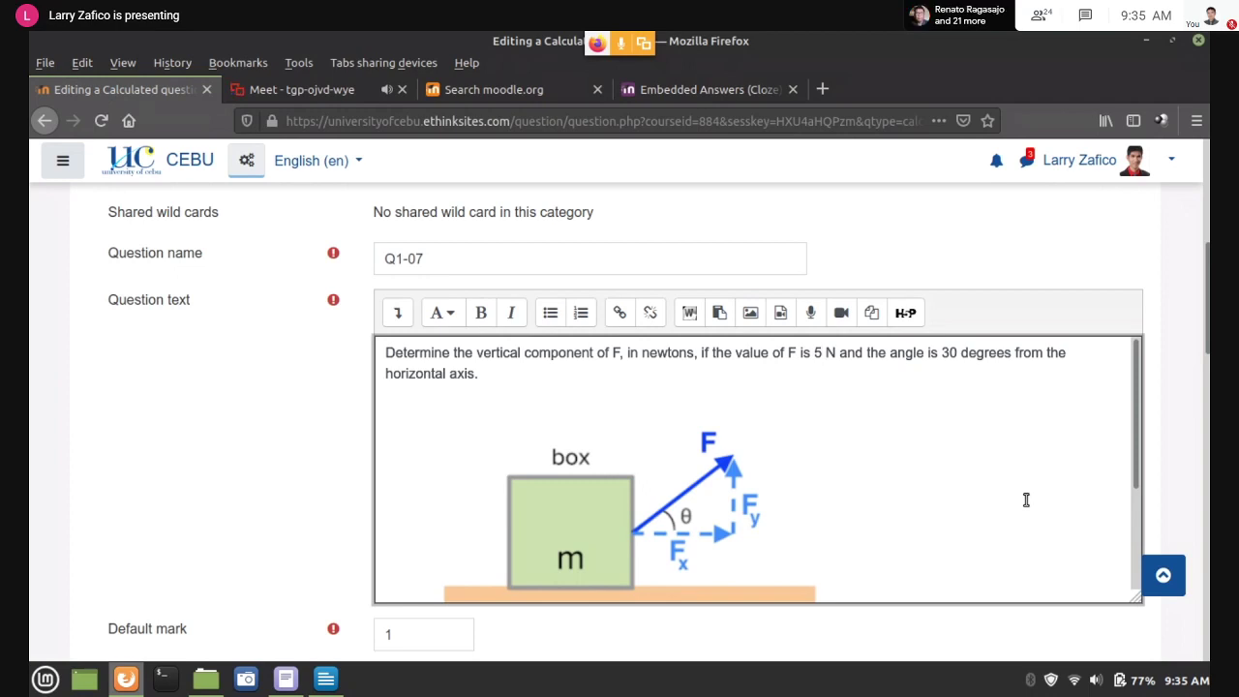
key(BackSpace)
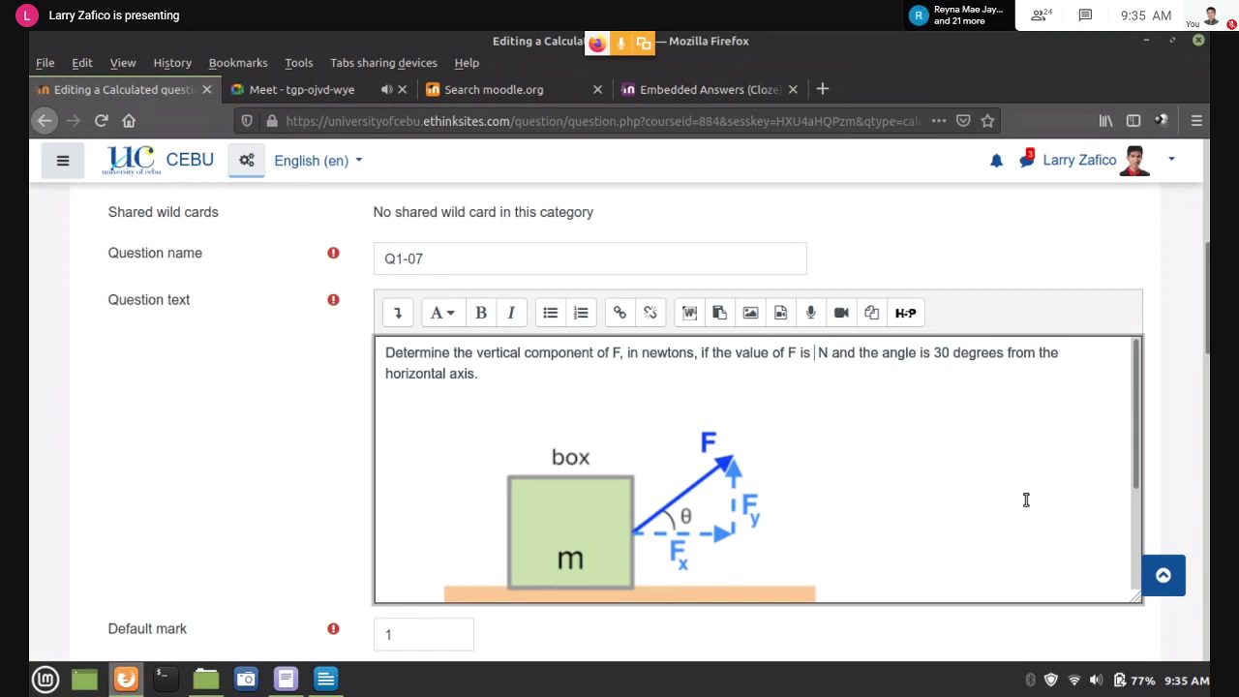
text({)
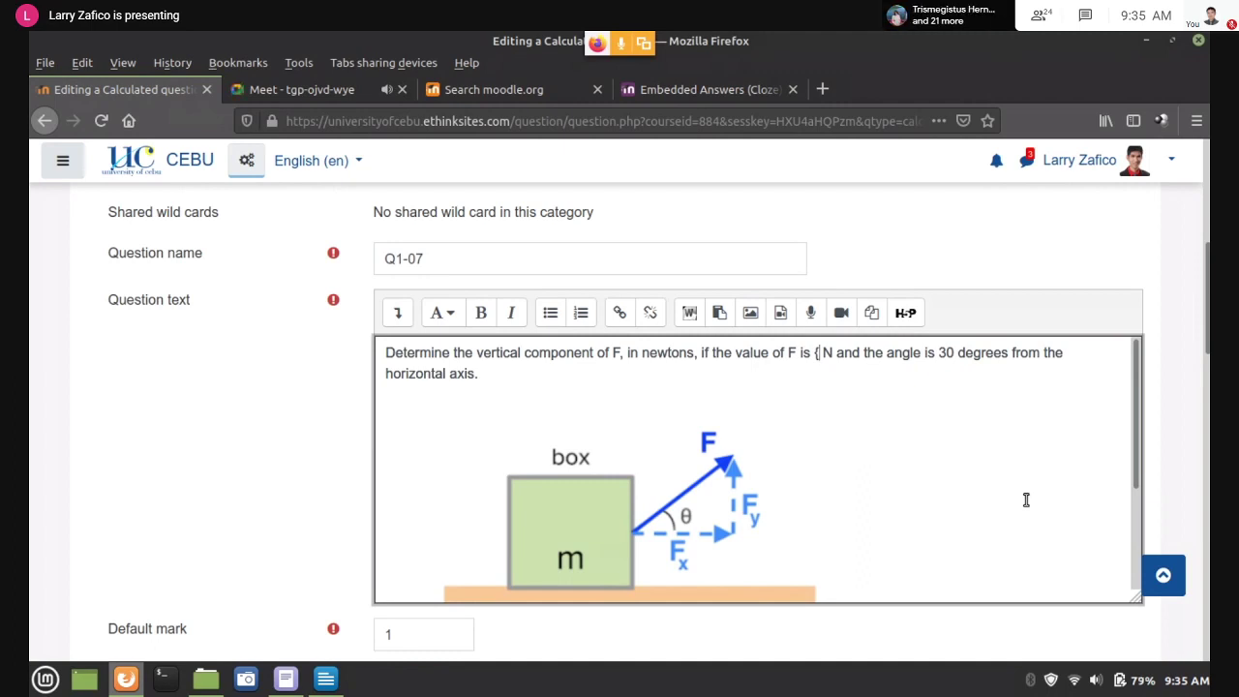
text(FORCE)
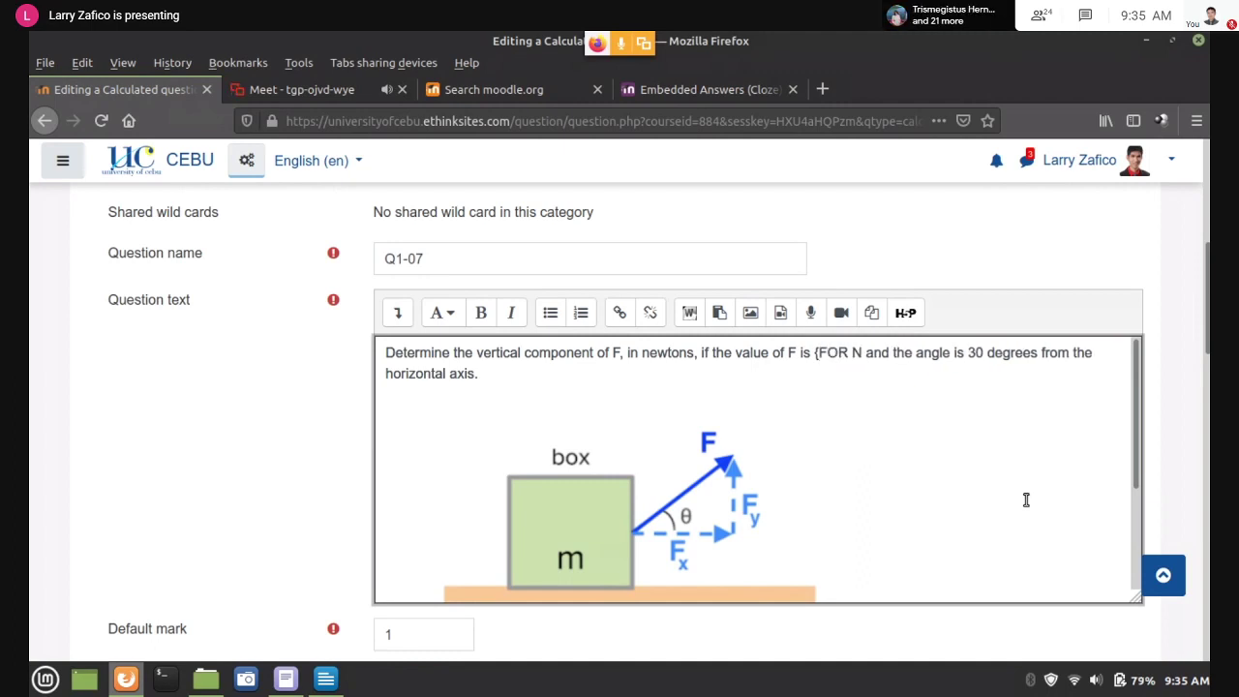
text(})
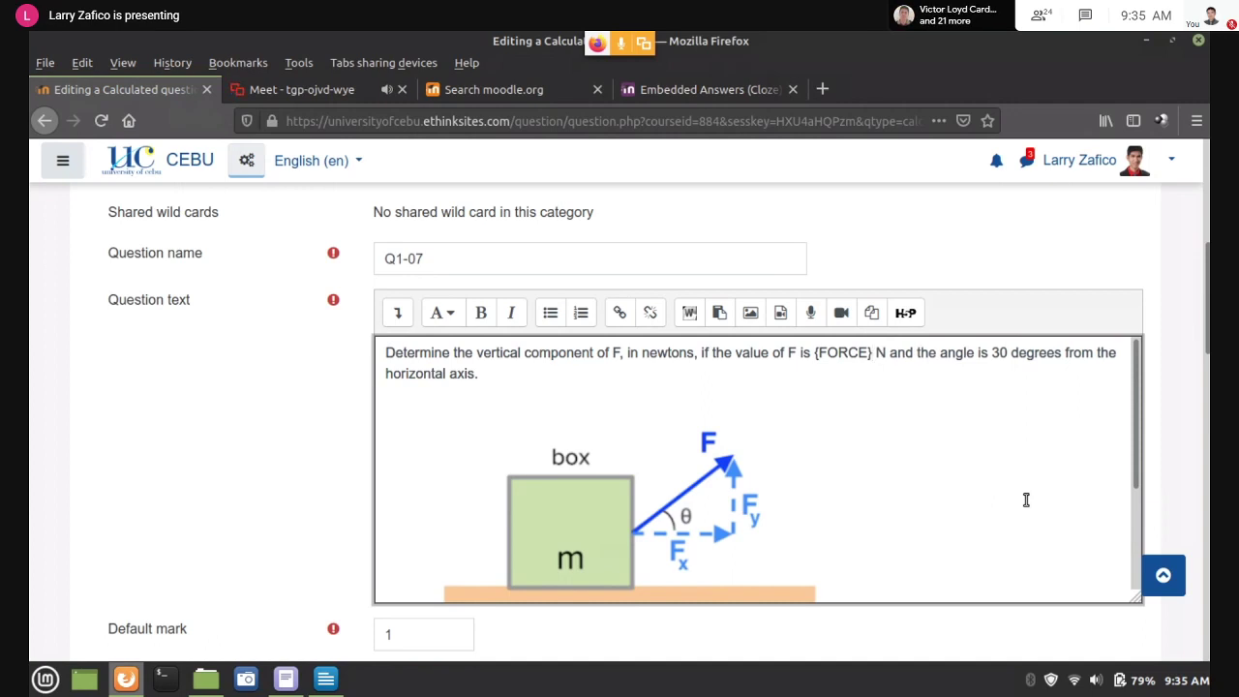
key(Left)
key(BackSpace)
key(BackSpace)
key(BackSpace)
key(BackSpace)
key(BackSpace)
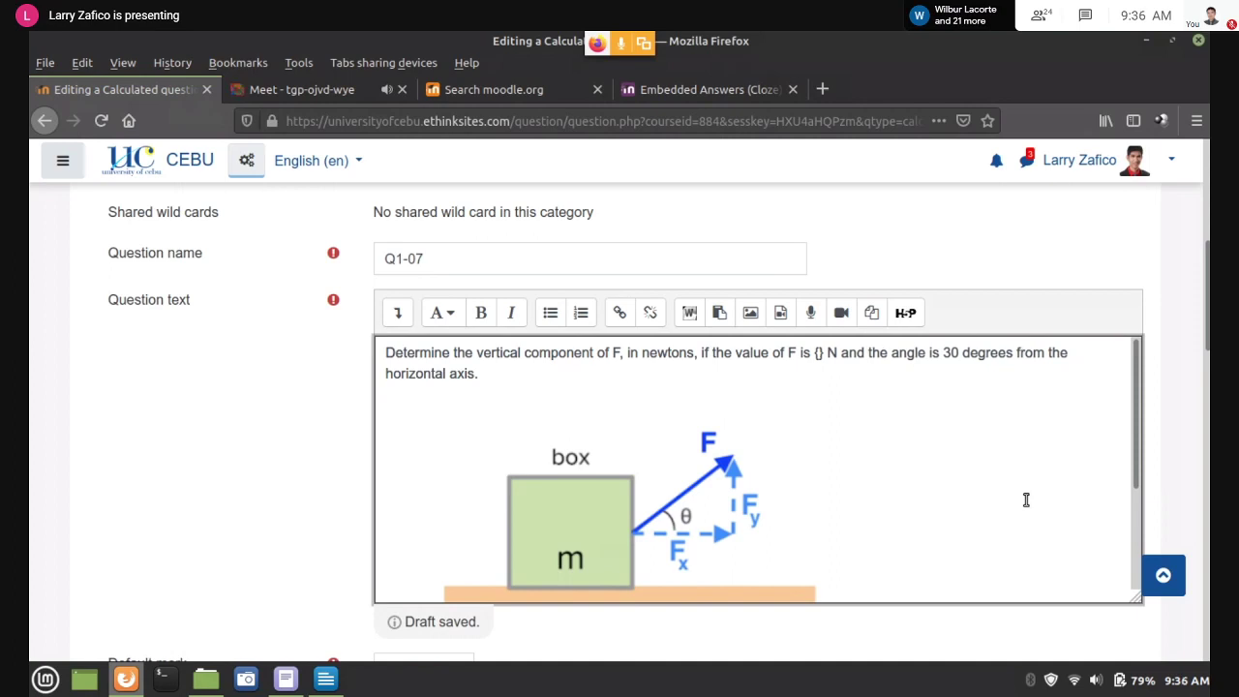
text(forc)
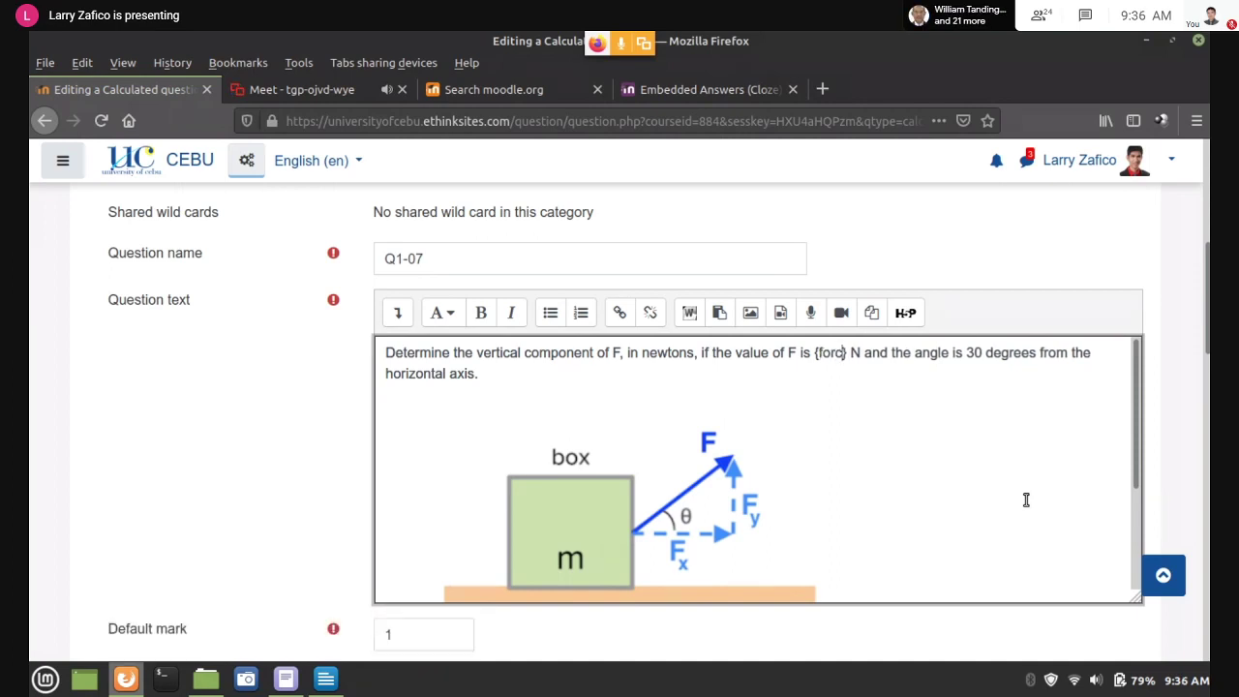
text(e)
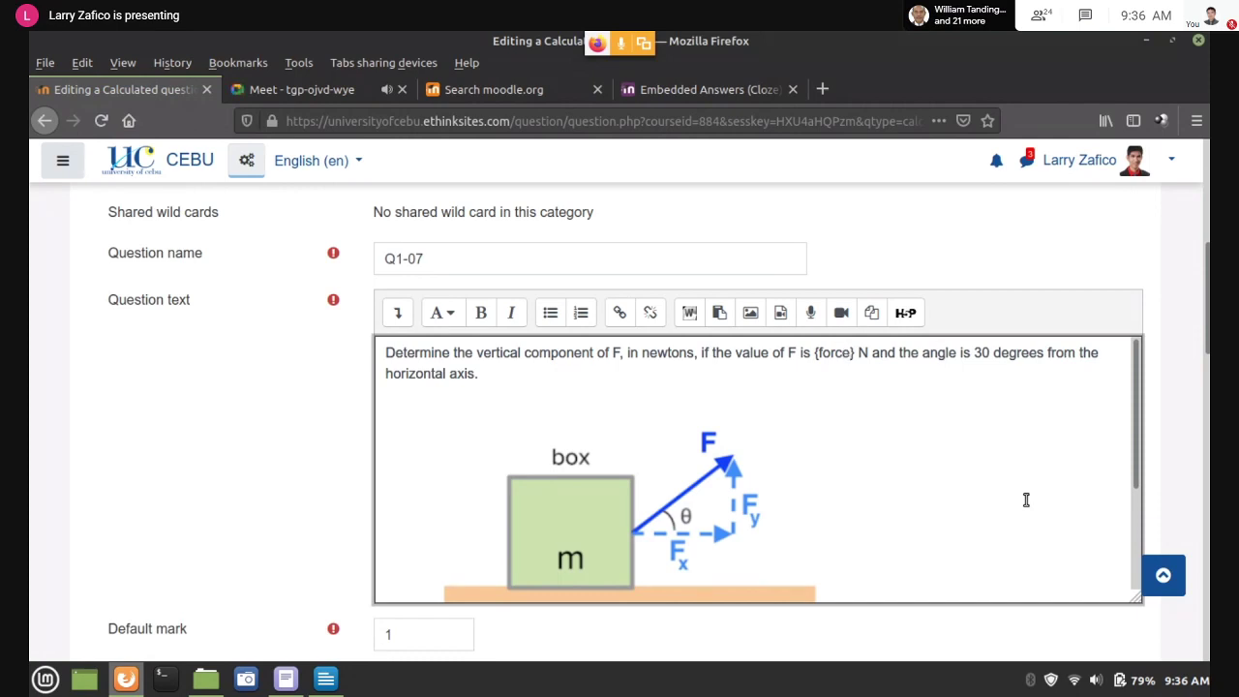
click(991, 353)
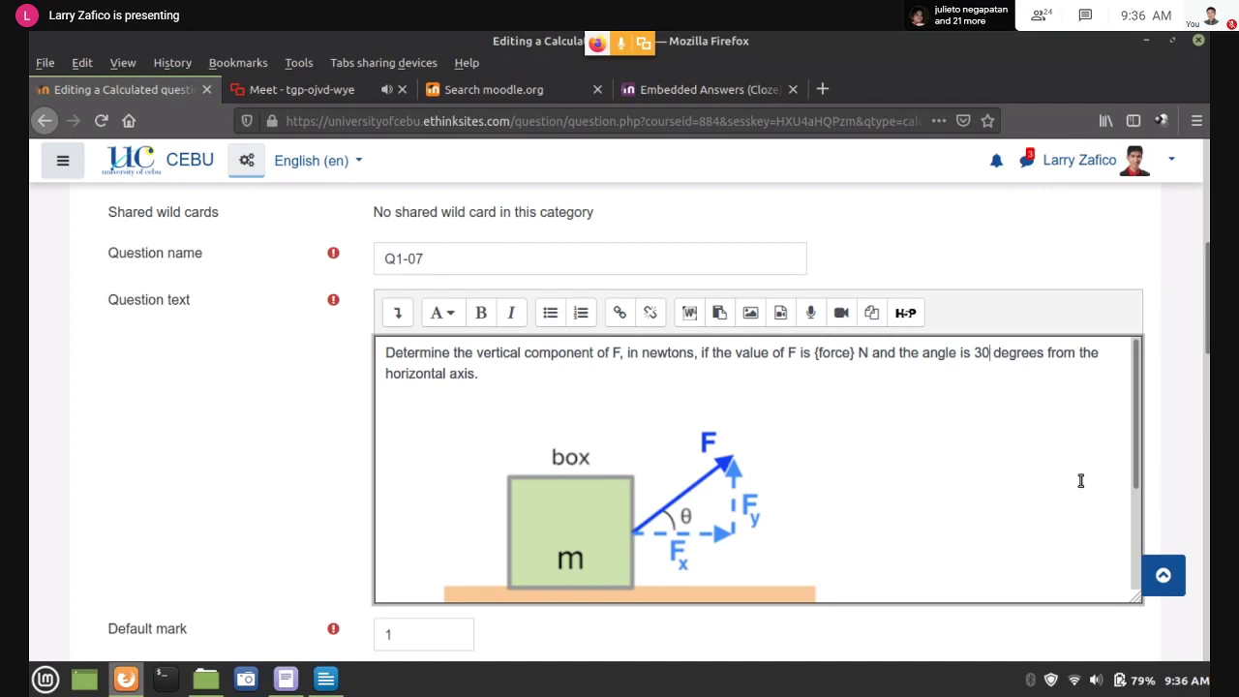
key(BackSpace)
key(BackSpace)
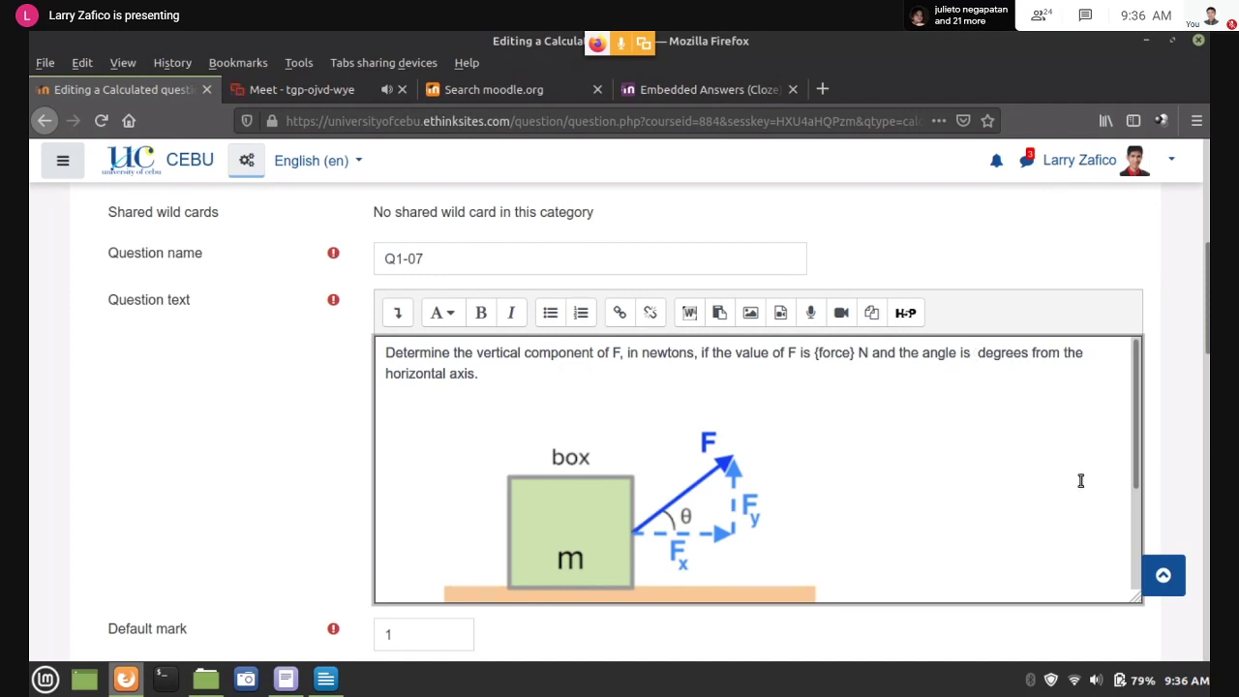
text({)
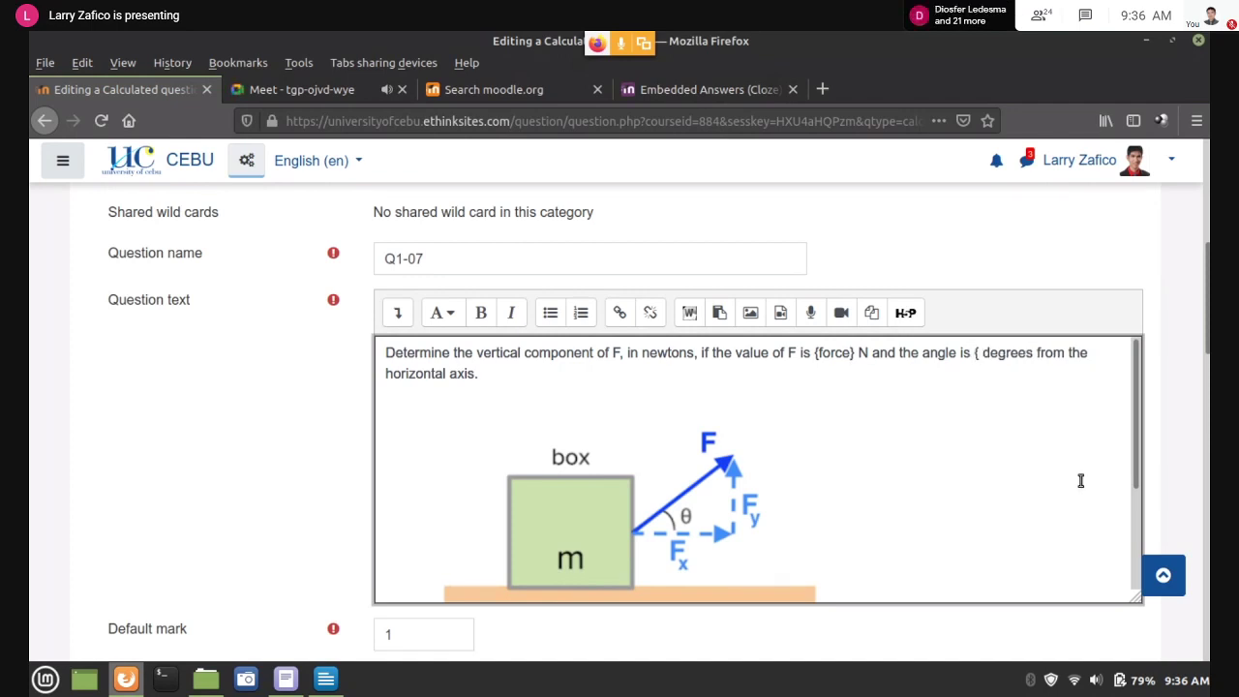
text(angle)
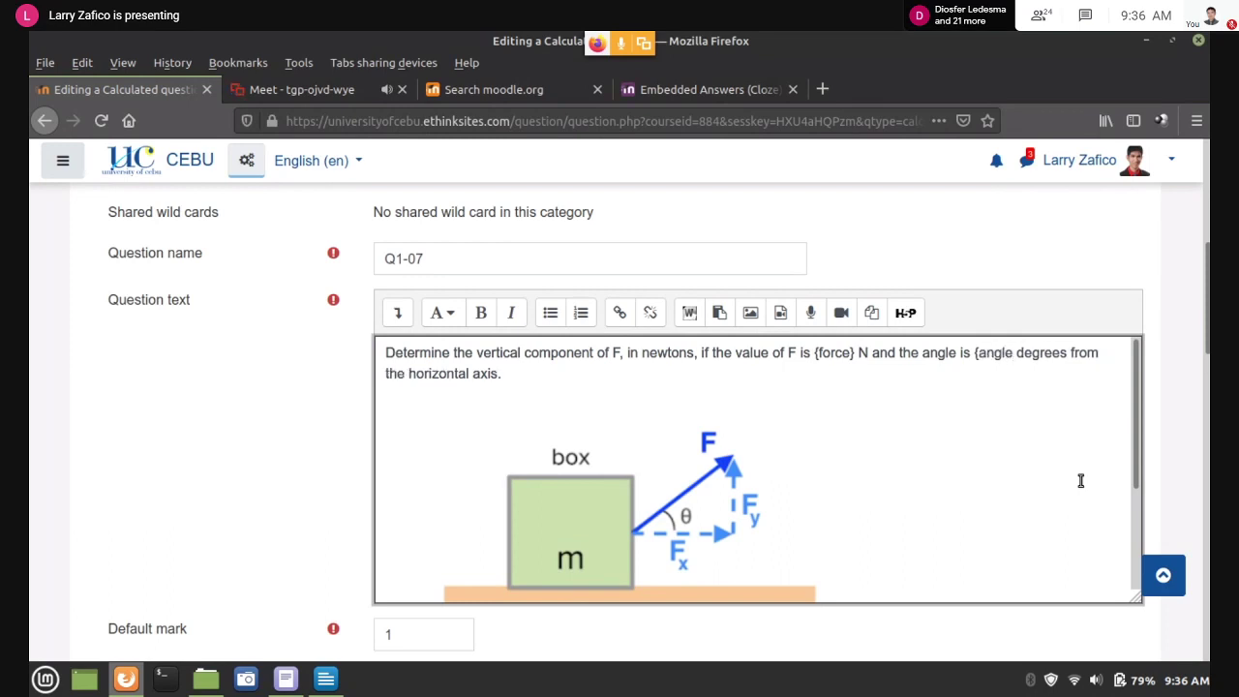
text(})
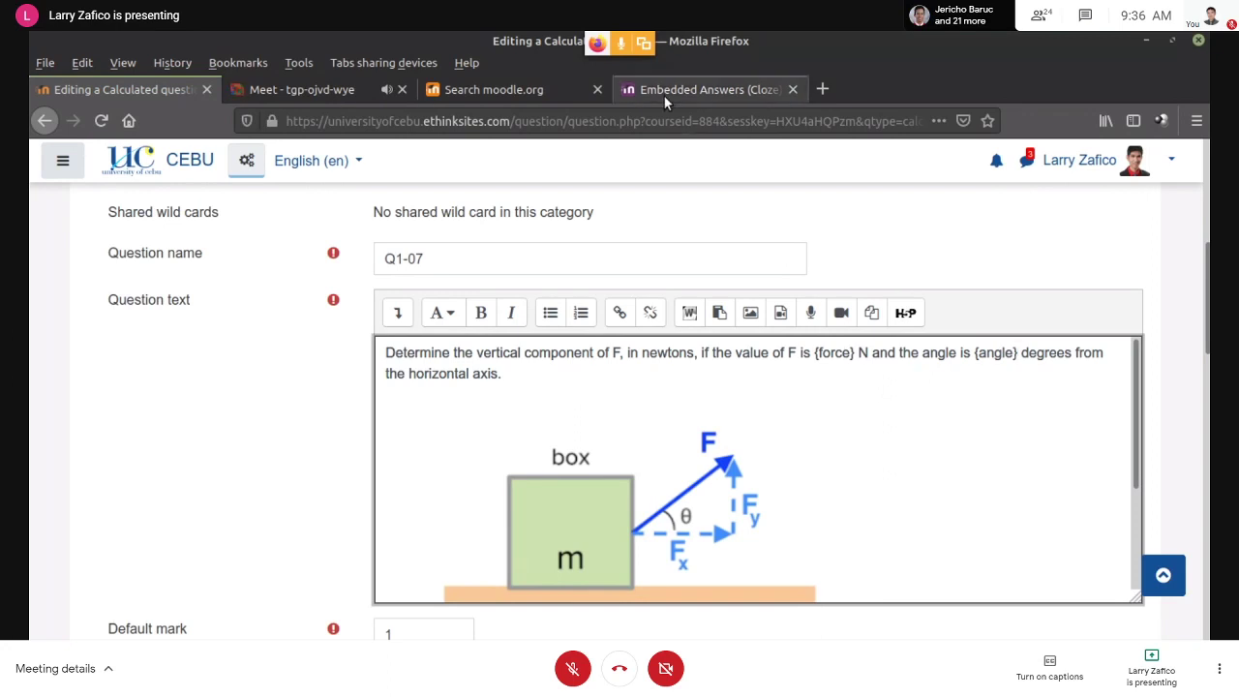
Step: Close the Cloze docs page and search moodle.org for 'calculated type of question'
click(792, 89)
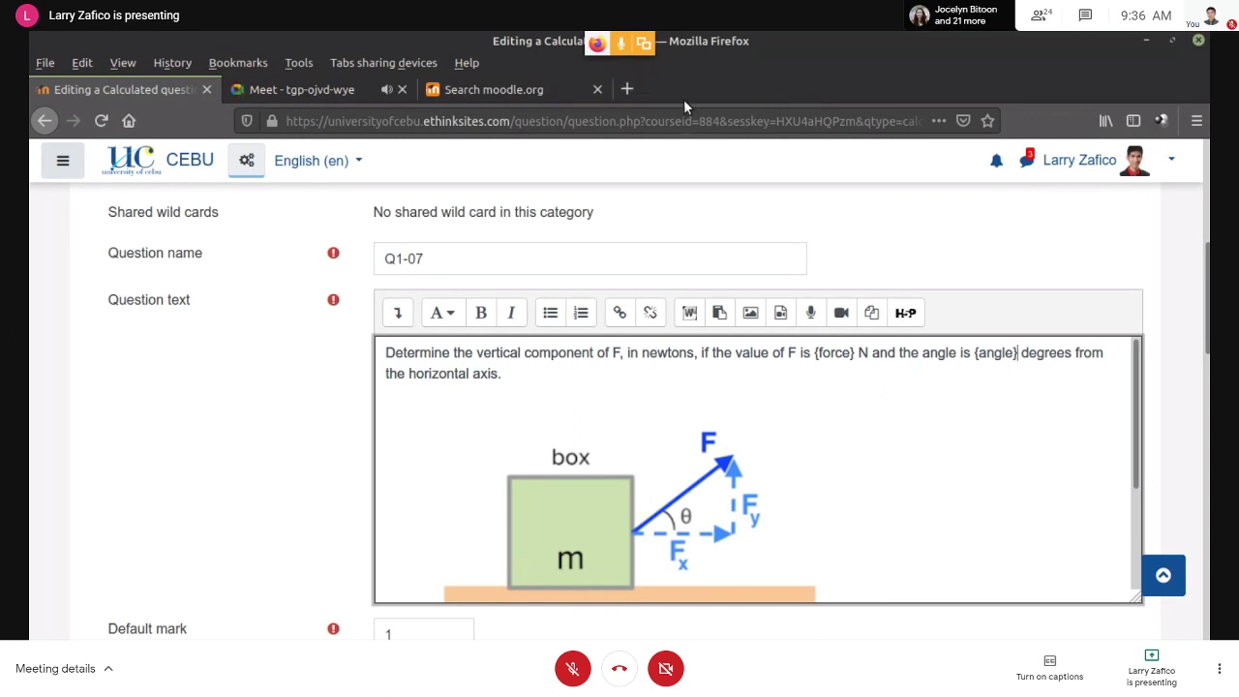
click(498, 91)
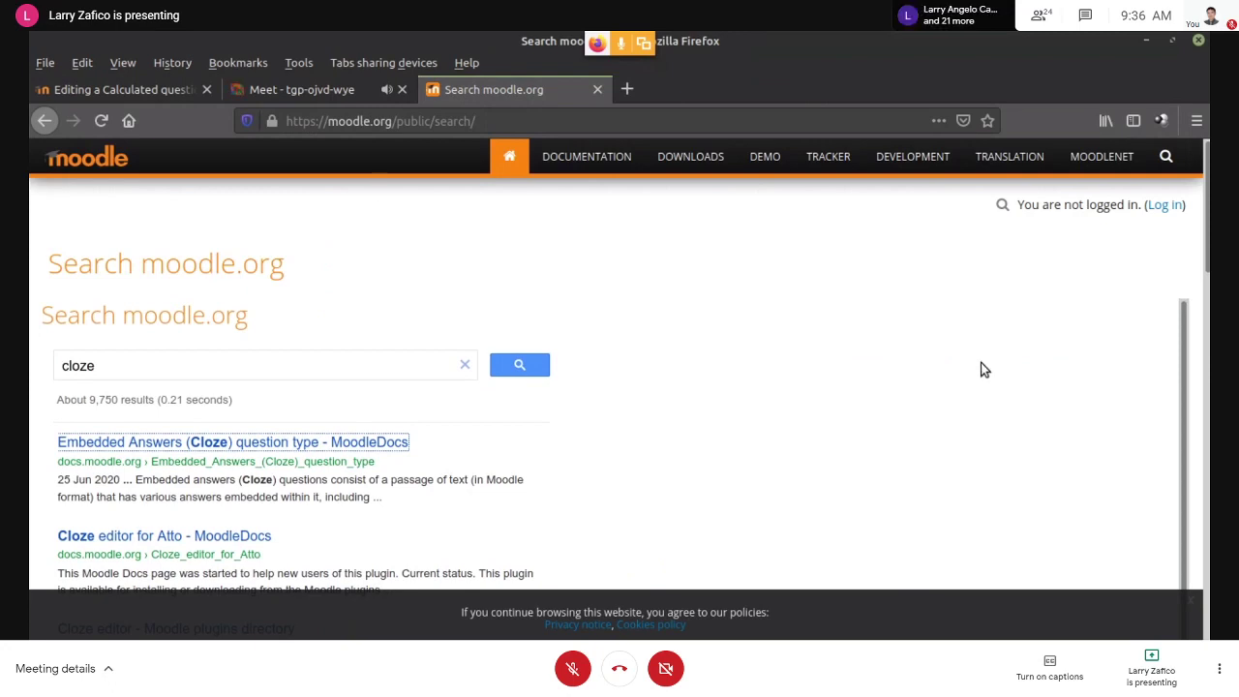
click(273, 365)
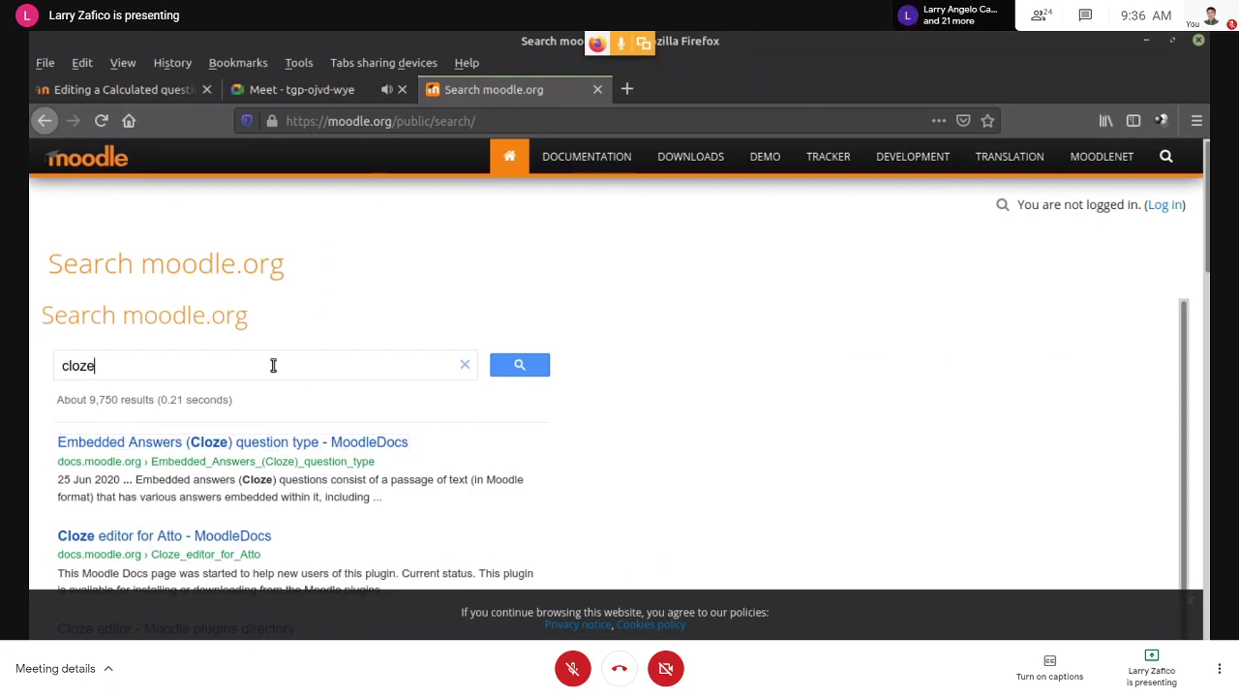
key(BackSpace)
key(BackSpace)
key(BackSpace)
key(BackSpace)
key(BackSpace)
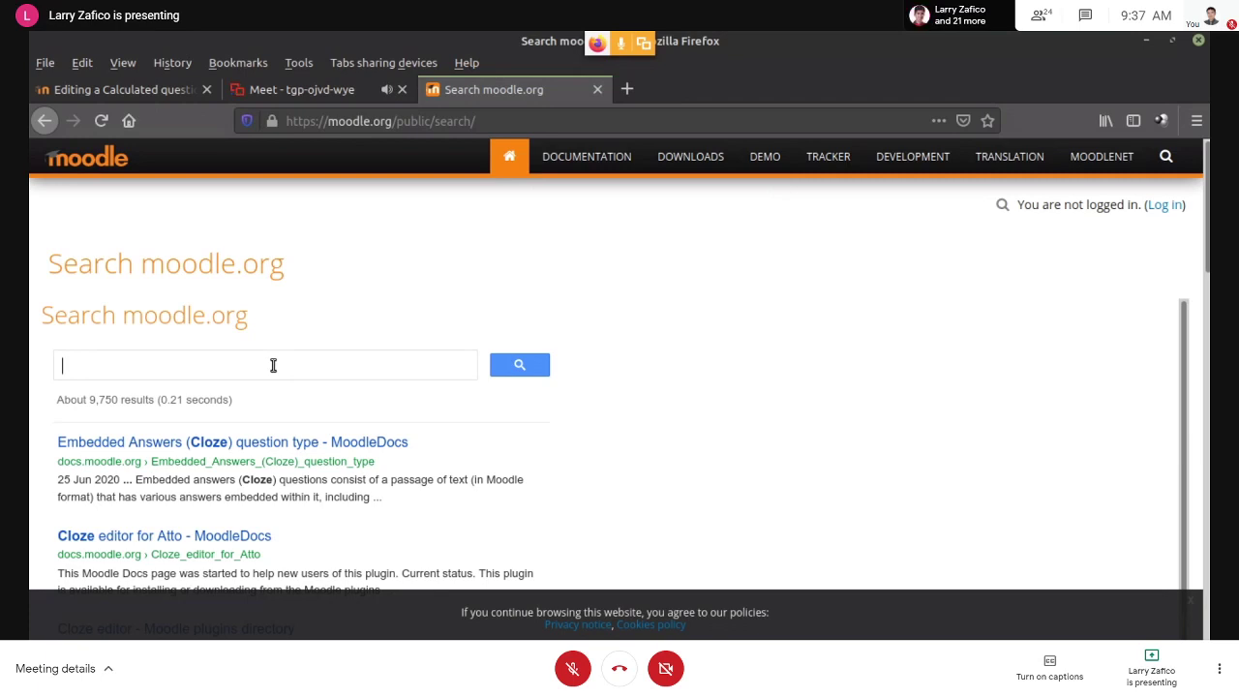
text(calculated)
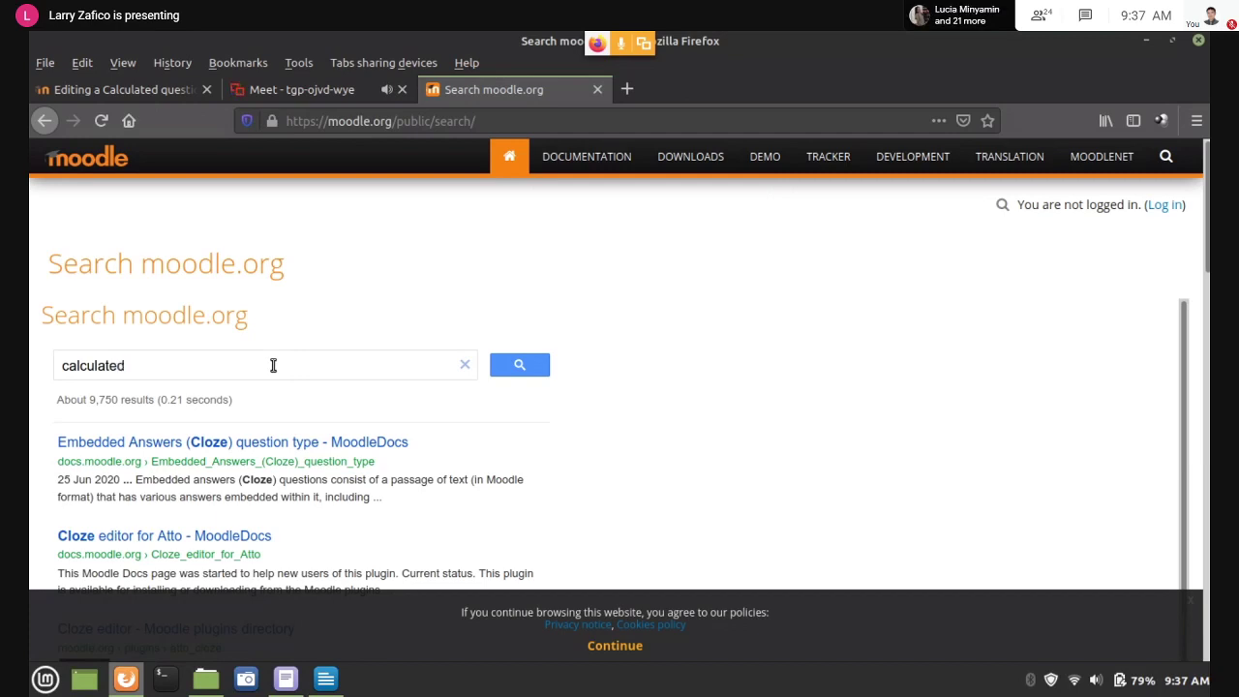
text( type of )
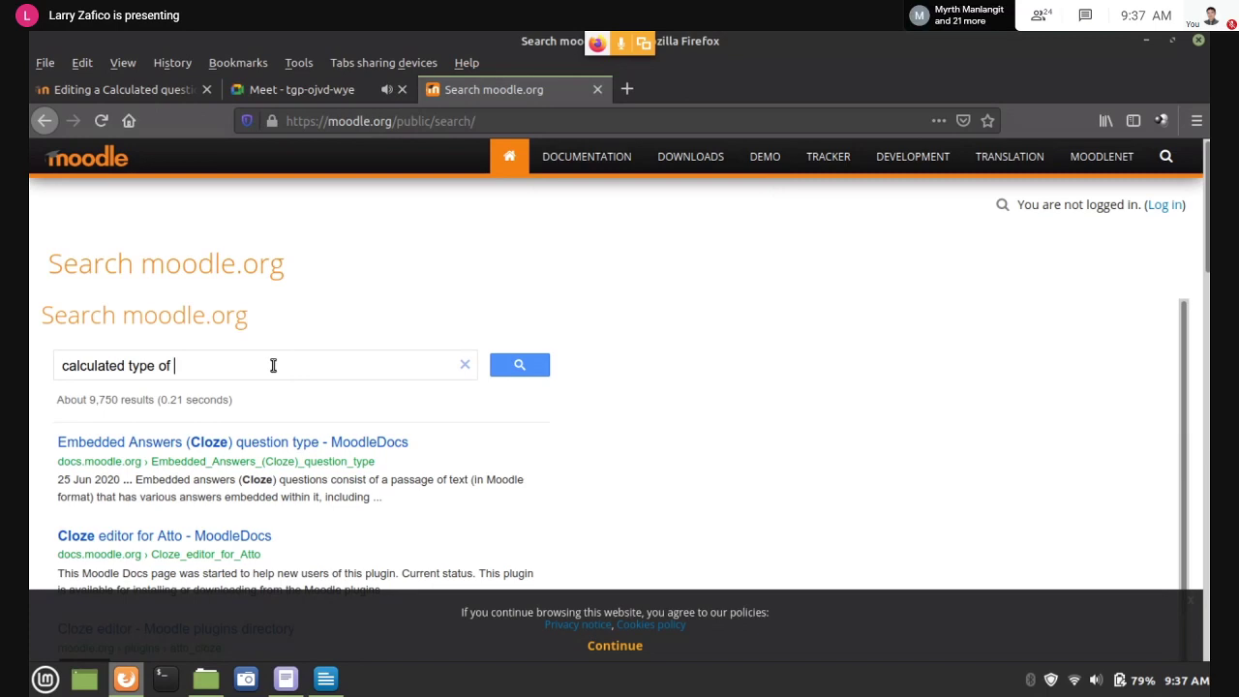
text(question)
key(Return)
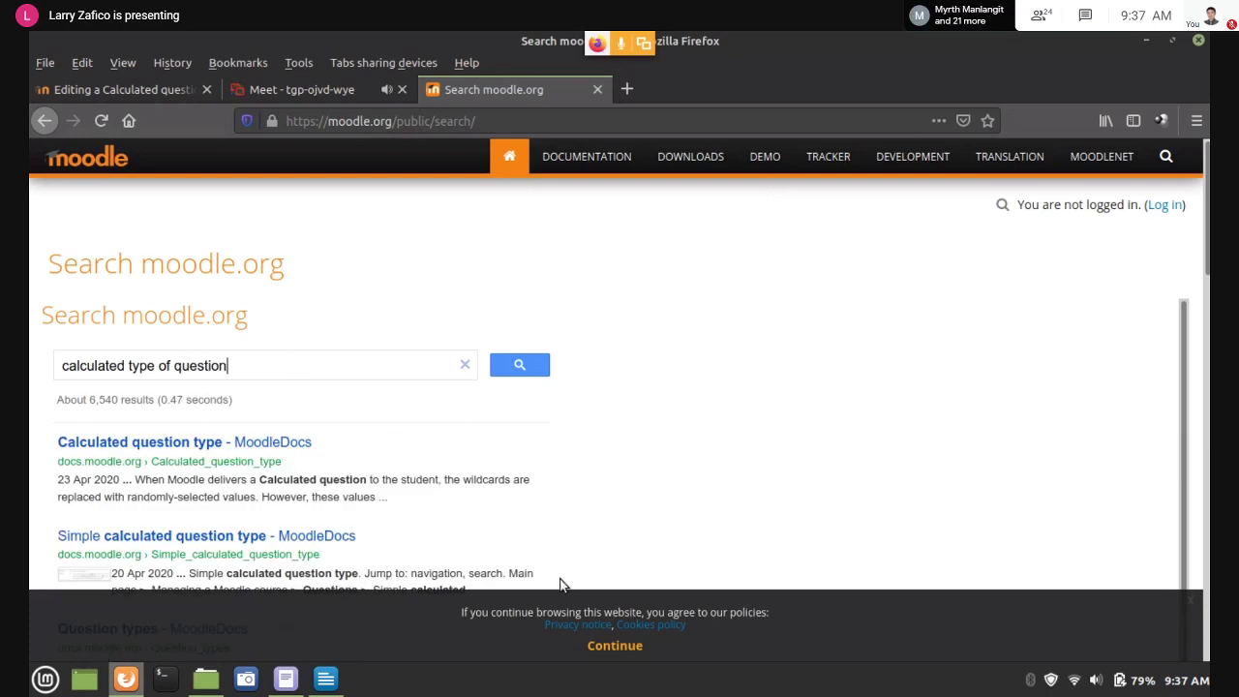
Step: Open the 'Calculated question type - MoodleDocs' result and scroll down to its Available functions table
click(268, 439)
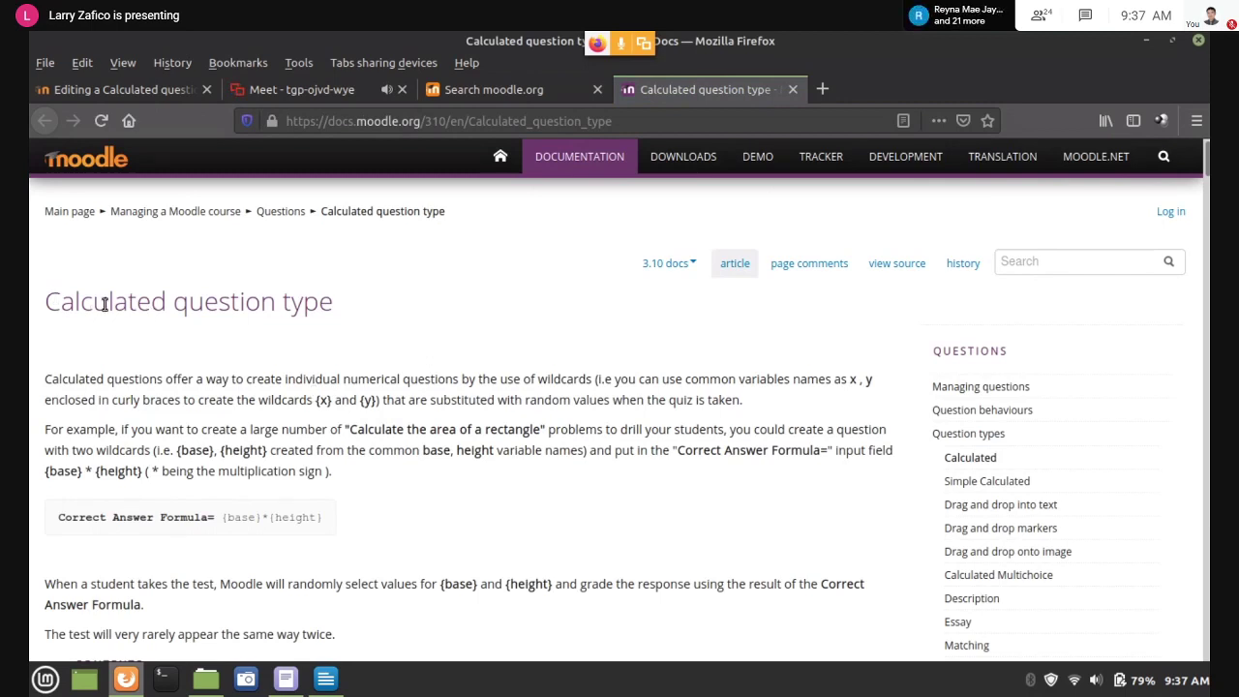
scroll(625, 503, down, 3)
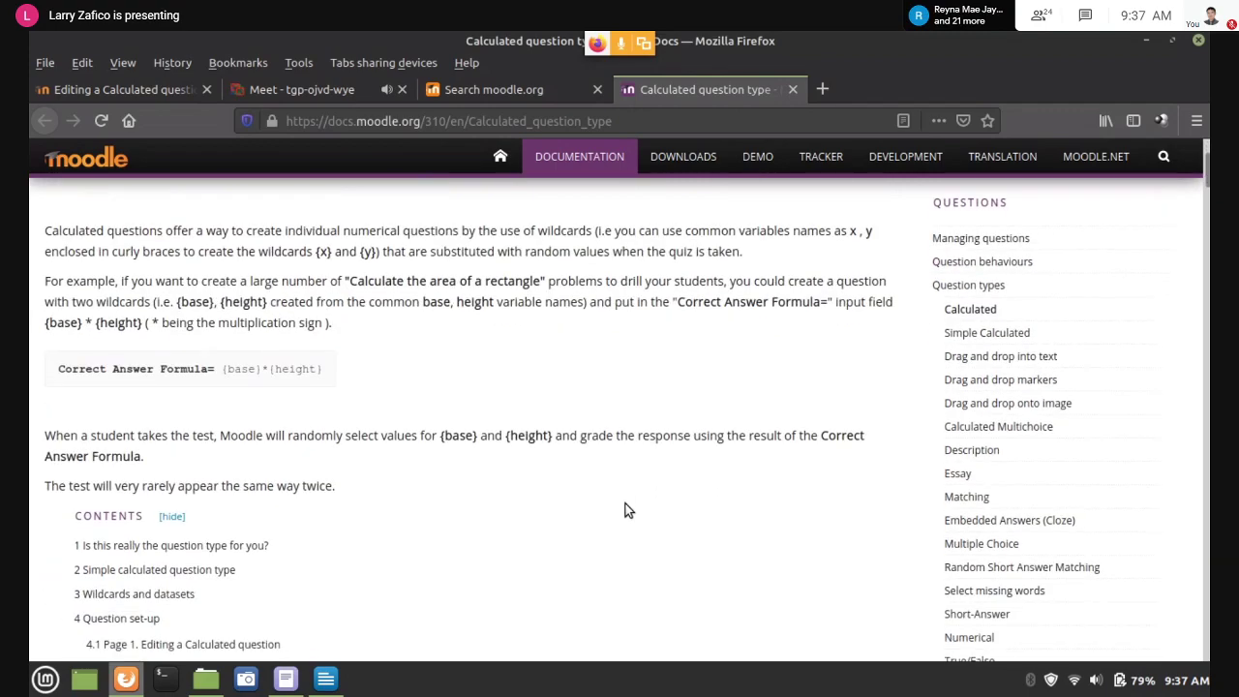
scroll(626, 503, down, 8)
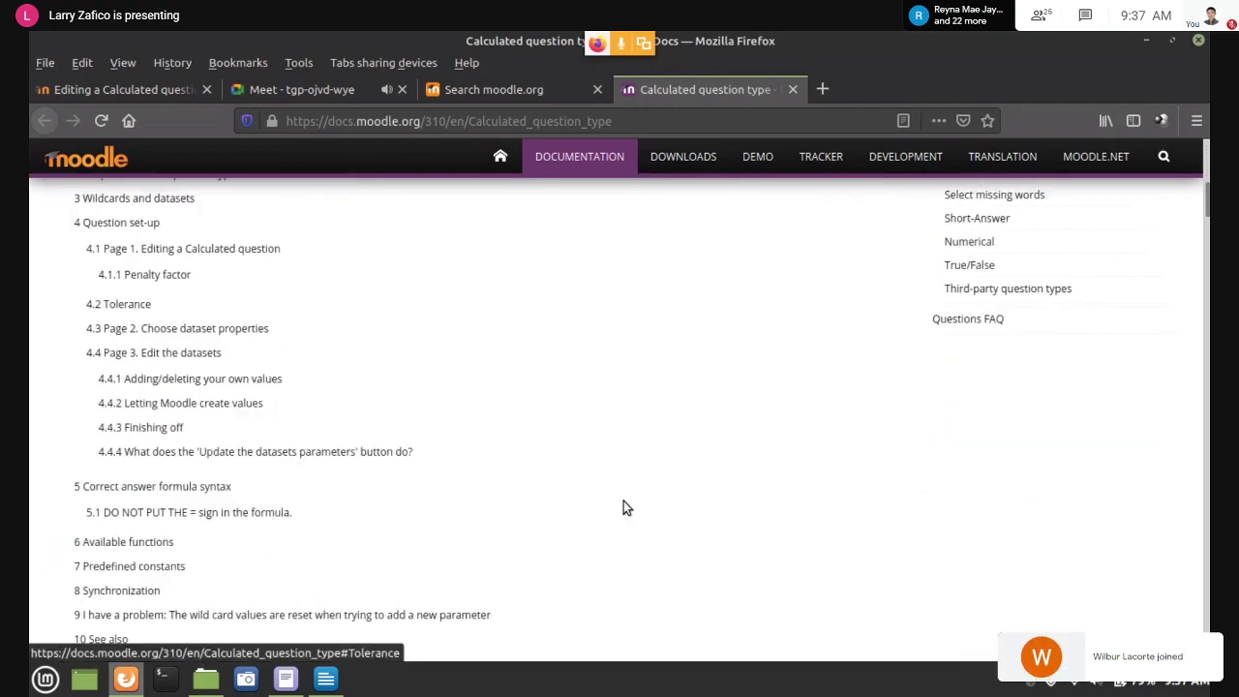
scroll(626, 506, down, 20)
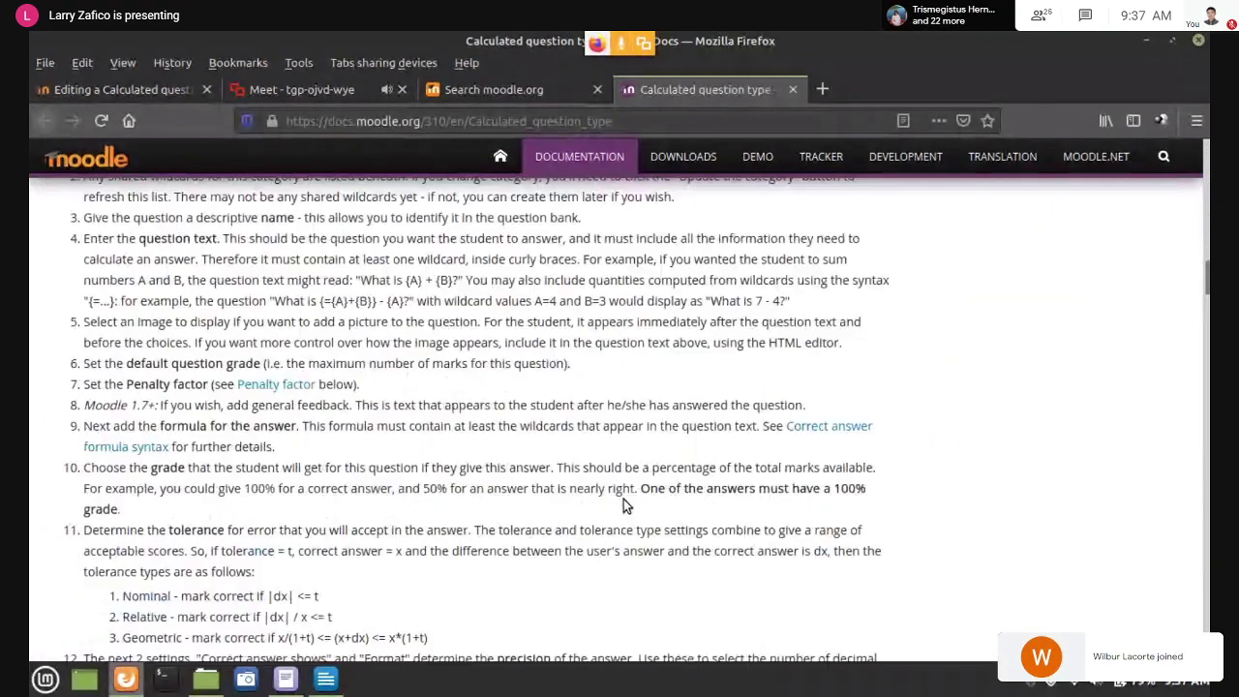
scroll(623, 501, down, 20)
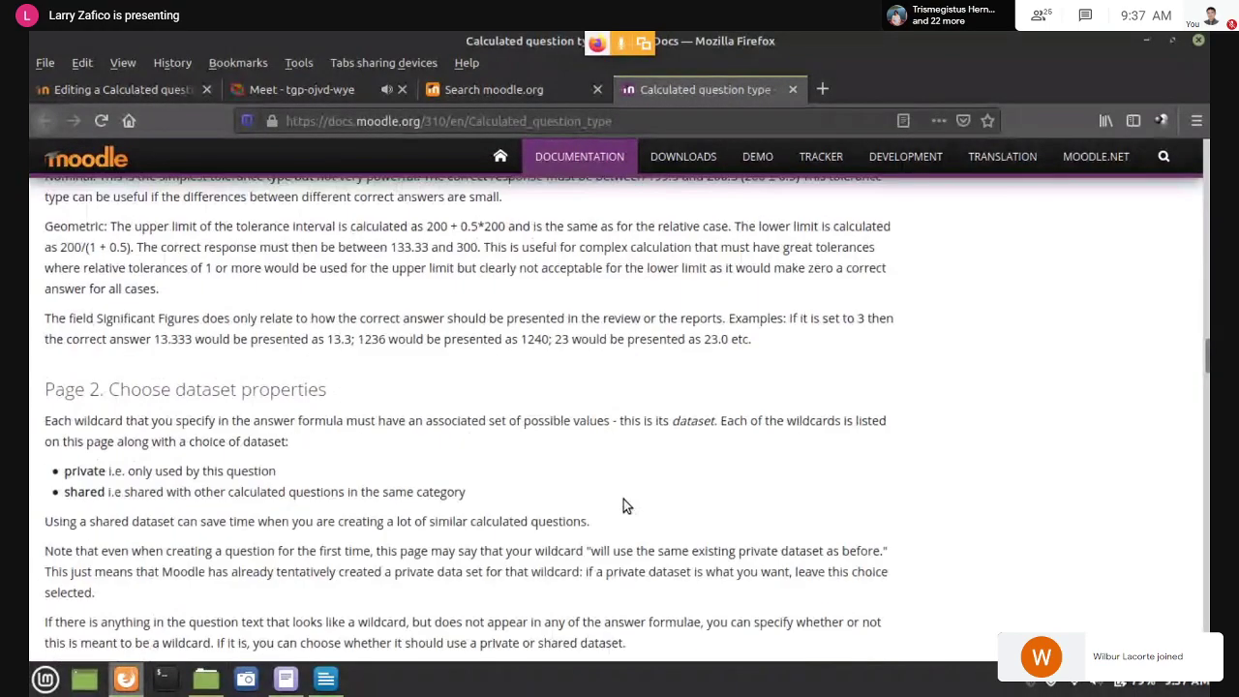
scroll(624, 503, down, 20)
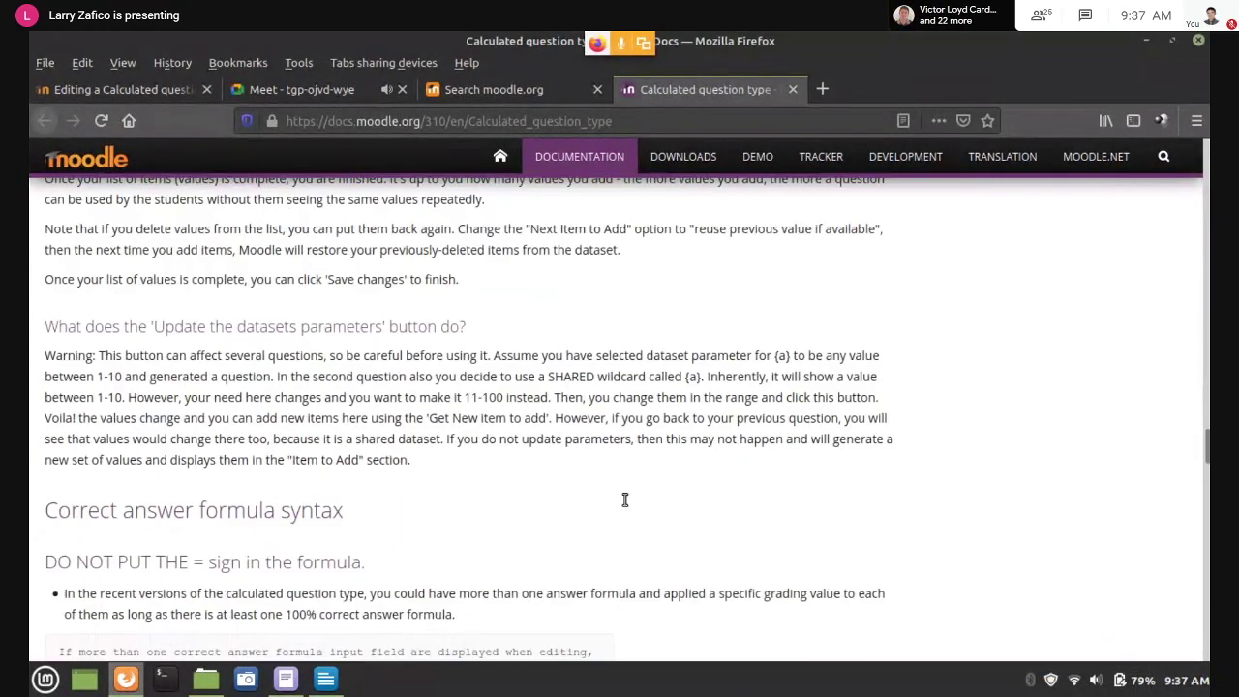
scroll(625, 500, down, 10)
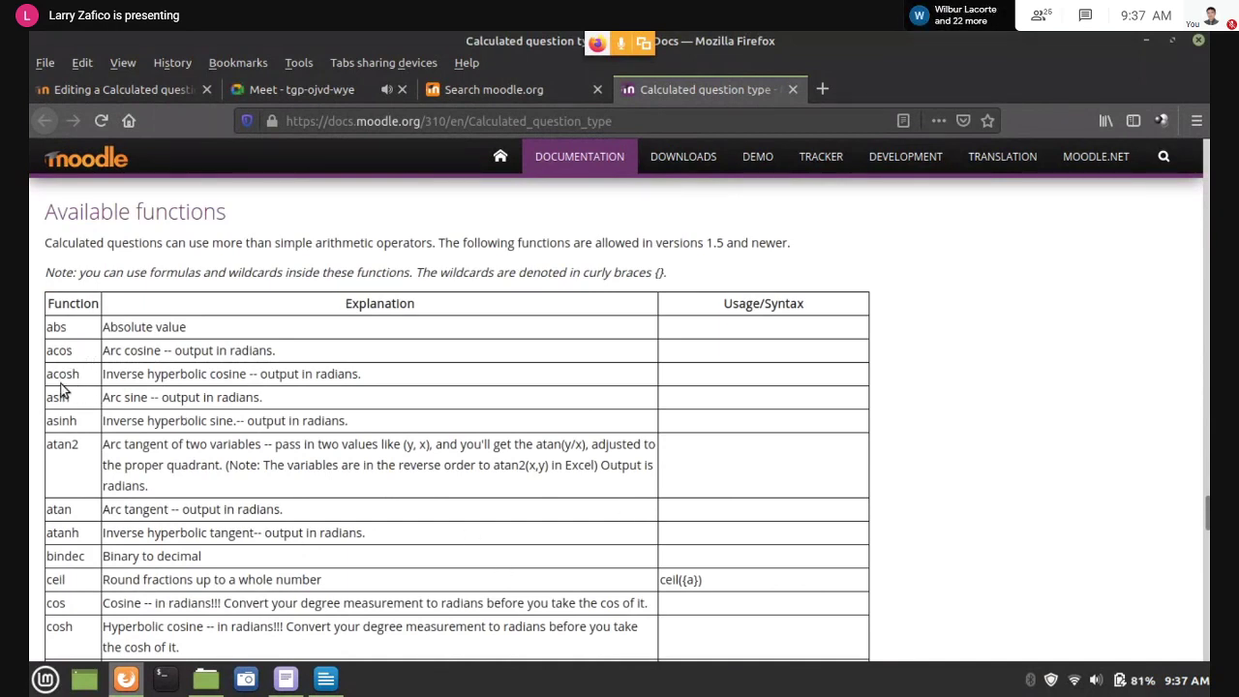
scroll(39, 479, down, 3)
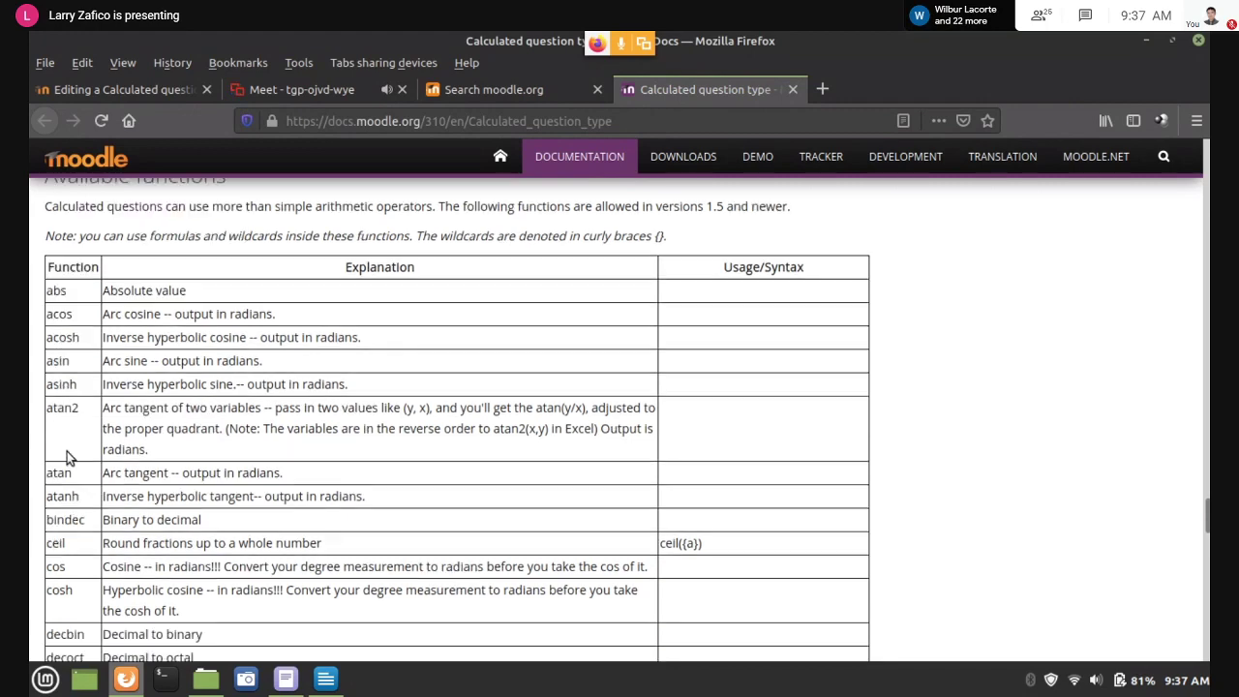
scroll(81, 520, down, 4)
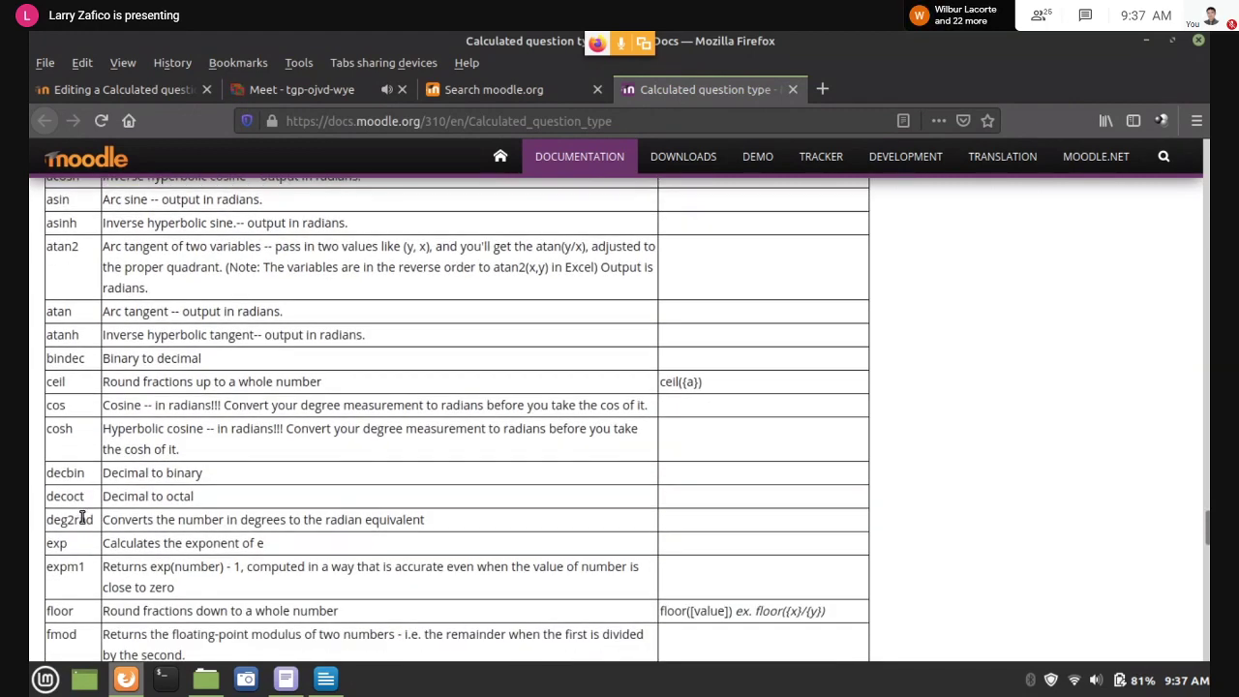
scroll(80, 522, down, 1)
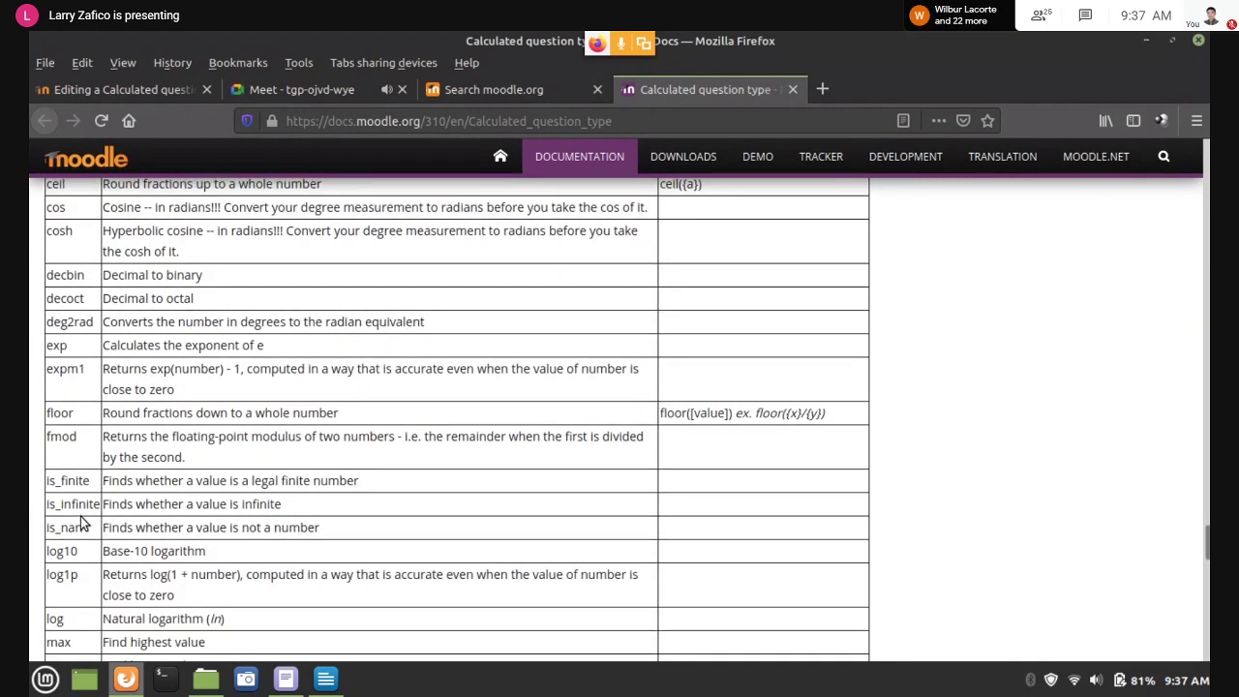
scroll(89, 468, down, 3)
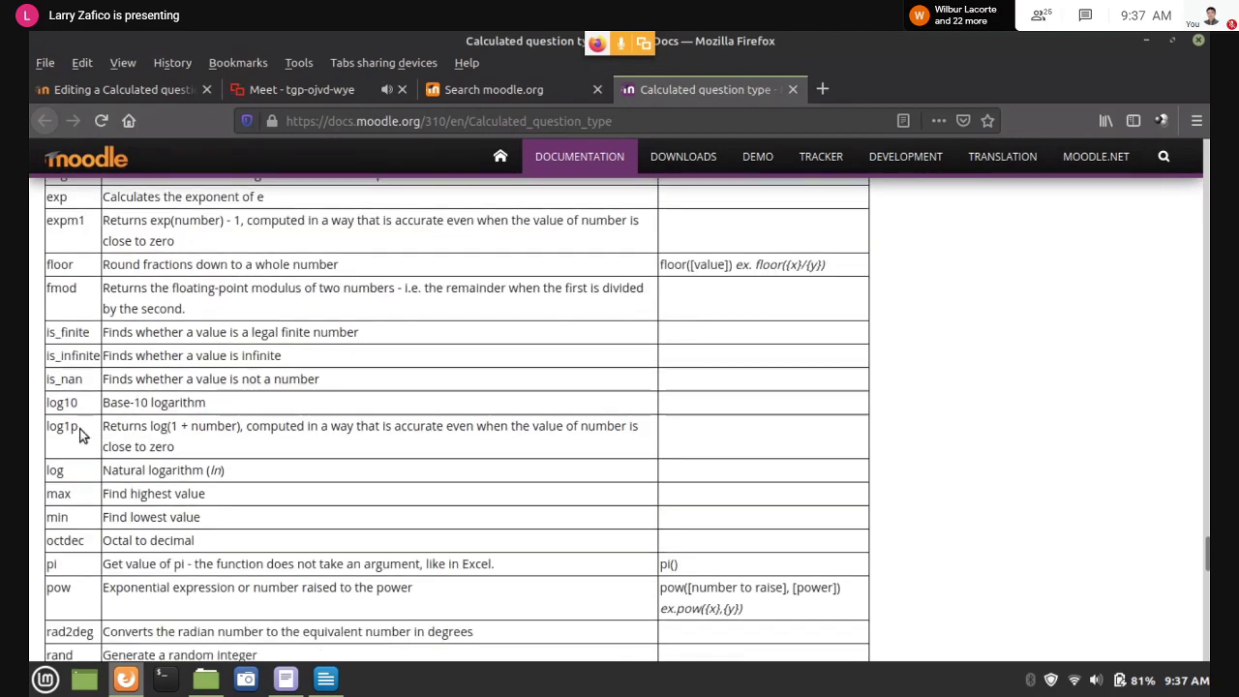
scroll(81, 436, down, 3)
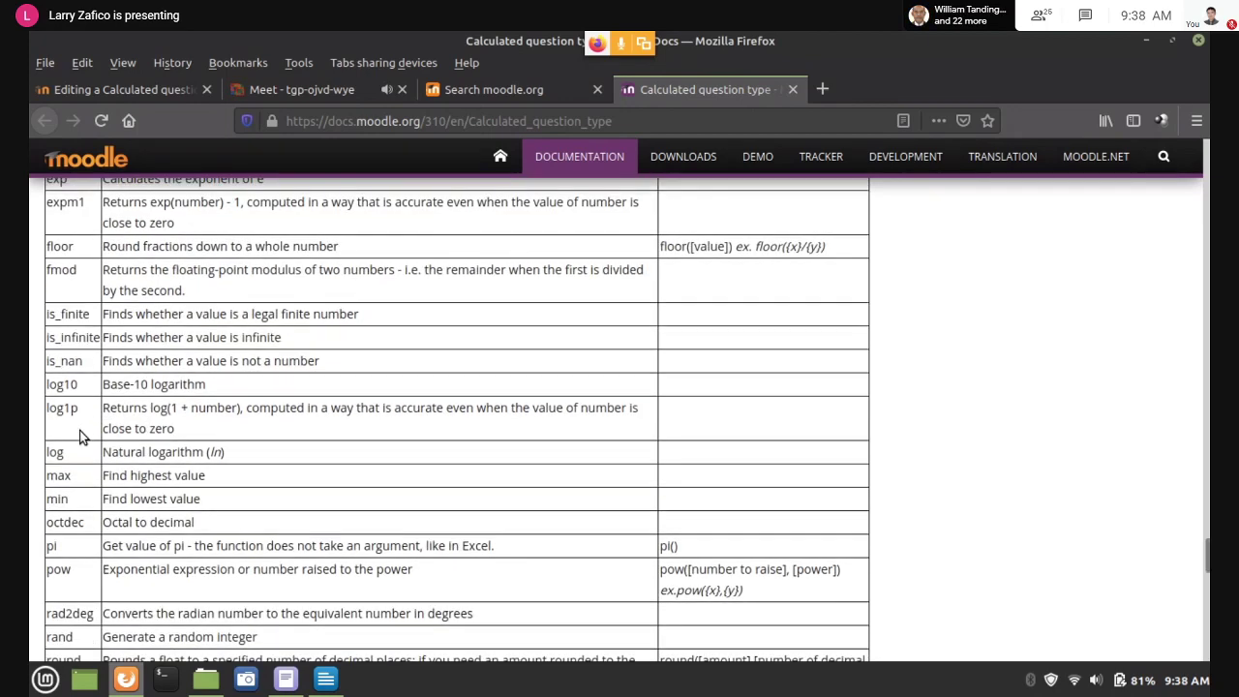
scroll(82, 437, down, 1)
scroll(81, 441, down, 3)
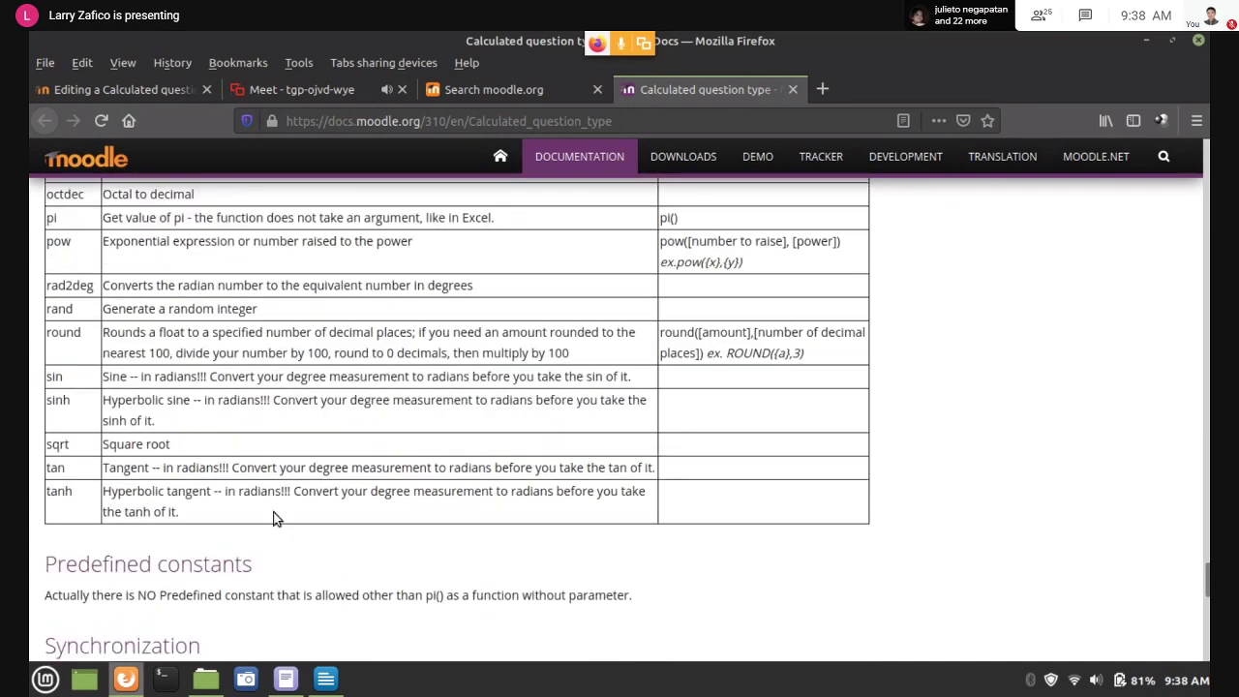
Step: Switch to the Writer document of cloze examples and place the cursor after the MCHS answer line
click(325, 678)
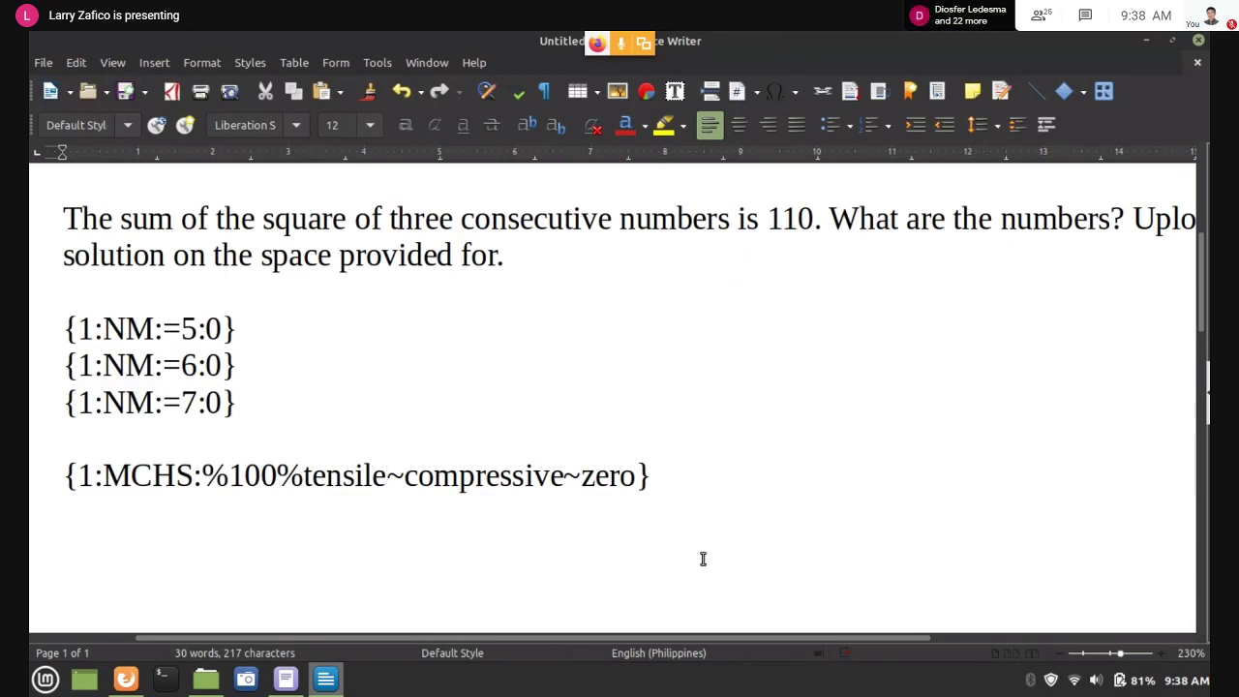
click(765, 512)
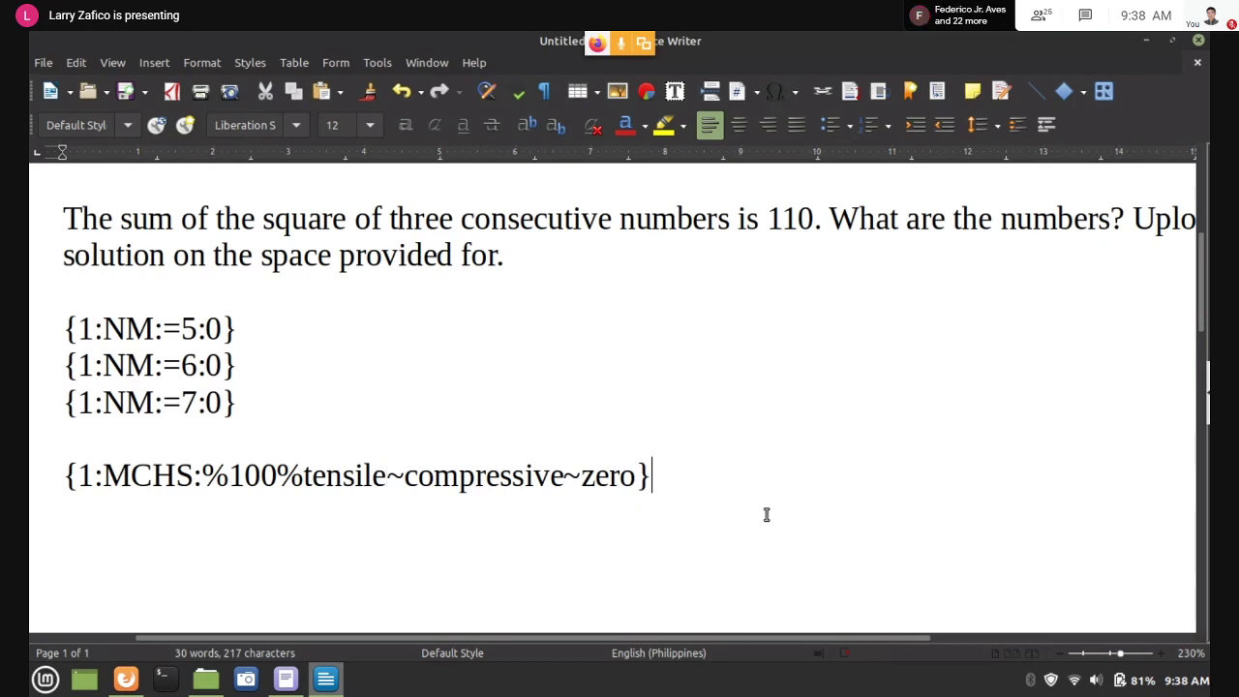
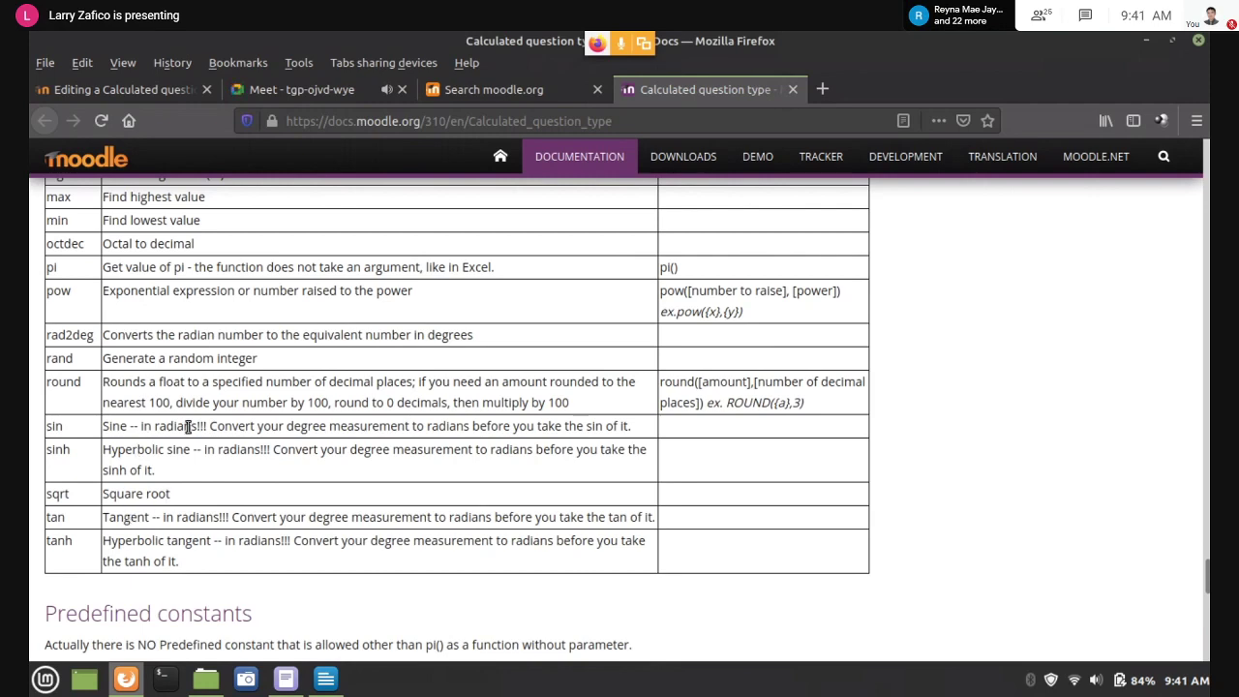
Step: Bring the LibreOffice Writer draft with the calculated formula to the front
click(325, 679)
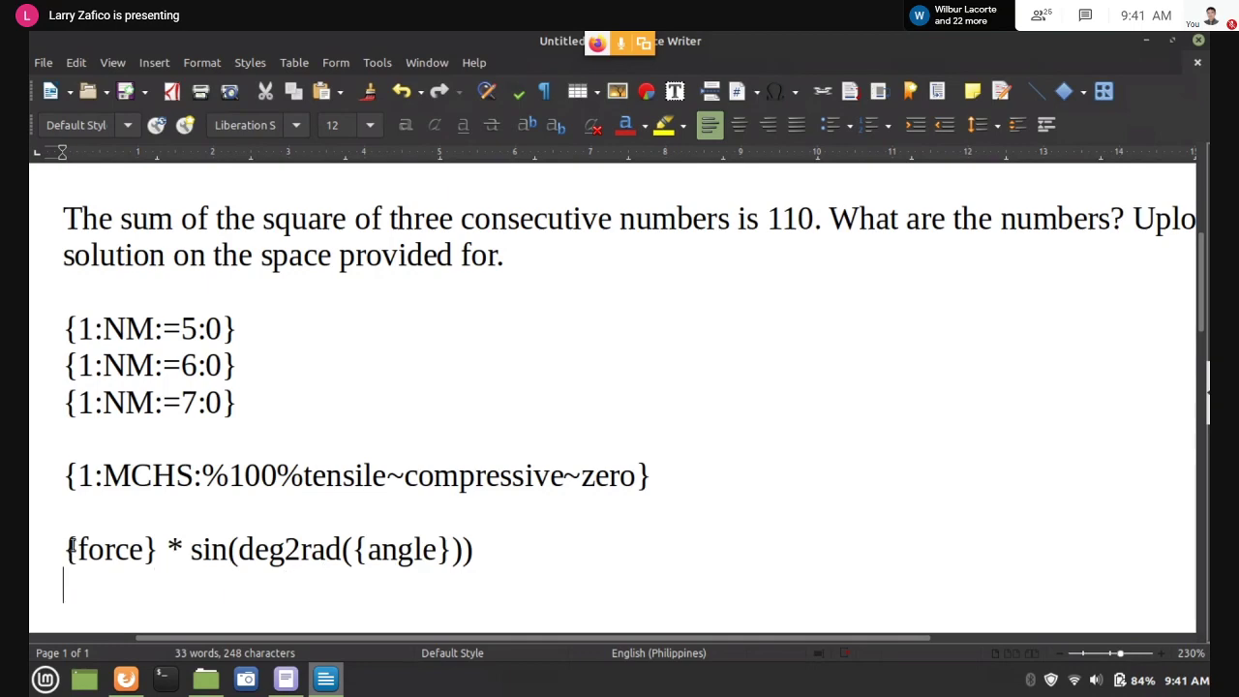
Step: Copy the {force} * sin(deg2rad({angle})) line from Writer and bring up Calculated question type.txt
drag(64, 550, 473, 550)
key(ctrl+c)
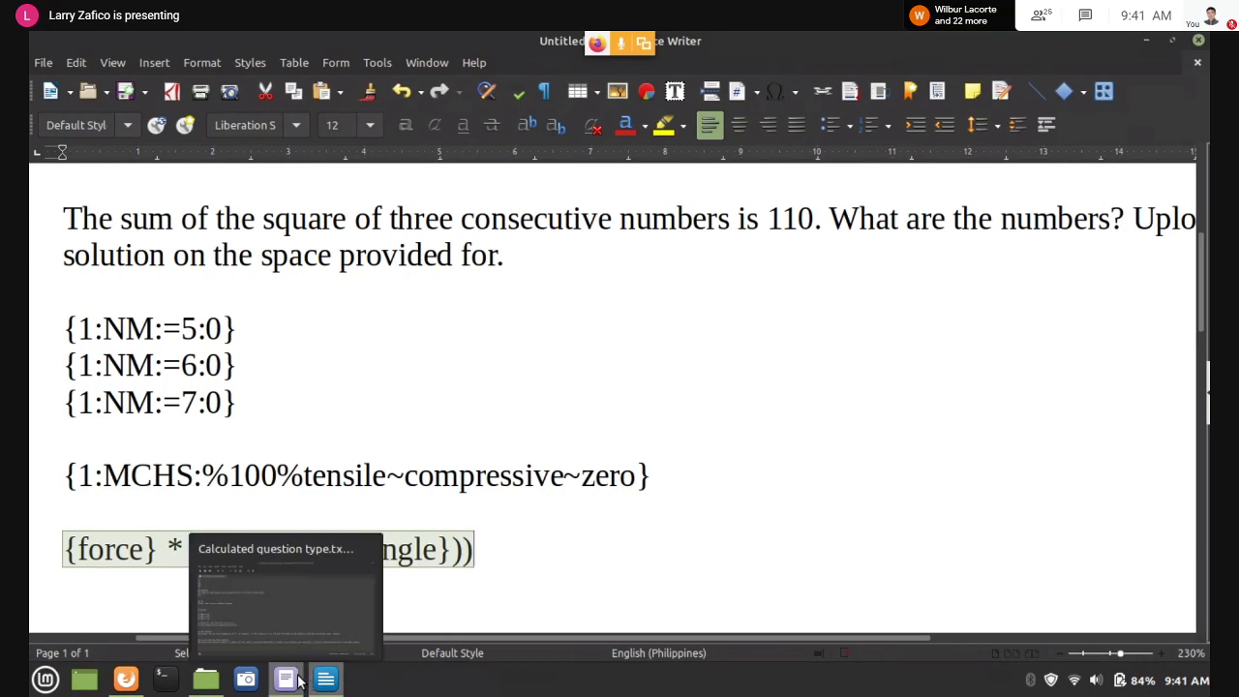
click(284, 679)
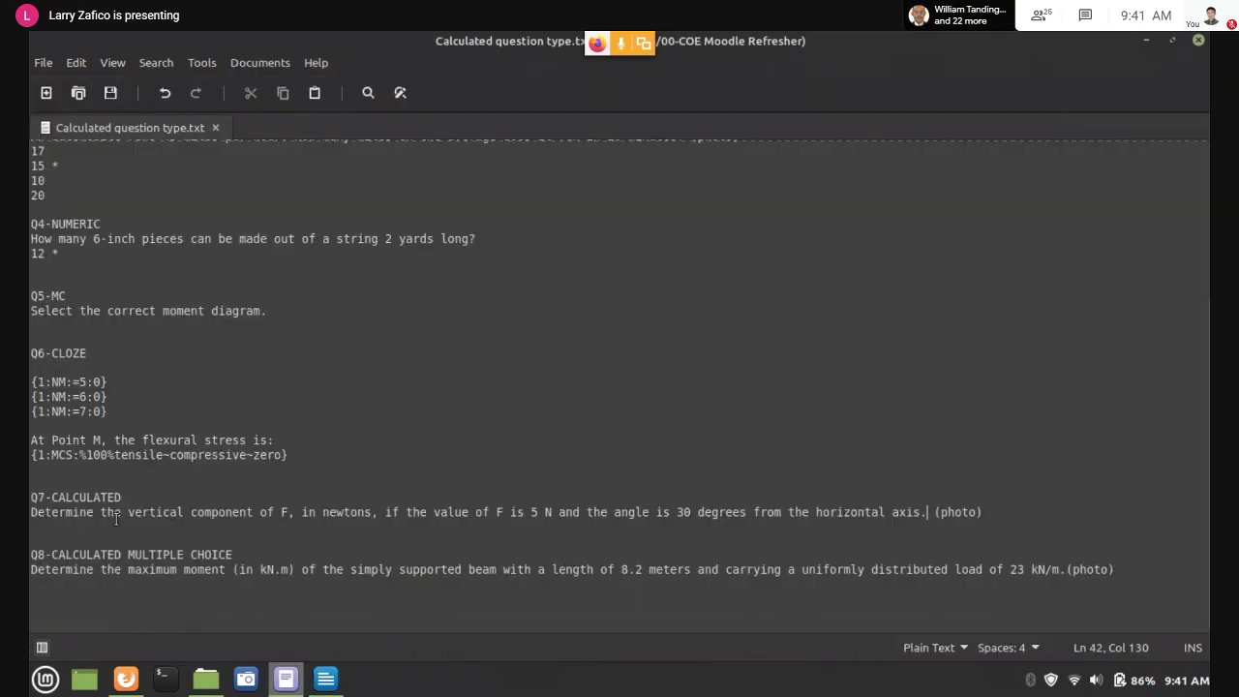
Step: Paste the formula on a new line under Q7-CALCULATED, above Q8, and save the notes
click(179, 542)
key(Return)
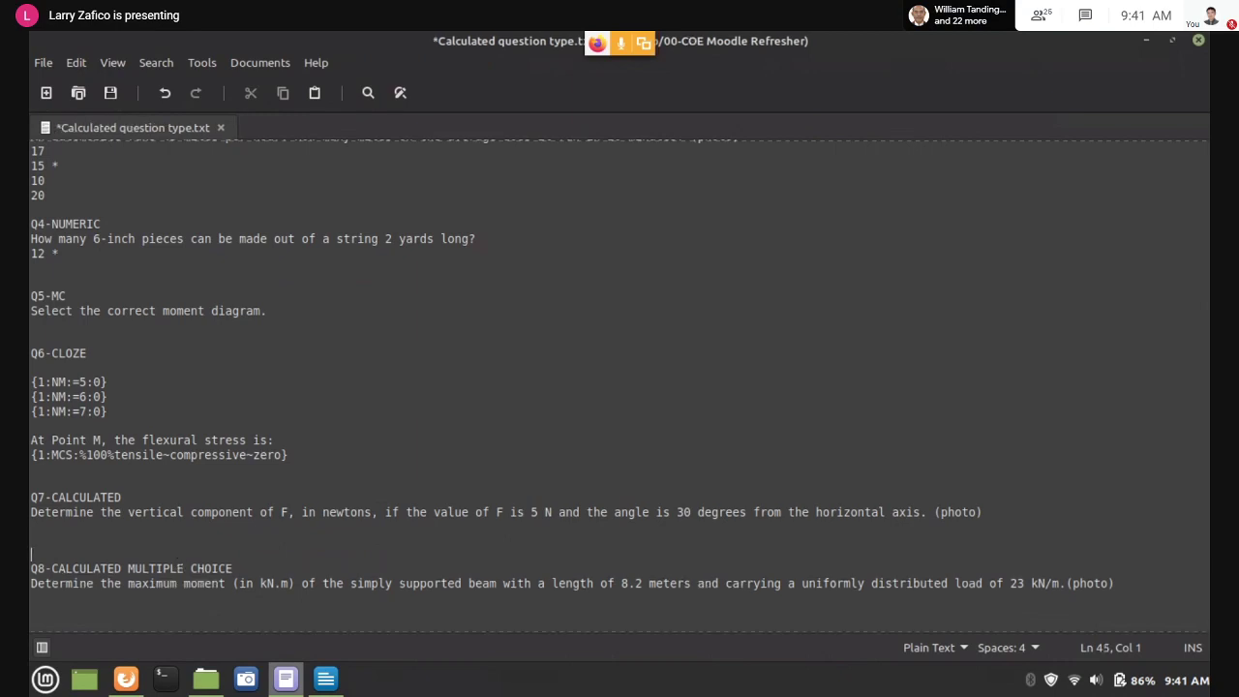
key(ctrl+v)
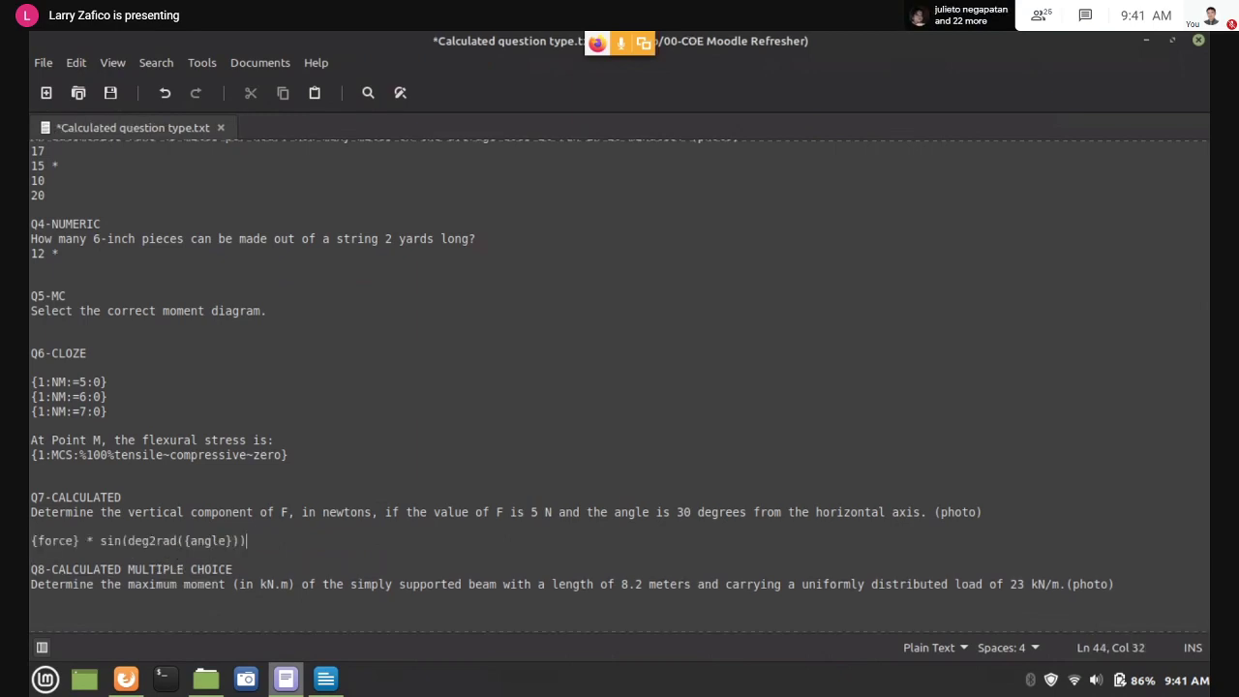
click(109, 95)
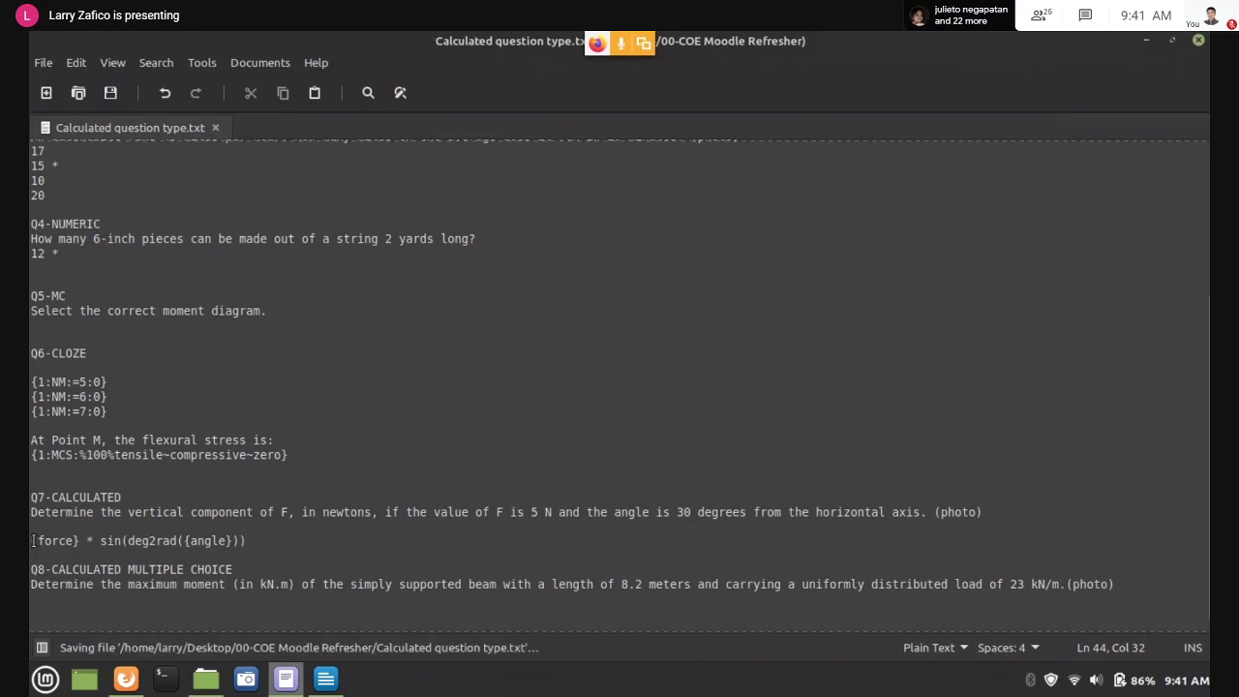
drag(34, 540, 252, 543)
key(ctrl+c)
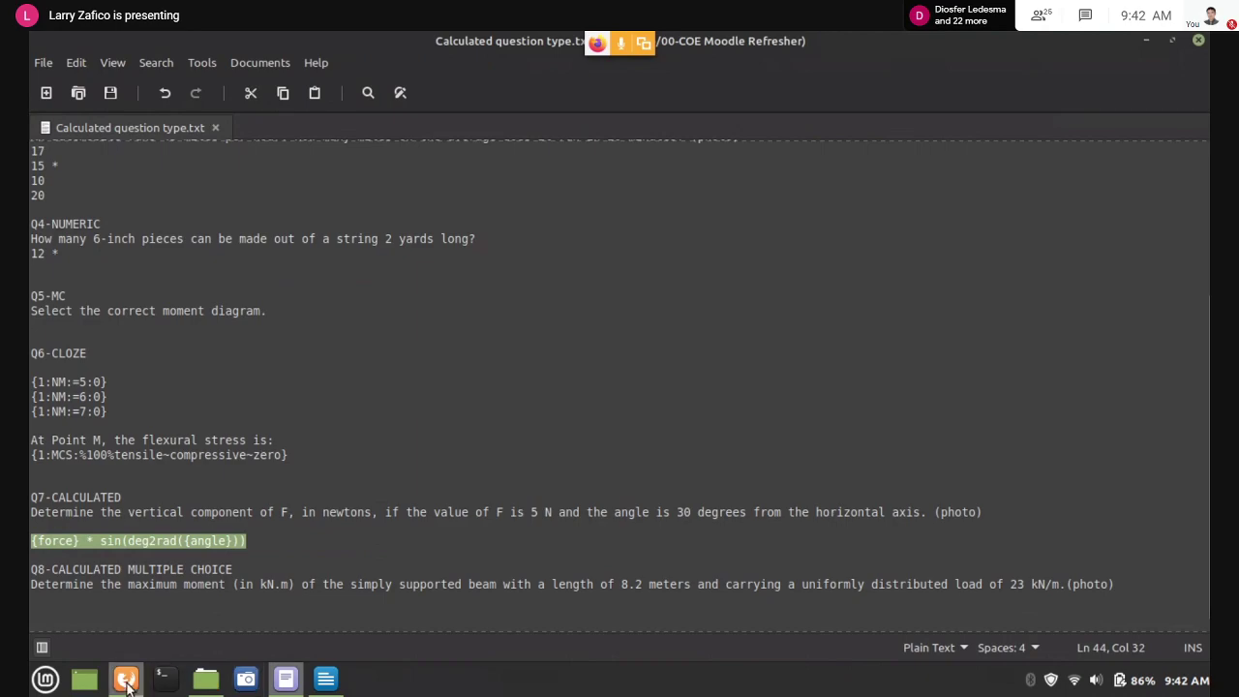
Step: Paste {force} * sin(deg2rad({angle})) into the Answer 1 formula field of the question form
click(126, 681)
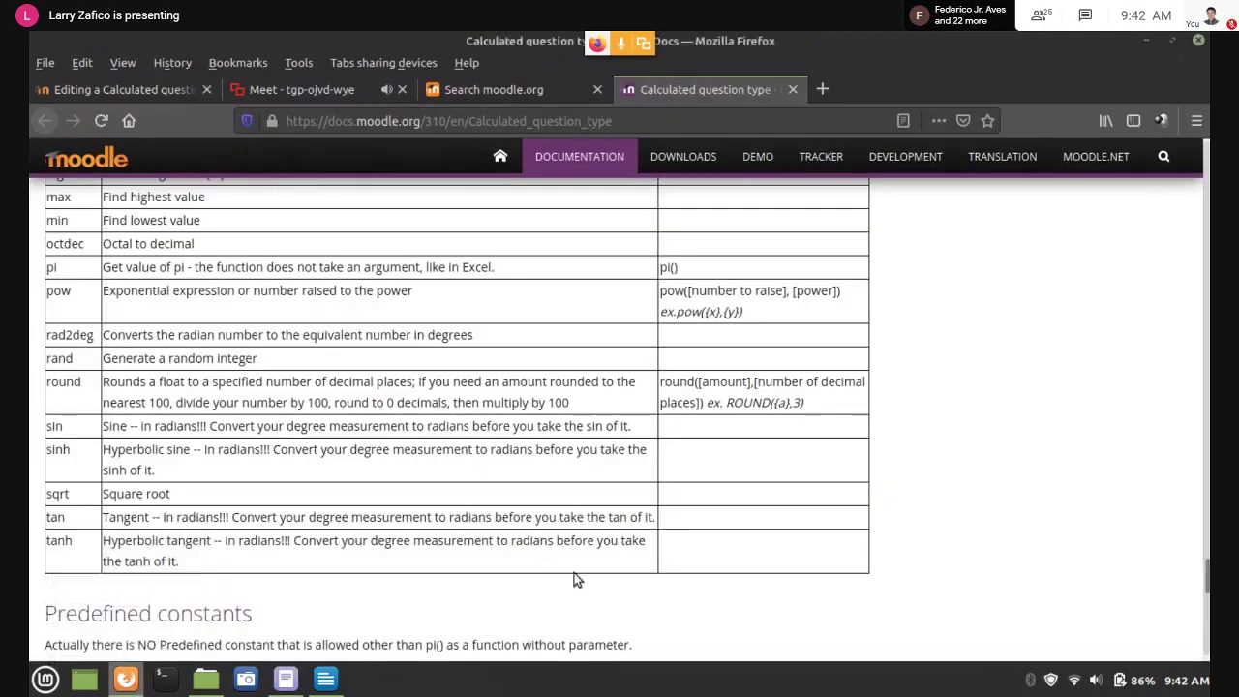
click(135, 97)
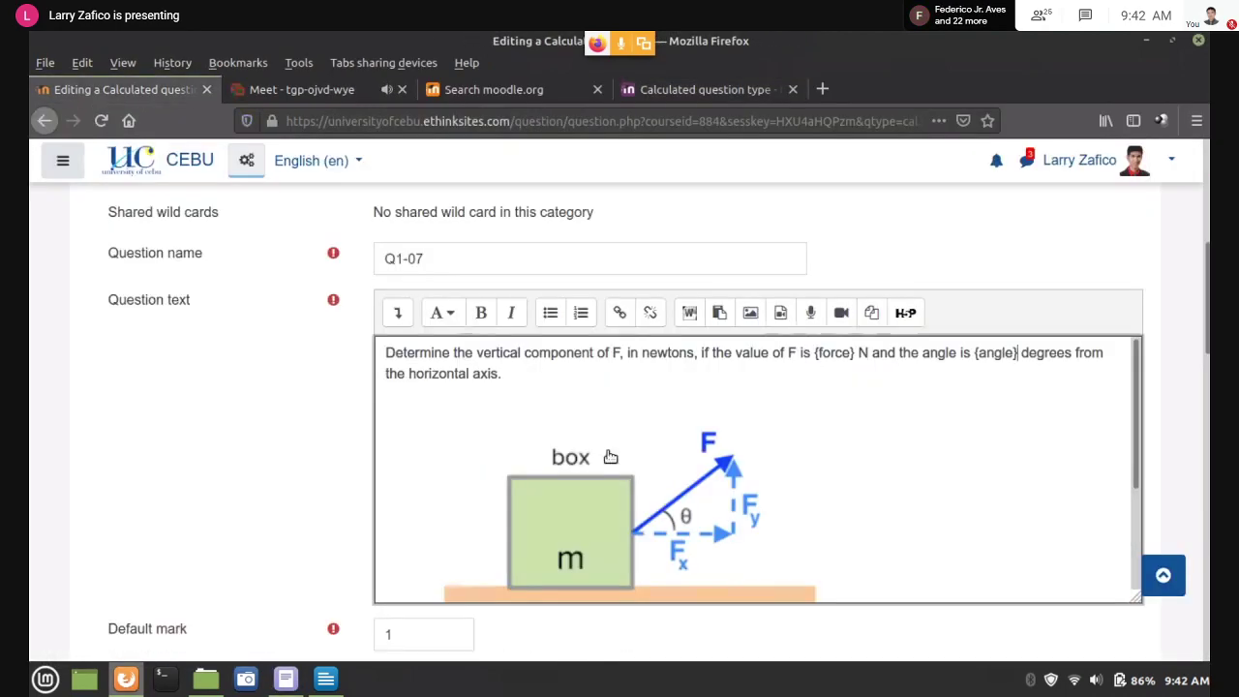
scroll(1181, 460, down, 5)
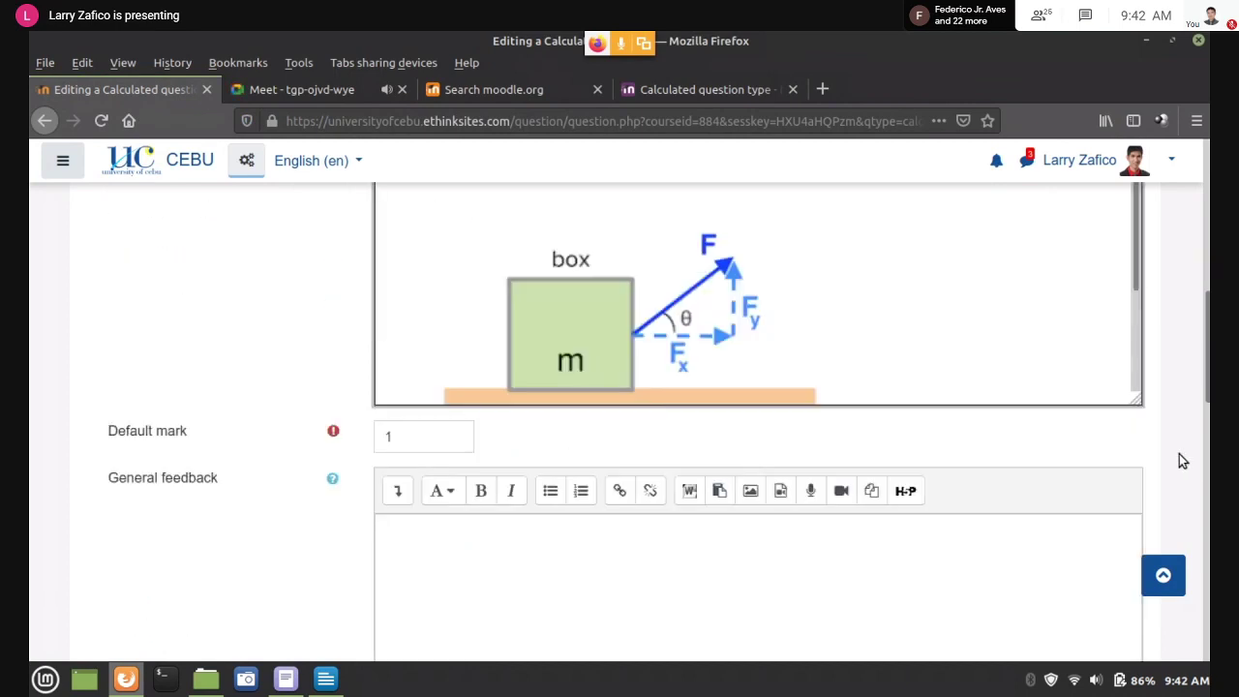
scroll(1181, 461, down, 3)
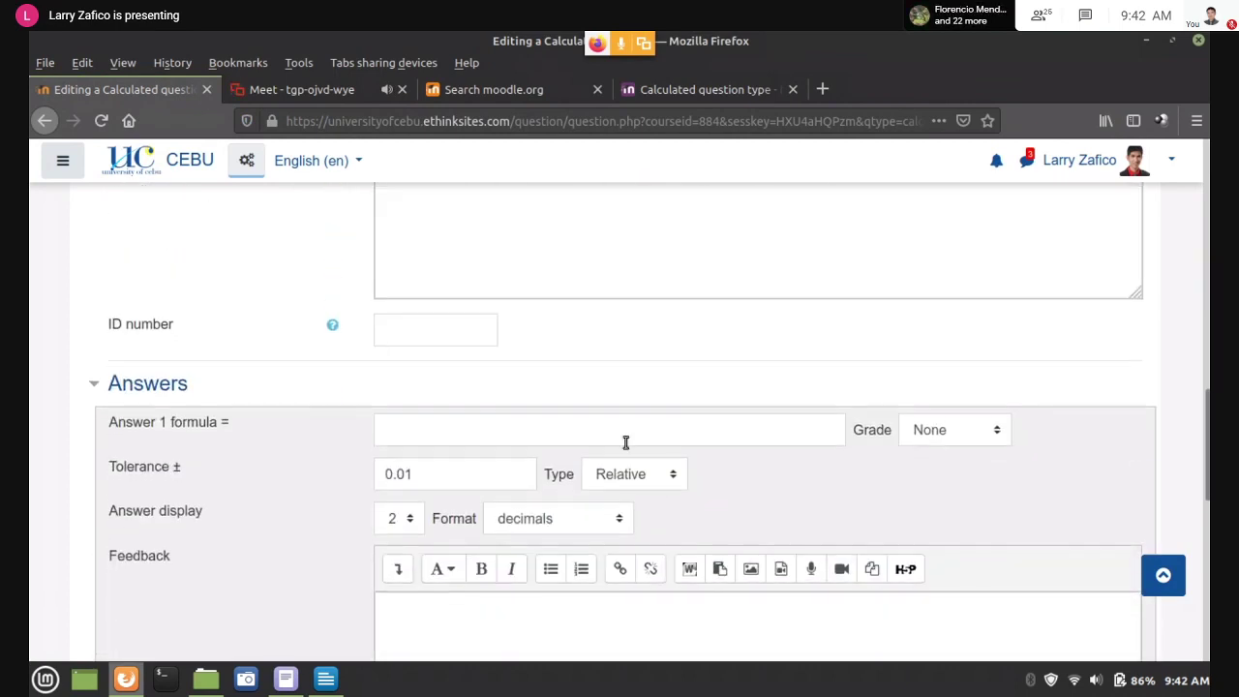
click(589, 436)
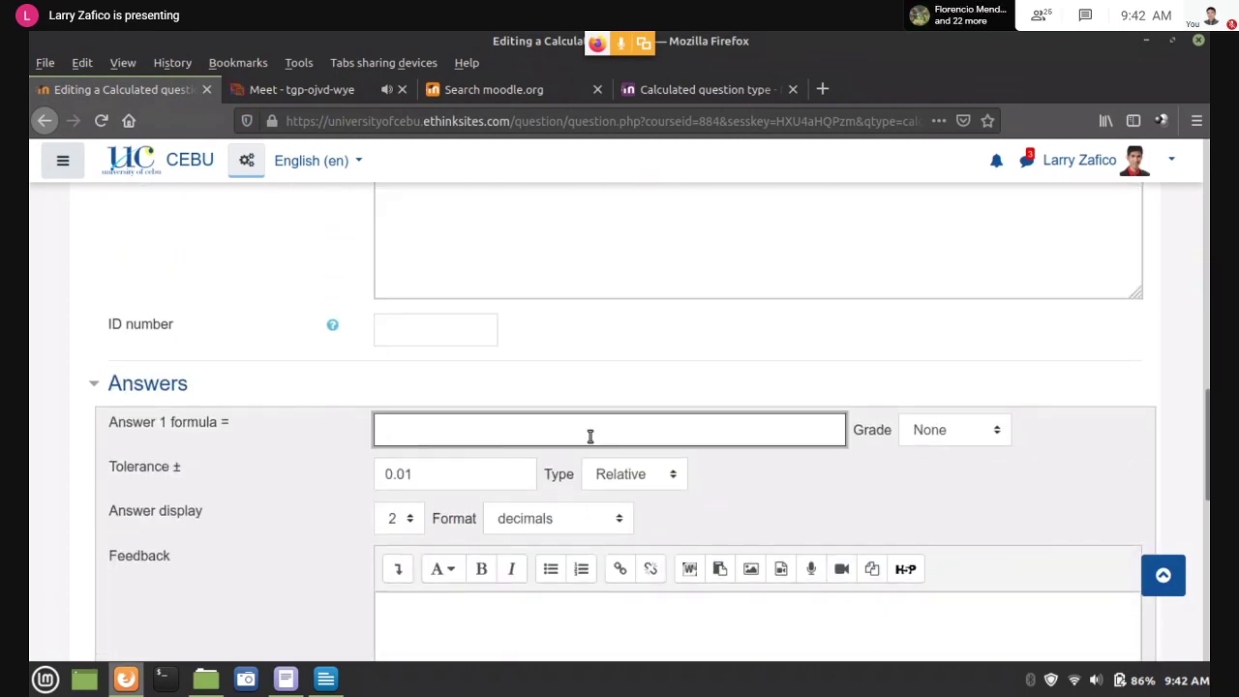
key(ctrl+v)
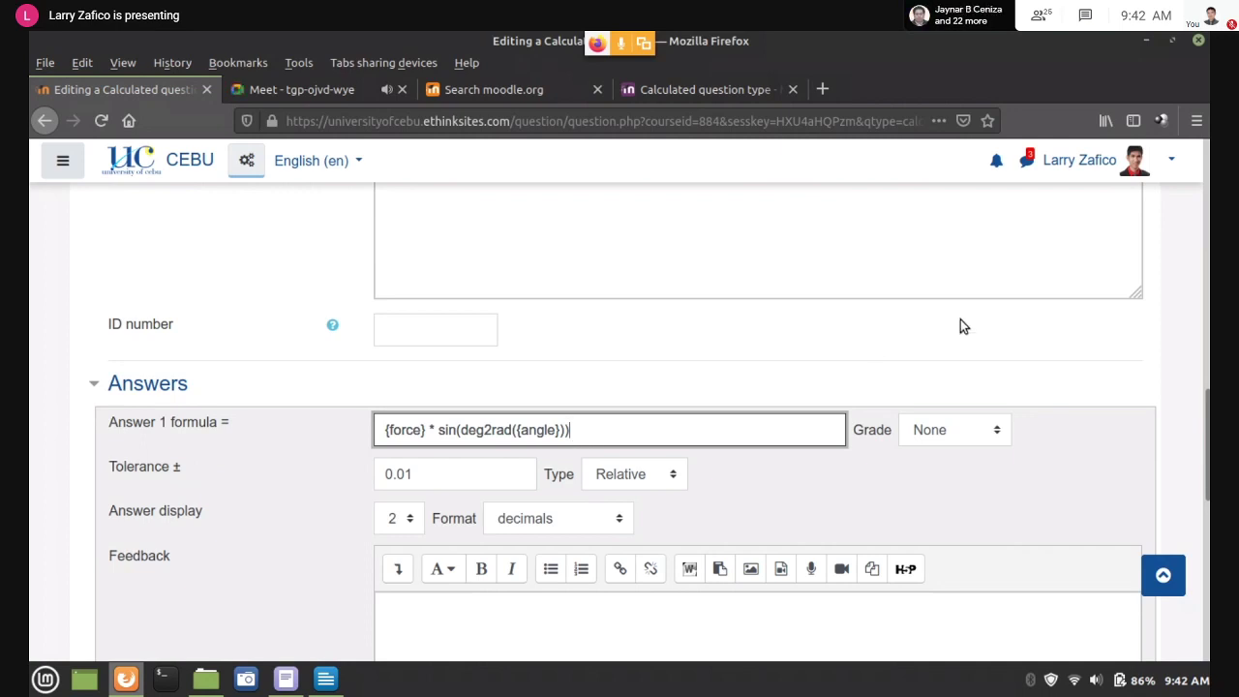
Step: Give Answer 1 a 100% grade and review the tolerance and decimal settings
click(999, 426)
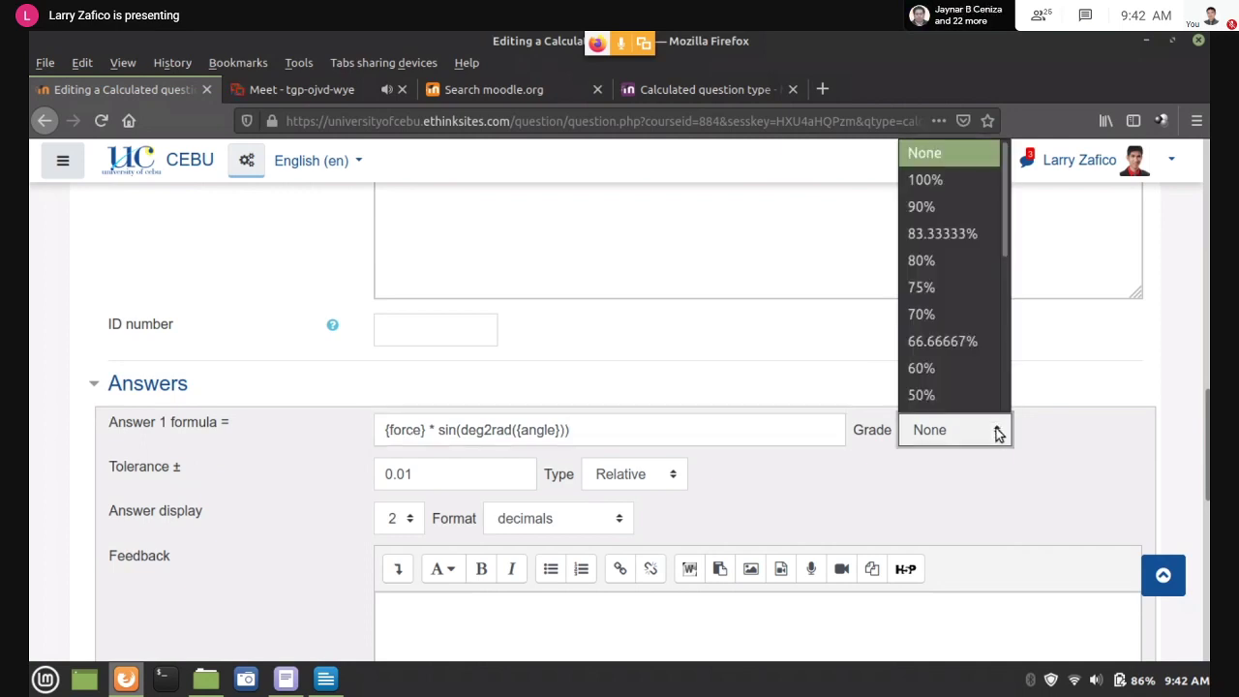
click(976, 182)
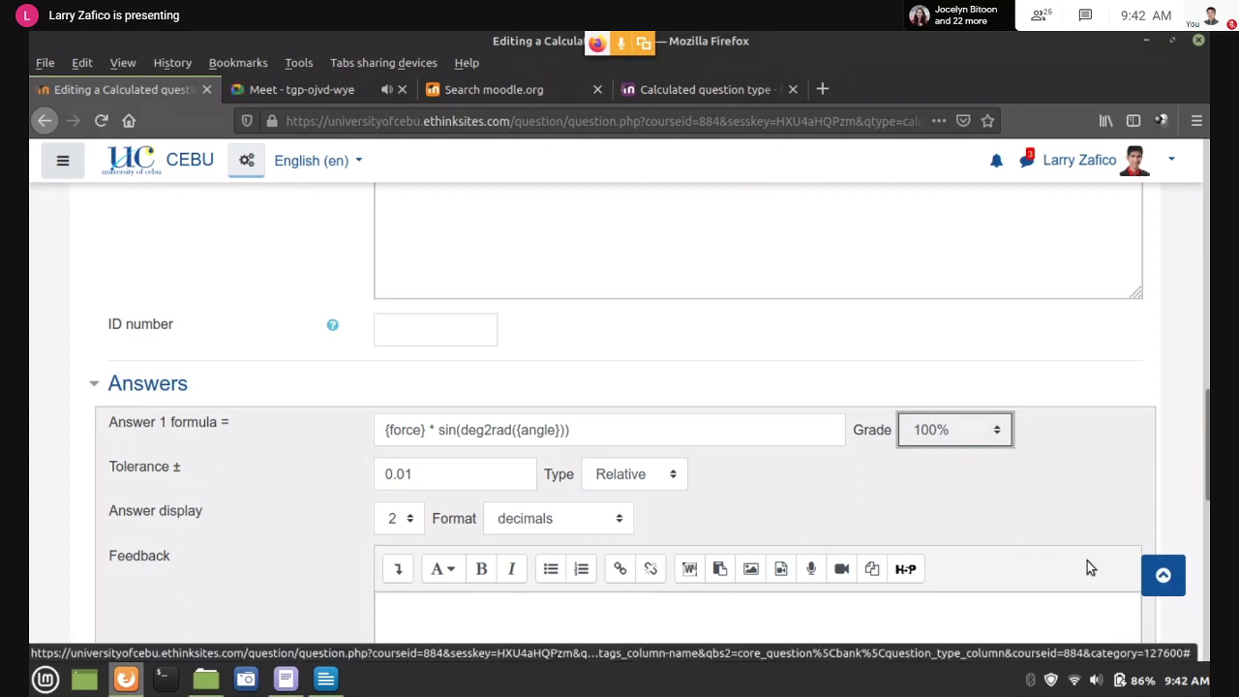
scroll(1087, 566, down, 3)
scroll(1087, 564, down, 2)
scroll(1036, 551, up, 5)
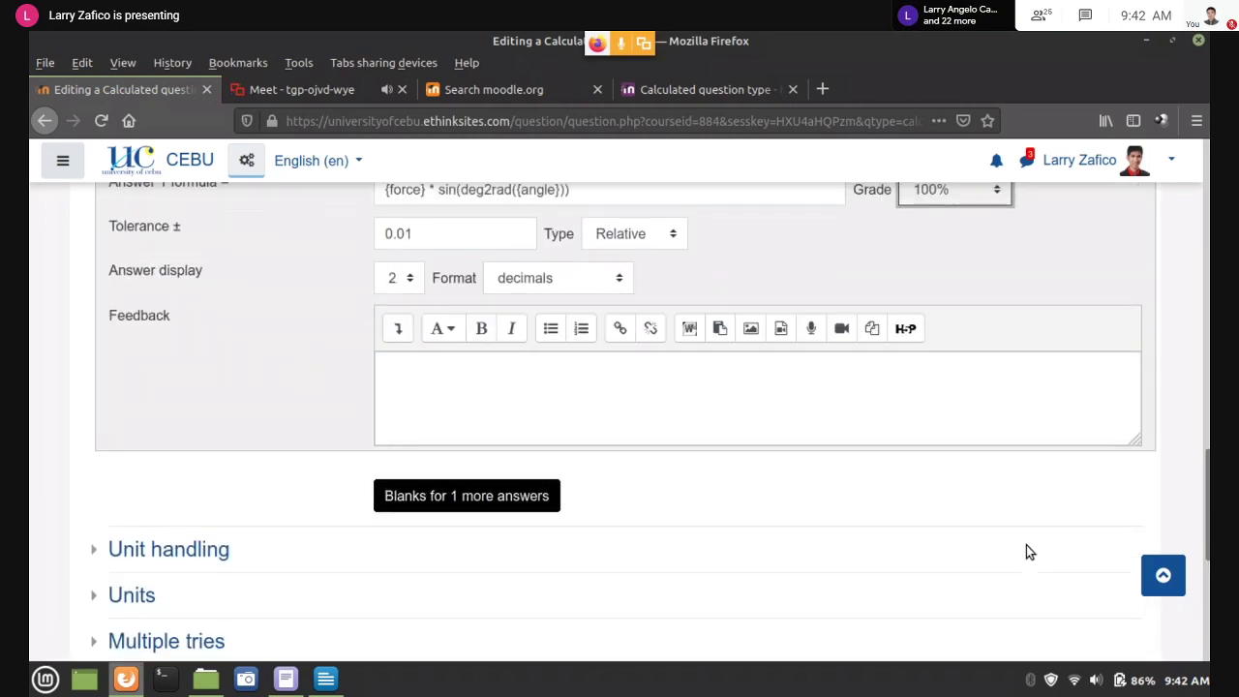
scroll(1026, 547, up, 5)
scroll(1012, 509, down, 5)
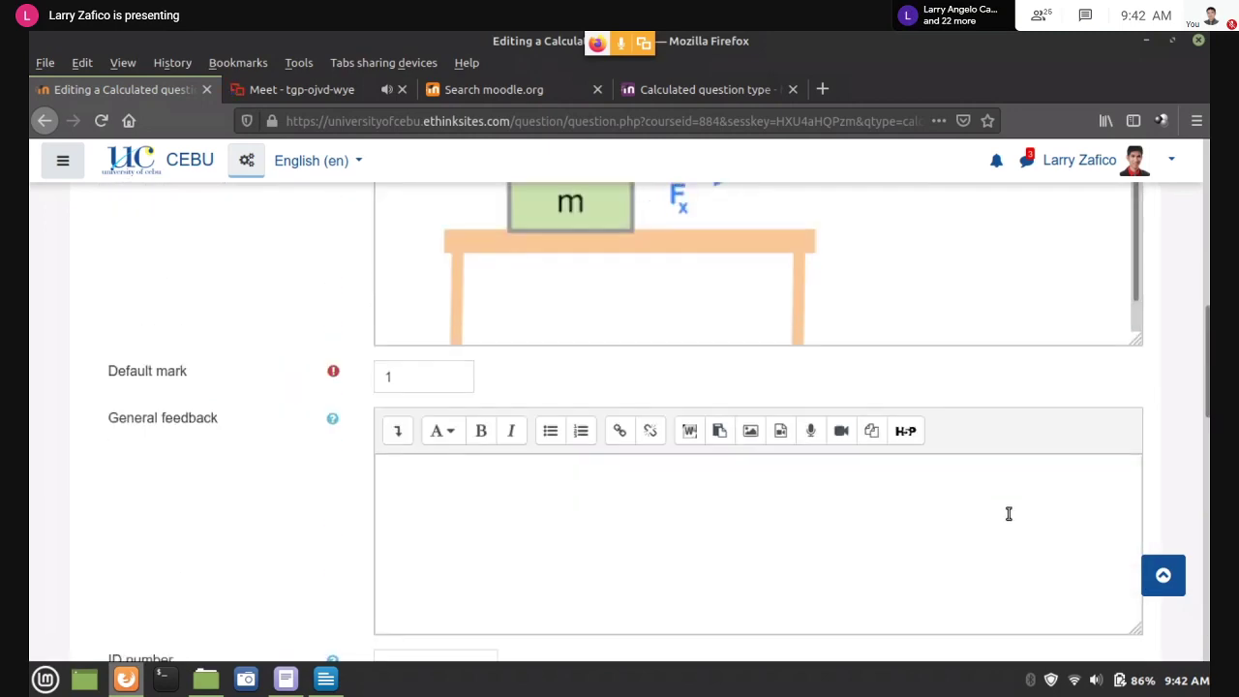
scroll(1007, 516, down, 7)
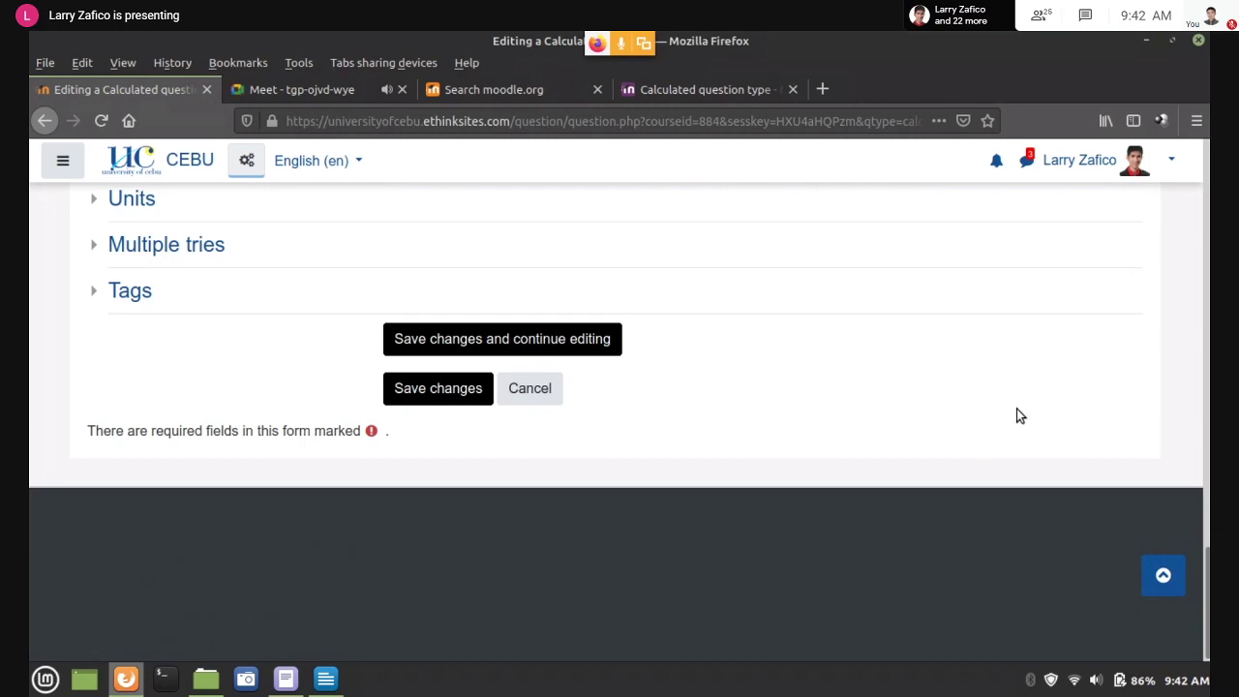
scroll(1016, 411, up, 2)
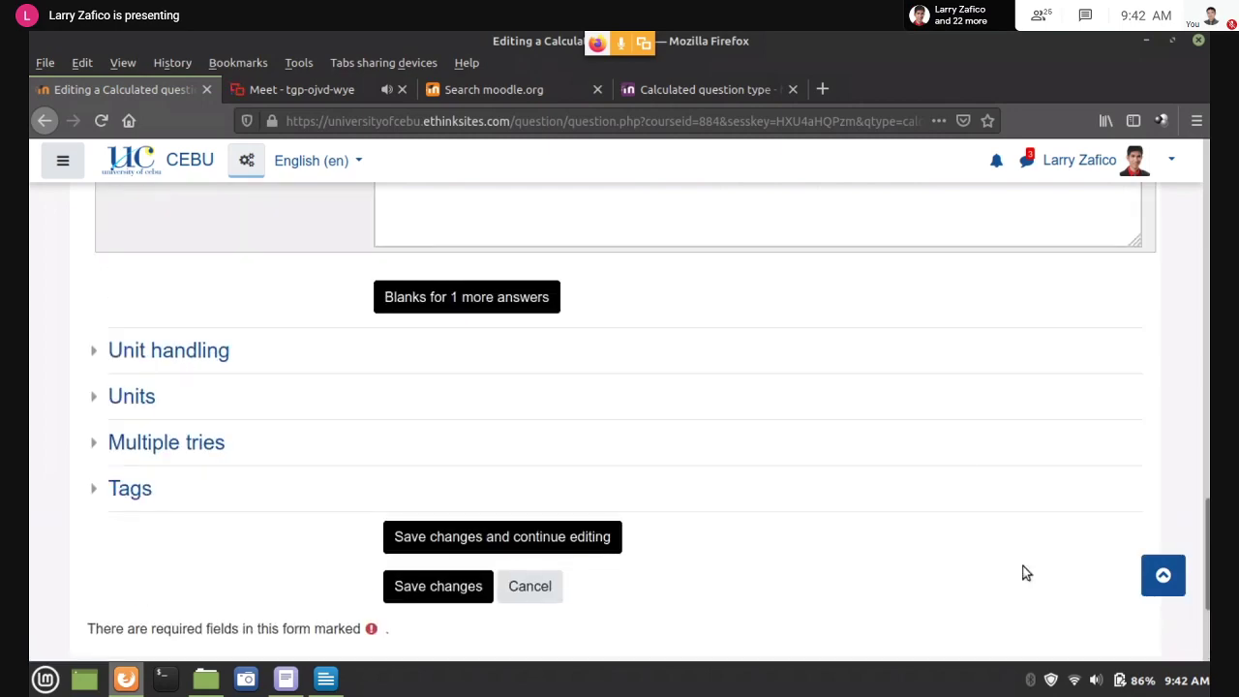
scroll(998, 564, up, 6)
scroll(998, 564, up, 6)
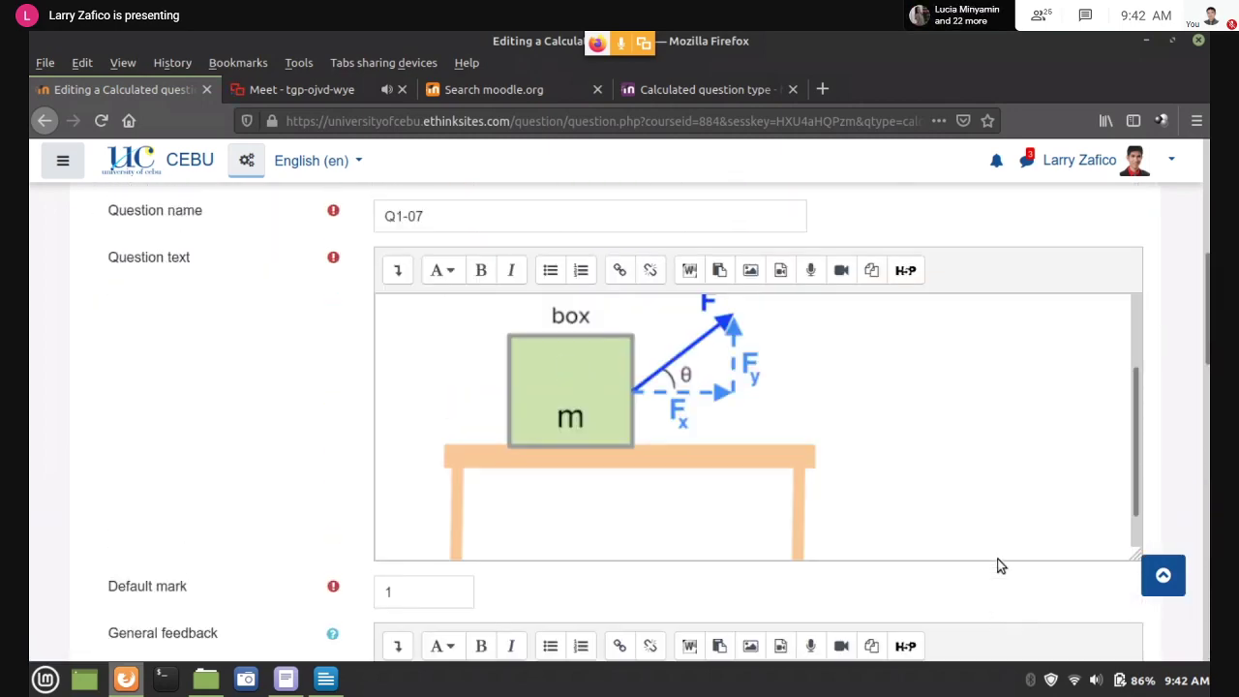
drag(1139, 573, 1139, 498)
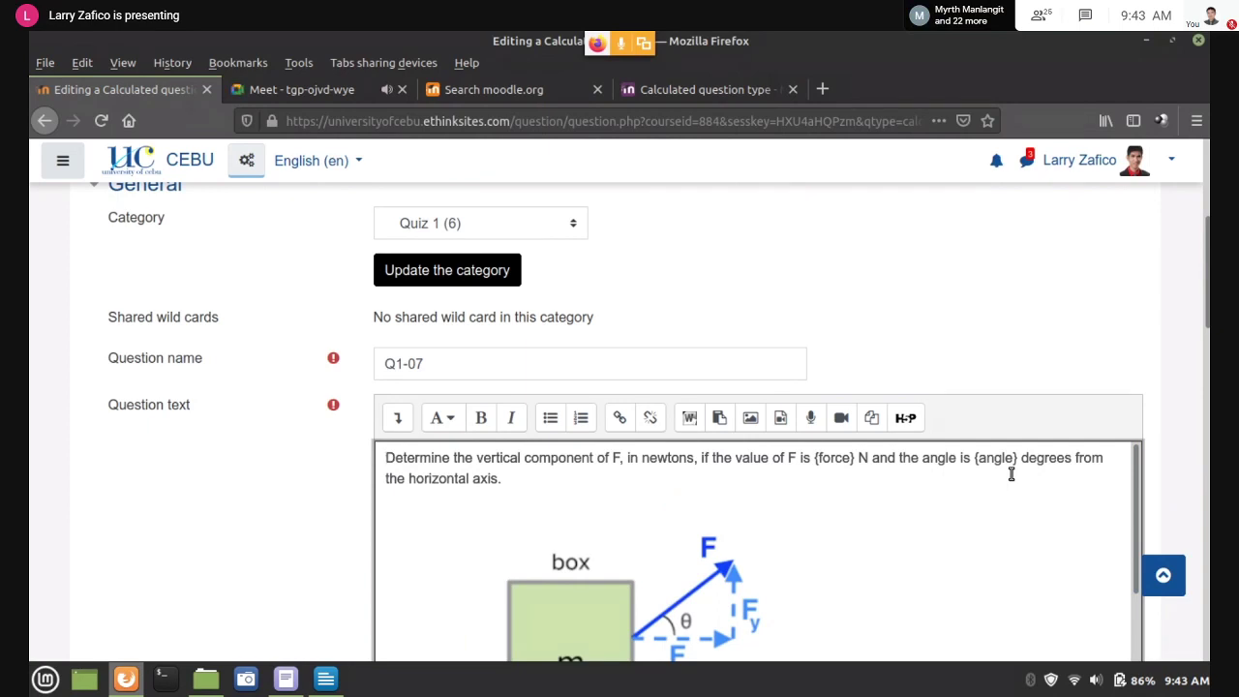
scroll(1200, 314, down, 10)
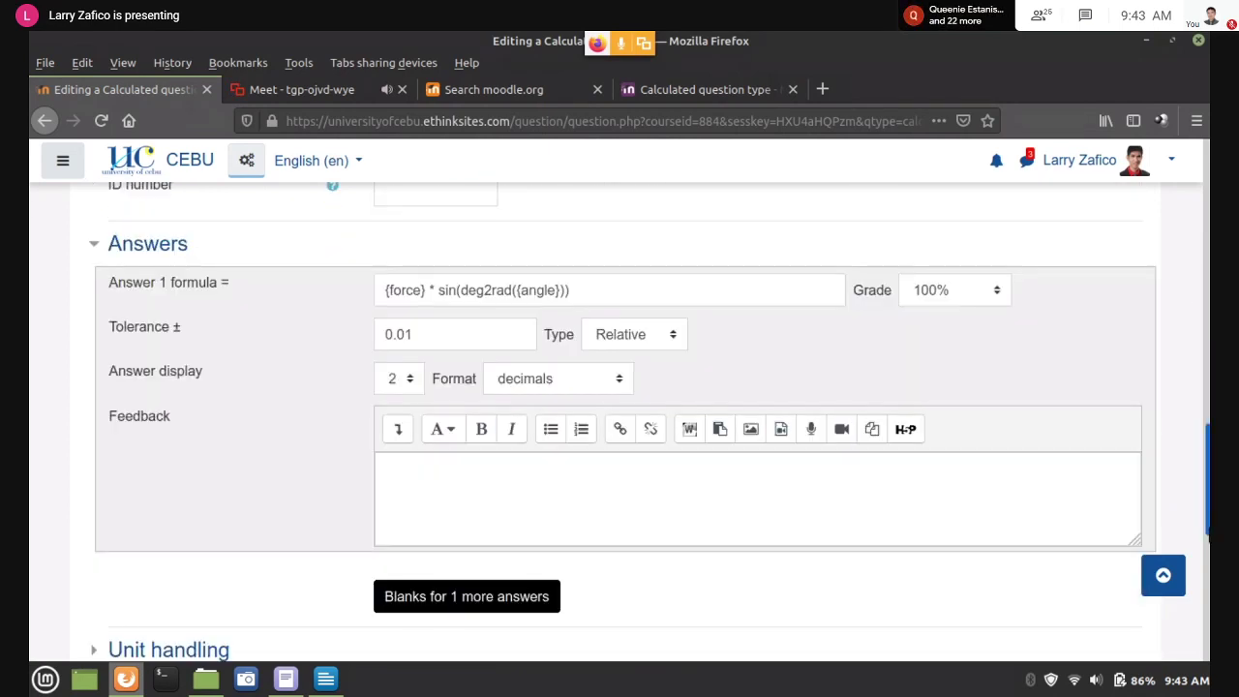
scroll(1175, 620, down, 5)
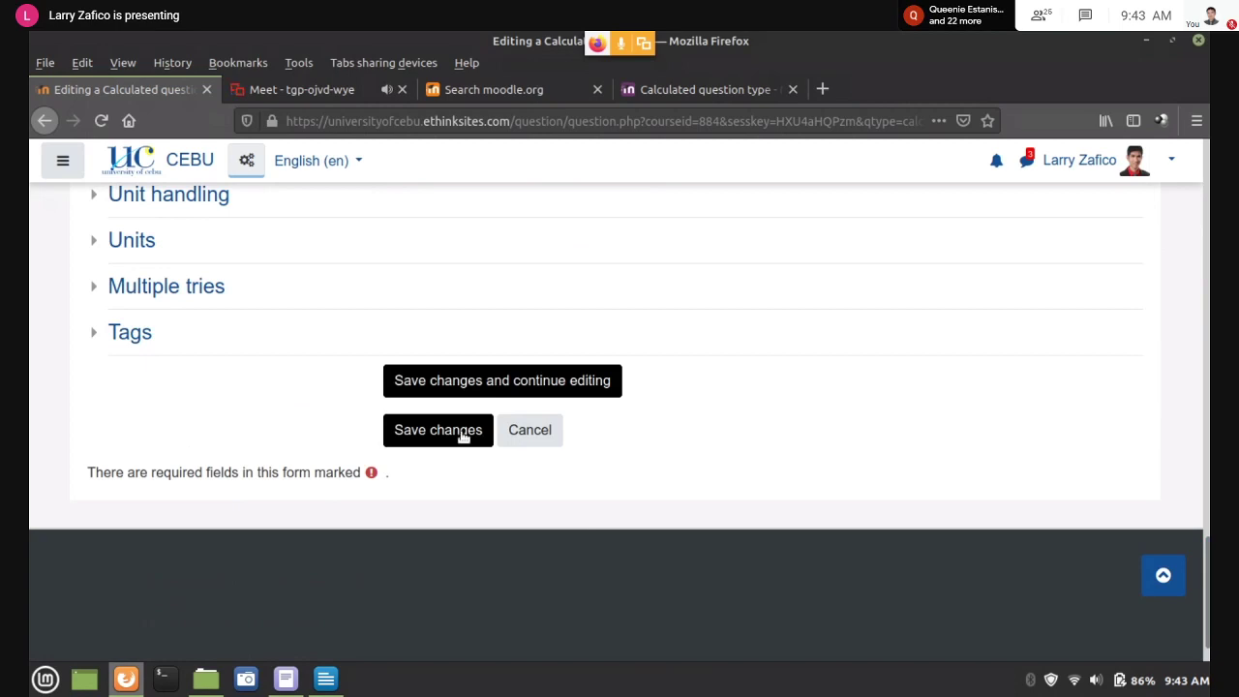
Step: Save, leave {force} and {angle} on existing private datasets with 'Do not synchronise', and continue
click(462, 436)
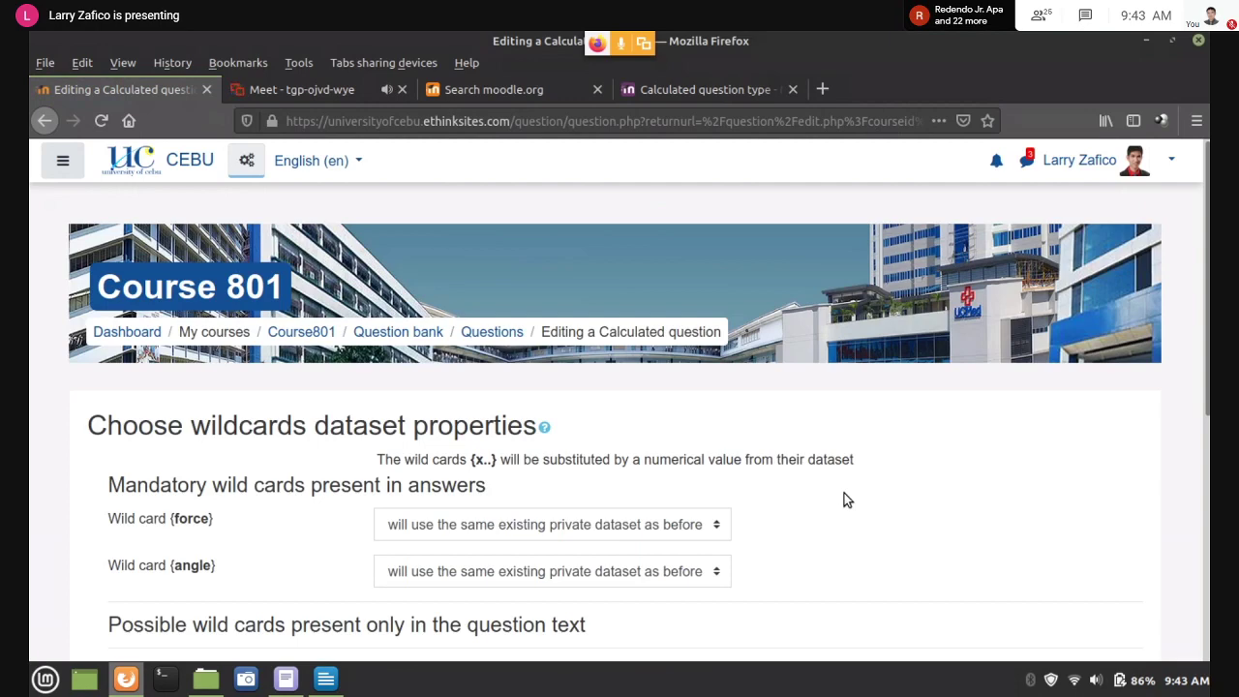
scroll(843, 494, down, 2)
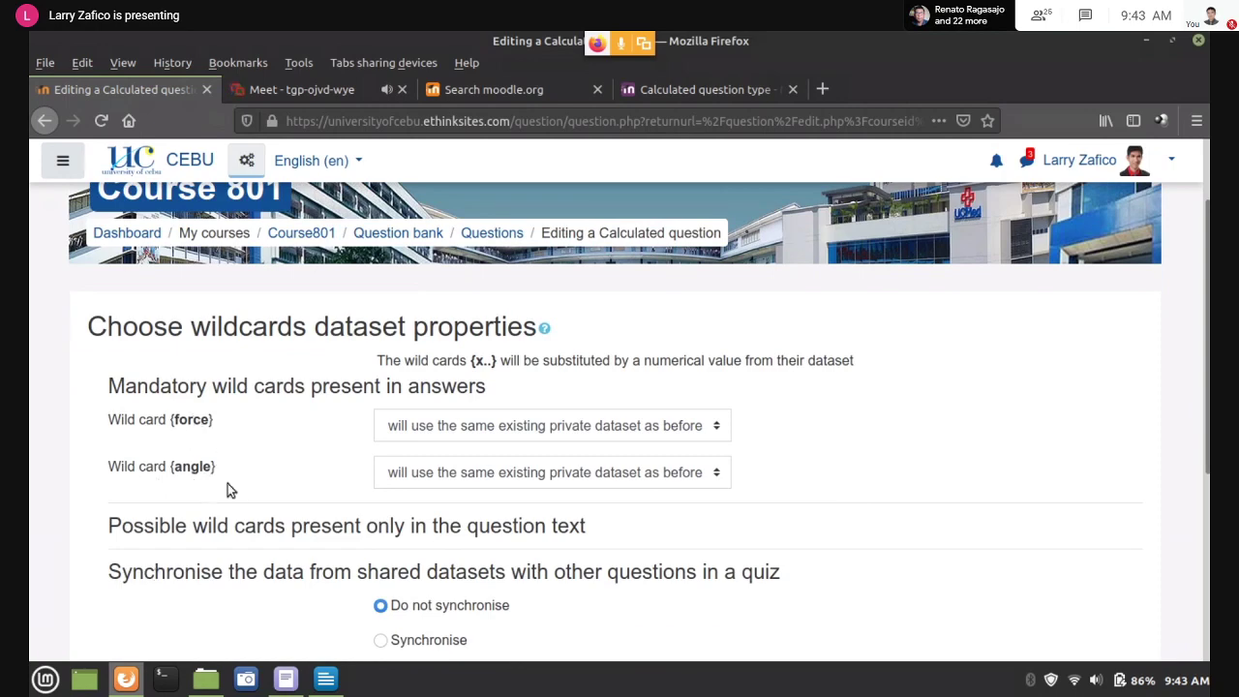
scroll(858, 497, down, 2)
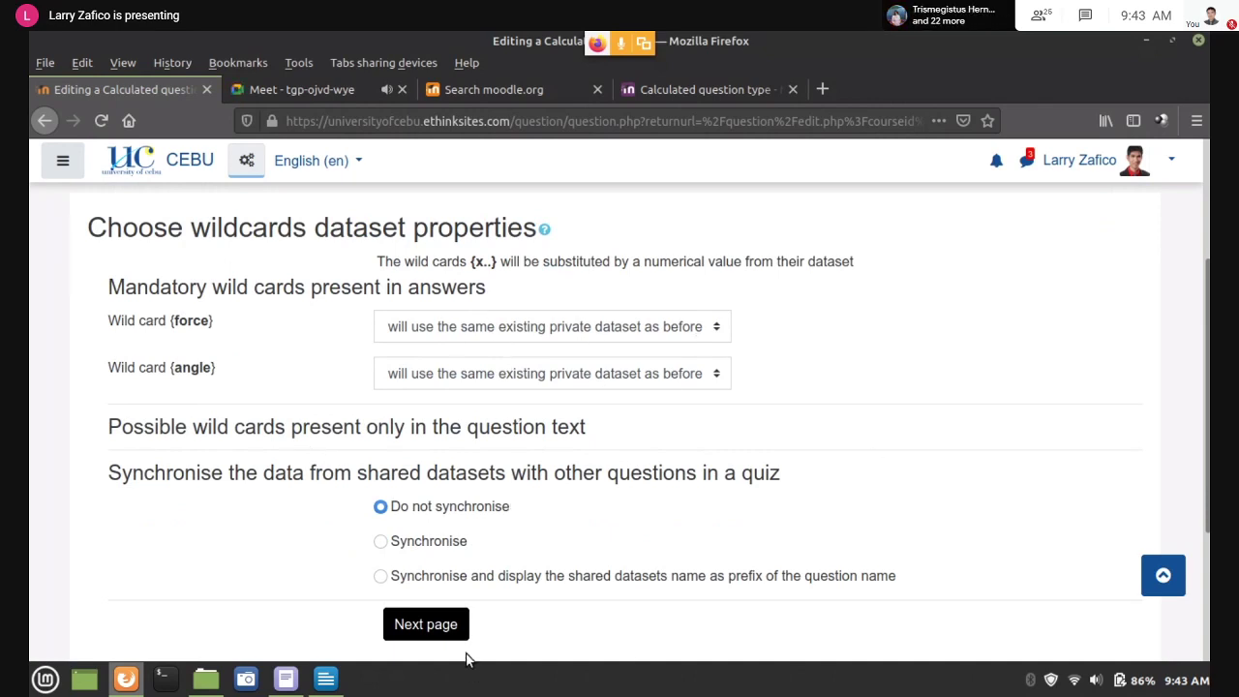
click(410, 623)
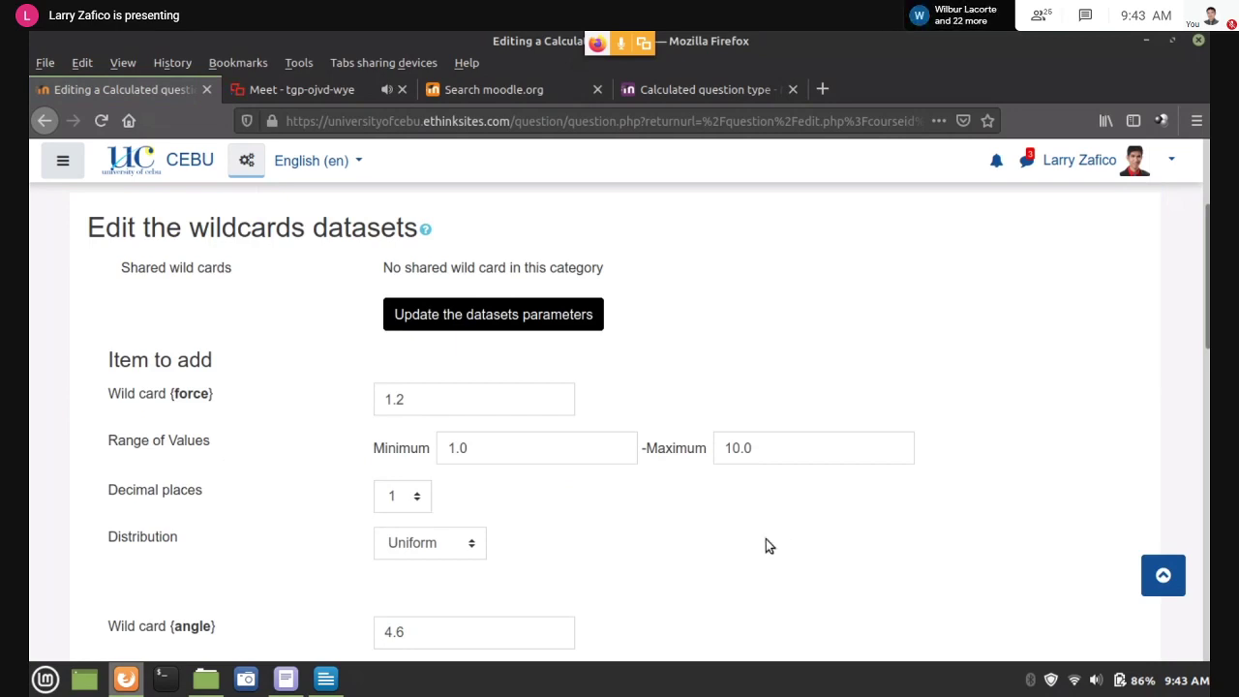
Step: Set the force wildcard to 6 with minimum 5 and maximum 20
scroll(371, 618, down, 3)
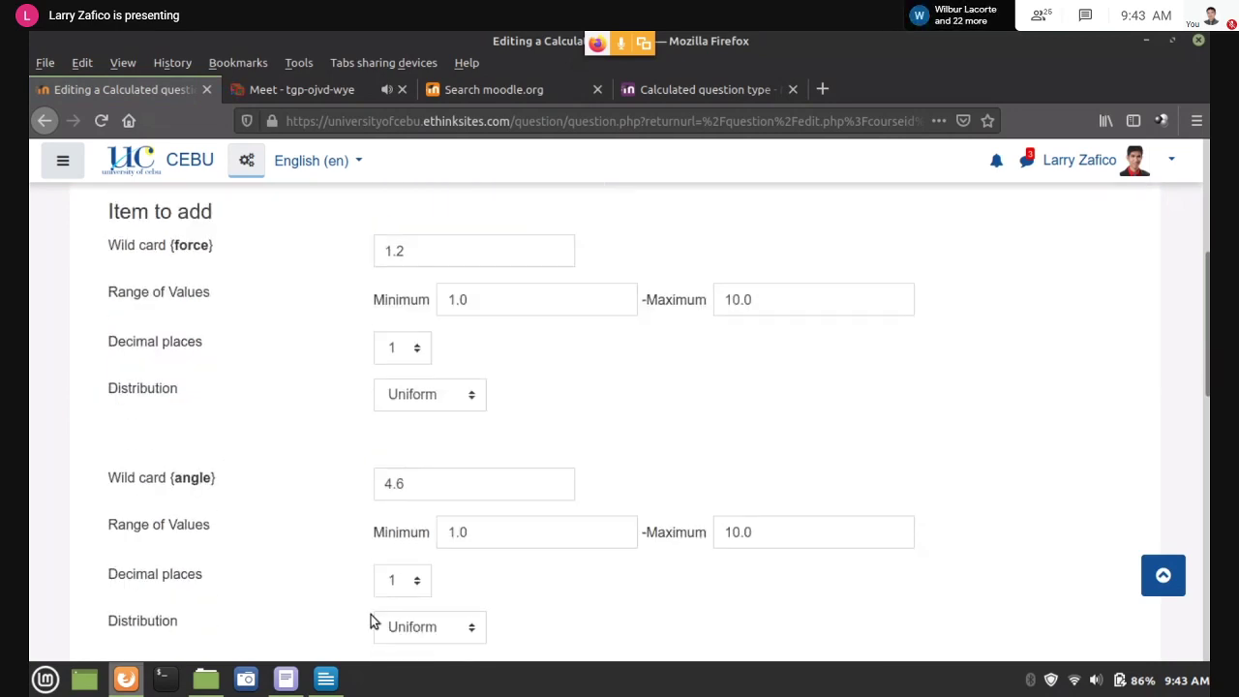
scroll(720, 497, up, 1)
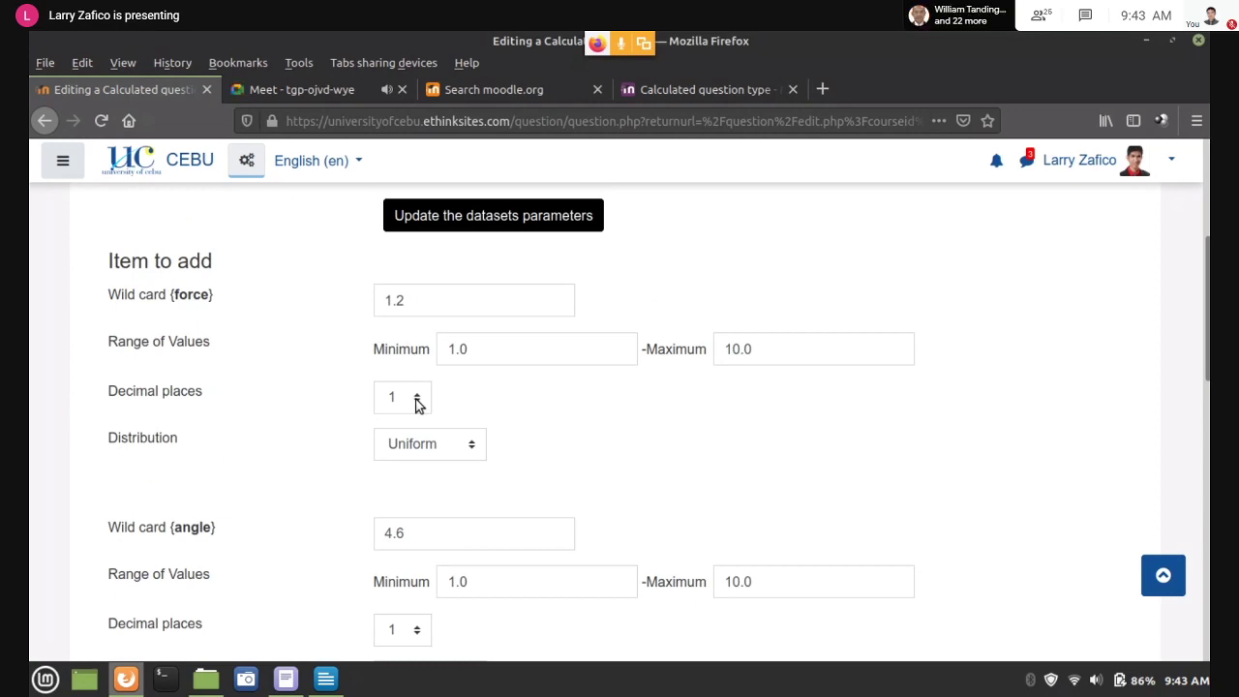
drag(484, 351, 434, 354)
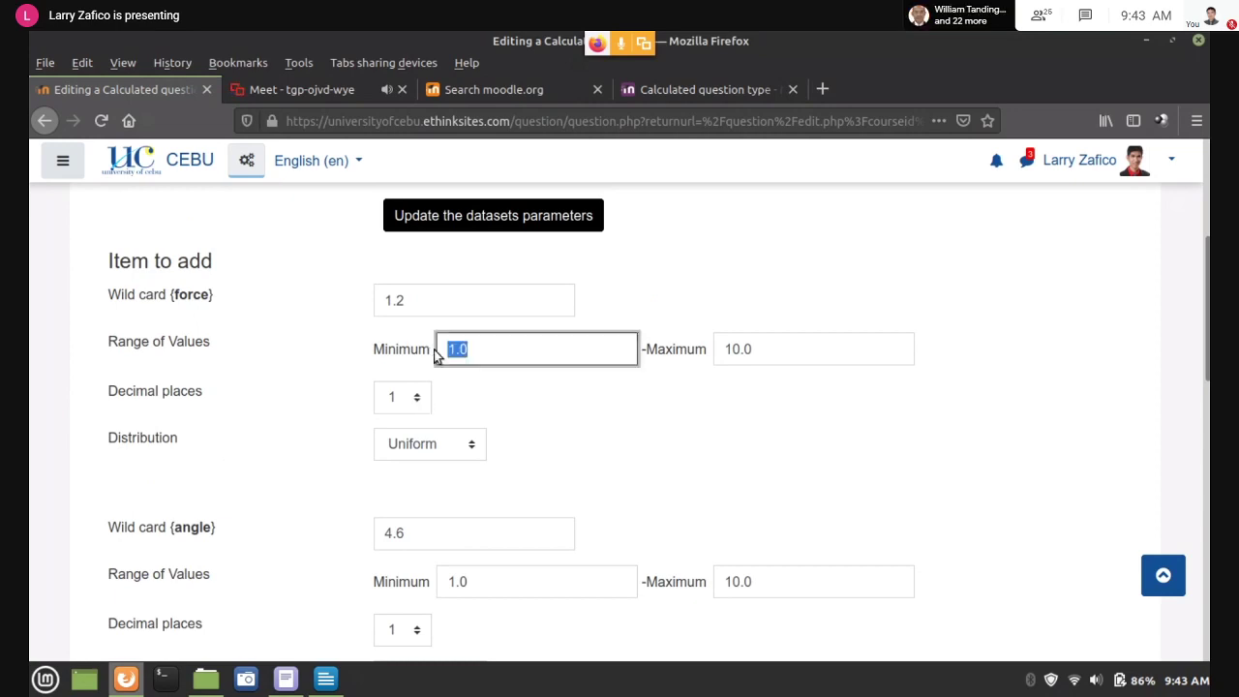
text(5)
drag(788, 355, 712, 354)
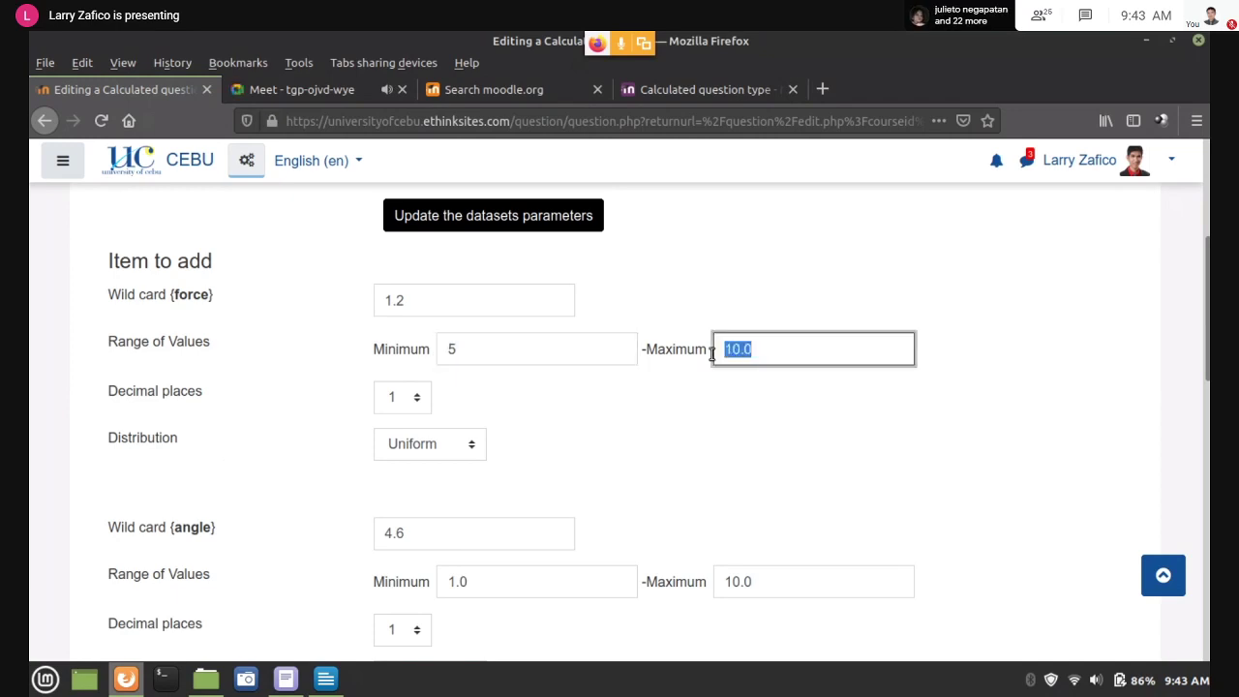
text(20)
drag(445, 300, 379, 301)
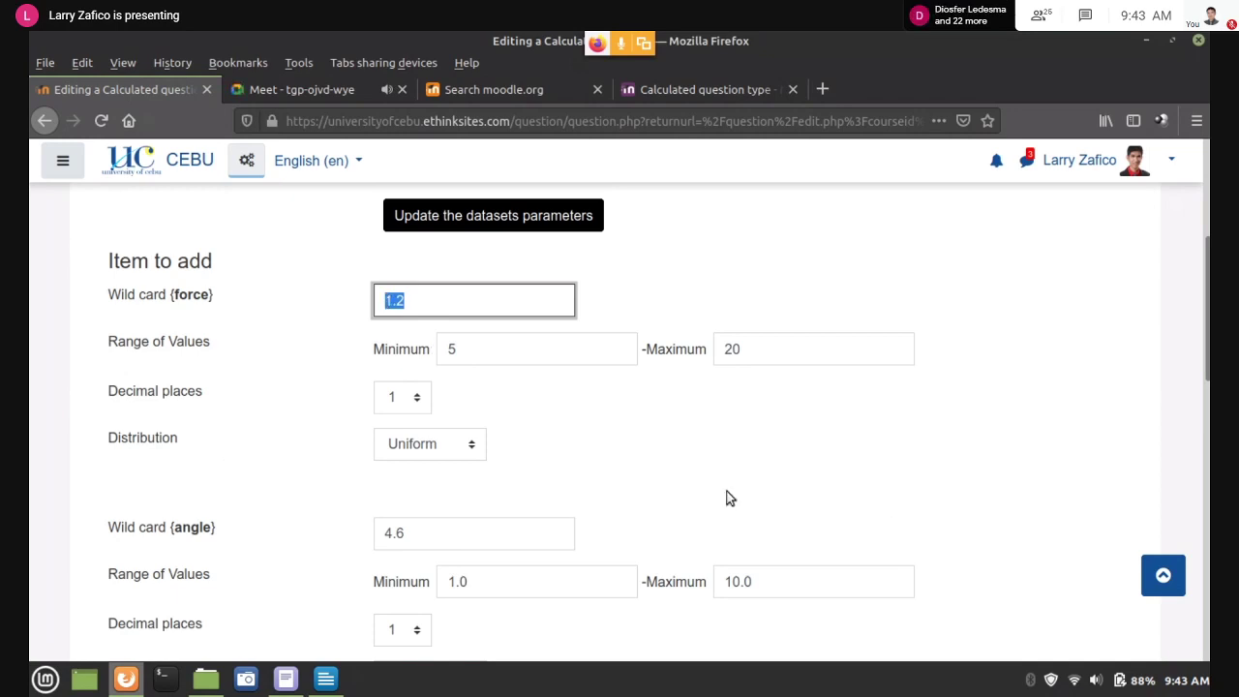
text(6)
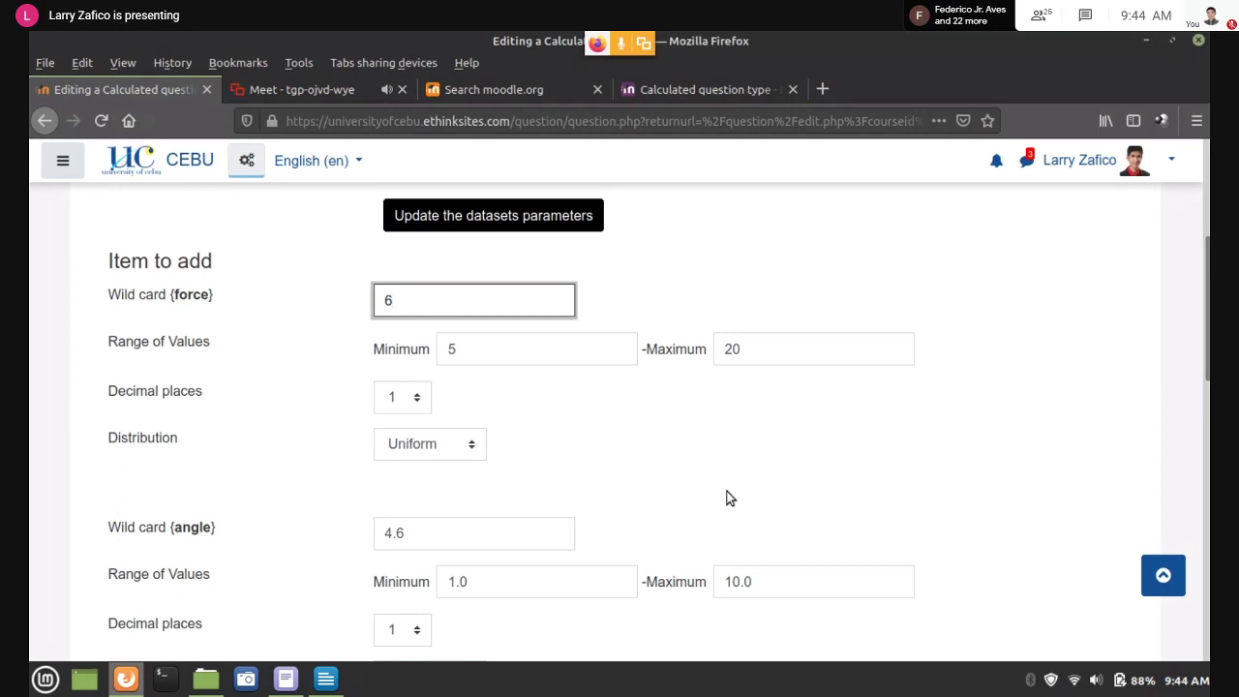
Step: Set the angle wildcard to 40 with range 30–45 and 0 decimal places
scroll(600, 586, down, 2)
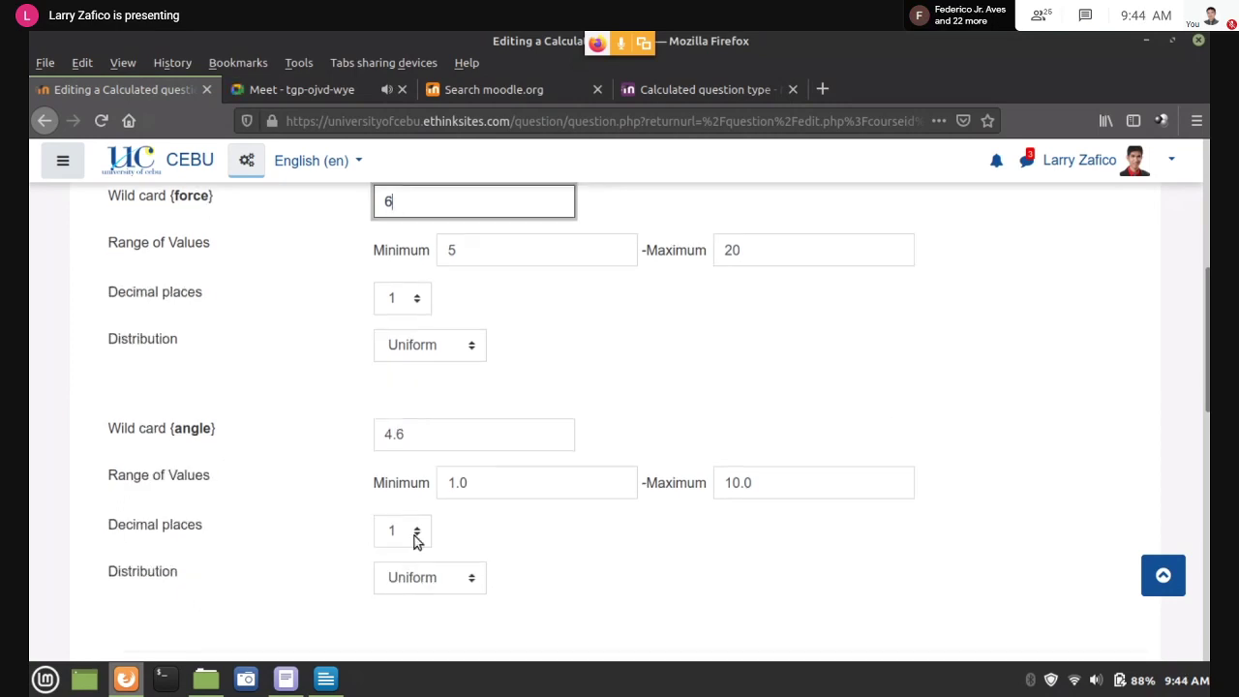
click(419, 533)
click(386, 232)
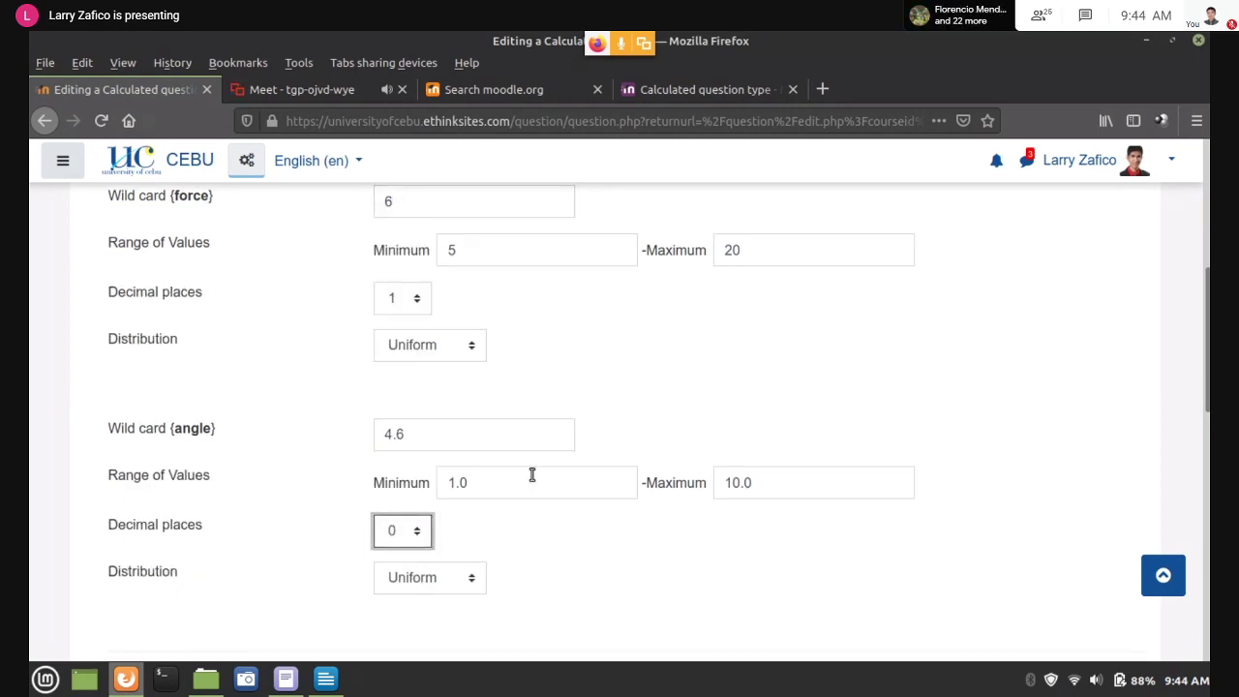
drag(510, 482, 435, 482)
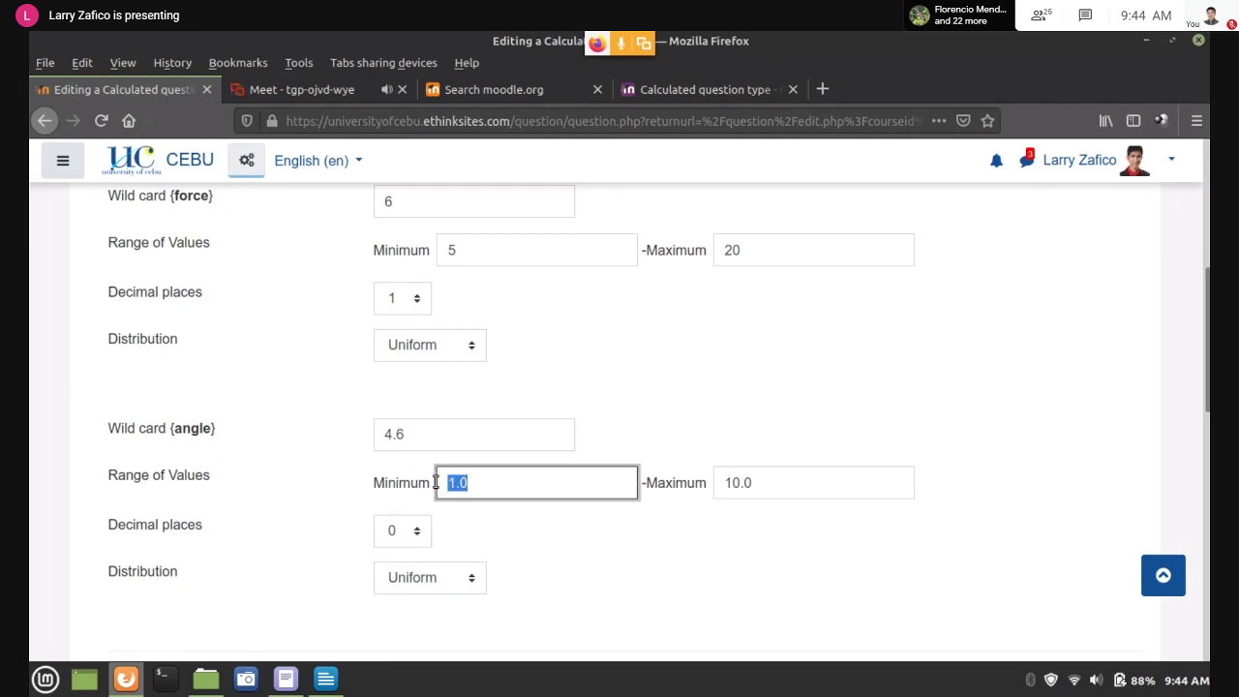
text(30)
drag(767, 484, 724, 489)
text(45)
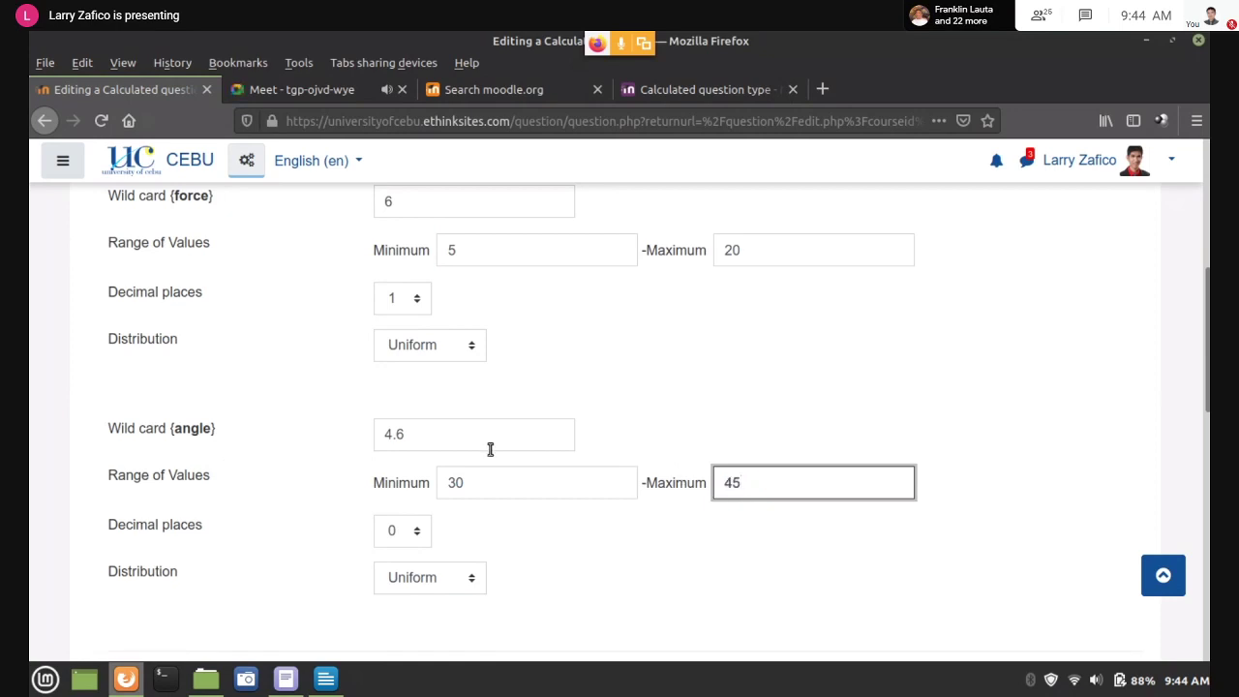
drag(490, 447, 354, 437)
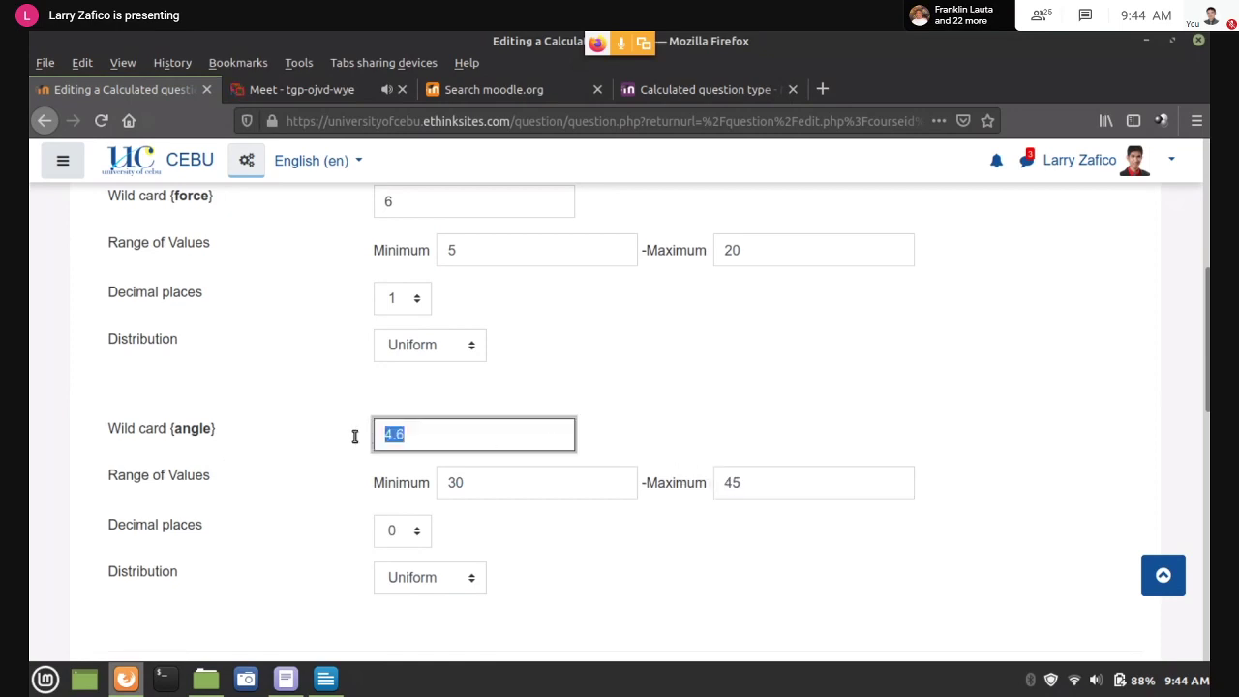
text(40)
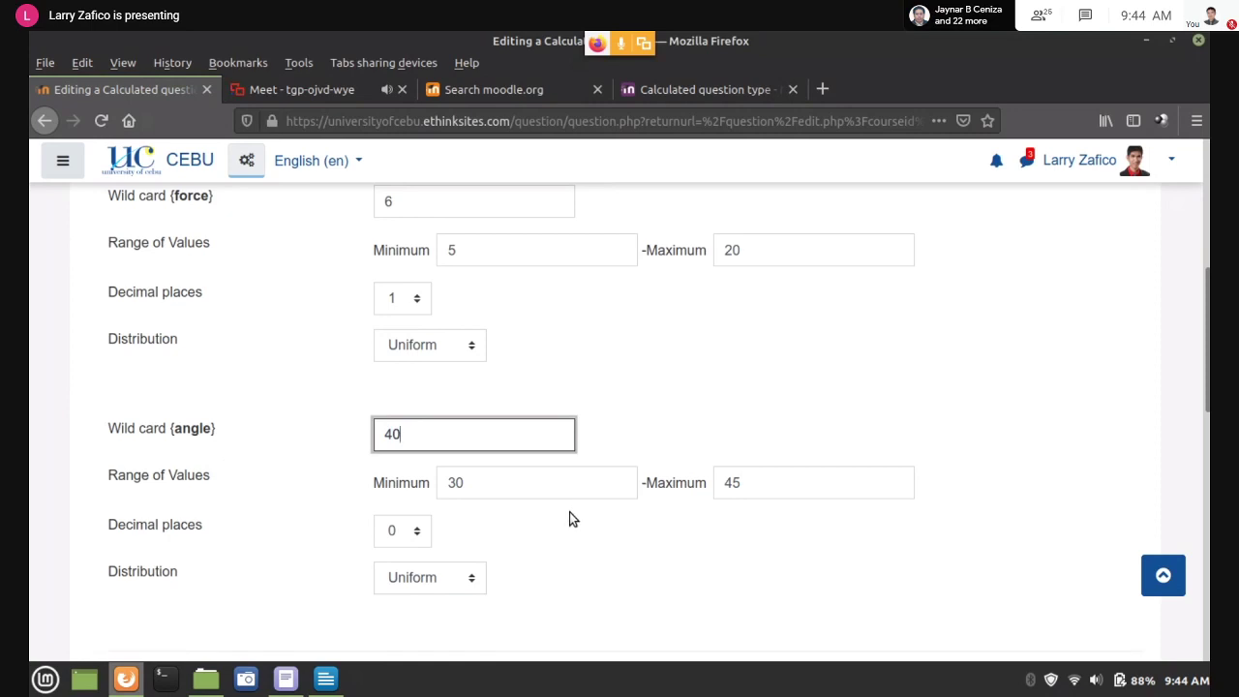
scroll(569, 512, up, 3)
Step: Update the dataset parameters and confirm 6 * sin(deg2rad(40)) = 3.86 lies within 3.818–3.895
click(520, 325)
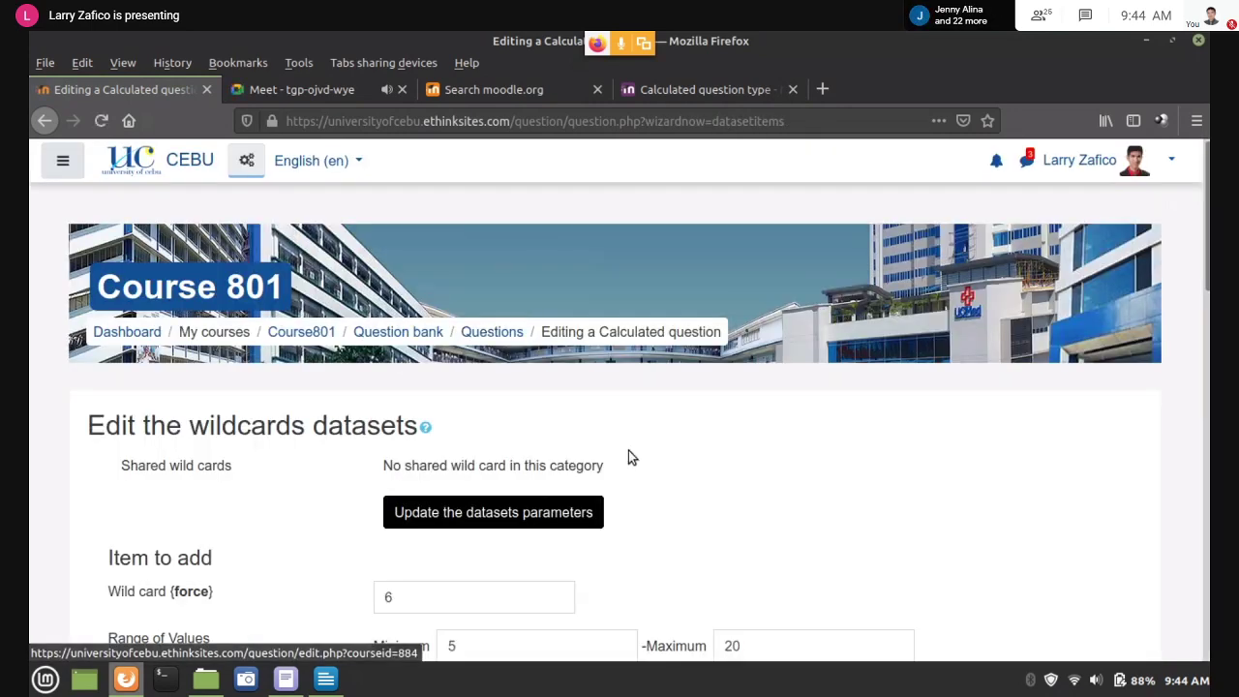
scroll(634, 474, down, 5)
scroll(622, 539, down, 4)
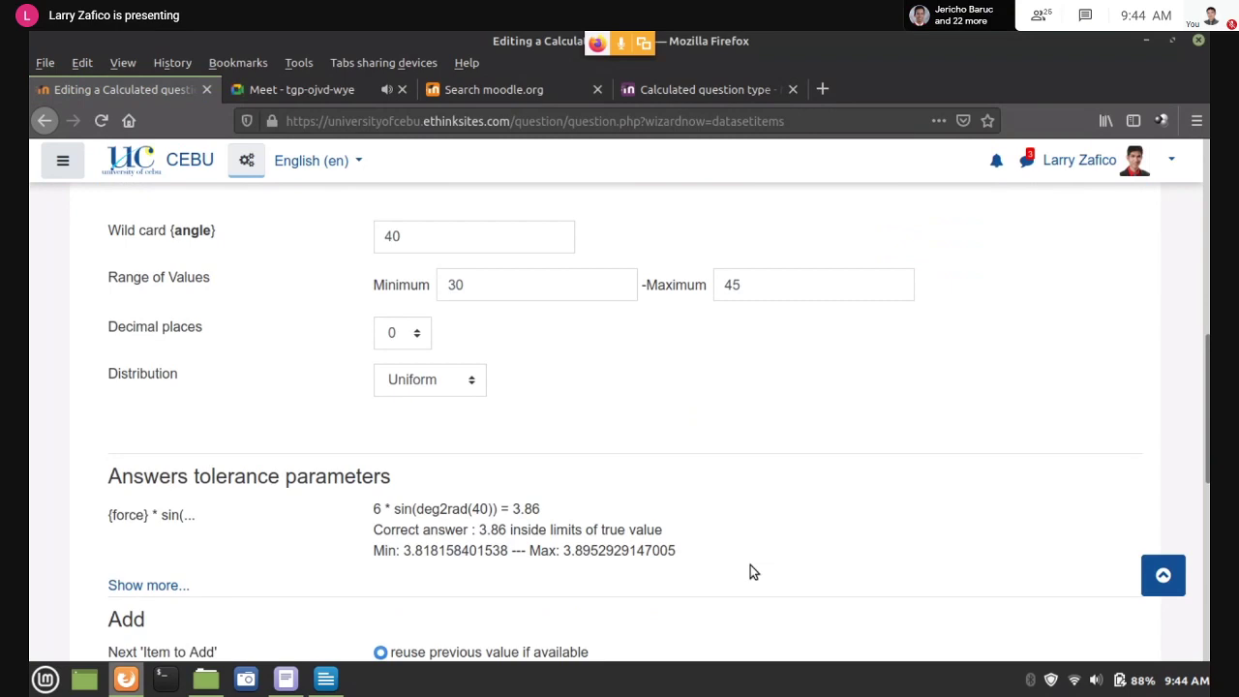
scroll(749, 572, down, 1)
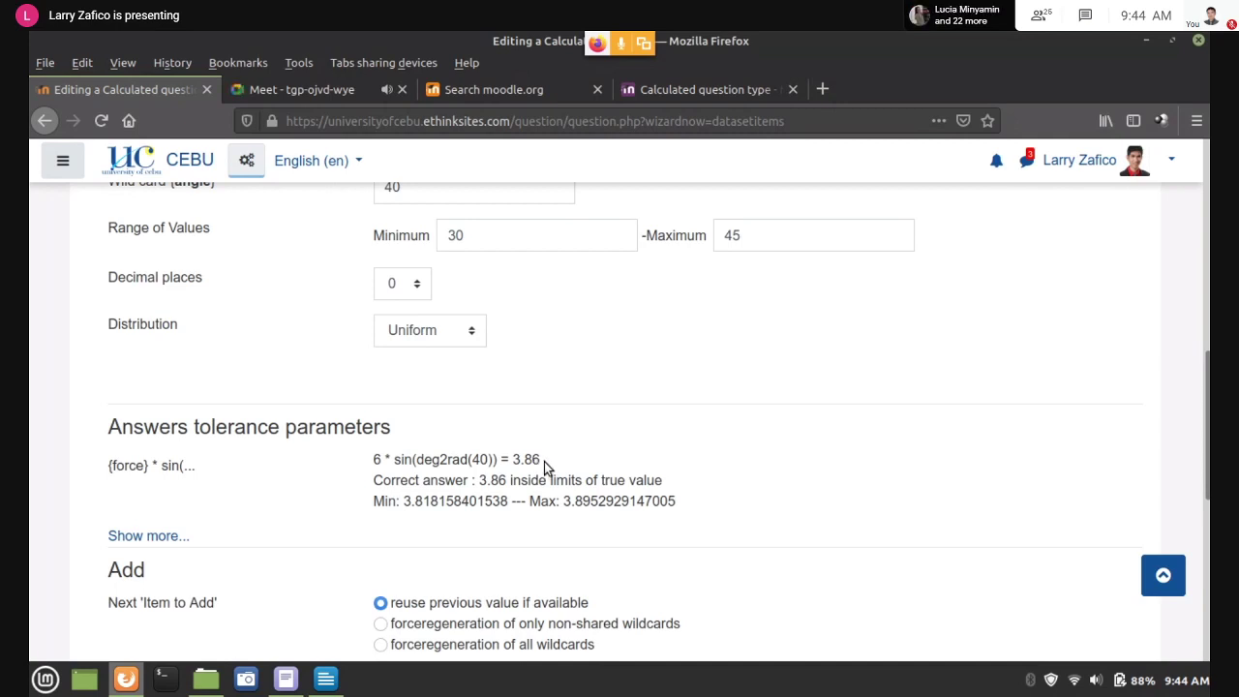
scroll(624, 465, up, 5)
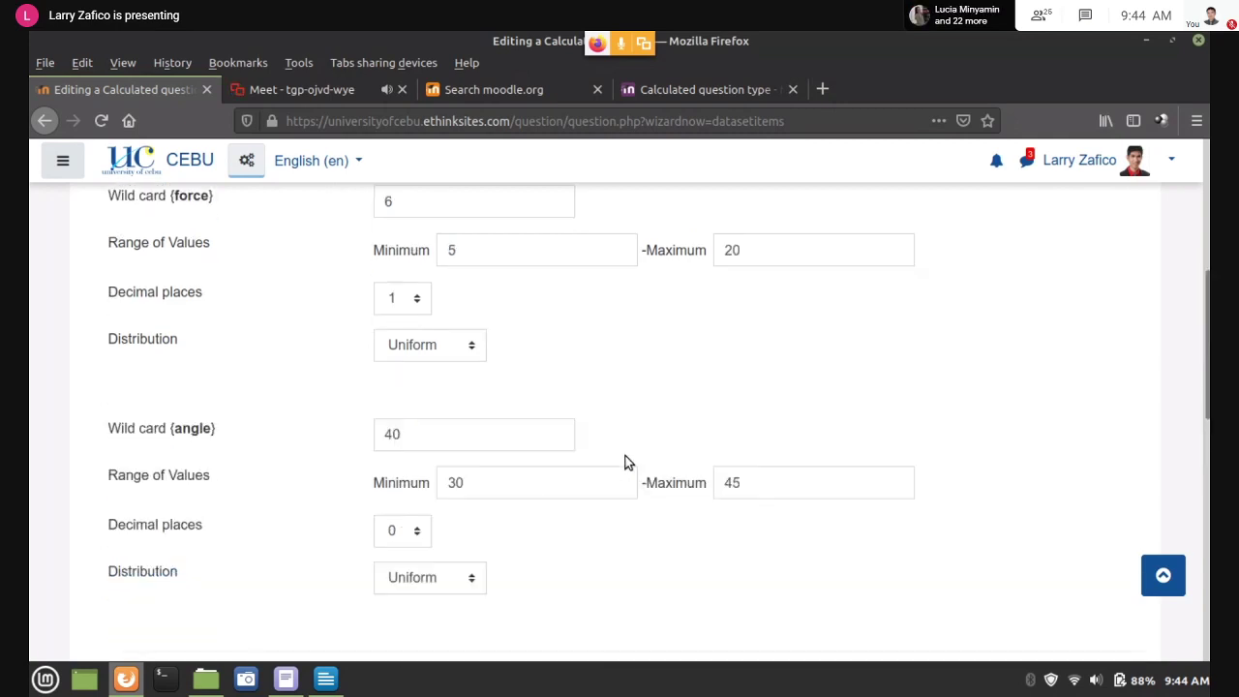
scroll(608, 486, down, 4)
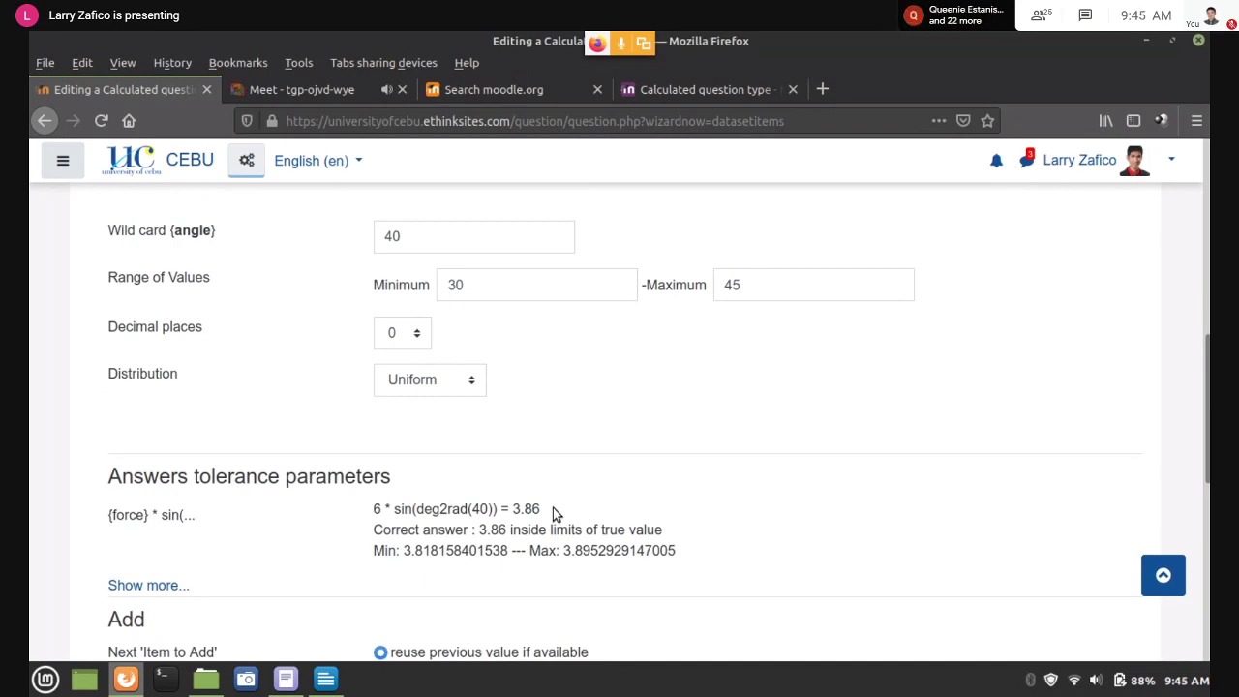
click(325, 678)
click(268, 585)
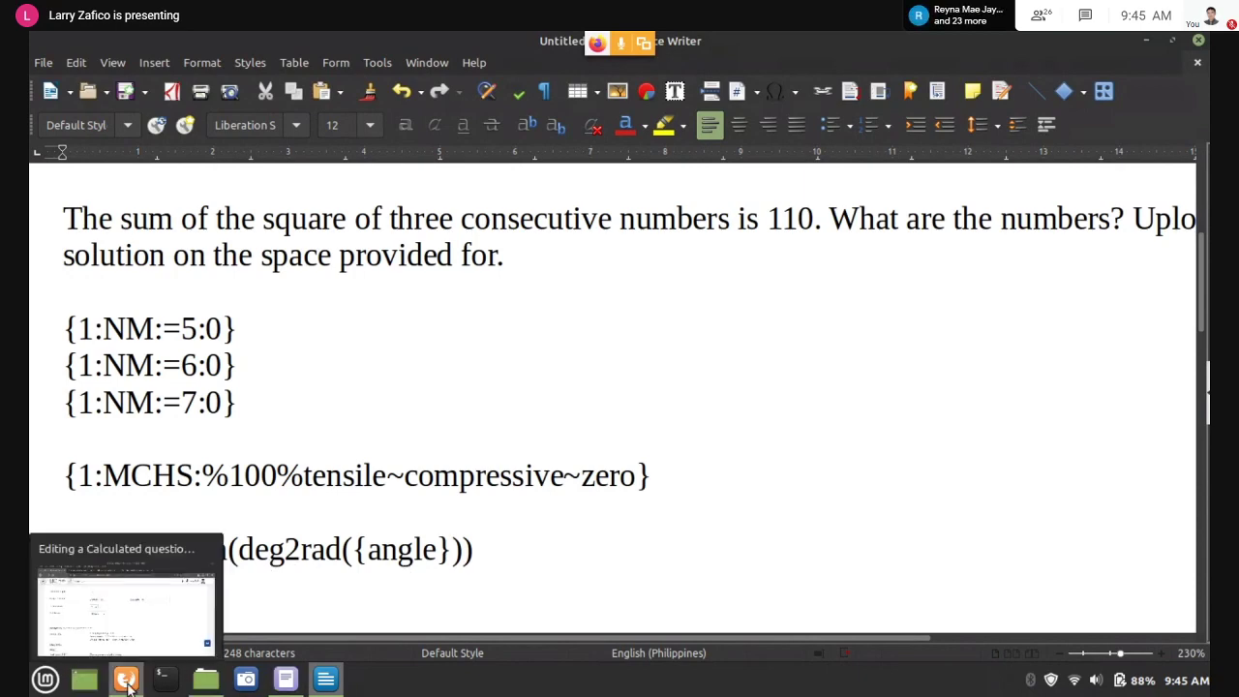
click(127, 680)
Step: Choose 30 in the Add item section and generate 30 sets of {force} and {angle} values
scroll(715, 521, up, 2)
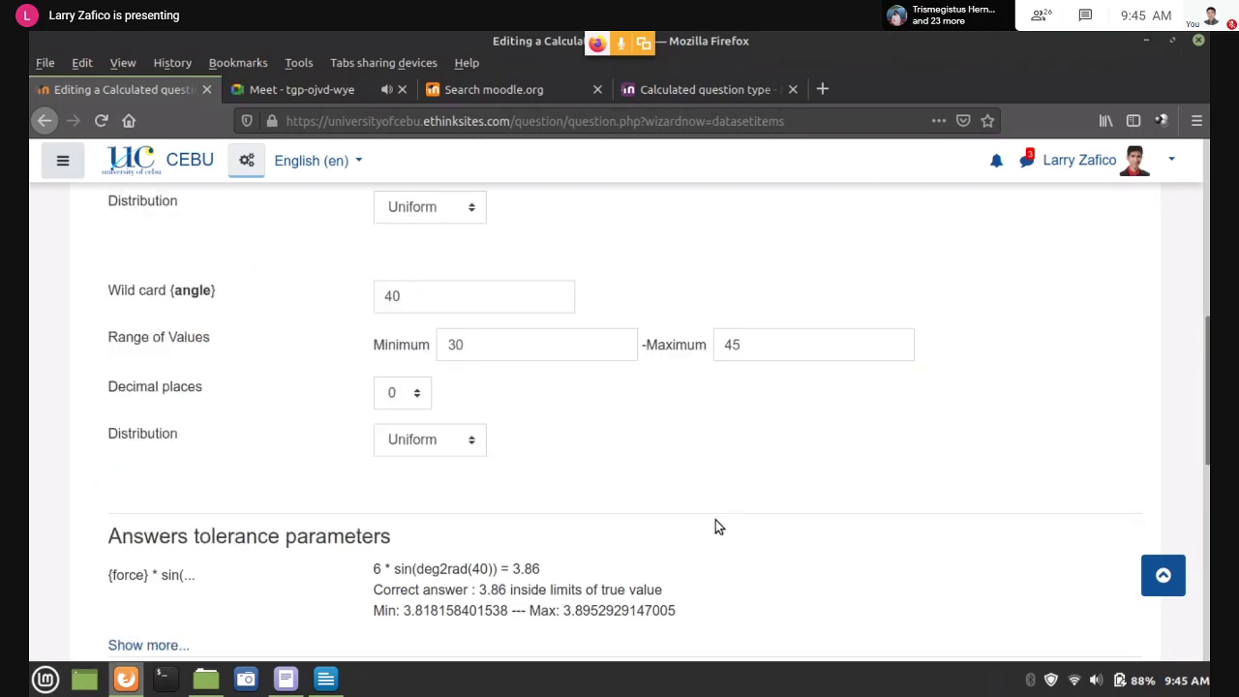
scroll(715, 521, down, 2)
scroll(715, 526, down, 5)
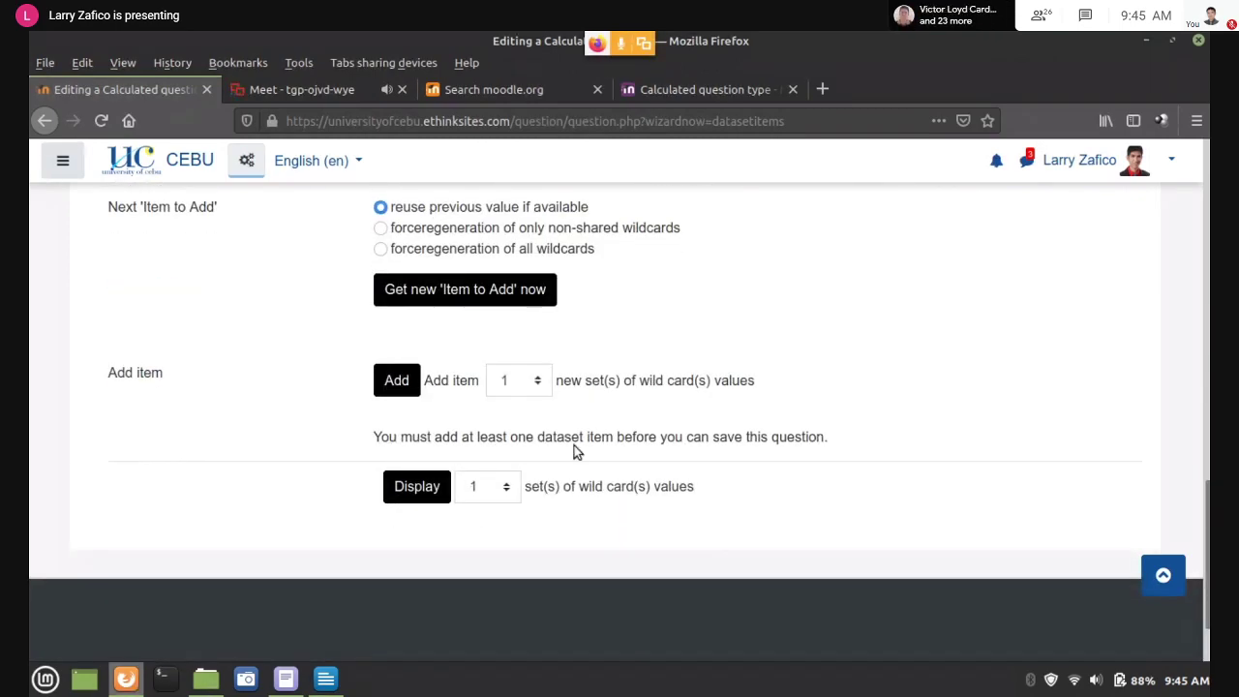
click(540, 384)
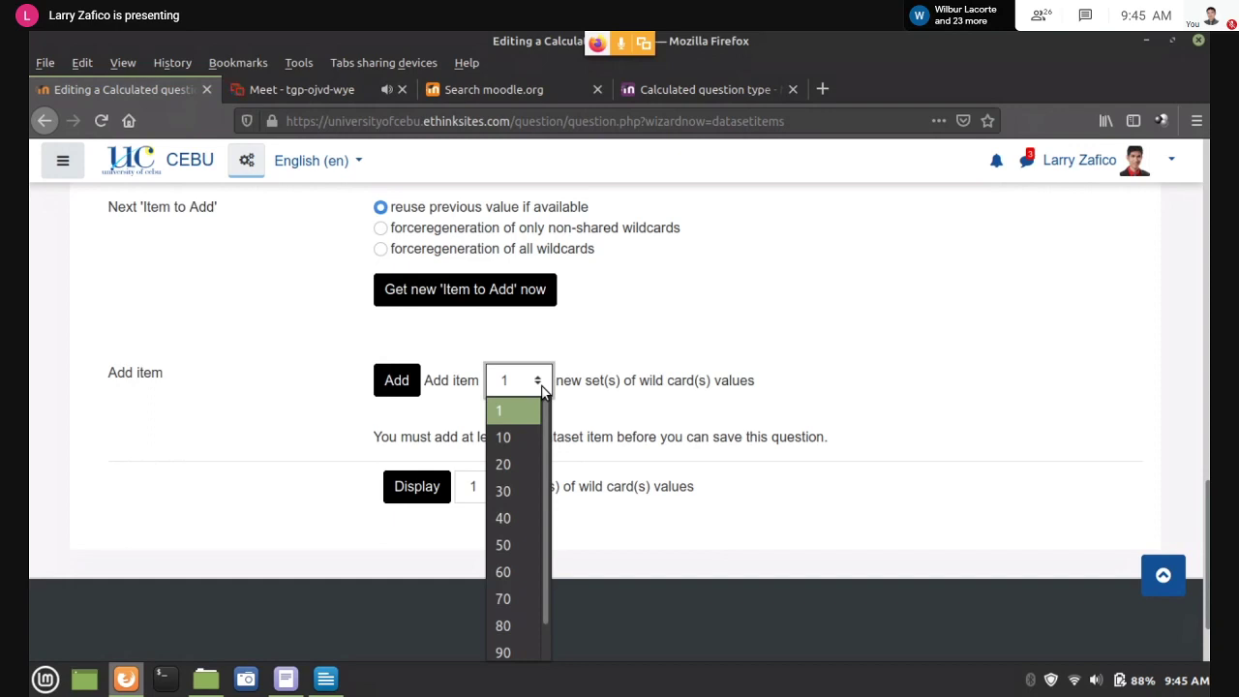
click(504, 492)
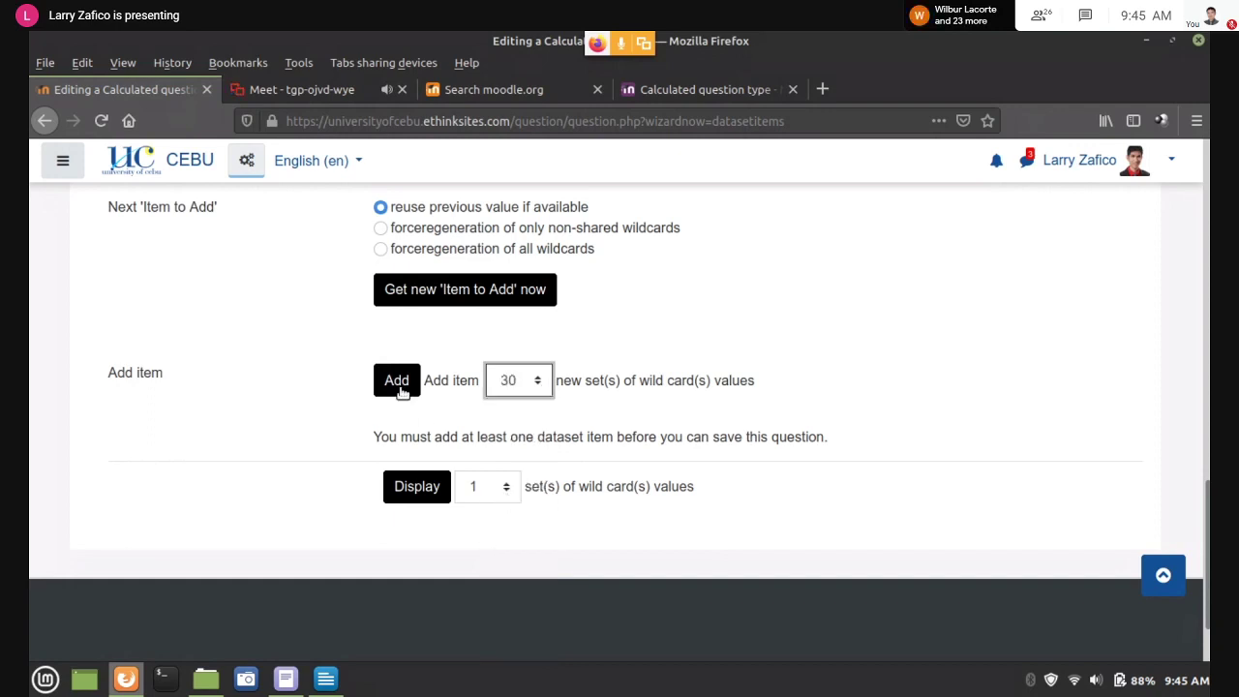
click(403, 391)
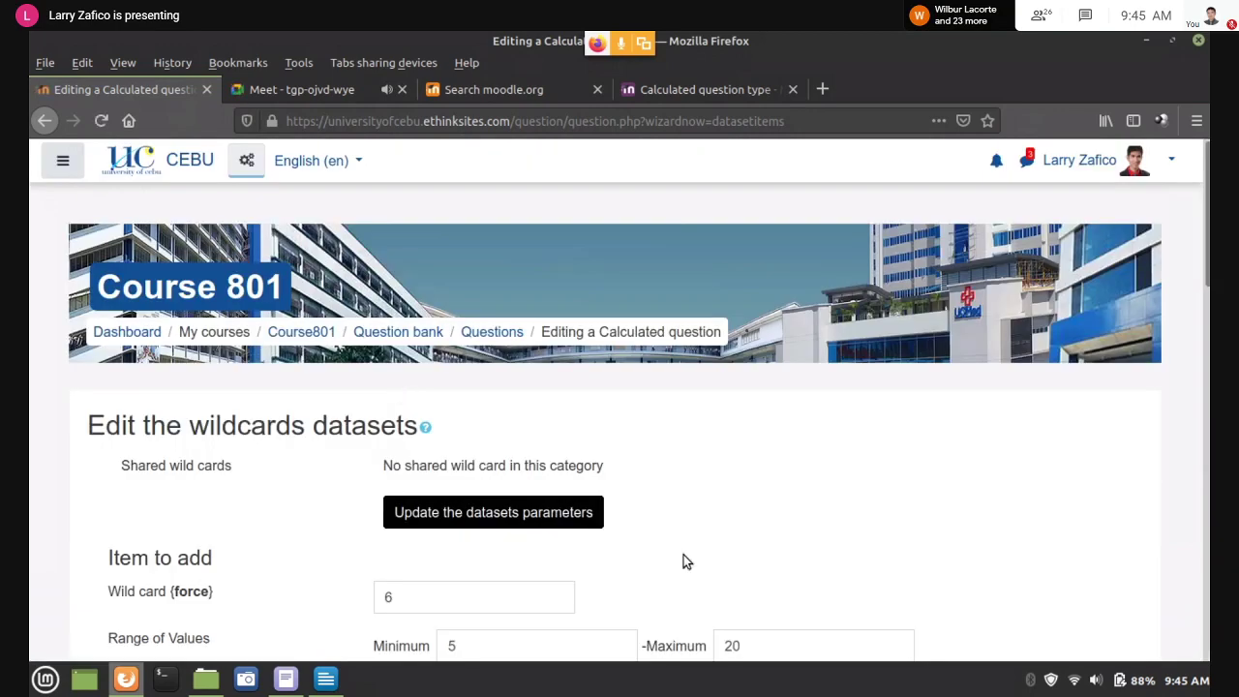
scroll(752, 564, down, 3)
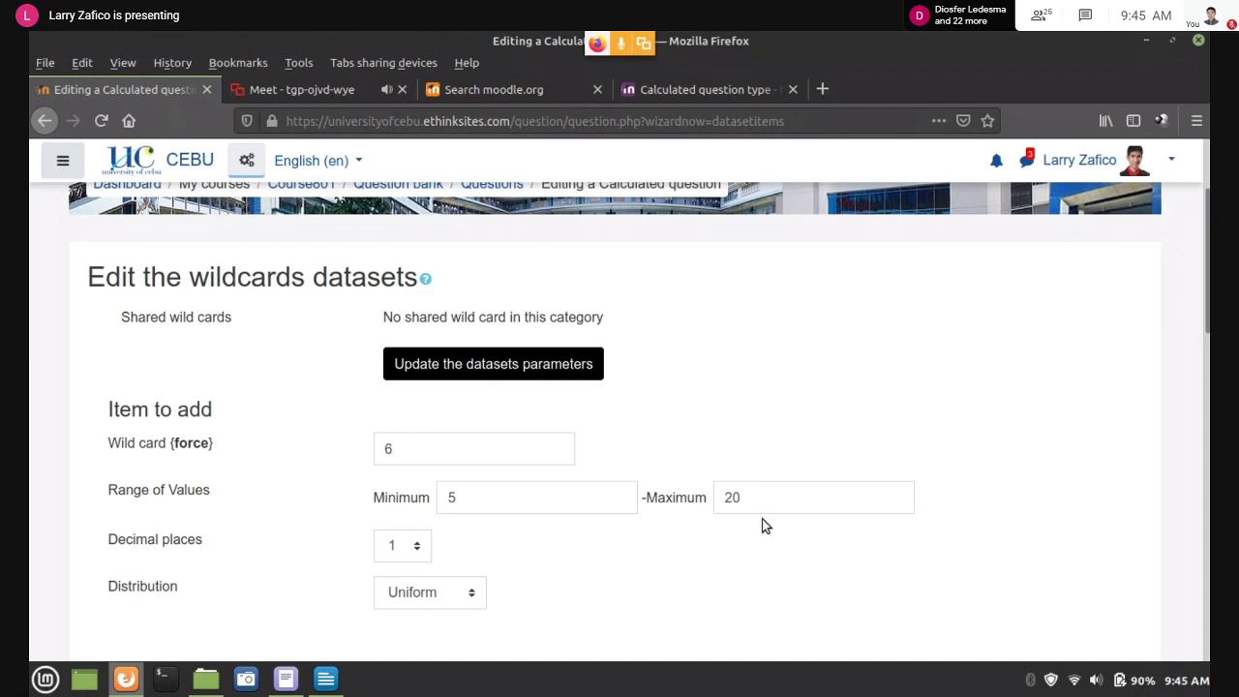
scroll(763, 524, down, 5)
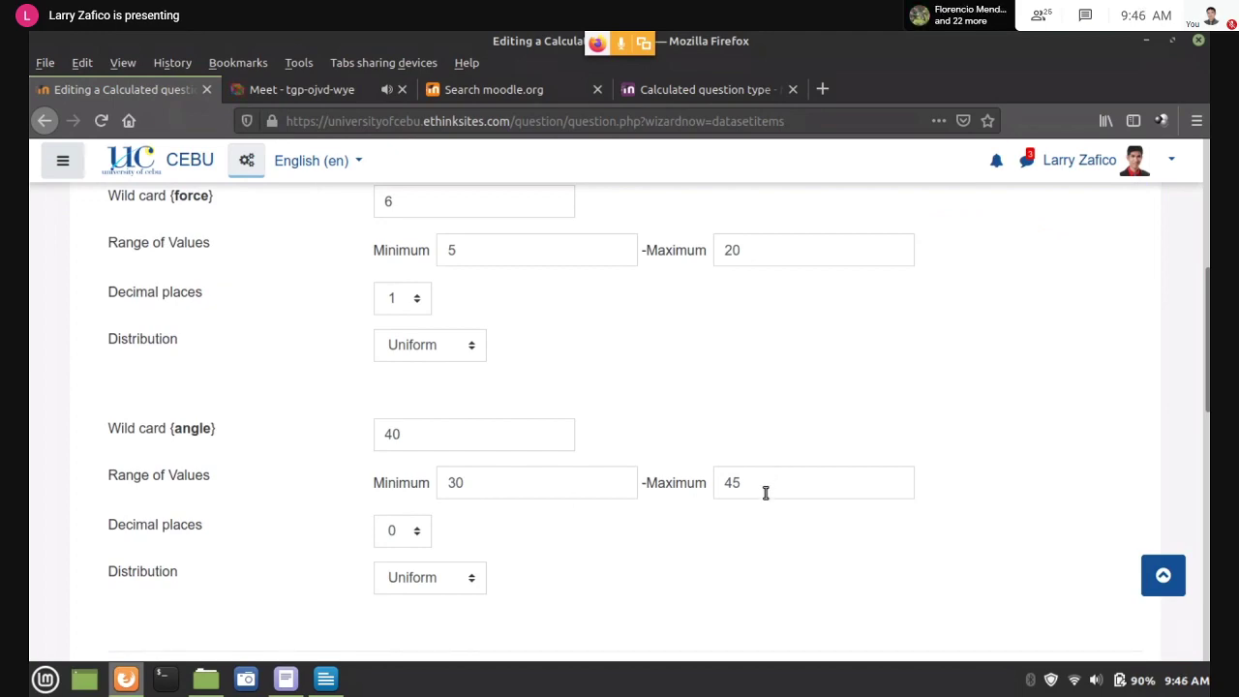
scroll(763, 498, down, 6)
scroll(763, 498, down, 2)
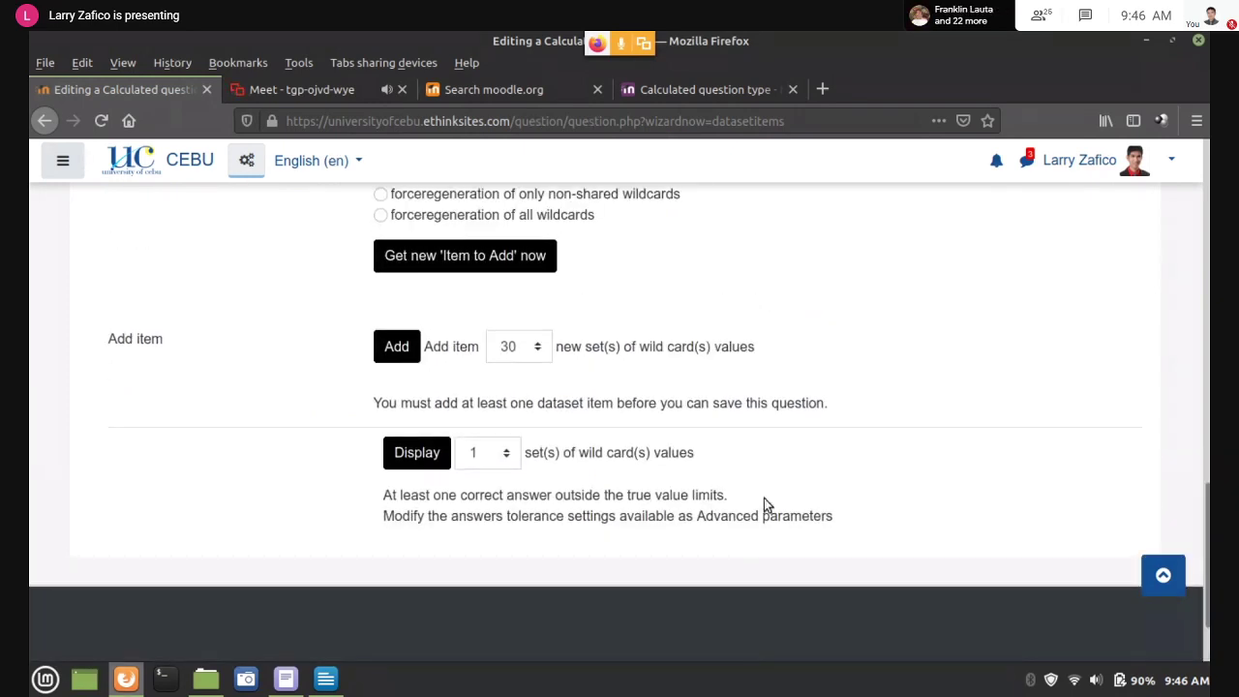
scroll(763, 497, up, 2)
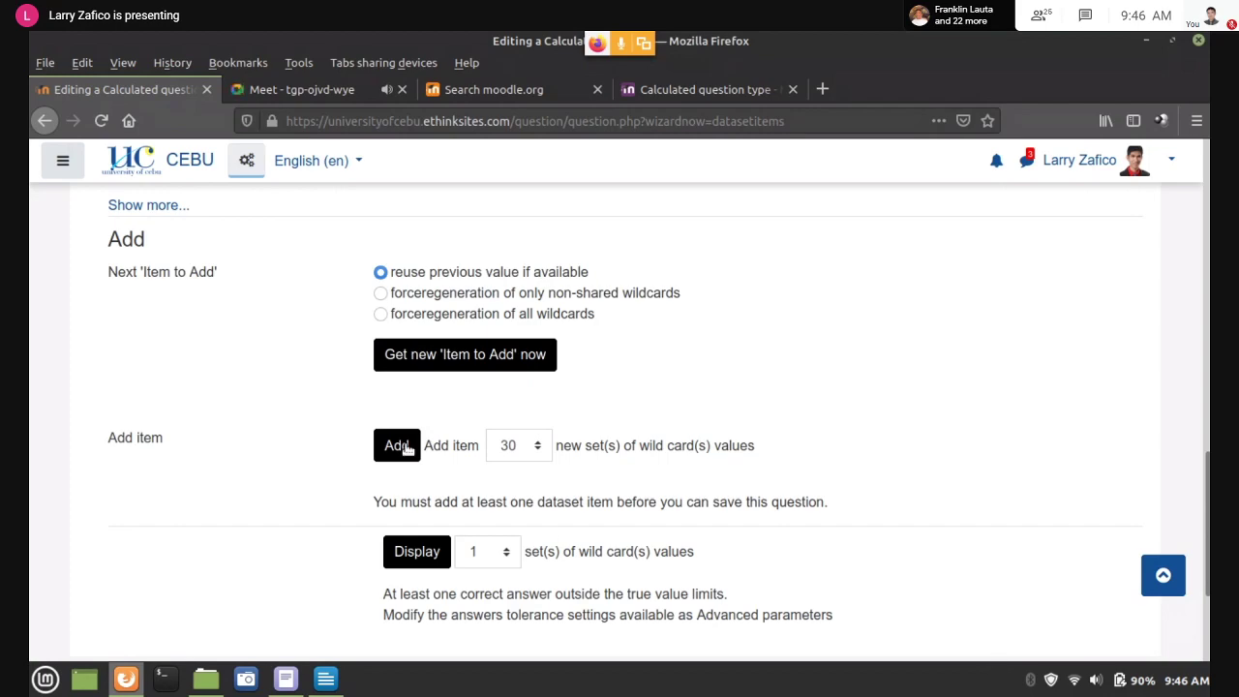
scroll(920, 512, down, 2)
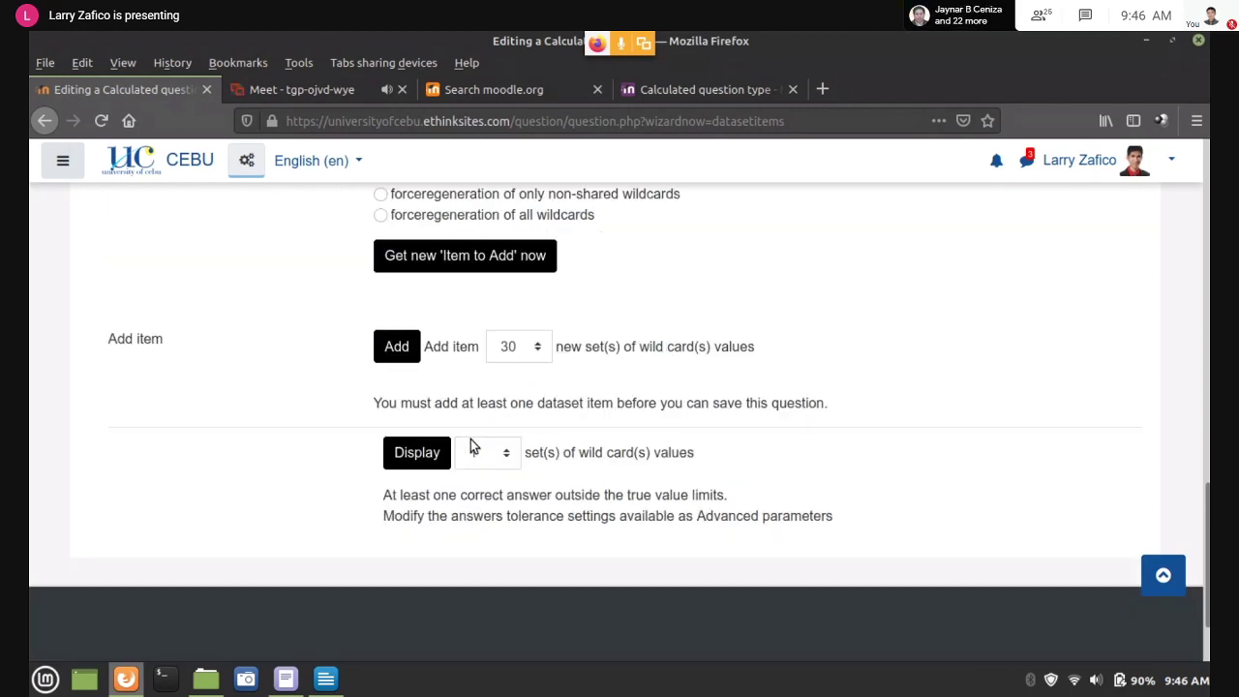
Step: Generate the wildcard sets and list all 30 of them
click(395, 346)
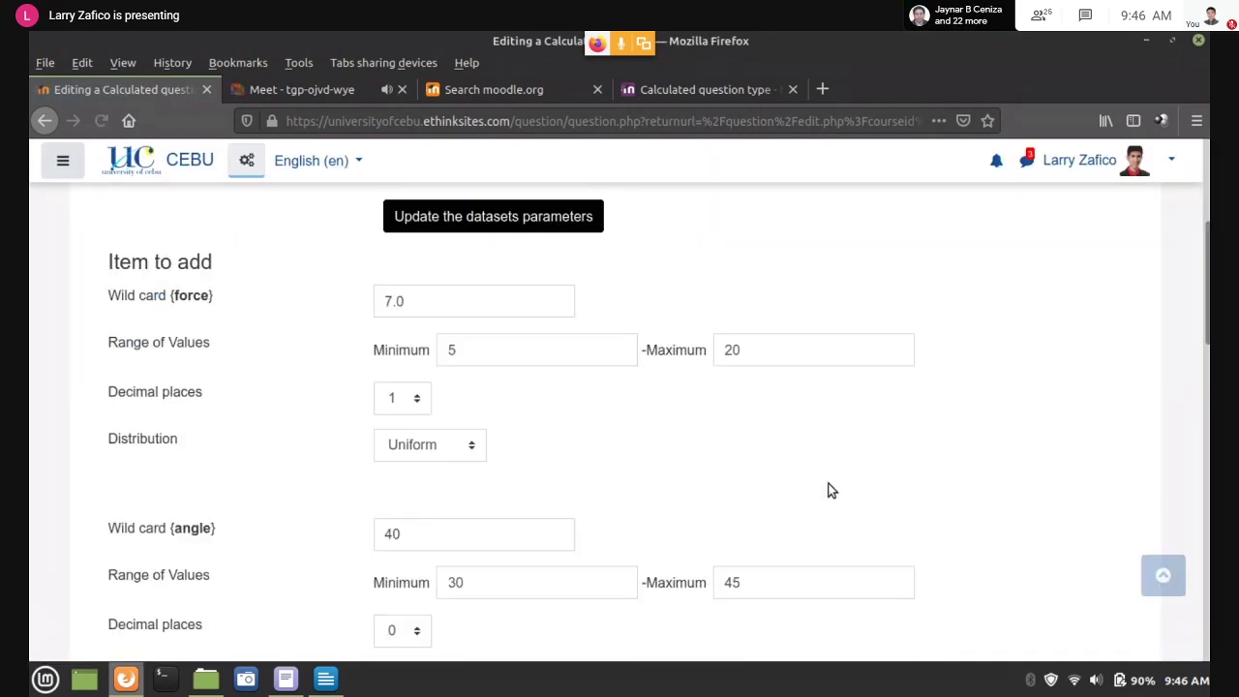
scroll(828, 491, down, 10)
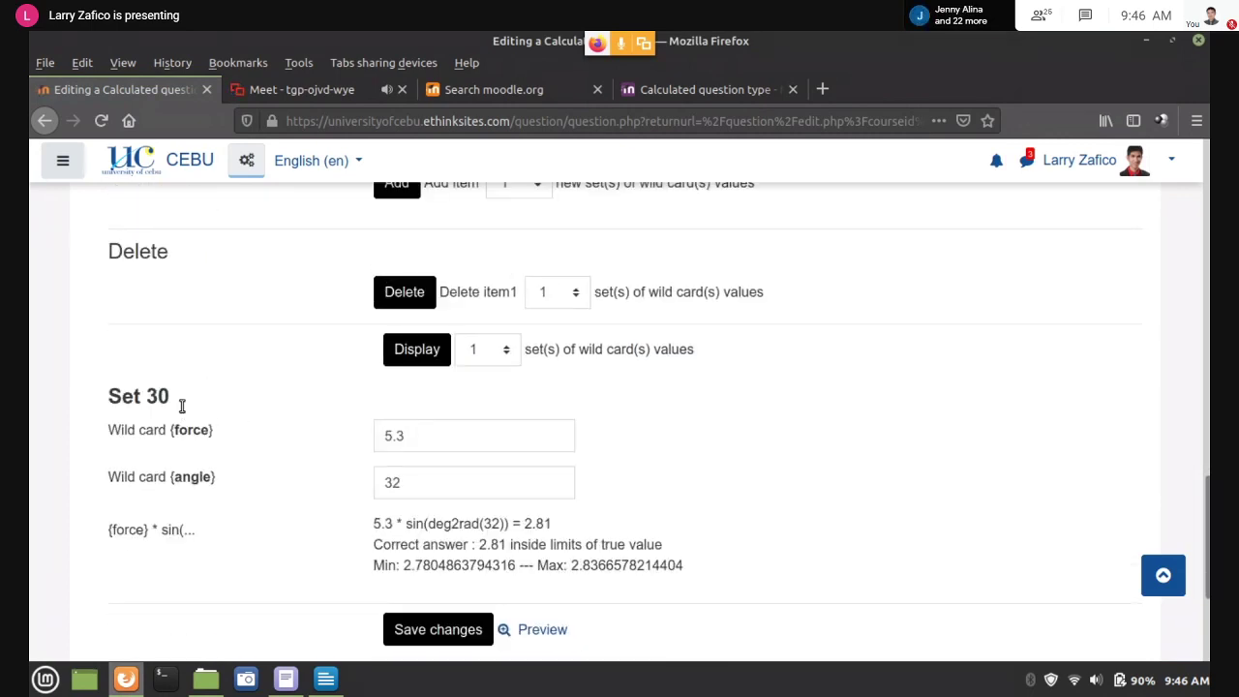
click(508, 354)
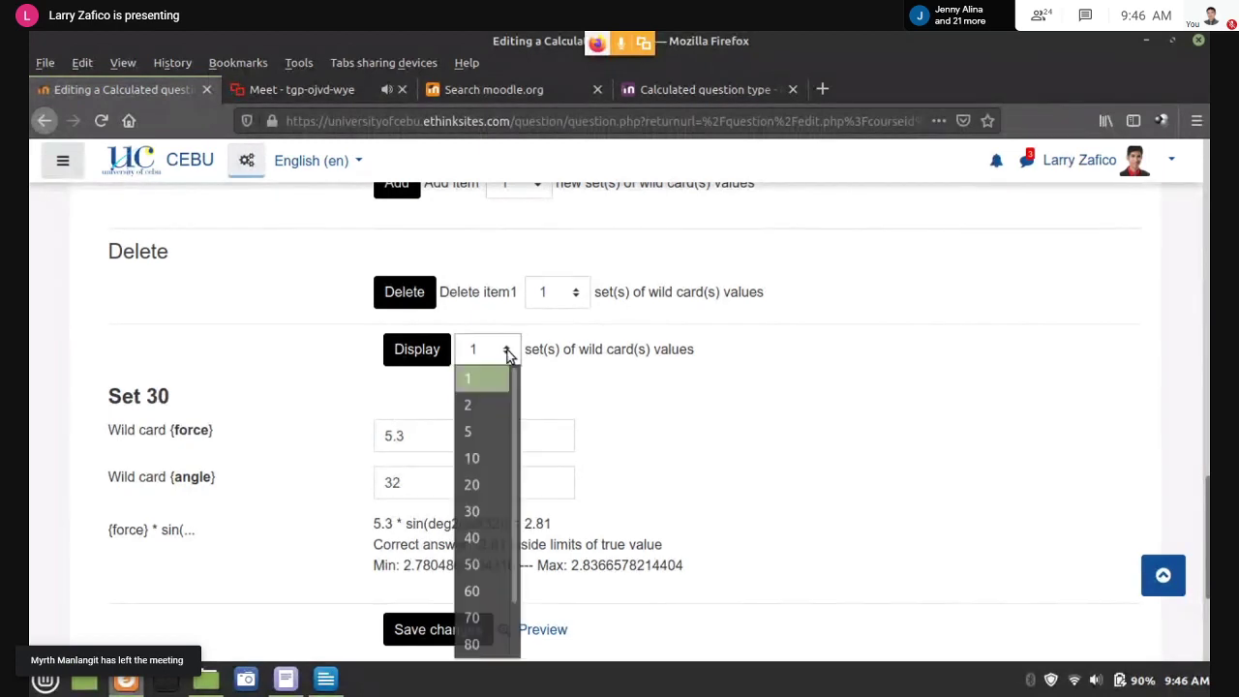
click(480, 518)
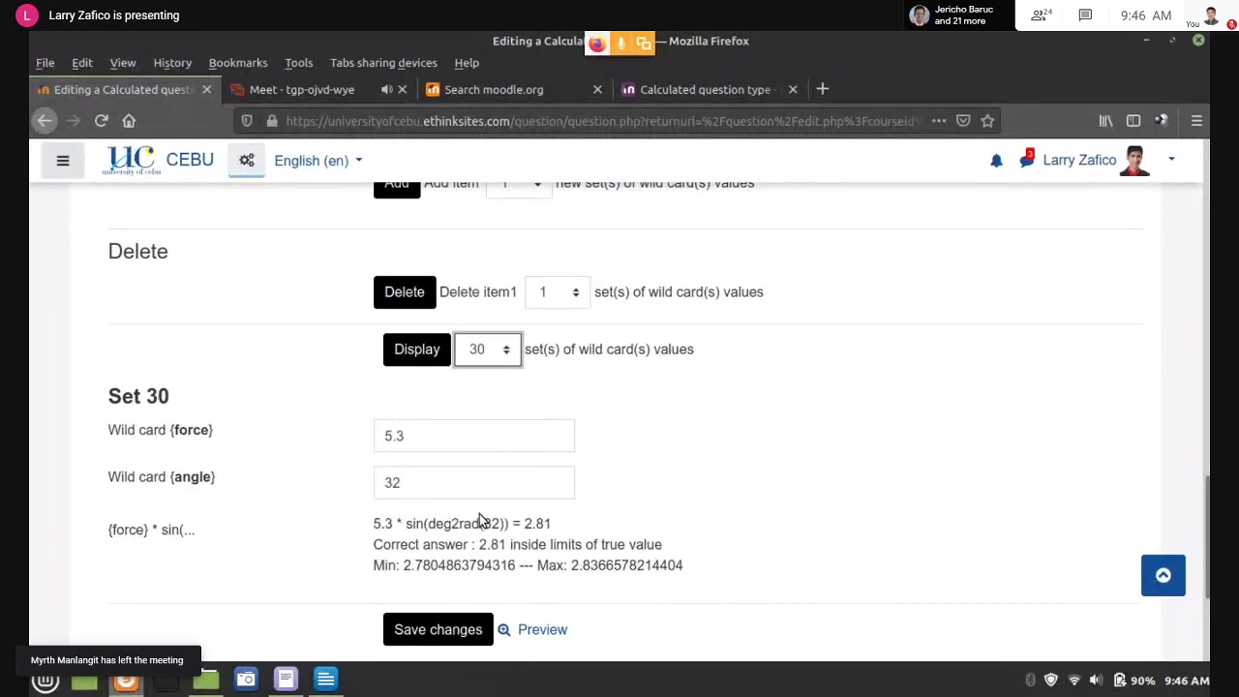
click(417, 350)
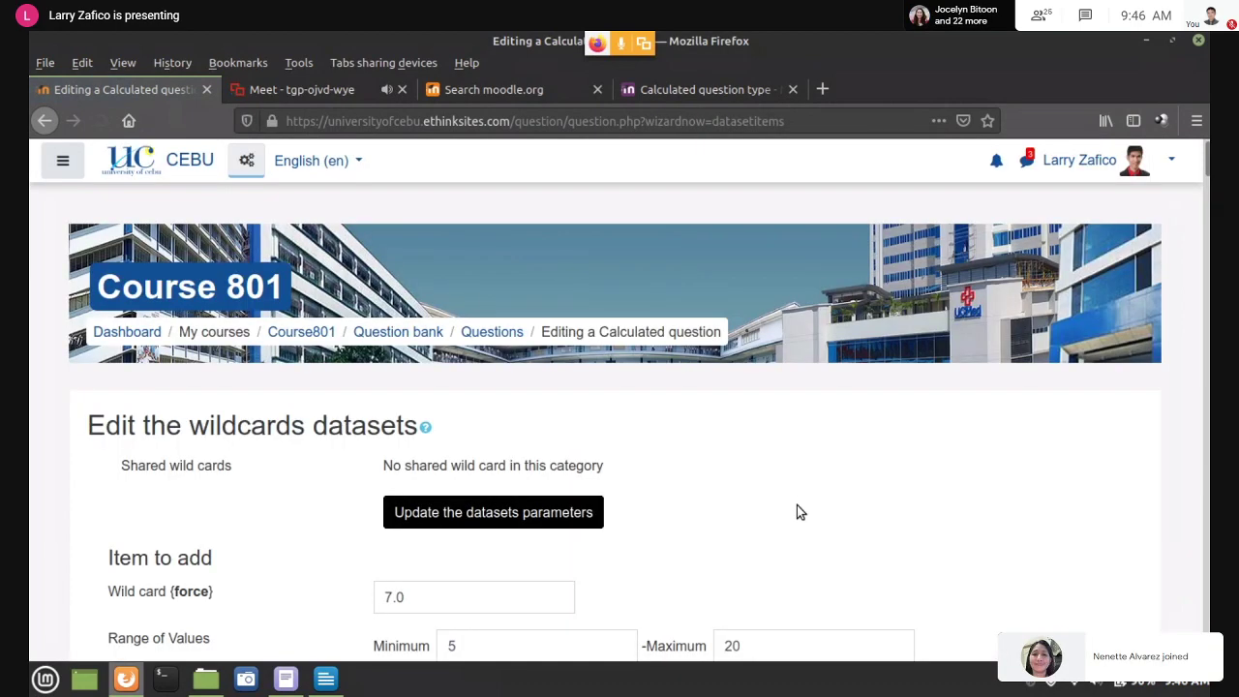
Step: Review the 30 listed value sets and save the question with its datasets
scroll(796, 505, down, 15)
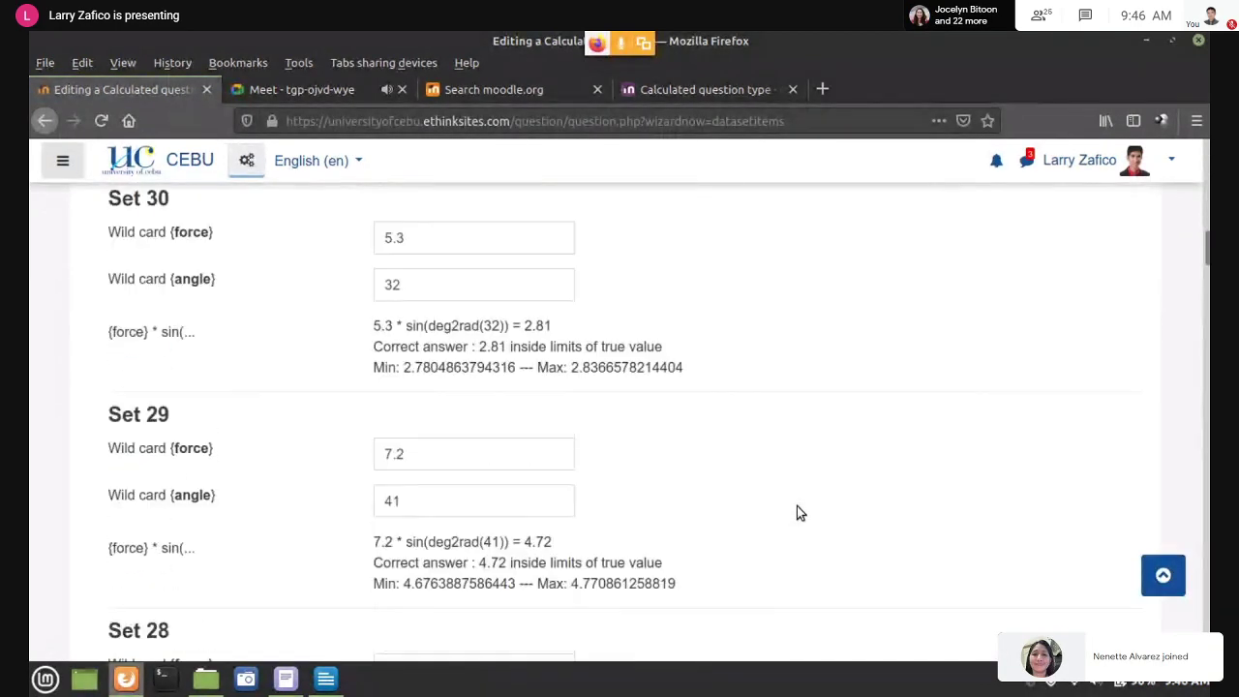
scroll(797, 505, up, 1)
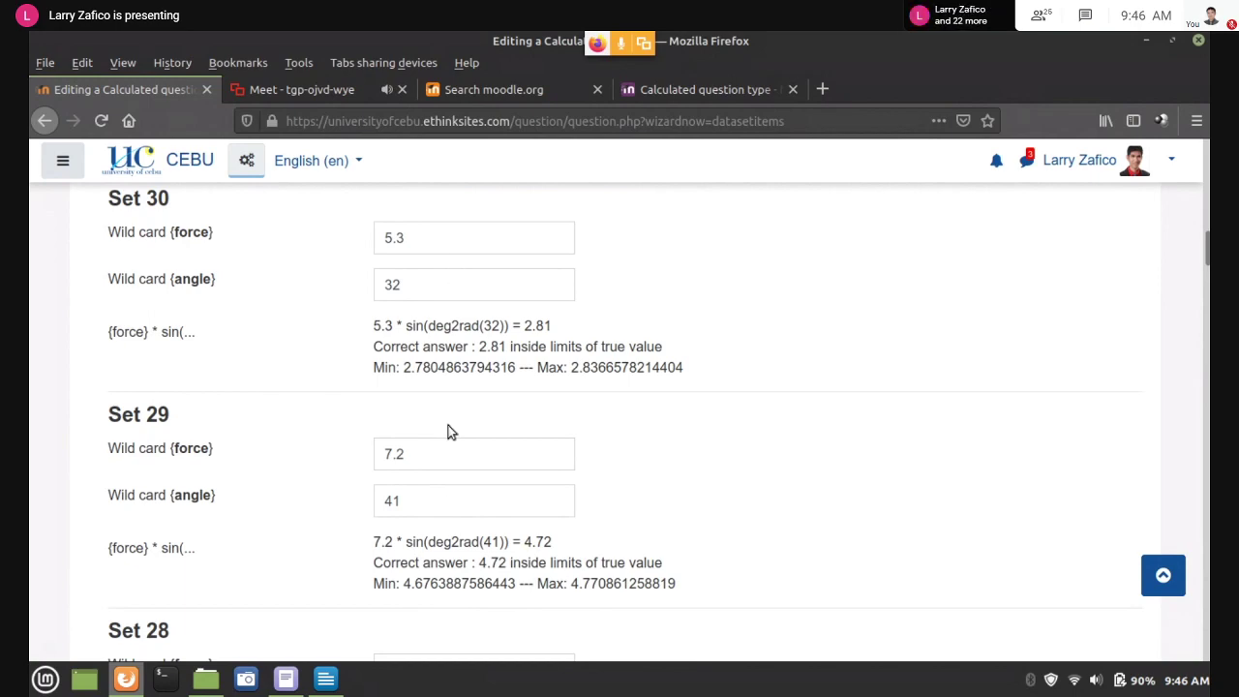
scroll(520, 511, down, 5)
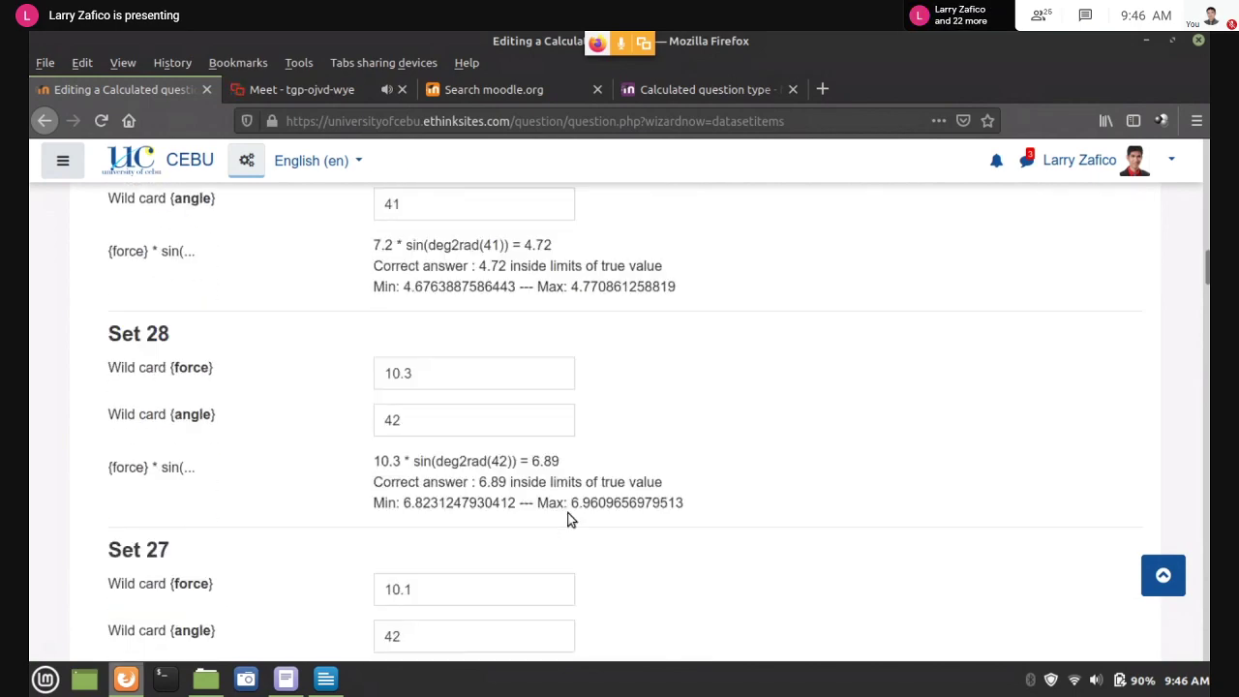
scroll(620, 367, up, 4)
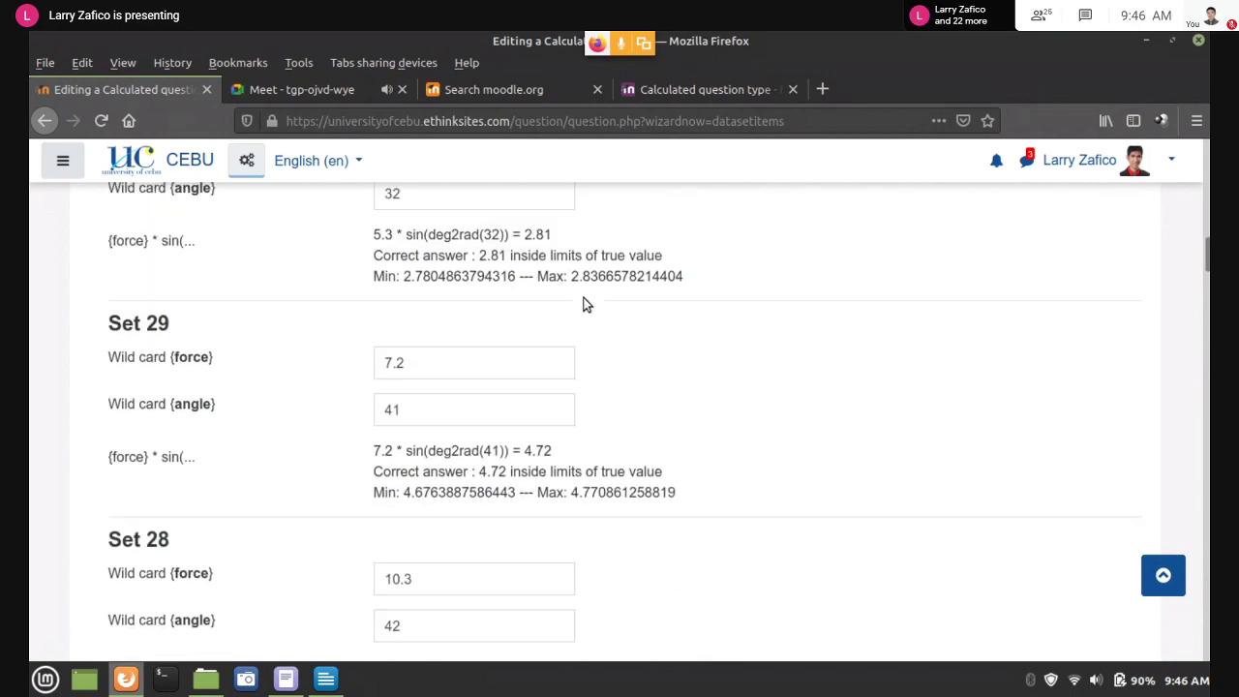
scroll(584, 304, up, 1)
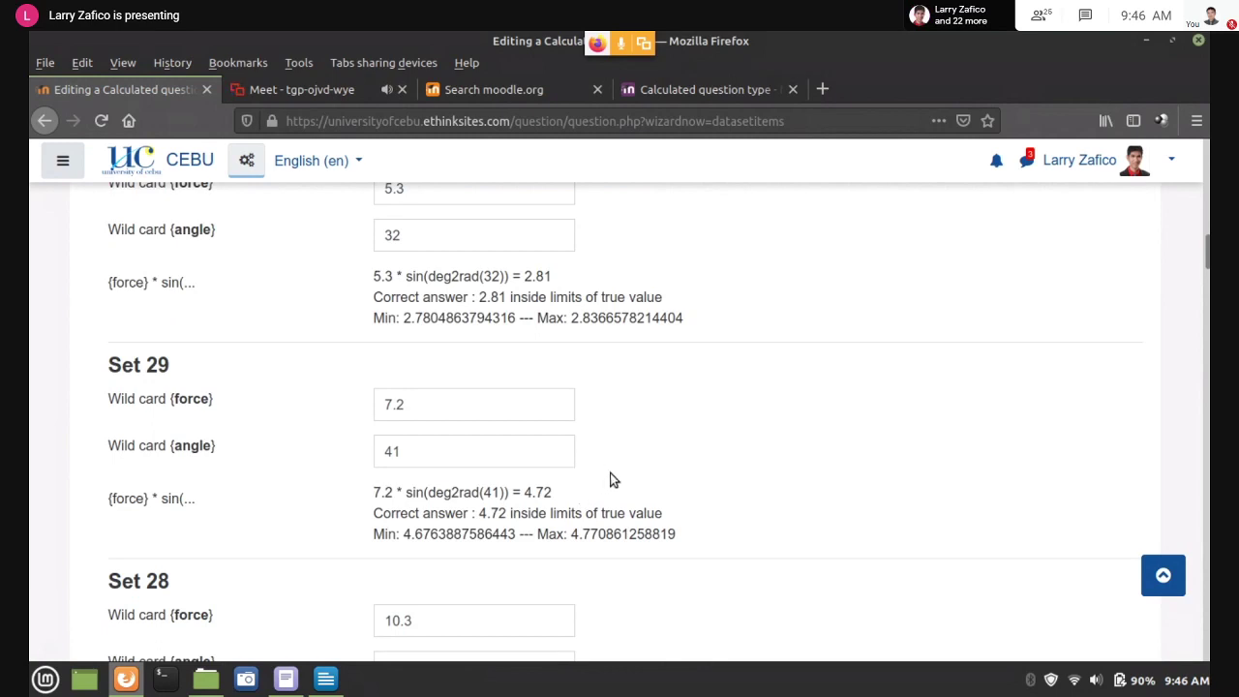
scroll(611, 471, up, 3)
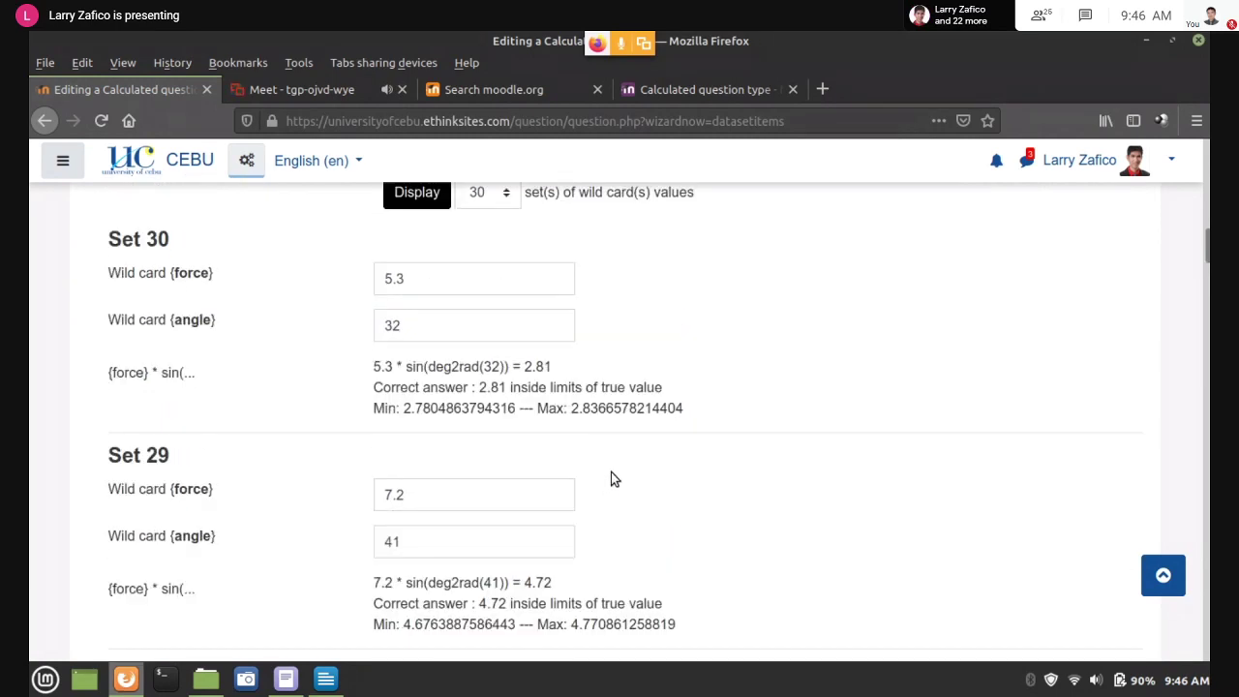
scroll(561, 555, down, 3)
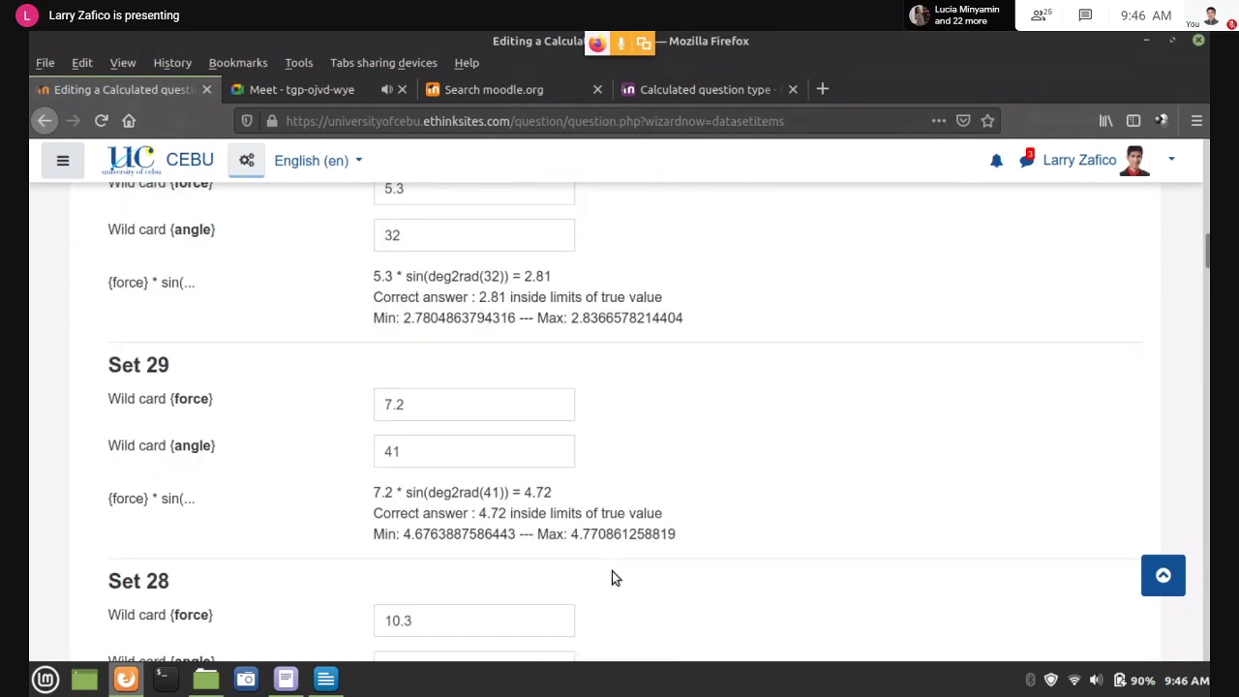
scroll(590, 529, down, 9)
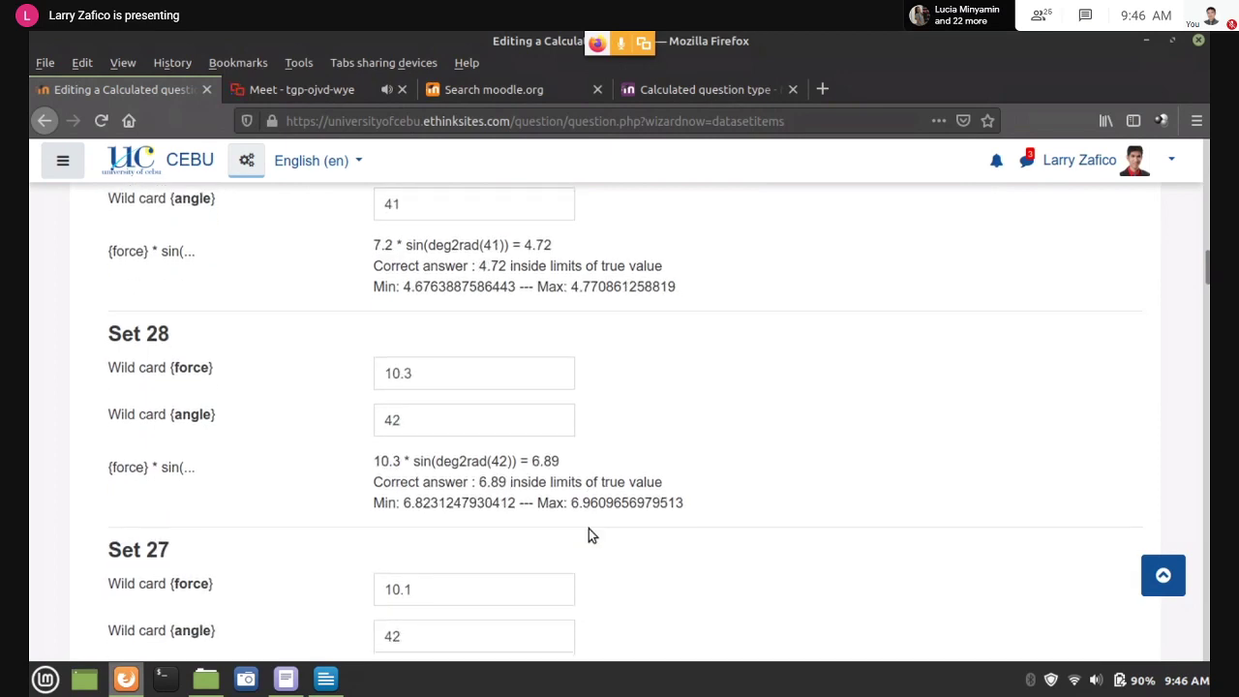
scroll(562, 459, down, 4)
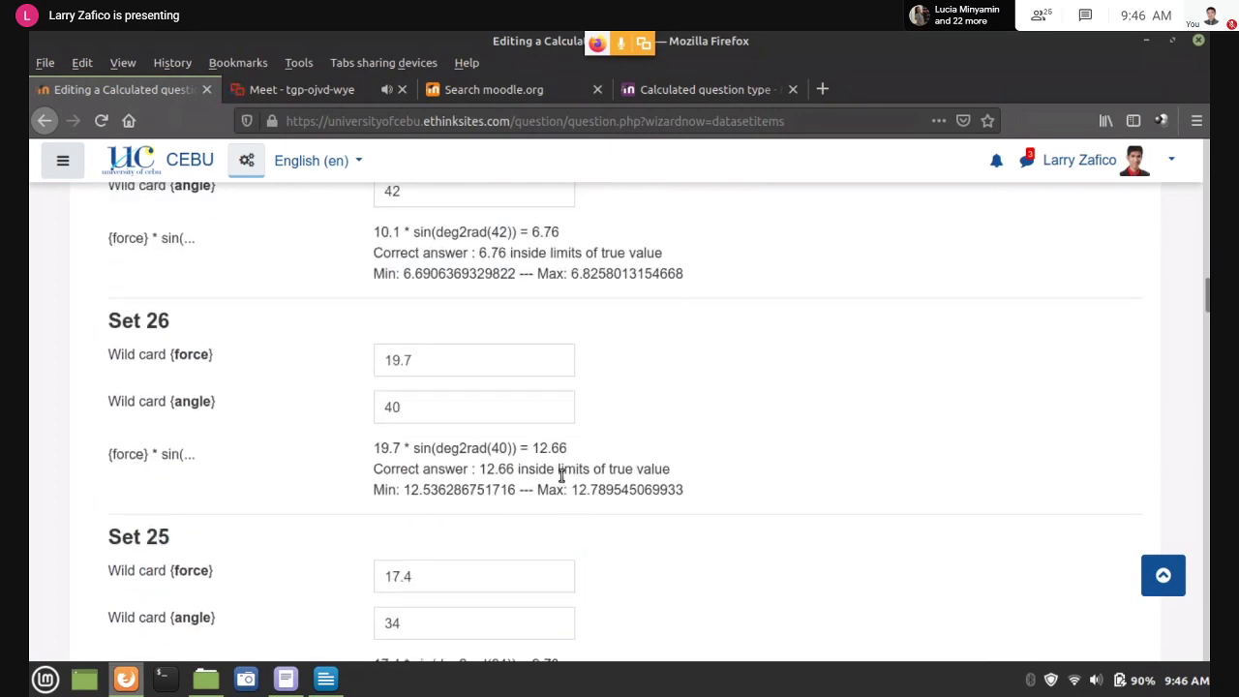
scroll(561, 476, down, 13)
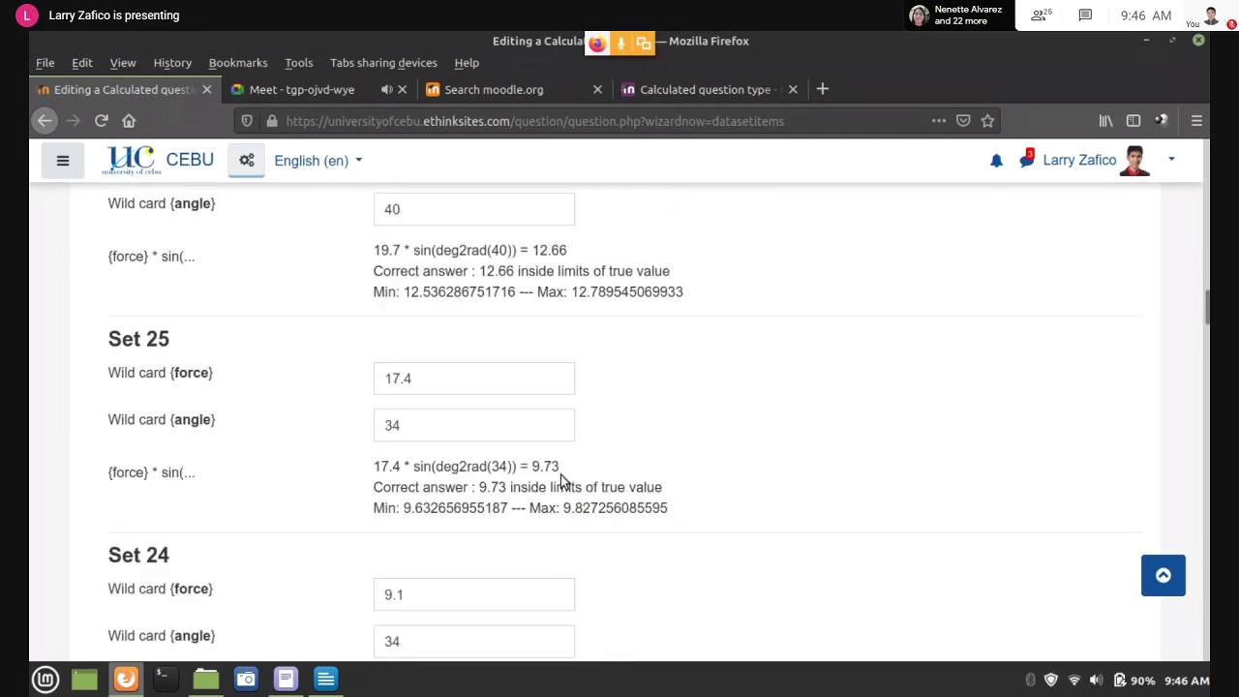
scroll(561, 475, down, 11)
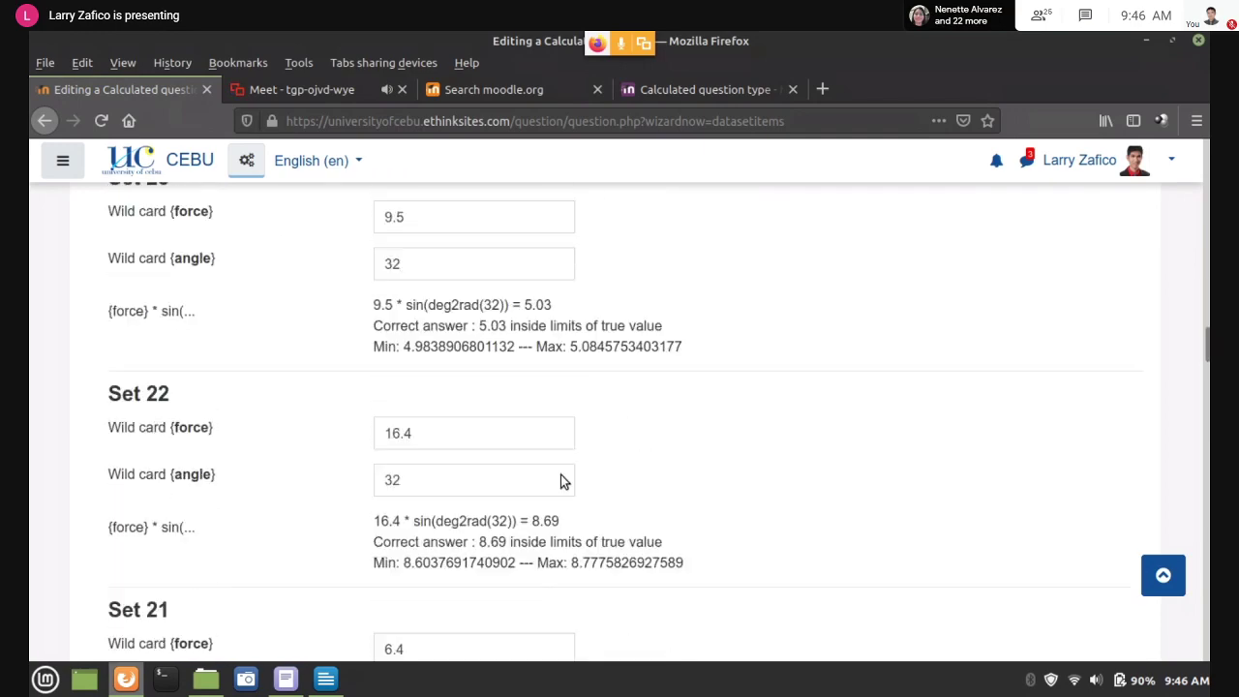
scroll(562, 479, down, 10)
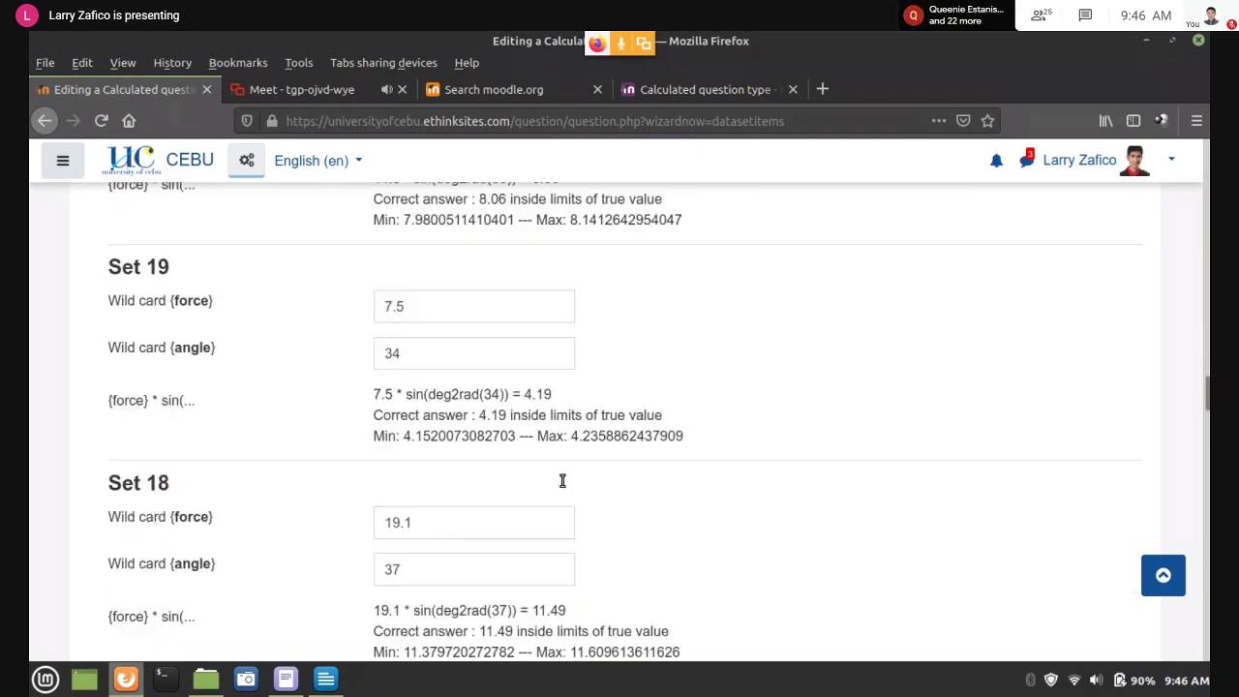
scroll(561, 484, down, 8)
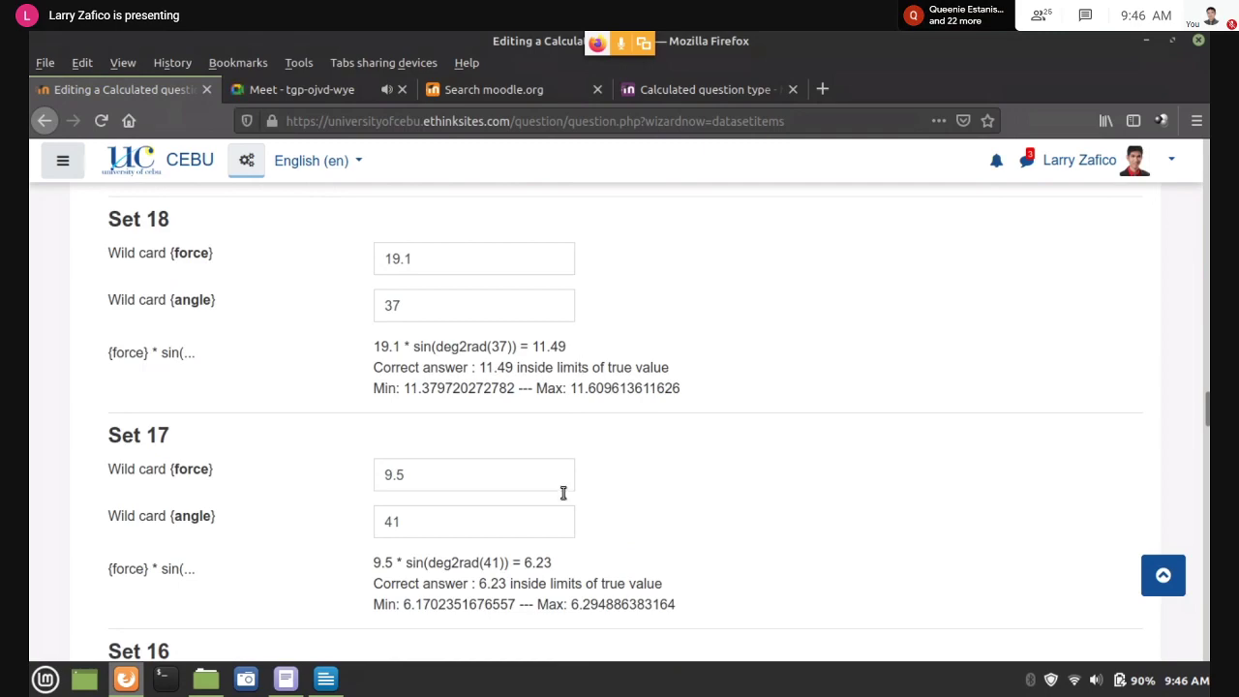
scroll(603, 558, down, 20)
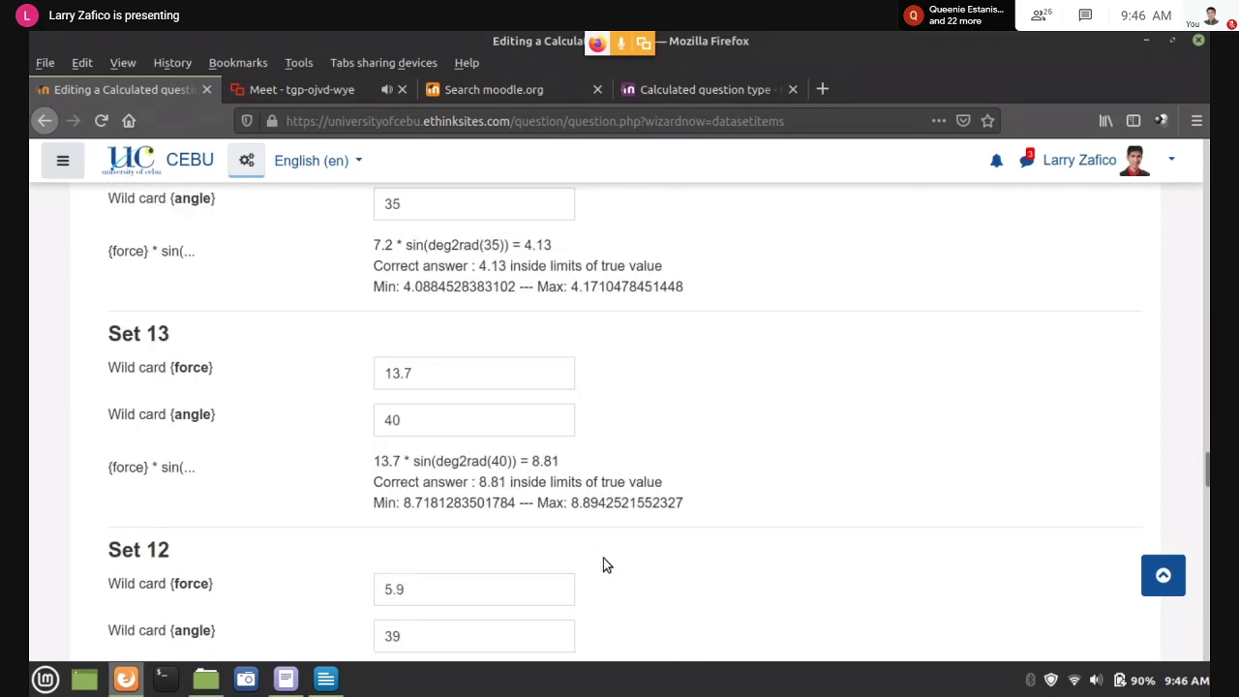
scroll(603, 558, down, 20)
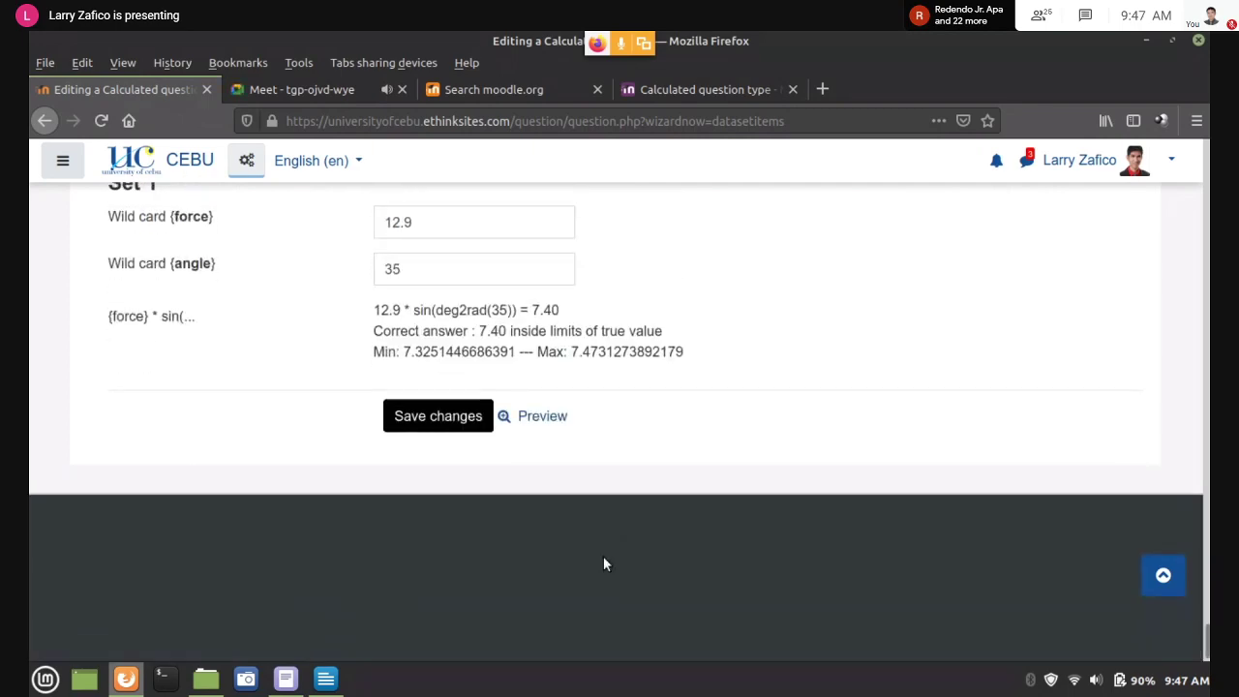
click(453, 423)
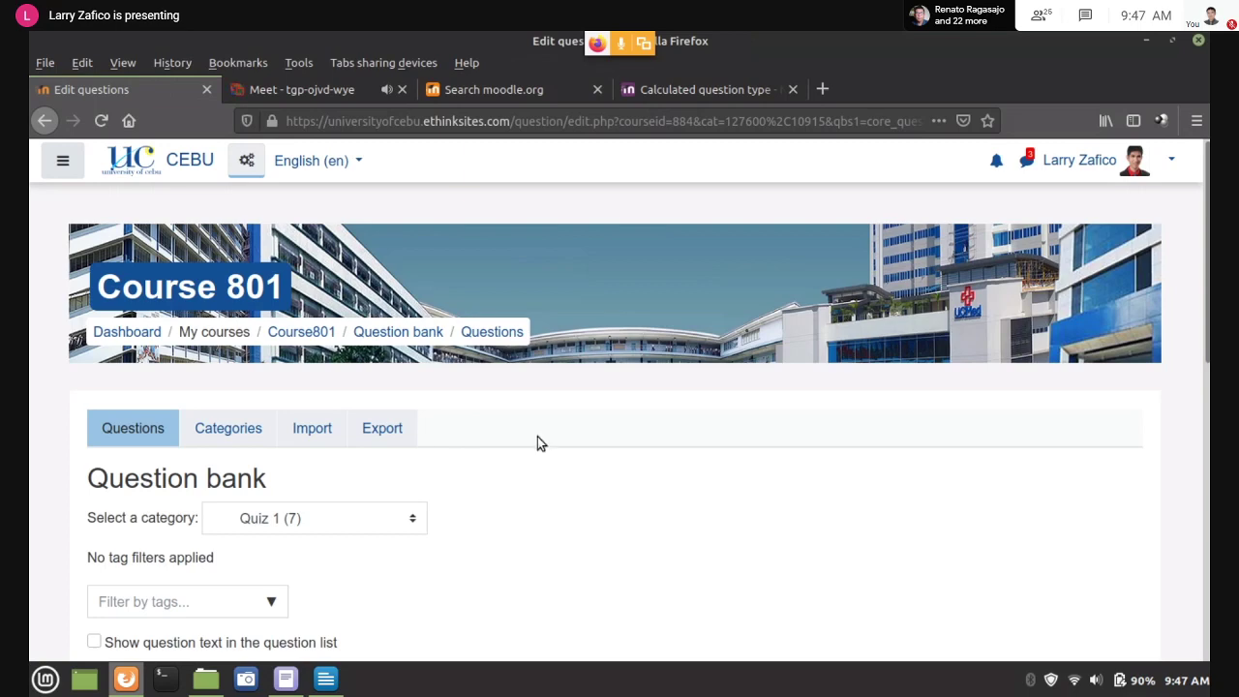
Step: Preview question Q1-07 twice from its Edit menu, closing each preview
scroll(539, 442, down, 5)
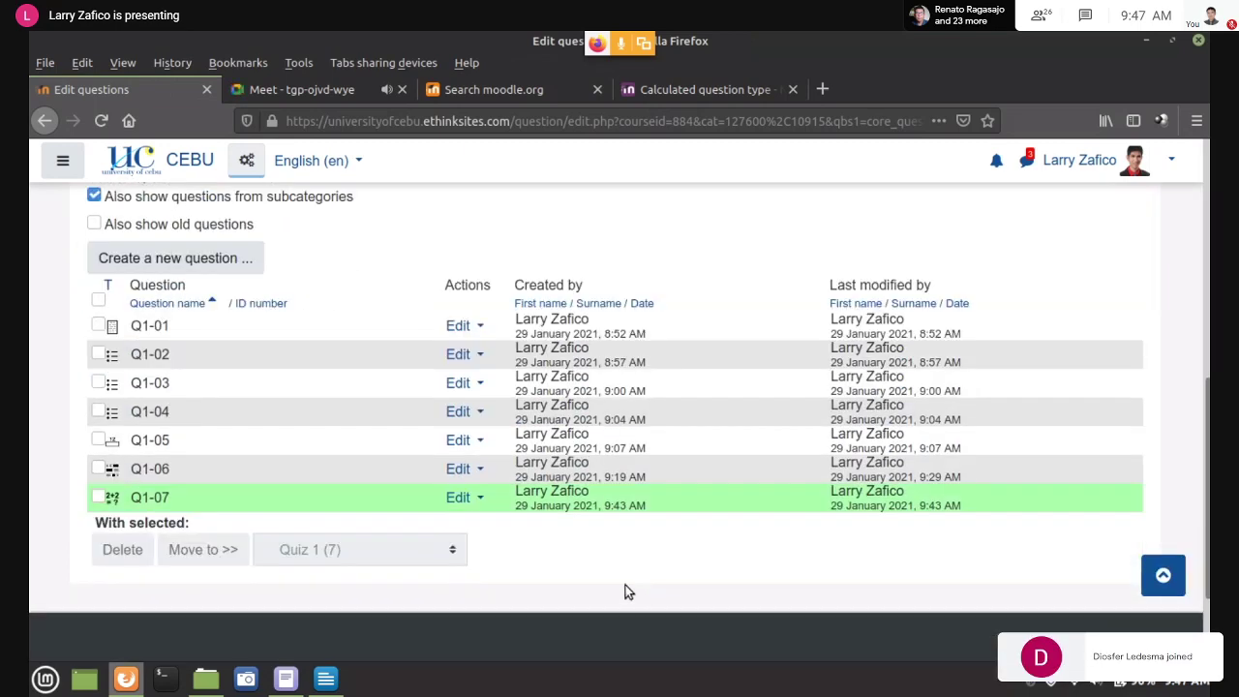
click(479, 498)
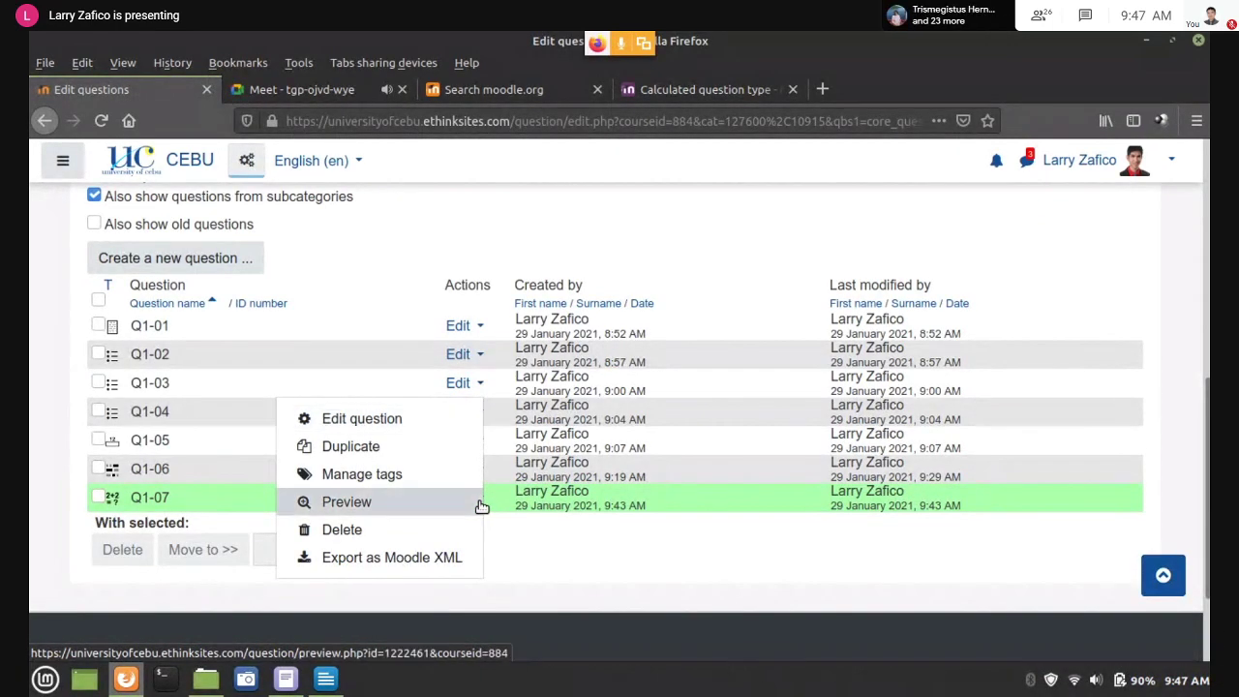
click(476, 503)
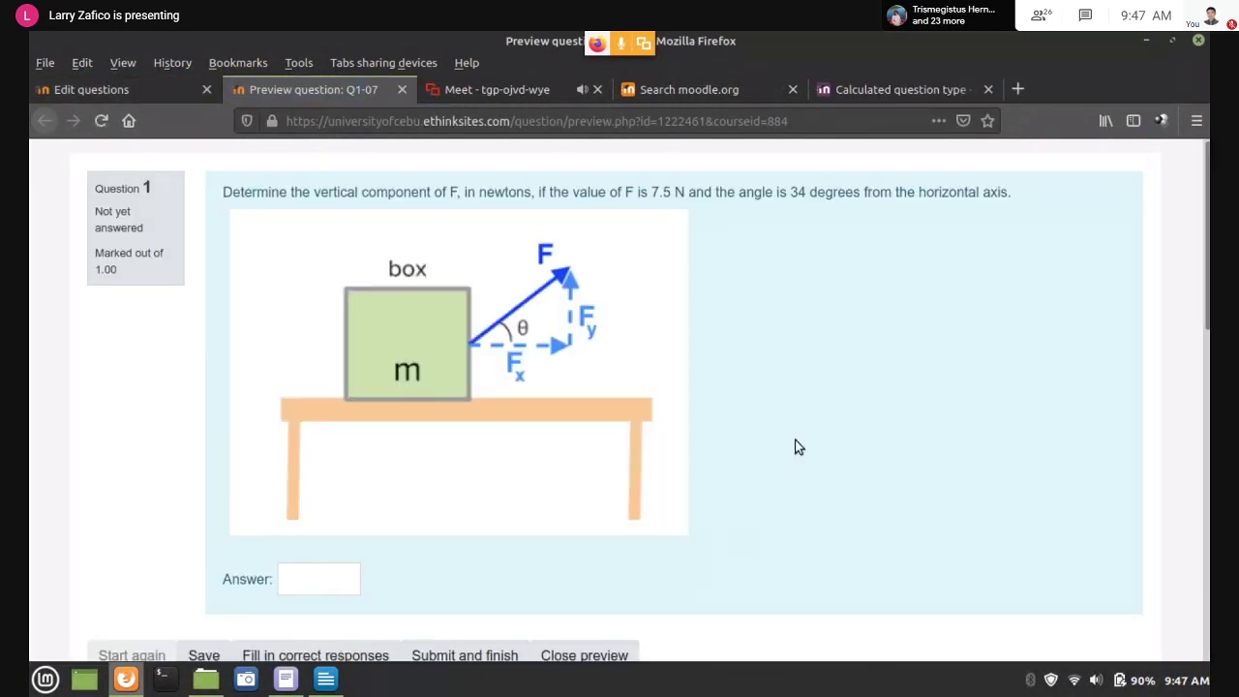
click(402, 89)
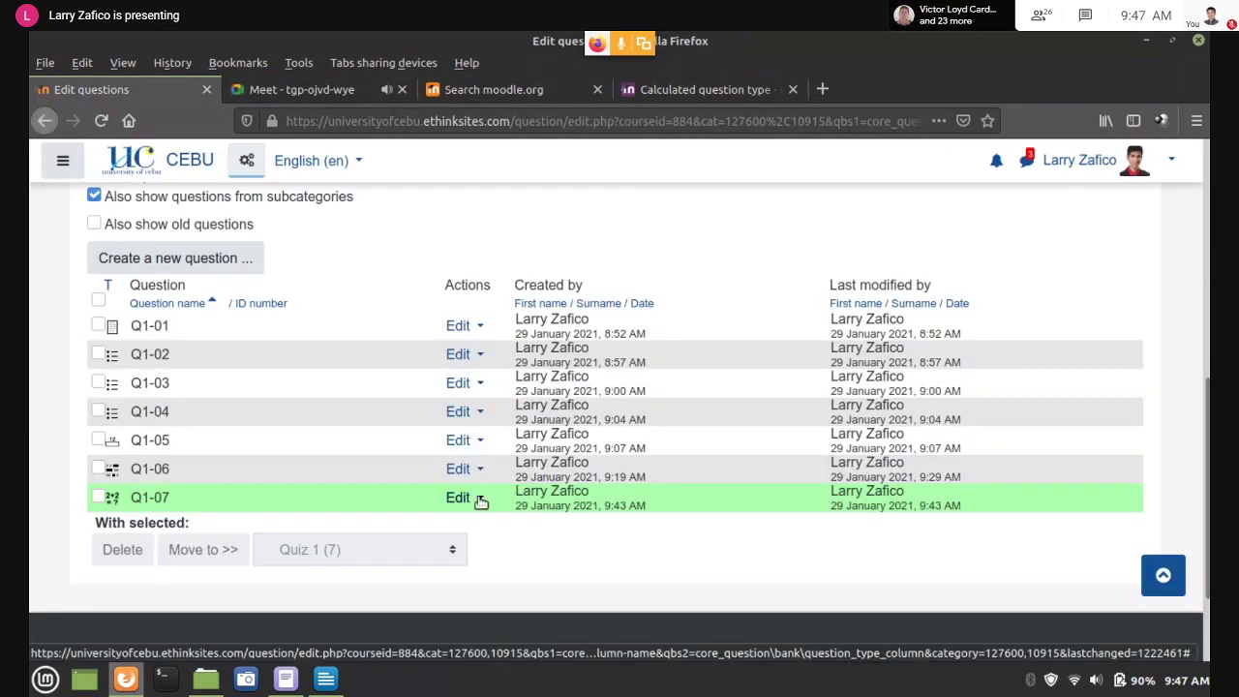
click(478, 499)
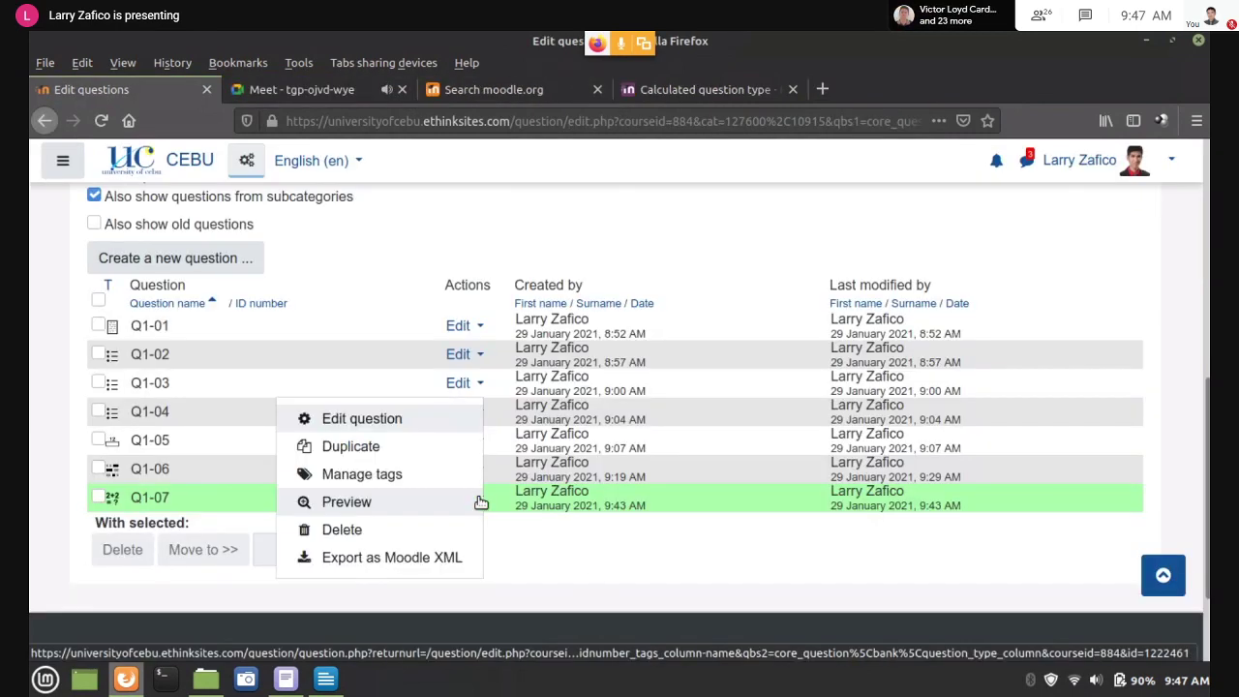
click(426, 510)
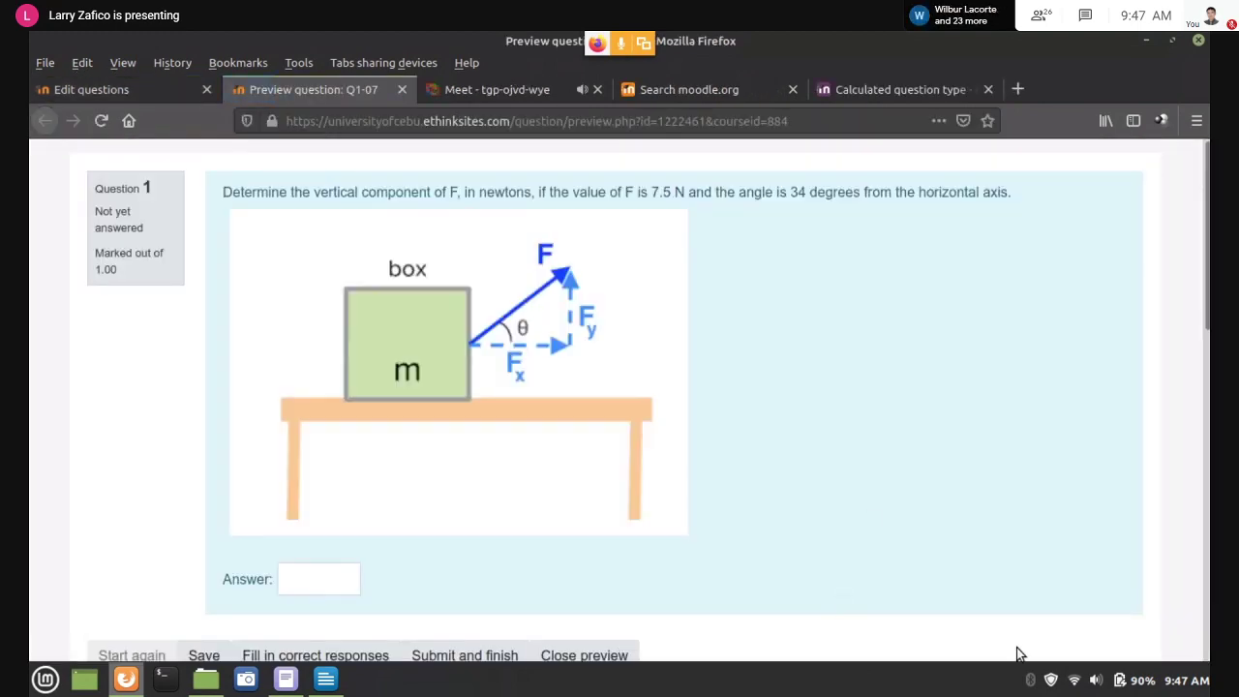
click(401, 89)
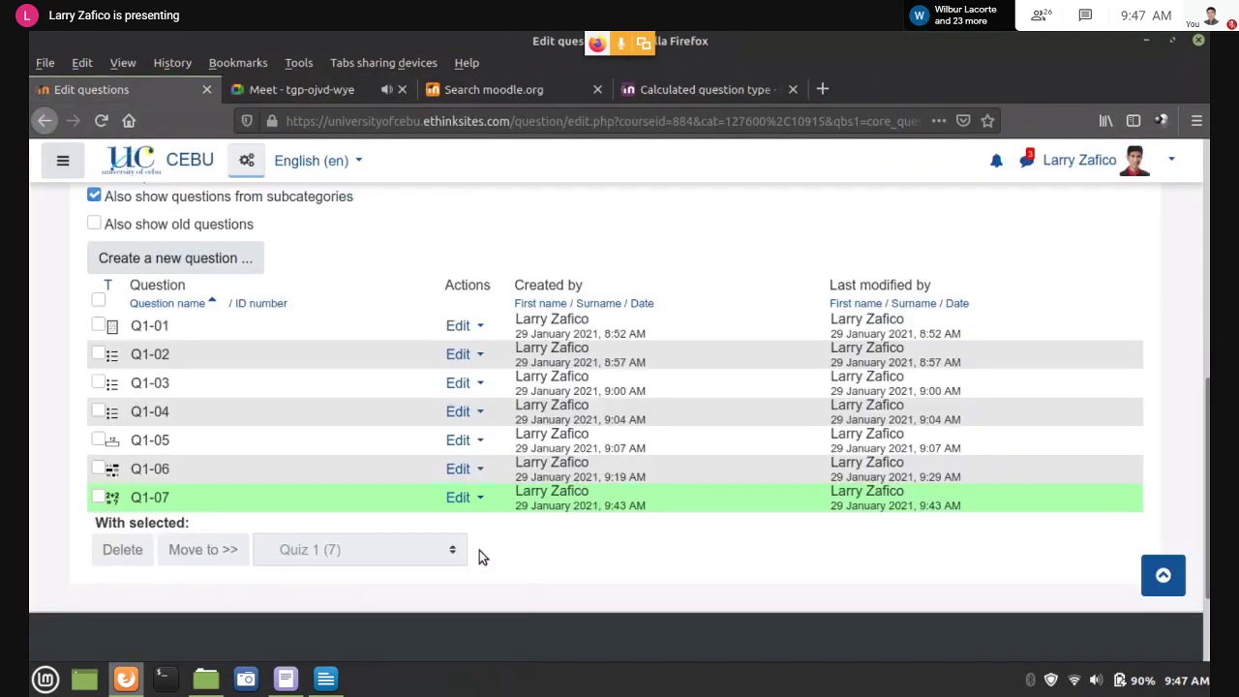
Step: Reload the question bank and preview Q1-07 again, now showing F = 19.2 N at 38 degrees
click(470, 498)
click(290, 233)
click(100, 120)
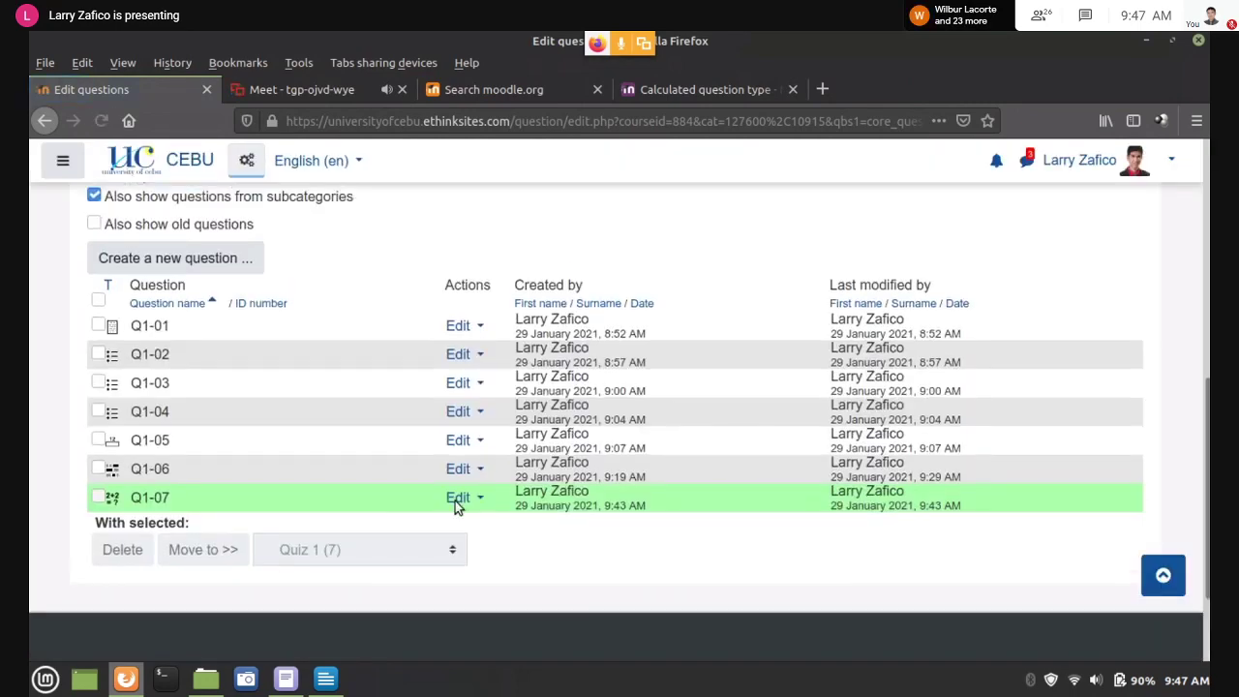
click(457, 503)
click(404, 505)
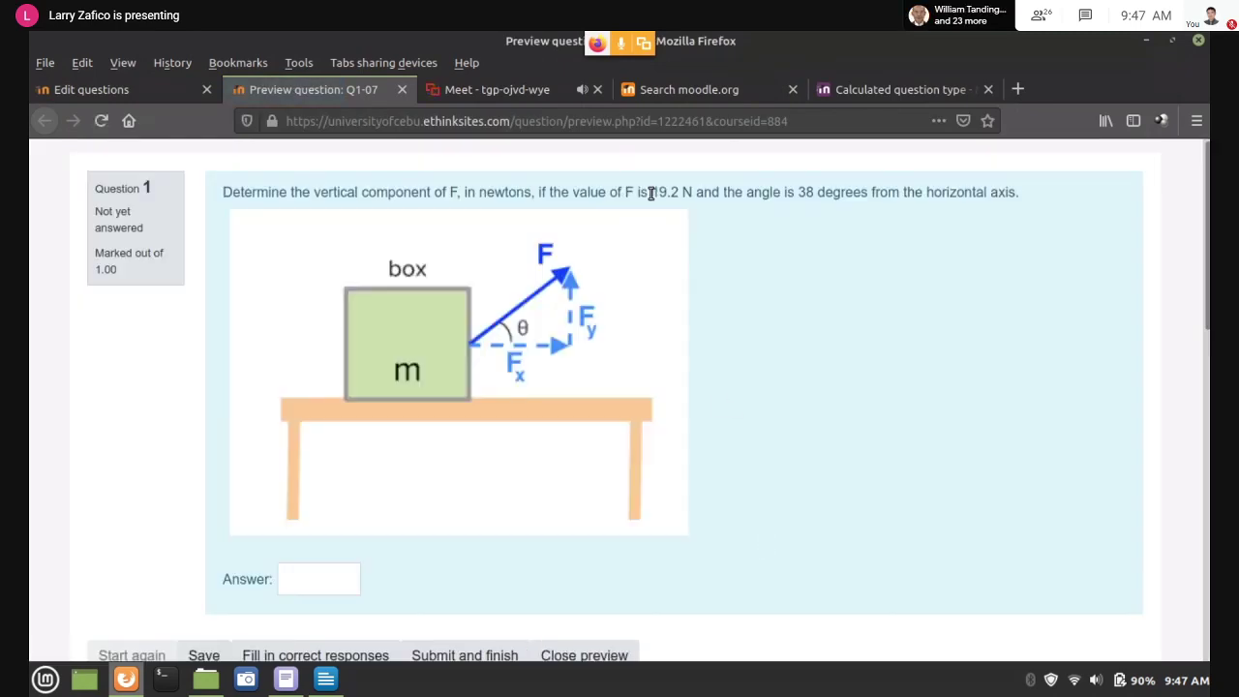
Step: Answer the Q1-07 preview (19.2 N at 38°) with 11.82 and submit, scoring 1.00 out of 1.00
drag(650, 192, 678, 189)
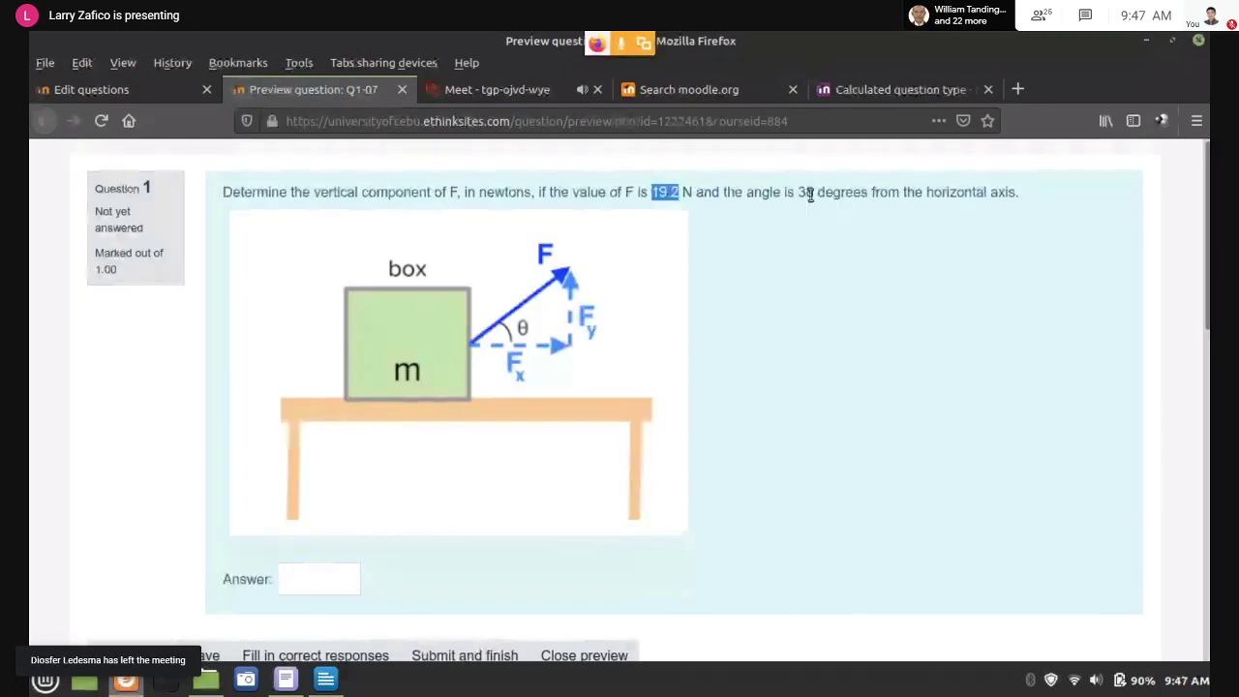
drag(798, 191, 813, 192)
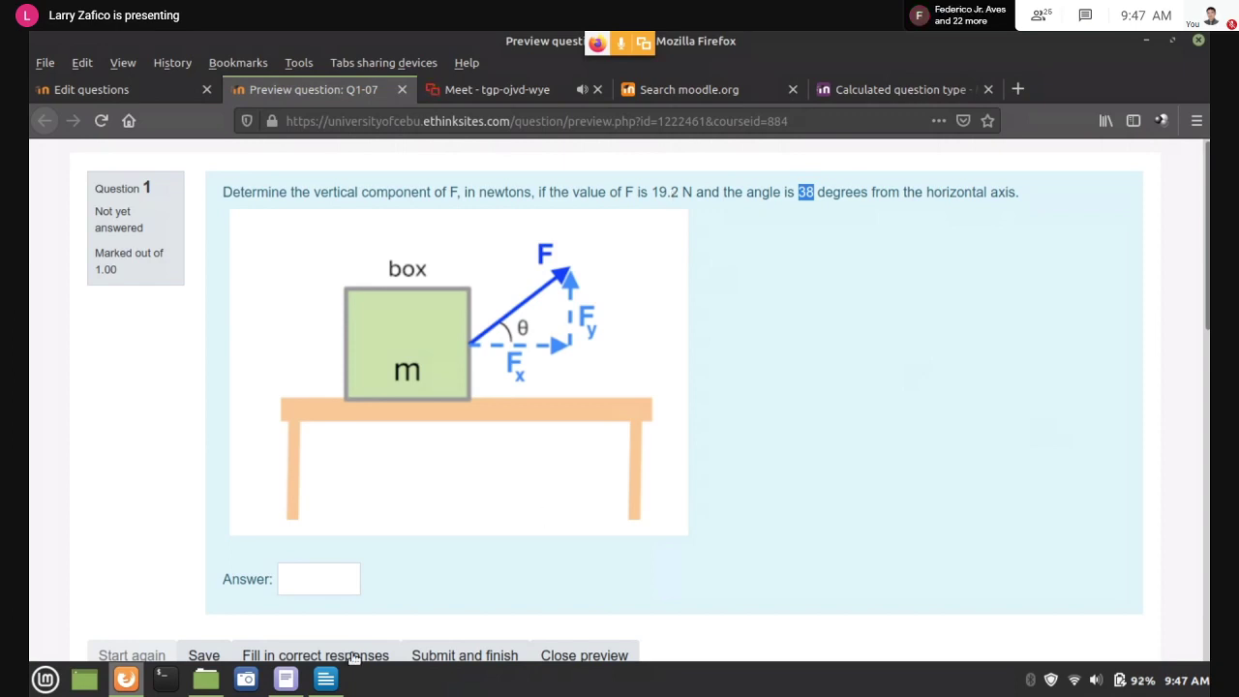
click(321, 589)
text(11)
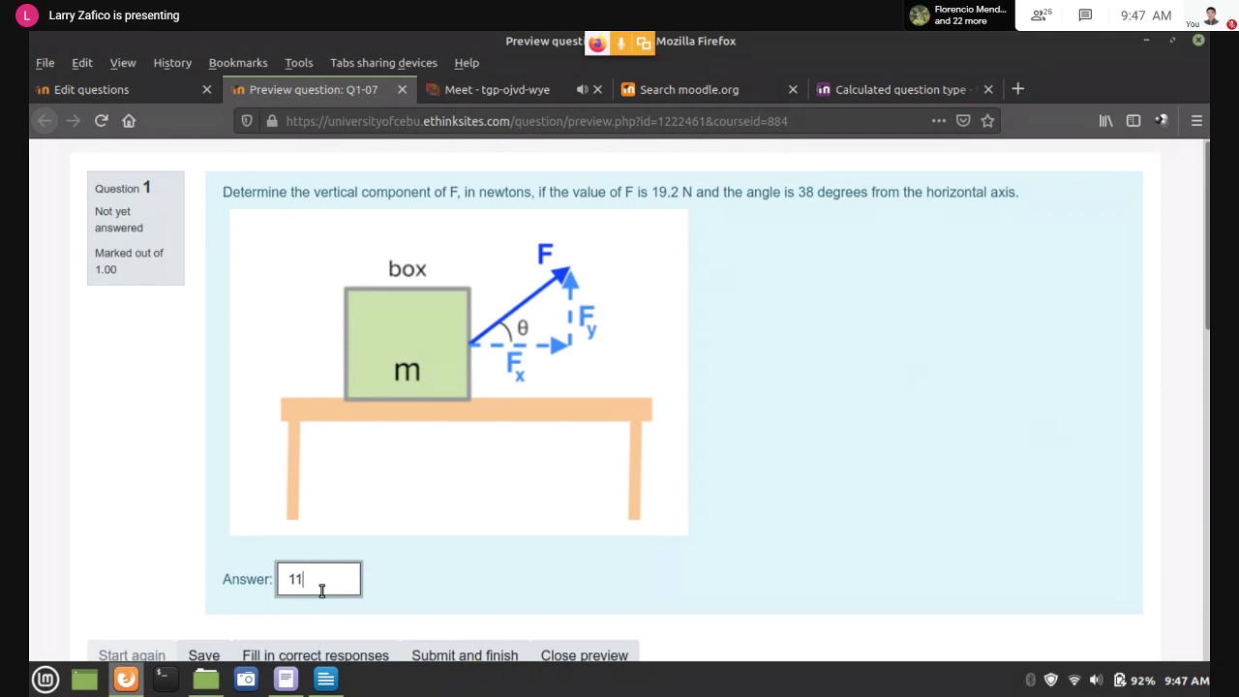
text(.82)
scroll(994, 549, down, 2)
click(497, 462)
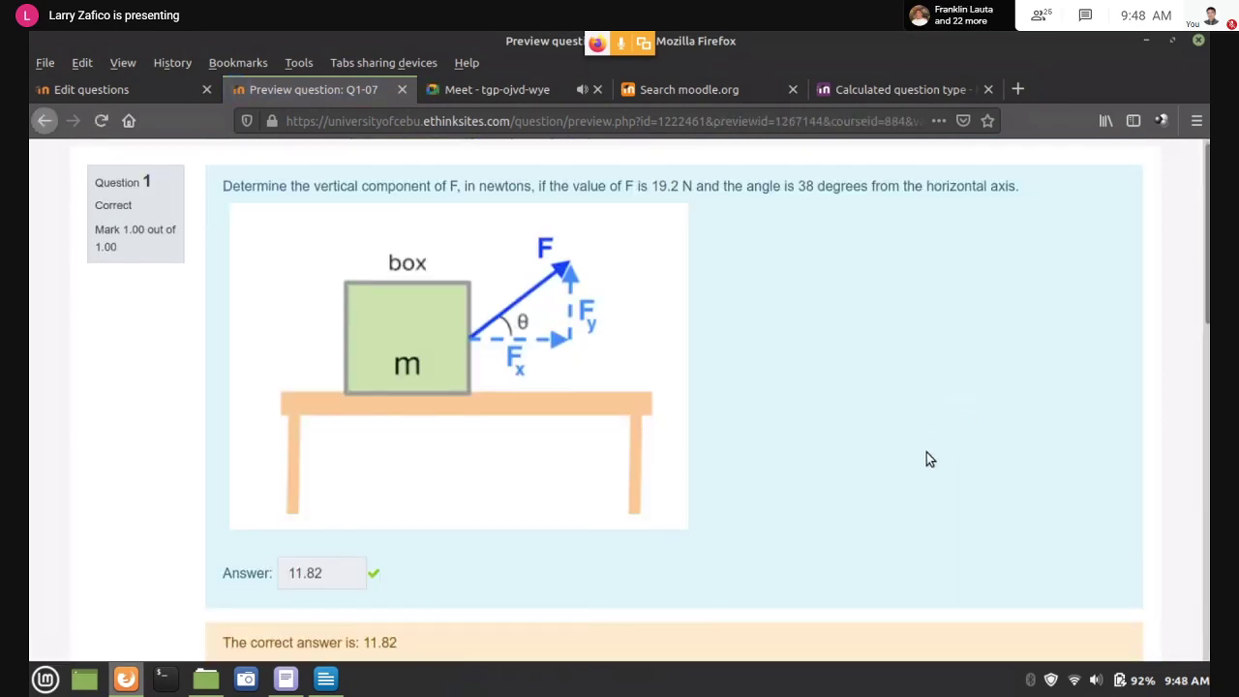
scroll(926, 460, down, 1)
scroll(671, 558, up, 1)
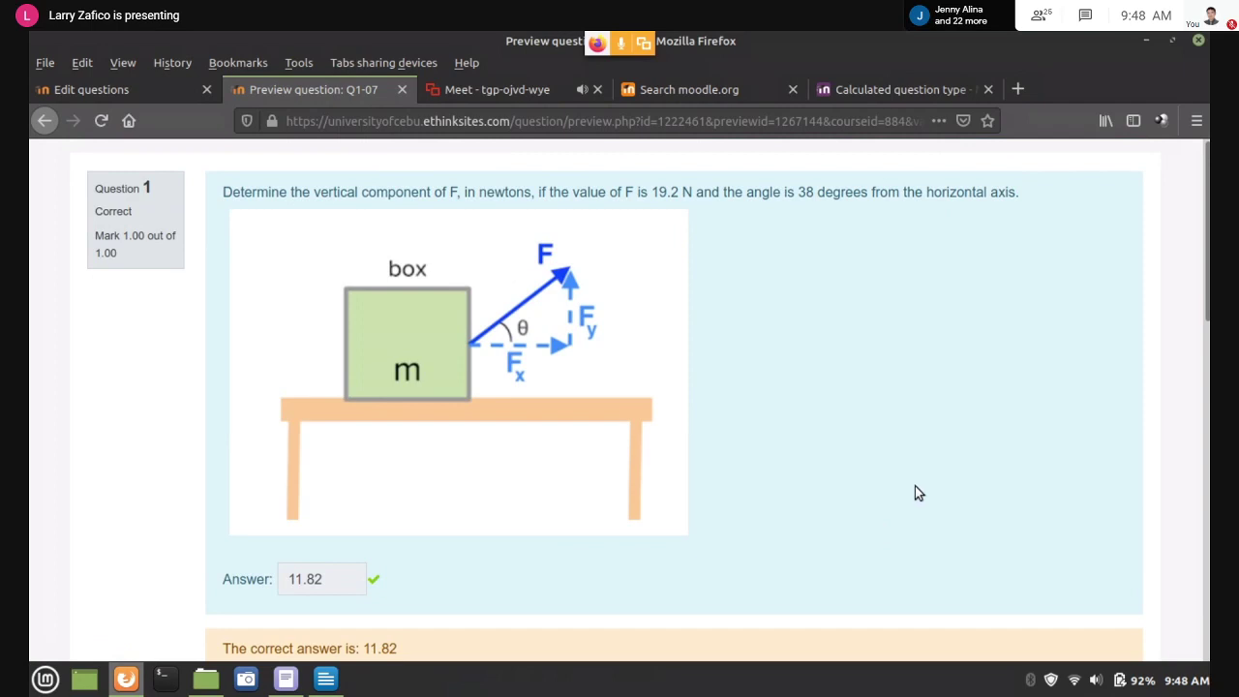
Step: Close the finished preview and start a fresh preview of Q1-07 from the question bank
click(402, 89)
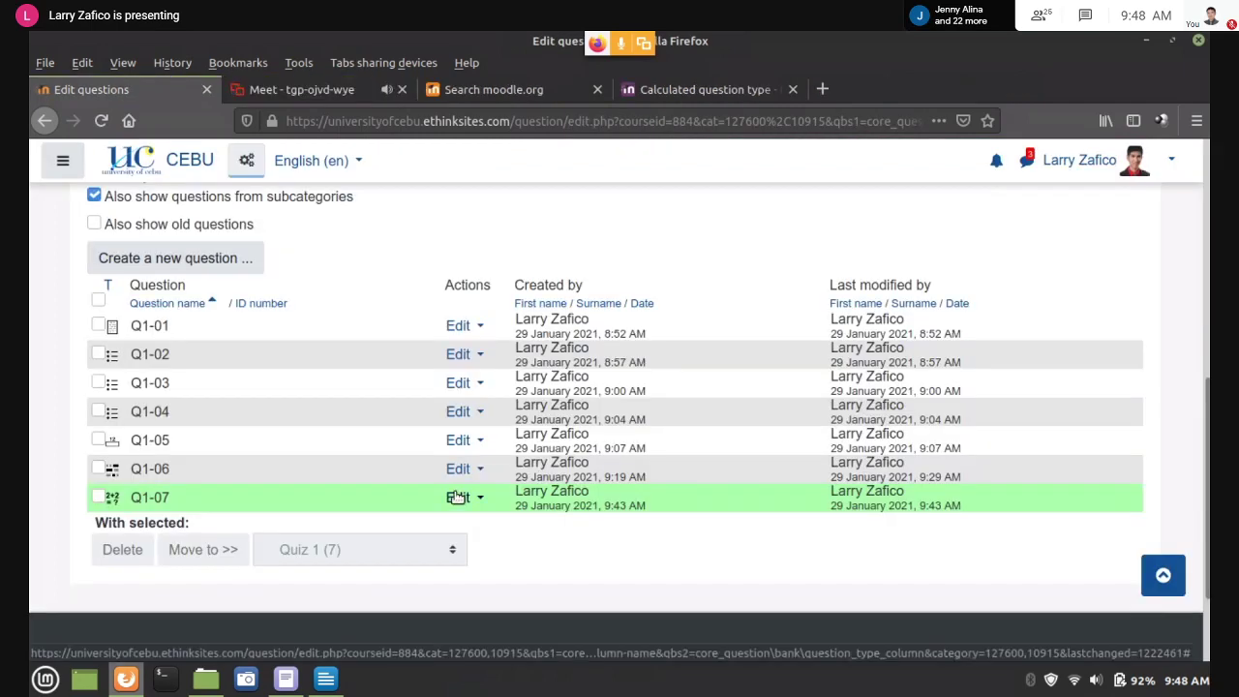
click(475, 498)
click(474, 500)
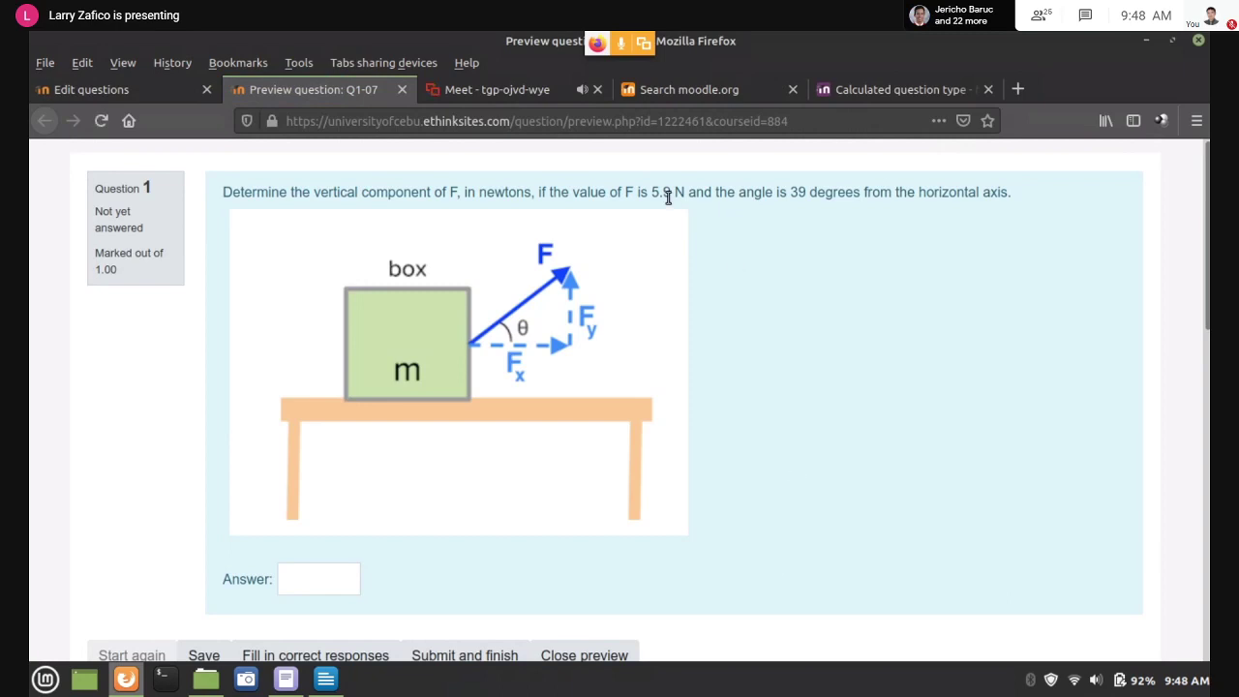
Step: Highlight the new random values 5.9 N and 39 degrees in the question text
drag(651, 193, 670, 193)
drag(791, 194, 831, 193)
click(887, 436)
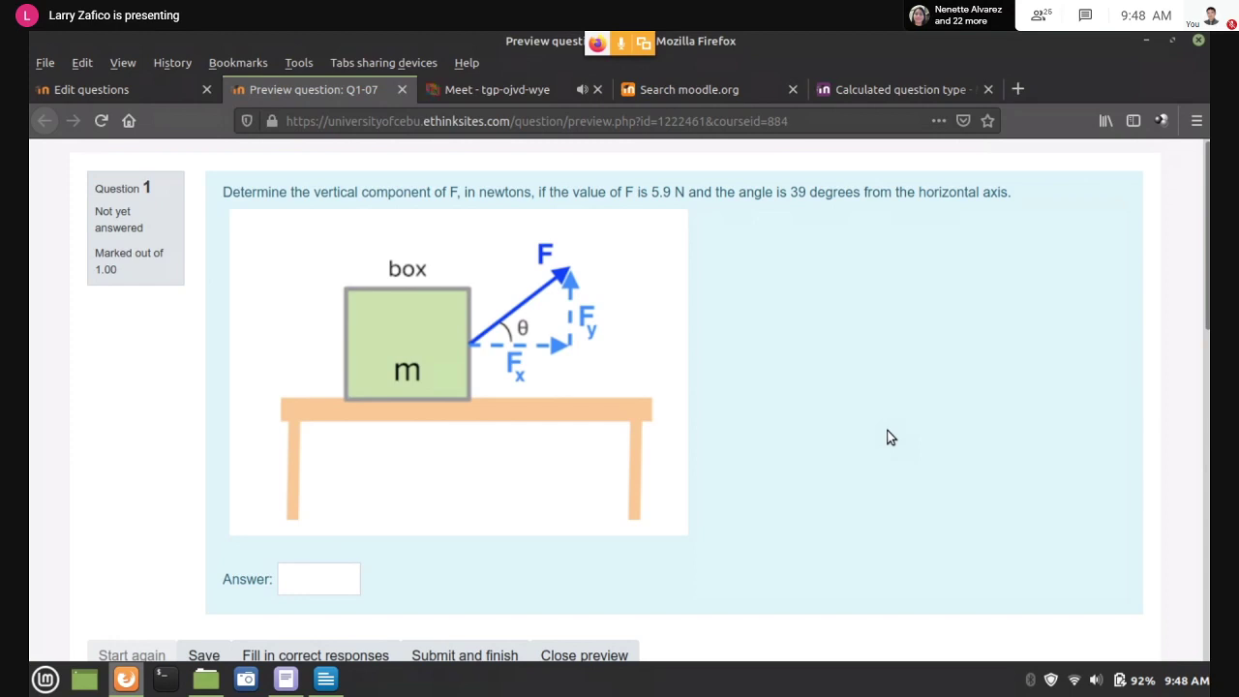
double_click(656, 192)
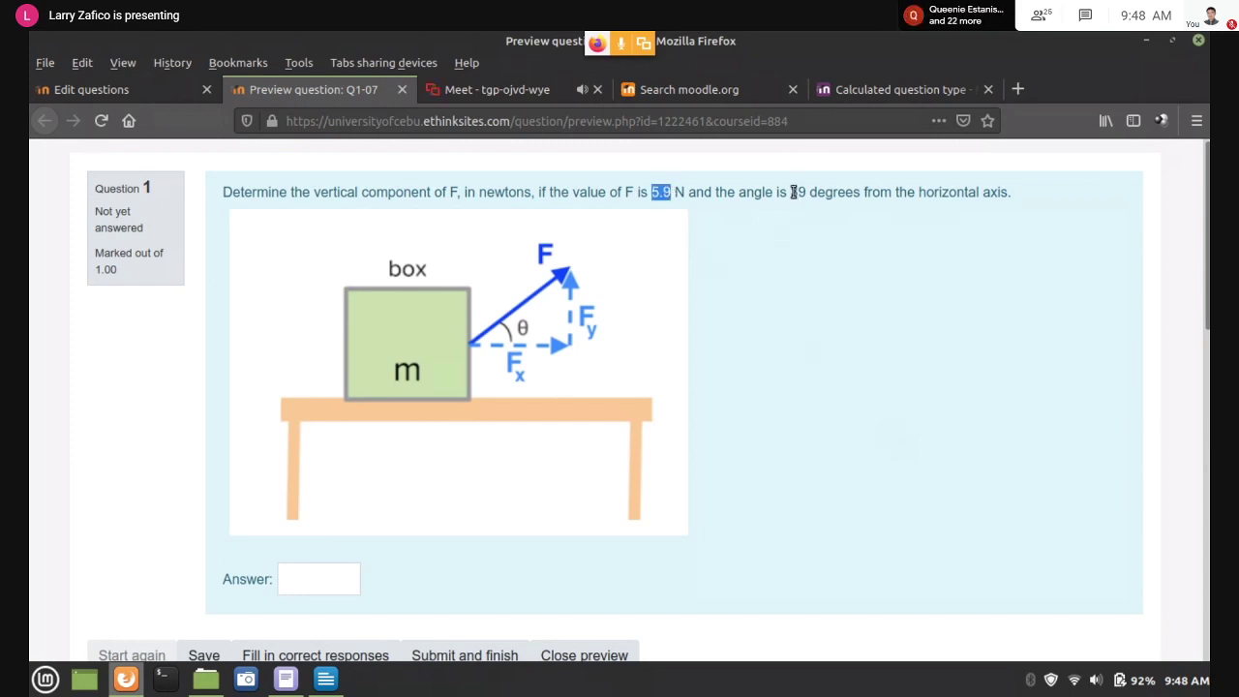
mouse_move(791, 193)
mouse_down()
mouse_move(815, 193)
mouse_move(805, 193)
mouse_up()
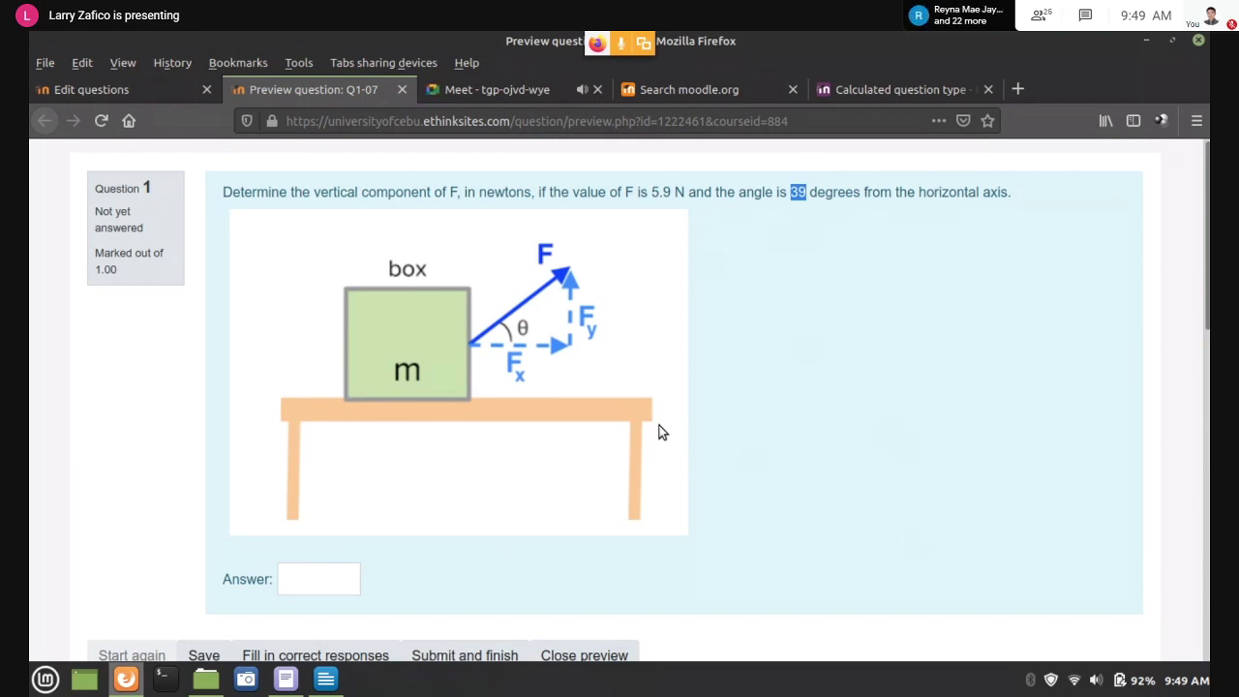
click(730, 484)
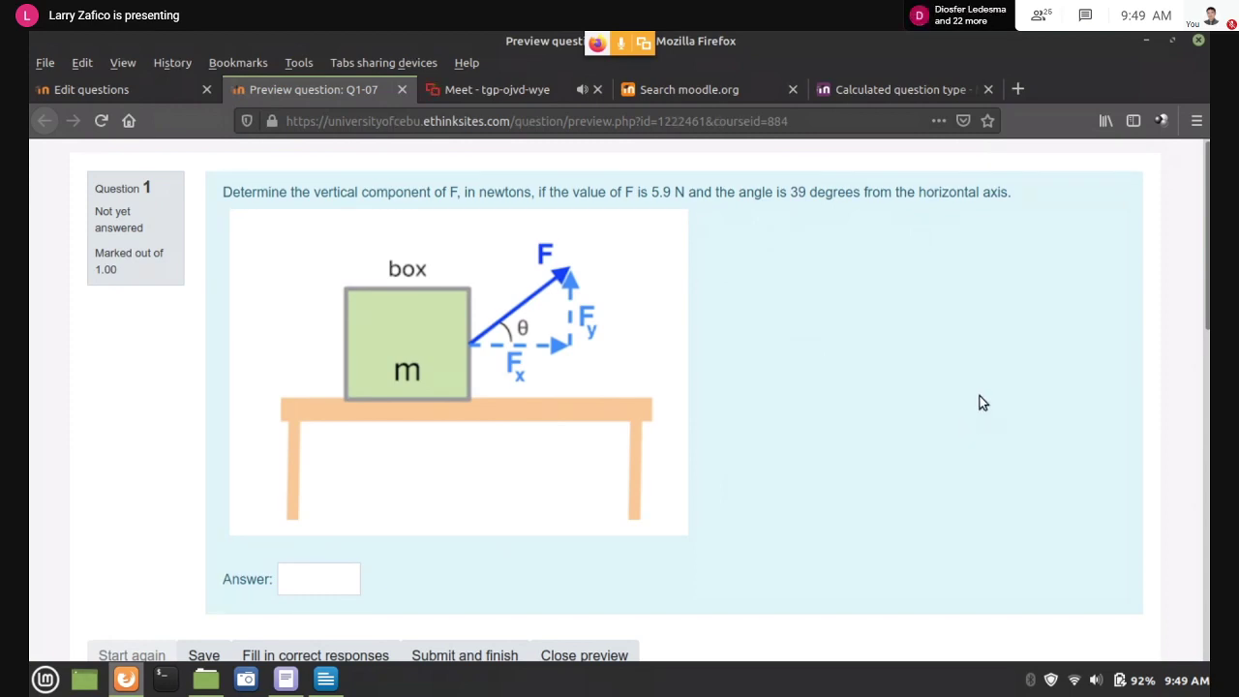
Step: Close the Q1-07 preview and bring up the LibreOffice Writer question-drafts document
click(402, 89)
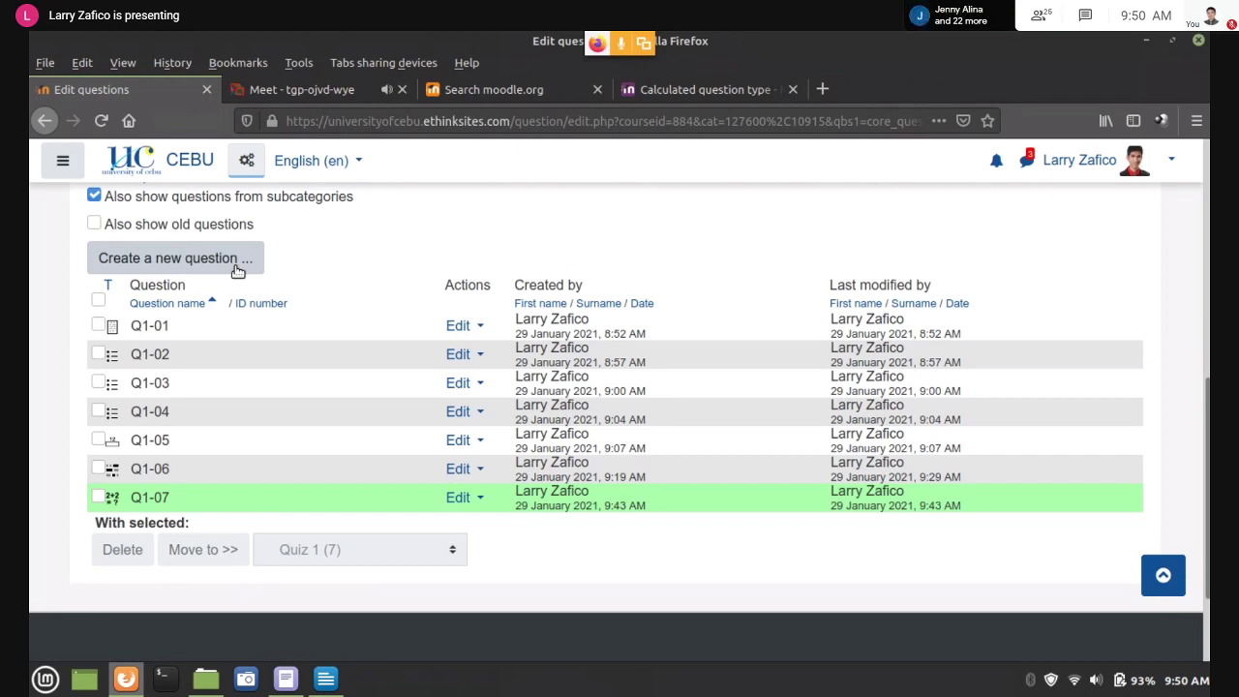
click(323, 678)
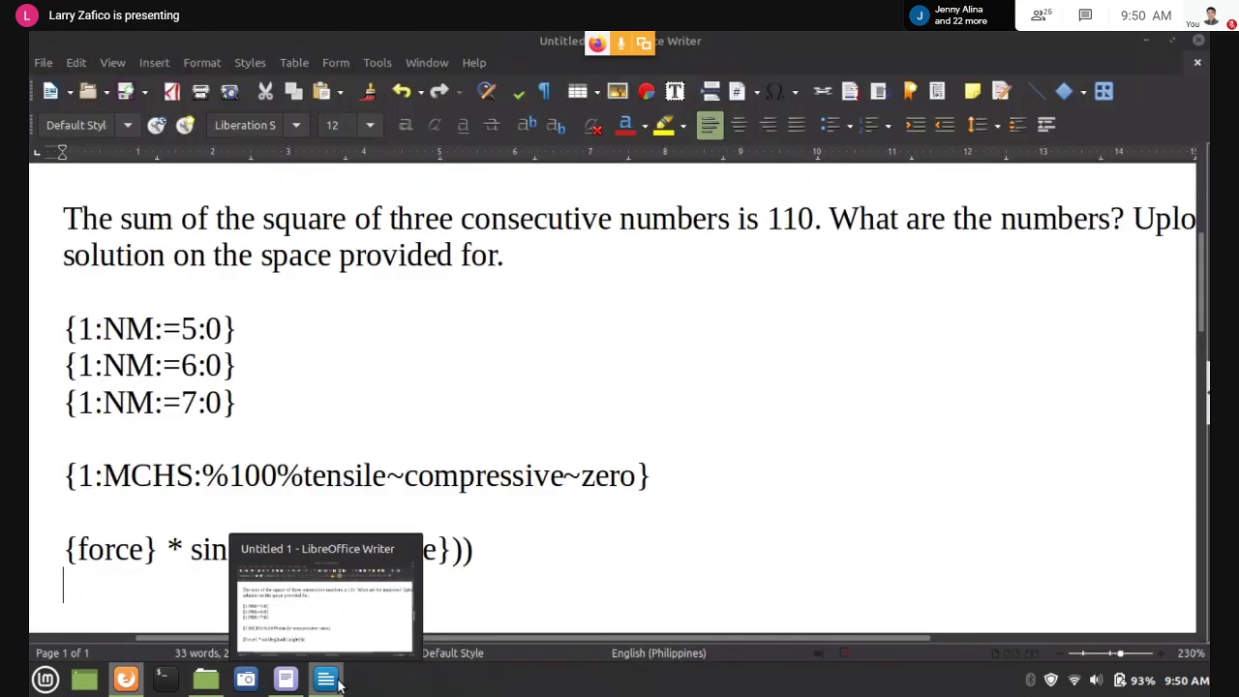
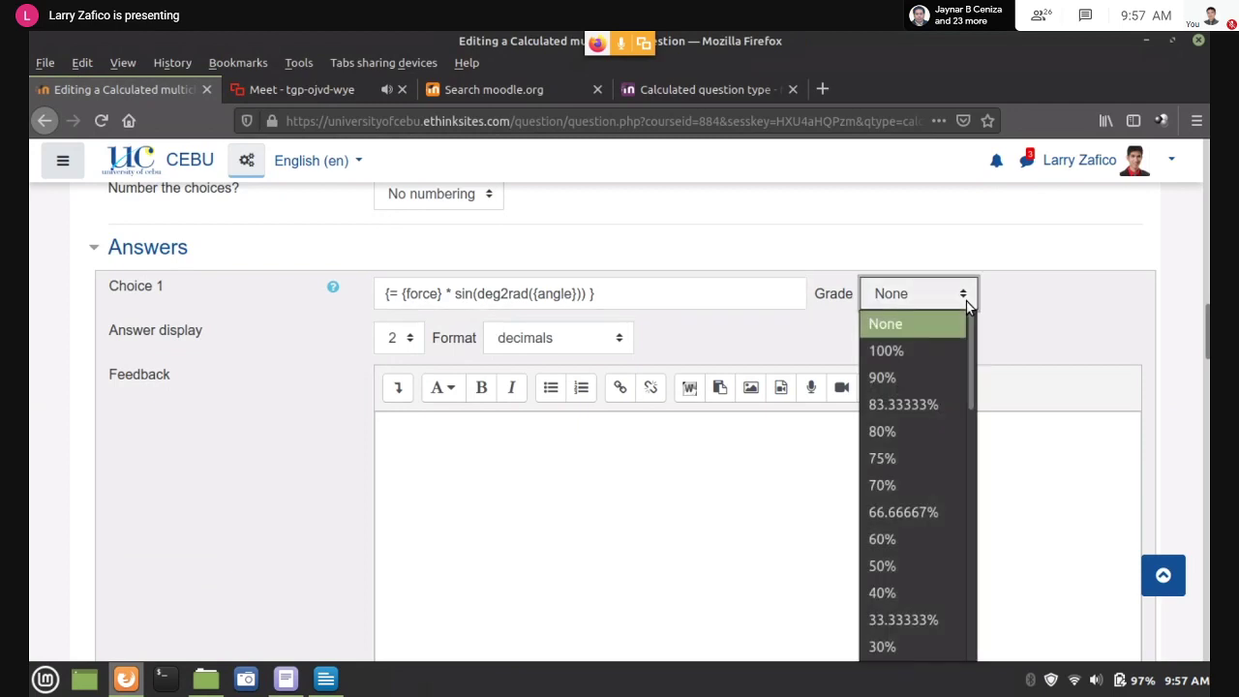
Step: Give Choice 1 a grade of 100%
click(913, 352)
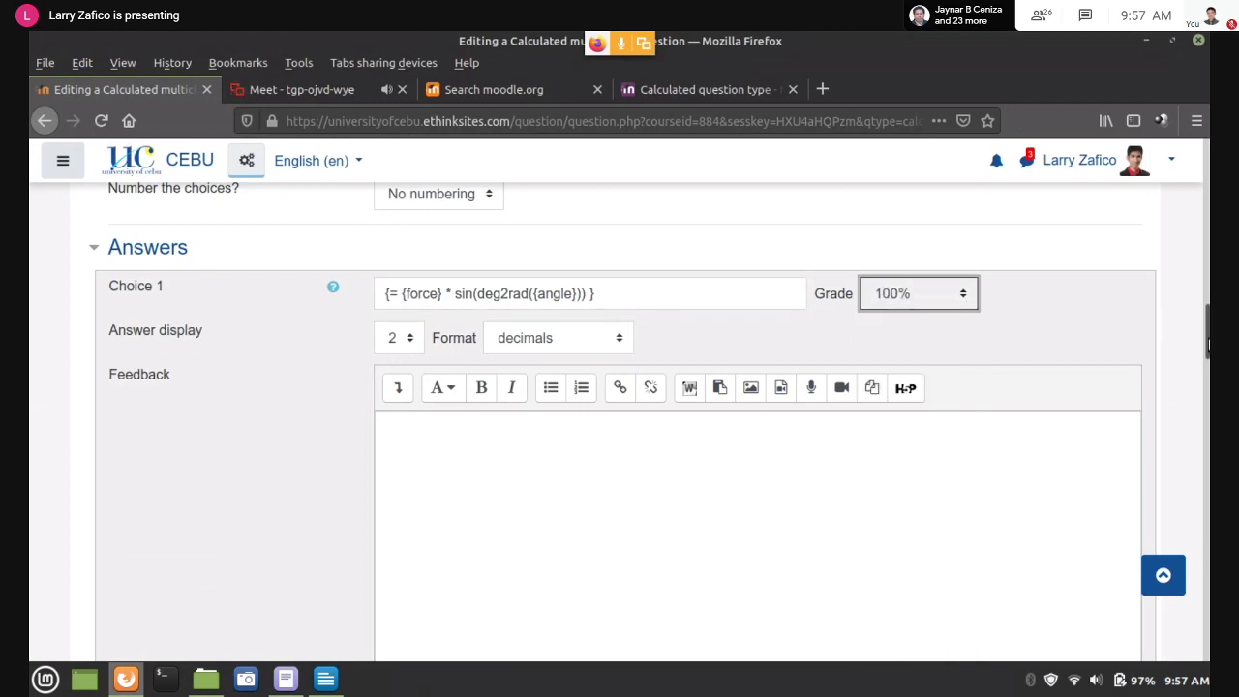
scroll(1197, 349, down, 10)
scroll(1196, 349, up, 3)
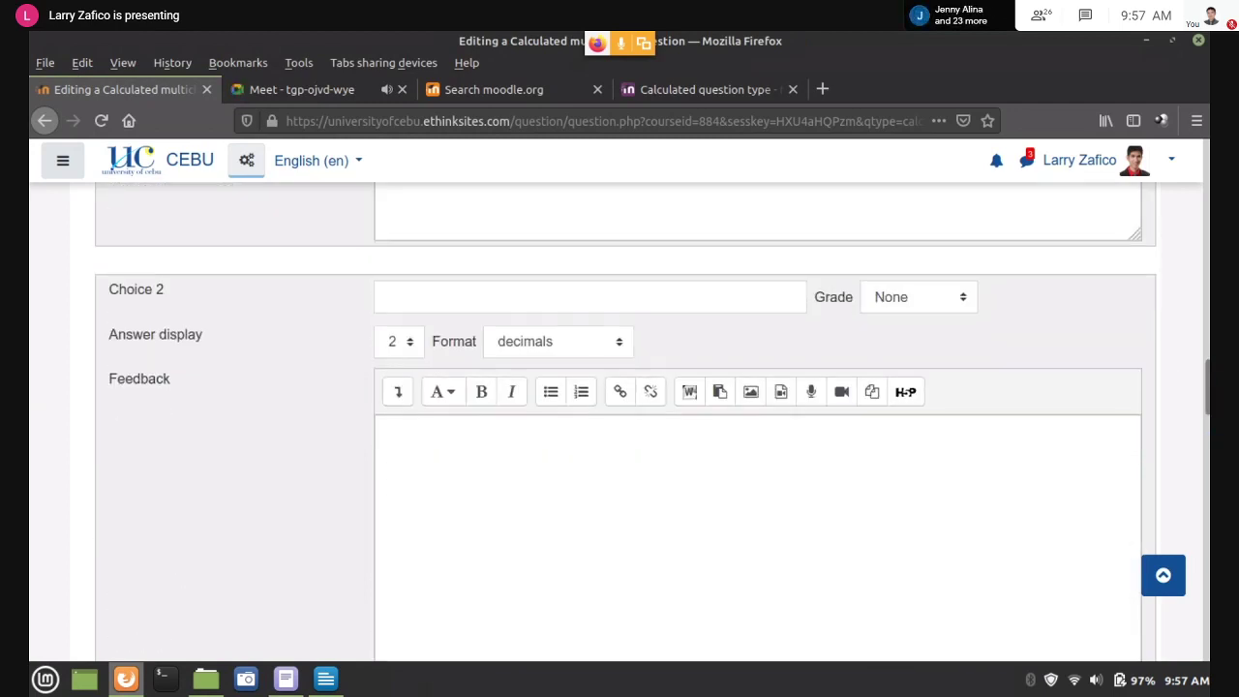
Step: Copy the ×0.95 and +0.95 distractor formulas from the notes into Choices 2 and 3
click(603, 308)
click(286, 682)
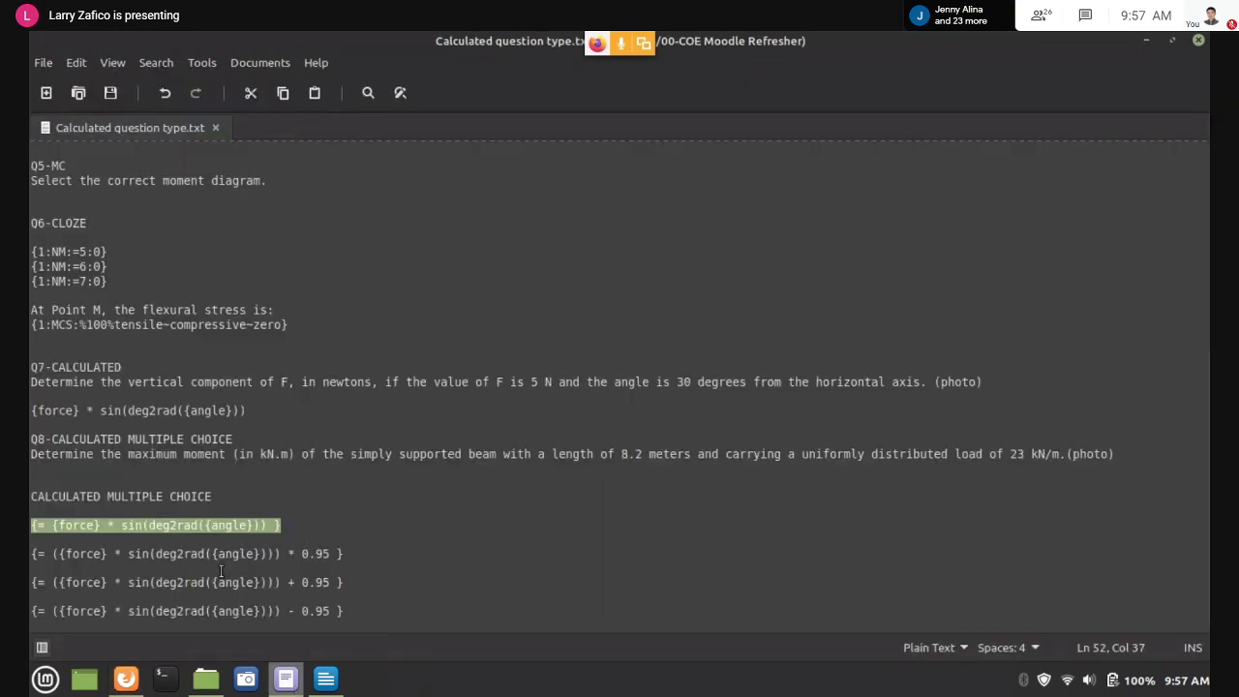
drag(32, 554, 354, 558)
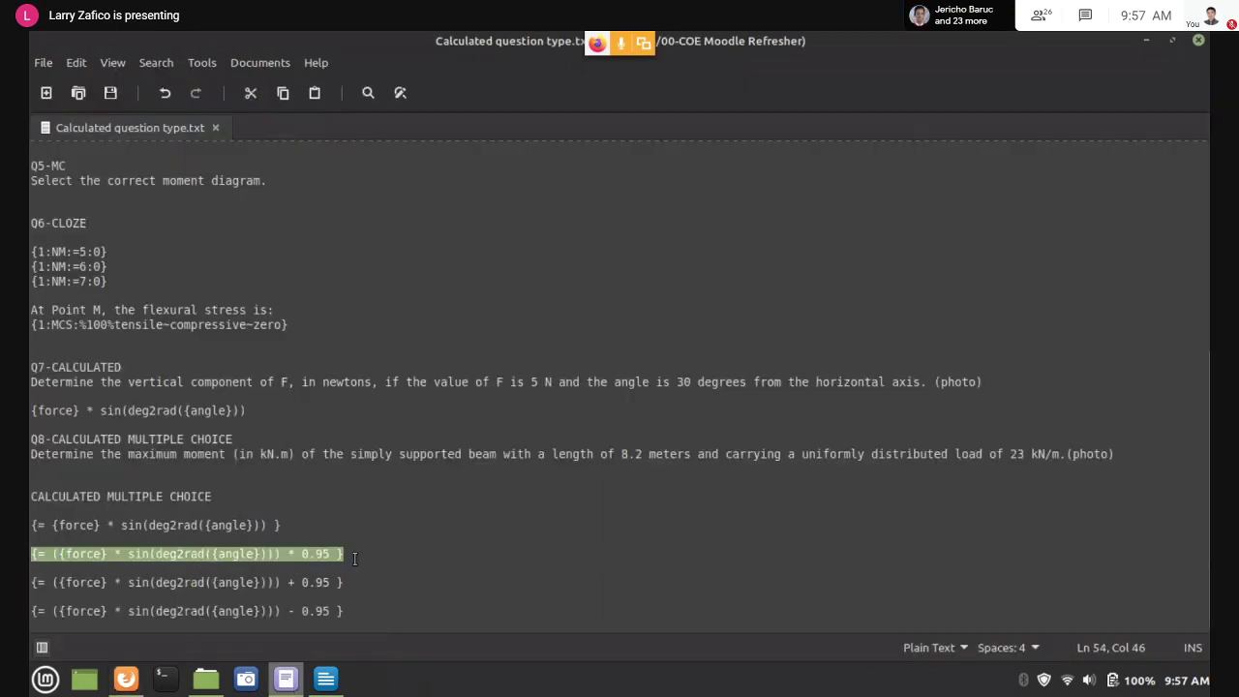
click(126, 679)
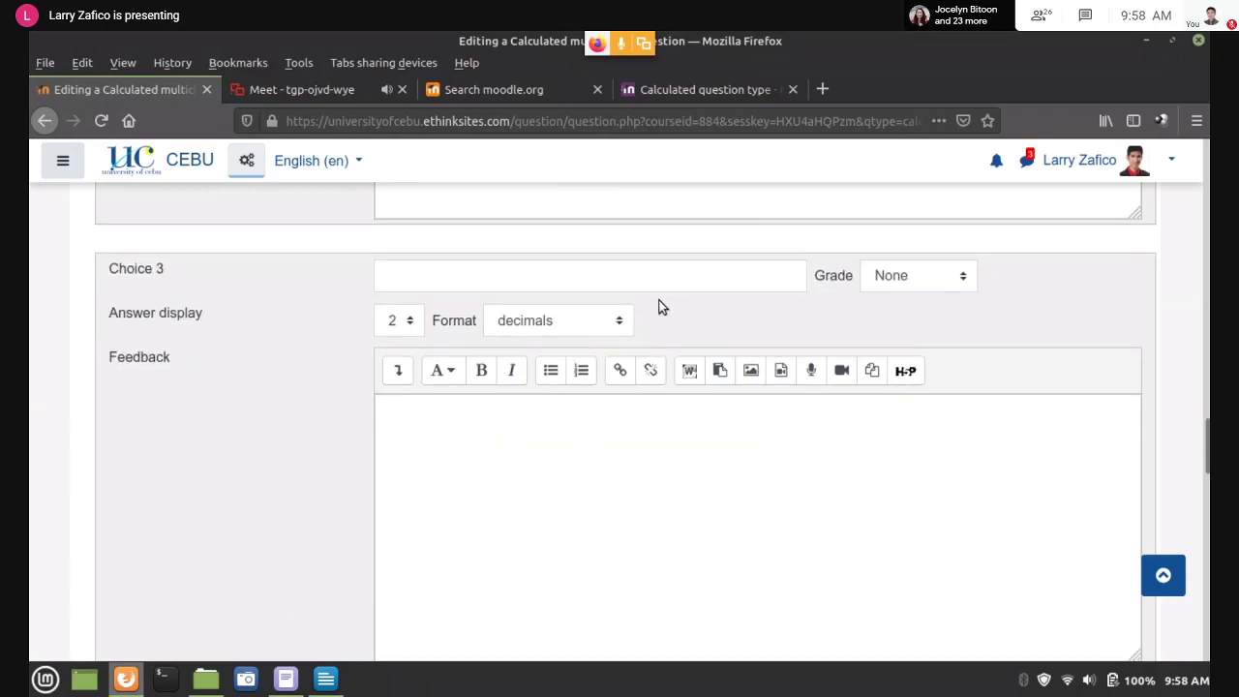
click(665, 282)
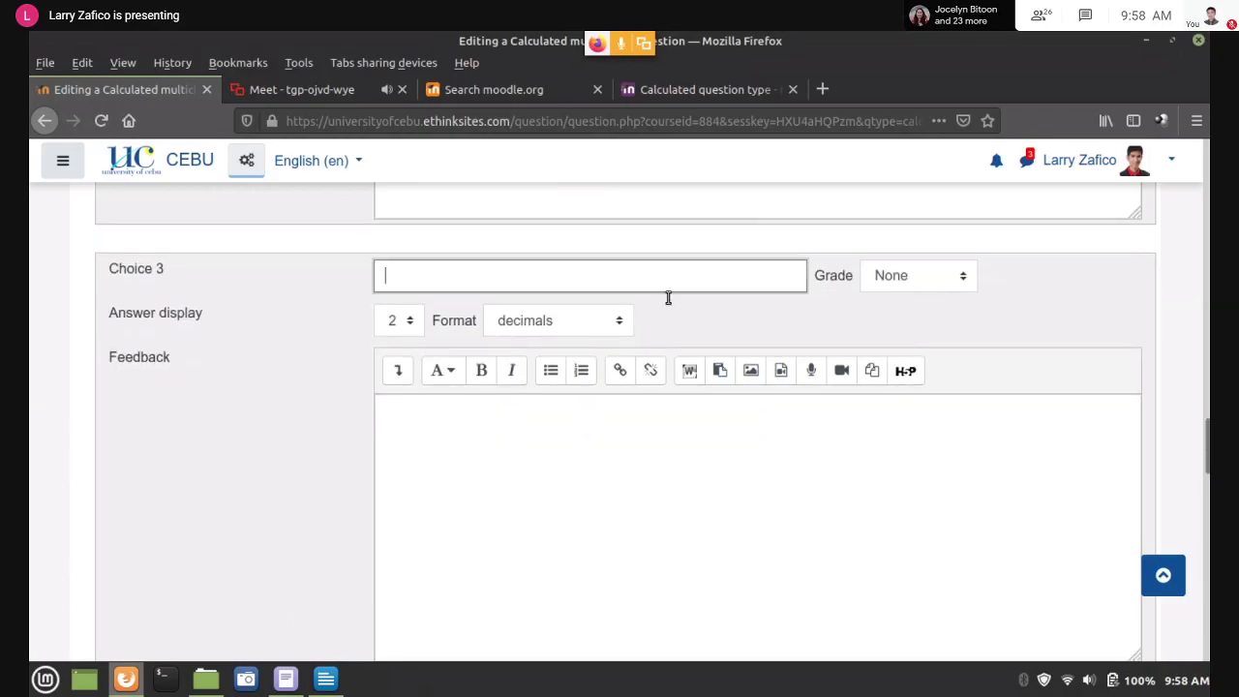
click(285, 678)
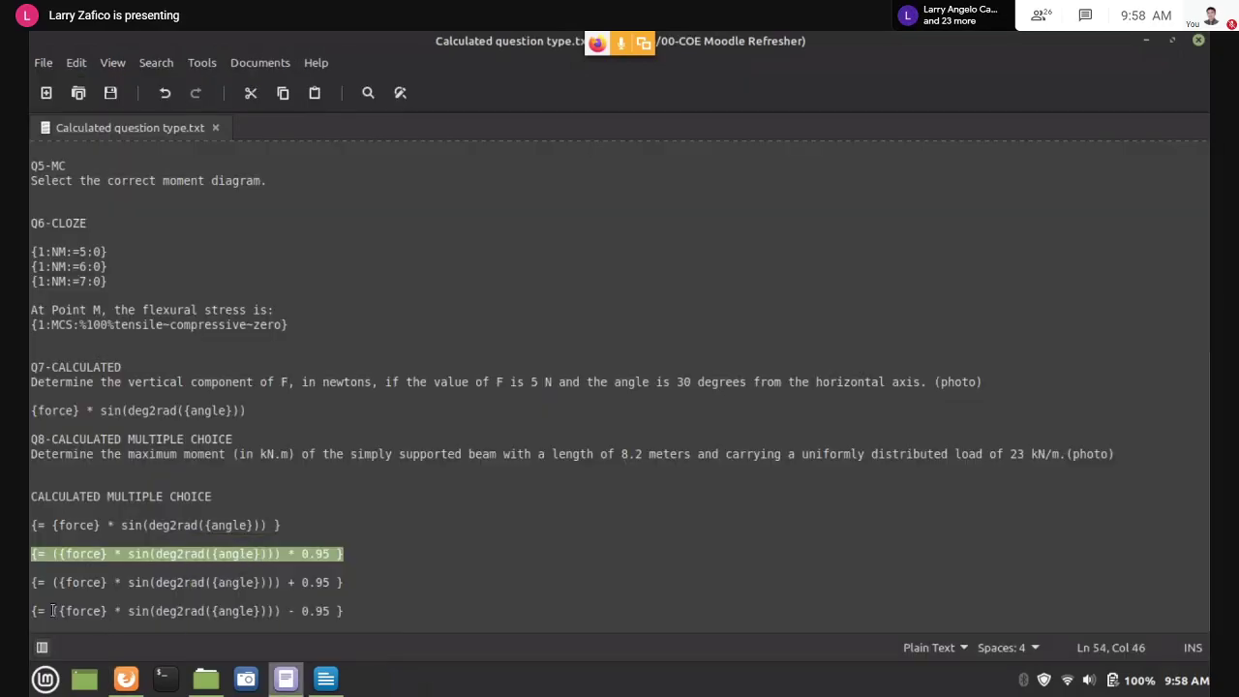
drag(31, 582, 348, 589)
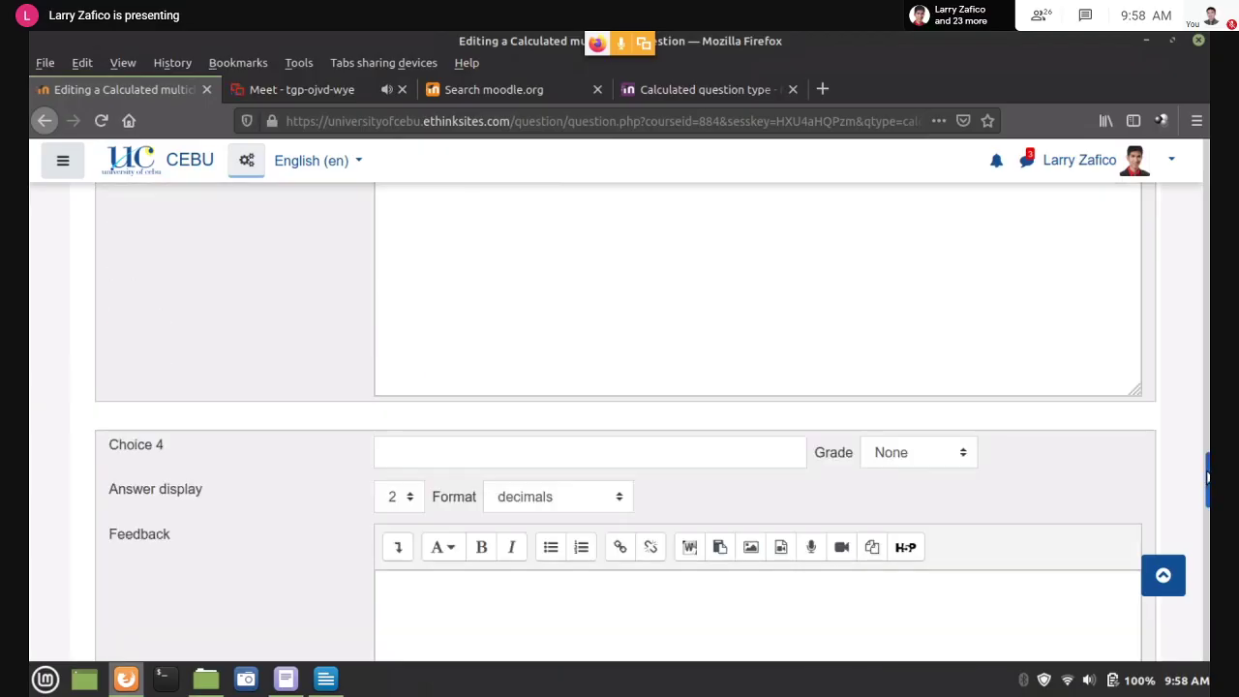
scroll(689, 344, down, 3)
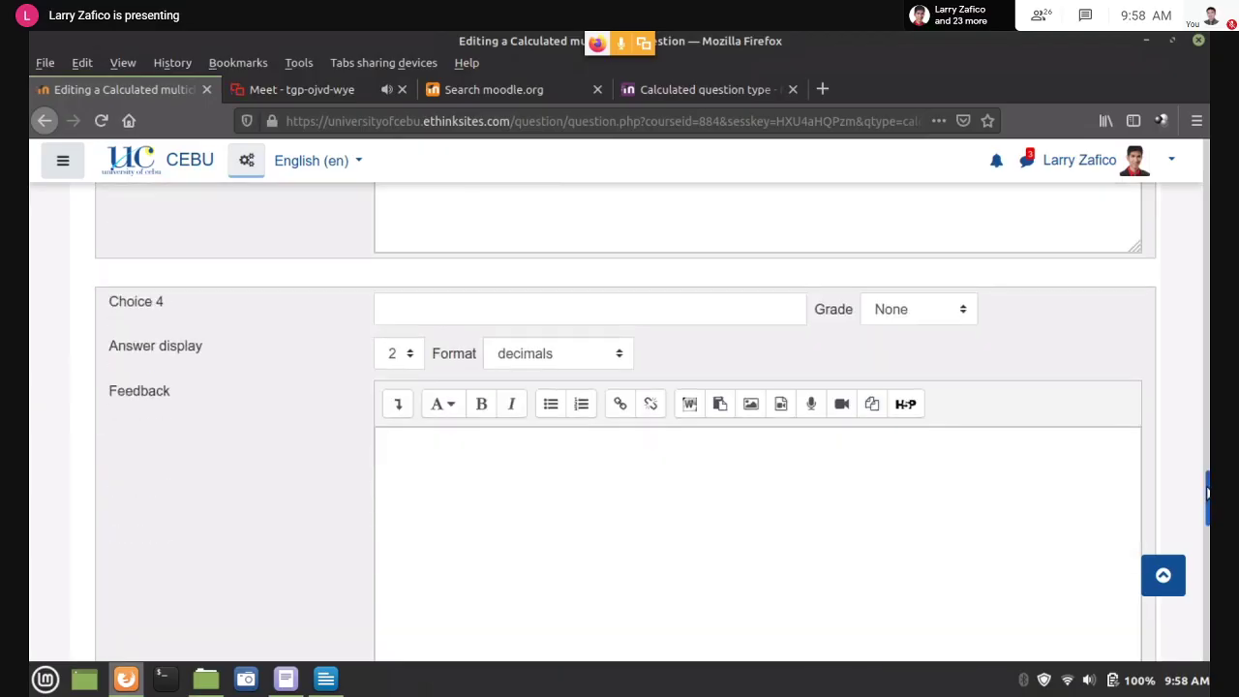
Step: Paste {= ({force} * sin(deg2rad({angle}))) - 0.95 } into Choice 4
click(683, 317)
click(286, 678)
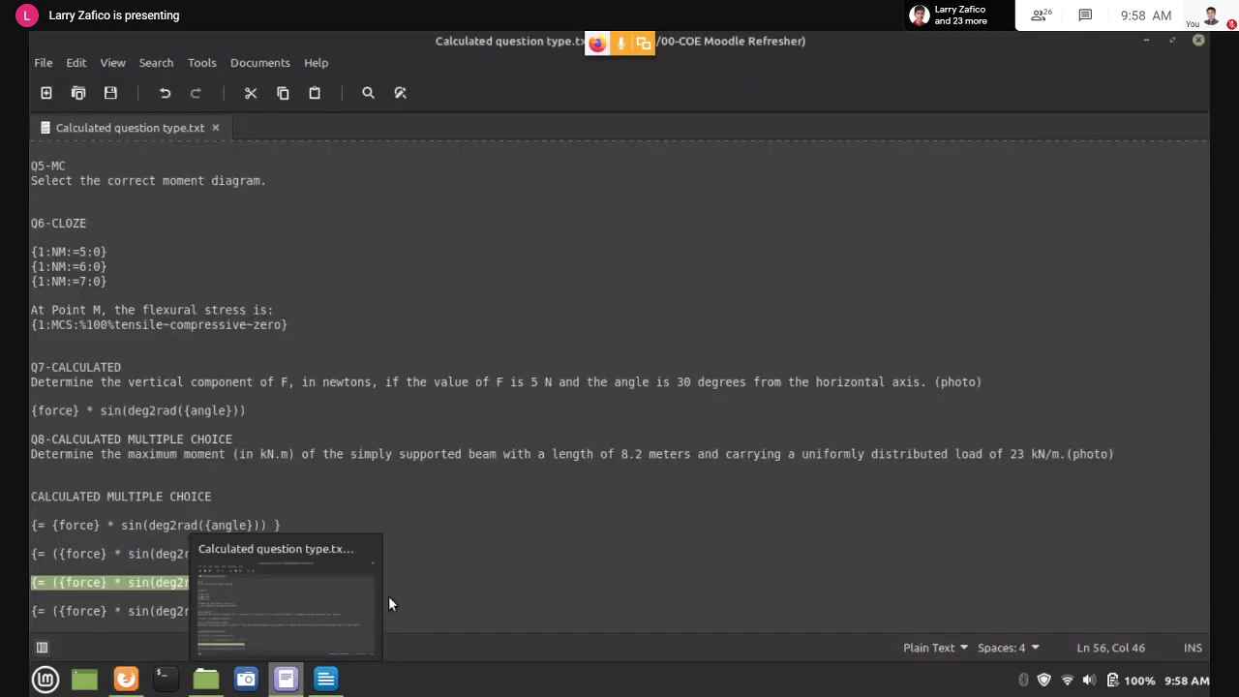
triple_click(32, 612)
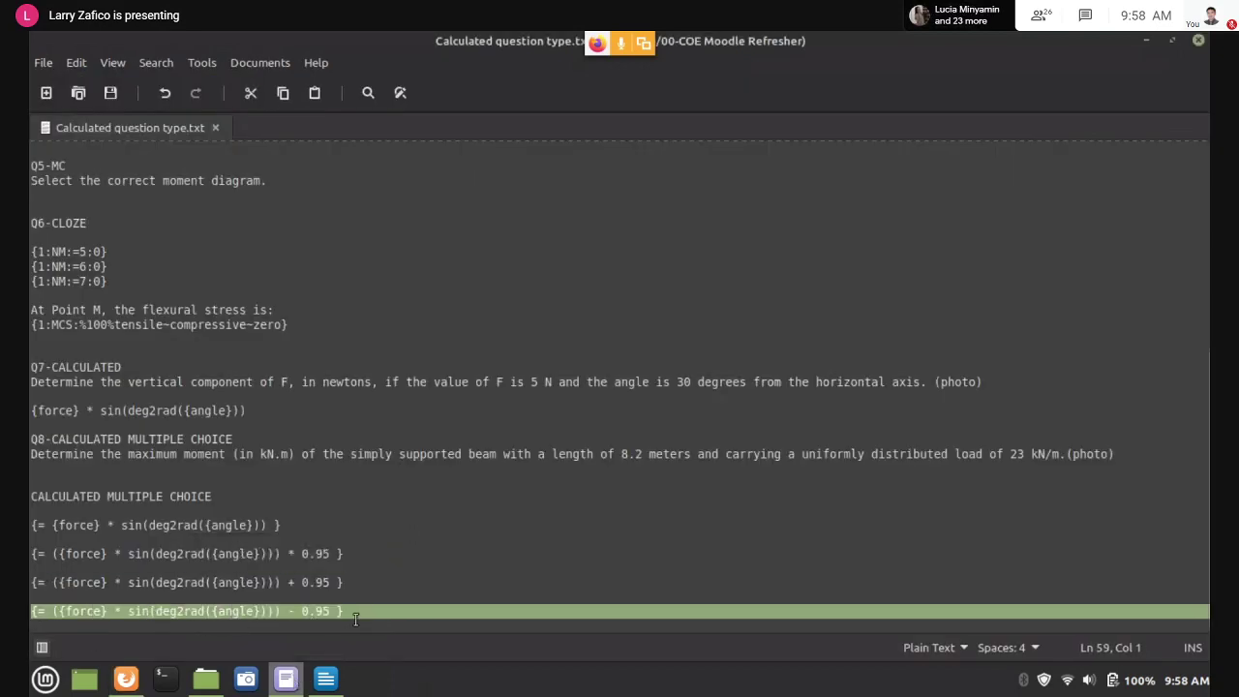
drag(355, 619, 357, 608)
key(ctrl+c)
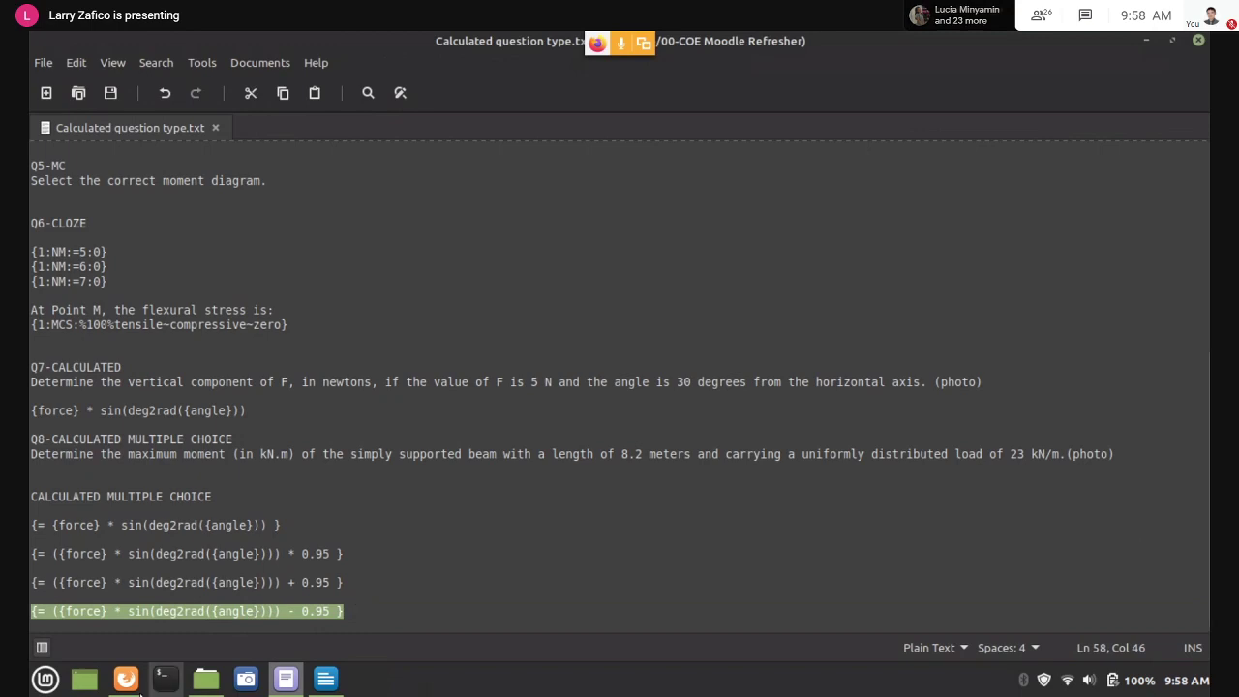
click(129, 682)
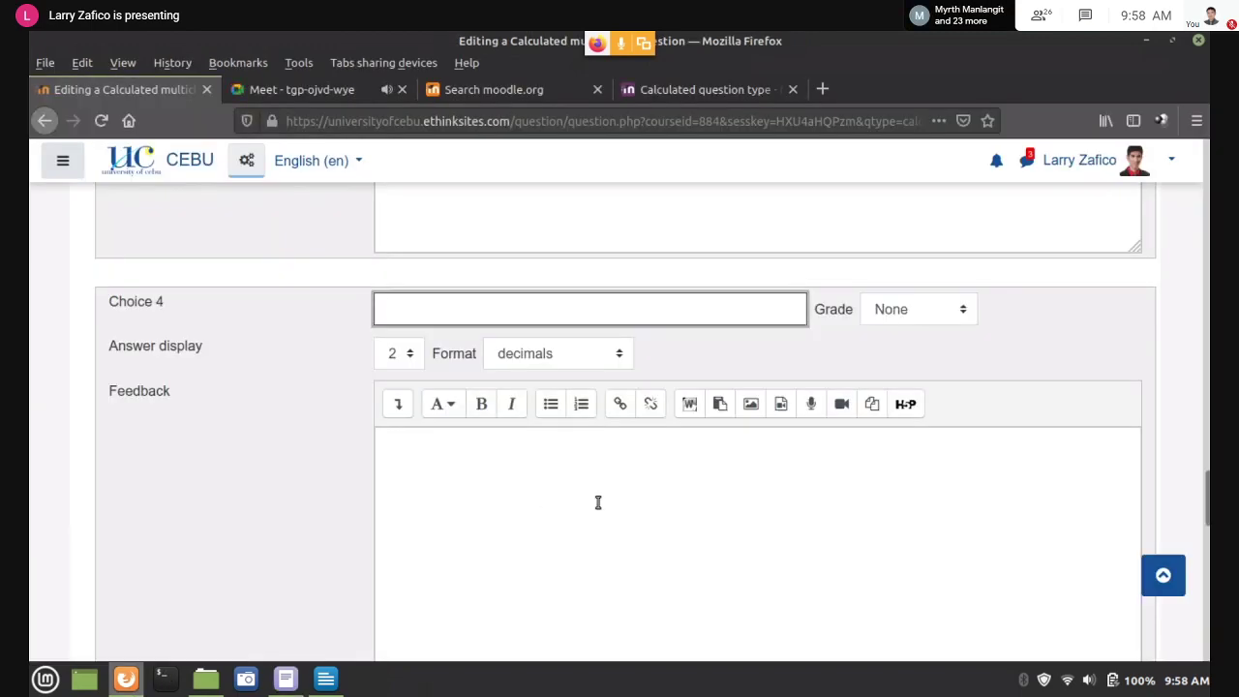
key(ctrl+v)
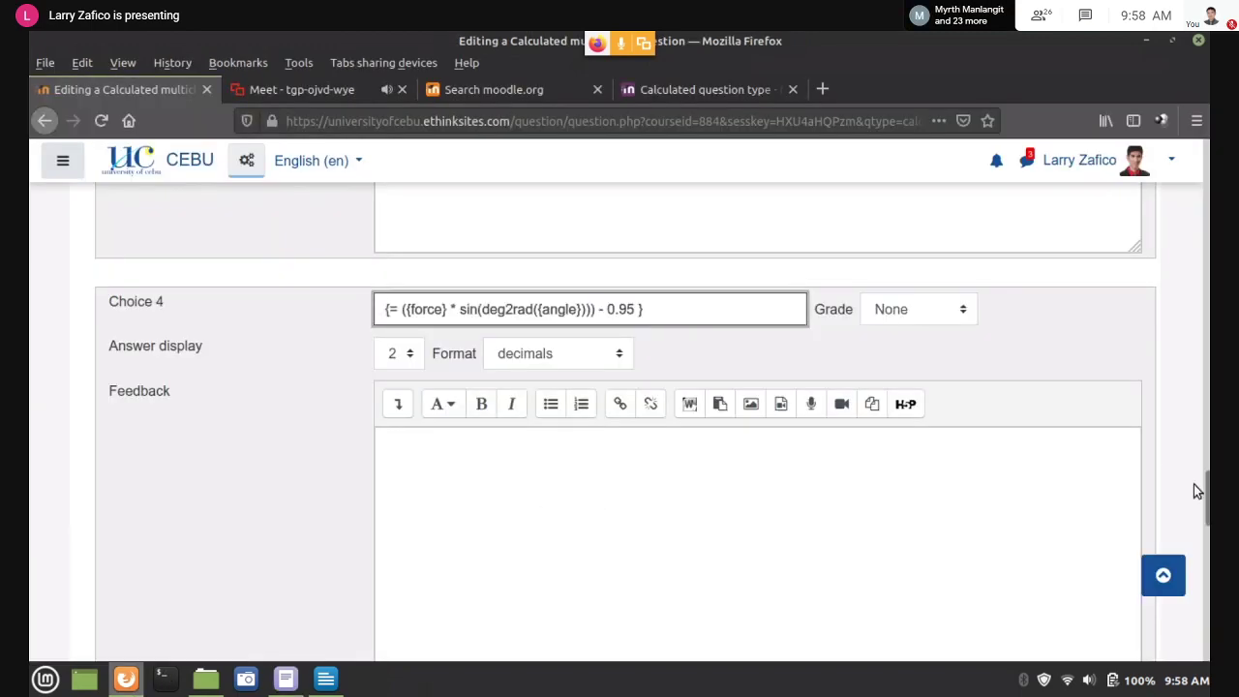
drag(1193, 484, 1198, 261)
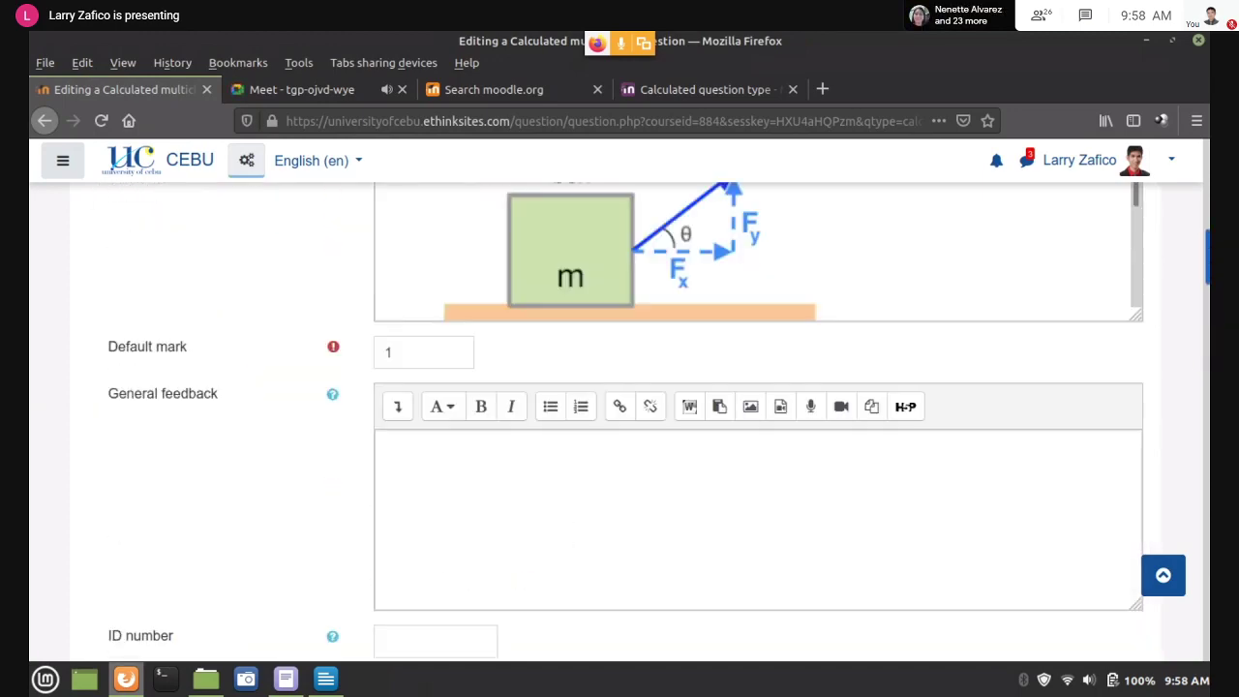
scroll(1074, 306, up, 4)
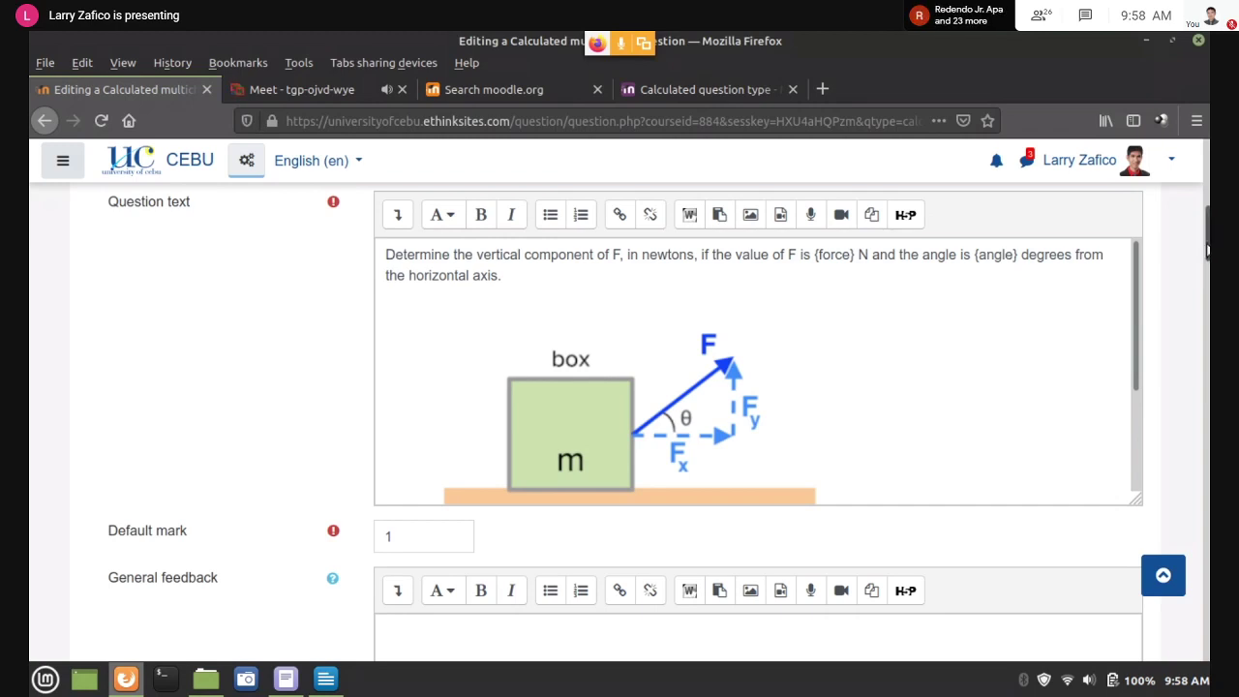
scroll(1007, 261, down, 15)
scroll(619, 416, down, 4)
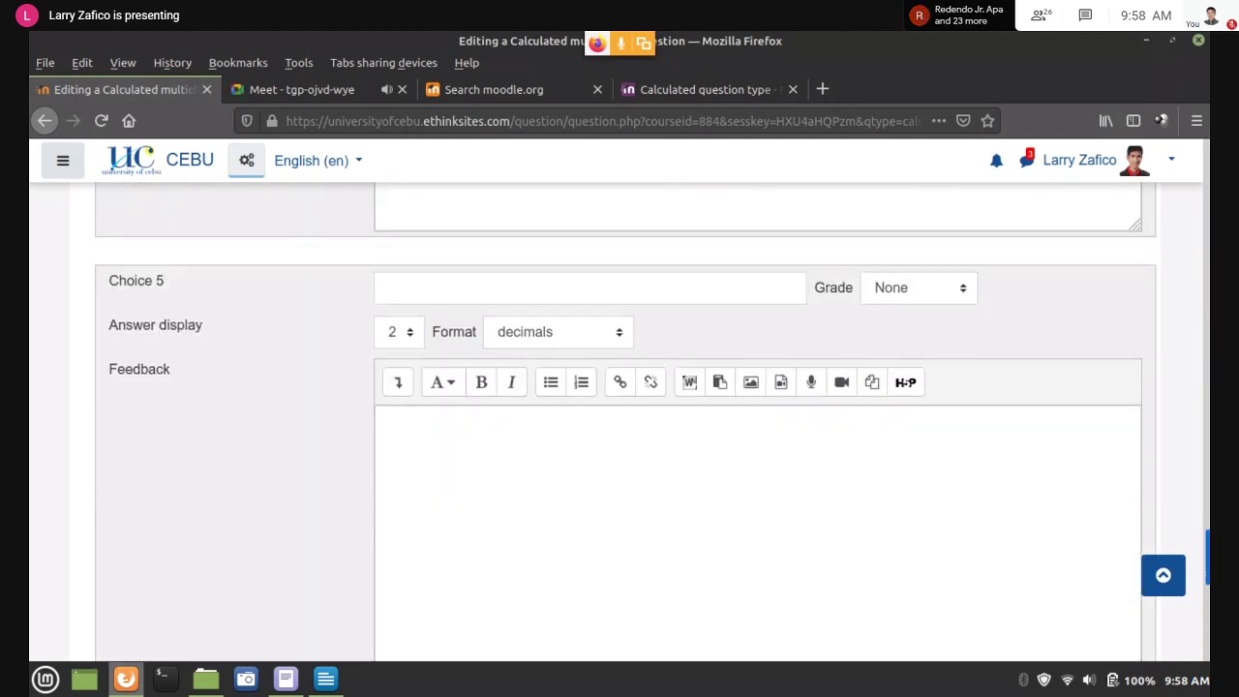
scroll(619, 416, up, 1)
scroll(619, 417, down, 3)
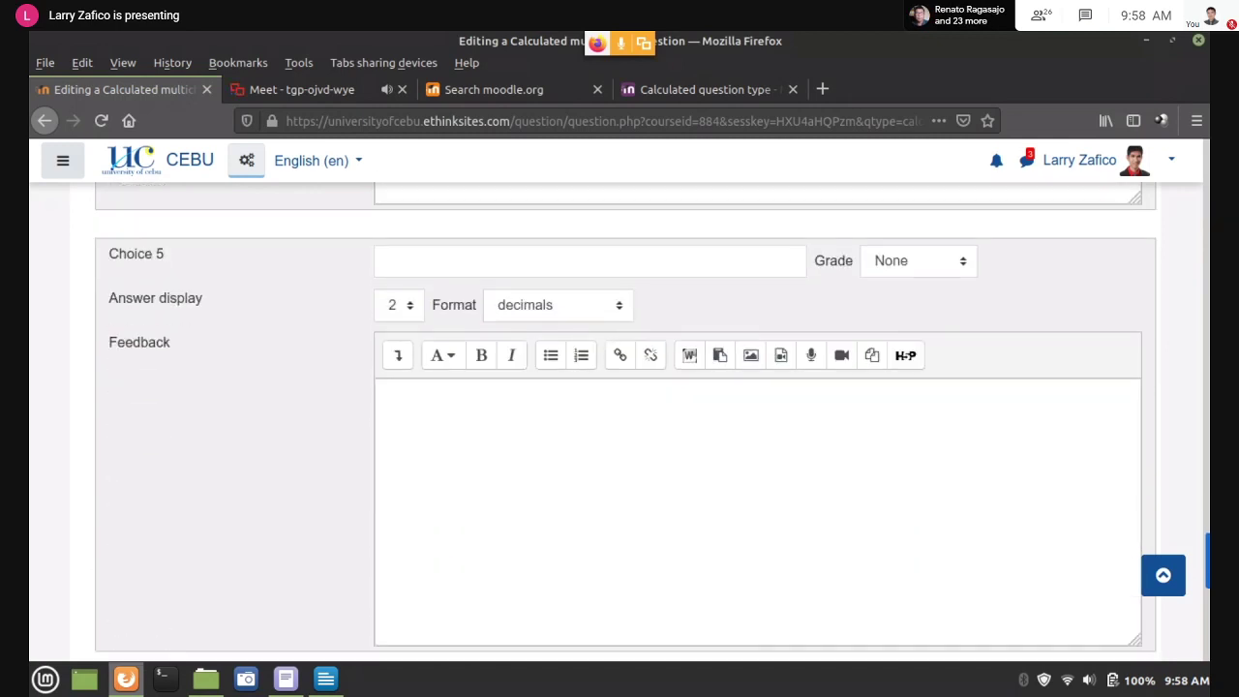
scroll(1203, 643, down, 5)
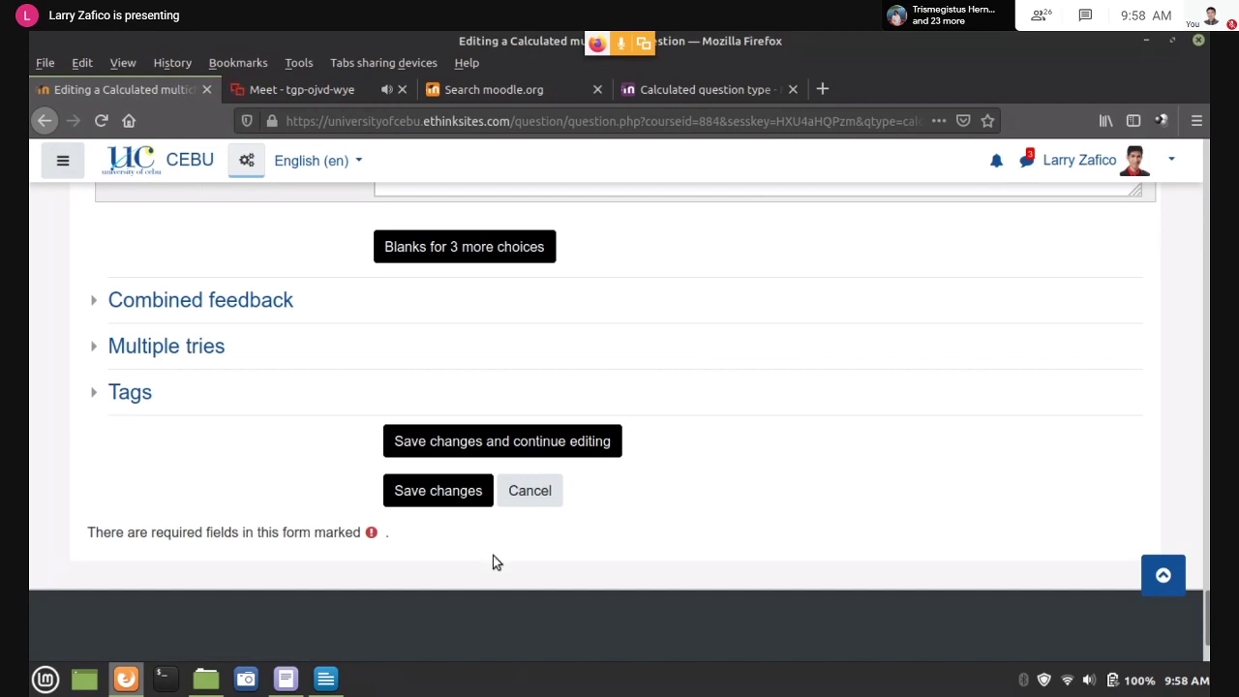
Step: Save the question, keep force and angle as private datasets, and continue to dataset editing
click(450, 494)
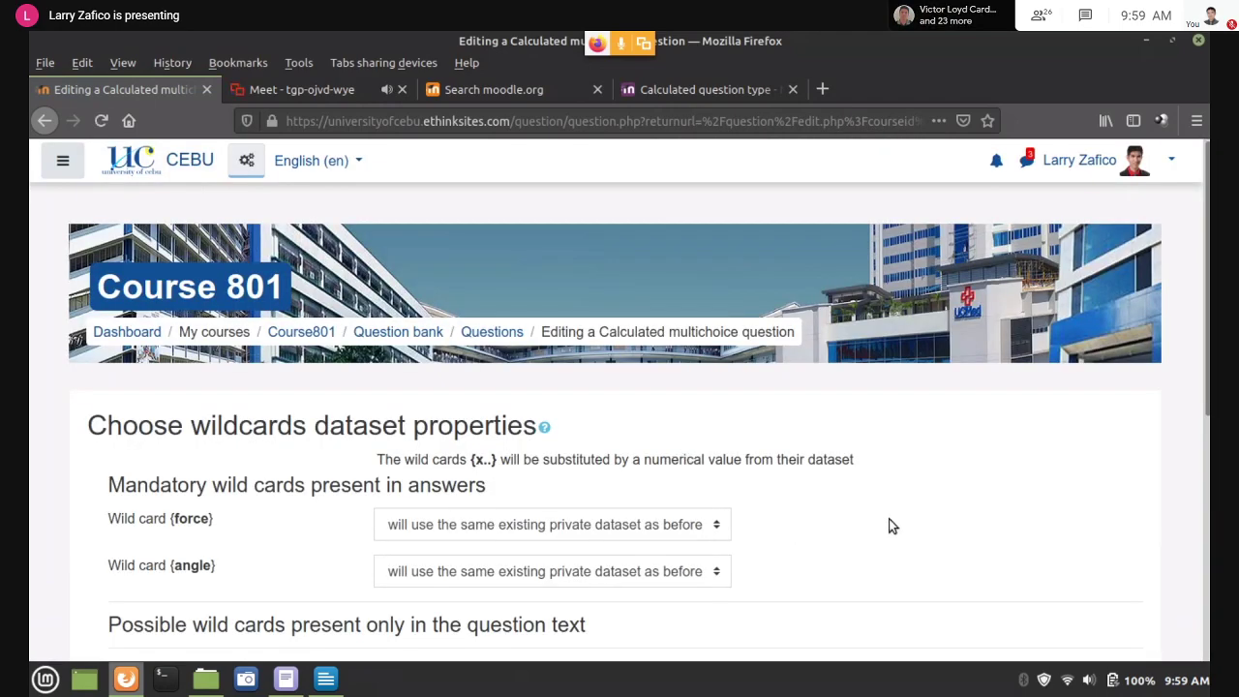
scroll(892, 525, down, 3)
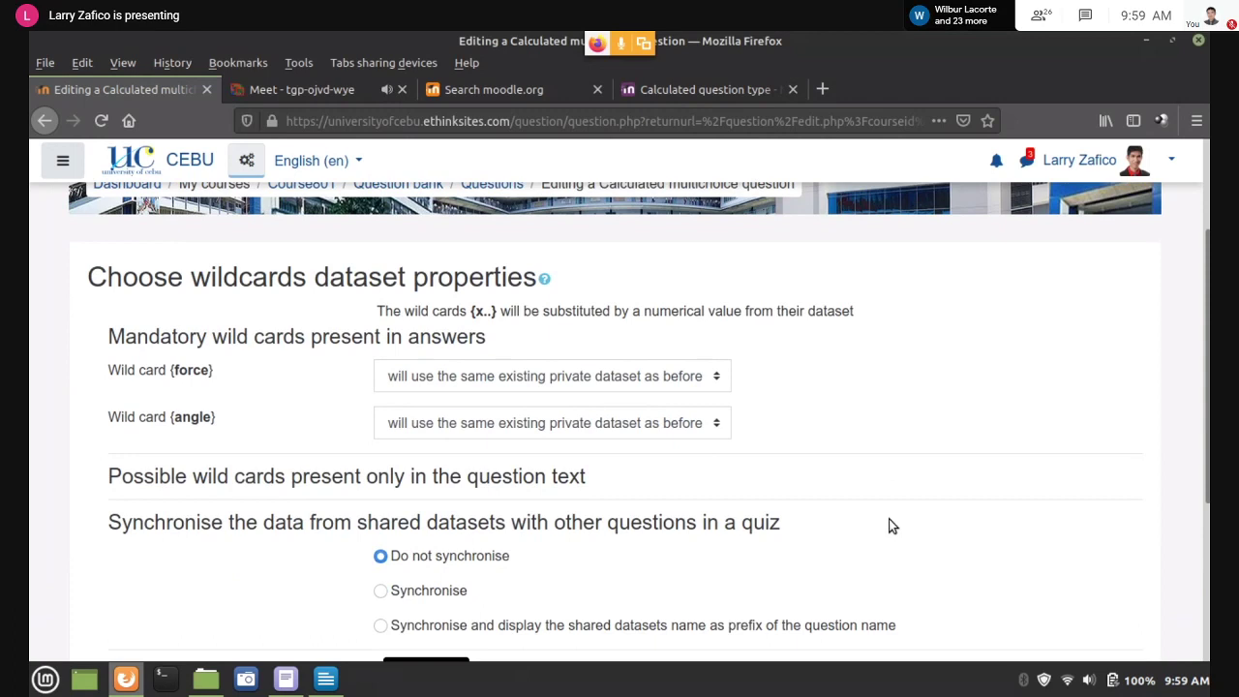
scroll(893, 526, down, 2)
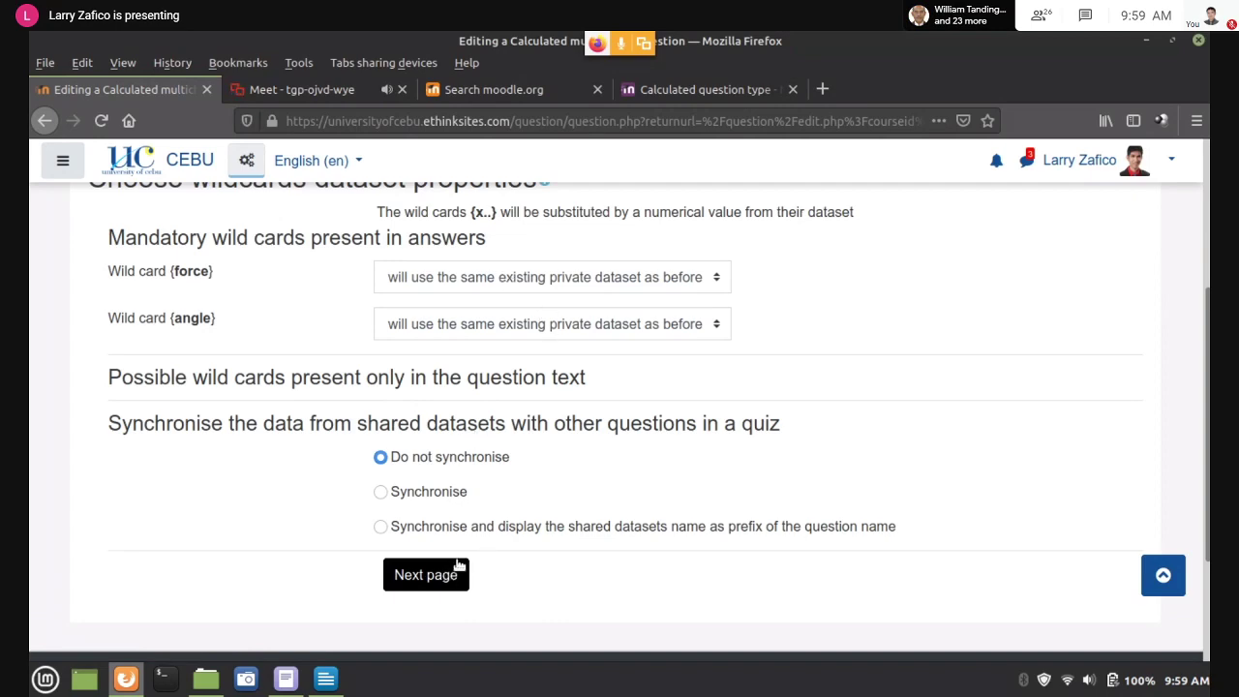
click(452, 575)
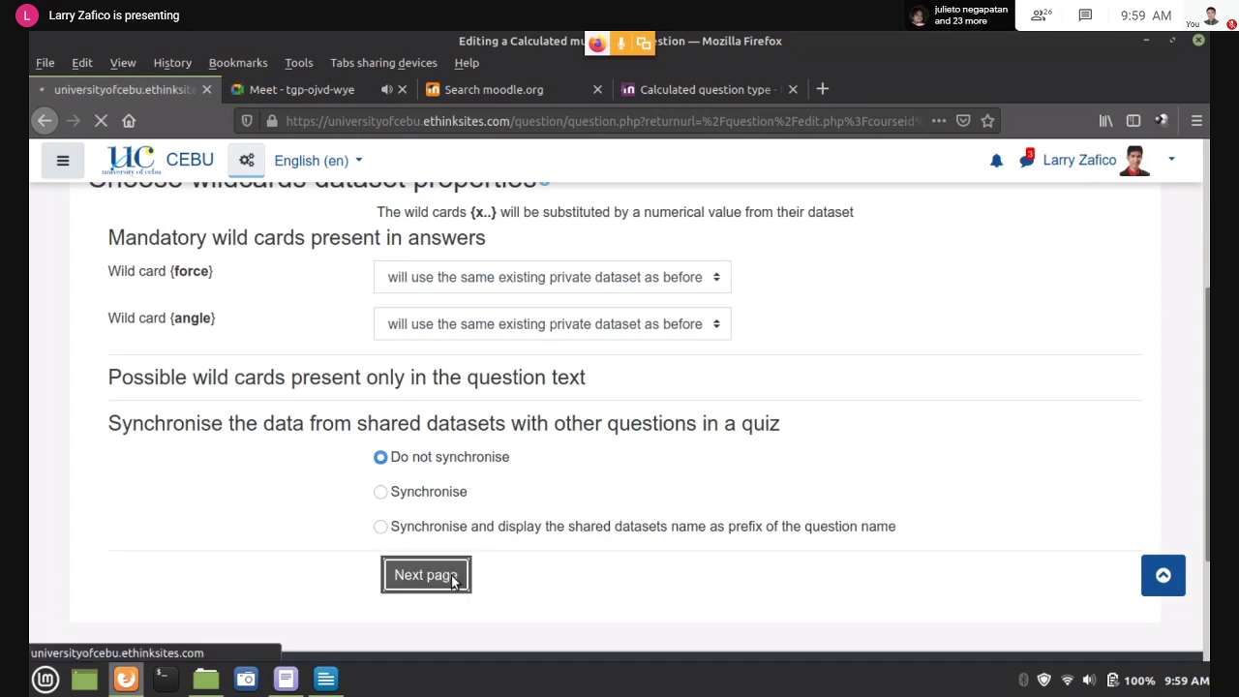
scroll(764, 505, down, 3)
scroll(763, 505, down, 1)
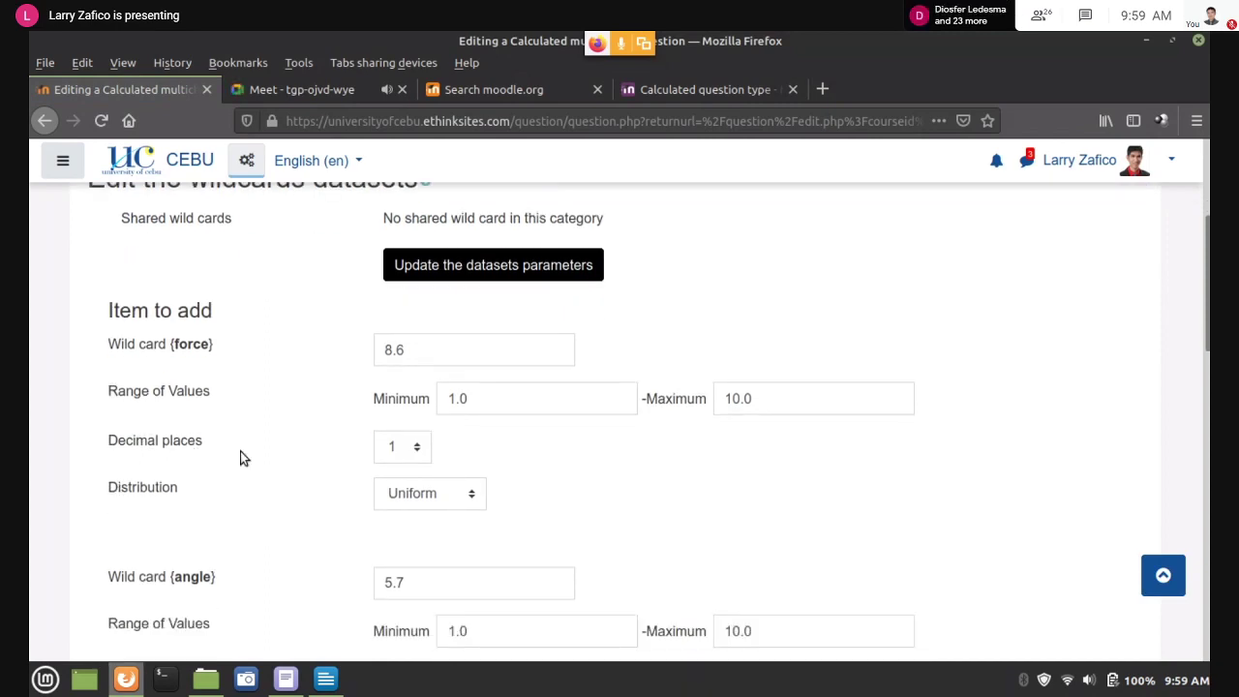
Step: Set force to range 5–20 with a value of 10
click(481, 399)
double_click(481, 399)
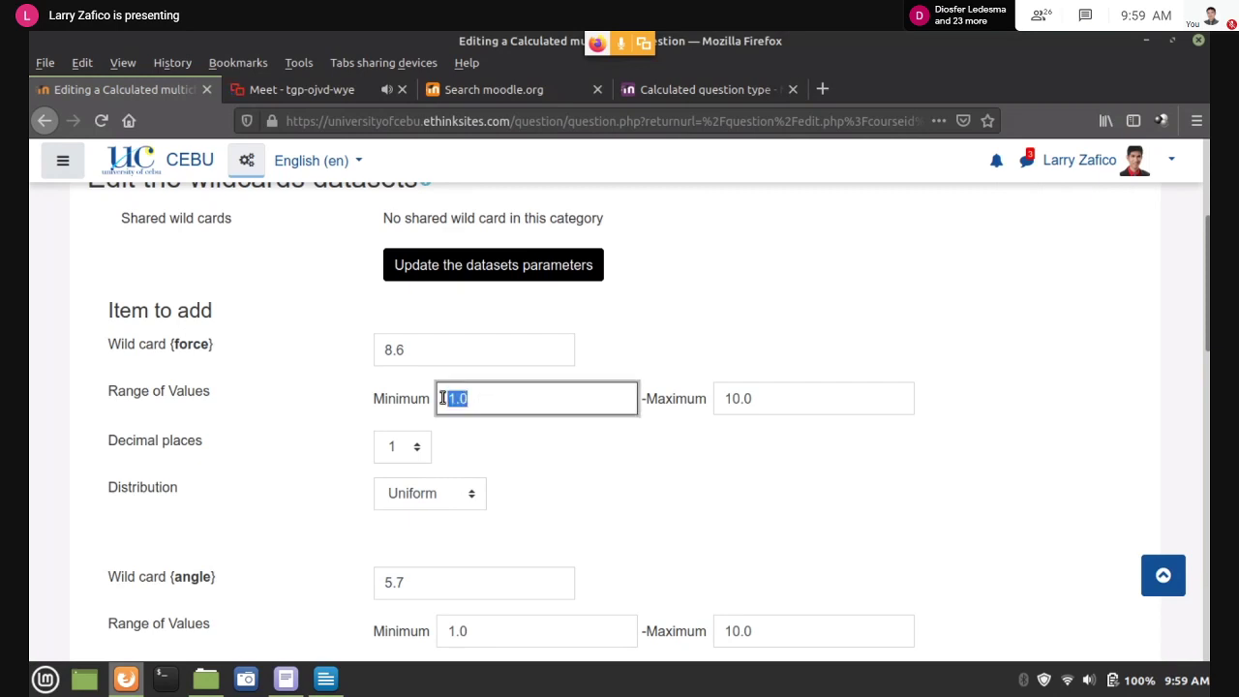
text(5)
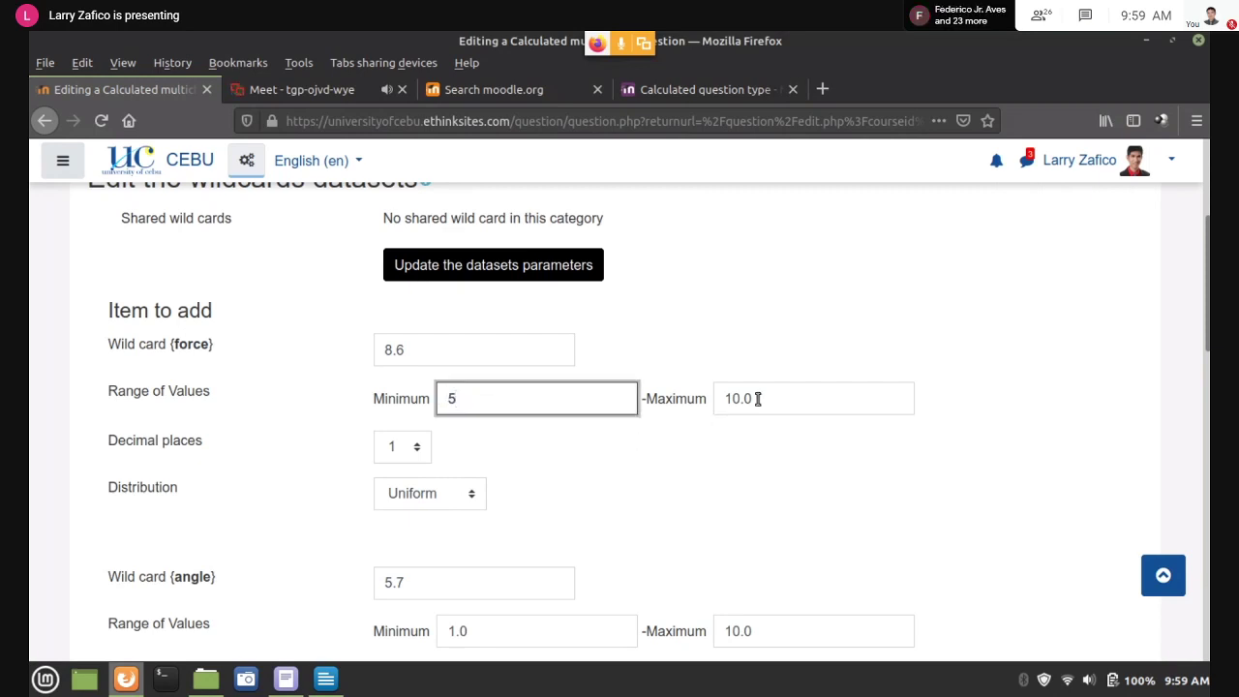
drag(758, 398, 726, 398)
text(8)
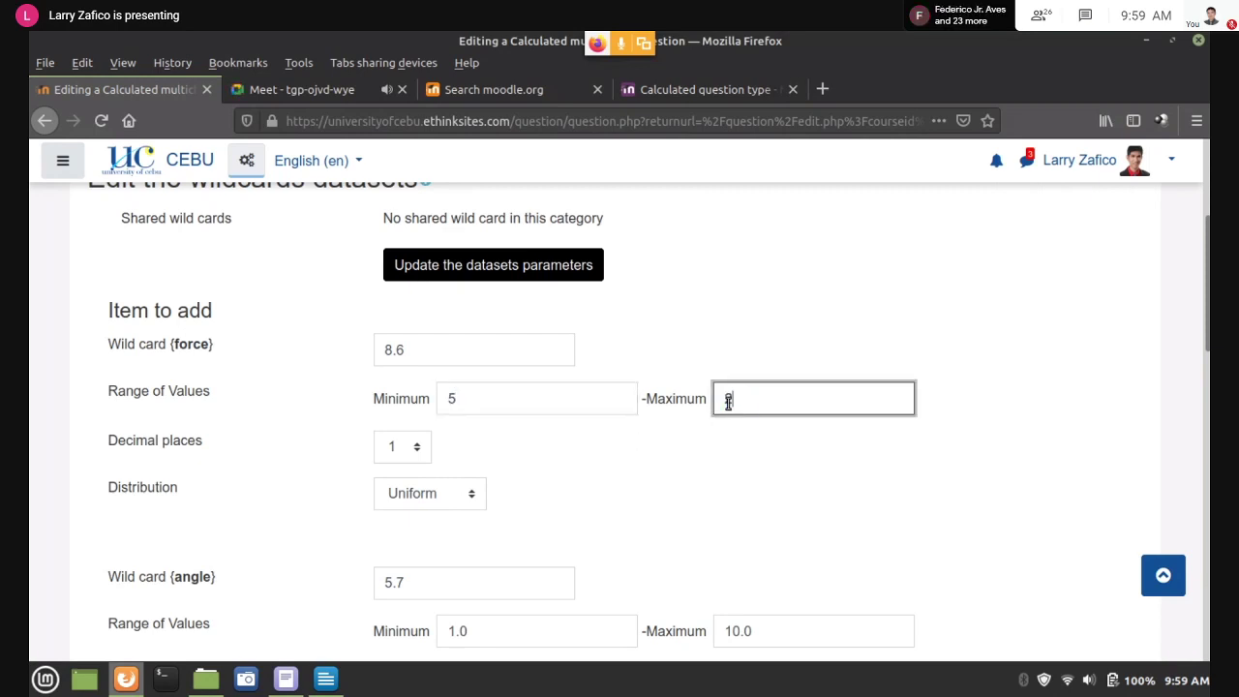
drag(497, 348, 383, 350)
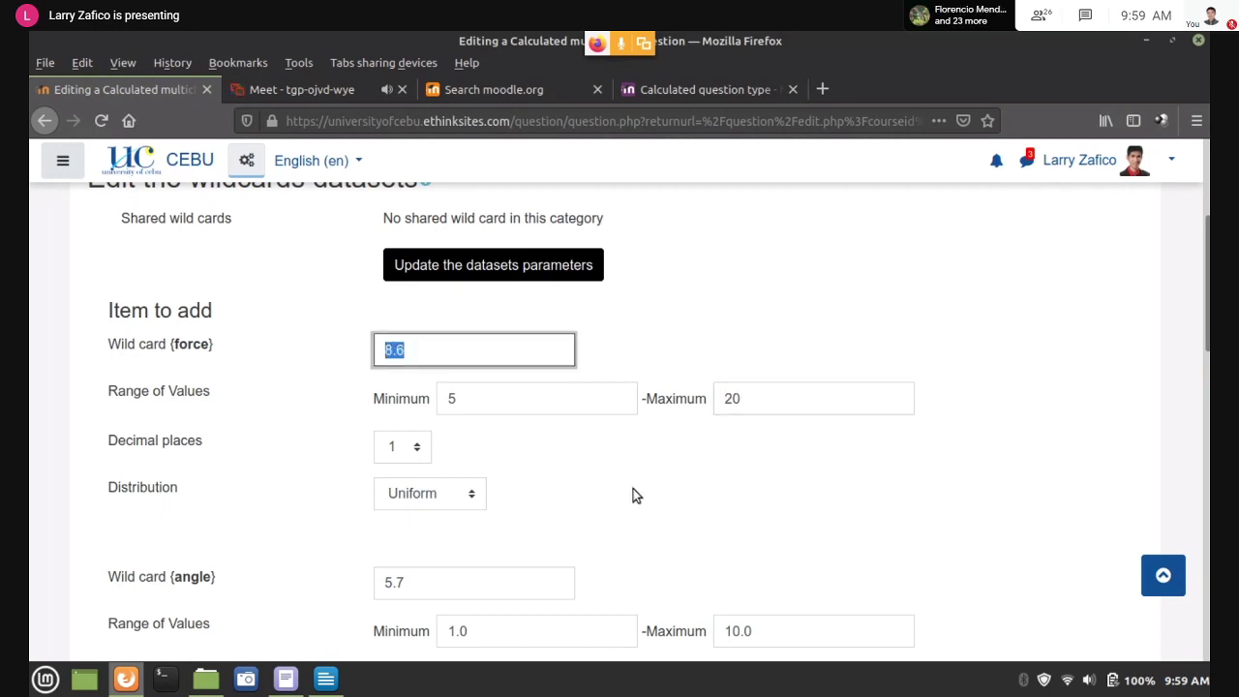
text(10)
Step: Give angle 0 decimal places, a range of 30–45, and a value of 30
scroll(612, 489, down, 3)
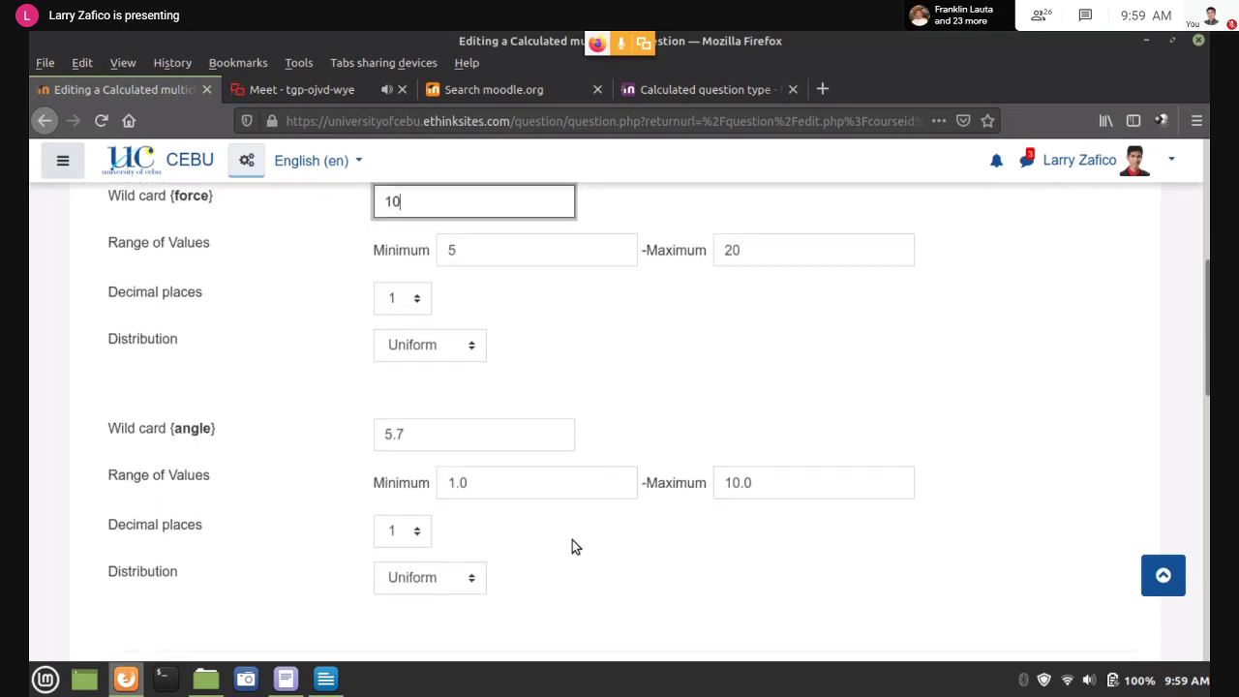
click(416, 532)
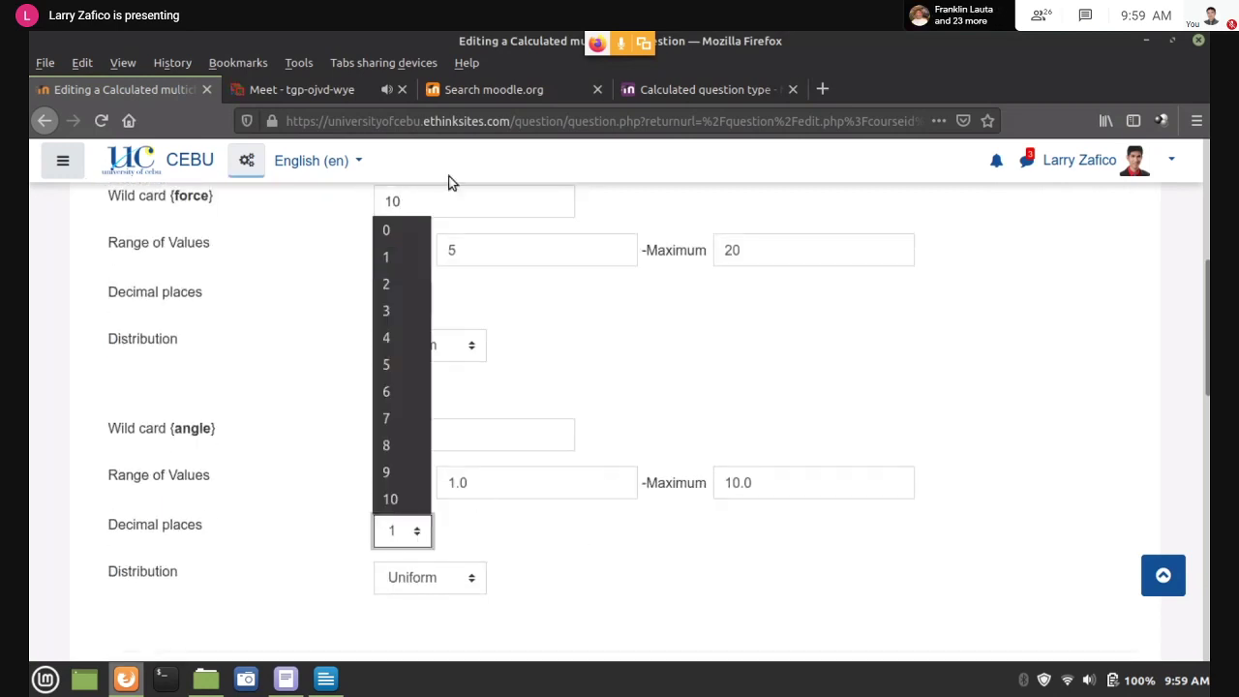
click(408, 235)
double_click(511, 481)
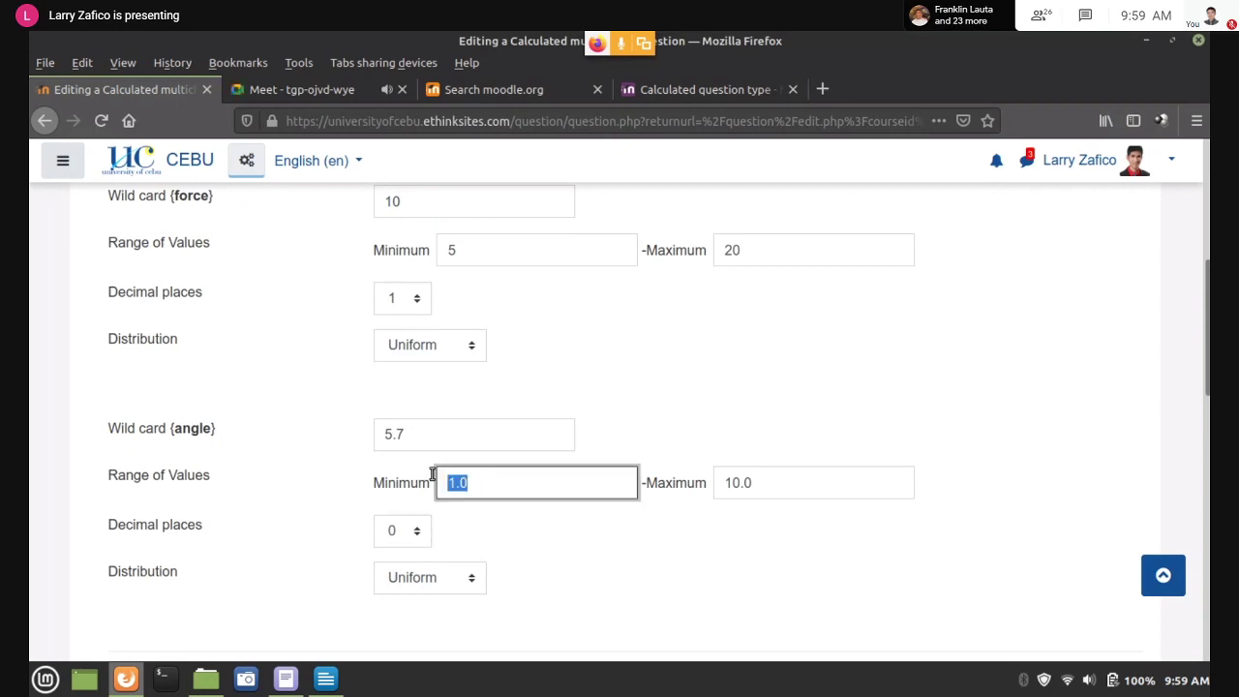
text(30)
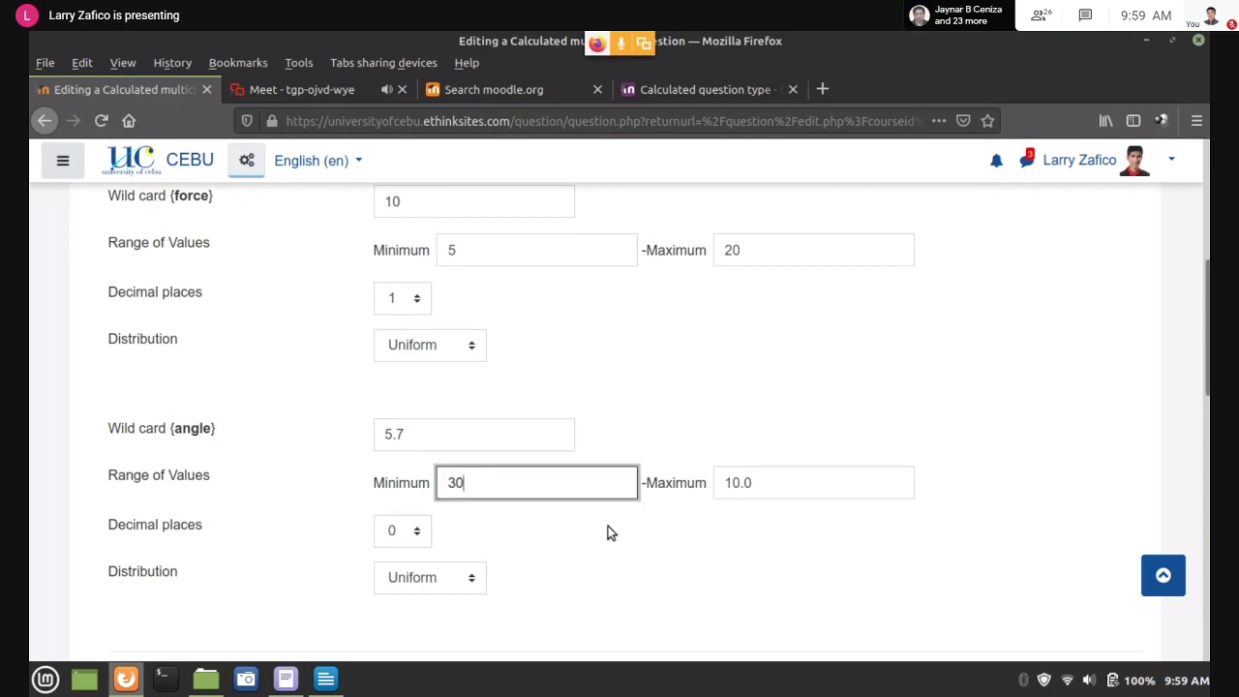
click(770, 489)
drag(770, 489, 716, 487)
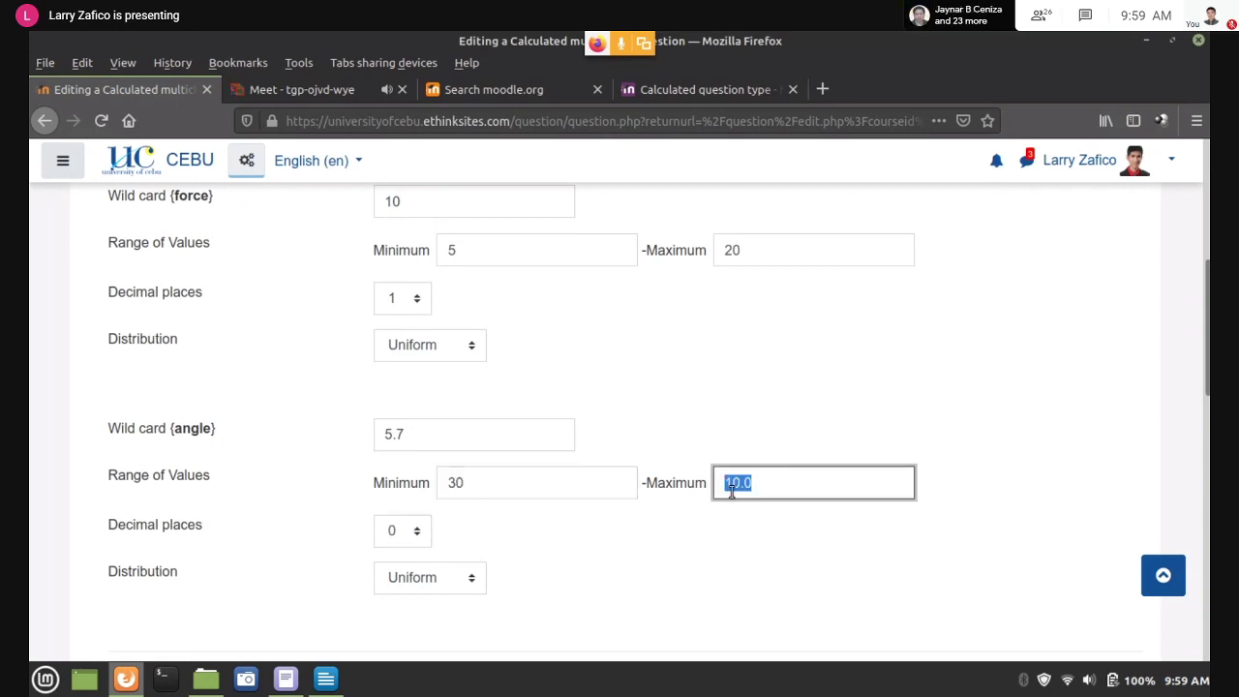
text(45)
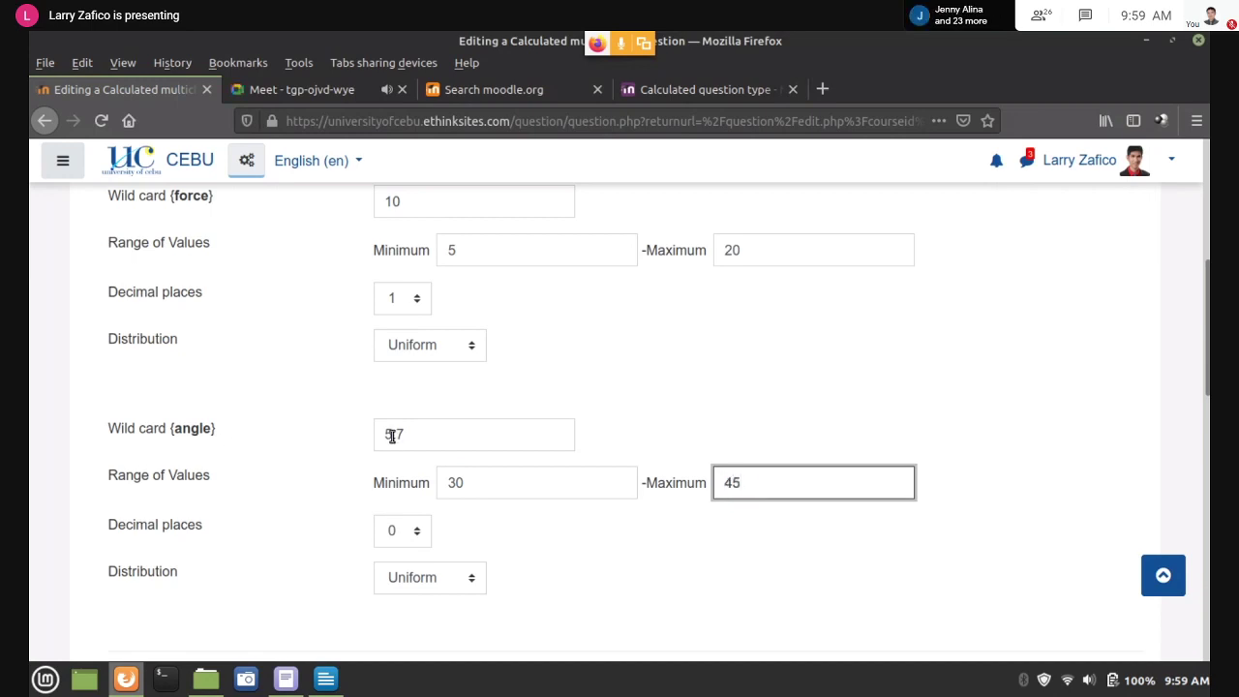
drag(431, 434, 377, 435)
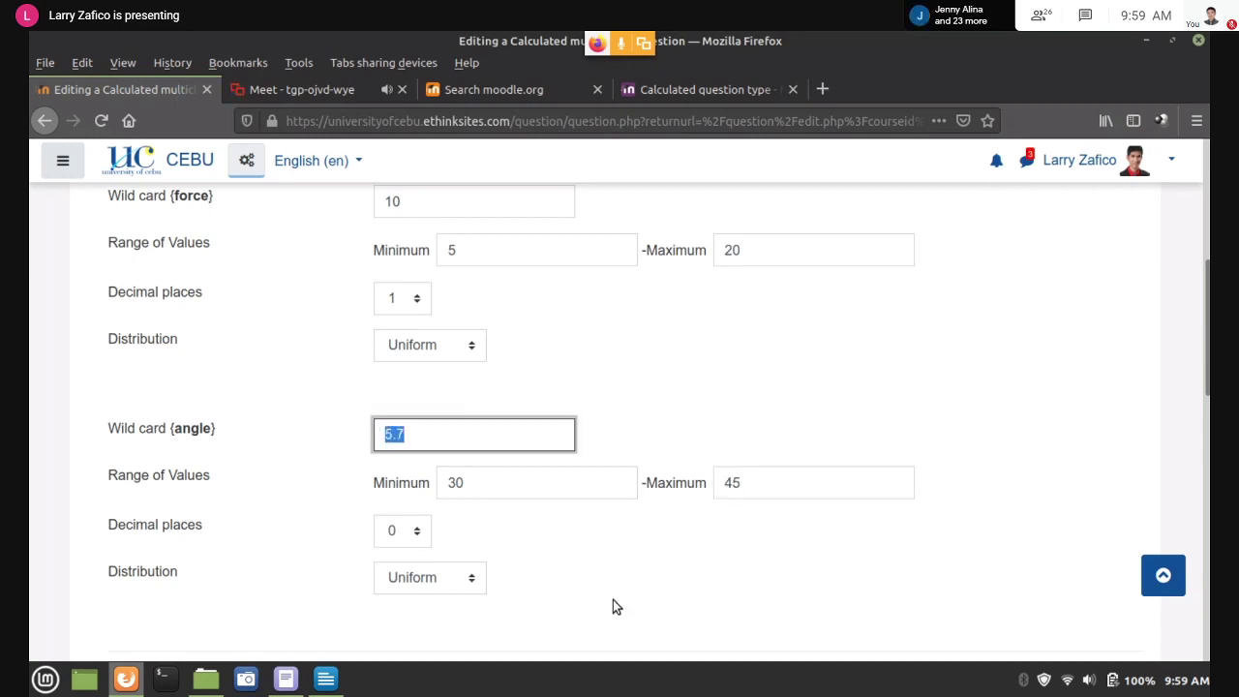
text(30)
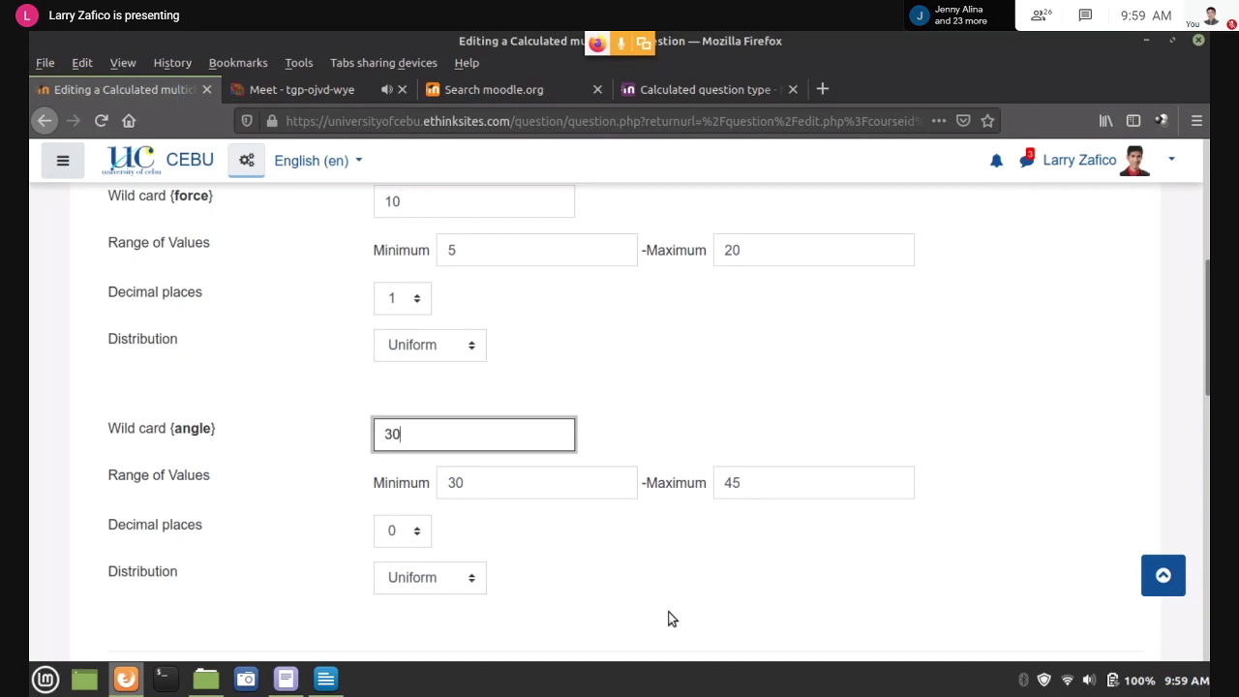
Step: Update the dataset parameters so the choices evaluate to 5, 4.75, 5.95 and 4.05
scroll(658, 605, up, 3)
scroll(580, 542, up, 1)
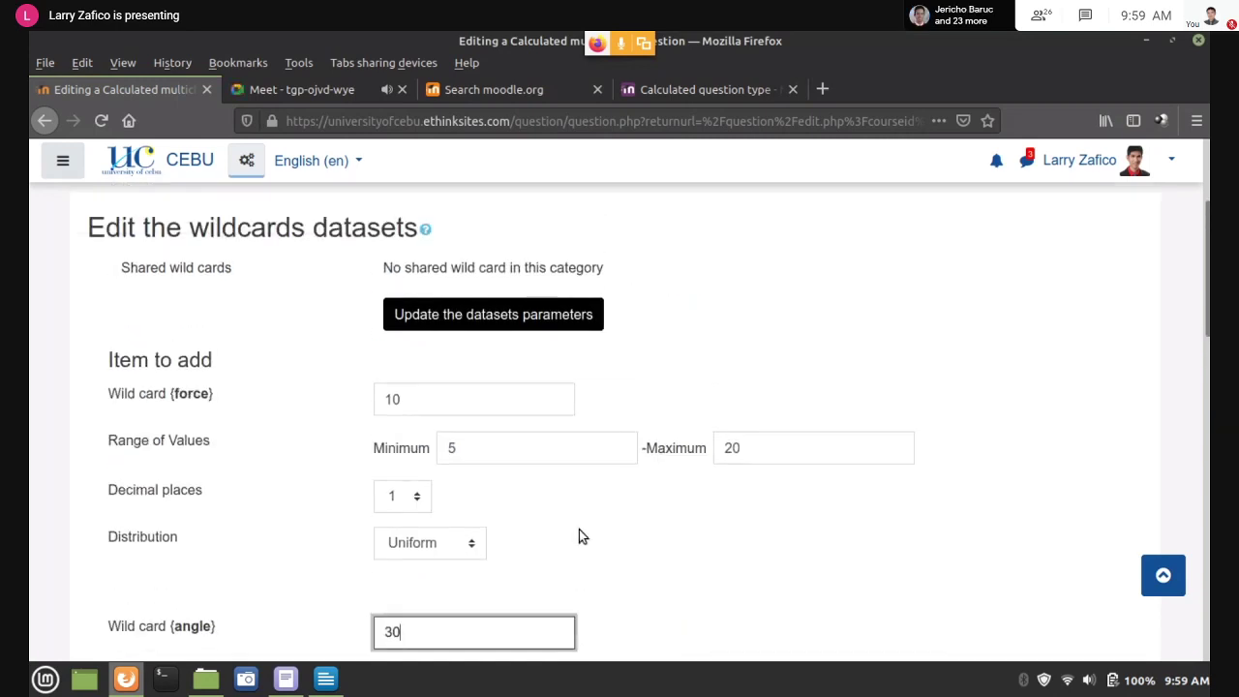
click(542, 315)
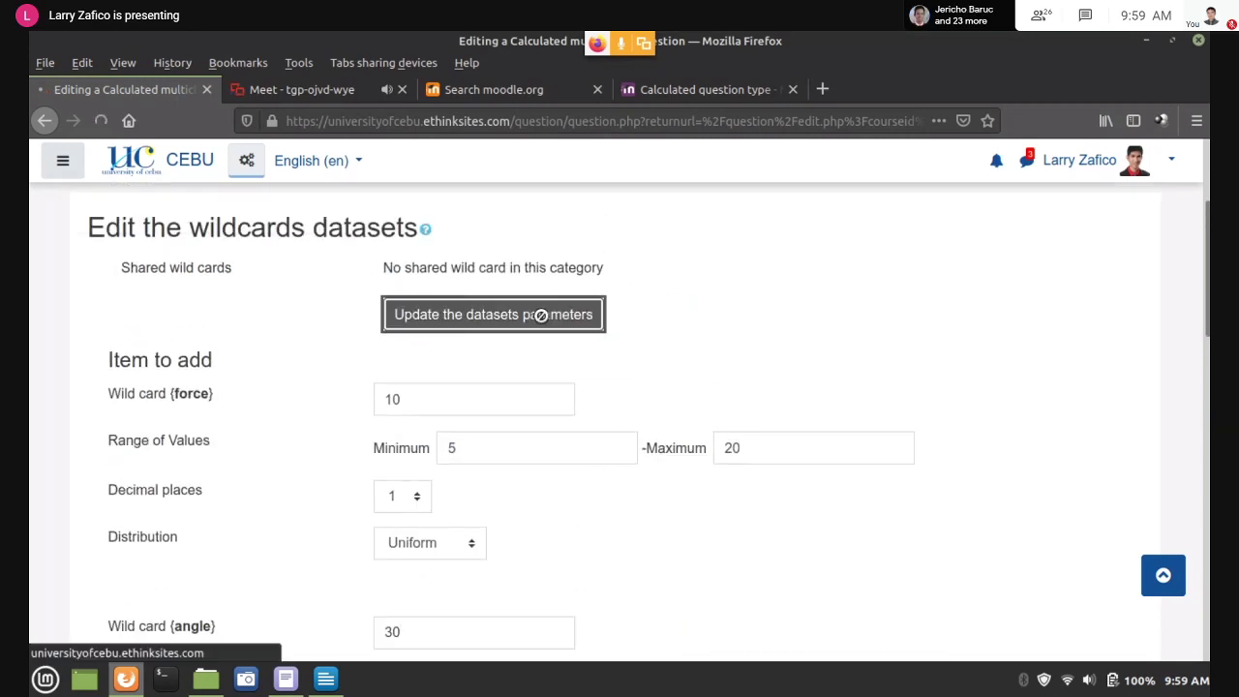
scroll(693, 493, down, 7)
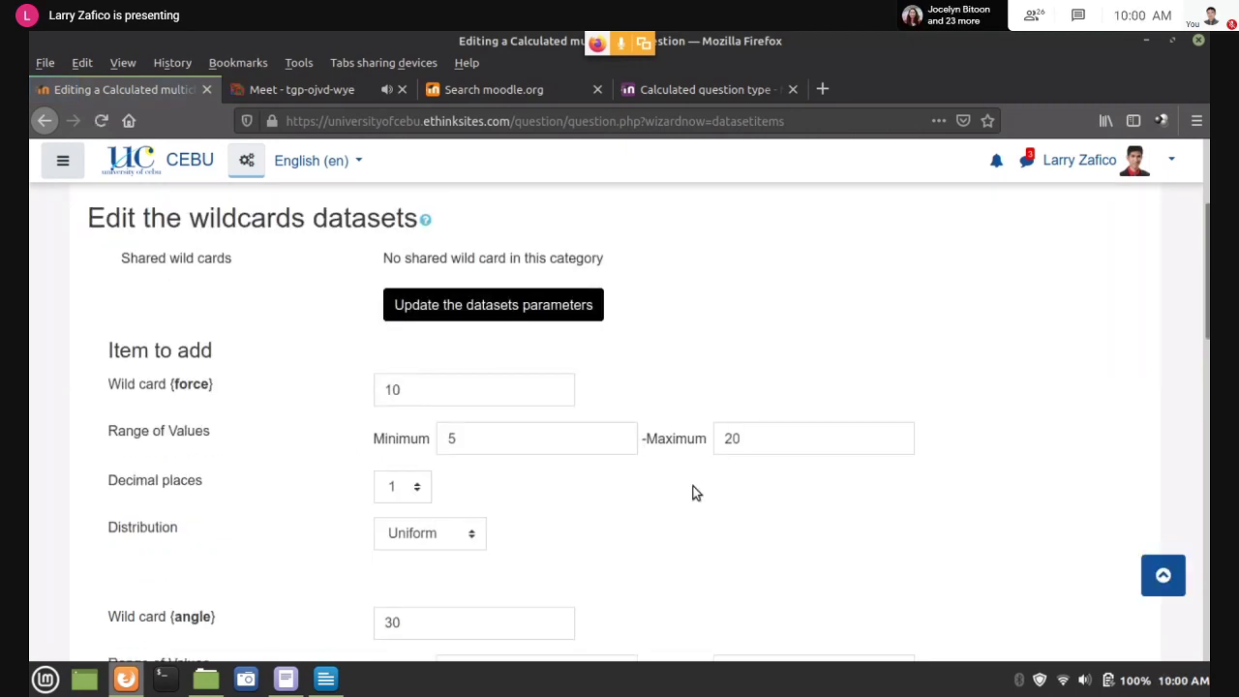
scroll(693, 493, down, 4)
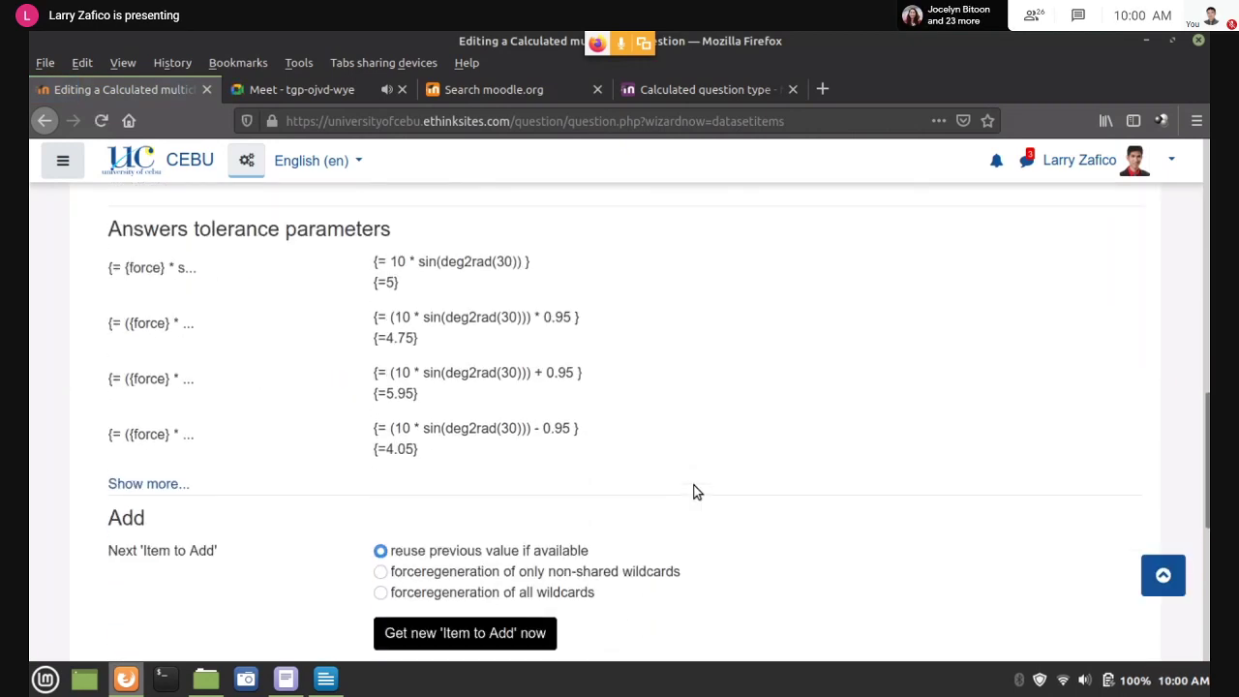
scroll(693, 493, up, 1)
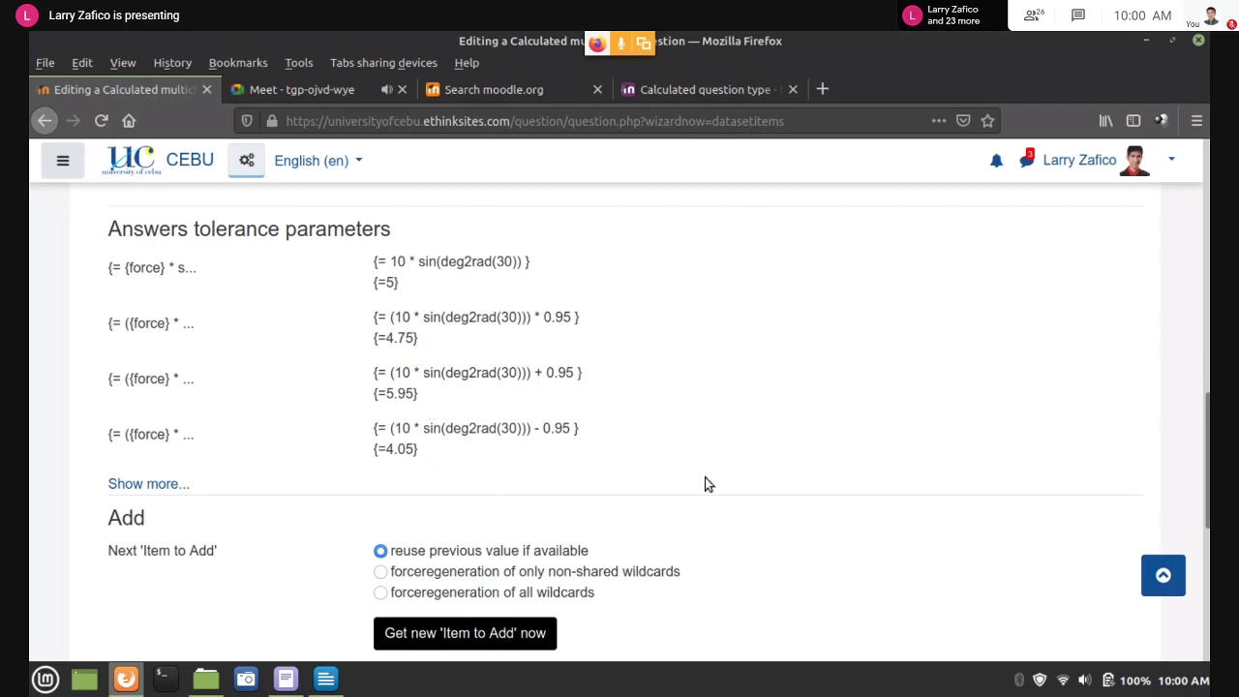
scroll(705, 479, up, 1)
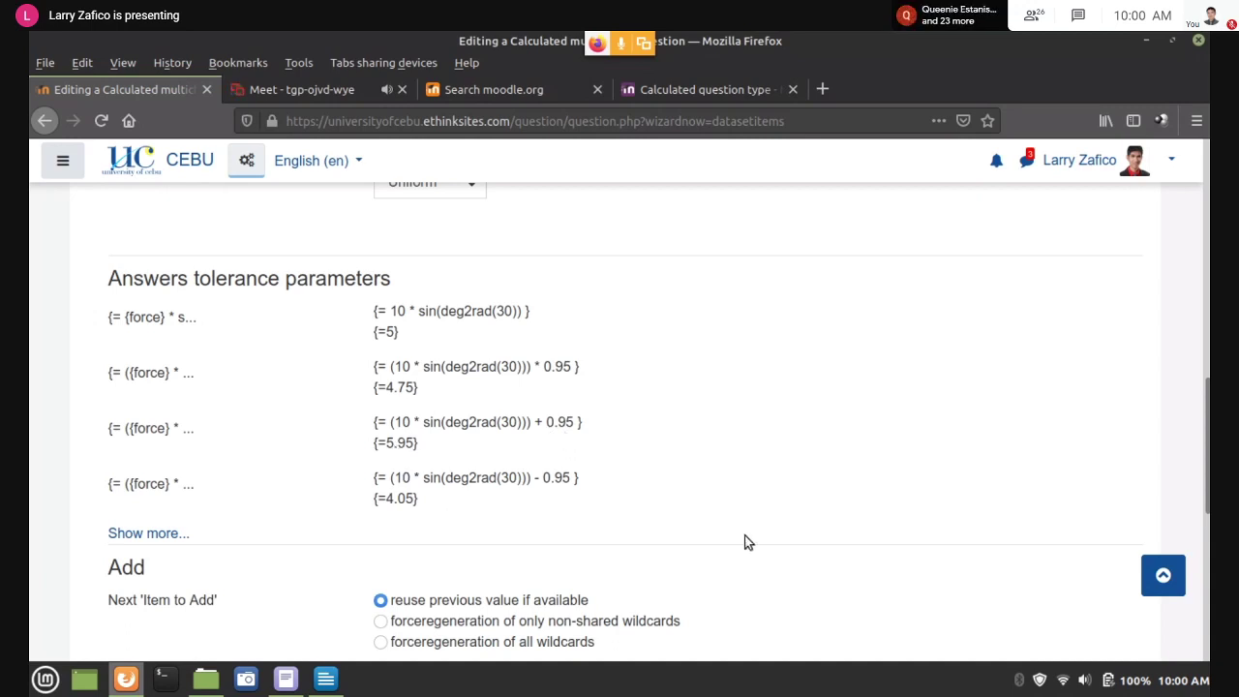
scroll(744, 542, down, 5)
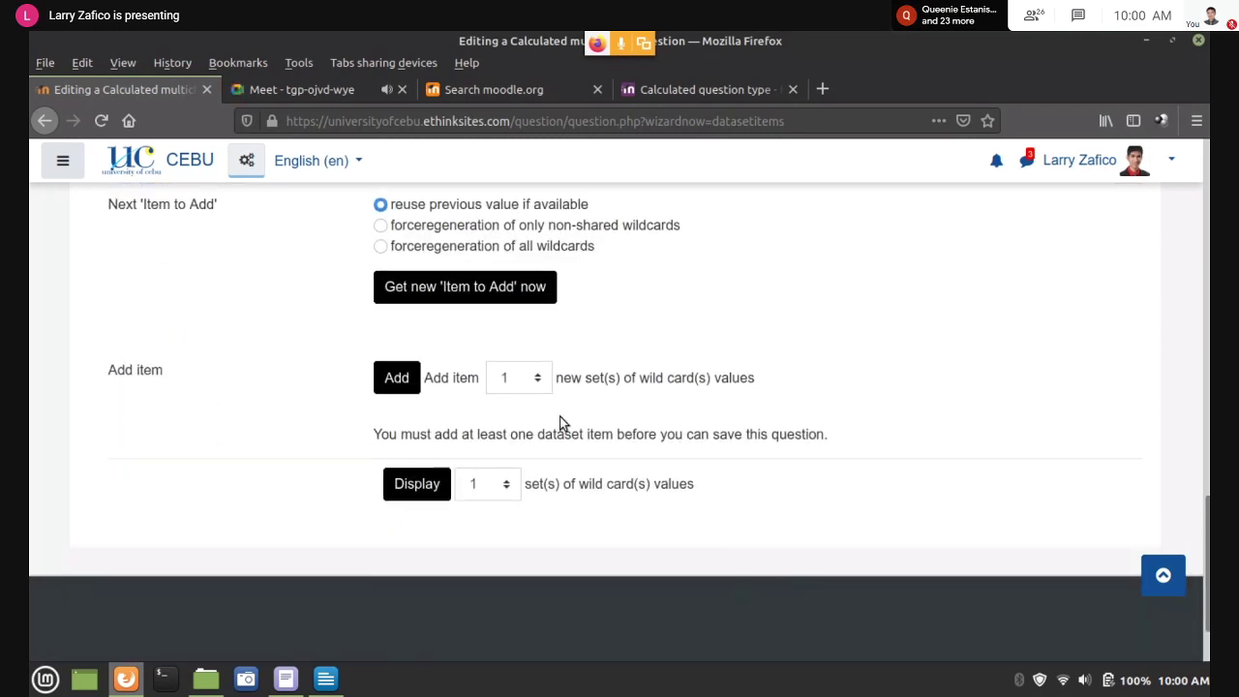
Step: Generate 50 new wildcard dataset sets
click(540, 378)
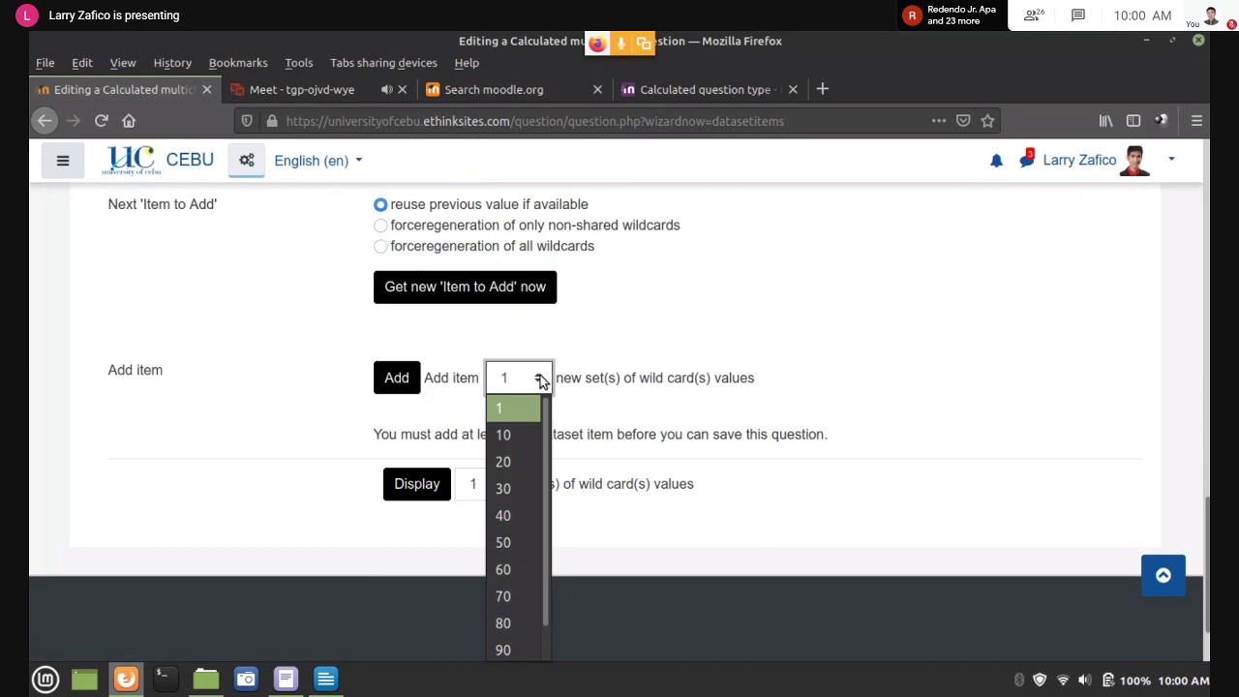
click(502, 556)
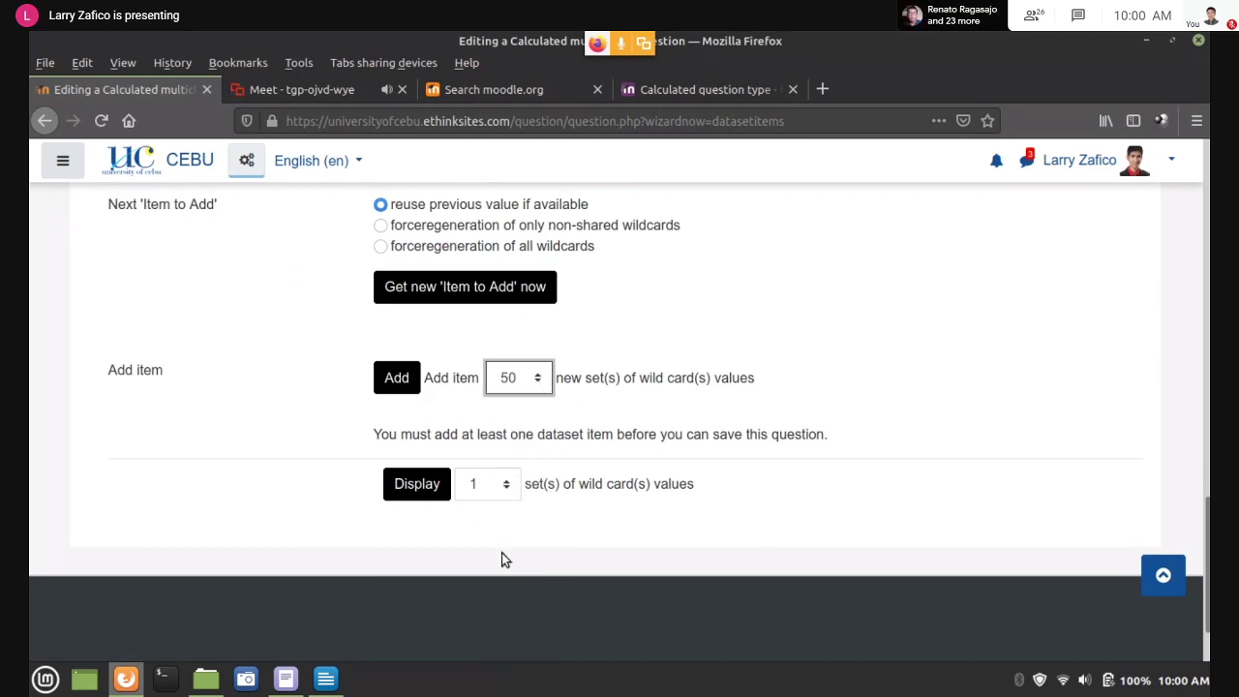
scroll(705, 525, down, 1)
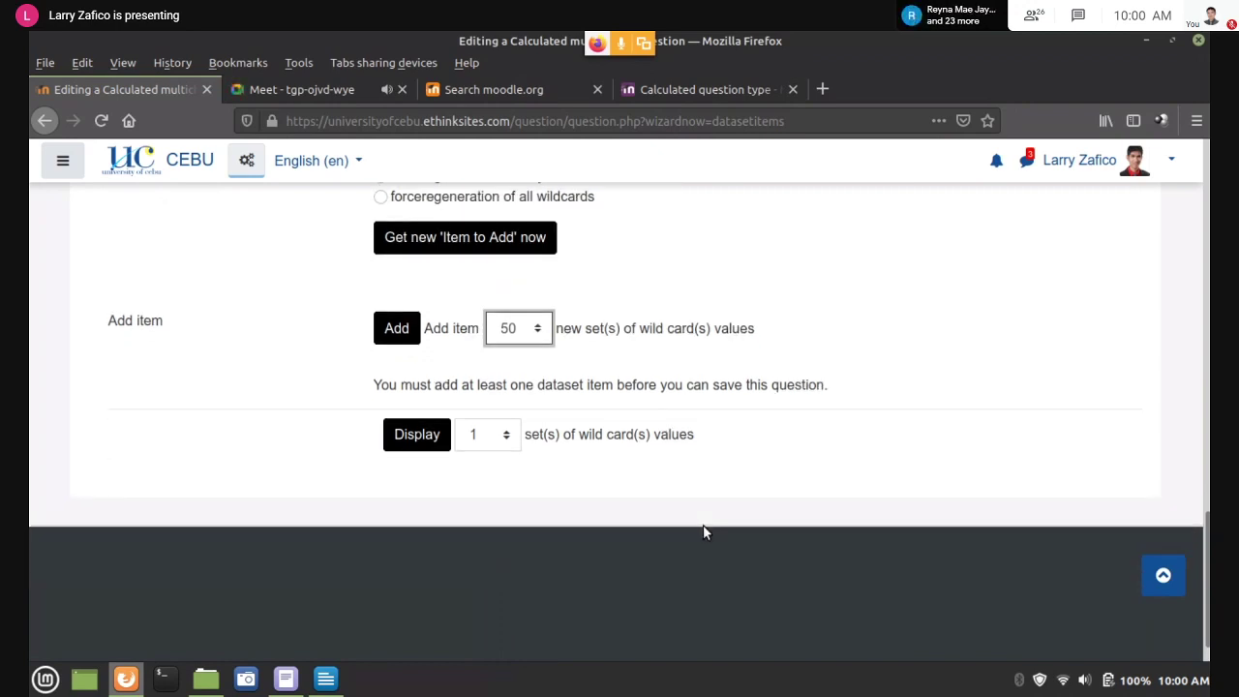
click(397, 334)
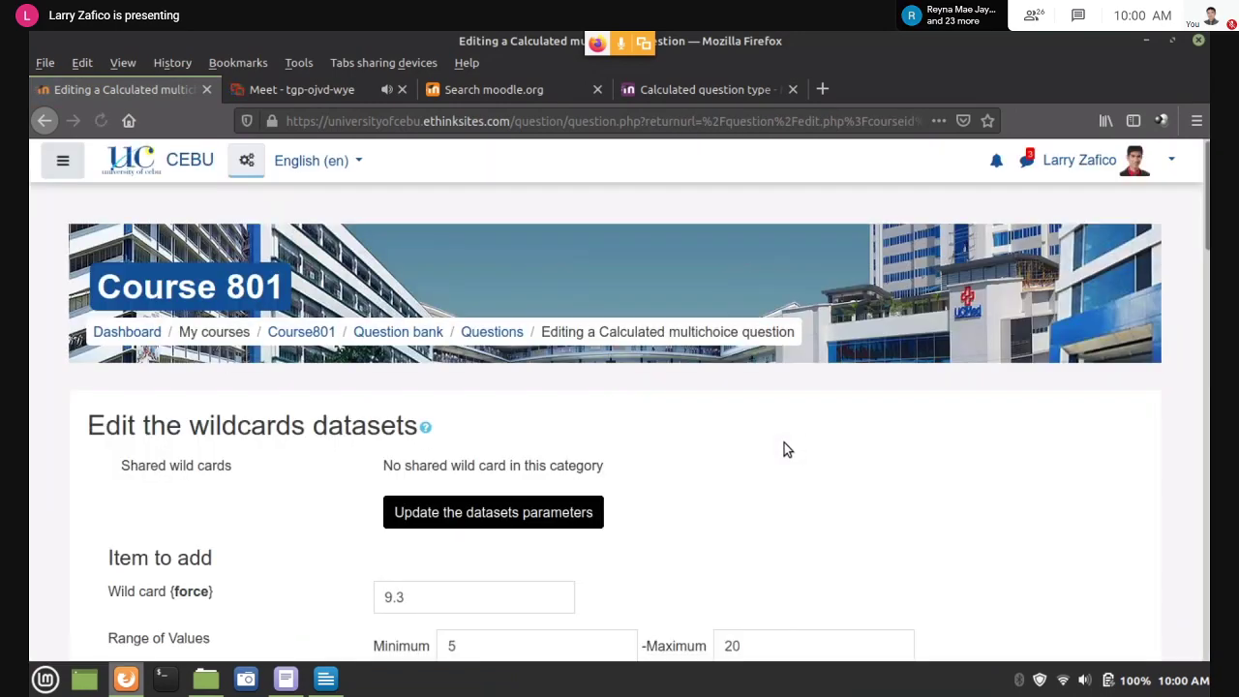
Step: Choose 50 as the number of wildcard value sets to display
scroll(784, 442, down, 12)
scroll(774, 441, down, 8)
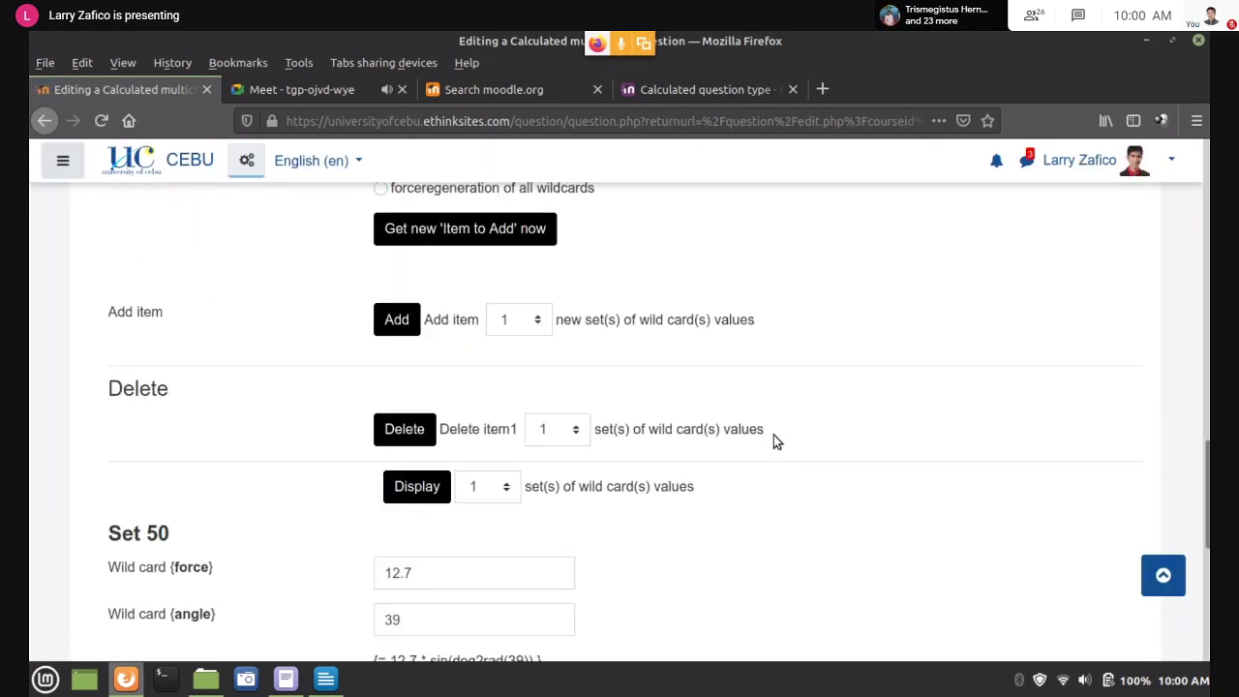
scroll(773, 440, up, 2)
scroll(772, 437, down, 1)
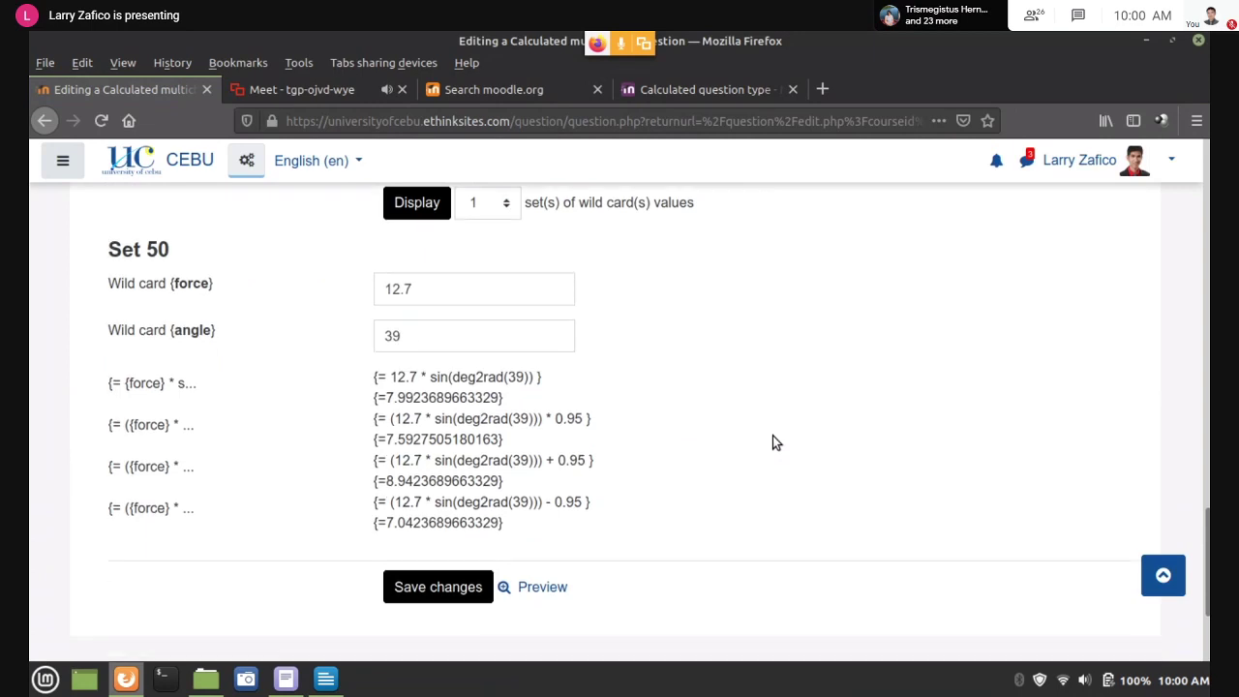
scroll(187, 340, up, 1)
click(492, 273)
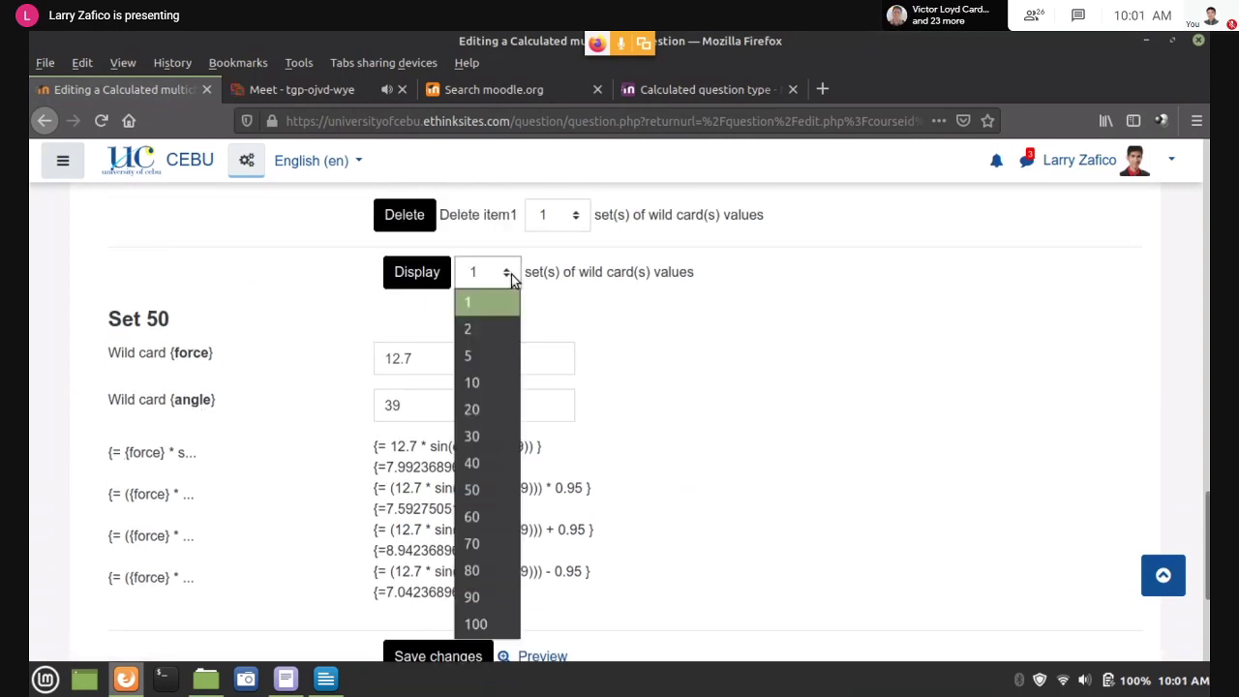
click(489, 491)
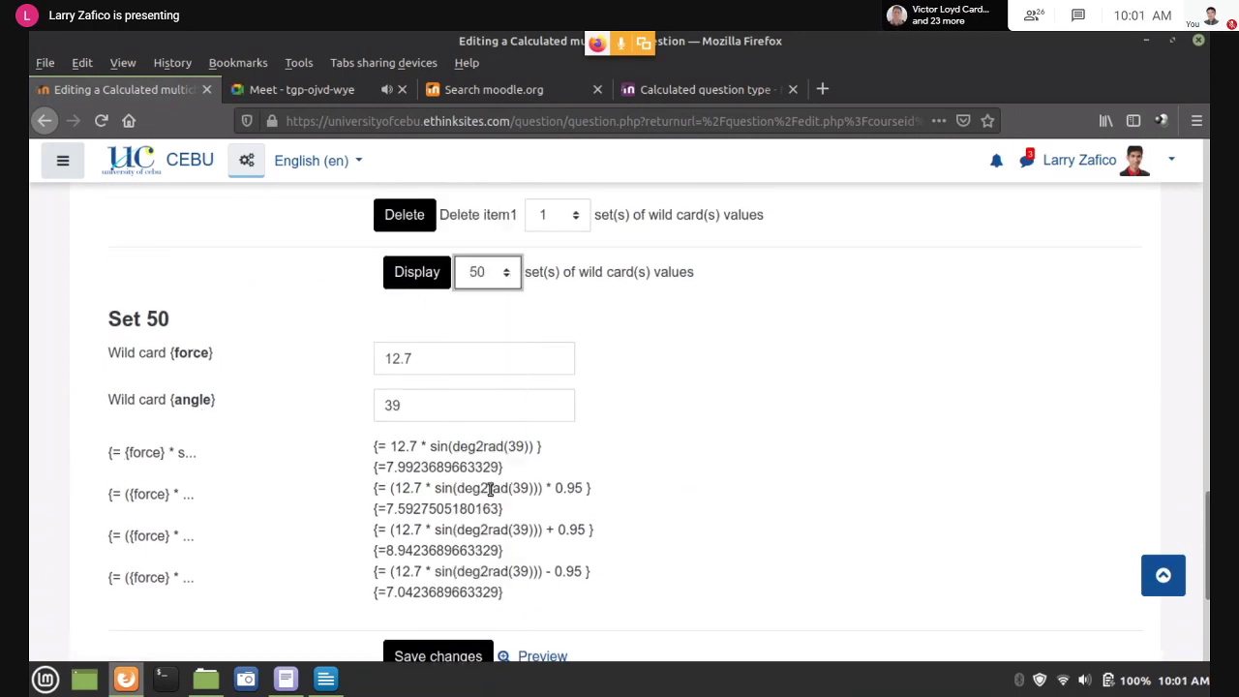
Step: Display all 50 sets and review each set's force, angle and four answer values
click(417, 272)
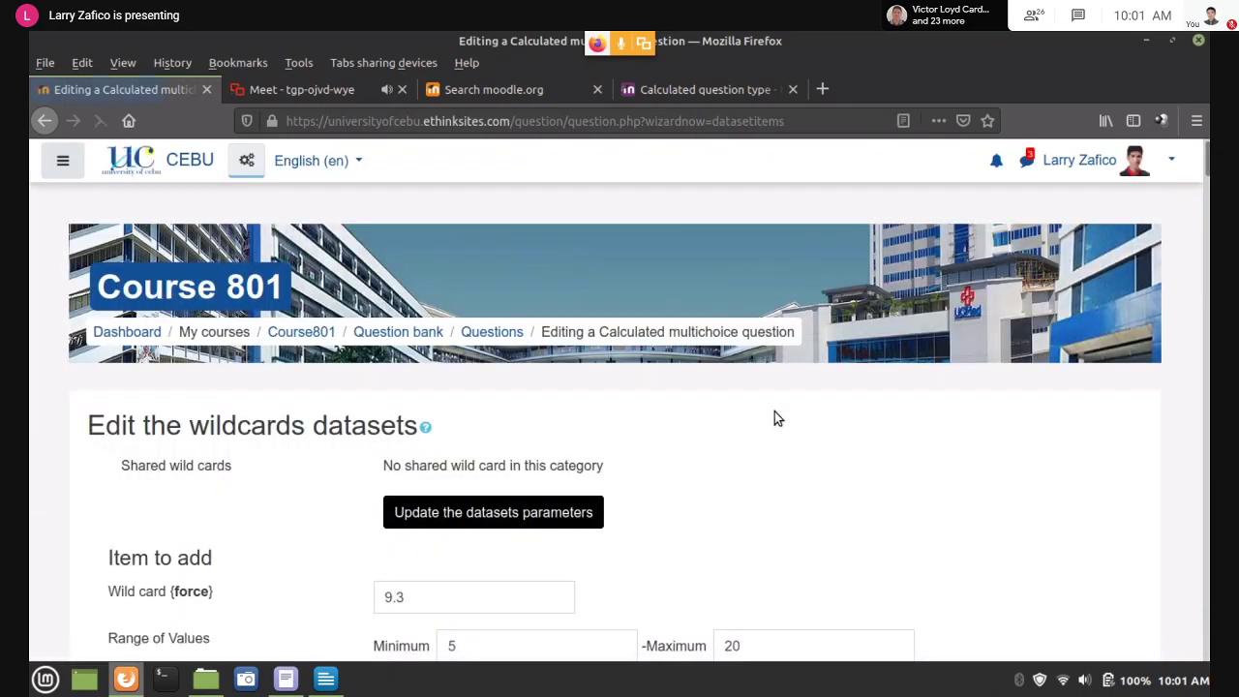
scroll(773, 454, down, 4)
scroll(766, 481, down, 10)
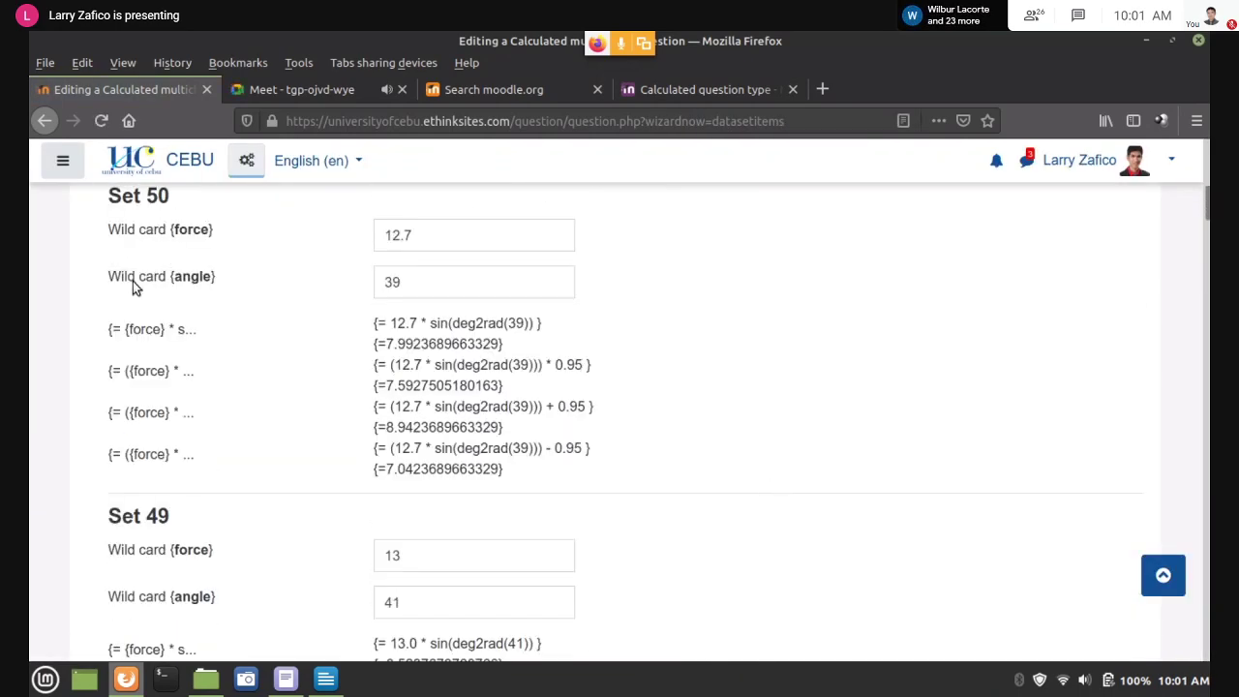
scroll(626, 484, up, 5)
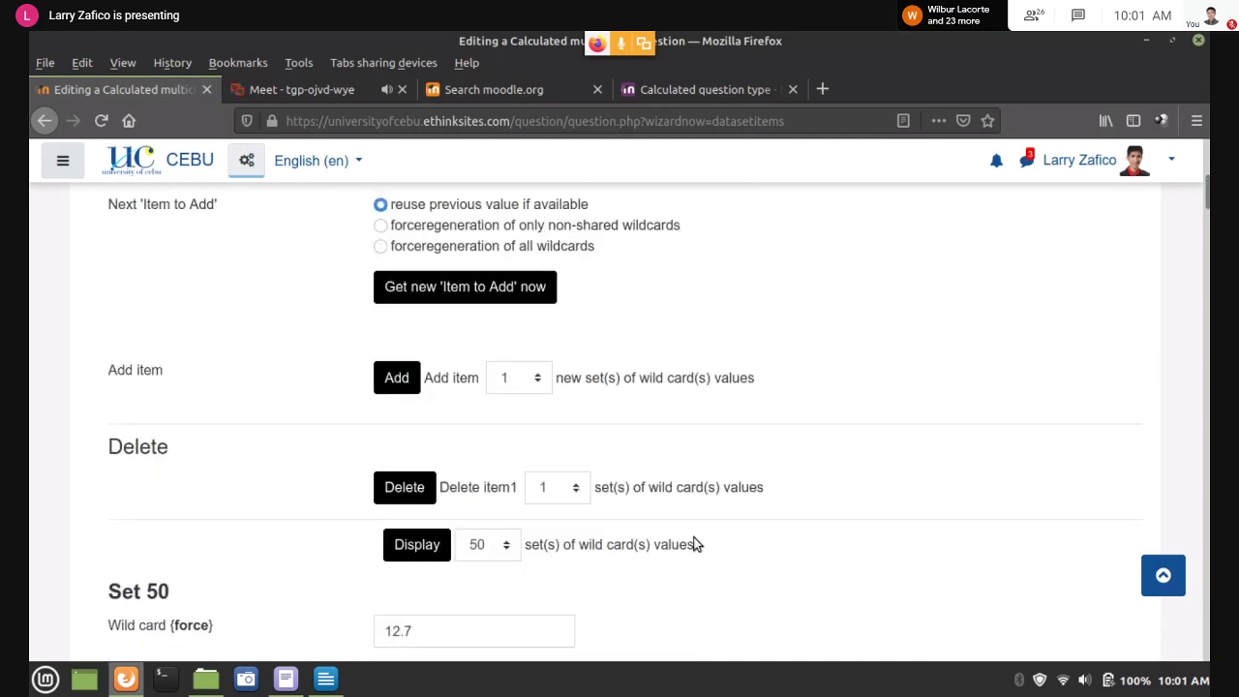
scroll(693, 544, up, 12)
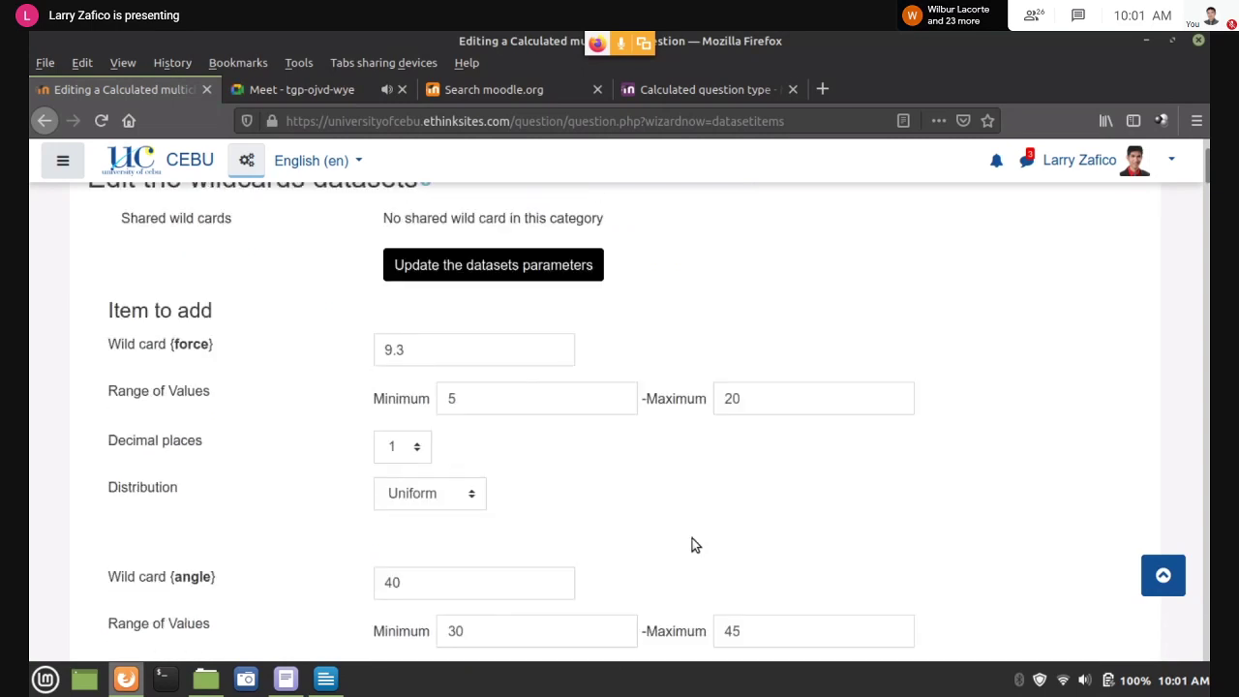
scroll(692, 538, down, 5)
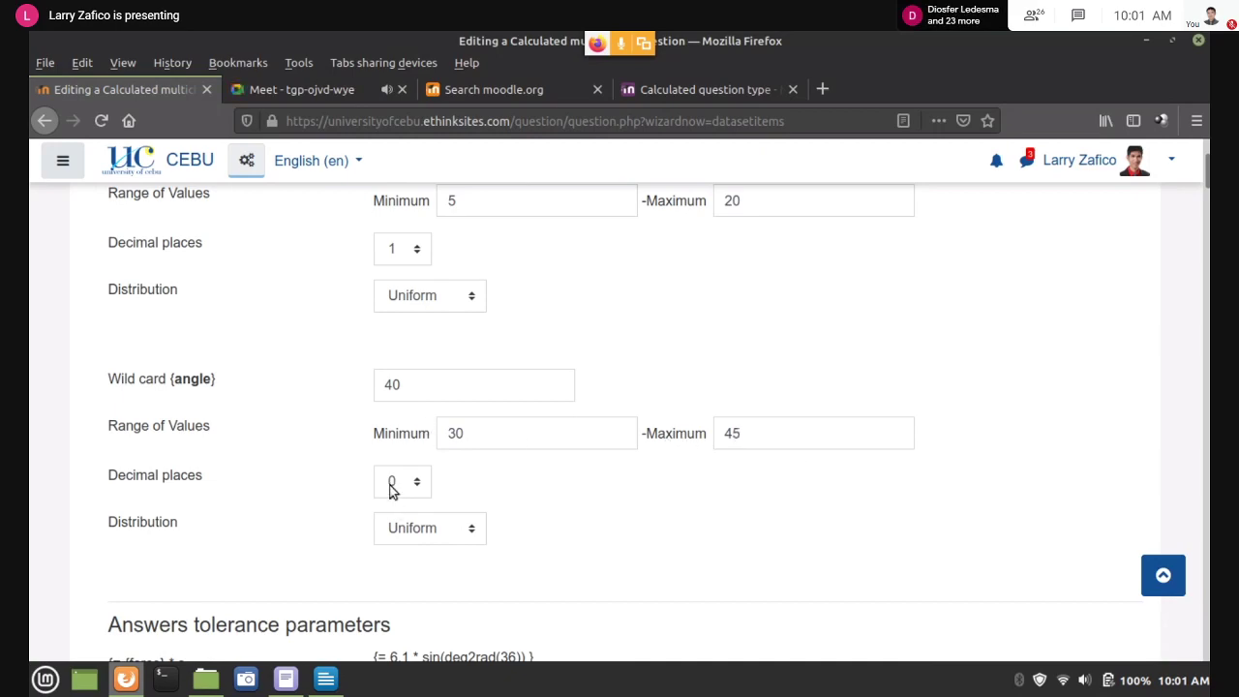
scroll(700, 578, down, 10)
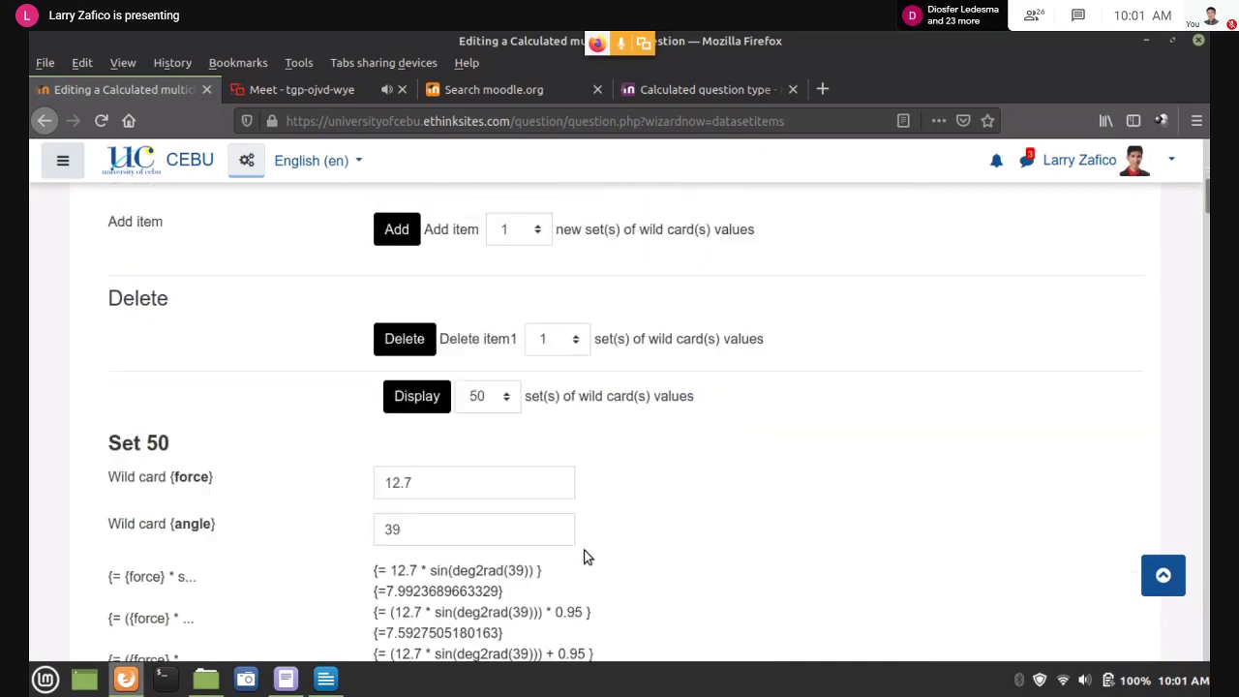
scroll(821, 521, down, 3)
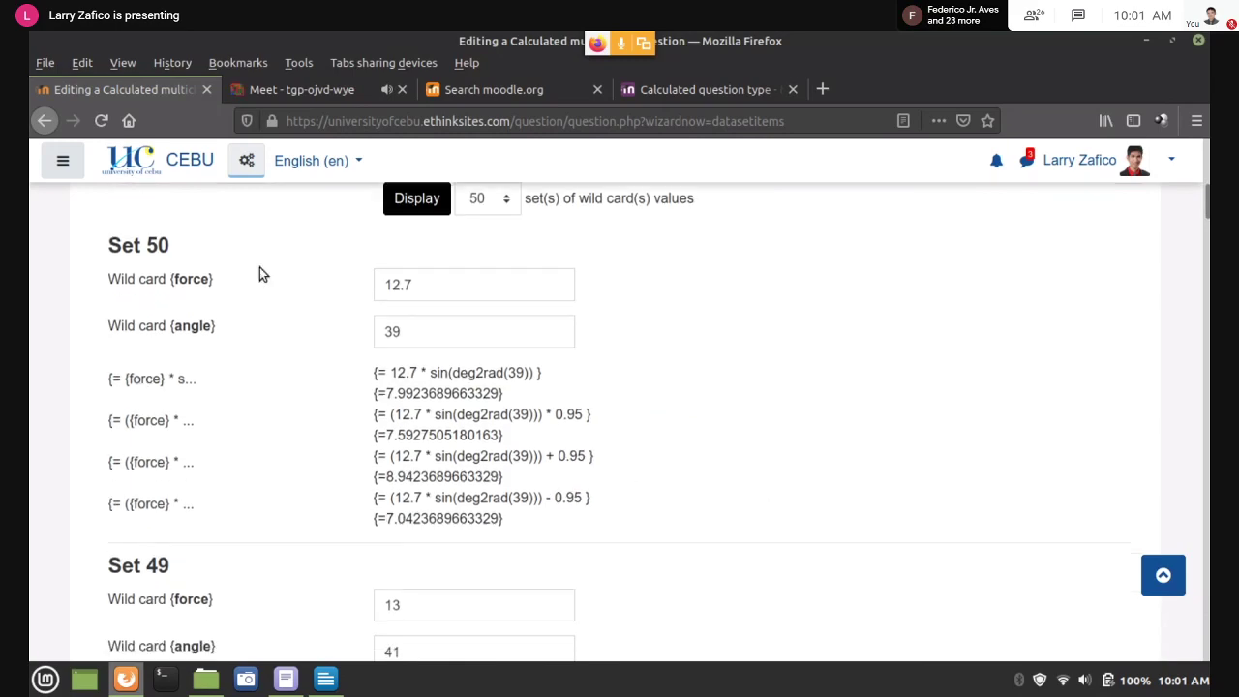
scroll(599, 455, down, 12)
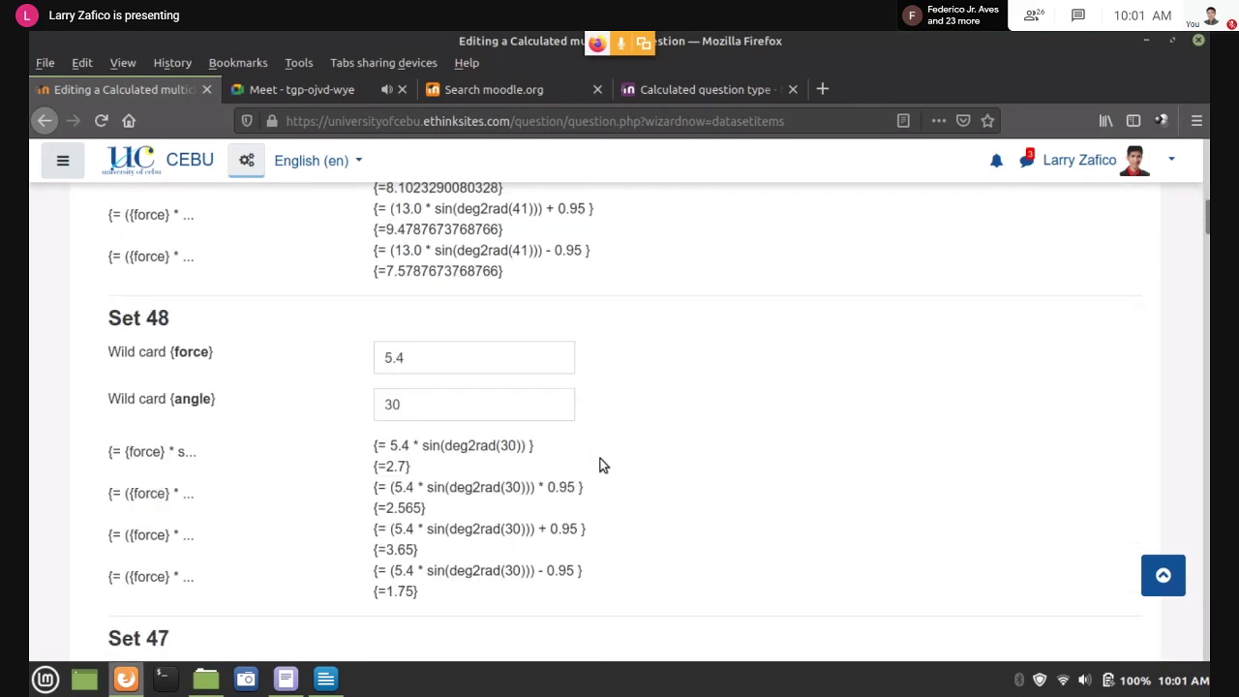
scroll(600, 472, down, 18)
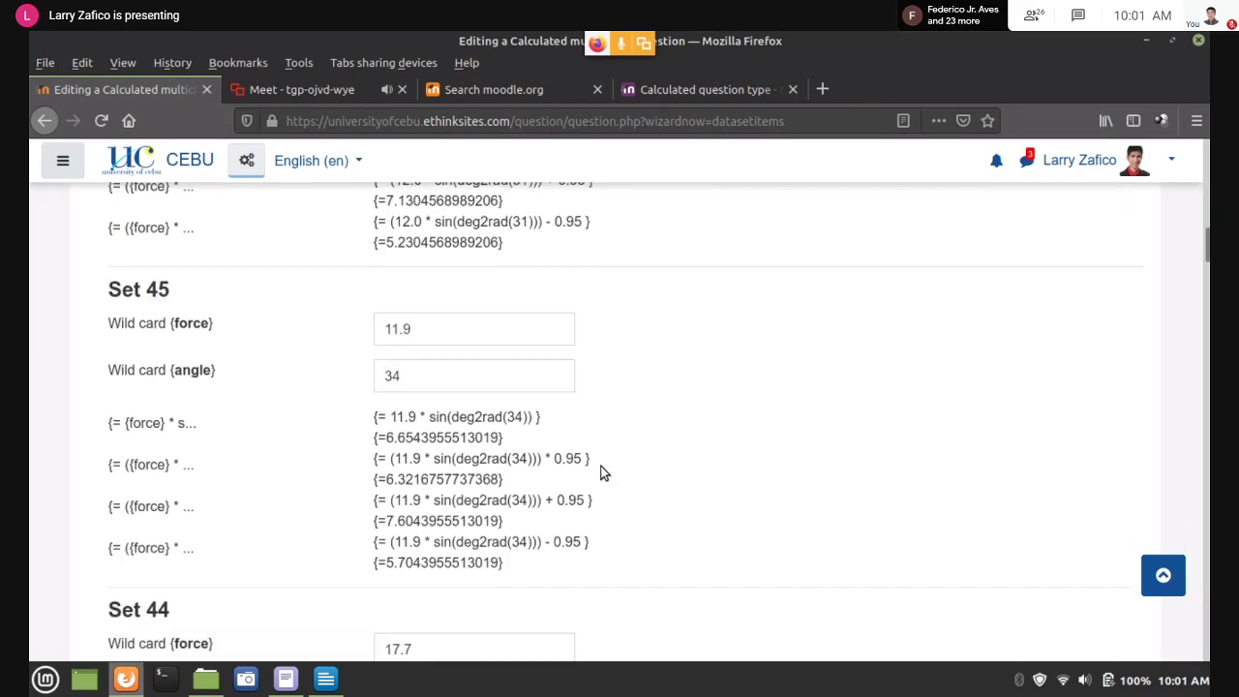
scroll(600, 471, down, 20)
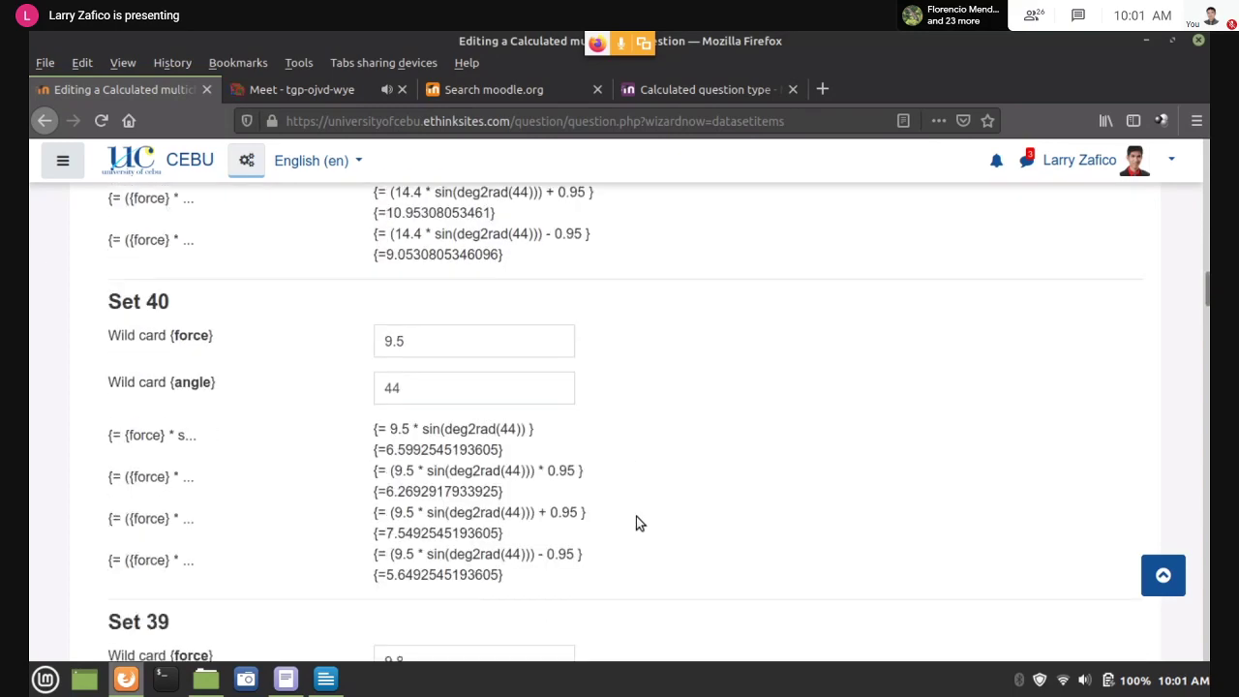
scroll(640, 532, down, 1)
scroll(640, 533, down, 20)
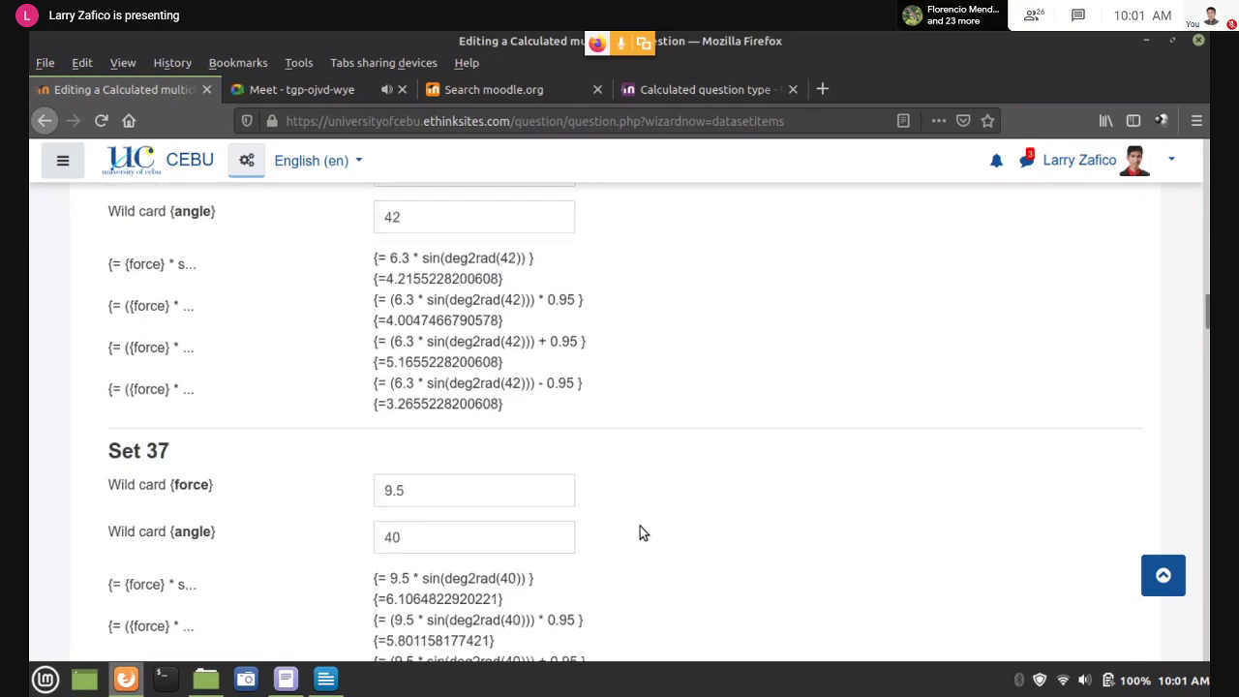
scroll(639, 526, down, 20)
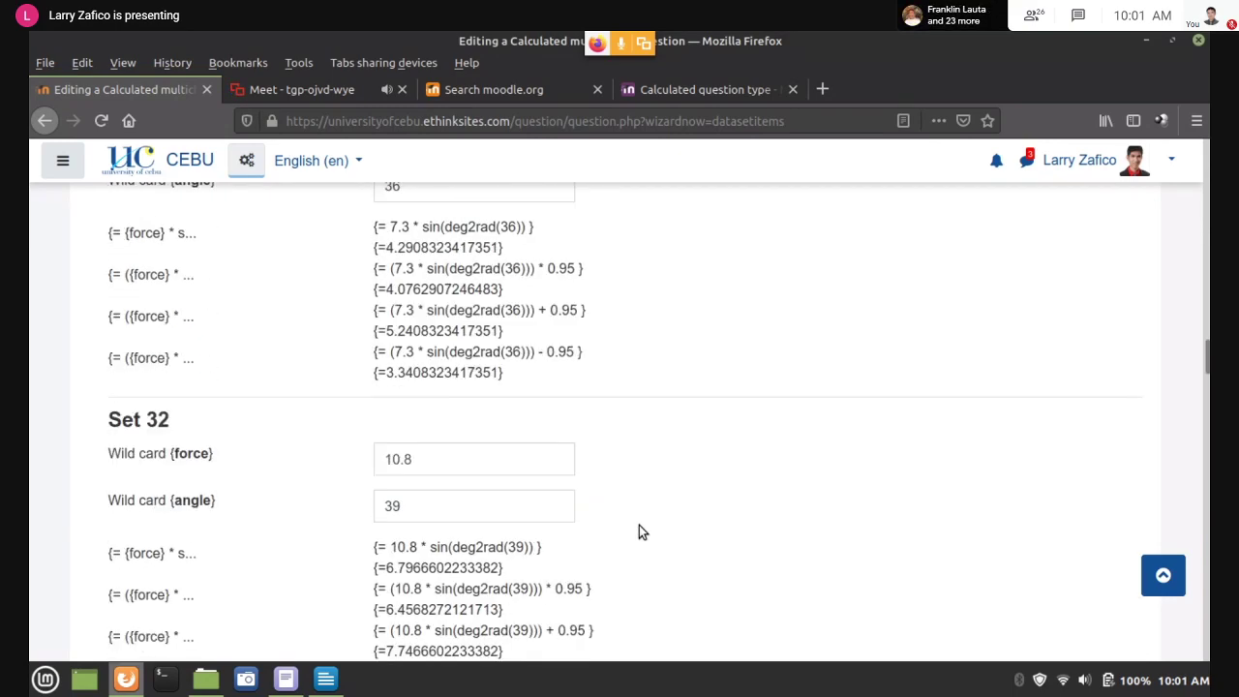
scroll(639, 524, down, 20)
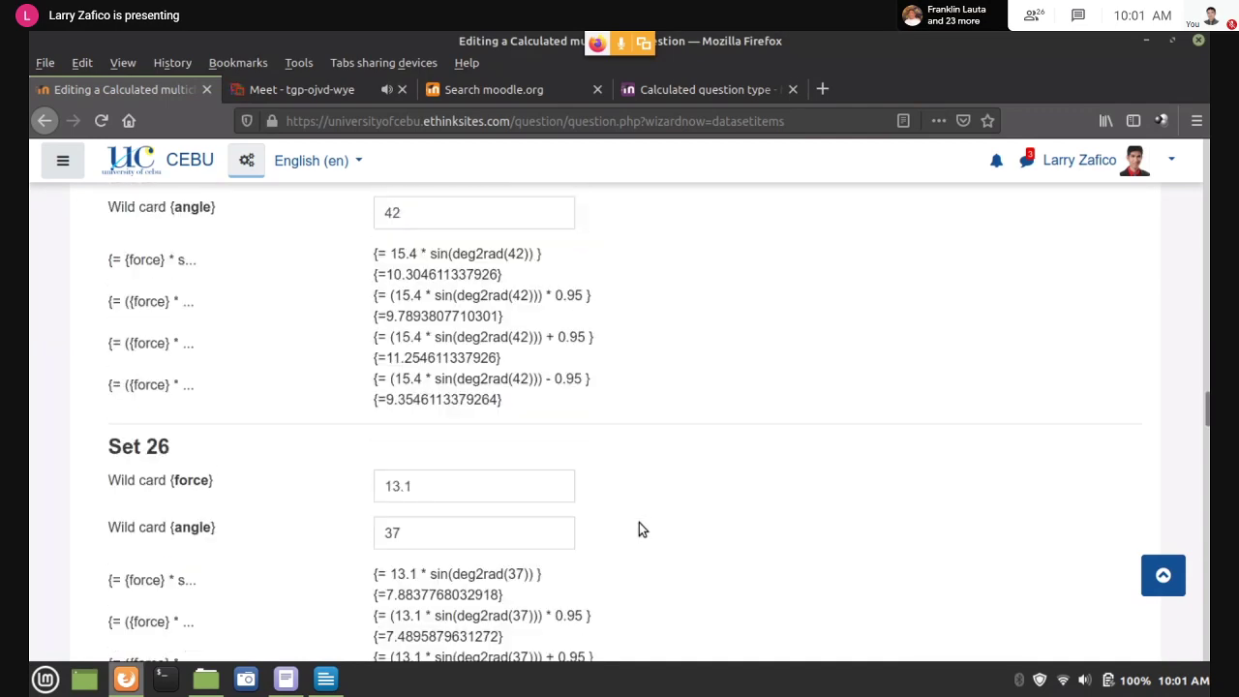
scroll(637, 524, down, 20)
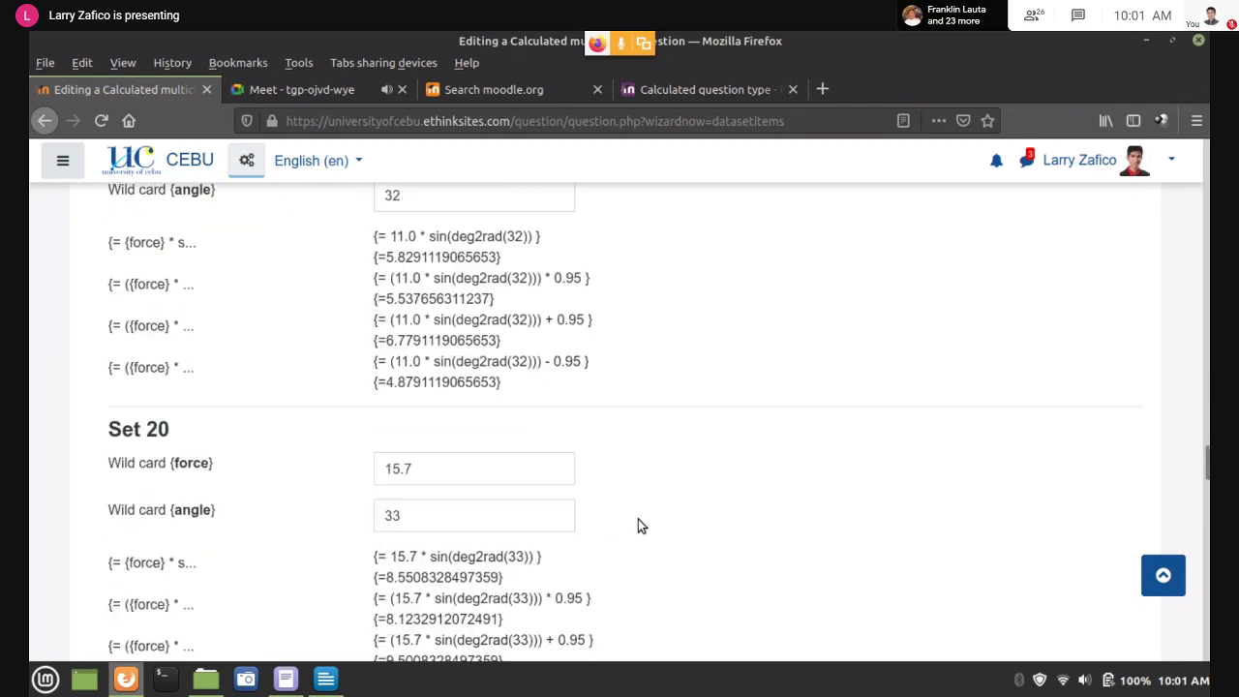
scroll(638, 523, down, 20)
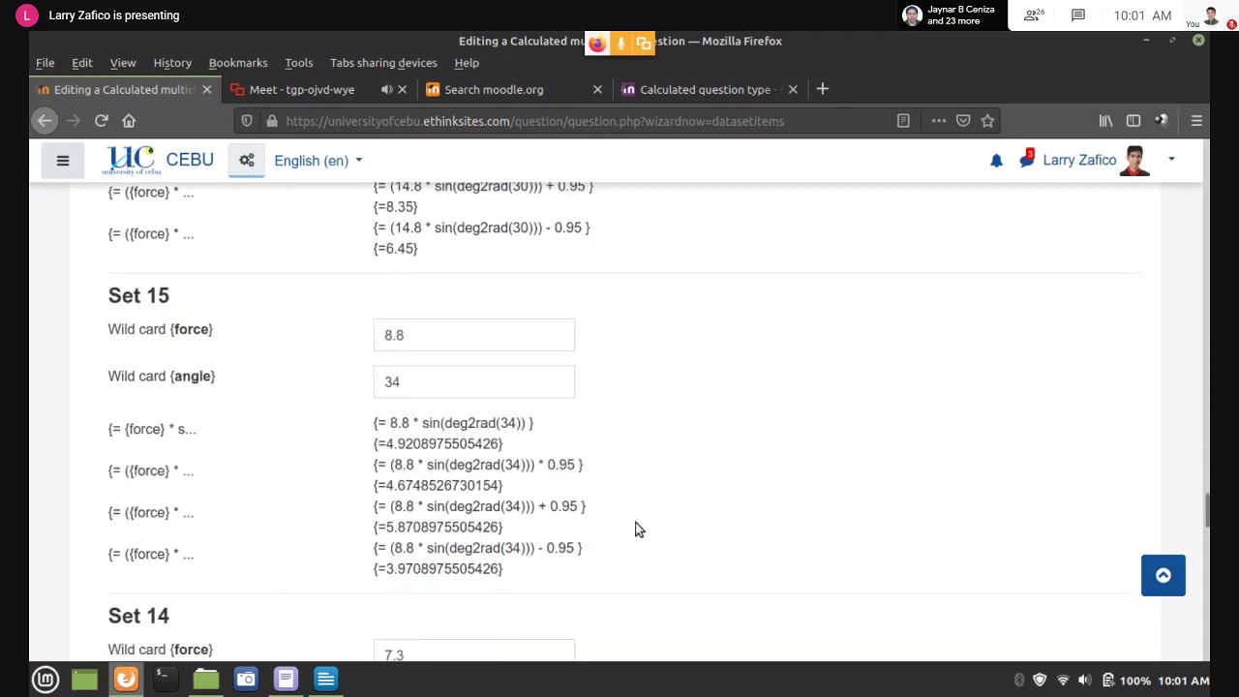
scroll(633, 529, down, 20)
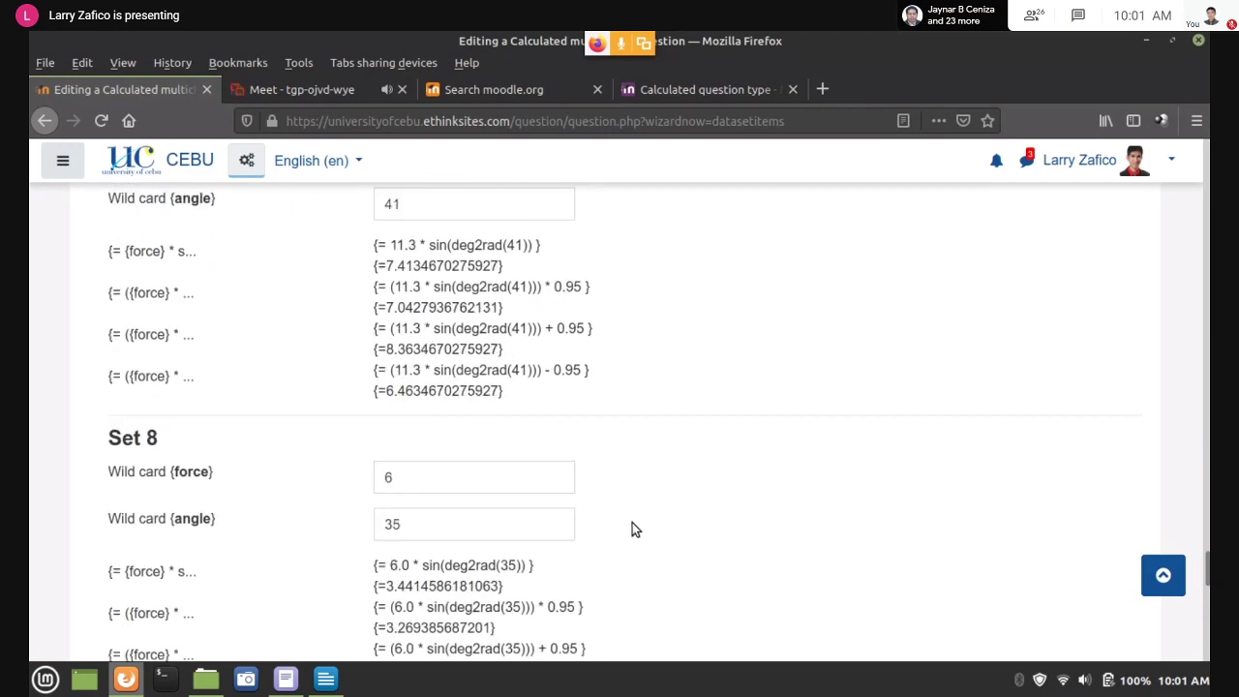
scroll(630, 523, down, 20)
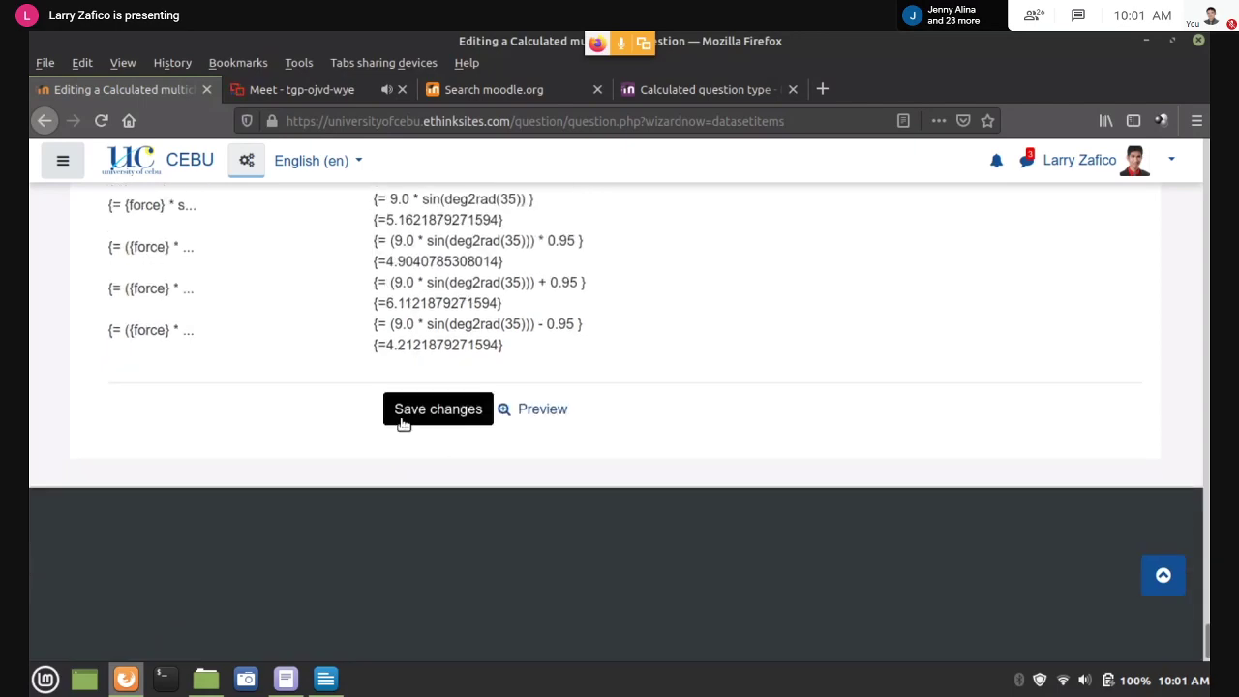
Step: Save Q1-08 with its 50 datasets and open its Edit menu in the Quiz 1 bank
click(401, 421)
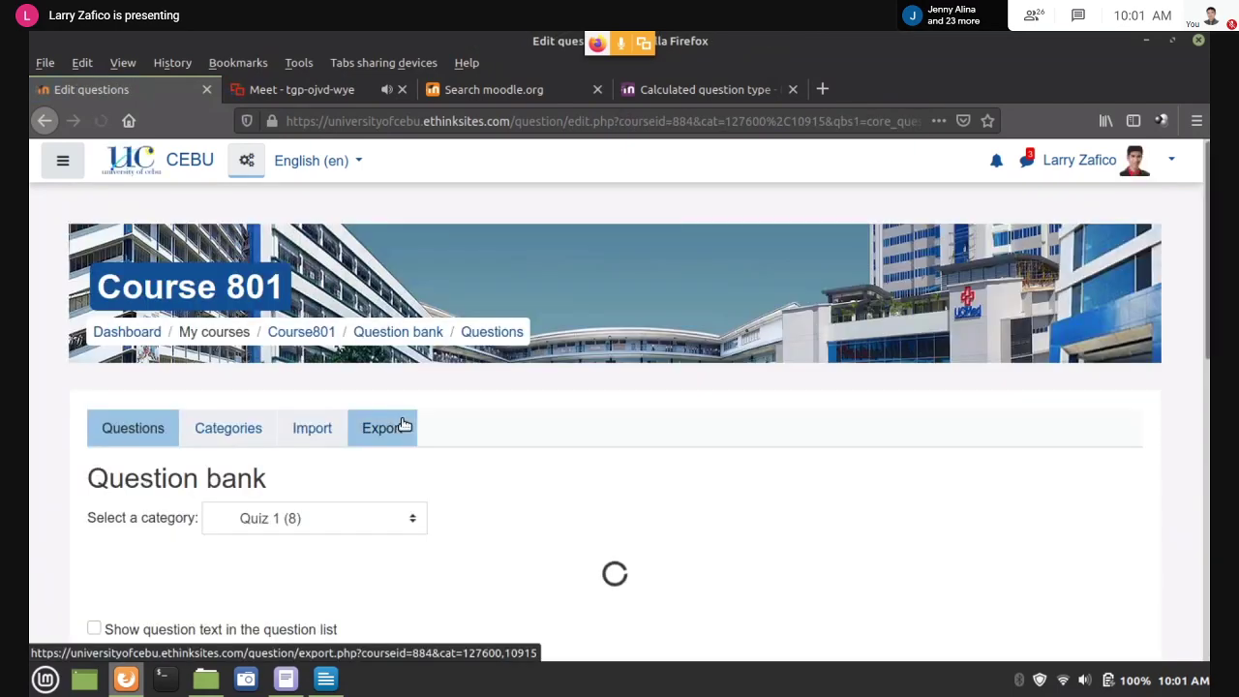
scroll(729, 479, down, 10)
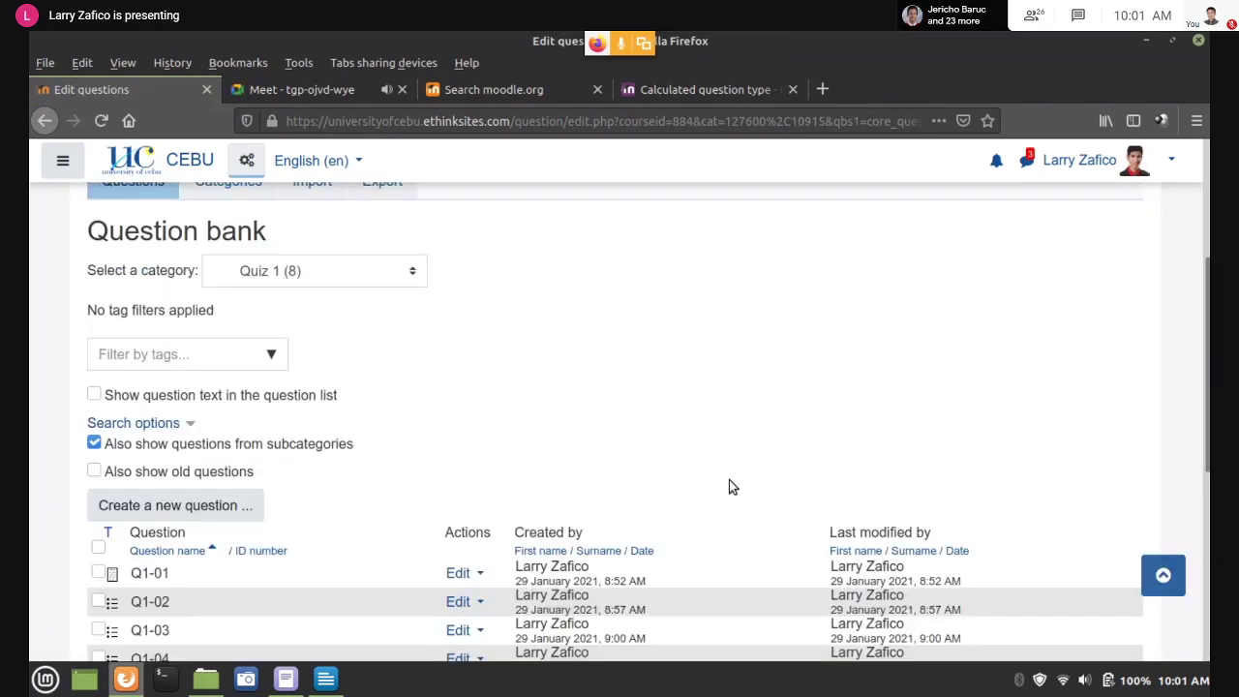
scroll(726, 490, down, 1)
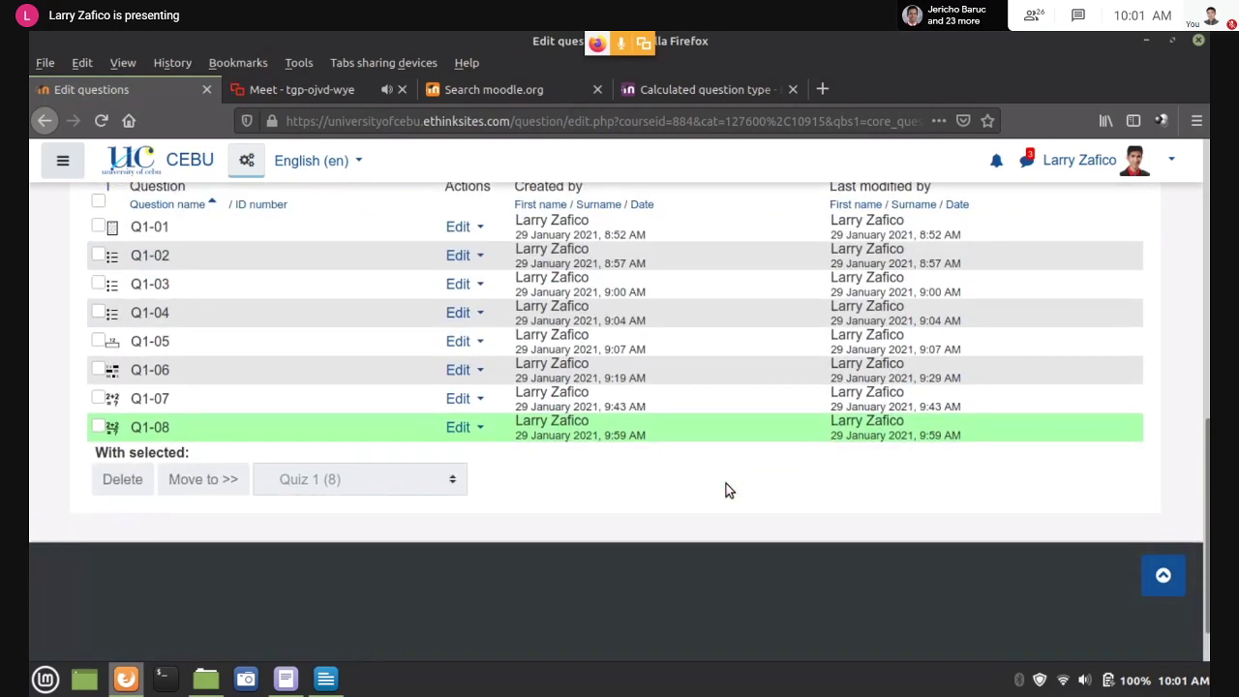
click(480, 431)
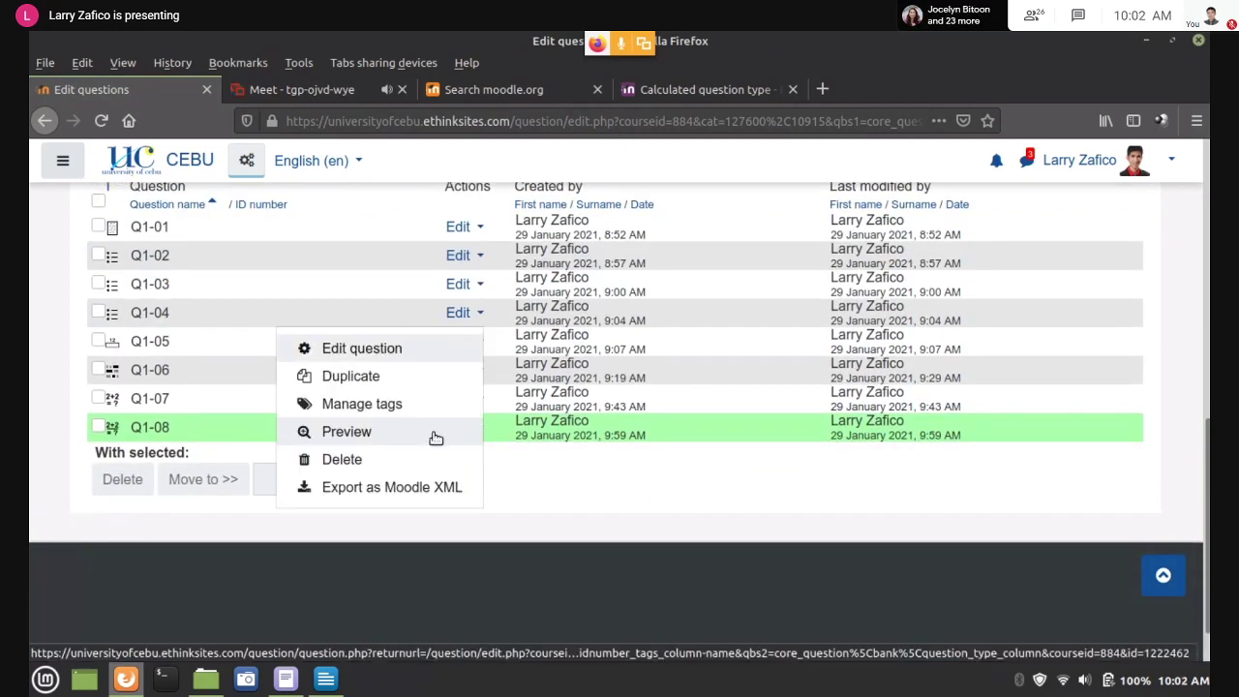
click(434, 435)
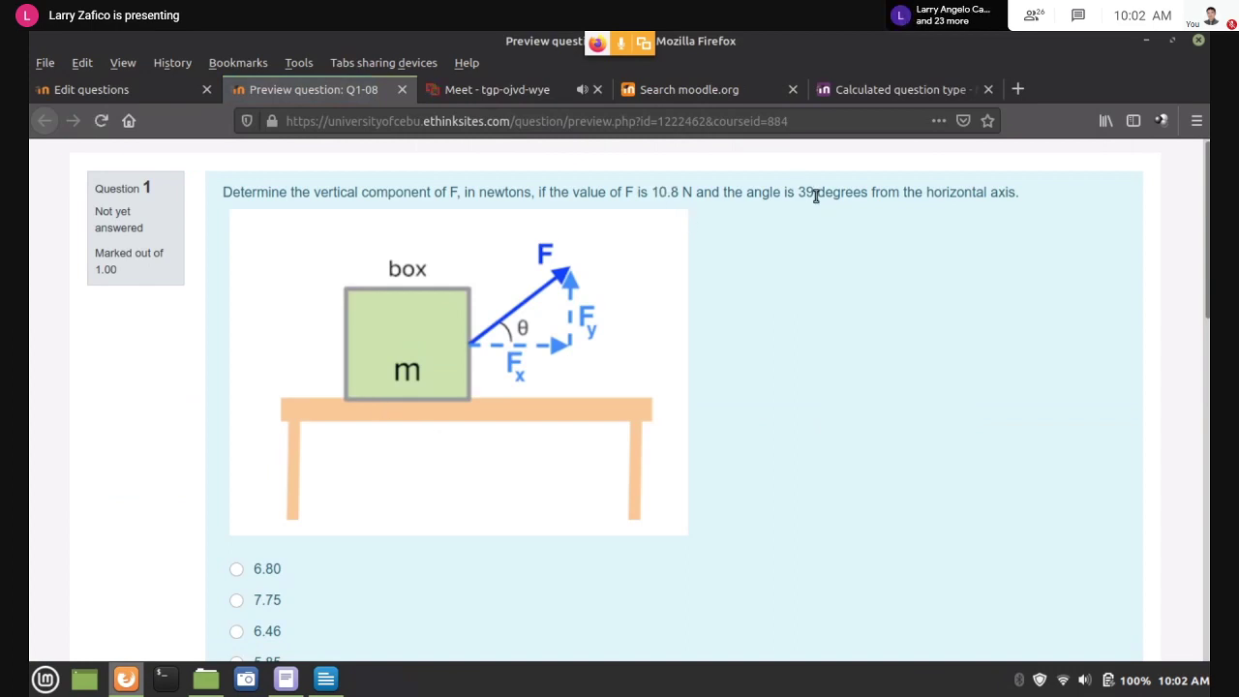
scroll(824, 445, down, 3)
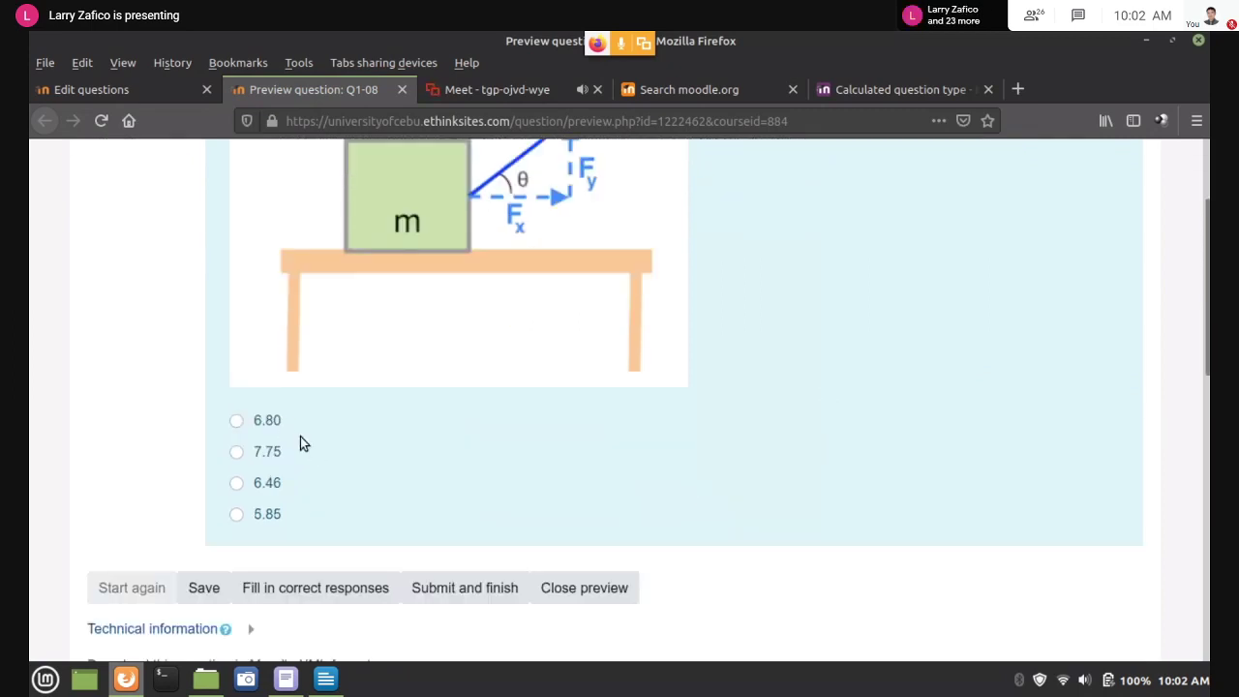
scroll(848, 455, up, 3)
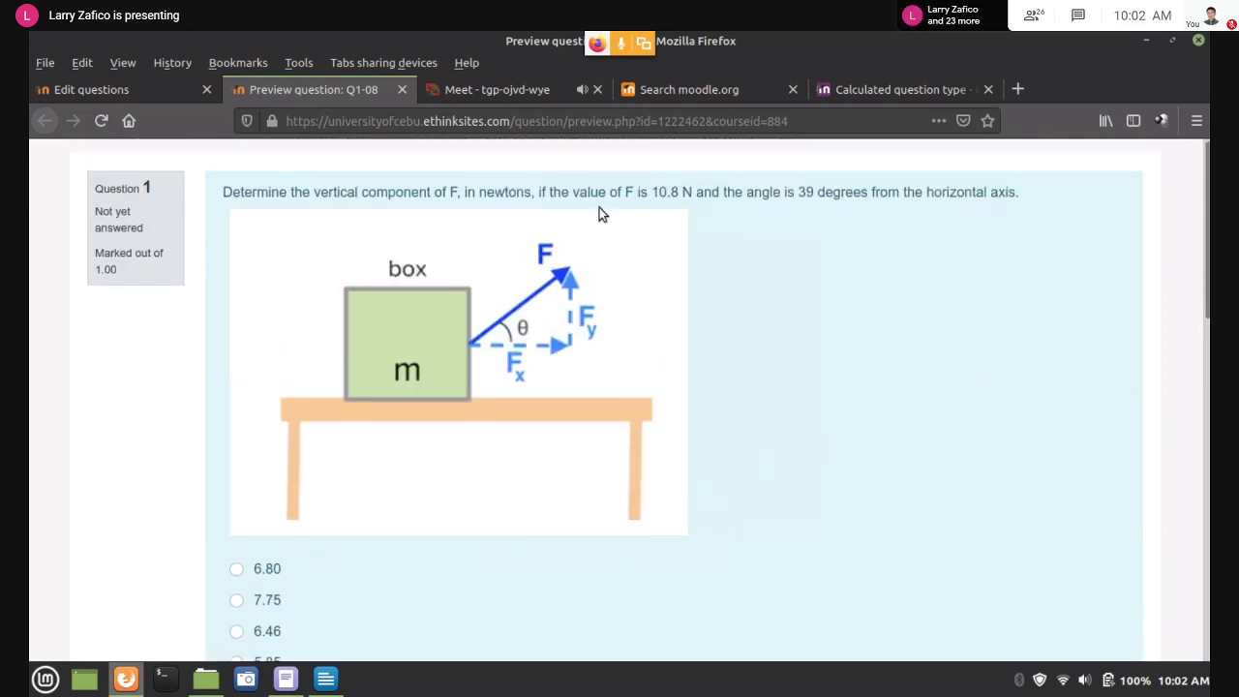
click(402, 90)
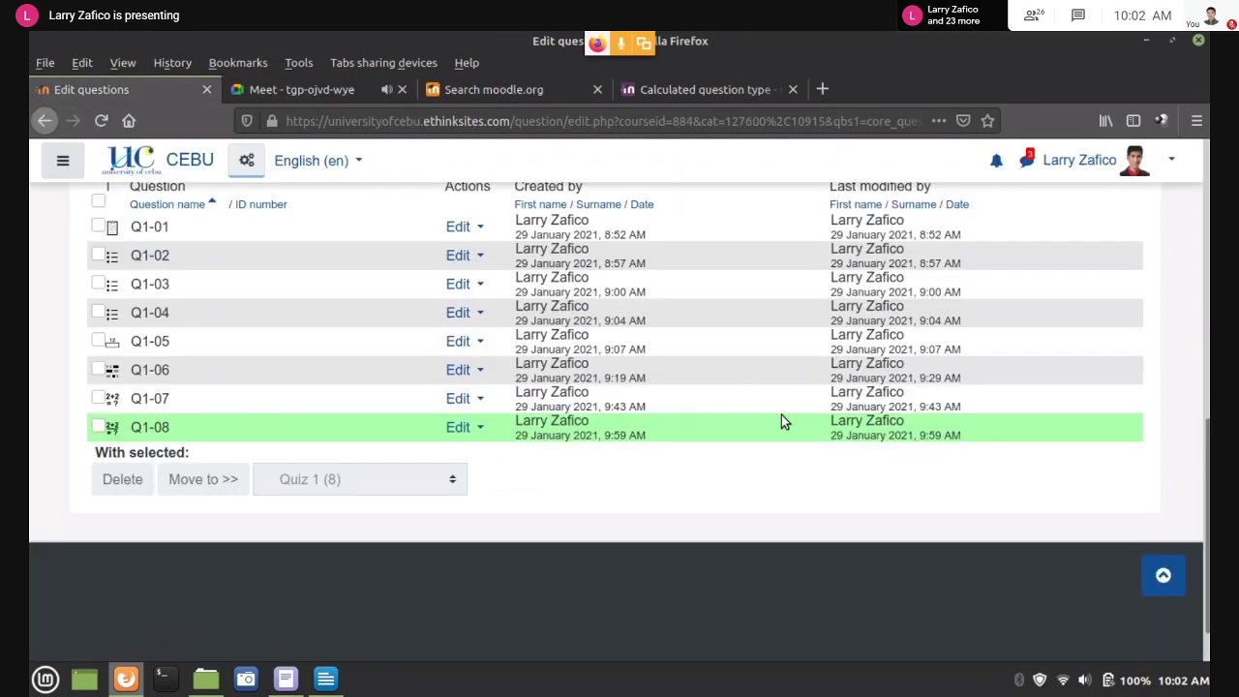
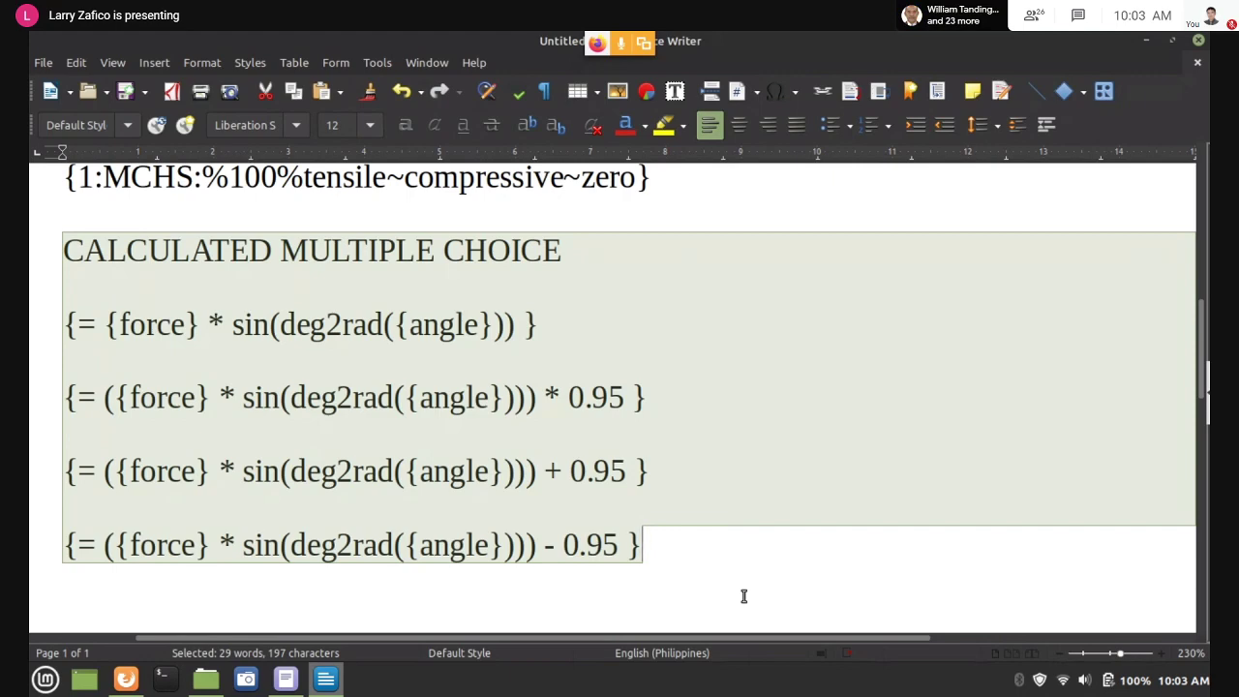
Step: Bring the Q1-08 question preview back into view
click(751, 590)
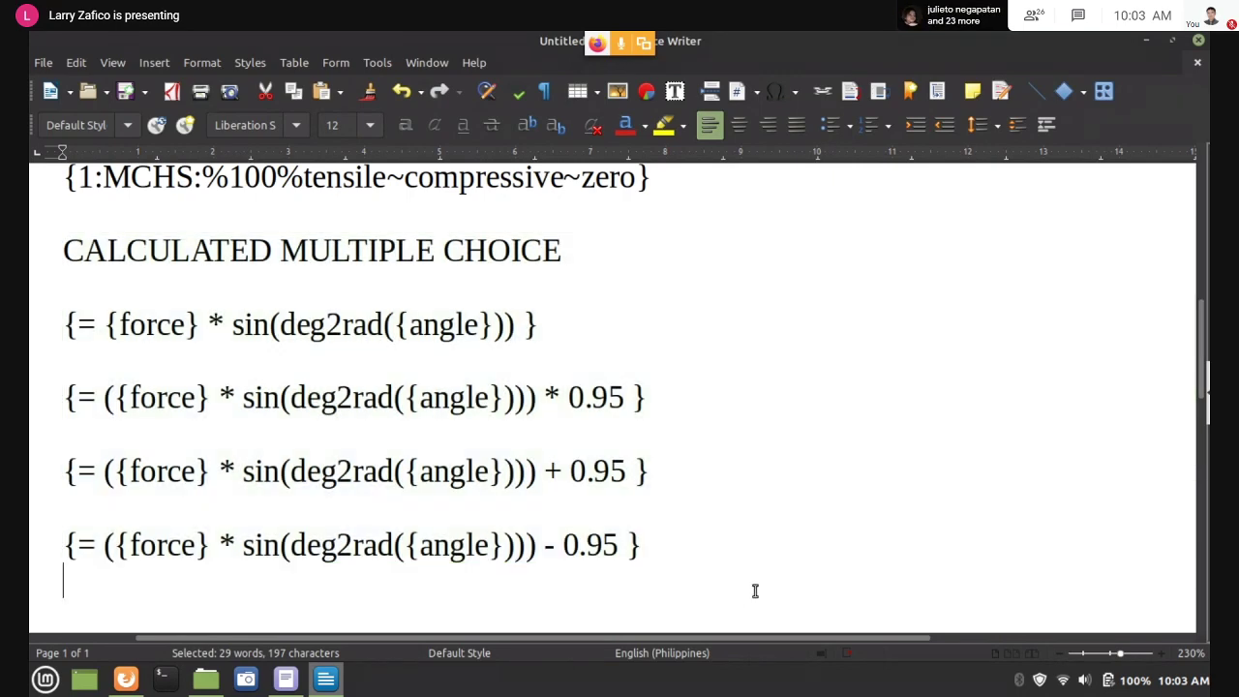
click(140, 673)
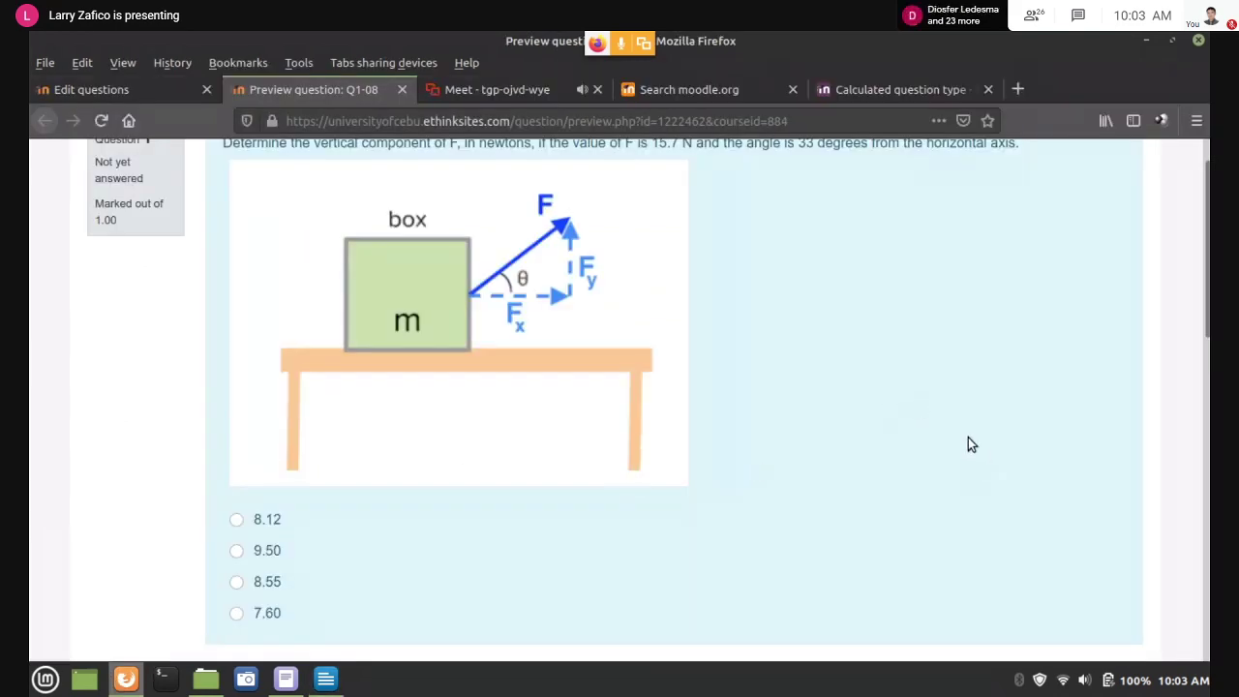
Step: Close the Q1-08 preview and bring up the Calculated question type.txt notes
scroll(788, 534, up, 1)
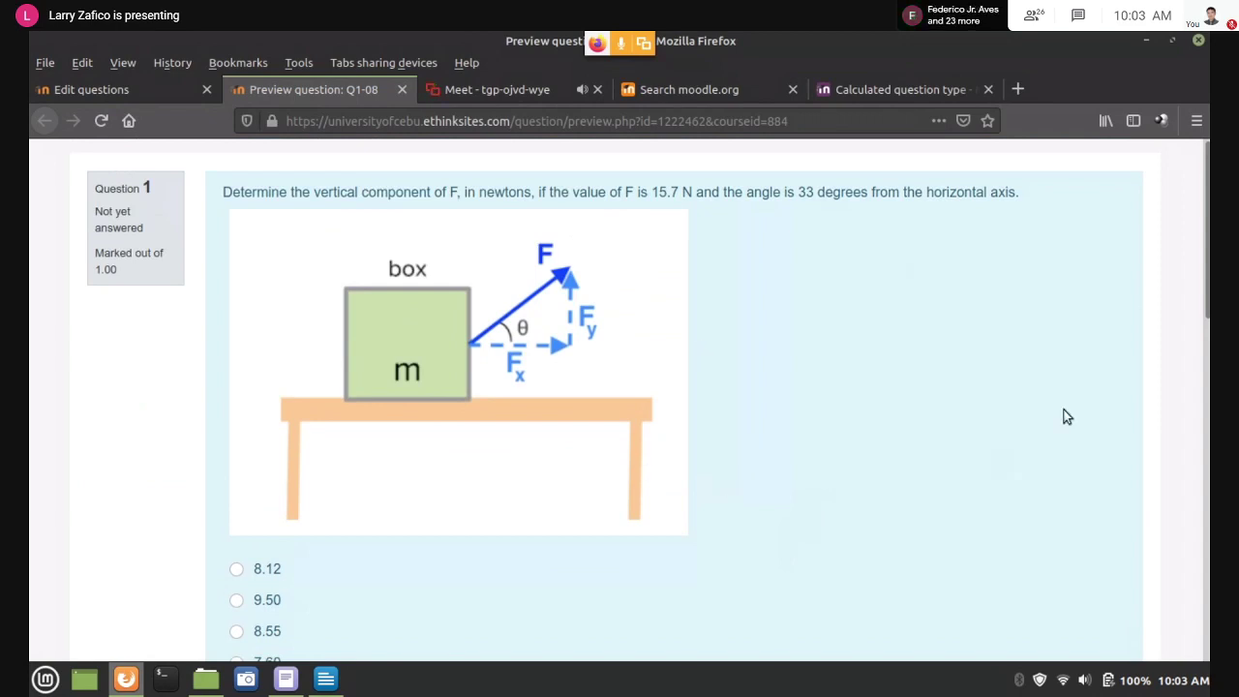
scroll(987, 418, down, 2)
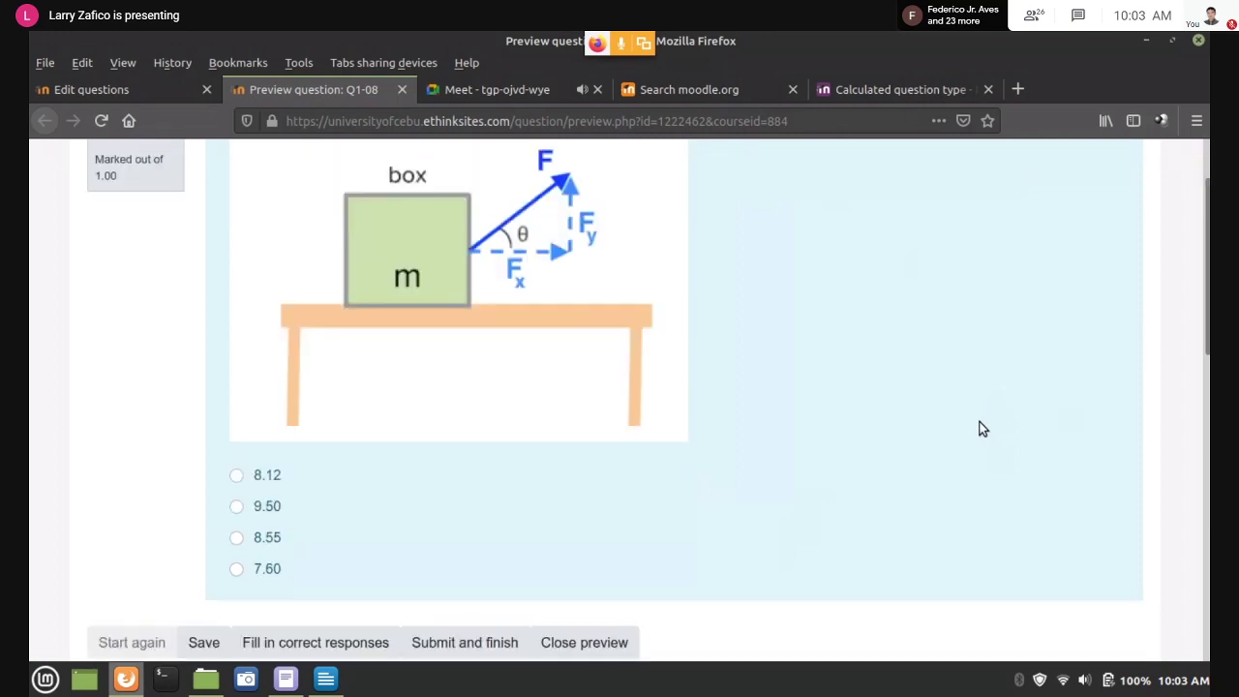
scroll(677, 455, up, 2)
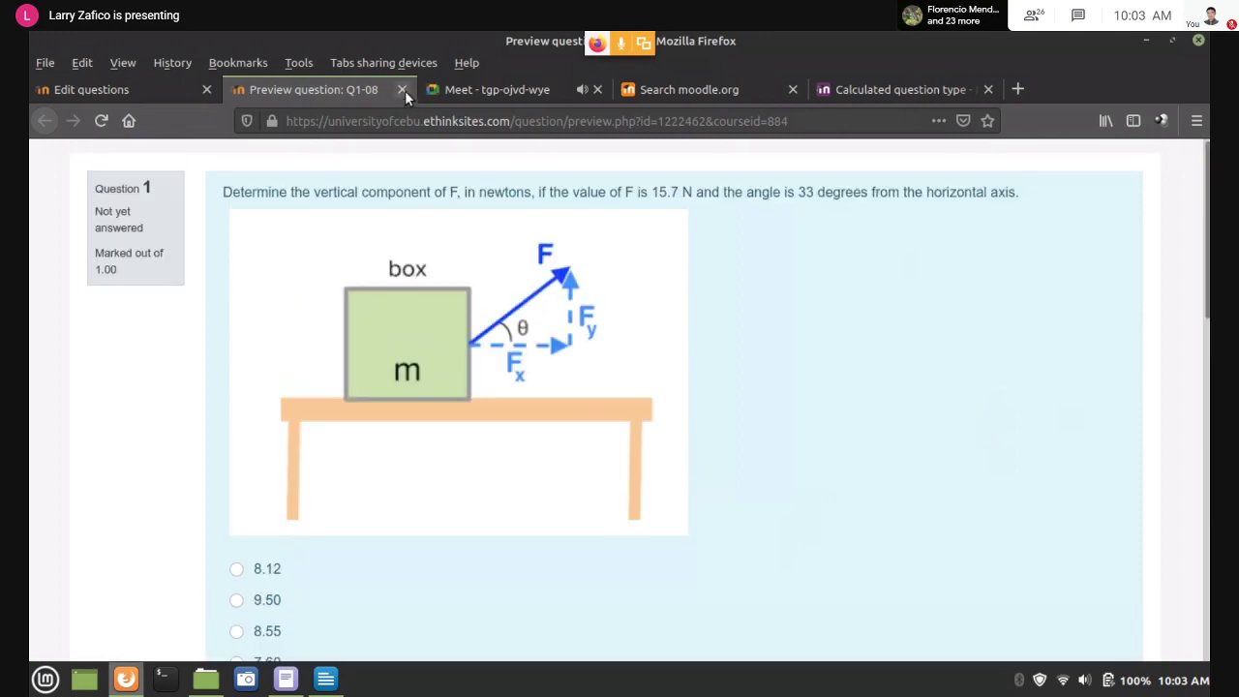
click(402, 89)
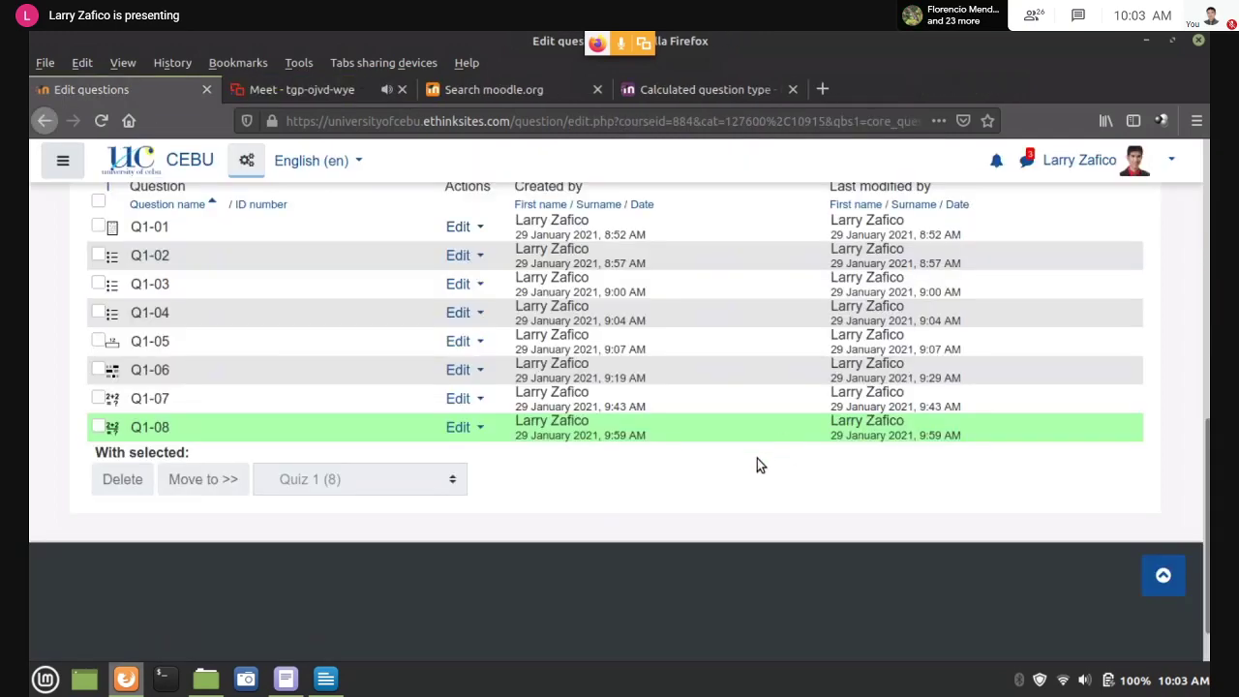
scroll(757, 458, up, 1)
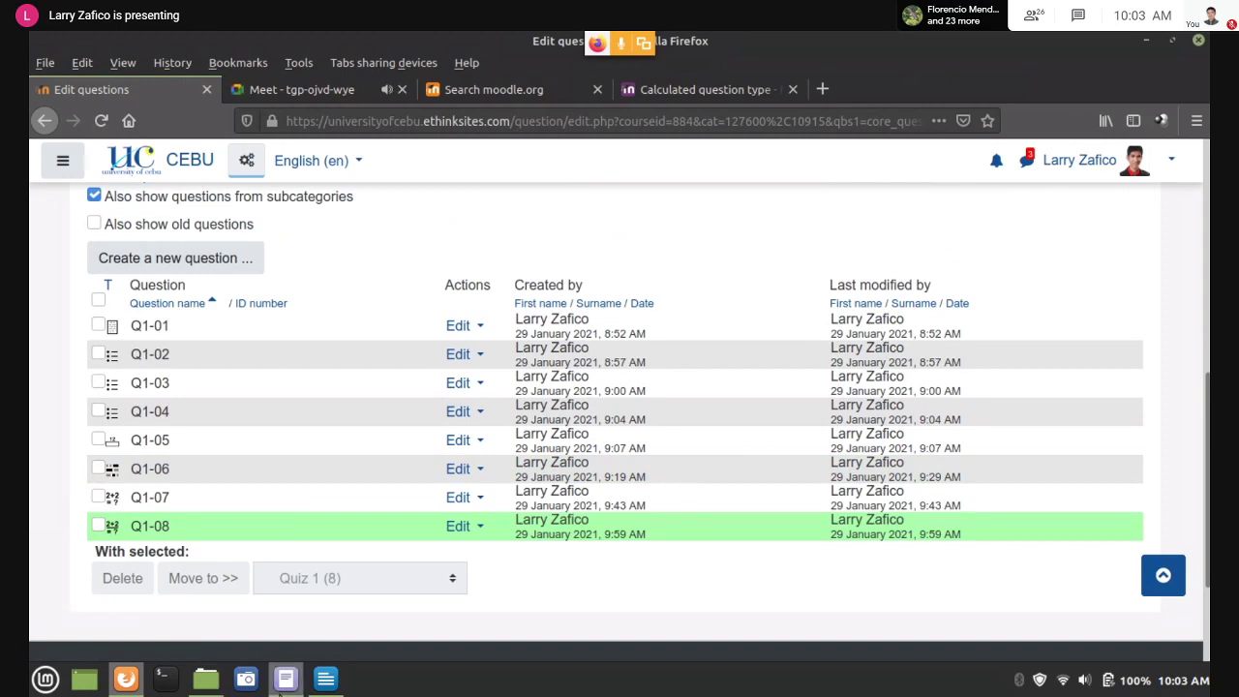
click(285, 678)
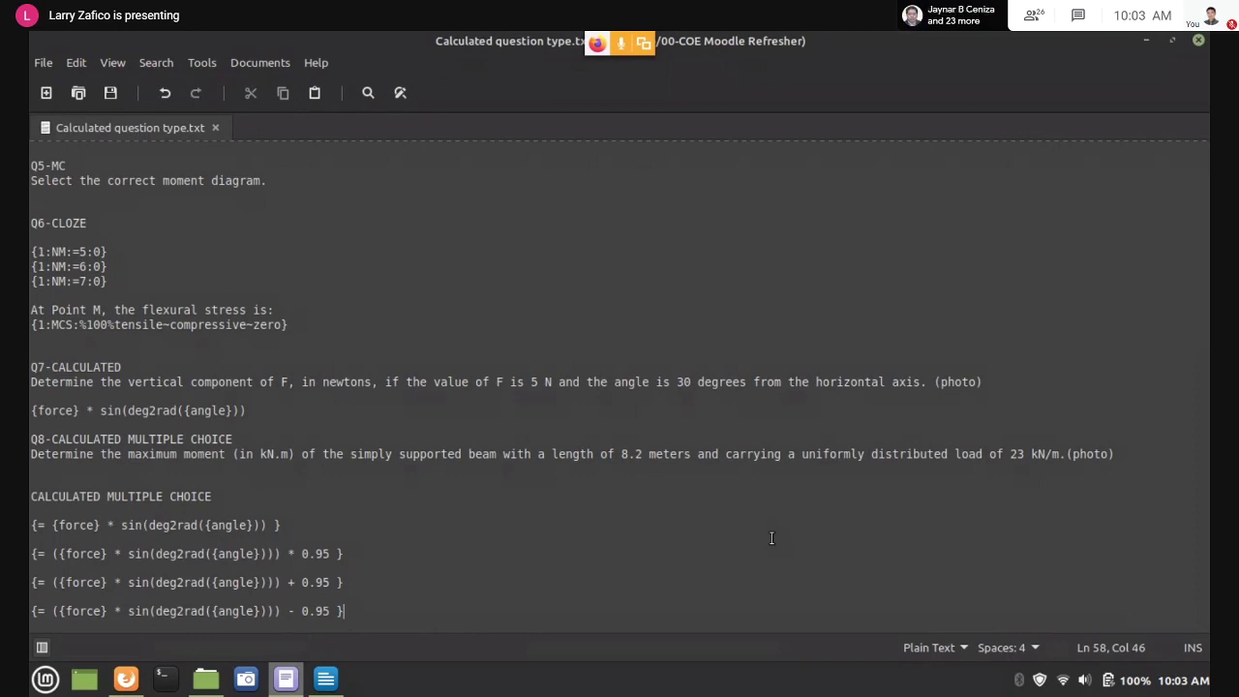
Step: Select the Q8 sentence about the 8.2 m beam under 23 kN/m load
drag(30, 453, 1116, 456)
key(ctrl+c)
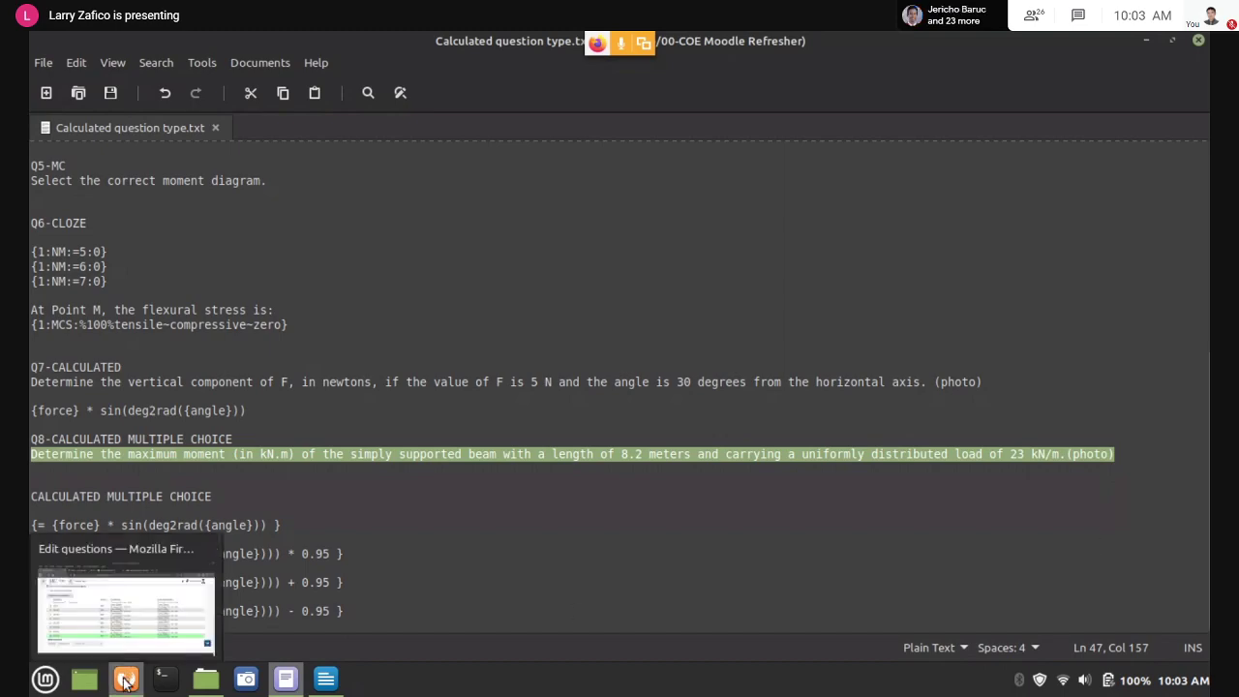
click(125, 680)
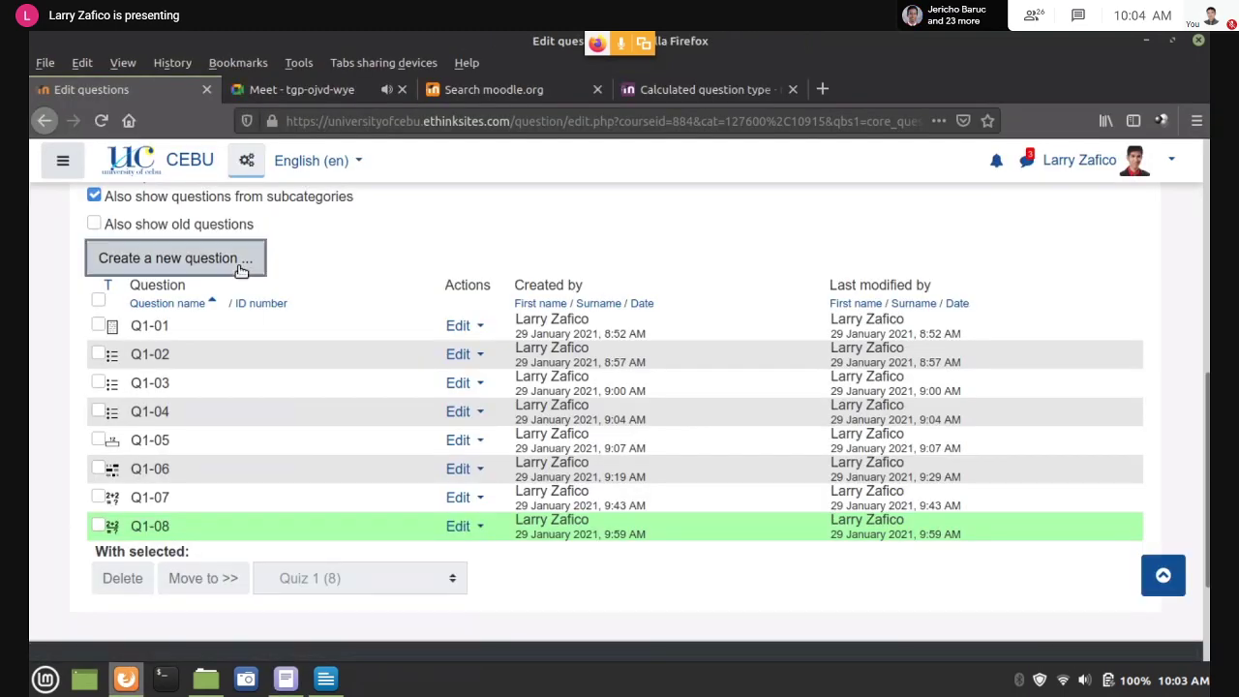
Step: Create a new question of type Calculated simple in the Quiz 1 bank
click(241, 270)
scroll(551, 475, down, 2)
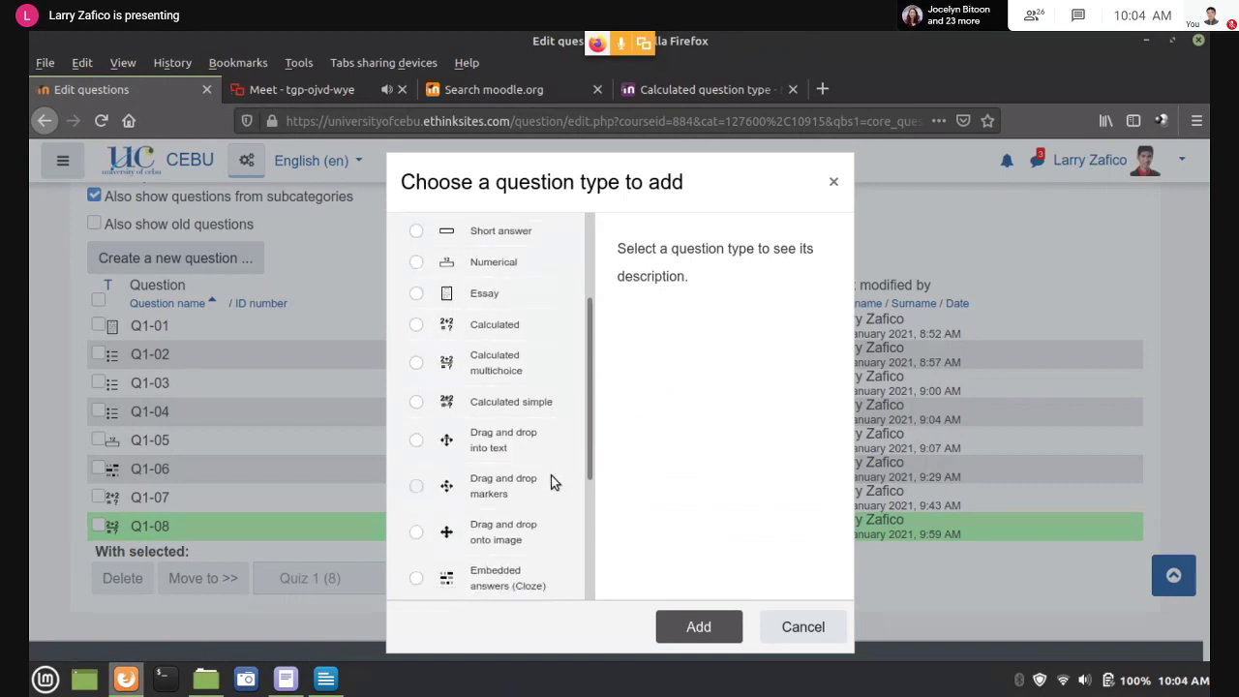
scroll(549, 478, down, 2)
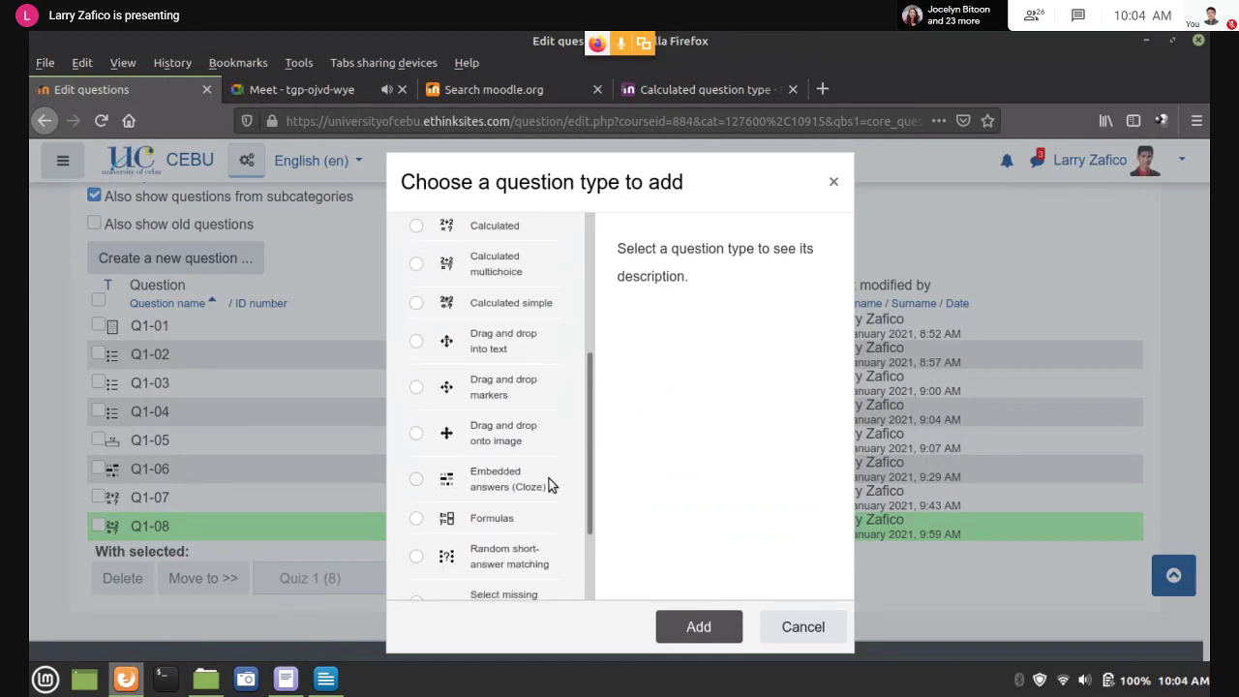
scroll(549, 479, down, 1)
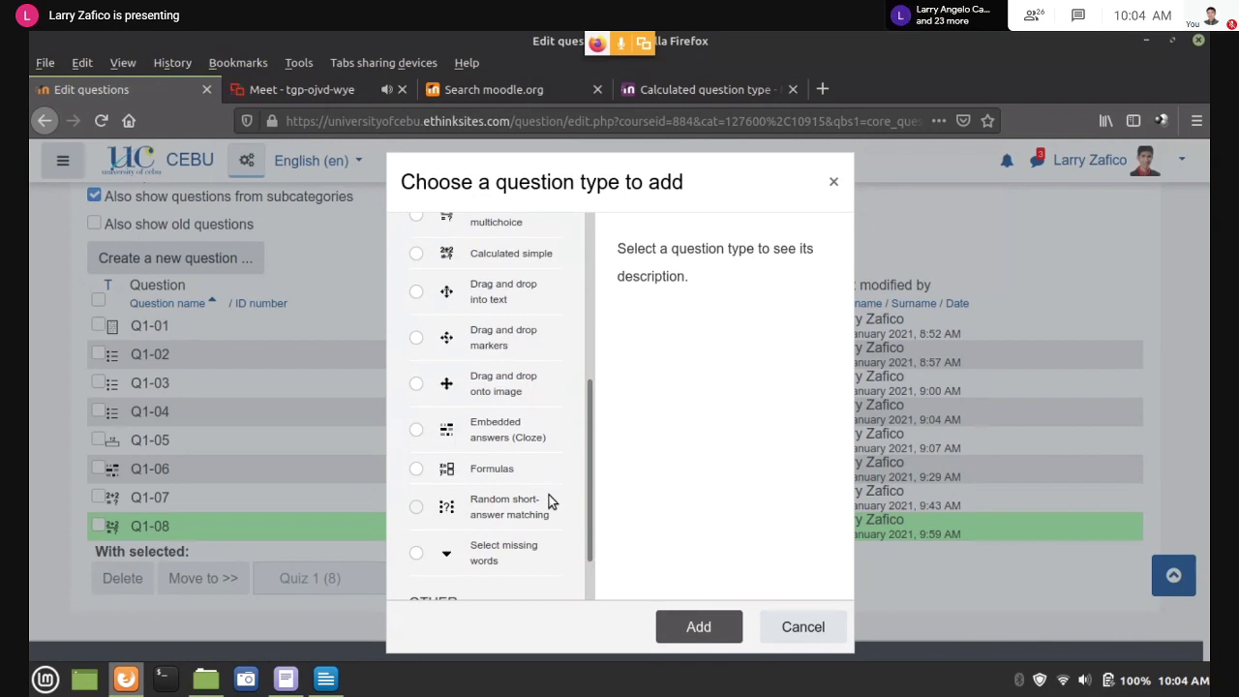
scroll(549, 500, down, 1)
scroll(549, 501, up, 3)
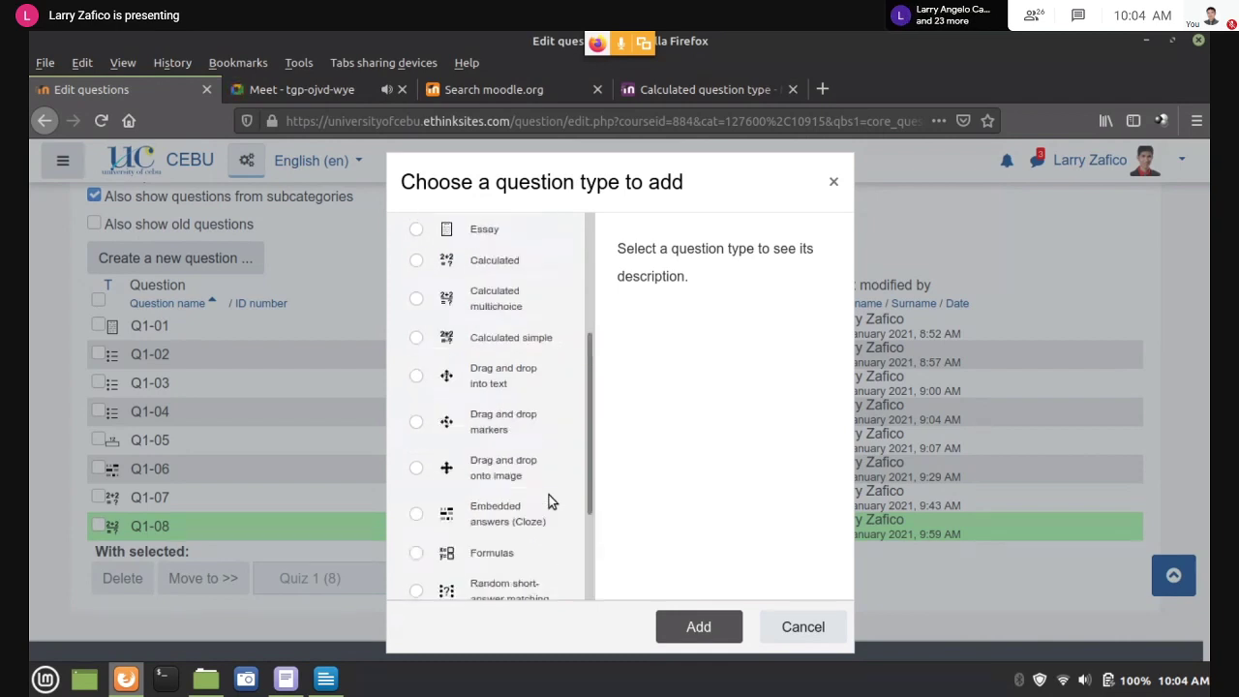
scroll(549, 495, up, 1)
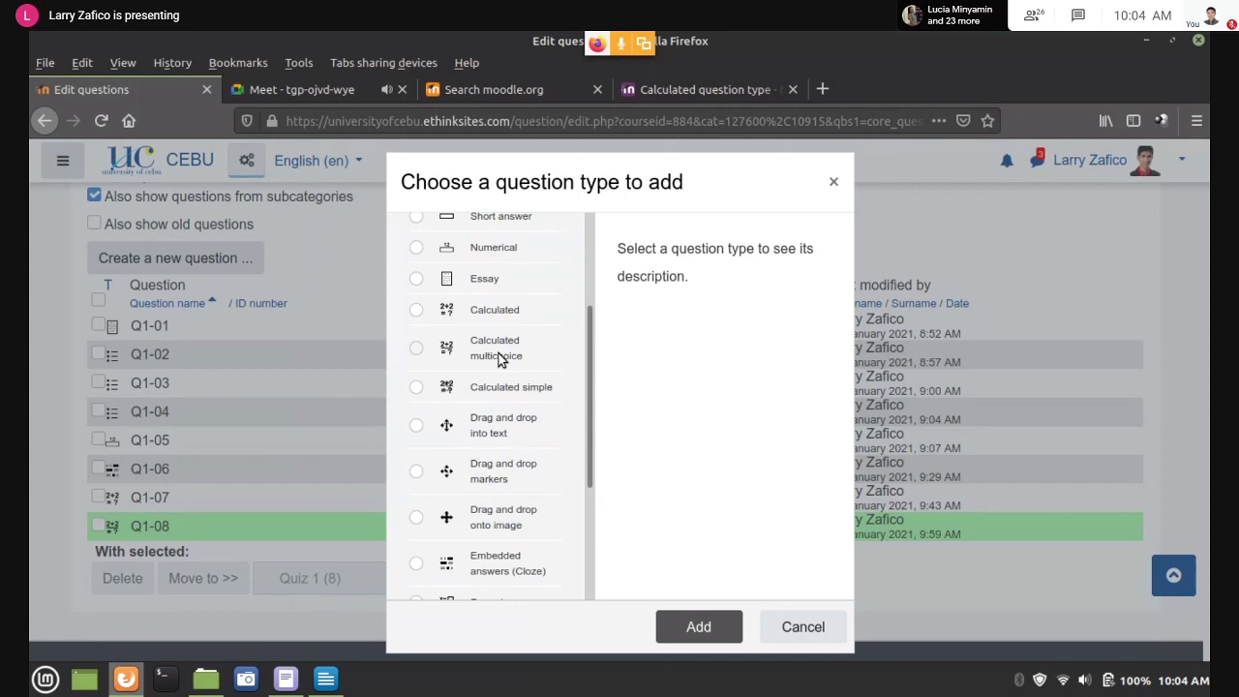
click(420, 393)
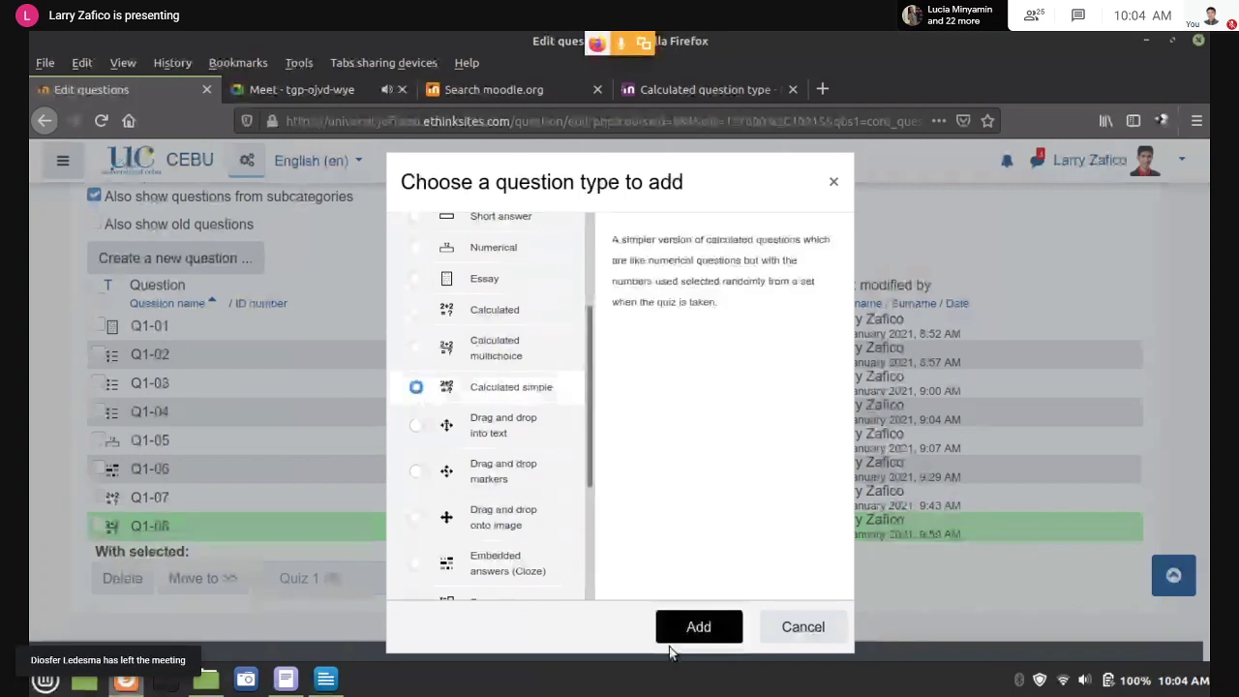
click(697, 628)
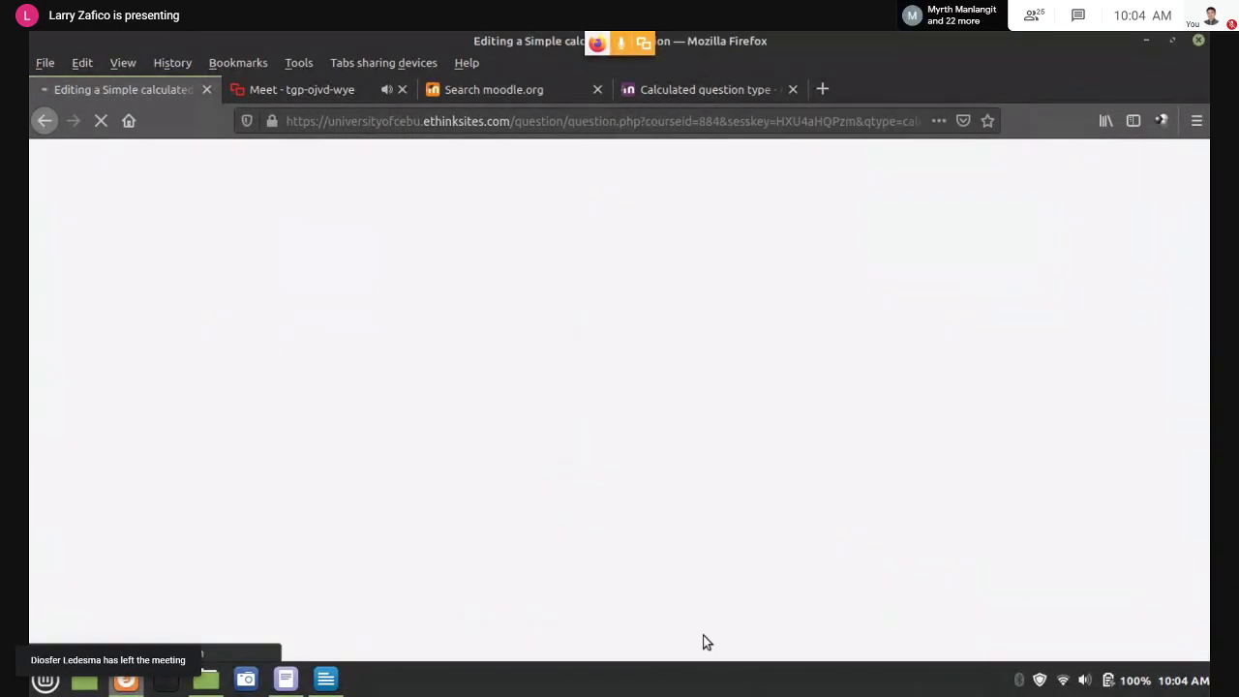
Step: Name the new question Q1-09
scroll(497, 512, down, 3)
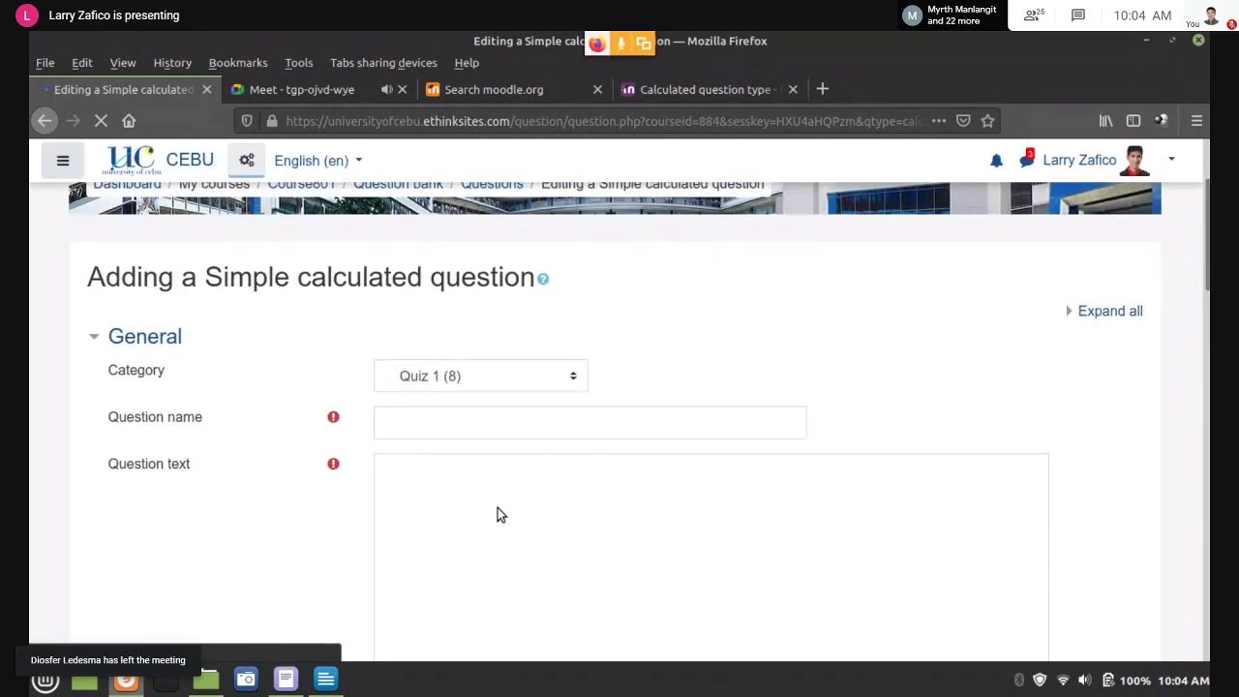
click(432, 425)
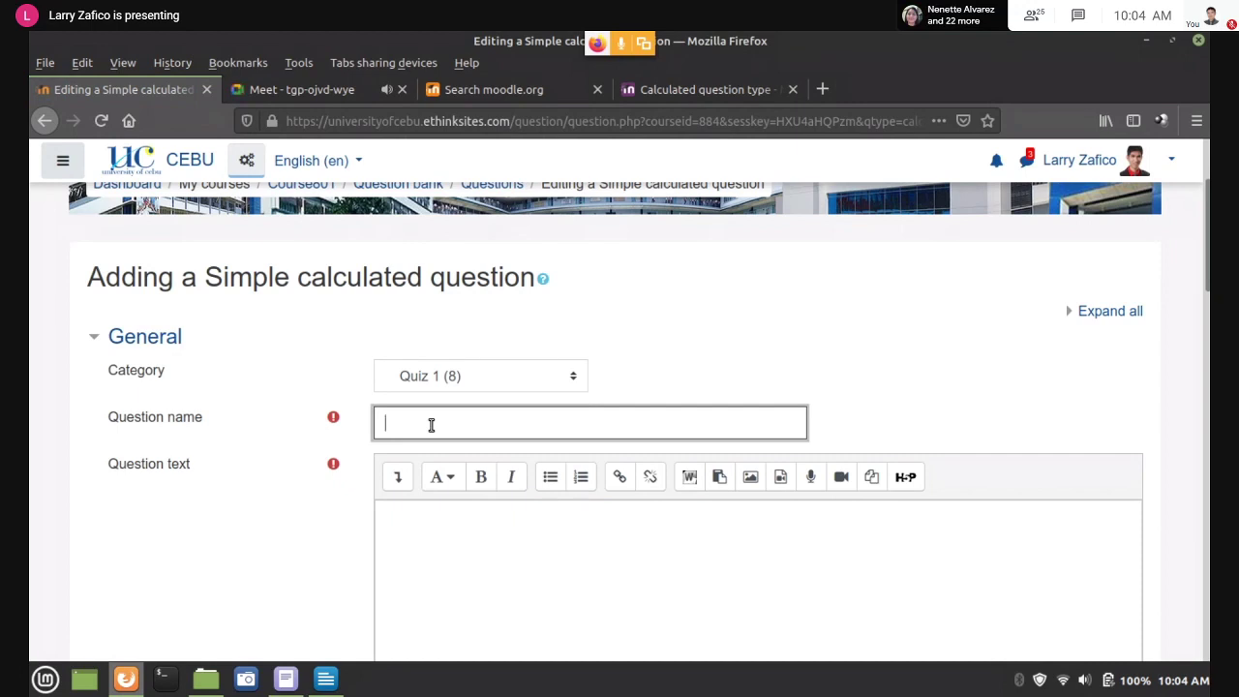
text(Q1)
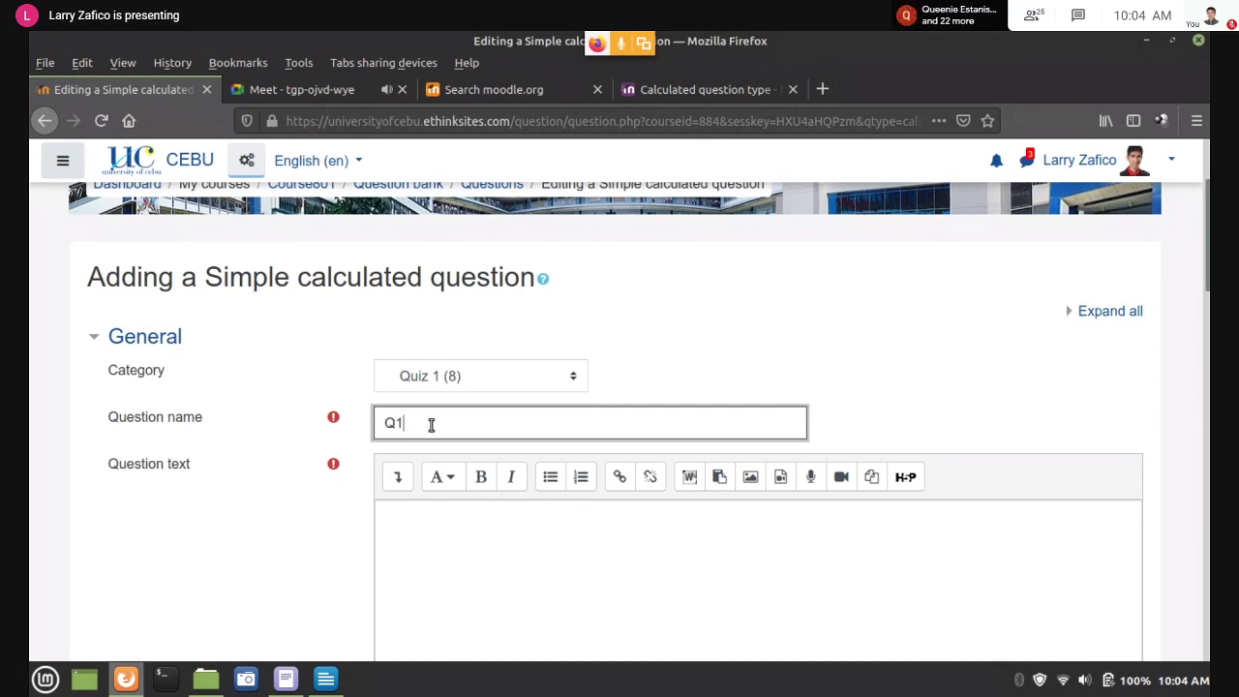
text(-09)
Step: Paste the beam maximum-moment sentence into the question text
click(463, 533)
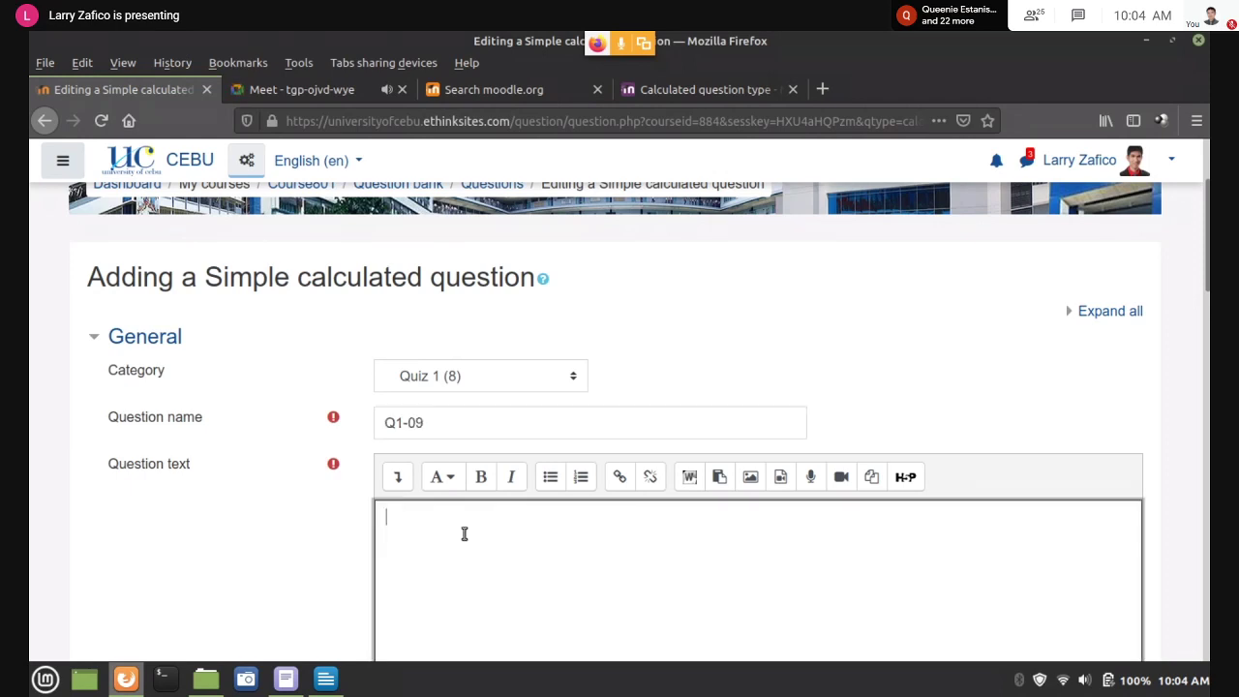
key(ctrl+v)
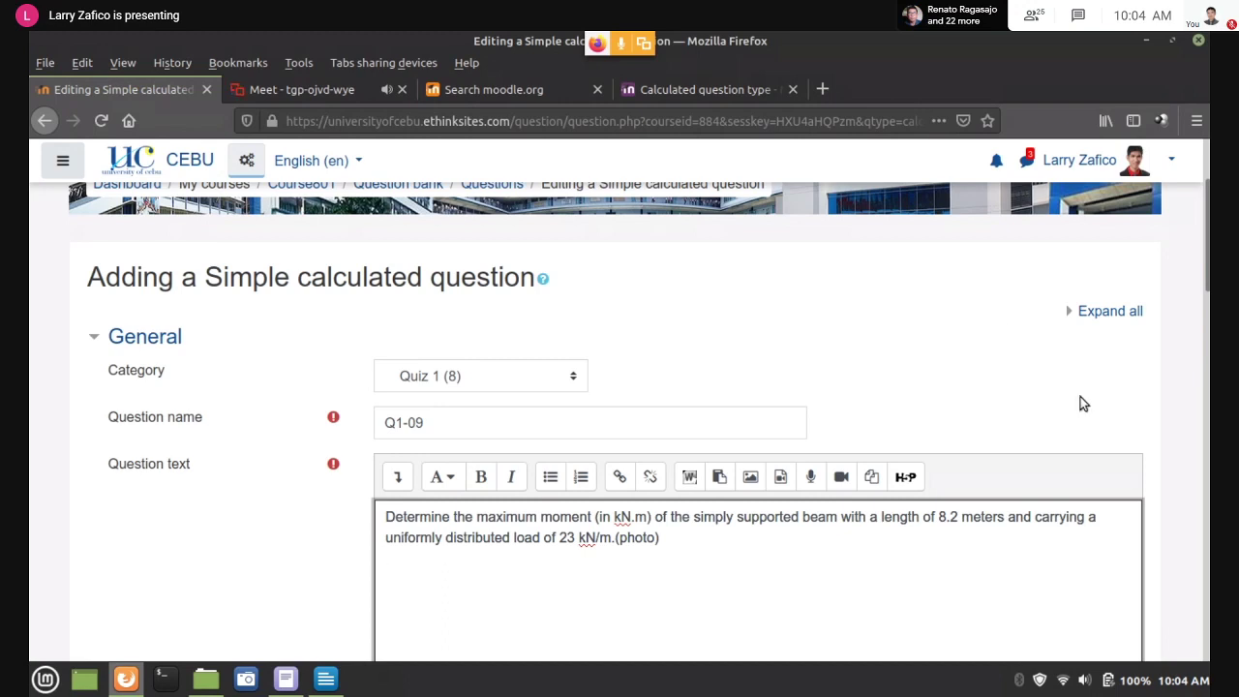
scroll(1078, 400, down, 3)
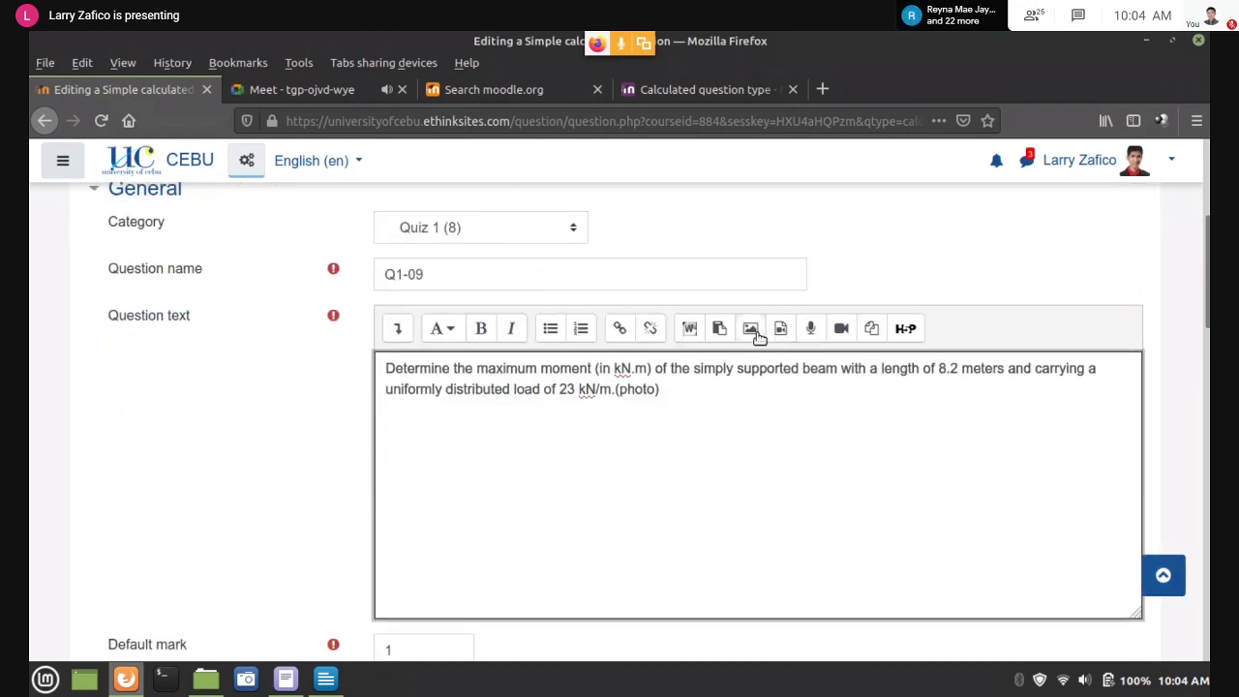
click(754, 333)
Step: Upload beam1.PNG from the computer through the file picker's Upload a file option
click(751, 292)
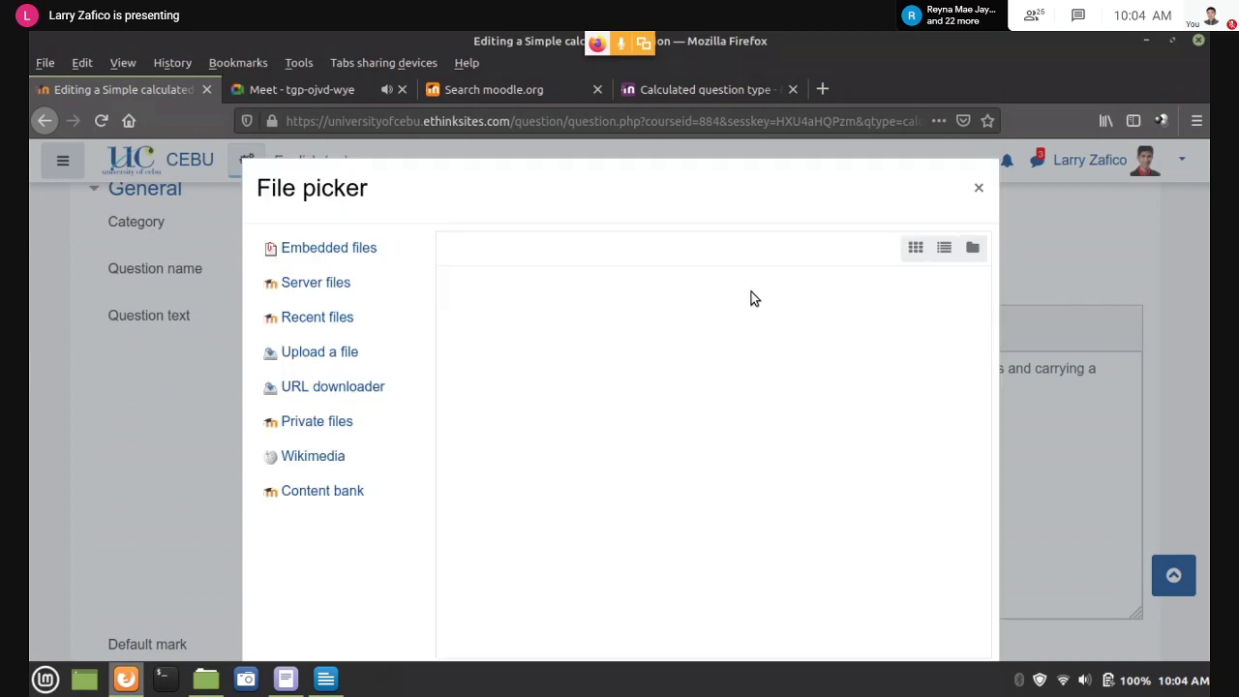
click(510, 335)
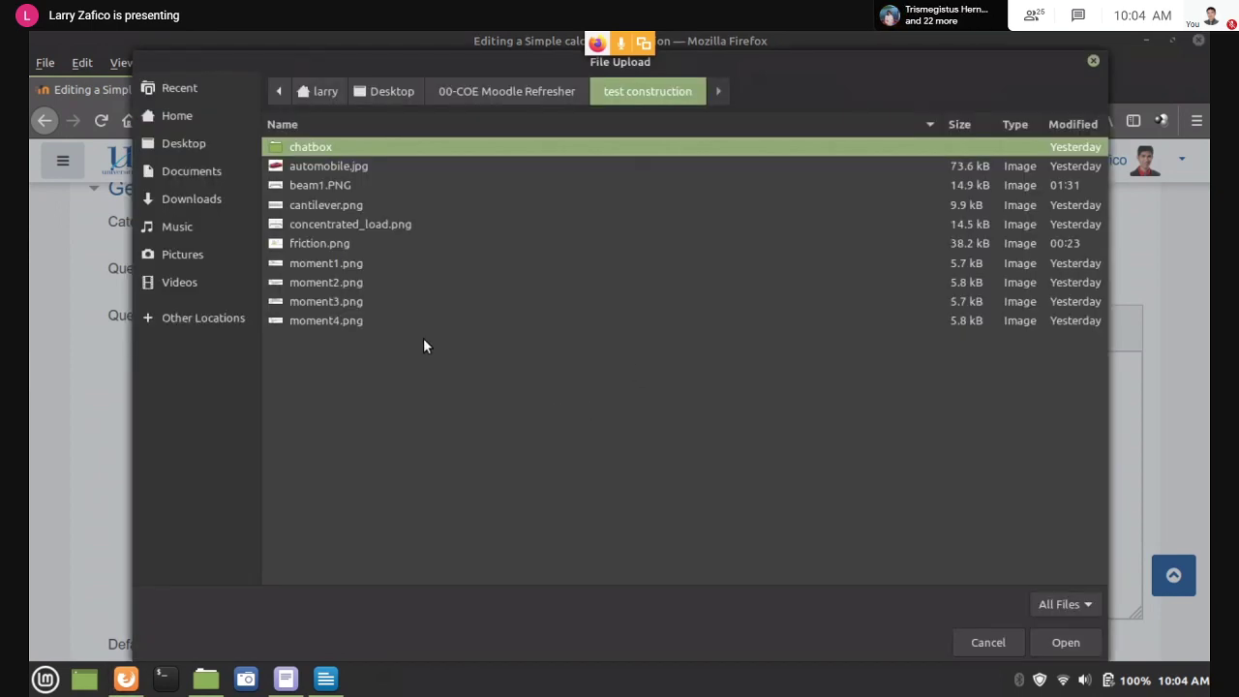
click(318, 187)
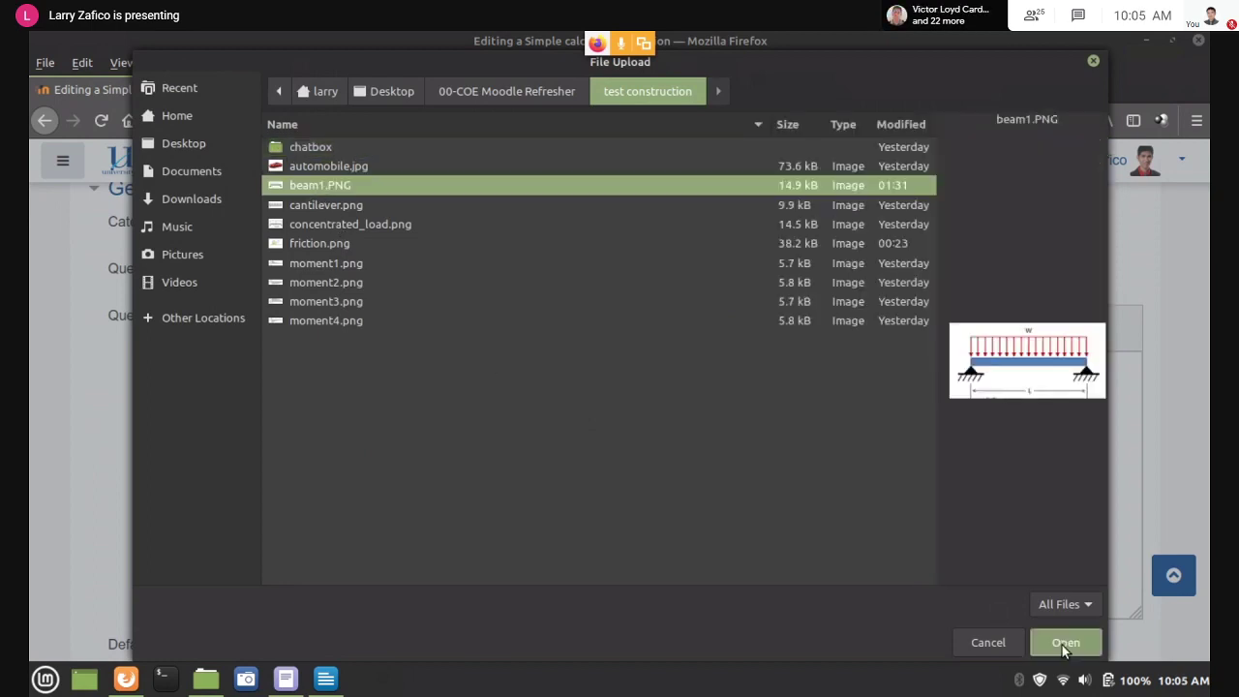
click(1061, 642)
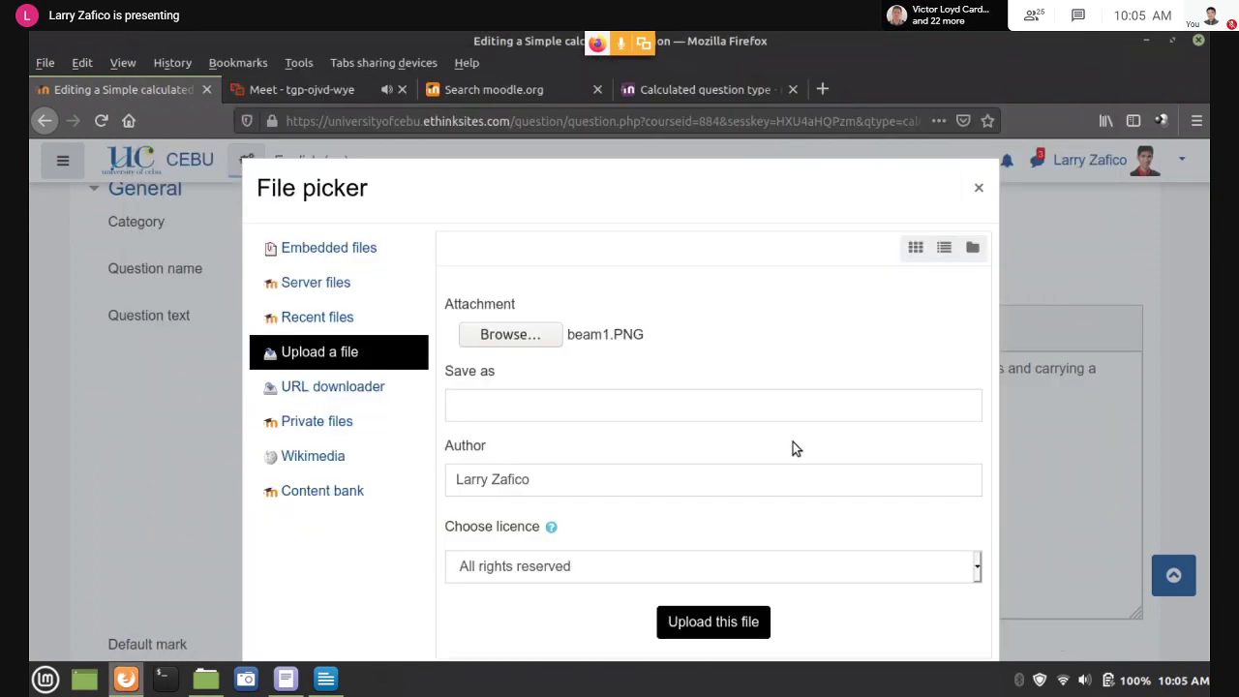
click(745, 623)
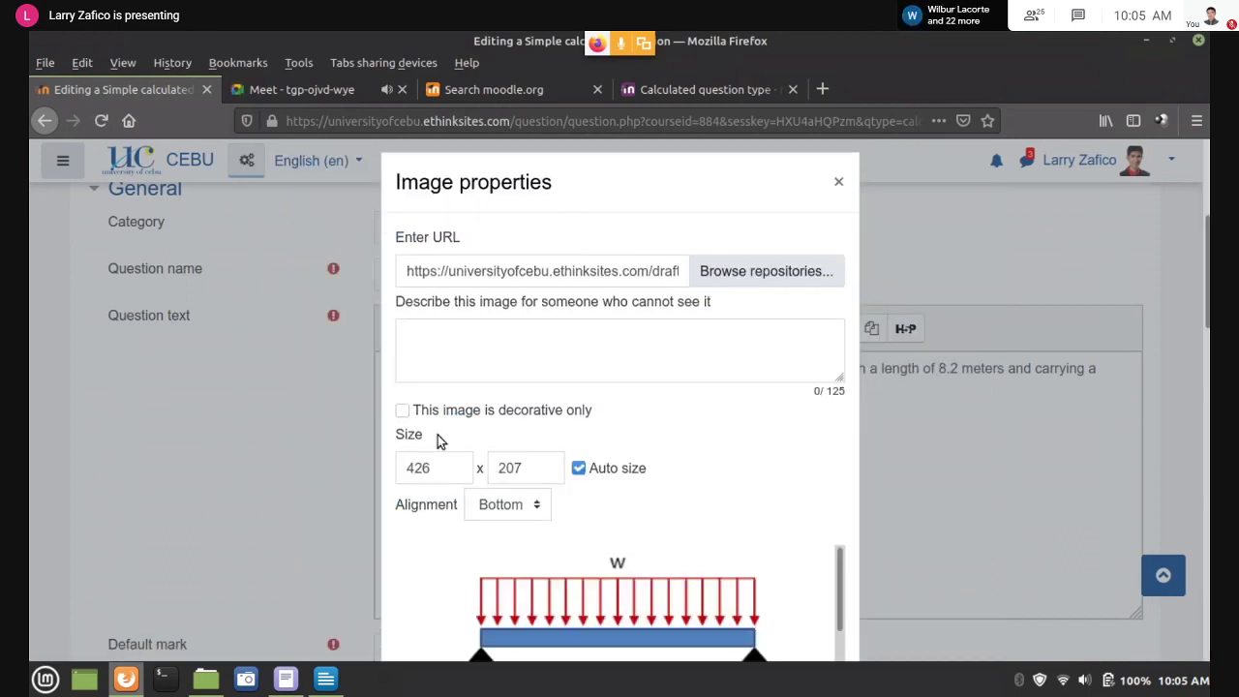
Step: Insert beam1.PNG into the question text, marked as decorative only
click(401, 410)
scroll(697, 502, down, 3)
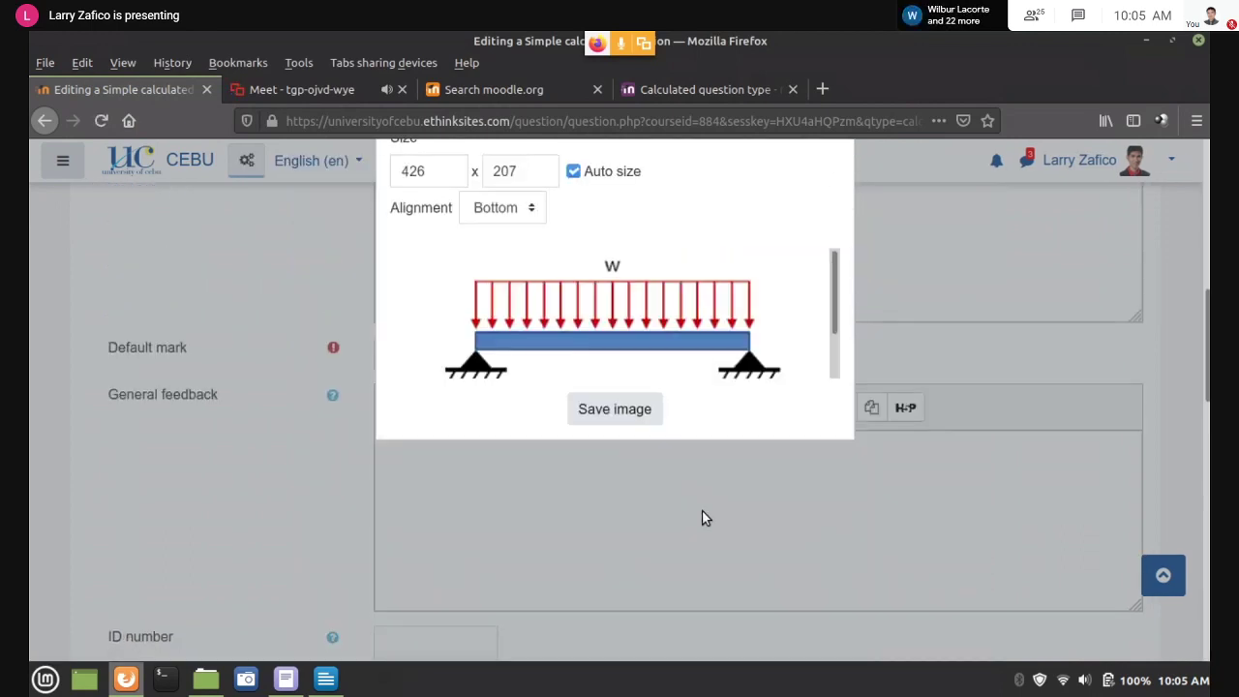
click(644, 420)
scroll(989, 469, up, 1)
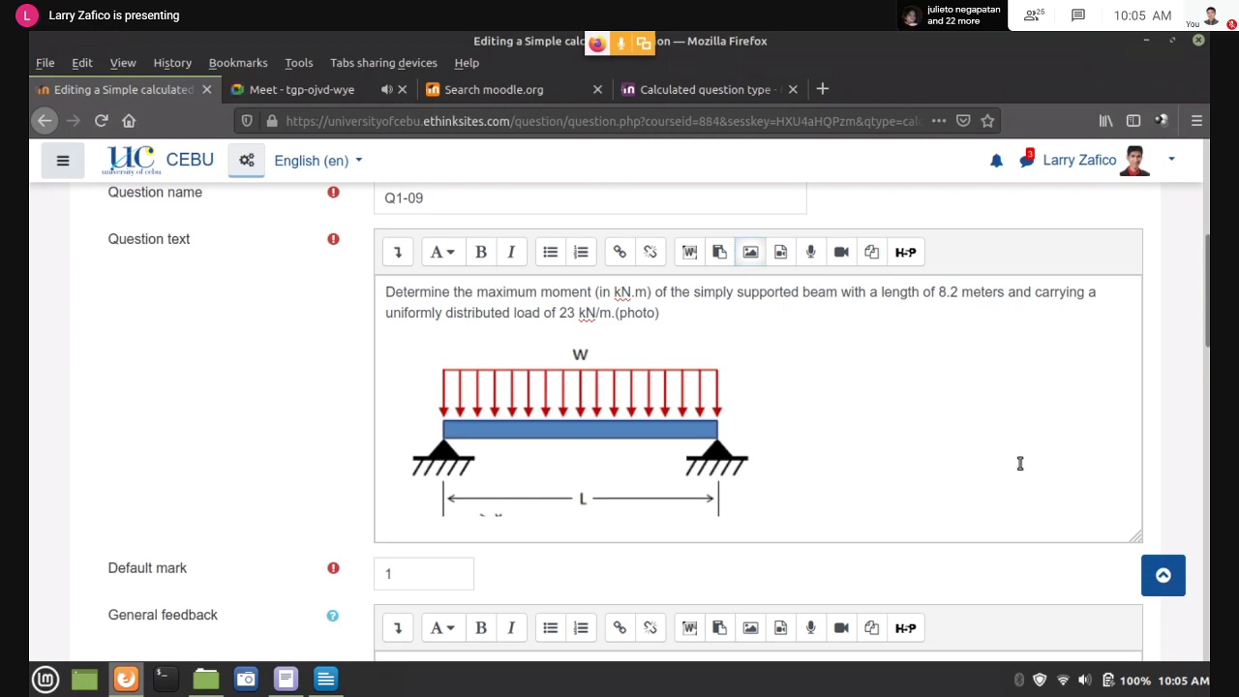
Step: Delete '(photo)' and replace the 8.2 beam length with a {length} wildcard
click(665, 310)
key(BackSpace)
key(BackSpace)
key(BackSpace)
key(BackSpace)
key(BackSpace)
key(BackSpace)
key(BackSpace)
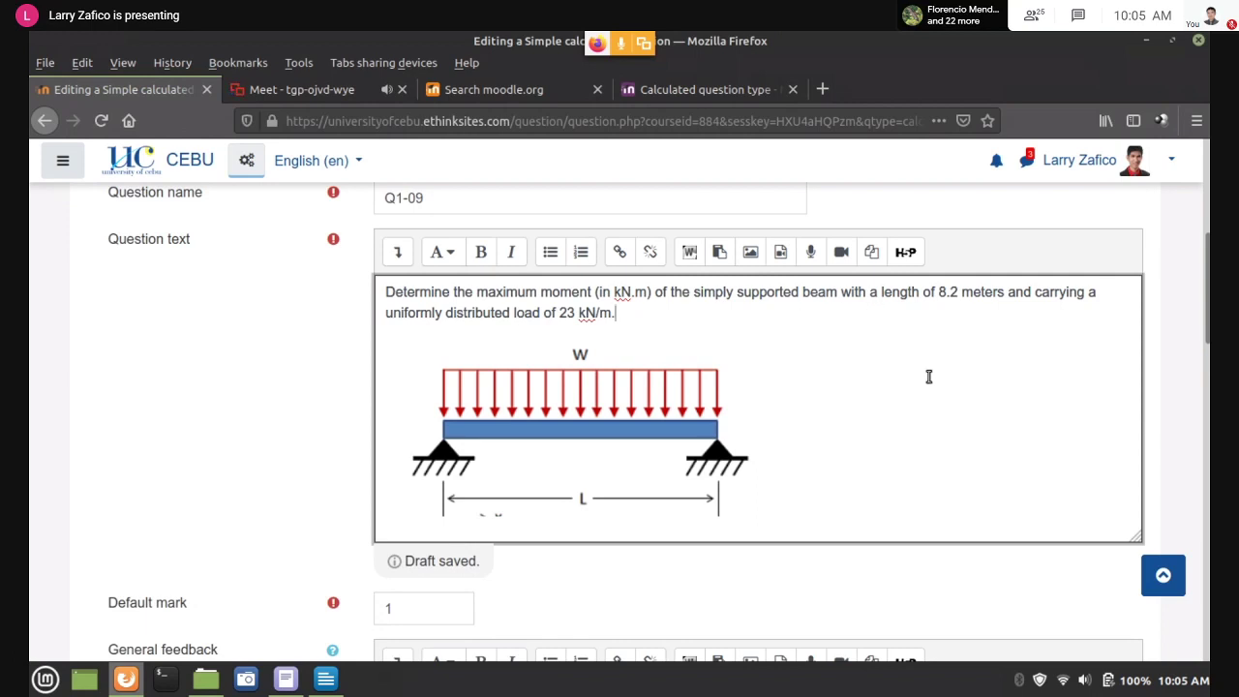
click(960, 291)
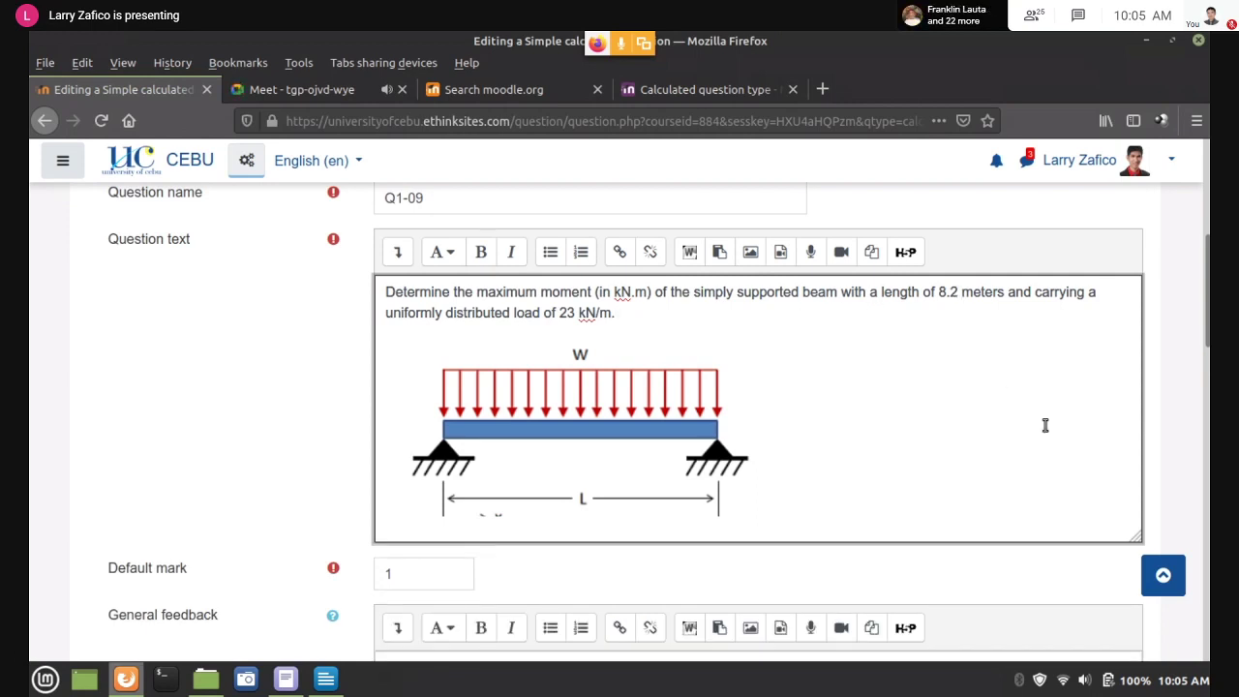
key(BackSpace)
key(BackSpace)
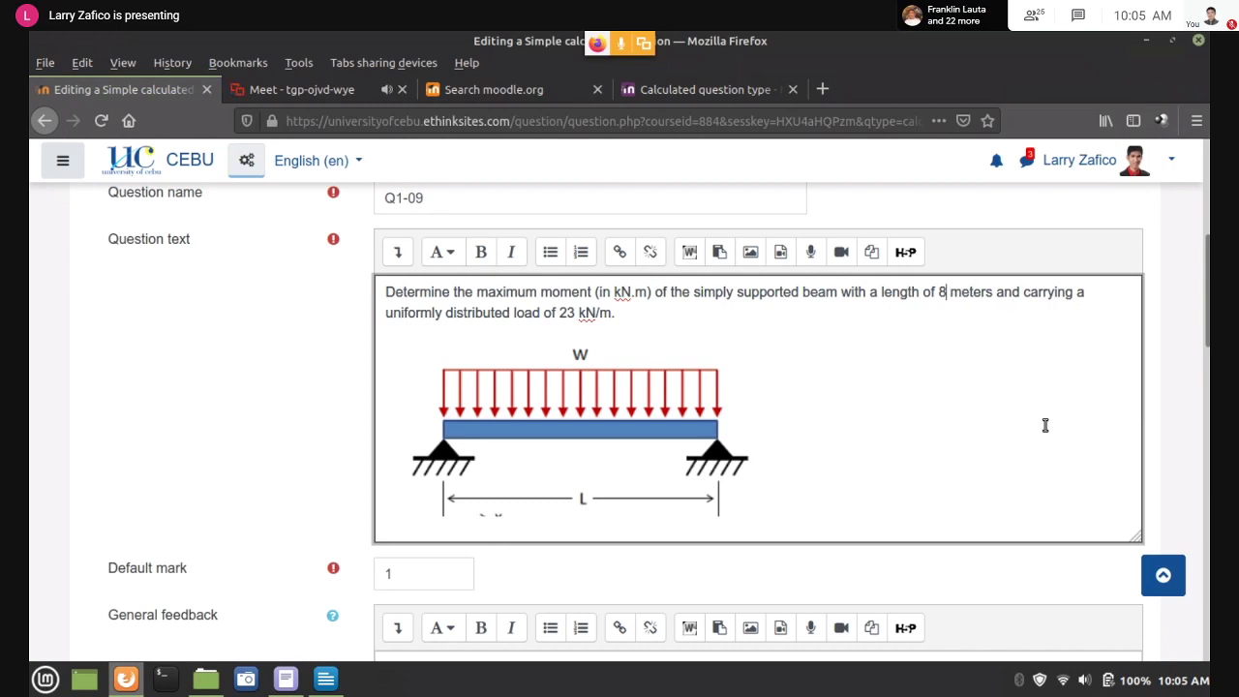
key(BackSpace)
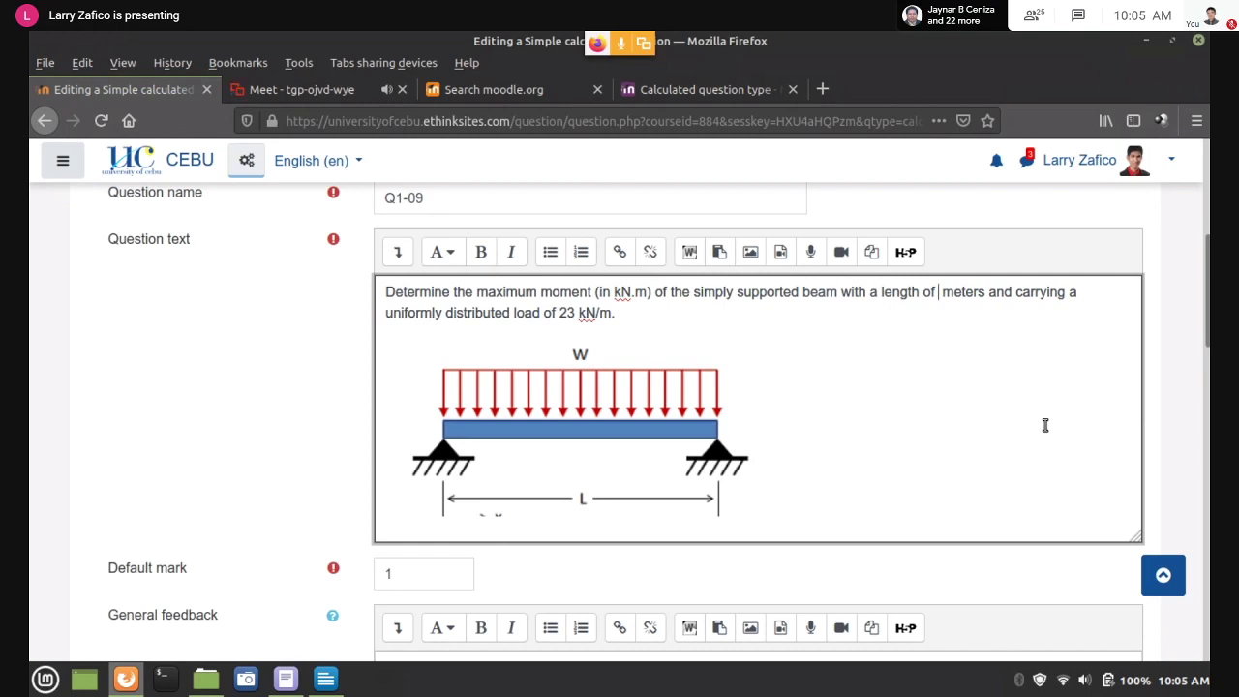
text({leng)
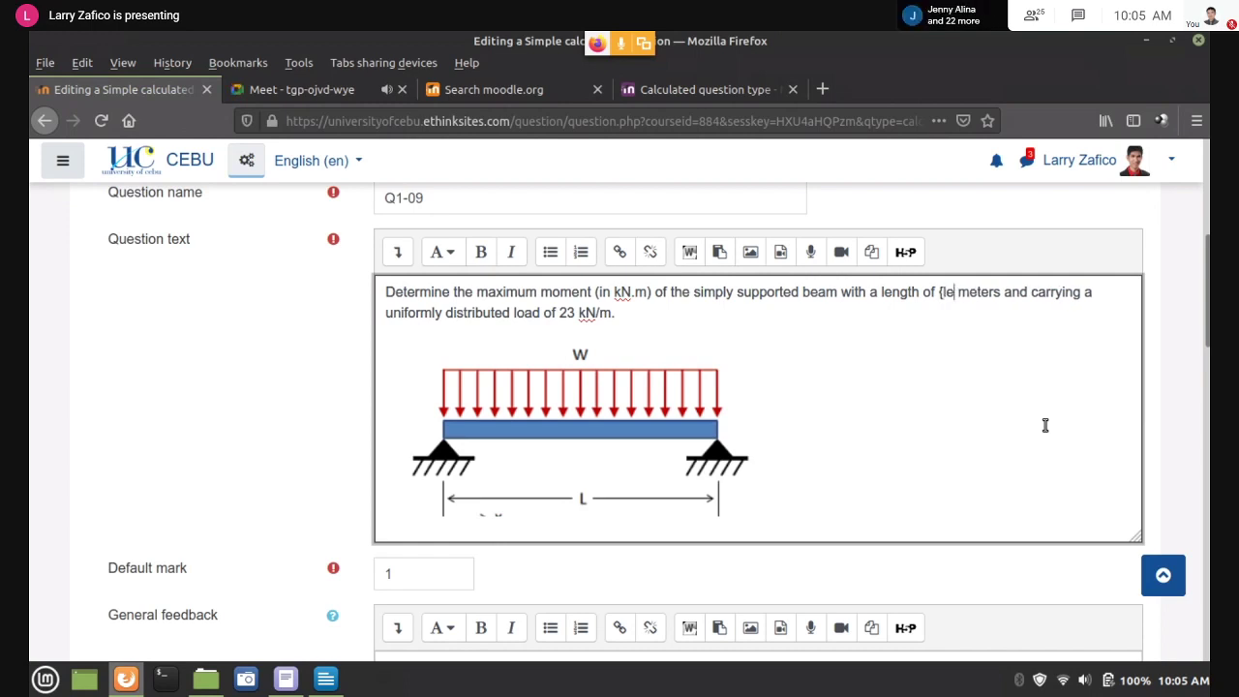
text(th)
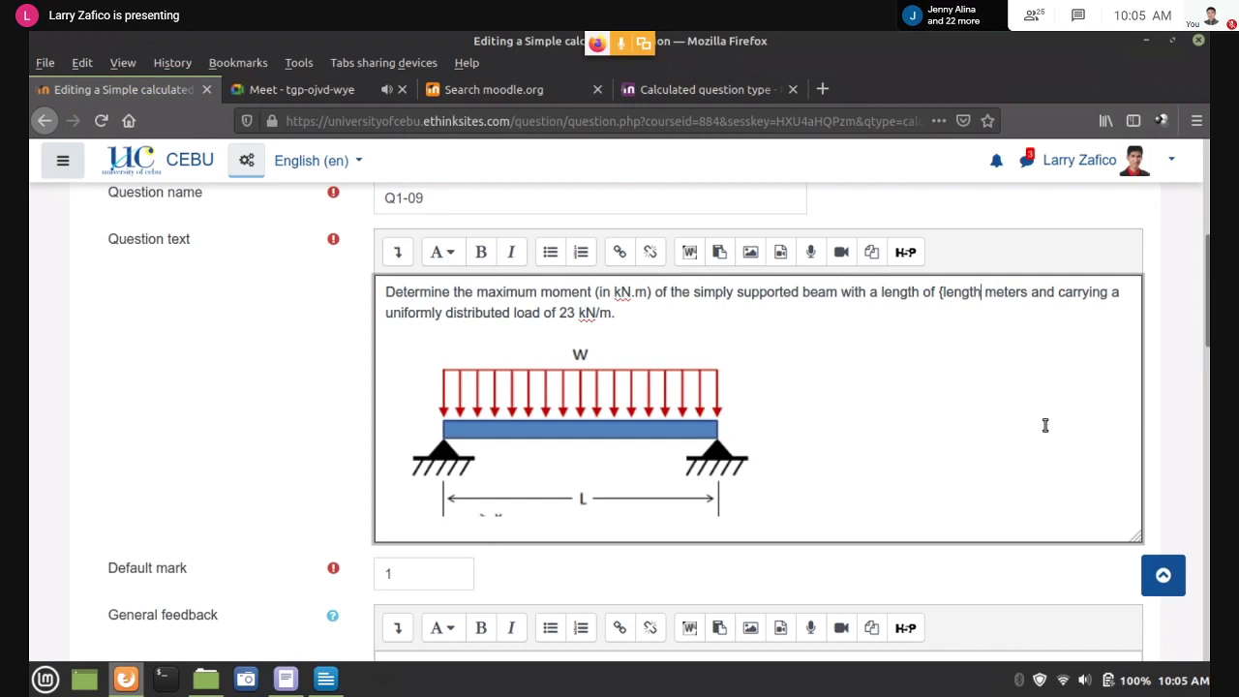
text(})
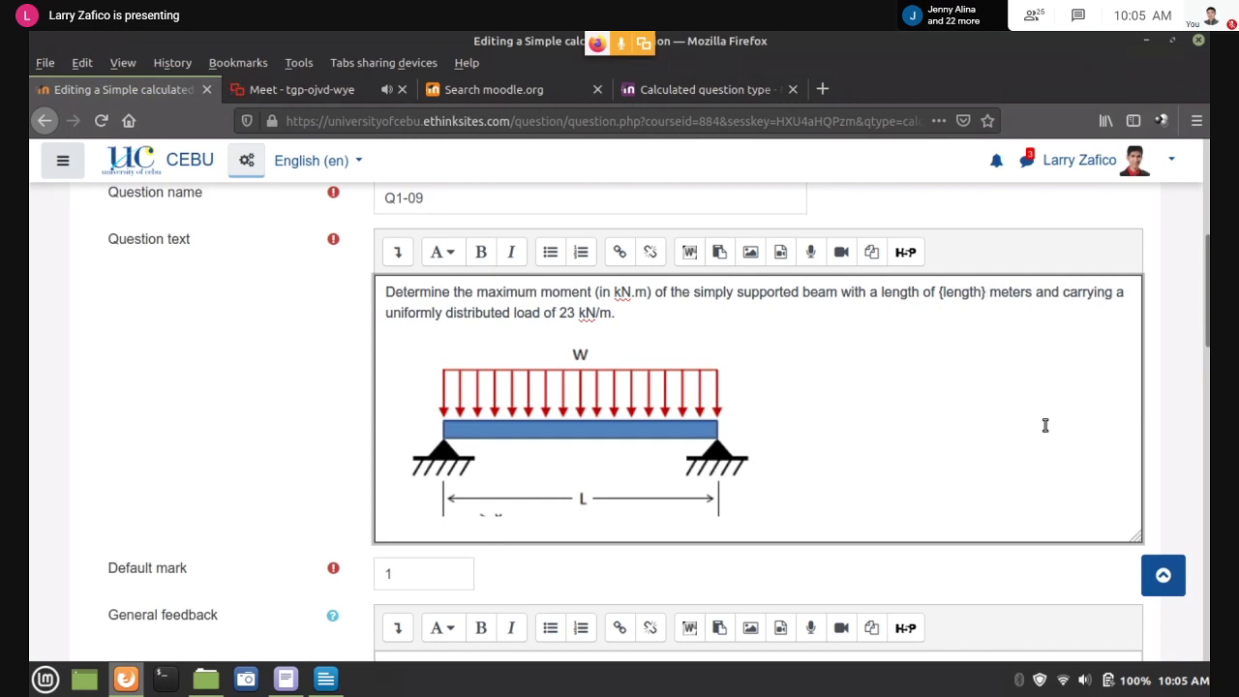
Step: Rename the wildcard to {L} and replace the 23 load with {W}
click(570, 312)
click(983, 293)
key(BackSpace)
key(BackSpace)
key(BackSpace)
key(BackSpace)
key(BackSpace)
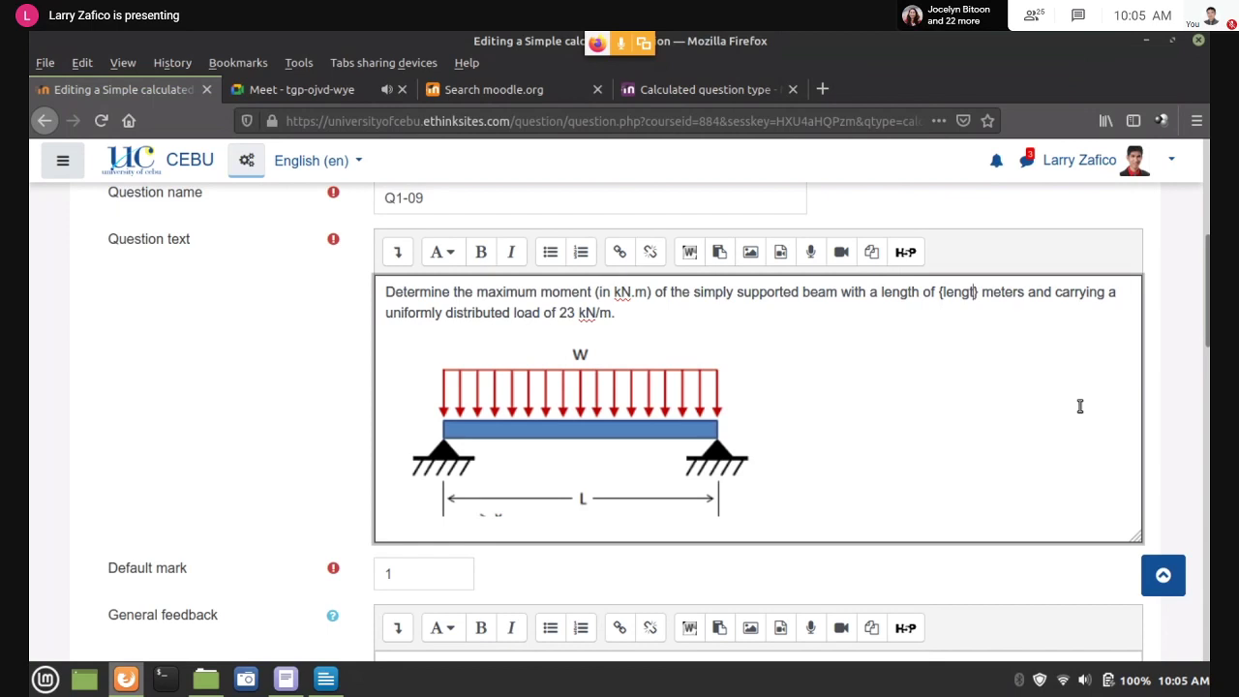
key(BackSpace)
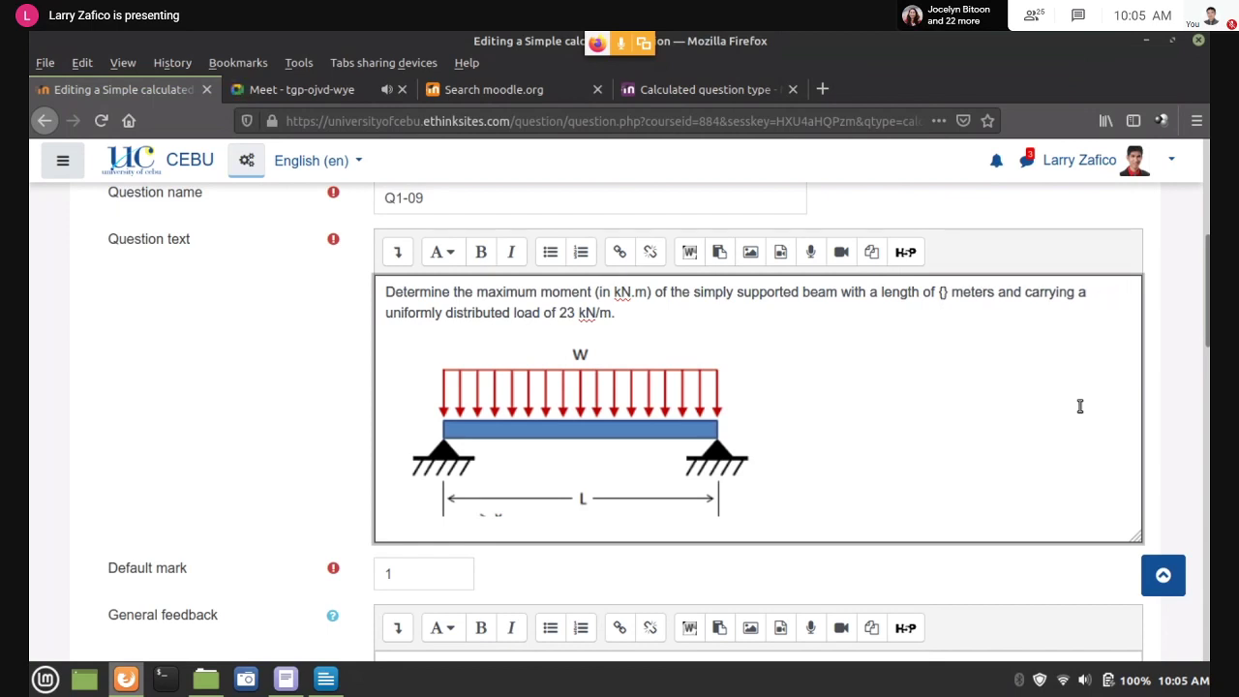
text(L)
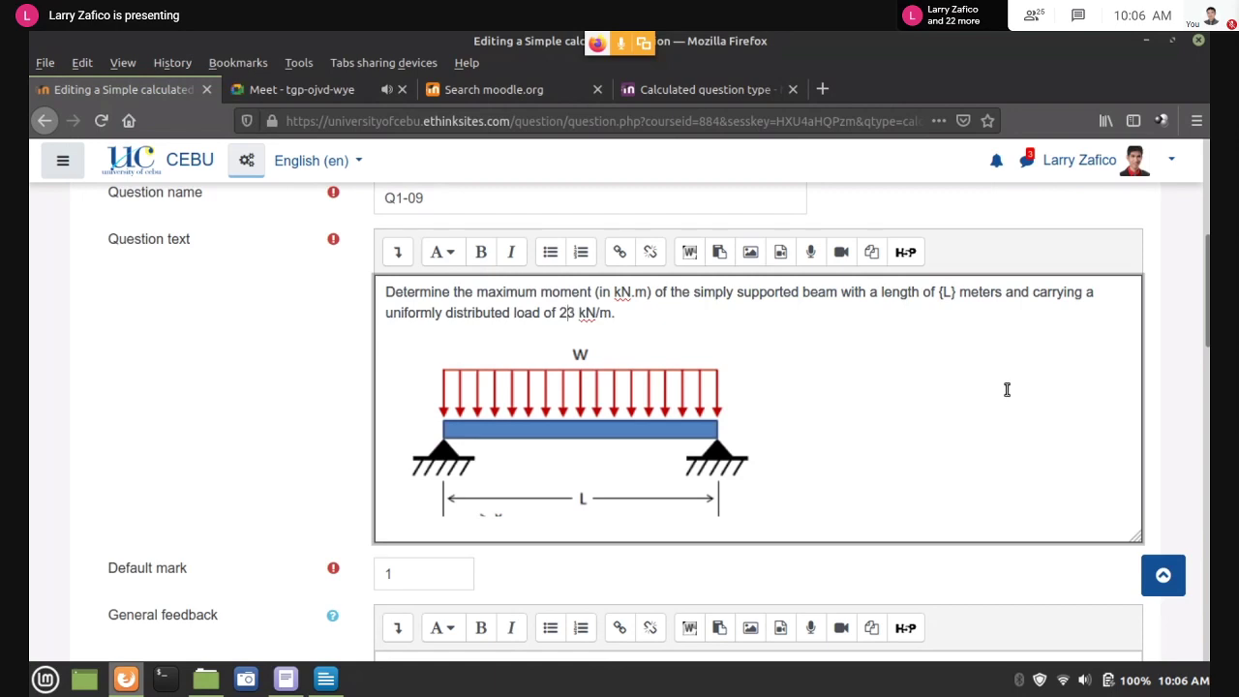
key(BackSpace)
key(BackSpace)
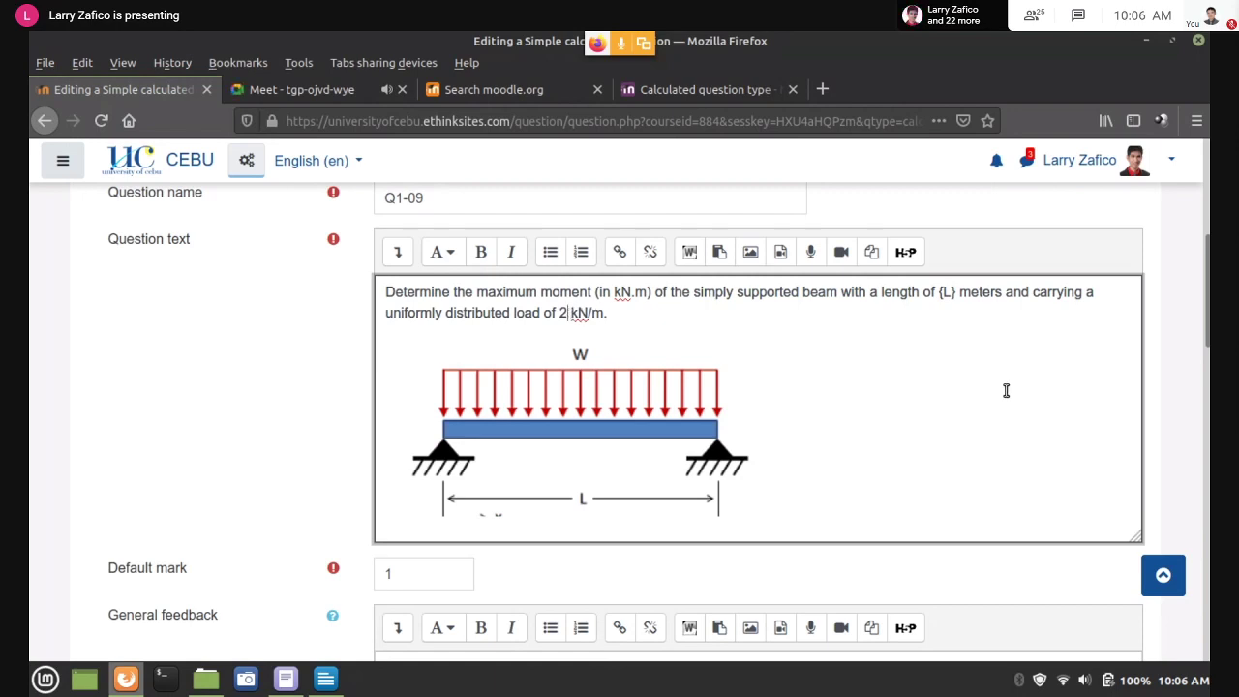
text({W)
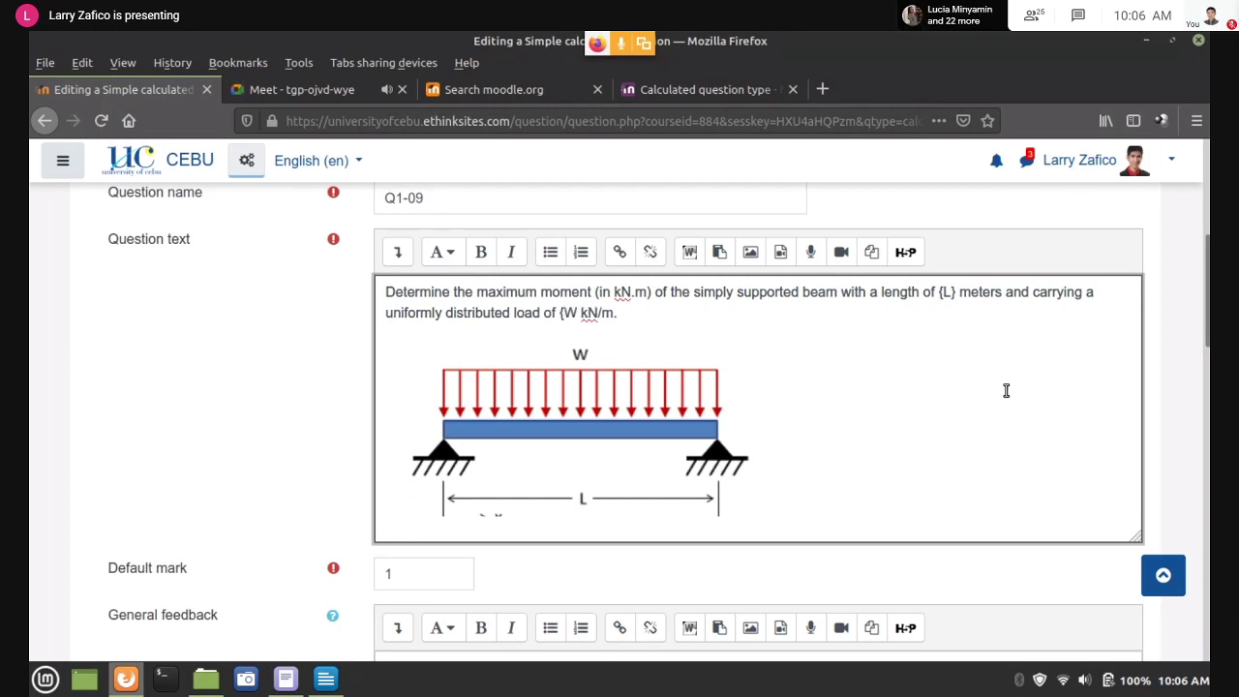
text(})
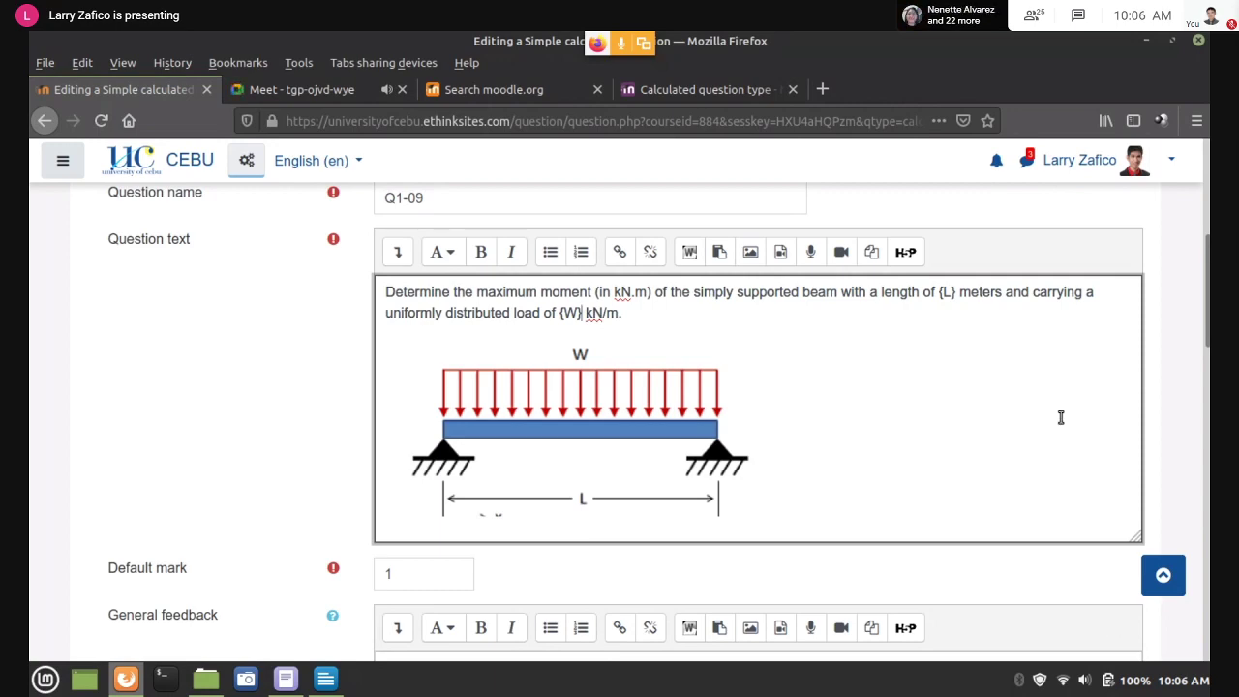
click(703, 90)
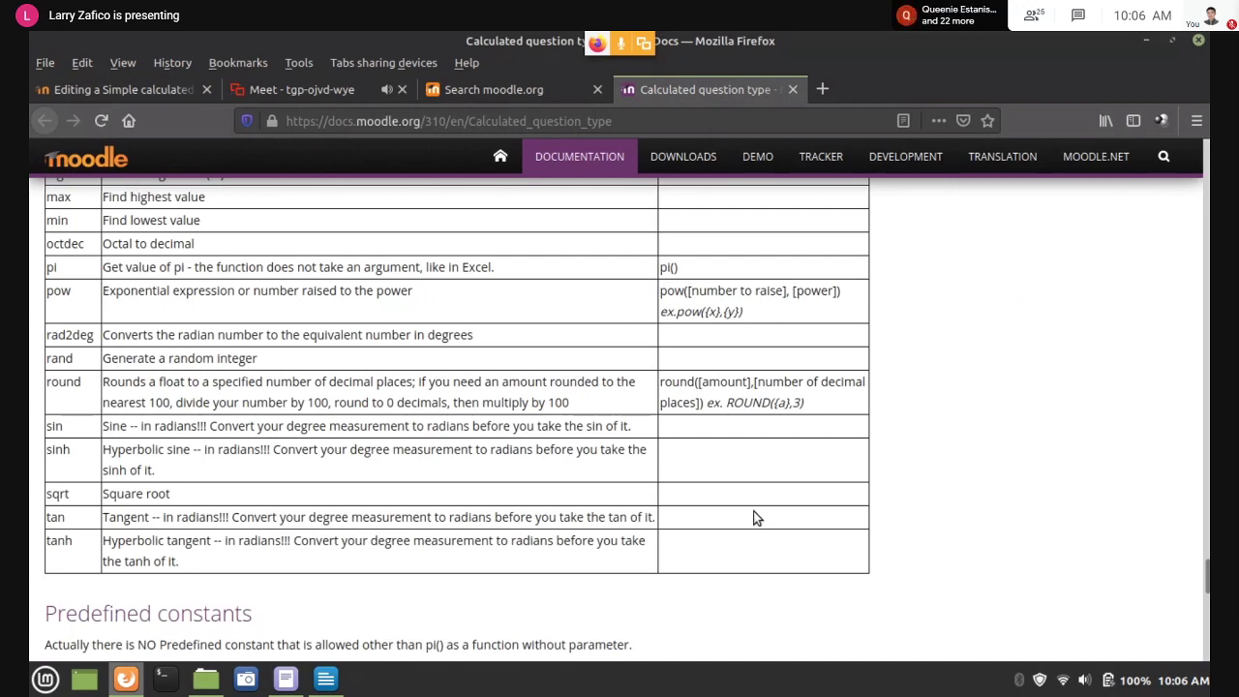
Step: Review the pow([number to raise], [power]) entry in the Moodle Docs functions table
scroll(274, 404, up, 3)
scroll(280, 406, down, 4)
scroll(281, 426, up, 1)
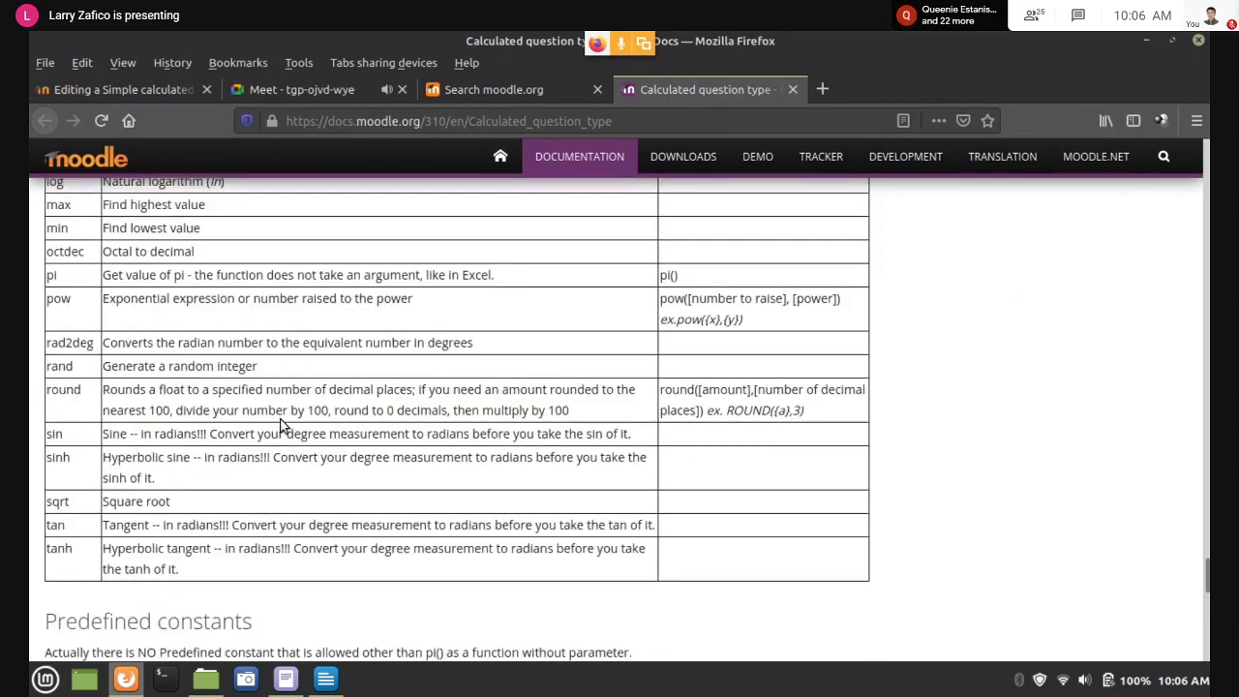
scroll(280, 426, up, 1)
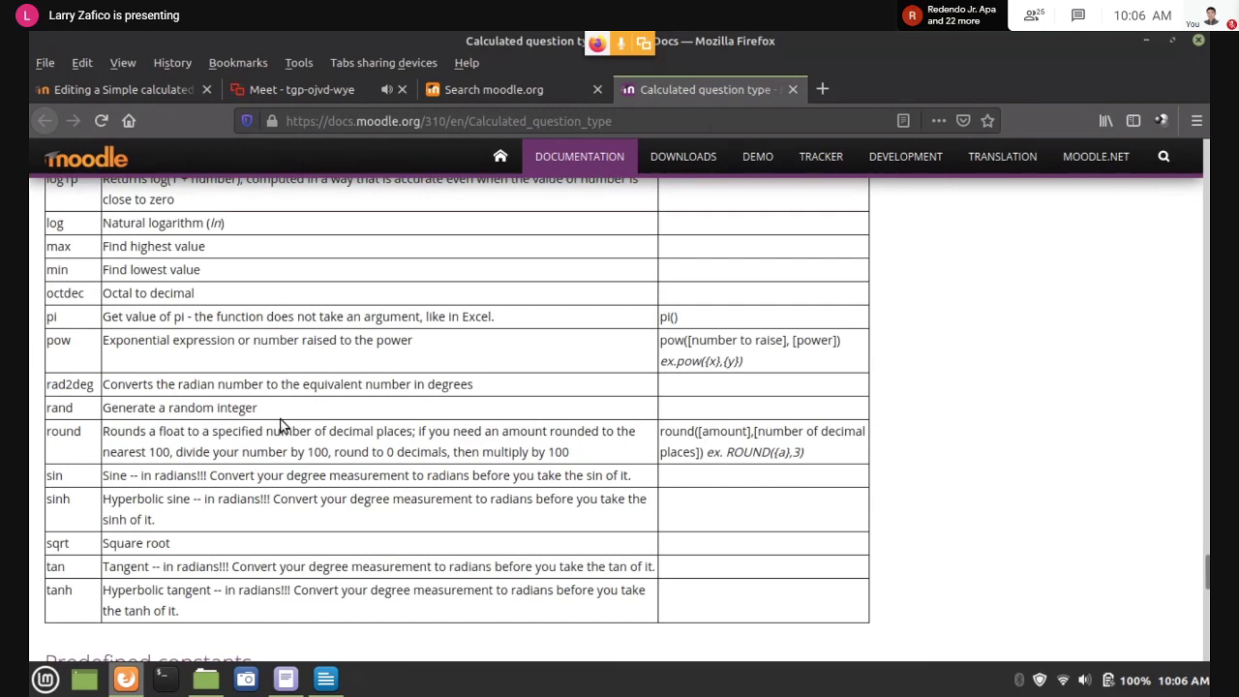
scroll(195, 592, up, 1)
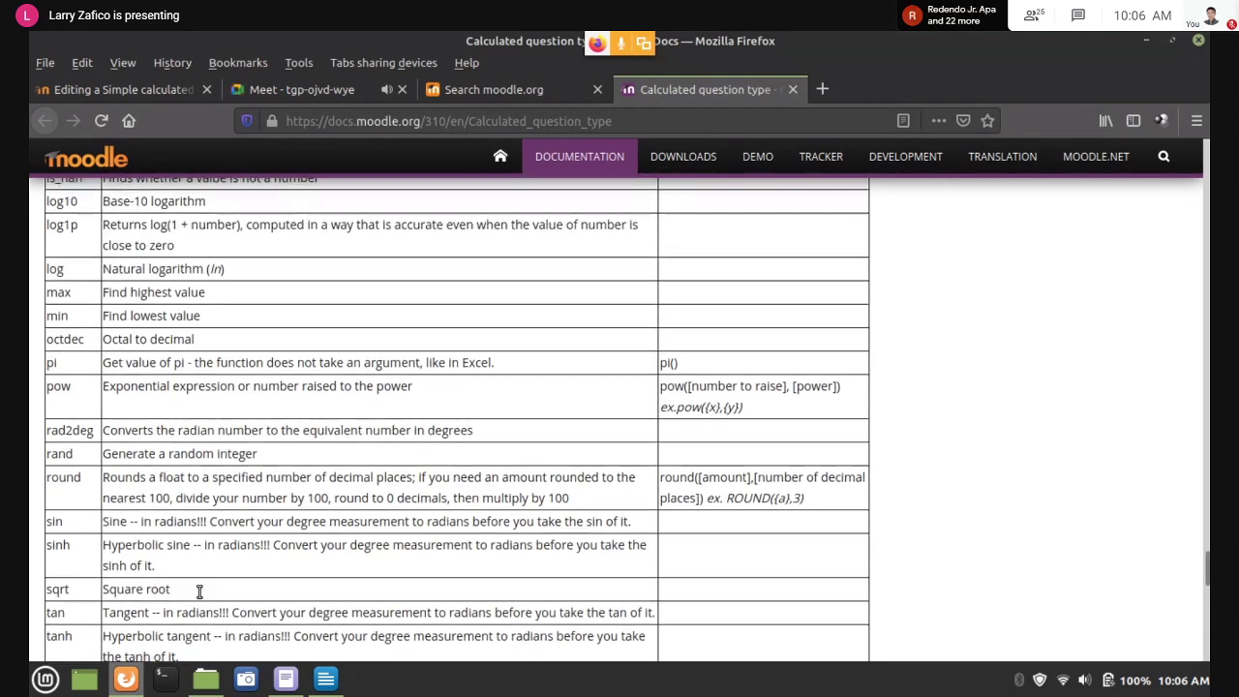
scroll(197, 591, up, 3)
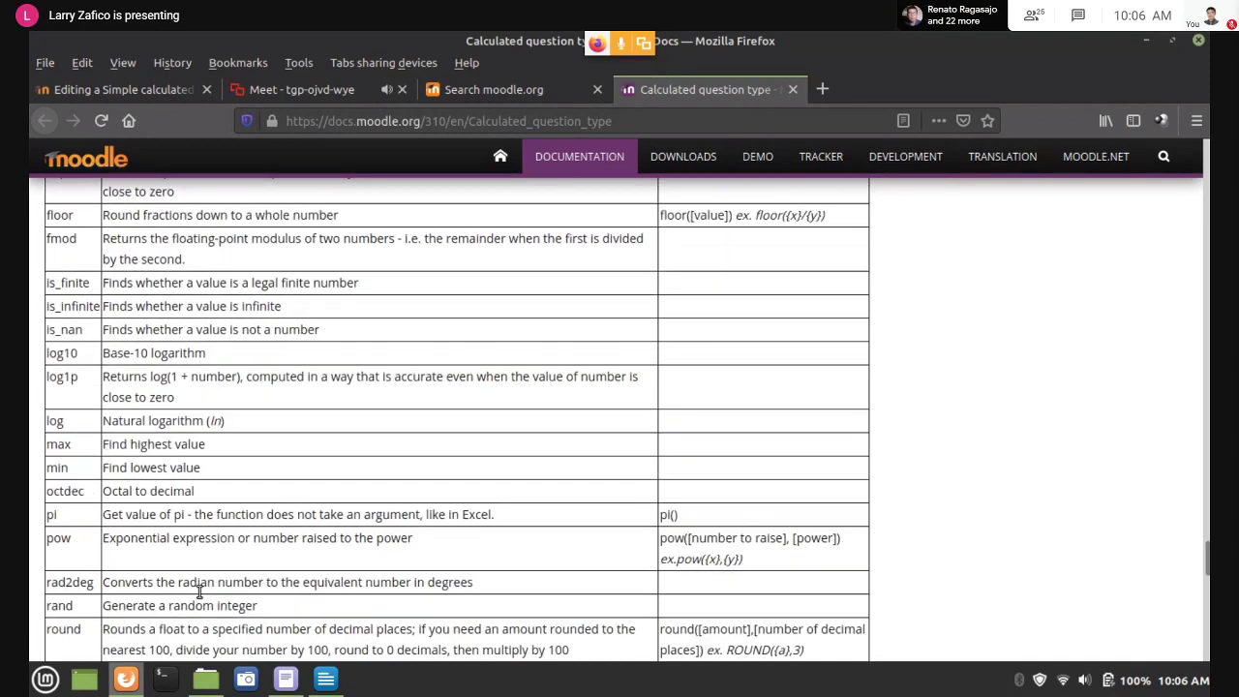
scroll(198, 593, down, 1)
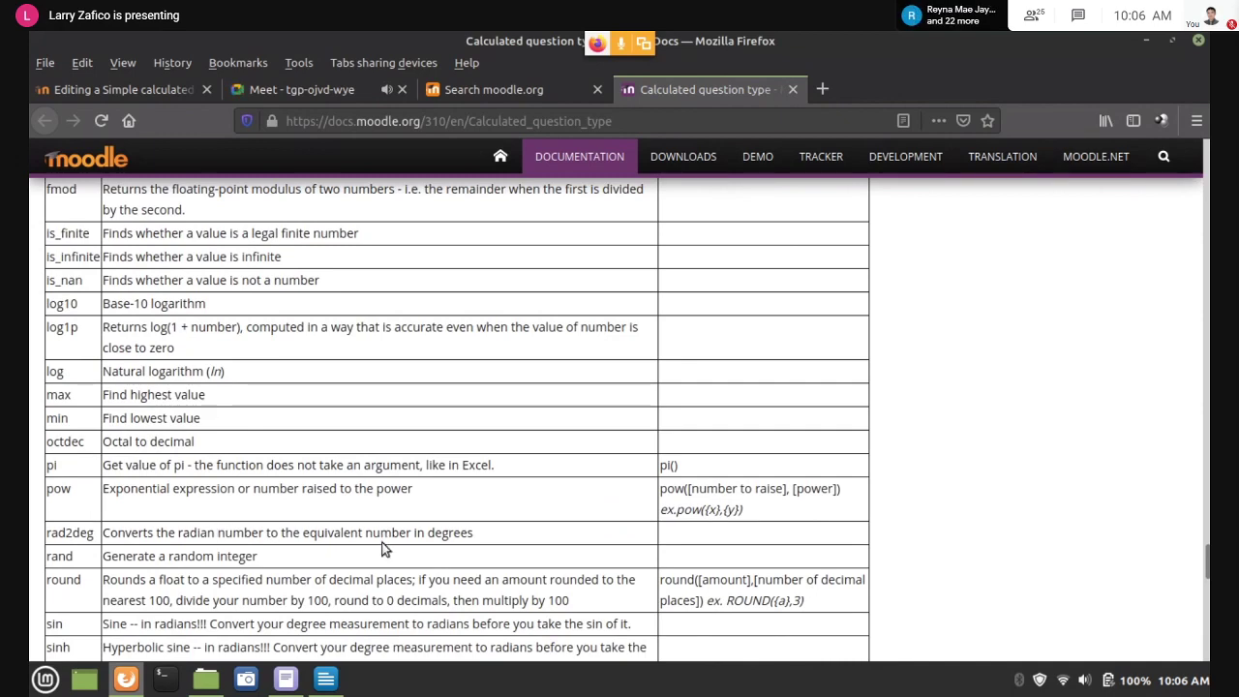
scroll(382, 549, down, 3)
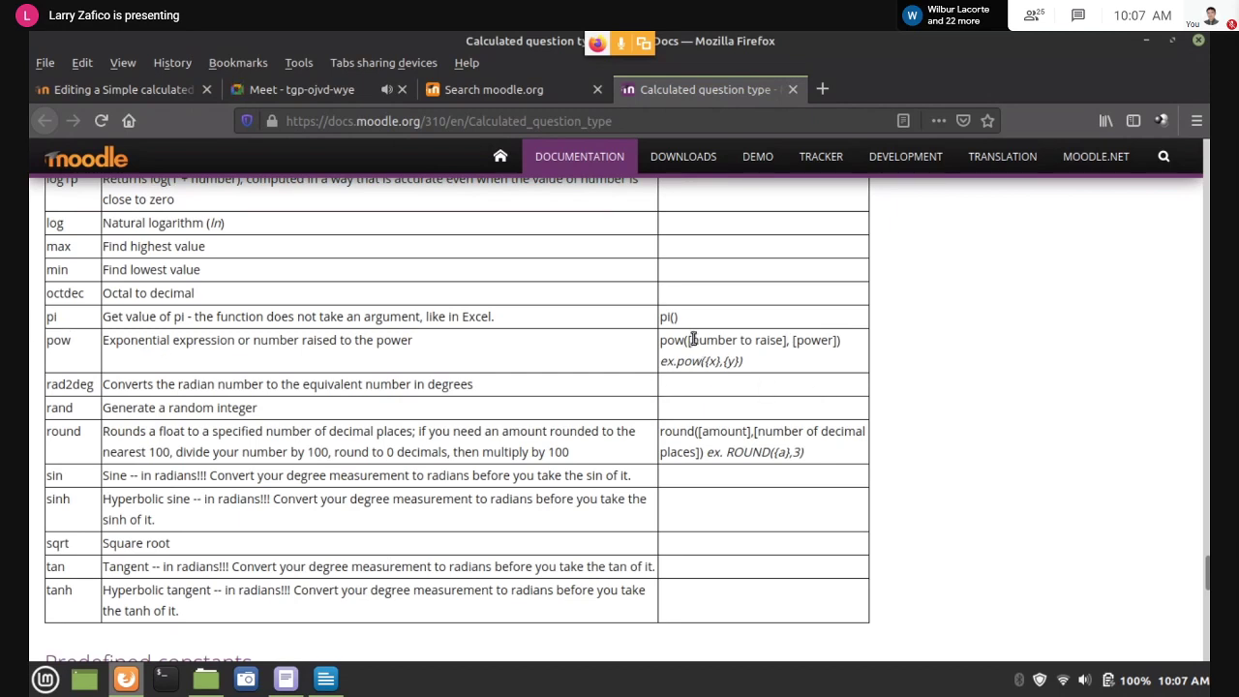
drag(691, 340, 786, 340)
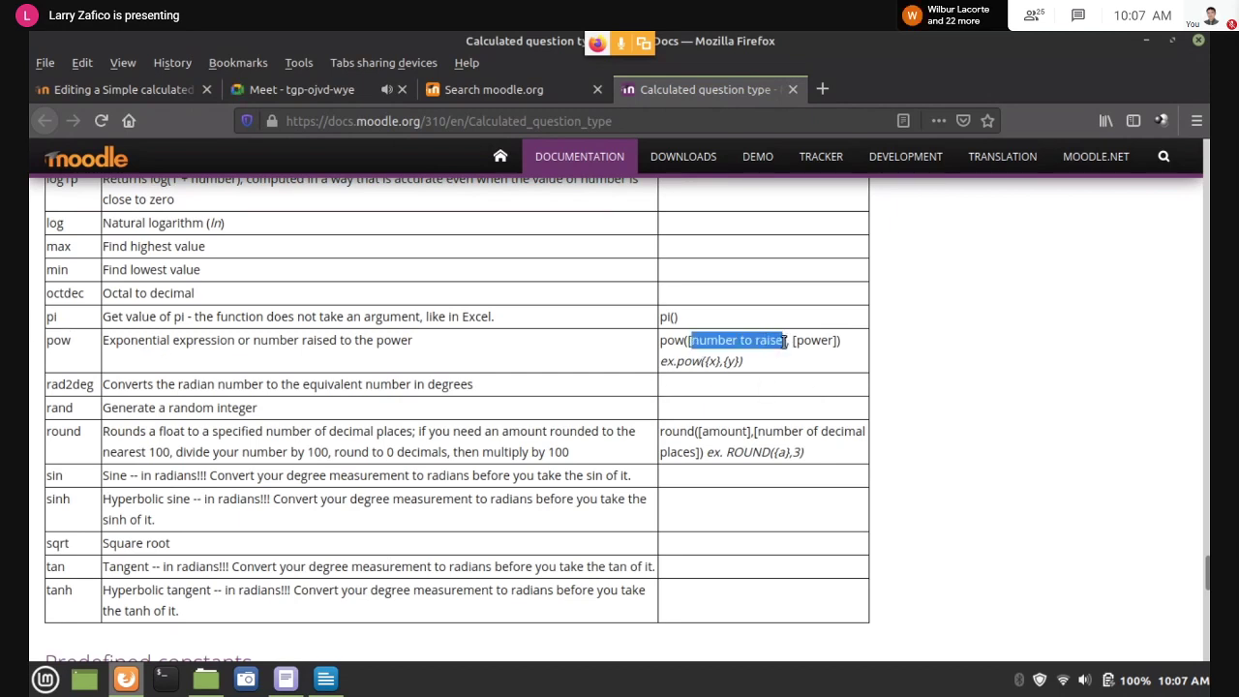
click(824, 341)
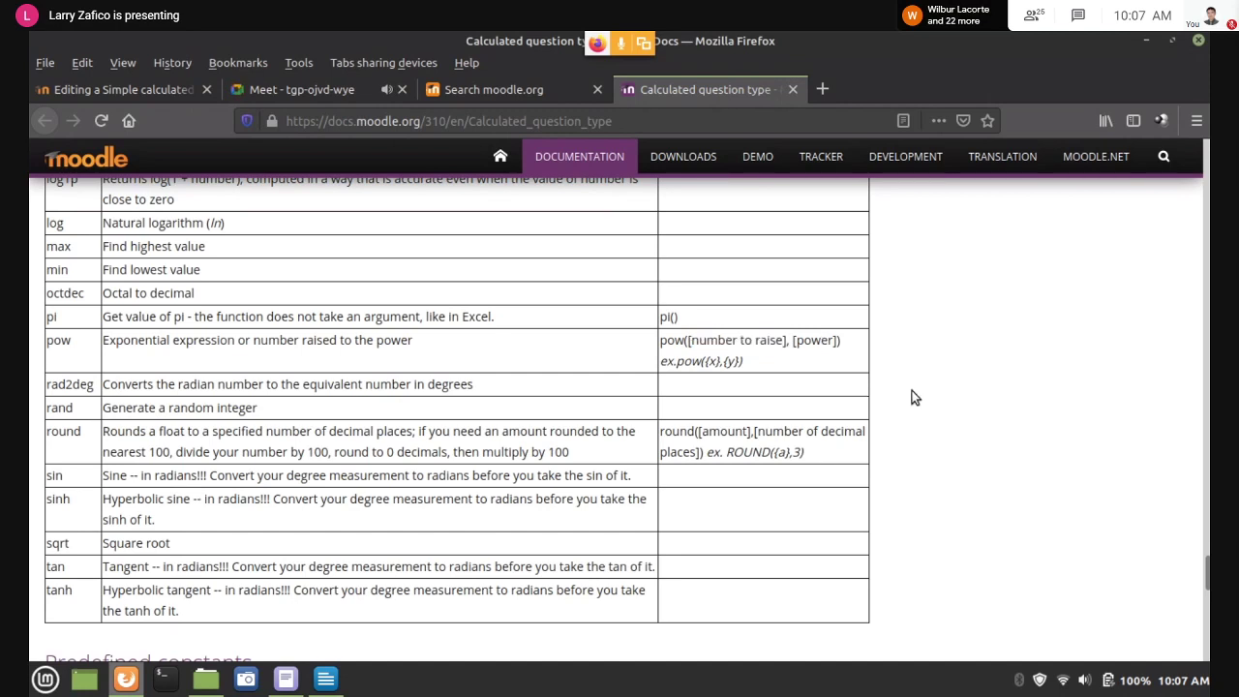
click(325, 679)
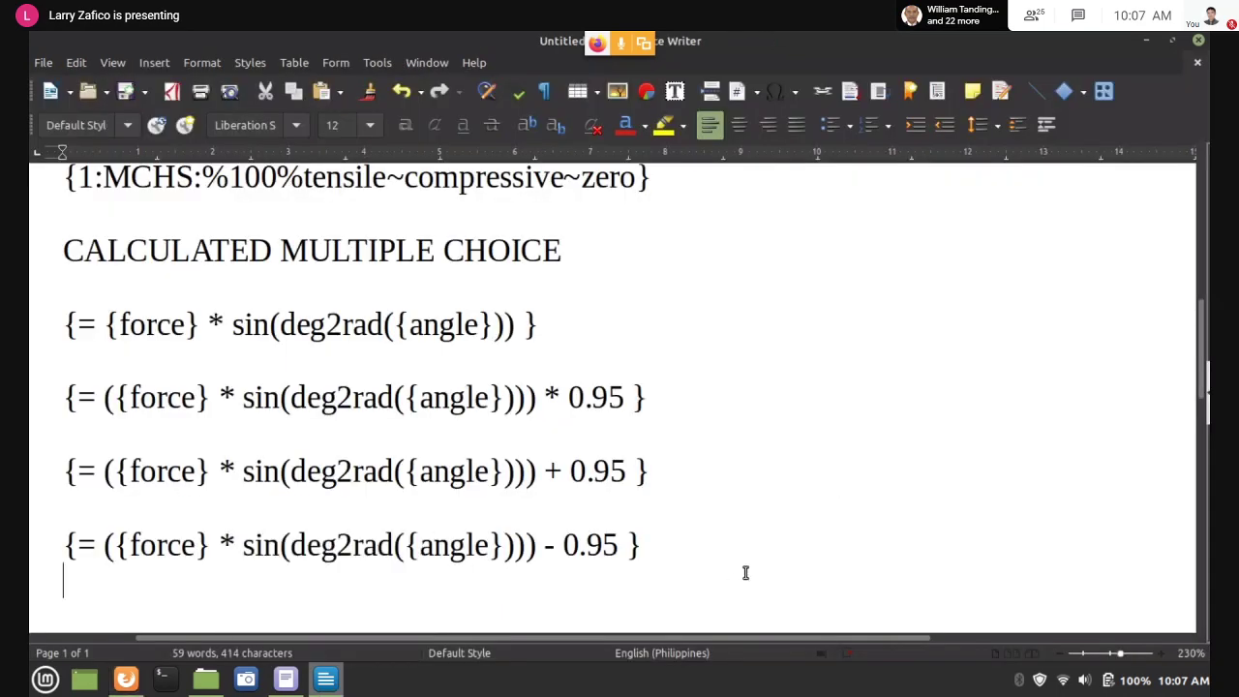
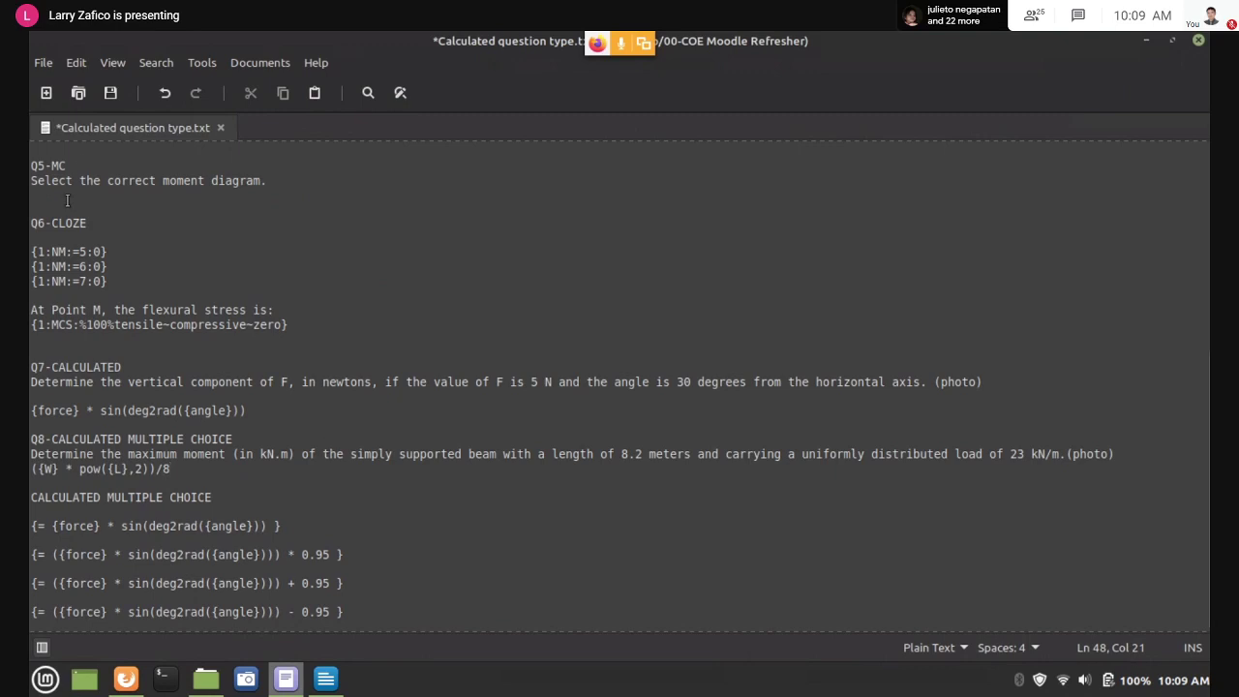
Step: Save the Xed question notes and select the Q8 formula ({W} * pow({L},2))/8 for reuse in Firefox
click(110, 93)
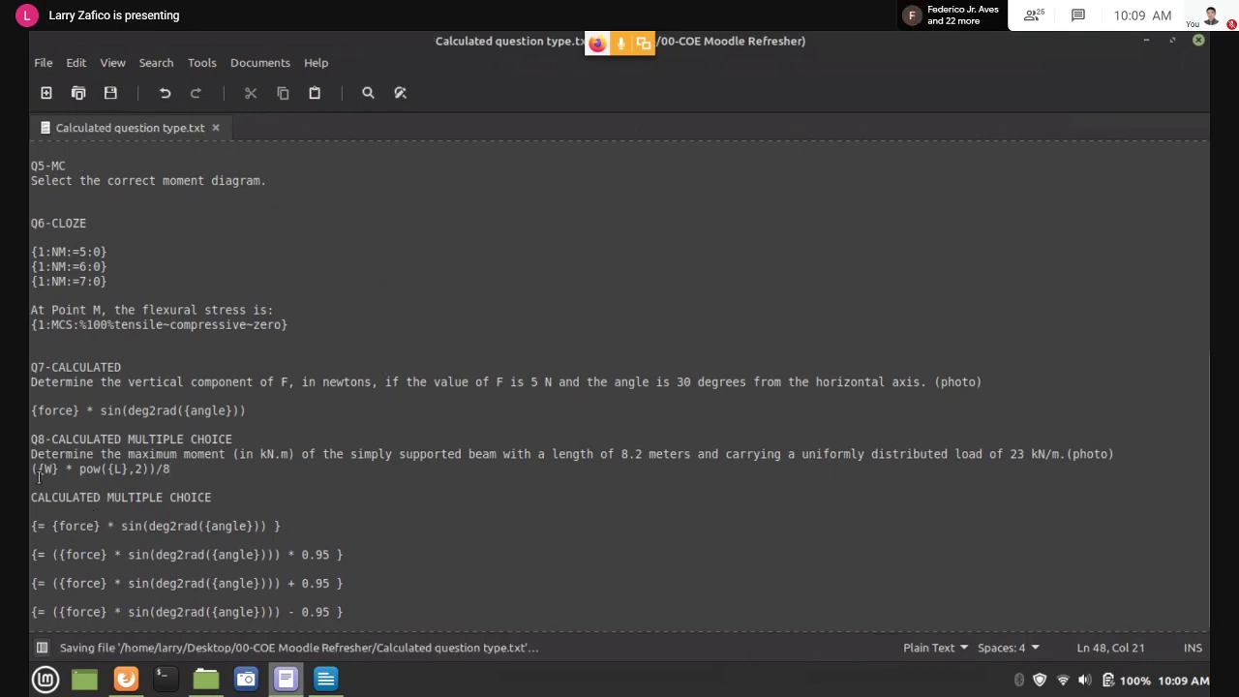
drag(32, 469, 183, 472)
key(ctrl+c)
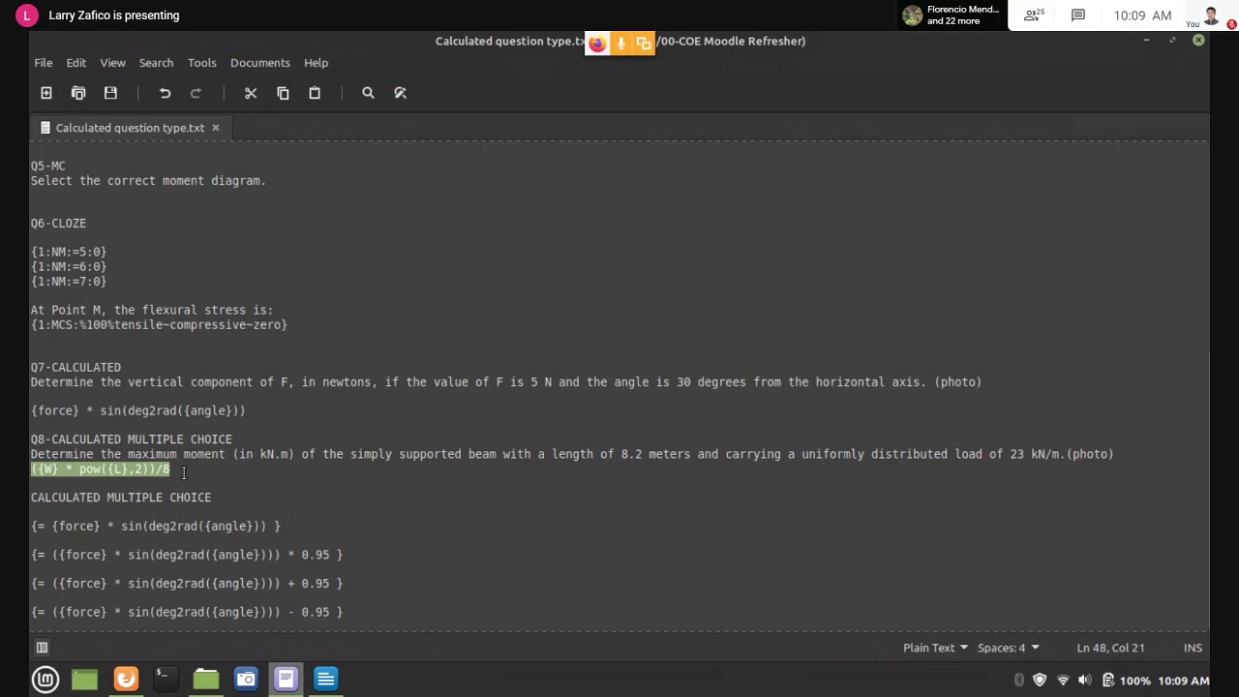
click(125, 679)
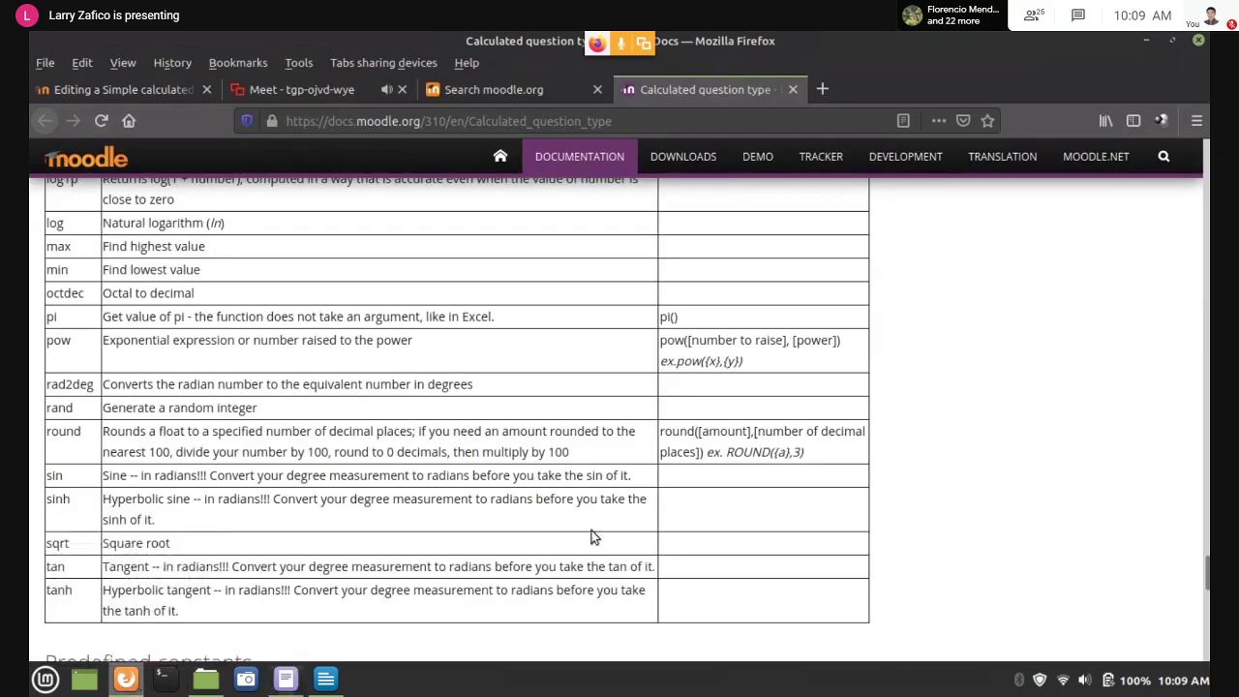
Step: Paste ({W} * pow({L},2))/8 into Answer 1's formula field of question Q1-09
click(177, 93)
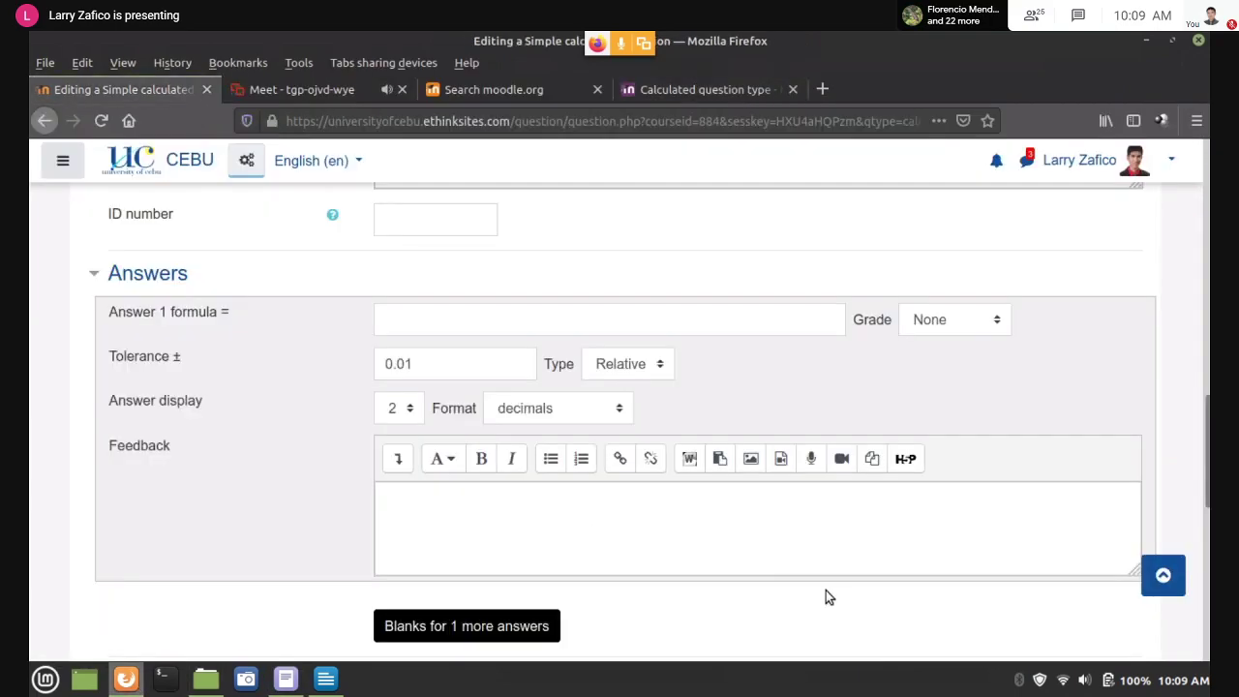
scroll(700, 533, up, 10)
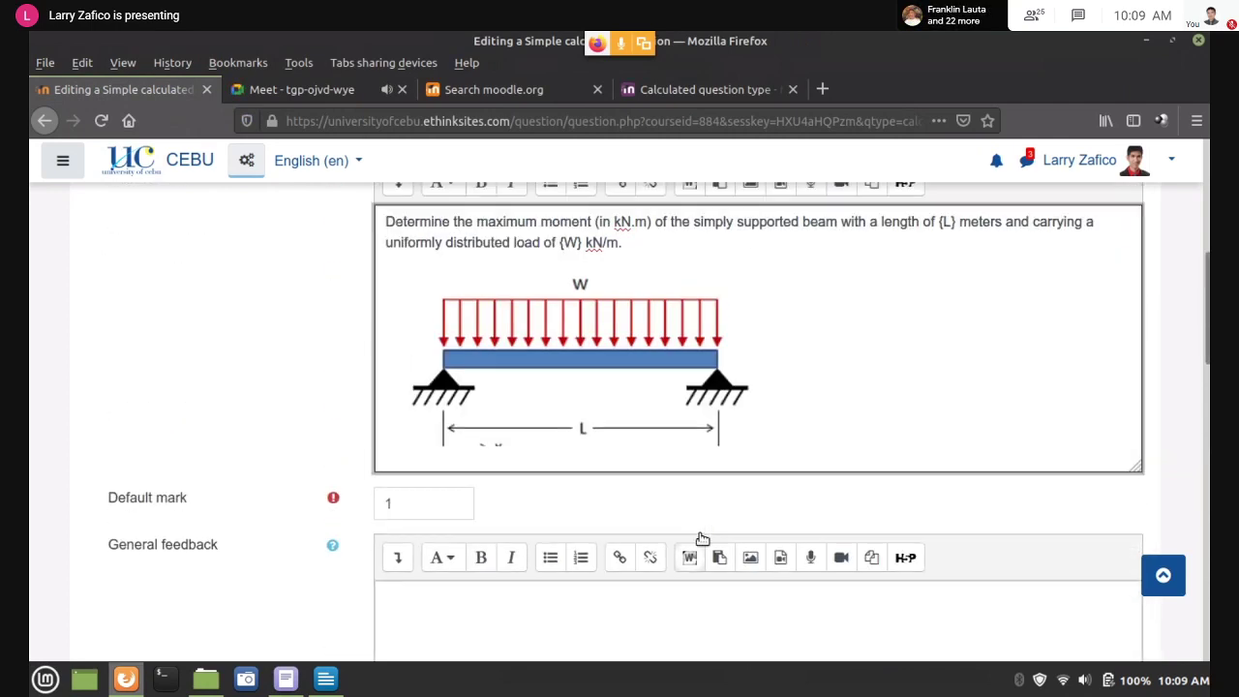
scroll(701, 538, down, 5)
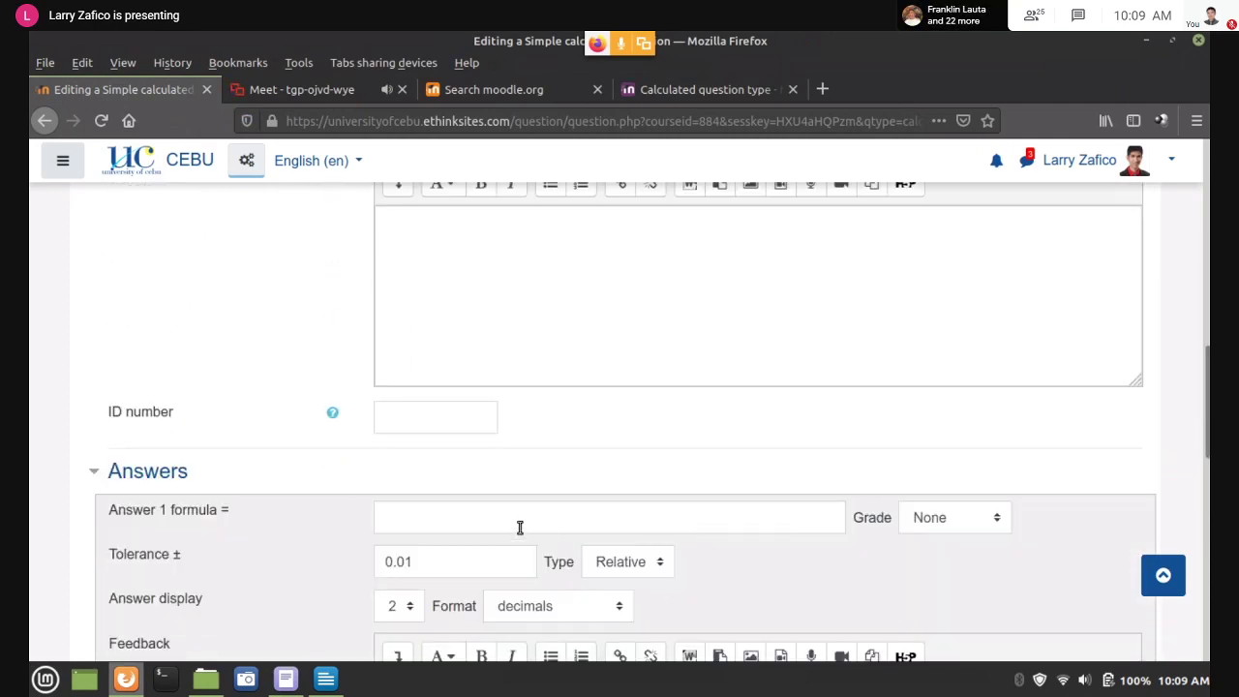
click(520, 526)
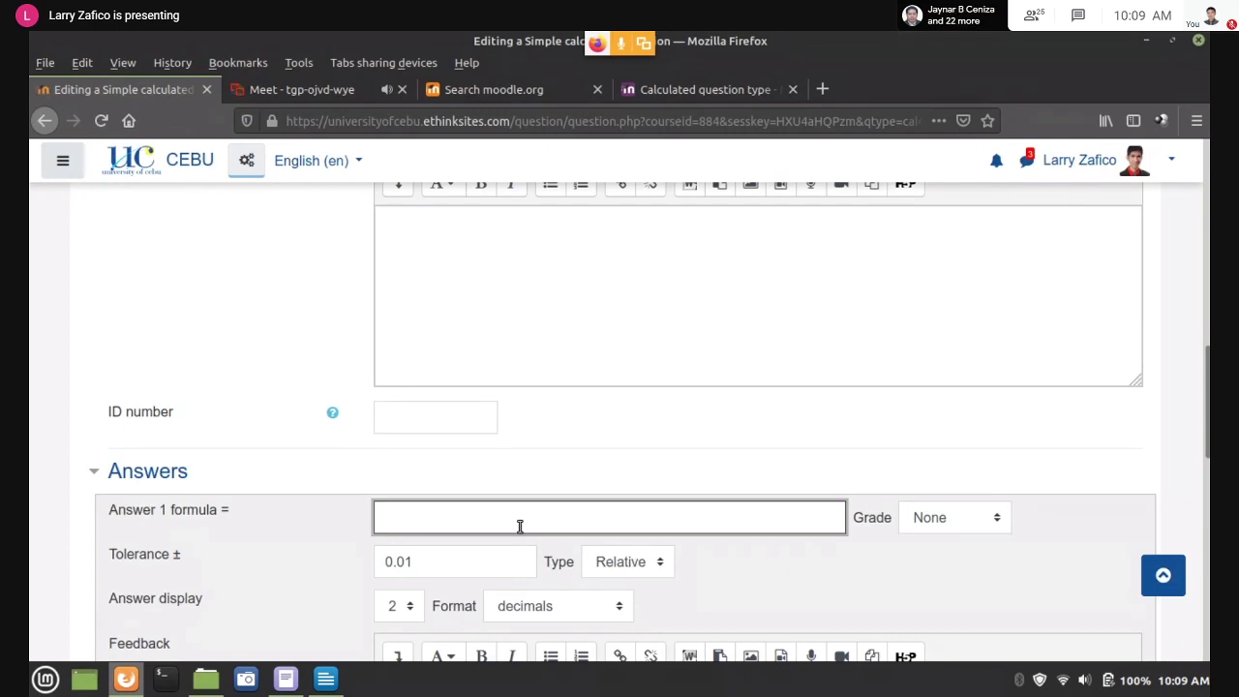
key(ctrl+v)
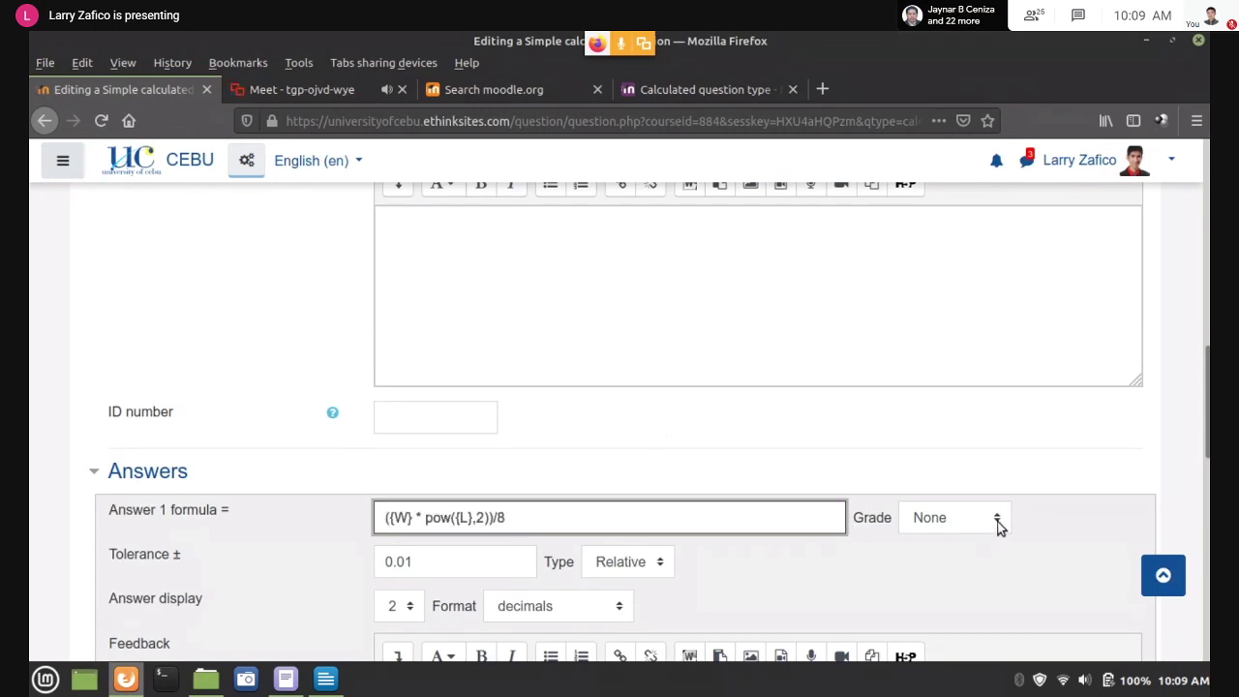
Step: Give Answer 1 a 100% grade and scroll through the rest of the question form
click(997, 518)
scroll(968, 224, down, 1)
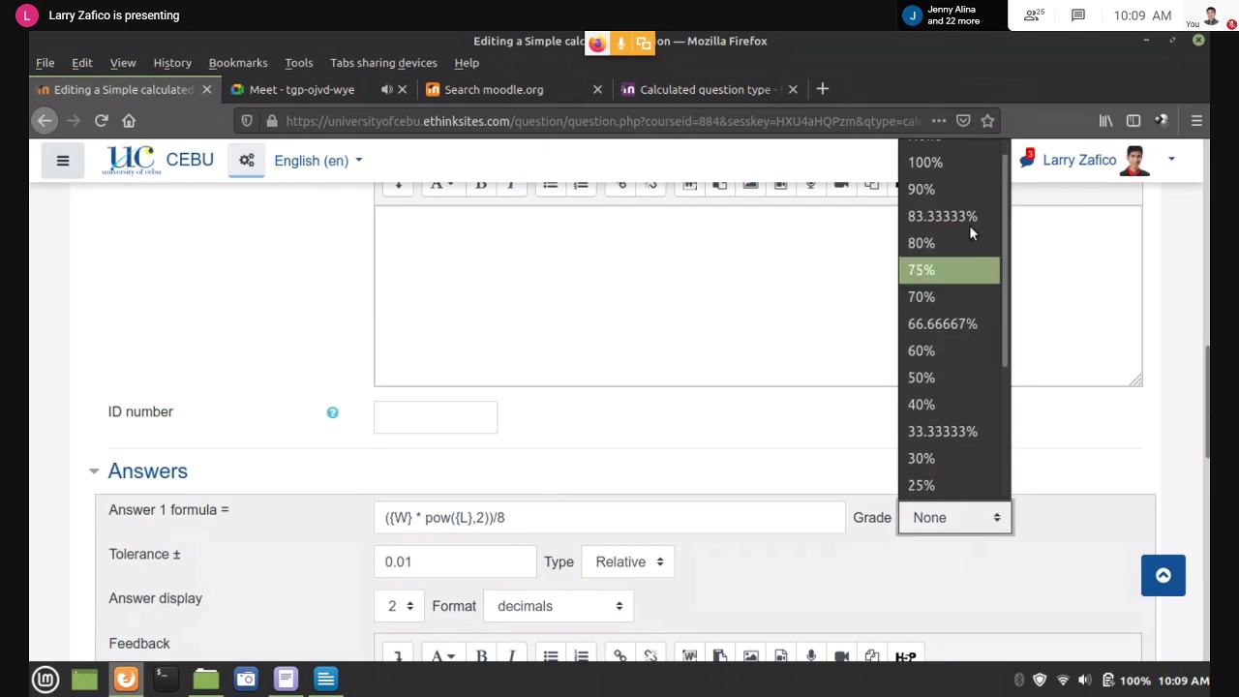
click(953, 165)
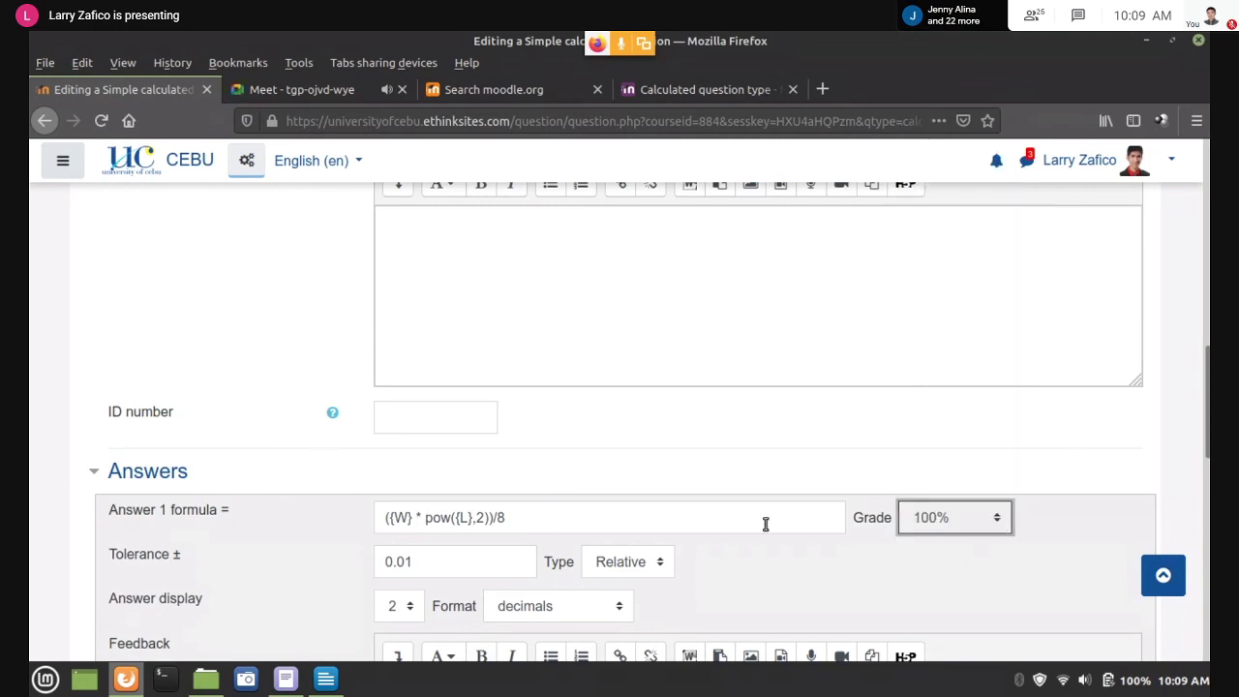
scroll(774, 564, down, 2)
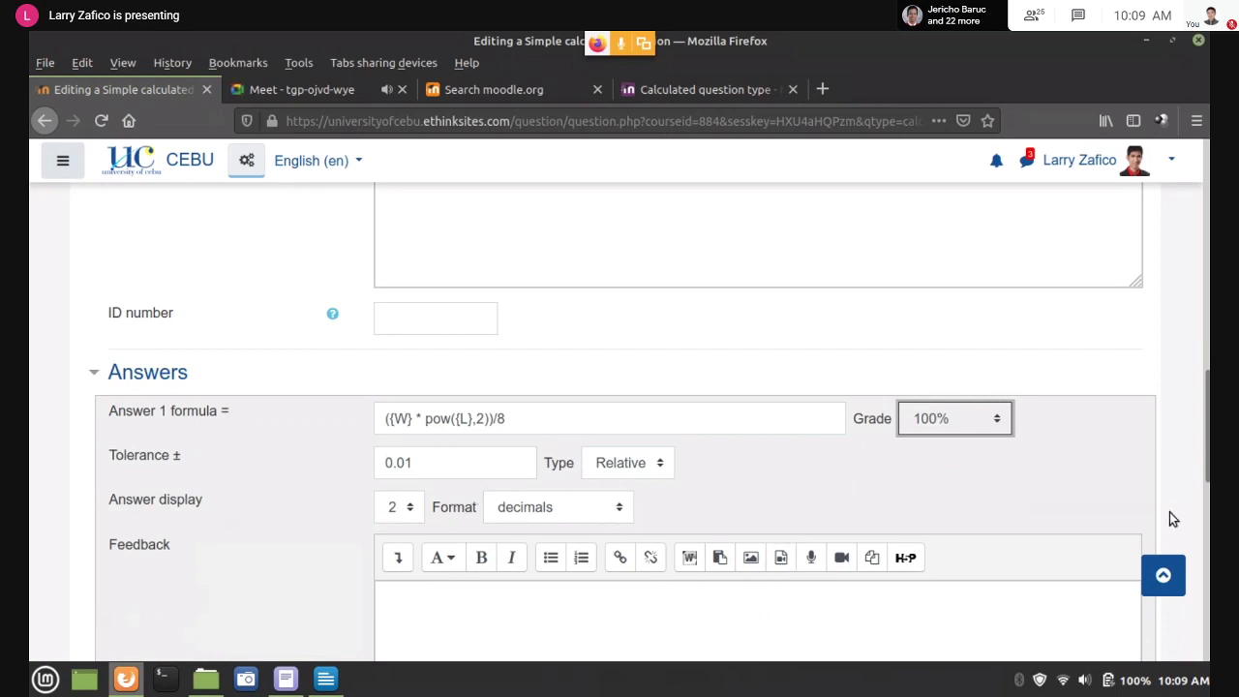
scroll(1153, 493, down, 3)
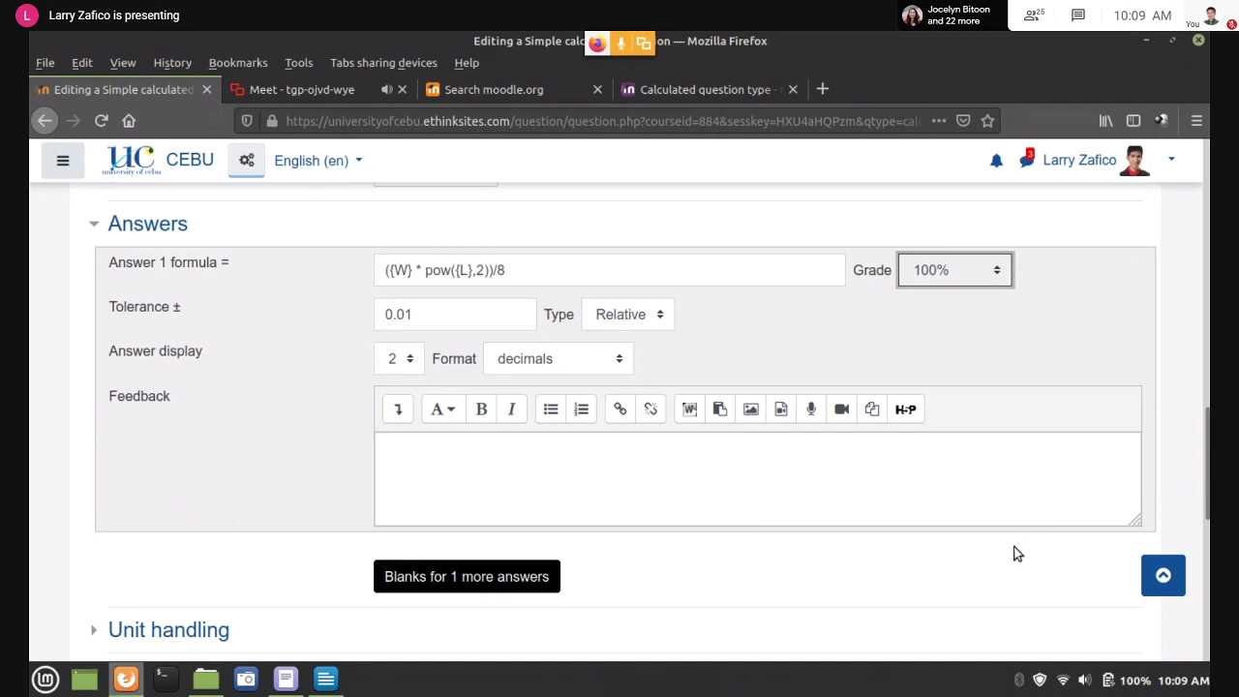
scroll(927, 512, down, 5)
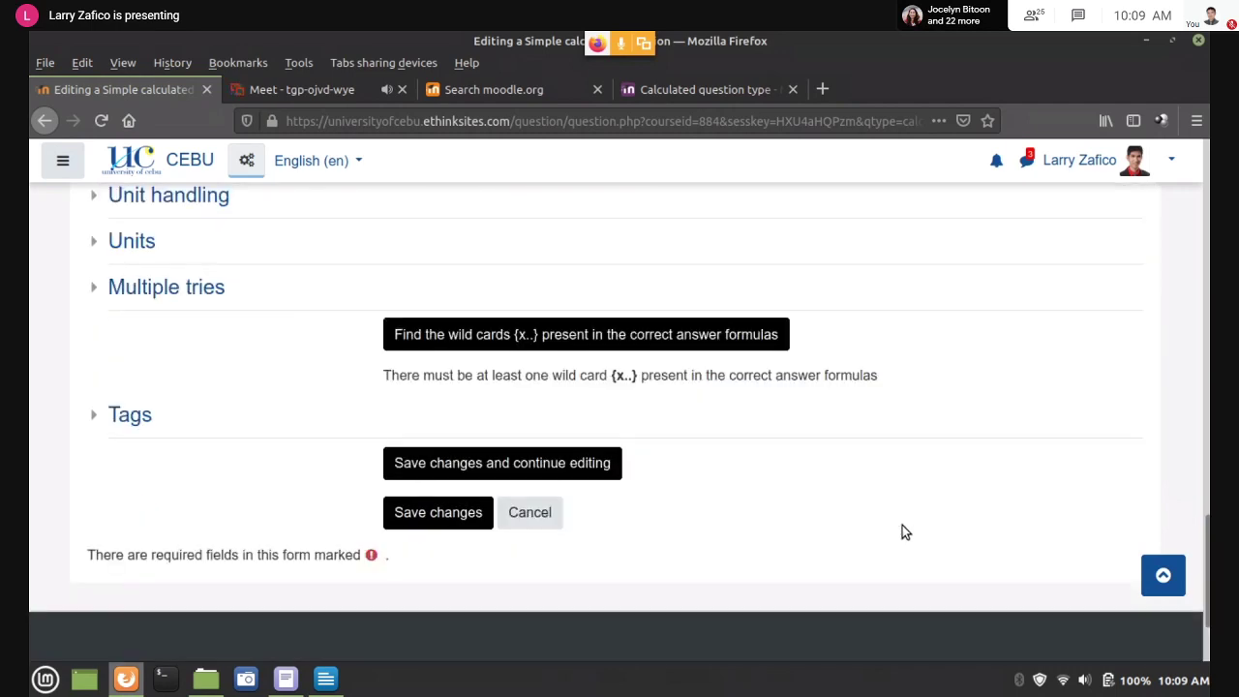
scroll(902, 532, down, 1)
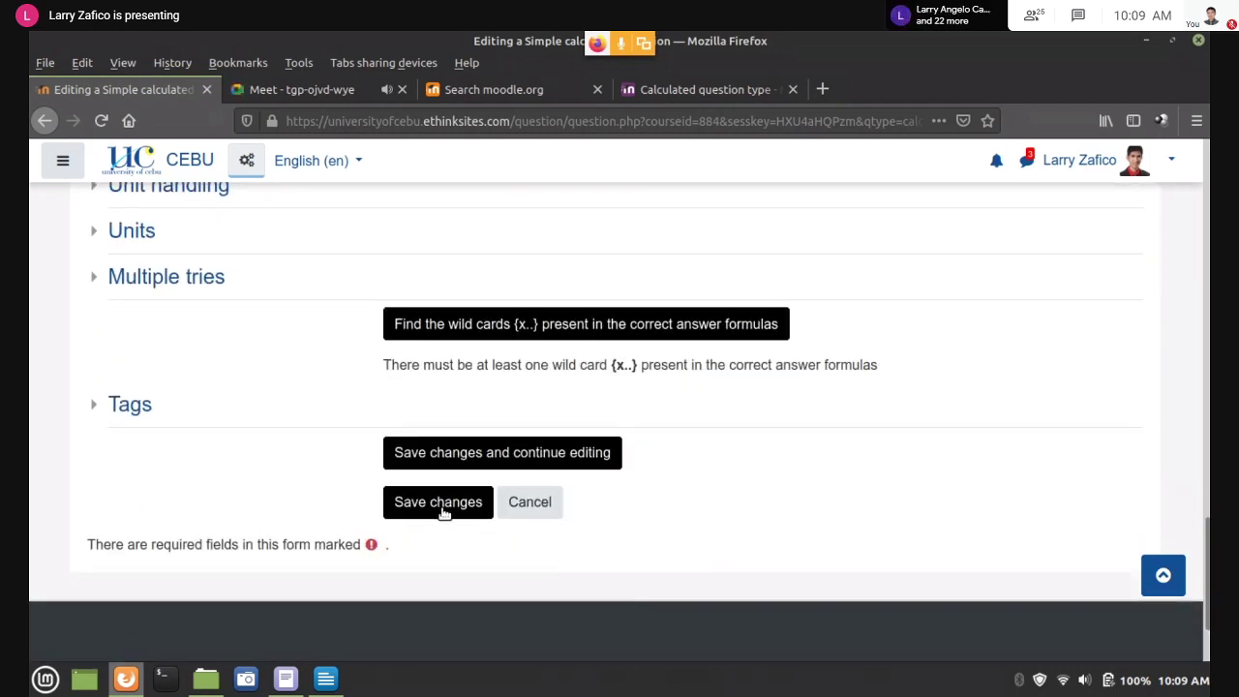
scroll(966, 491, up, 3)
scroll(966, 489, up, 15)
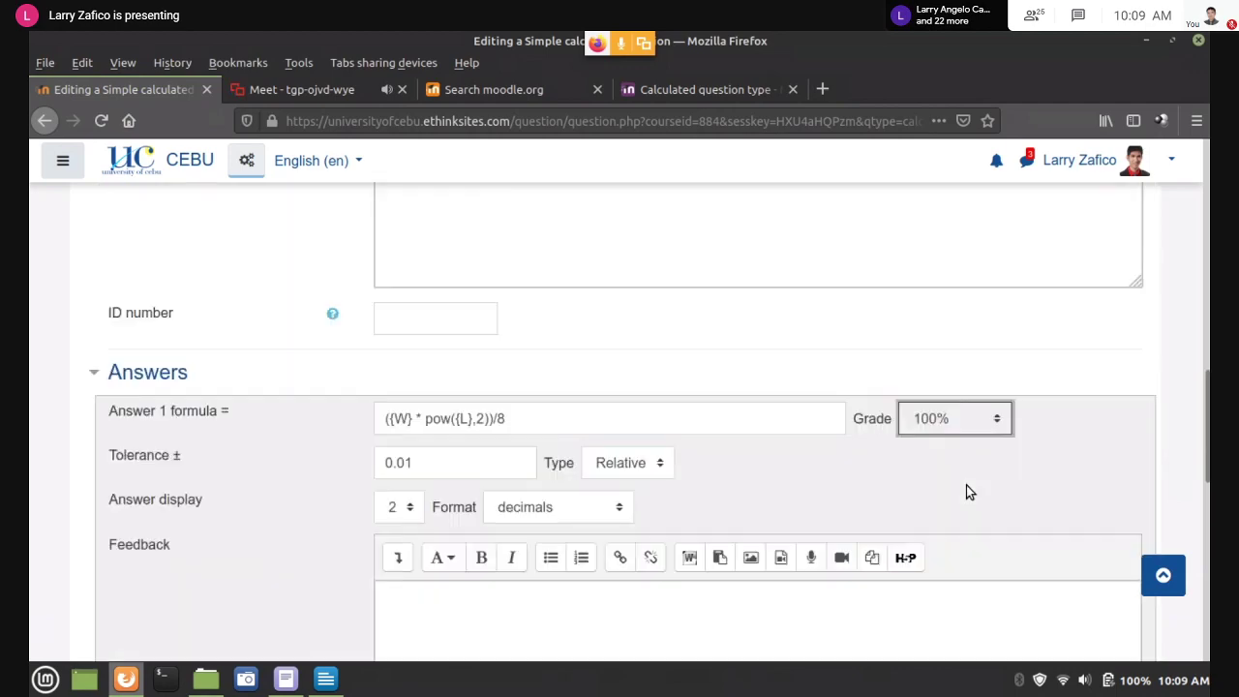
scroll(966, 485, up, 3)
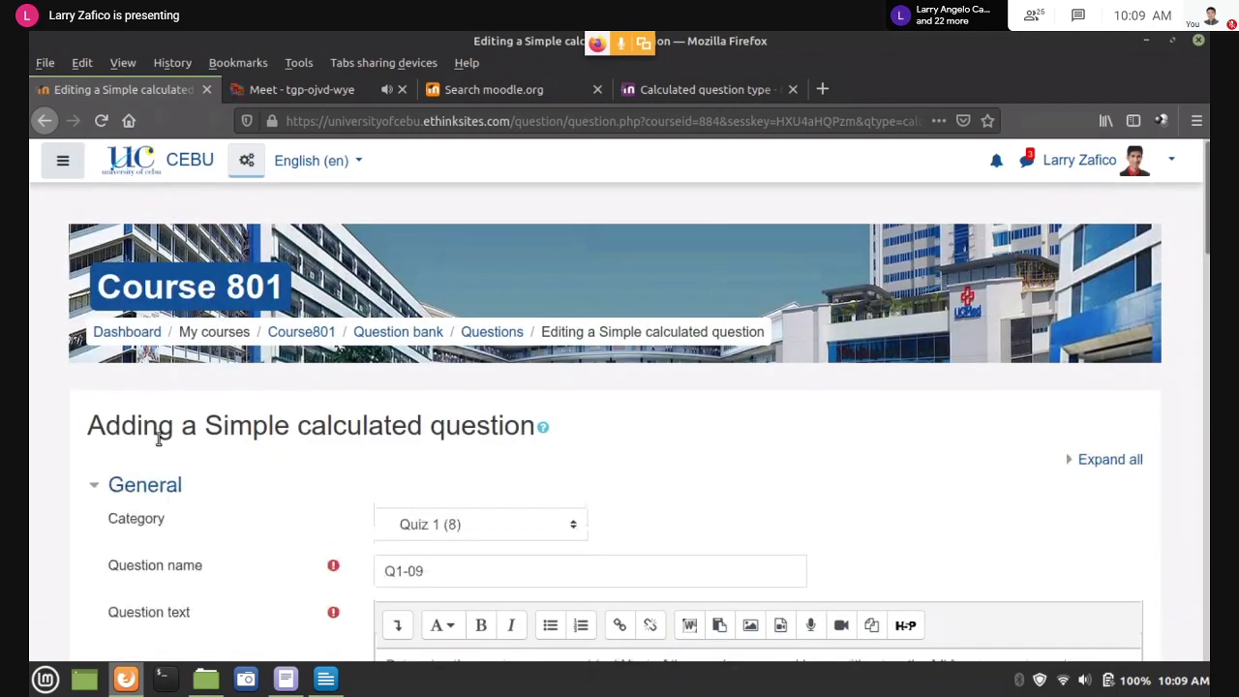
scroll(1047, 530, down, 20)
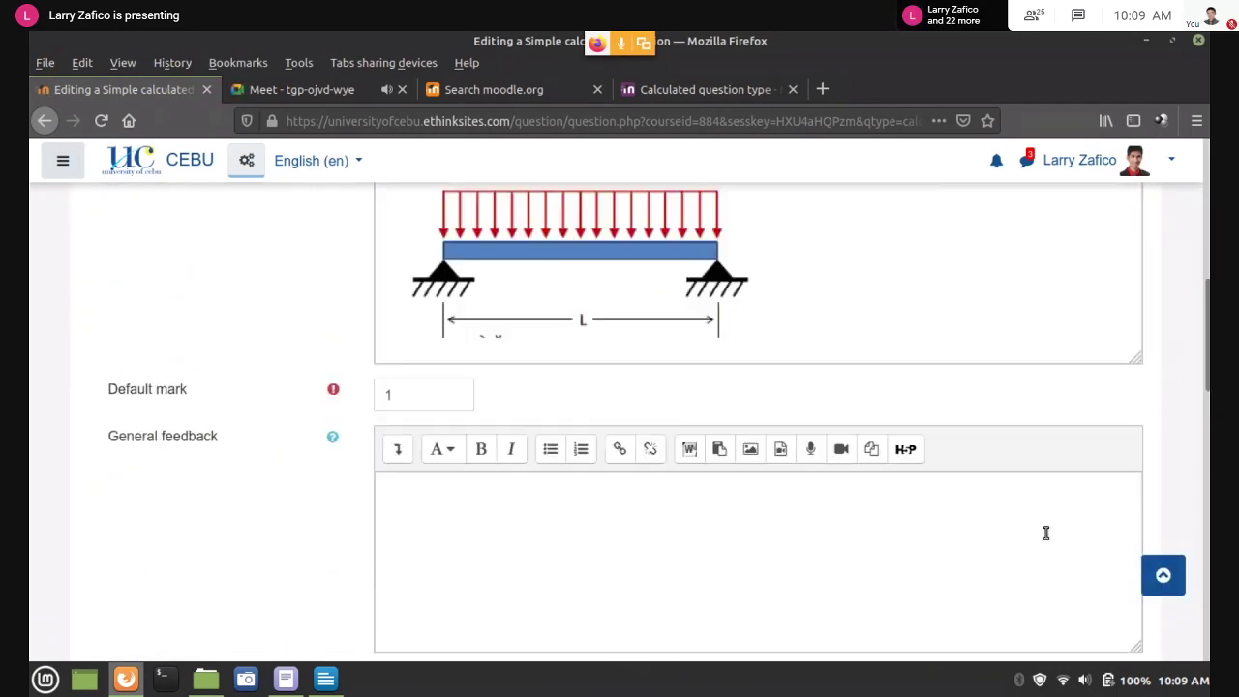
scroll(1044, 534, down, 4)
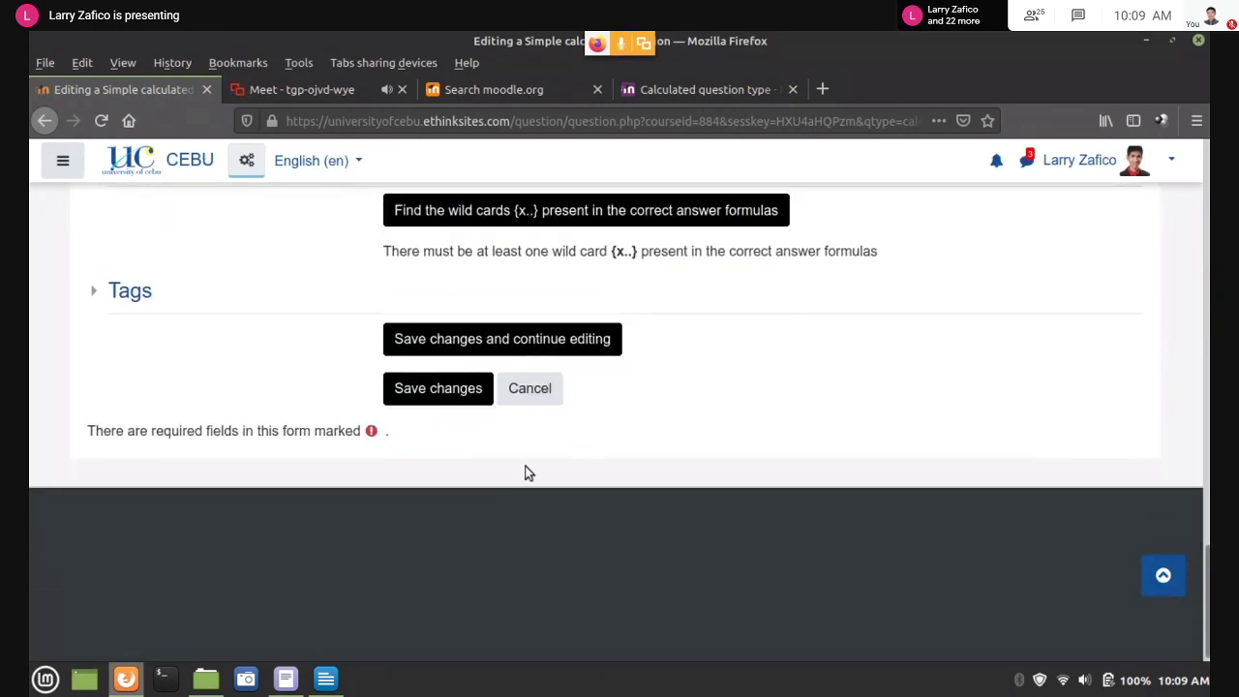
click(471, 400)
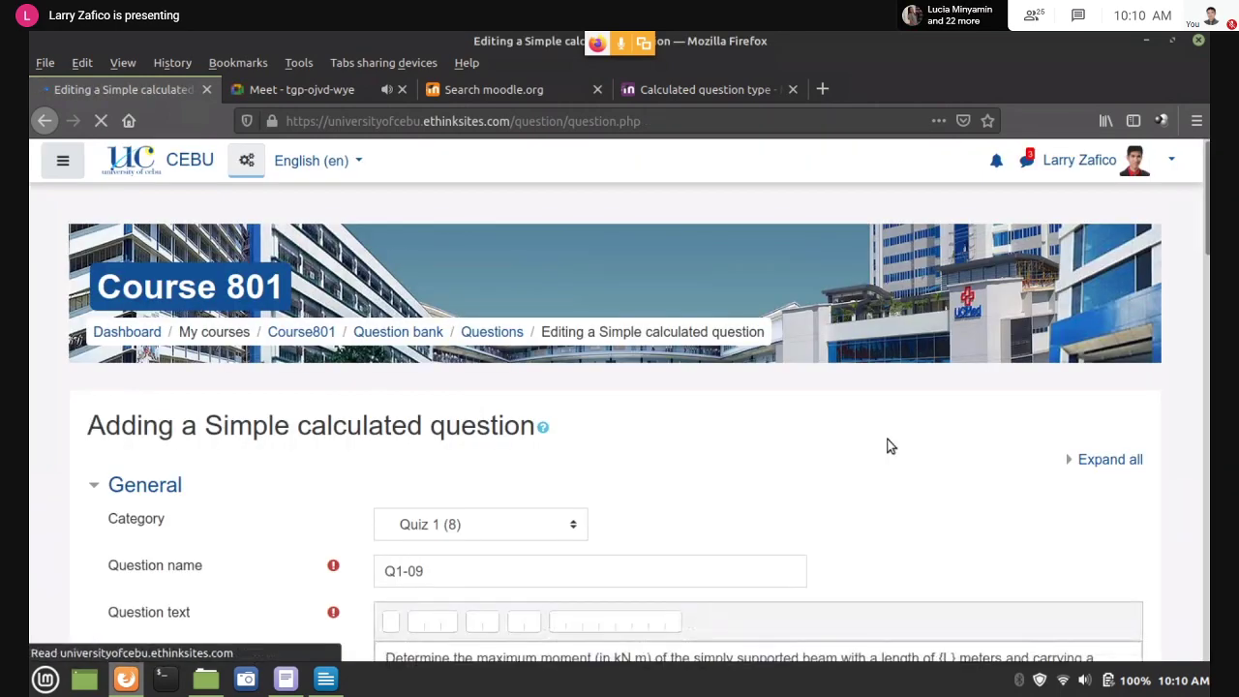
scroll(883, 441, down, 15)
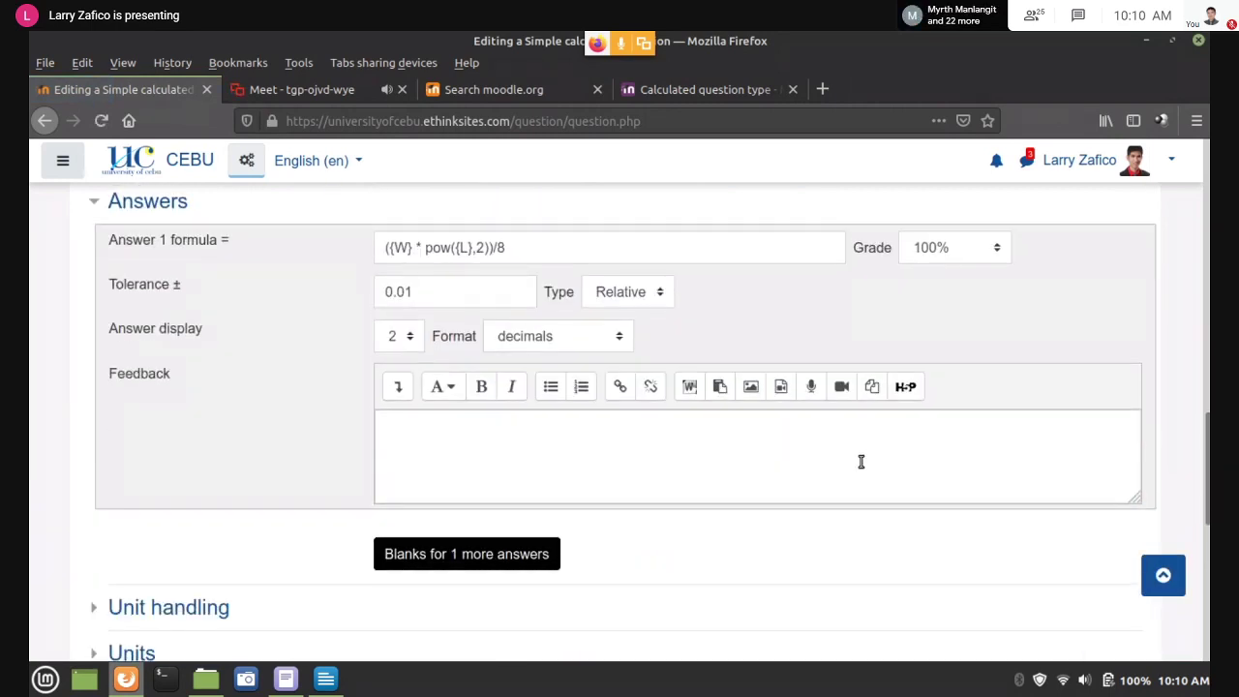
scroll(858, 462, up, 2)
scroll(856, 463, down, 8)
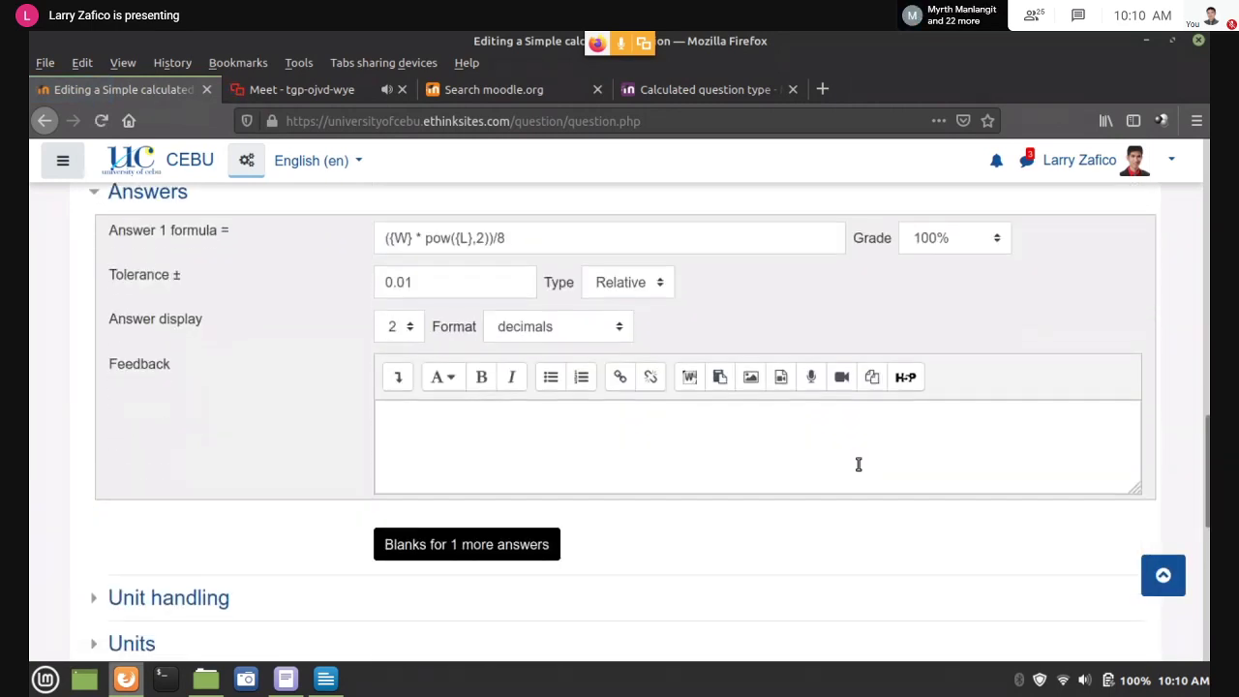
scroll(856, 463, down, 2)
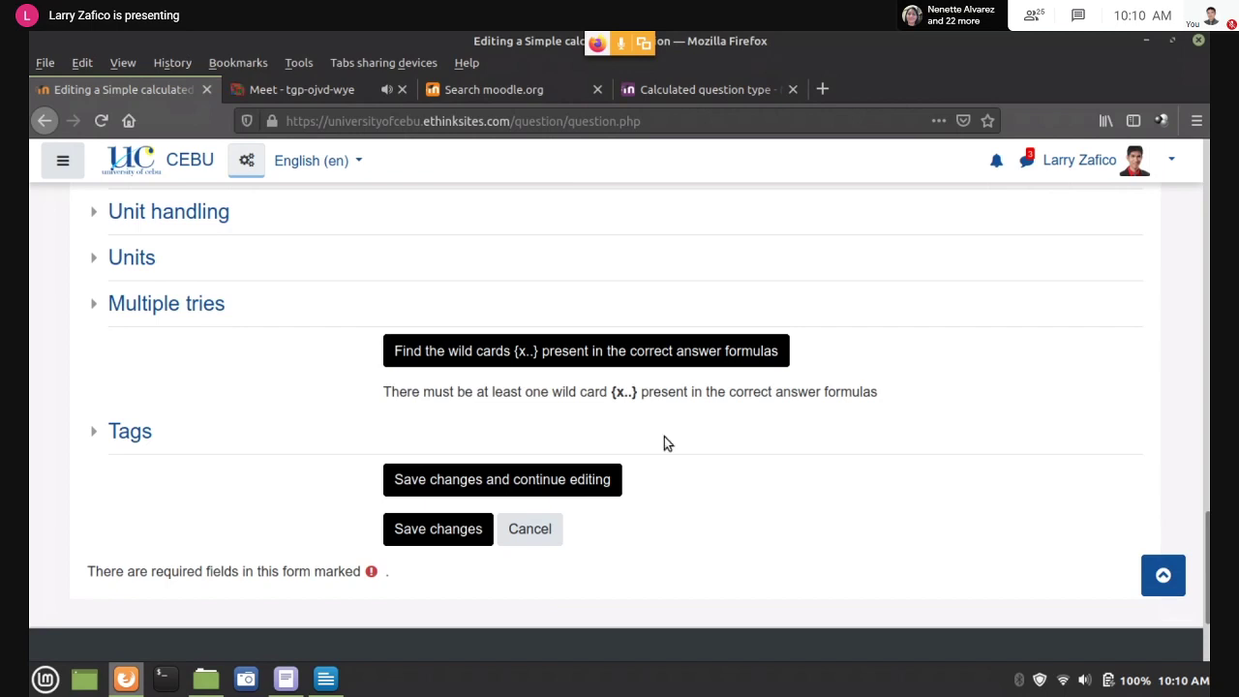
scroll(864, 478, up, 3)
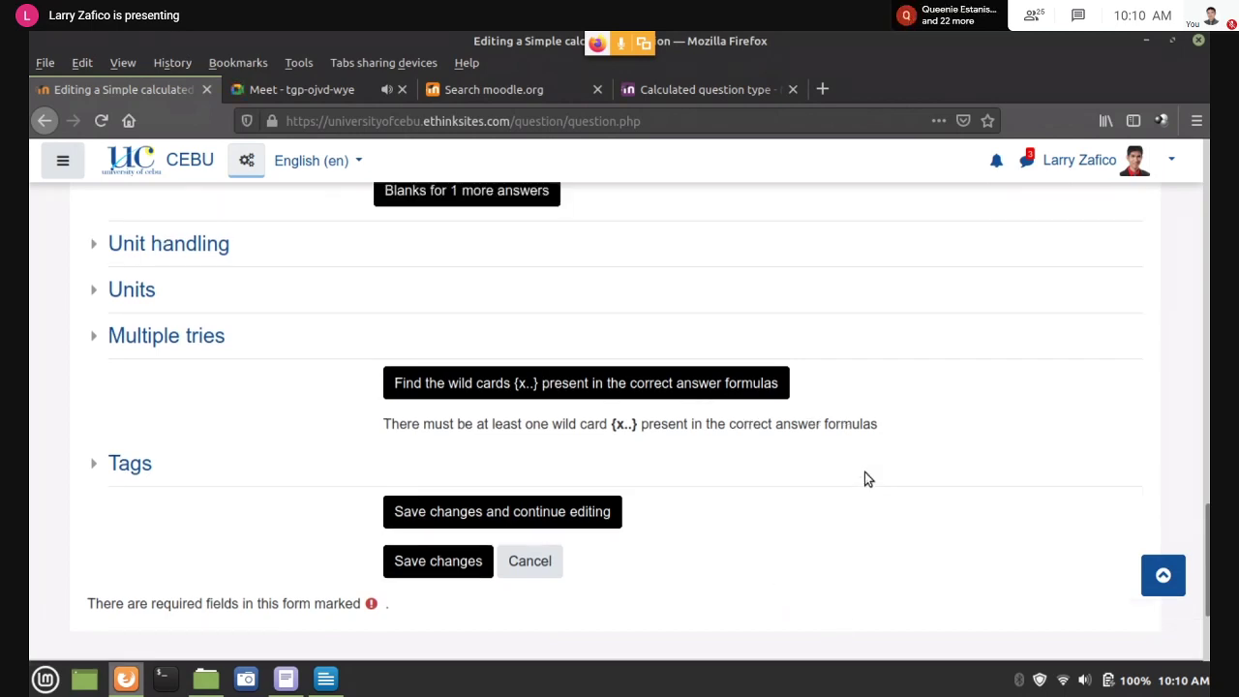
scroll(861, 483, up, 4)
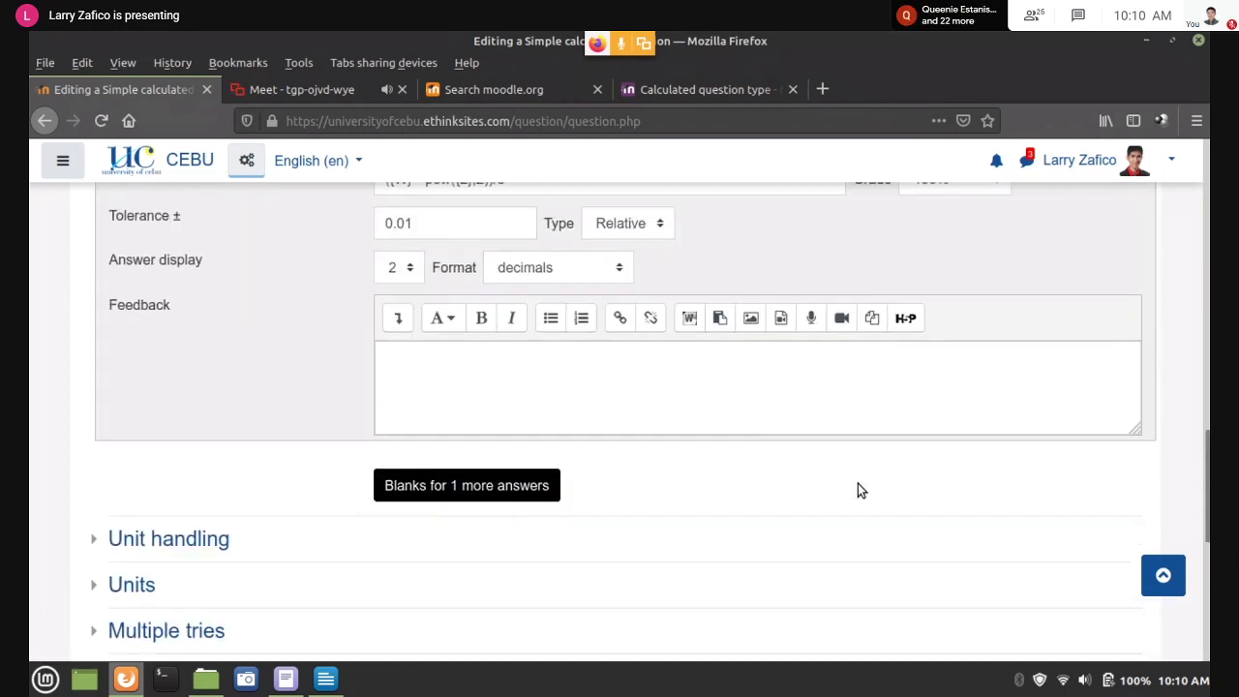
scroll(857, 488, up, 1)
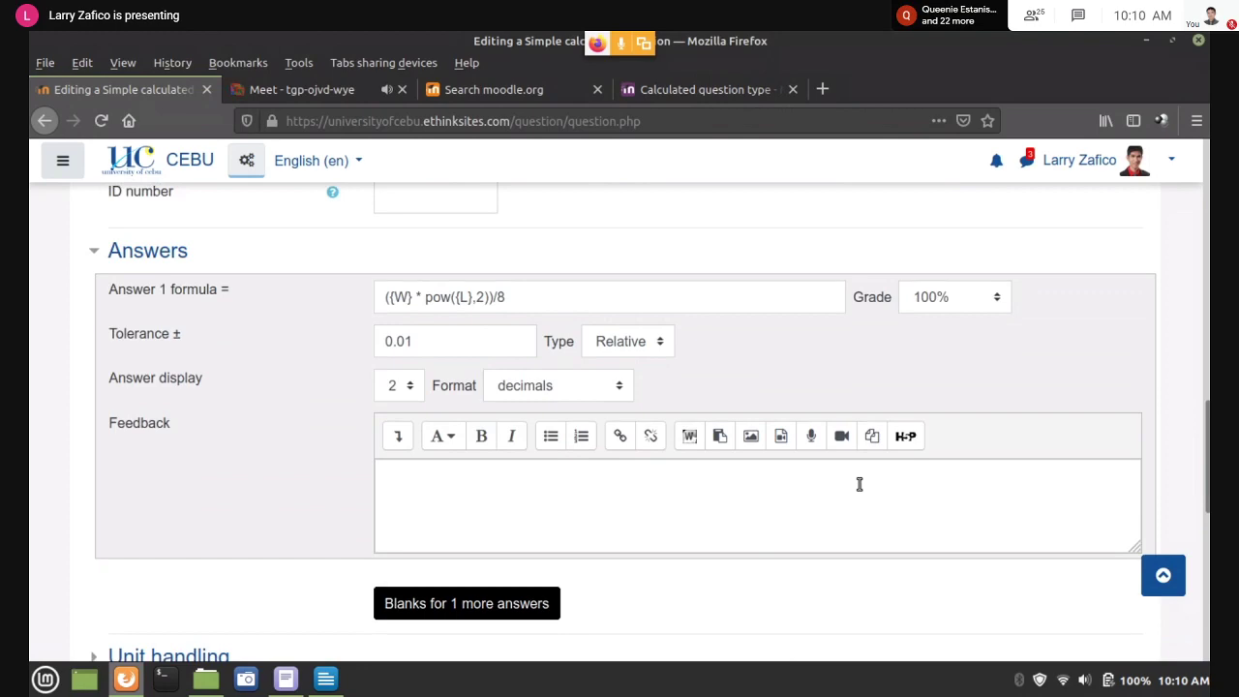
scroll(858, 484, down, 5)
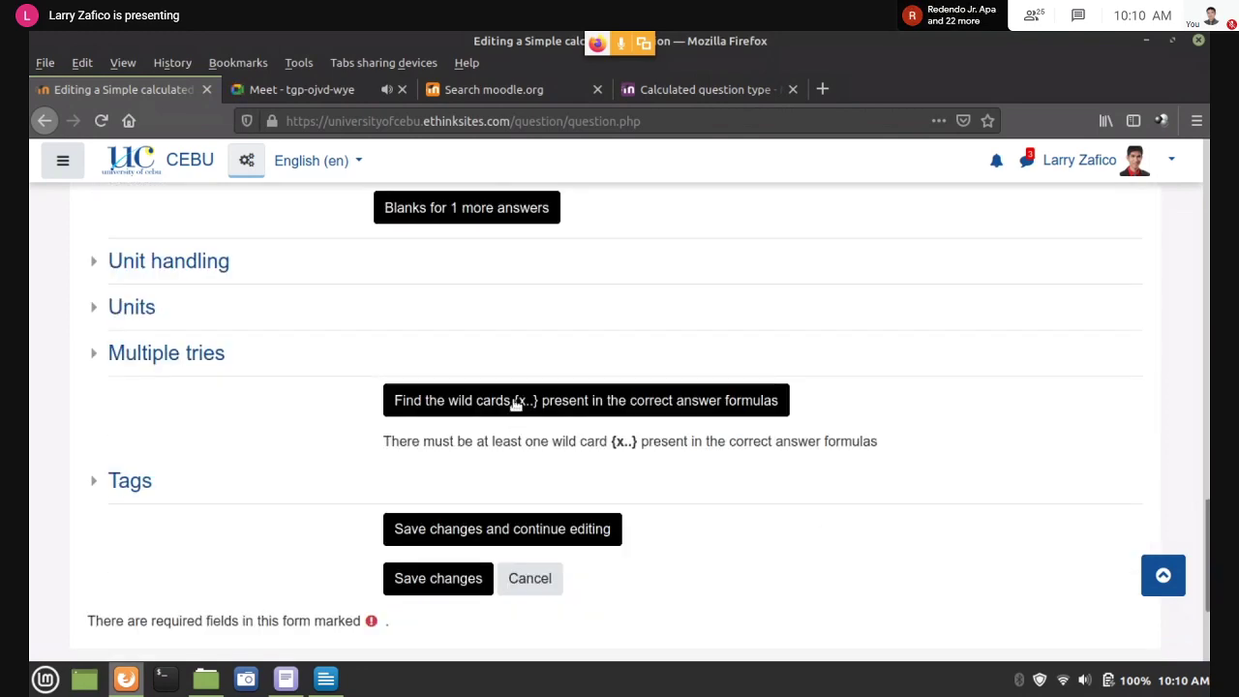
click(515, 405)
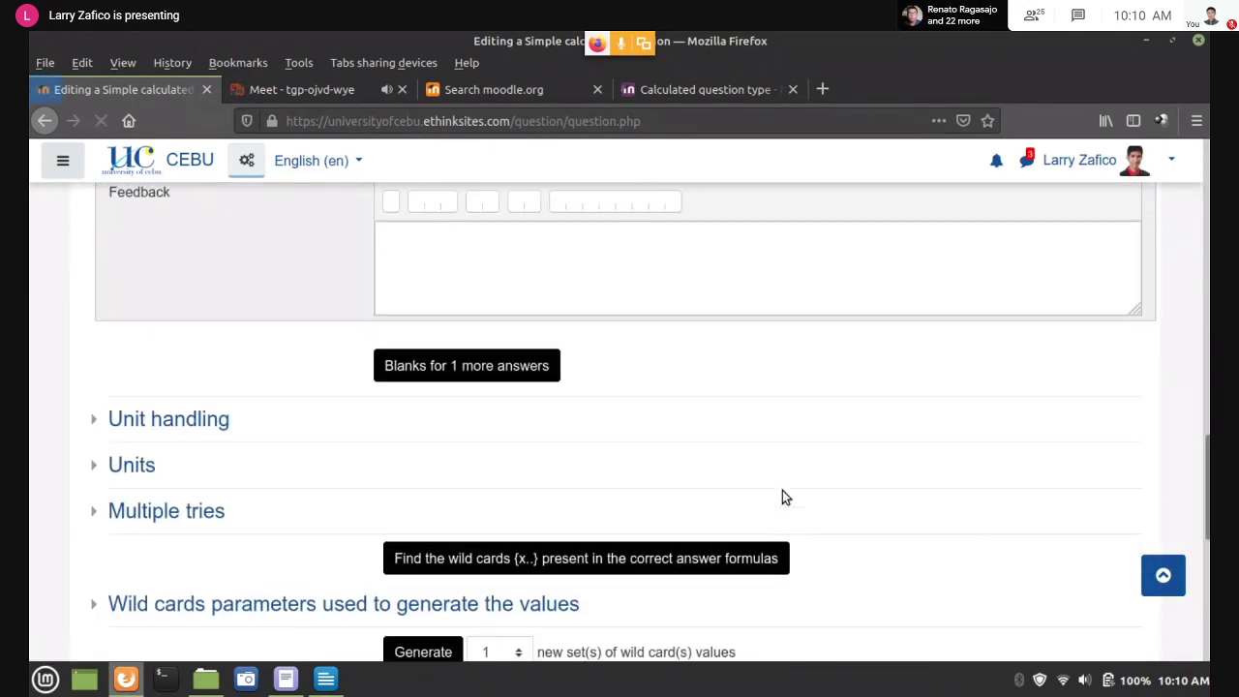
scroll(781, 490, down, 1)
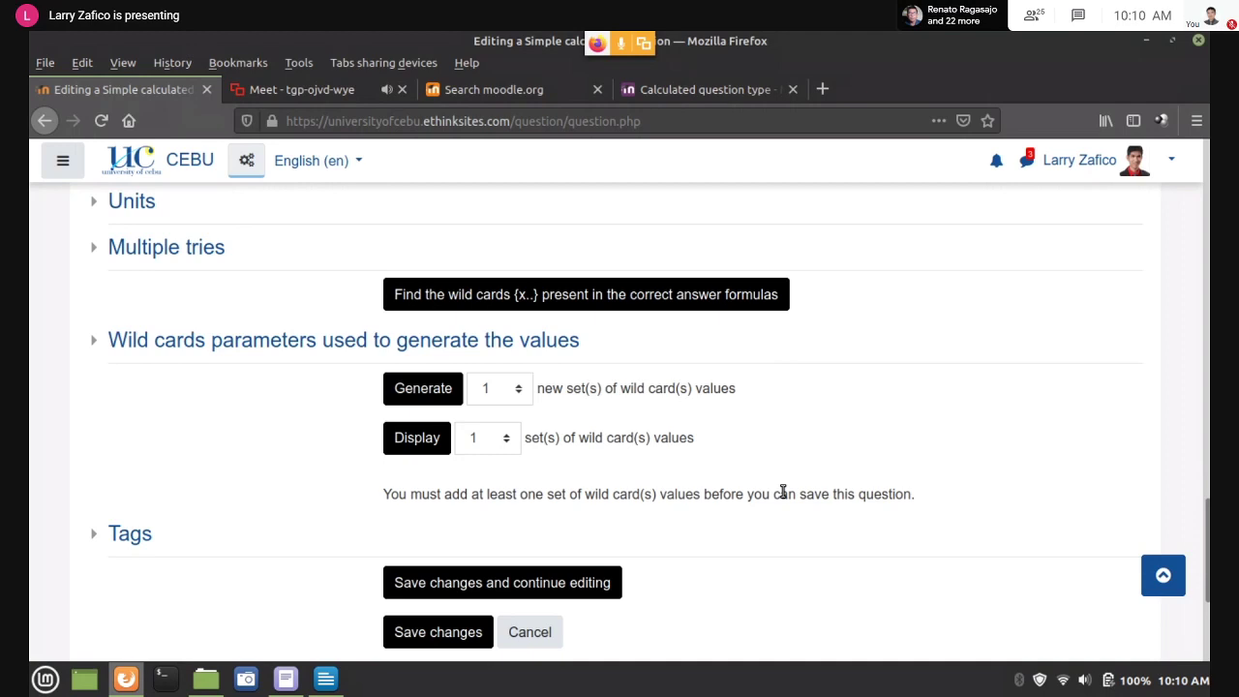
scroll(814, 540, down, 1)
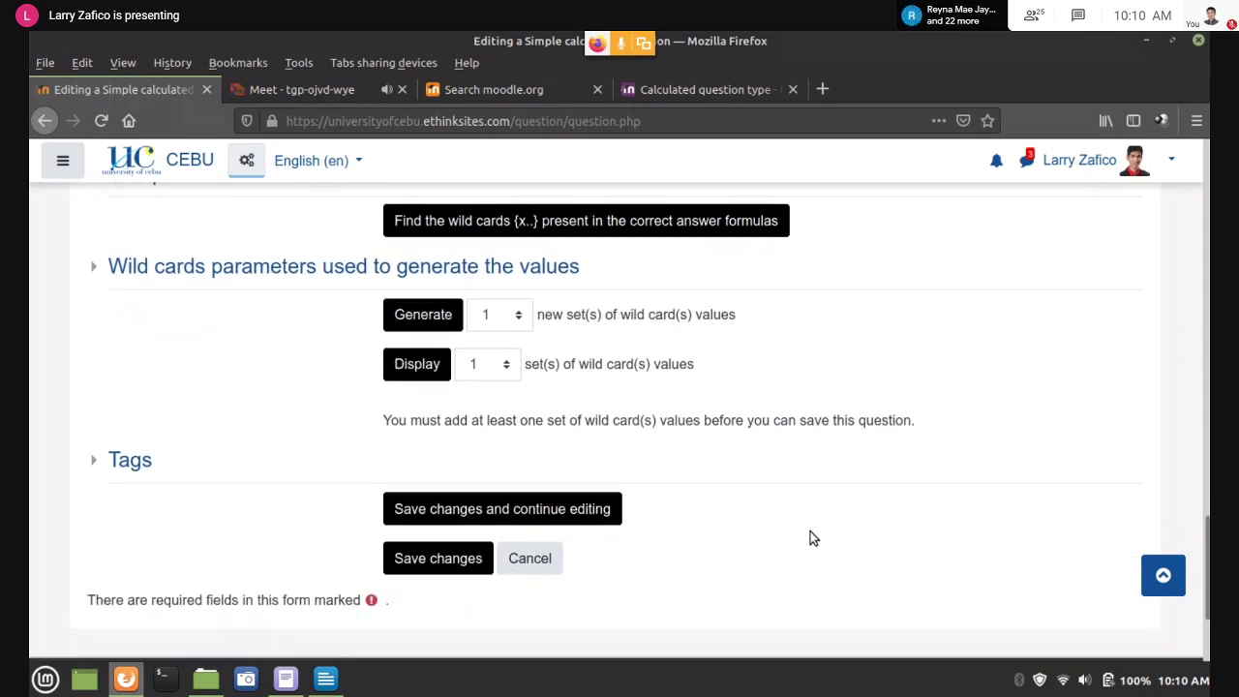
scroll(810, 534, up, 2)
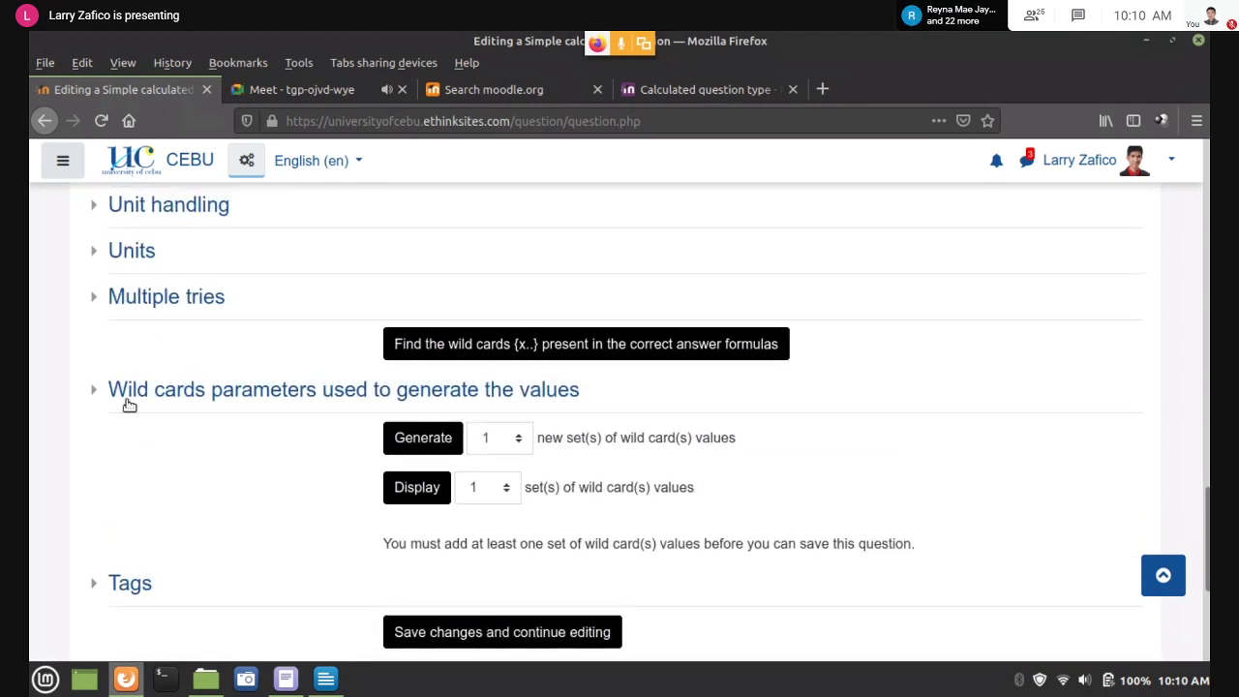
Step: Expand the wild card parameters and set Param {L} to range from 4.5 to 9
click(96, 390)
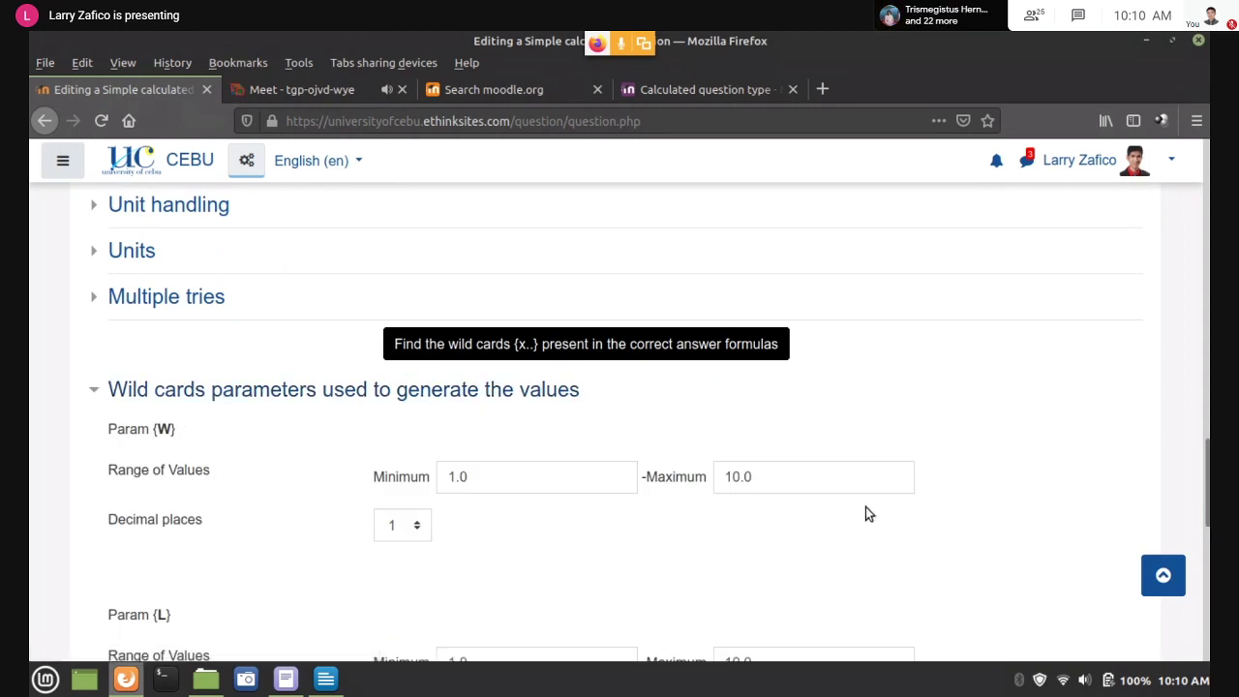
scroll(876, 512, down, 2)
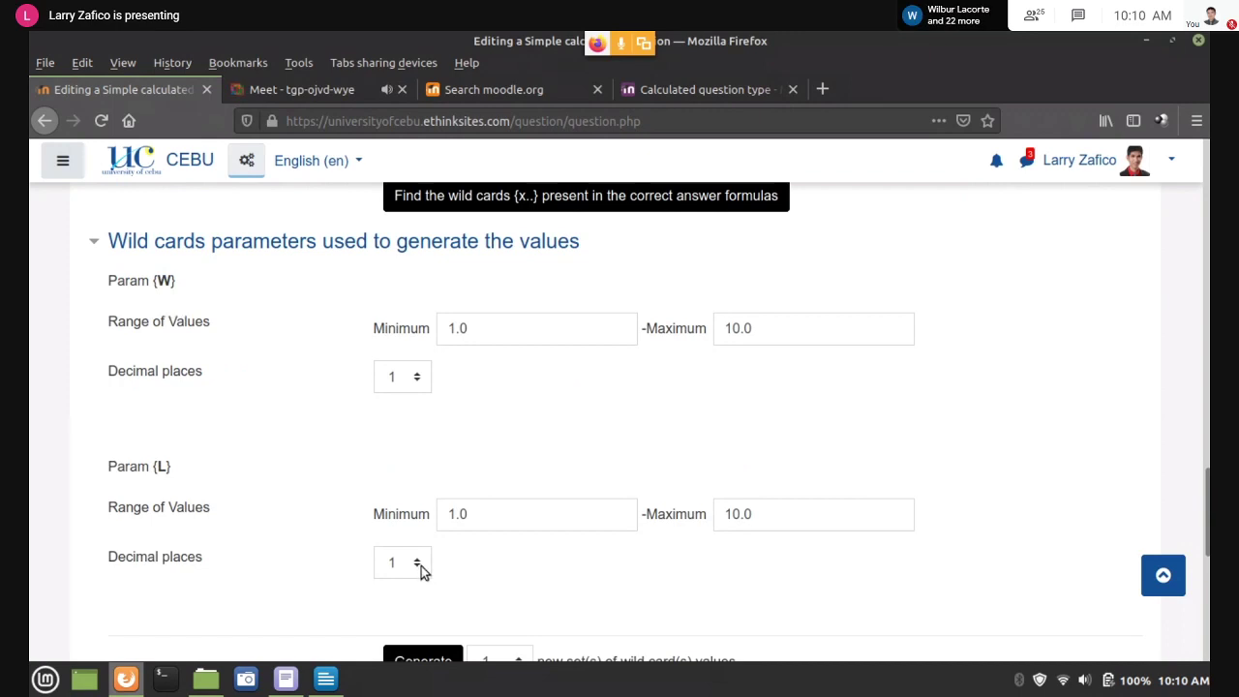
double_click(468, 515)
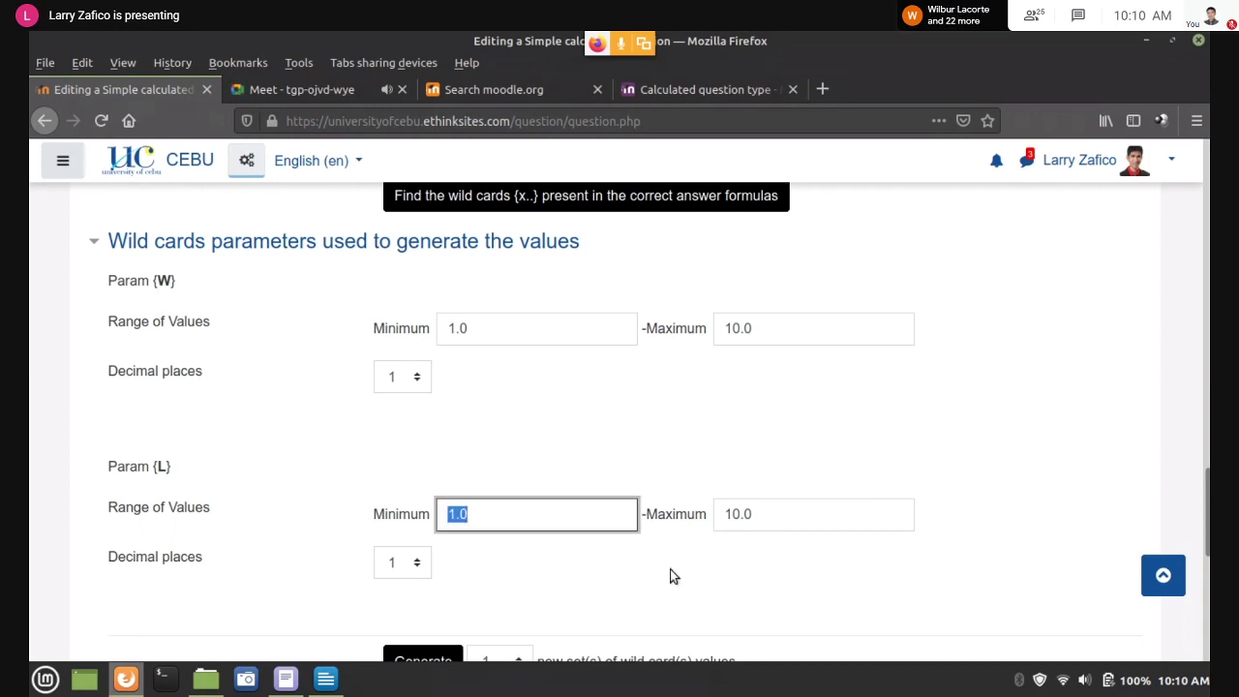
text(4.5)
drag(775, 514, 724, 517)
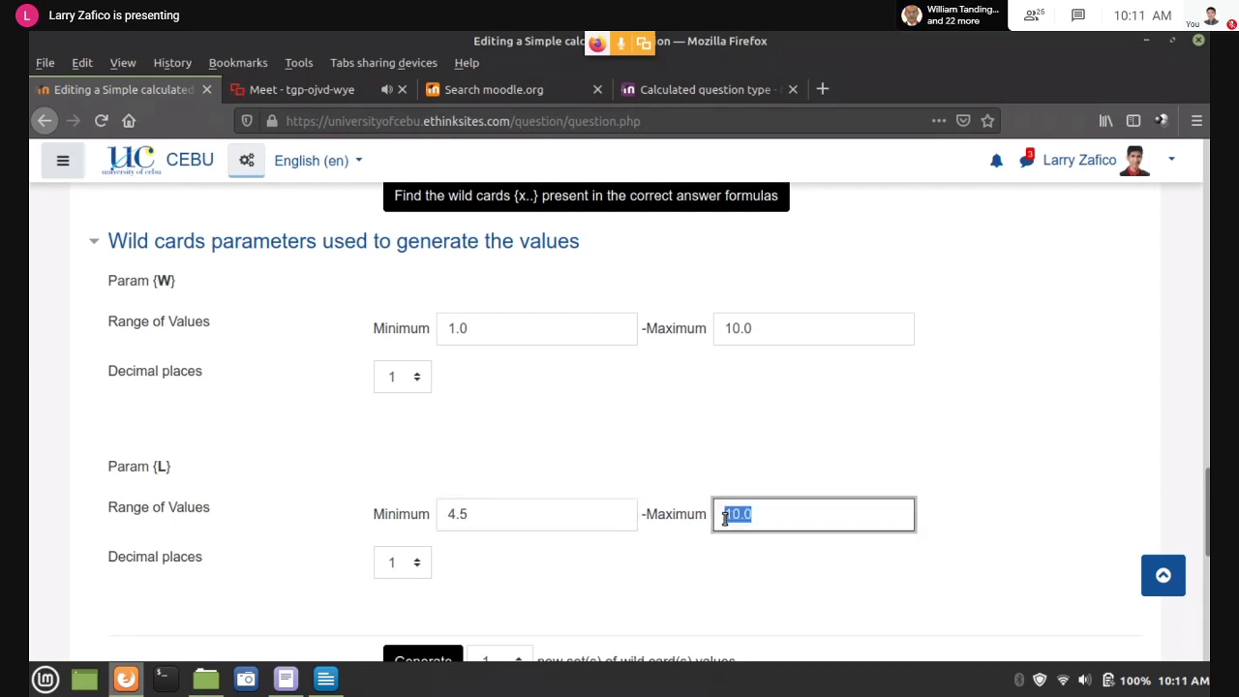
text(9)
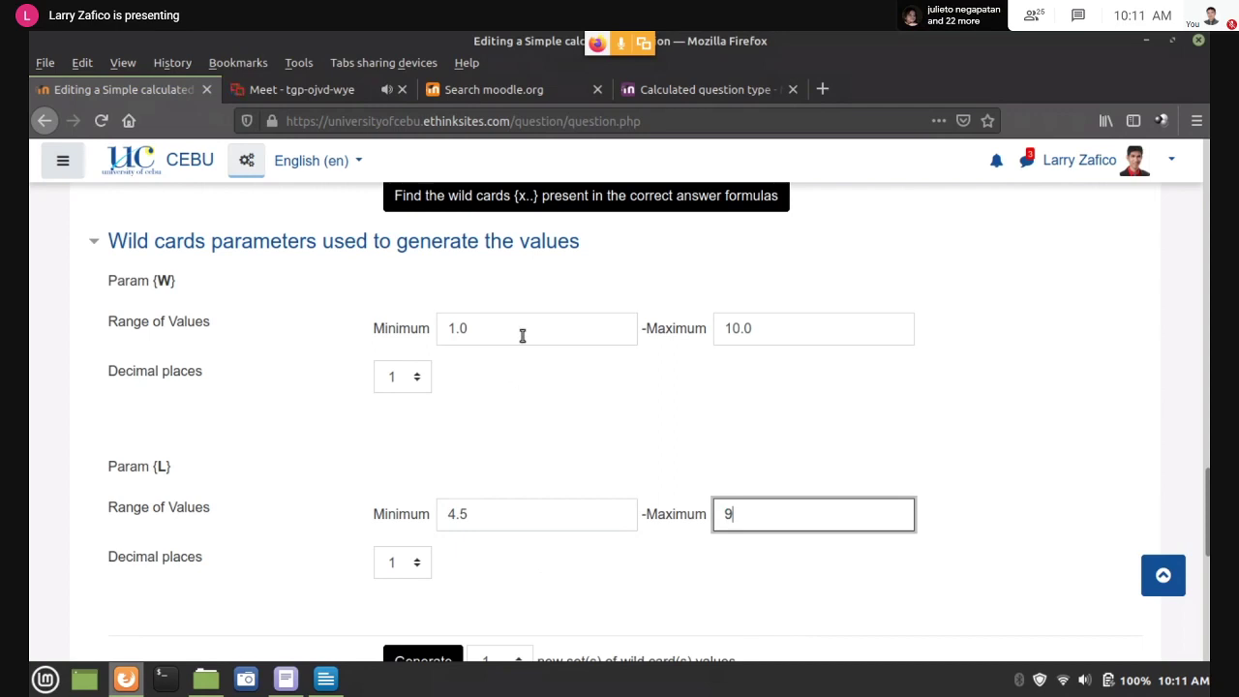
Step: Set Param {W} to range from 5 to 25 with 0 decimal places
drag(461, 329, 436, 329)
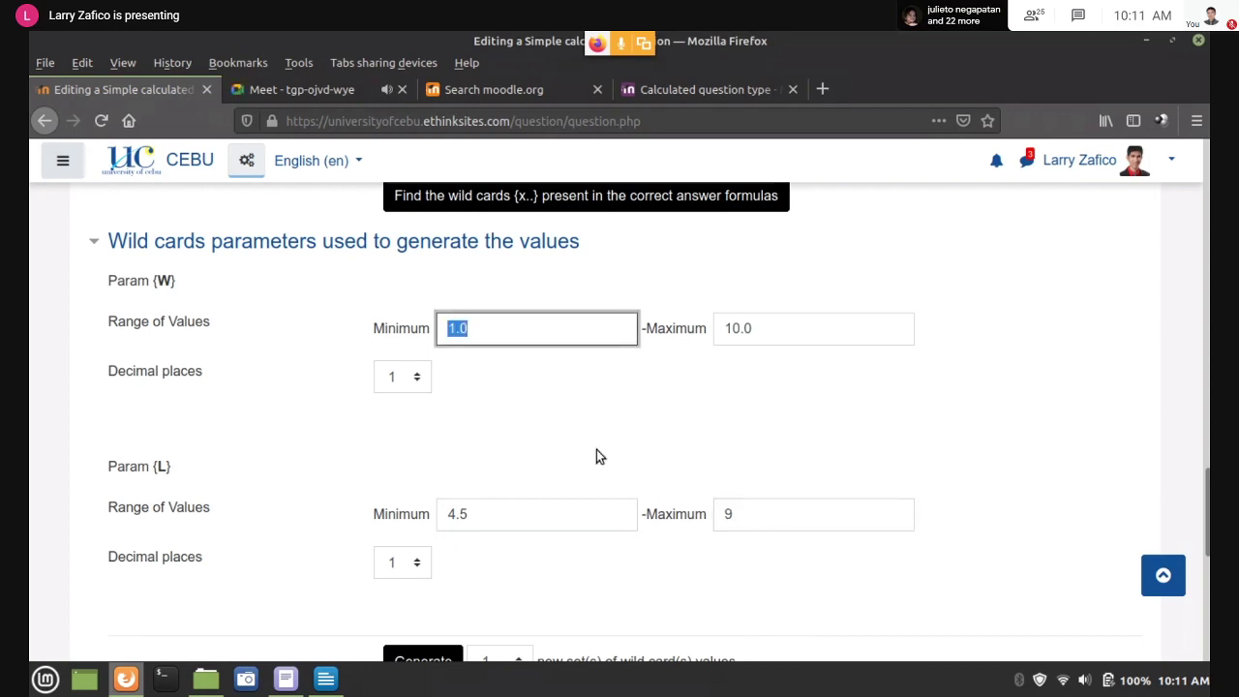
text(5)
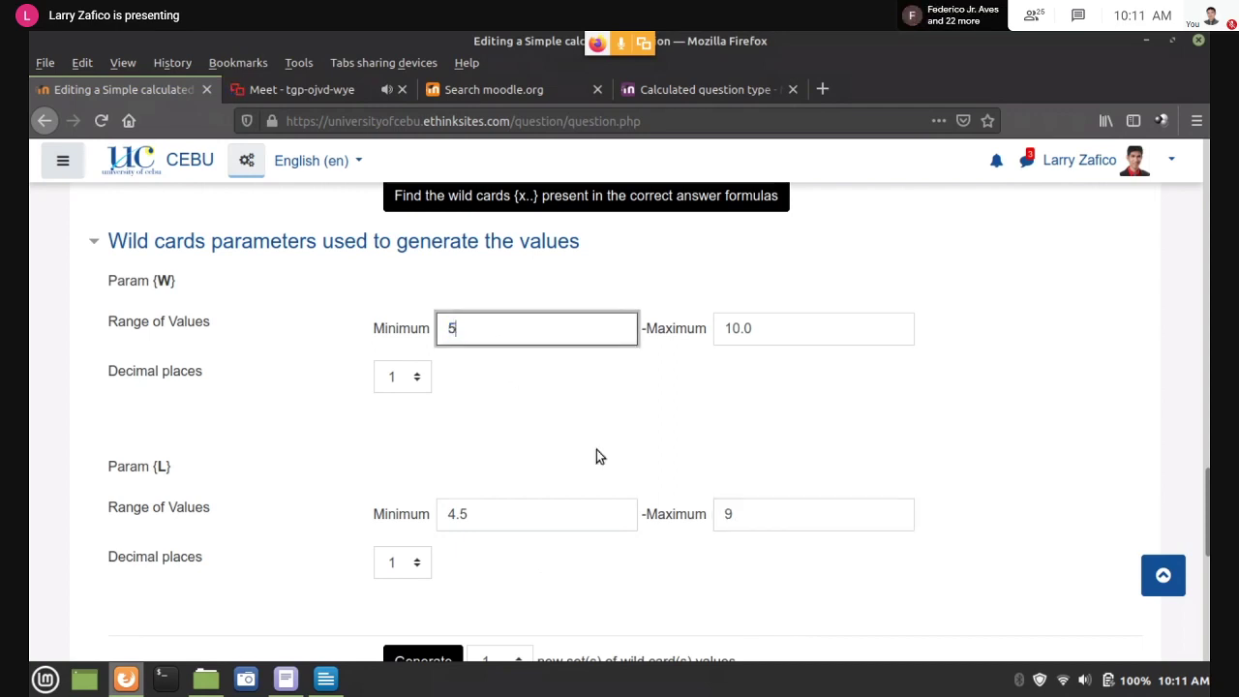
drag(752, 329, 719, 330)
text(25)
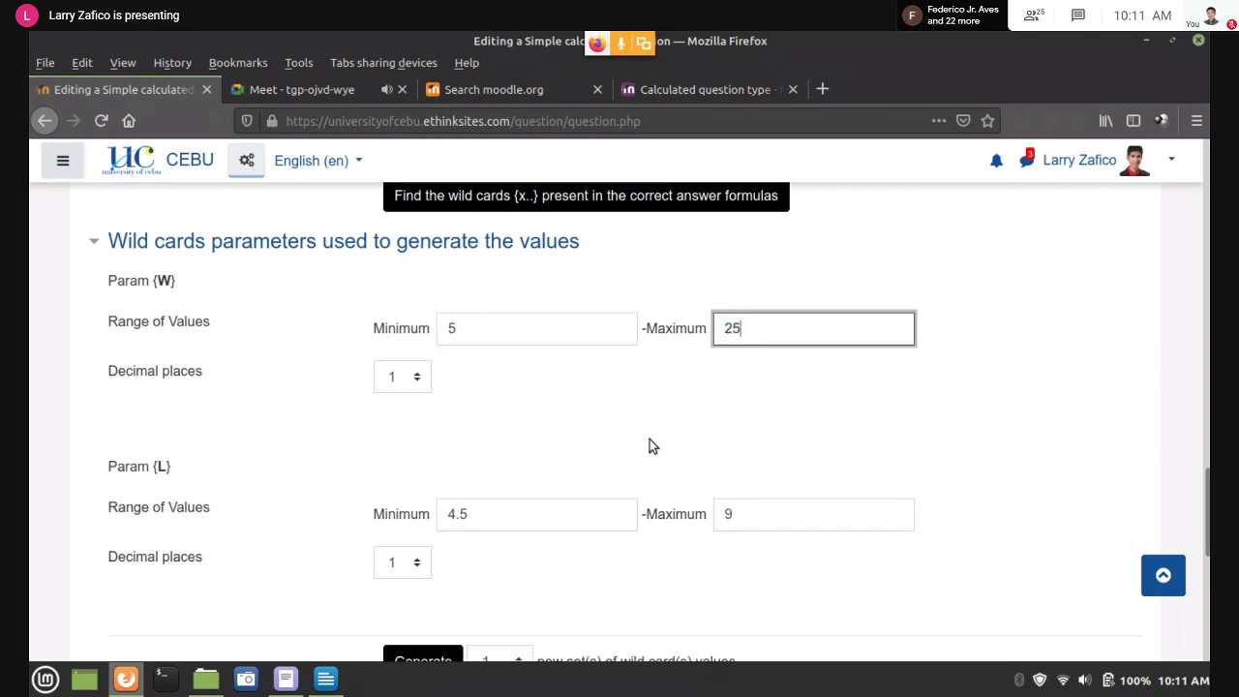
click(420, 380)
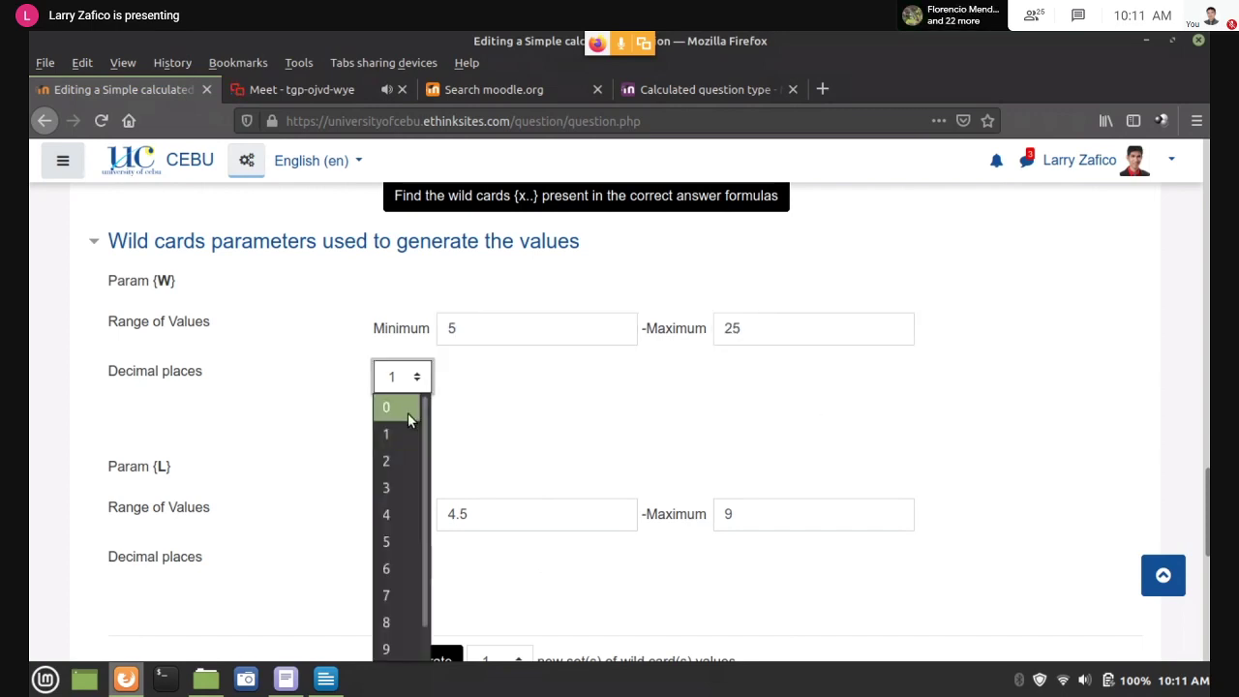
click(407, 412)
scroll(498, 342, up, 3)
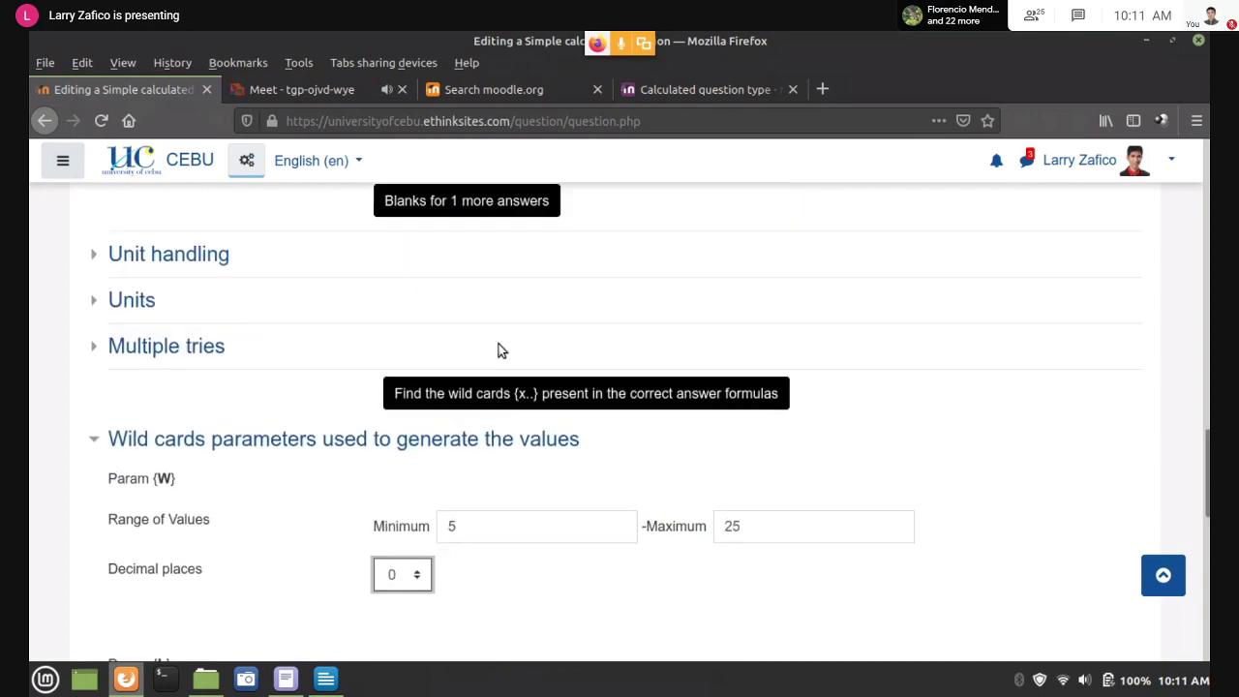
scroll(527, 440, down, 3)
scroll(528, 441, down, 1)
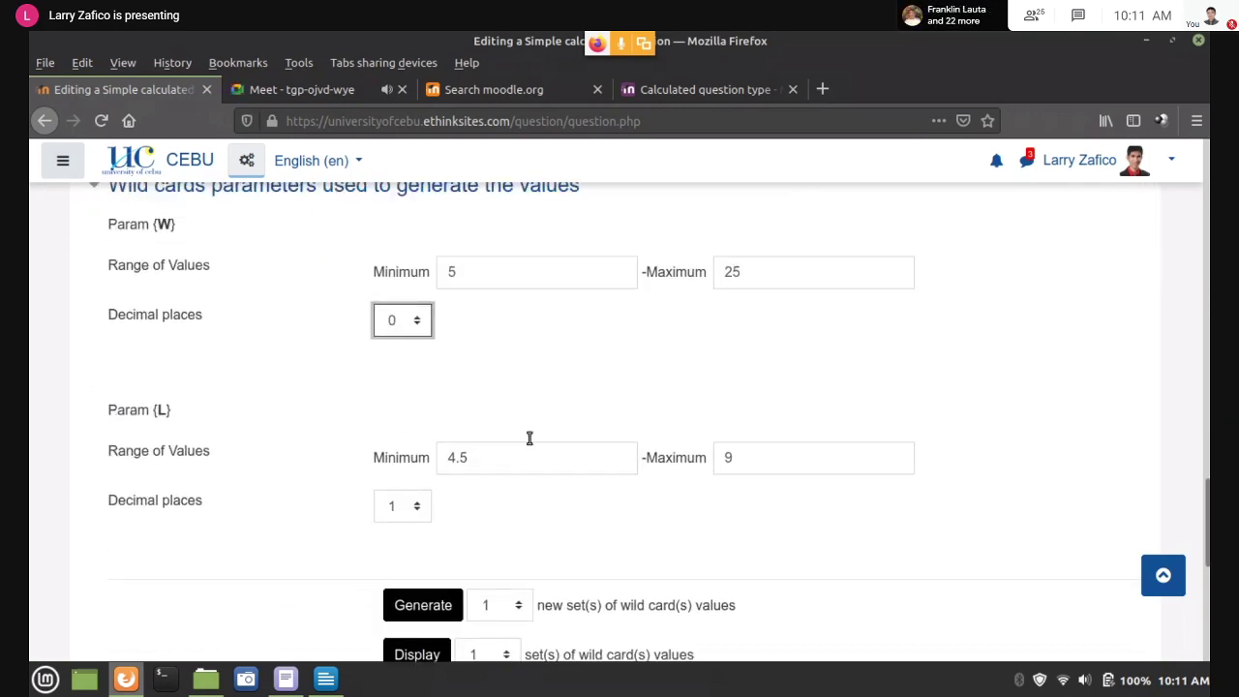
scroll(528, 443, up, 2)
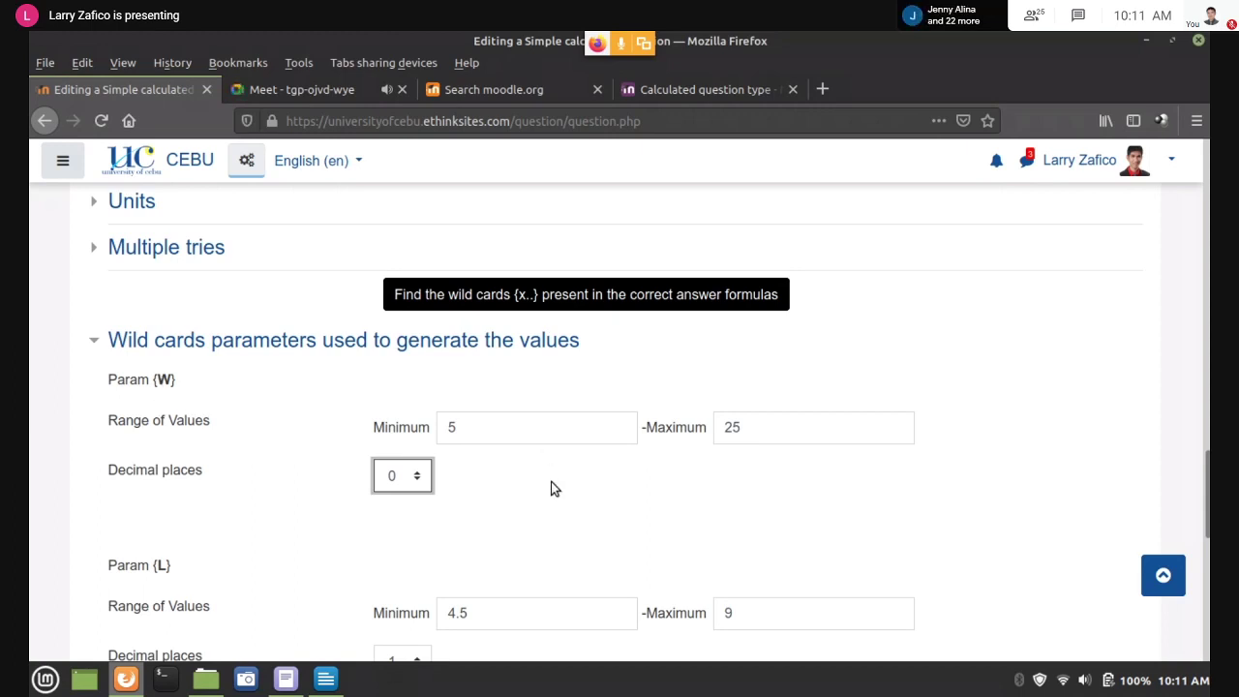
scroll(550, 481, up, 15)
scroll(553, 475, up, 5)
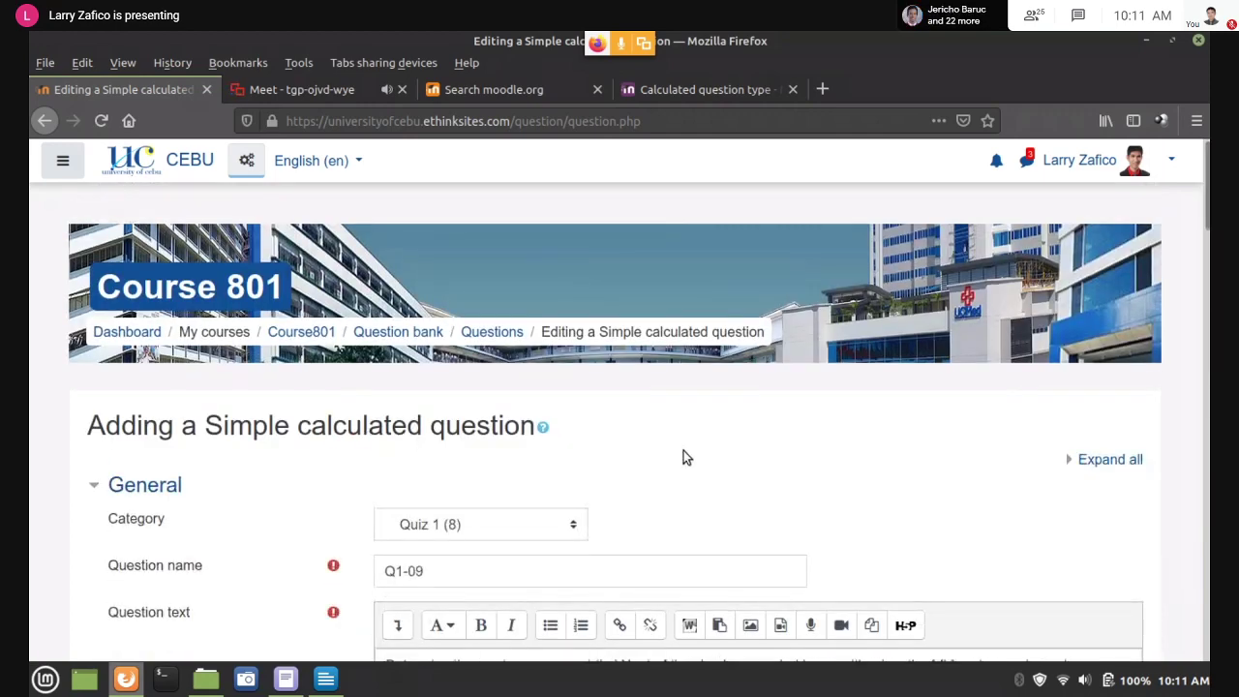
scroll(683, 450, down, 12)
Step: Generate 40 sets of wild card values
scroll(683, 448, down, 14)
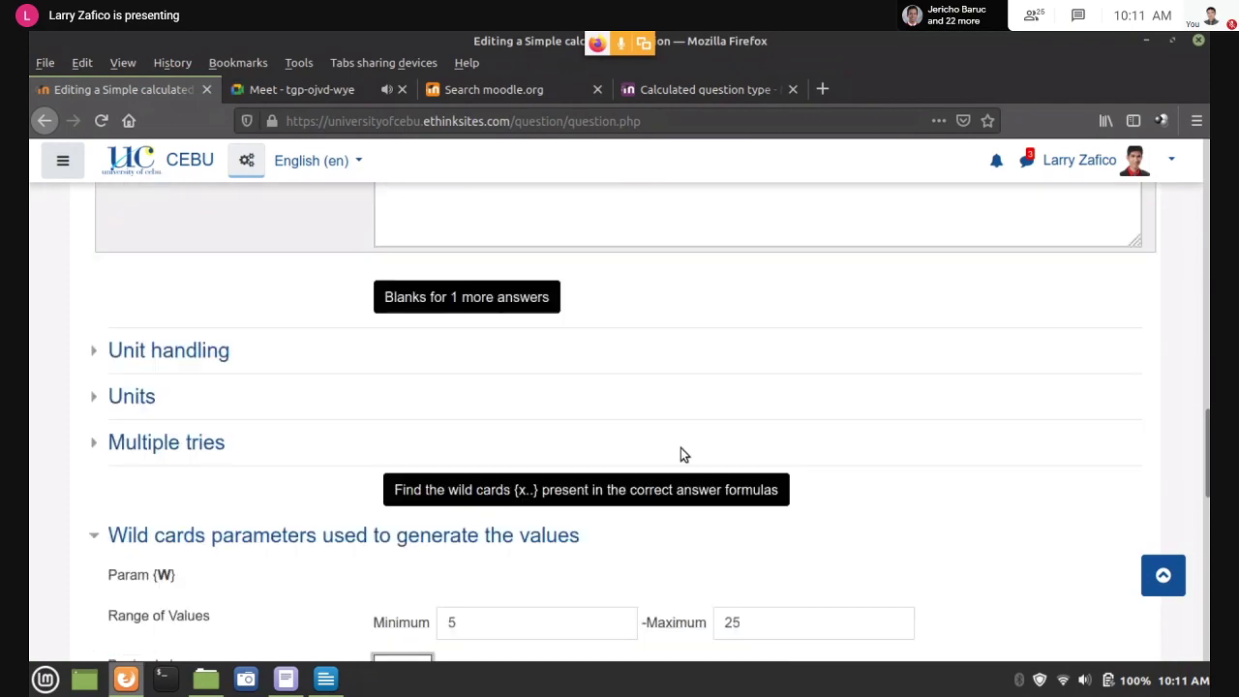
scroll(435, 401, up, 4)
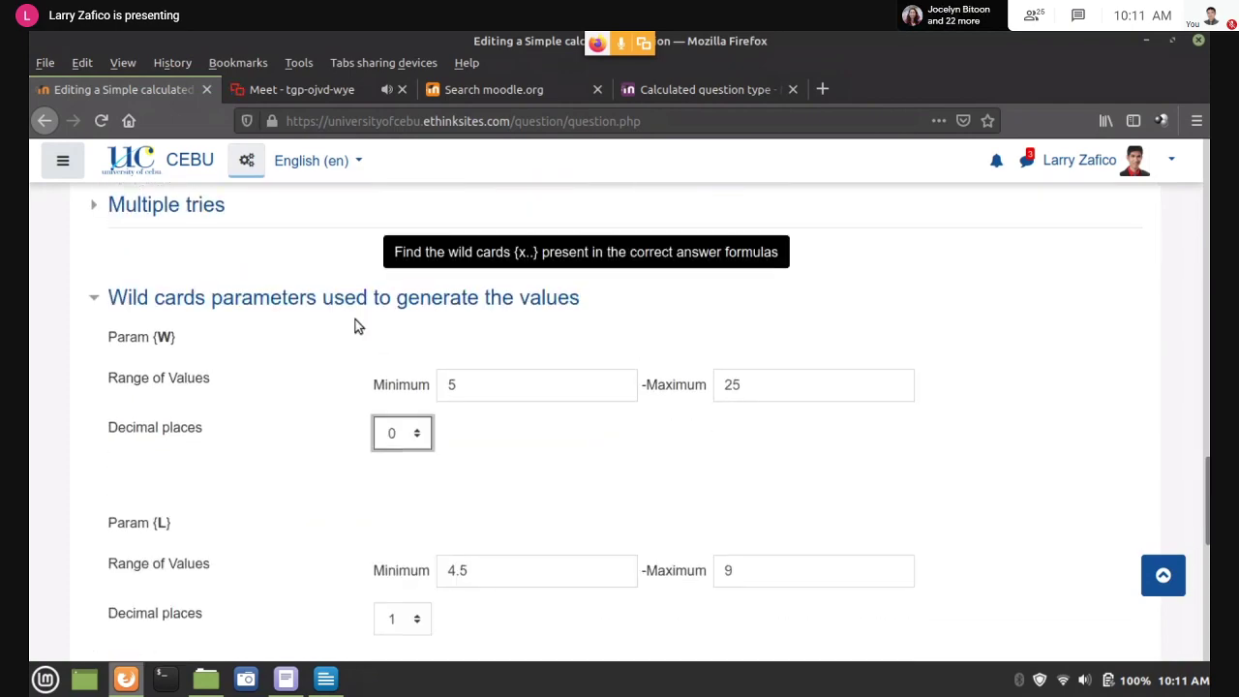
scroll(784, 465, down, 3)
scroll(334, 271, up, 2)
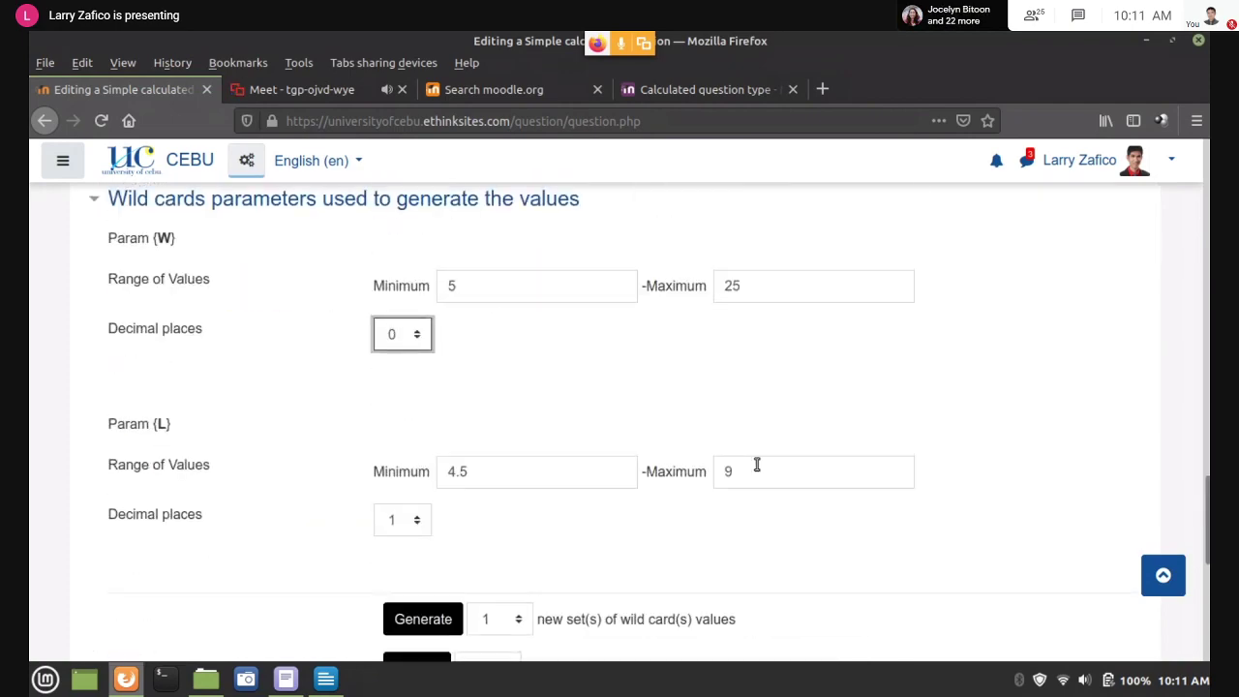
scroll(755, 465, down, 4)
scroll(581, 436, down, 1)
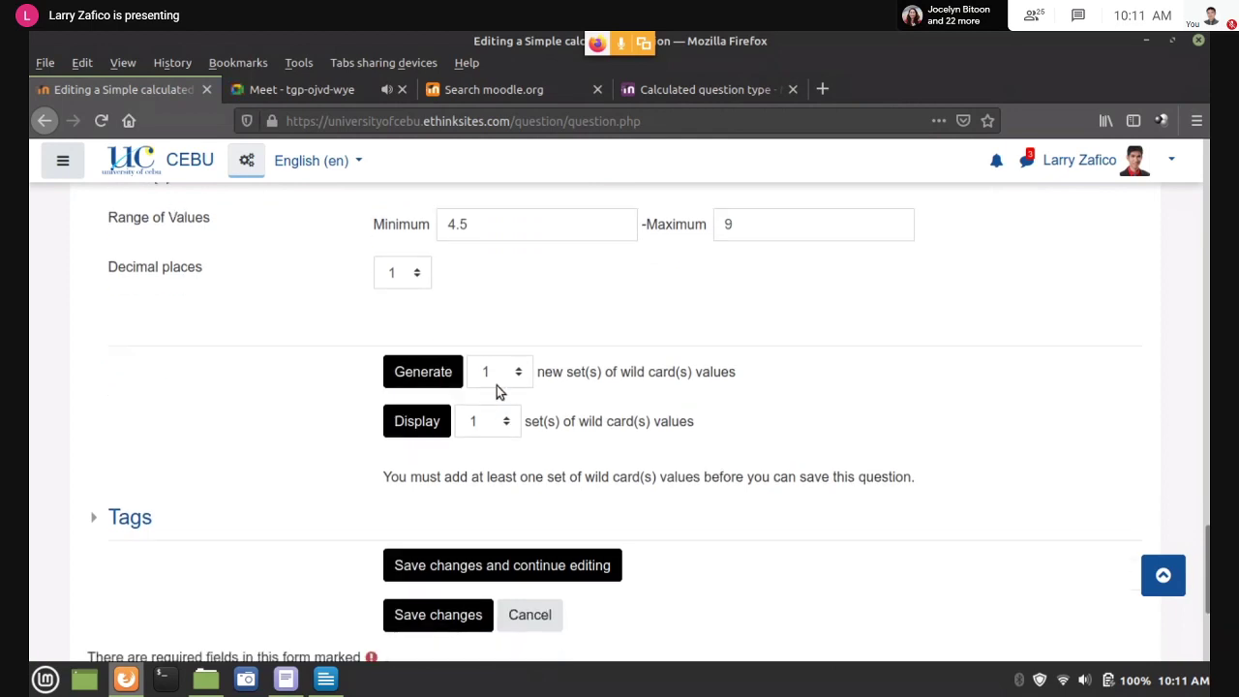
click(520, 373)
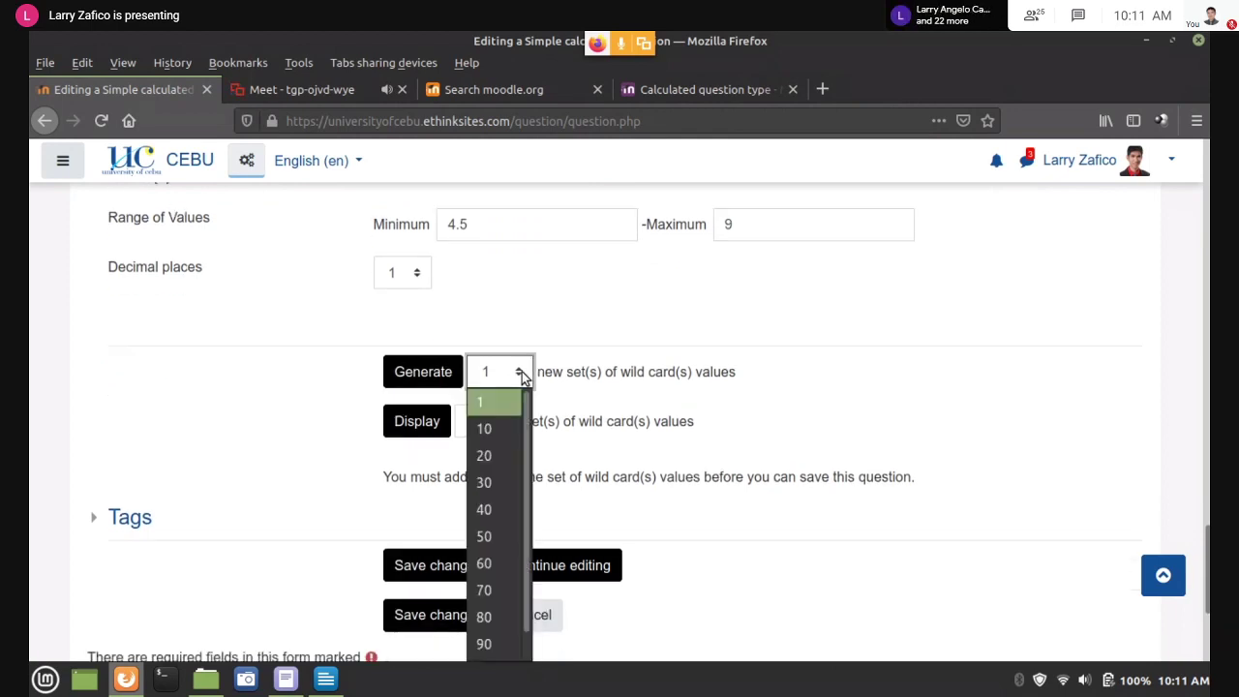
click(494, 509)
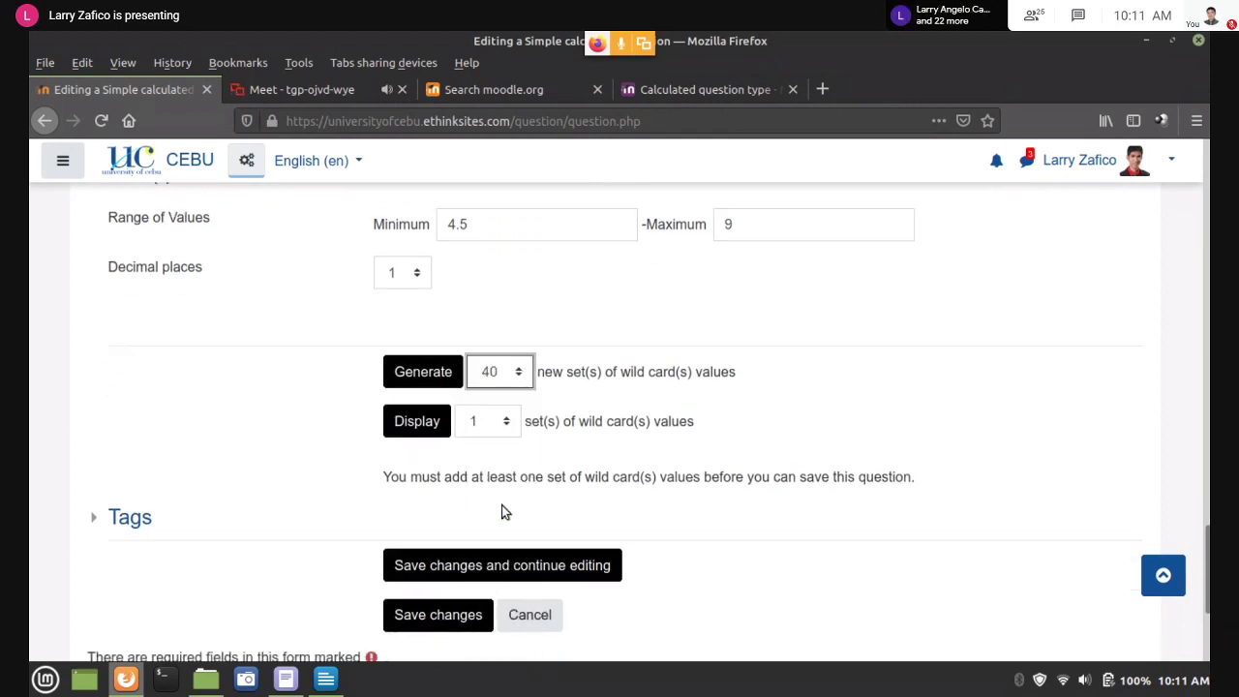
click(437, 370)
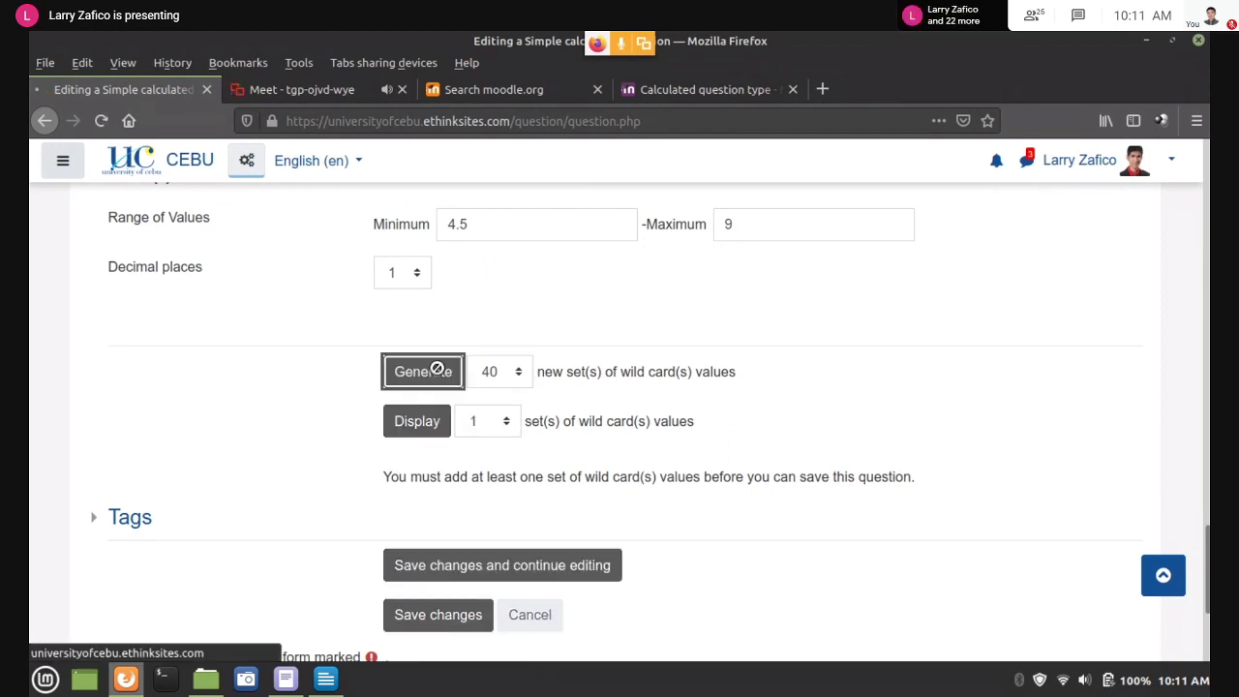
Step: Display all 40 generated wild card value sets
scroll(860, 457, down, 10)
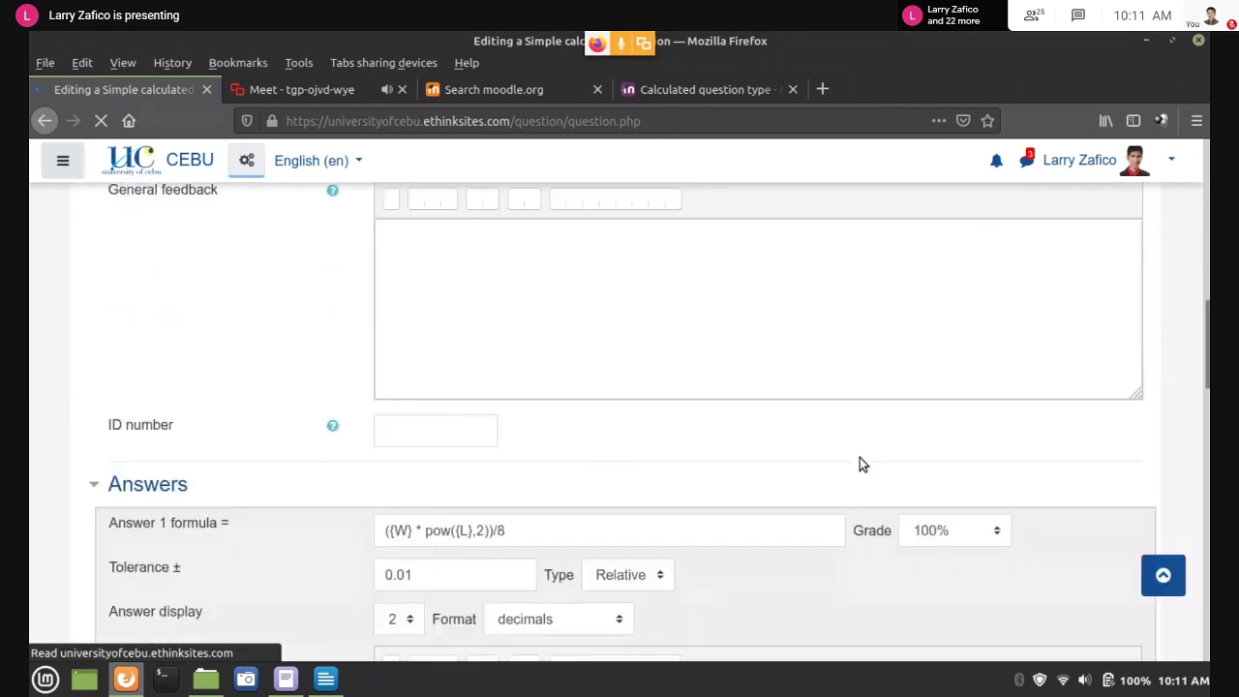
scroll(858, 457, down, 10)
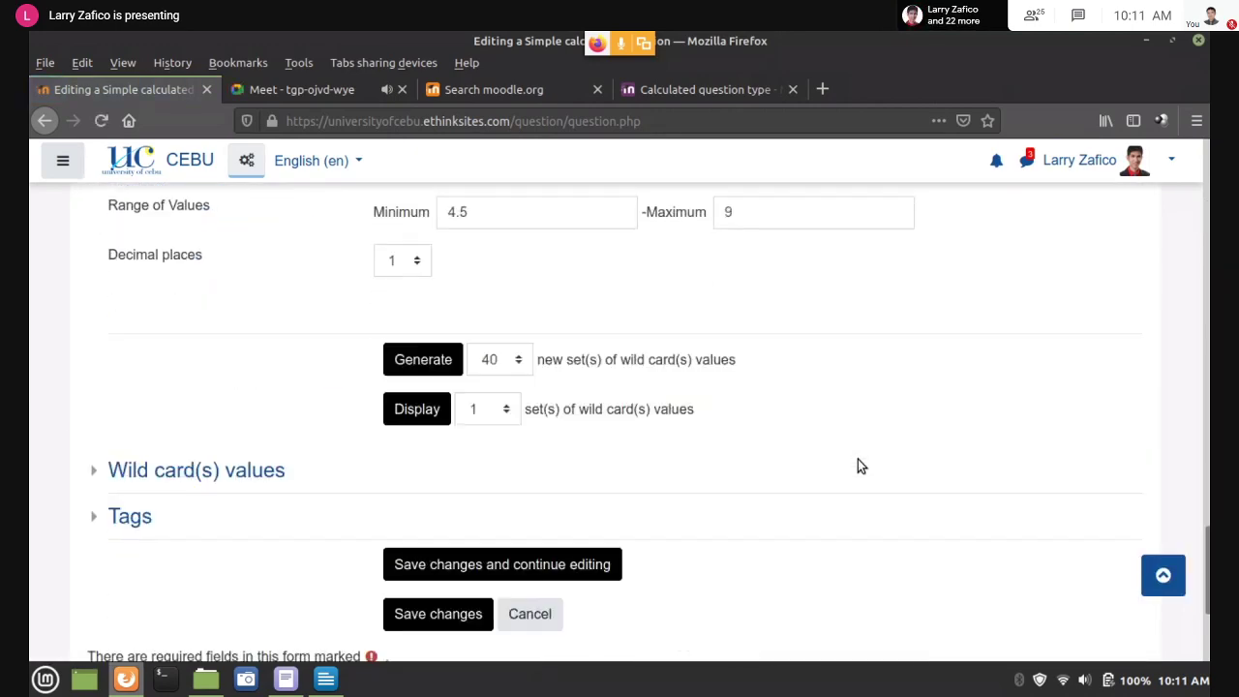
click(506, 310)
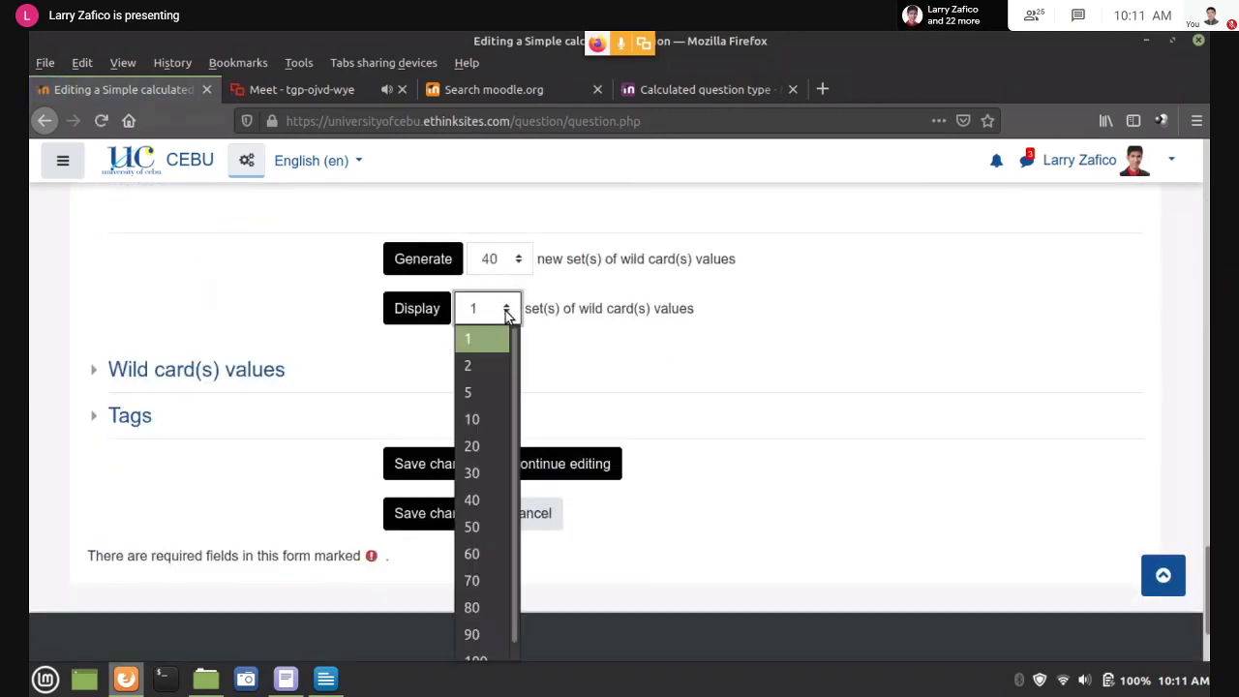
click(475, 501)
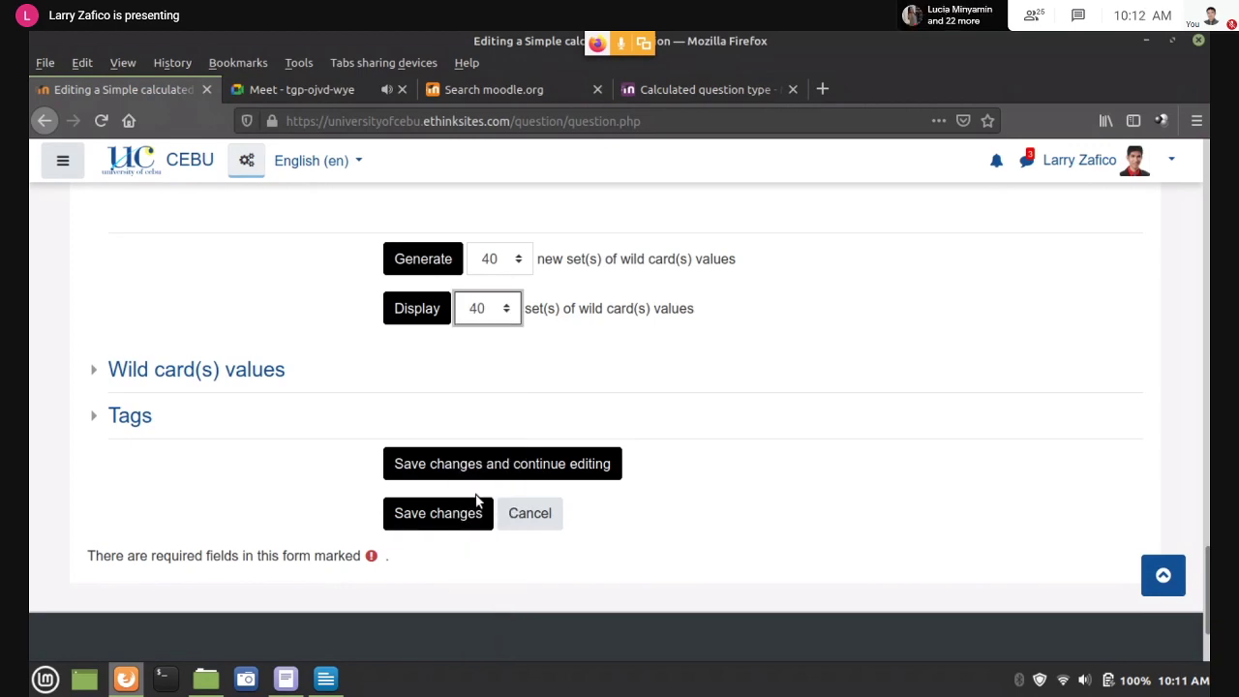
click(422, 312)
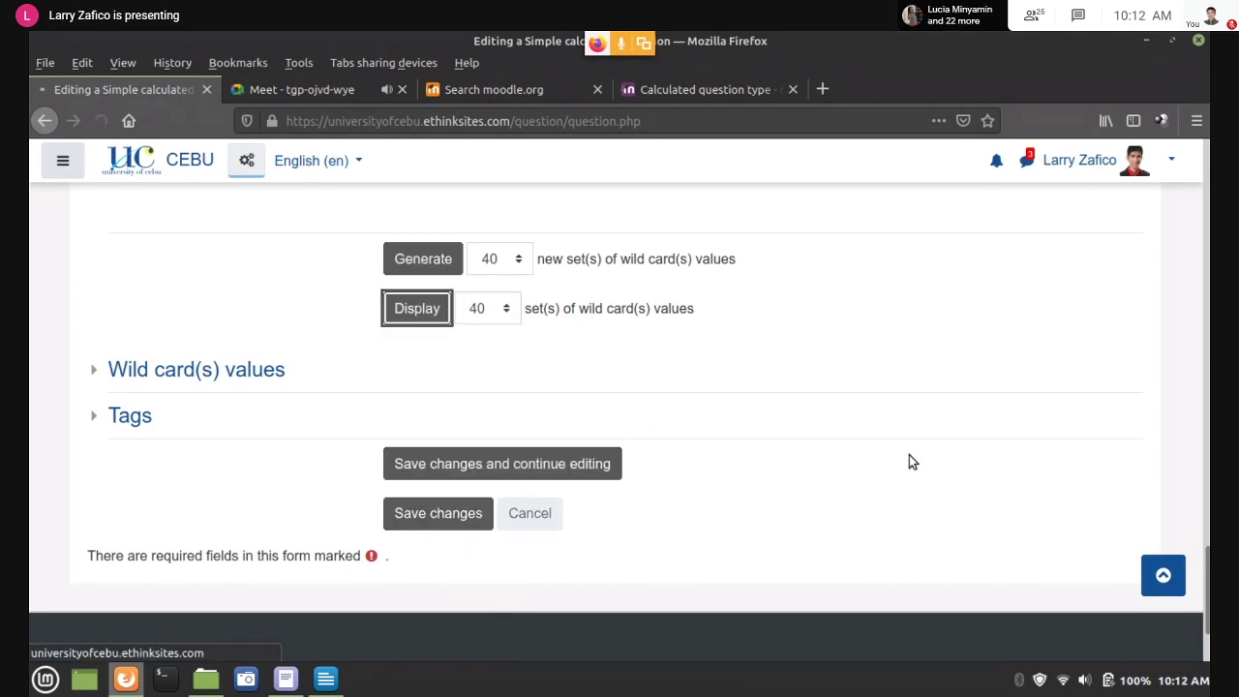
scroll(903, 453, down, 20)
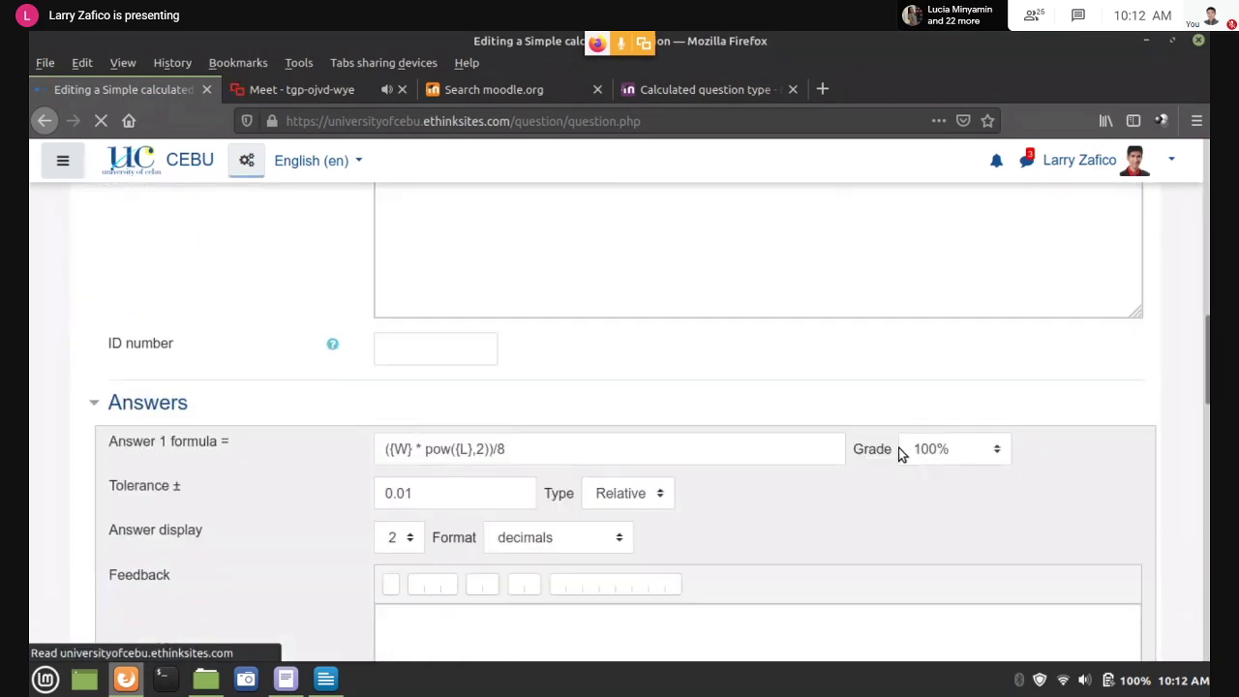
scroll(897, 453, down, 3)
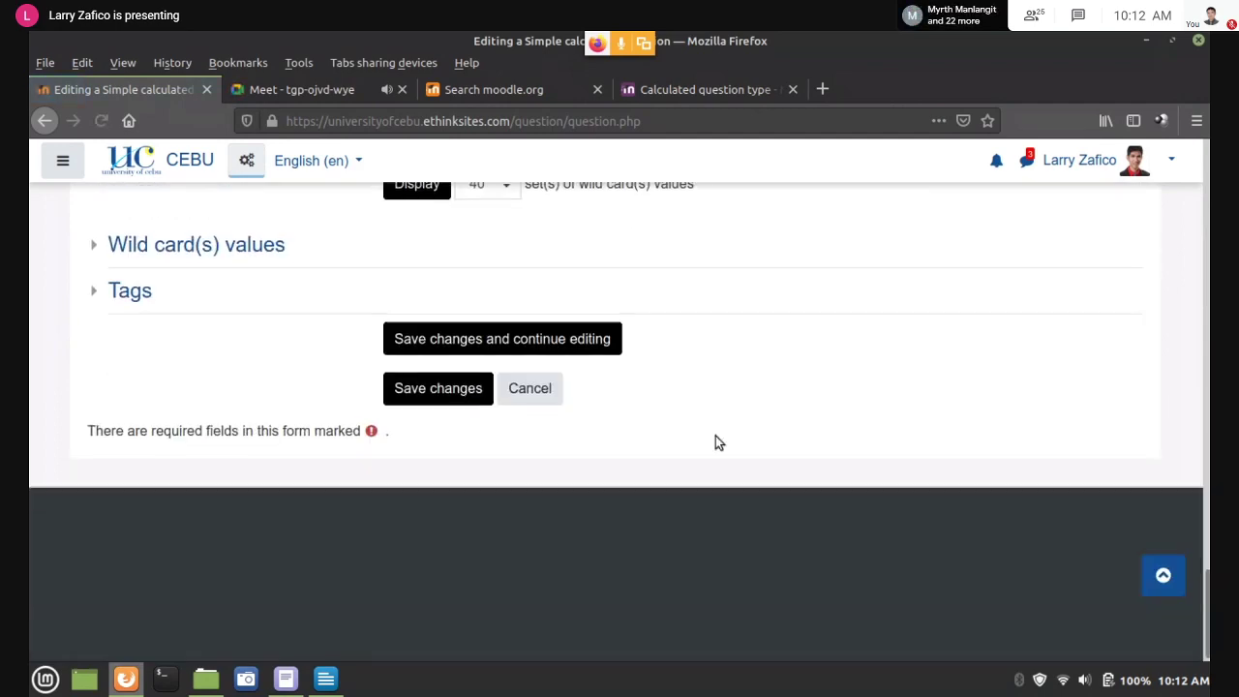
click(237, 250)
scroll(883, 462, up, 5)
scroll(879, 471, down, 3)
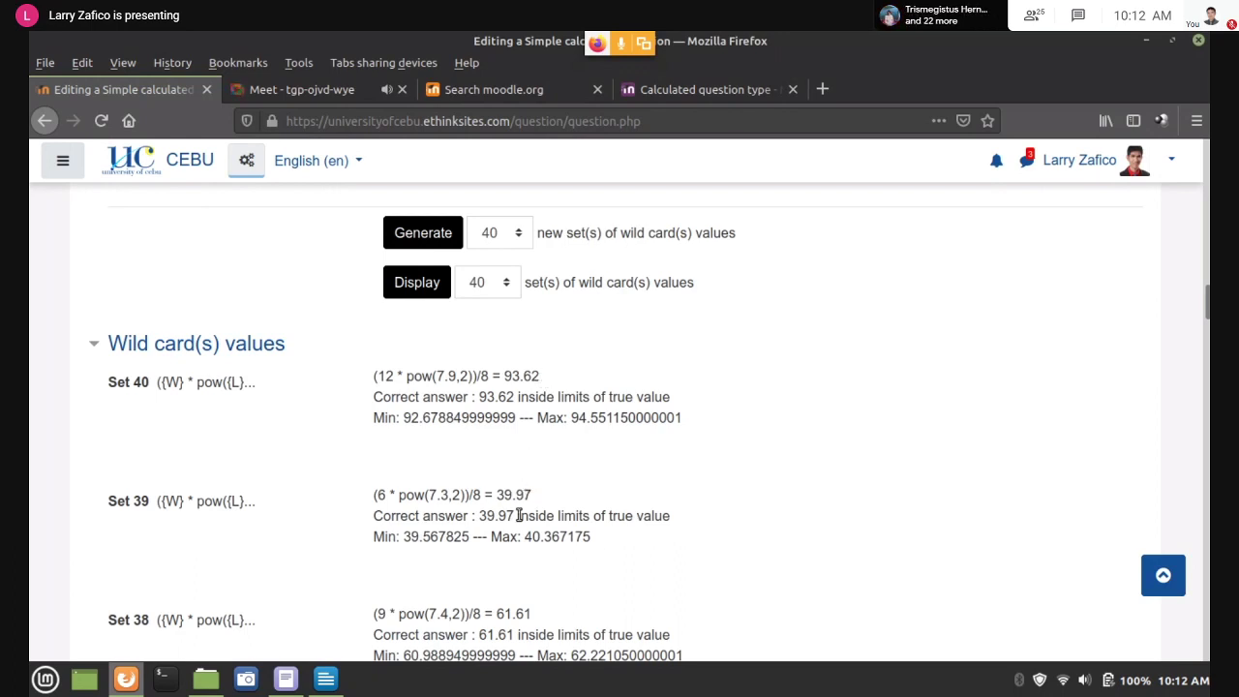
scroll(750, 594, down, 6)
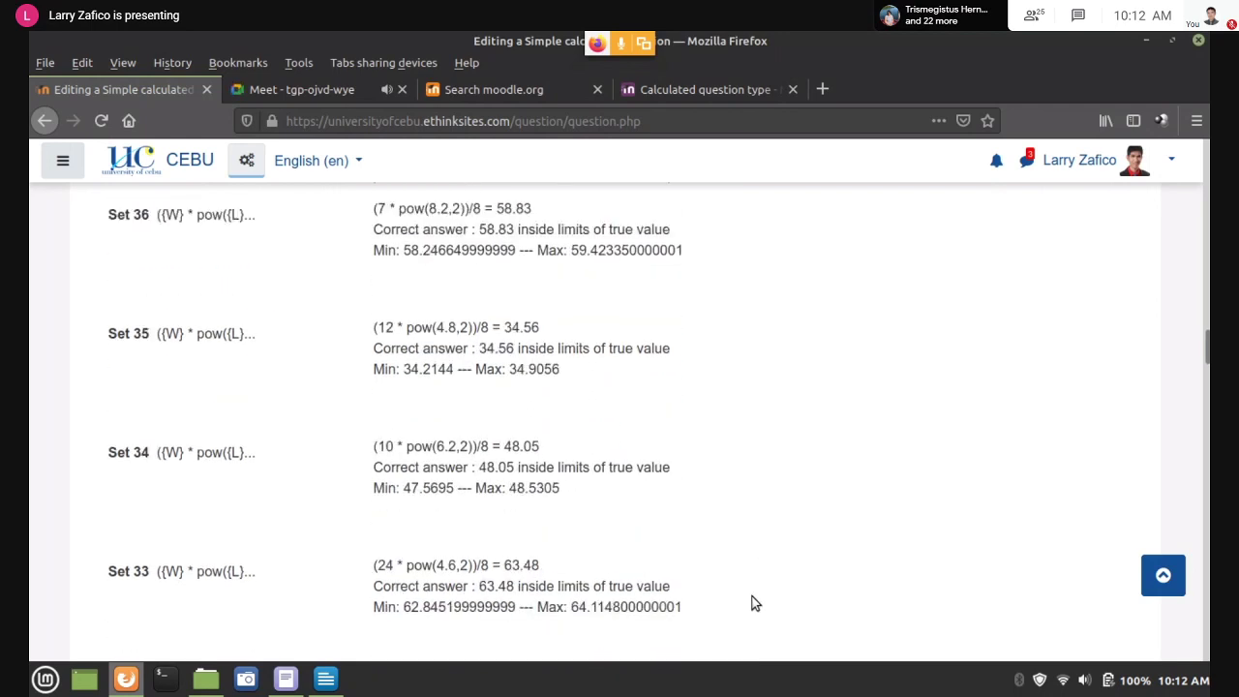
scroll(755, 603, down, 3)
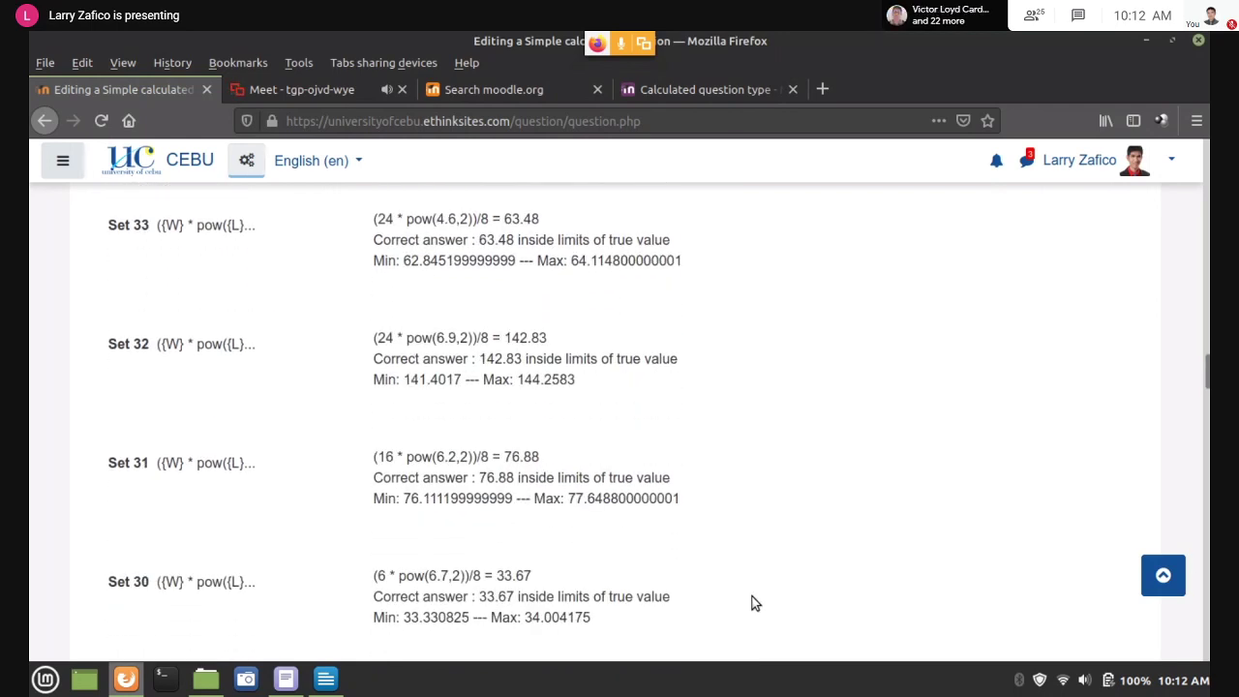
scroll(755, 603, down, 1)
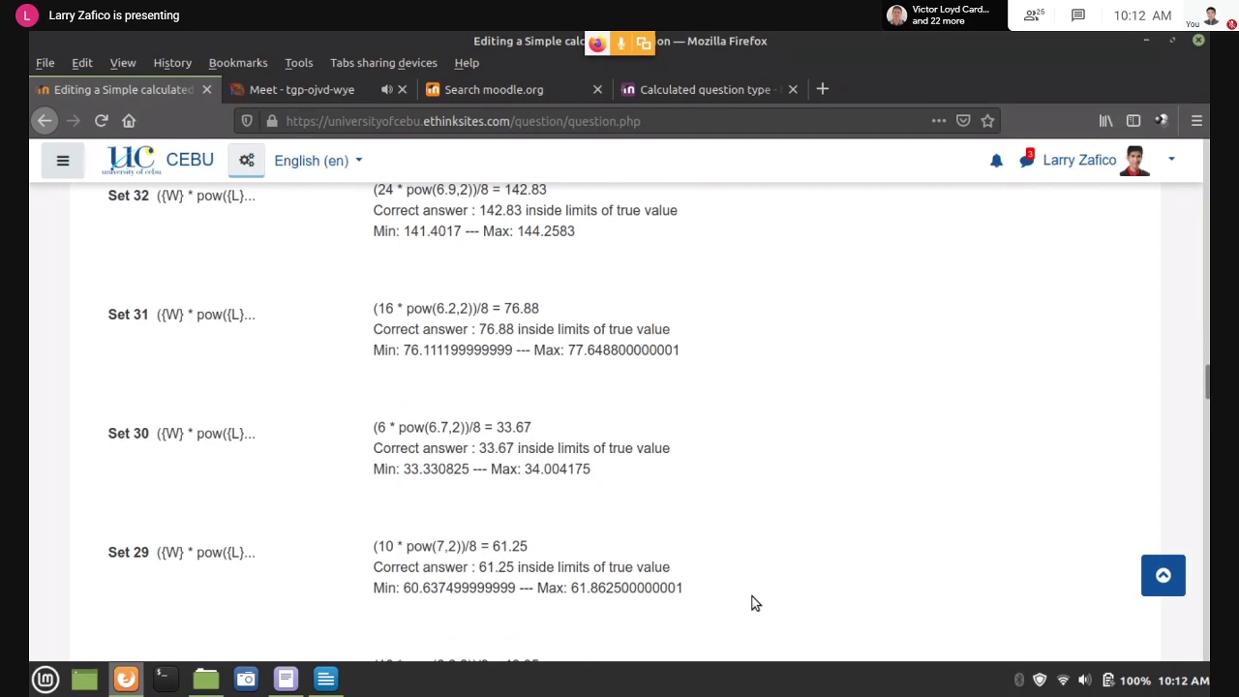
scroll(752, 596, down, 1)
scroll(569, 388, down, 2)
scroll(556, 397, down, 8)
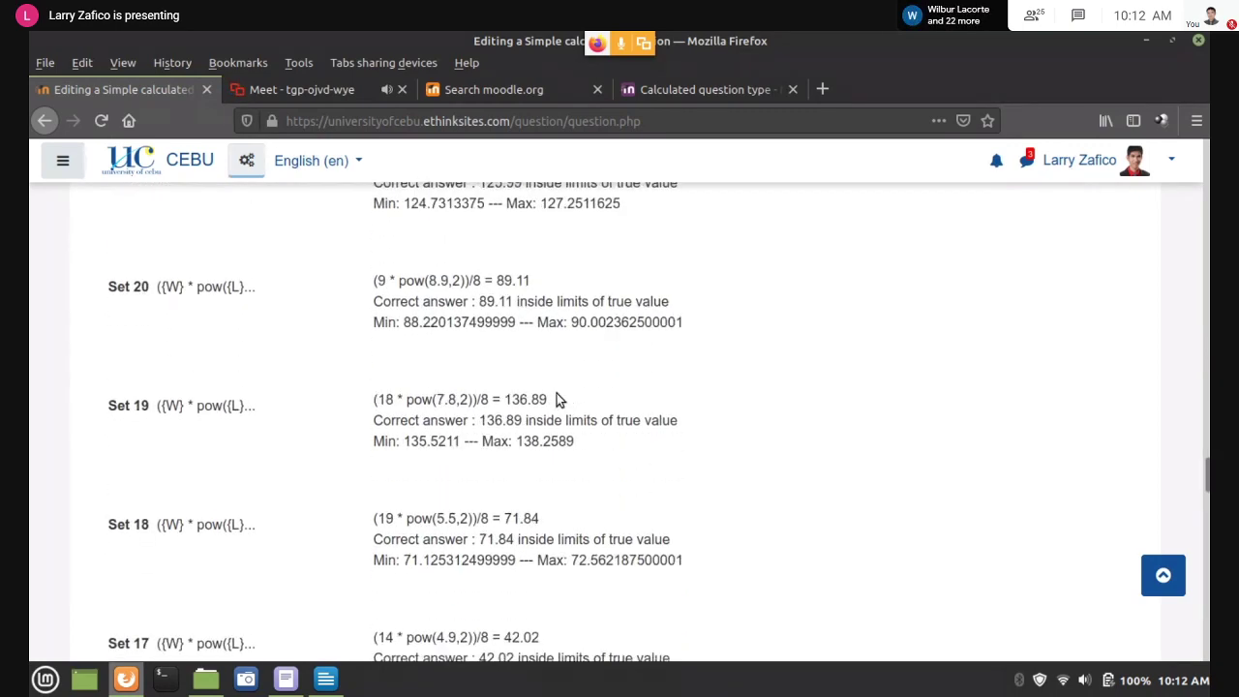
scroll(557, 397, down, 3)
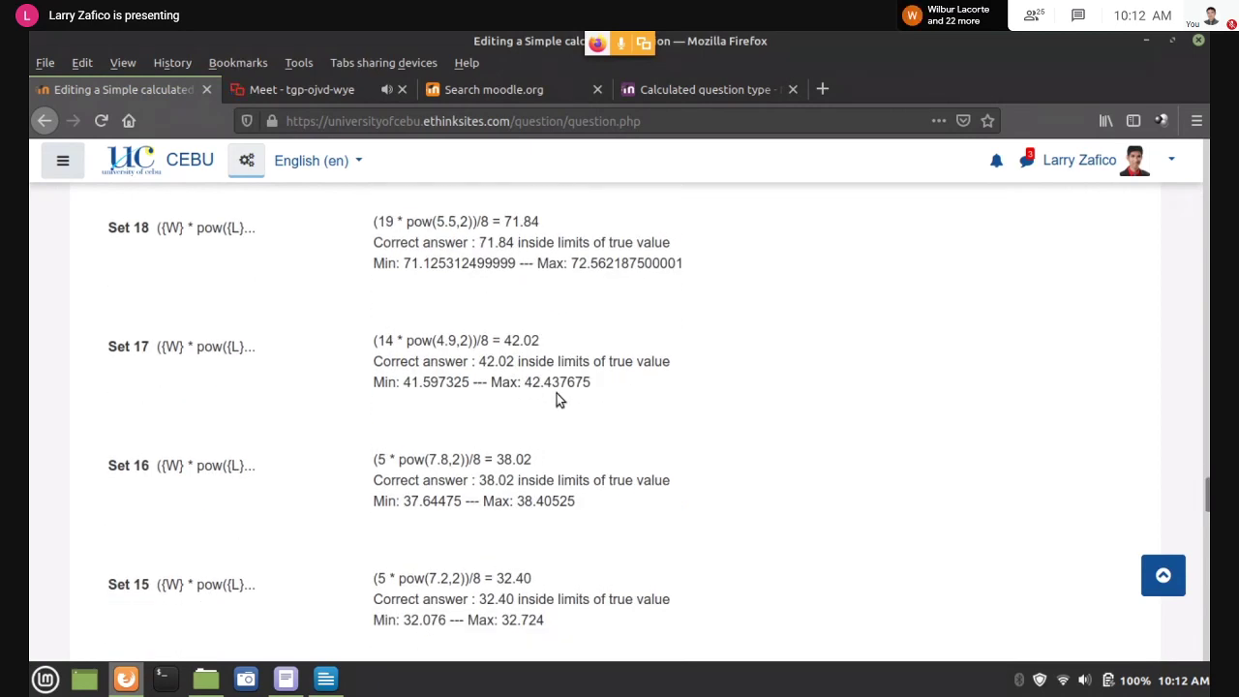
scroll(557, 397, down, 5)
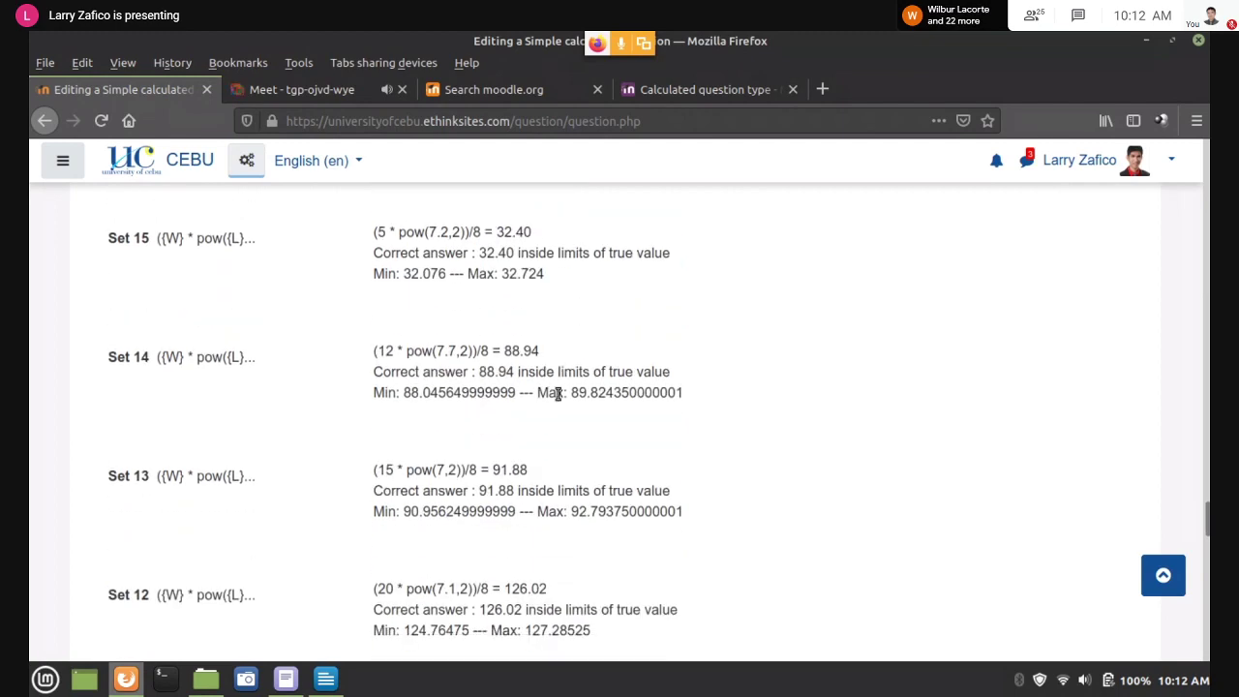
scroll(557, 393, down, 12)
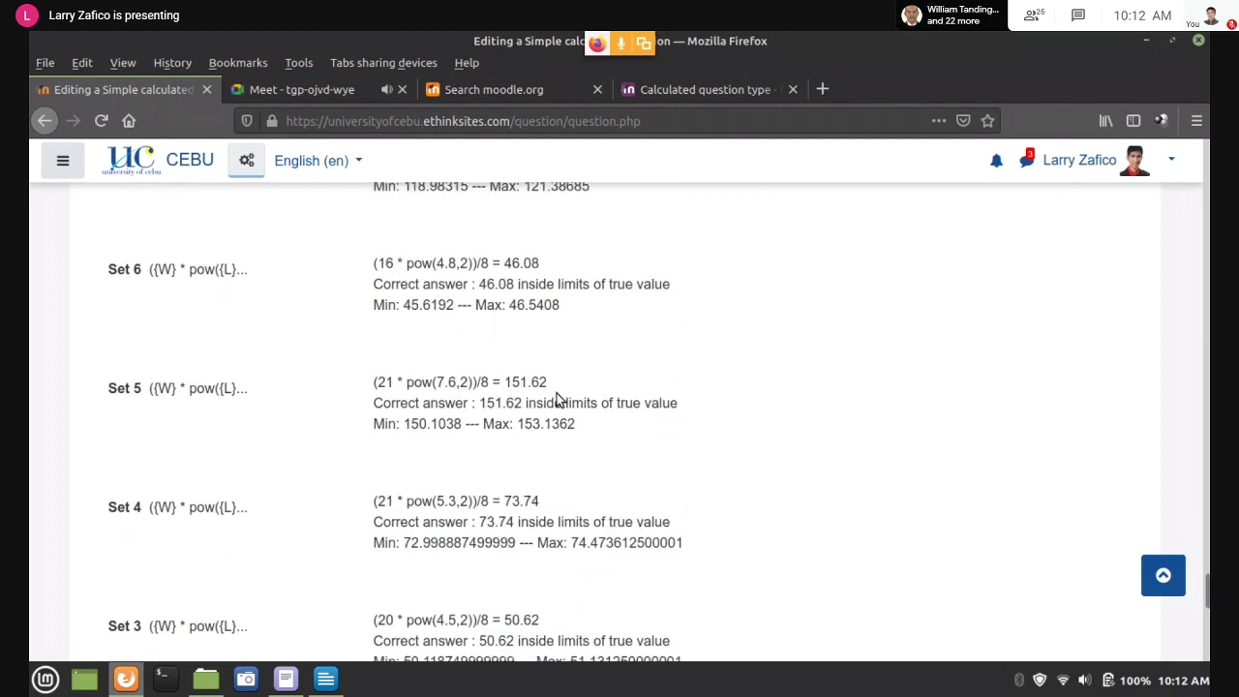
scroll(557, 393, down, 5)
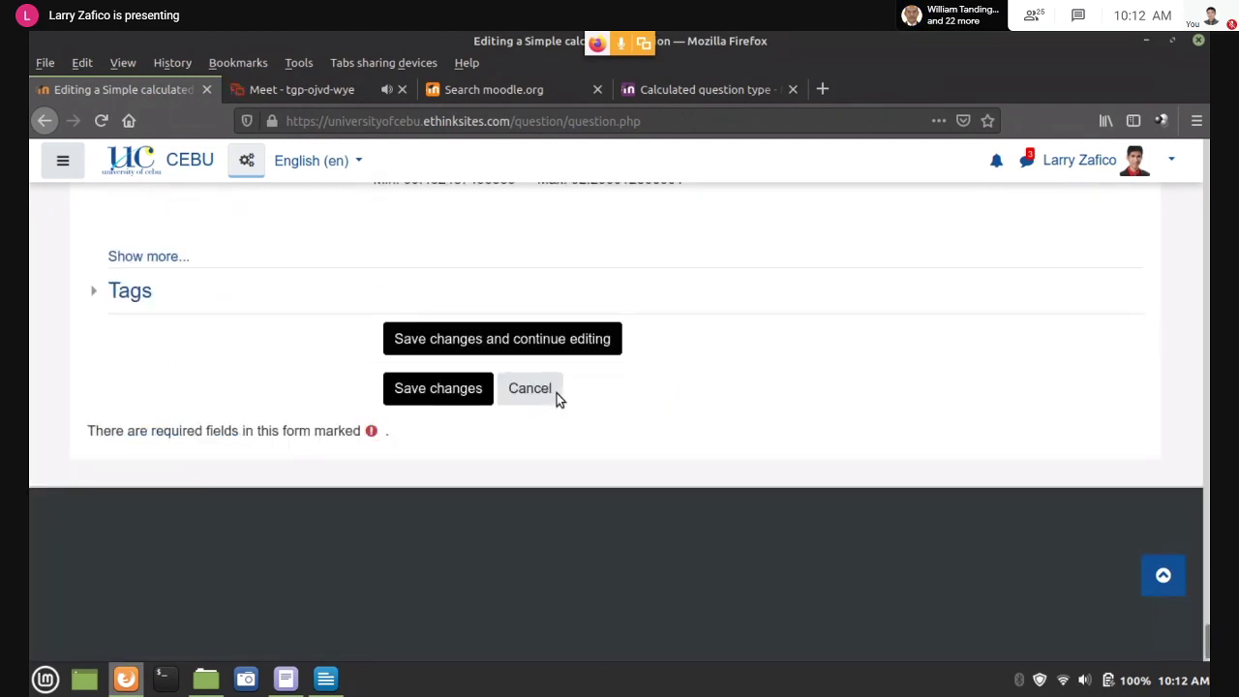
Step: Save calculated question Q1-09, then choose Preview from its Edit dropdown in the question bank
click(461, 401)
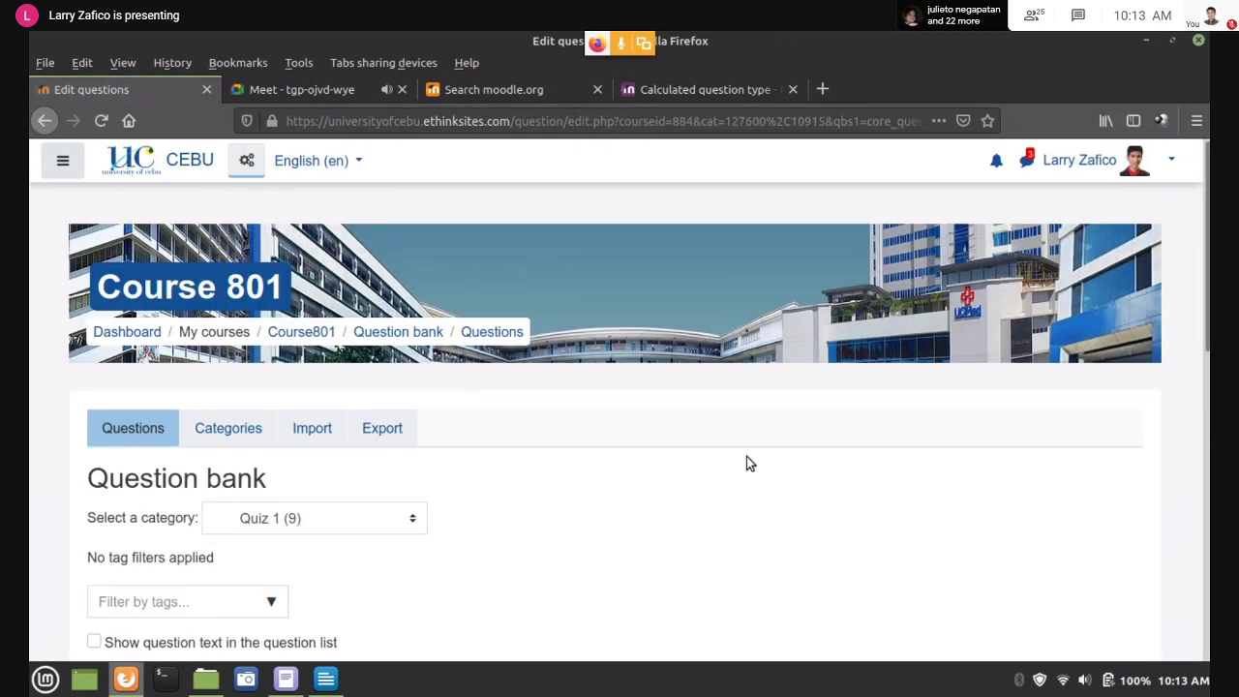
scroll(746, 462, down, 1)
scroll(746, 463, down, 5)
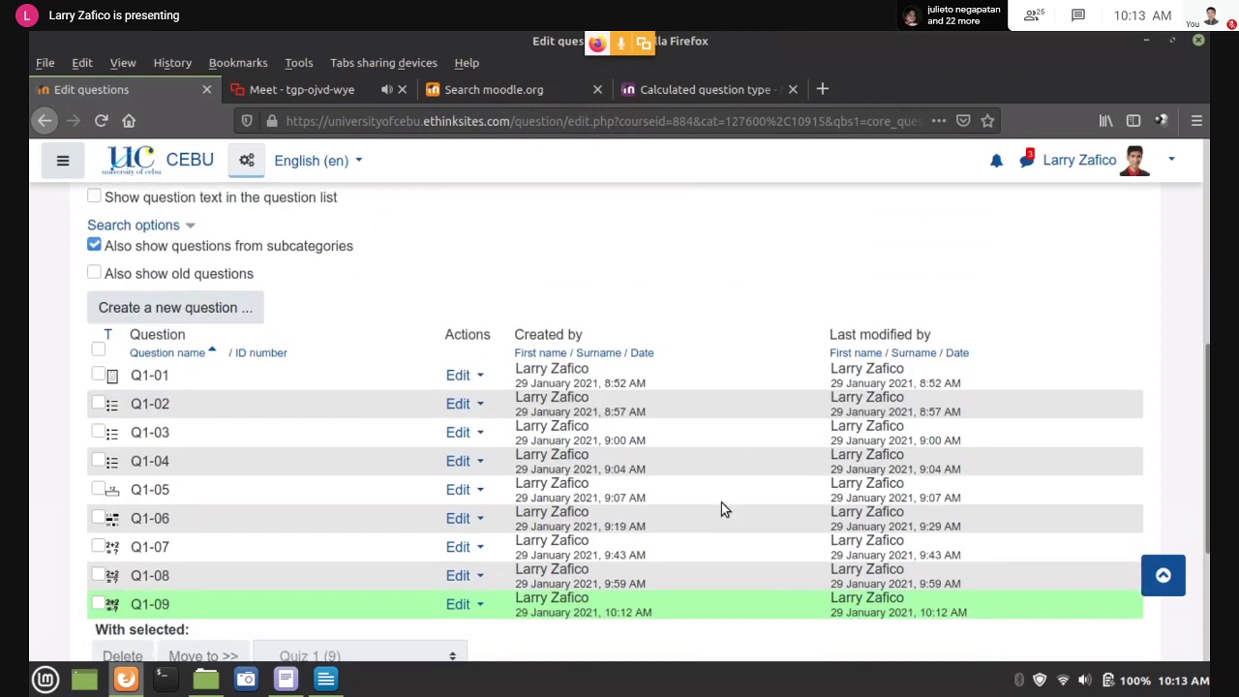
scroll(721, 502, down, 1)
click(478, 558)
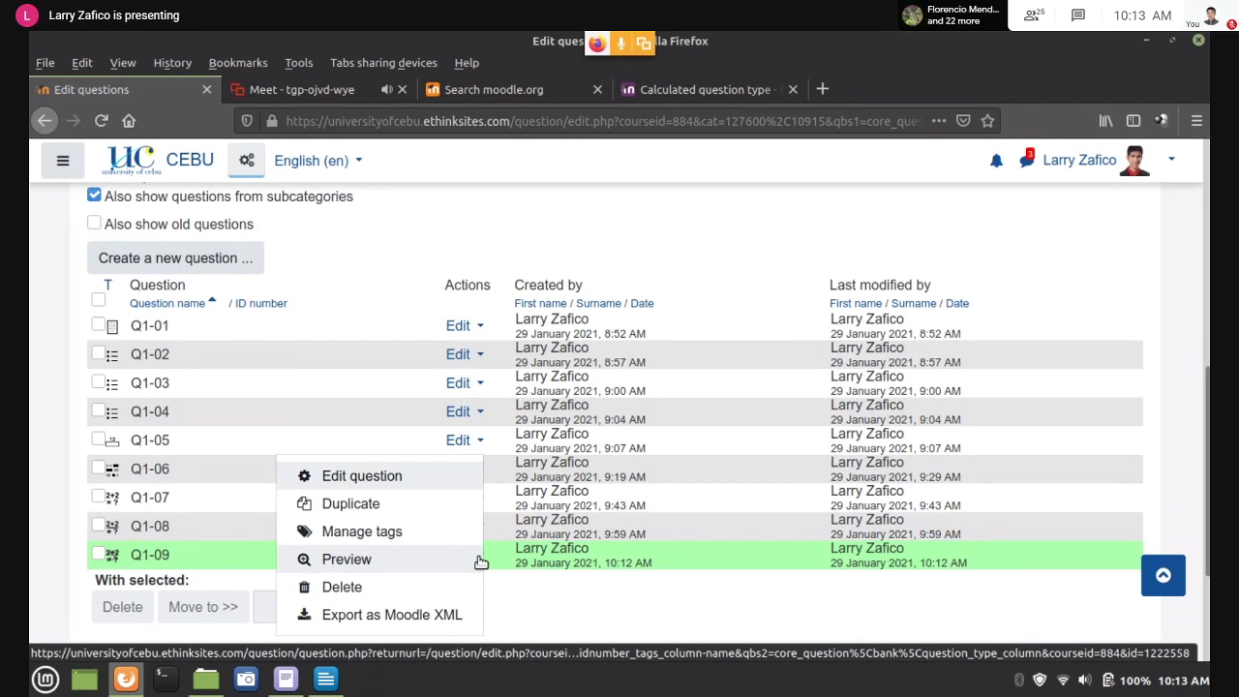
click(479, 560)
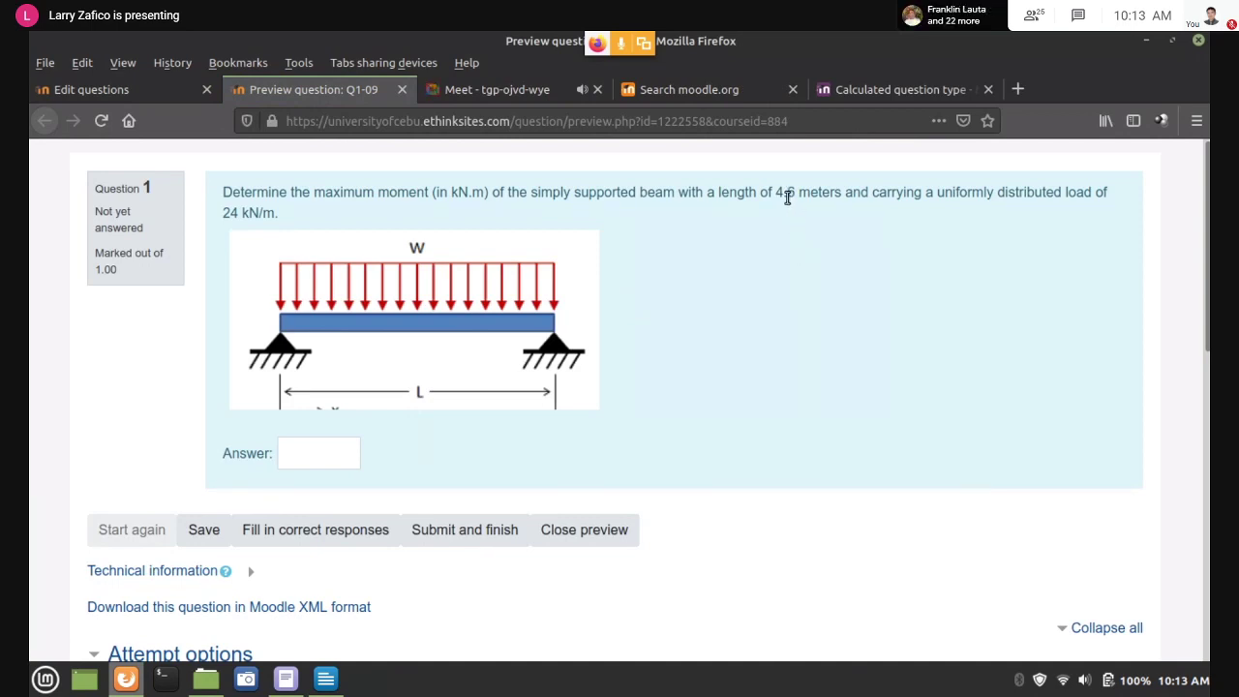
Step: Reopen a fresh Q1-09 preview, submit 76.88 as the answer, then close the preview tab
click(402, 89)
click(474, 555)
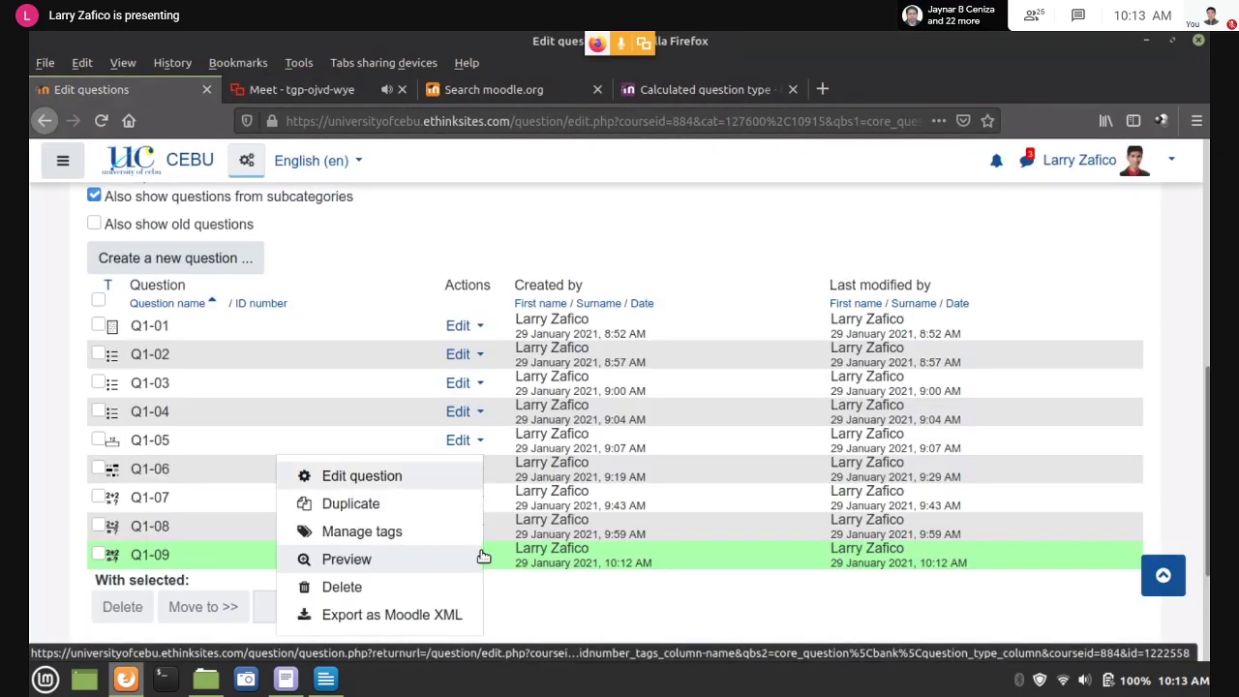
click(346, 559)
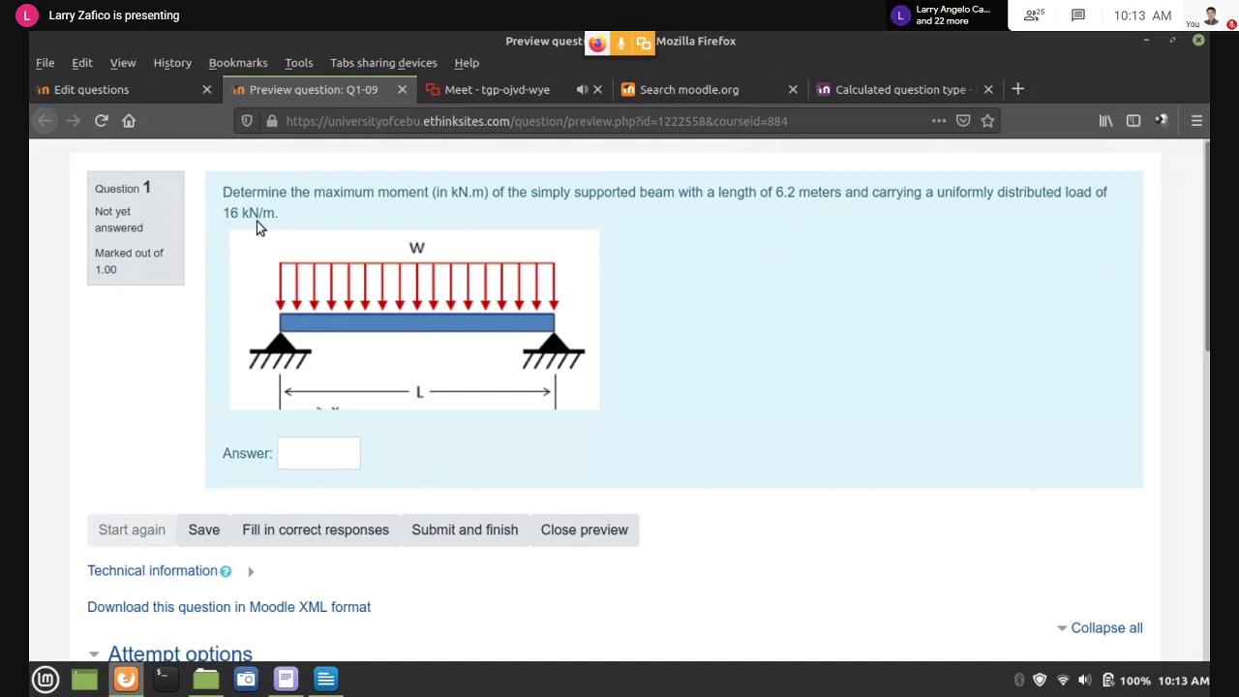
click(337, 462)
text(76.88)
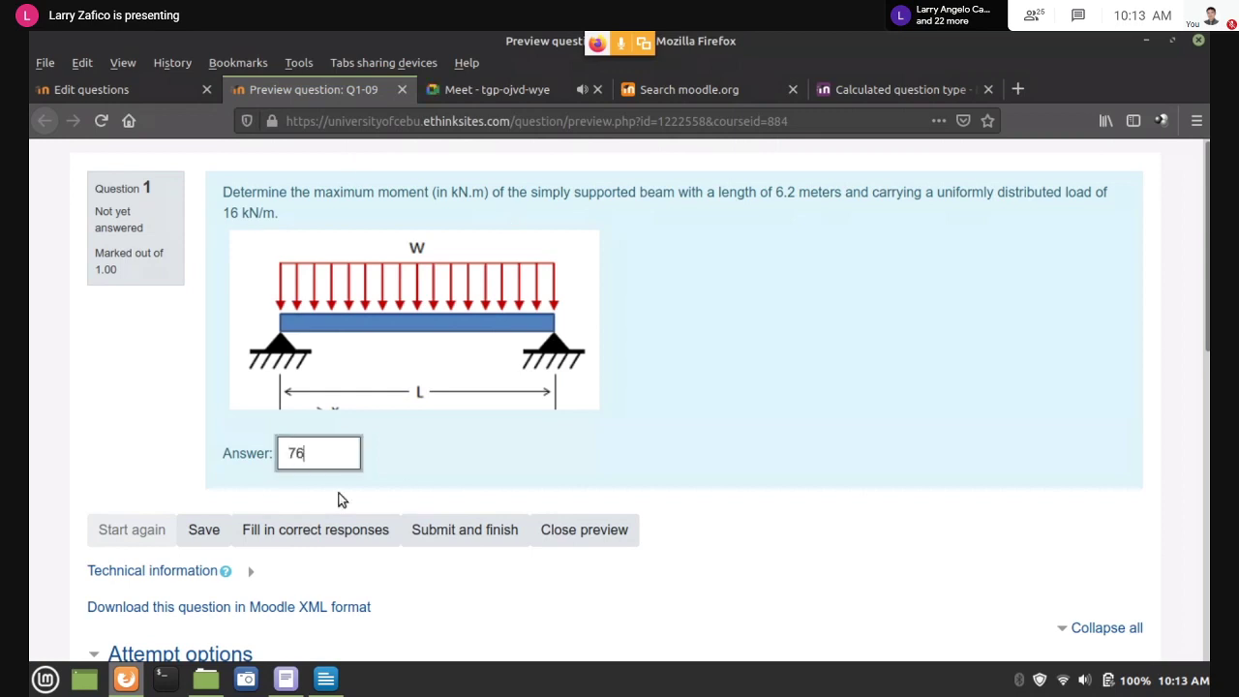
click(476, 542)
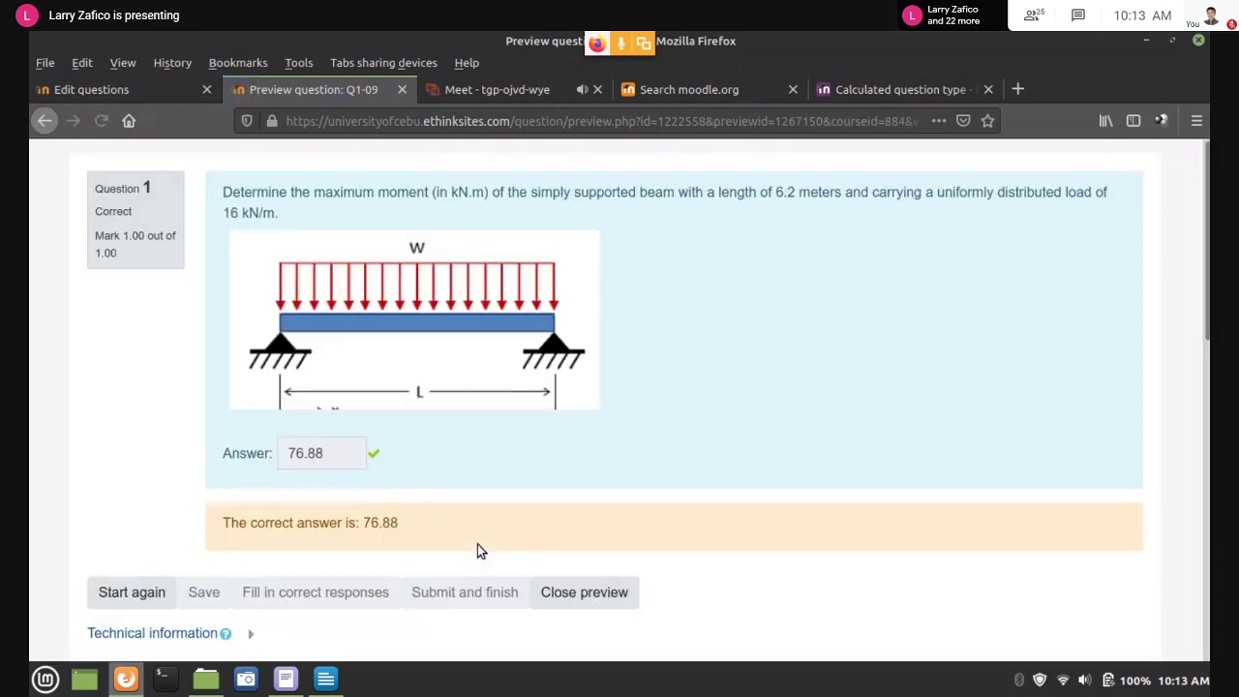
click(401, 89)
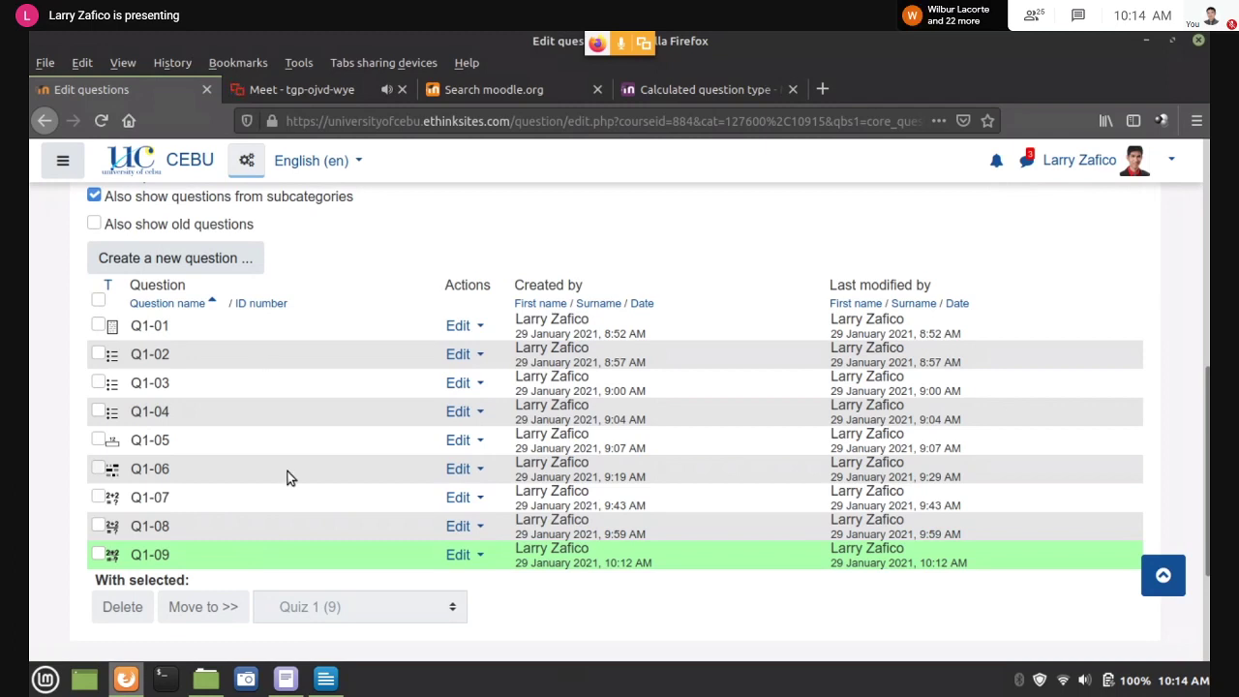
Step: Reload the Course801 question bank from its breadcrumb and scroll through the Quiz 1 list
scroll(290, 464, up, 5)
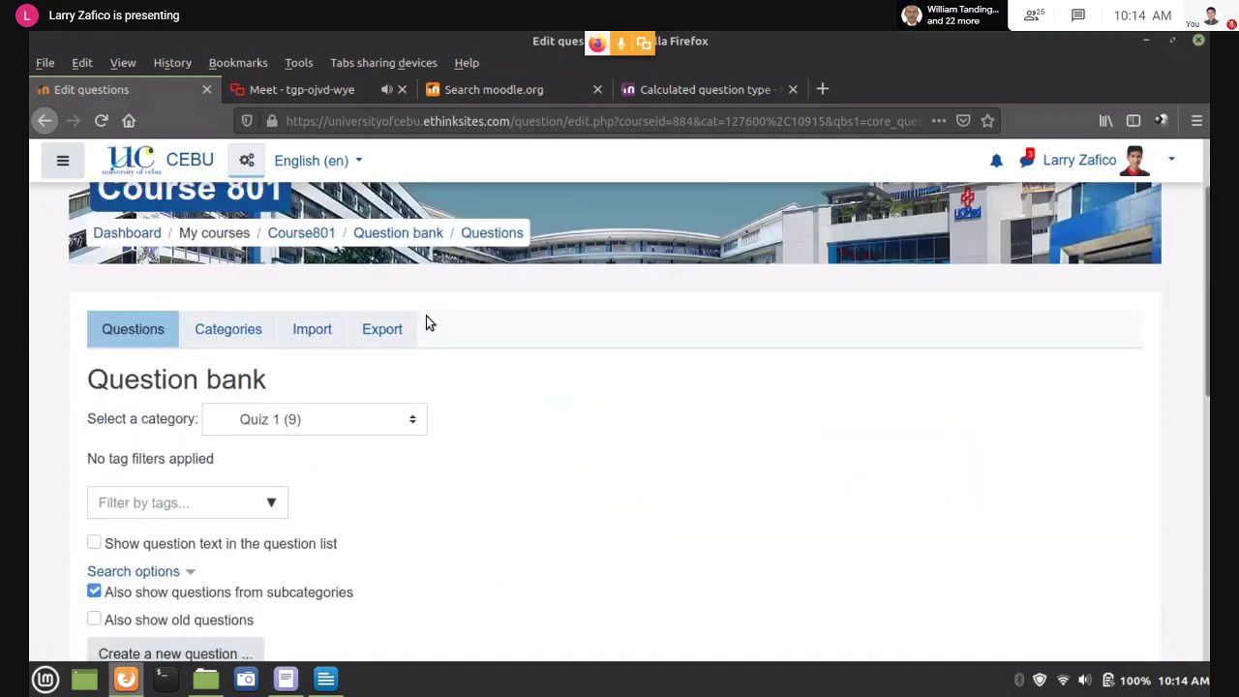
click(397, 233)
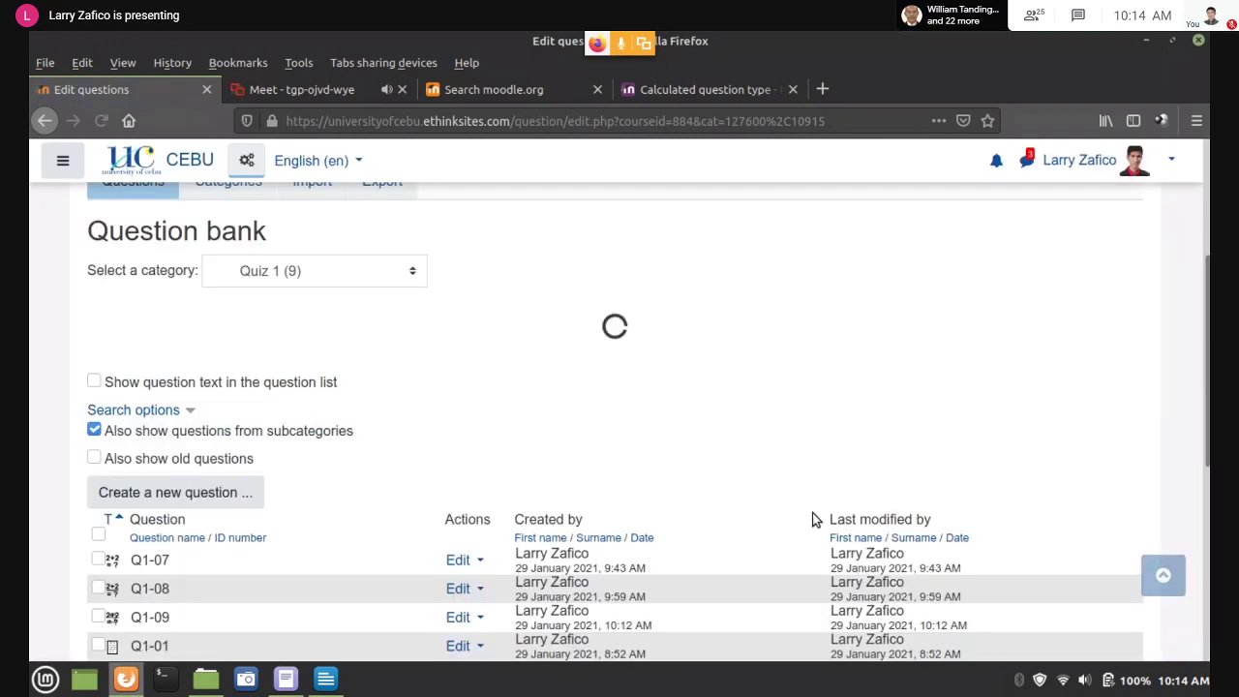
scroll(813, 519, down, 5)
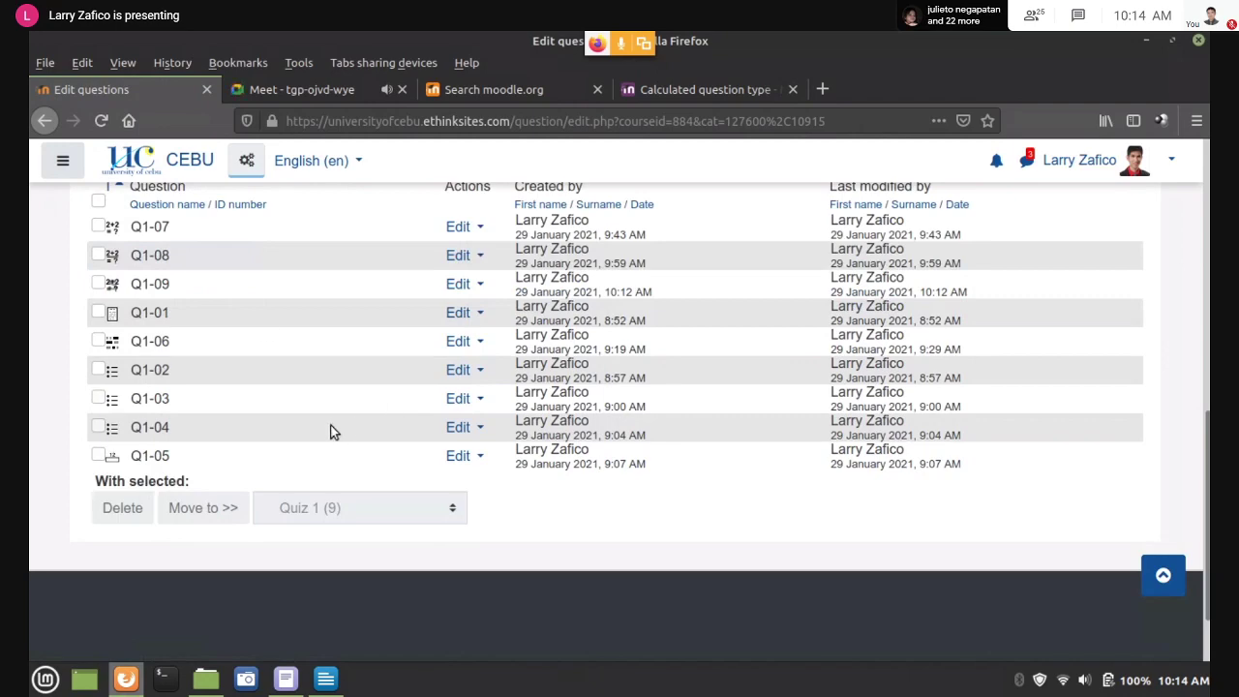
scroll(329, 431, up, 2)
scroll(334, 455, down, 1)
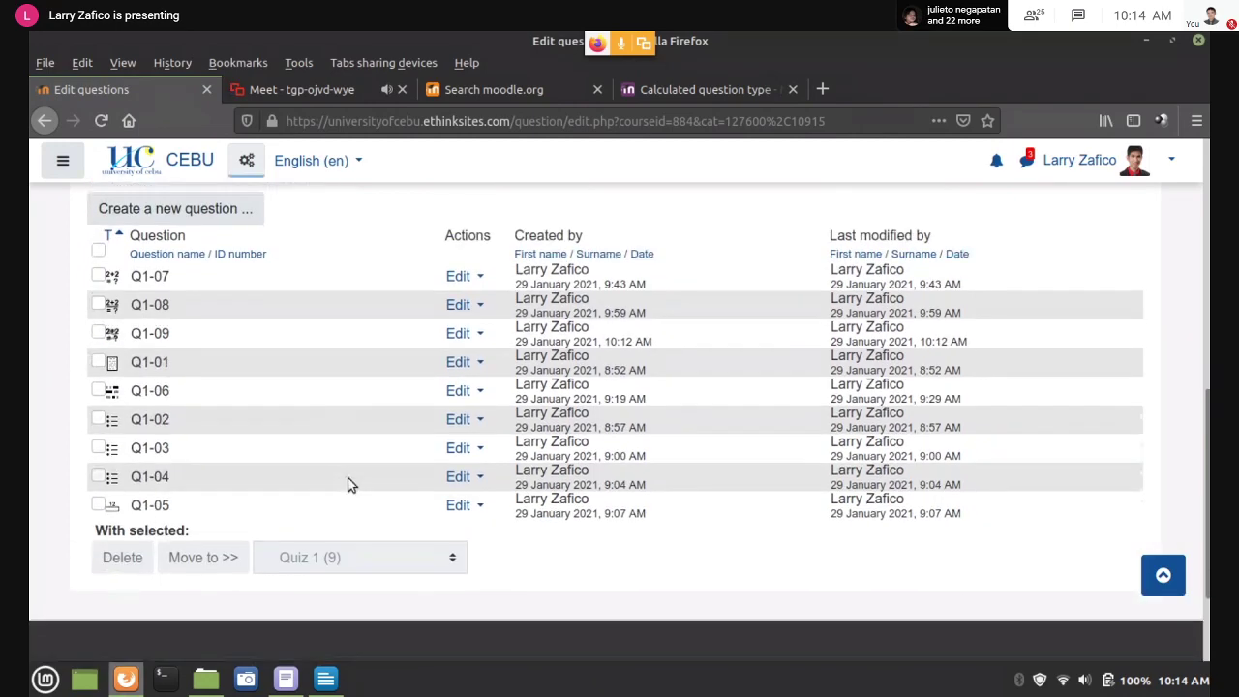
scroll(308, 492, up, 3)
scroll(308, 486, up, 6)
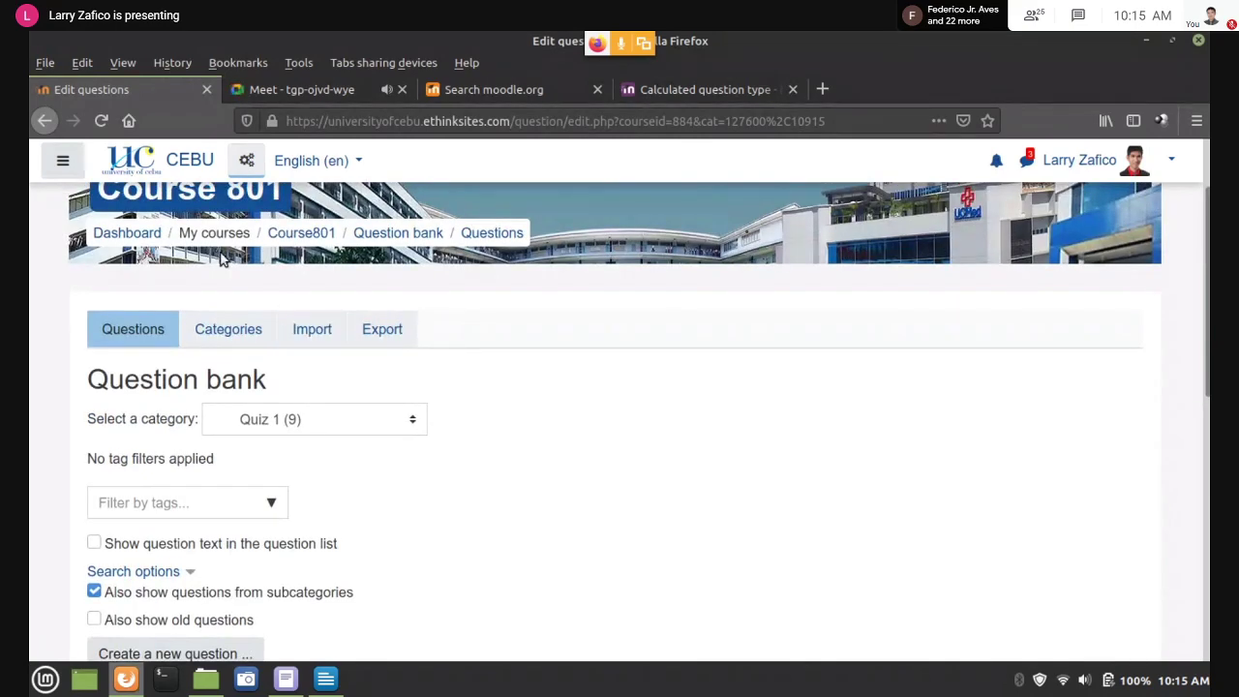
Step: Return to Course801, turn editing mode off, and open the question bank from the teacher dashboard
click(308, 234)
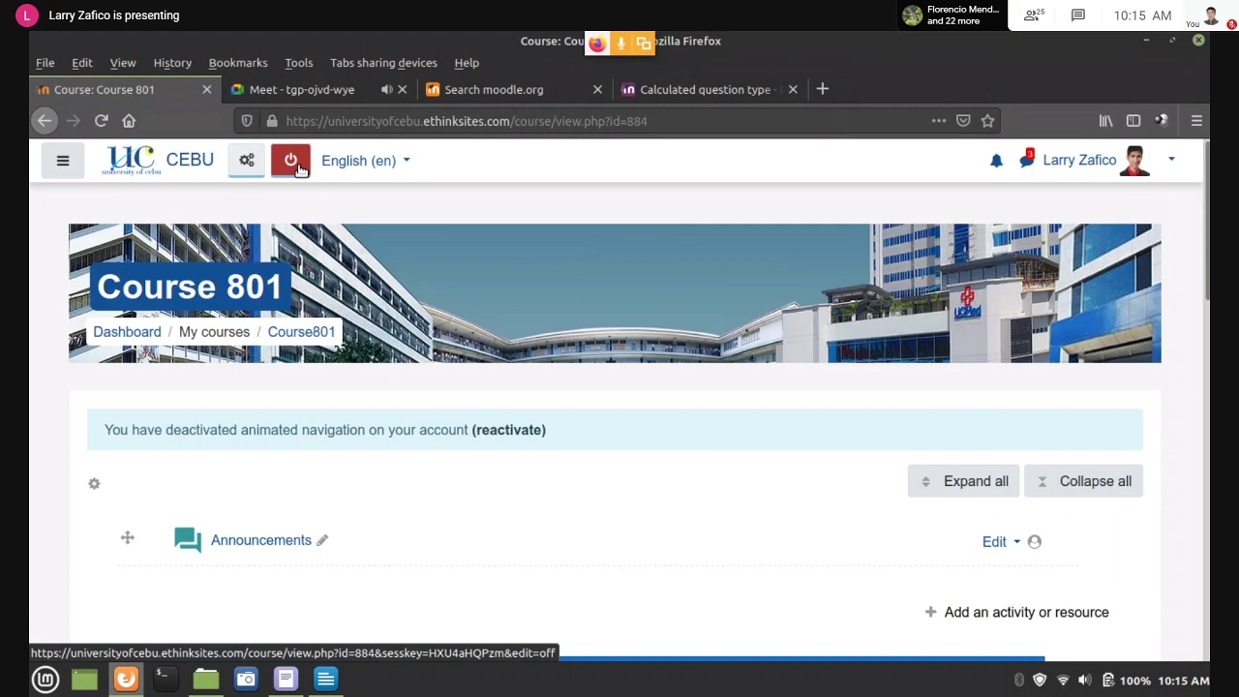
click(290, 162)
click(246, 161)
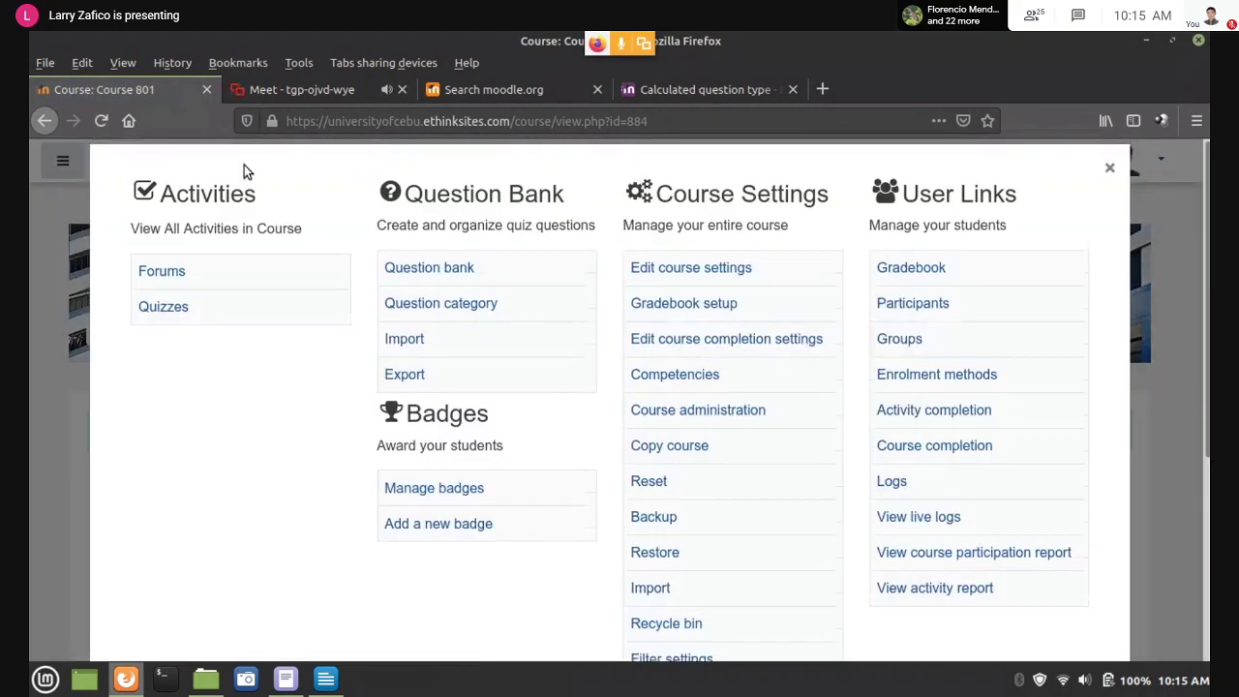
click(411, 277)
scroll(561, 508, down, 2)
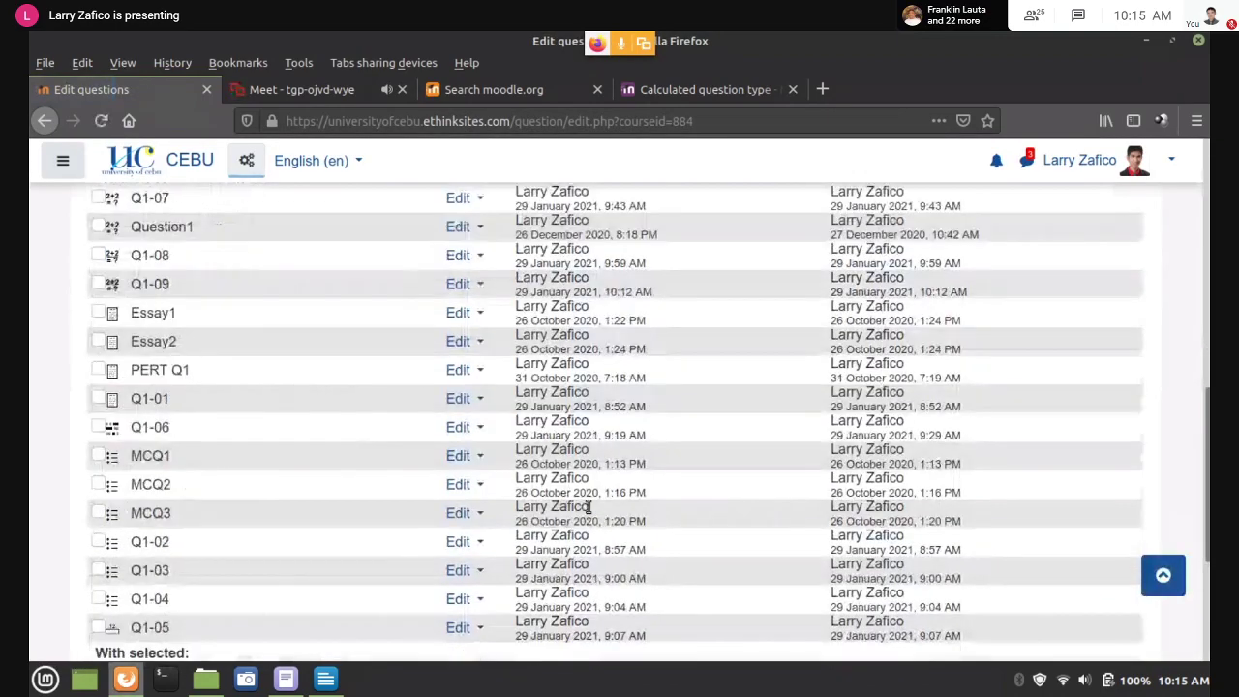
scroll(310, 447, down, 3)
scroll(319, 465, up, 2)
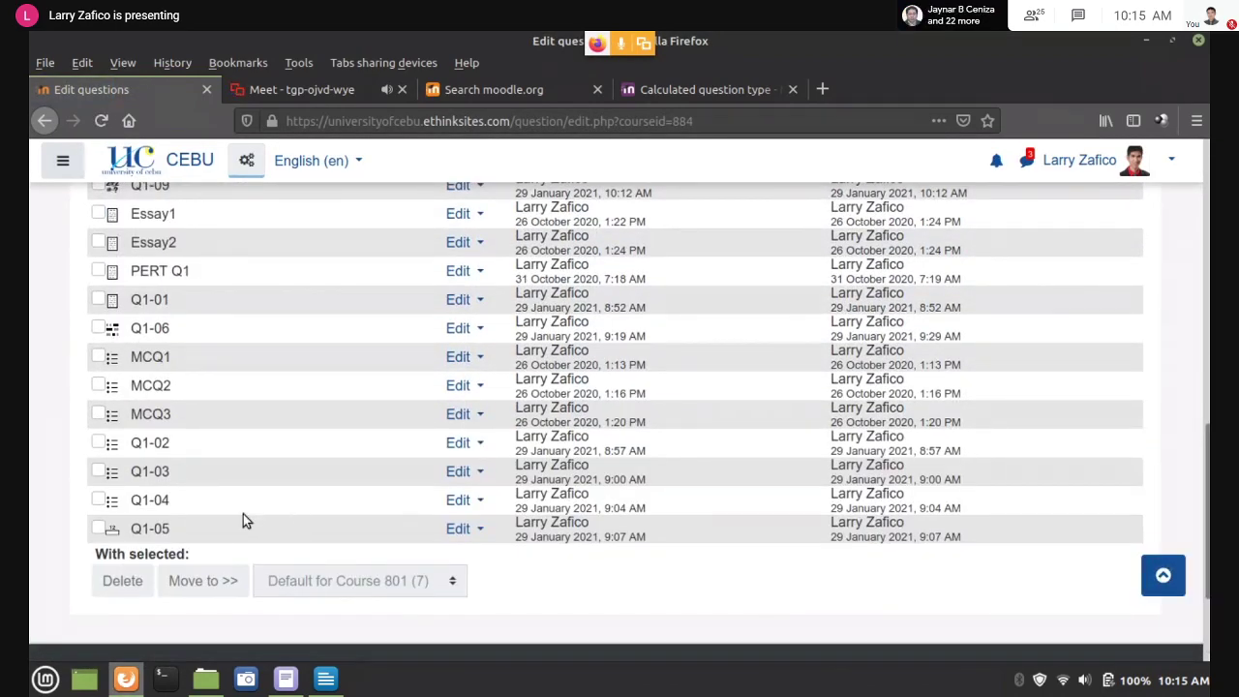
scroll(242, 514, up, 3)
scroll(243, 514, down, 2)
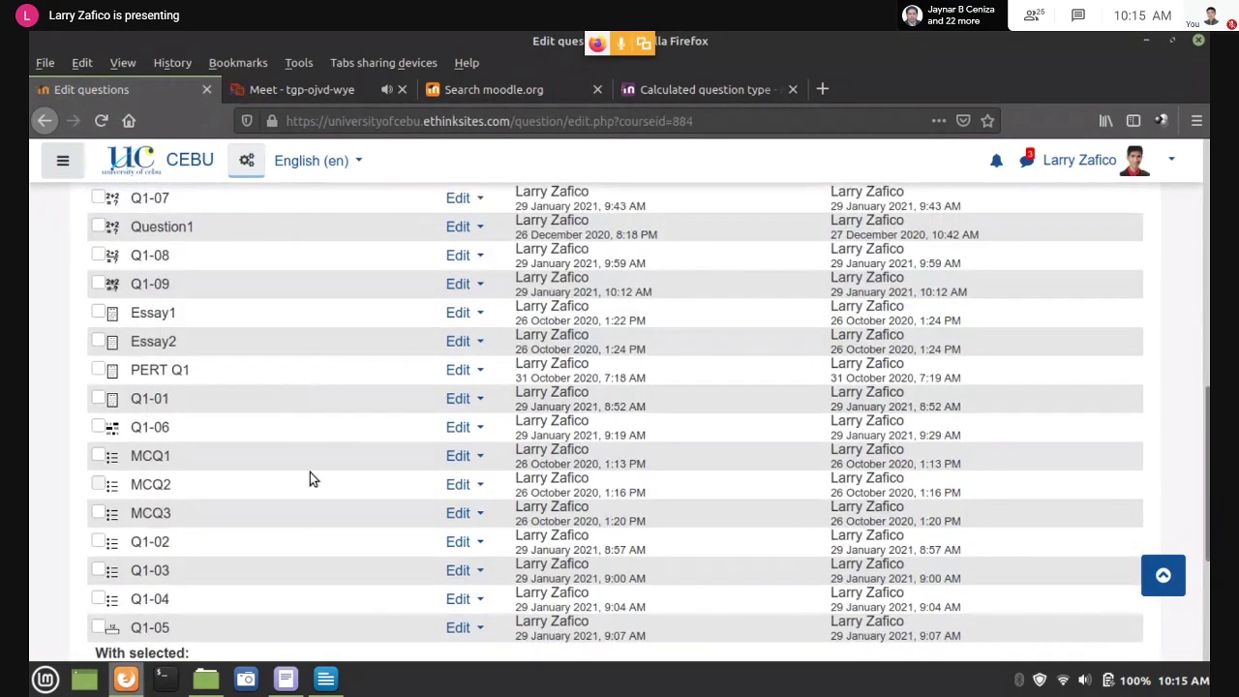
scroll(310, 474, down, 3)
scroll(312, 468, up, 2)
scroll(380, 513, up, 6)
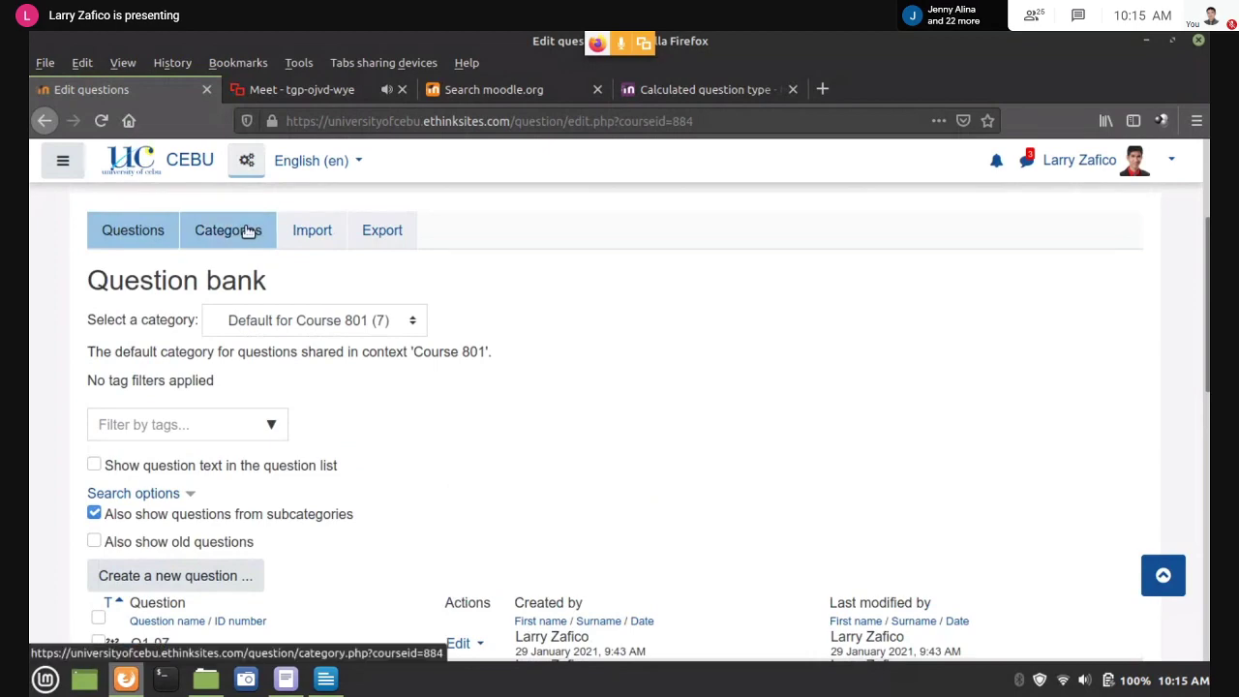
Step: List the nine questions of the Quiz 1 (9) category from the Categories tab
click(247, 229)
scroll(631, 435, down, 5)
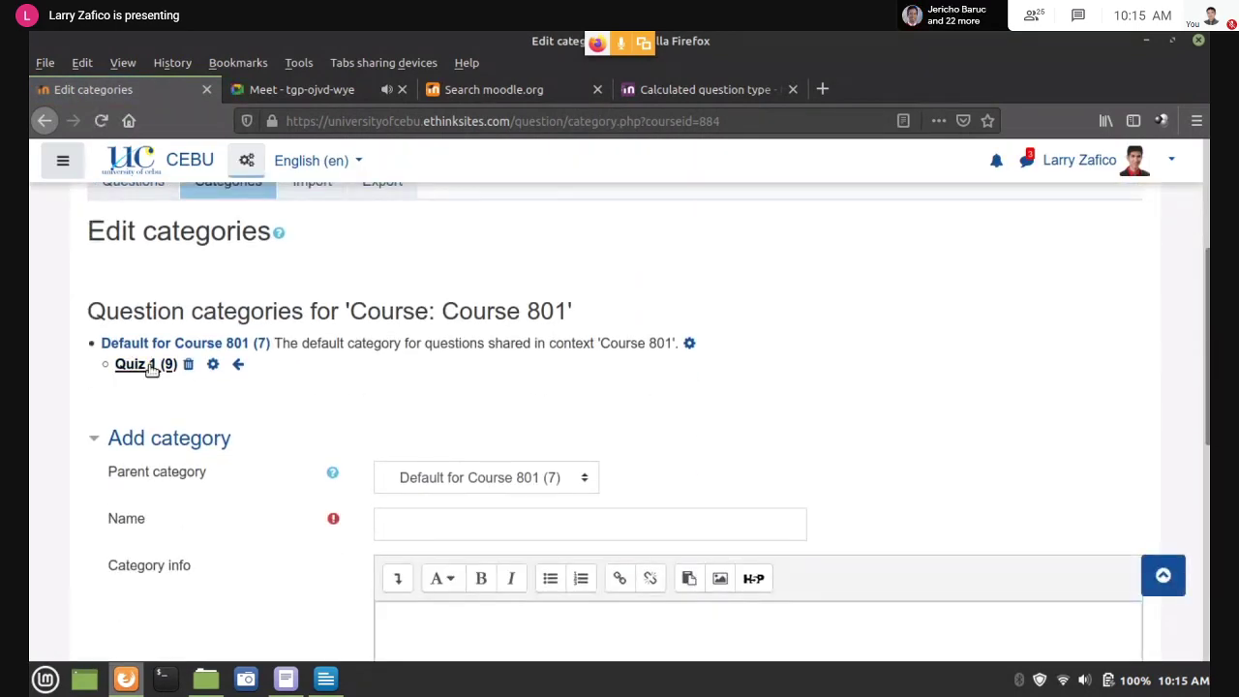
click(145, 364)
scroll(762, 448, down, 5)
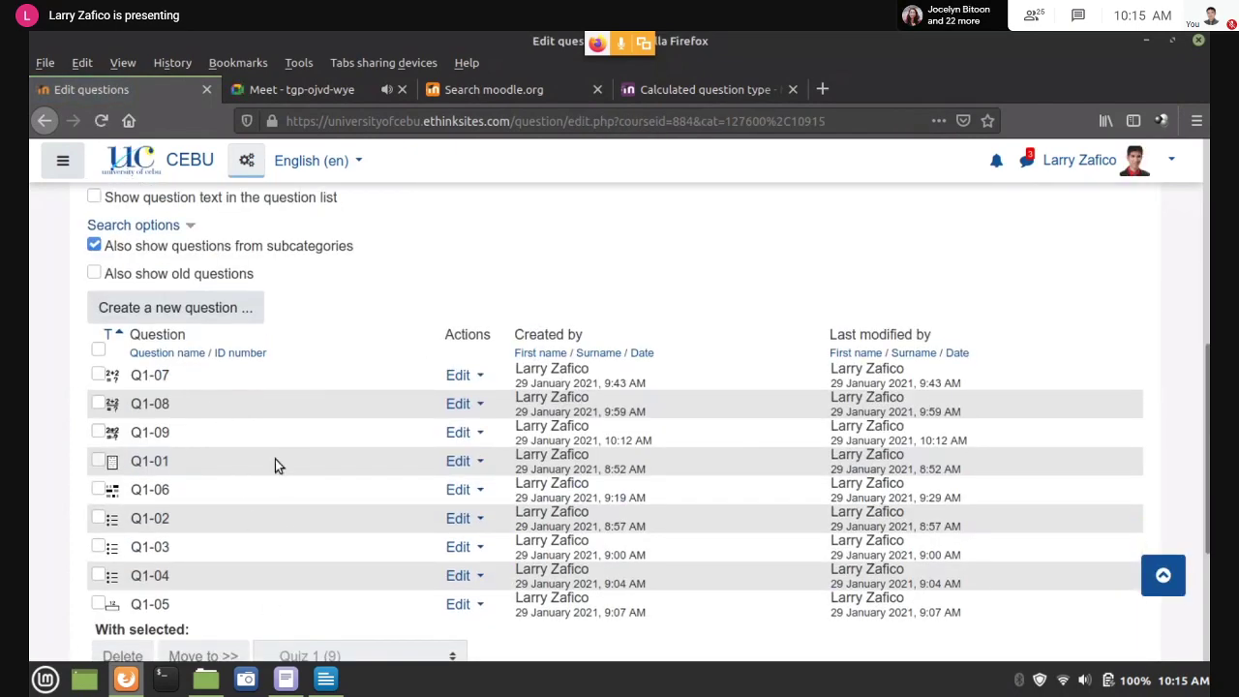
scroll(368, 578, up, 4)
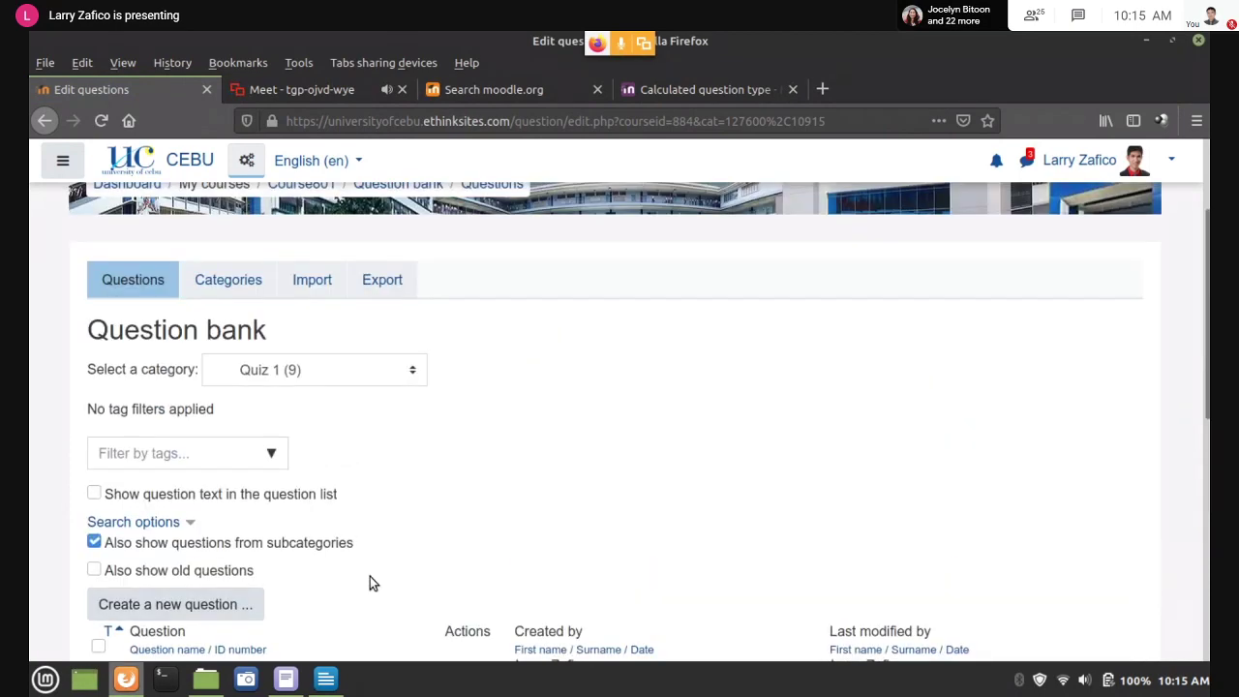
scroll(515, 578, up, 2)
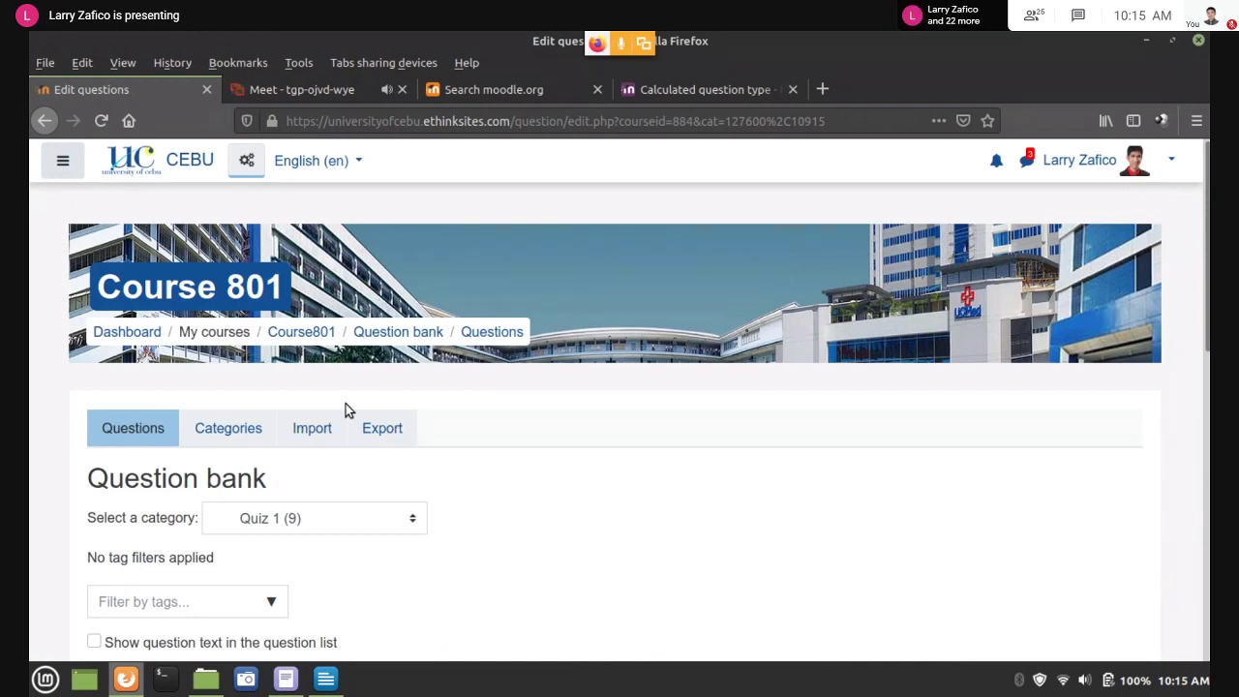
Step: Open Sample Quiz 1 from Course801's Tile 1 and glance at its gear menu without choosing anything
click(319, 335)
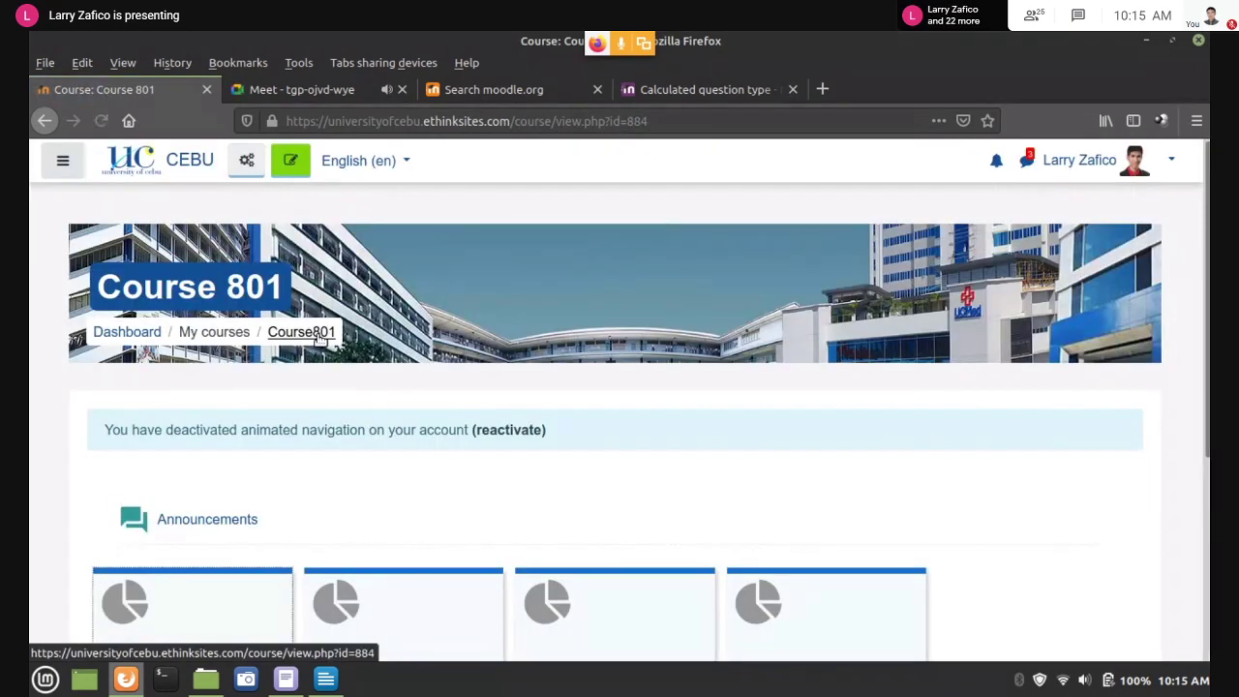
scroll(860, 426, down, 5)
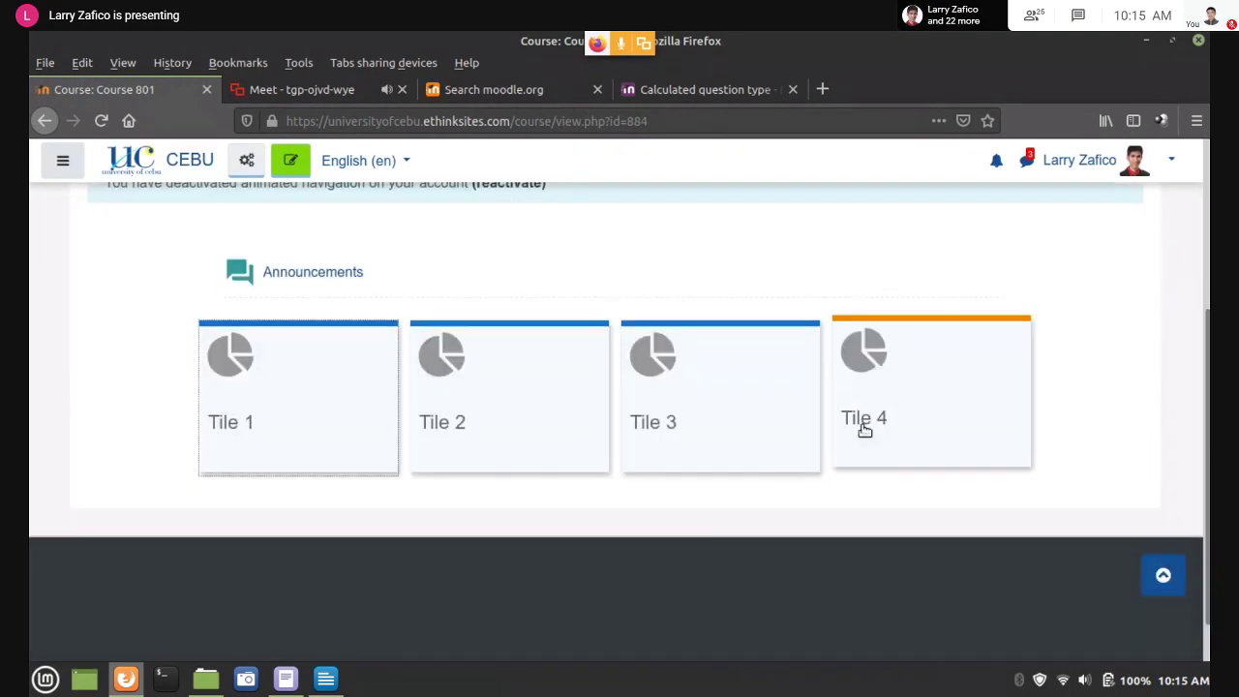
click(372, 435)
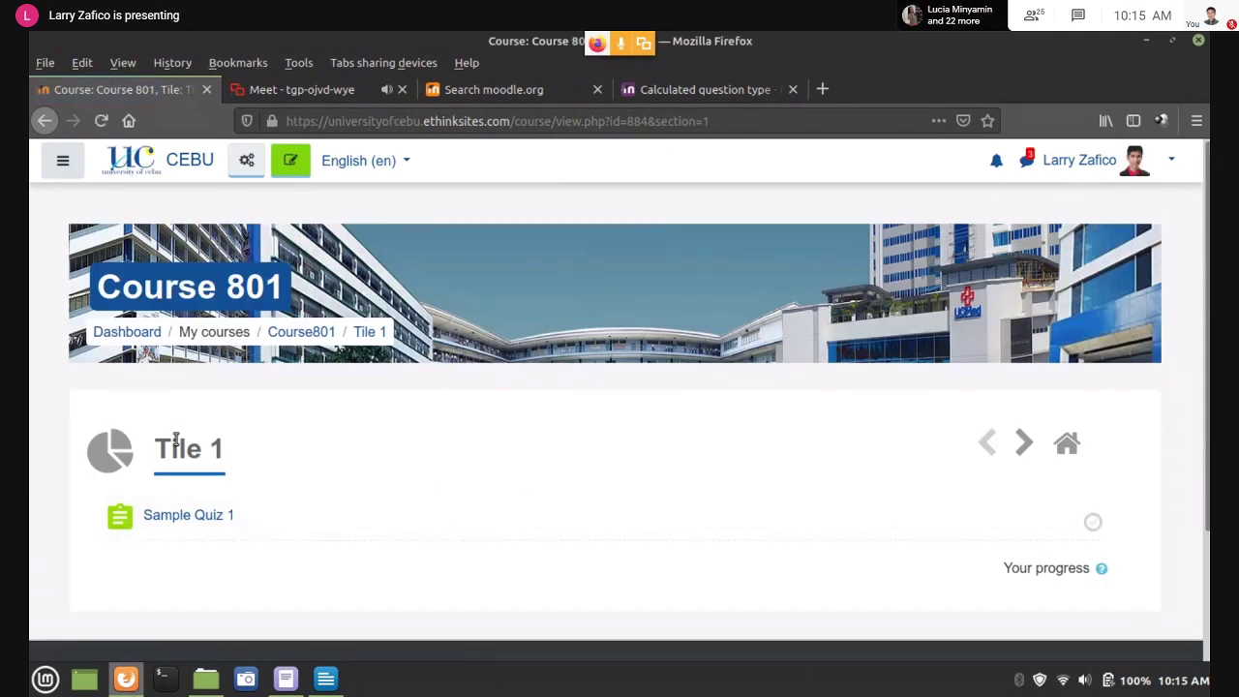
click(220, 520)
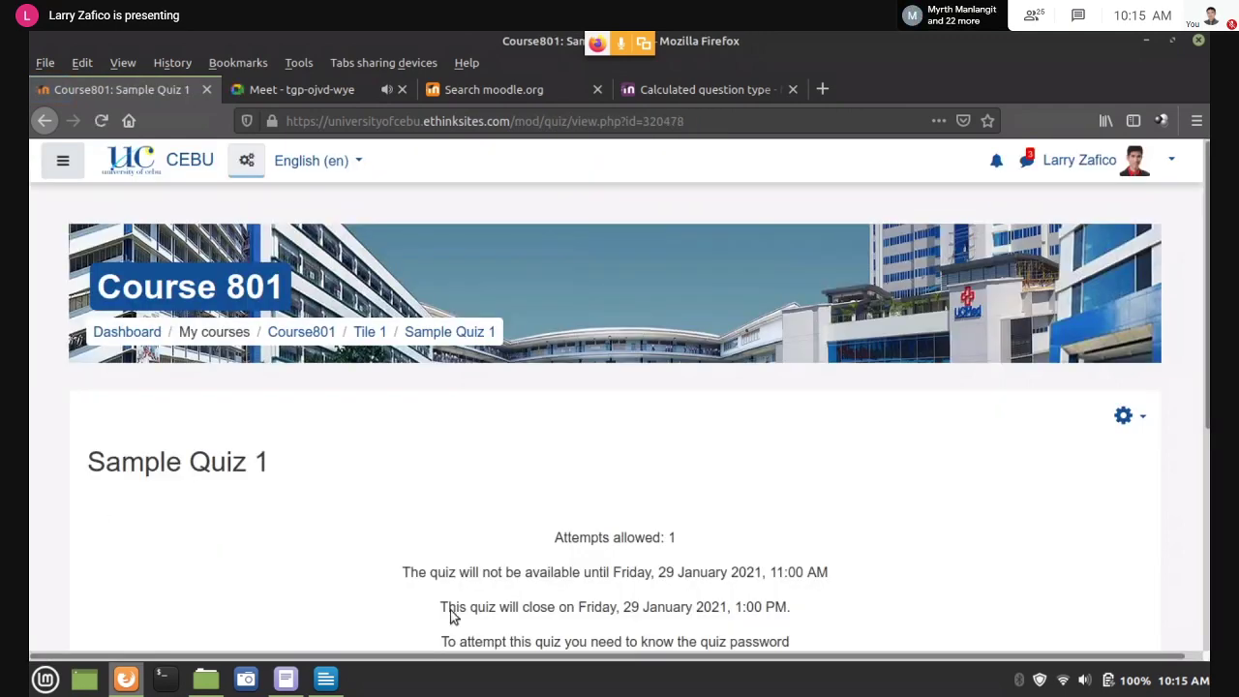
scroll(733, 520, down, 4)
scroll(771, 505, down, 2)
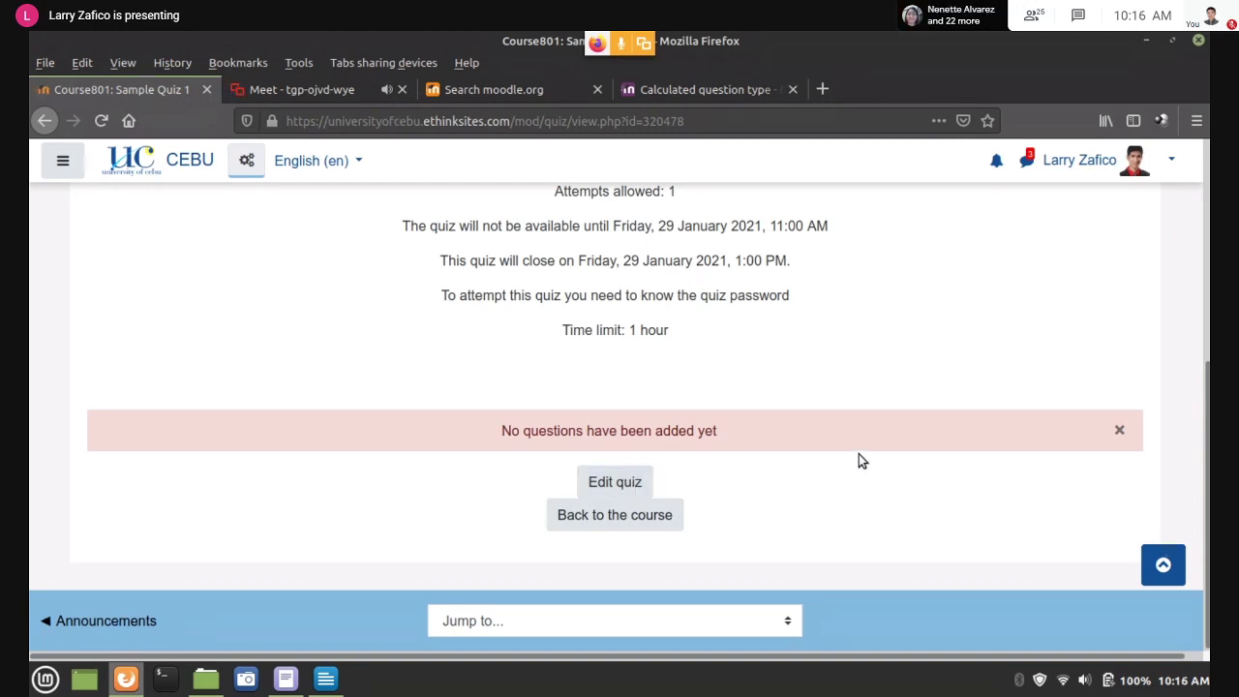
scroll(858, 451, up, 5)
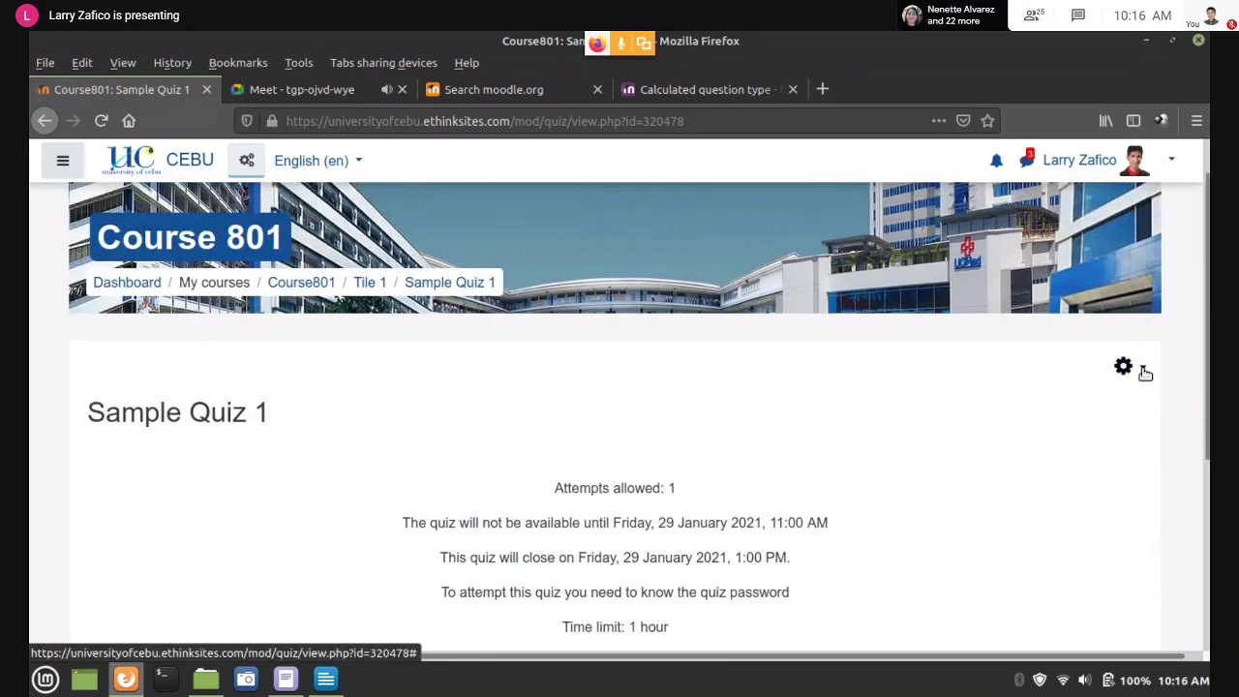
click(1143, 372)
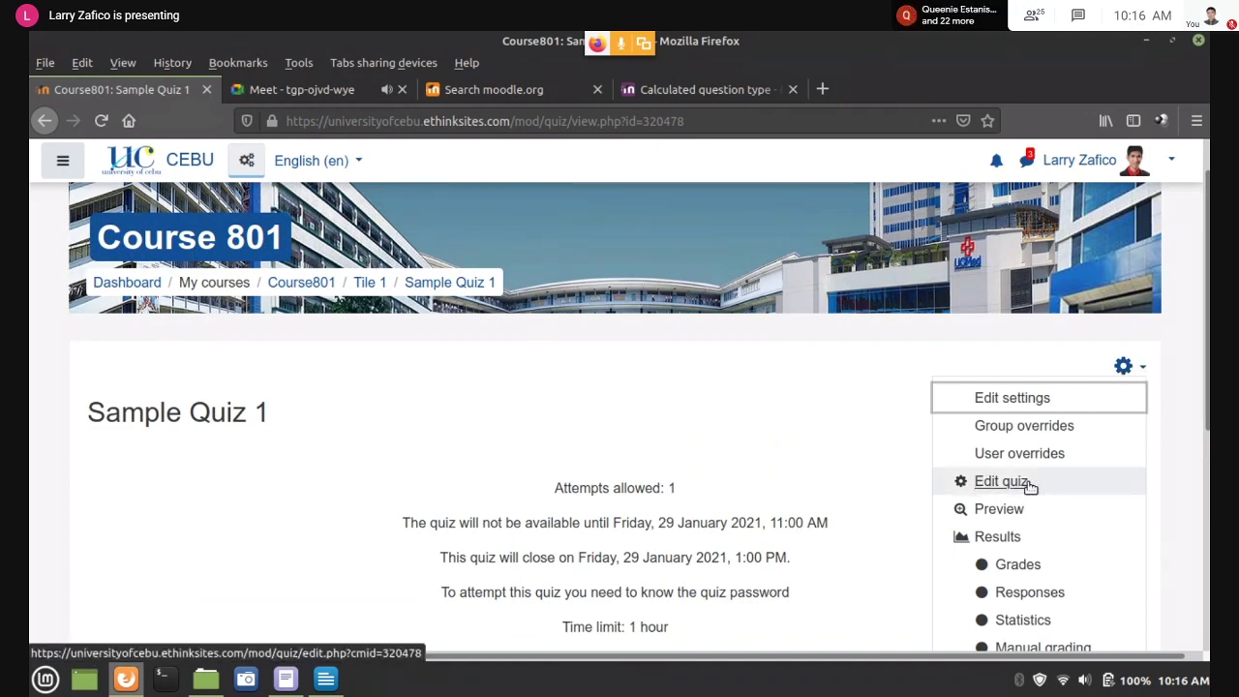
click(865, 511)
scroll(867, 511, down, 3)
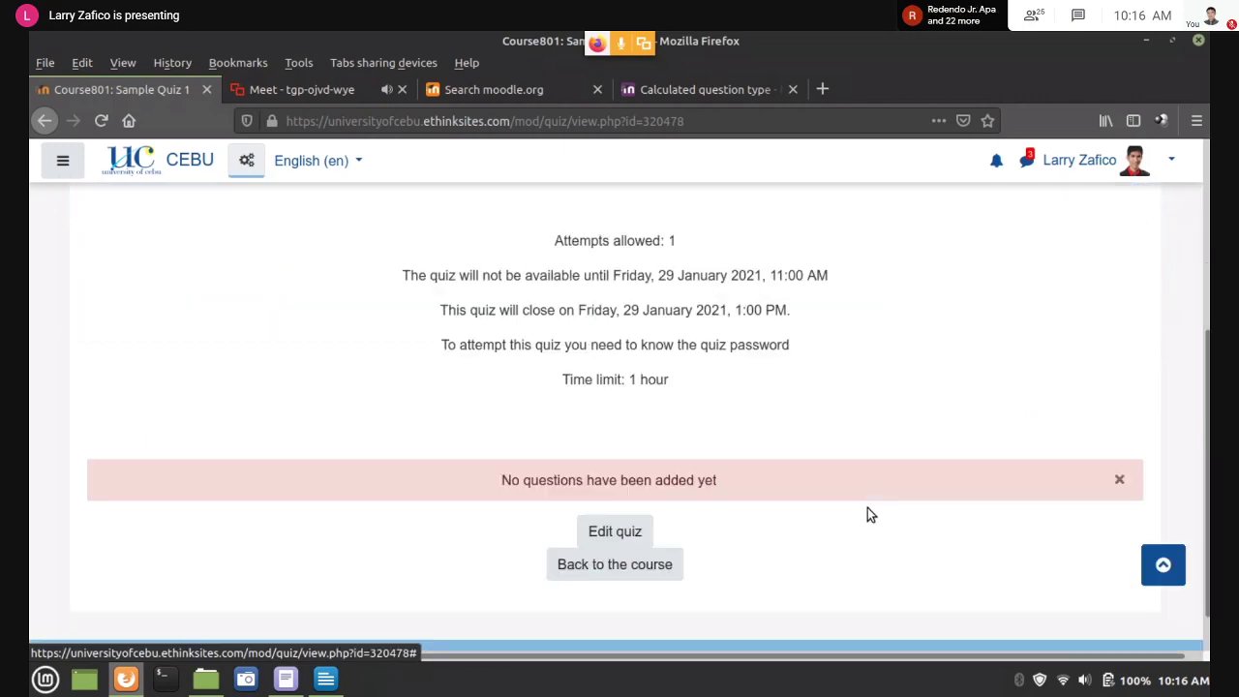
scroll(867, 515, down, 1)
Step: Edit Sample Quiz 1, turn on Shuffle, and choose Add from question bank
click(608, 483)
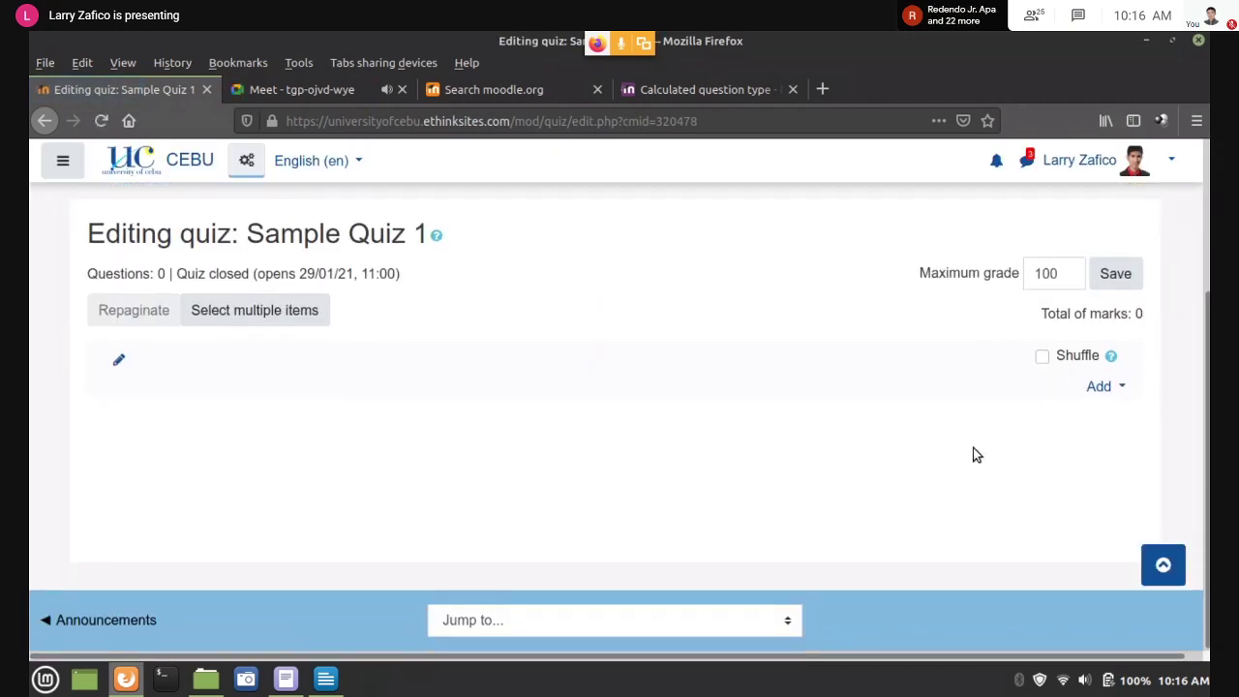
click(1043, 360)
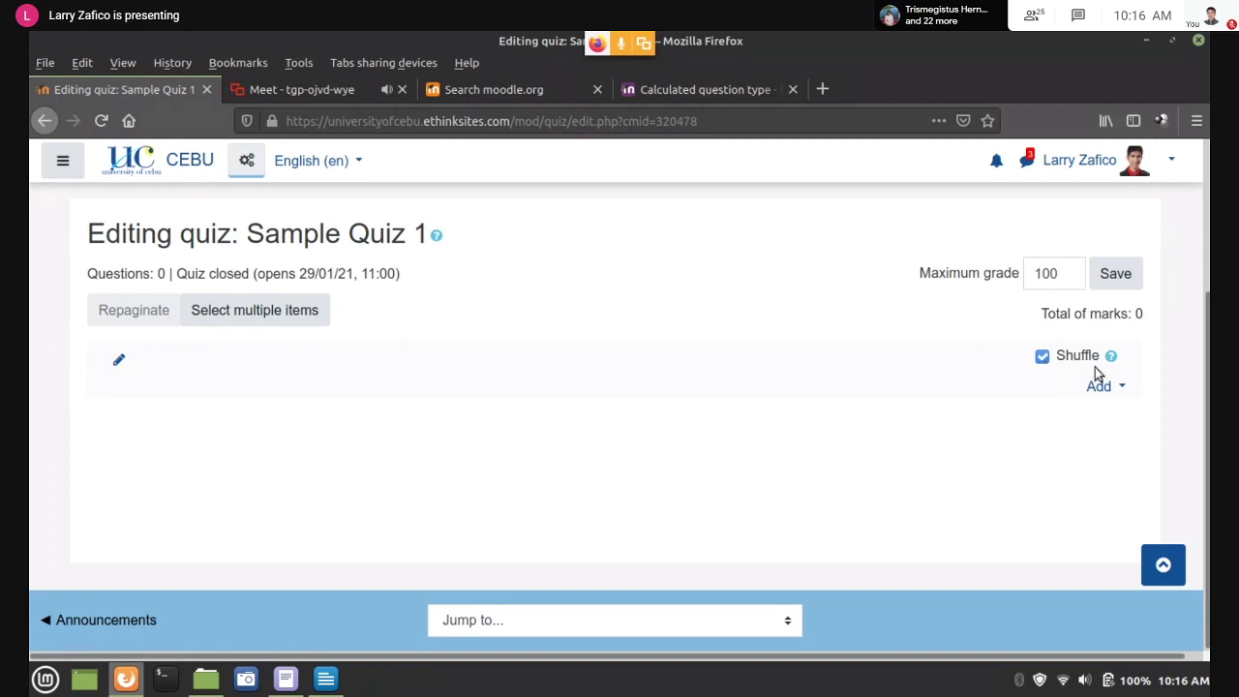
click(1122, 388)
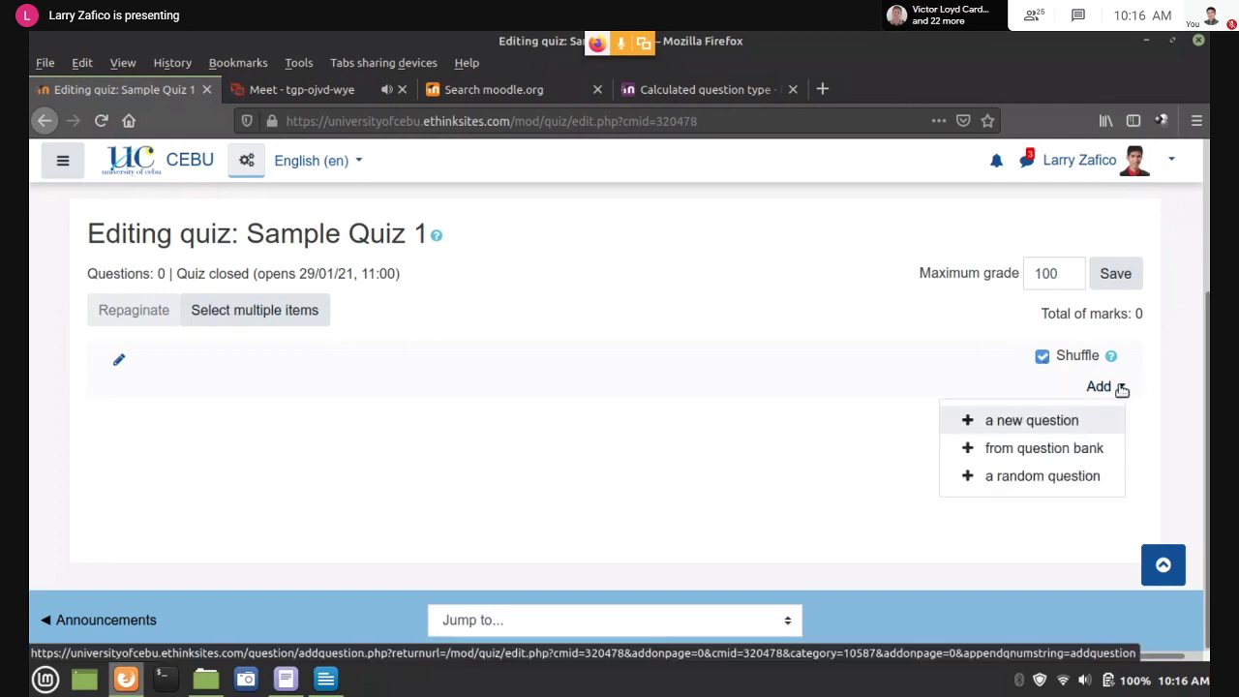
click(1072, 457)
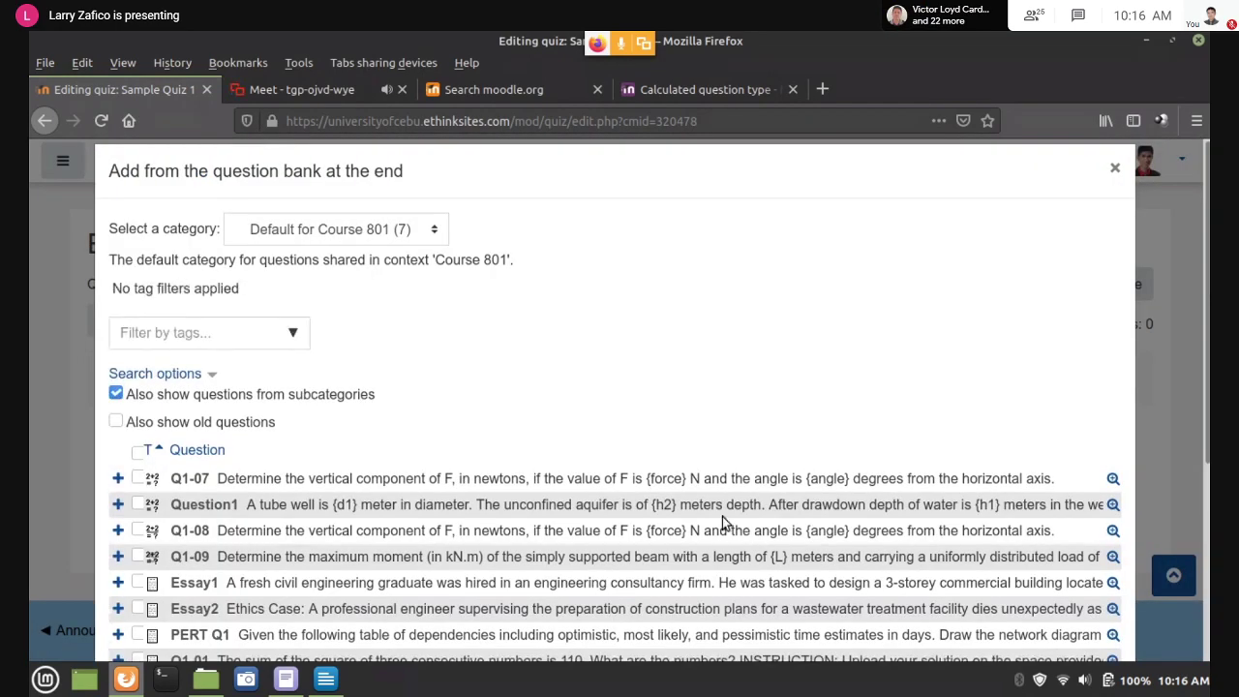
Step: Show the Quiz 1 category, sort by question name, and select all nine questions
scroll(440, 529, down, 3)
scroll(441, 529, up, 3)
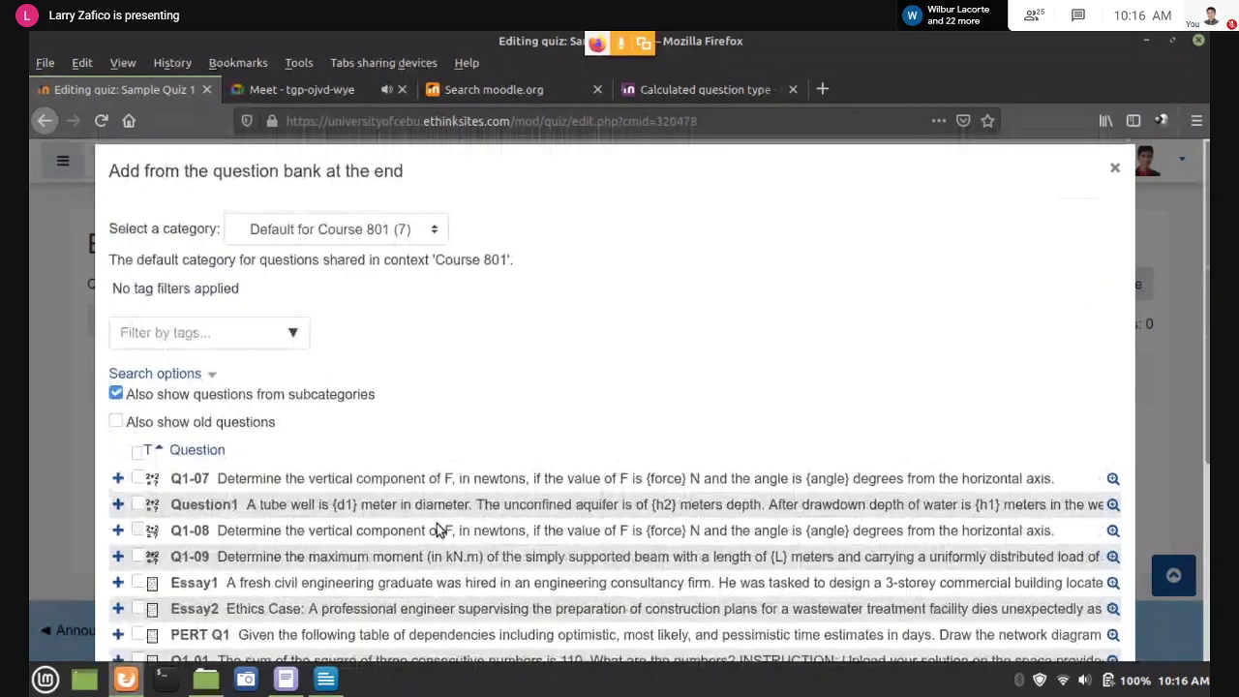
click(438, 233)
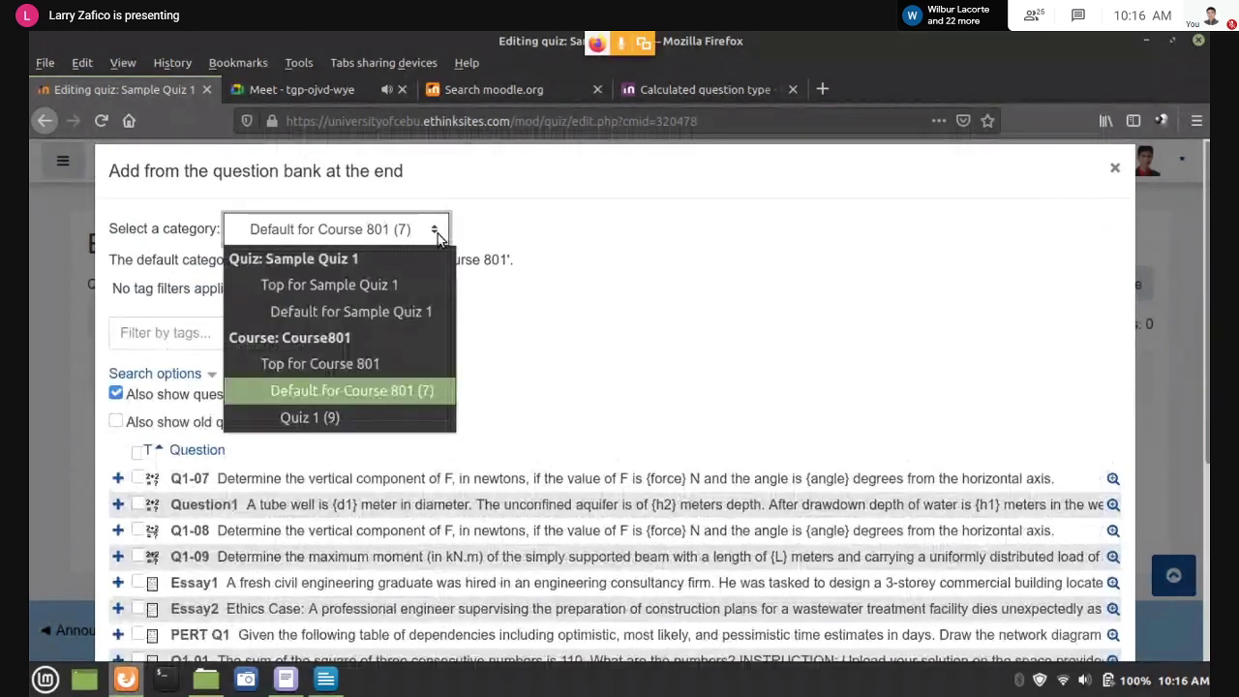
click(309, 417)
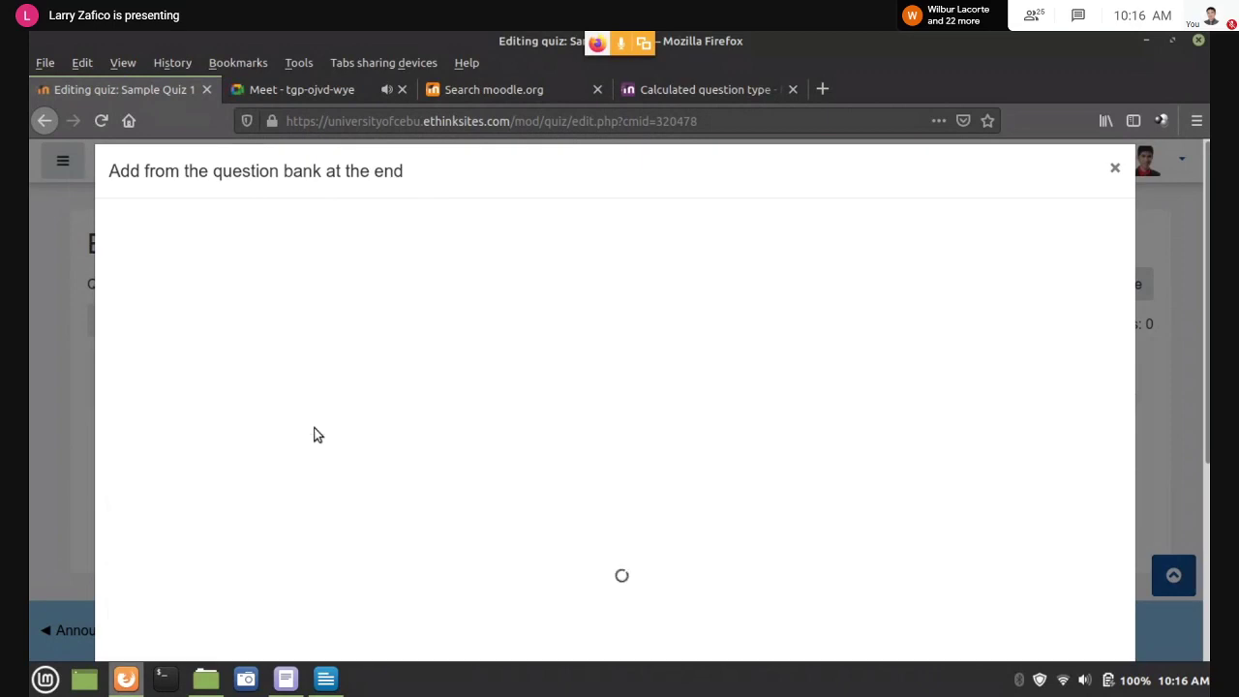
scroll(537, 457, down, 2)
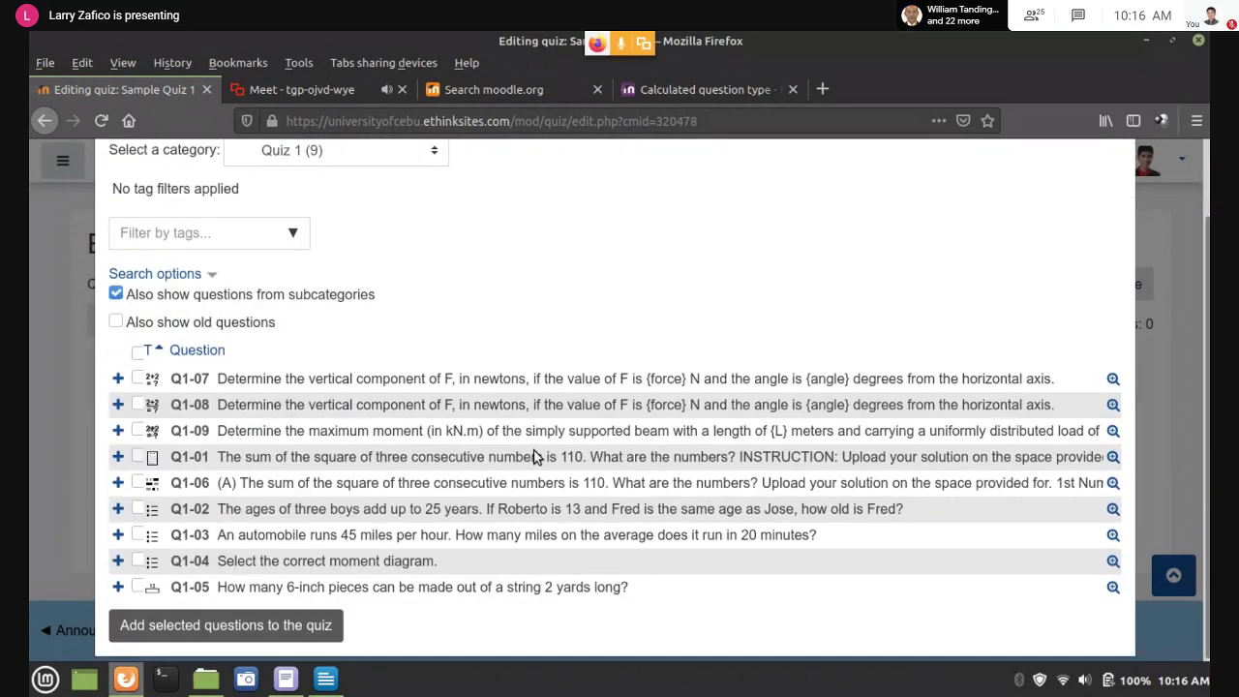
click(204, 361)
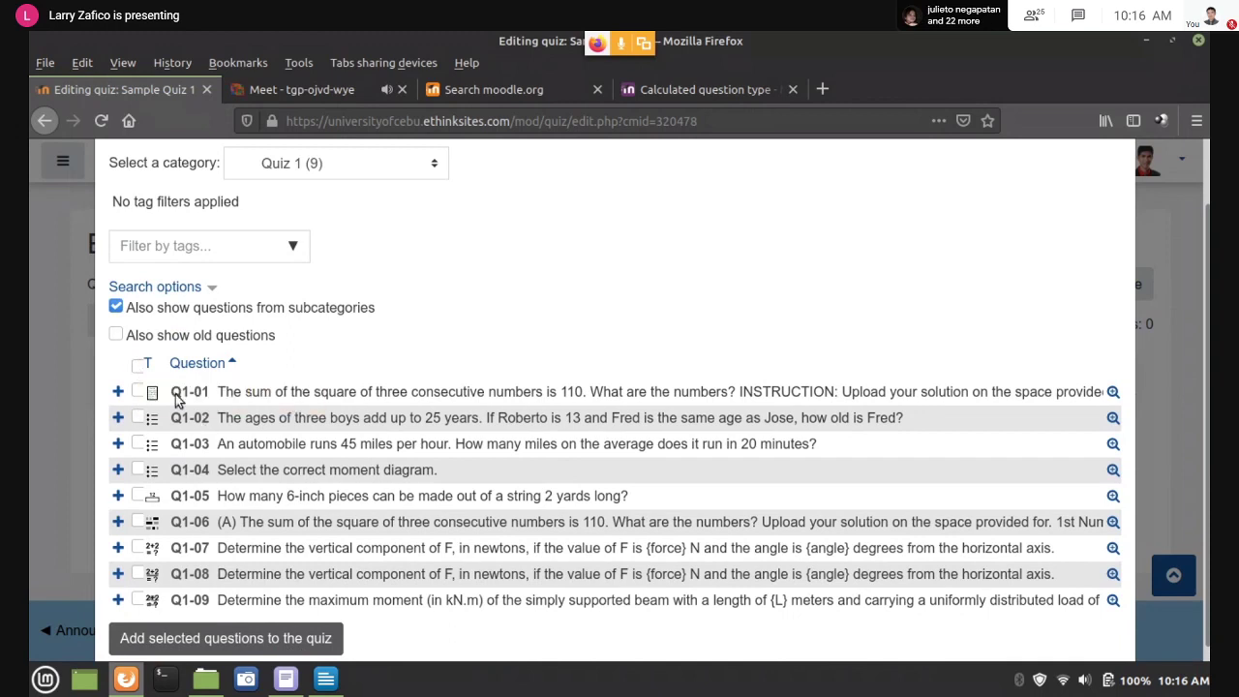
click(138, 365)
scroll(590, 448, down, 1)
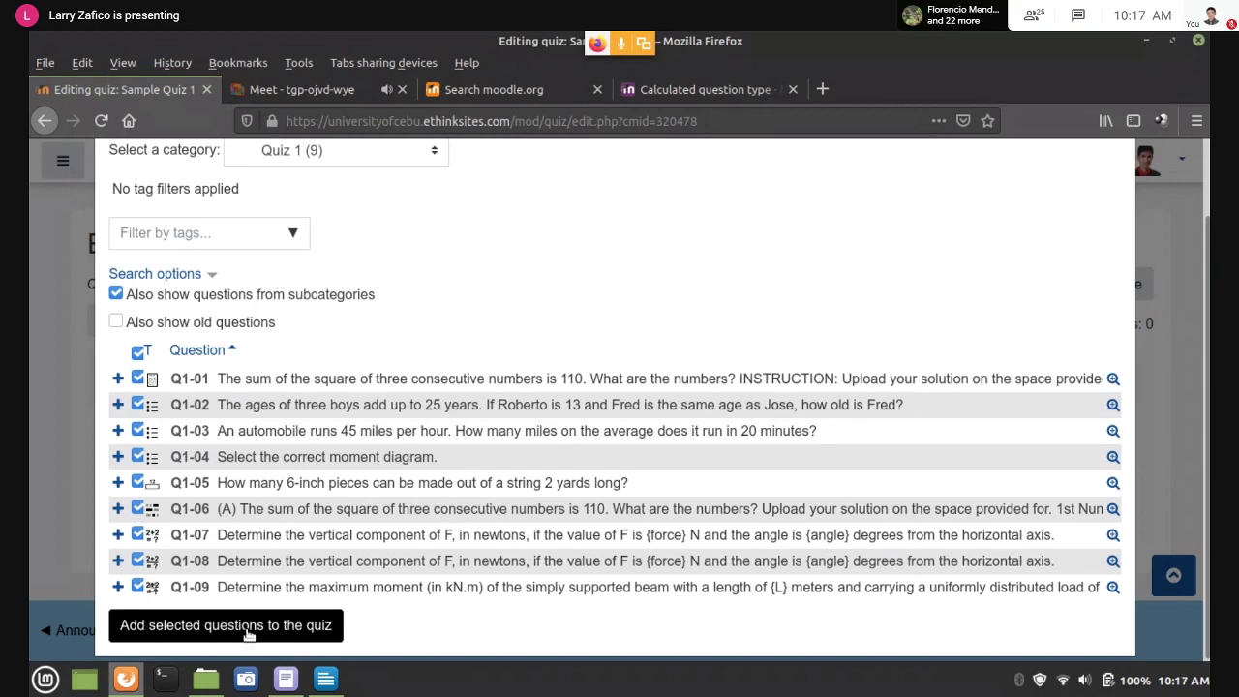
Step: Add the selected questions to Sample Quiz 1
click(248, 633)
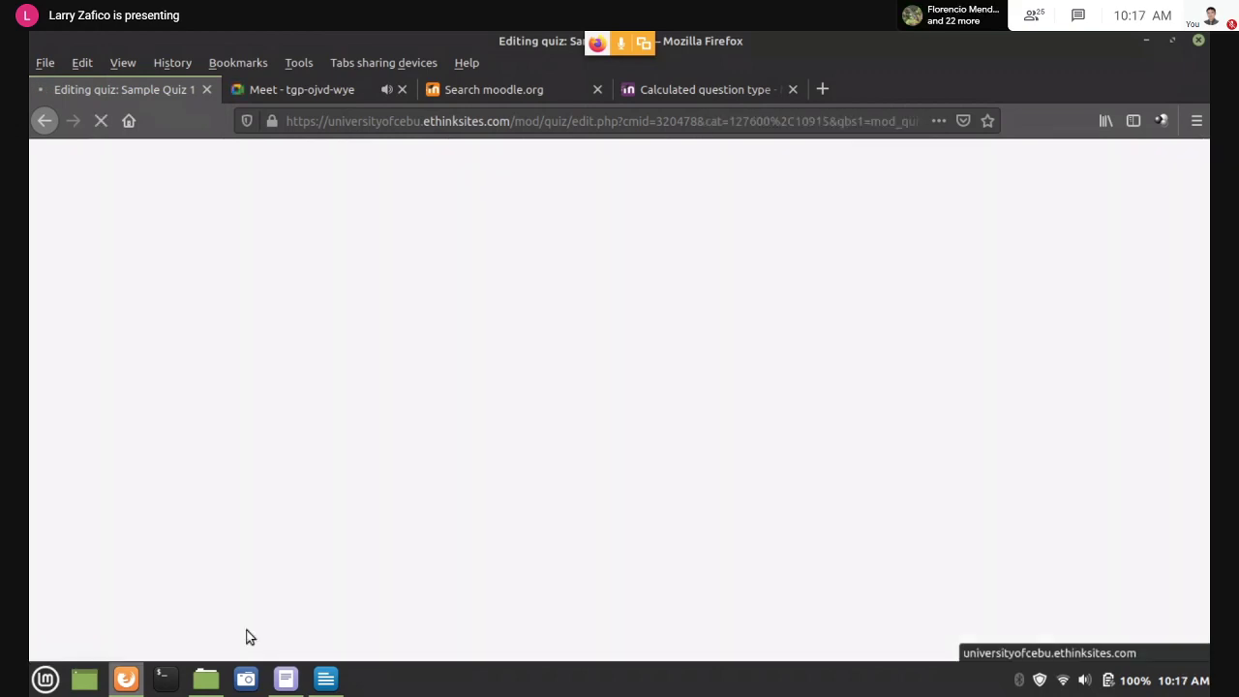
scroll(574, 459, down, 5)
scroll(578, 460, down, 3)
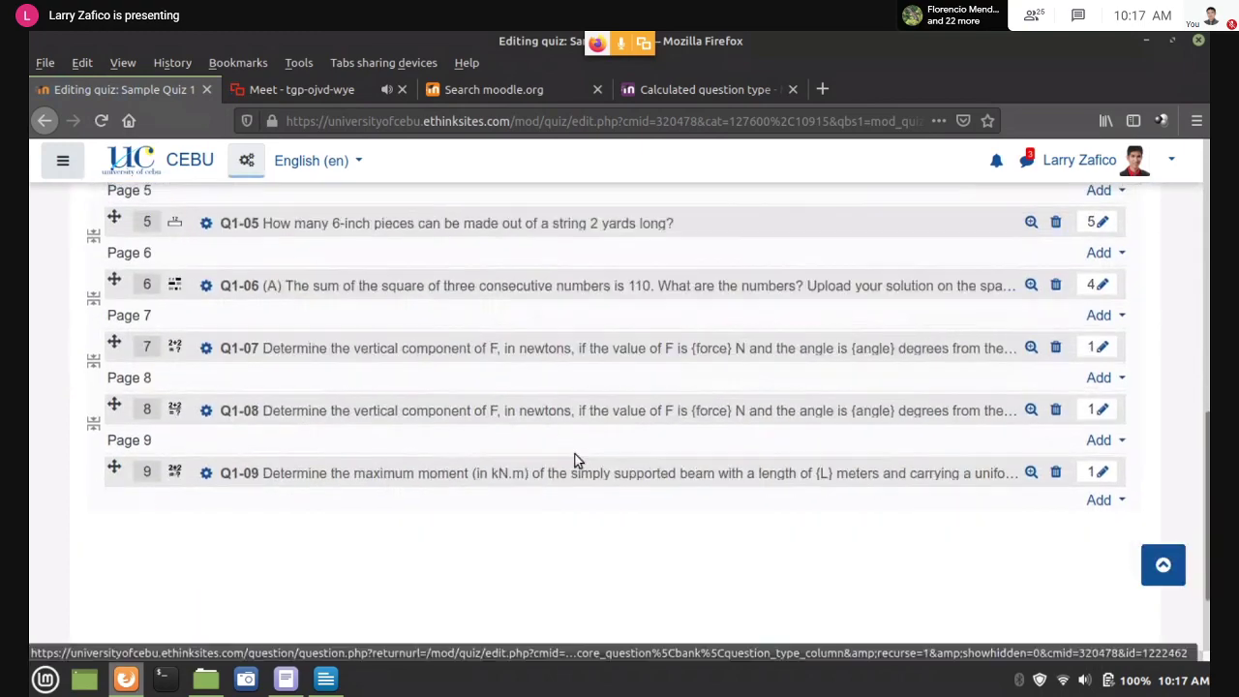
scroll(575, 459, up, 6)
scroll(574, 454, up, 1)
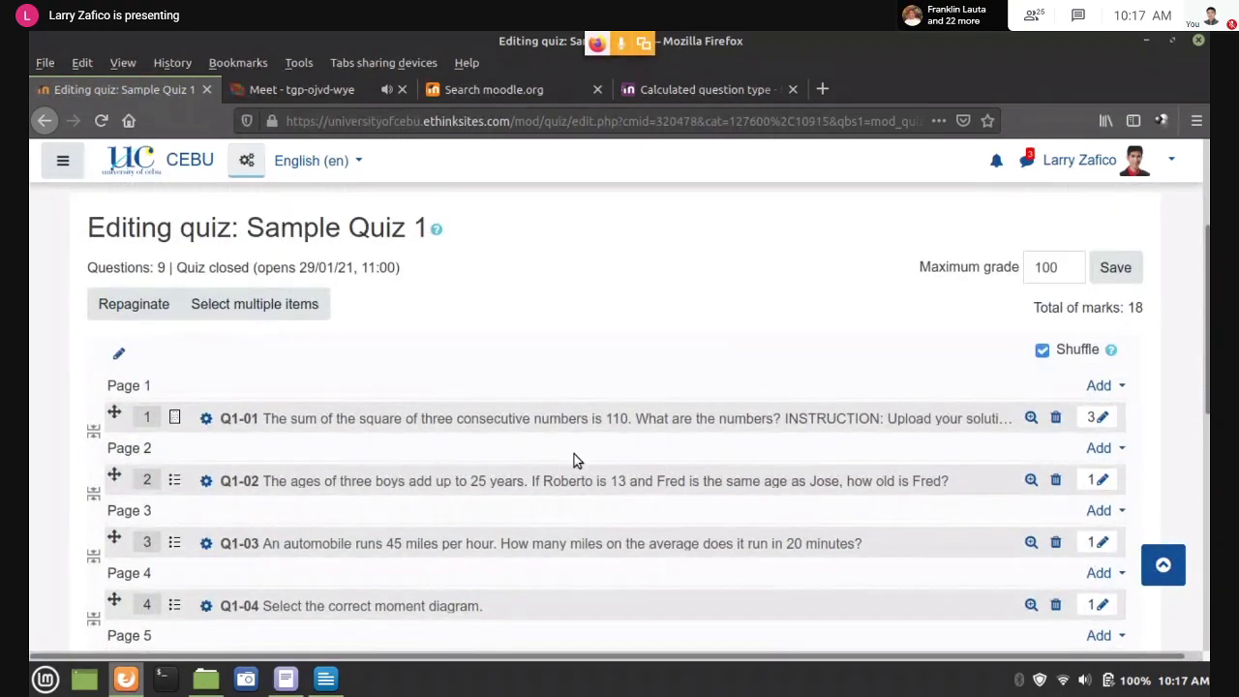
scroll(574, 455, down, 1)
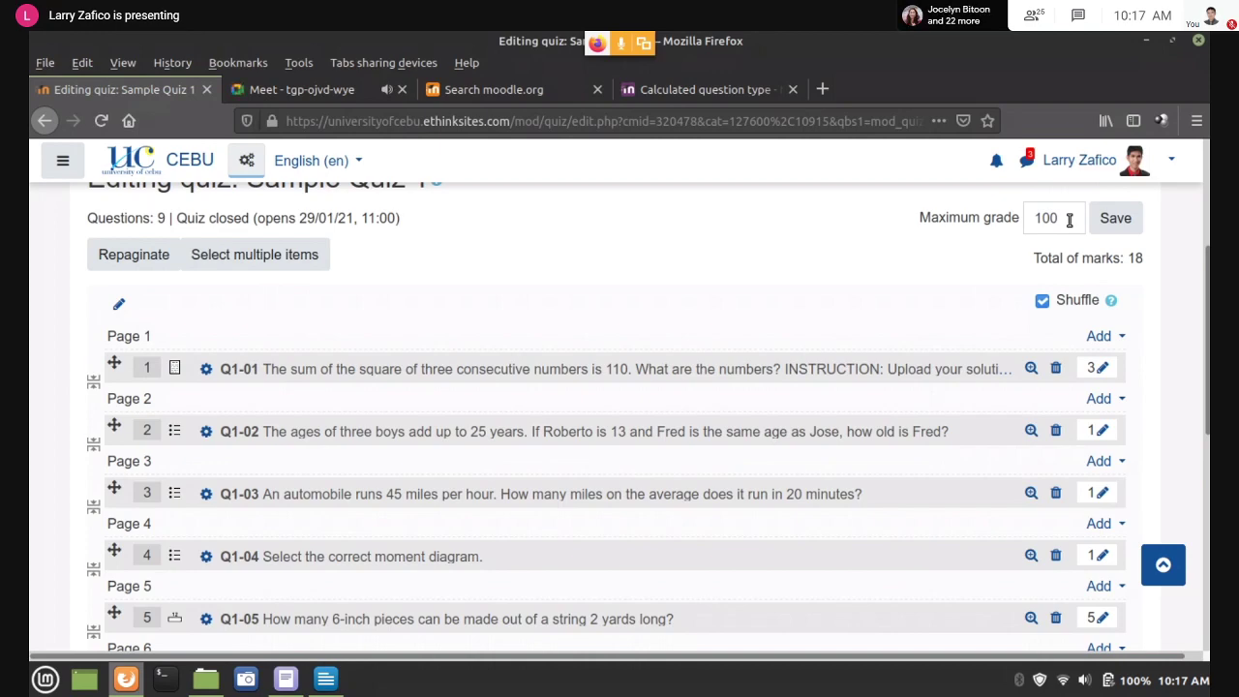
Step: Set the quiz's Maximum grade to 18 and save it
drag(1069, 219, 1033, 219)
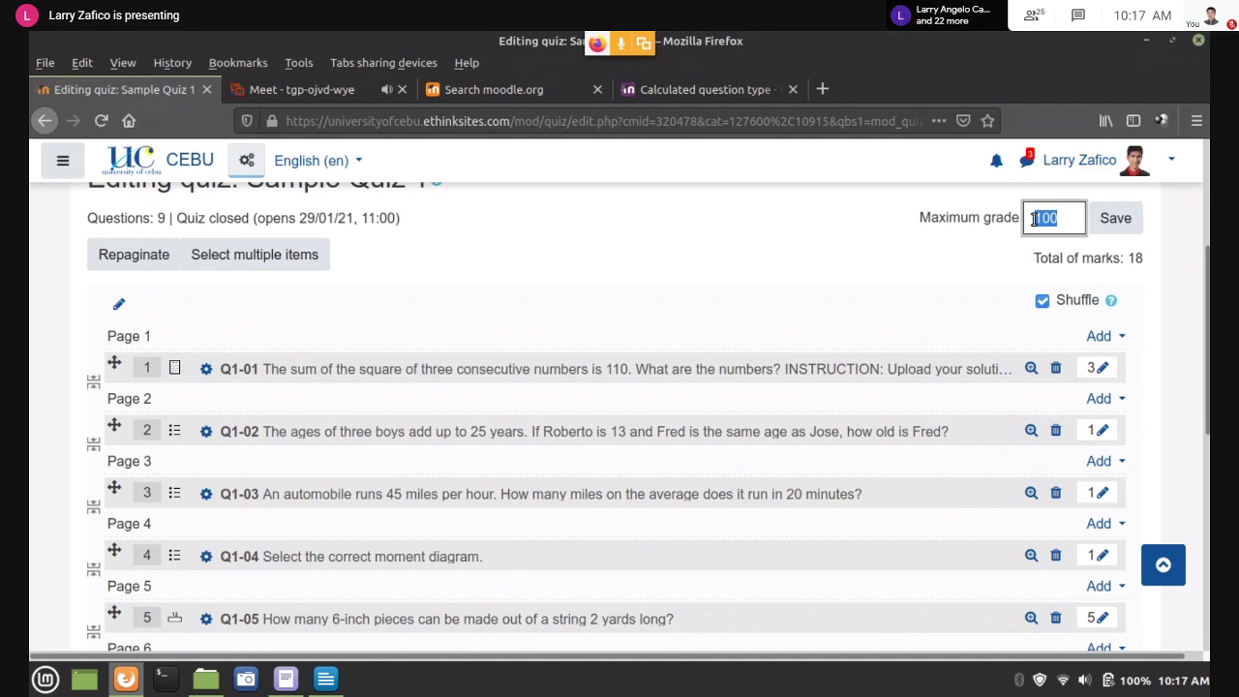
text(18)
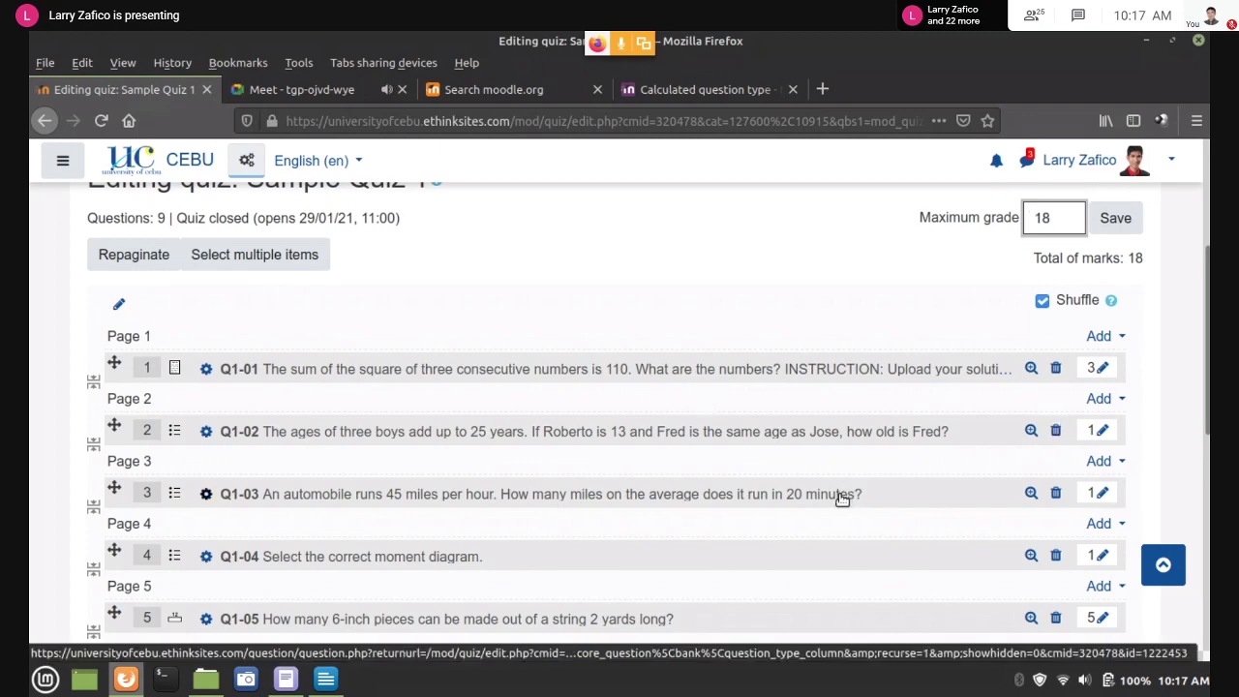
scroll(839, 495, down, 5)
scroll(838, 491, up, 5)
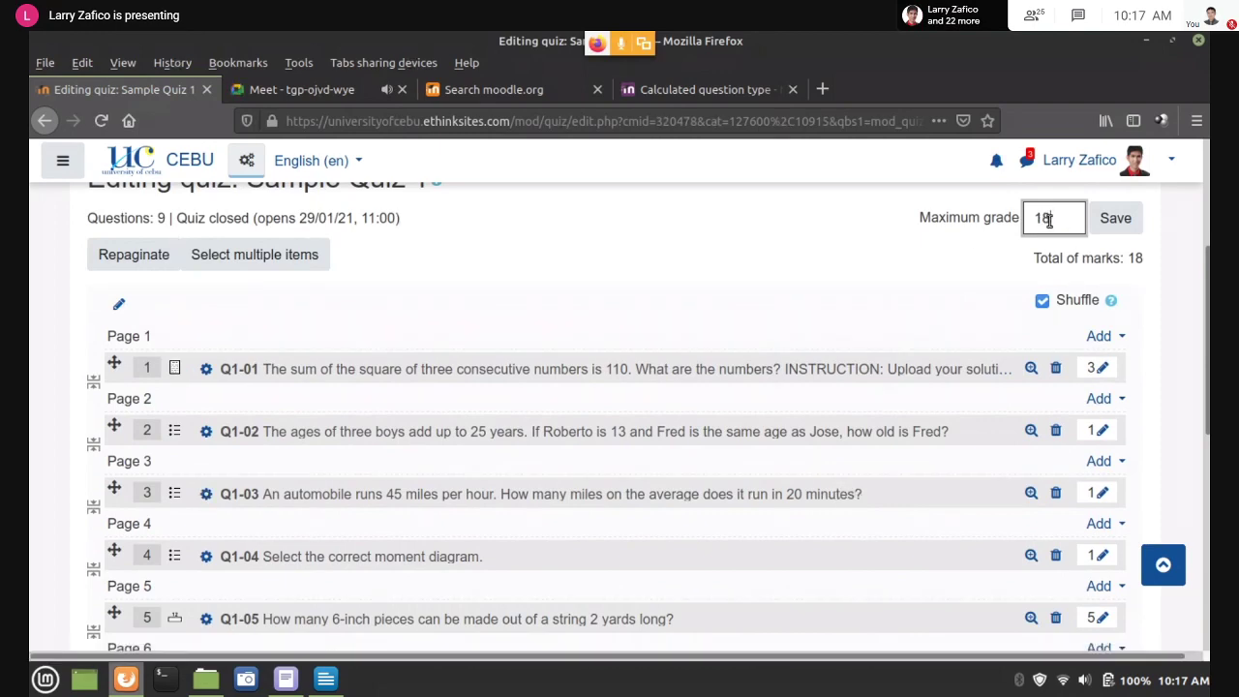
scroll(956, 372, down, 1)
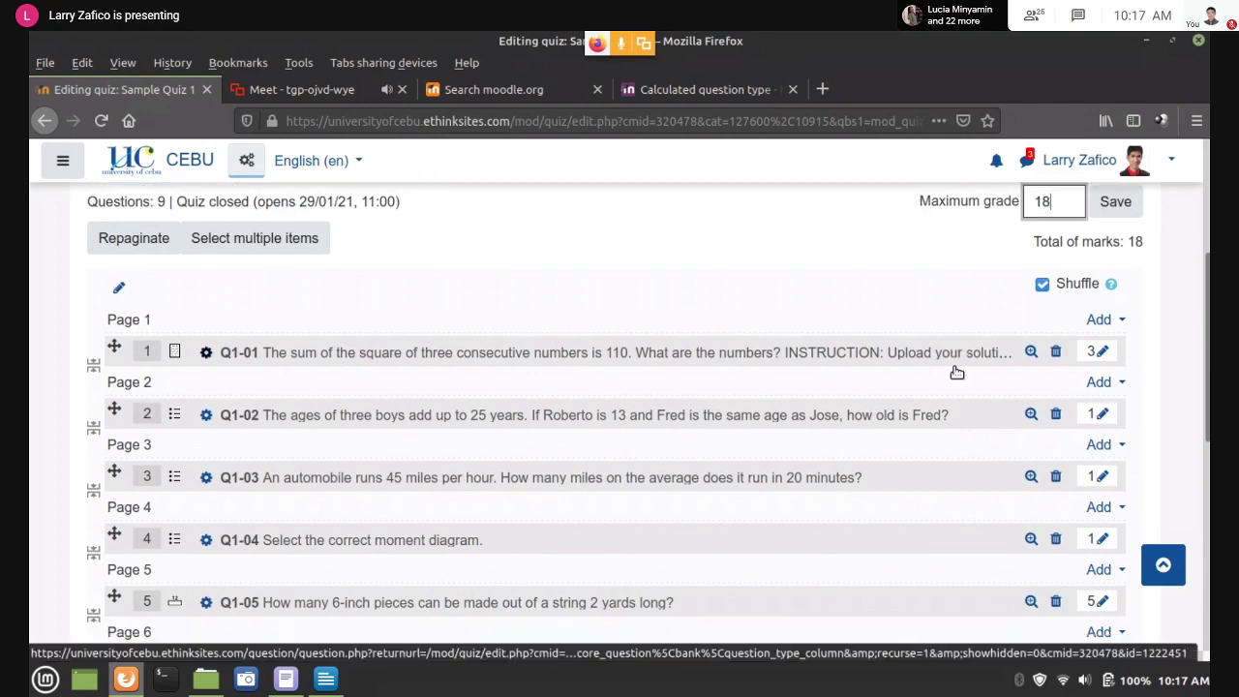
scroll(951, 365, down, 5)
scroll(951, 358, up, 6)
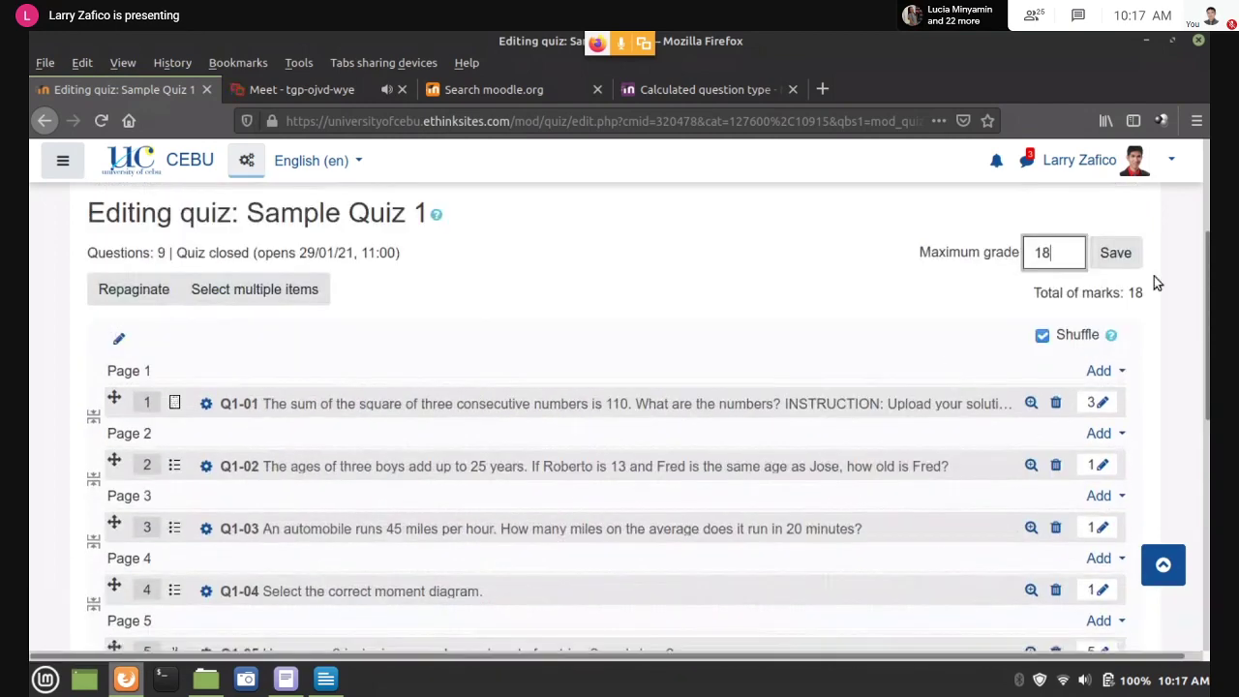
click(1114, 252)
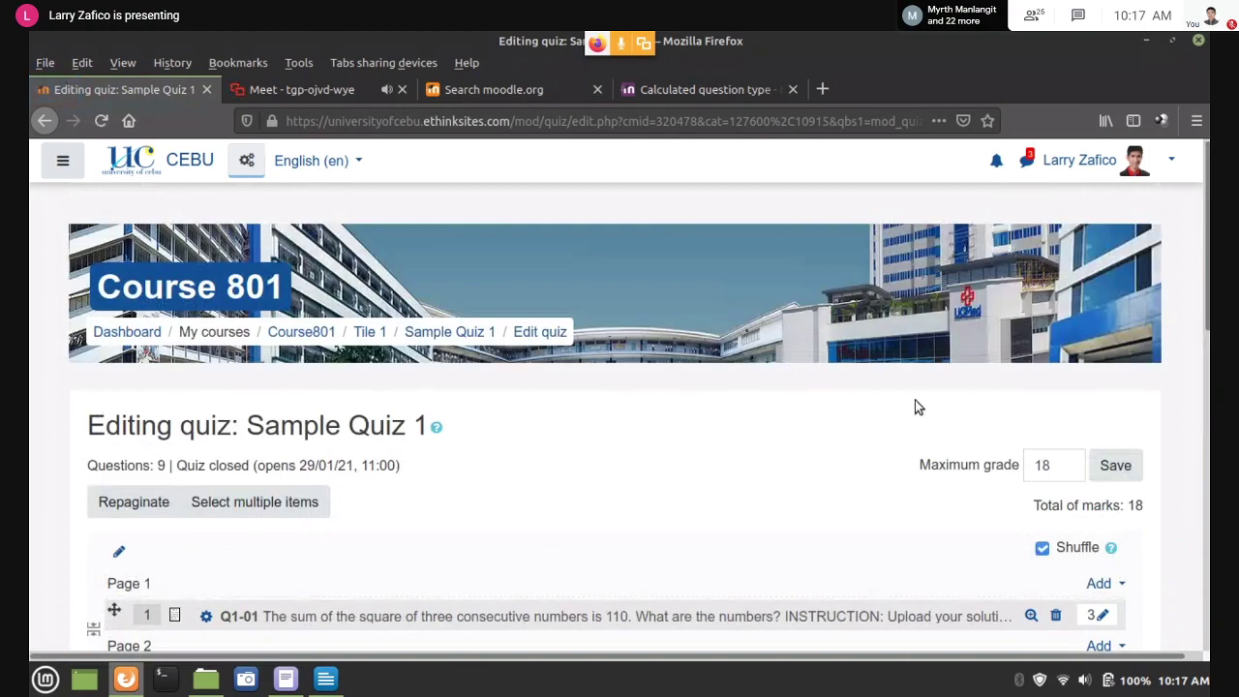
scroll(834, 455, down, 3)
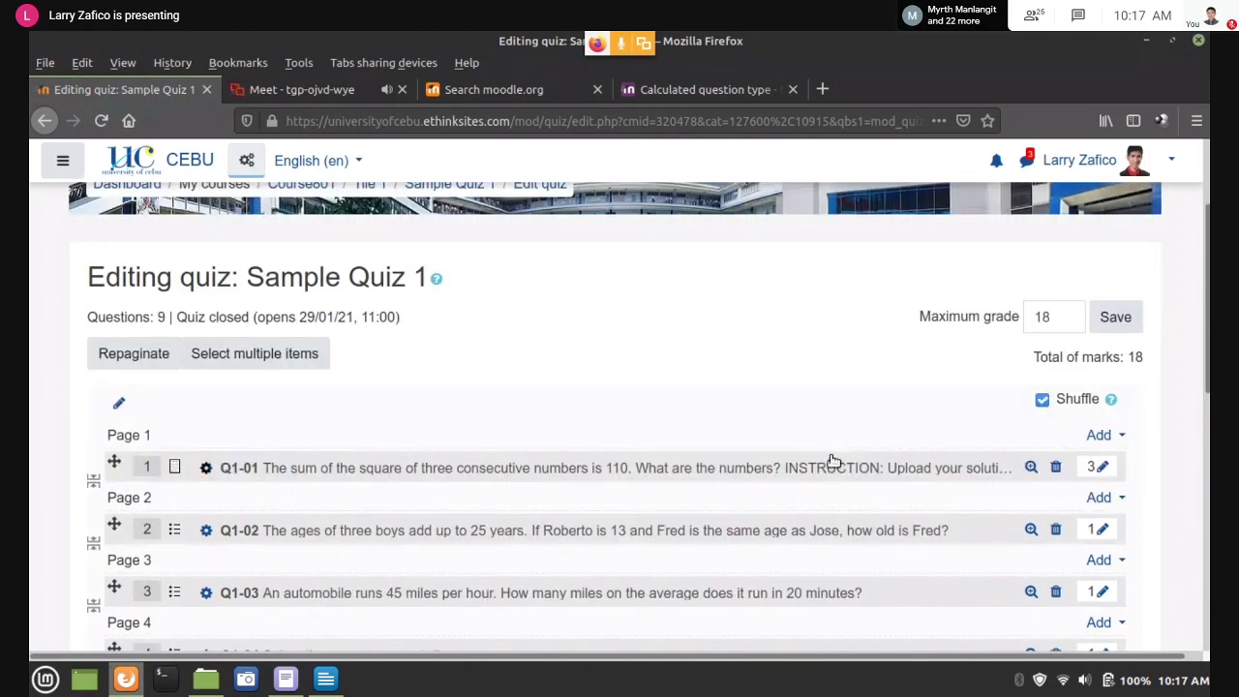
scroll(830, 455, down, 5)
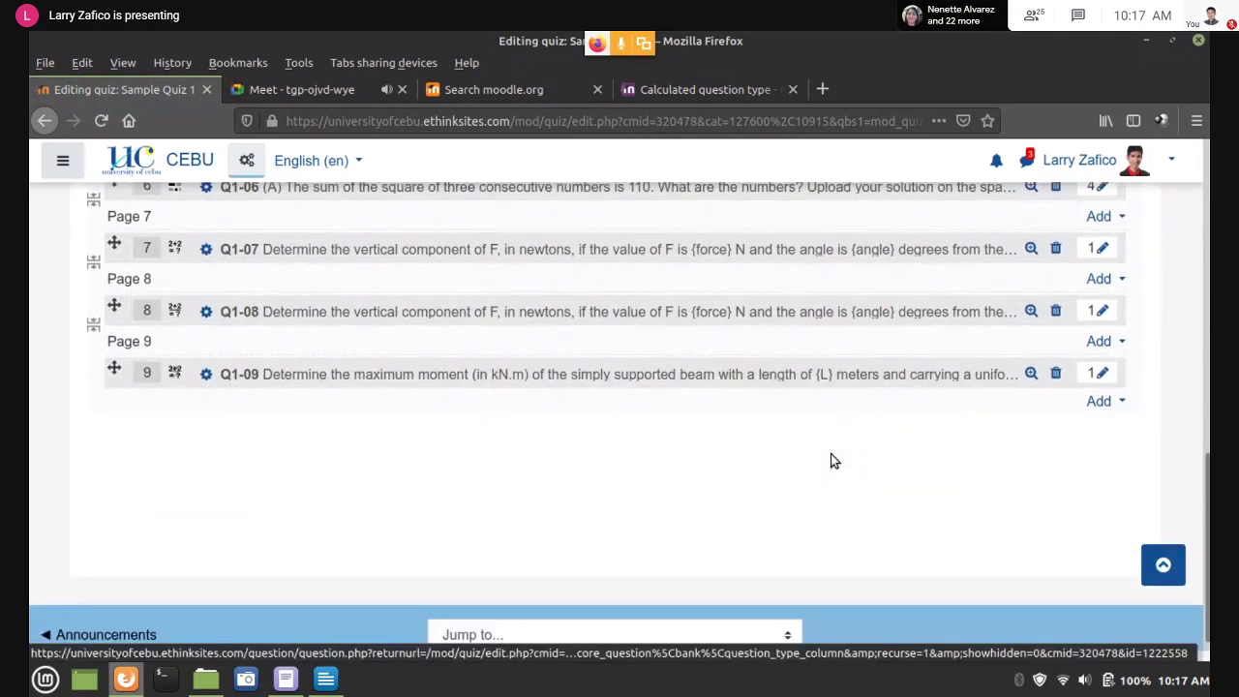
scroll(831, 457, up, 2)
scroll(831, 458, up, 5)
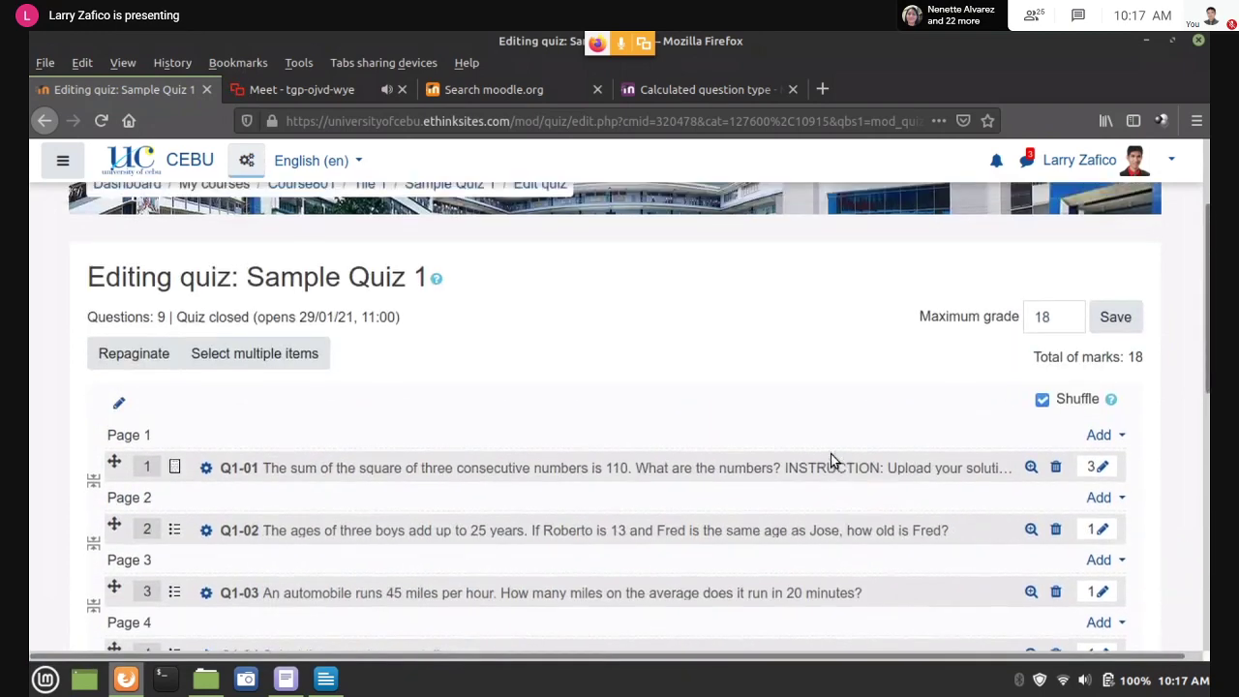
scroll(831, 459, up, 1)
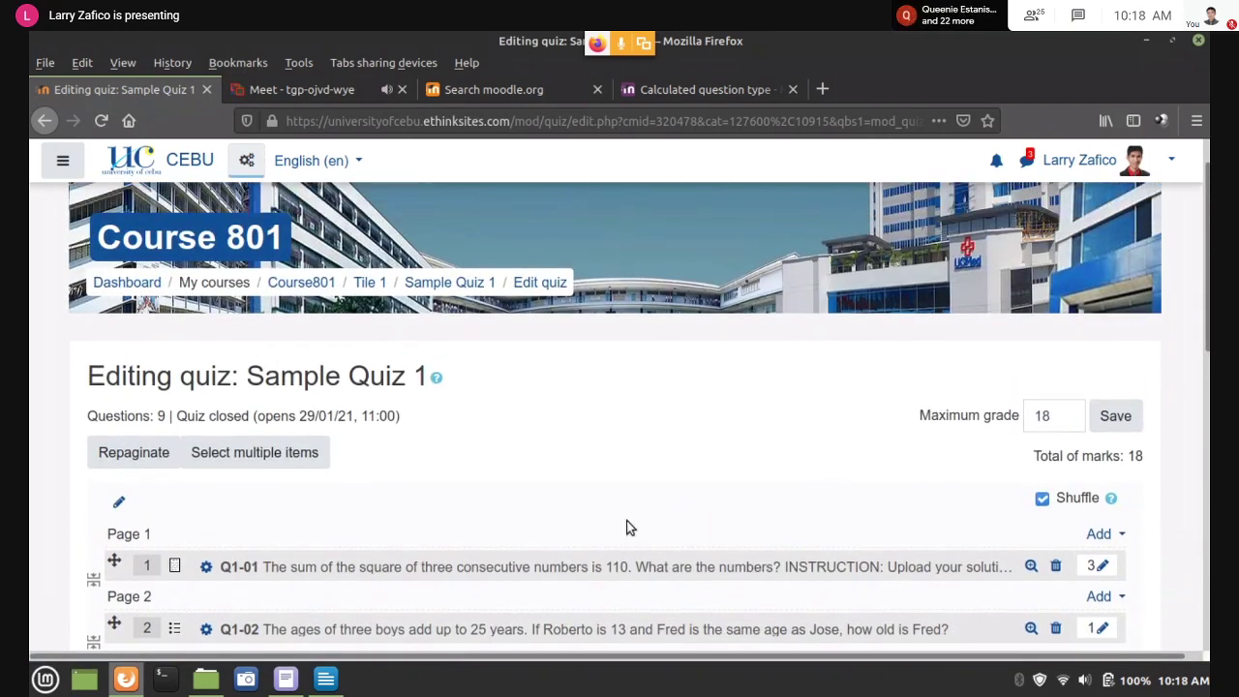
Step: Return to the Sample Quiz 1 overview page and show the course navigation drawer
click(450, 283)
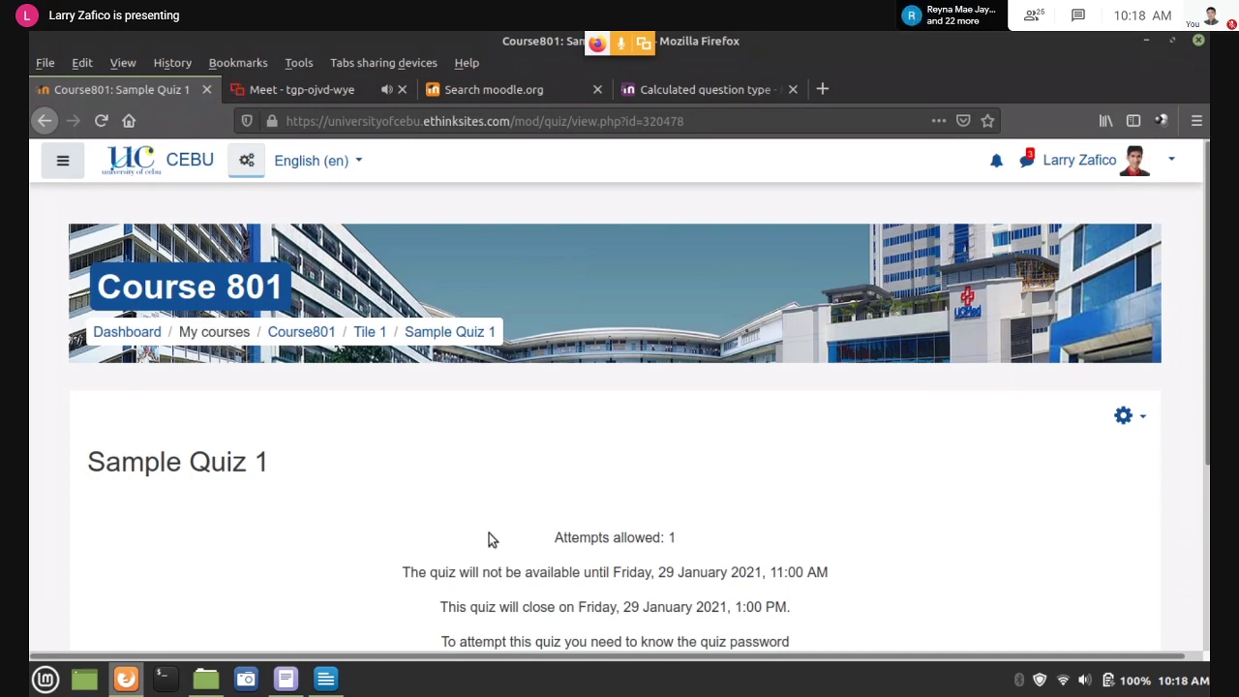
click(66, 167)
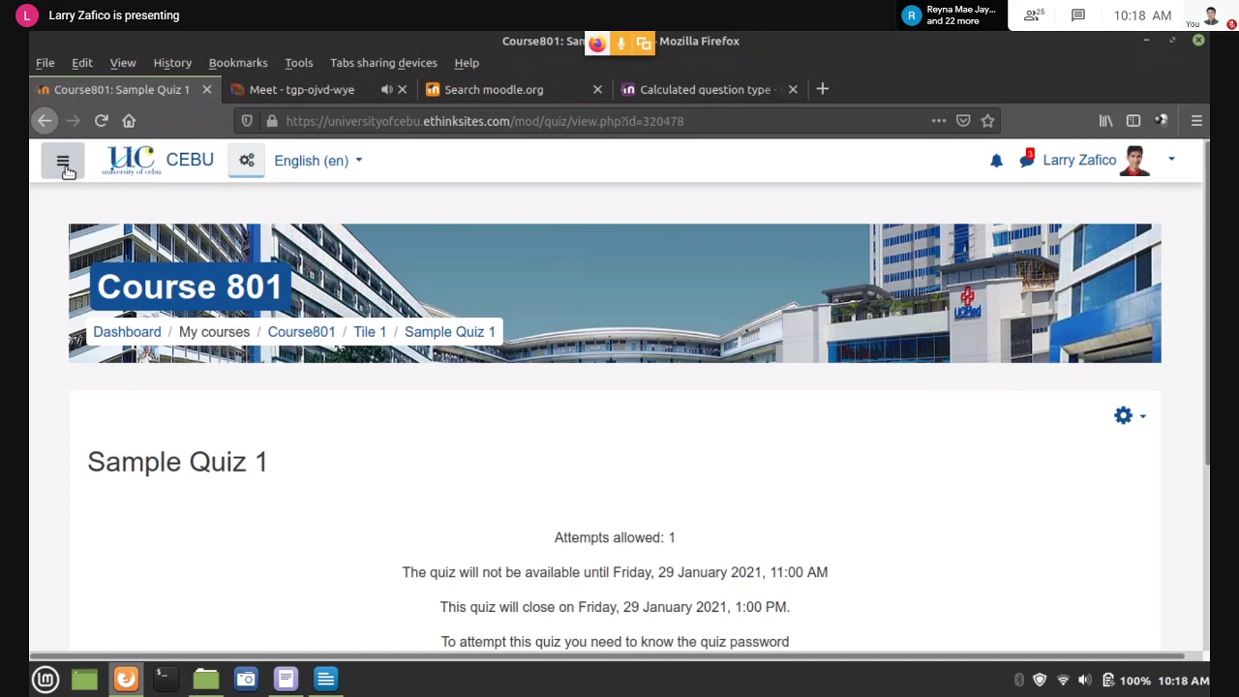
Step: Open Course801 Participants and try Enrol users with a surname search but no chosen user
click(102, 248)
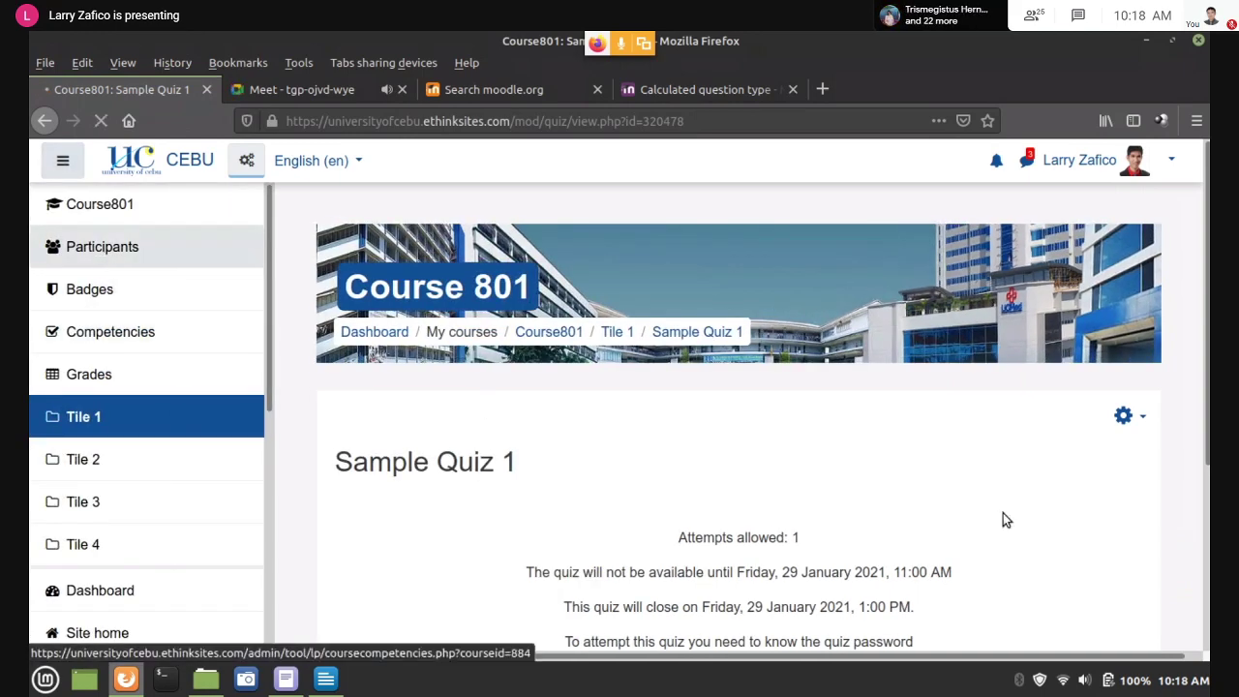
scroll(837, 505, down, 3)
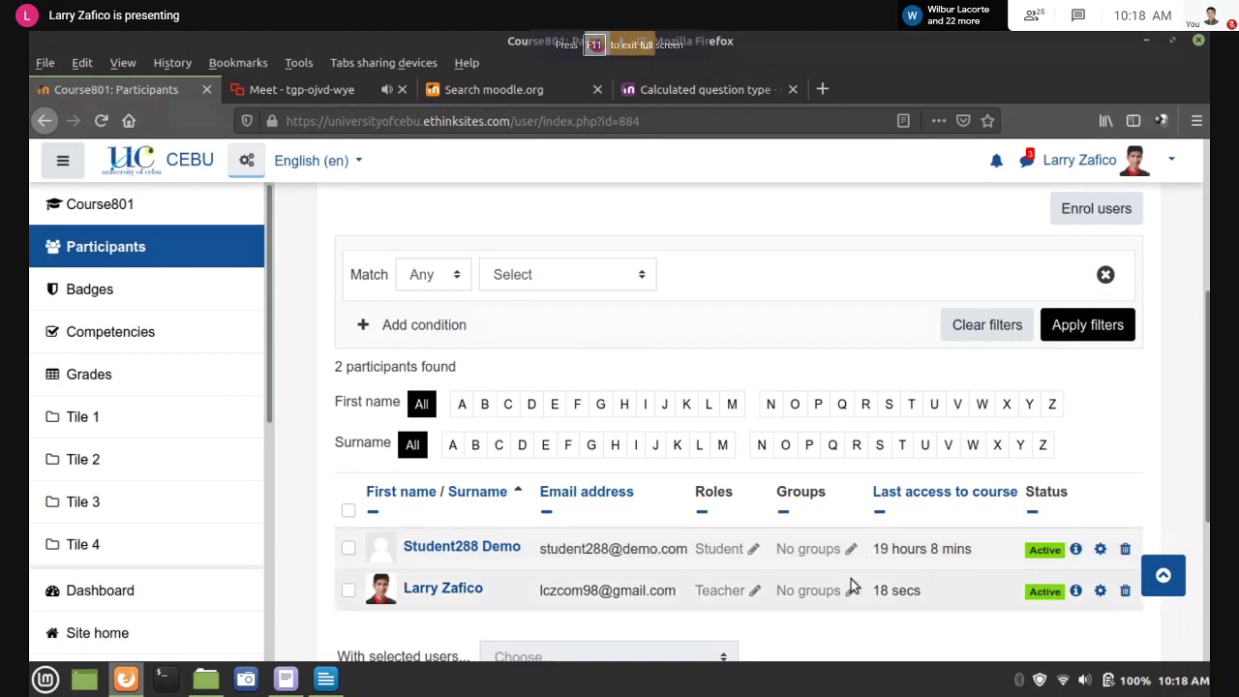
scroll(1016, 407, up, 1)
click(1086, 310)
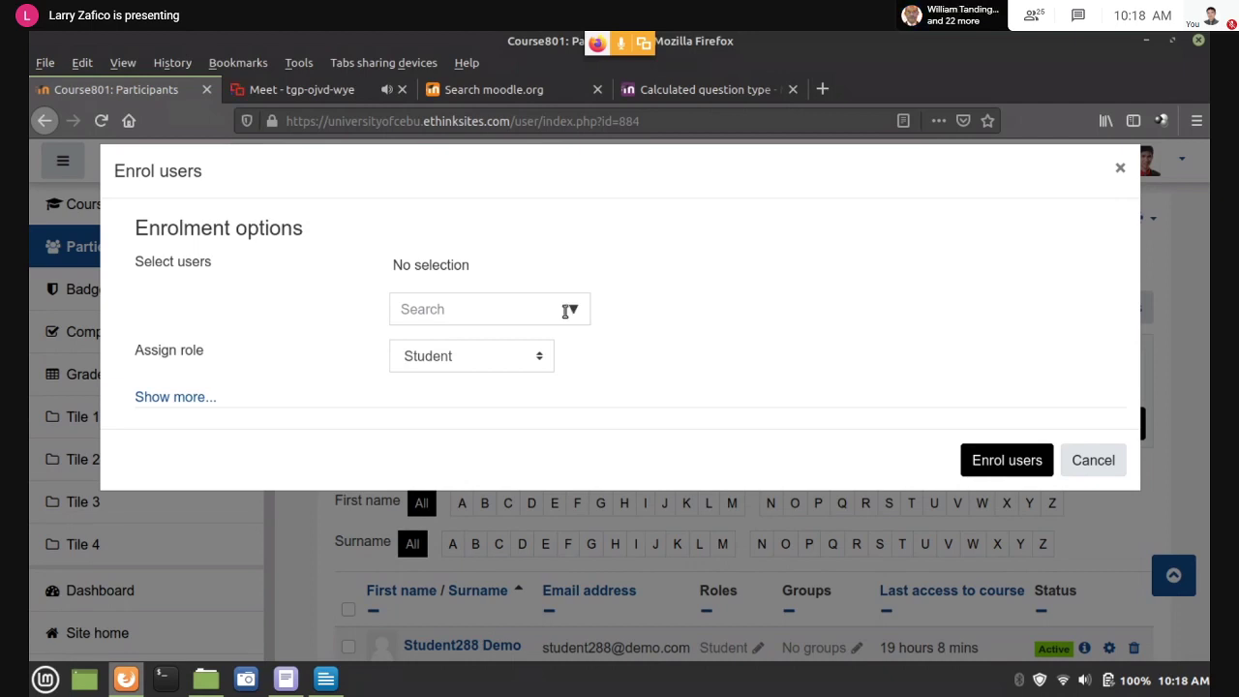
click(575, 311)
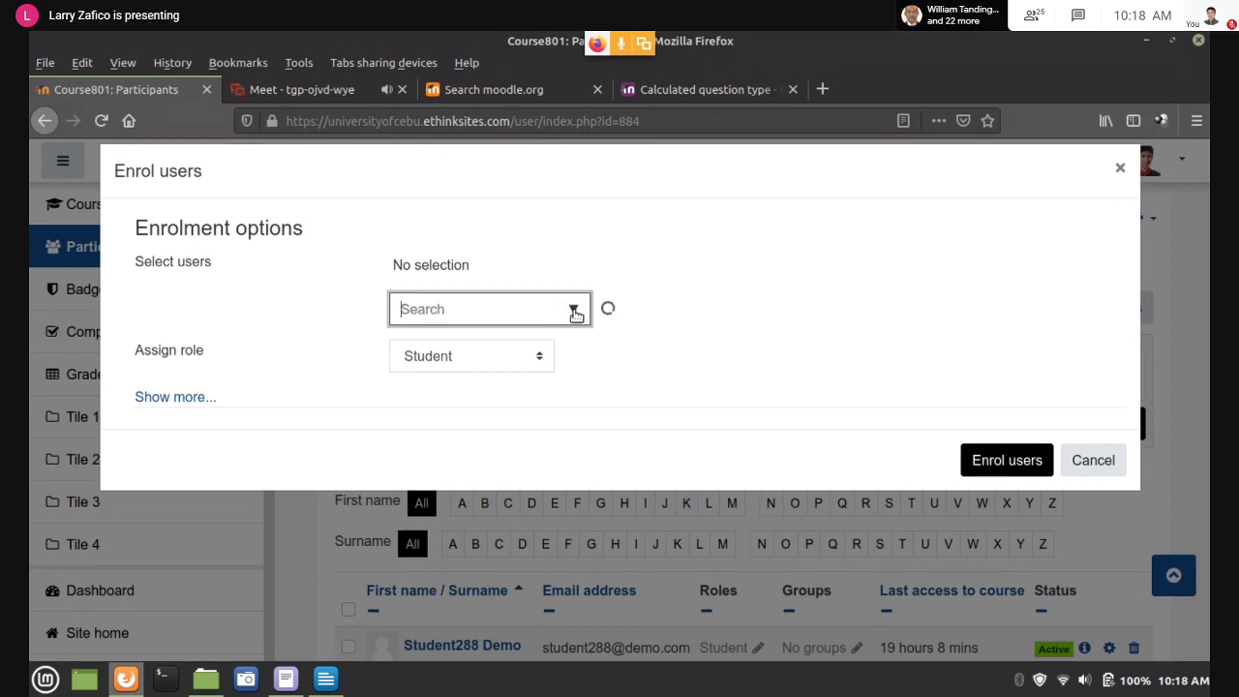
text(bojos)
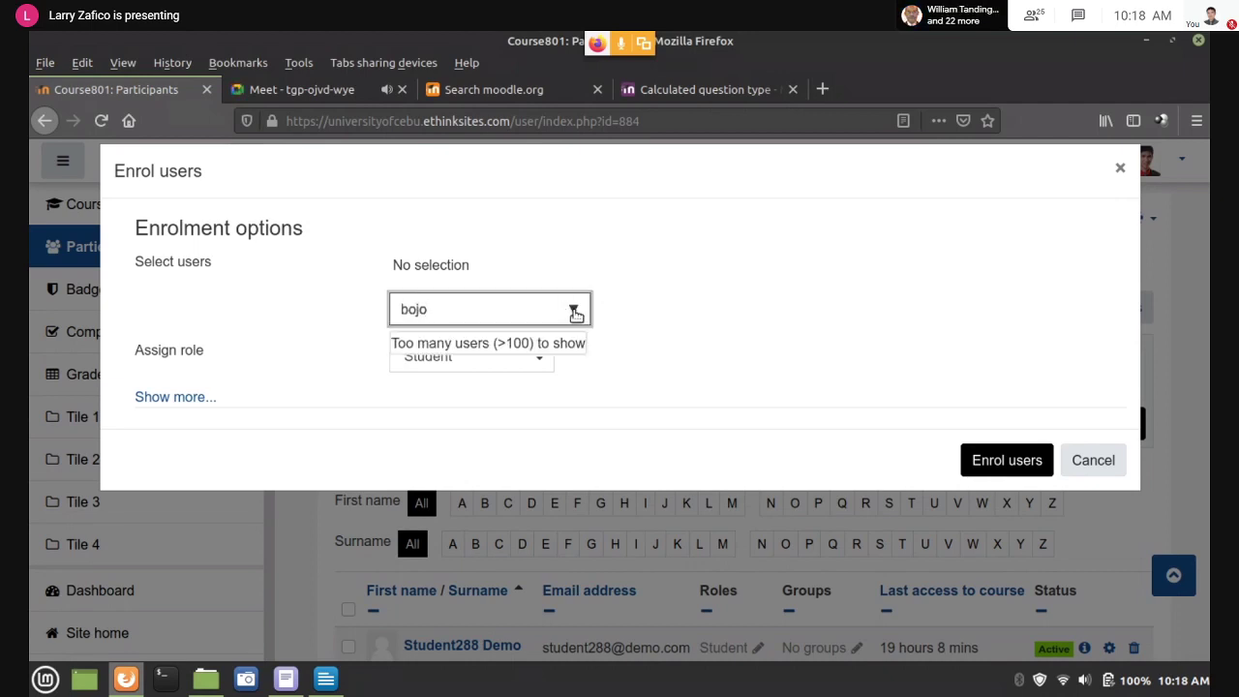
click(1002, 463)
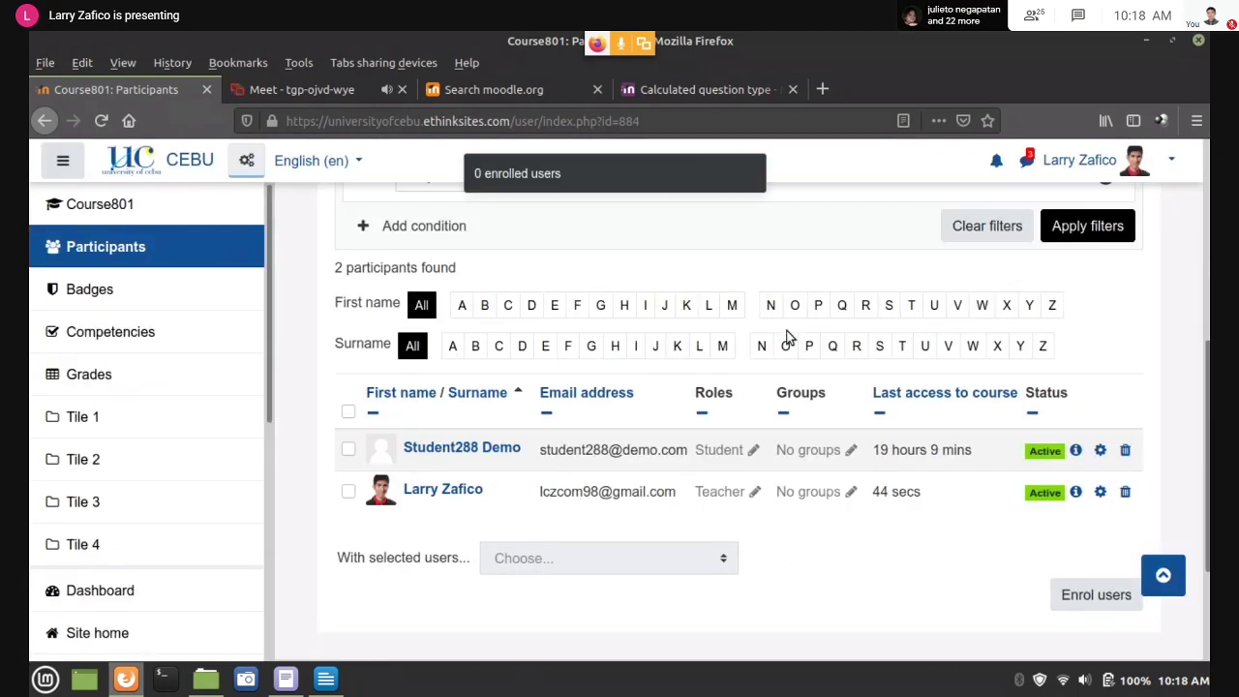
Step: Reopen Enrol users, search a student by surname and pick the first match, then cancel
click(1060, 358)
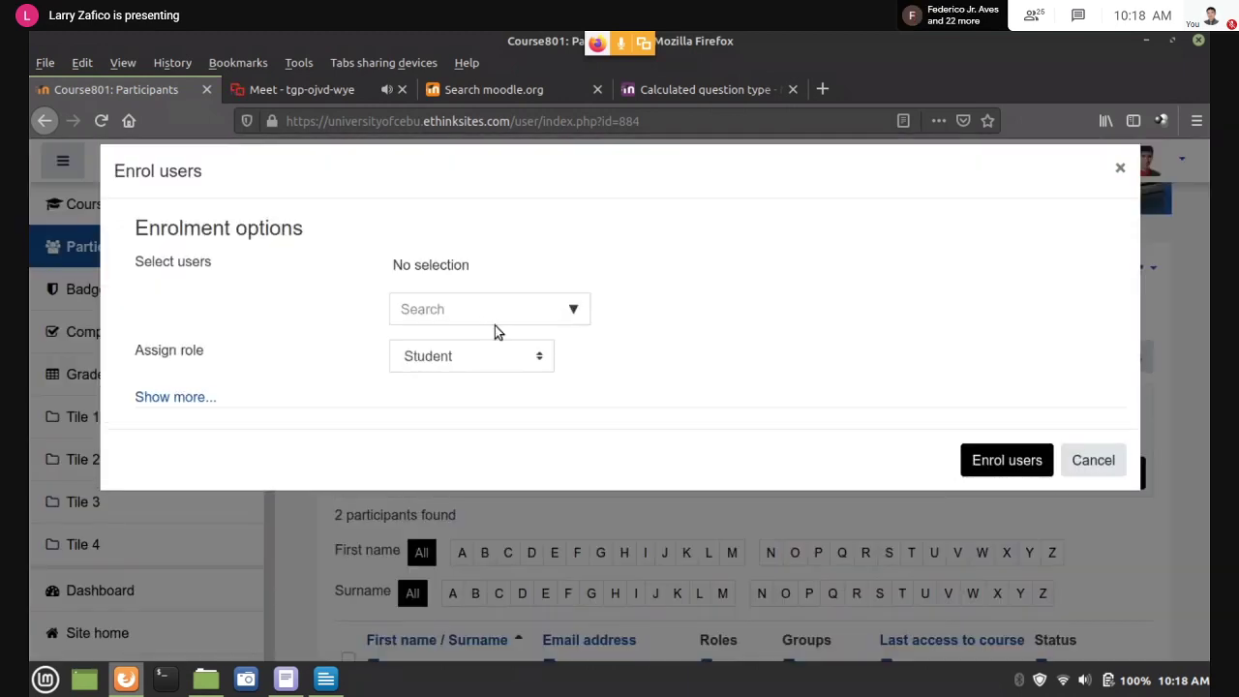
click(527, 308)
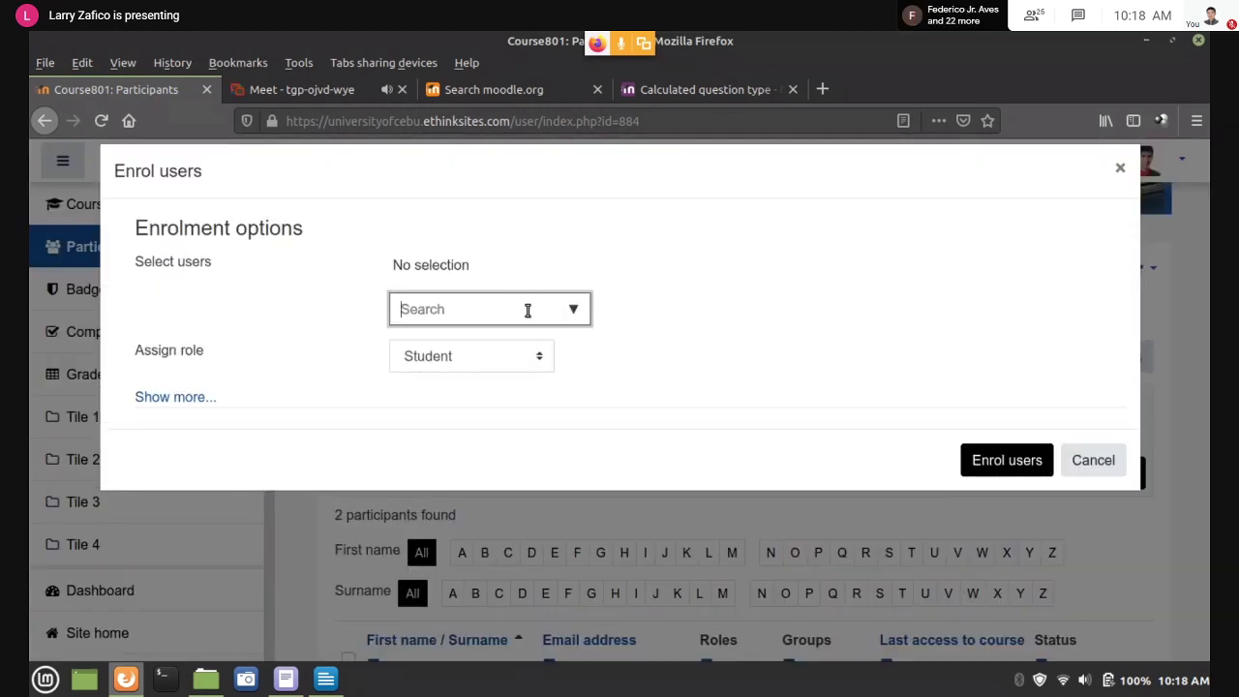
text(bojos)
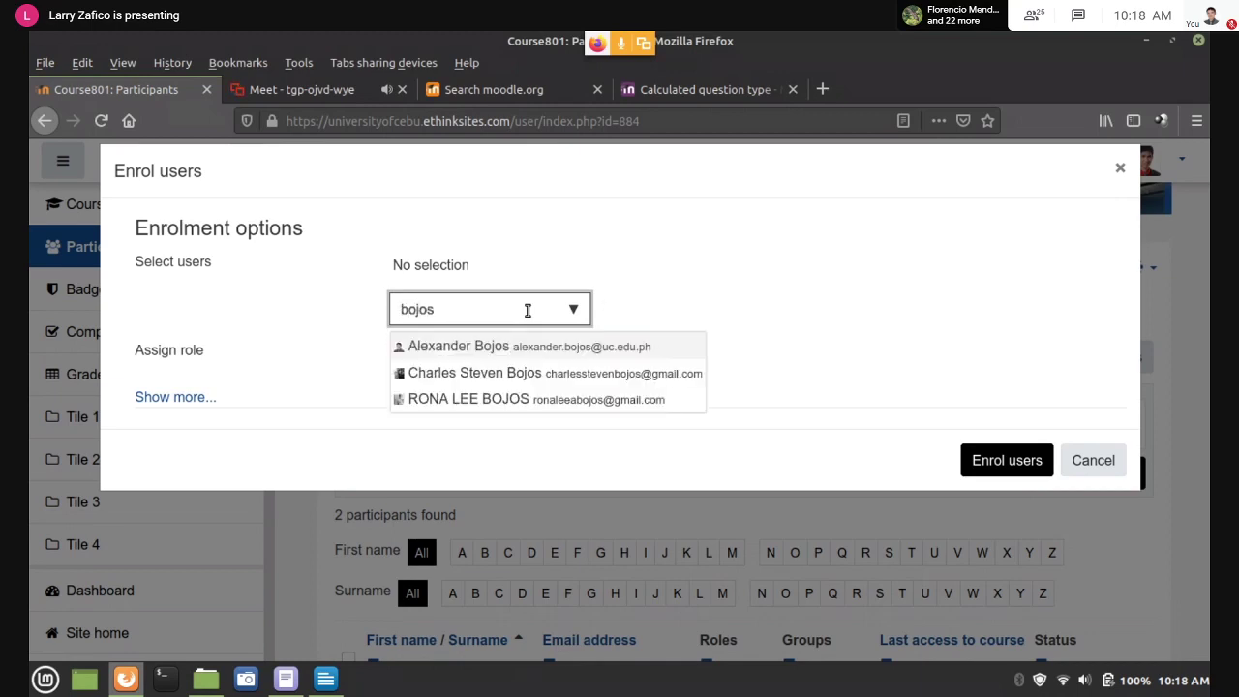
key(Down)
key(Return)
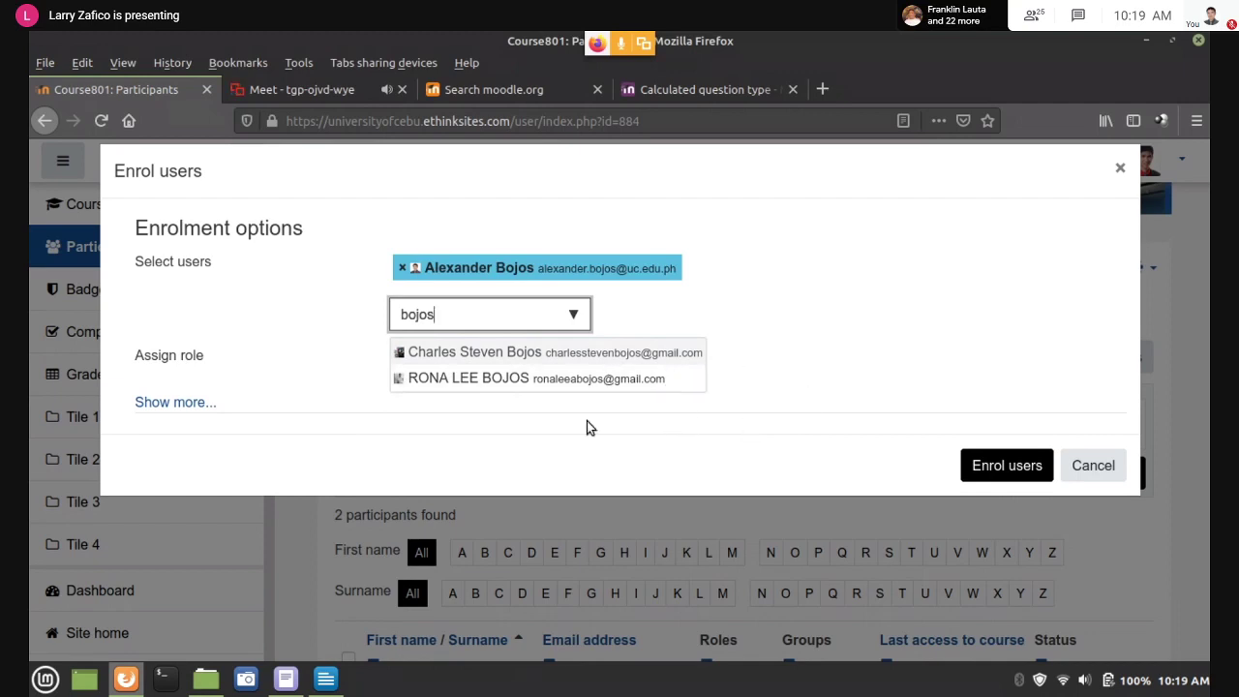
click(624, 310)
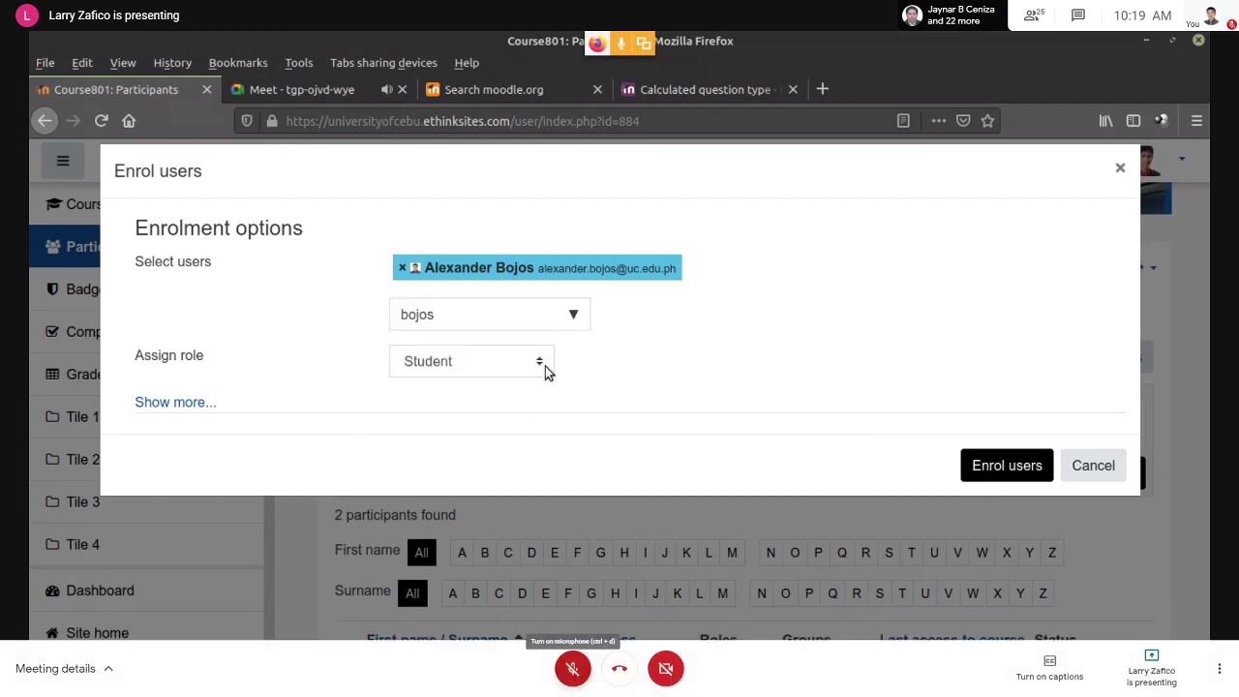
key(ctrl+d)
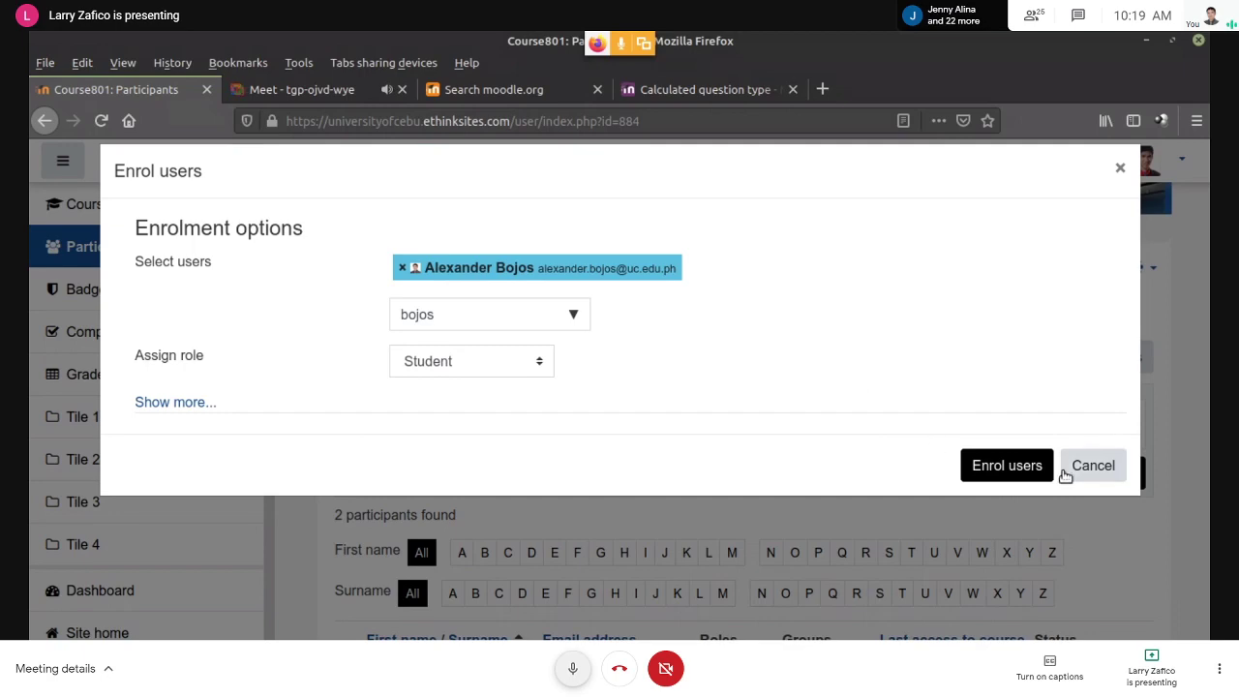
key(ctrl+d)
Step: Reopen the Enrol users dialog and select the first student found by surname
scroll(770, 440, up, 1)
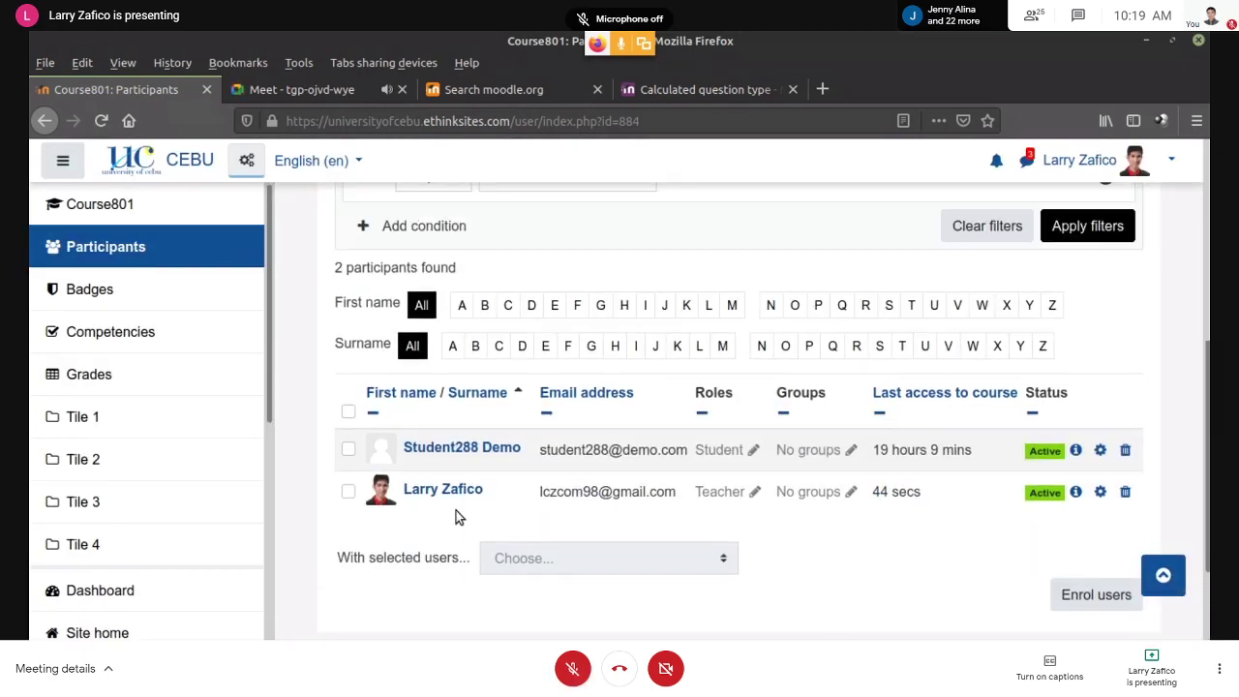
scroll(871, 431, up, 4)
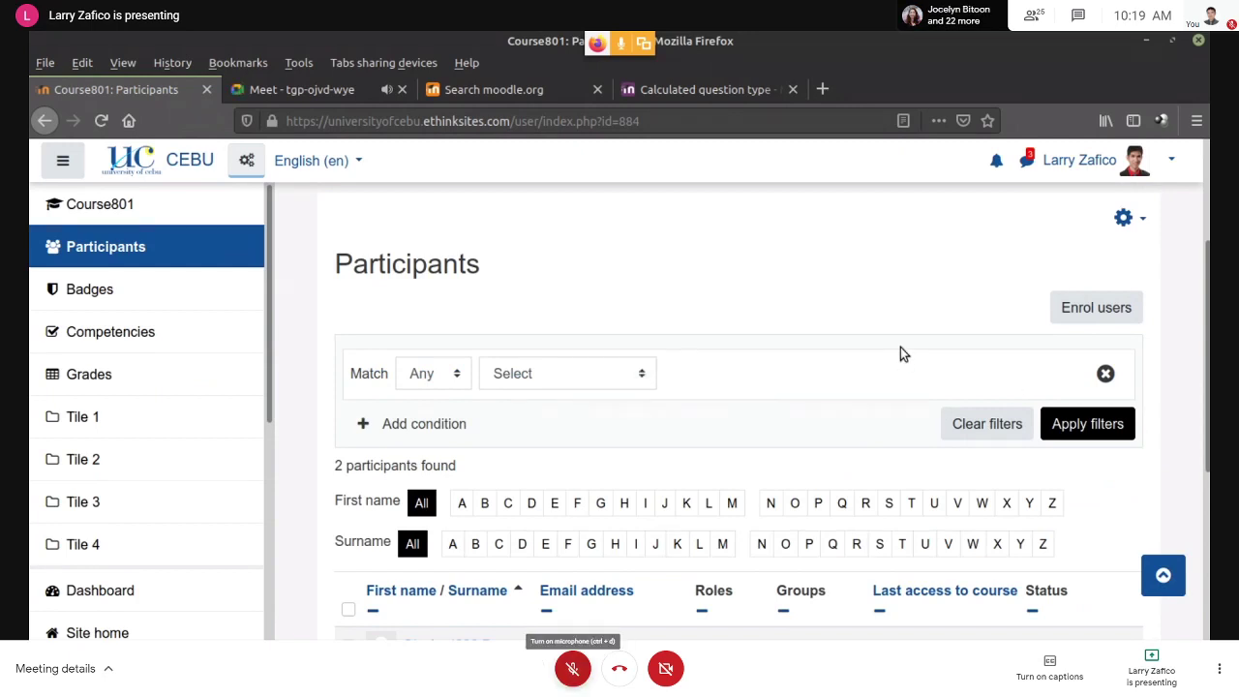
click(1065, 310)
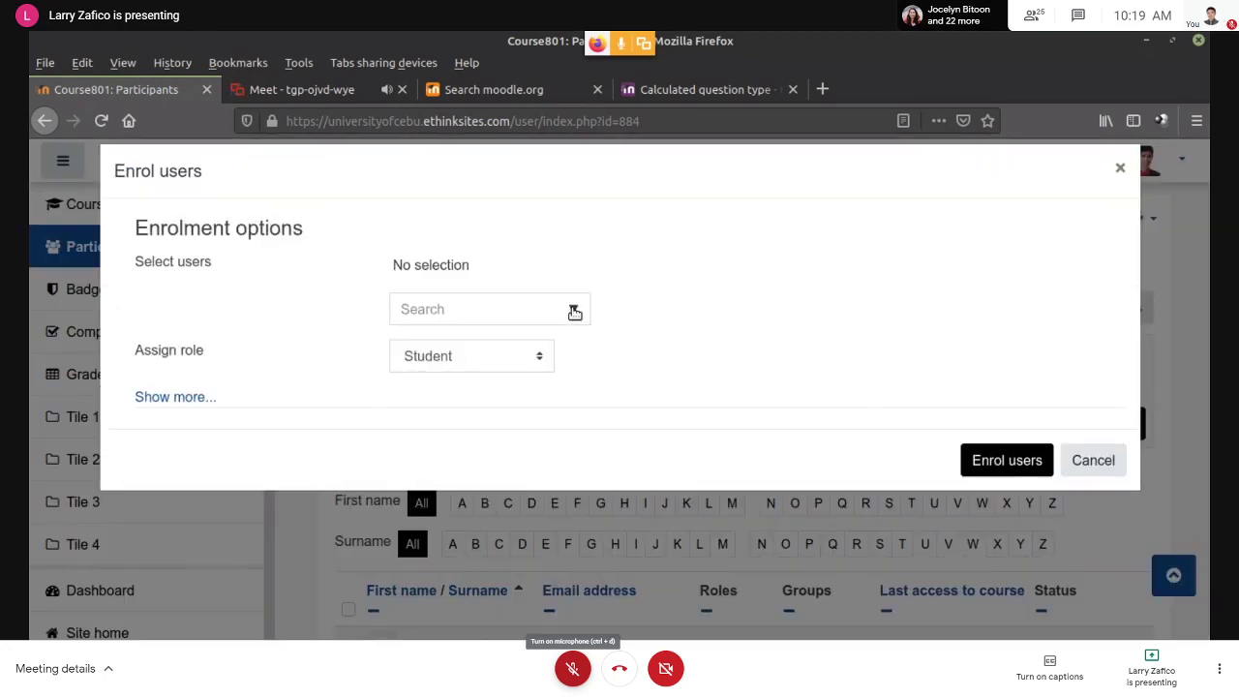
click(575, 310)
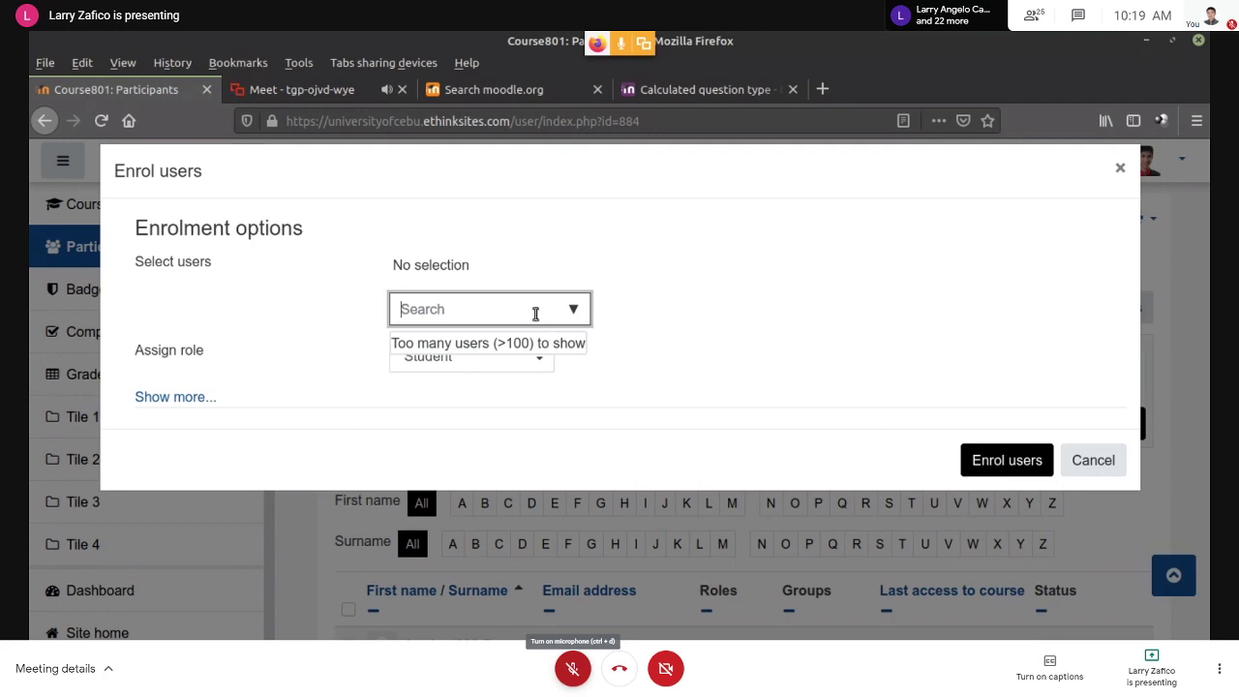
text(bojos)
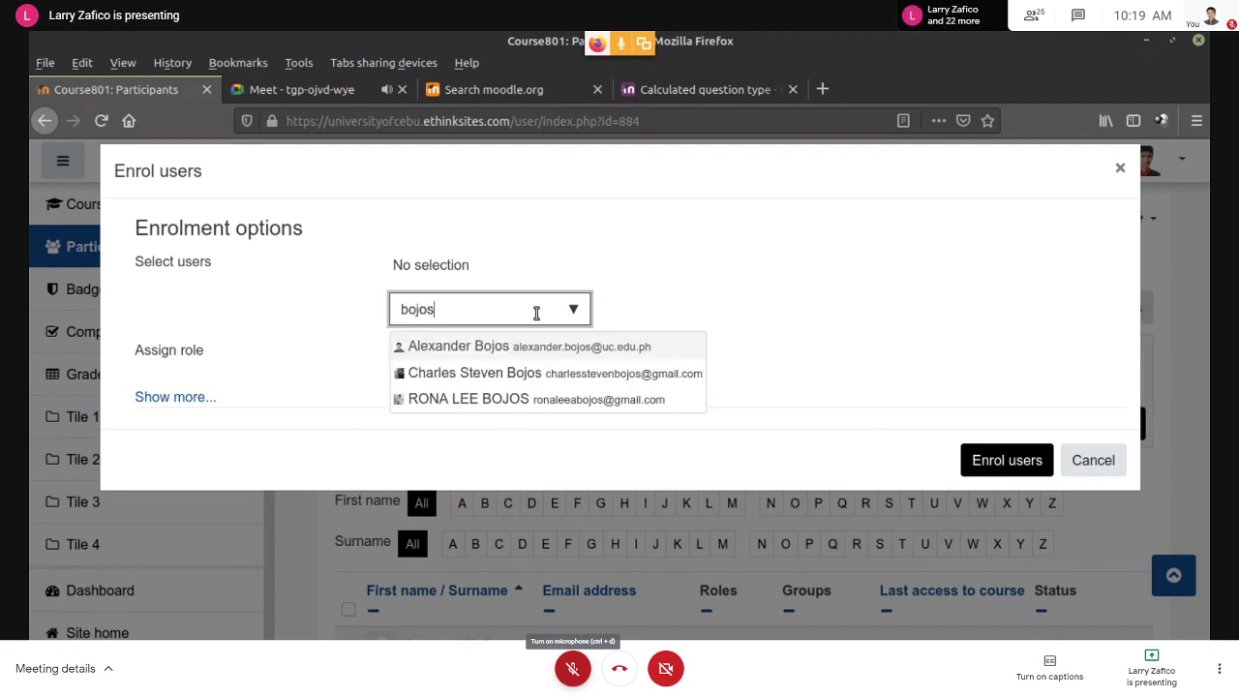
click(542, 347)
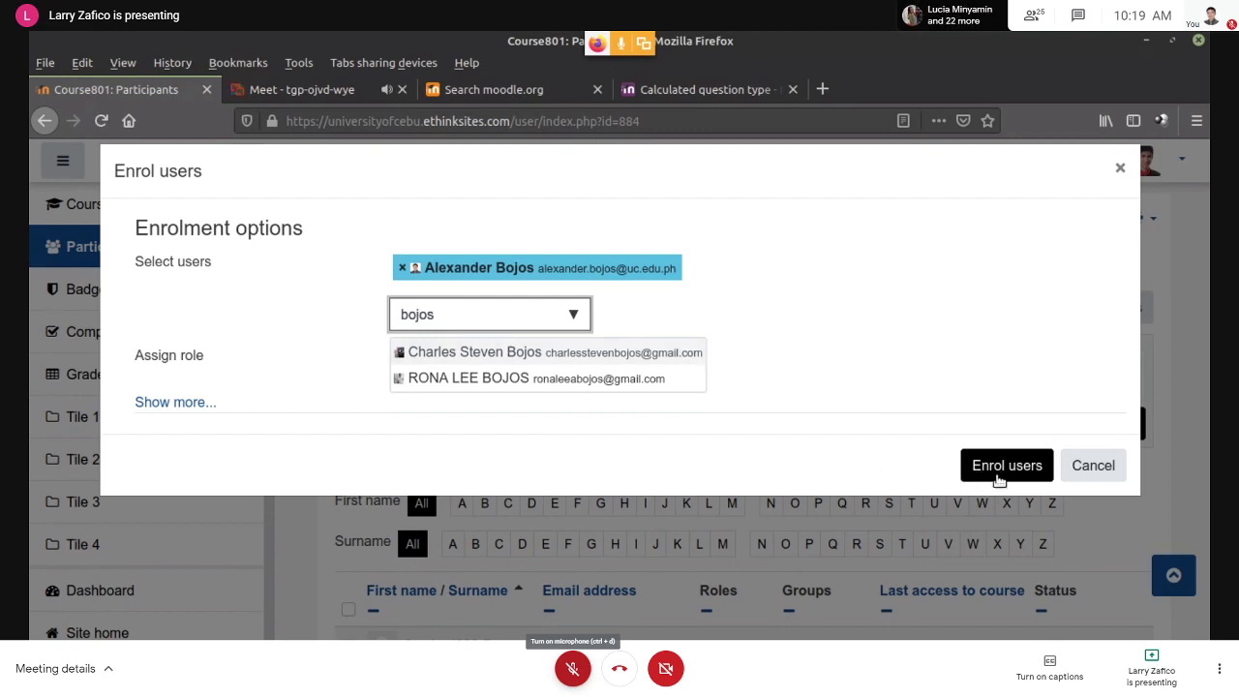
key(ctrl+d)
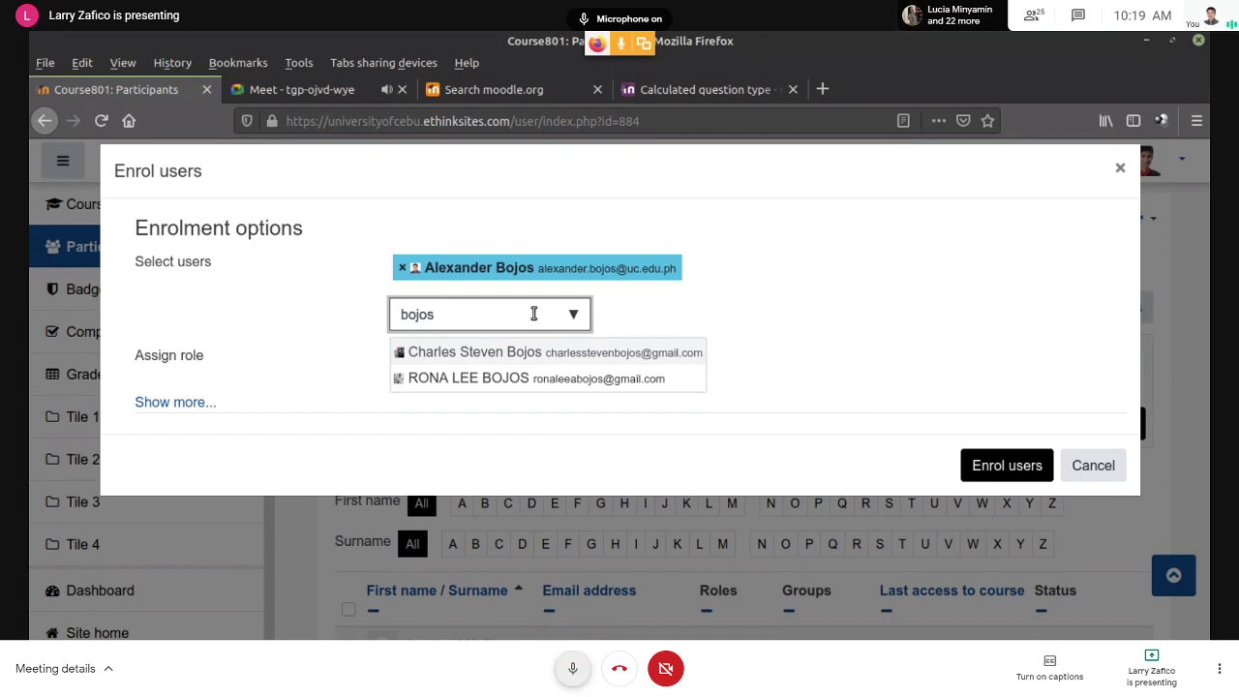
key(ctrl+d)
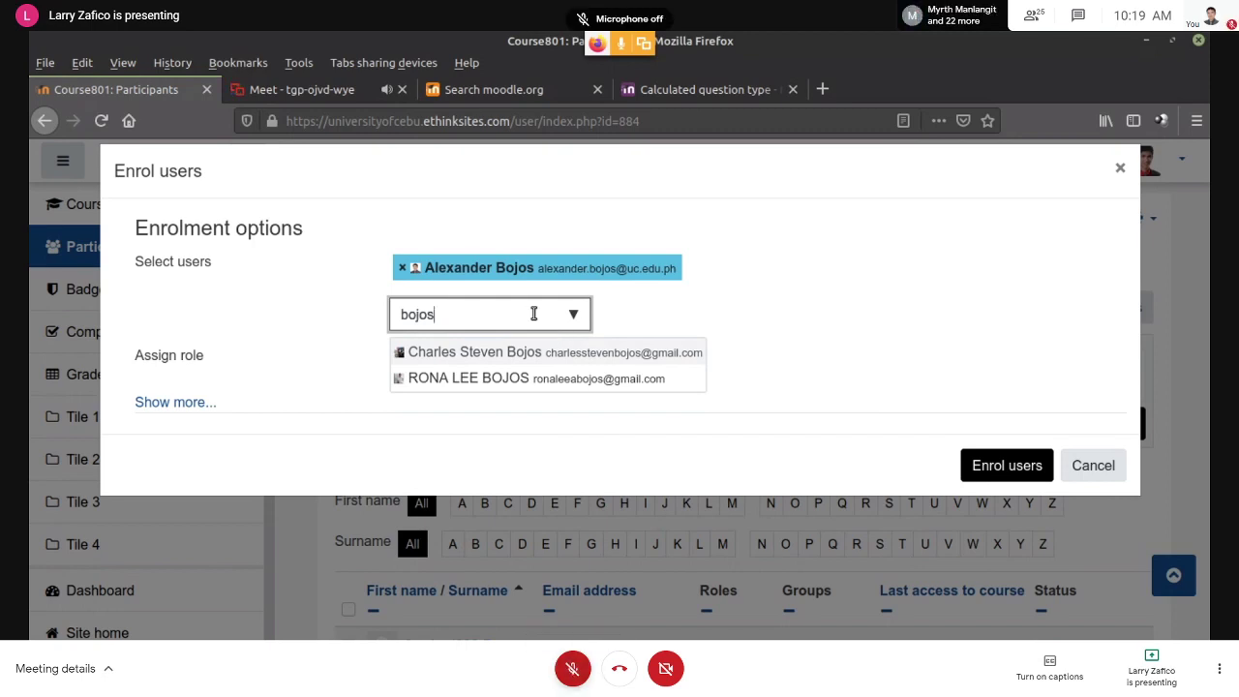
Step: Add the second student by surname, then search the next student's surname
key(BackSpace)
key(BackSpace)
key(BackSpace)
key(BackSpace)
key(BackSpace)
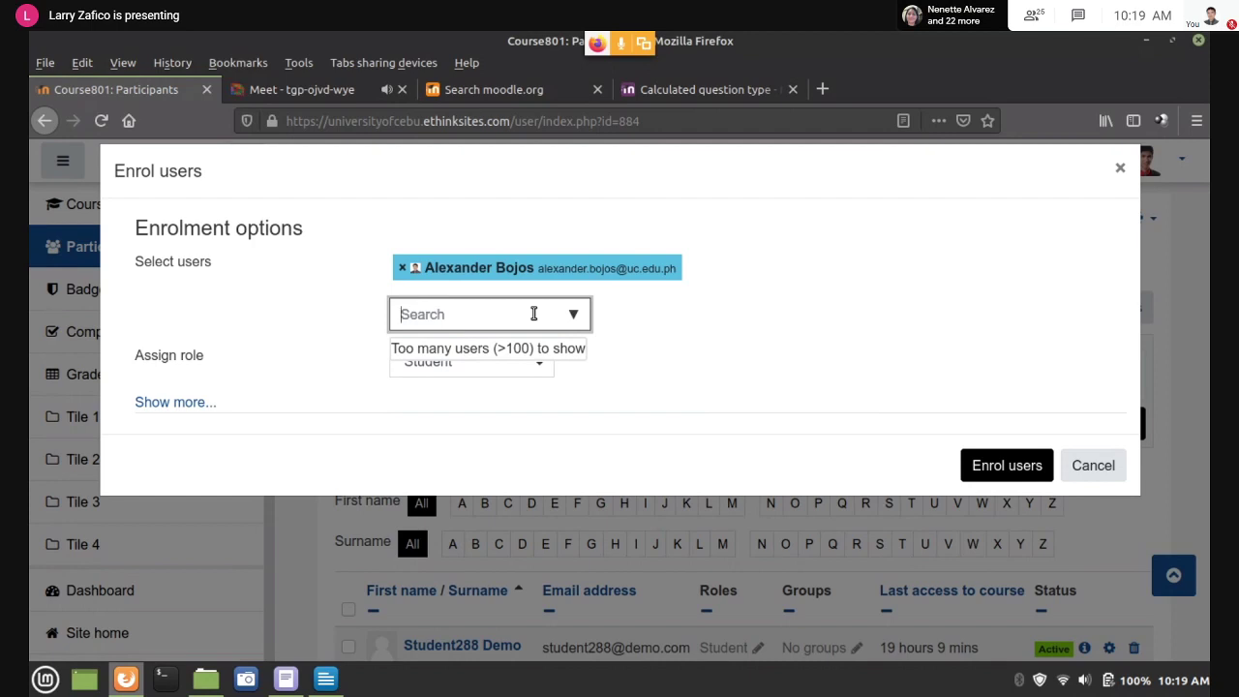
text(minya)
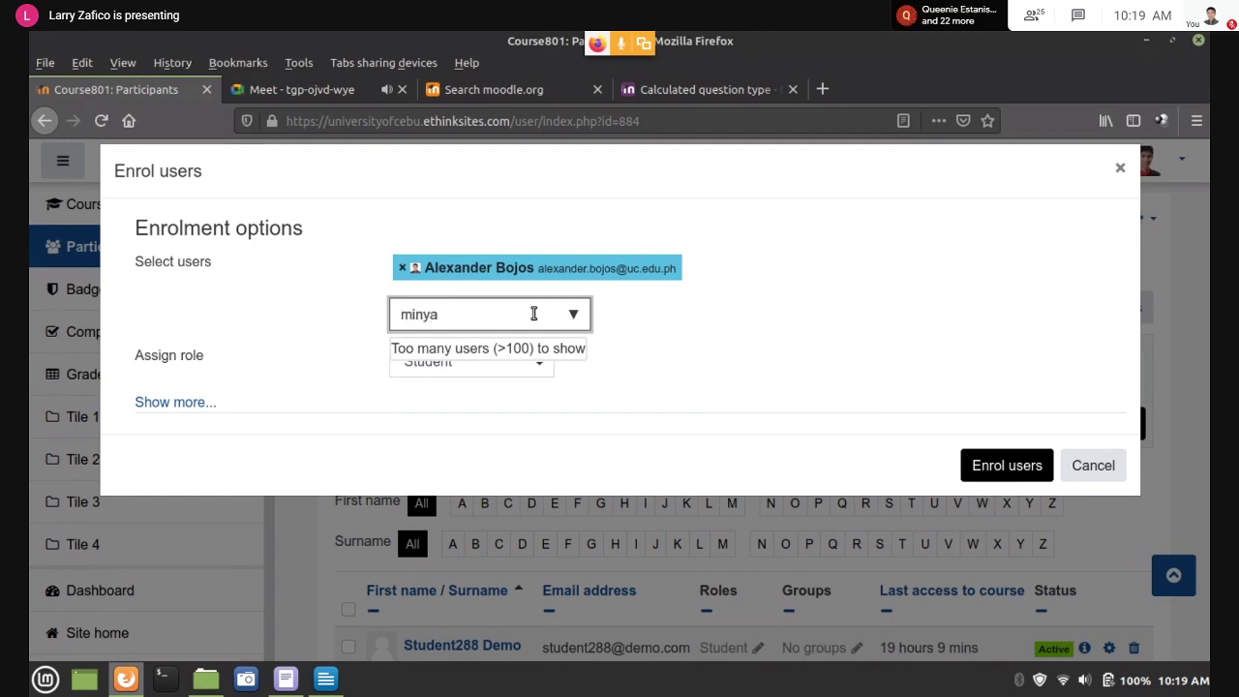
text(min)
key(Return)
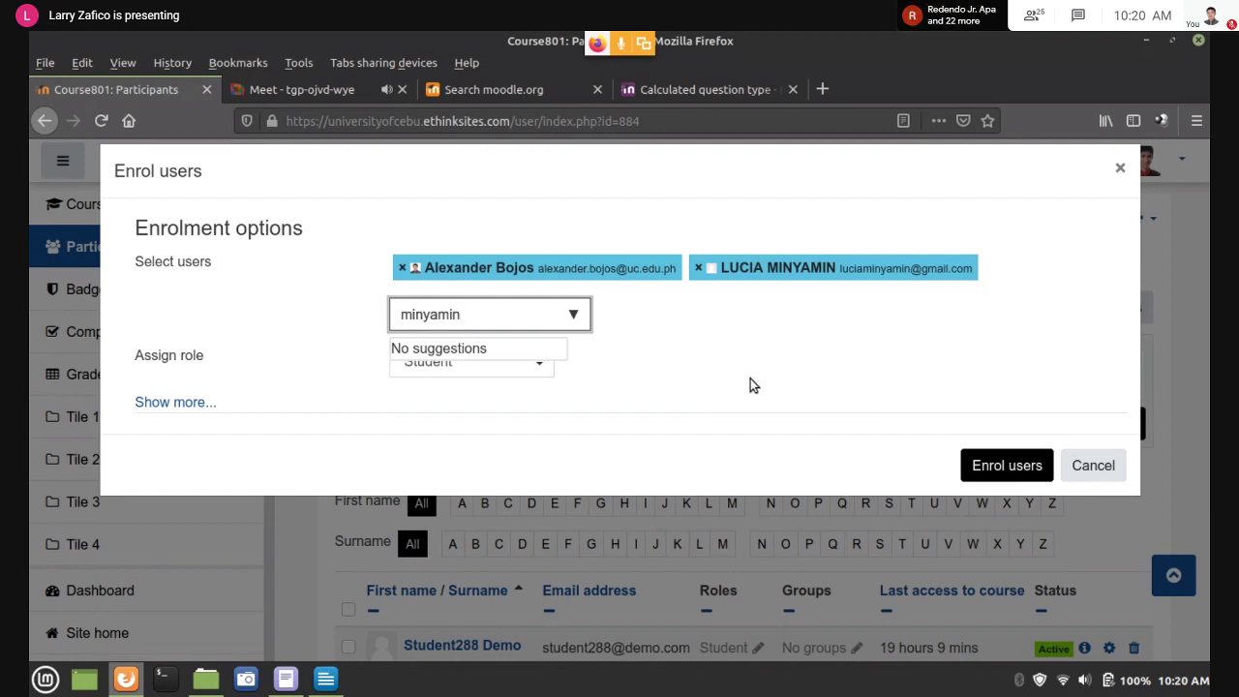
key(BackSpace)
key(BackSpace)
key(BackSpace)
key(BackSpace)
key(BackSpace)
key(BackSpace)
key(BackSpace)
key(BackSpace)
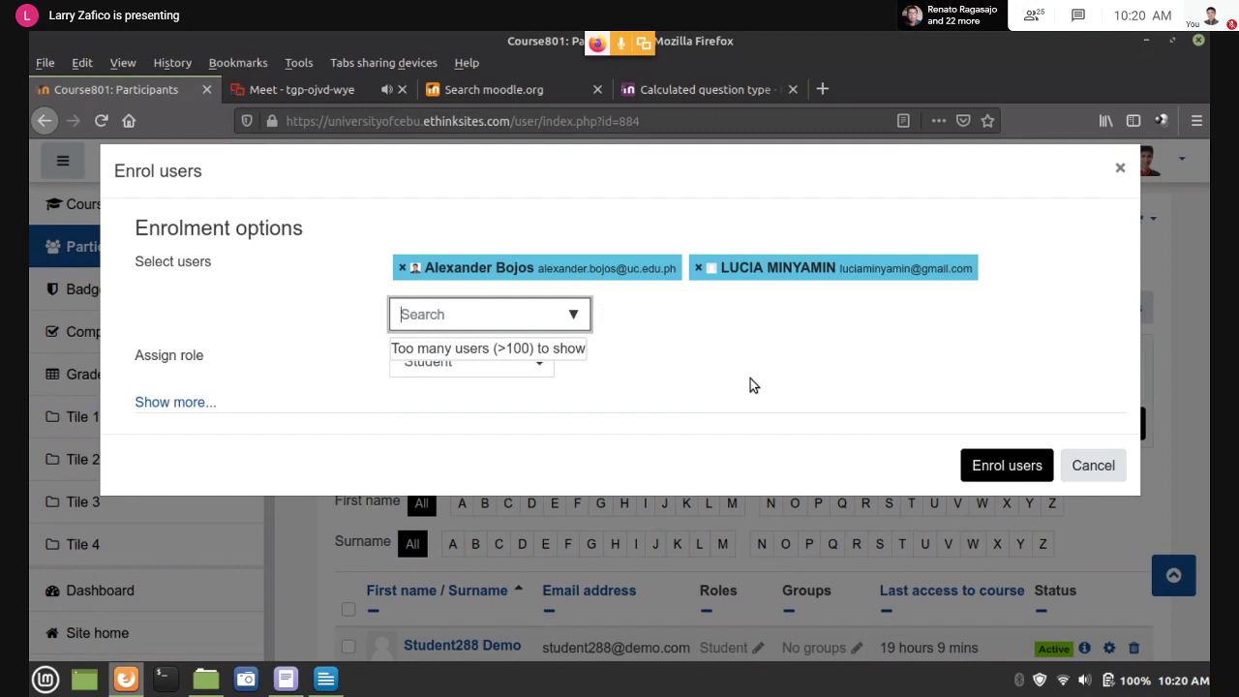
text(mendez)
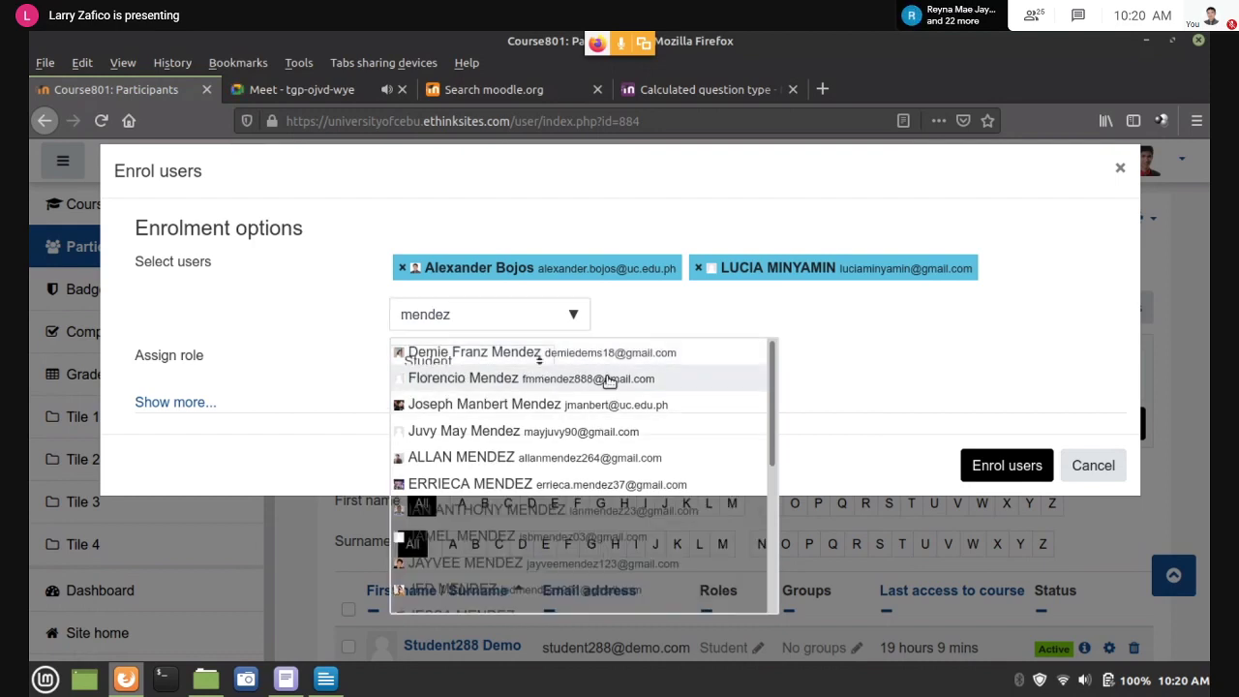
Step: Select the four remaining students by surname and enrol all six as students
click(607, 378)
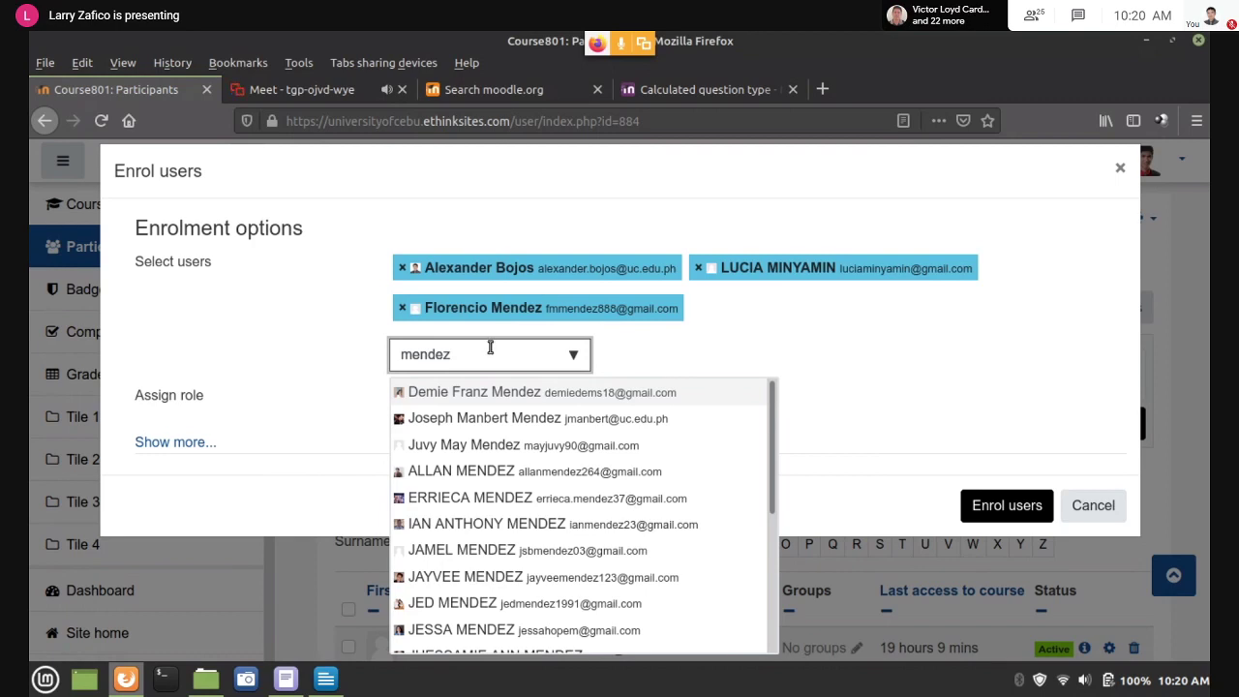
key(BackSpace)
key(BackSpace)
key(BackSpace)
key(BackSpace)
text(bi)
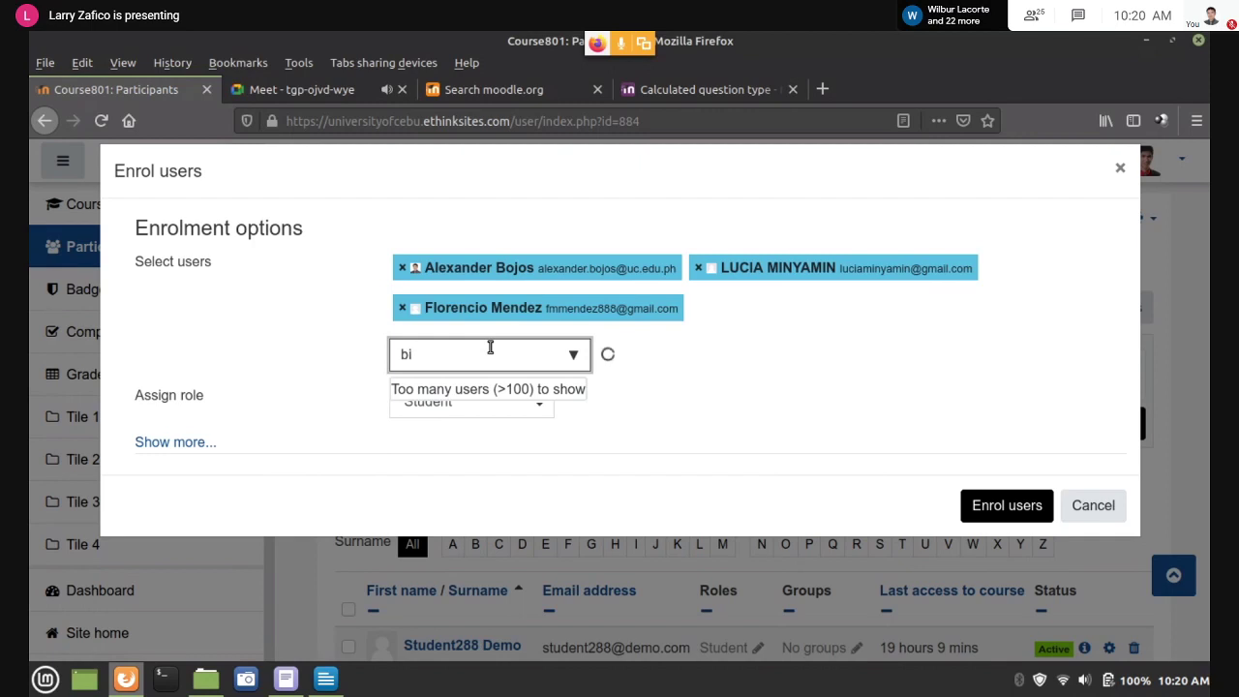
text(too)
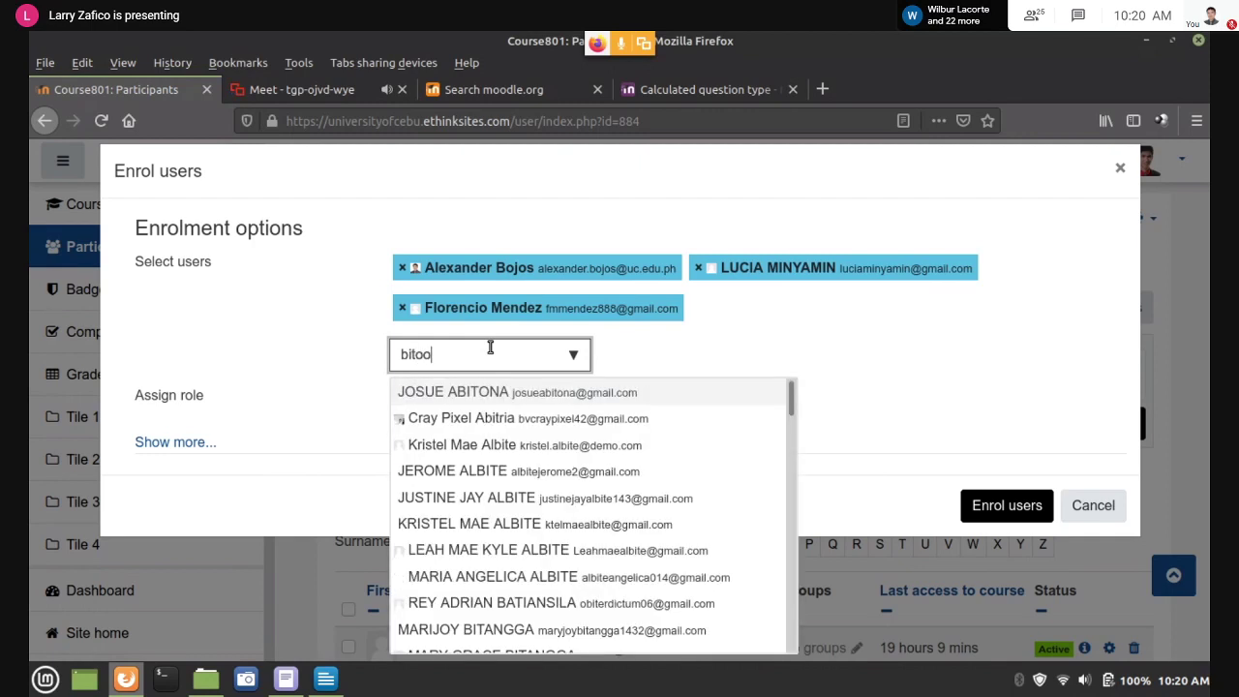
text(n)
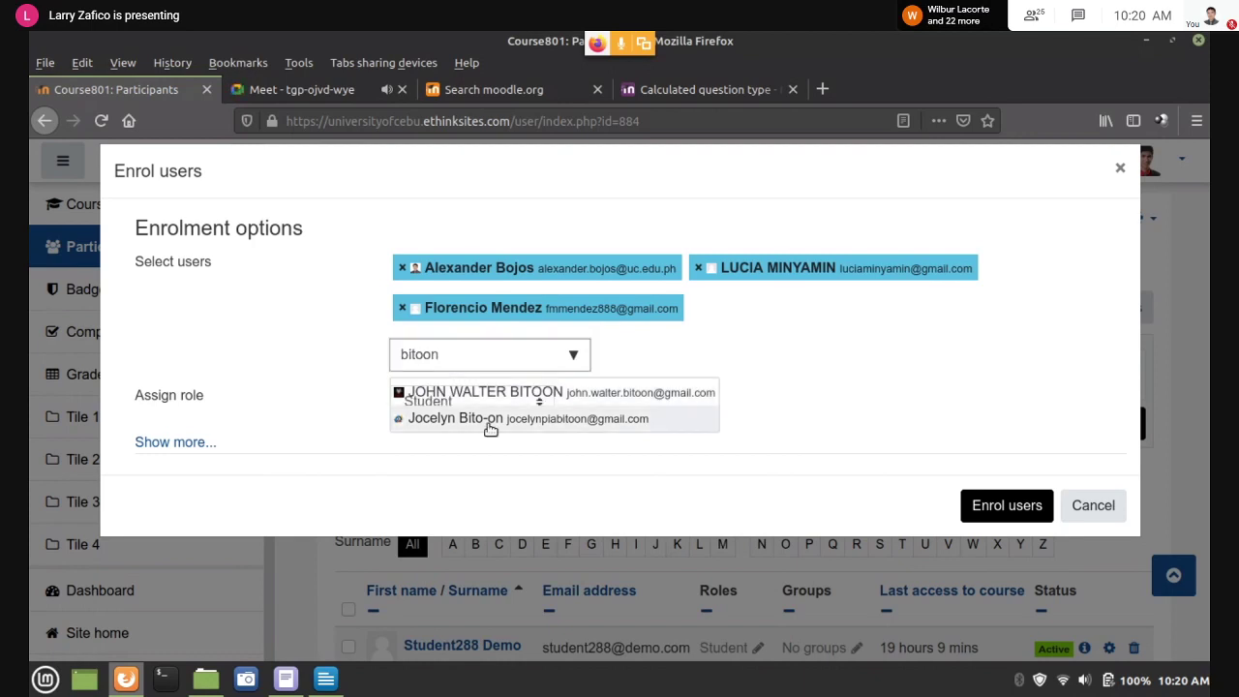
click(487, 420)
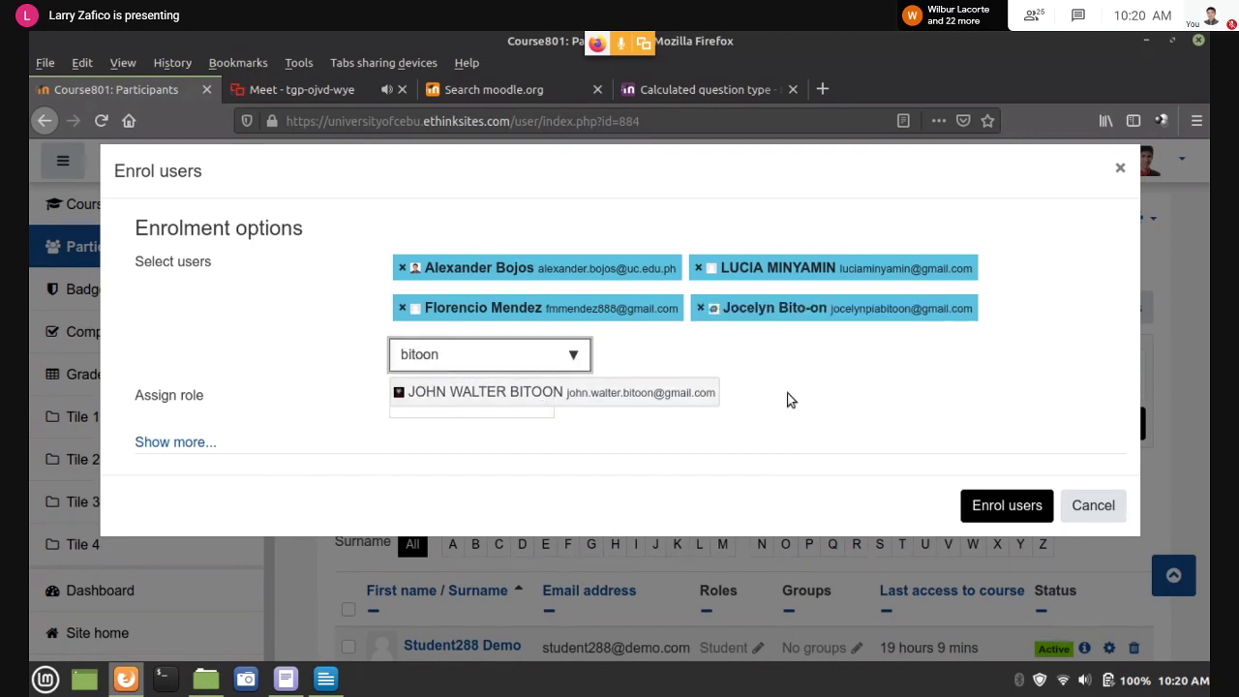
key(BackSpace)
key(BackSpace)
key(BackSpace)
key(BackSpace)
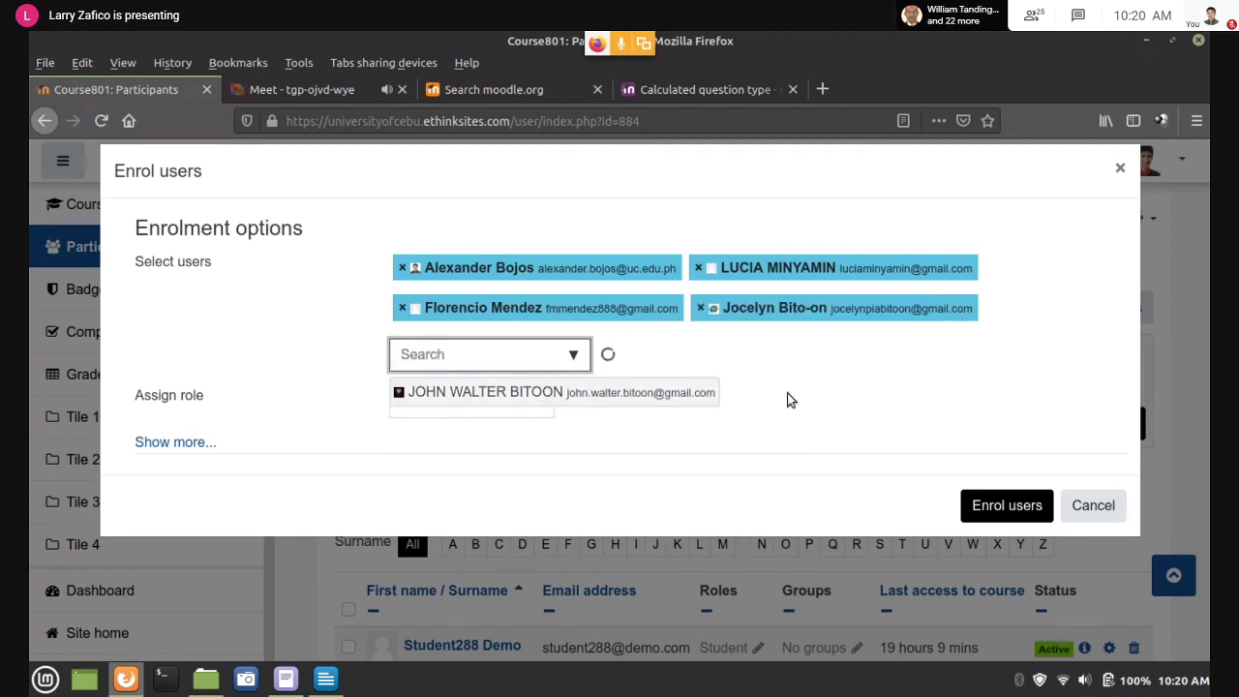
text(her)
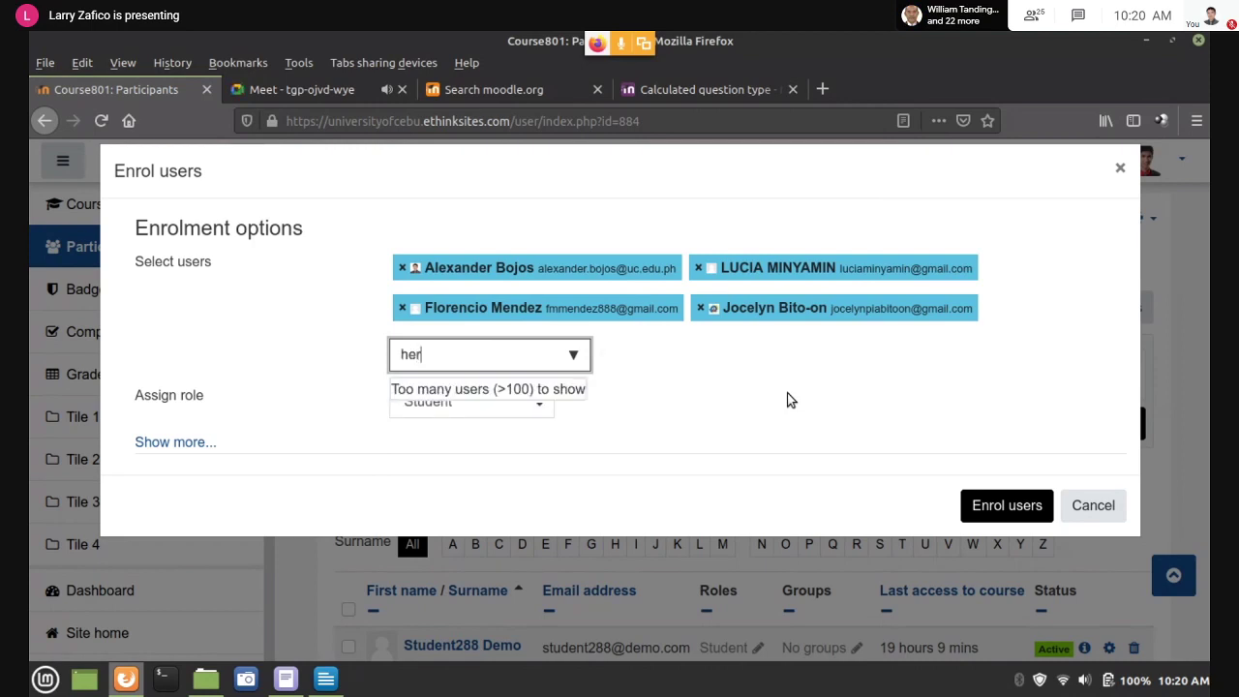
text(nando)
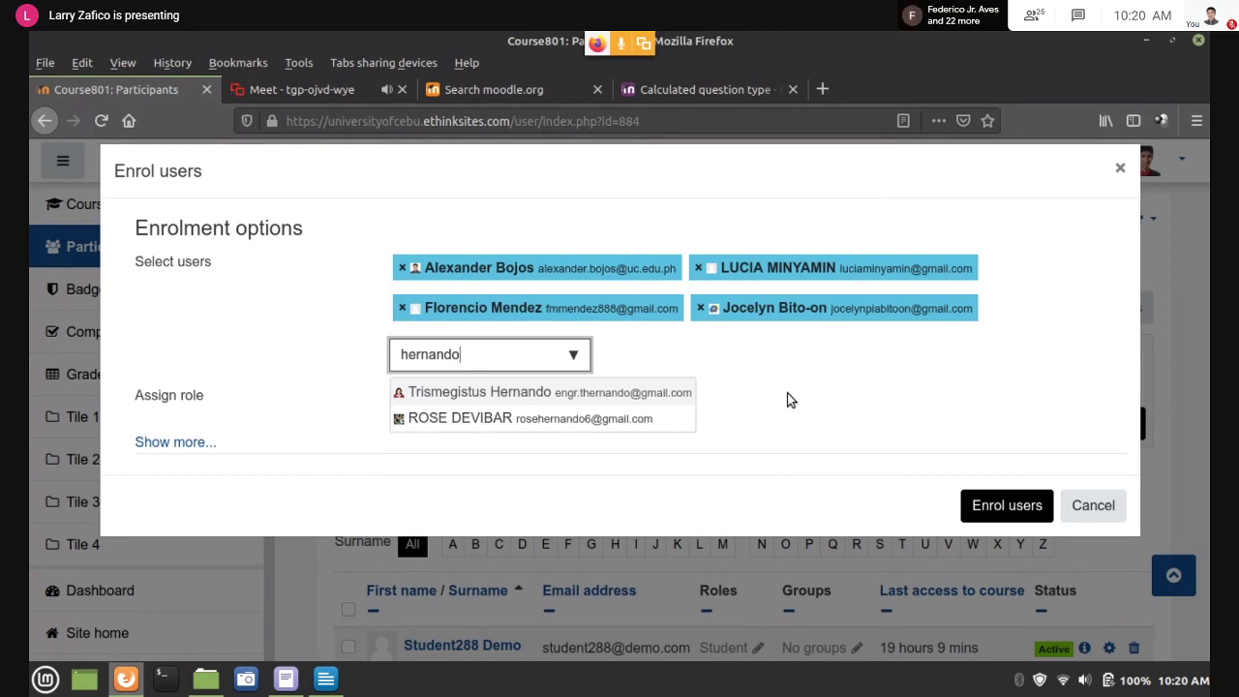
click(689, 393)
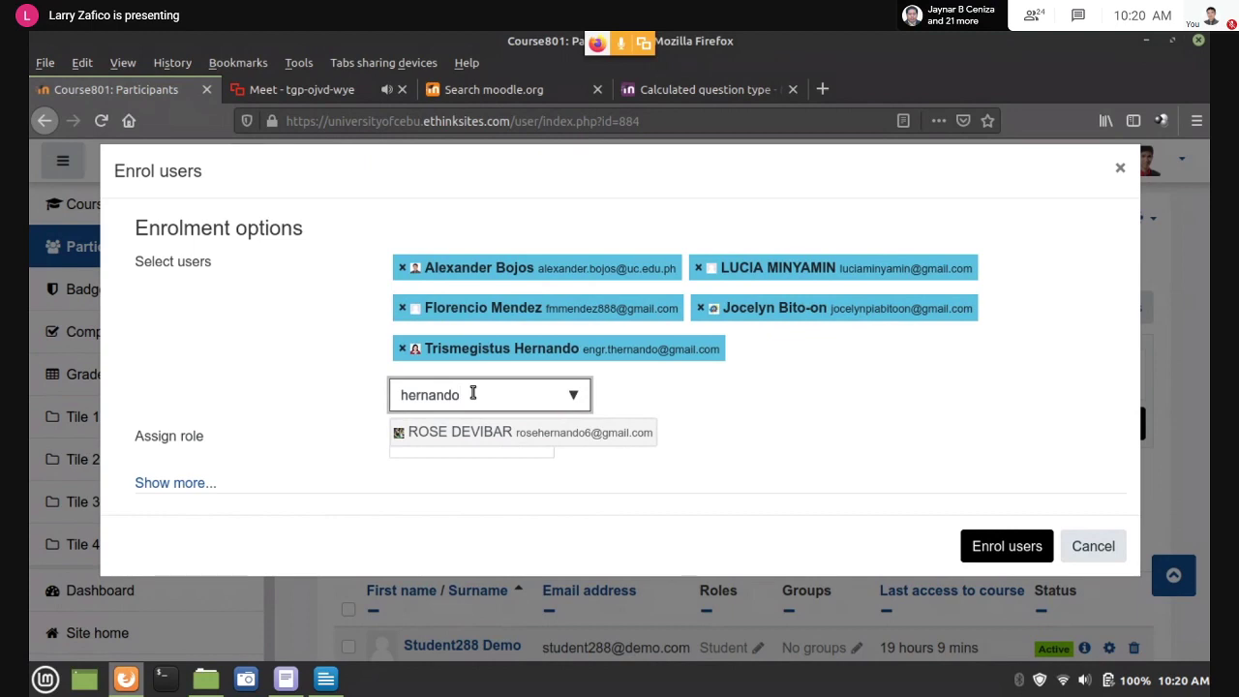
key(BackSpace)
key(BackSpace)
key(BackSpace)
key(BackSpace)
key(BackSpace)
key(BackSpace)
key(BackSpace)
text(e)
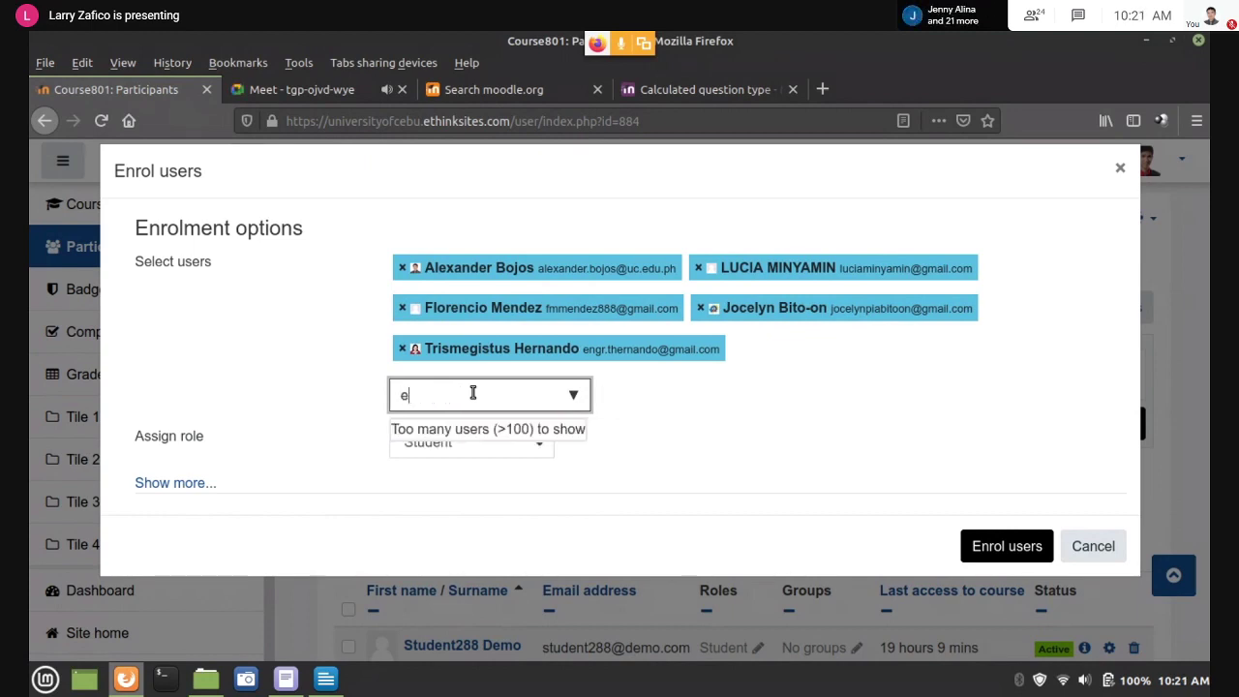
text(stanis)
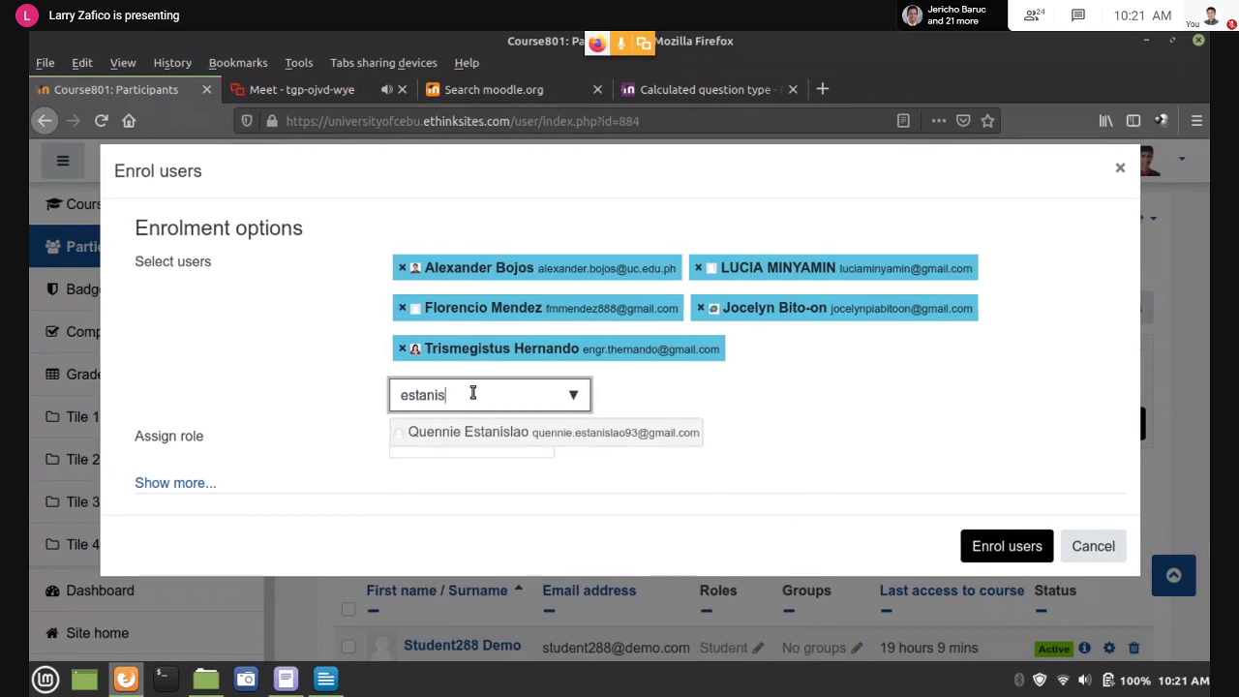
click(495, 436)
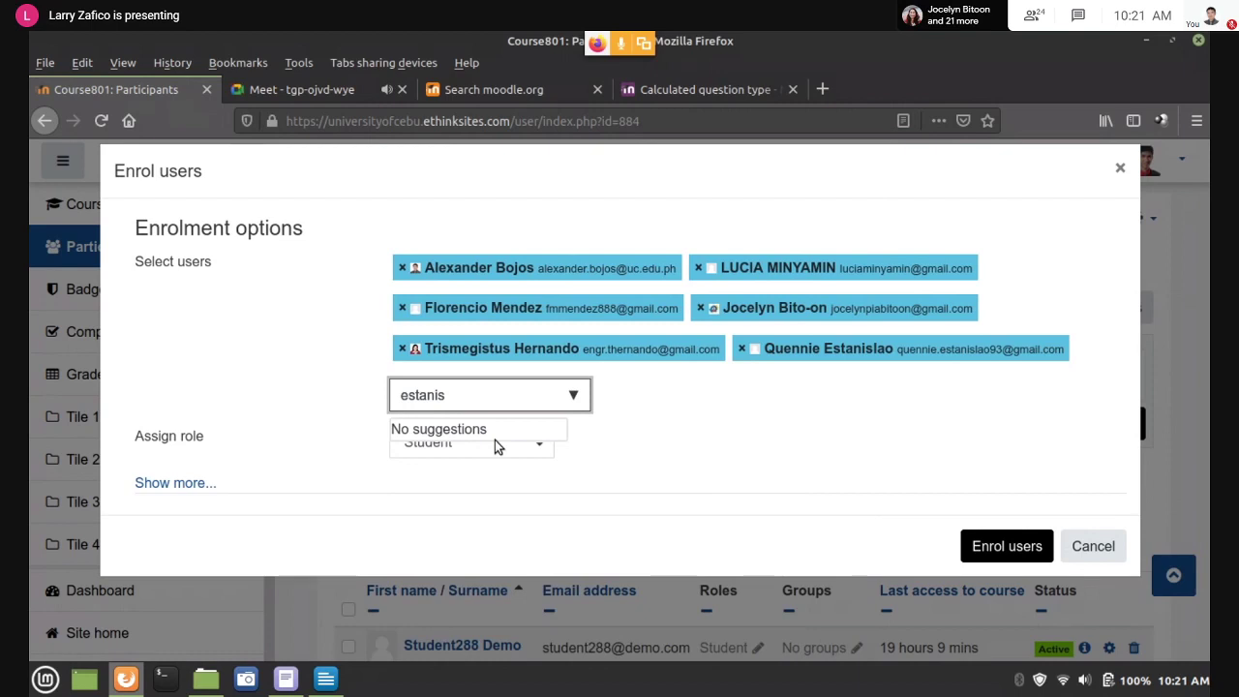
click(990, 550)
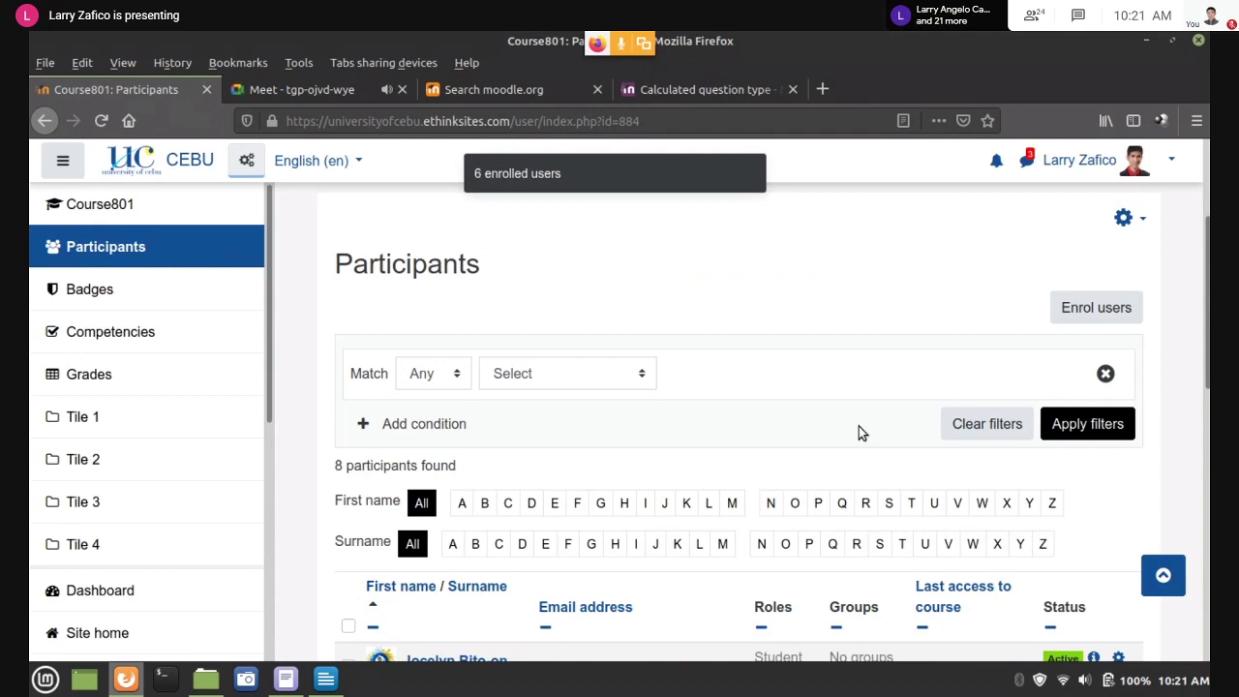
scroll(847, 523, down, 5)
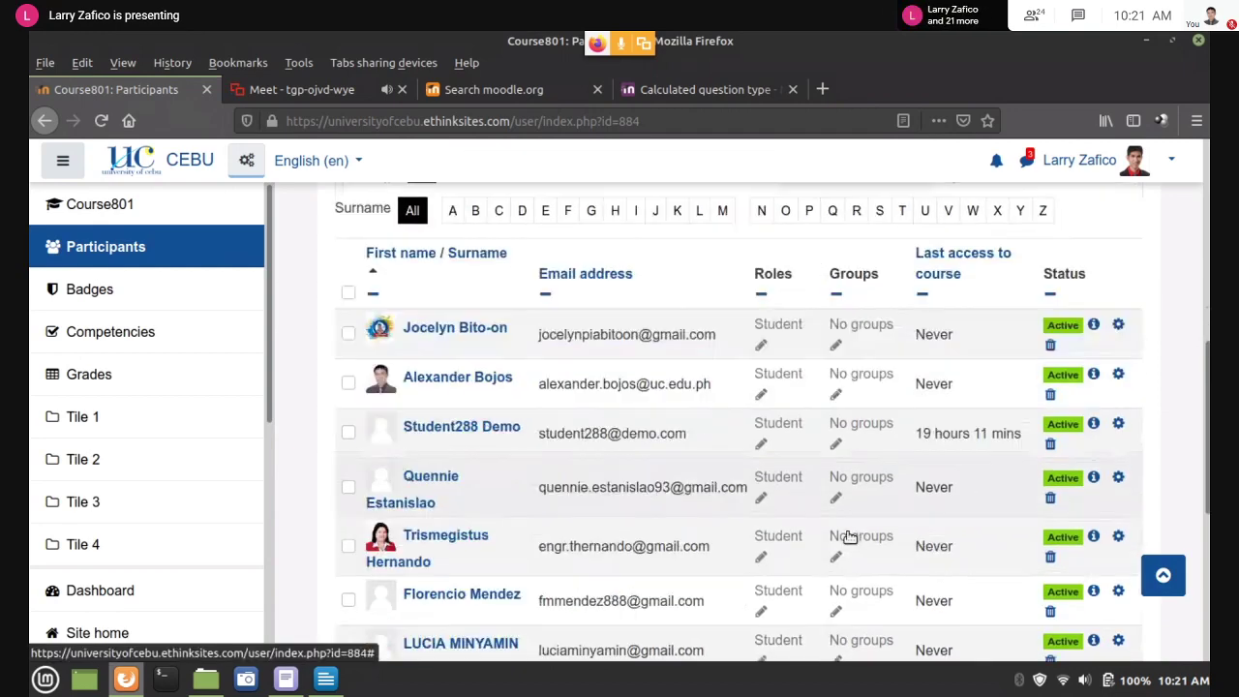
scroll(847, 538, down, 2)
scroll(847, 533, up, 2)
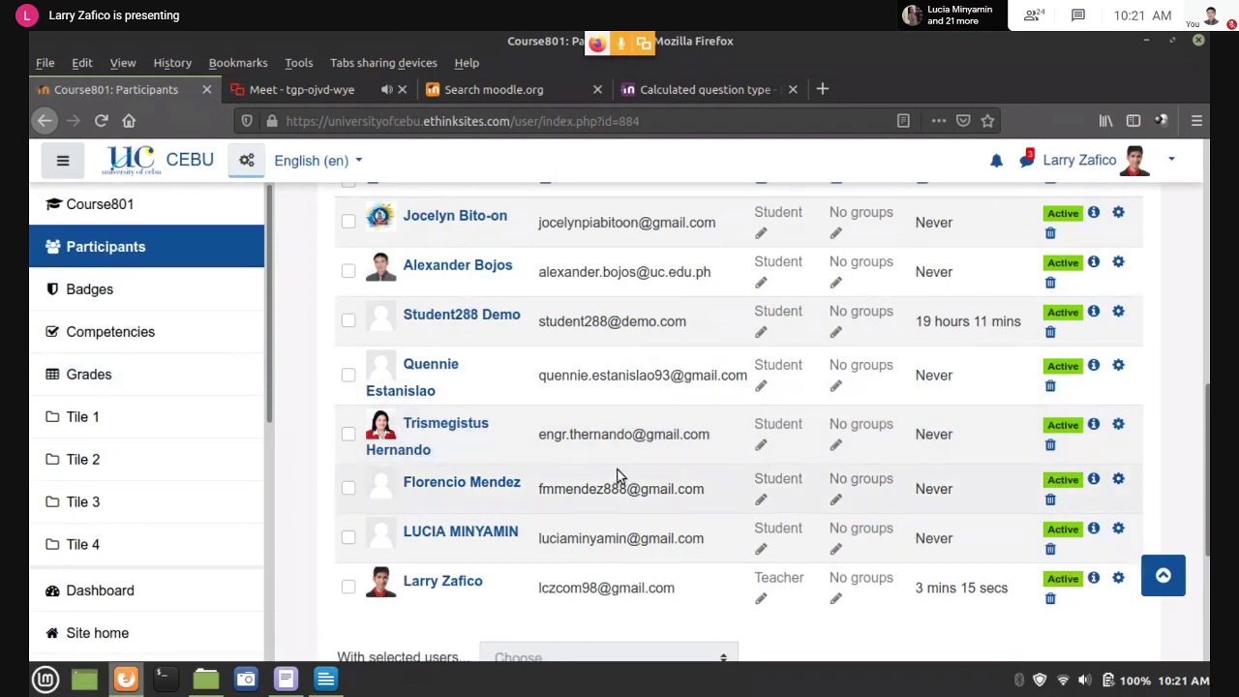
scroll(620, 474, up, 3)
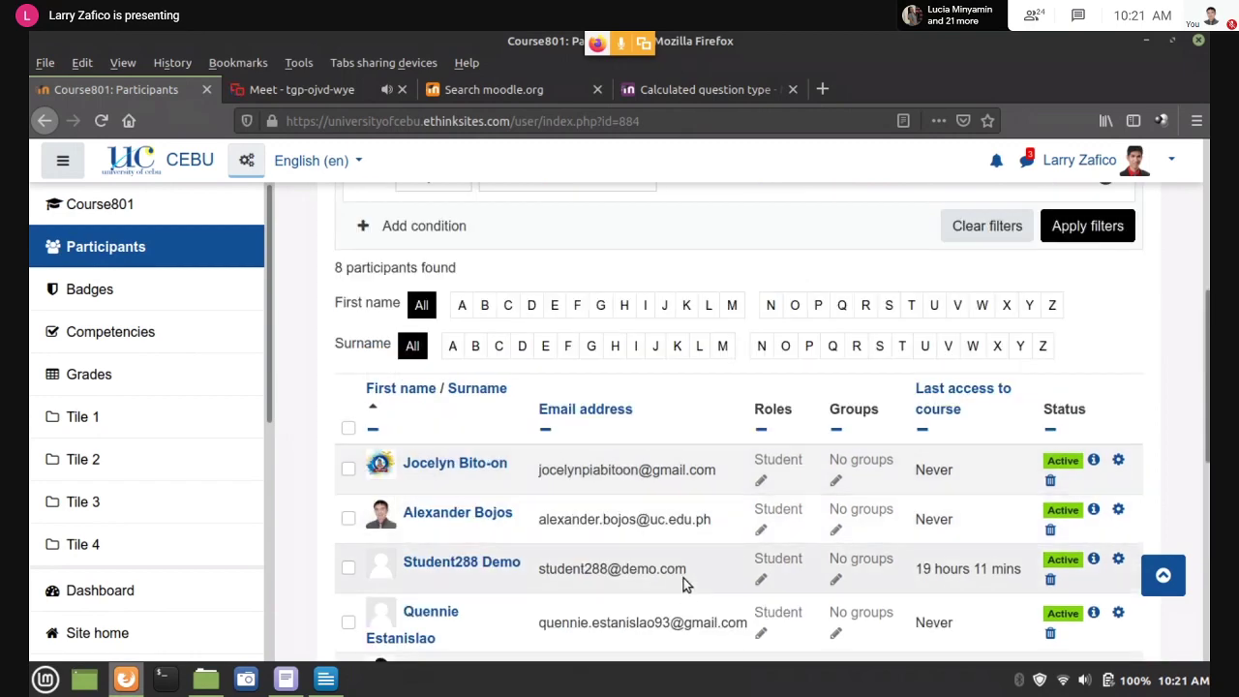
scroll(678, 575, down, 2)
scroll(672, 572, down, 1)
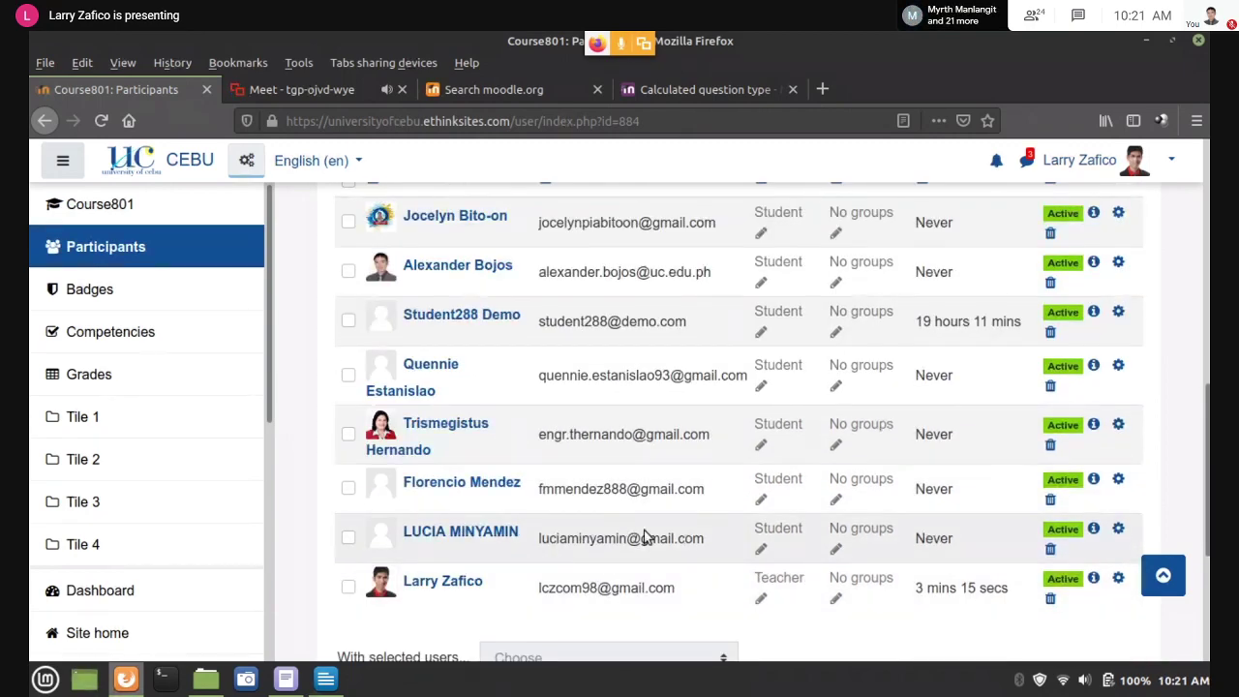
scroll(643, 538, up, 2)
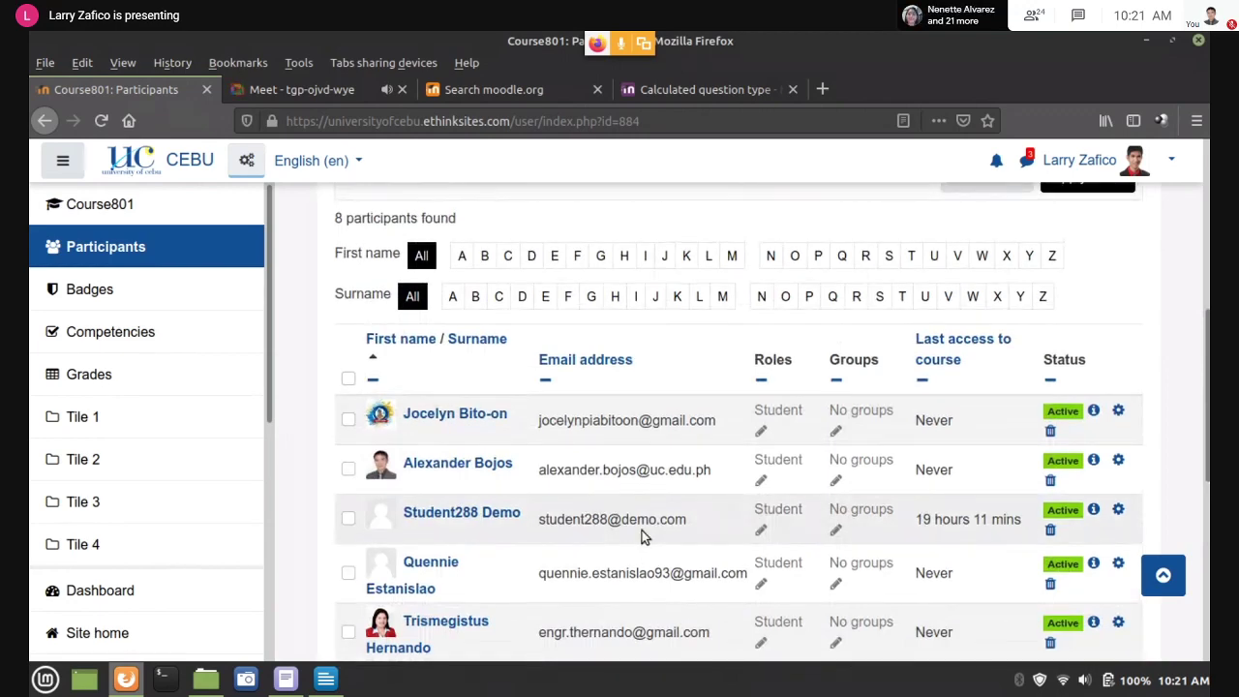
Step: Open Course801's Tile 1 section with editing mode turned on
click(105, 217)
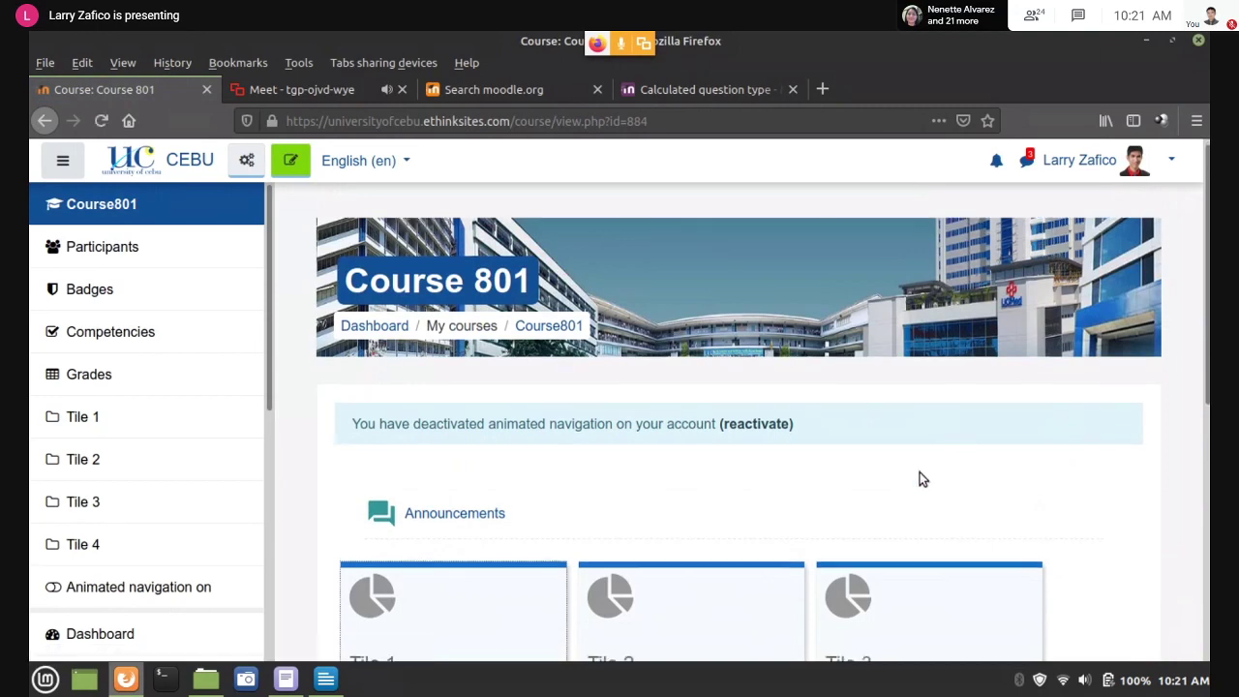
scroll(920, 474, down, 3)
click(482, 493)
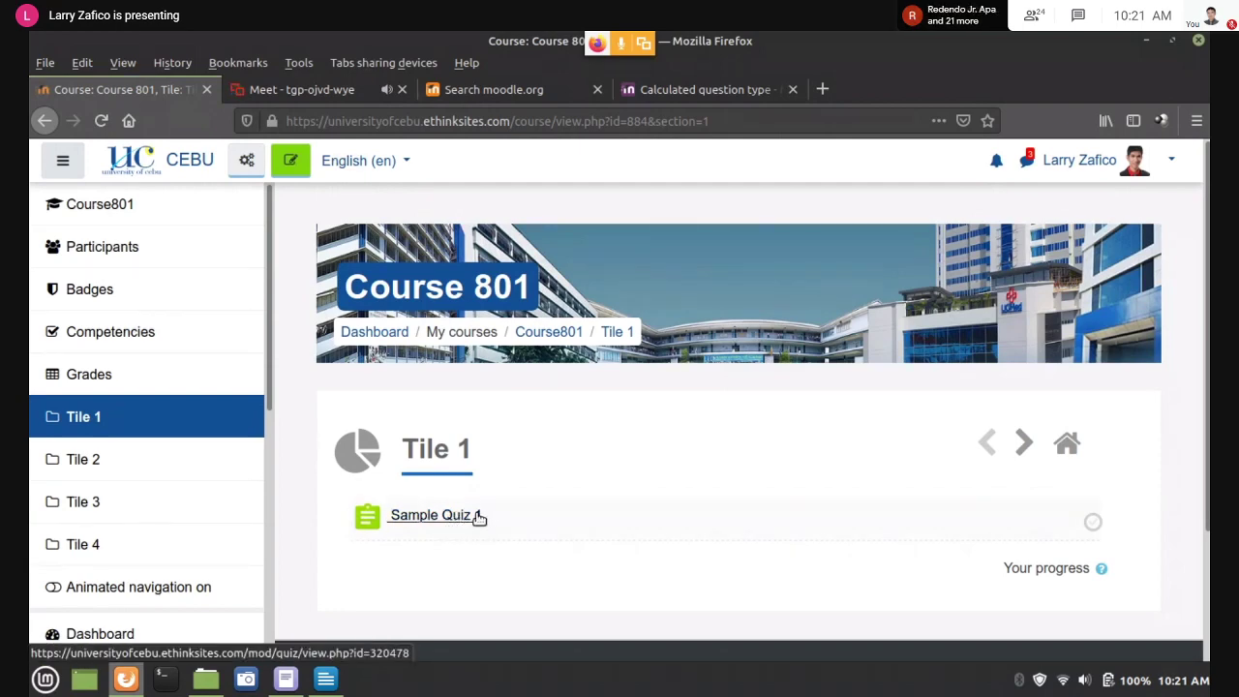
click(301, 167)
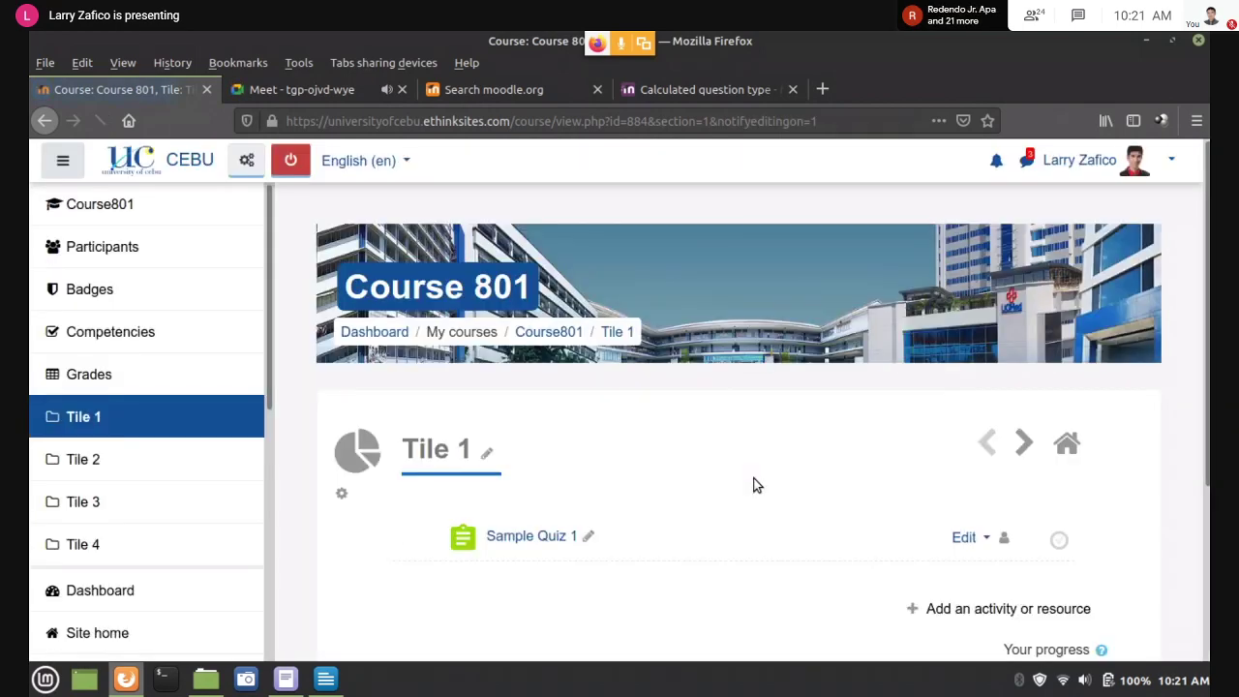
scroll(752, 484, down, 2)
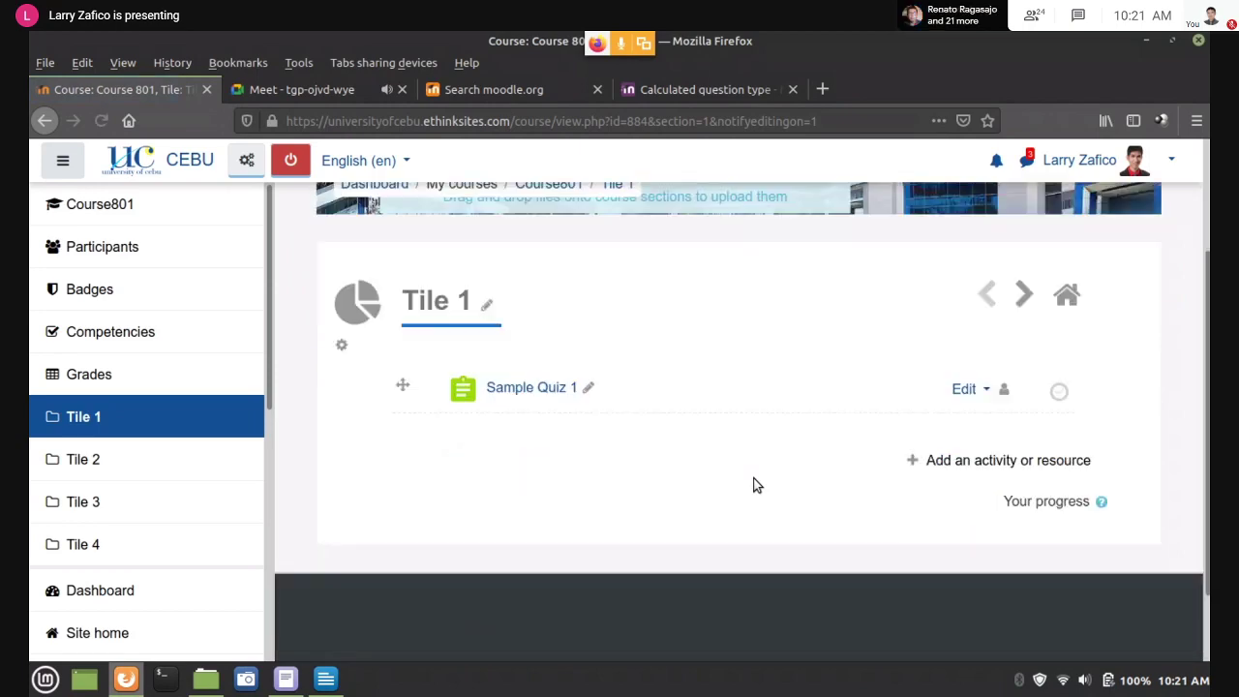
Step: Rename Sample Quiz 1 to 'Sample Quiz 1 Set A'
click(590, 390)
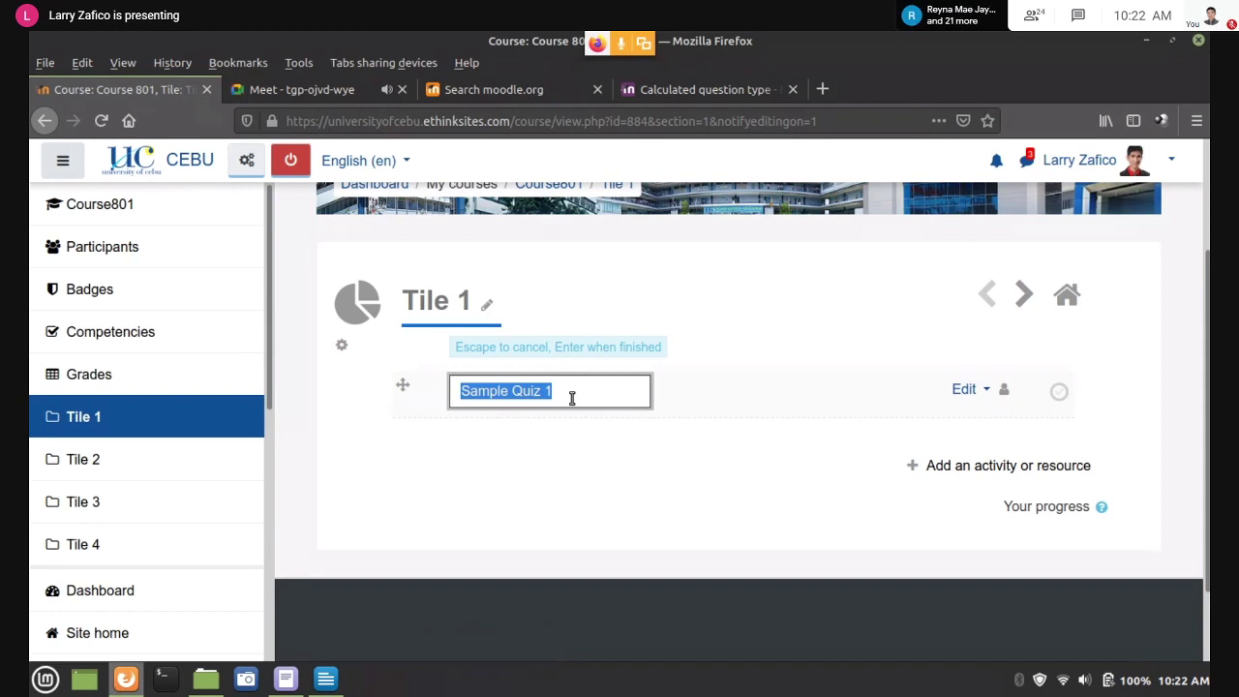
click(579, 394)
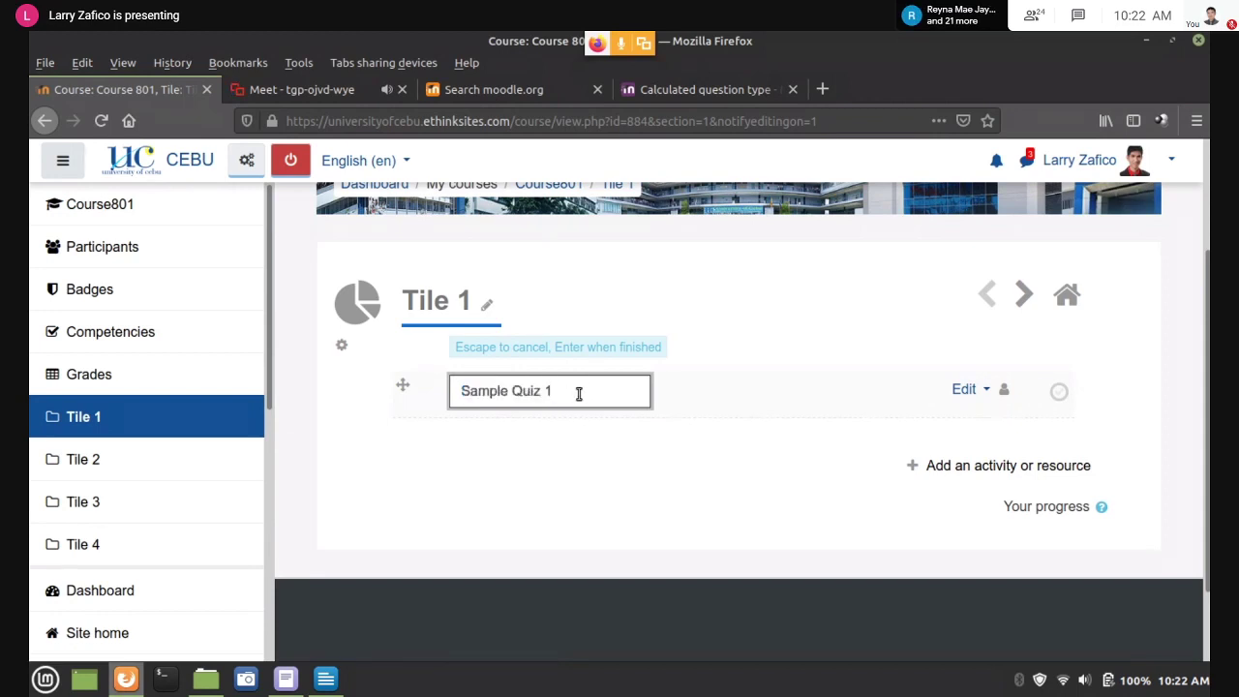
text(SE)
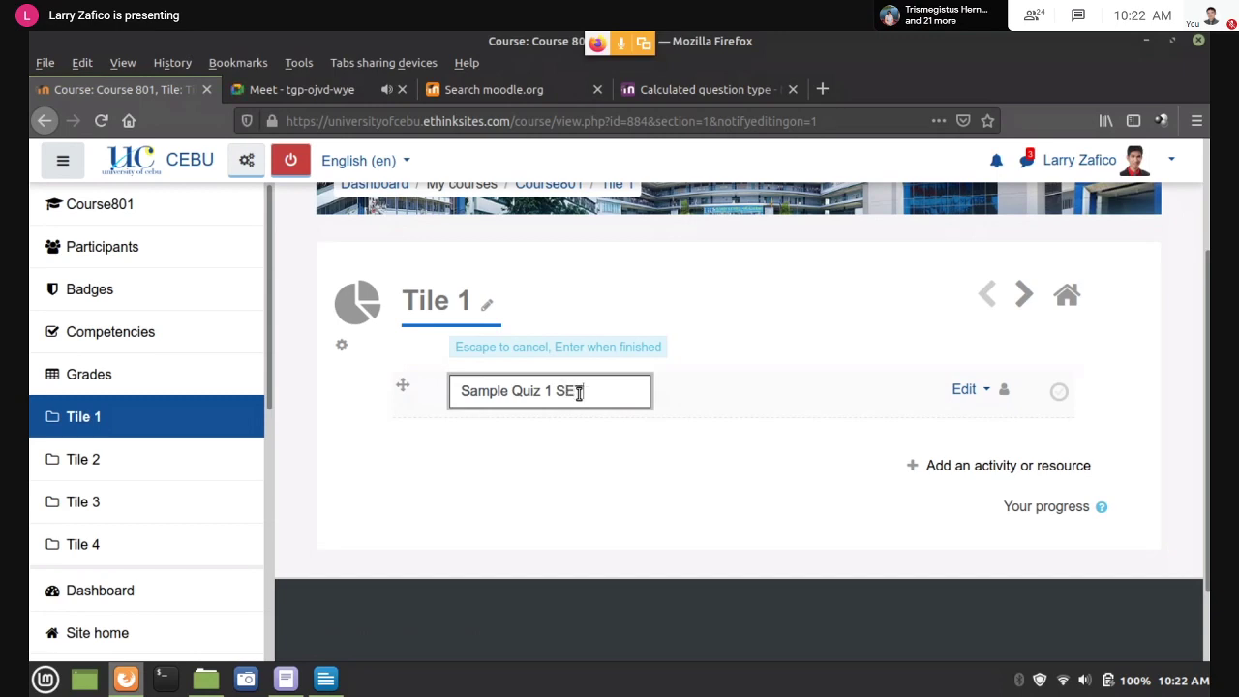
key(BackSpace)
text(etA)
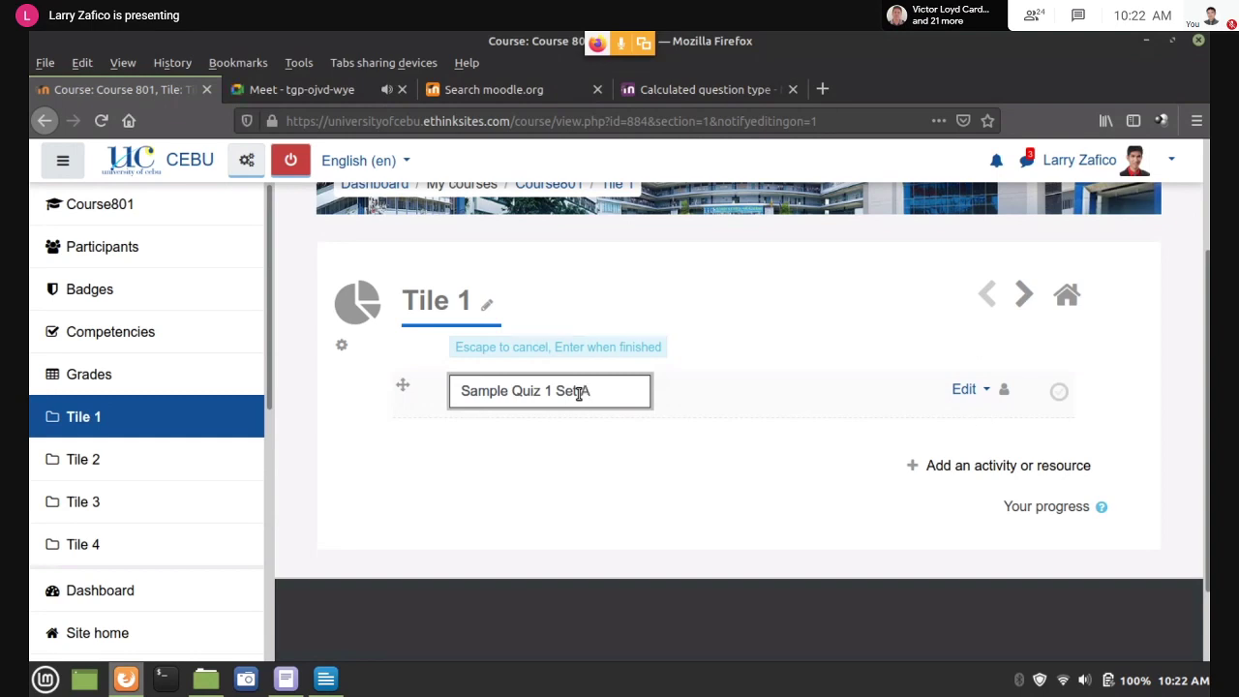
key(Return)
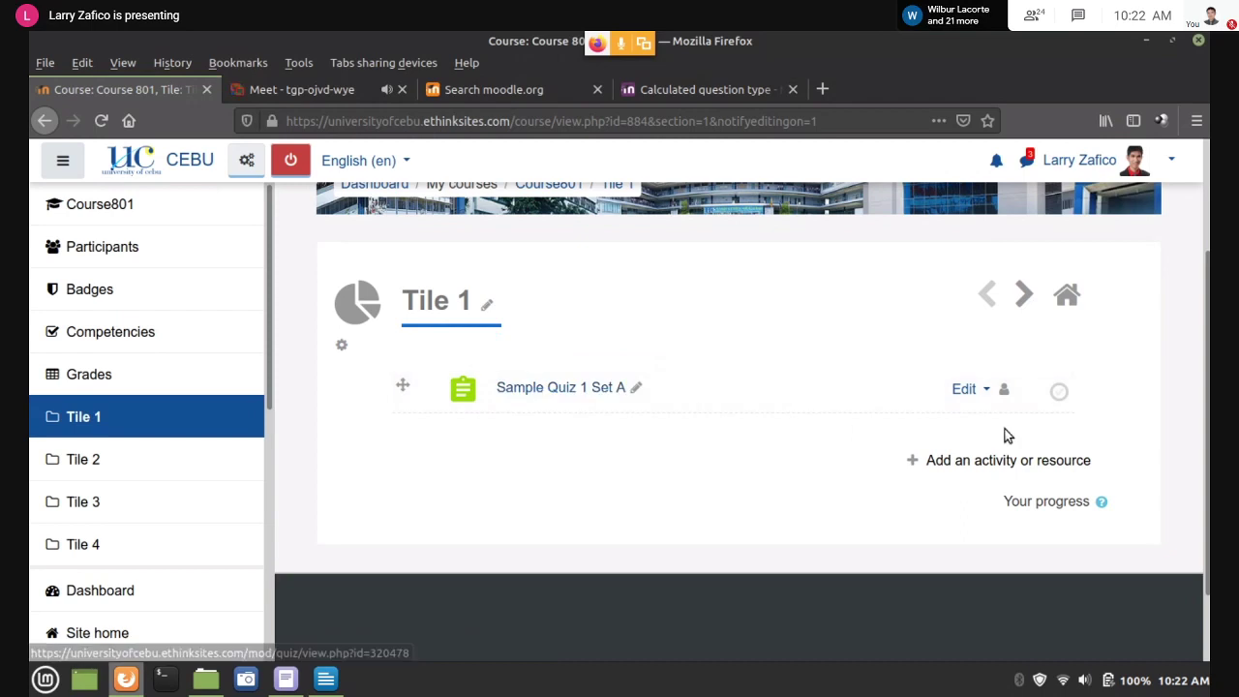
Step: Duplicate Sample Quiz 1 Set A and name the copy 'Sample Quiz 1 Set B'
click(986, 392)
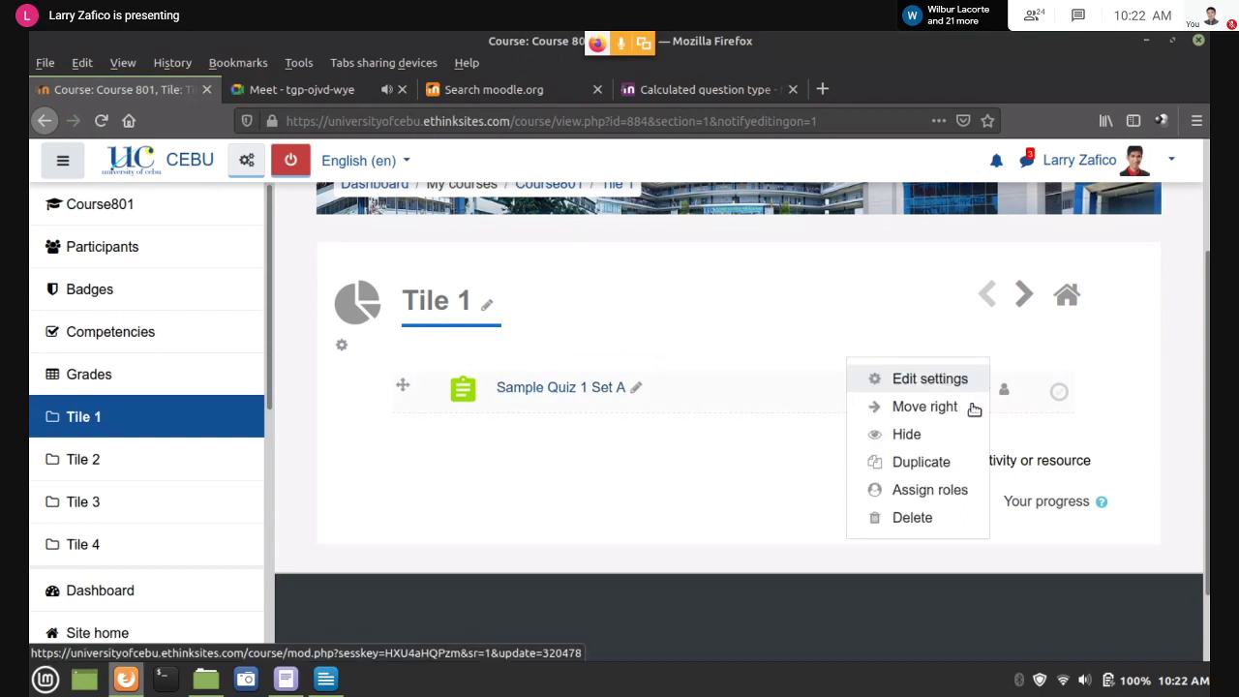
click(938, 463)
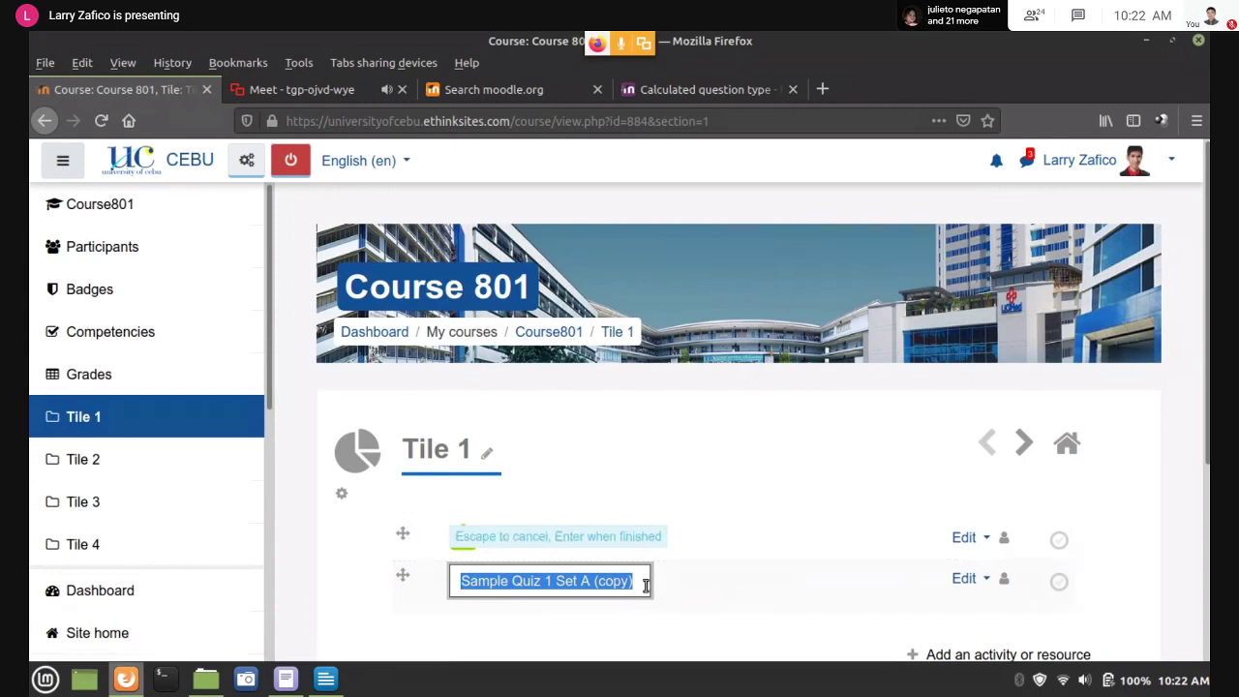
key(End)
key(BackSpace)
key(BackSpace)
key(BackSpace)
key(BackSpace)
key(BackSpace)
key(BackSpace)
key(BackSpace)
key(BackSpace)
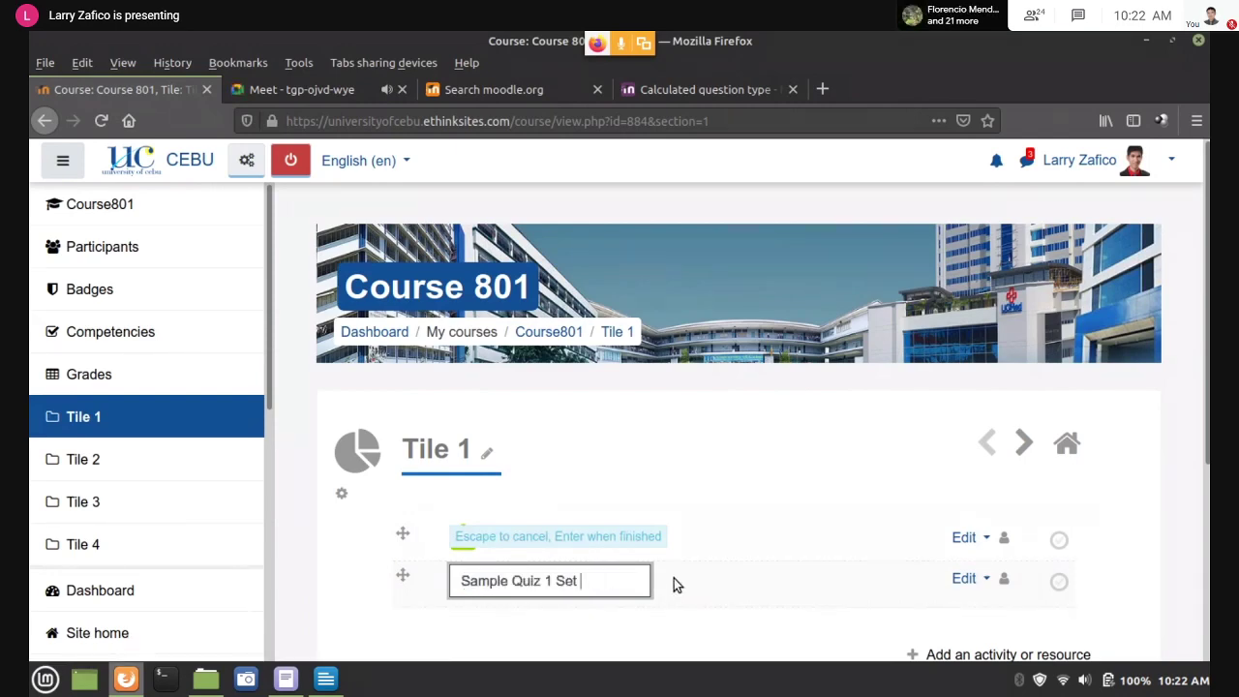
text(B)
key(Return)
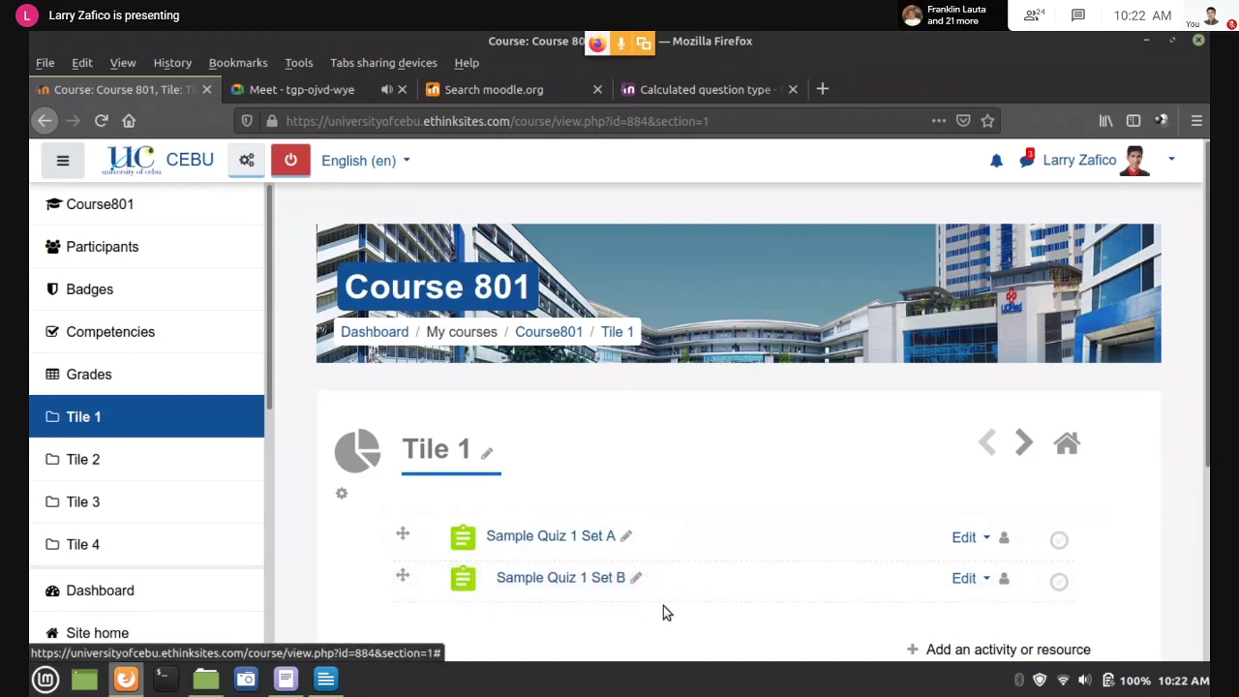
Step: Open the Edit quiz page of Sample Quiz 1 Set A
click(604, 539)
scroll(915, 534, down, 3)
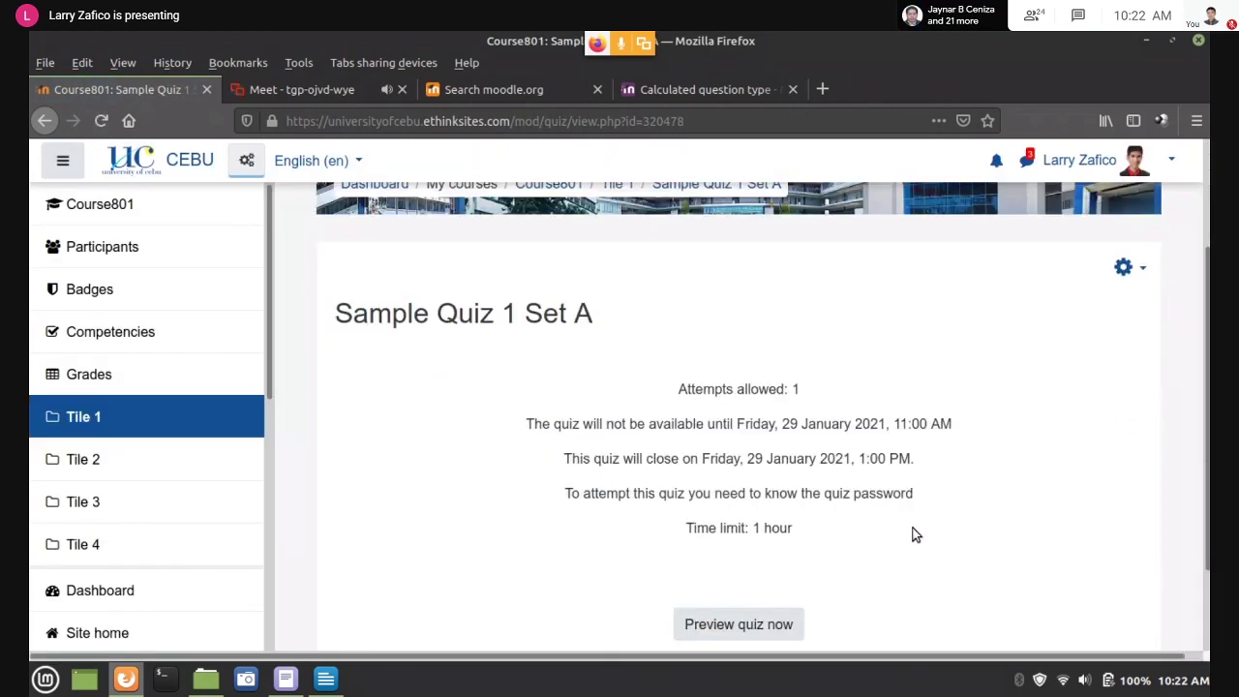
scroll(915, 534, up, 1)
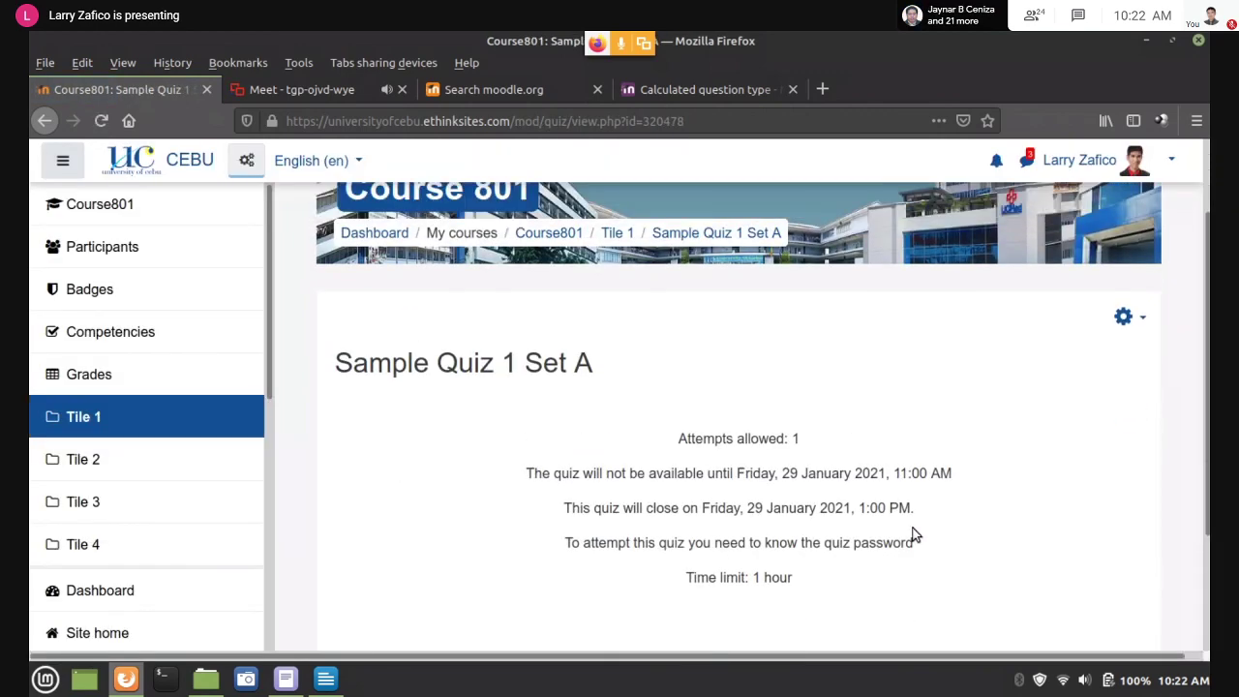
click(1144, 323)
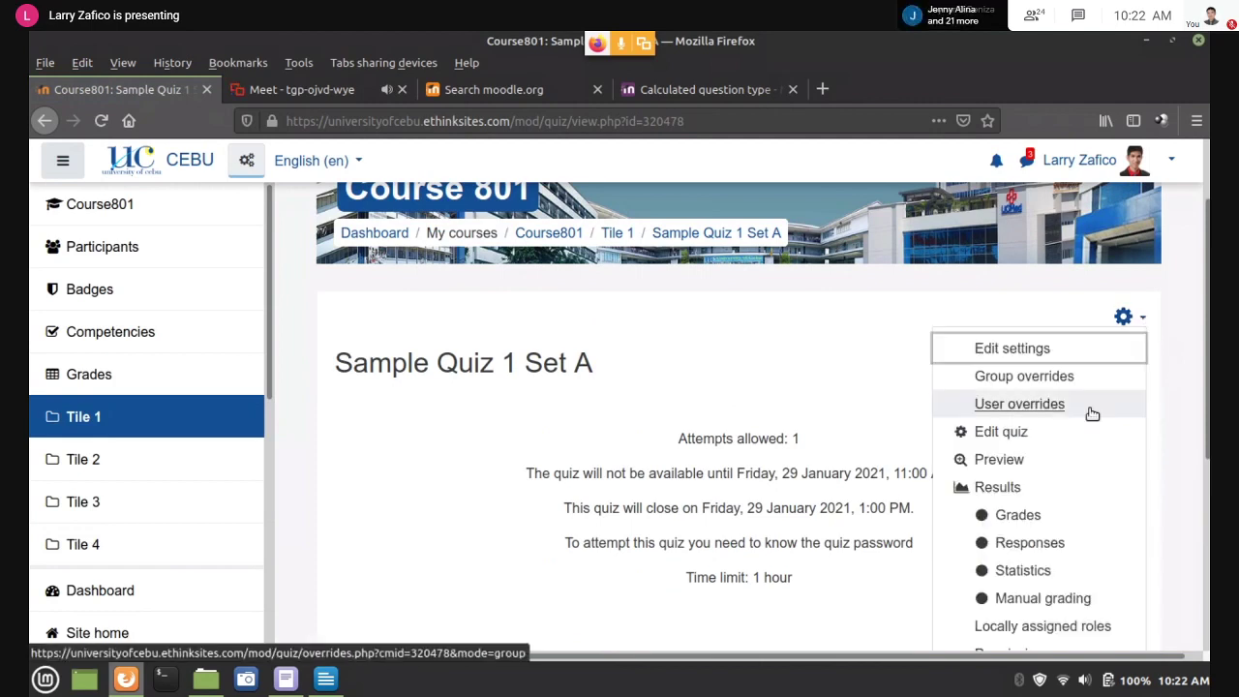
click(1001, 431)
scroll(864, 456, down, 2)
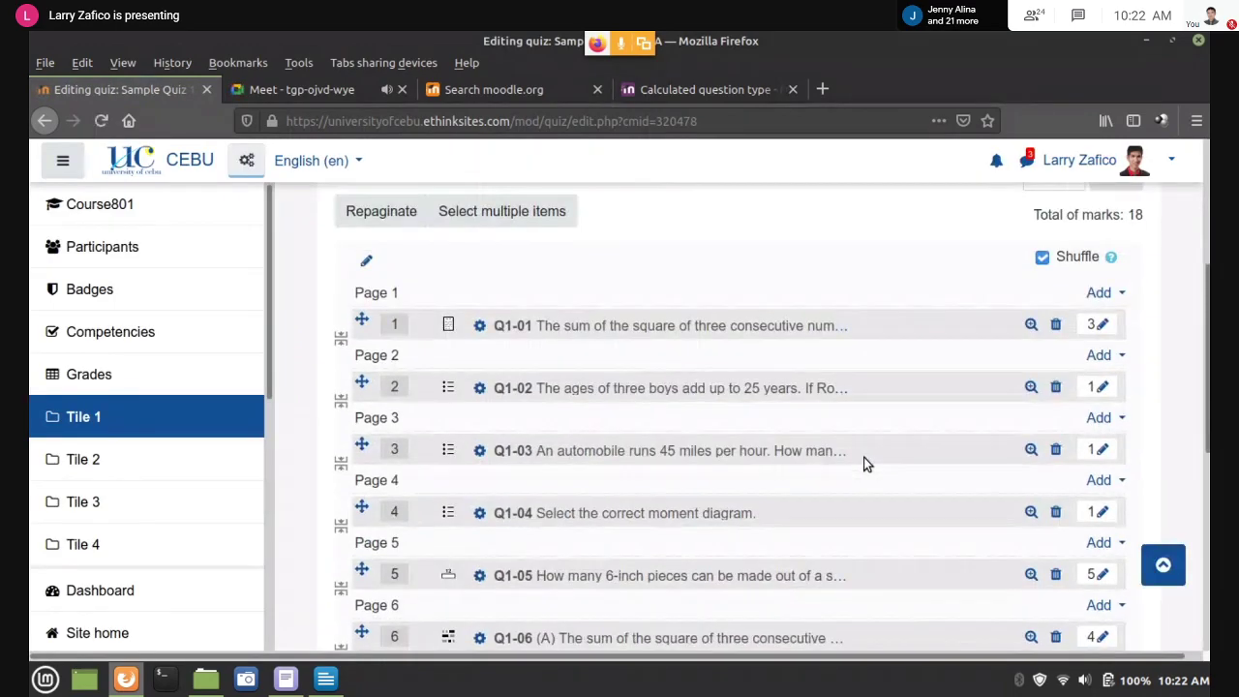
scroll(863, 456, down, 1)
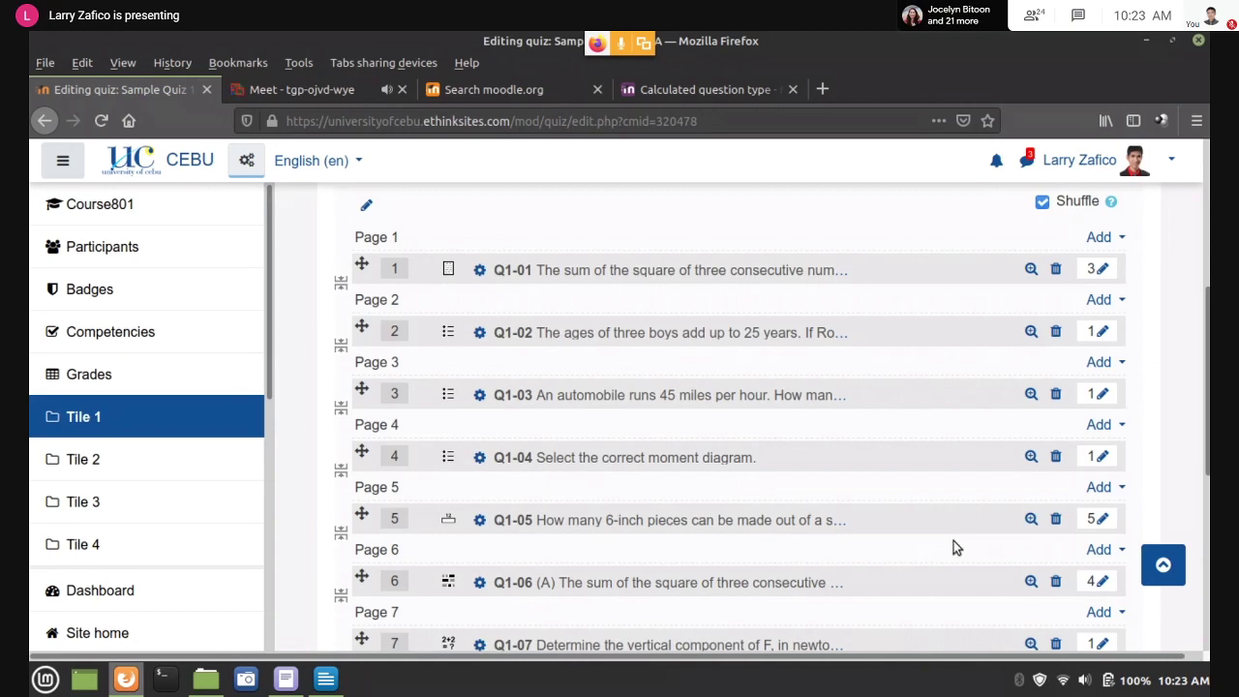
scroll(944, 548, down, 3)
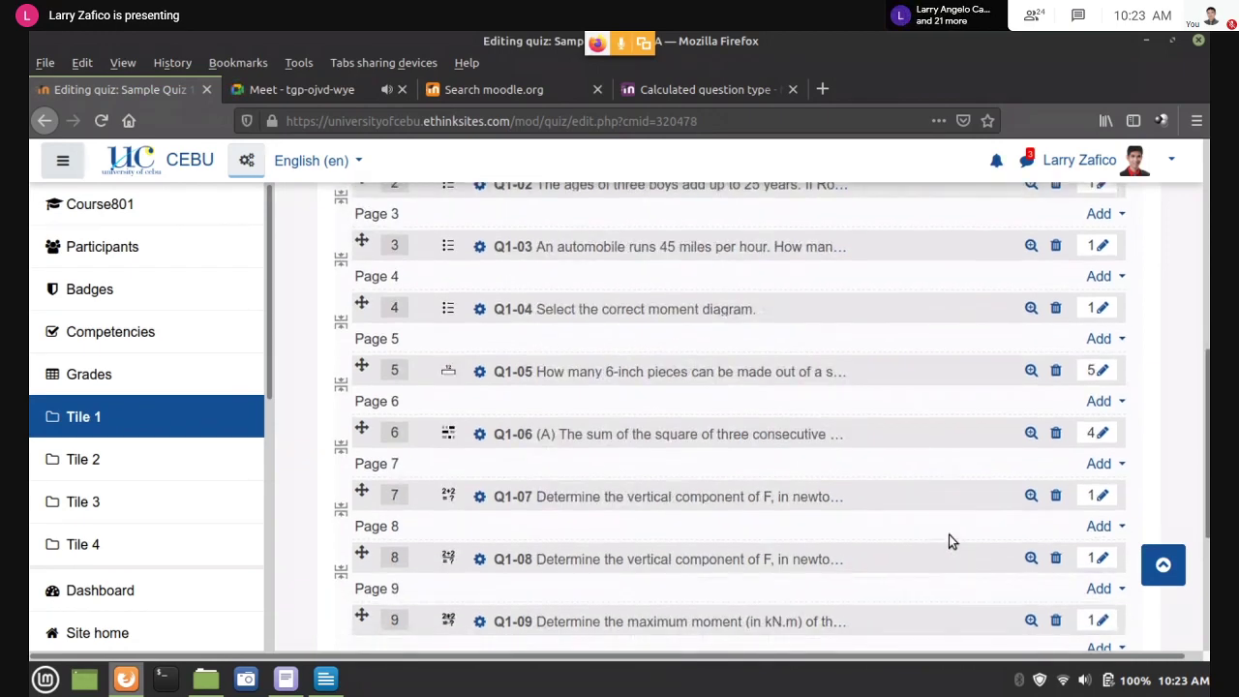
Step: Delete questions Q1-05 through Q1-09 from the quiz
click(1055, 371)
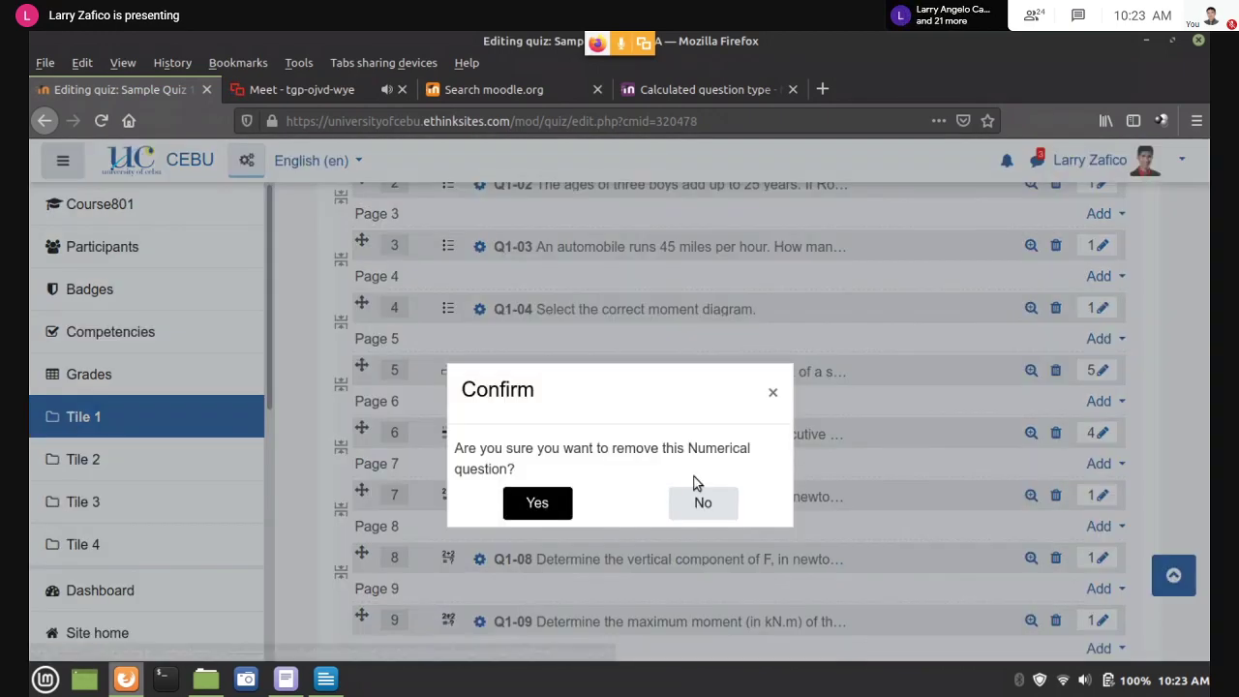
click(537, 503)
click(1055, 372)
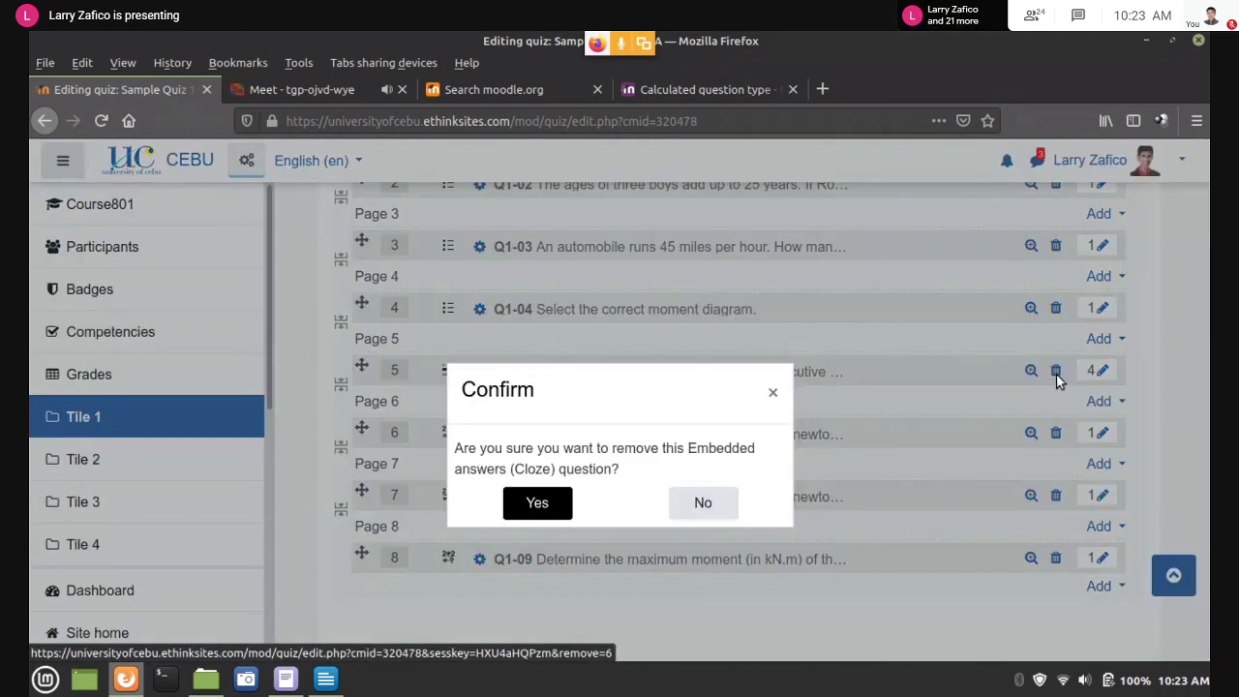
click(542, 503)
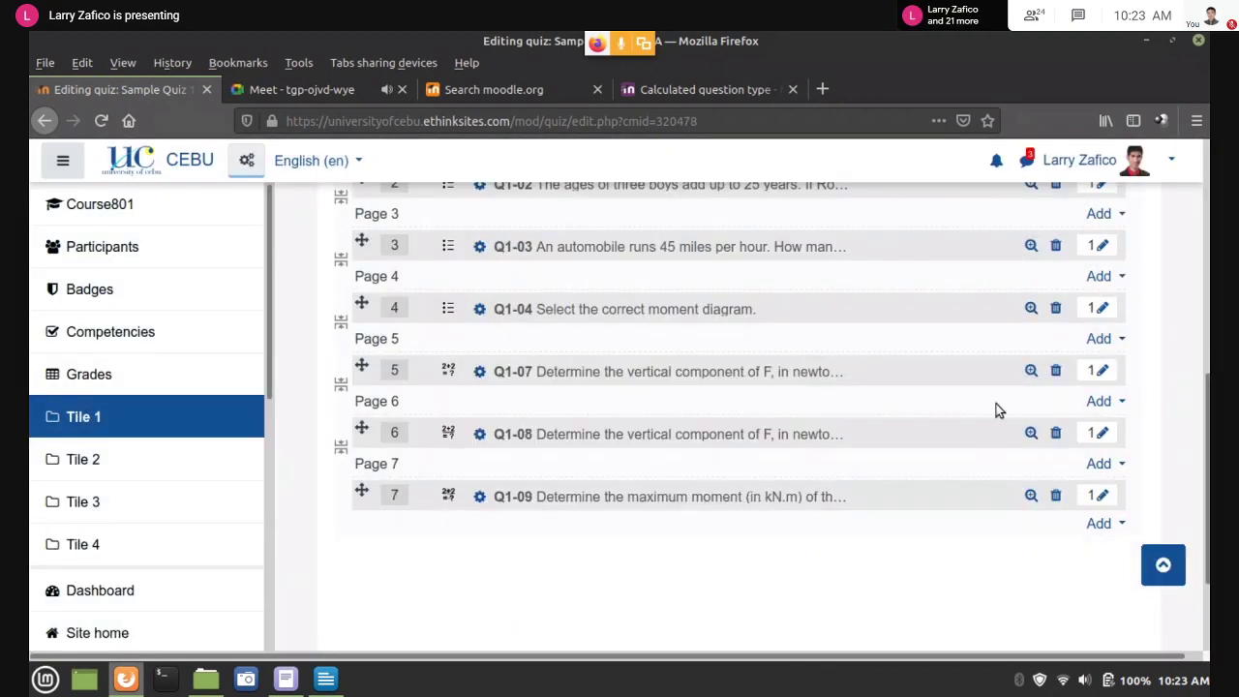
click(1055, 371)
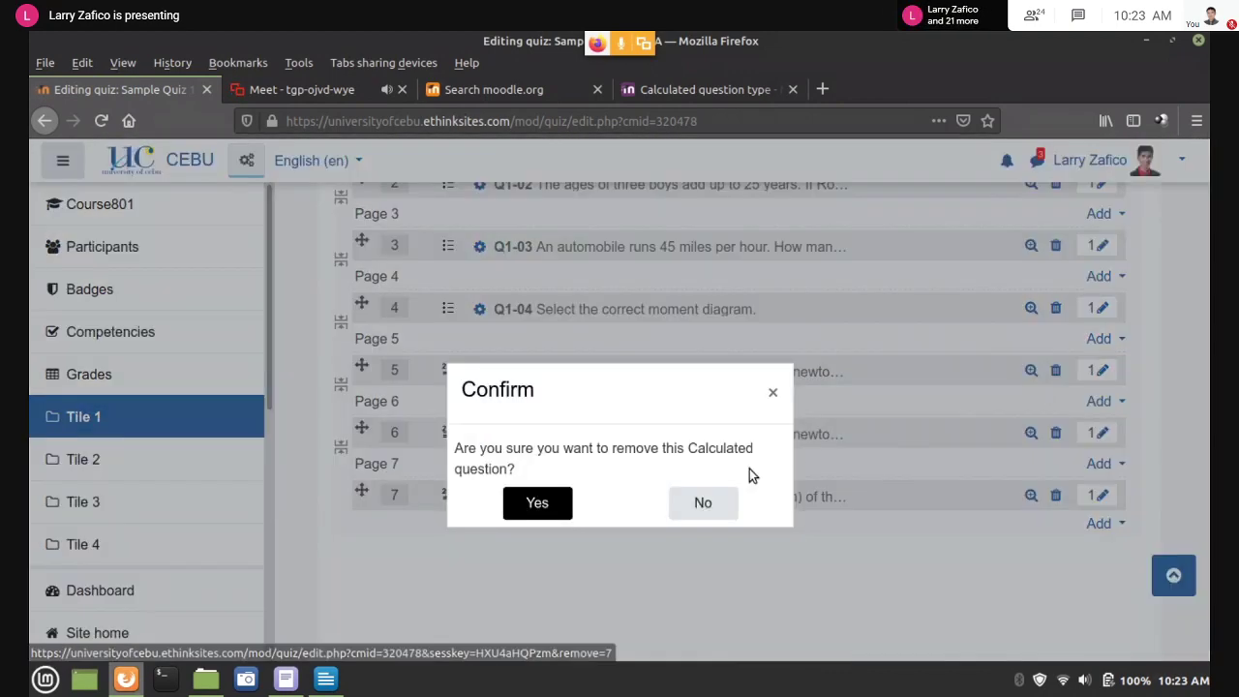
click(535, 502)
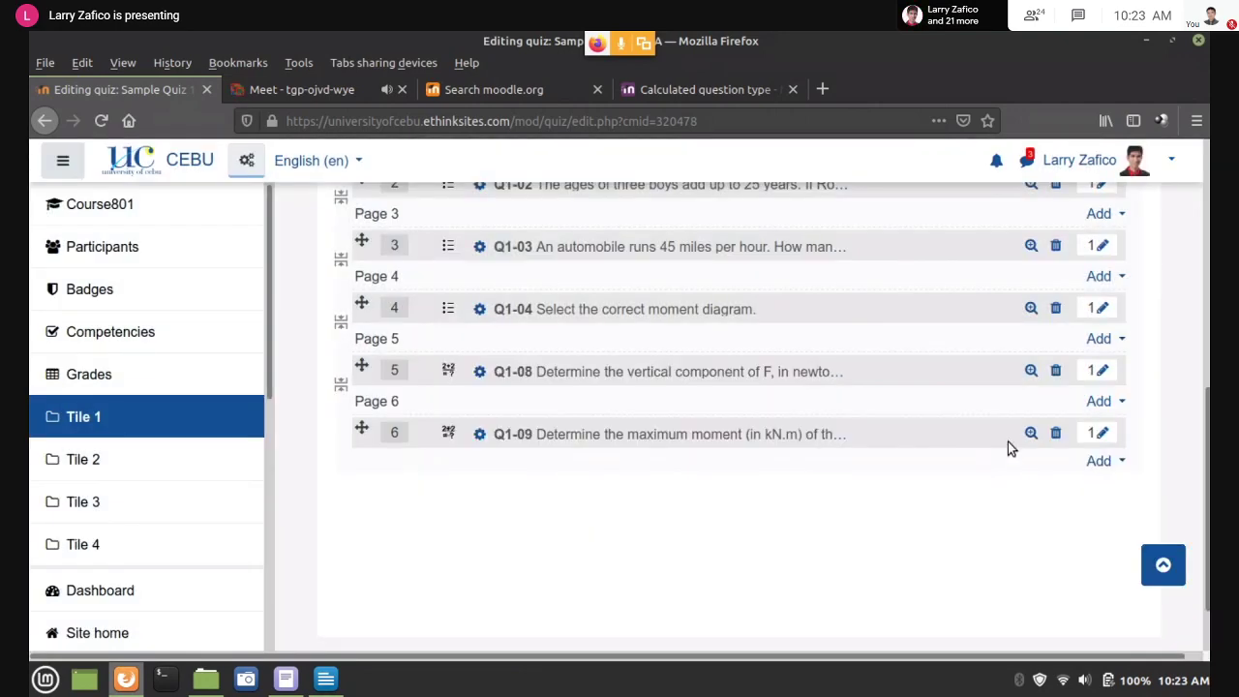
click(1056, 372)
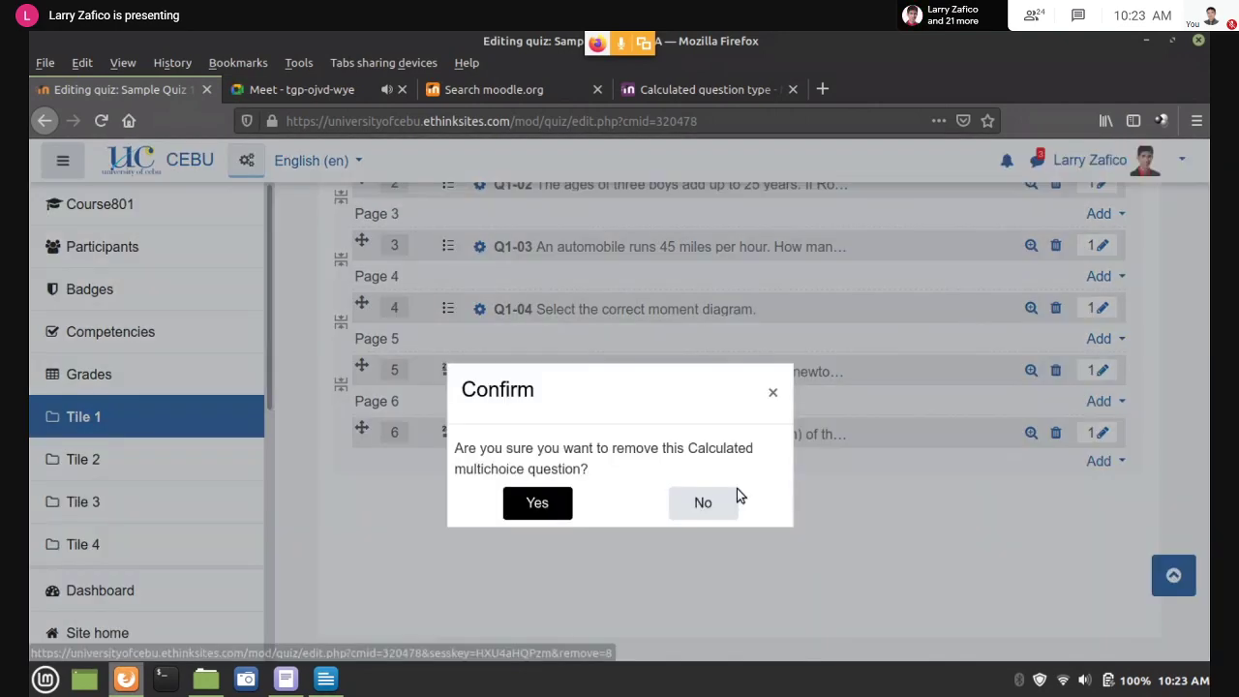
click(561, 505)
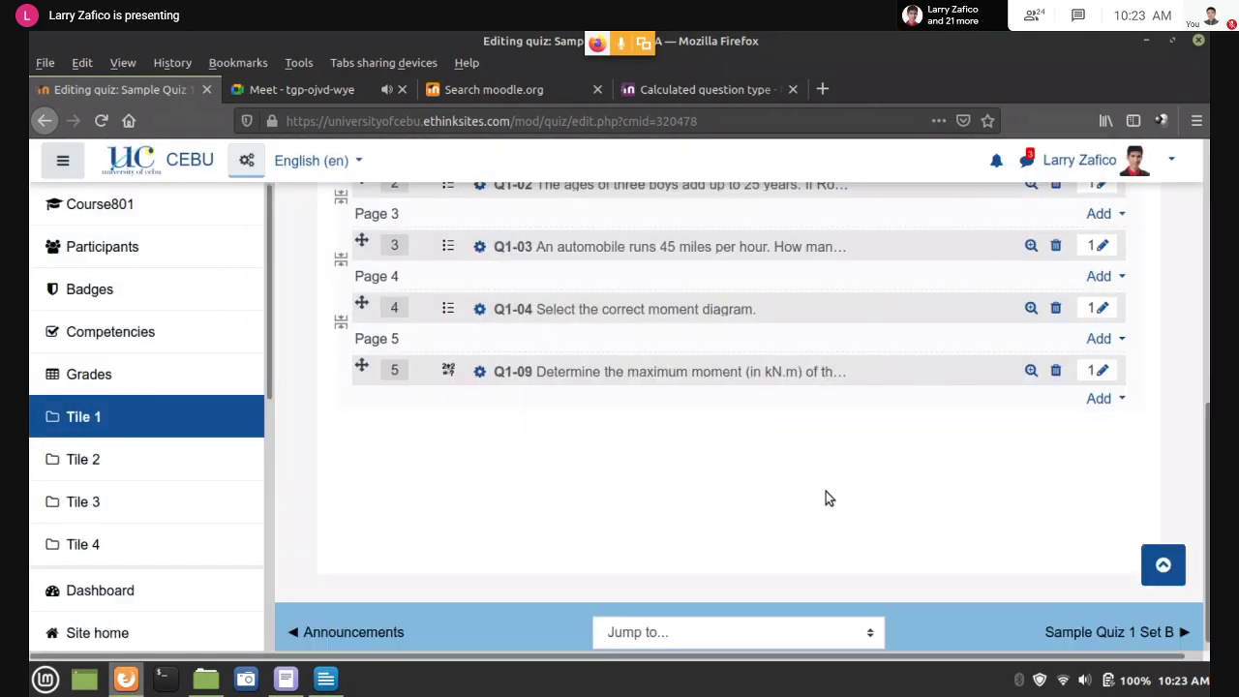
click(1056, 371)
click(557, 507)
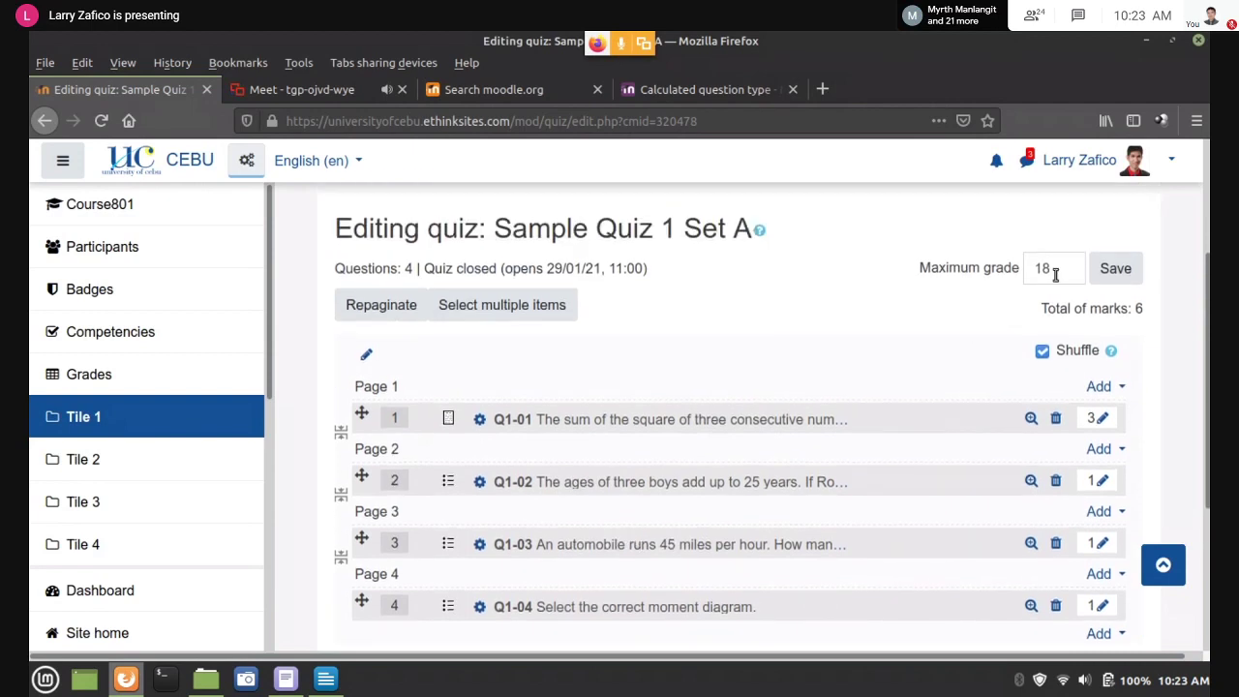
Step: Change the Maximum grade from 18 to 6 and save
drag(1057, 271, 1034, 271)
text(6)
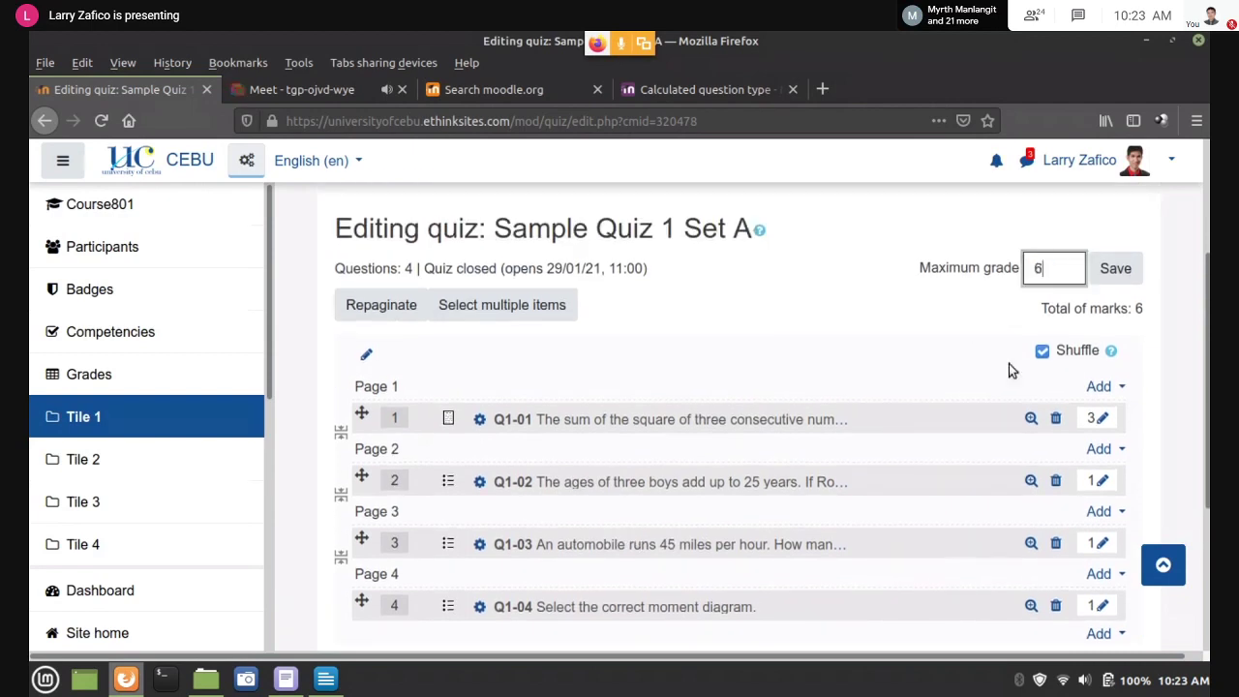
click(1115, 271)
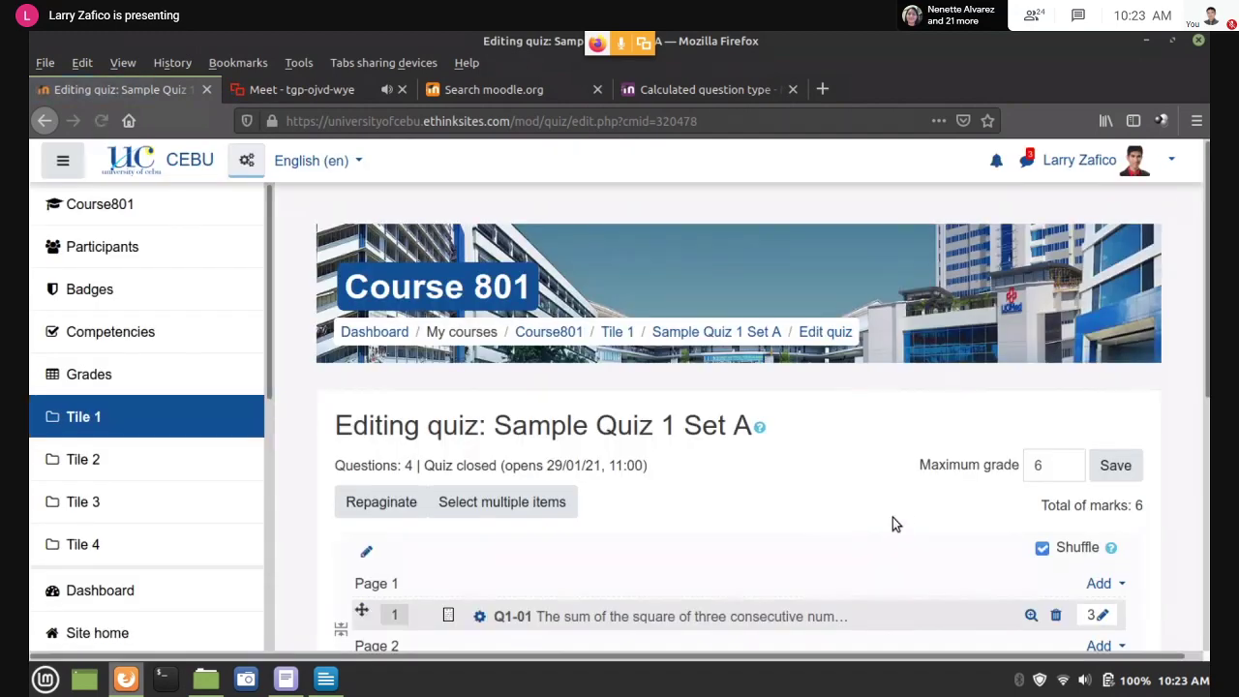
scroll(891, 519, down, 3)
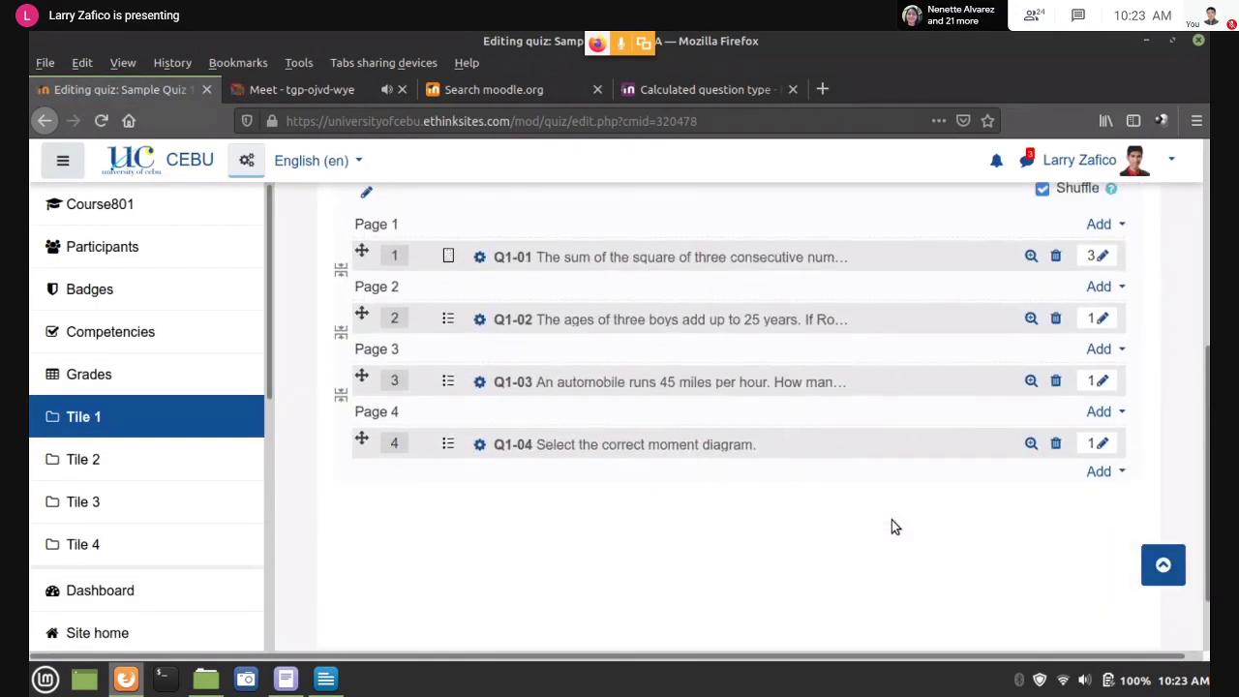
scroll(891, 519, up, 3)
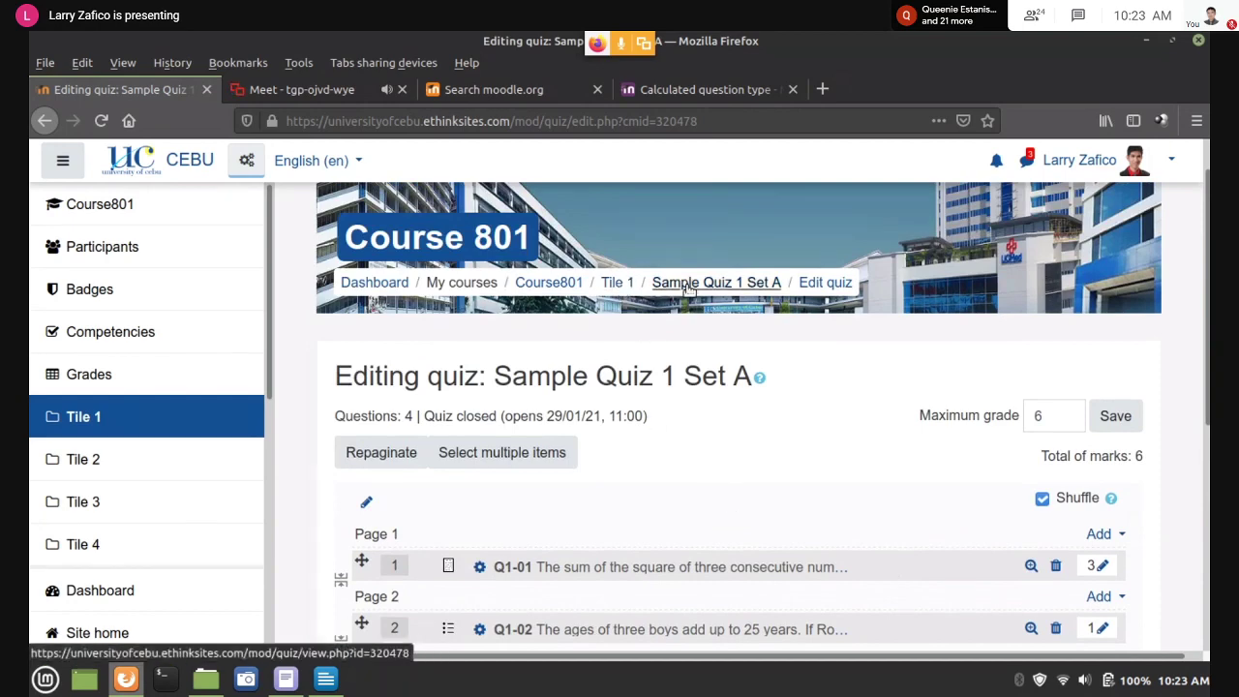
Step: Open the Edit quiz page of Sample Quiz 1 Set B from Tile 1
click(612, 289)
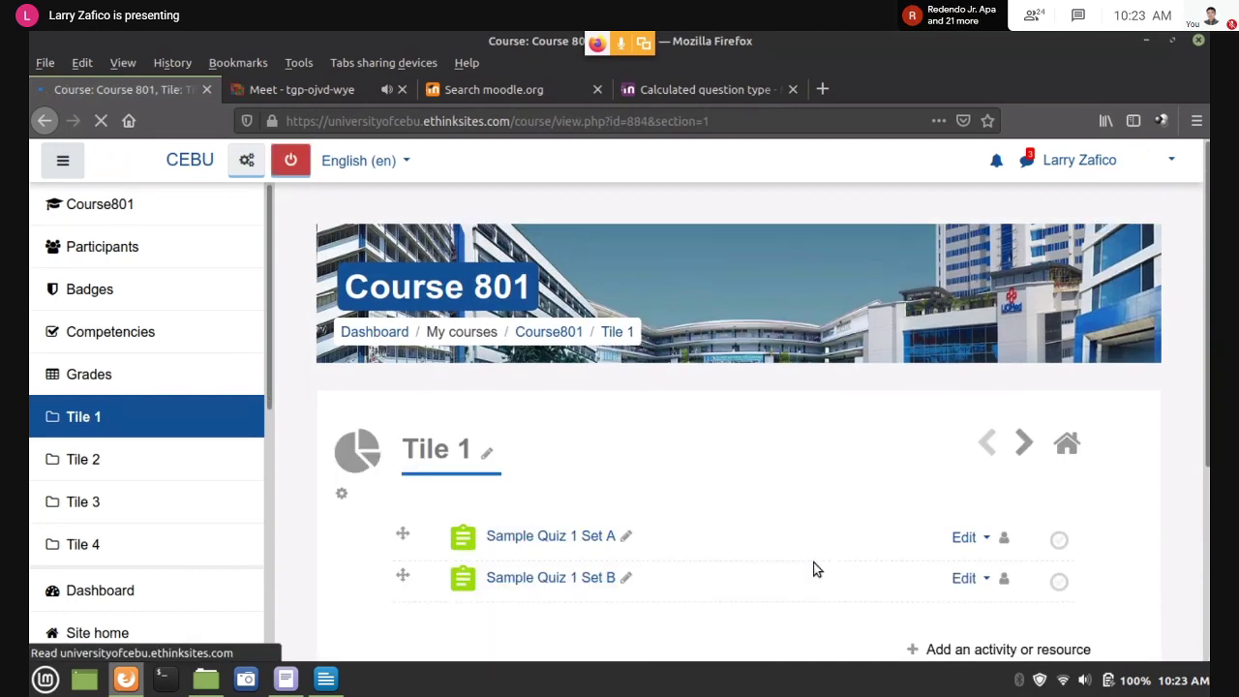
scroll(813, 561, down, 2)
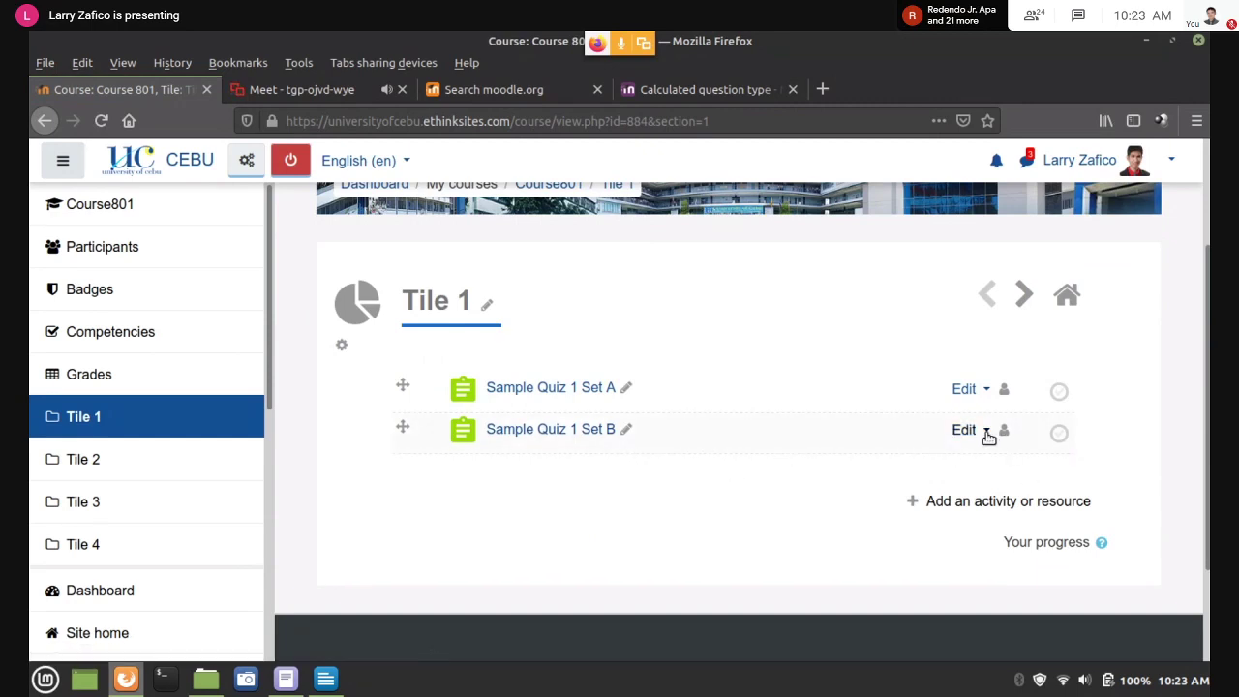
click(600, 430)
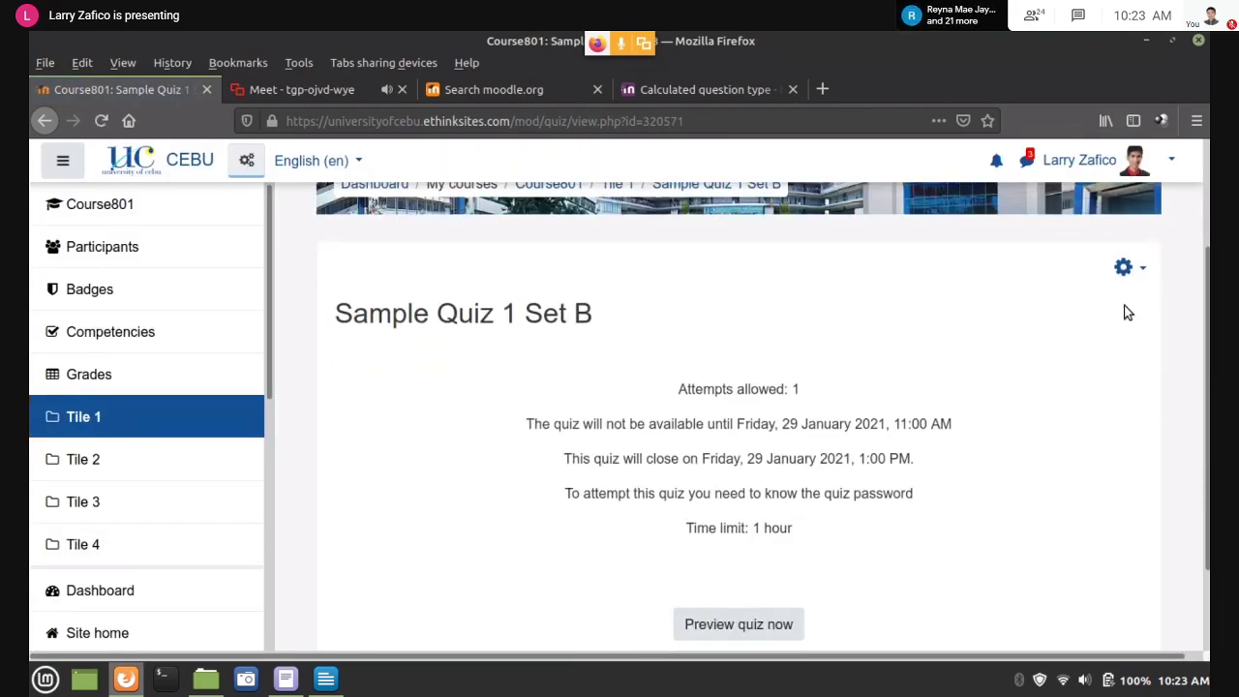
click(1143, 271)
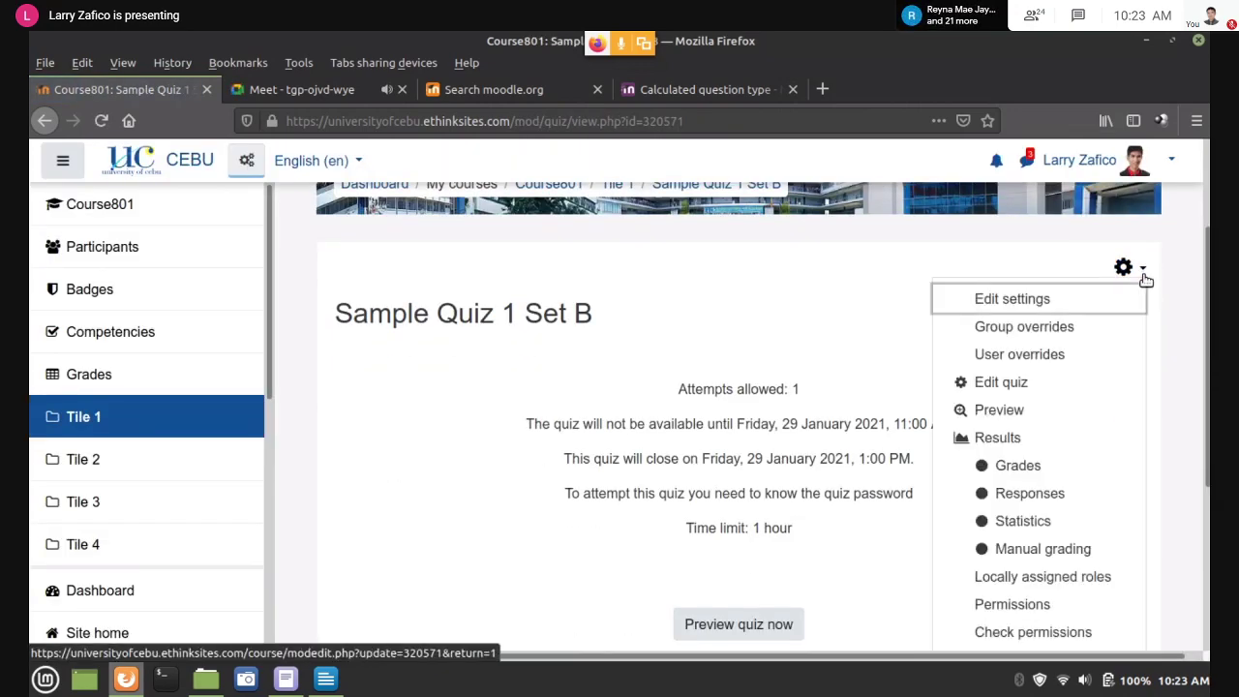
click(1023, 384)
scroll(937, 491, down, 5)
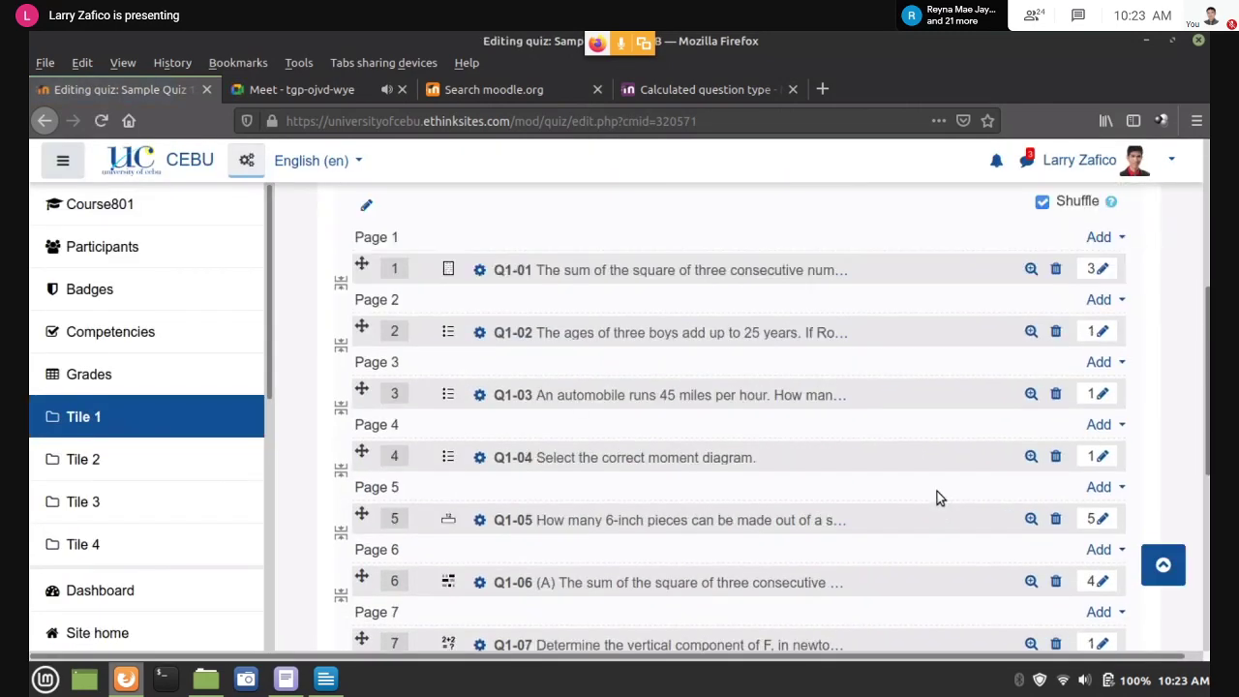
Step: Delete questions Q1-01, Q1-02, Q1-03 and Q1-04, confirming each removal
click(1055, 271)
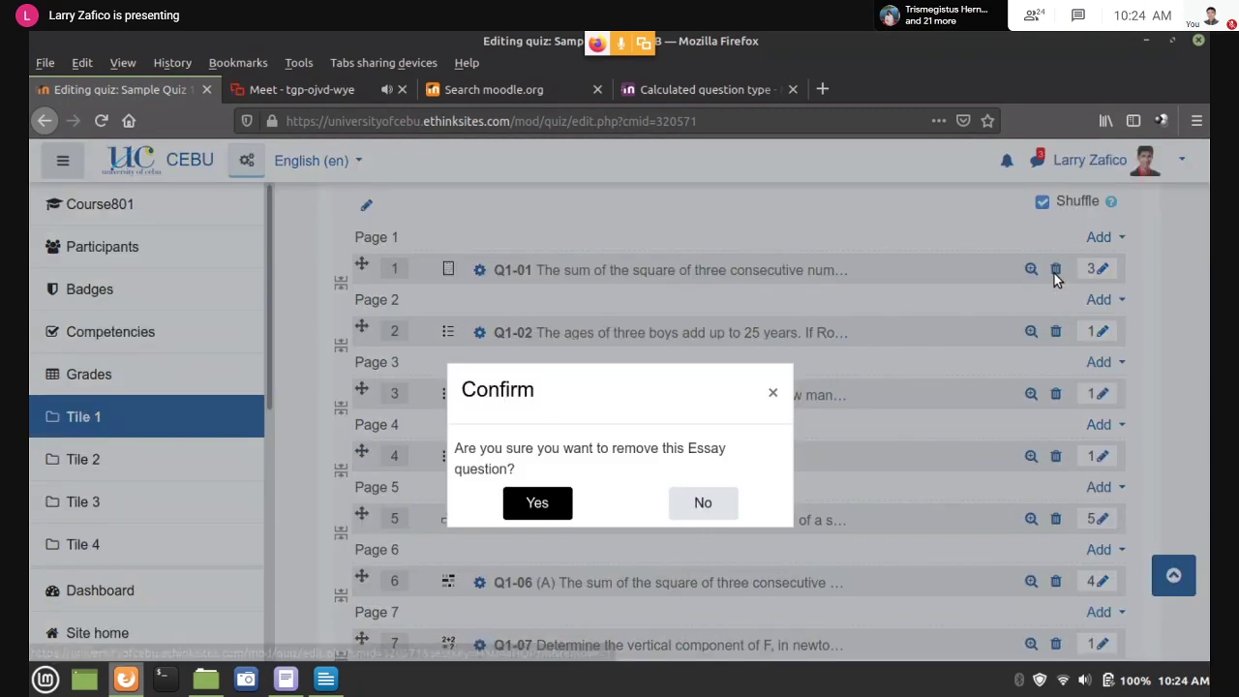
click(531, 507)
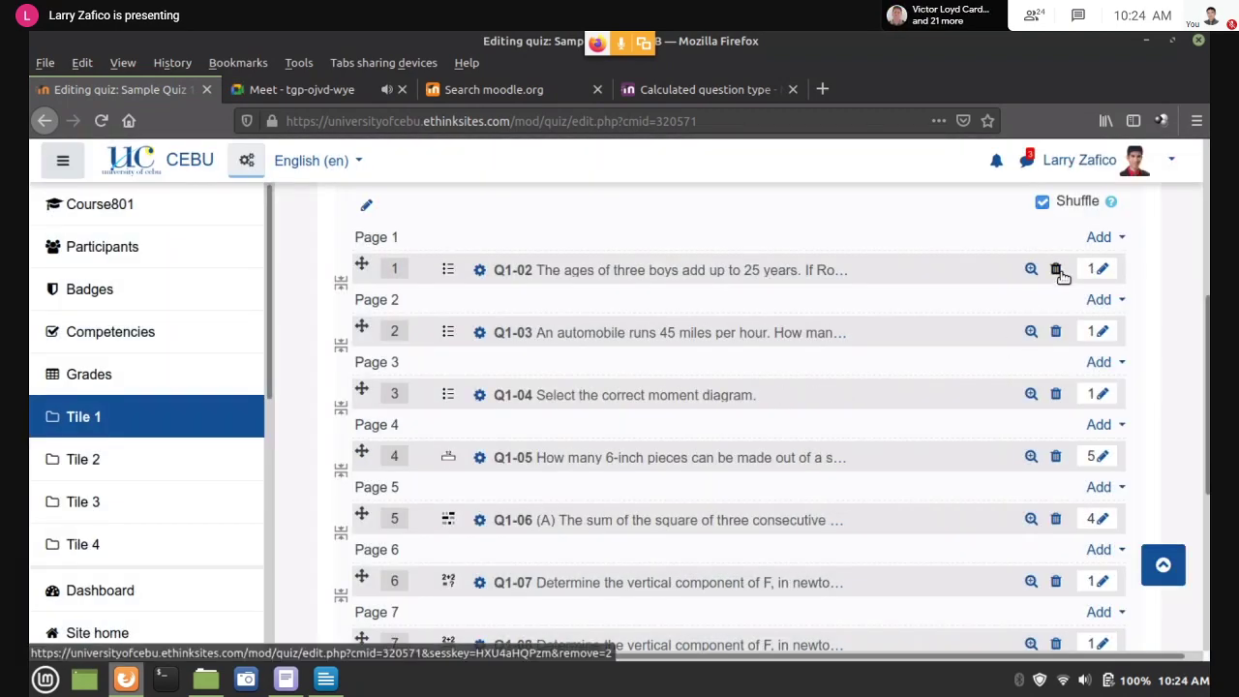
click(1055, 269)
click(539, 504)
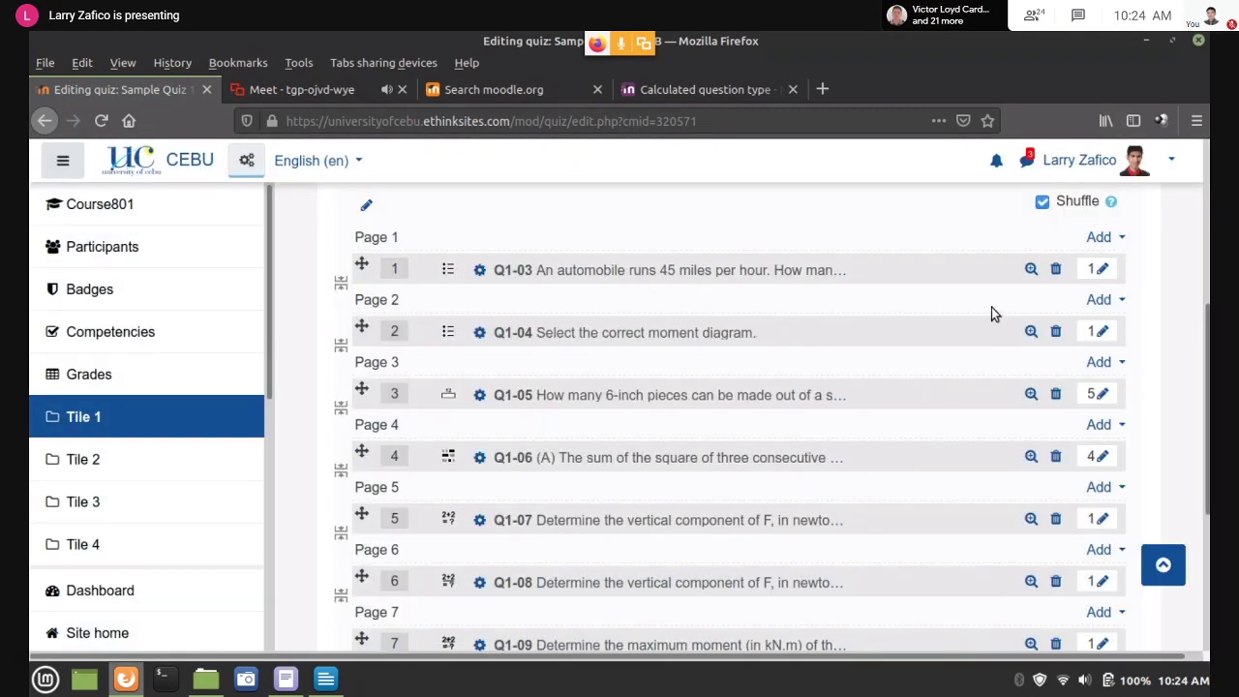
click(1057, 270)
click(540, 509)
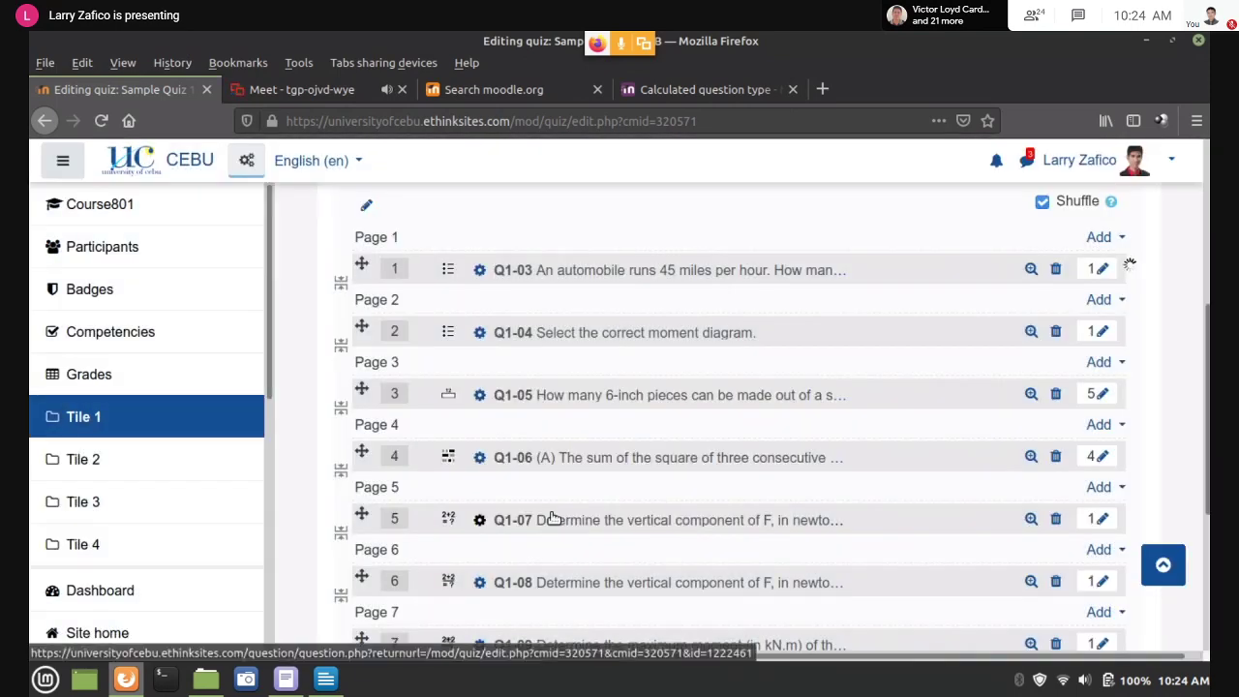
click(1054, 270)
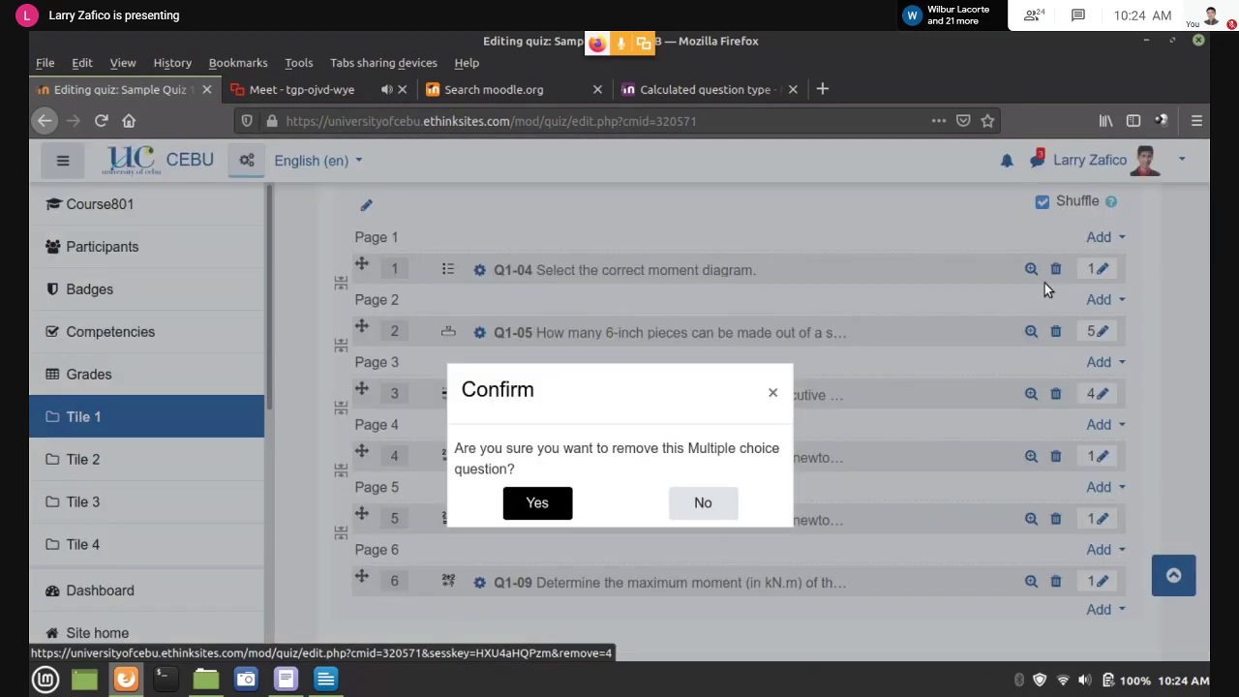
click(557, 497)
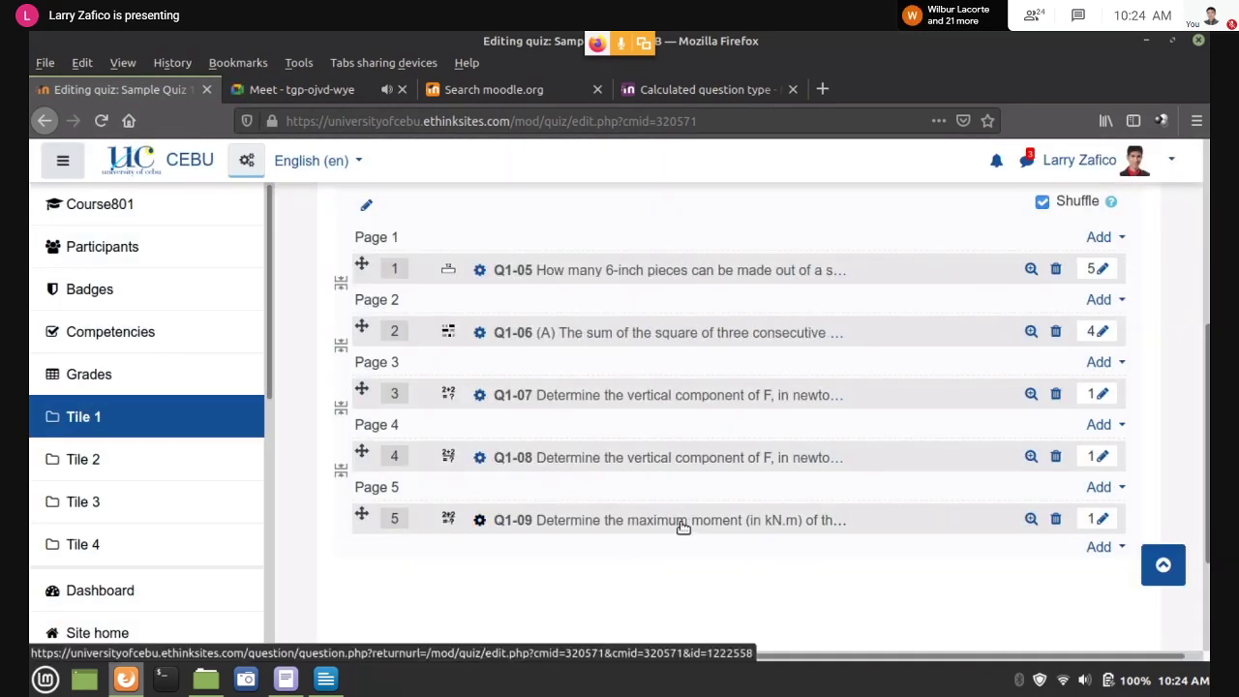
scroll(681, 531, up, 4)
scroll(682, 532, up, 2)
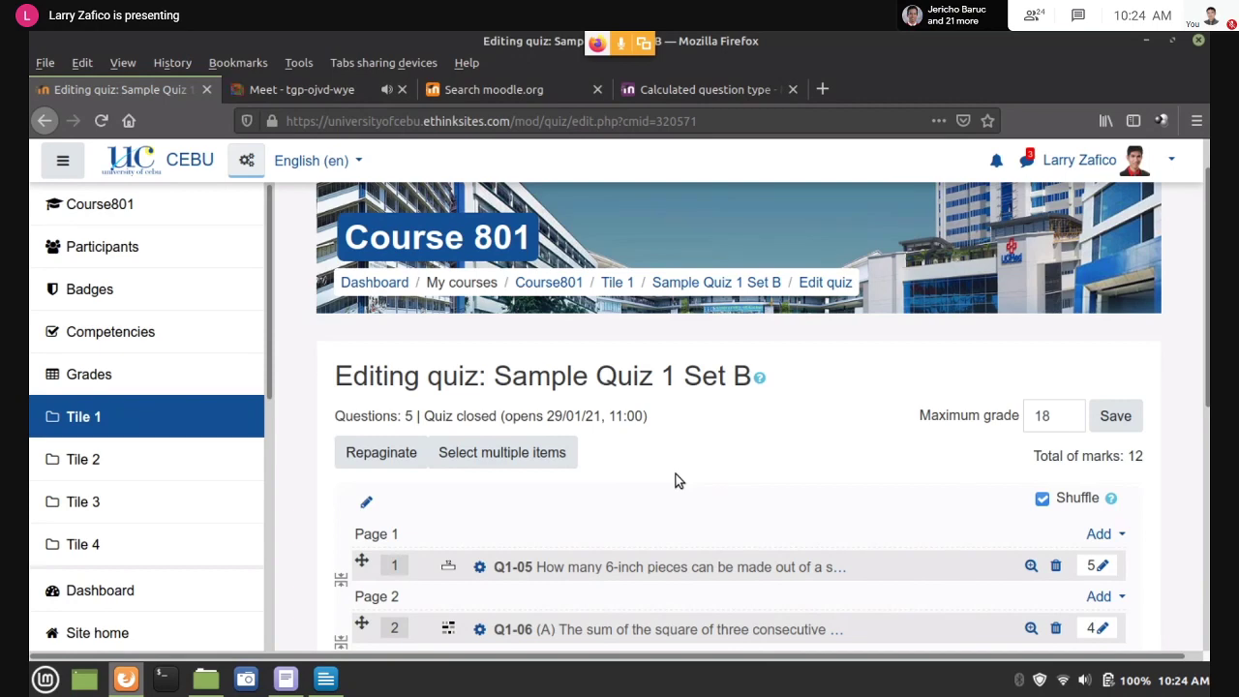
Step: Go from the Dashboard to Course801's Groups page and select Group B
click(375, 281)
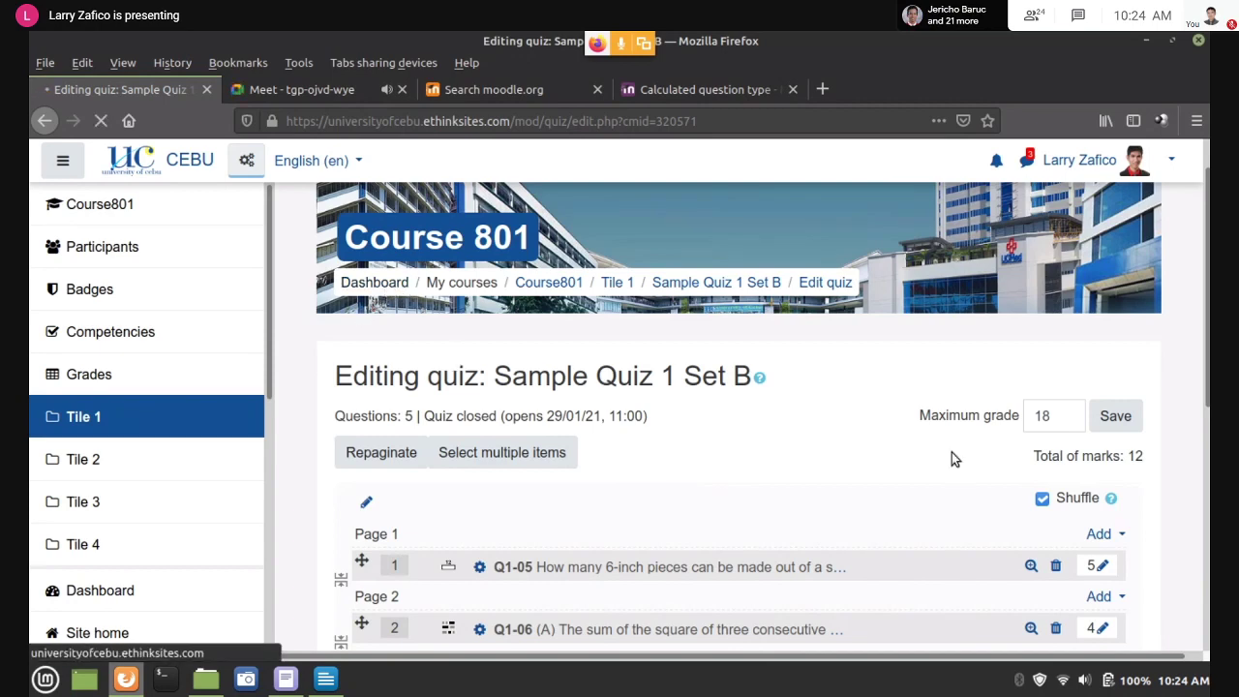
click(296, 165)
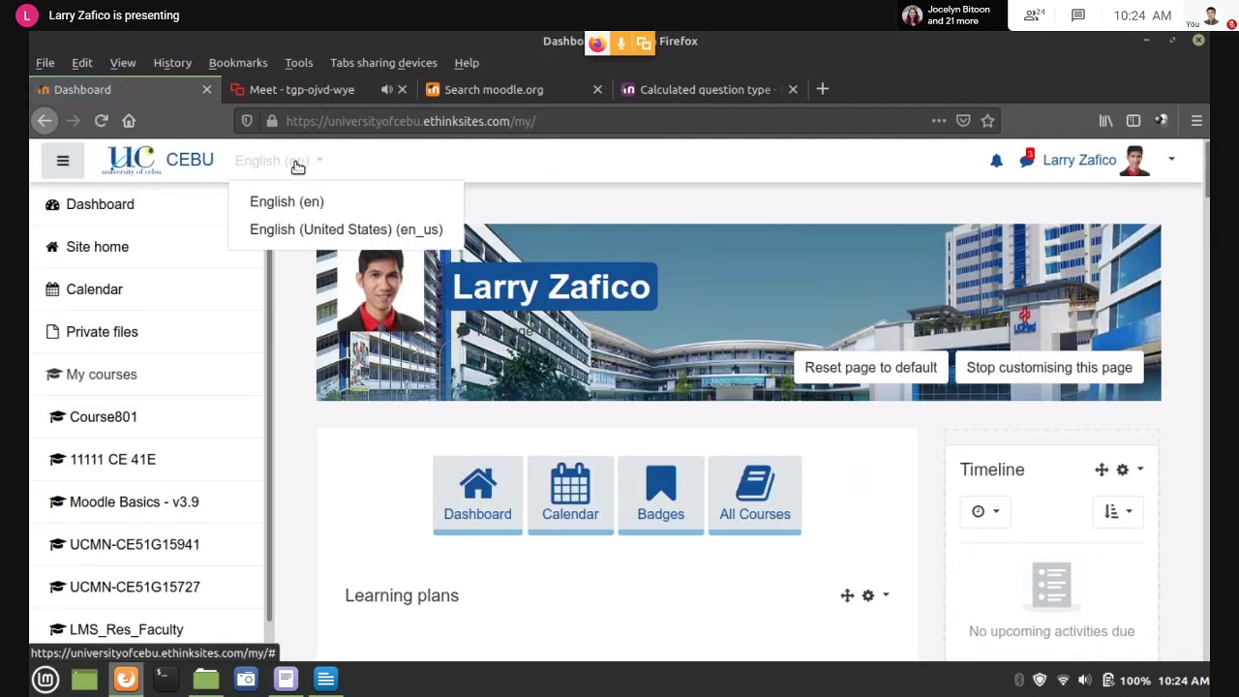
click(350, 439)
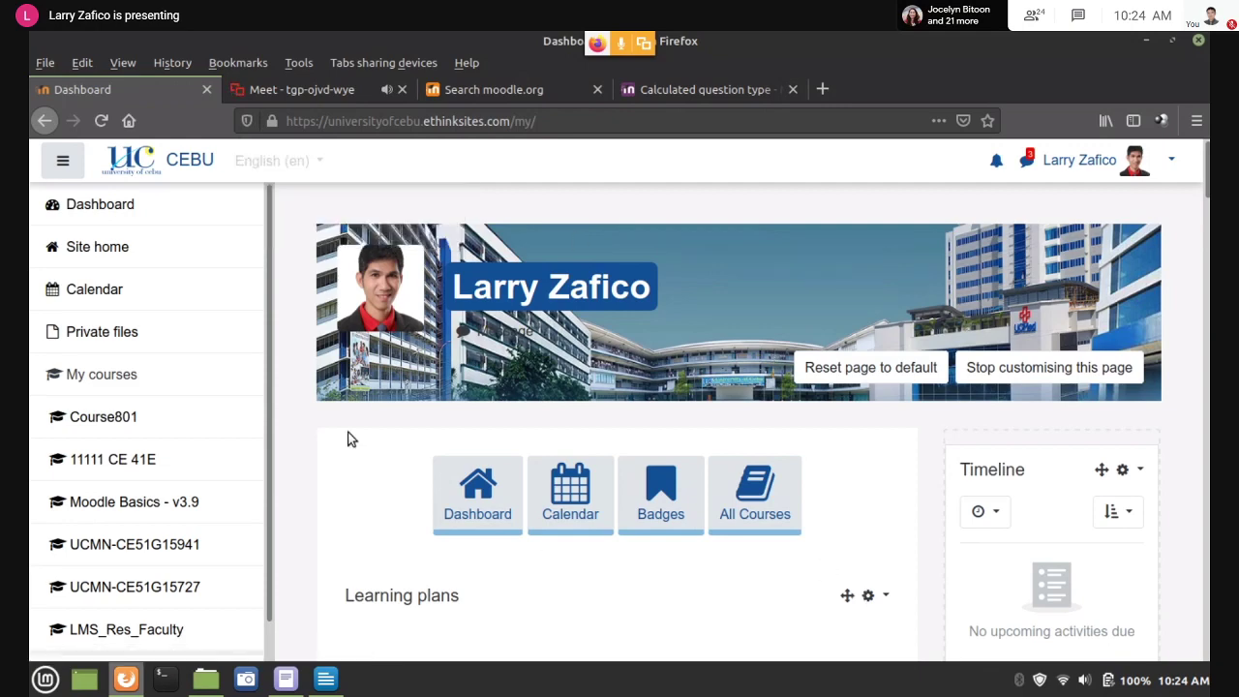
click(130, 416)
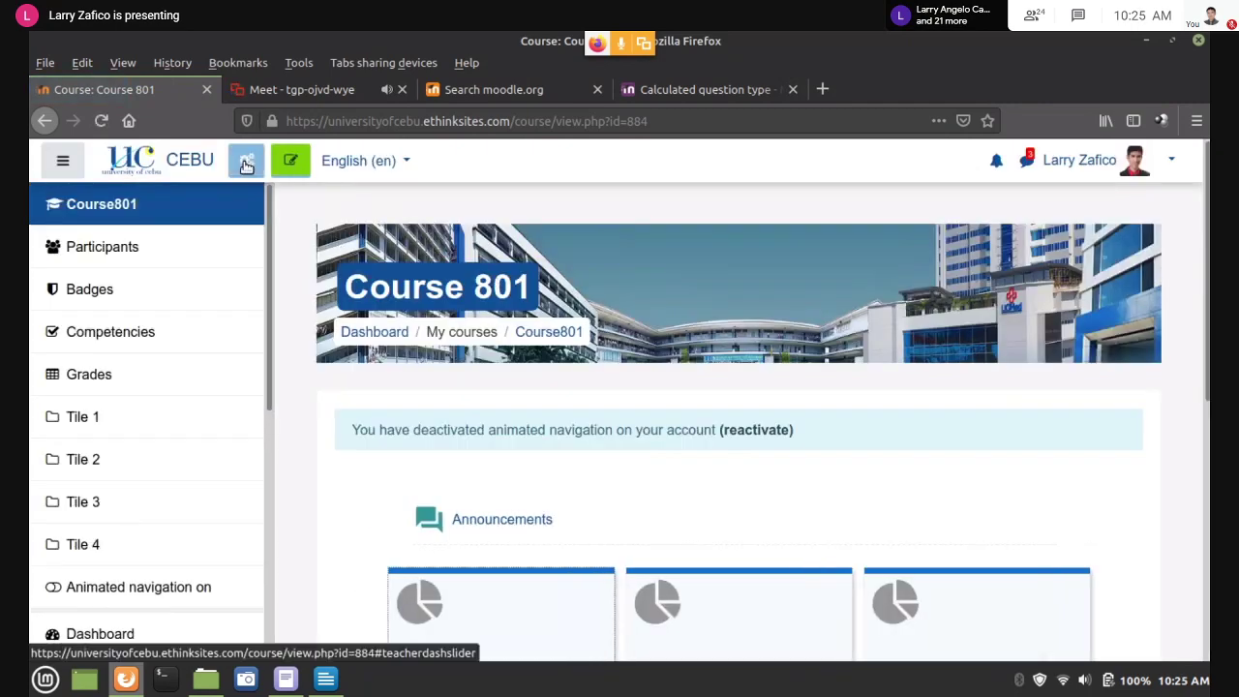
click(246, 161)
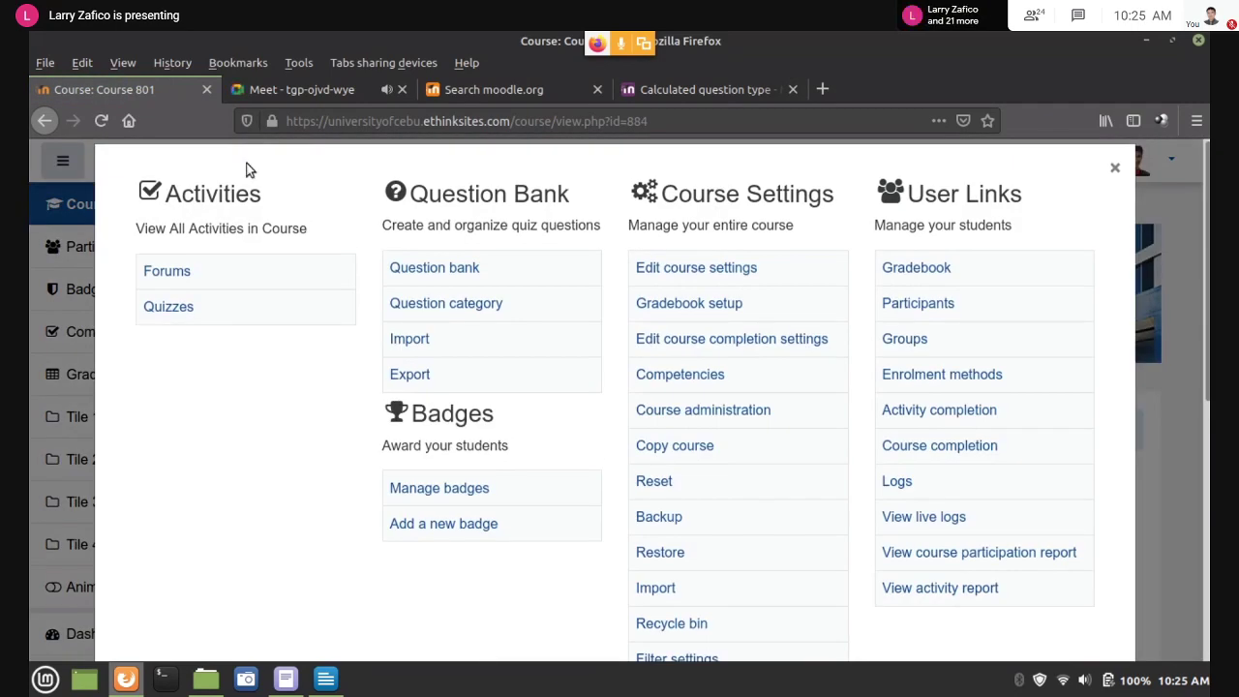
click(893, 355)
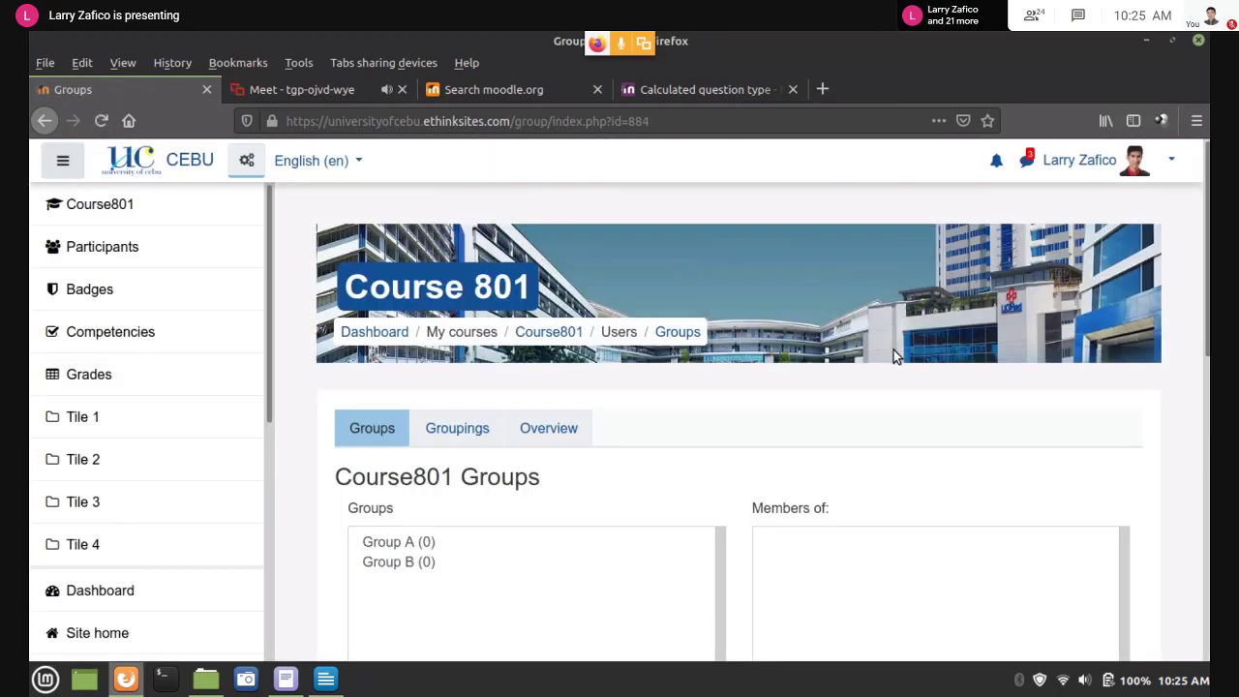
scroll(816, 374, down, 2)
scroll(818, 445, down, 2)
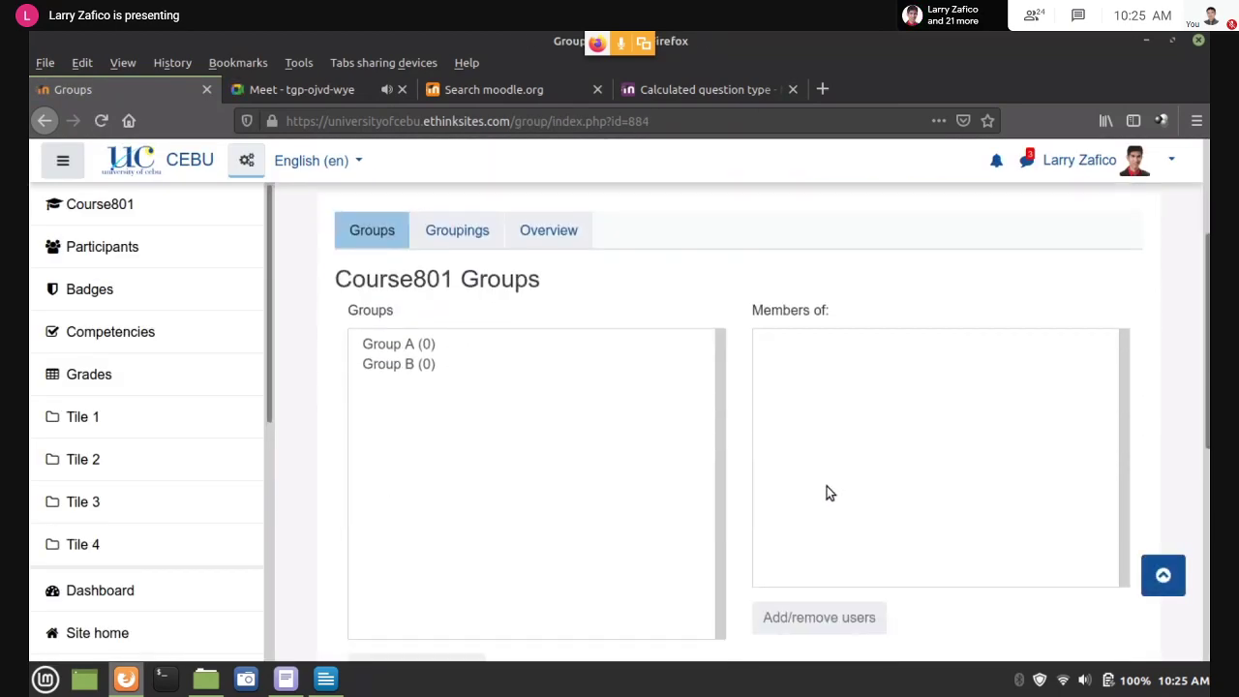
scroll(826, 485, down, 2)
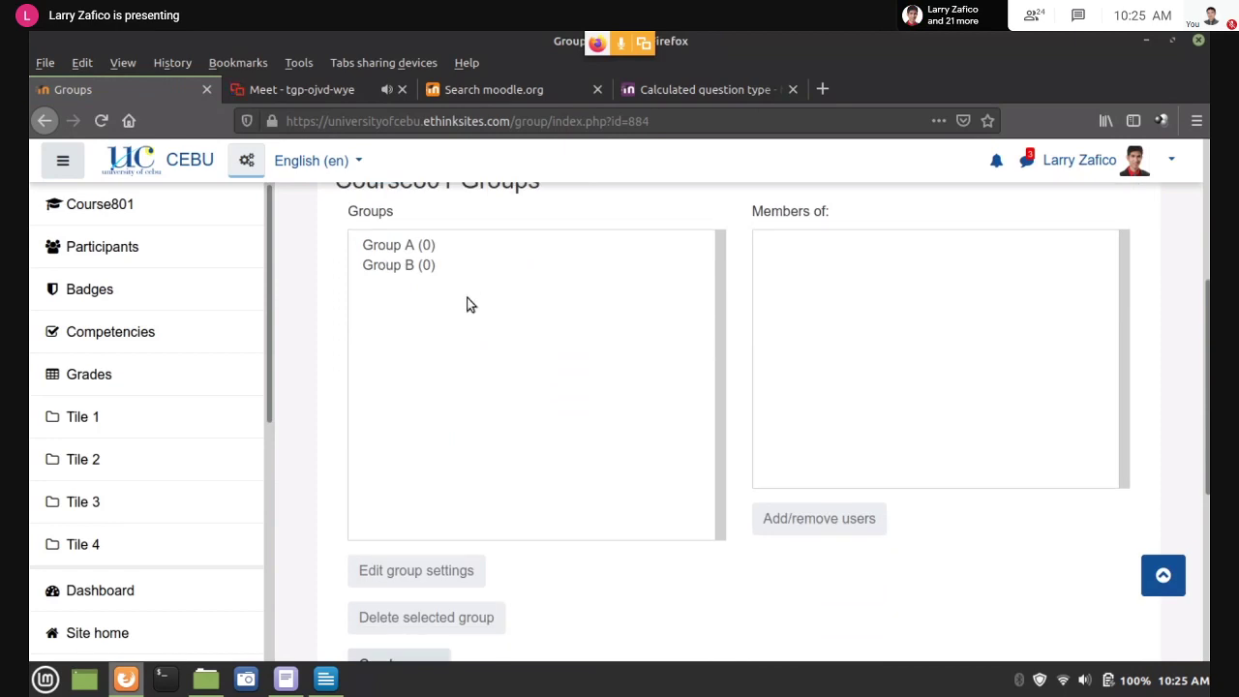
click(434, 276)
Step: Delete Group B from Course801 and confirm the deletion
scroll(607, 468, down, 3)
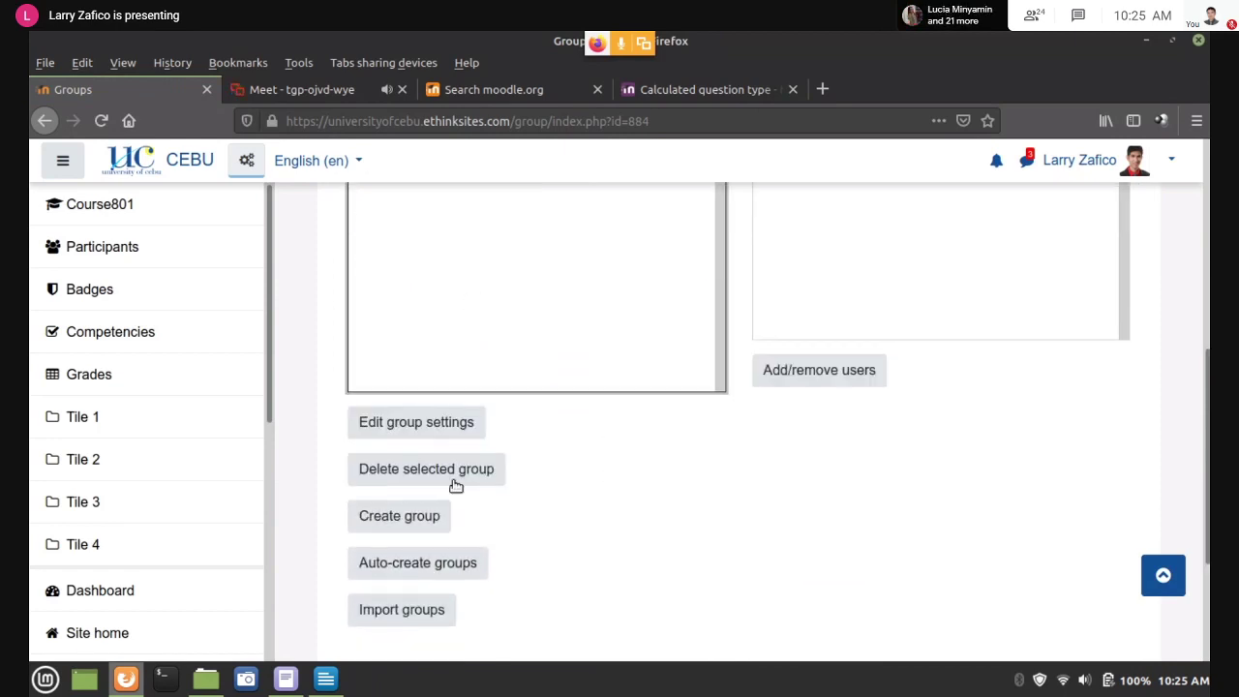
click(455, 482)
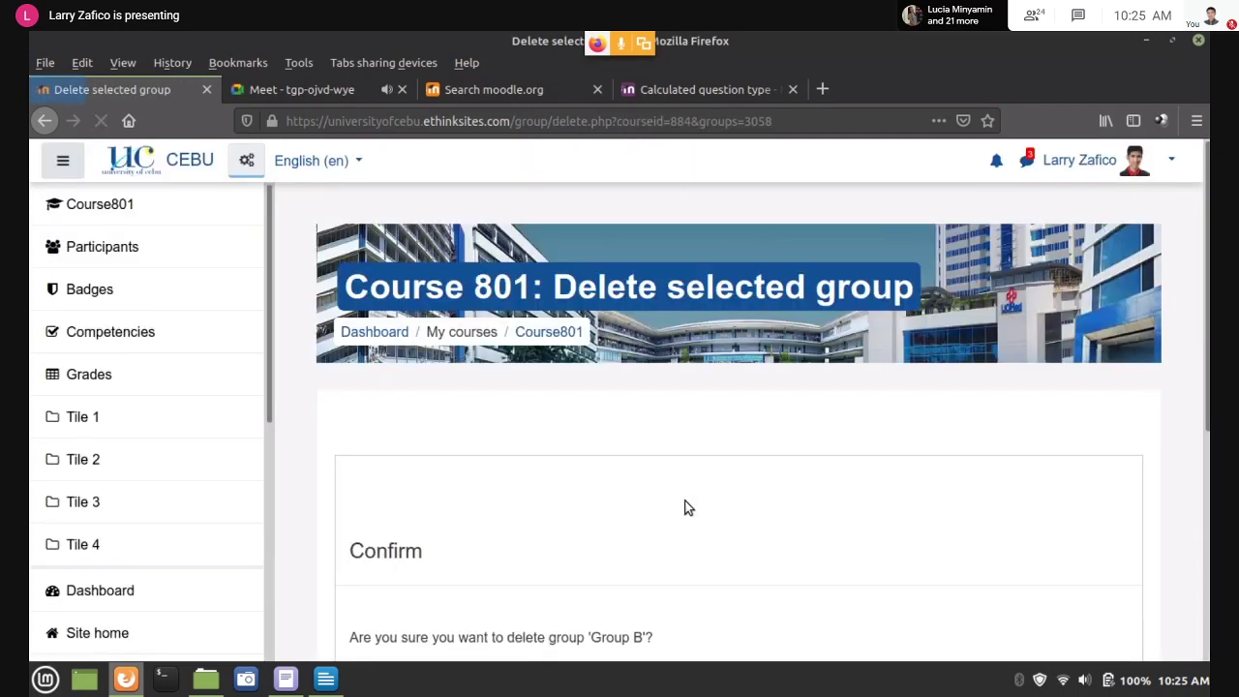
scroll(766, 532, down, 4)
click(1063, 407)
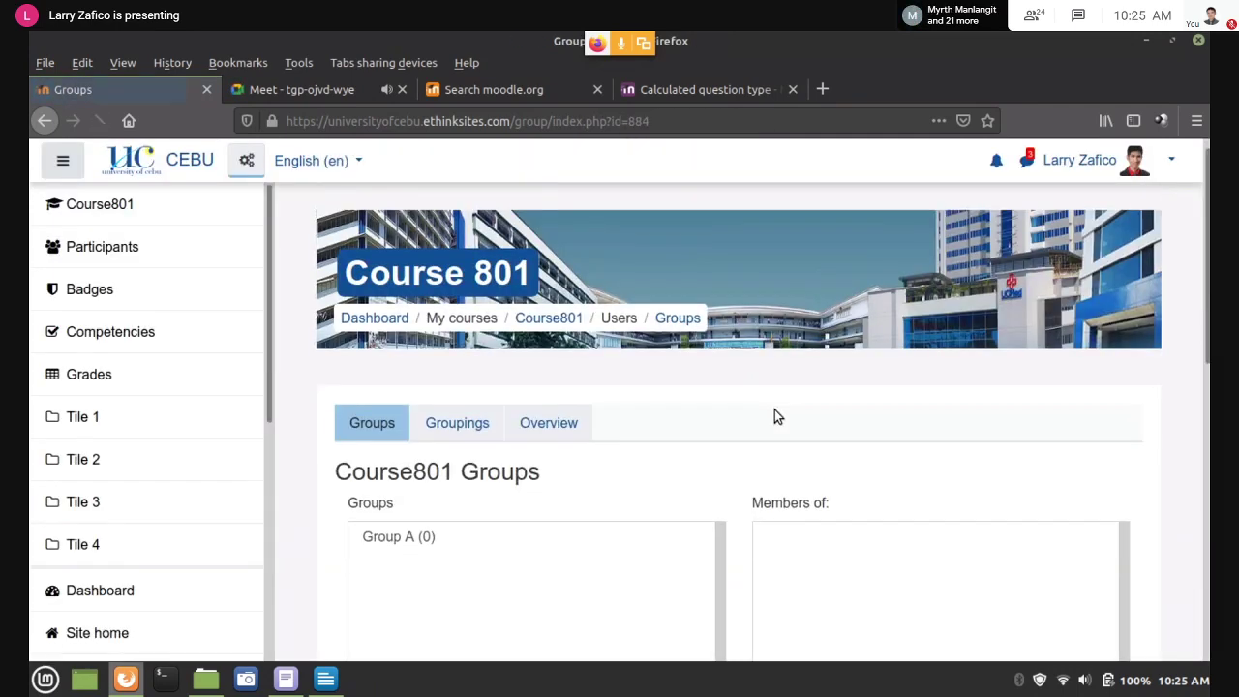
Step: Select Group A and delete it, confirming the deletion
scroll(404, 320, down, 3)
click(406, 294)
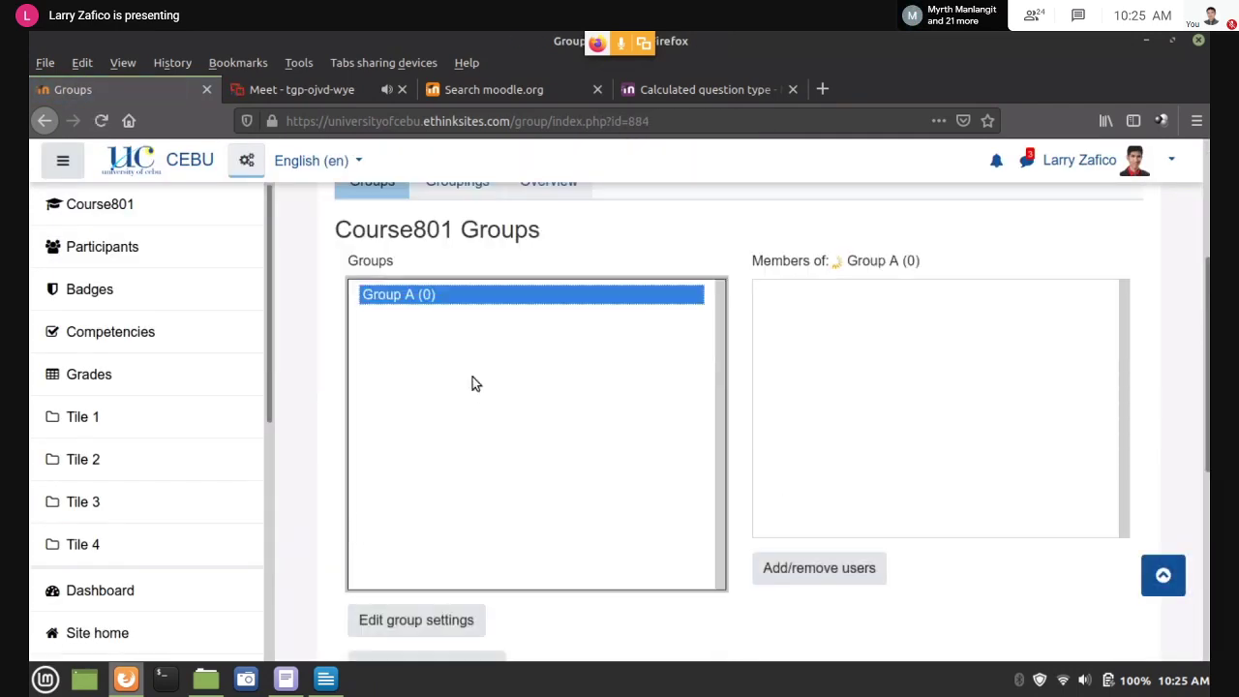
scroll(574, 475, down, 2)
click(501, 482)
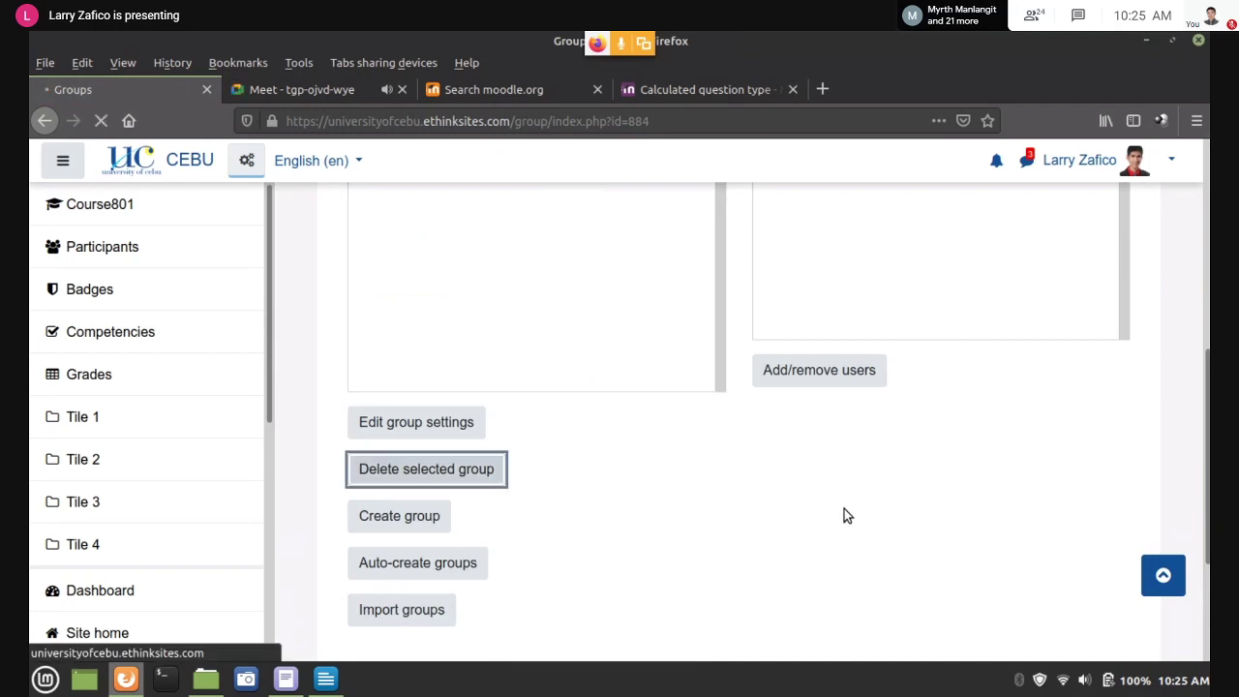
scroll(838, 517, down, 3)
click(1055, 443)
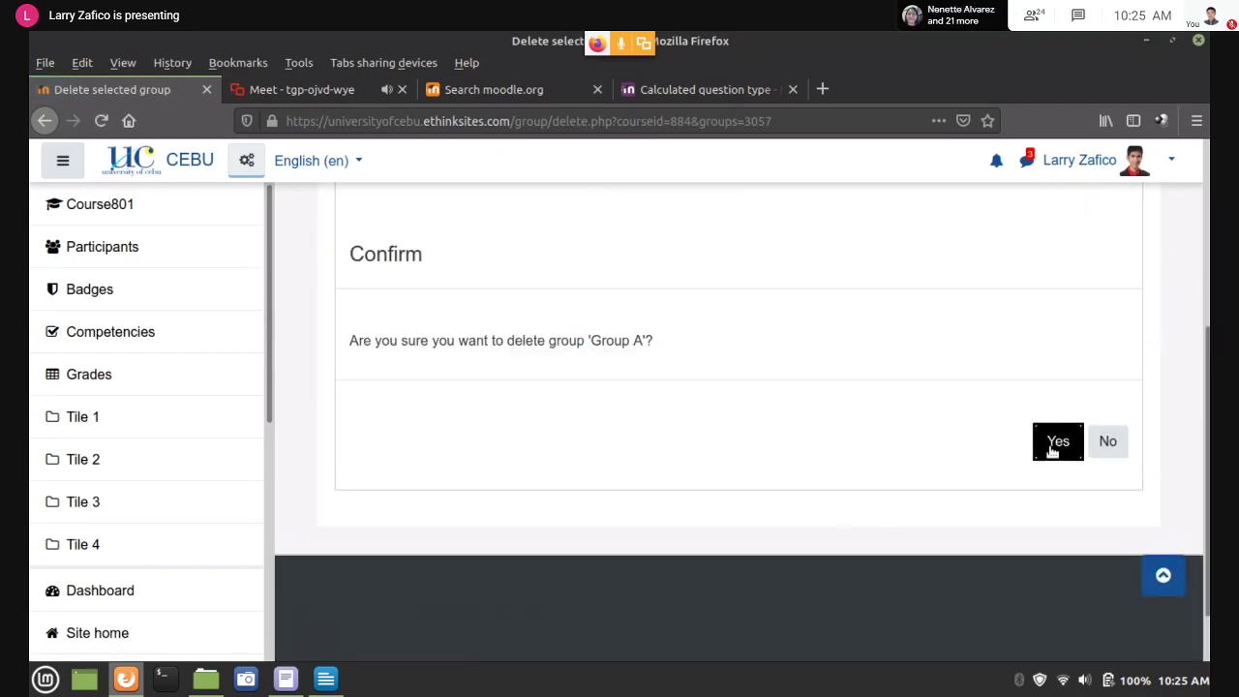
scroll(887, 498, down, 5)
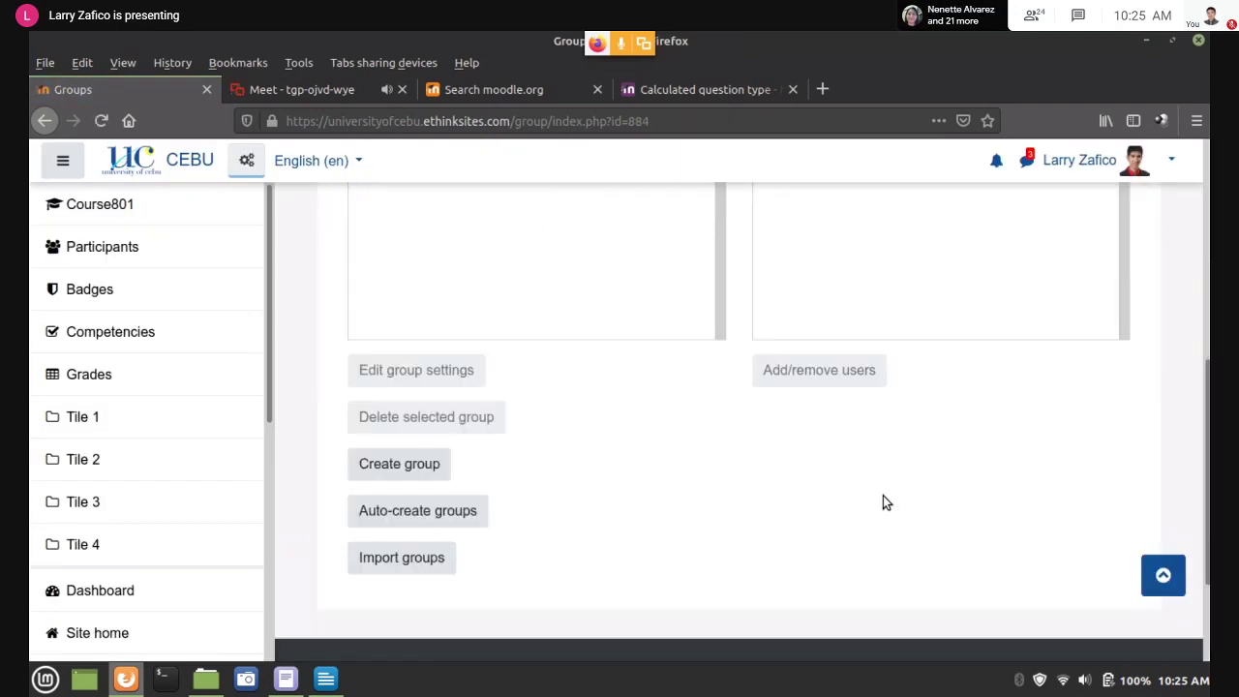
Step: Create a new Group A in Course801 and save it, leaving it at 0 members
click(426, 474)
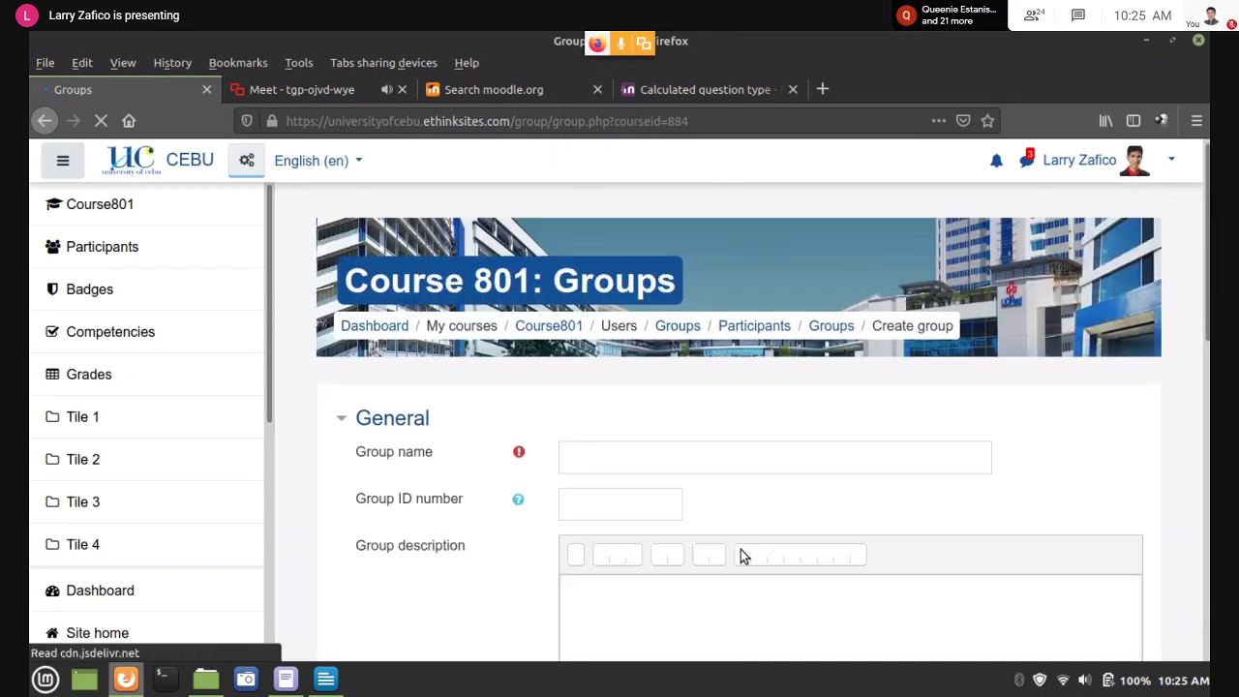
scroll(656, 329, down, 1)
click(649, 371)
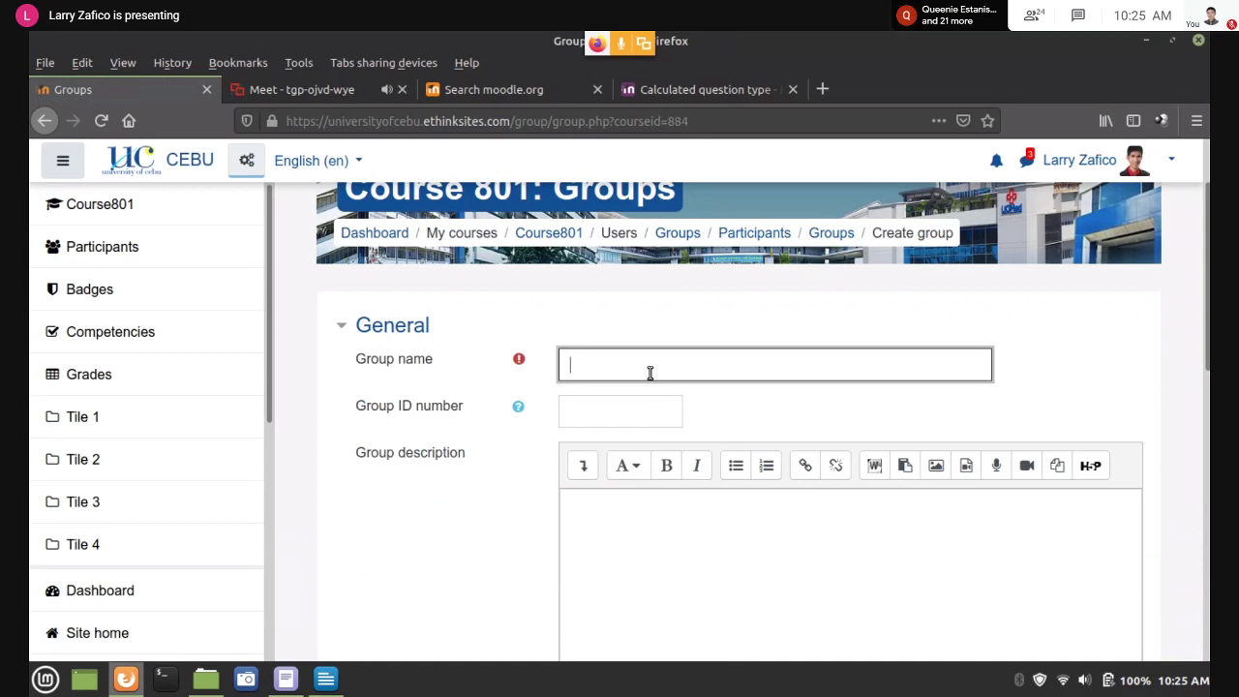
text(Group A)
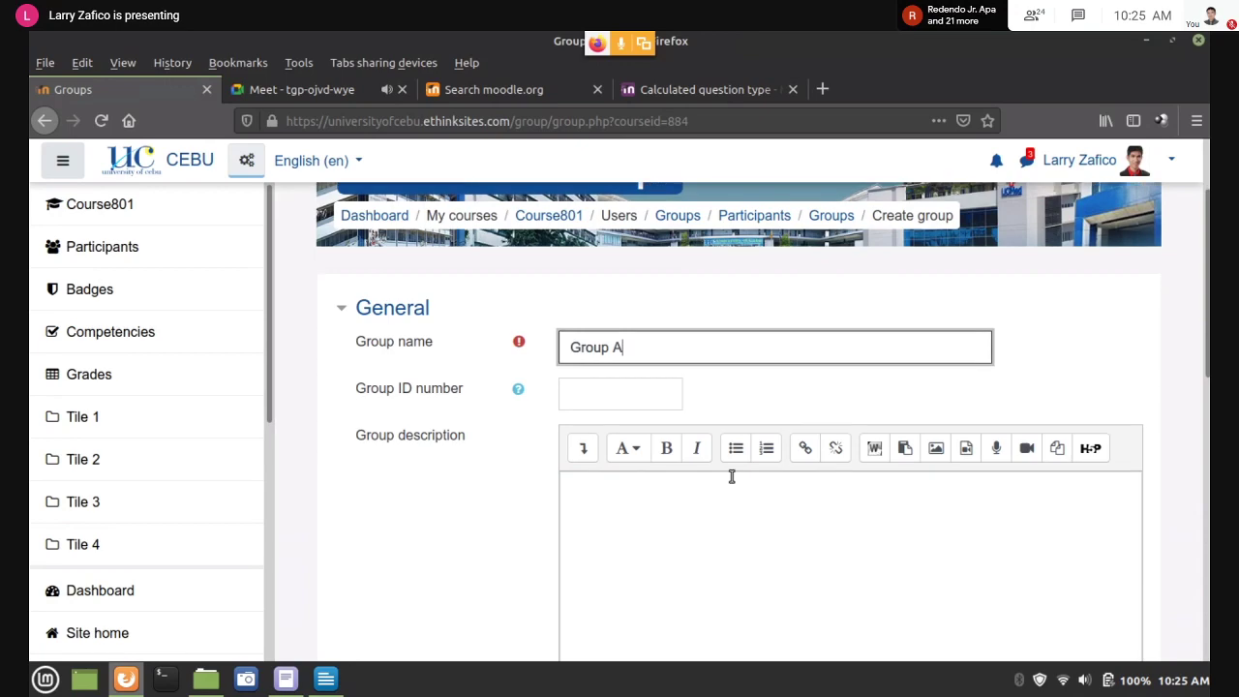
scroll(730, 475, down, 10)
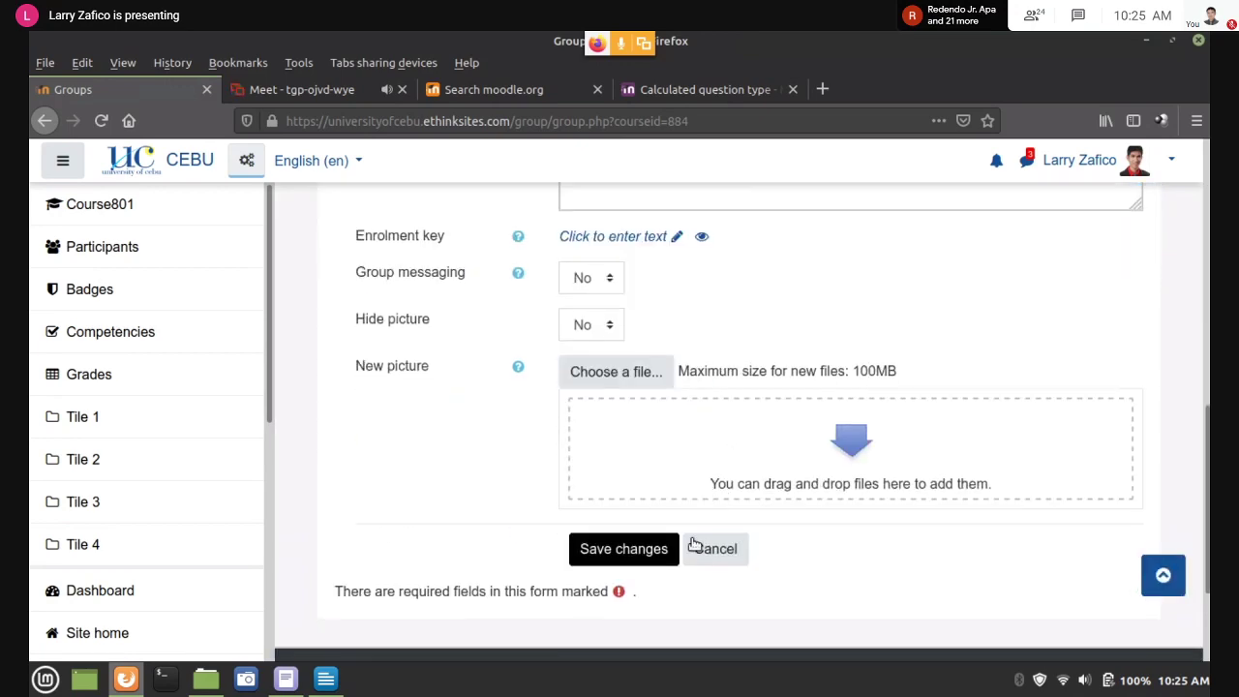
click(664, 409)
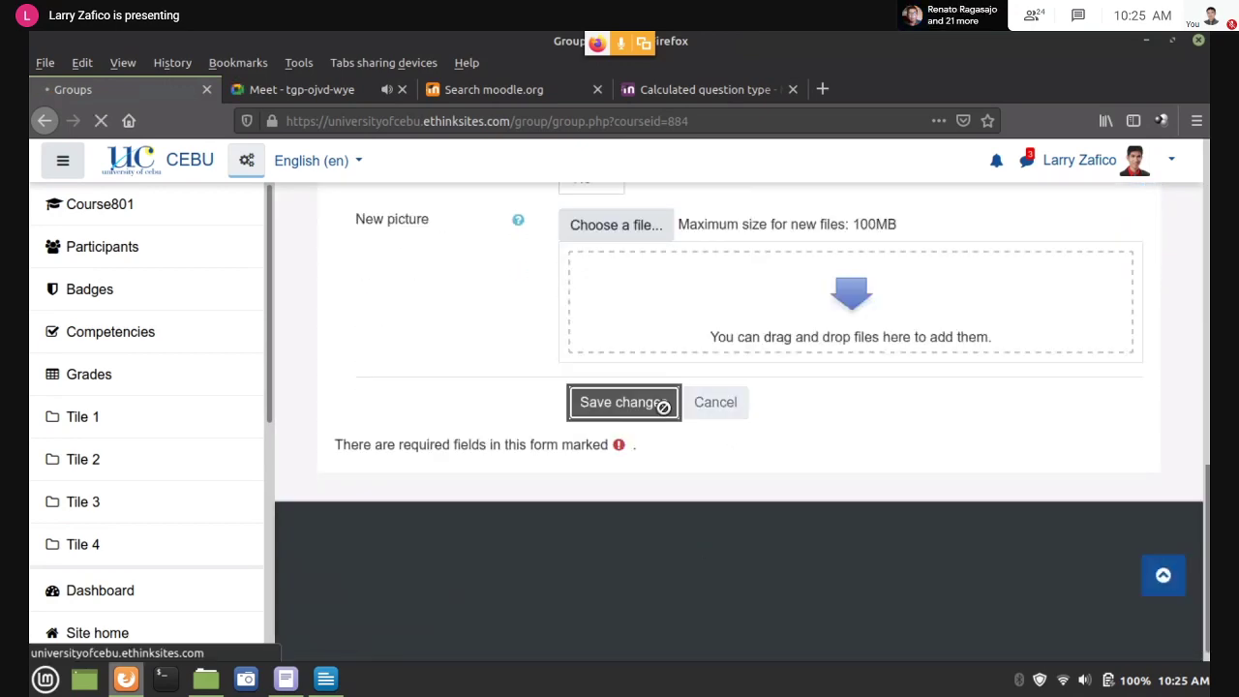
scroll(887, 498, down, 5)
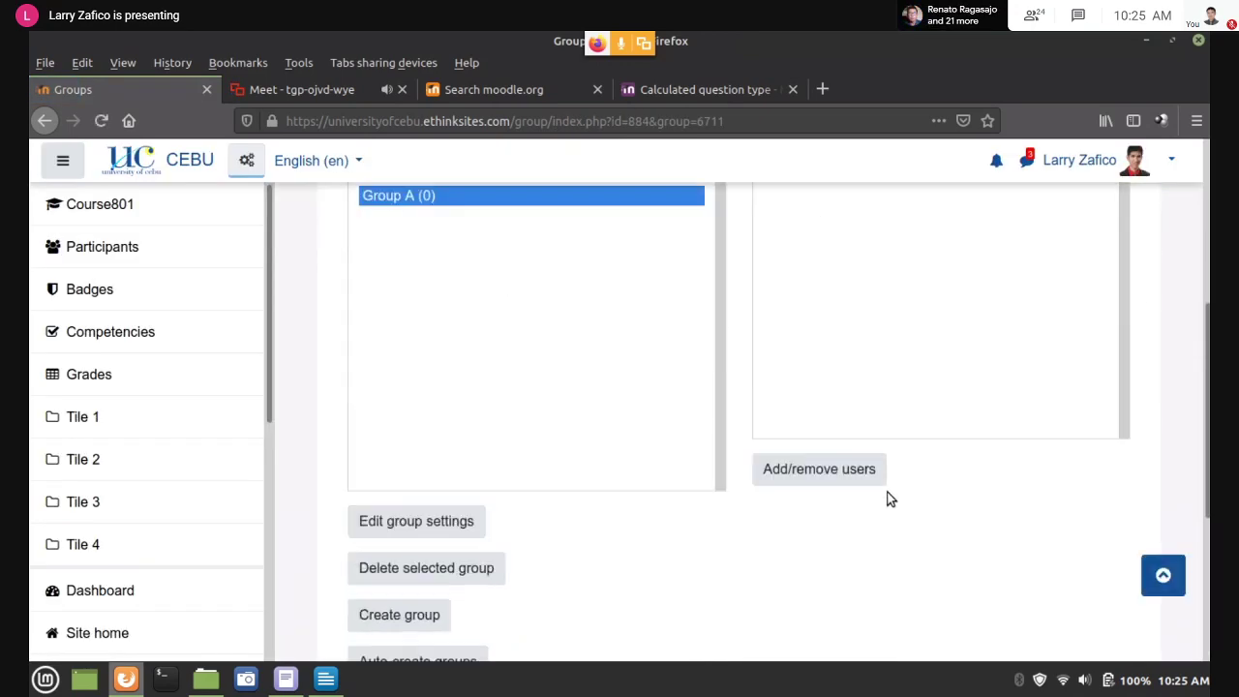
scroll(889, 503, up, 5)
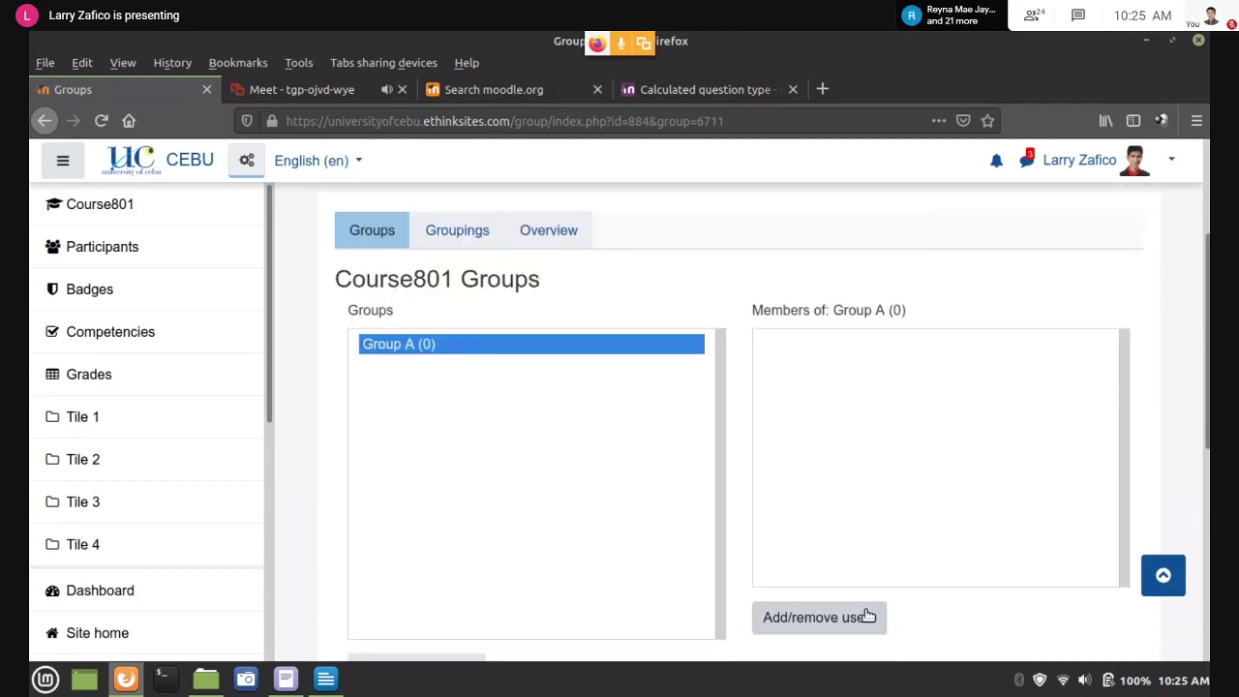
Step: Add three students from Potential members to Group A, then go back to groups
click(855, 627)
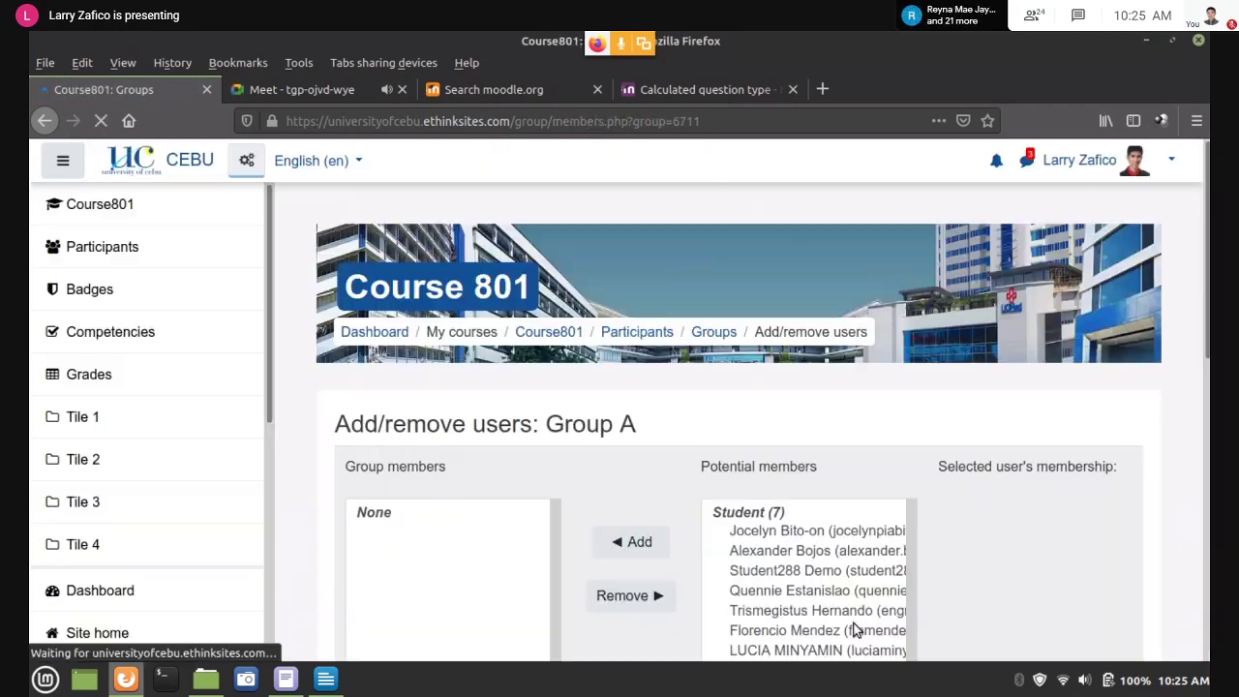
scroll(978, 571, down, 3)
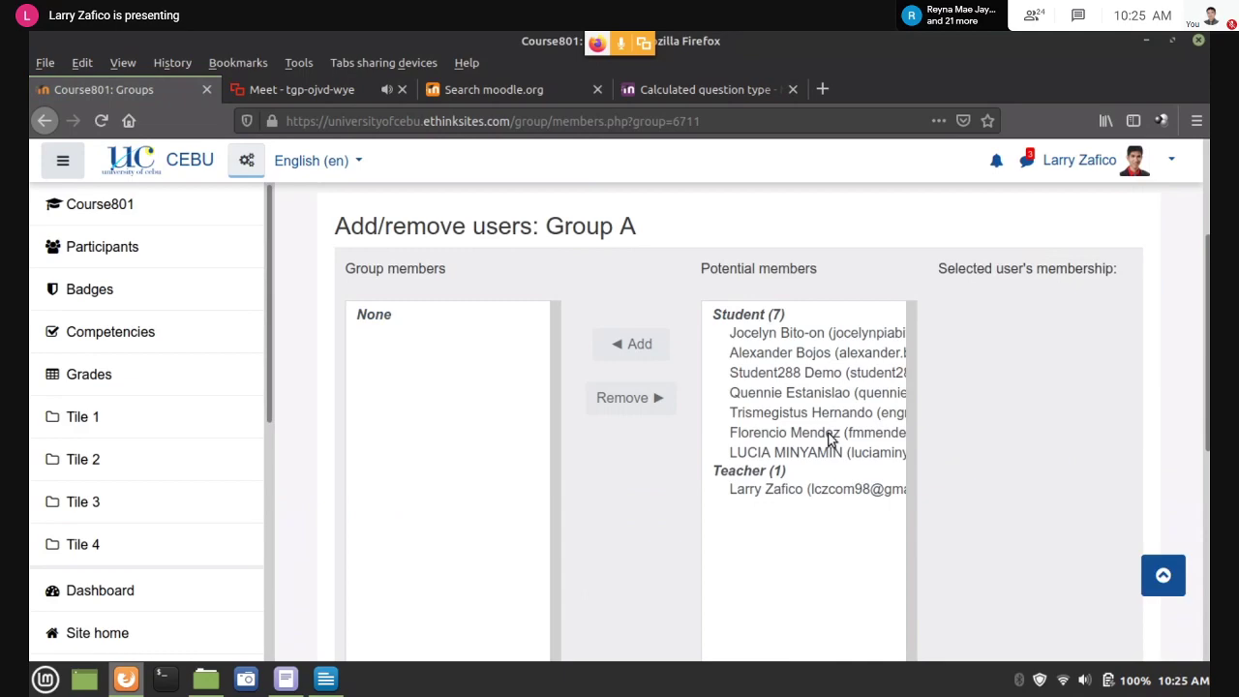
click(824, 336)
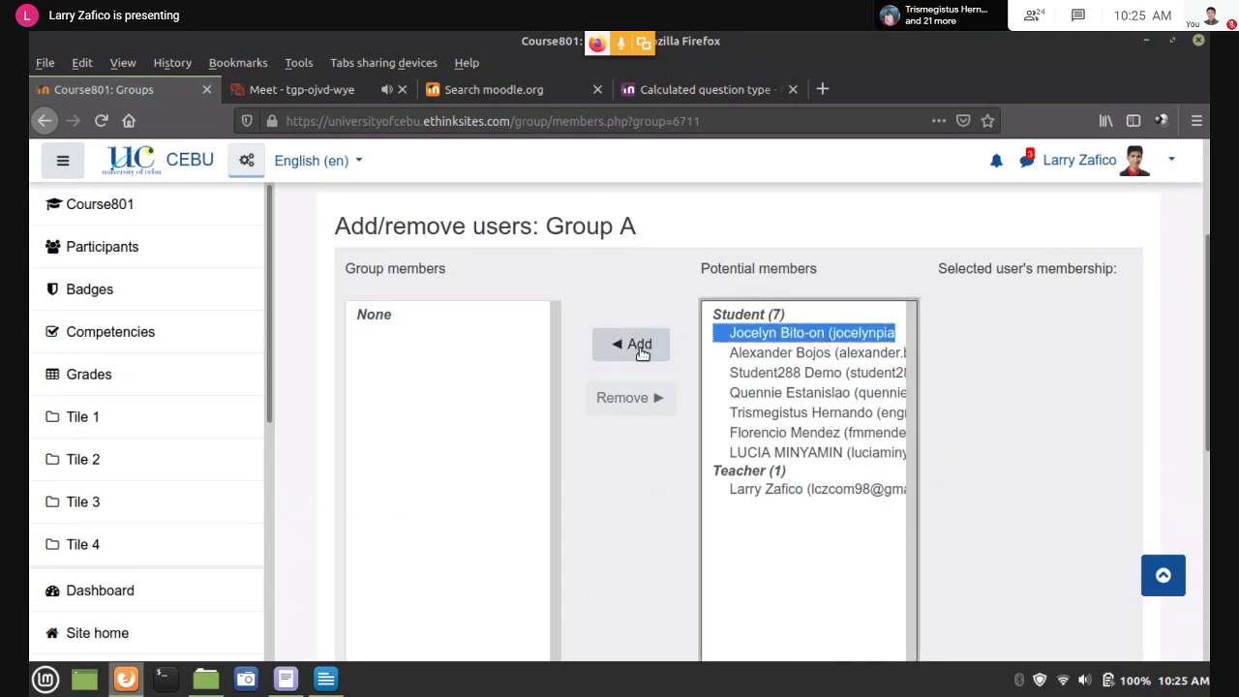
click(637, 345)
scroll(811, 446, down, 3)
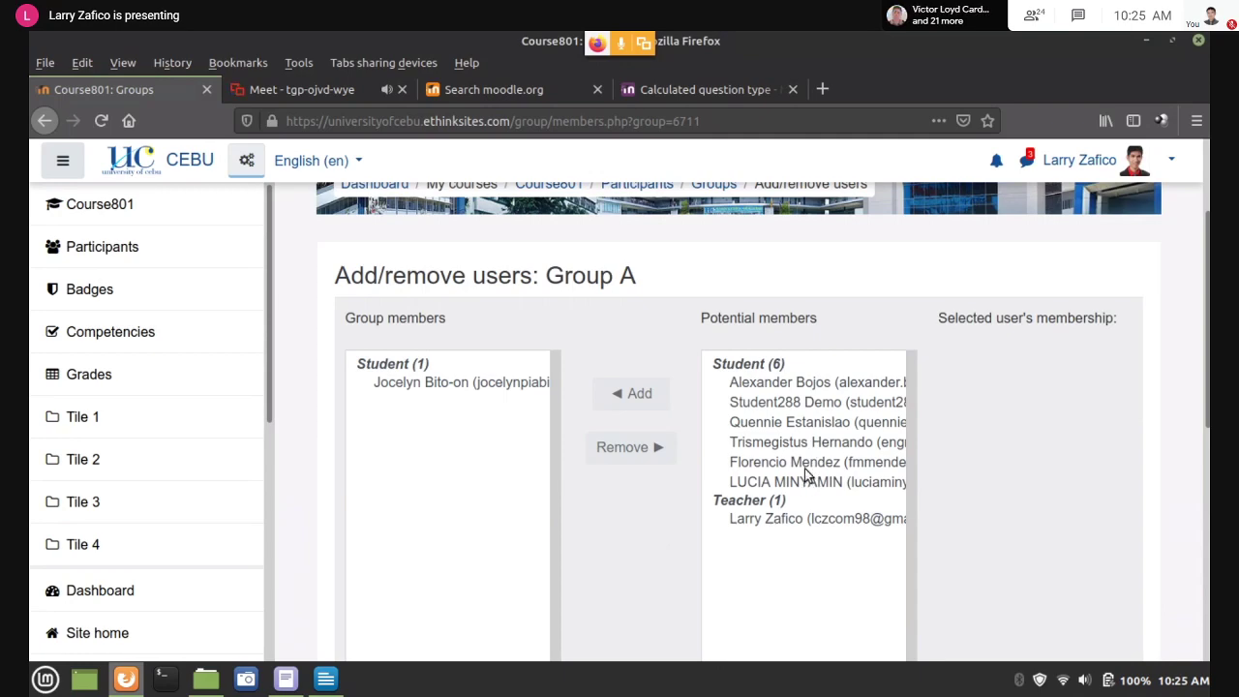
click(788, 463)
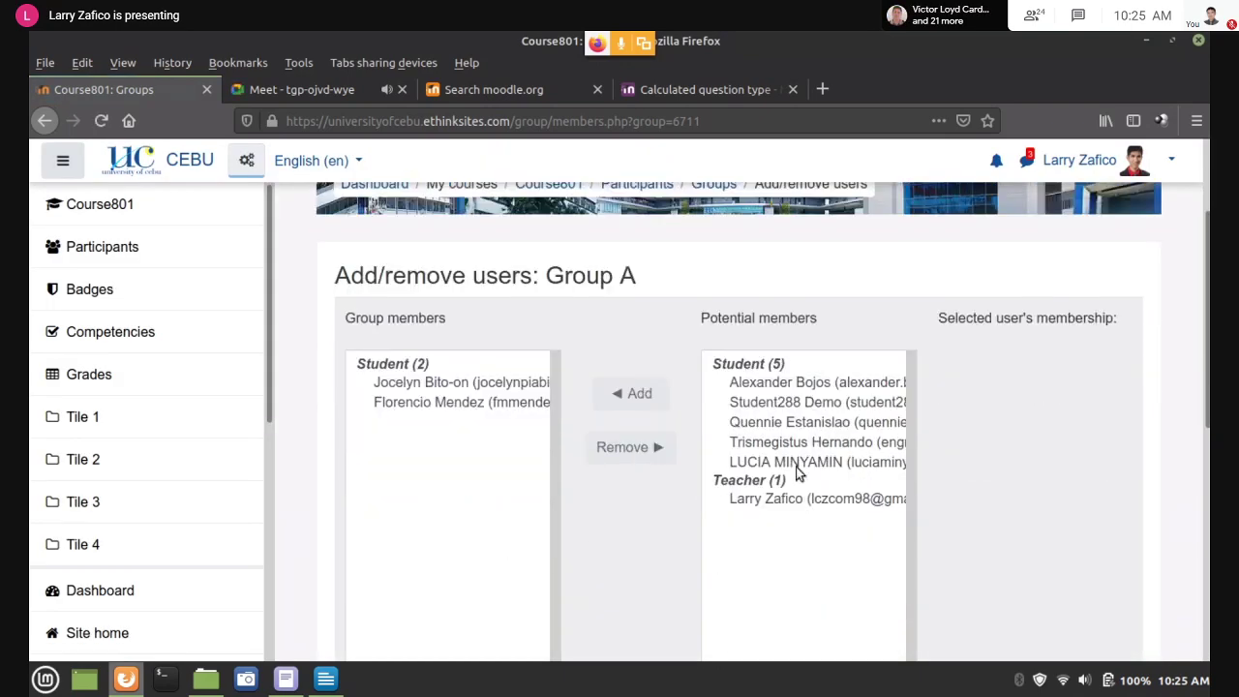
click(796, 466)
click(632, 393)
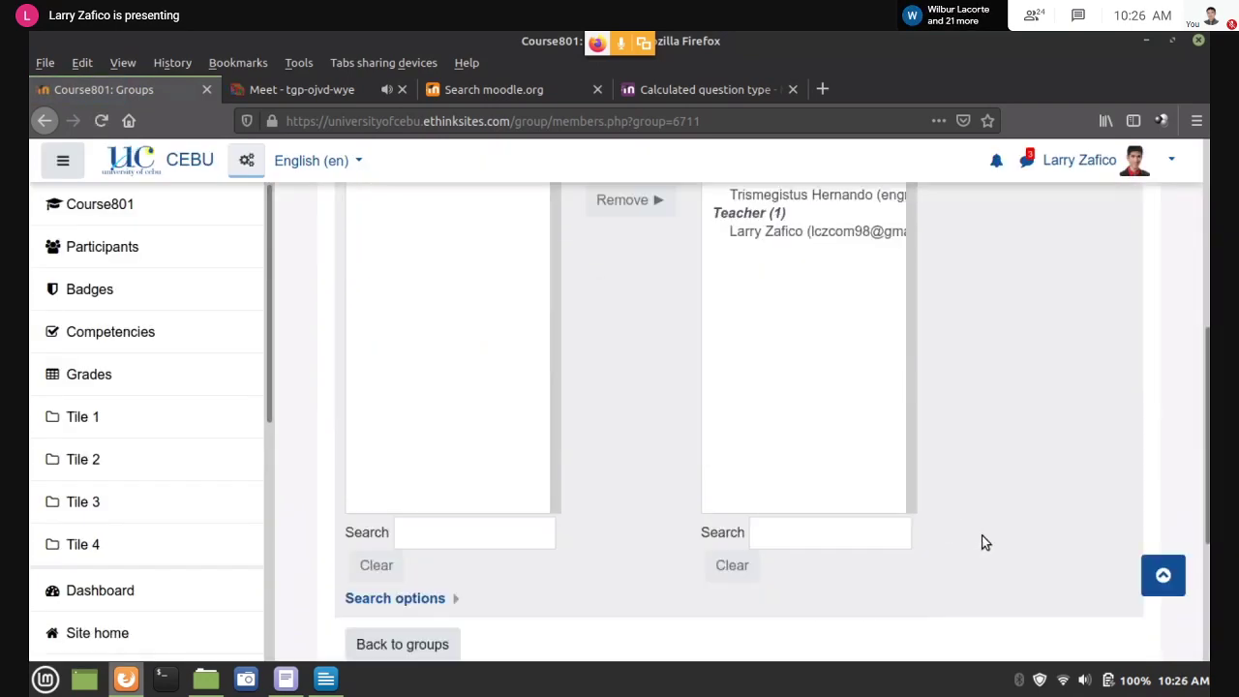
scroll(982, 539, down, 5)
click(451, 416)
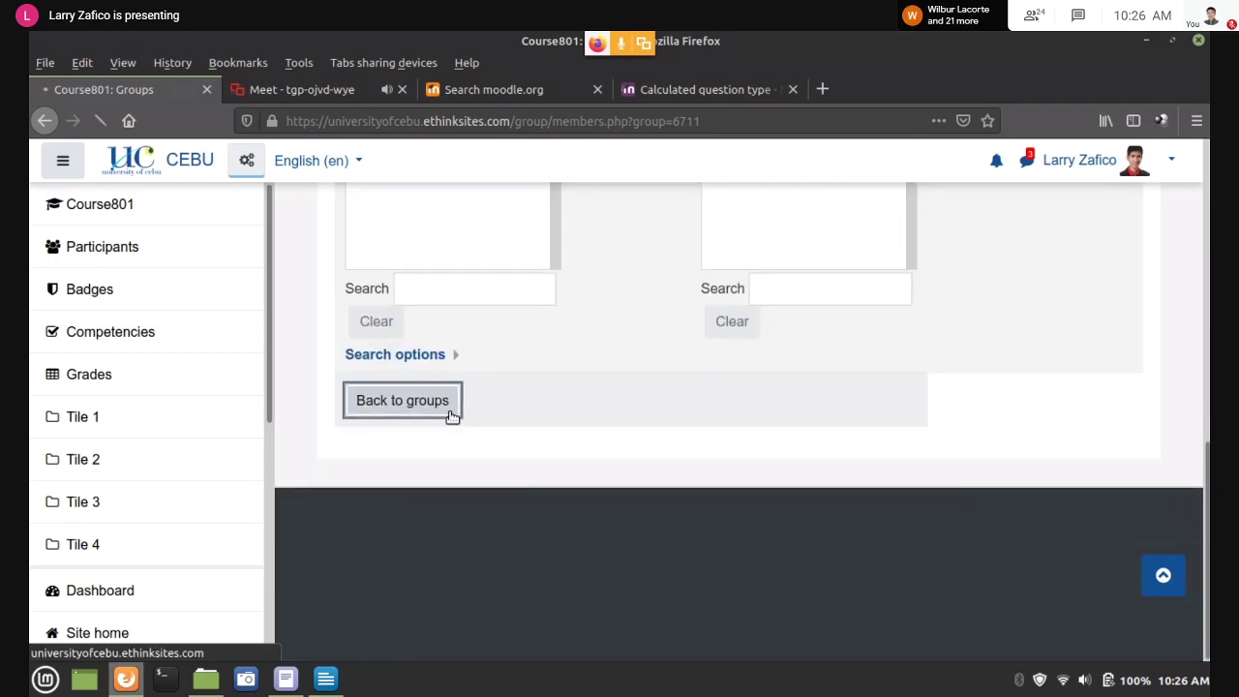
scroll(696, 489, down, 5)
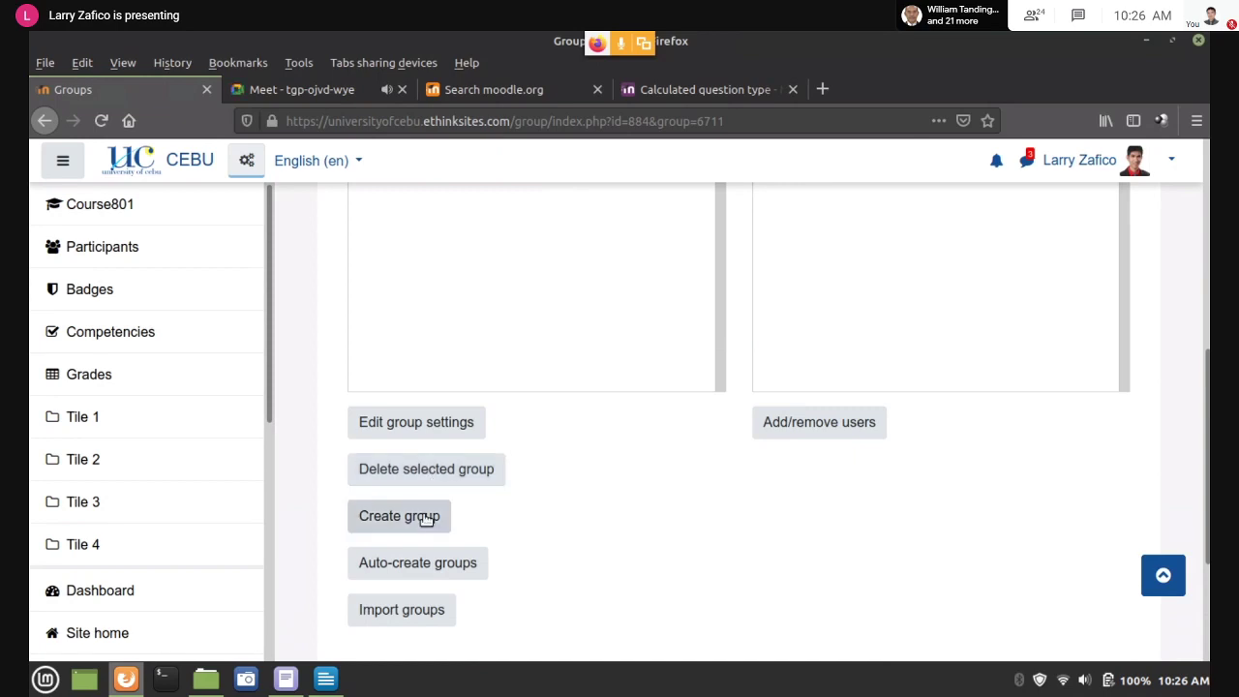
Step: Create a group named 'Group B' and save it
click(426, 516)
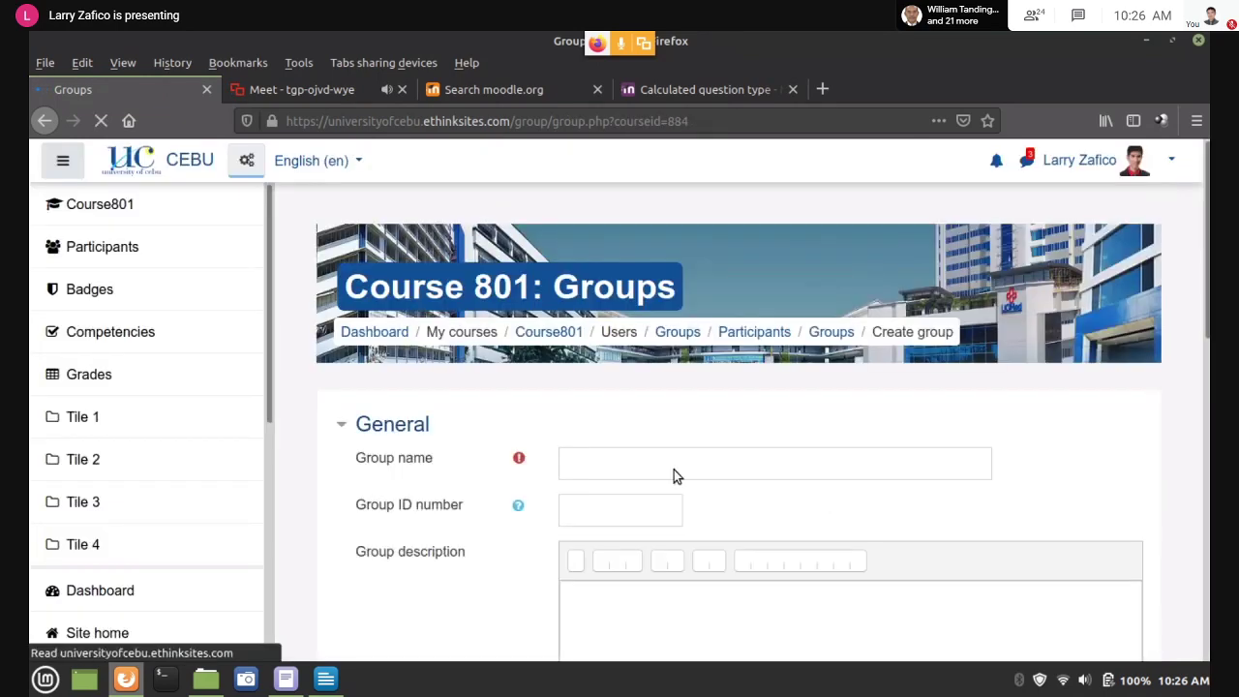
click(679, 465)
text(Group)
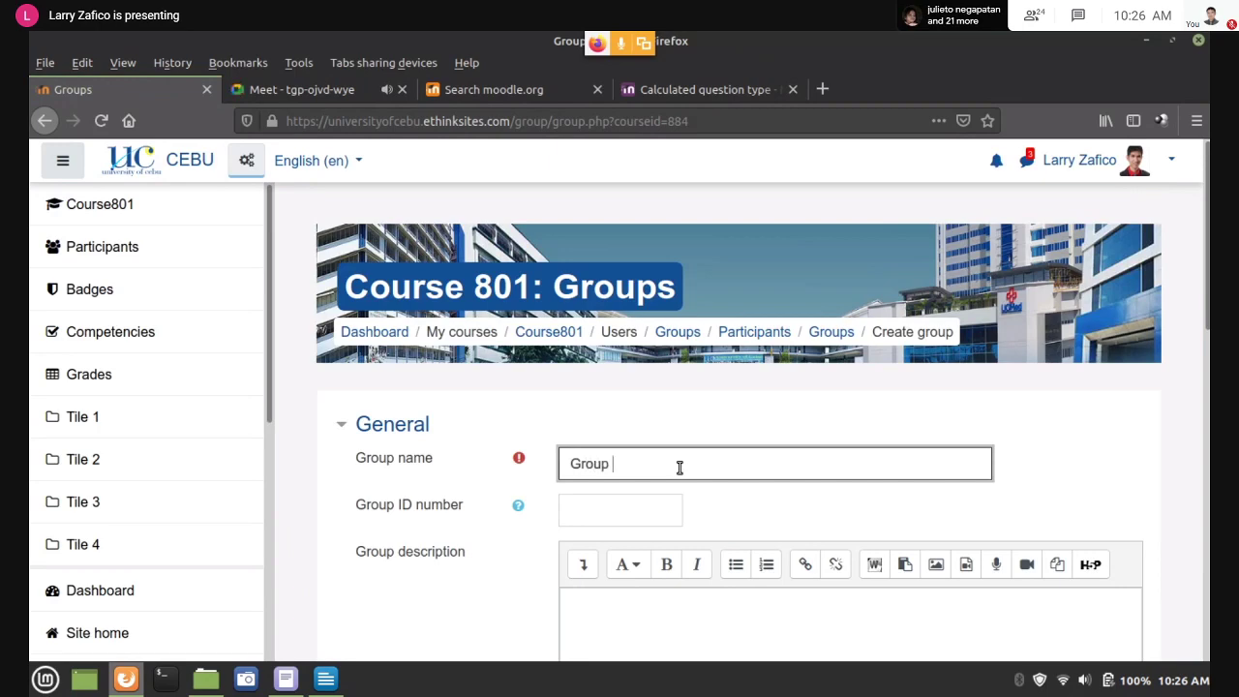
text( B)
scroll(678, 468, down, 7)
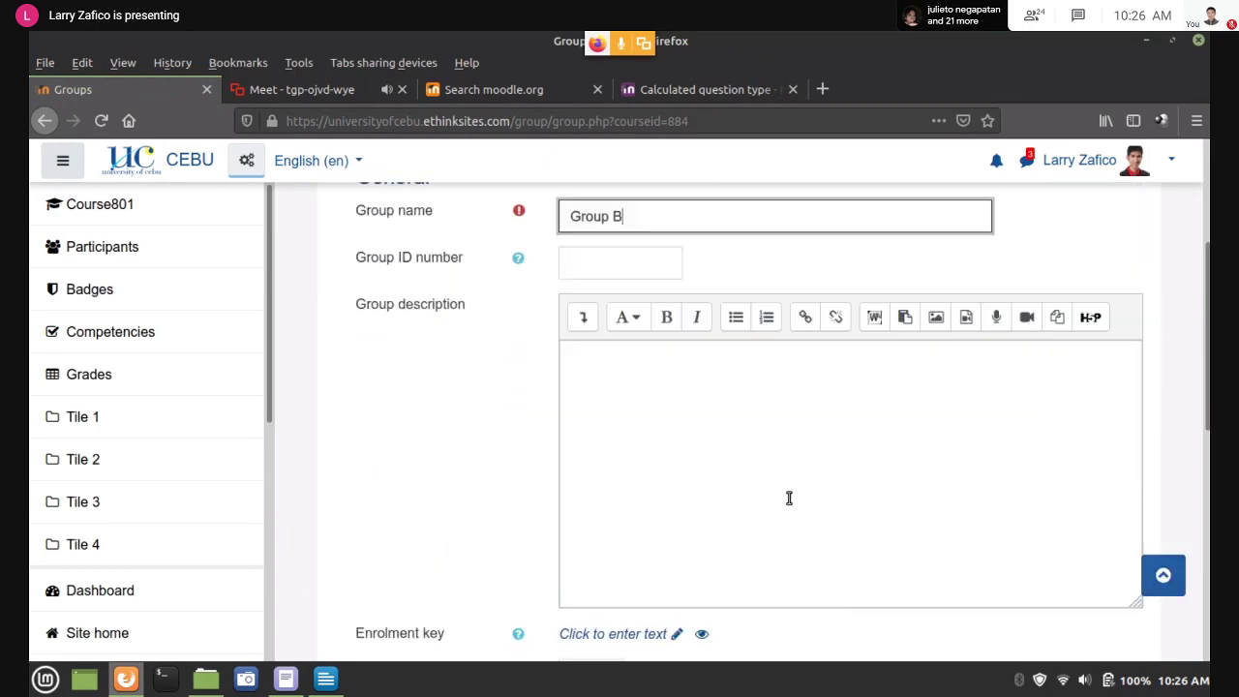
scroll(795, 513, up, 1)
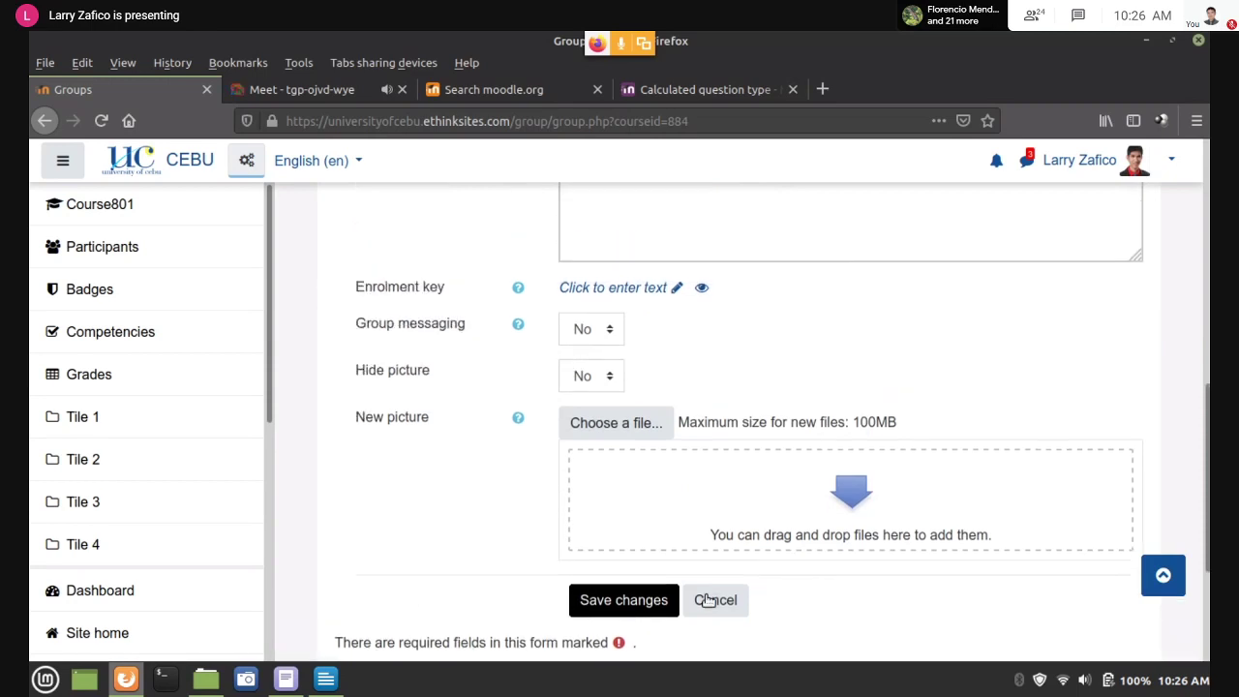
click(639, 608)
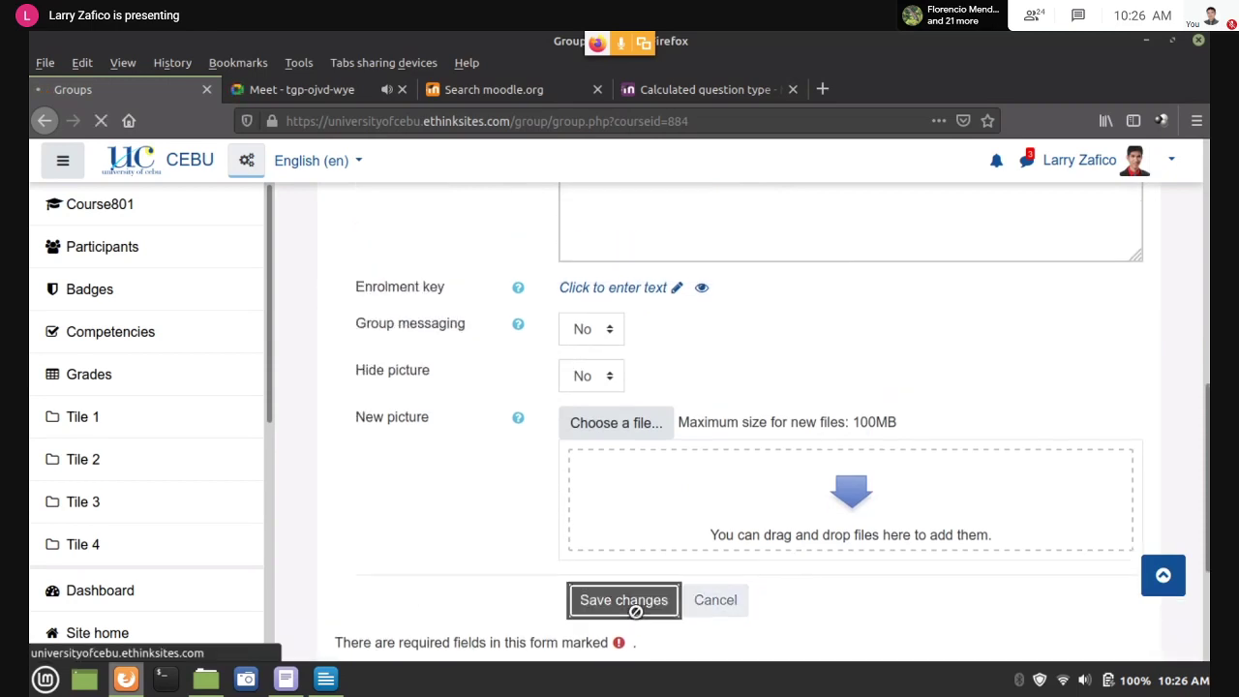
scroll(975, 547, down, 3)
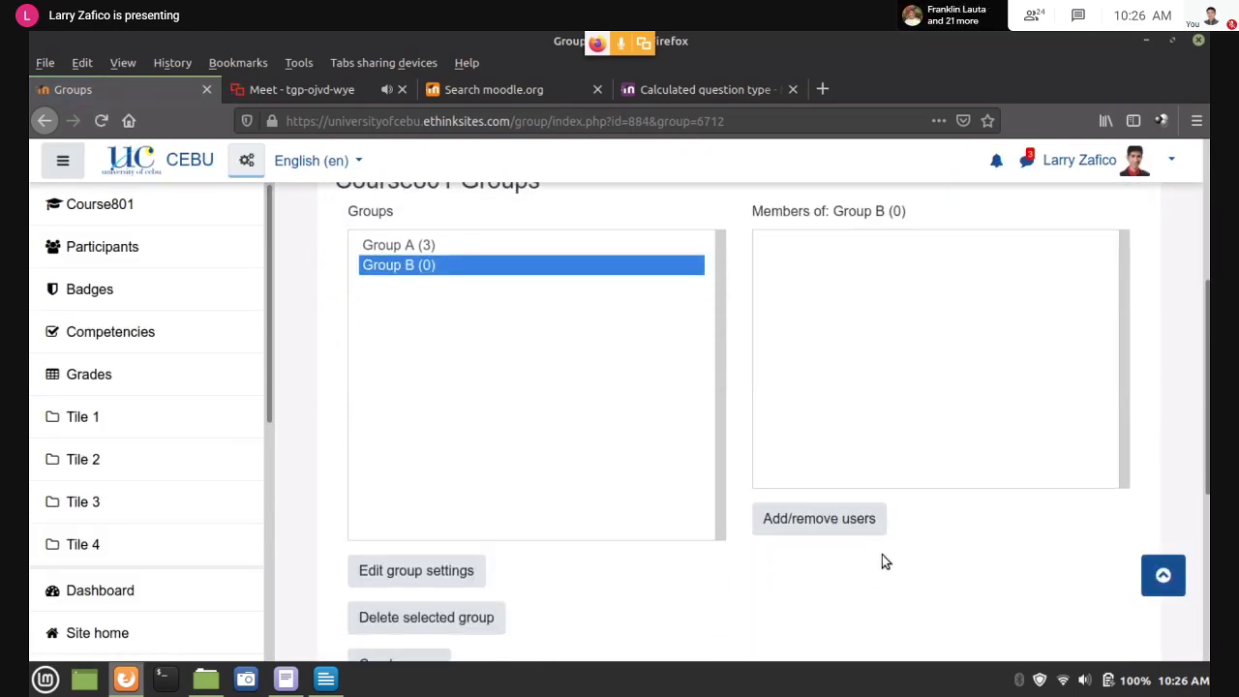
Step: Add the first two students from Potential members to Group B
click(840, 519)
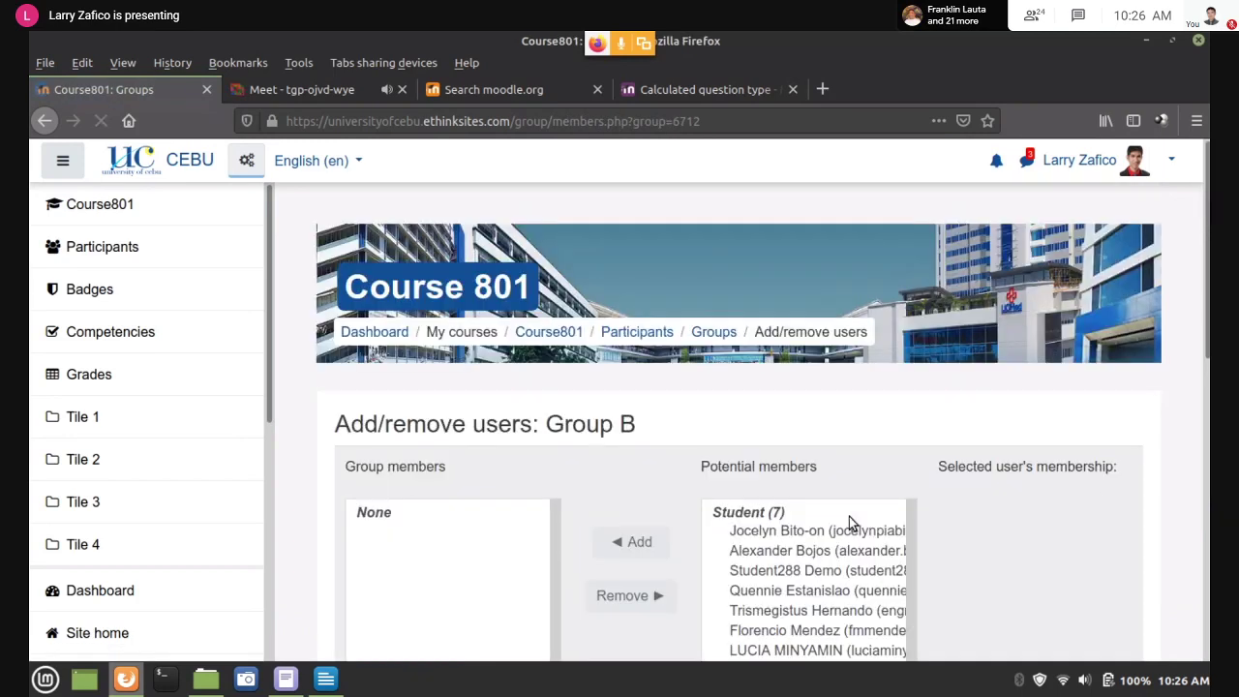
scroll(1109, 505, down, 2)
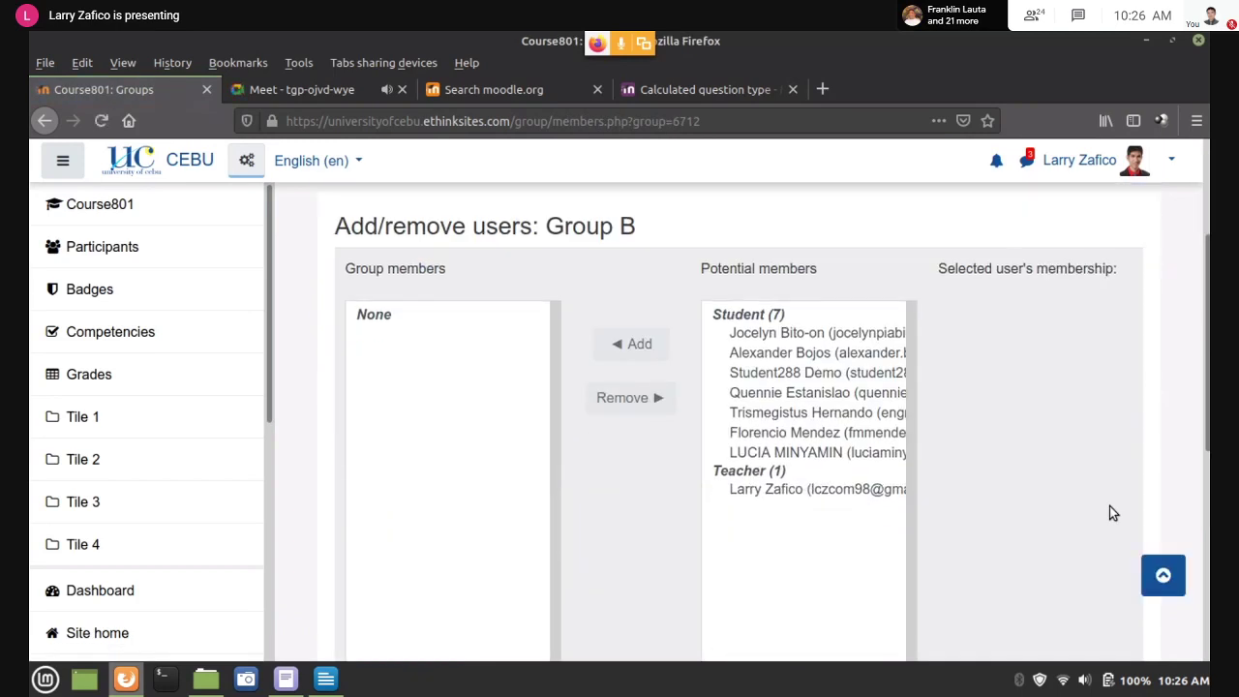
click(789, 406)
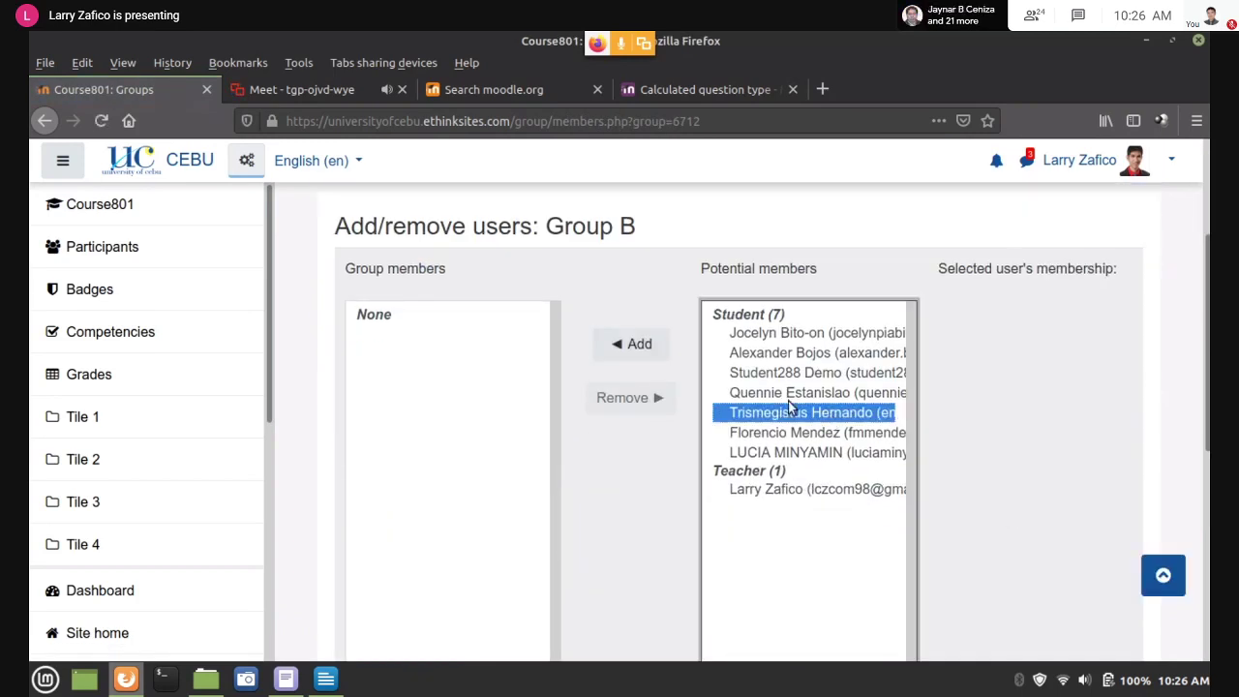
click(624, 354)
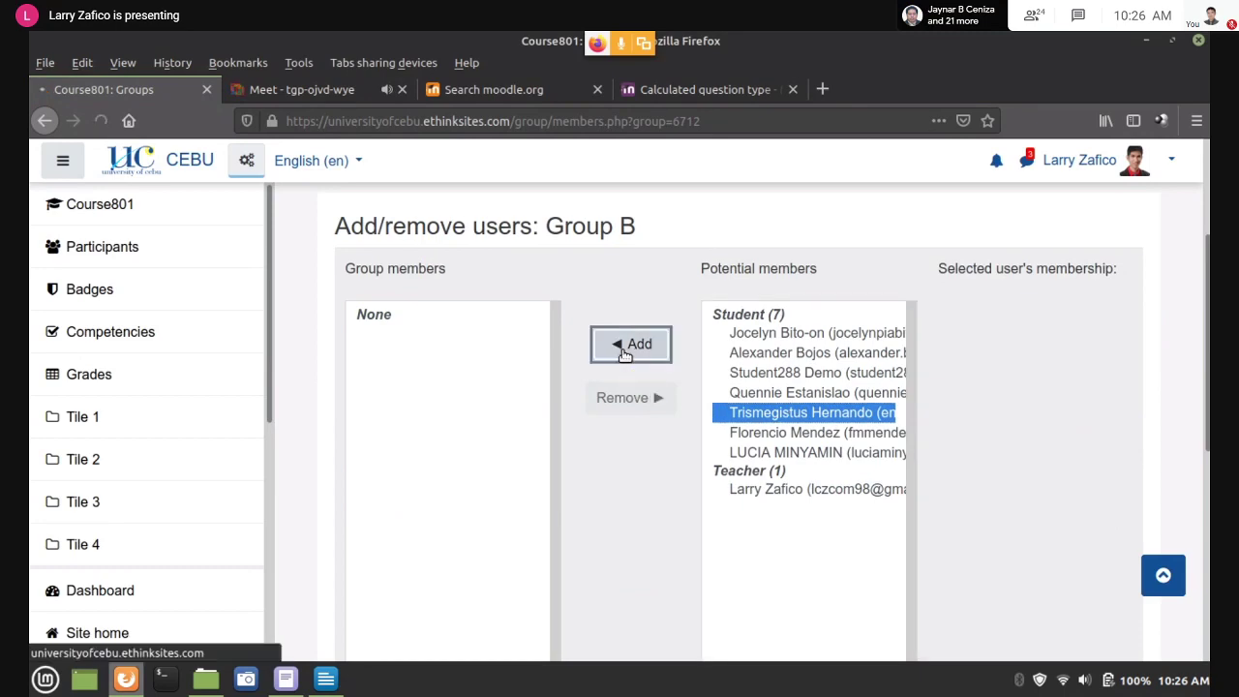
scroll(961, 504, down, 2)
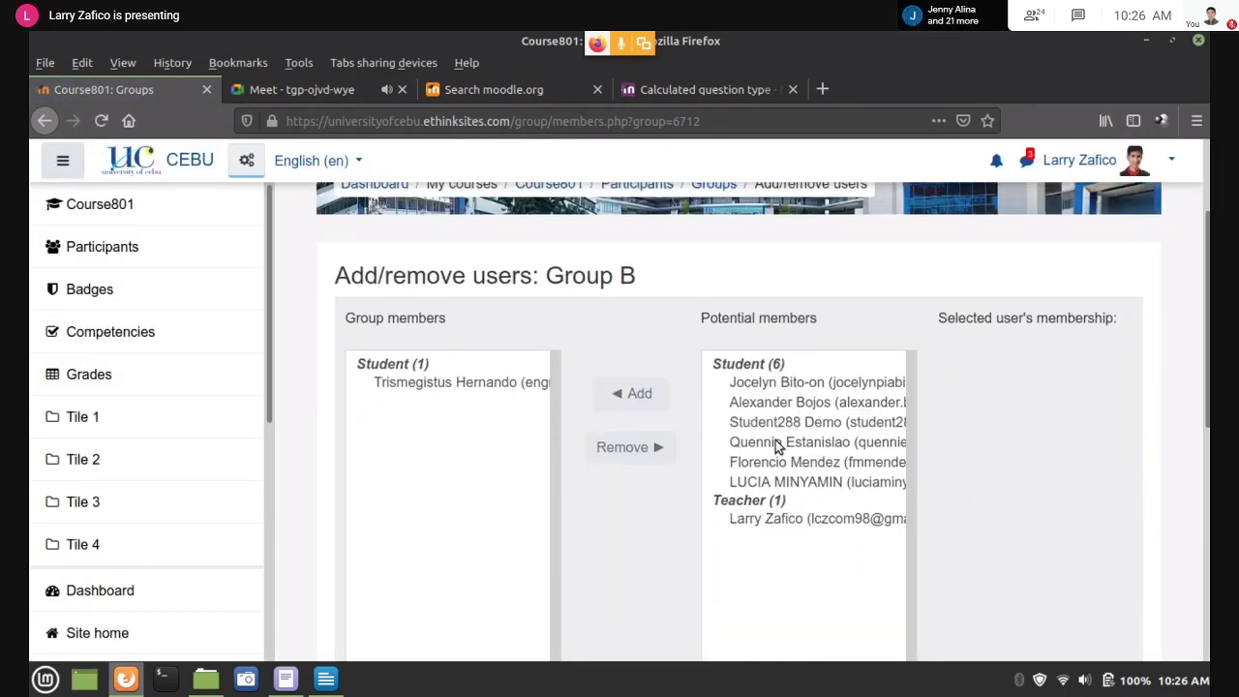
click(777, 445)
click(639, 393)
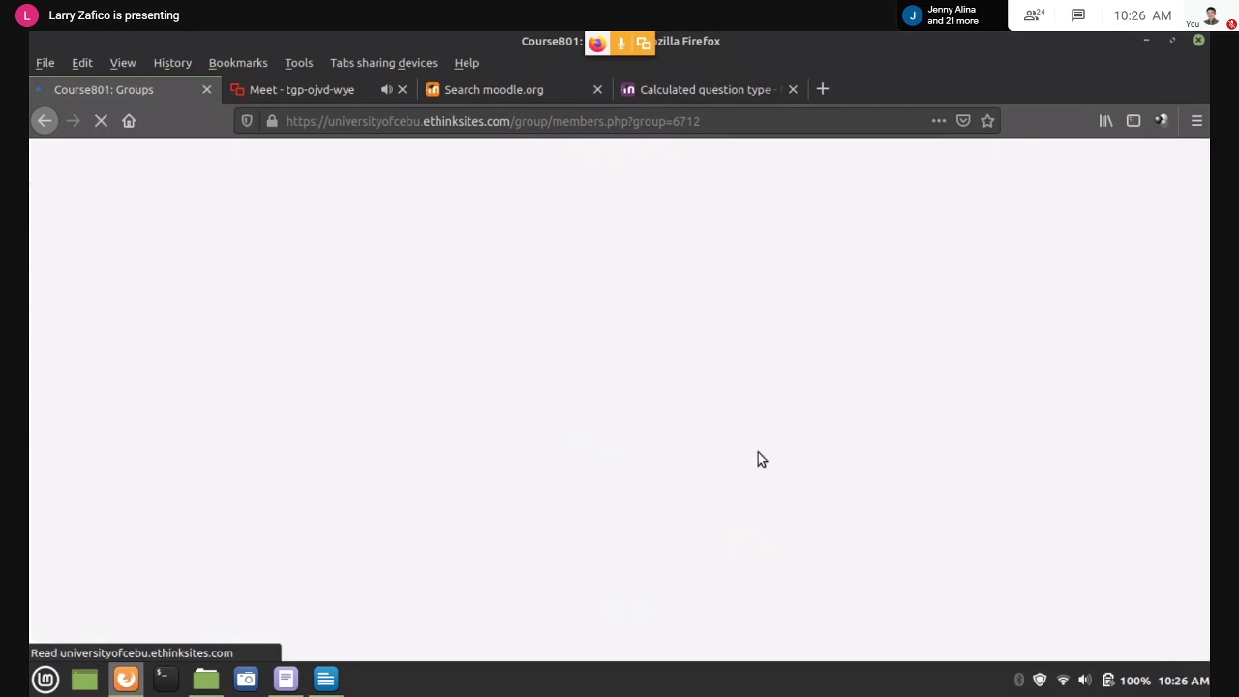
Step: Add a third student to Group B, then return to the Groups page
scroll(1062, 547, down, 1)
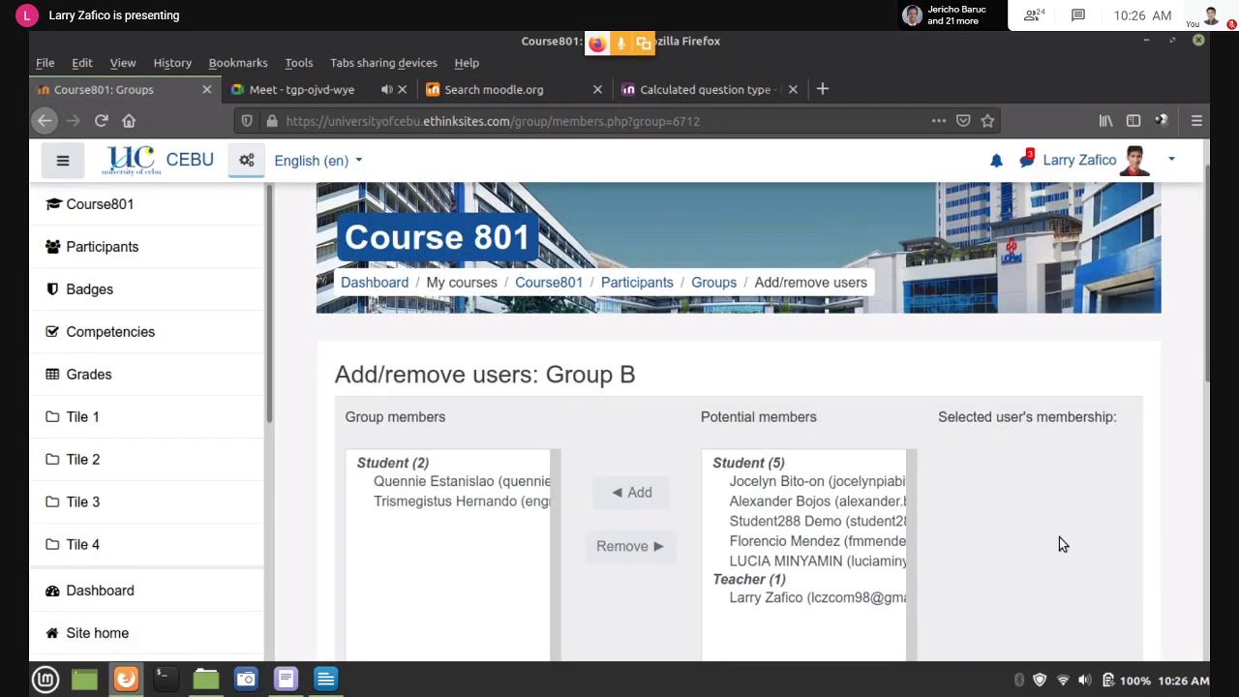
click(797, 502)
click(627, 493)
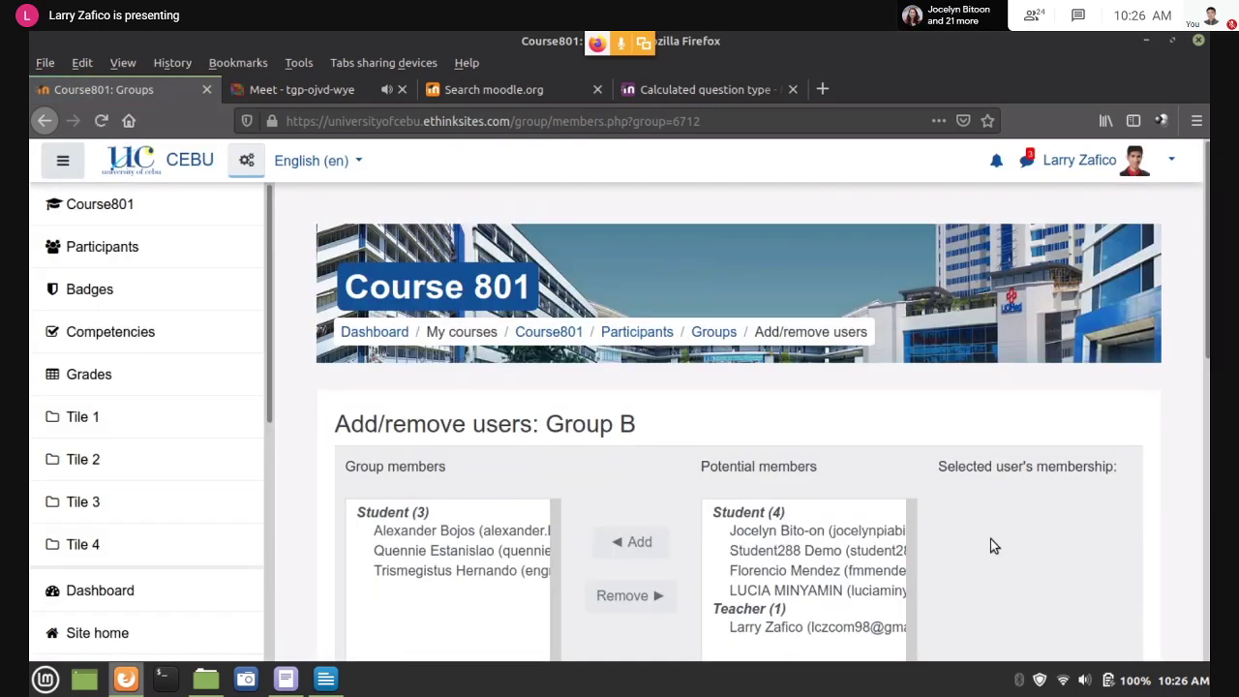
scroll(991, 538, down, 5)
scroll(991, 542, down, 3)
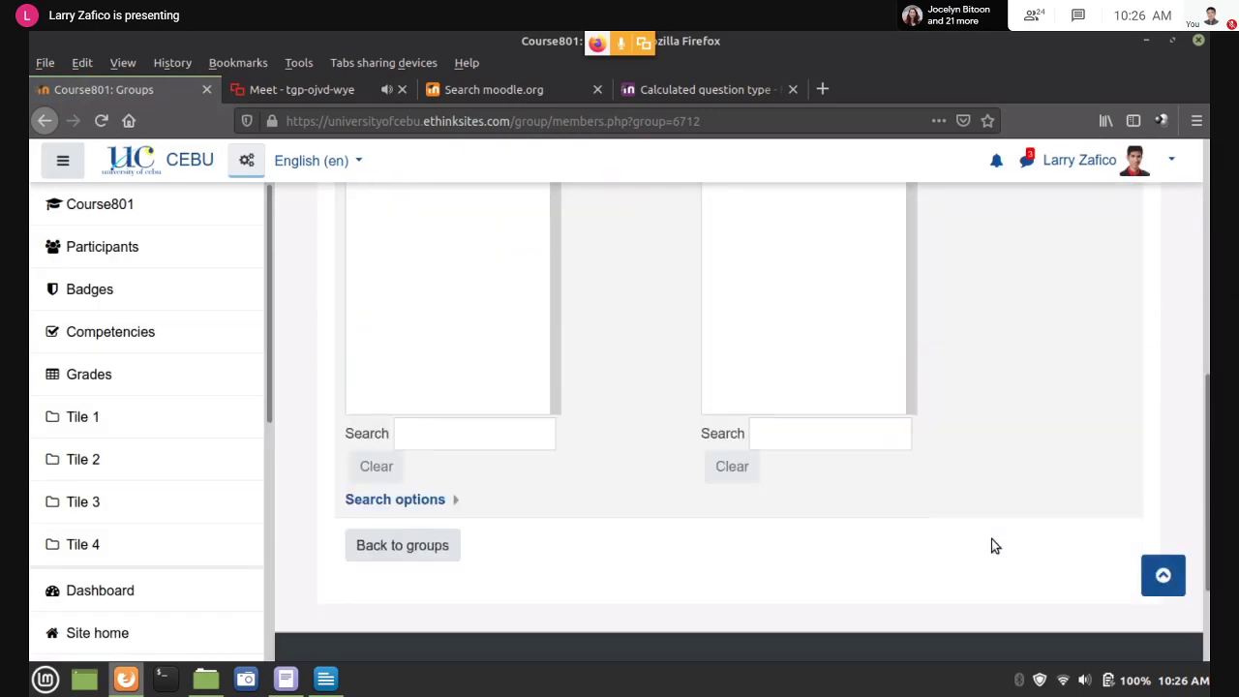
click(438, 559)
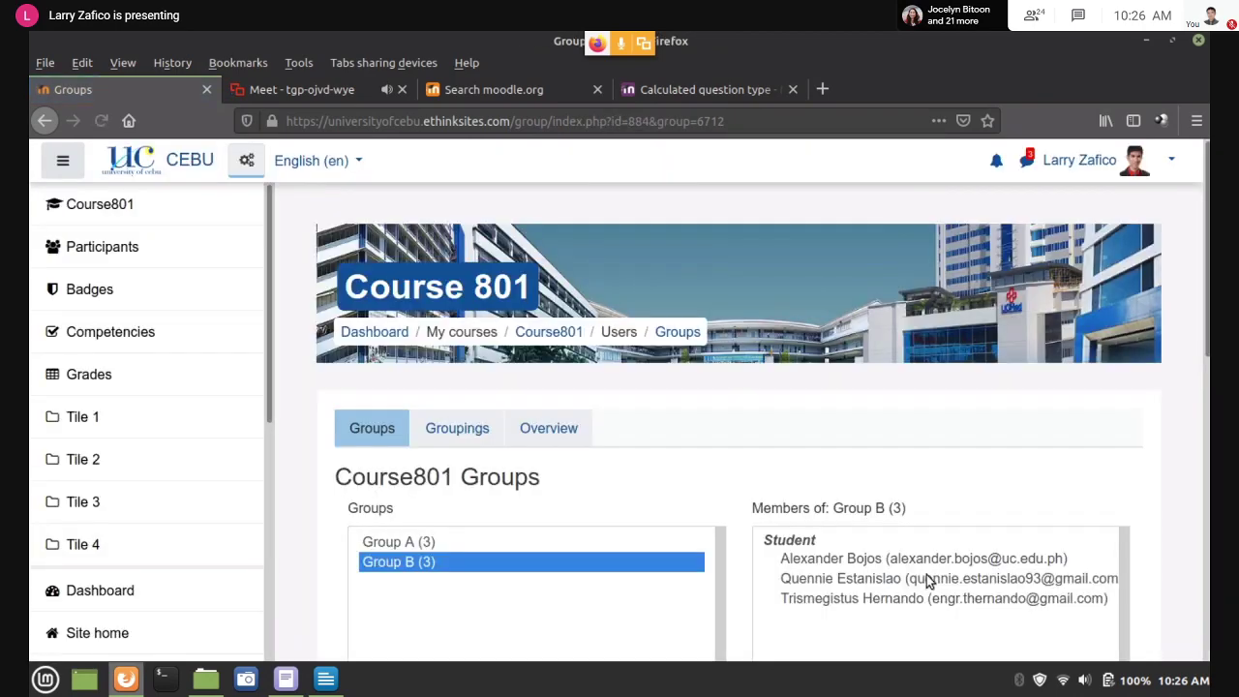
scroll(927, 580, down, 3)
scroll(927, 583, down, 4)
scroll(927, 582, up, 2)
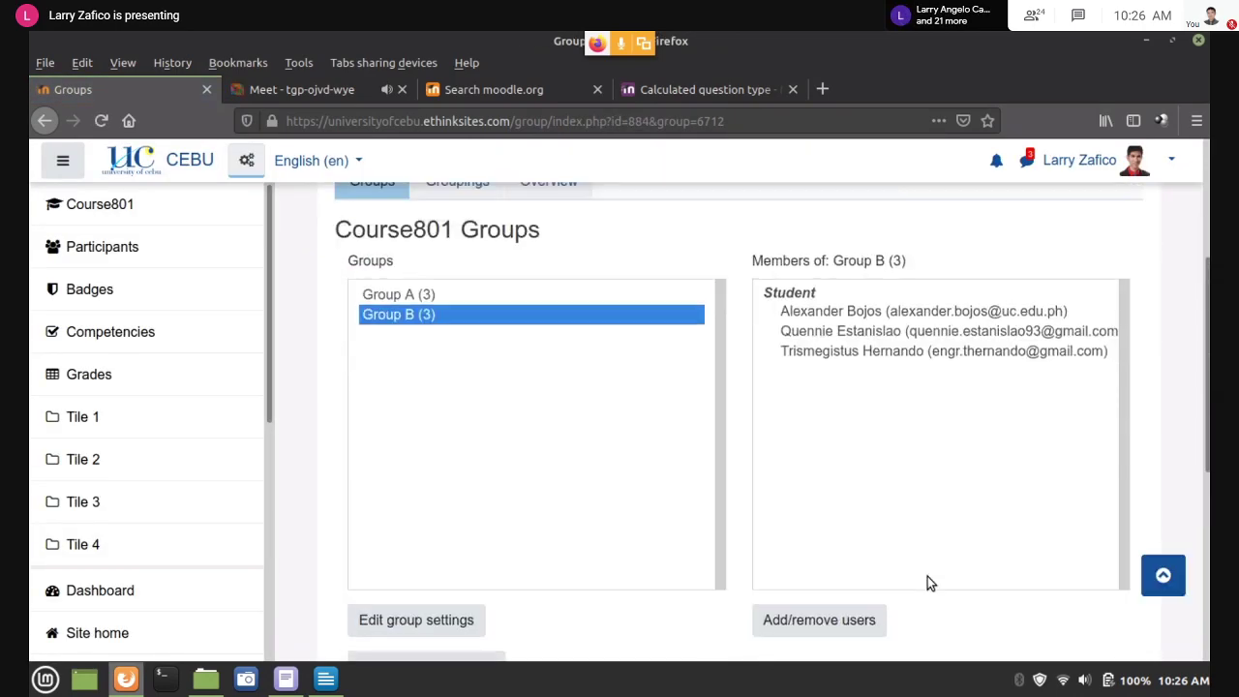
click(425, 296)
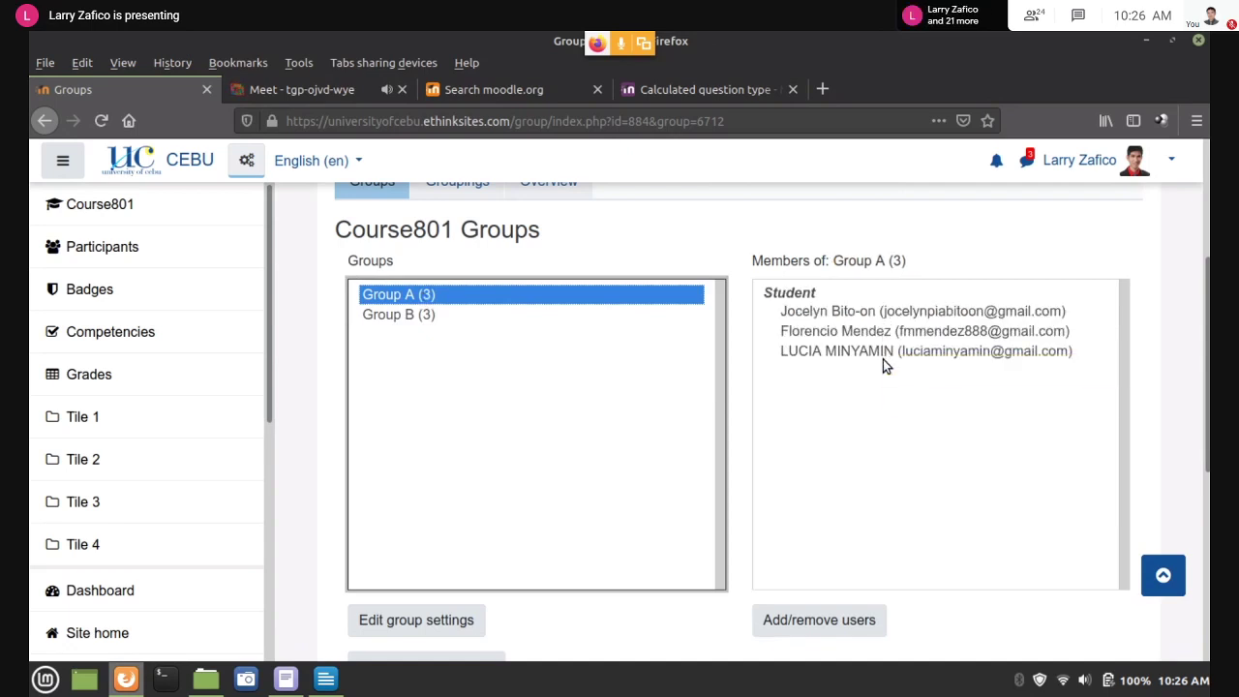
click(410, 325)
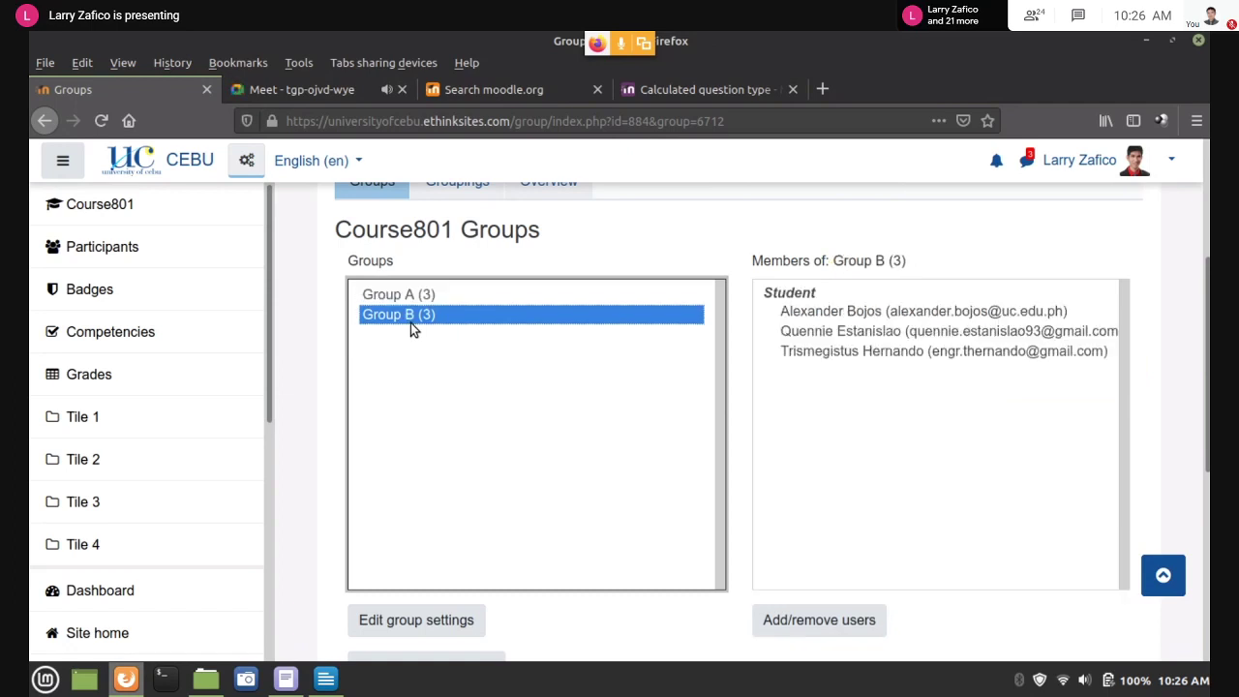
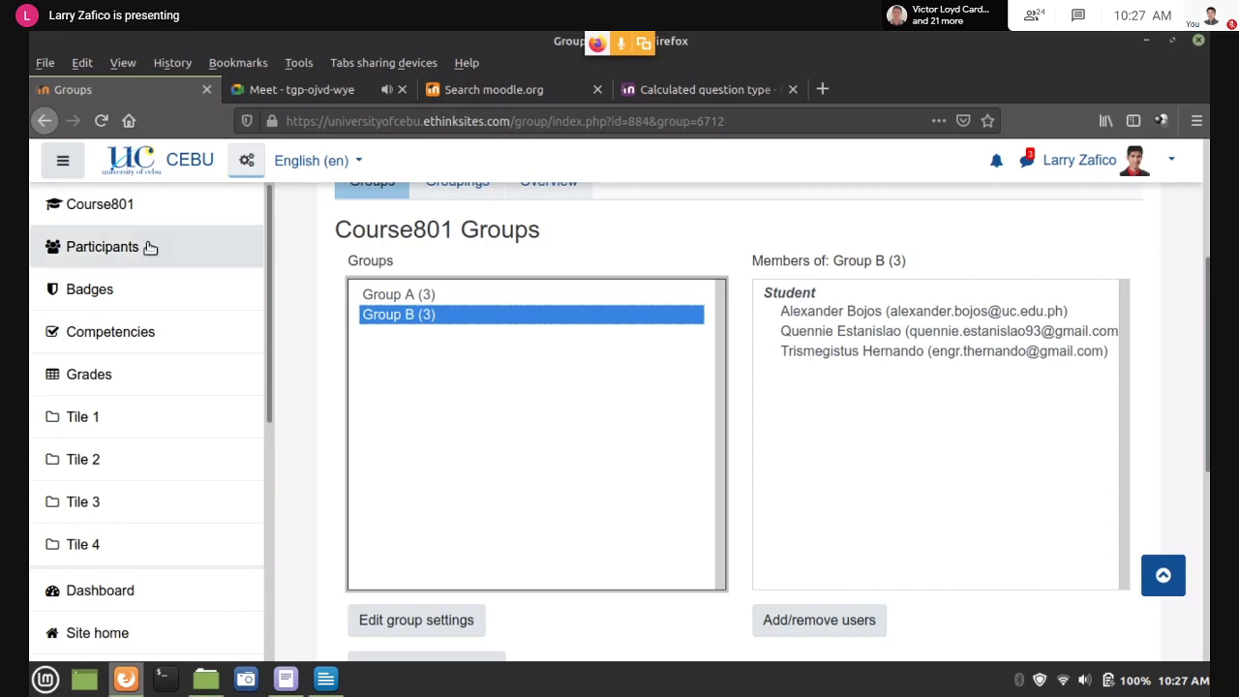
Step: Return to Course801's Tile 1 with editing on and open Sample Quiz 1 Set A's Edit menu
click(69, 208)
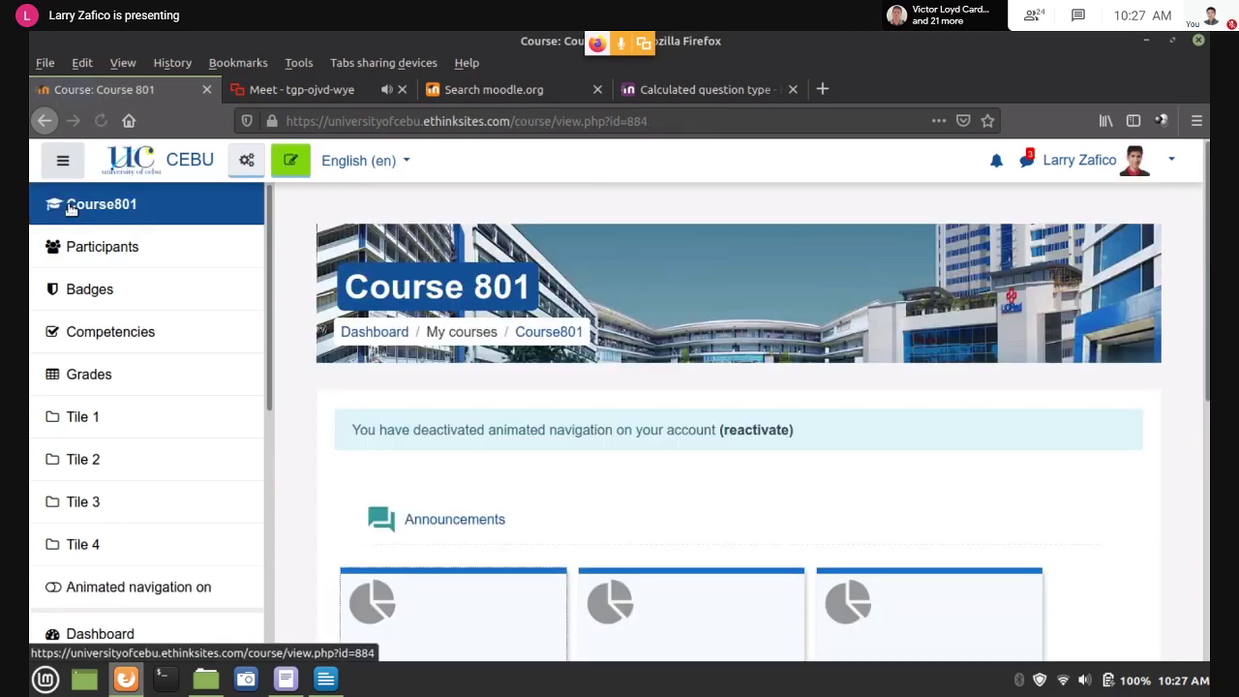
scroll(872, 413, down, 3)
scroll(869, 426, down, 3)
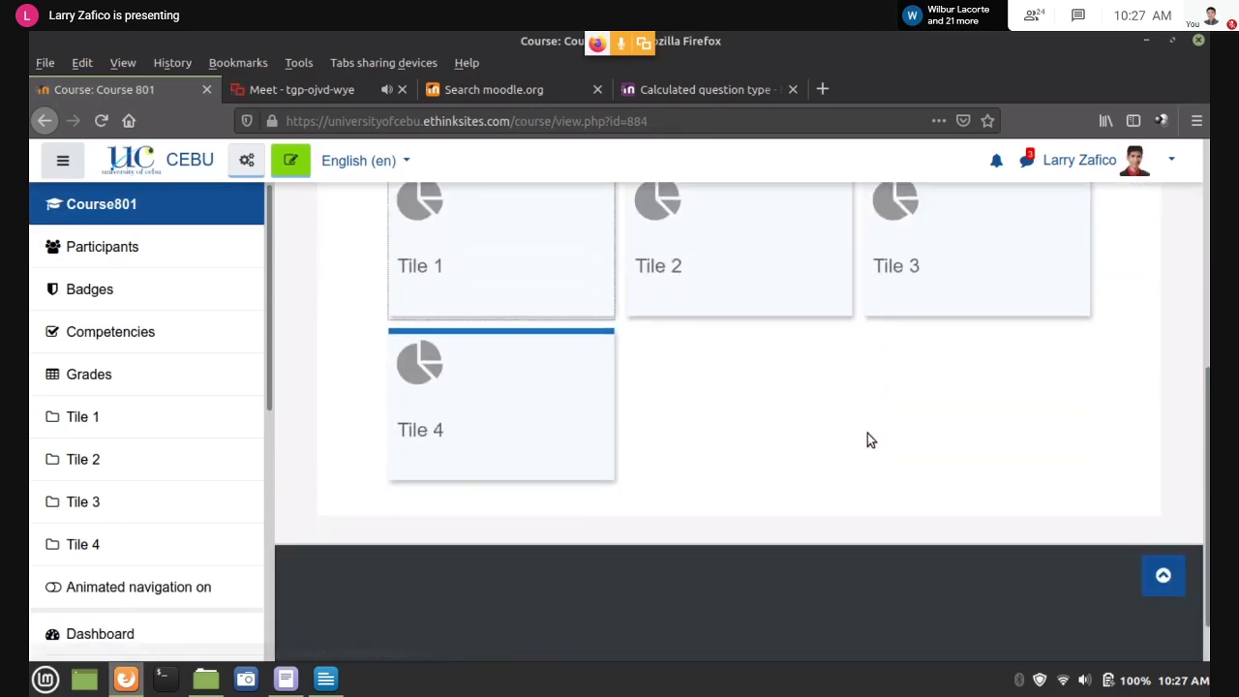
click(552, 336)
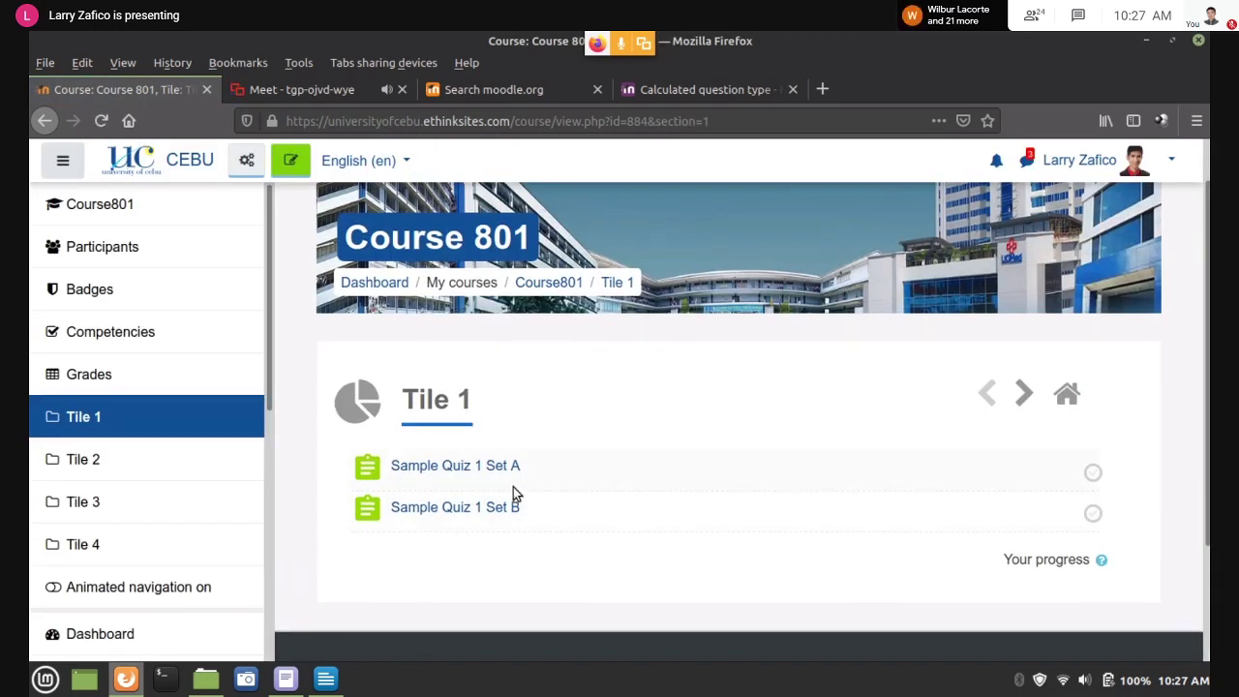
click(294, 165)
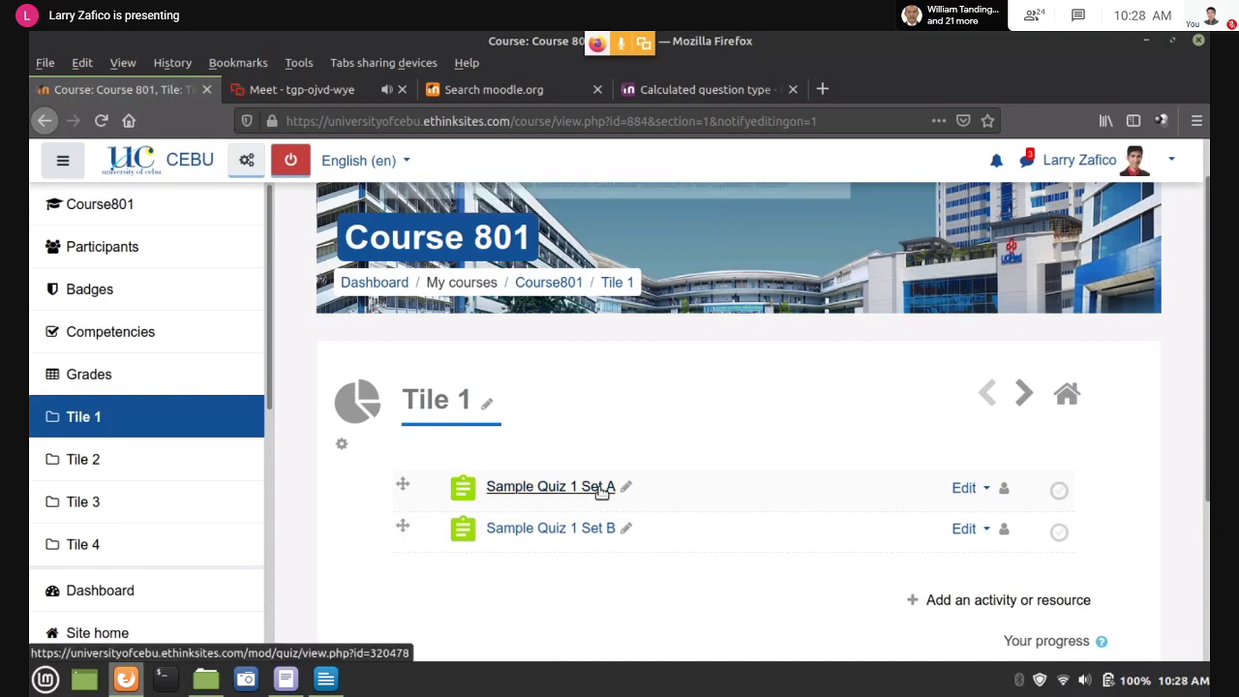
click(983, 489)
Step: In Sample Quiz 1 Set A's settings, set Group mode to Separate groups under Common module settings
click(924, 523)
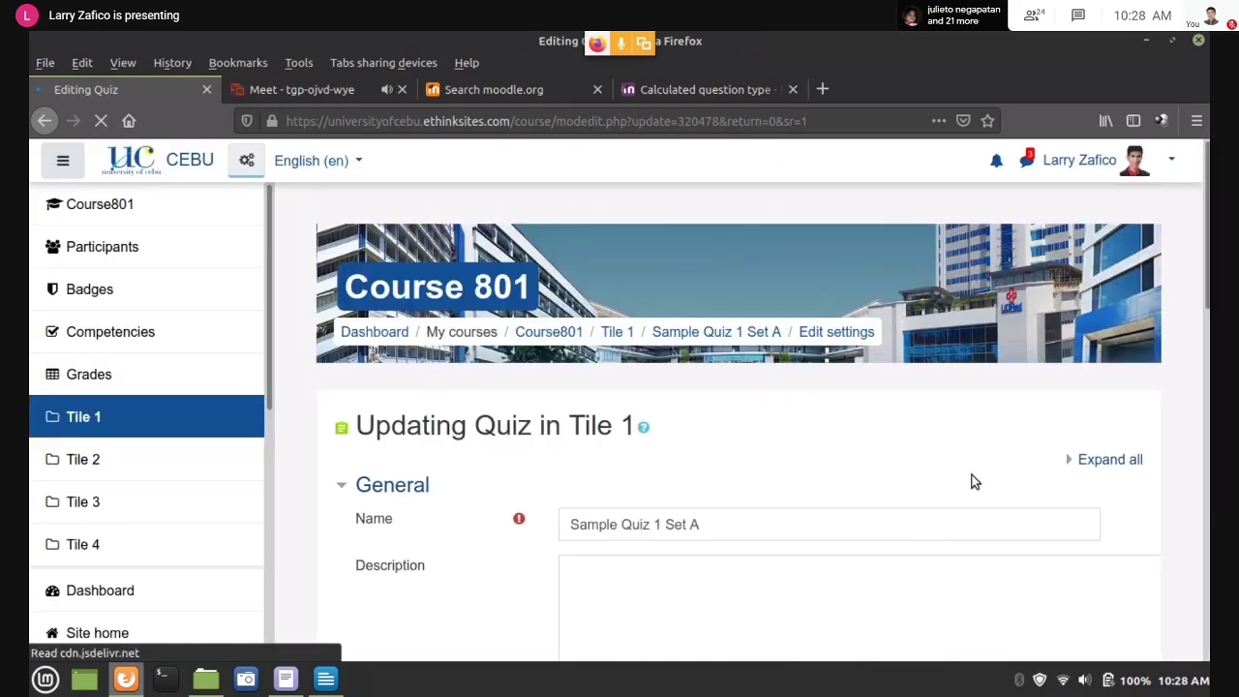
scroll(973, 475, down, 2)
scroll(973, 475, down, 10)
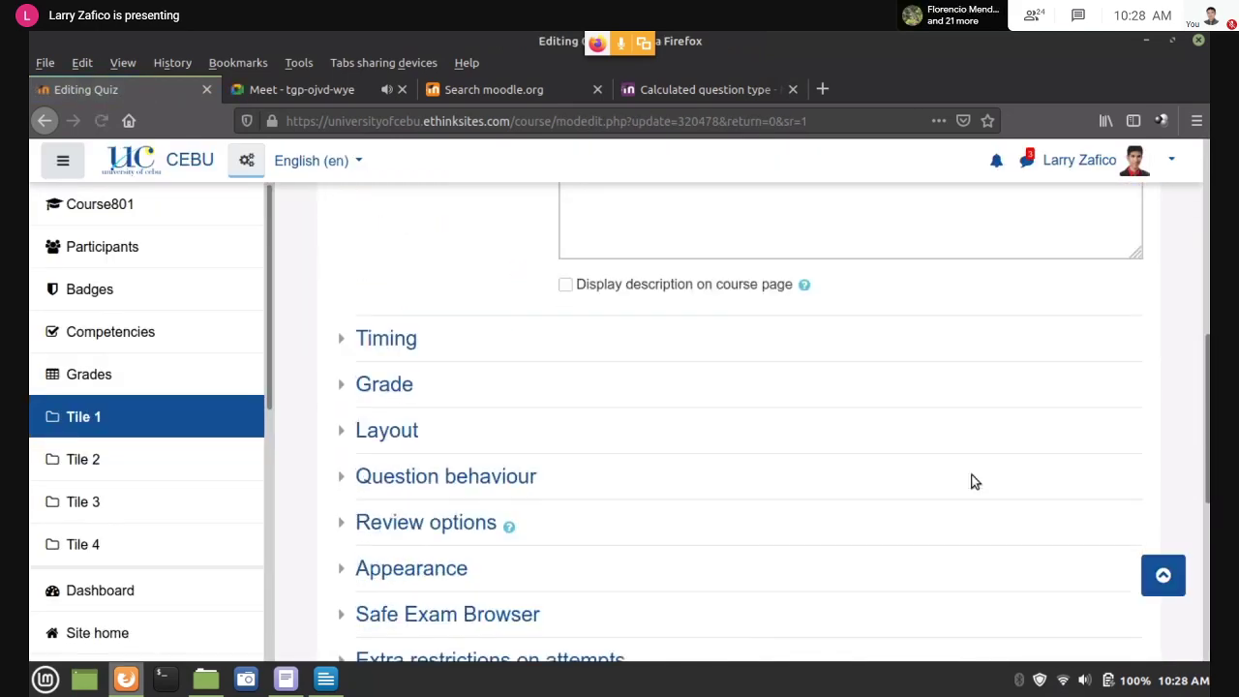
scroll(975, 482, down, 3)
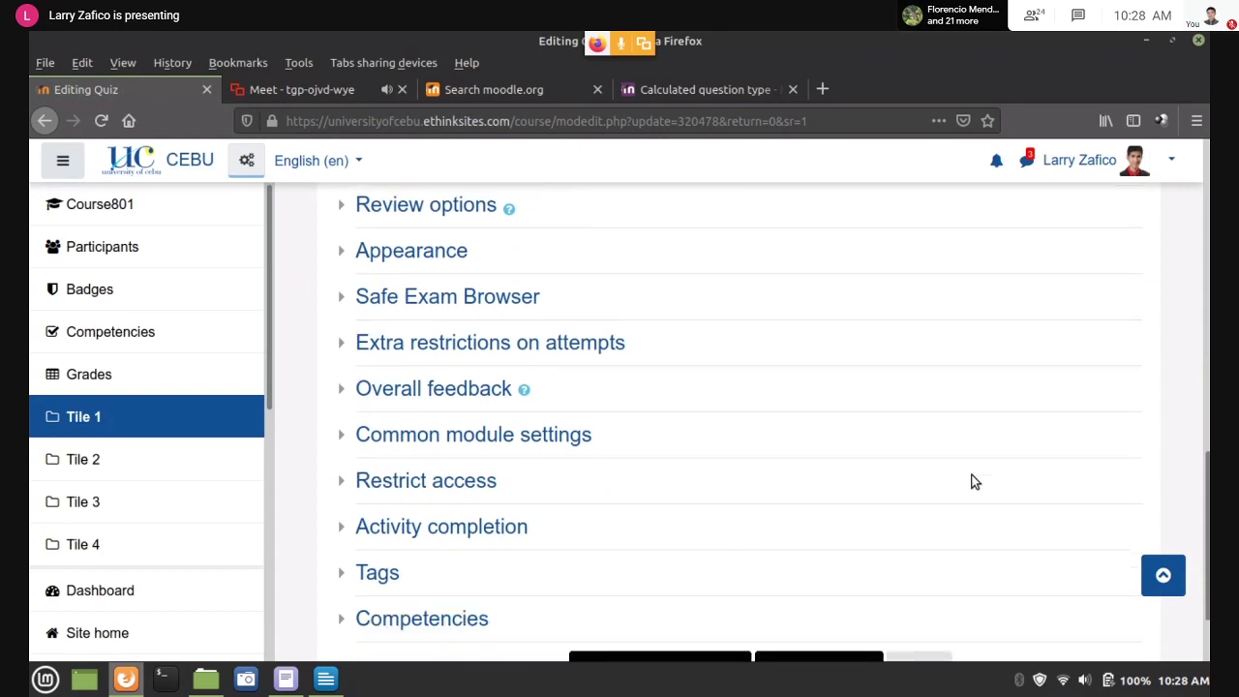
click(552, 436)
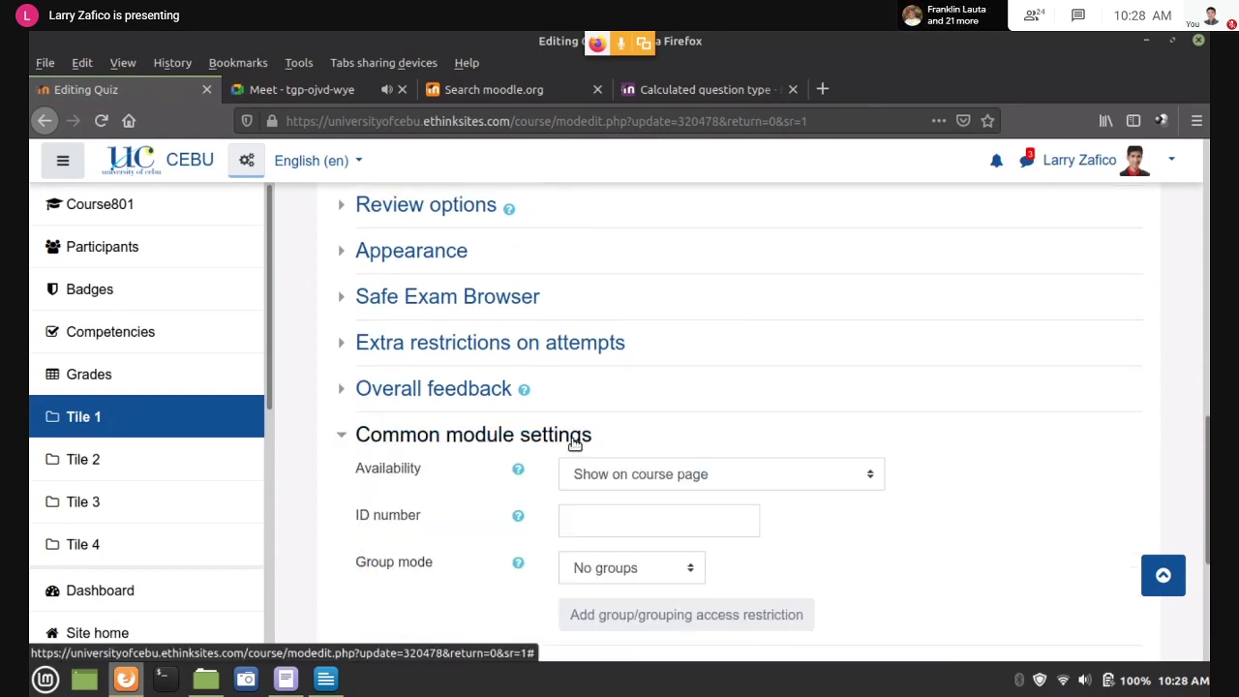
scroll(979, 481, down, 3)
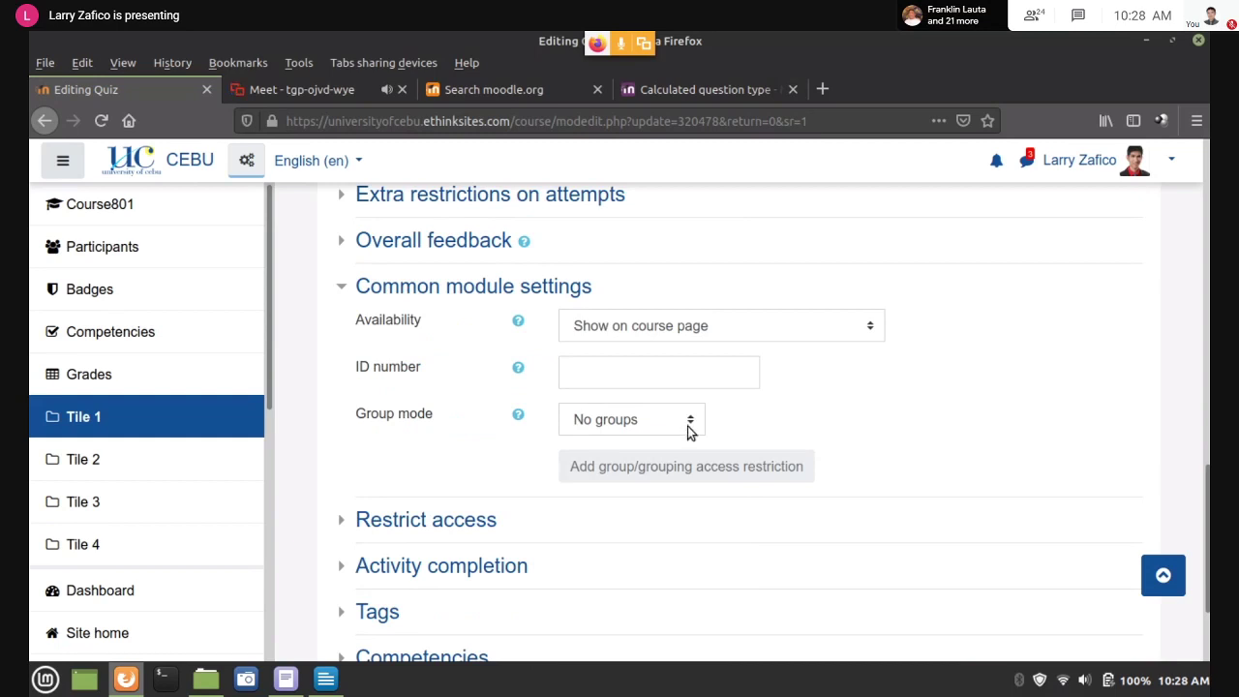
click(693, 425)
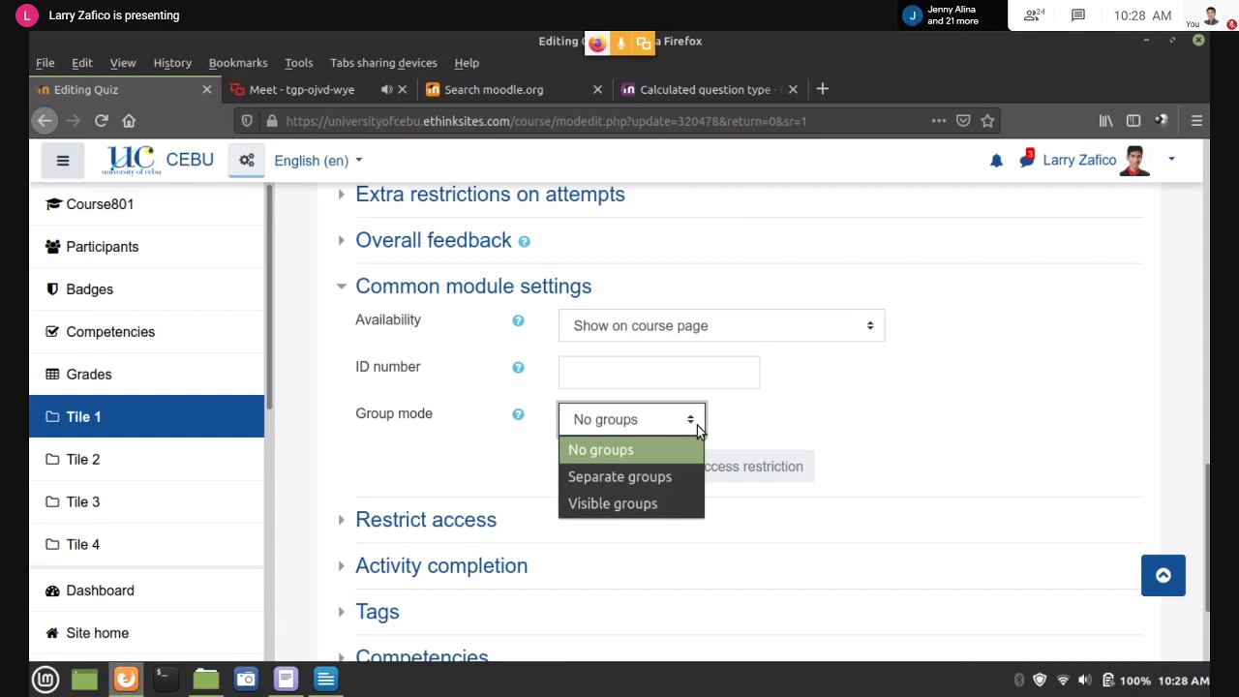
click(655, 478)
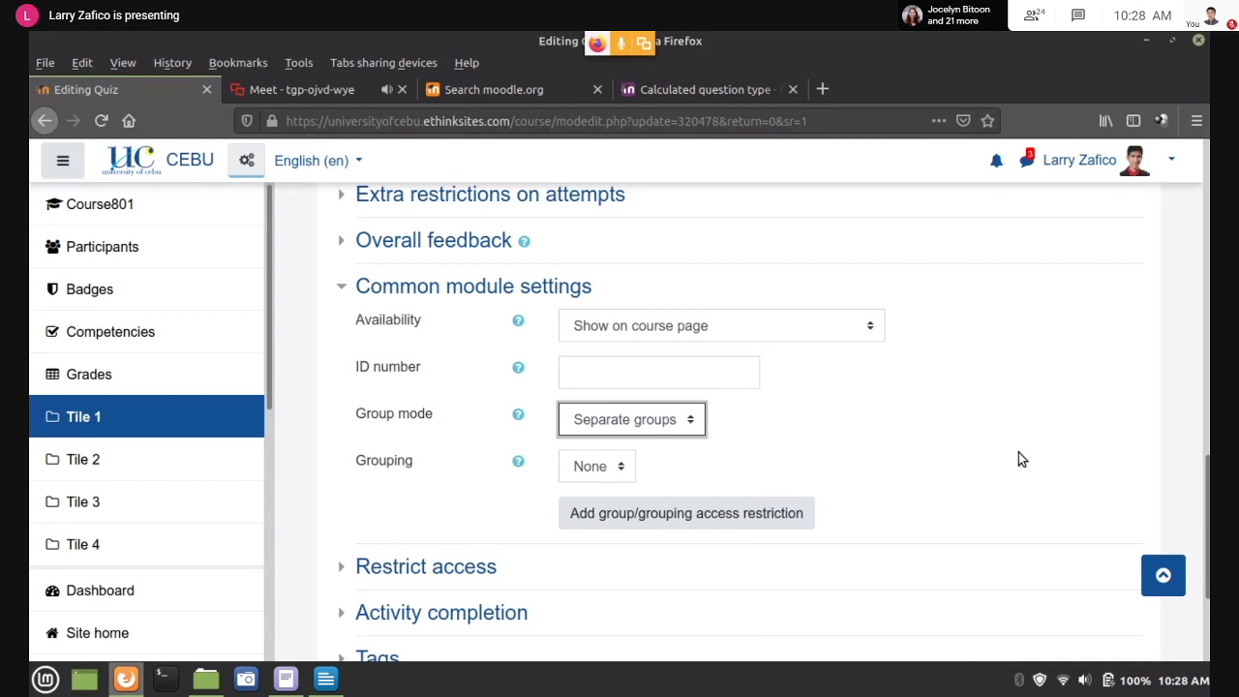
scroll(1018, 452, down, 3)
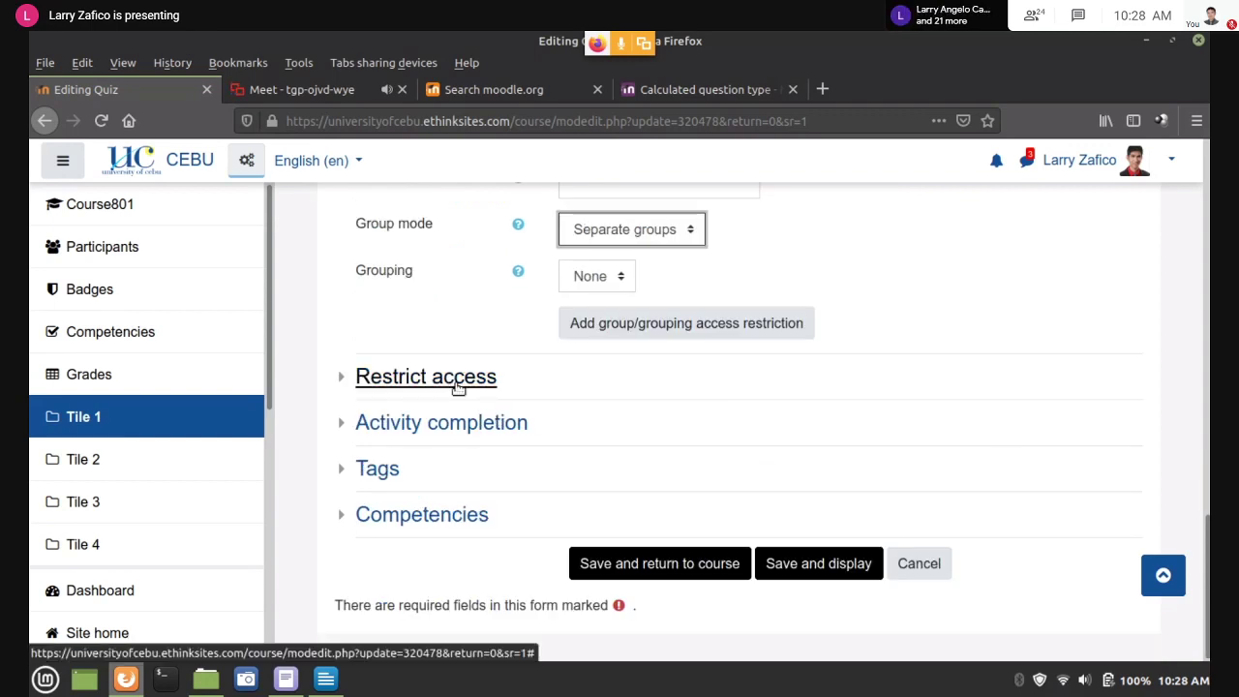
Step: Add a Group access restriction to Set A limited to Group A
click(459, 386)
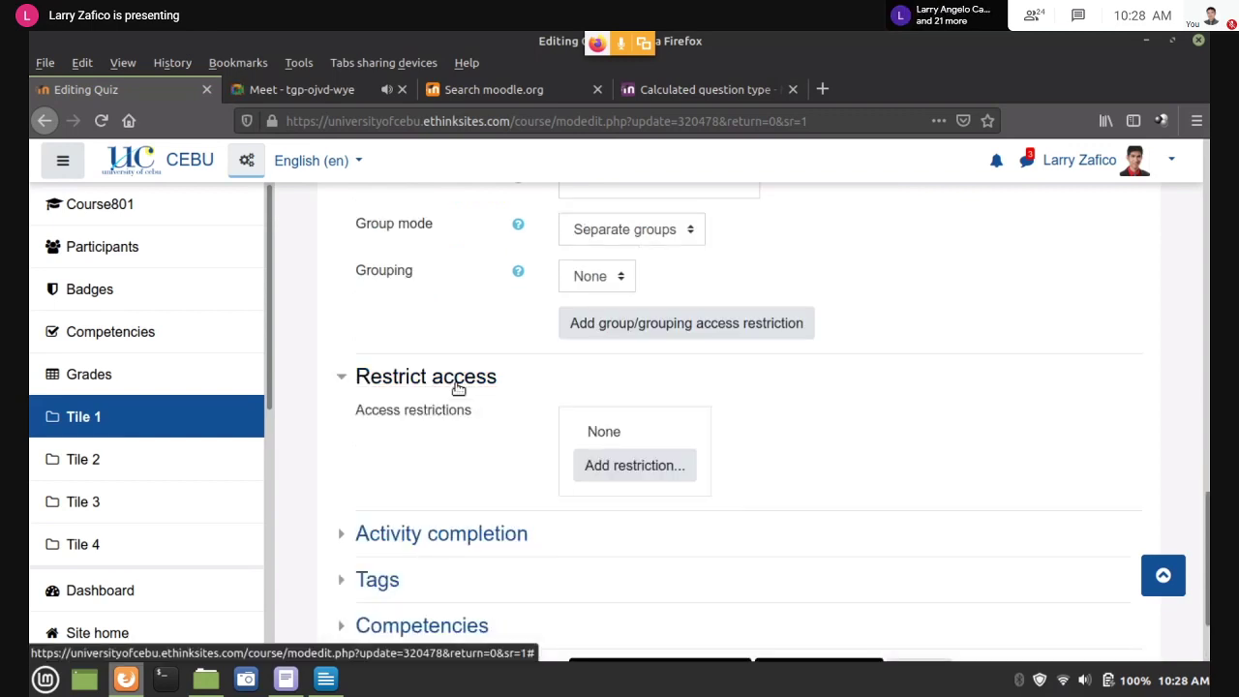
click(668, 475)
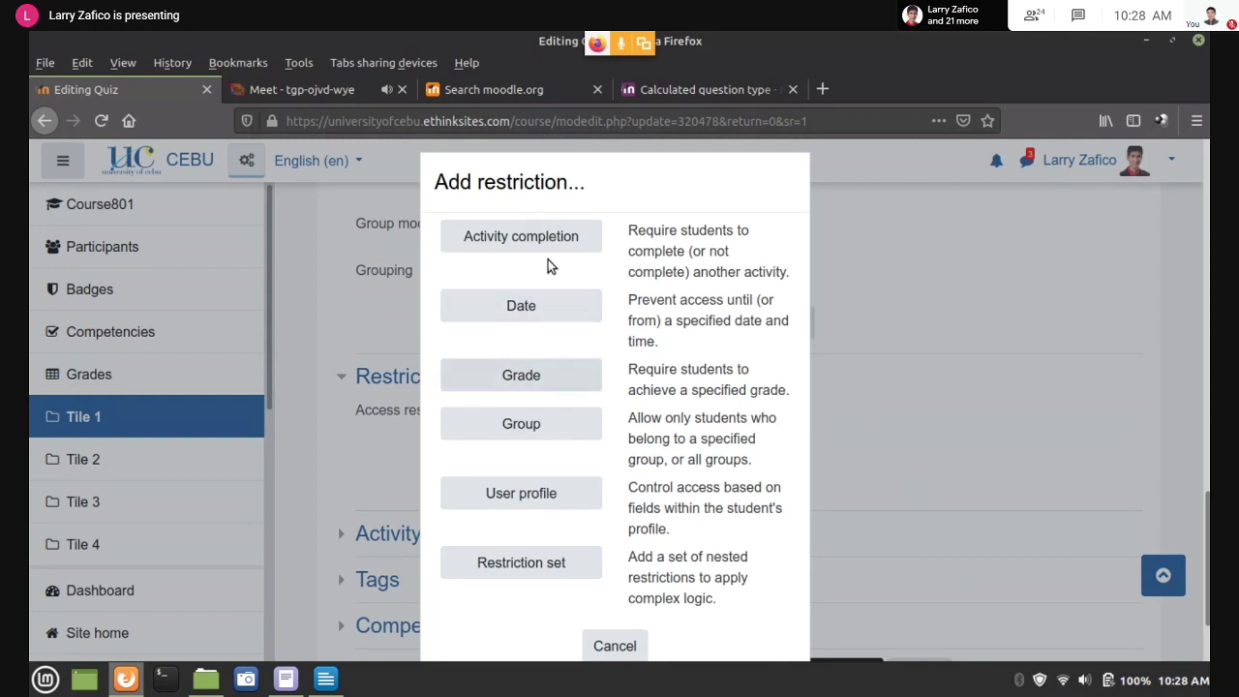
click(559, 432)
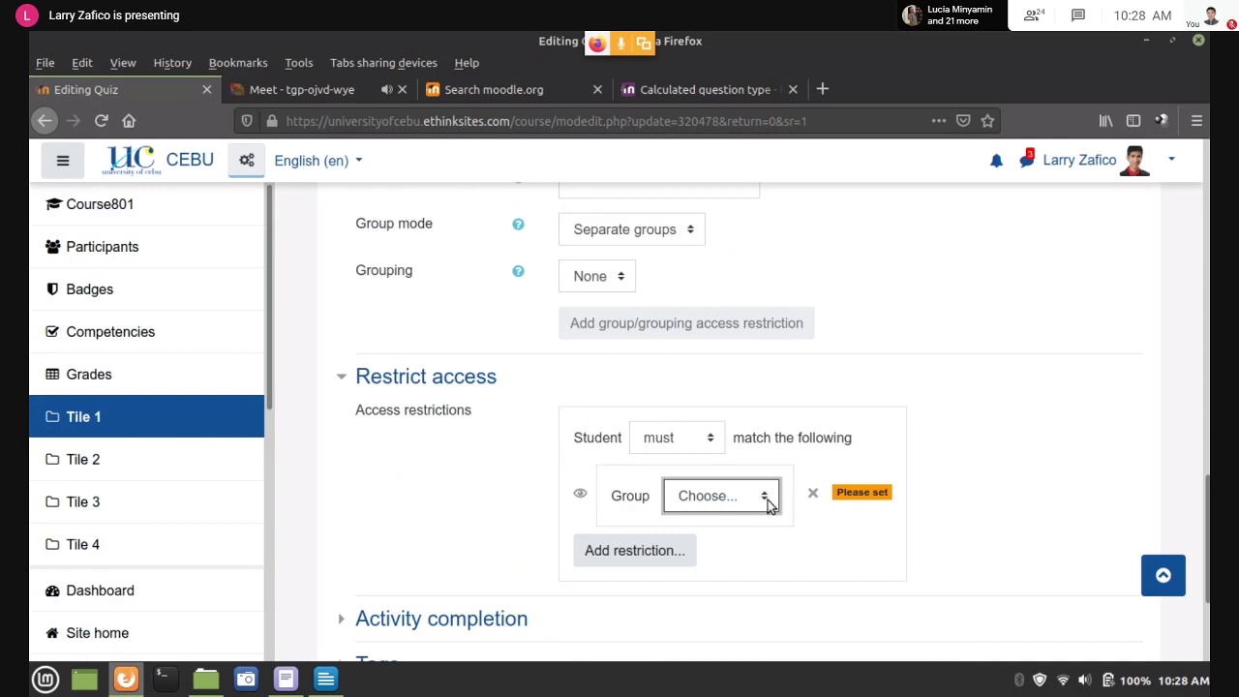
click(766, 501)
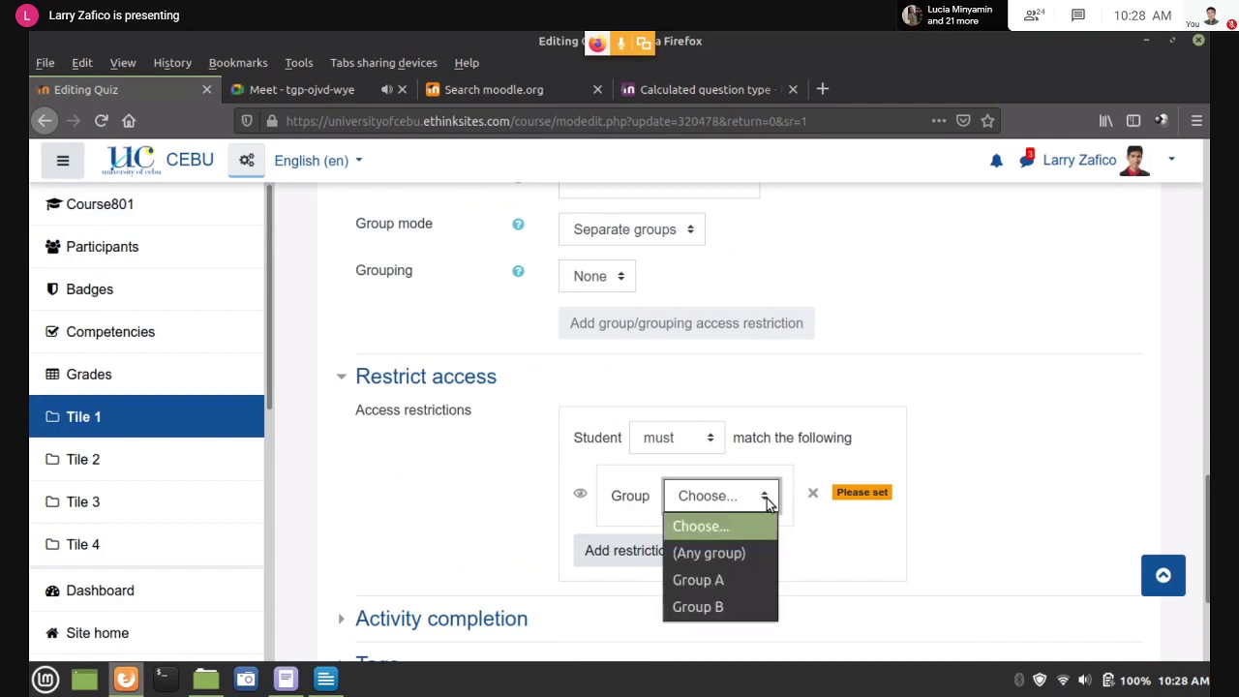
click(745, 579)
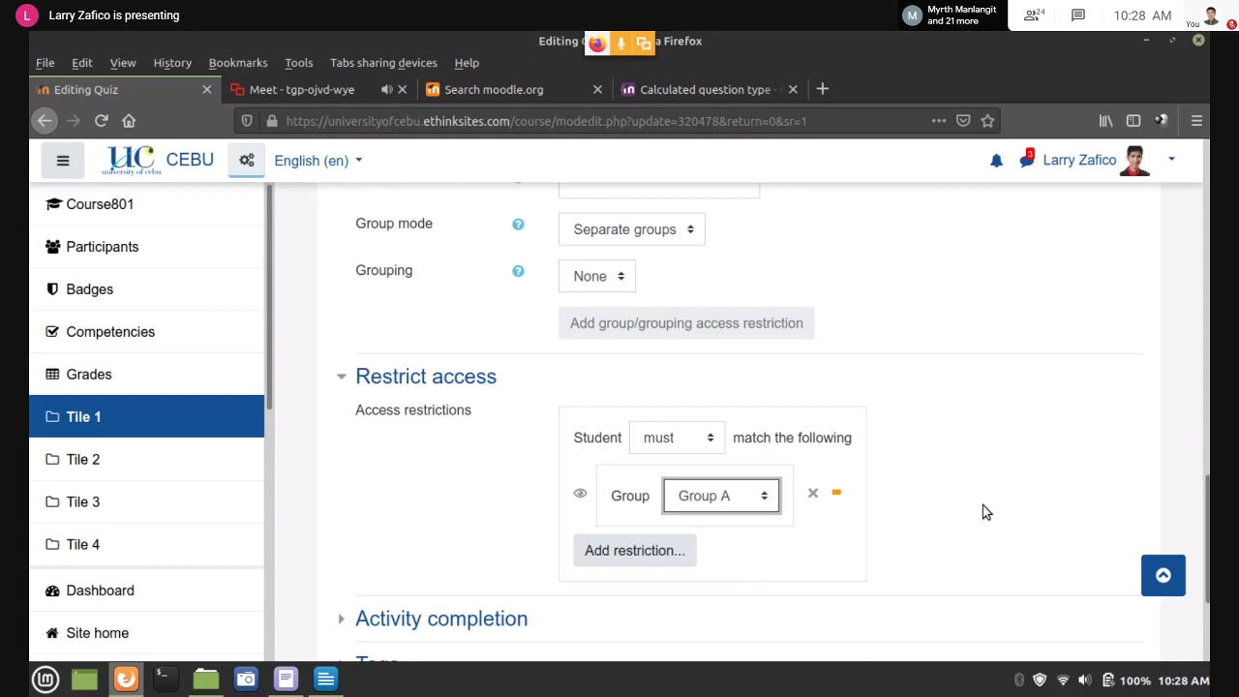
scroll(914, 504, down, 3)
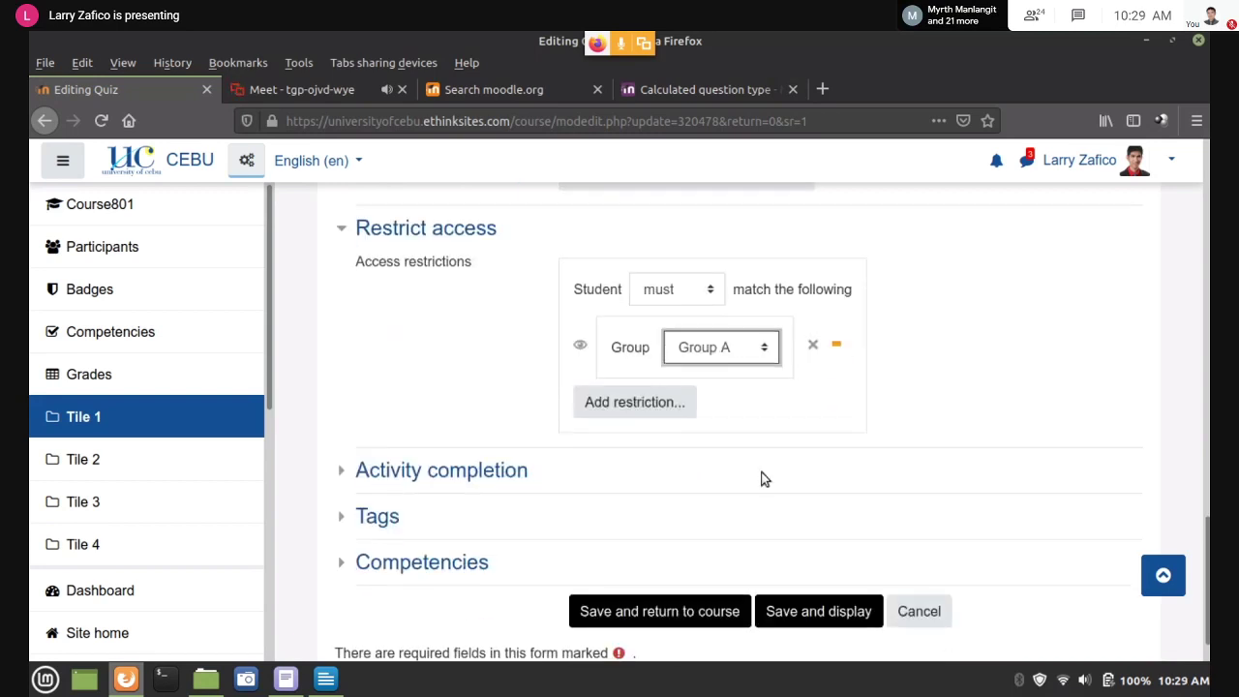
scroll(905, 498, up, 8)
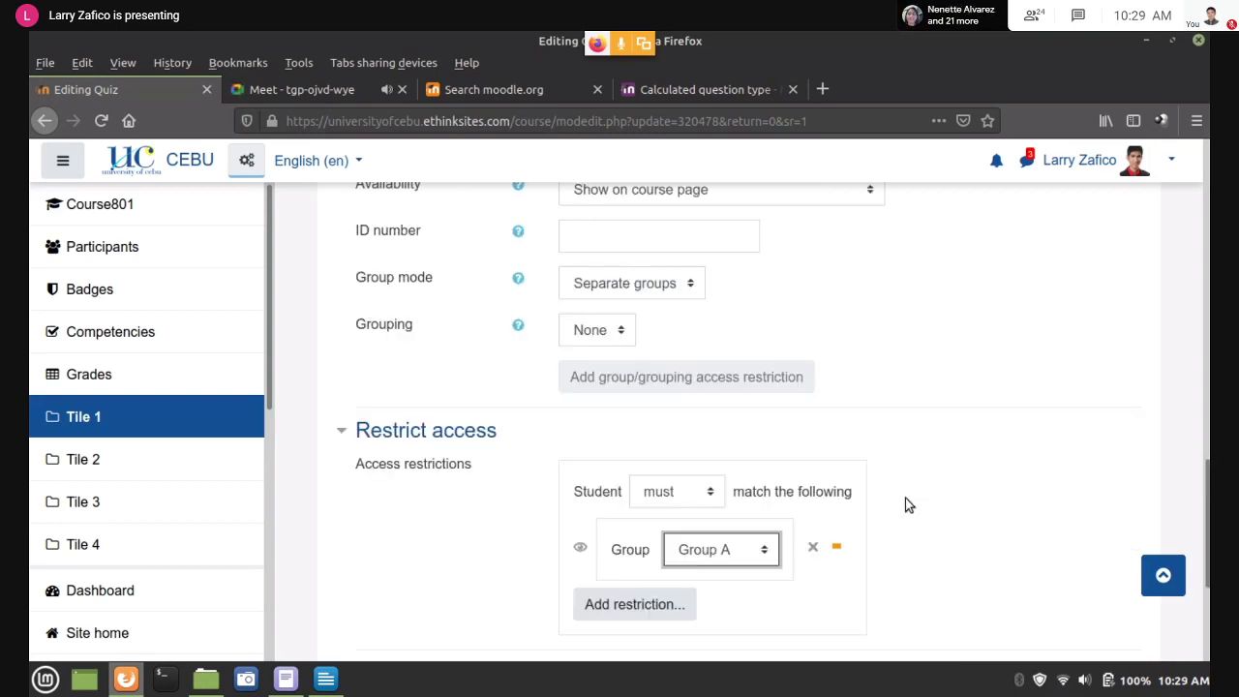
scroll(905, 504, up, 2)
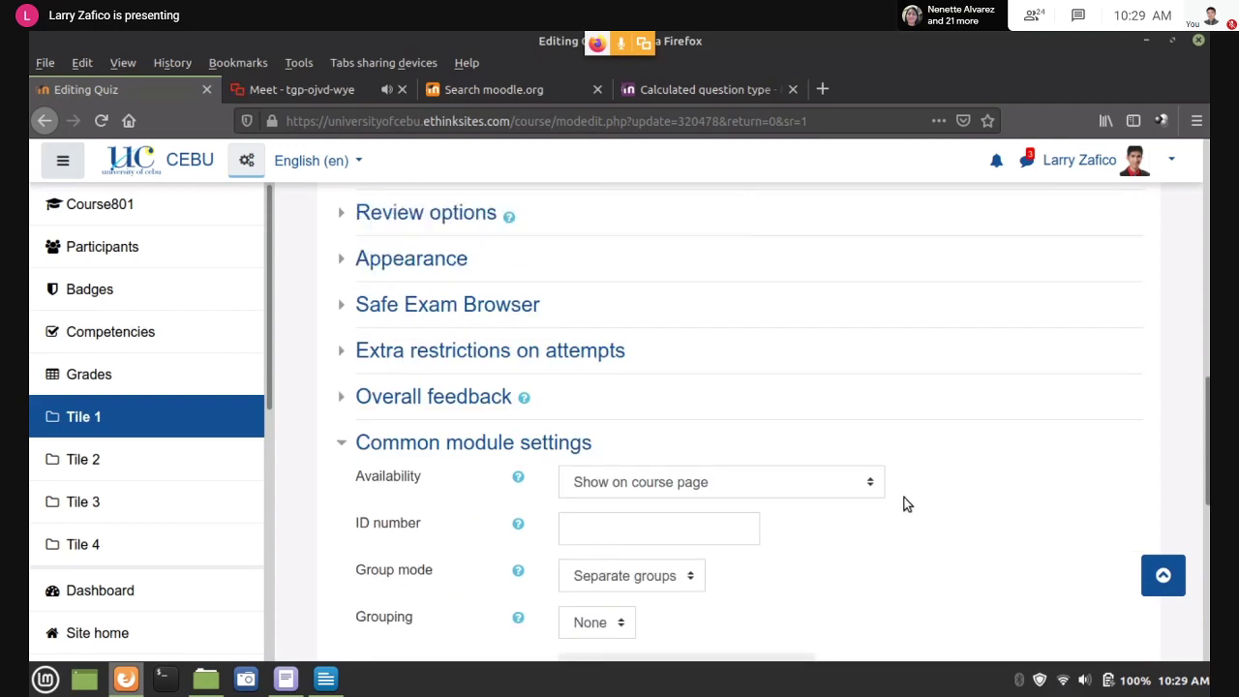
Step: Delete that restriction and re-add a Group restriction requiring Group A
click(61, 161)
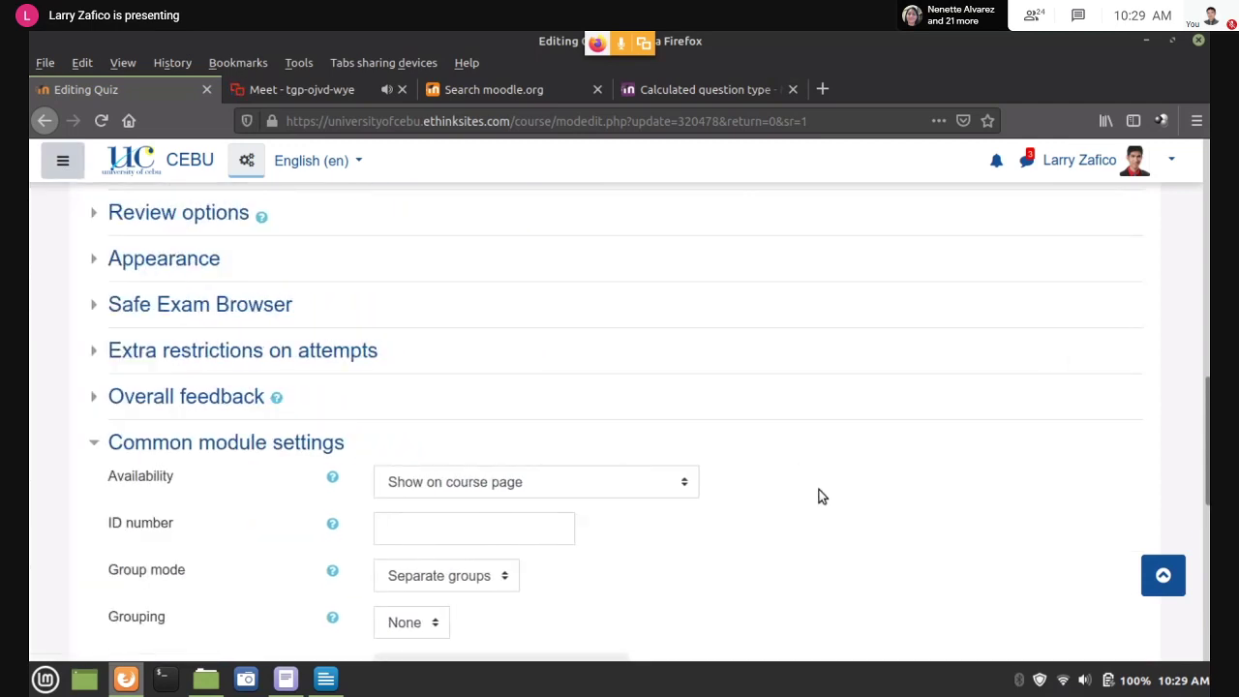
scroll(820, 493, down, 2)
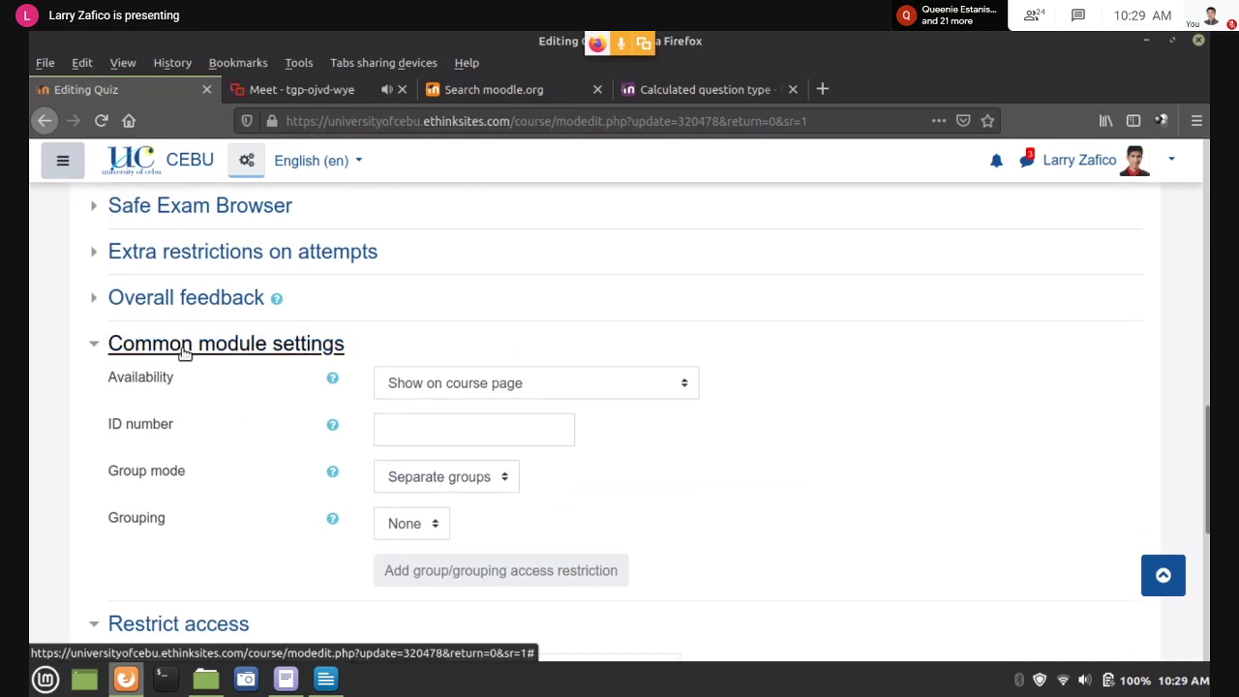
click(509, 484)
scroll(952, 505, down, 5)
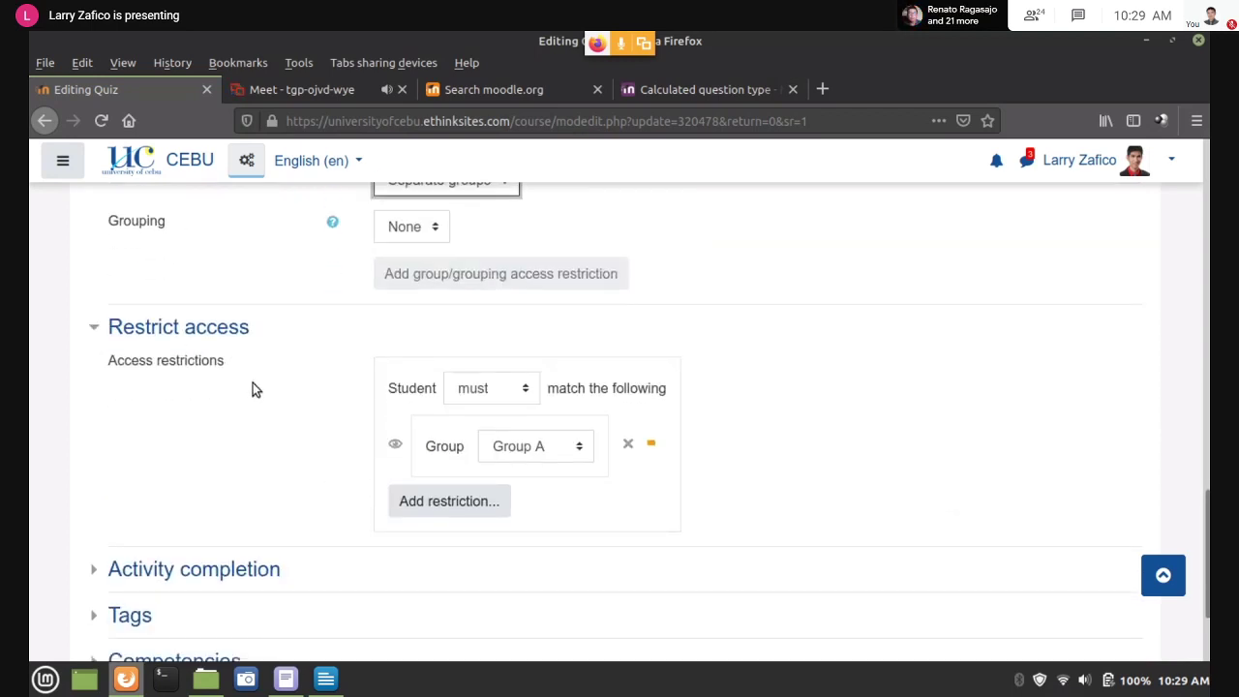
click(627, 443)
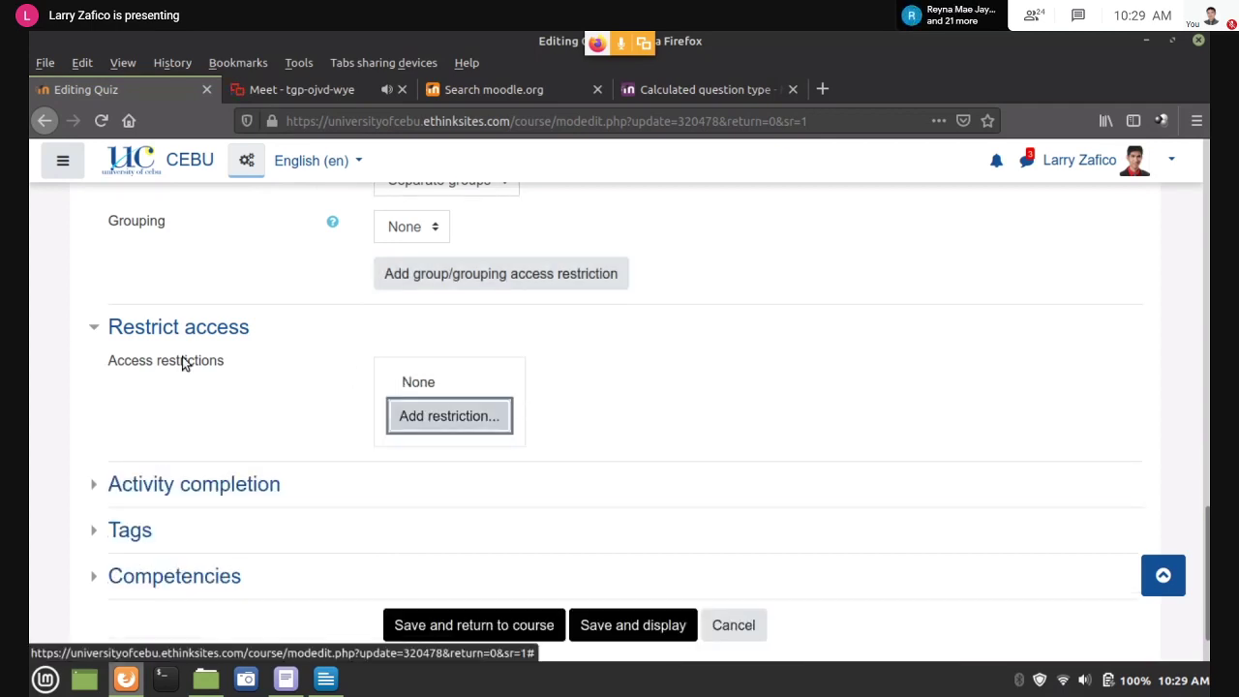
click(436, 420)
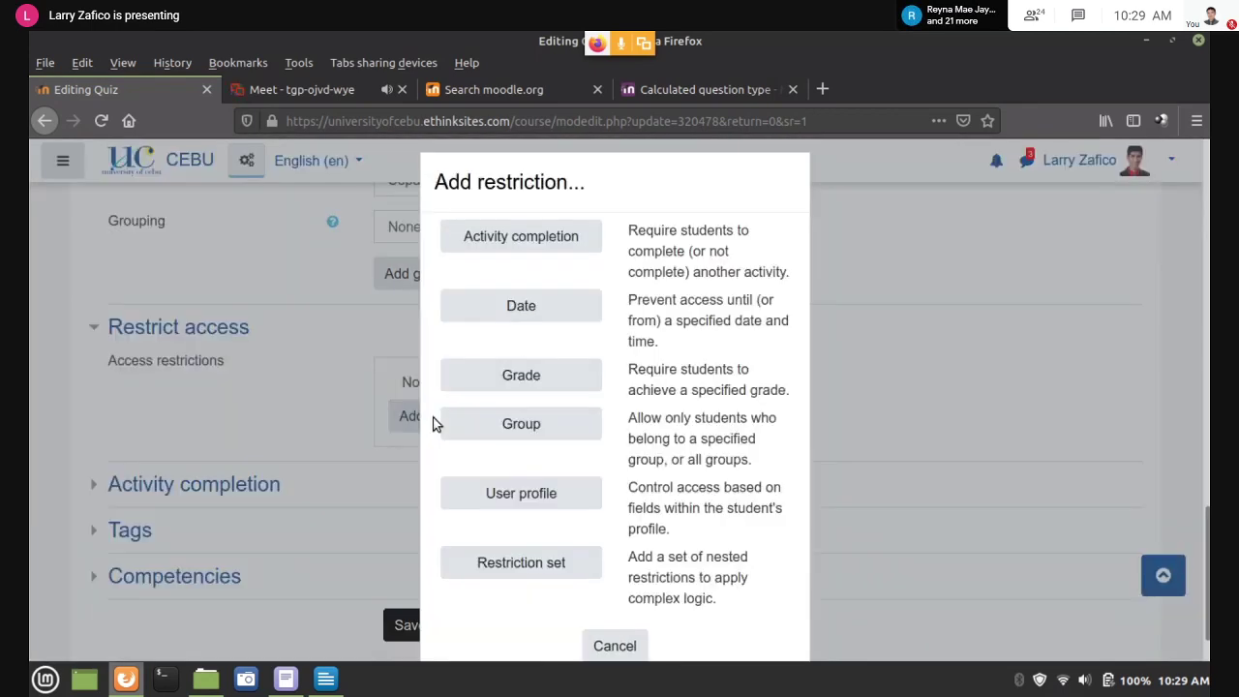
click(522, 424)
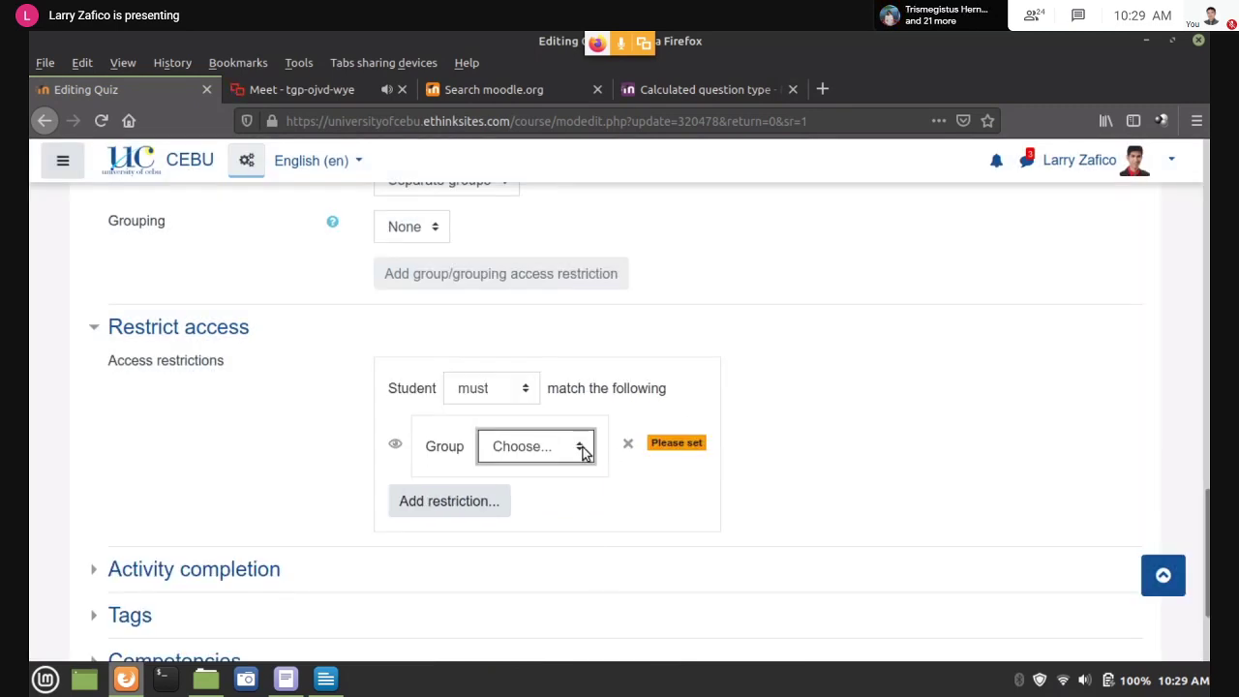
click(579, 448)
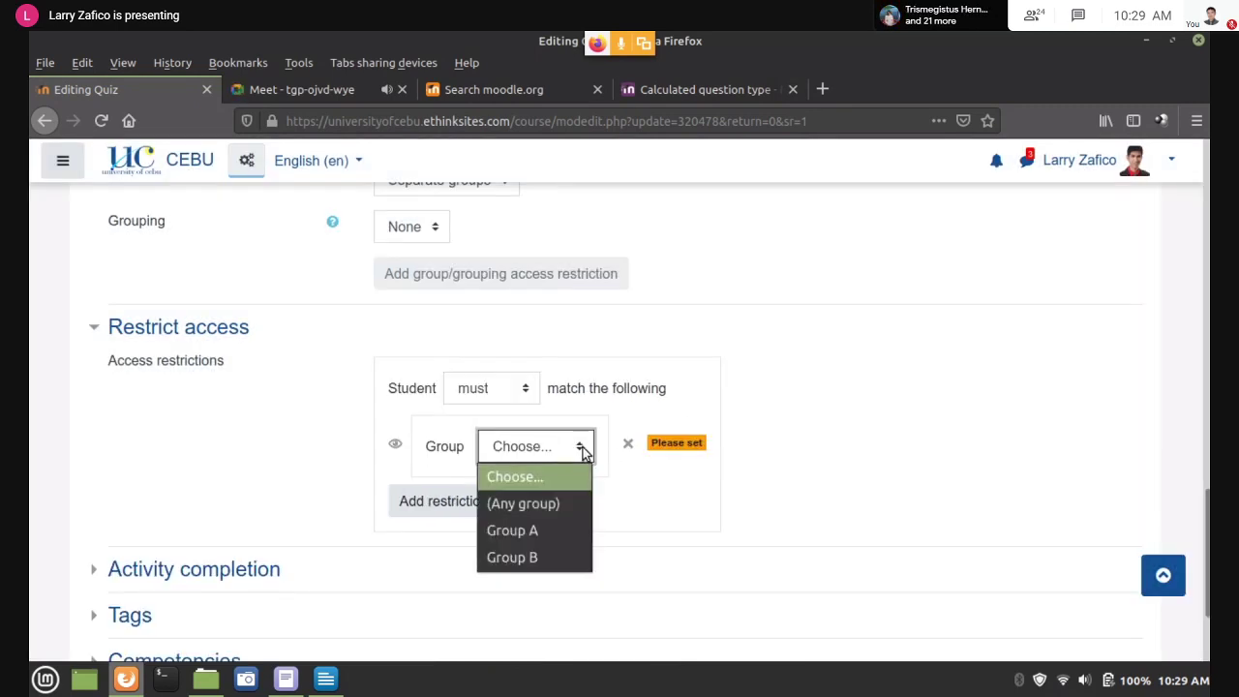
click(561, 530)
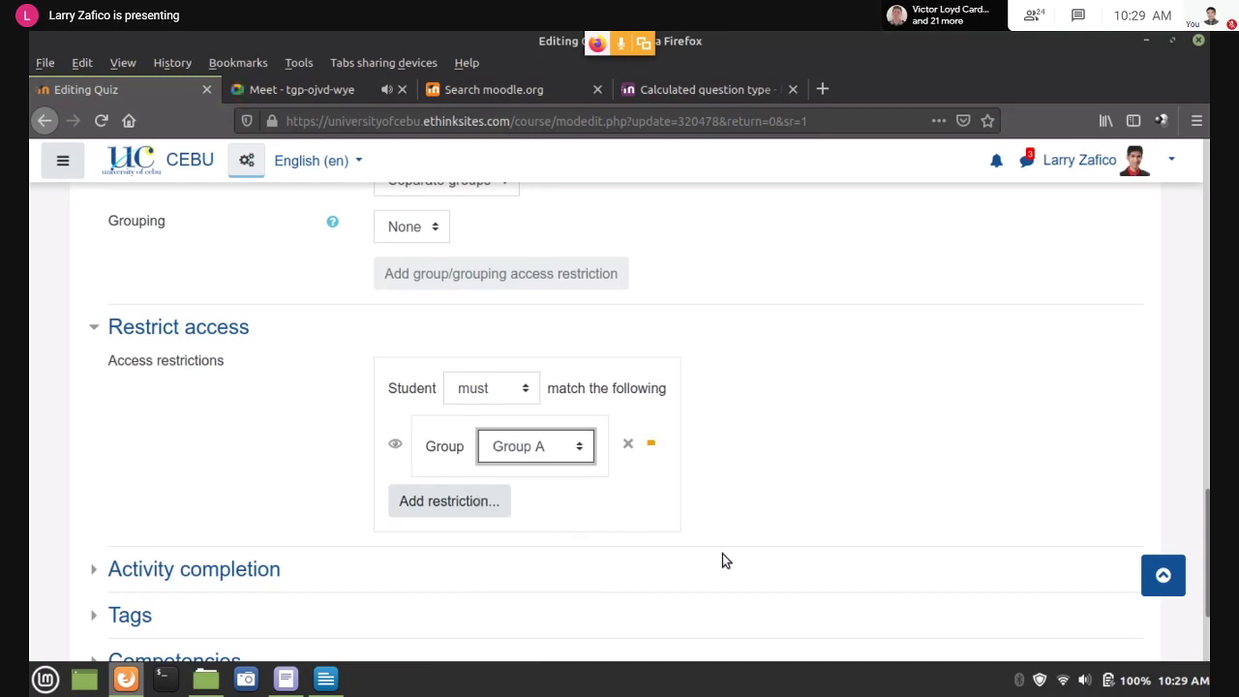
scroll(722, 554, up, 6)
scroll(725, 556, up, 6)
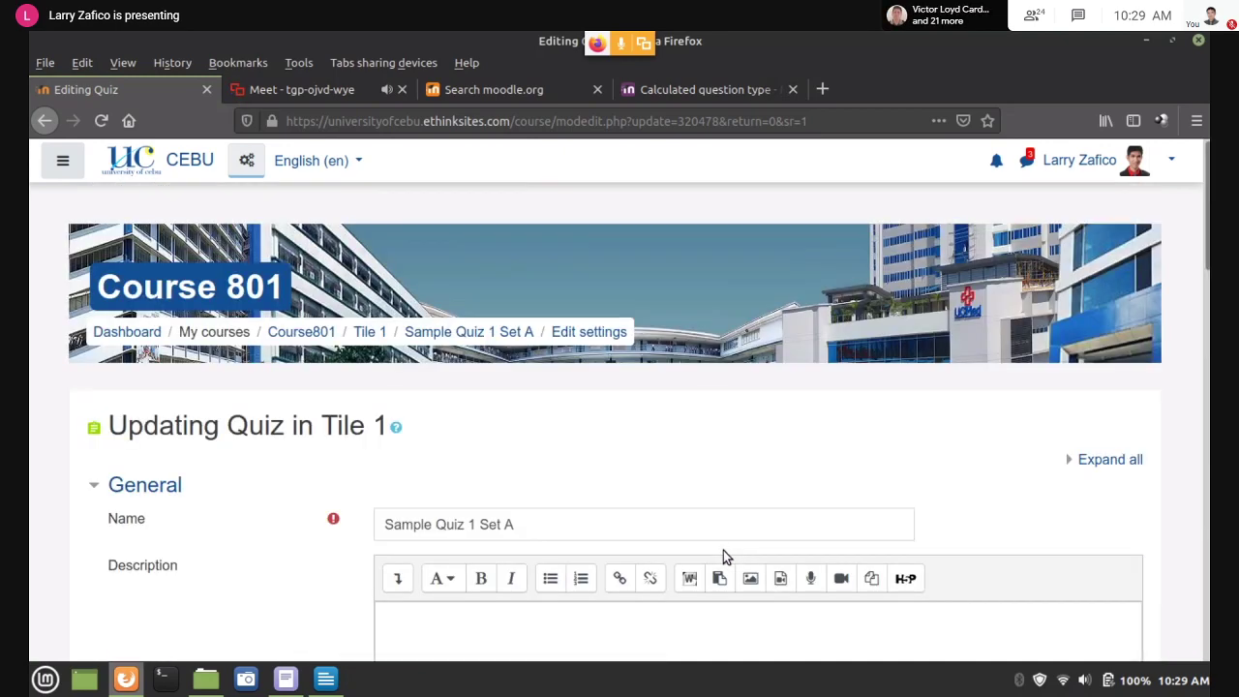
scroll(852, 561, down, 3)
scroll(848, 568, down, 12)
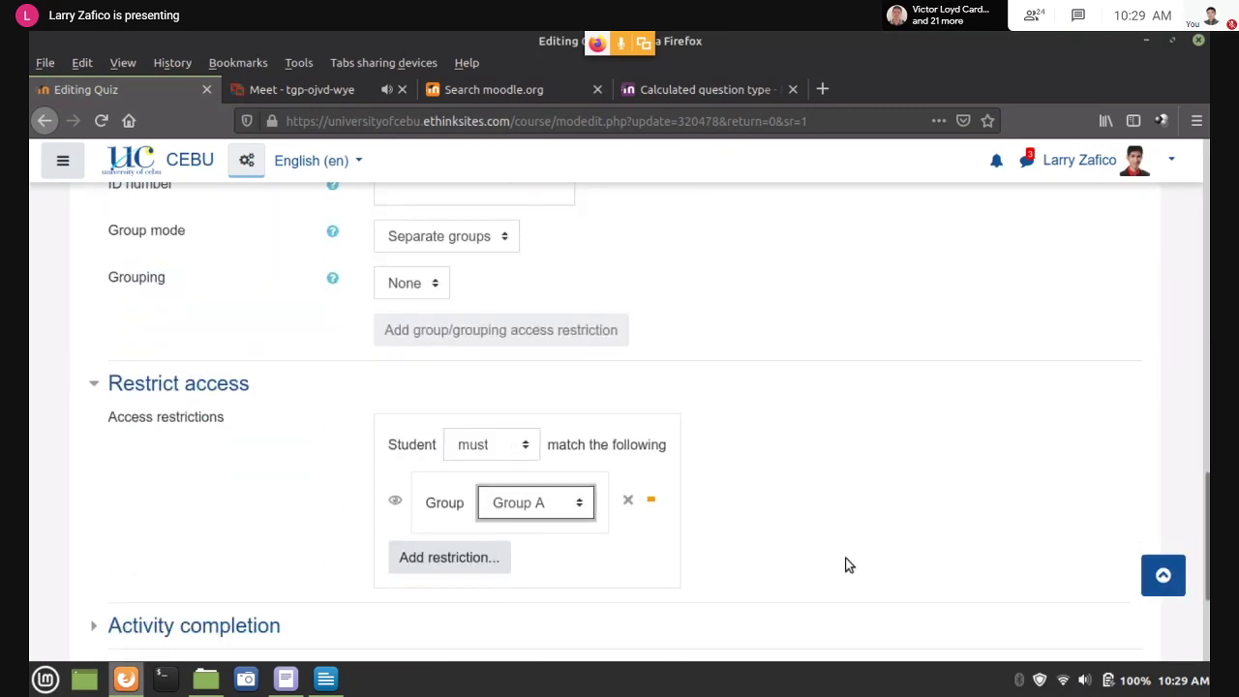
Step: Save Set A's settings, now shown as Restricted, and open Sample Quiz 1 Set B's Edit menu
click(533, 566)
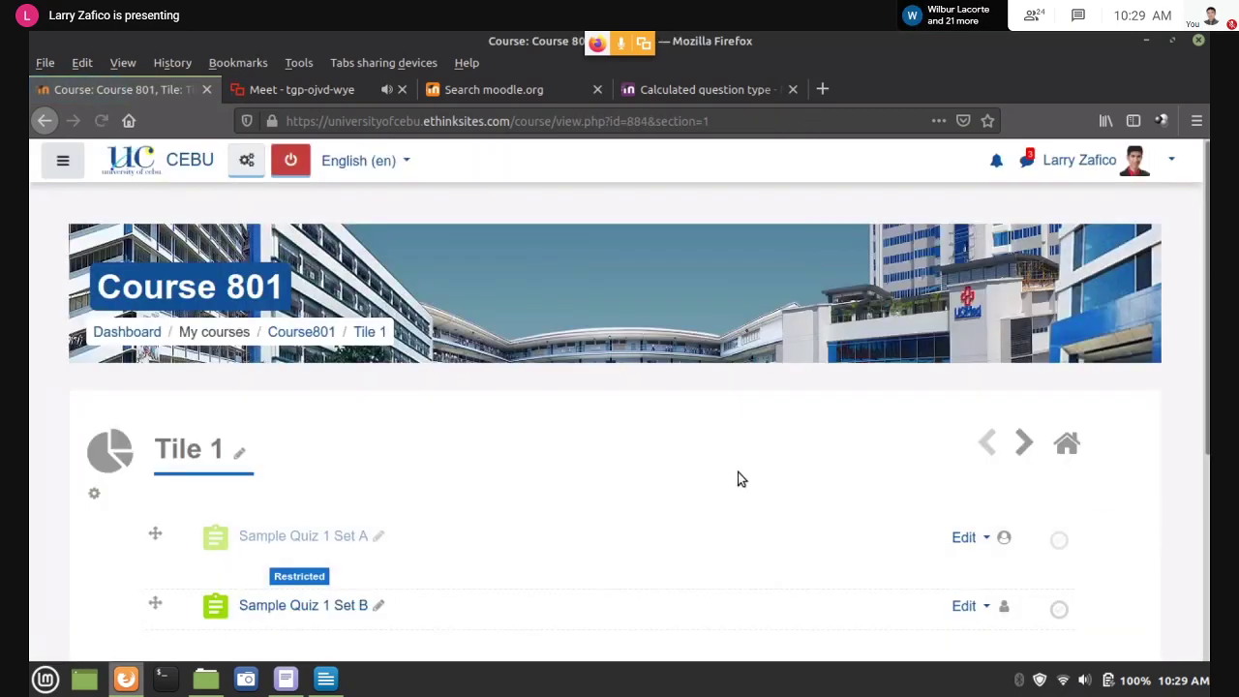
scroll(737, 474, down, 3)
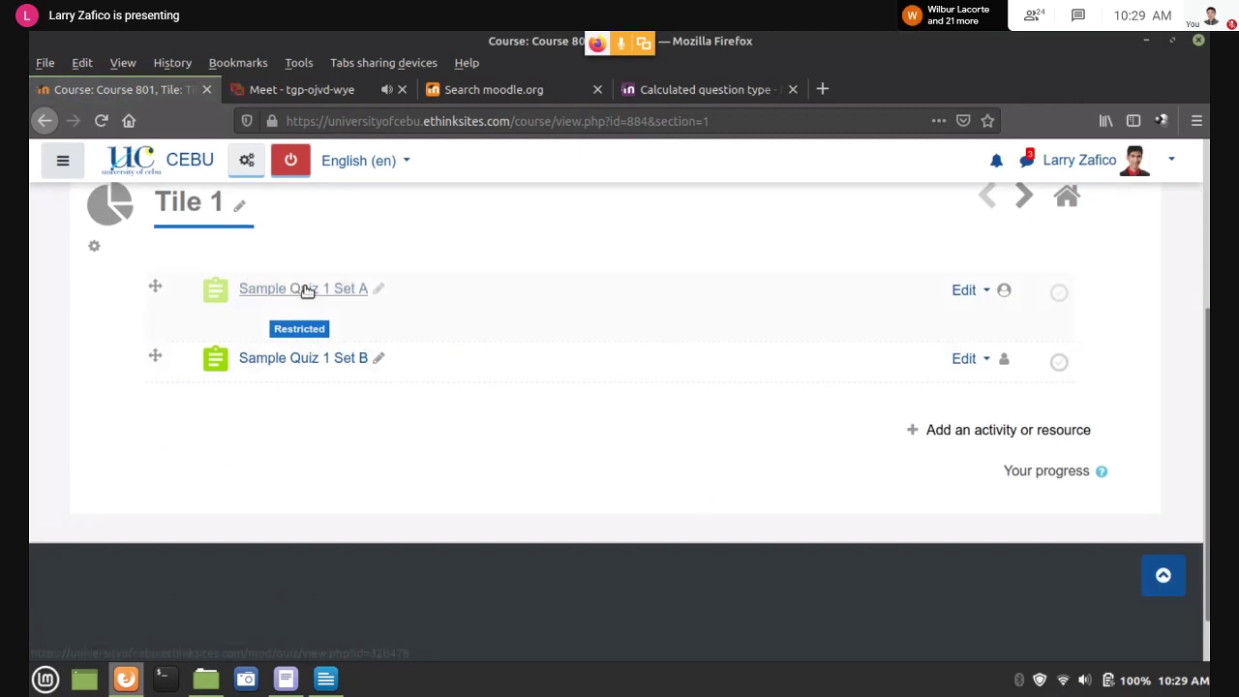
mouse_move(324, 307)
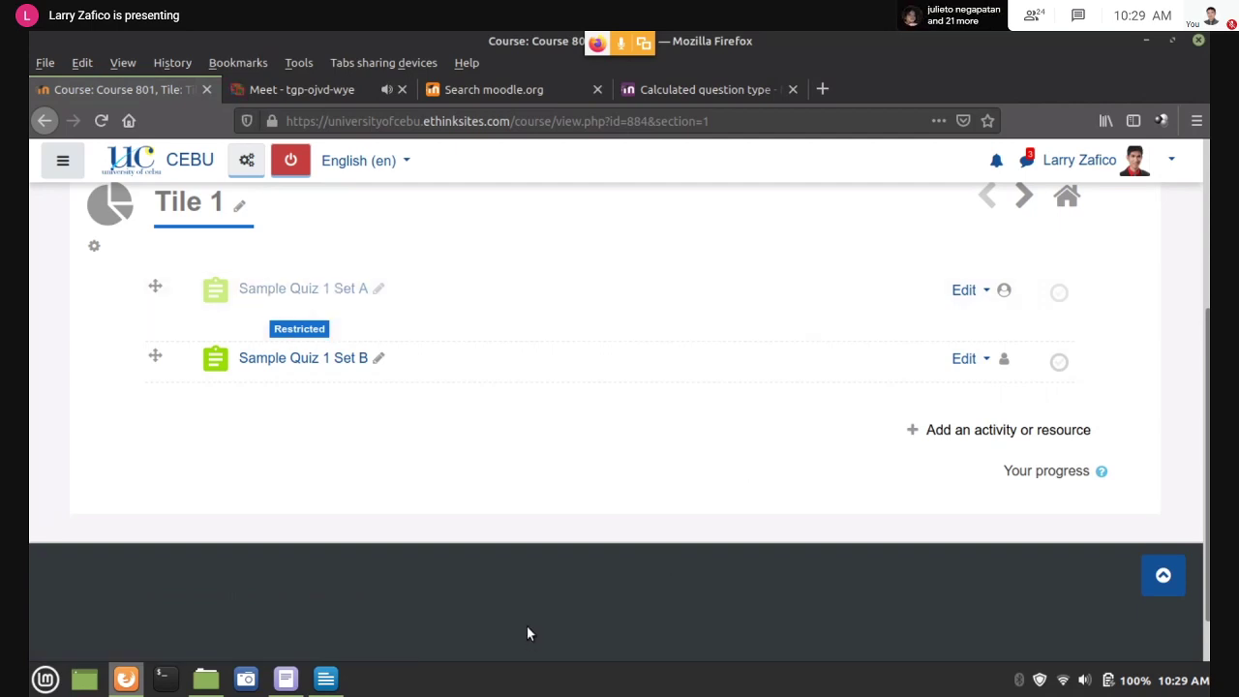
click(983, 360)
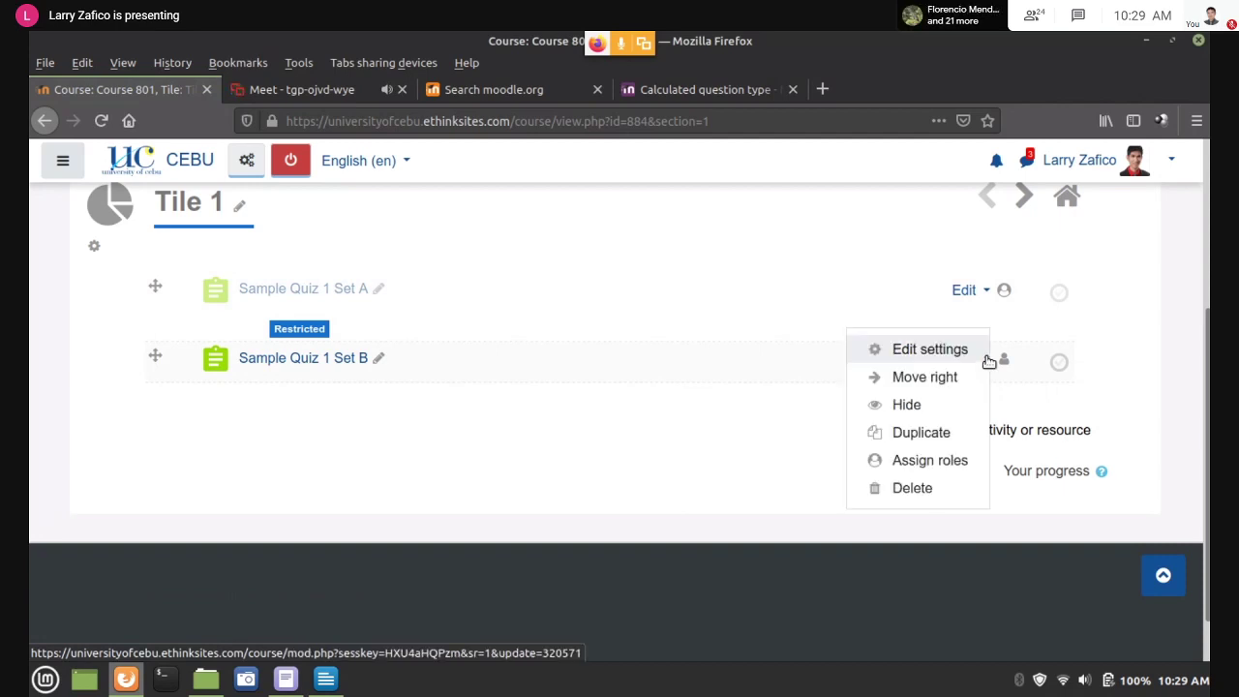
Step: Set Sample Quiz 1 Set B's group mode to Separate groups
click(907, 353)
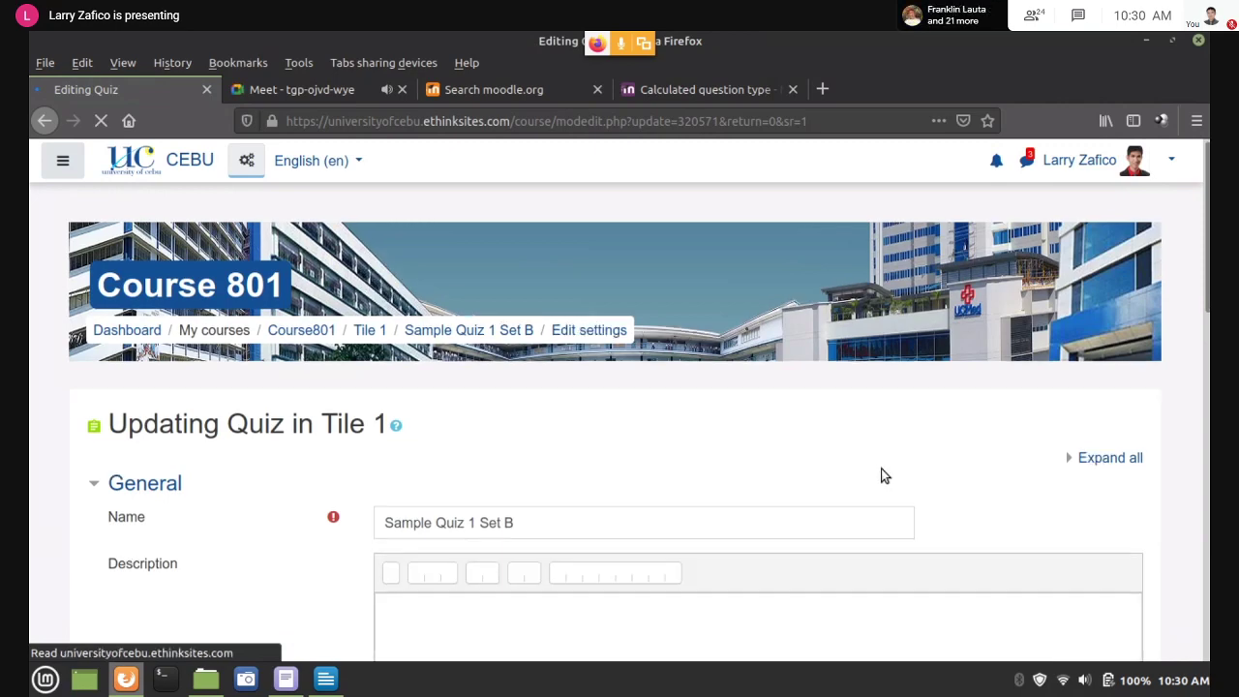
scroll(883, 468, down, 6)
scroll(881, 468, down, 5)
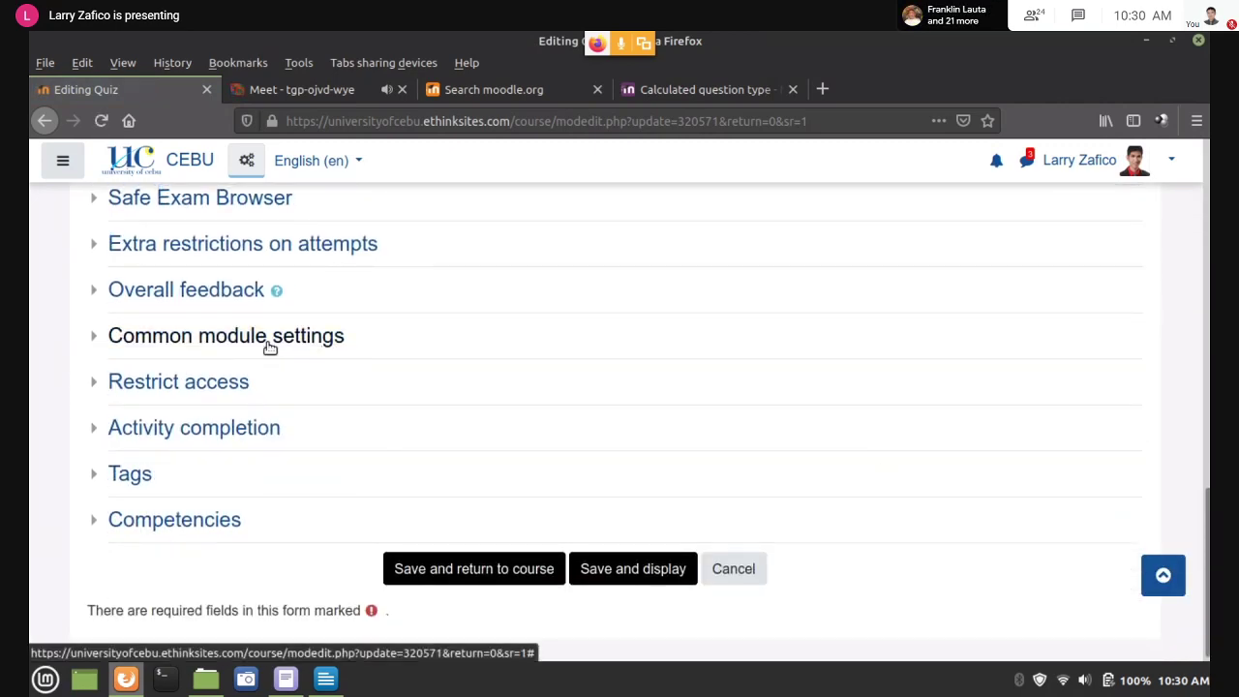
click(268, 344)
scroll(588, 390, down, 2)
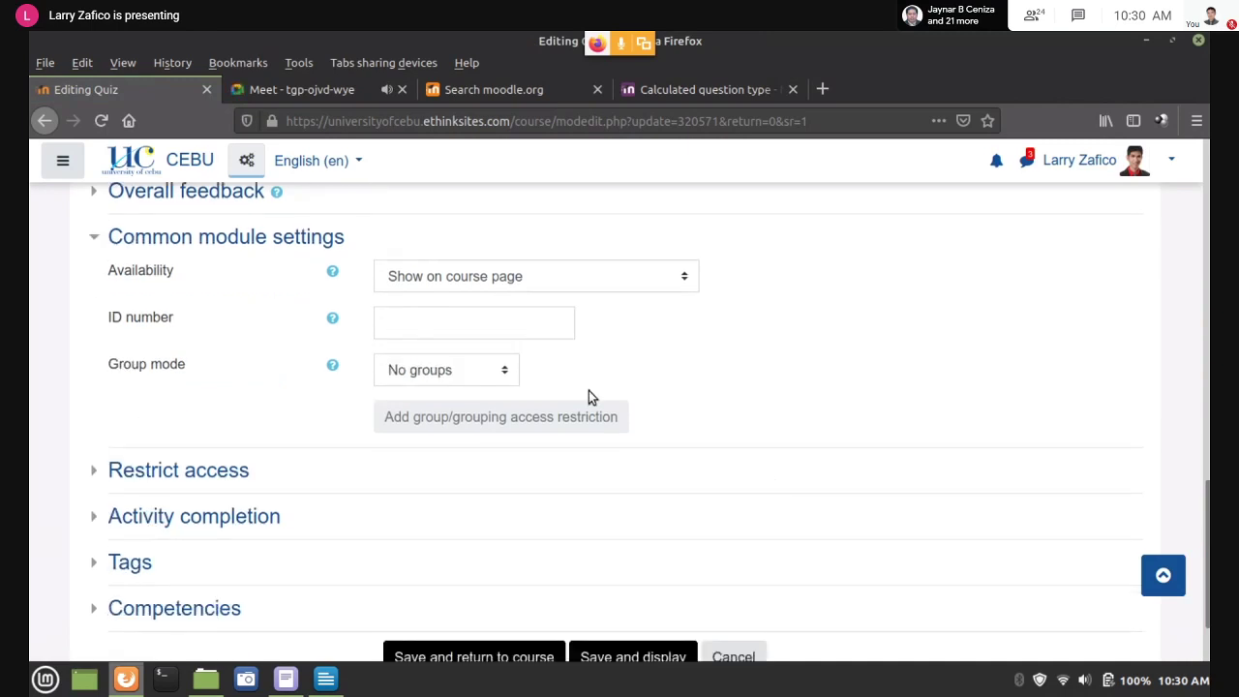
click(504, 375)
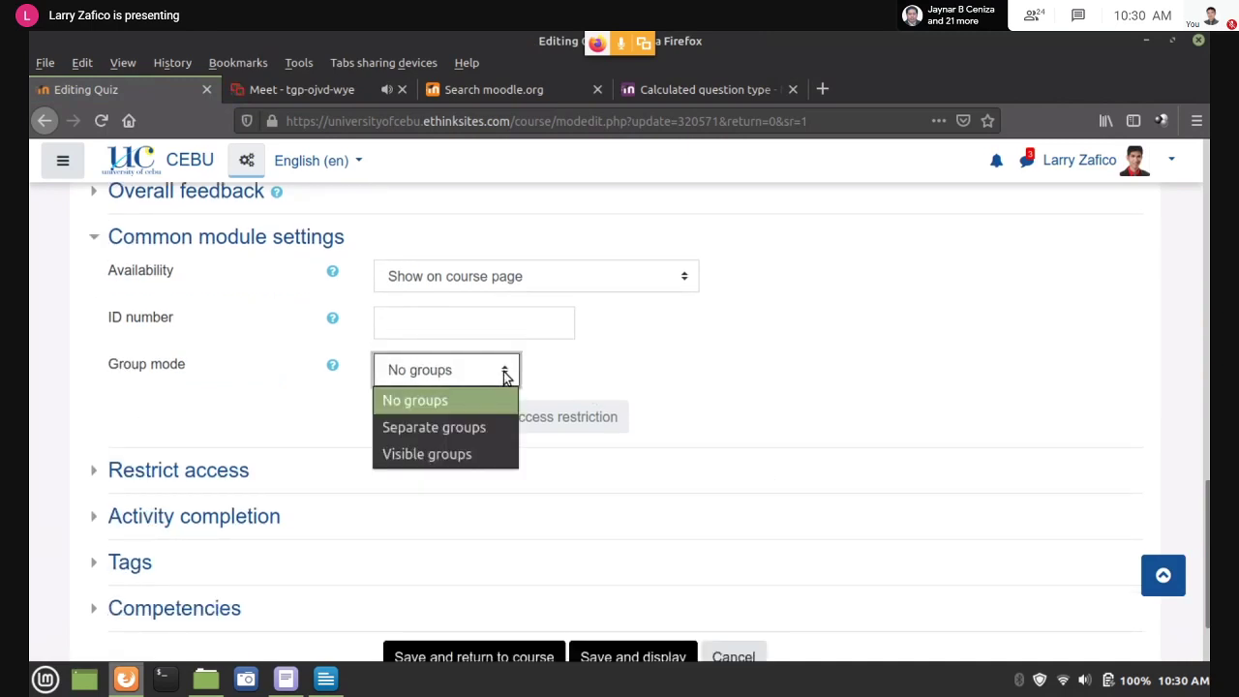
click(485, 426)
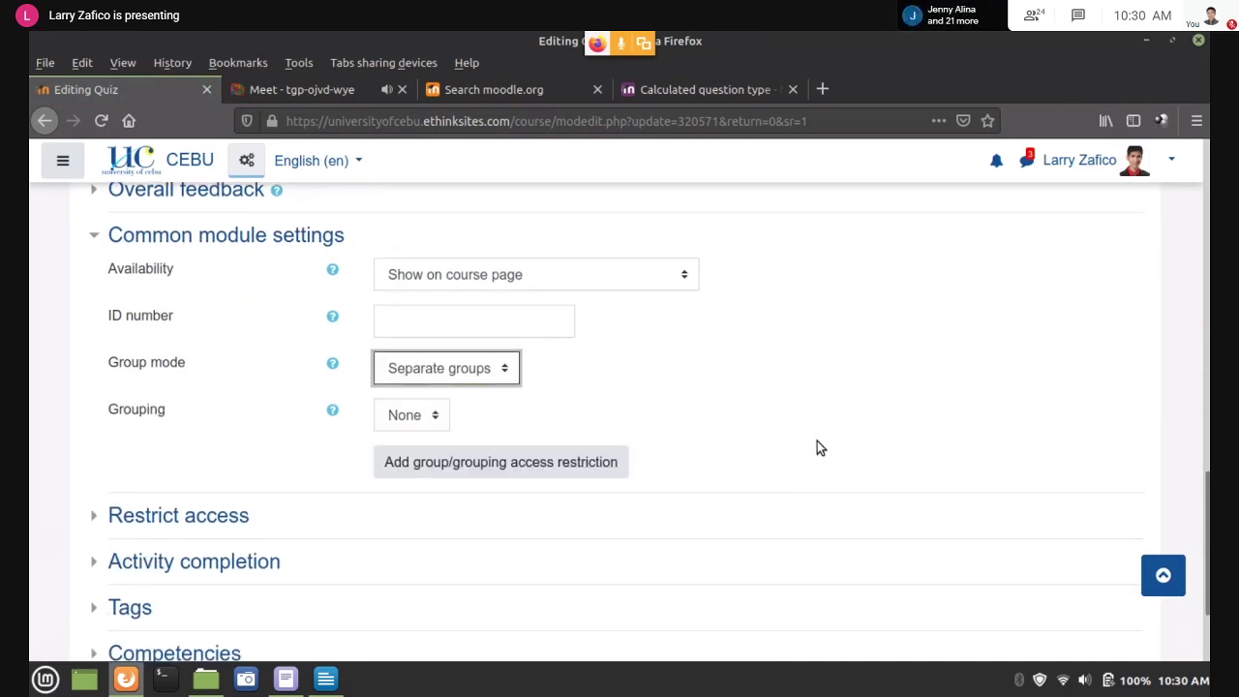
scroll(432, 424, down, 3)
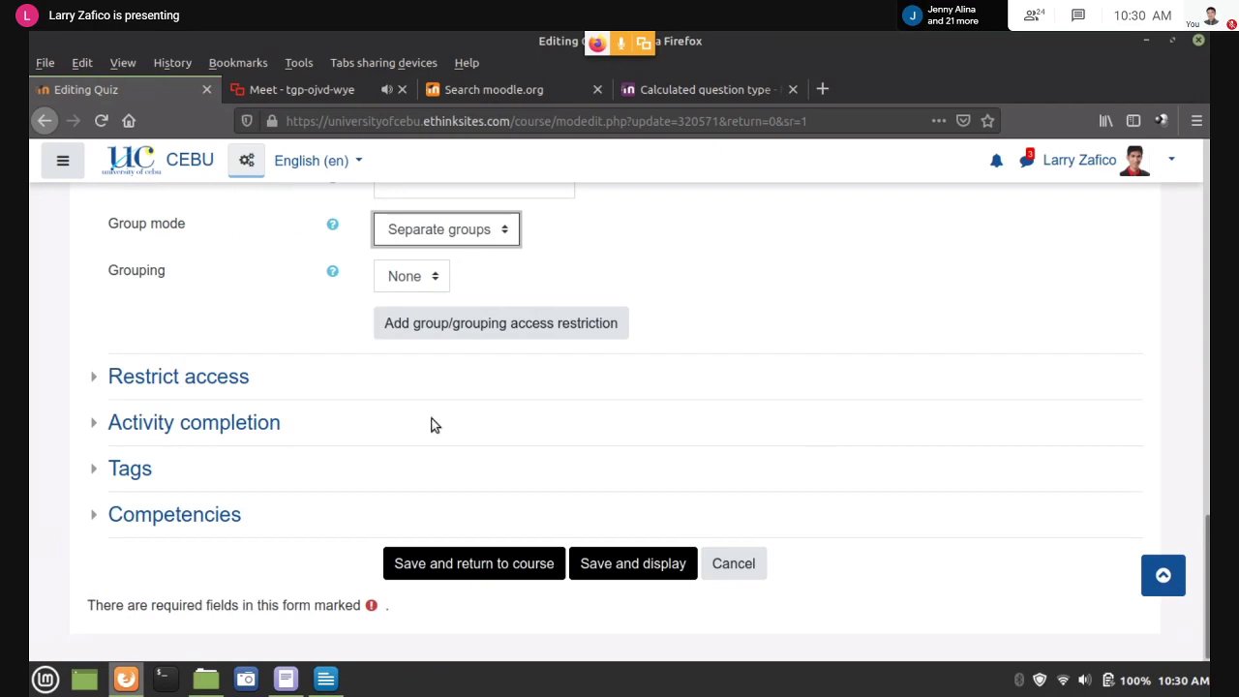
Step: Restrict Set B to Group B students and save, returning to the course
click(193, 388)
scroll(668, 471, down, 2)
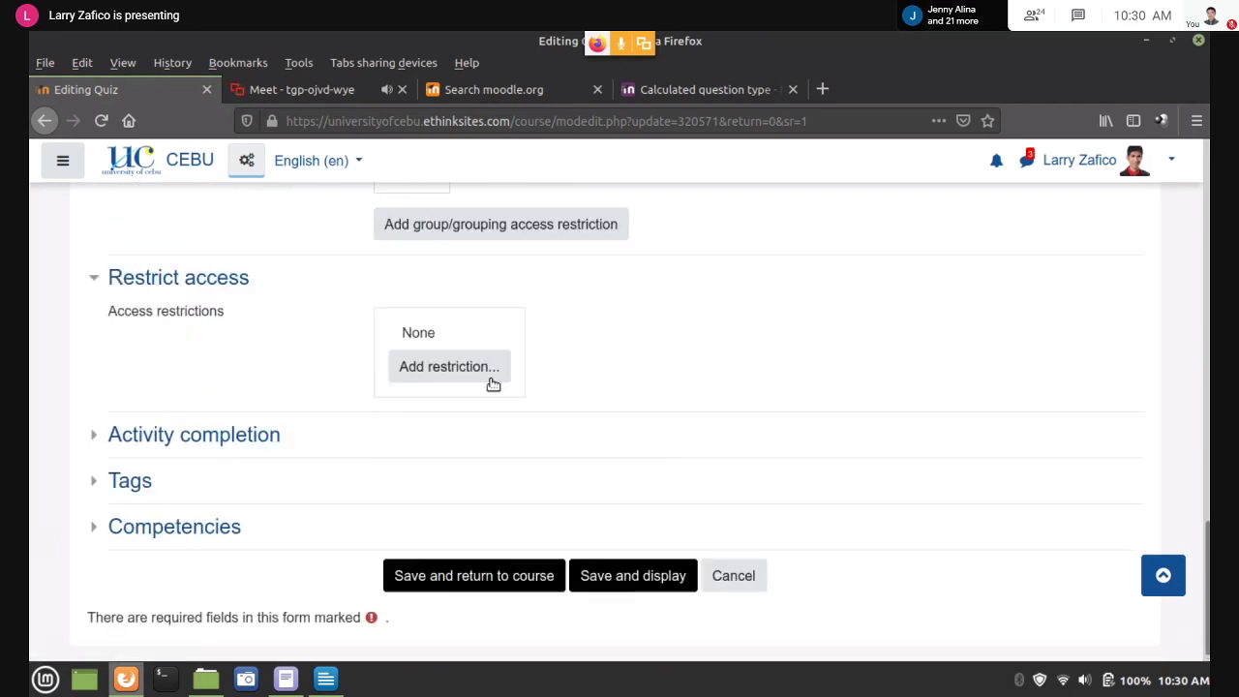
click(491, 378)
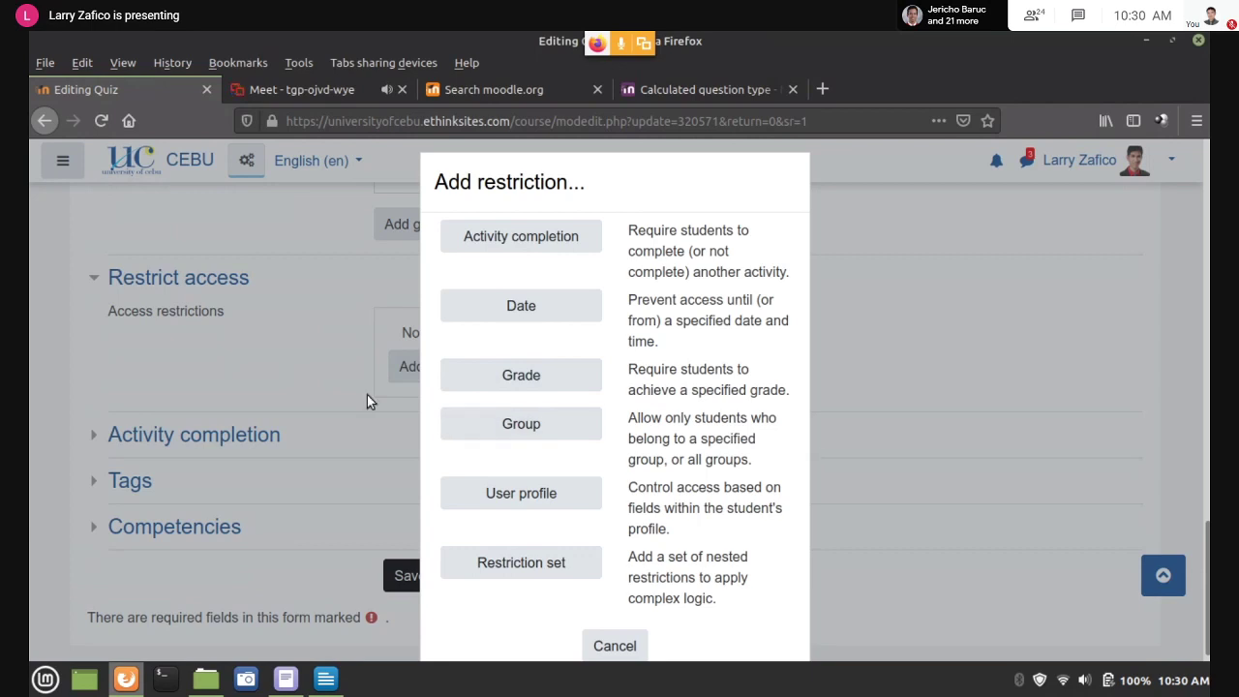
click(565, 432)
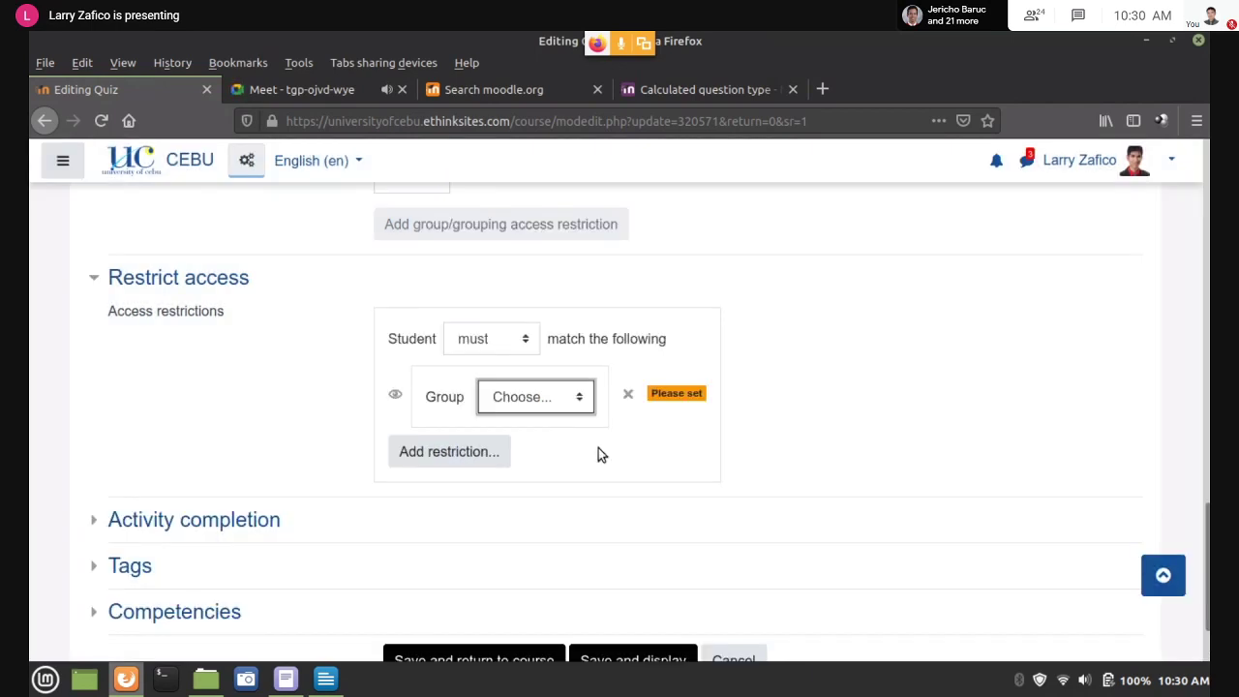
click(584, 404)
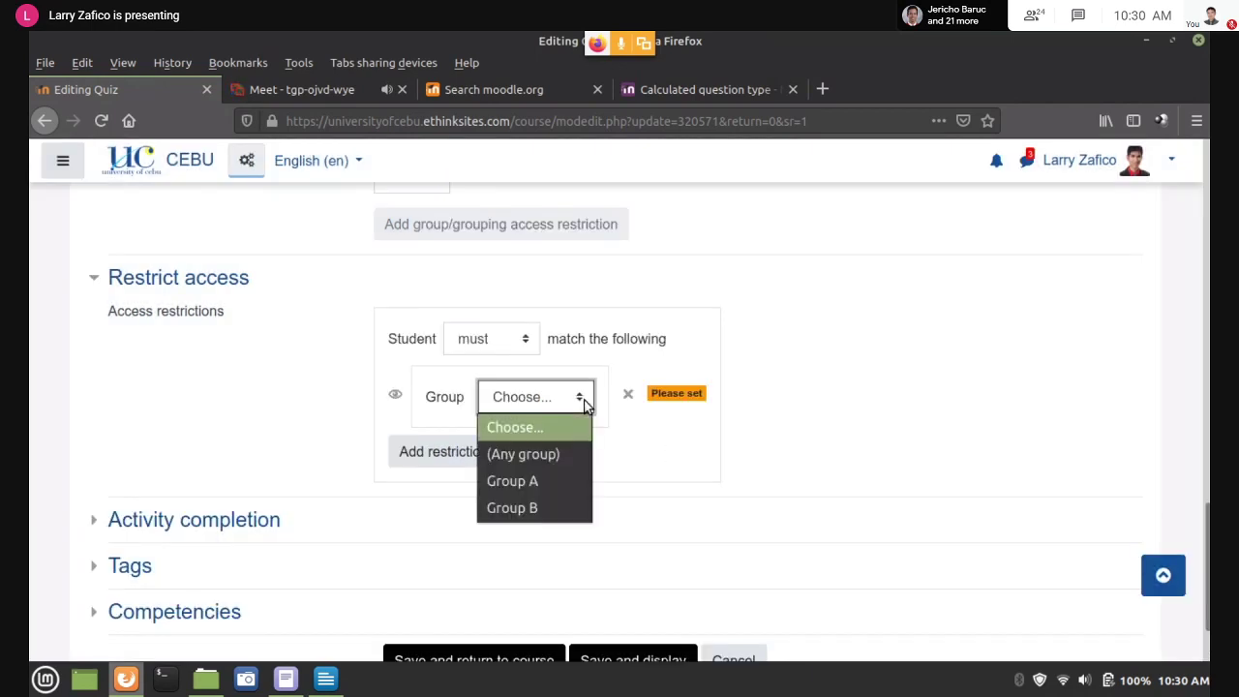
click(572, 507)
scroll(919, 537, down, 2)
click(506, 571)
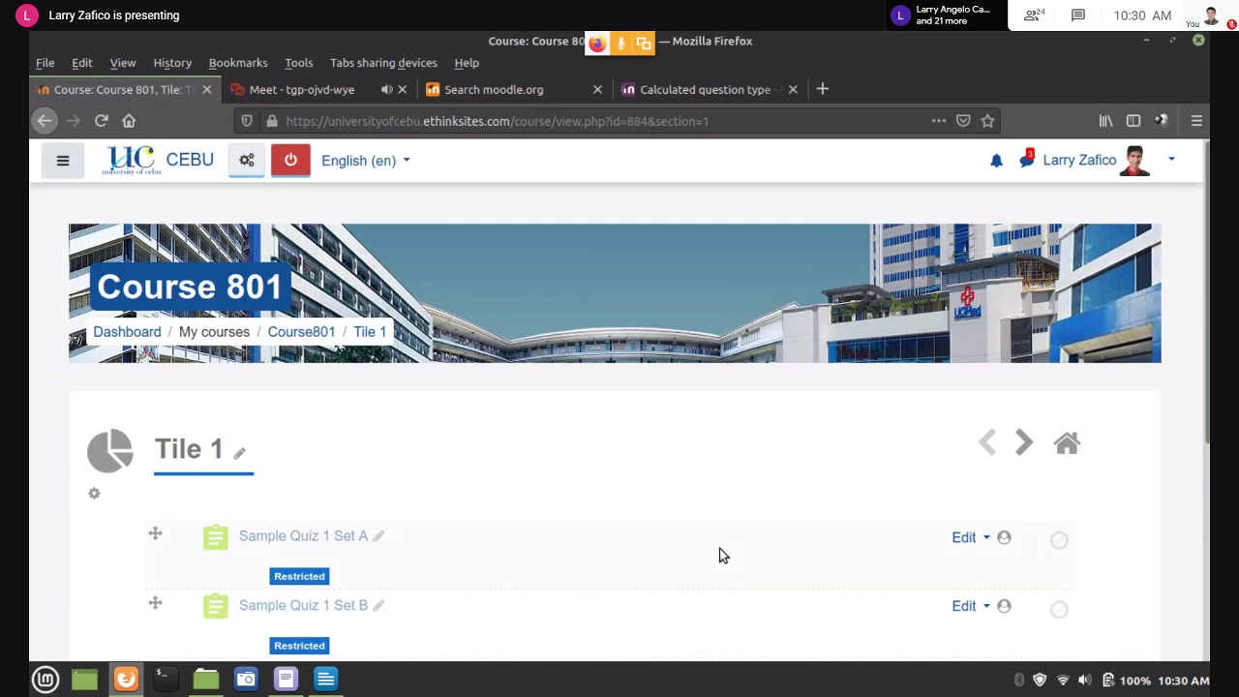
Step: Turn editing off and view both Set A and Set B marked Restricted
click(291, 160)
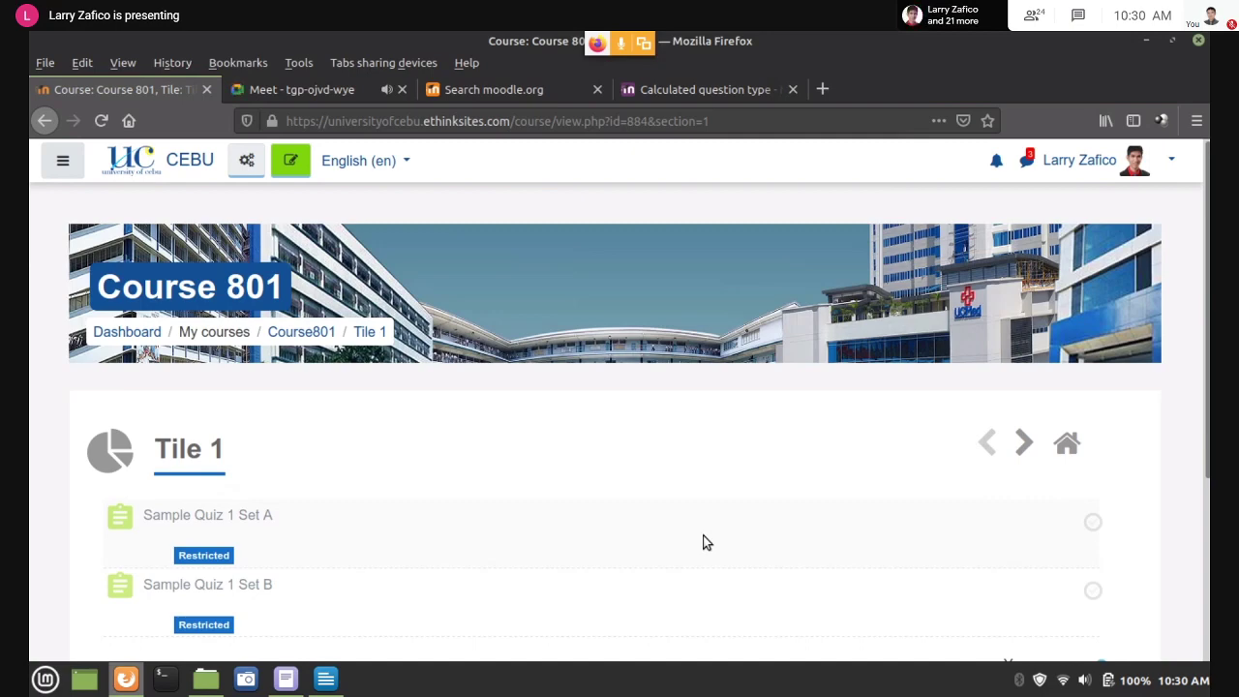
scroll(696, 524, down, 3)
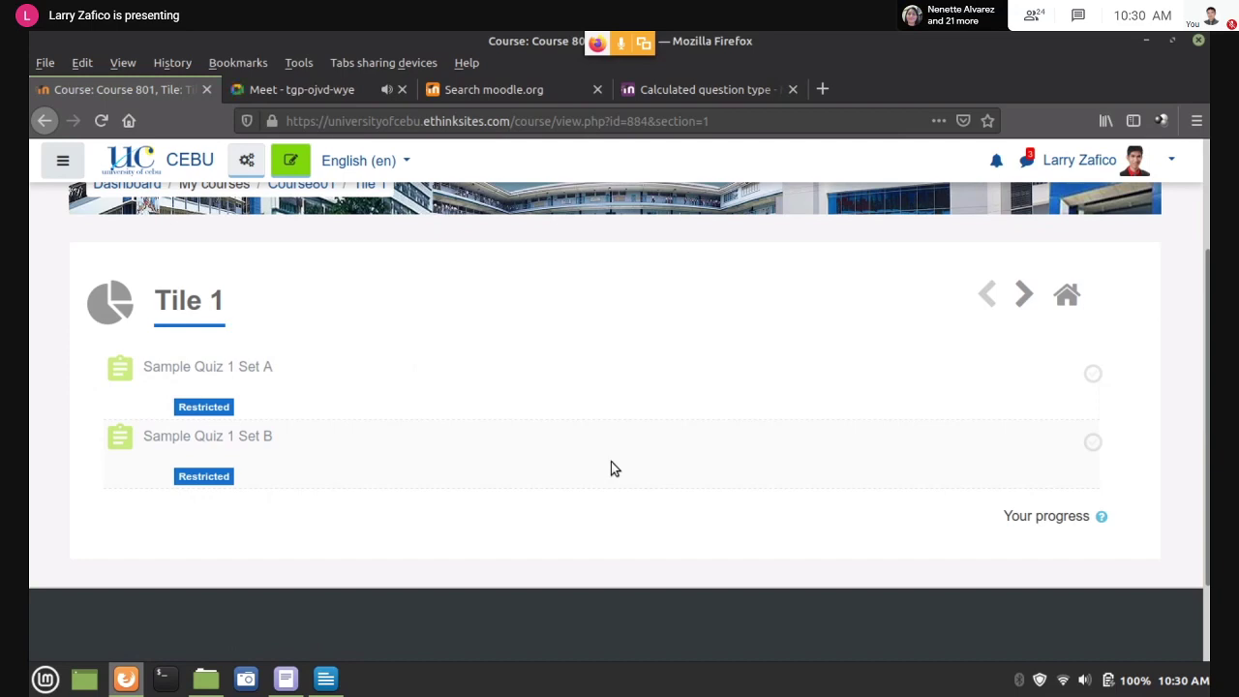
Step: Visit Course801's Groups page through the course management links
click(255, 167)
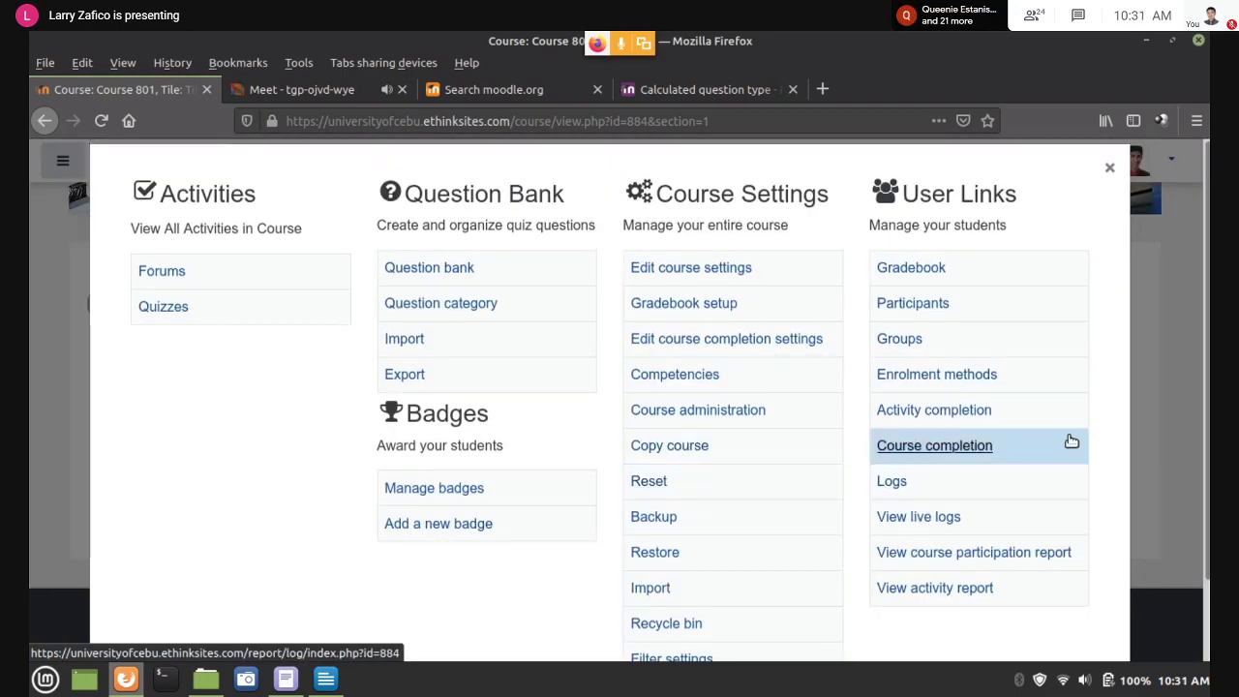
click(900, 339)
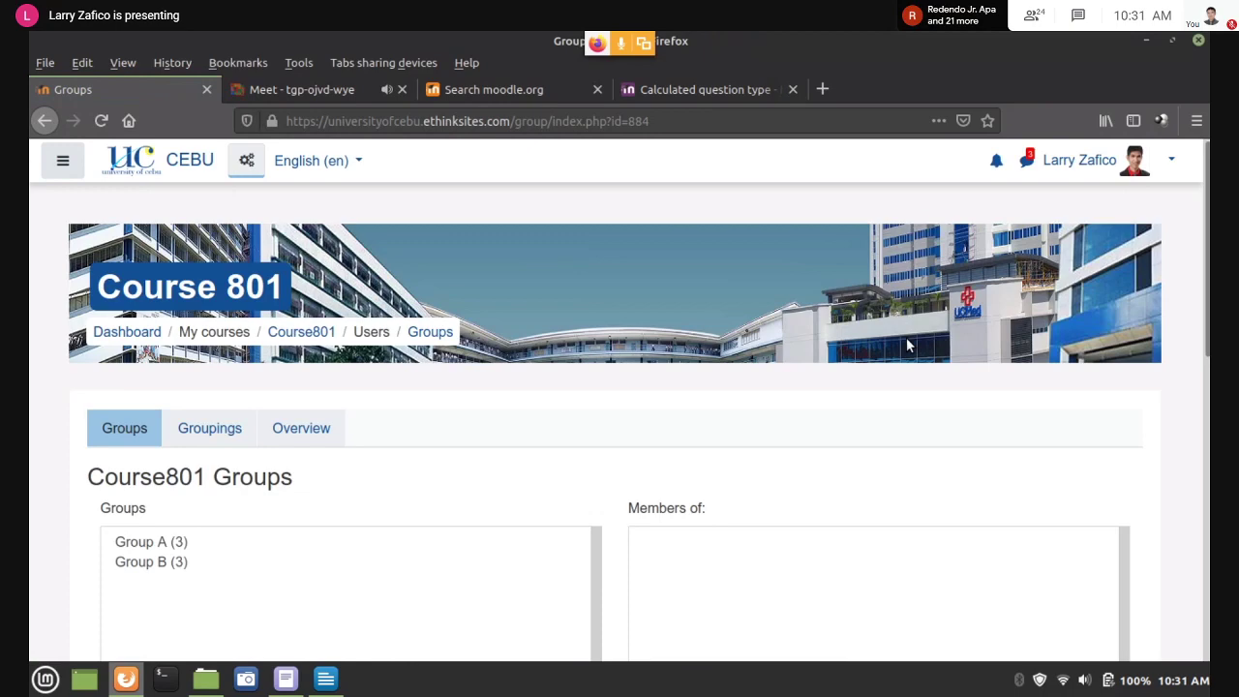
scroll(871, 488, down, 2)
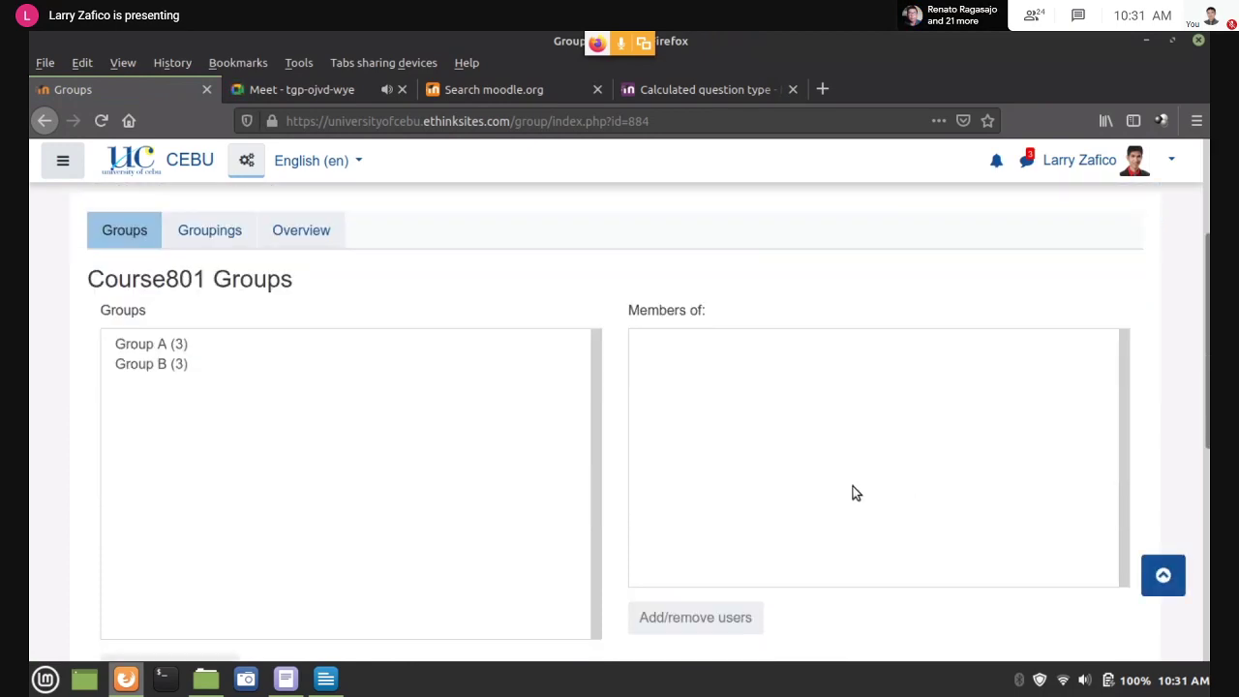
scroll(842, 492, up, 2)
Step: Open the Participants list from the navigation drawer, showing 8 participants
click(62, 160)
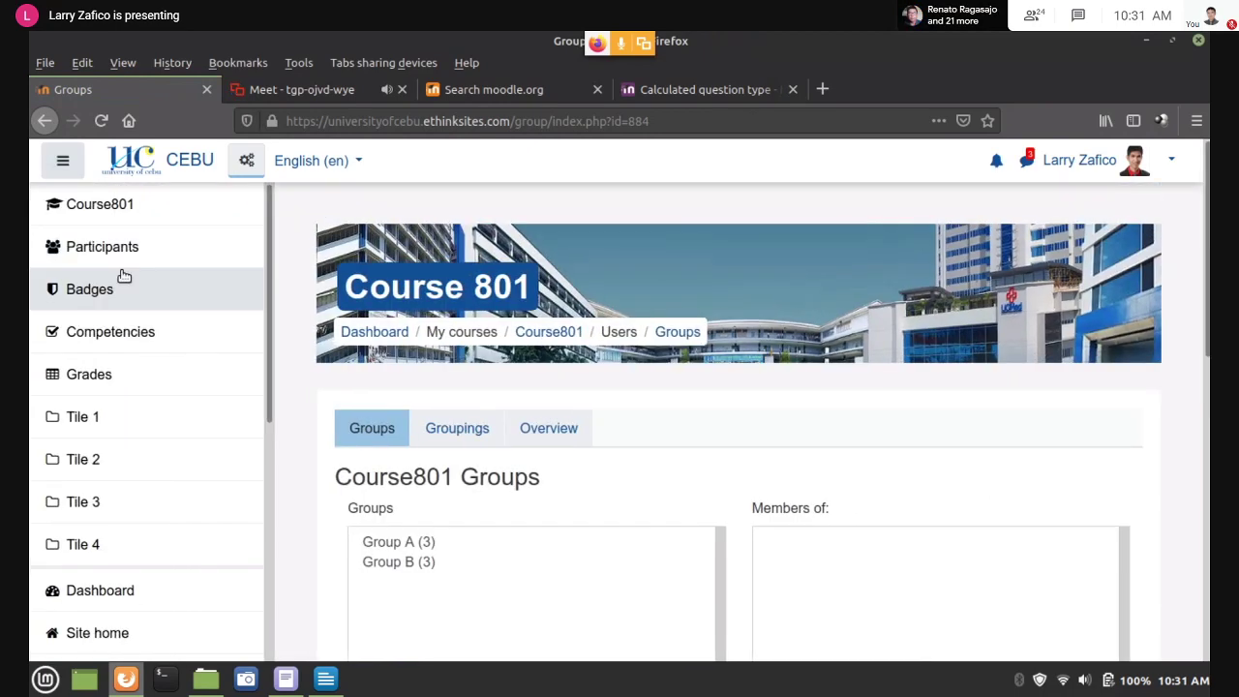
click(110, 261)
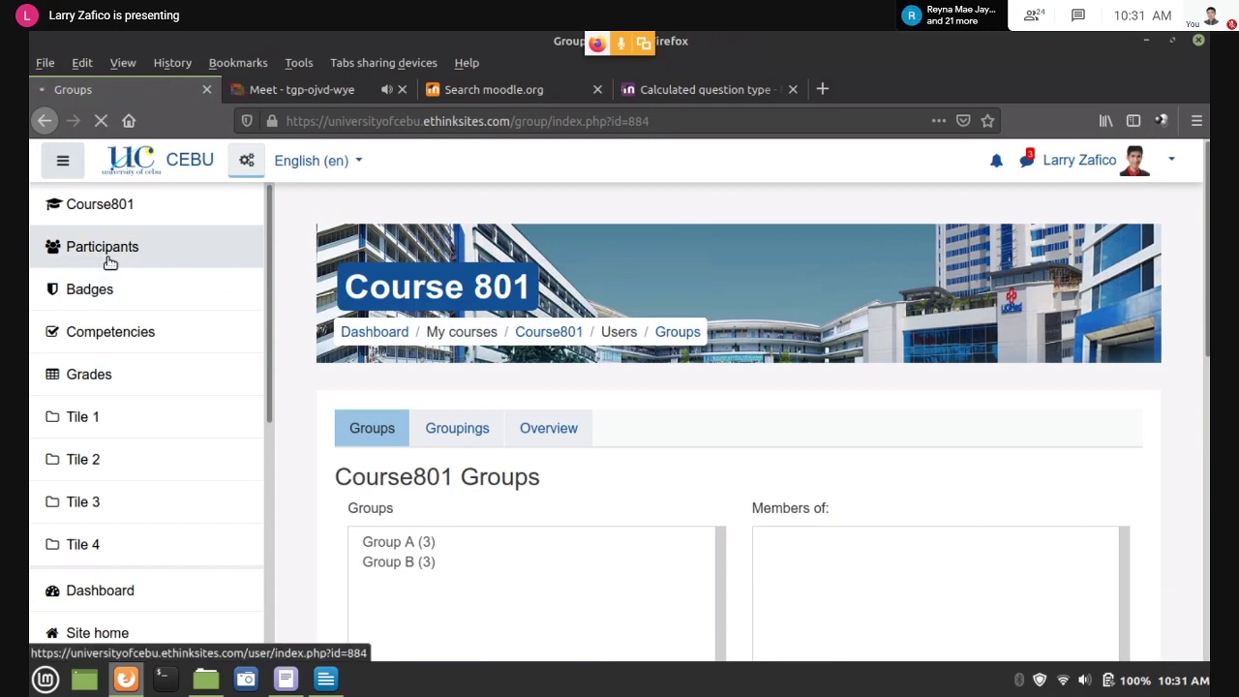
scroll(864, 498, down, 2)
scroll(858, 493, down, 1)
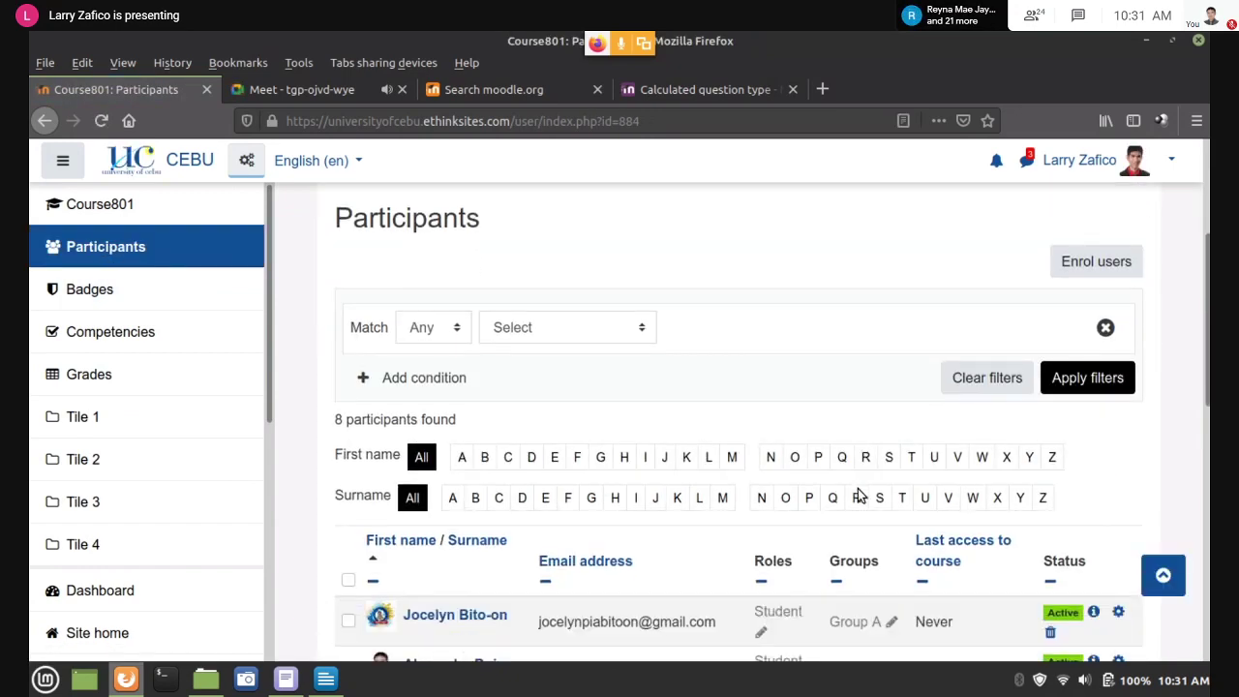
scroll(861, 498, up, 3)
Step: Search for and enrol two more users as Students, bringing Course801 to 10 participants
click(1079, 414)
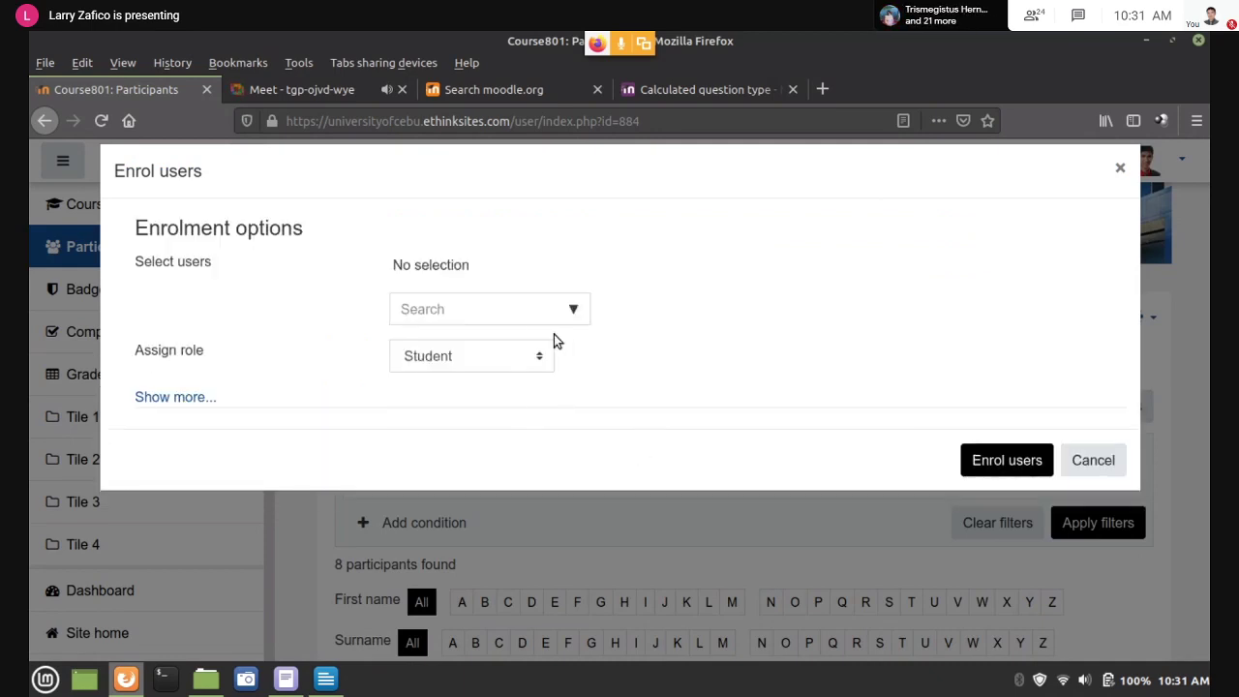
click(519, 315)
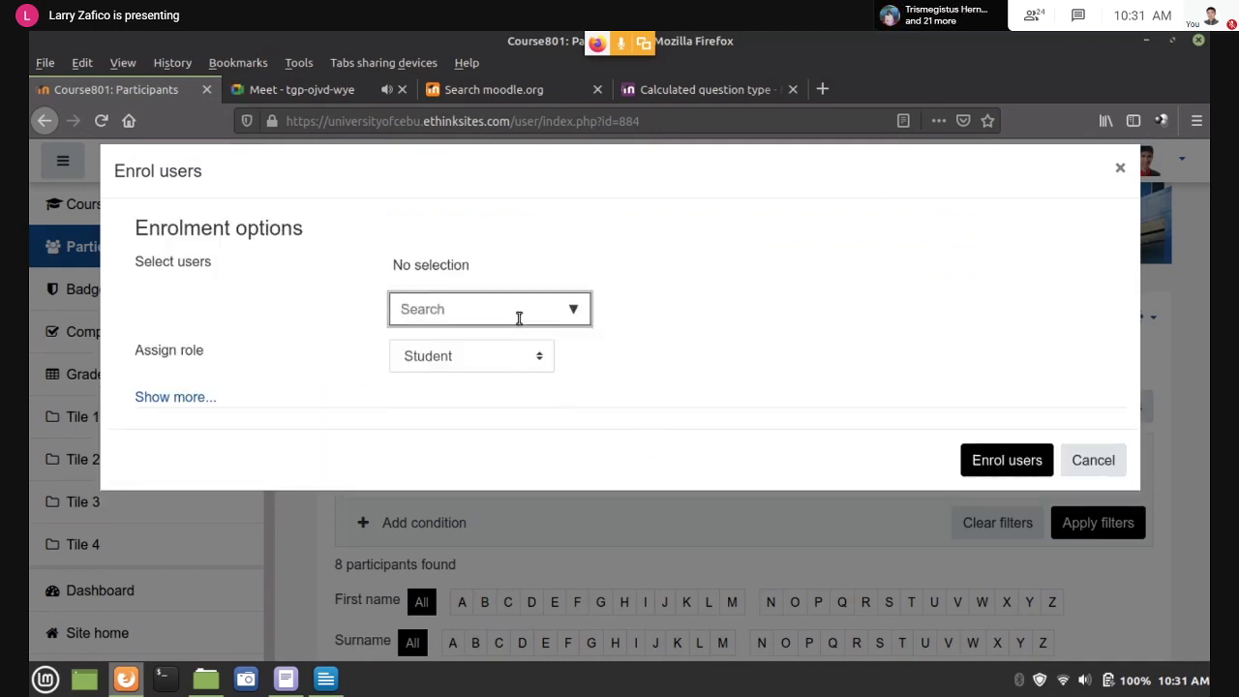
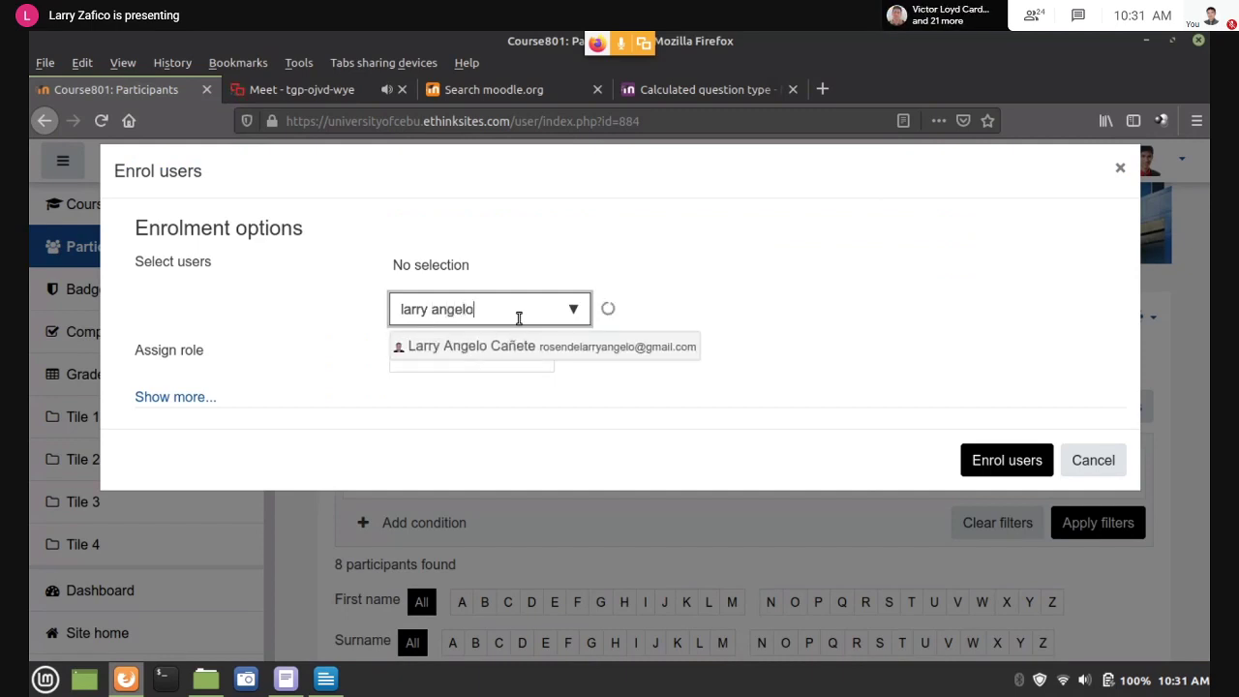
click(526, 345)
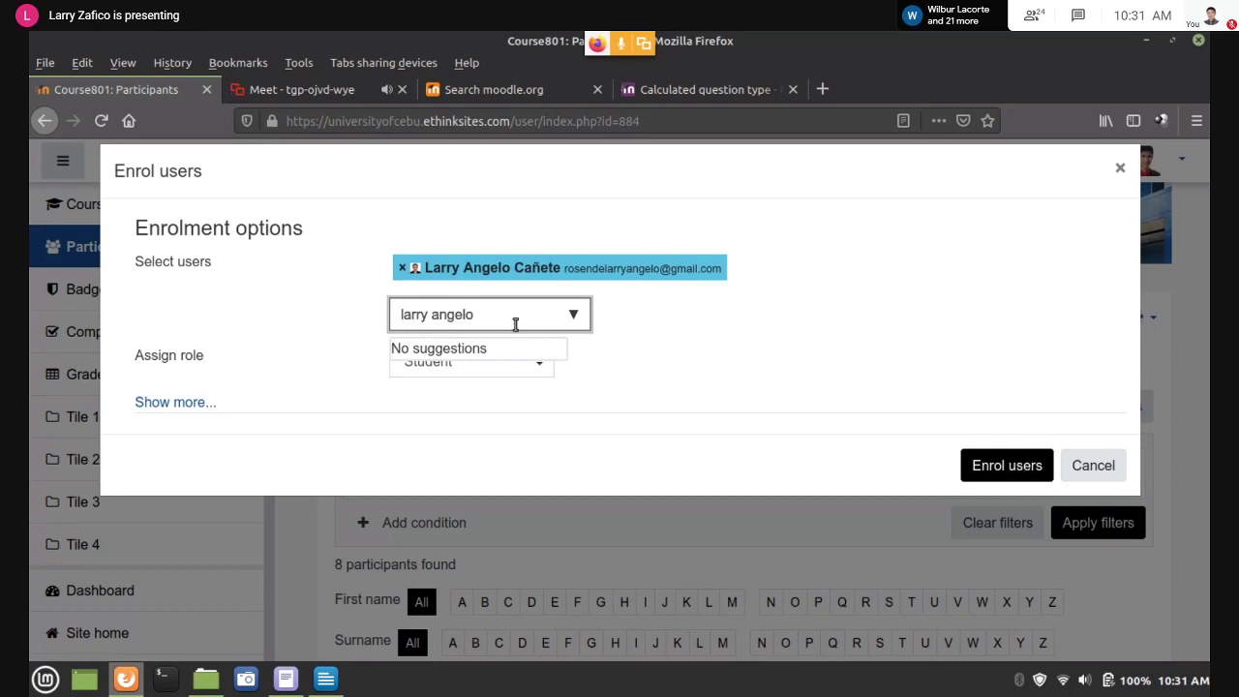
key(BackSpace)
key(BackSpace)
key(BackSpace)
key(BackSpace)
key(BackSpace)
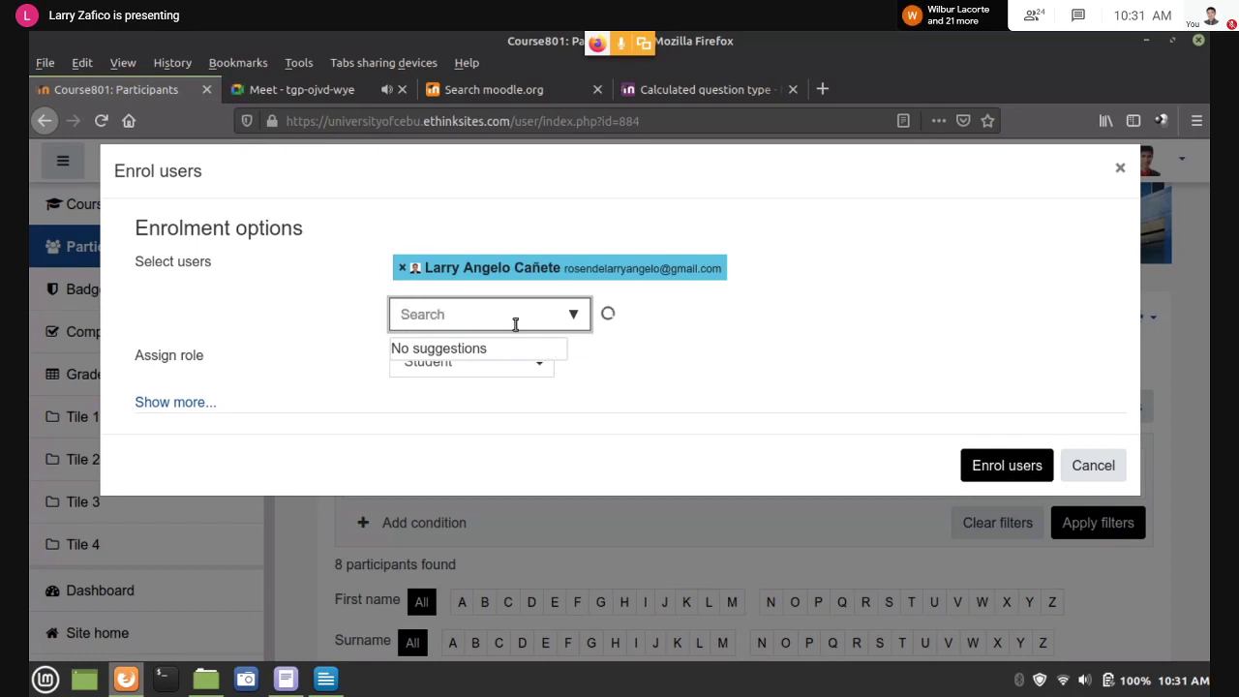
text(re)
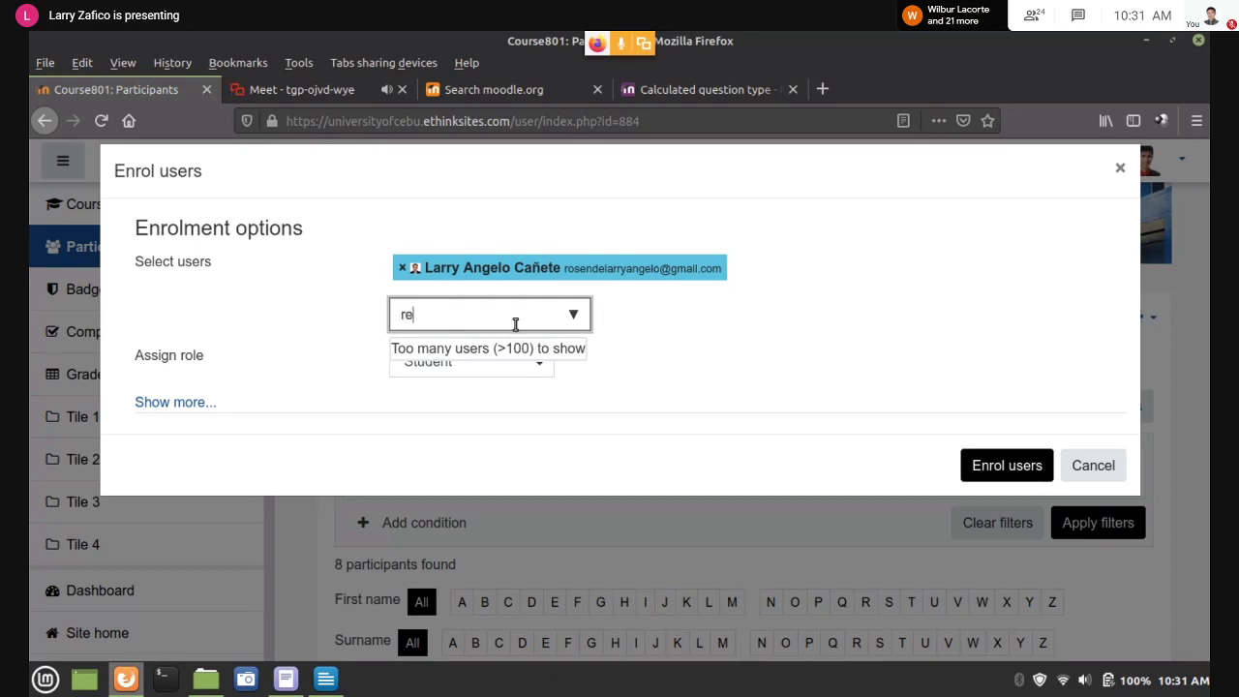
text(yna ma)
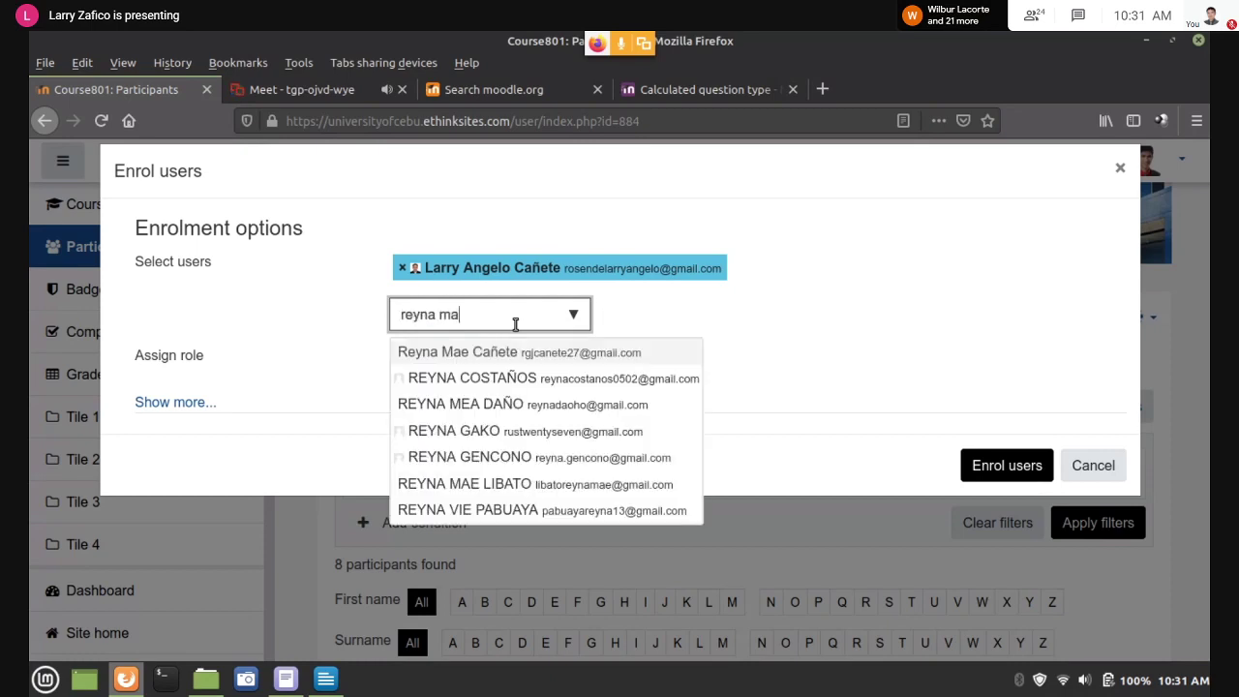
click(518, 356)
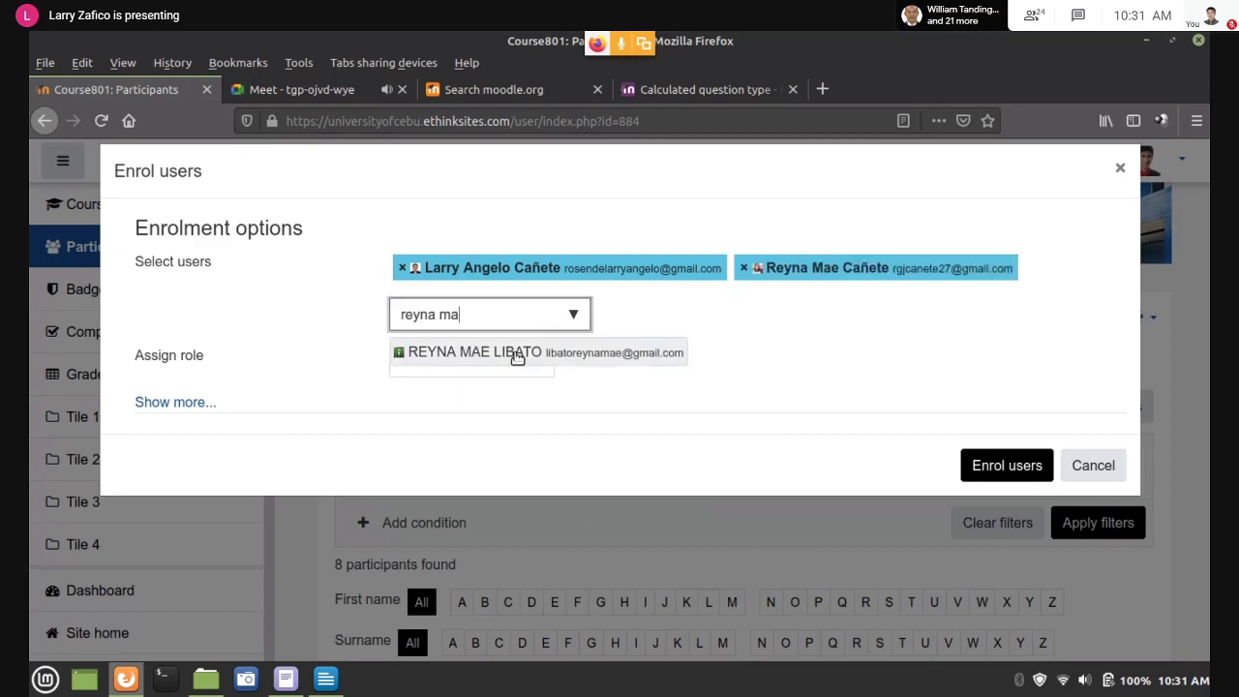
click(985, 469)
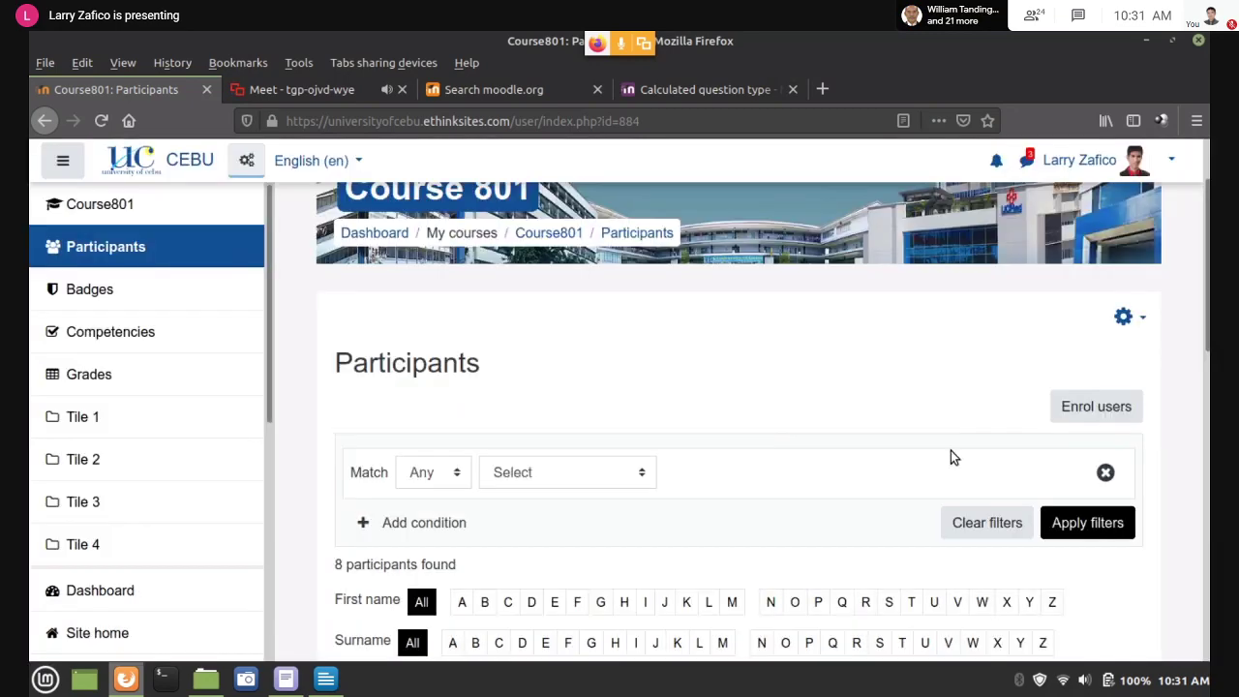
scroll(857, 410, down, 5)
scroll(855, 405, up, 5)
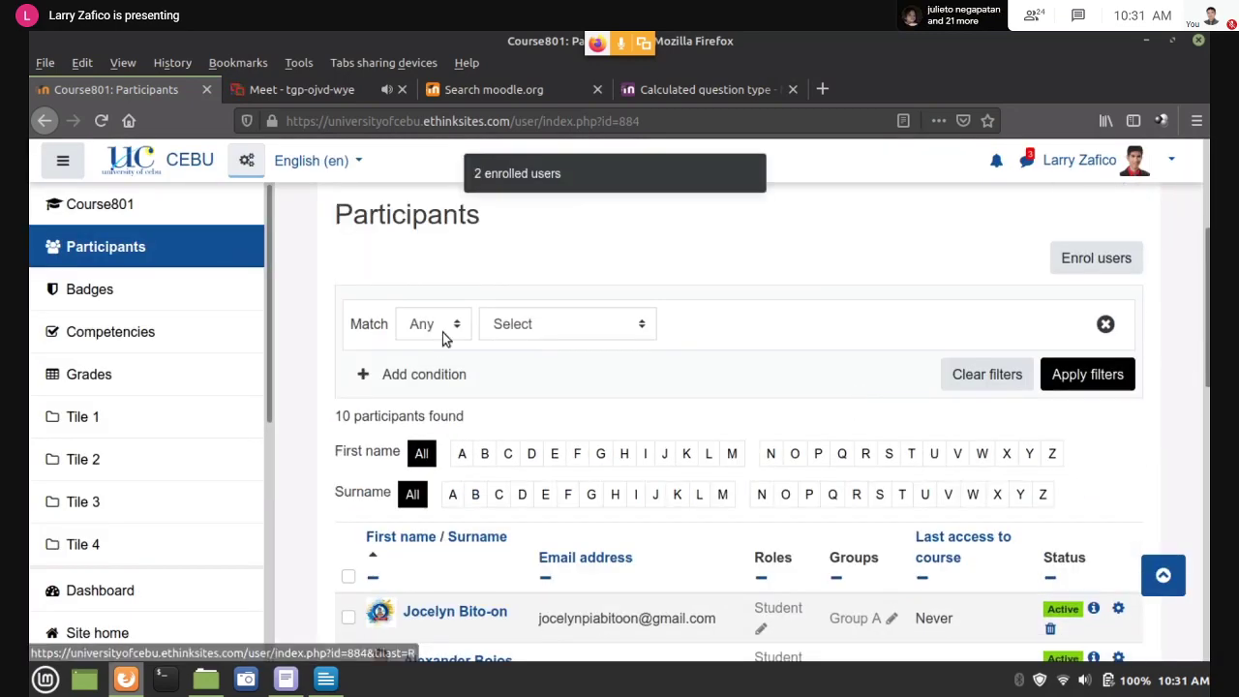
click(247, 159)
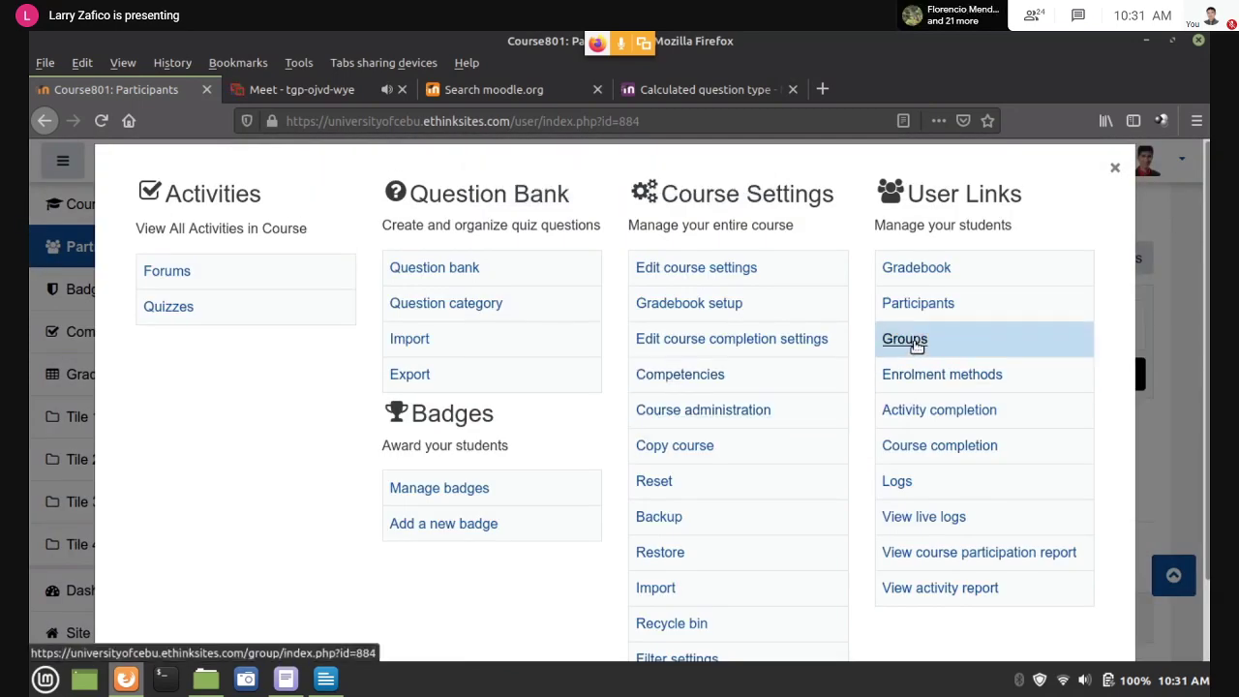
Step: Open the Groups page and display Group A's three members
click(915, 347)
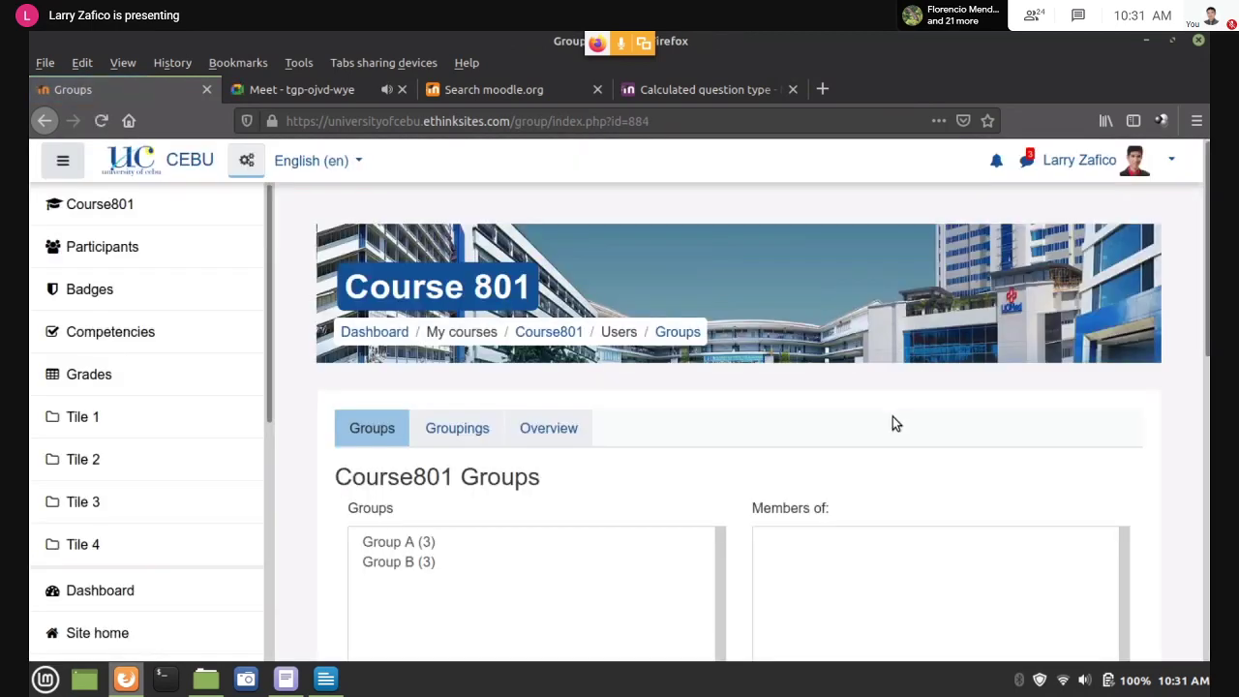
scroll(892, 423, down, 3)
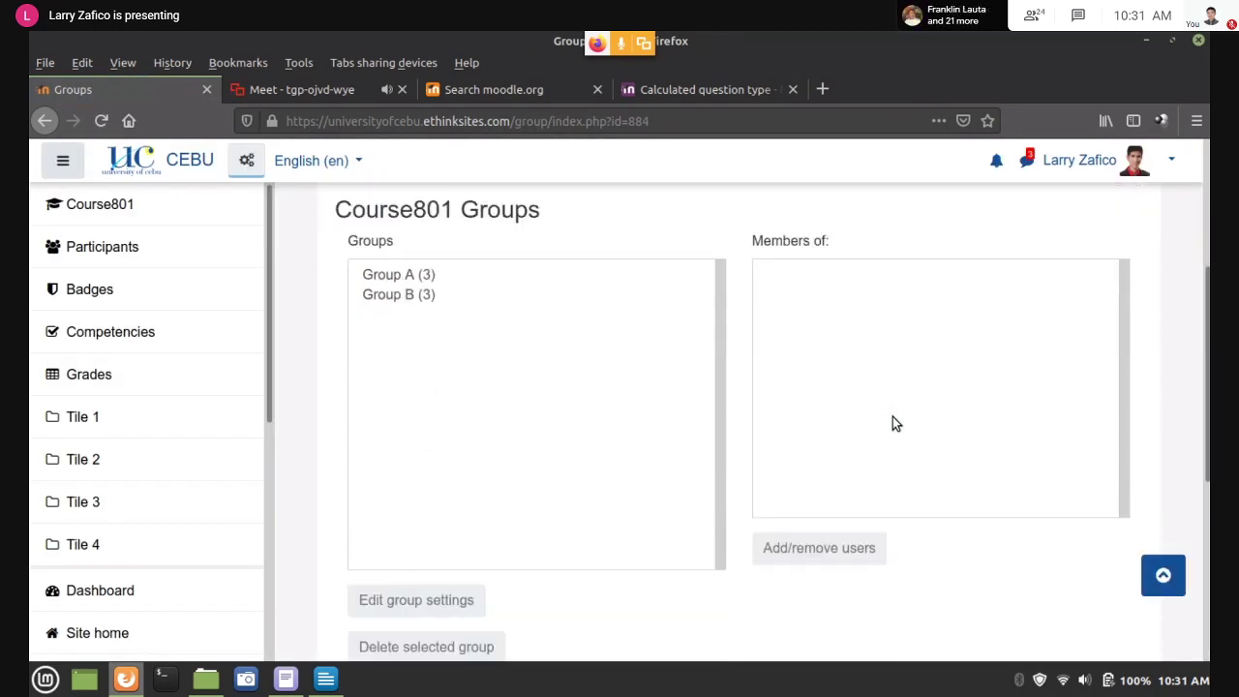
click(404, 247)
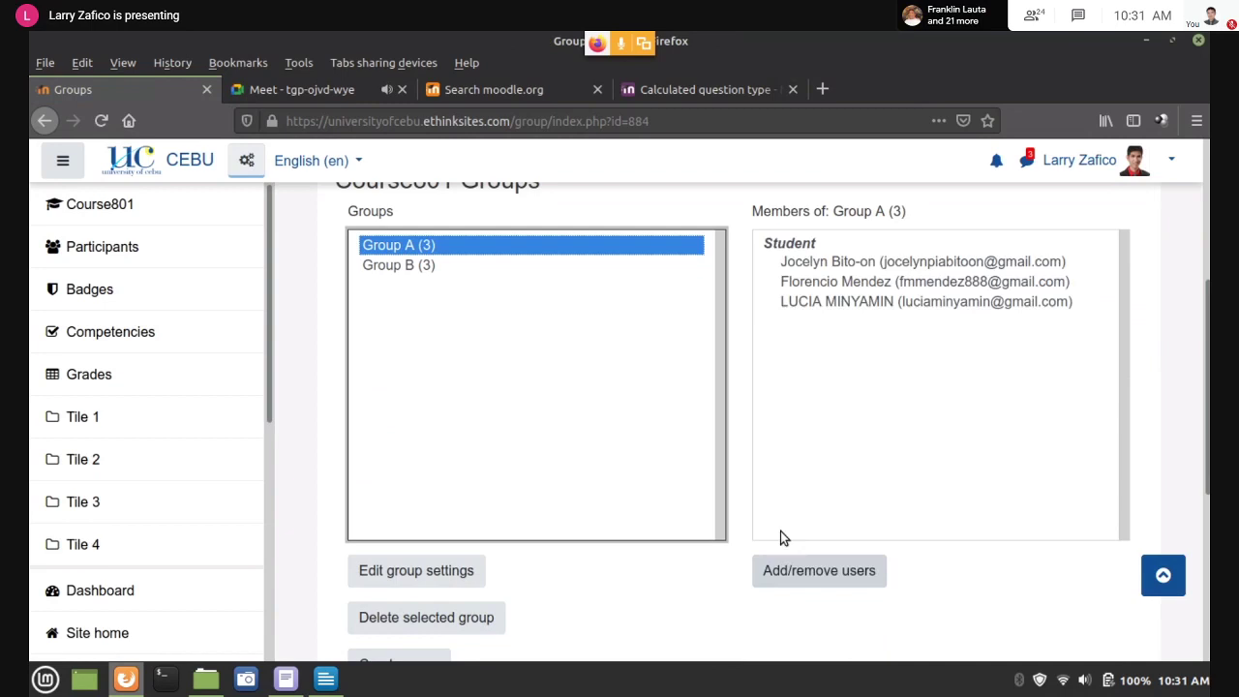
Step: Add one newly enrolled student to Group A, giving it four members, and go back to groups
click(844, 581)
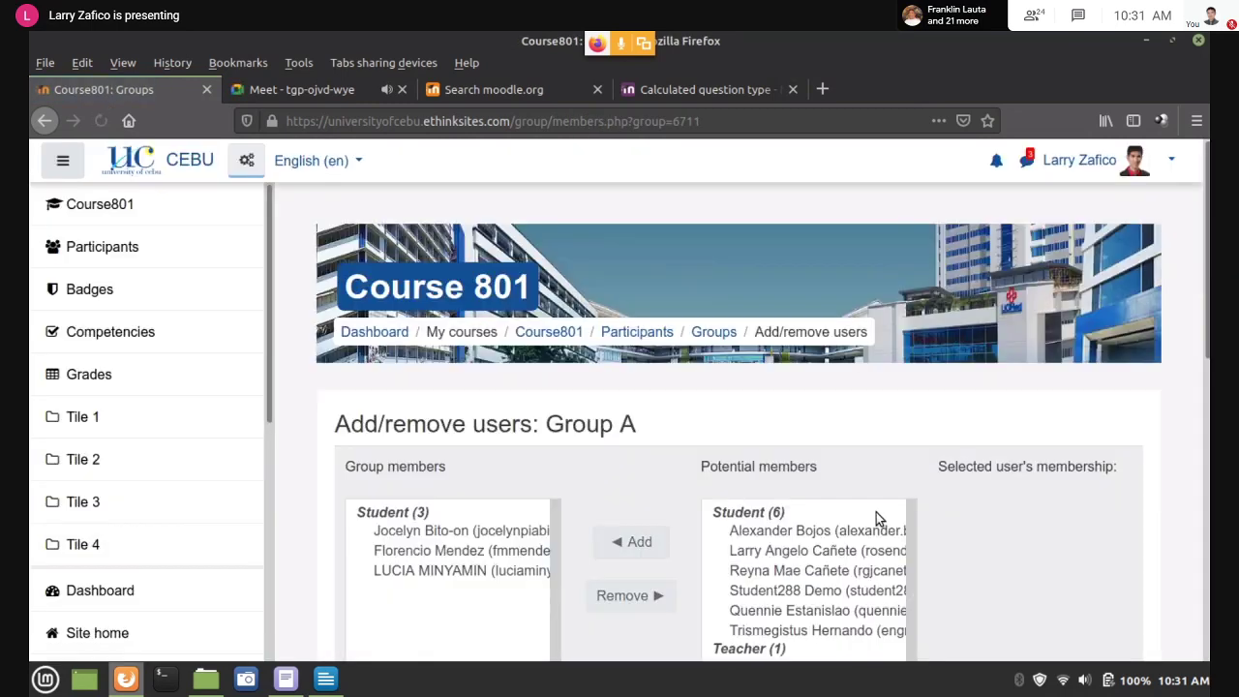
scroll(989, 546, down, 2)
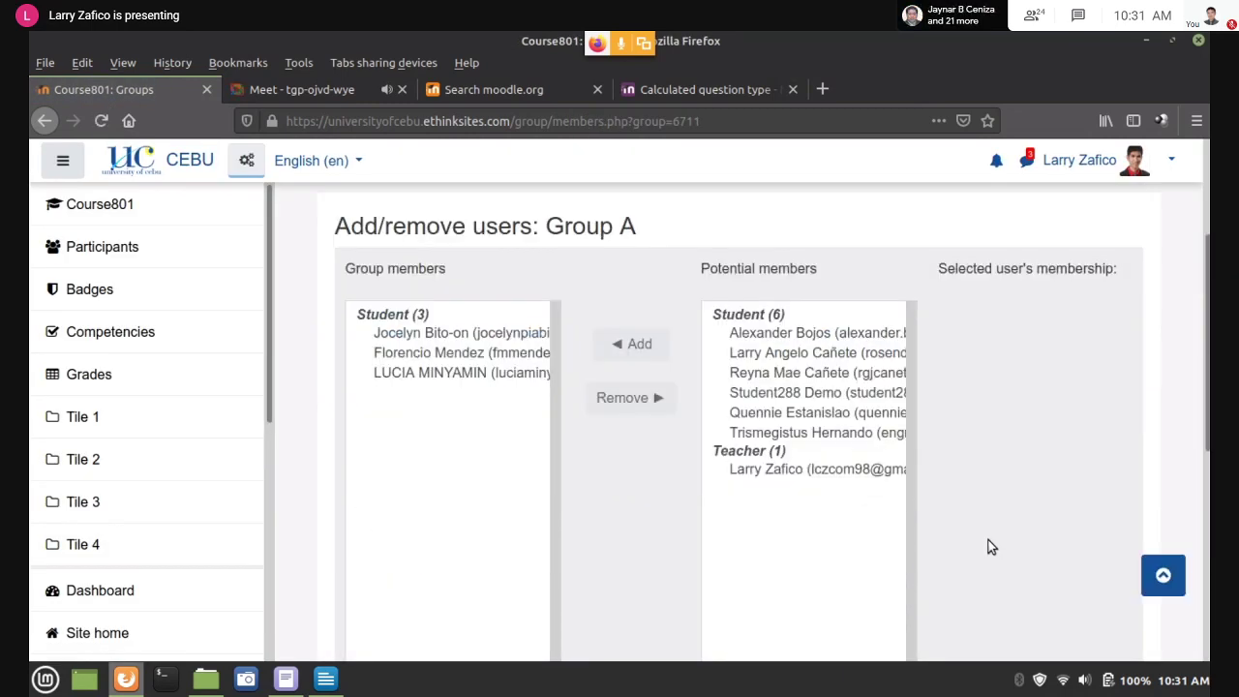
click(850, 376)
click(631, 343)
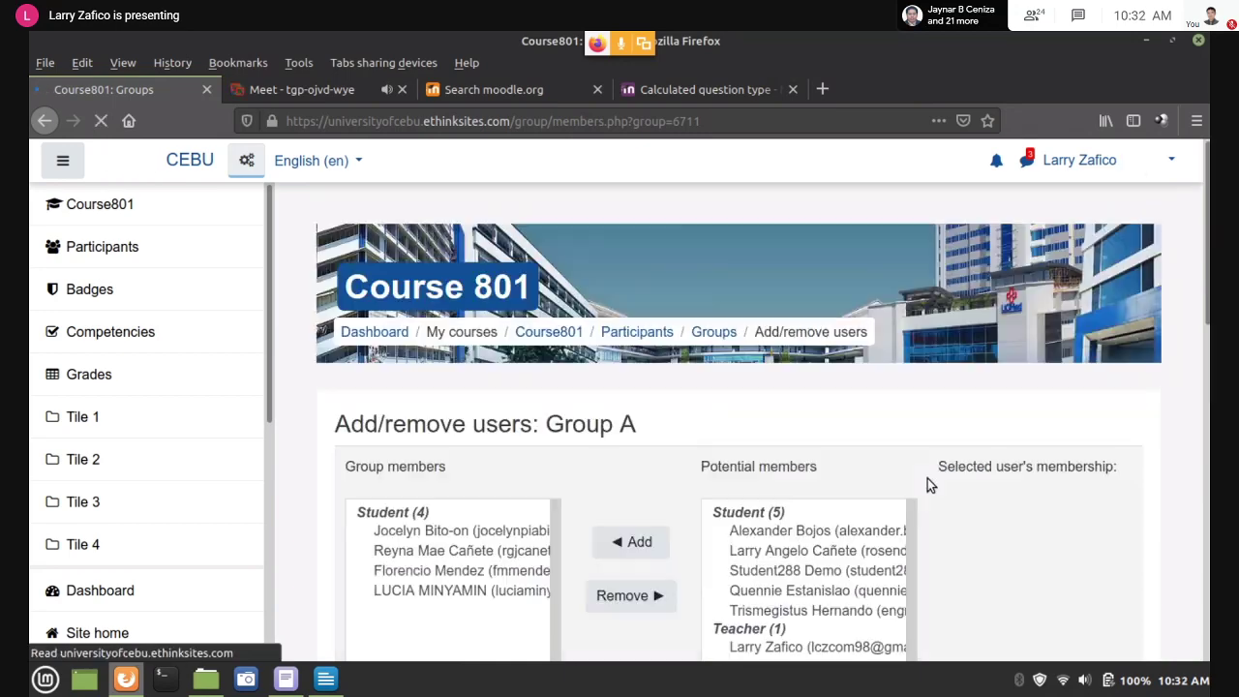
scroll(920, 493, down, 5)
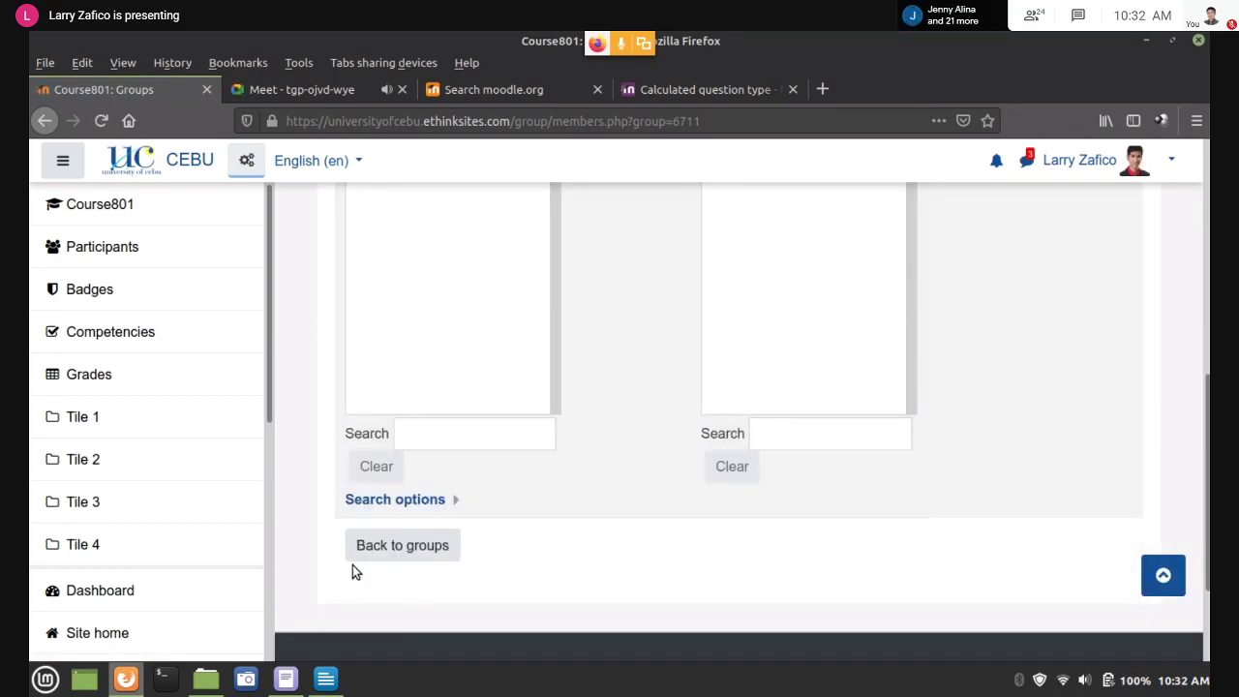
click(401, 547)
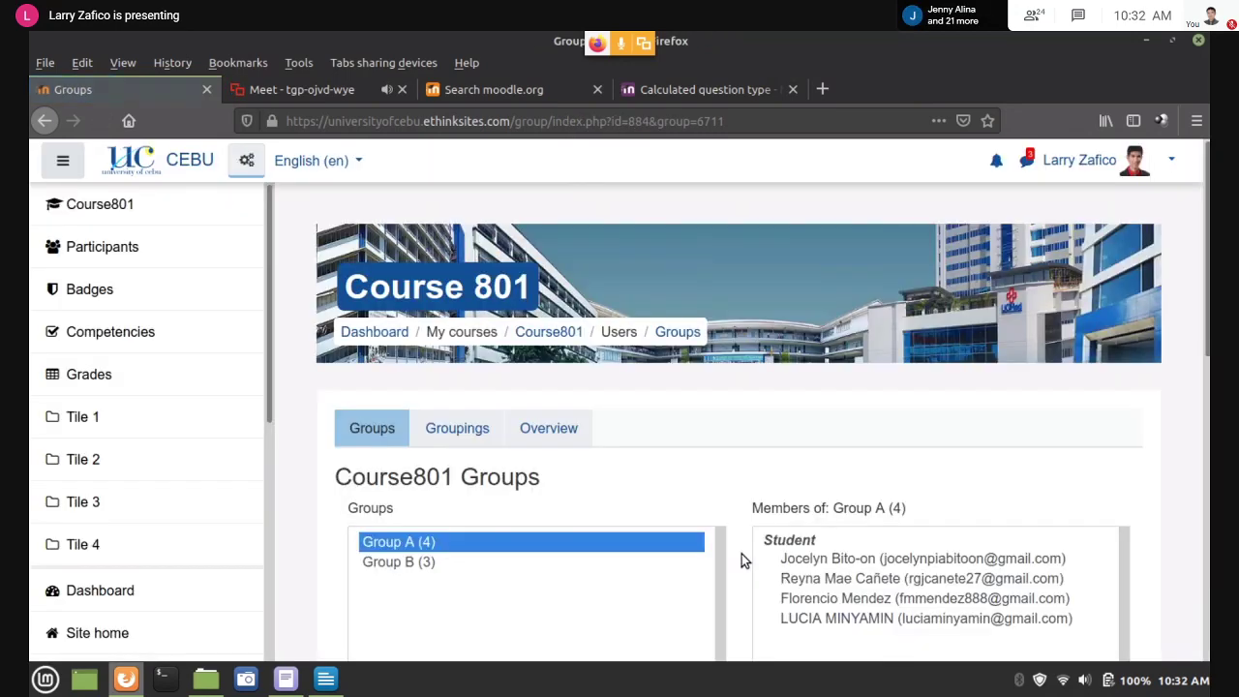
scroll(741, 554, down, 3)
Step: Add the fourth student to Group B's members
click(429, 414)
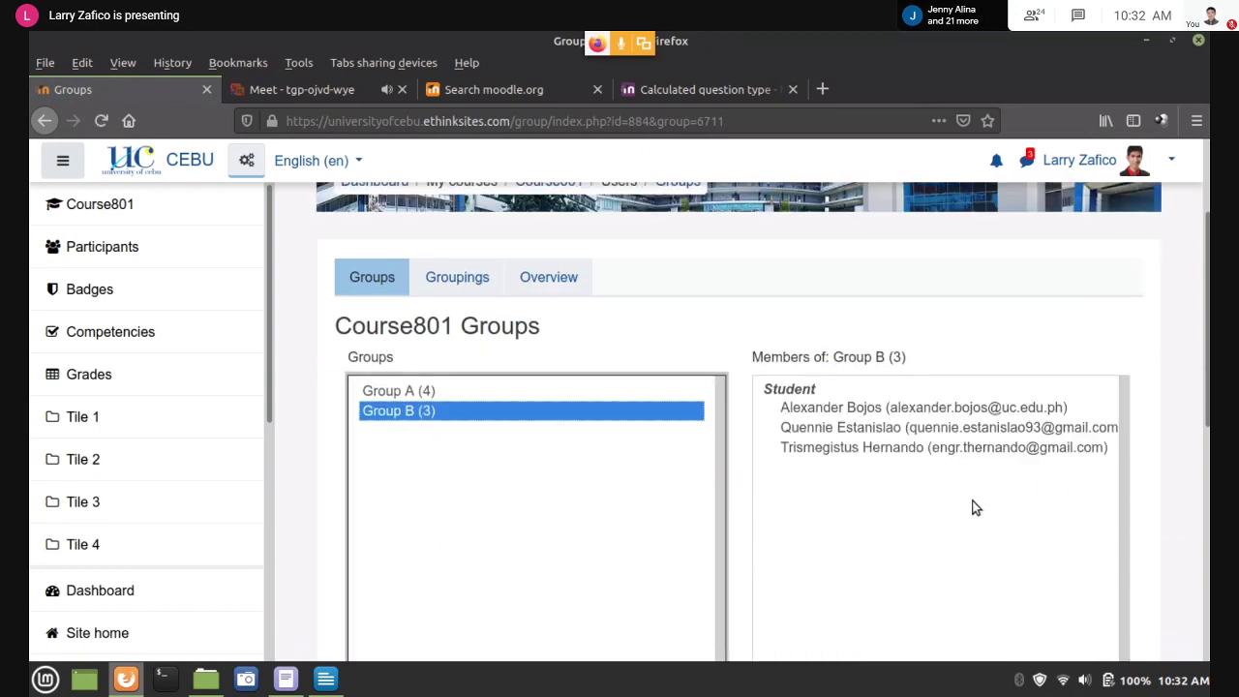
scroll(968, 511, down, 3)
click(862, 523)
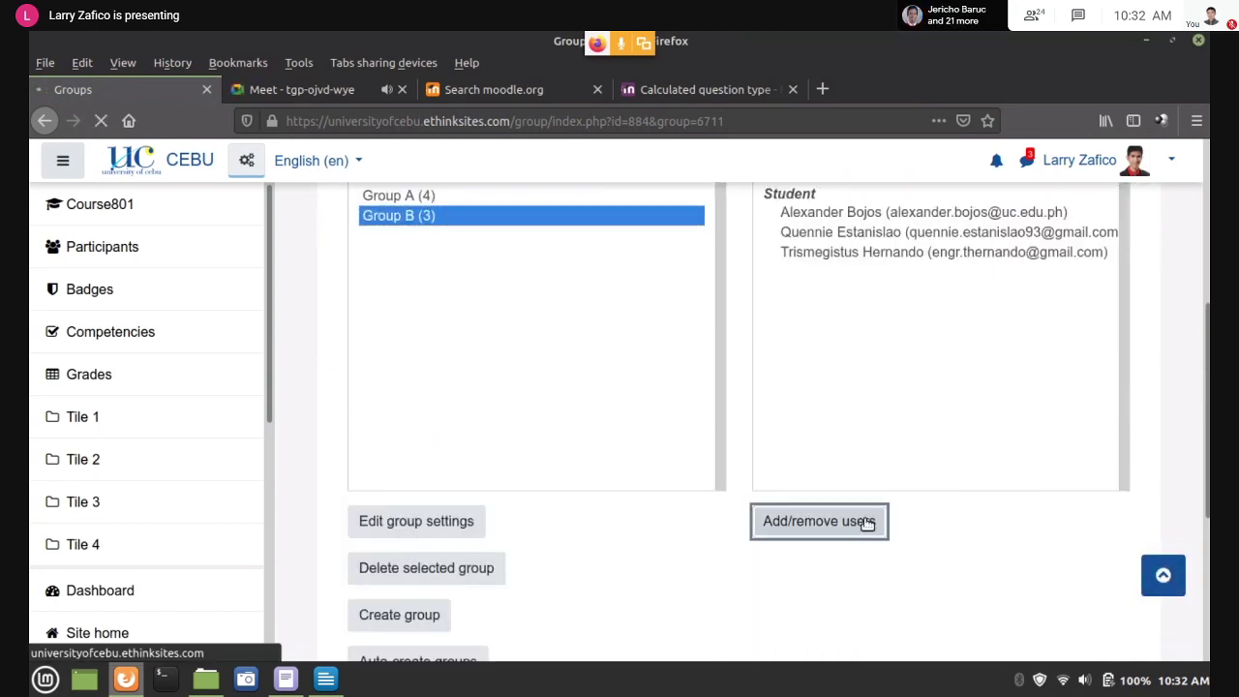
scroll(865, 518, down, 1)
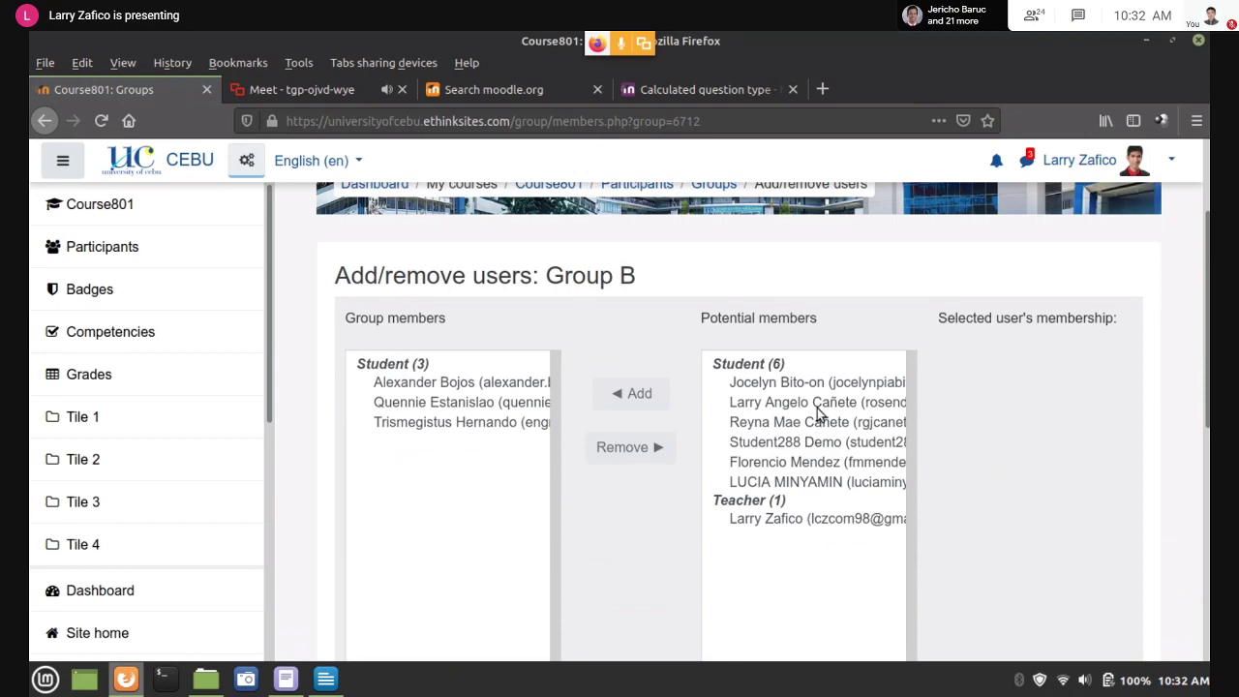
click(818, 404)
click(631, 393)
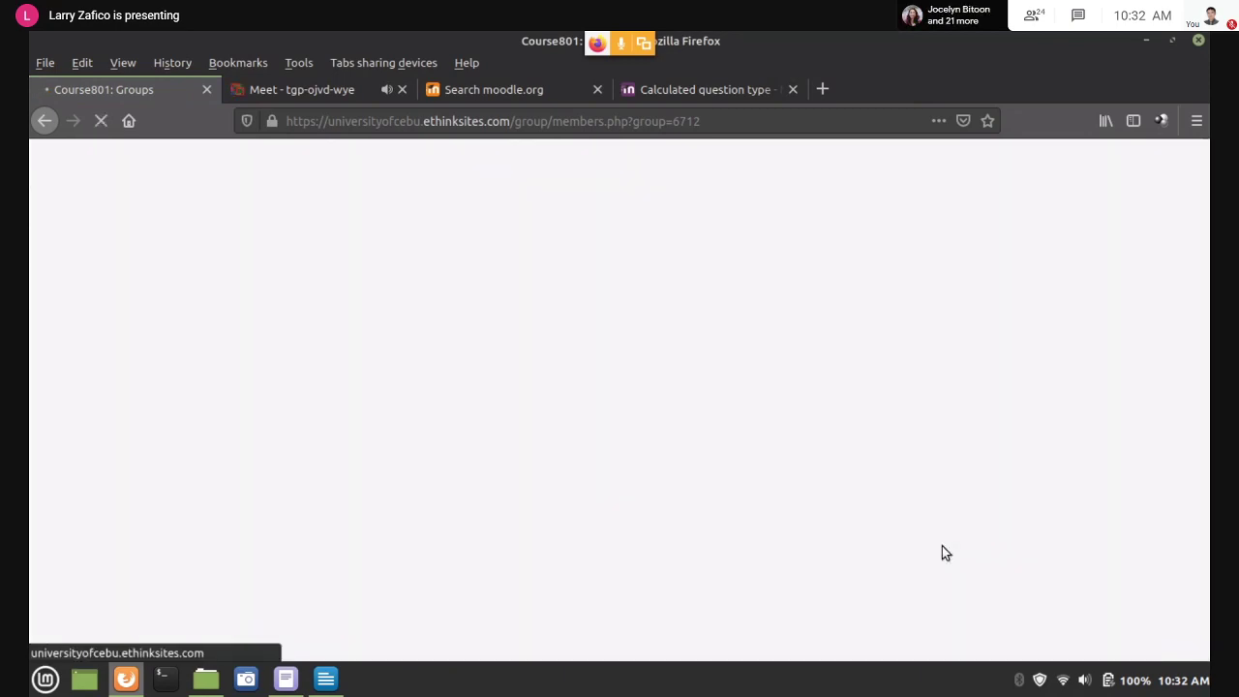
scroll(949, 576, down, 7)
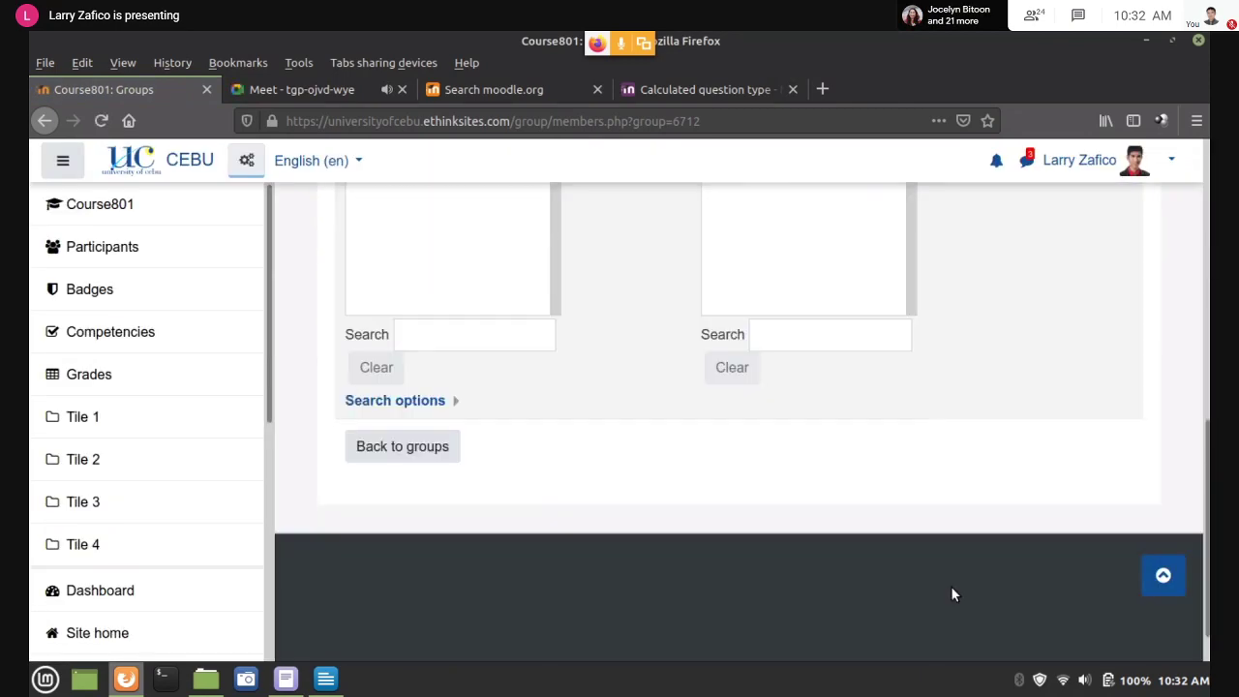
Step: Go back to the Course801 groups overview, log out of Moodle, and switch to Google Meet
click(427, 453)
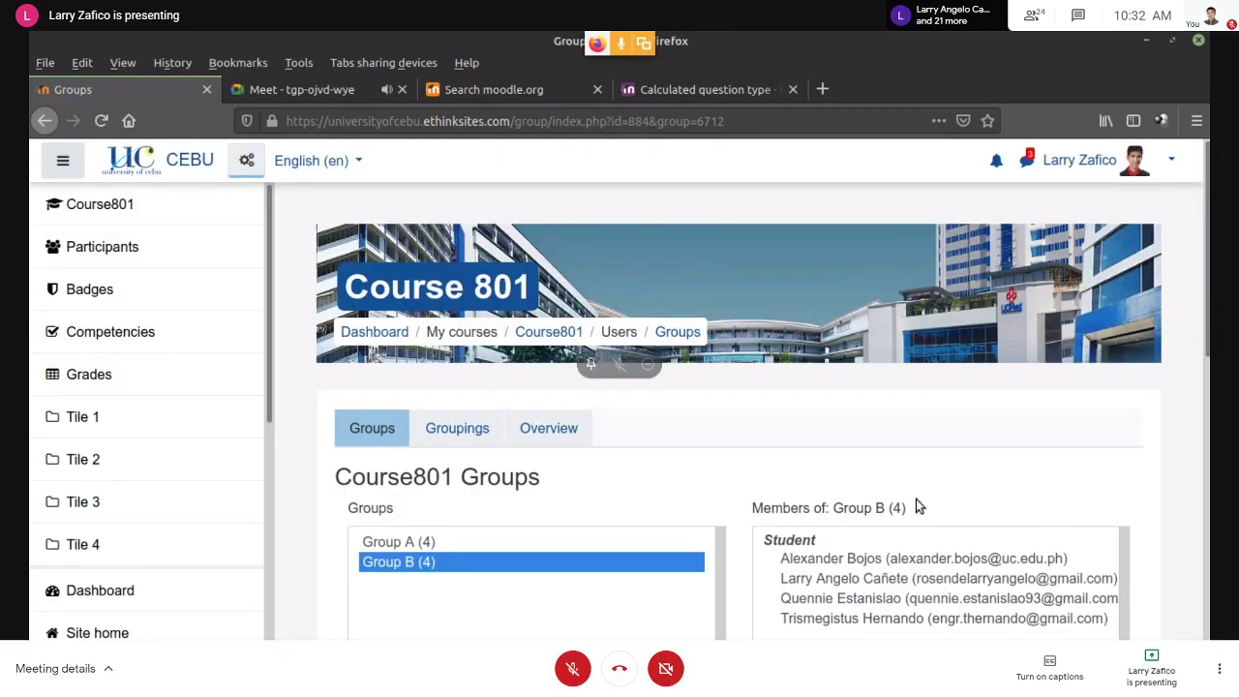
click(1171, 162)
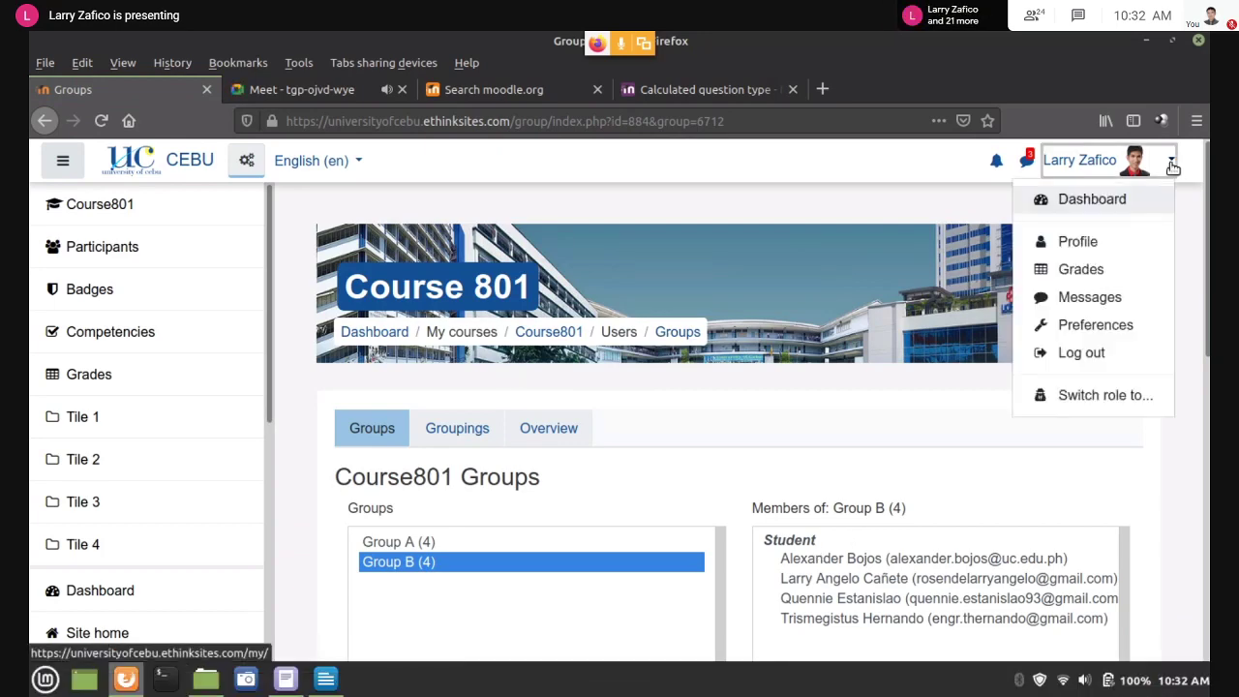
click(1081, 352)
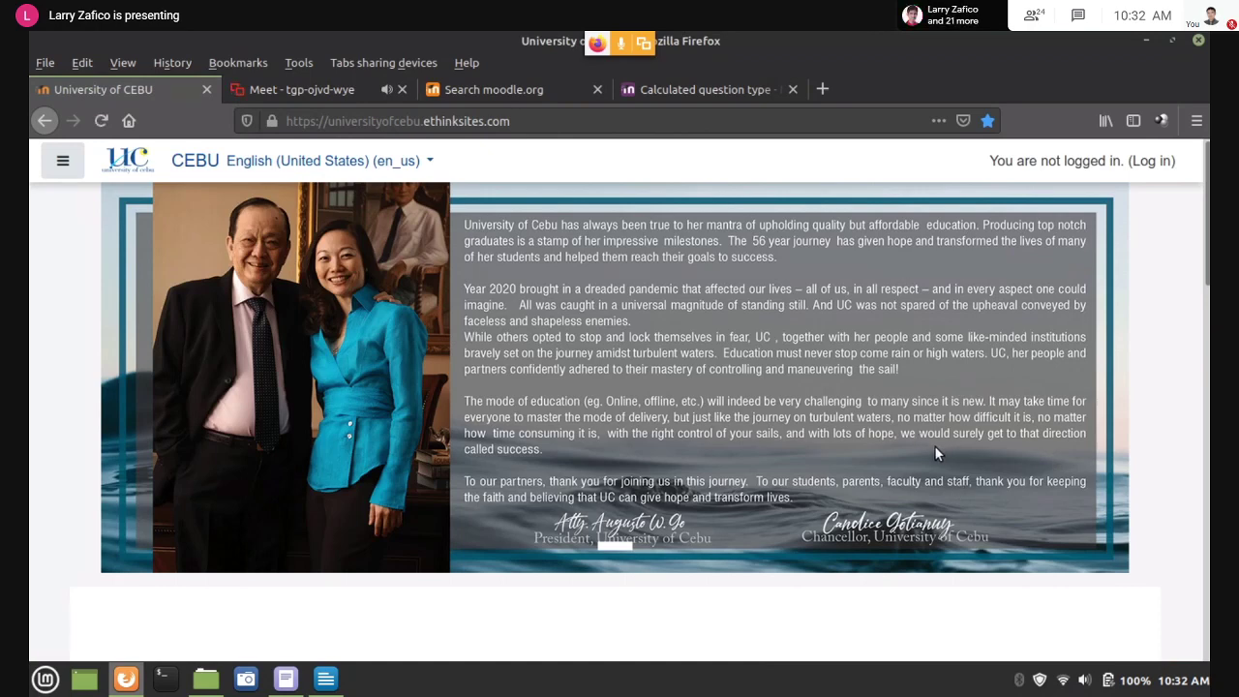
click(329, 93)
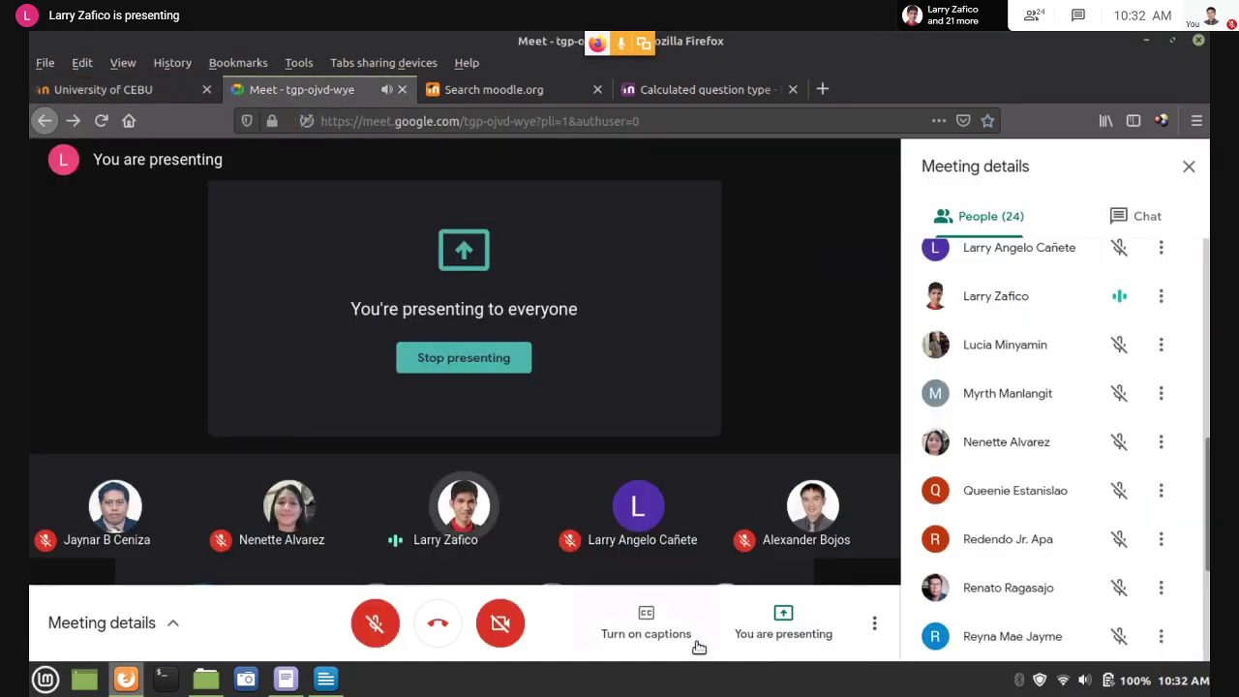
Step: Stop the browser-window presentation, unmute the mic, and present entire Screen 2 instead
click(496, 357)
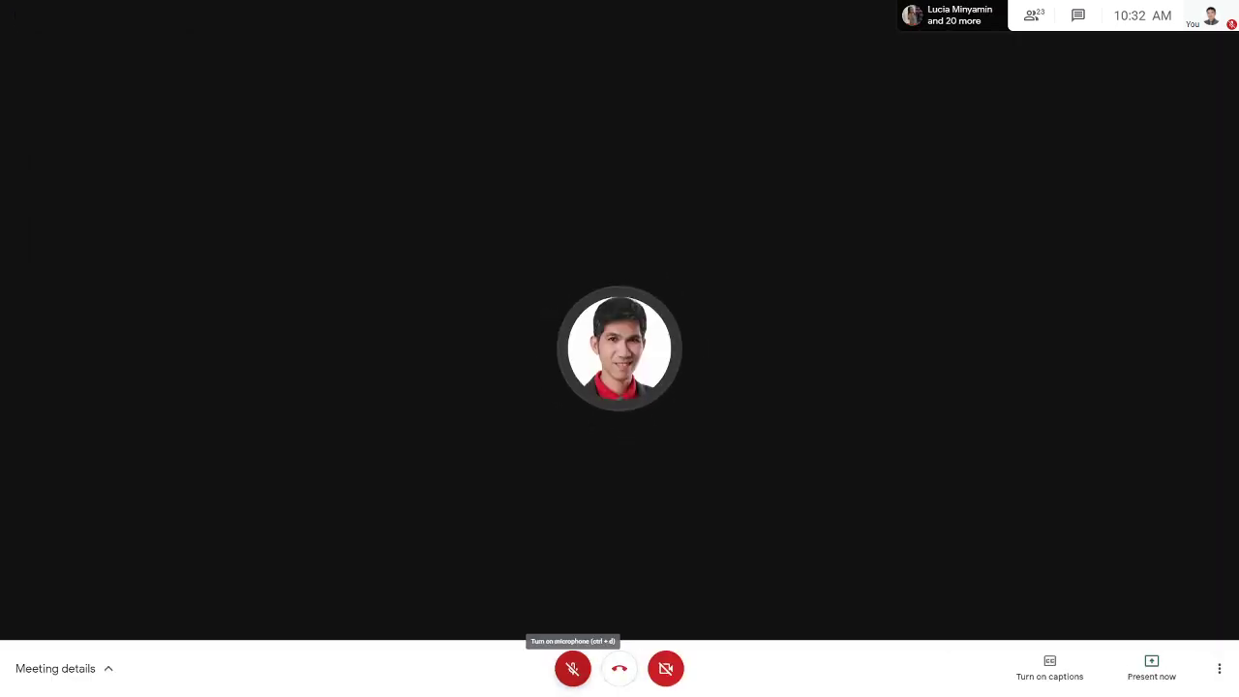
click(572, 668)
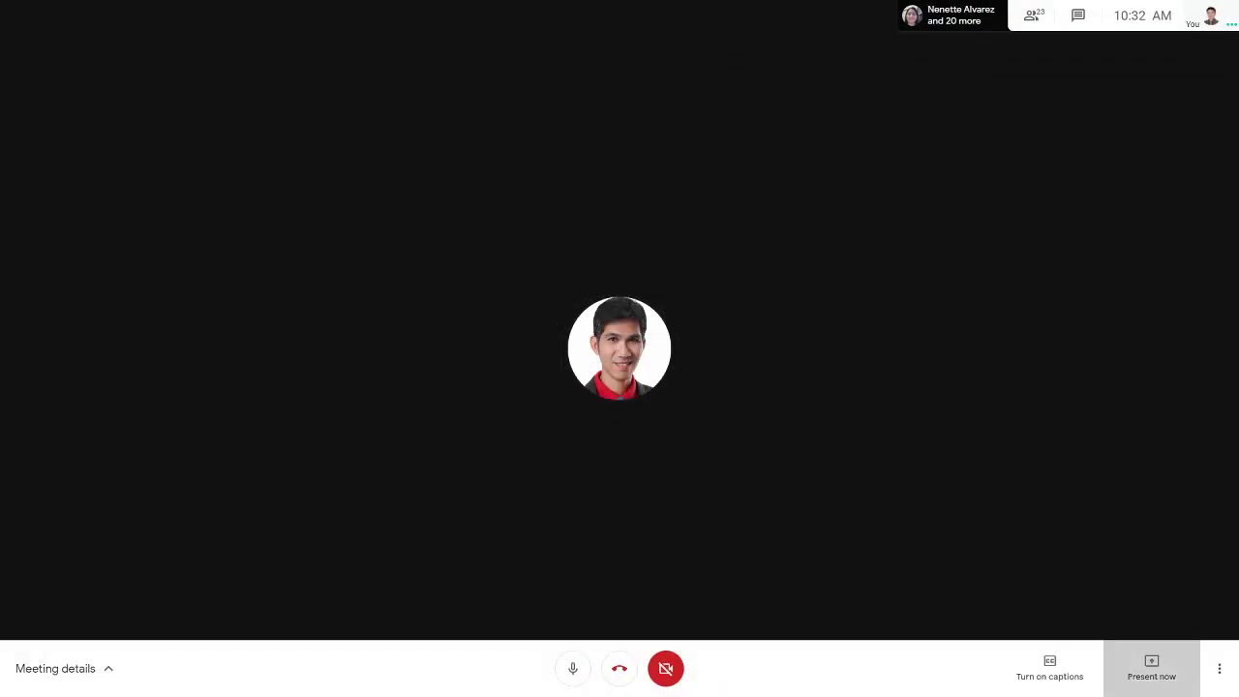
click(1150, 666)
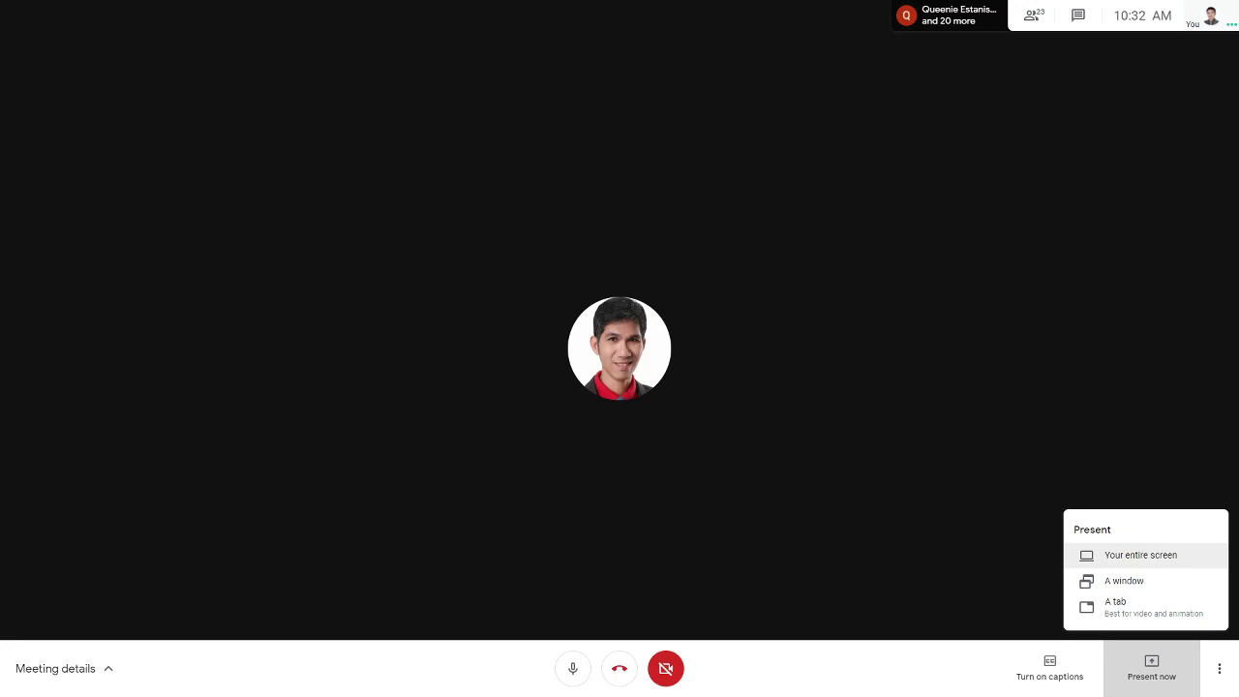
click(1140, 555)
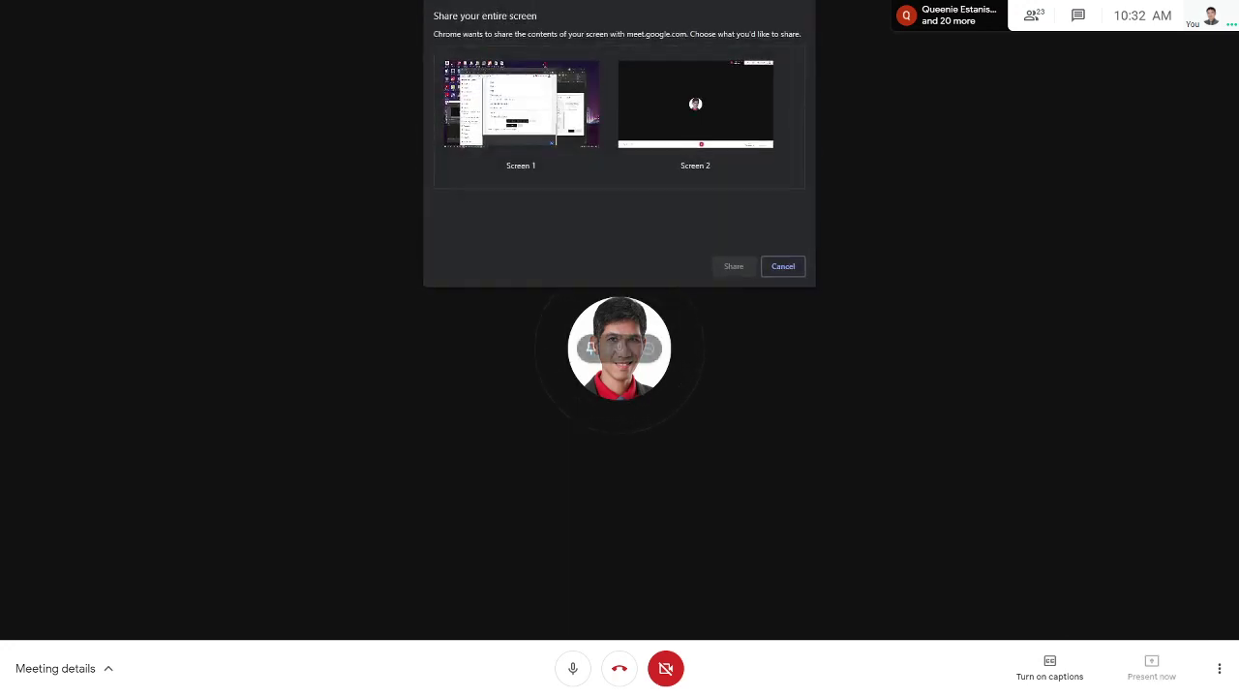
click(694, 112)
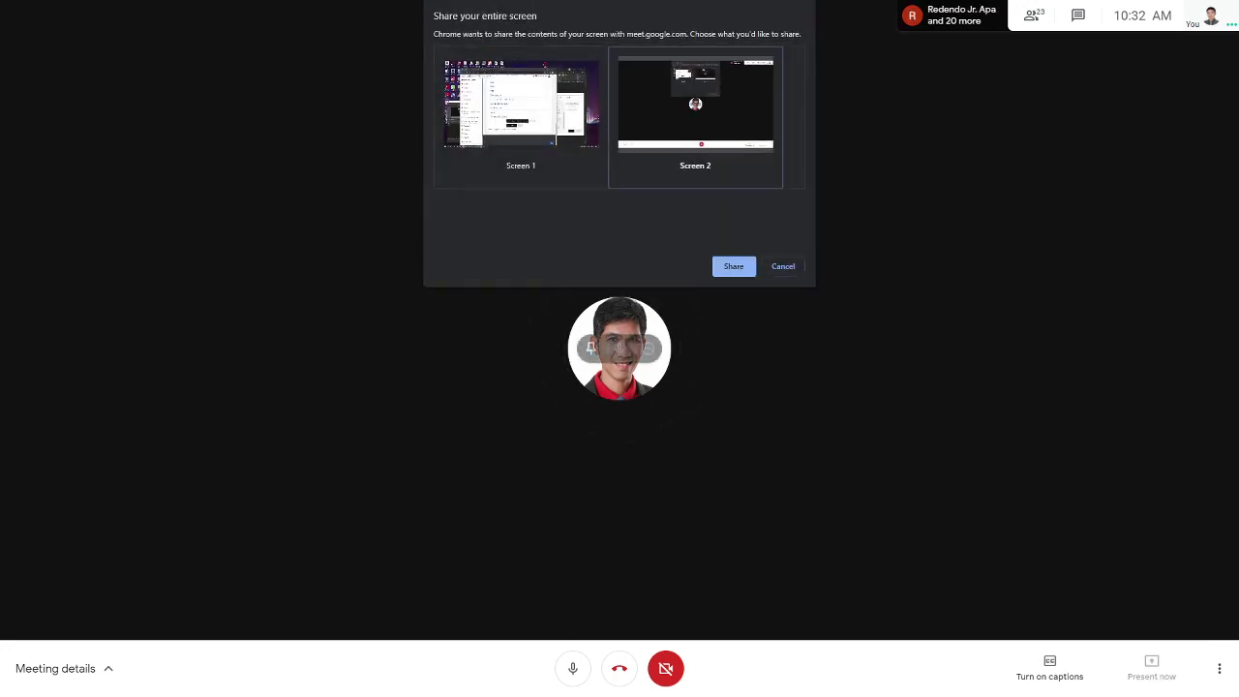
key(Return)
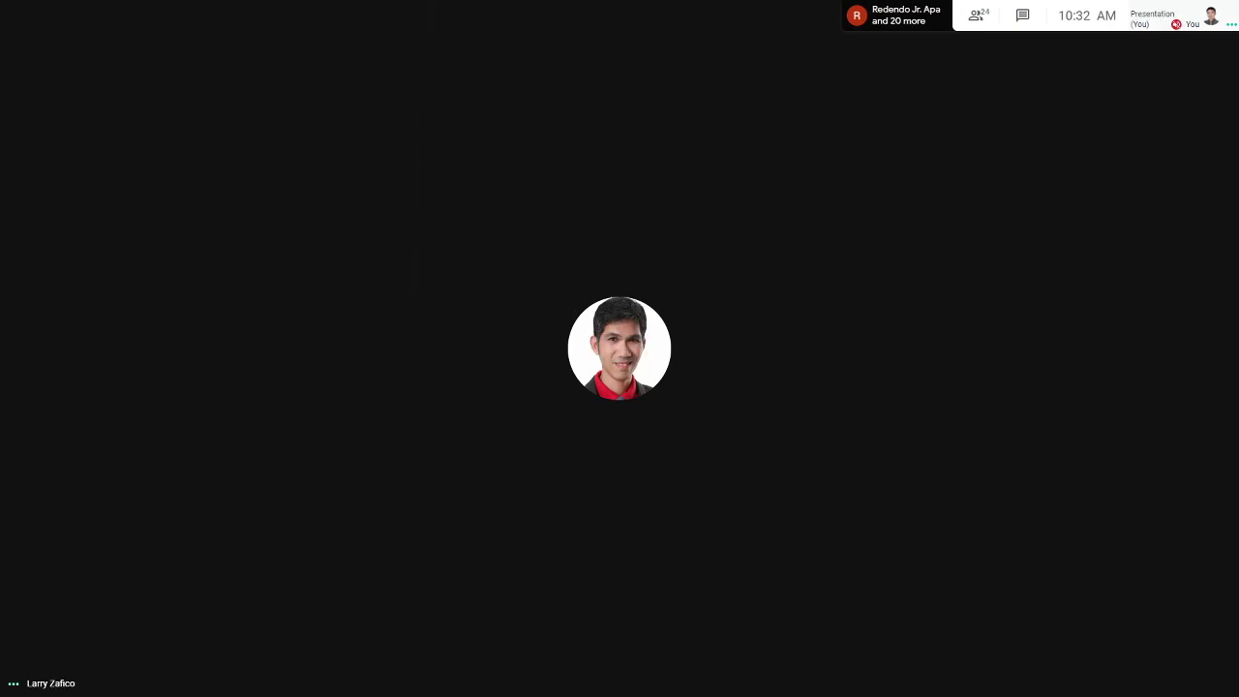
Step: Open the student Dashboard in a new tab, filter courses to In progress, and open Course 801
scroll(678, 387, up, 3)
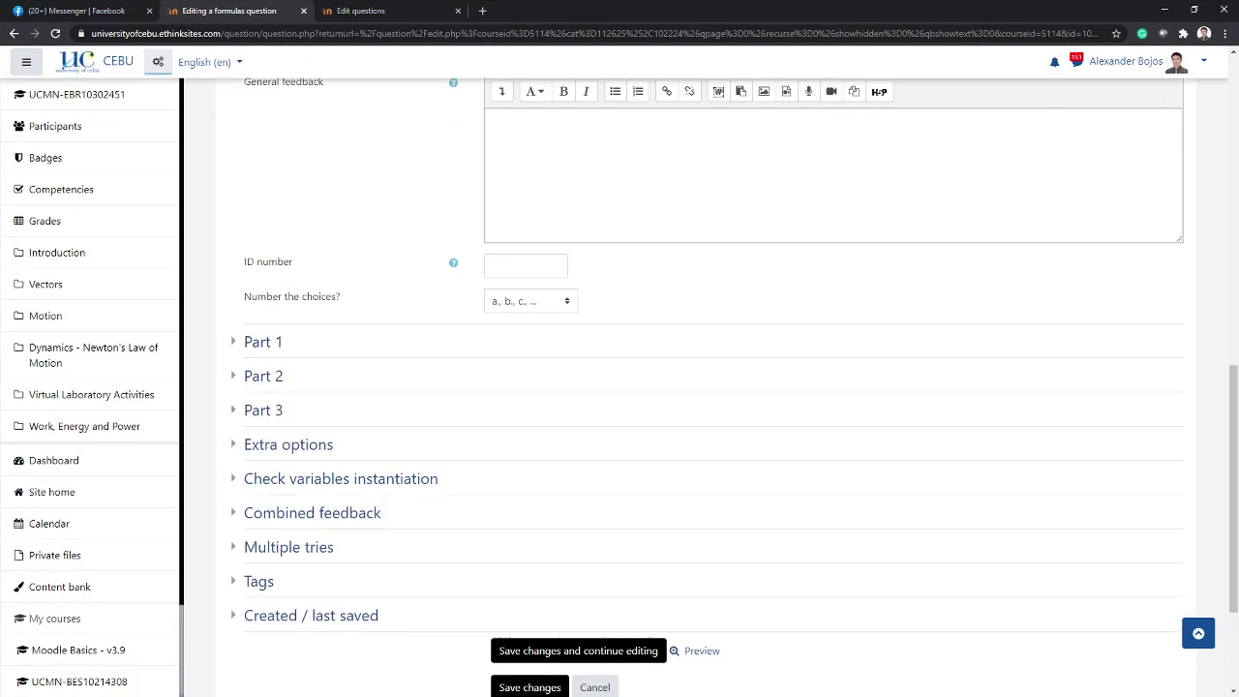
right_click(349, 15)
click(383, 86)
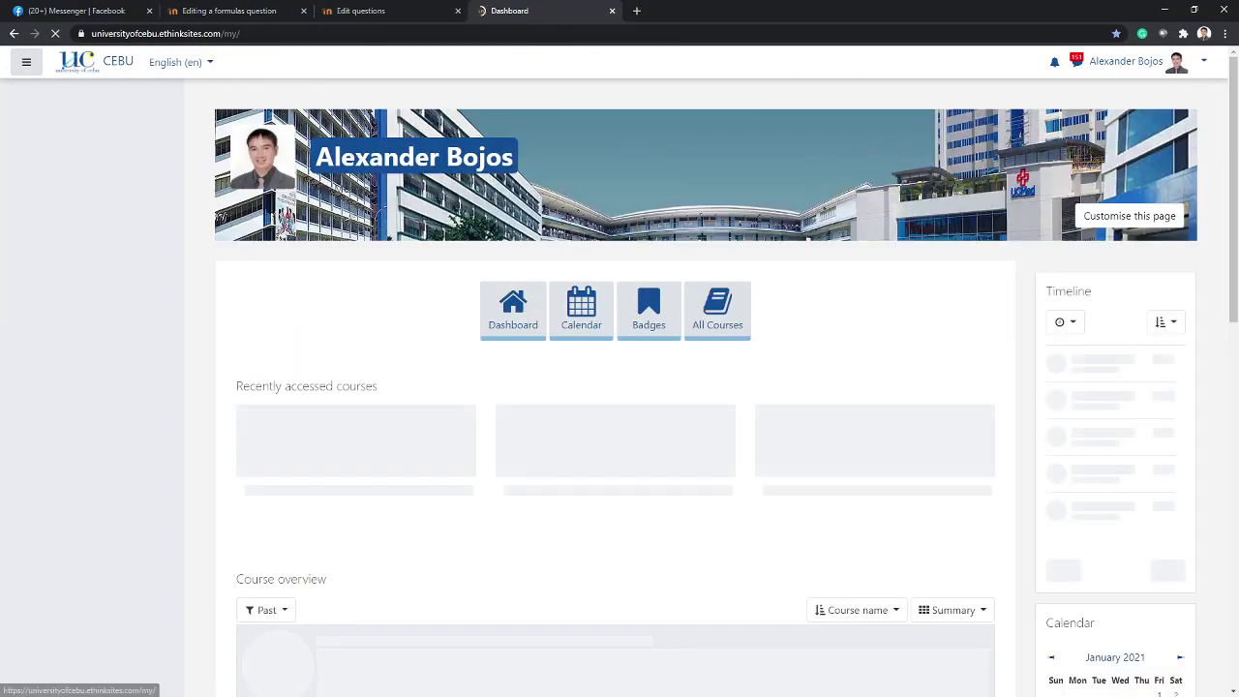
click(266, 610)
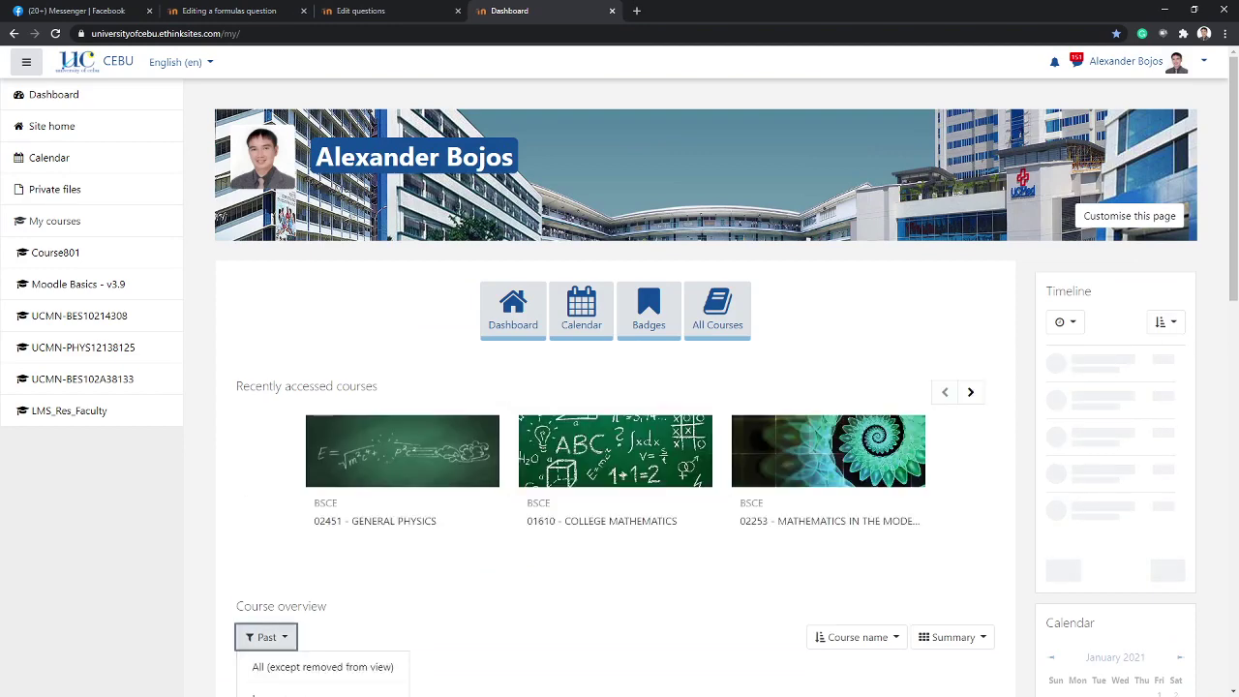
scroll(266, 610, down, 1)
click(278, 569)
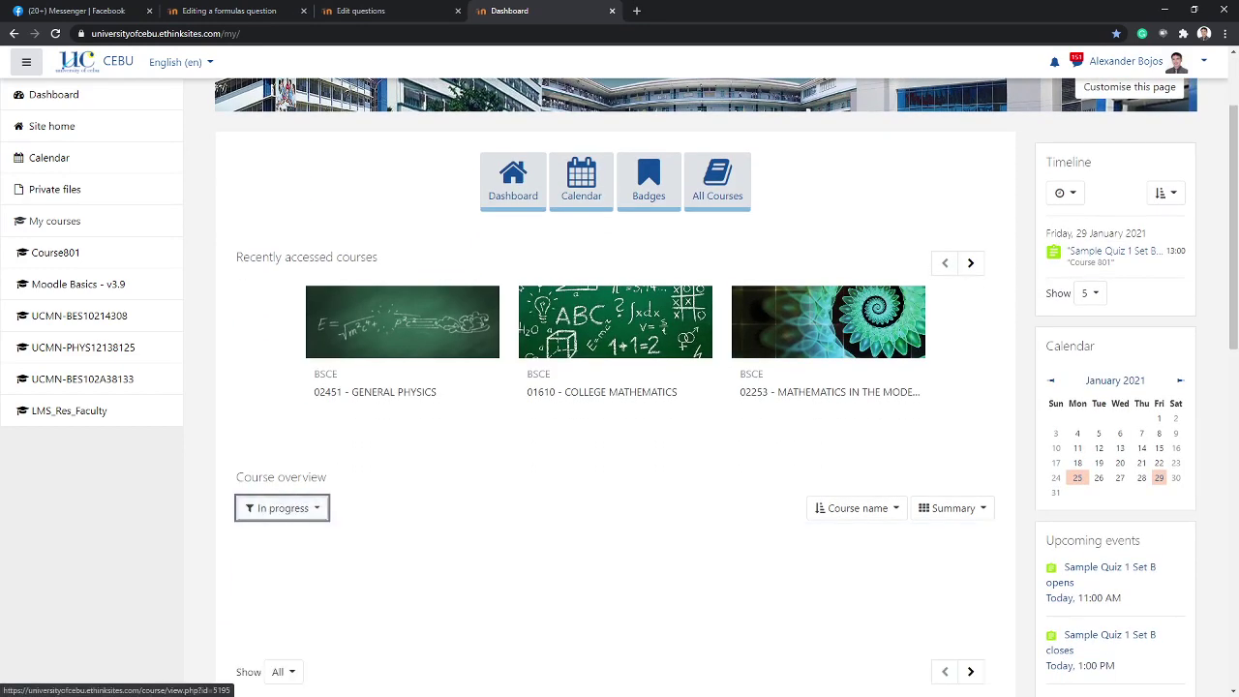
scroll(620, 388, down, 2)
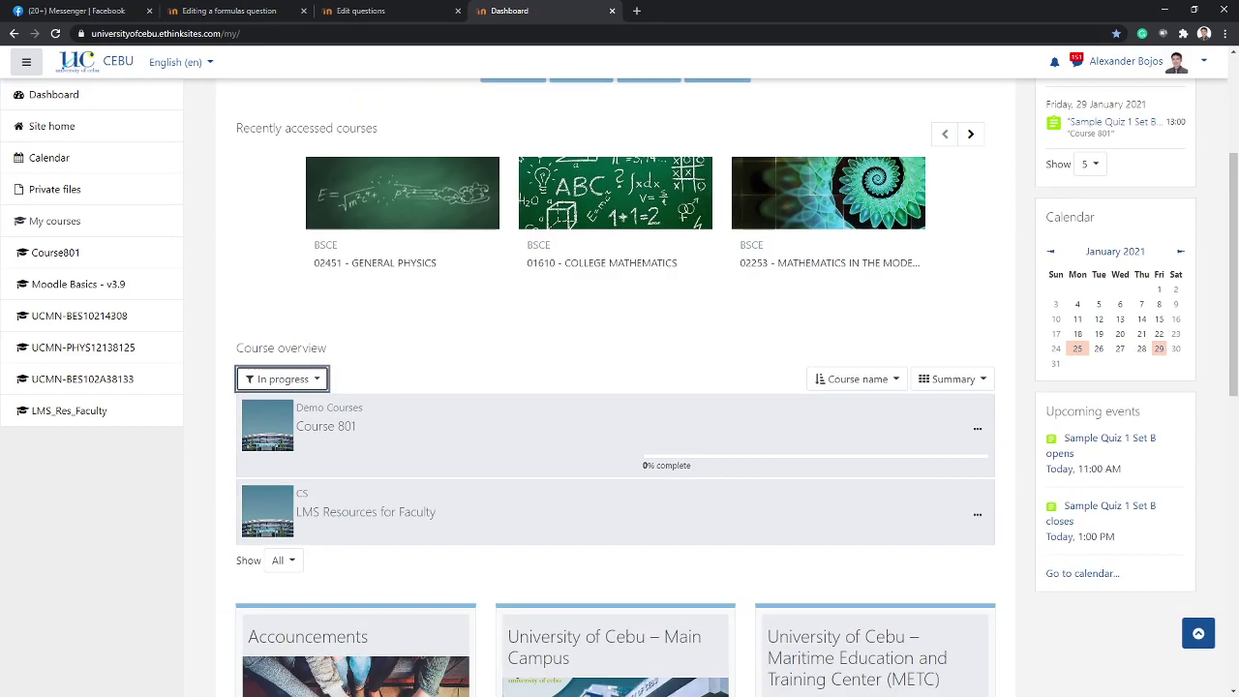
scroll(619, 387, down, 1)
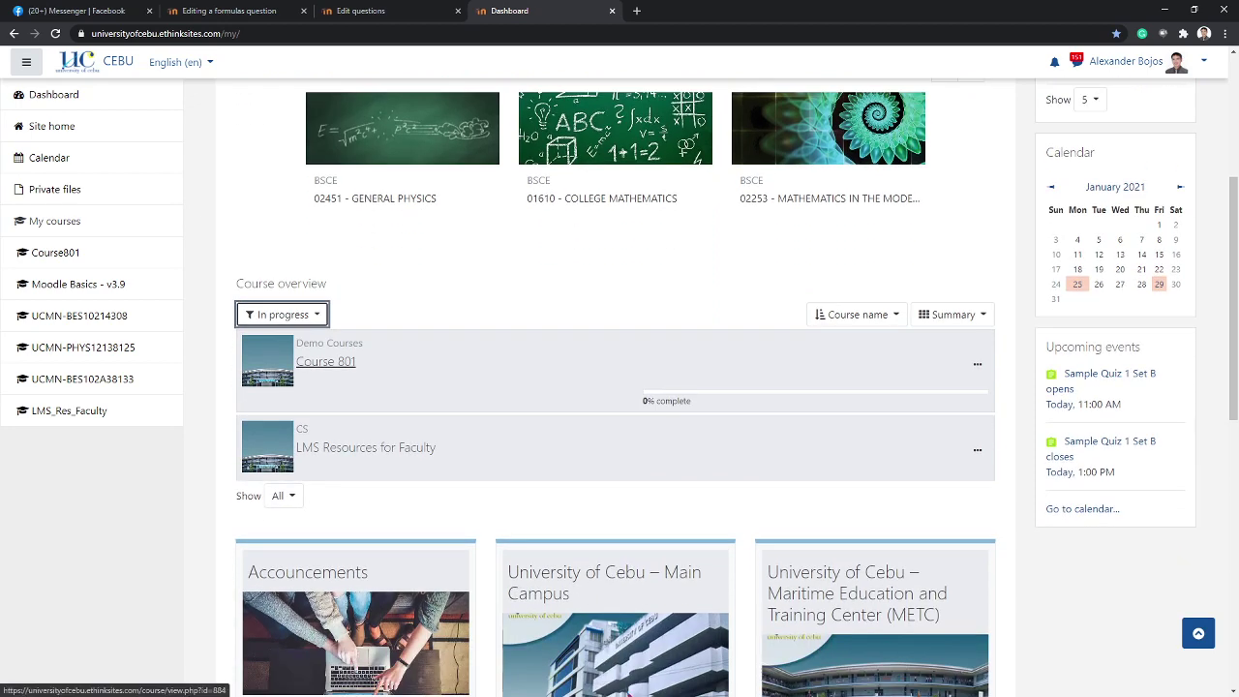
click(325, 361)
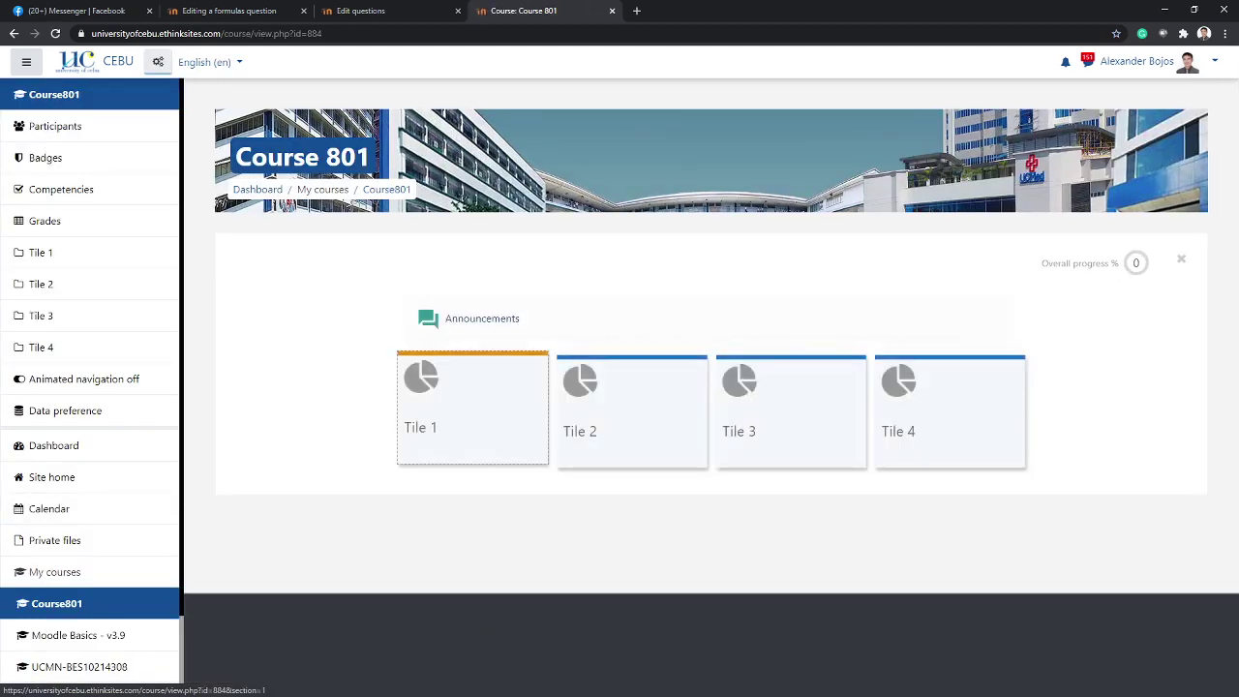
Step: Open Sample Quiz 1 Set B from Tile 1 and highlight its 11:00 AM not-available message
click(464, 407)
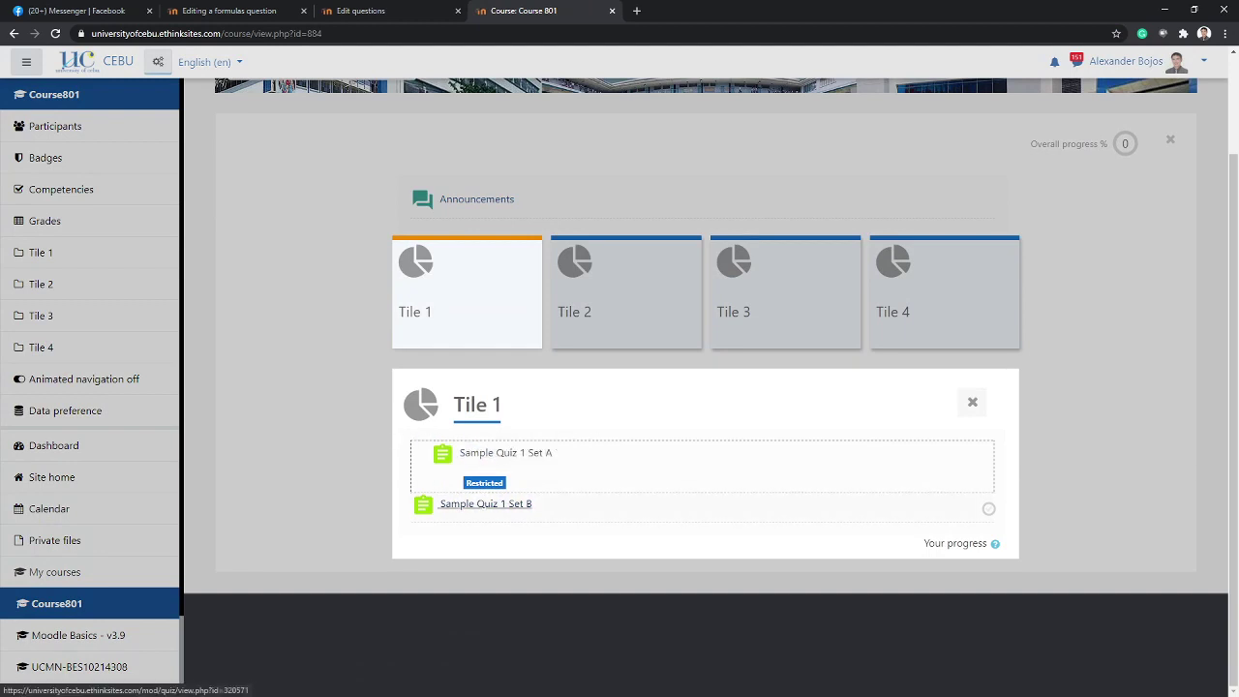
drag(484, 503, 484, 450)
click(485, 504)
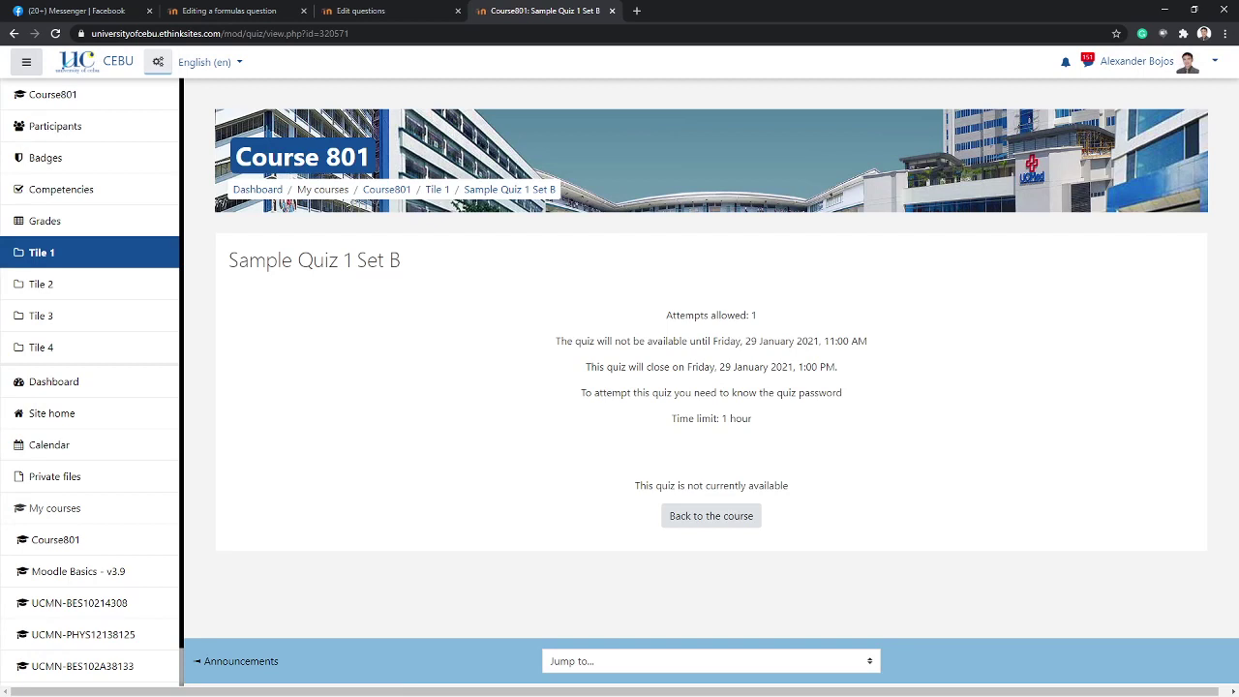
drag(823, 341, 867, 341)
click(867, 341)
drag(635, 485, 788, 485)
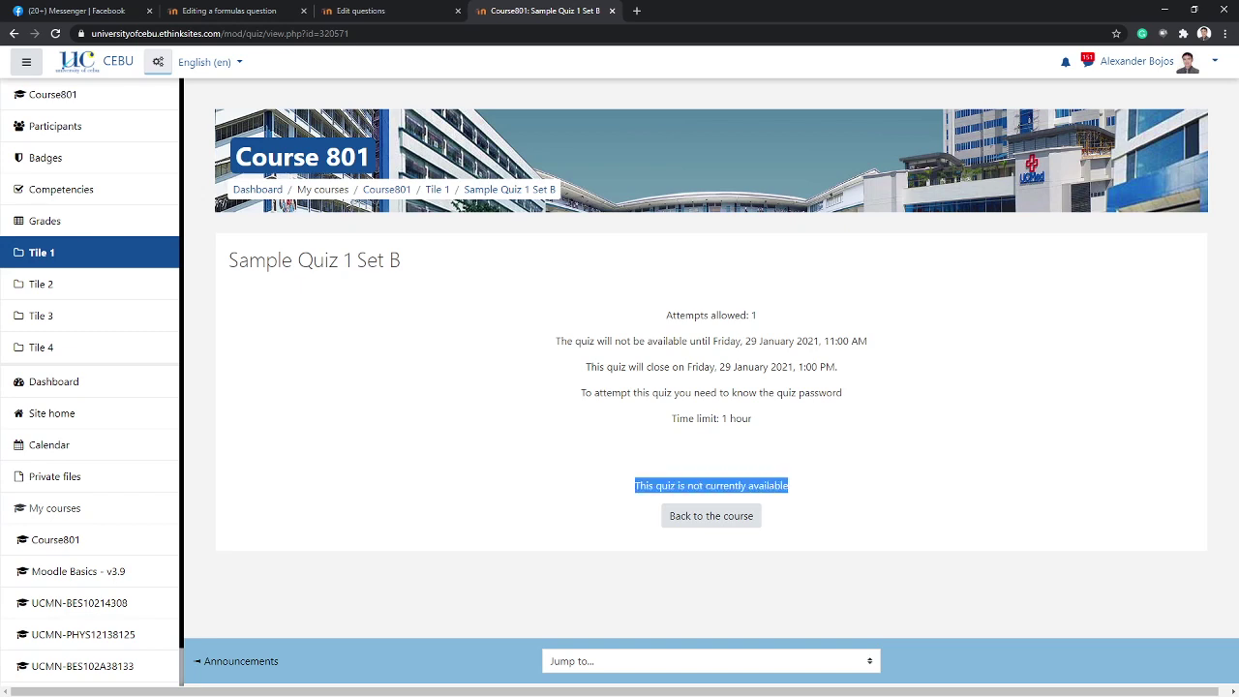
Step: Stop presenting in Google Meet and mute the microphone
key(alt+Tab)
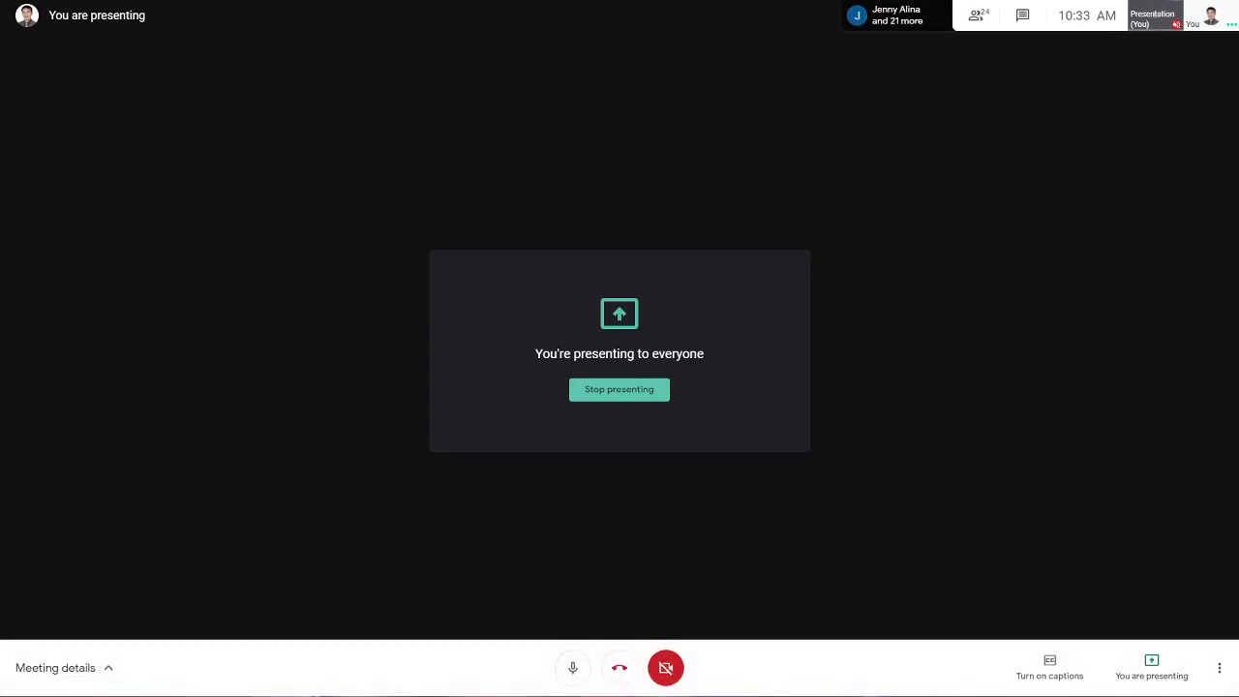
click(619, 389)
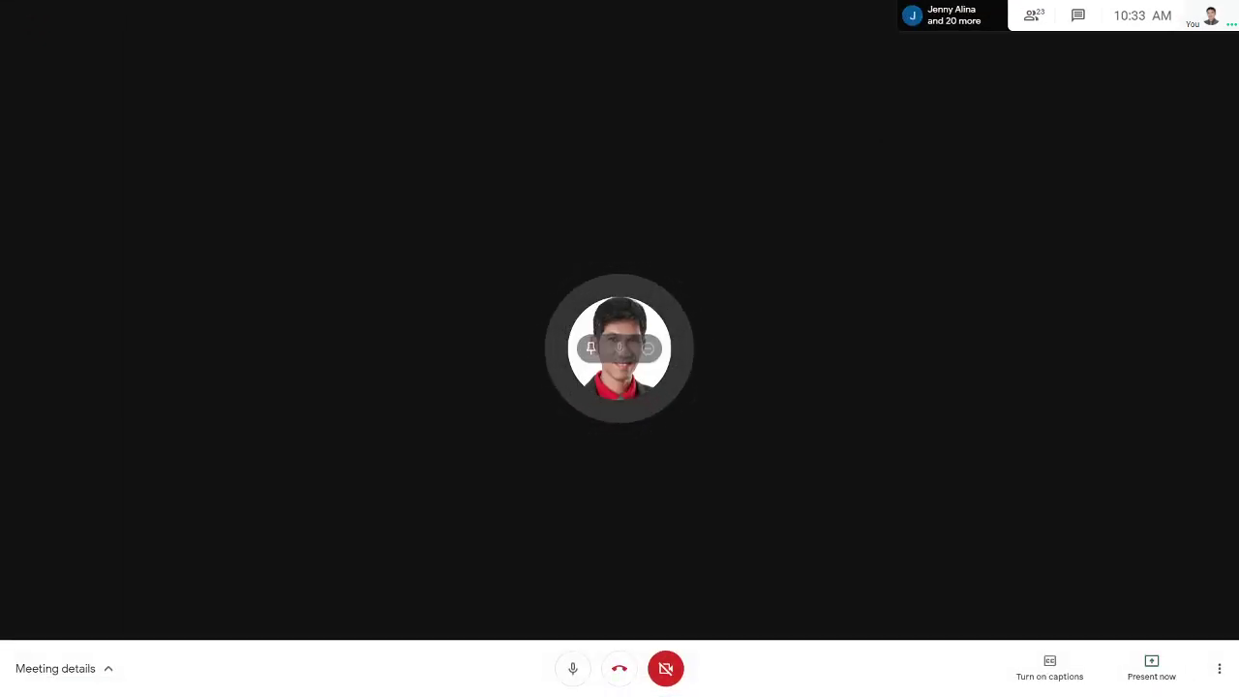
click(572, 668)
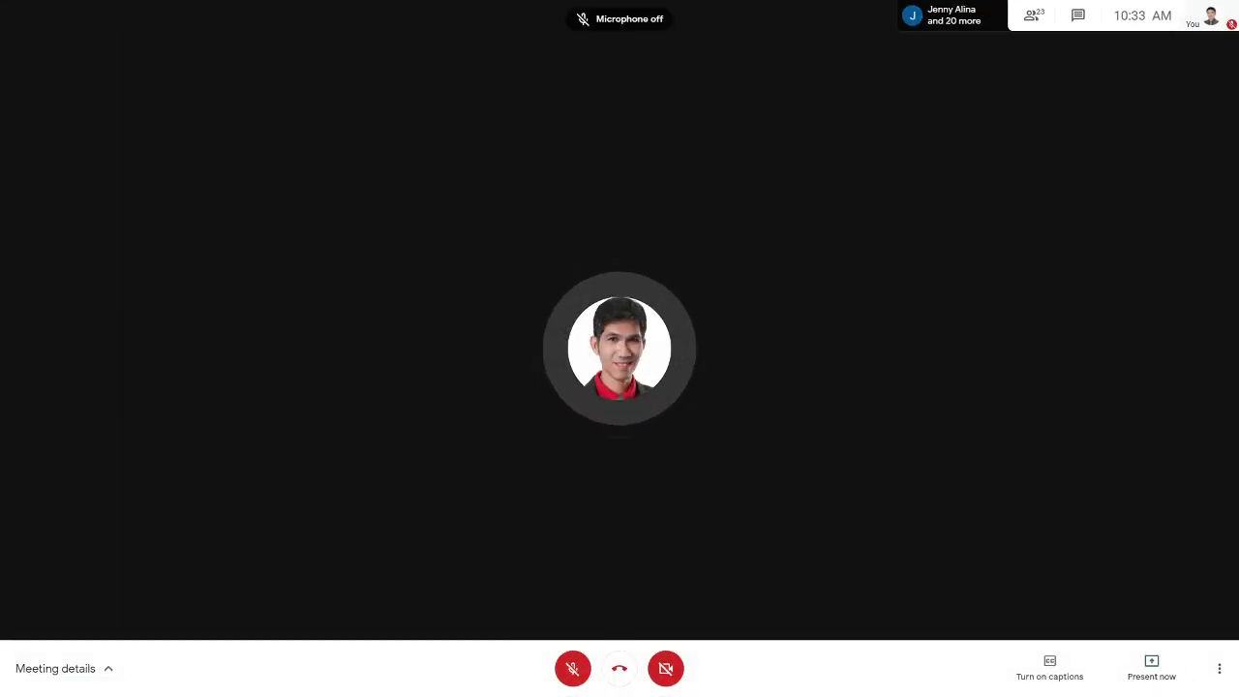